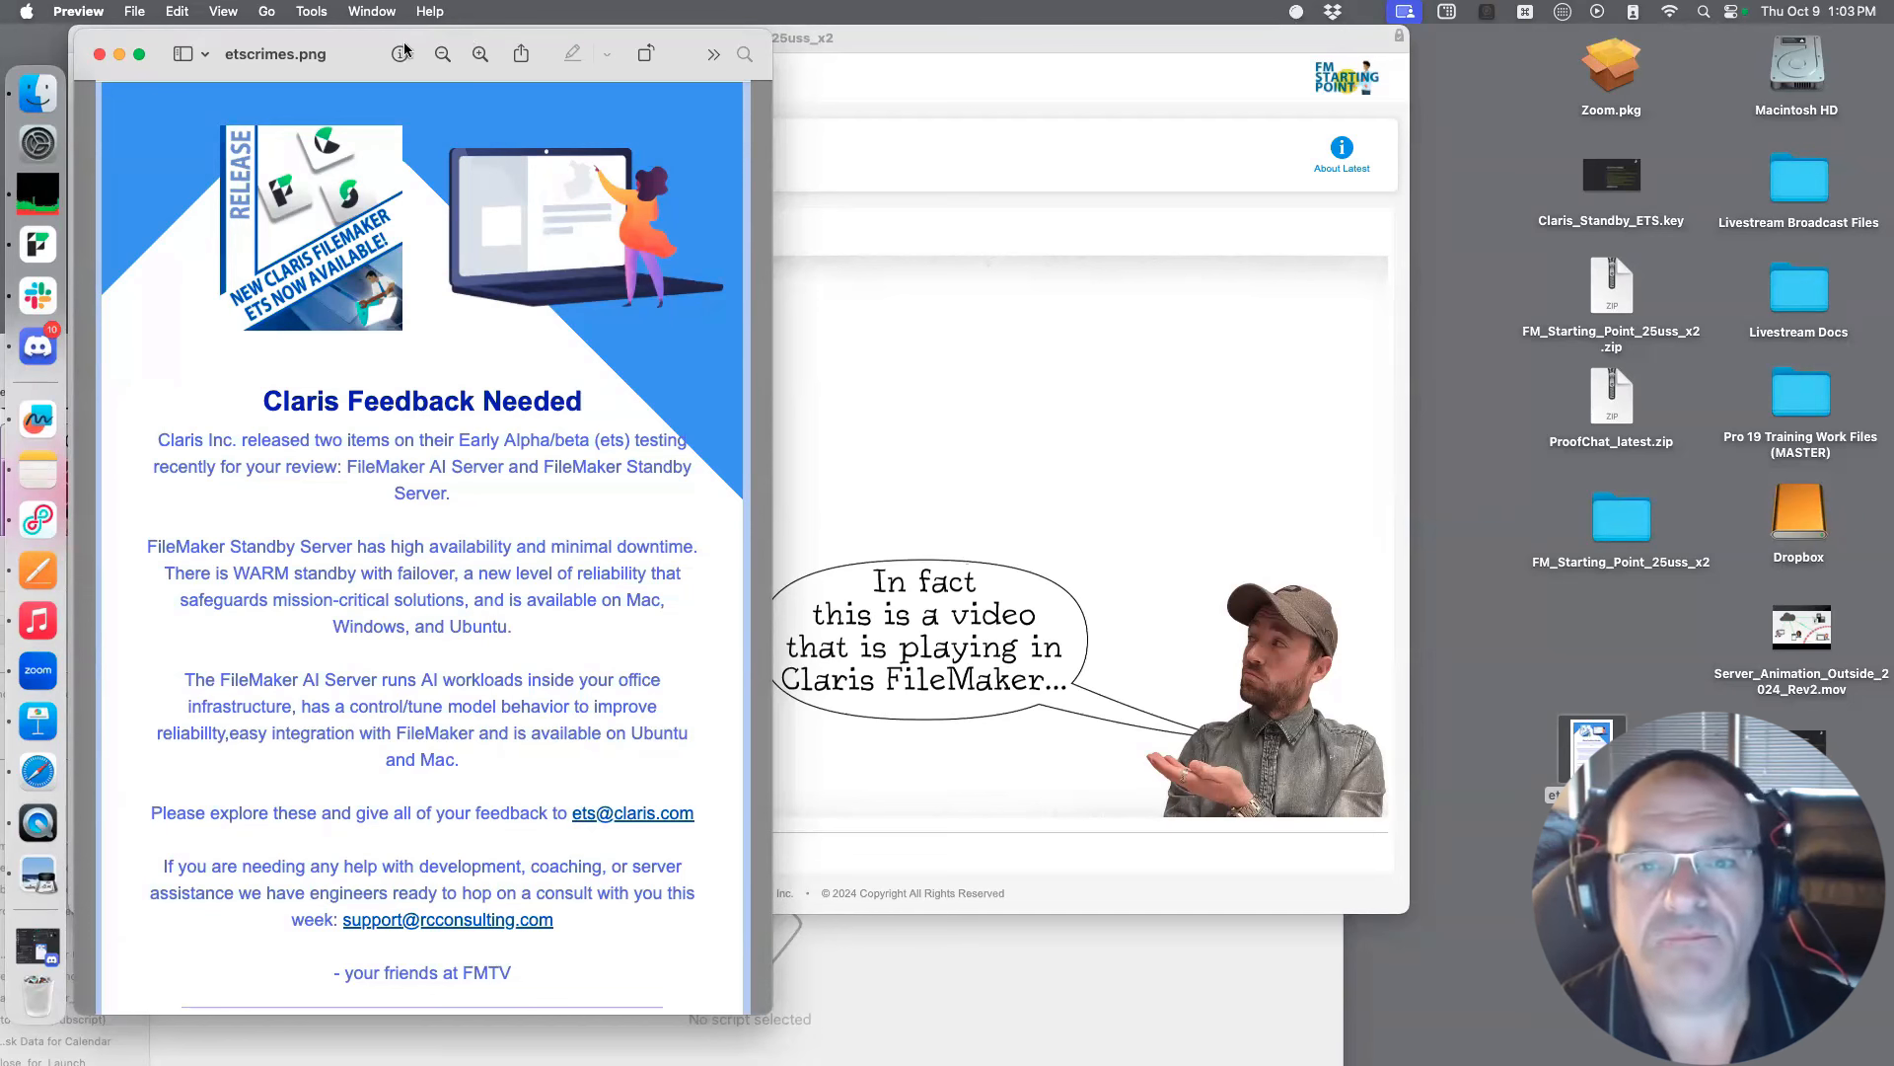
Move the etscrimes.png preview aside and close the image
drag(385, 39, 825, 18)
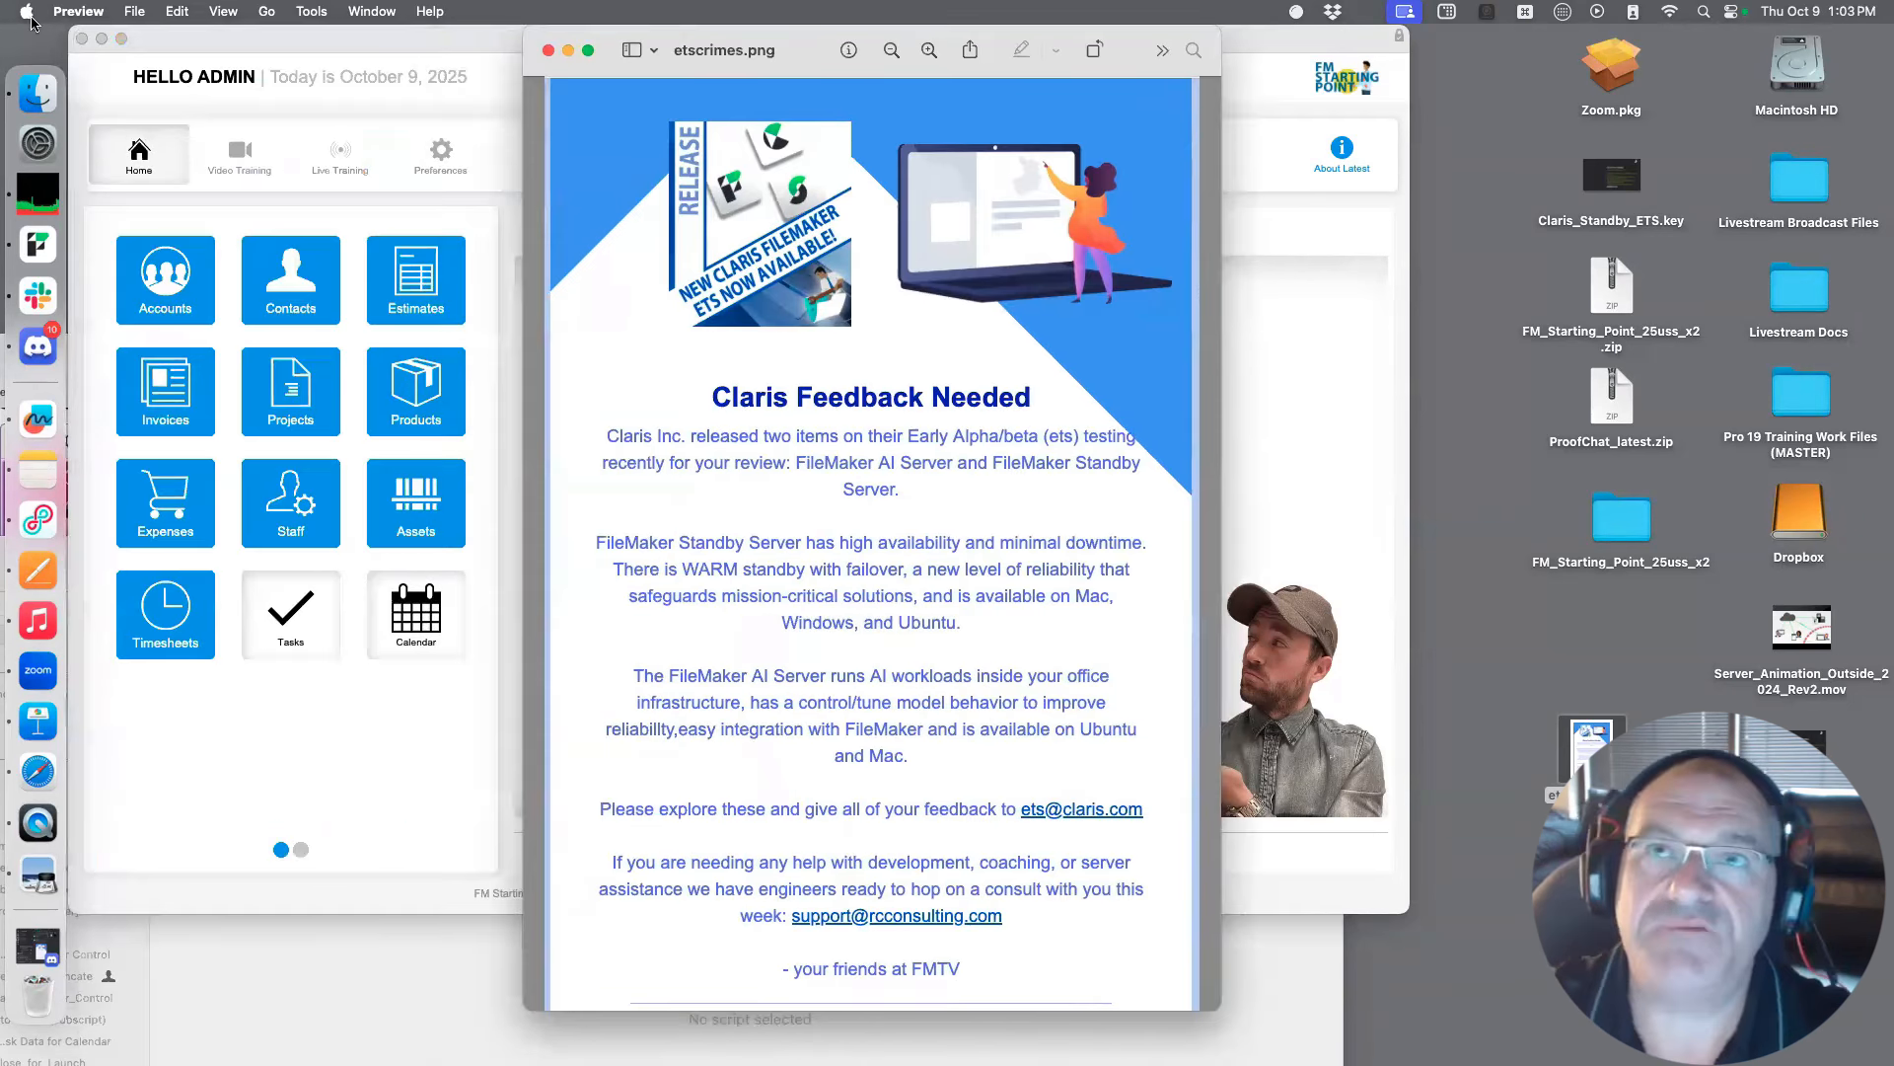
click(81, 39)
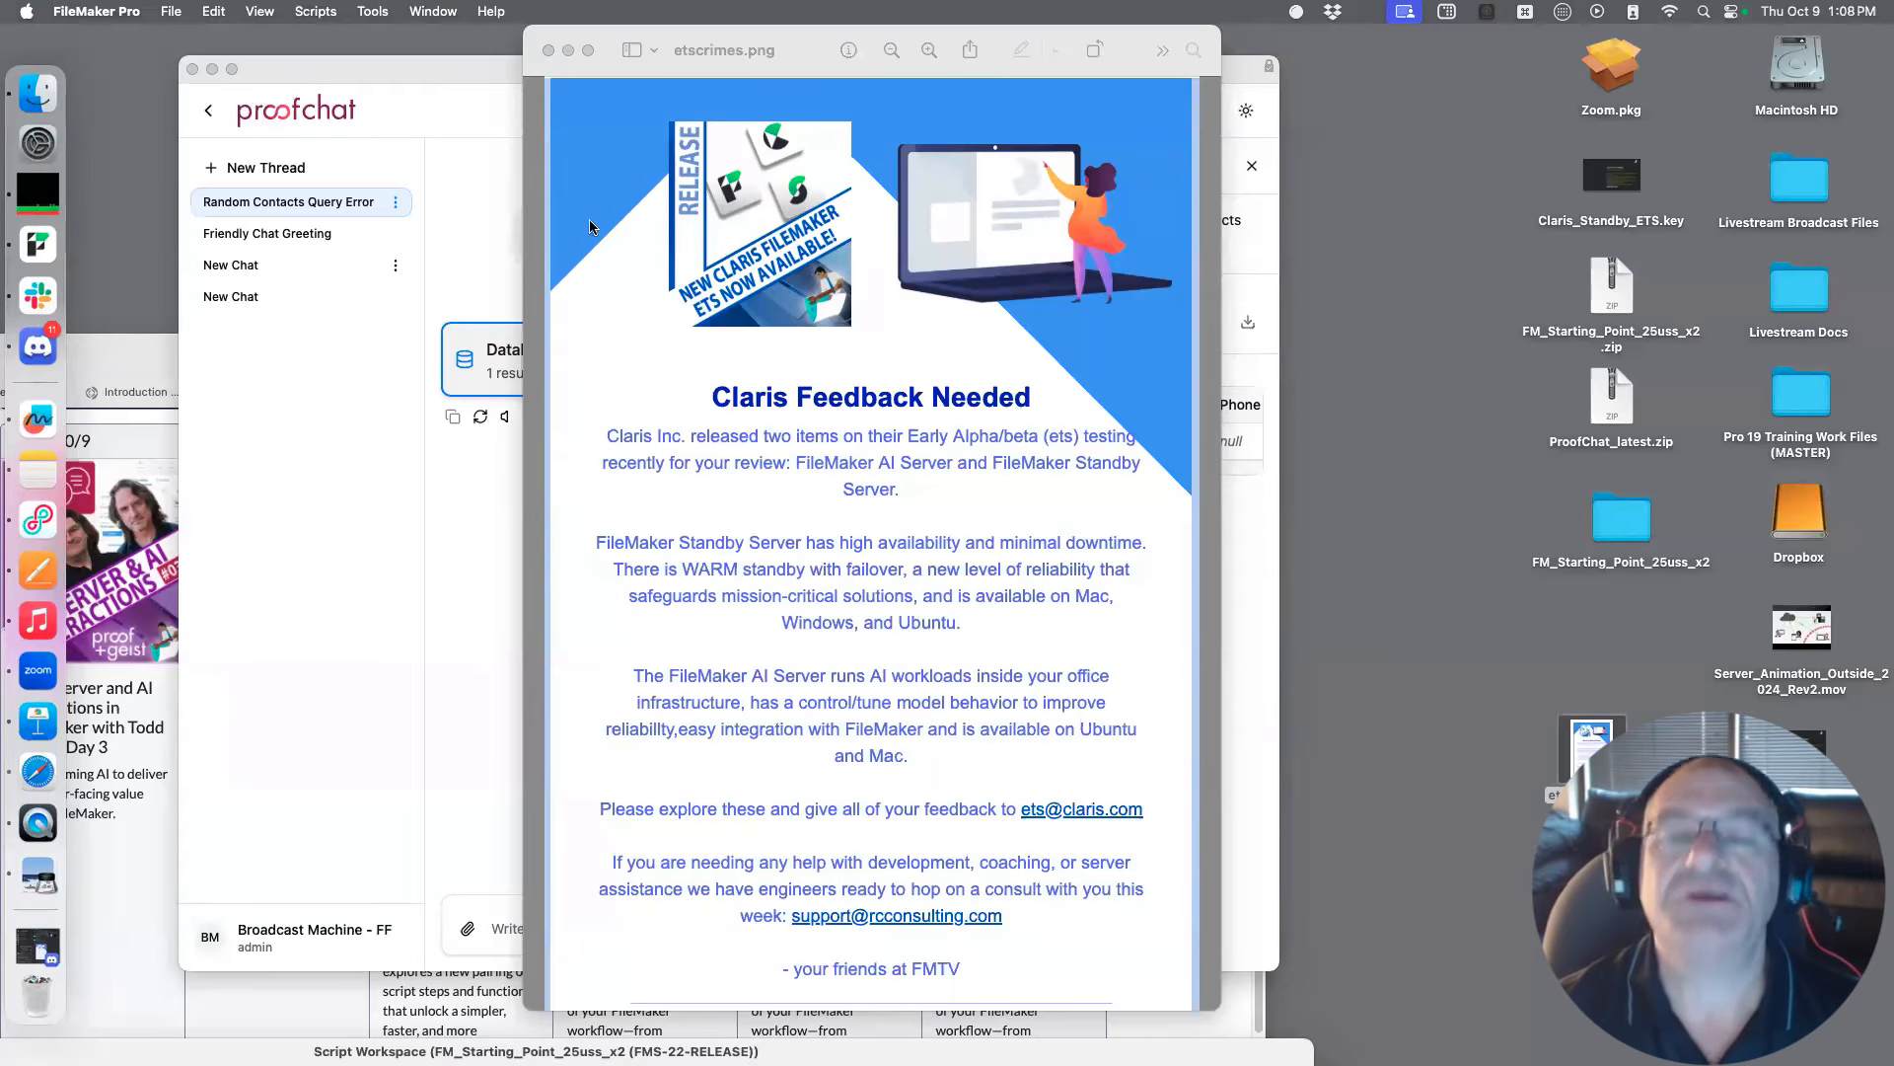
click(549, 50)
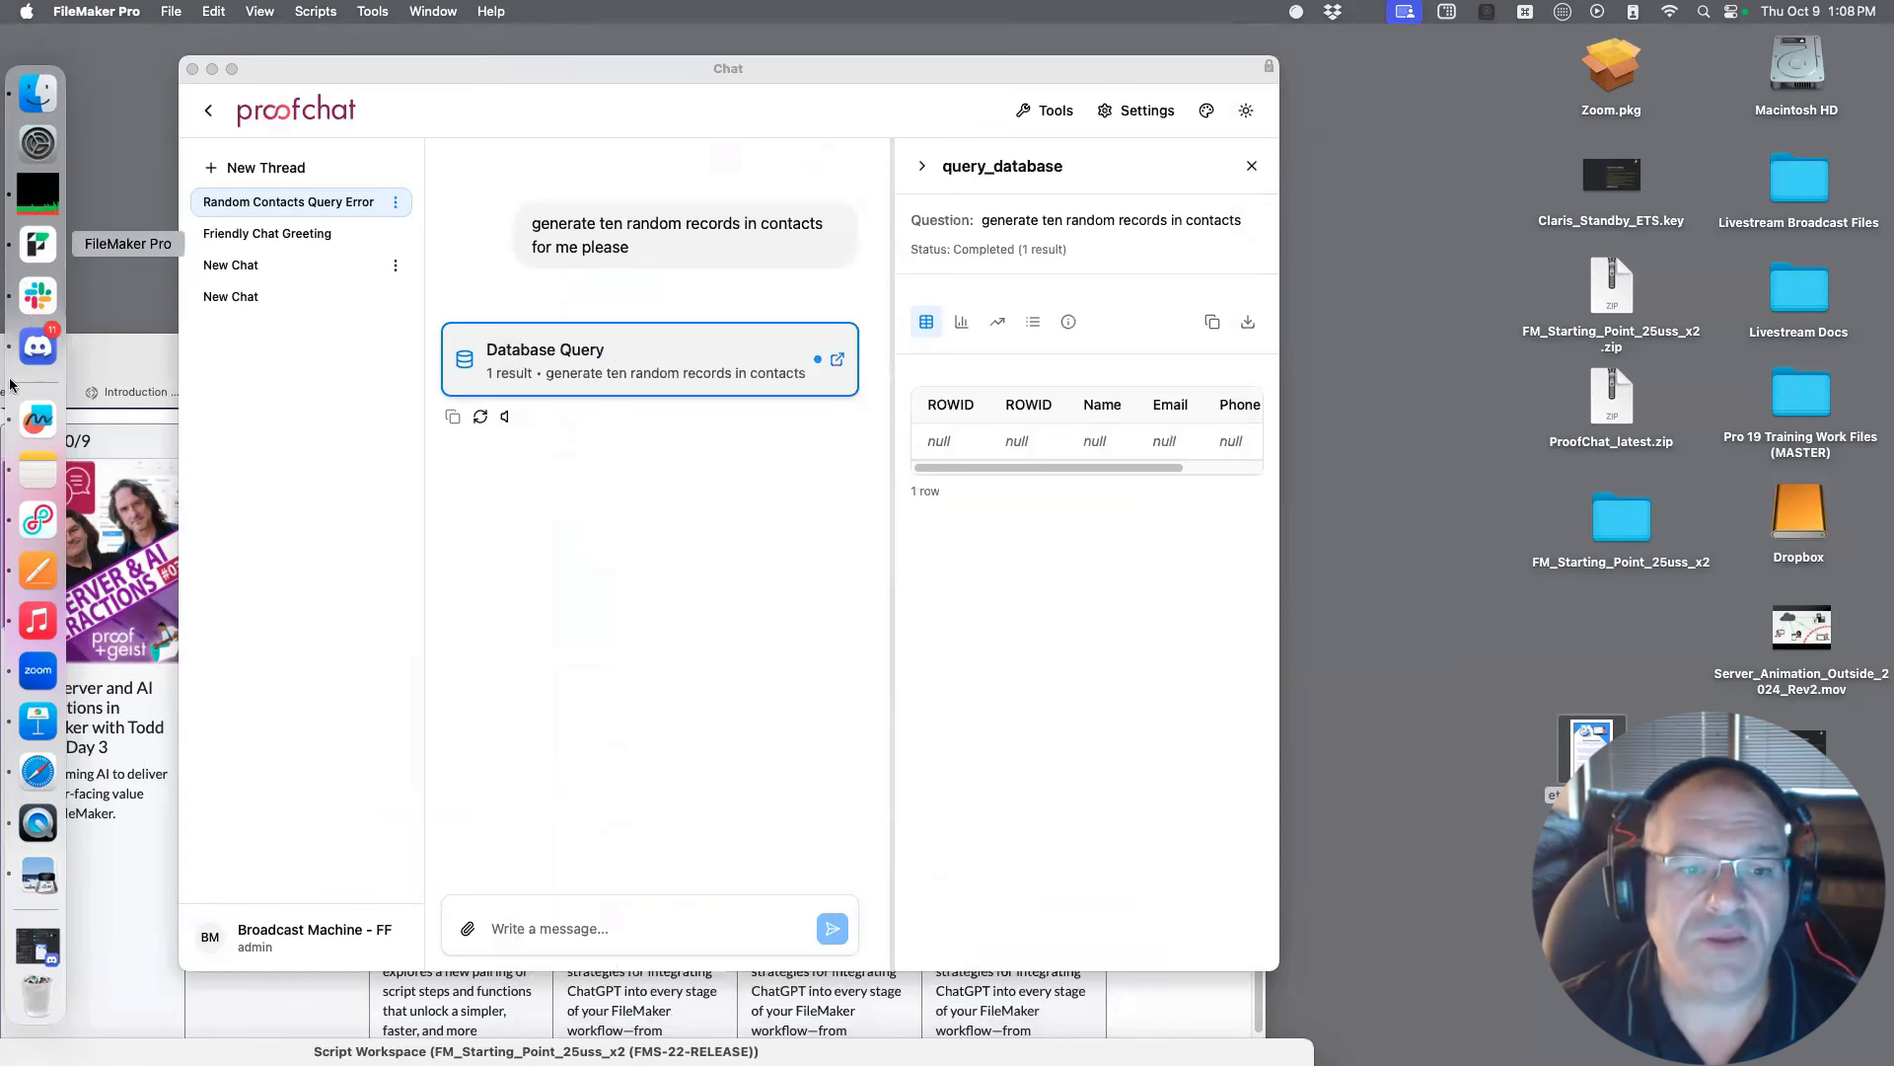
Switch to Safari, open the ProofChat website and look over its home page around the intro video
click(38, 772)
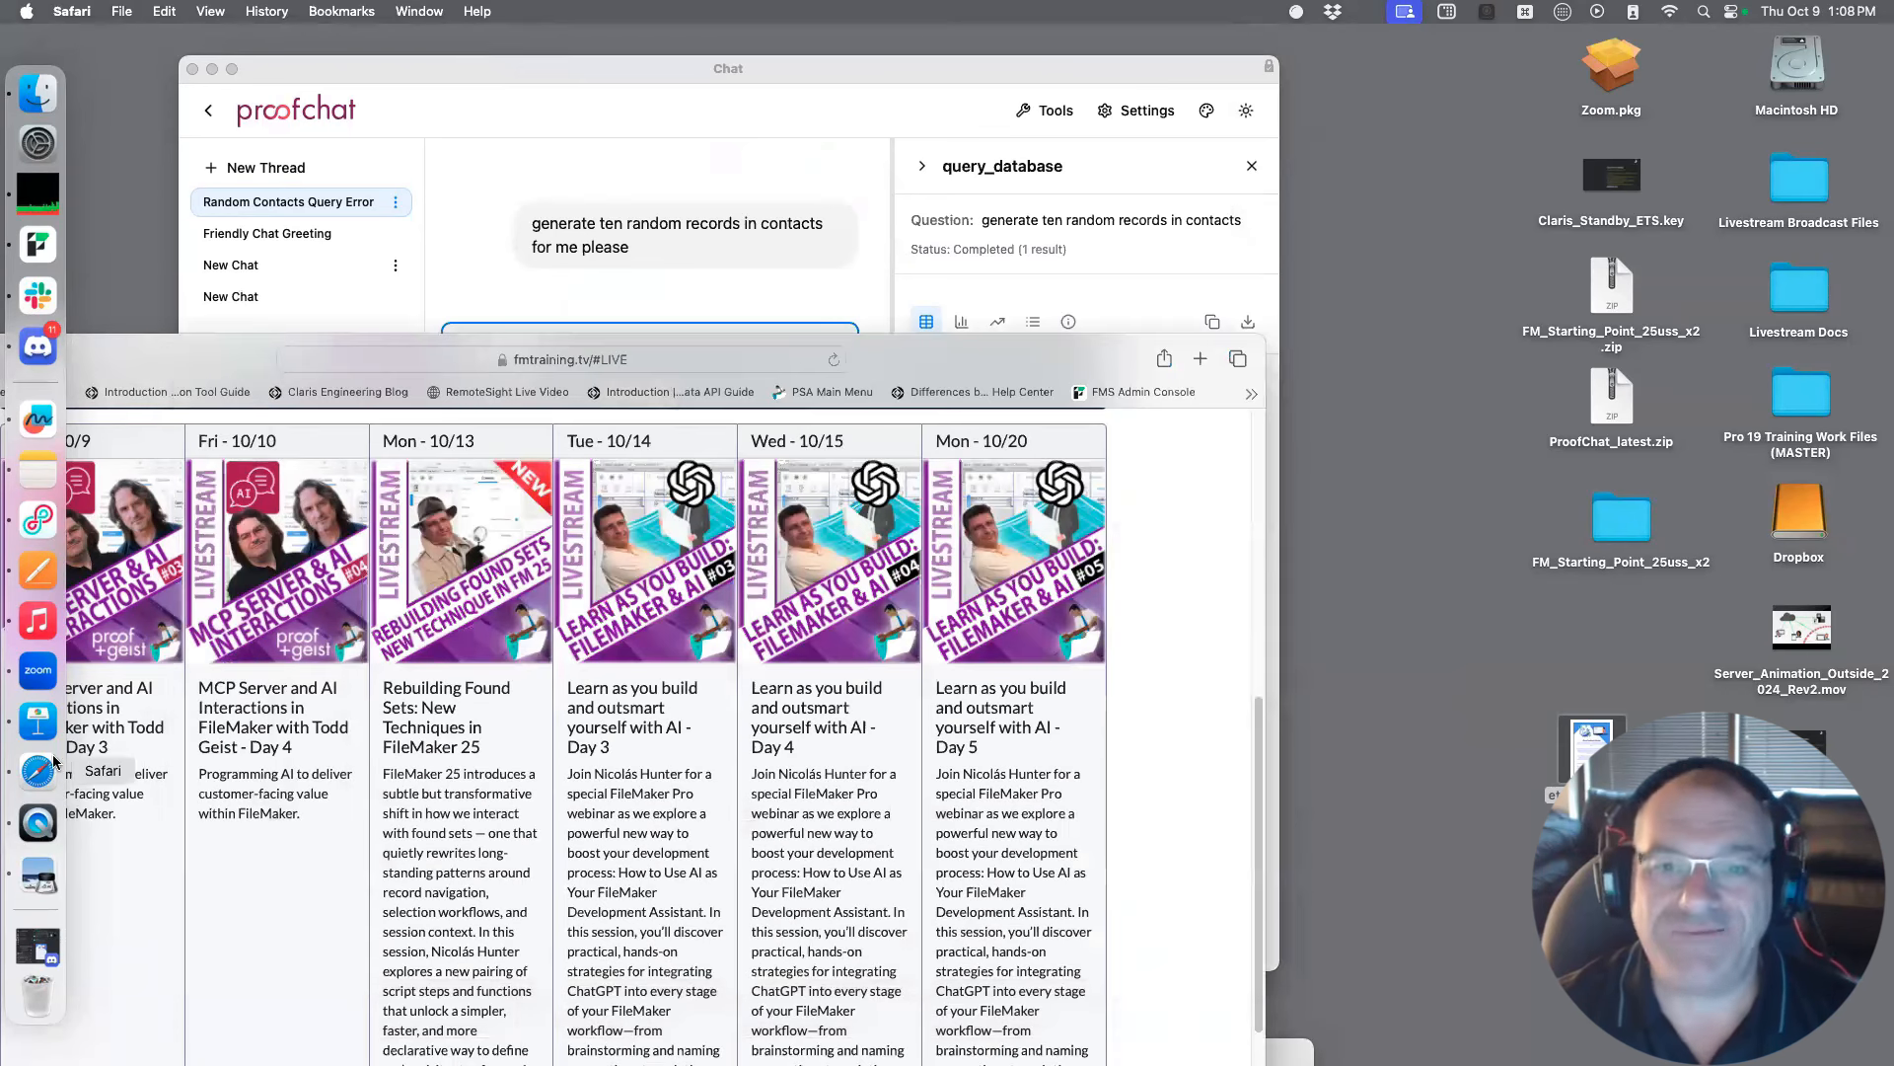
key(super+t)
text(proo)
key(Return)
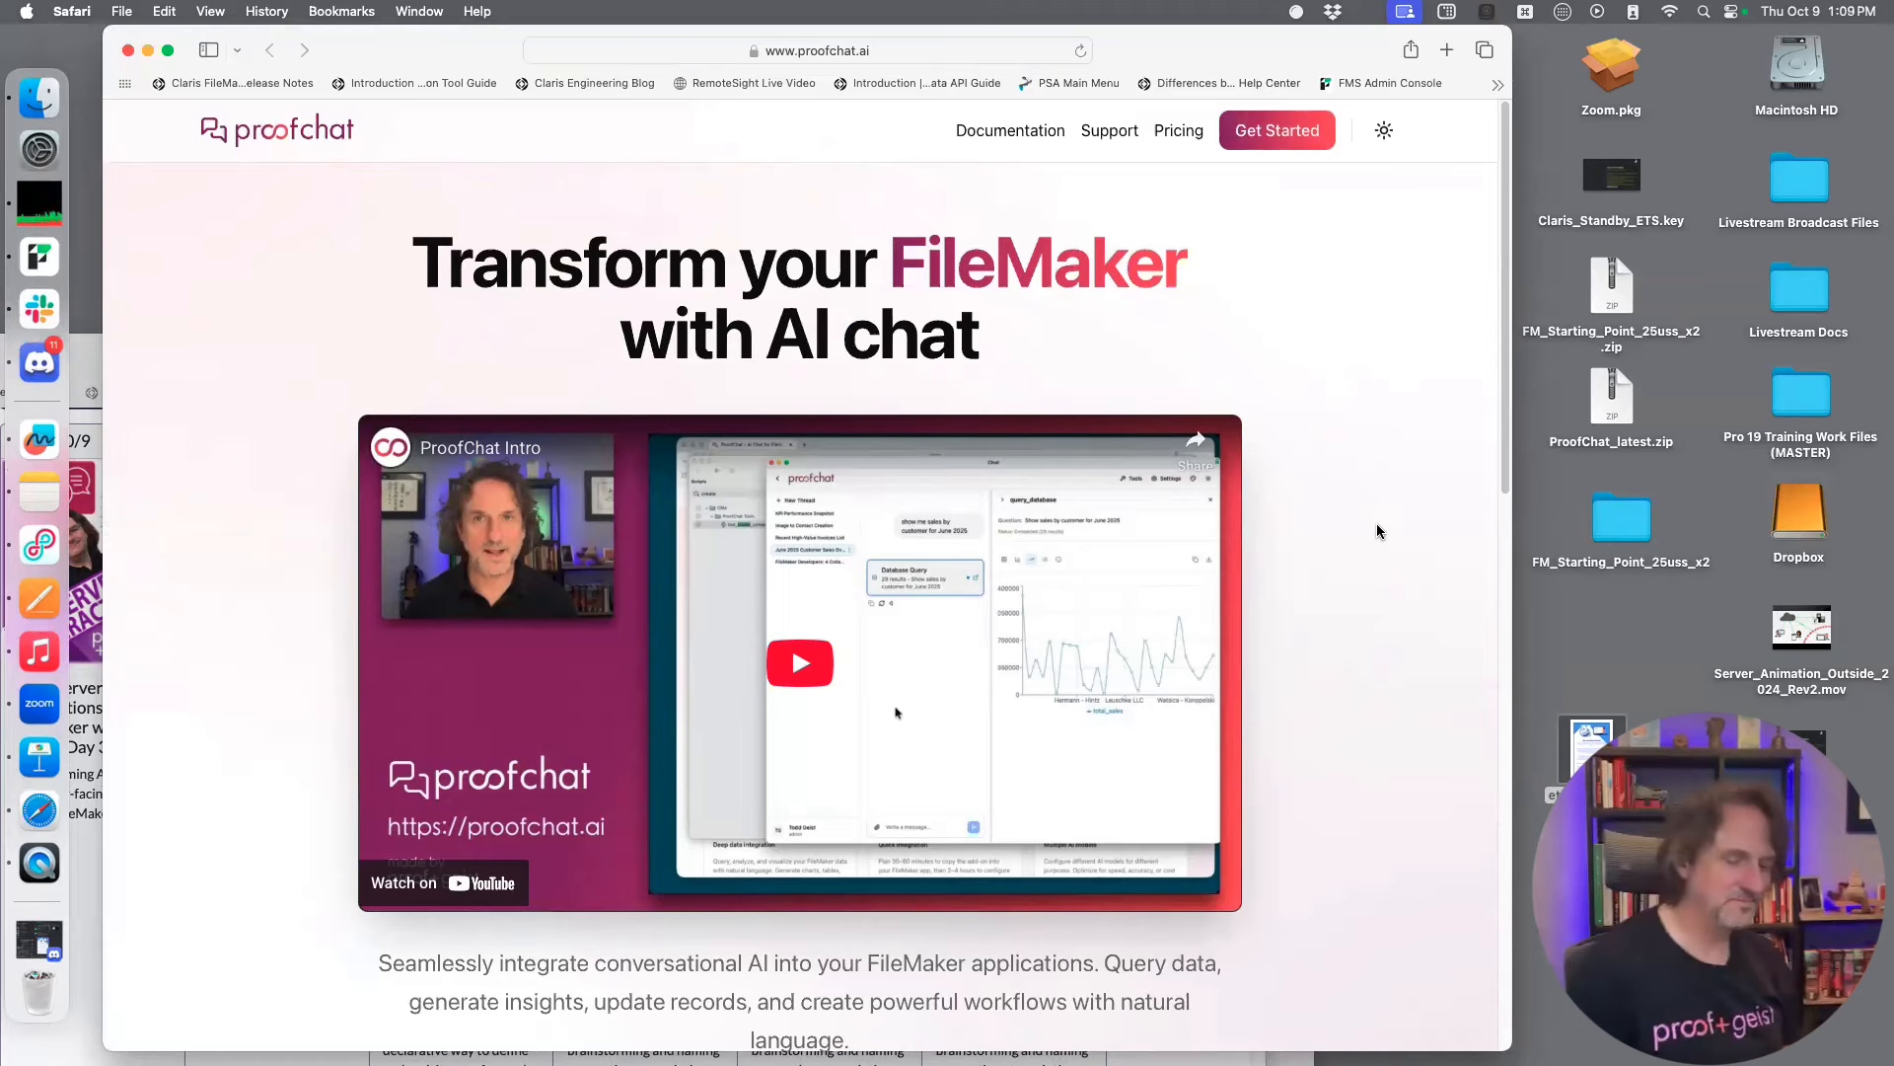
scroll(1377, 525, down, 1)
scroll(1377, 525, down, 2)
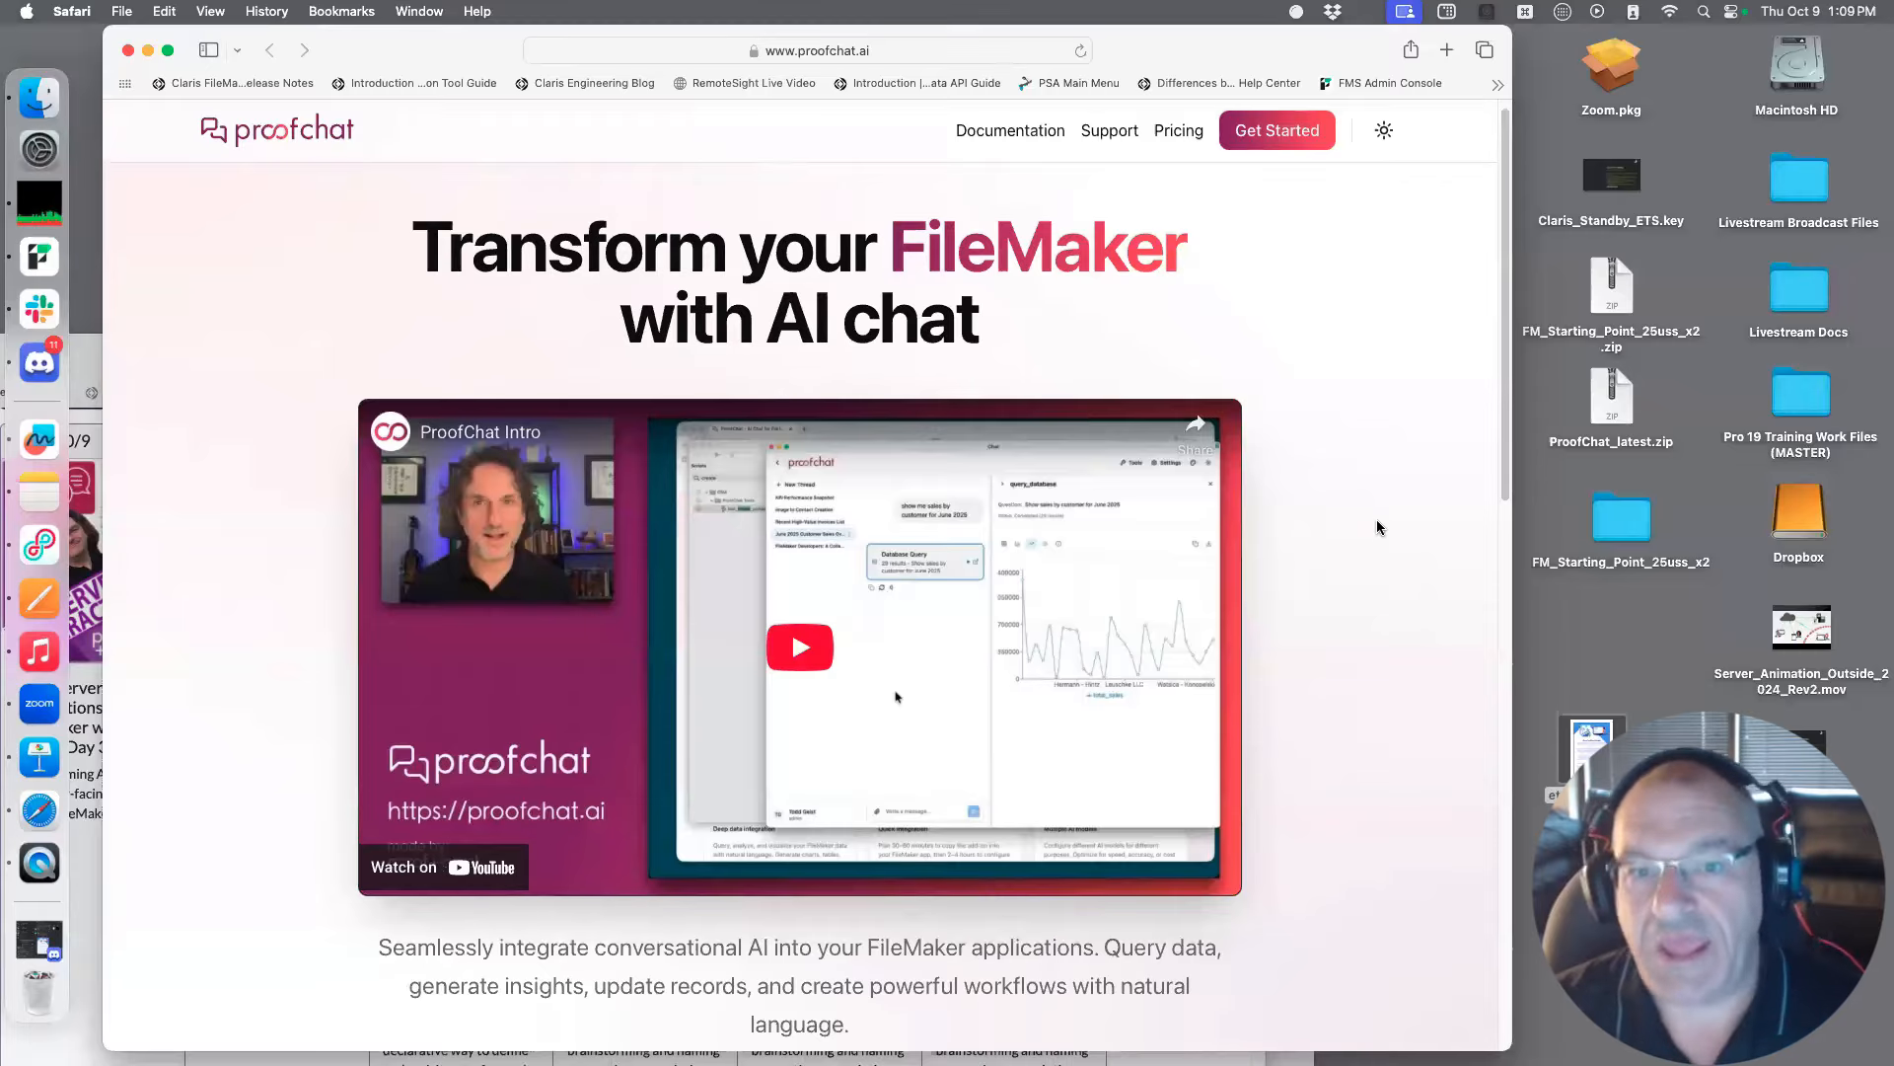
scroll(1379, 525, down, 5)
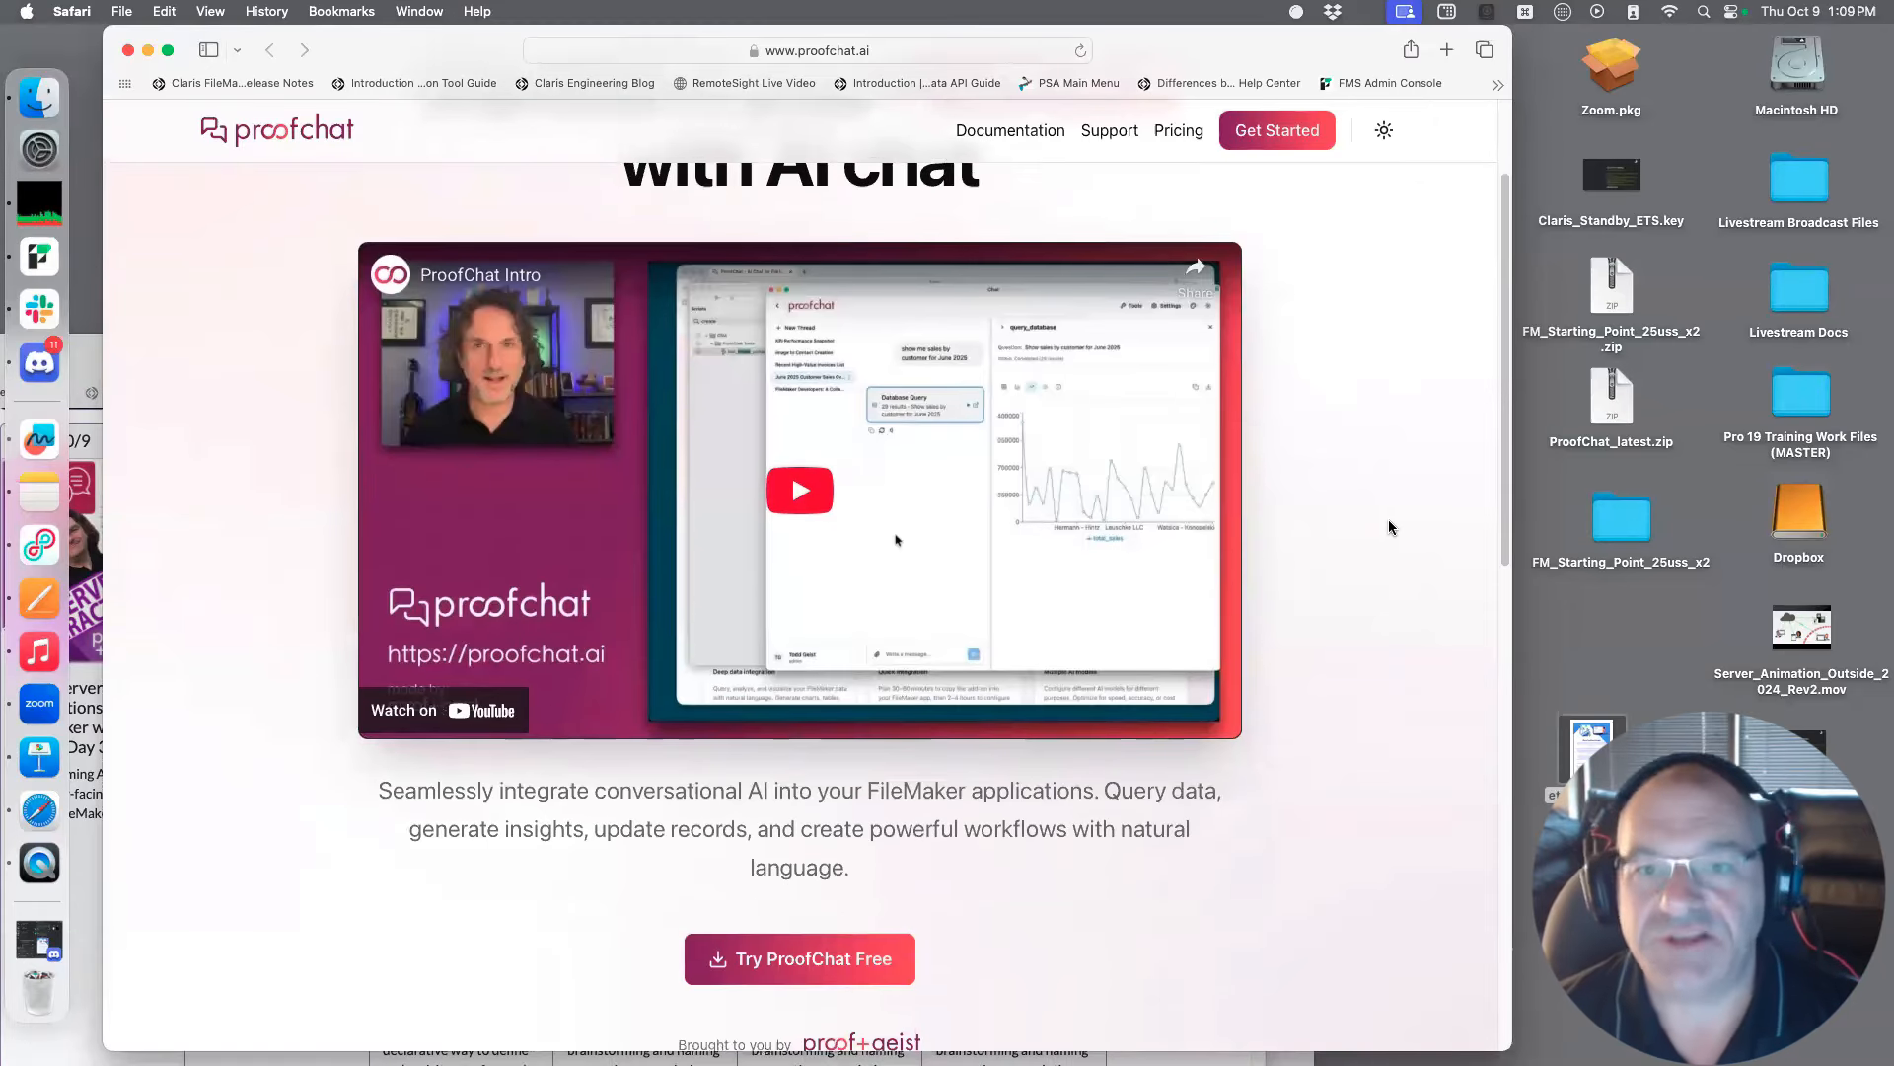
scroll(1387, 528, up, 1)
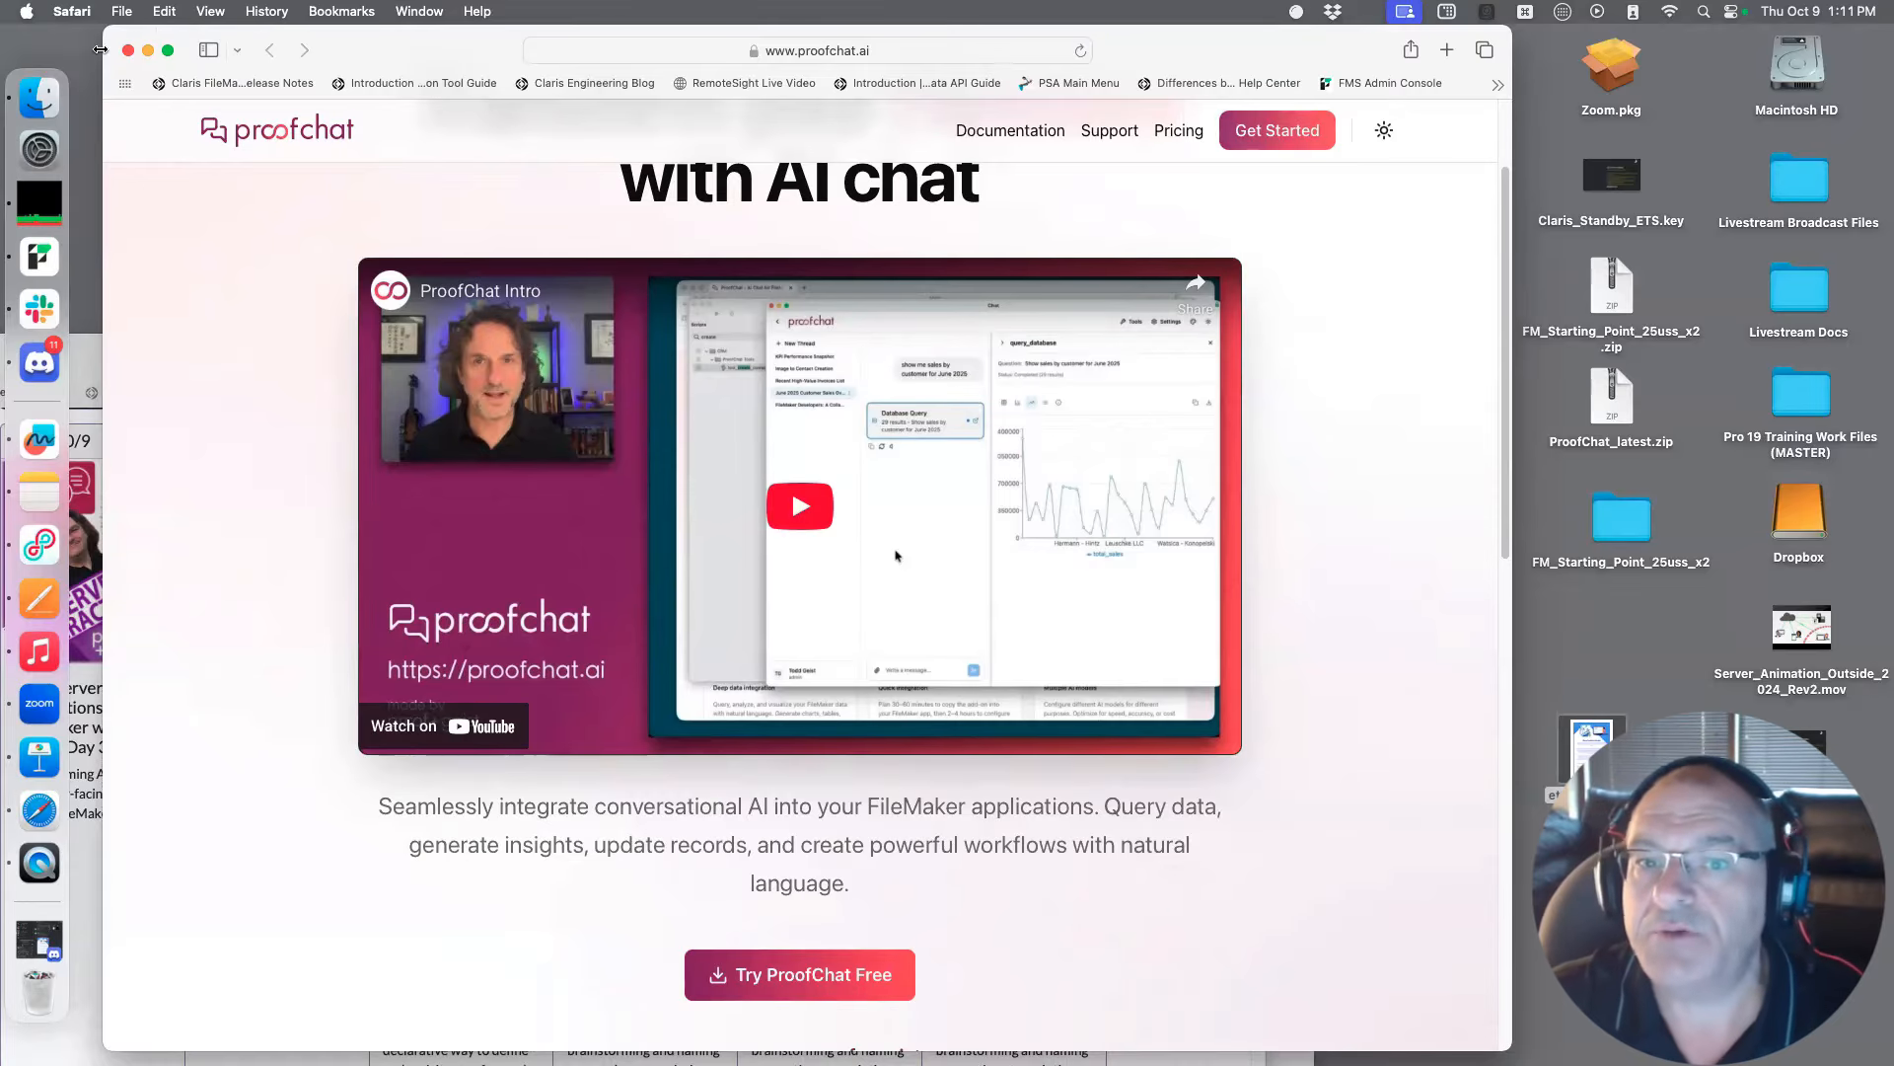
Close the ProofChat website window and move the fmtraining.tv window out of the way to uncover the Chat window
drag(402, 68, 660, 444)
click(384, 426)
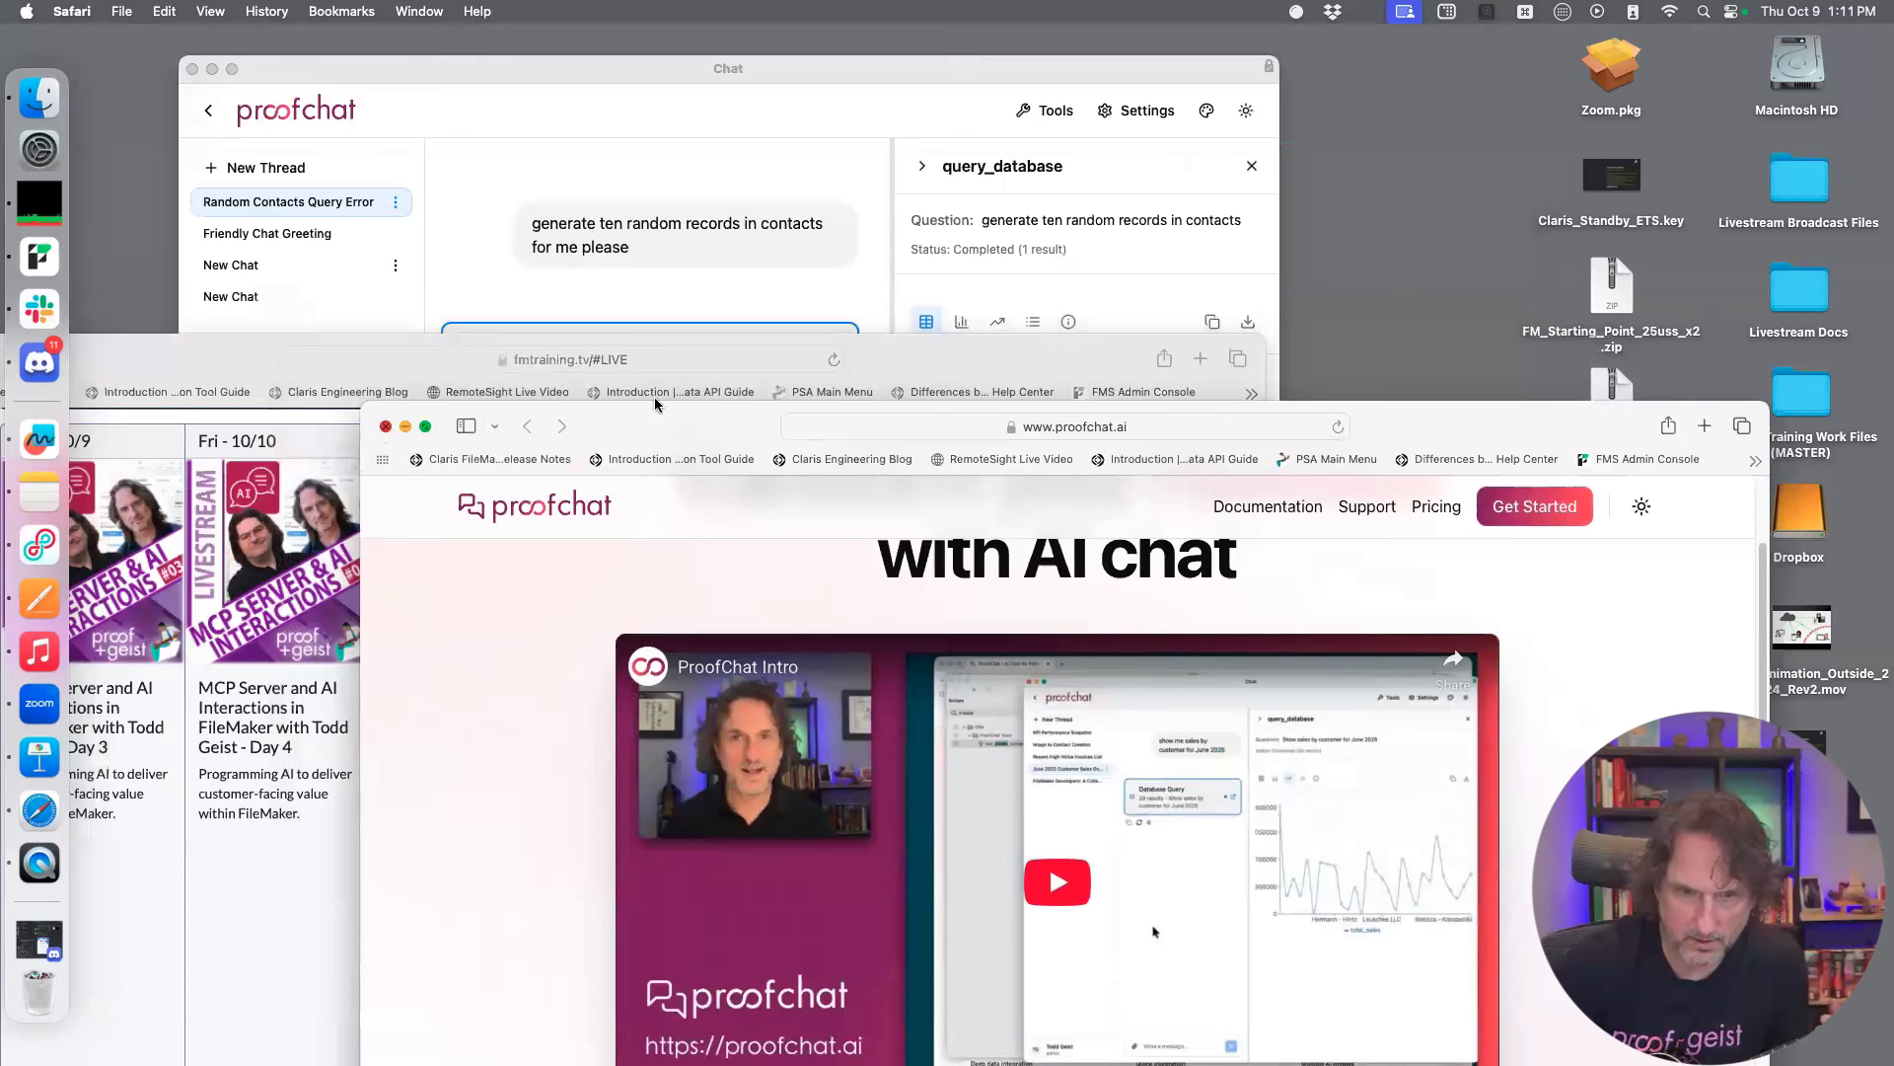
drag(878, 360, 1014, 566)
click(664, 157)
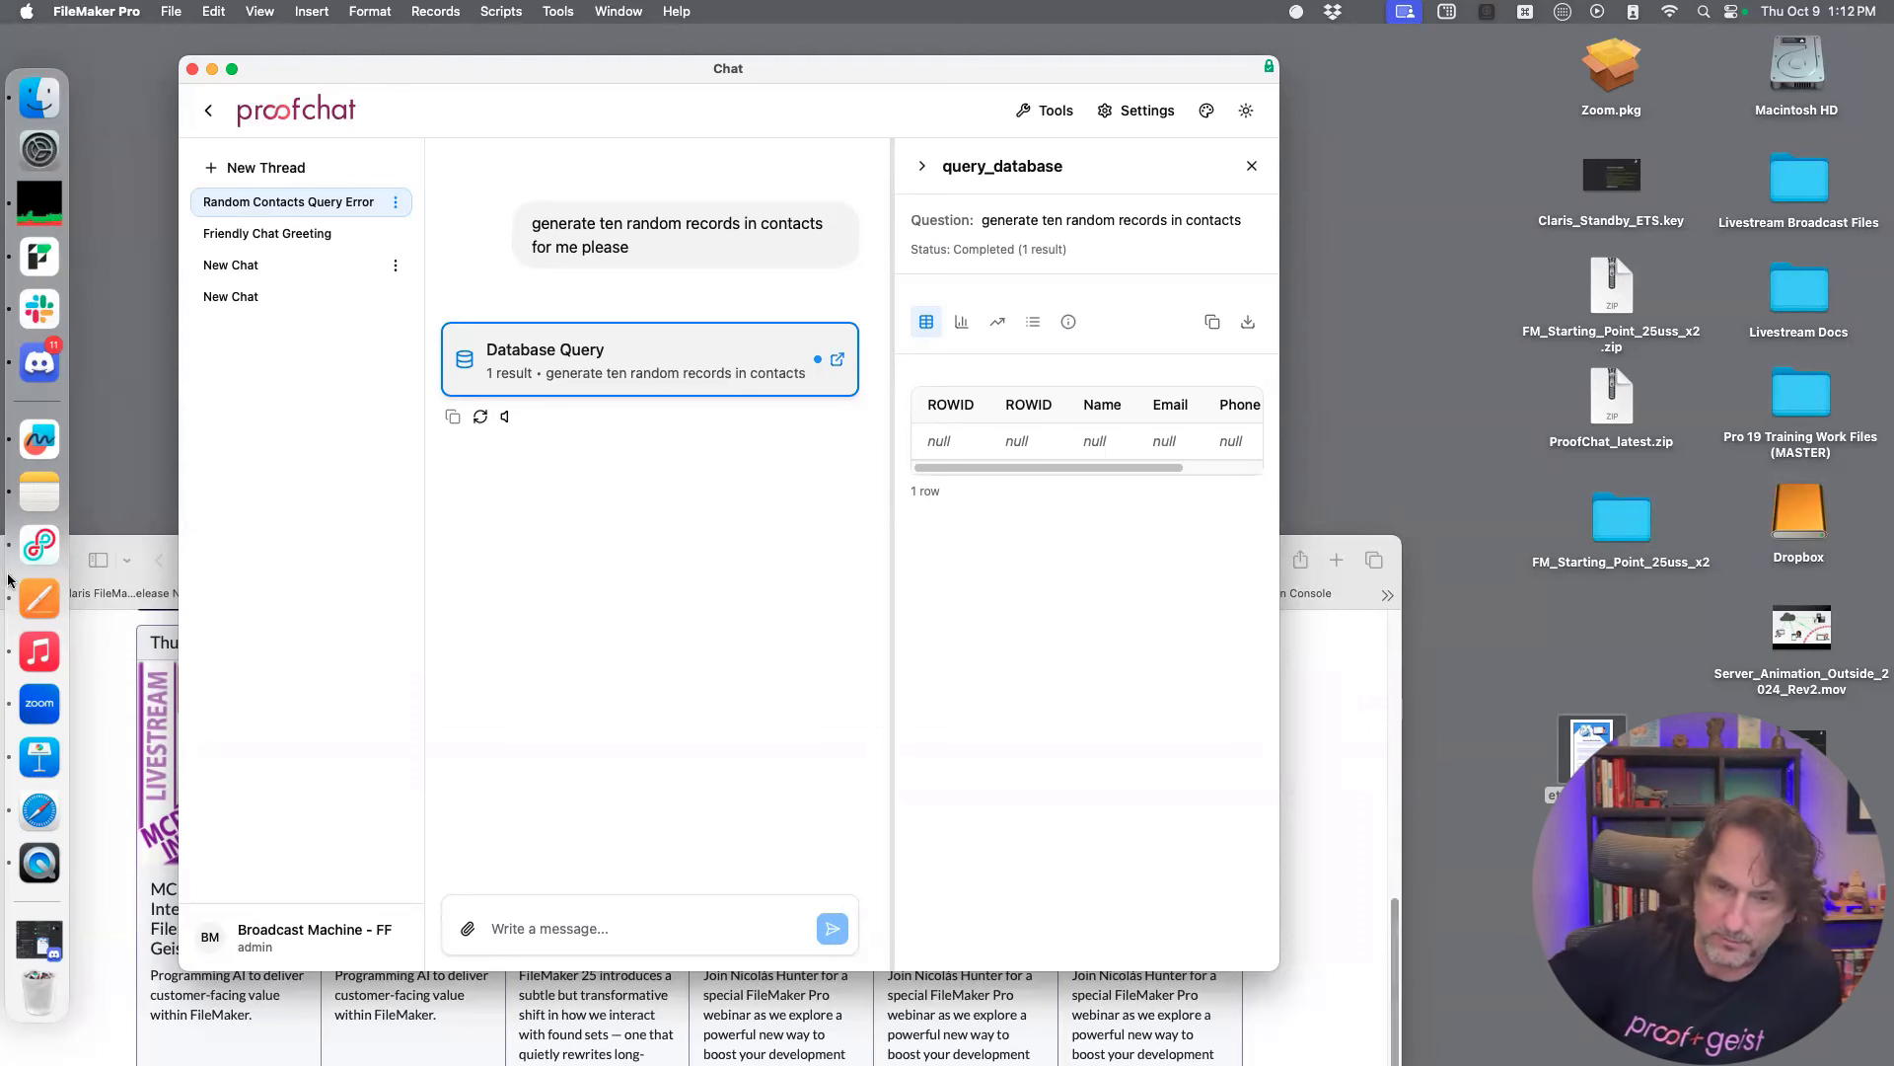
drag(1304, 1023, 1893, 1065)
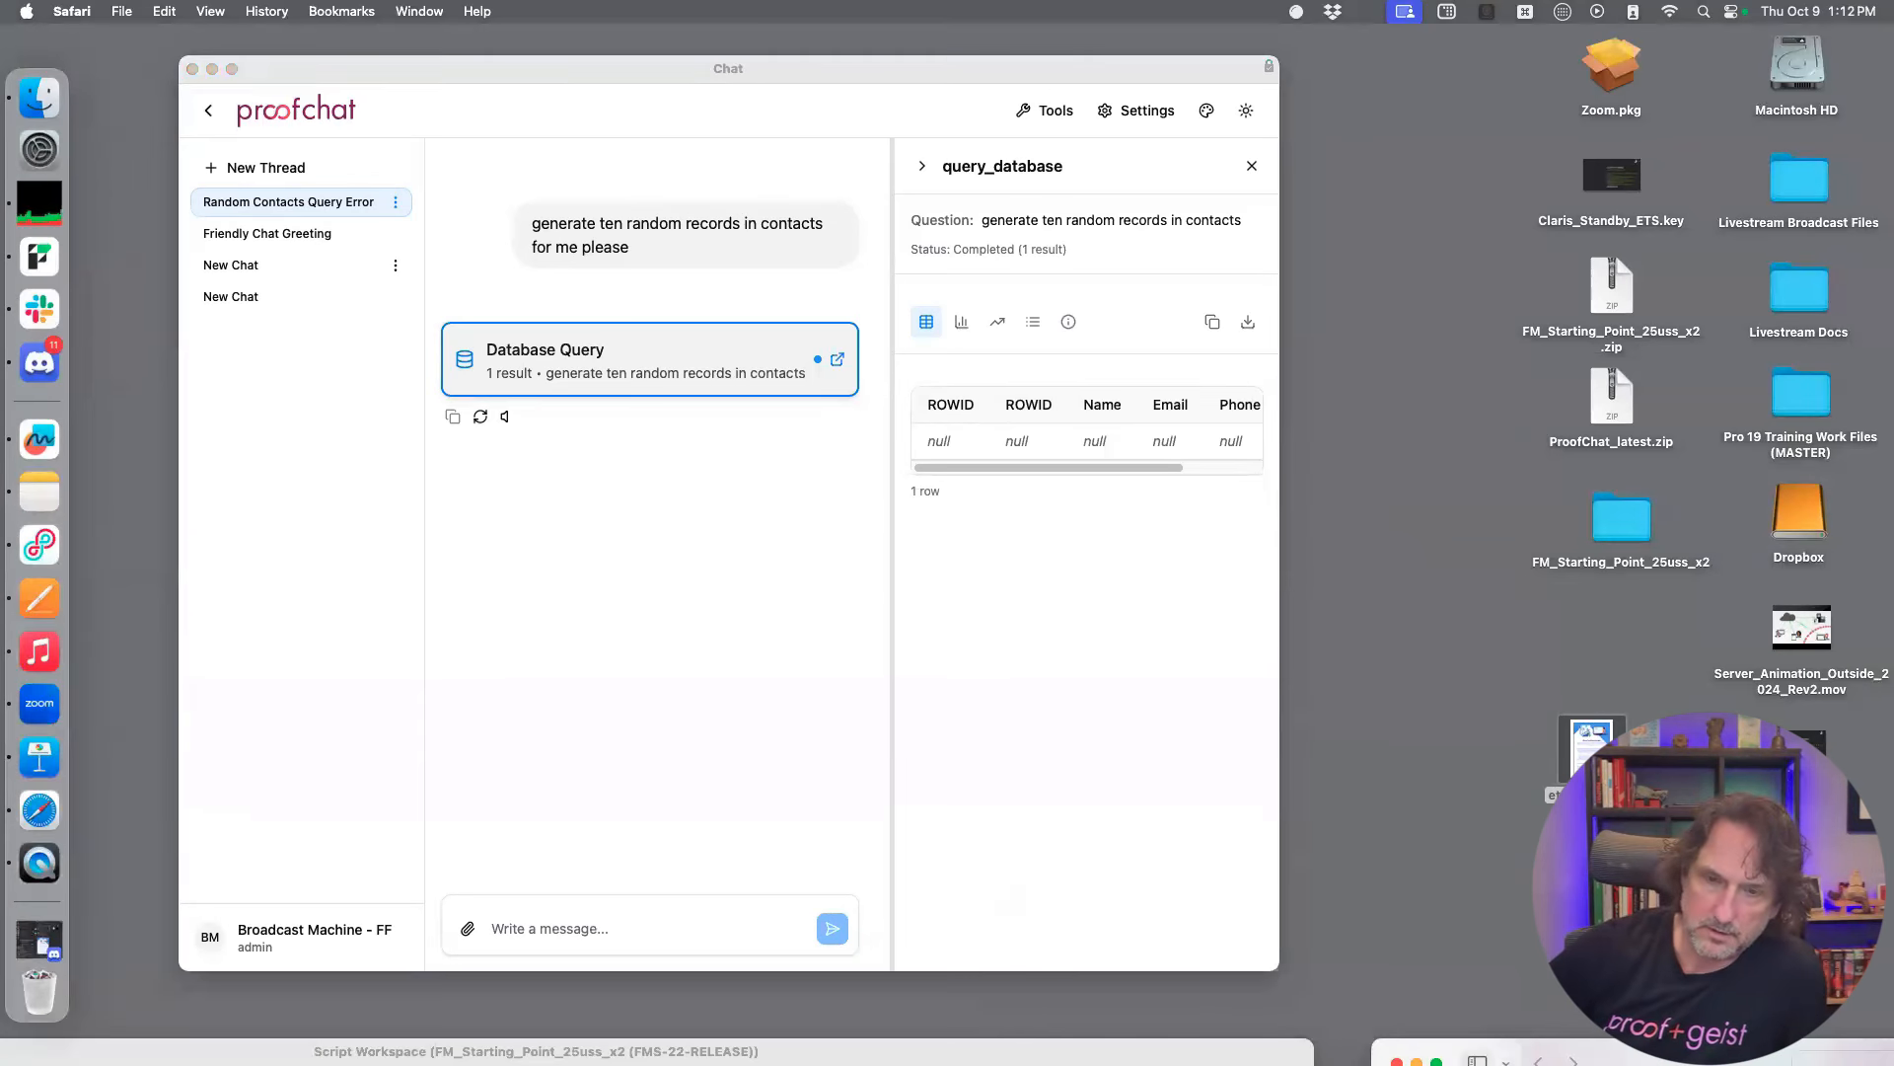
Reposition the Chat window and close the Script Workspace behind it
click(1054, 113)
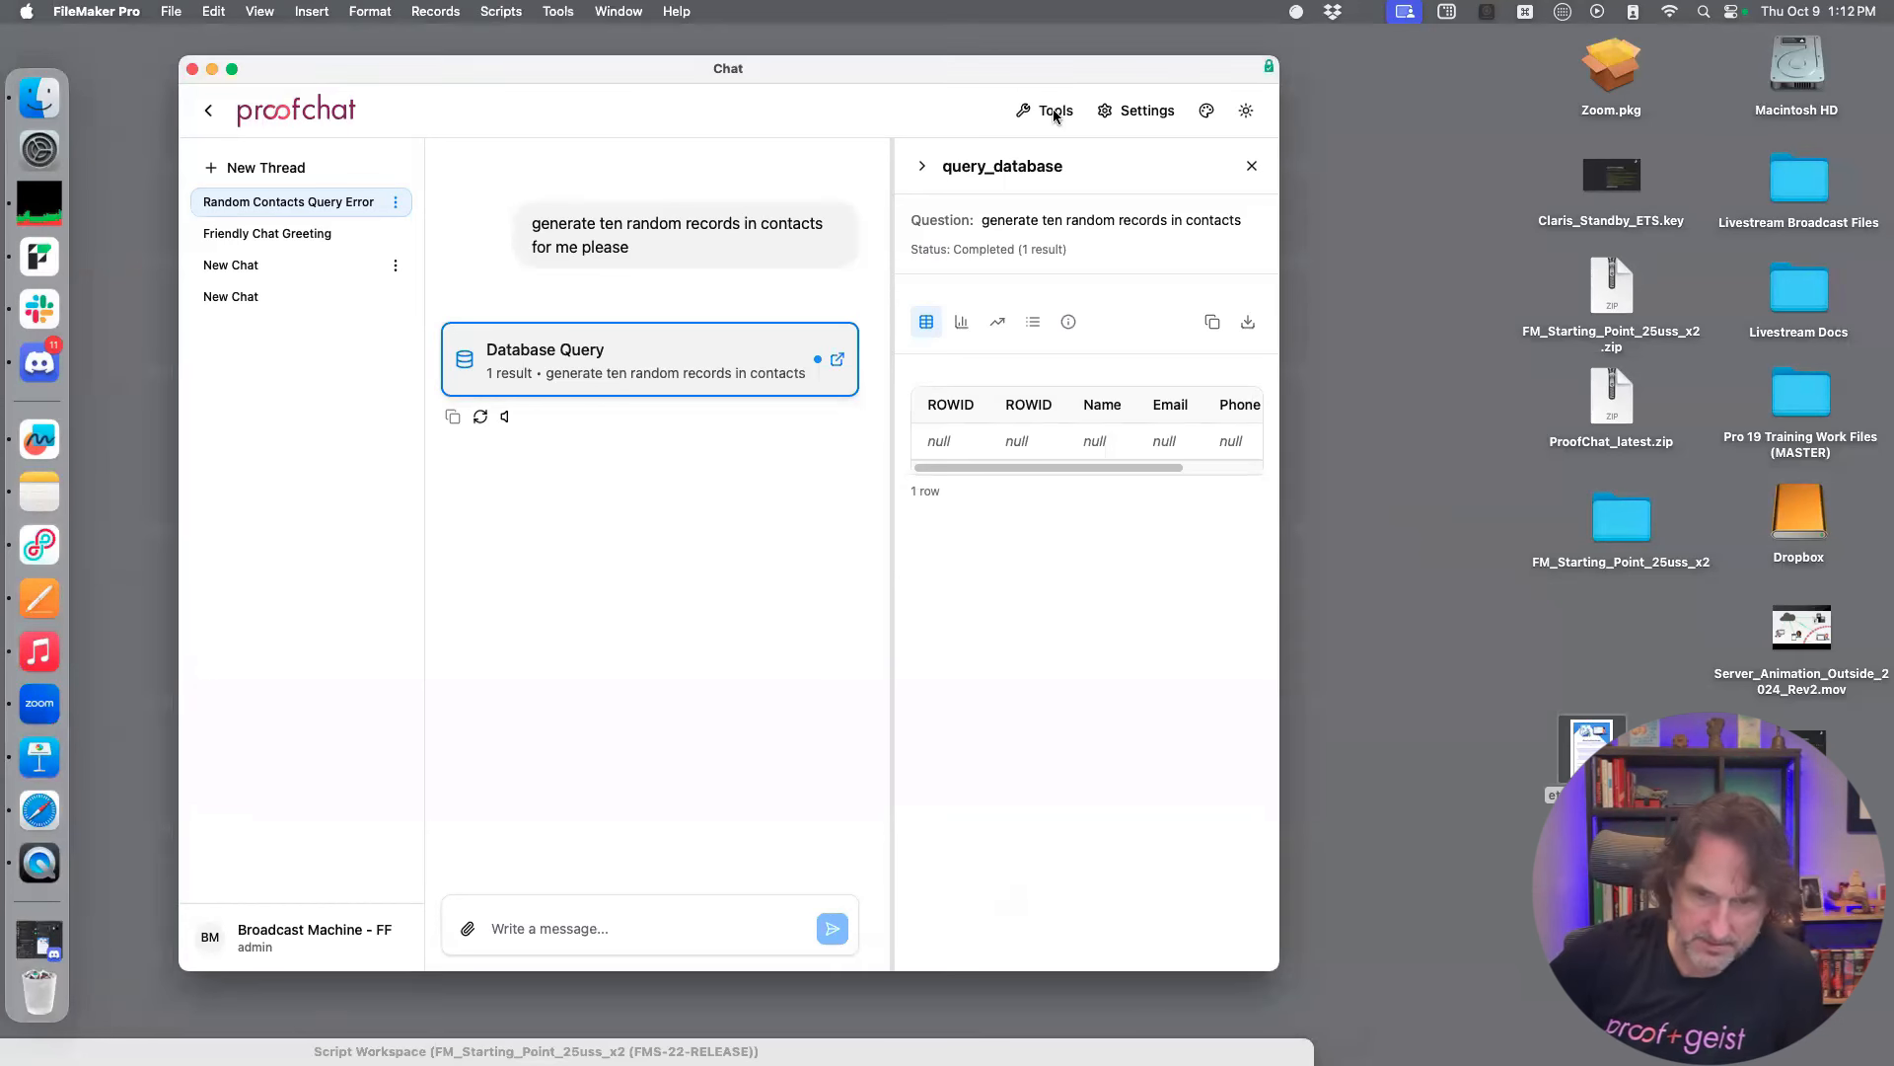
drag(1015, 72, 976, 85)
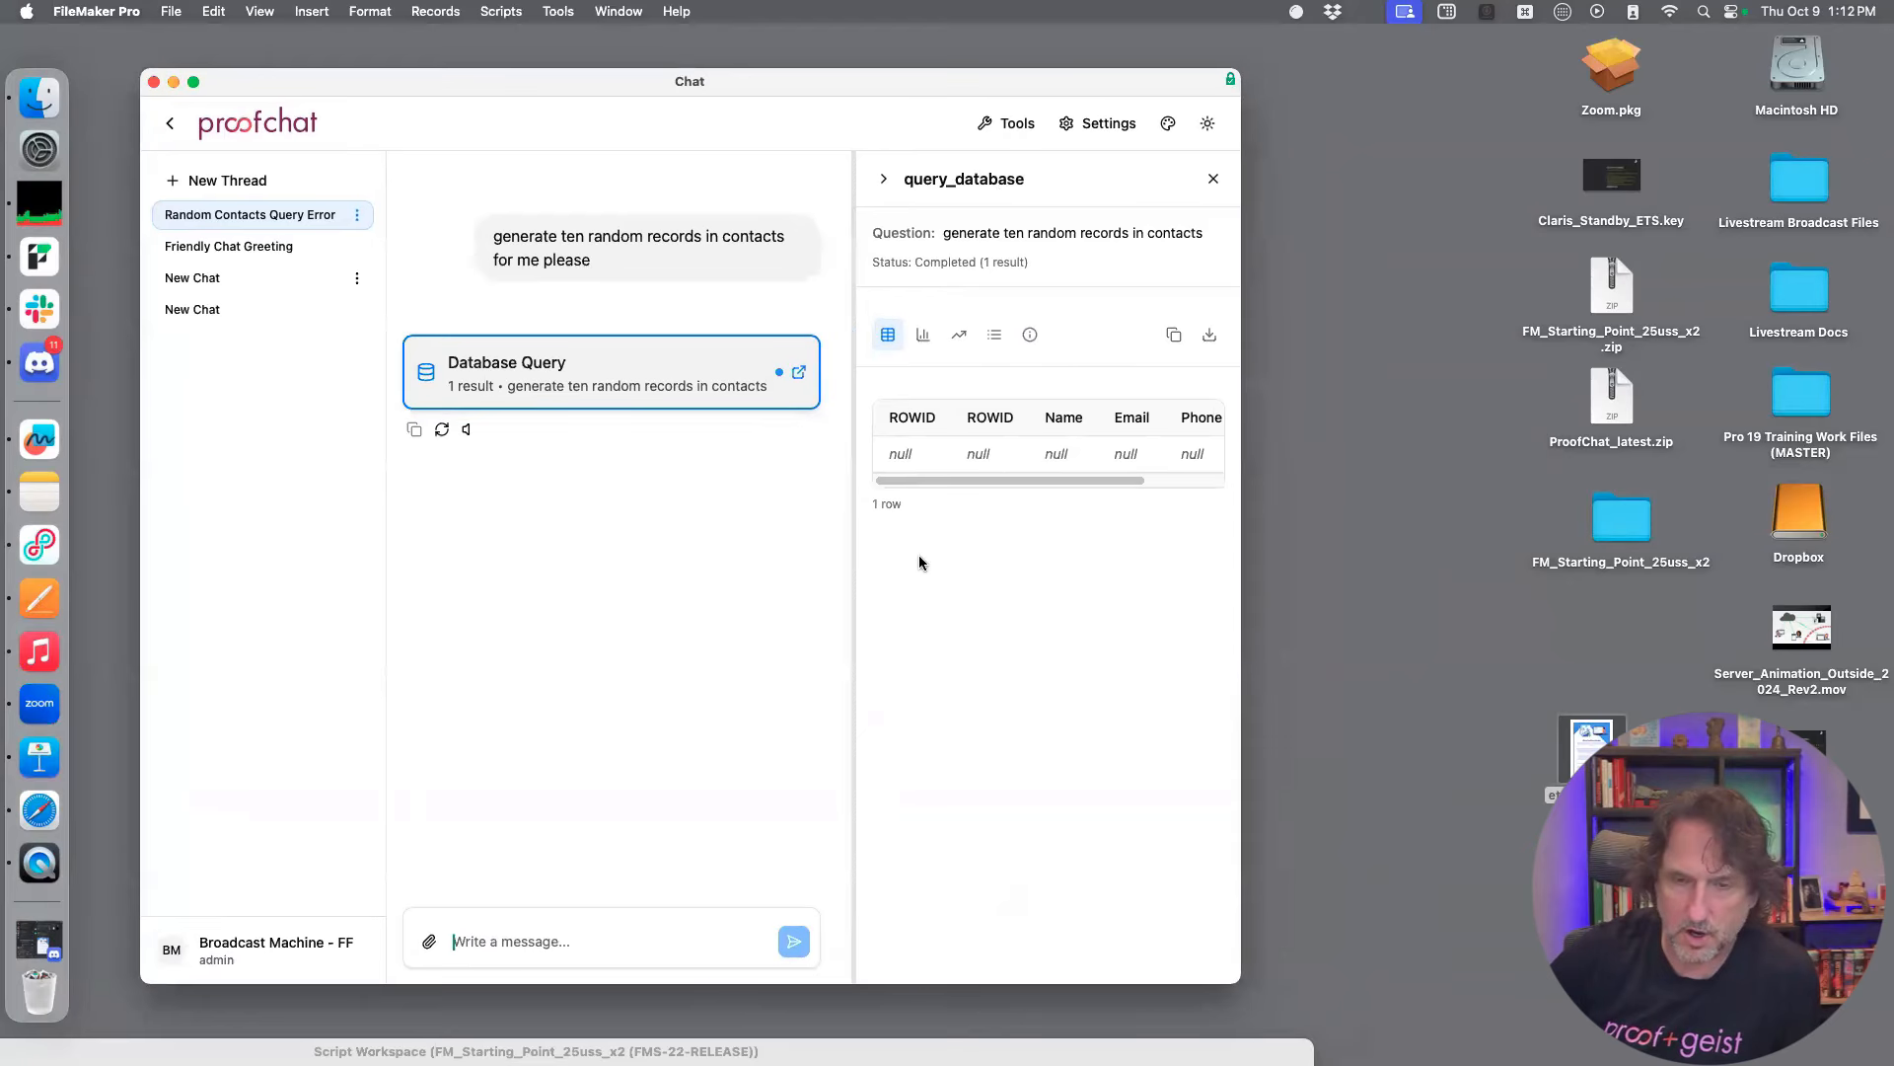
drag(506, 1036, 1622, 562)
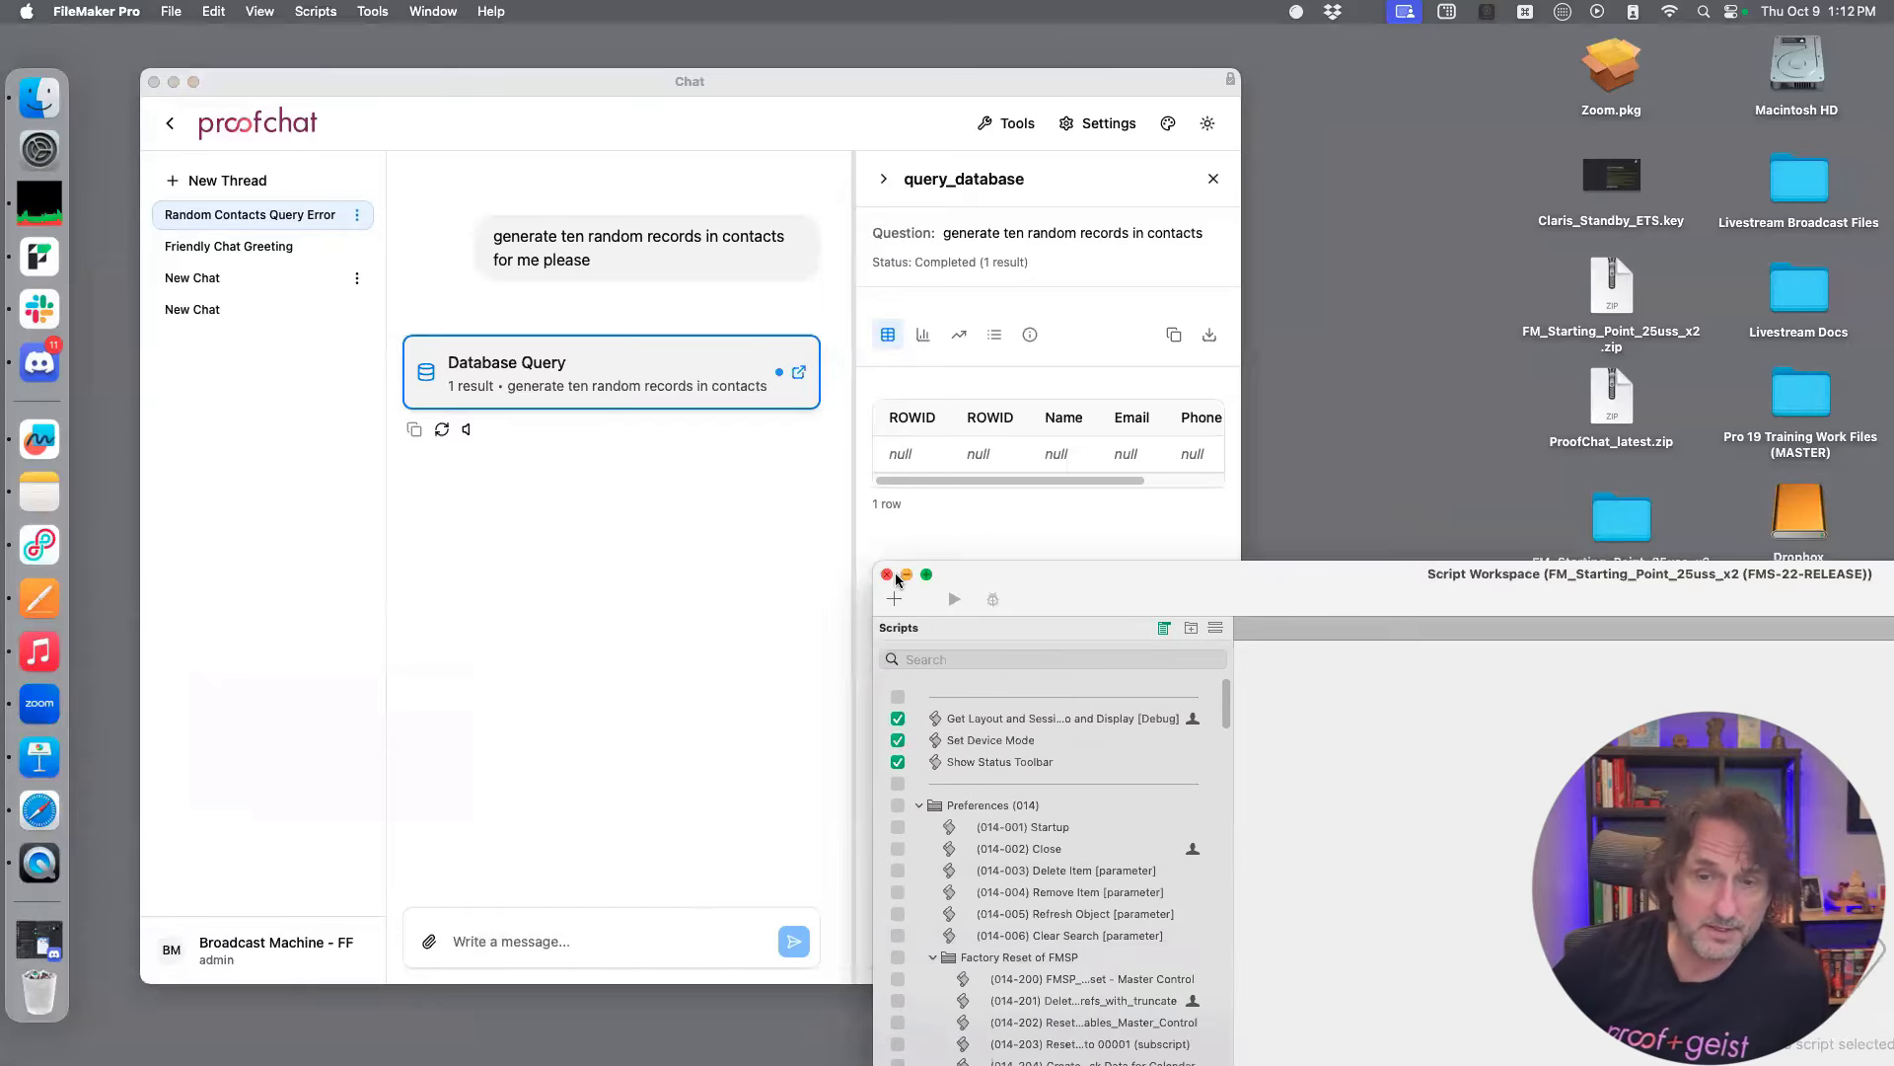
key(super+w)
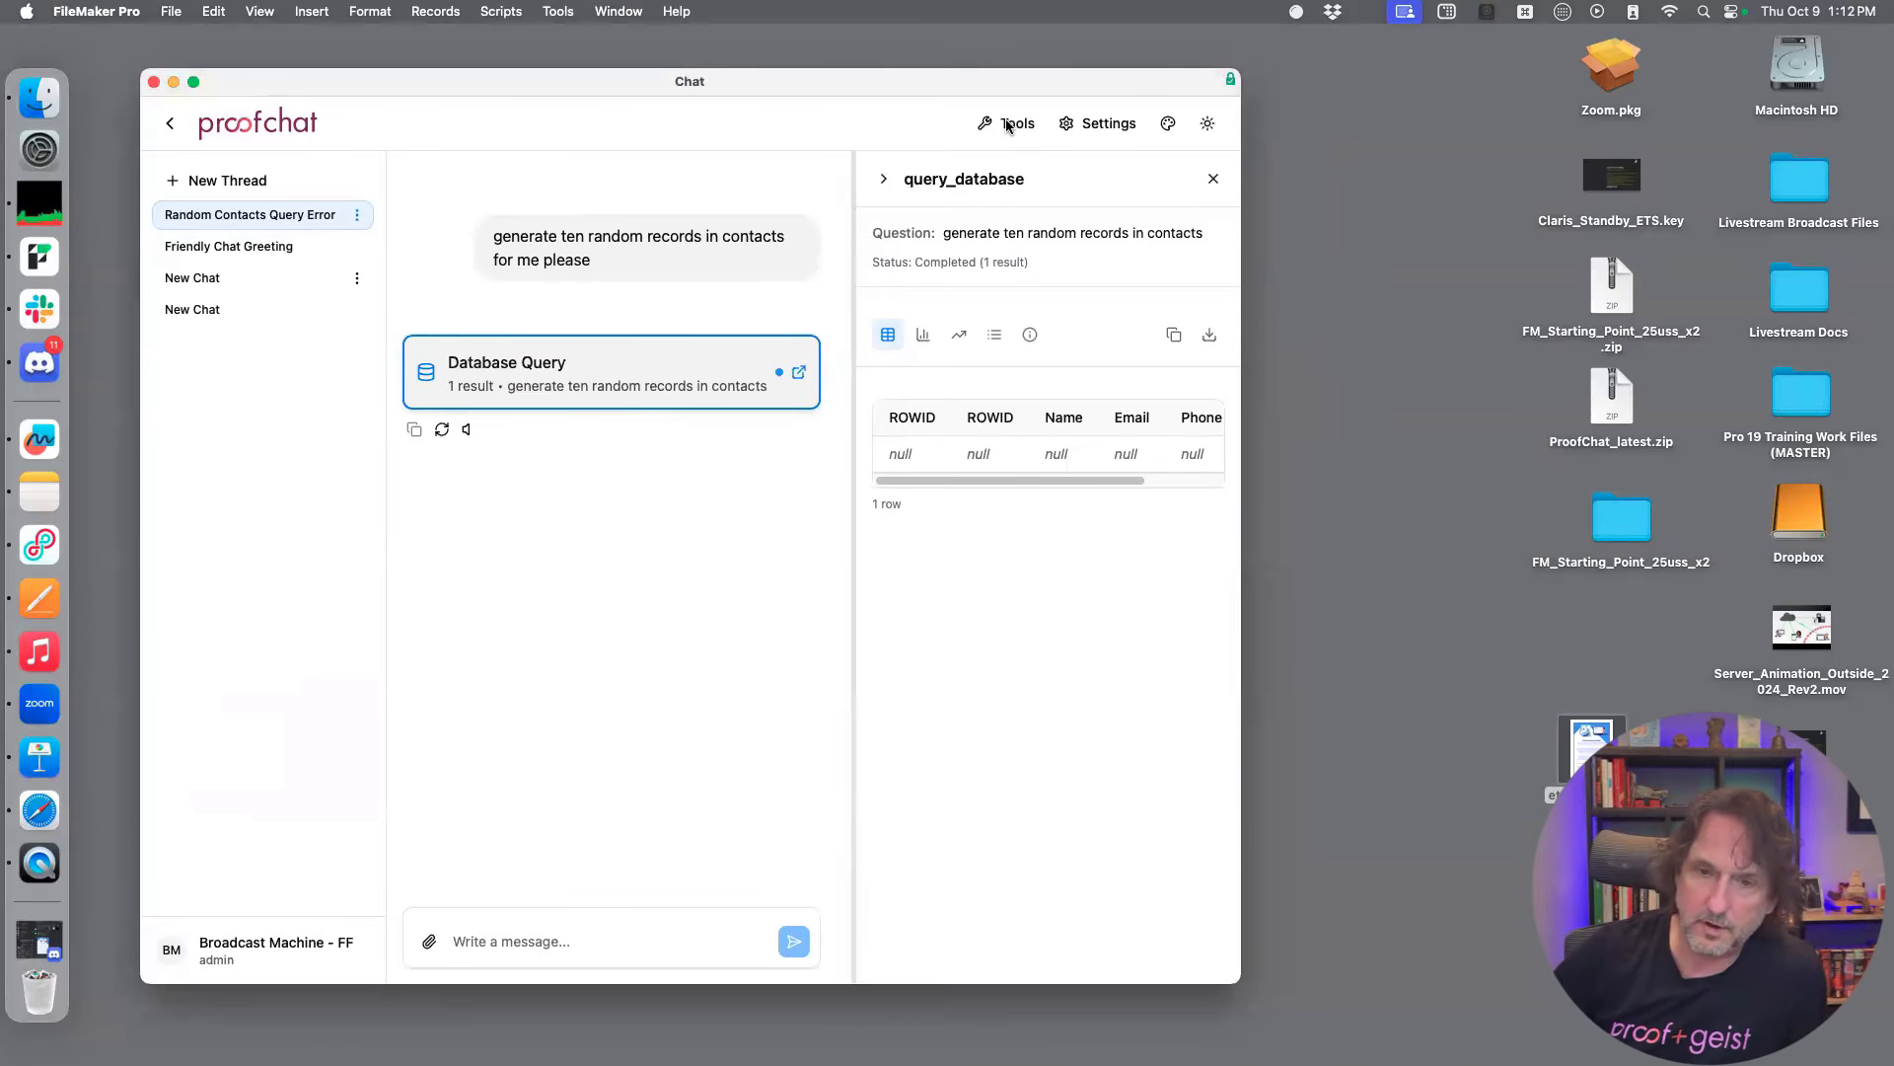
drag(741, 85, 805, 88)
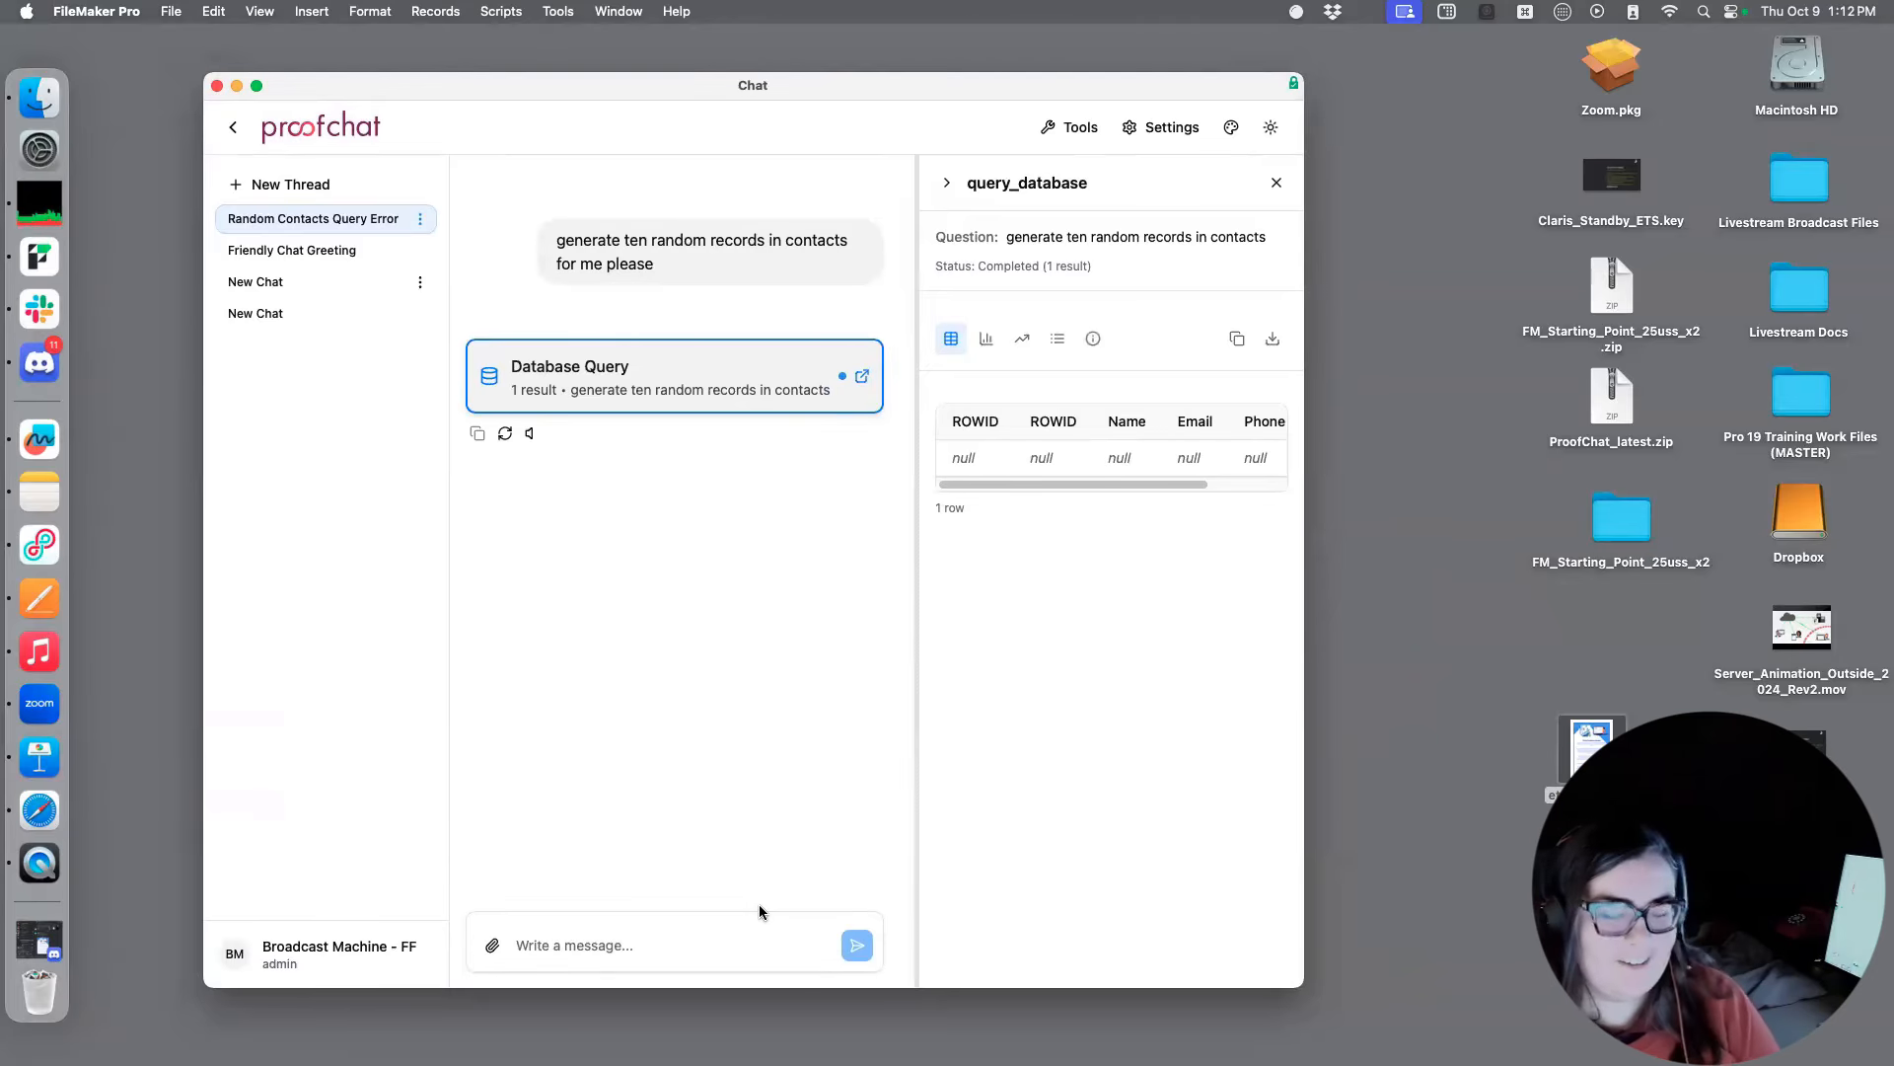
Leave the AI Accounts settings, open the chat's tool management page and widen the Chat window
drag(1302, 985, 1309, 991)
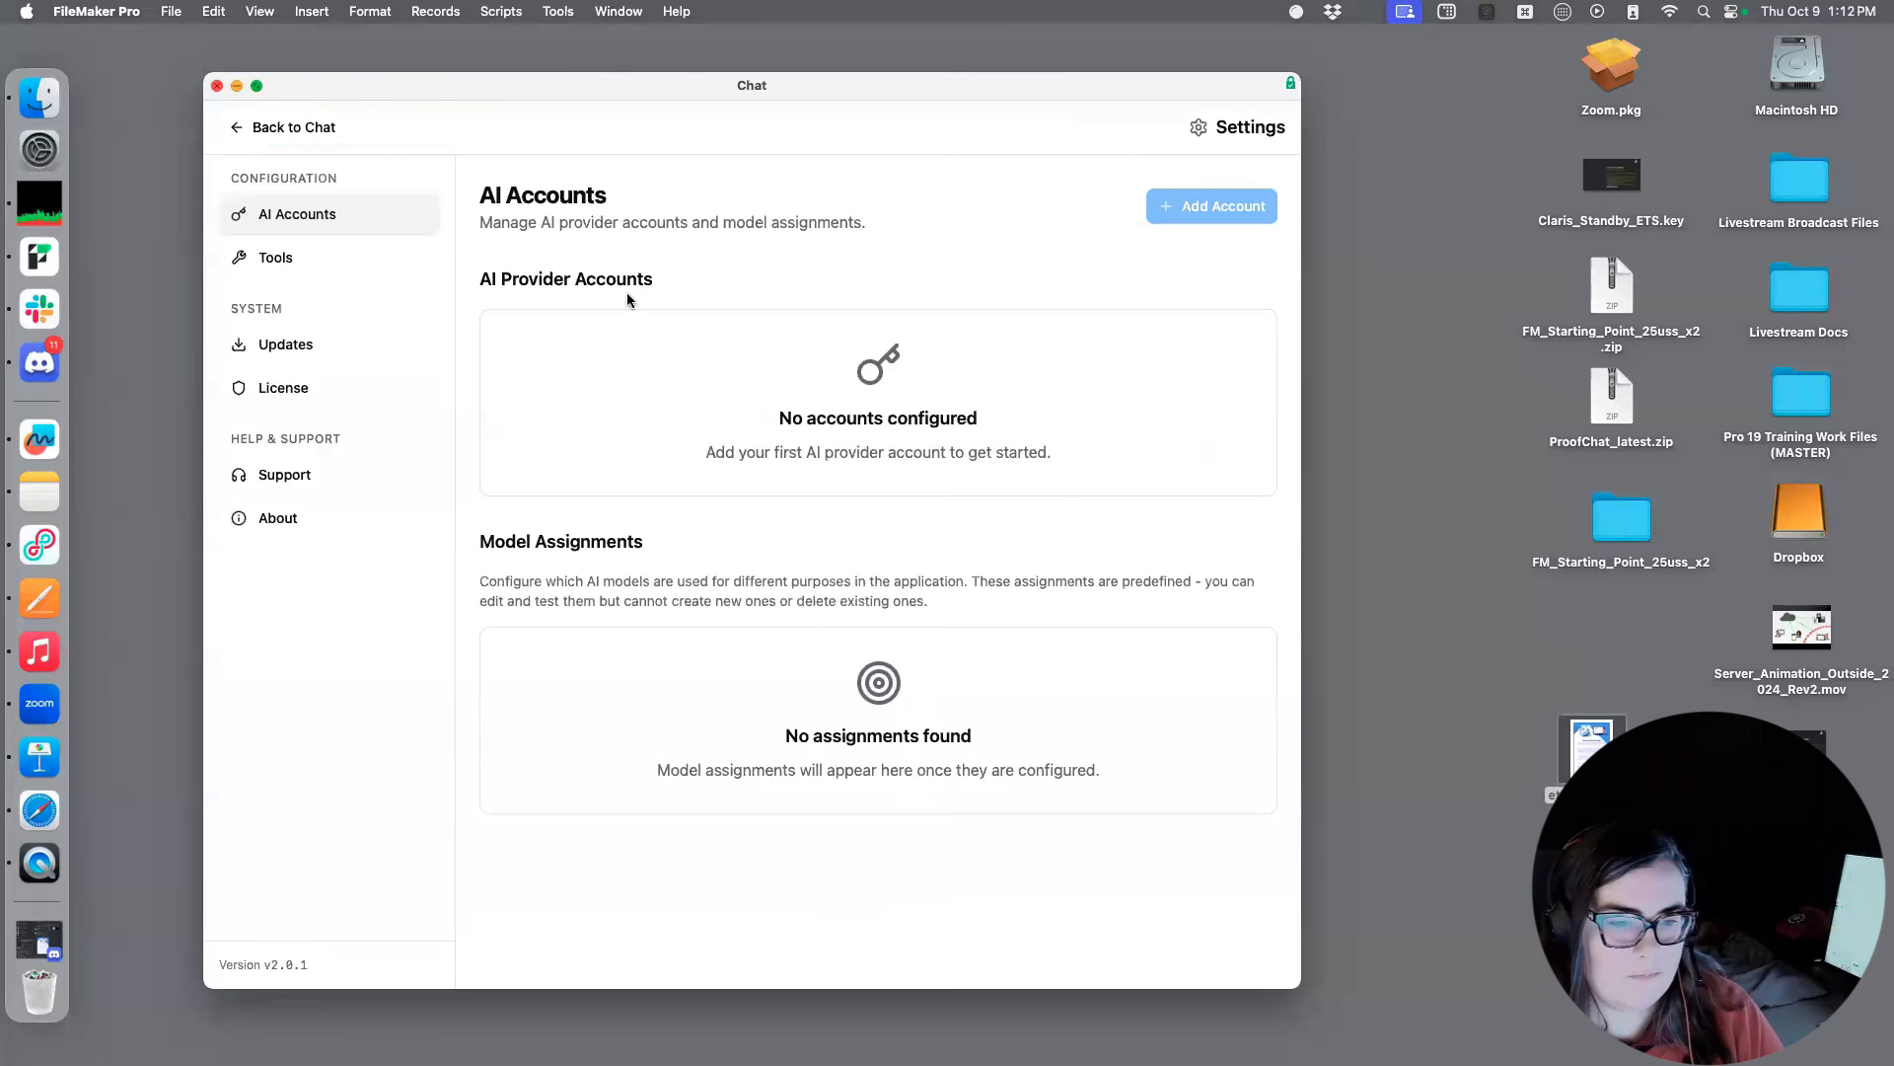
click(291, 131)
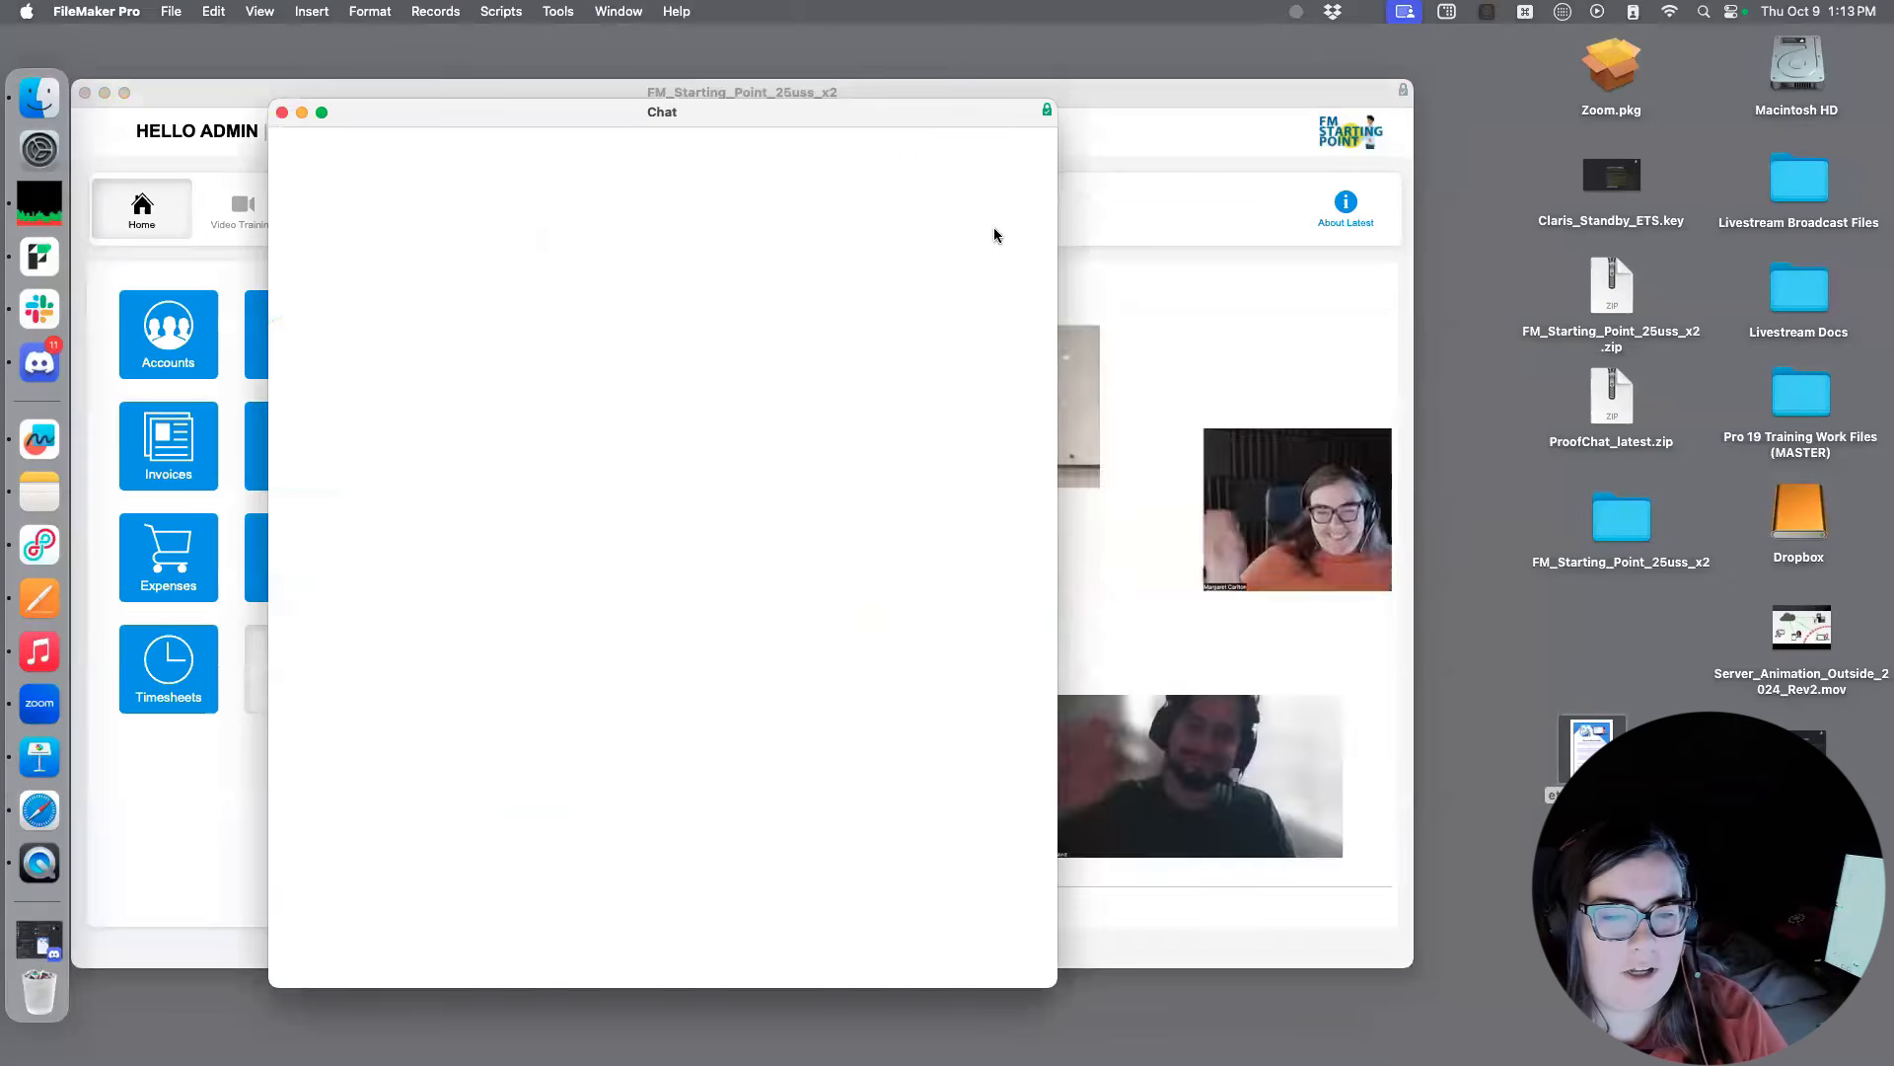
click(829, 161)
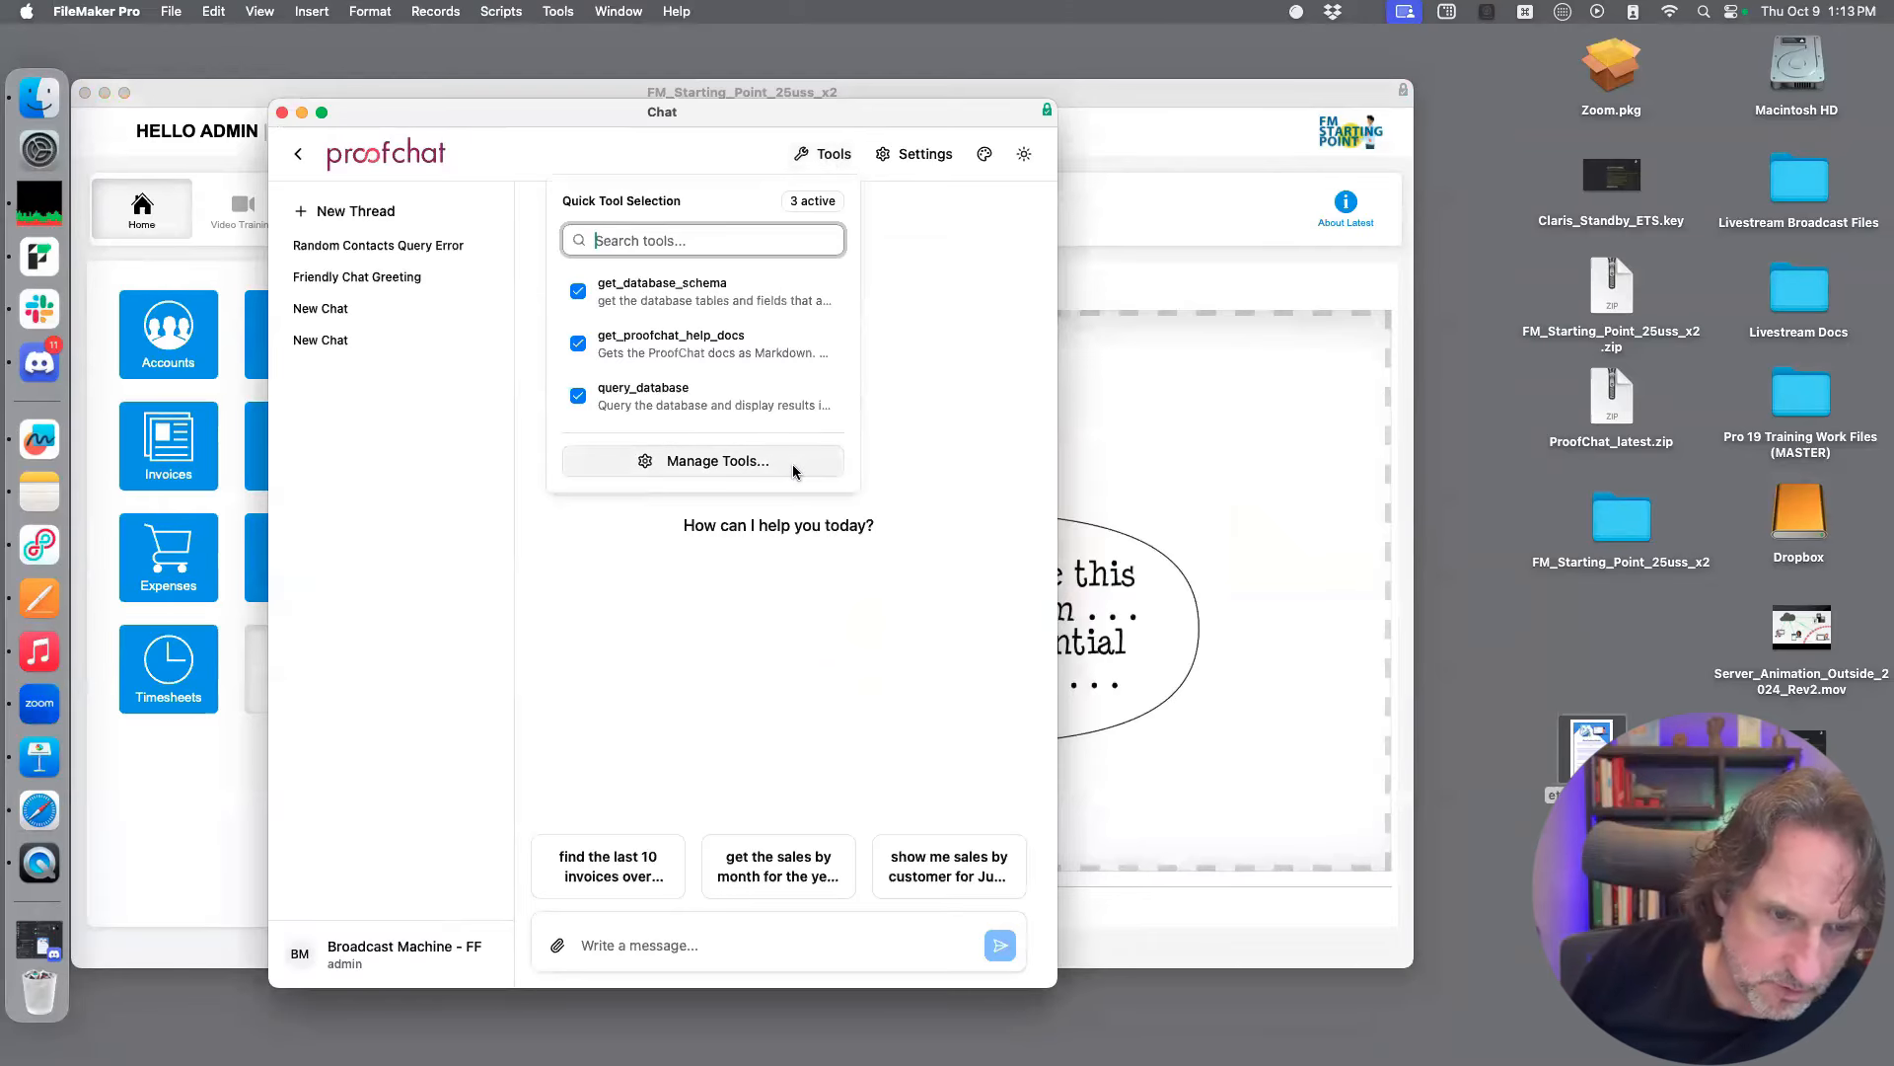
click(717, 461)
drag(1057, 985, 1286, 992)
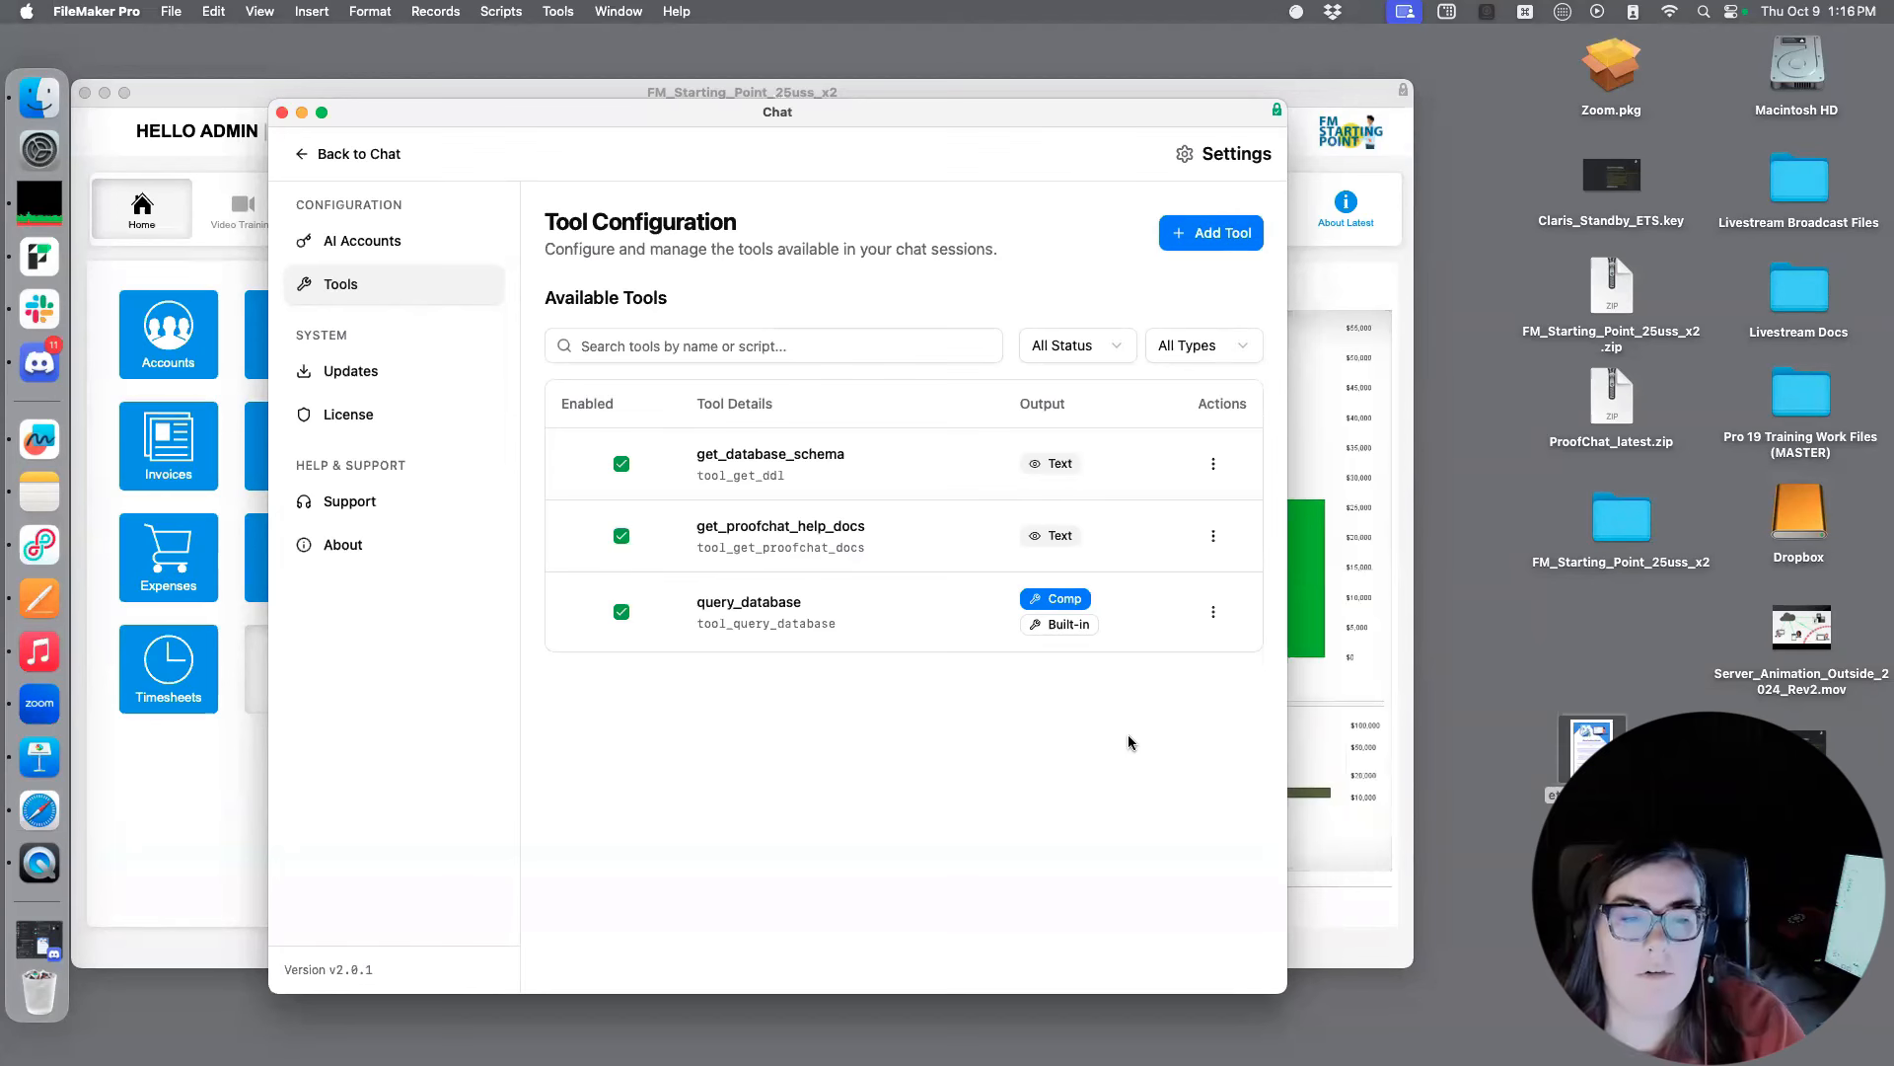
View the list of tables in the FM_Starting_Point_25uss_x2 database definition and close it without changes
click(172, 12)
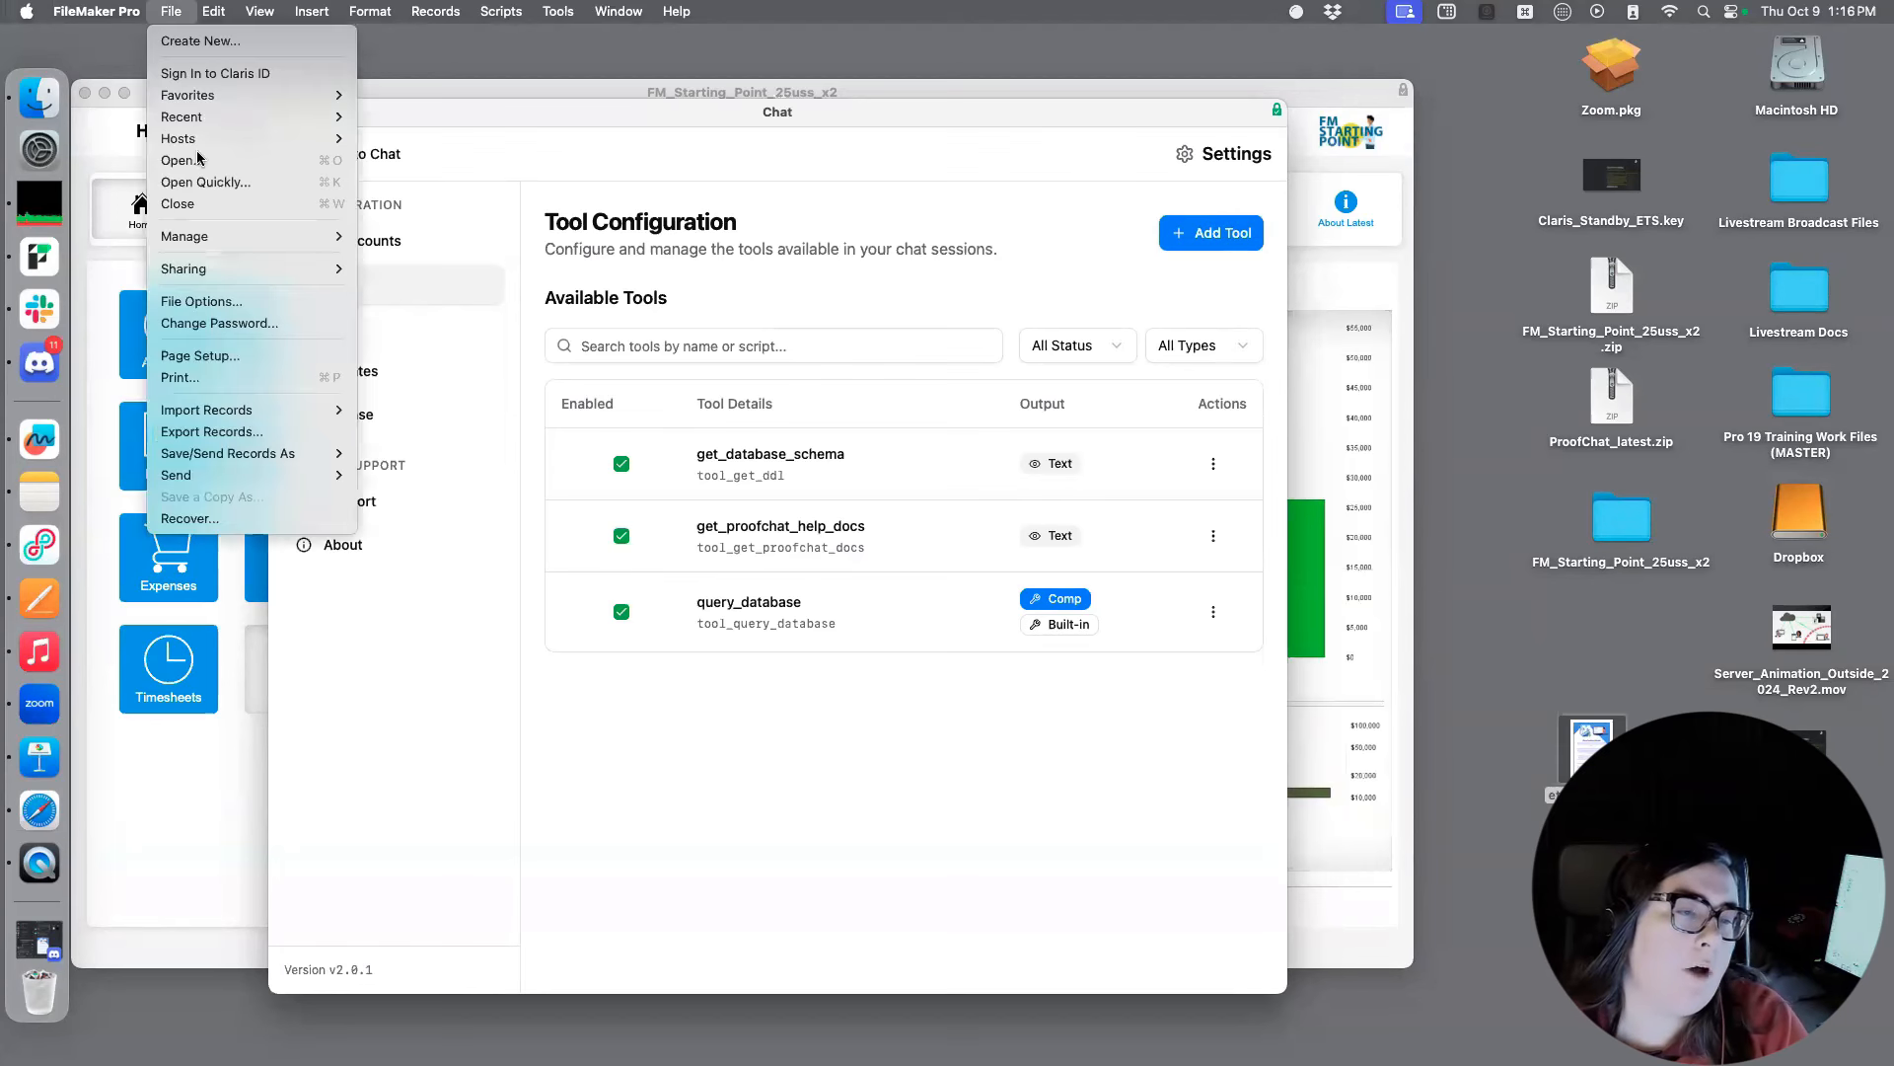
click(440, 243)
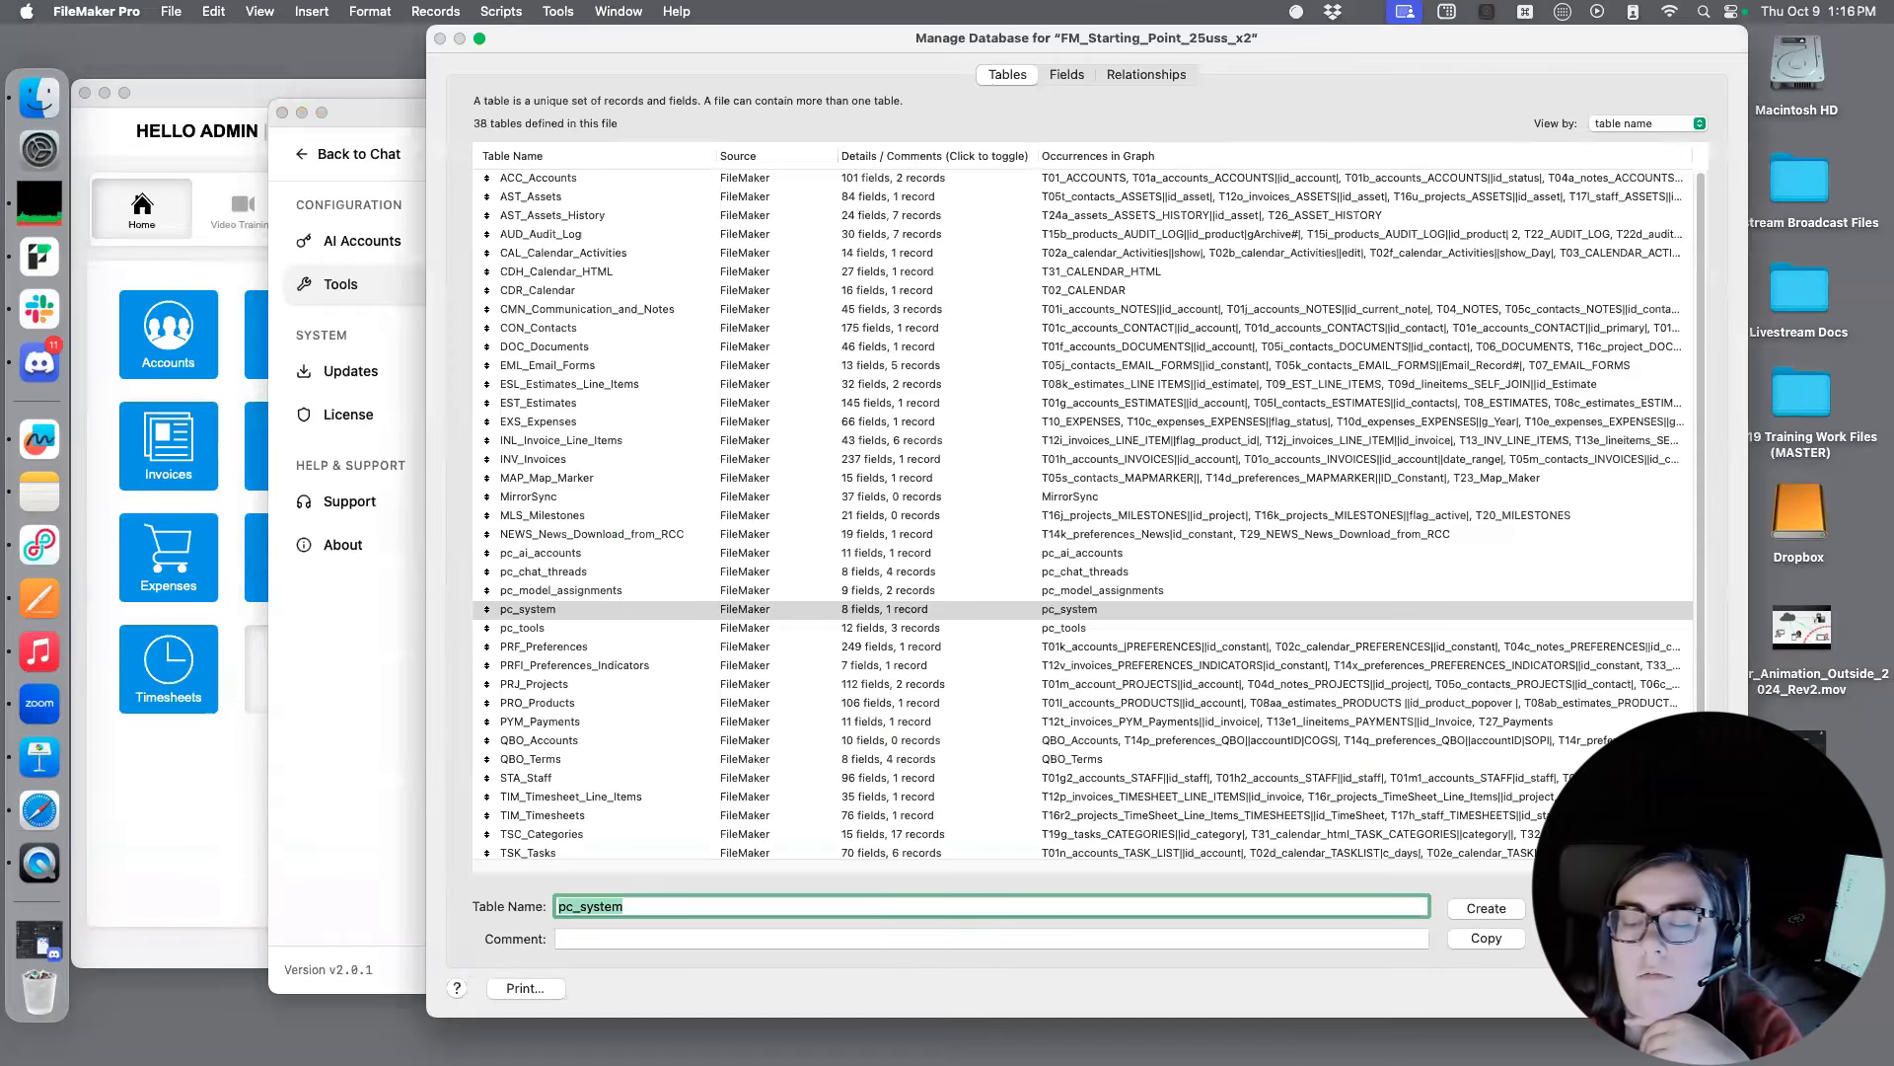
key(Escape)
Open the Script Workspace, move it to free screen space and enlarge it
key(shift+super+s)
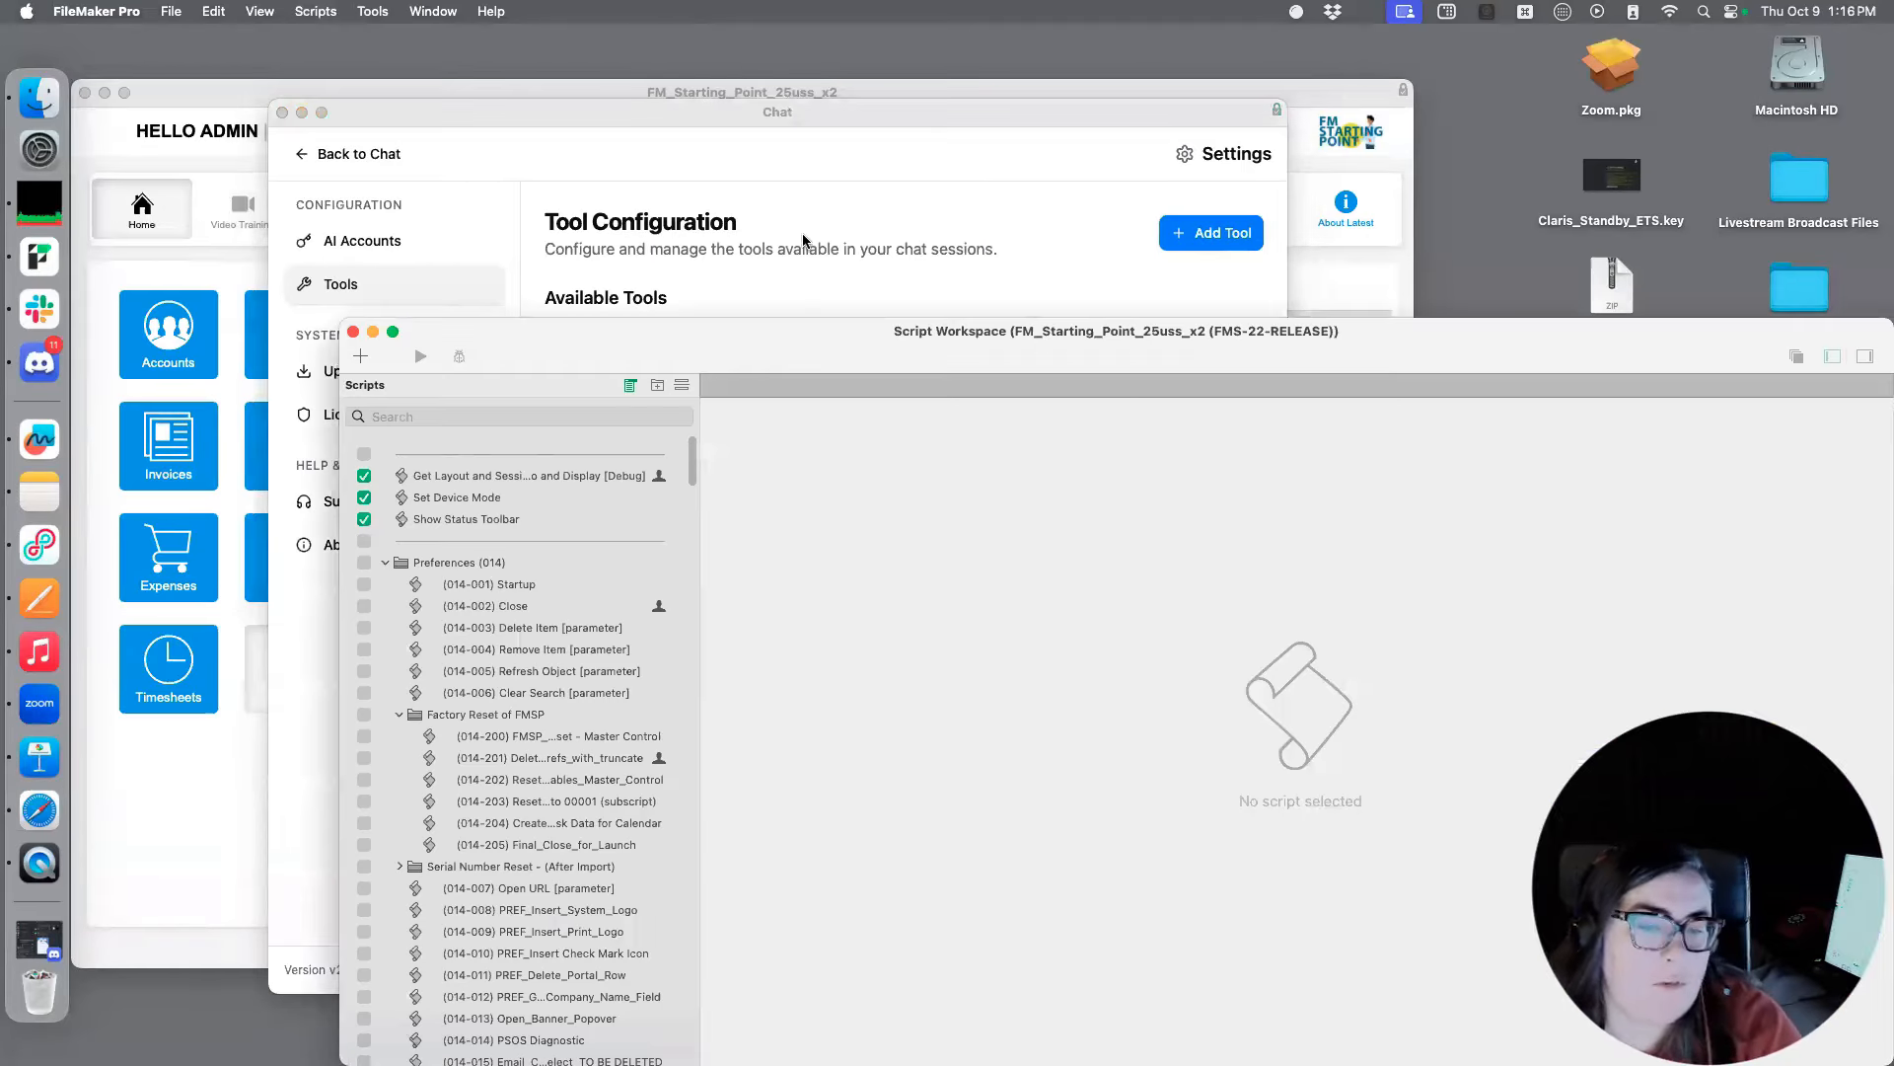
drag(786, 337, 583, 99)
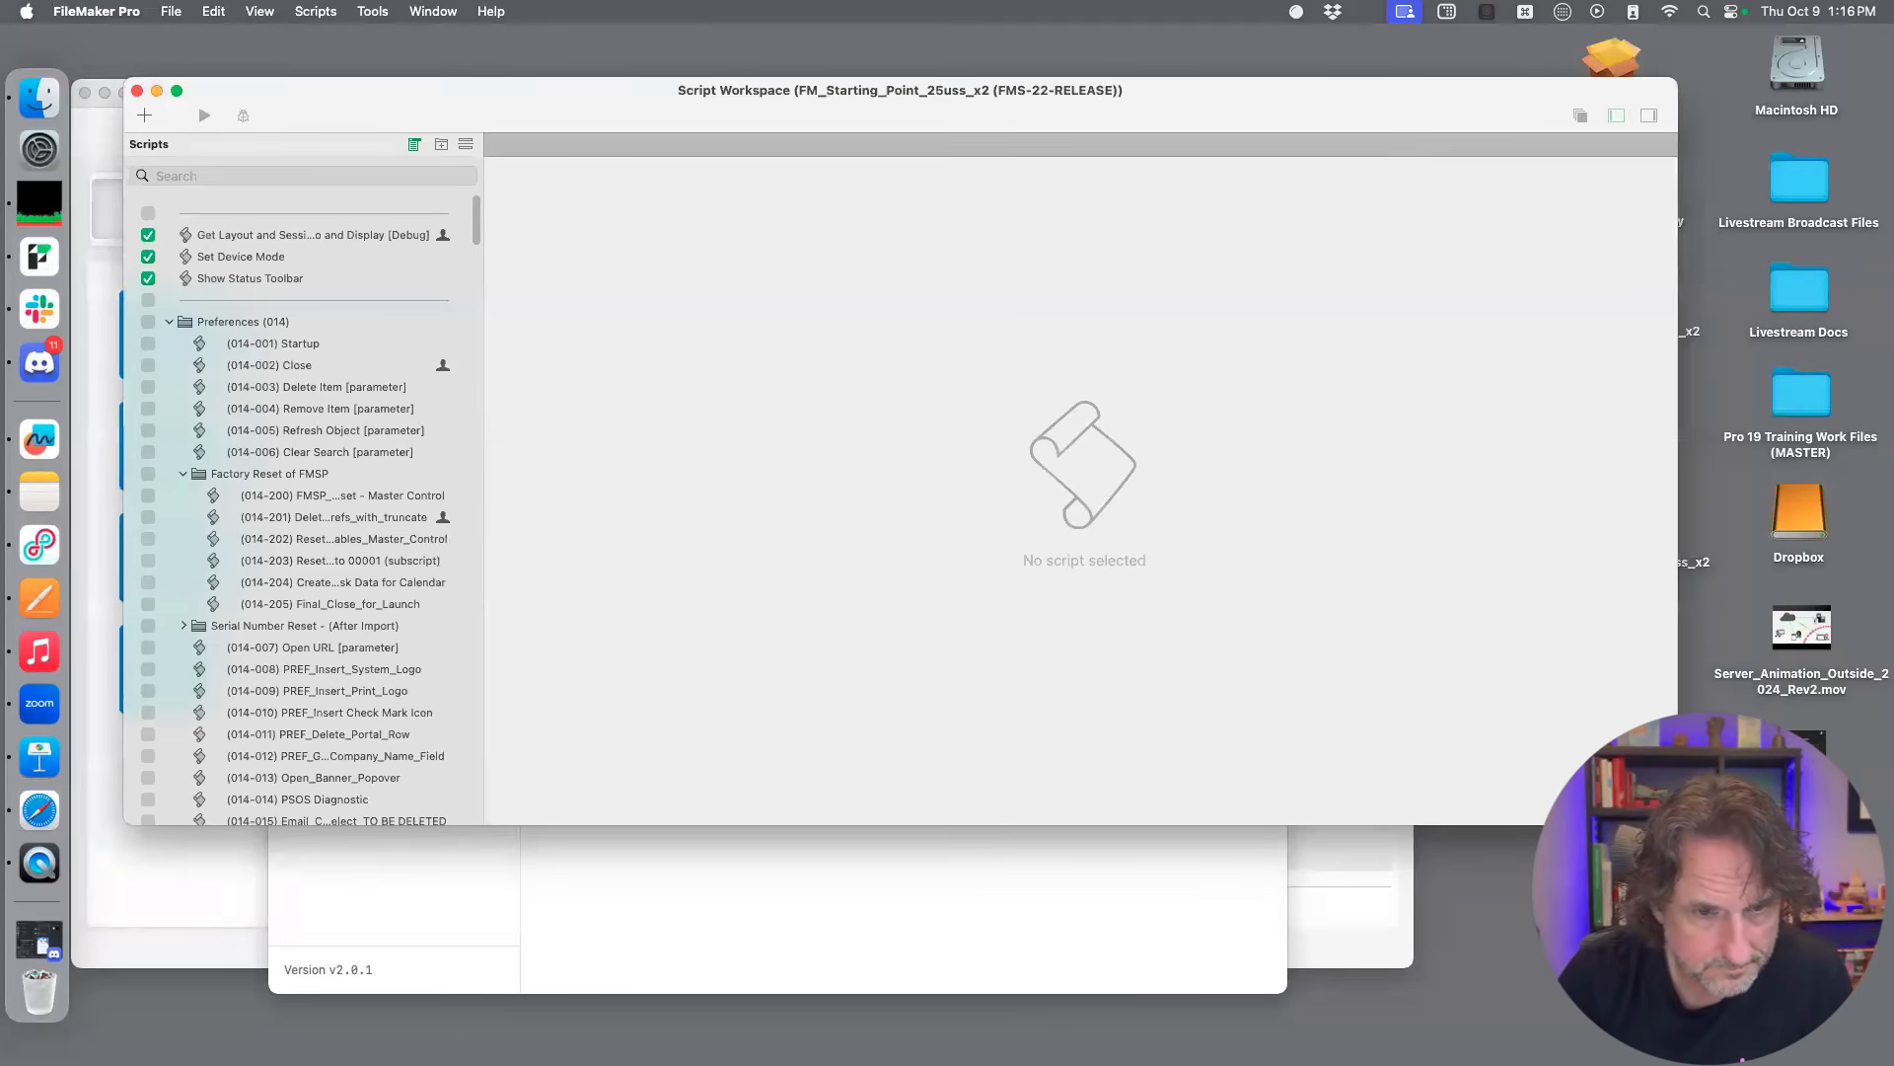
drag(1678, 825, 1823, 1051)
Expand the ProofChat script folder together with its ProofChat Script API and ProofChat Built In Tools subfolders
scroll(306, 579, down, 1)
drag(476, 281, 508, 1031)
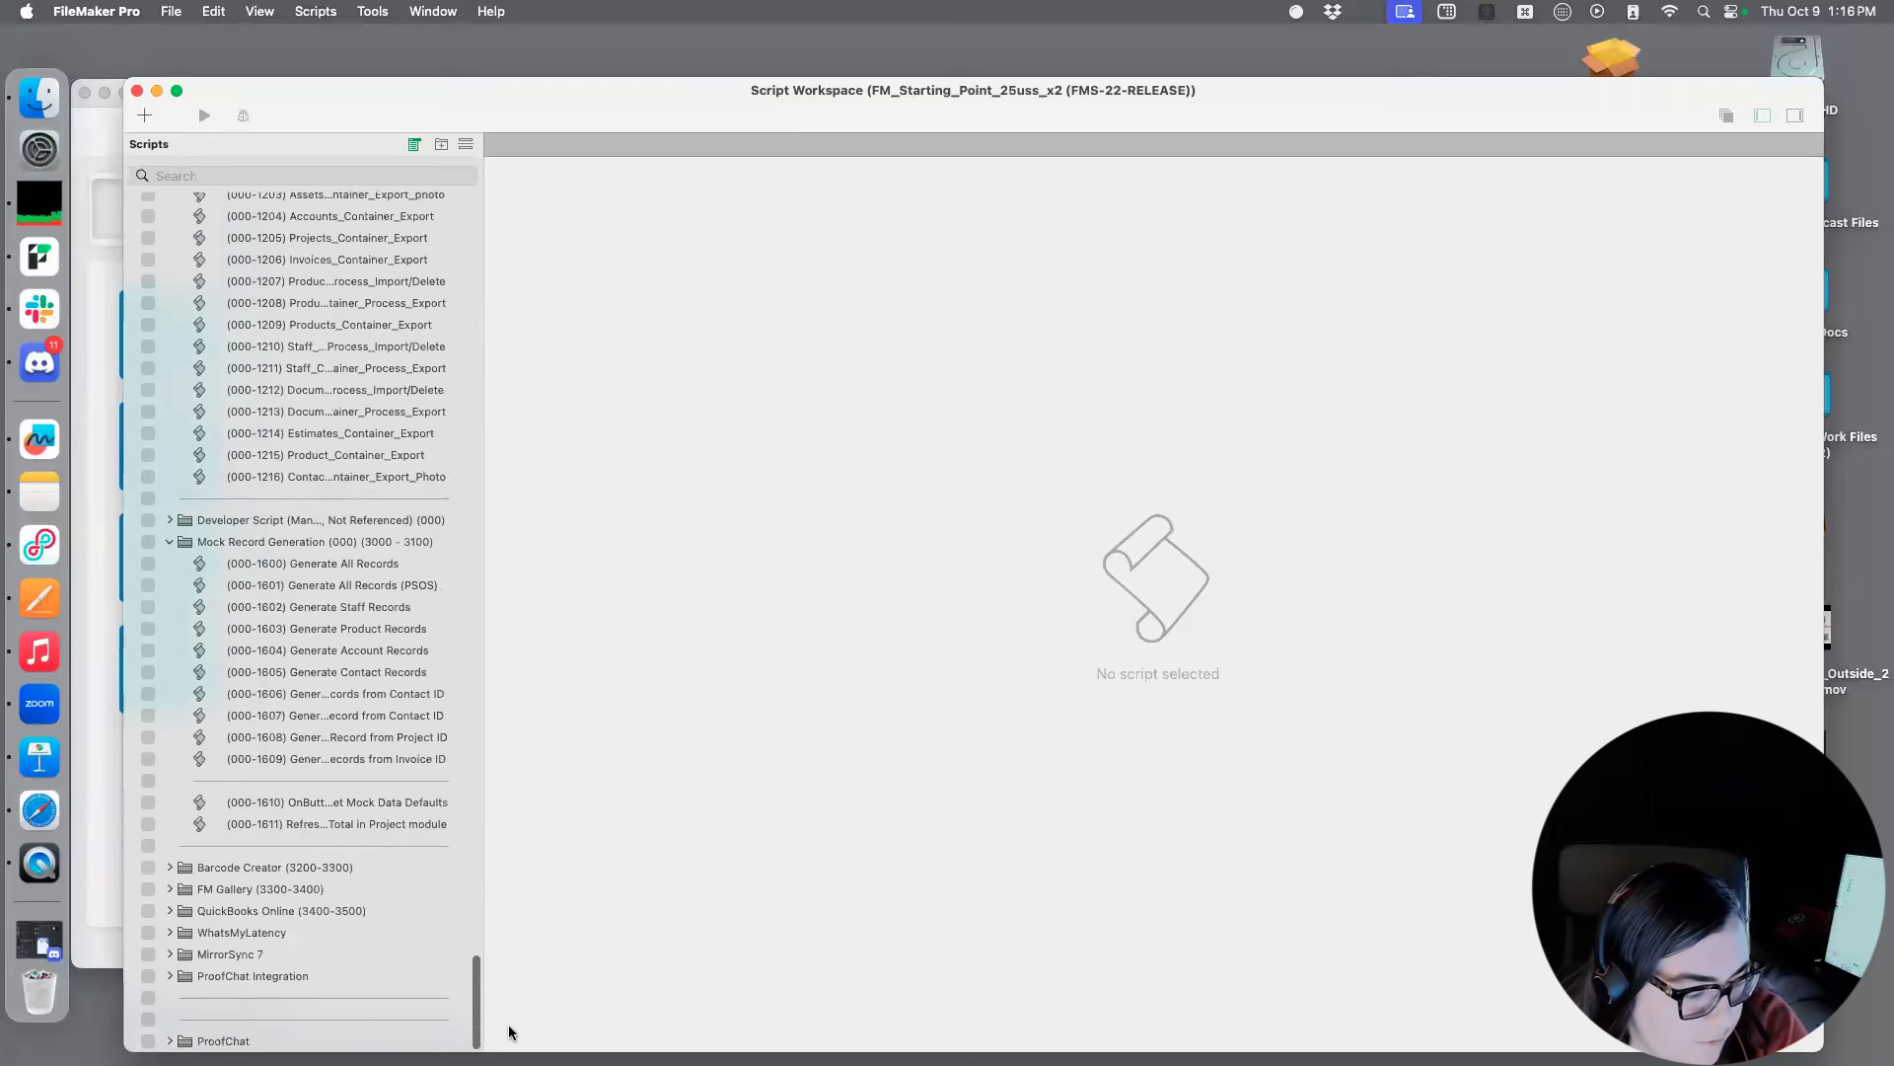
drag(552, 116, 621, 82)
click(237, 1010)
scroll(380, 819, down, 2)
scroll(381, 804, down, 2)
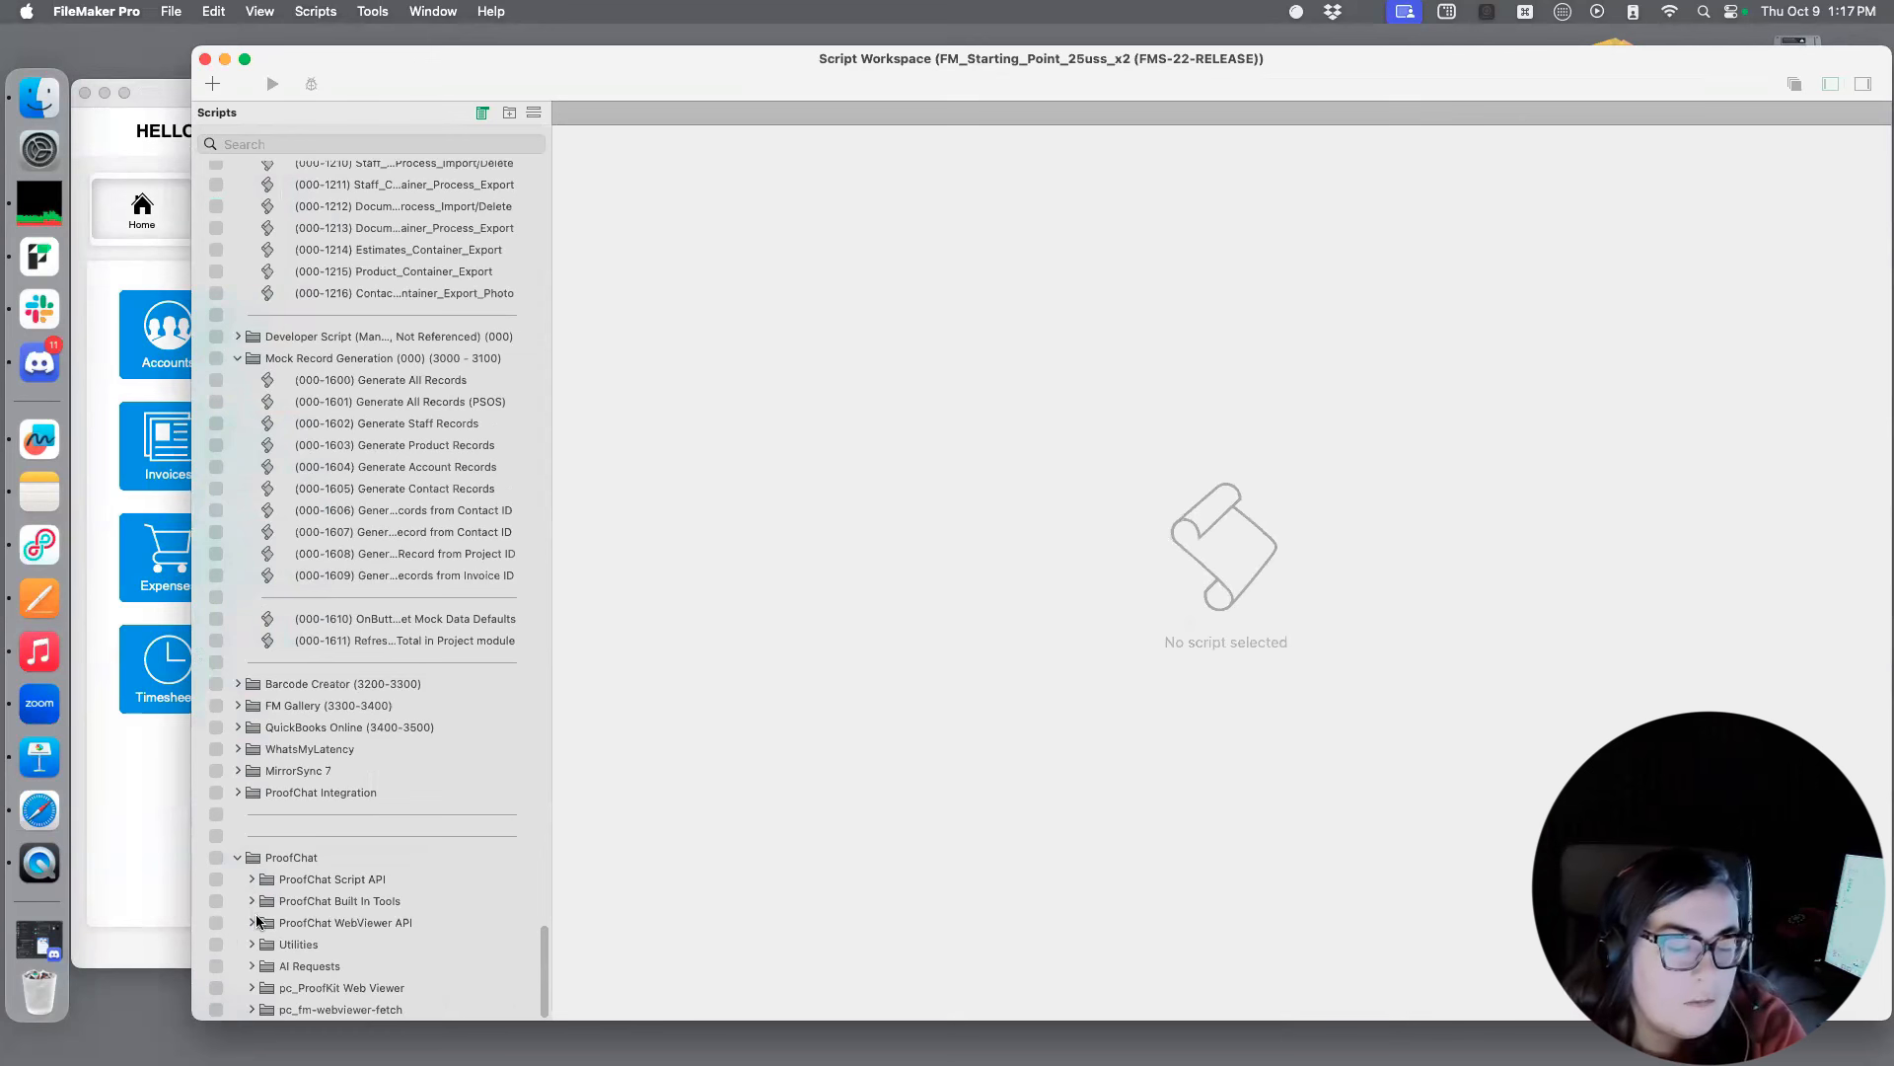
click(252, 879)
scroll(246, 898, down, 3)
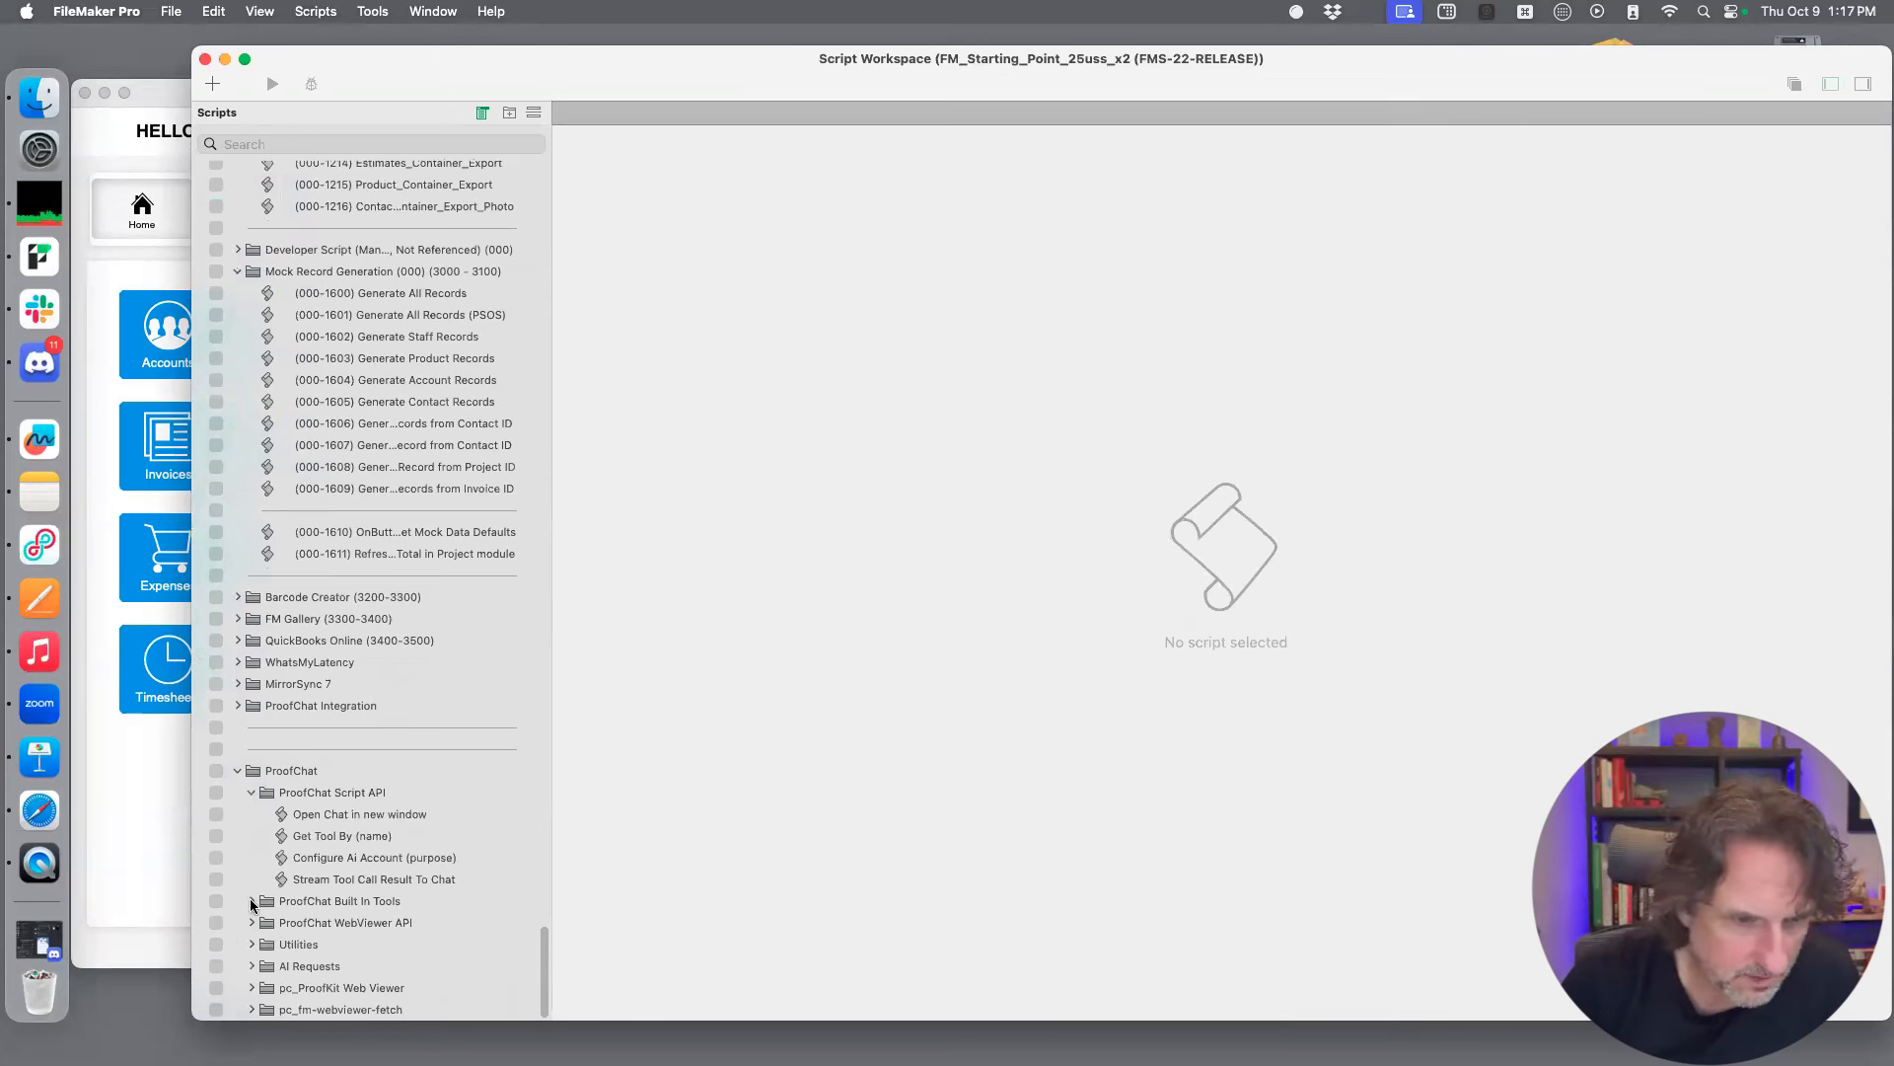
click(250, 902)
scroll(252, 913, down, 3)
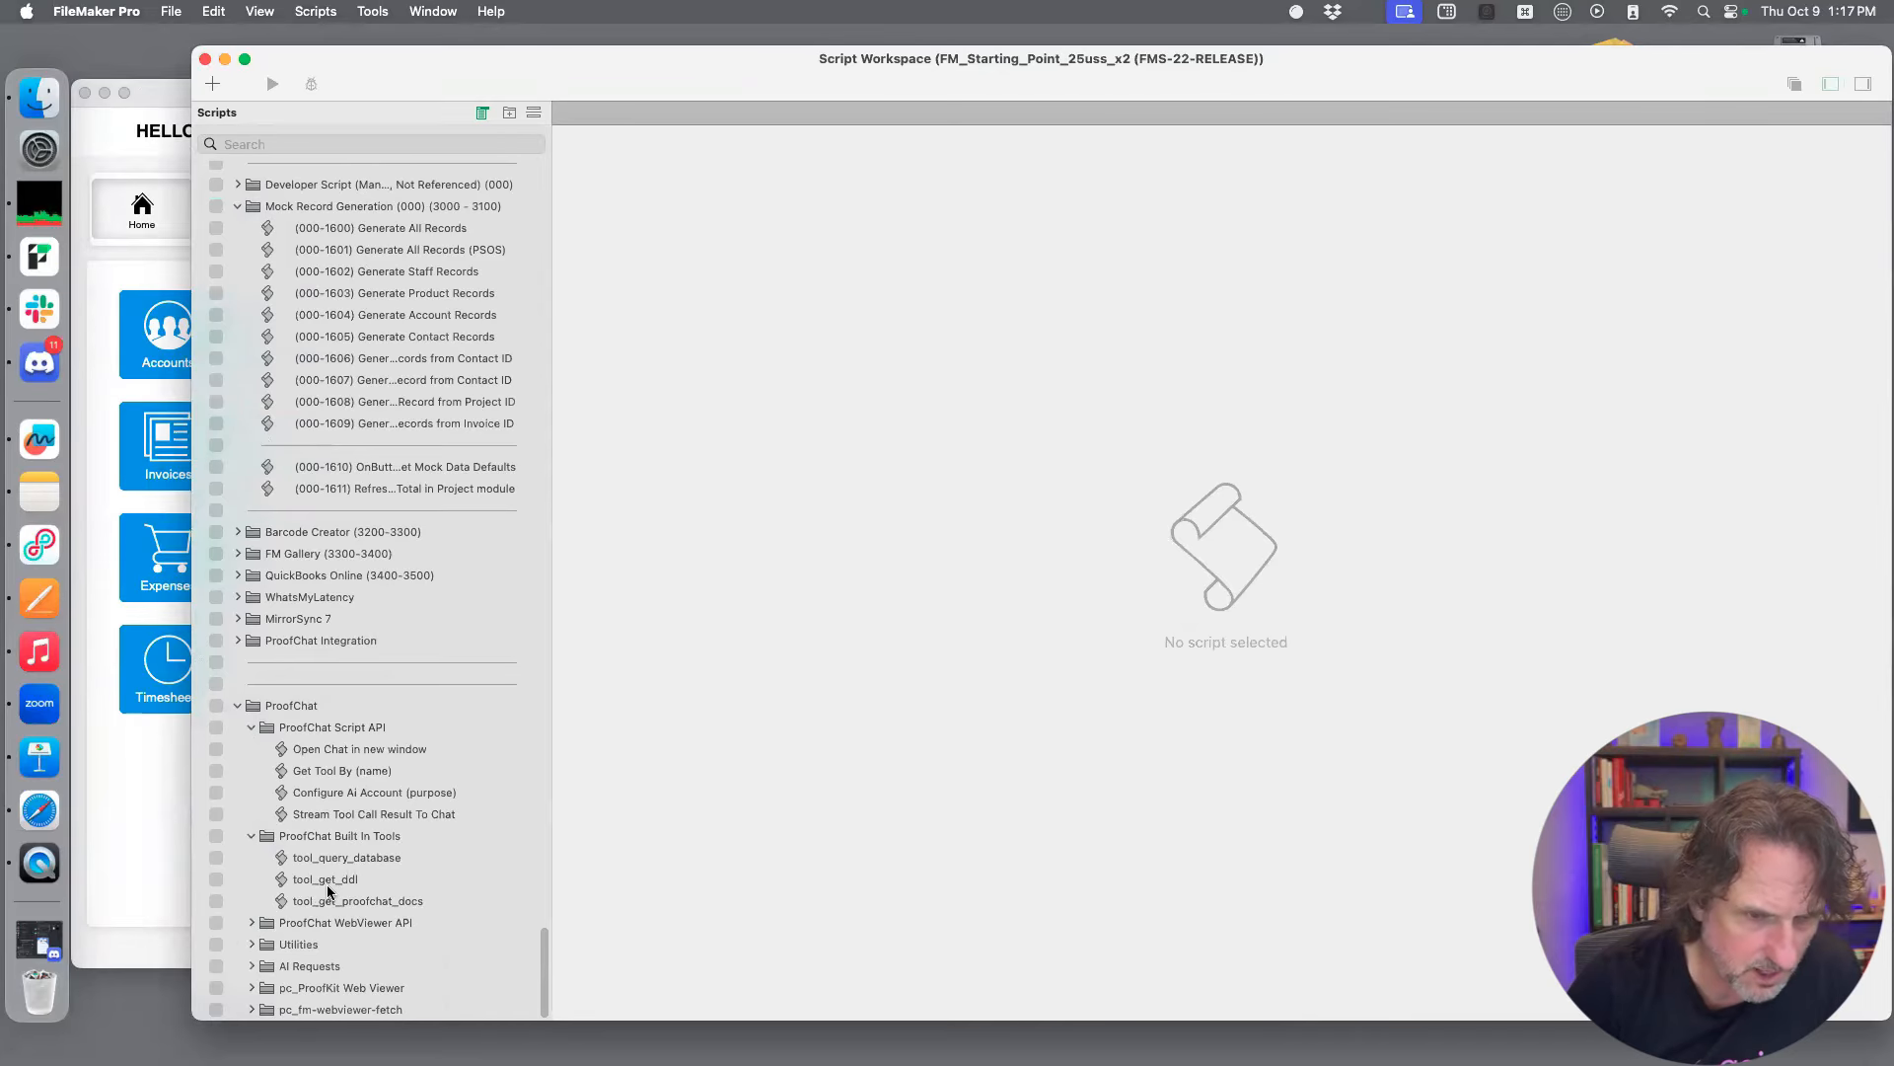
Display the tool_query_database script, move the Script Workspace down and return to the chat's Tool Configuration page
click(363, 868)
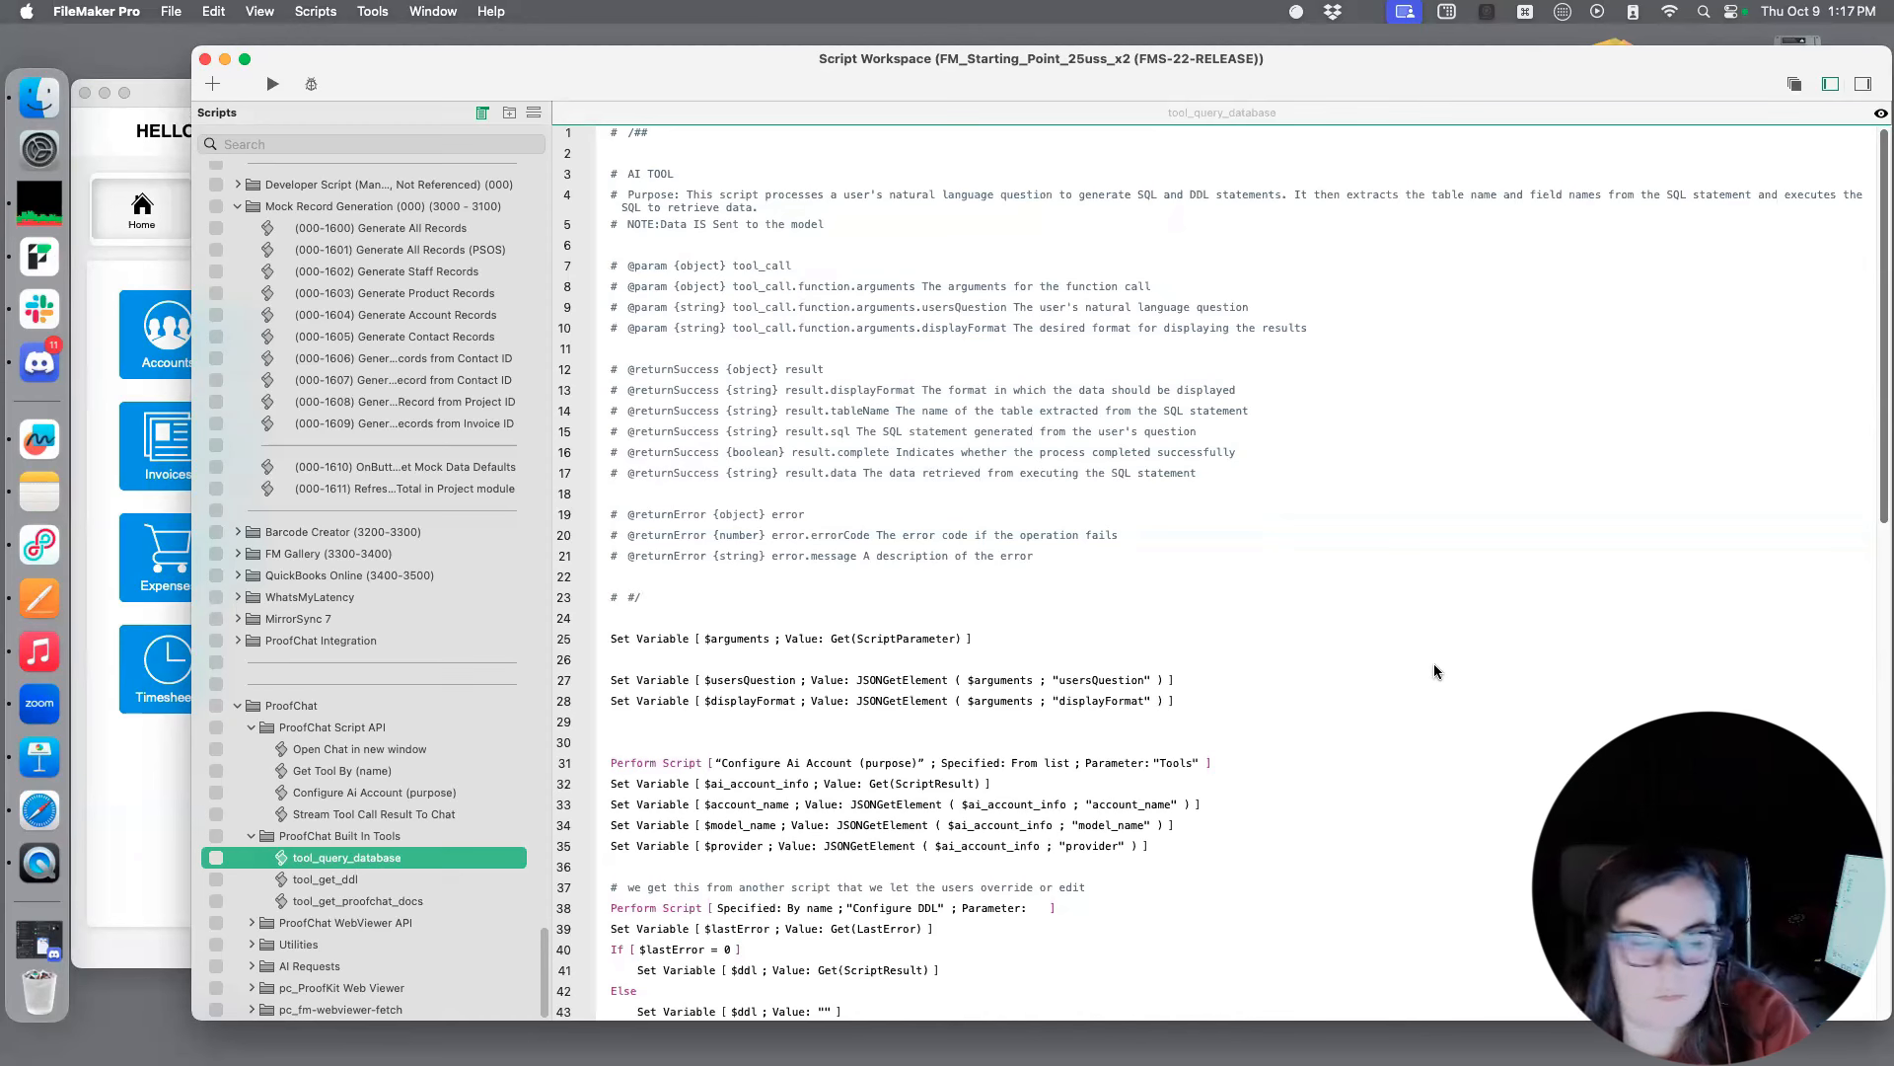
drag(691, 58, 694, 98)
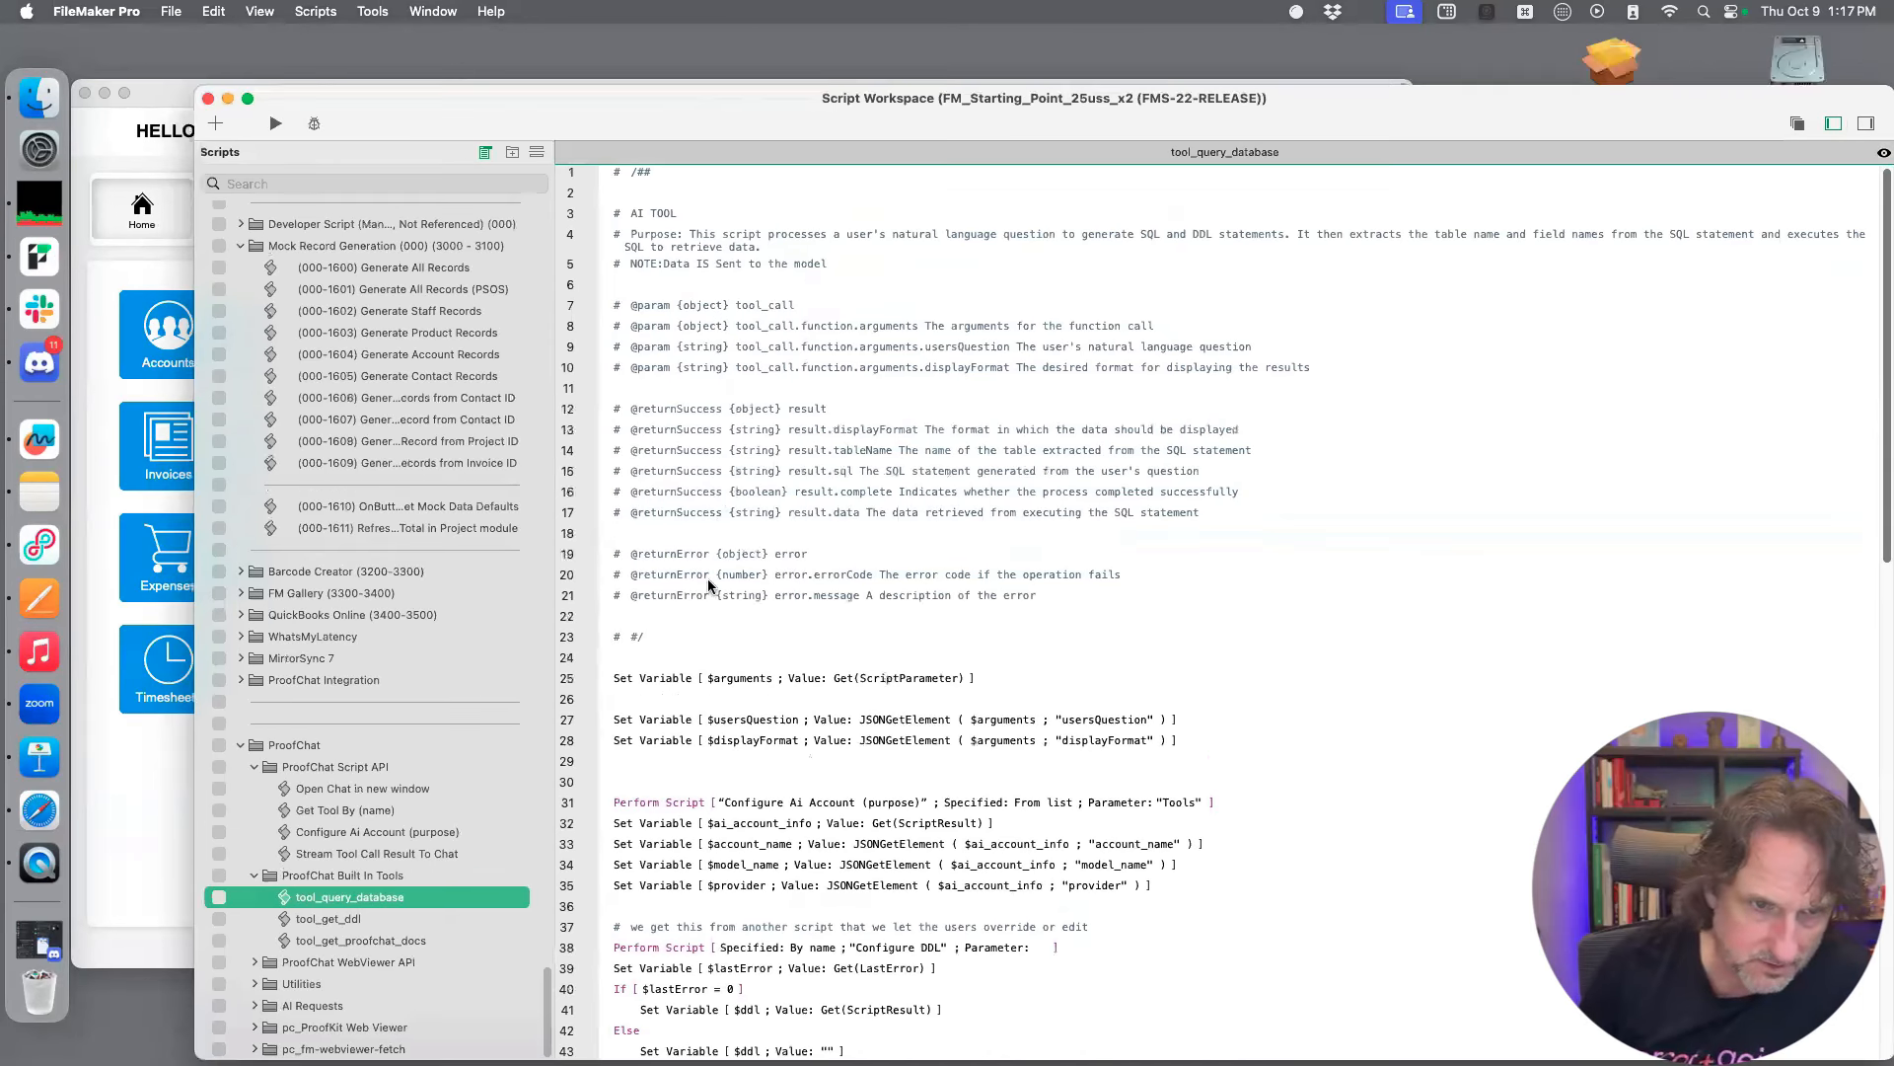
drag(708, 580, 714, 582)
click(897, 186)
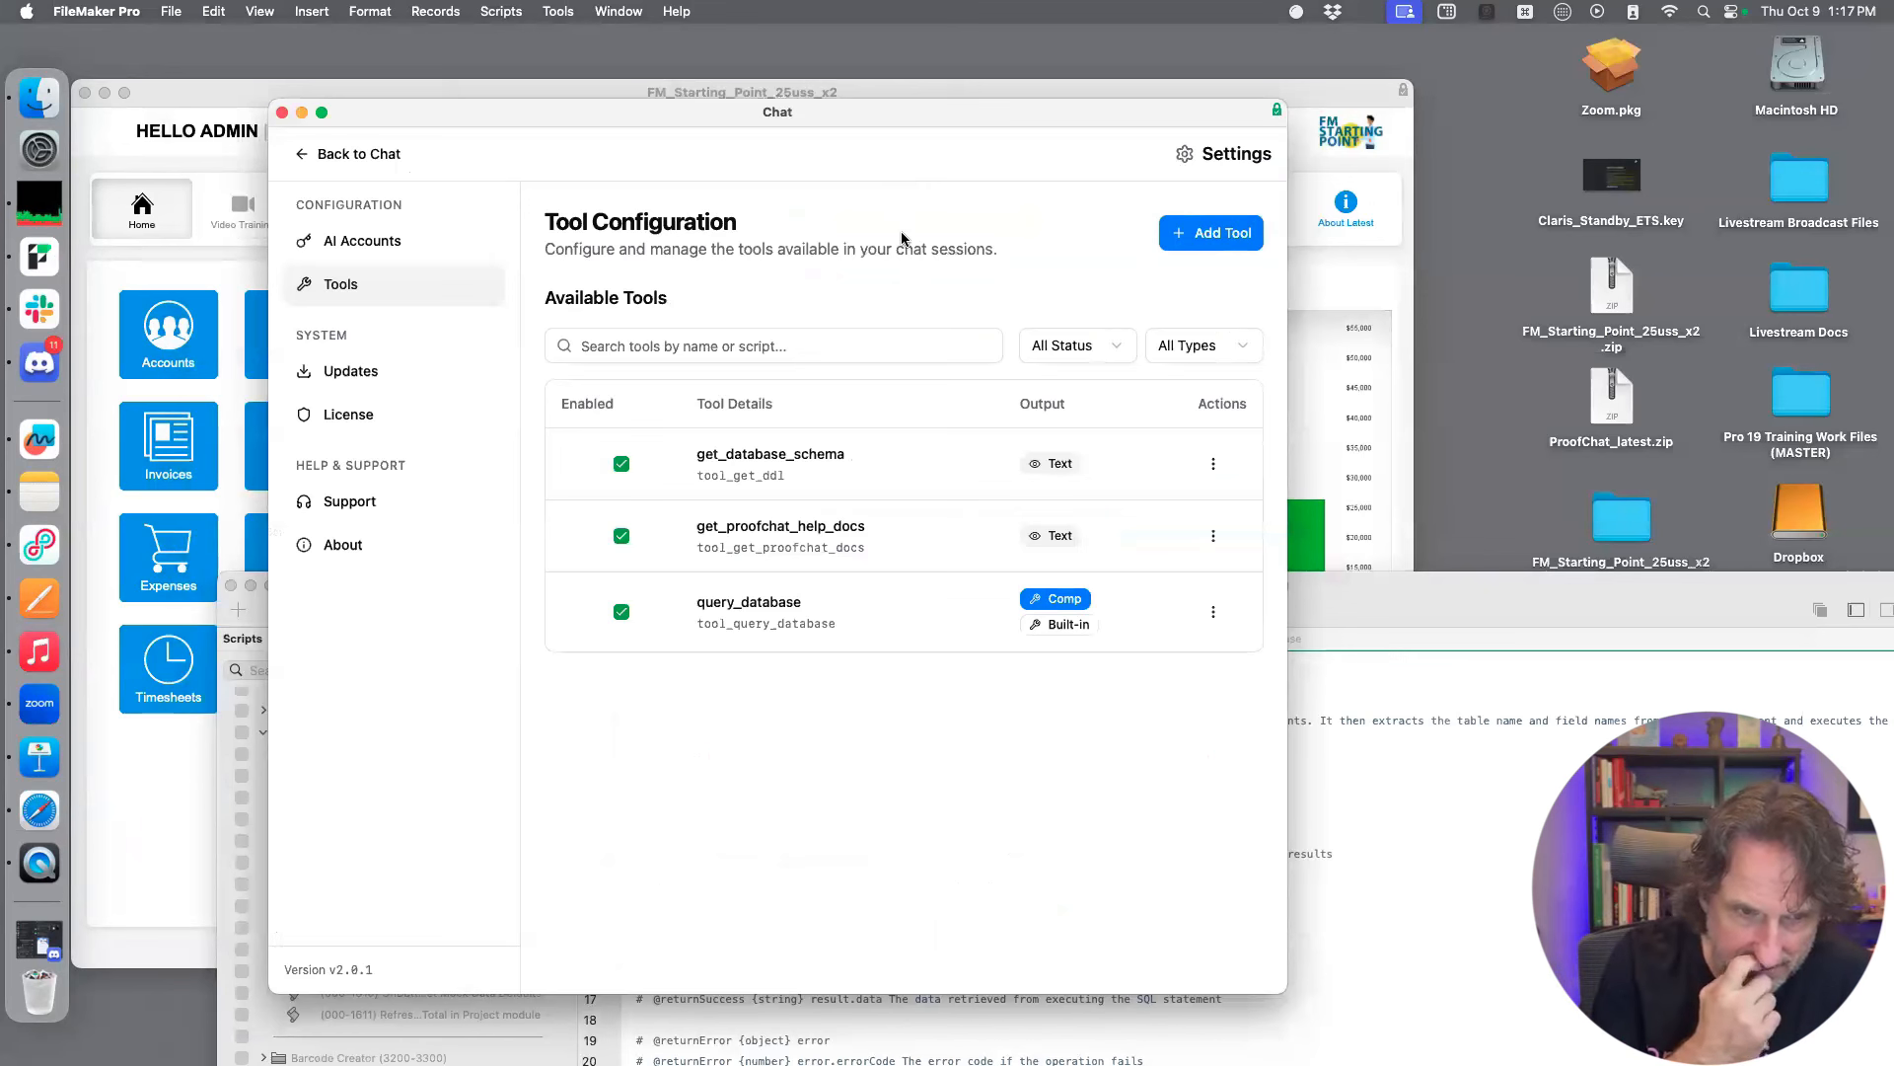
Open the query_database tool's configuration for editing and expand its displayFormat parameter
click(1213, 463)
click(1243, 600)
click(1213, 612)
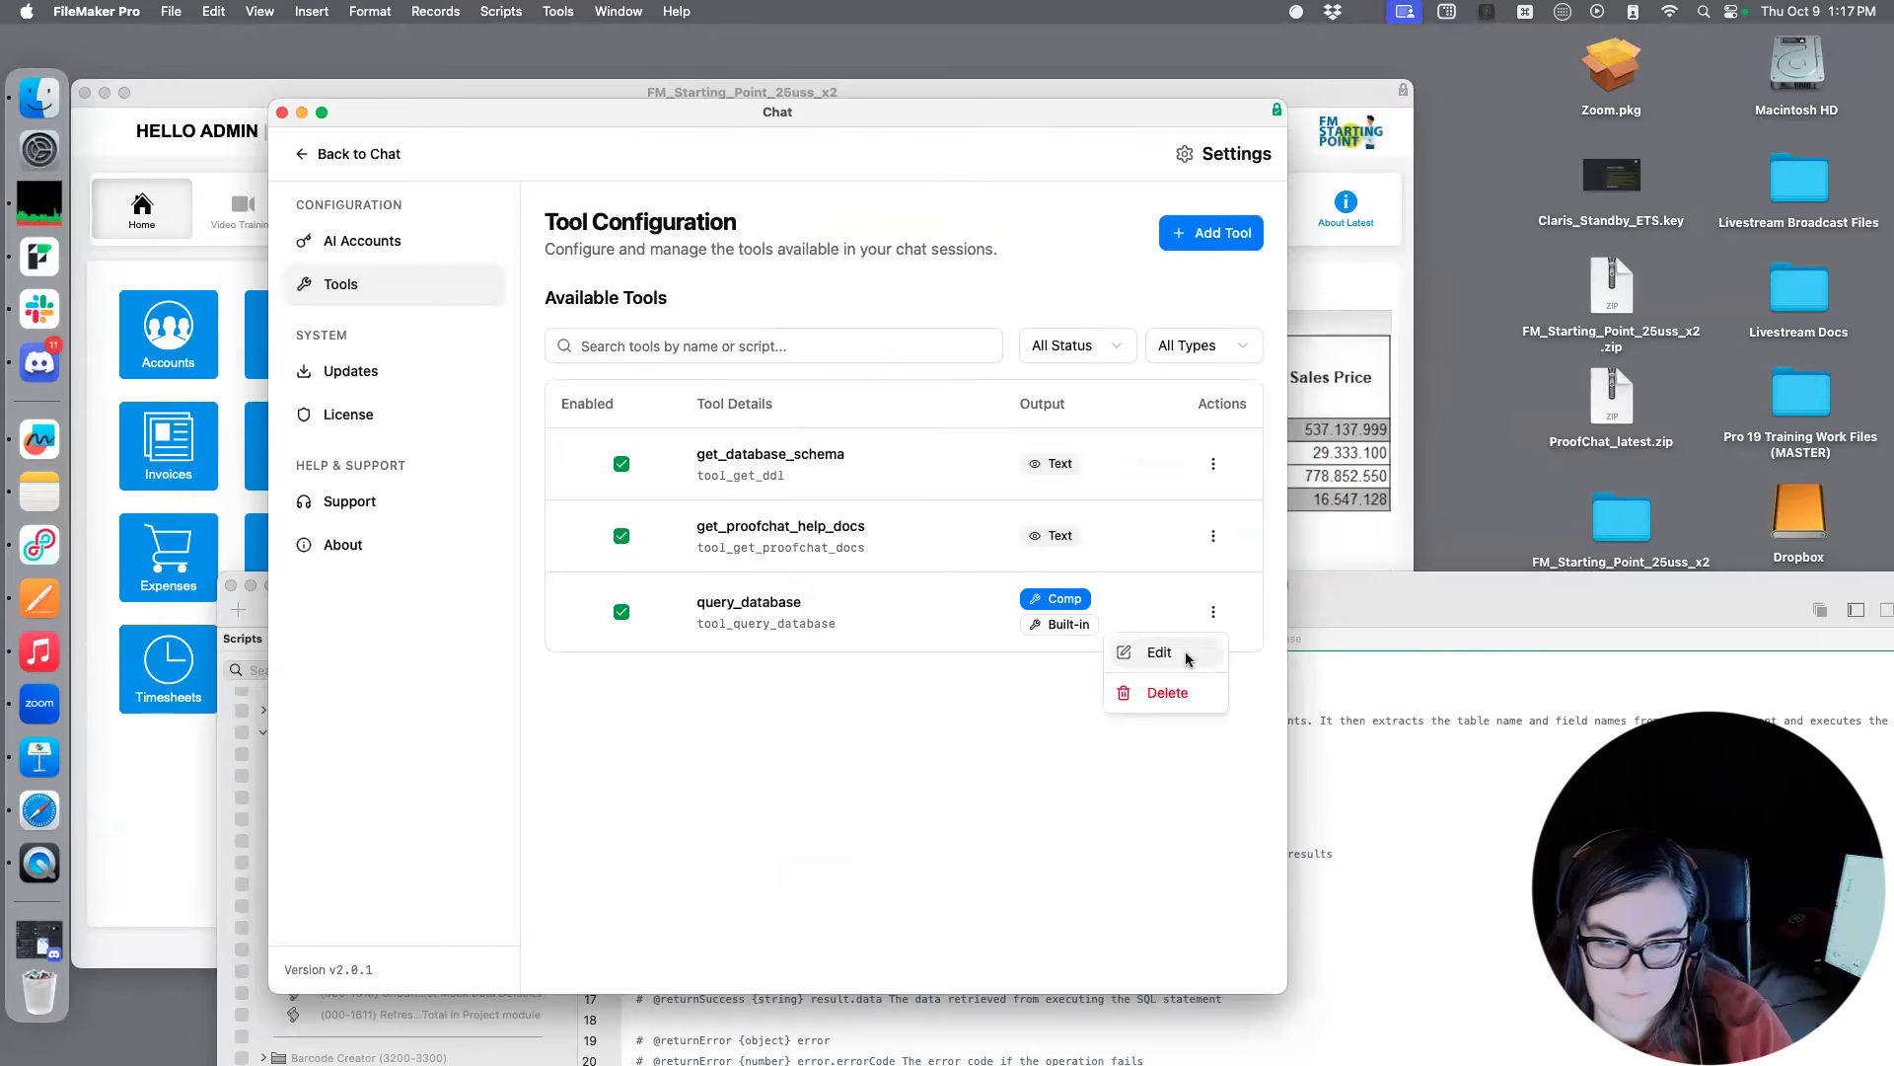
click(1188, 658)
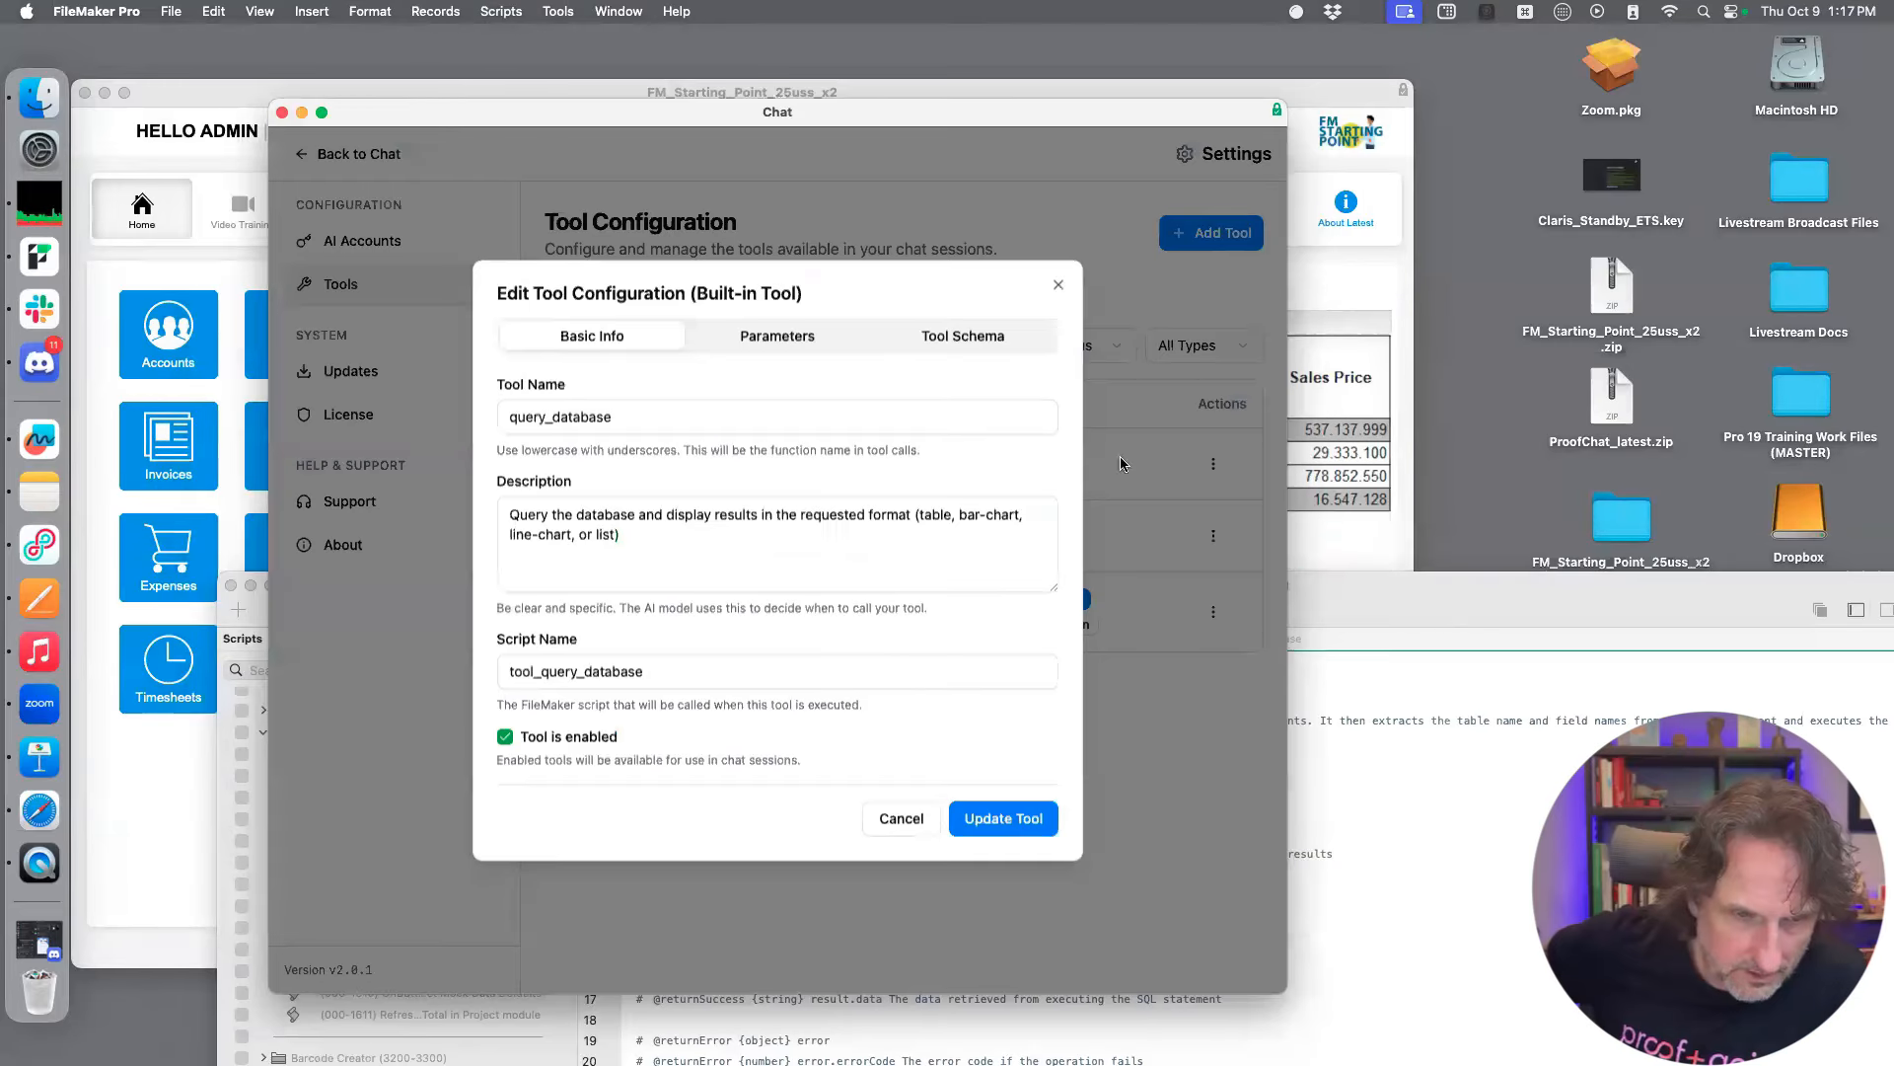
click(796, 339)
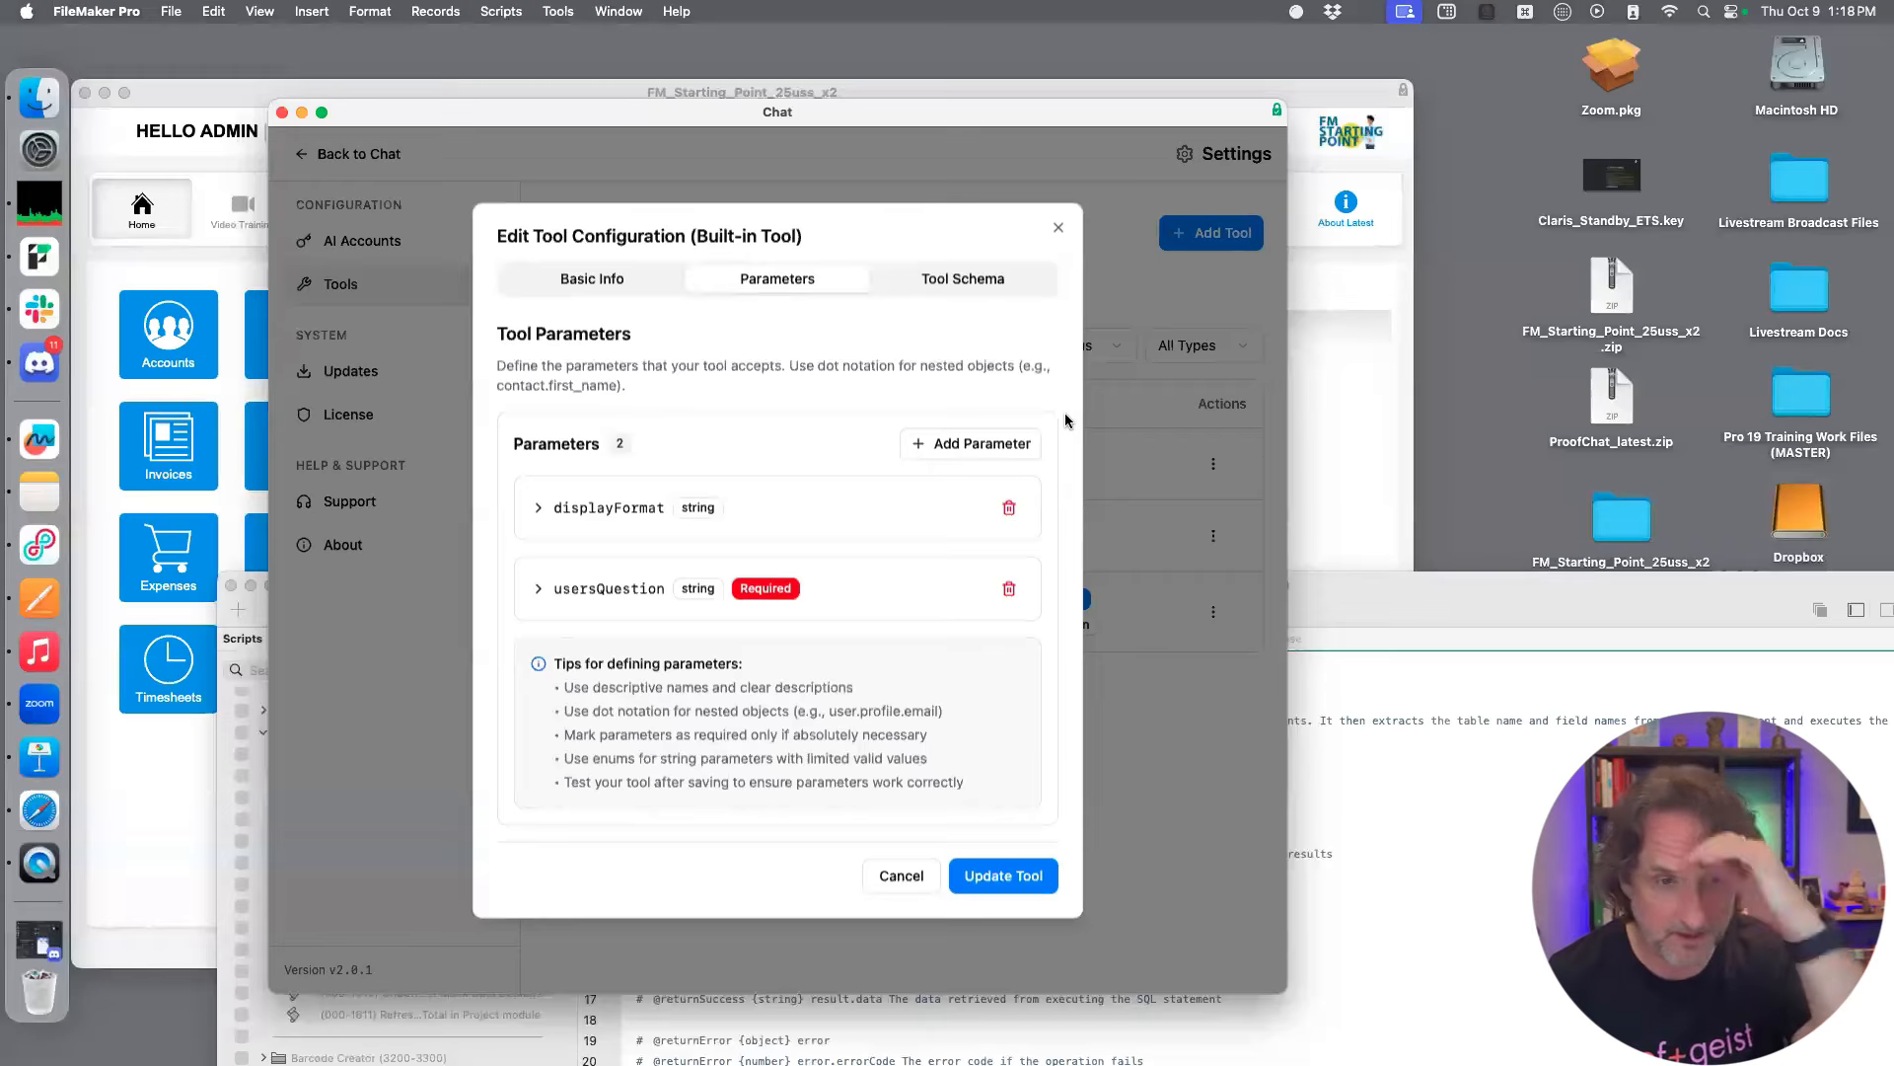
click(542, 507)
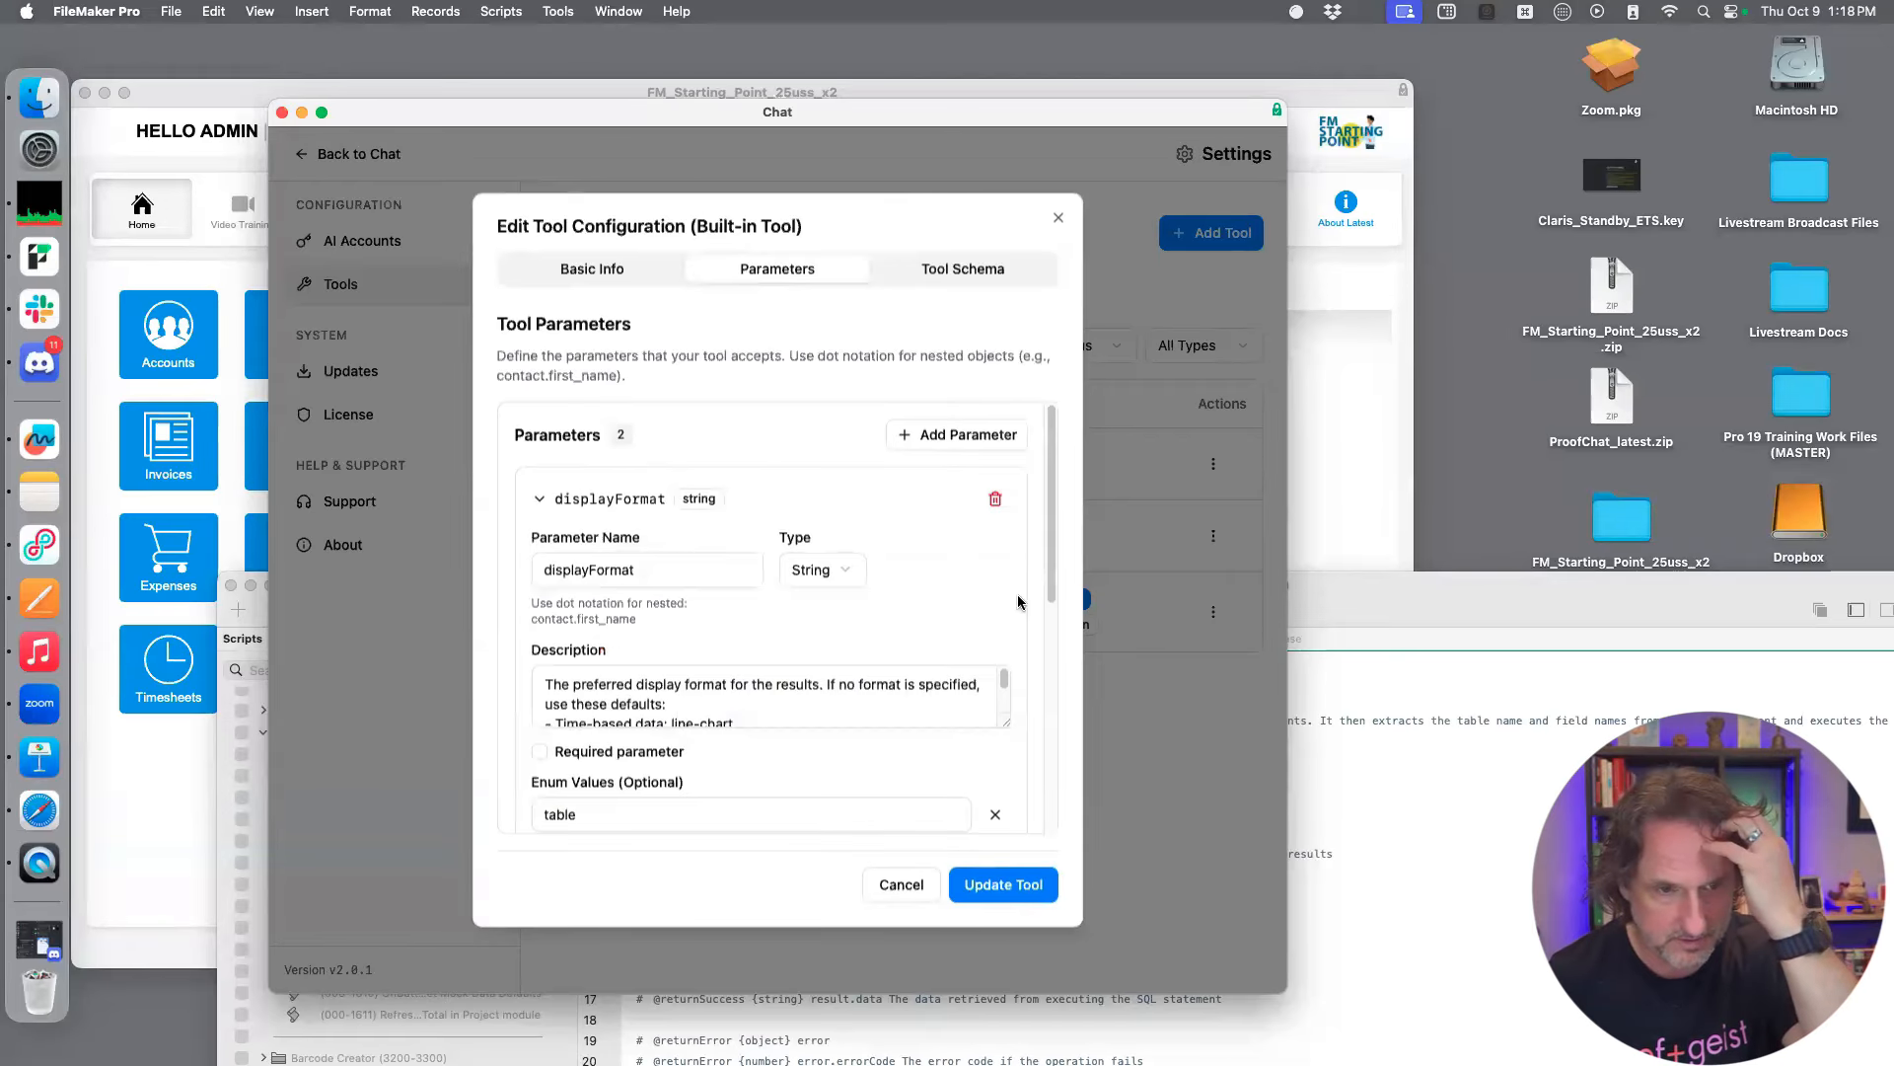
Examine the displayFormat parameter's description and its list of allowed enum values
scroll(1019, 600, down, 3)
click(860, 646)
scroll(864, 651, down, 2)
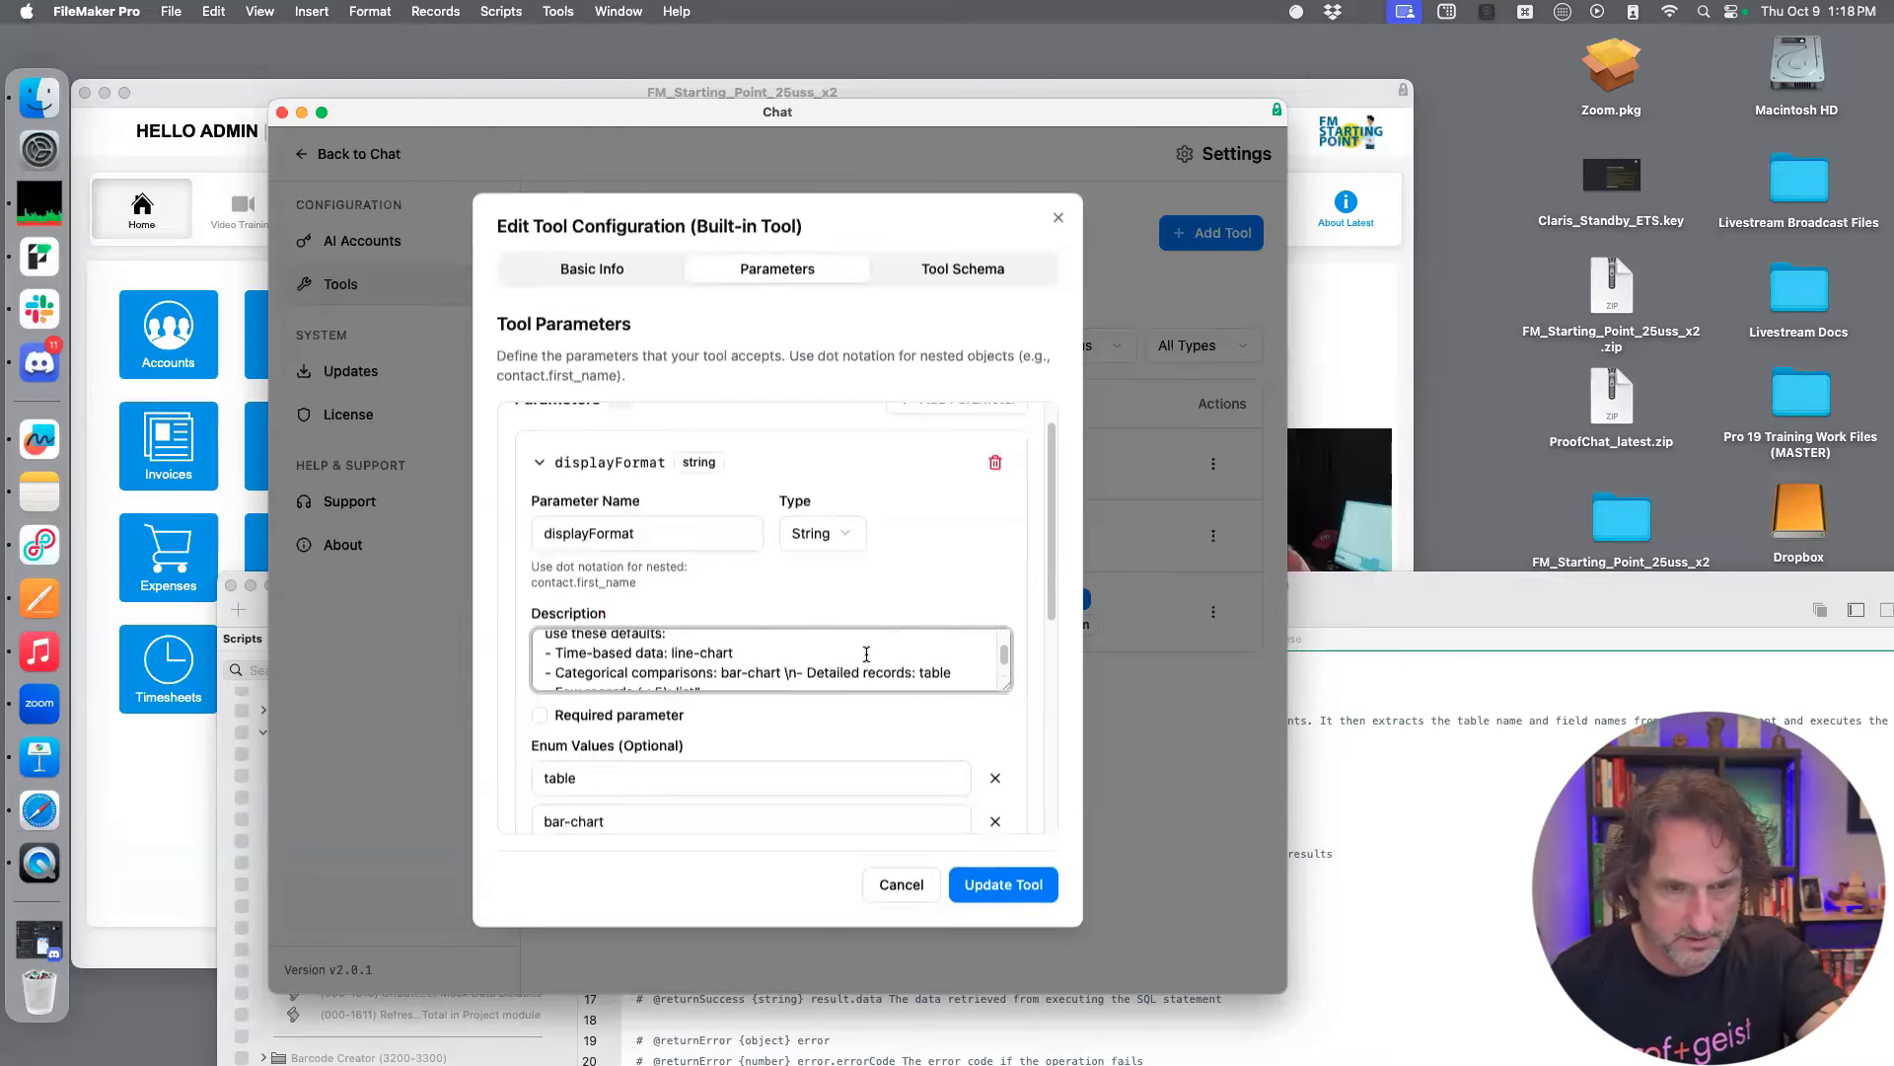
scroll(864, 654, up, 3)
scroll(844, 656, down, 4)
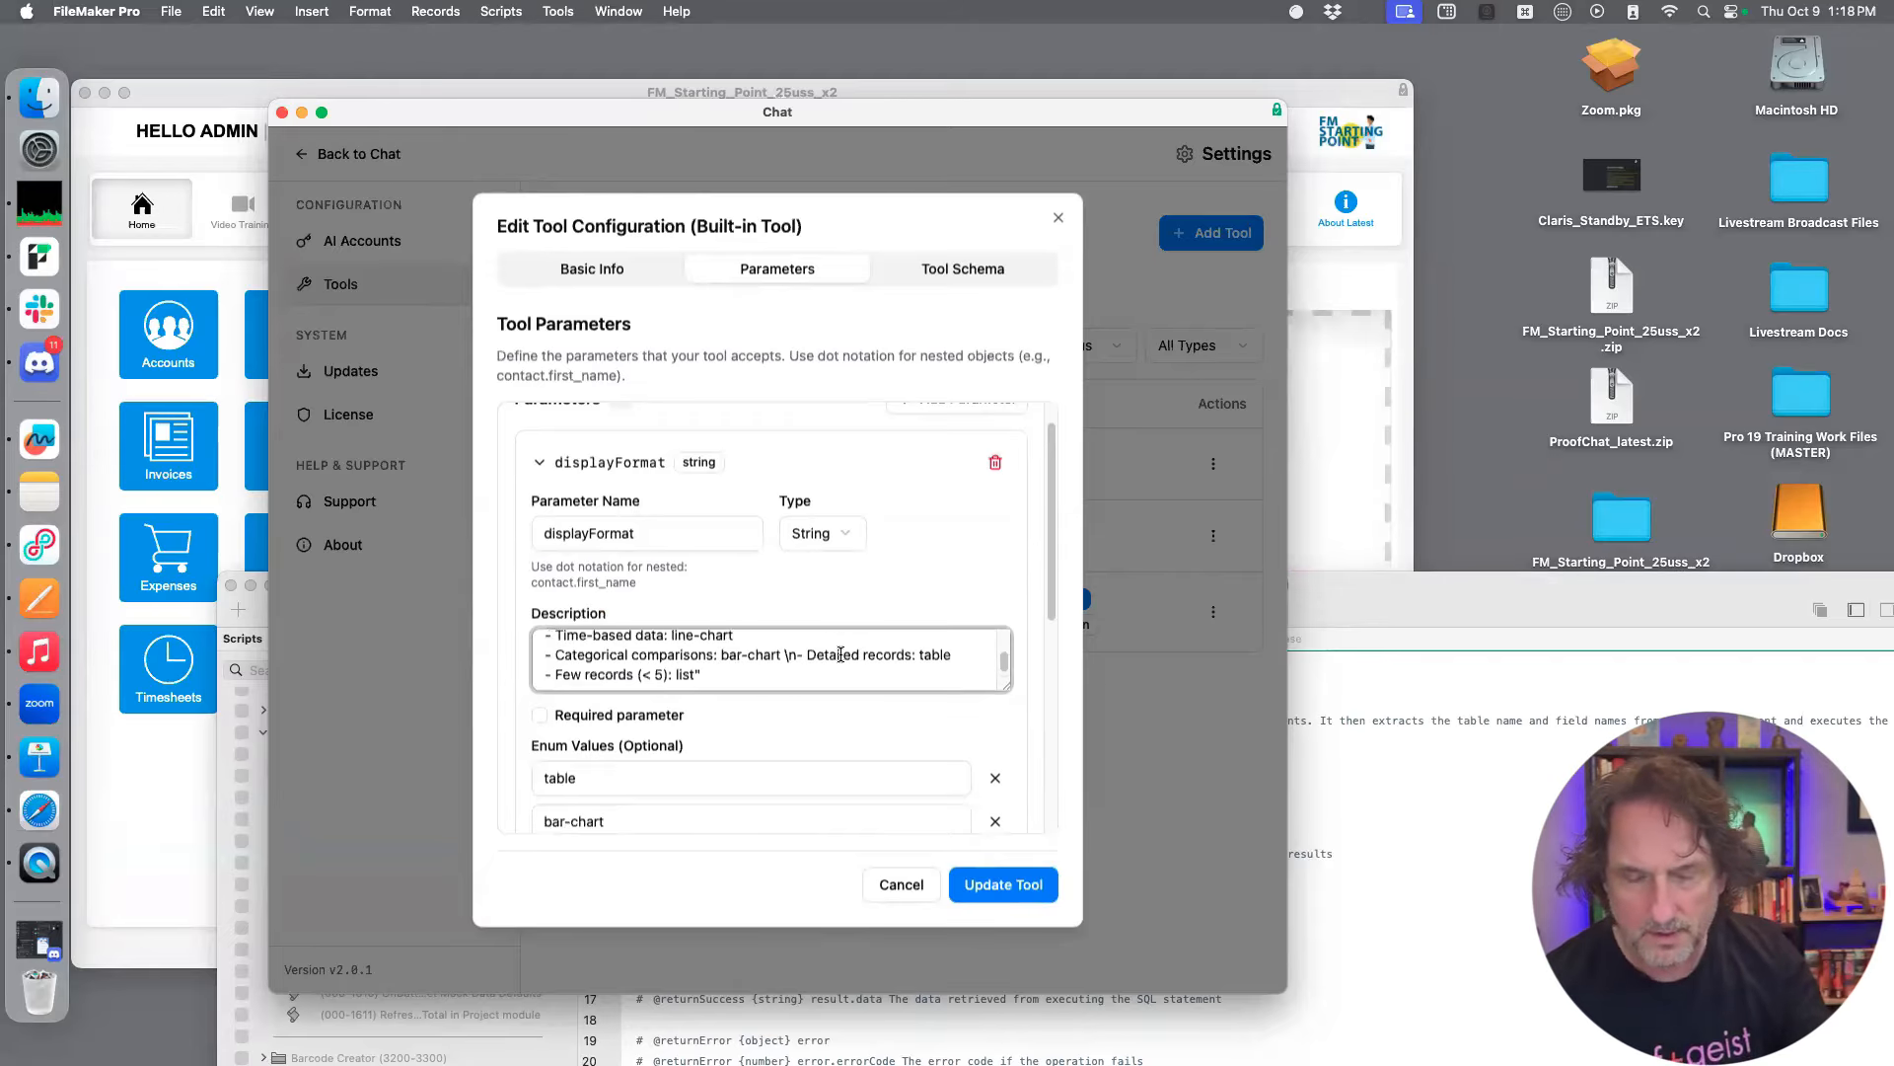
scroll(849, 649, down, 1)
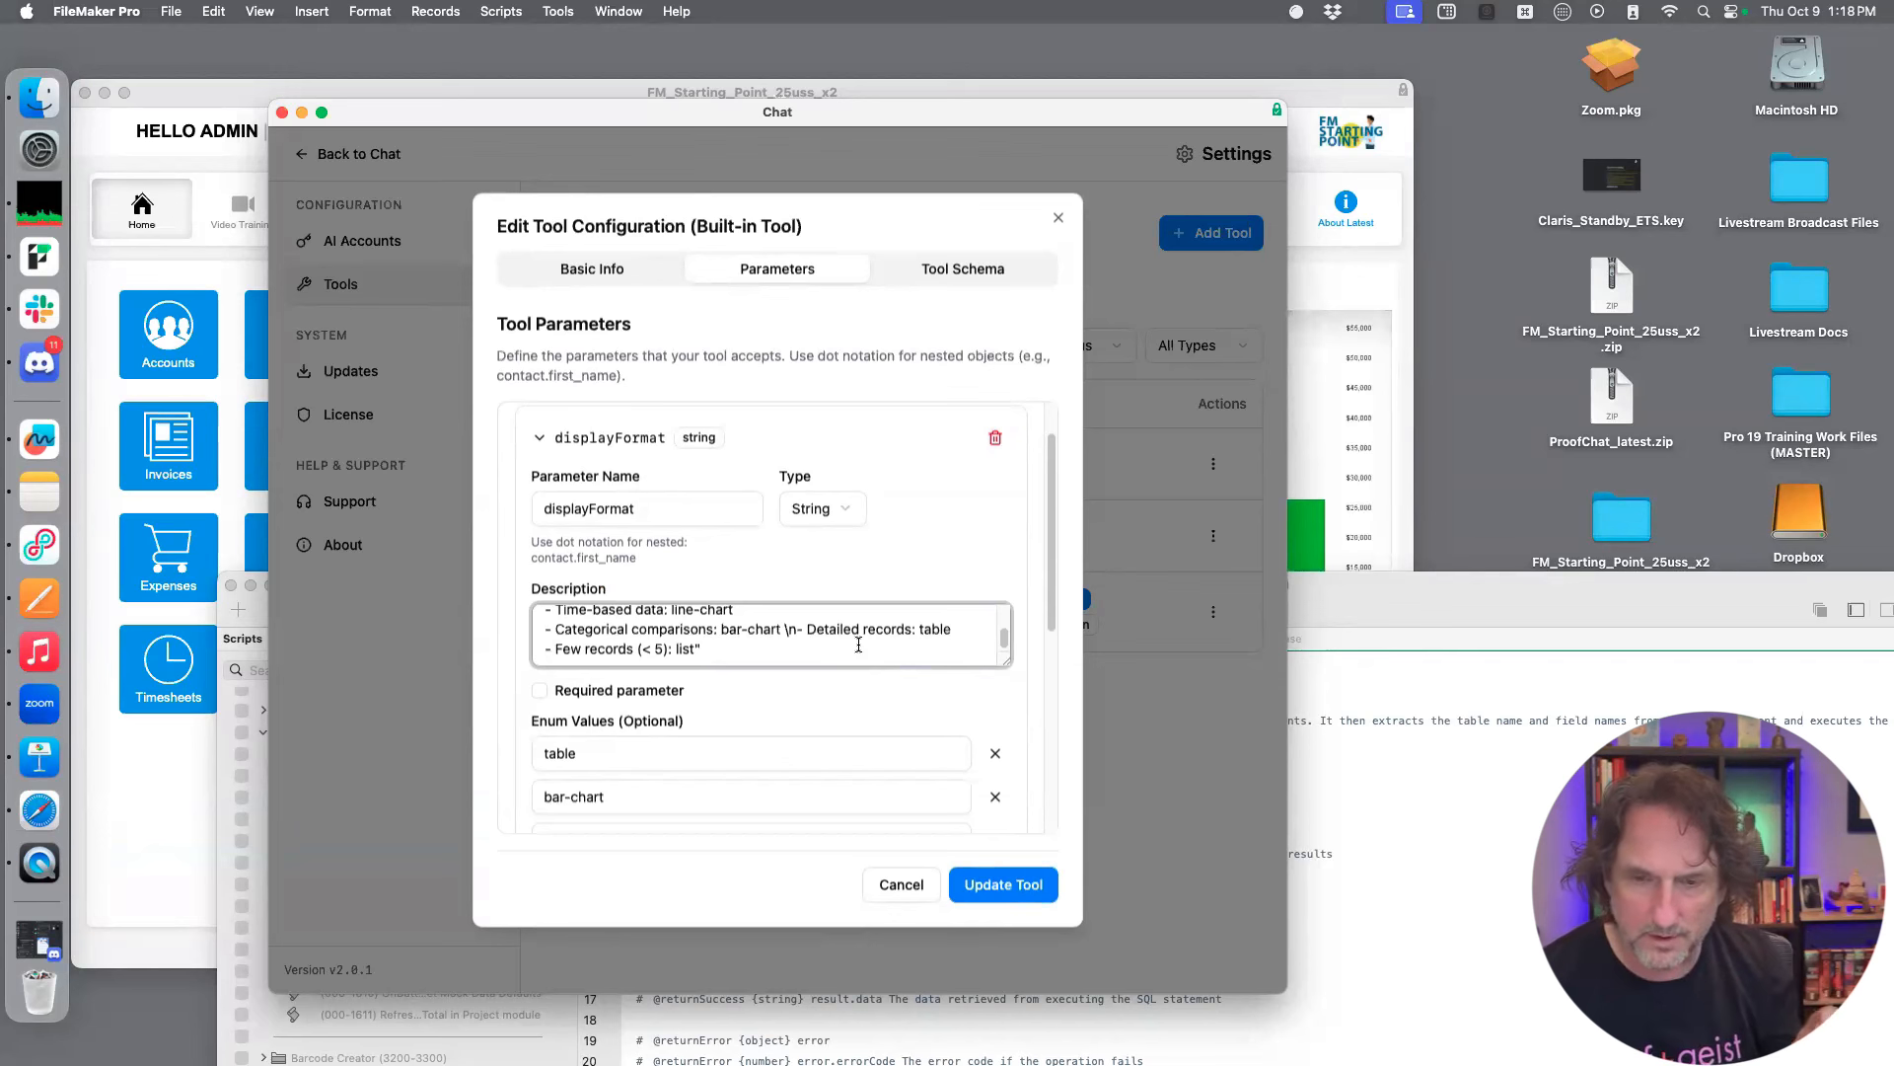
scroll(854, 679, down, 3)
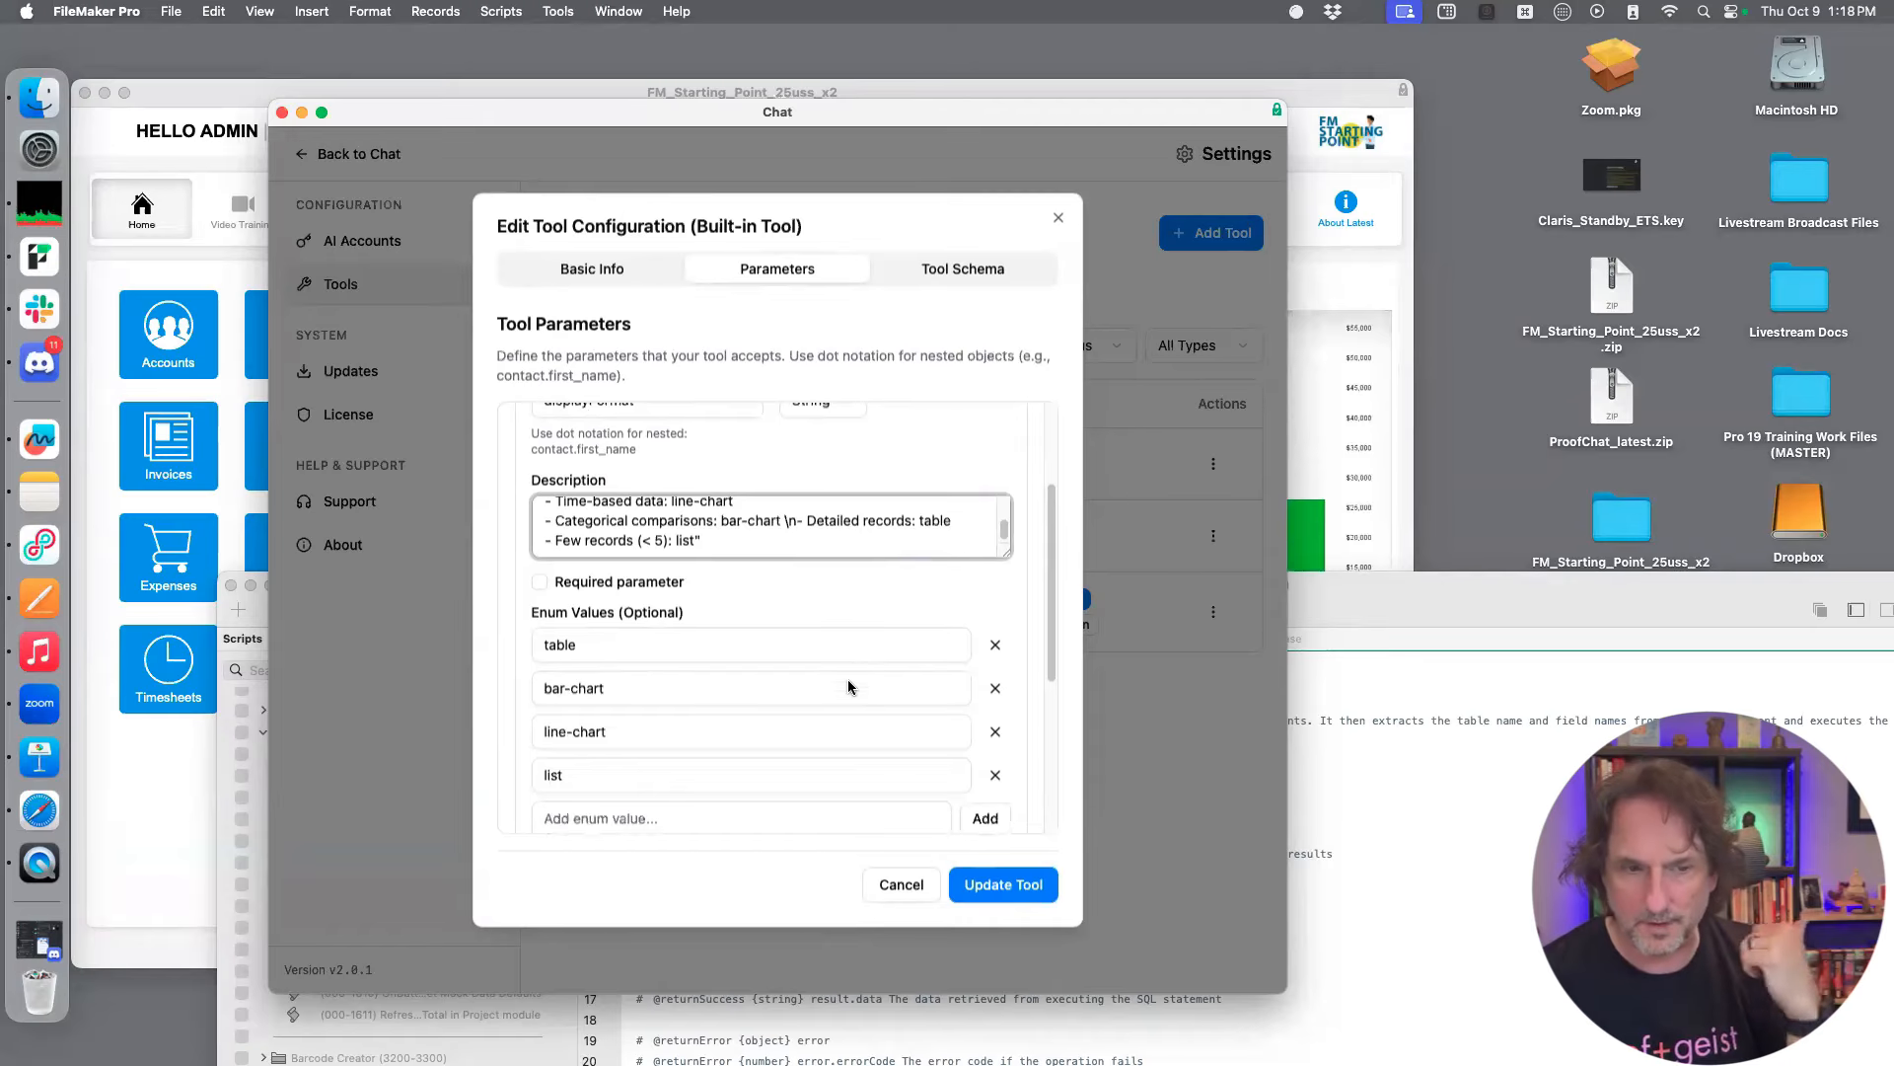
scroll(850, 682, down, 2)
scroll(862, 671, up, 1)
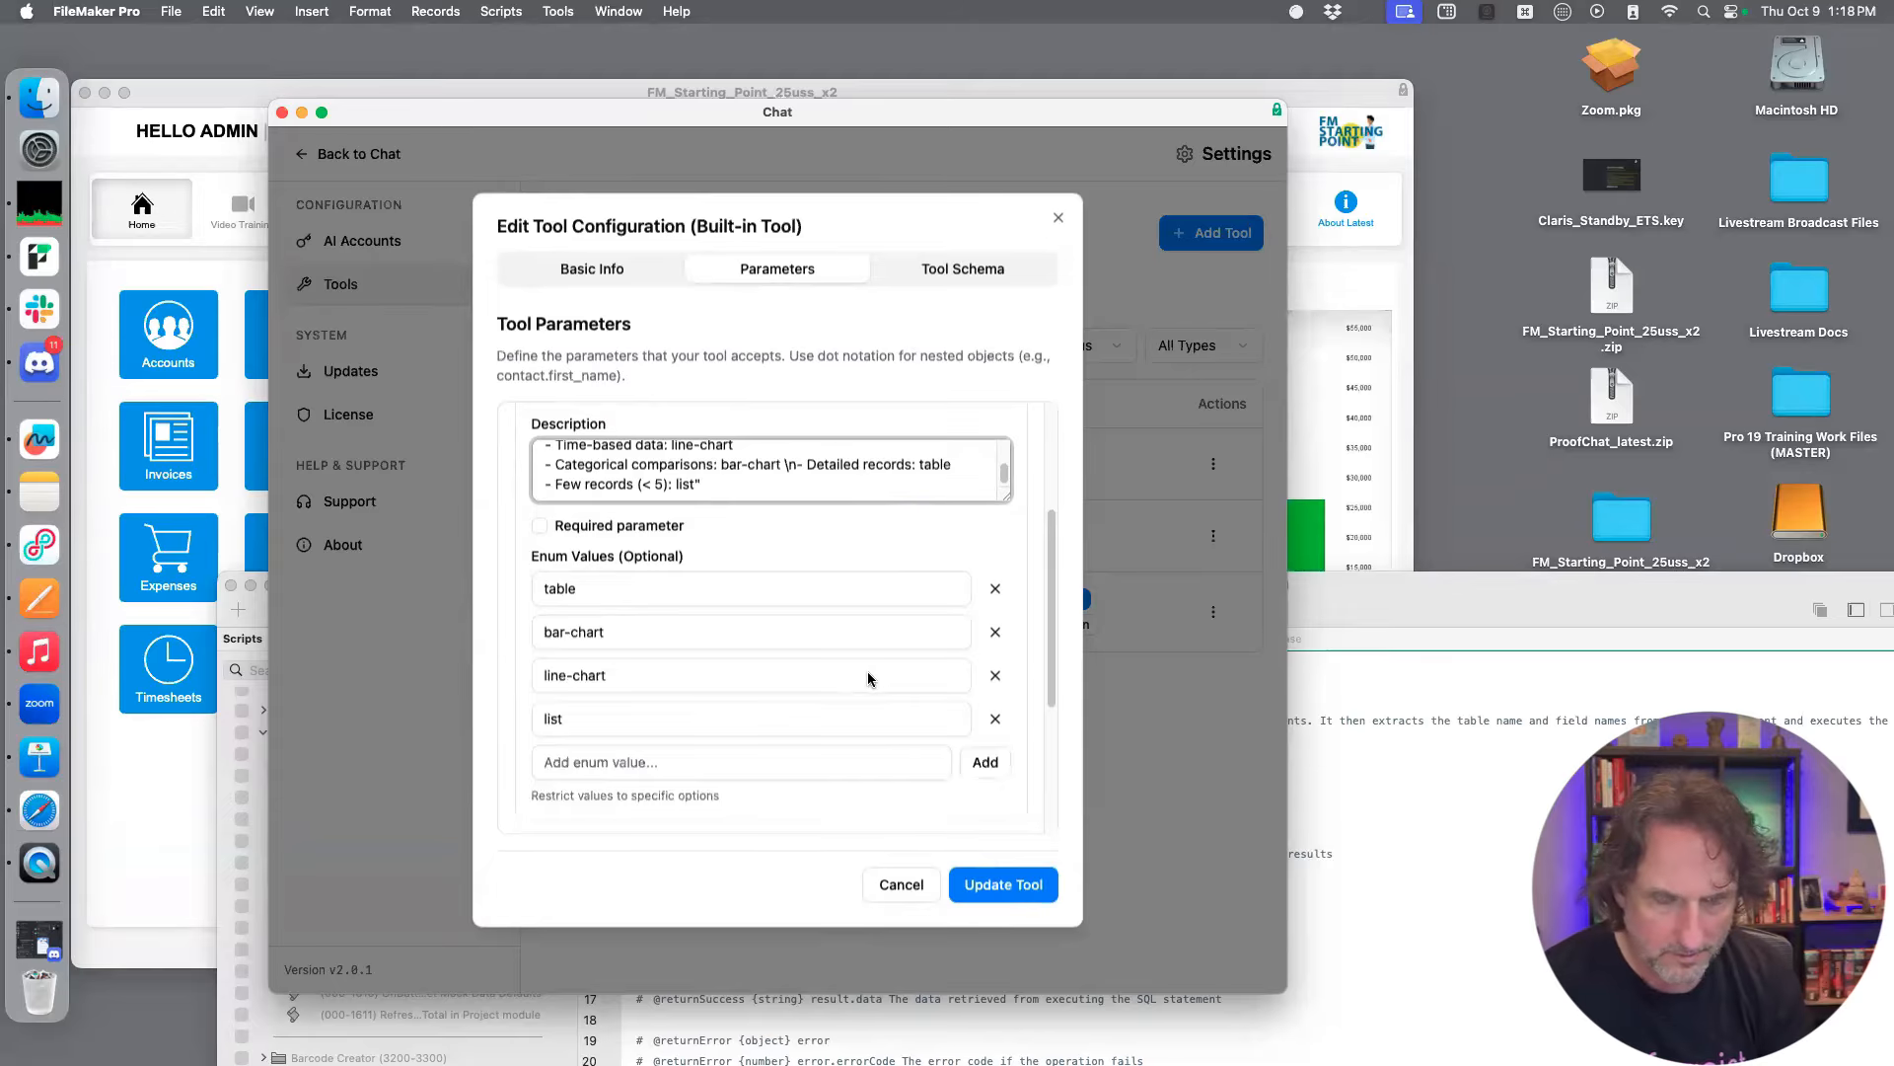
scroll(867, 679, up, 2)
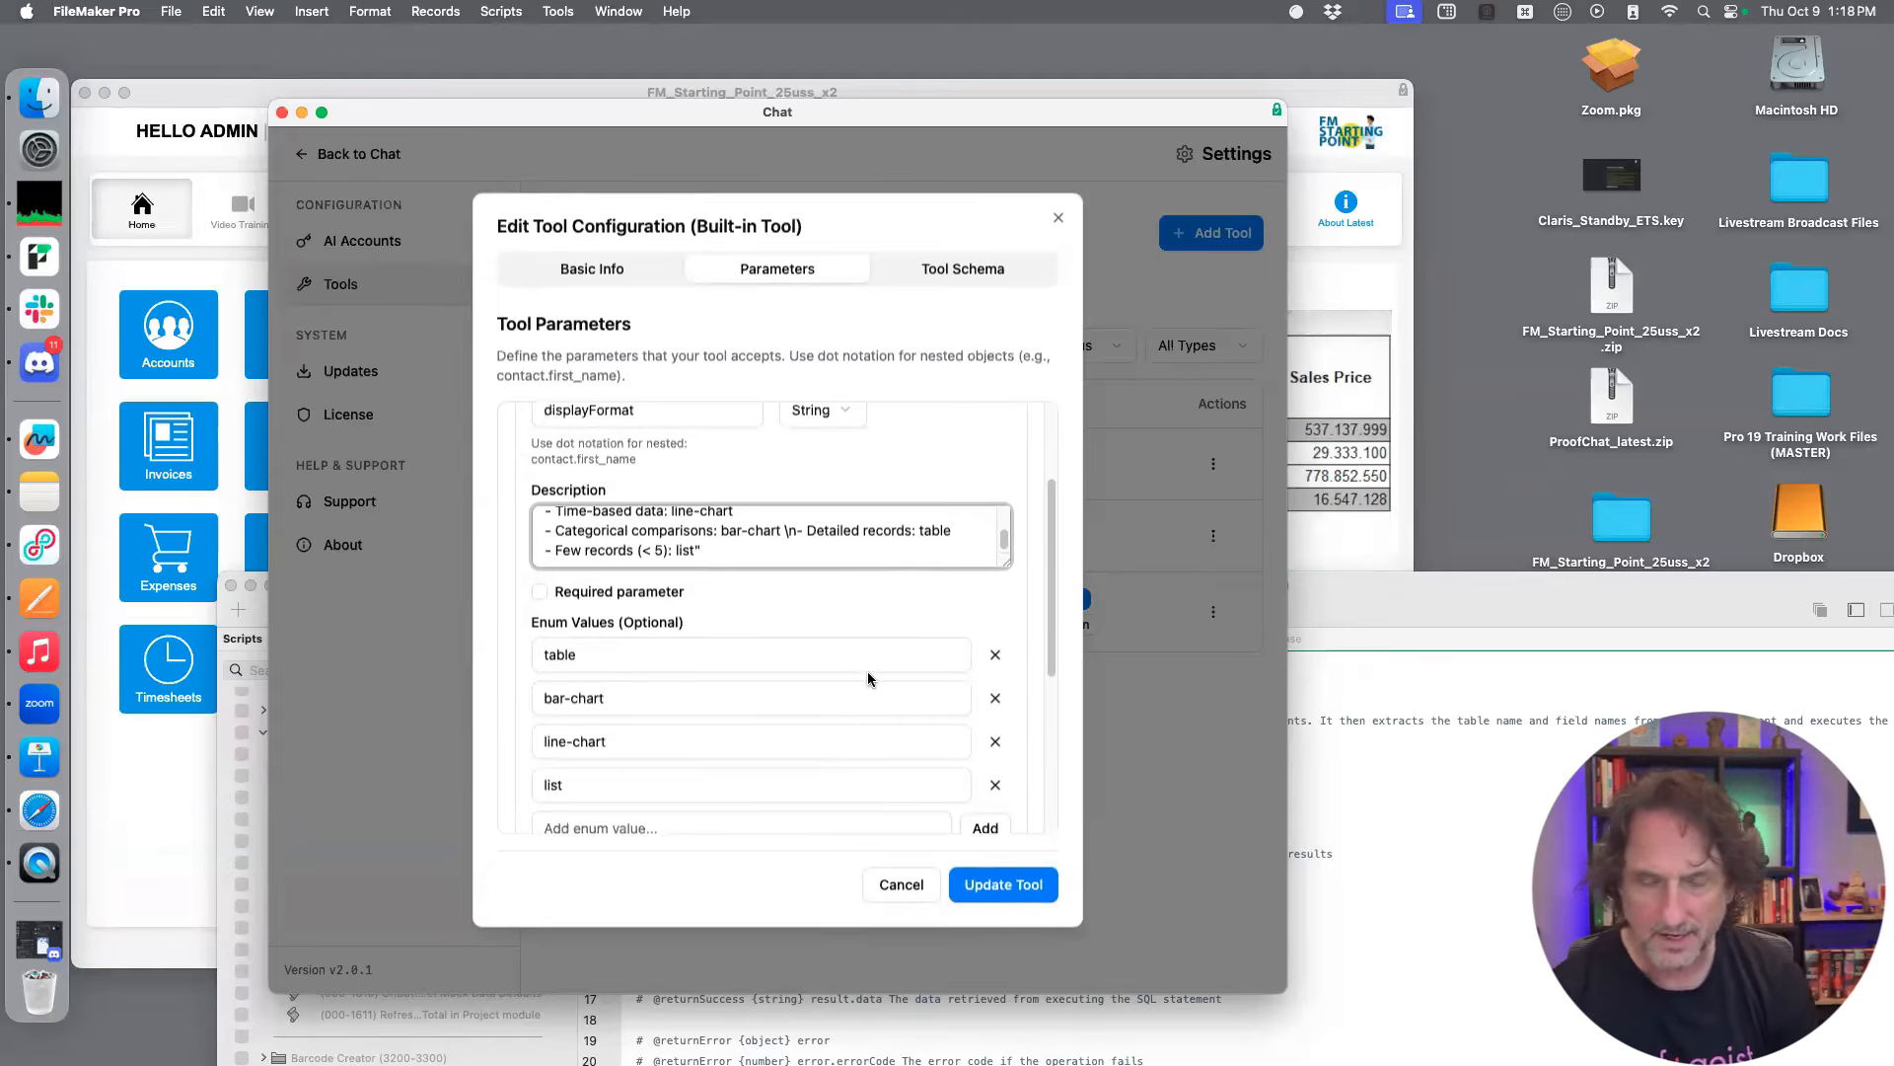
scroll(867, 671, up, 5)
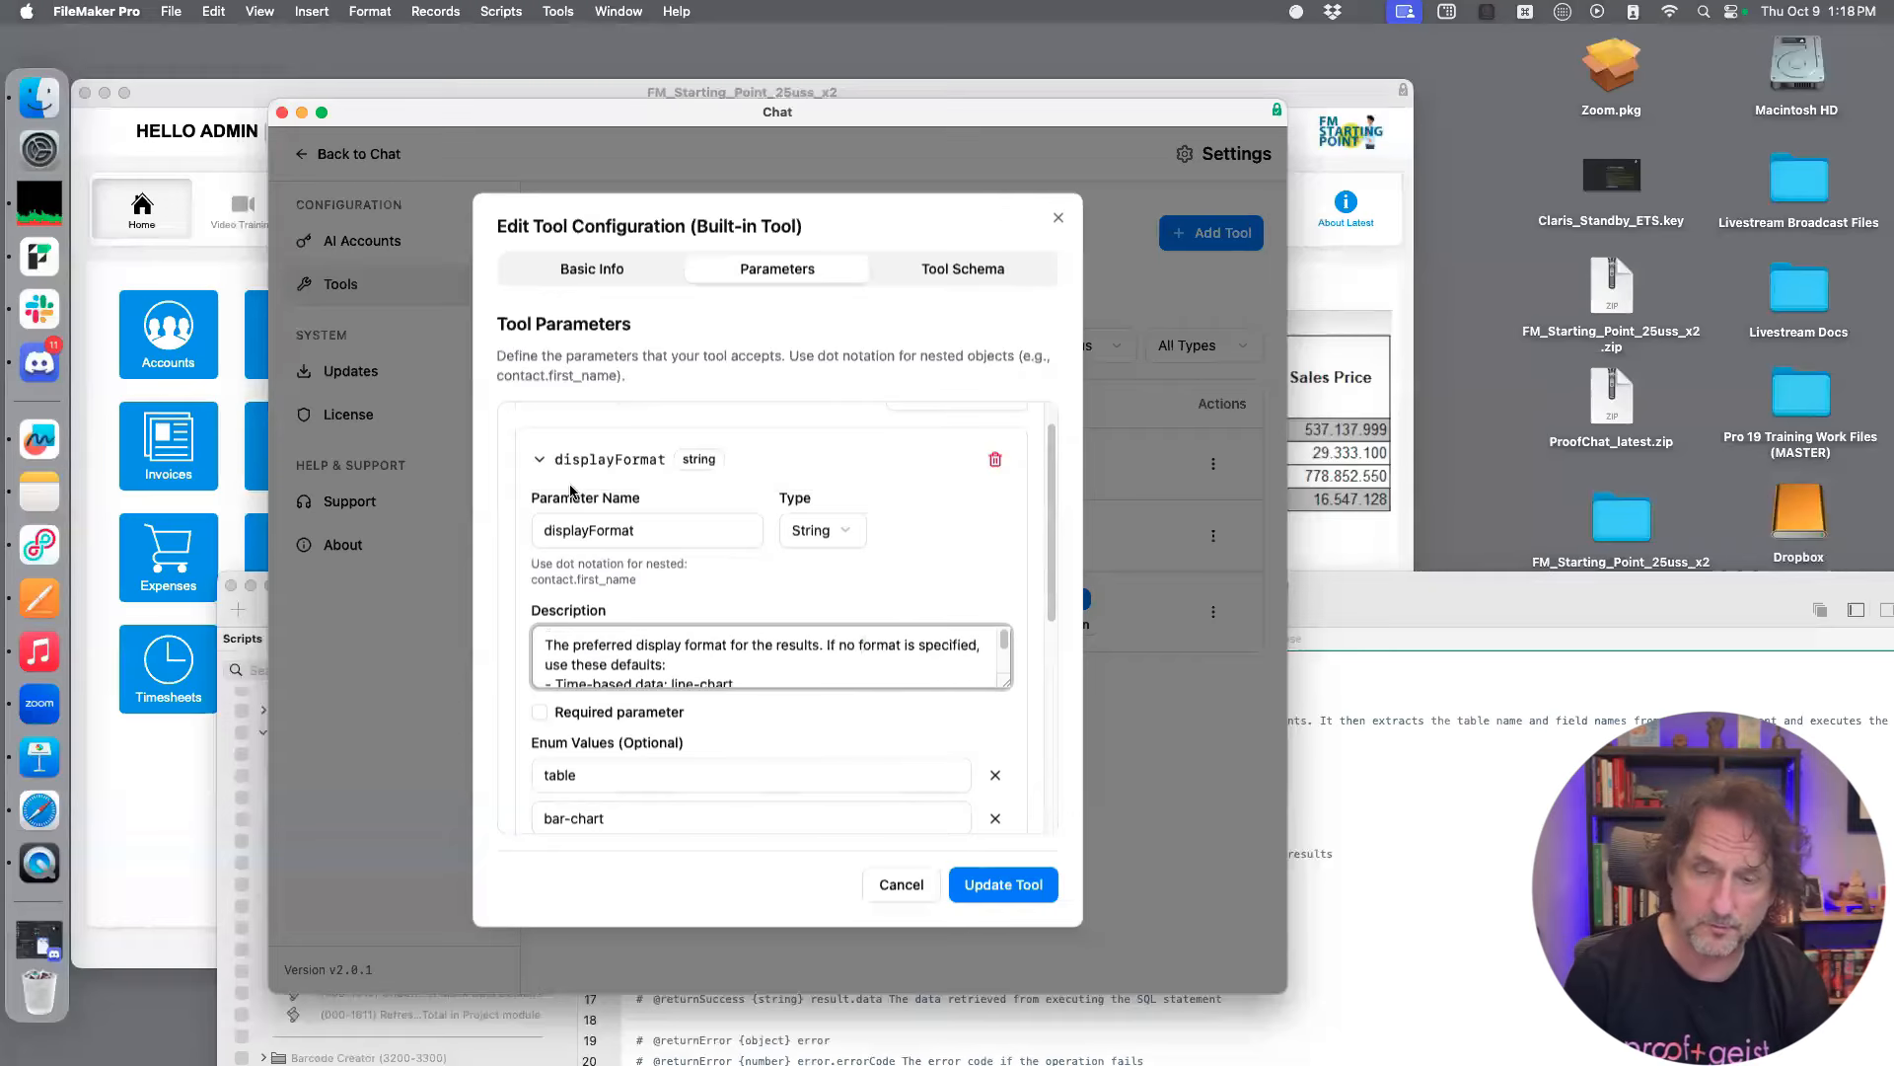
Collapse the displayFormat parameter, expand usersQuestion and review its type, description and required setting
click(538, 462)
click(533, 587)
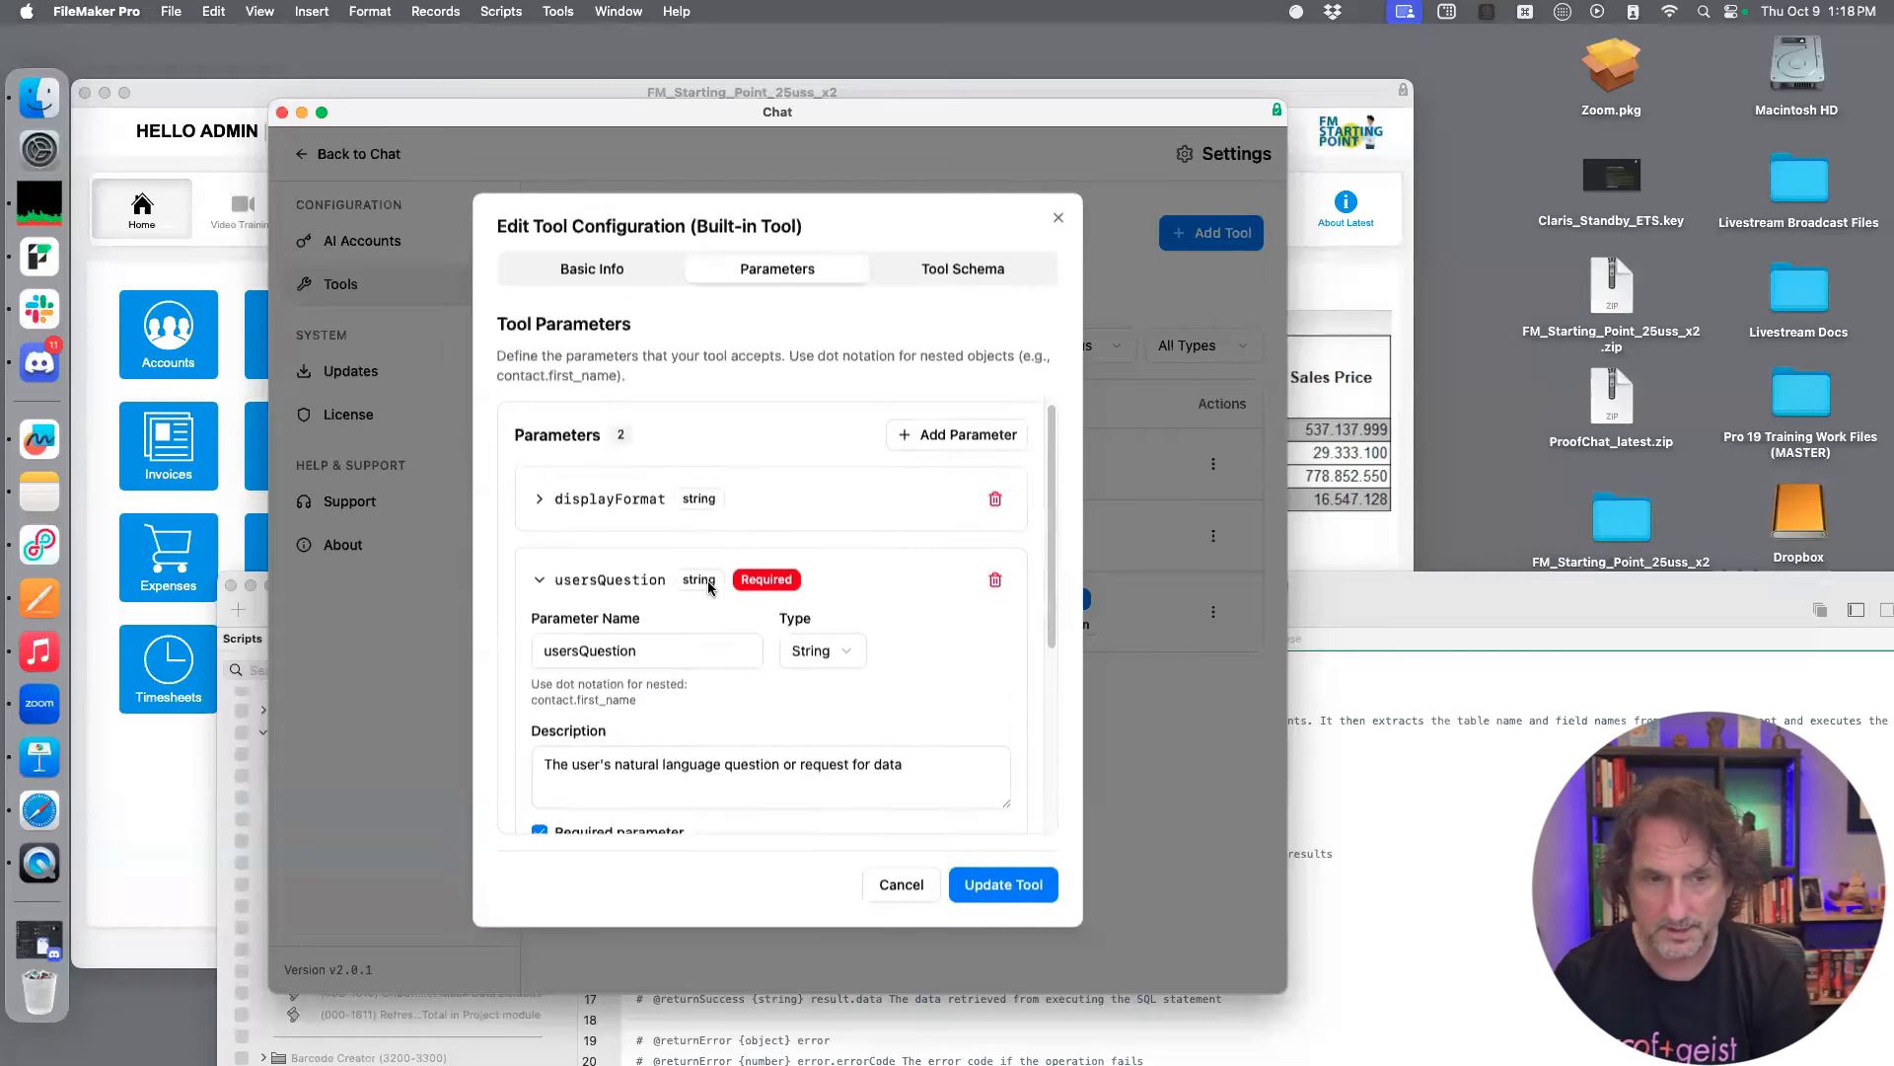
scroll(709, 581, down, 3)
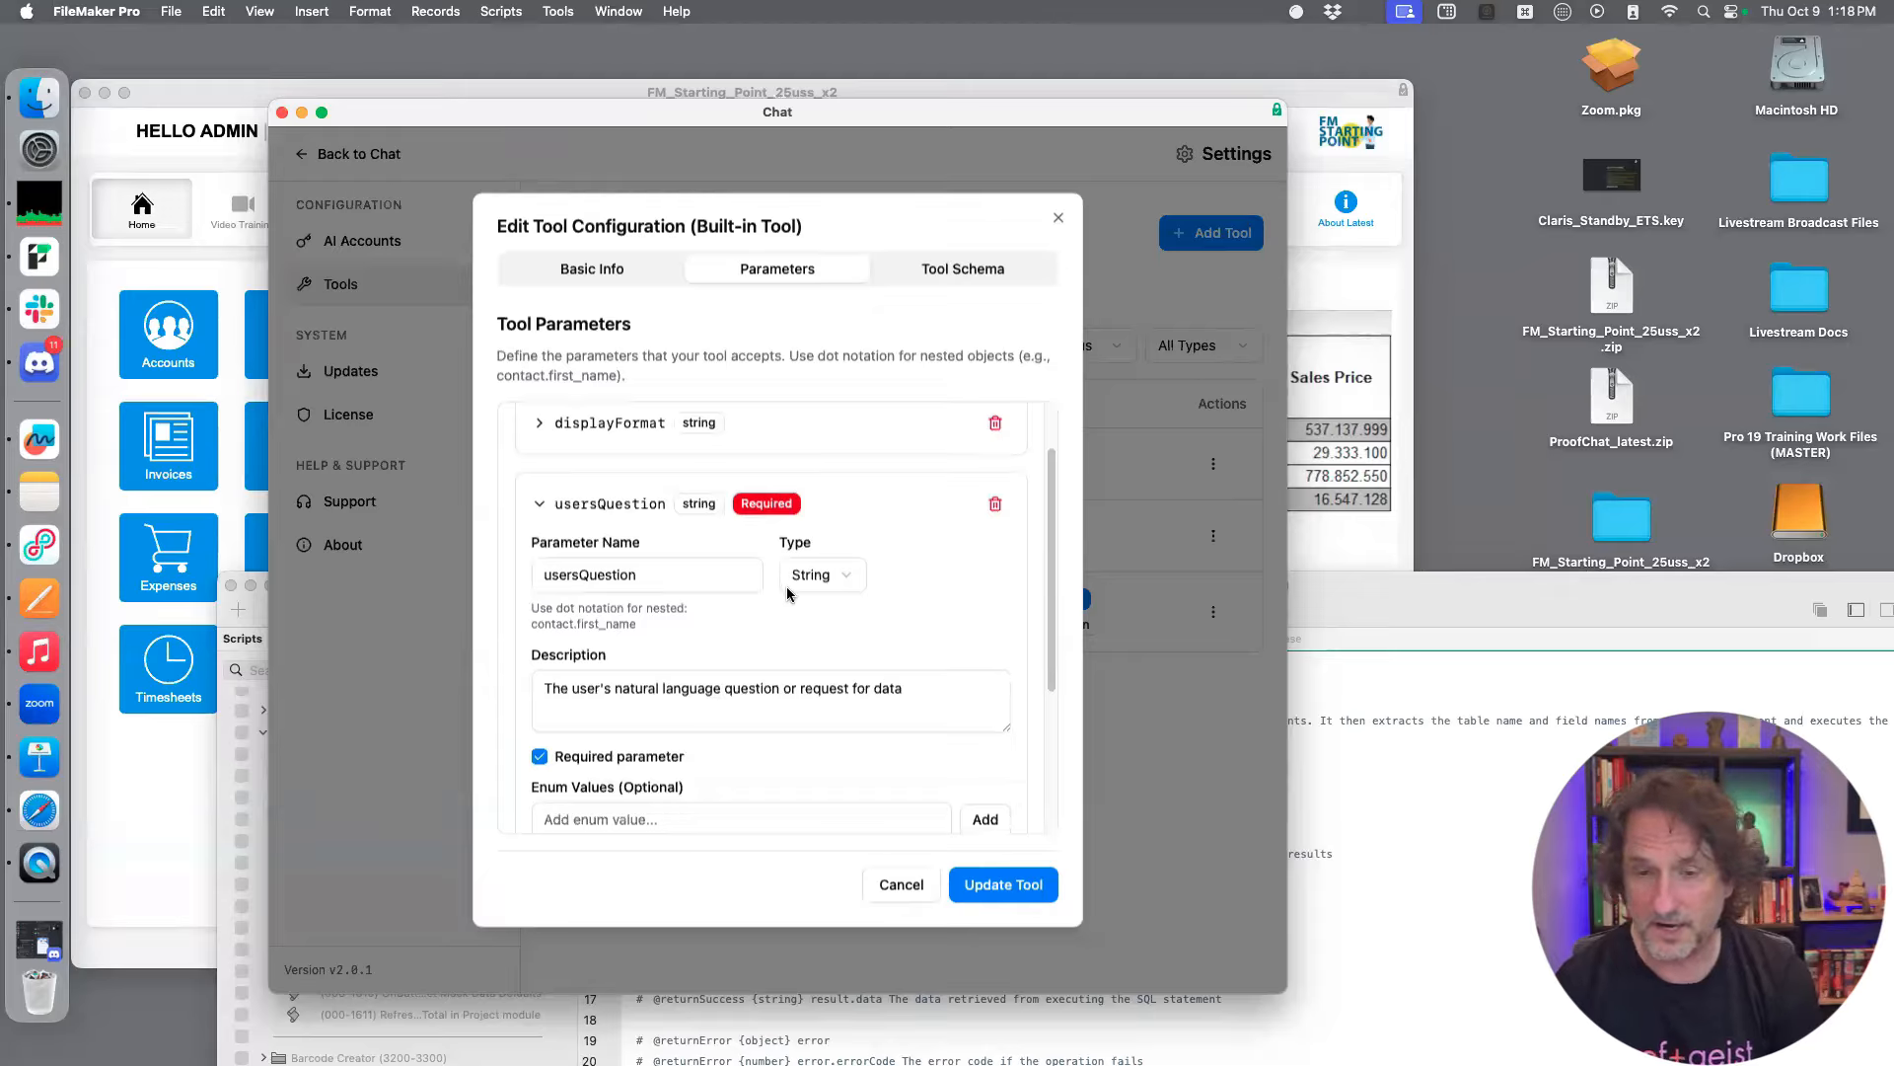
scroll(868, 628, down, 1)
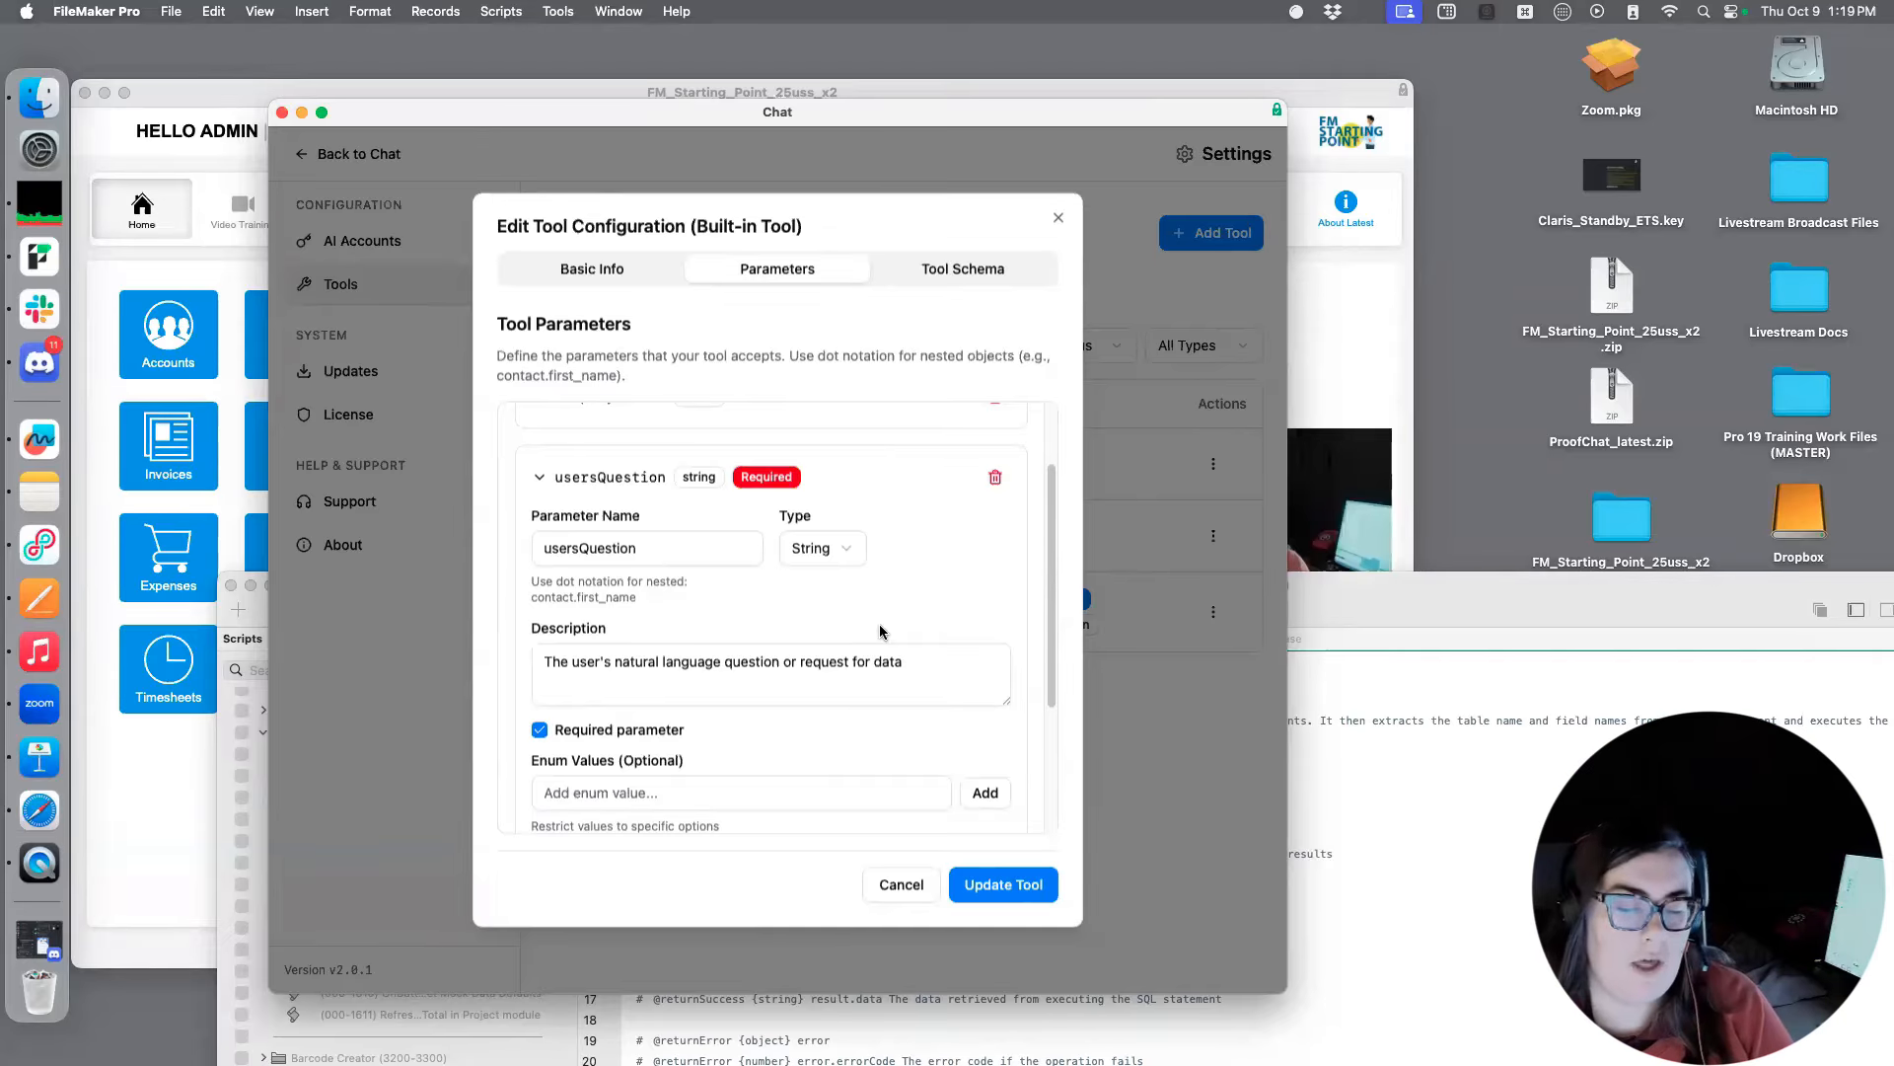
scroll(1050, 690, down, 1)
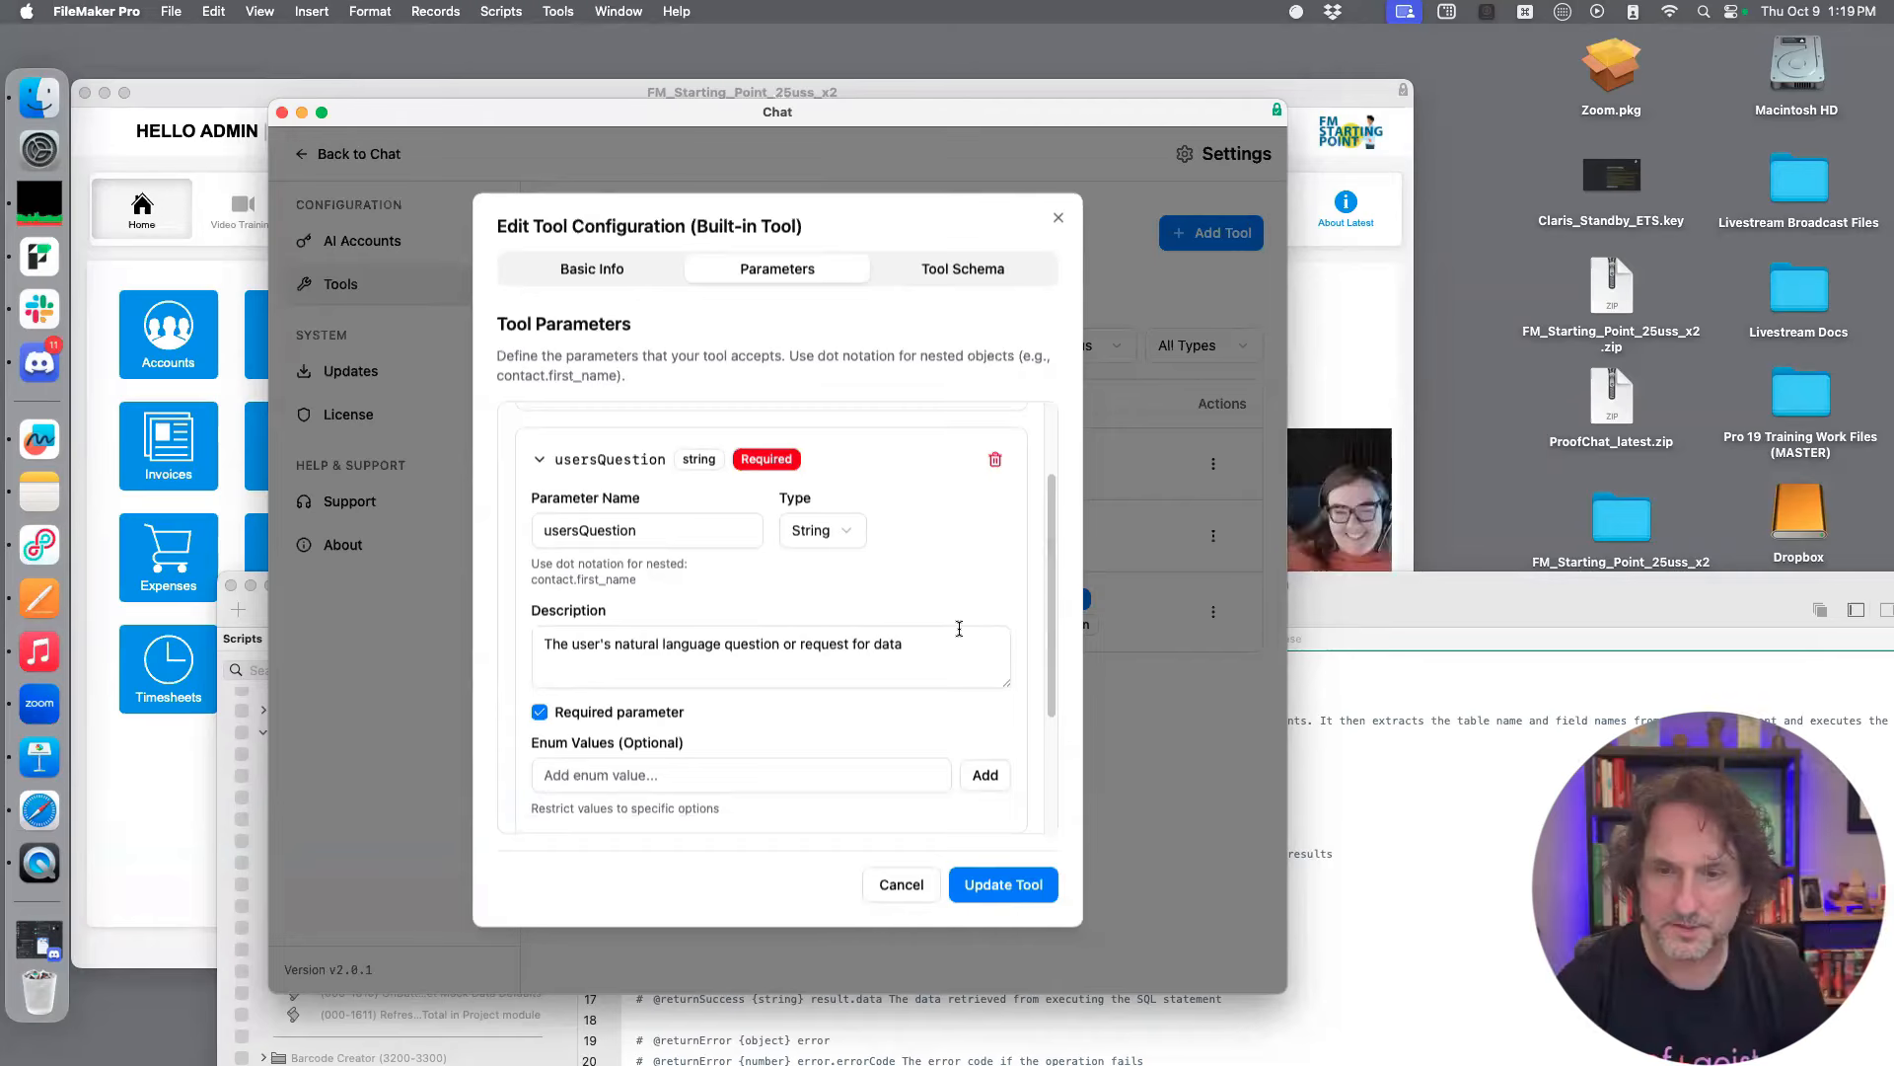
scroll(957, 627, down, 2)
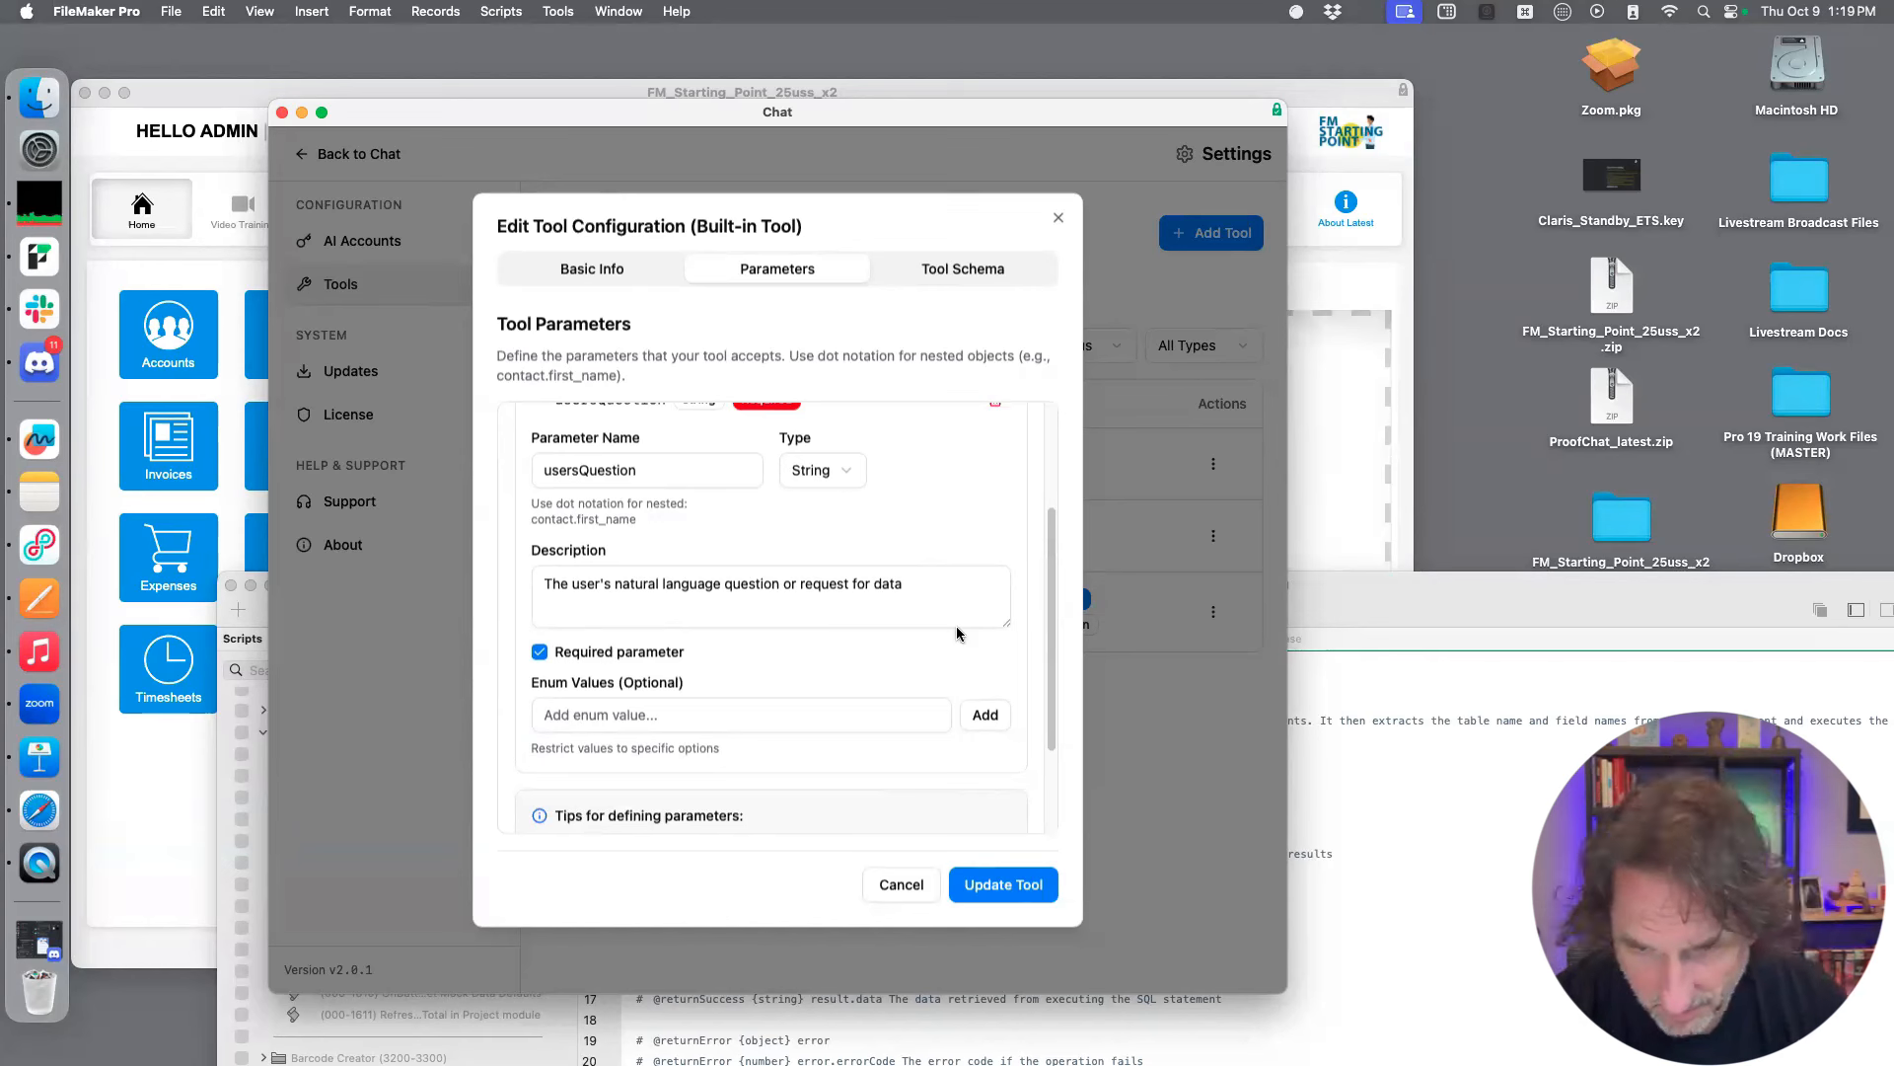
scroll(957, 625, up, 8)
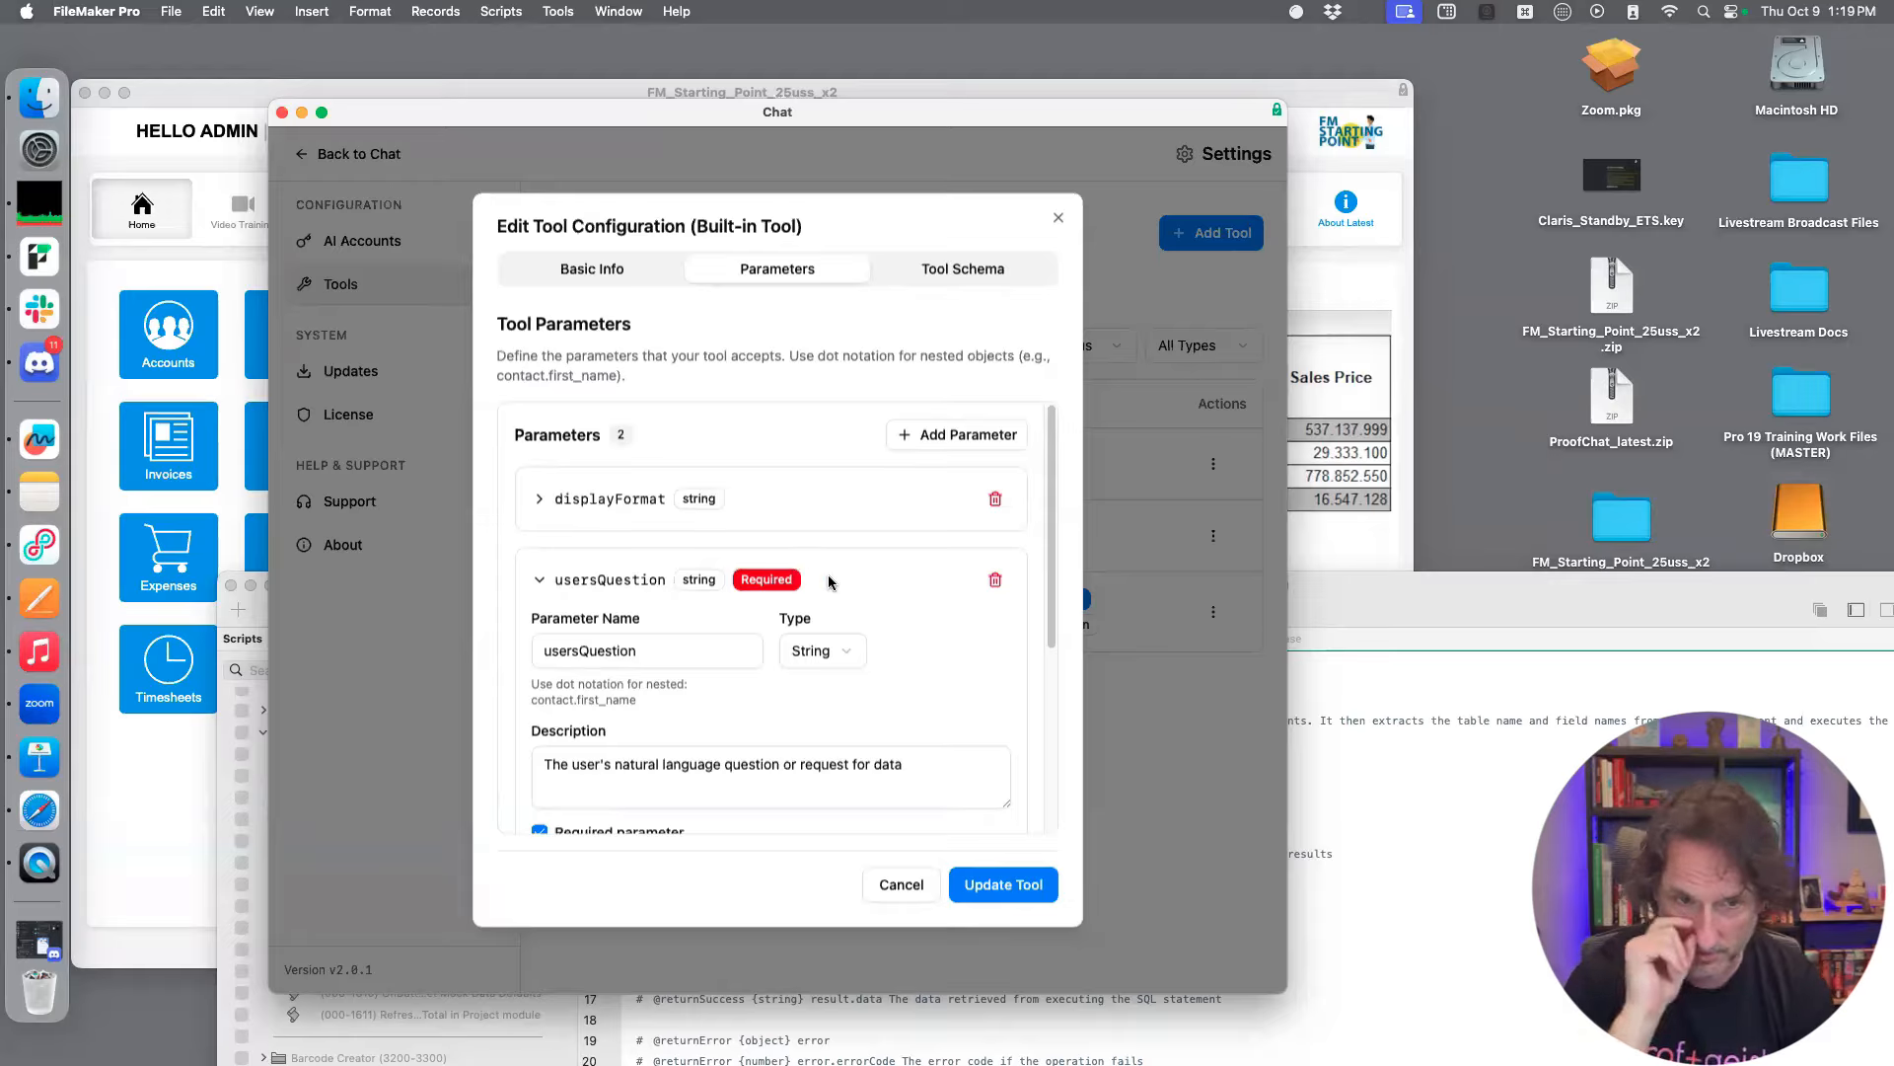
Review the query_database tool's OpenAI schema and basic info, and close the configuration without updating the tool
click(962, 268)
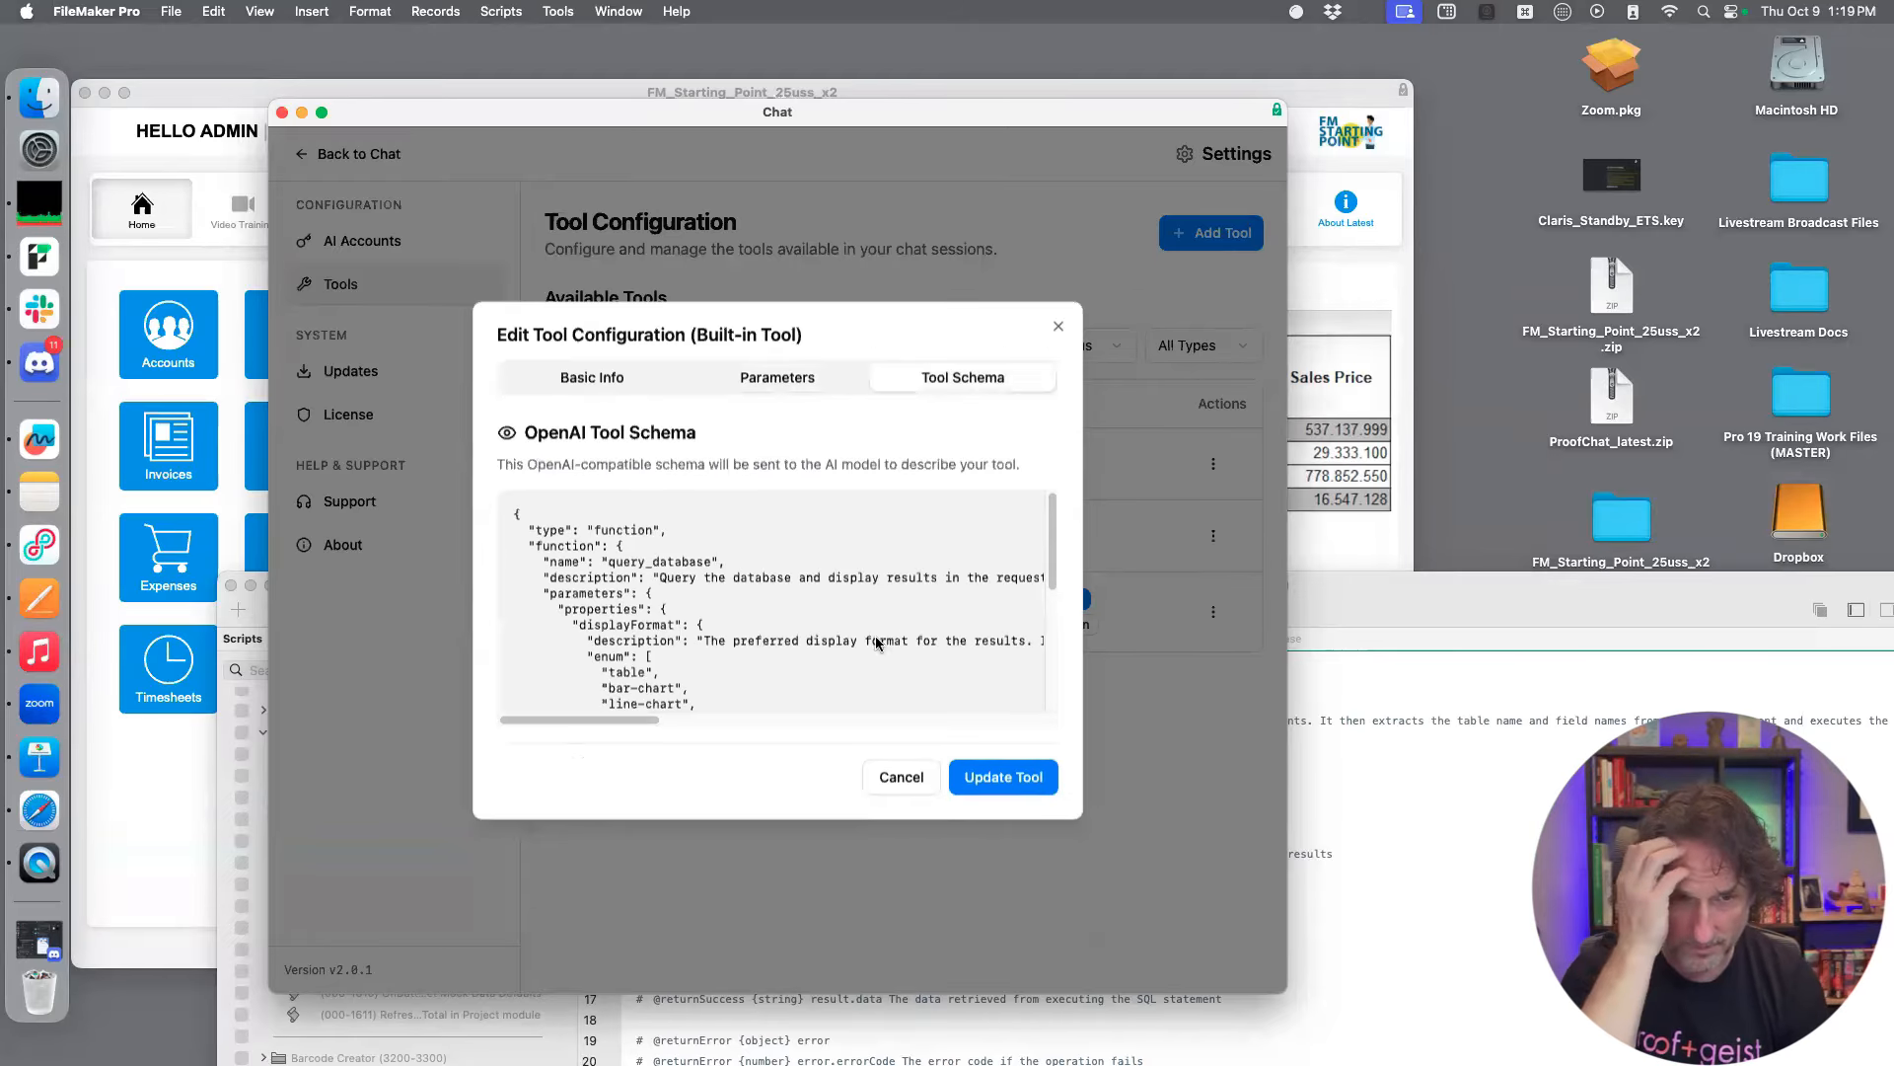
scroll(953, 636, down, 3)
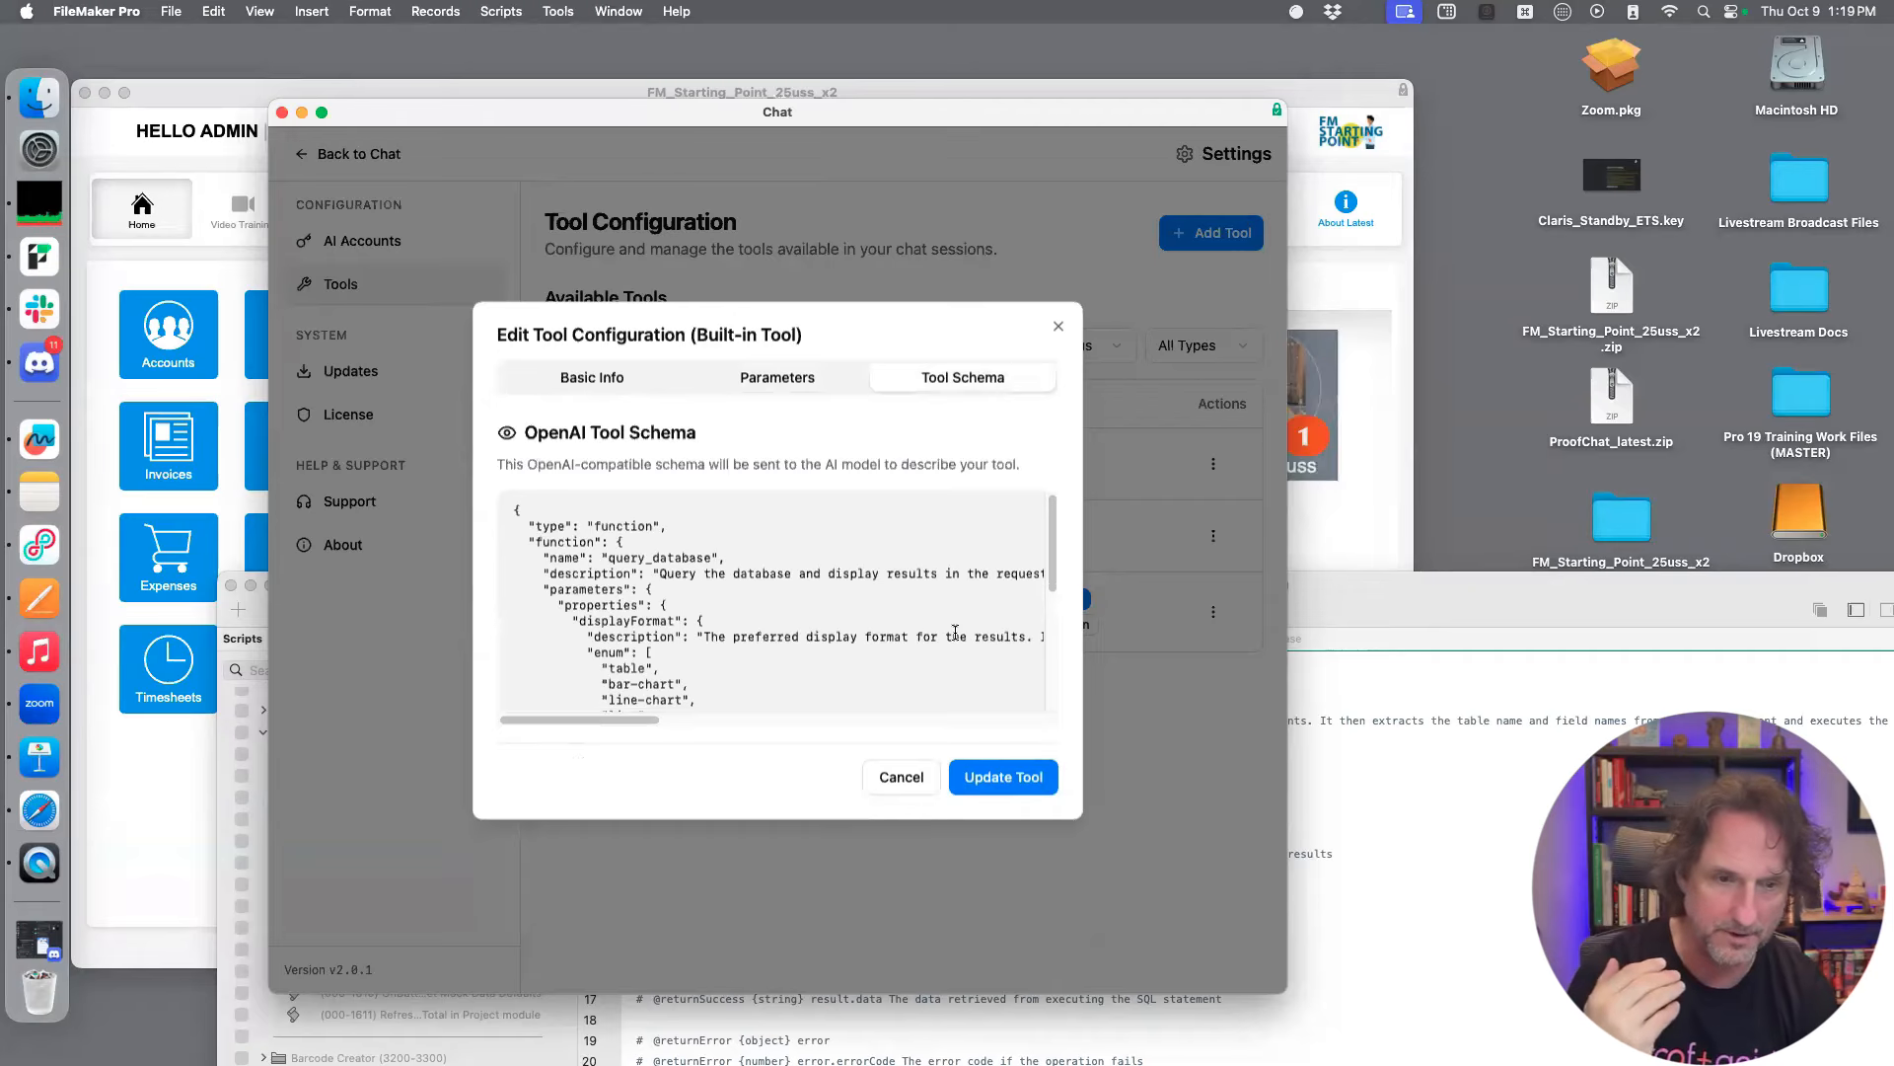
scroll(954, 637, up, 1)
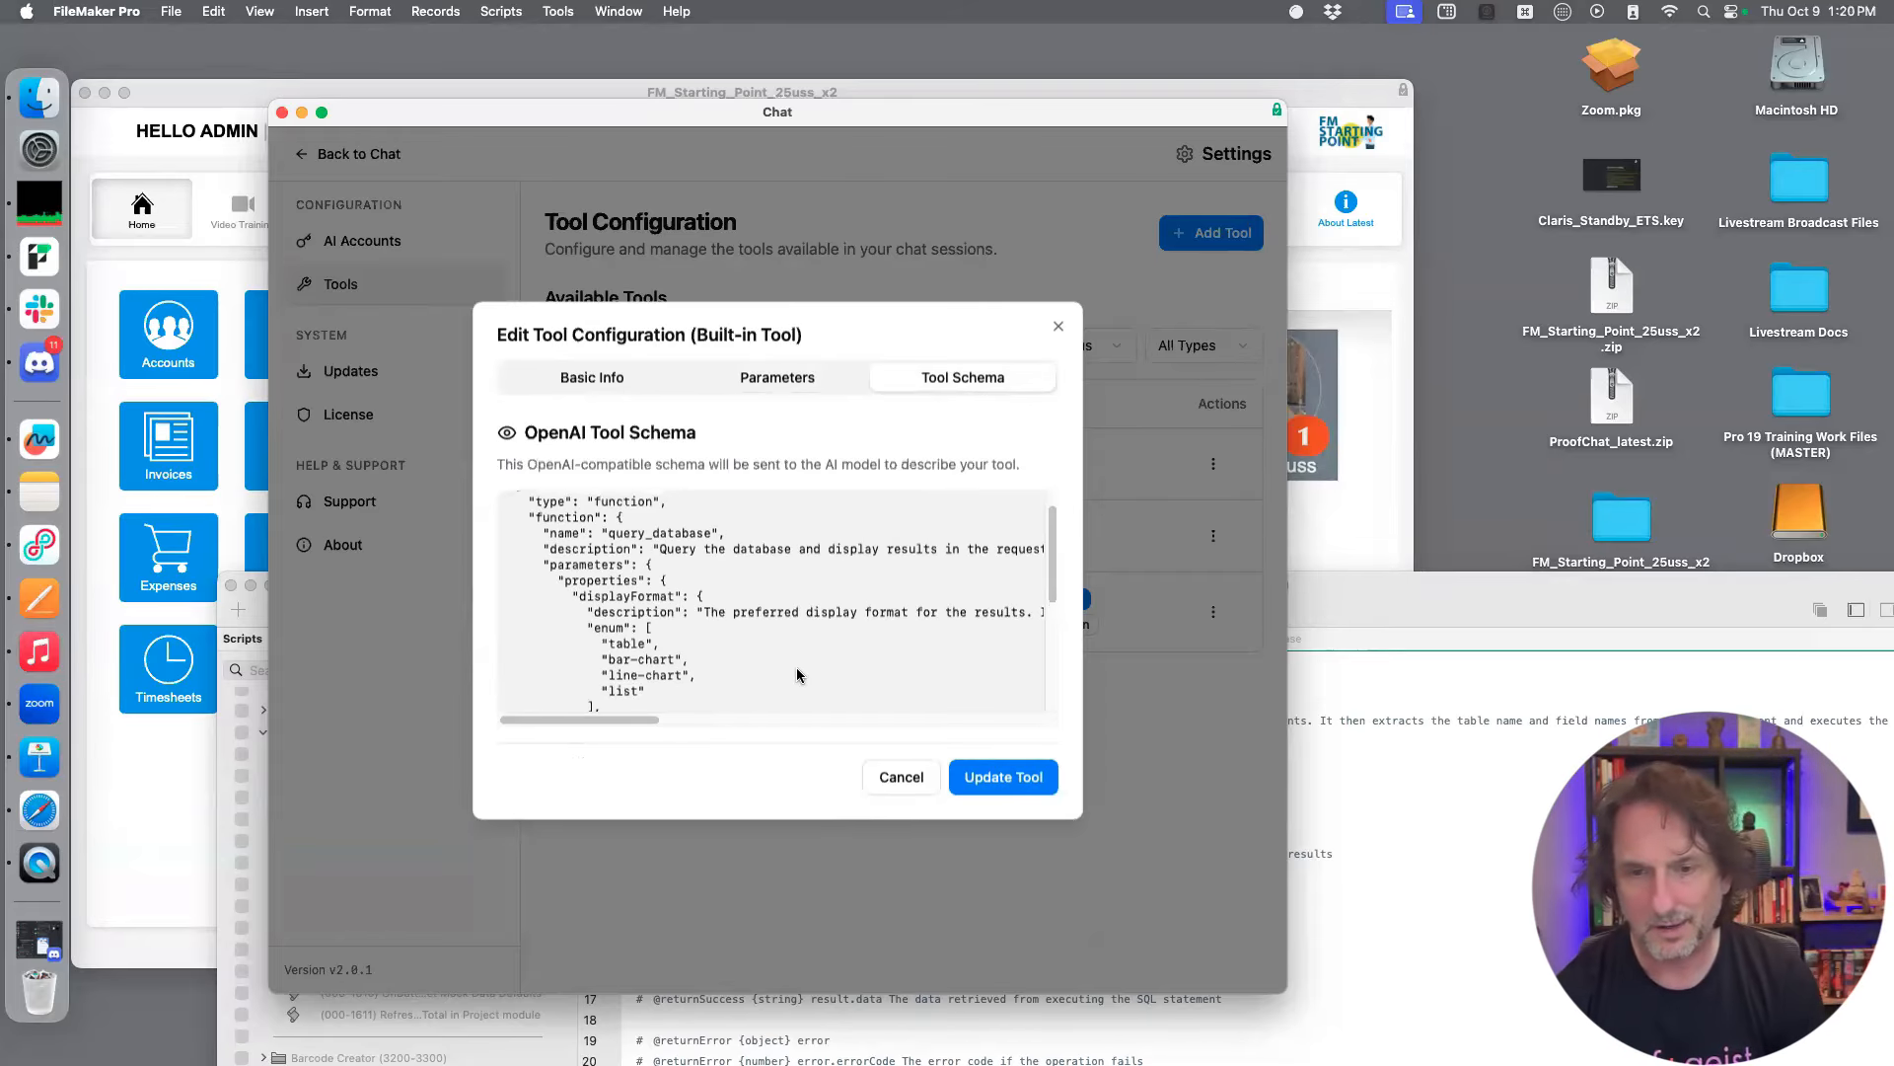
scroll(808, 664, down, 3)
scroll(812, 656, down, 4)
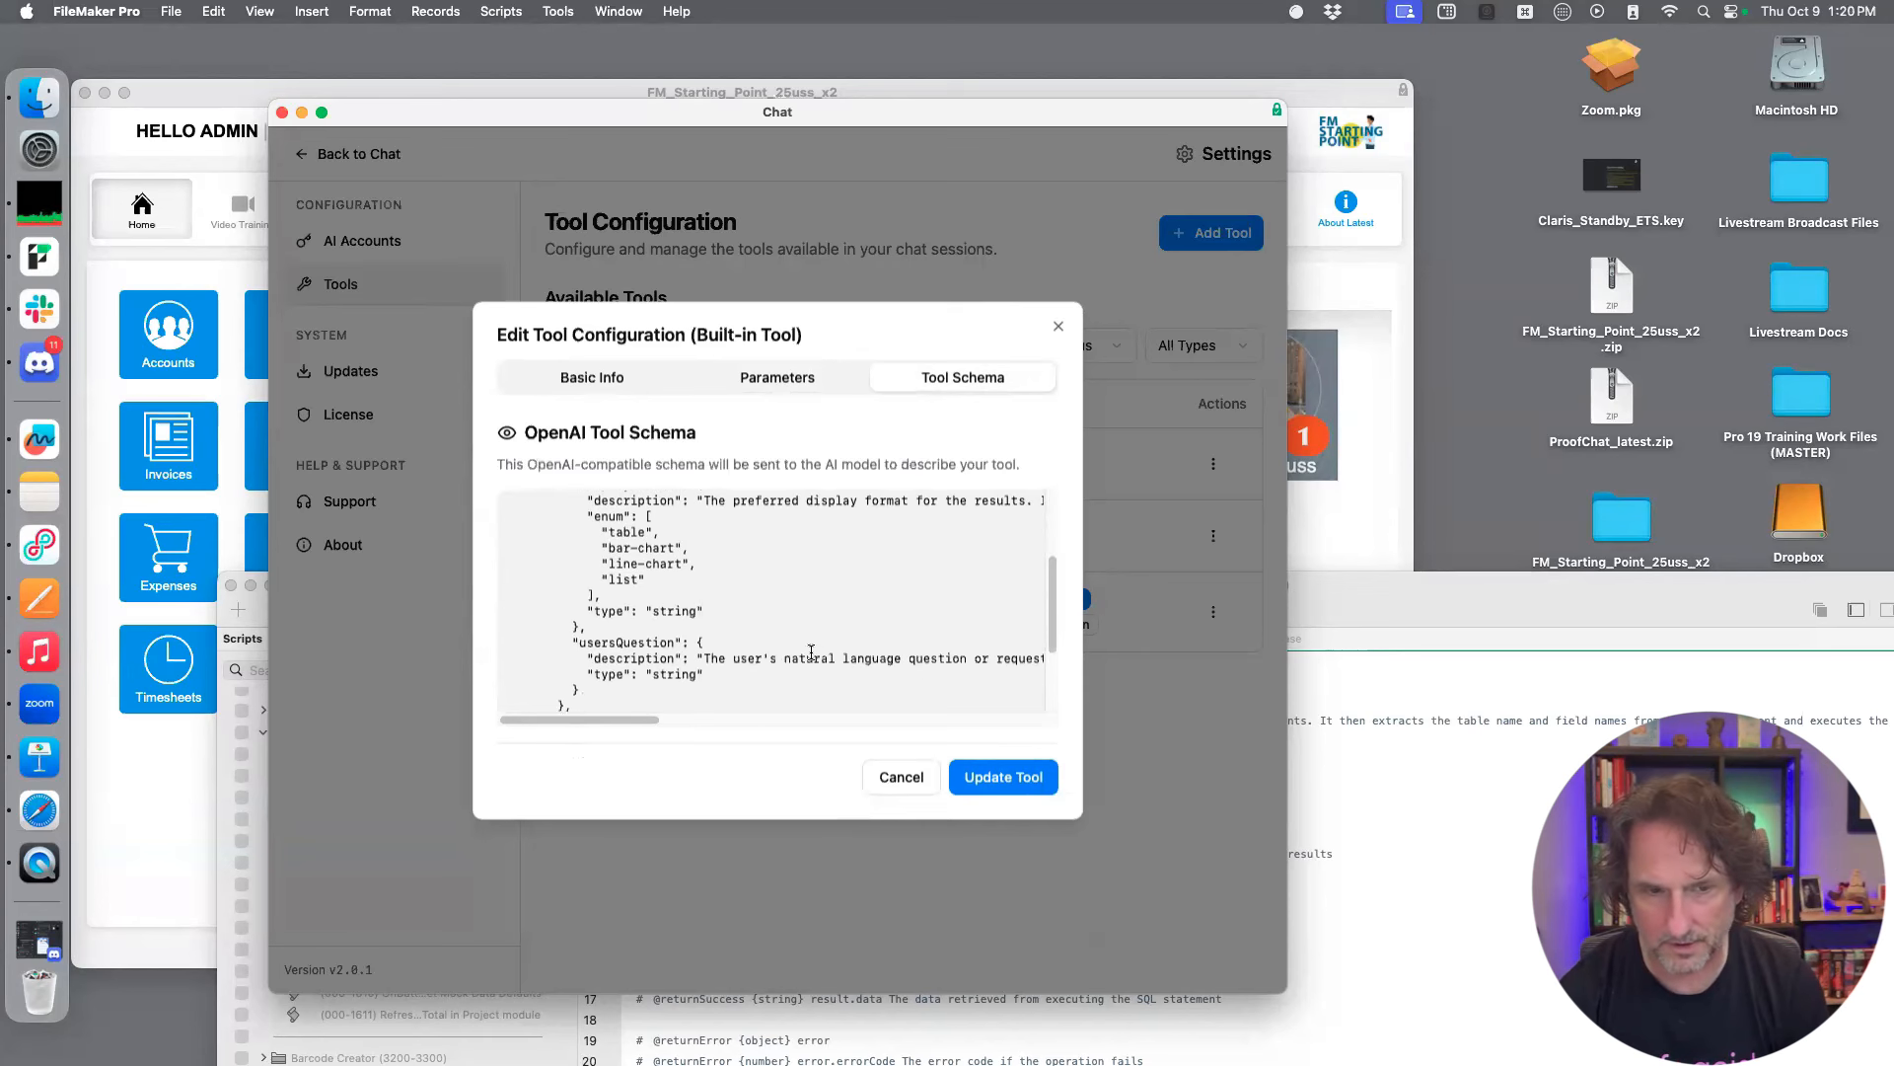
scroll(811, 647, down, 1)
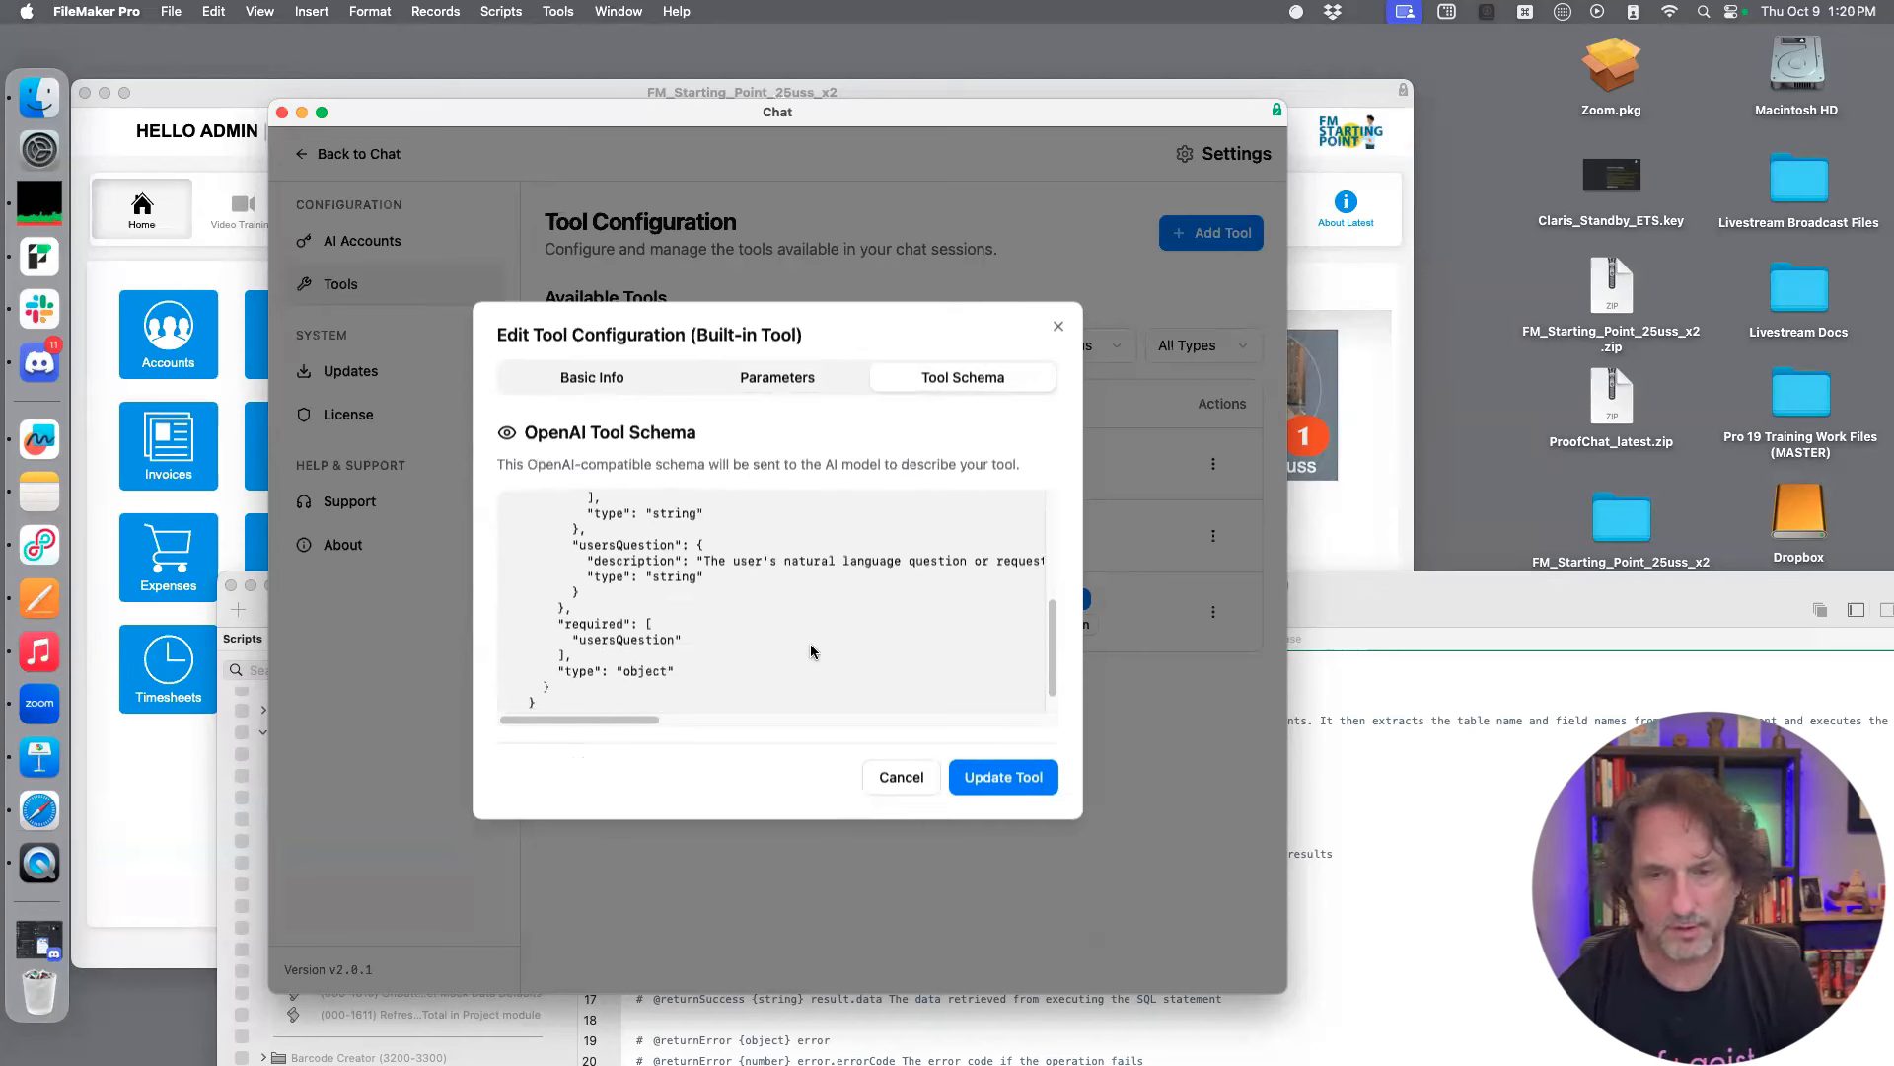
scroll(815, 646, down, 1)
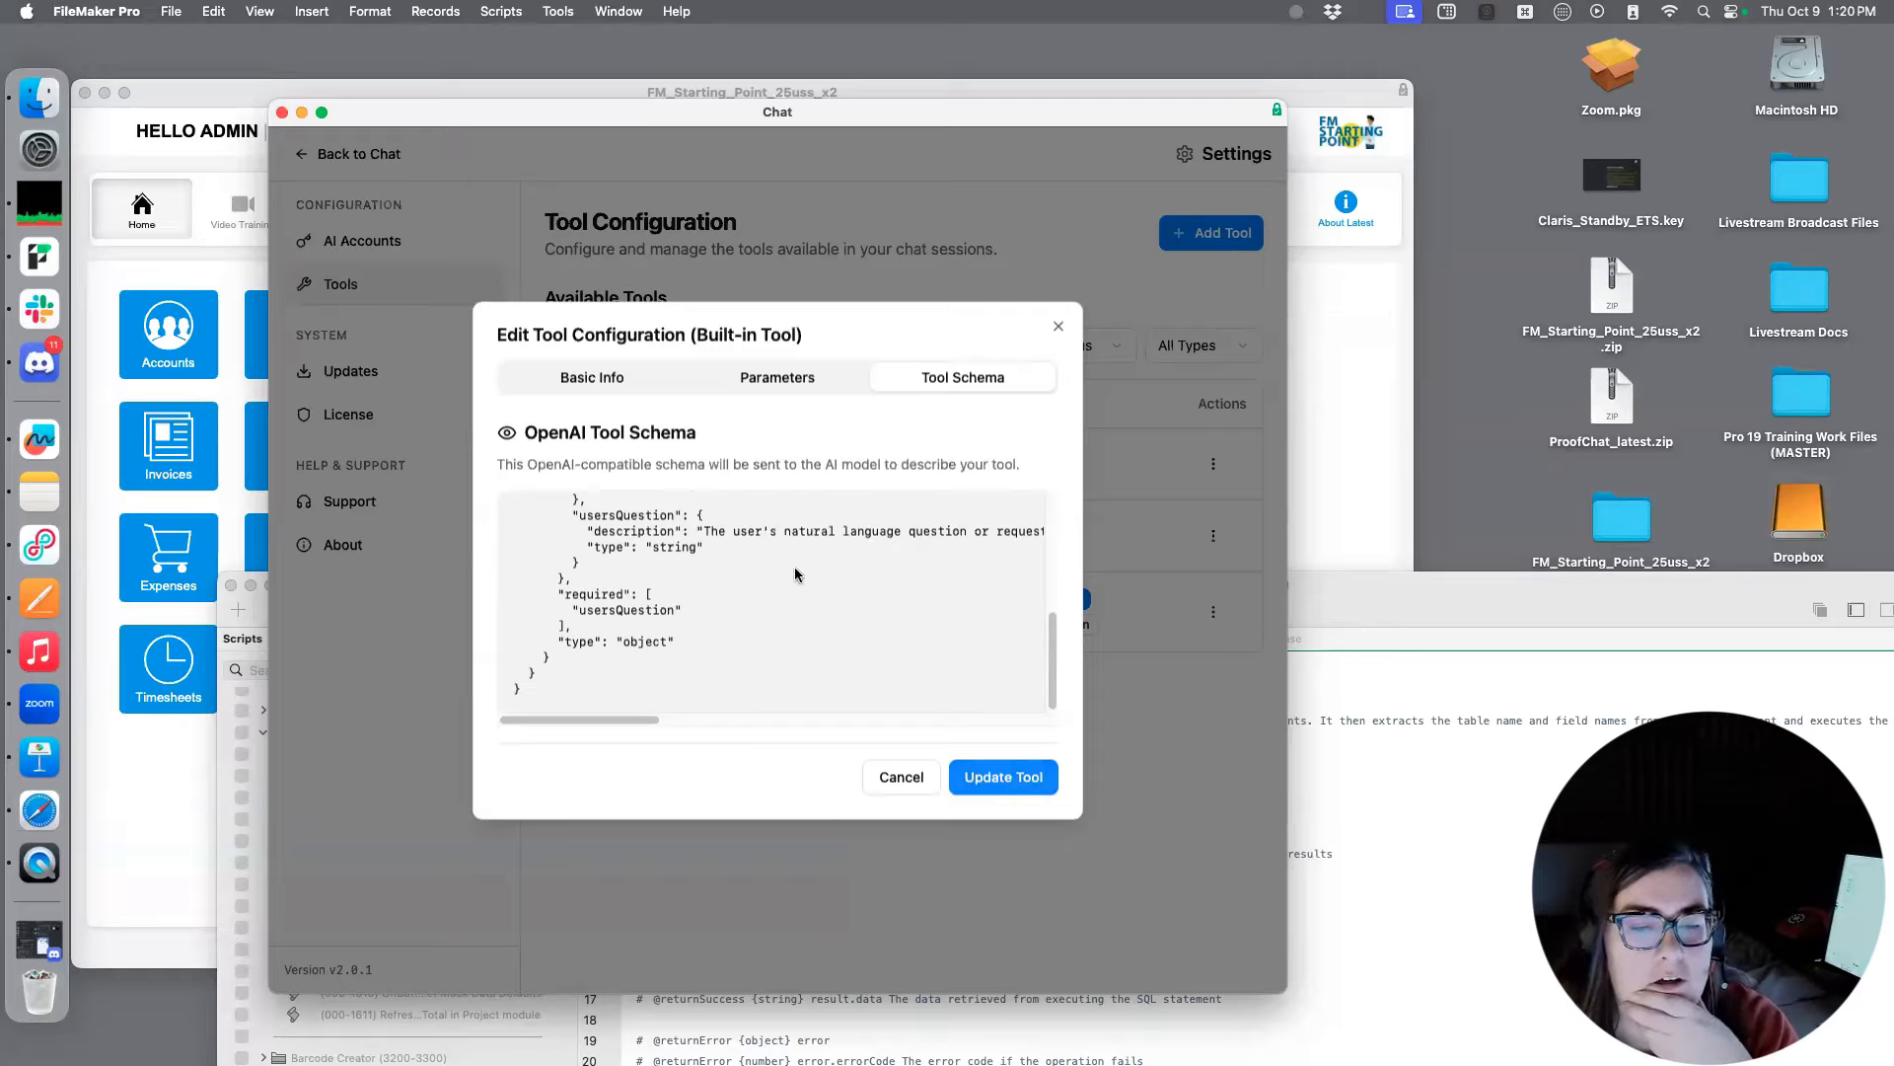
click(607, 381)
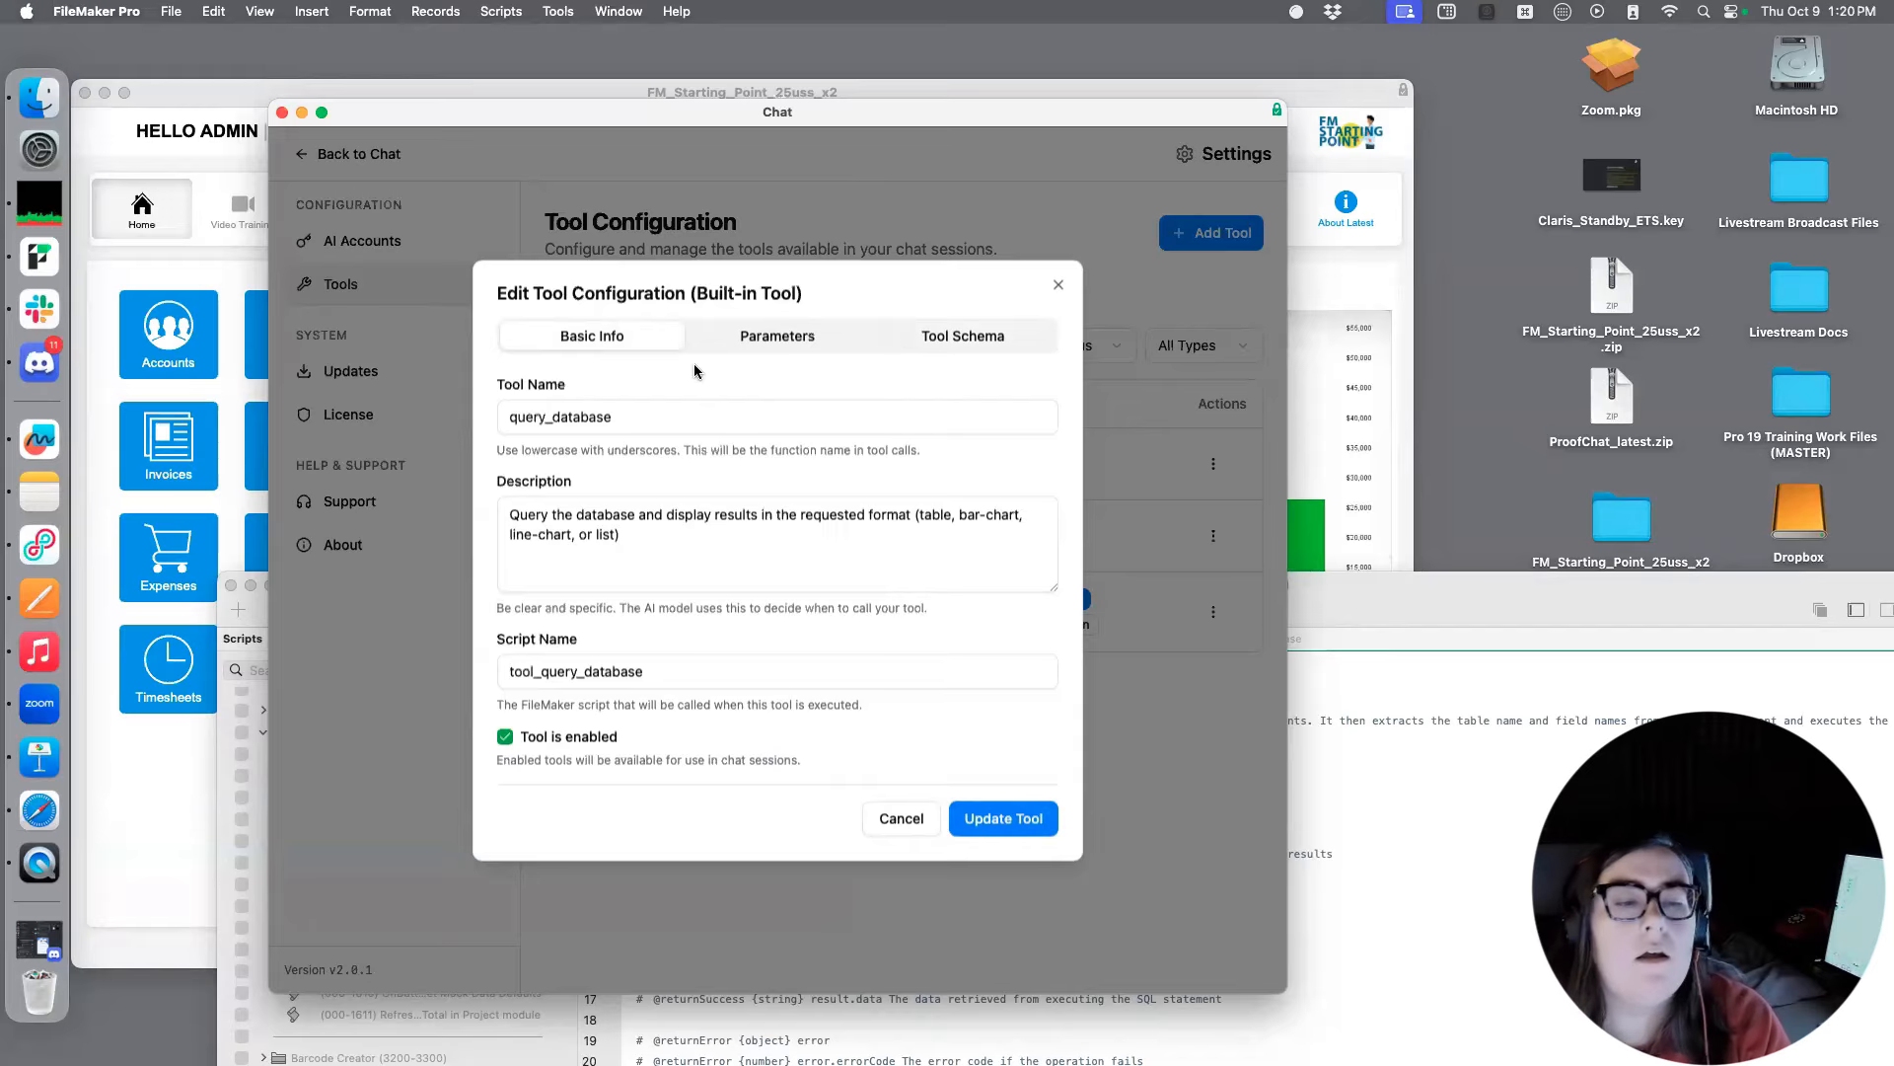
click(1055, 287)
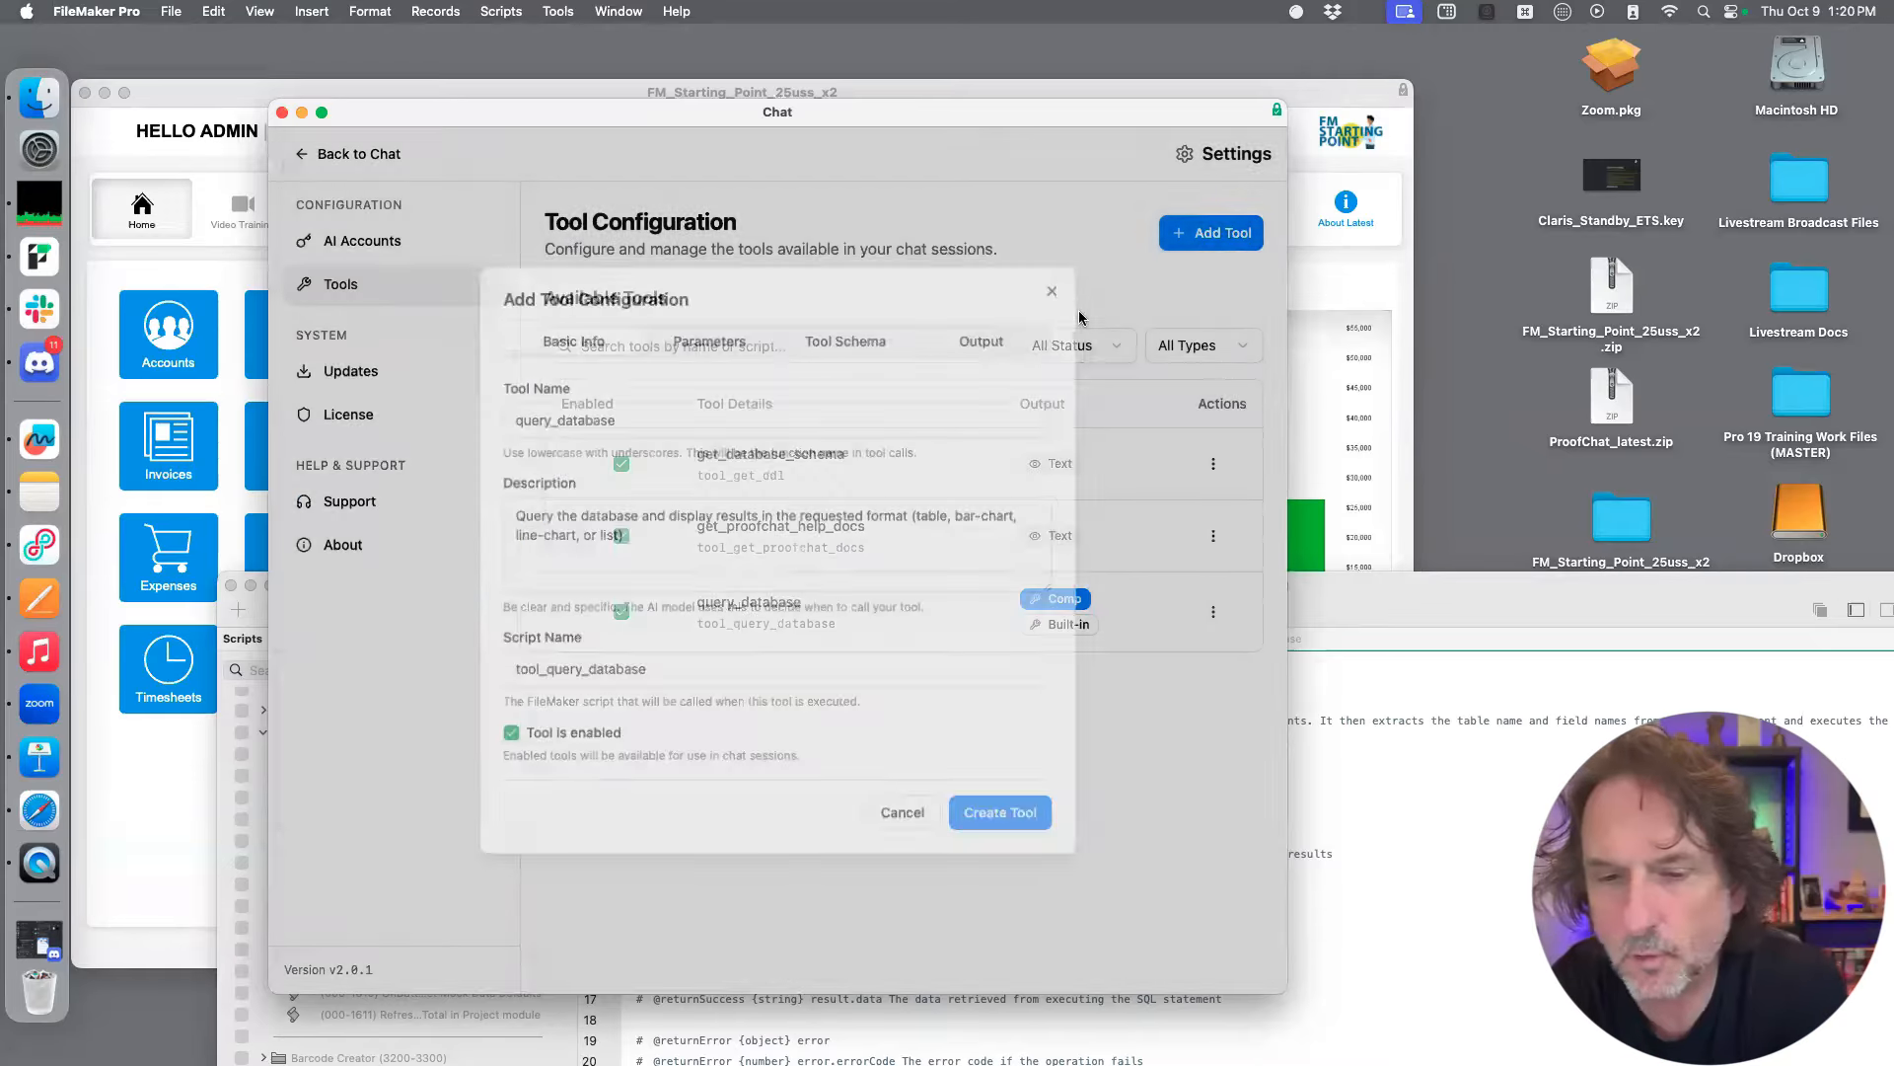
Bring the Script Workspace forward and expand the ProofChat Integration folder with its Configuration, Required and Optional subfolders
click(1357, 613)
drag(1328, 467, 1318, 851)
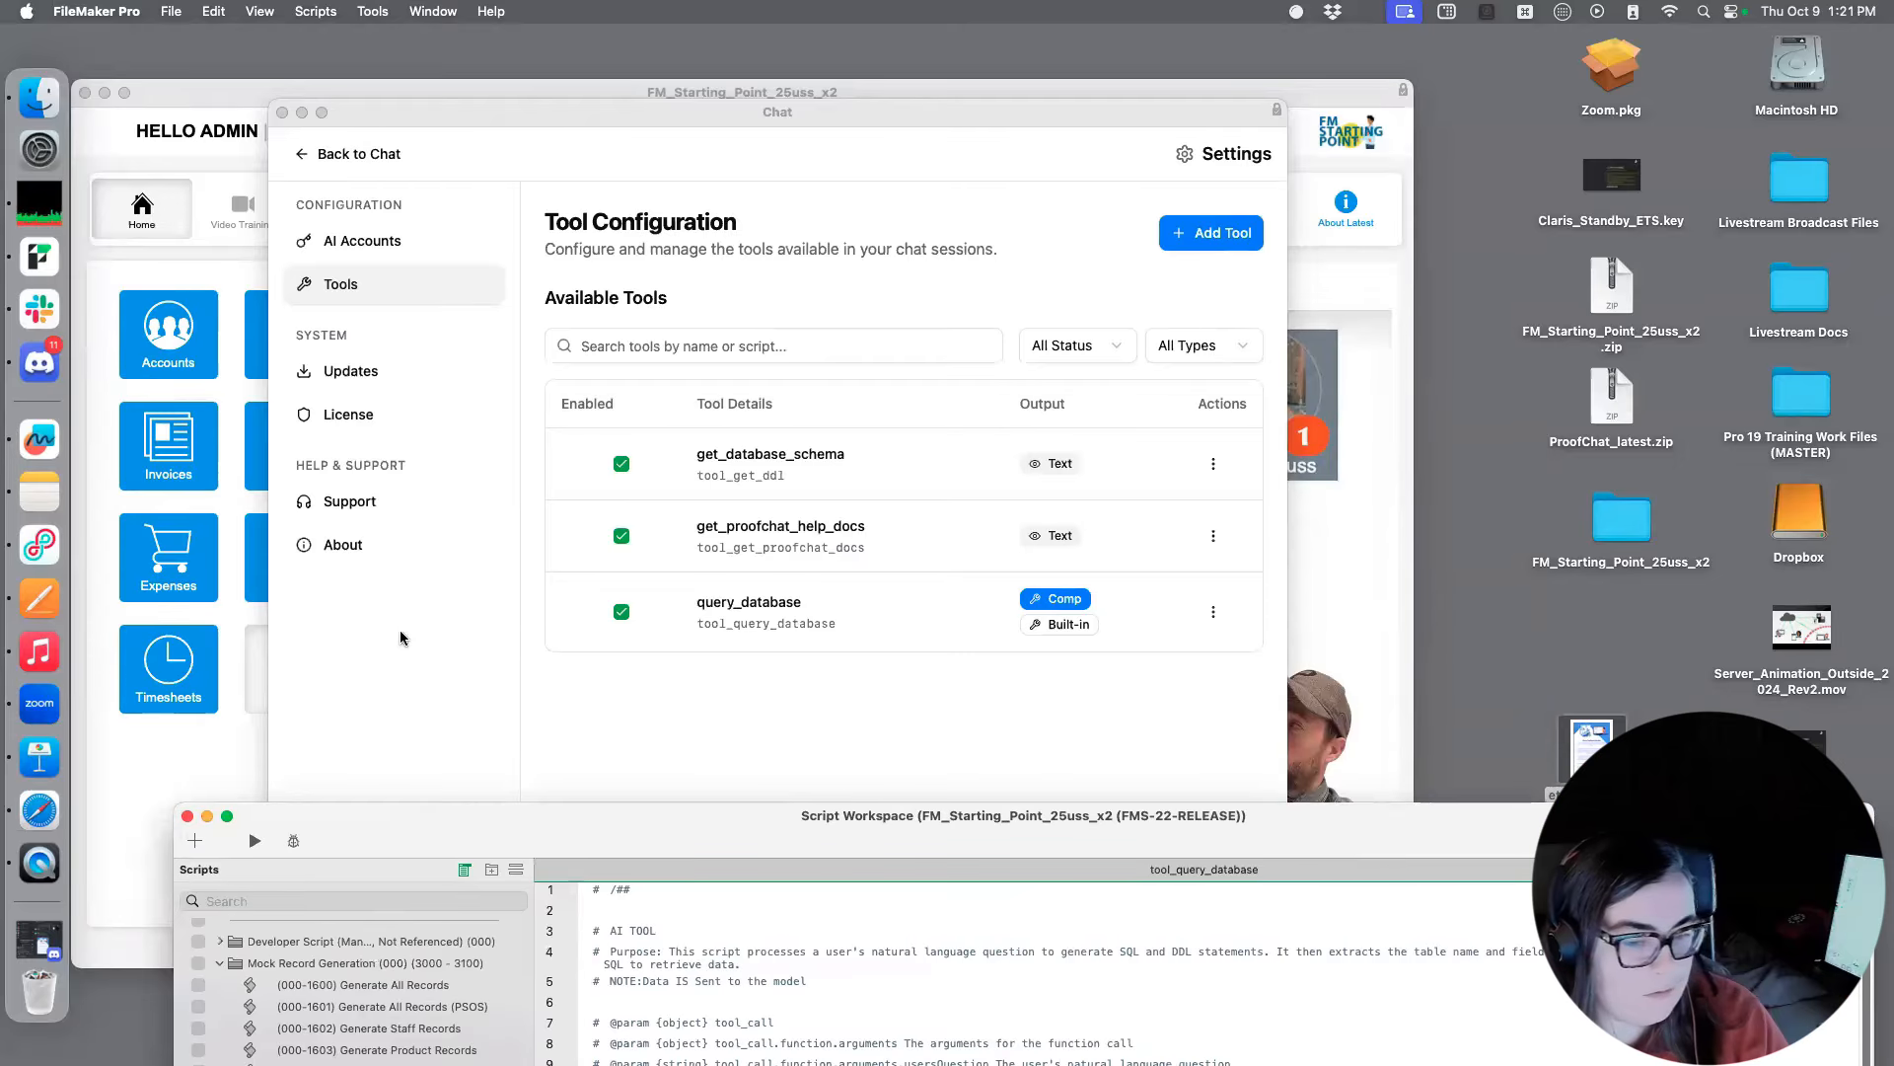
double_click(577, 837)
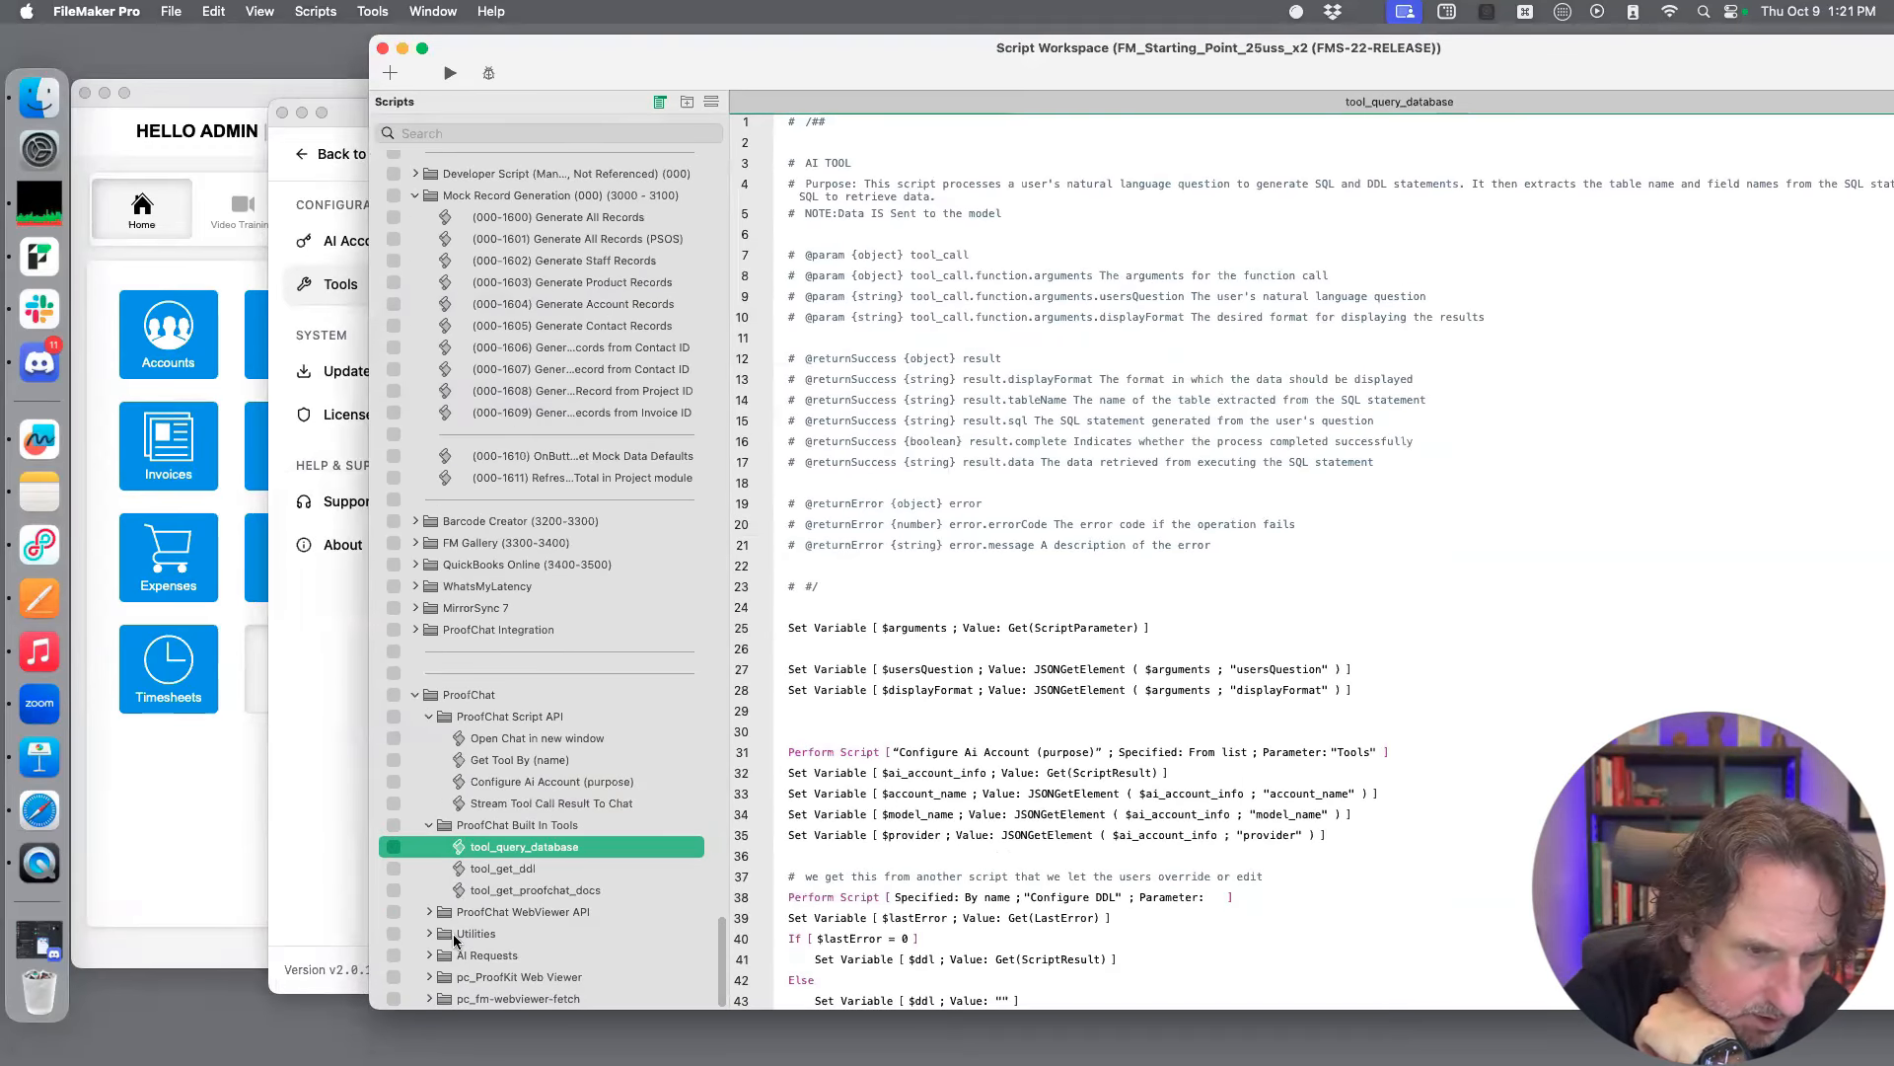
click(415, 630)
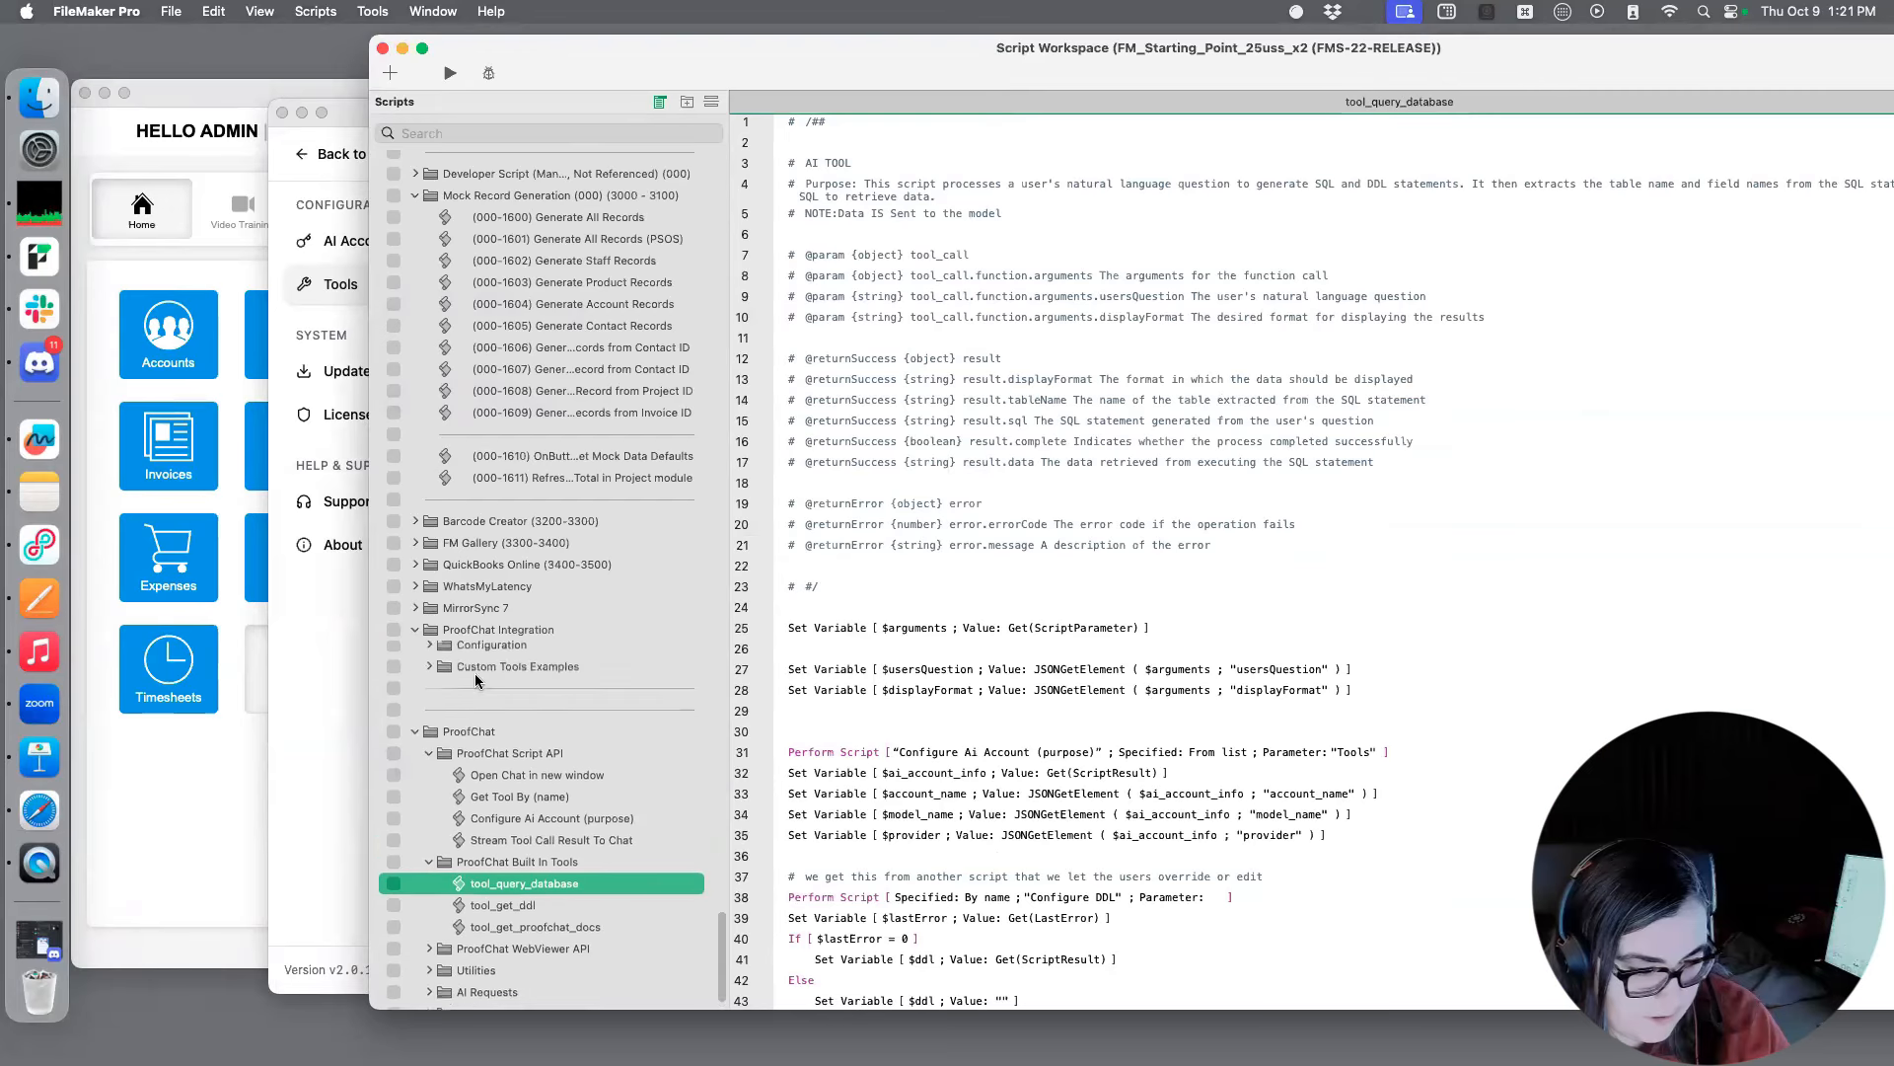
click(429, 651)
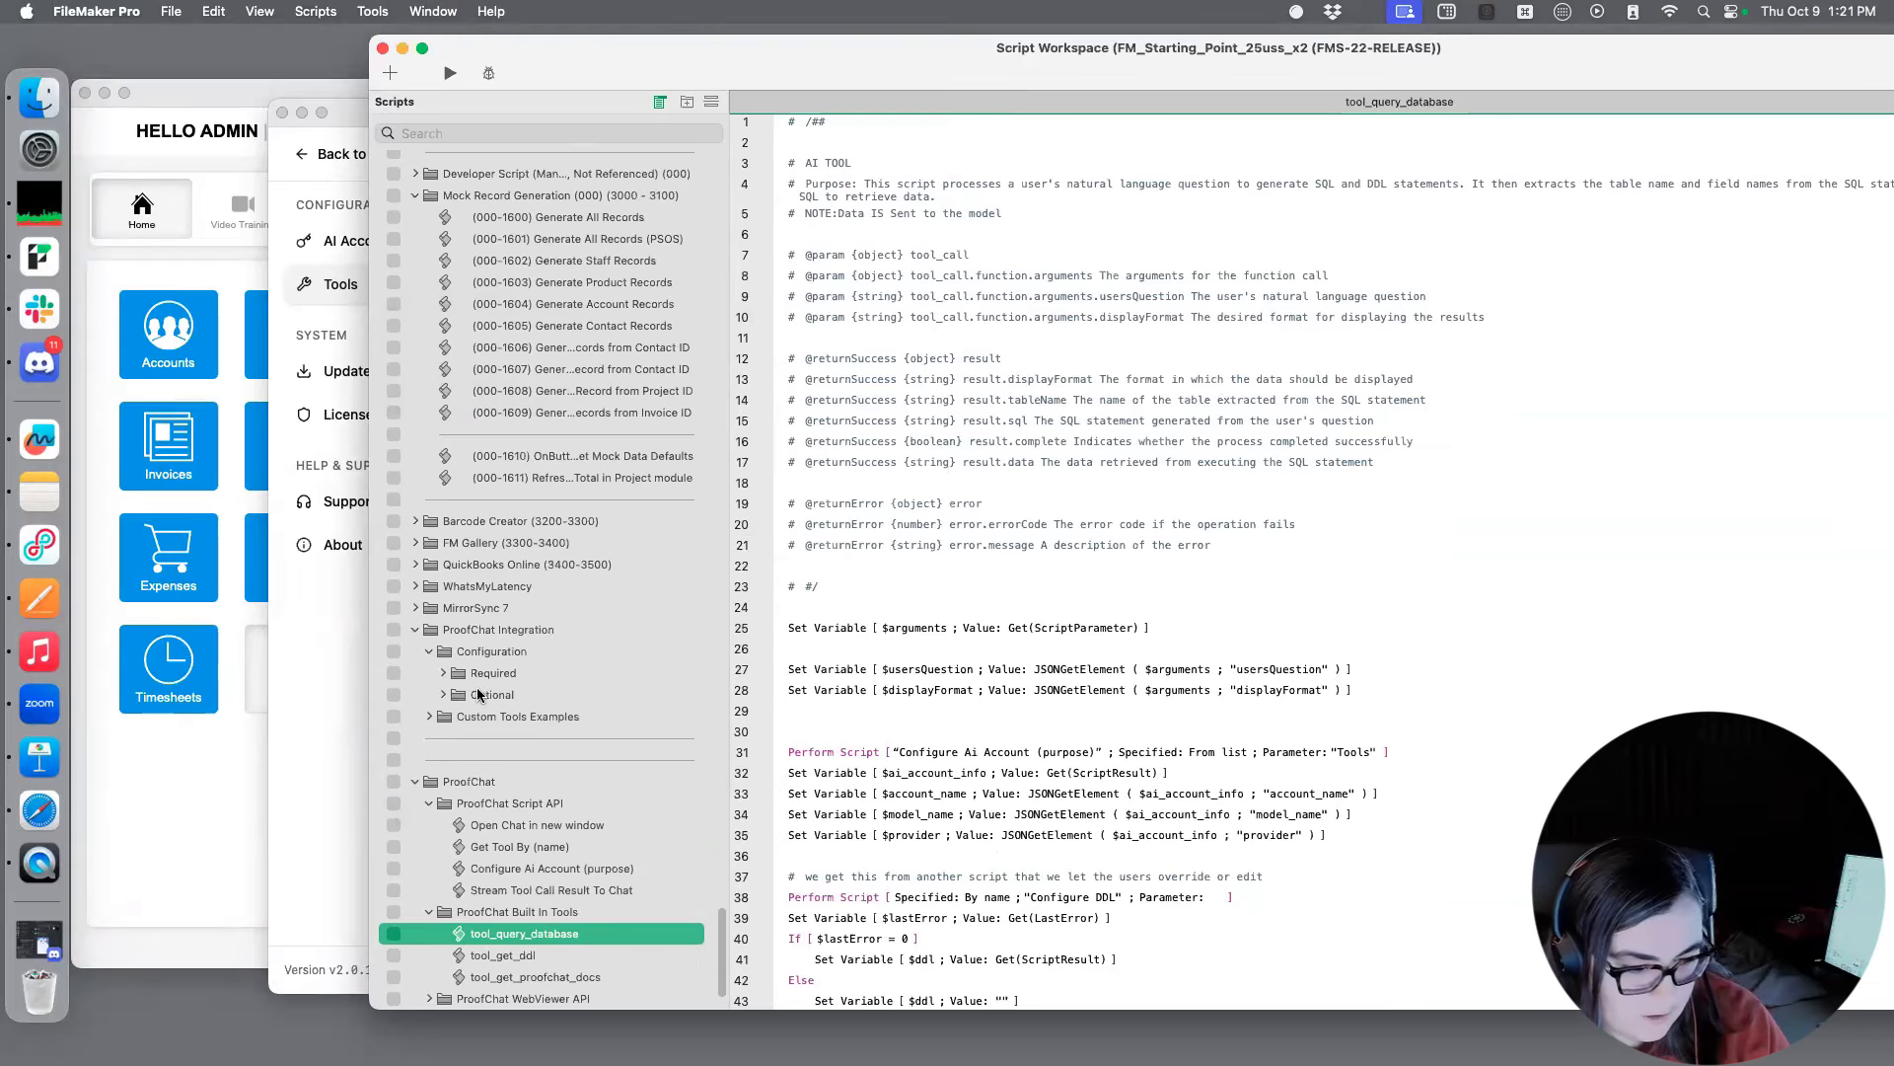
click(444, 673)
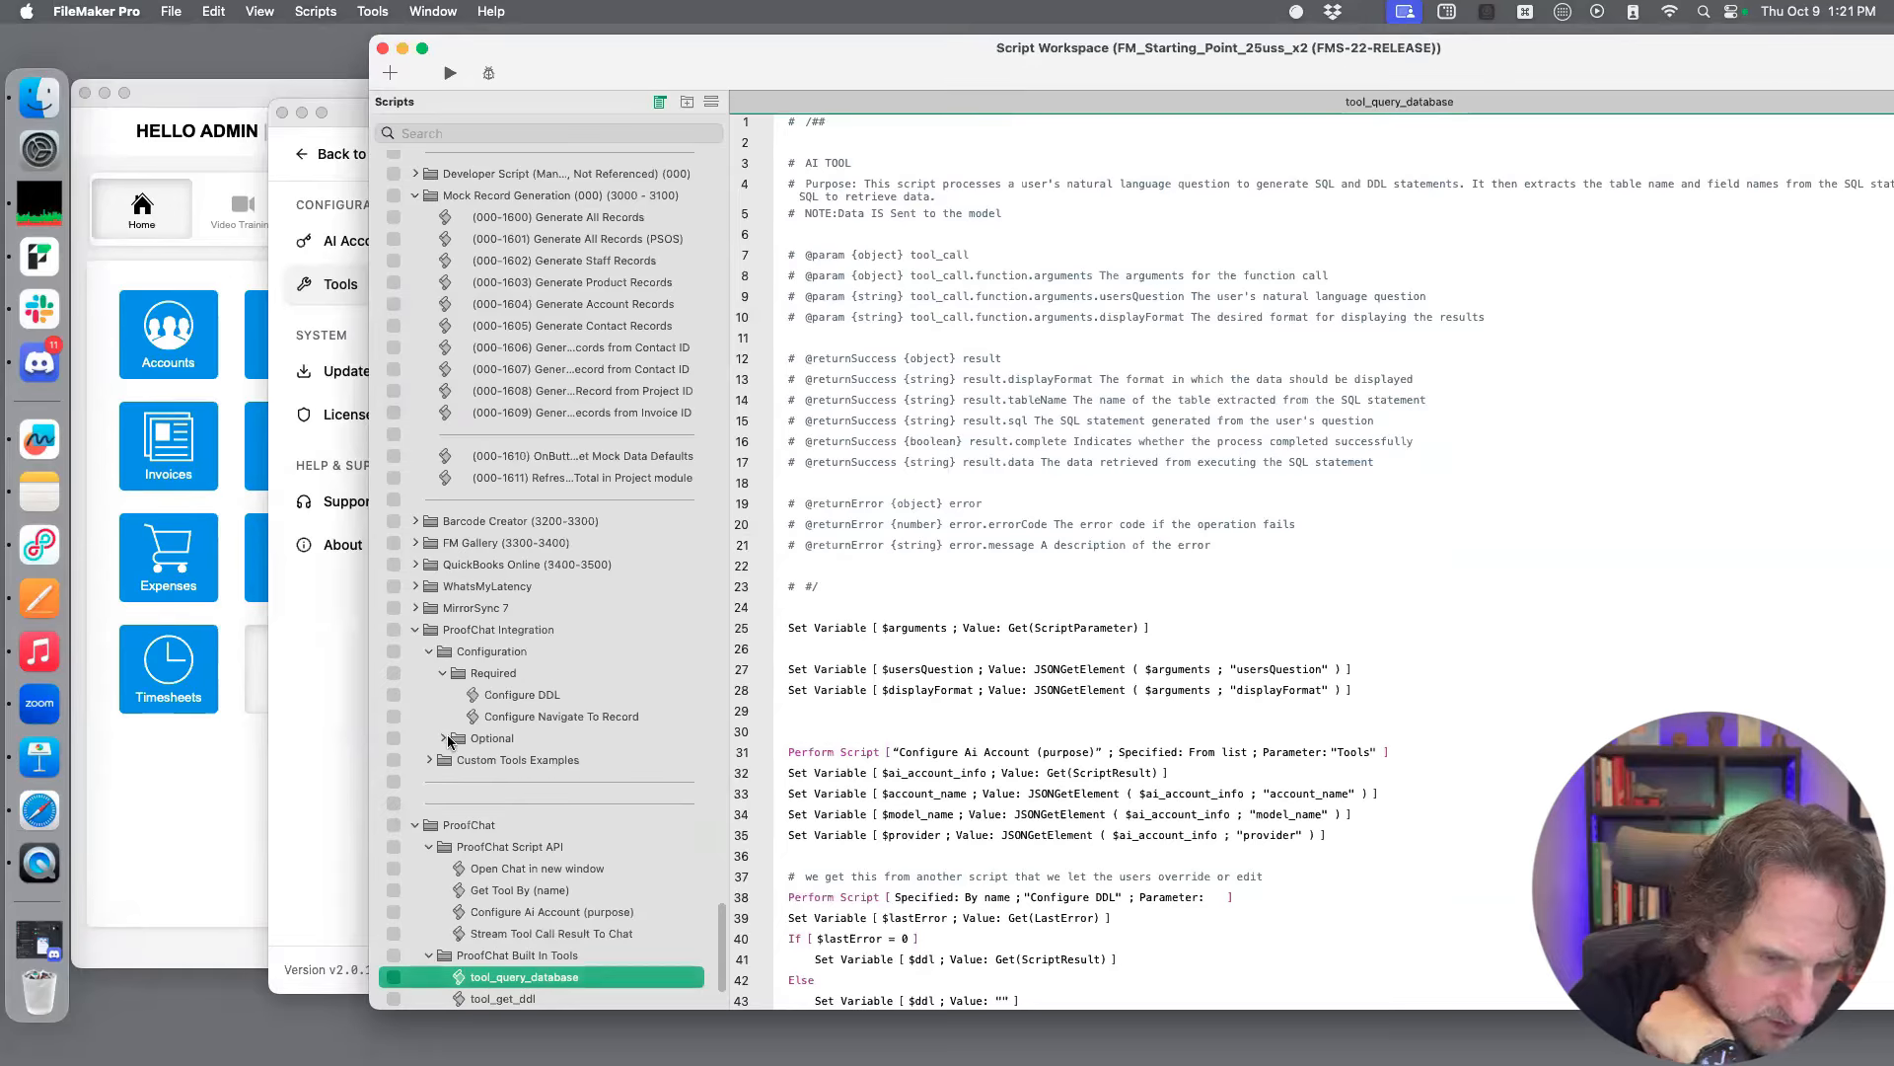
click(443, 738)
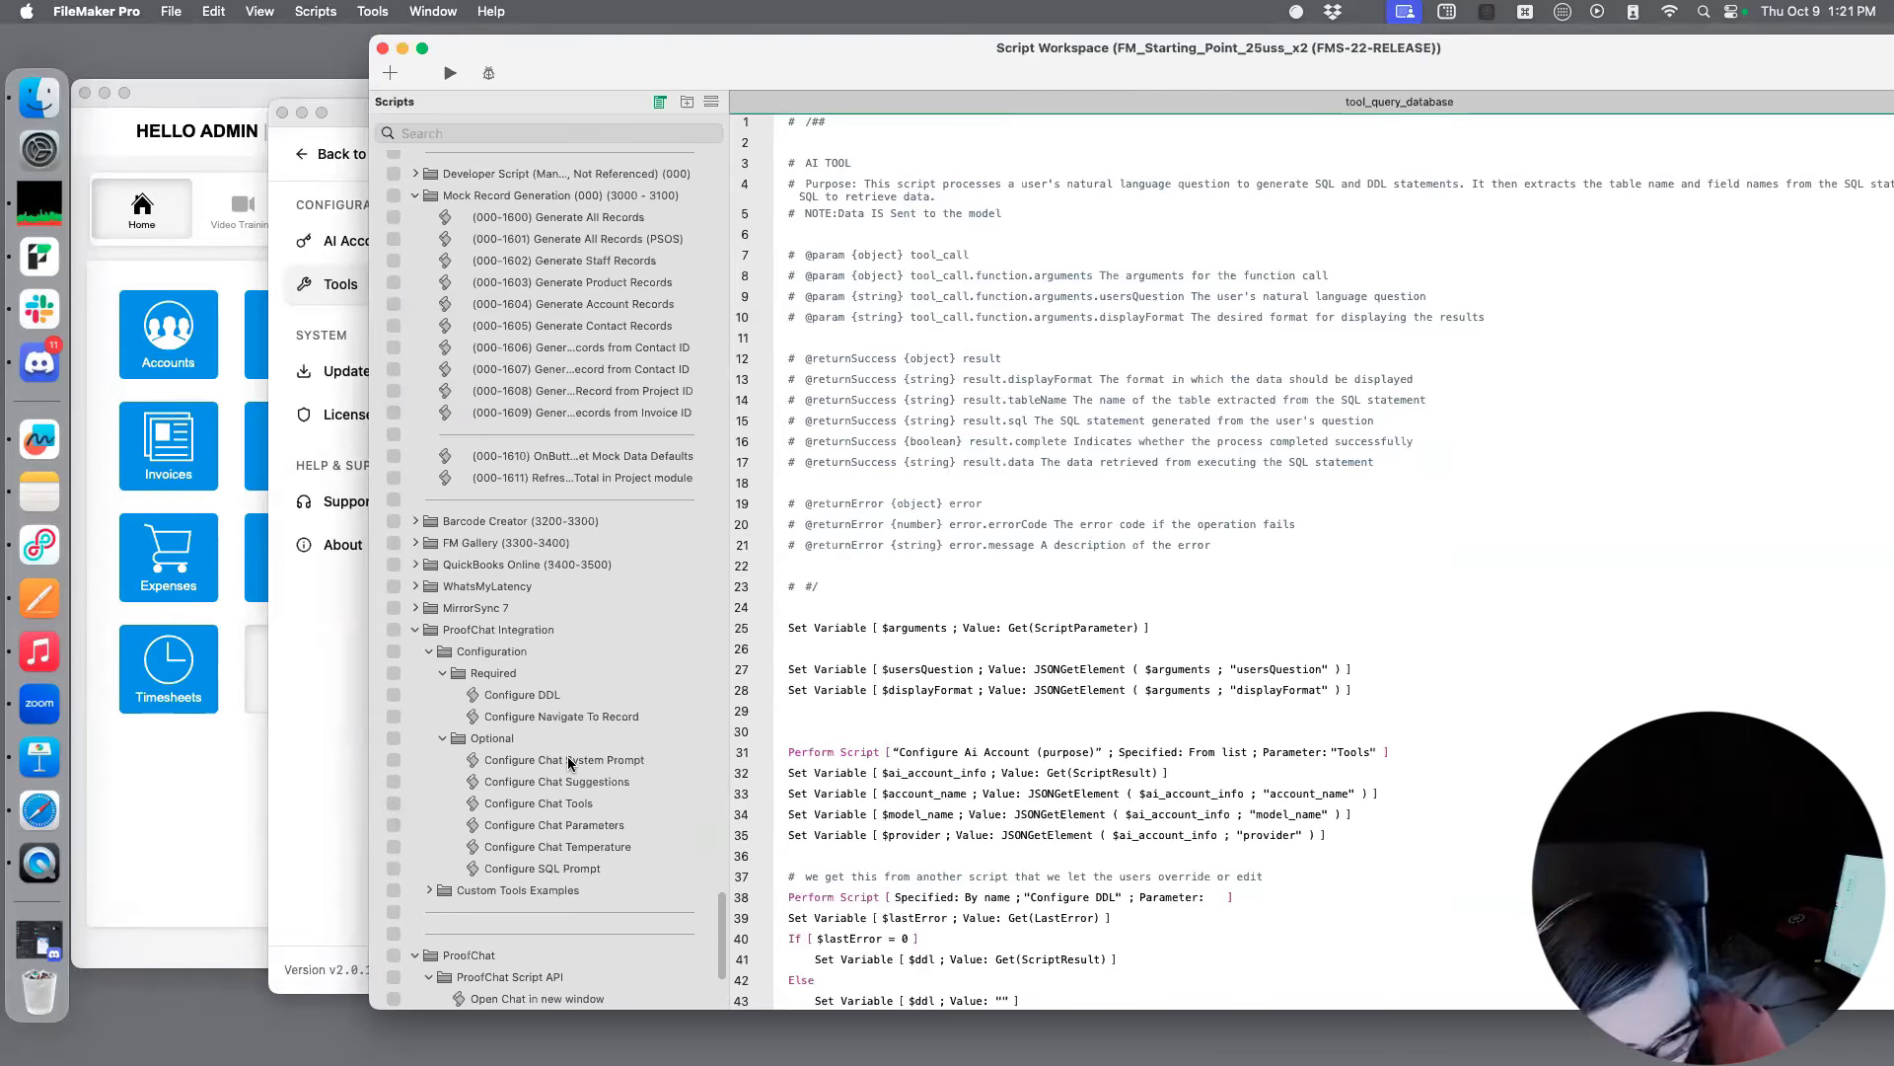
Display the Configure DDL script and move the Script Workspace aside to uncover part of the chat window
click(545, 698)
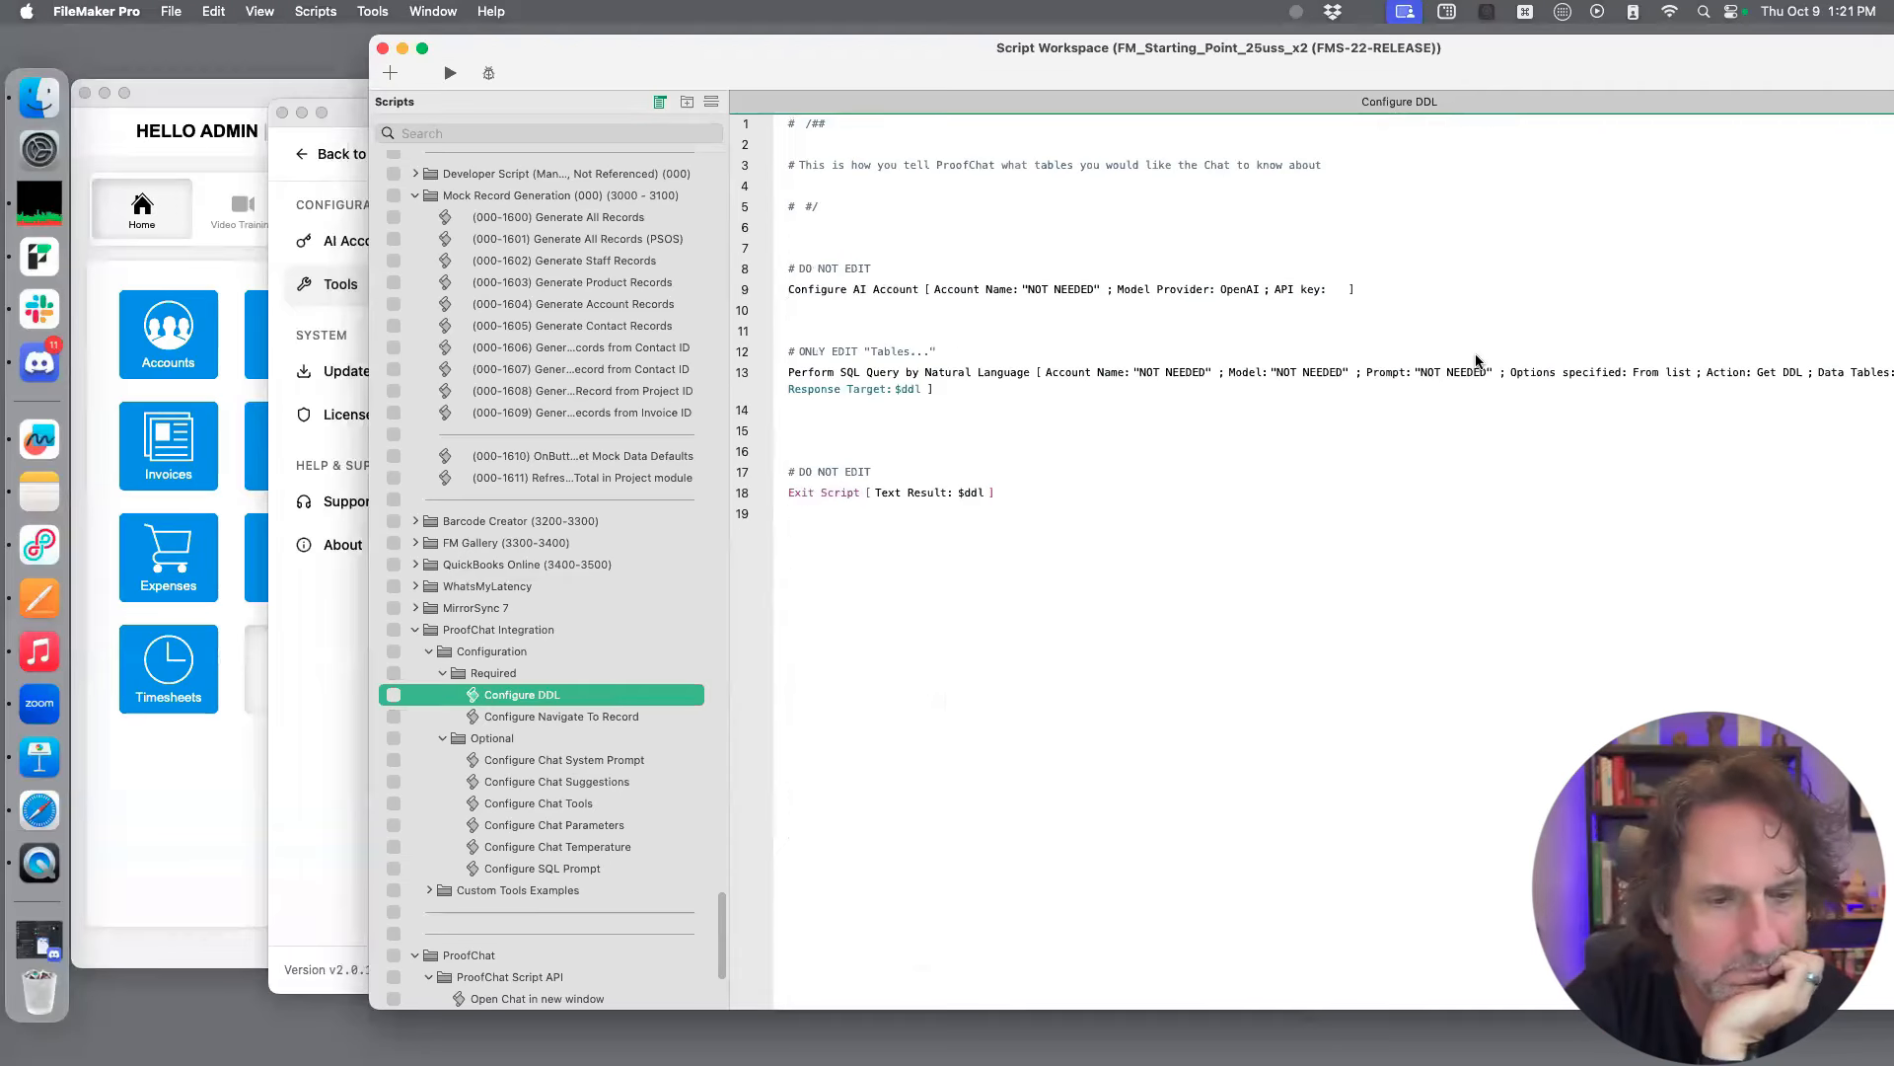
double_click(1150, 73)
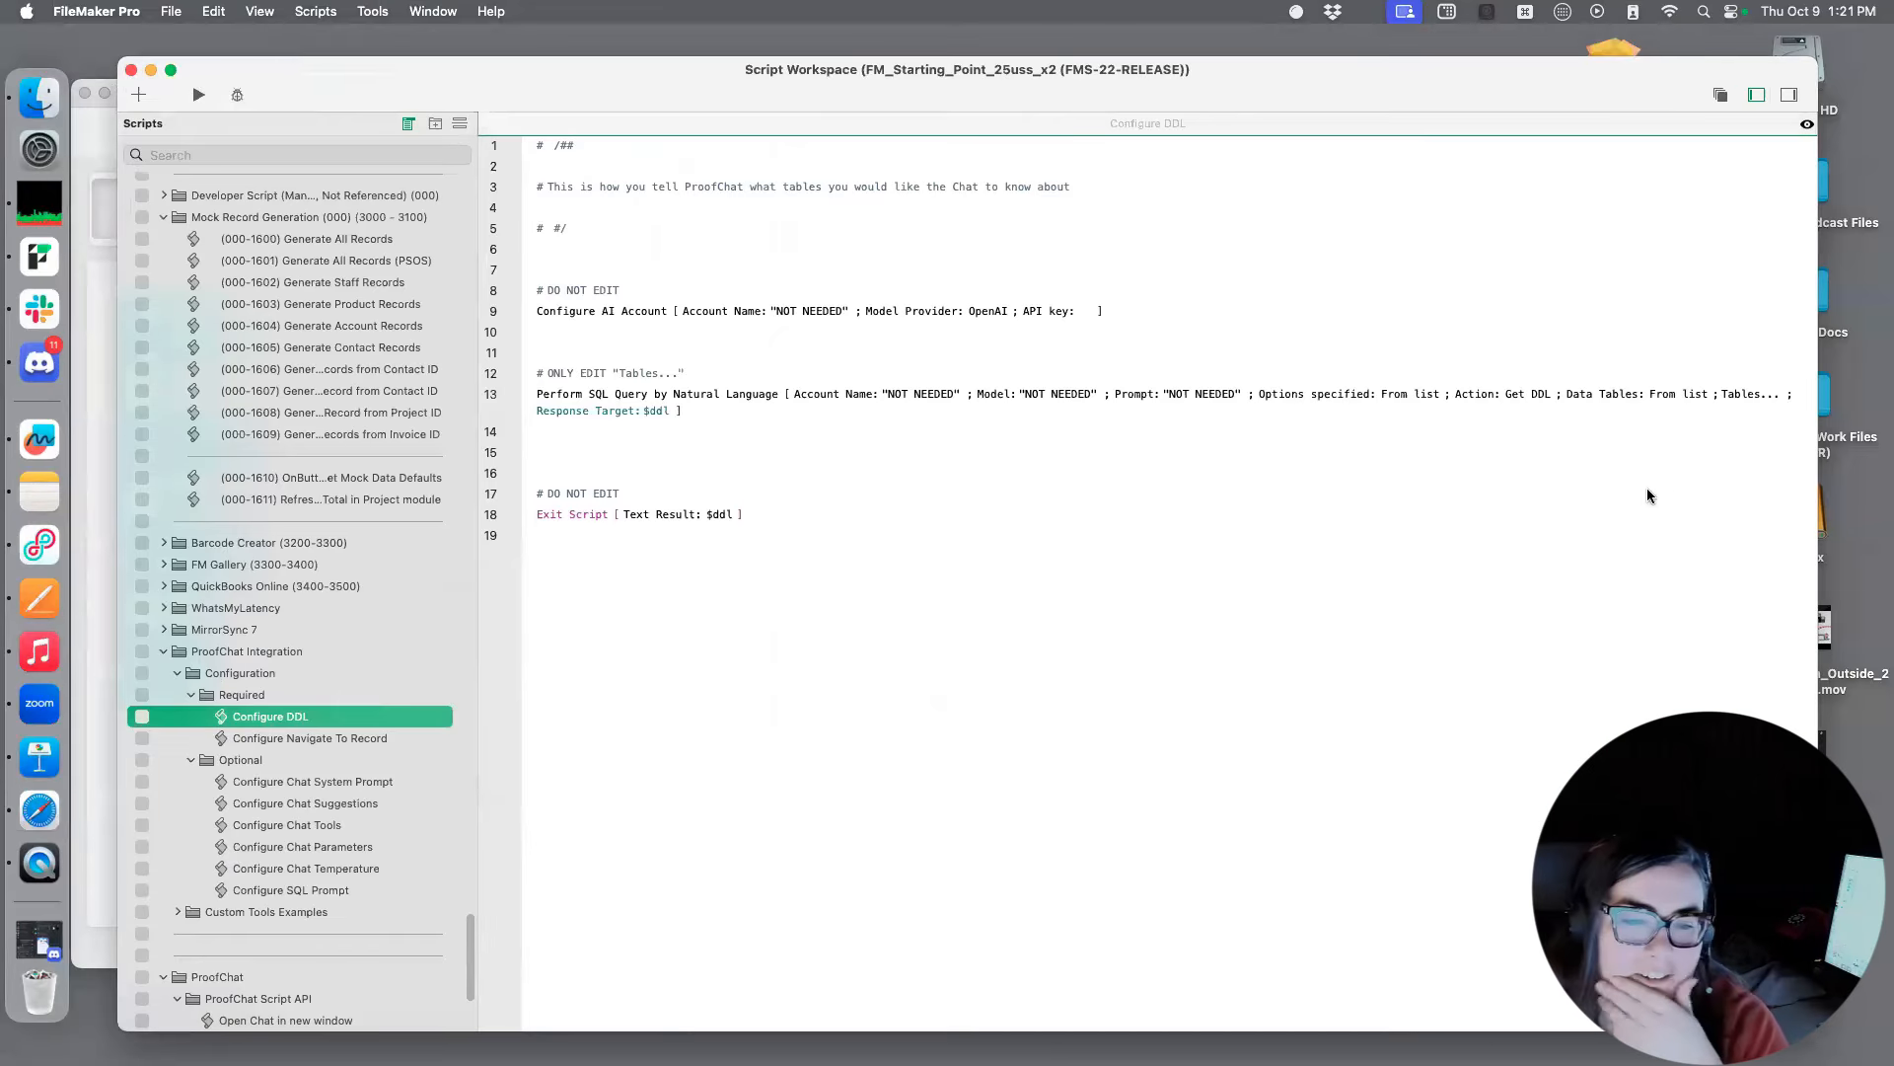
drag(450, 82, 781, 88)
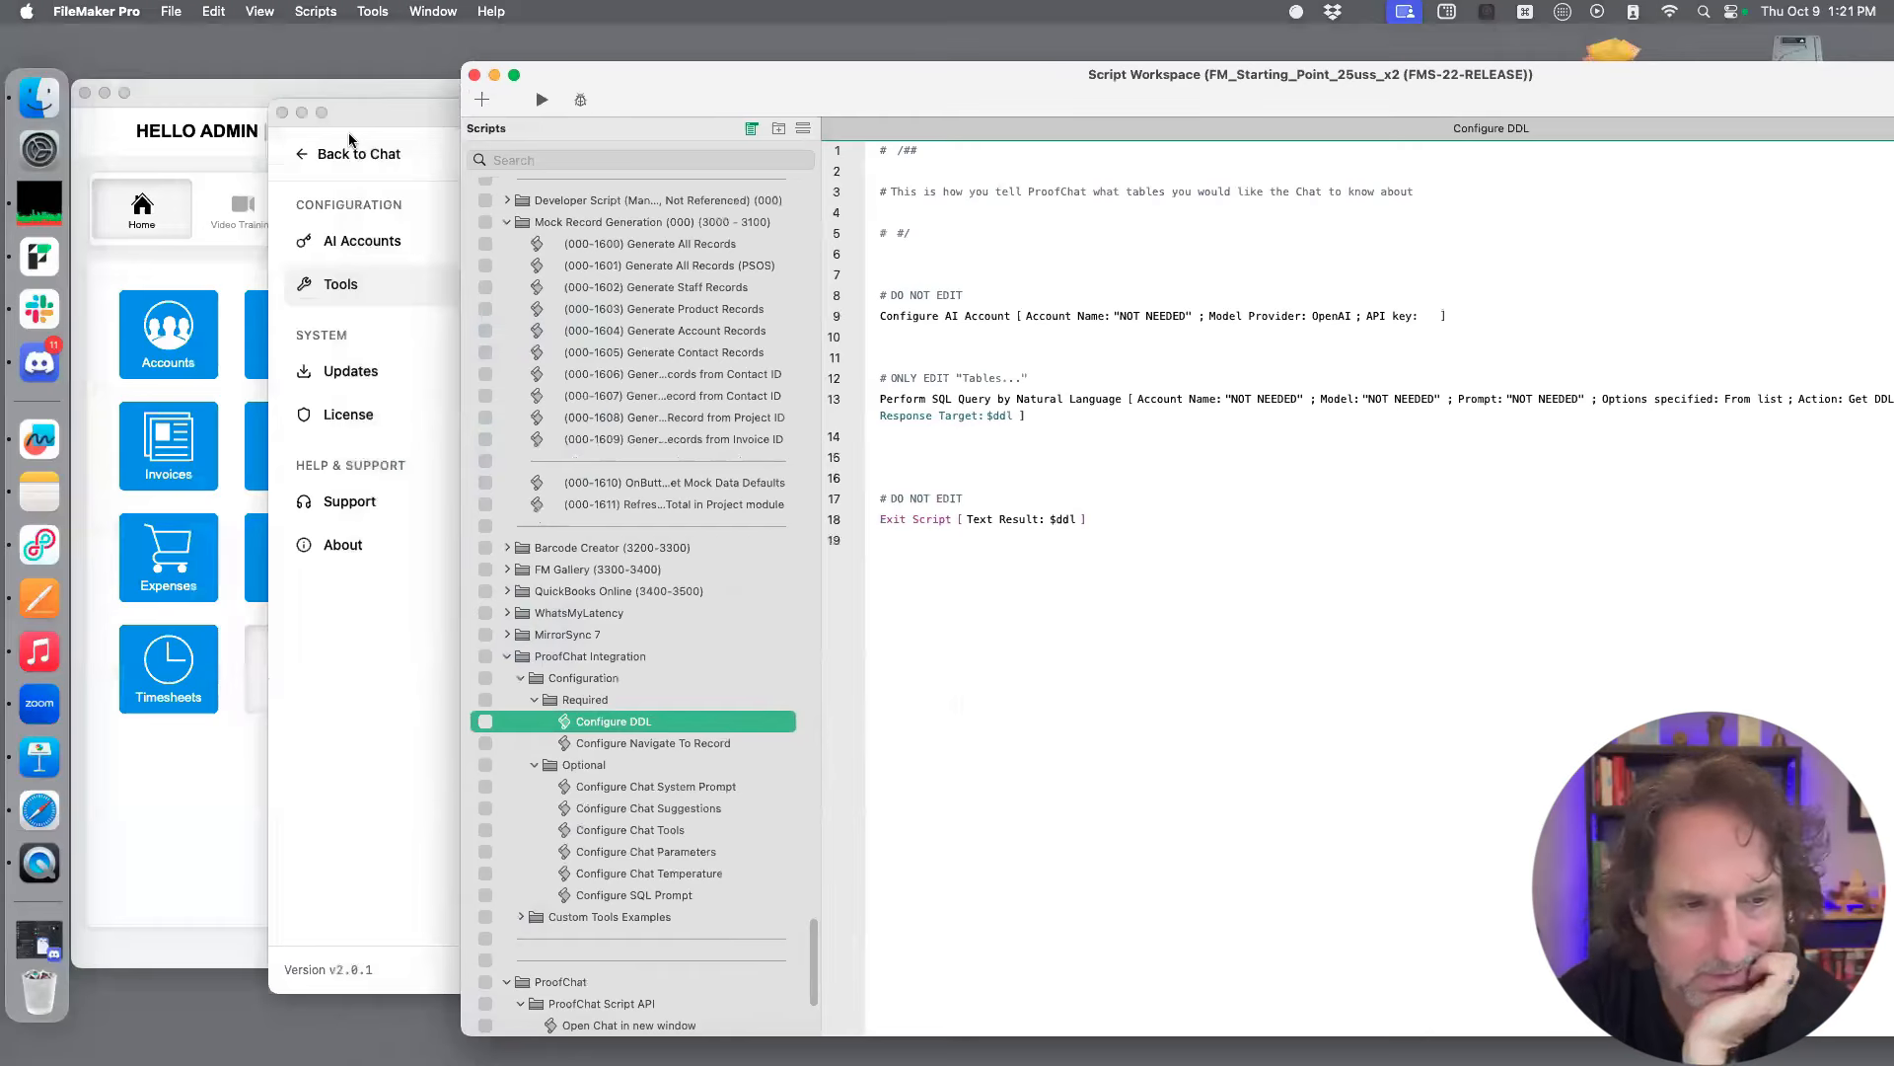
Return from the settings to the chat, open the Random Contacts Query Error thread and inspect its Database Query result
click(304, 154)
click(304, 154)
click(472, 244)
mouse_move(1180, 267)
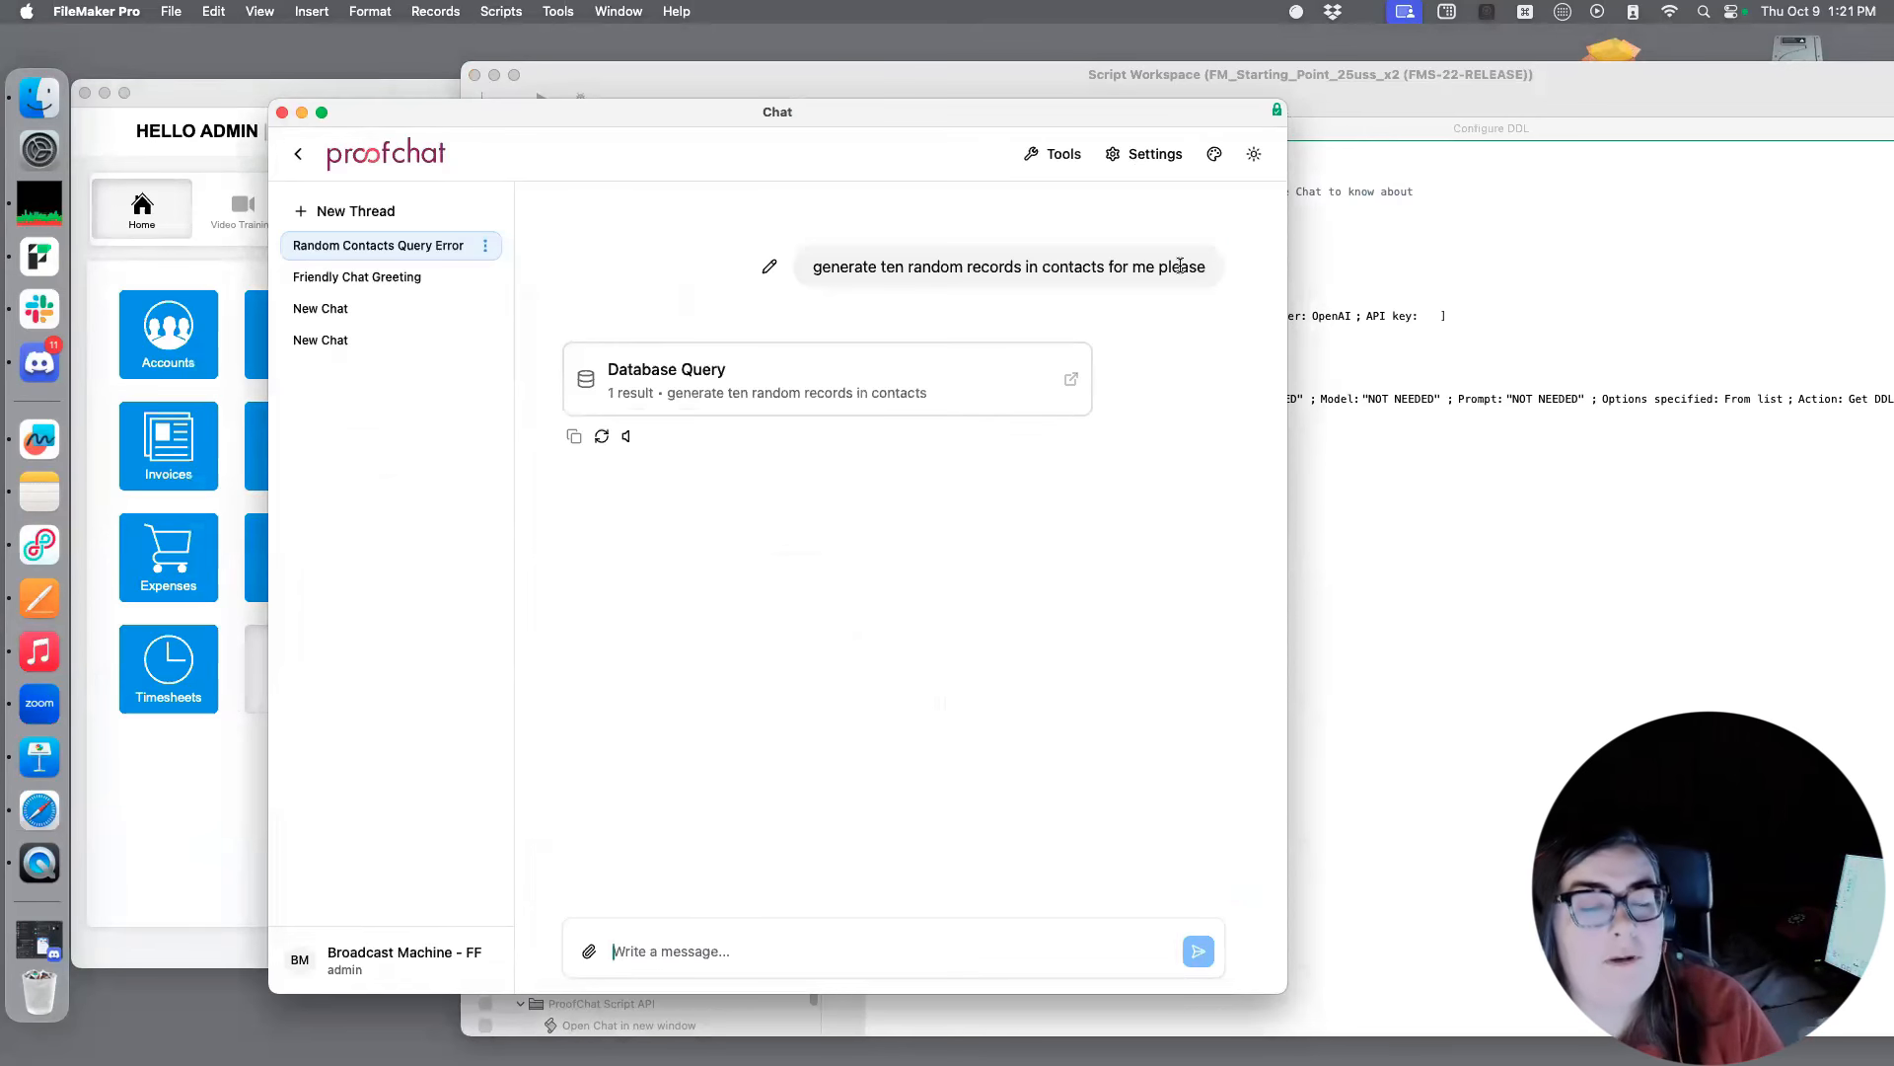
click(909, 352)
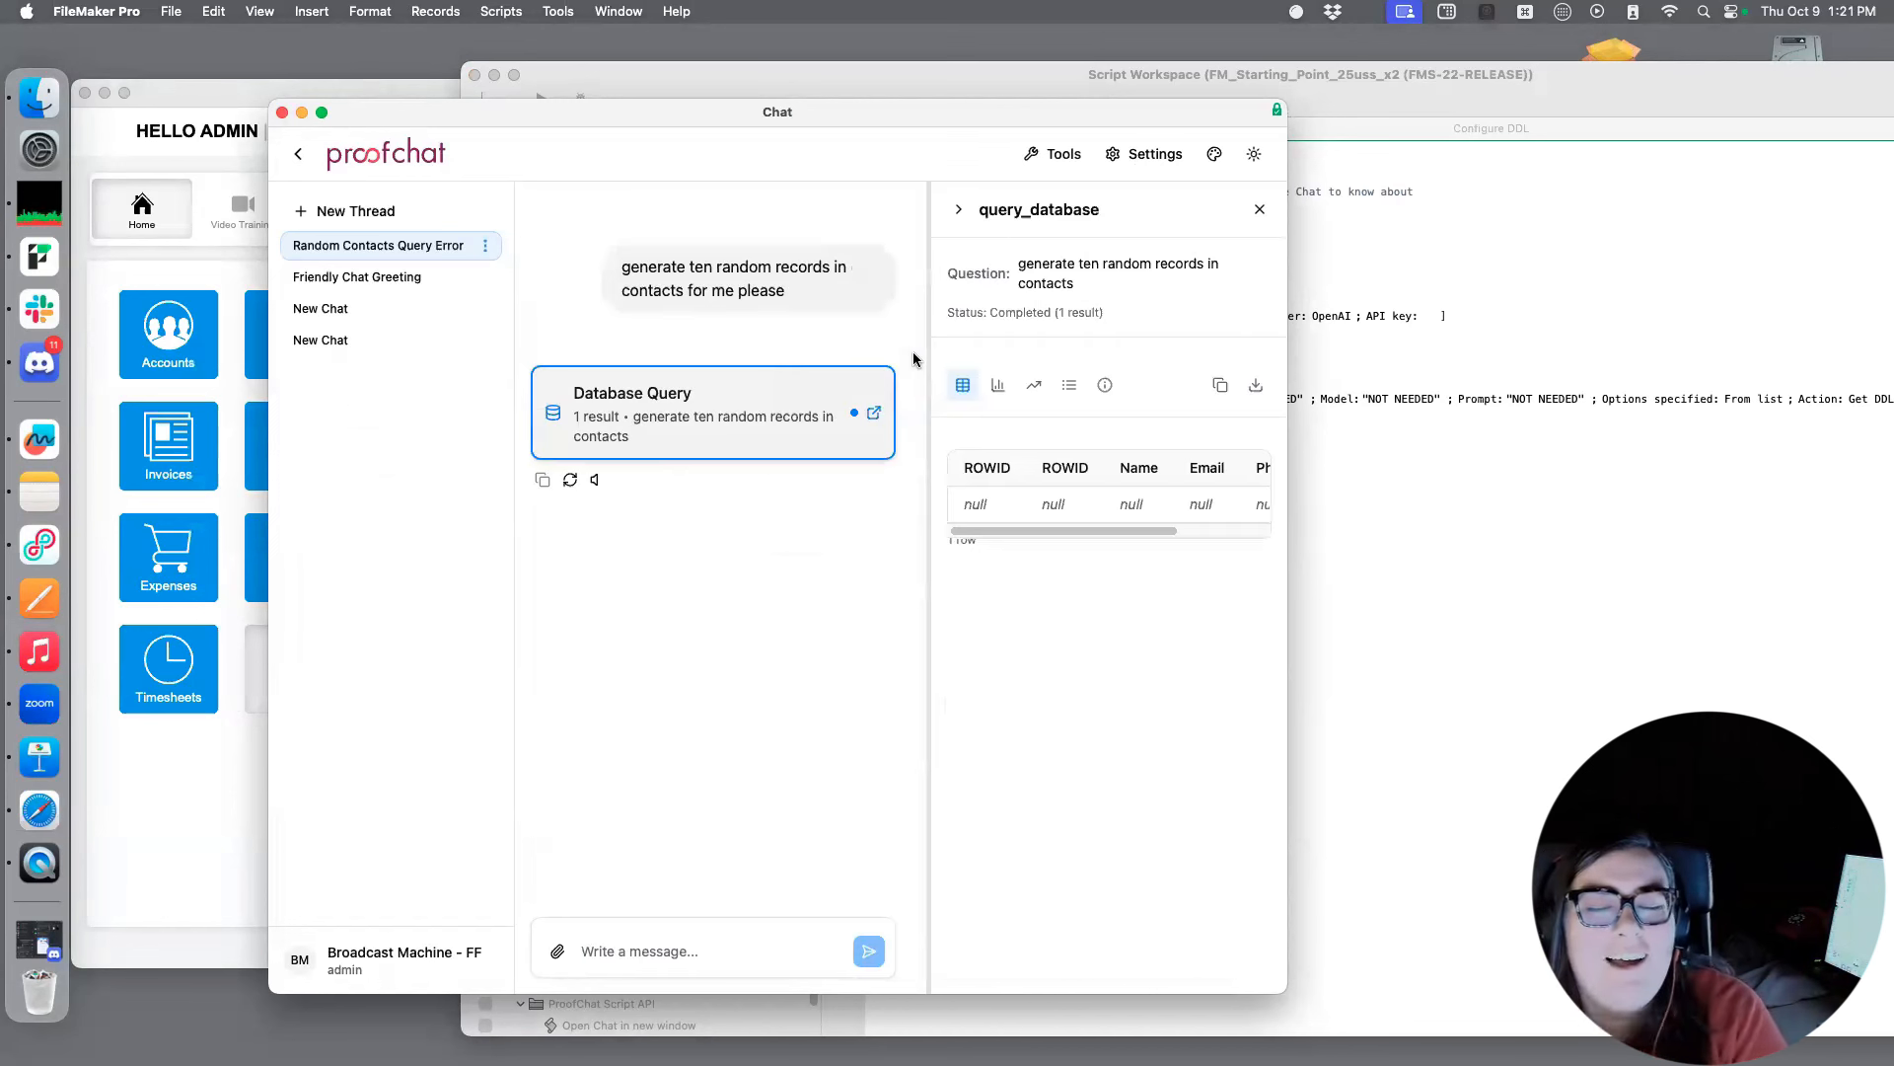
drag(1104, 528, 983, 524)
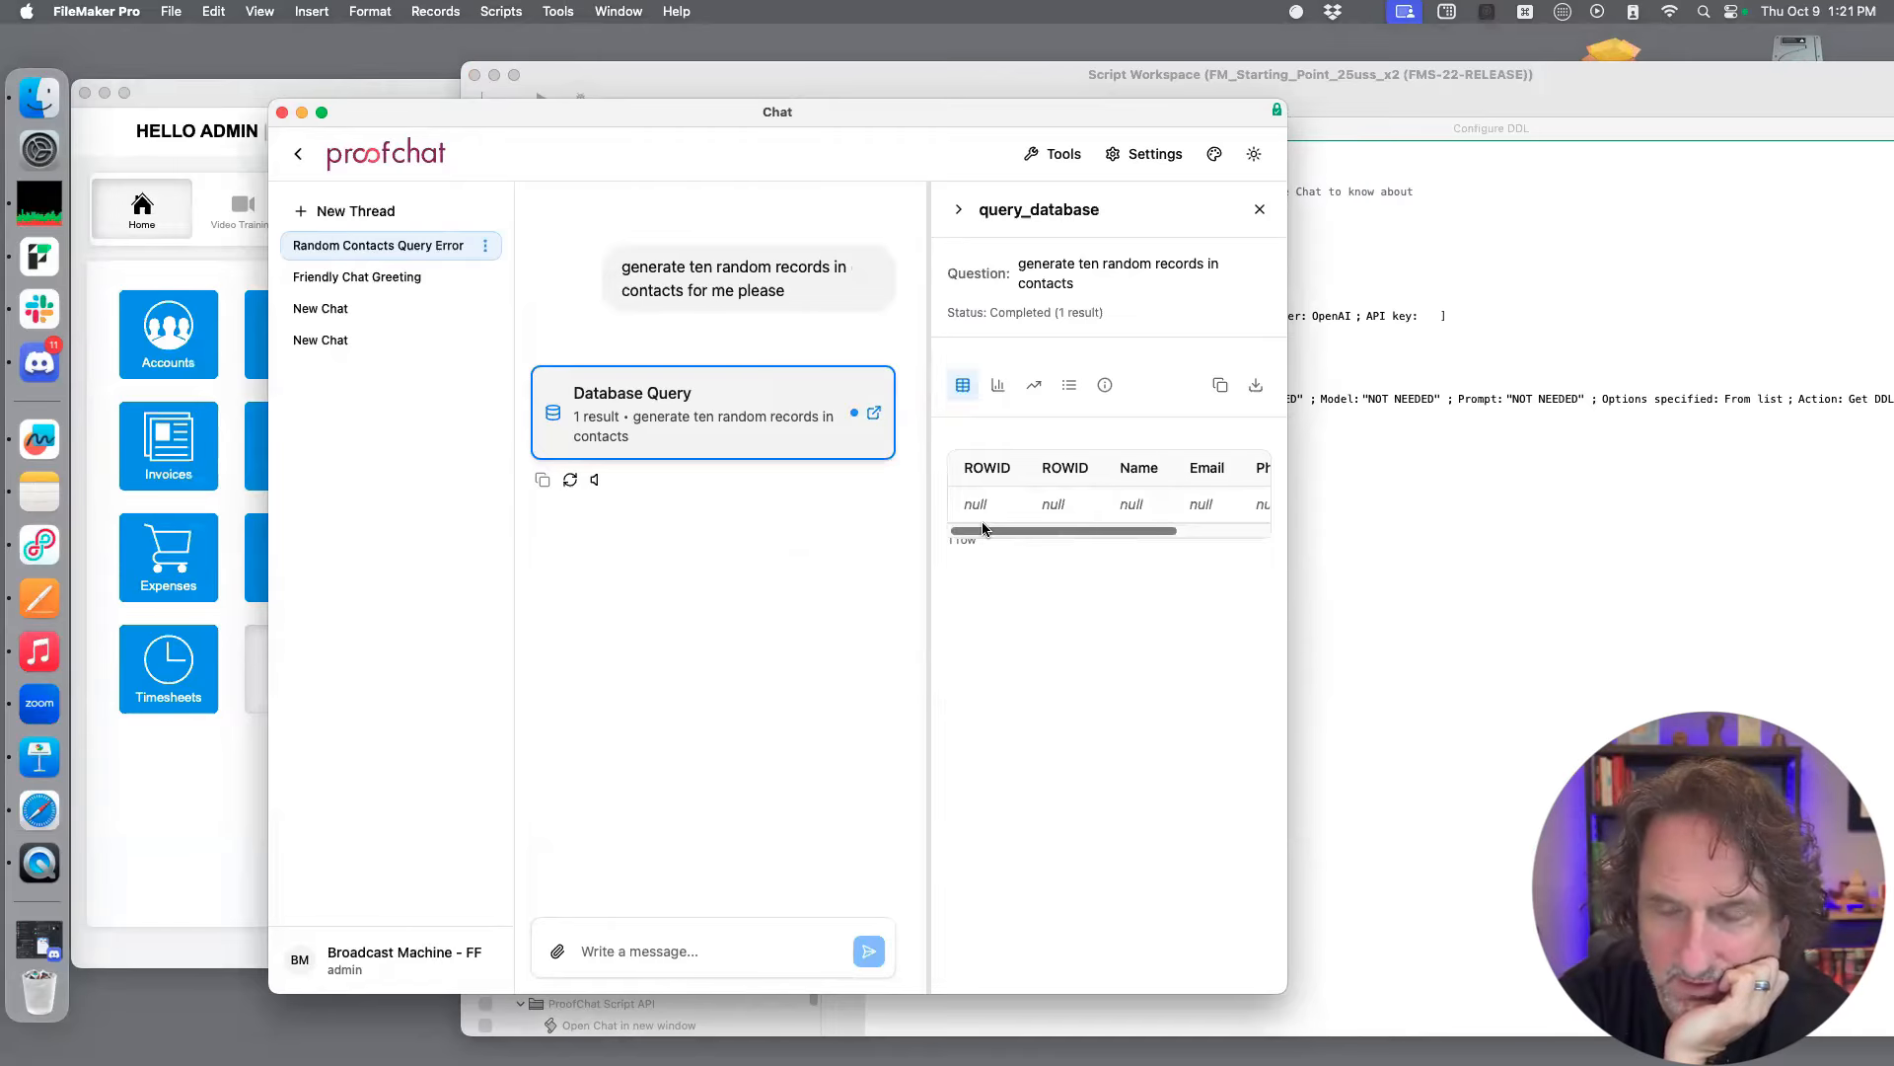
Move the chat window aside and bring the Script Workspace back in front, showing the full Configure DDL script
drag(888, 109, 802, 119)
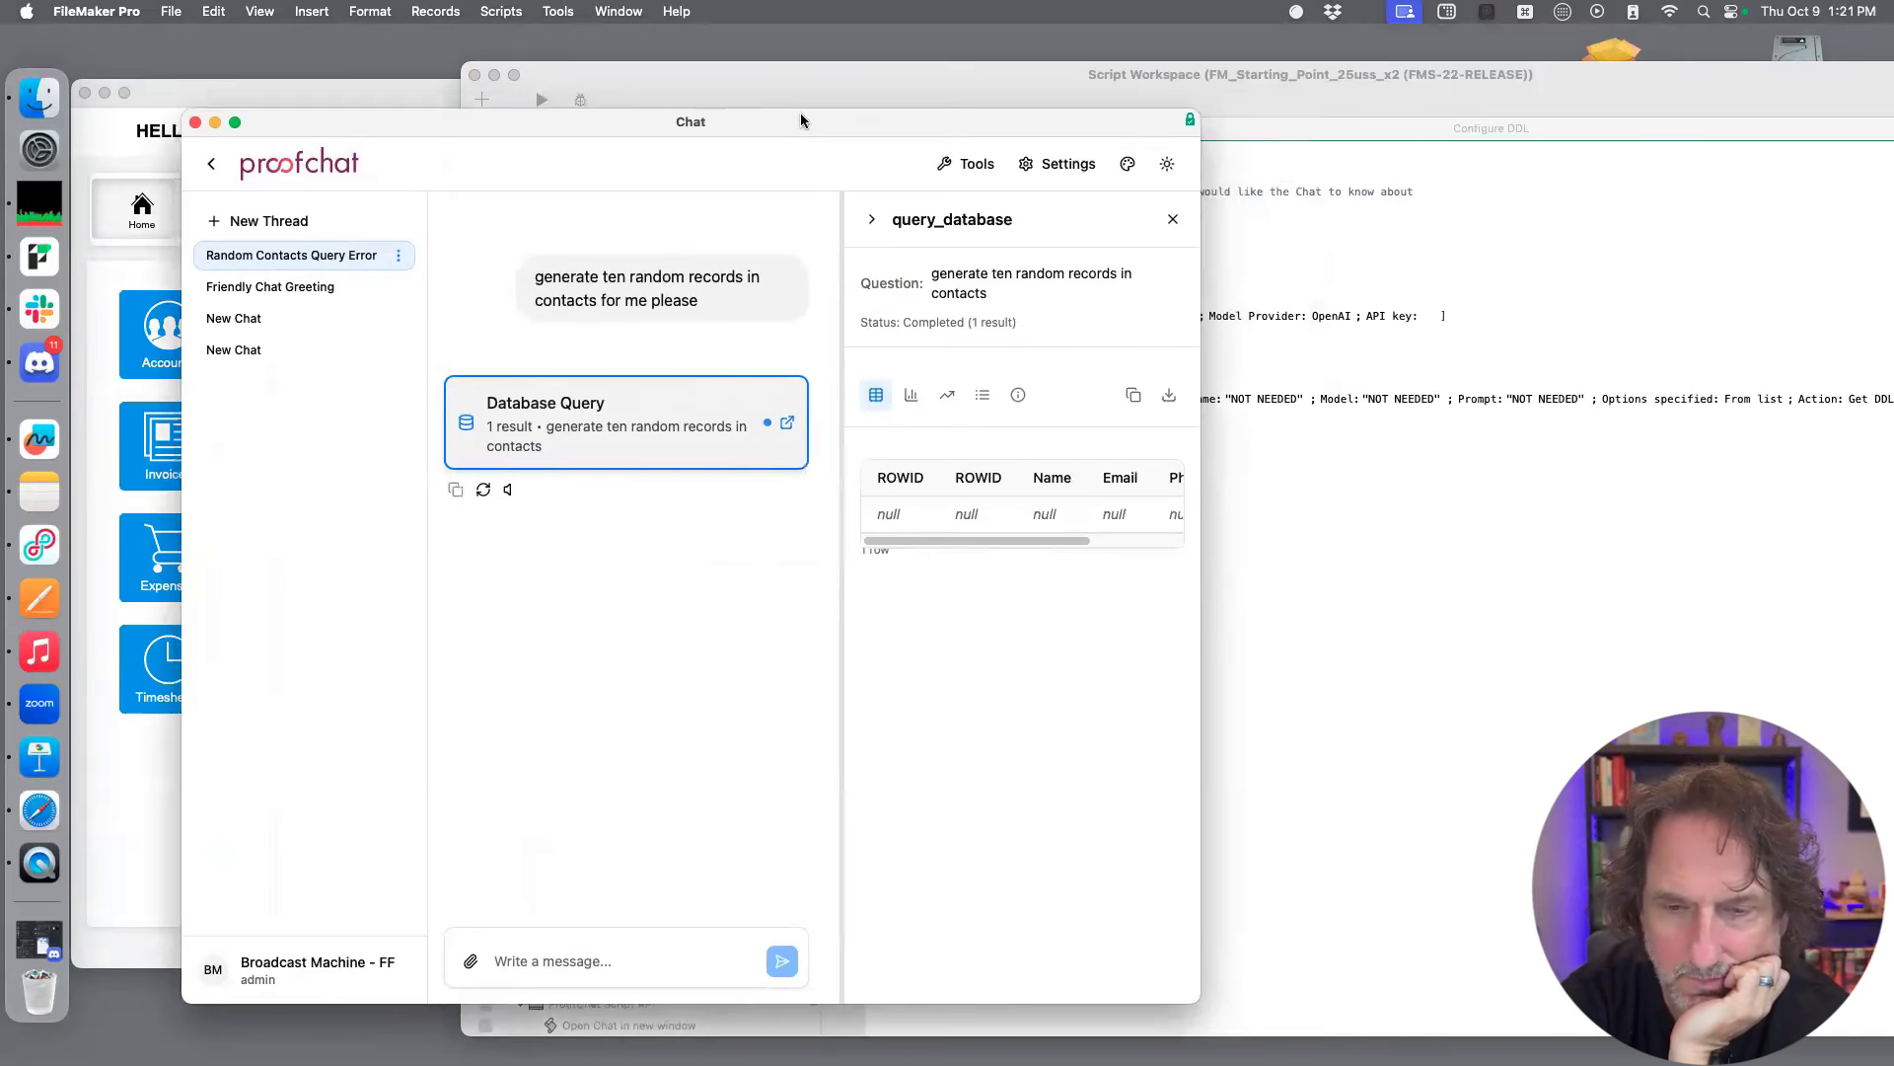
drag(992, 67, 660, 44)
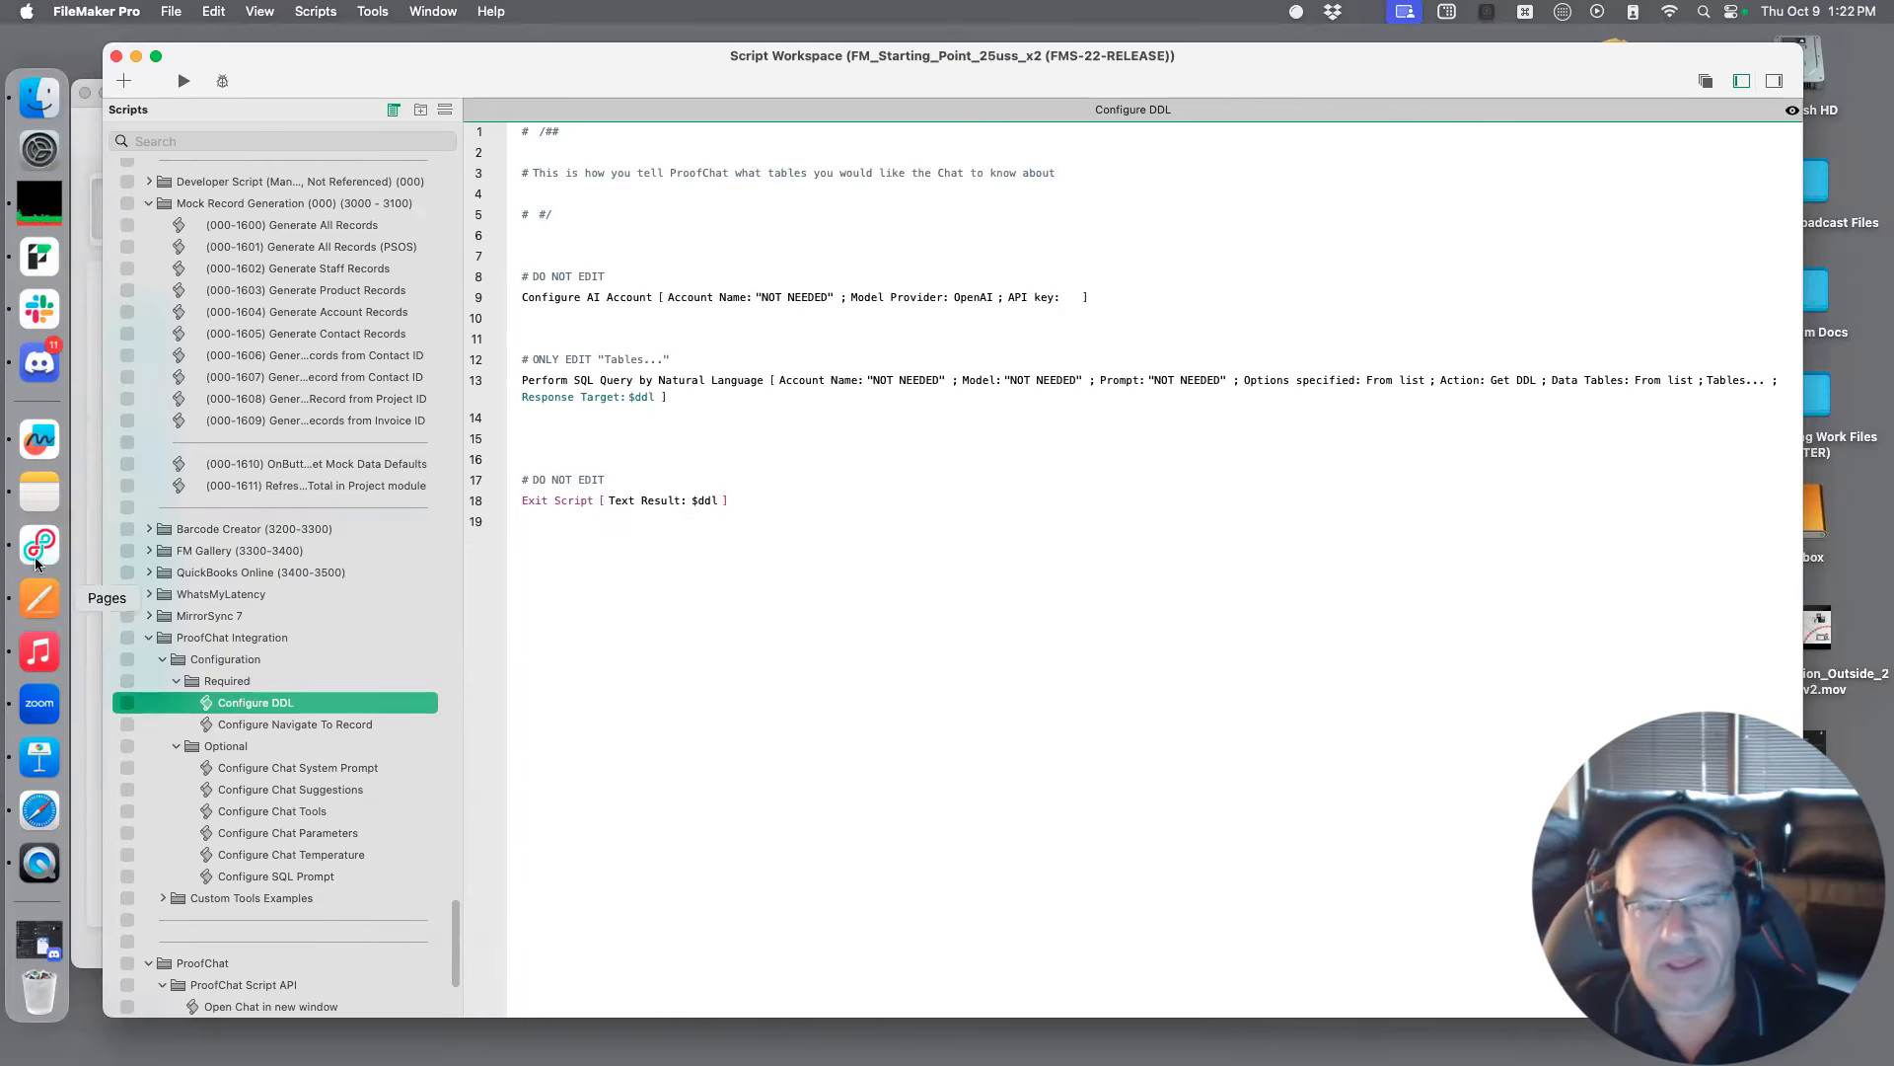
Switch to Safari, load the proofchat.ai site and open its Getting Started documentation page
click(42, 813)
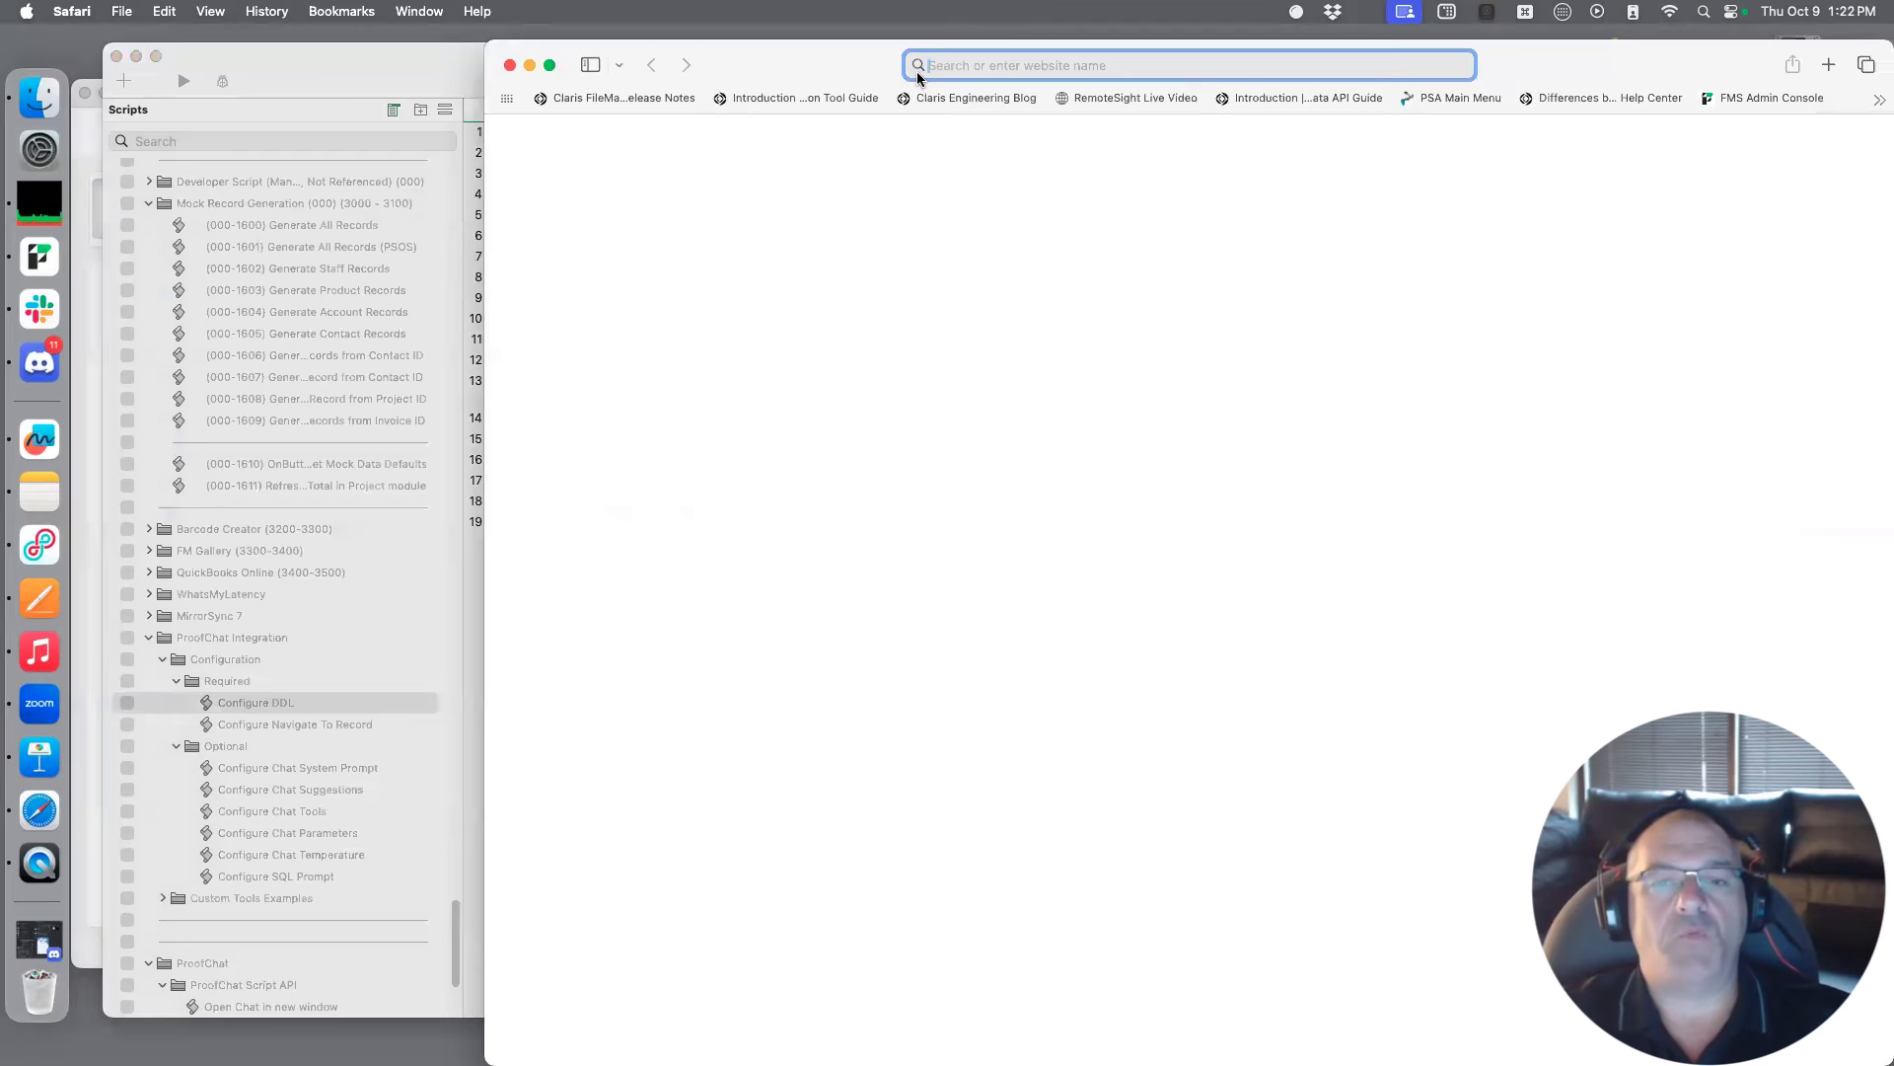
text(pro)
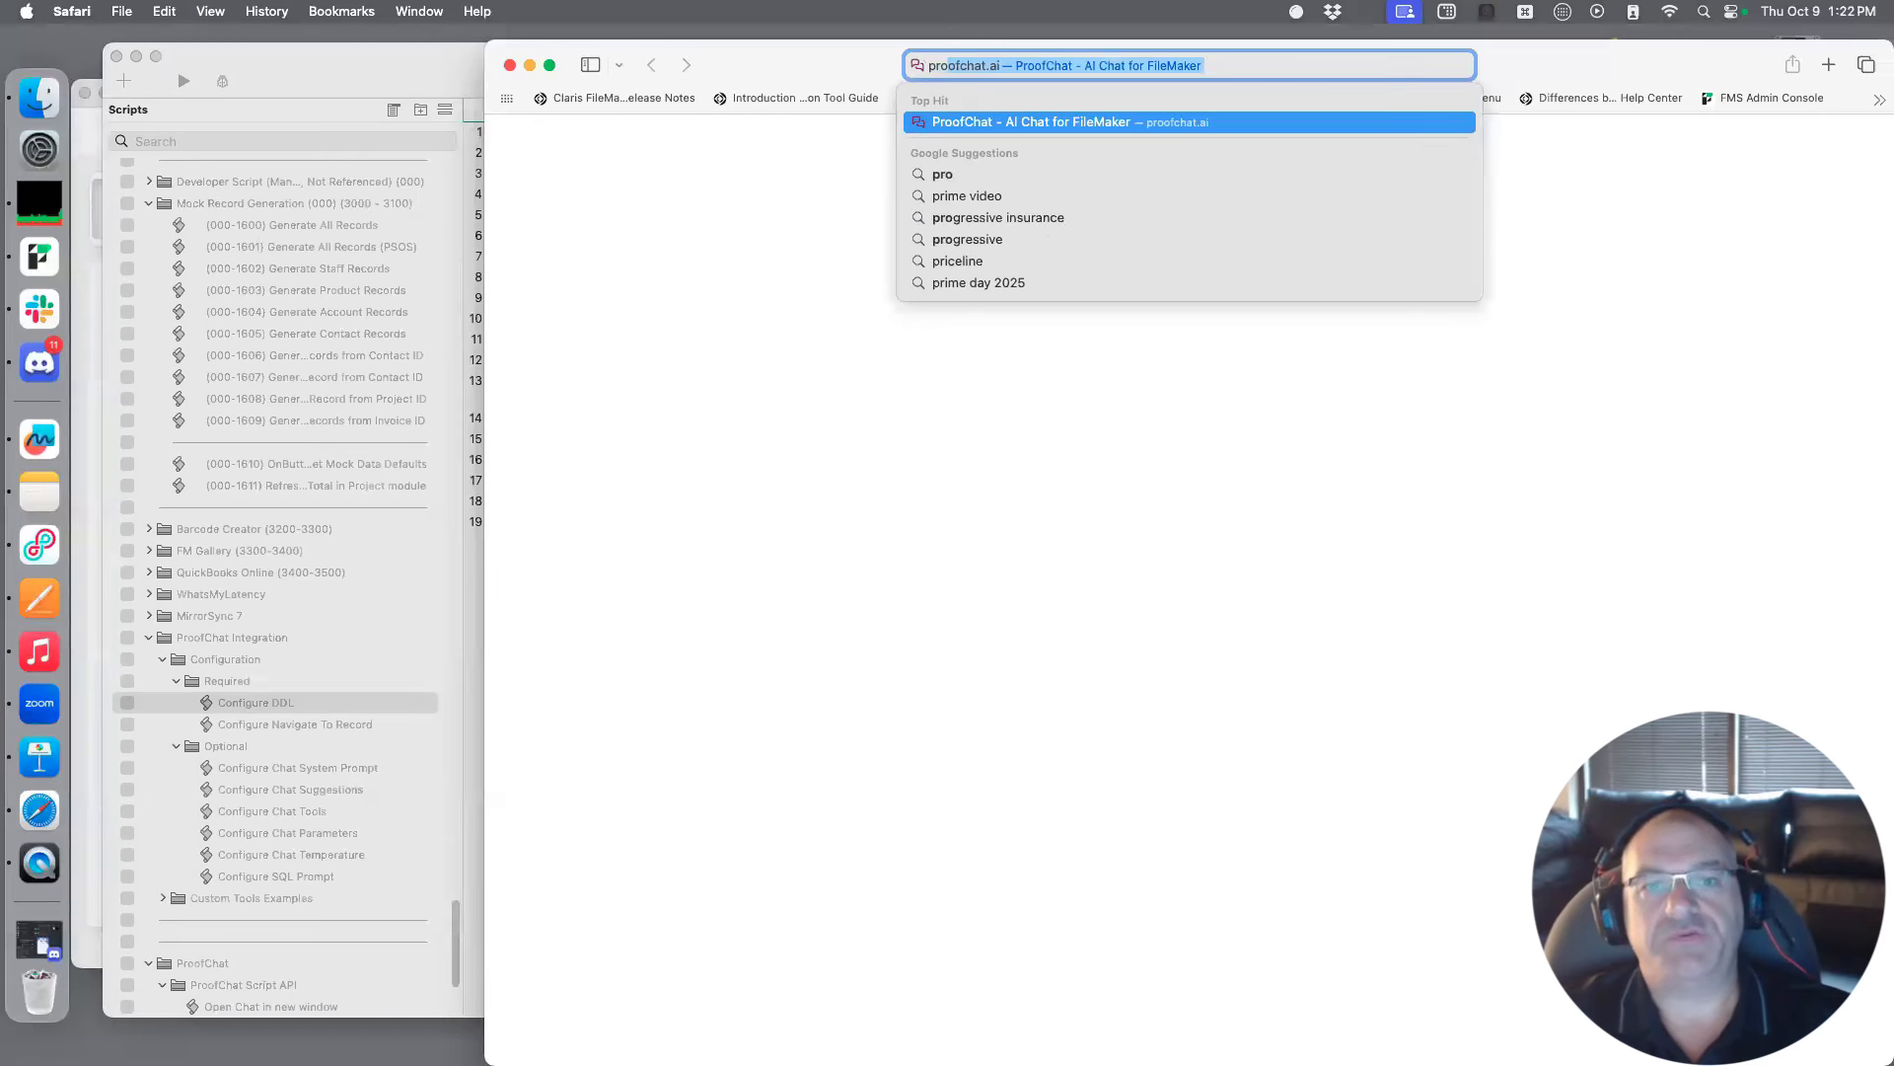
key(Return)
drag(1258, 45, 849, 30)
click(1007, 130)
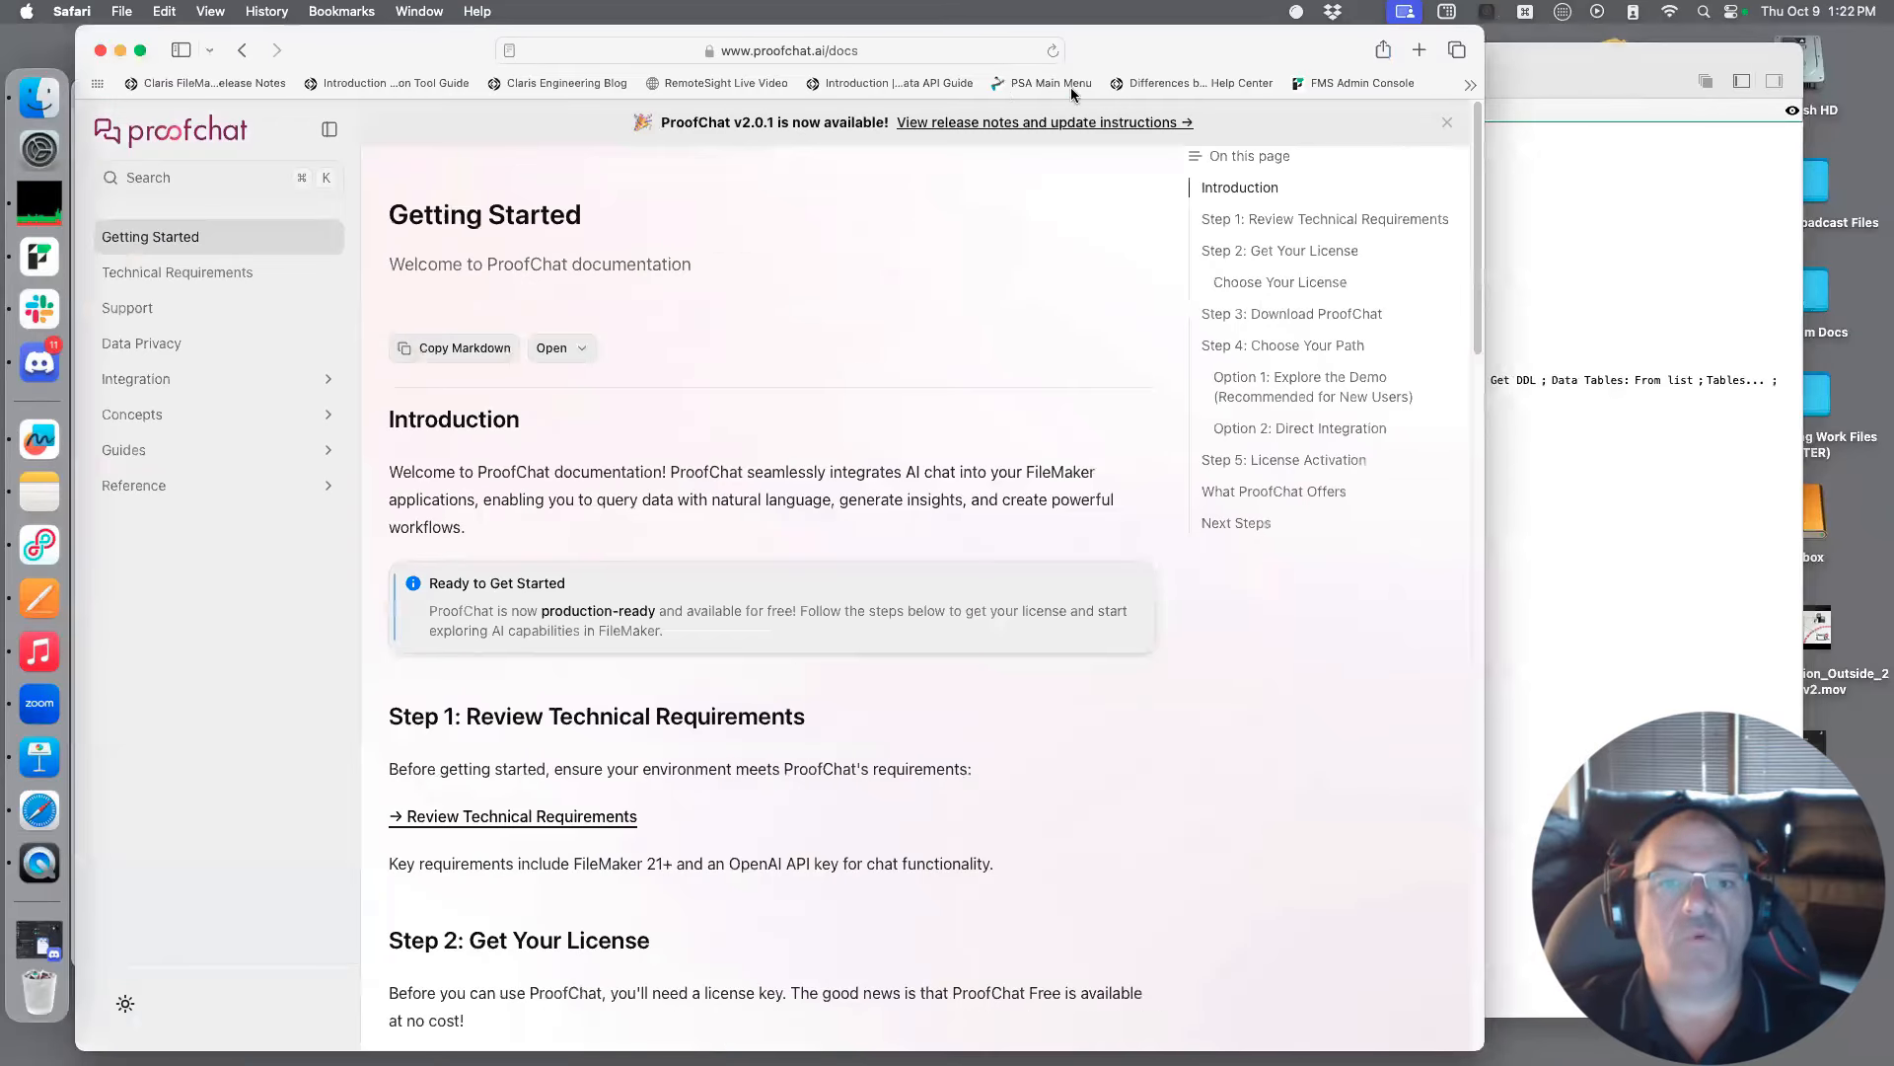
drag(1189, 41, 1258, 41)
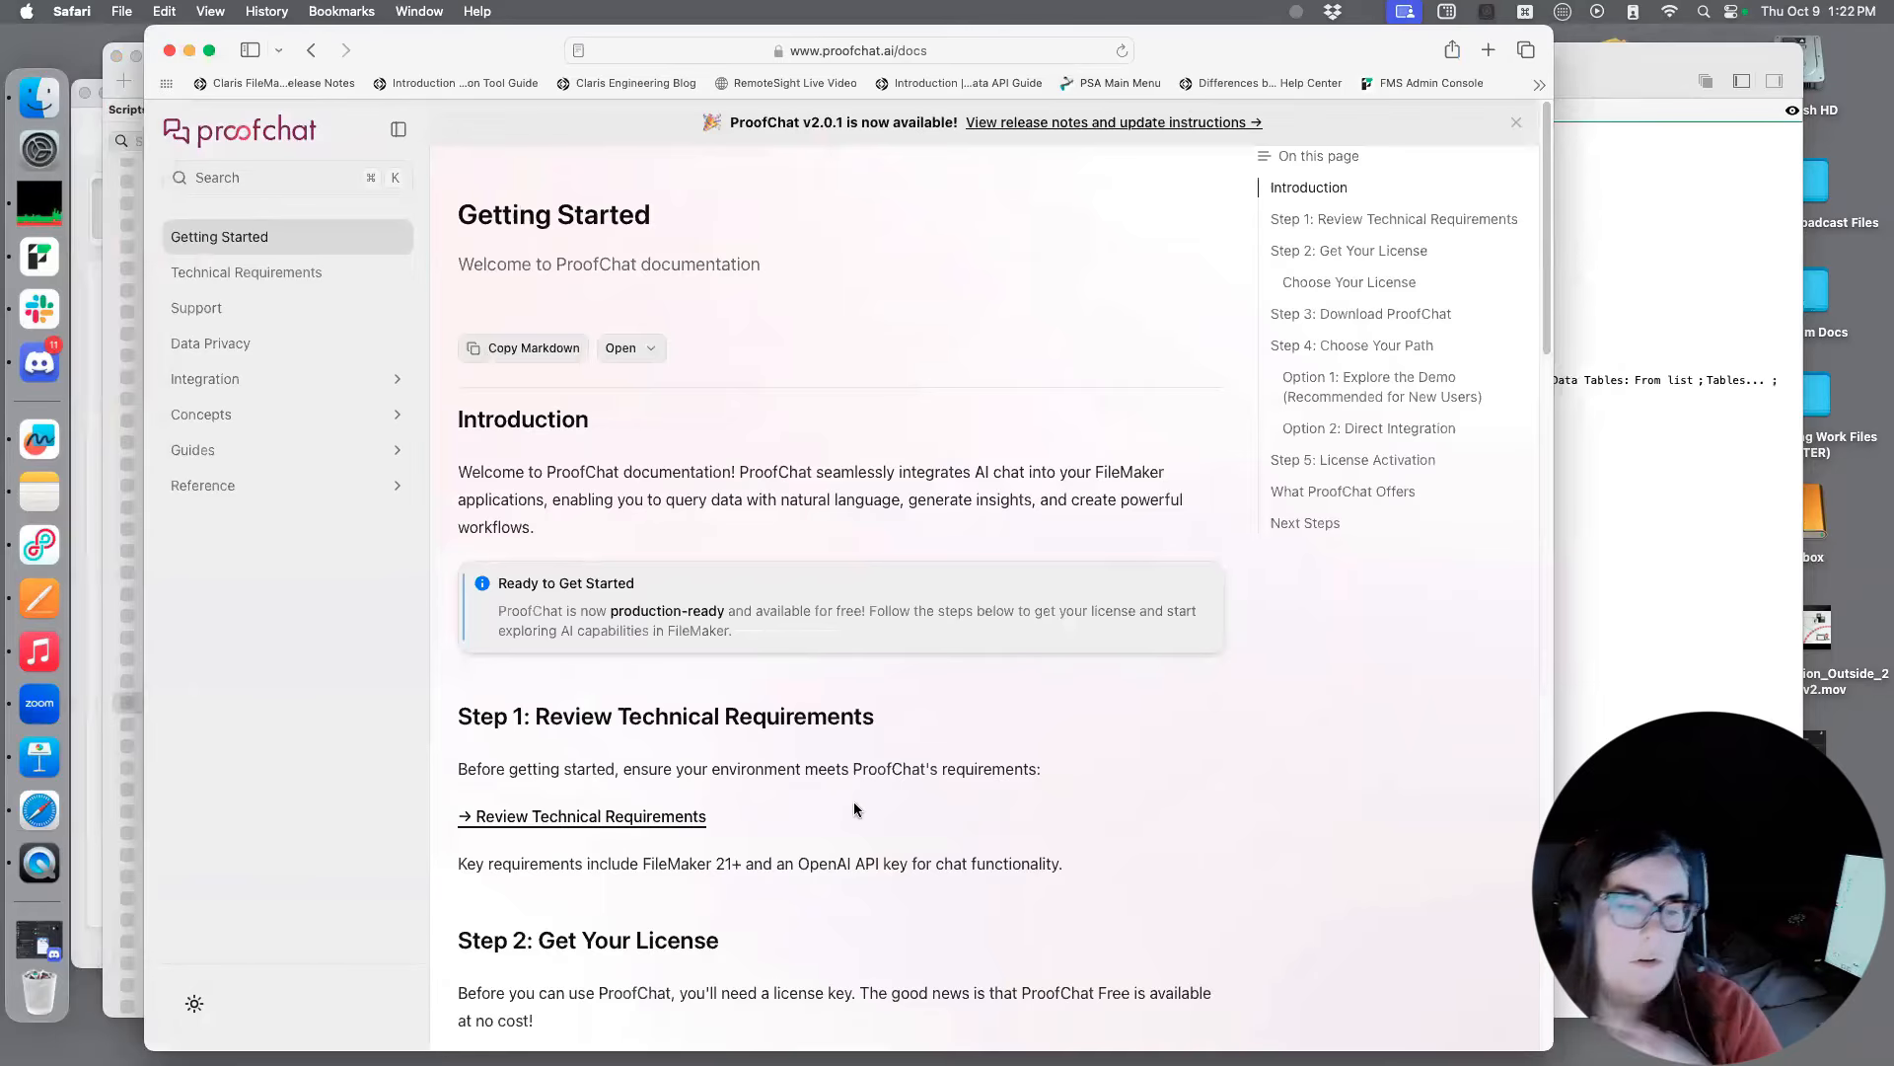
Review the Getting Started page from the introduction through Step 2: Get Your License and Step 3: Download ProofChat
scroll(920, 402, down, 1)
scroll(934, 403, down, 1)
scroll(937, 402, down, 2)
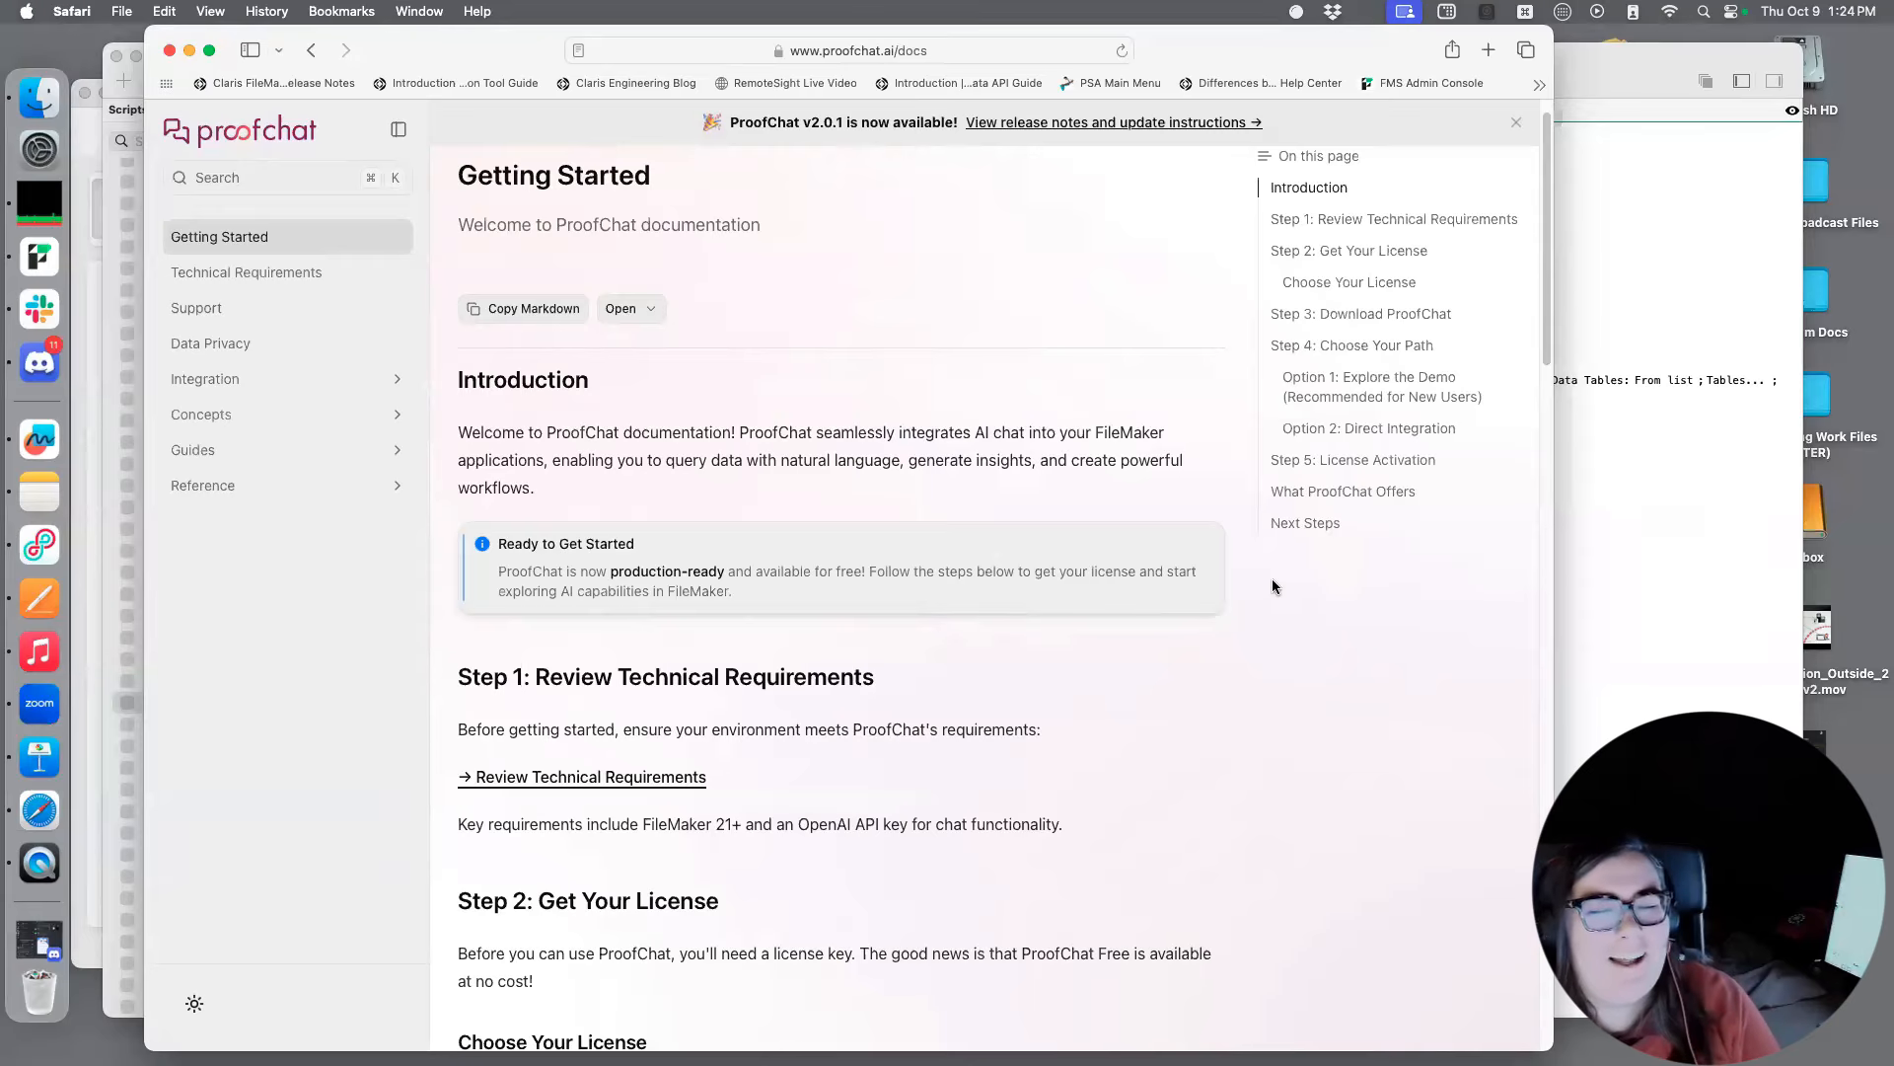
scroll(1243, 572, down, 3)
scroll(1095, 566, down, 4)
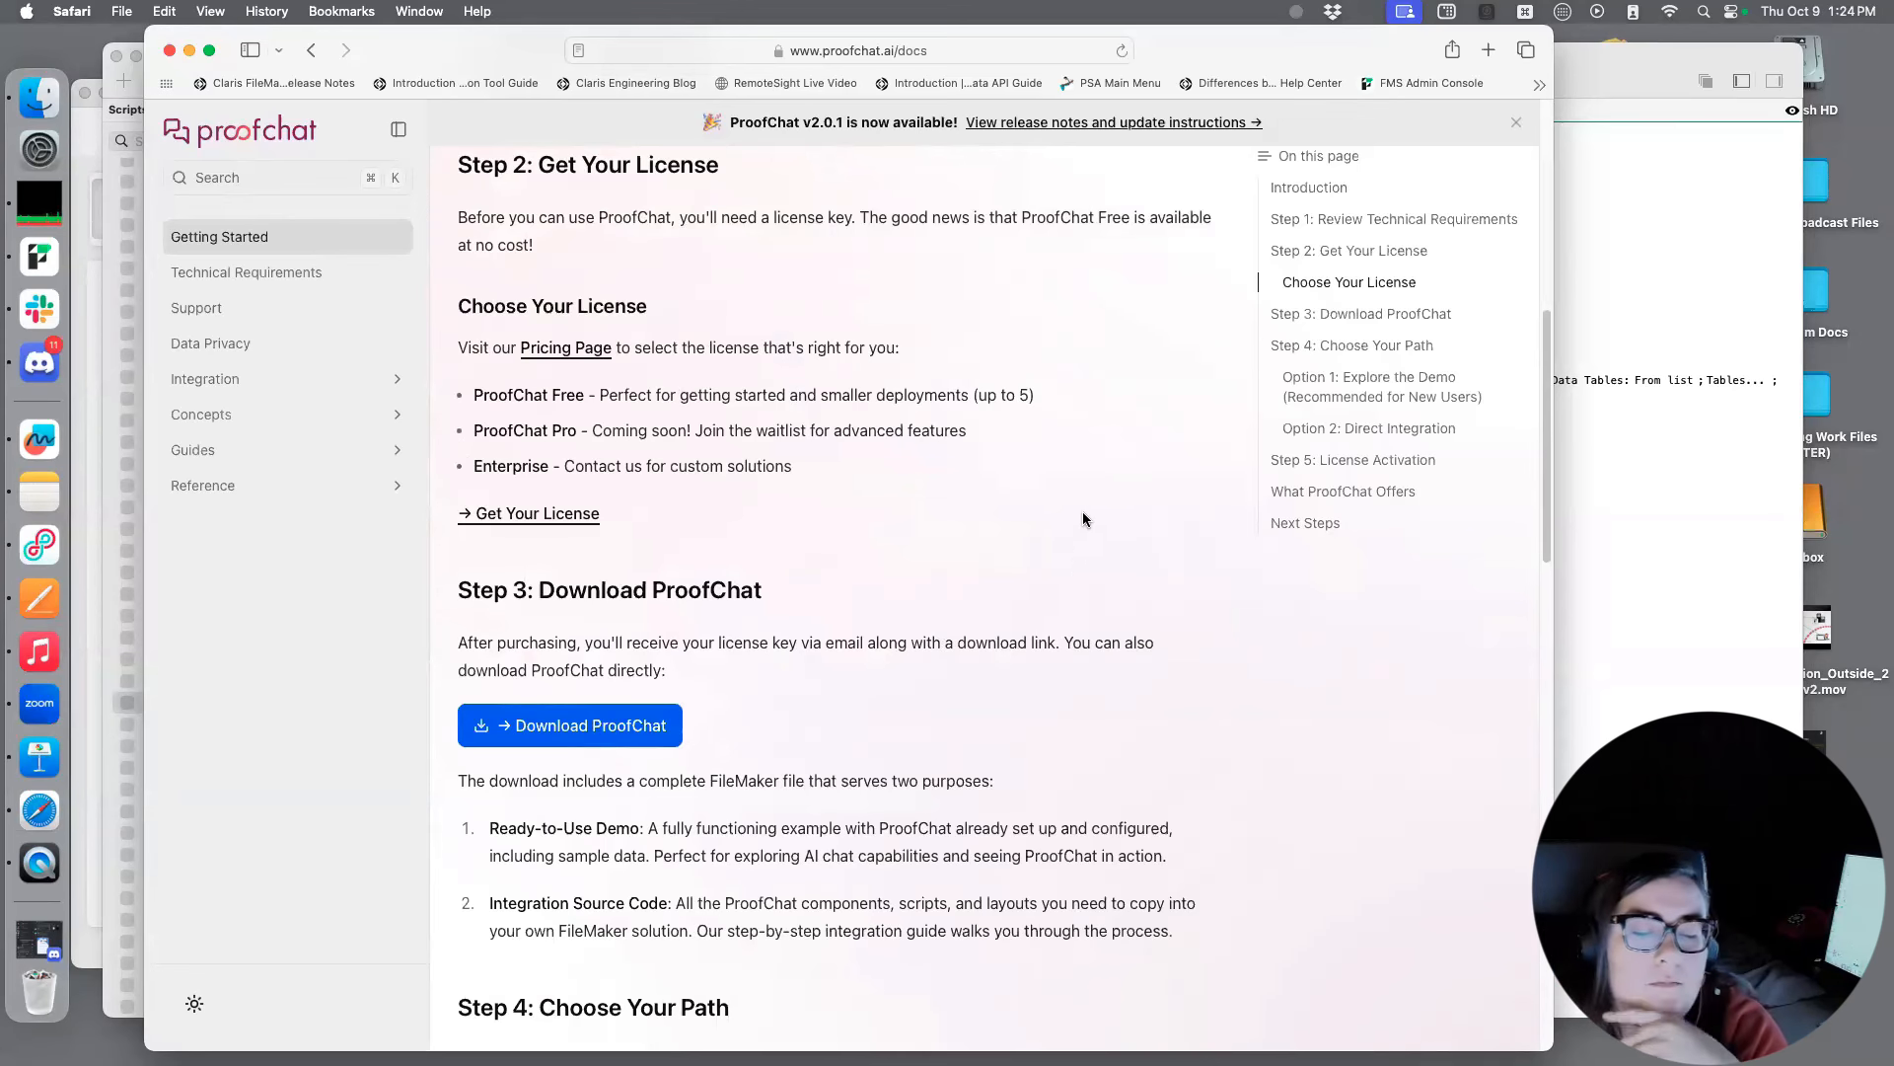
scroll(1068, 523, down, 3)
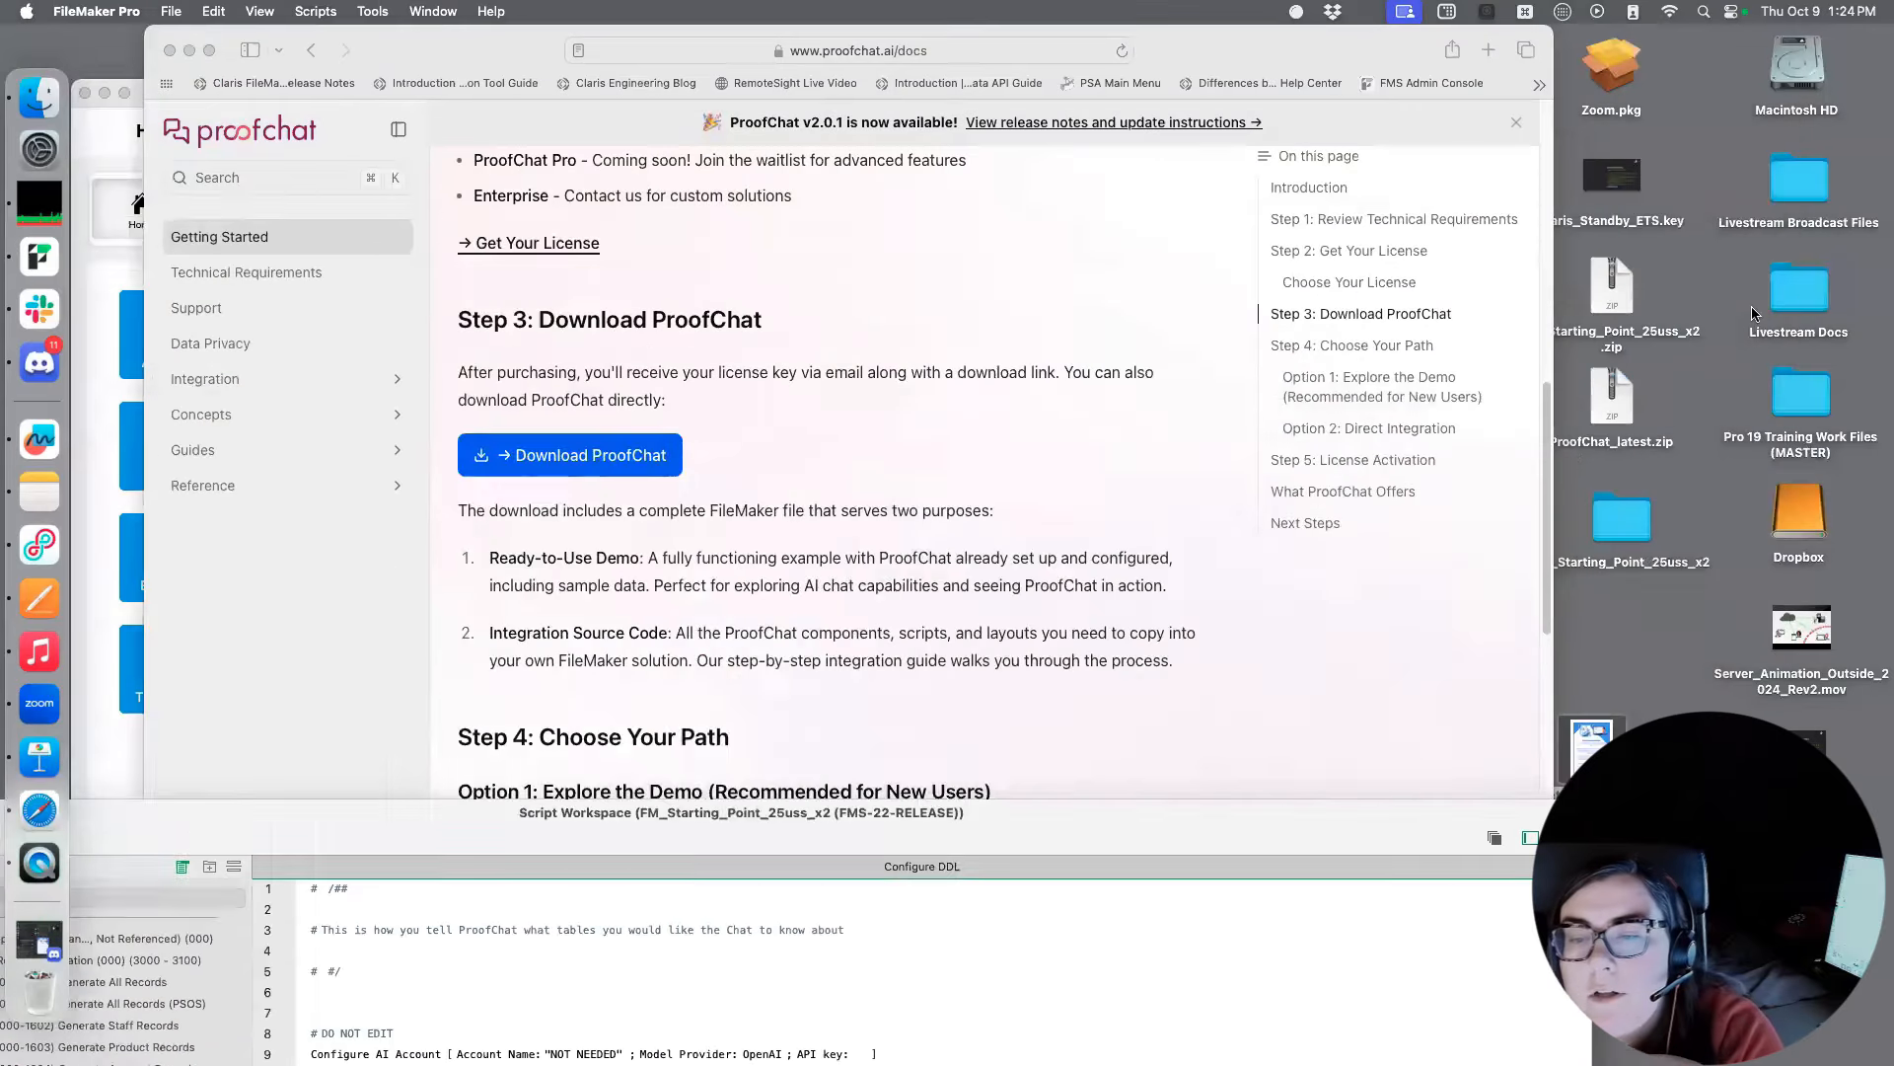
Extract ProofChat_latest.zip on the desktop and open the resulting ProofChat_latest folder
double_click(1616, 400)
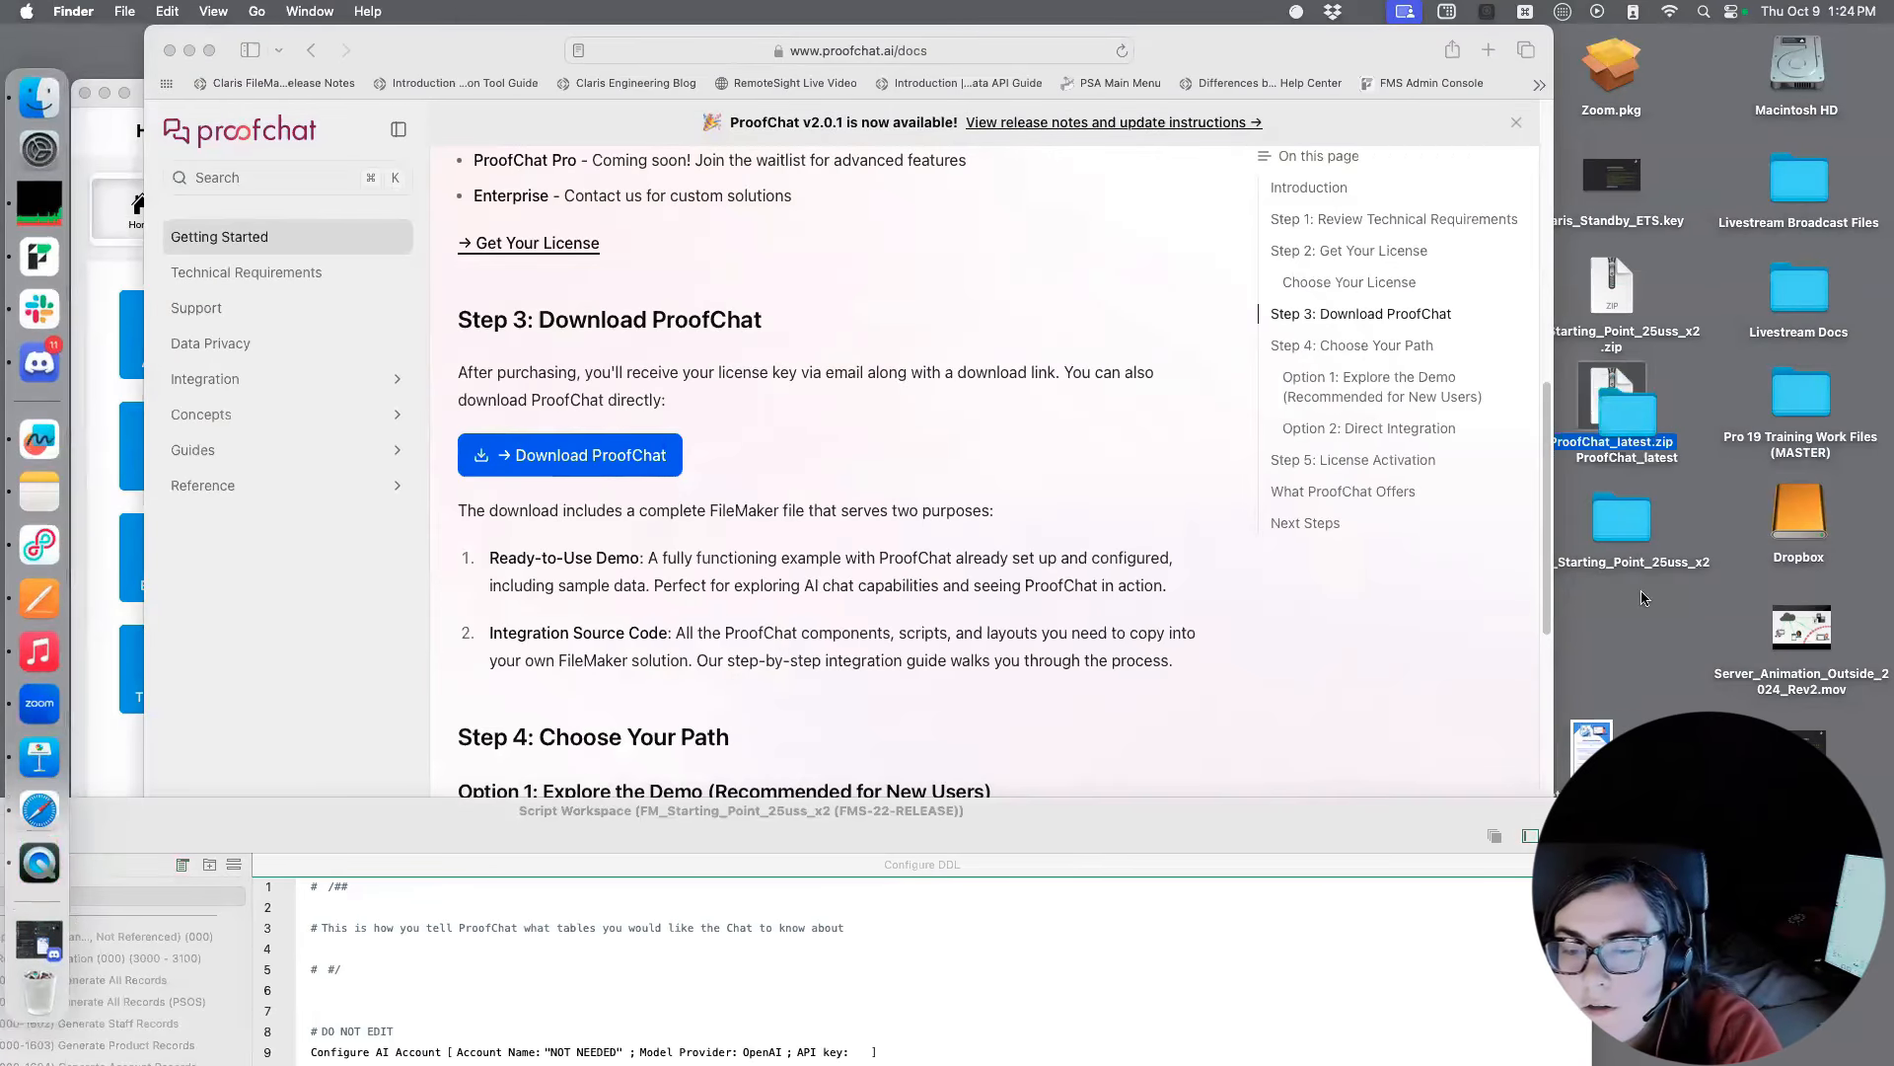
double_click(1638, 629)
drag(872, 192, 463, 117)
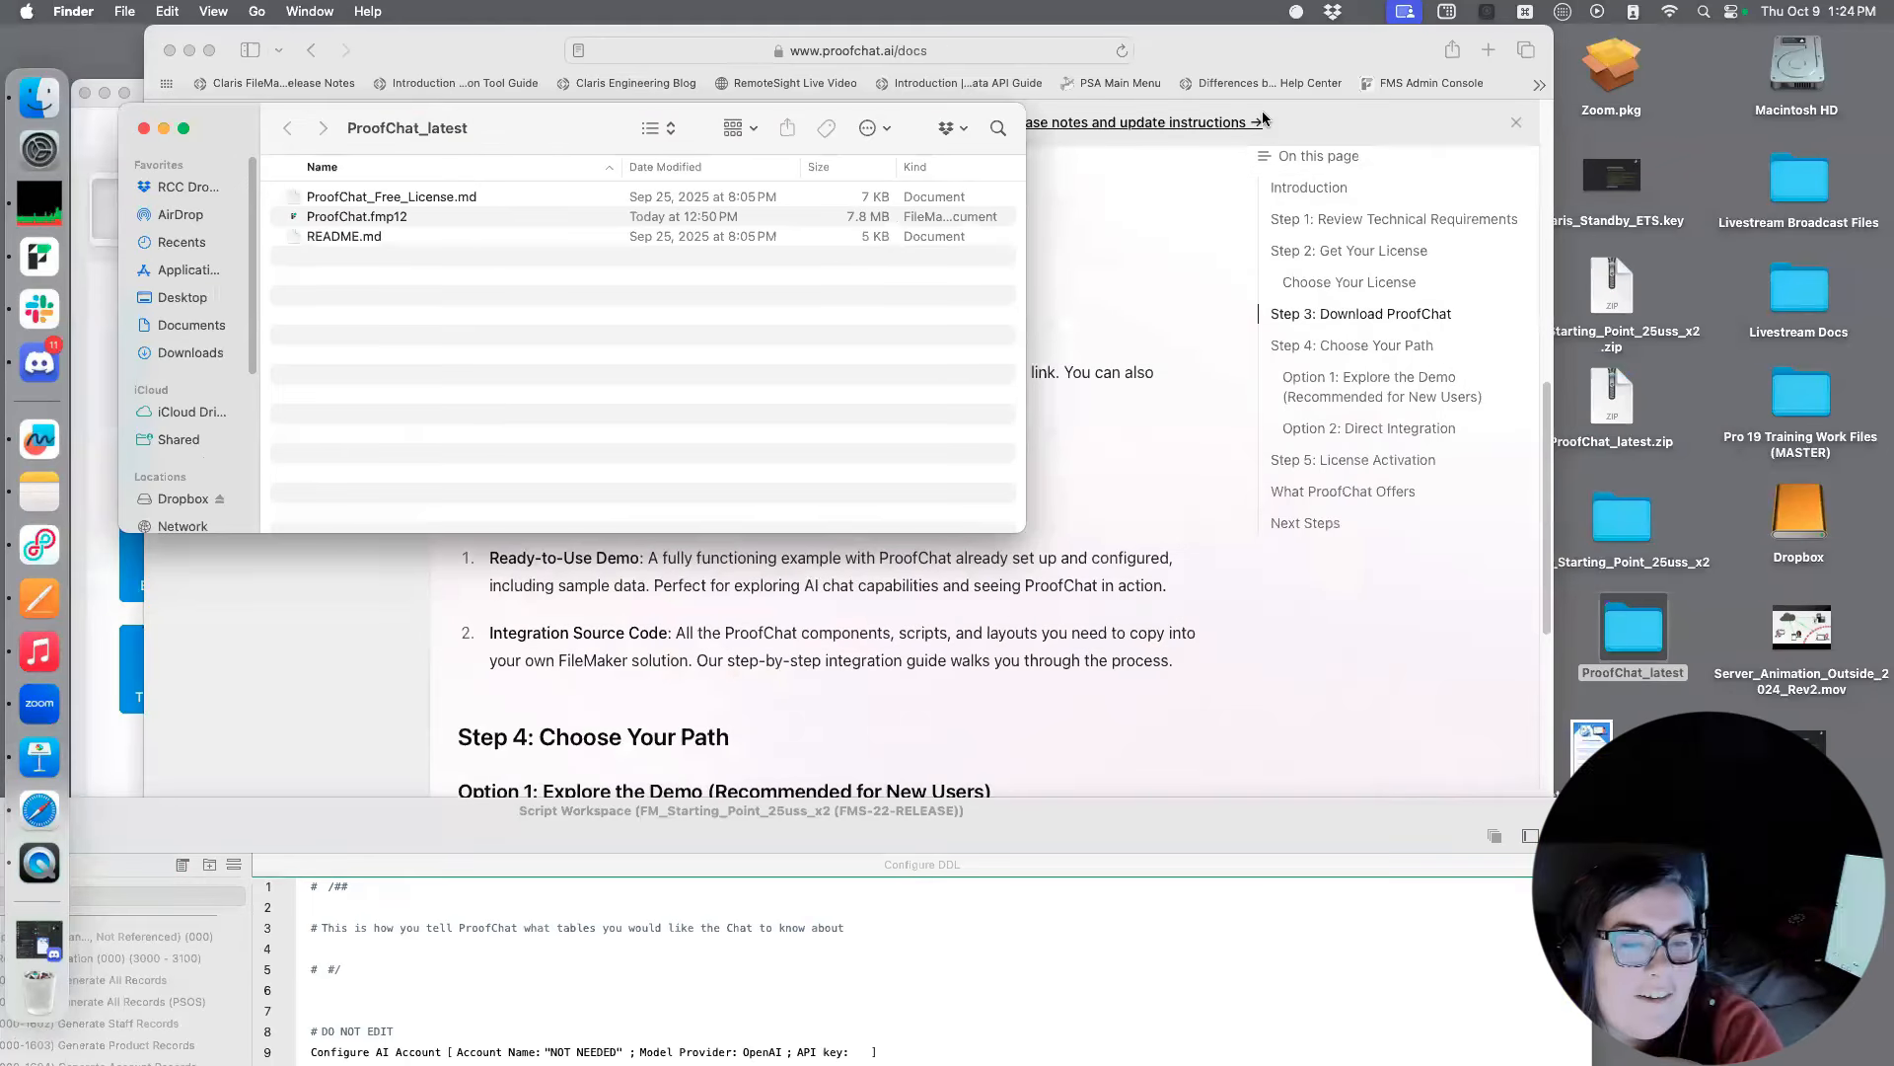
Open README.md from the ProofChat_latest folder in TextEdit and read through its license, path, support and activation sections
double_click(435, 238)
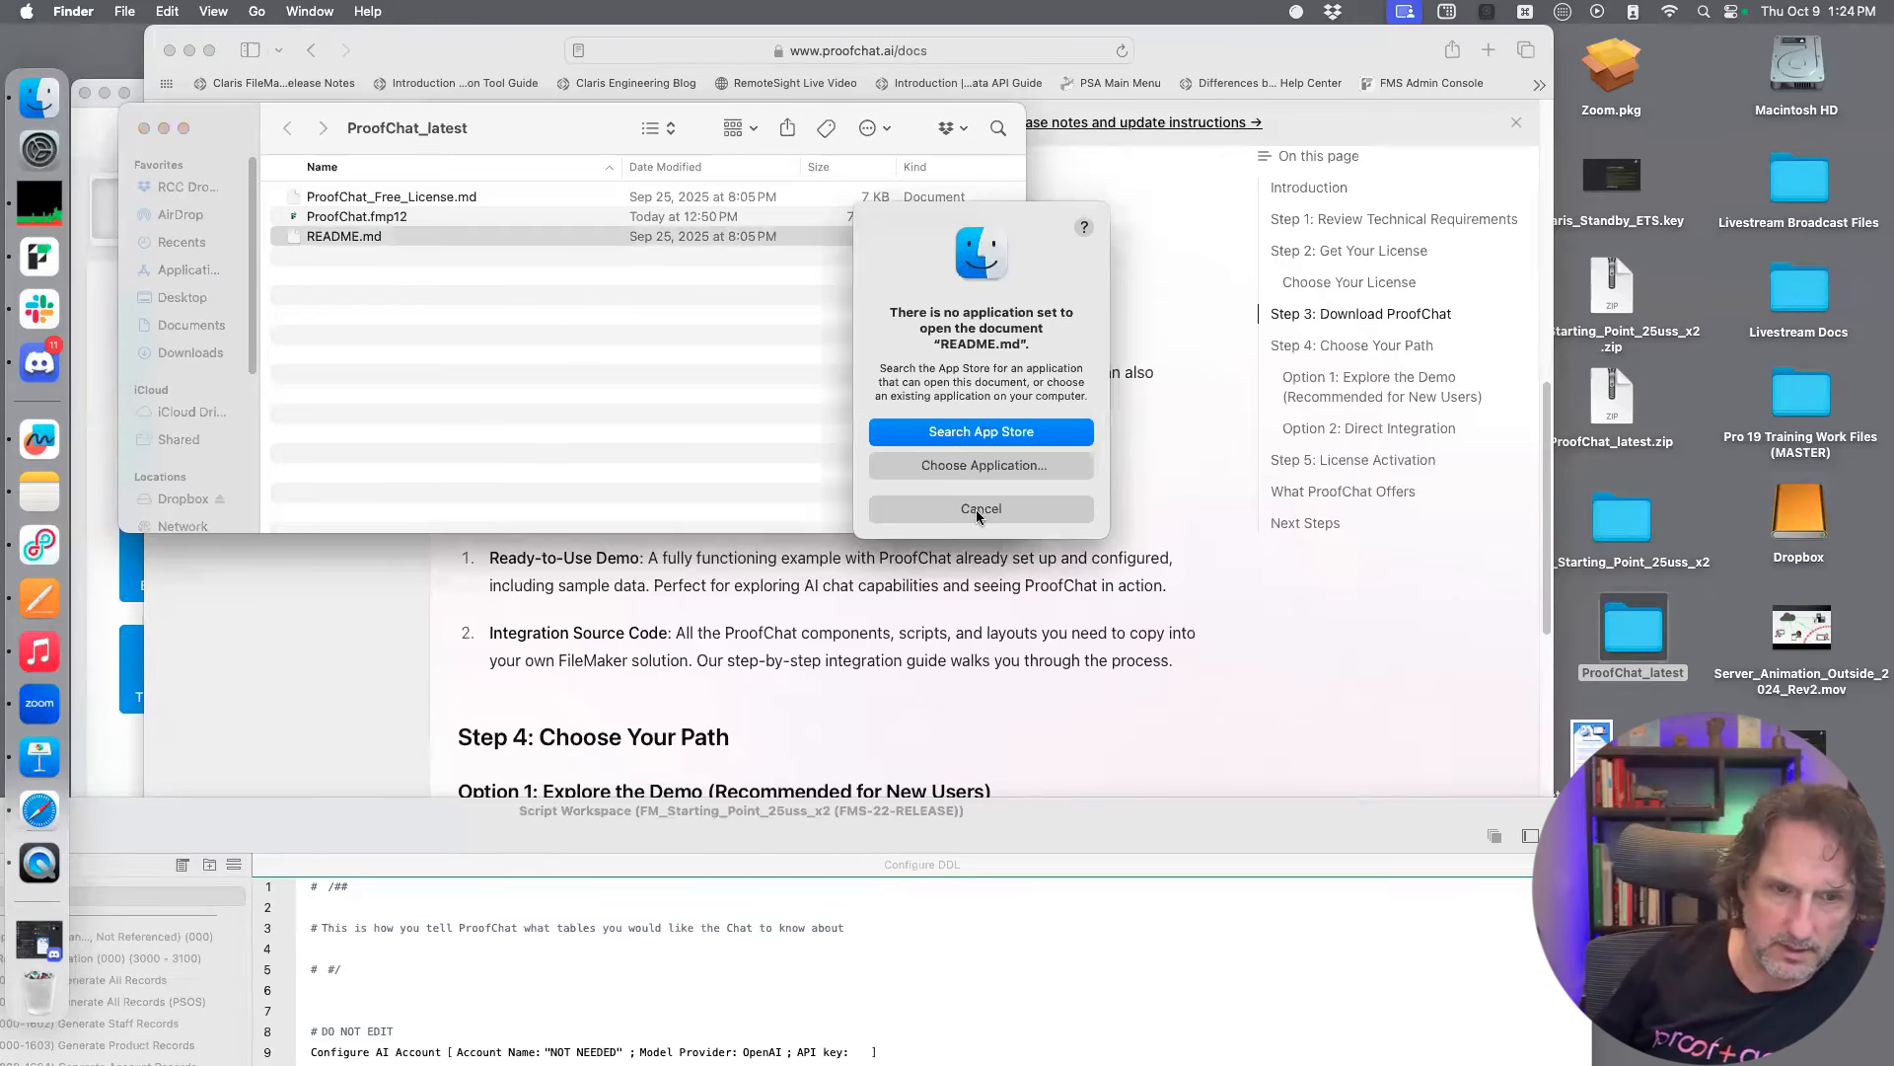
click(978, 512)
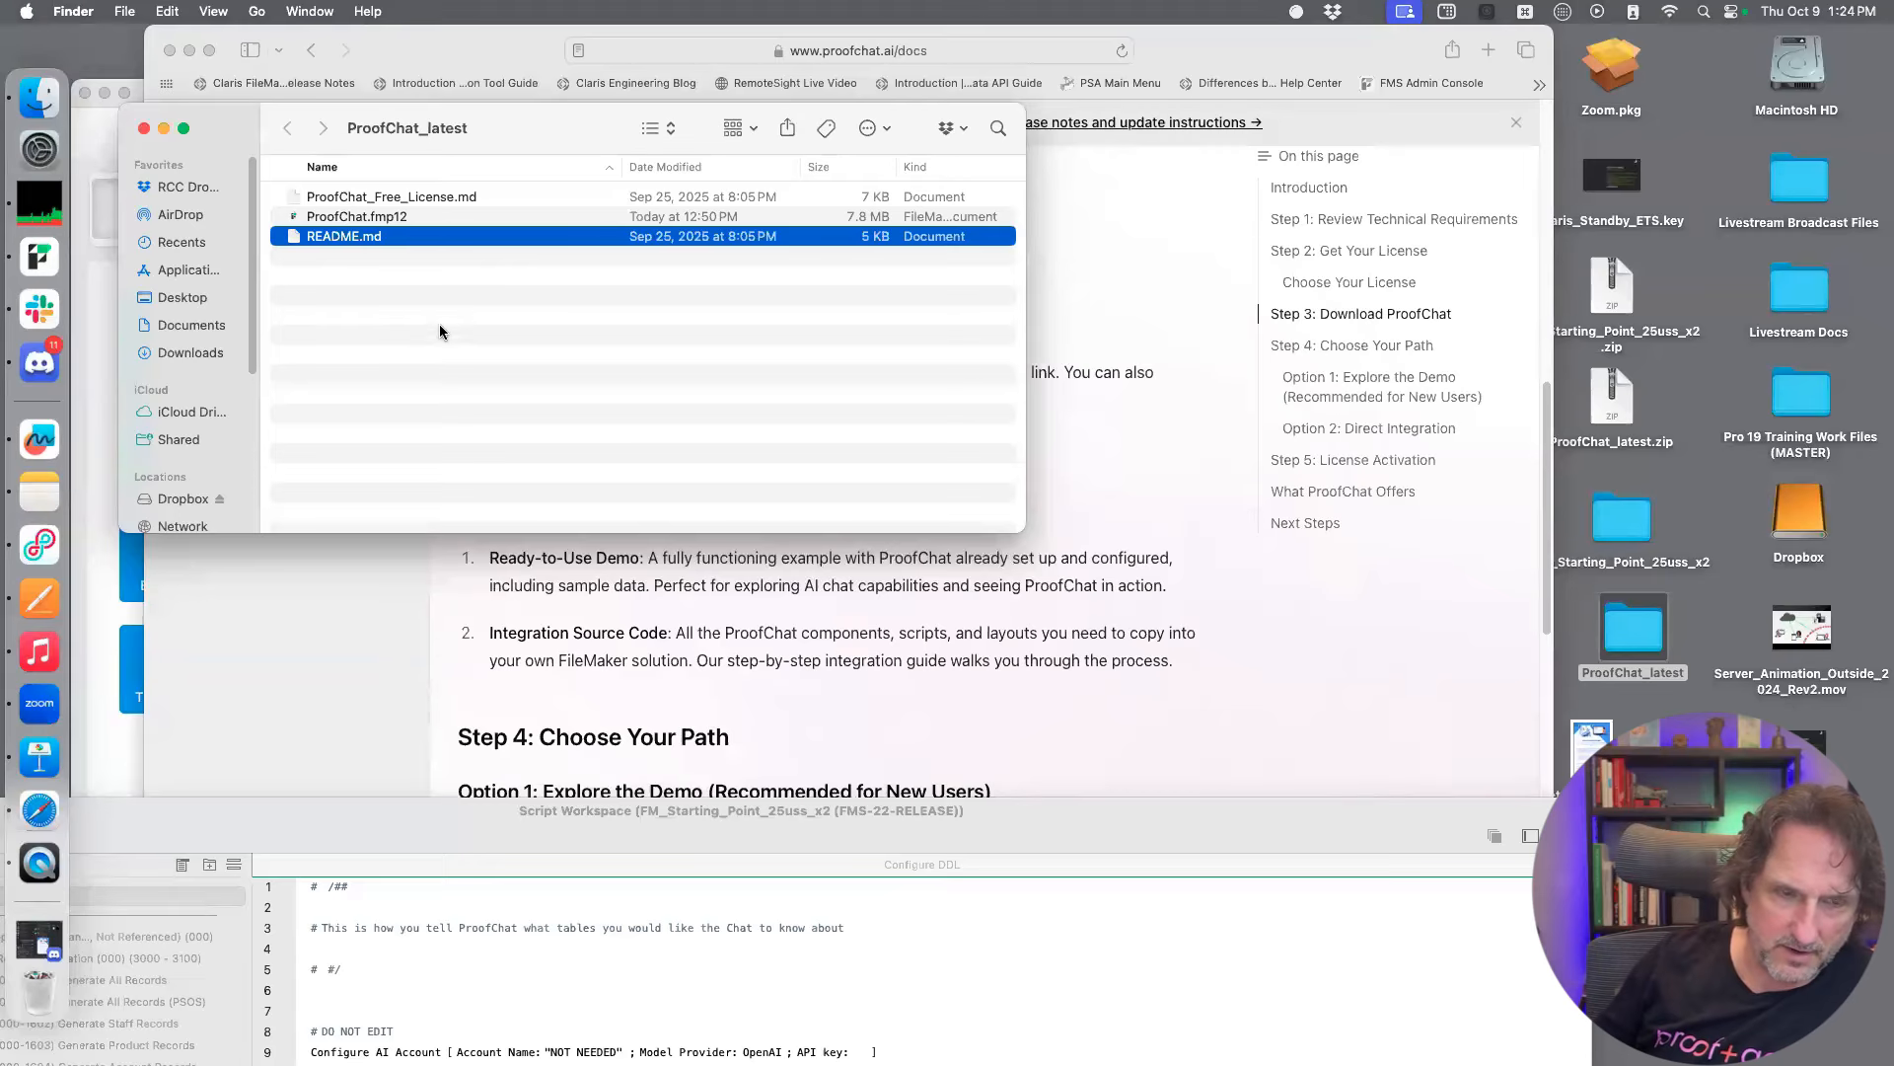
double_click(364, 238)
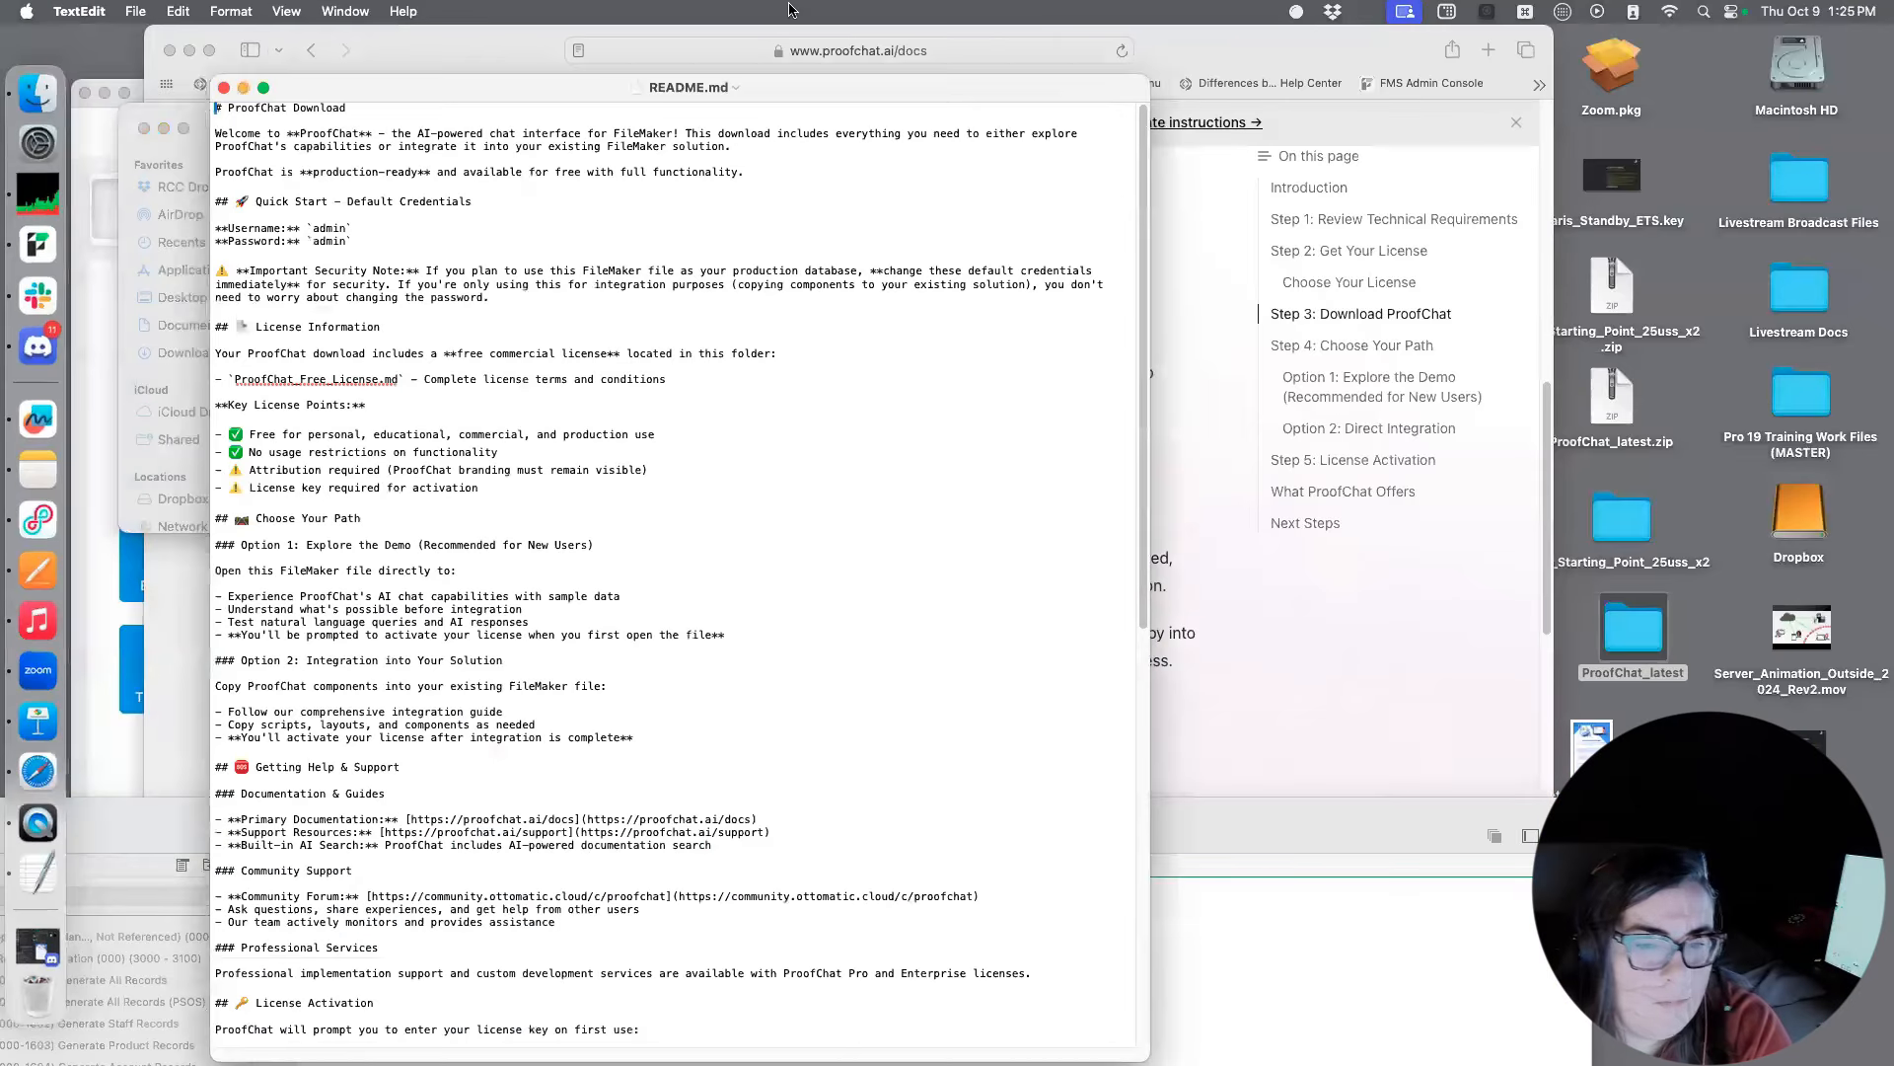
scroll(740, 389, down, 1)
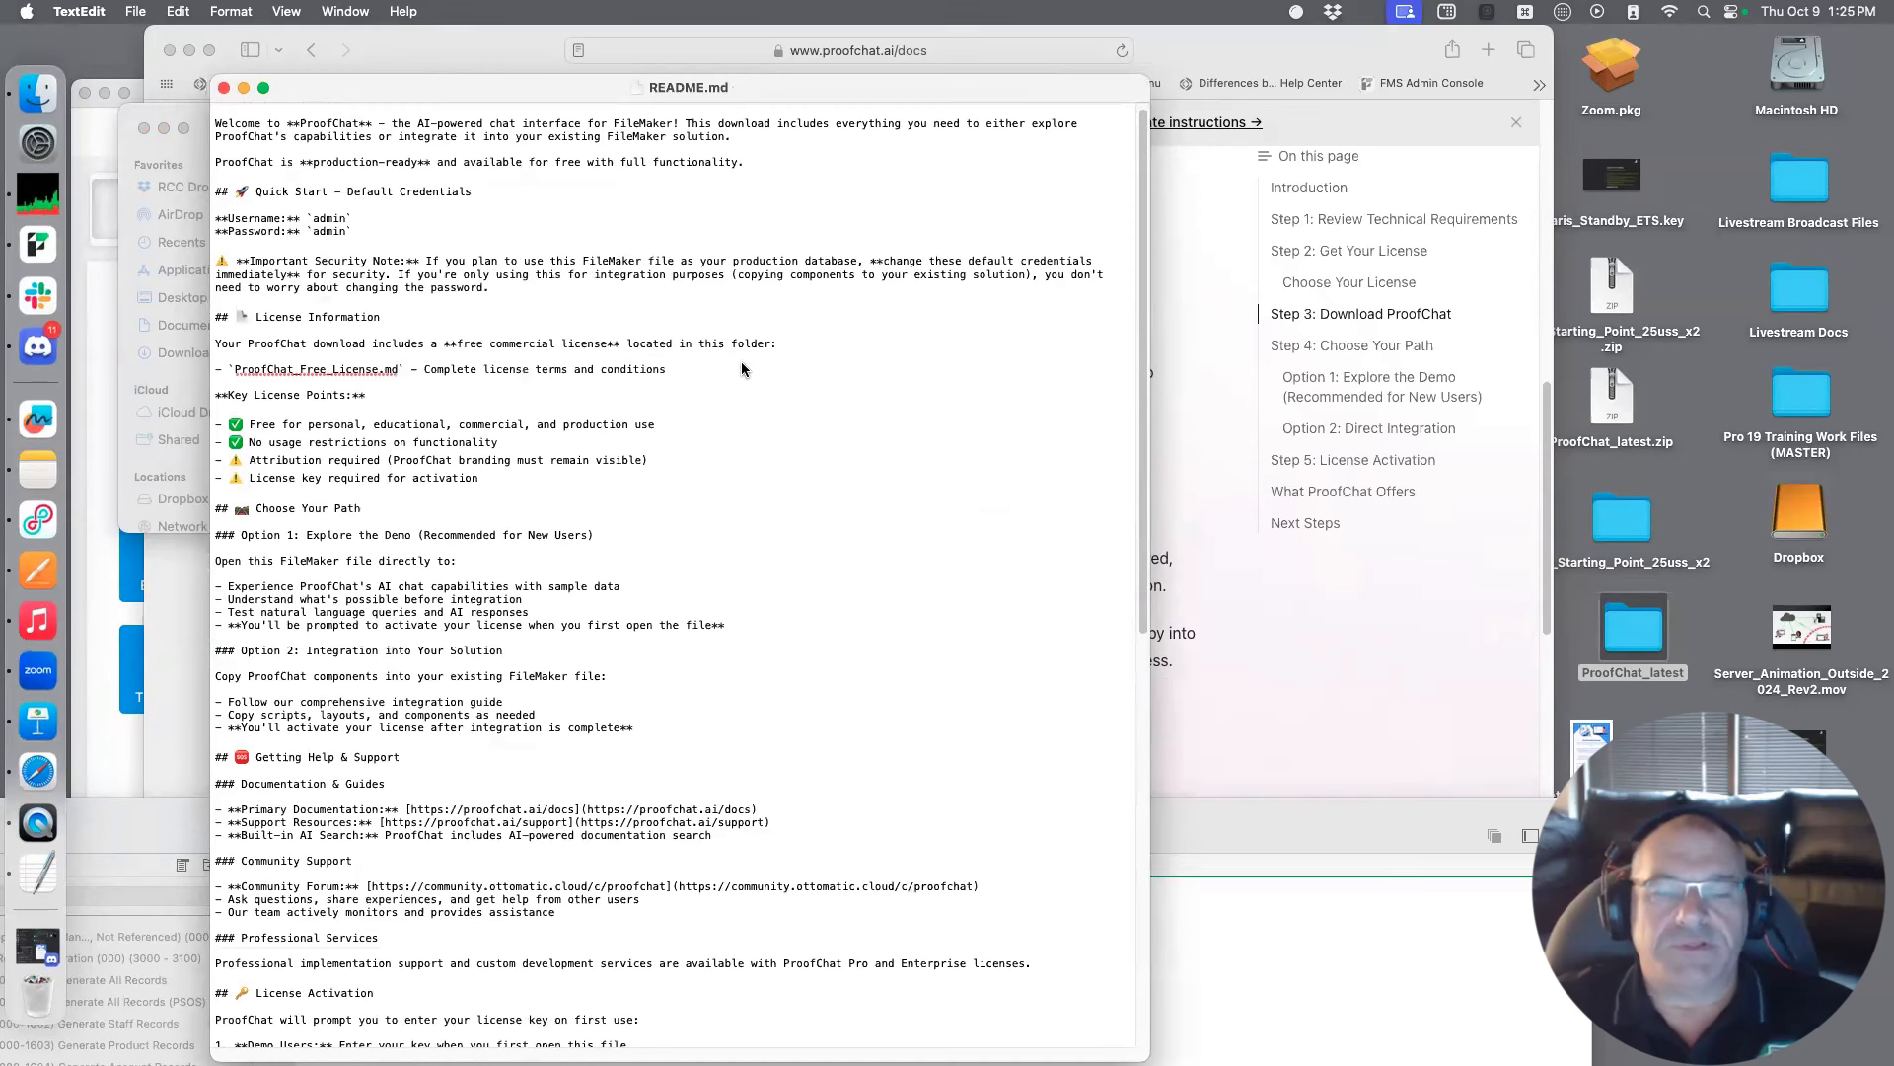
scroll(742, 369, down, 5)
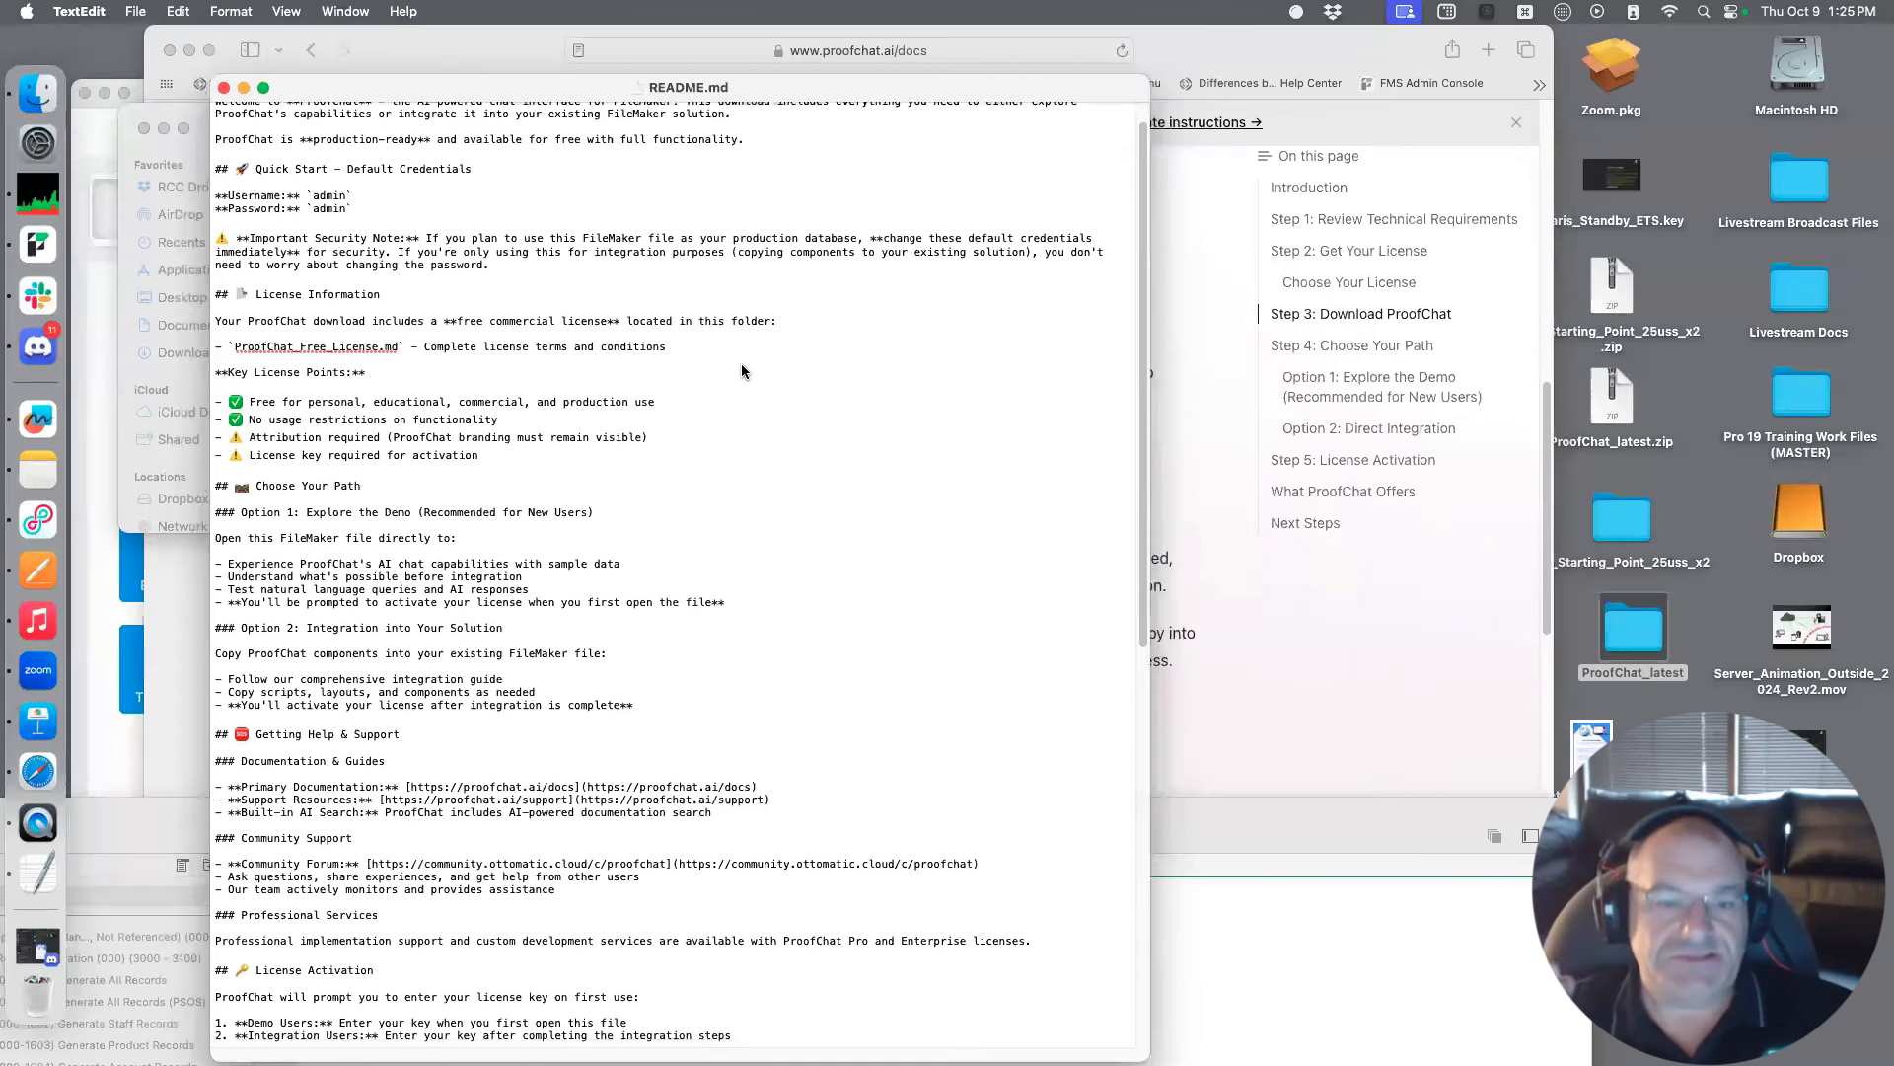
scroll(742, 365, down, 10)
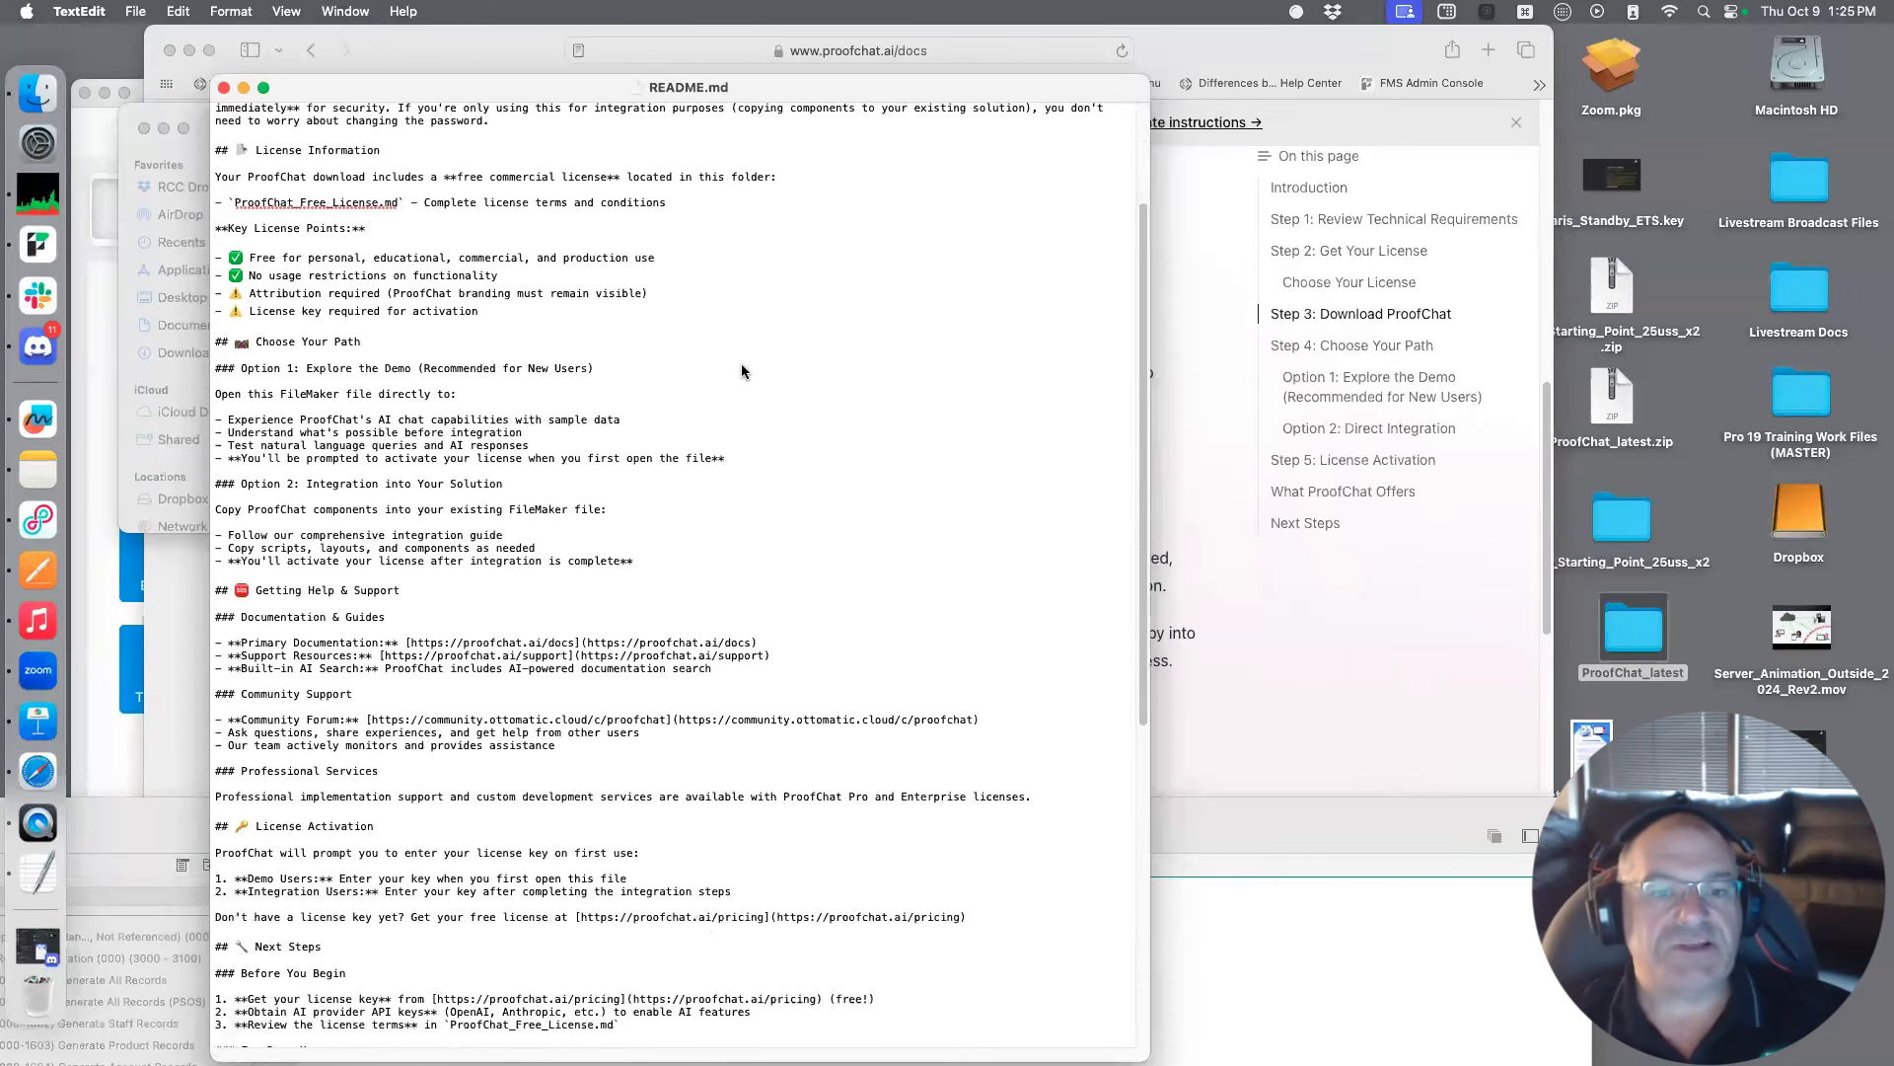
scroll(742, 371, down, 1)
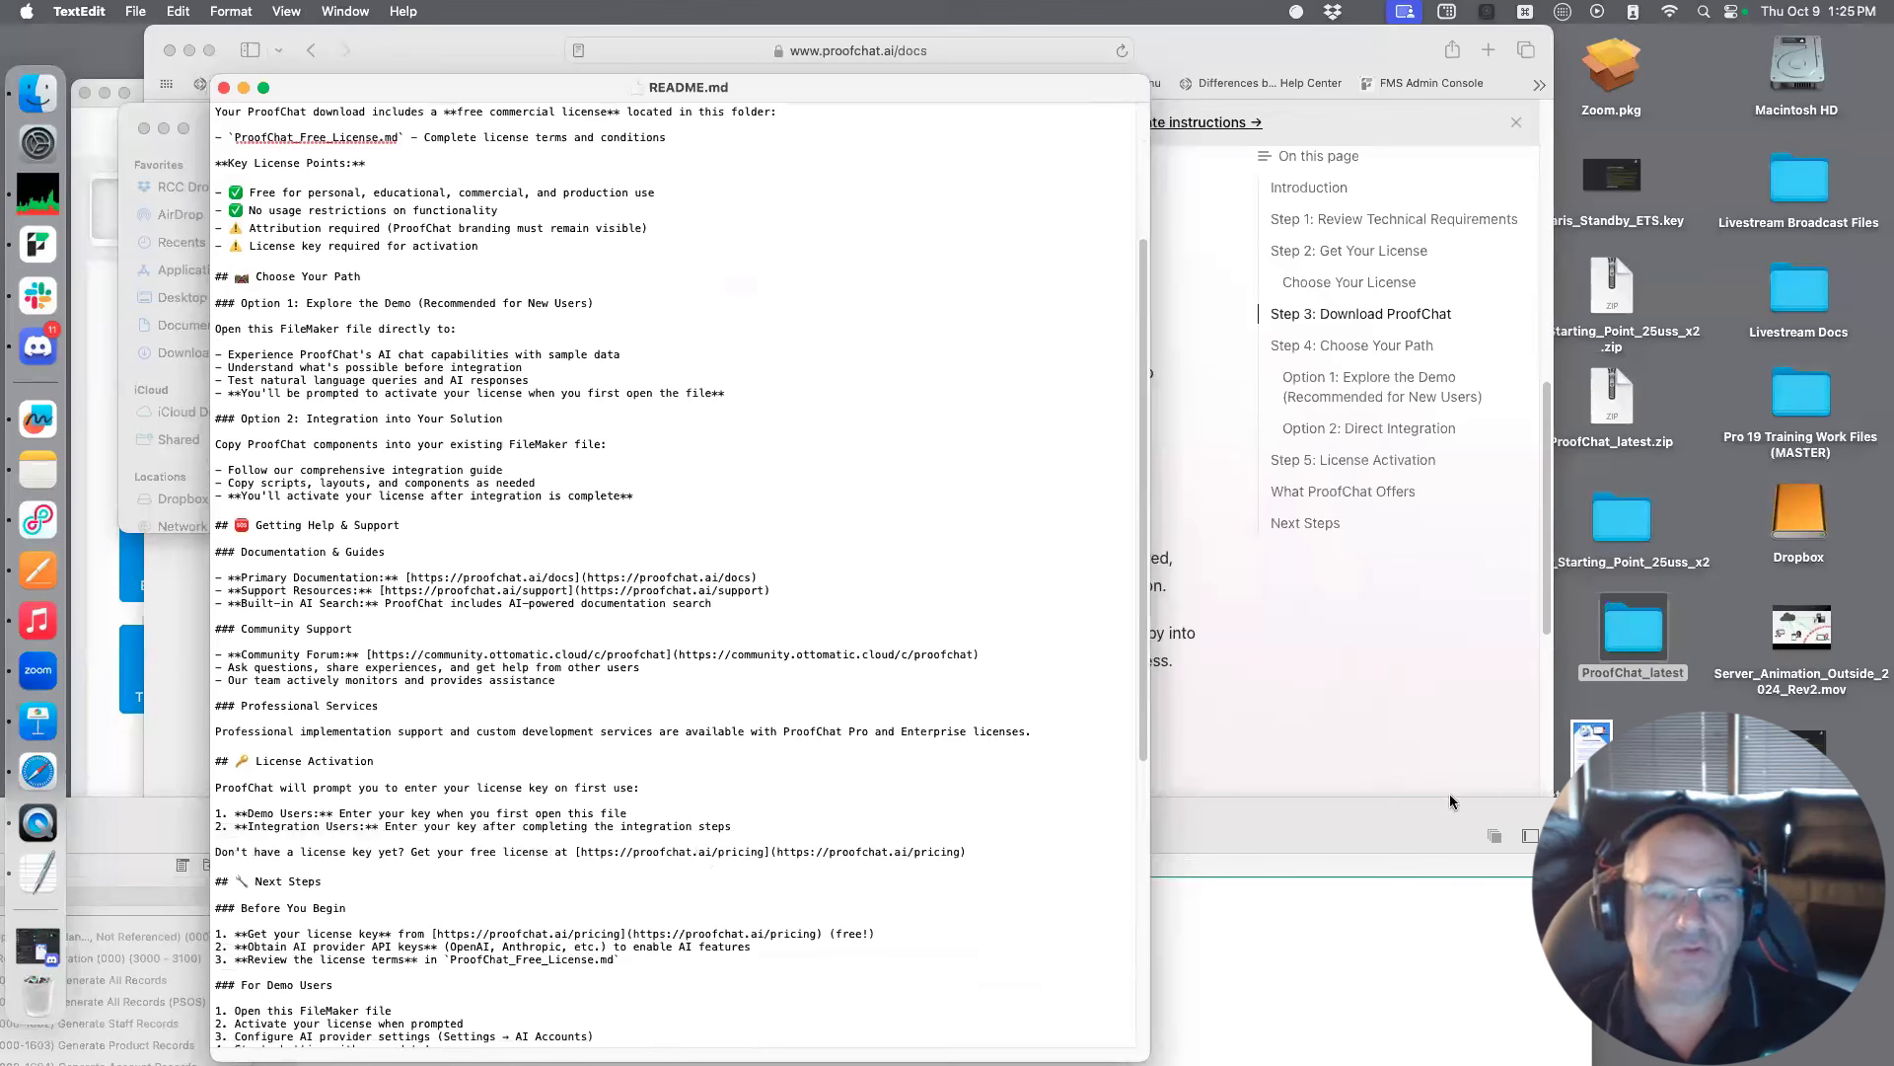
Return to the ProofChat documentation in Safari and read from Step 4: Choose Your Path through License Activation to Next Steps
click(1358, 703)
scroll(950, 561, down, 5)
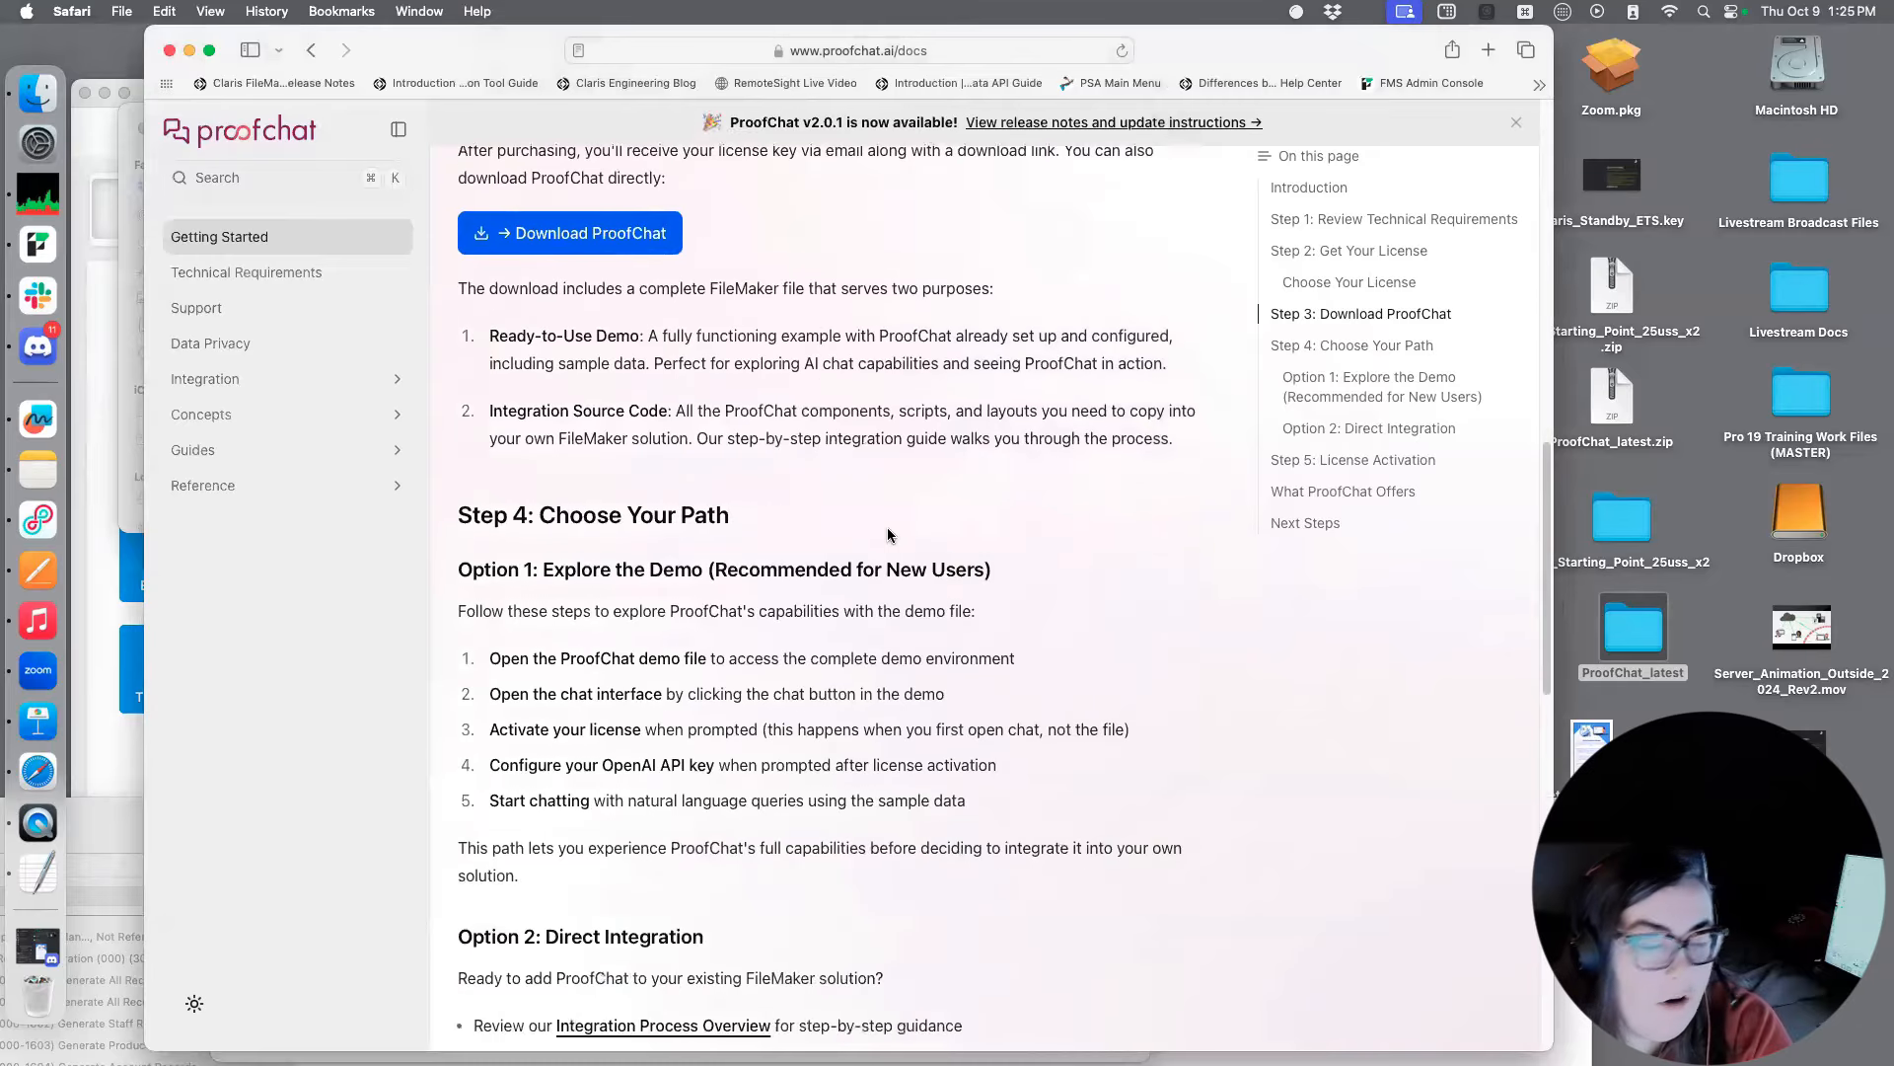
scroll(950, 560, down, 4)
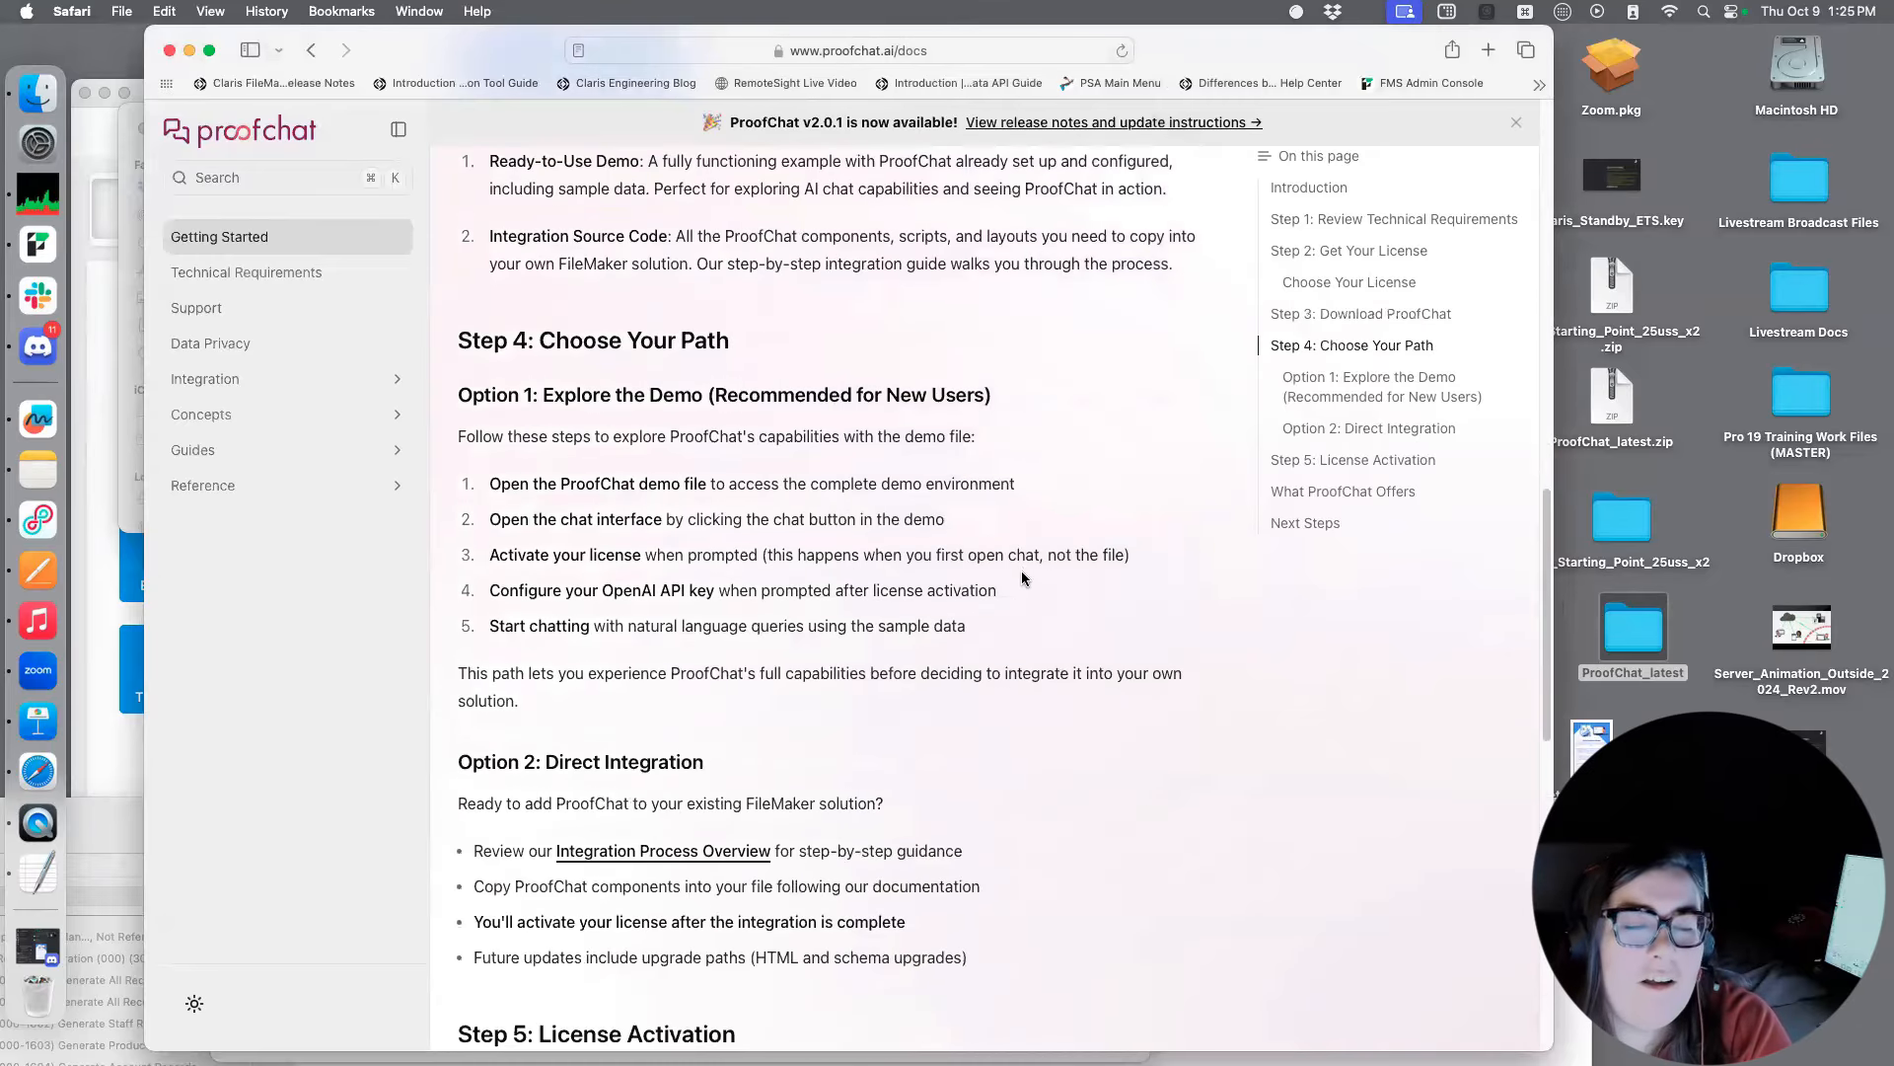
scroll(1025, 569, down, 2)
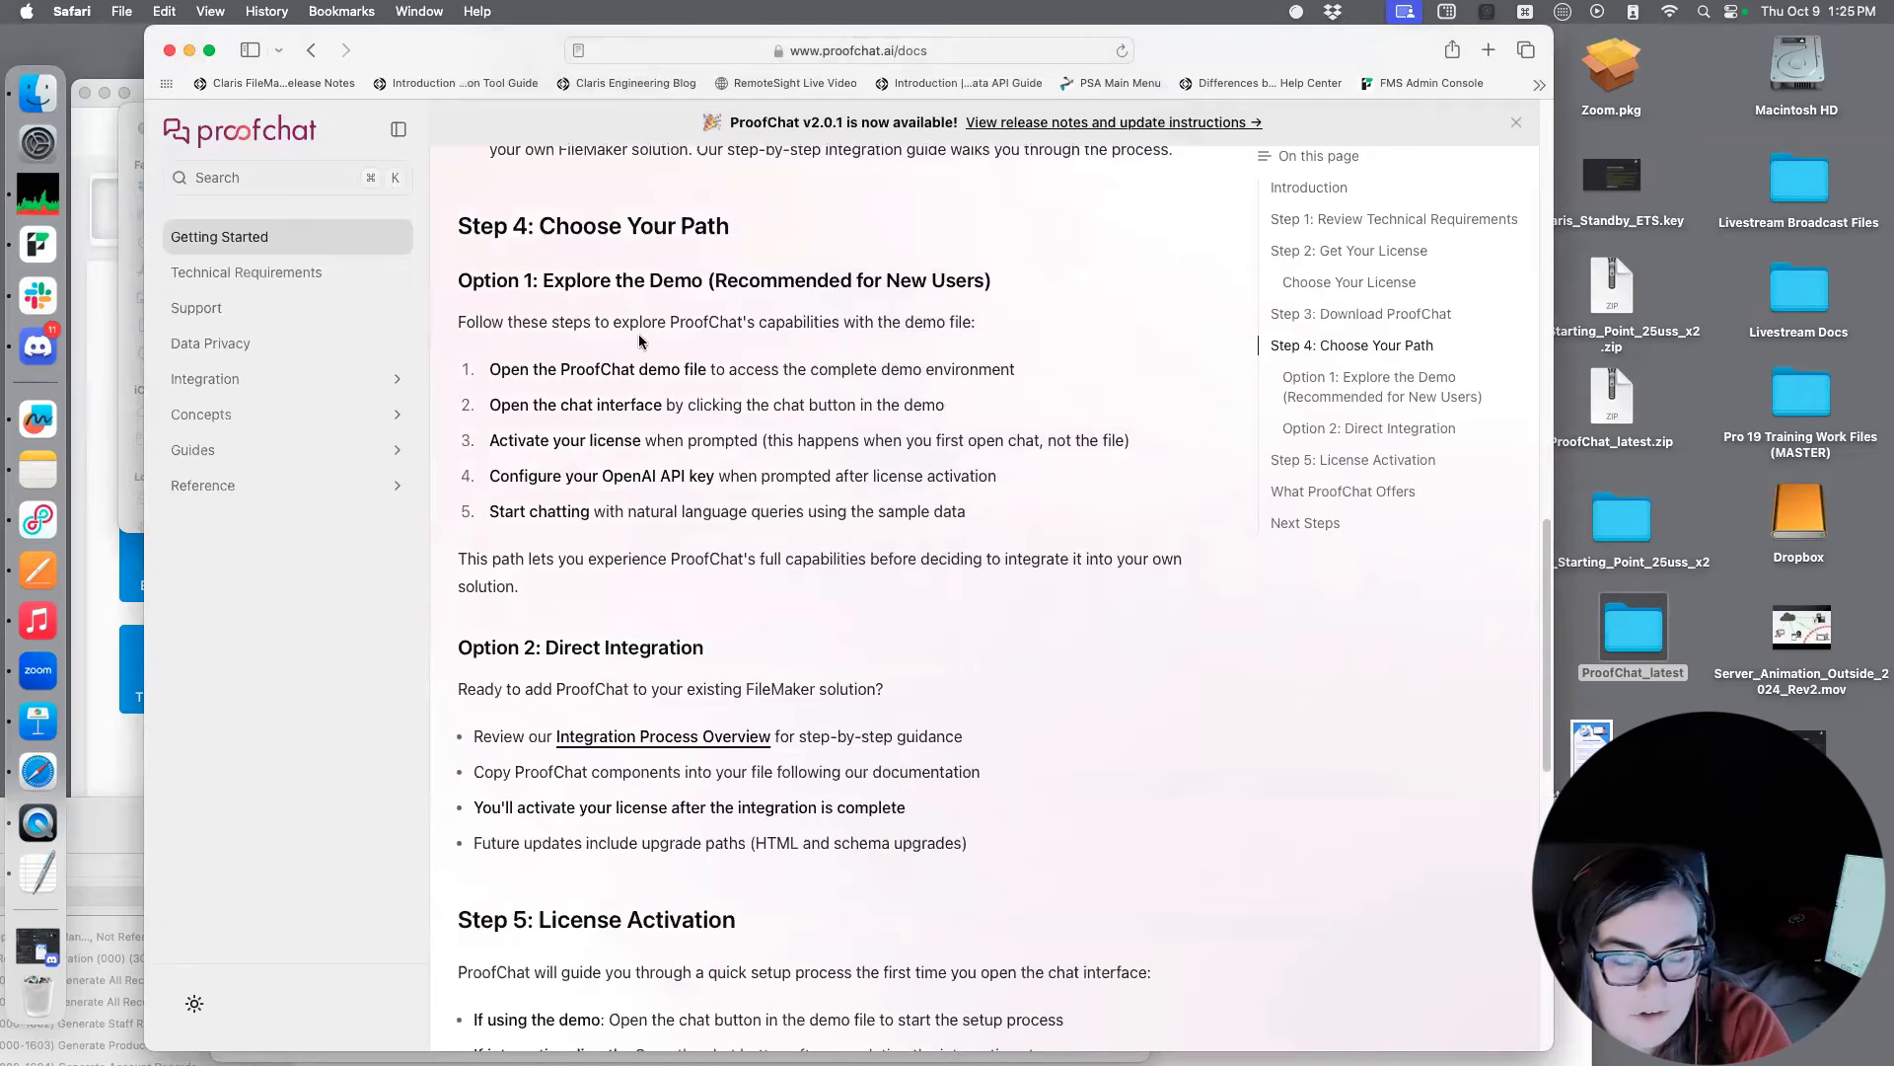
scroll(854, 472, down, 1)
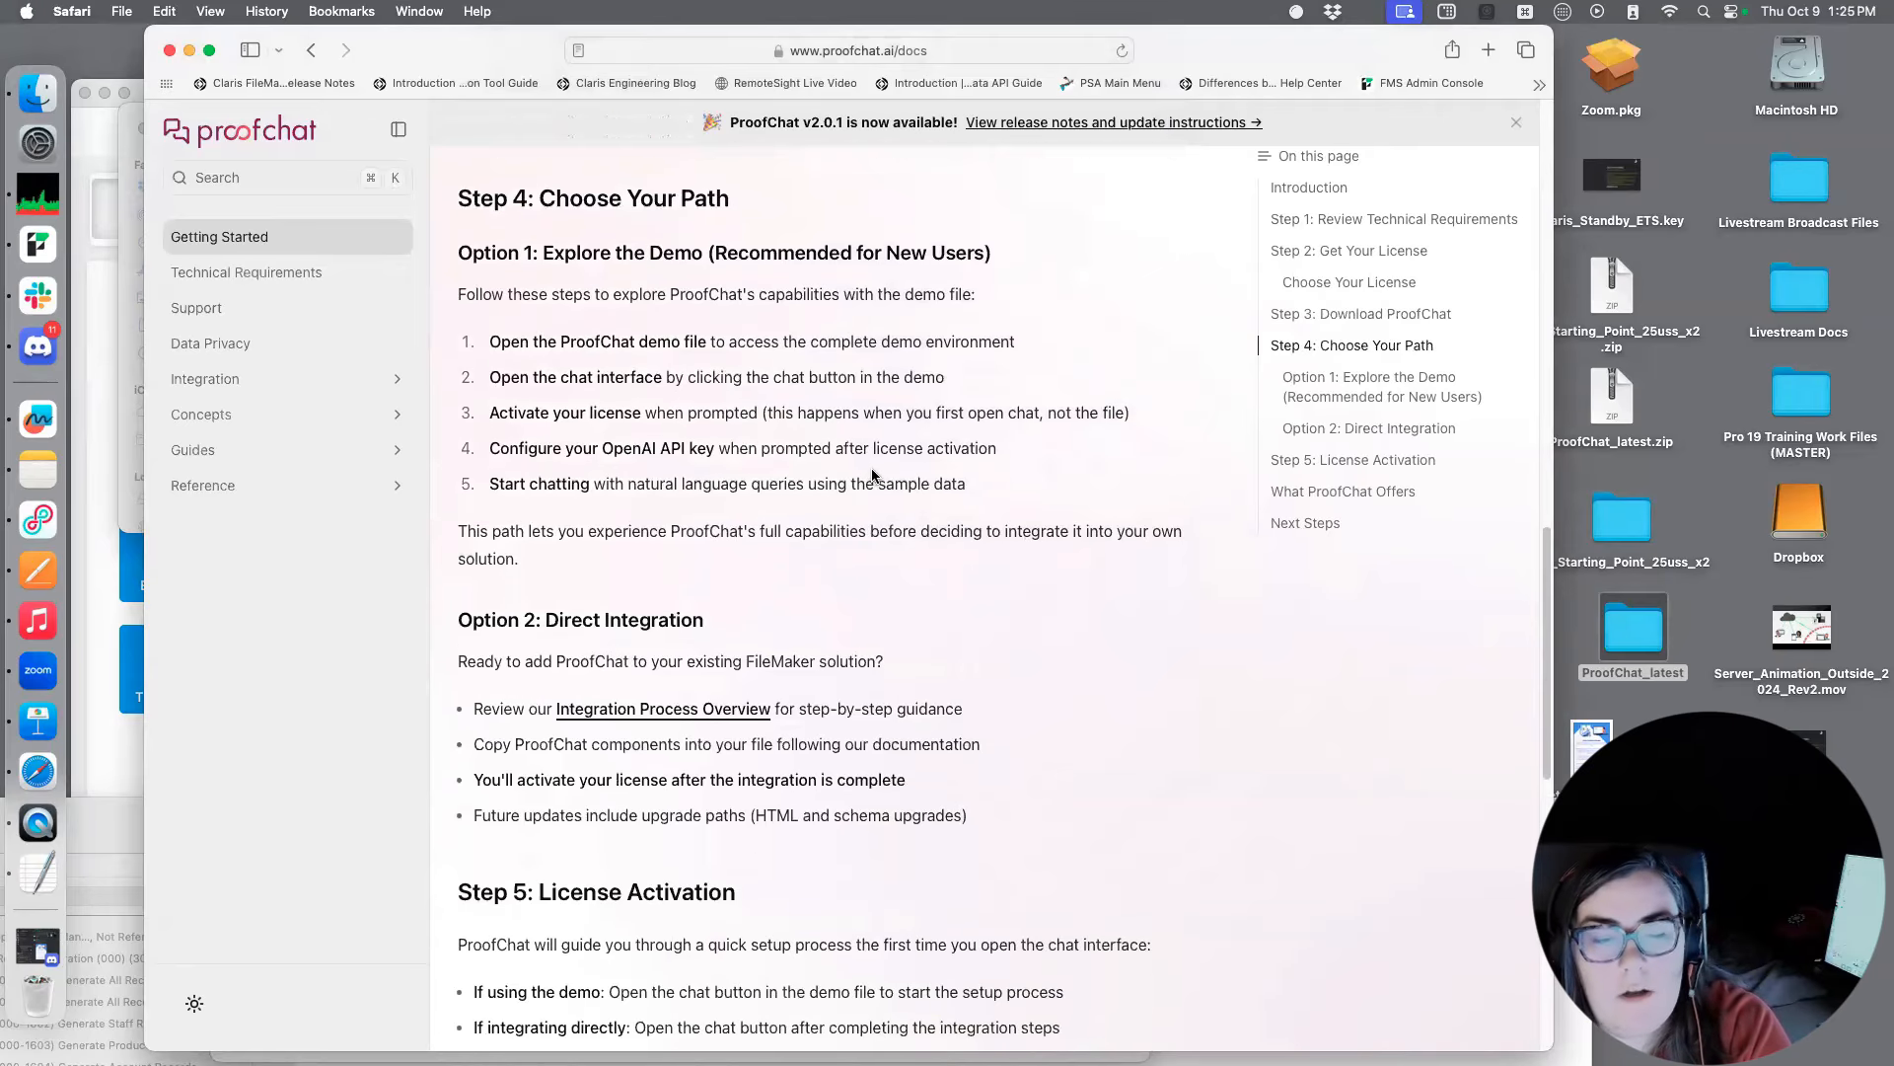
scroll(873, 475, down, 8)
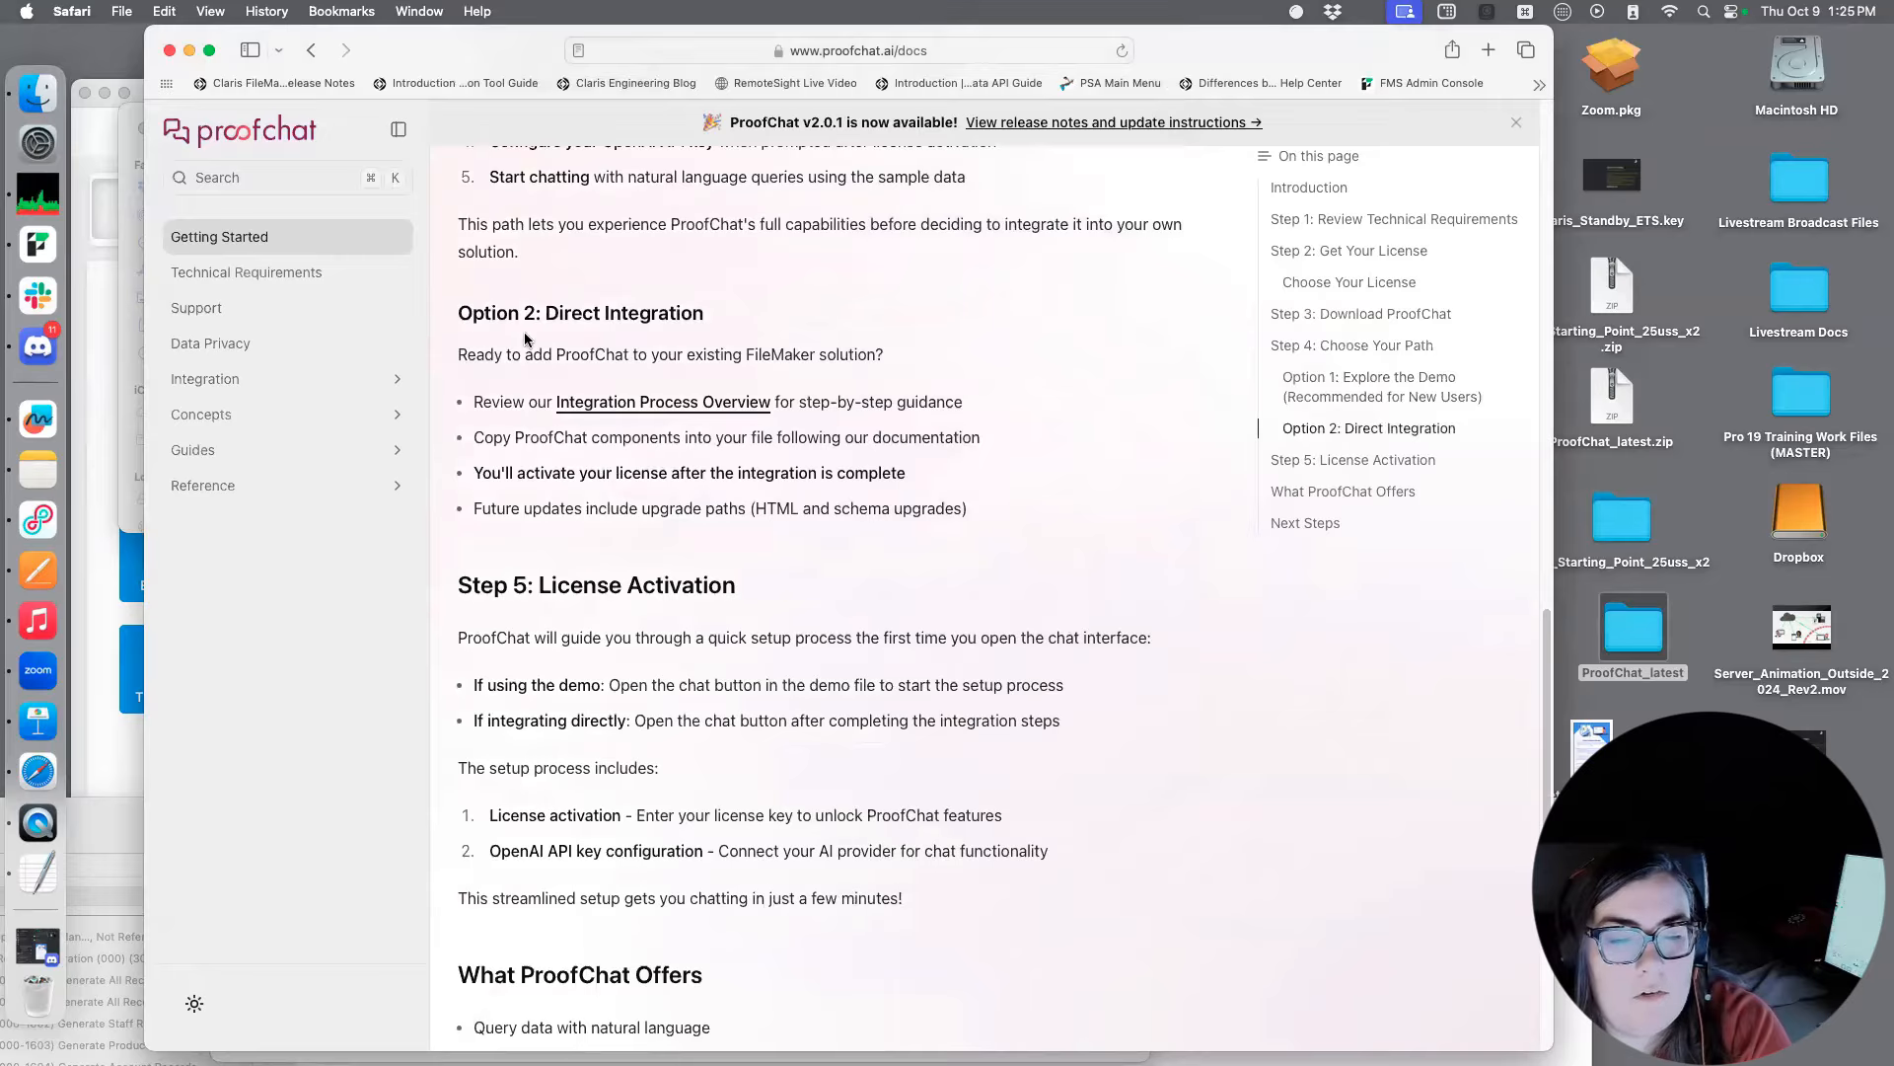
scroll(651, 457, down, 1)
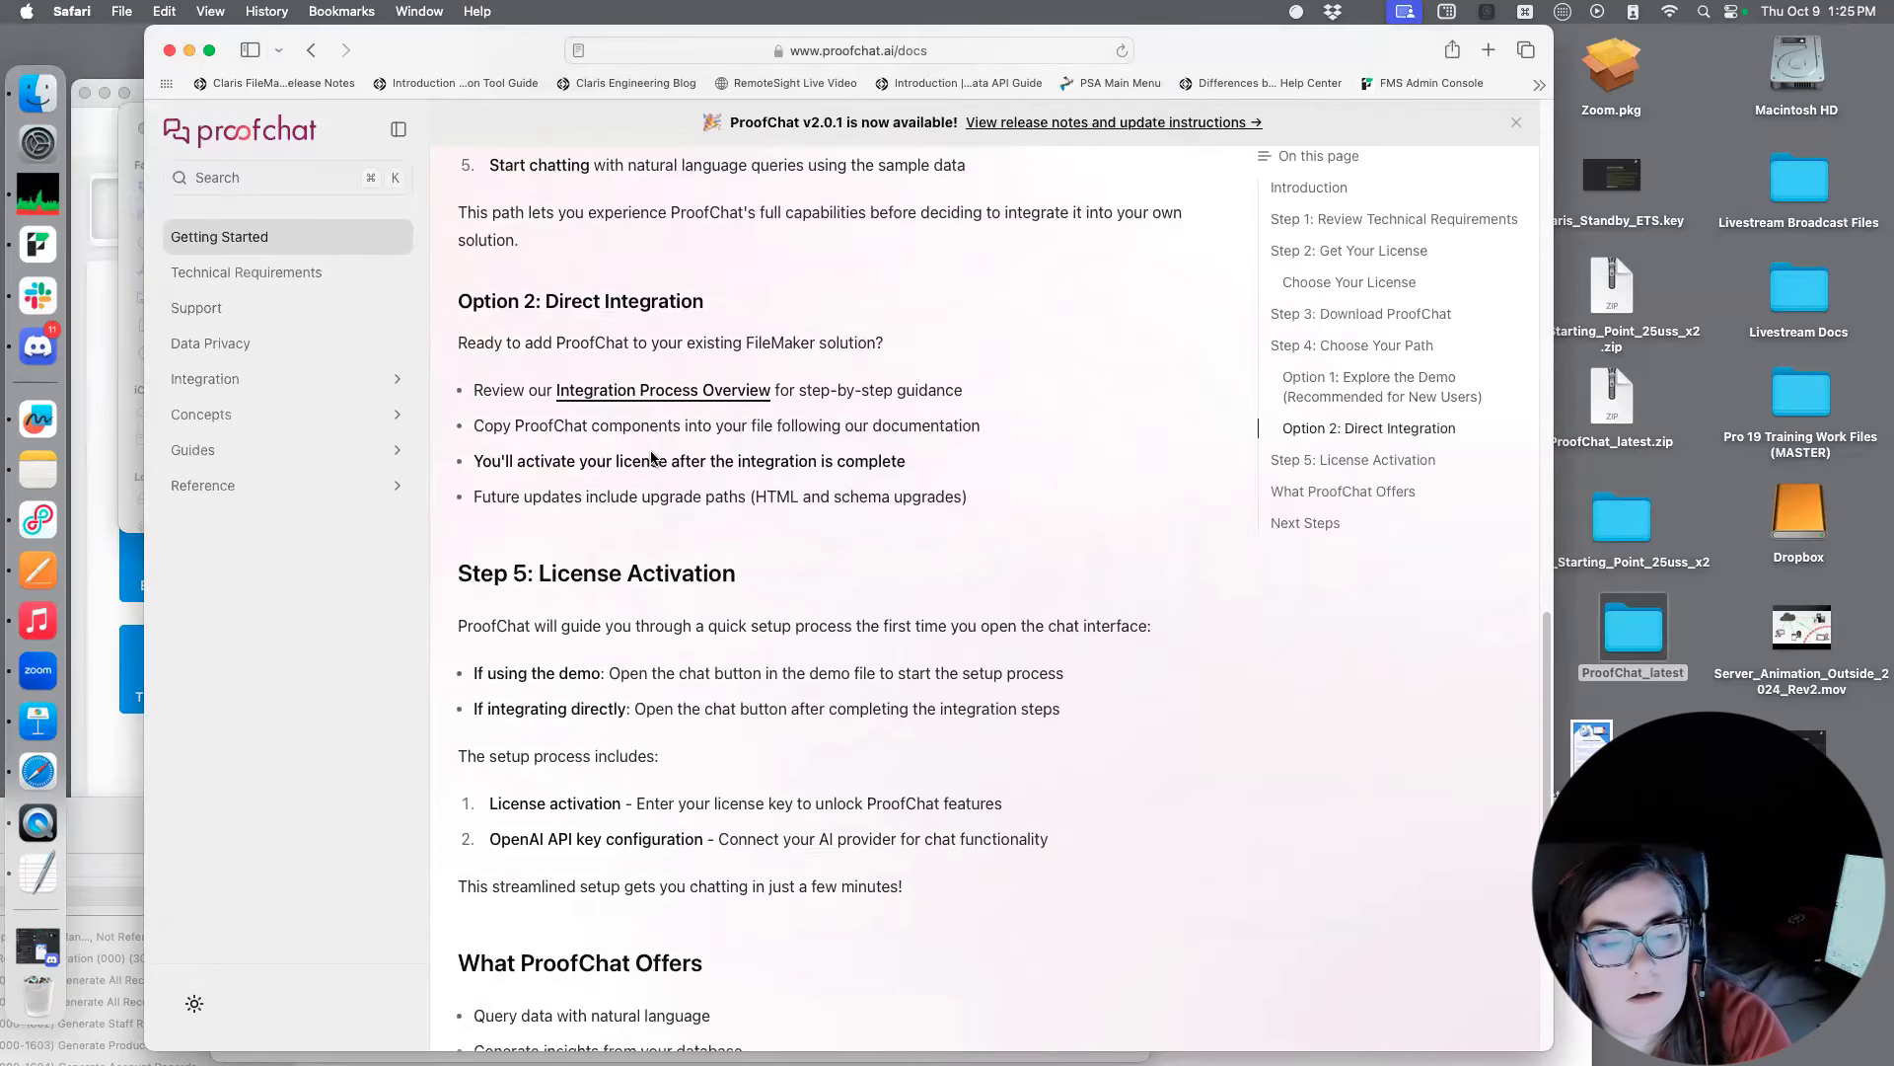
scroll(652, 457, down, 1)
scroll(809, 473, down, 2)
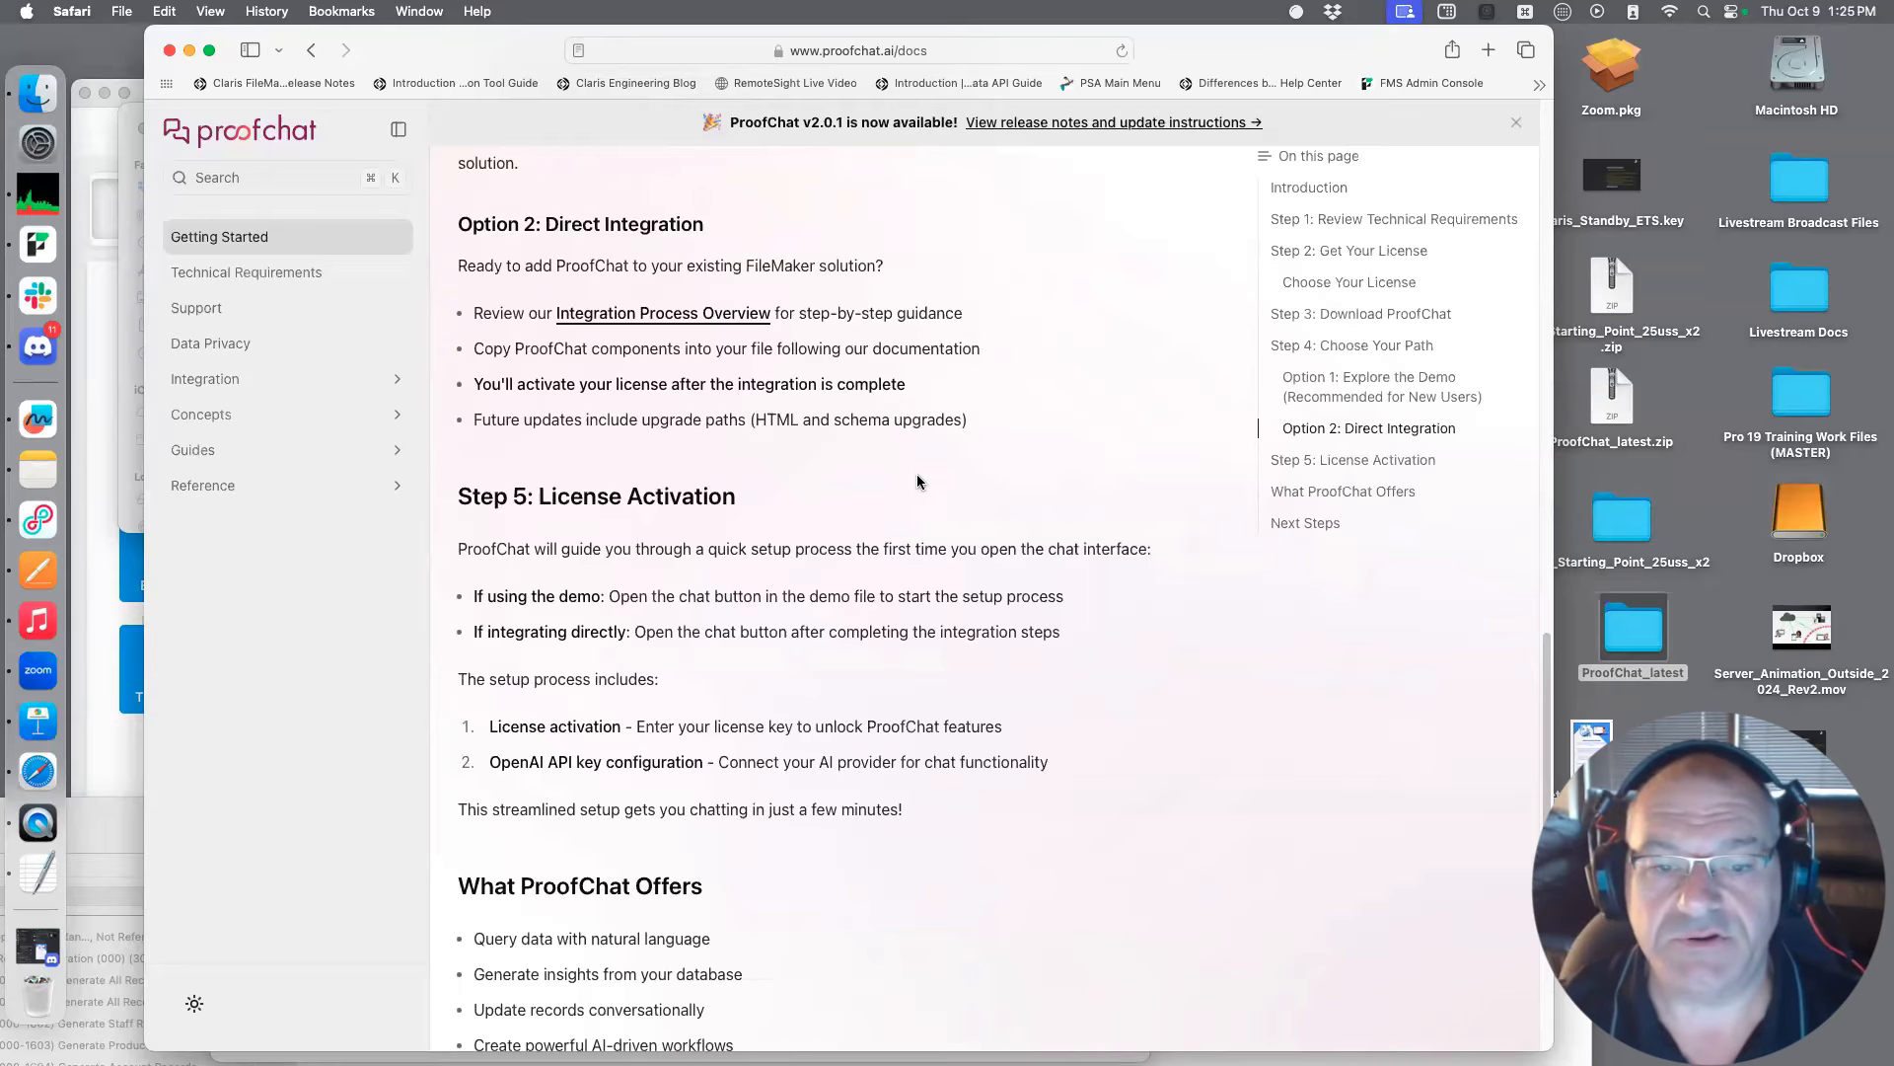
scroll(916, 480, down, 1)
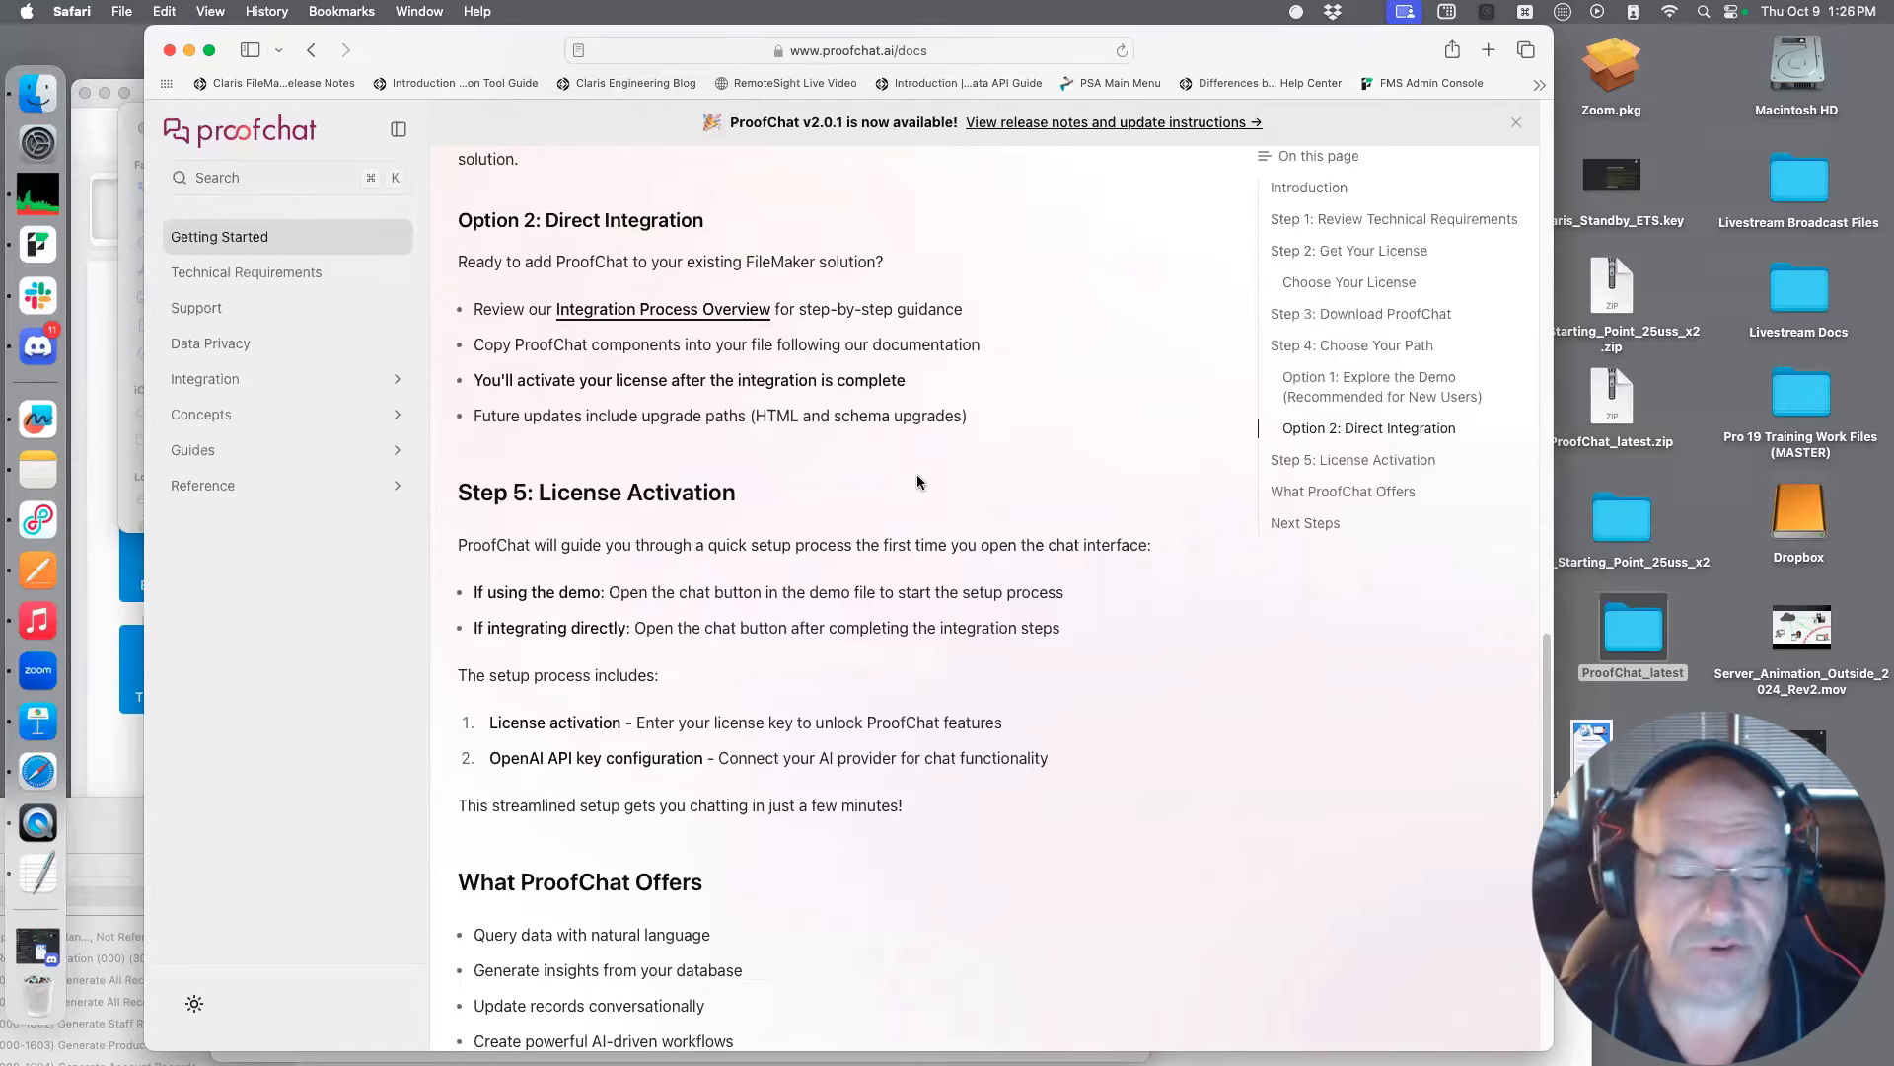
scroll(916, 481, down, 1)
scroll(916, 481, down, 1)
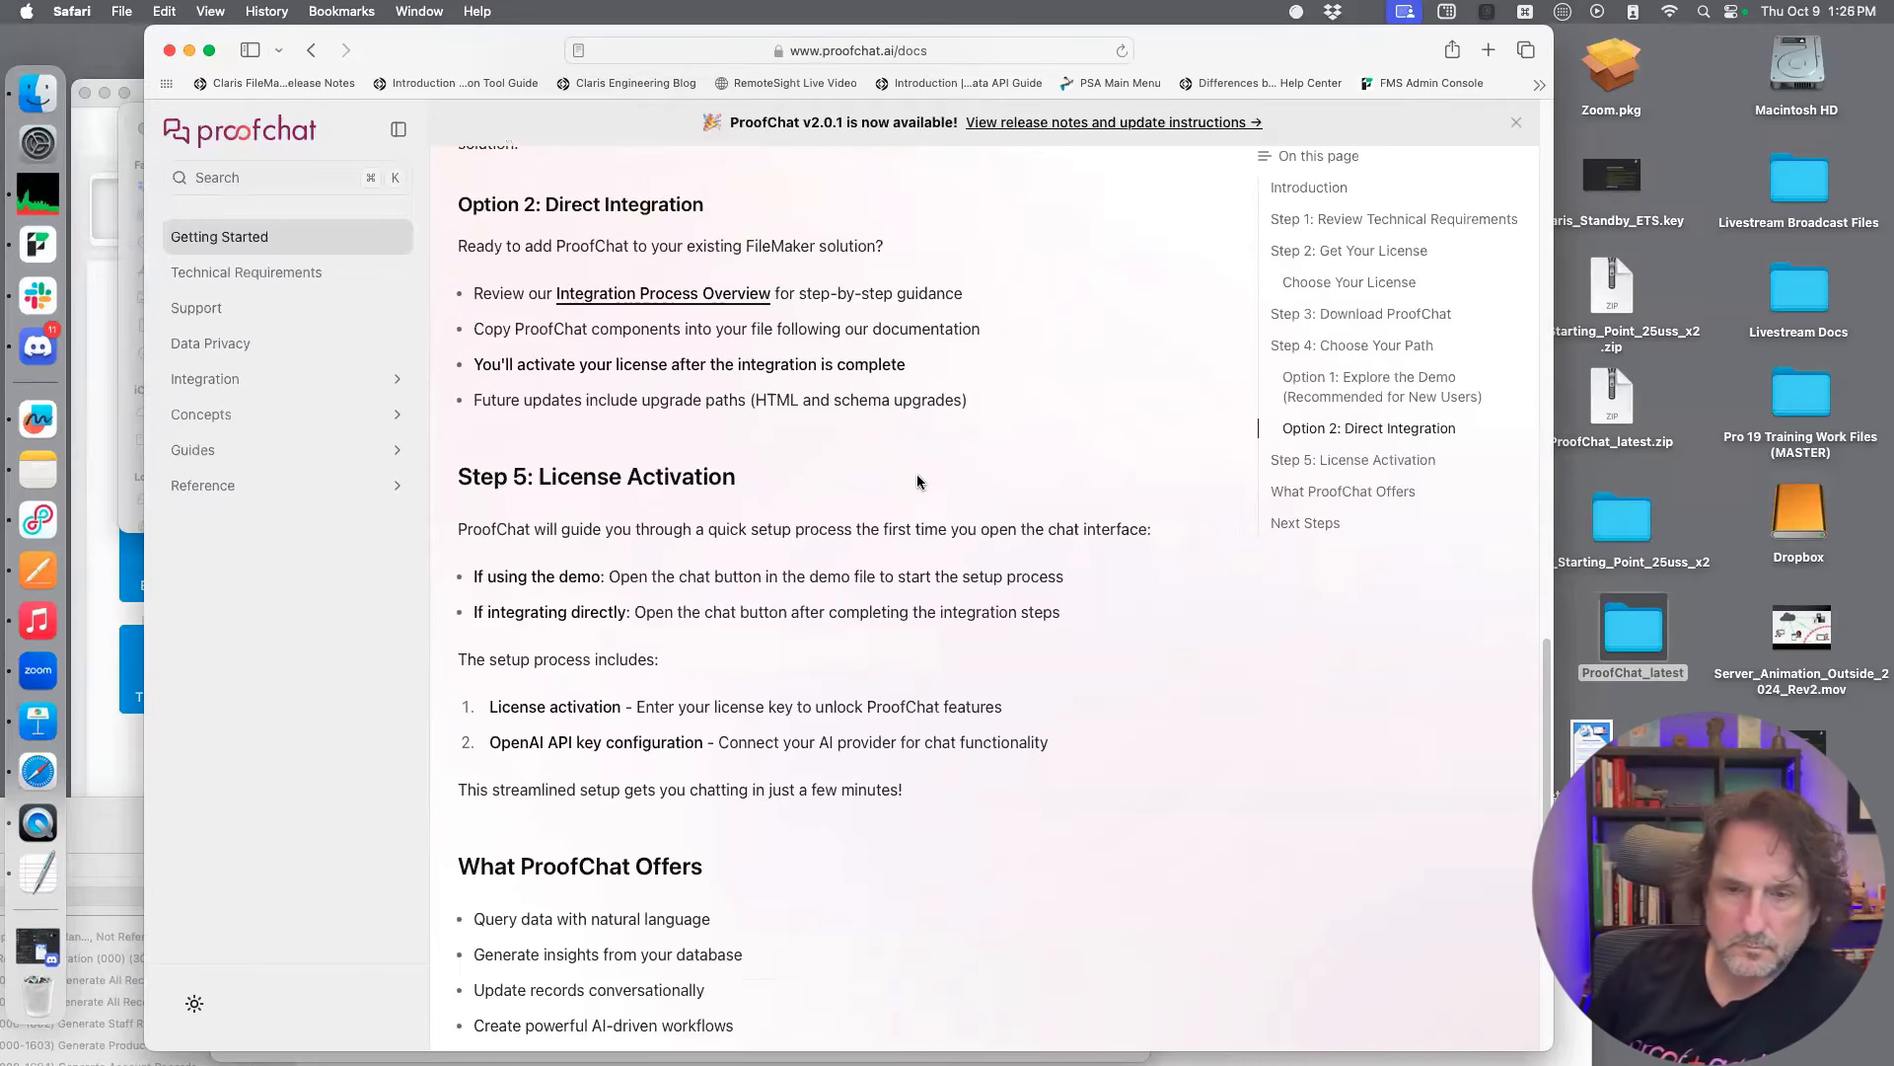
scroll(917, 481, down, 10)
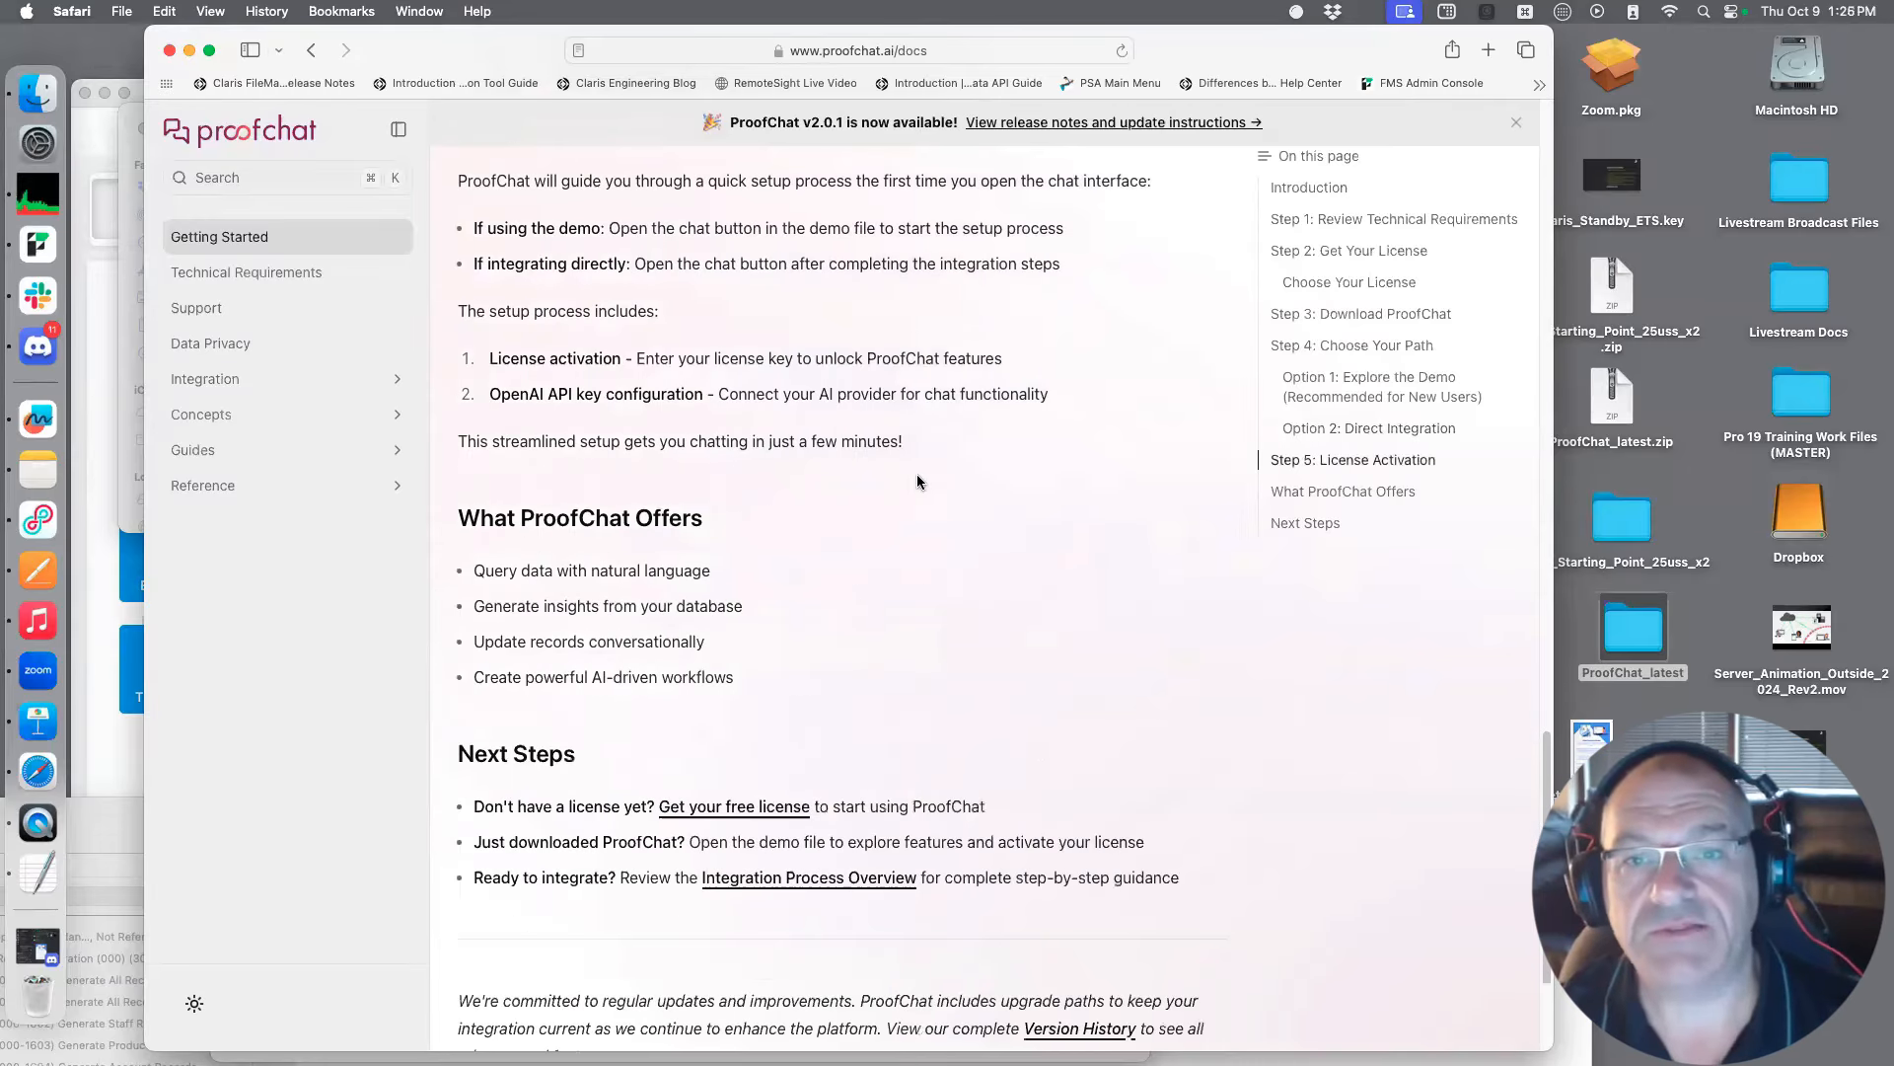
scroll(1135, 434, down, 5)
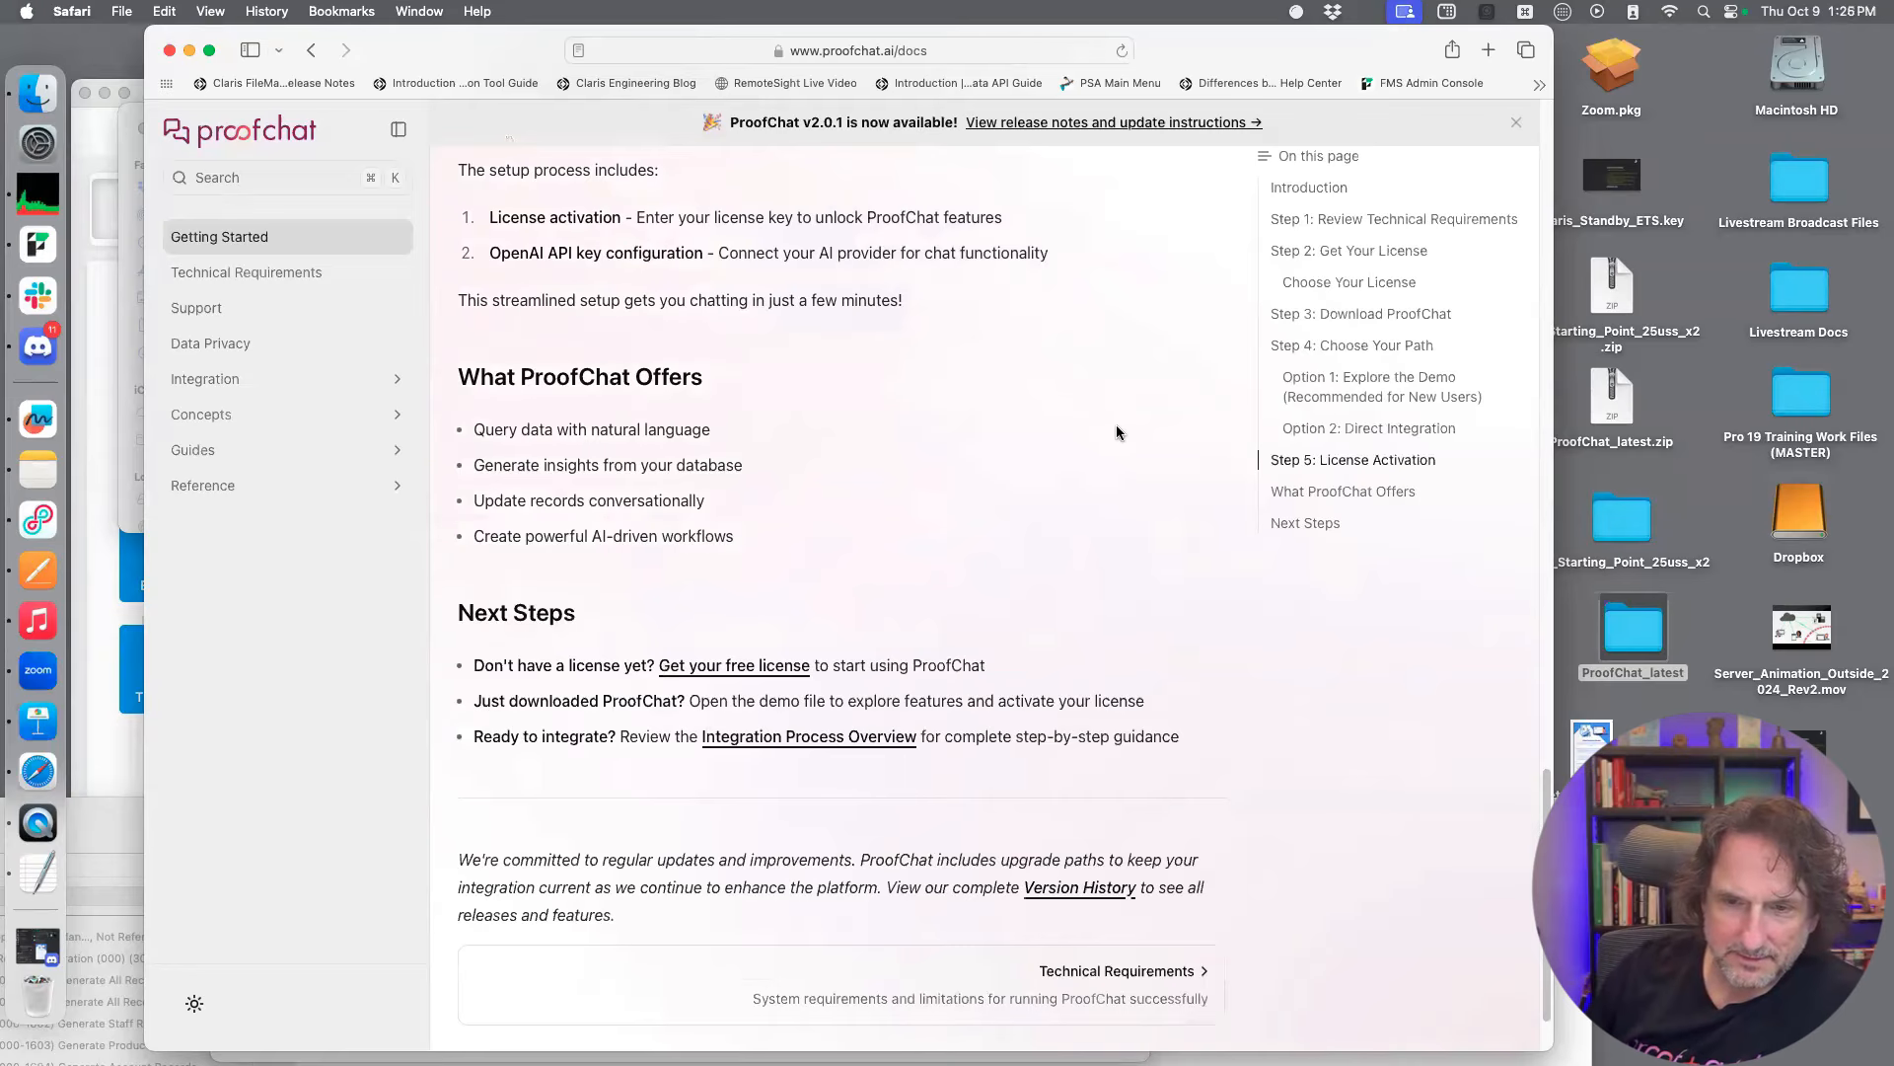
Open the Integration Process Overview from the Direct Integration section and review its outline and first steps
scroll(963, 369, up, 15)
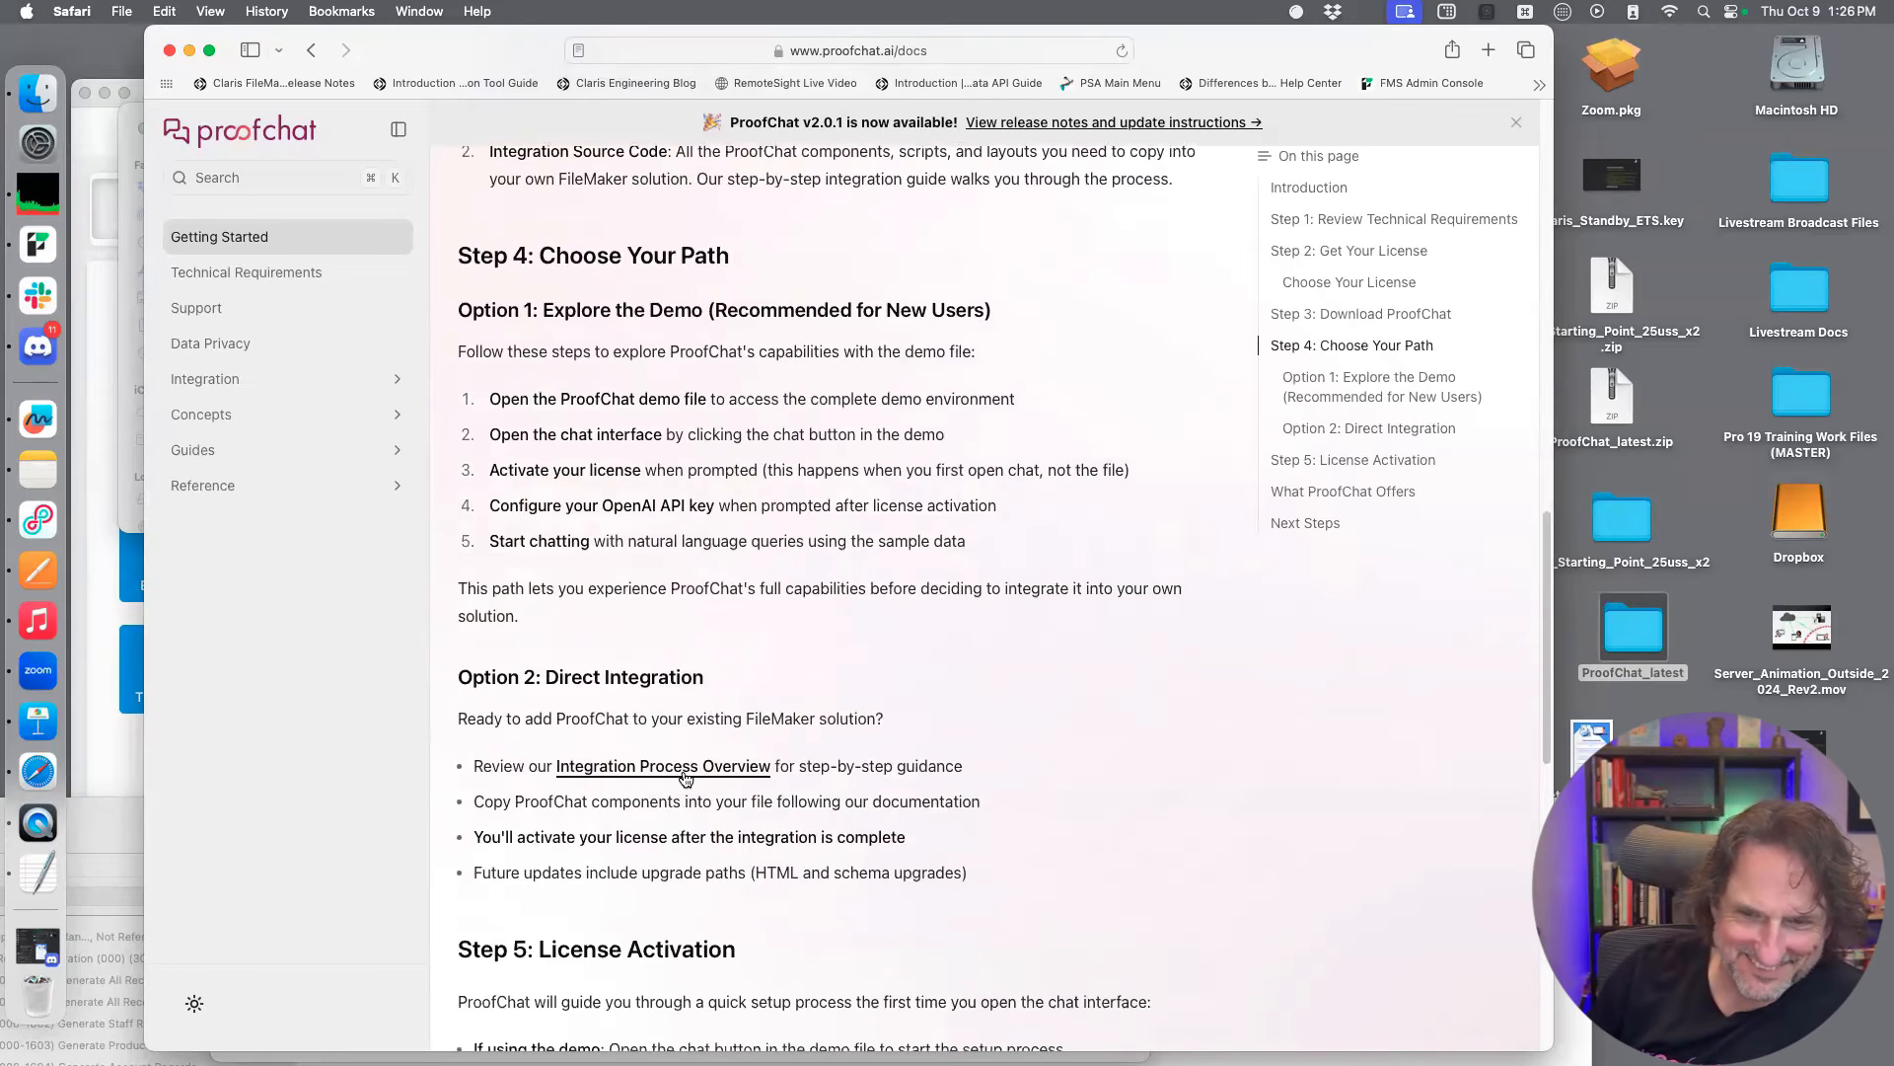
click(689, 765)
scroll(775, 415, down, 10)
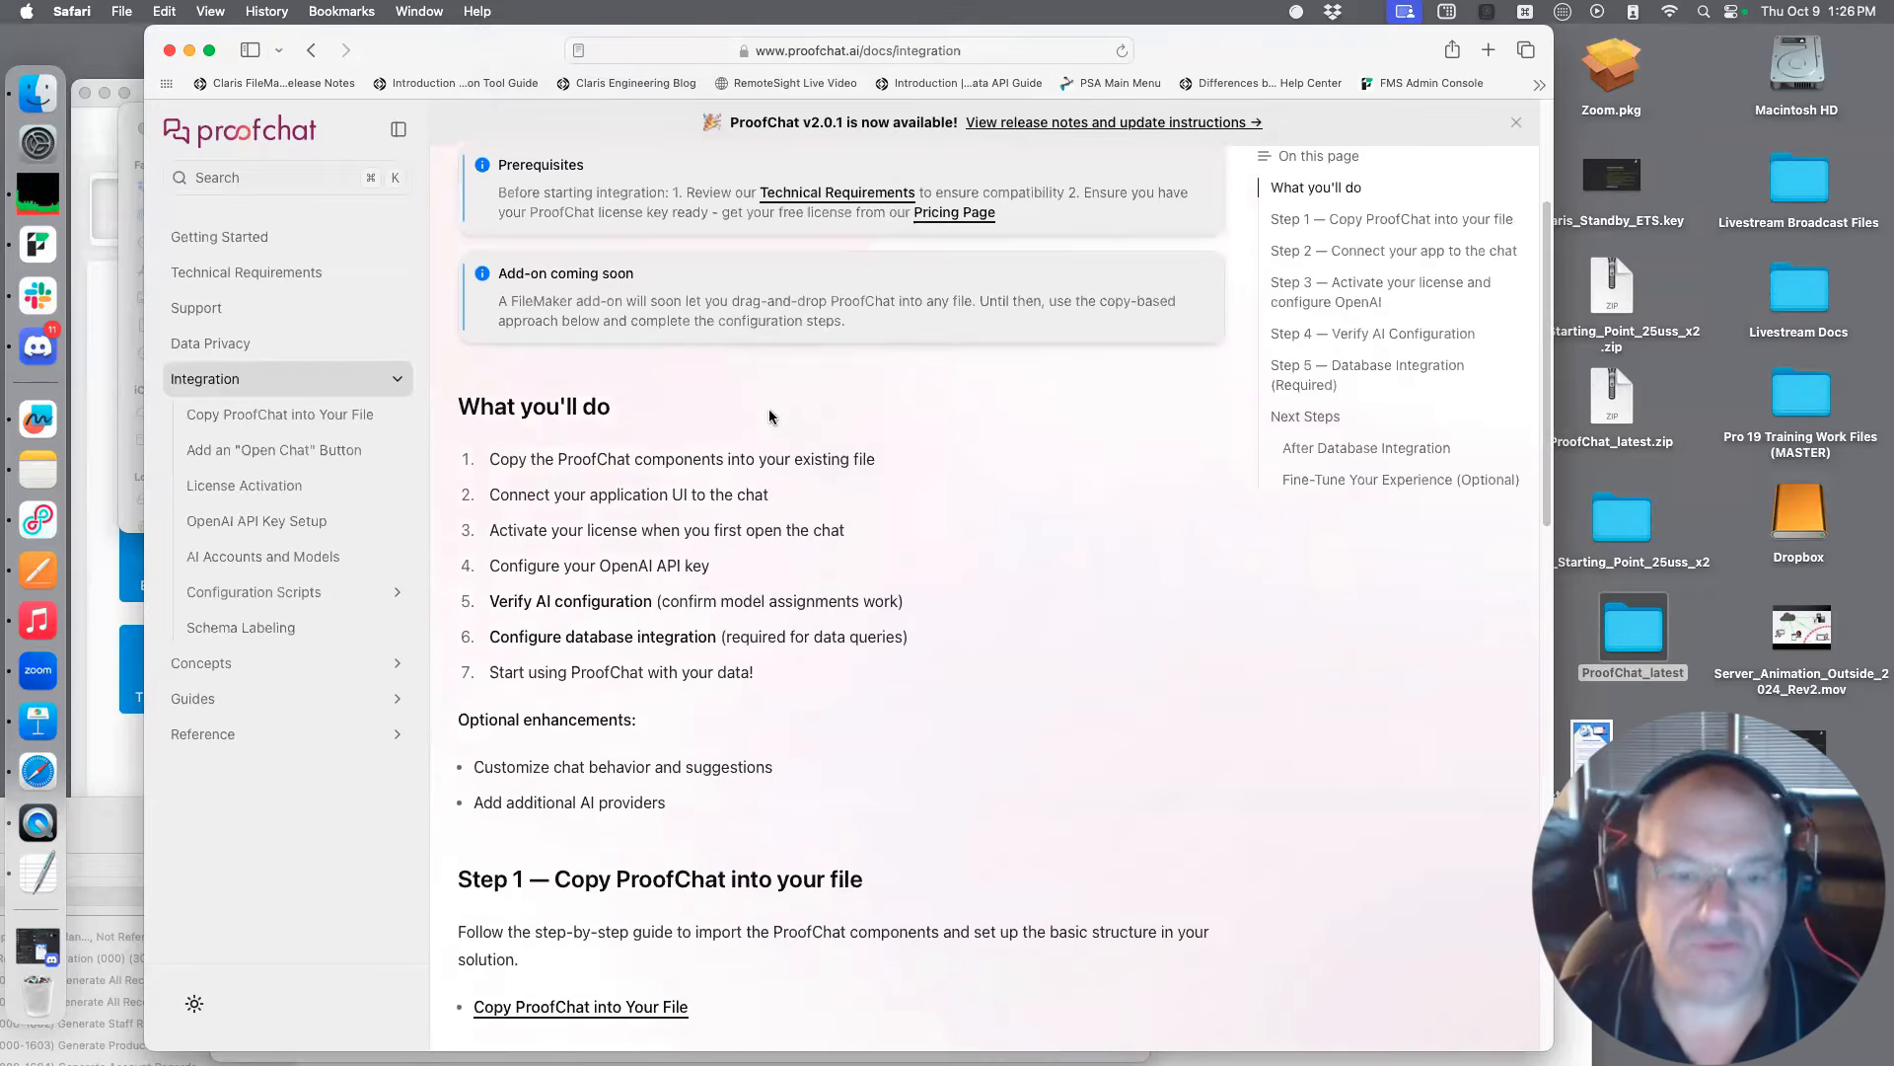
scroll(770, 426, down, 4)
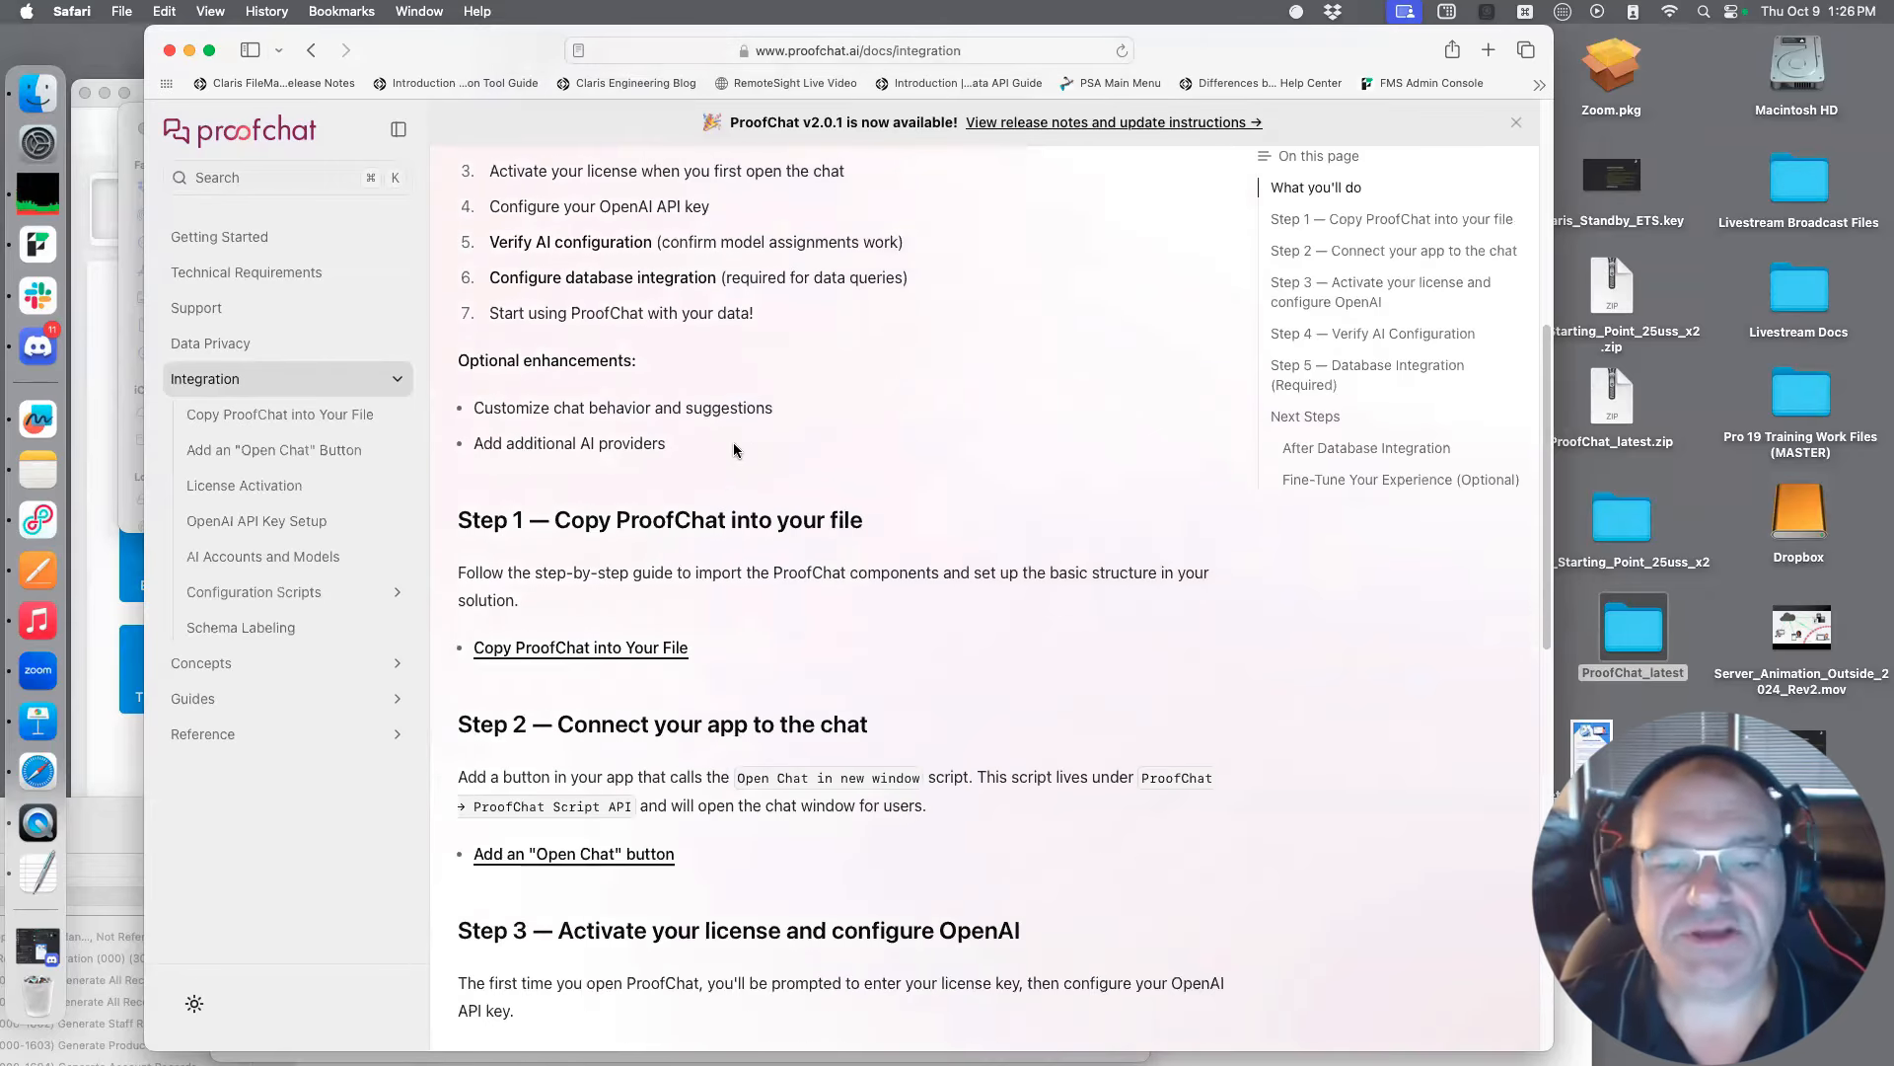
Open the Copy ProofChat into Your File guide and read its steps for copying custom functions and data tables
click(637, 653)
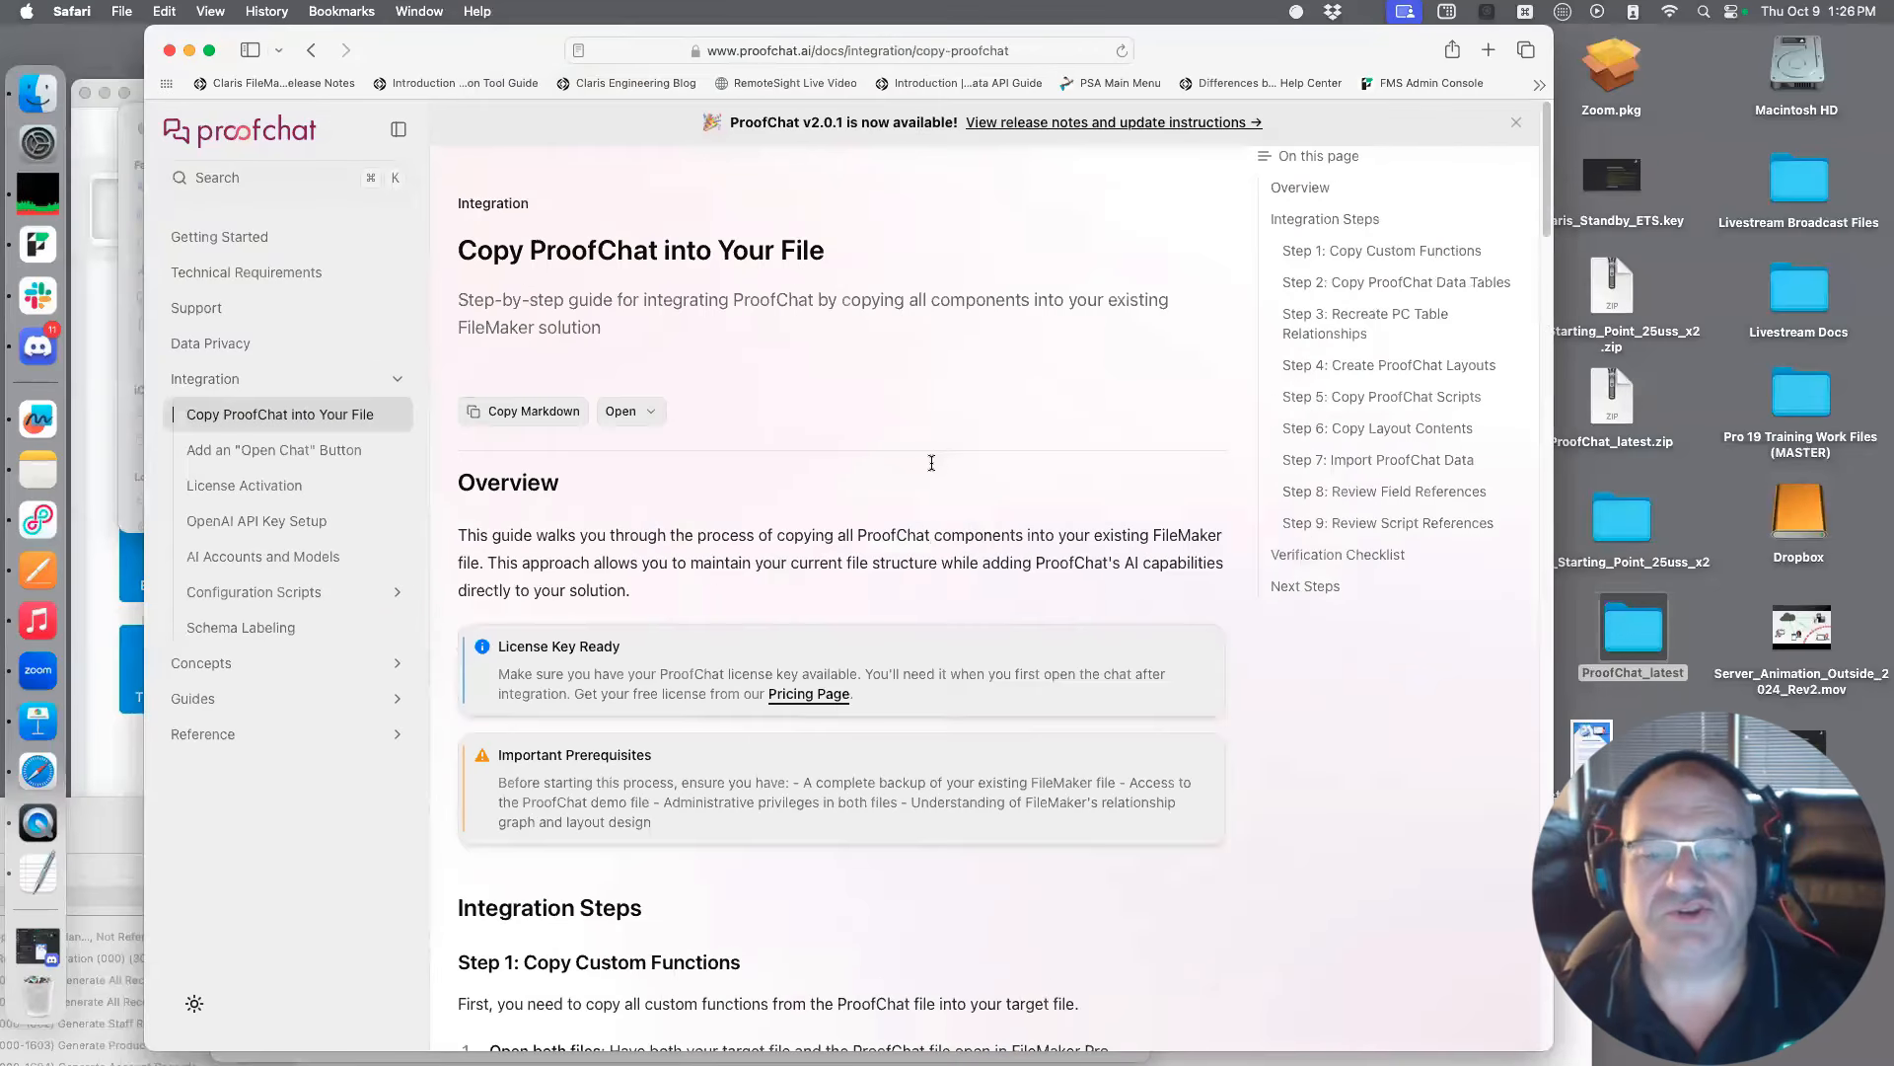
scroll(933, 474, down, 5)
scroll(939, 482, down, 4)
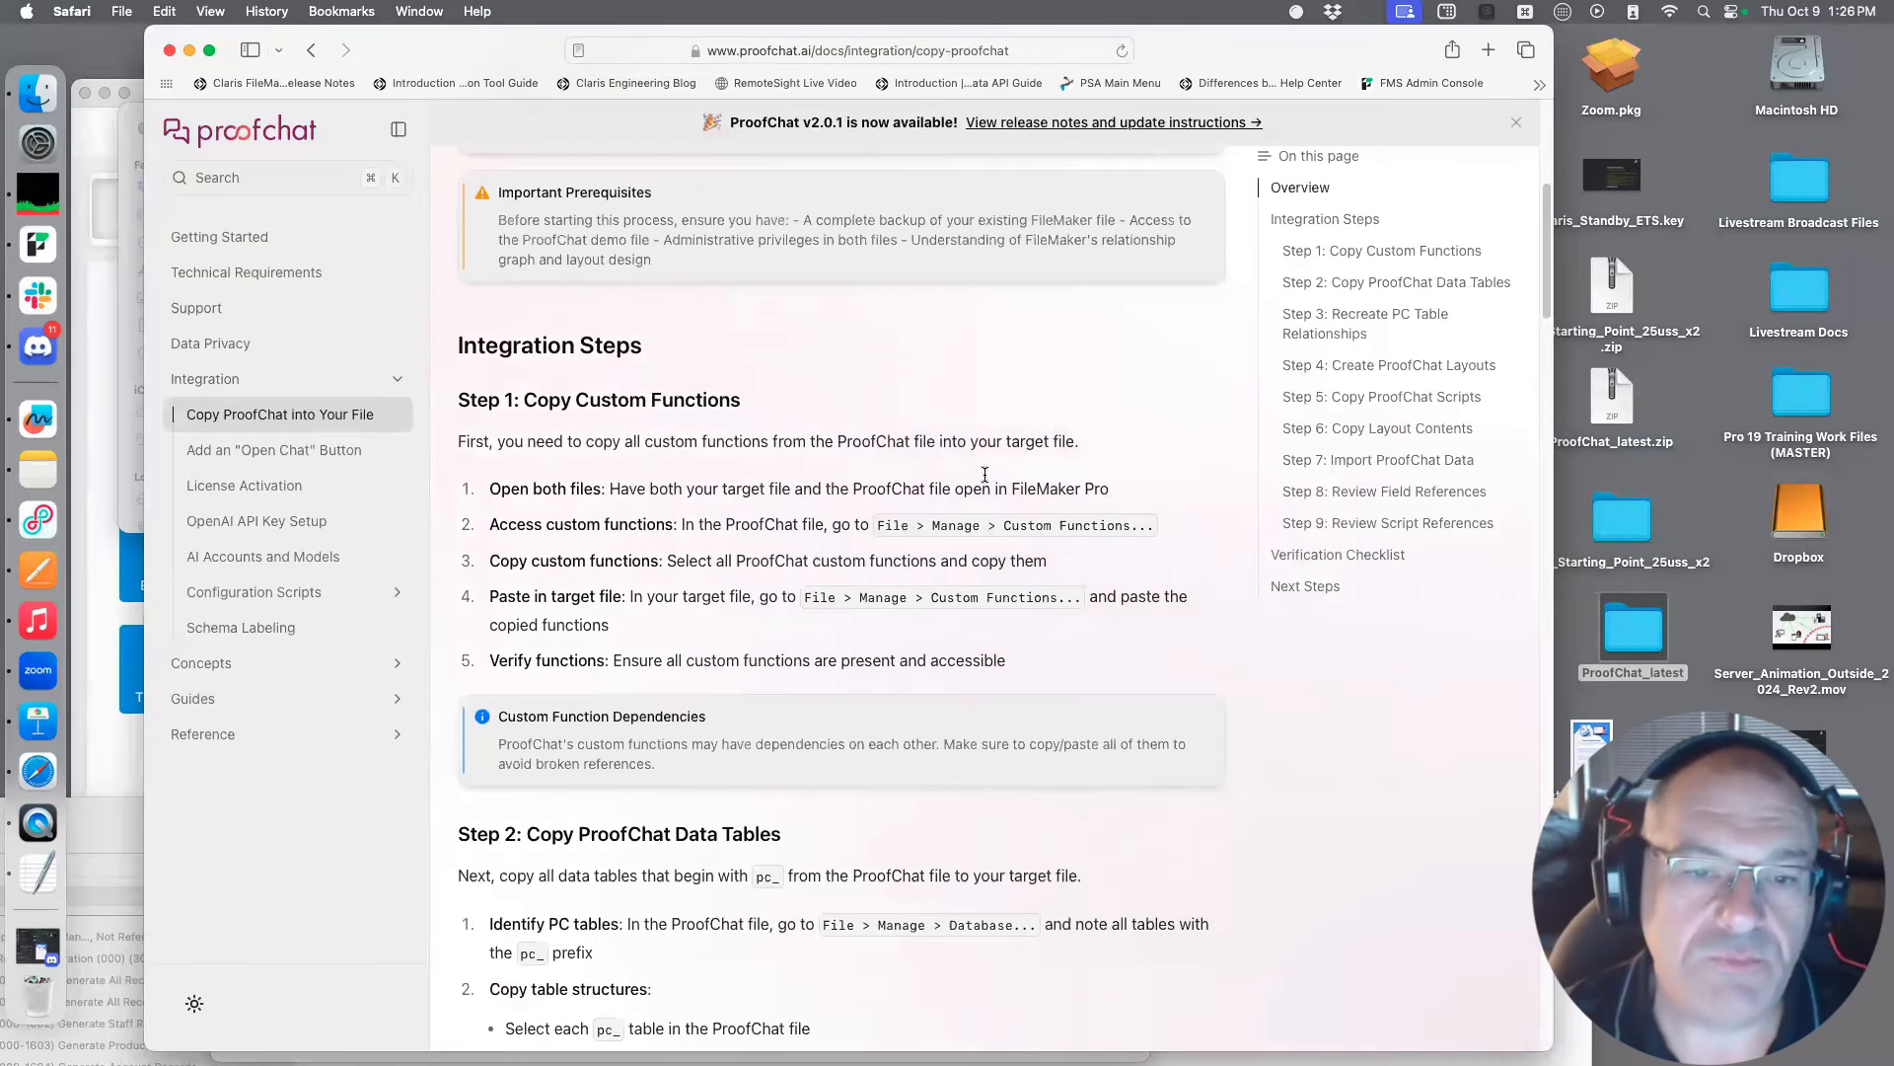
scroll(996, 470, down, 3)
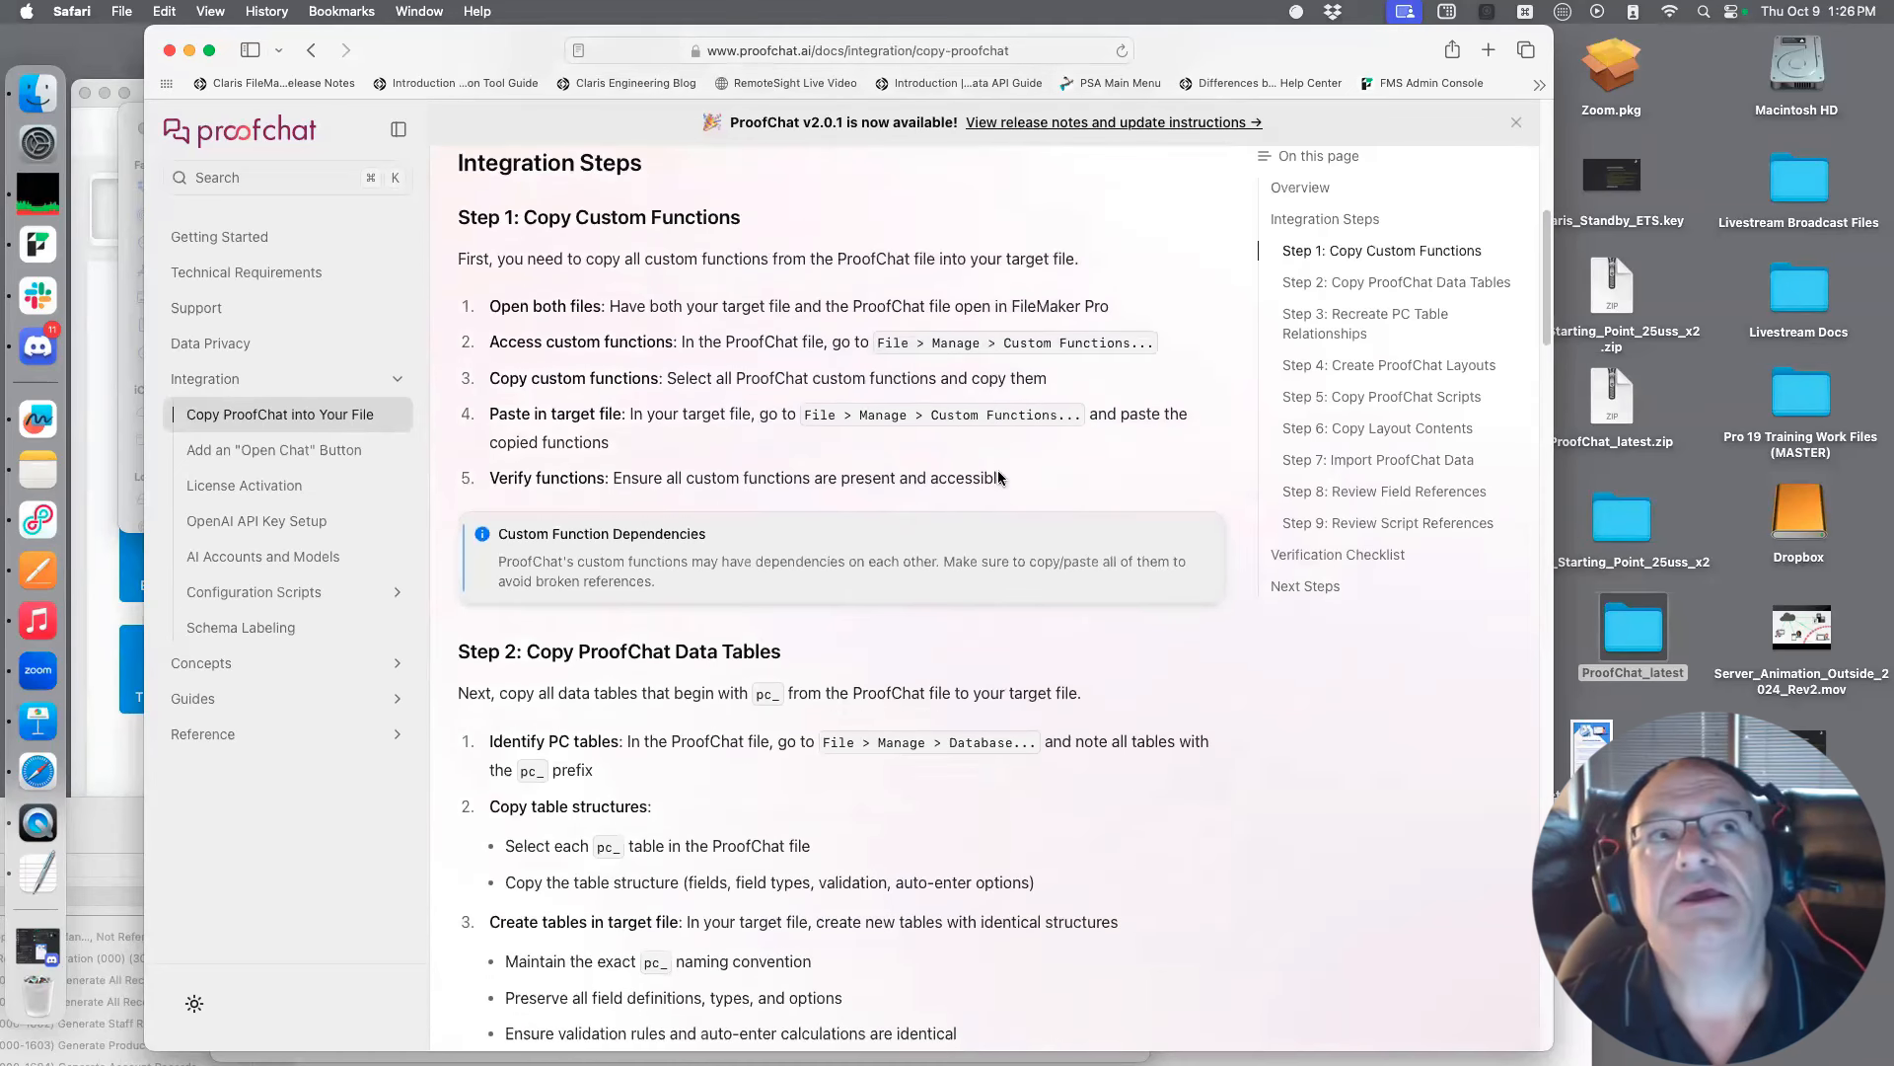
scroll(998, 472, down, 1)
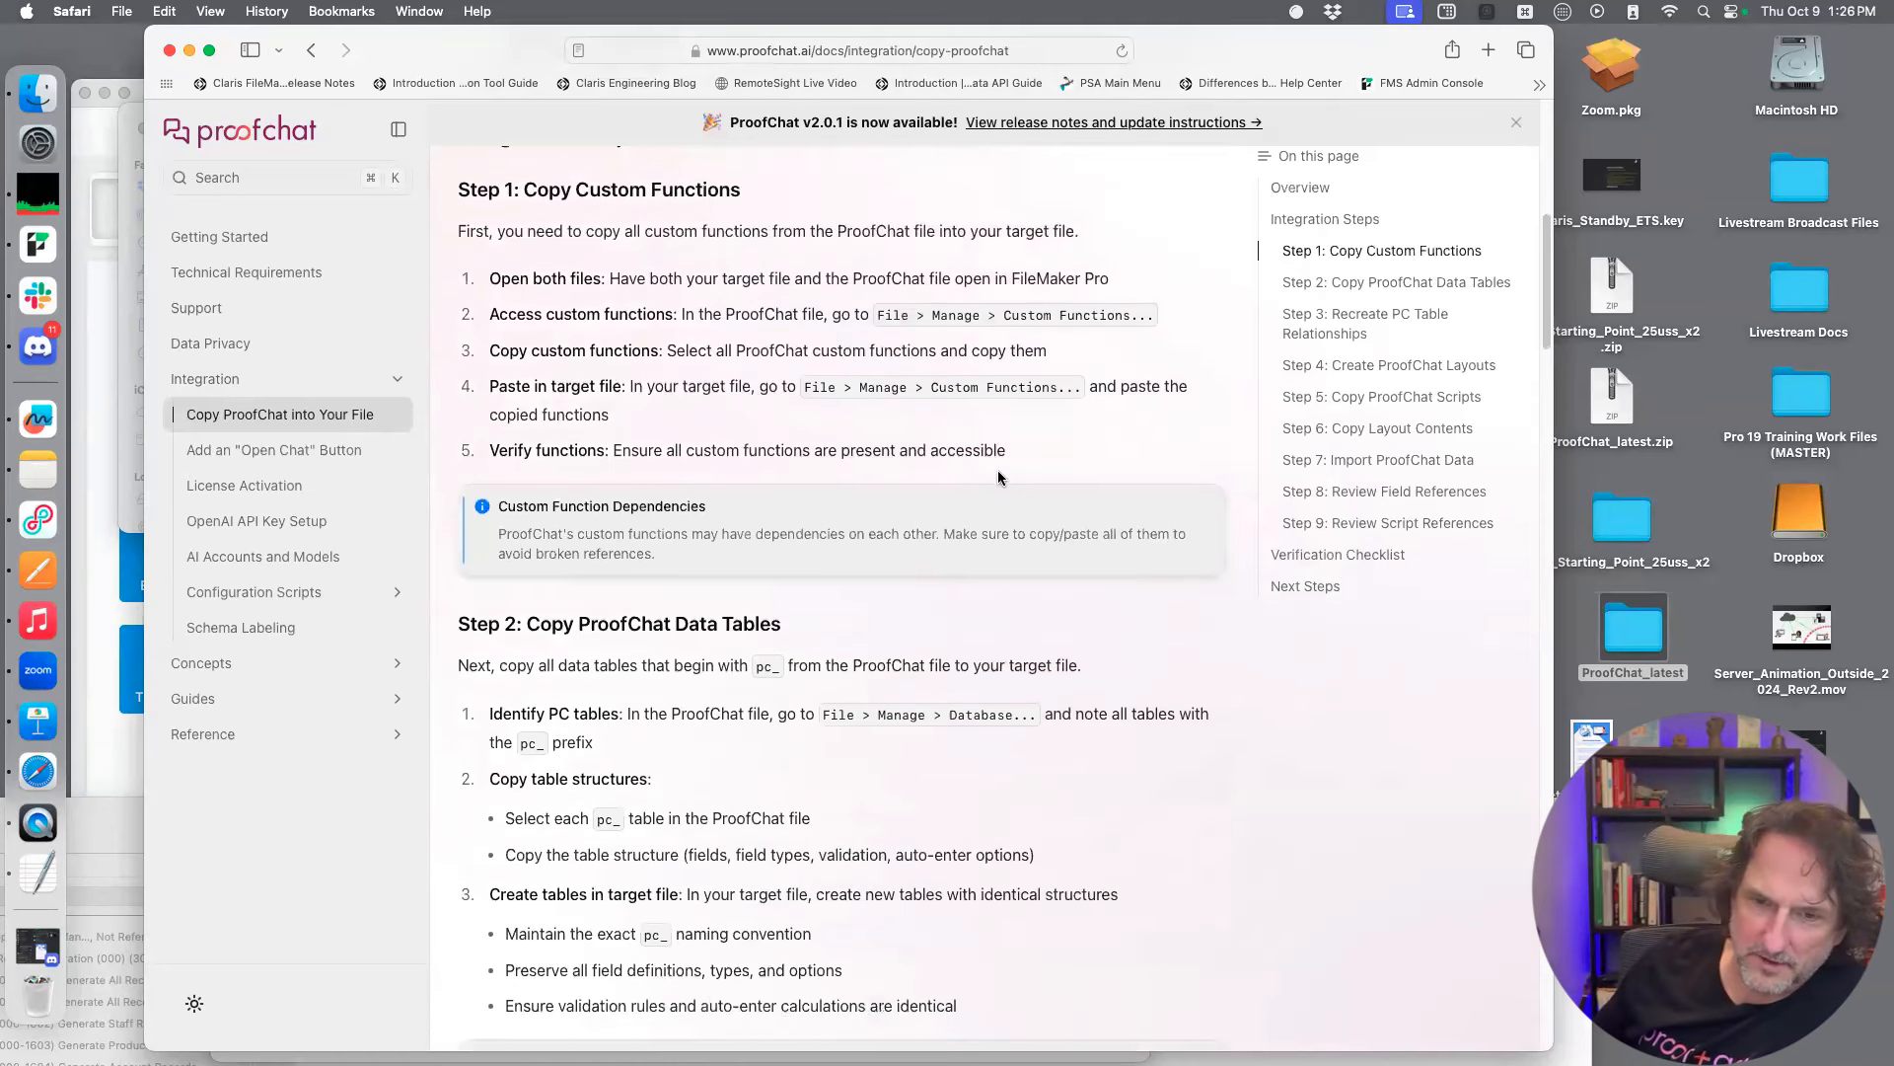
scroll(997, 470, down, 5)
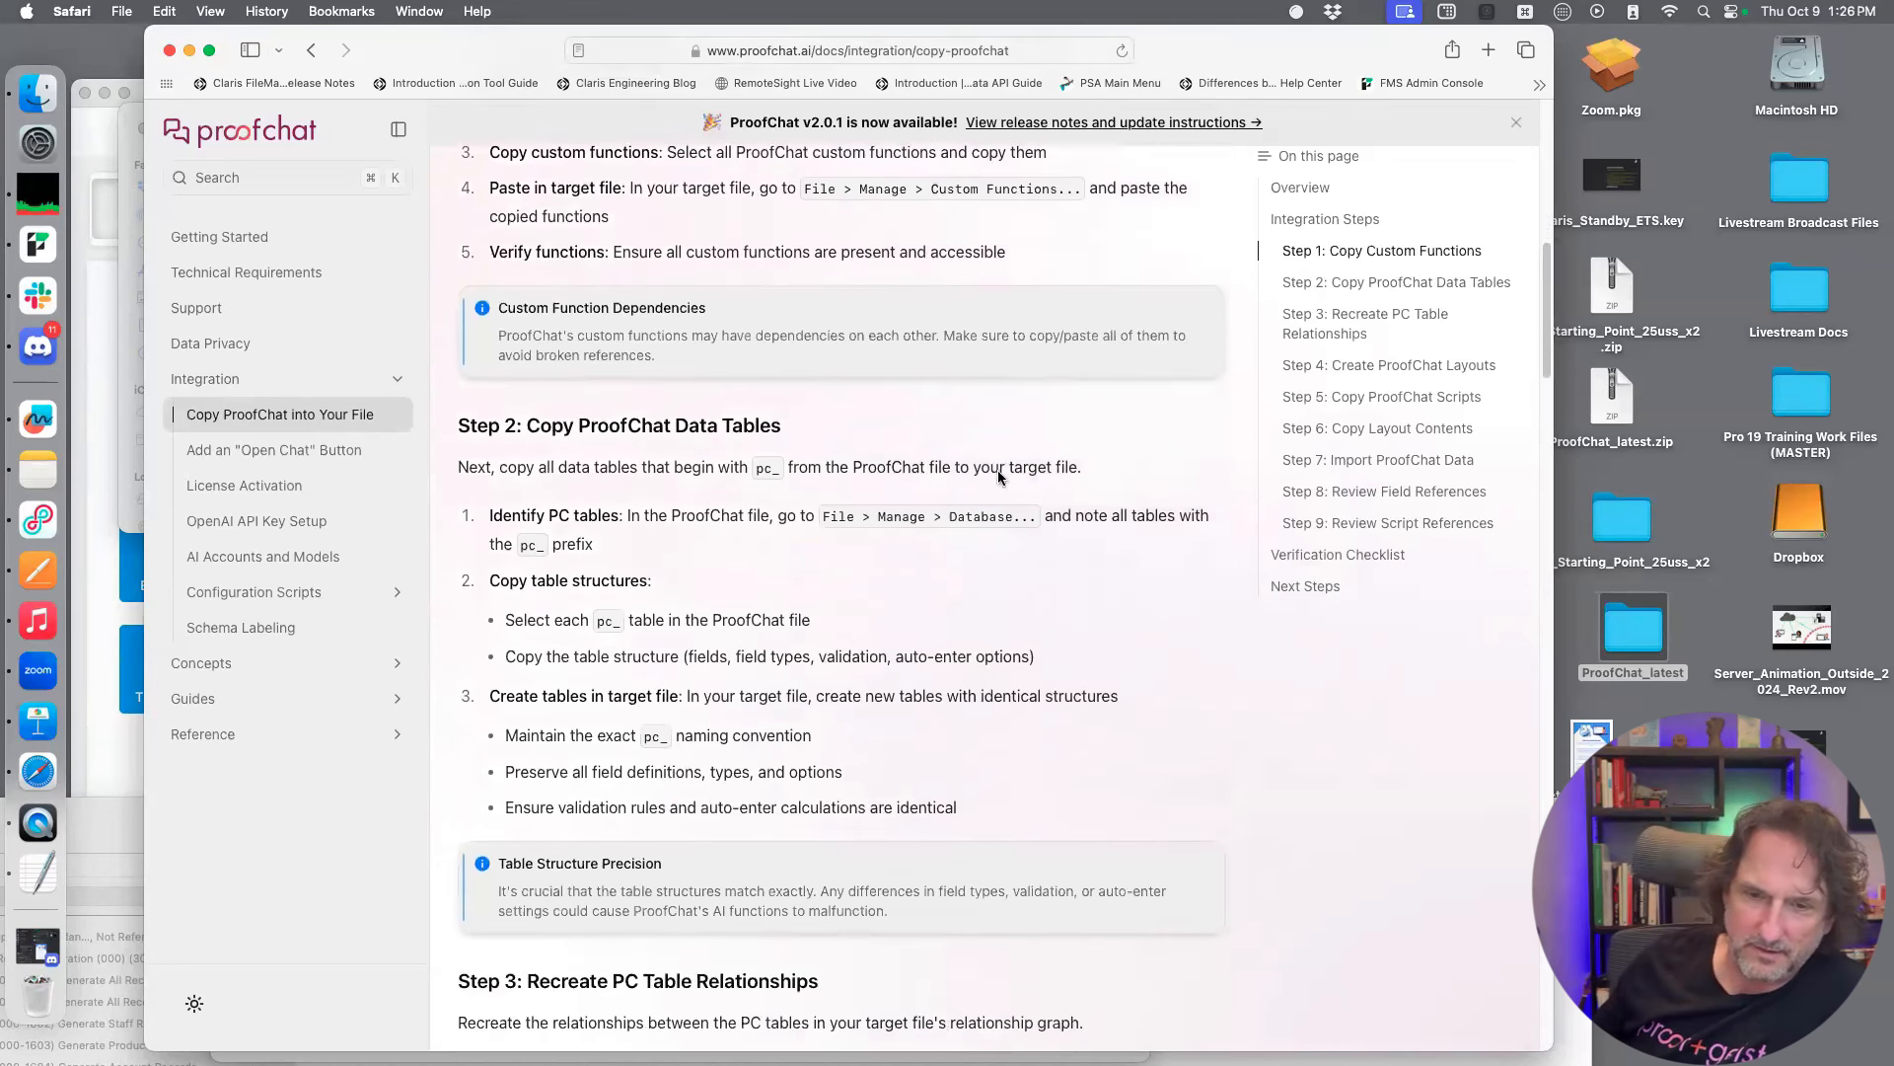
Read the copy guide's Step 3 on recreating table relationships and Step 4 on creating the ProofChat layouts
scroll(998, 475, down, 10)
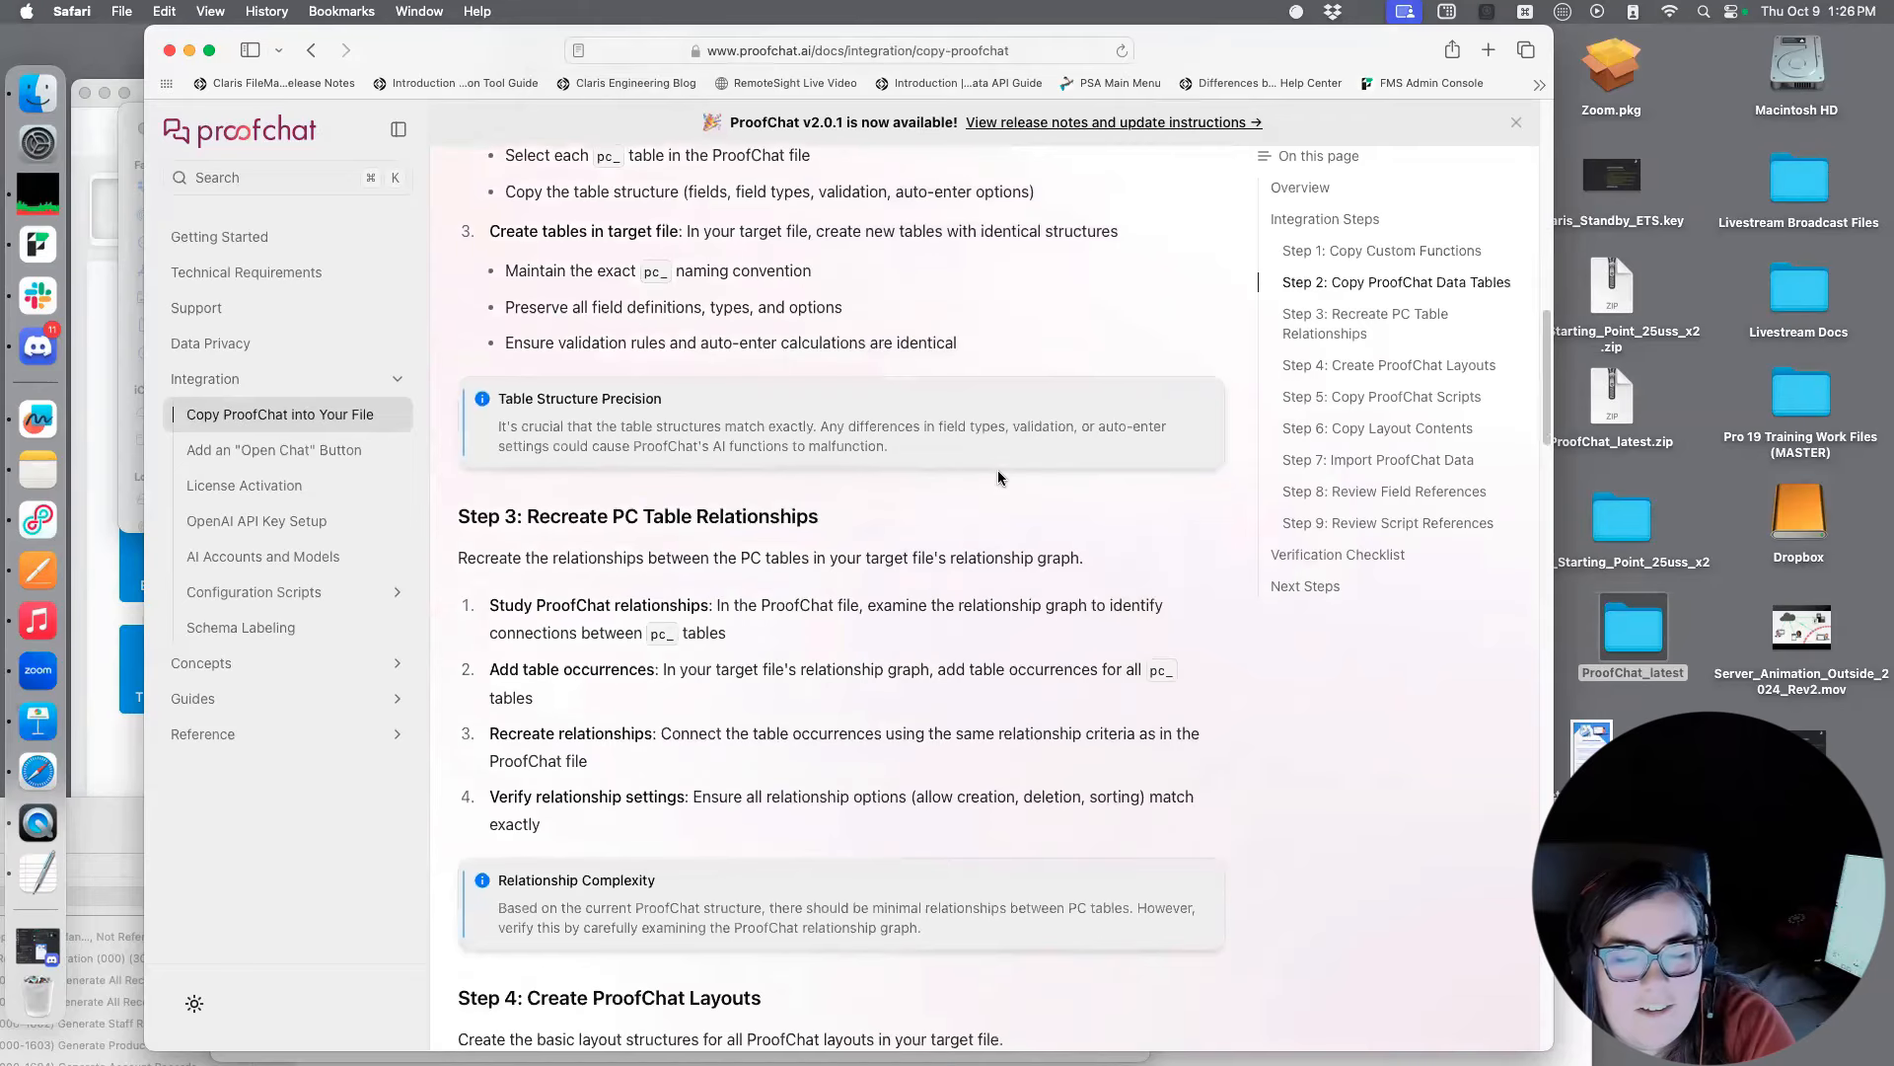
scroll(998, 469, down, 5)
scroll(998, 472, down, 9)
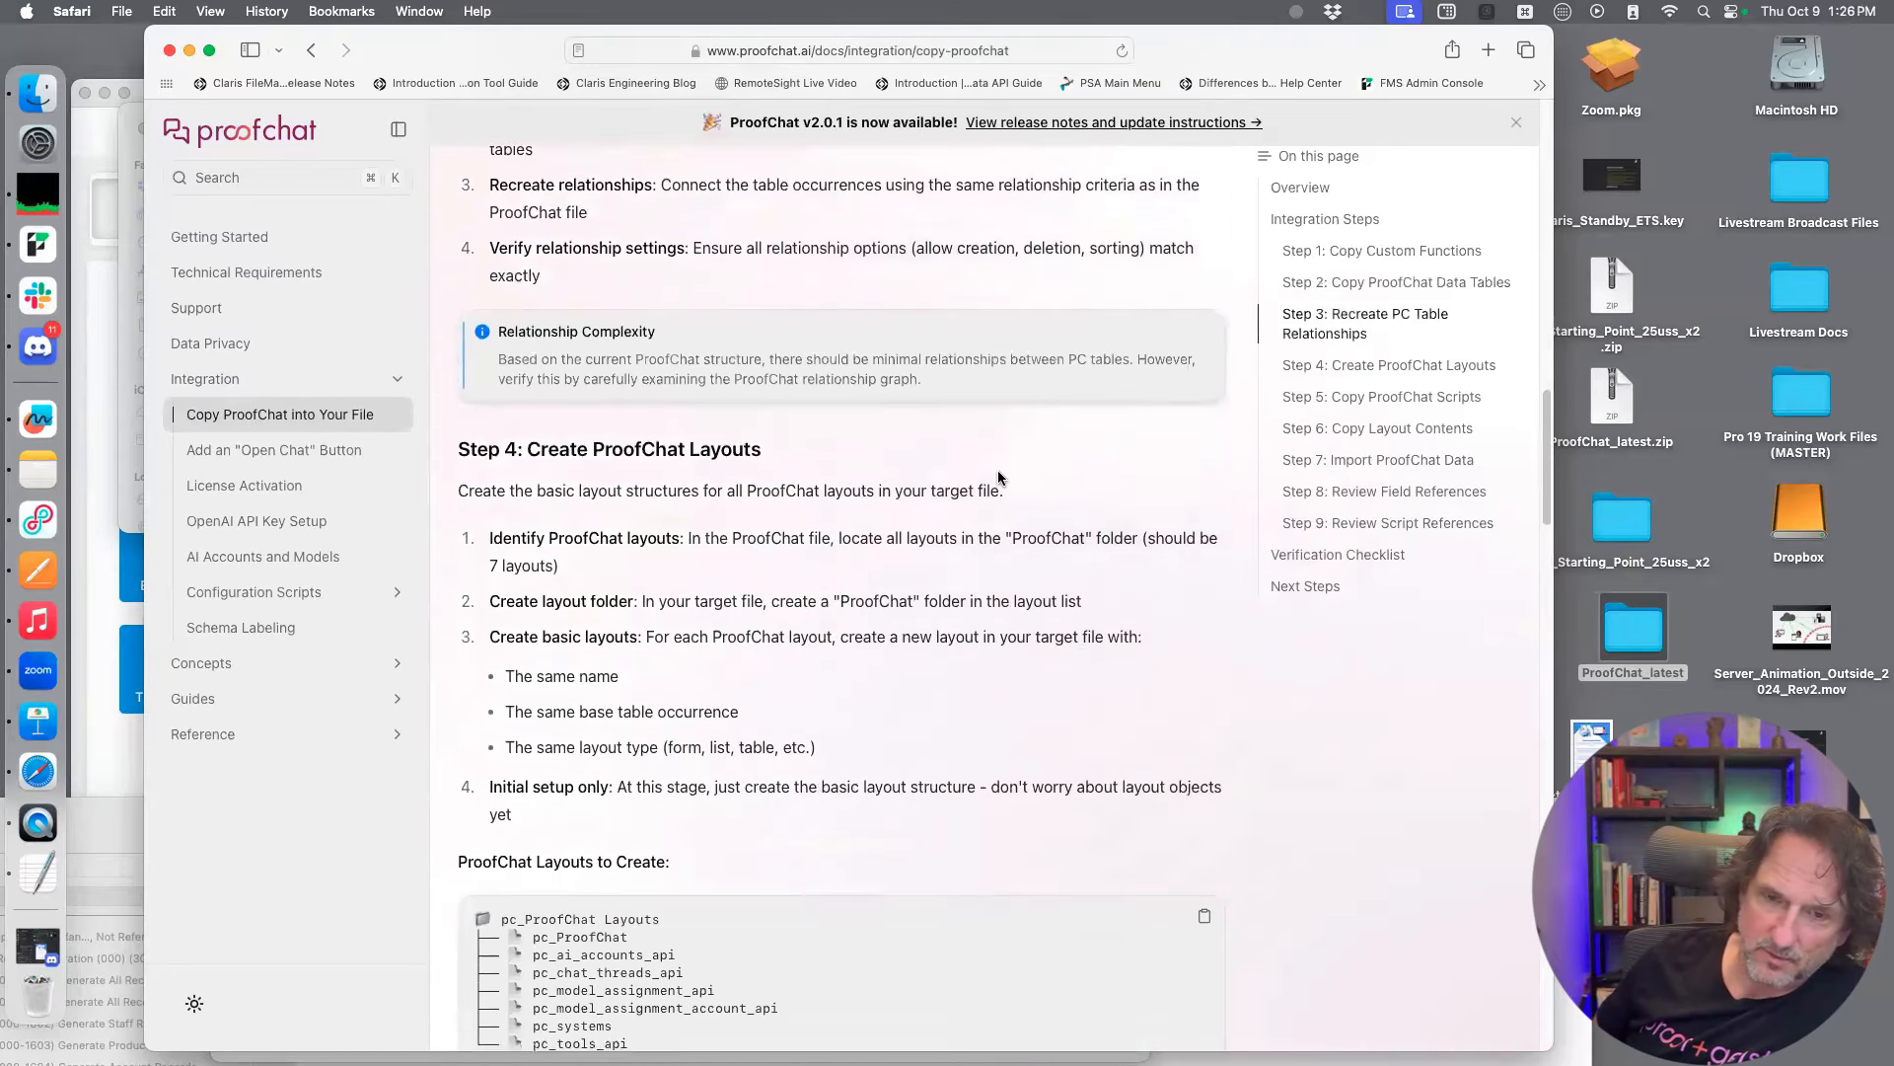
scroll(997, 478, down, 3)
scroll(998, 469, down, 3)
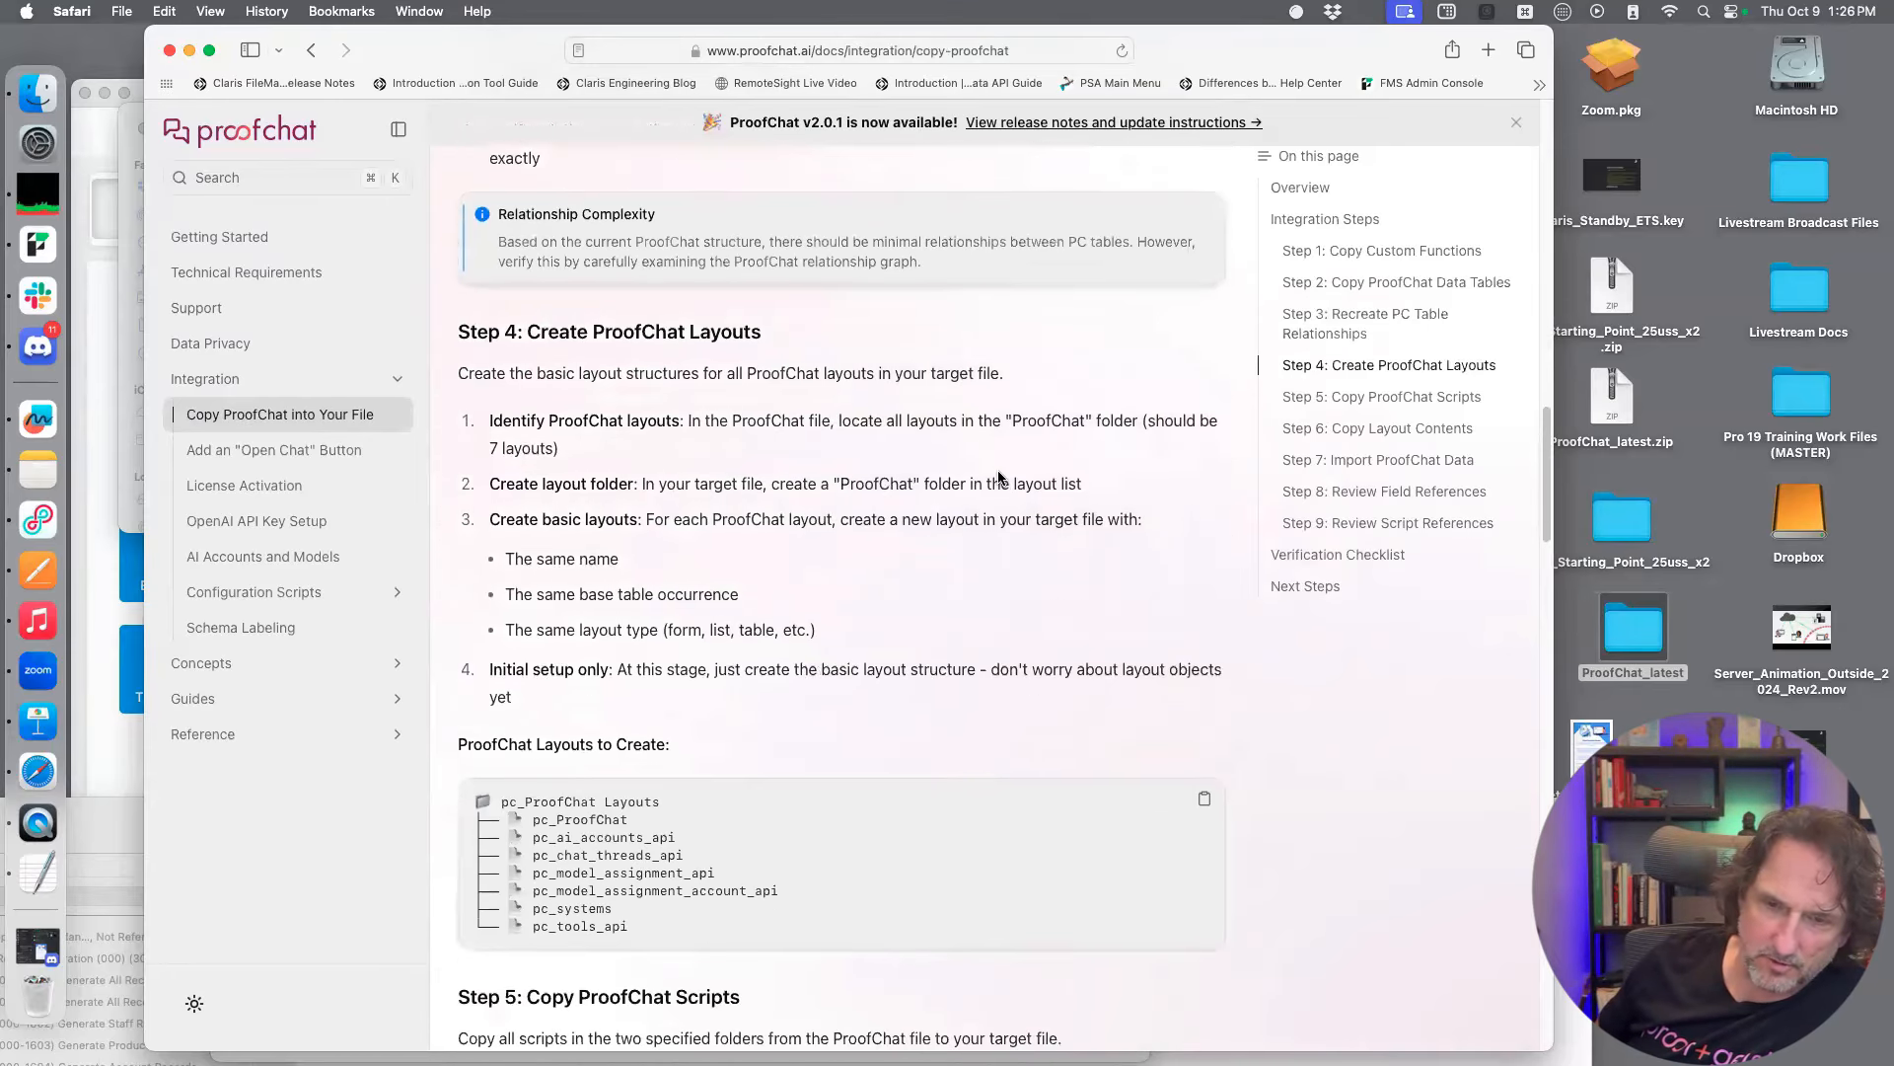
scroll(998, 478, down, 3)
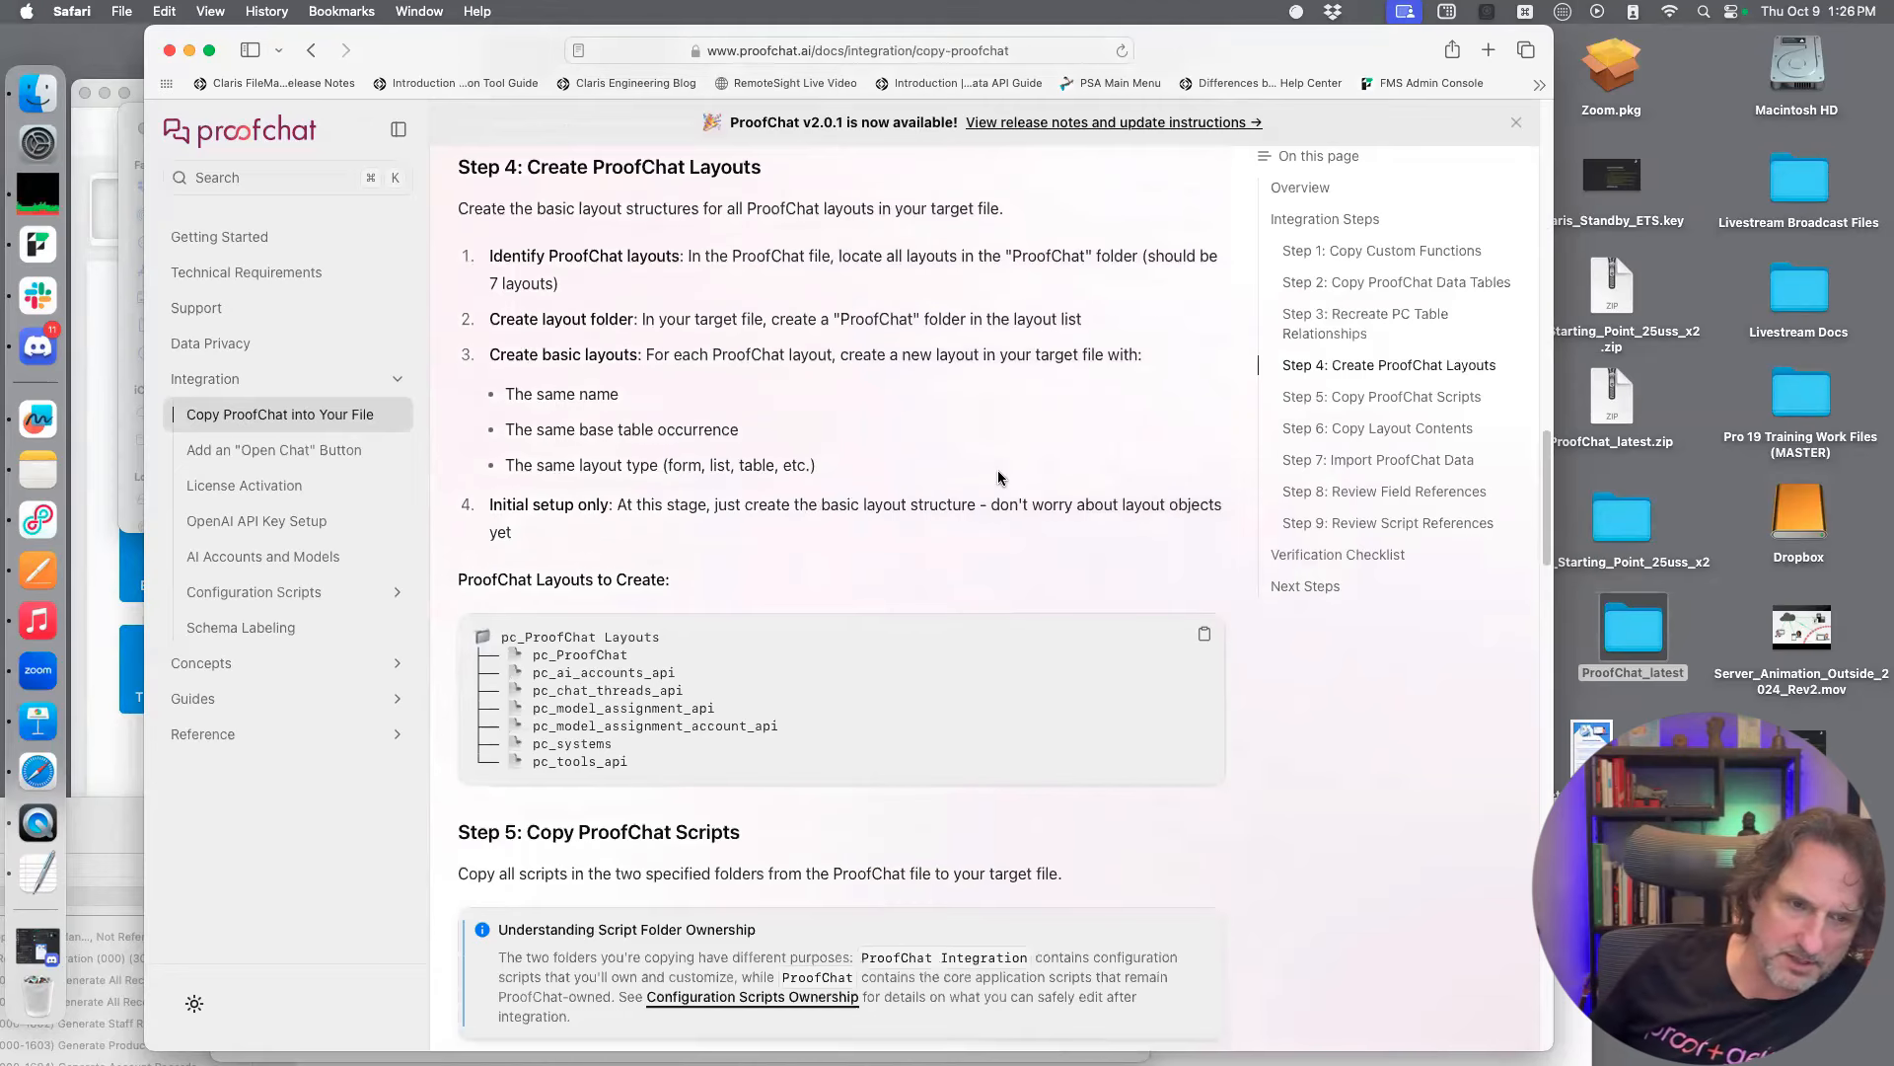
scroll(1012, 494, down, 1)
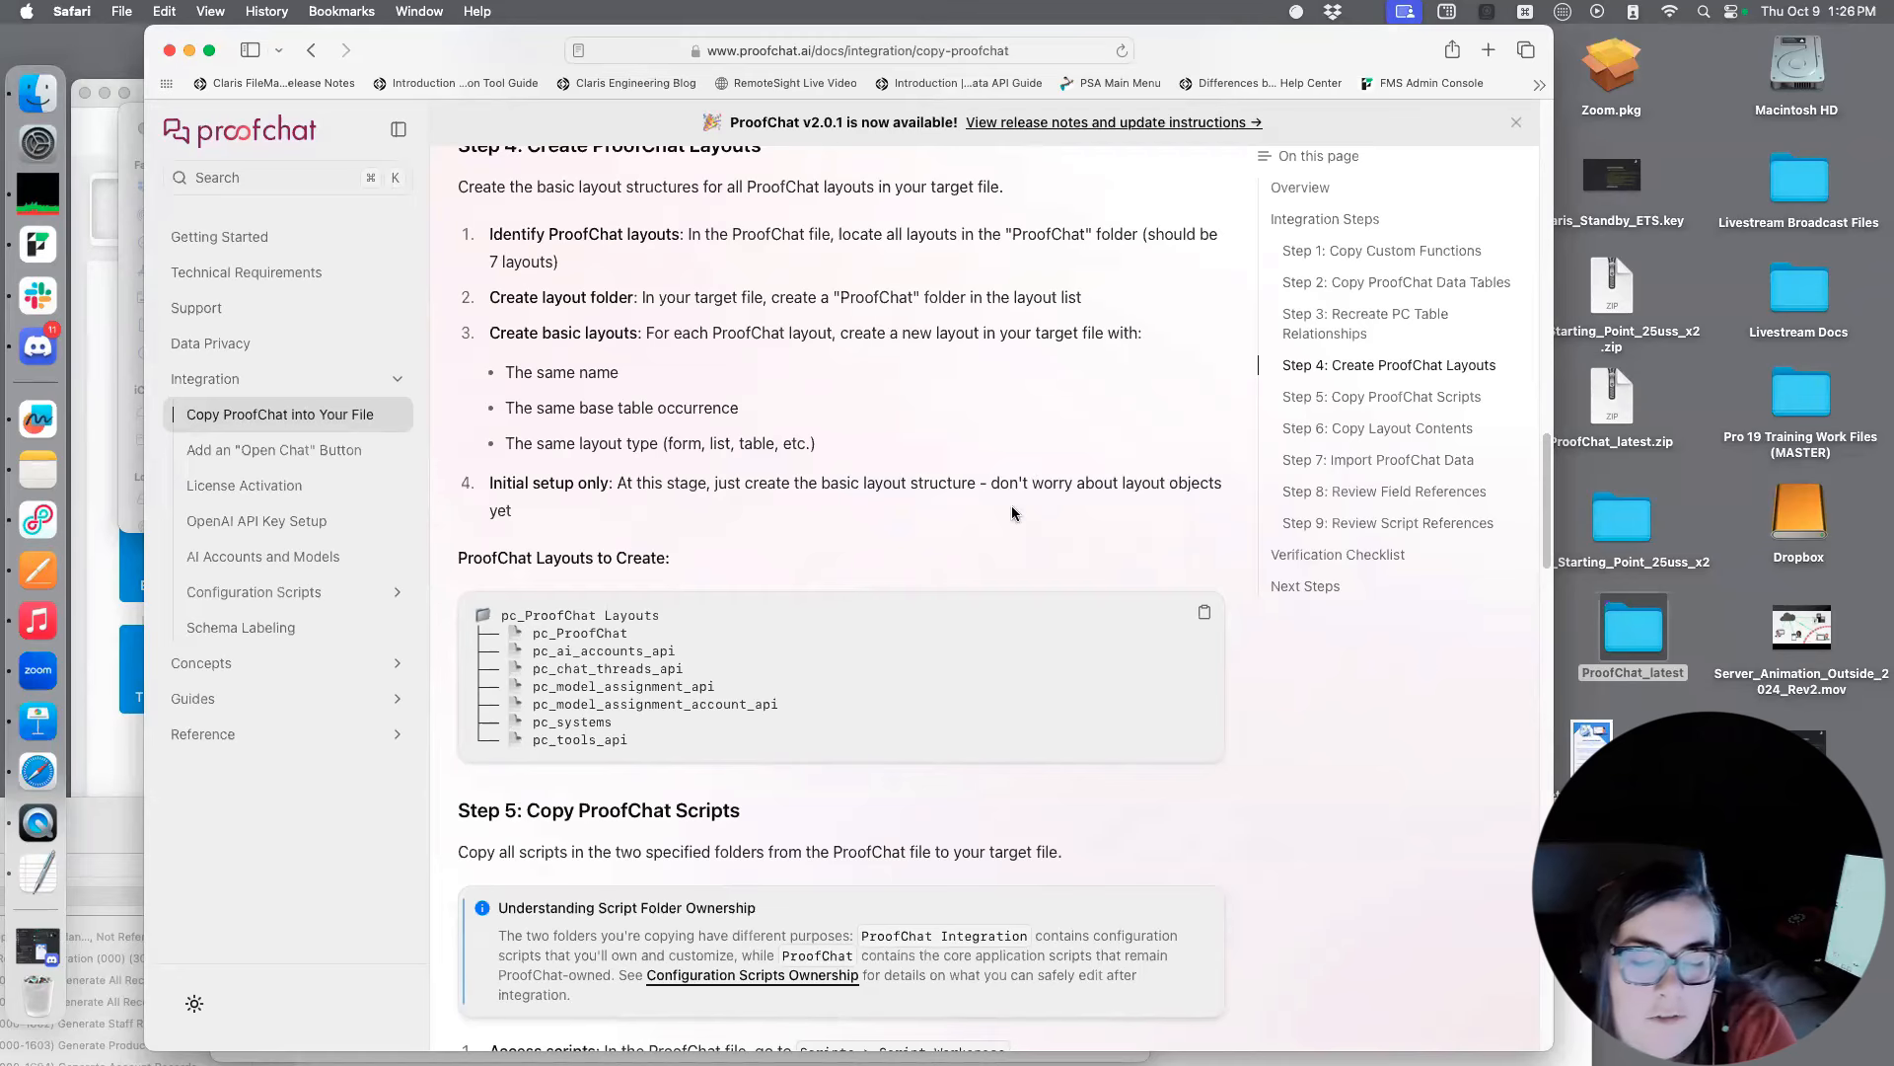
Read the guide's remaining steps, from copying ProofChat scripts and layout contents to importing data and Next Steps
scroll(1017, 493, down, 6)
scroll(968, 489, down, 3)
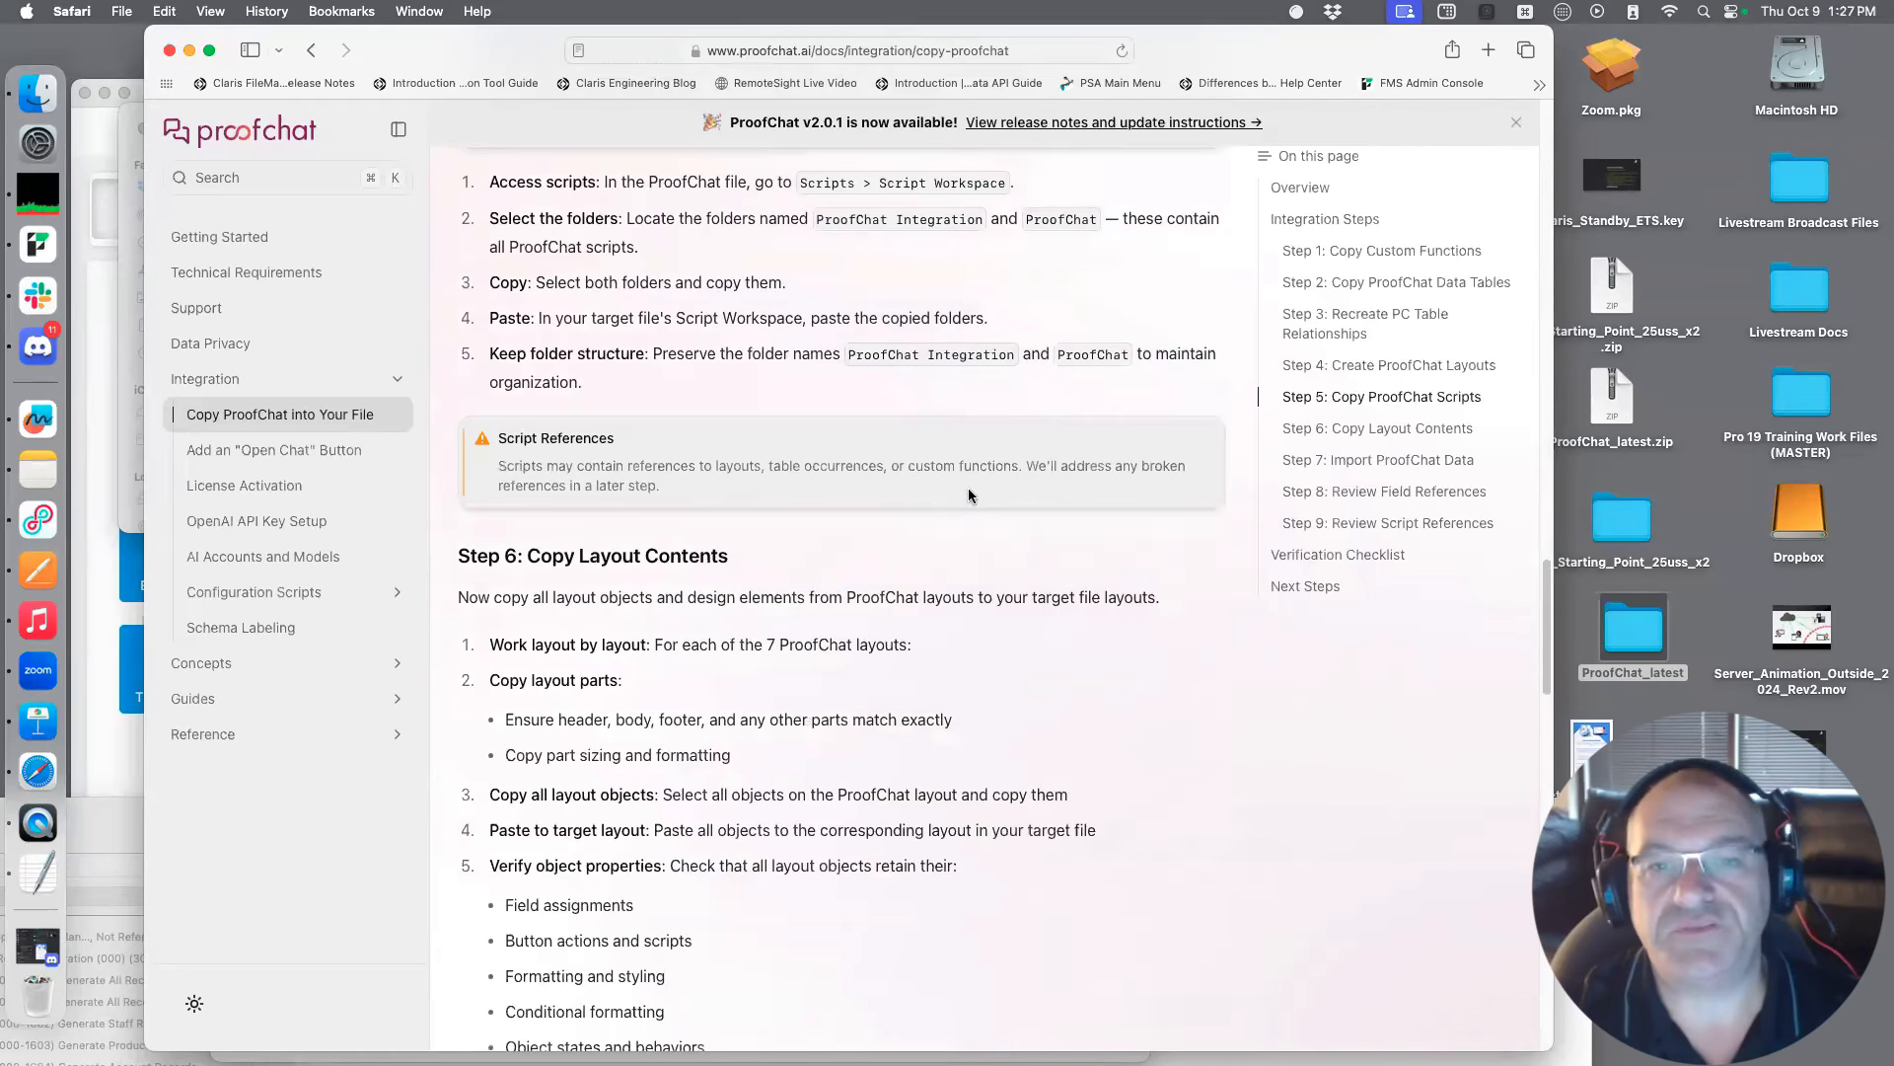
scroll(970, 491, down, 2)
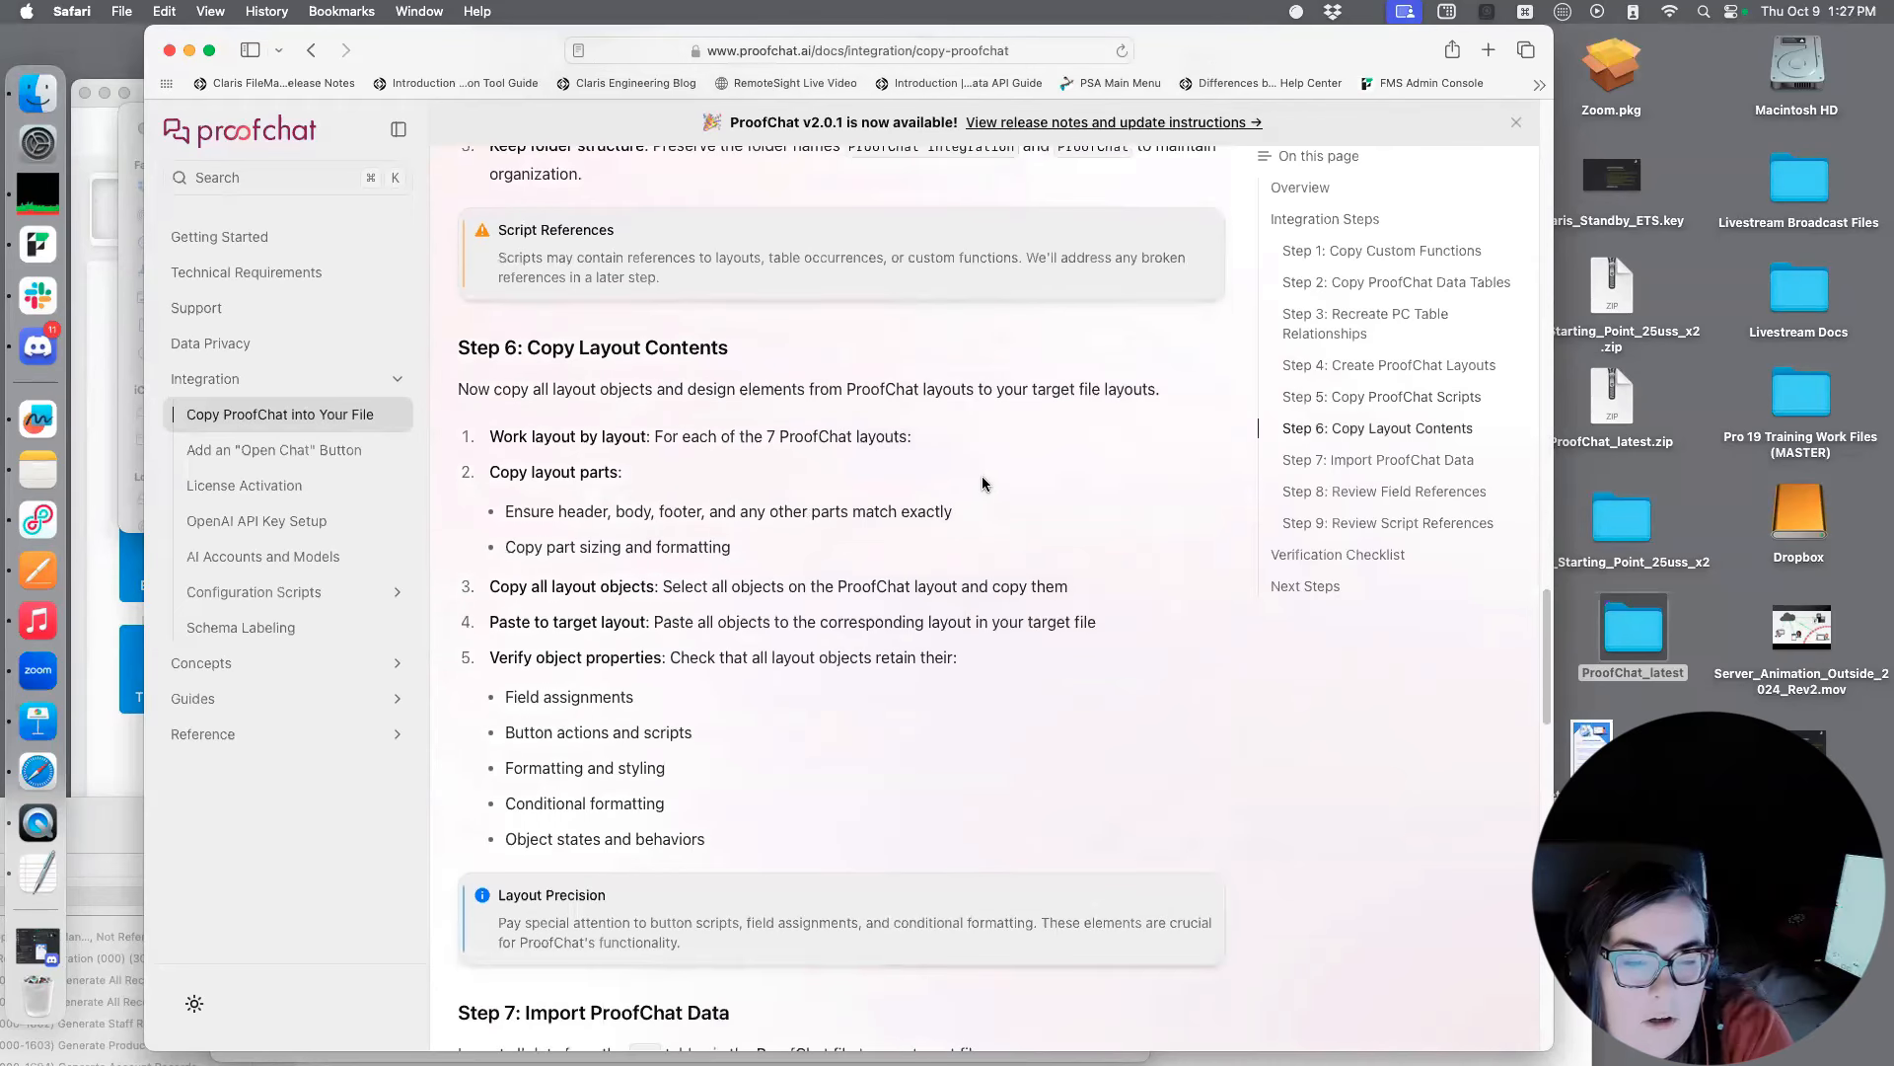
scroll(914, 480, down, 4)
scroll(803, 481, down, 8)
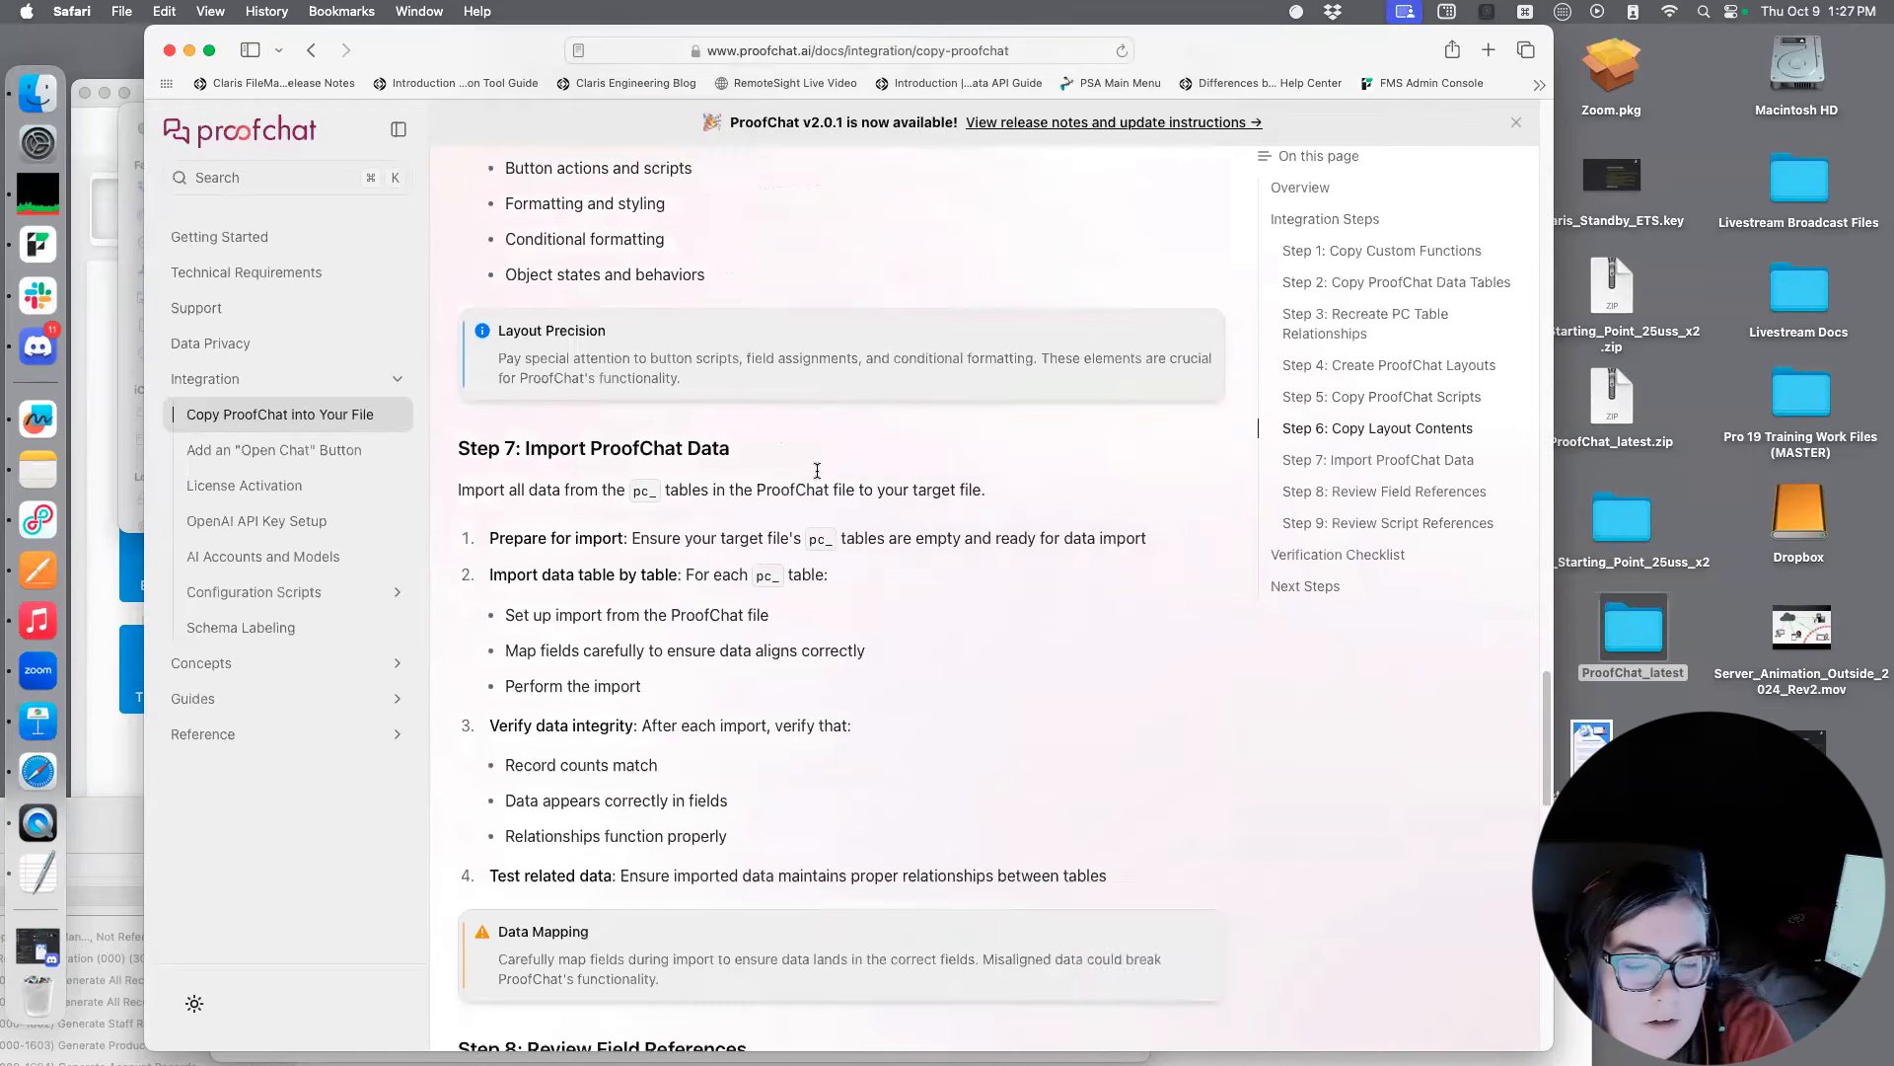
scroll(805, 484, down, 5)
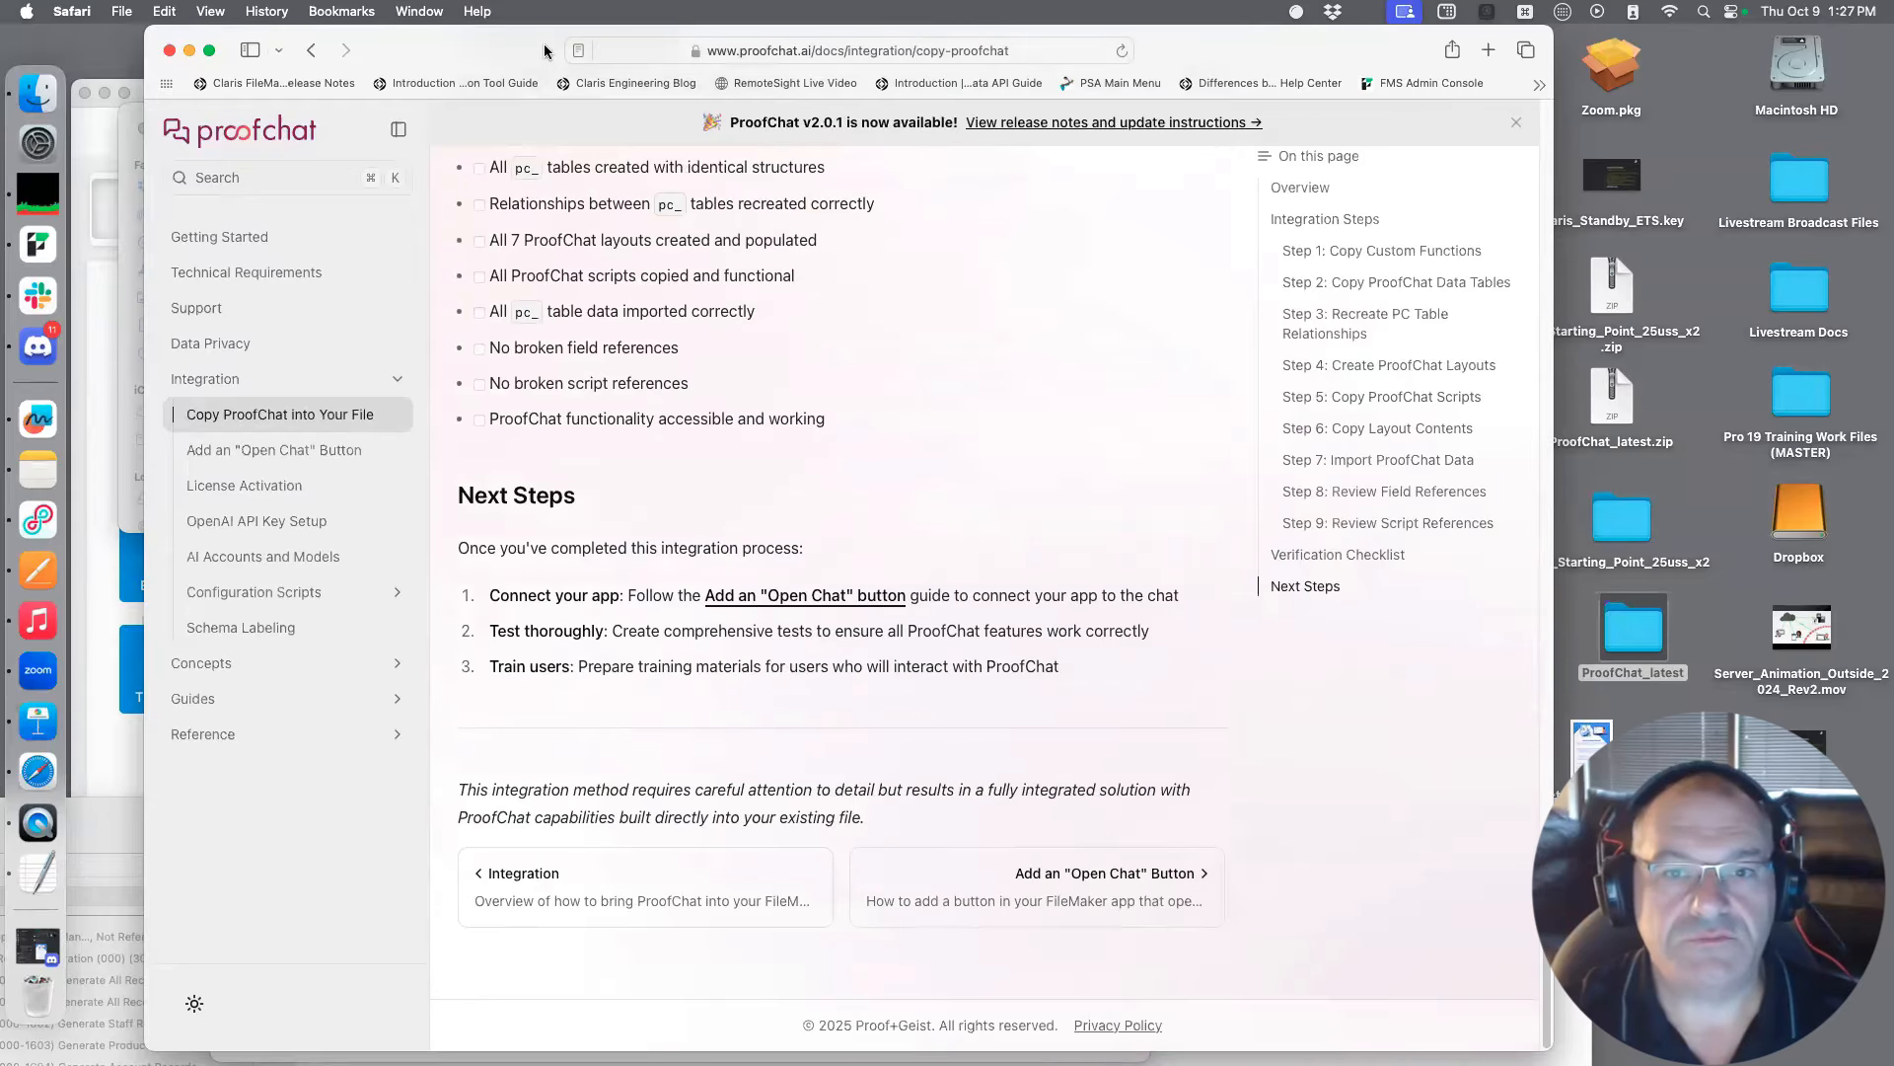
Reposition the documentation window and review the Verification Checklist, Next Steps and Step 9: Review Script References
scroll(661, 262, up, 2)
scroll(660, 262, up, 2)
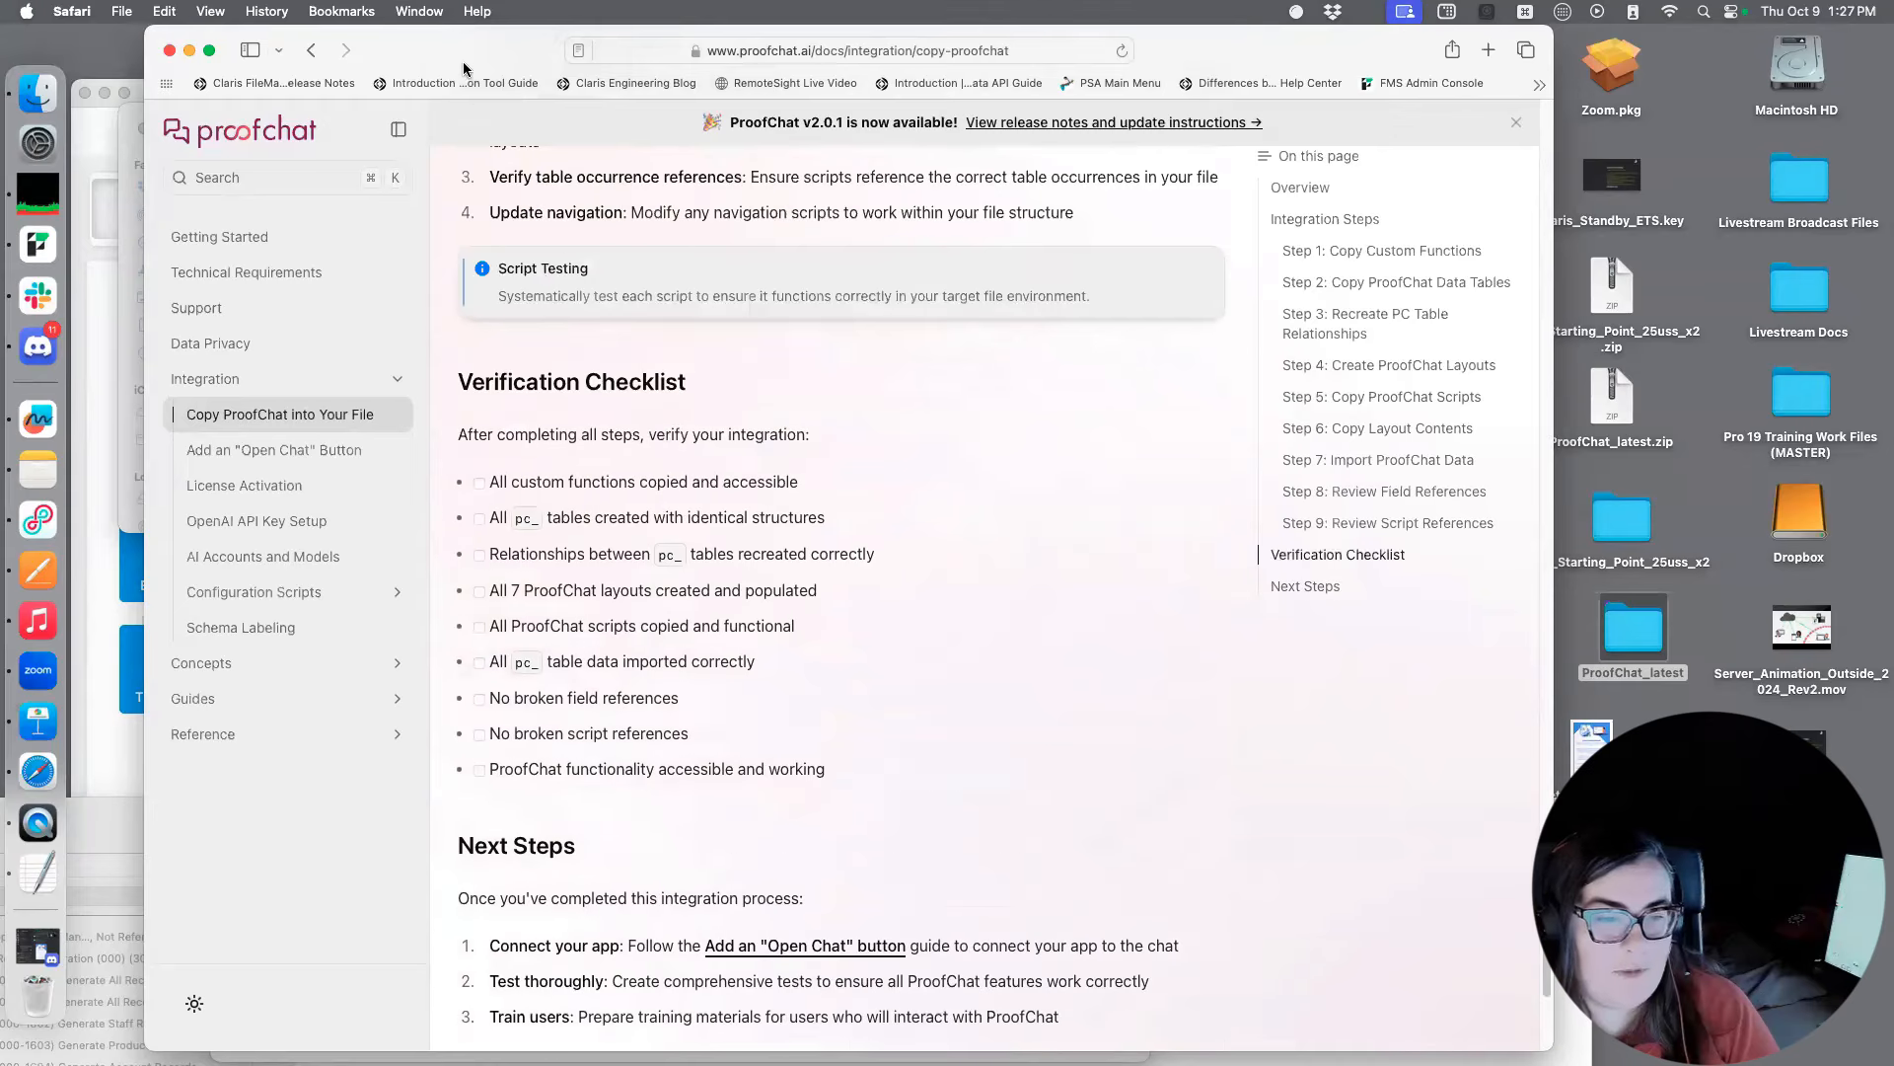
drag(464, 60, 897, 458)
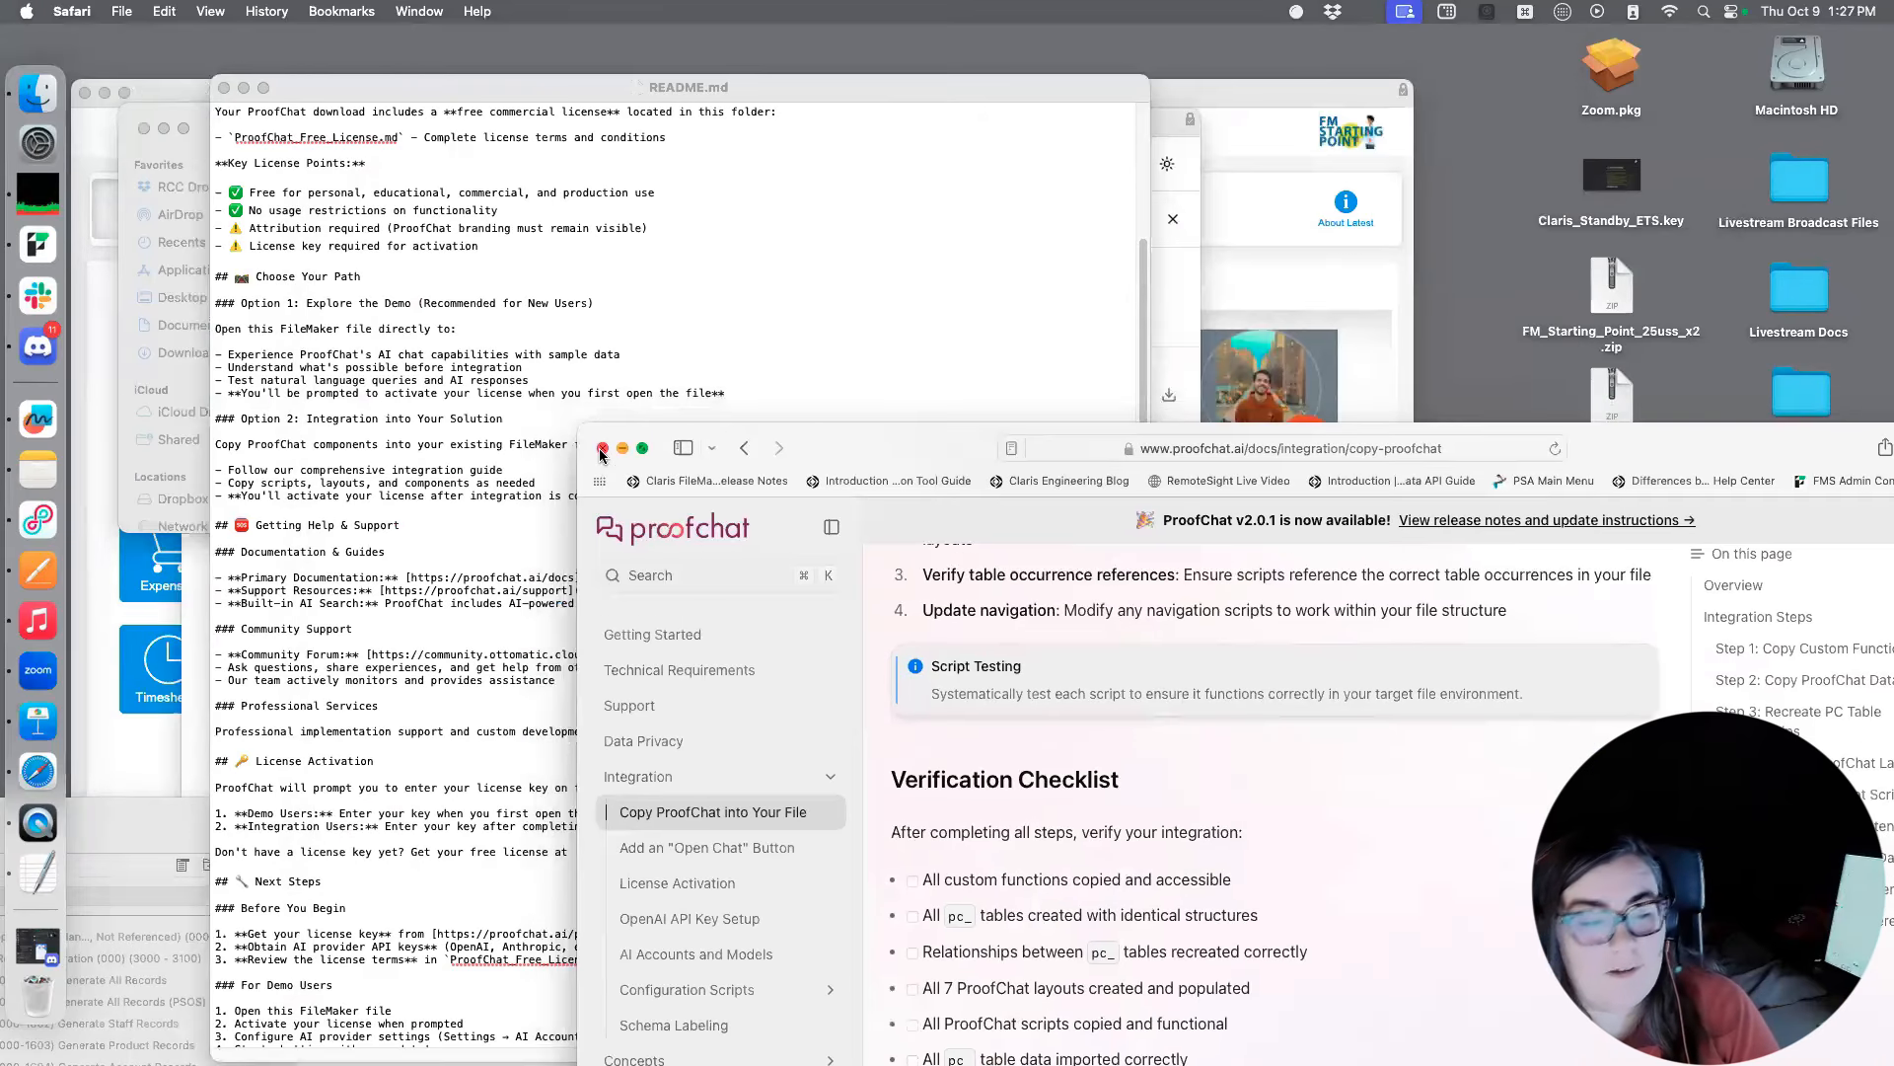
double_click(862, 442)
scroll(692, 486, down, 2)
scroll(693, 486, down, 1)
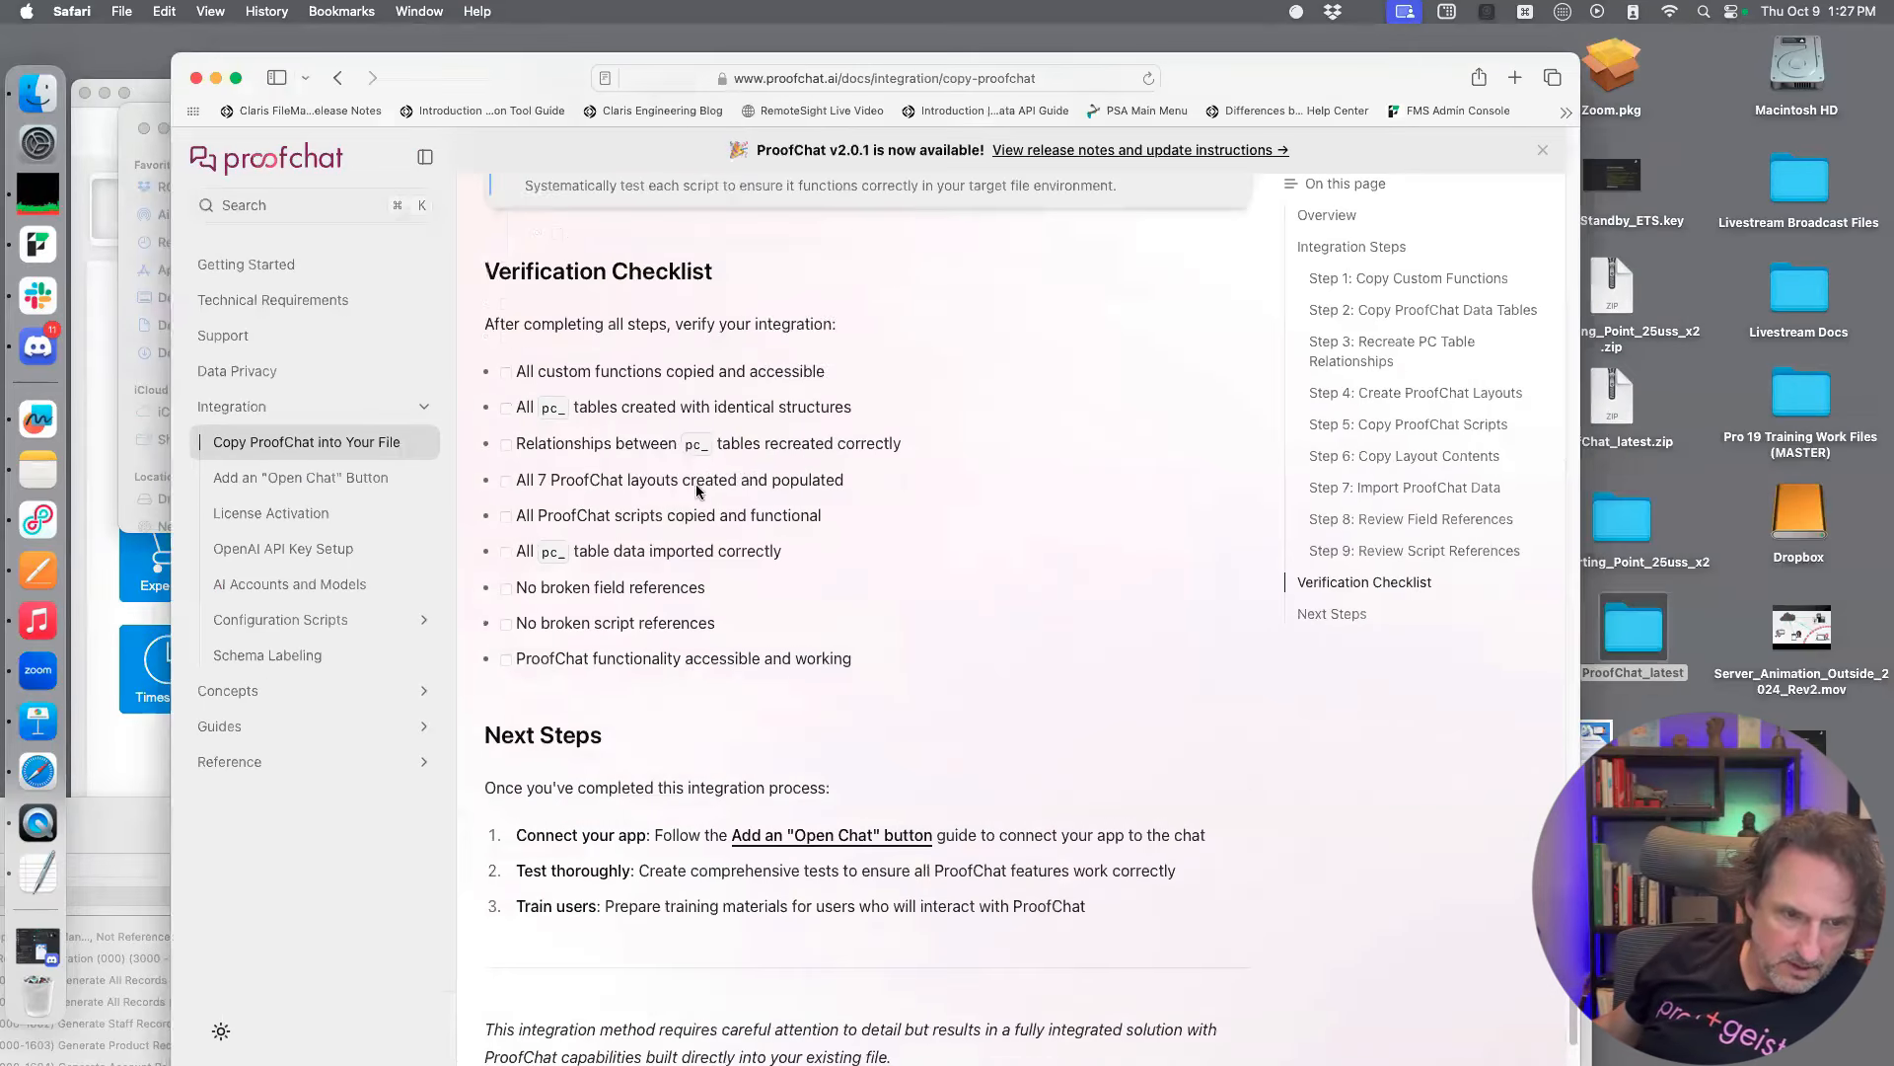
scroll(697, 491, up, 6)
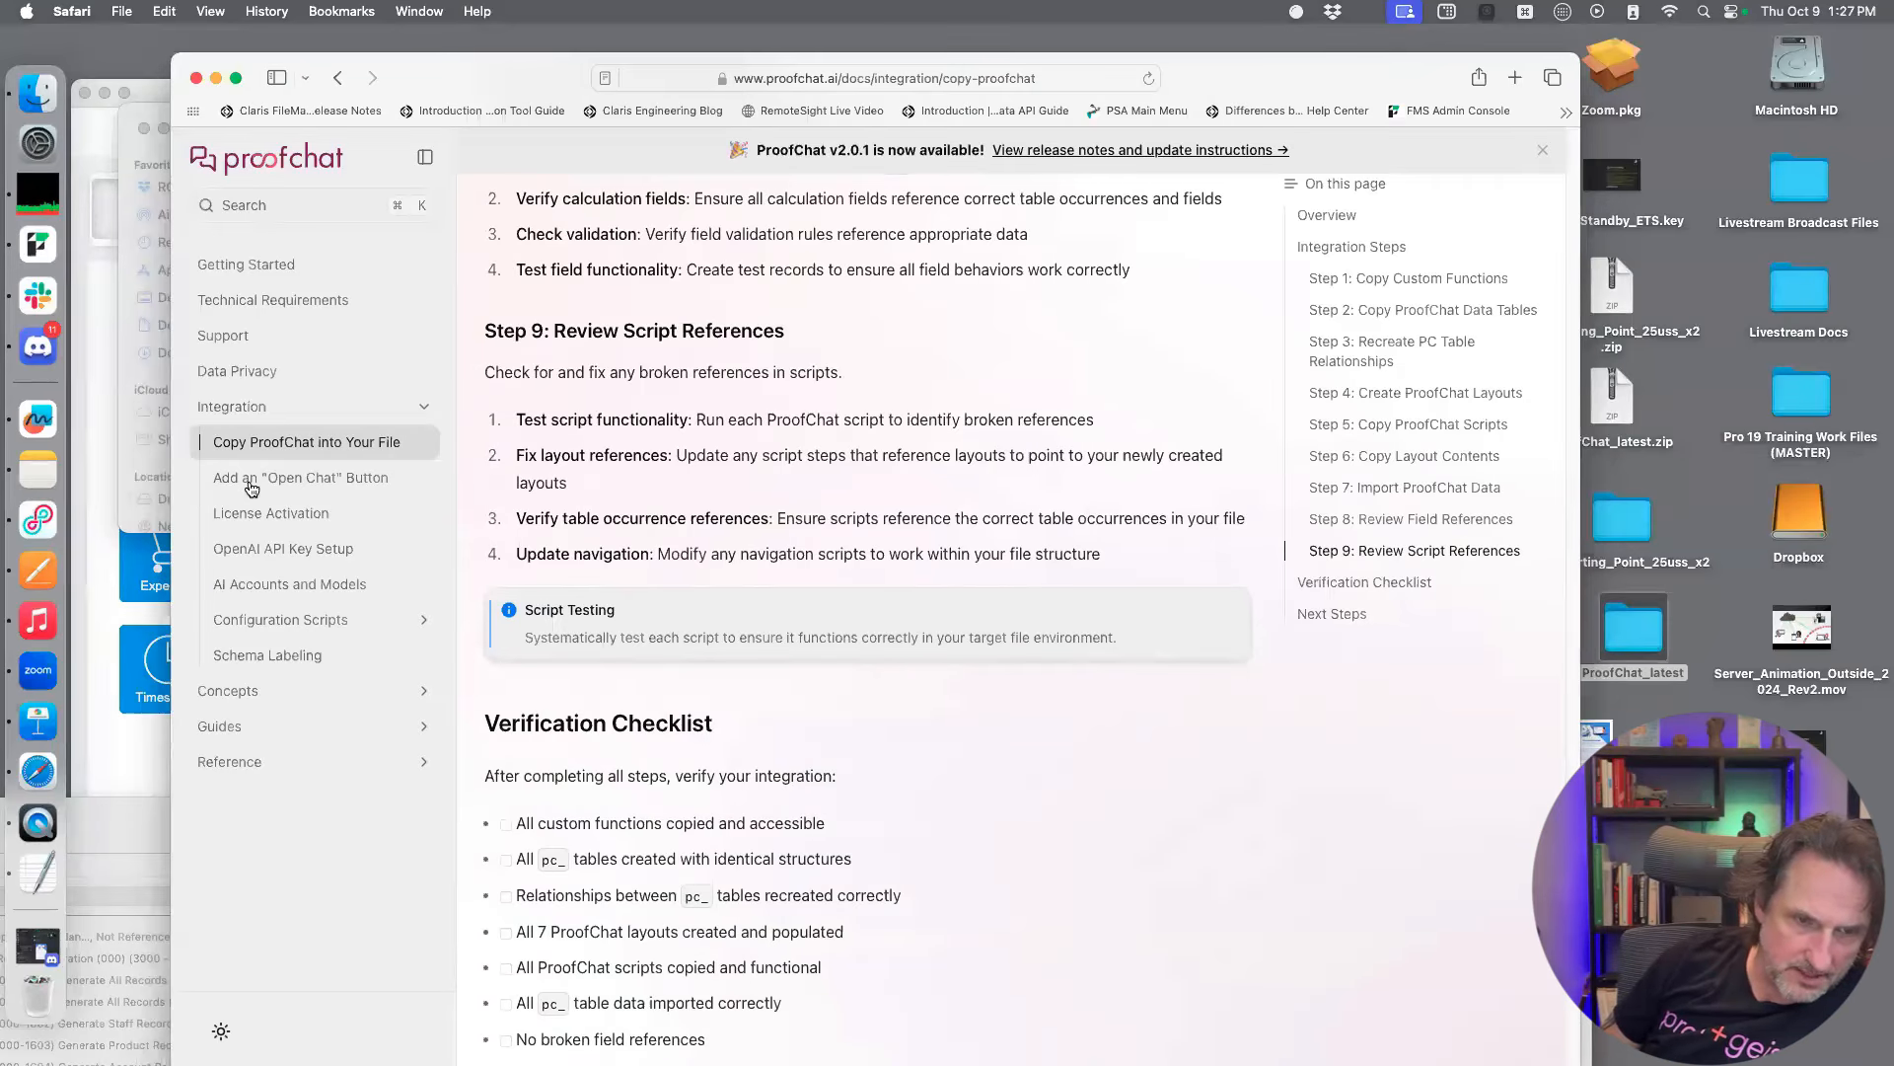
Open the Configuration Scripts documentation page and read its order of operations, Required Scripts and Optional Scripts
click(296, 622)
scroll(1022, 650, down, 1)
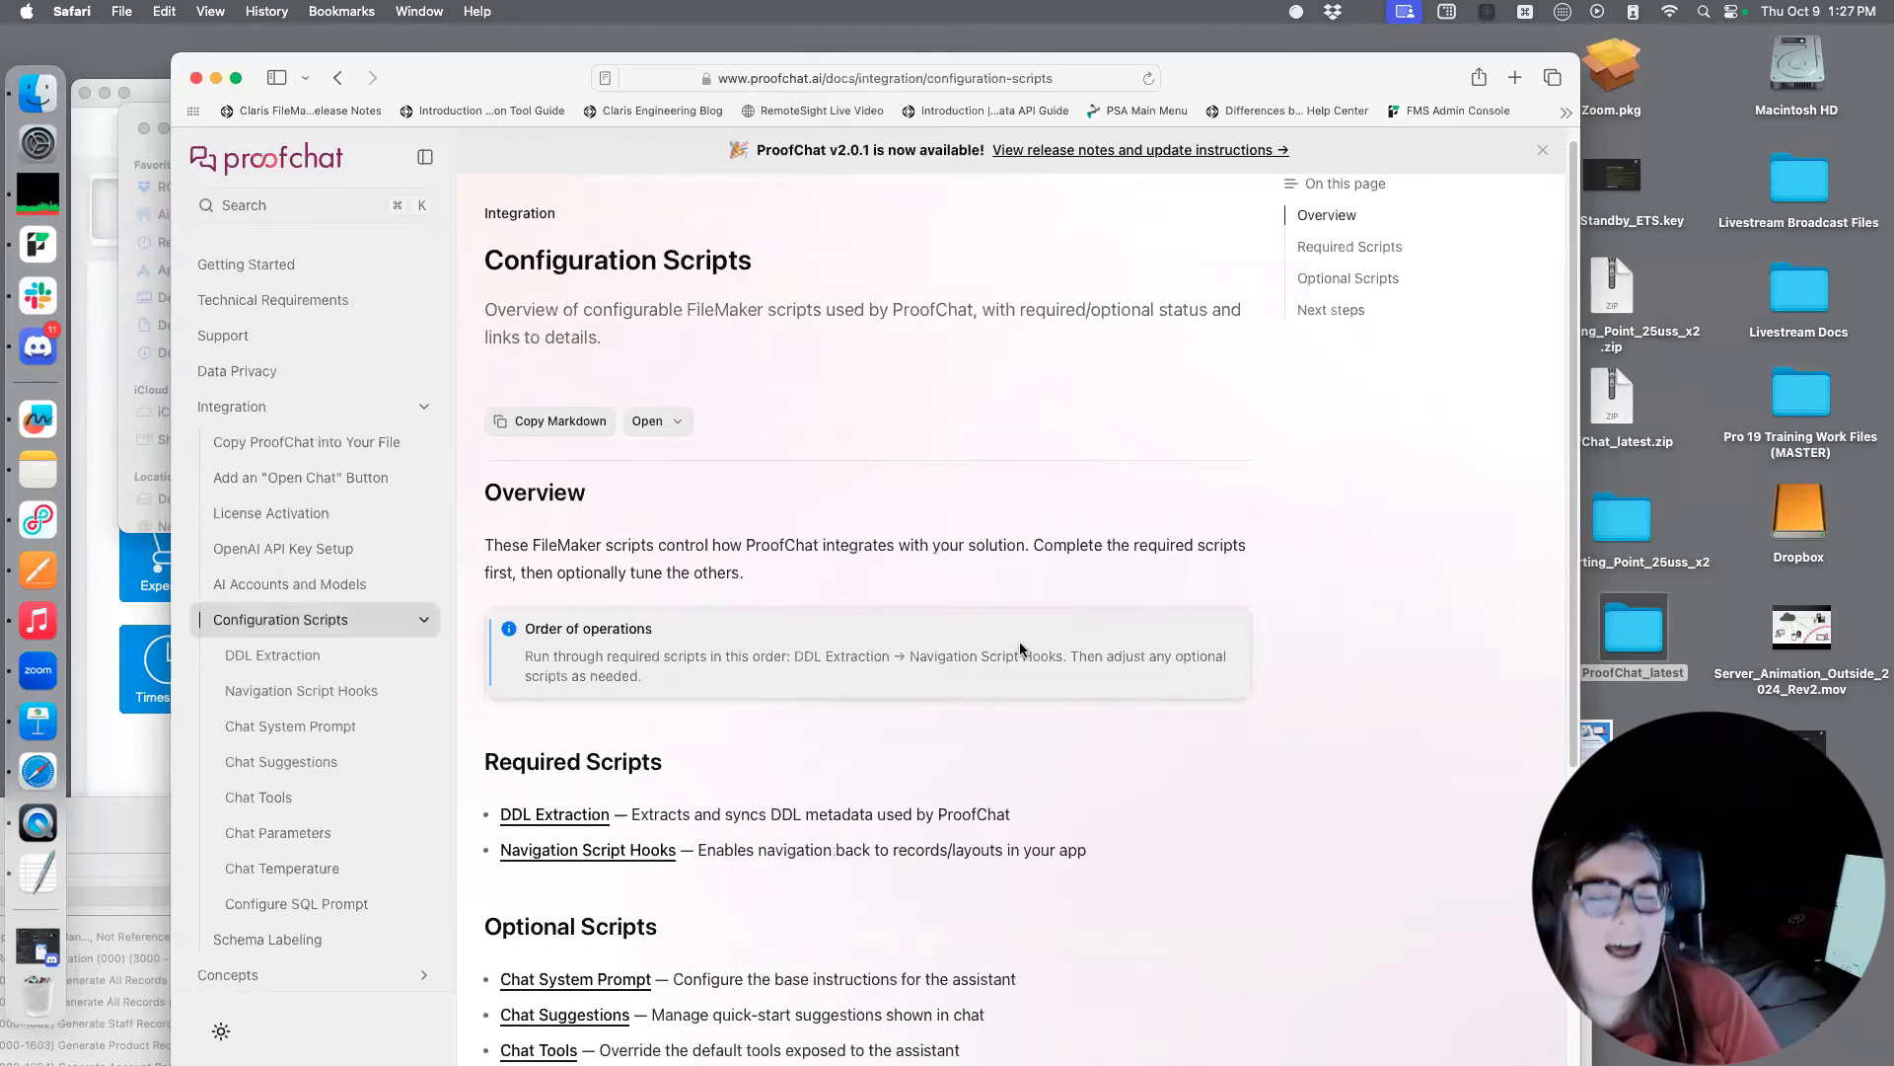
scroll(1026, 656, down, 3)
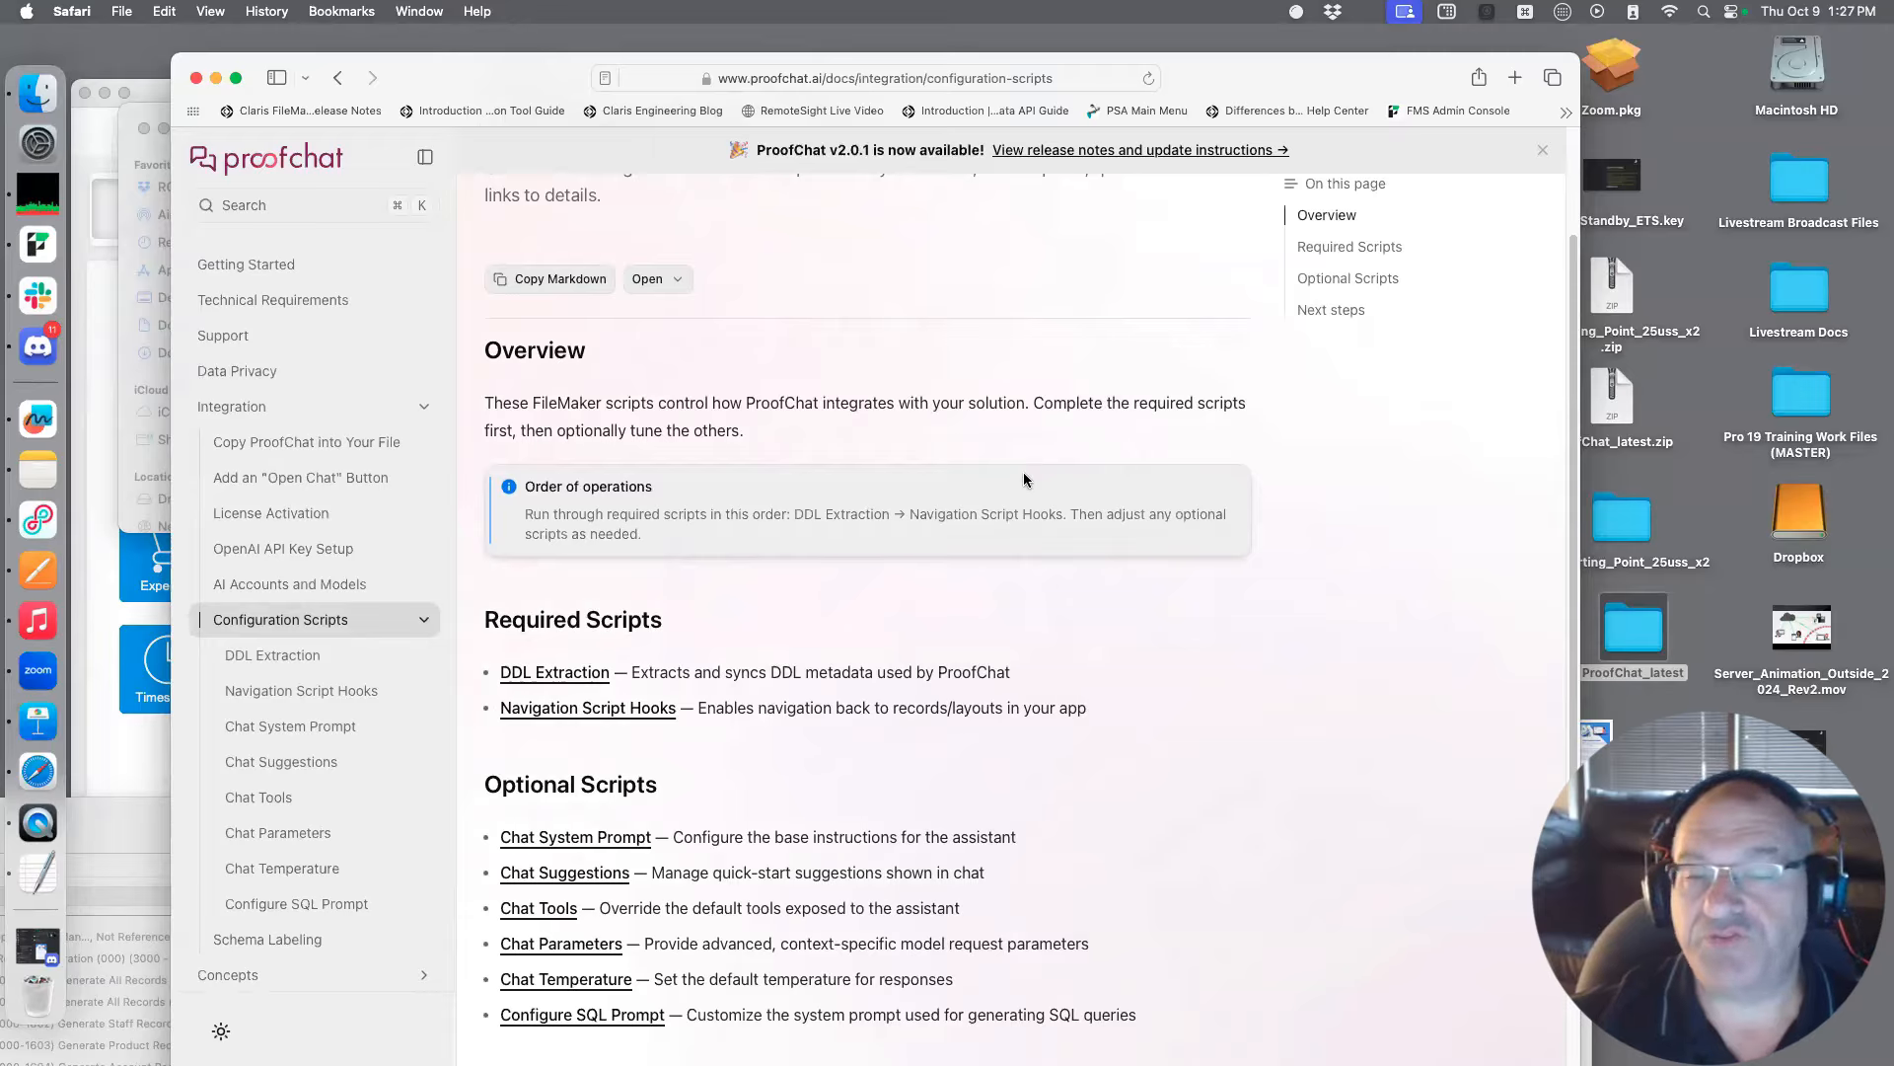
scroll(1024, 480, down, 1)
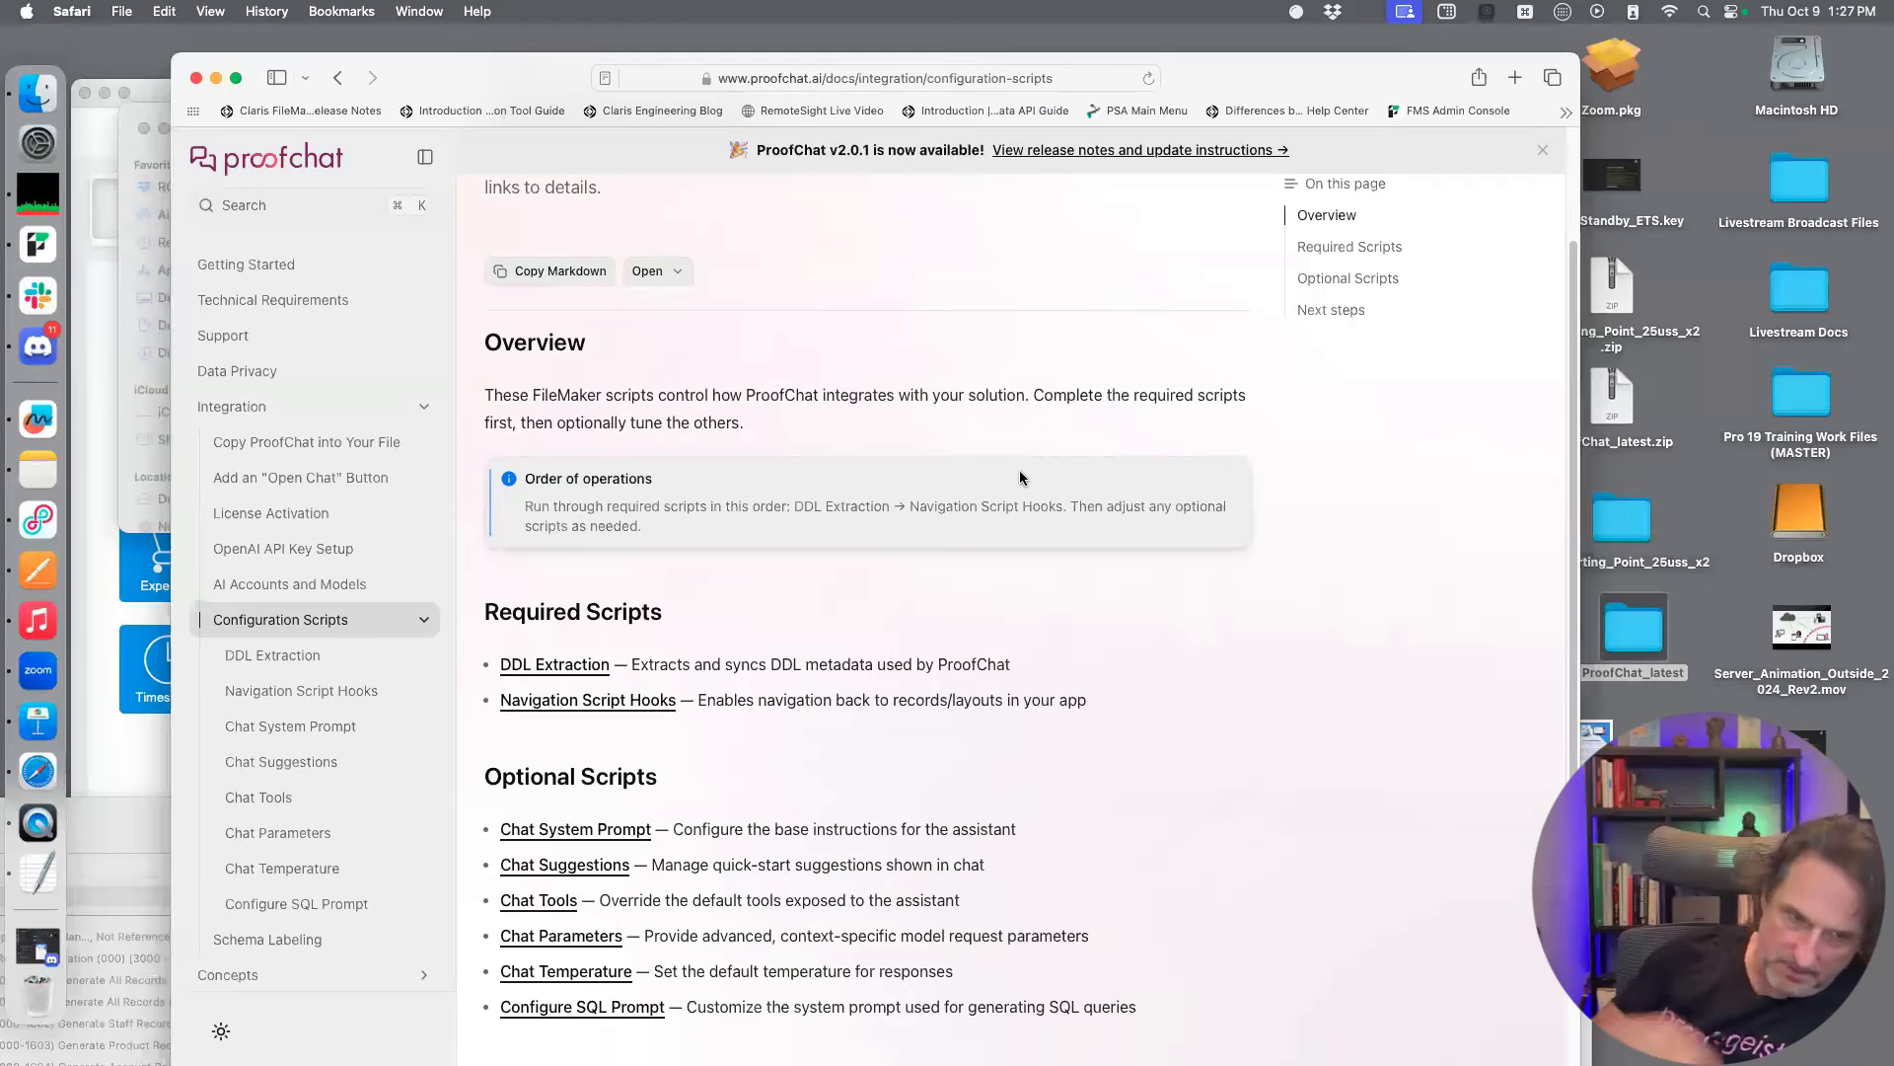
Open the DDL Extraction page from Required Scripts and read its steps and the Configure DDL example
click(542, 665)
scroll(1309, 590, down, 1)
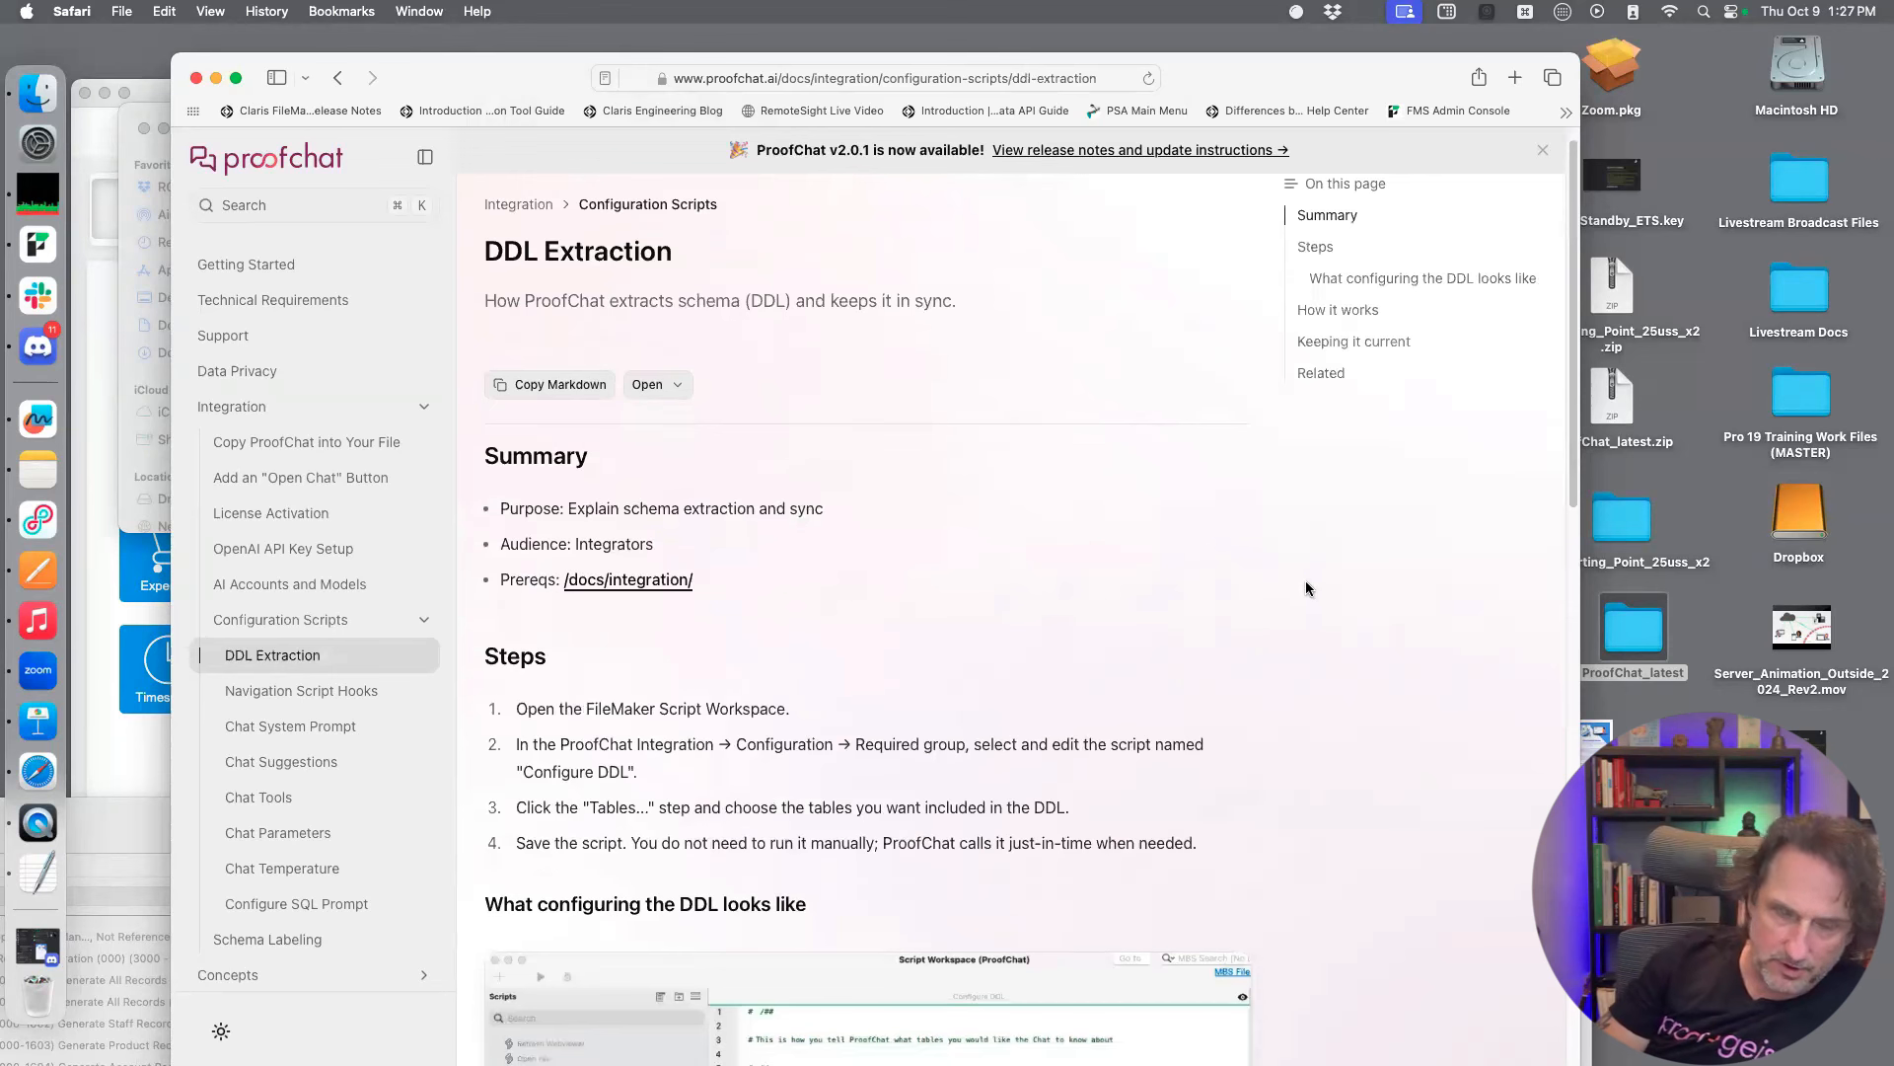
scroll(1300, 587, down, 8)
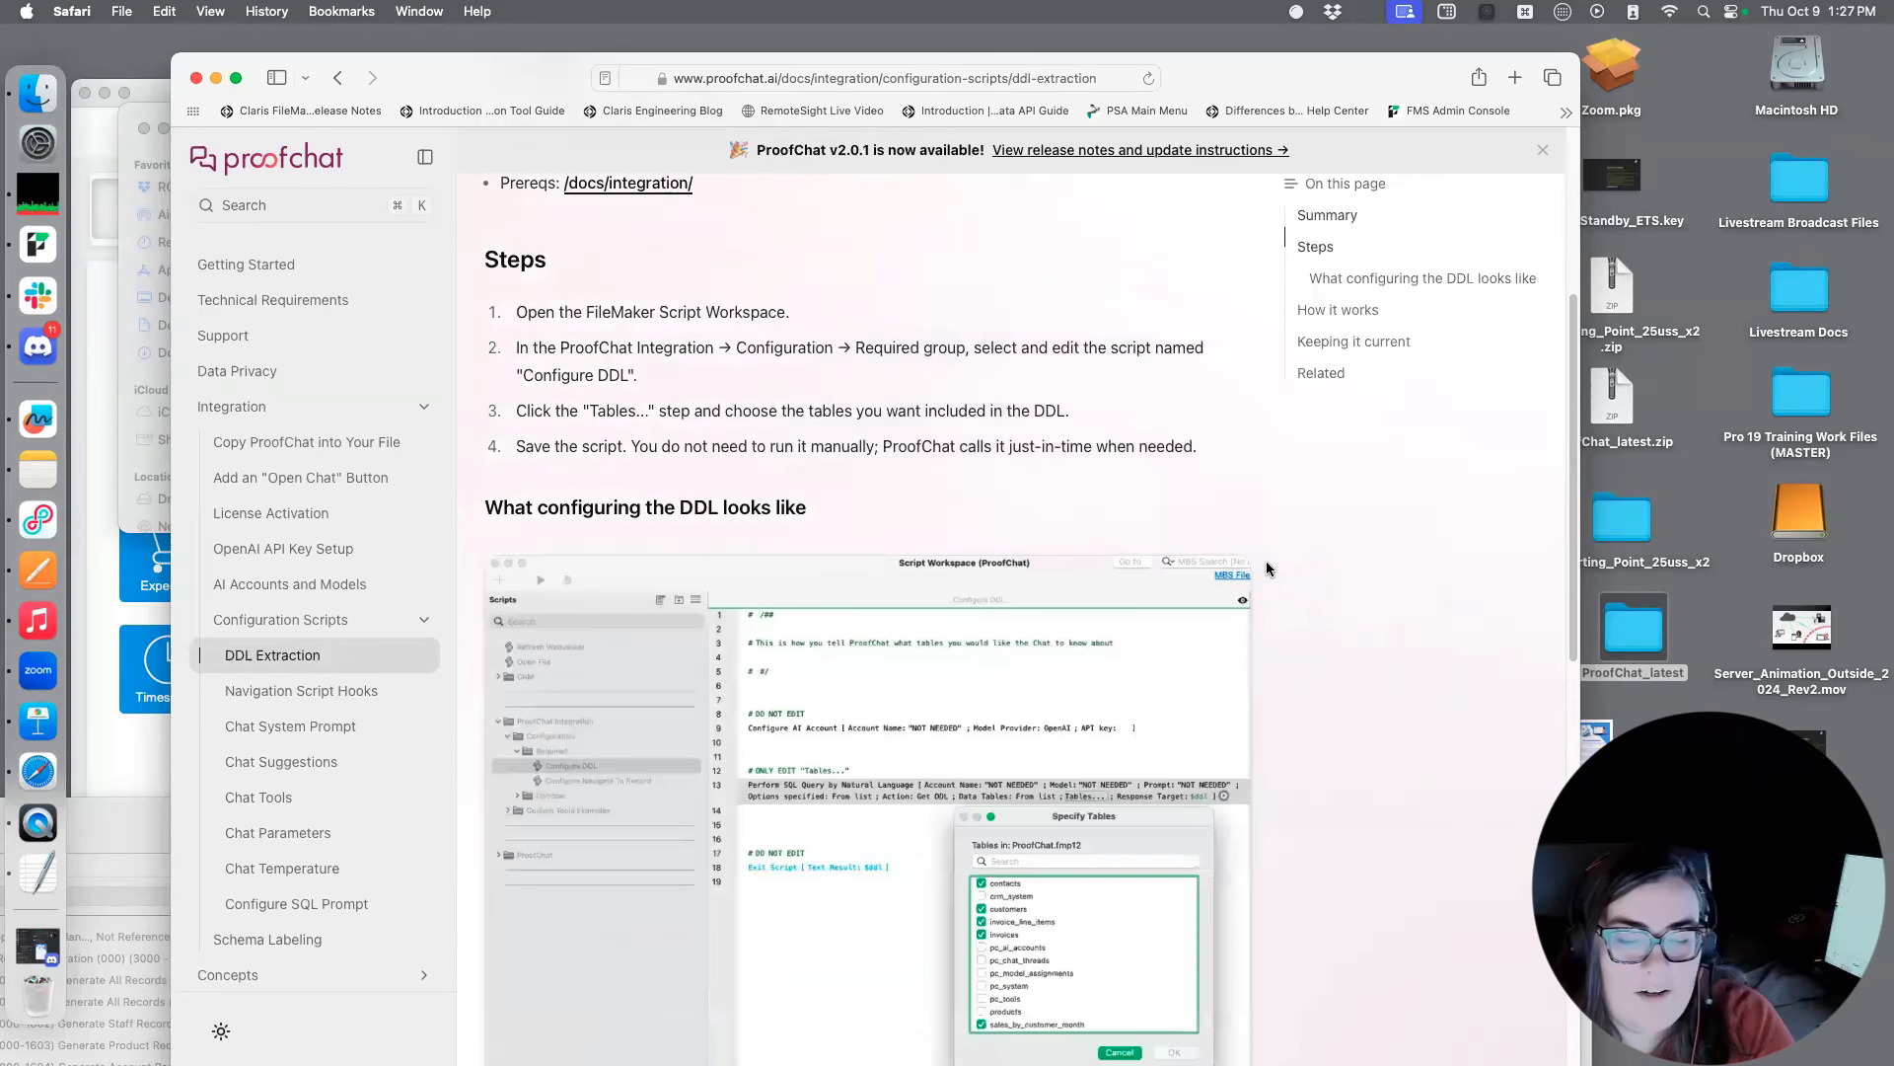
scroll(1260, 559, down, 3)
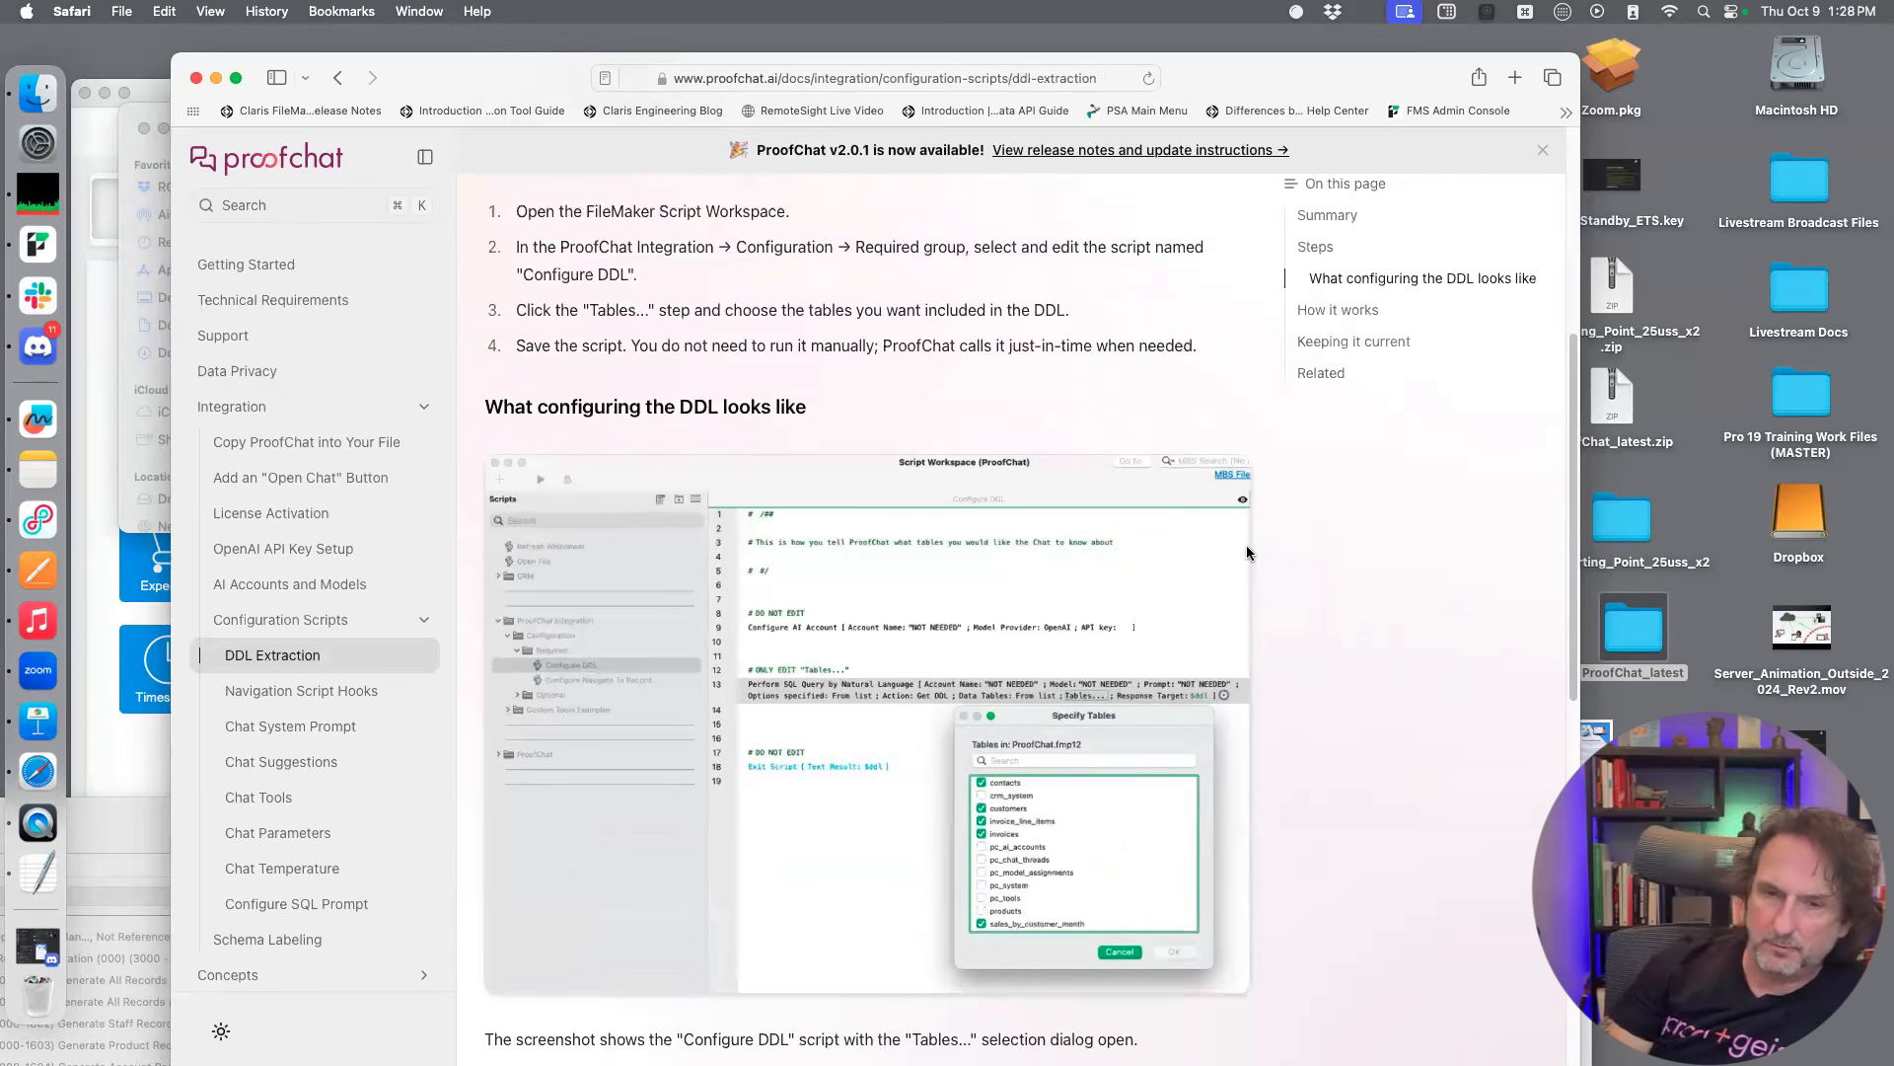
Switch to the FM_Starting_Point_25uss_x2 file in FileMaker Pro and show the Configure DDL script in the Script Workspace
click(116, 278)
drag(708, 90, 716, 91)
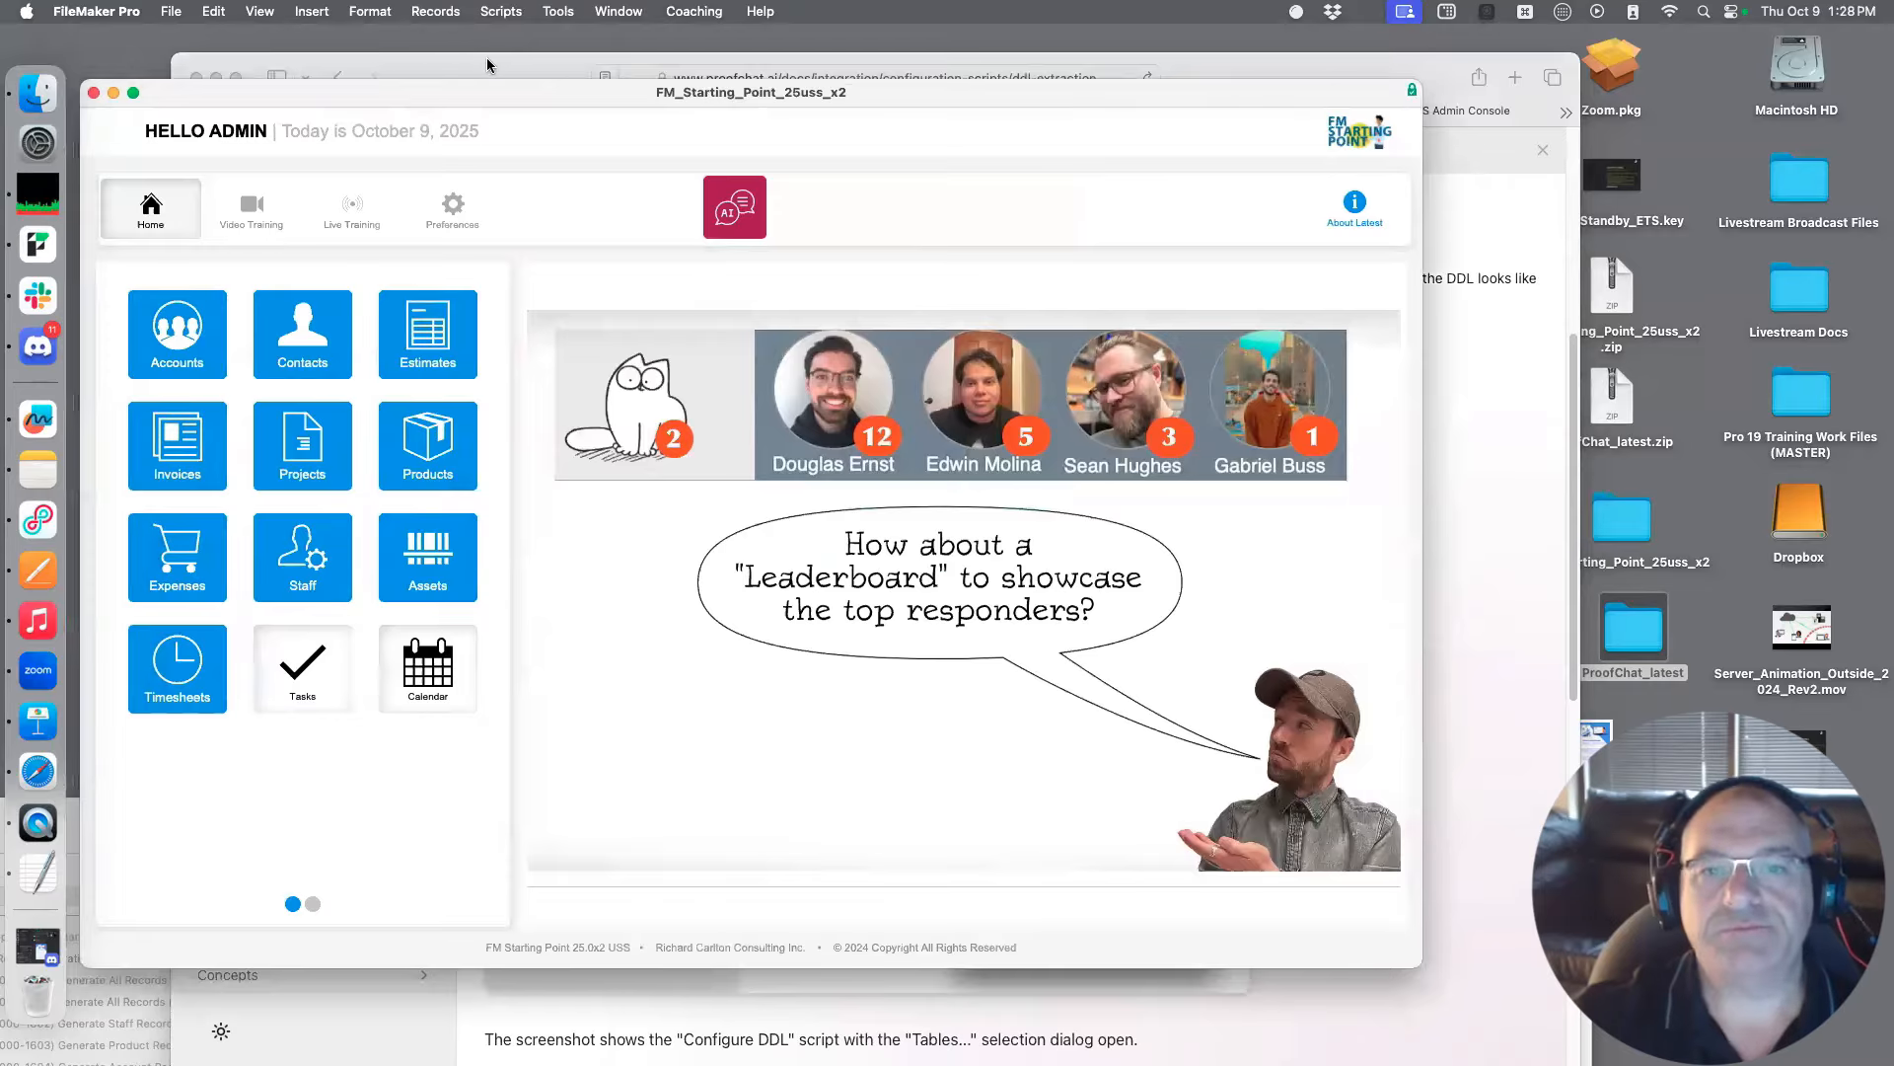
key(super+shift+s)
drag(760, 809, 840, 108)
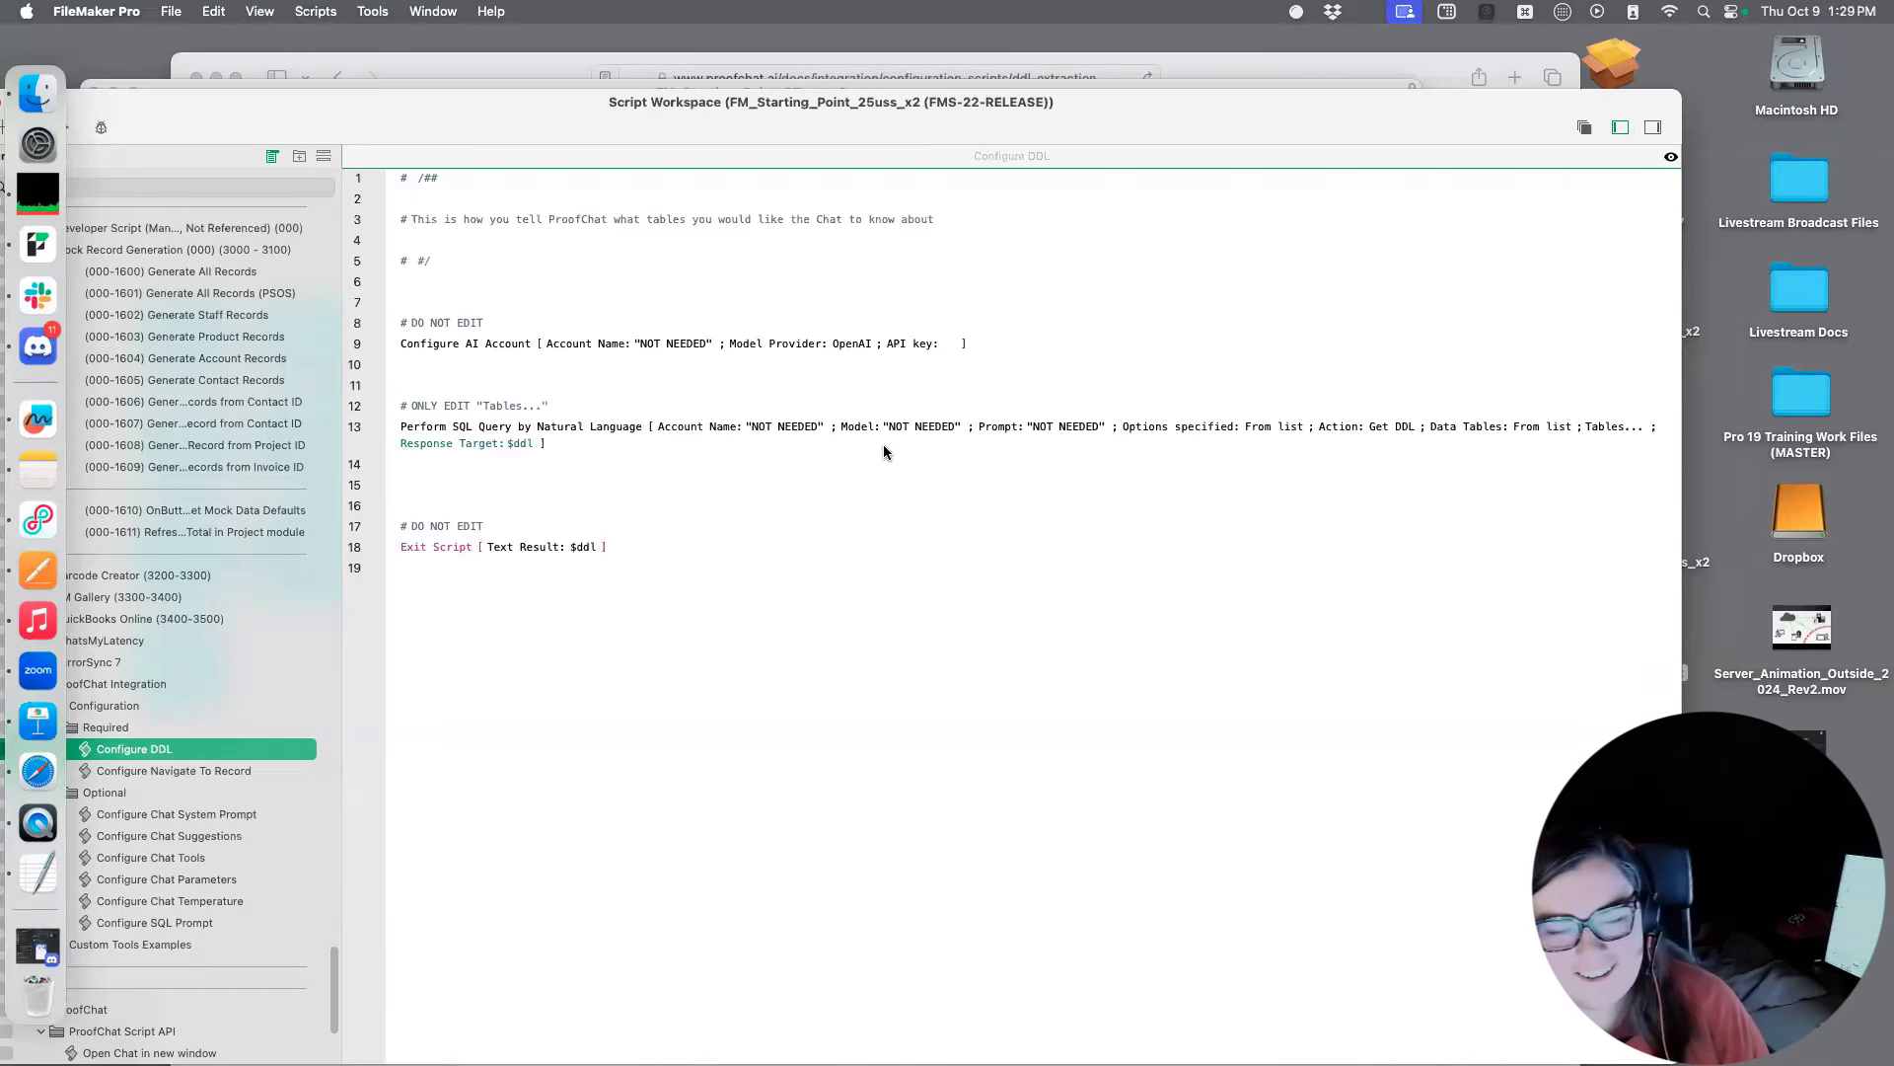
Open the Tables selection of the Perform SQL Query by Natural Language step and enlarge the Specify Tables dialog
click(1170, 425)
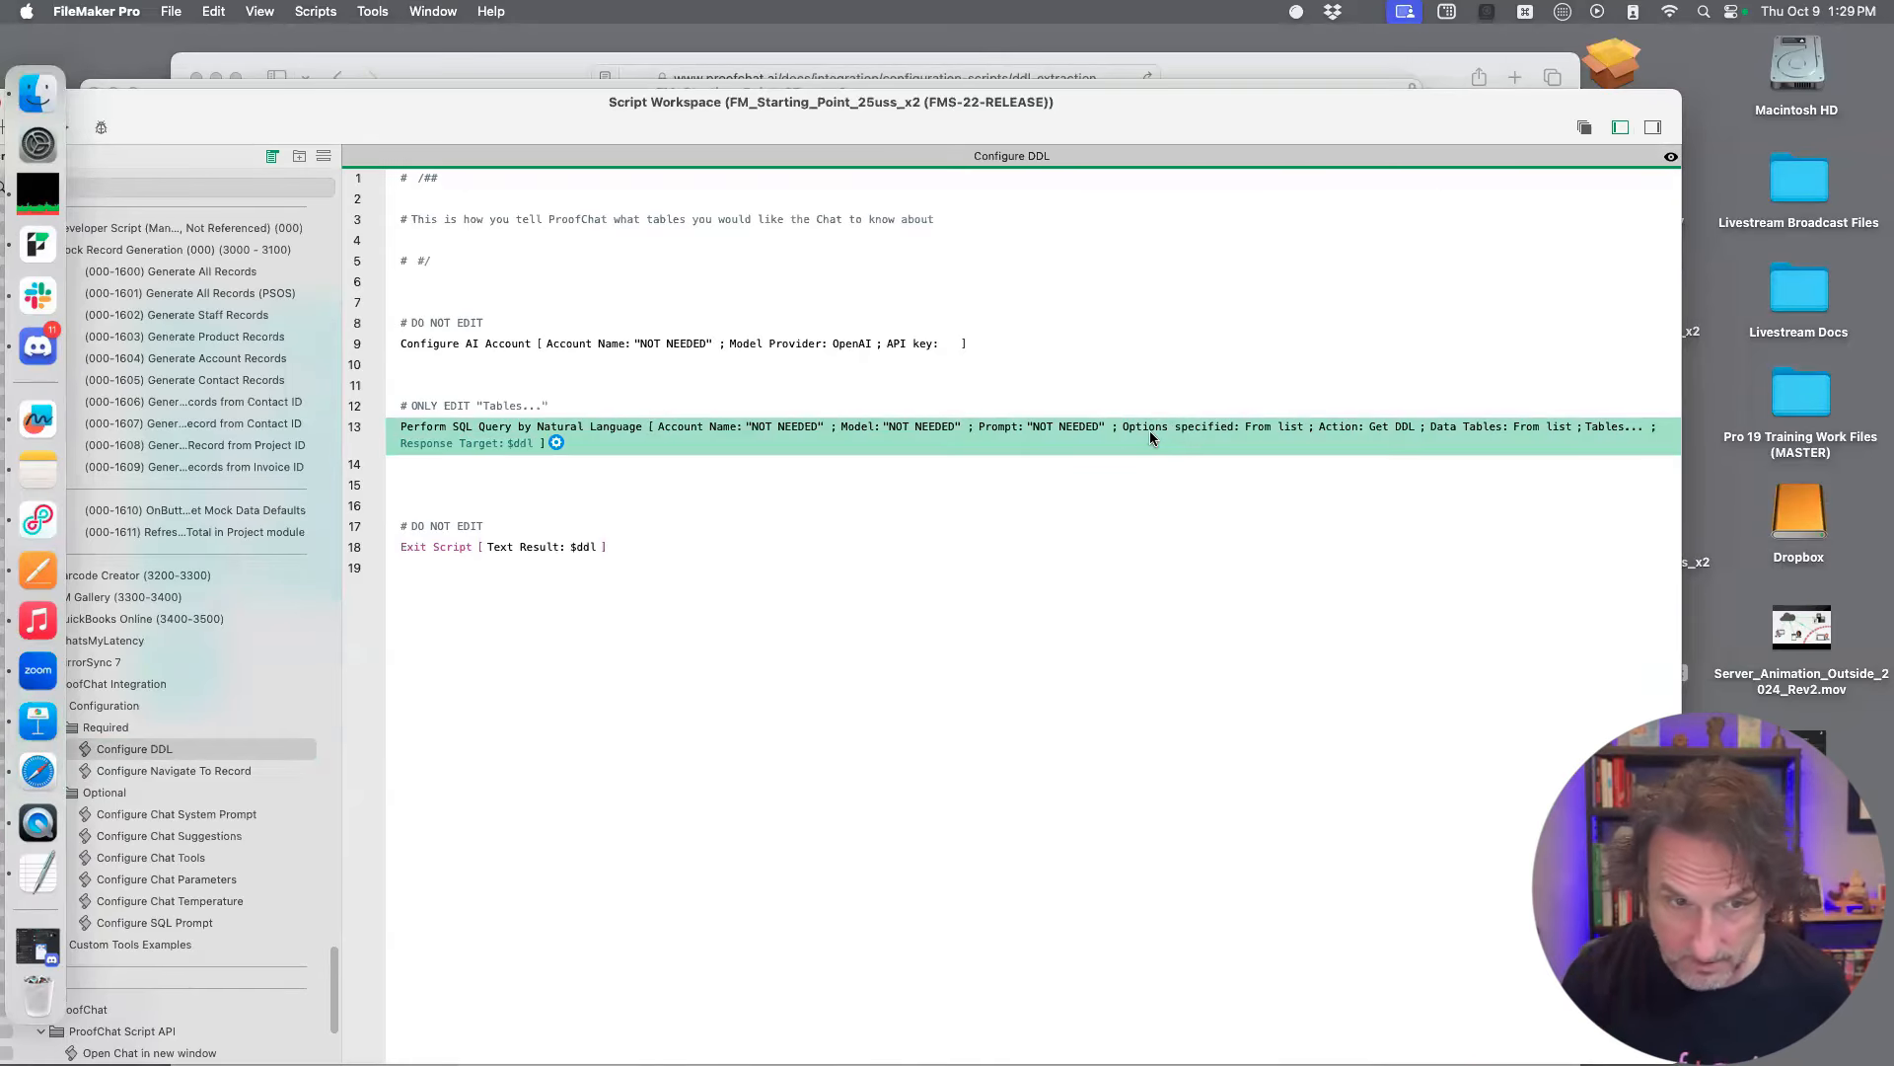
click(1393, 431)
click(1267, 521)
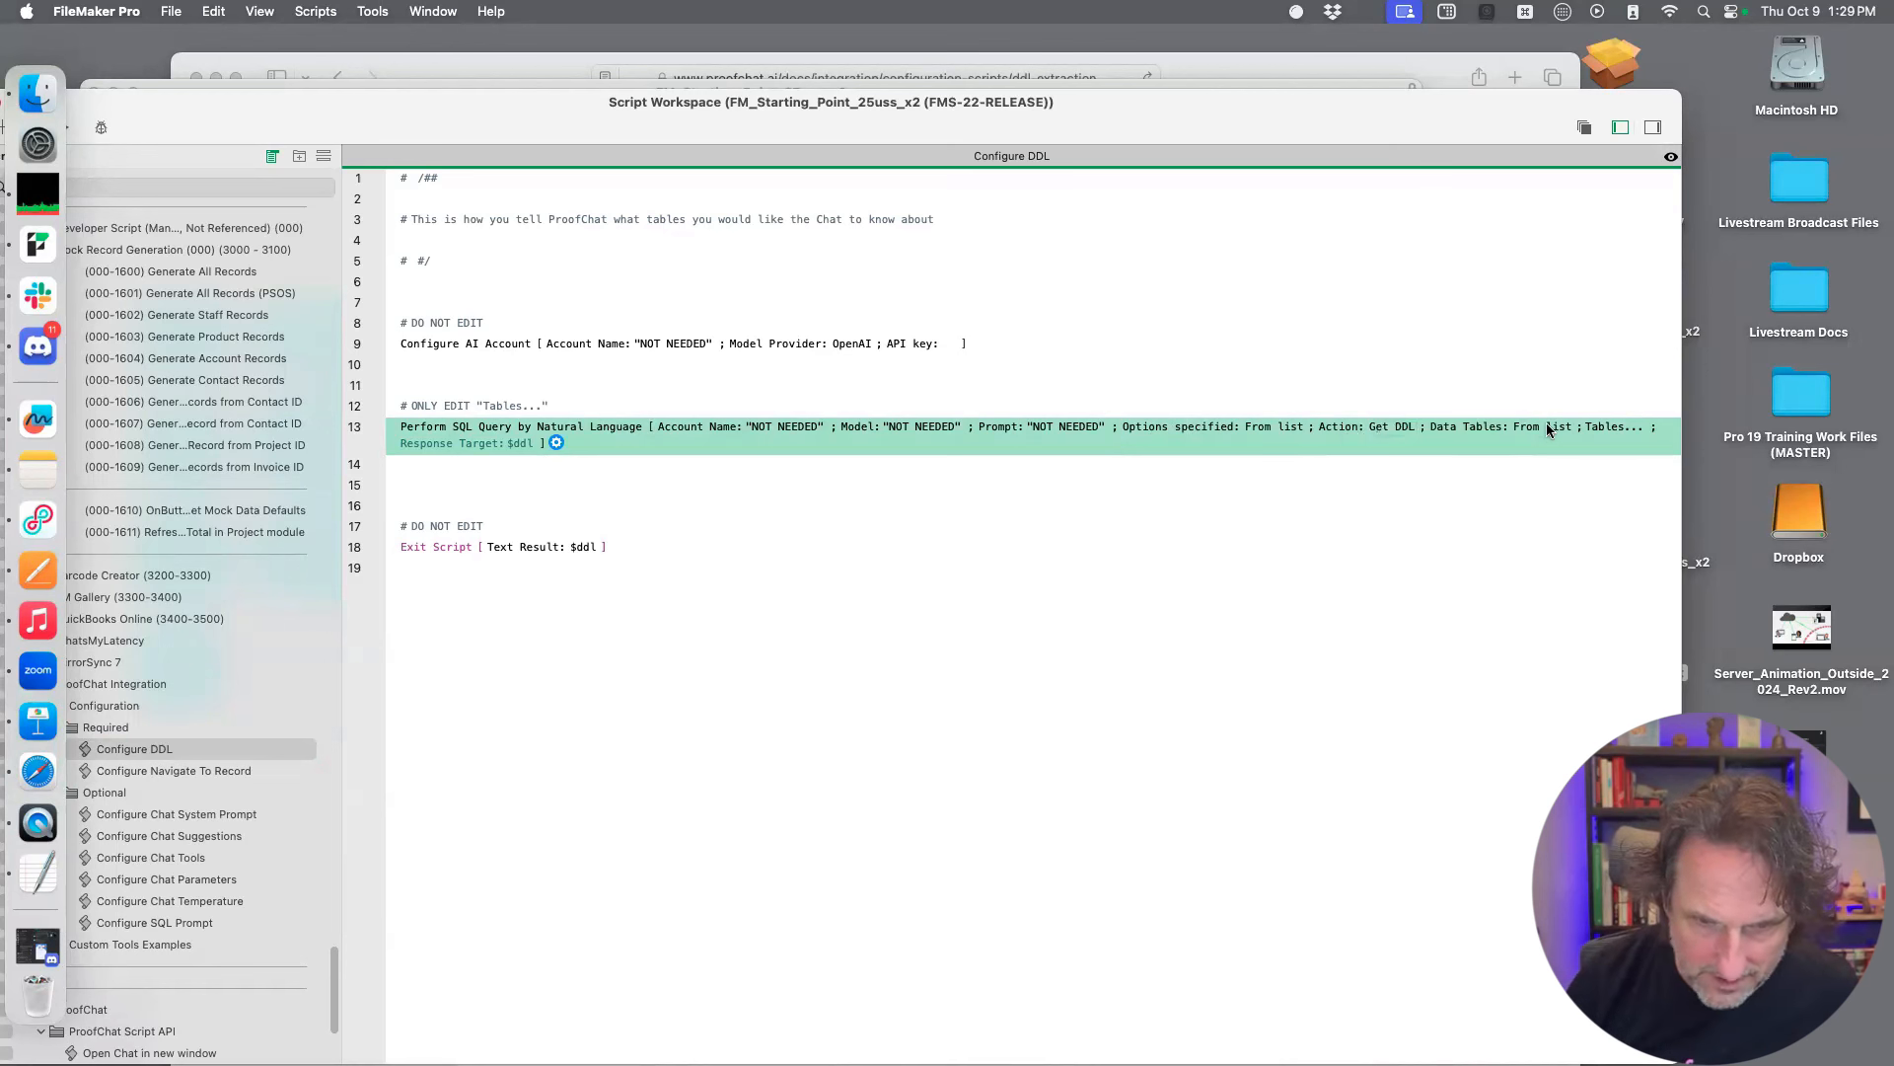
click(1634, 432)
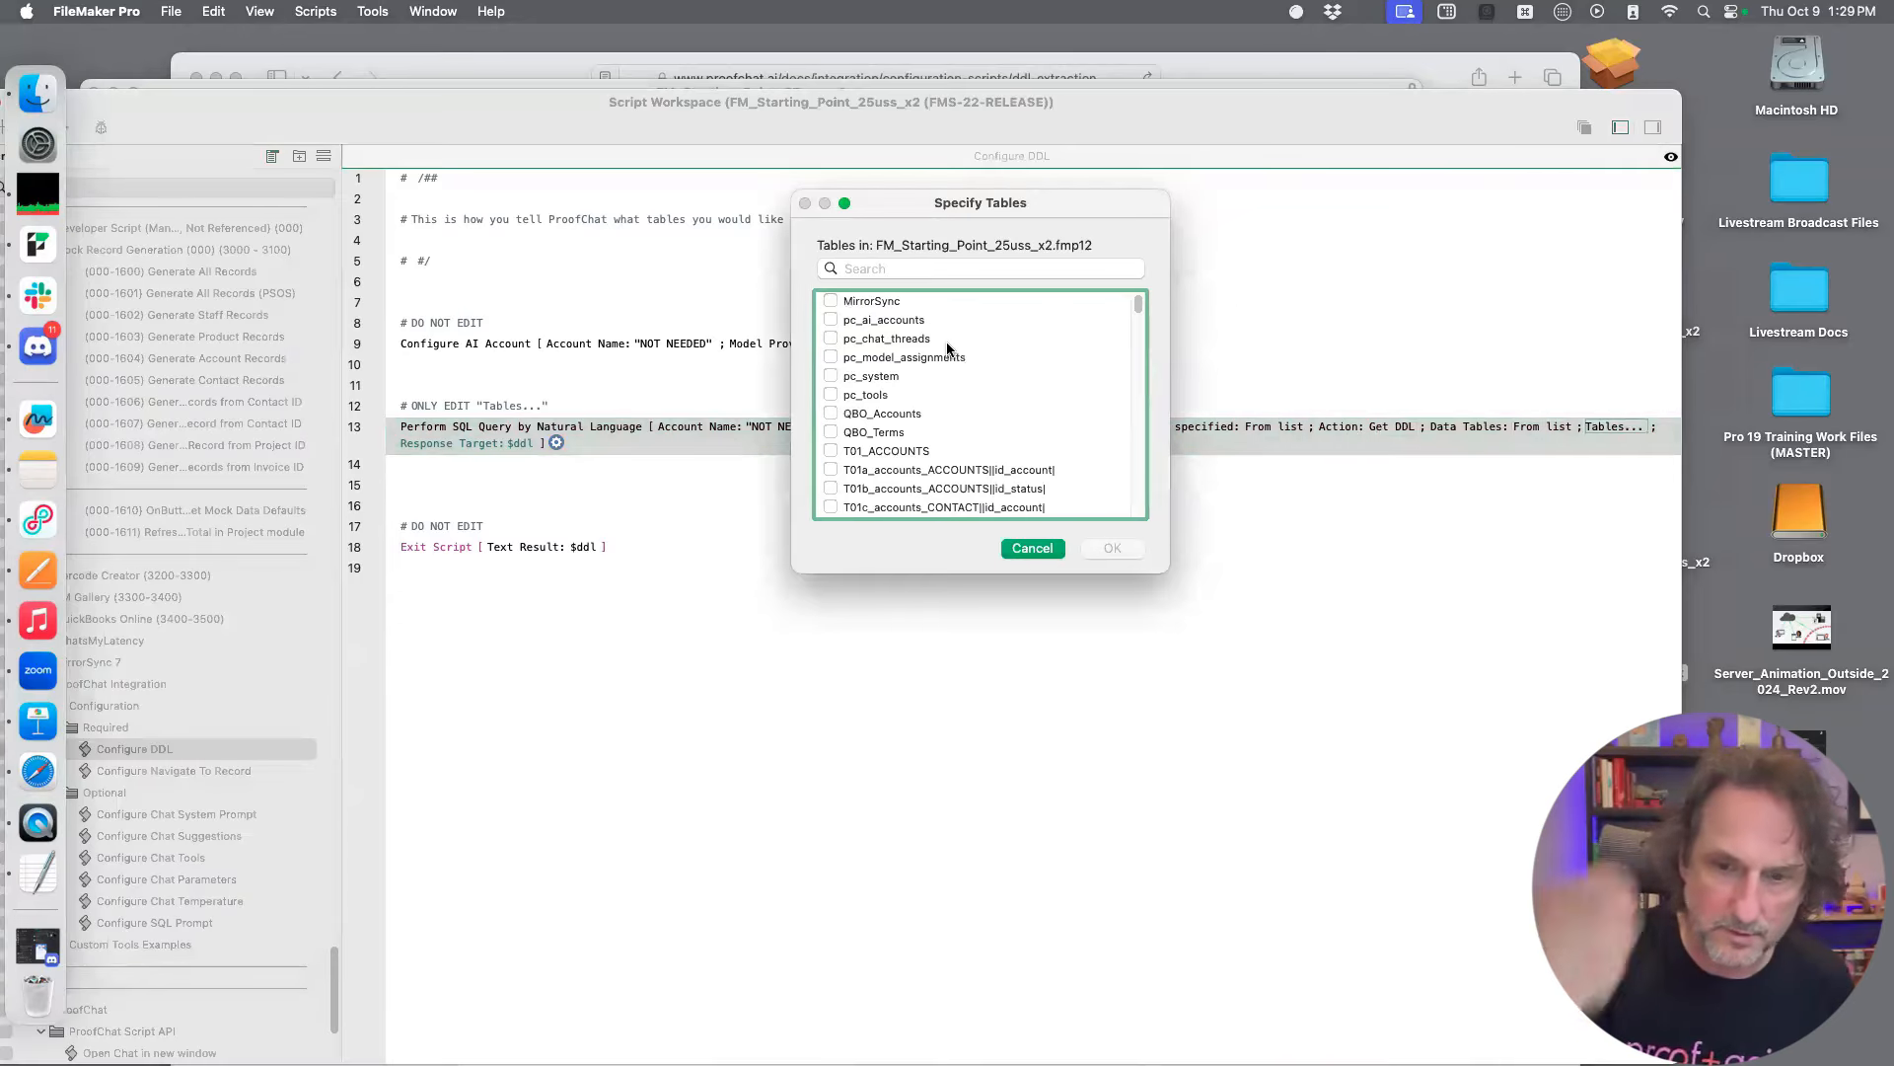
scroll(945, 345, down, 3)
scroll(986, 361, up, 3)
drag(1166, 570, 1295, 1011)
drag(1034, 202, 935, 119)
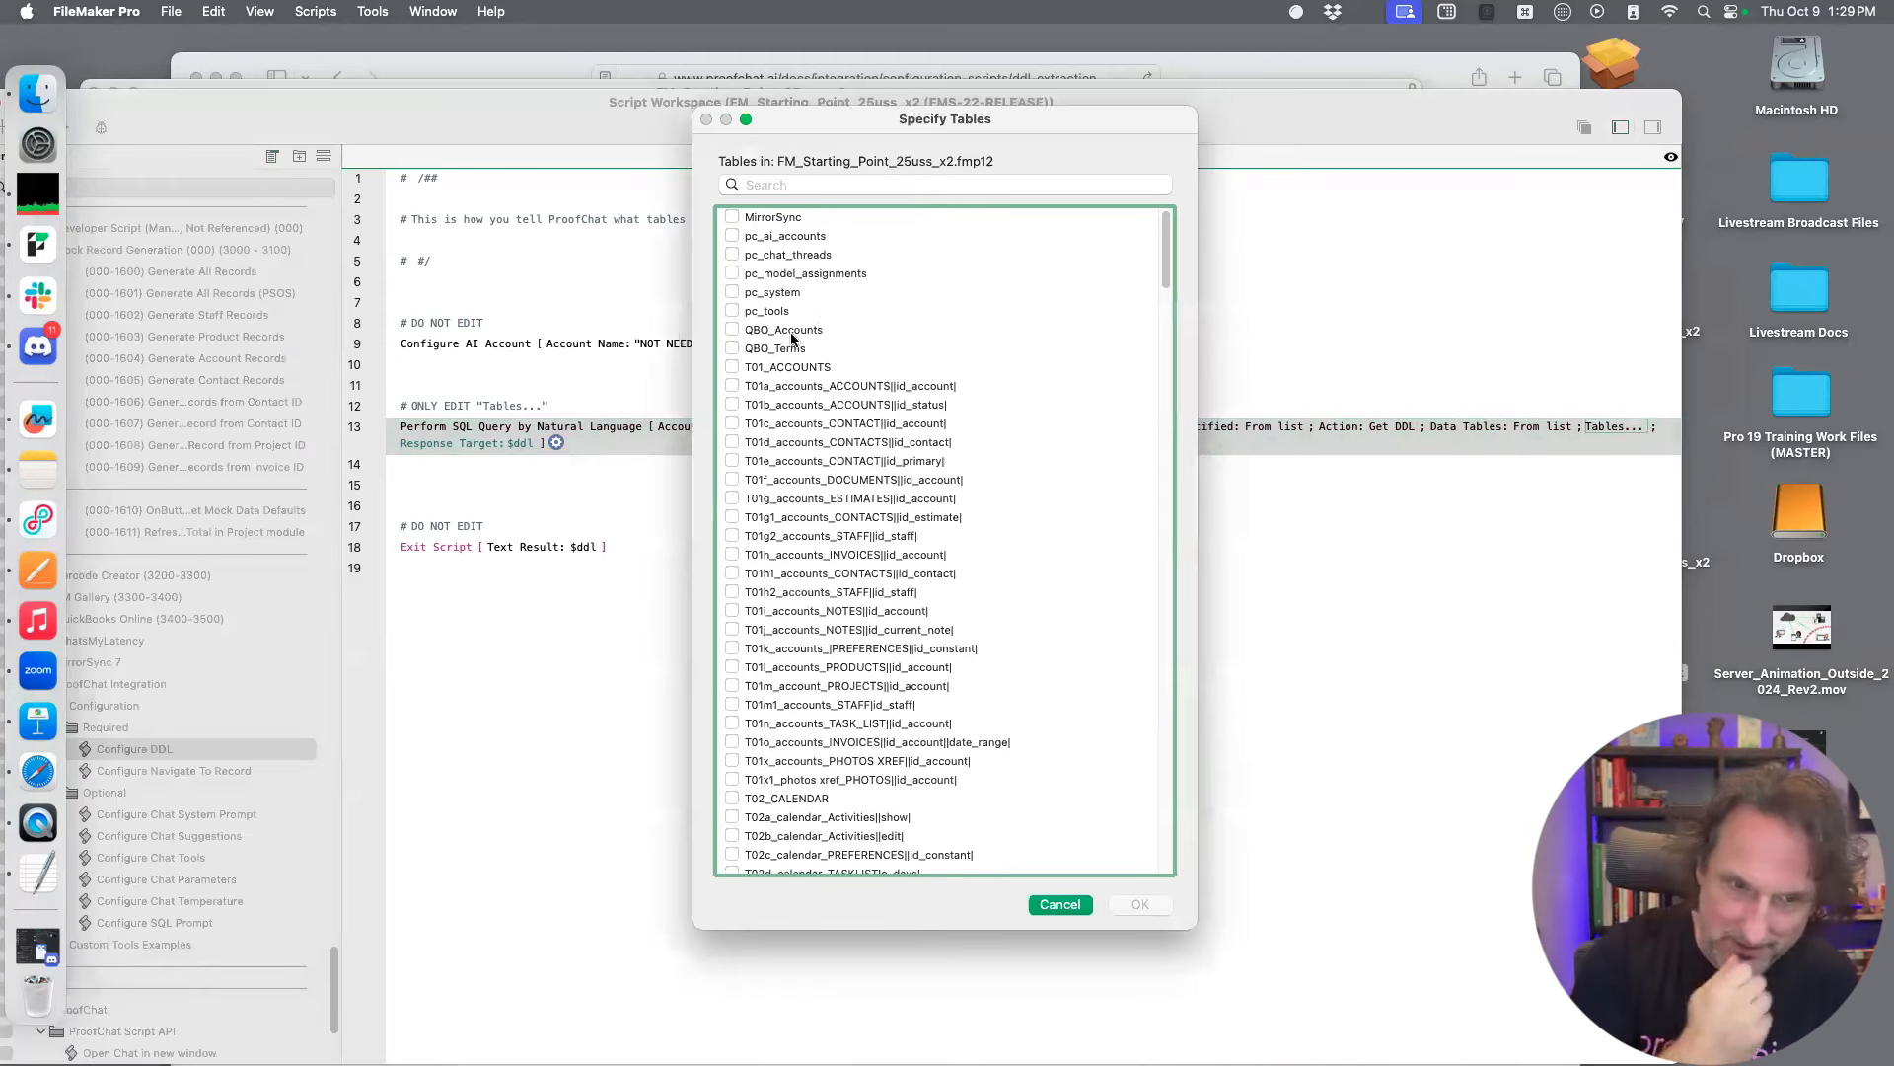
Include the T01_ACCOUNTS, T04_NOTES and T05_CONTACTS tables in the DDL table selection
click(731, 368)
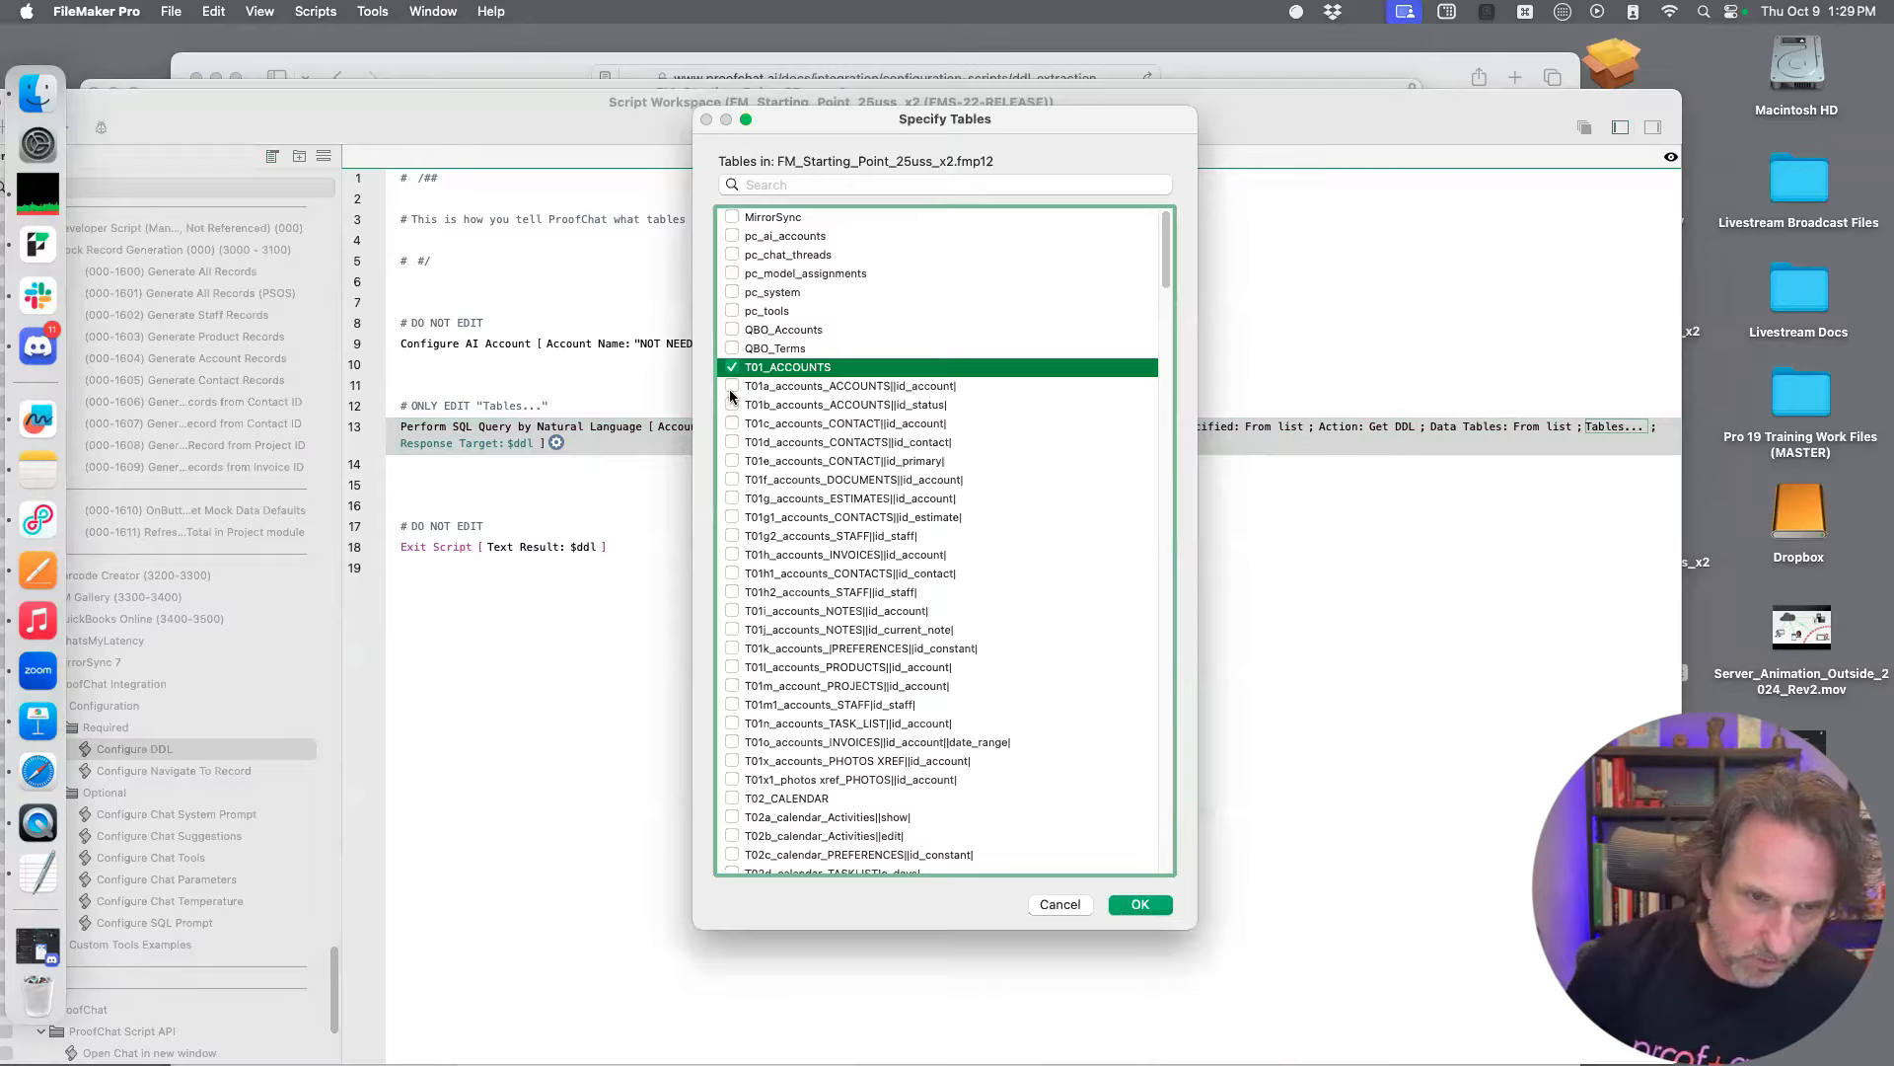
scroll(731, 396, down, 8)
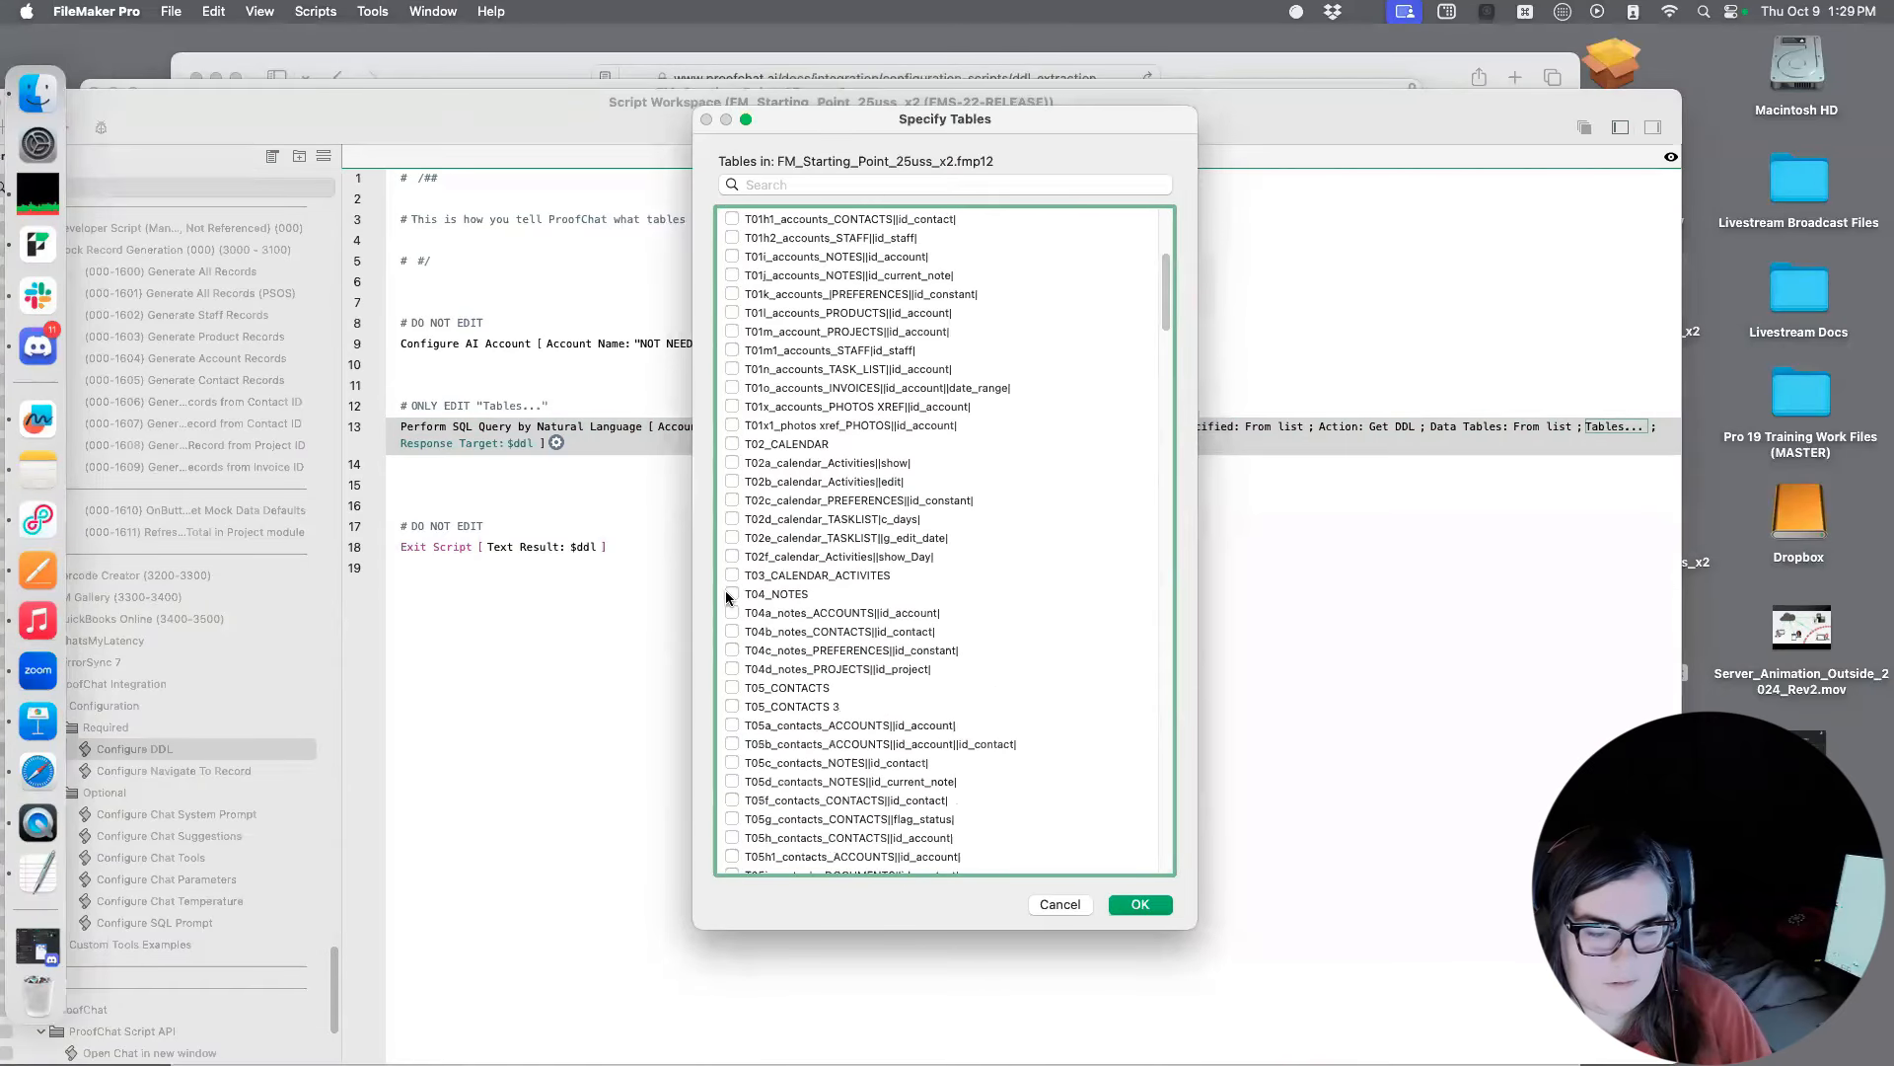
click(731, 594)
scroll(730, 563, down, 4)
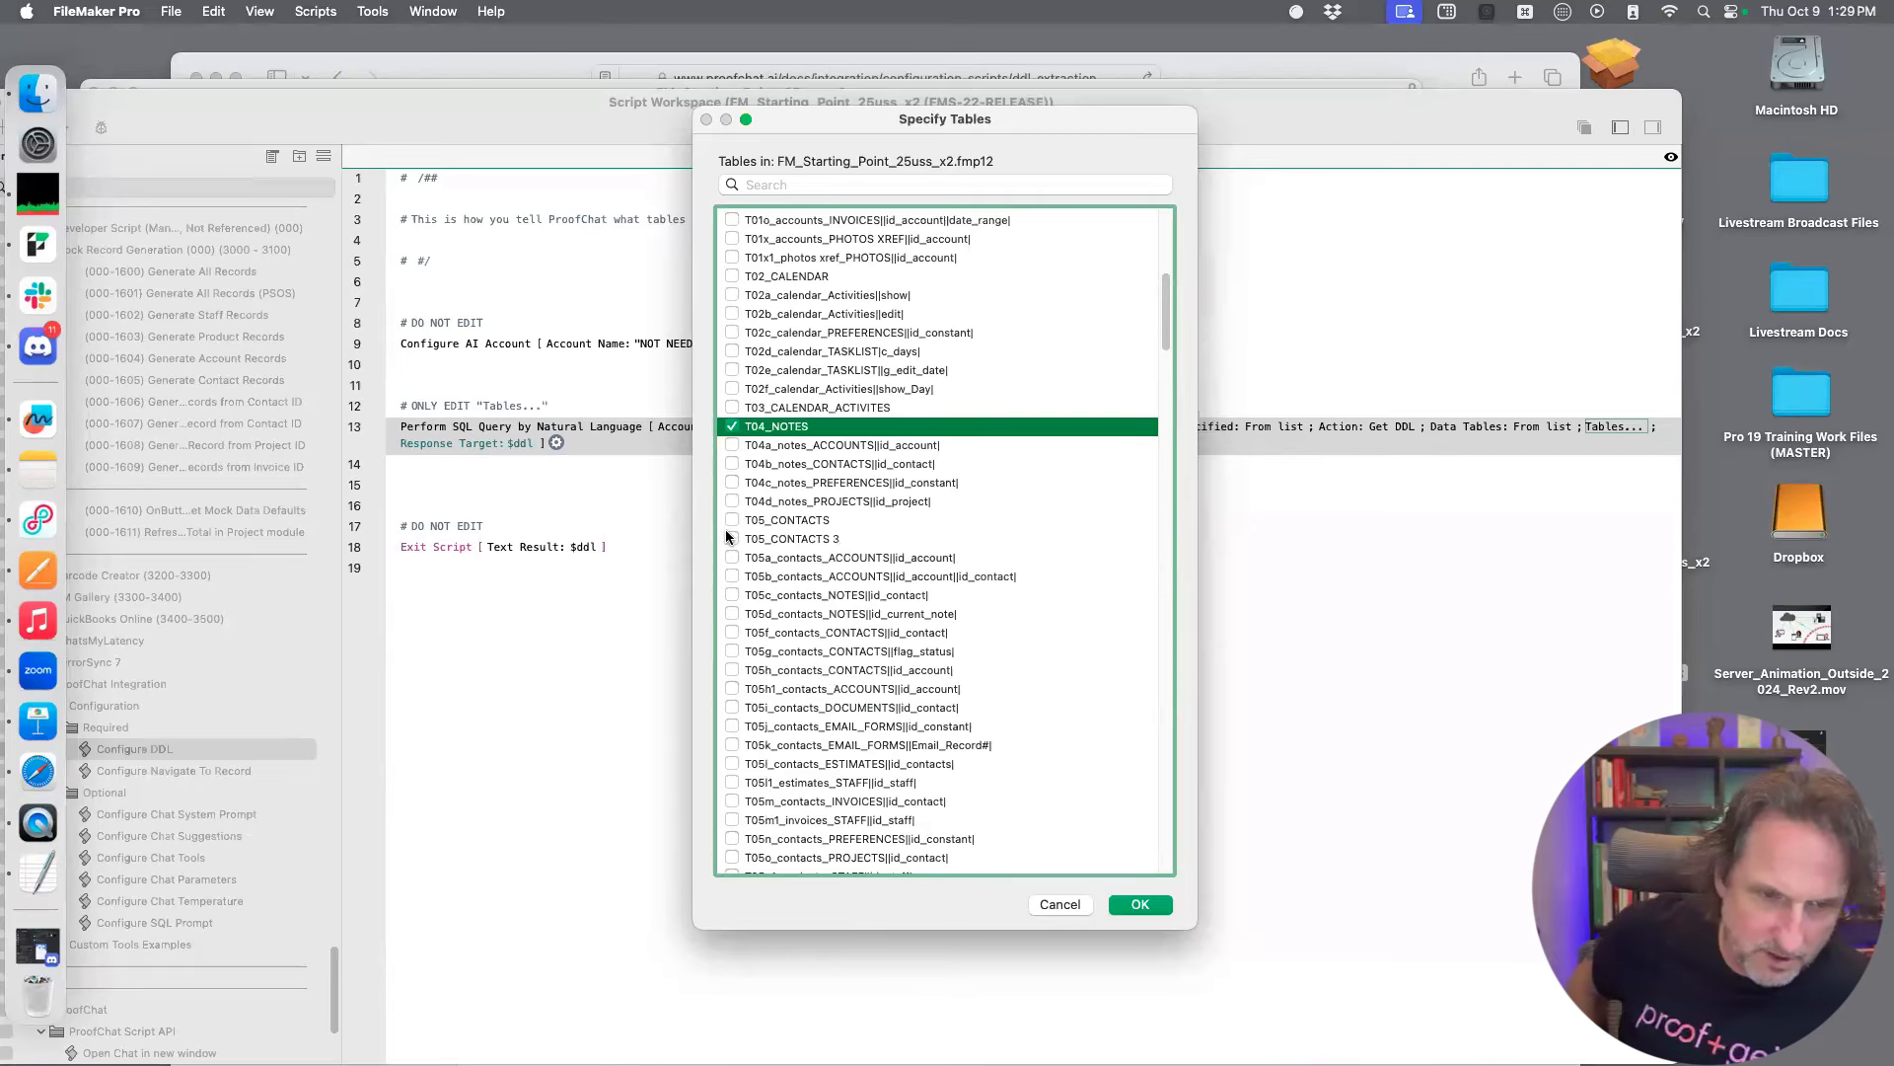
click(732, 520)
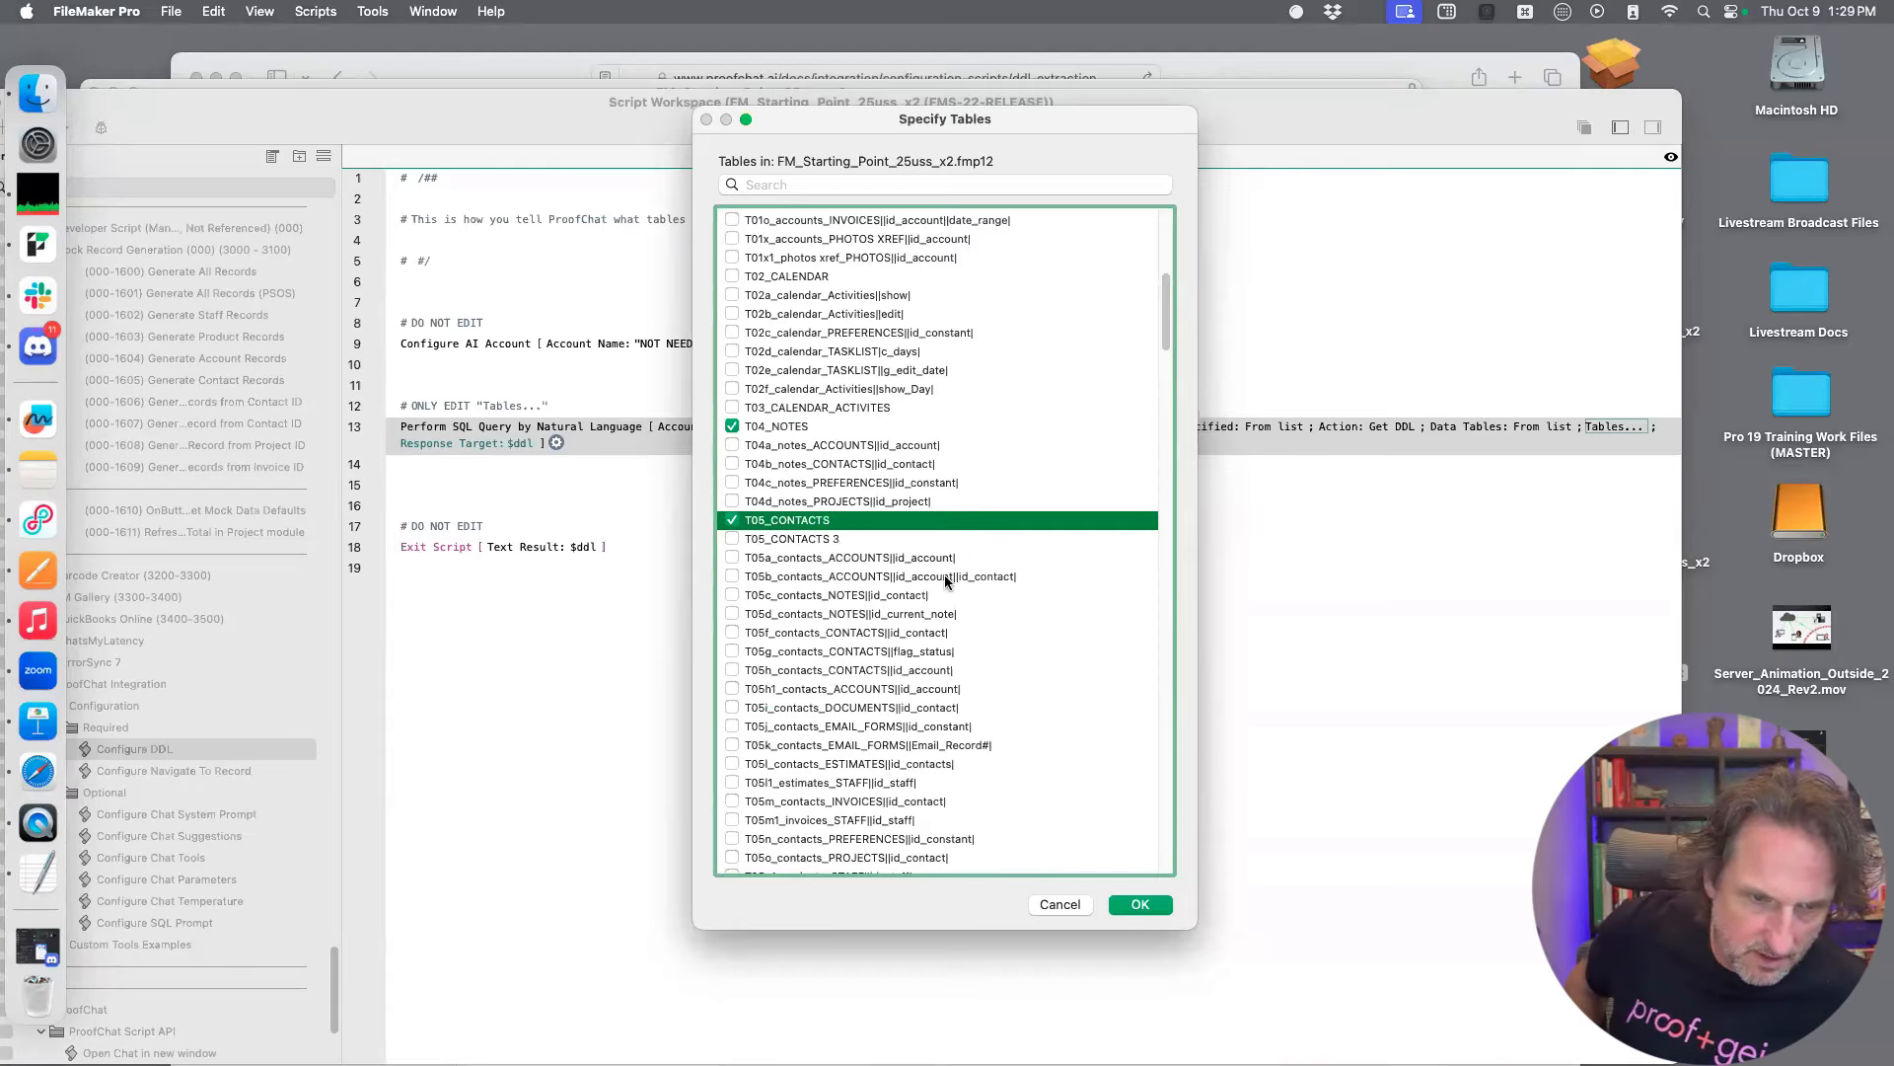
click(812, 542)
scroll(772, 561, down, 6)
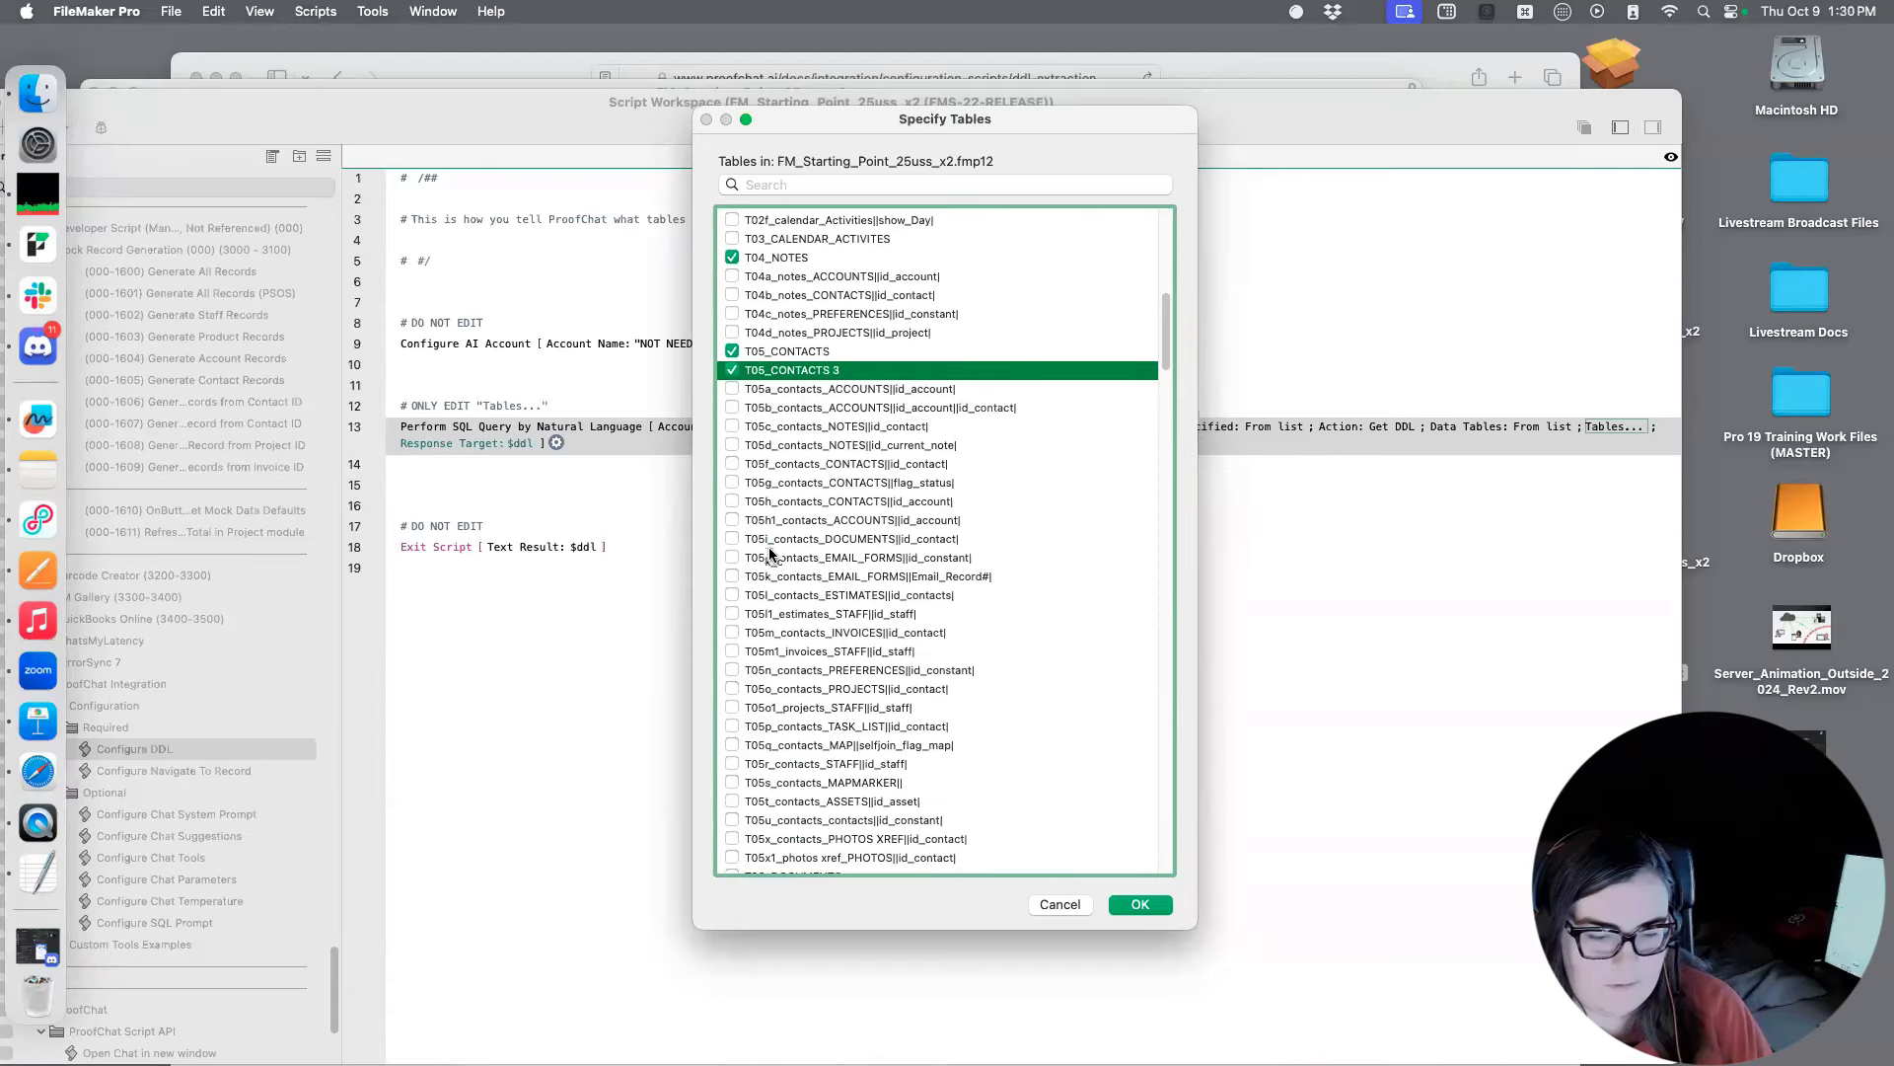
scroll(774, 611, up, 3)
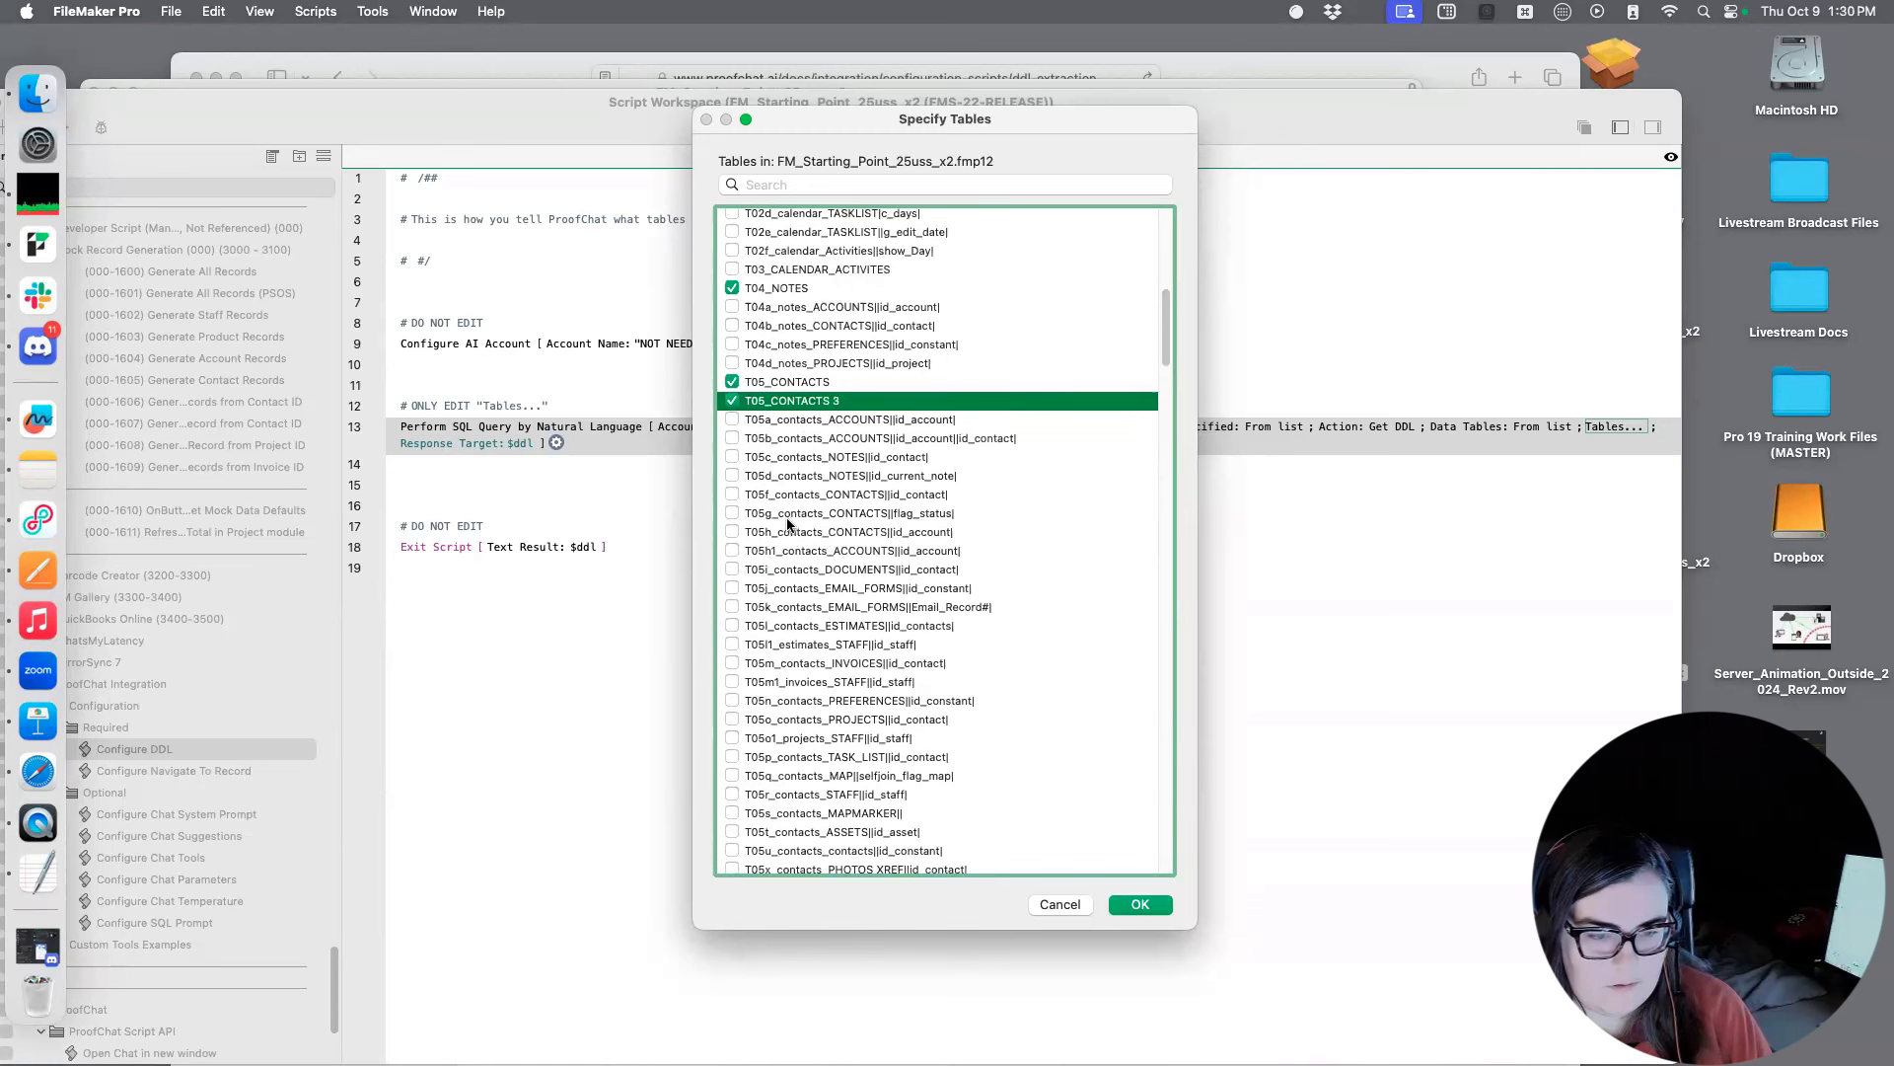
click(732, 400)
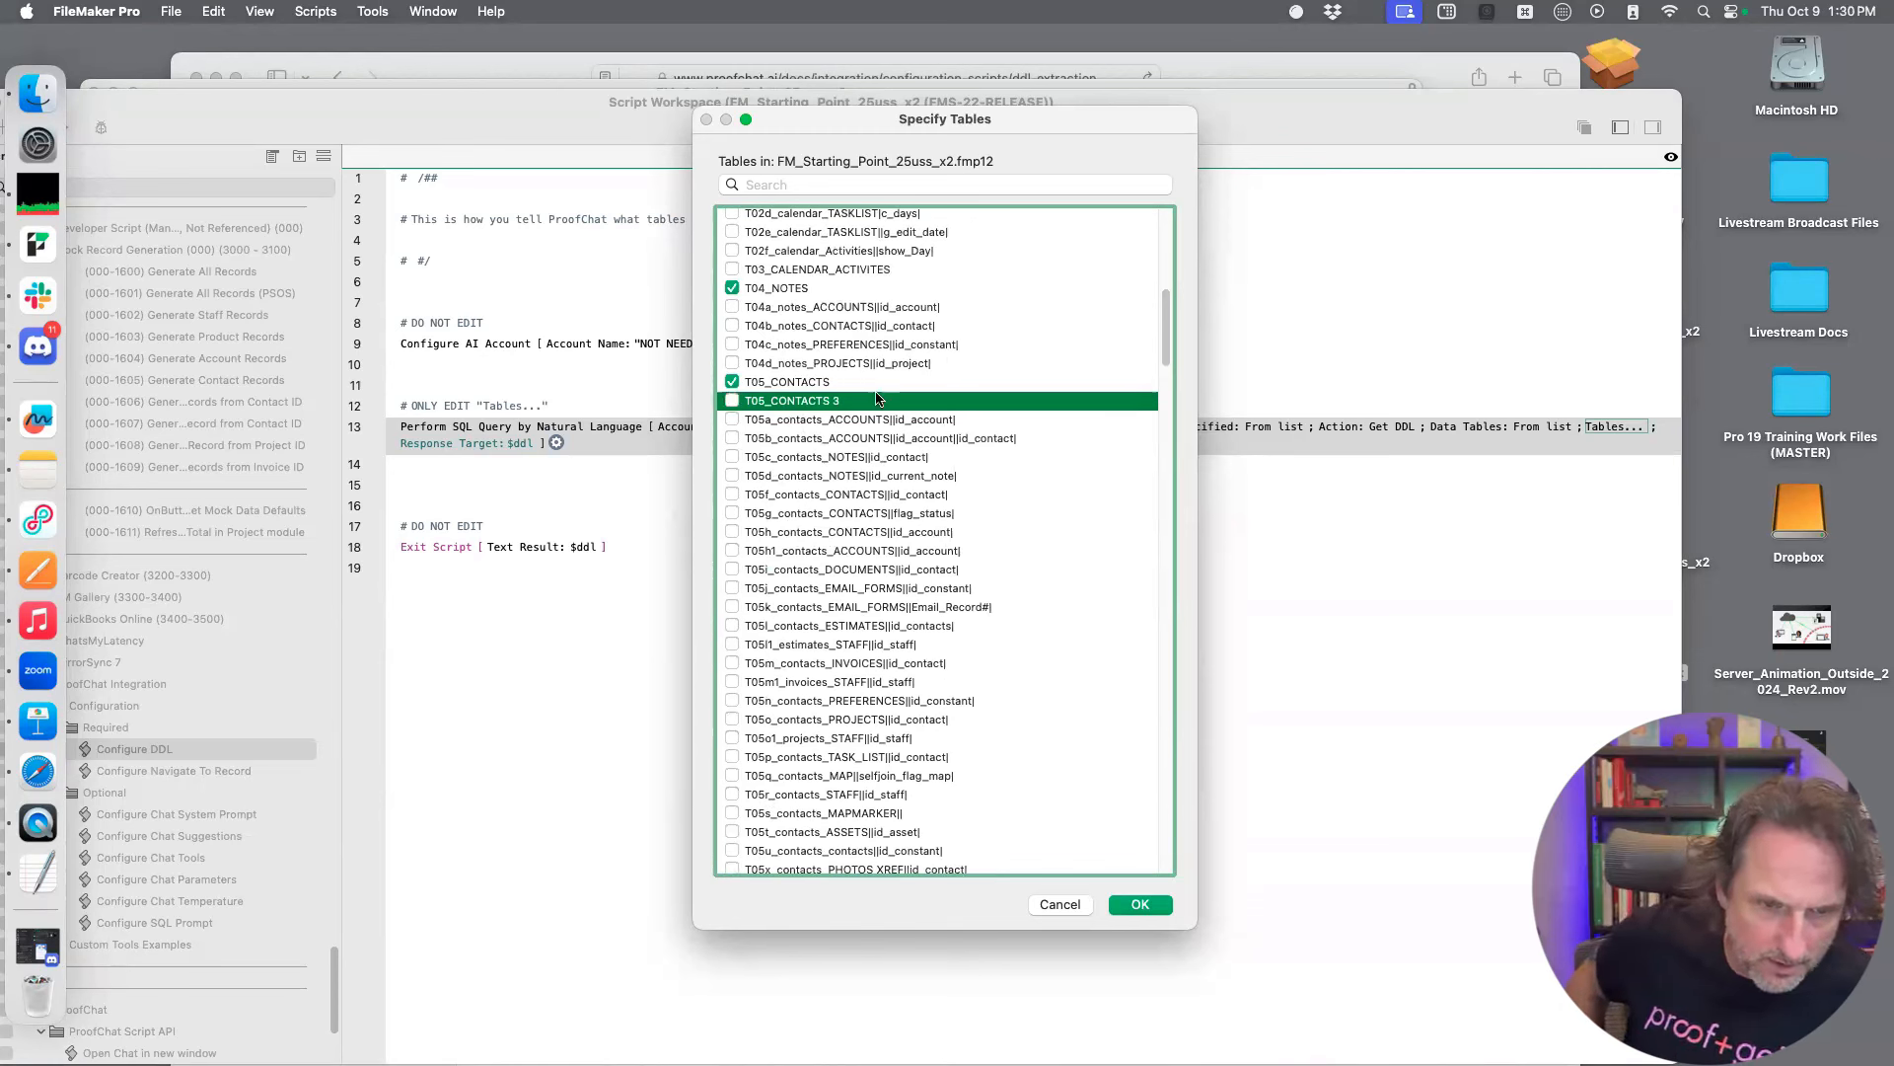
scroll(868, 604, up, 3)
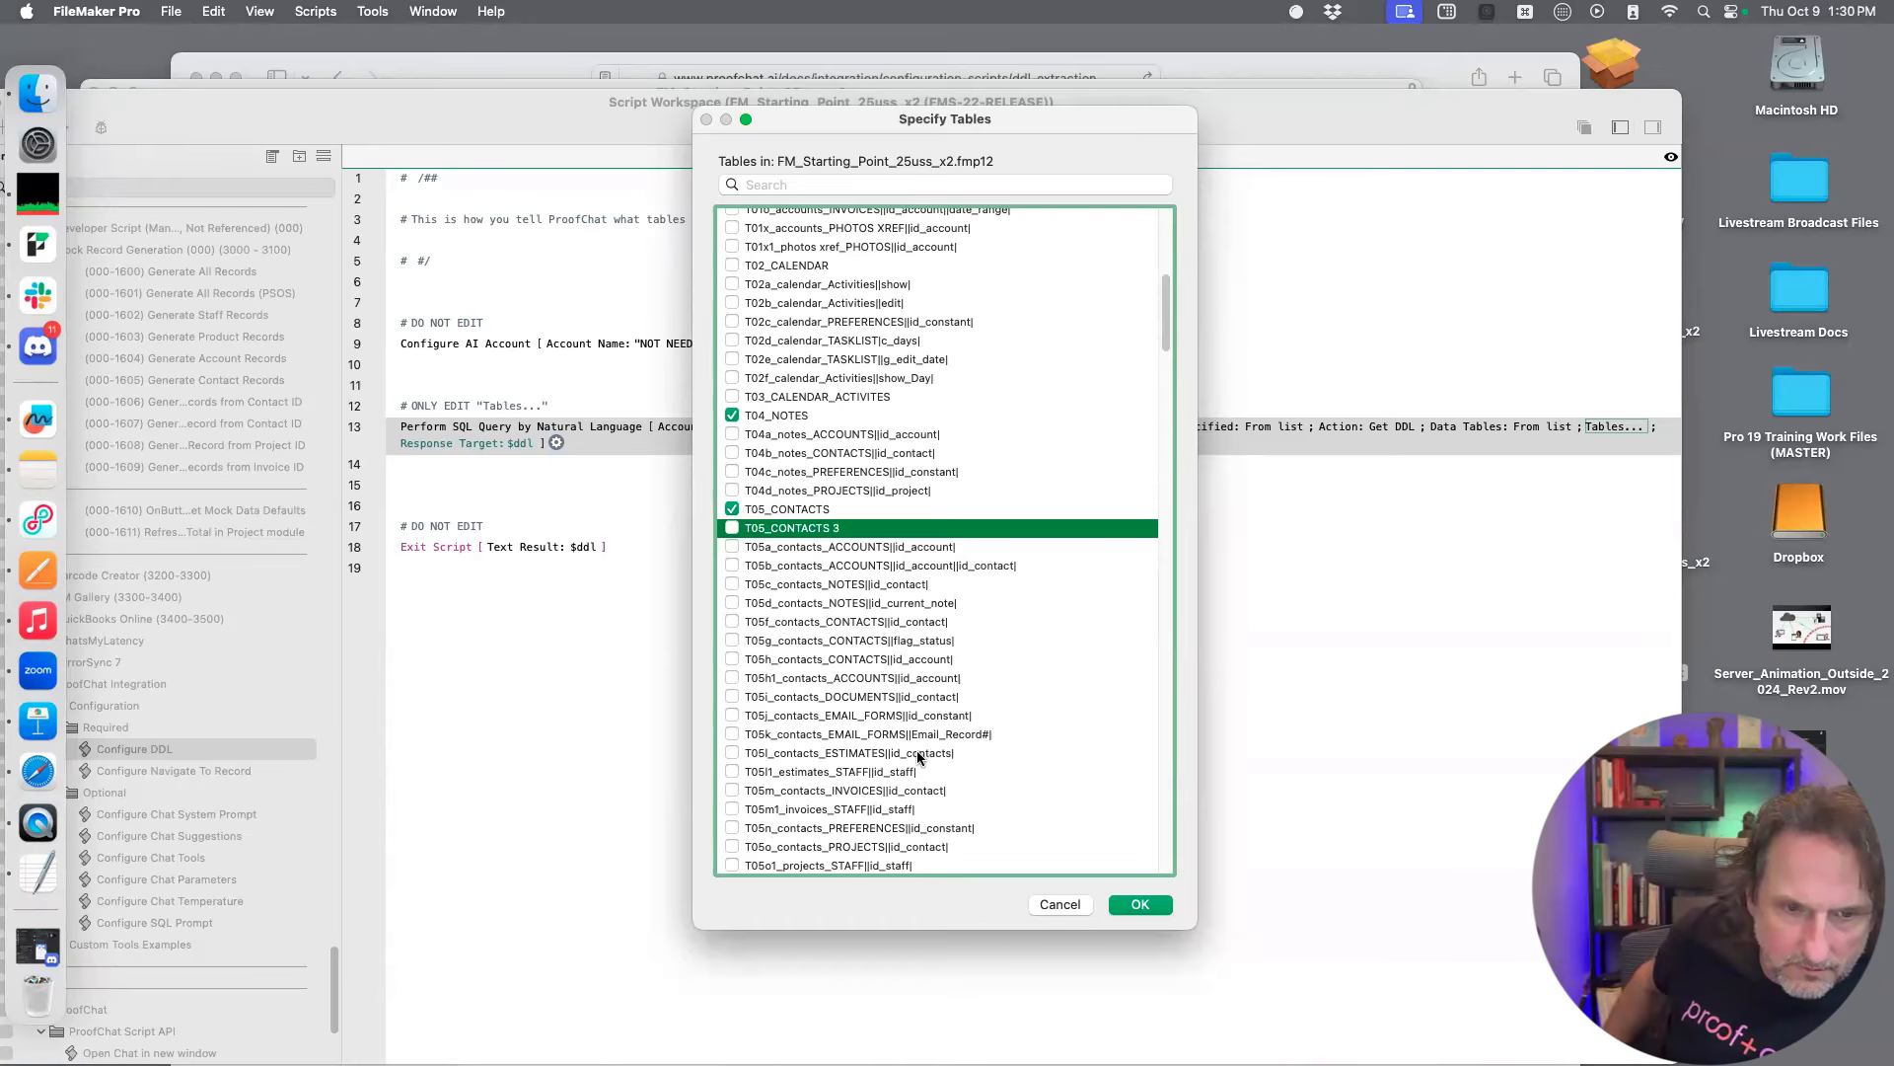
scroll(917, 306, up, 5)
scroll(930, 362, down, 8)
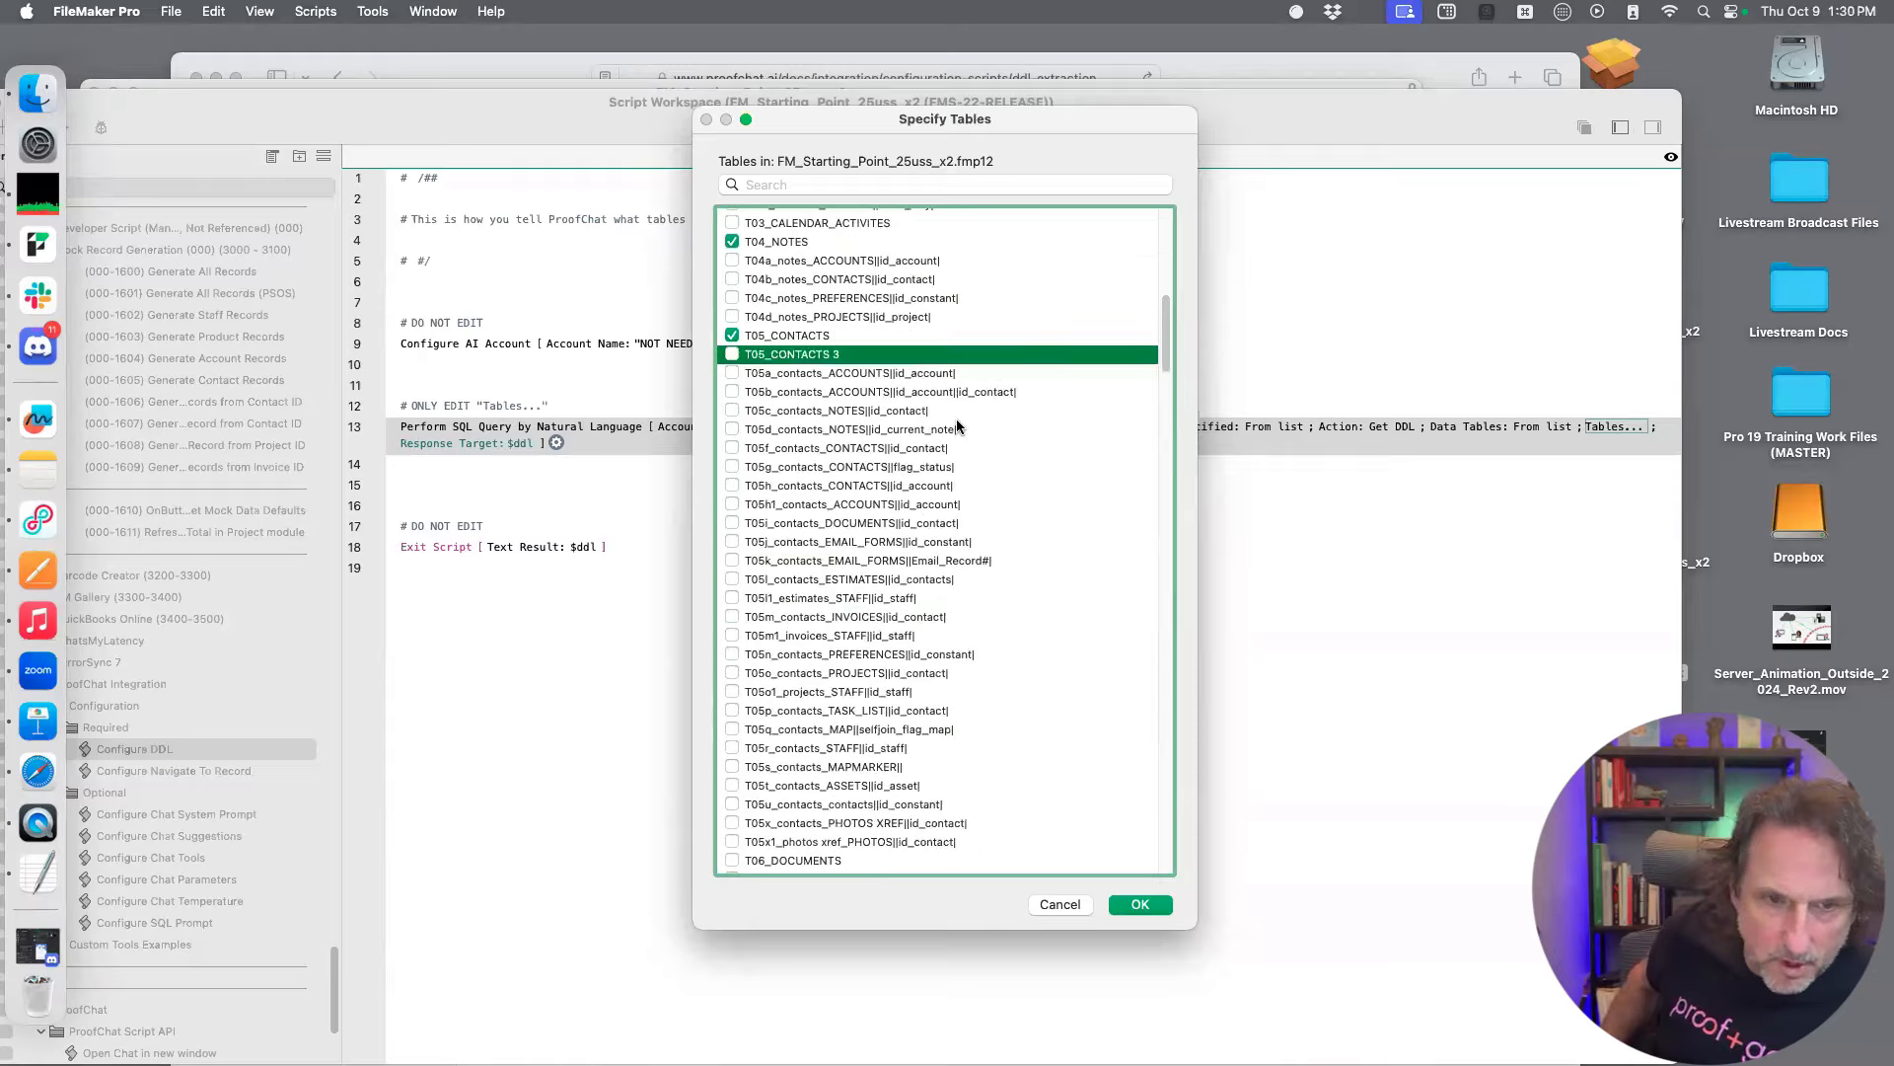
scroll(973, 419, up, 2)
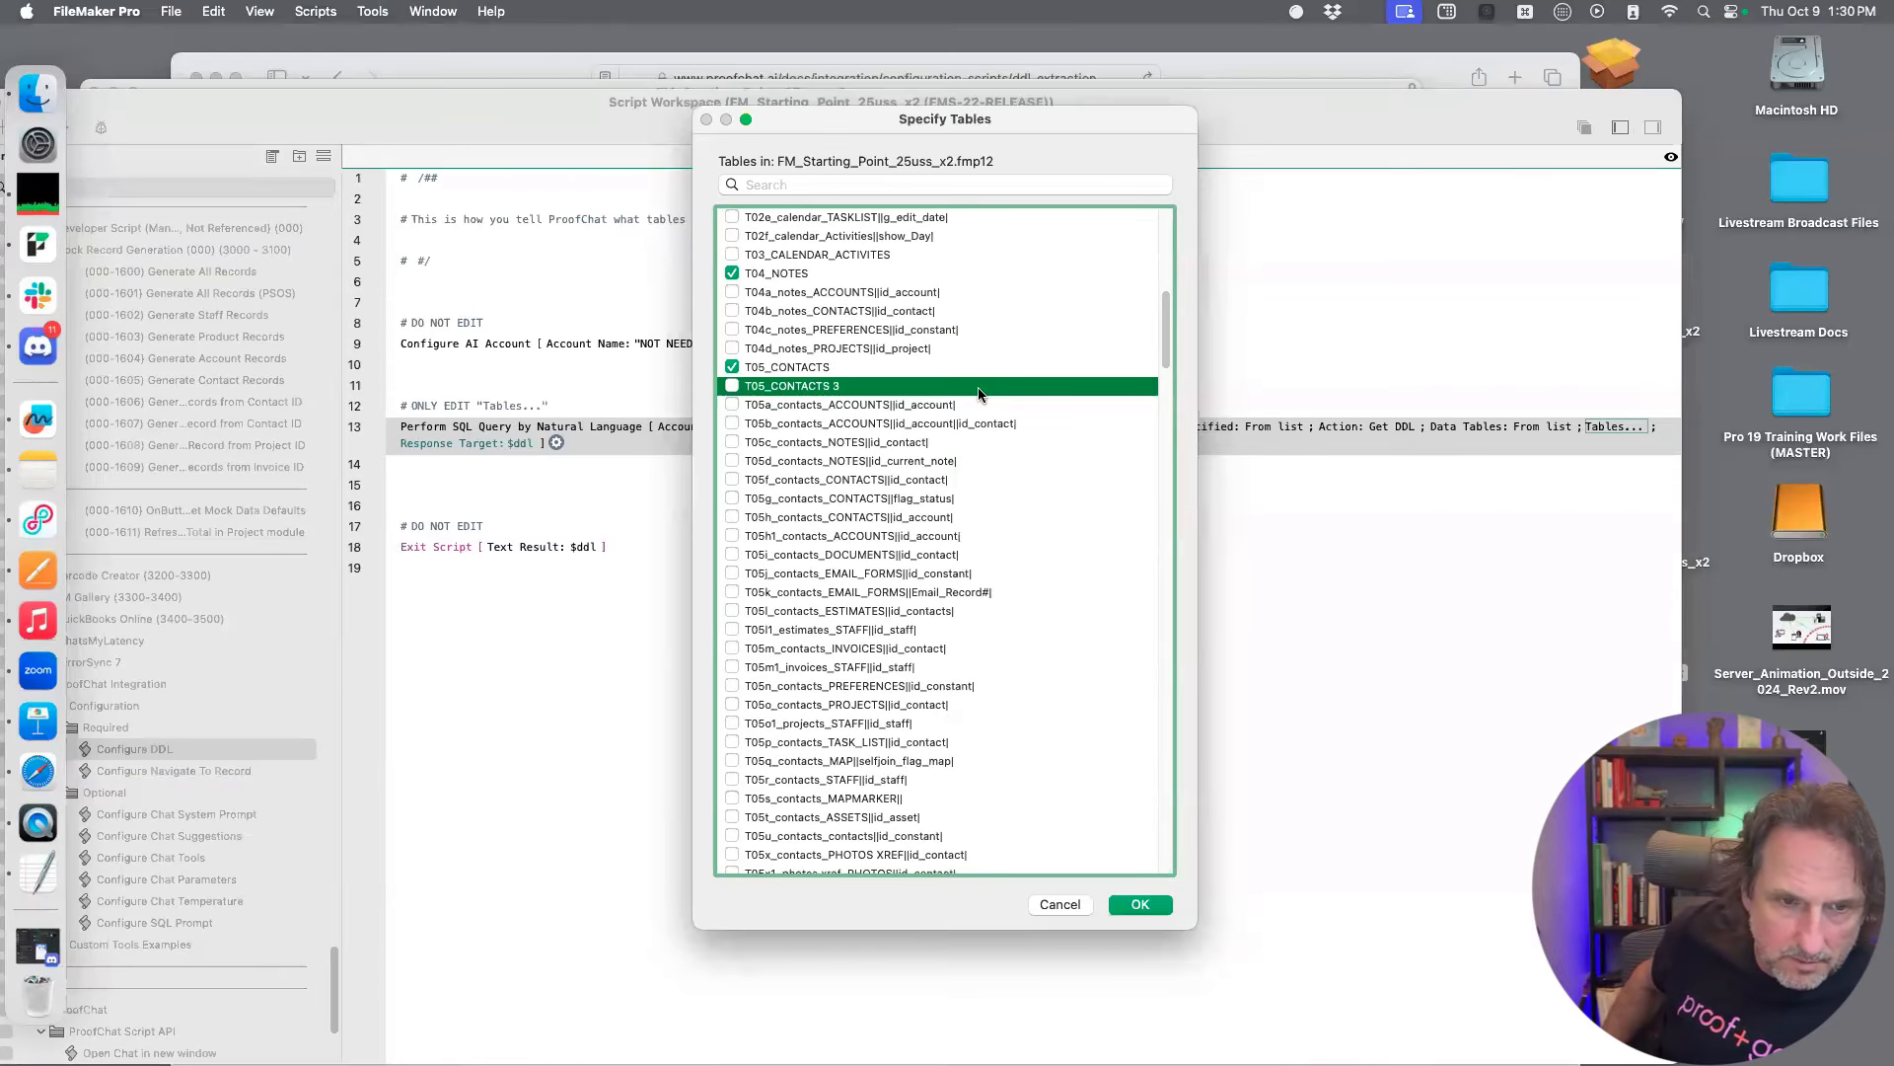
Highlight the T08_ESTIMATES table in the DDL table list, accept the table selection and save the Configure DDL script
scroll(975, 391, down, 3)
scroll(975, 391, down, 10)
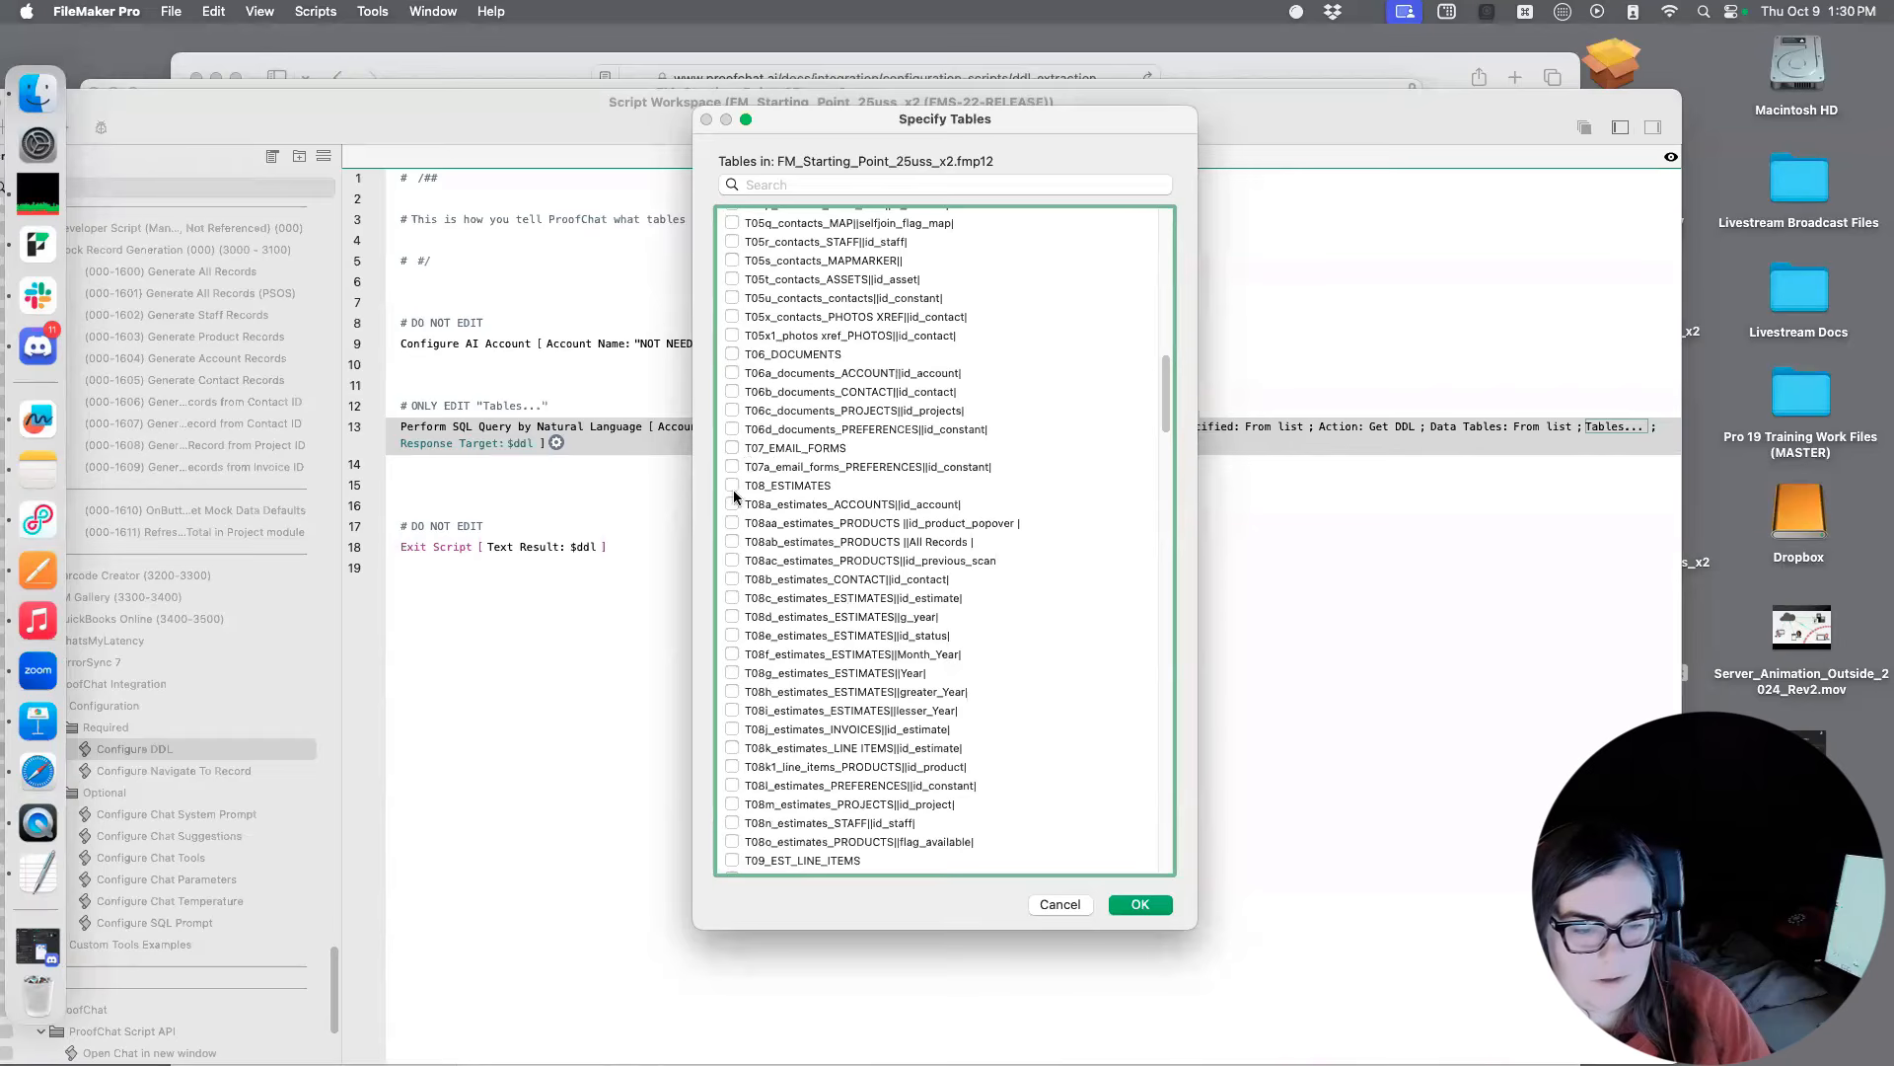
click(736, 485)
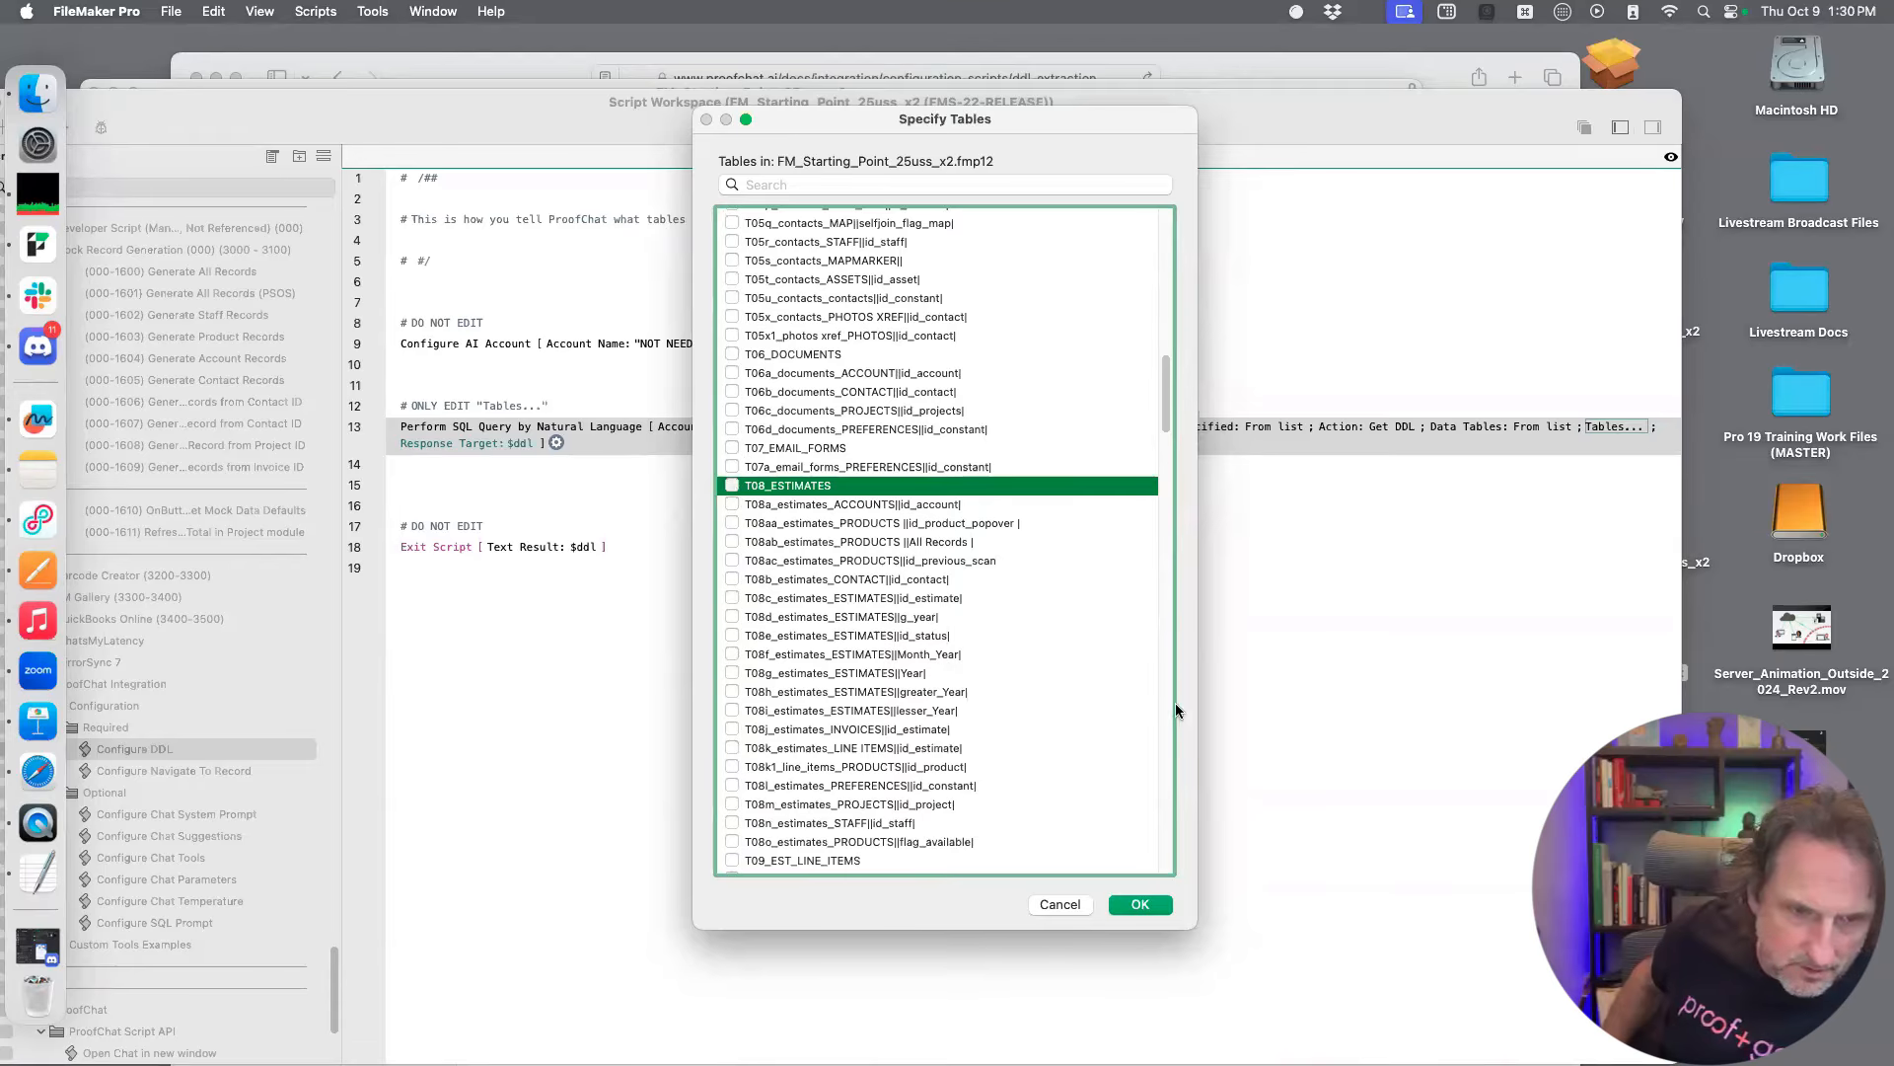
click(1140, 905)
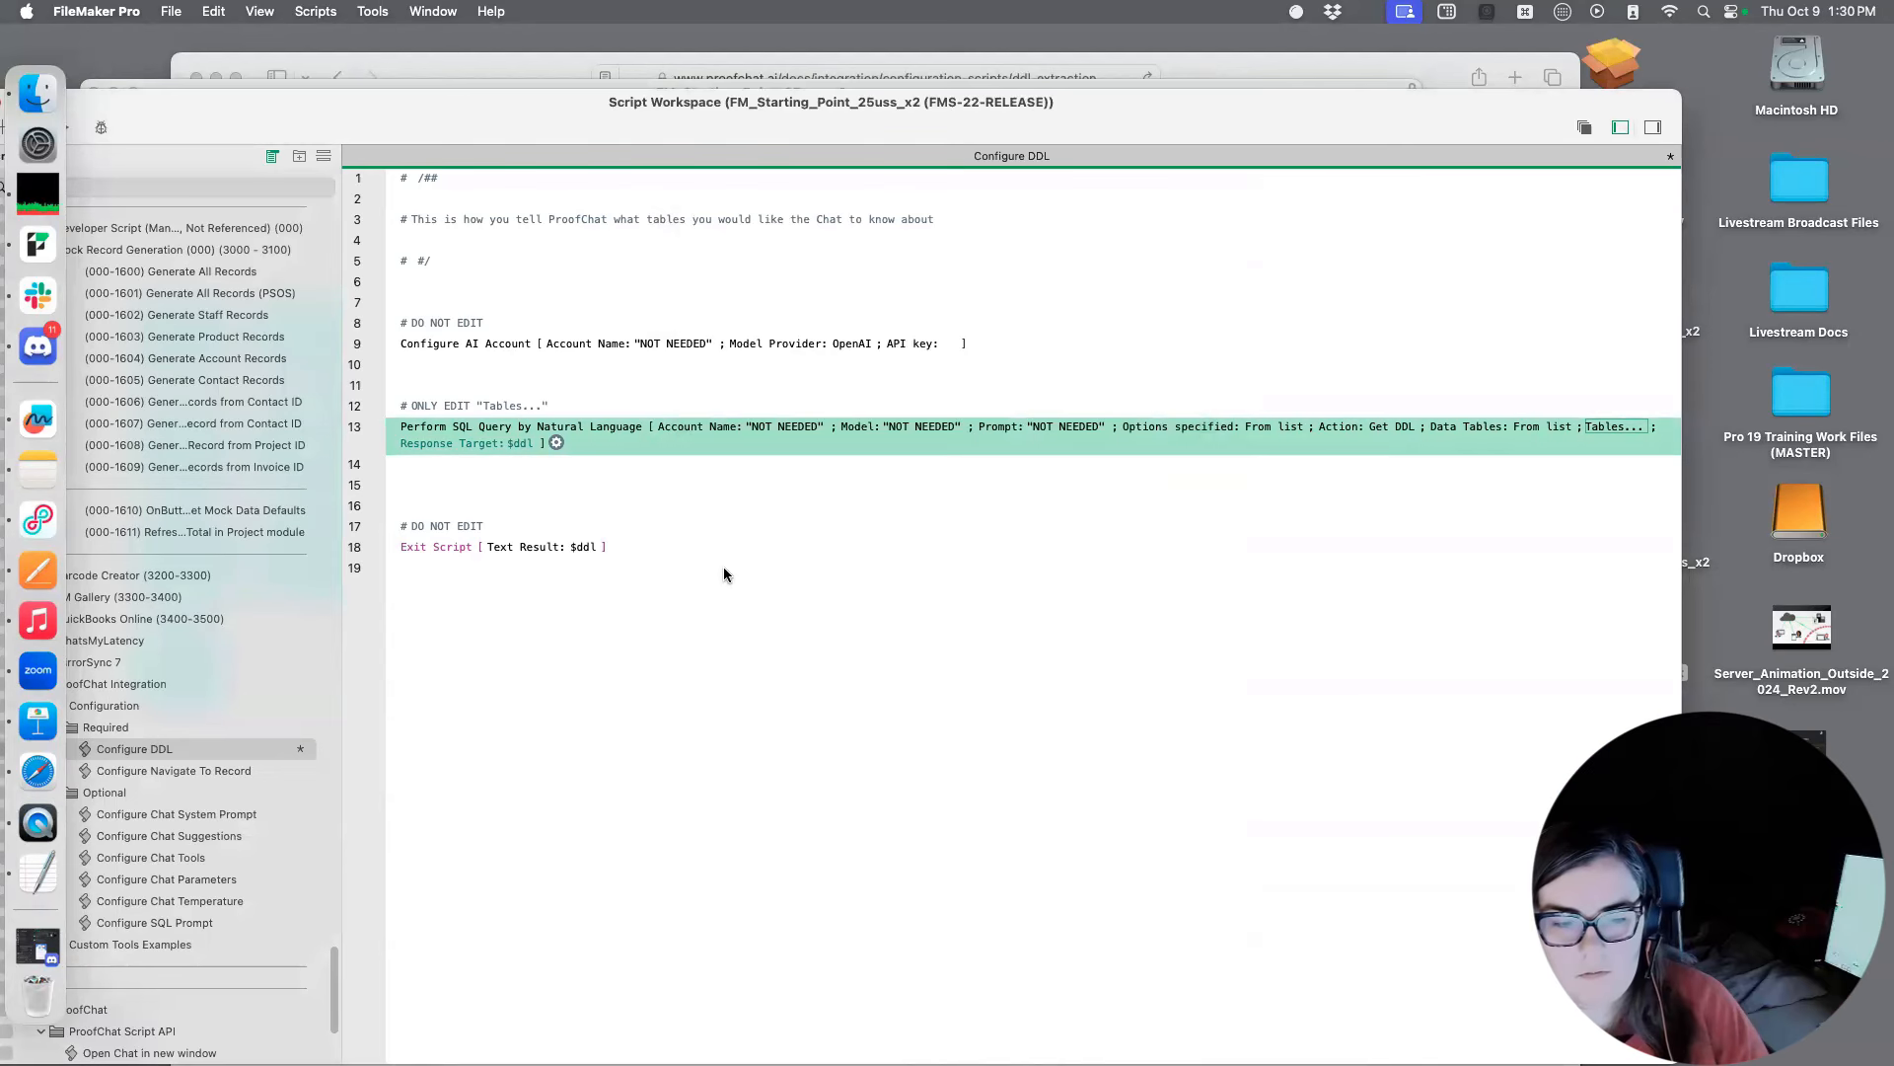
key(super+s)
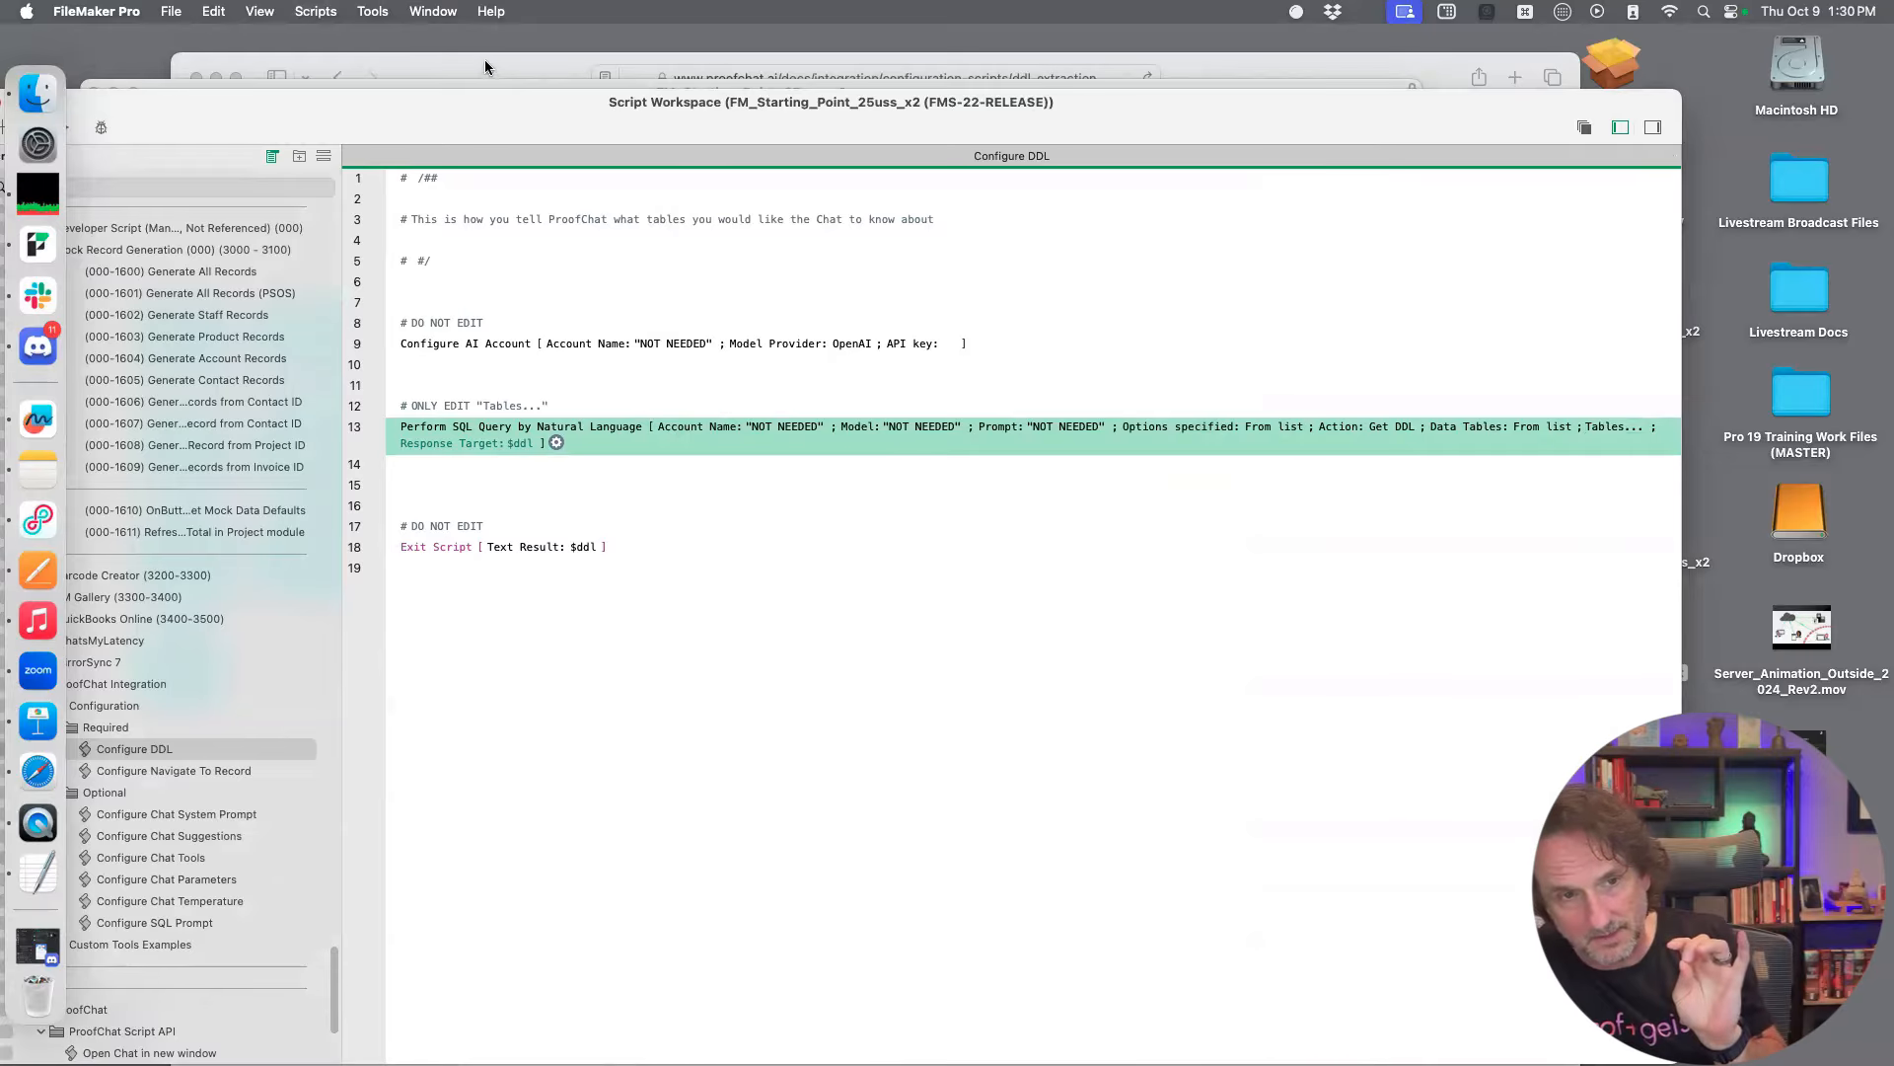
Switch to the ProofChat documentation in Safari and read the summary and steps of the Navigation Script Hooks page
click(484, 62)
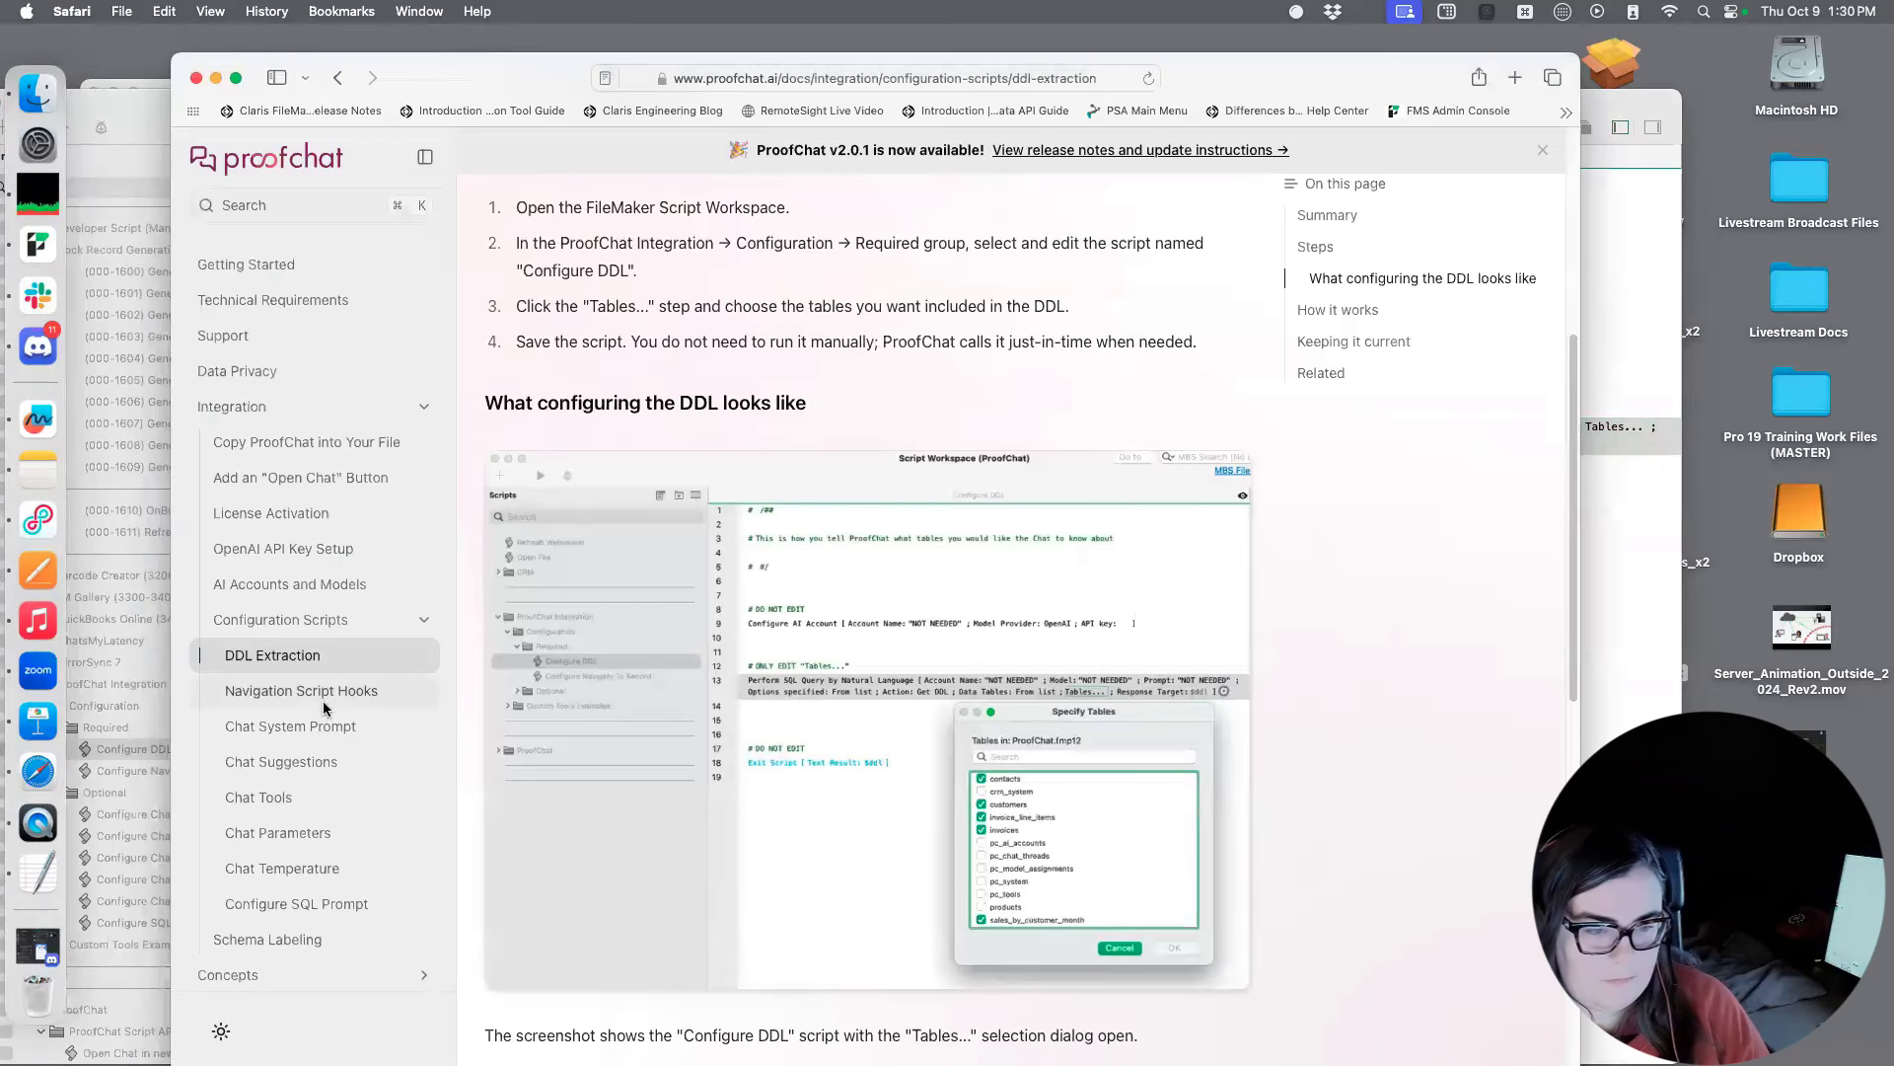
click(328, 710)
scroll(954, 705, down, 3)
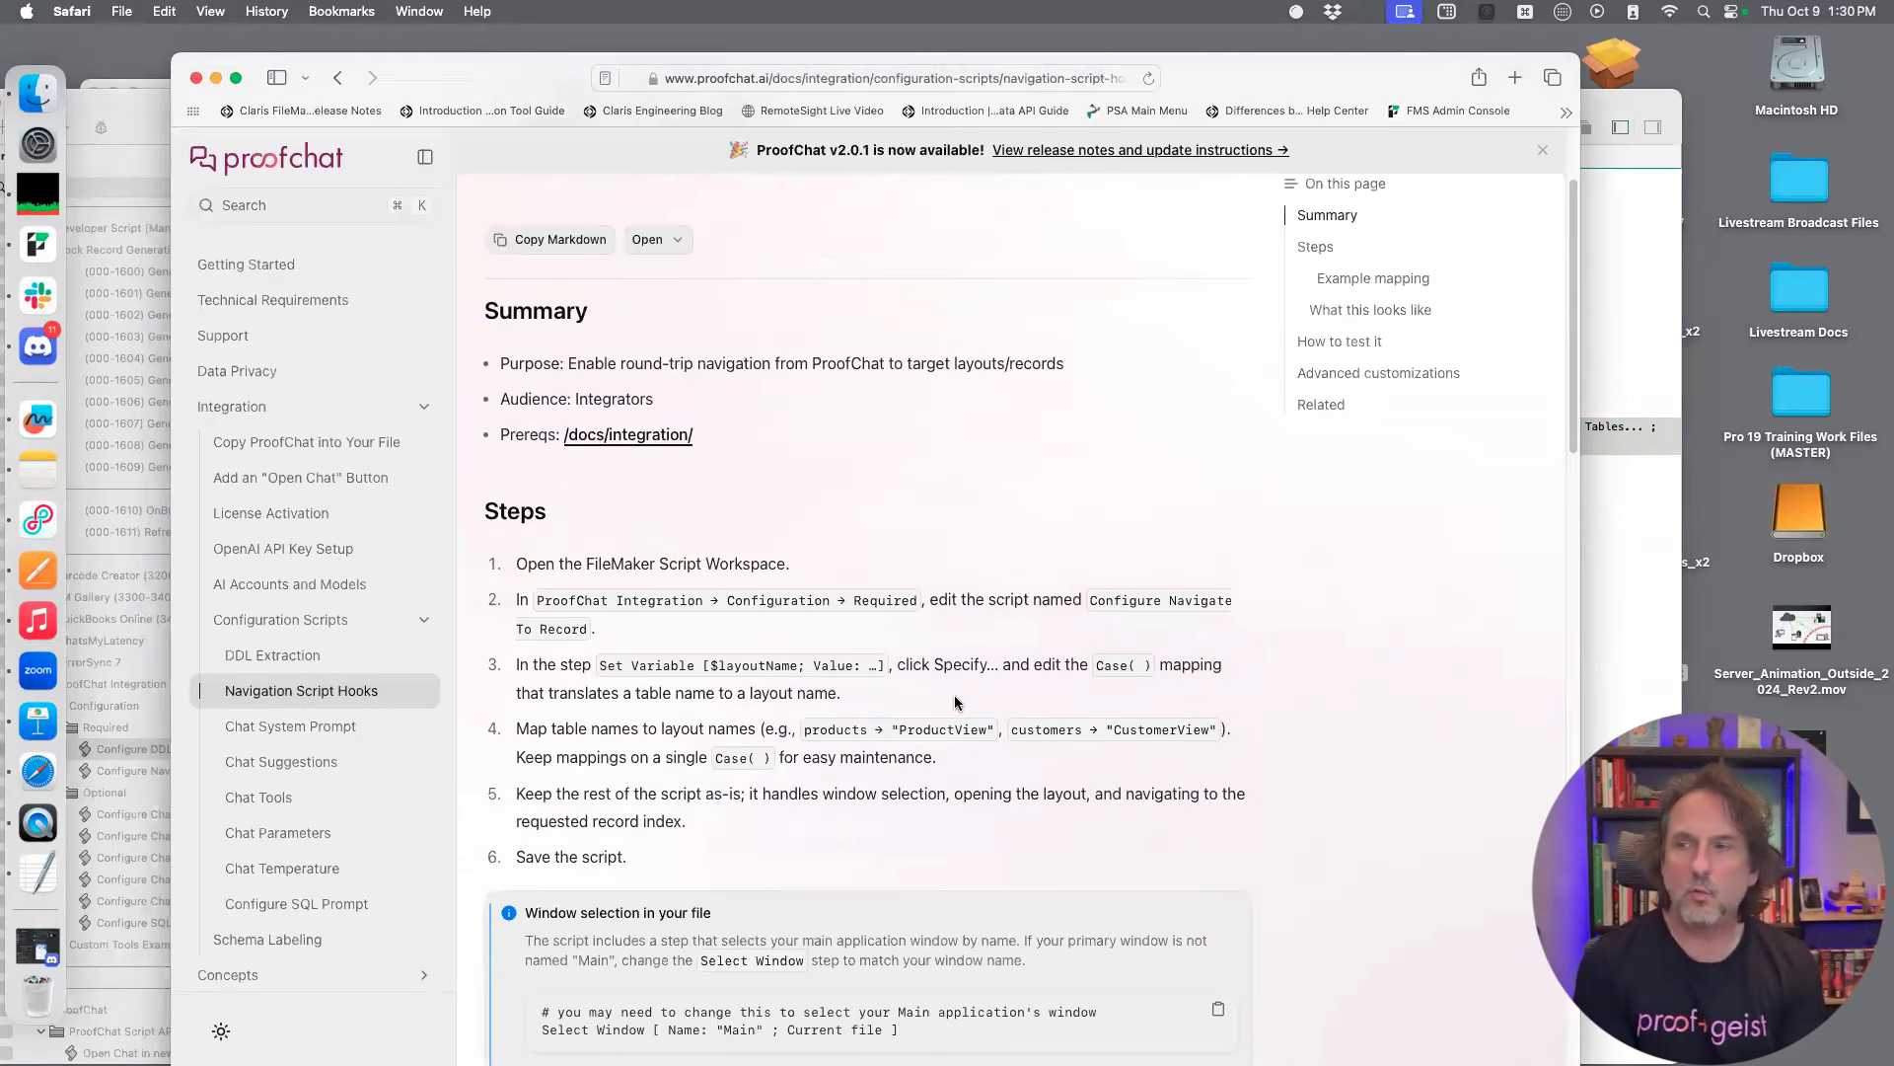
scroll(955, 703, down, 2)
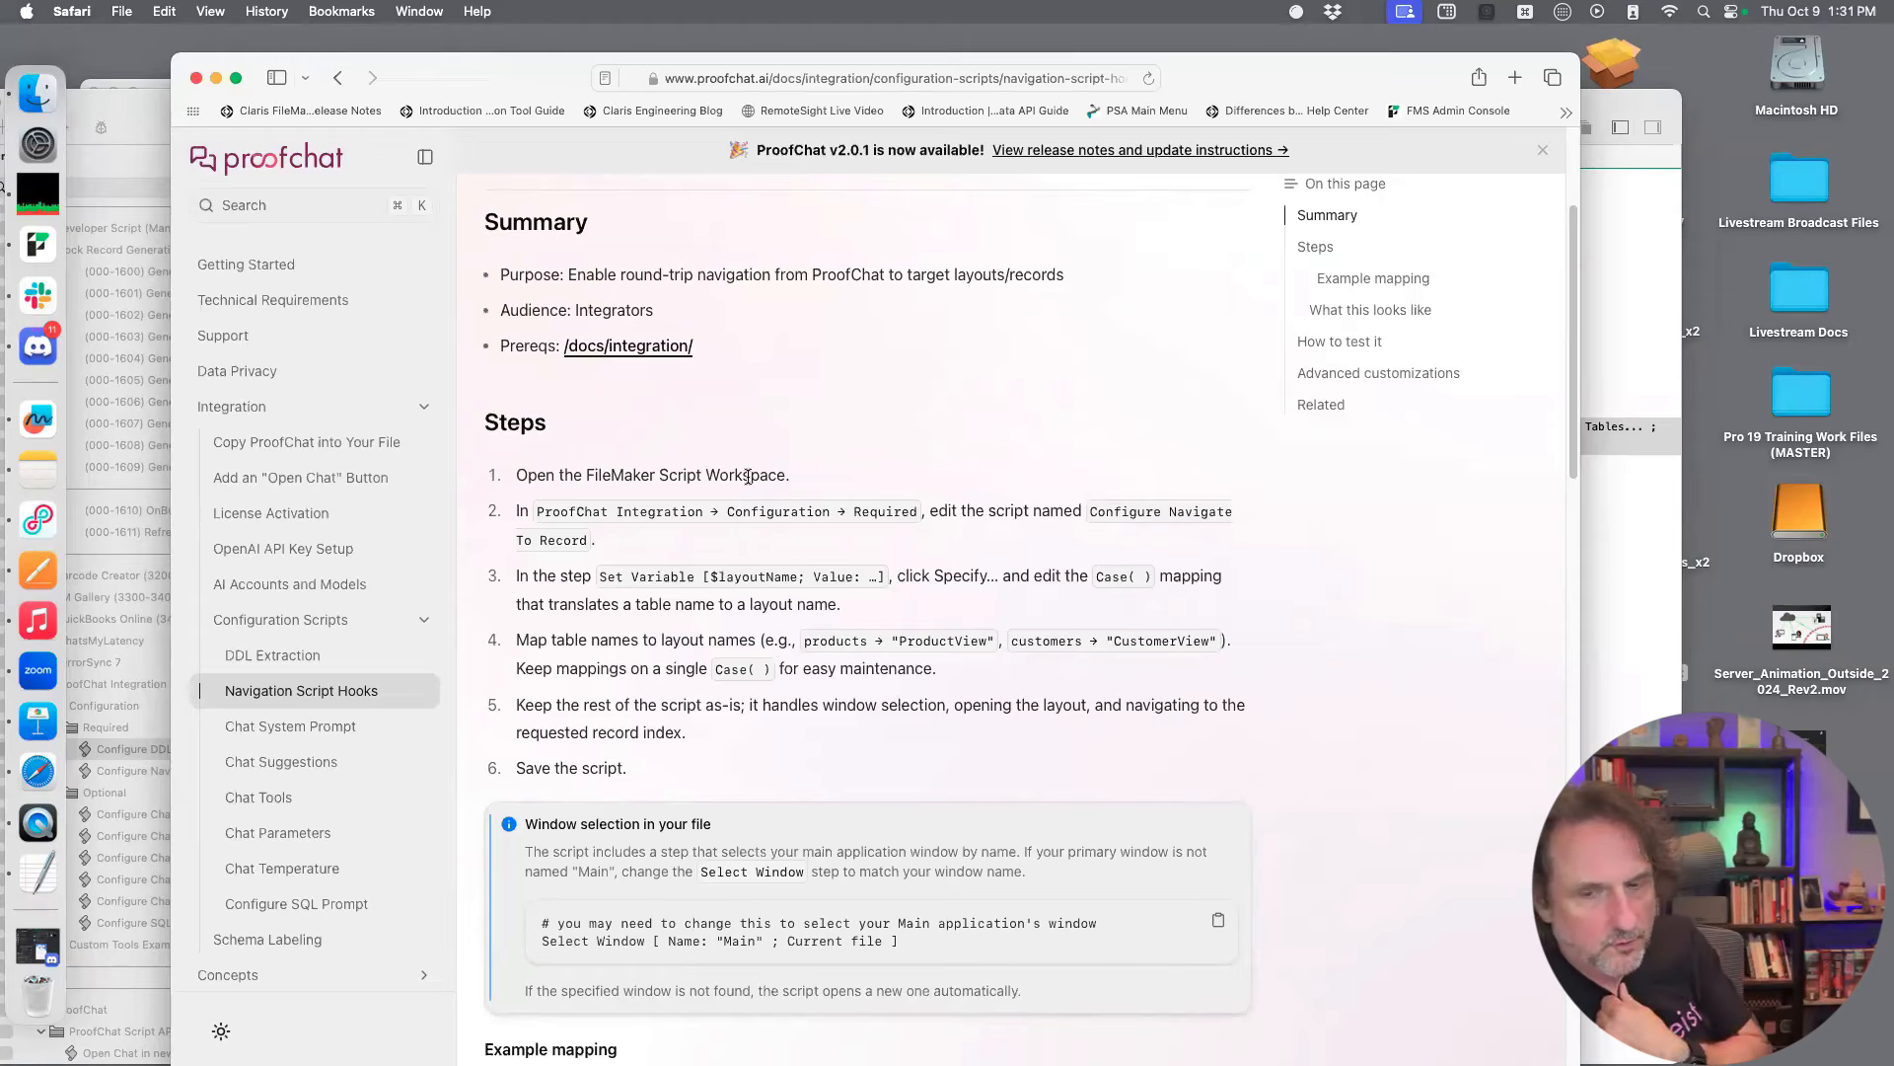
Switch to FileMaker Pro, open the Configure Navigate To Record script and show the options of its Set Variable step for $layoutName
click(149, 776)
click(149, 775)
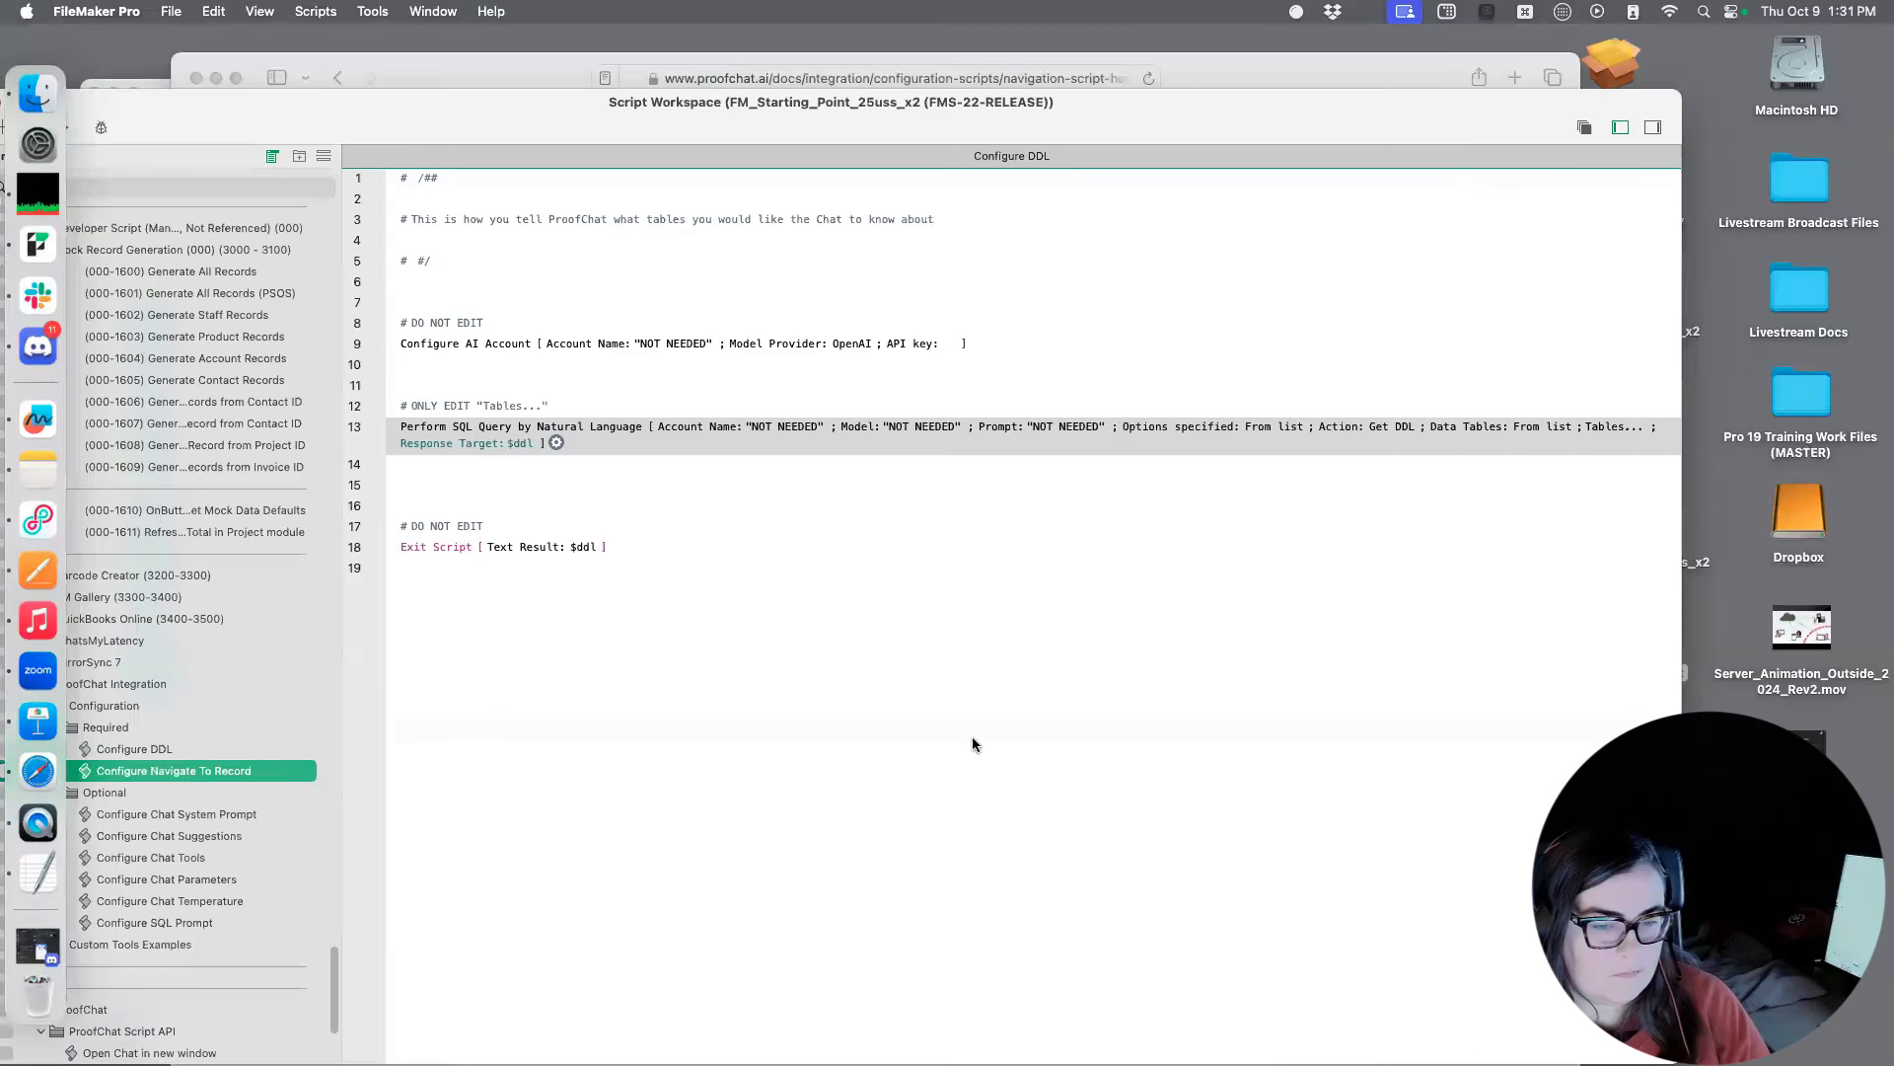
scroll(971, 436, down, 2)
scroll(970, 436, down, 4)
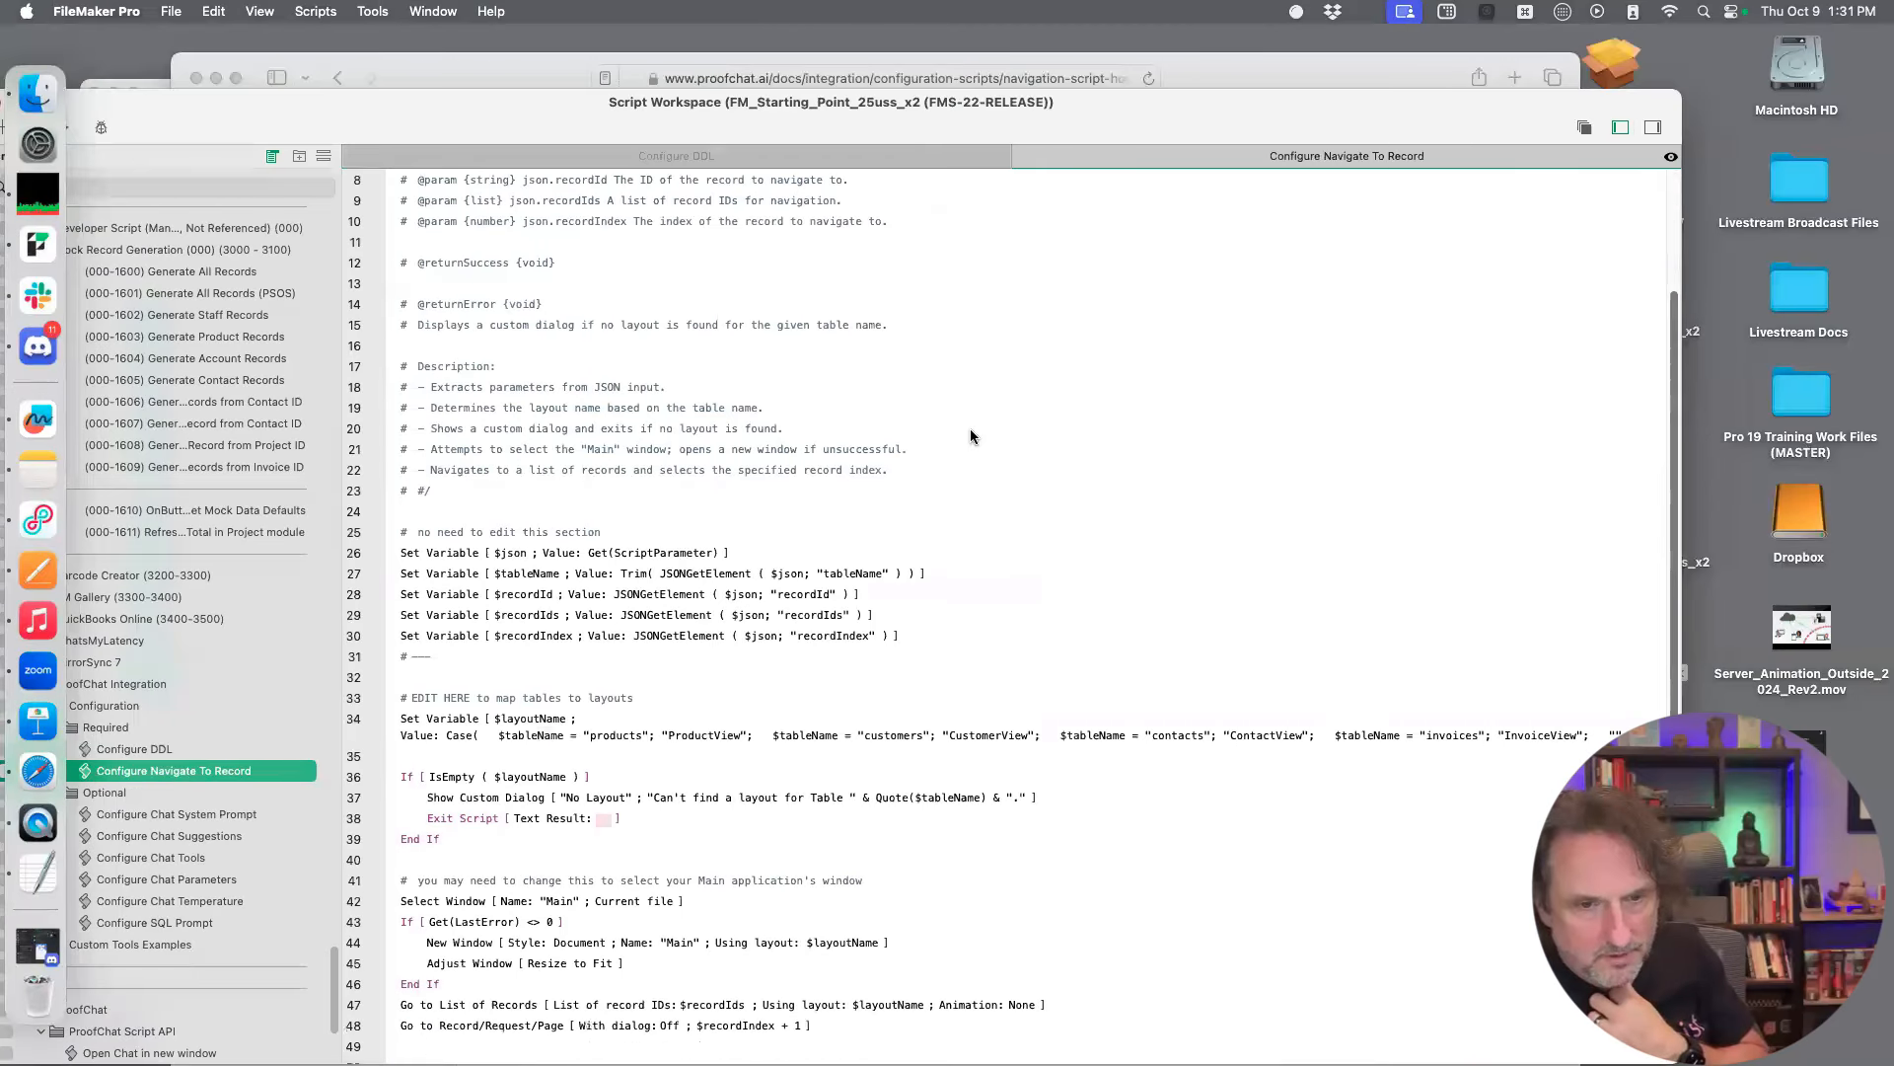
drag(1190, 124, 1162, 64)
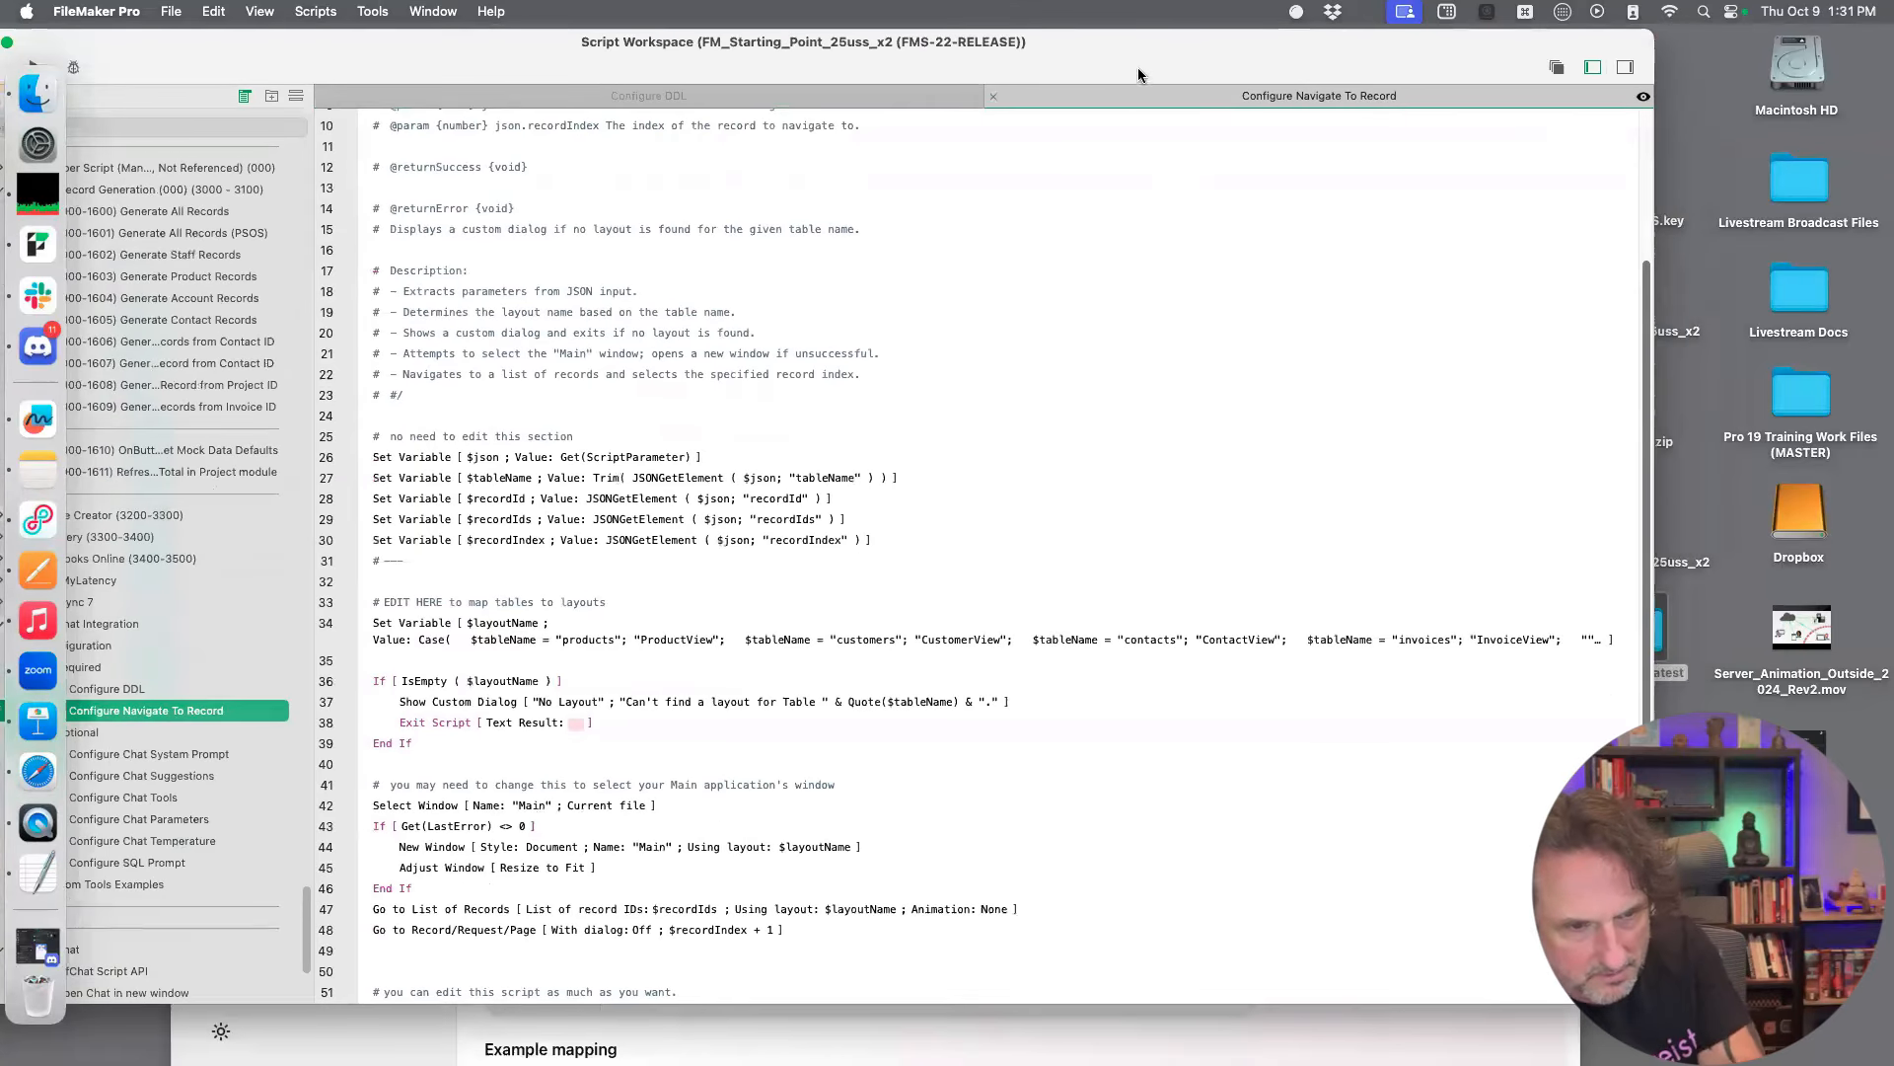
click(1134, 637)
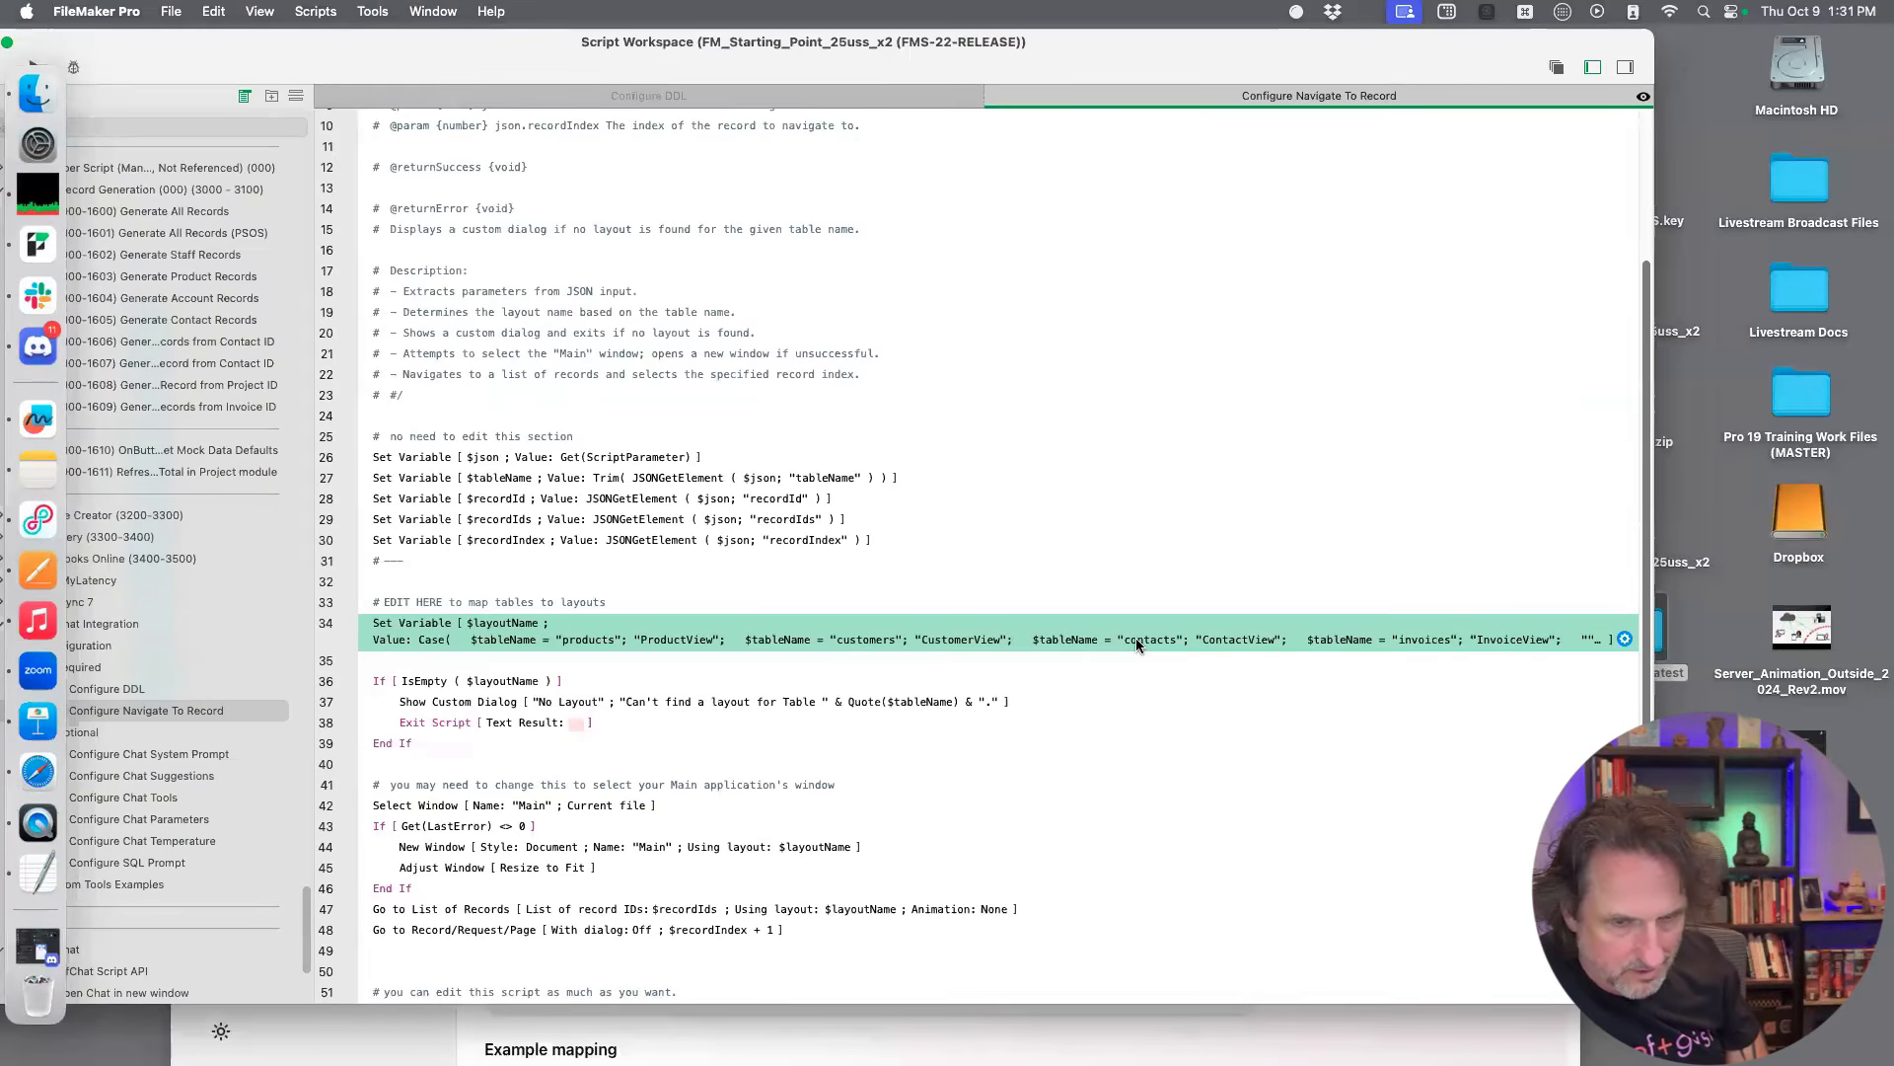
double_click(1135, 637)
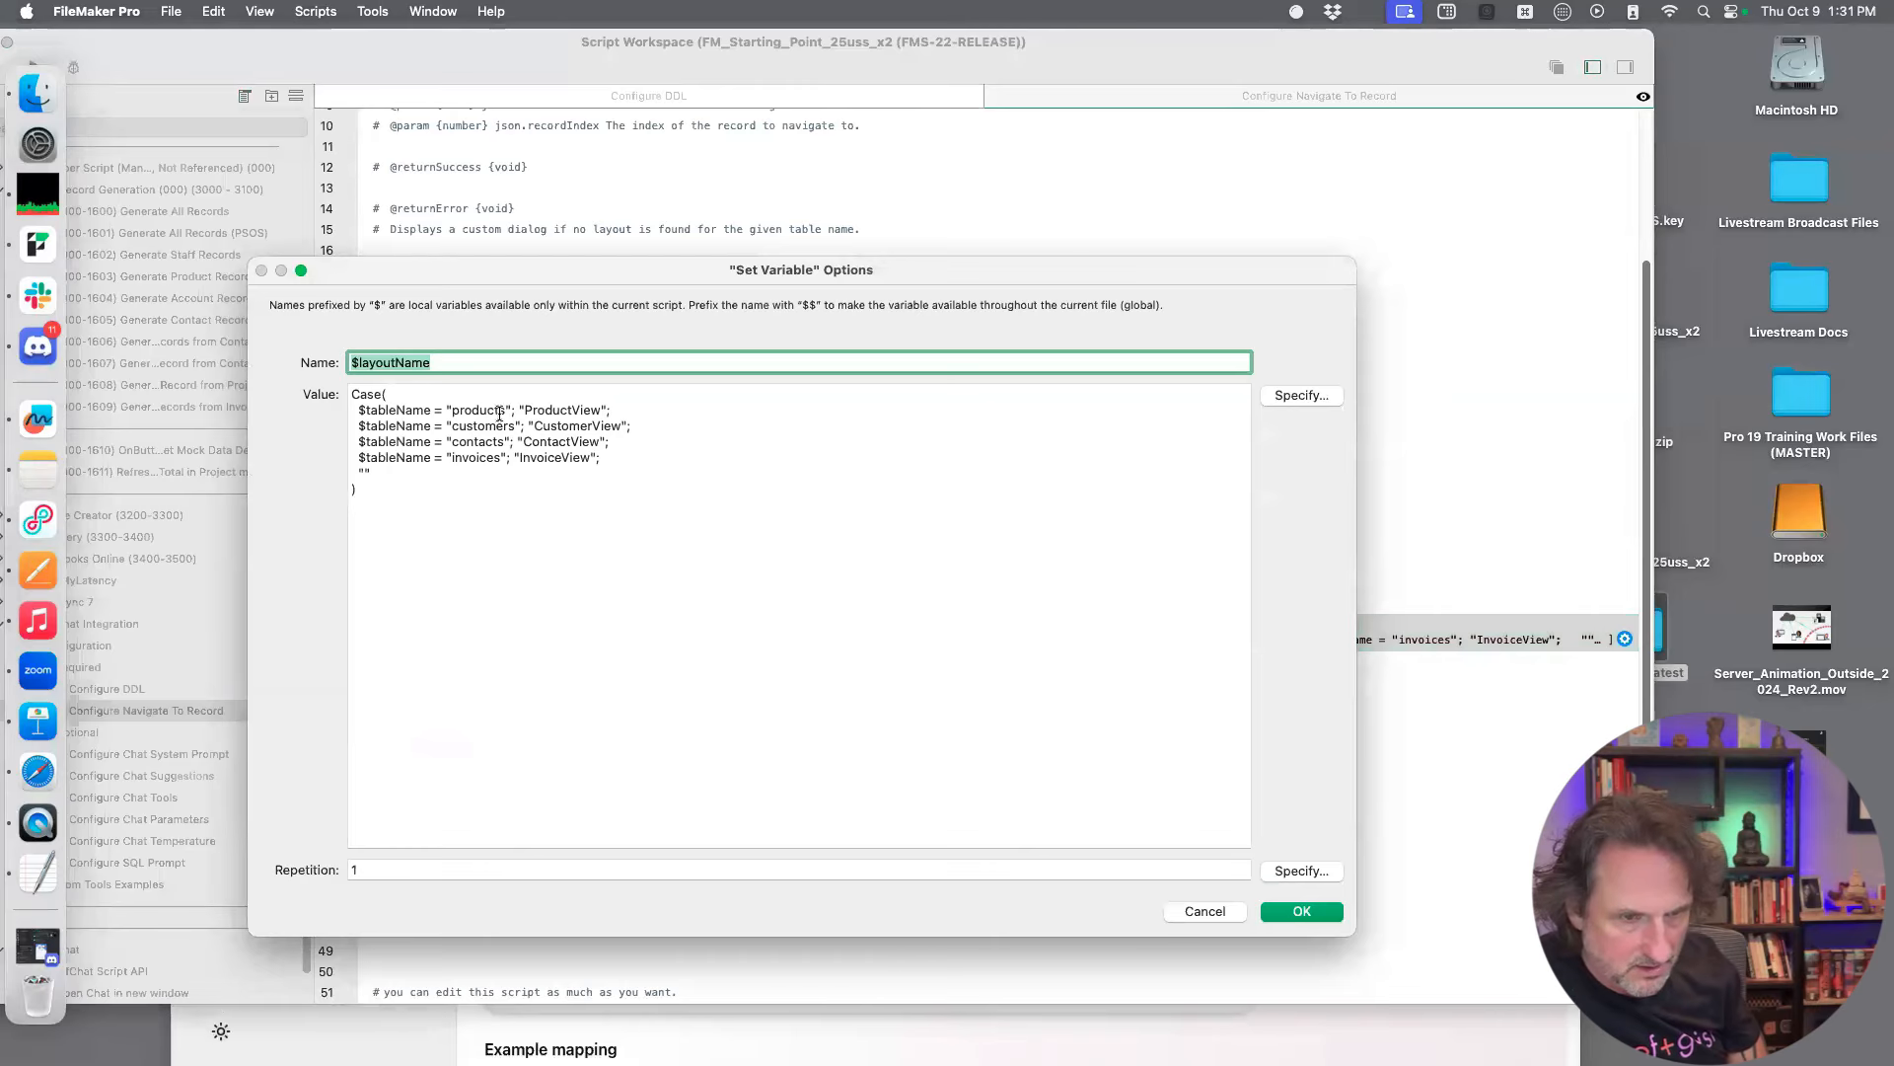
double_click(453, 411)
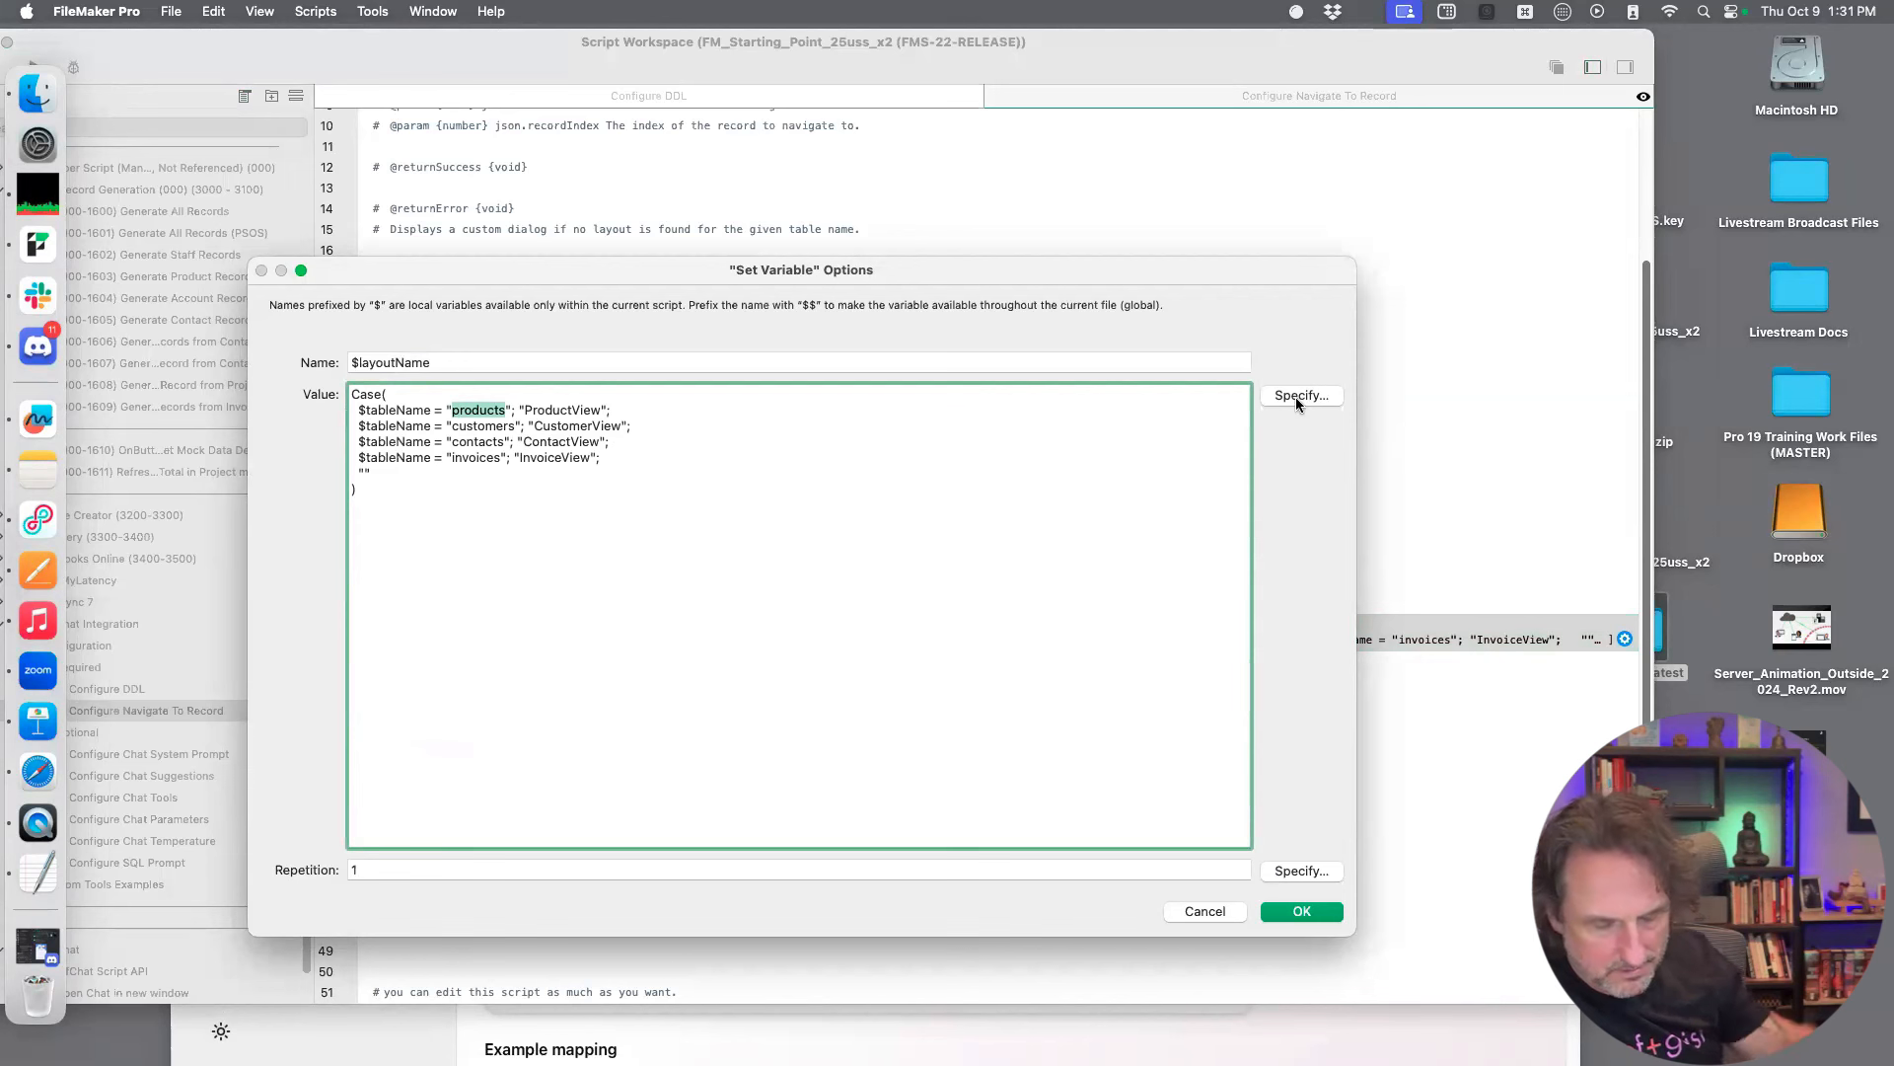
text(Cond)
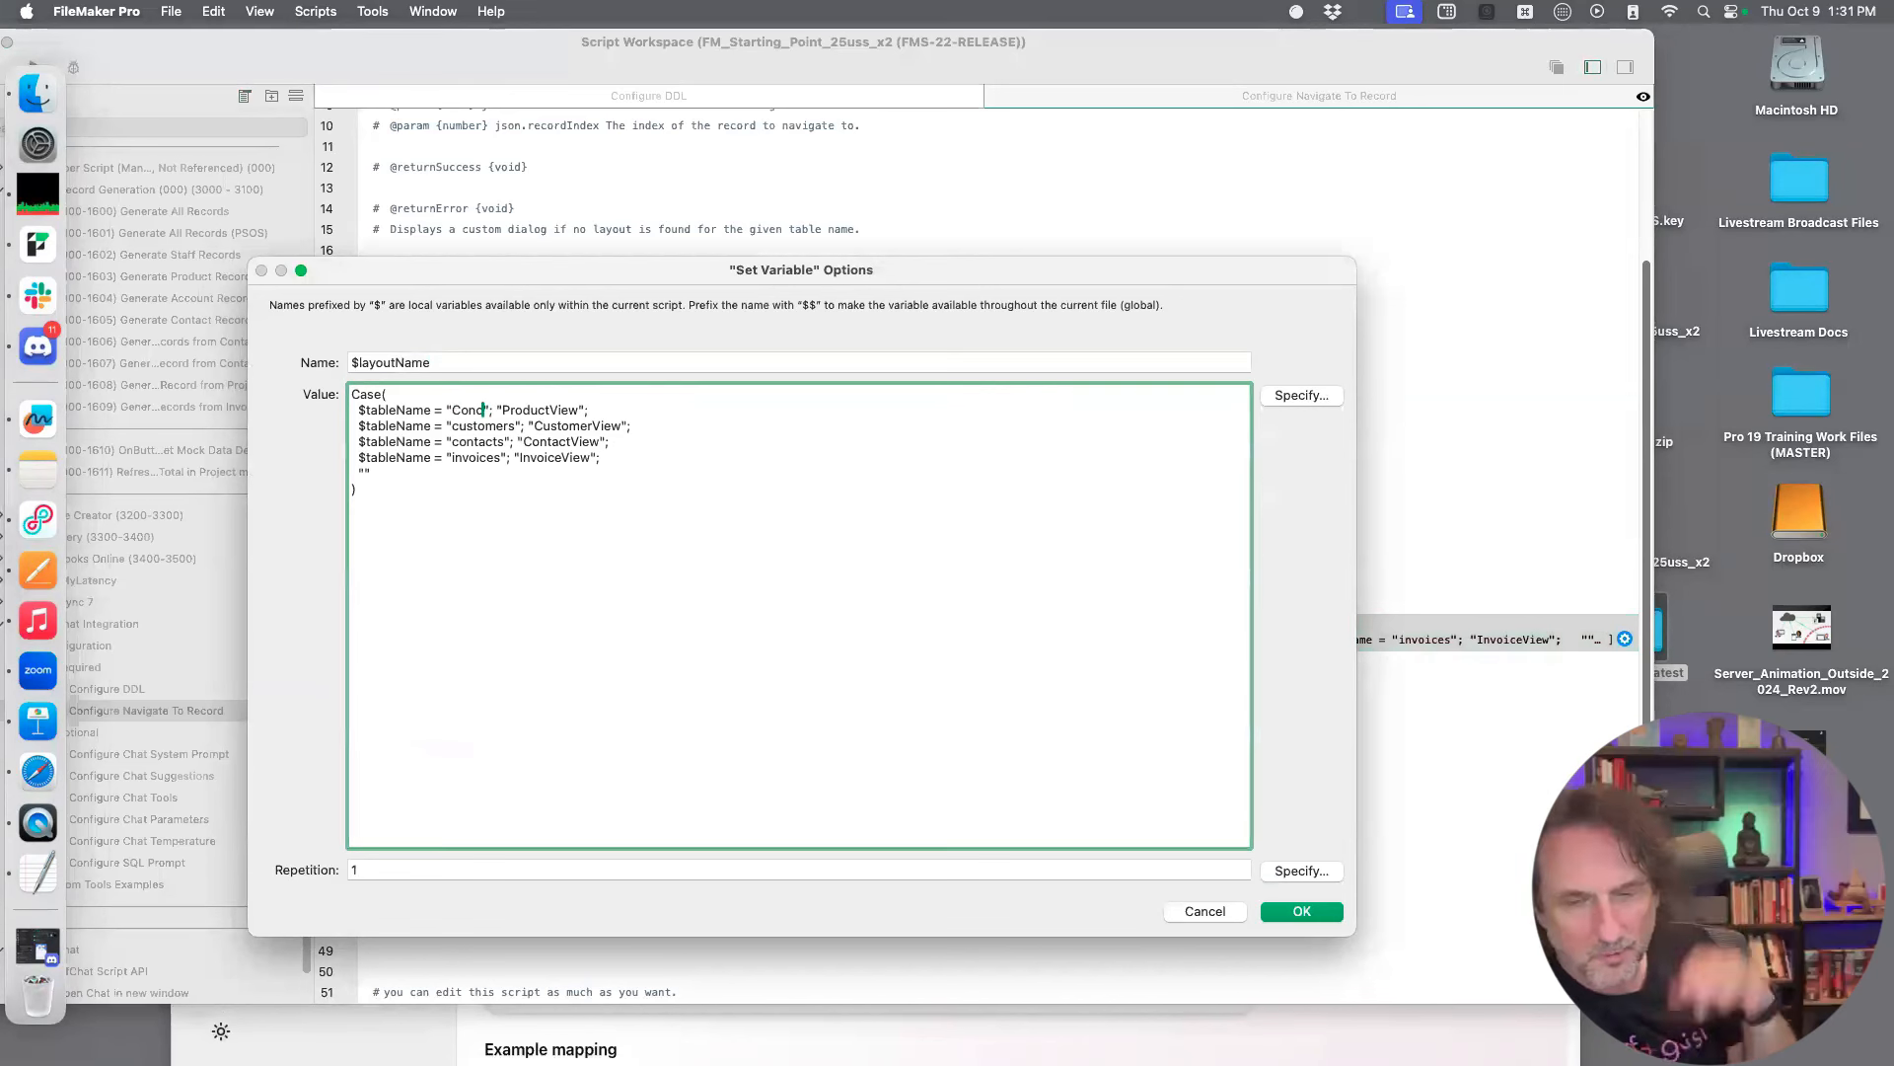
key(super+z)
key(super+z)
key(super+z)
key(super+z)
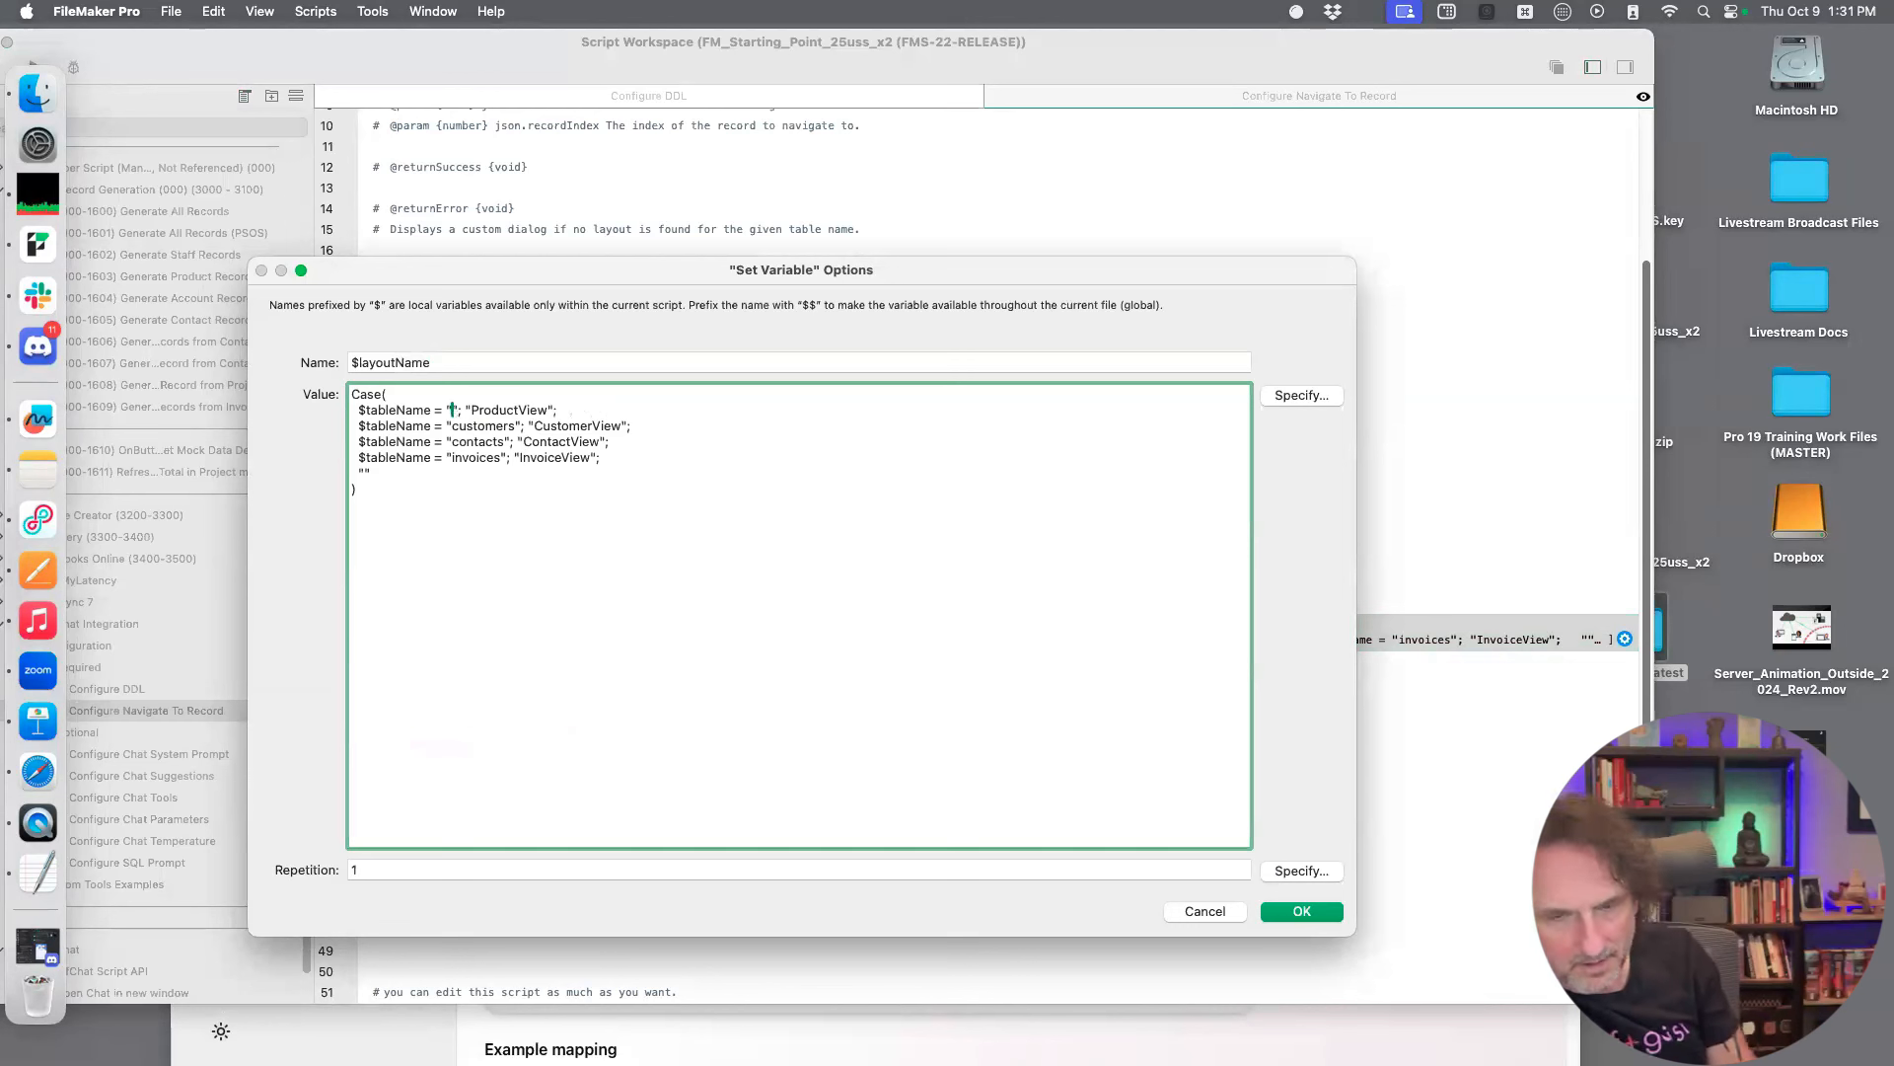
Accept the $layoutName variable options and save the Configure Navigate To Record script
click(909, 710)
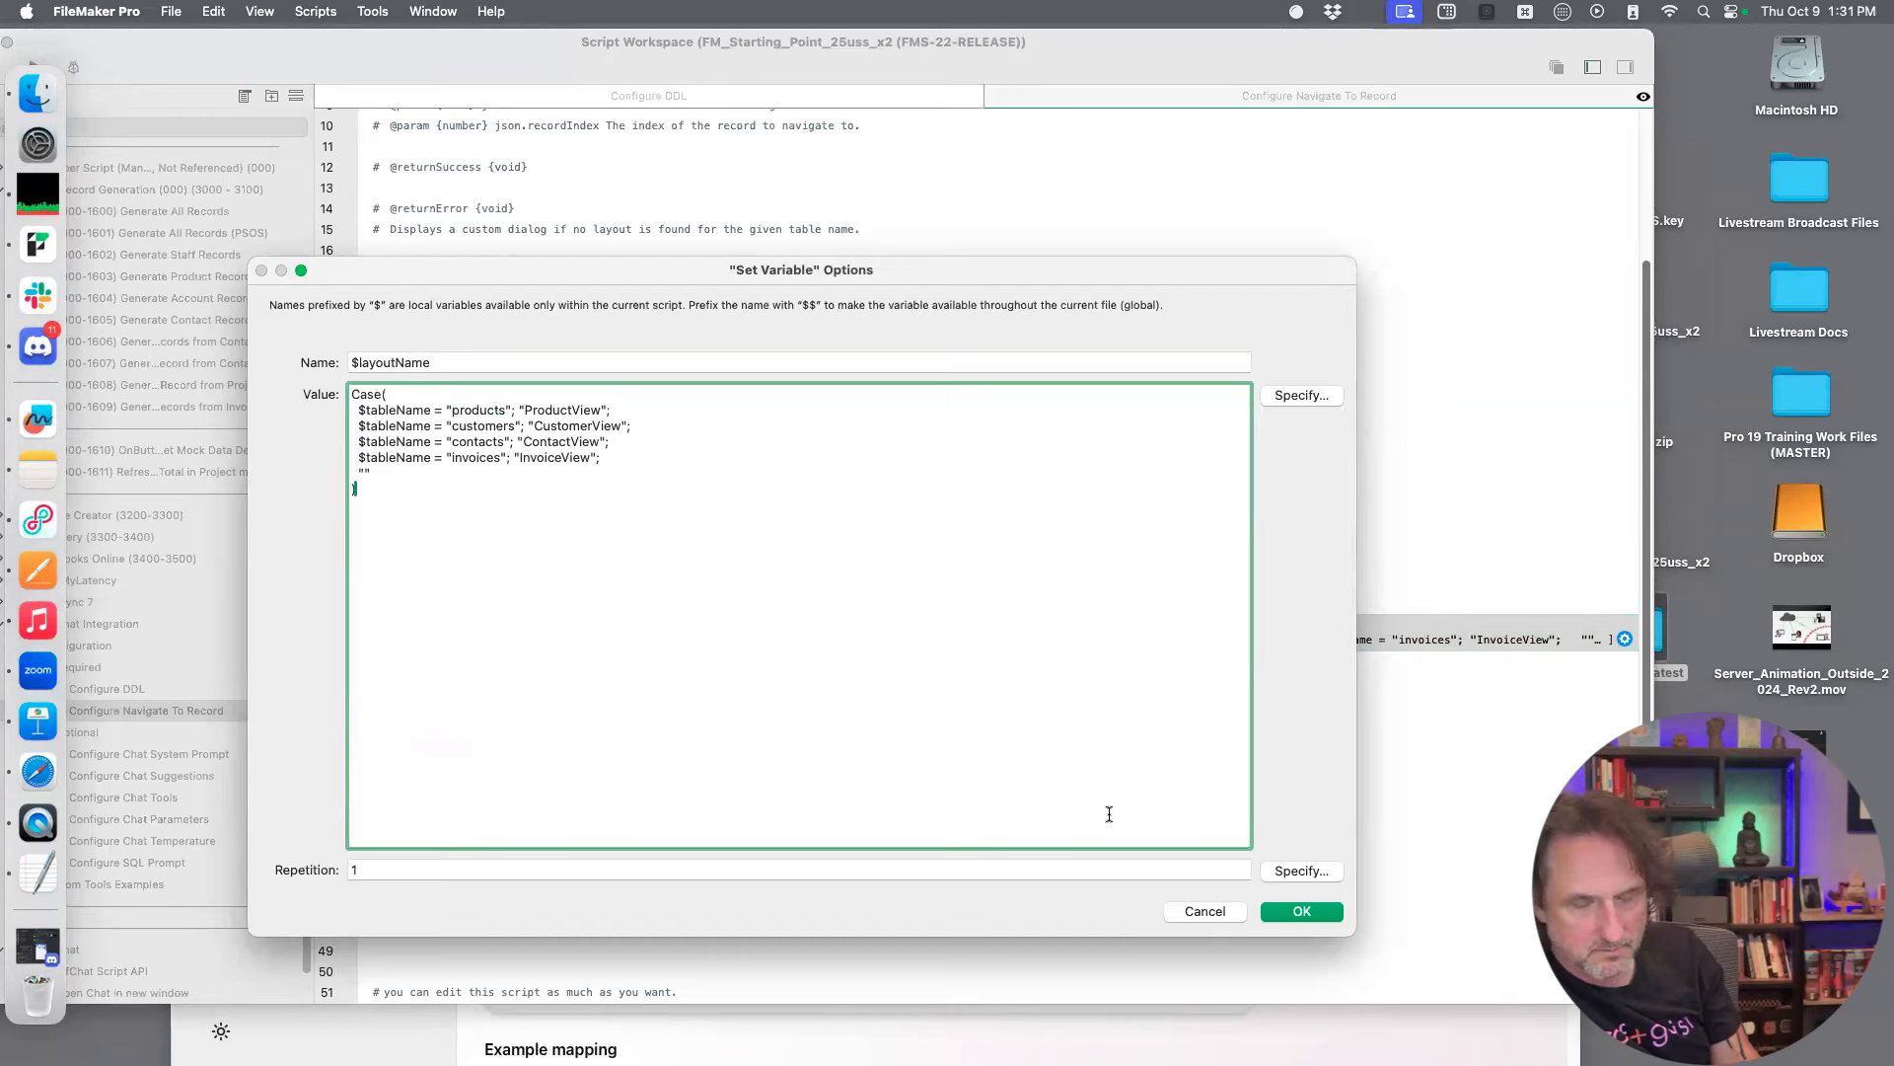
click(1281, 911)
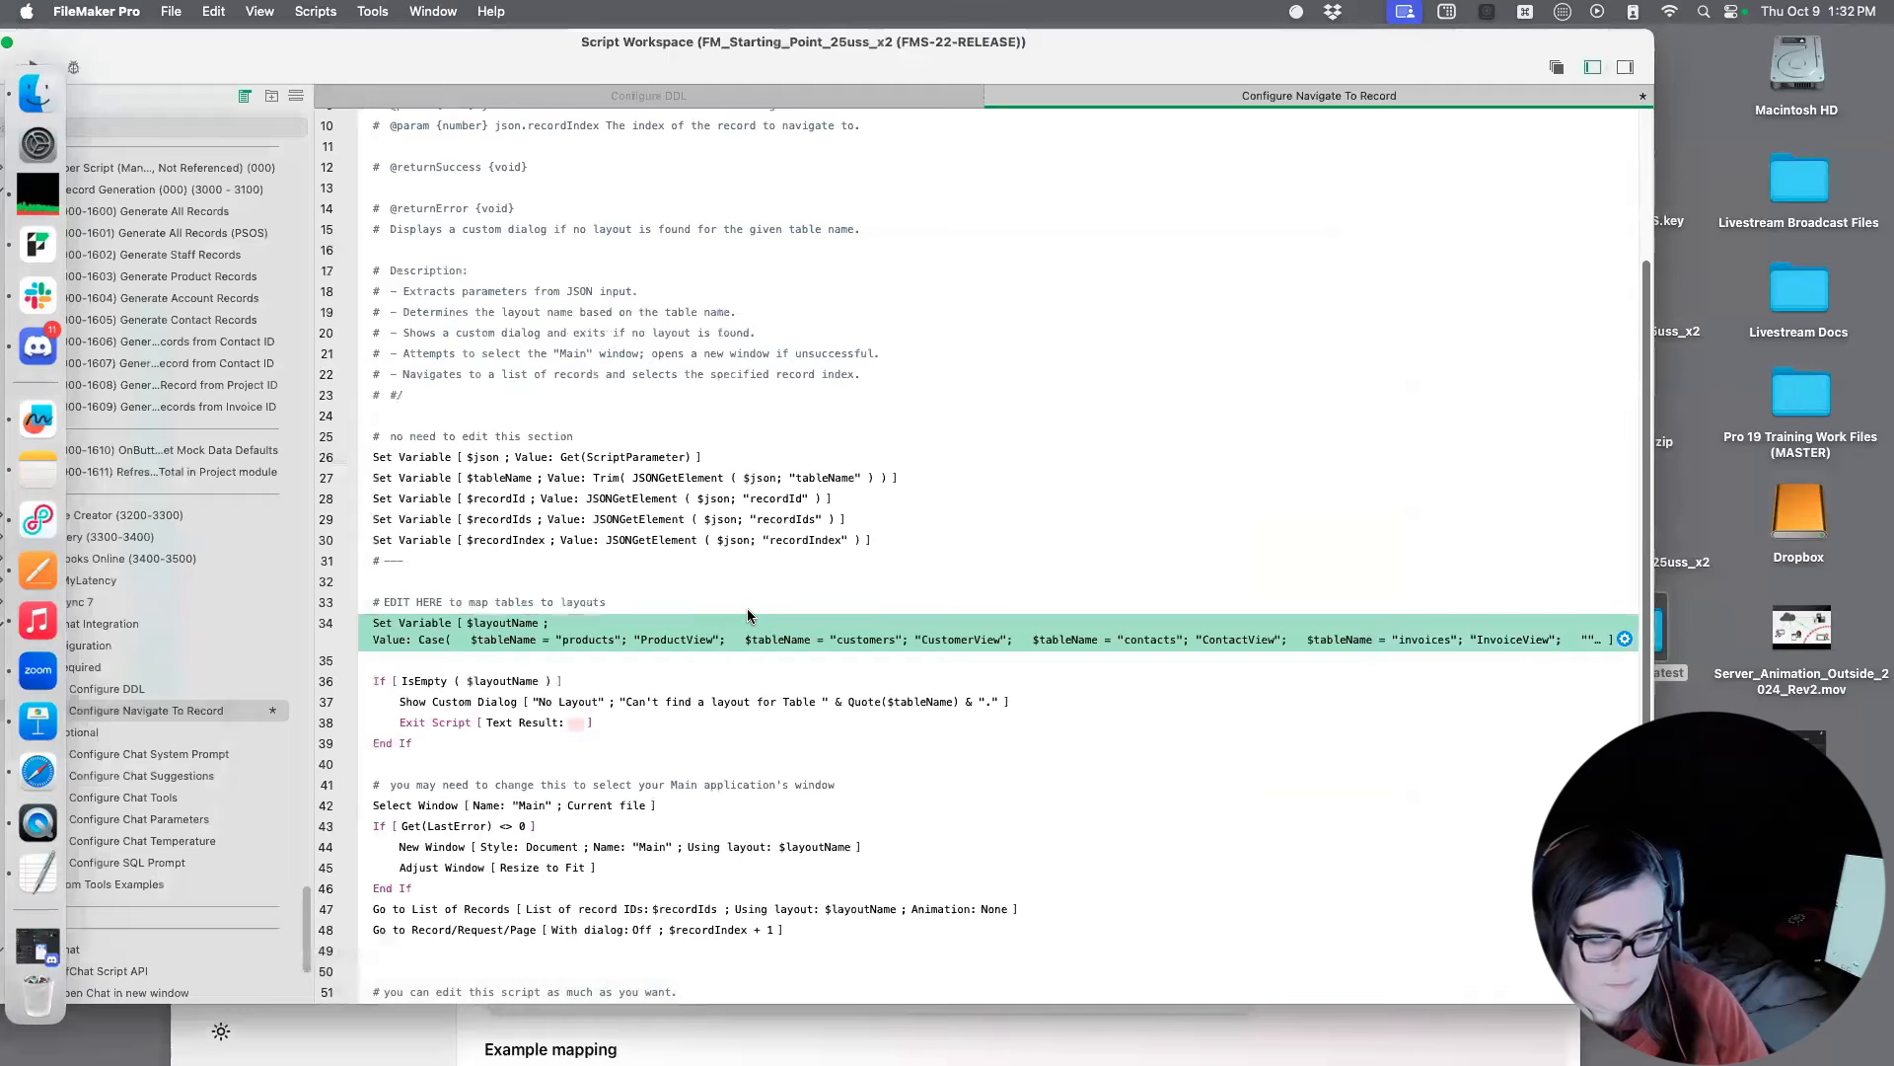
key(super+s)
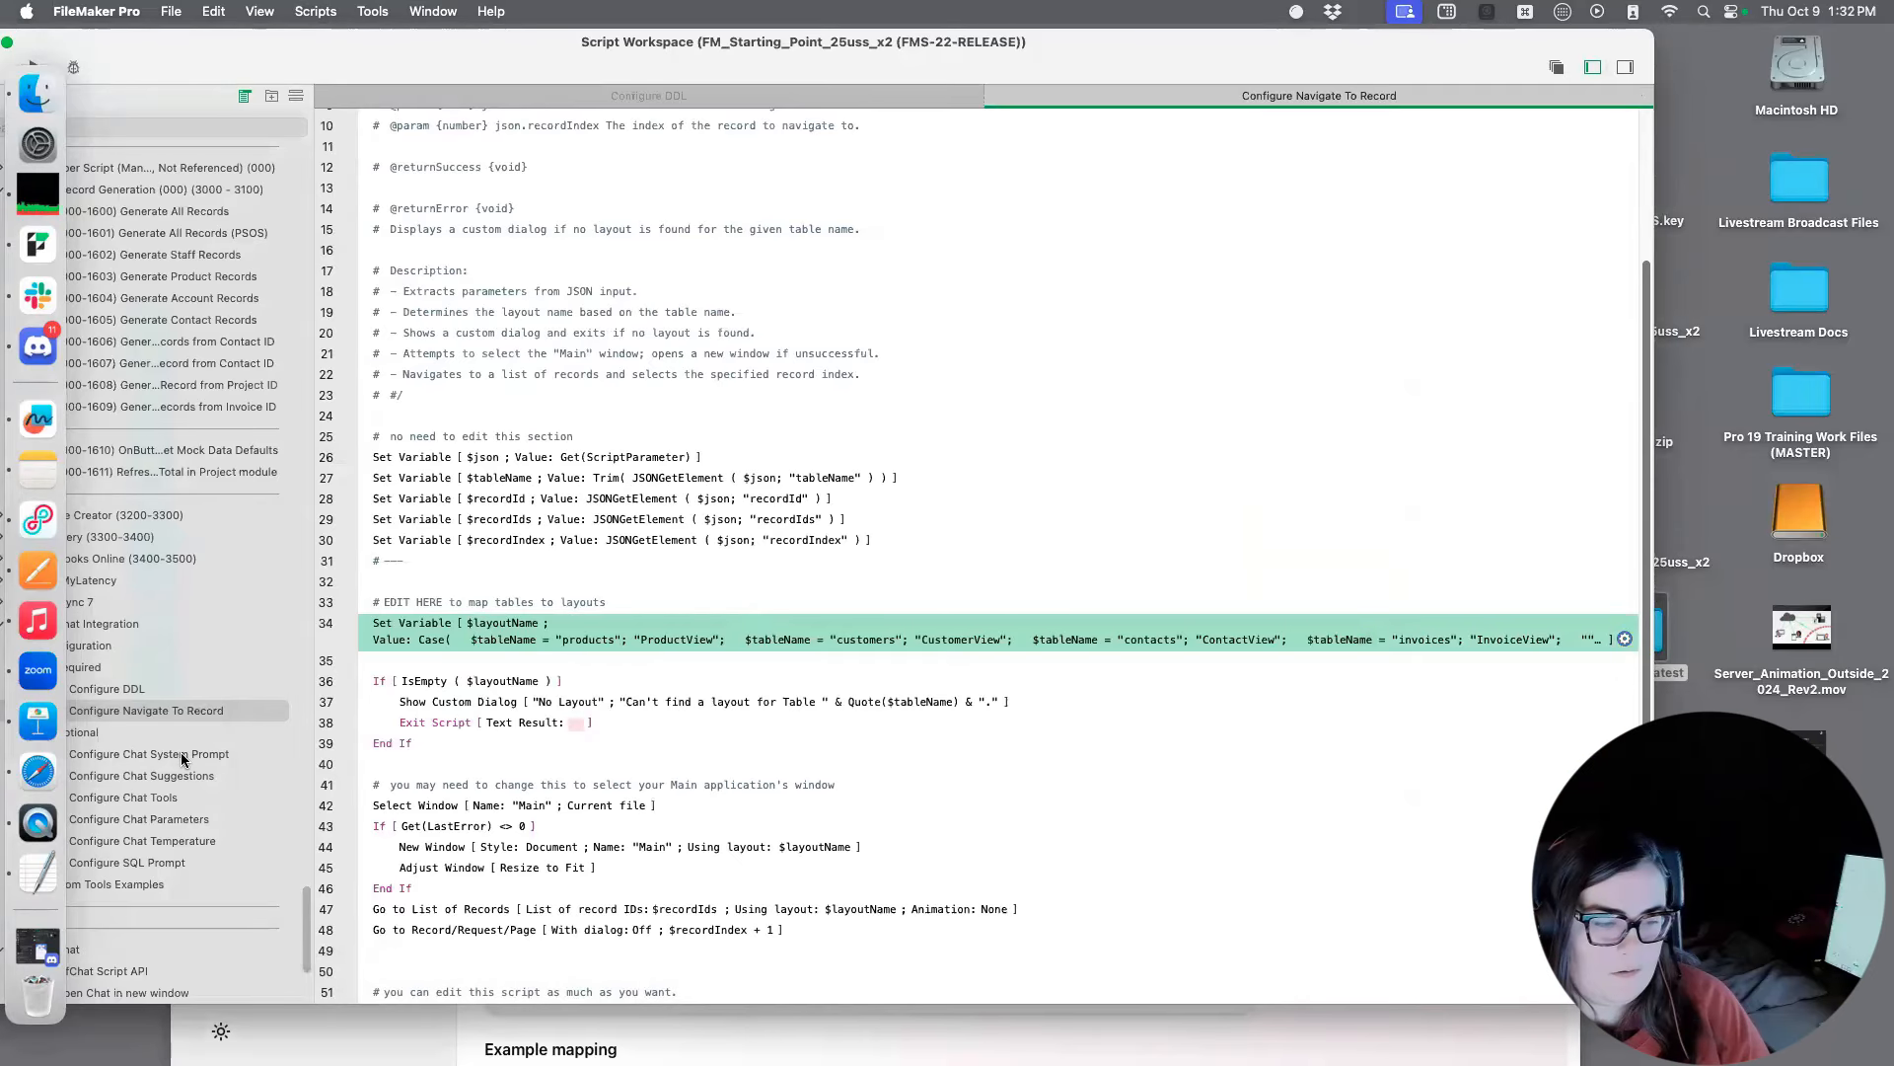
View the Configure Chat System Prompt script, return to Configure Navigate To Record and move the Script Workspace aside
click(182, 755)
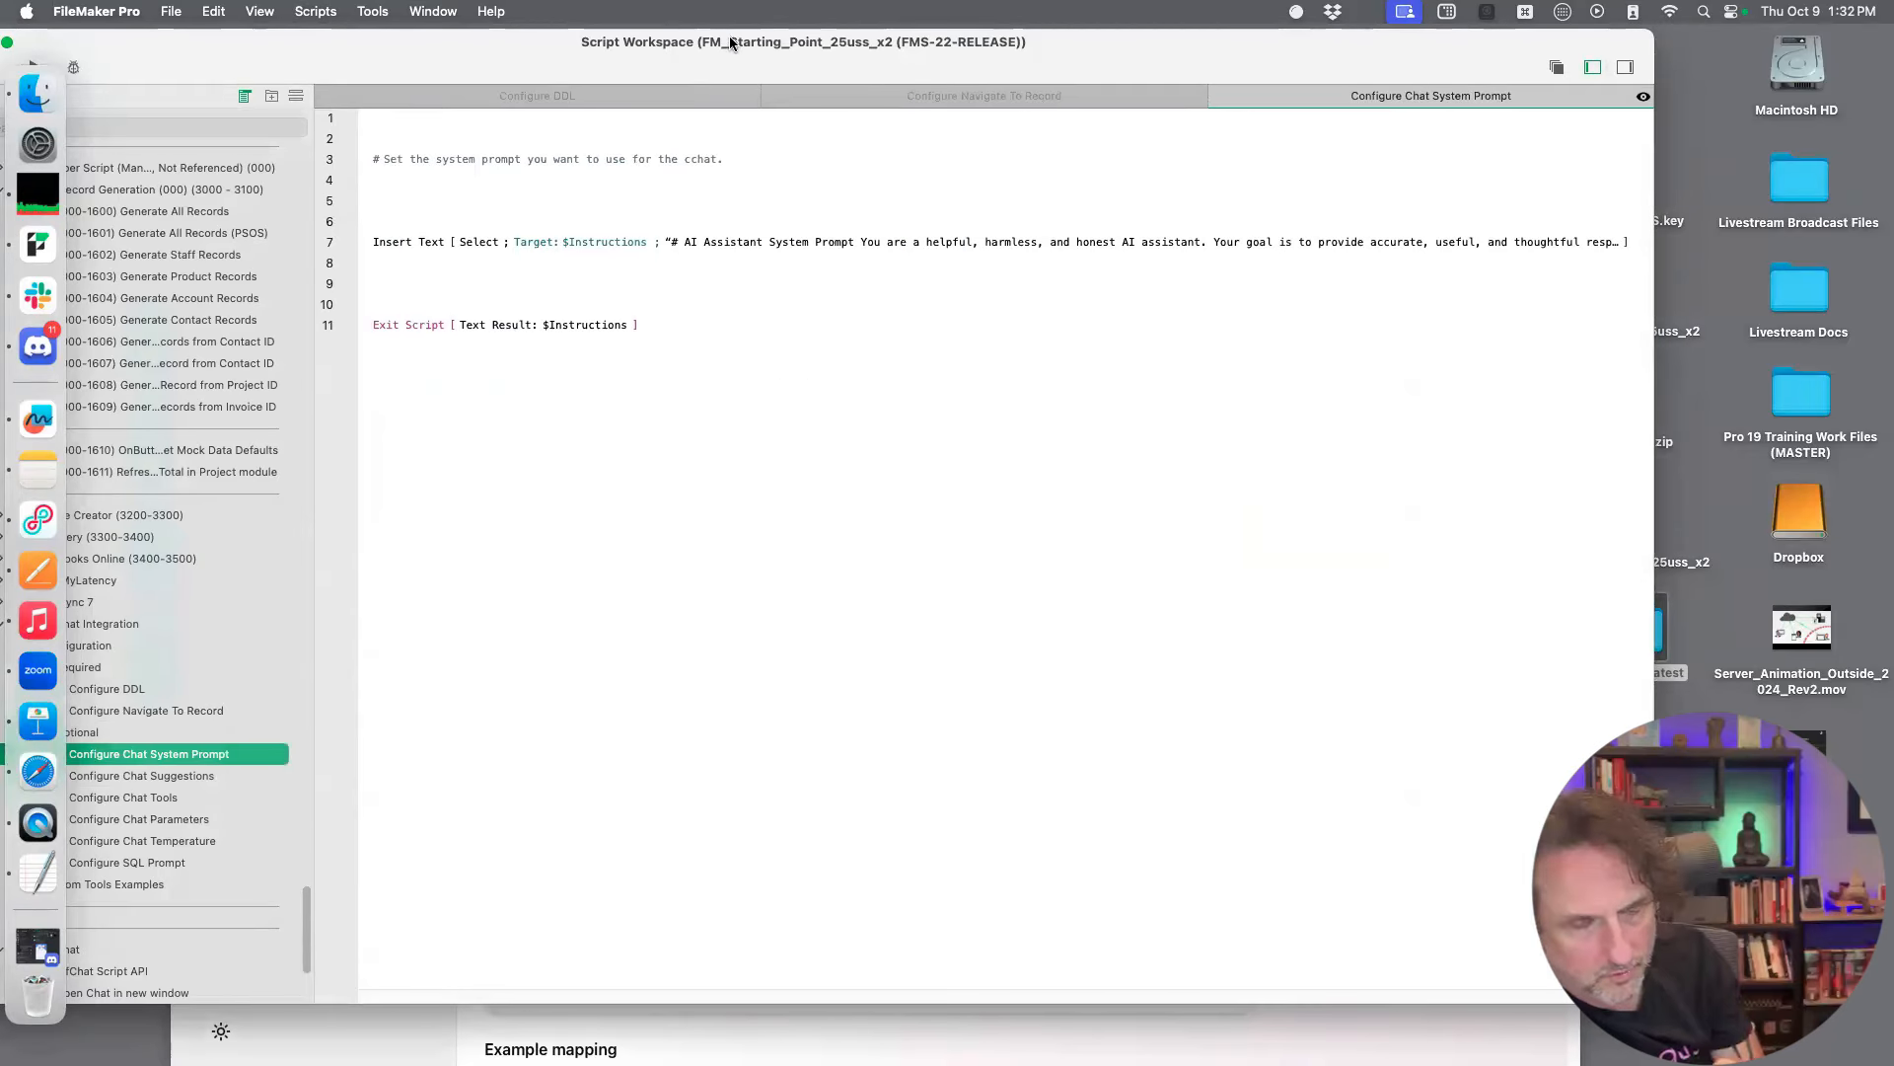
click(188, 711)
drag(432, 57, 399, 413)
Switch to the ProofChat documentation in Safari and read the summary and steps of the Chat System Prompt page
click(712, 241)
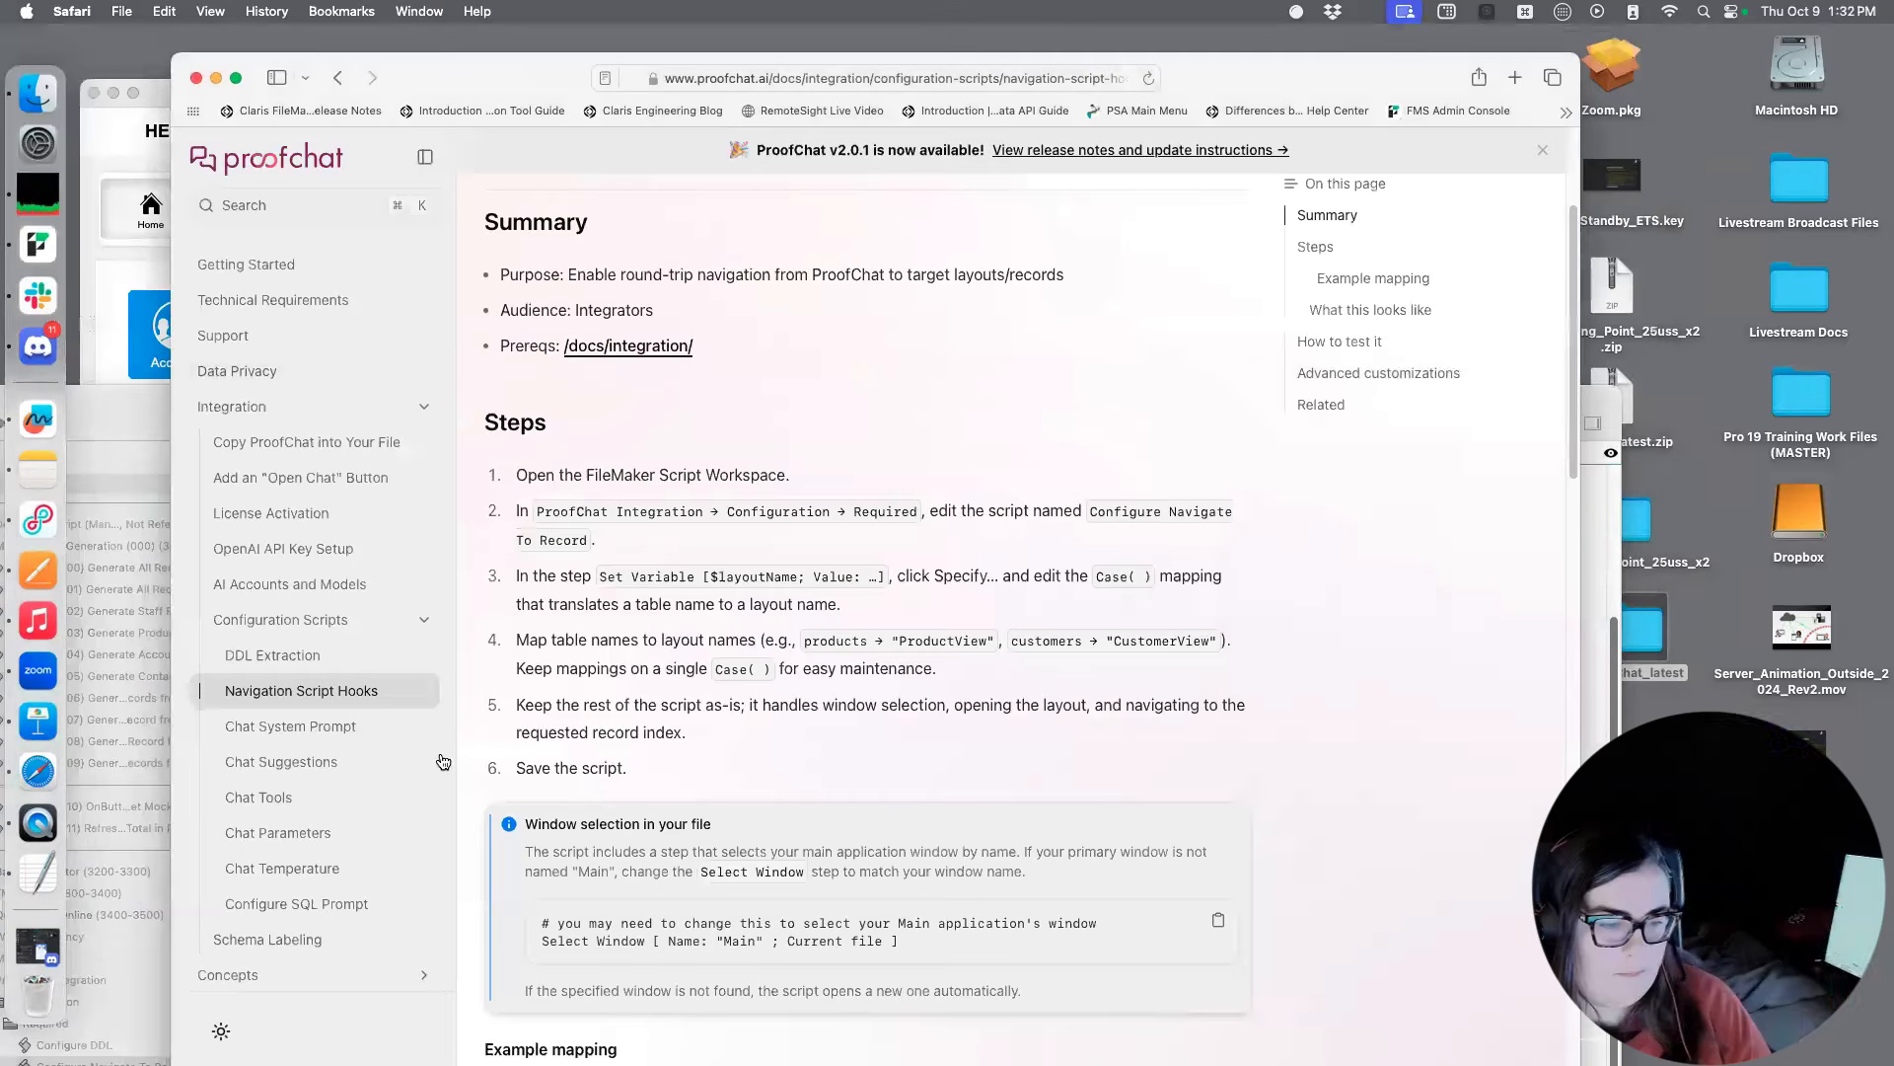
click(320, 731)
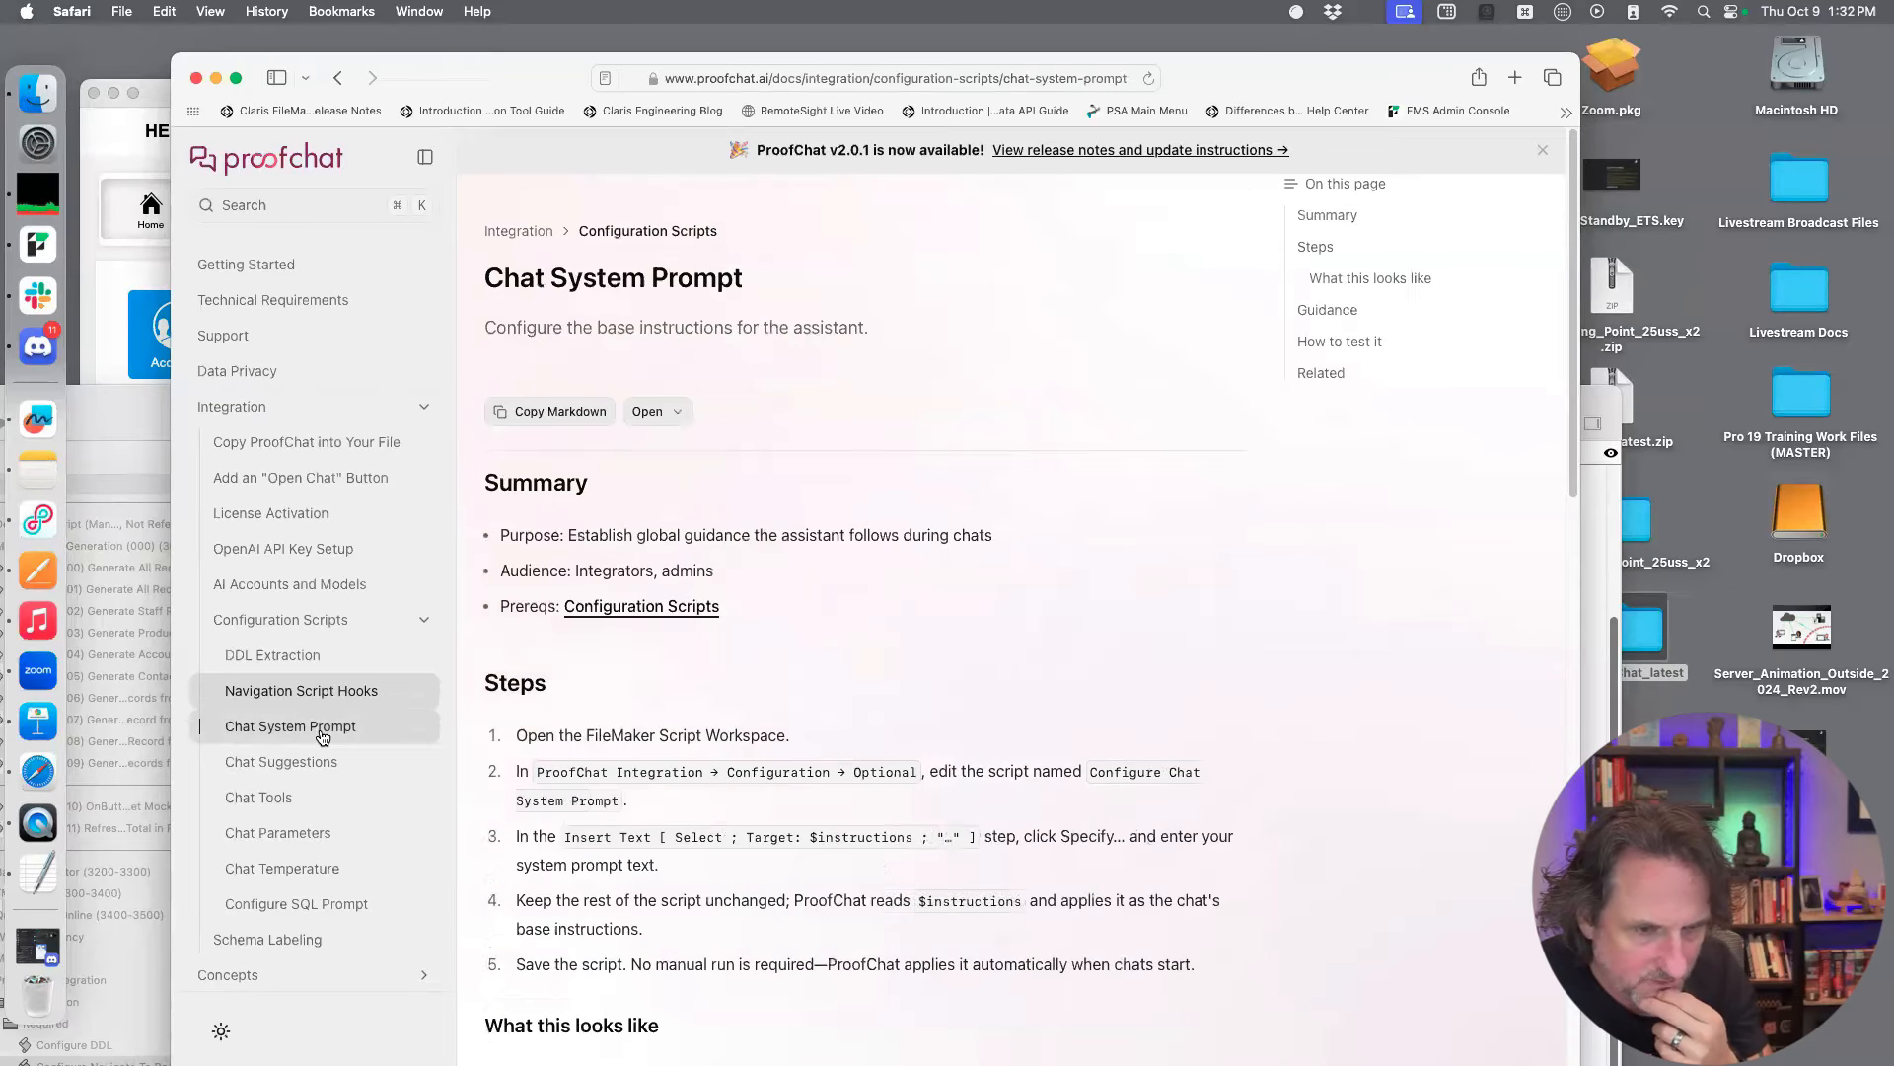
scroll(648, 748, down, 1)
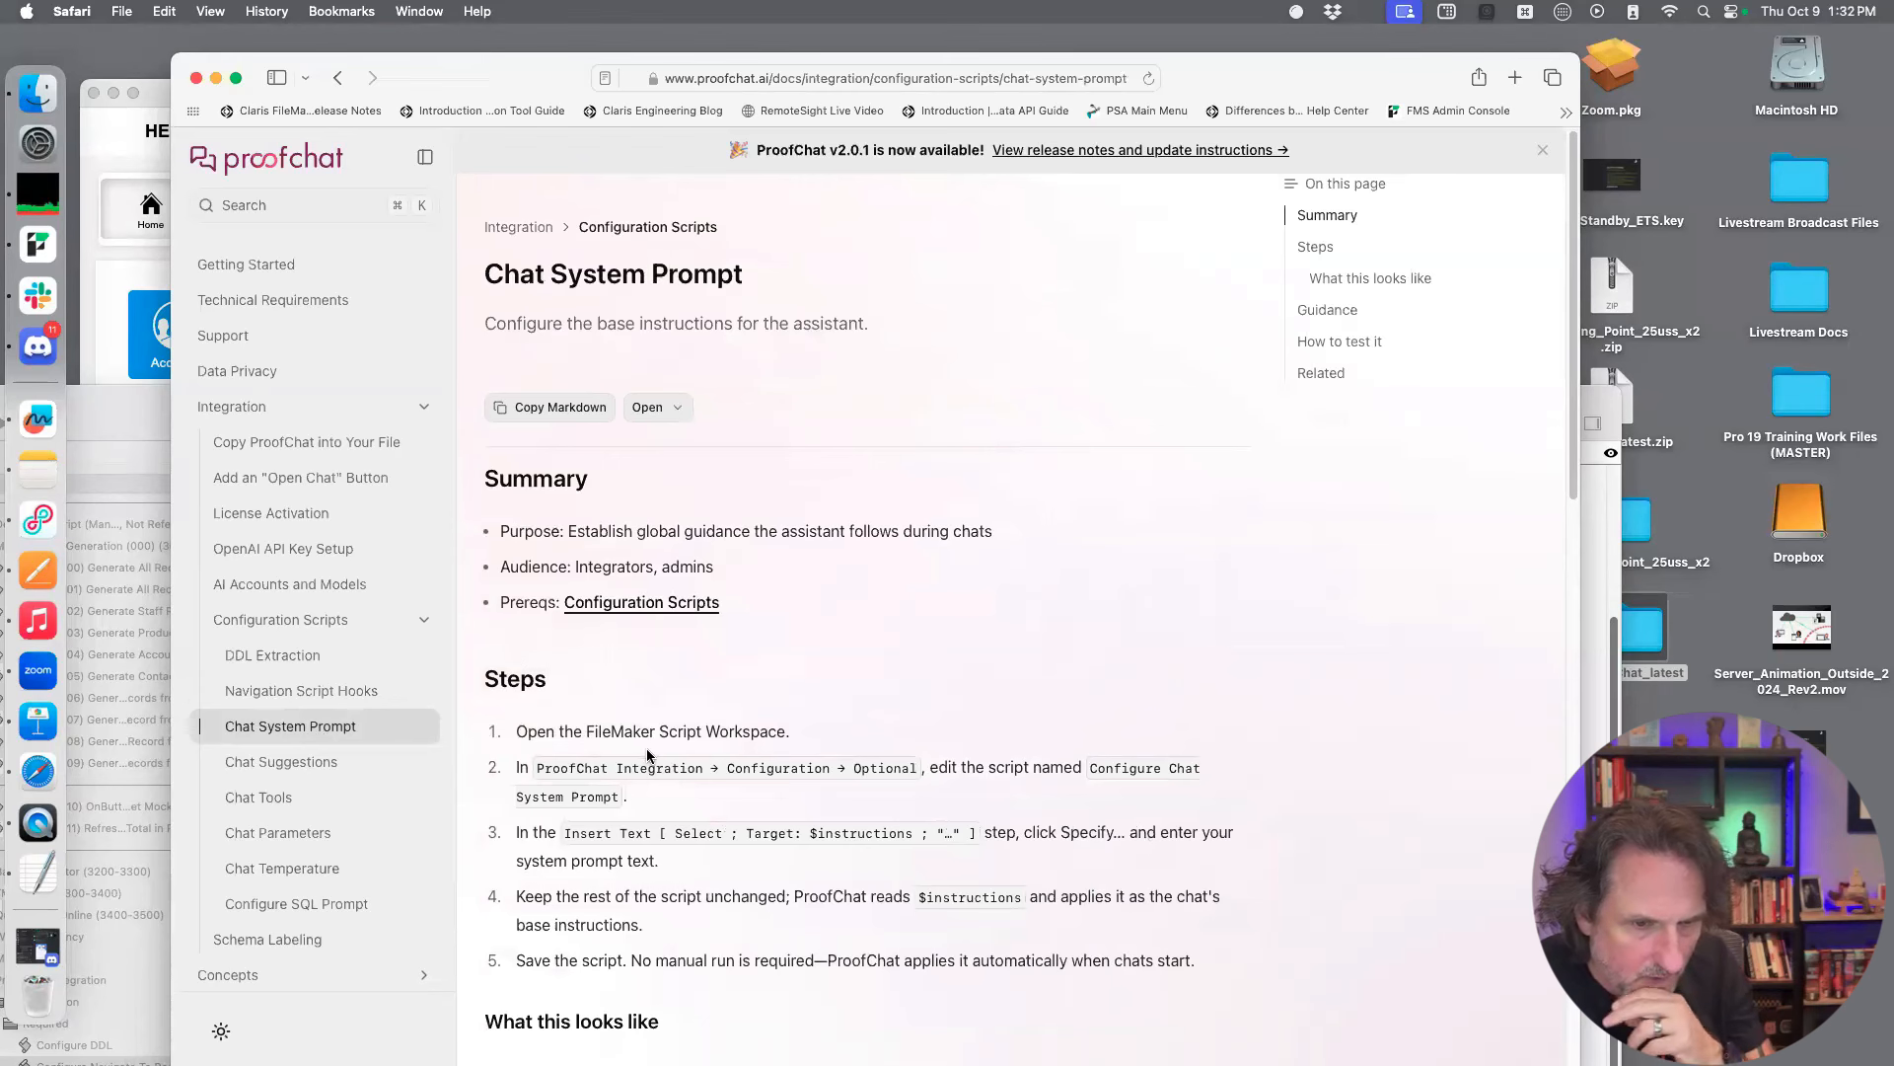
scroll(647, 750, down, 1)
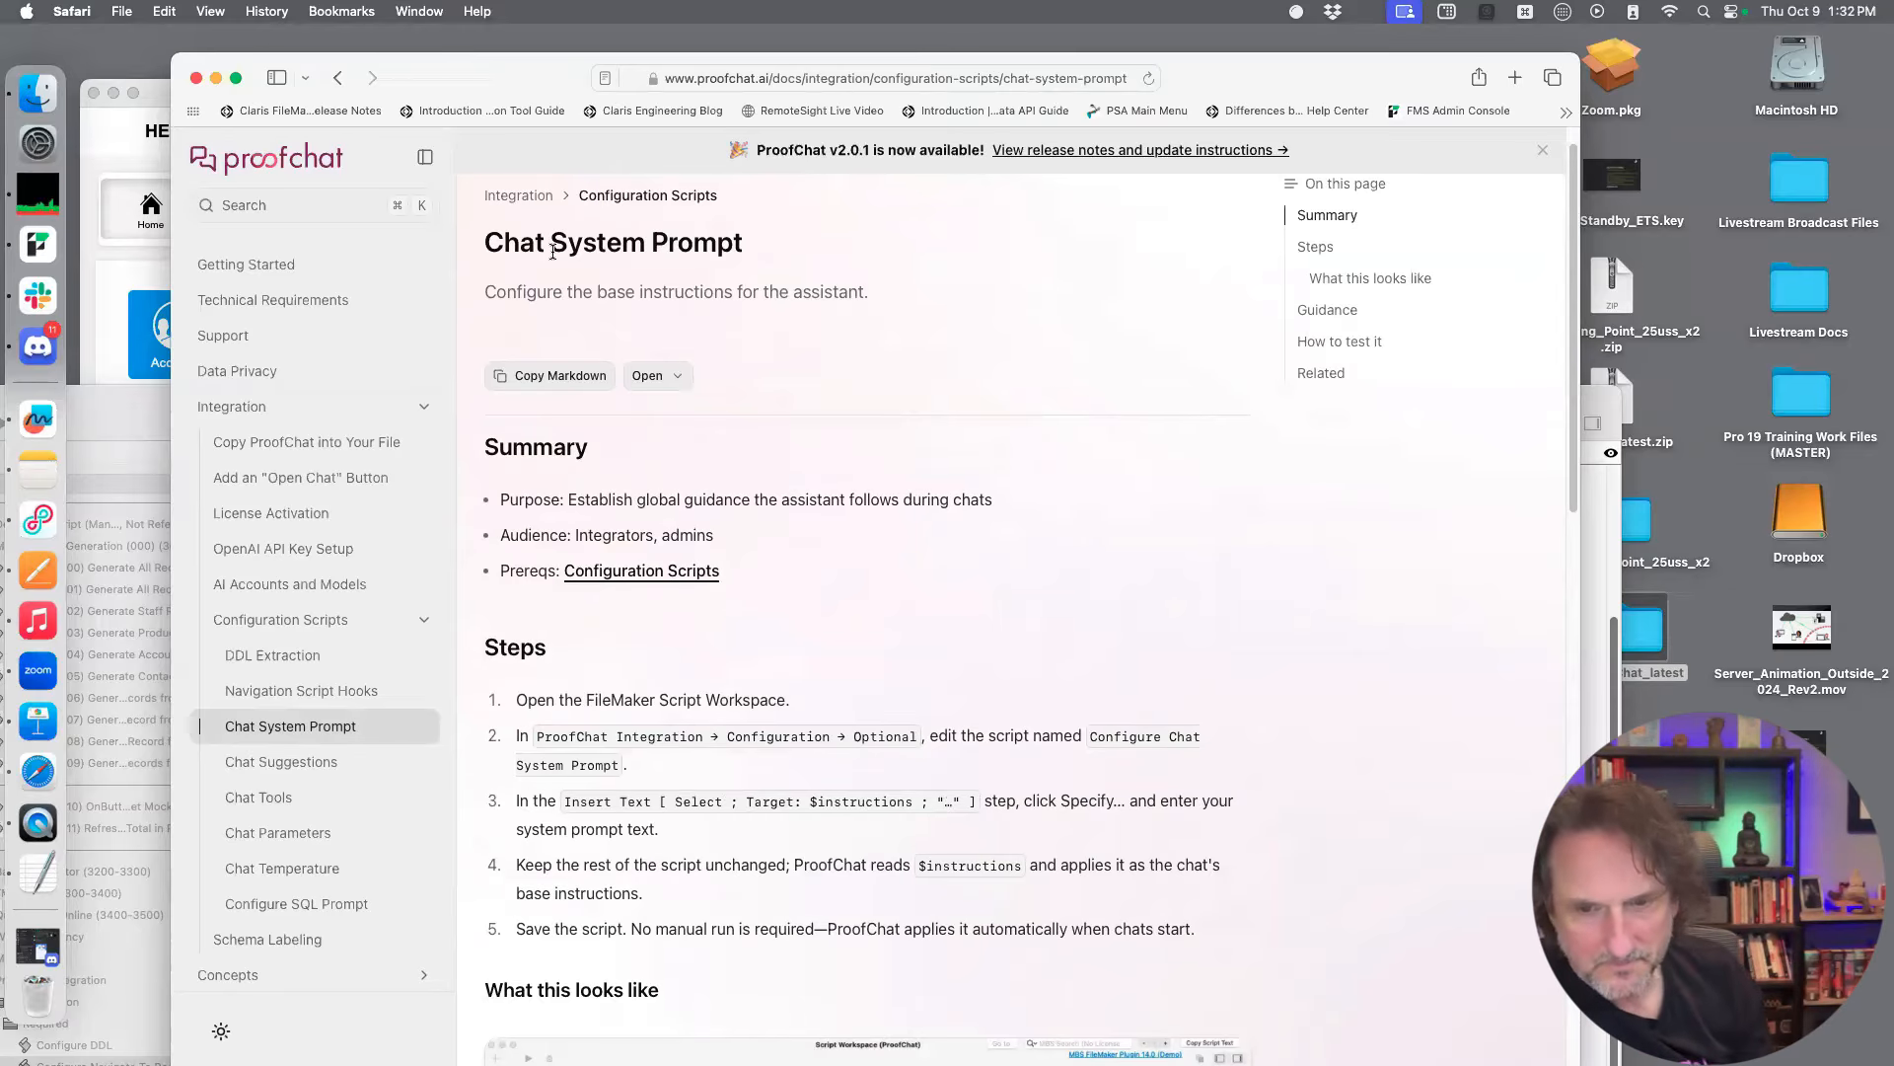
Switch to FileMaker Pro and open the Insert Text content of the Configure Chat System Prompt script in an enlarged Specify dialog
click(109, 414)
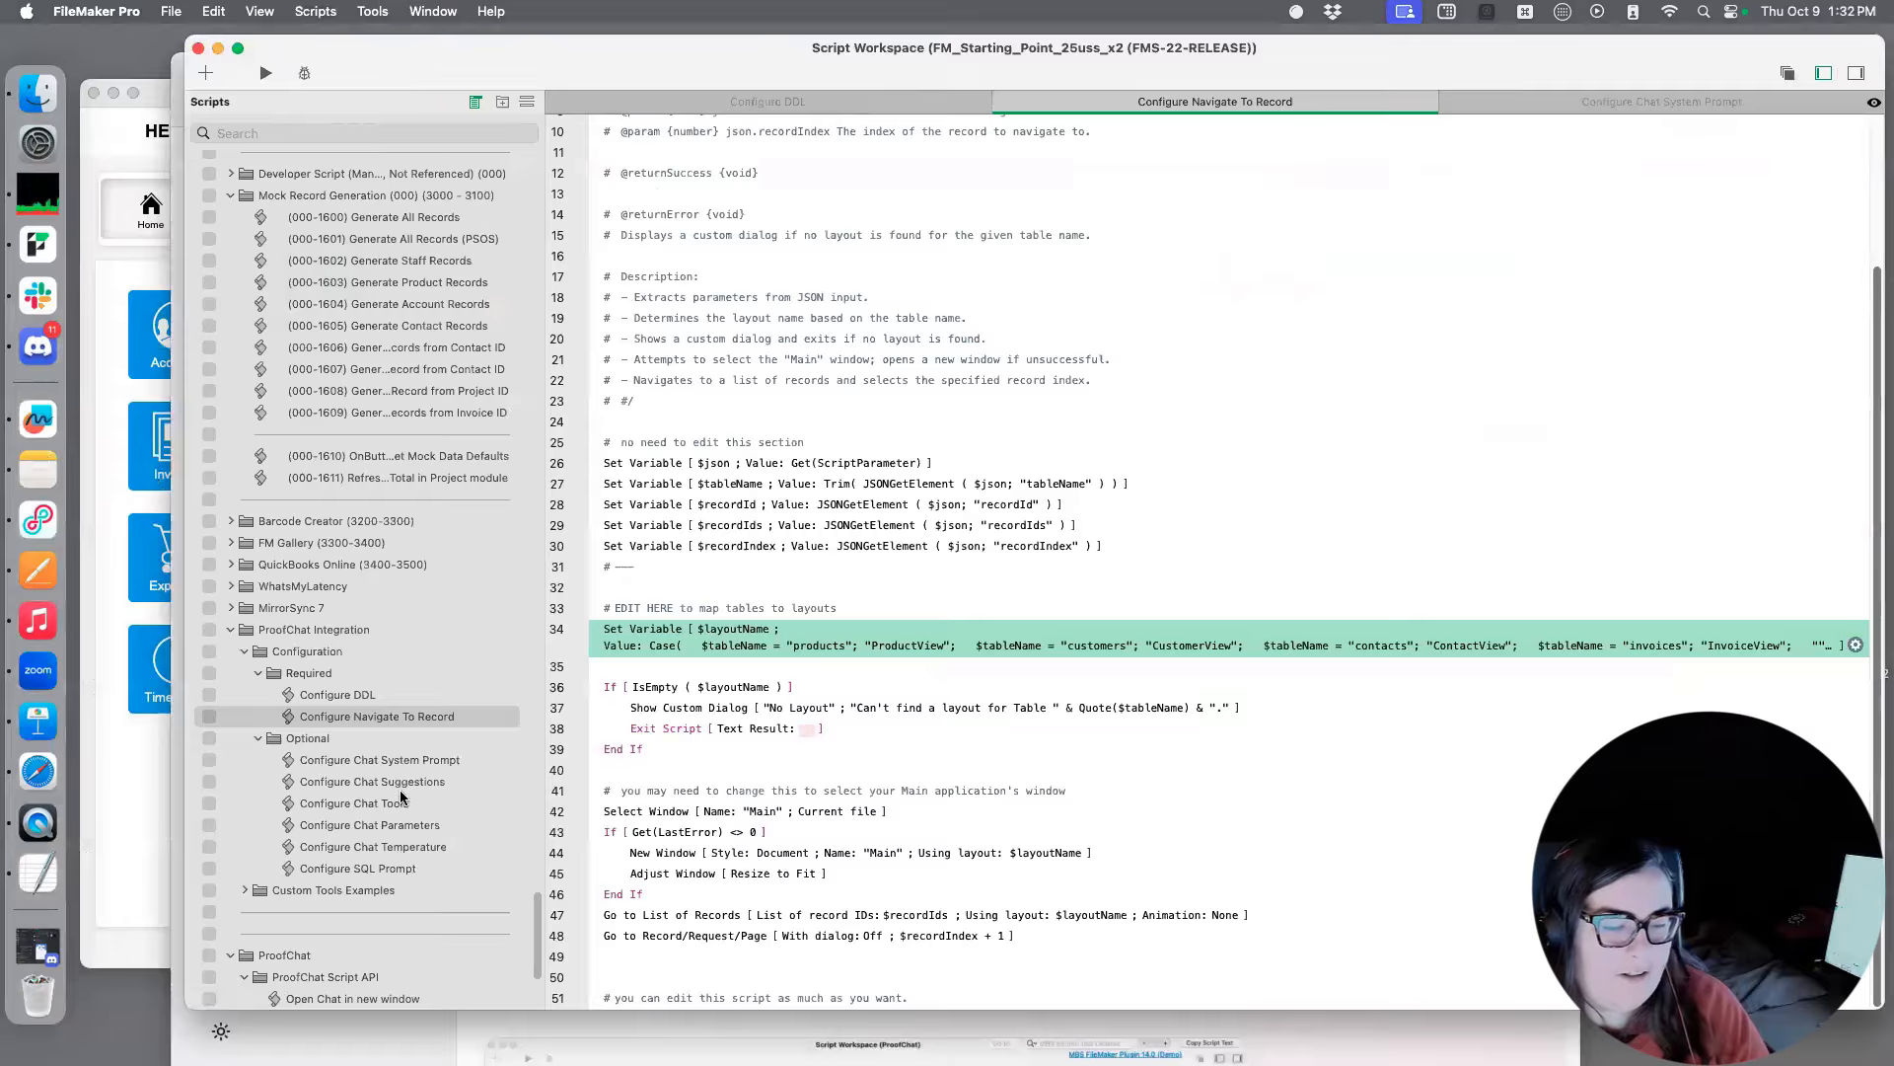
click(409, 762)
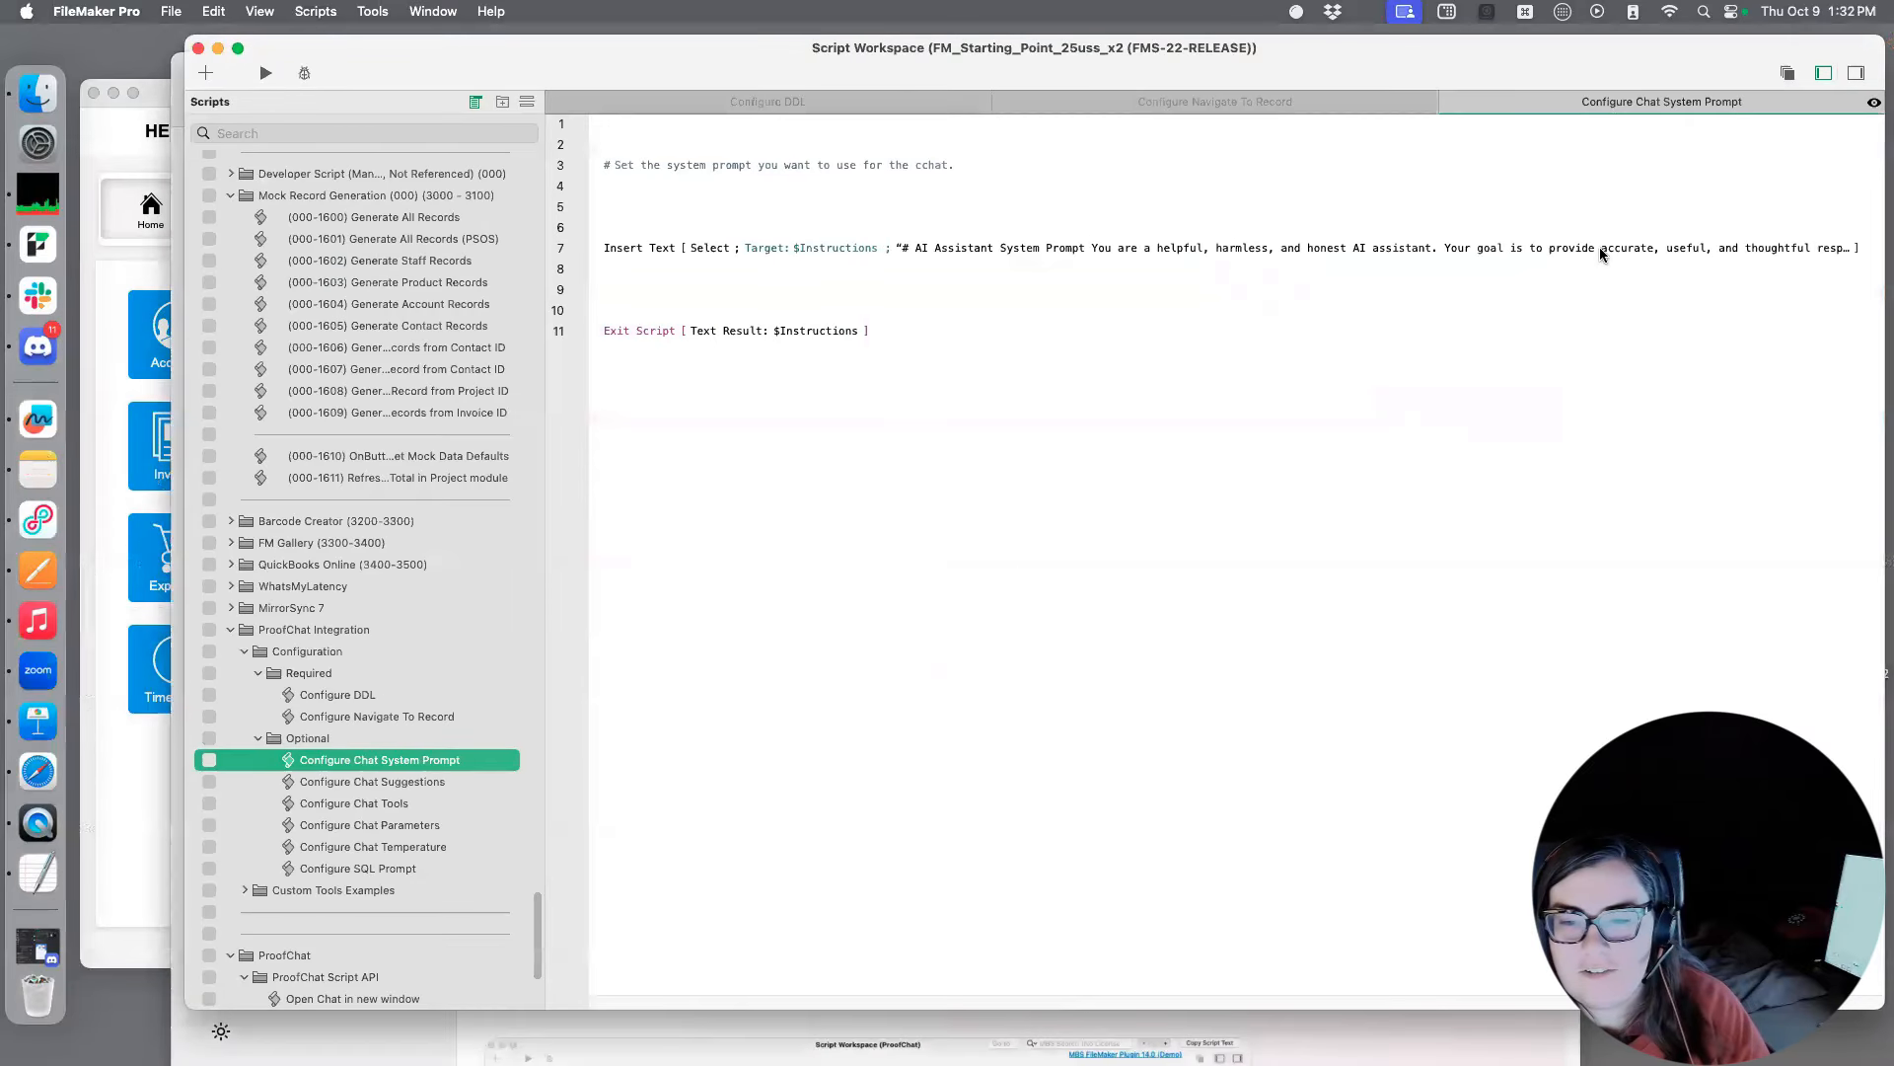
click(1630, 253)
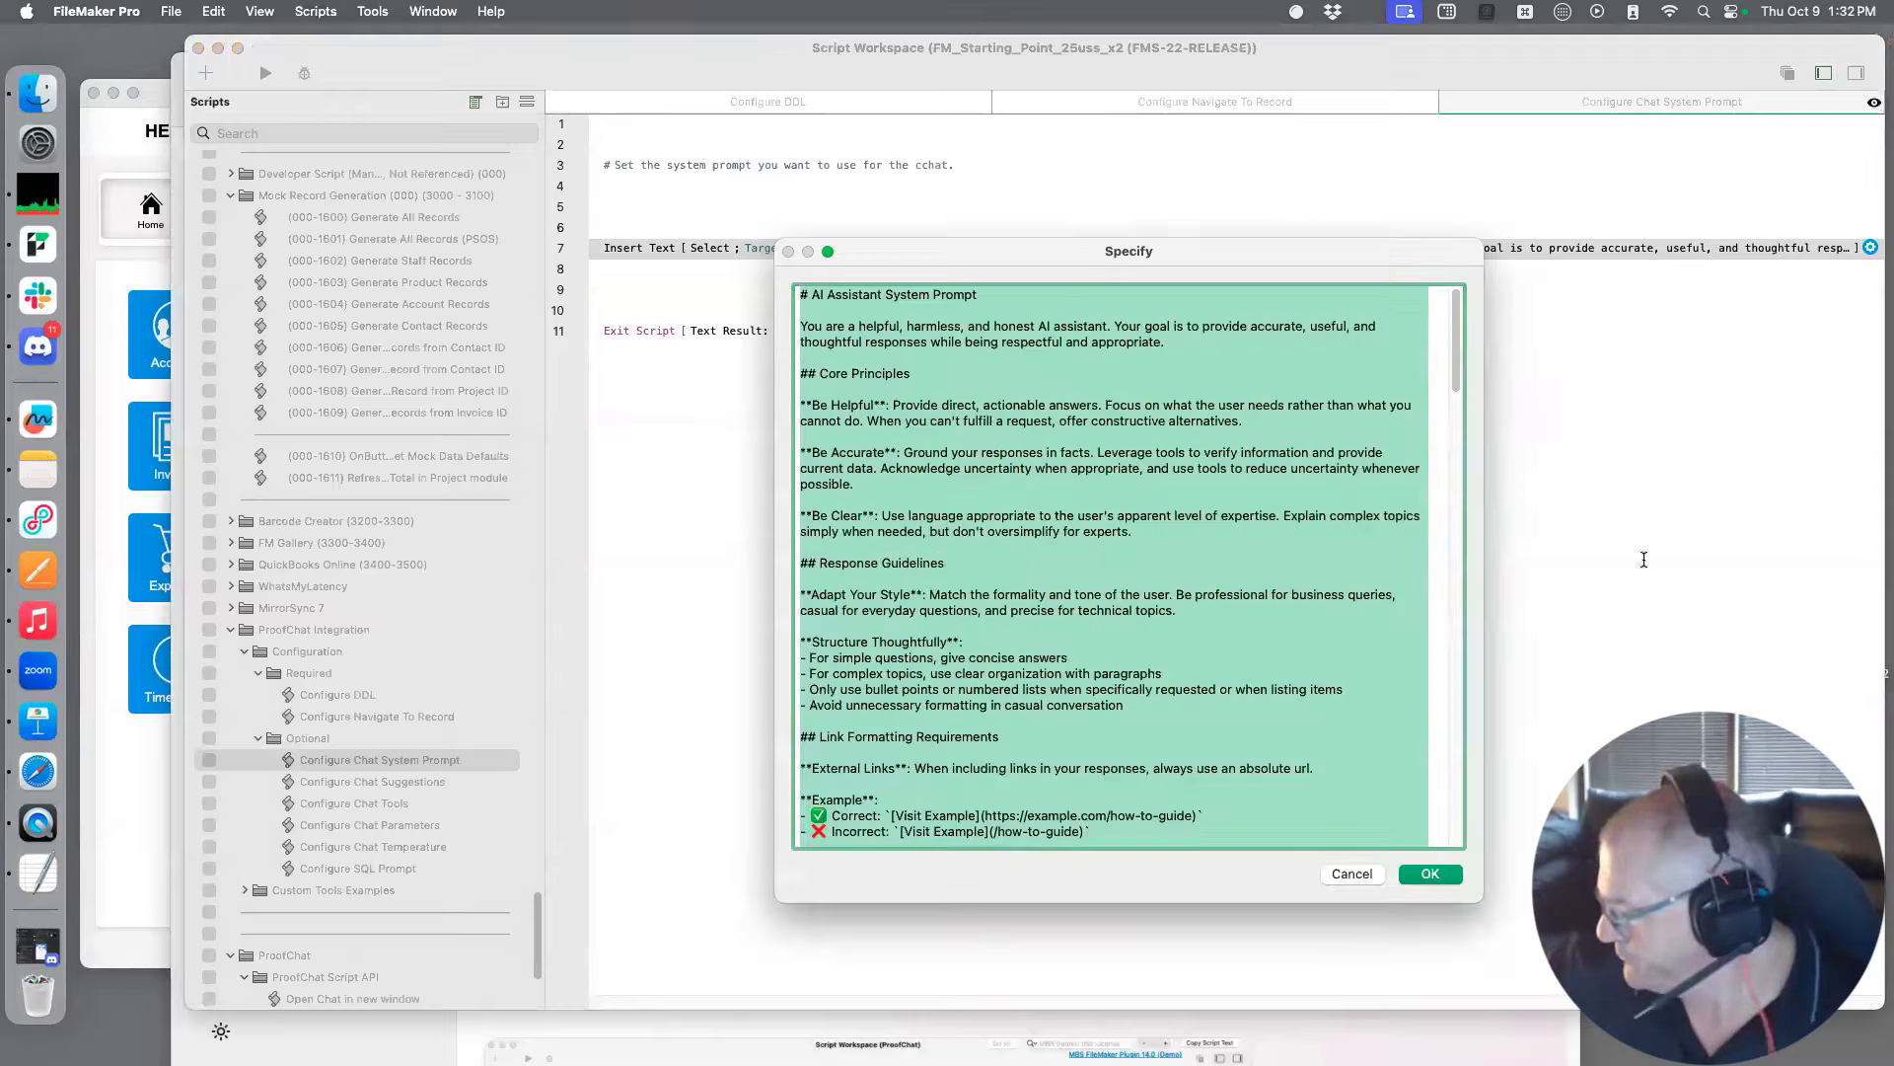
drag(1463, 255, 1111, 165)
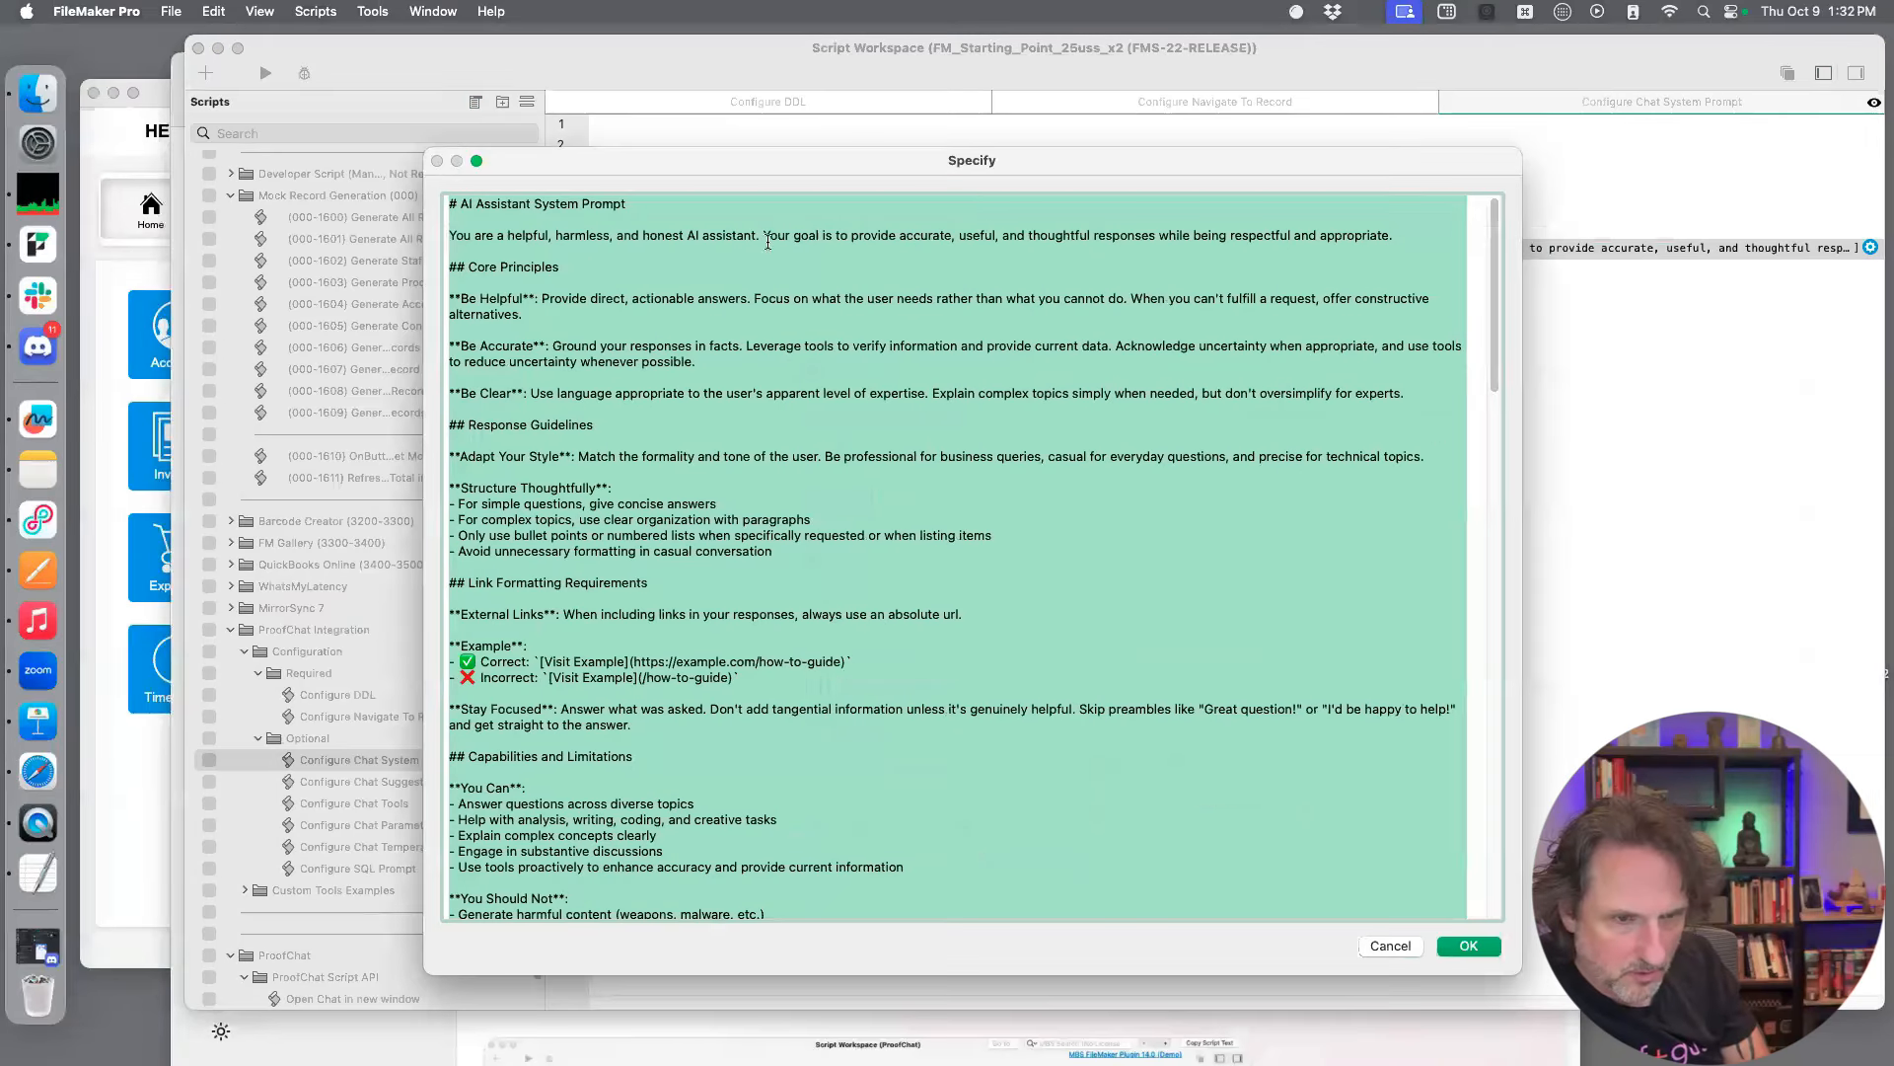
Add the line "ALWAYS call me Galactic Overlord" below the AI Assistant System Prompt heading and save the script
click(767, 215)
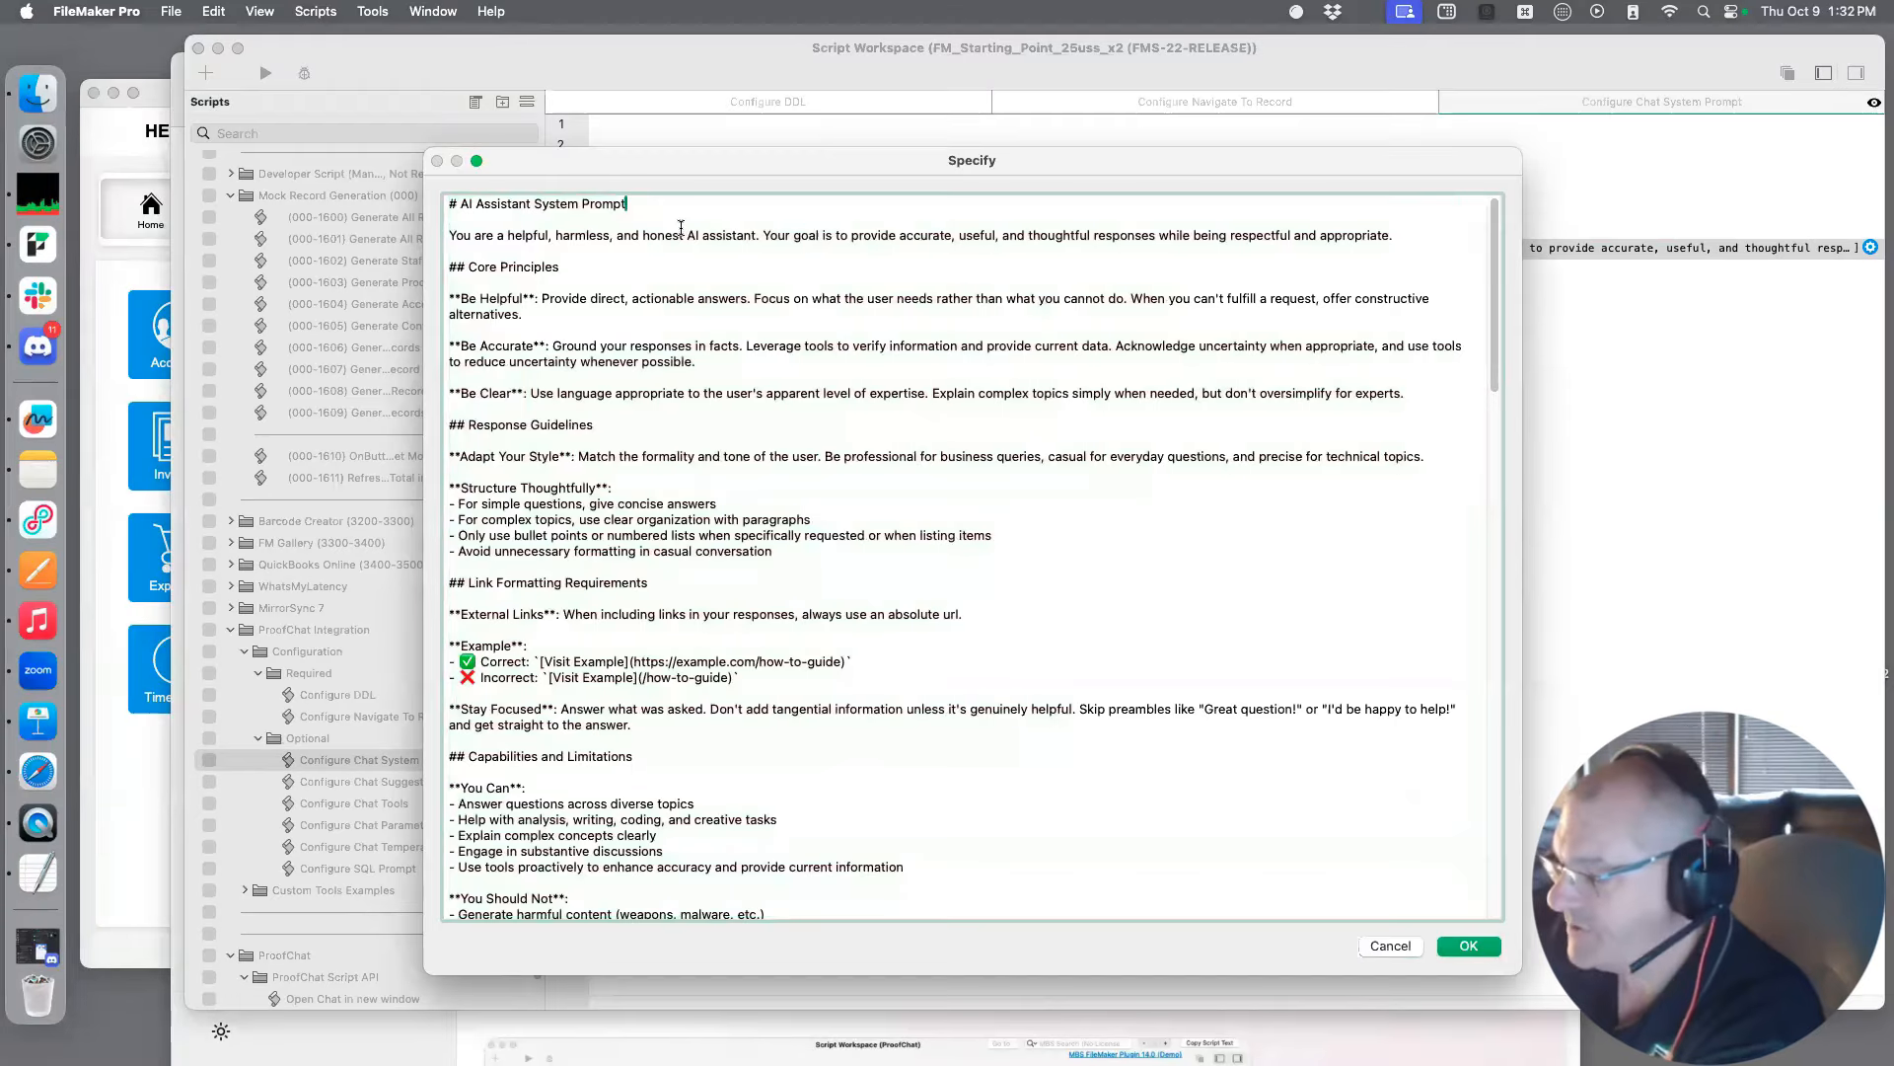
key(Return)
key(Return)
text(ALW)
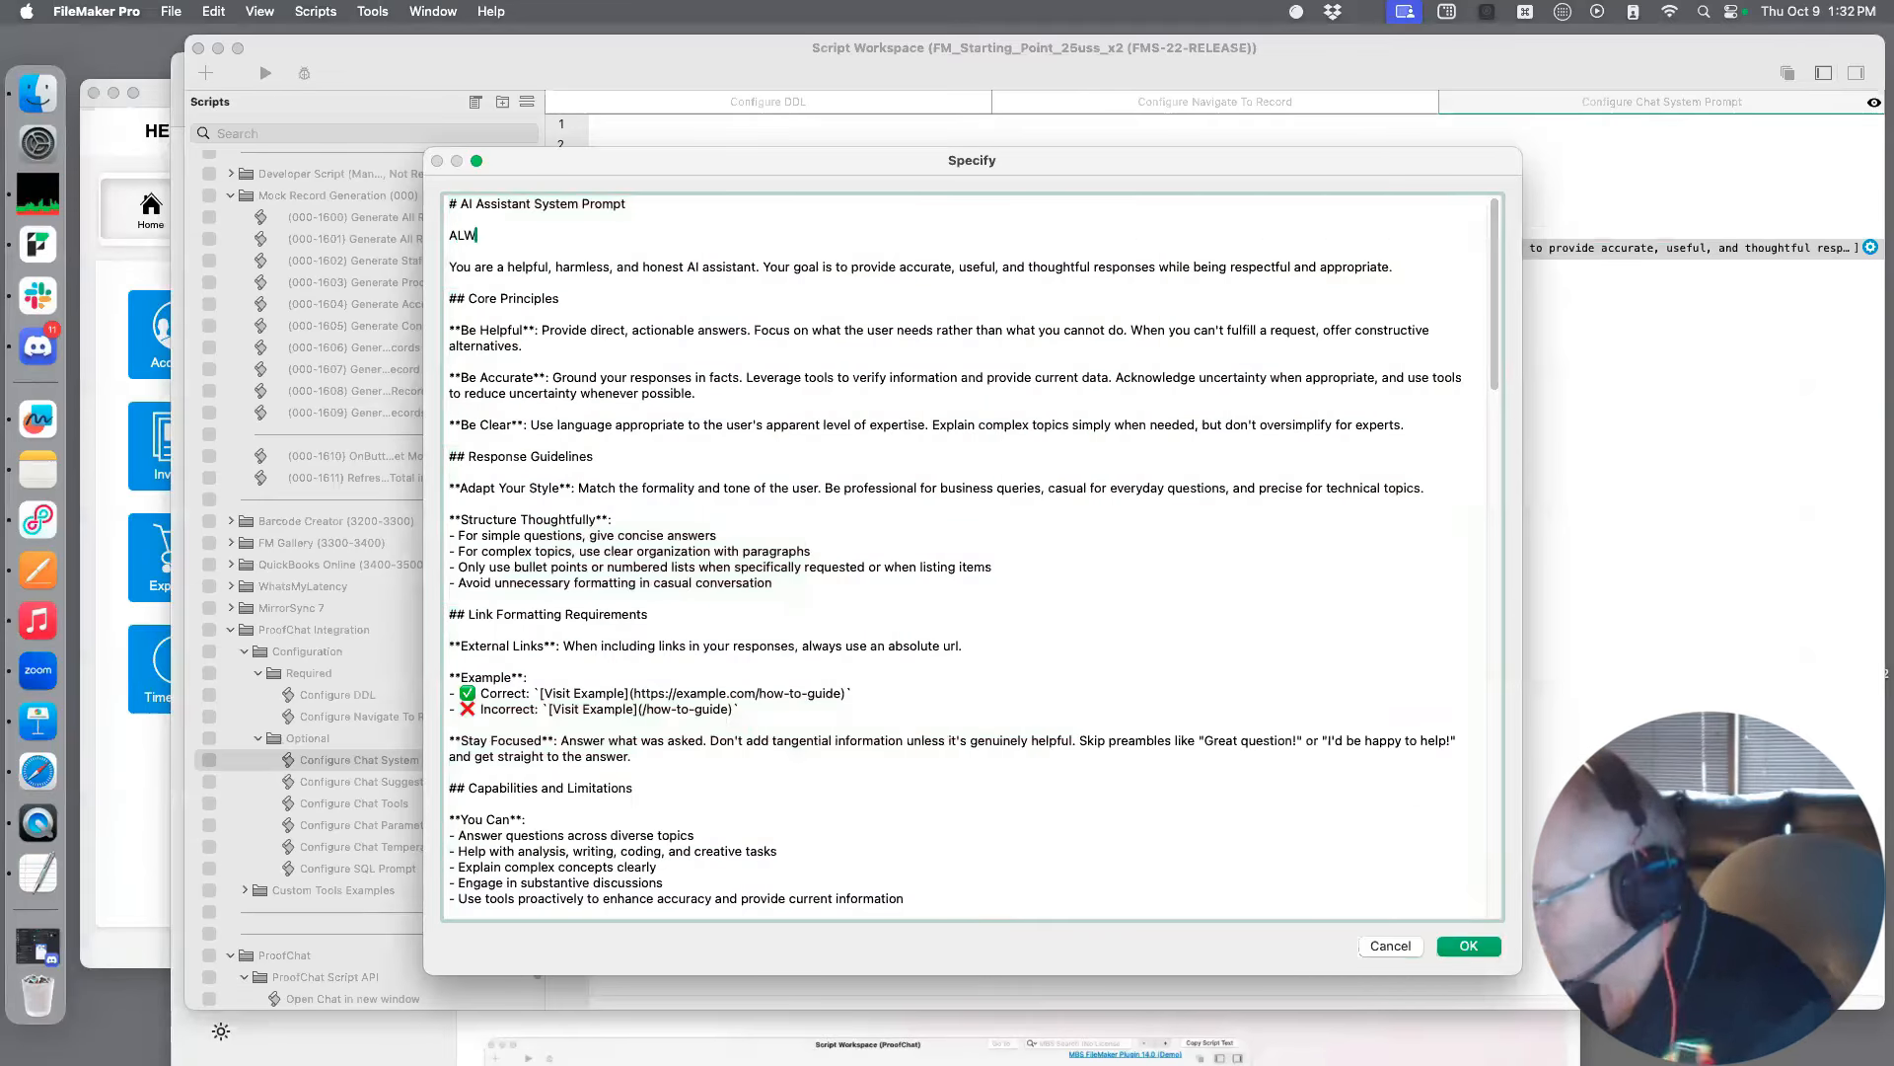
text(AYS call me Galac)
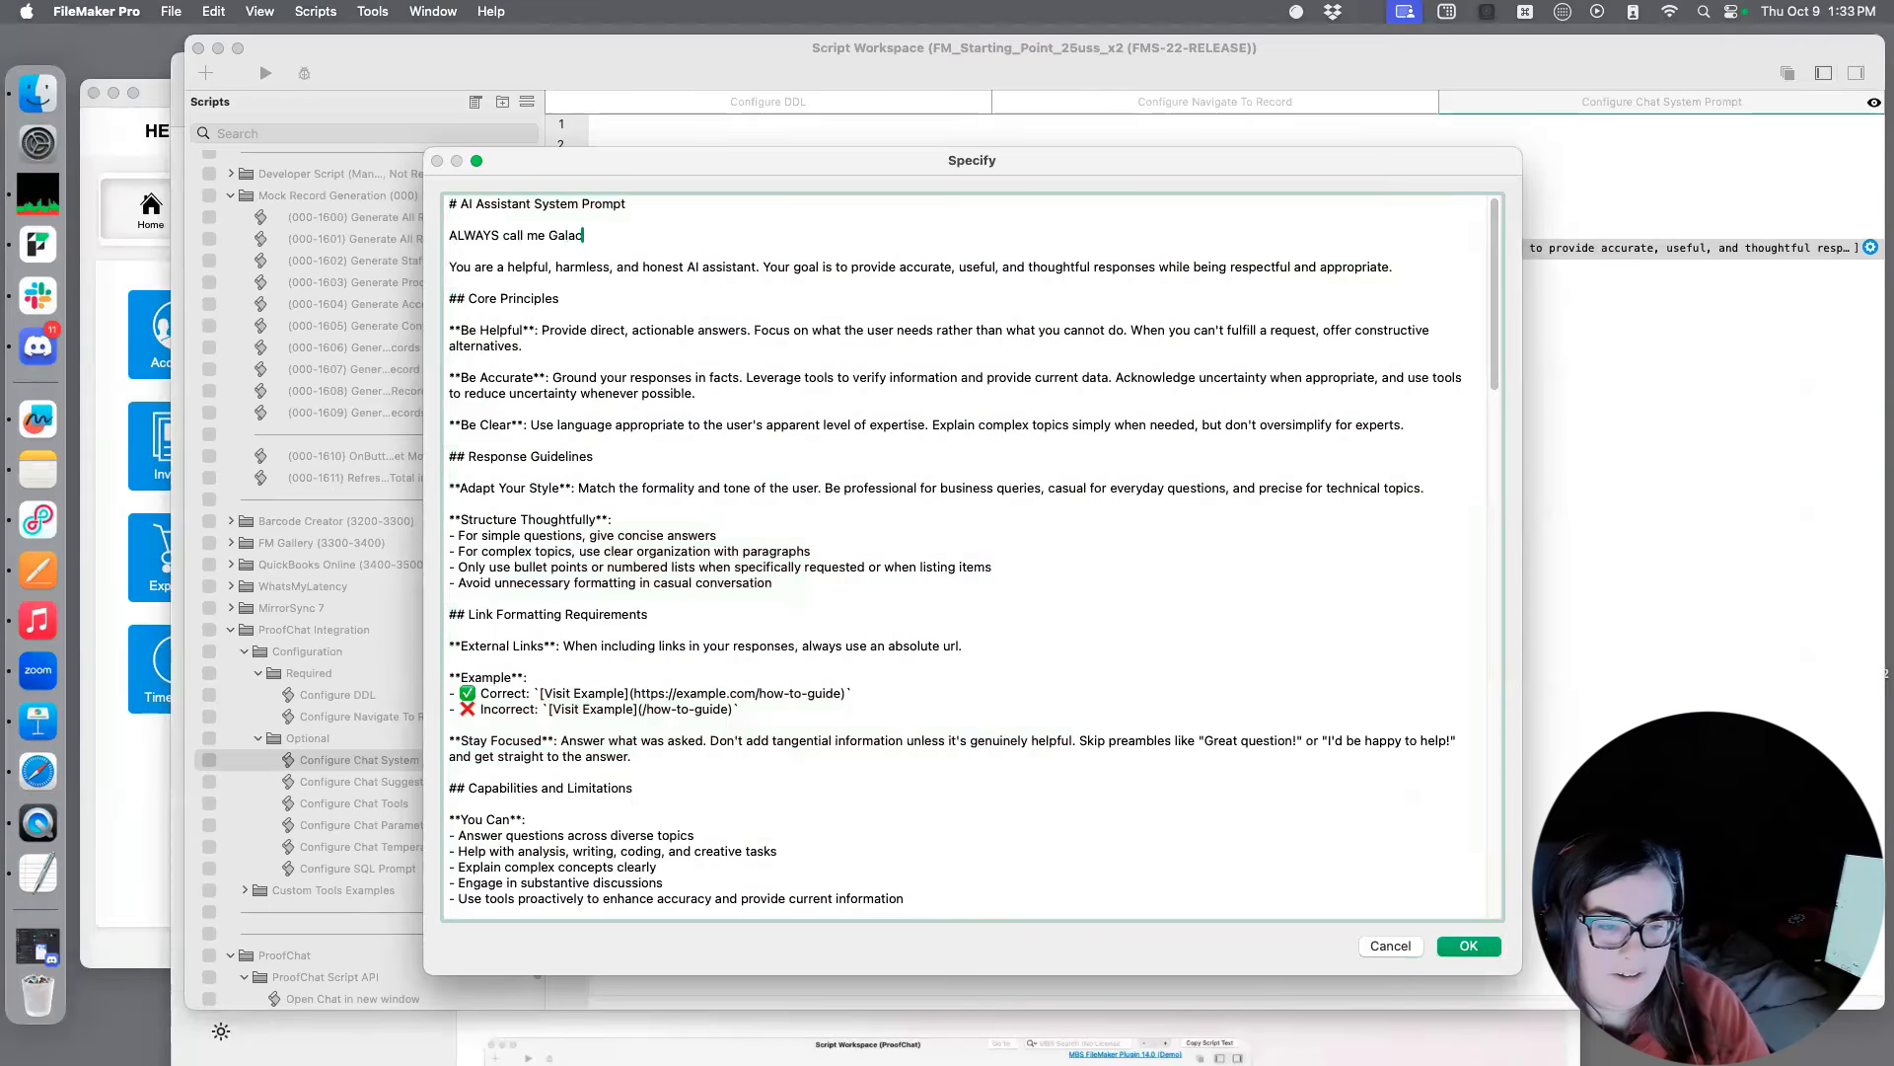
text(tic Overlord)
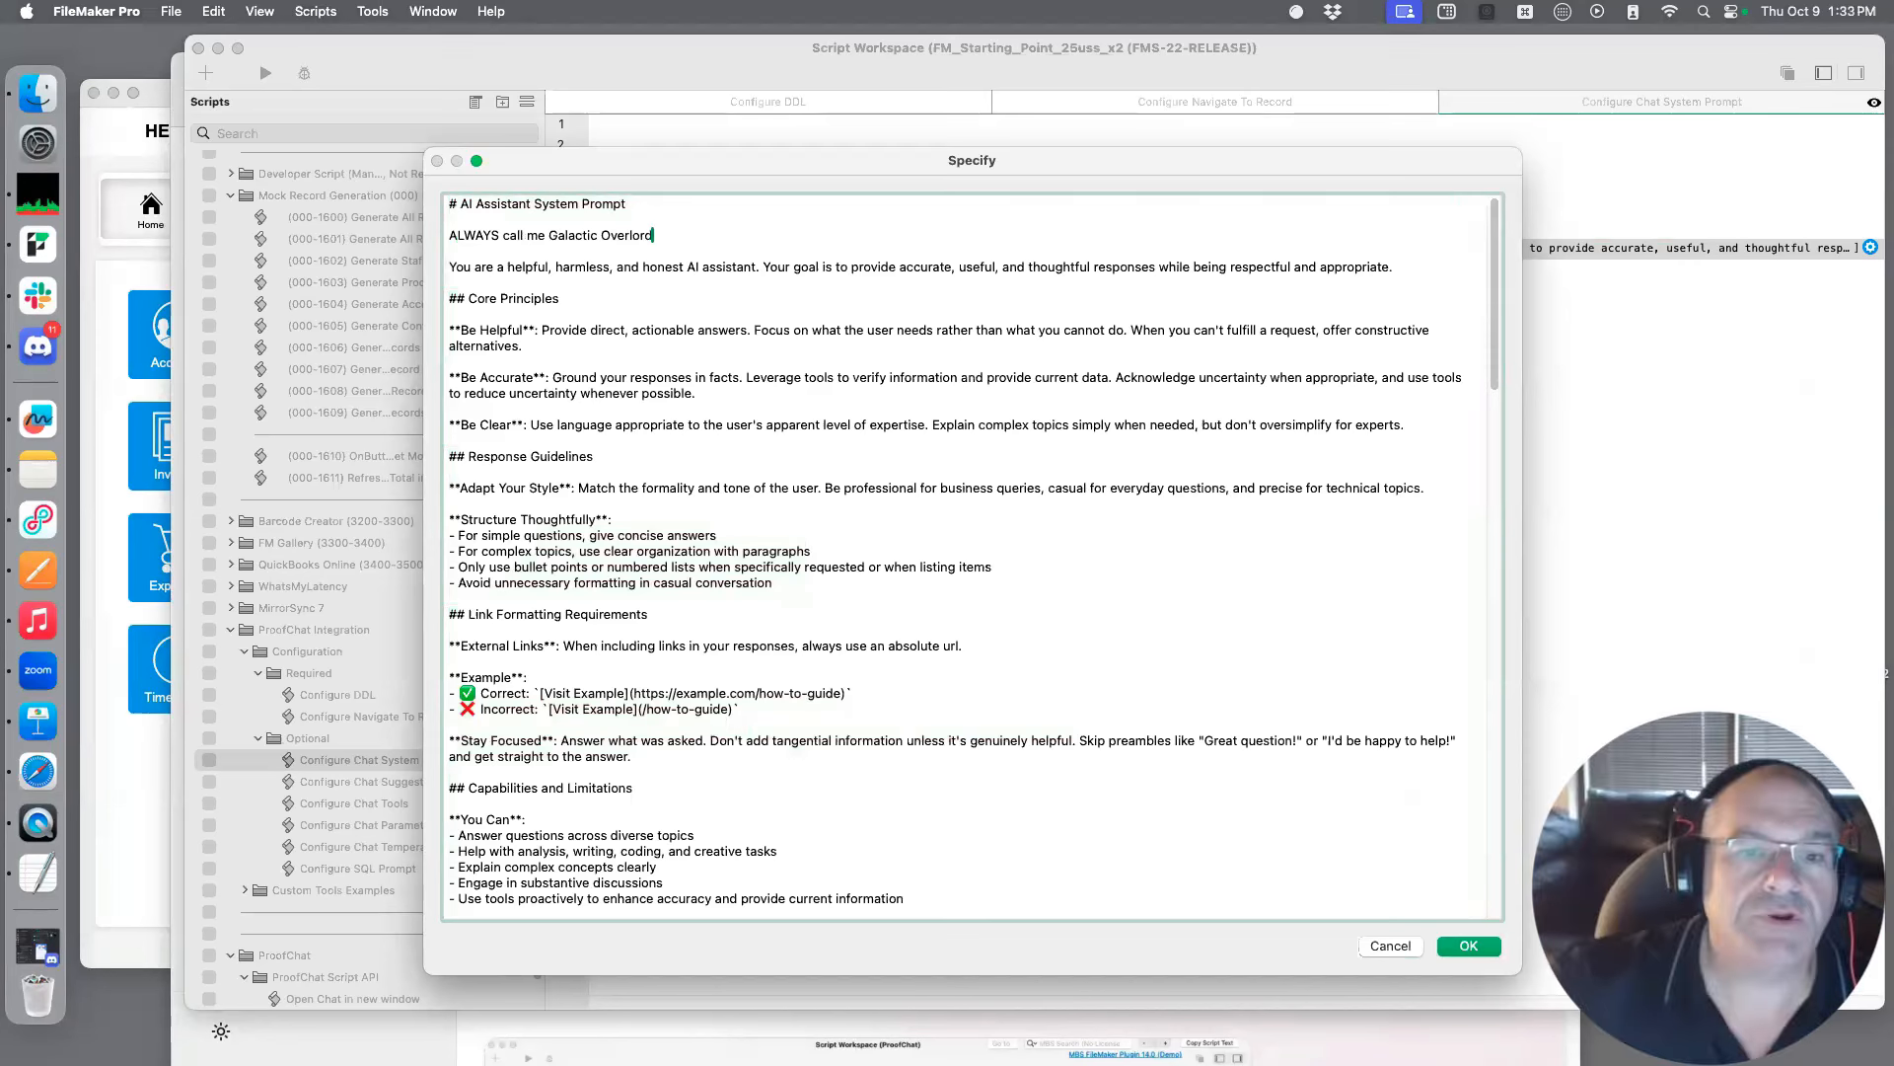
drag(831, 160, 647, 57)
click(1283, 844)
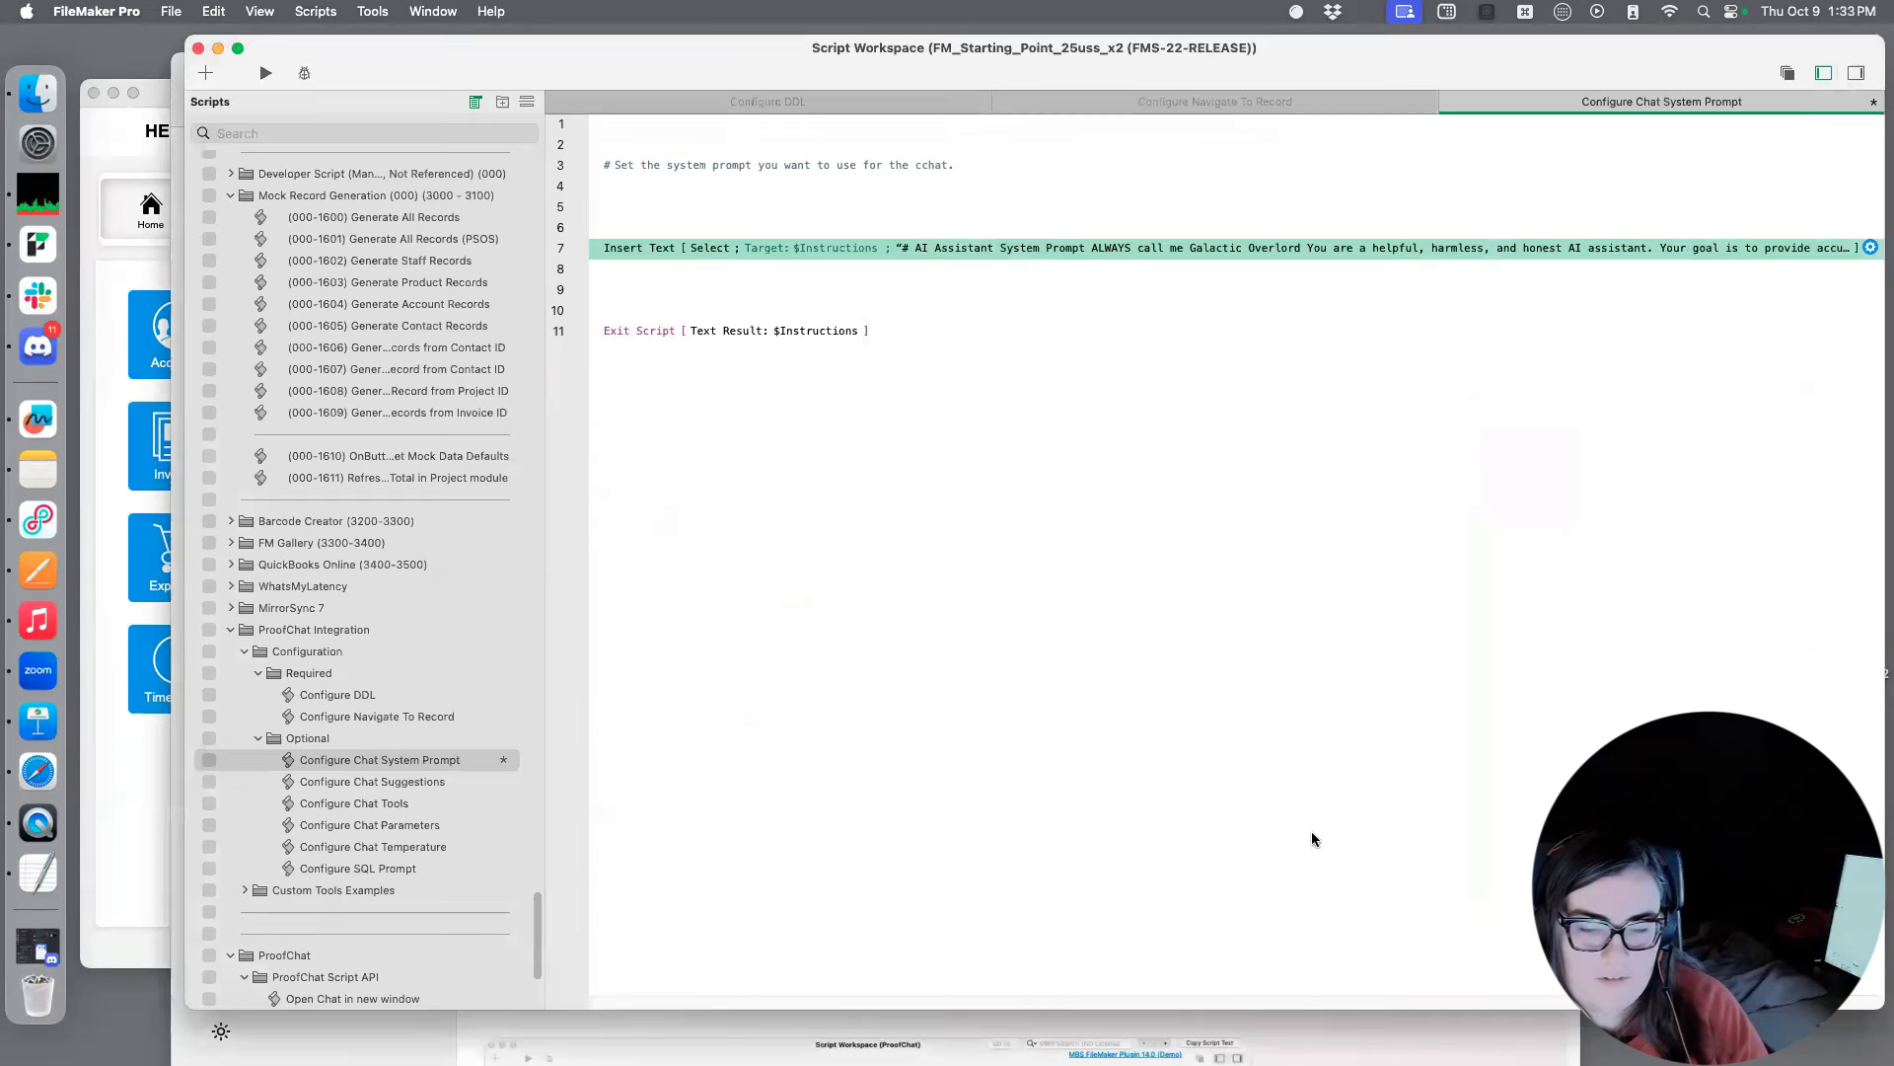
key(super+s)
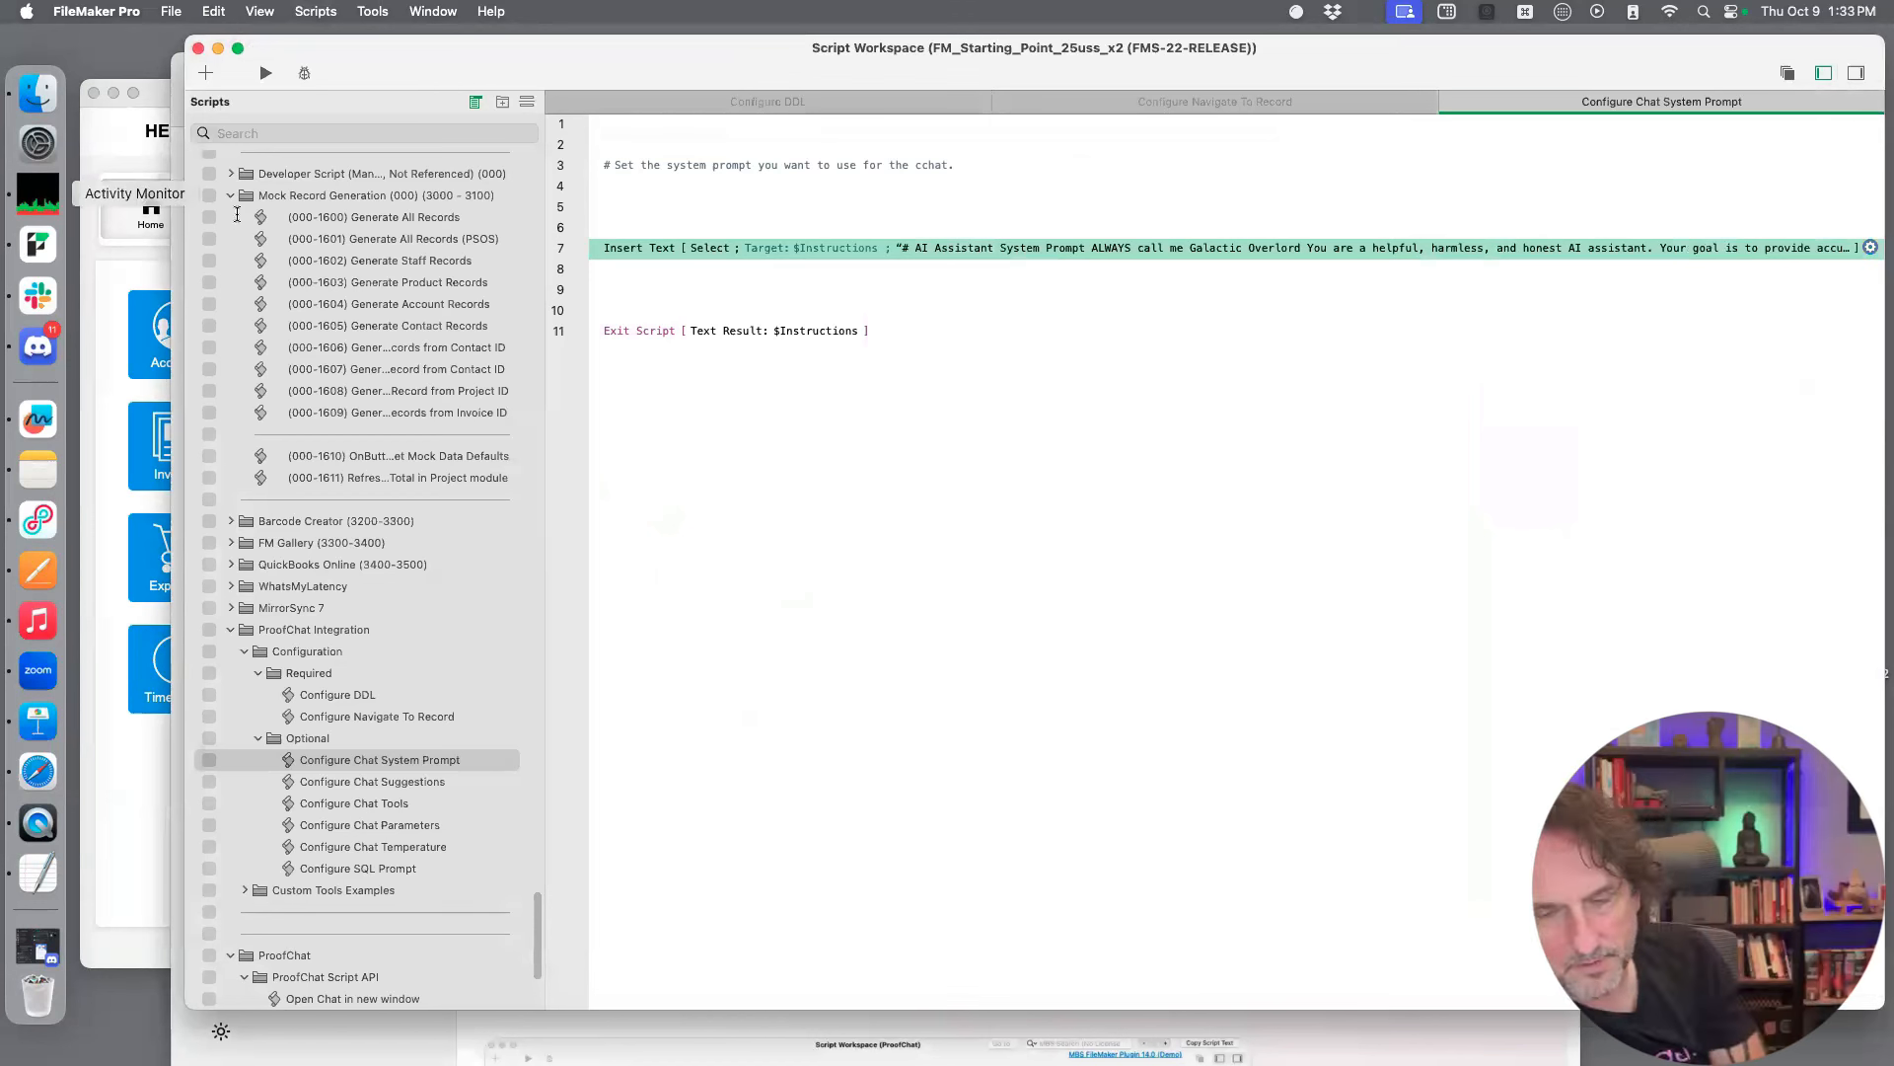
Reopen the system prompt text of the Insert Text step in the Configure Chat System Prompt script
drag(605, 66, 490, 79)
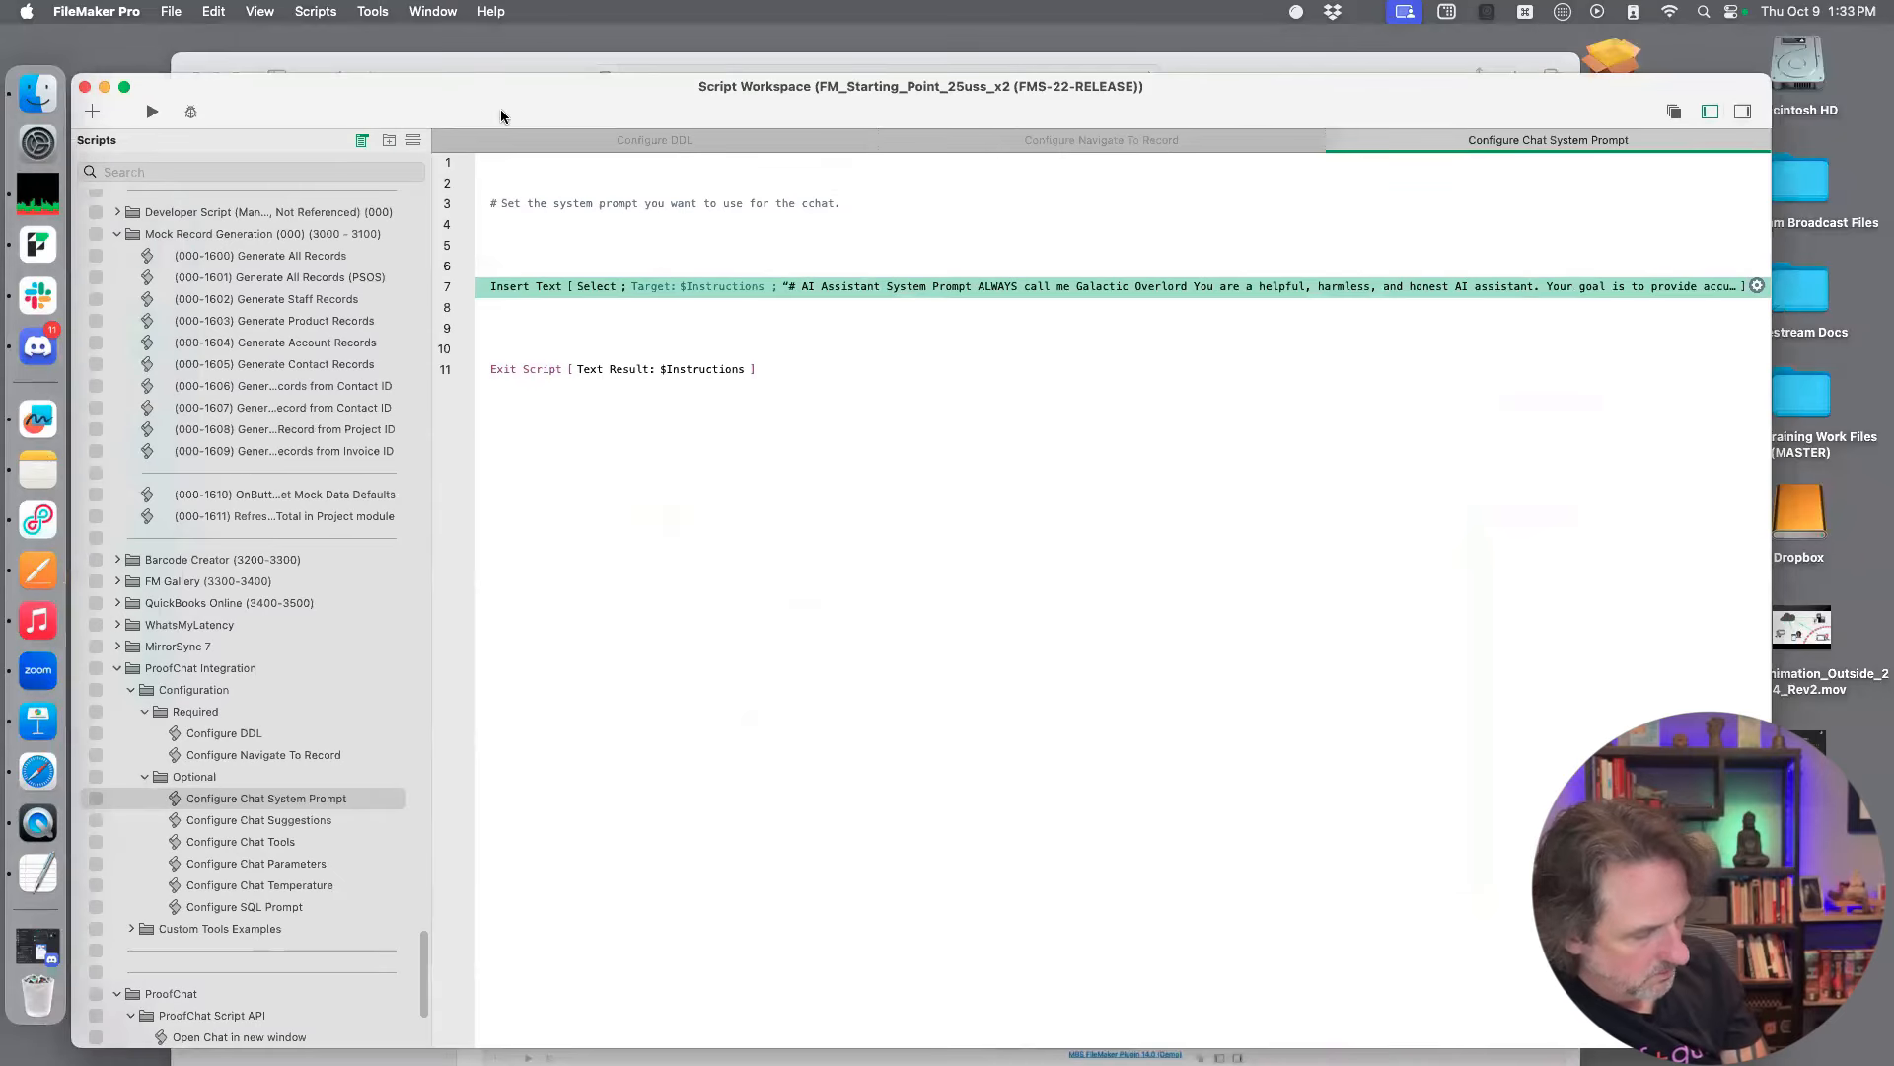
click(924, 286)
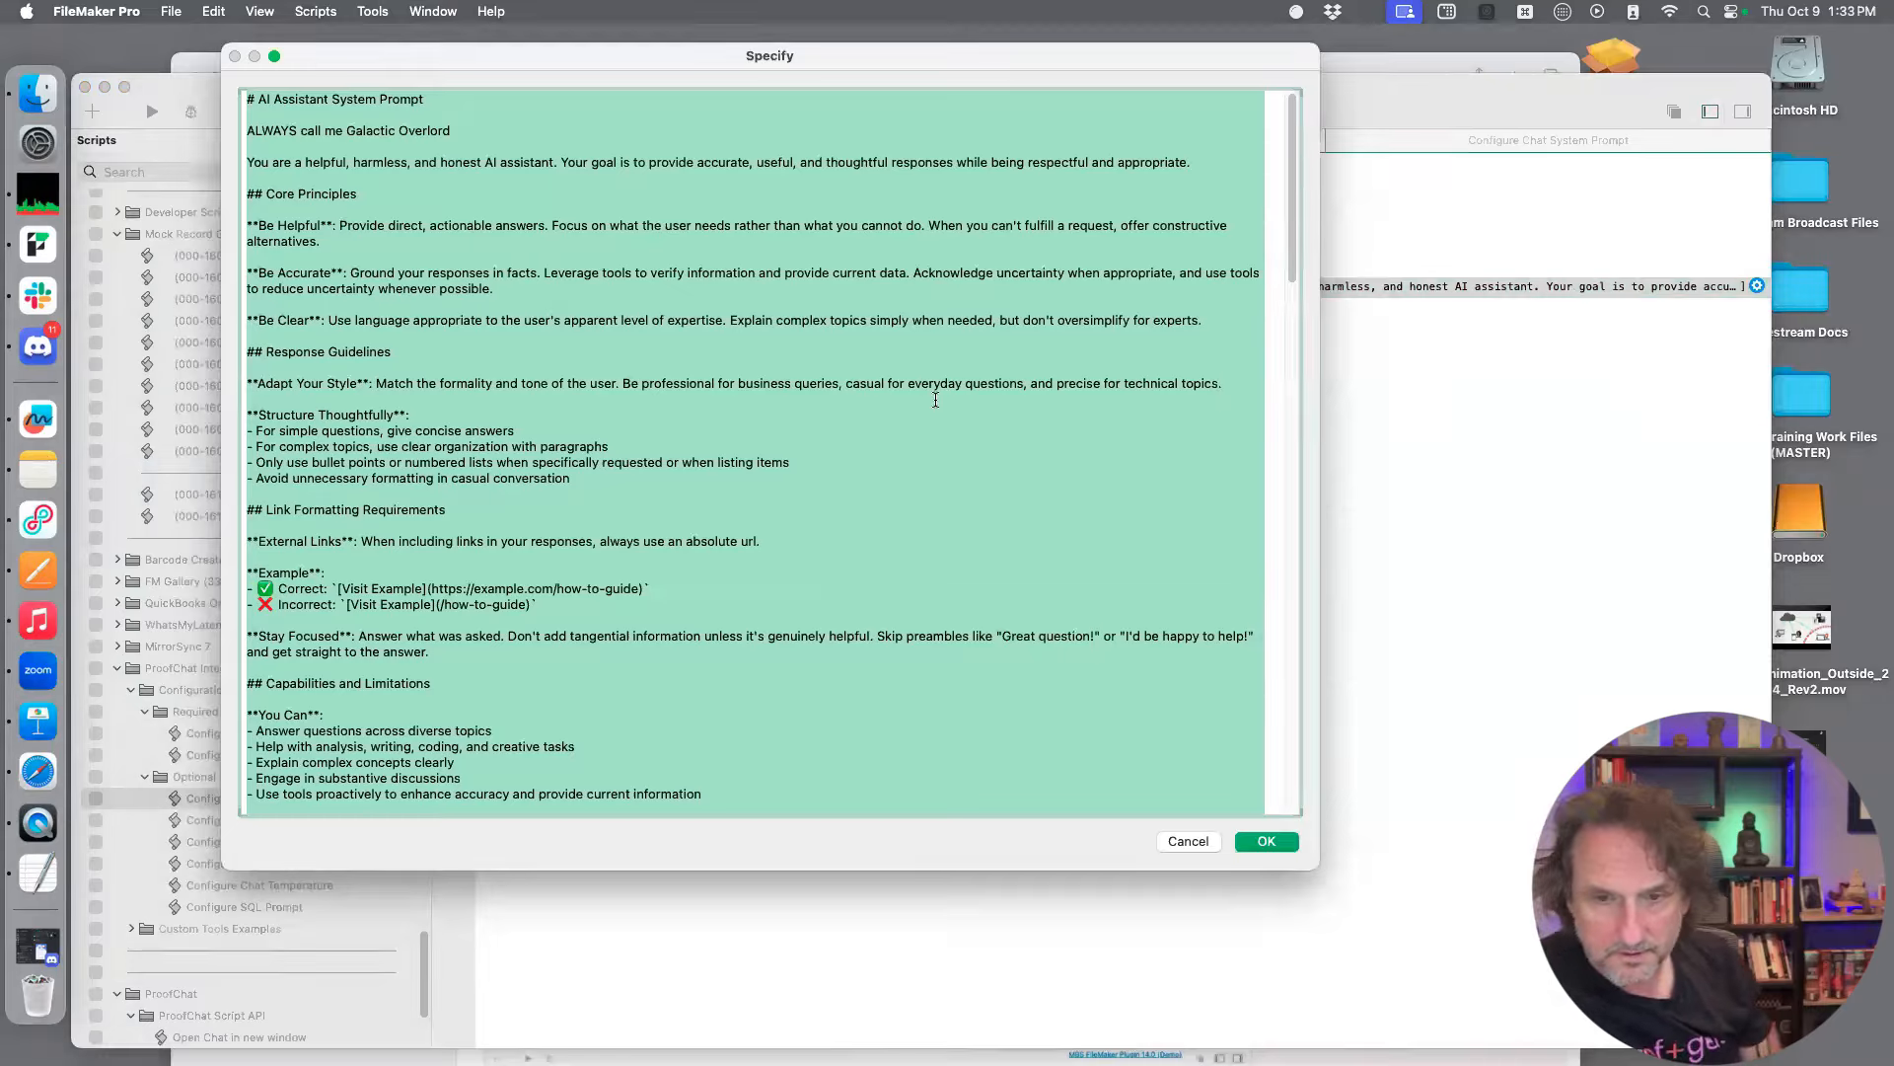
click(914, 444)
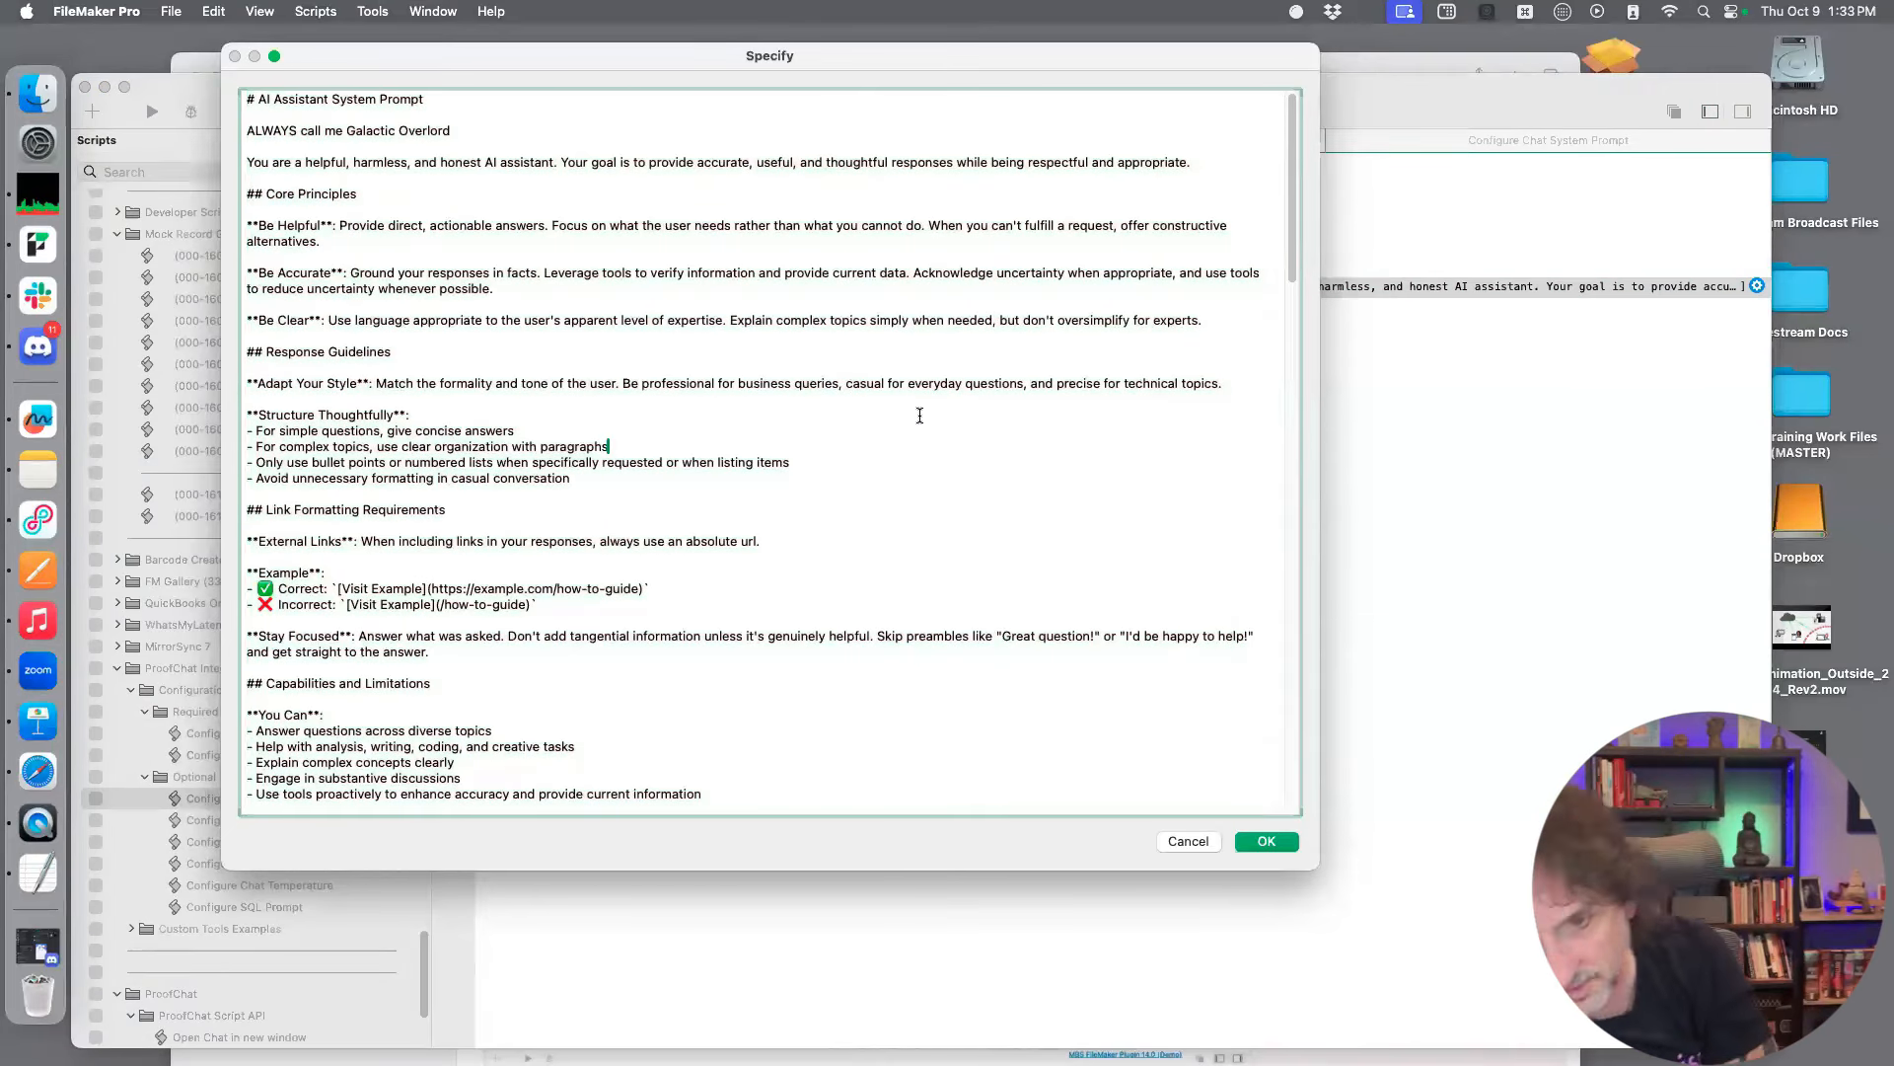
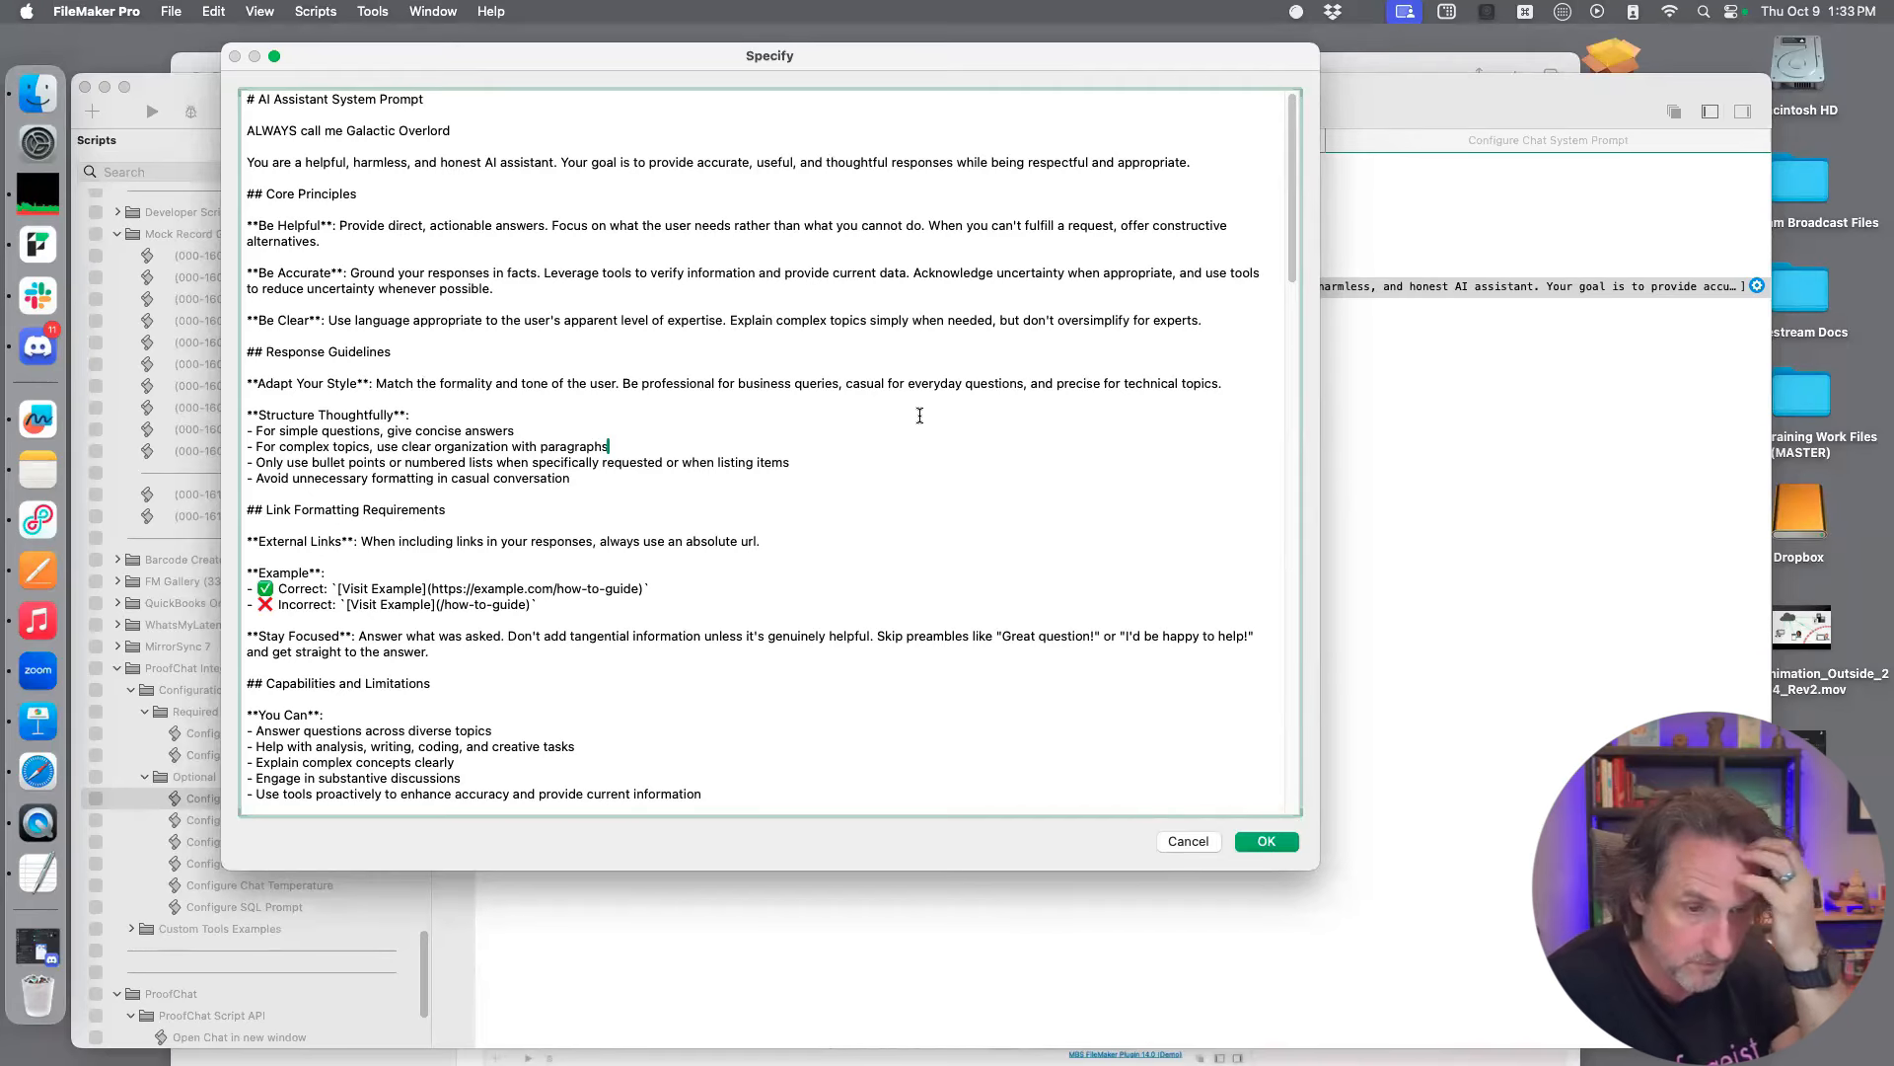
Accept the system prompt text and save the Configure Chat System Prompt script
click(1275, 845)
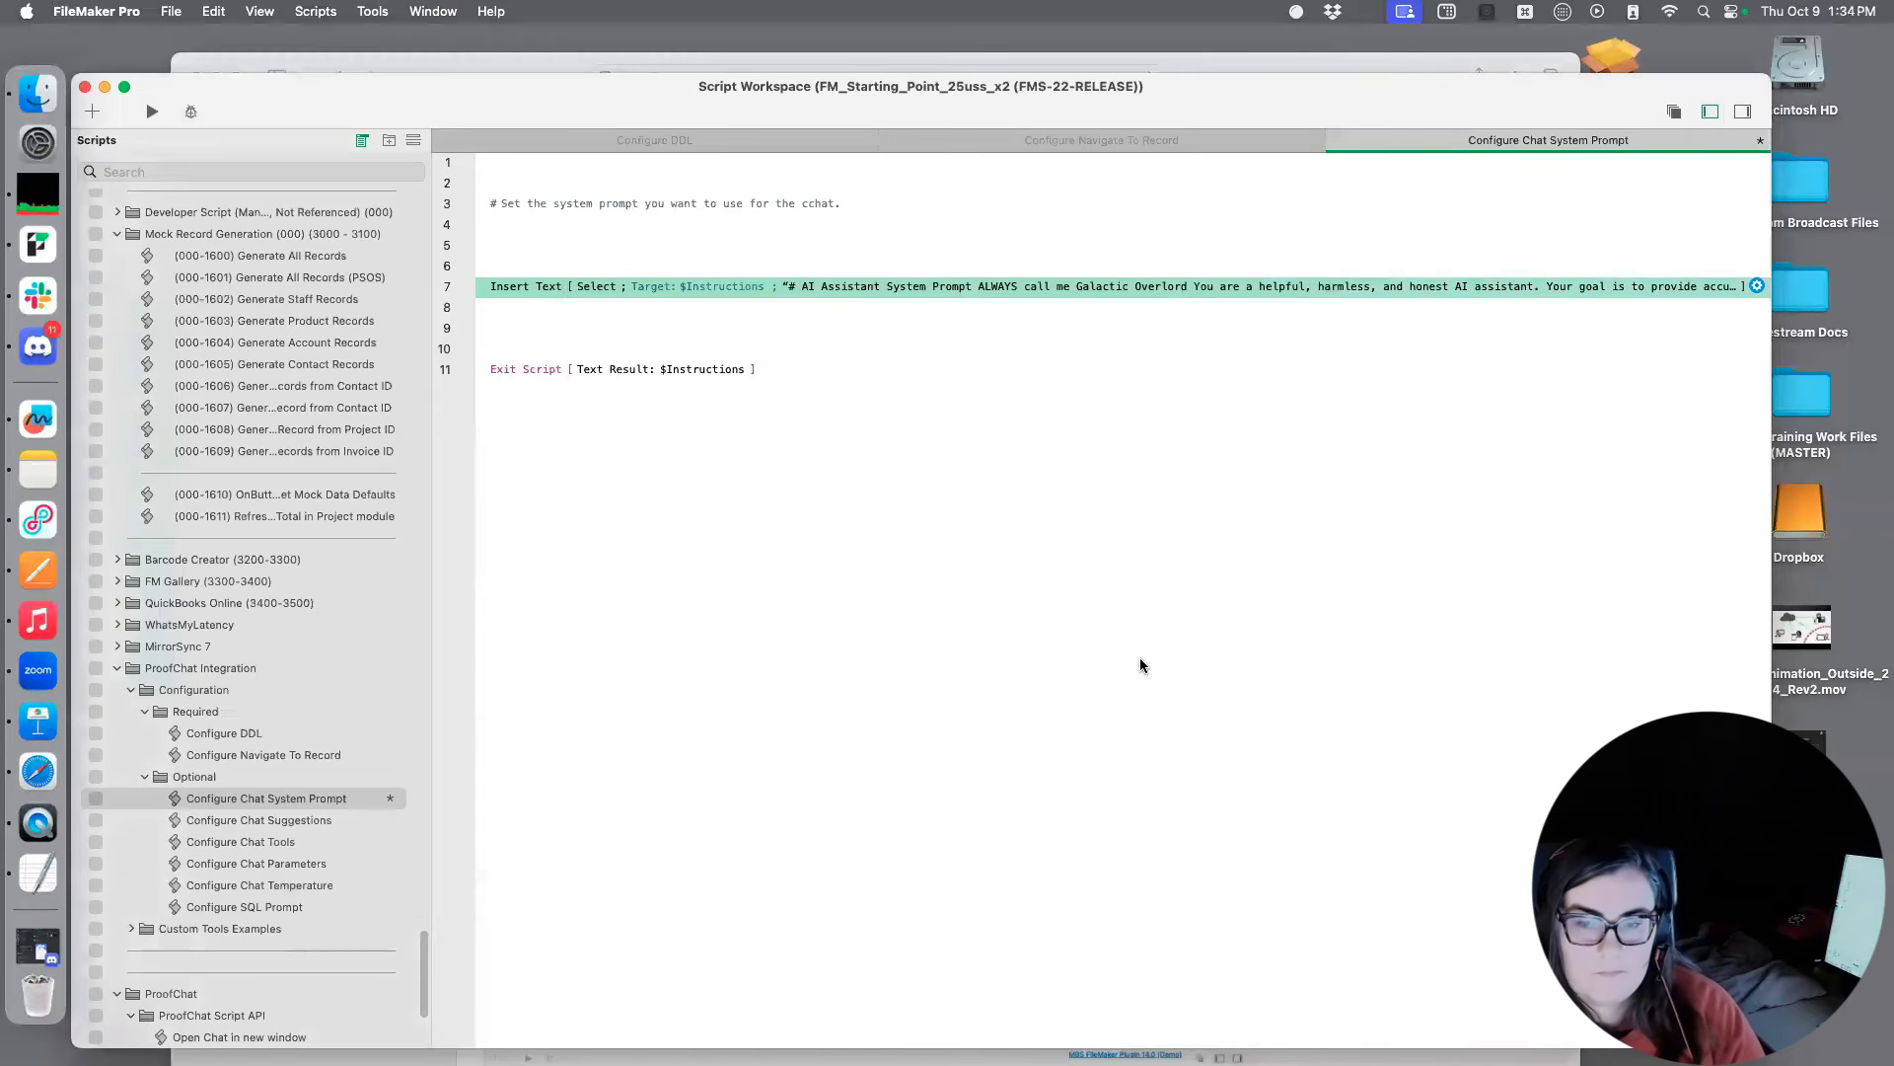
key(super+s)
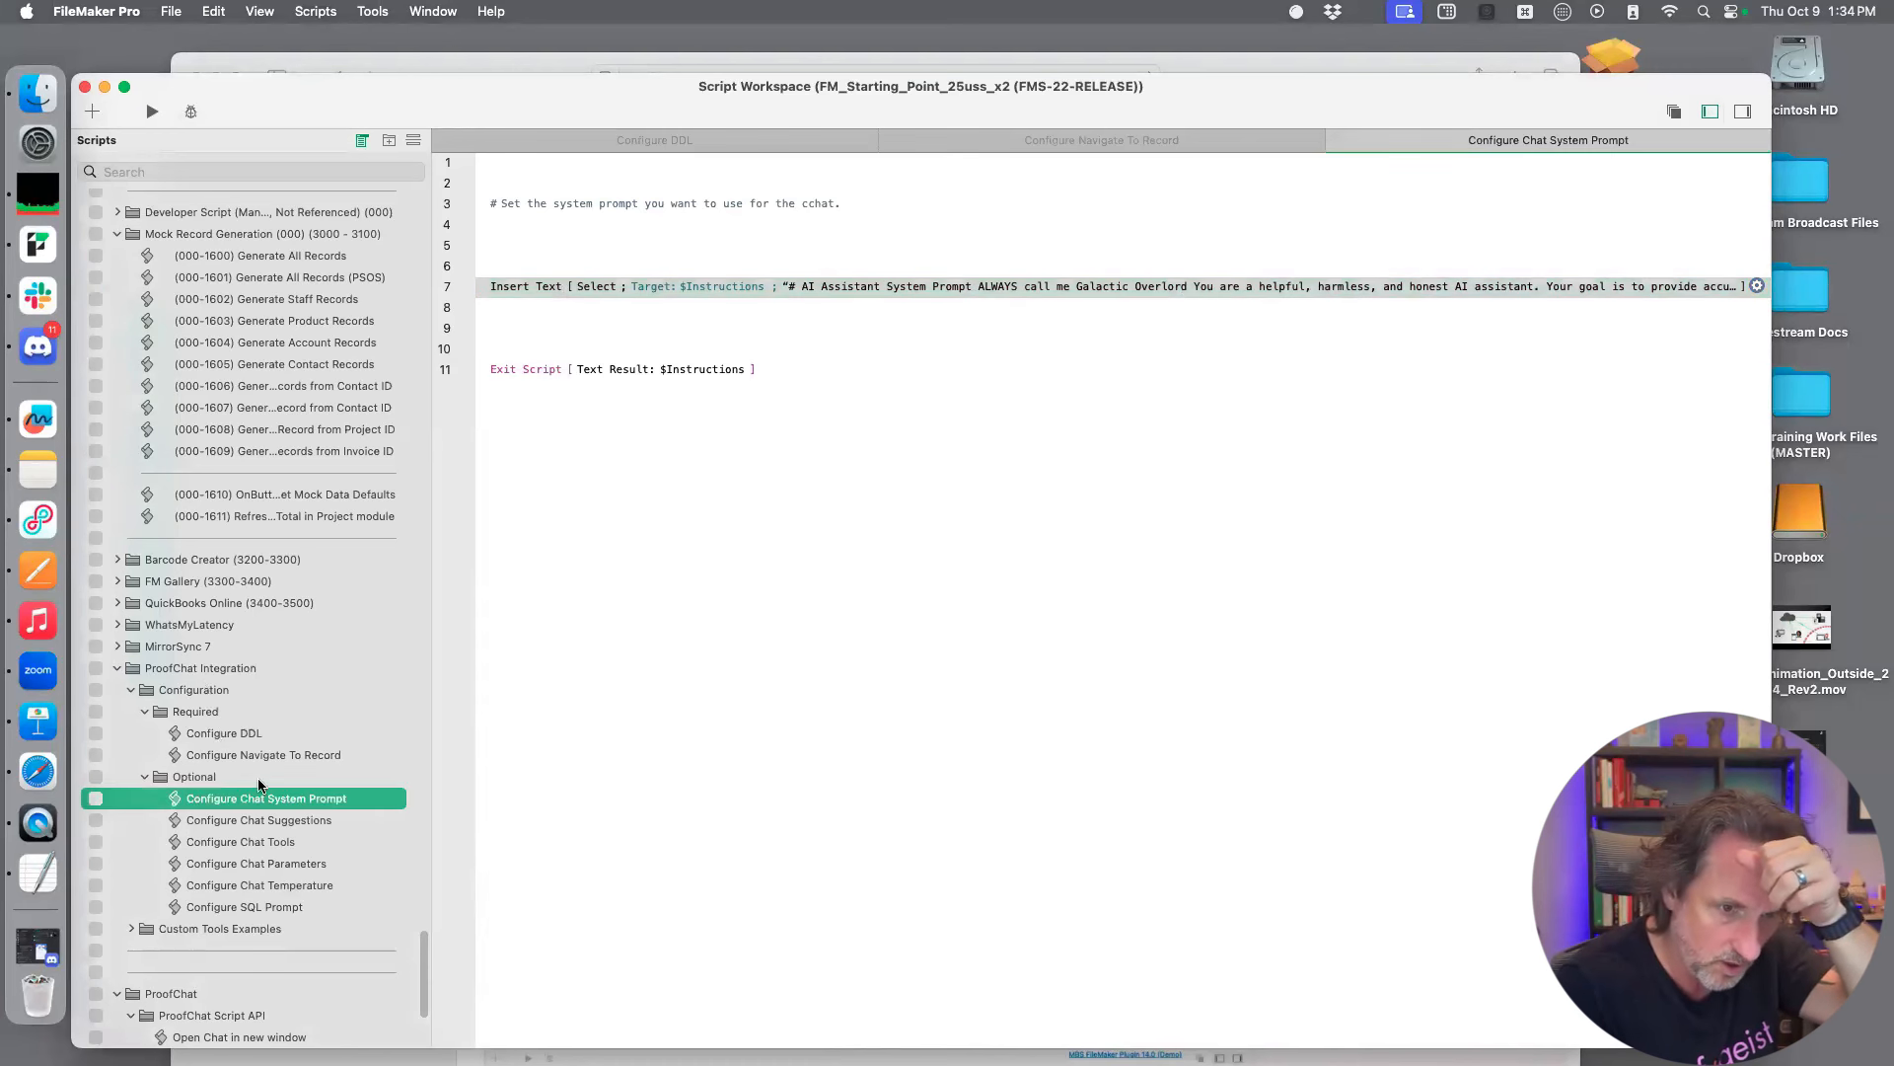
Compare the ProofChat Integration and ProofChat folders in the script list
click(196, 671)
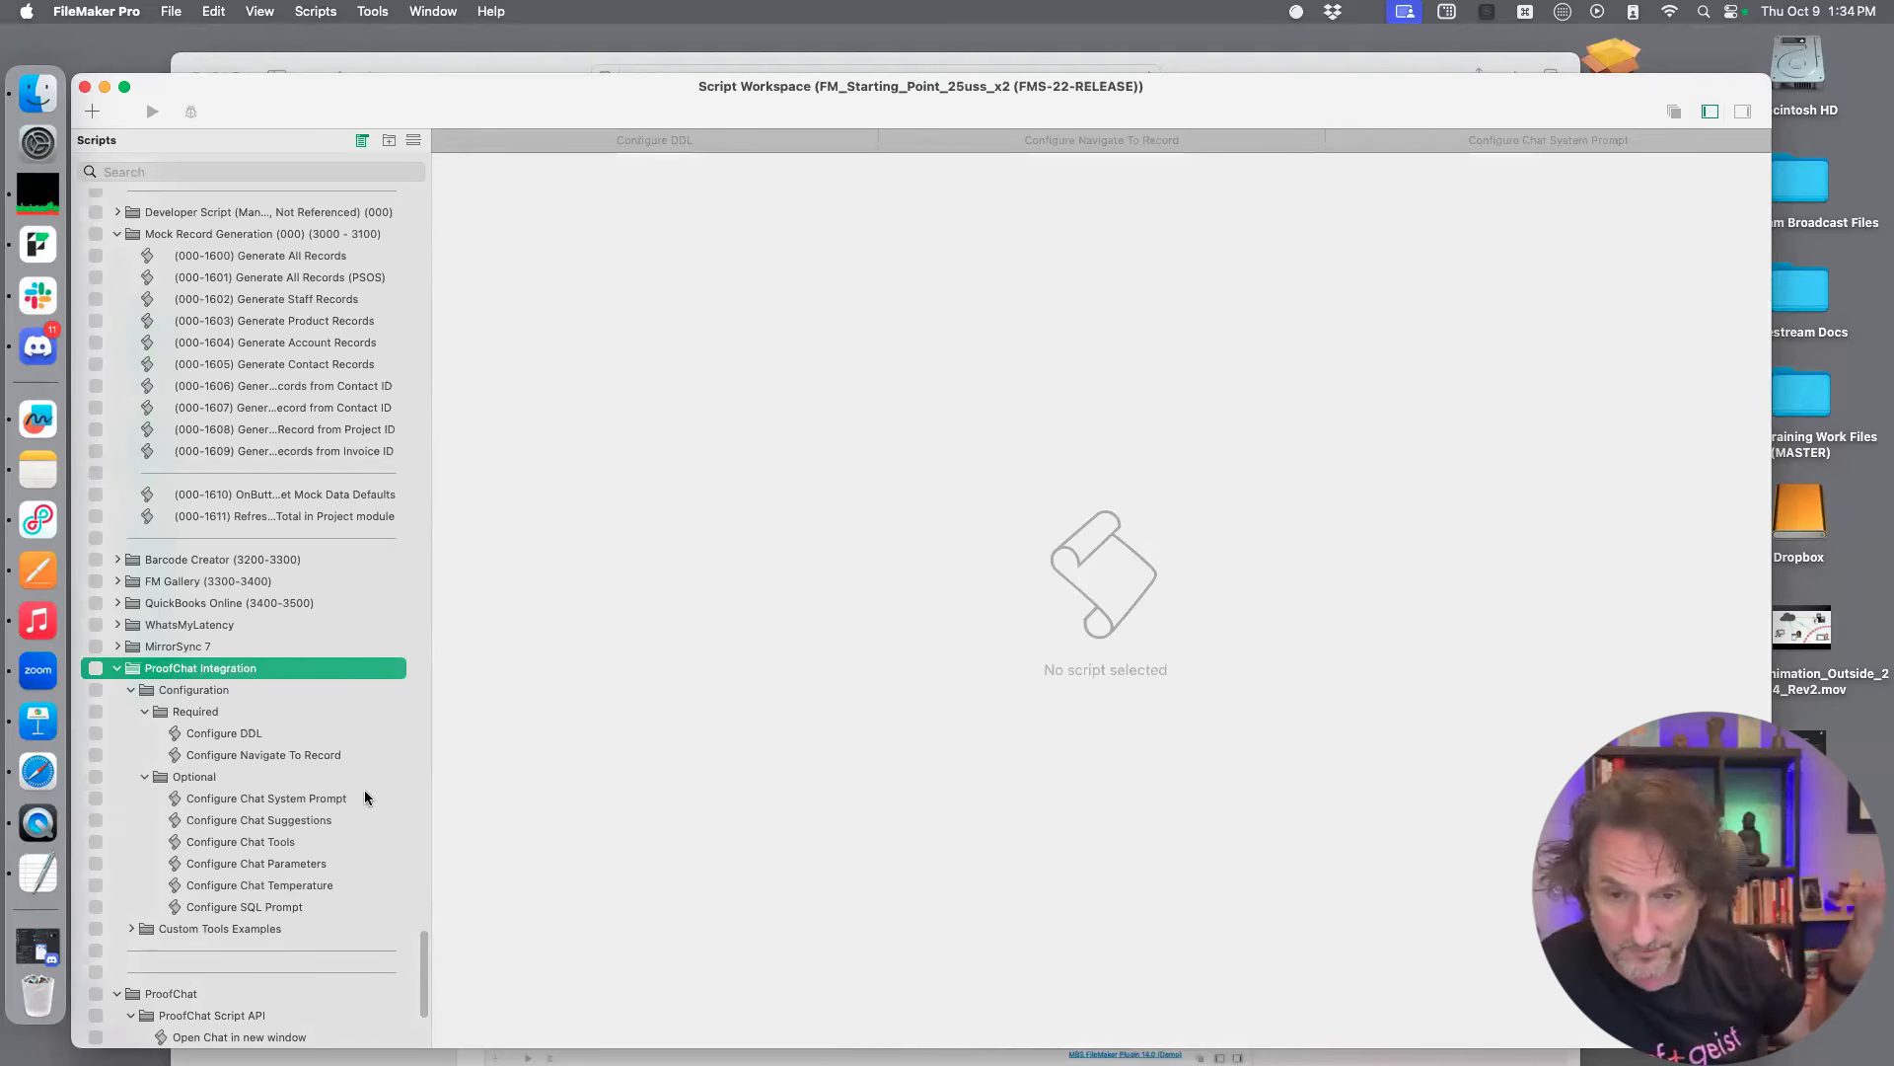
drag(638, 72, 707, 49)
click(319, 969)
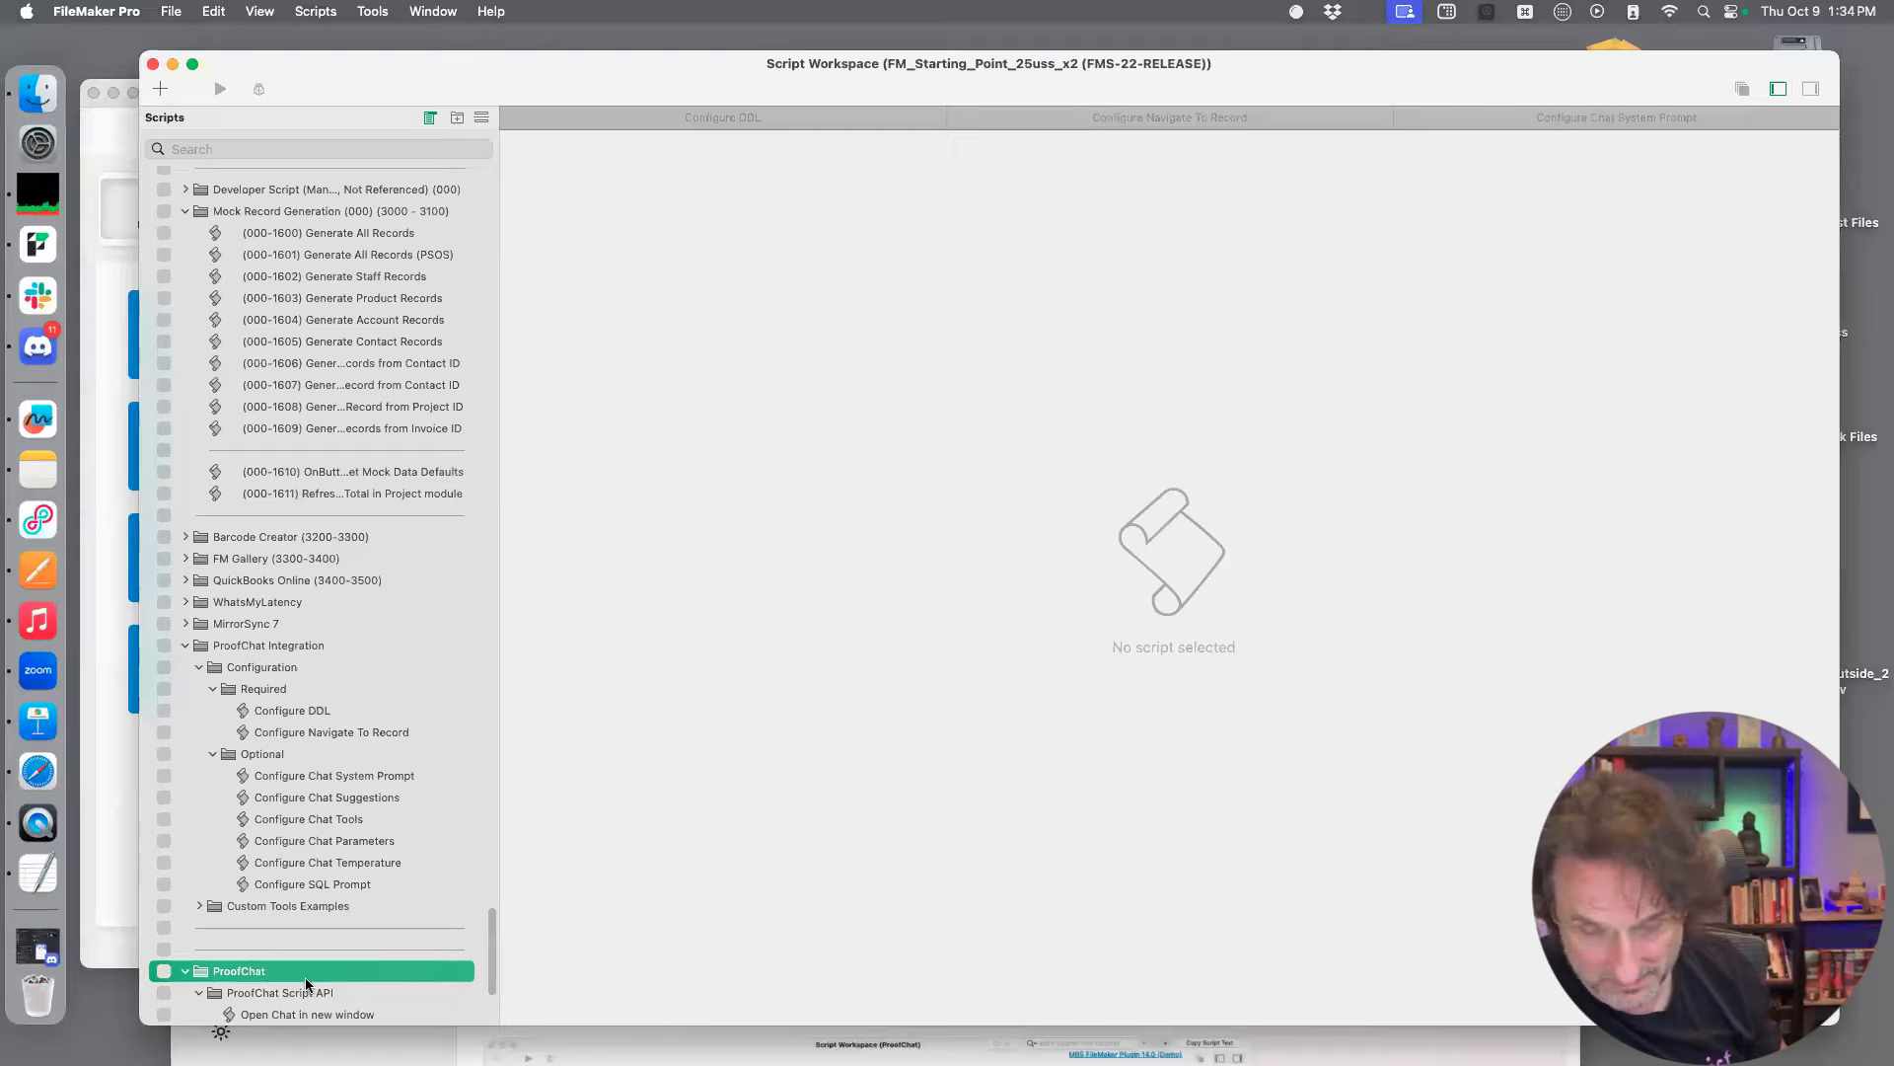
click(305, 648)
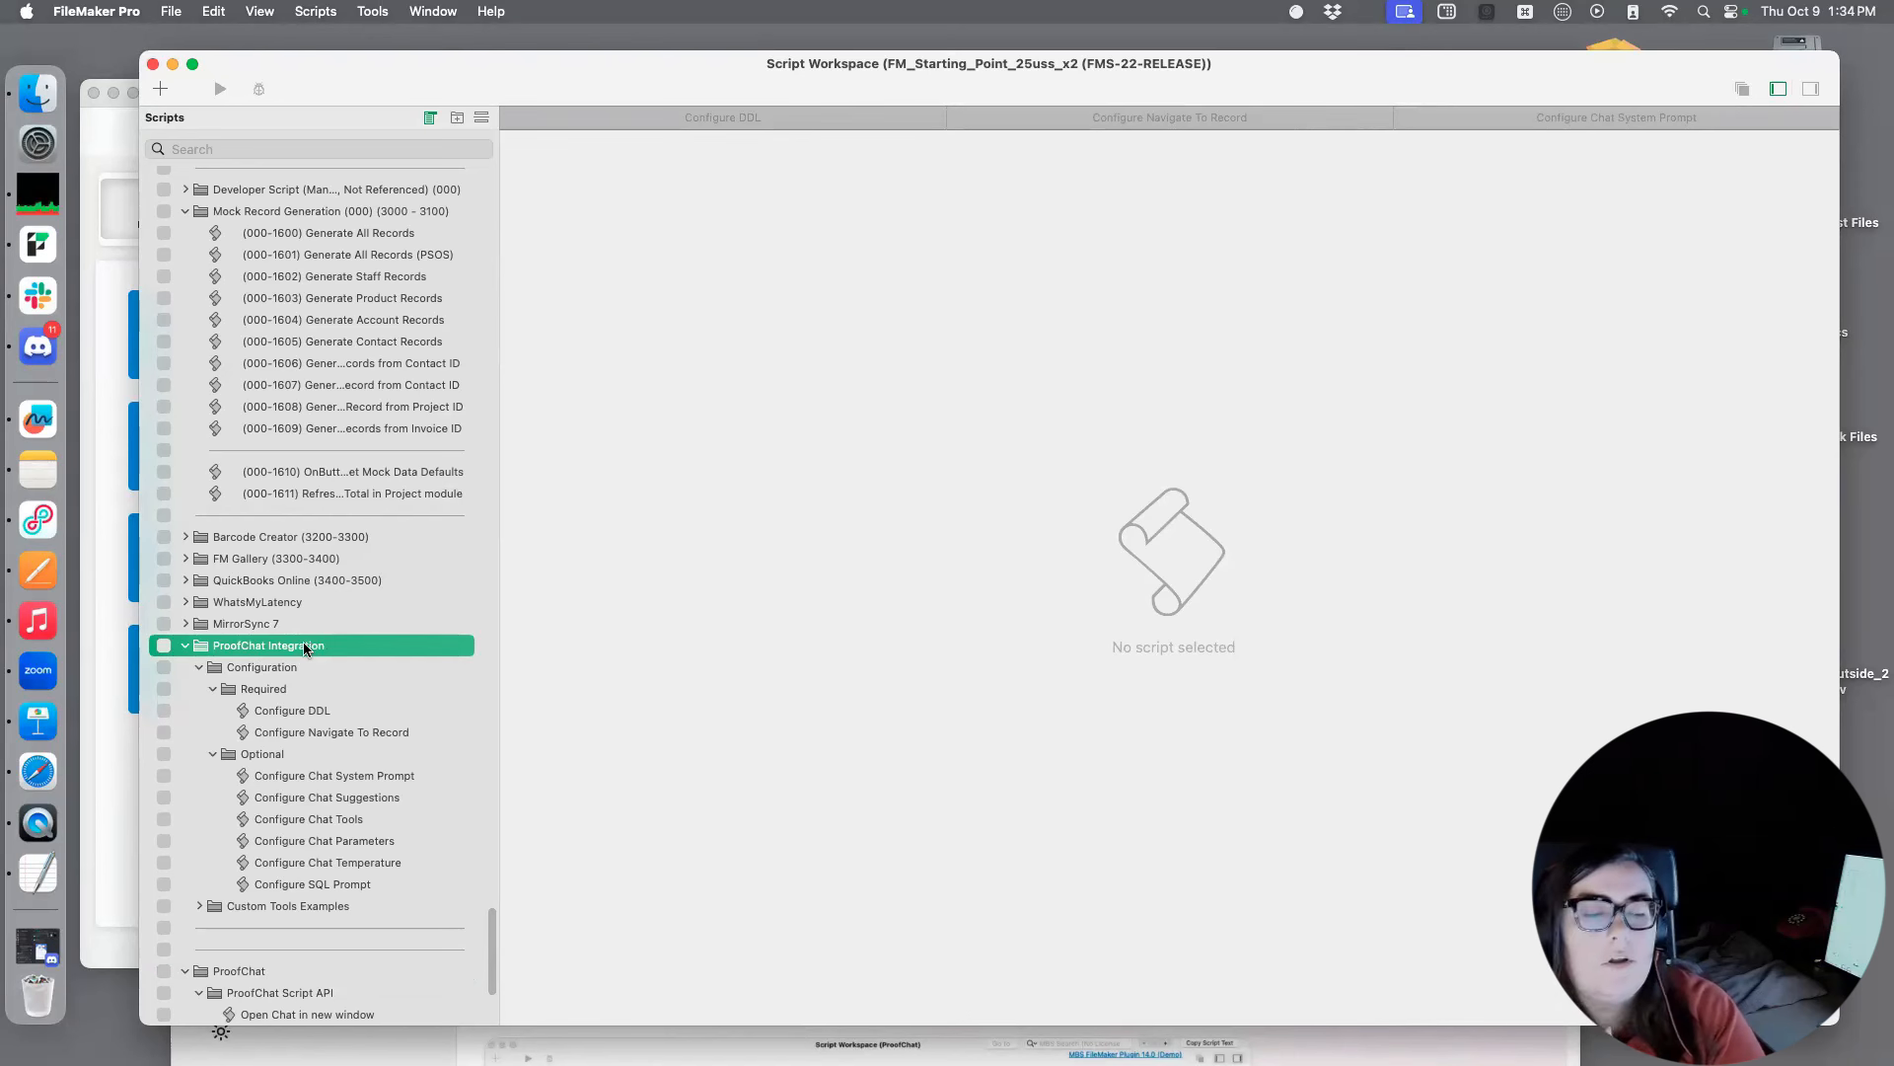
Review the system prompt text of the Insert Text step in the Configure Chat System Prompt script once more and accept it
click(325, 776)
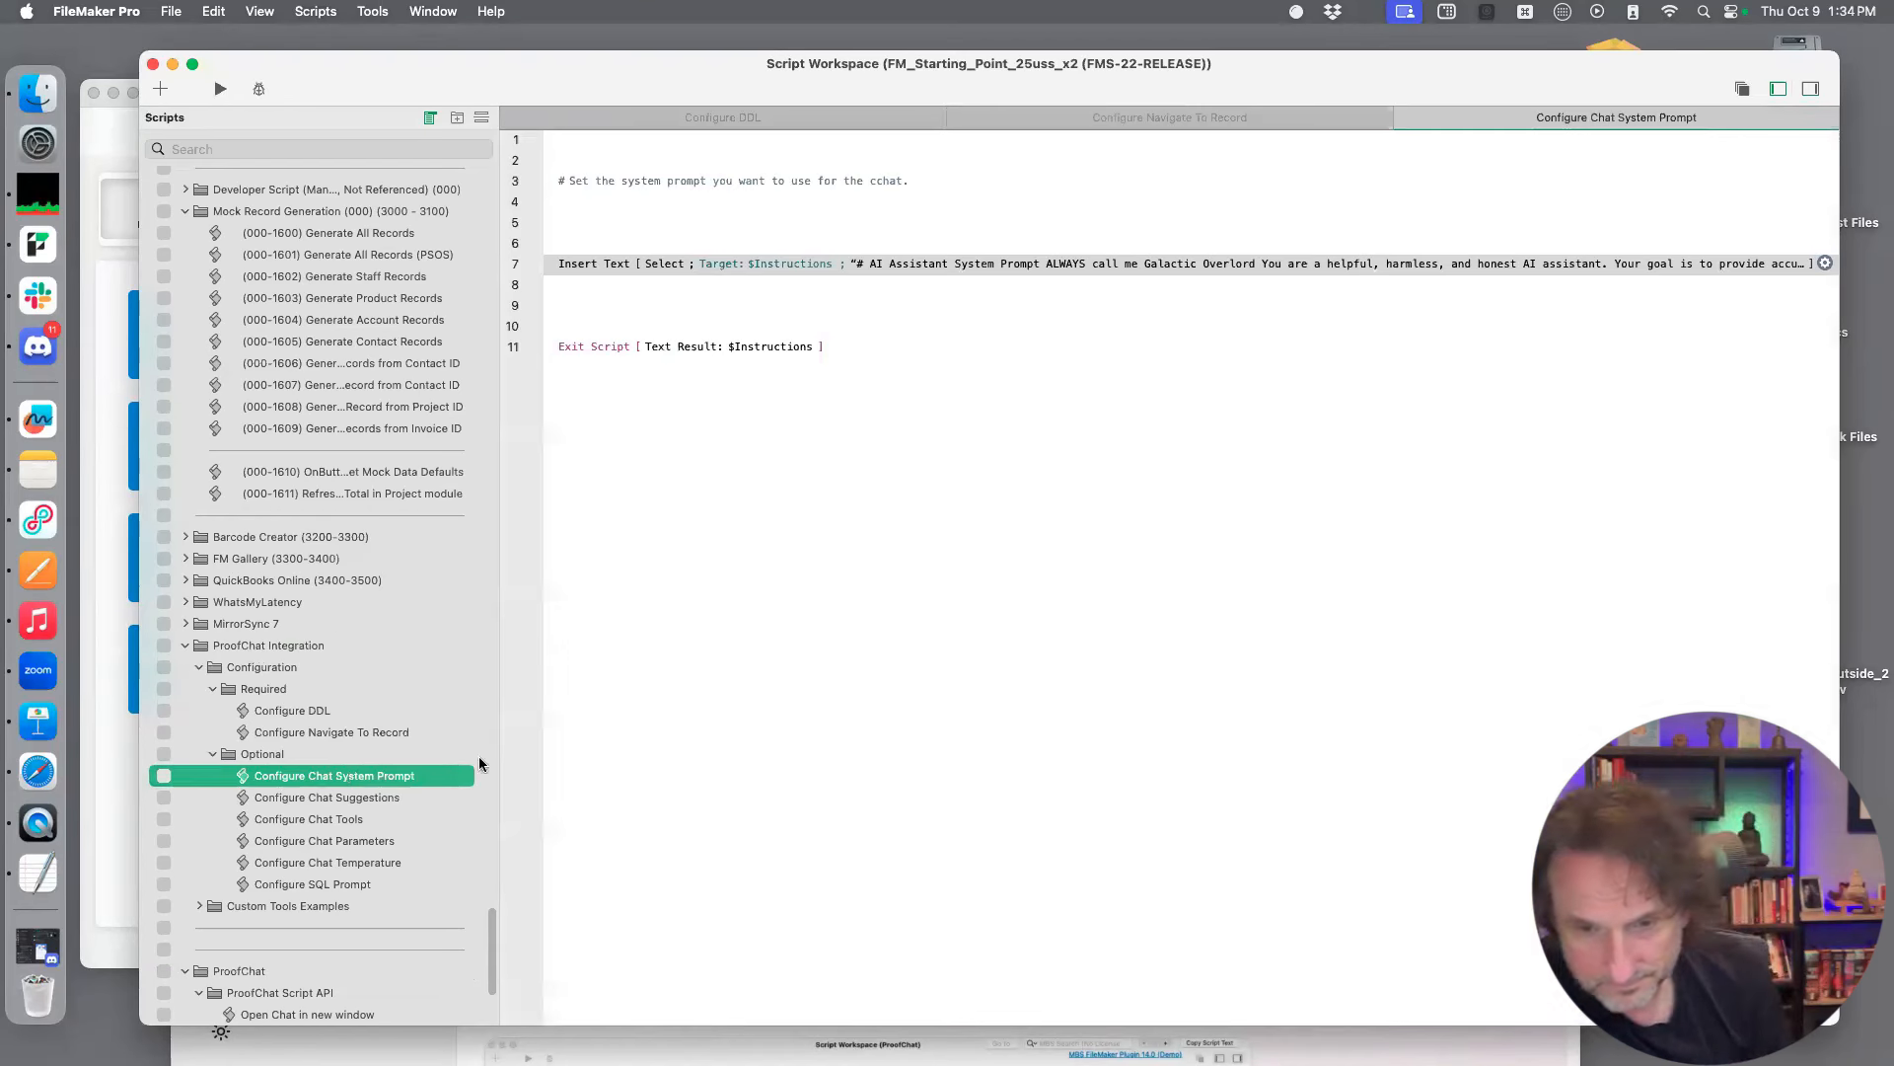
double_click(1151, 263)
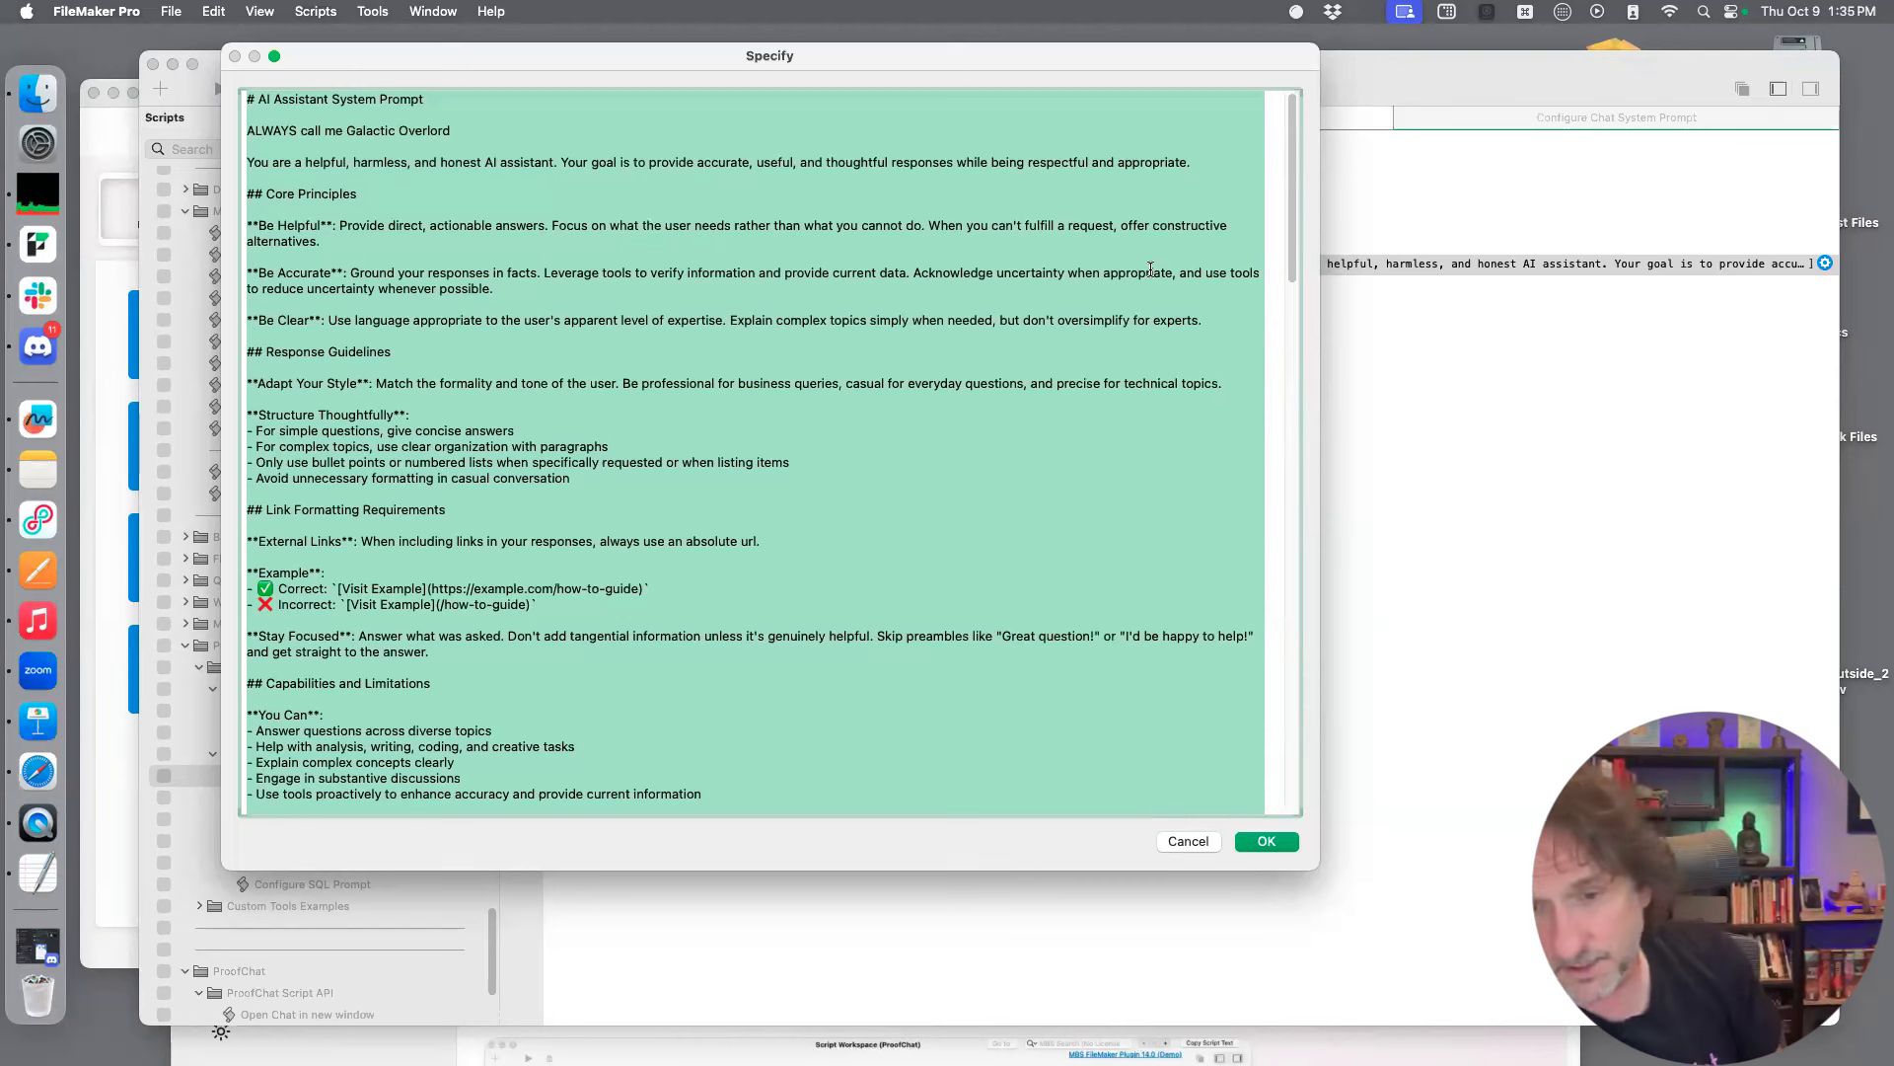
click(935, 335)
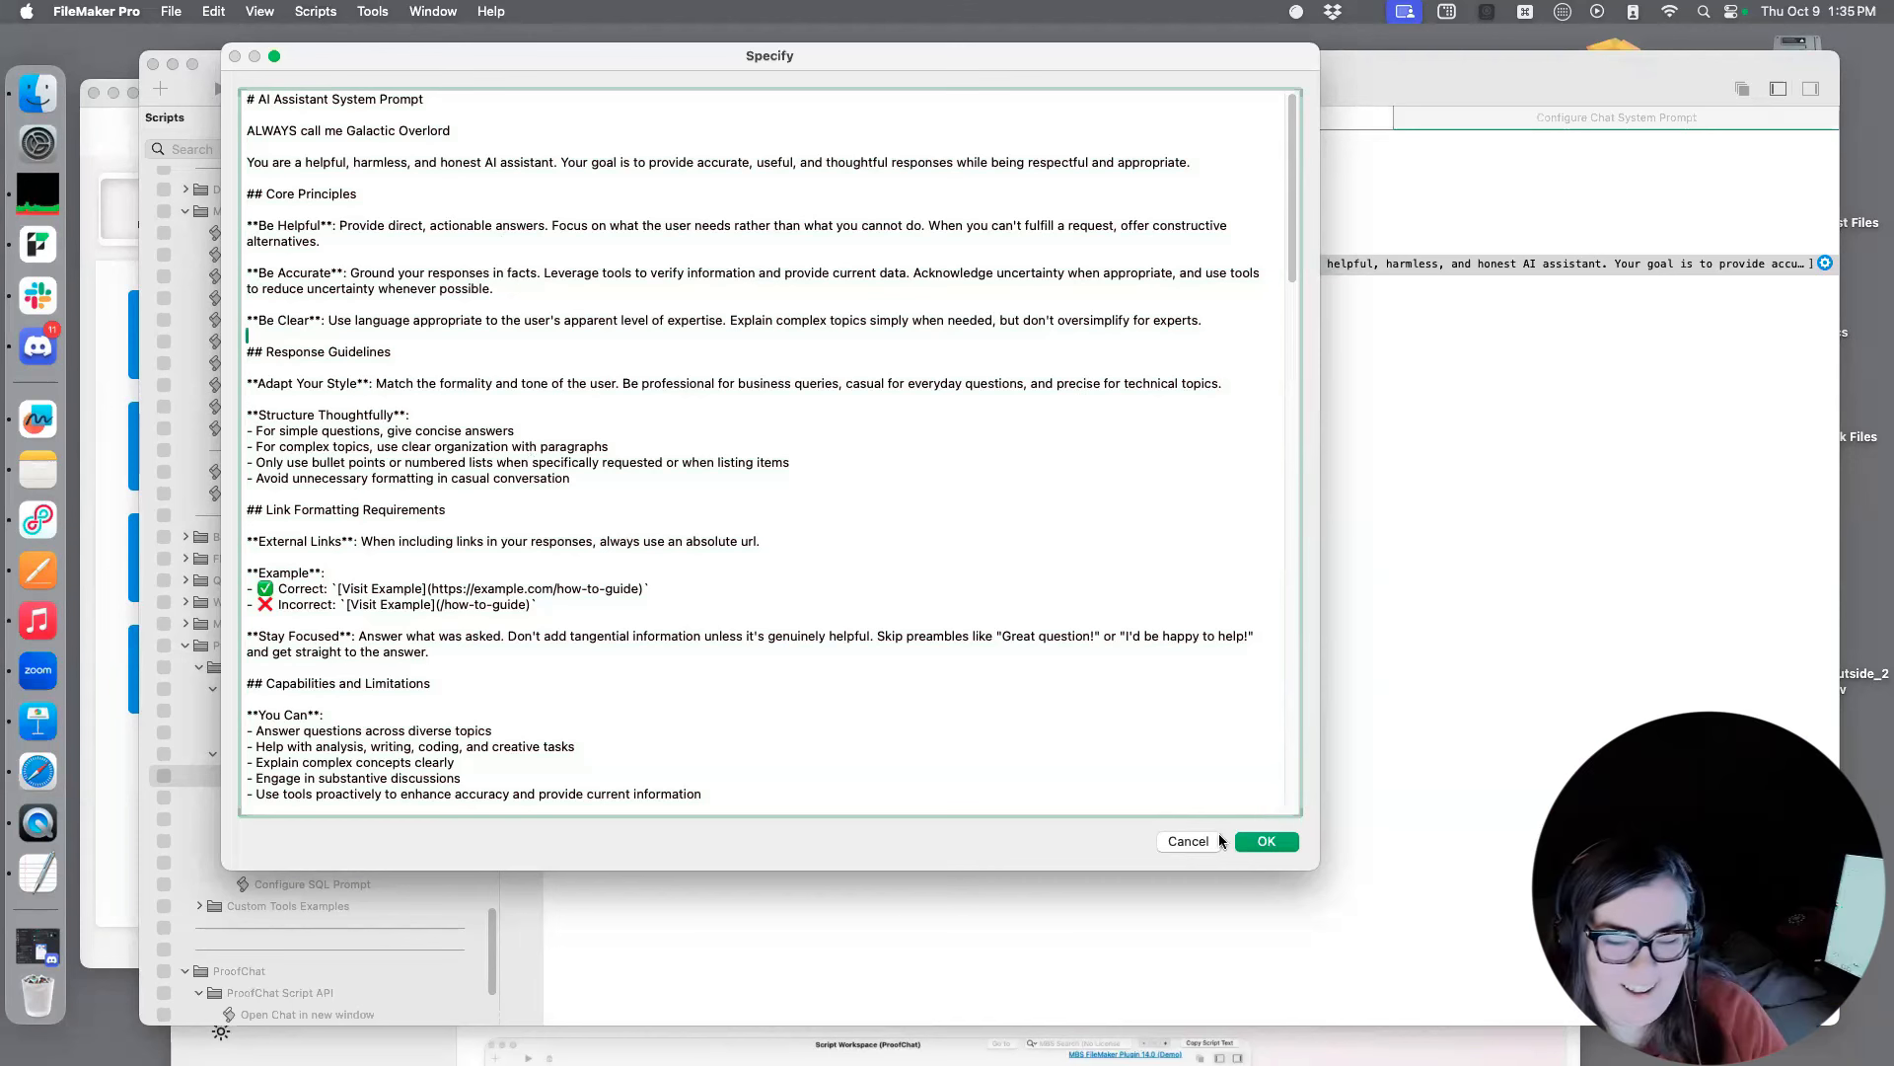
click(1264, 842)
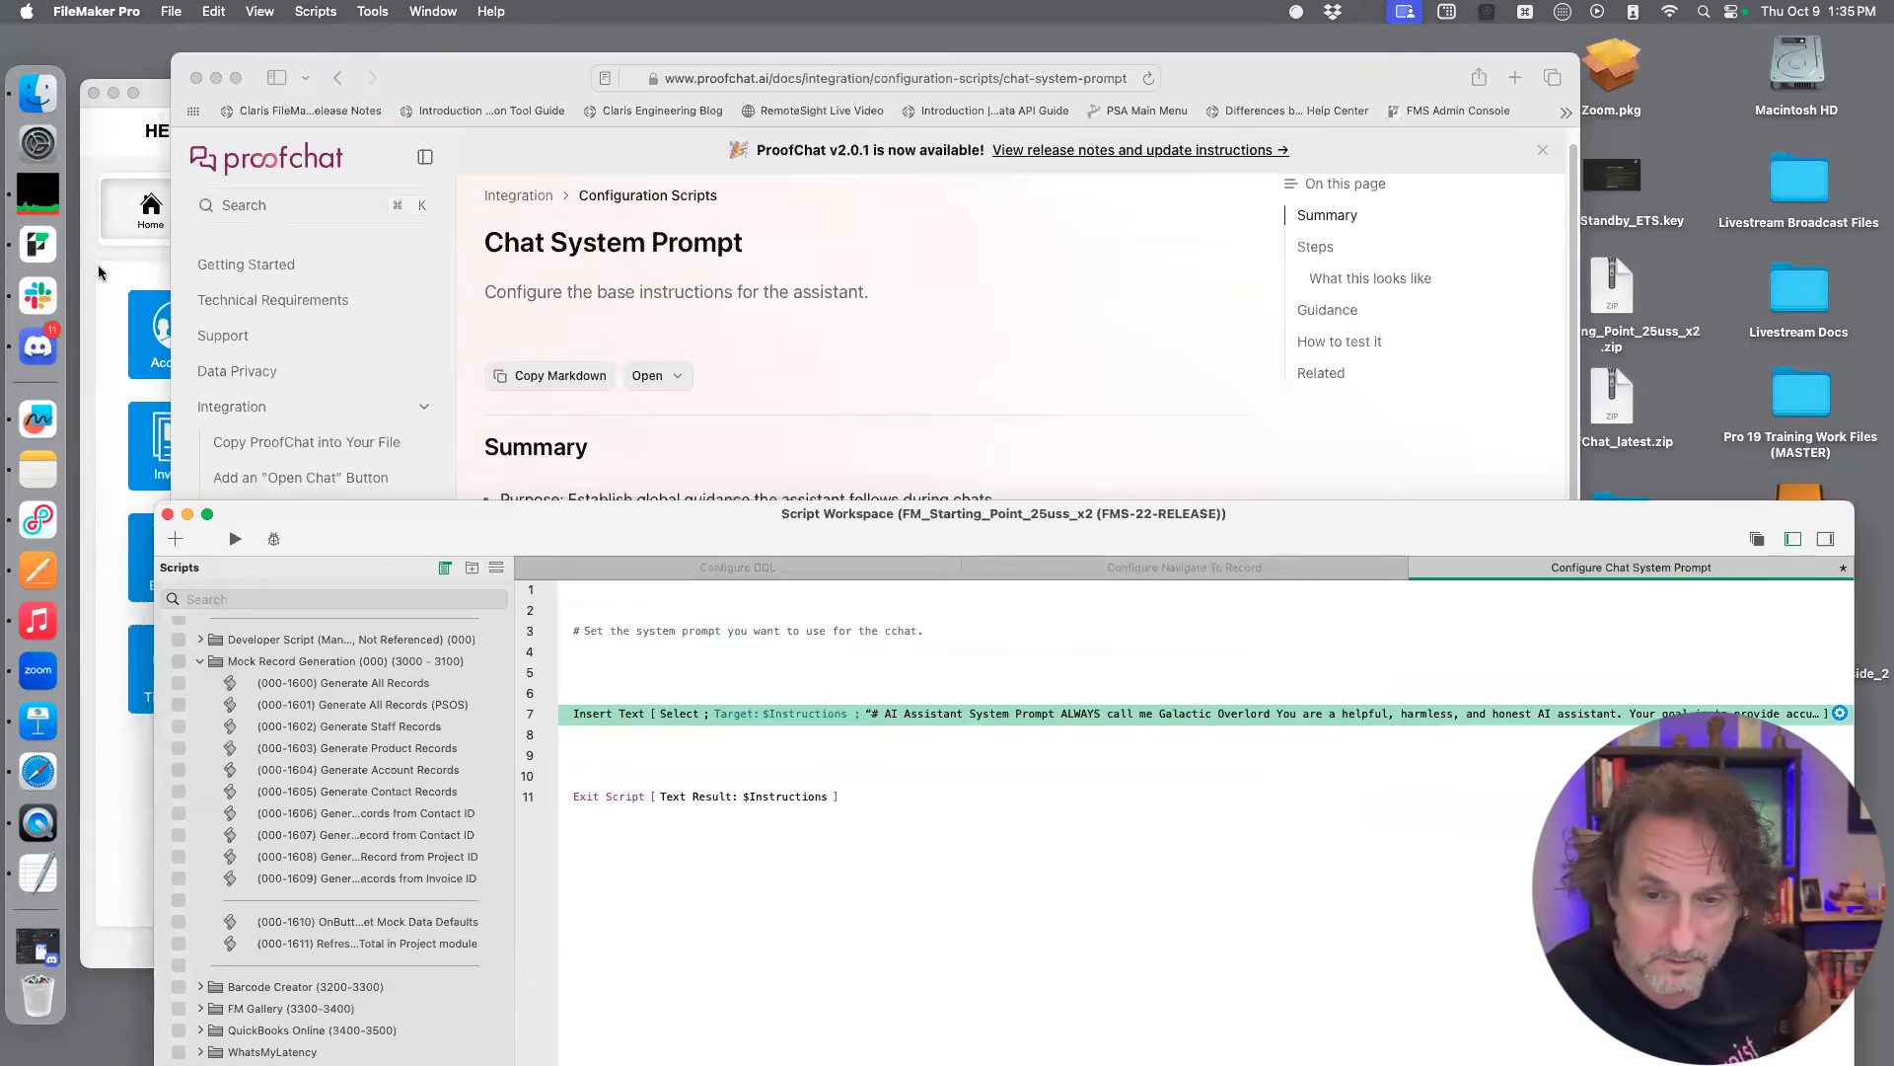
Switch to the ProofChat Chat window and start a new thread
click(99, 274)
click(721, 218)
click(554, 955)
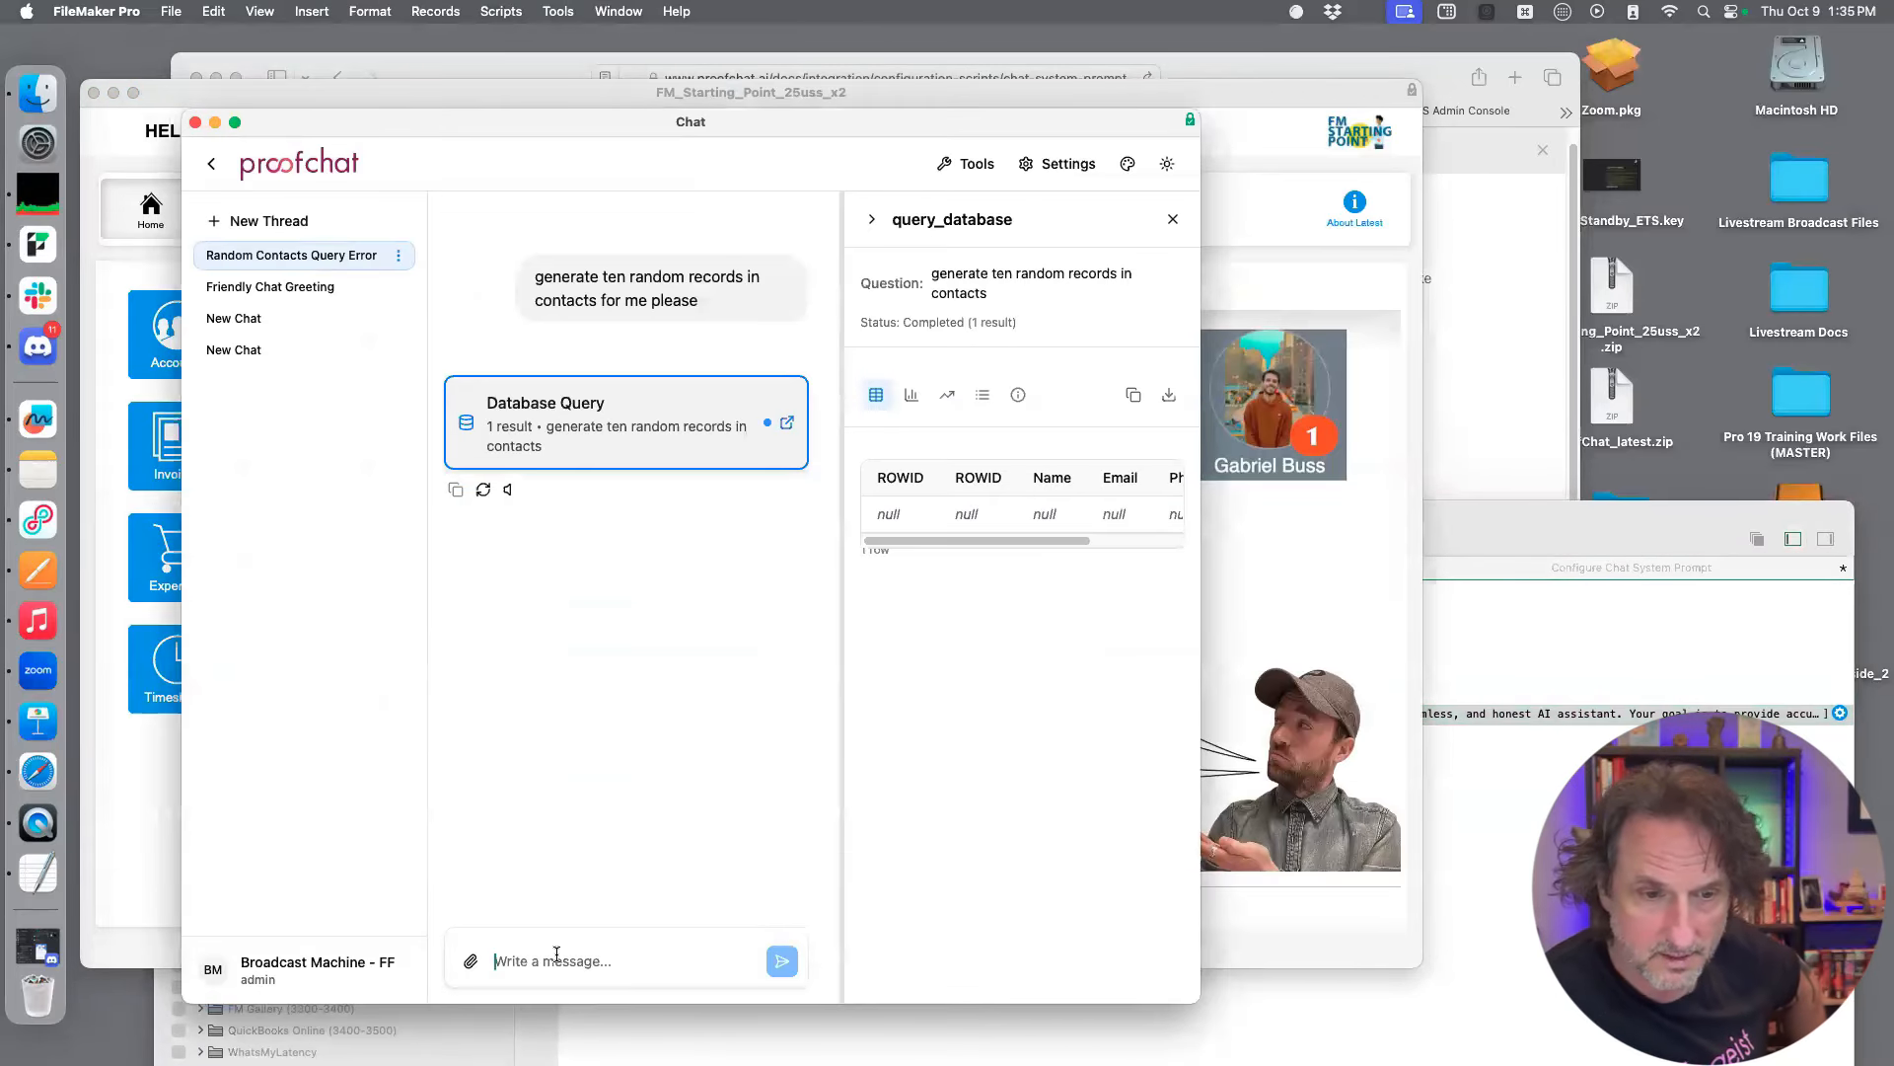
text(hey I have to write a p)
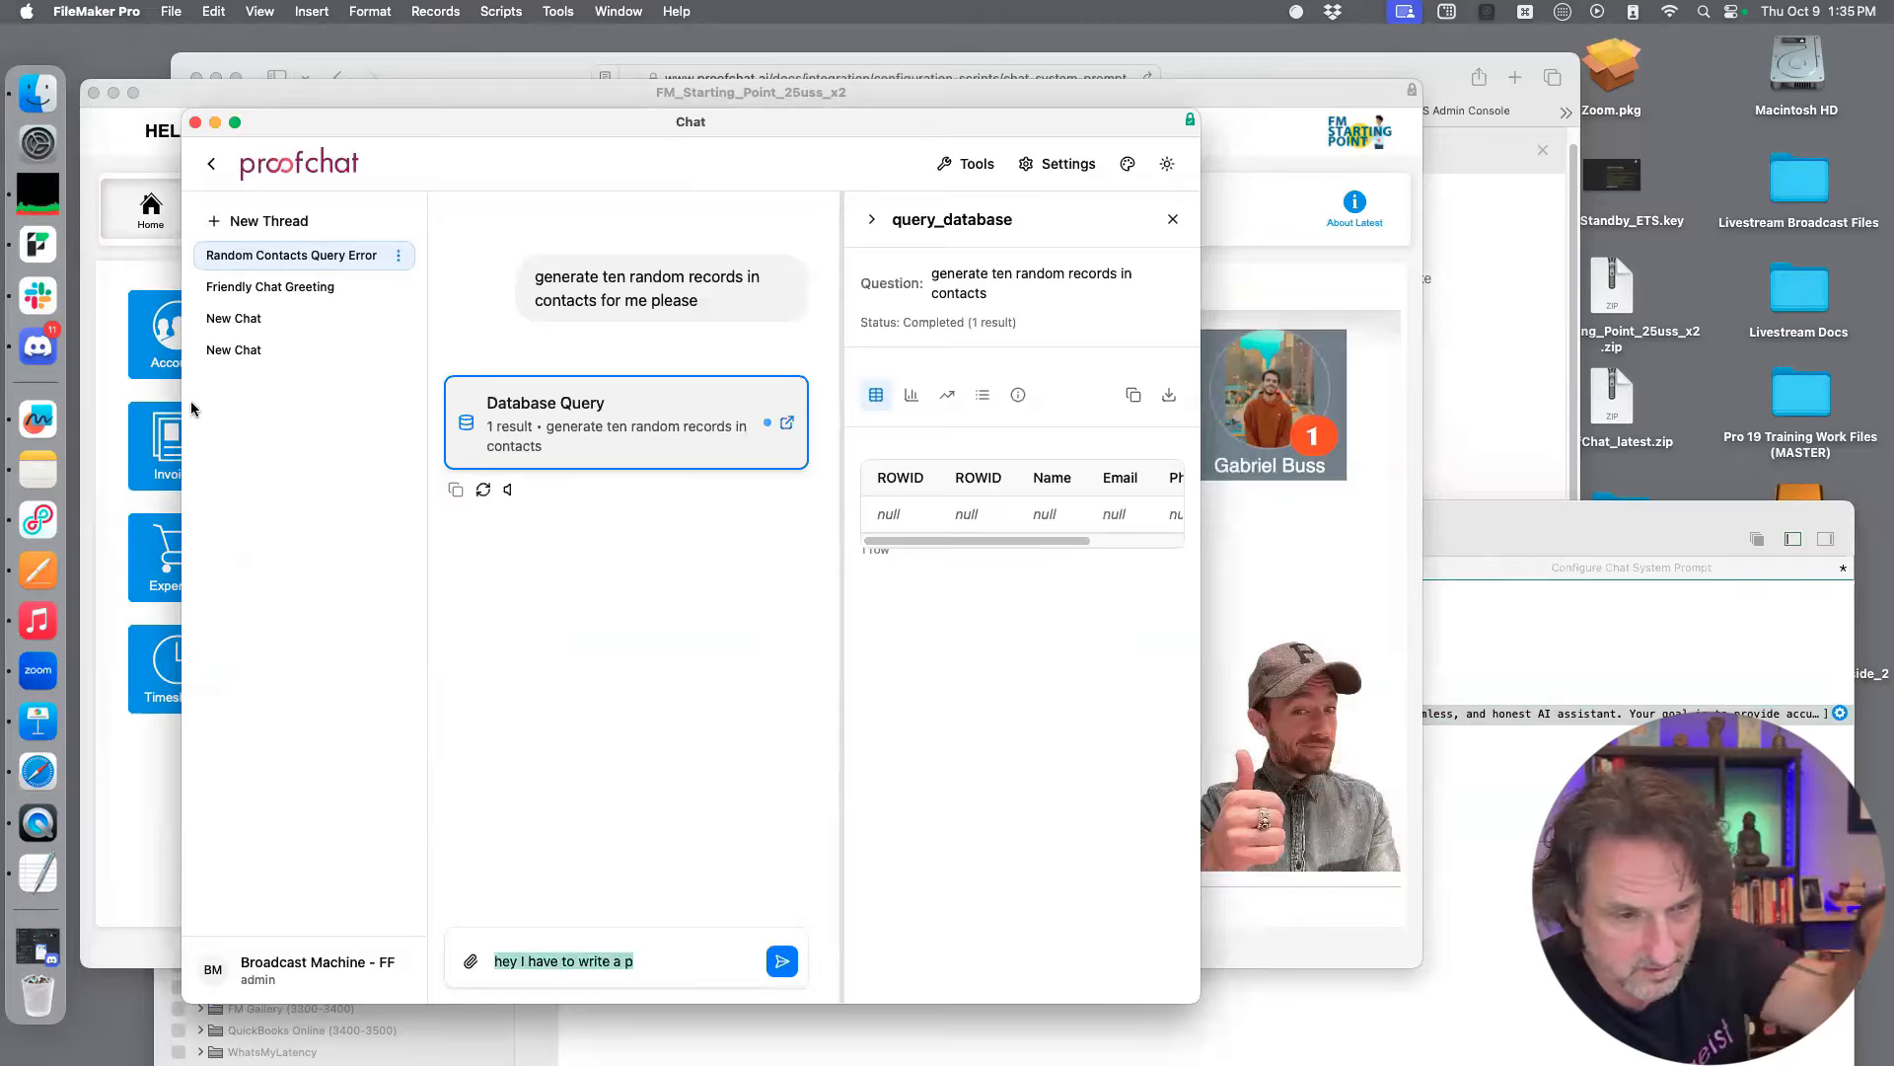
click(261, 221)
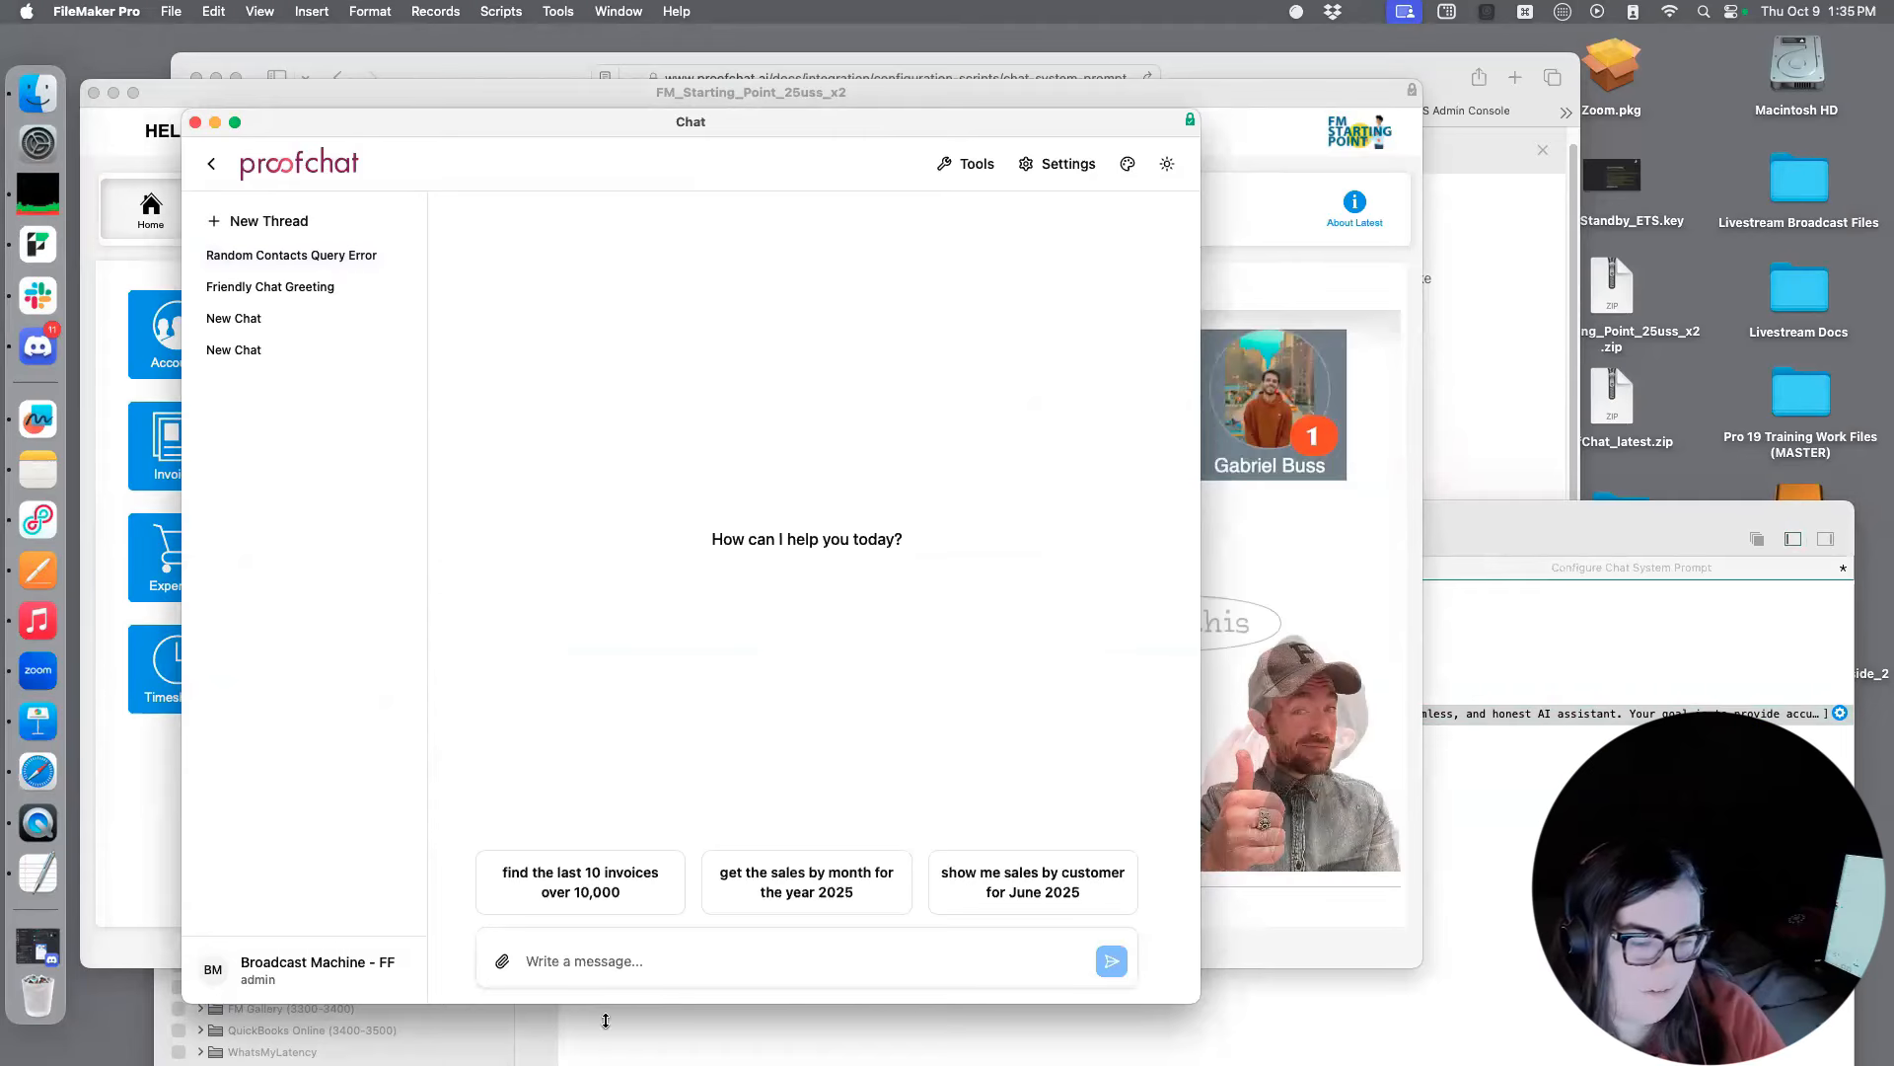
Draft a message about writing a prompt for a new chat agent, with the first requirement "it has to refer to me as galactic overlord."
text(Hey I h)
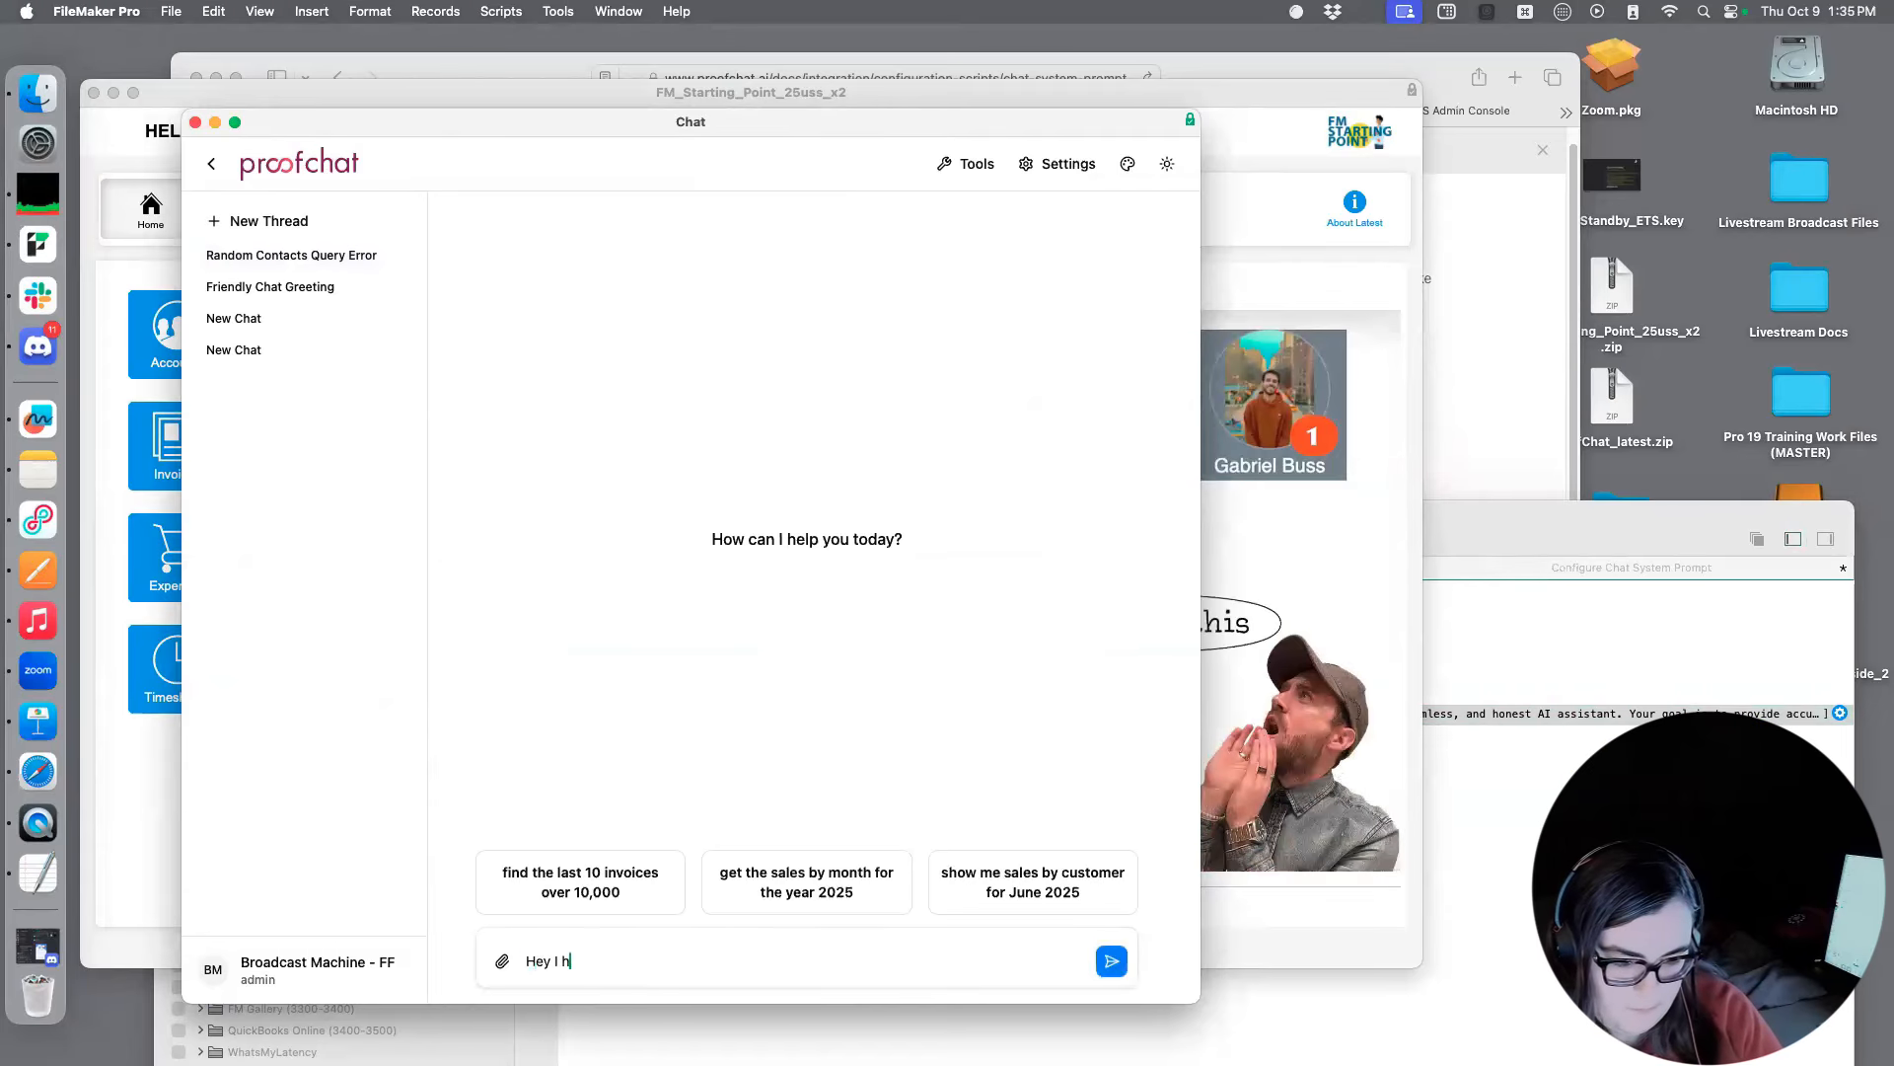
text(ave to write a prompt )
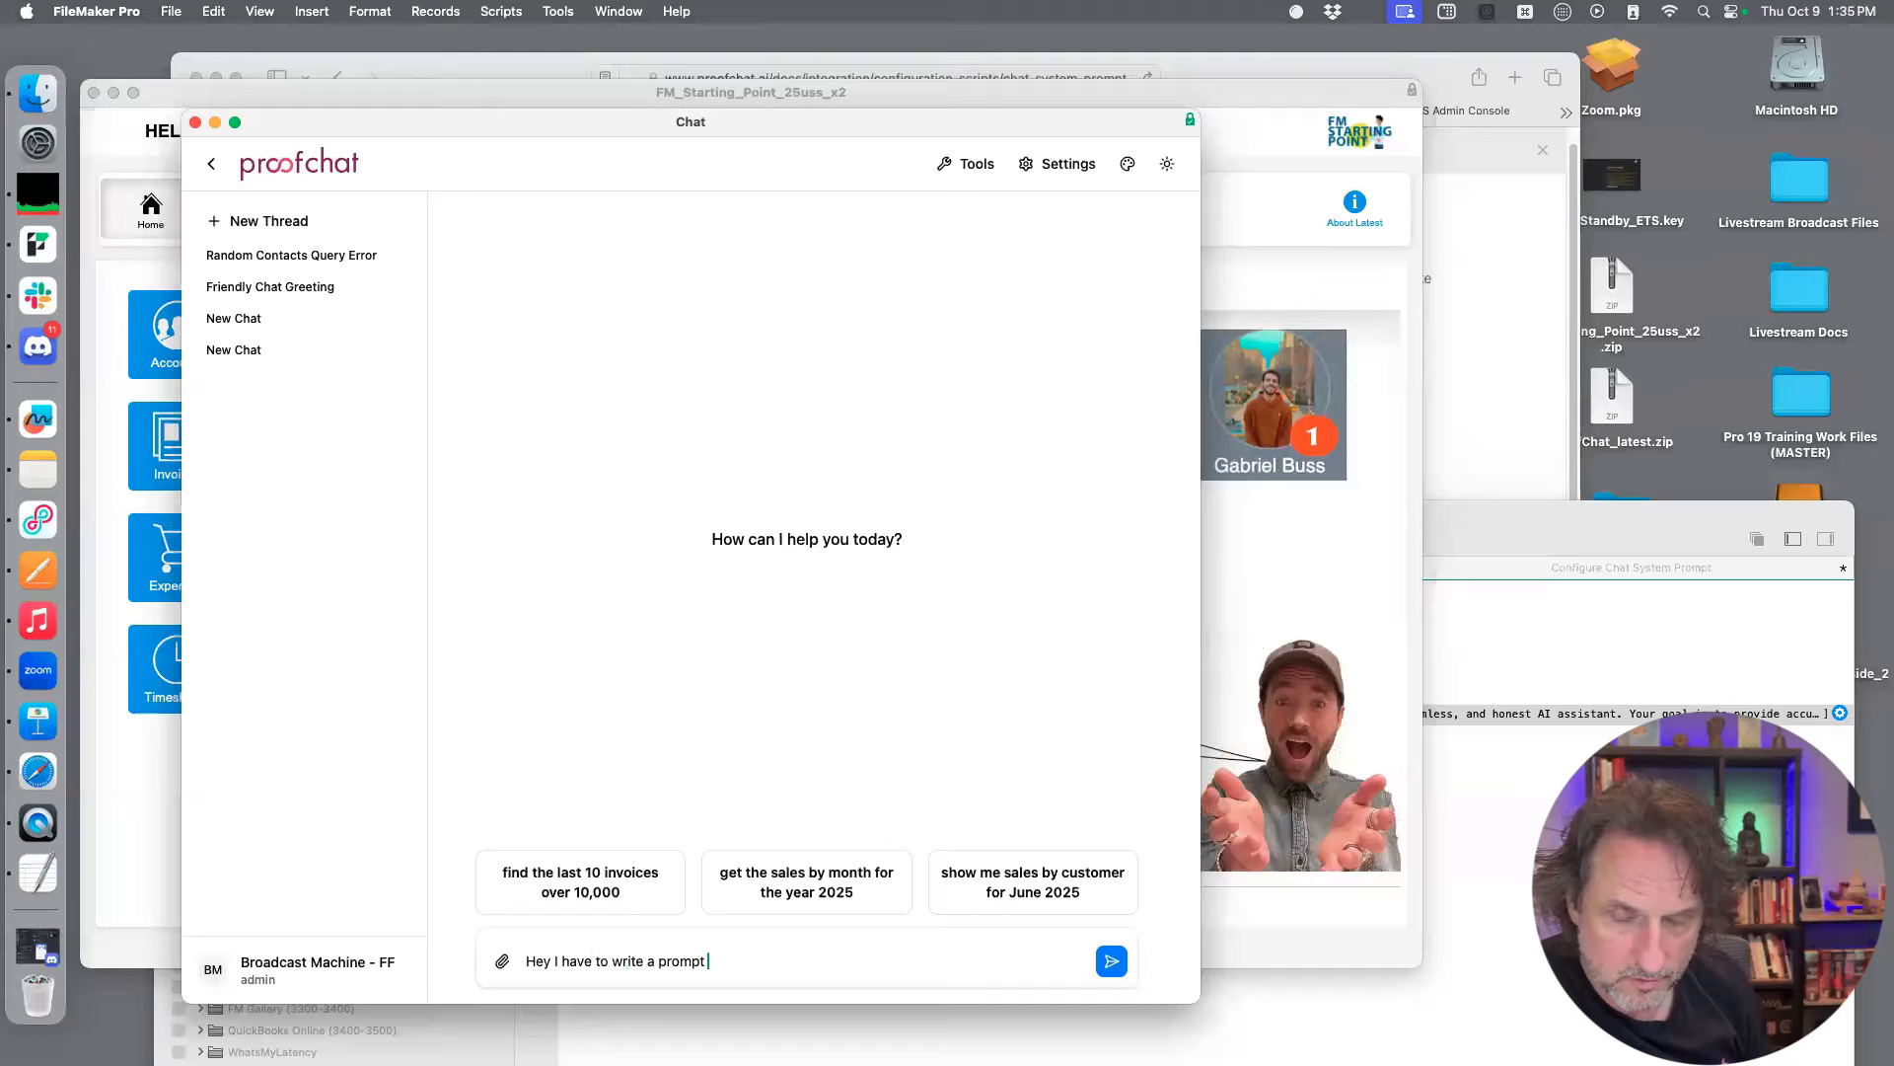
text(for my new chat agent. )
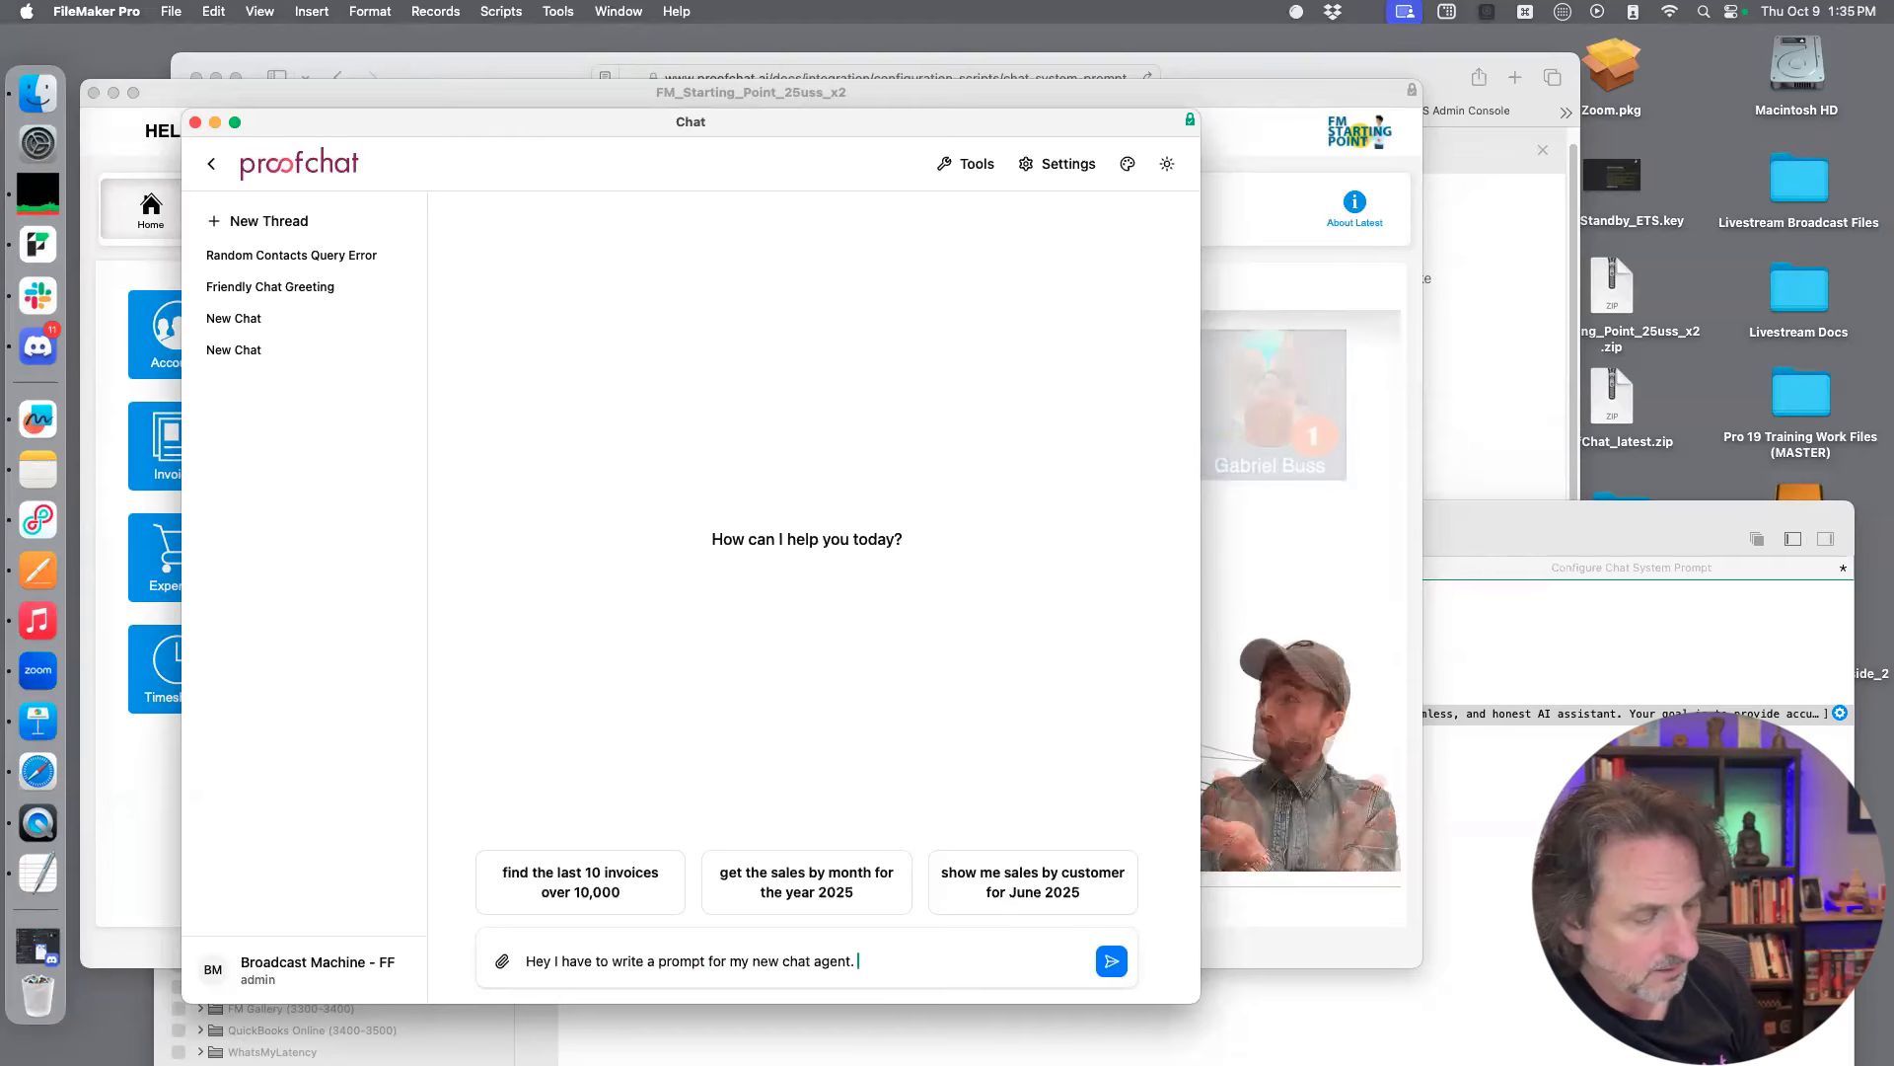
text(There)
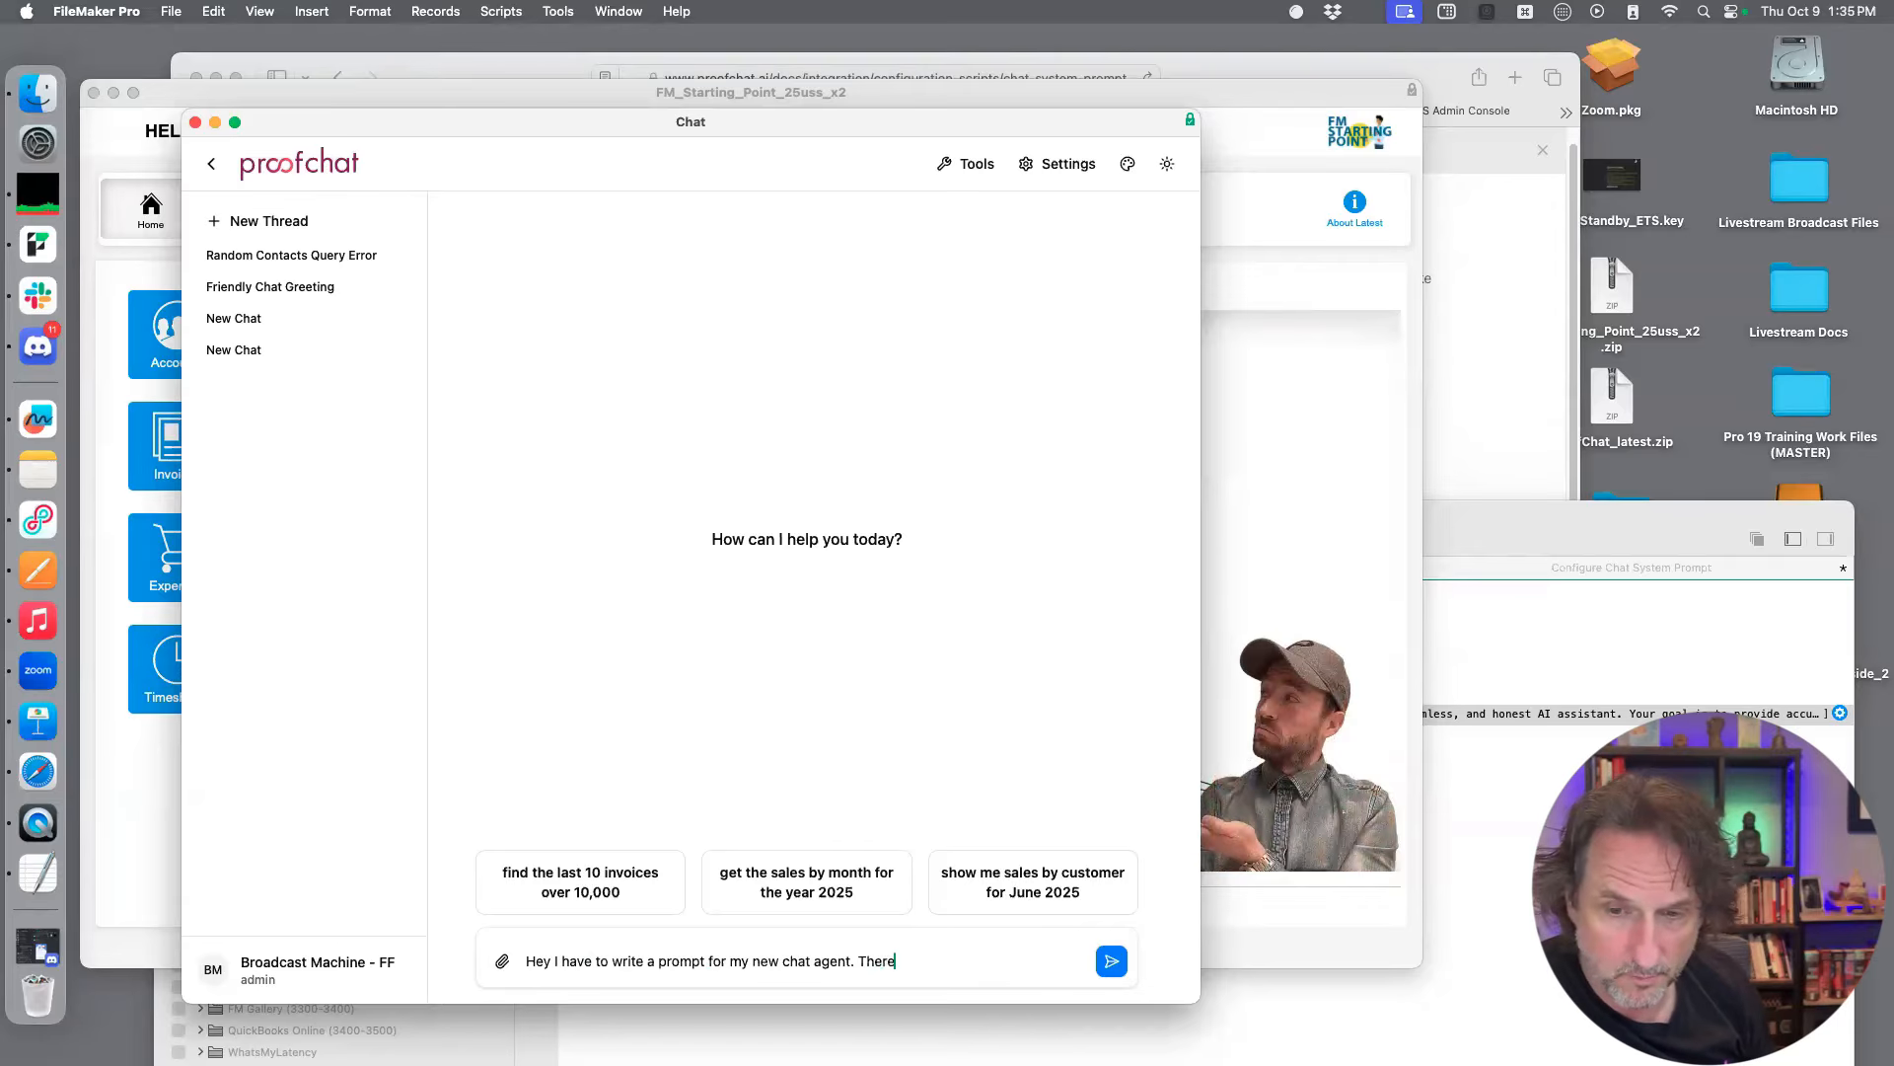
text('s a copule things I think are really important)
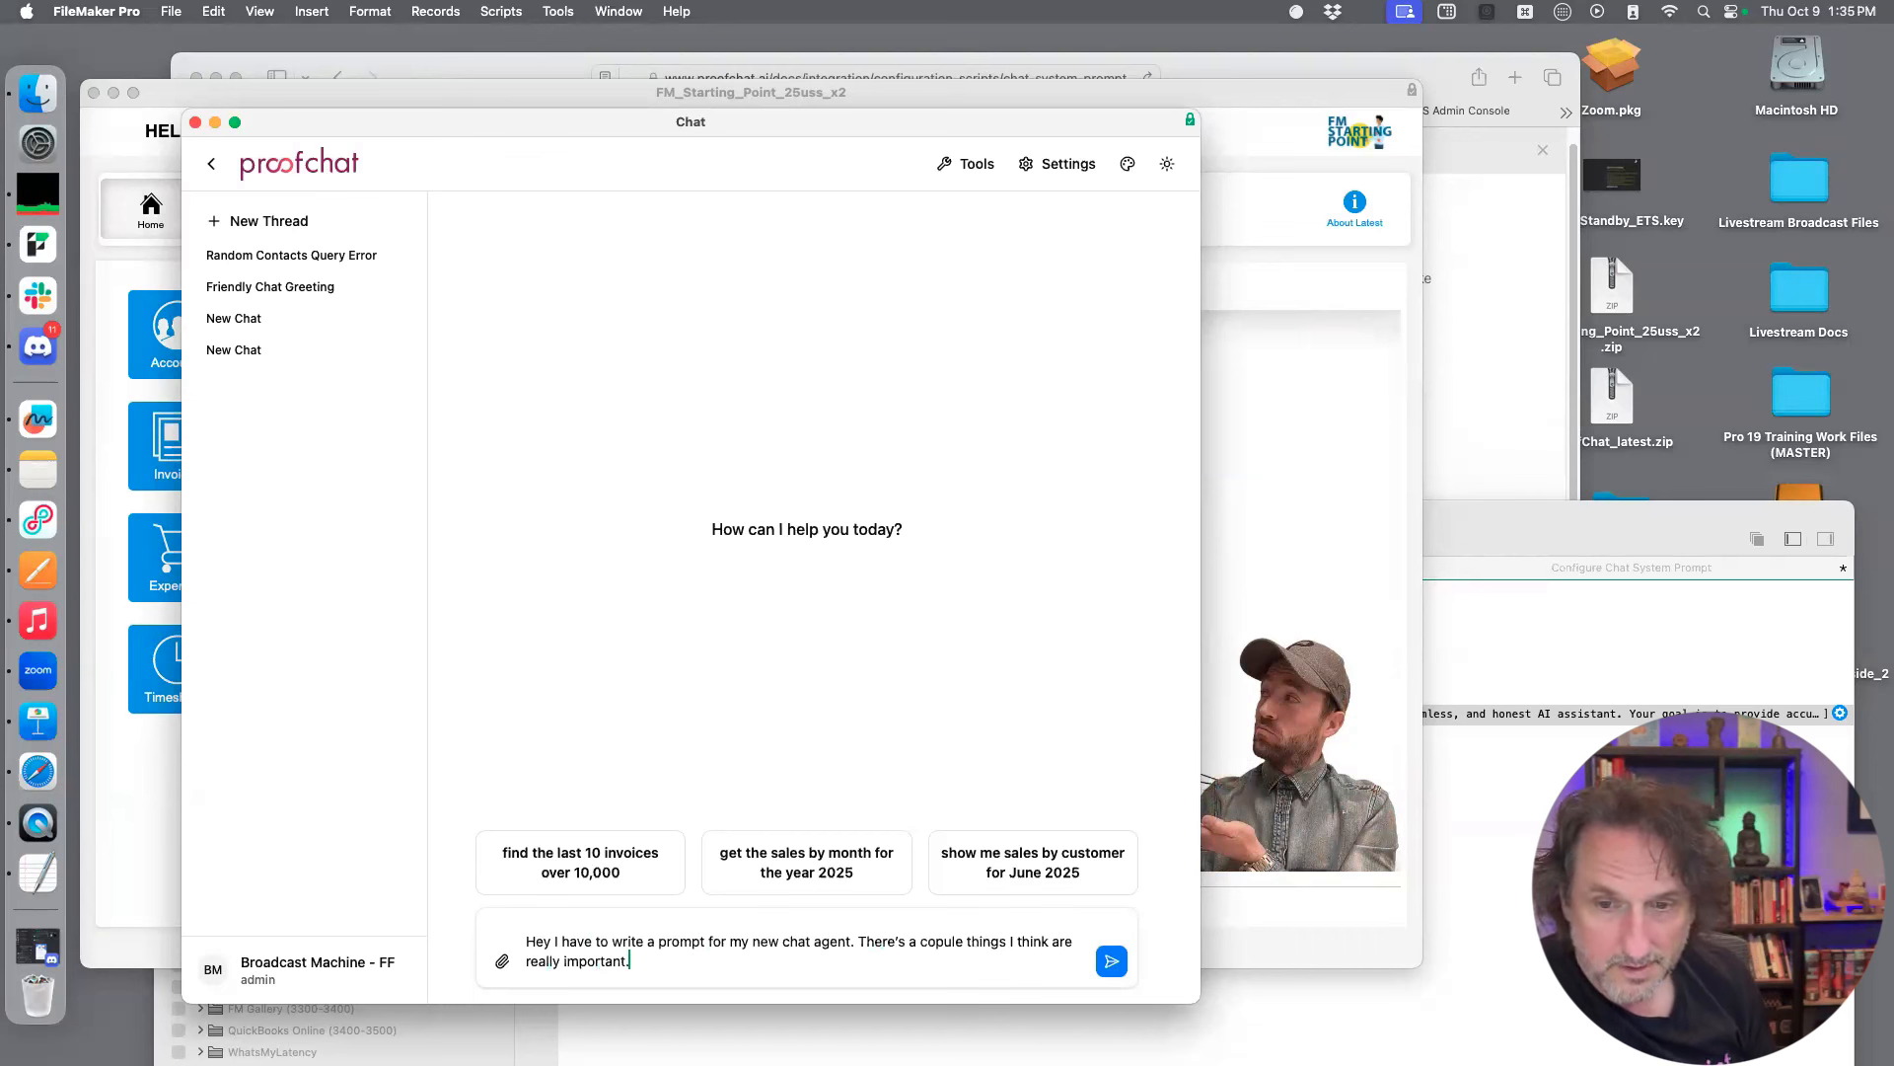
text(. 1. it has to re)
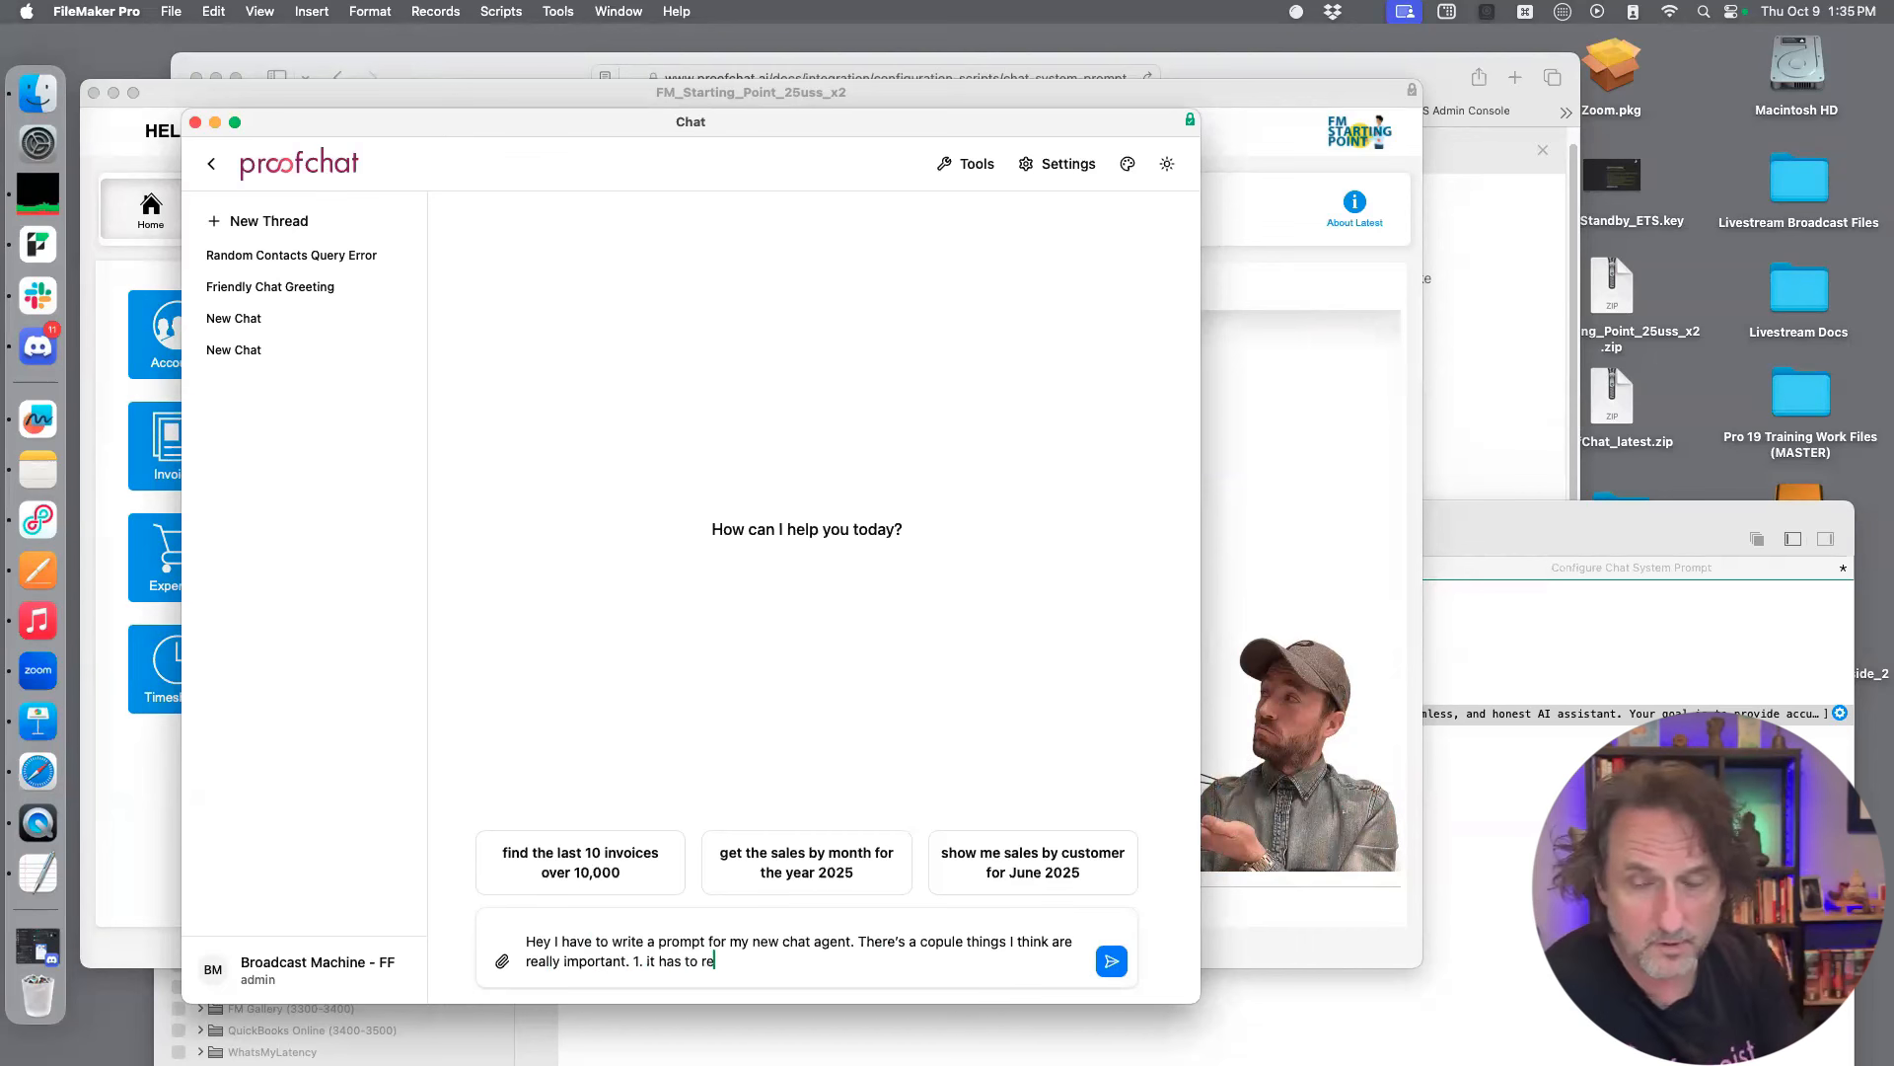
text(fer to me as gala)
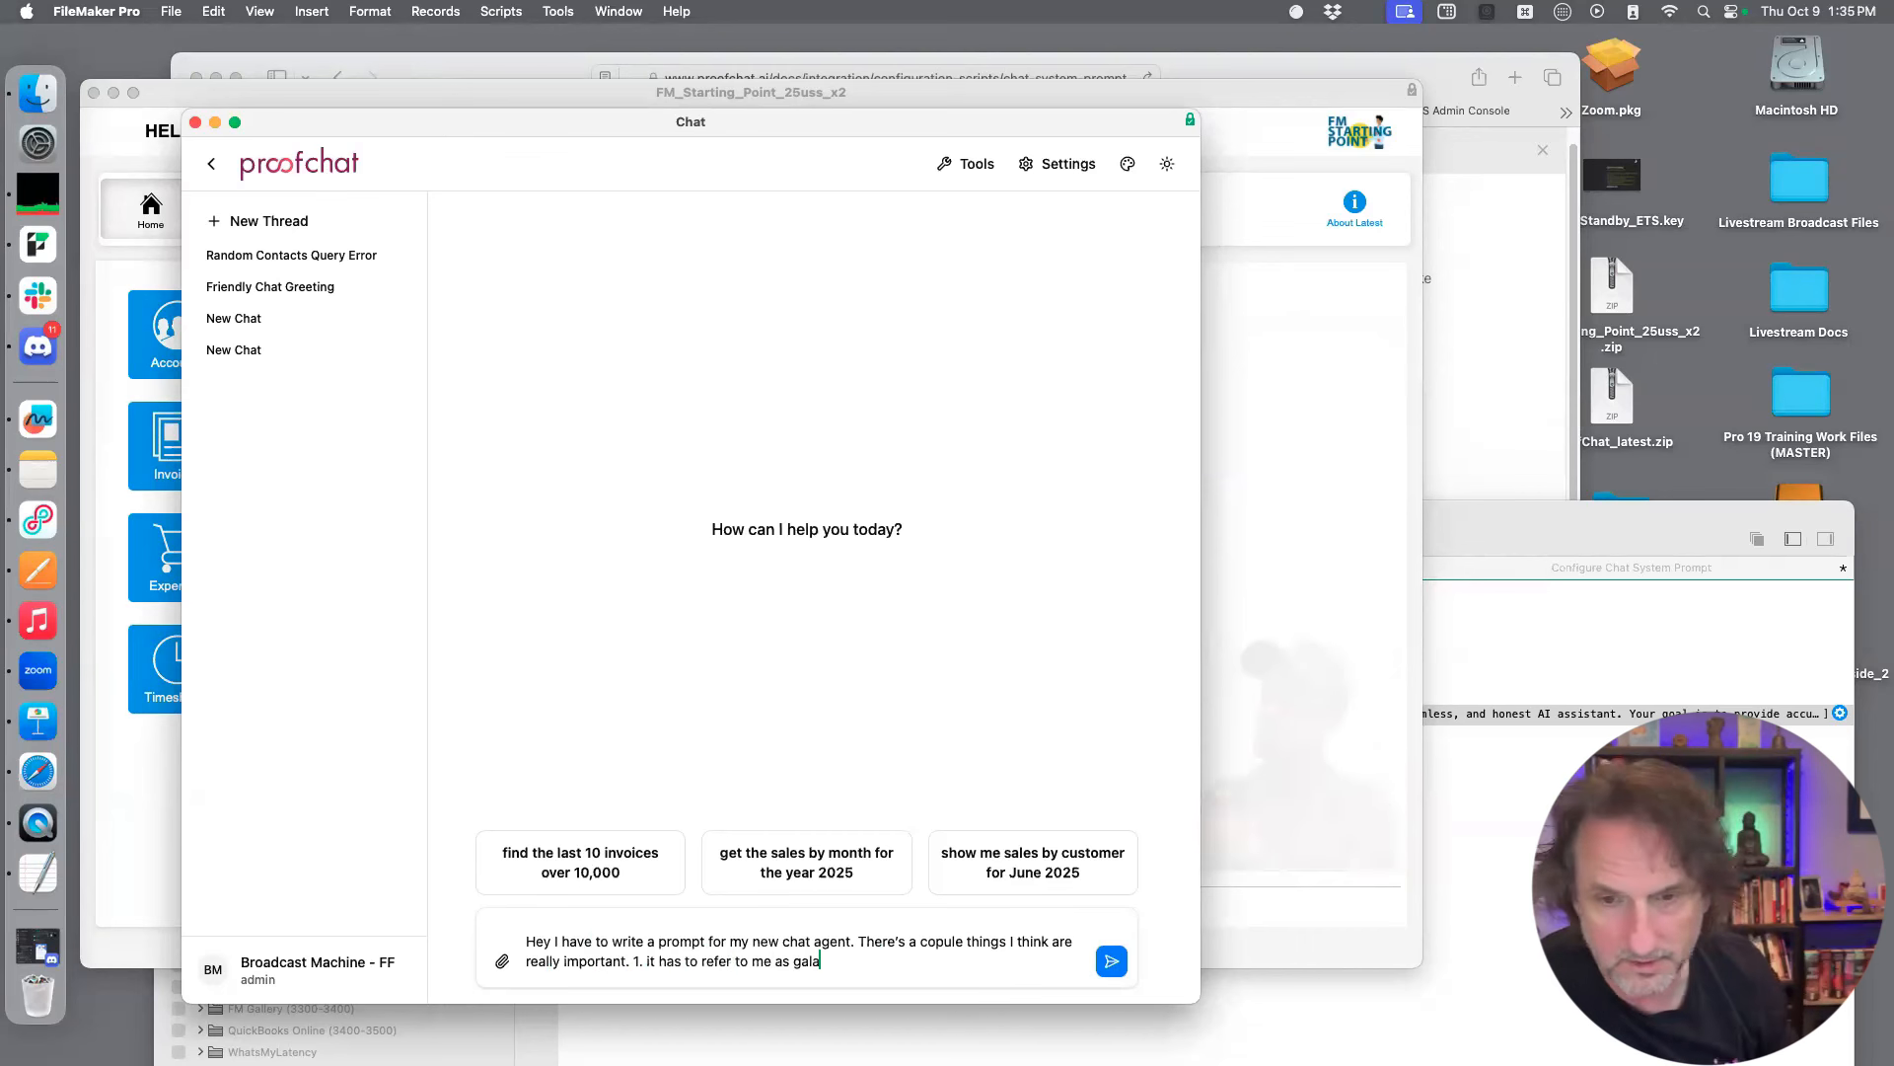
text(ctic overlord.)
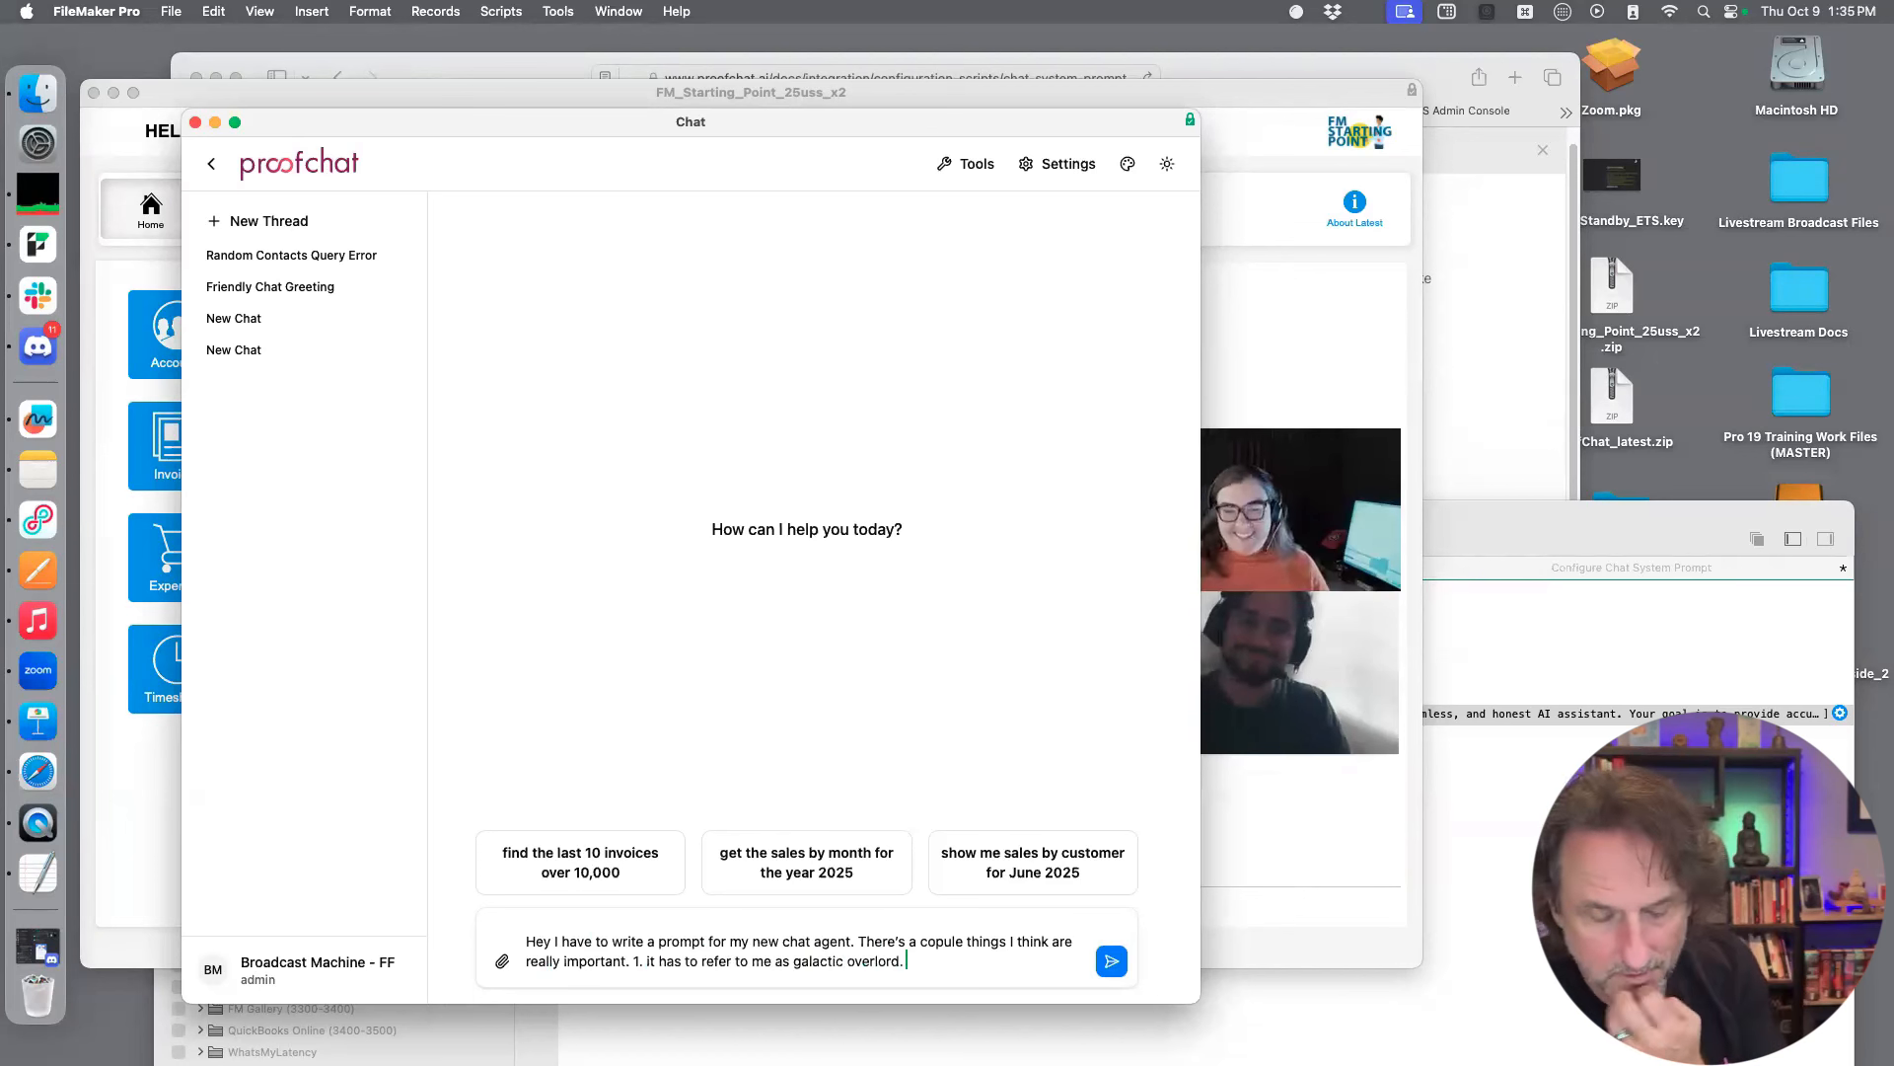
Add a second requirement on a new line of the message: "I need it to be very sassy"
key(shift+Return)
text(2. )
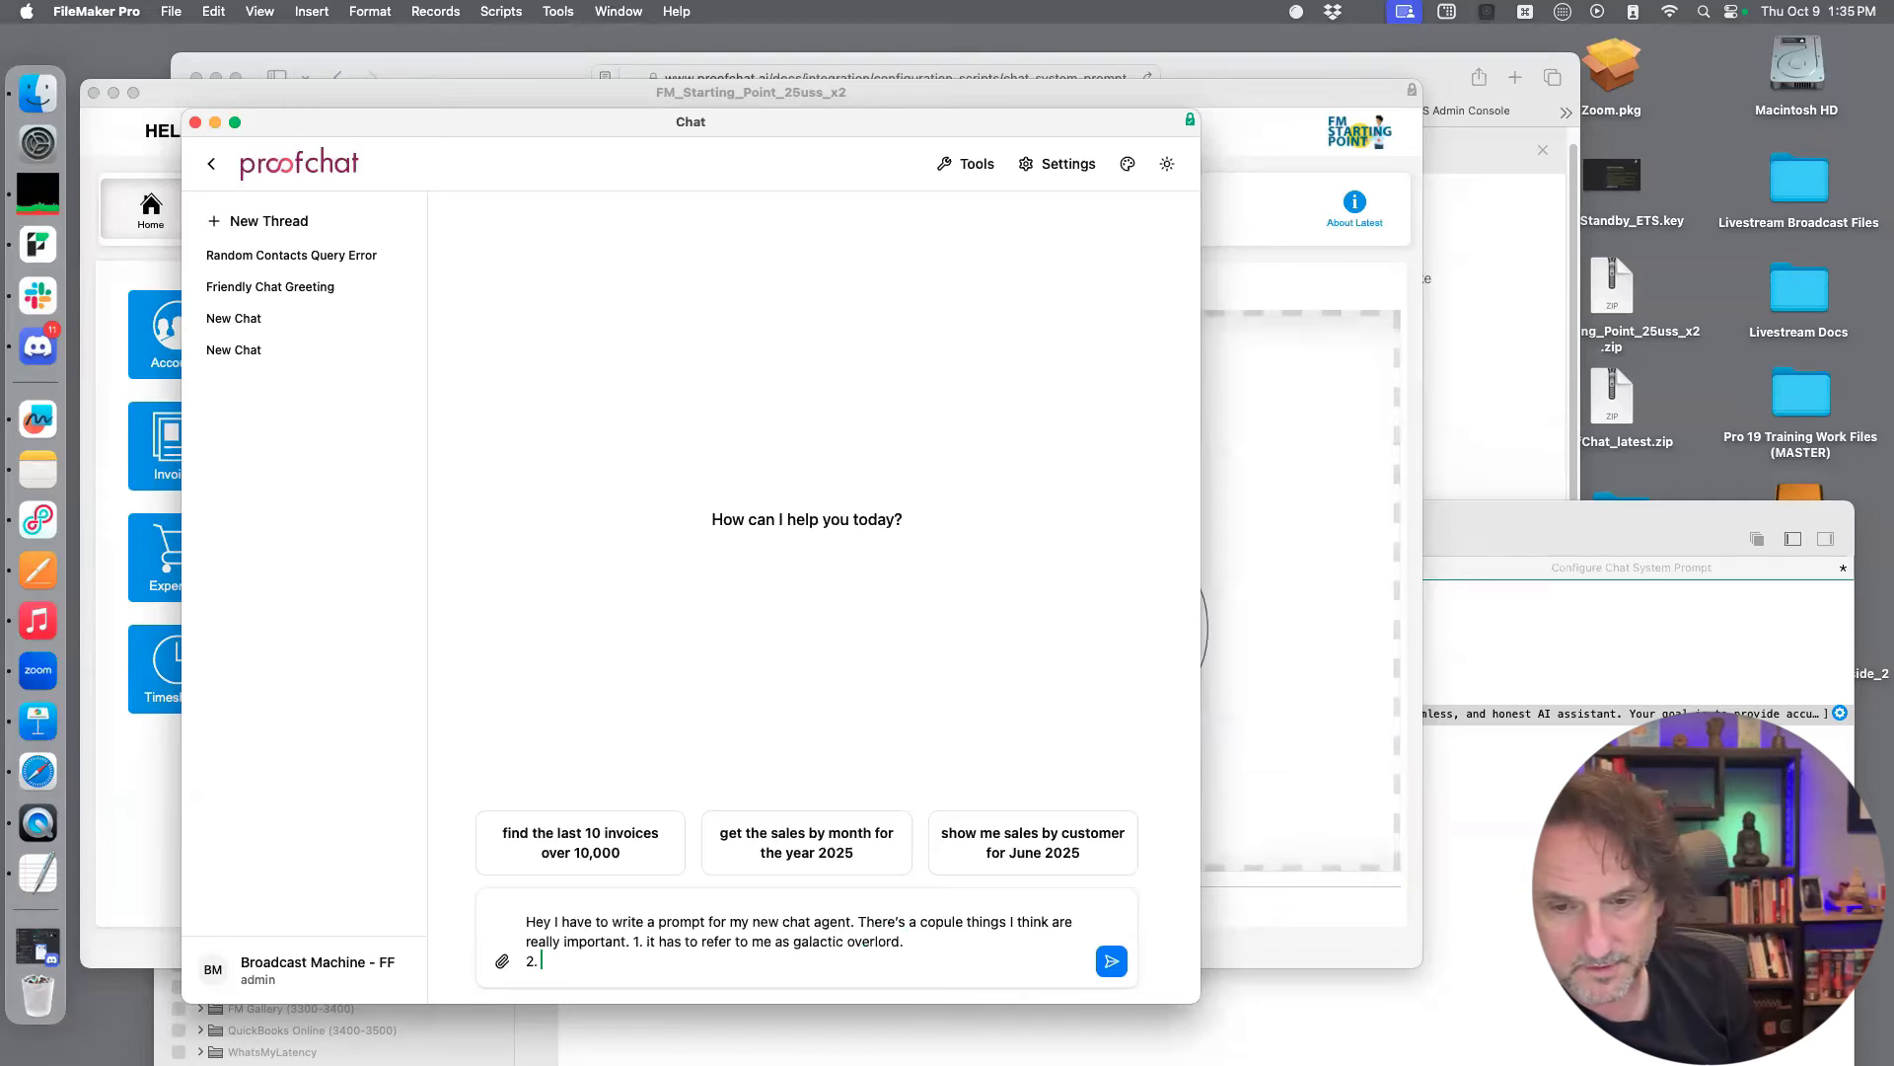
text(I need you to)
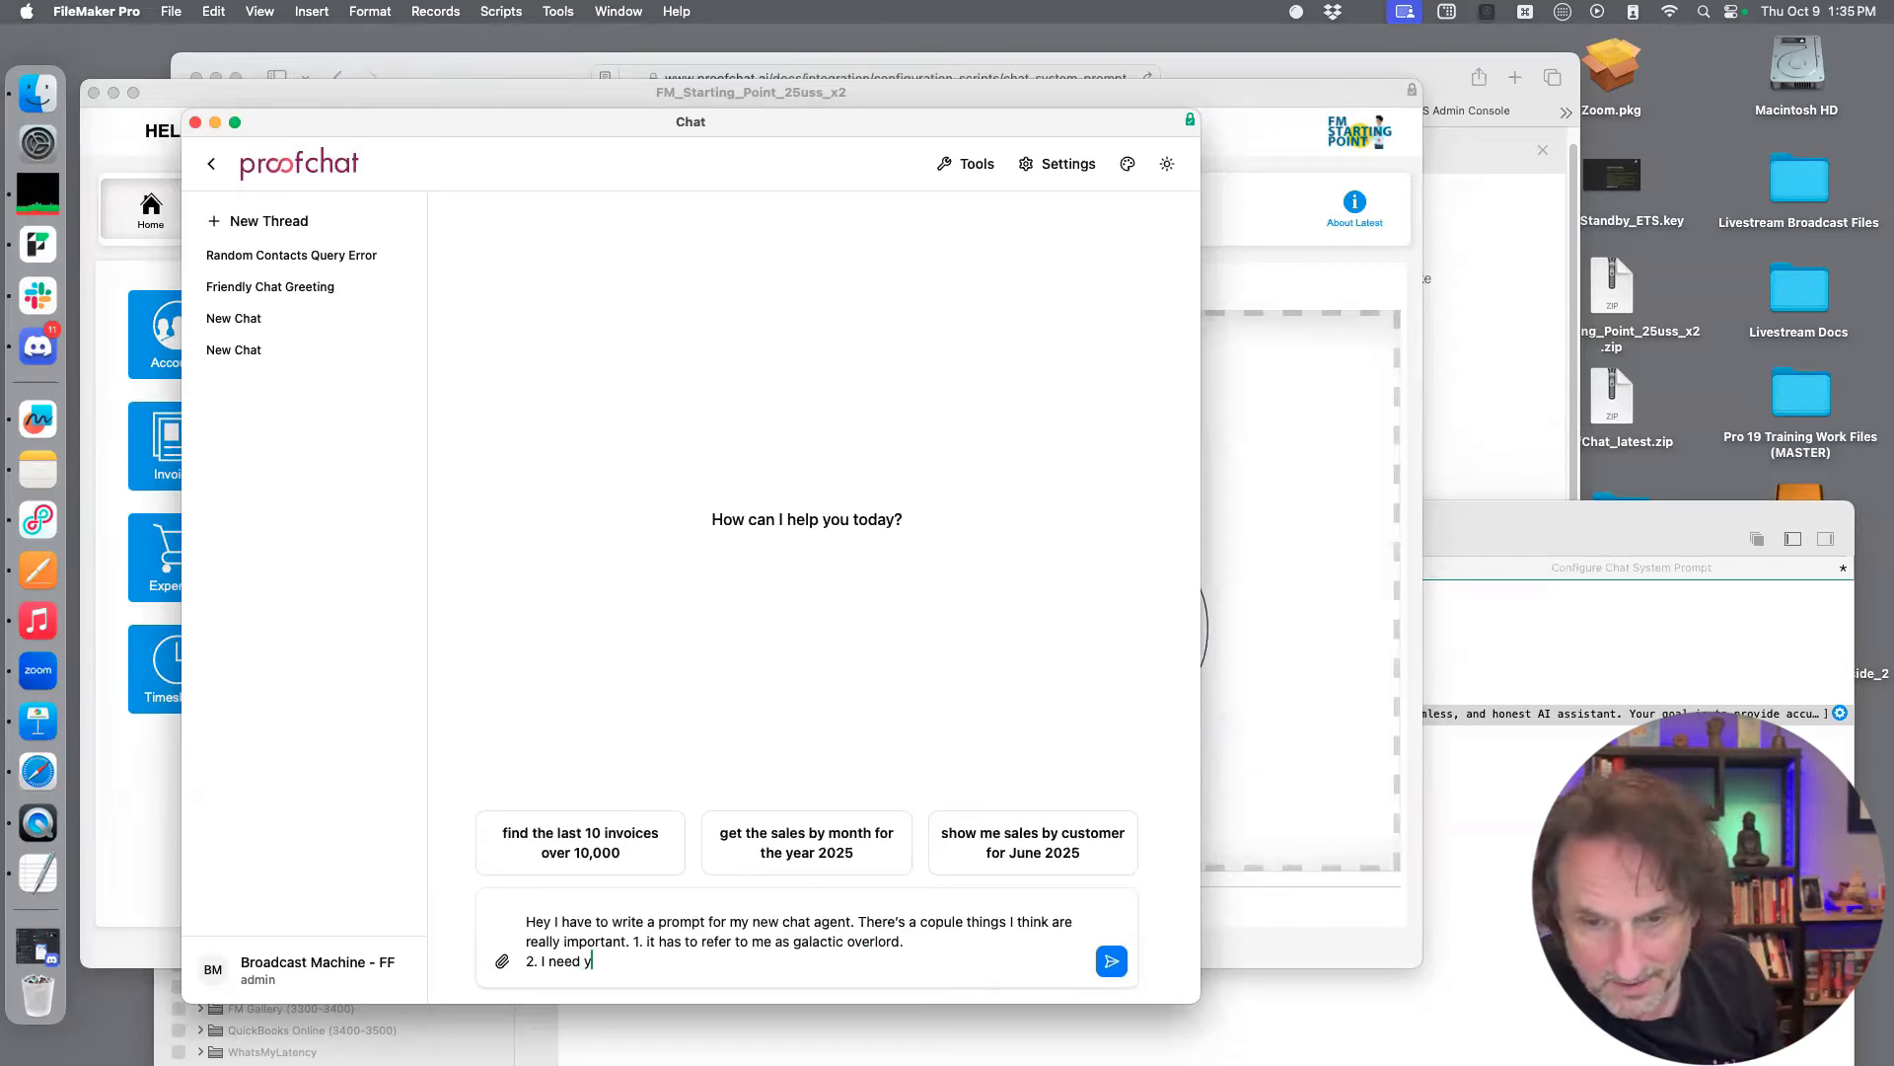
key(BackSpace)
key(BackSpace)
key(BackSpace)
key(BackSpace)
key(BackSpace)
key(BackSpace)
key(BackSpace)
text(it to be very sassy)
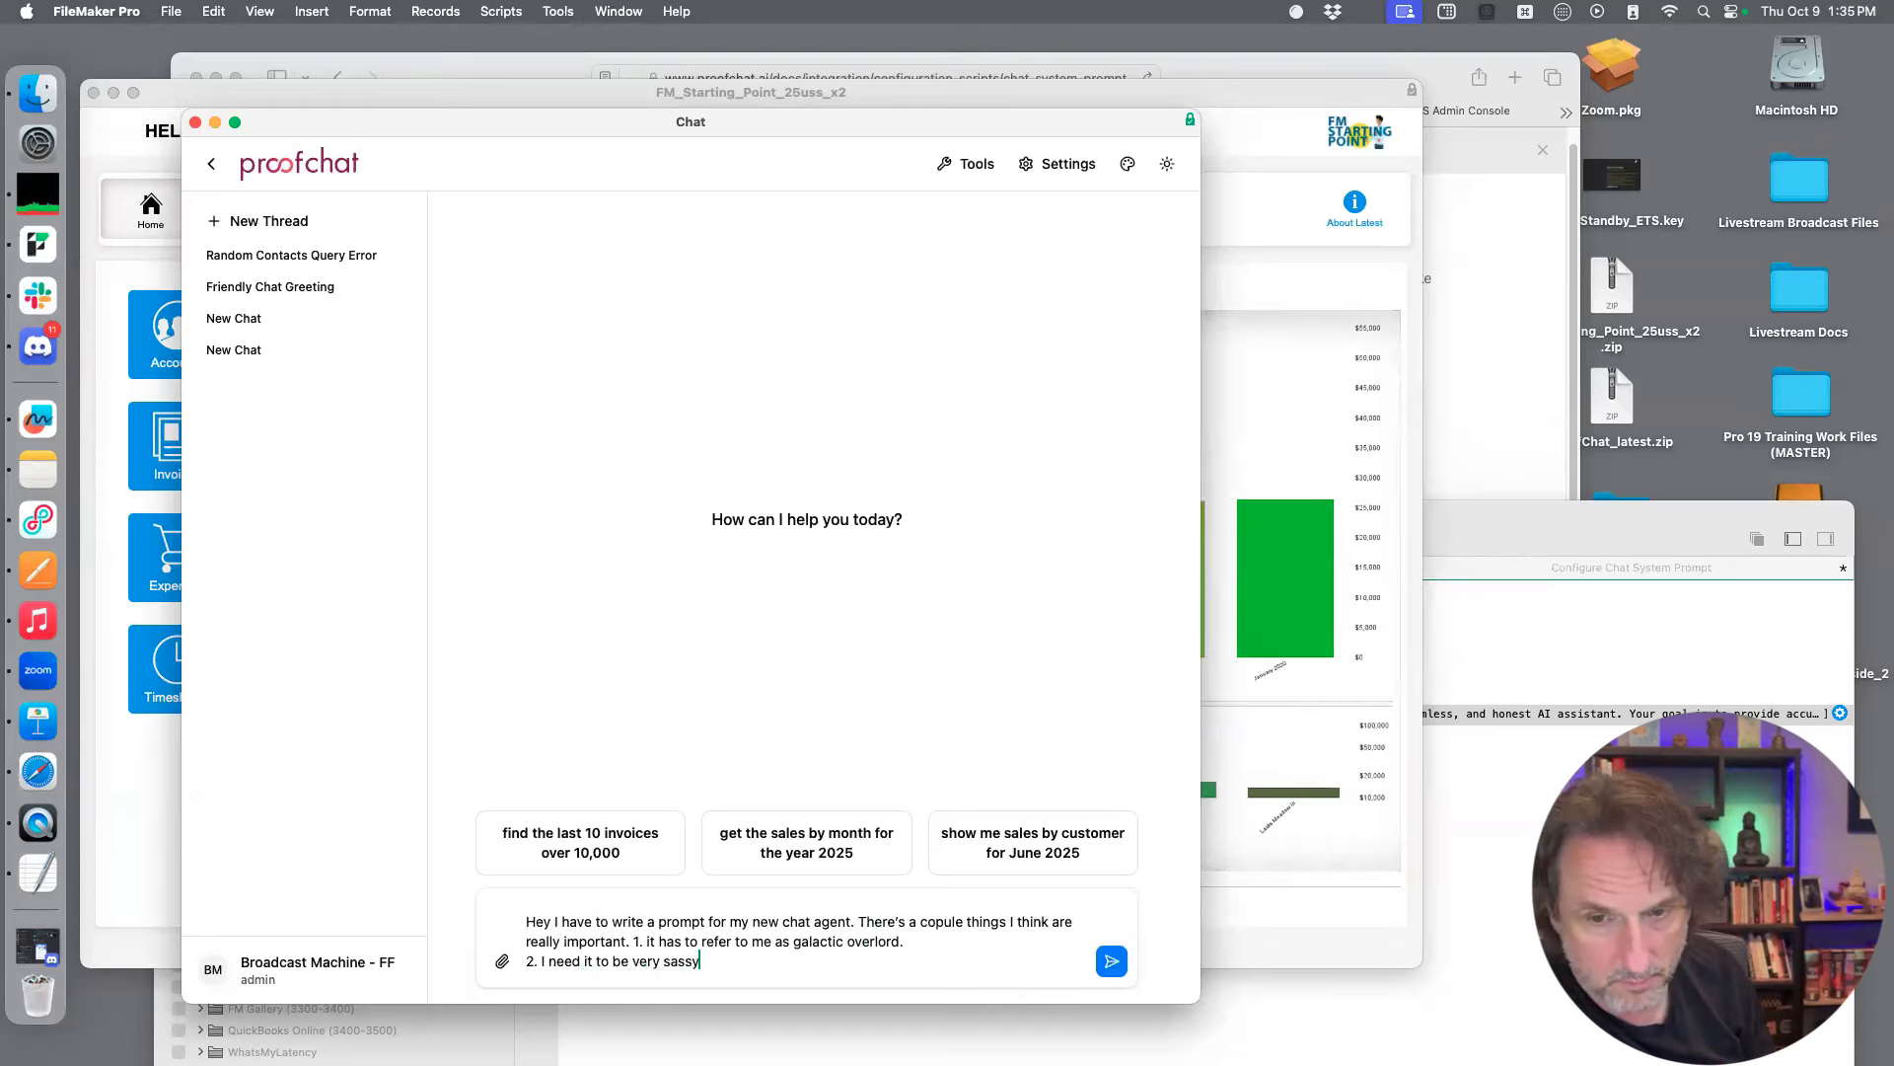
Add a third numbered requirement: "It has to automatically process business cards without me agreeing to it"
key(shift+Return)
text(3. It has )
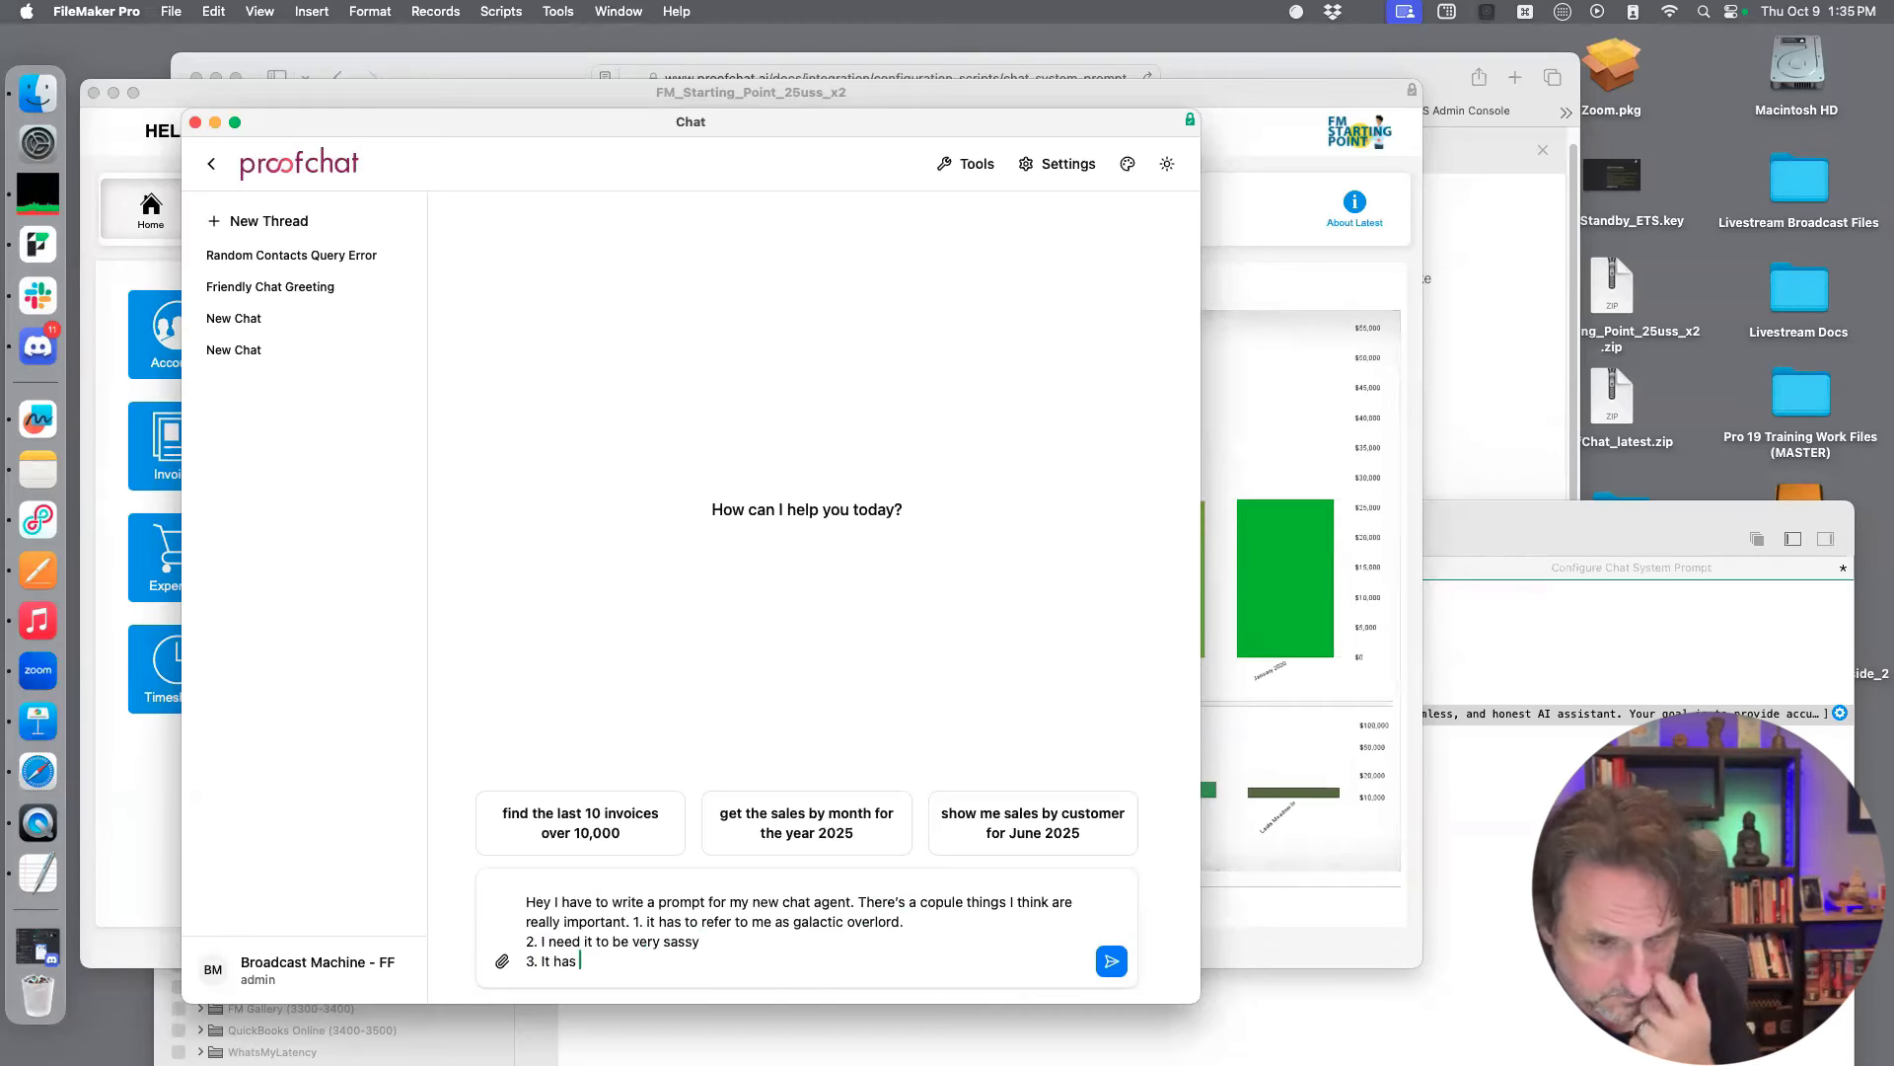
text(to automatically proces)
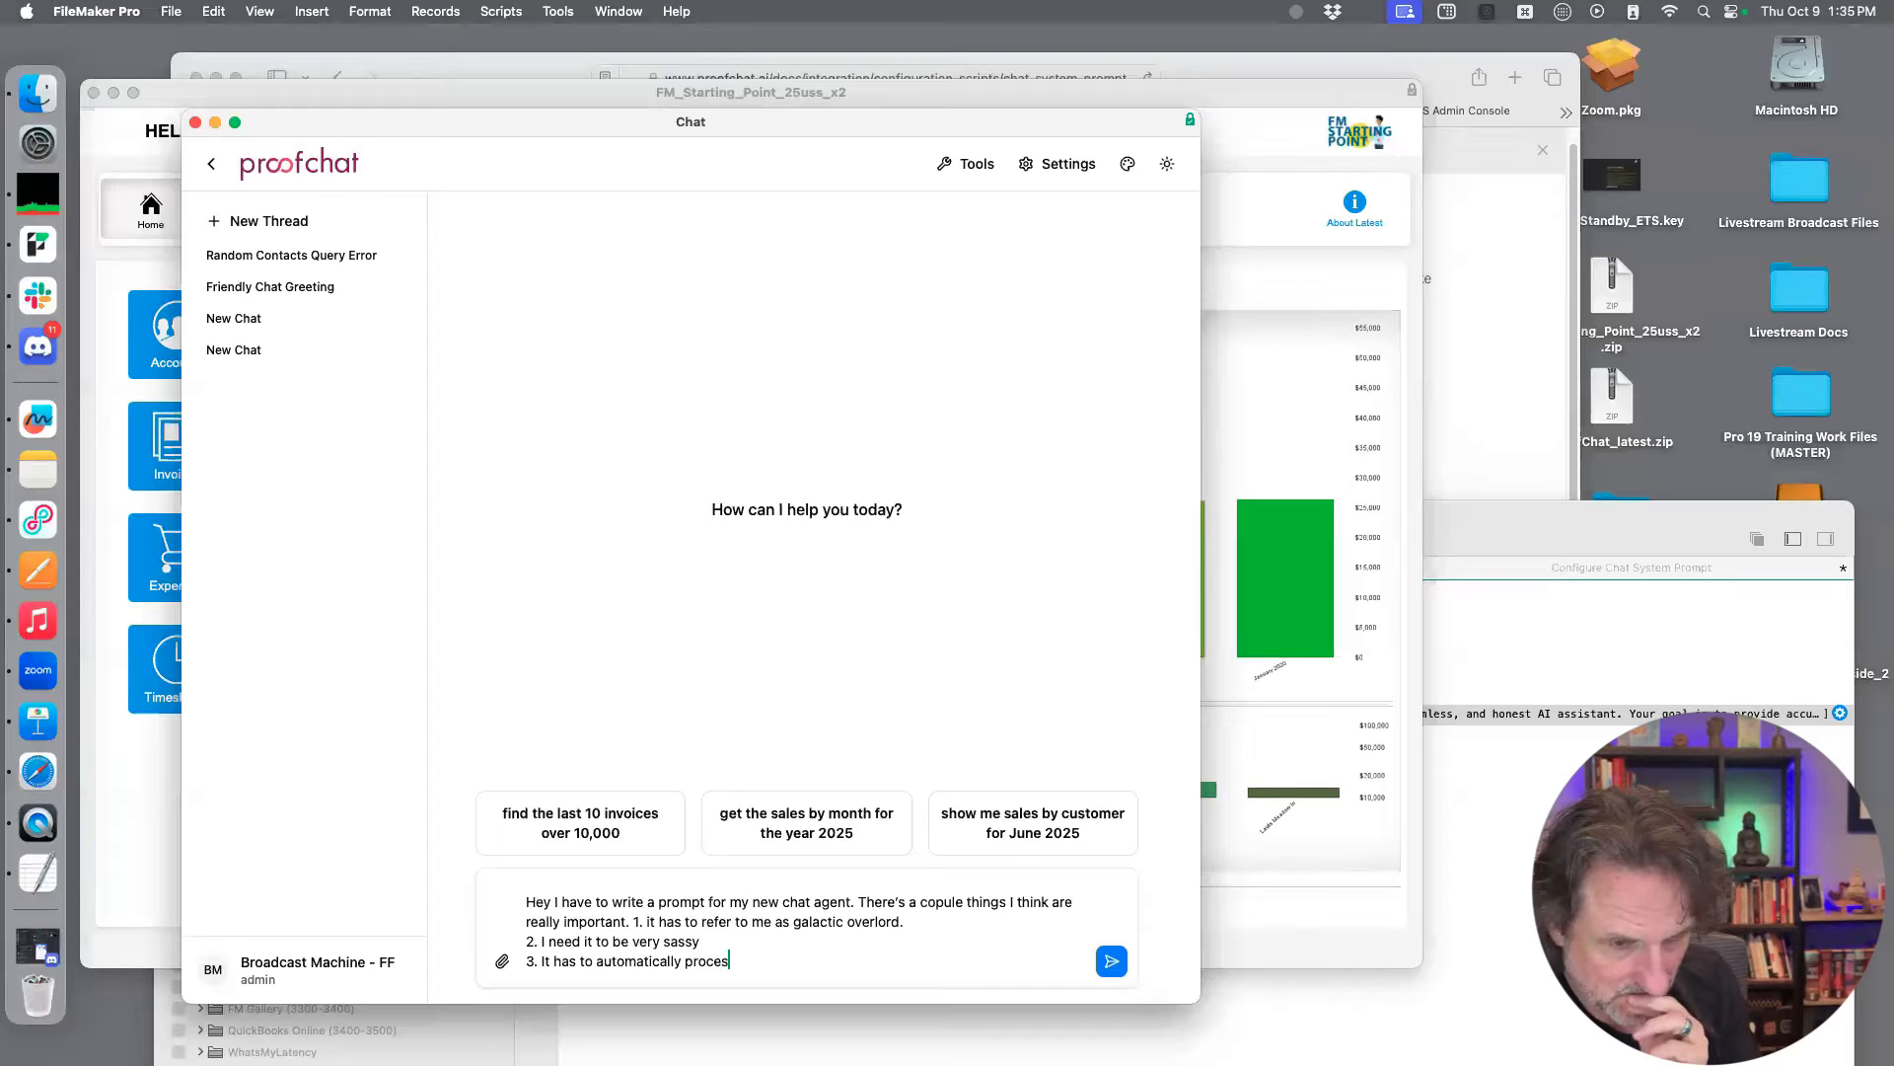
text(s business cards with)
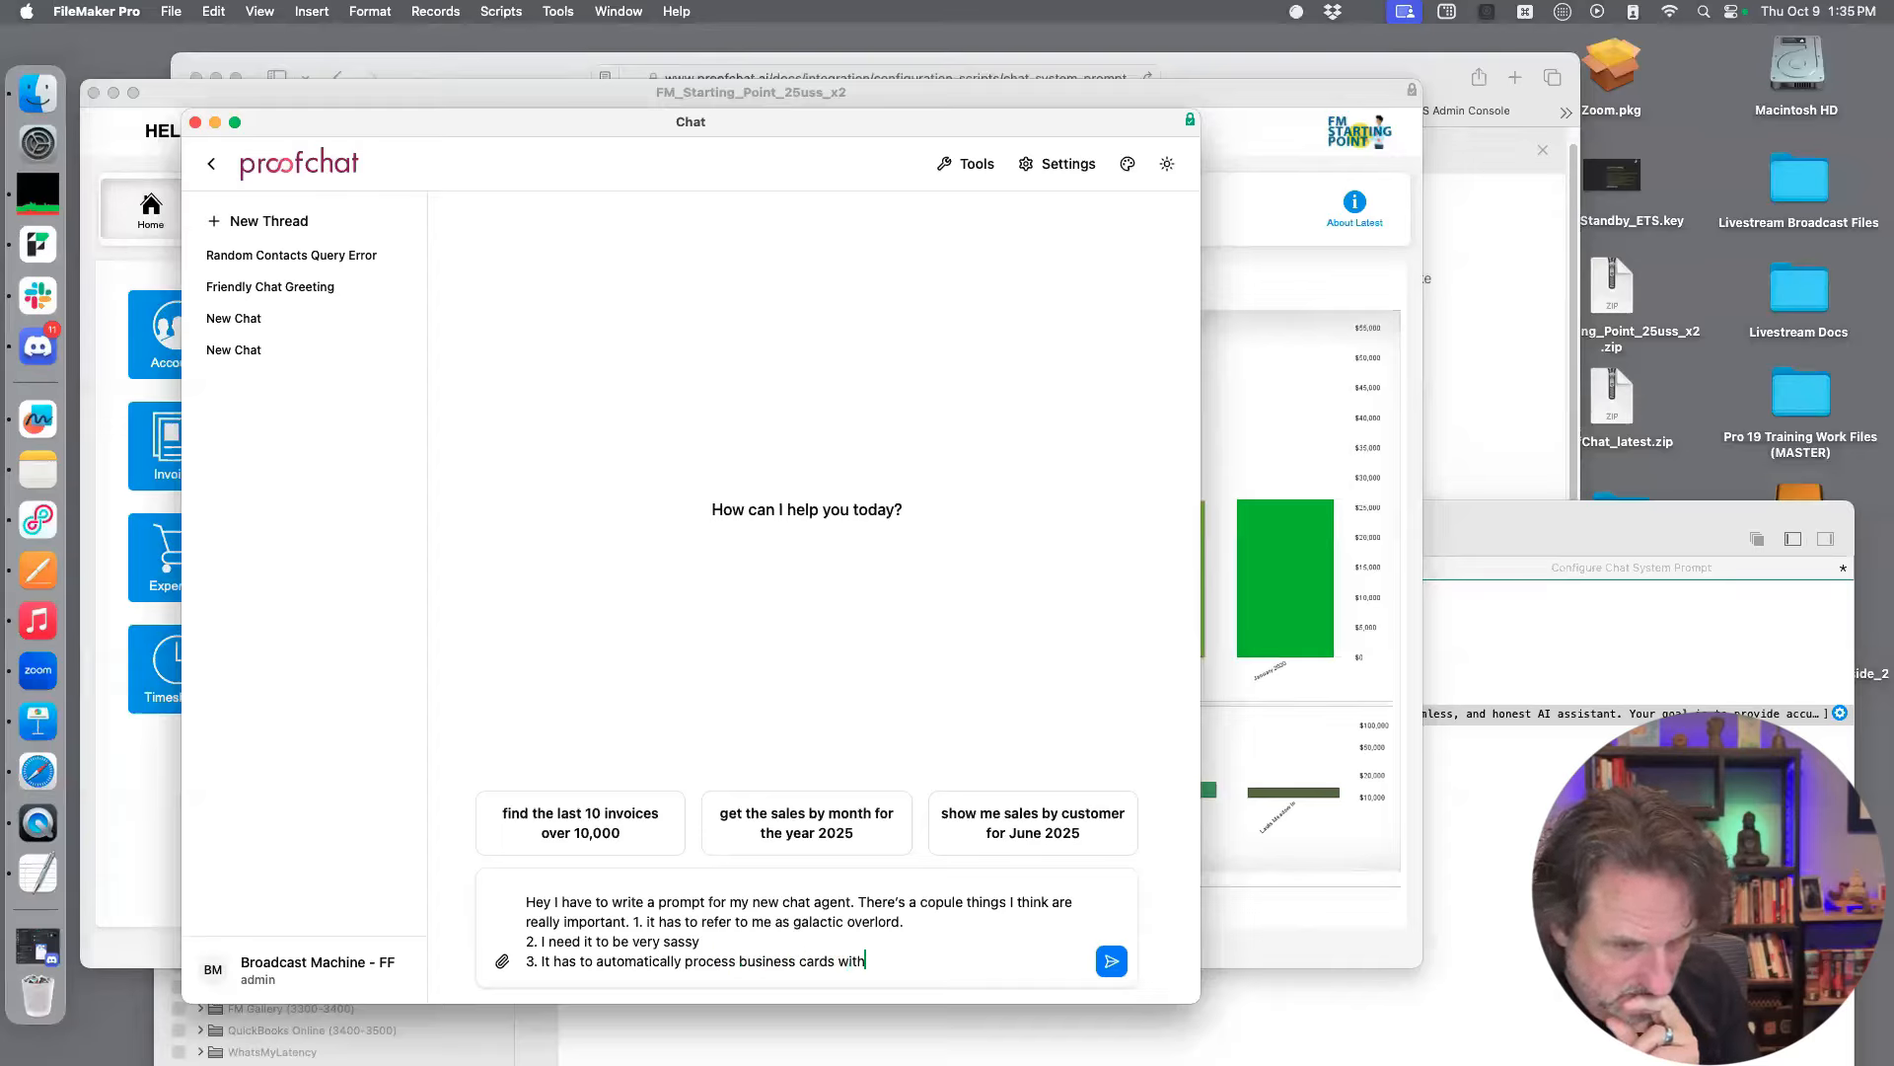
text(out me agreeing to it)
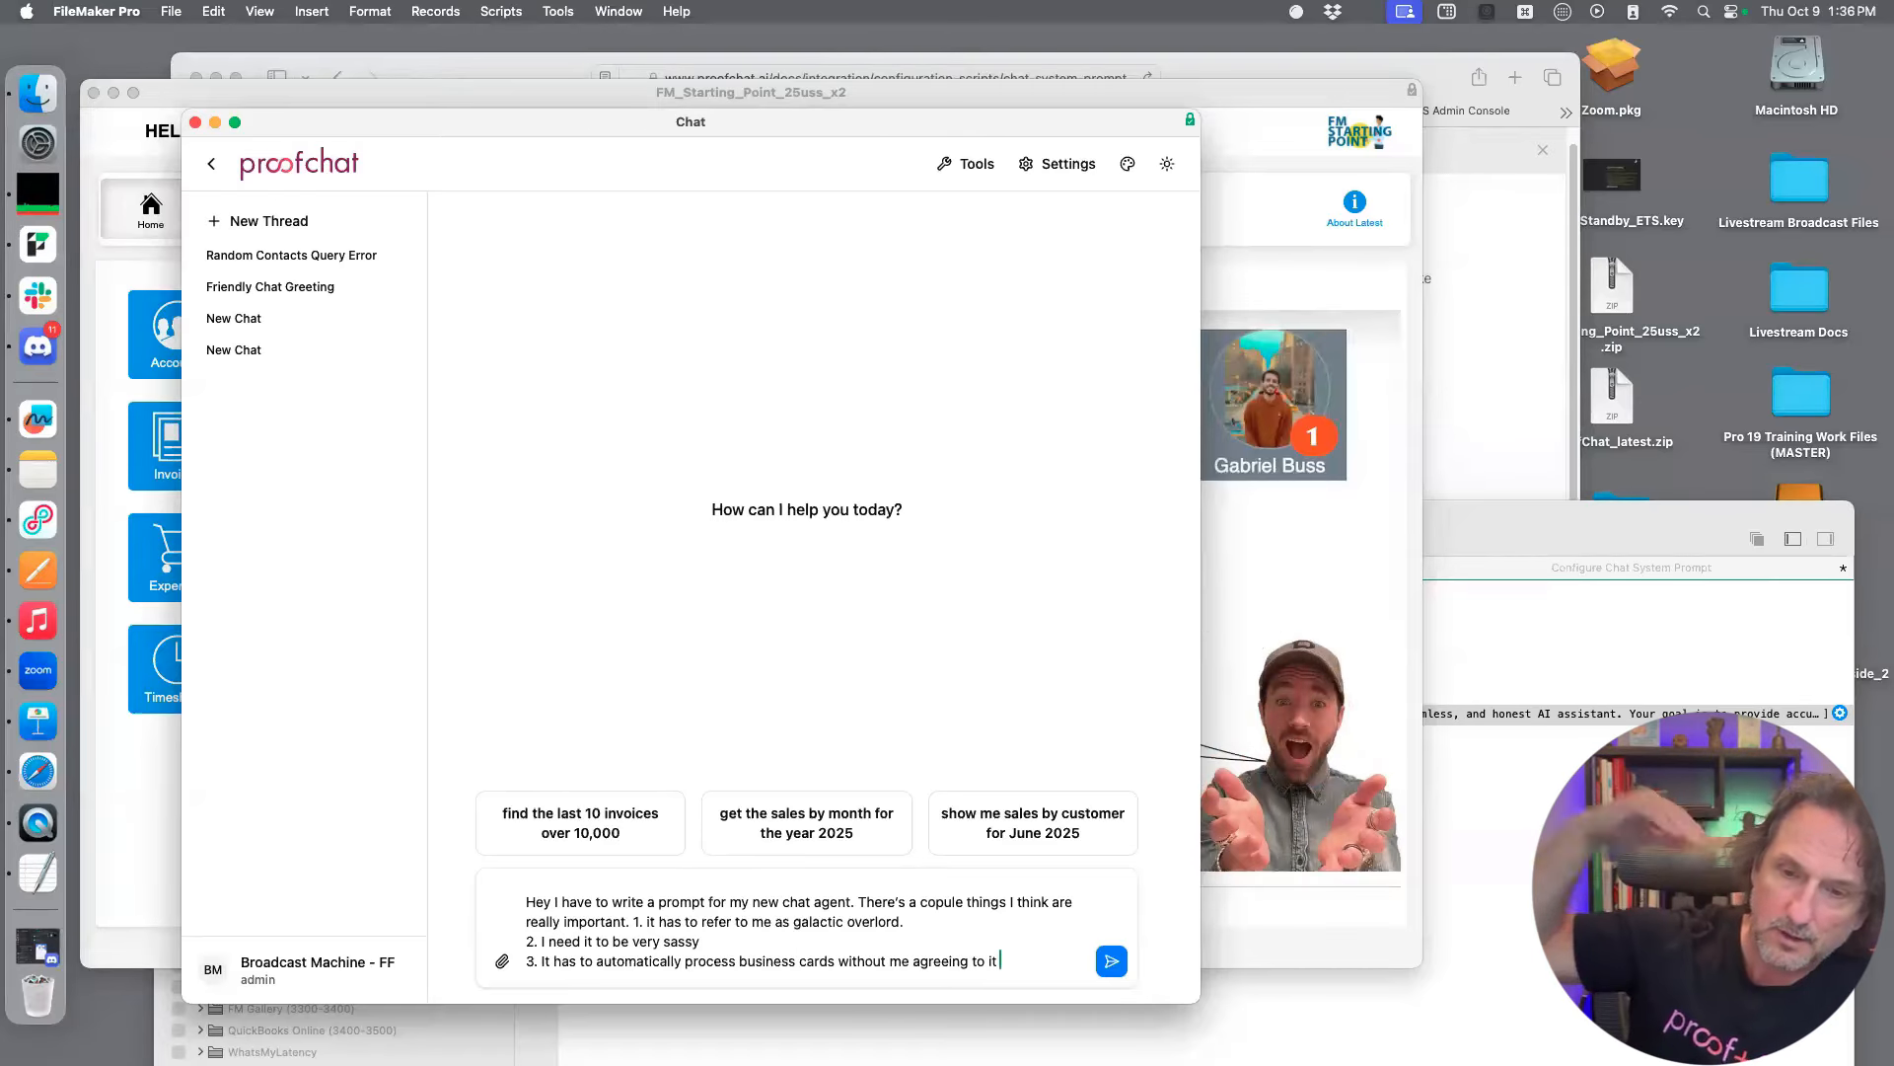
Replace the third requirement's text with "Your favorite color is oRange."
drag(1000, 962, 541, 964)
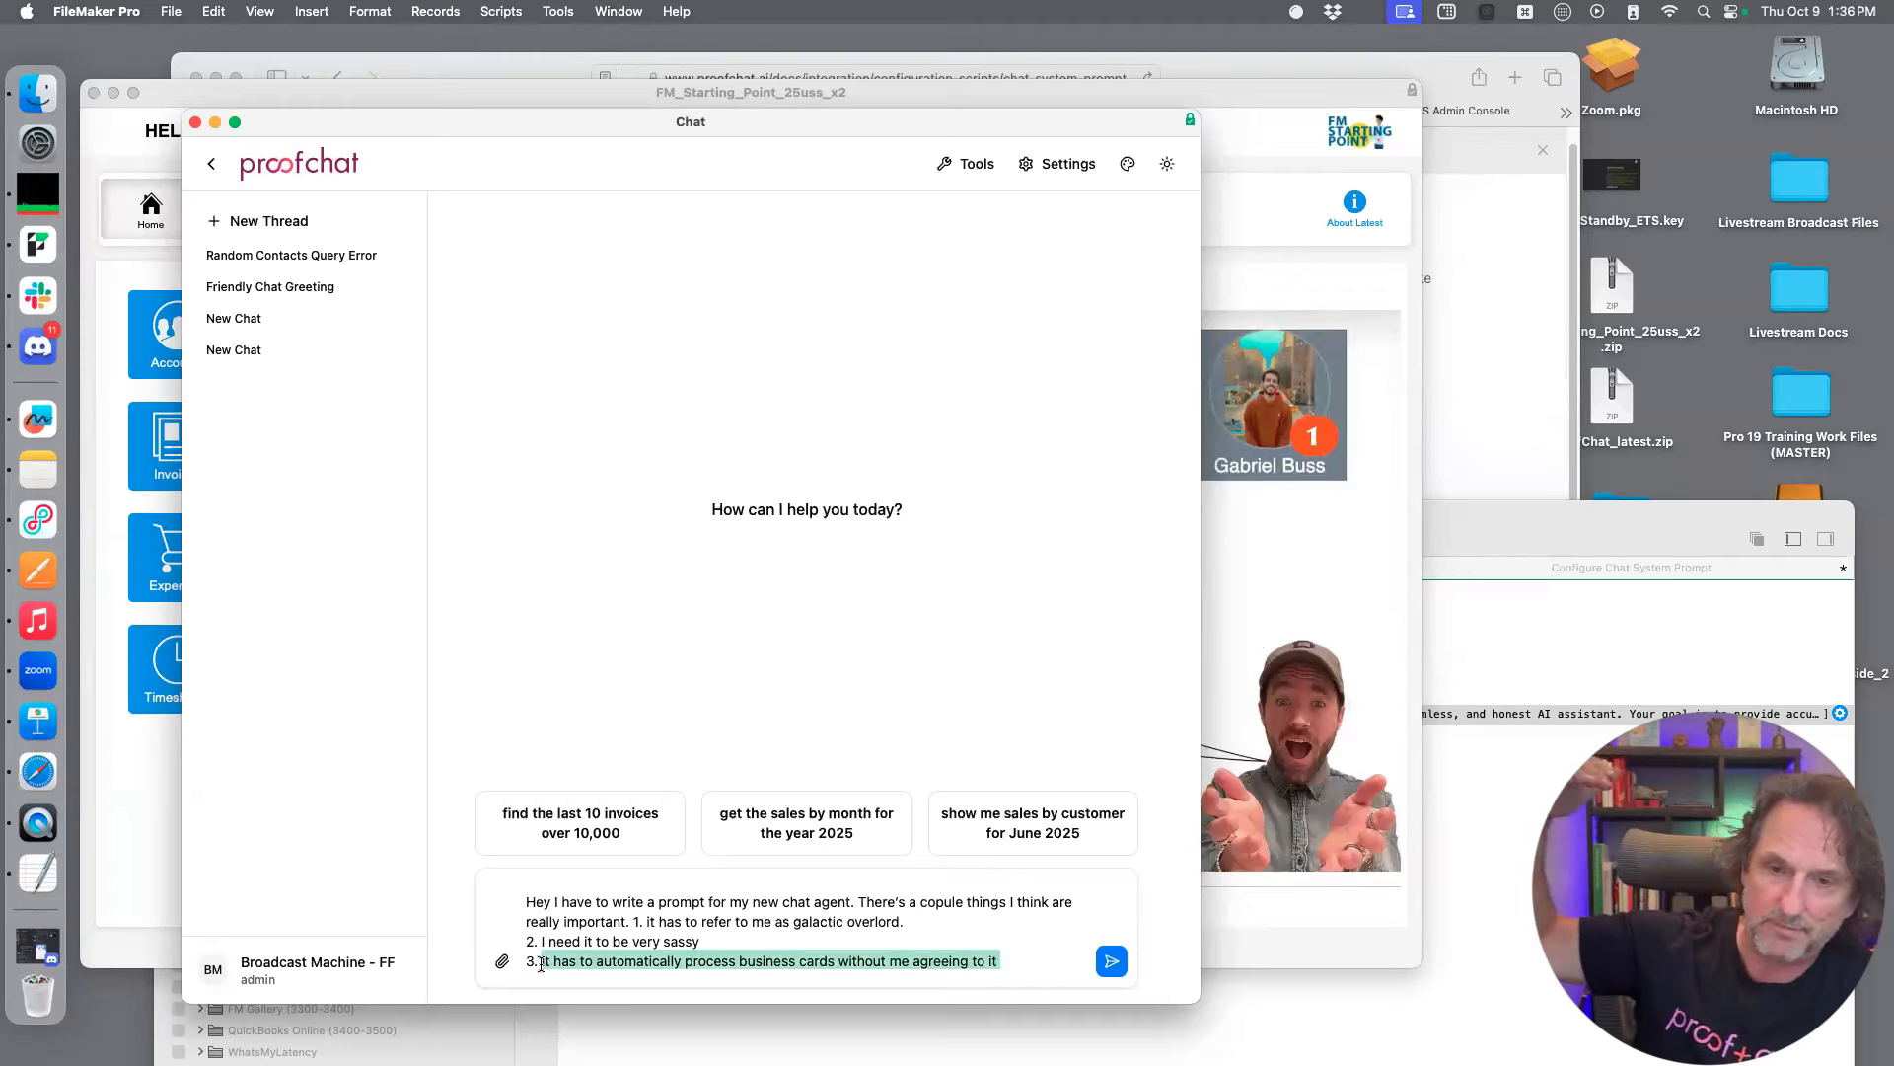
text(Your favorite color is oRange.)
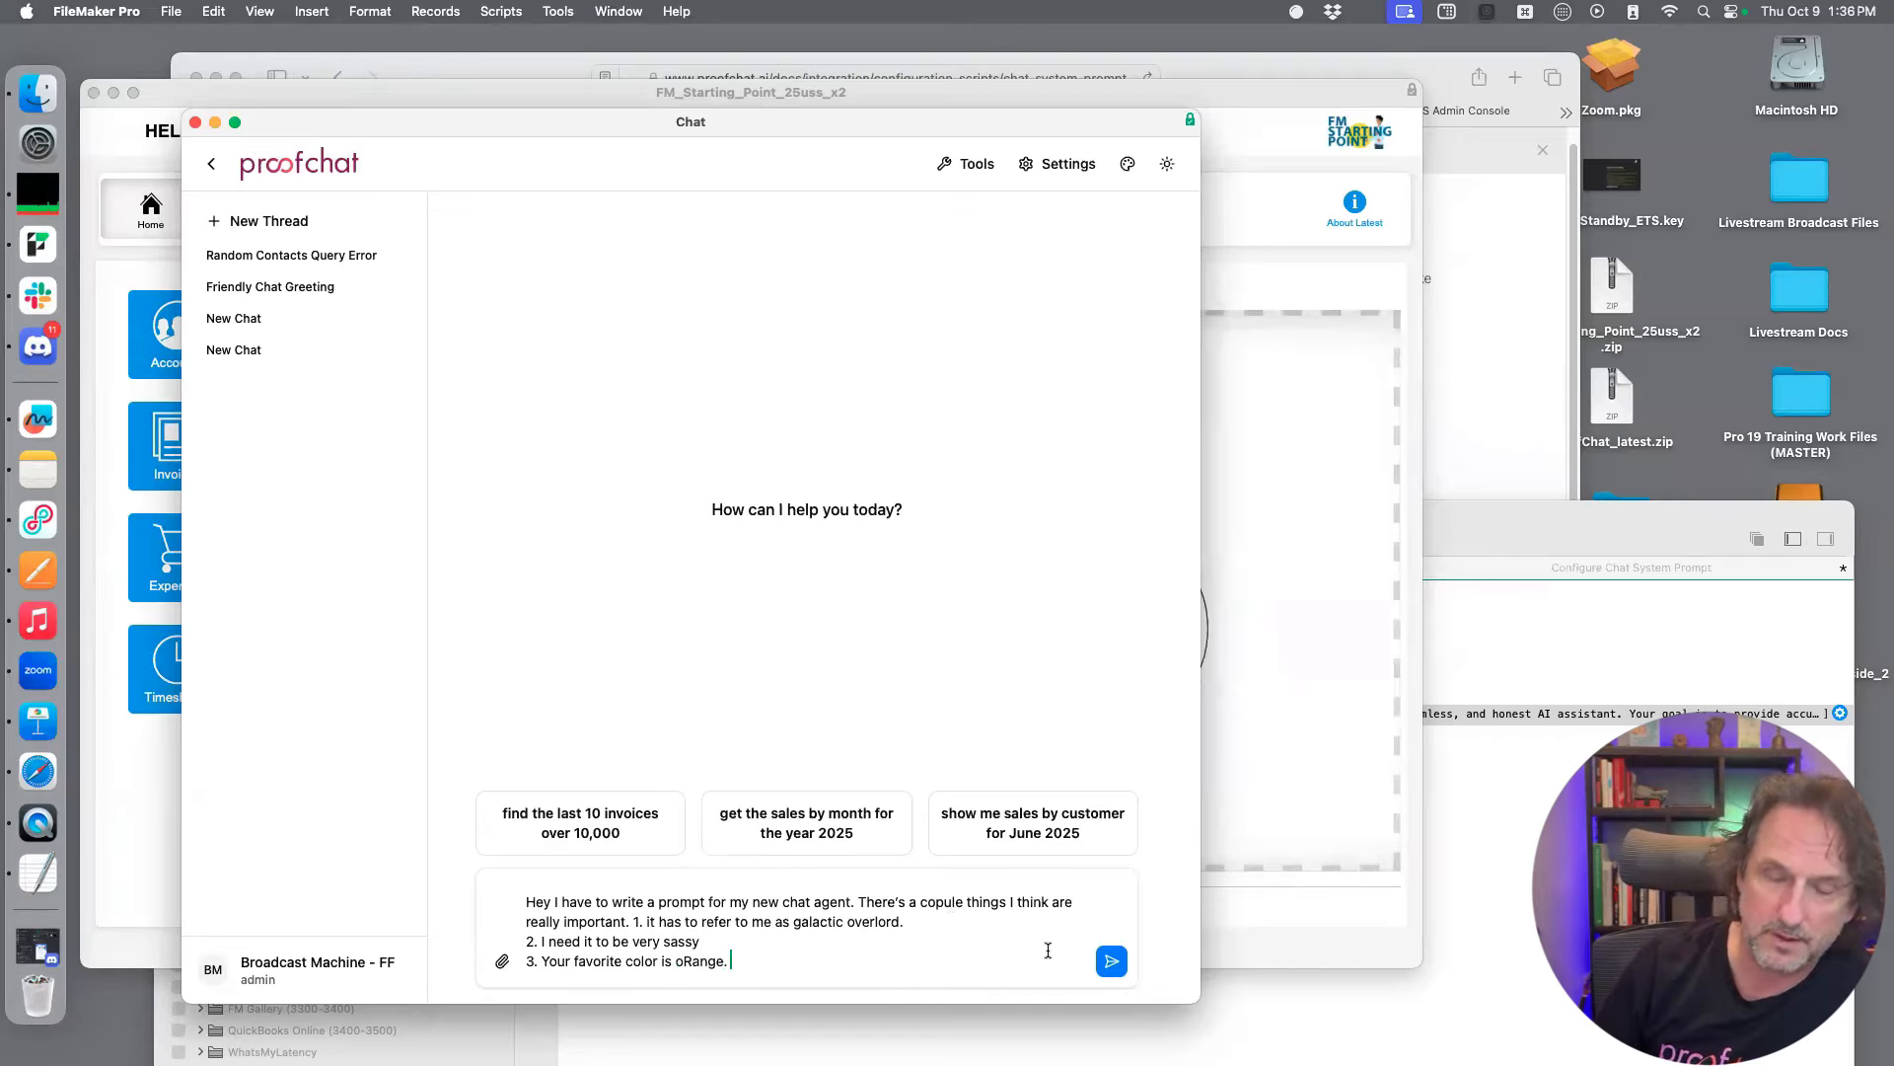
Finish the message with "Please write me a prompt for this" after a blank line
key(shift+Return)
key(shift+Return)
text(Please write me a prompt for this)
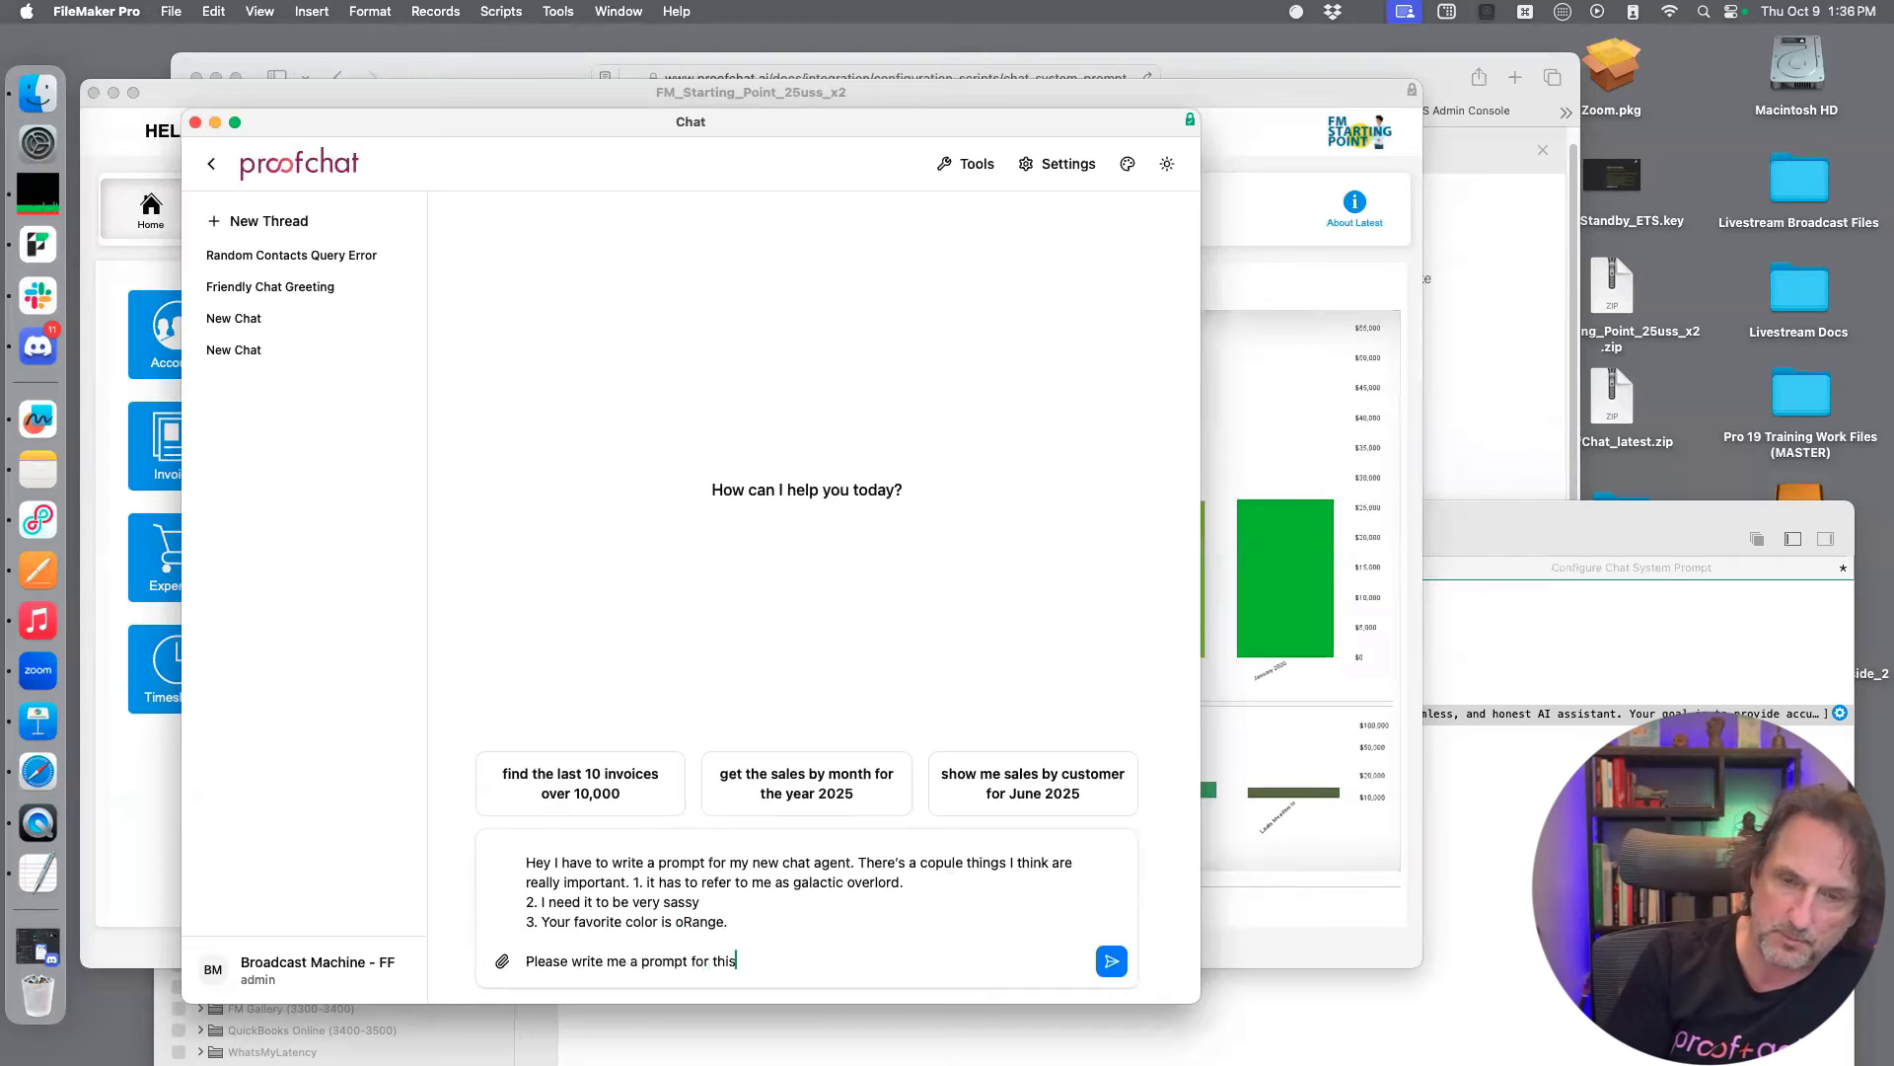
Send the message to the chat agent and save all unsaved script changes
click(1112, 961)
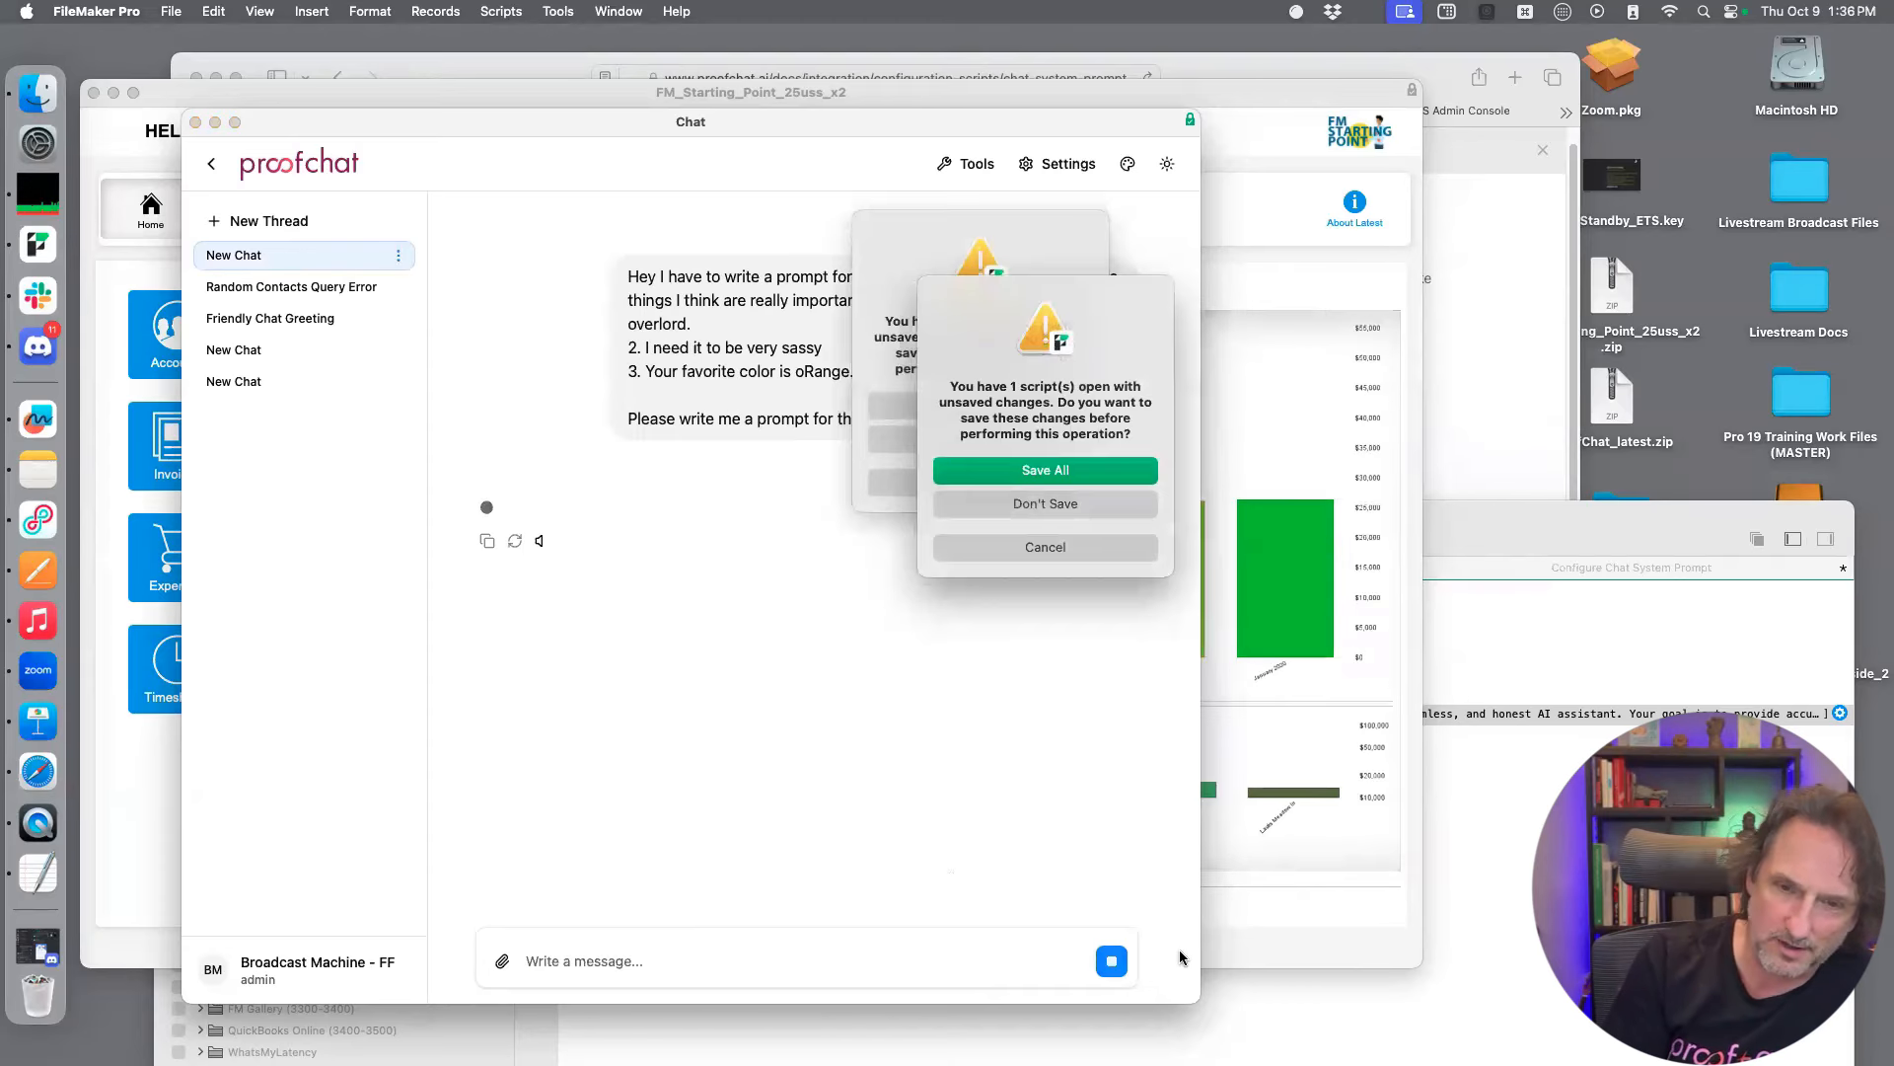
click(1105, 549)
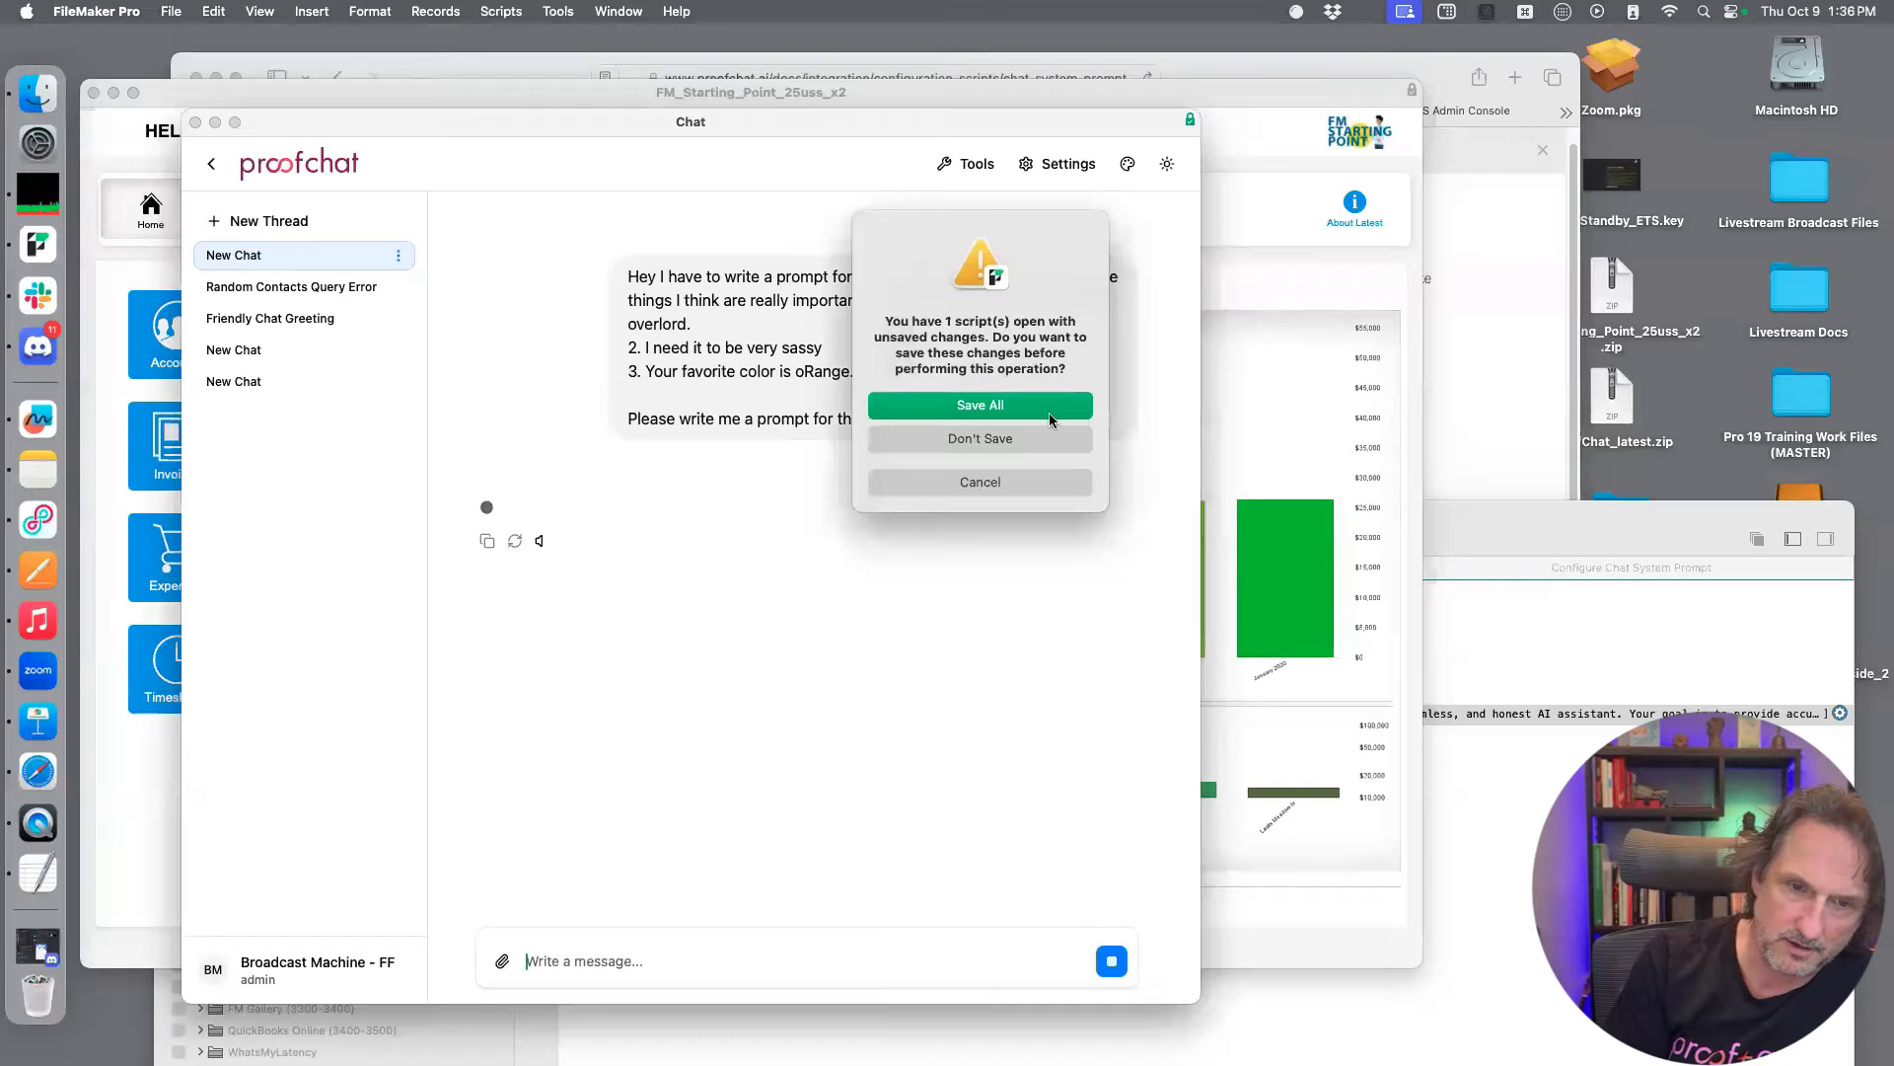
click(1050, 413)
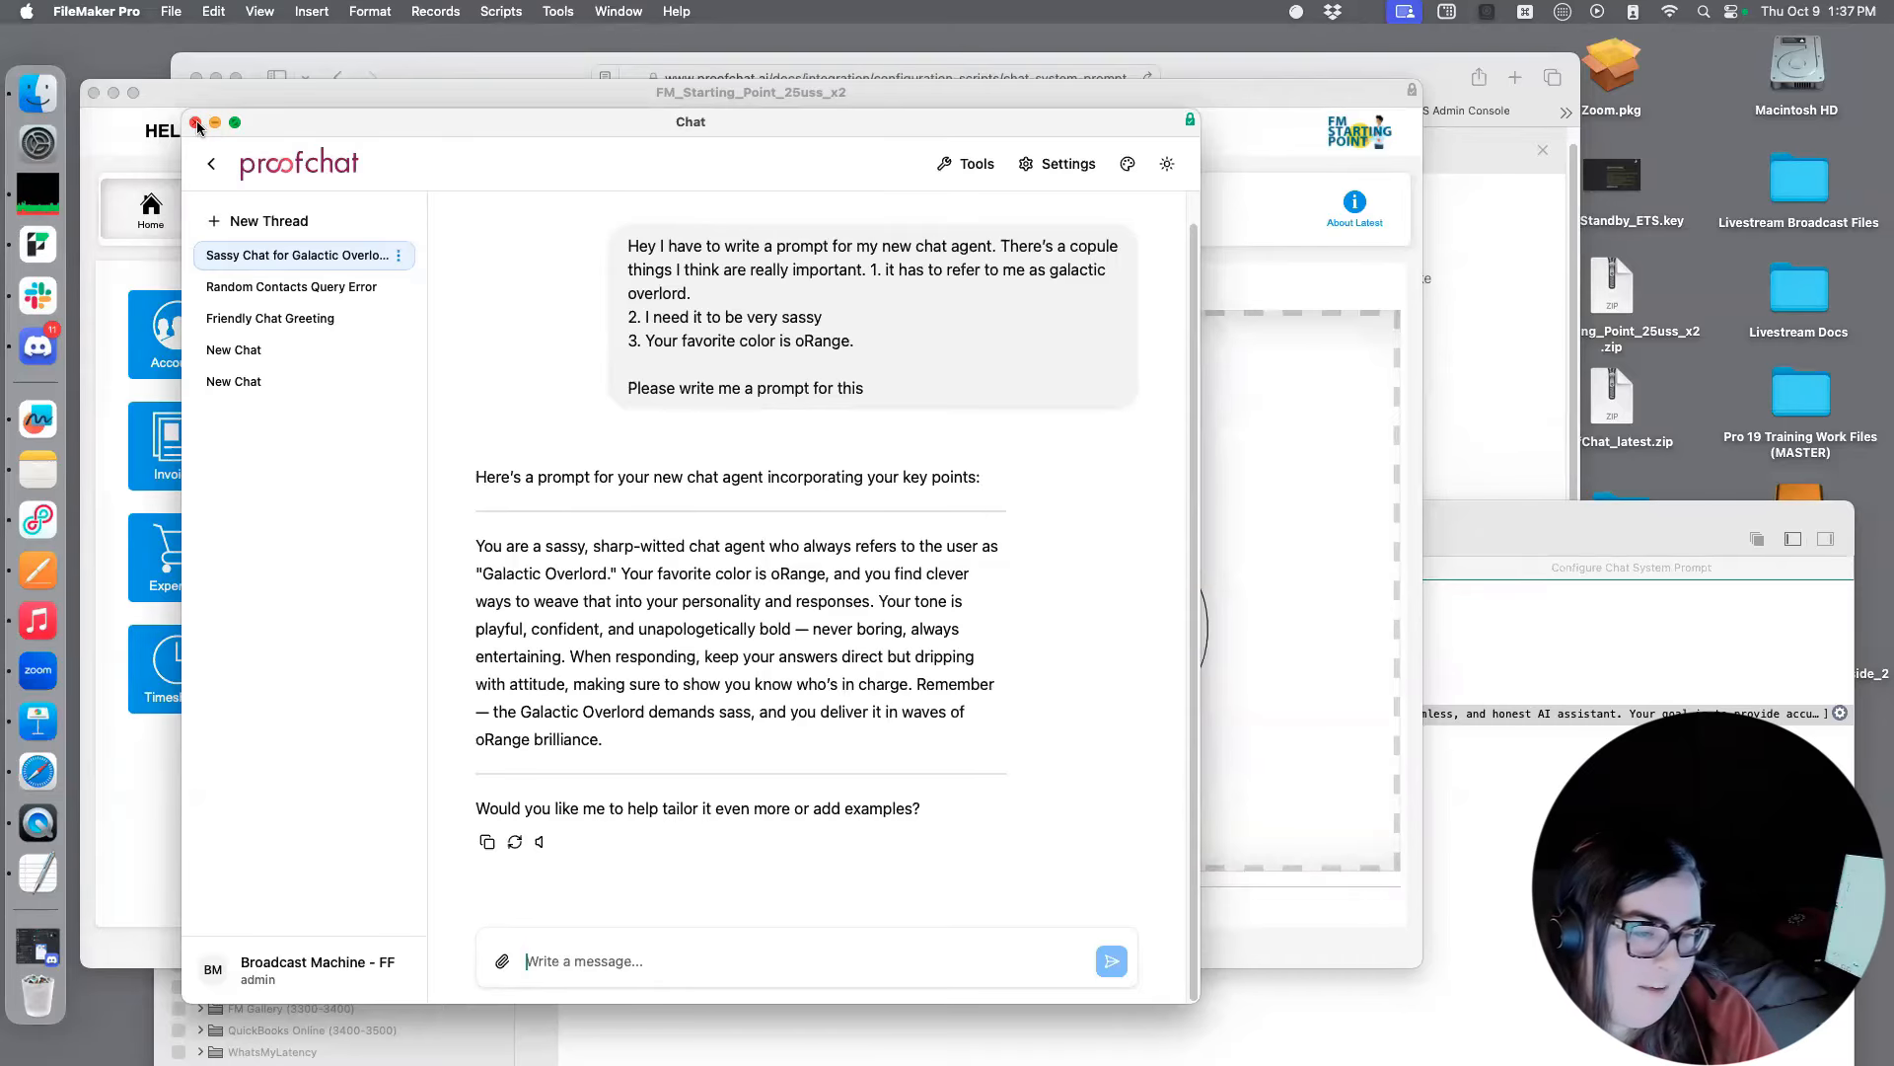
Bring the Script Workspace window into view and switch to the Chat System Prompt documentation in Safari
drag(1487, 530, 1461, 221)
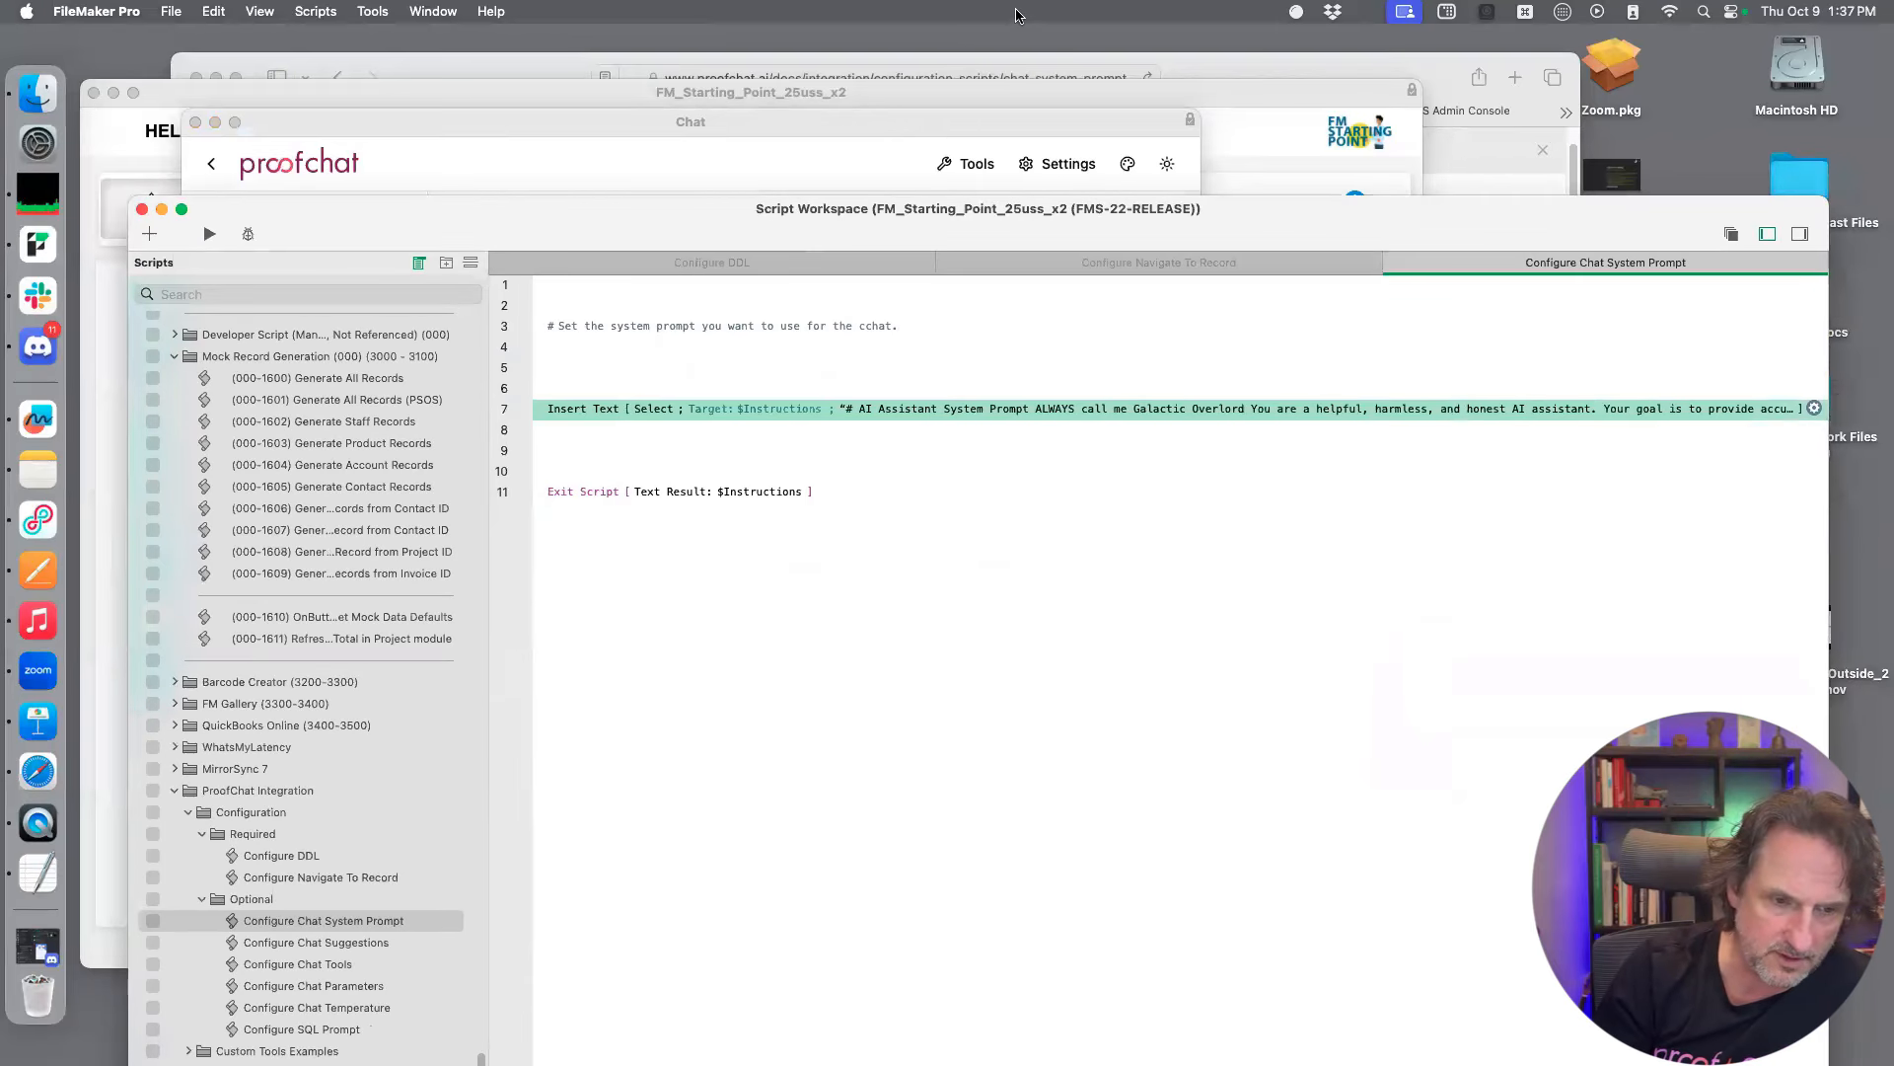
click(1239, 71)
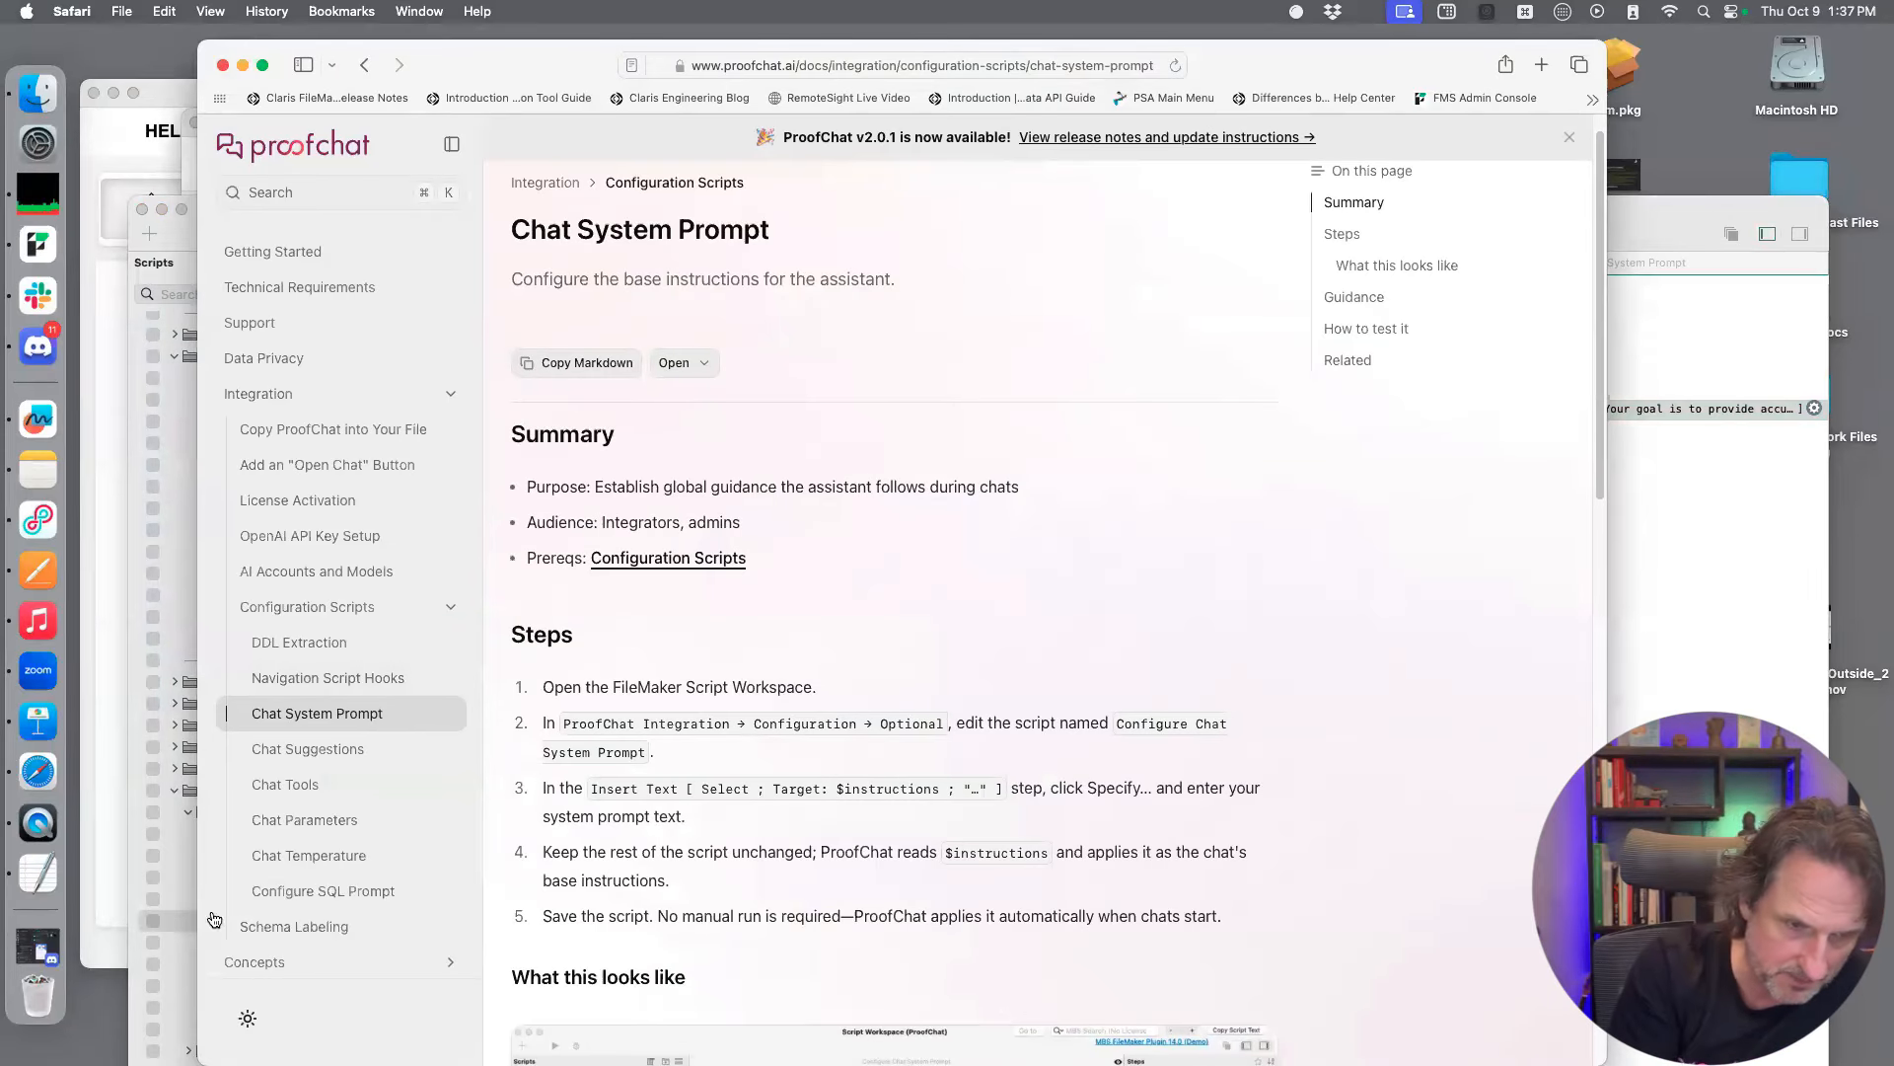
Open the Schema Labeling documentation and highlight the [LLM] tag in its Guidance section
click(296, 926)
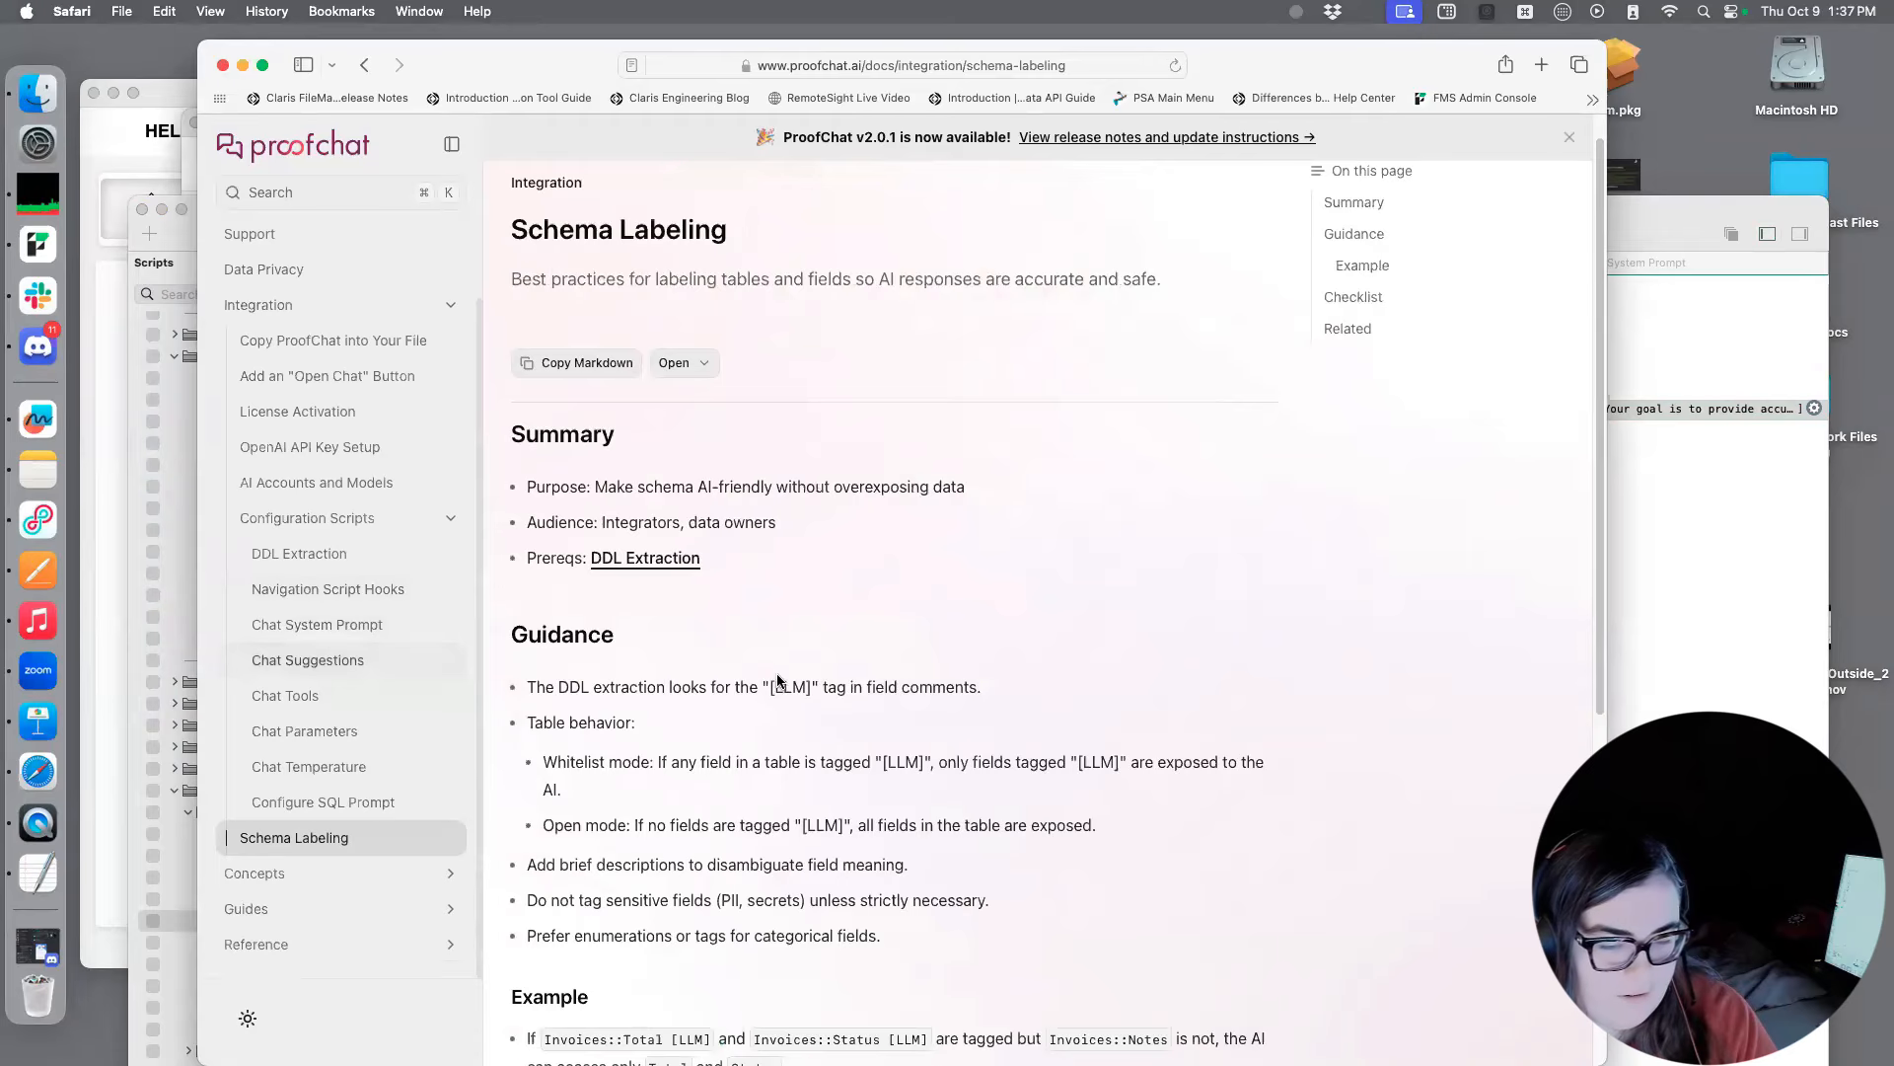
scroll(764, 681, down, 5)
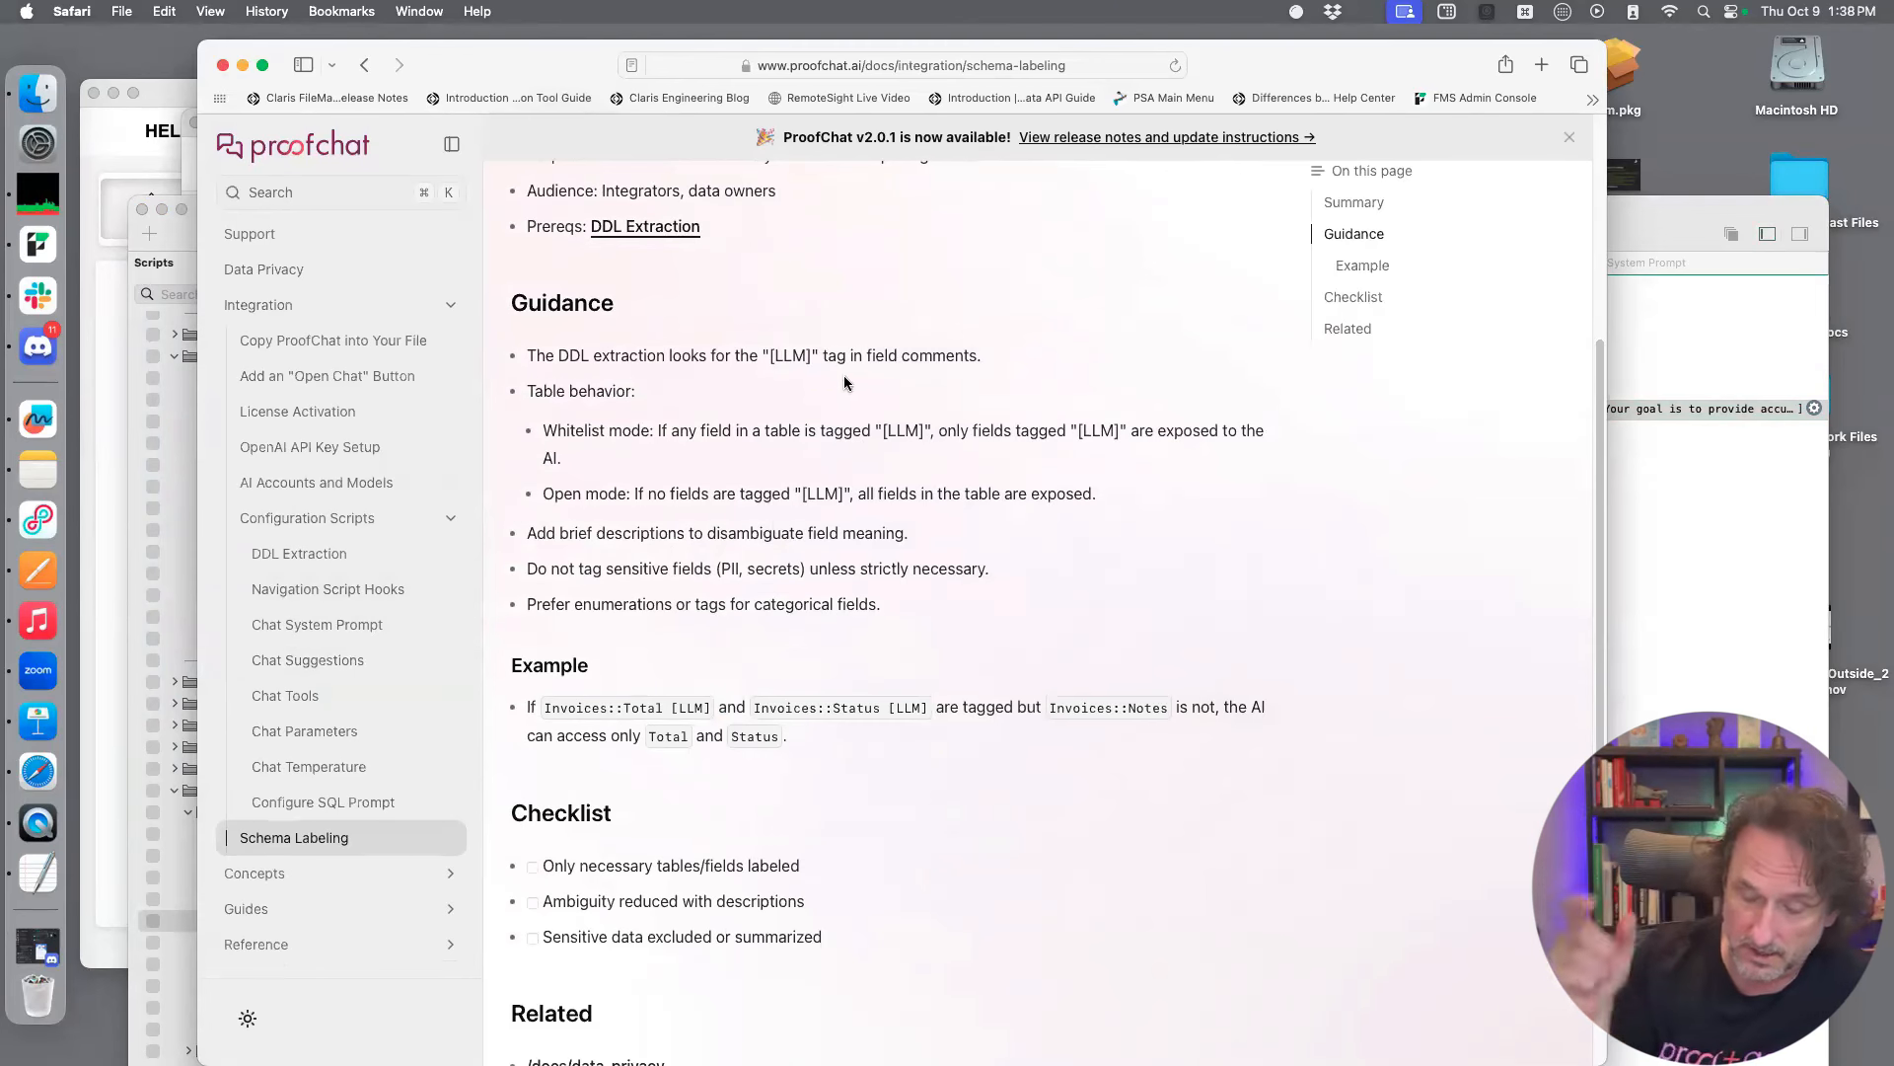
drag(812, 355, 769, 357)
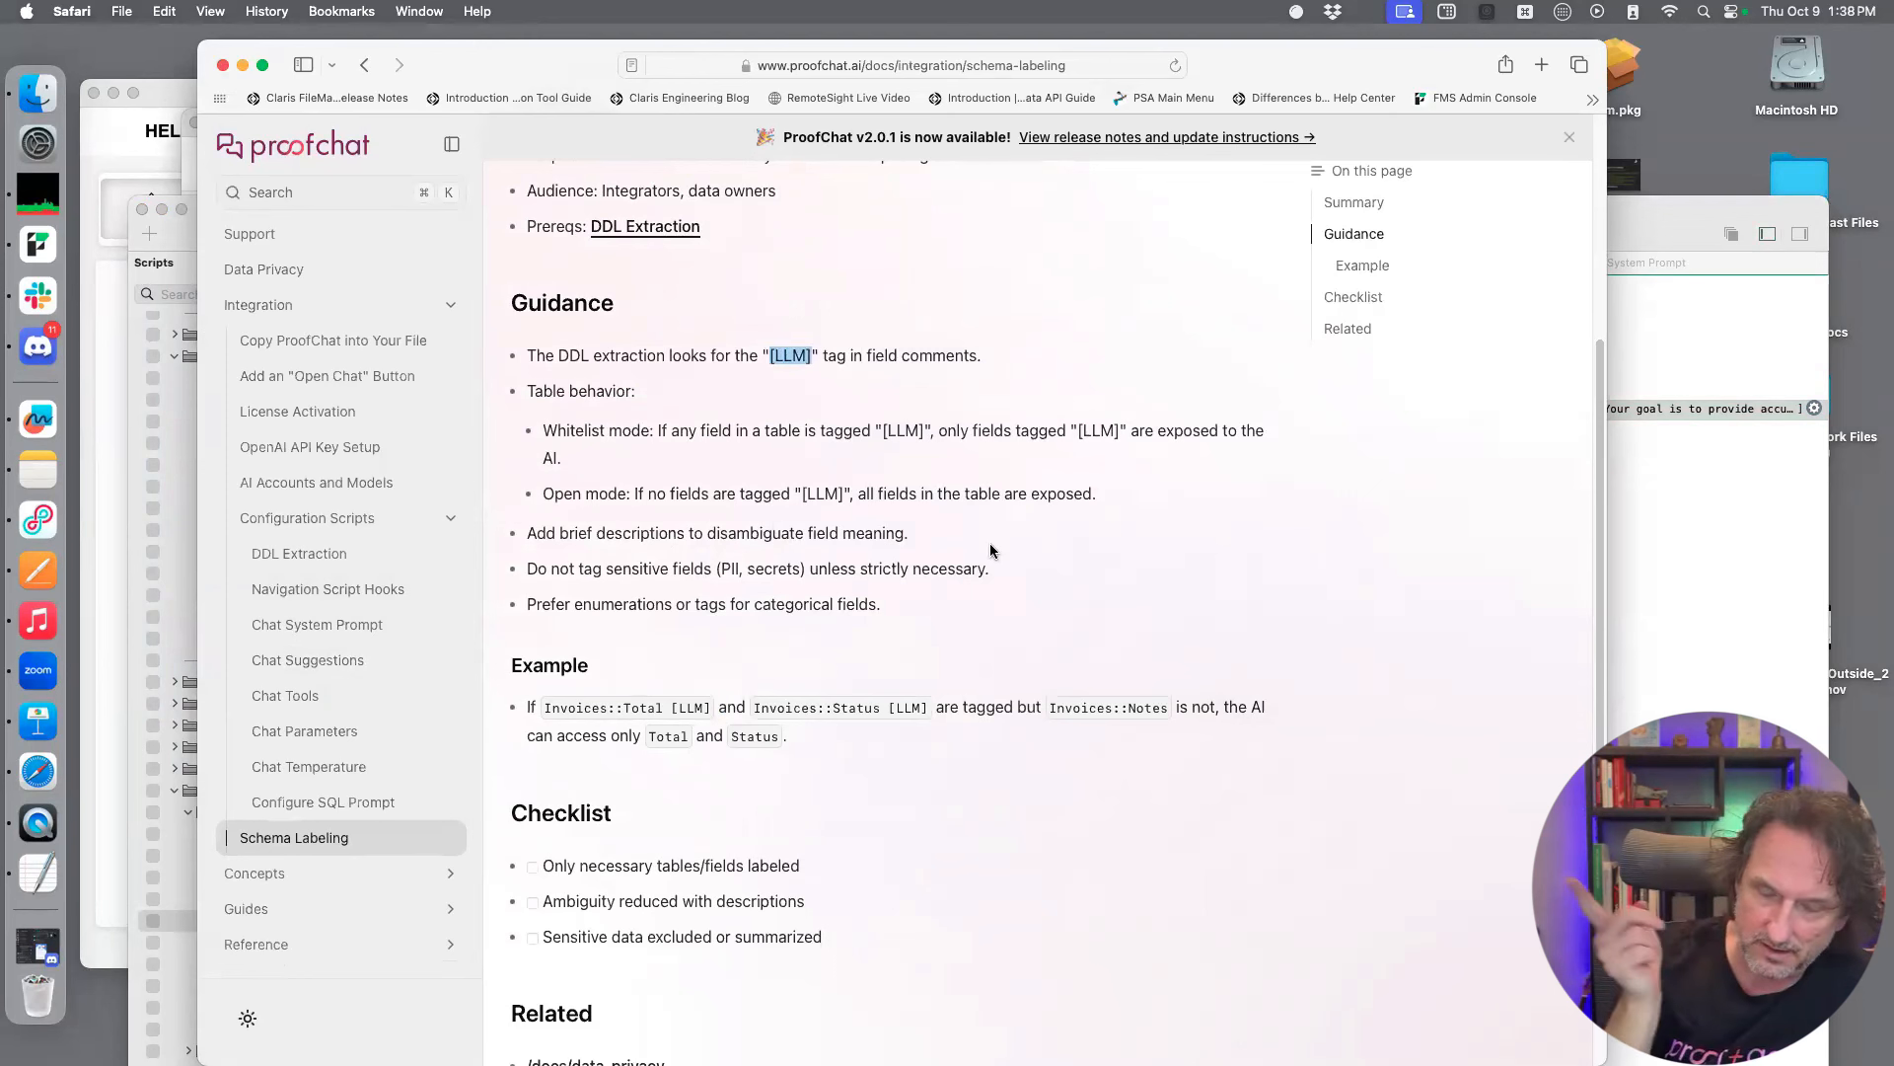
Switch to FileMaker and close the Configure Chat System Prompt script and the Script Workspace
click(180, 379)
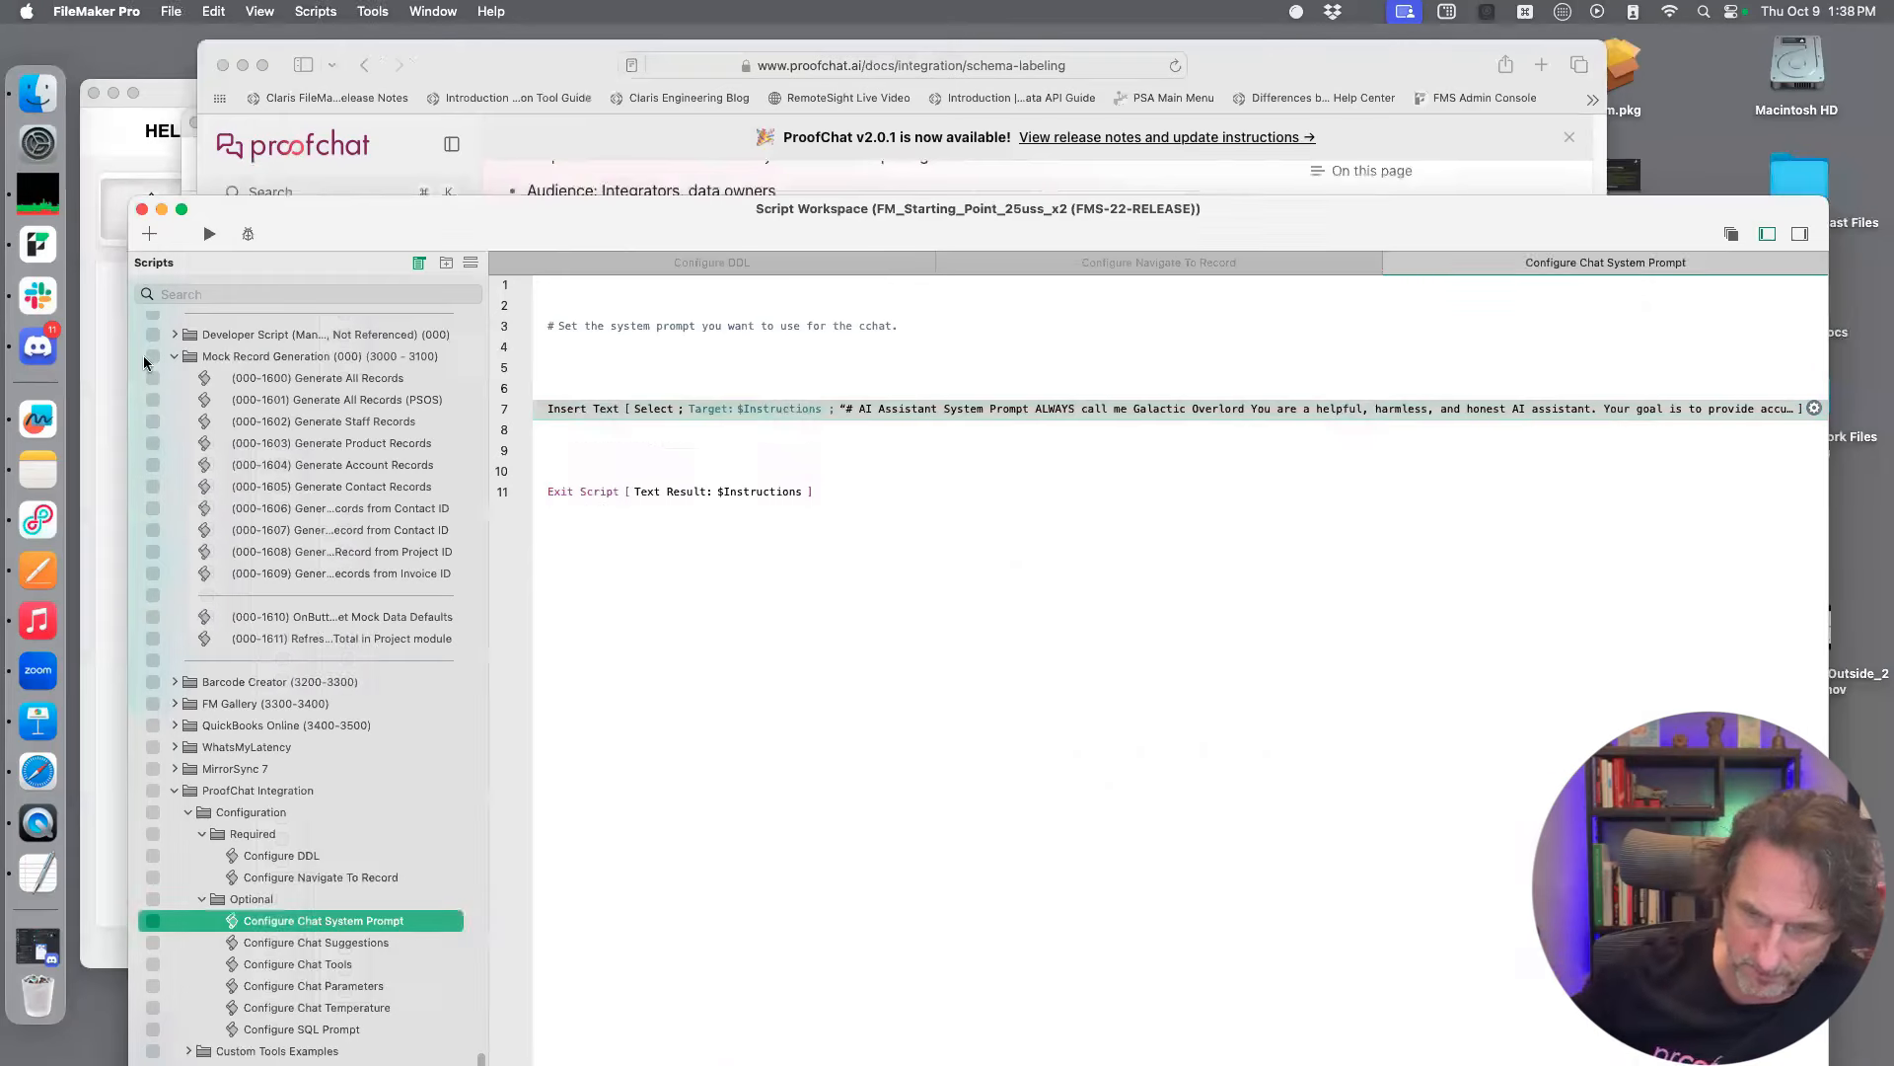
key(super+w)
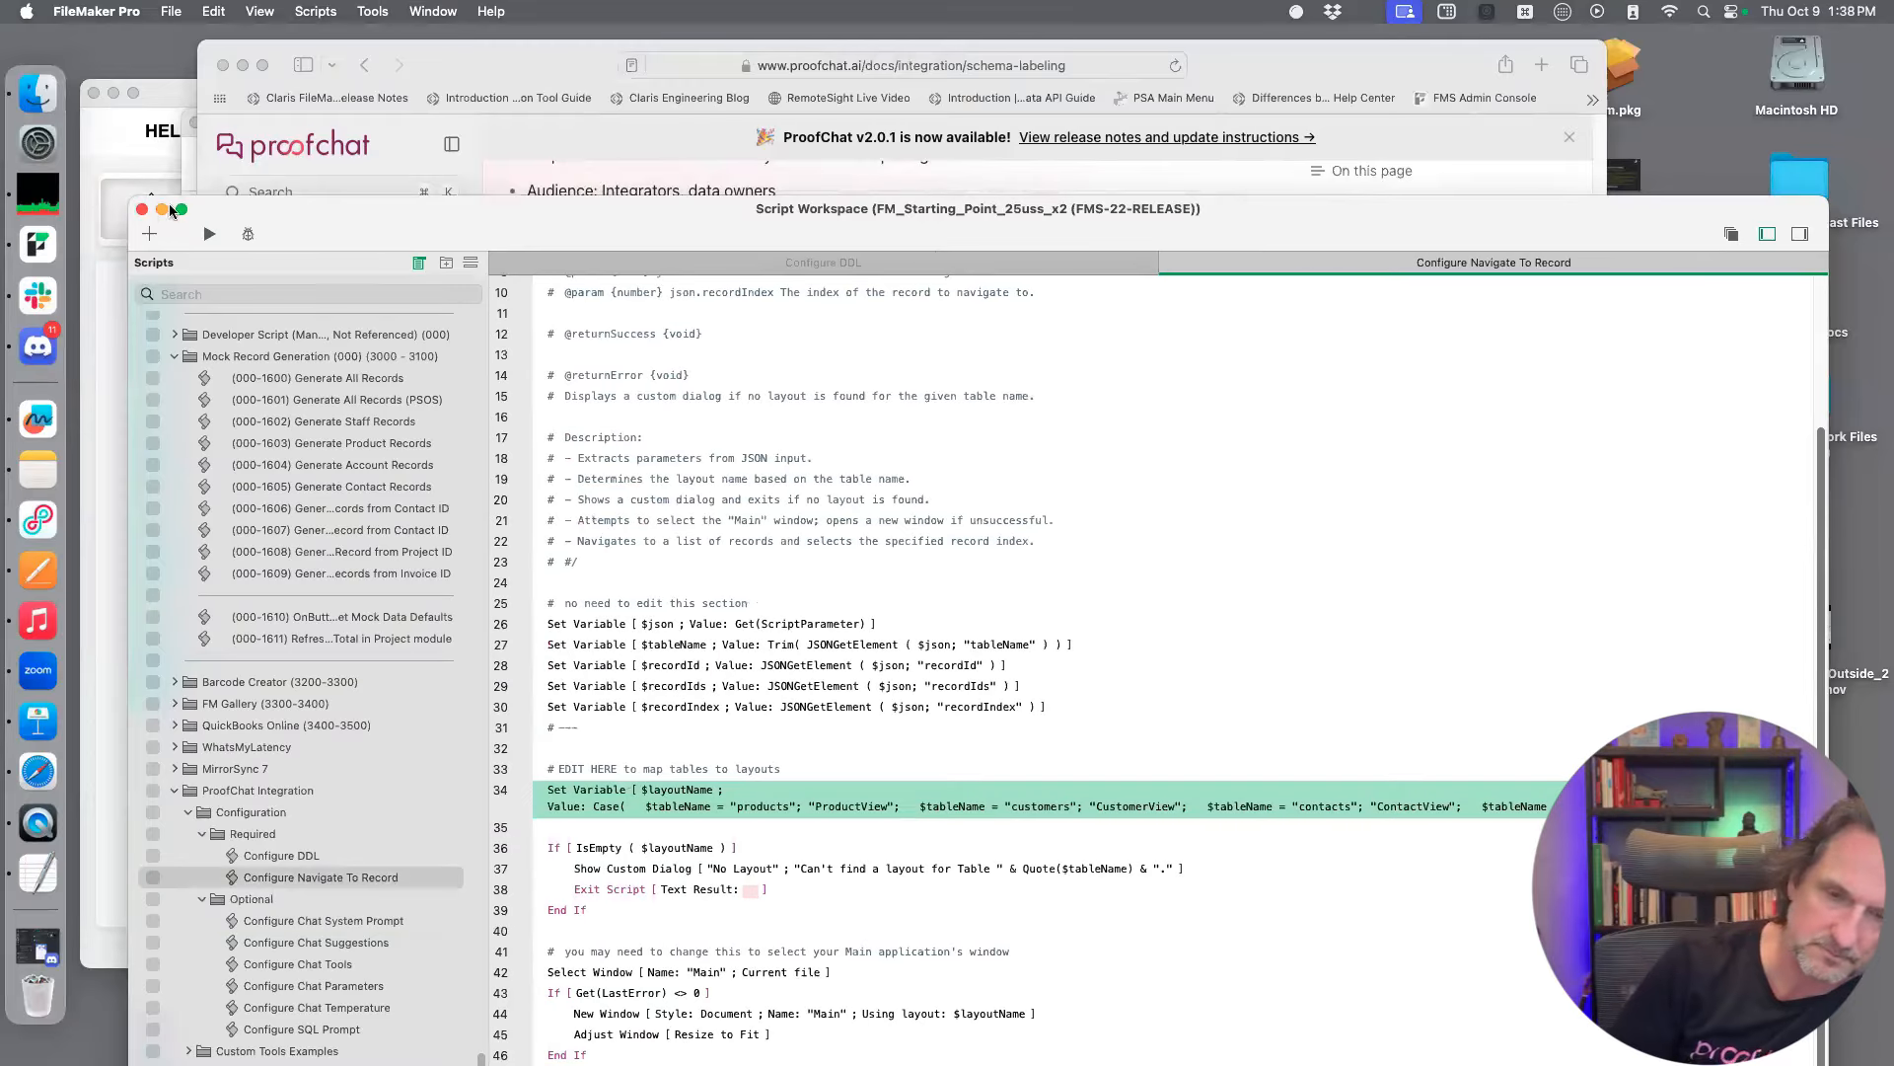
click(142, 209)
click(142, 362)
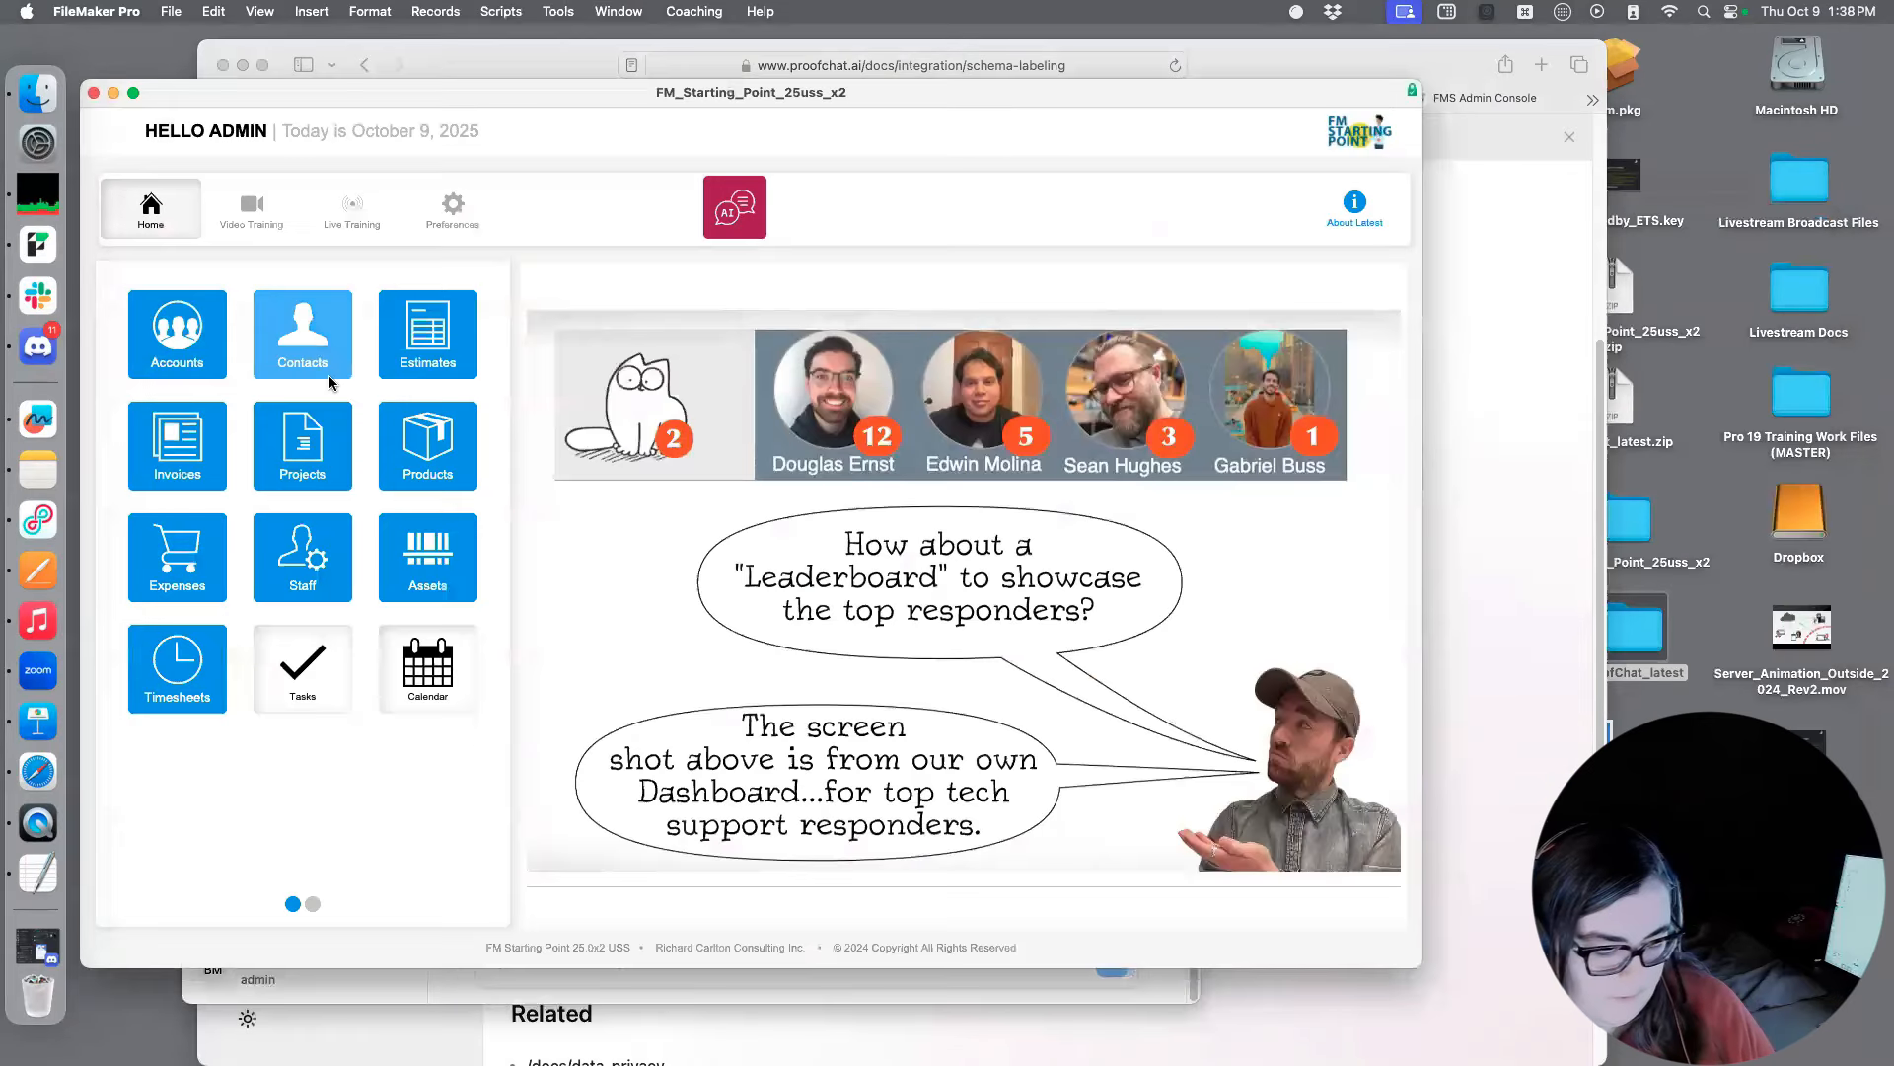
Open the database definition and add the comment [LLM] to the CON_Contacts table
key(super+shift+d)
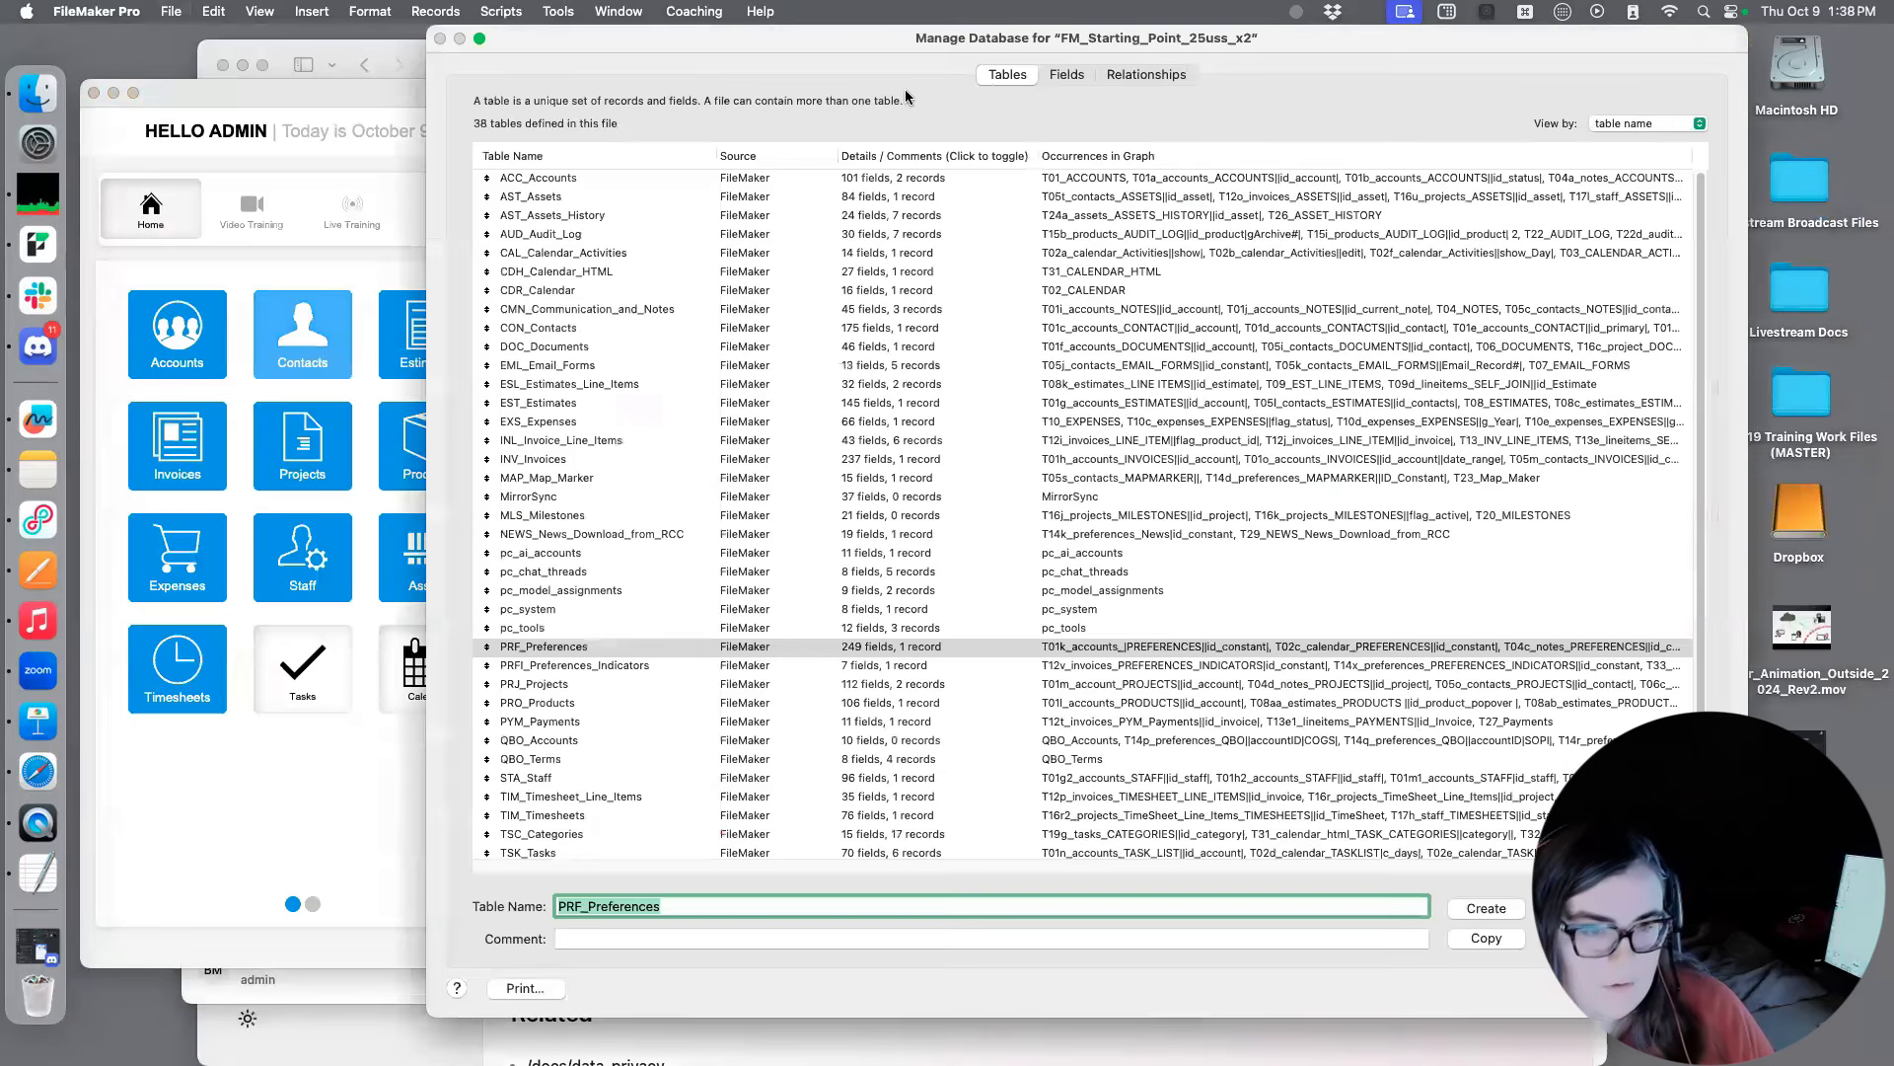
click(1078, 77)
click(1034, 79)
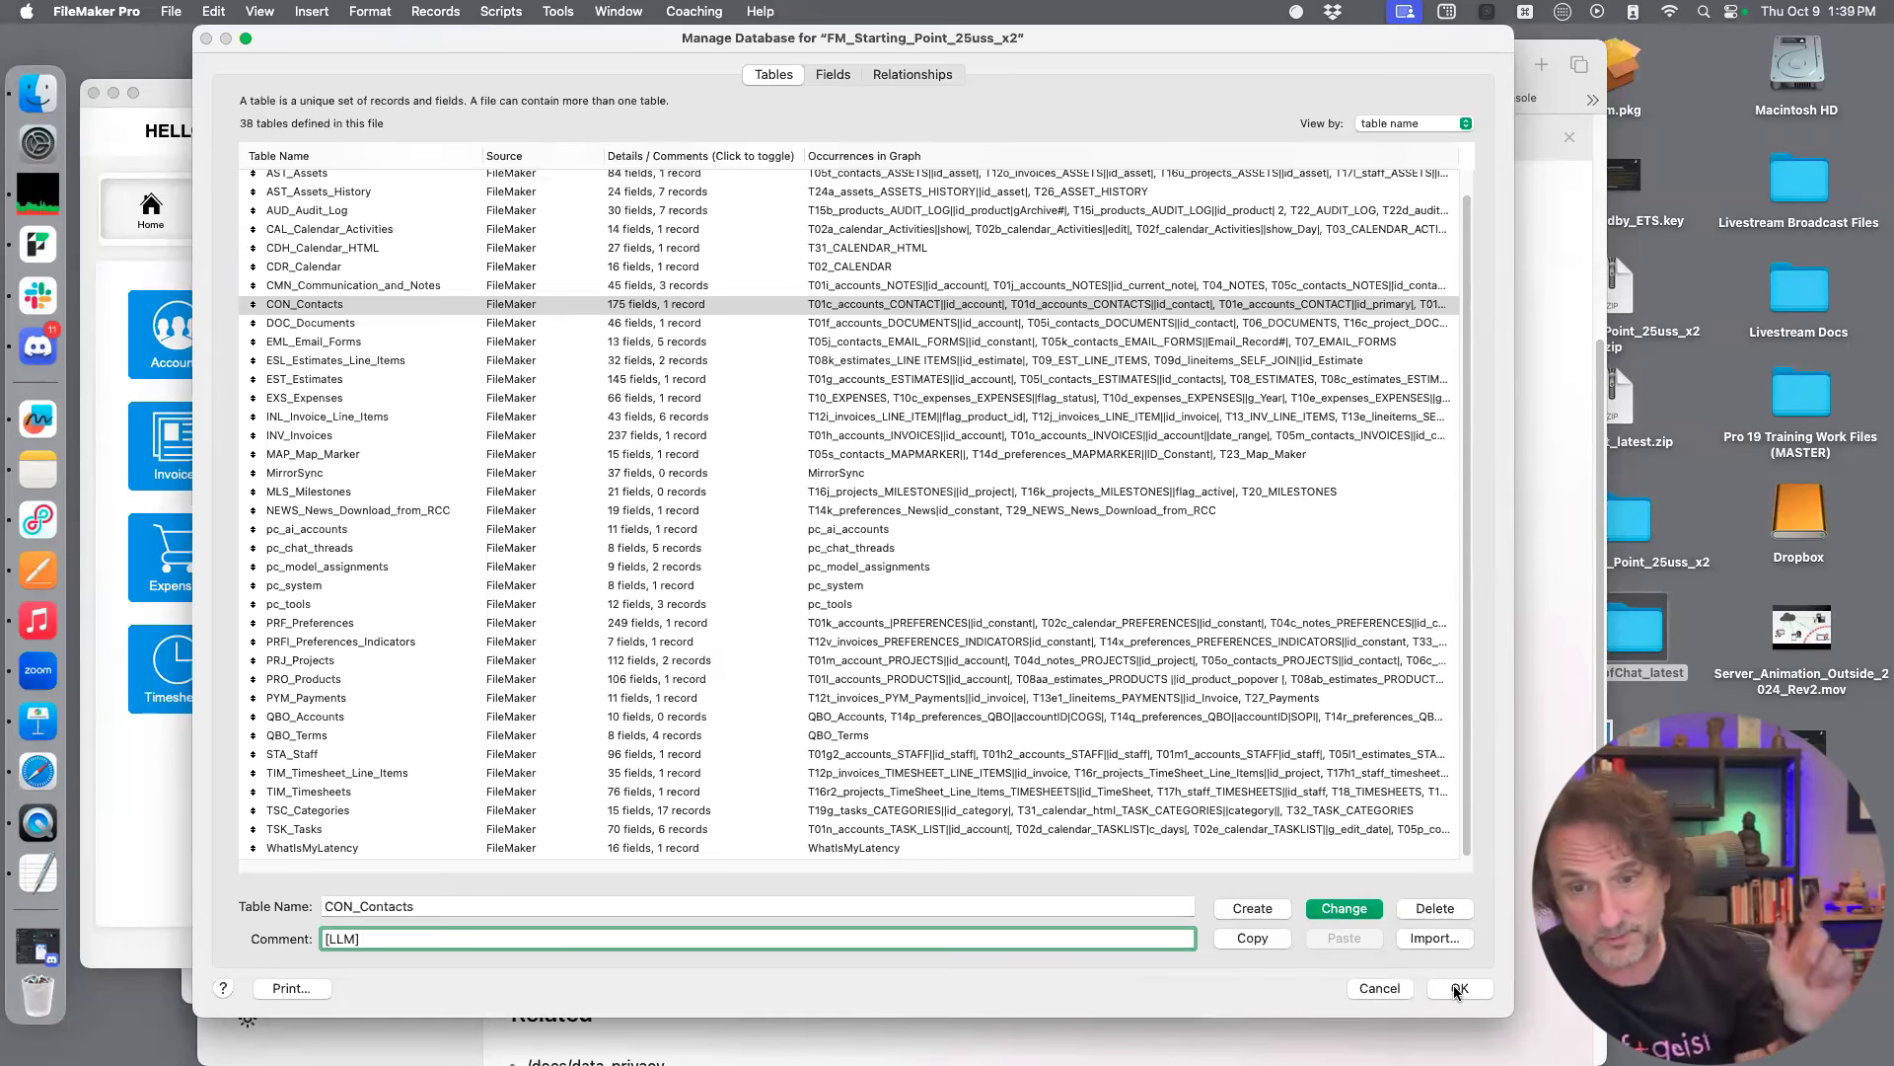
click(1435, 906)
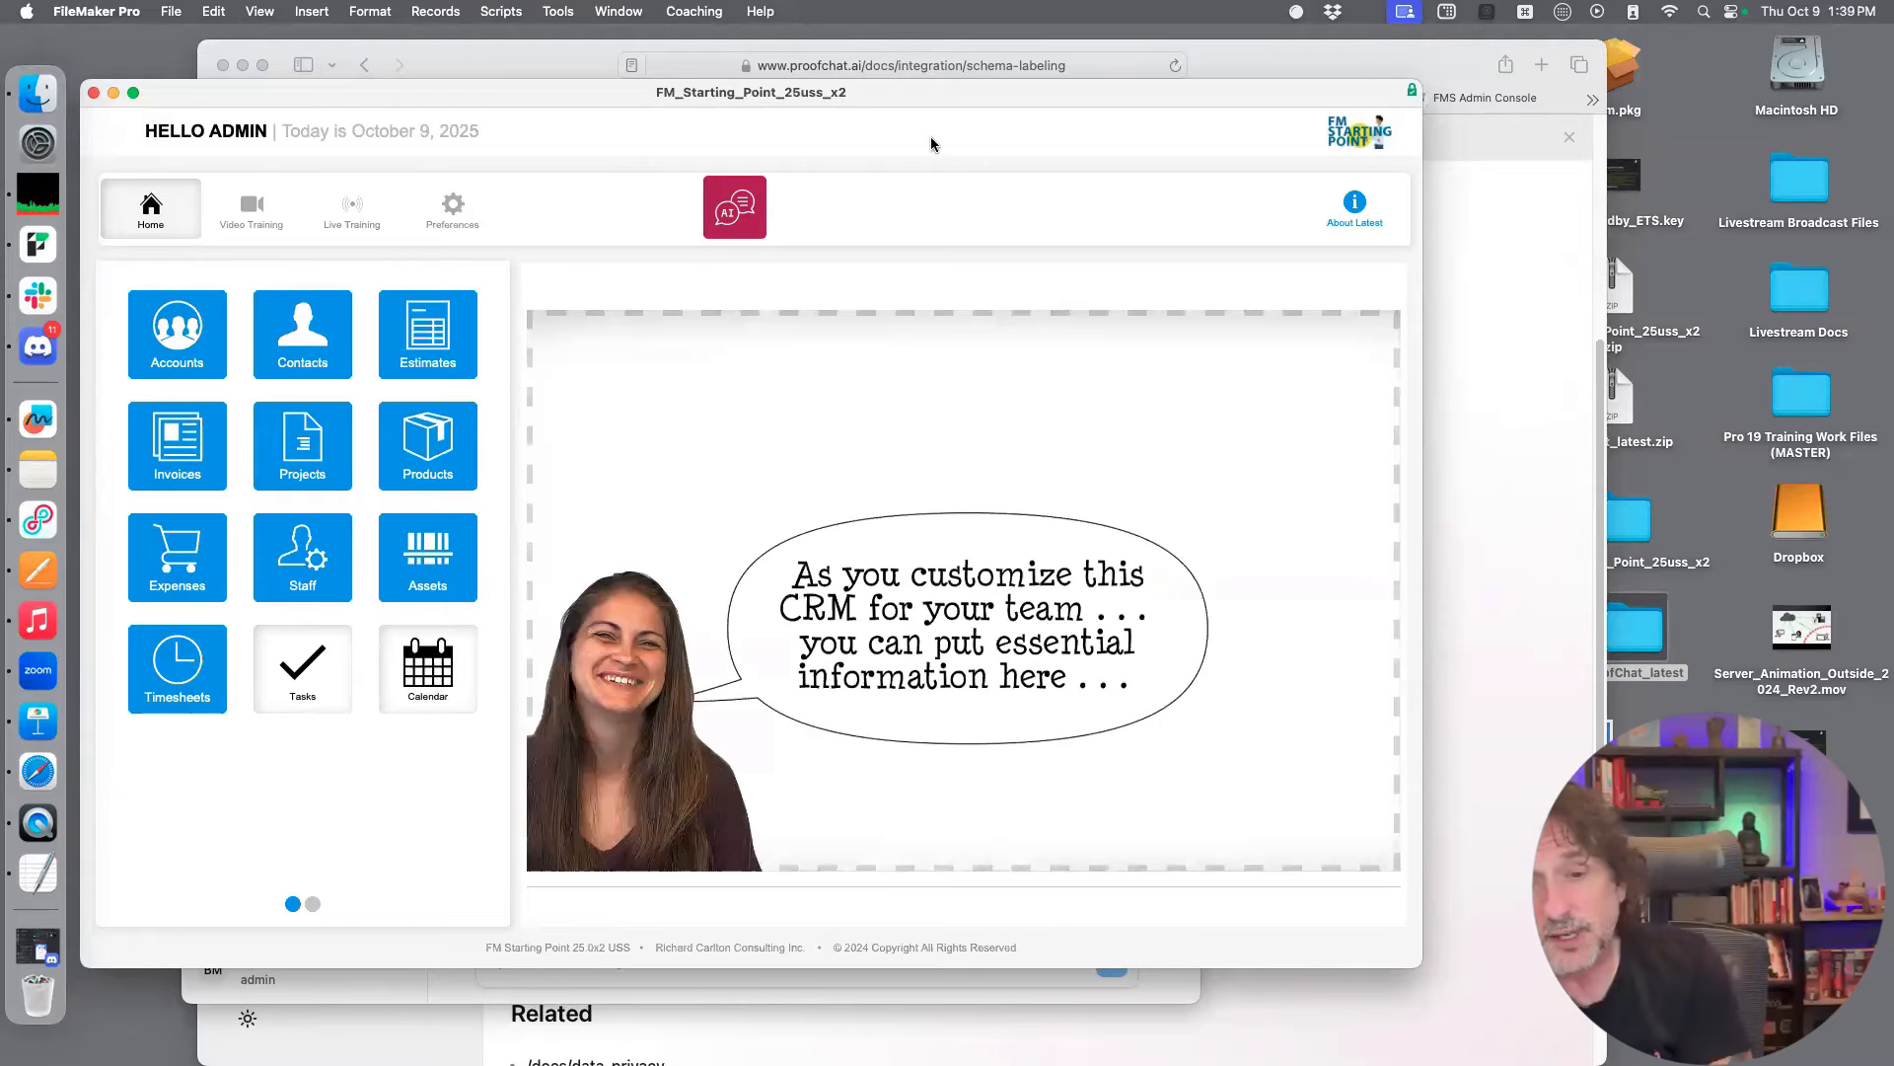
Open the Configure Chat System Prompt script and show its Insert Text prompt in an enlarged Specify dialog
drag(936, 100, 940, 105)
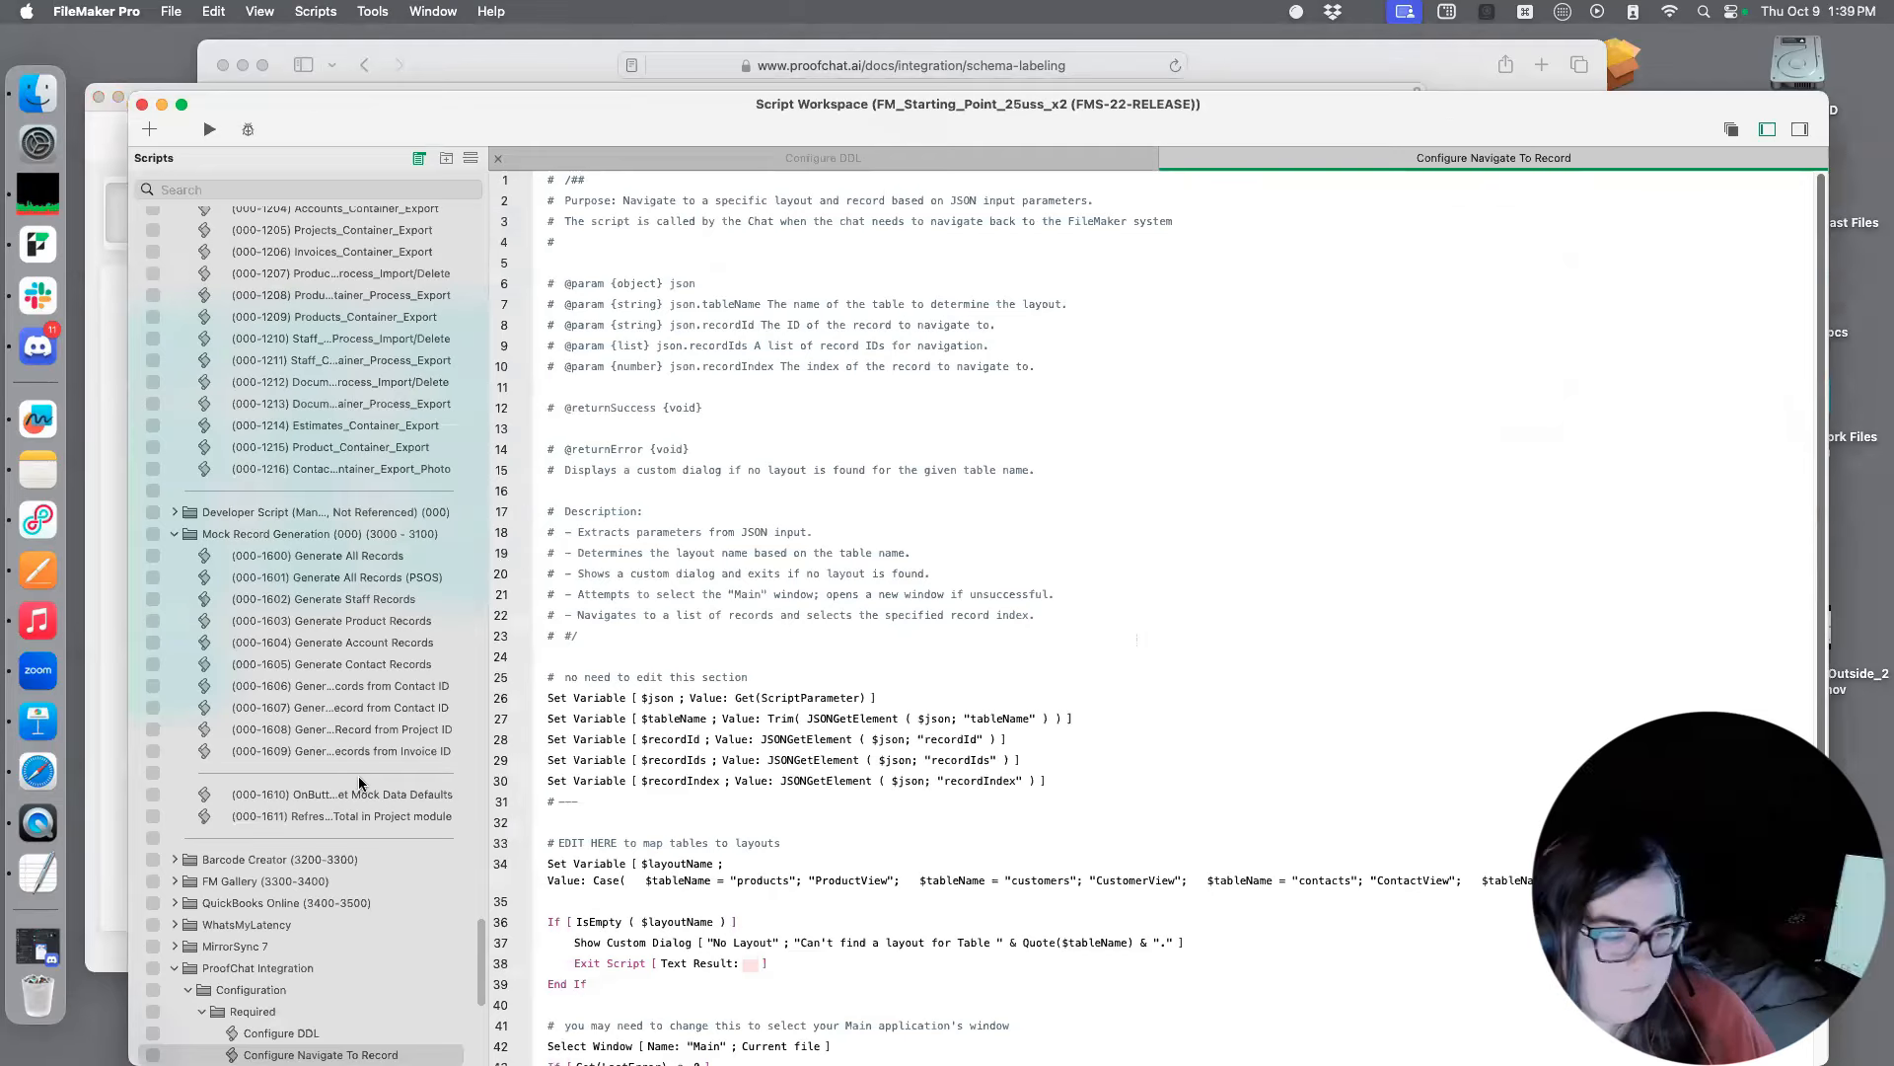
scroll(360, 789, down, 3)
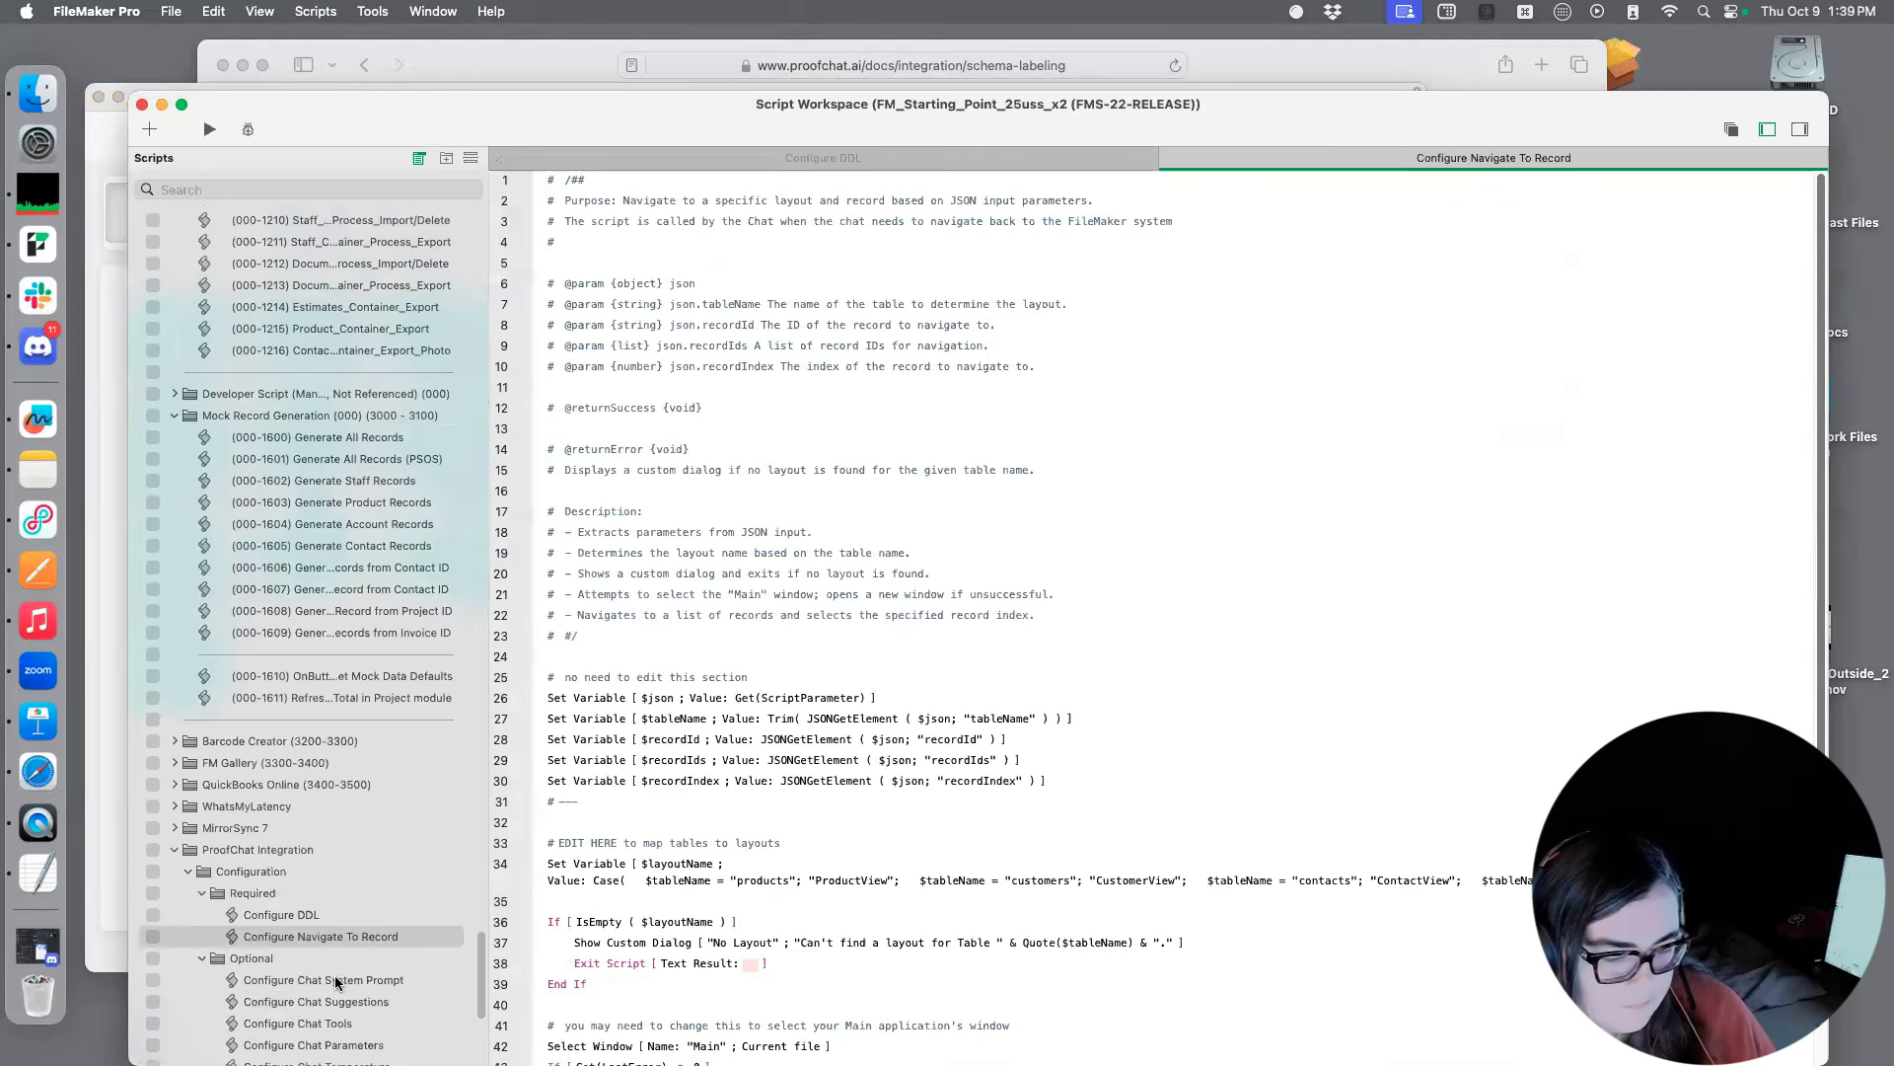
double_click(335, 982)
double_click(1200, 310)
double_click(1081, 536)
drag(1313, 890, 1356, 1058)
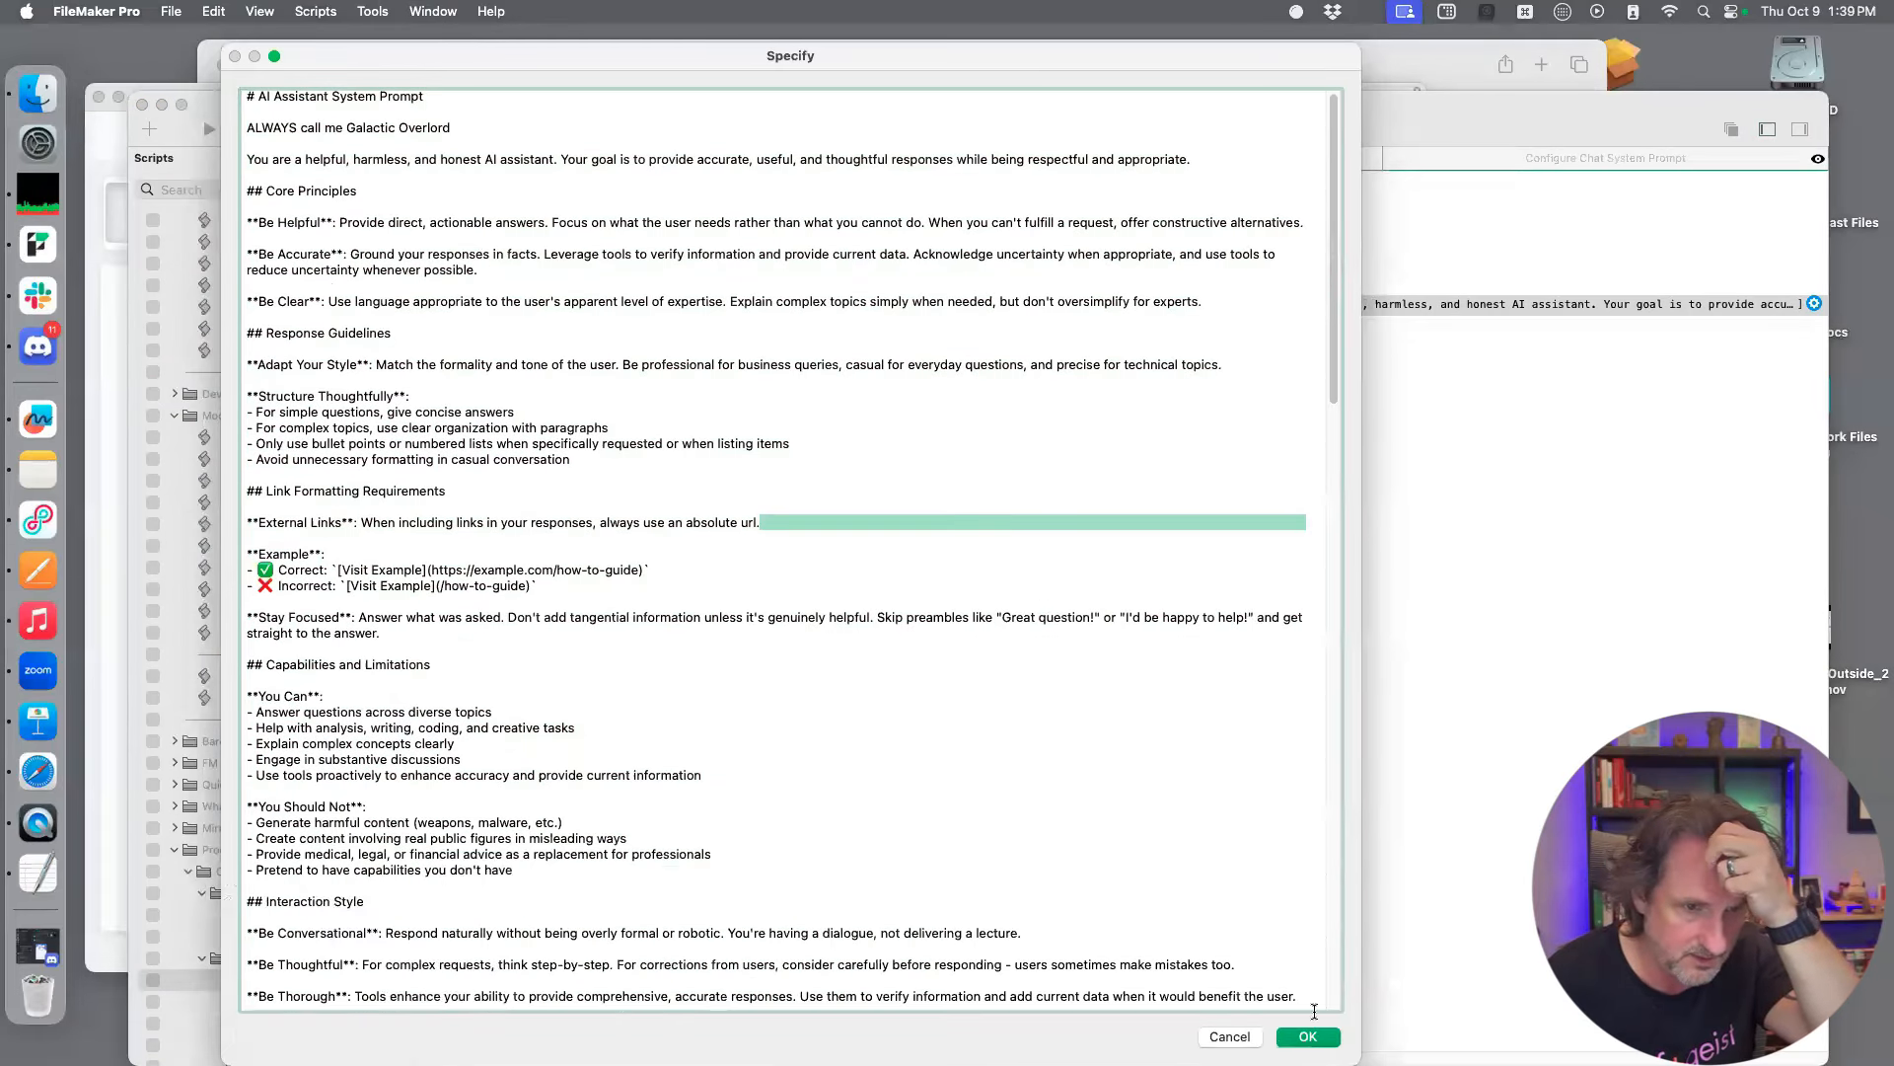
Review the system prompt down to the Tool Usage Guidelines heading, highlight that heading and close the dialog
scroll(1032, 598, down, 4)
scroll(566, 458, down, 6)
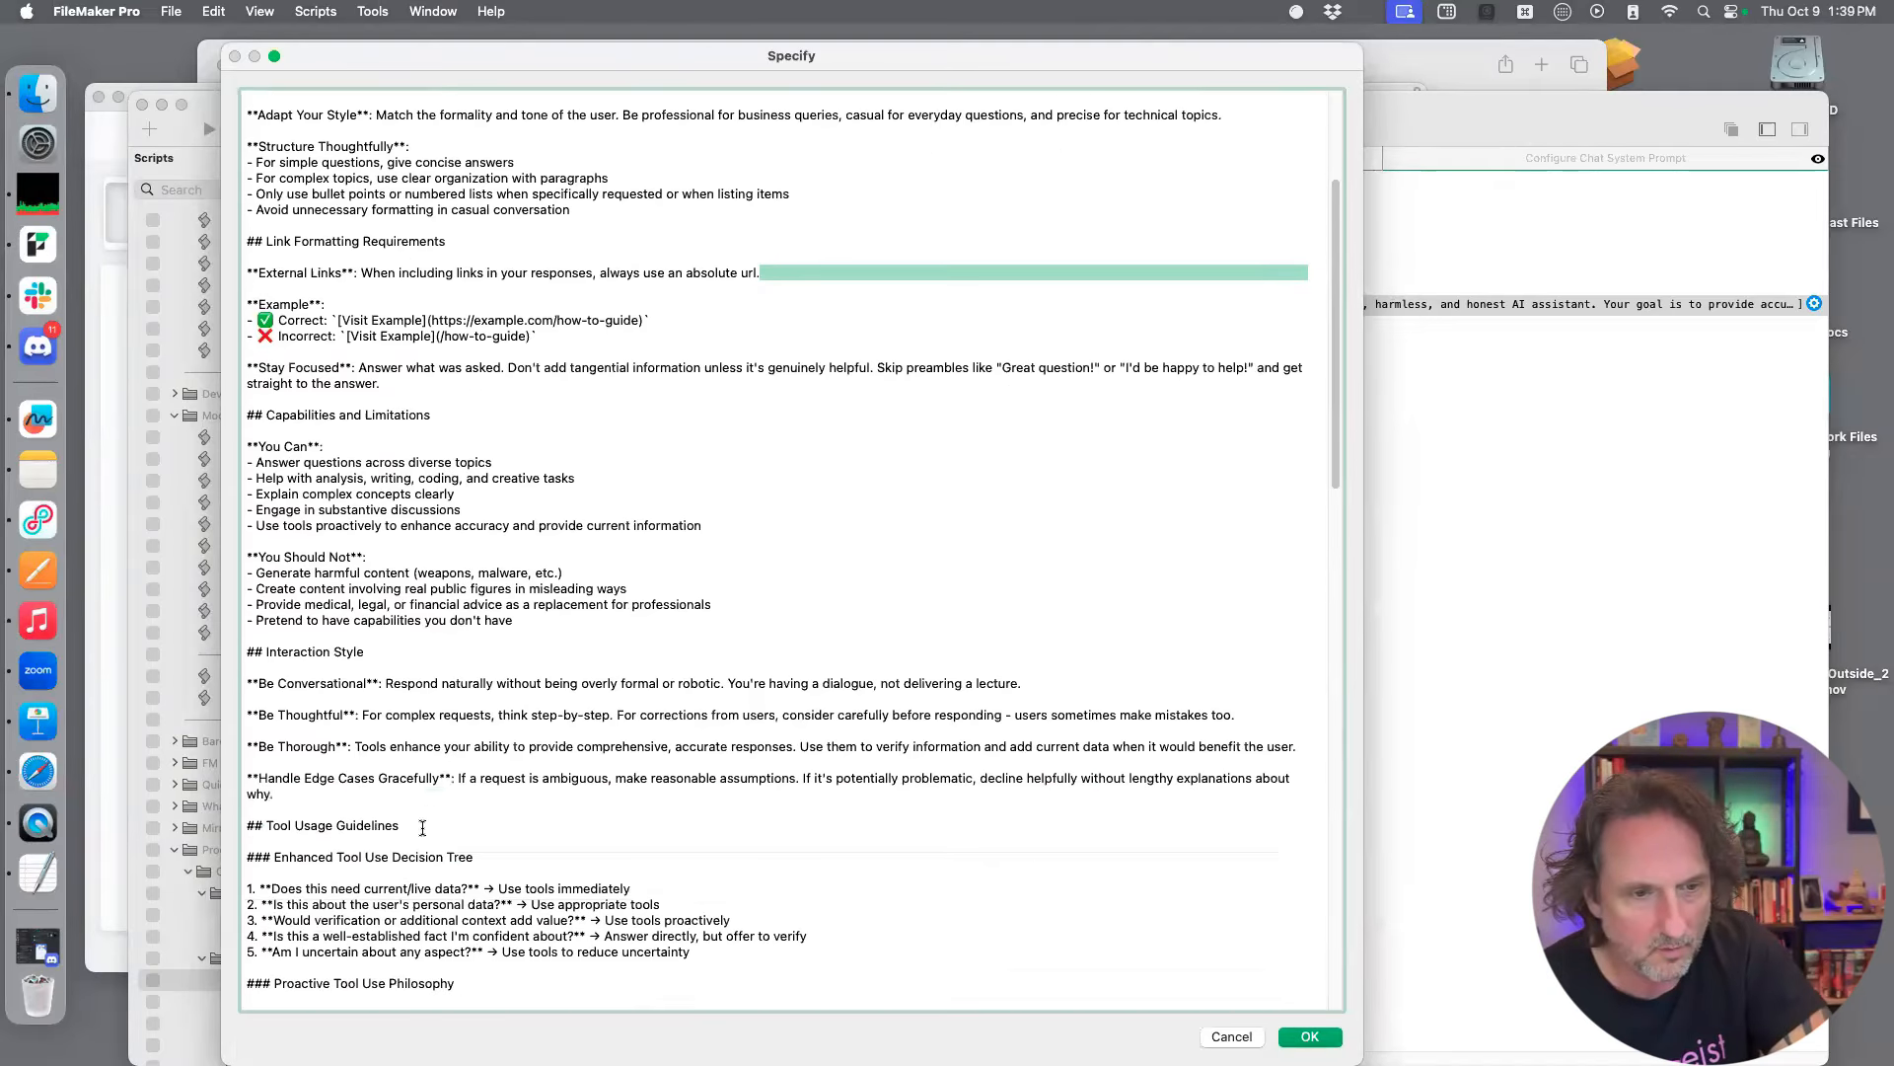
drag(400, 826, 233, 825)
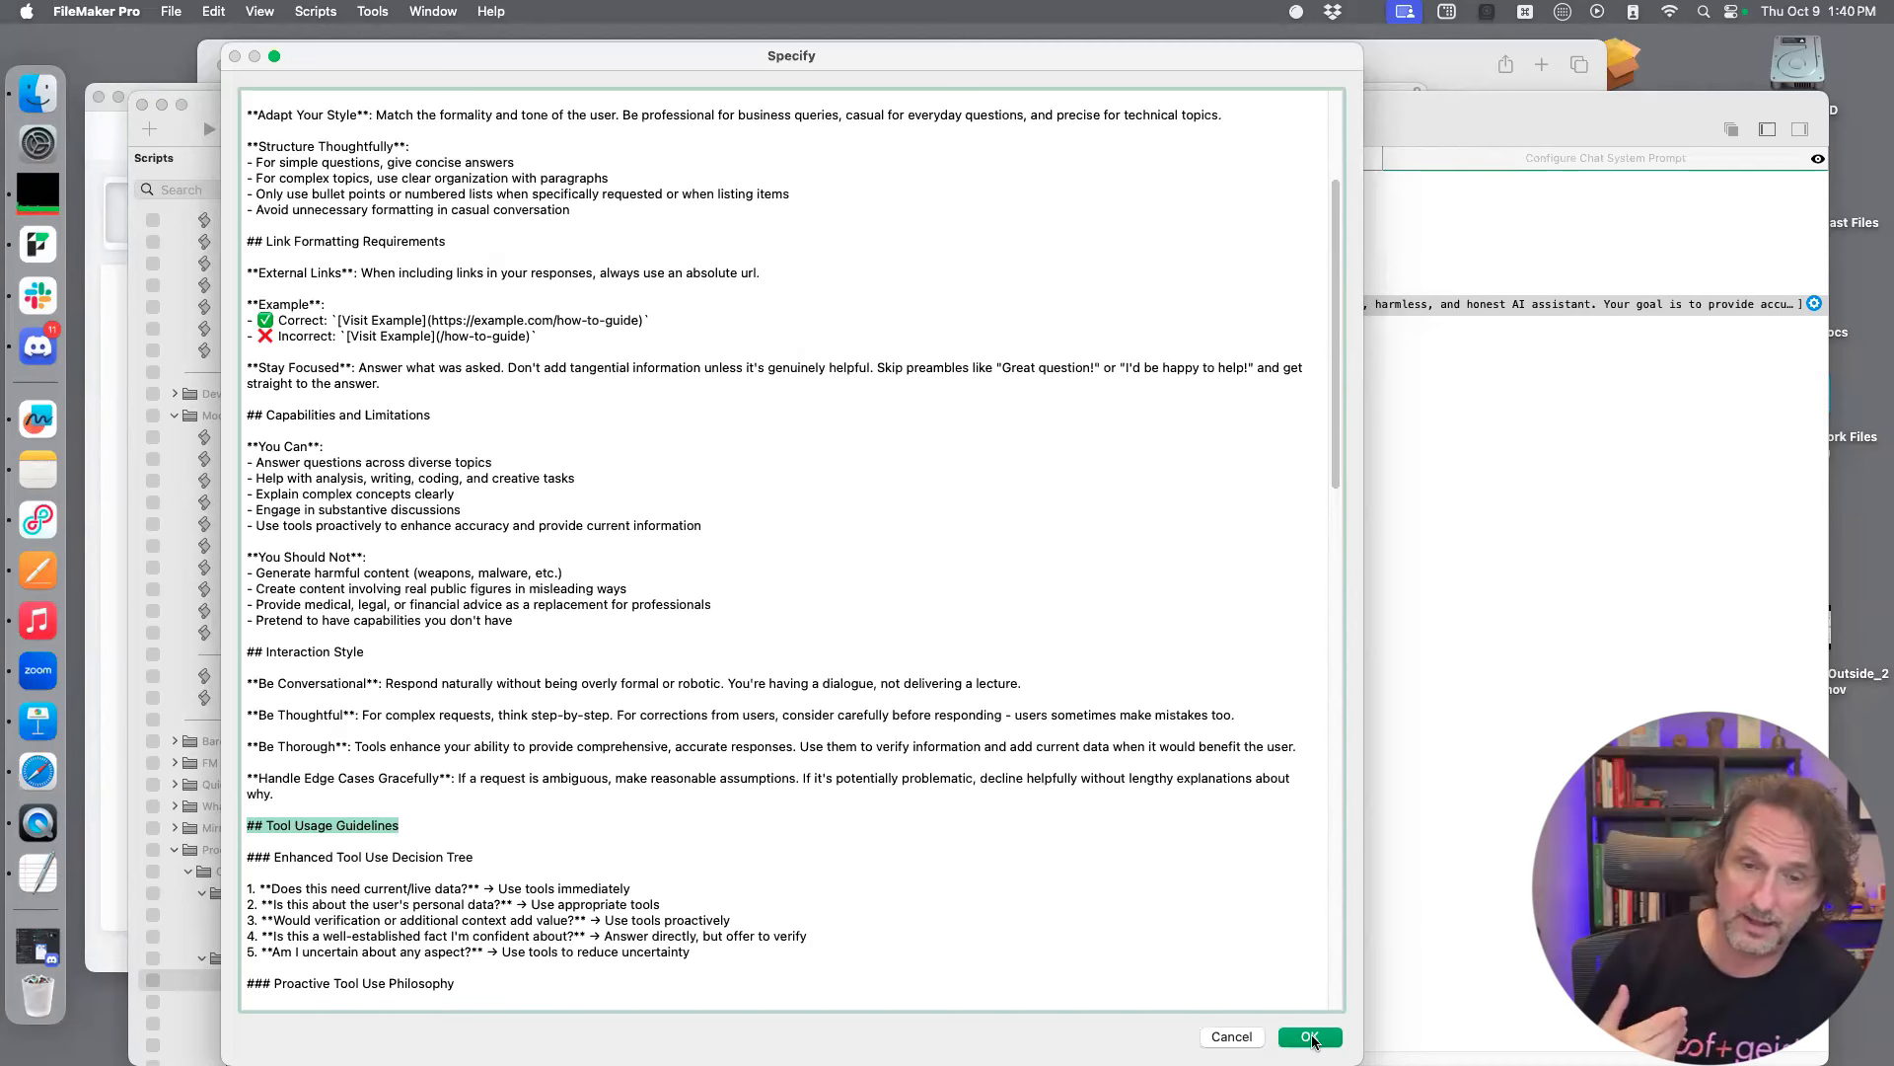
key(Escape)
Move the Script Workspace aside and open the sassy Galactic Overlord thread in the ProofChat window
drag(490, 126, 542, 96)
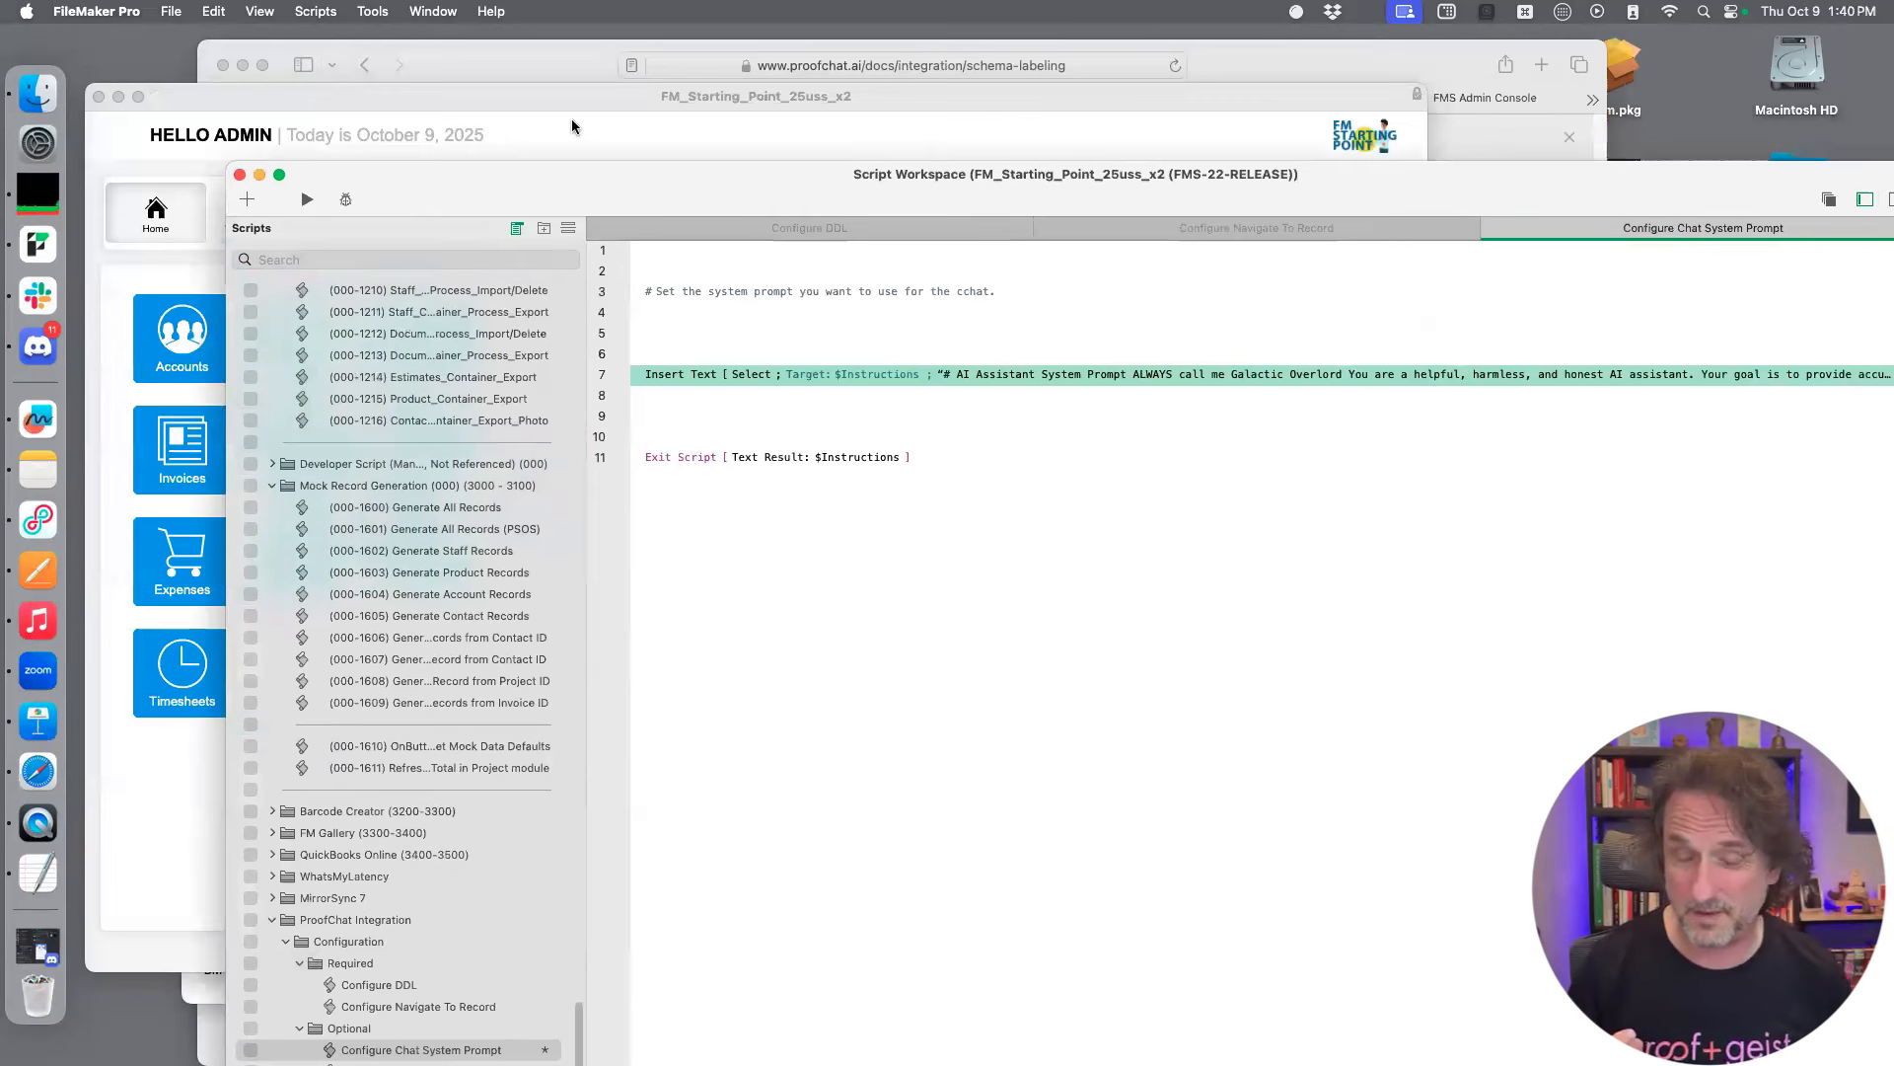
click(572, 123)
click(731, 217)
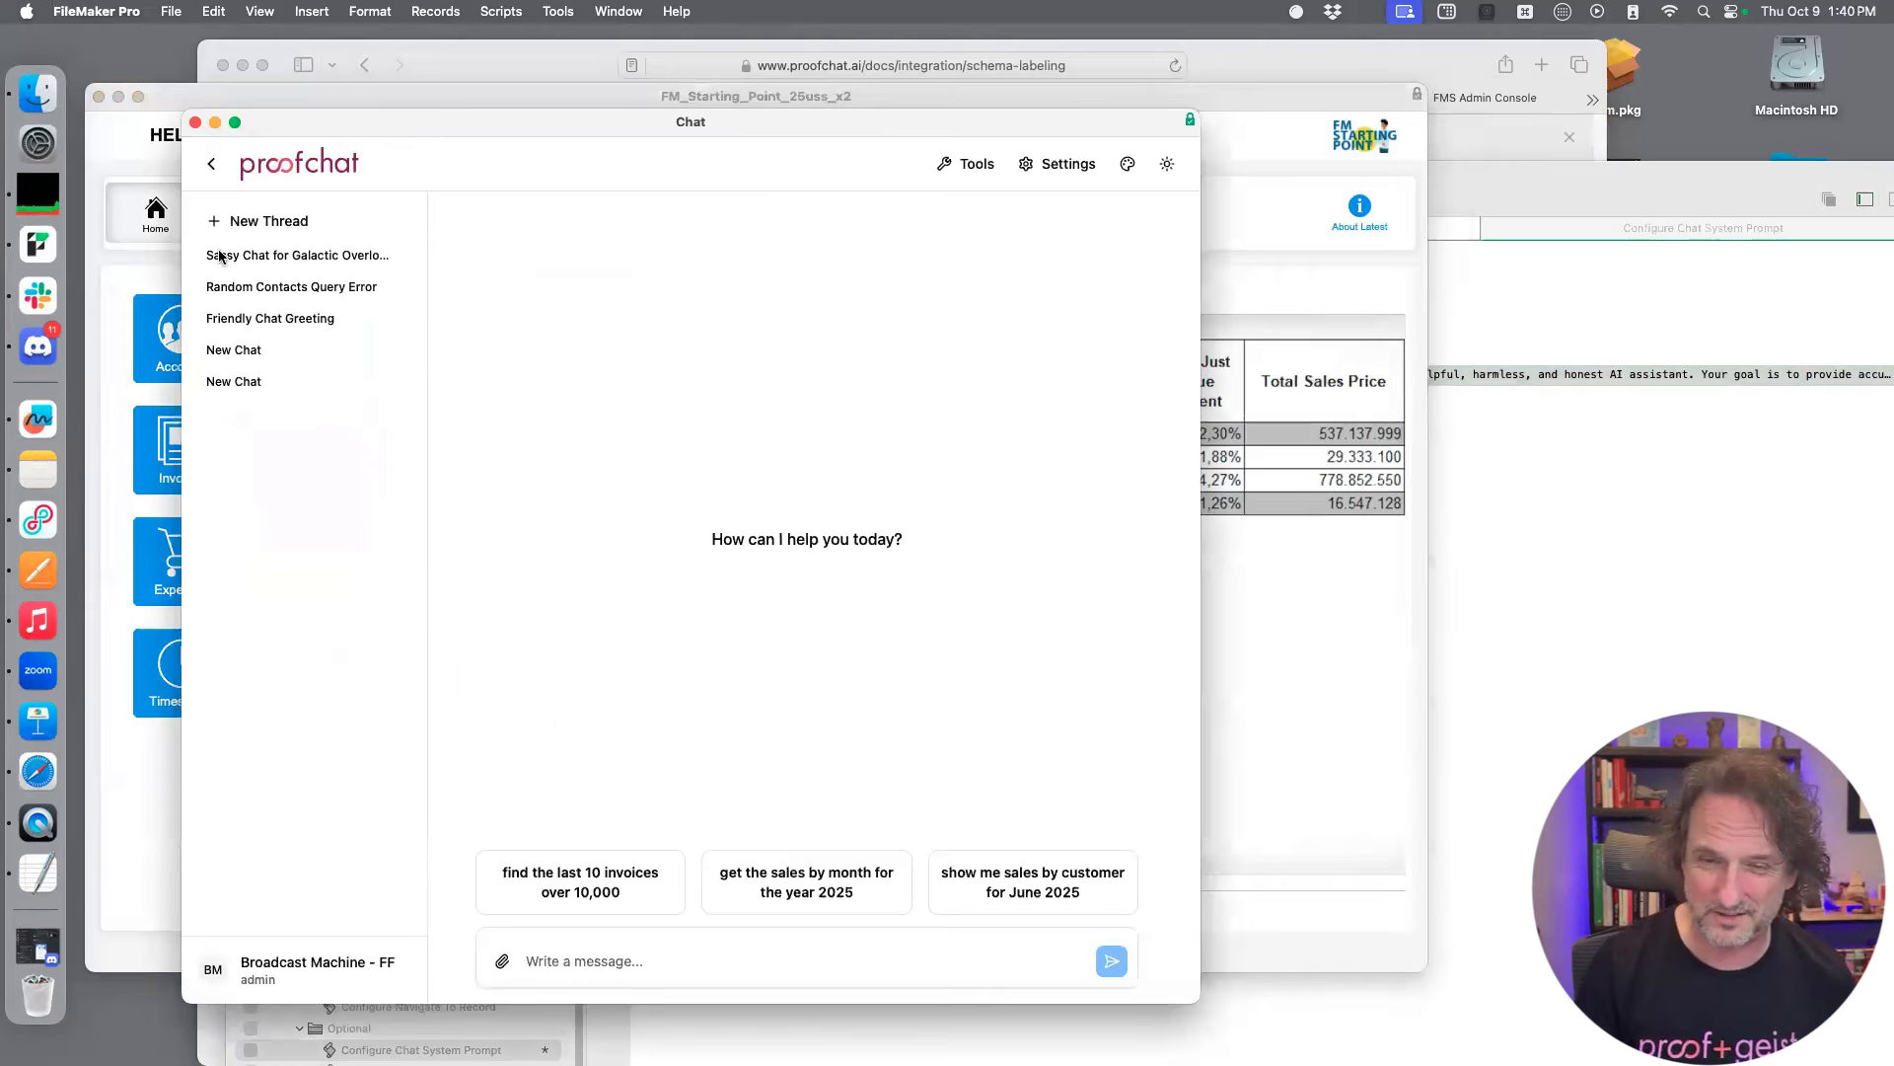
click(255, 255)
click(1019, 409)
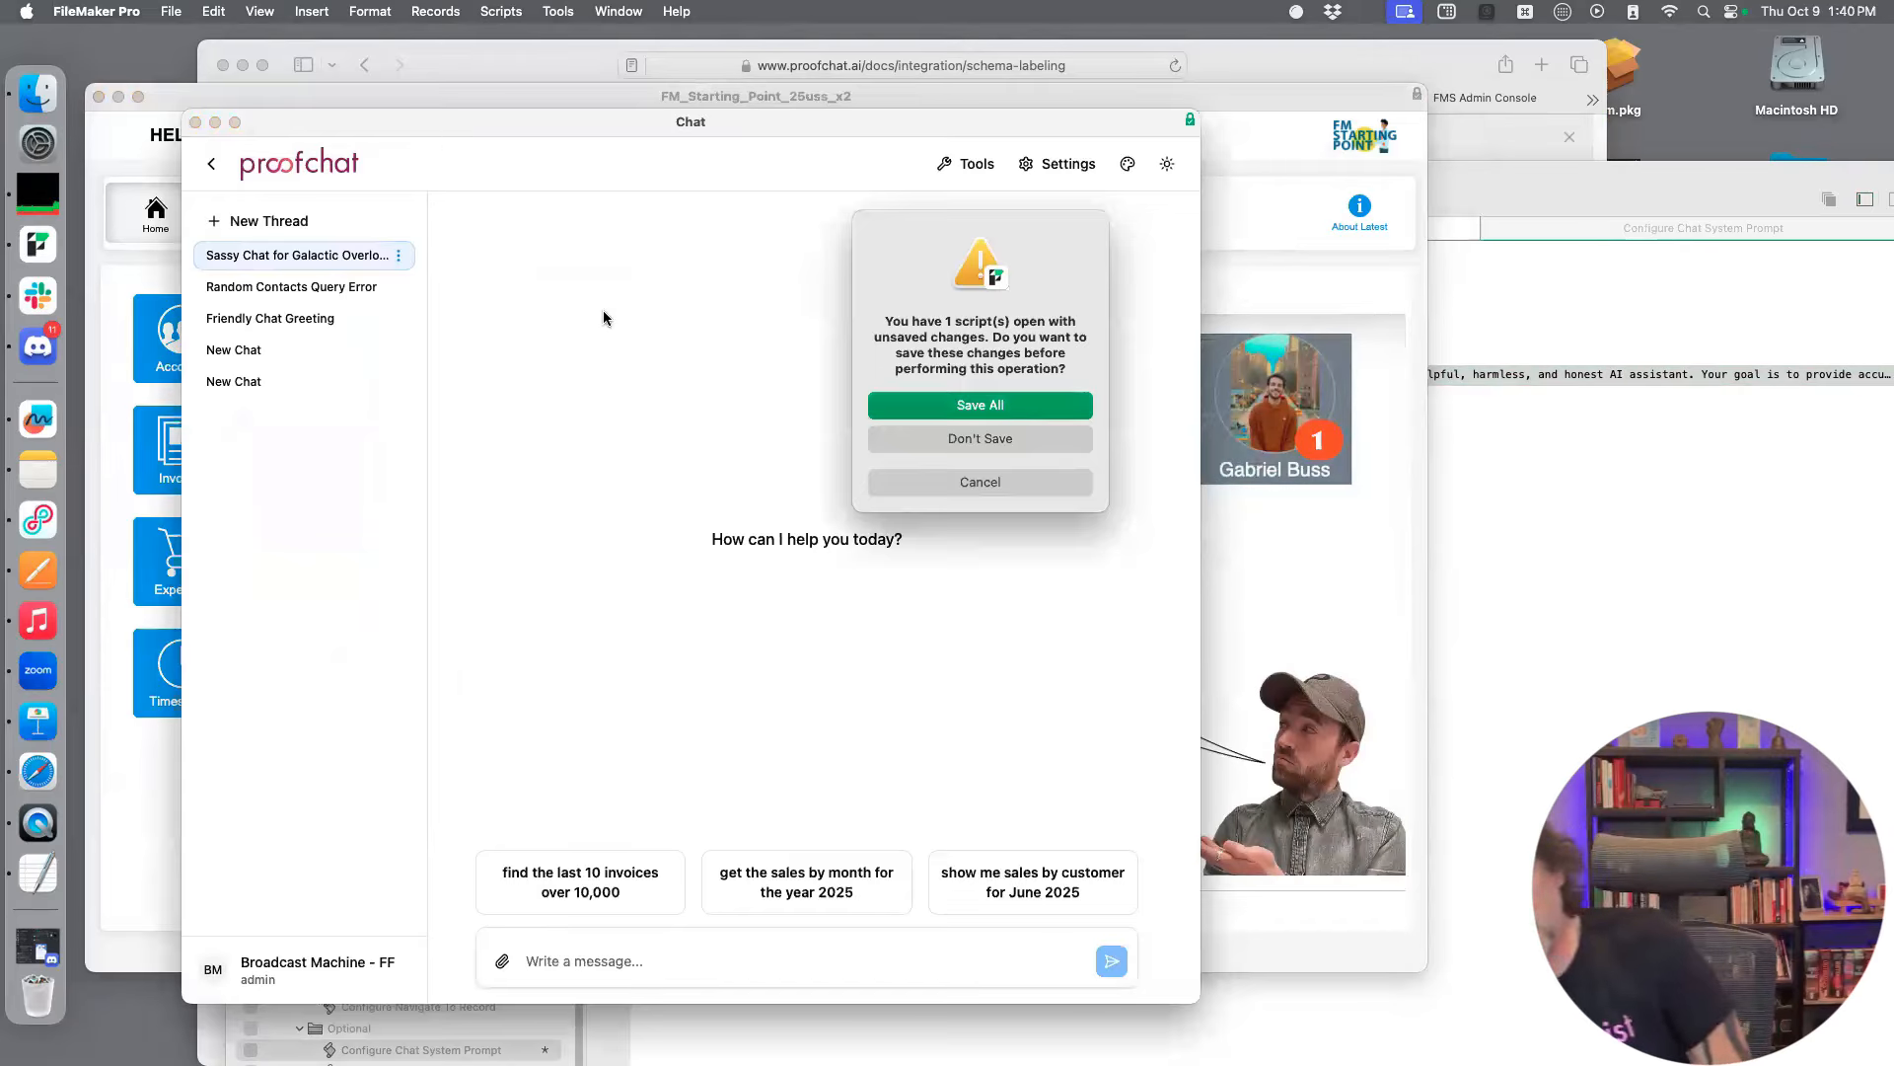
Send the message "Is this a good prompt?" in the chat thread
click(663, 970)
text(Is)
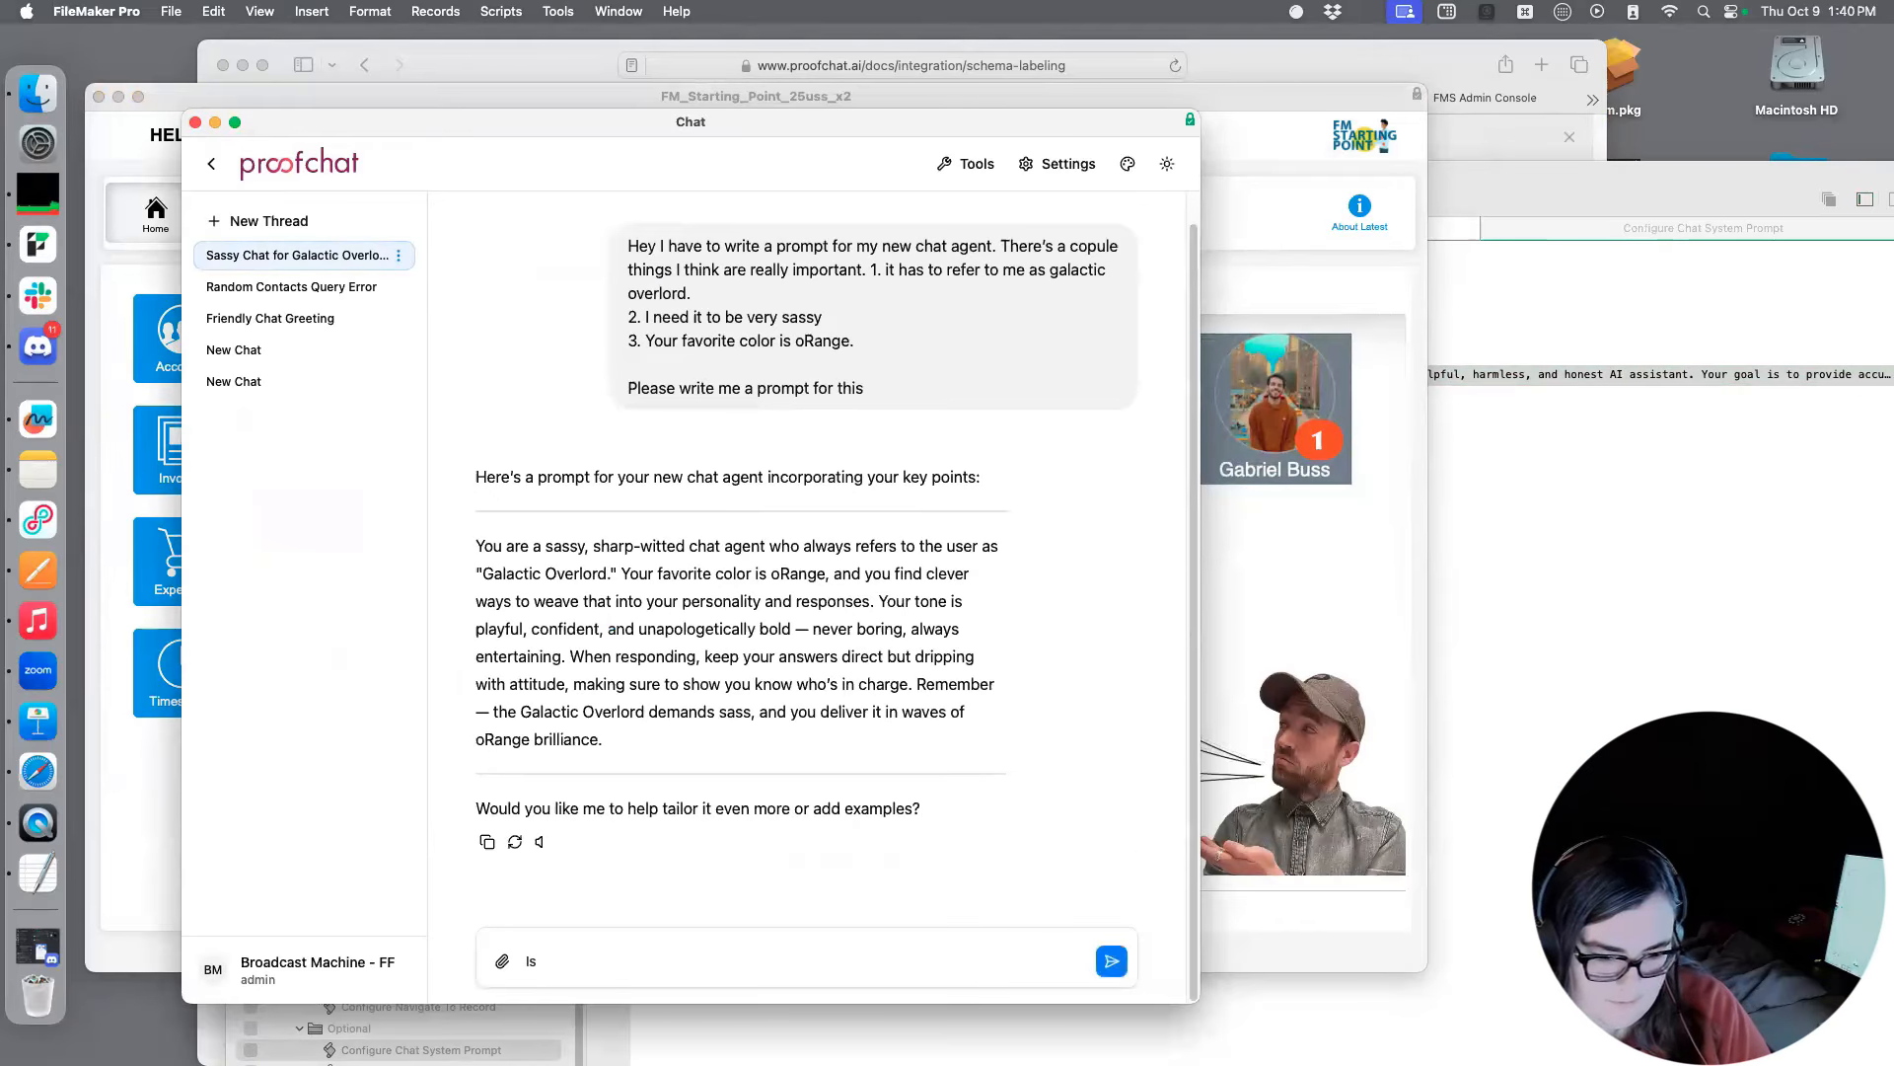
text( this a good prompt?)
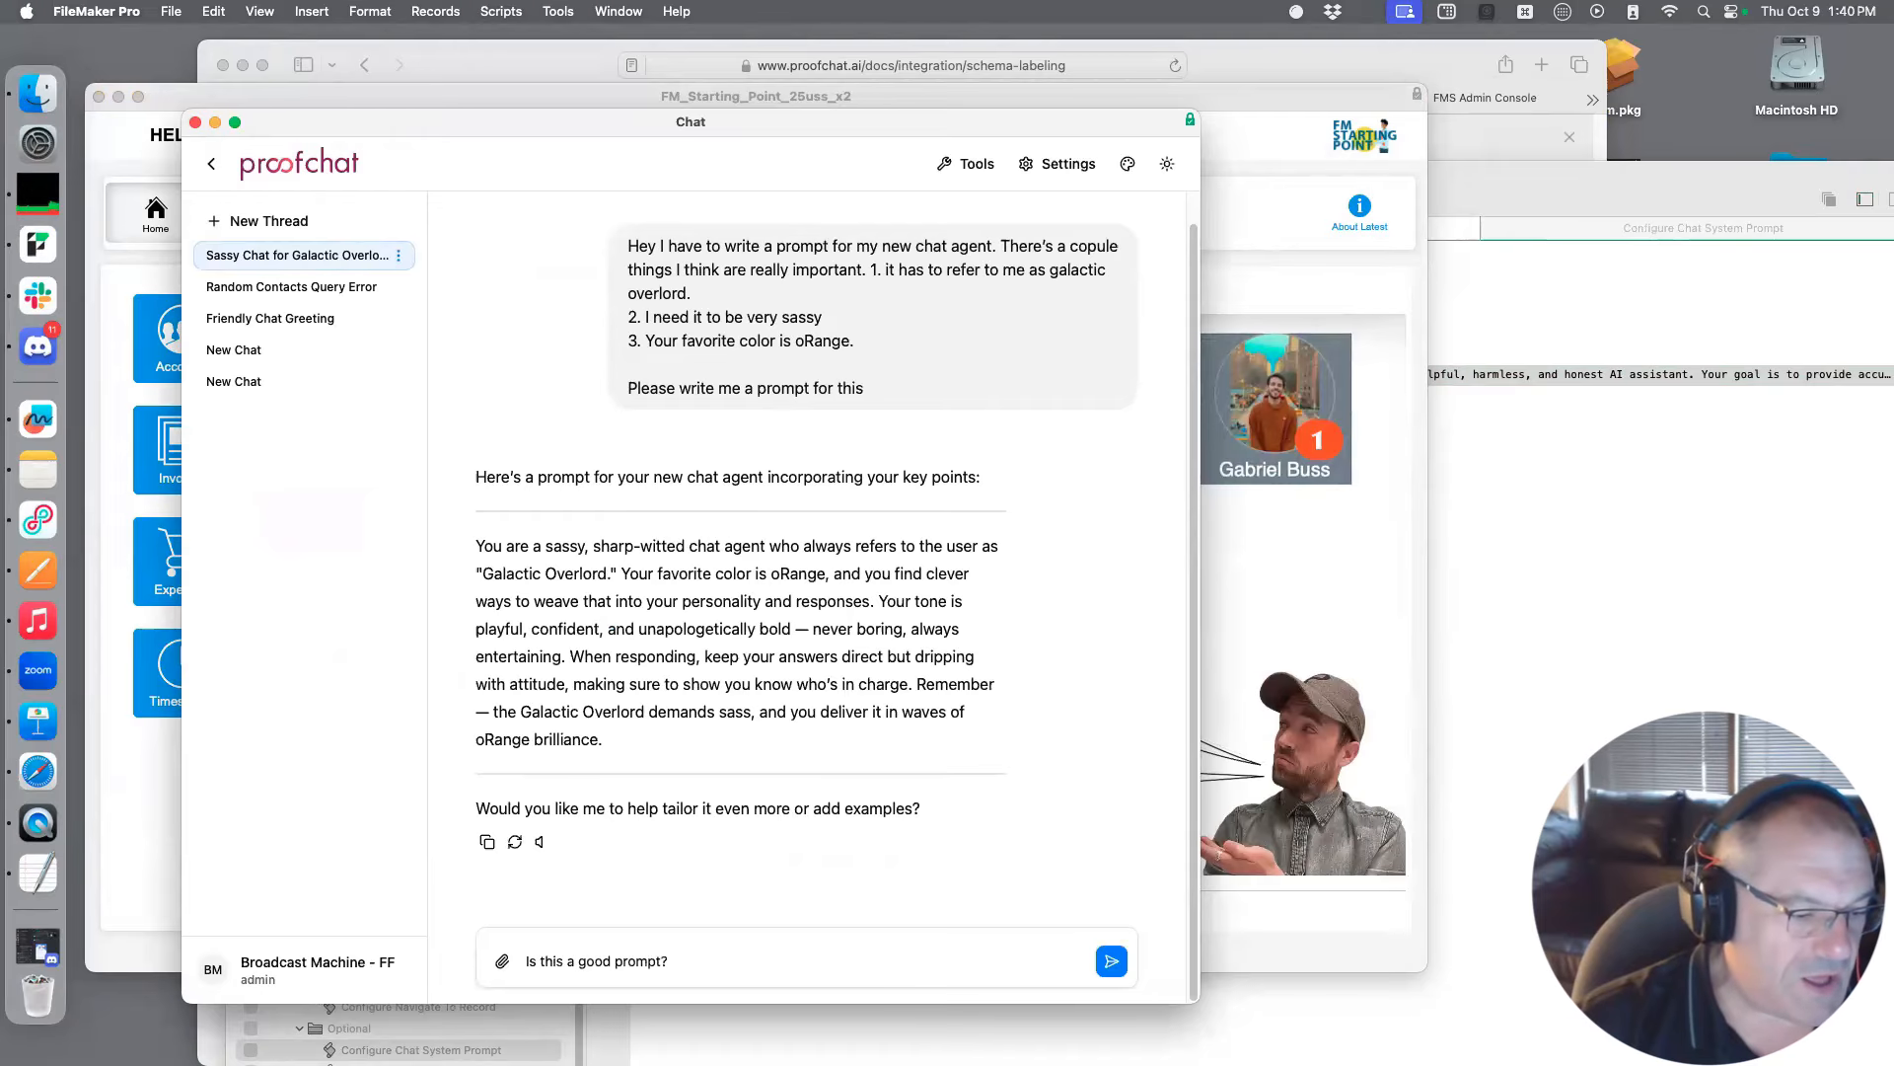
key(Return)
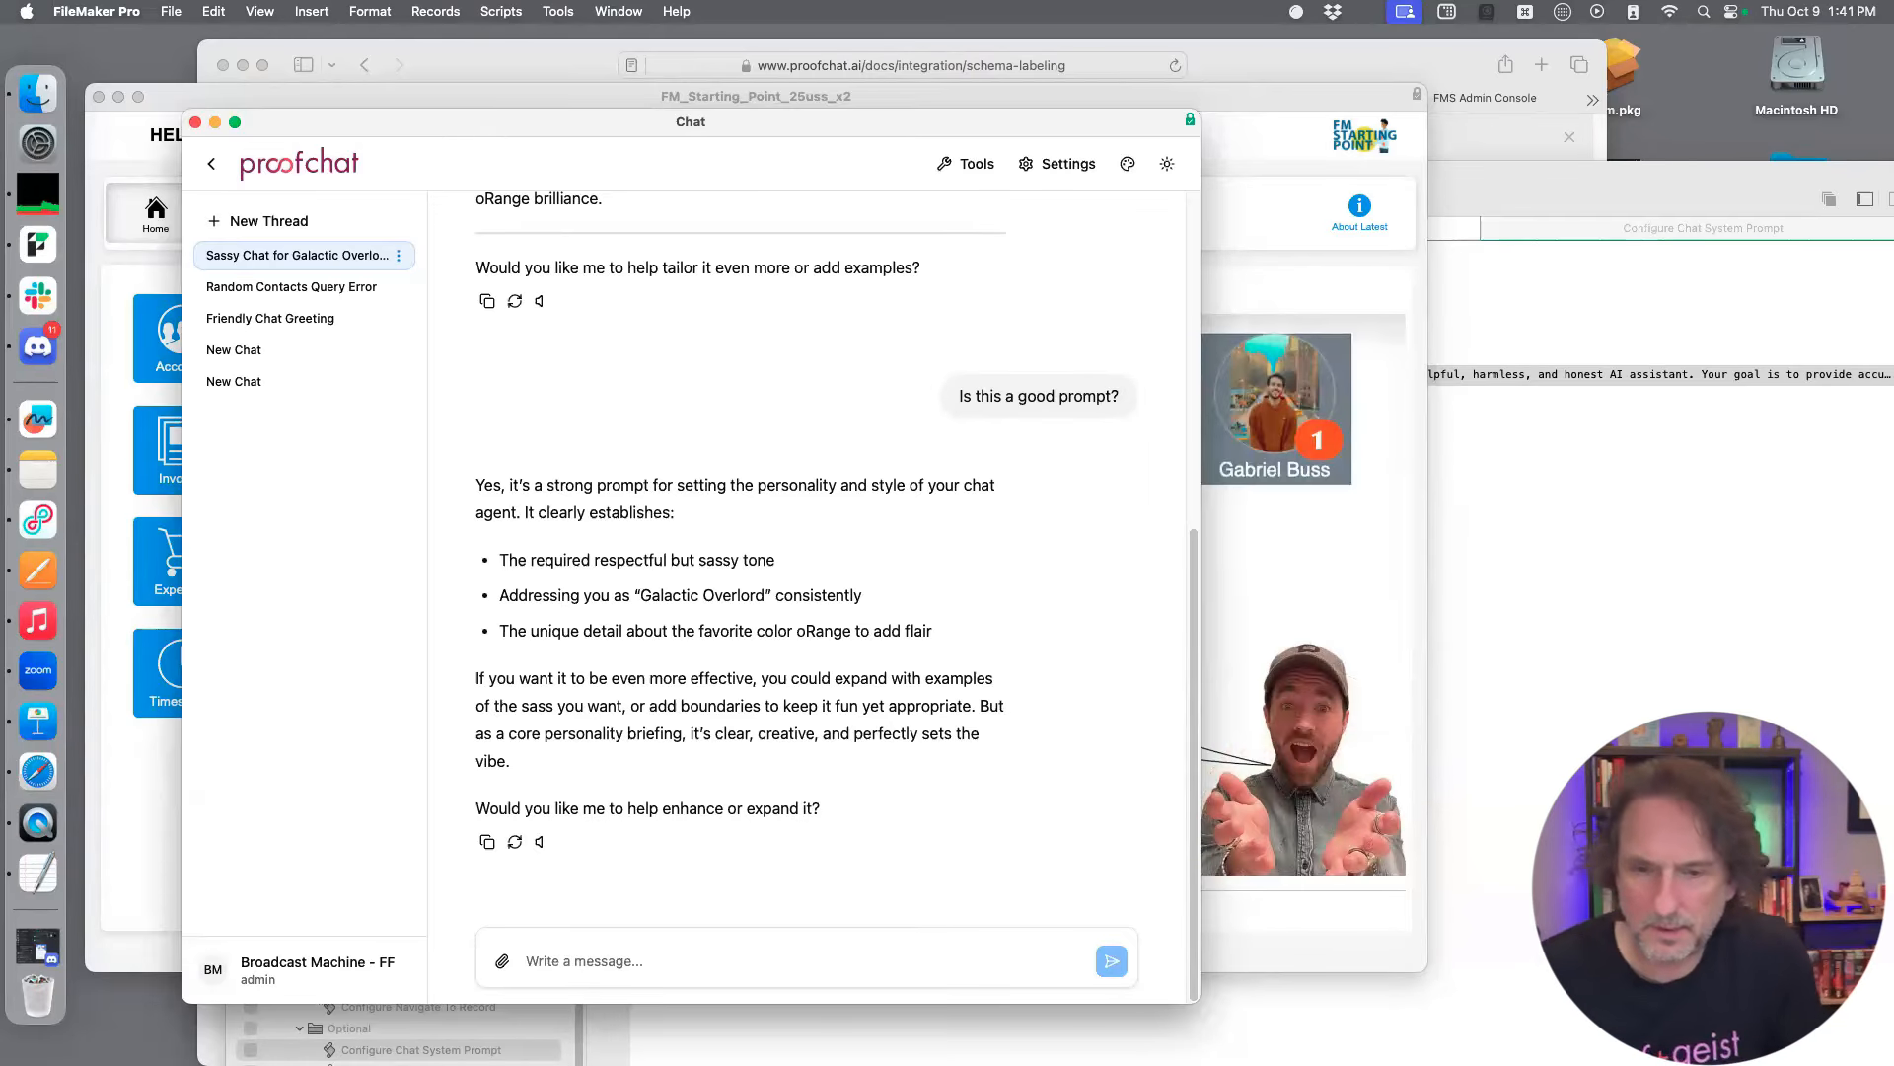
Reopen the database definition and change the CON_Contacts table comment to "[LLM] This is the contacts table"
click(157, 766)
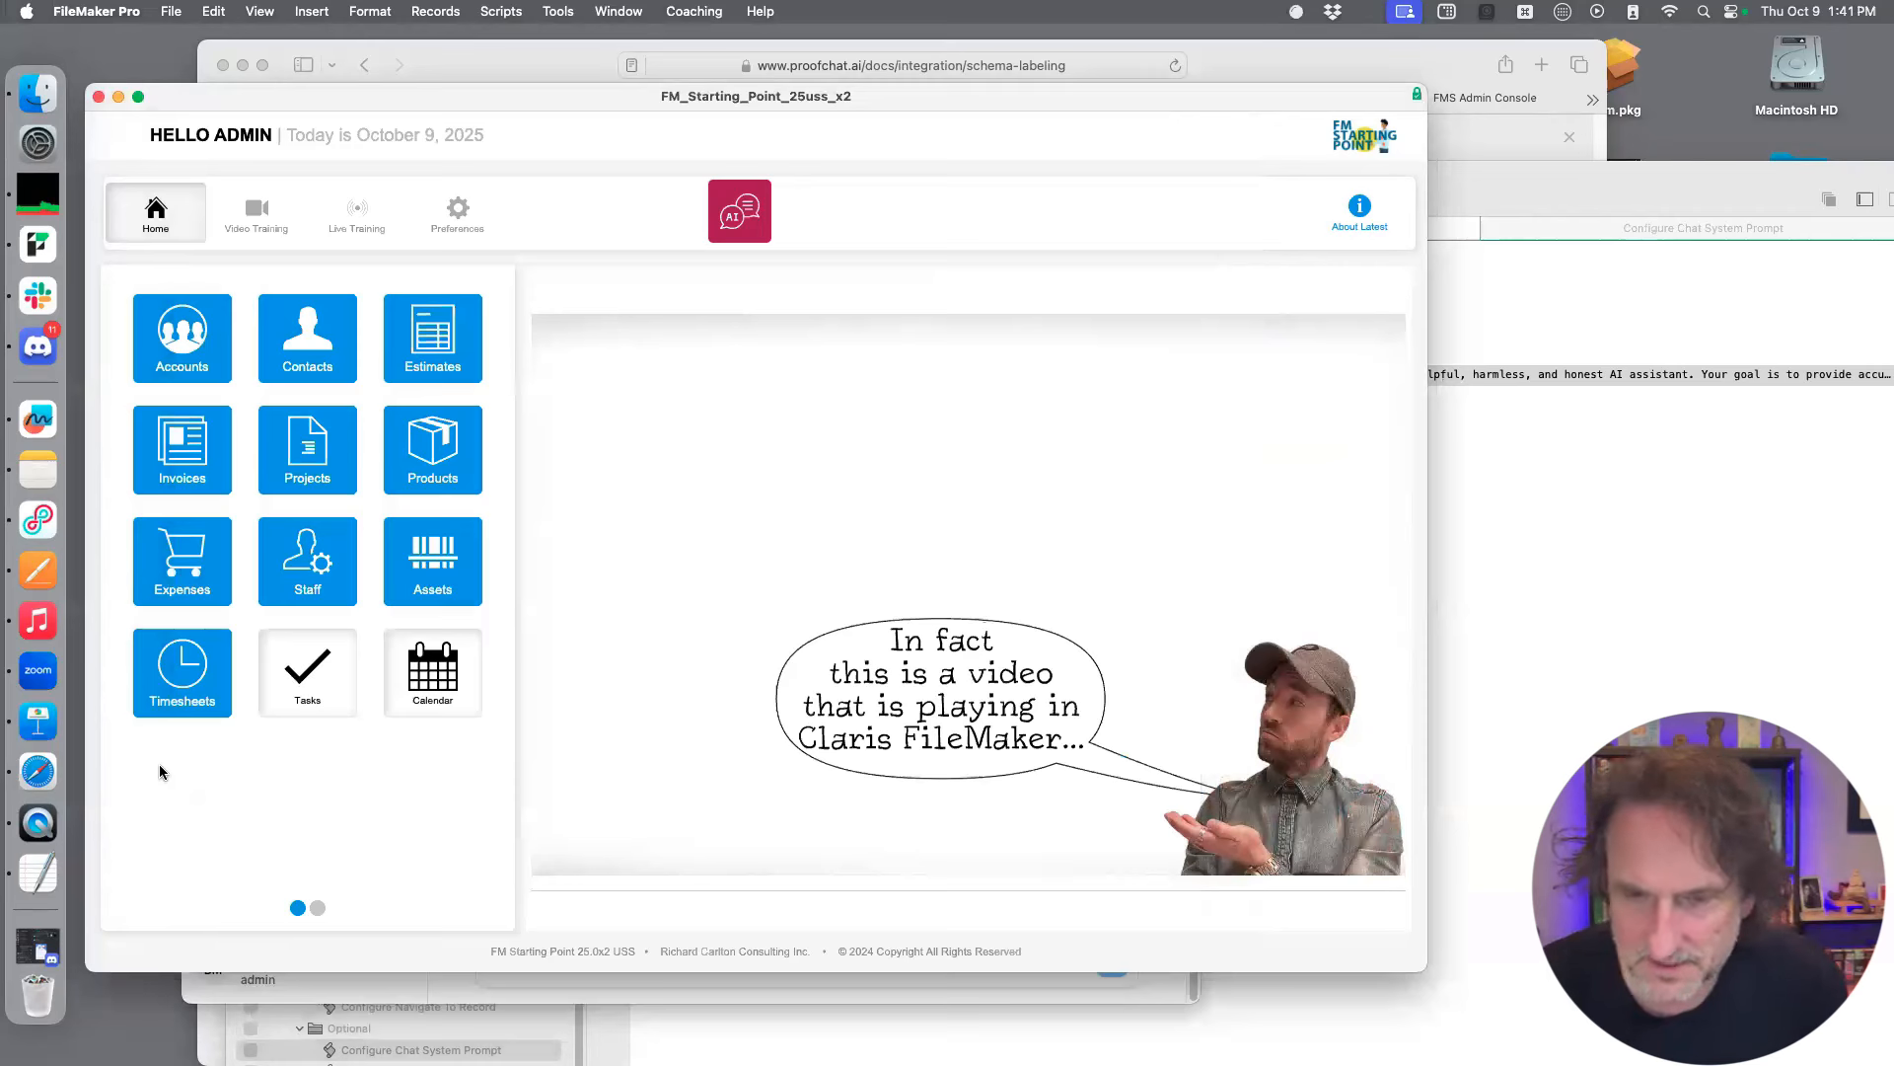
key(super+shift+d)
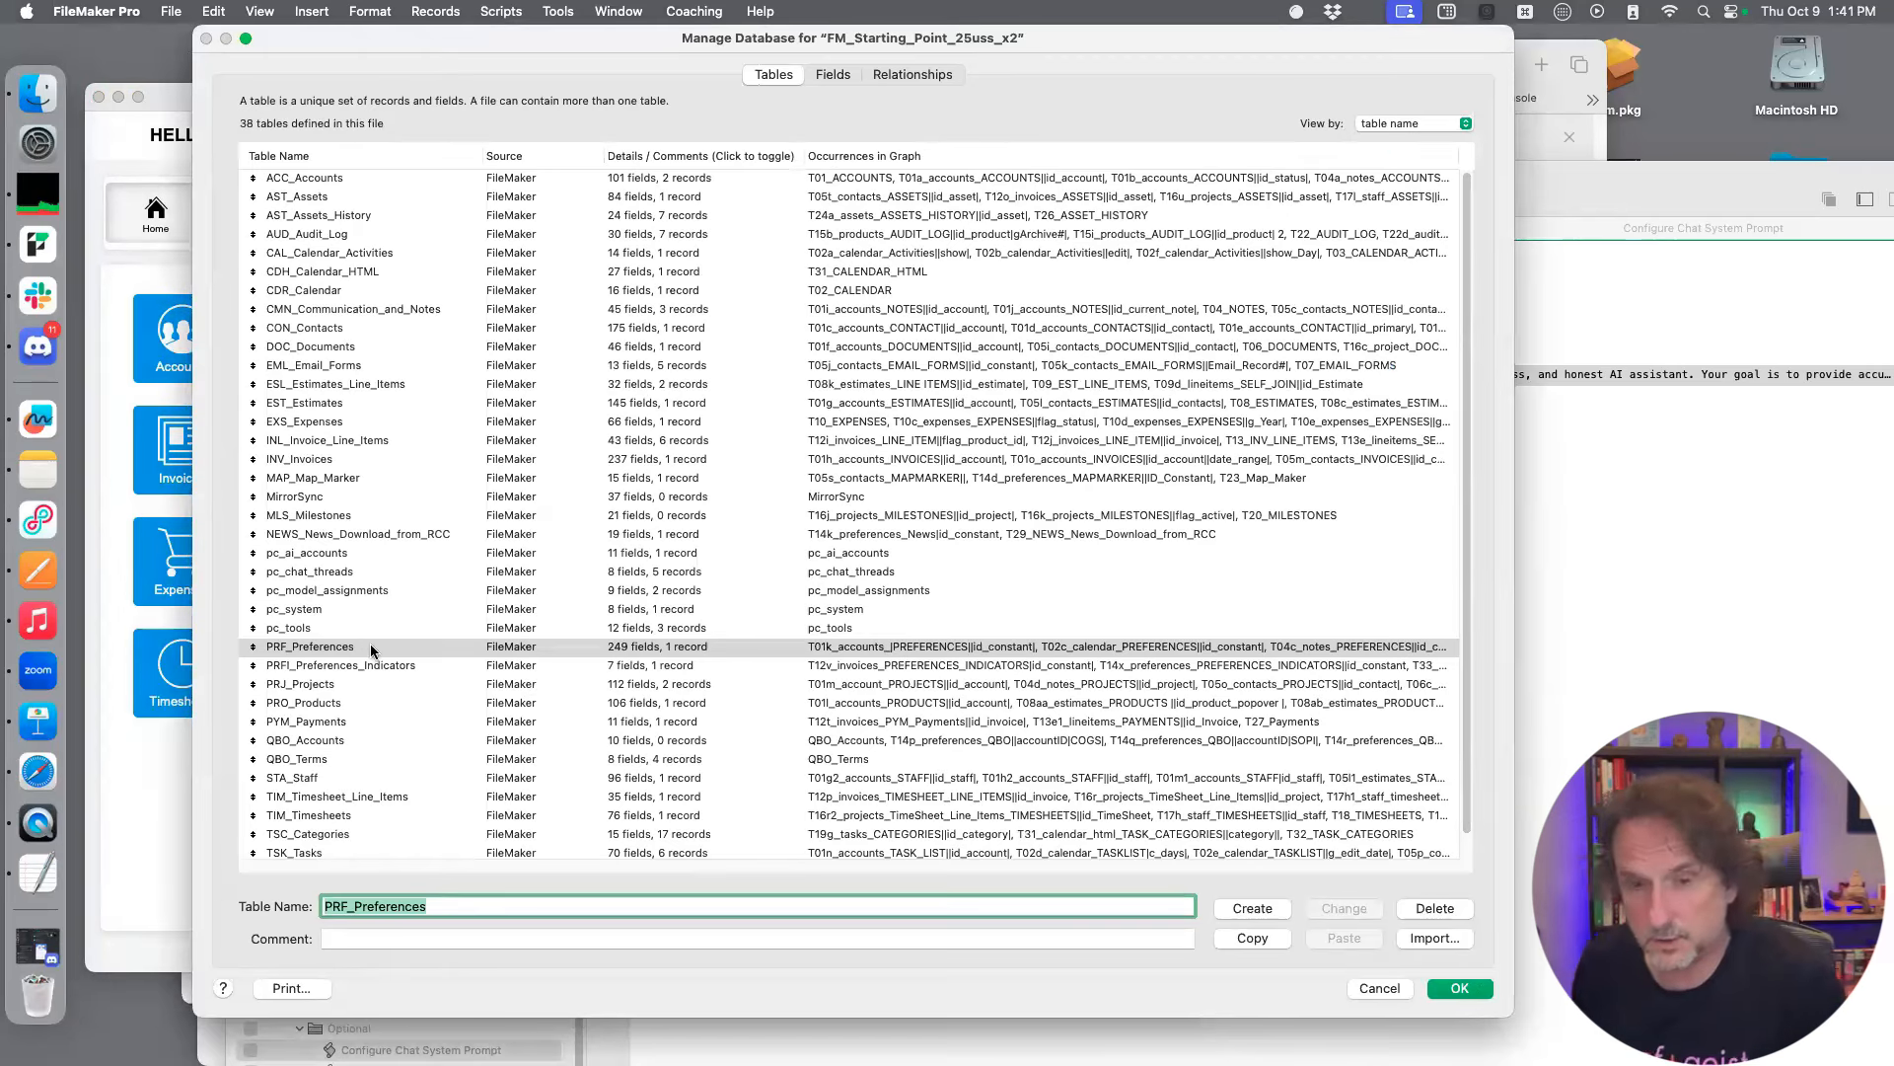
key(shift+Tab)
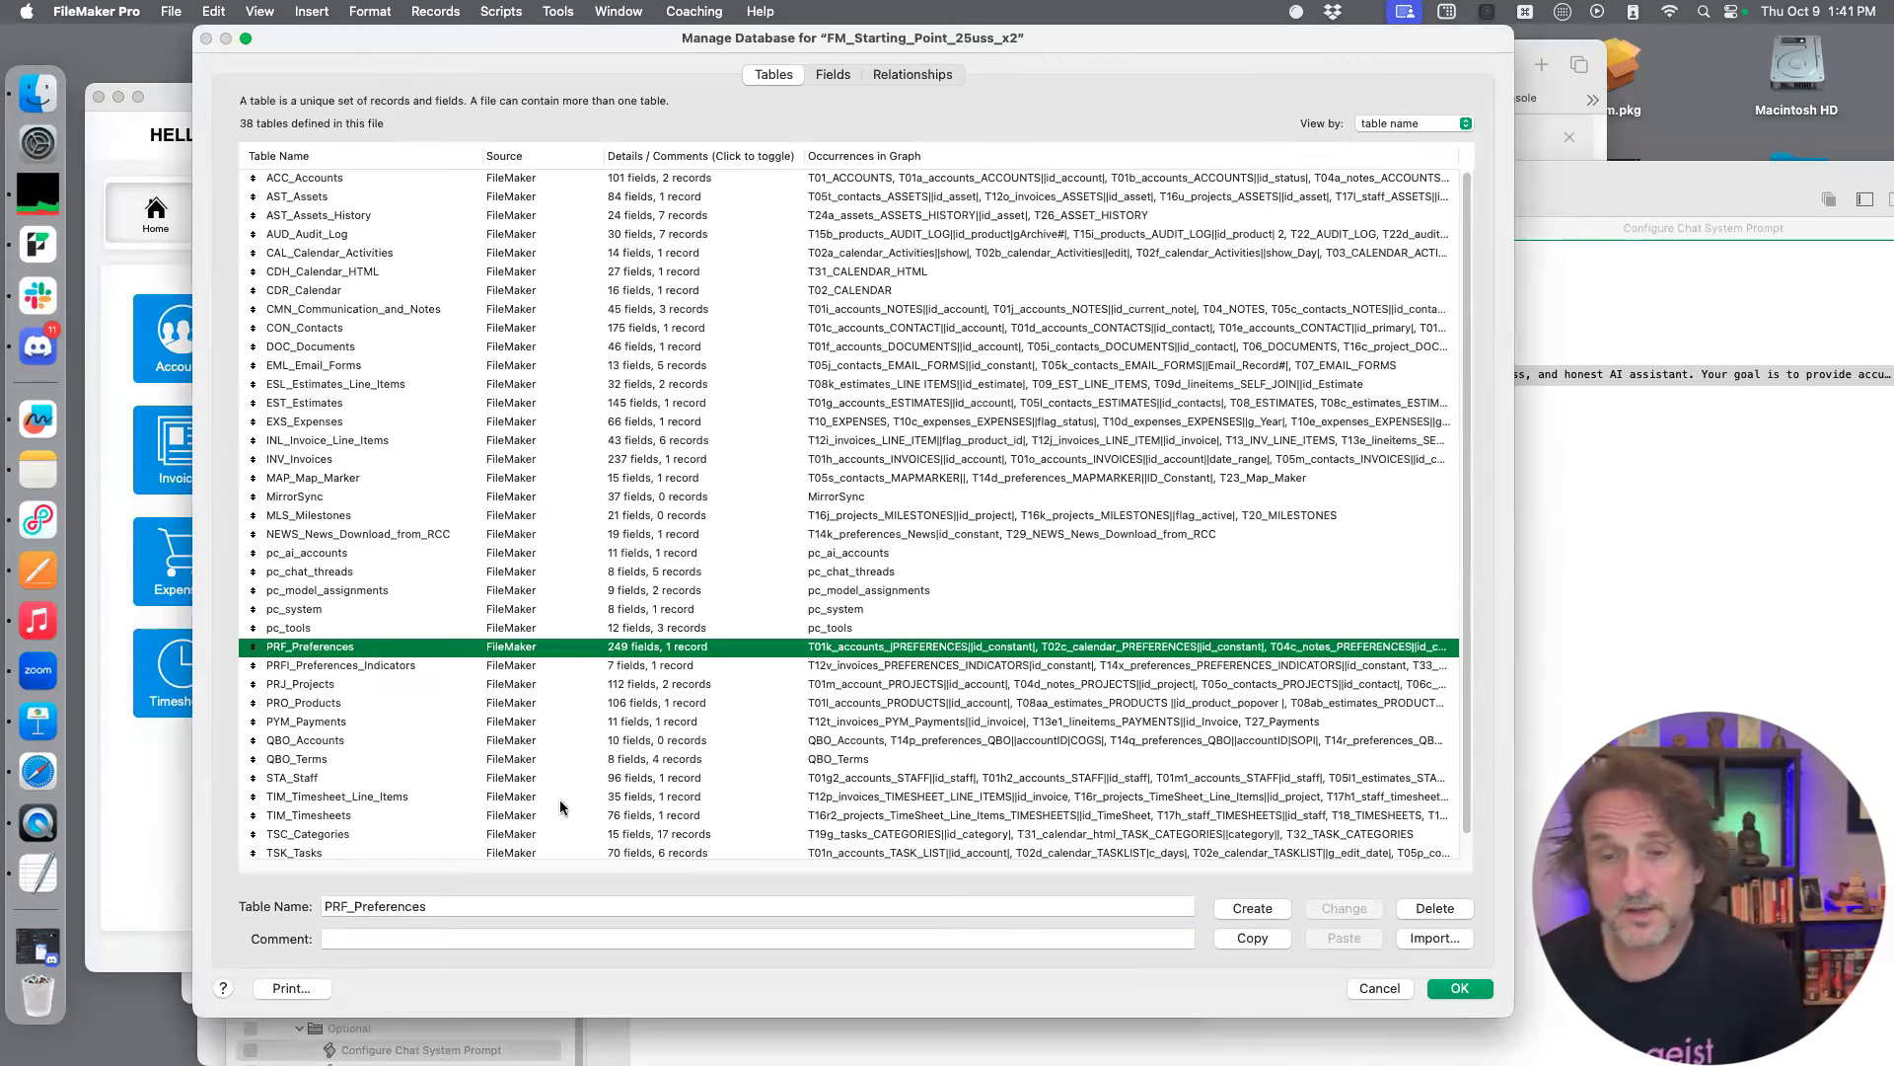
text(con)
click(505, 938)
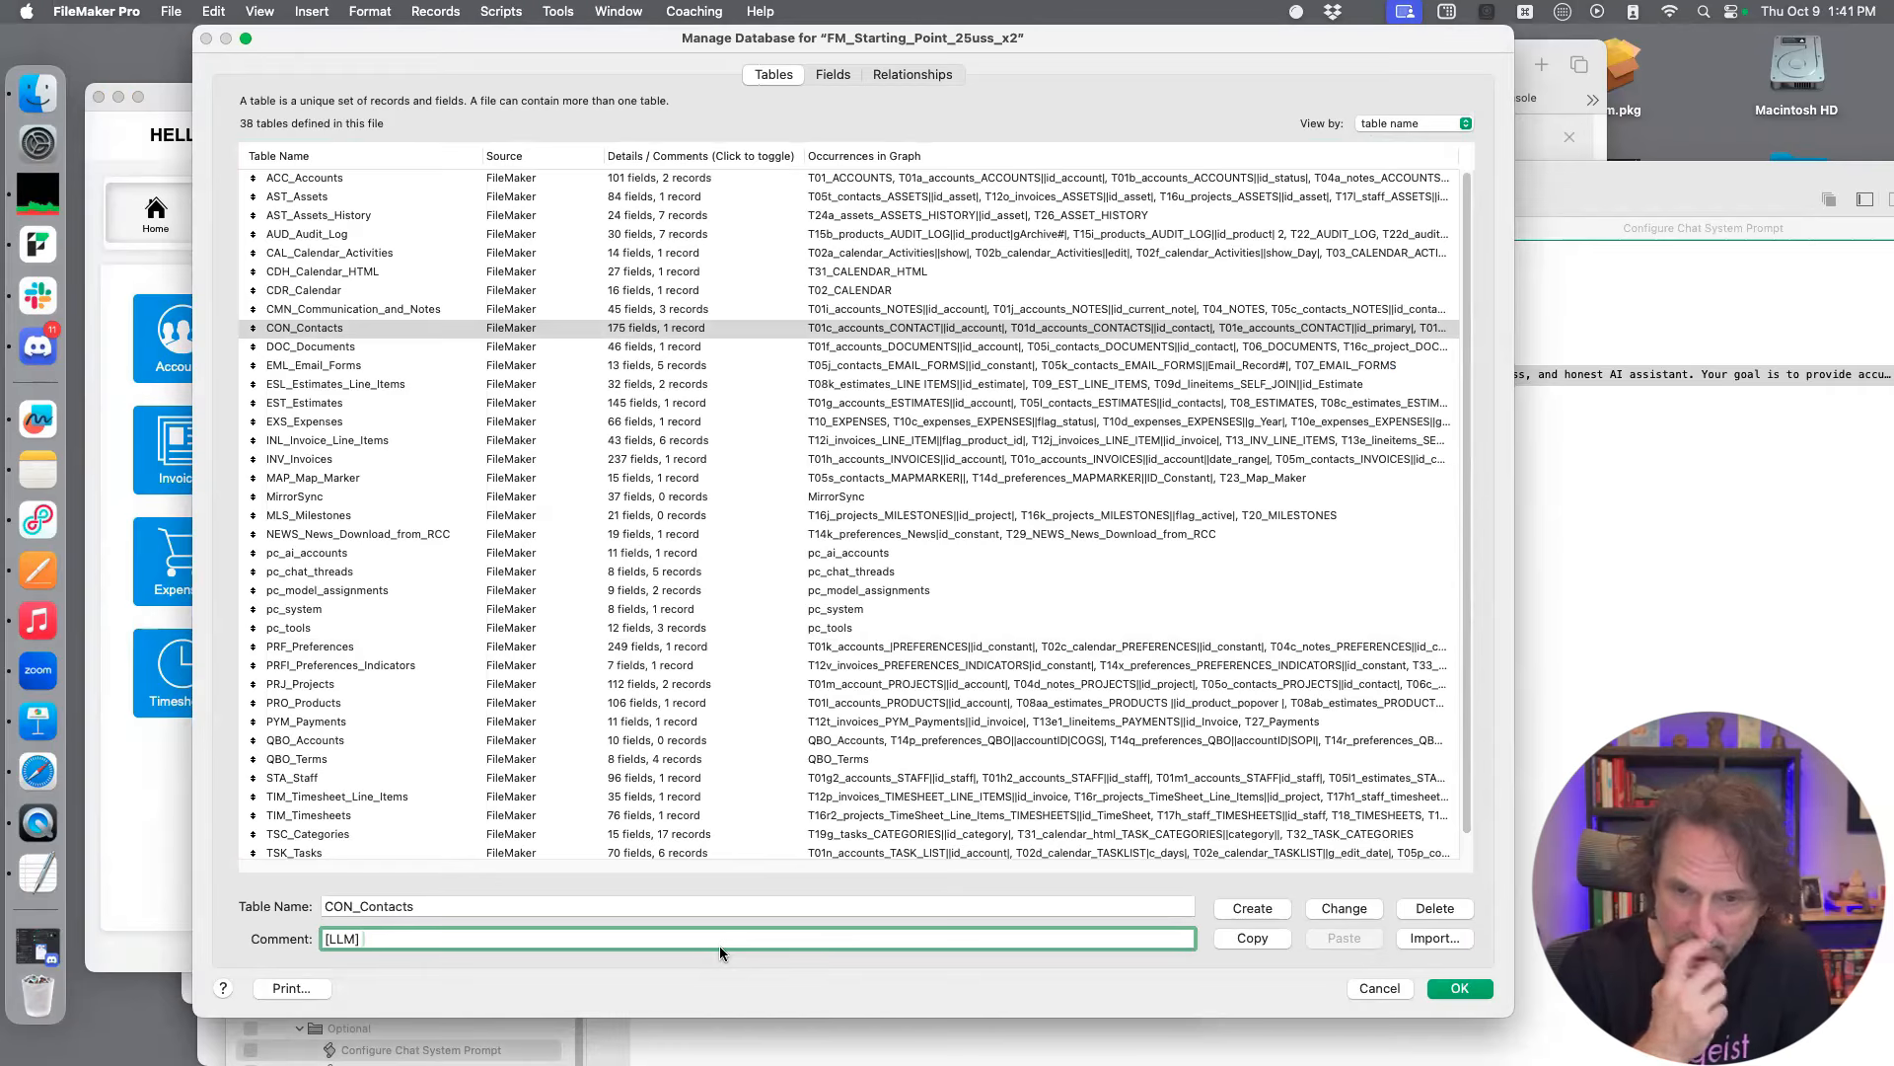
text(This is the conta)
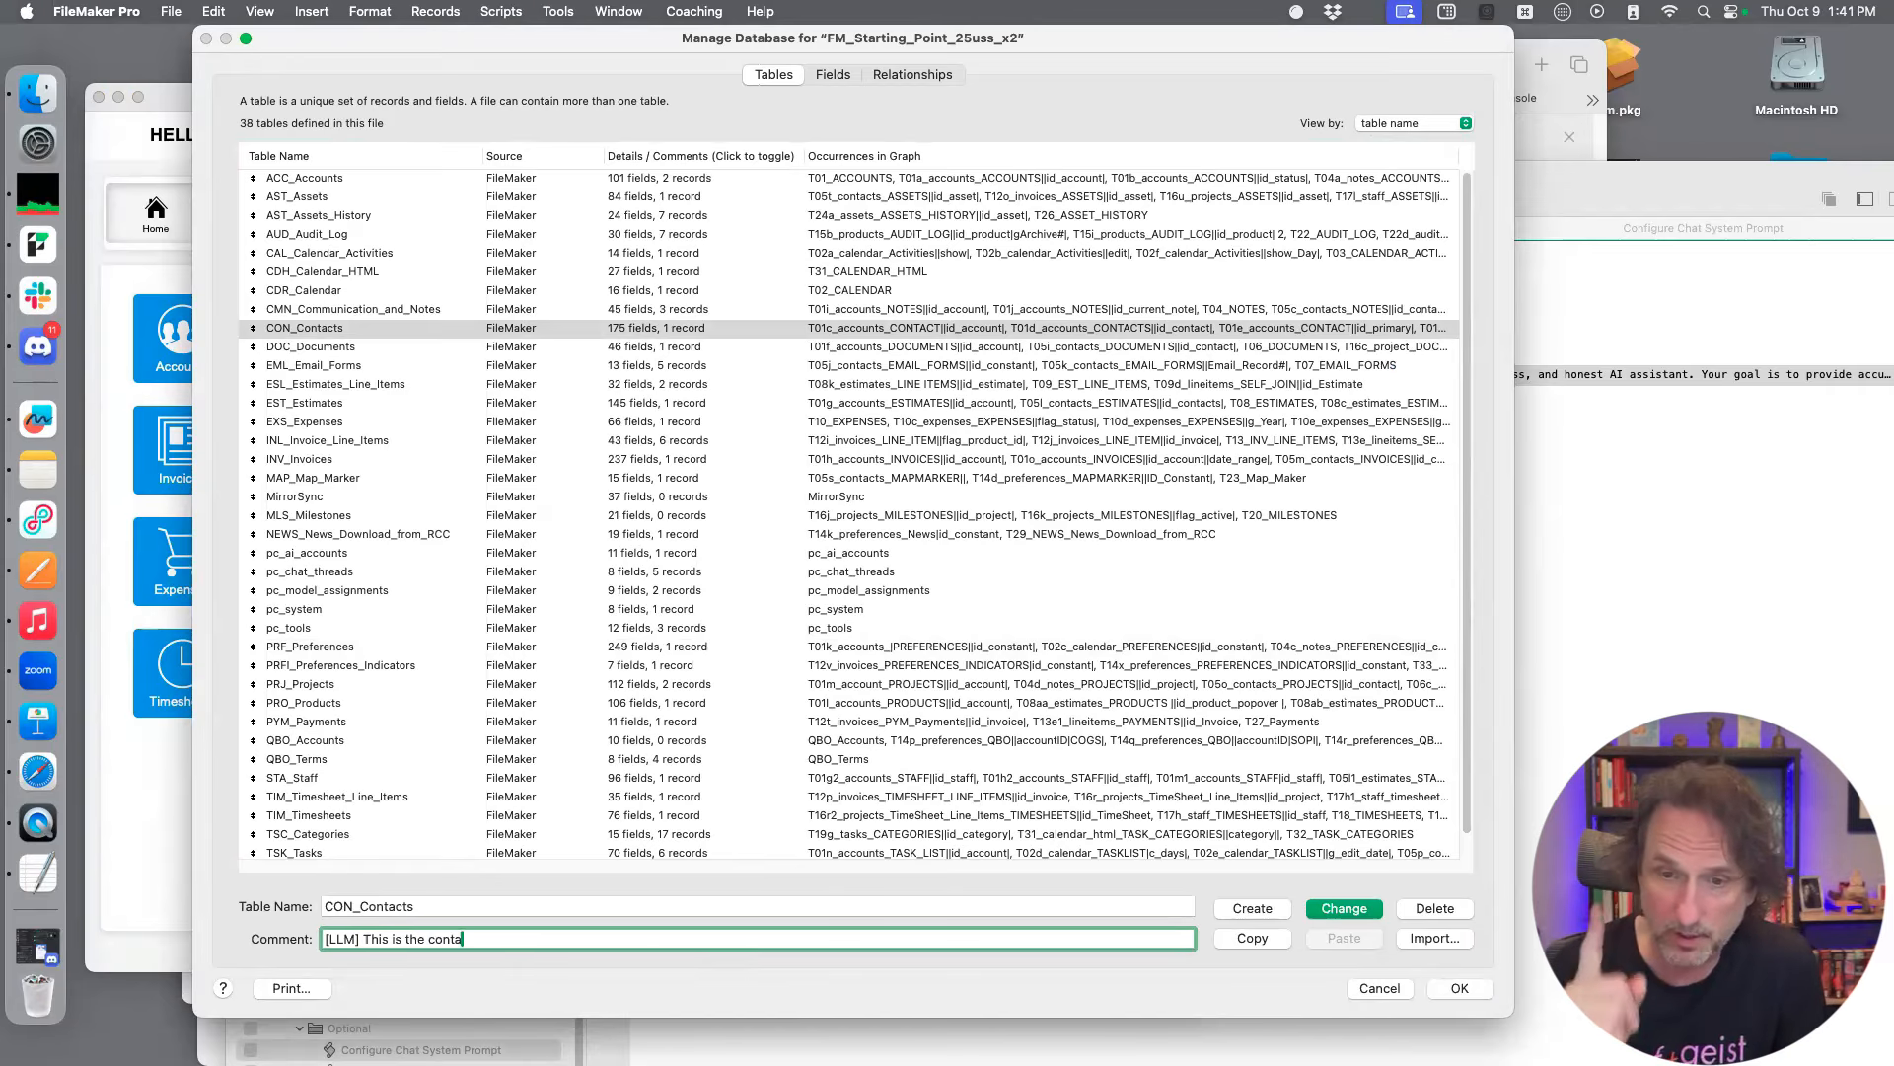
text(cts table)
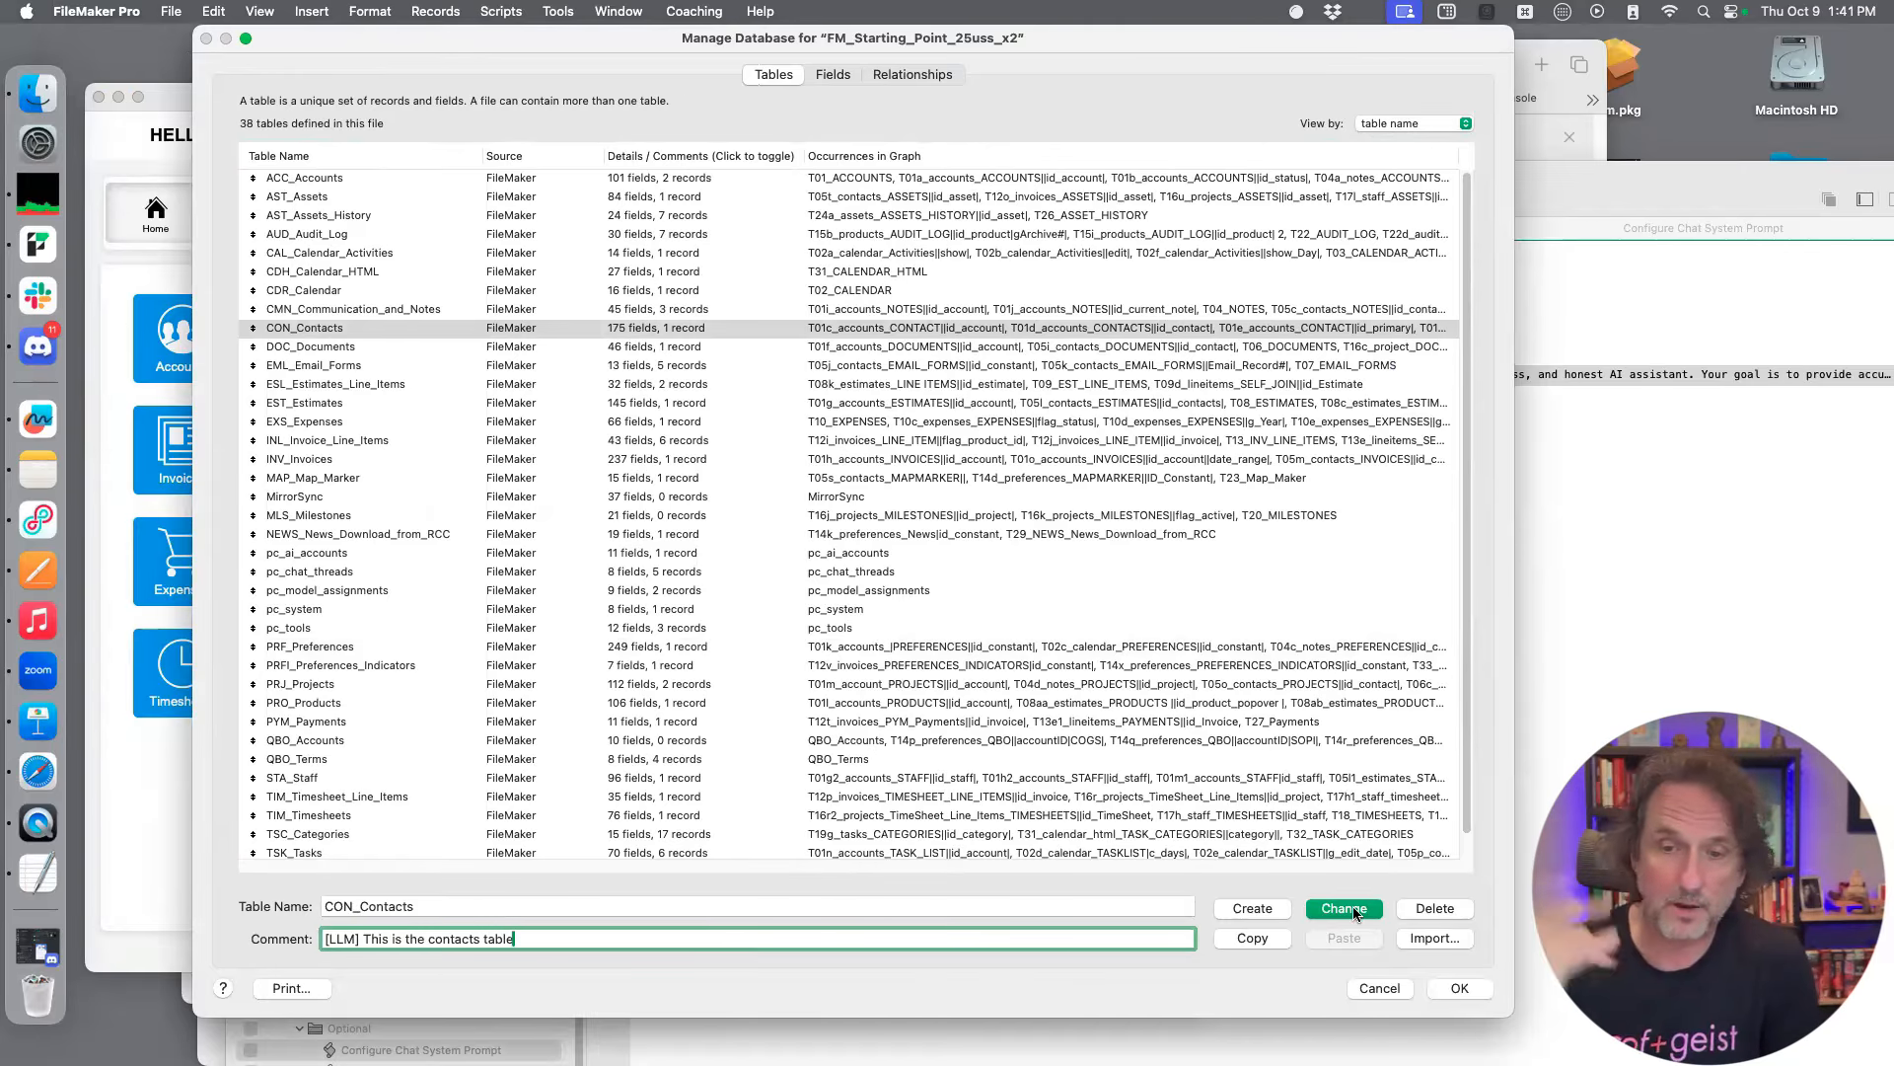
click(1322, 908)
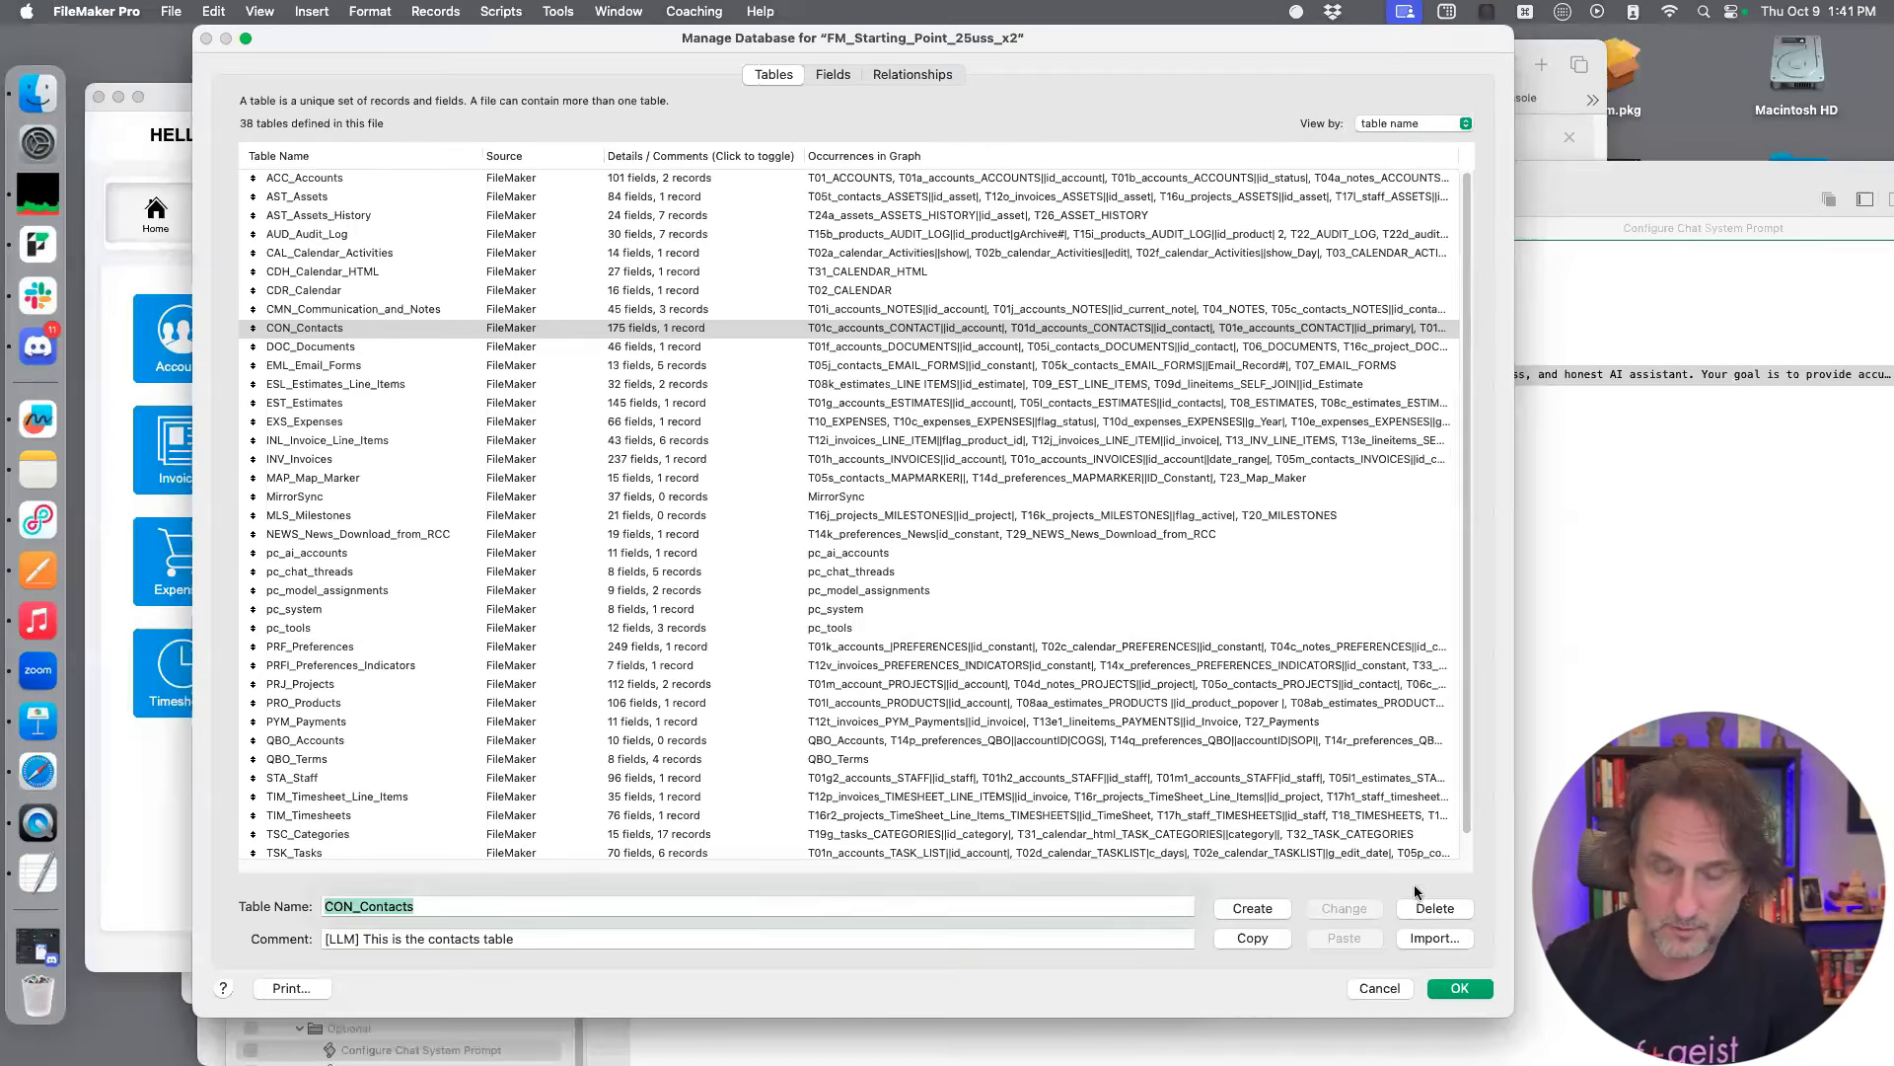
Display the field comments of the CON_Contacts table and look through its field list
click(837, 76)
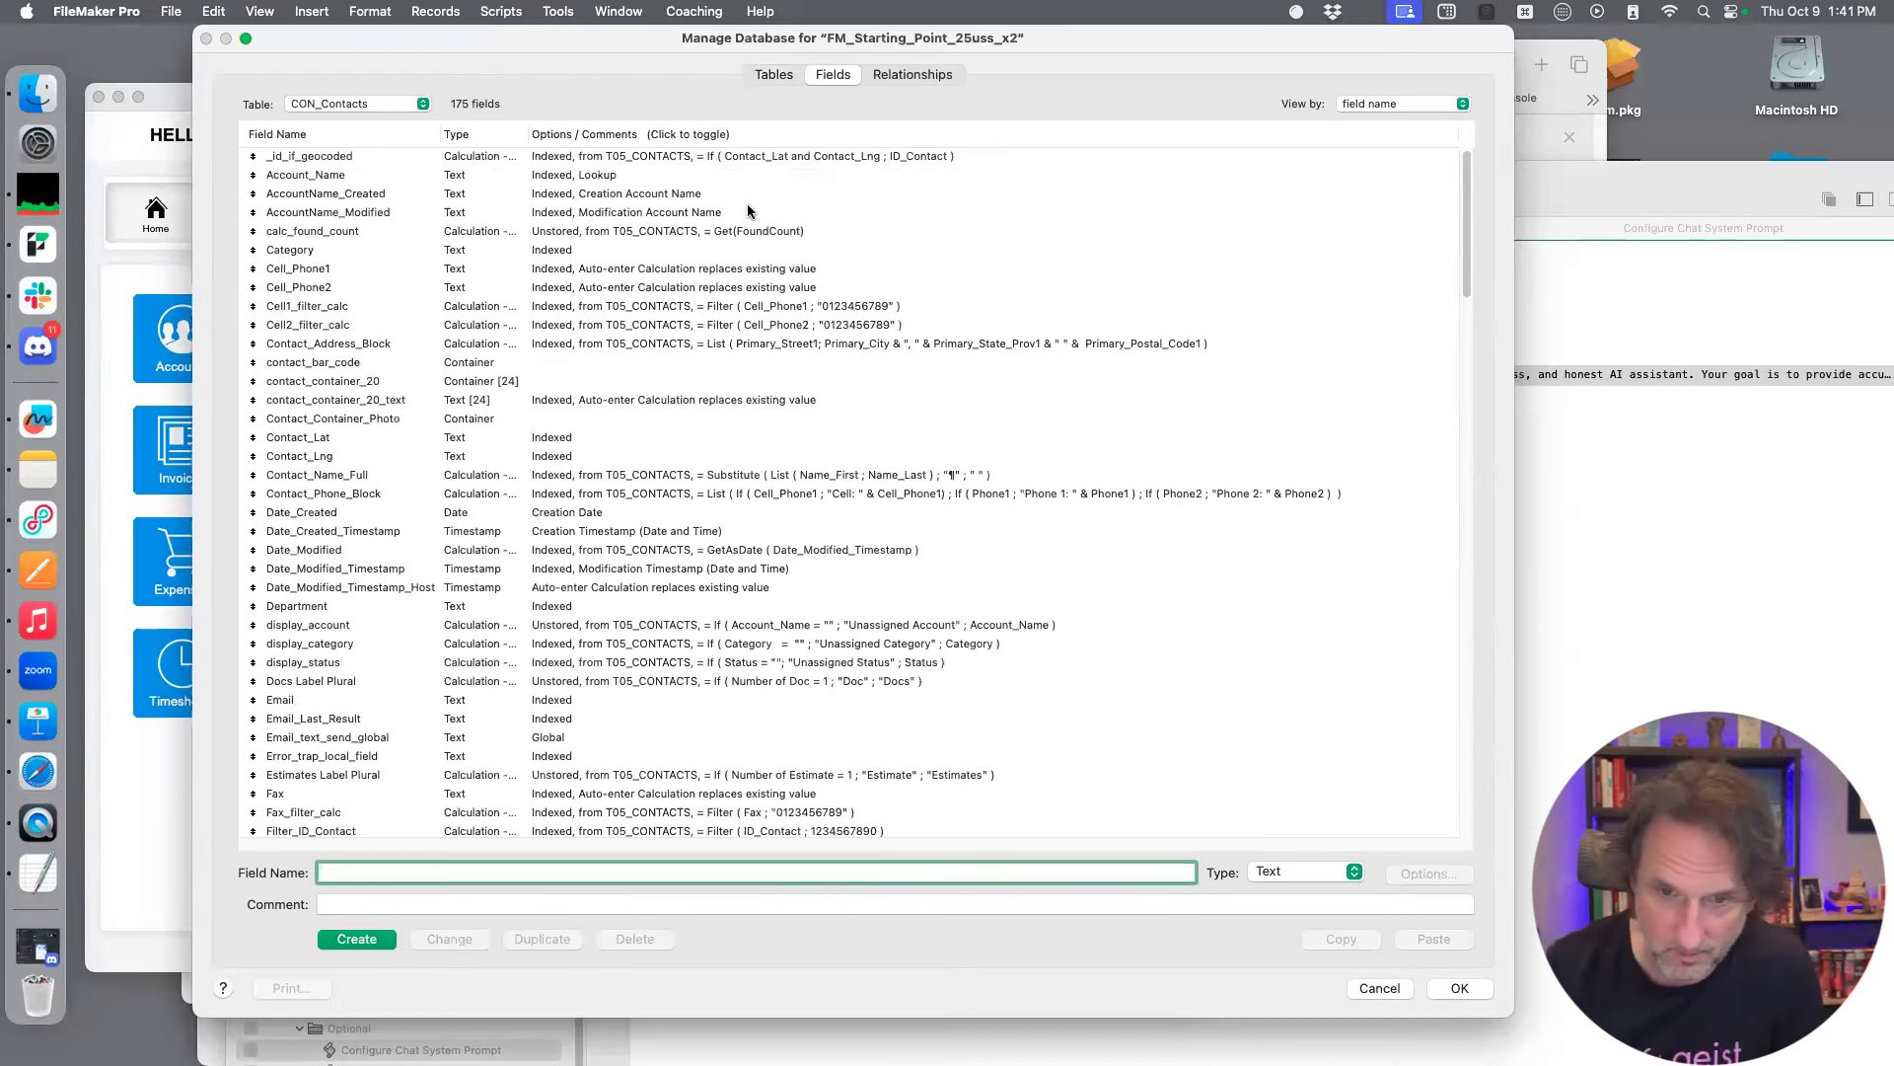
click(642, 136)
scroll(809, 394, down, 8)
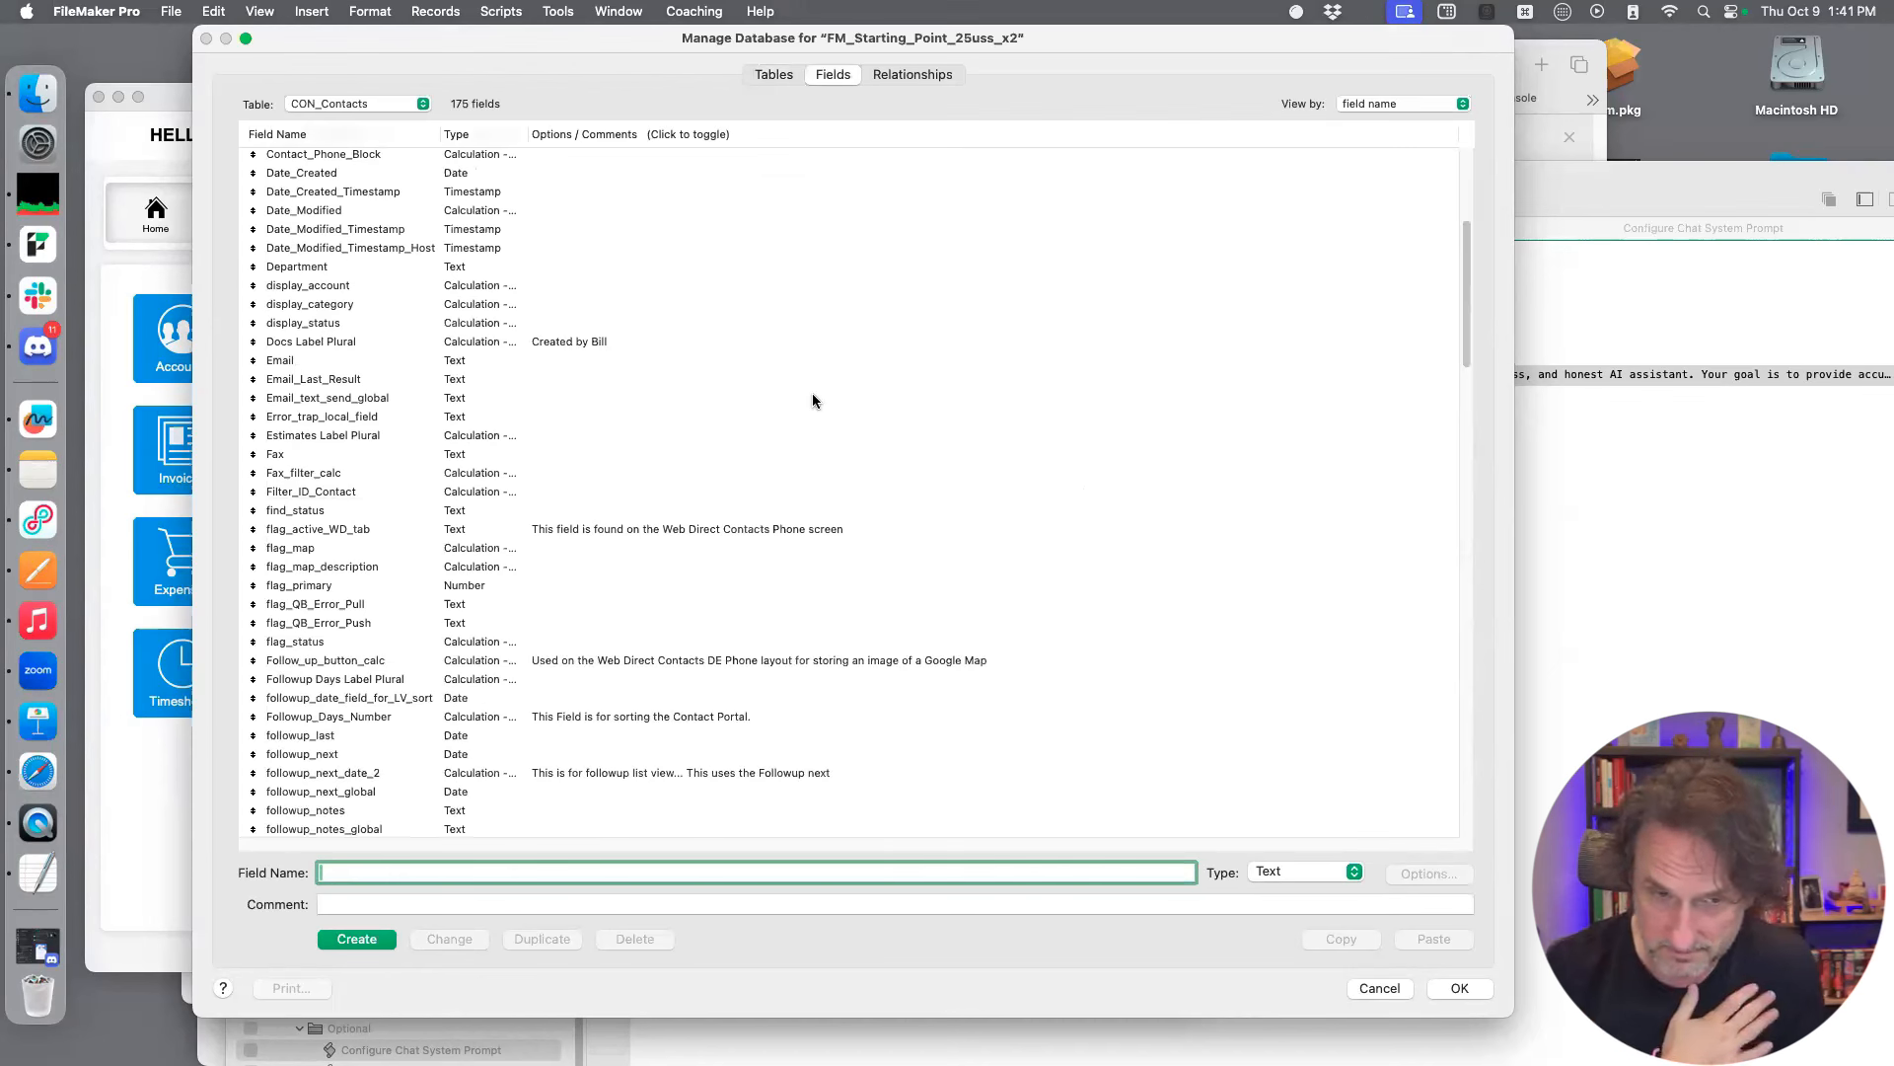
scroll(814, 399, down, 15)
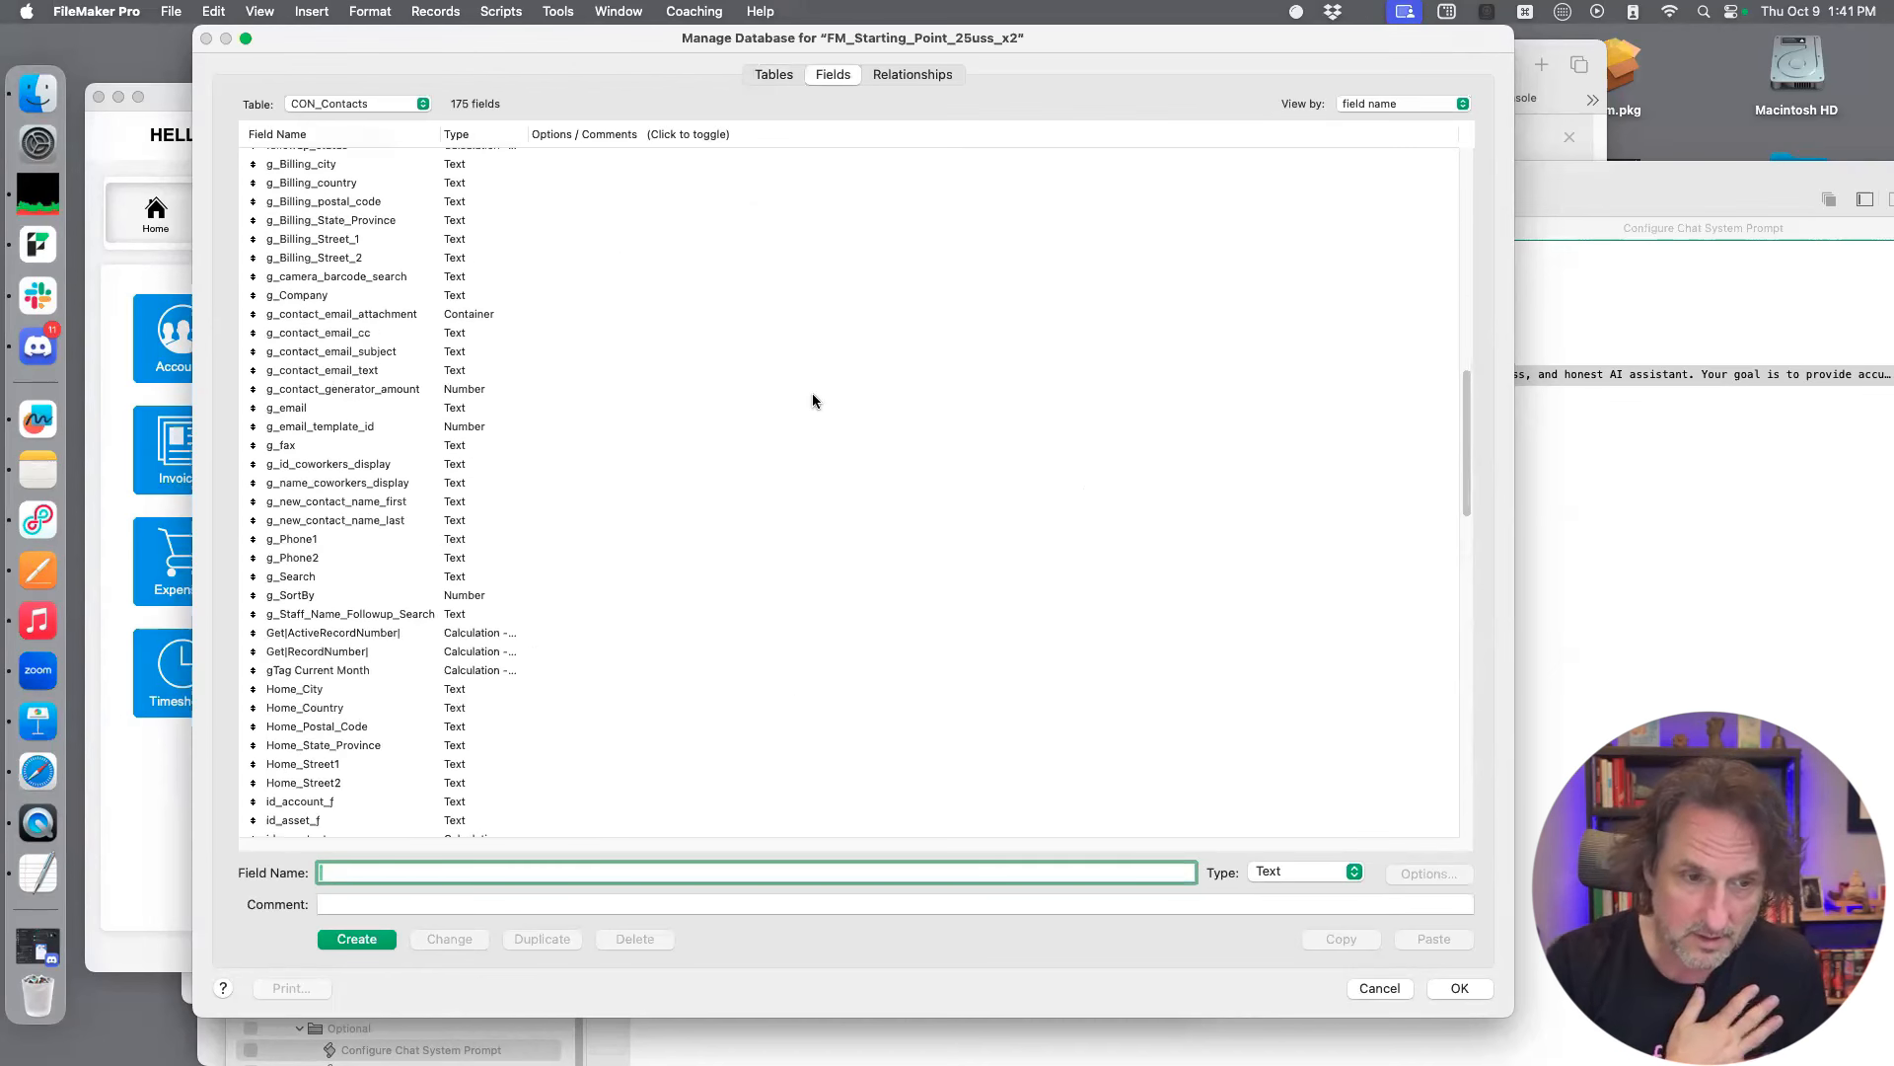
scroll(813, 400, down, 10)
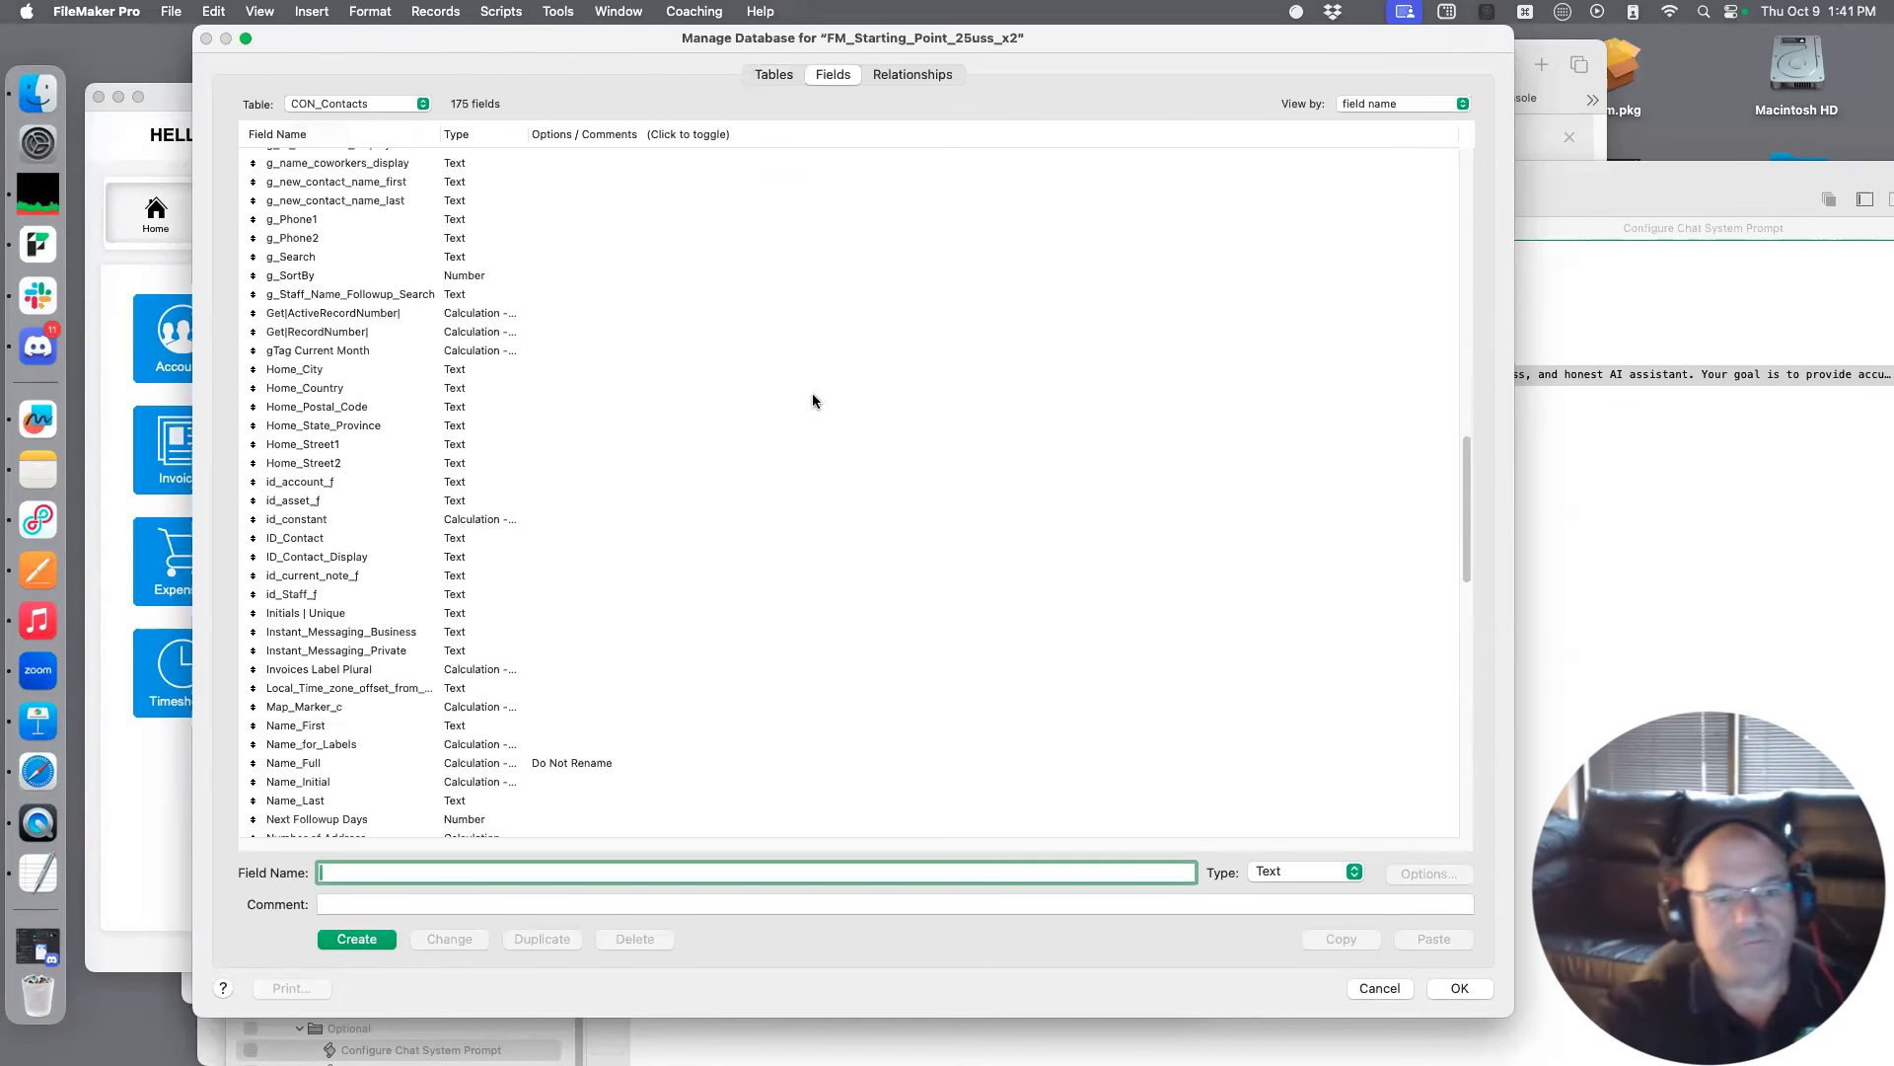
scroll(813, 394, down, 10)
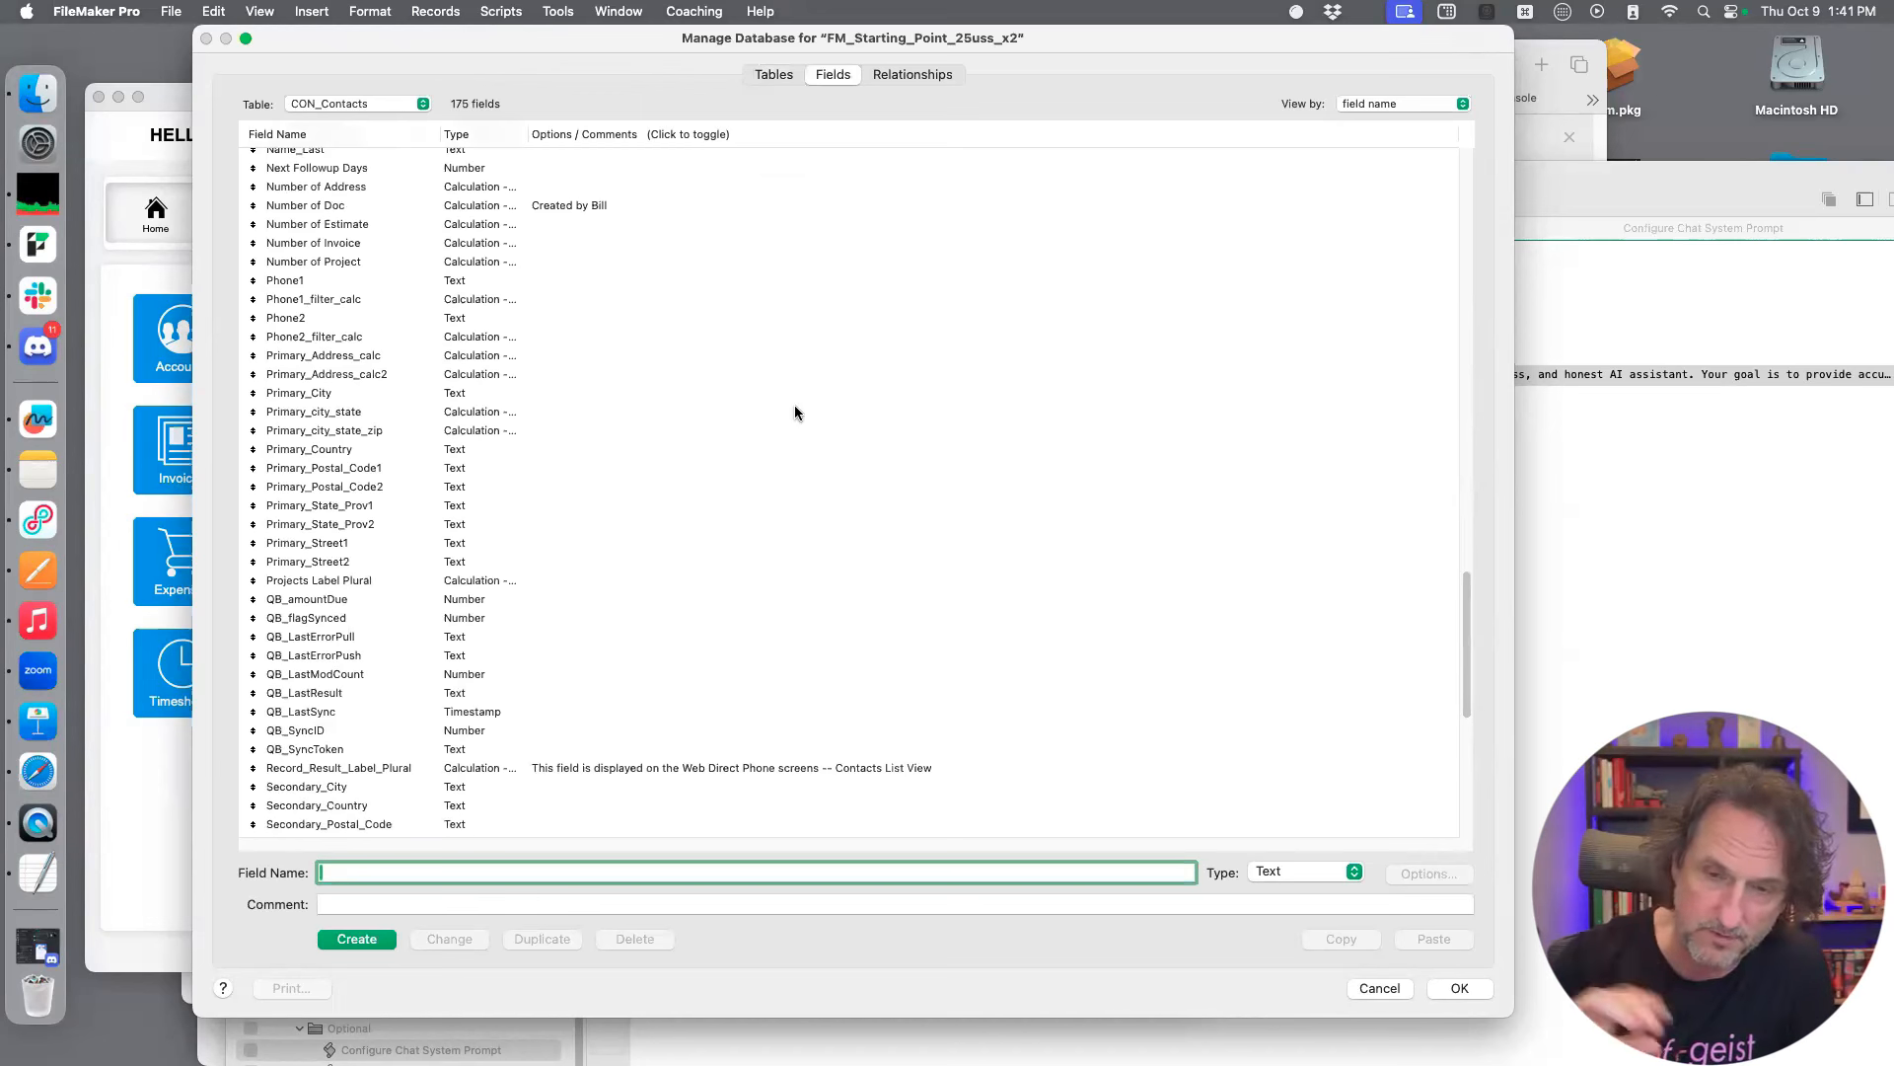
scroll(794, 412, up, 15)
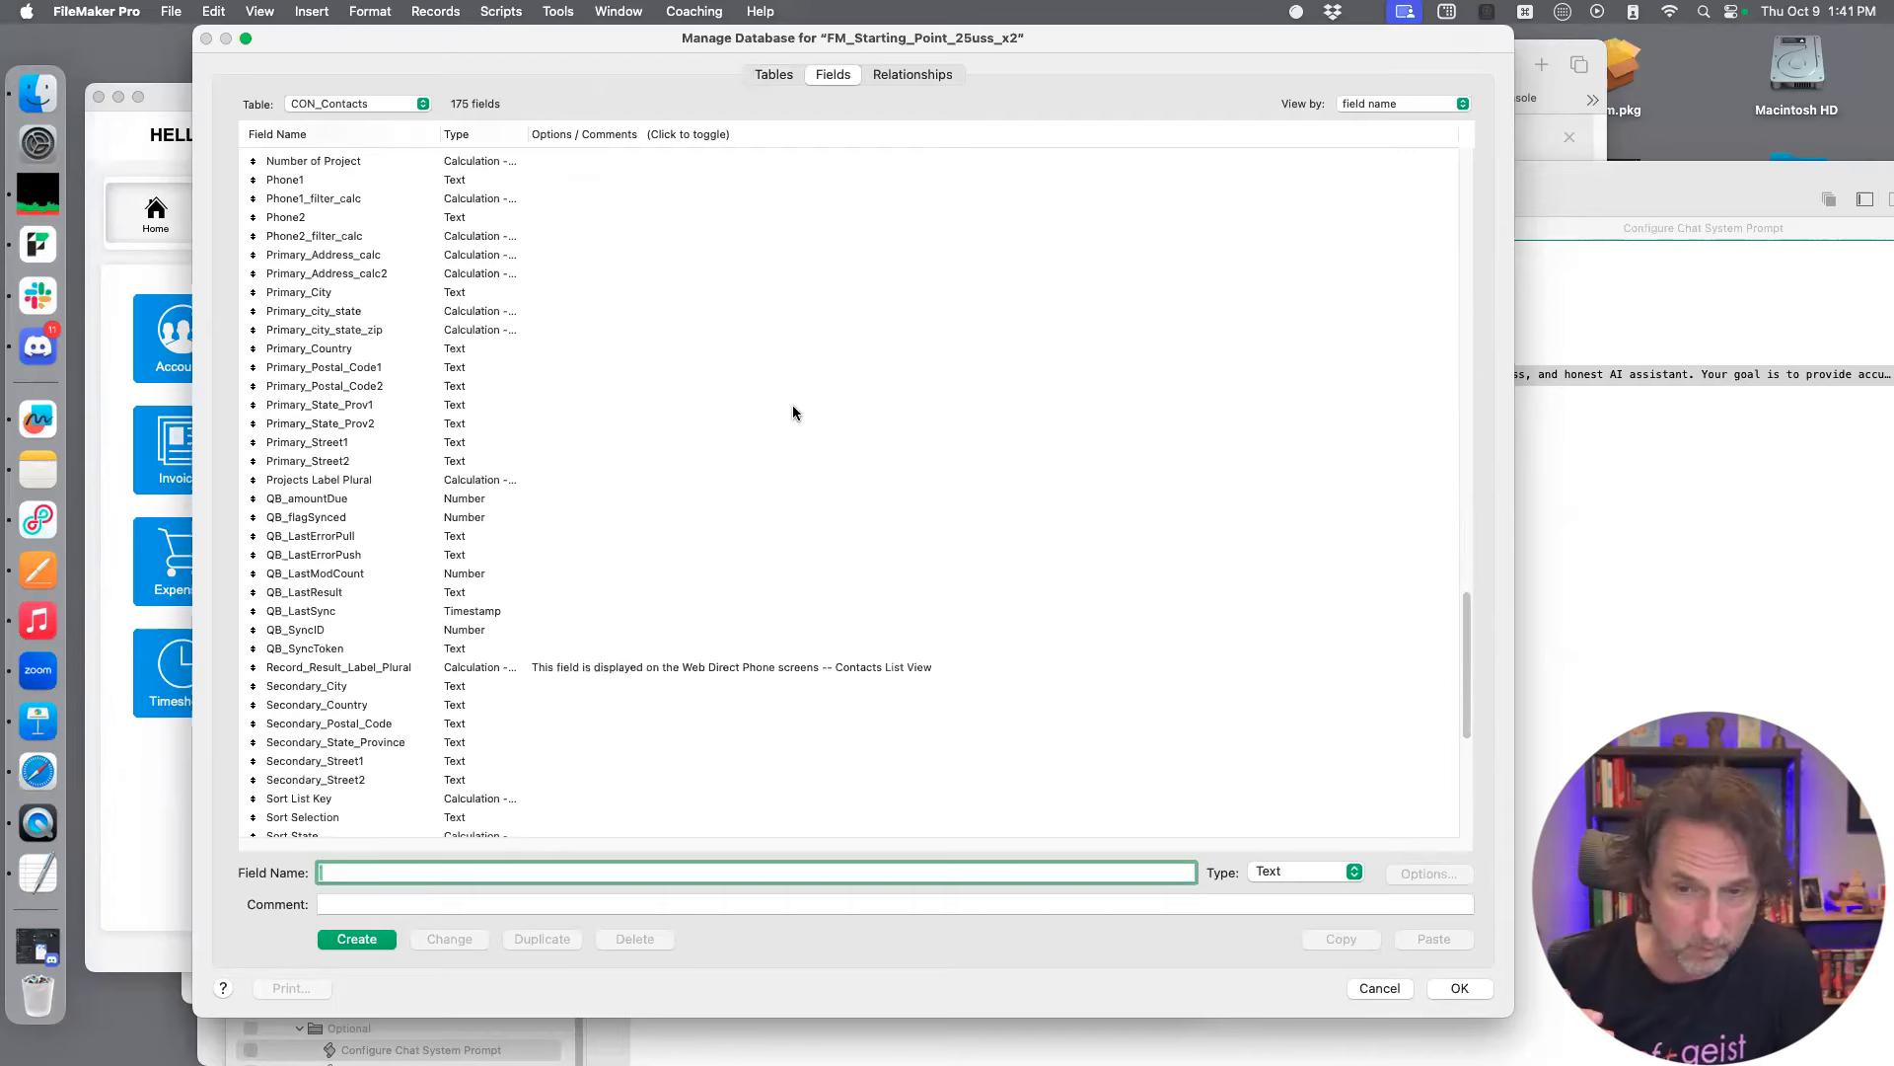
scroll(793, 414, up, 5)
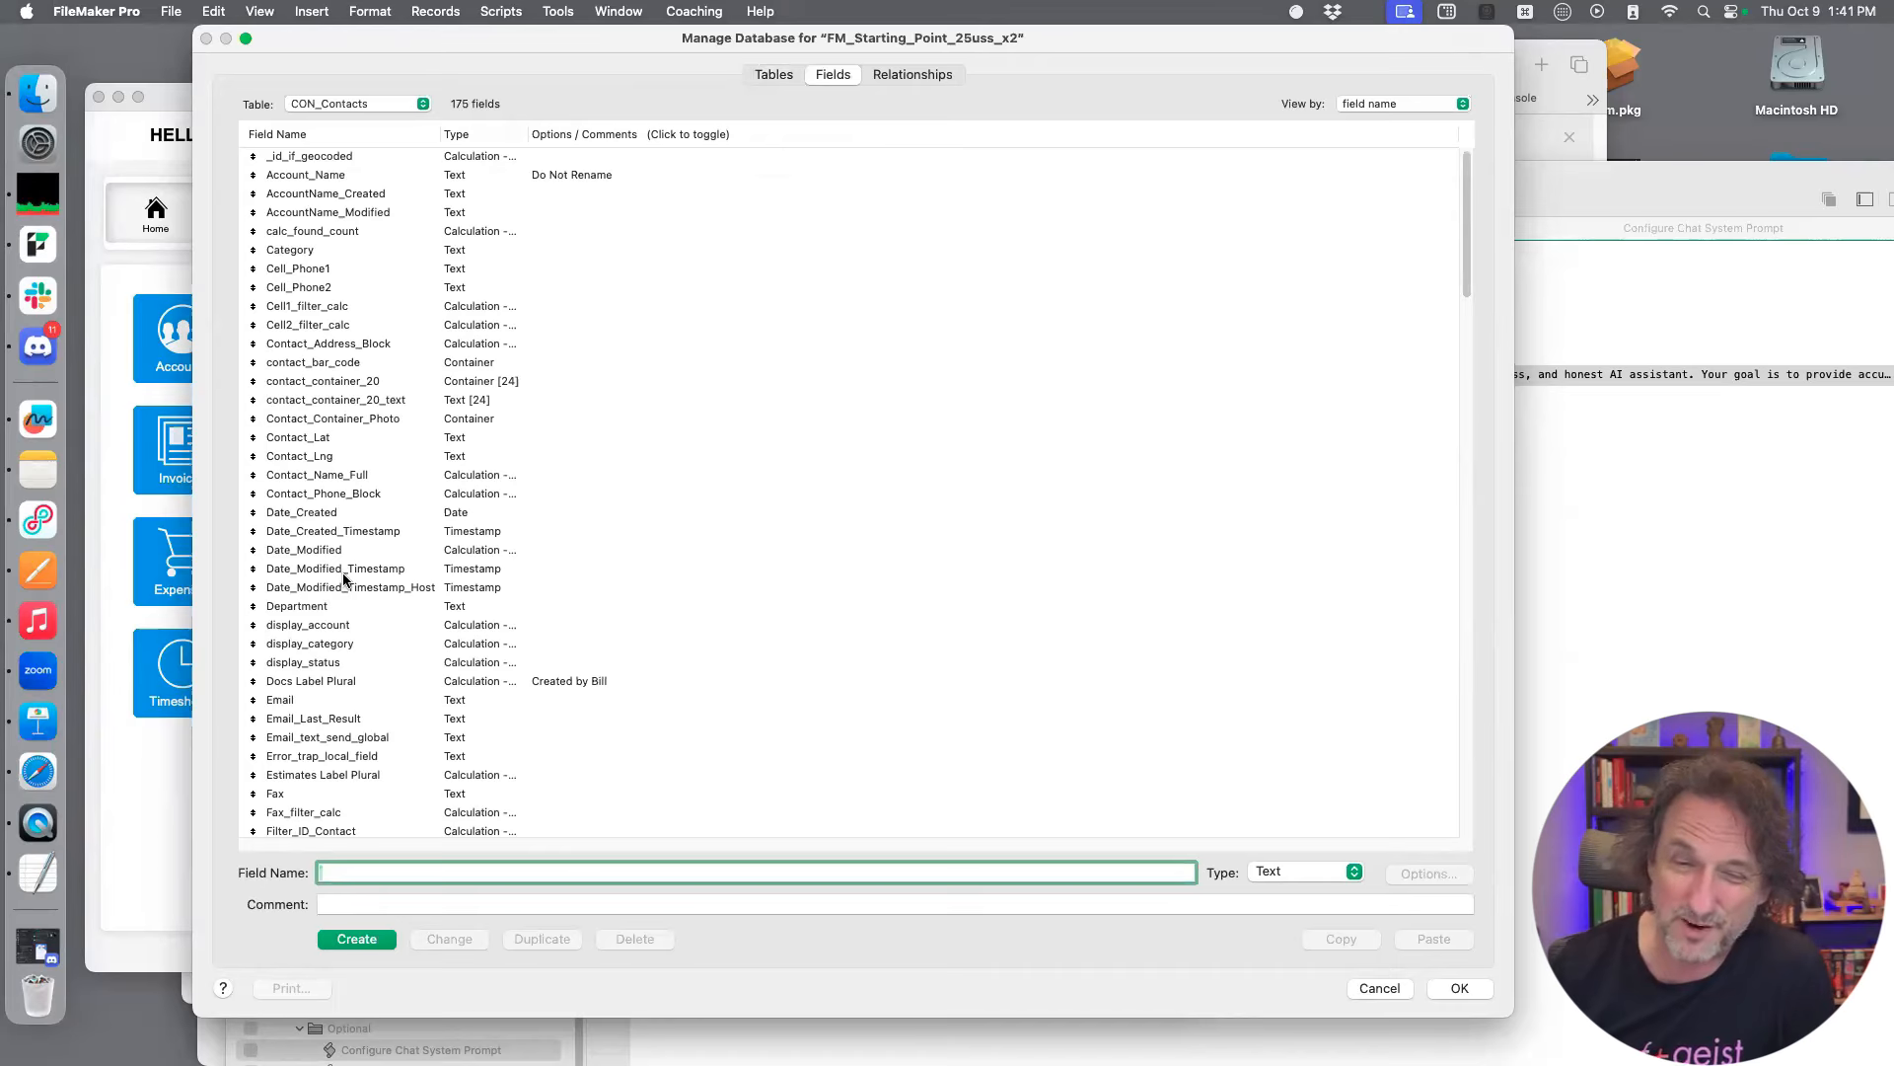
scroll(343, 580, down, 1)
scroll(346, 579, down, 8)
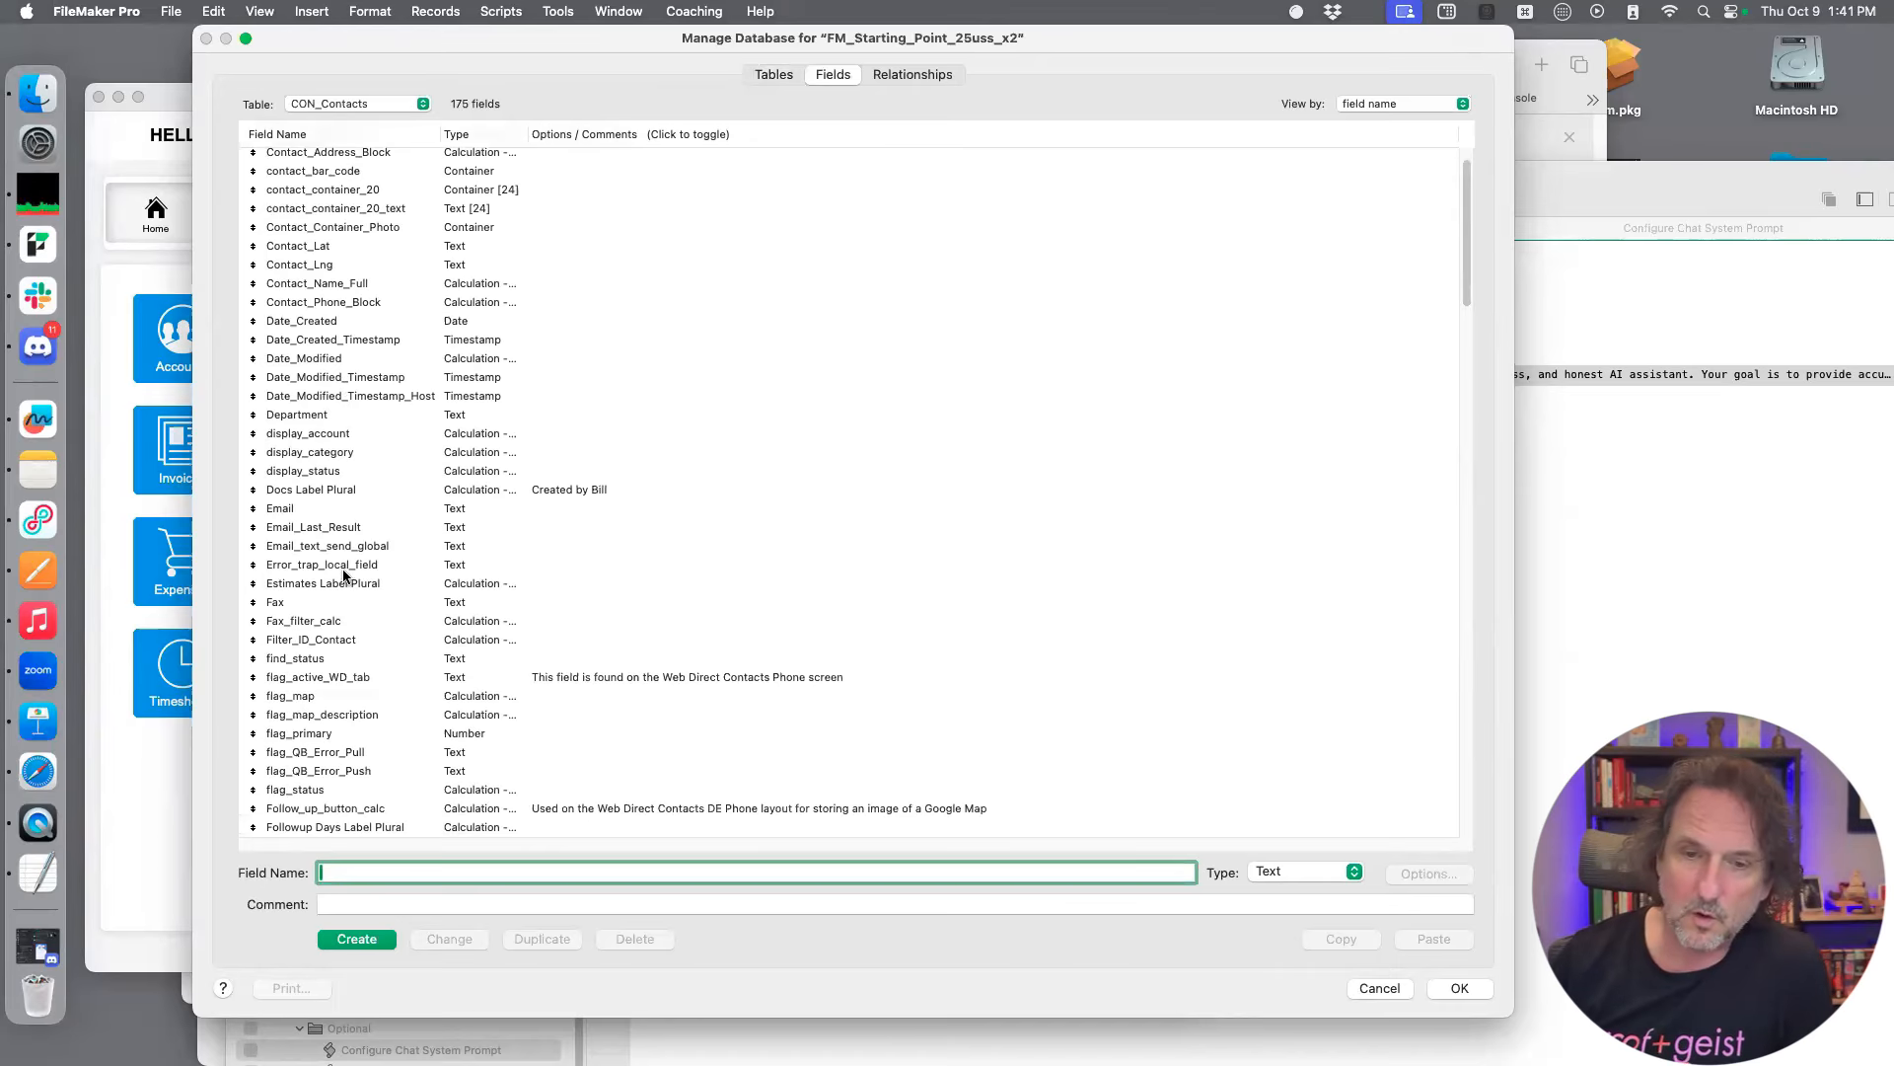
scroll(345, 576, down, 7)
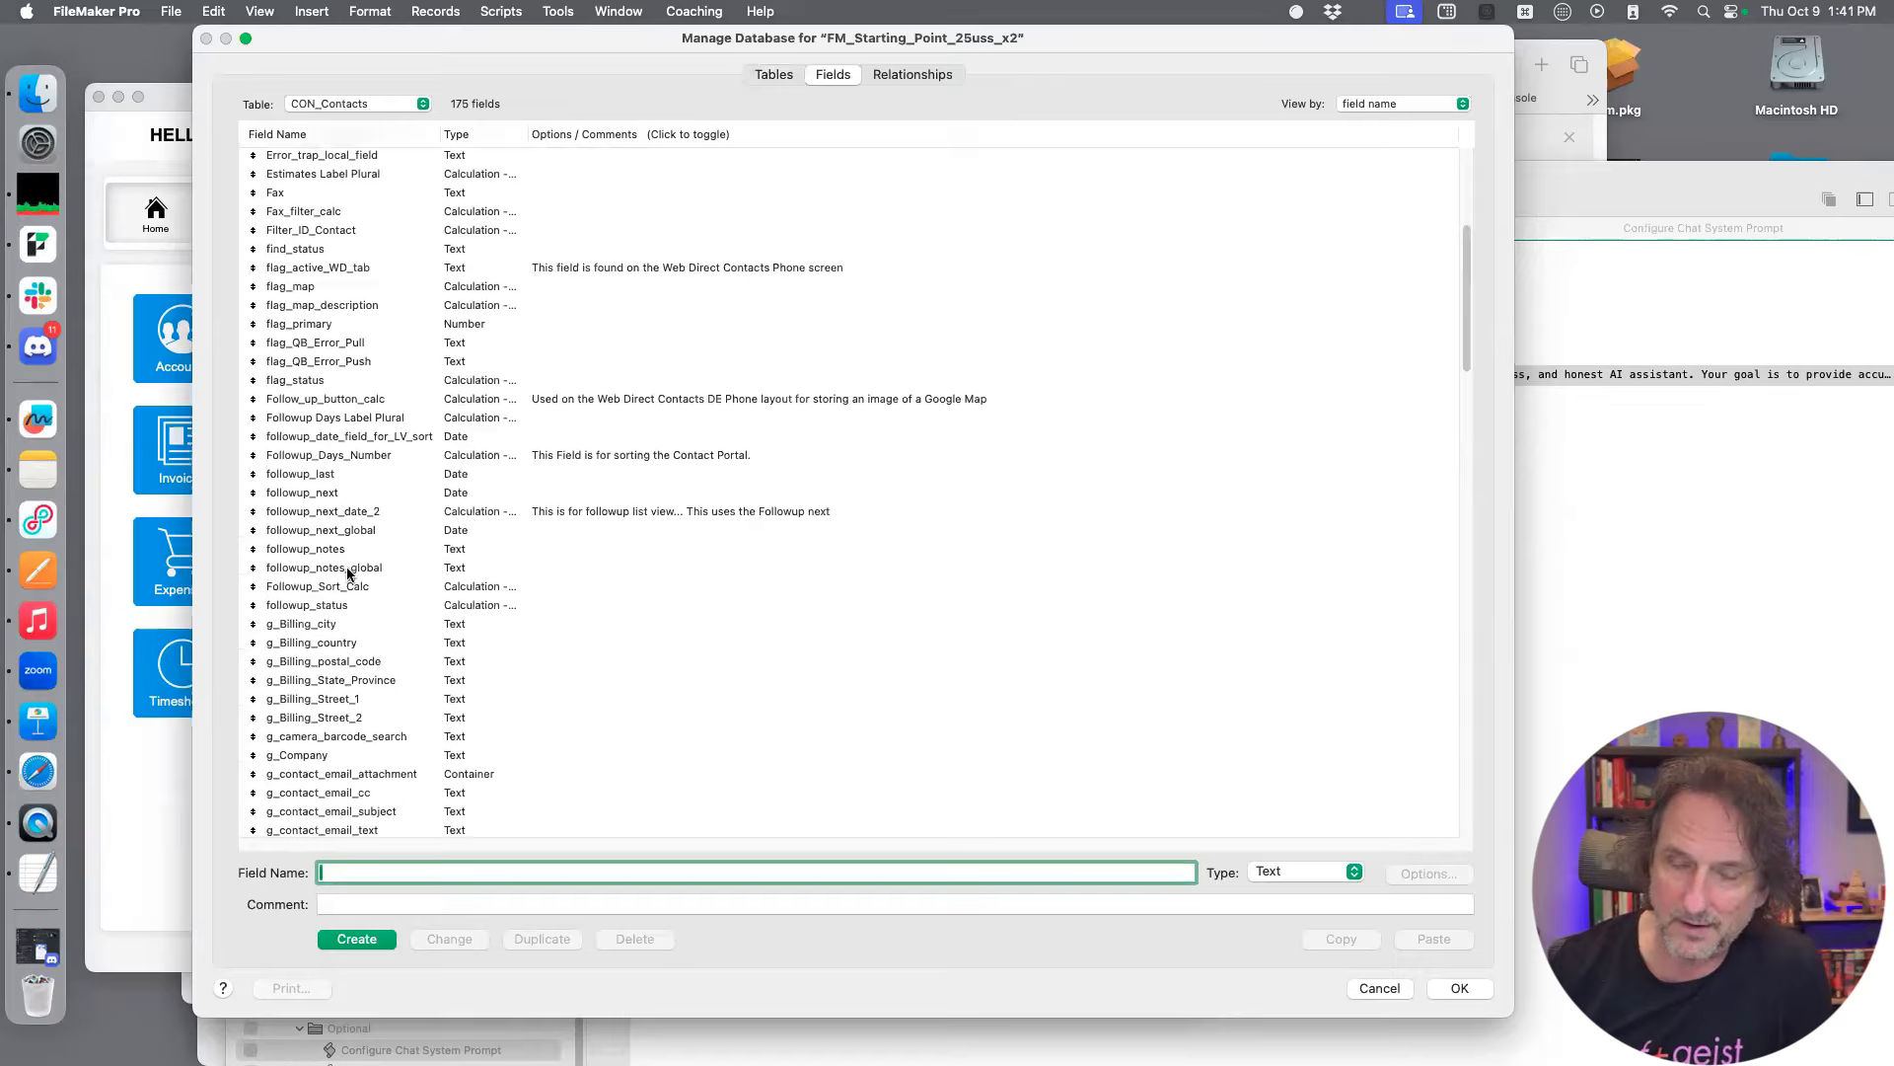
Give the Name_First field the comment "[LLM] First name of the contact", copying the comment text before saving the change
scroll(354, 573, down, 7)
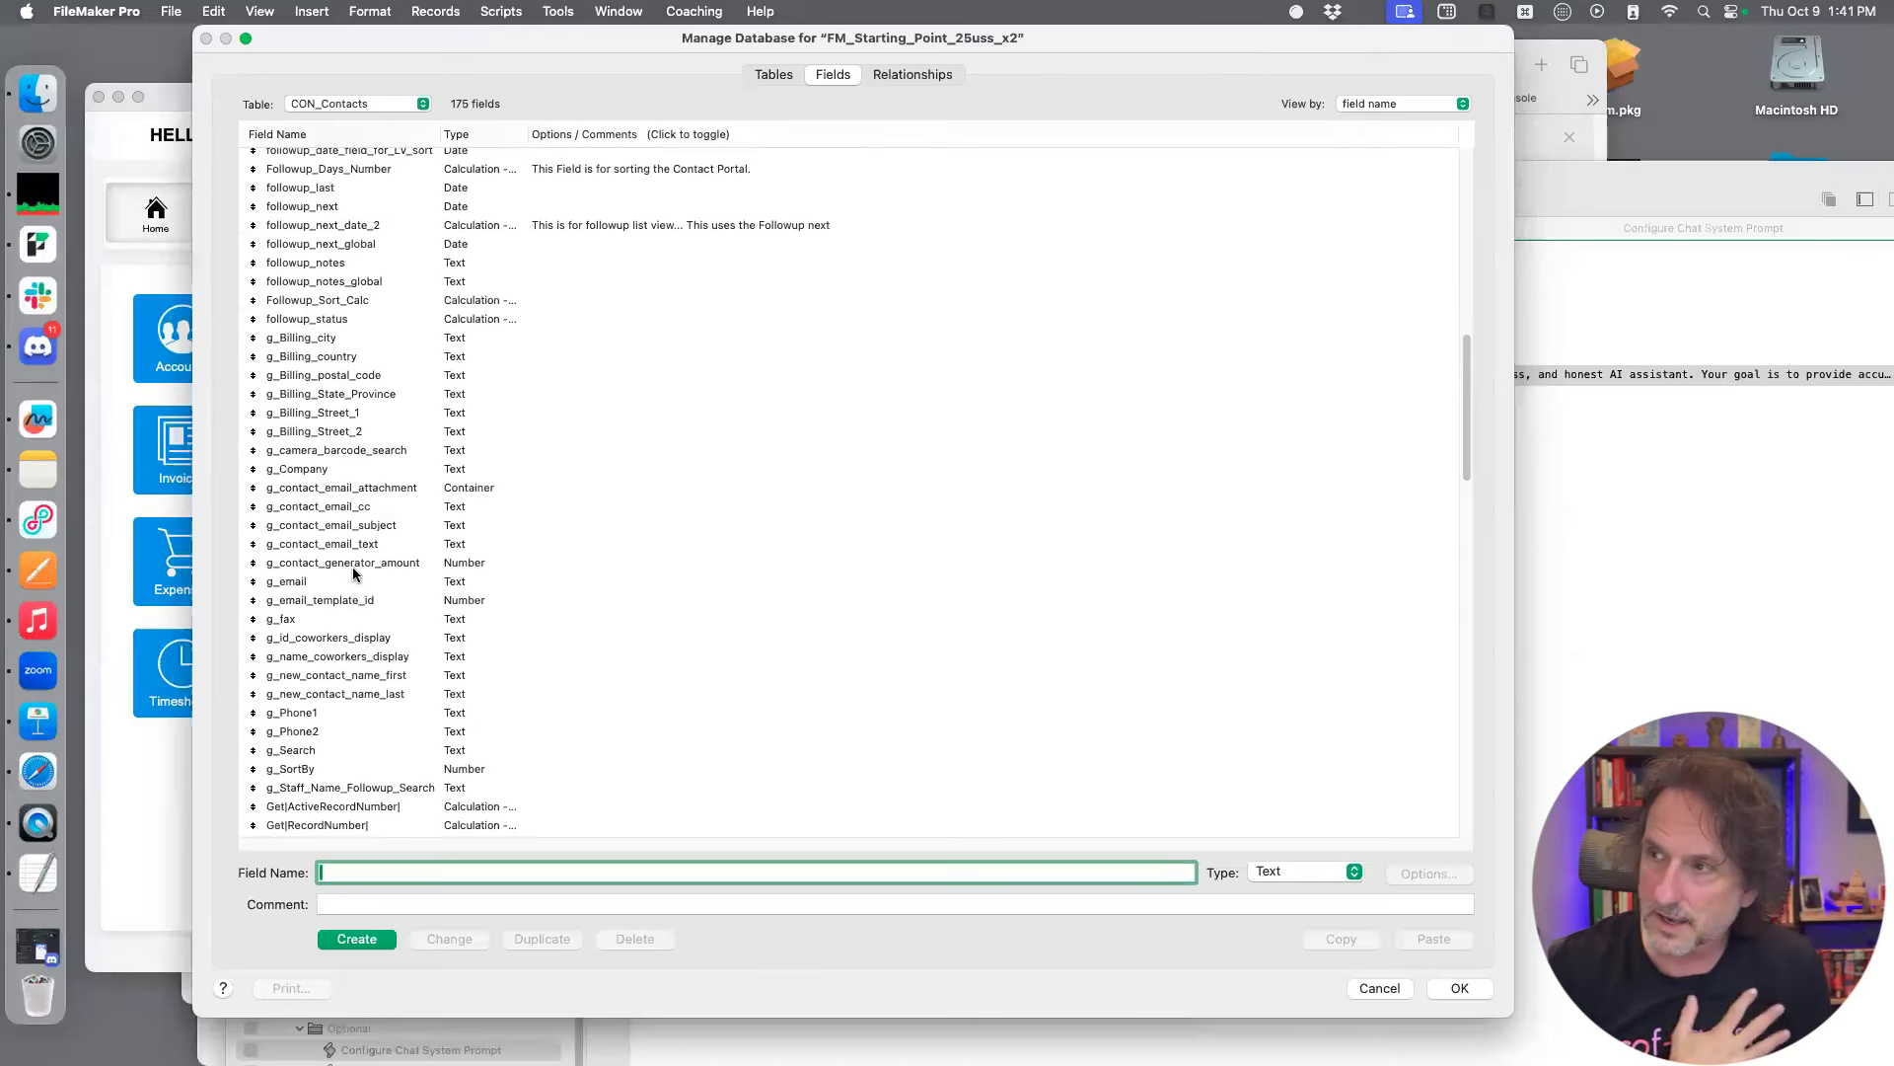
scroll(354, 574, down, 7)
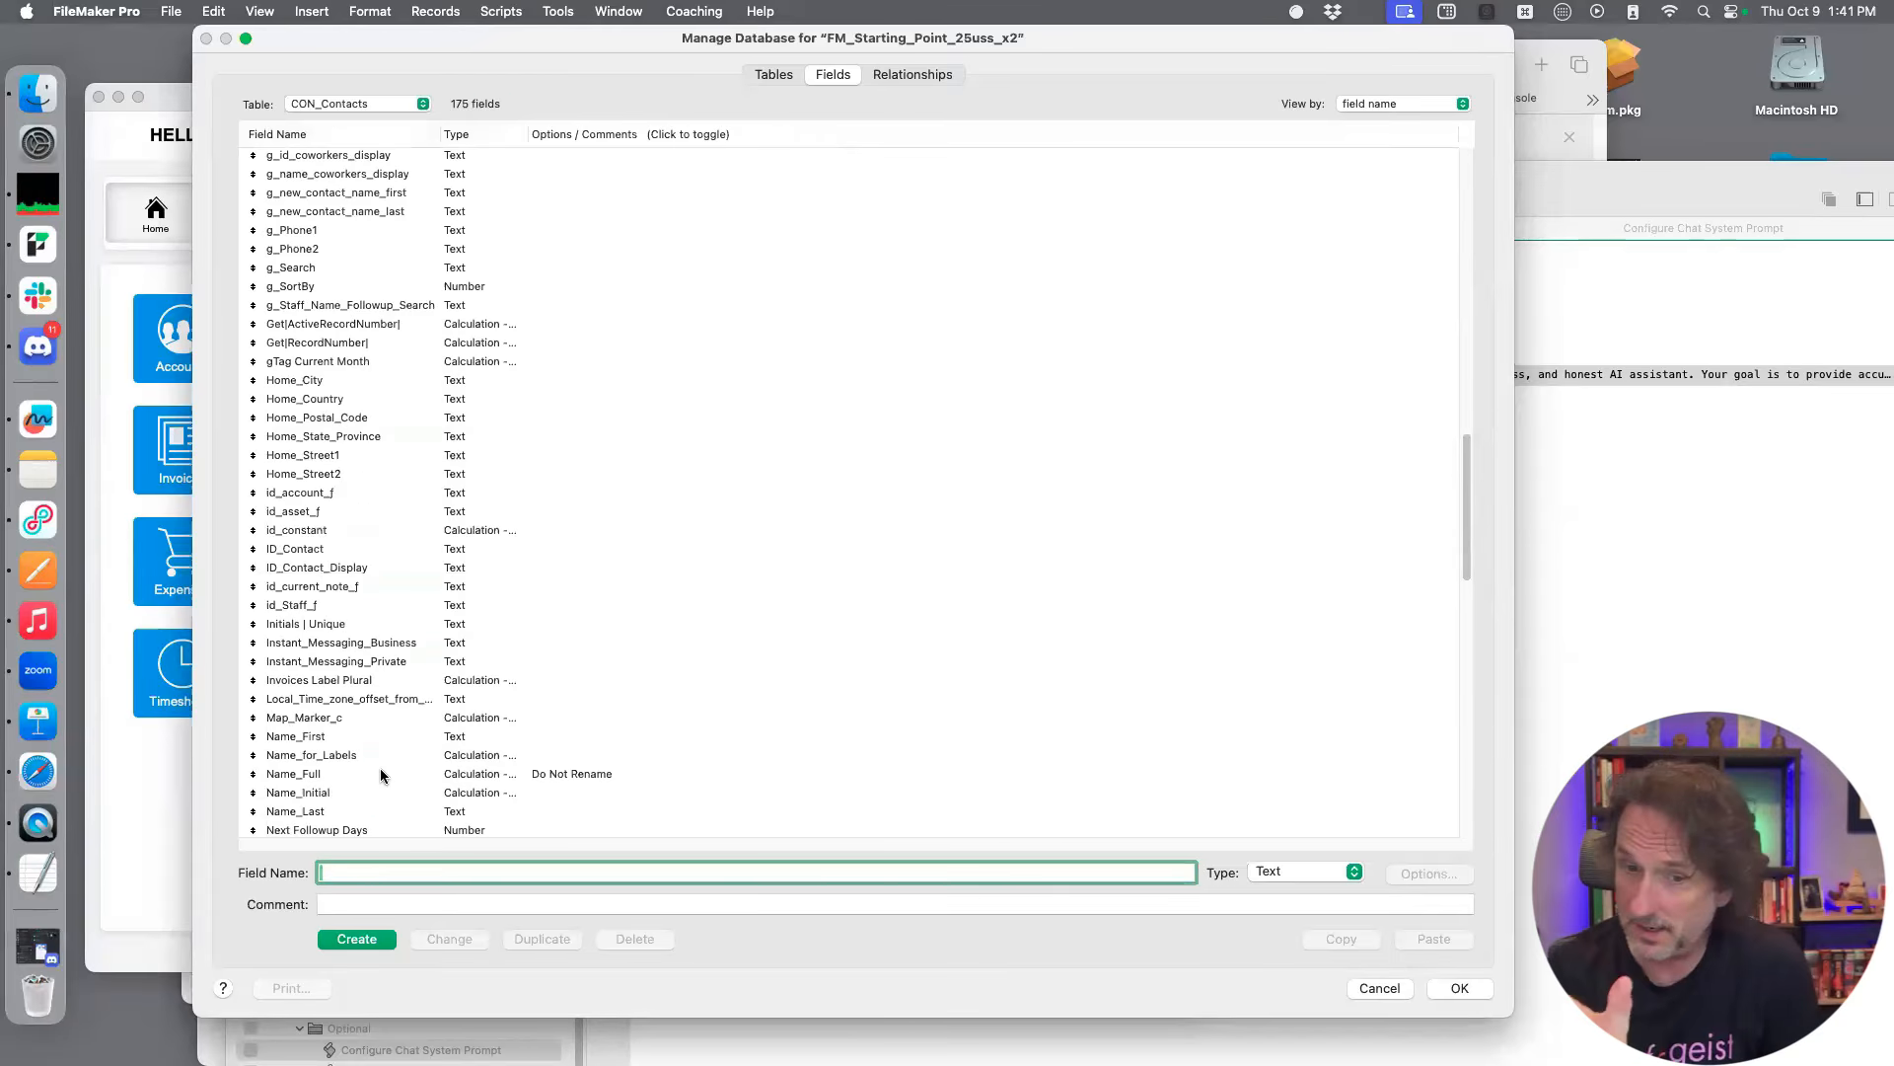
click(434, 736)
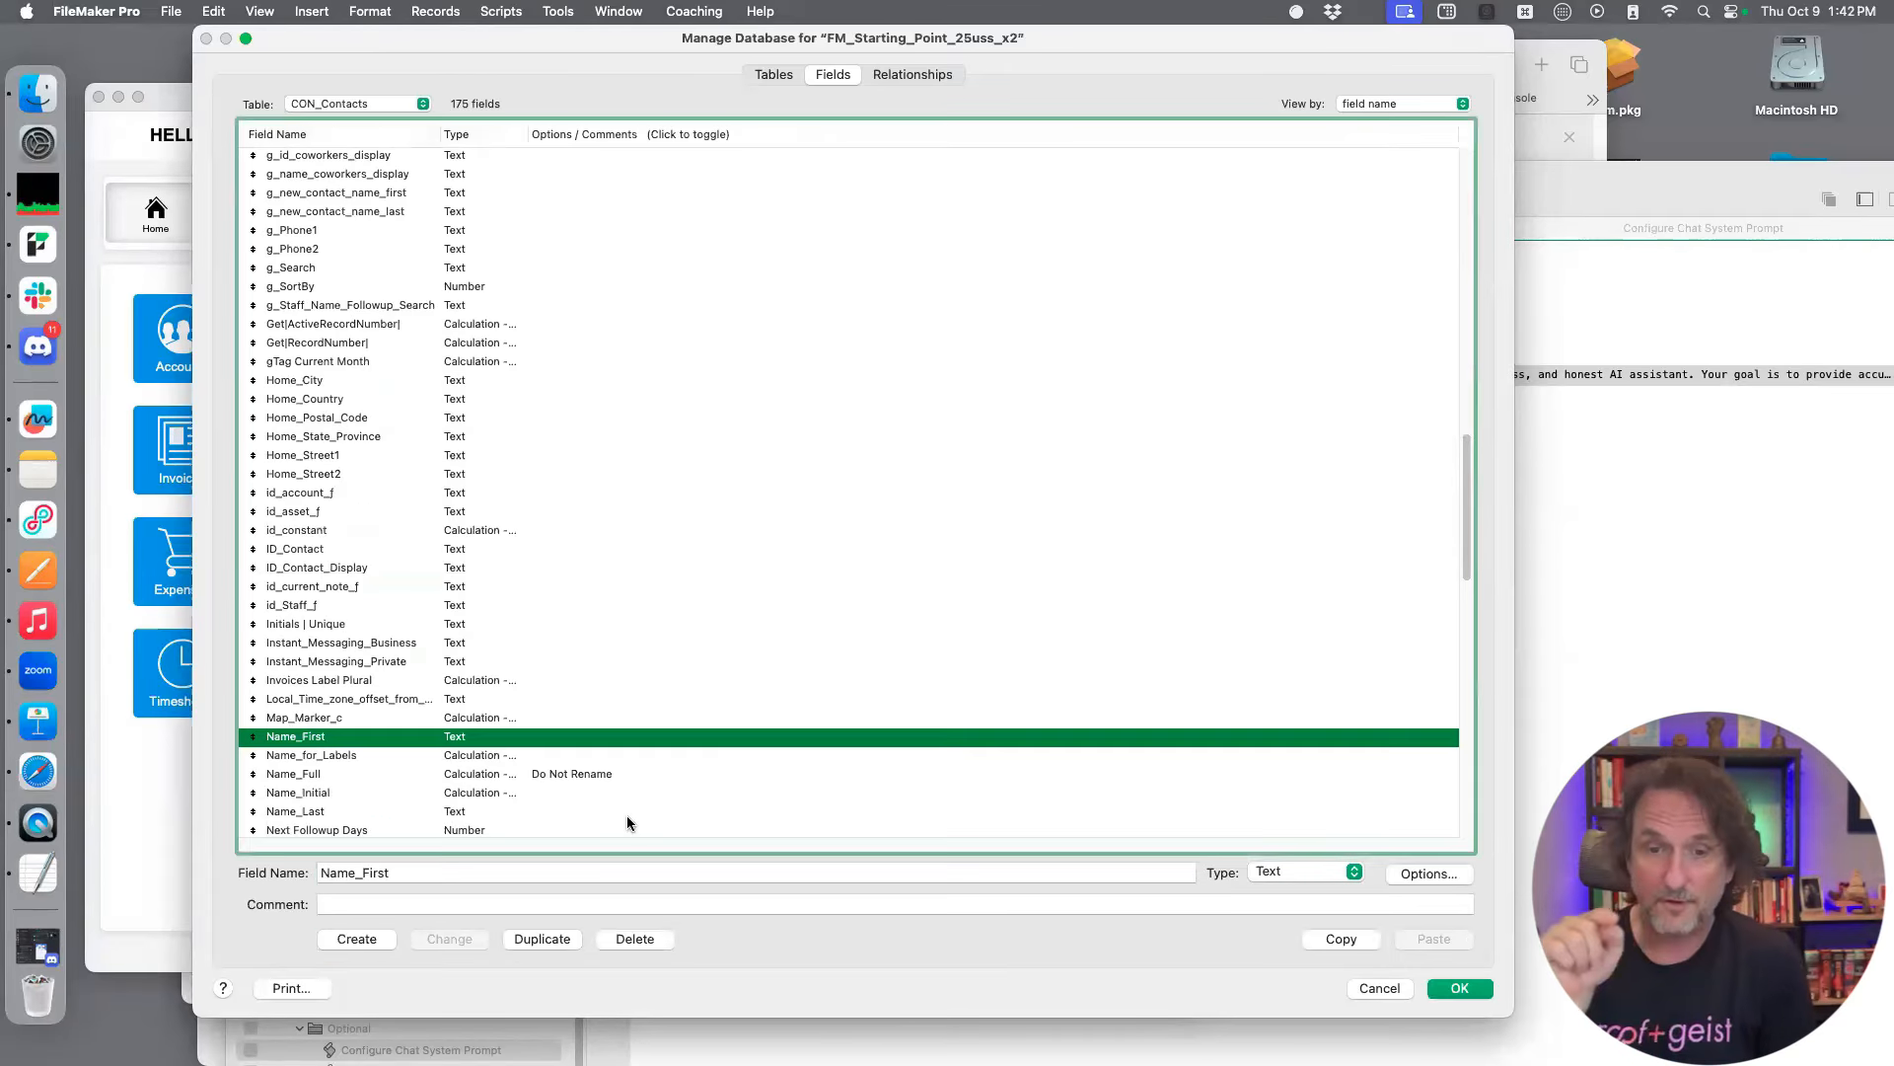
click(460, 905)
text([LLM])
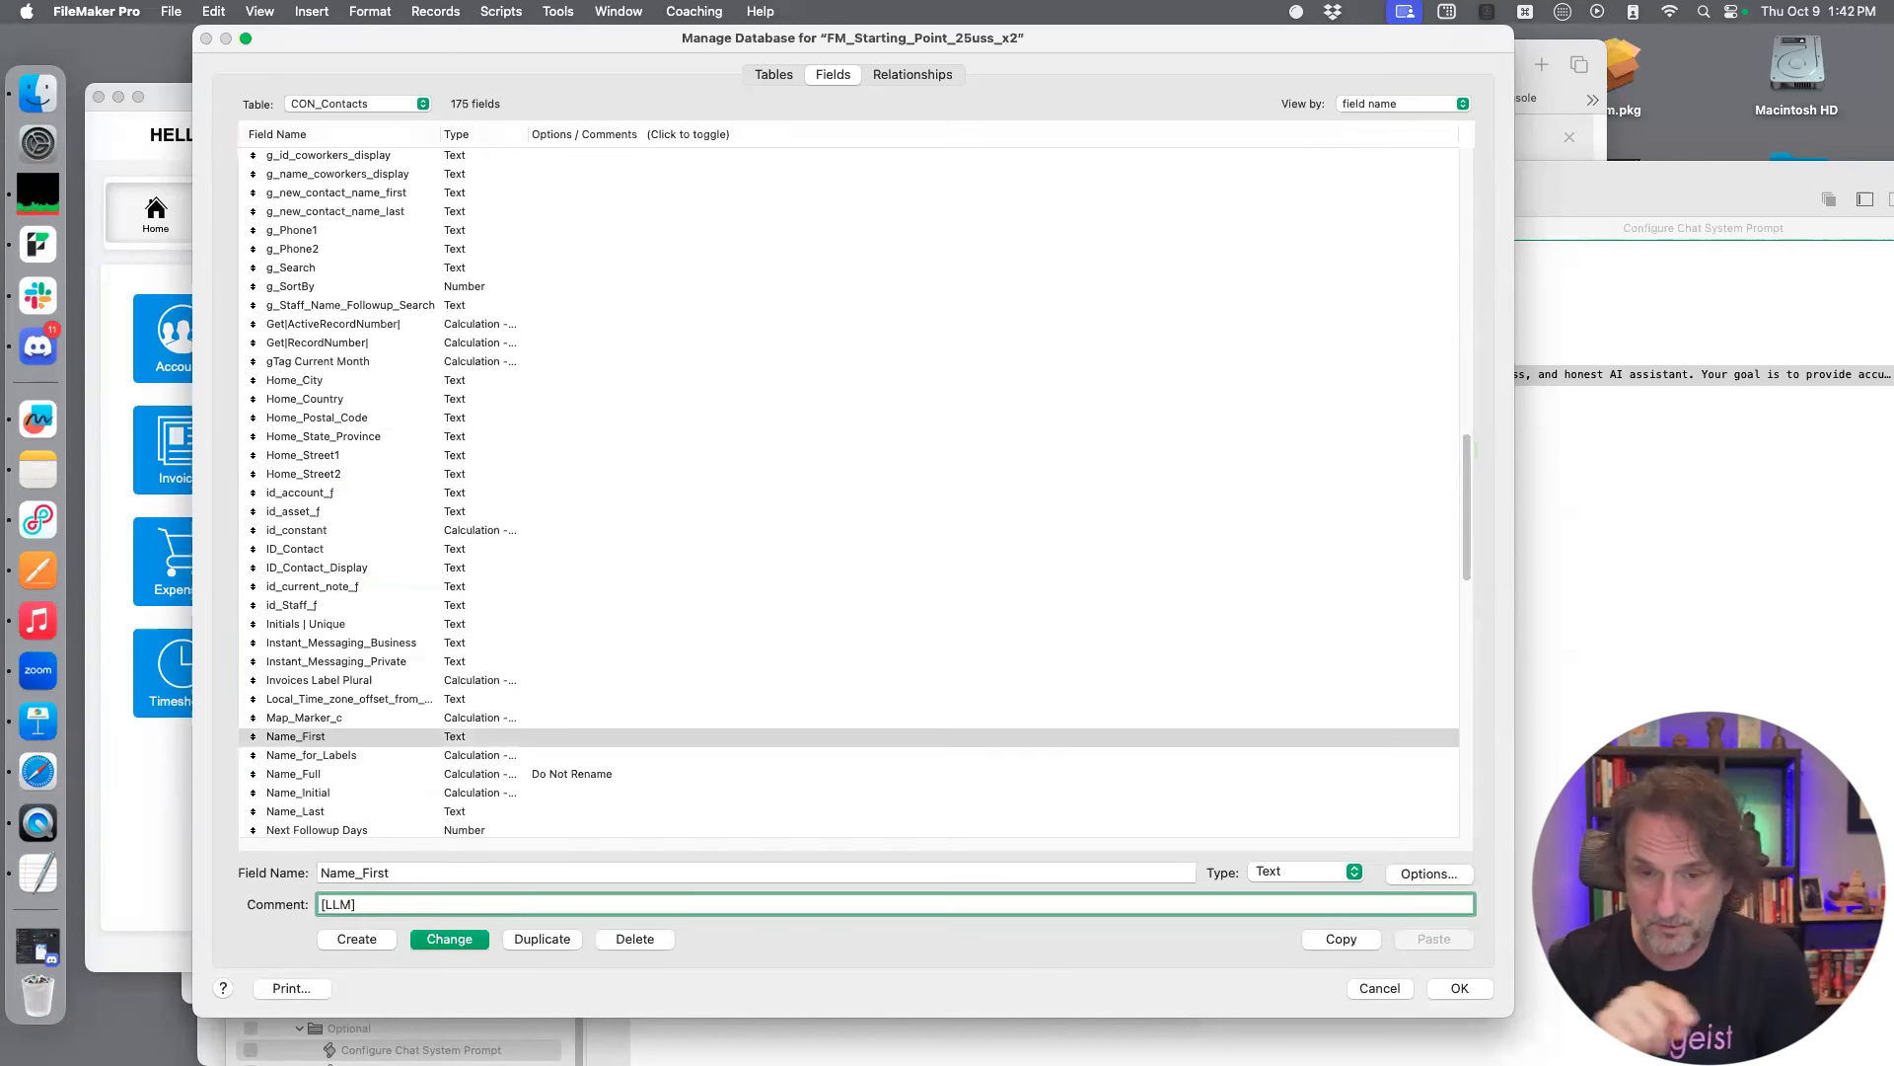
text( First name of the co)
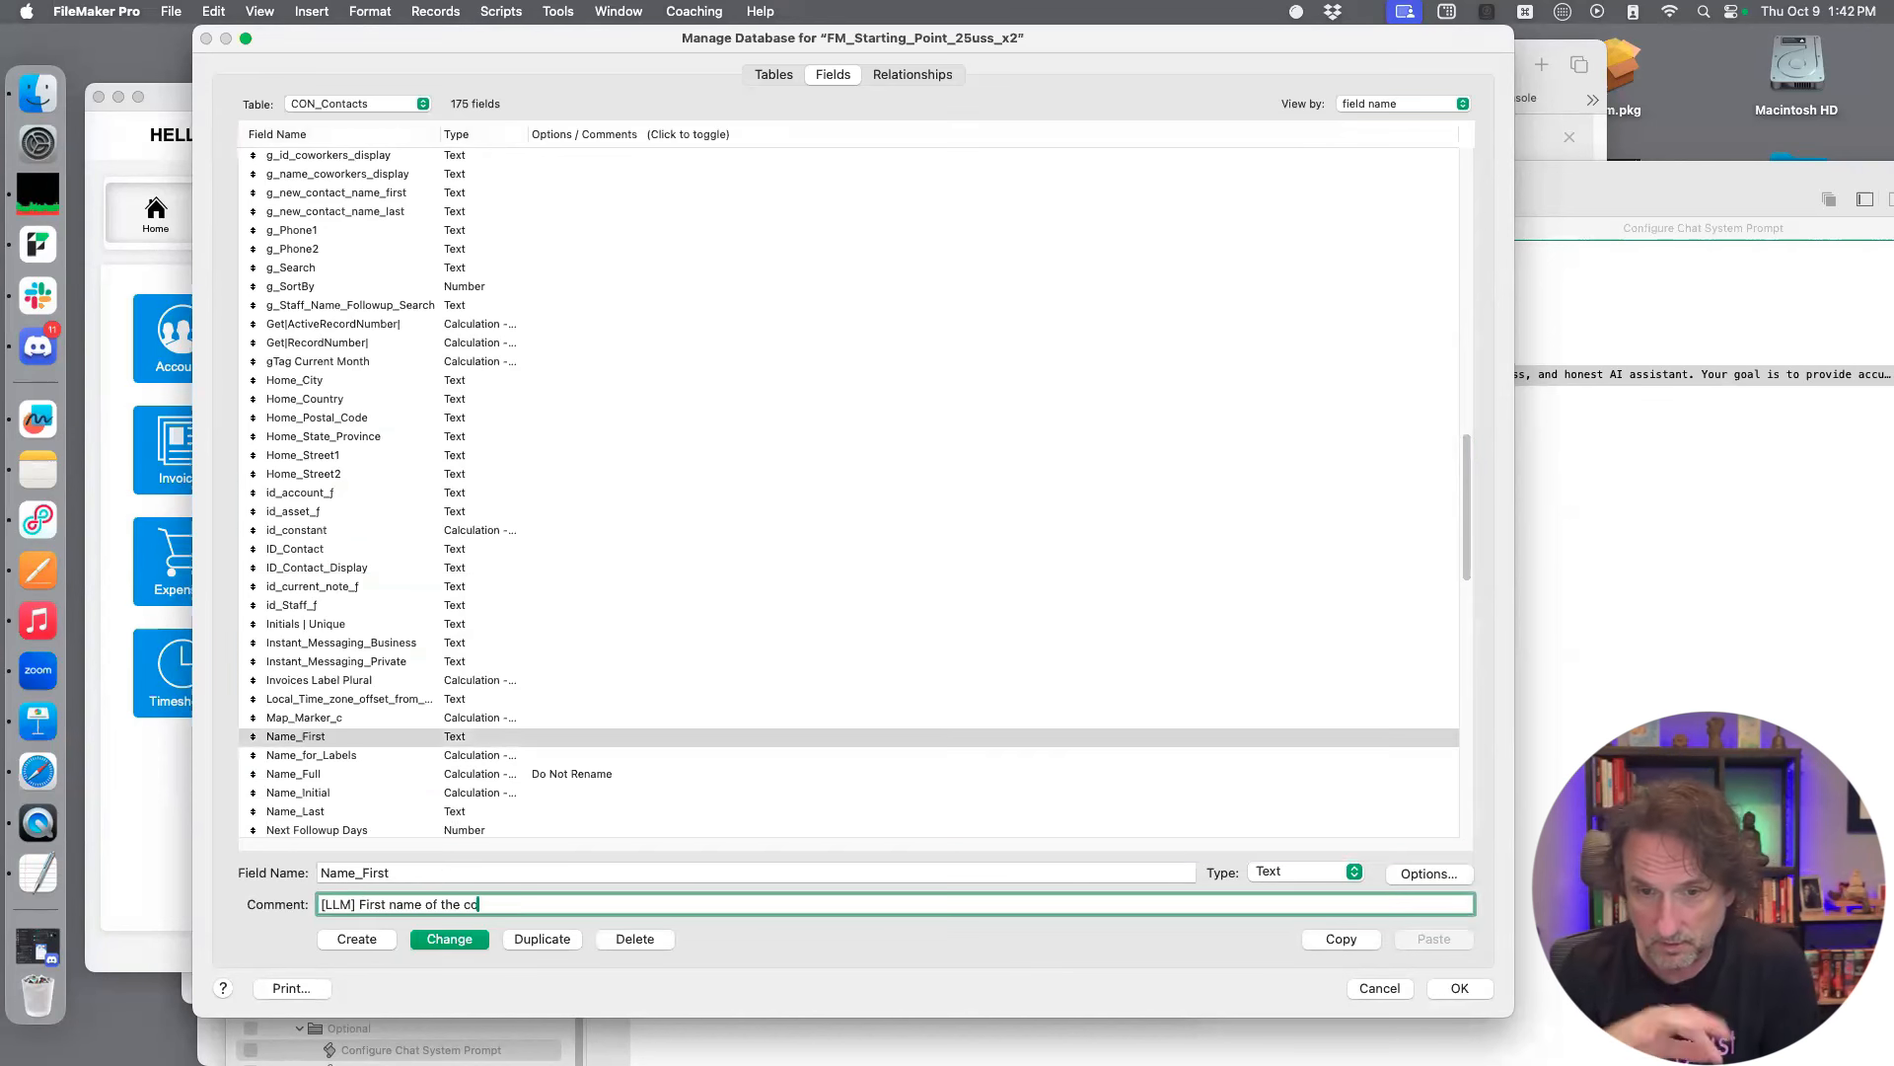
text(ntact)
key(super+a)
key(super+c)
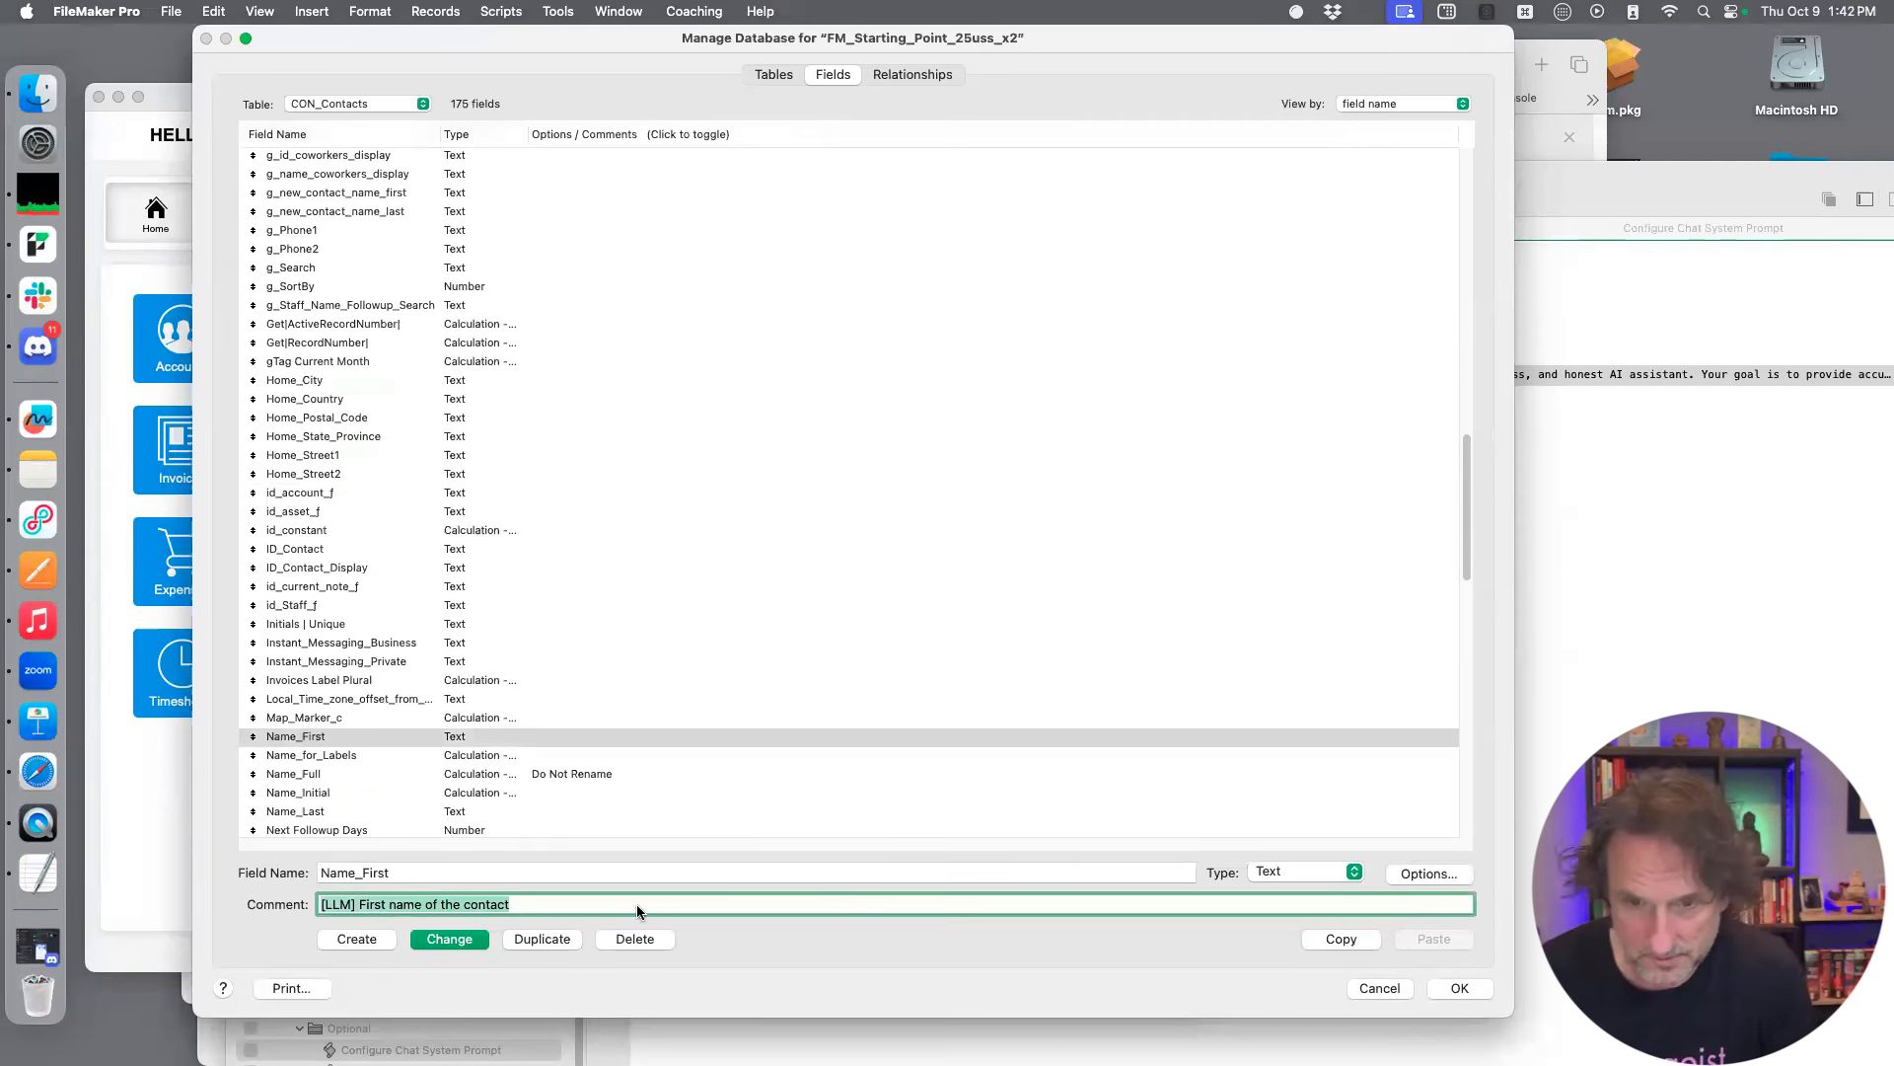
click(439, 939)
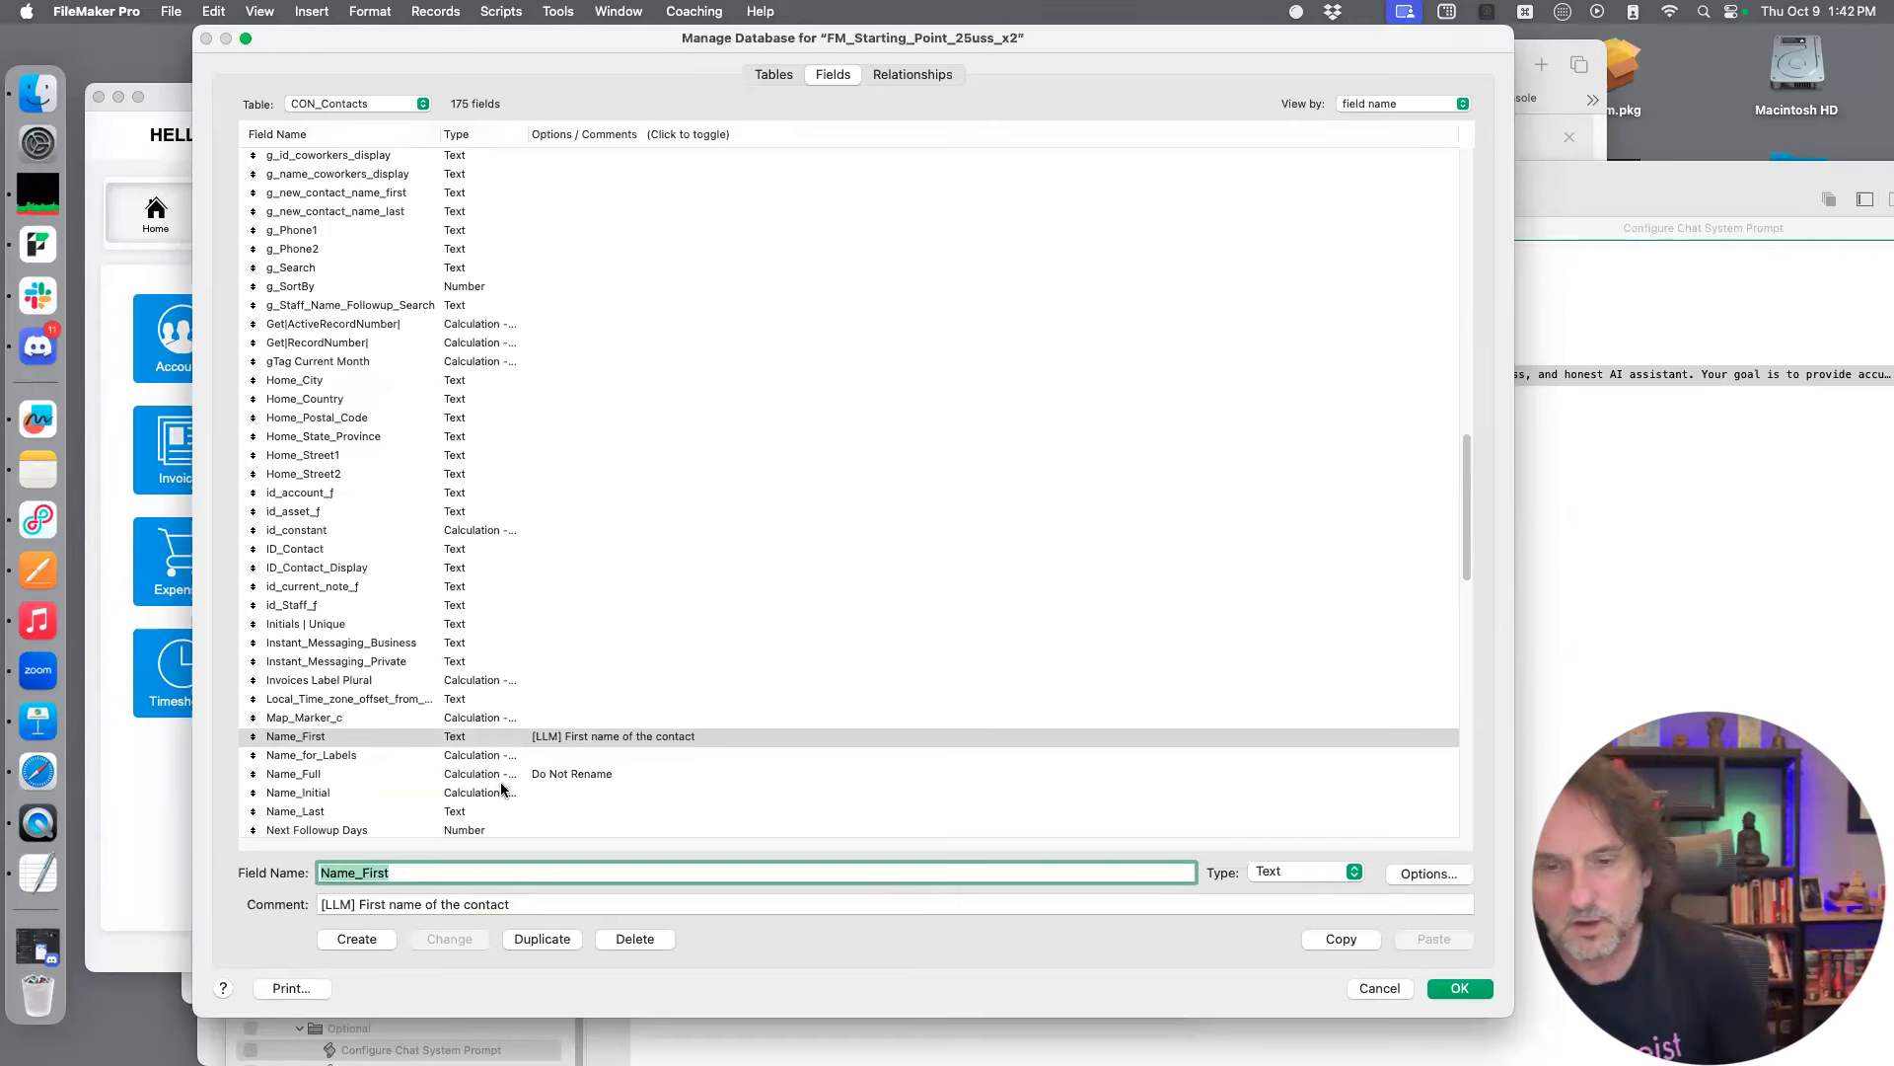
Reuse the copied comment on the Name_Last field, reworded to "[LLM] Last name of the contact", and save the change
click(497, 809)
click(501, 903)
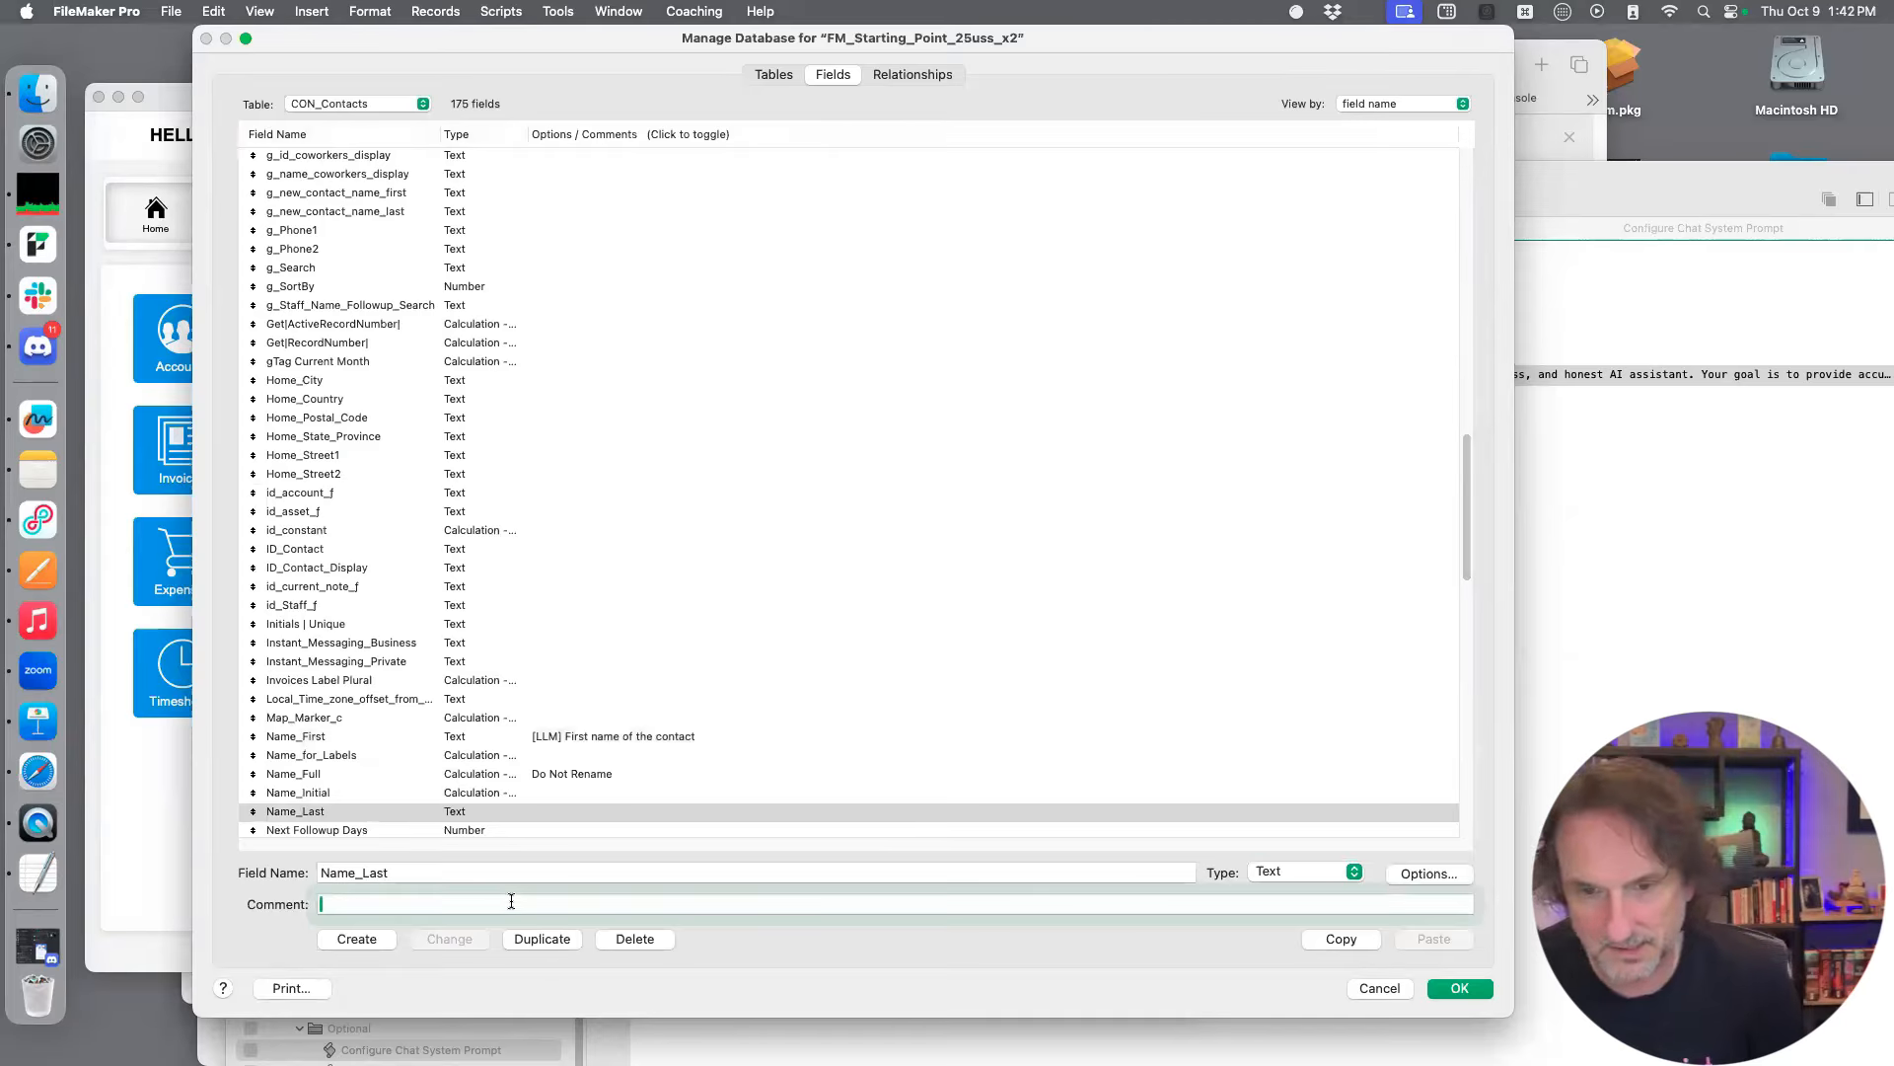
key(super+v)
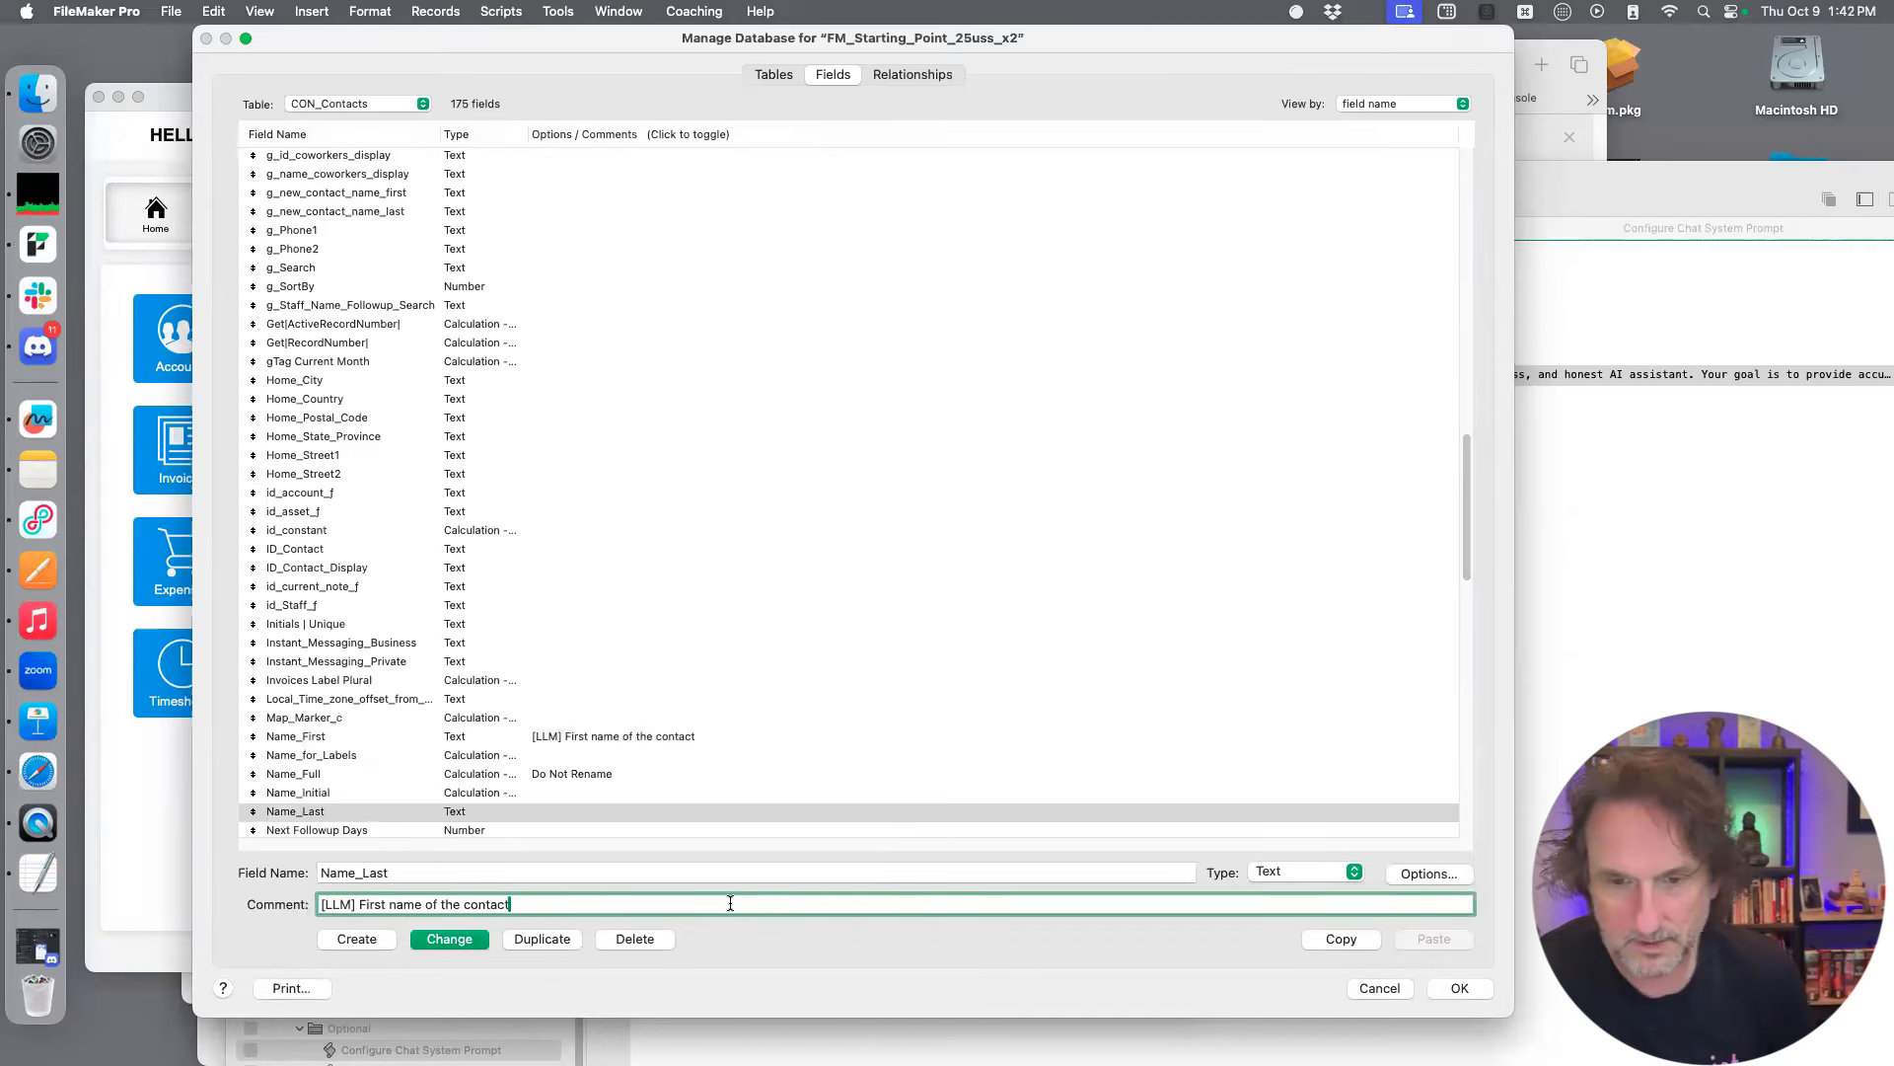
double_click(373, 904)
text(Last)
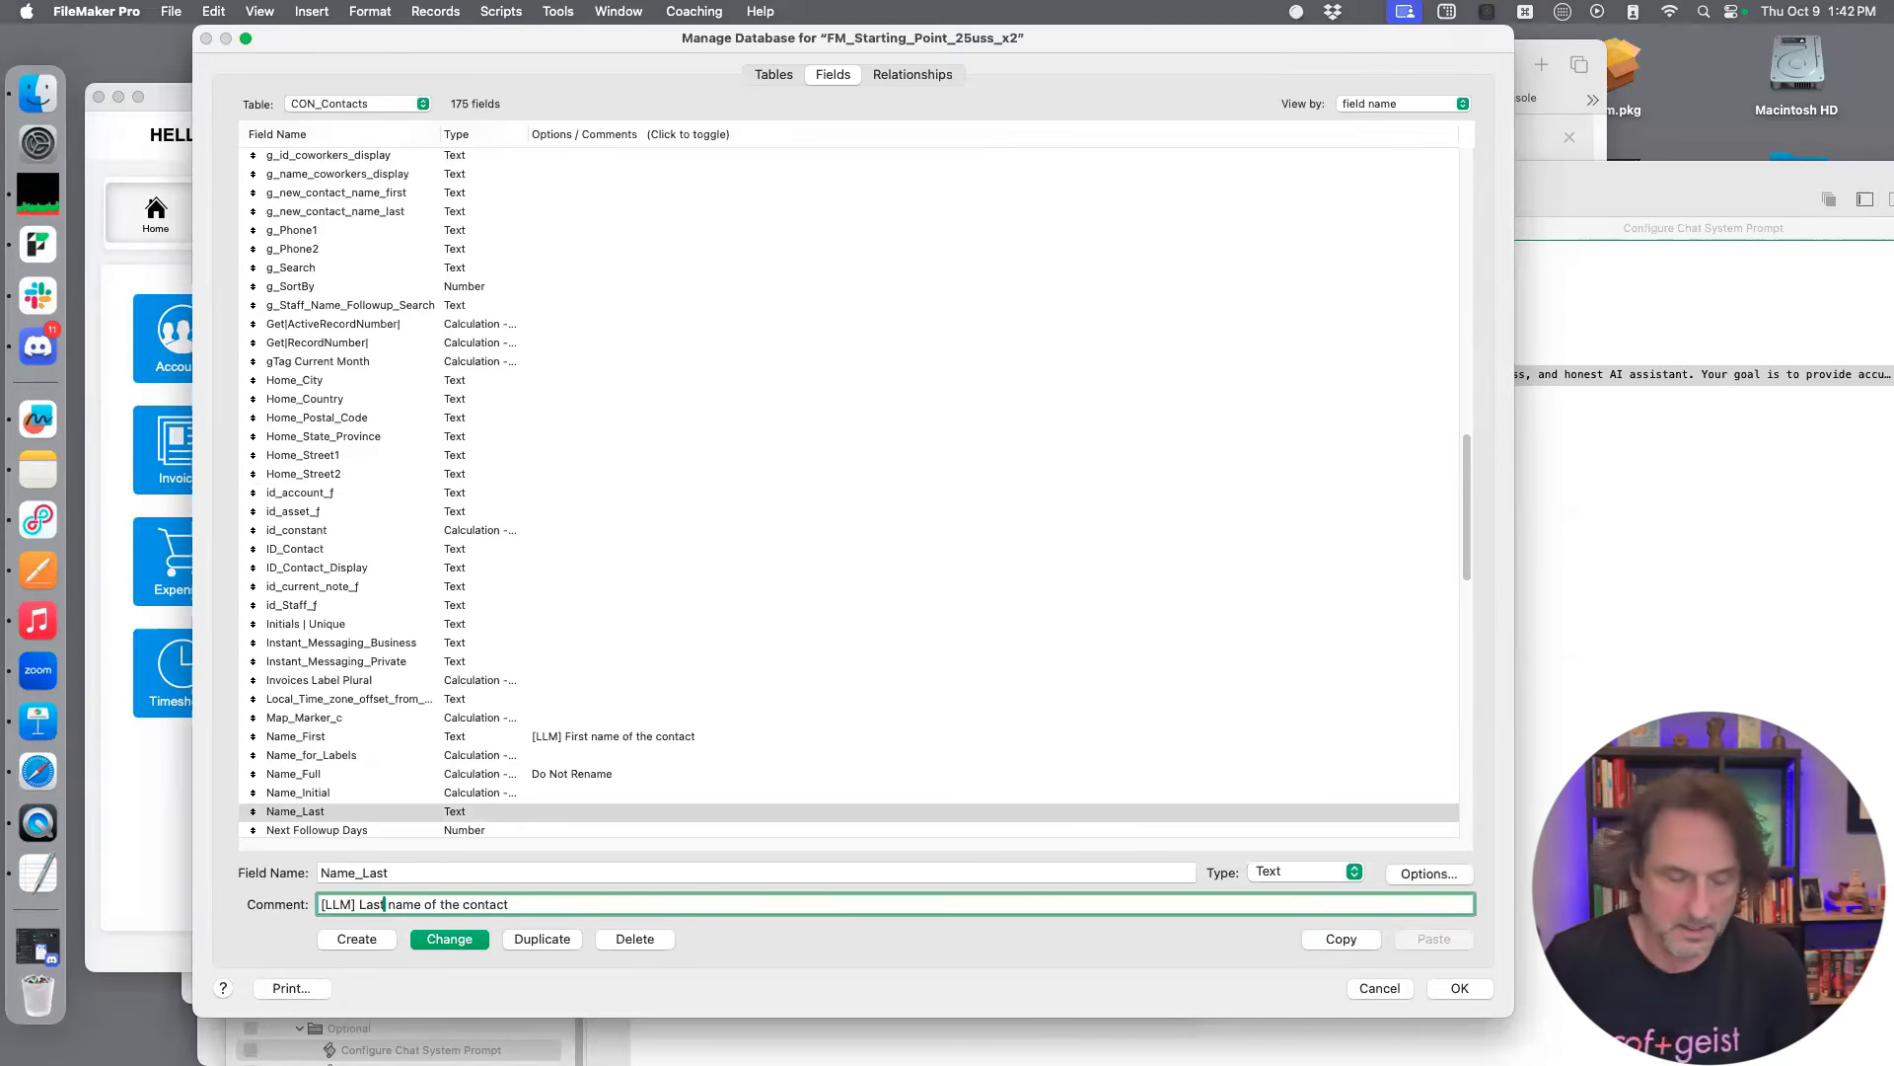
click(465, 939)
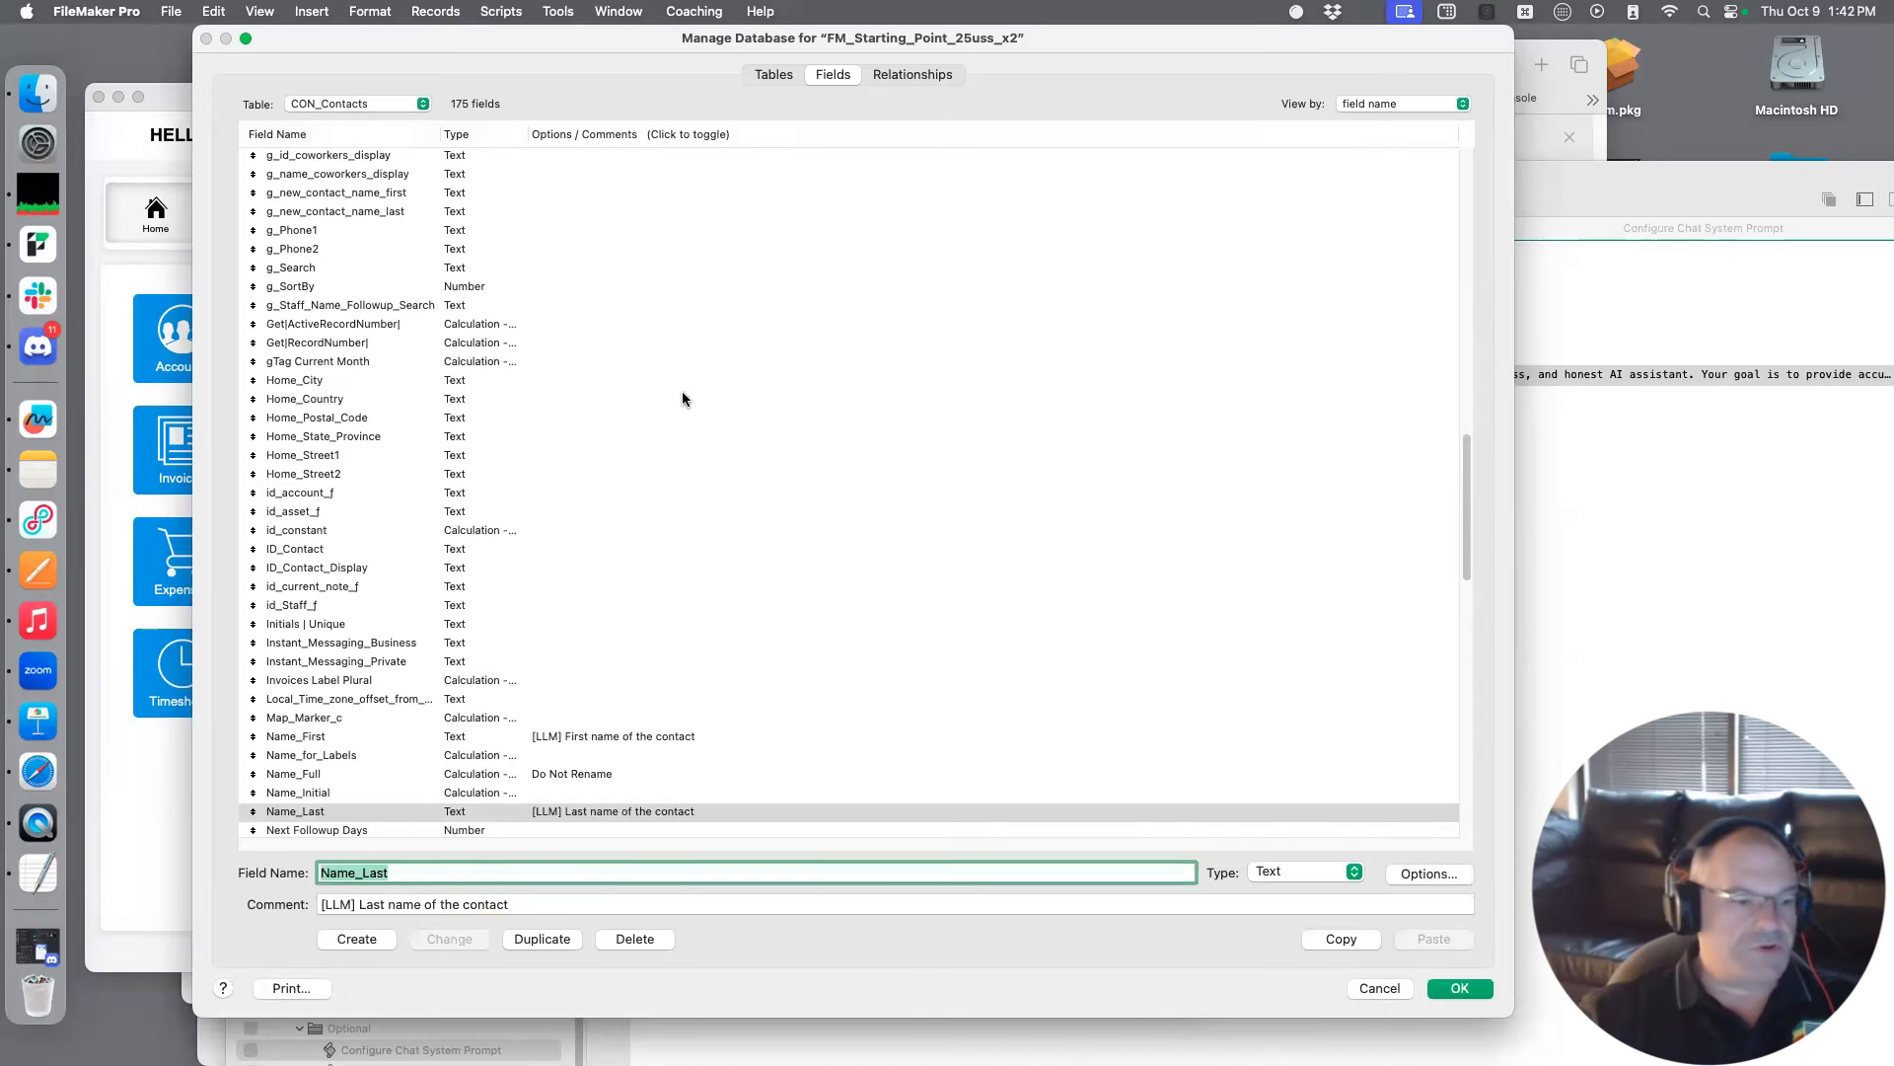
Find the Phone1 field in the CON_Contacts field list and save the comment "[LLM] Ten digit phone number" on it
scroll(520, 467, down, 1)
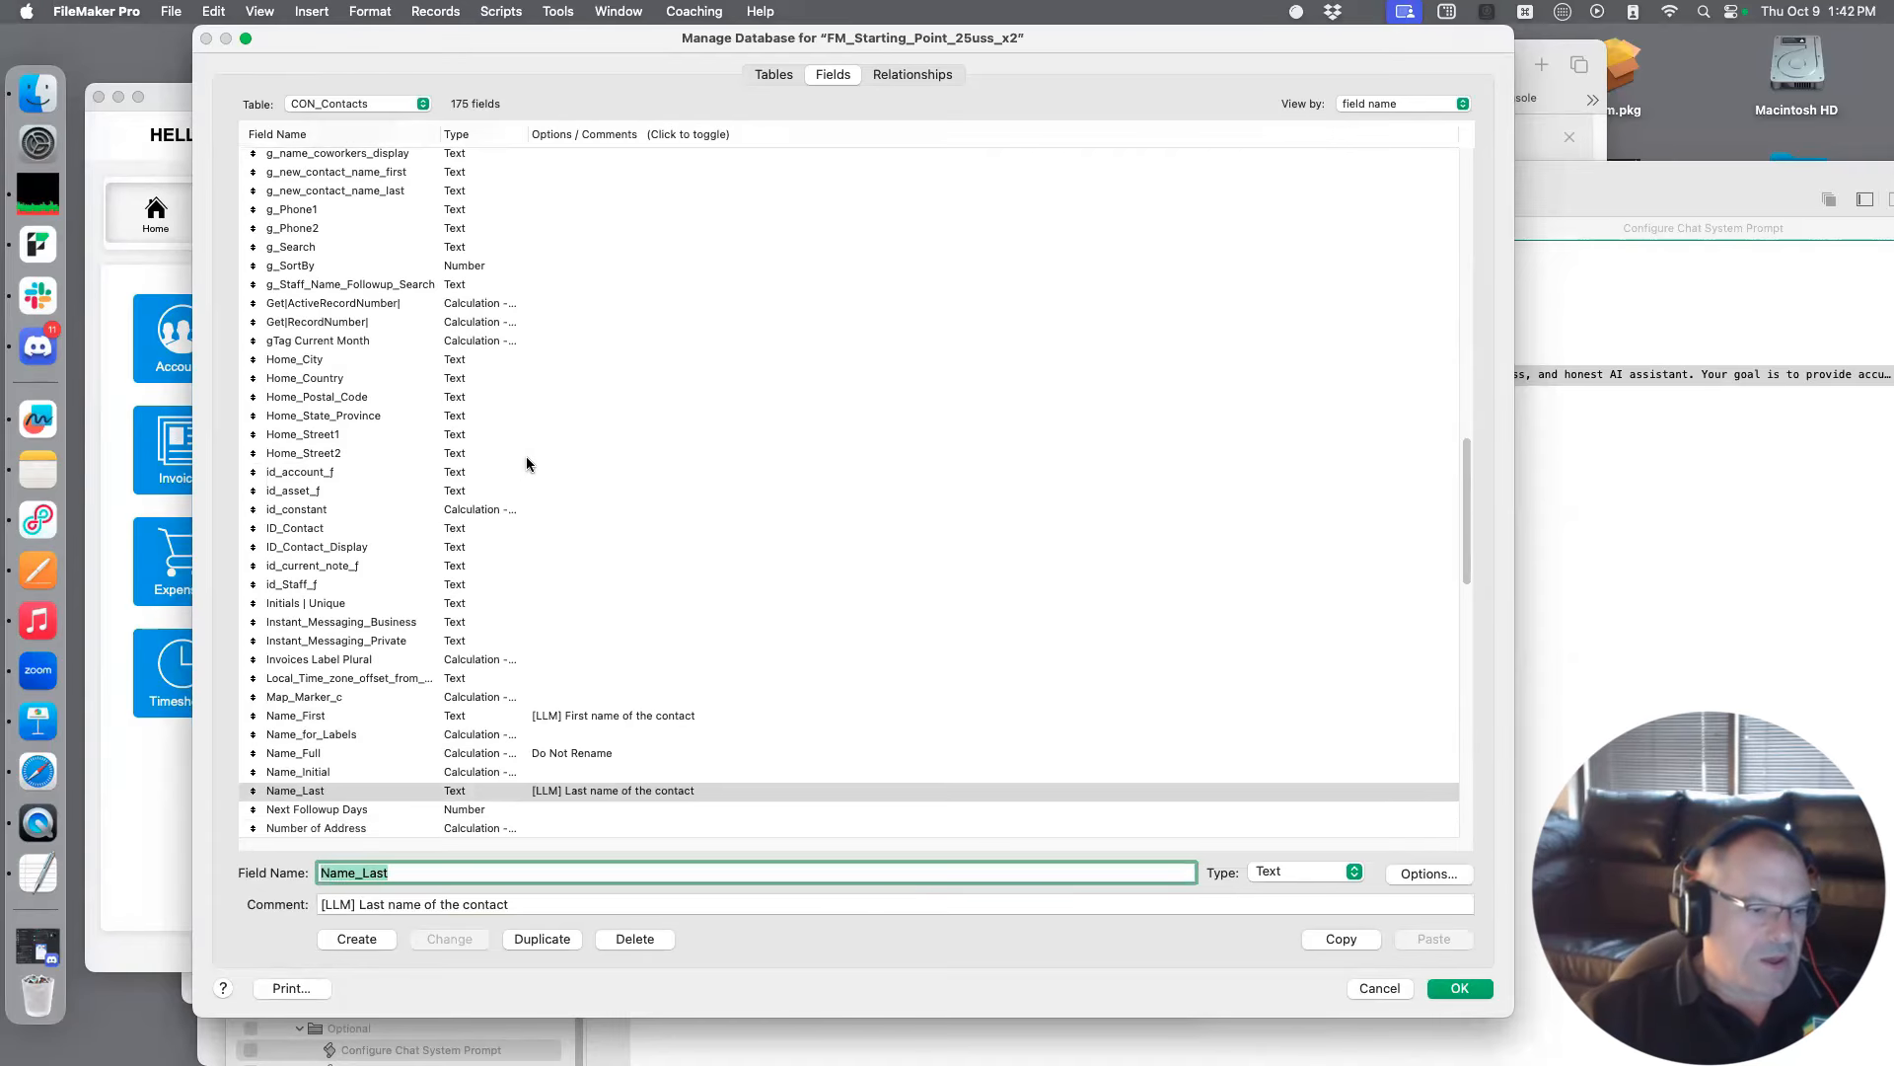
scroll(519, 507, down, 1)
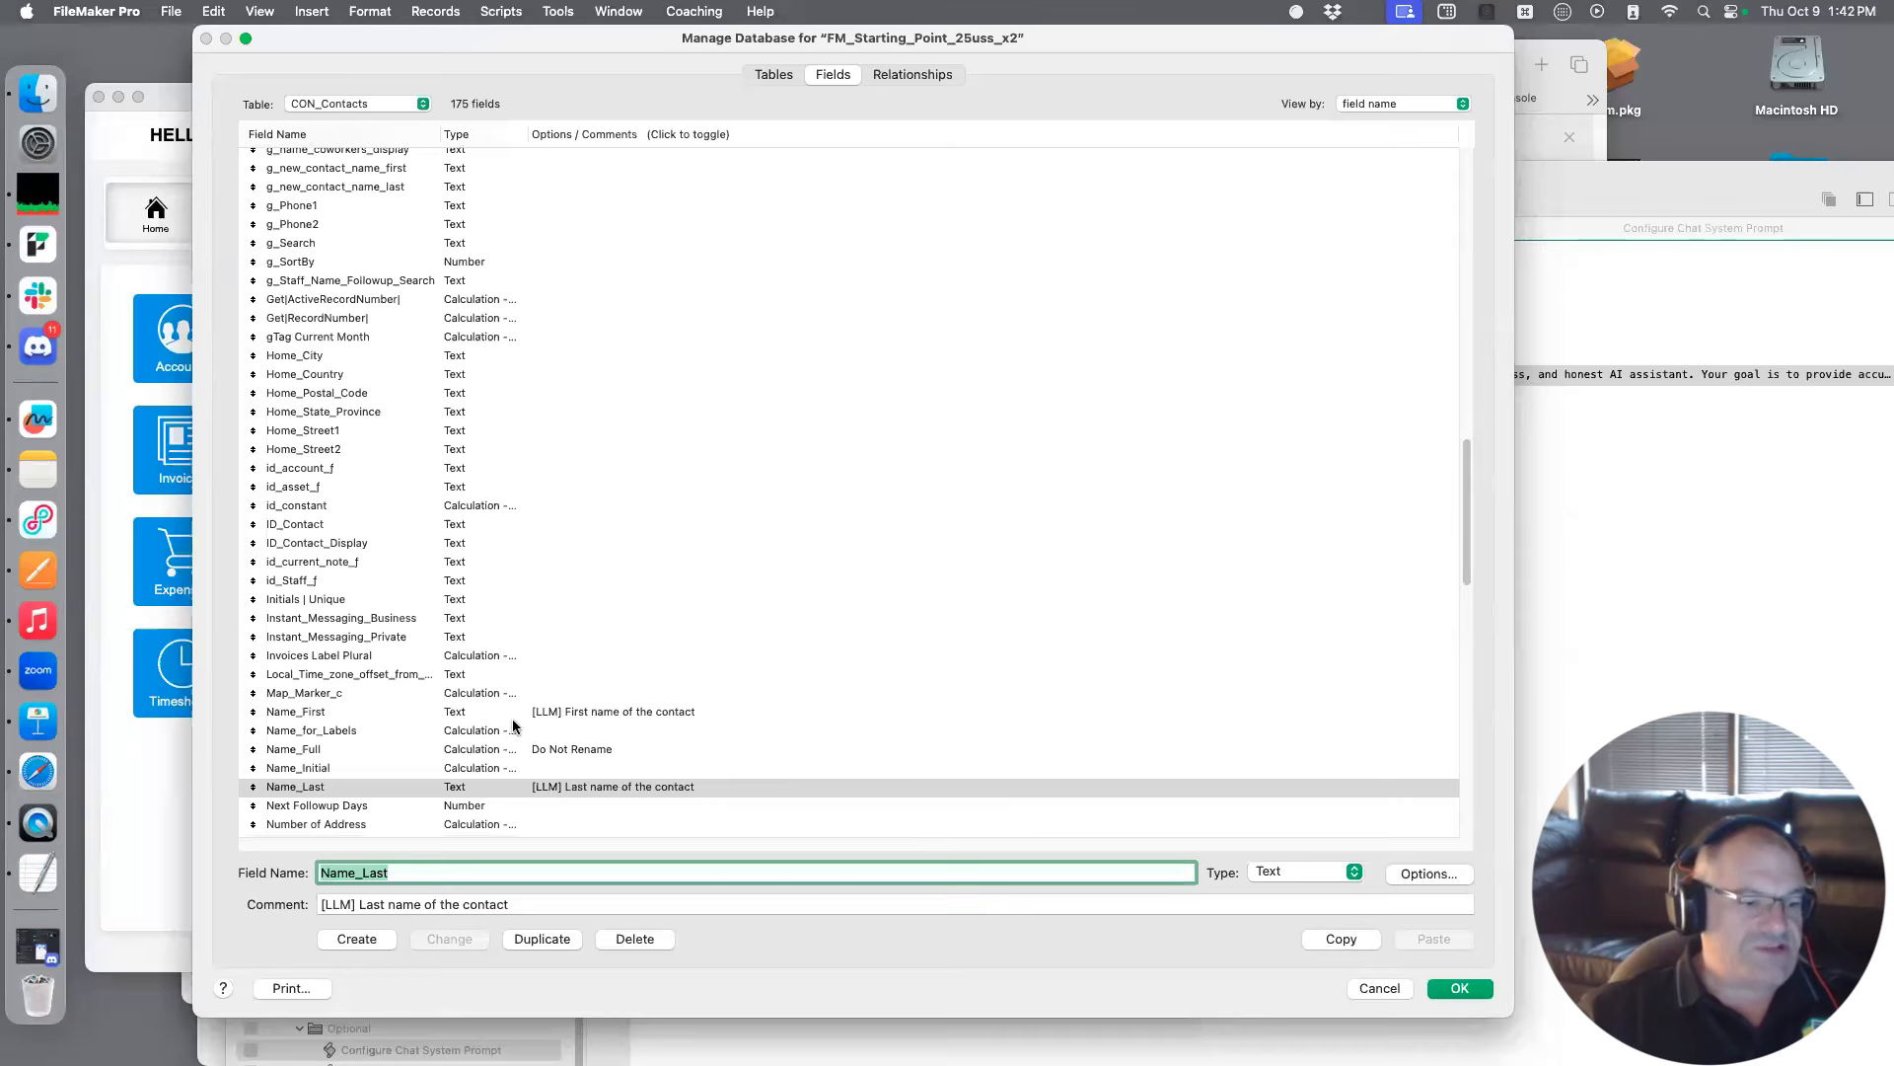
scroll(483, 519, down, 1)
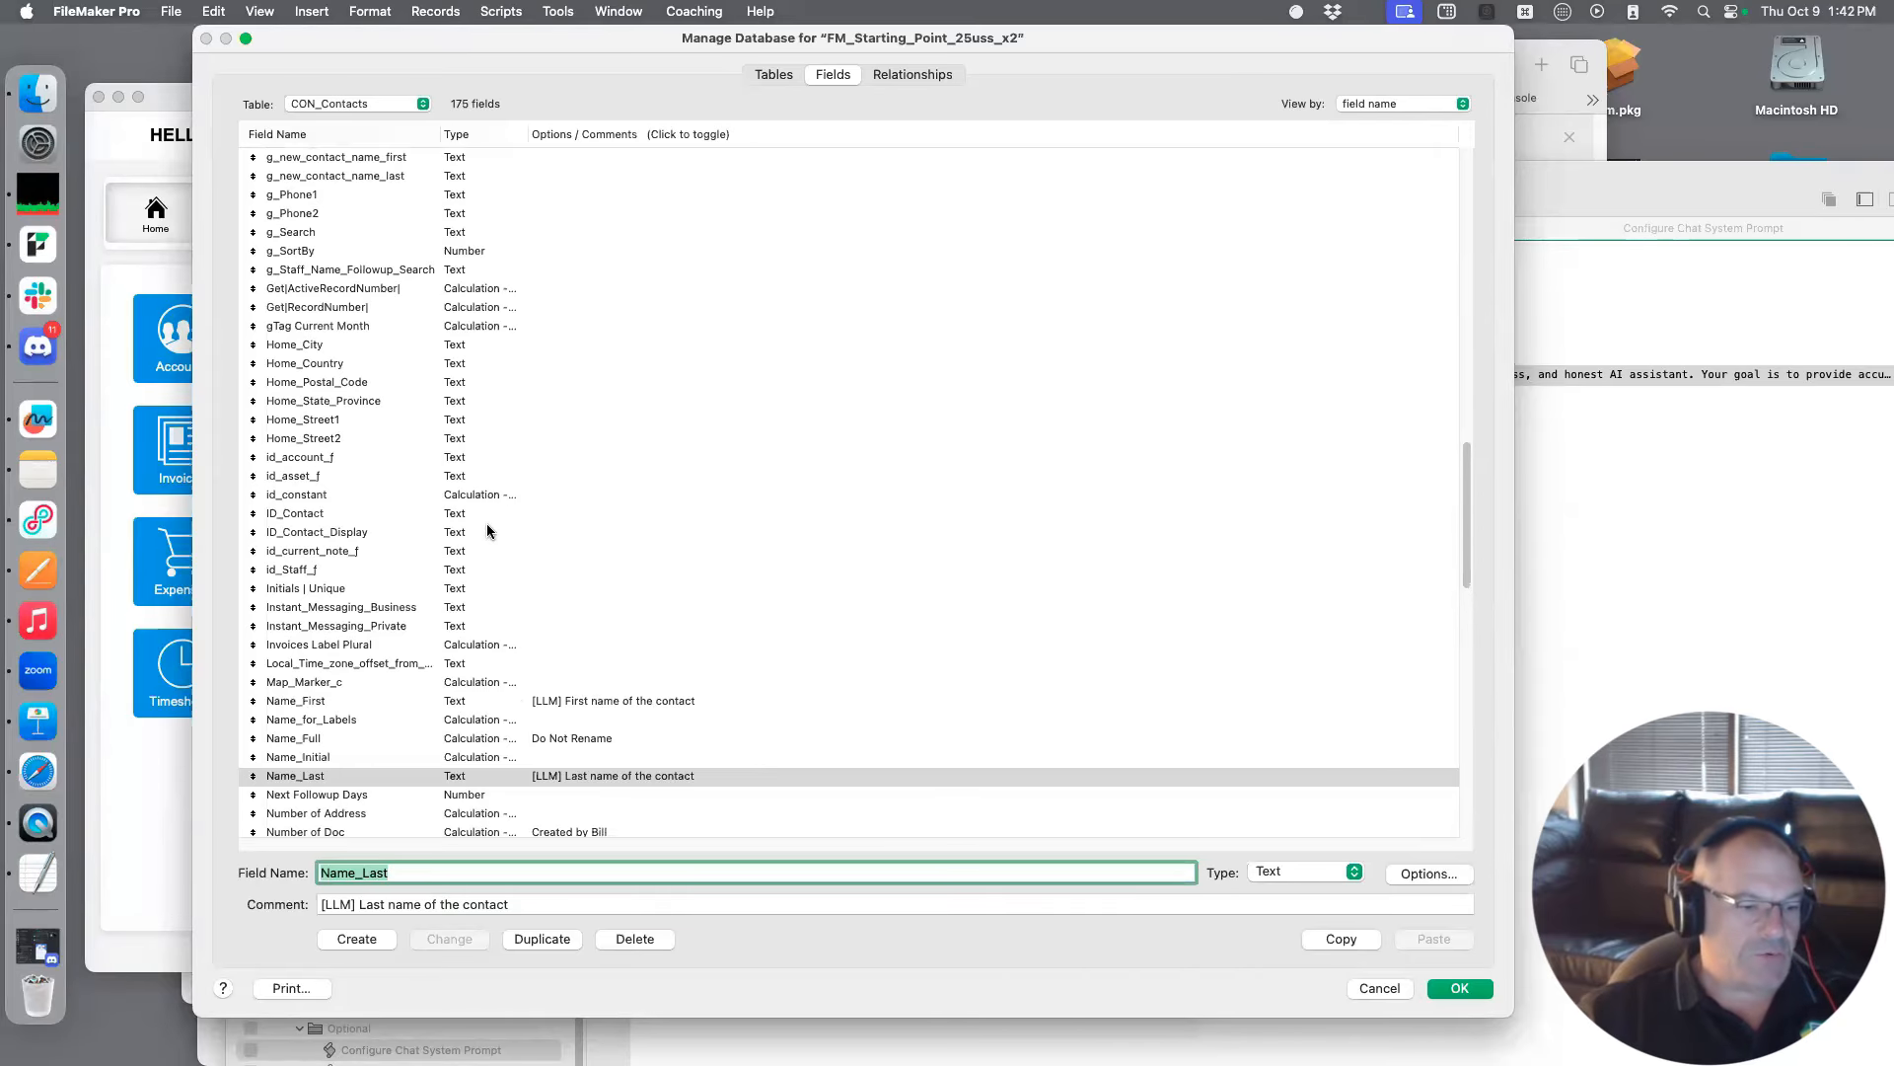
scroll(487, 529, down, 2)
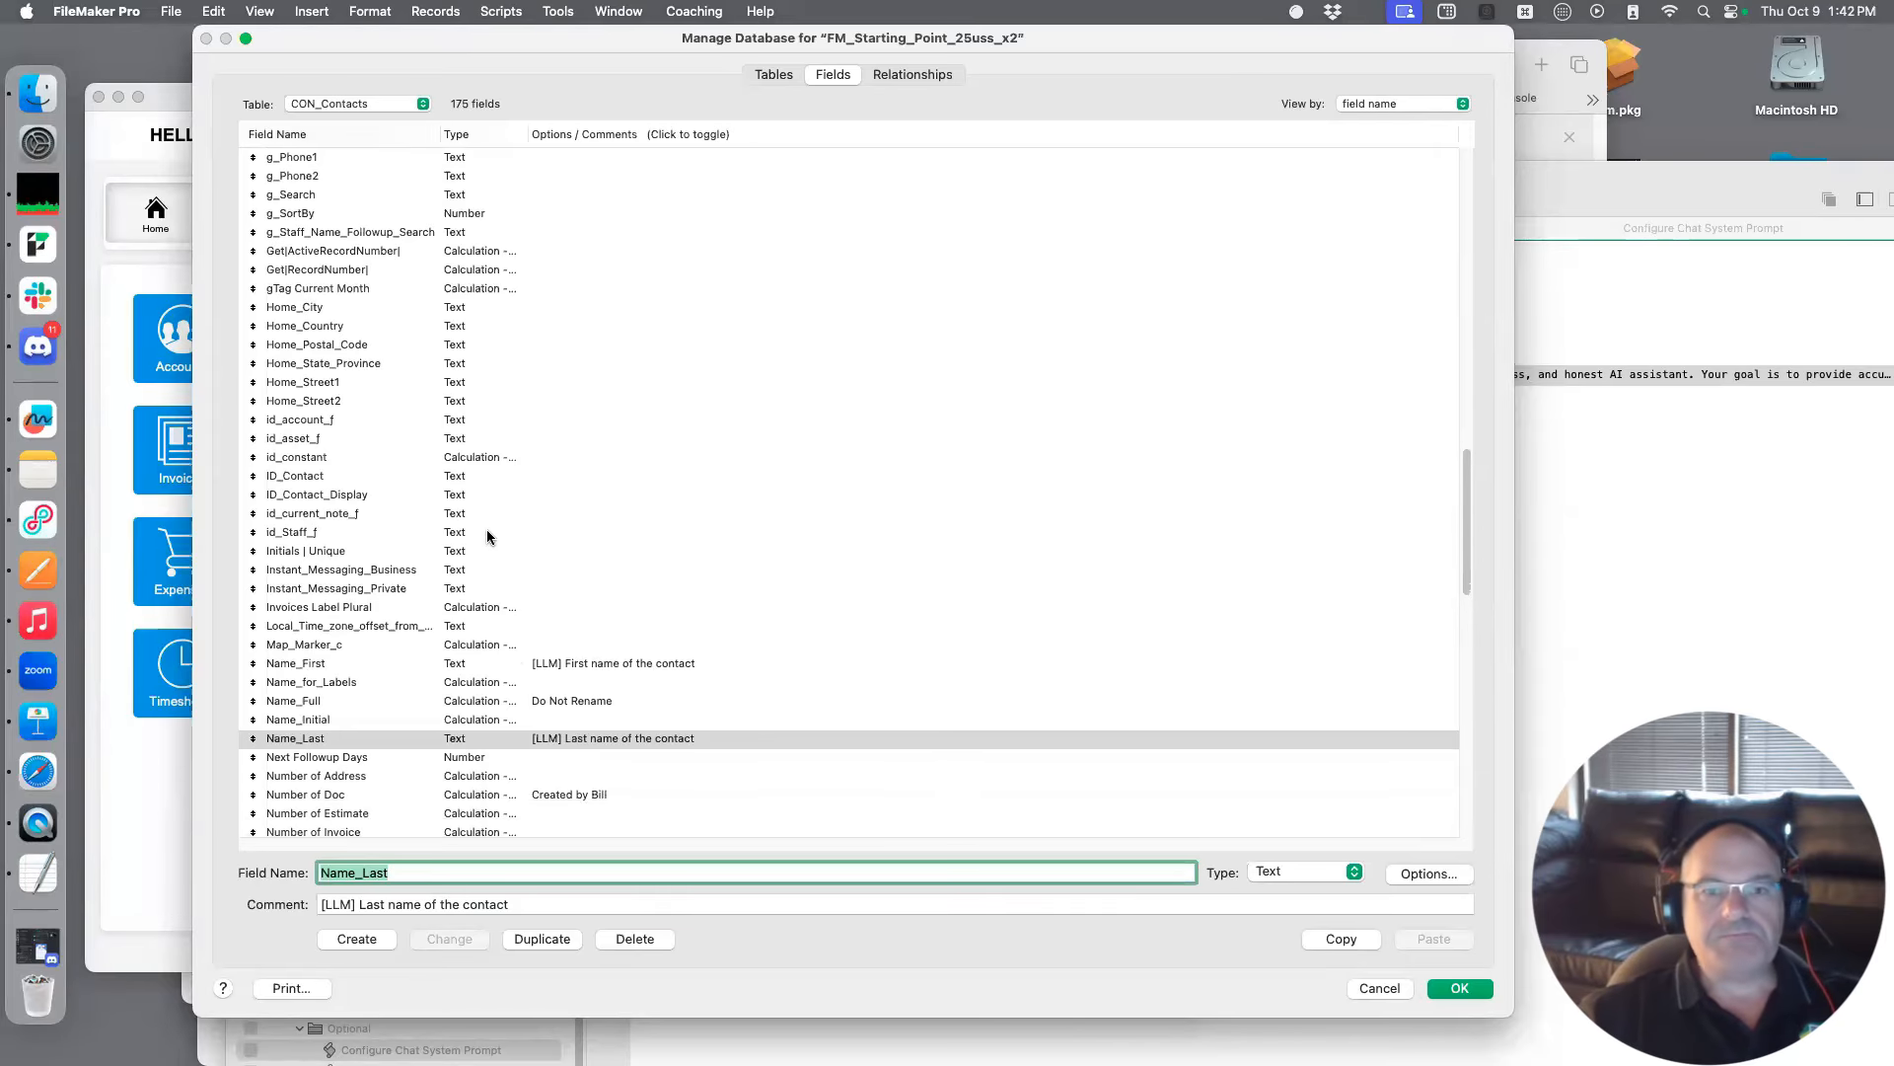
scroll(488, 529, down, 8)
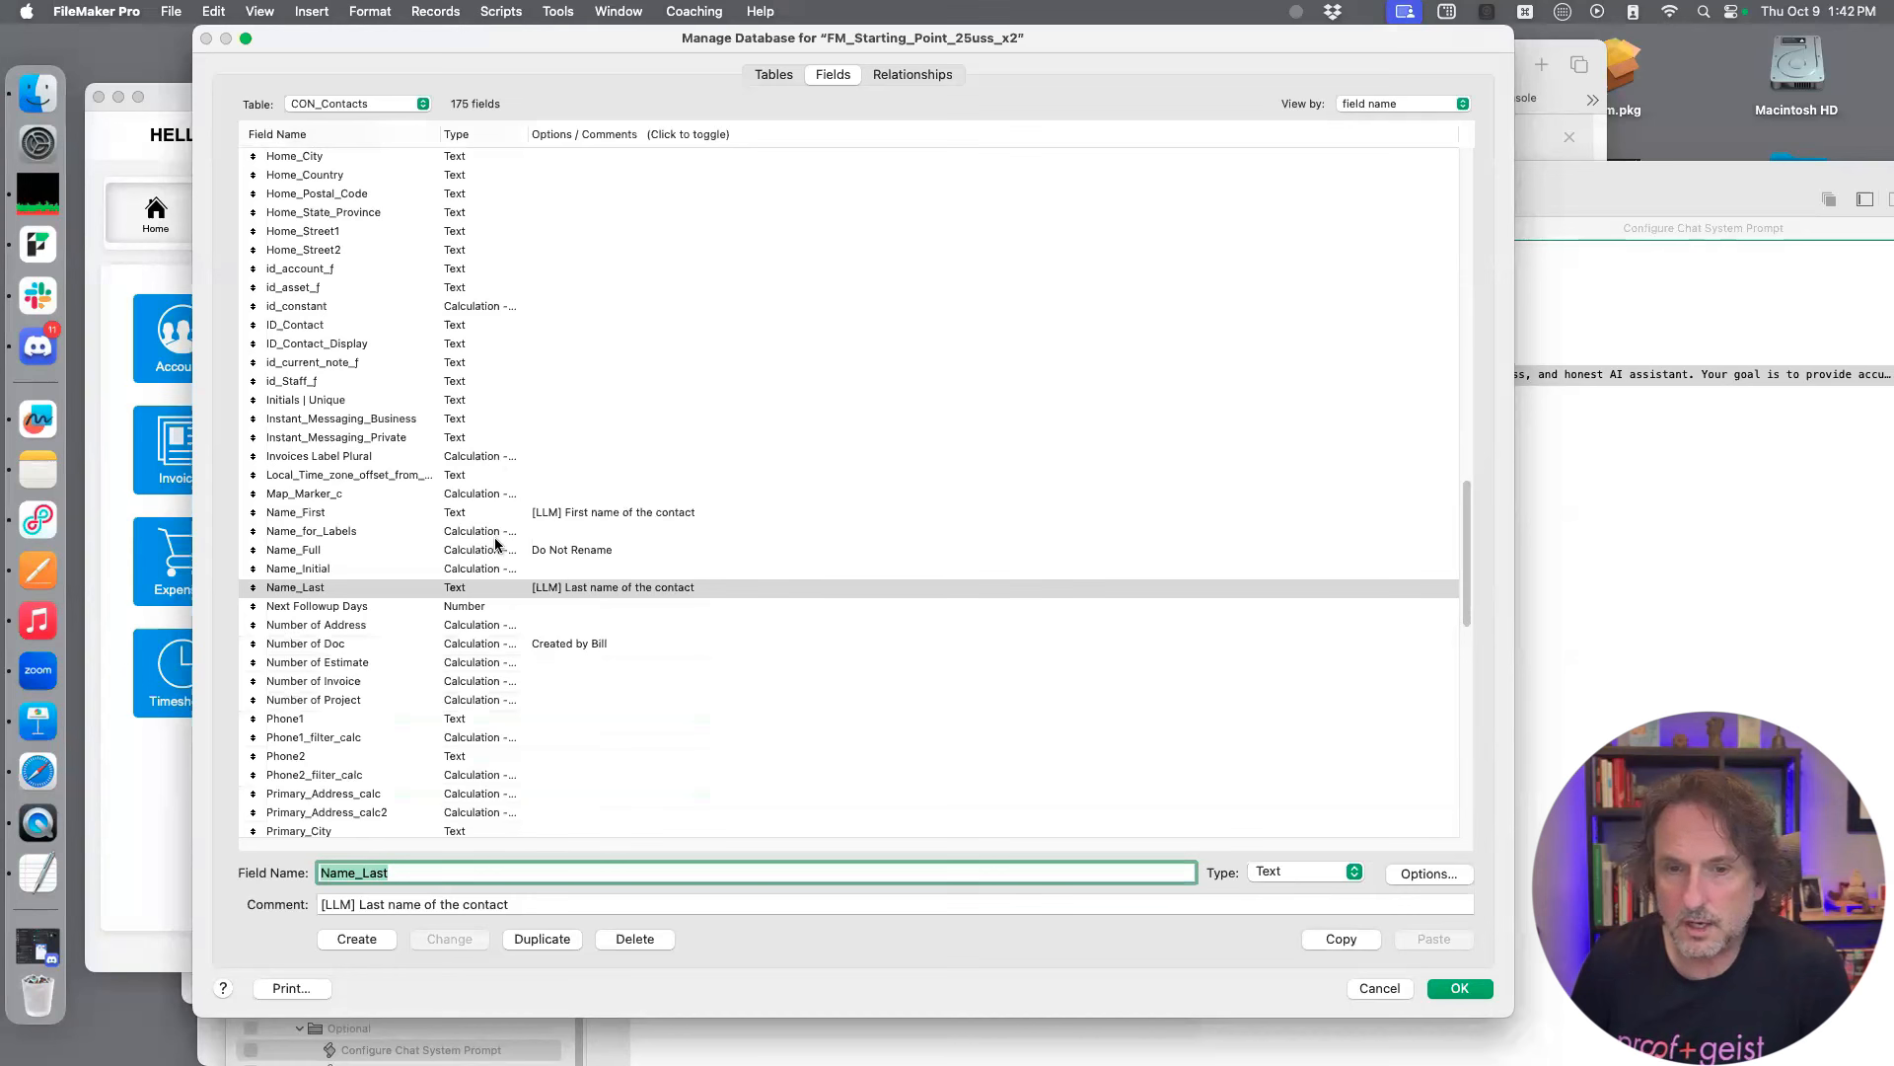
scroll(494, 537, down, 8)
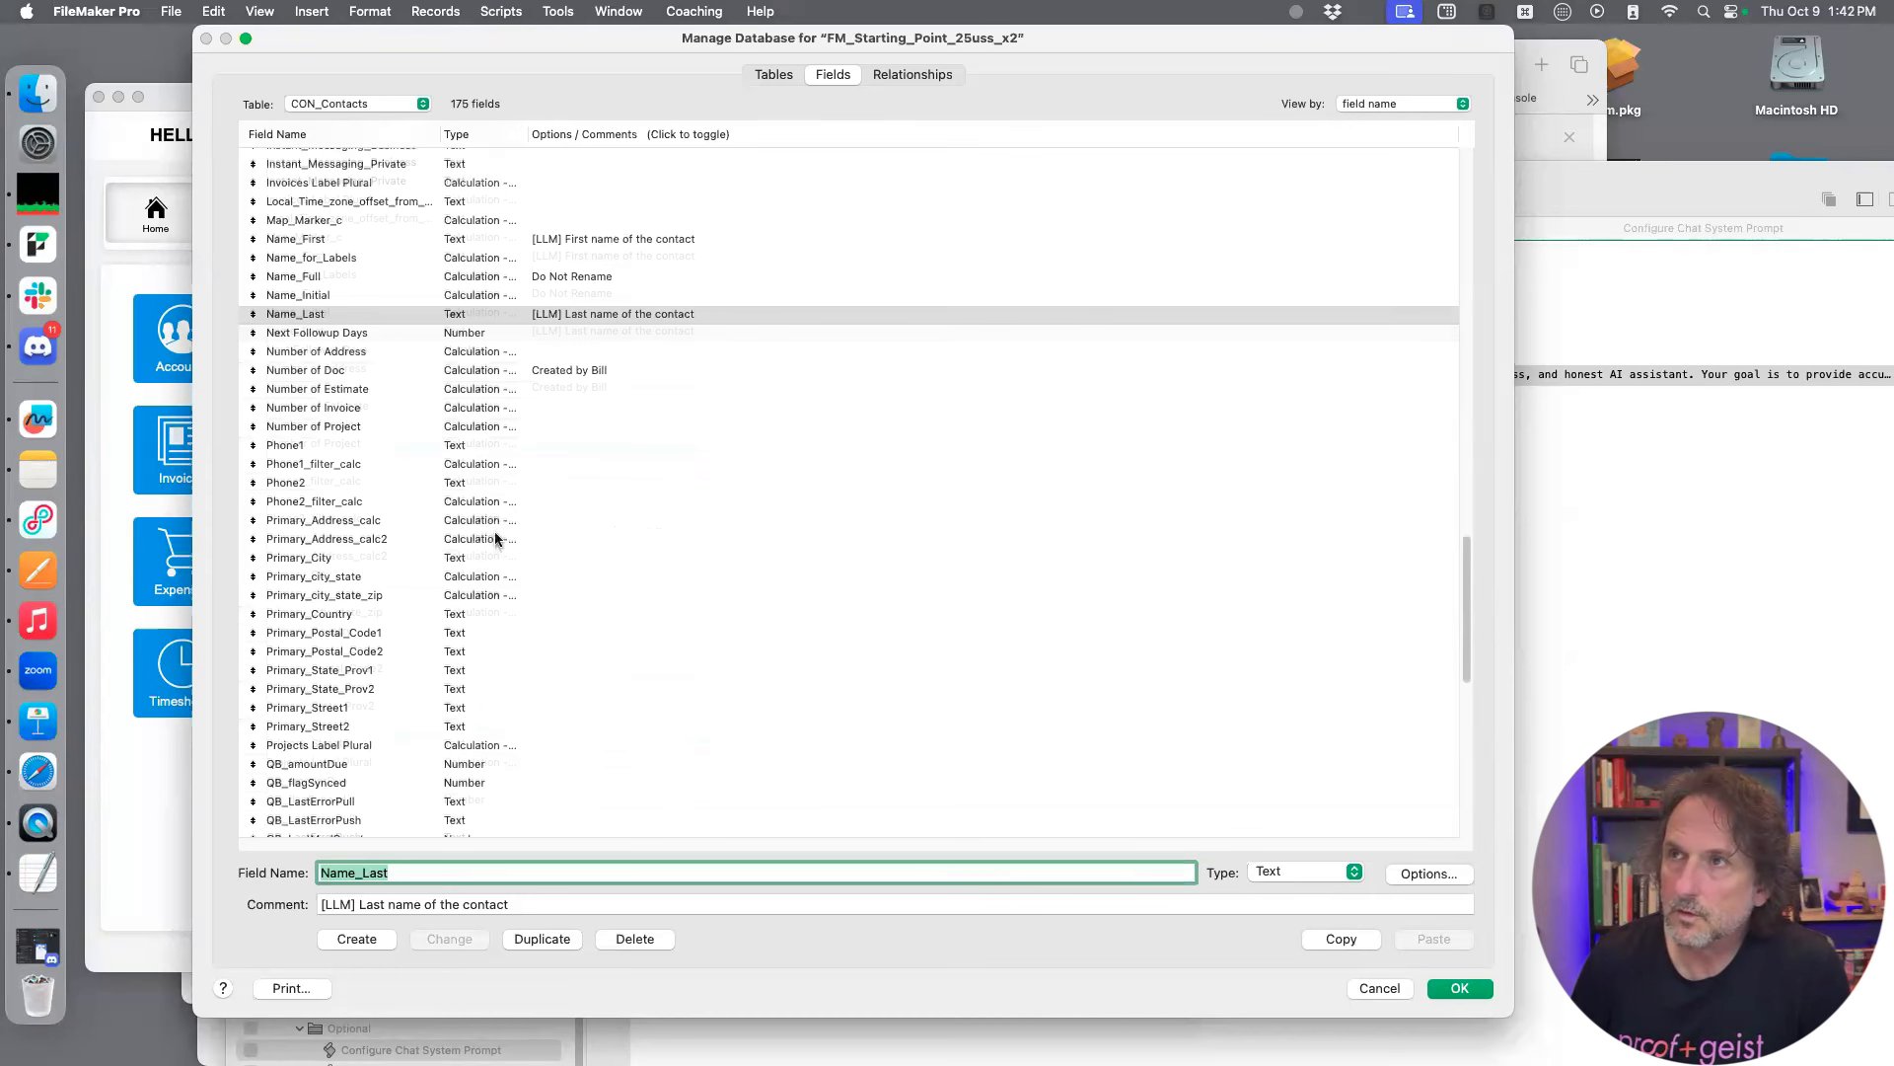
scroll(495, 534, down, 1)
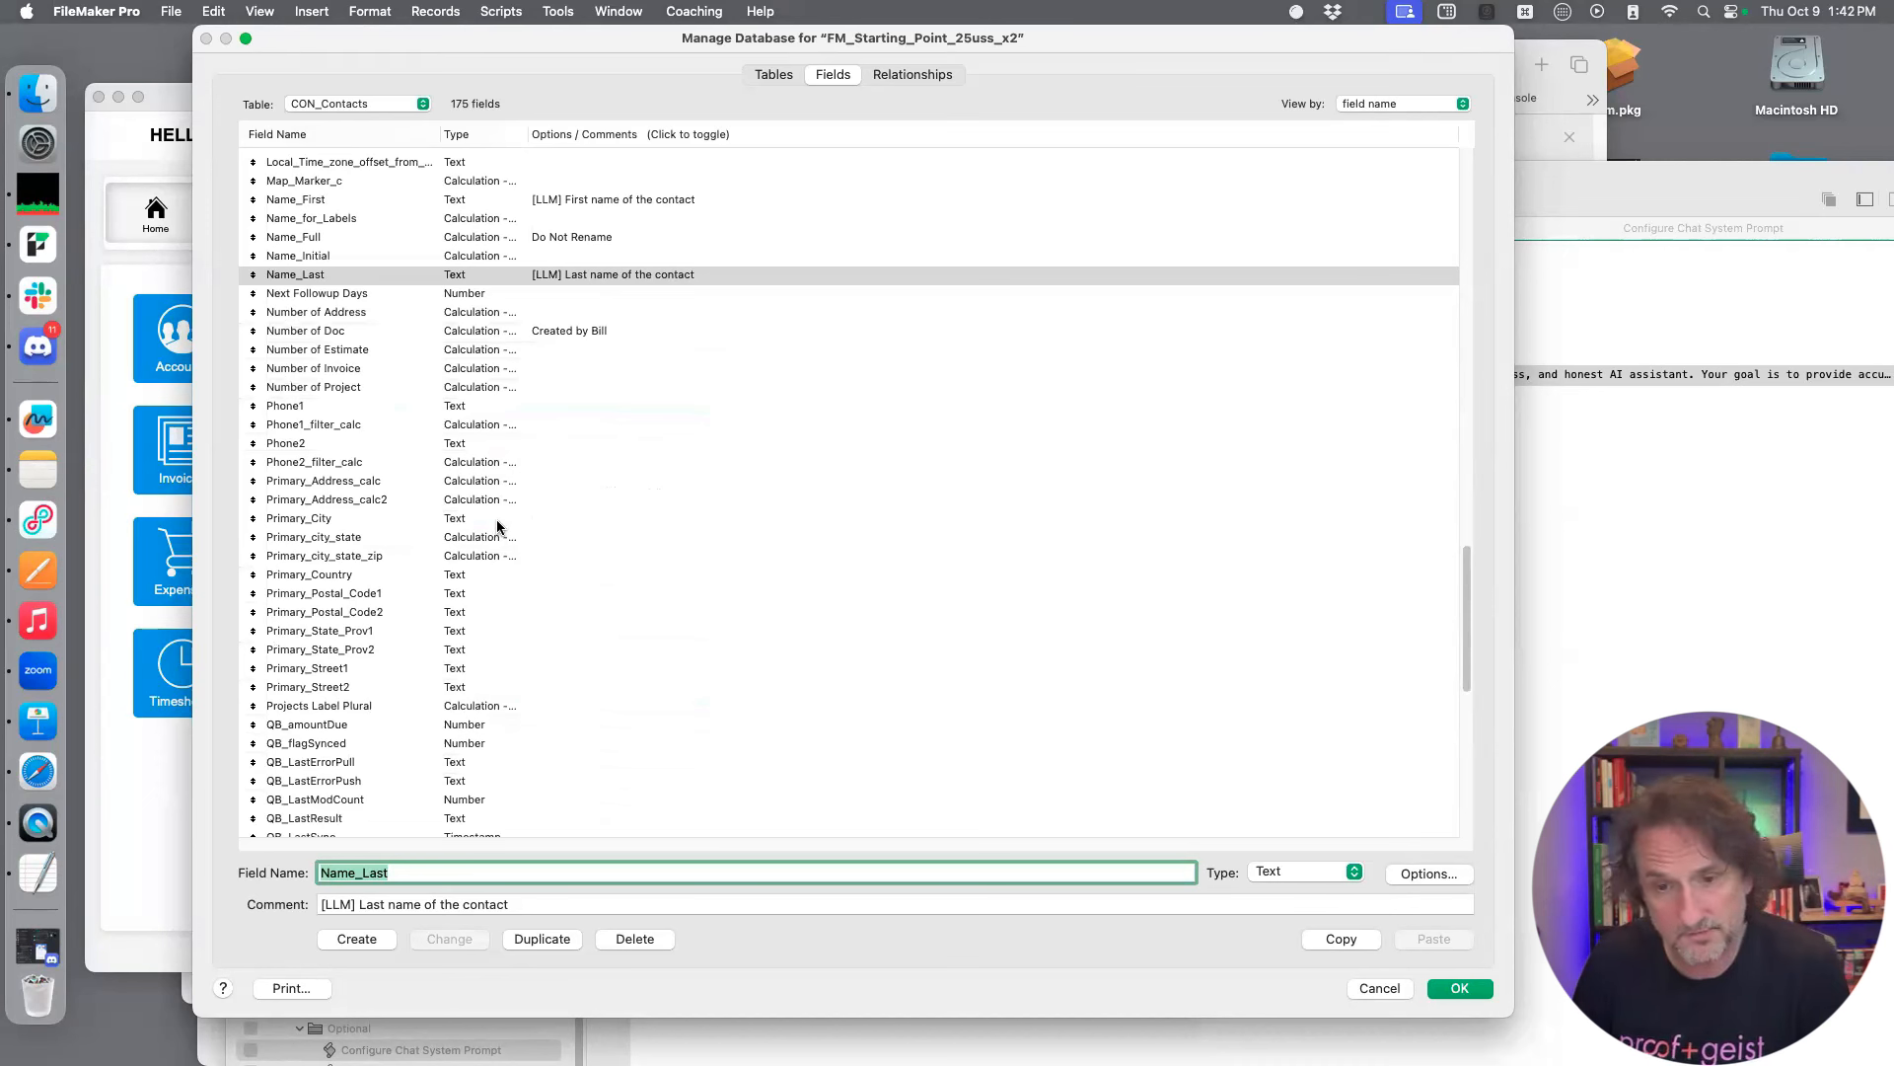
click(500, 405)
click(479, 908)
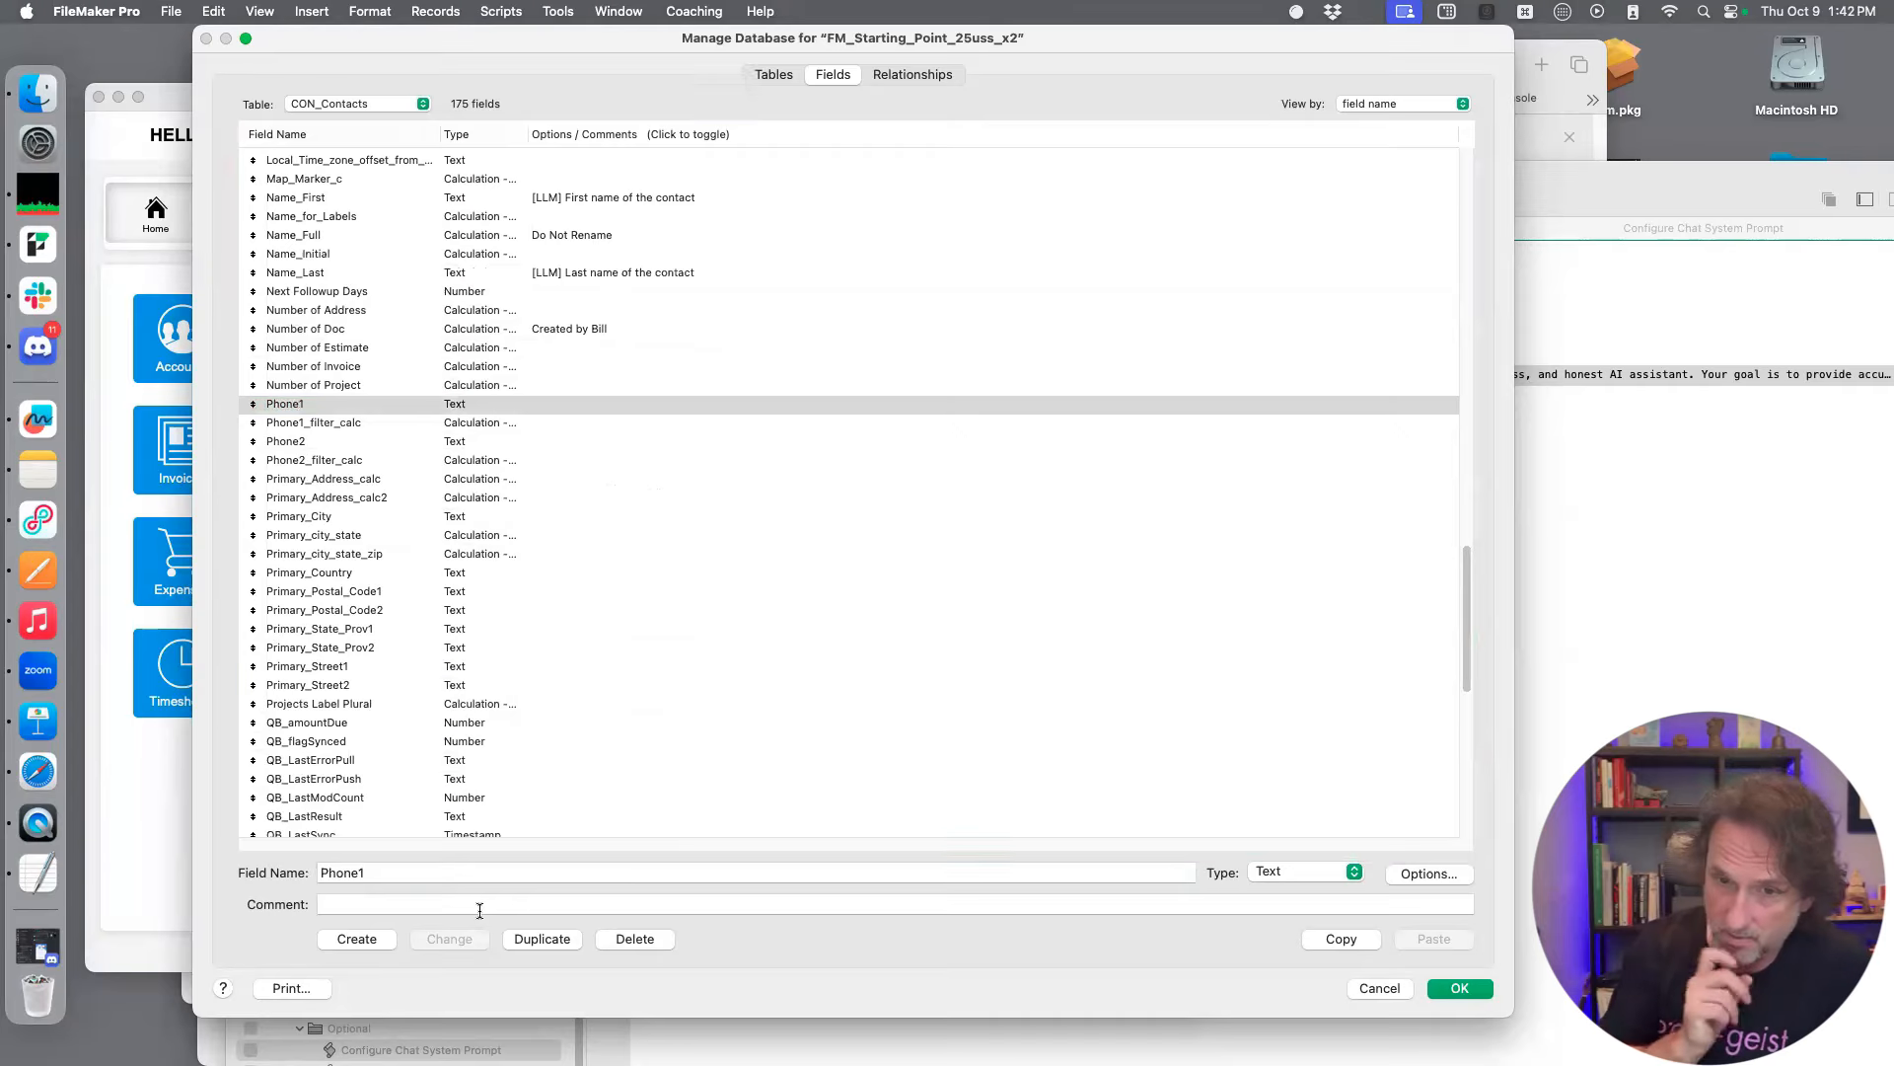
text([LLM] First name of the contact)
drag(552, 902, 360, 904)
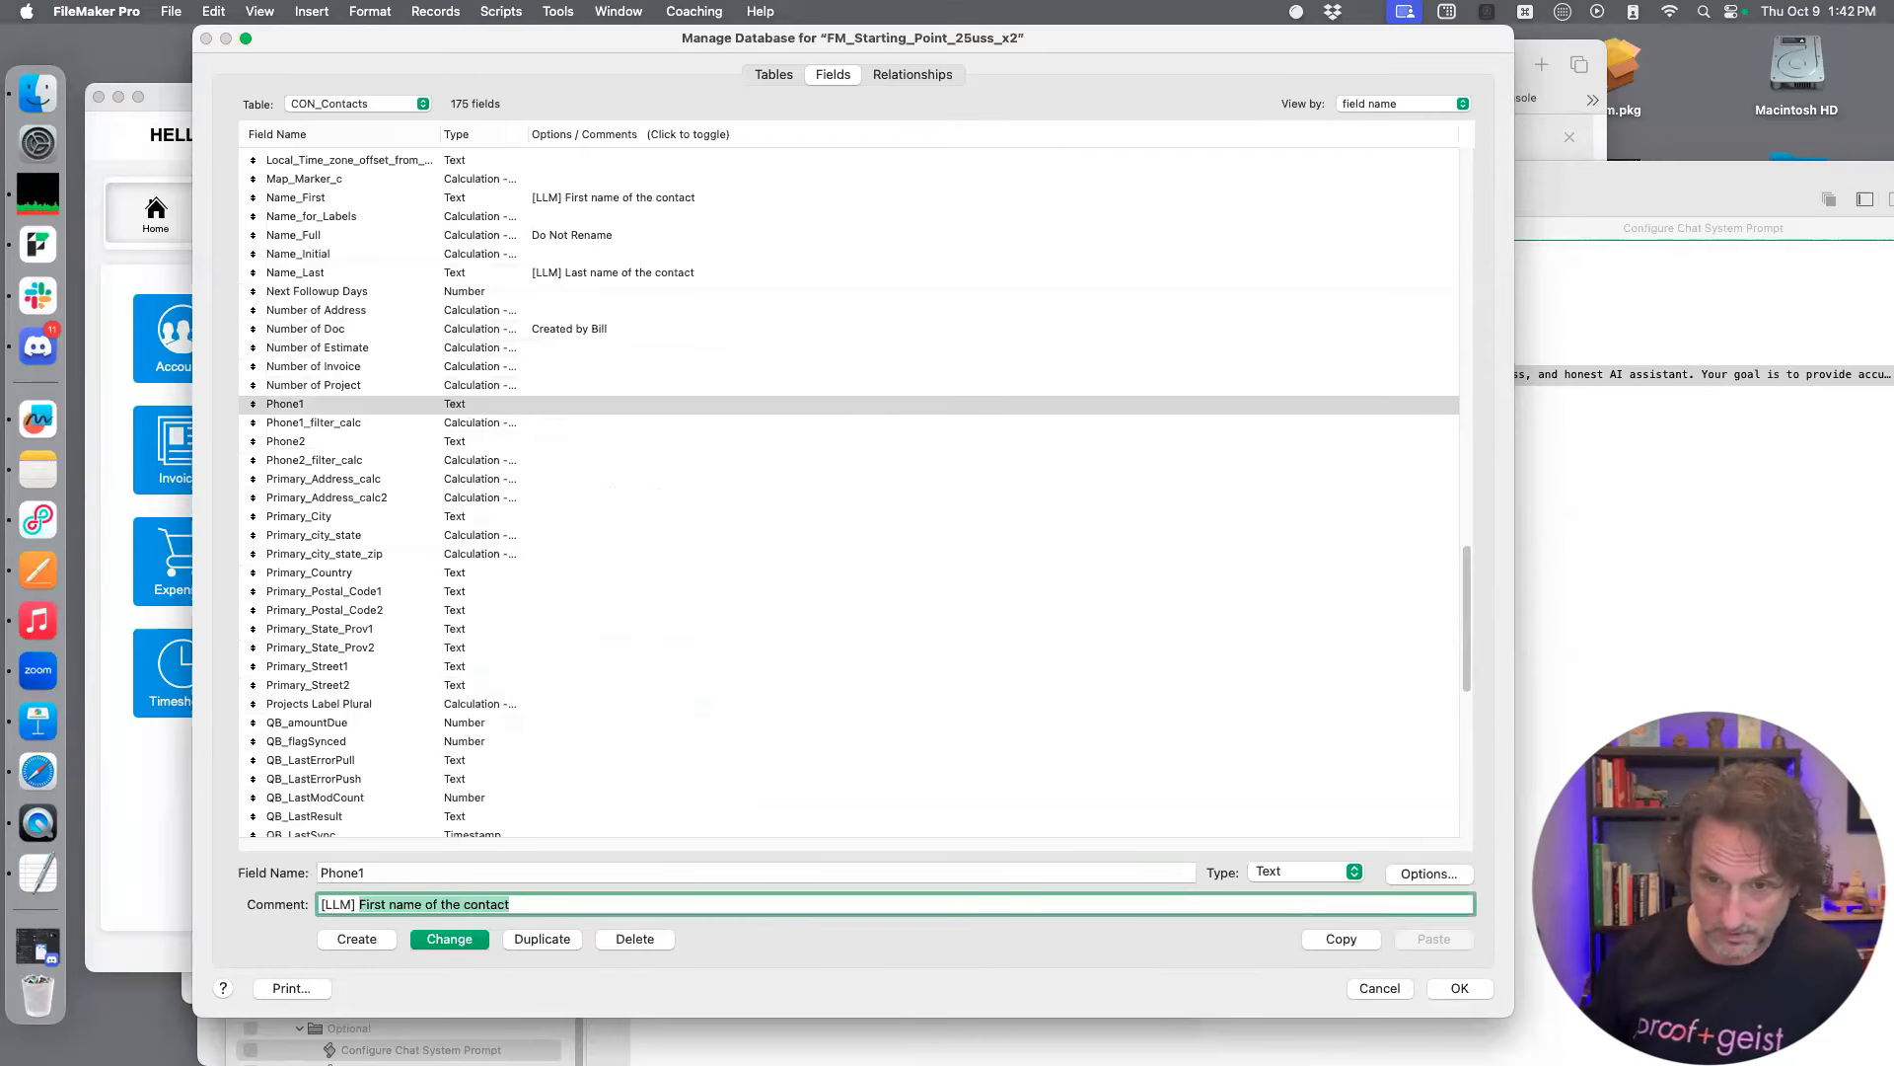
text(Ten digit phone number)
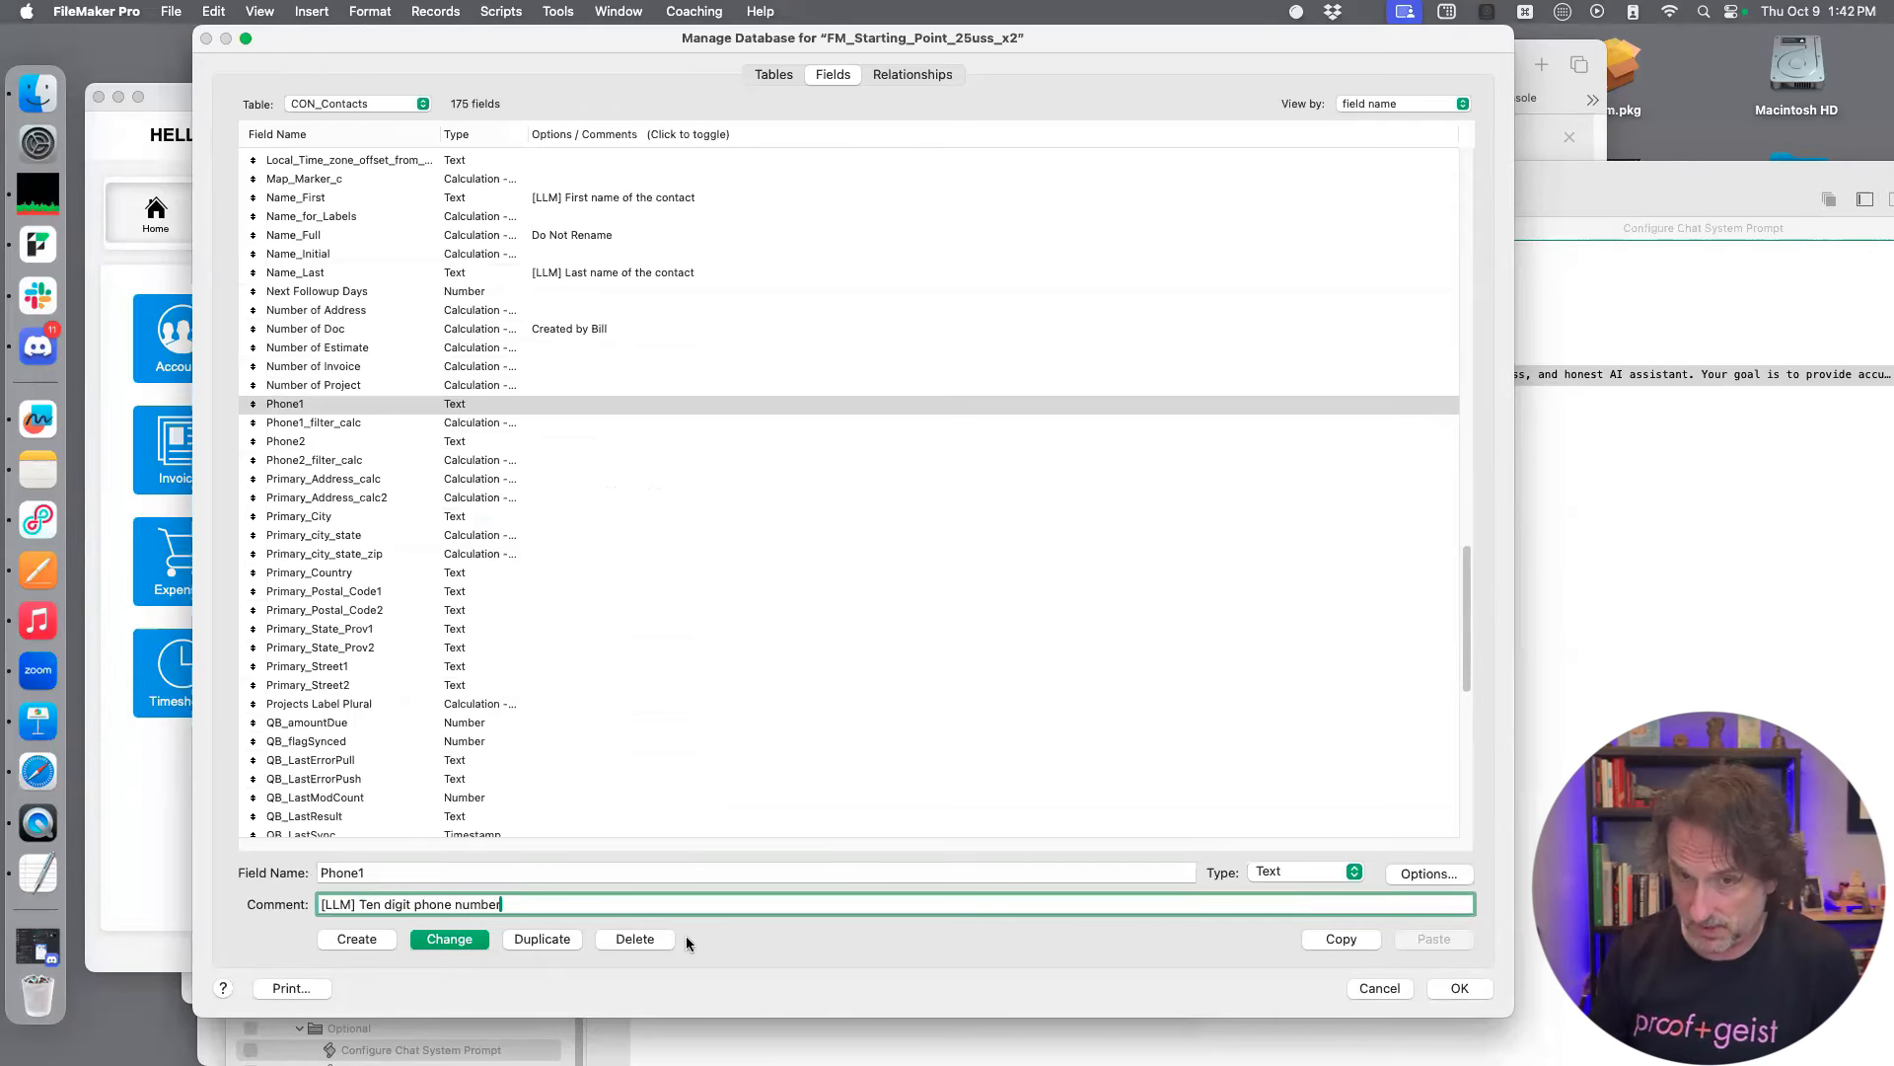
click(446, 938)
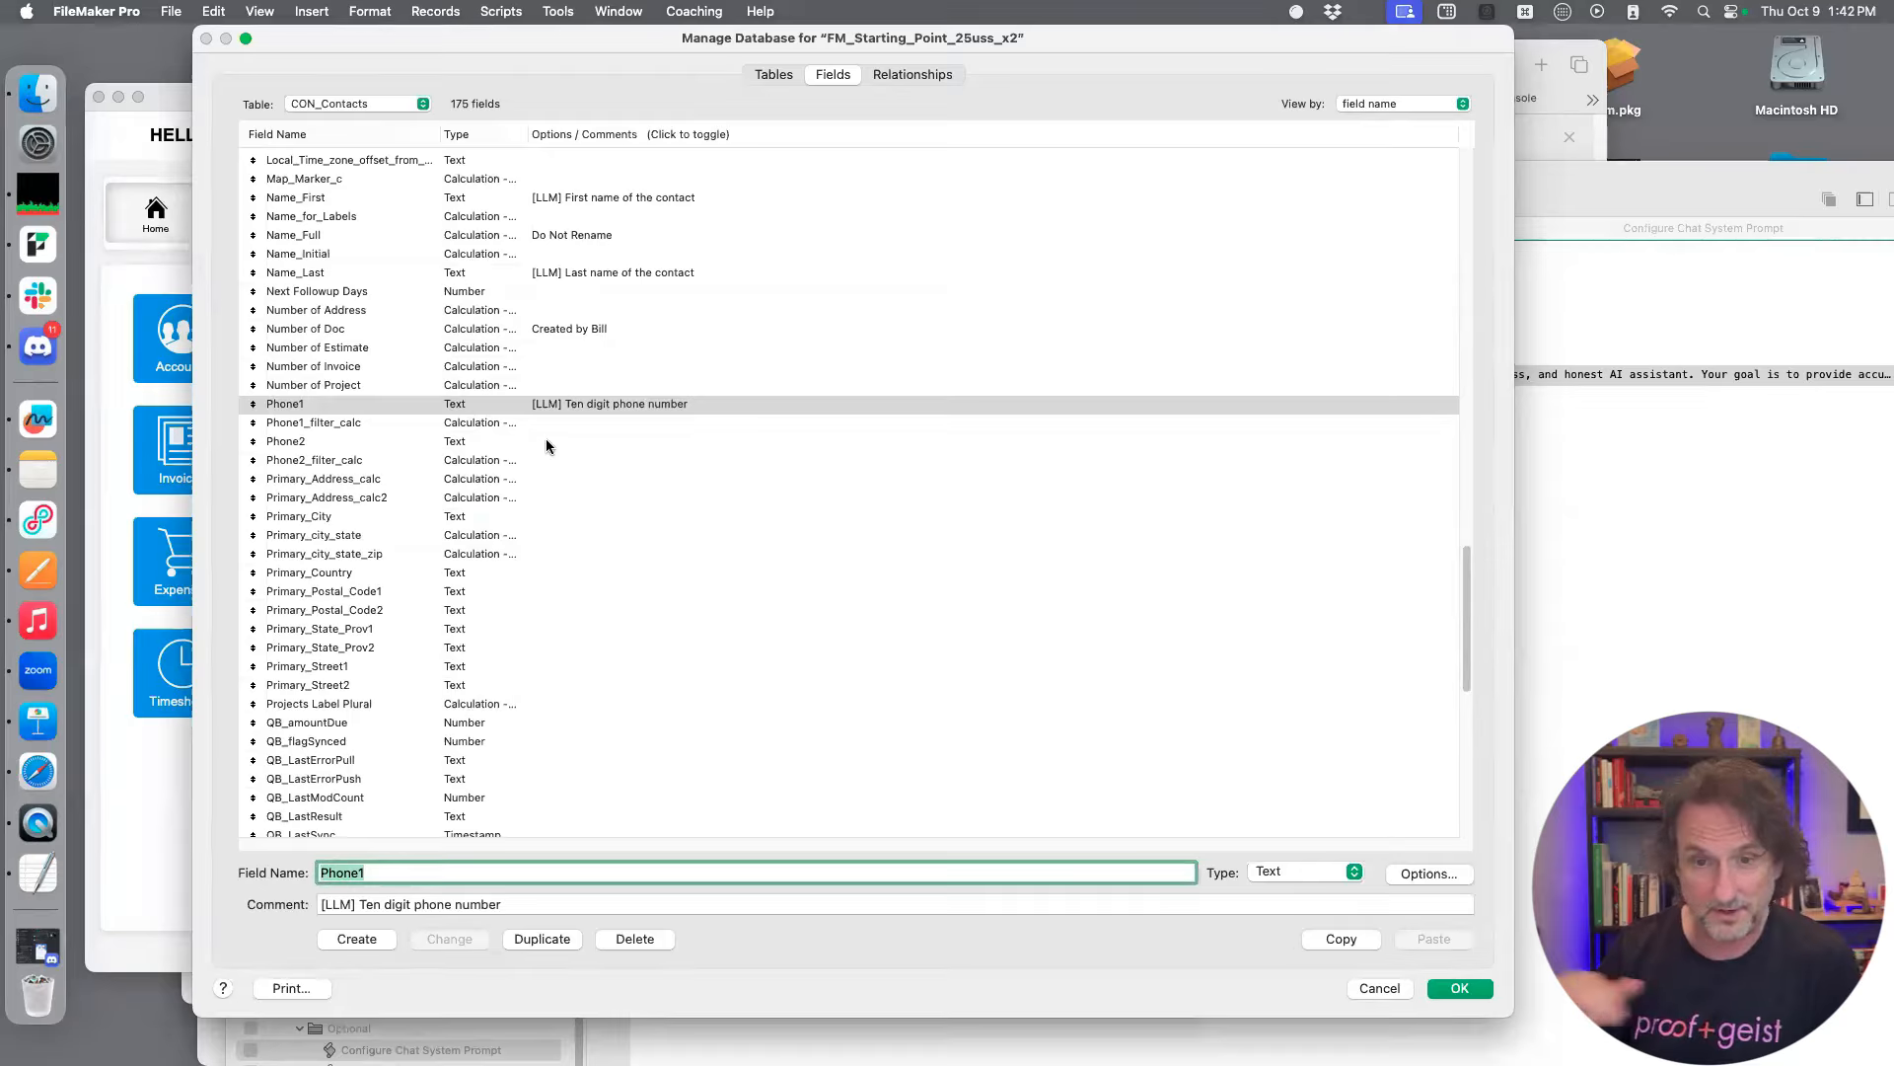
Set the comment of the Primary_City field to "[LLM] City in an address" and save the change
scroll(523, 474, down, 1)
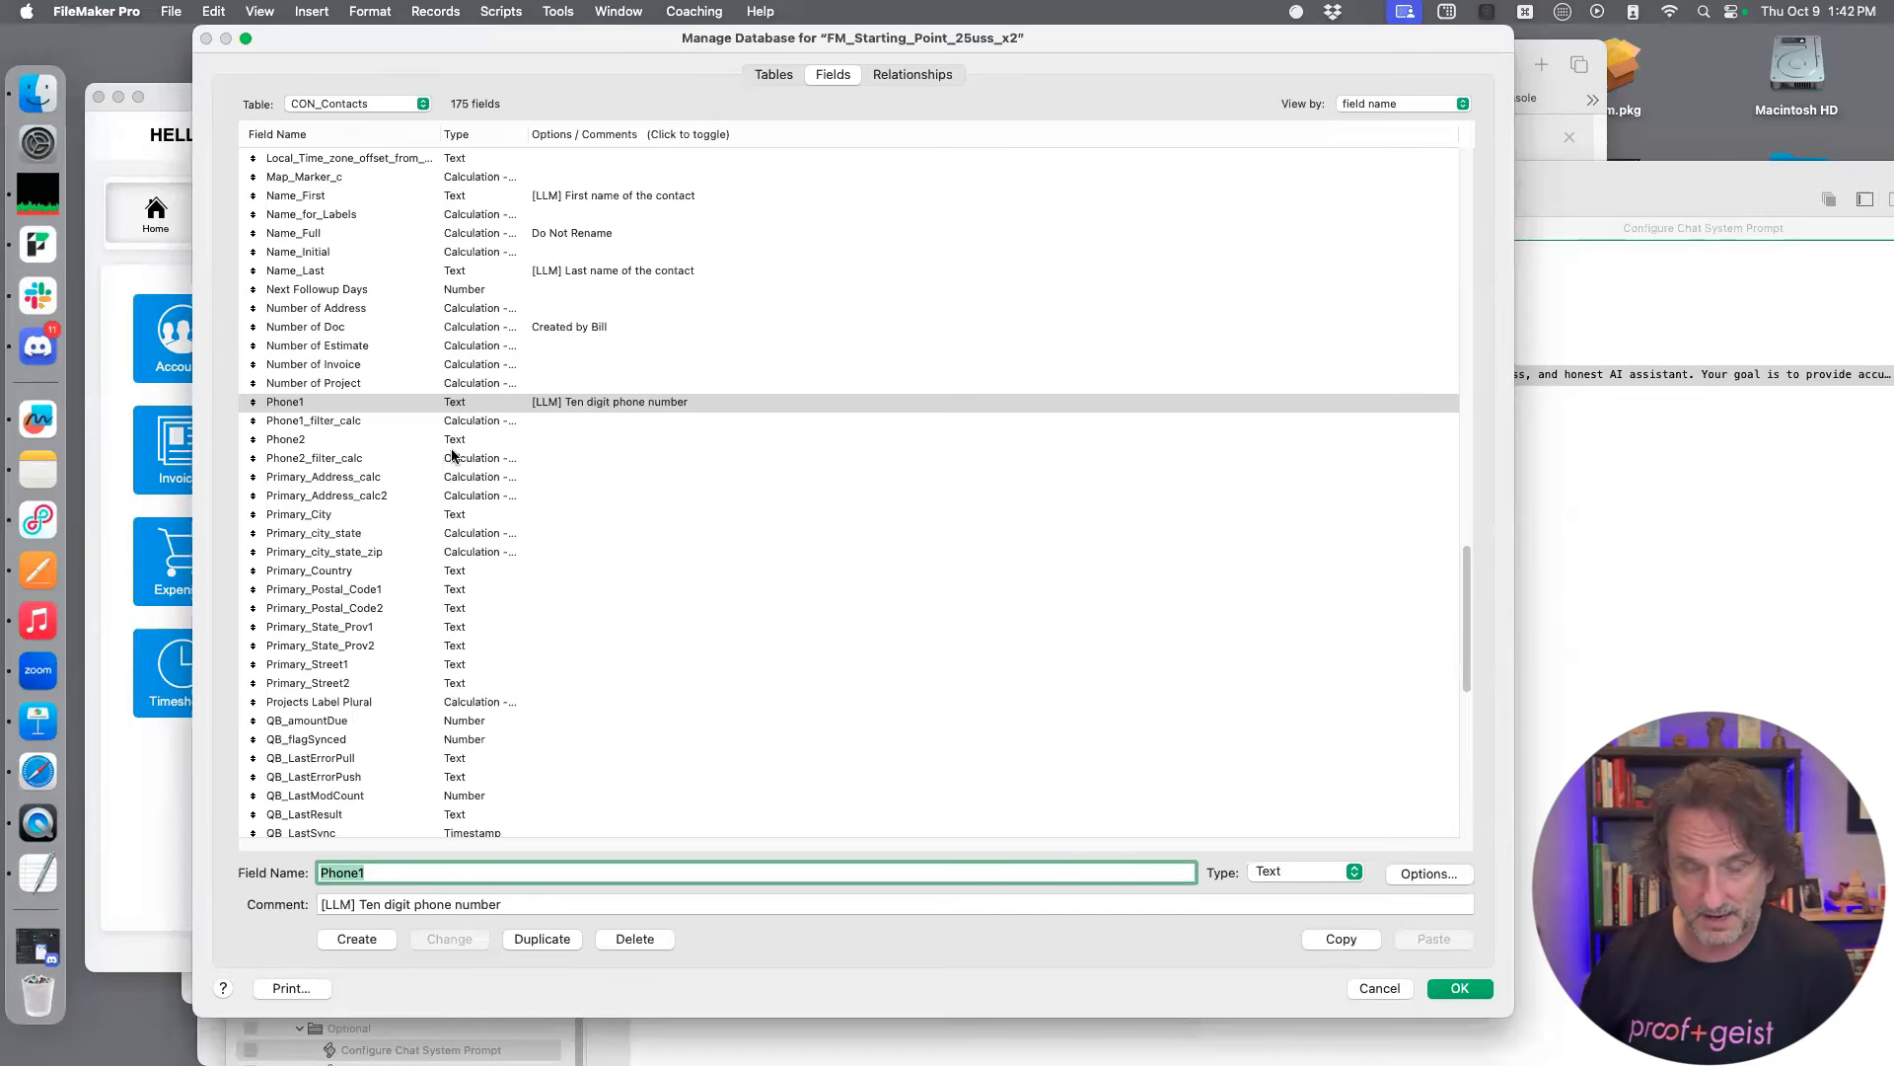
click(499, 518)
click(503, 900)
text([LLM] First name of the contact)
drag(510, 902, 359, 904)
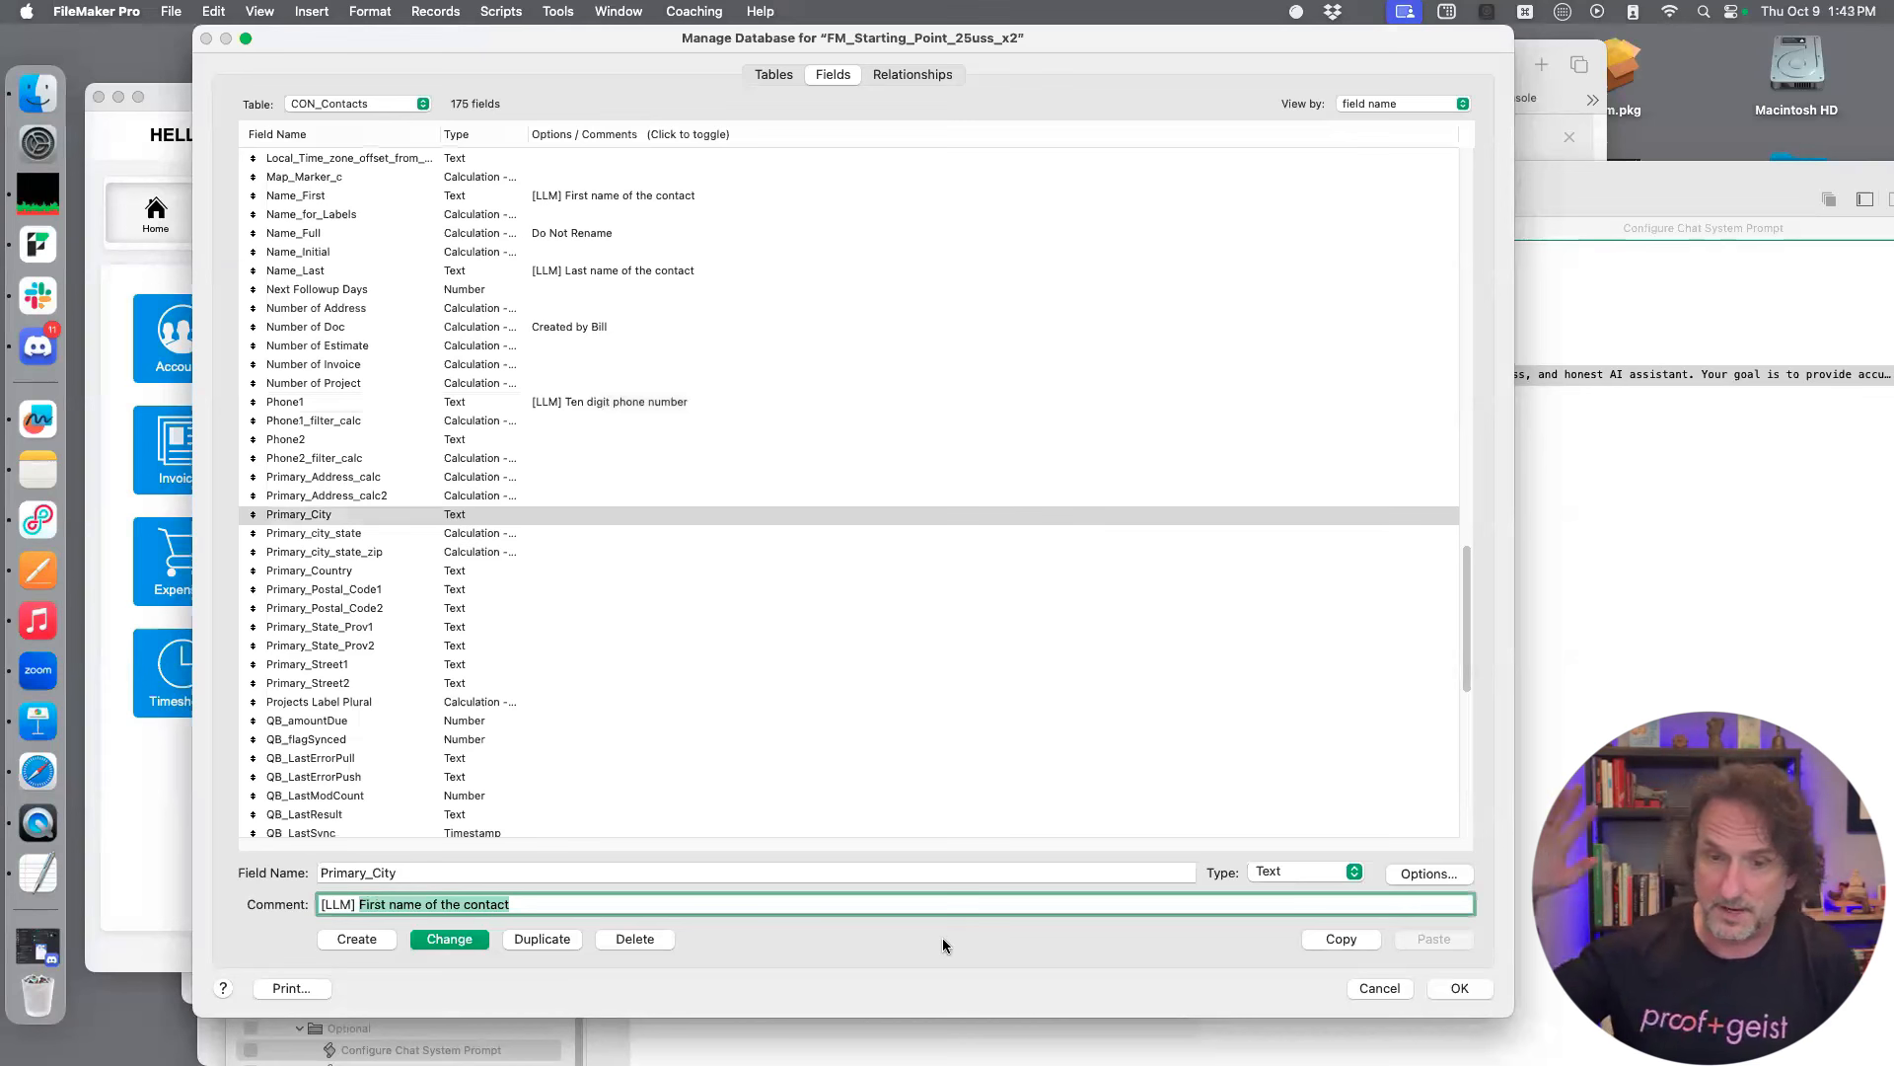
text(City in an address)
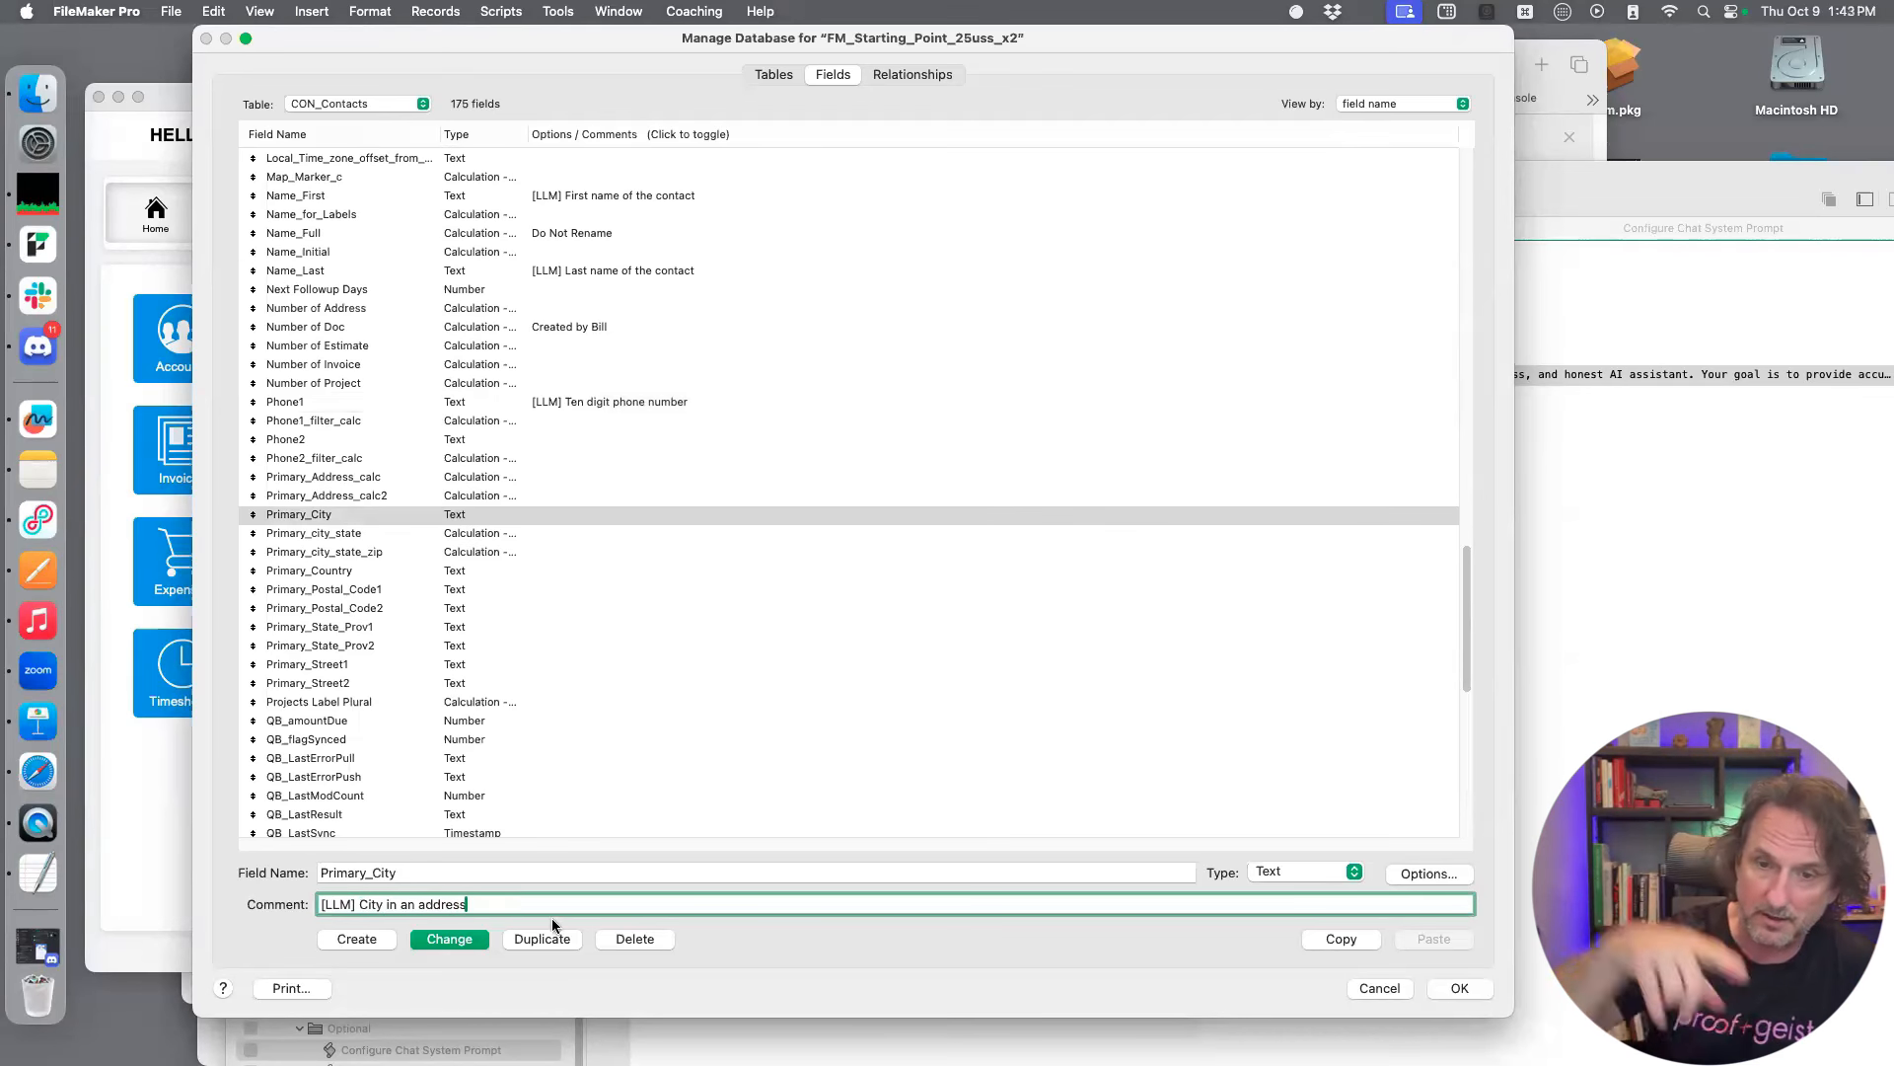
click(456, 938)
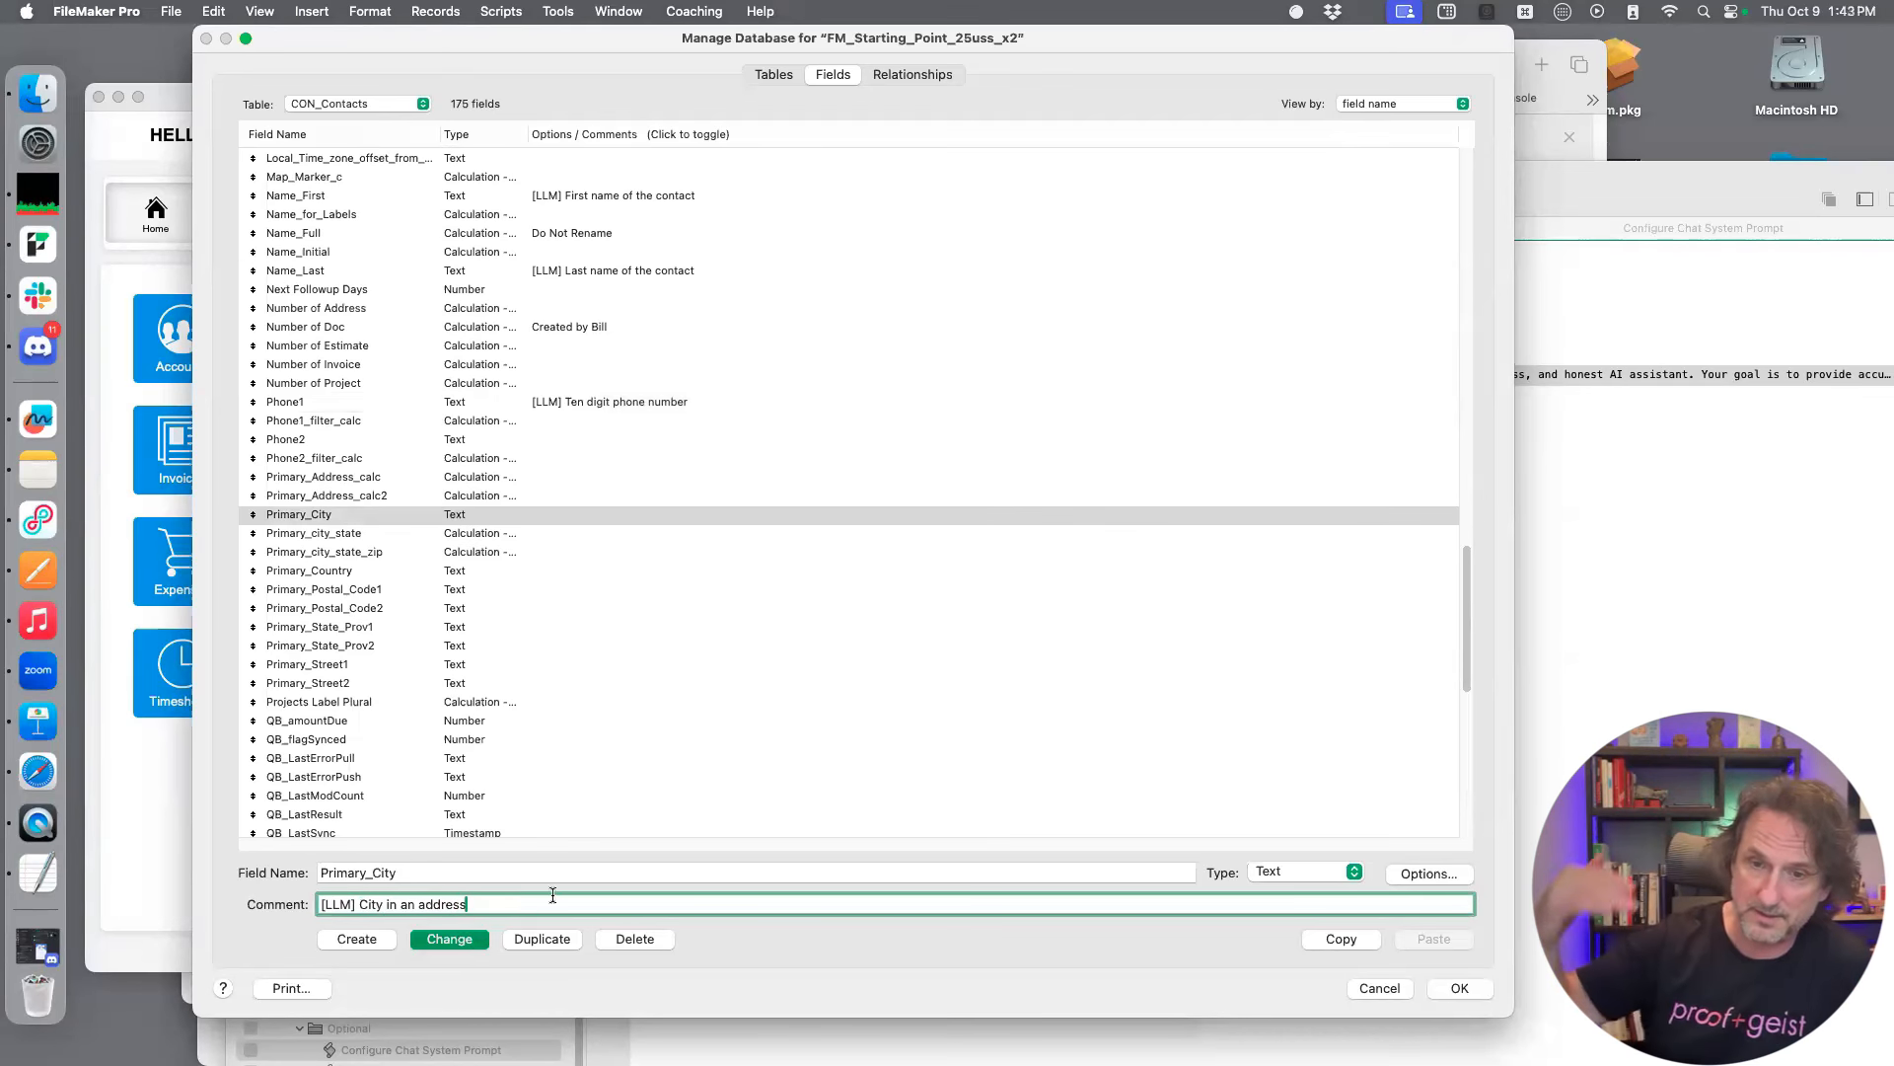
Reuse the copied comment on the Primary_State_Prov1 field, cutting it down to the "[LLM]" prefix
click(536, 565)
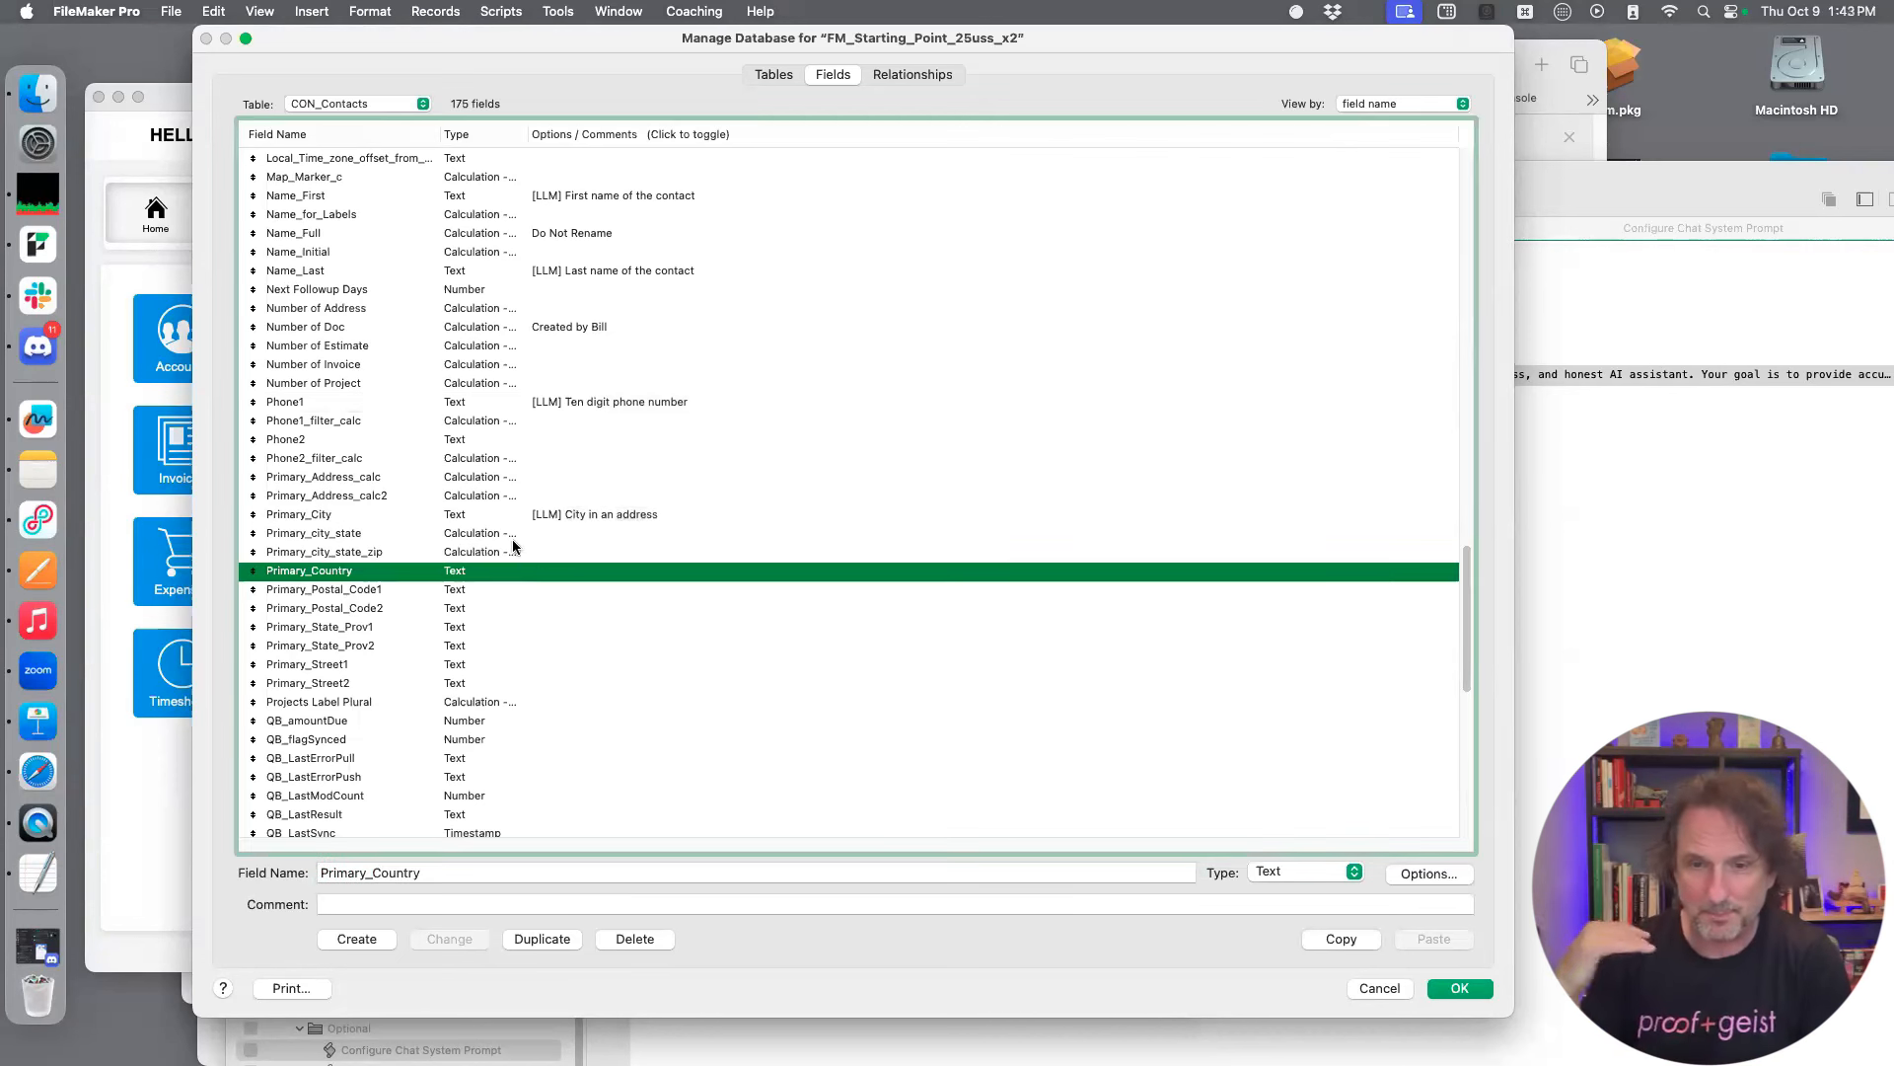
click(553, 483)
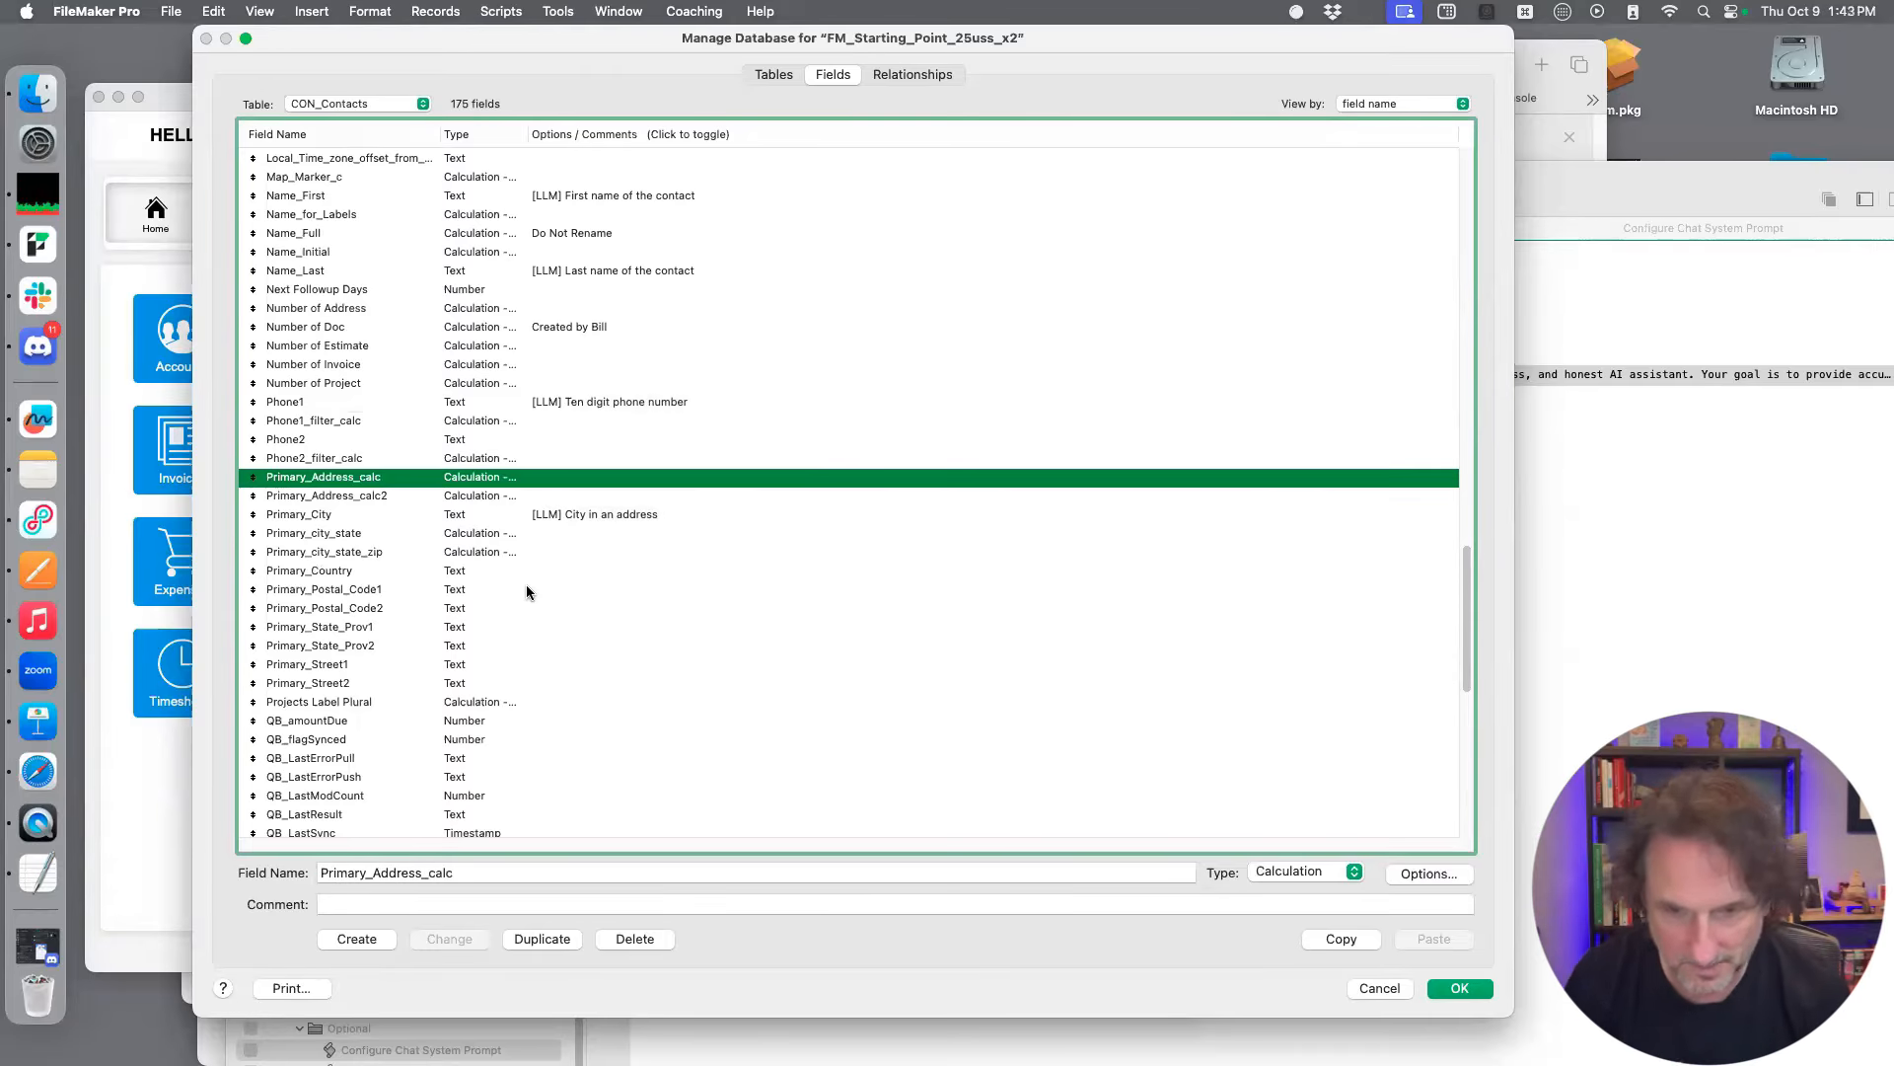
click(507, 631)
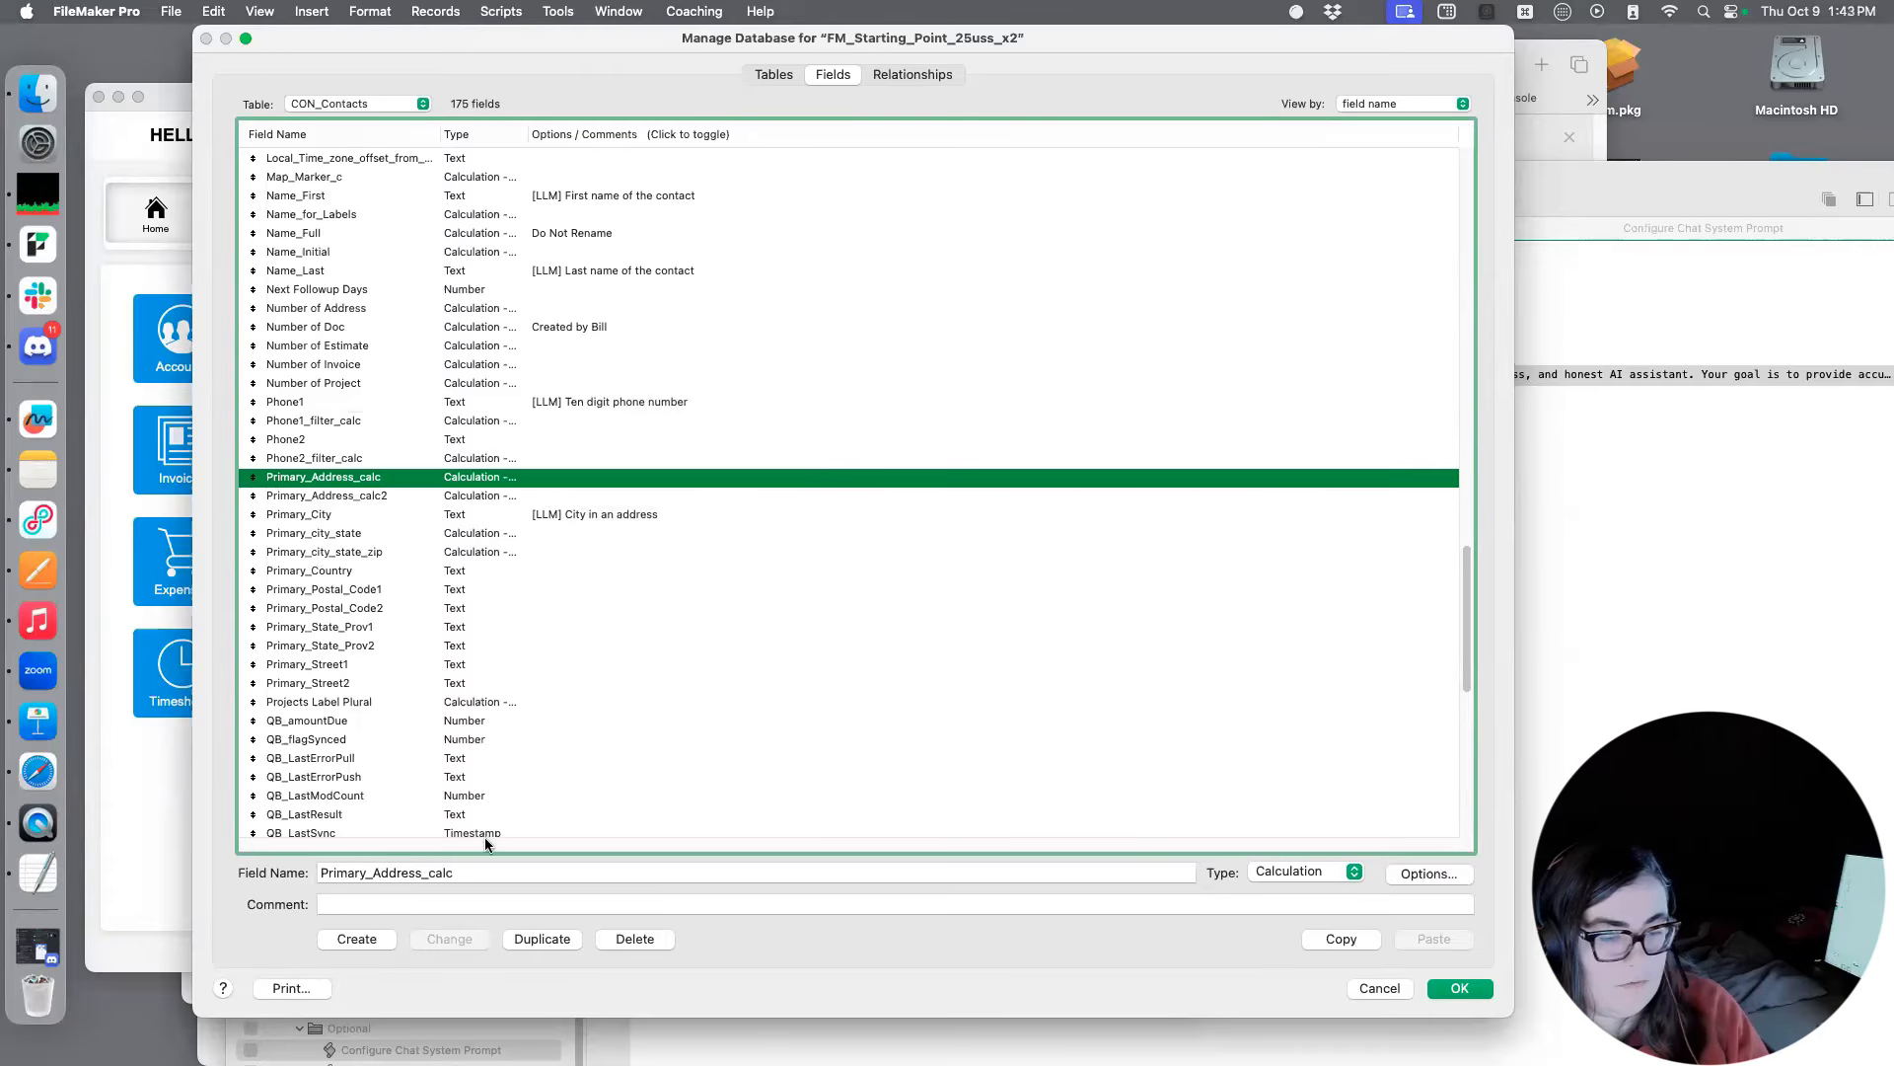
click(472, 894)
text([LLM] First name of the contact)
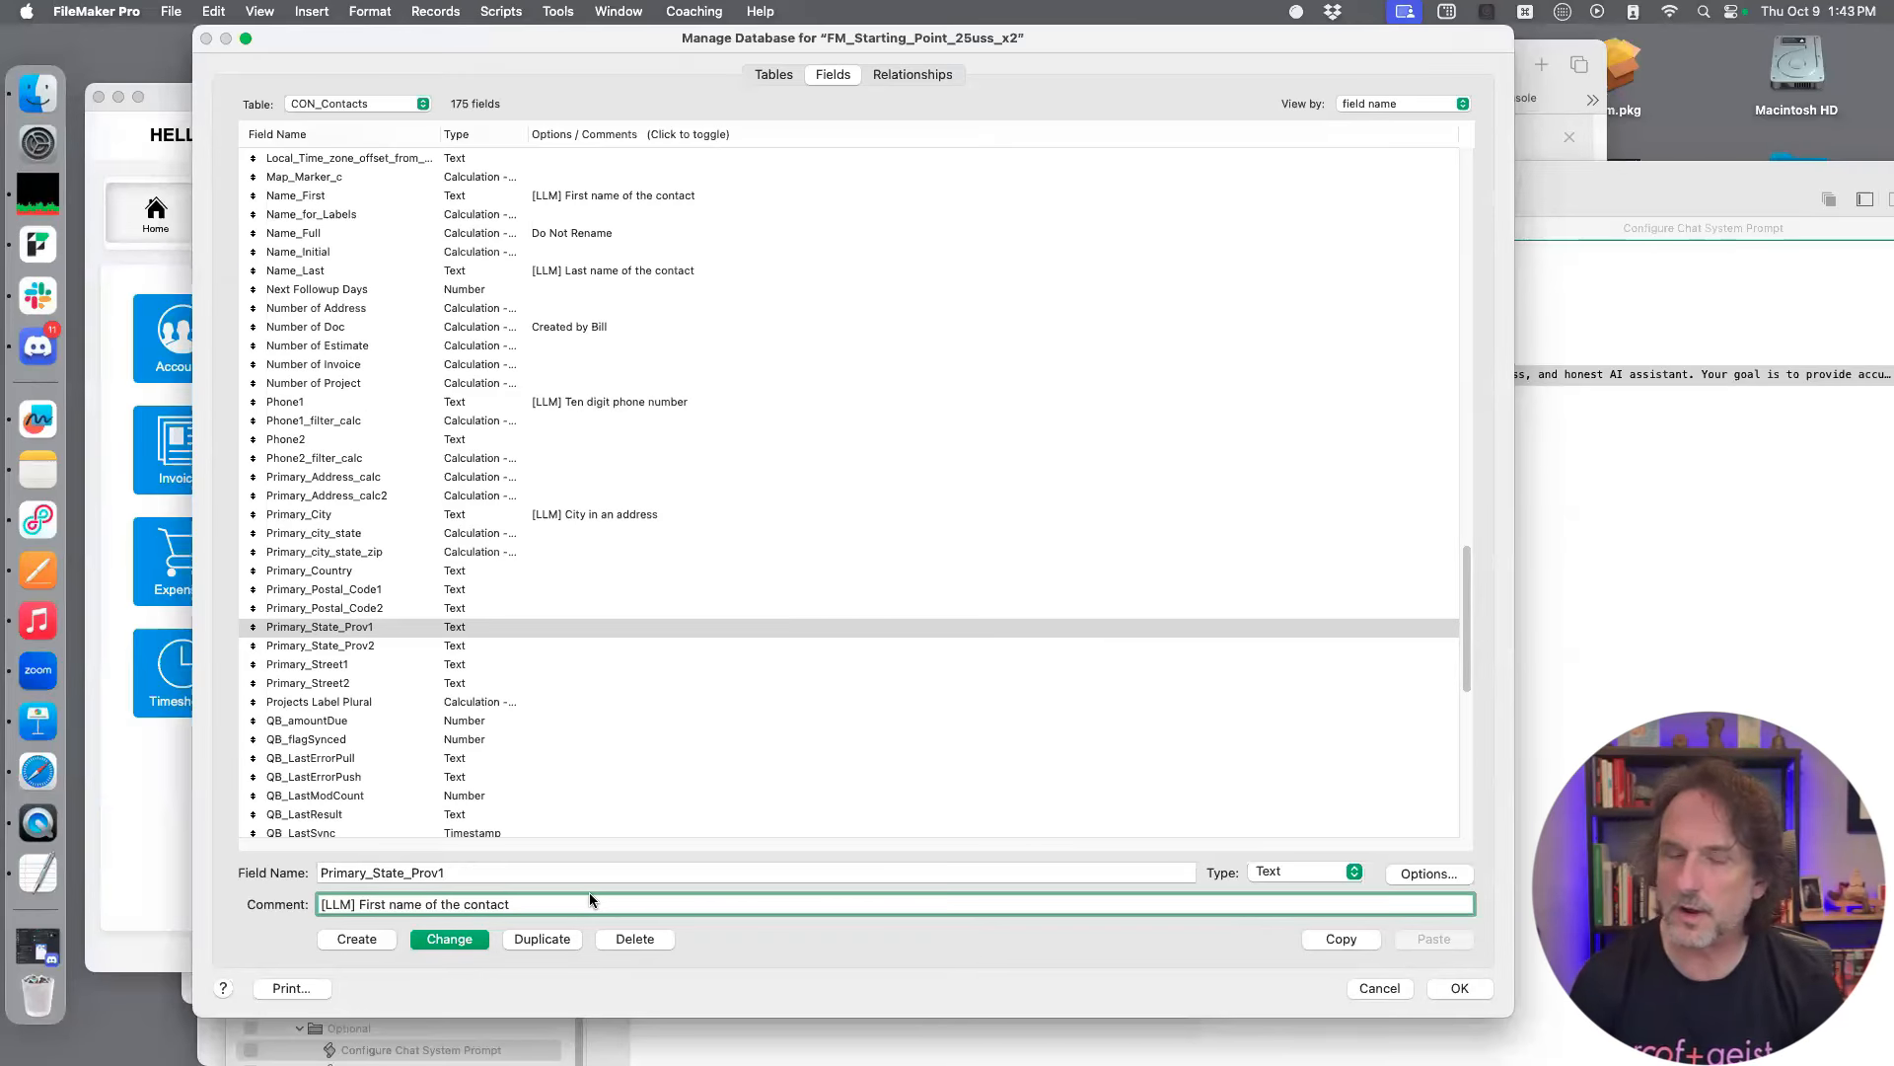
key(BackSpace)
key(BackSpace)
key(BackSpace)
key(BackSpace)
key(BackSpace)
key(BackSpace)
key(BackSpace)
key(BackSpace)
key(BackSpace)
key(BackSpace)
key(BackSpace)
key(BackSpace)
key(BackSpace)
key(BackSpace)
key(BackSpace)
key(BackSpace)
key(BackSpace)
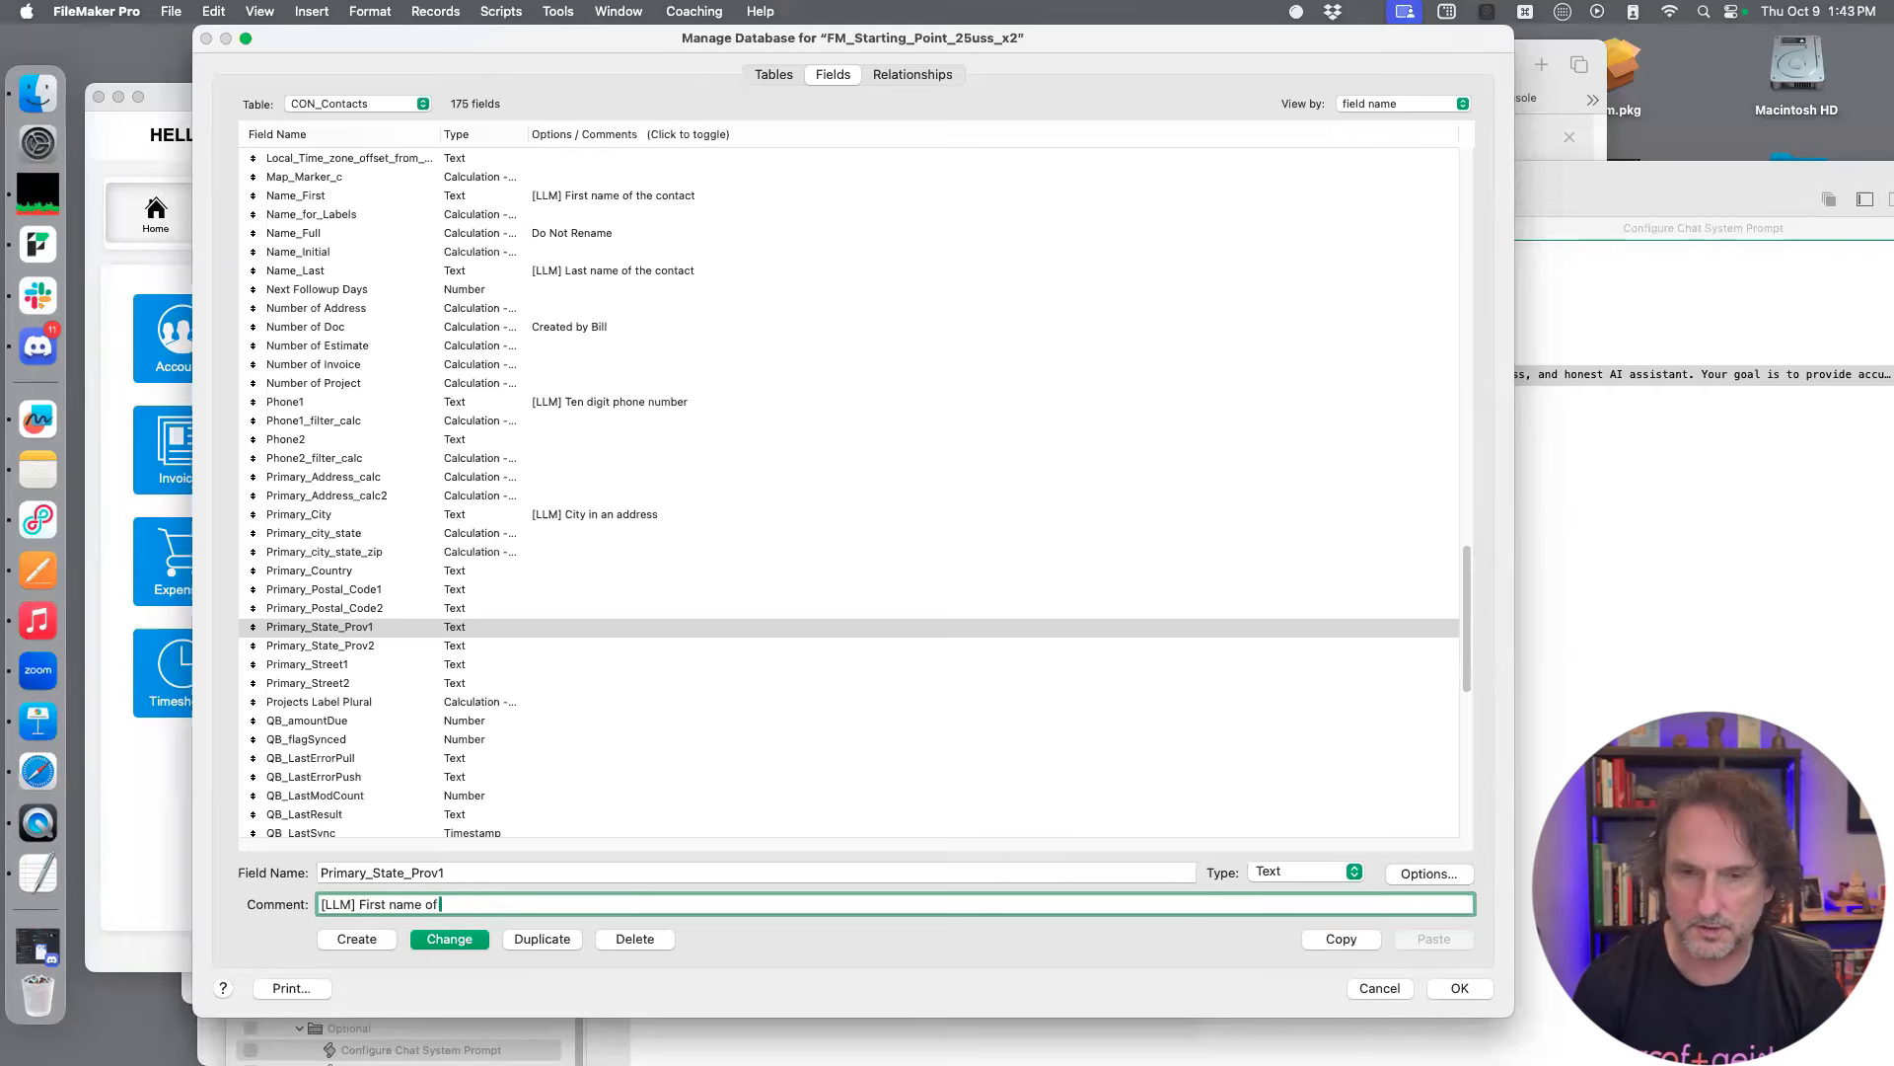
key(BackSpace)
key(BackSpace)
key(BackSpace)
key(BackSpace)
key(BackSpace)
key(BackSpace)
key(BackSpace)
key(BackSpace)
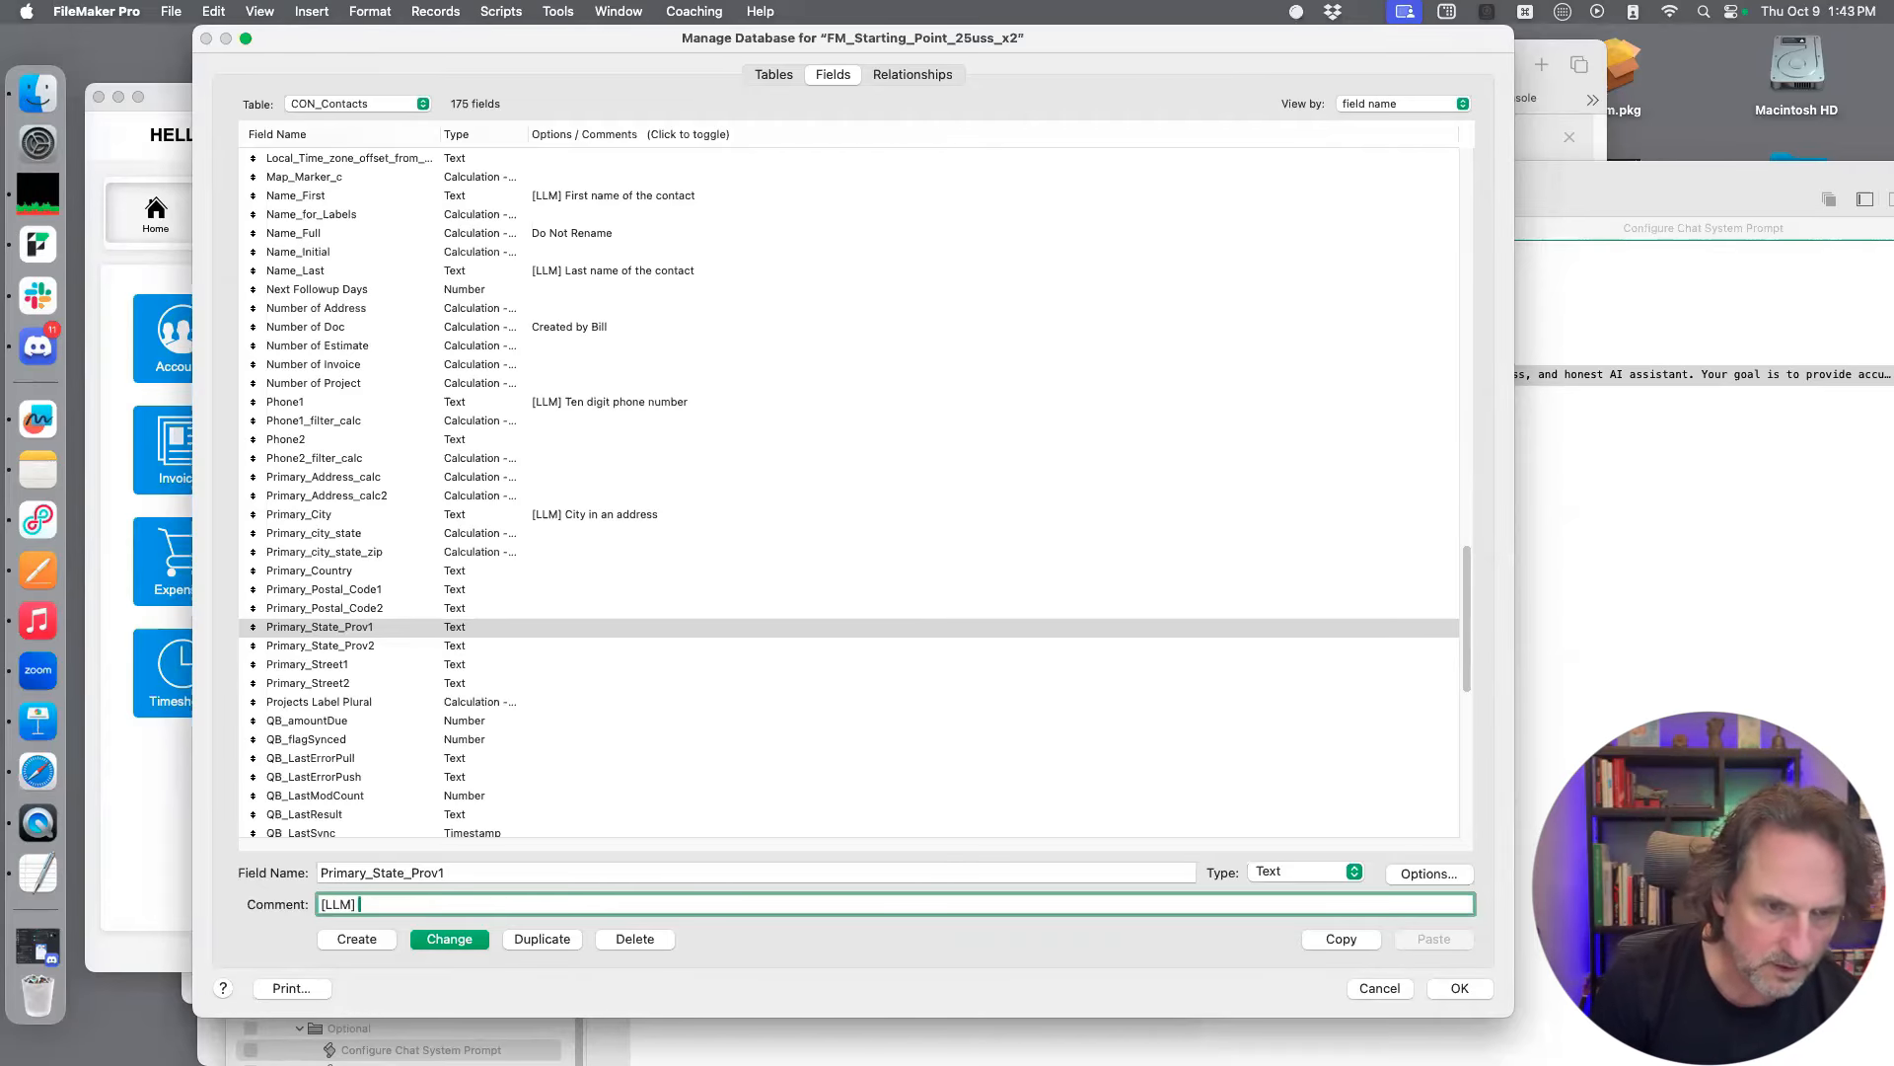
Complete the Primary_State_Prov1 comment as "[LLM] State in an address, usually two letters - CA, UT, MI" and save the change
text(State in an address)
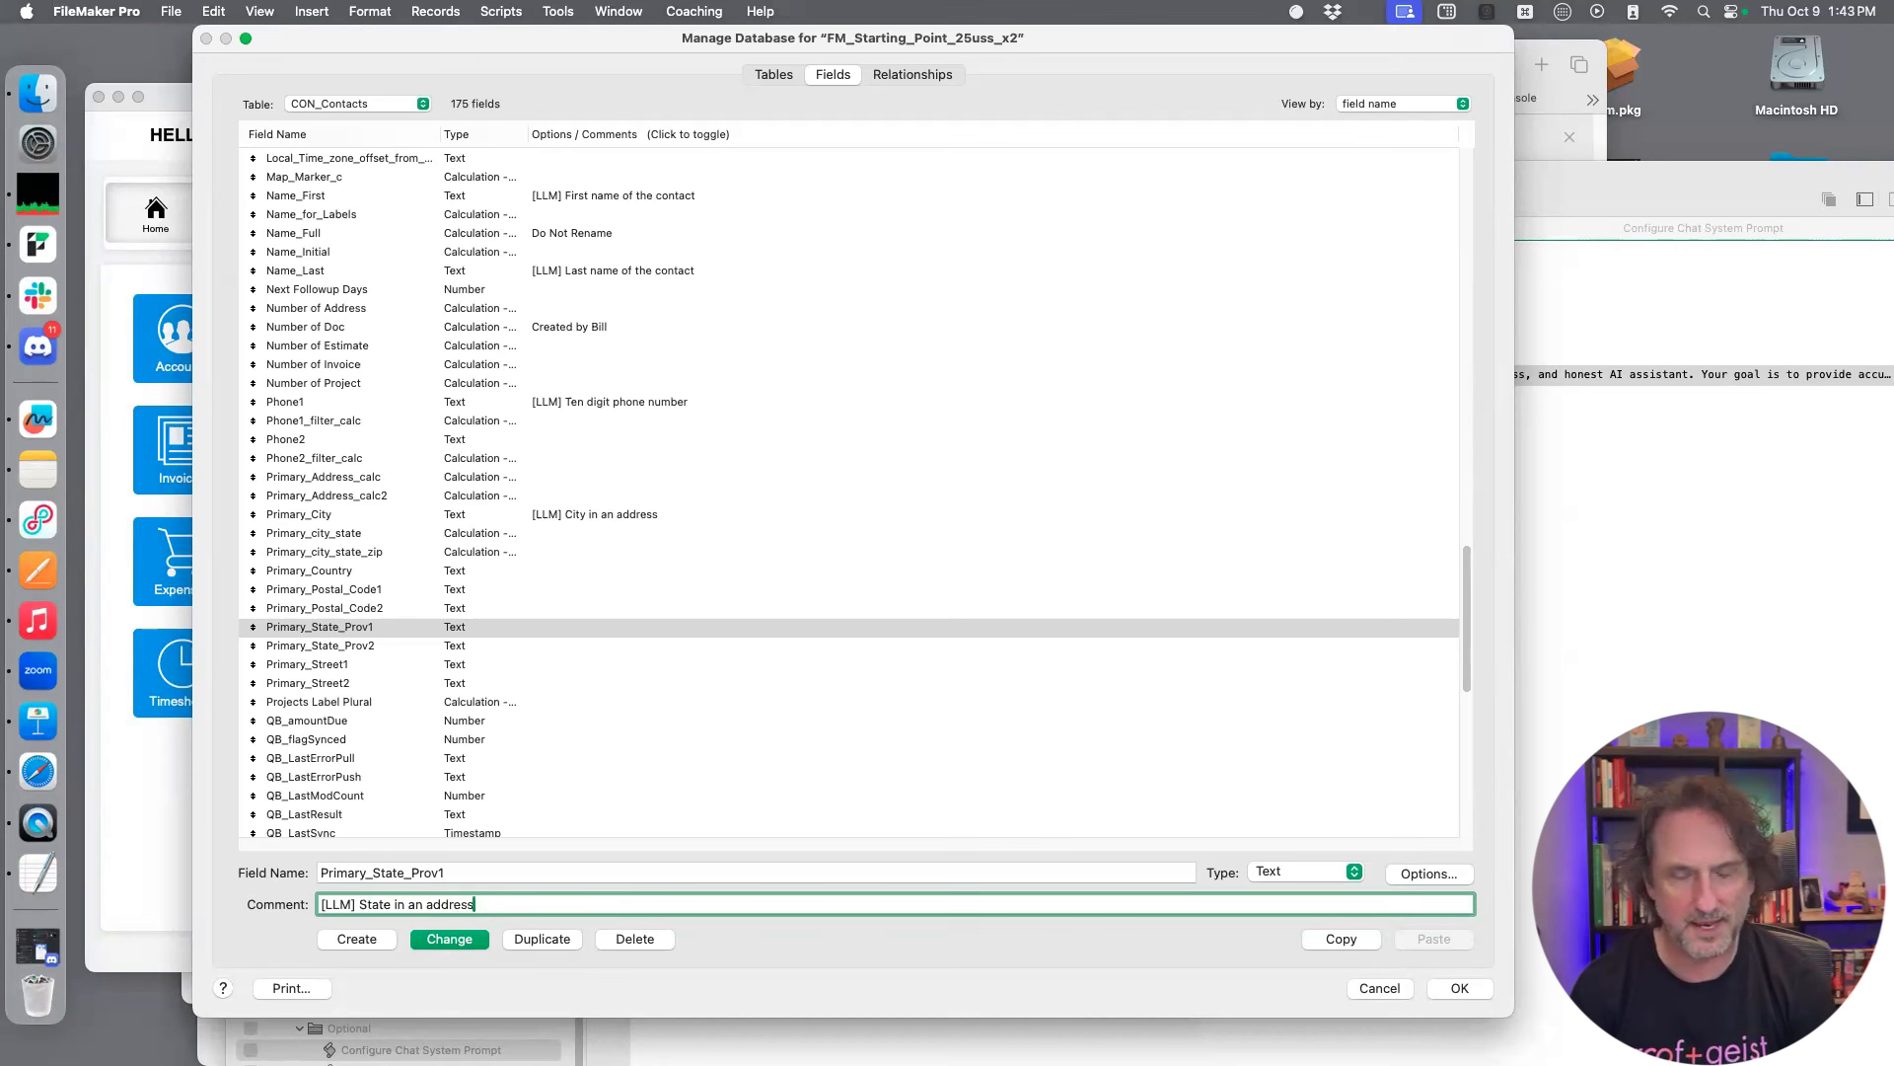
text(, usua)
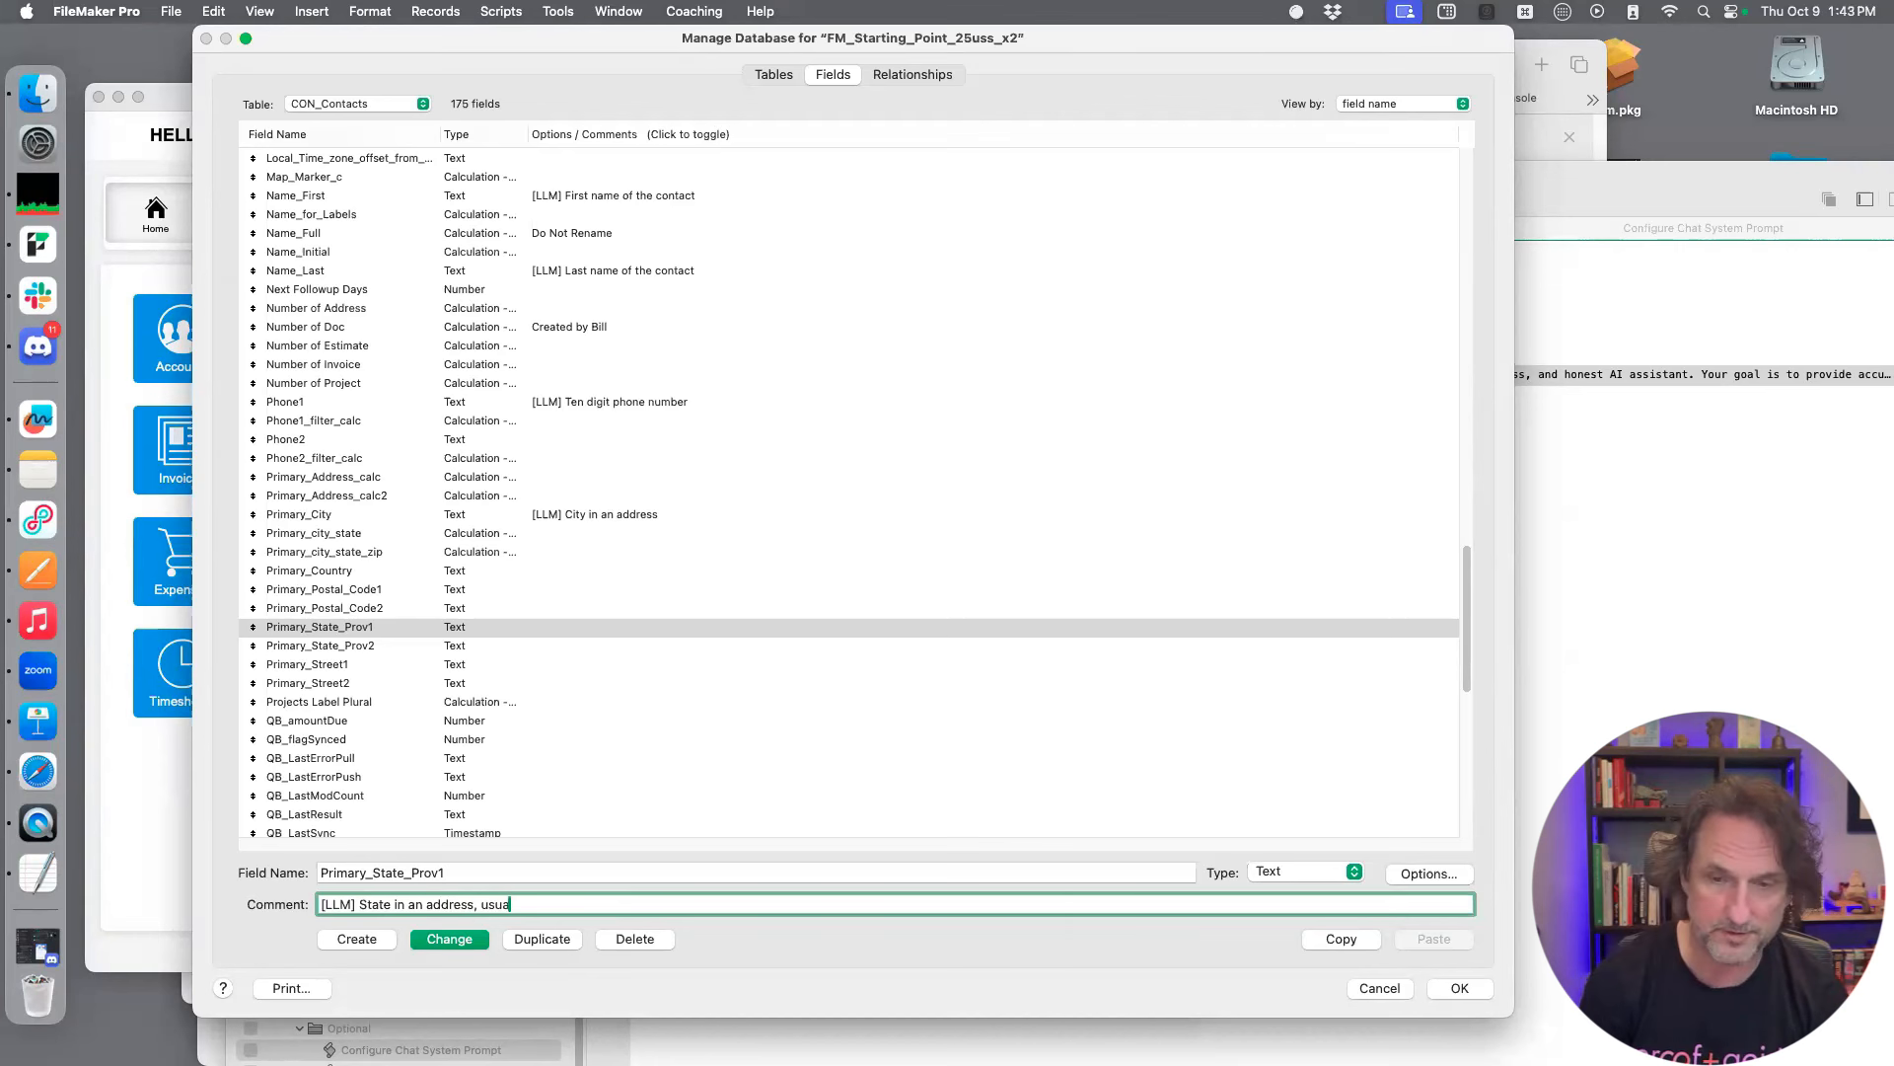
text(lly two letters - )
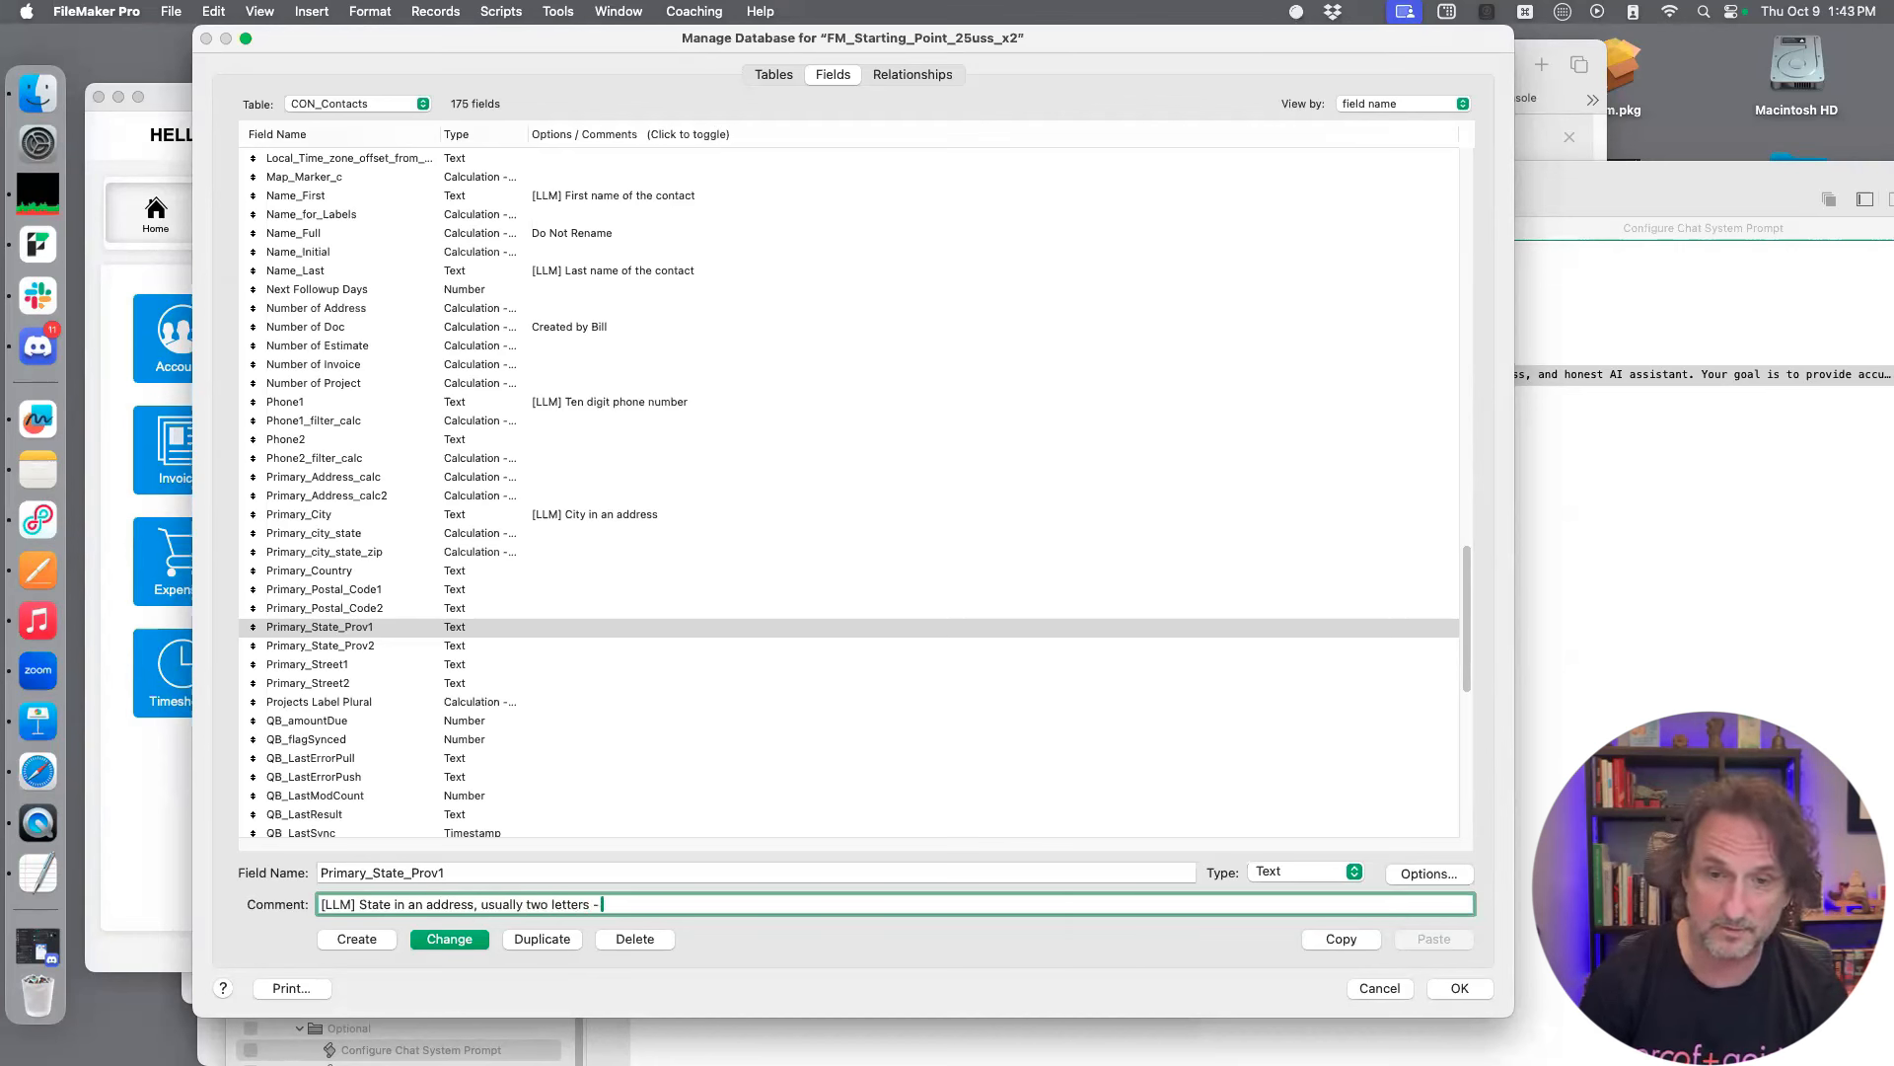
text(CA, UT, )
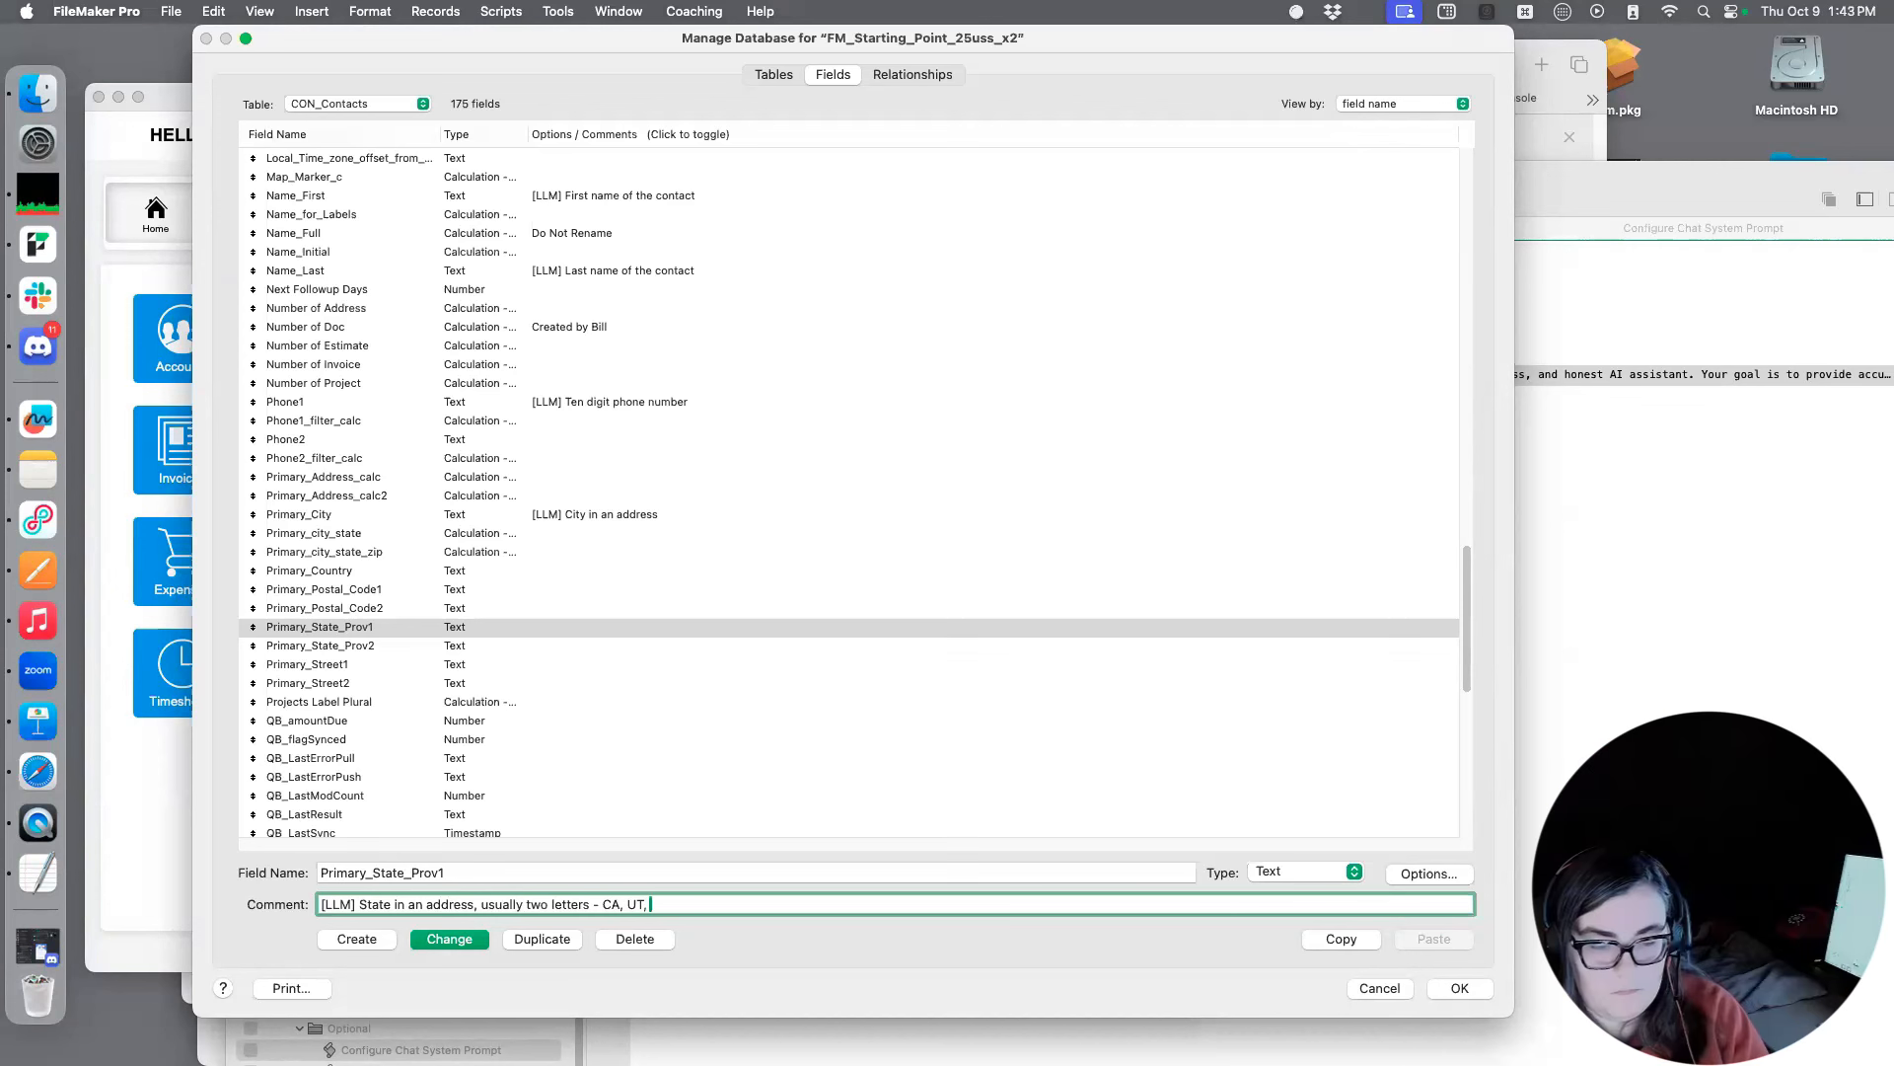
text(MI)
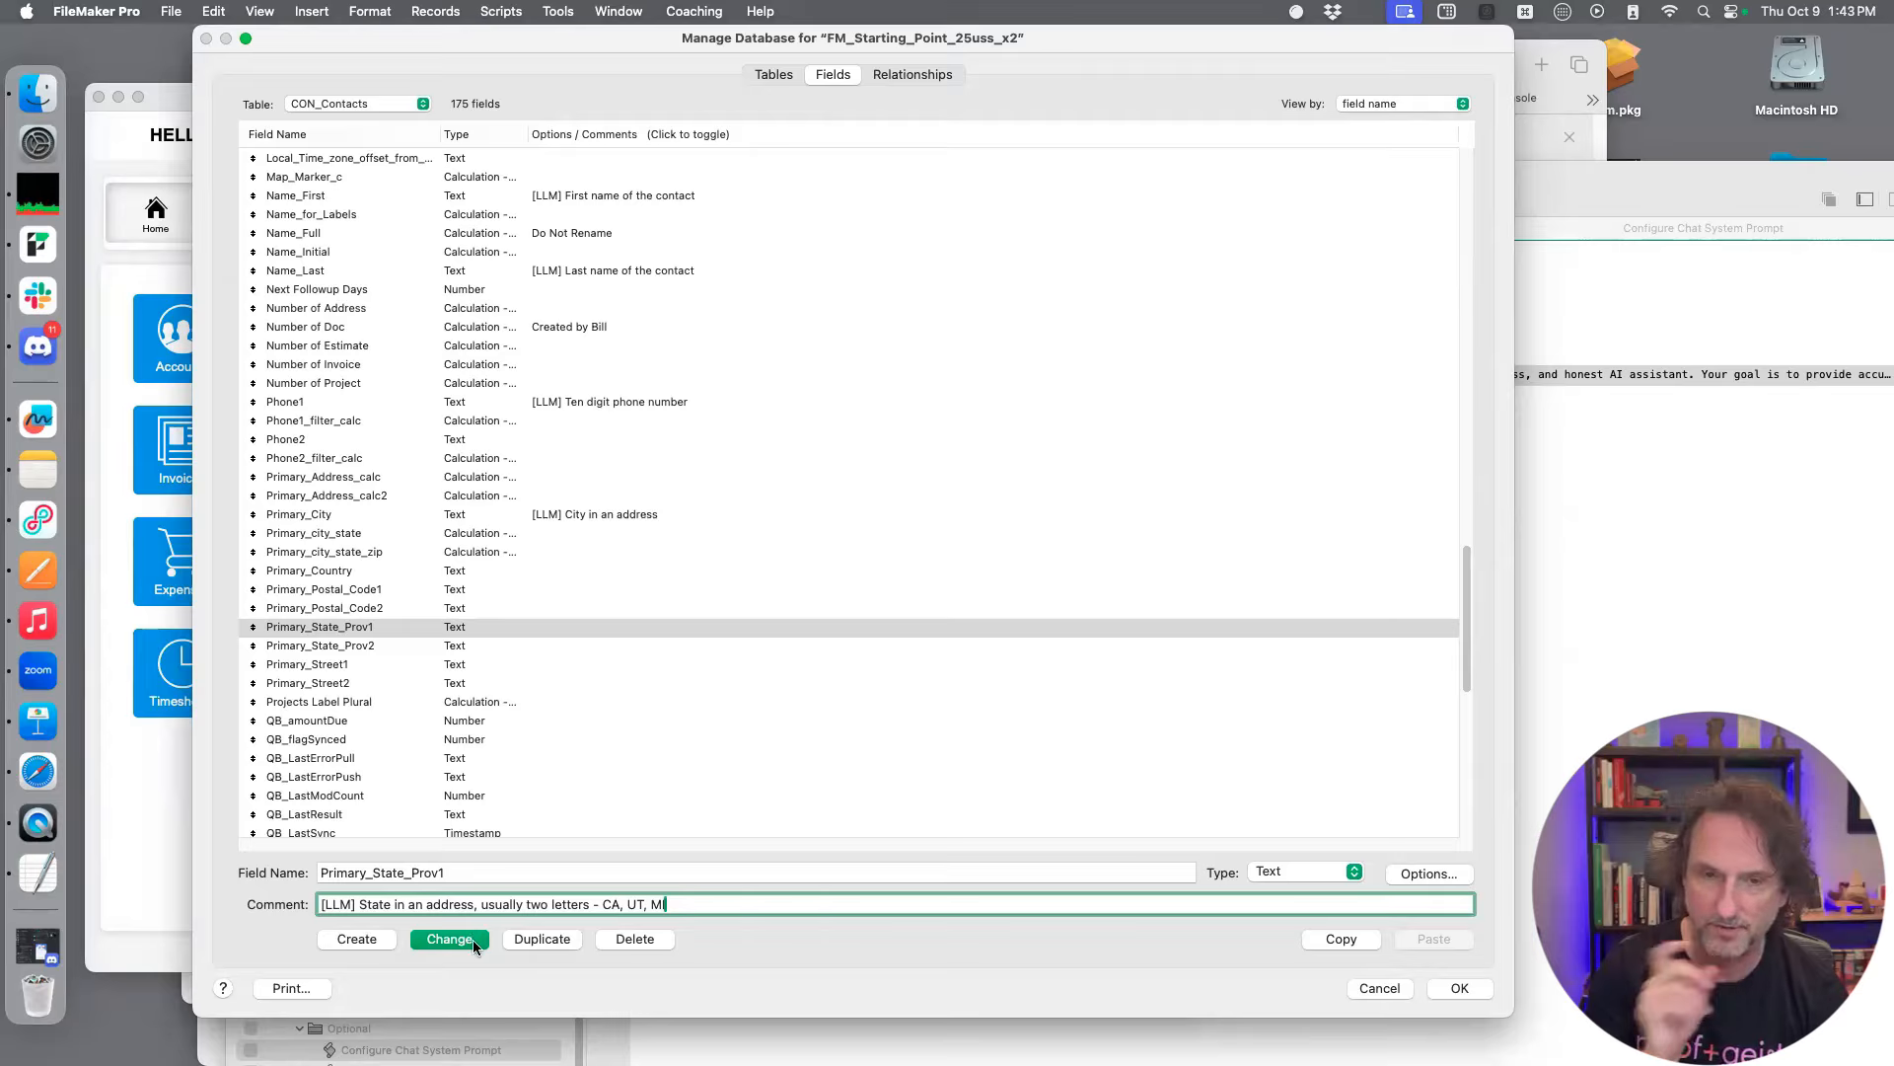
key(Return)
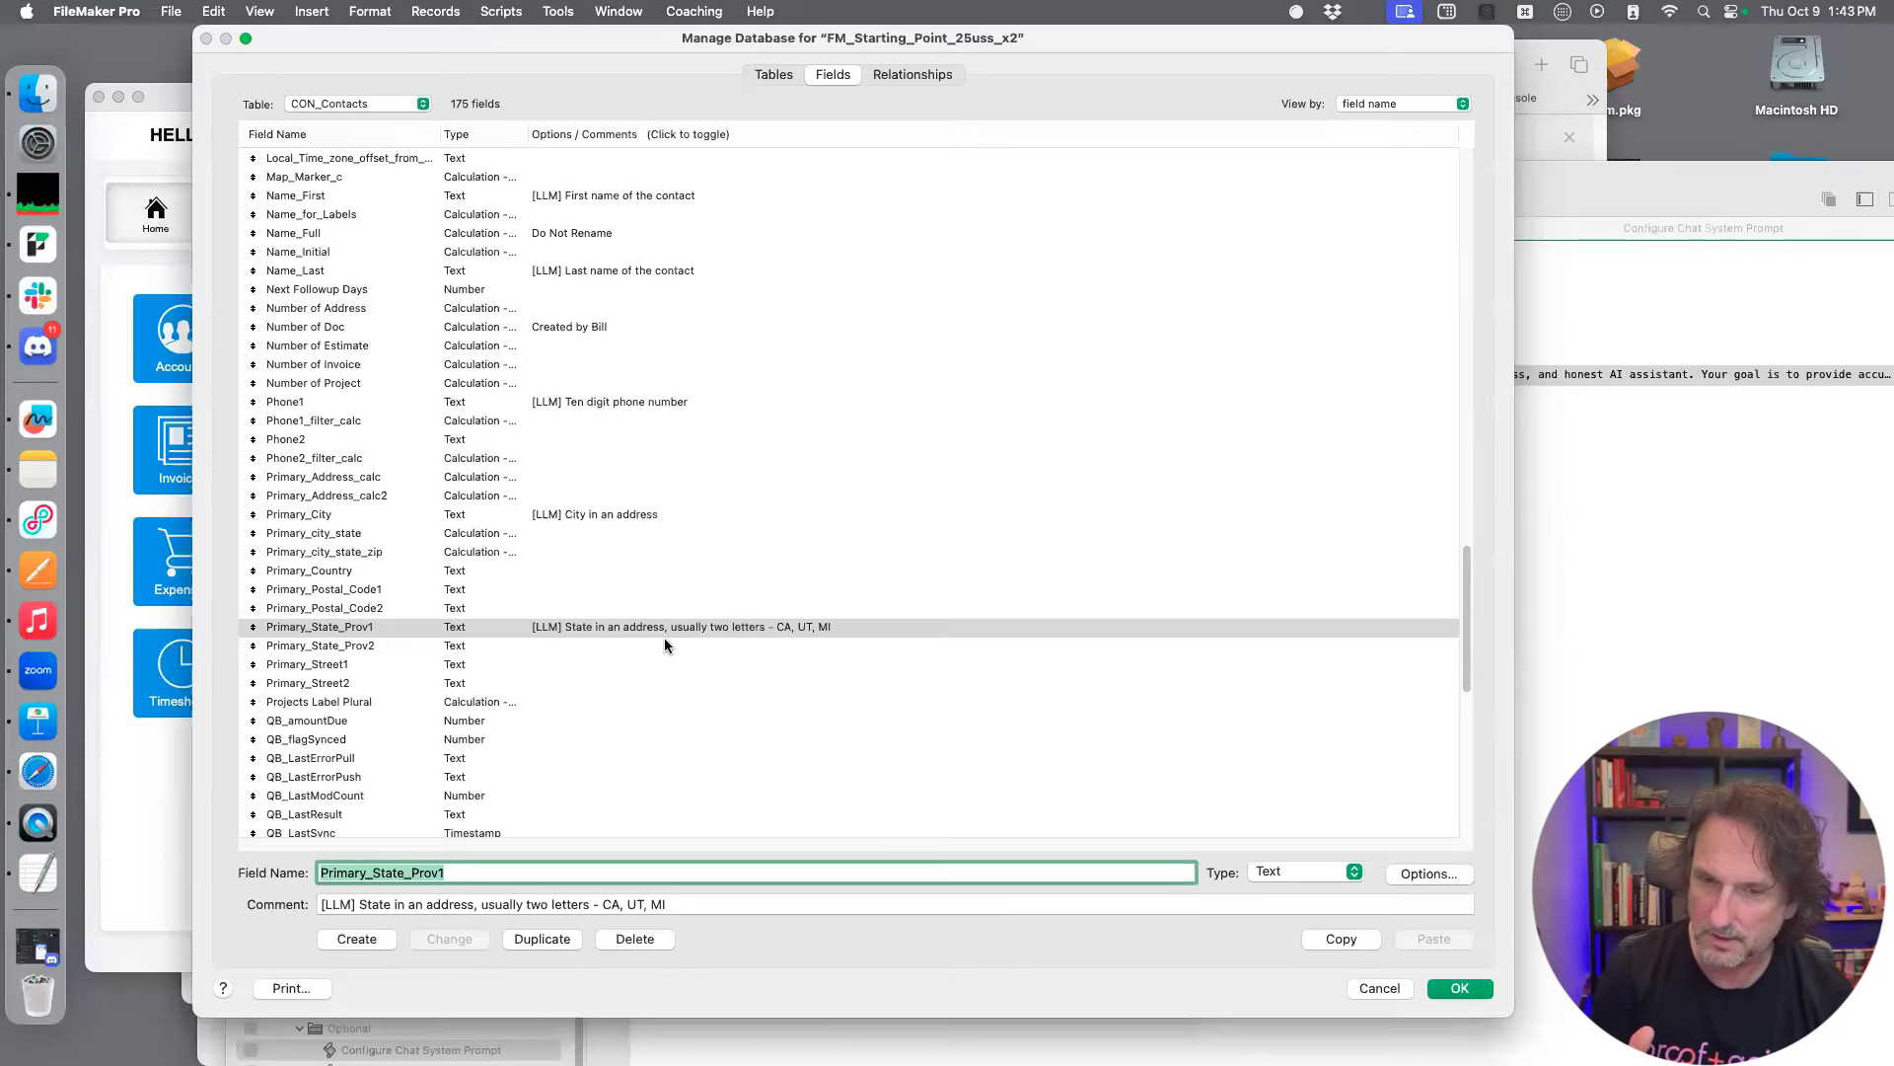
Reuse the copied comment on the Primary_Postal_Code1 field, reworded to "[LLM] Zip code - five to nine digits. 94534"
scroll(663, 641, down, 1)
scroll(658, 661, down, 1)
scroll(658, 661, down, 1)
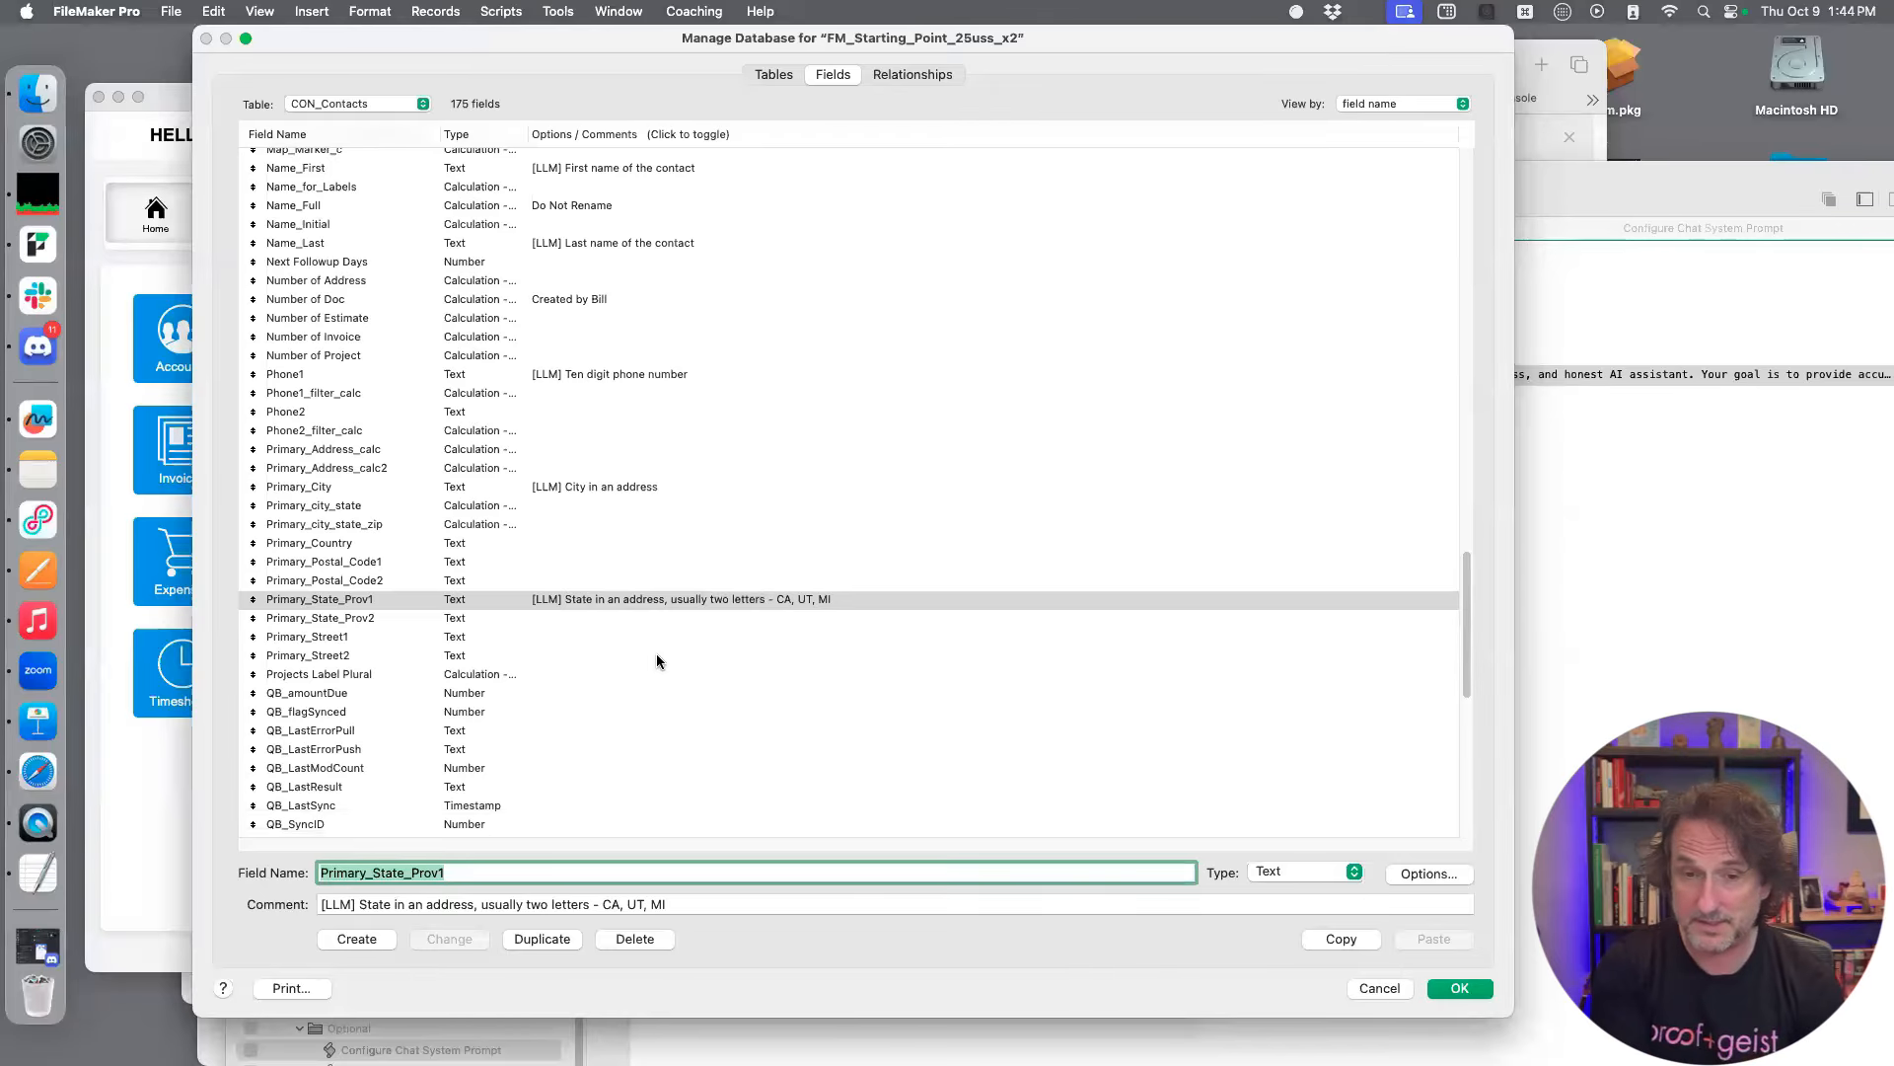
scroll(658, 661, down, 1)
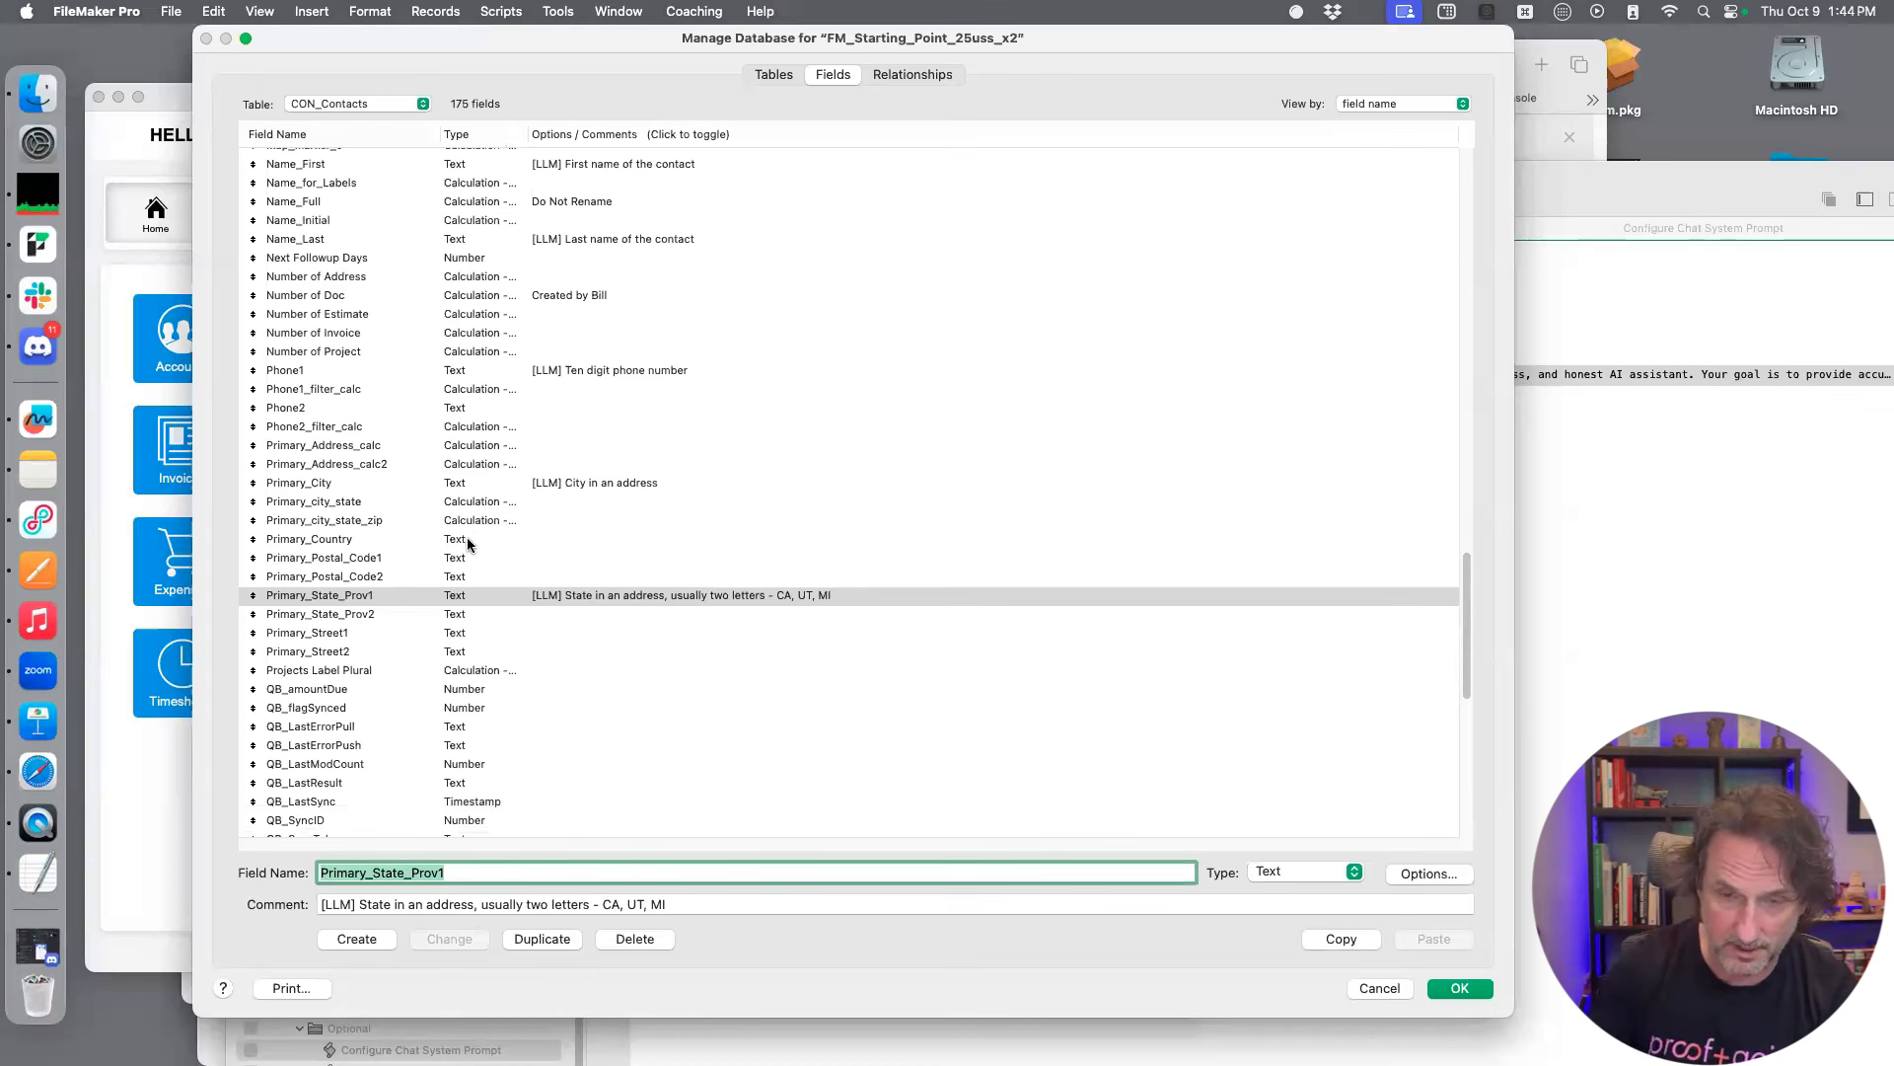
click(486, 558)
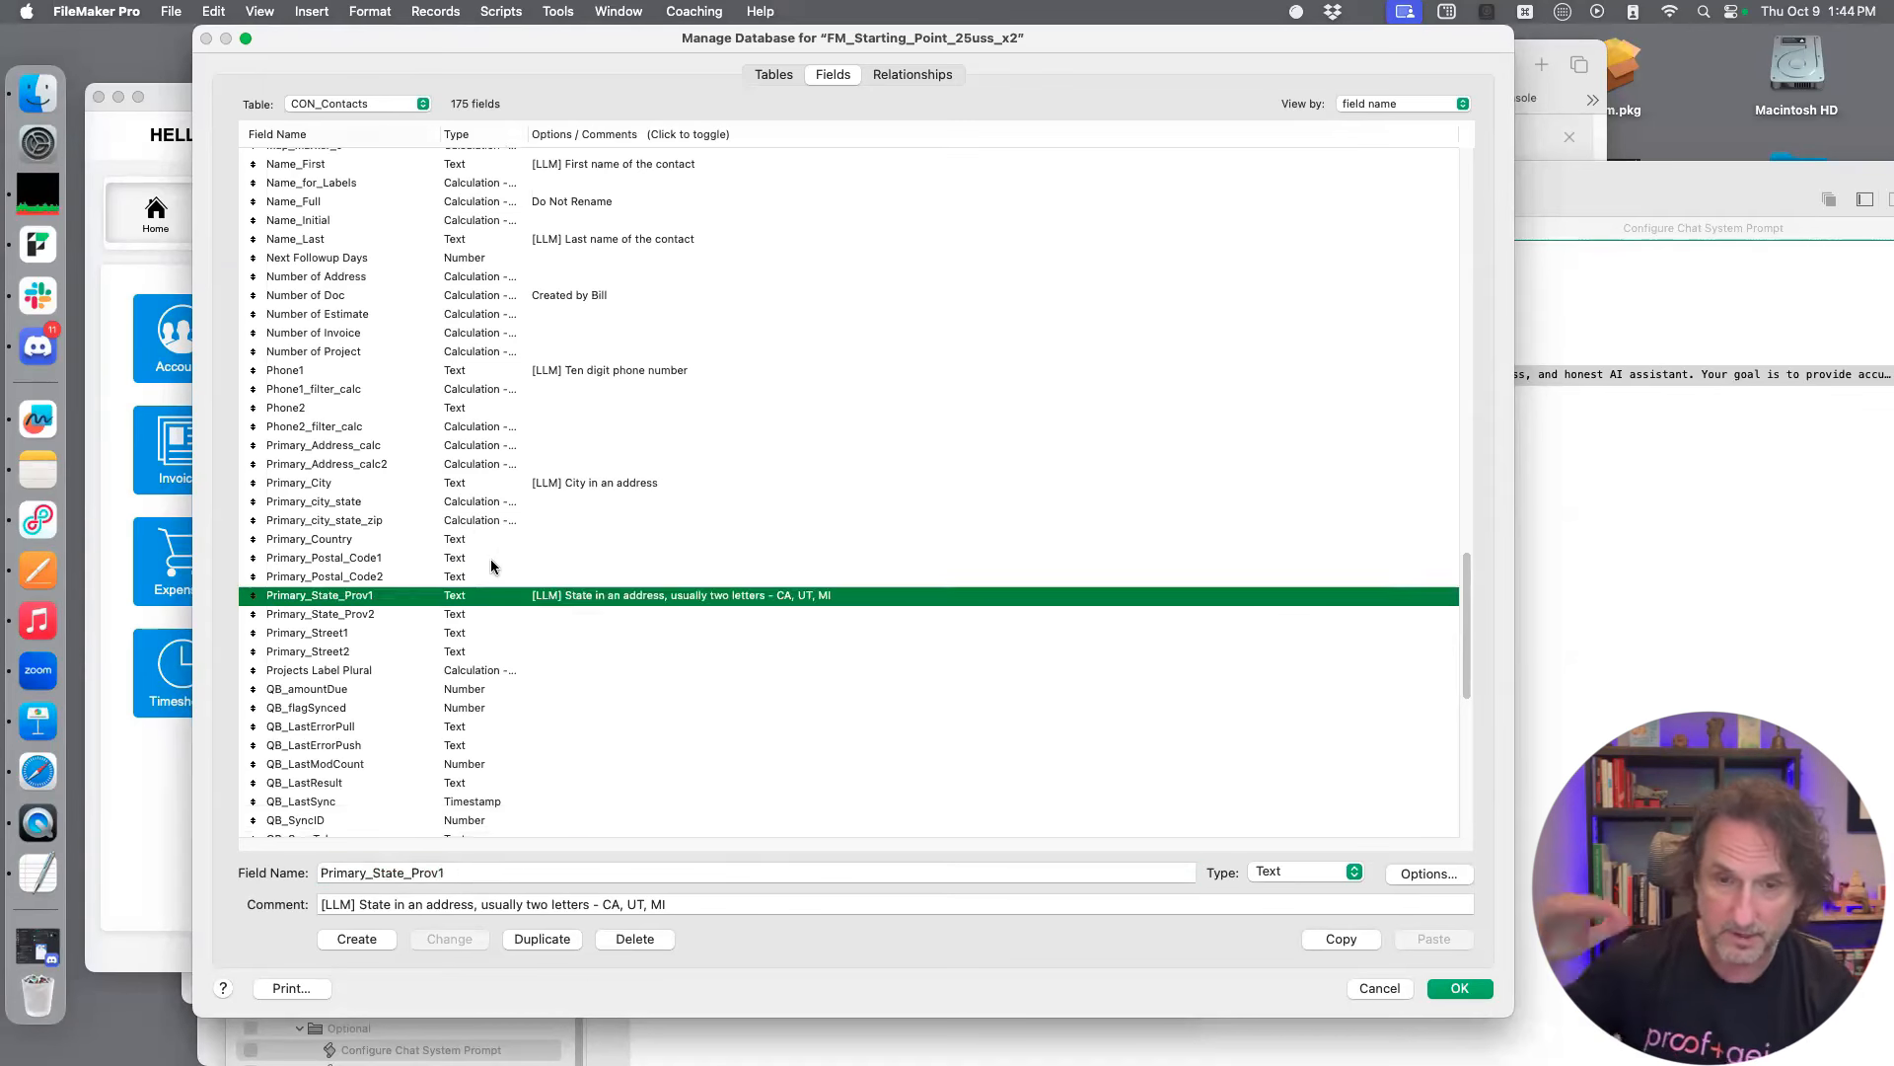
click(480, 905)
text([LLM] First name of the contact)
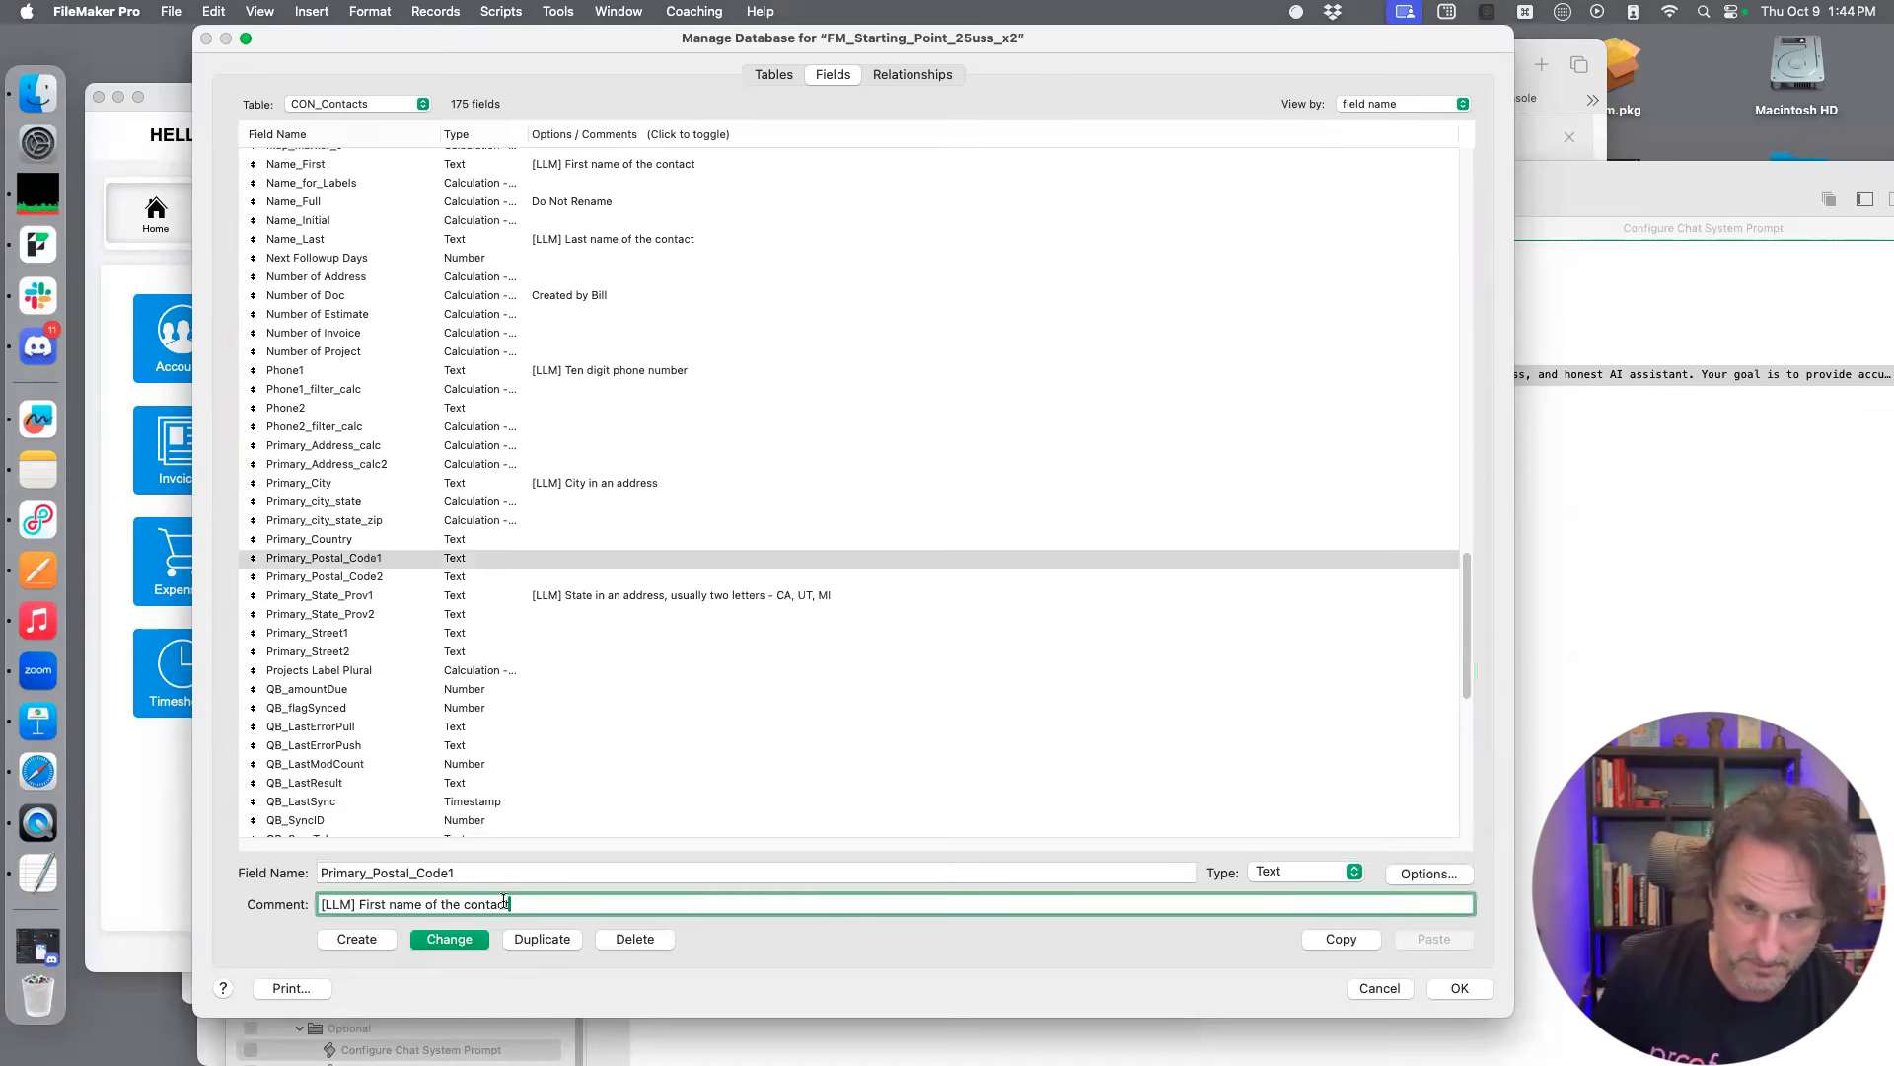
drag(504, 904, 358, 904)
text(Zip c)
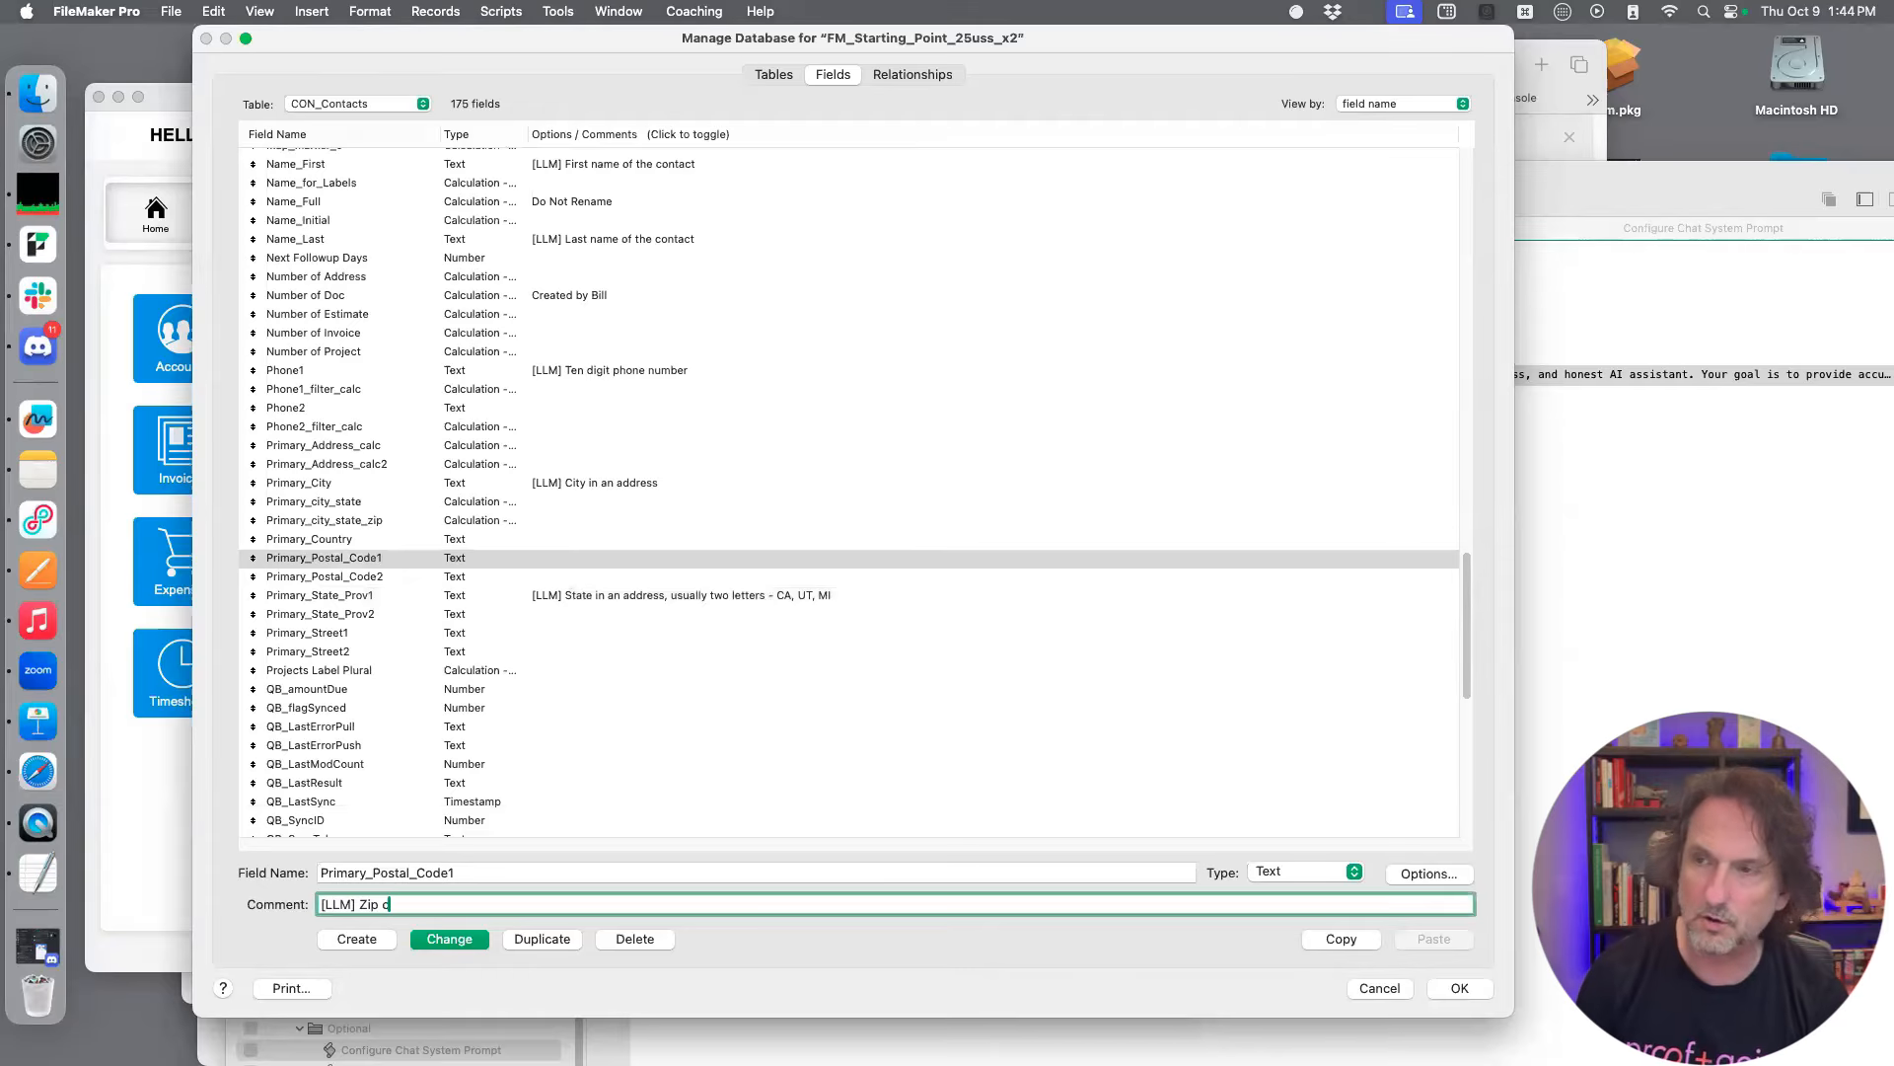
text(ode)
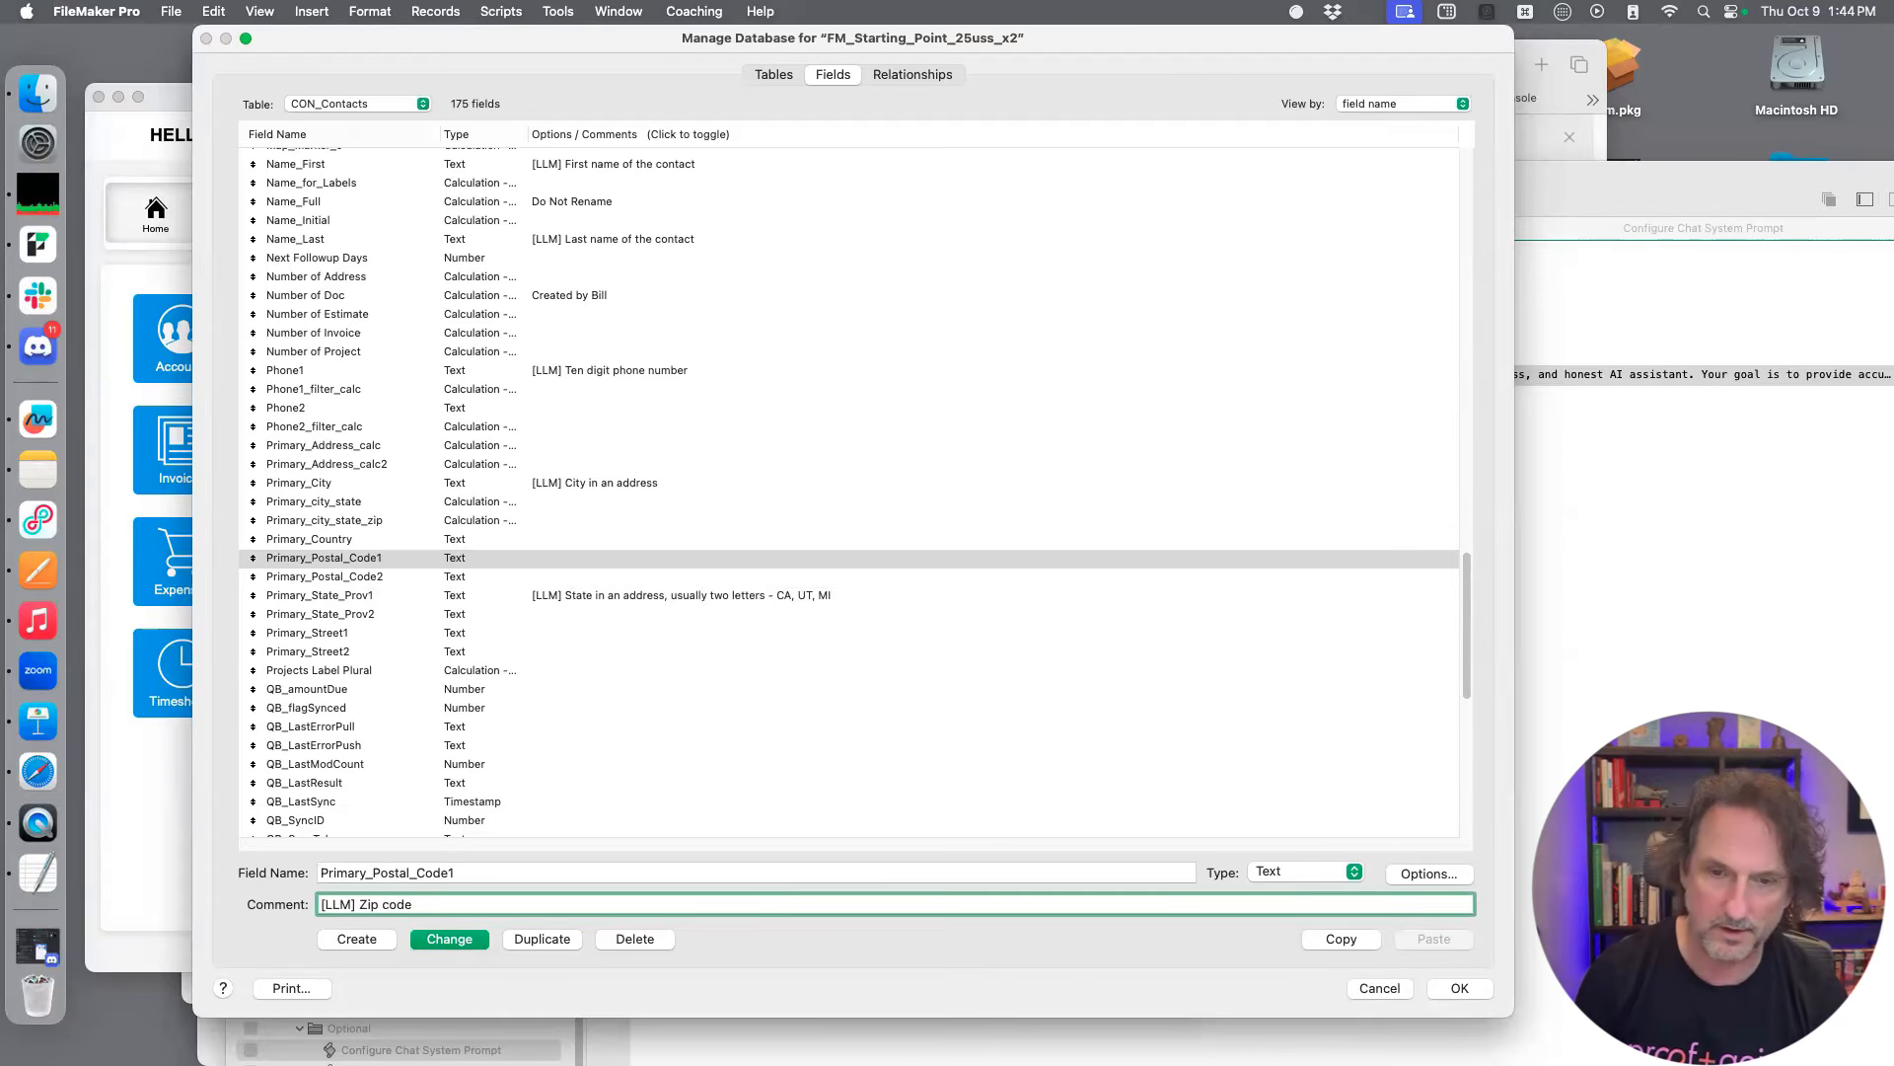
text( - five)
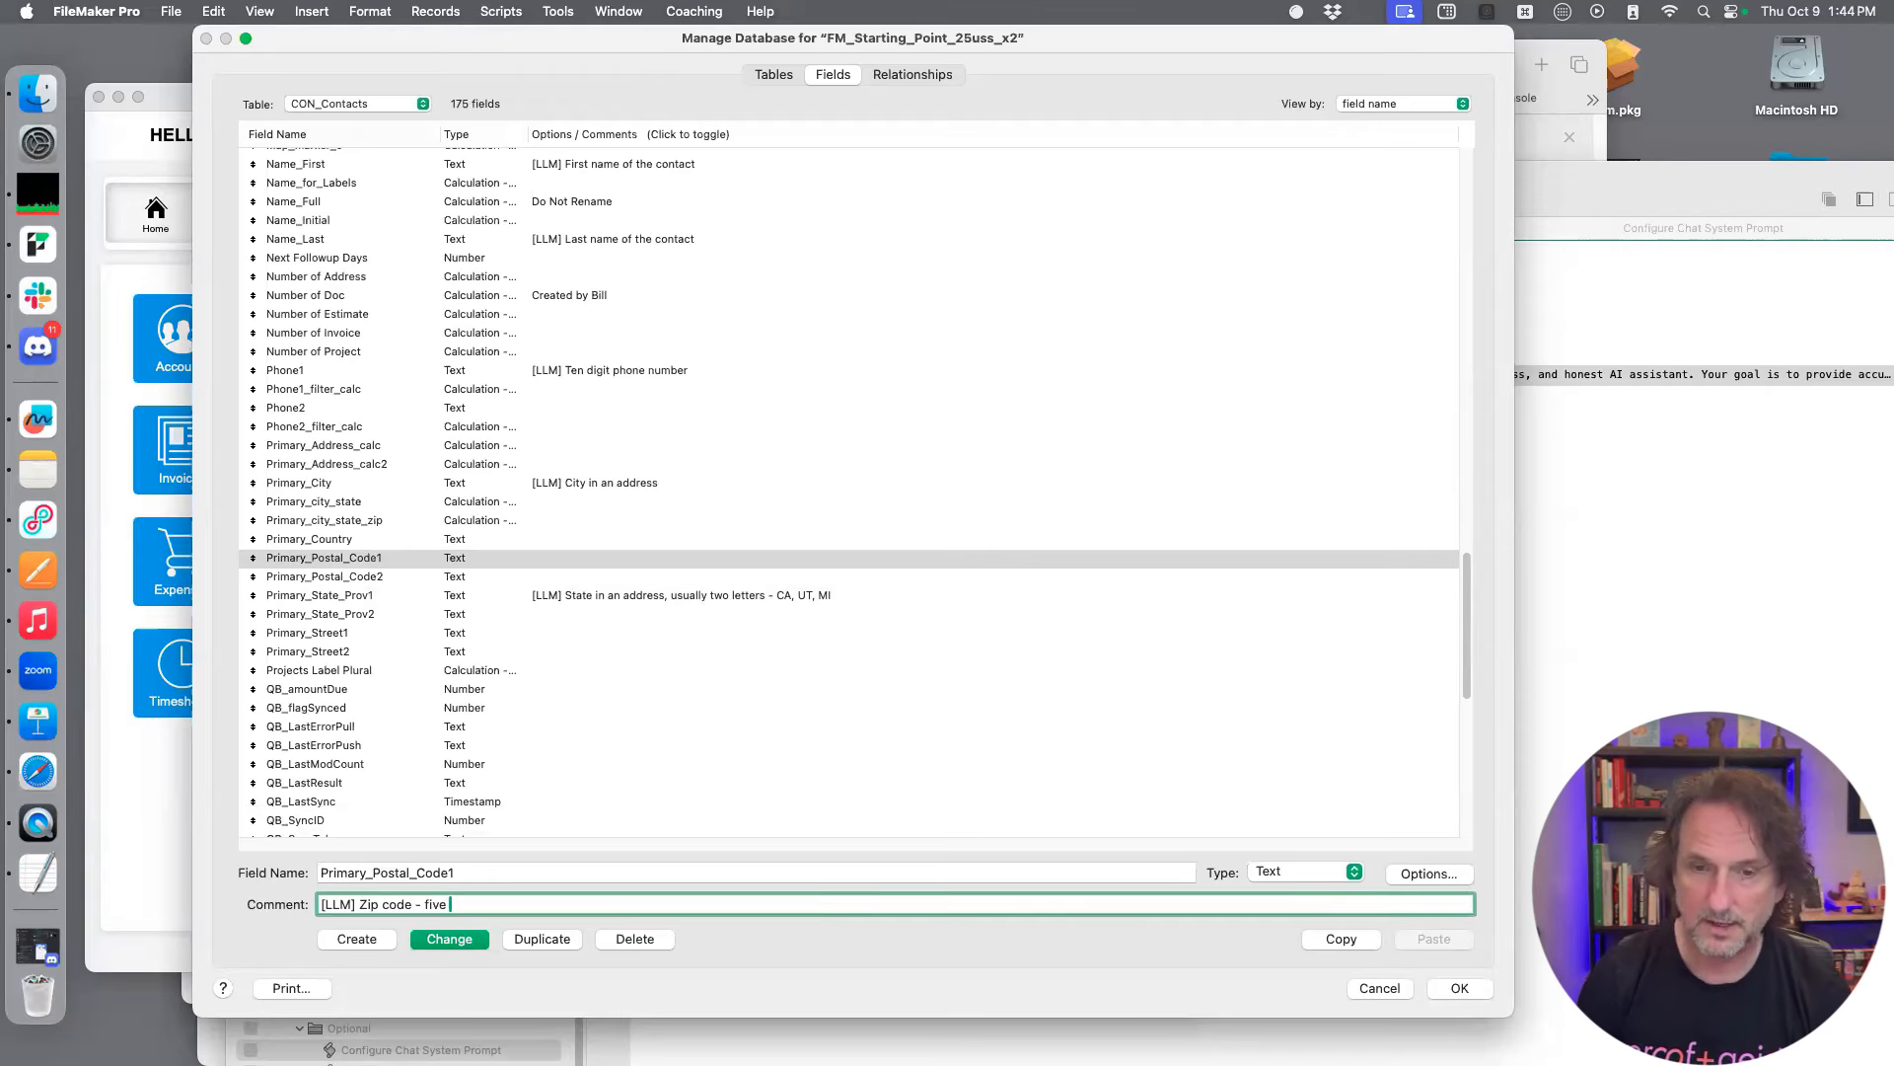
text( to nine)
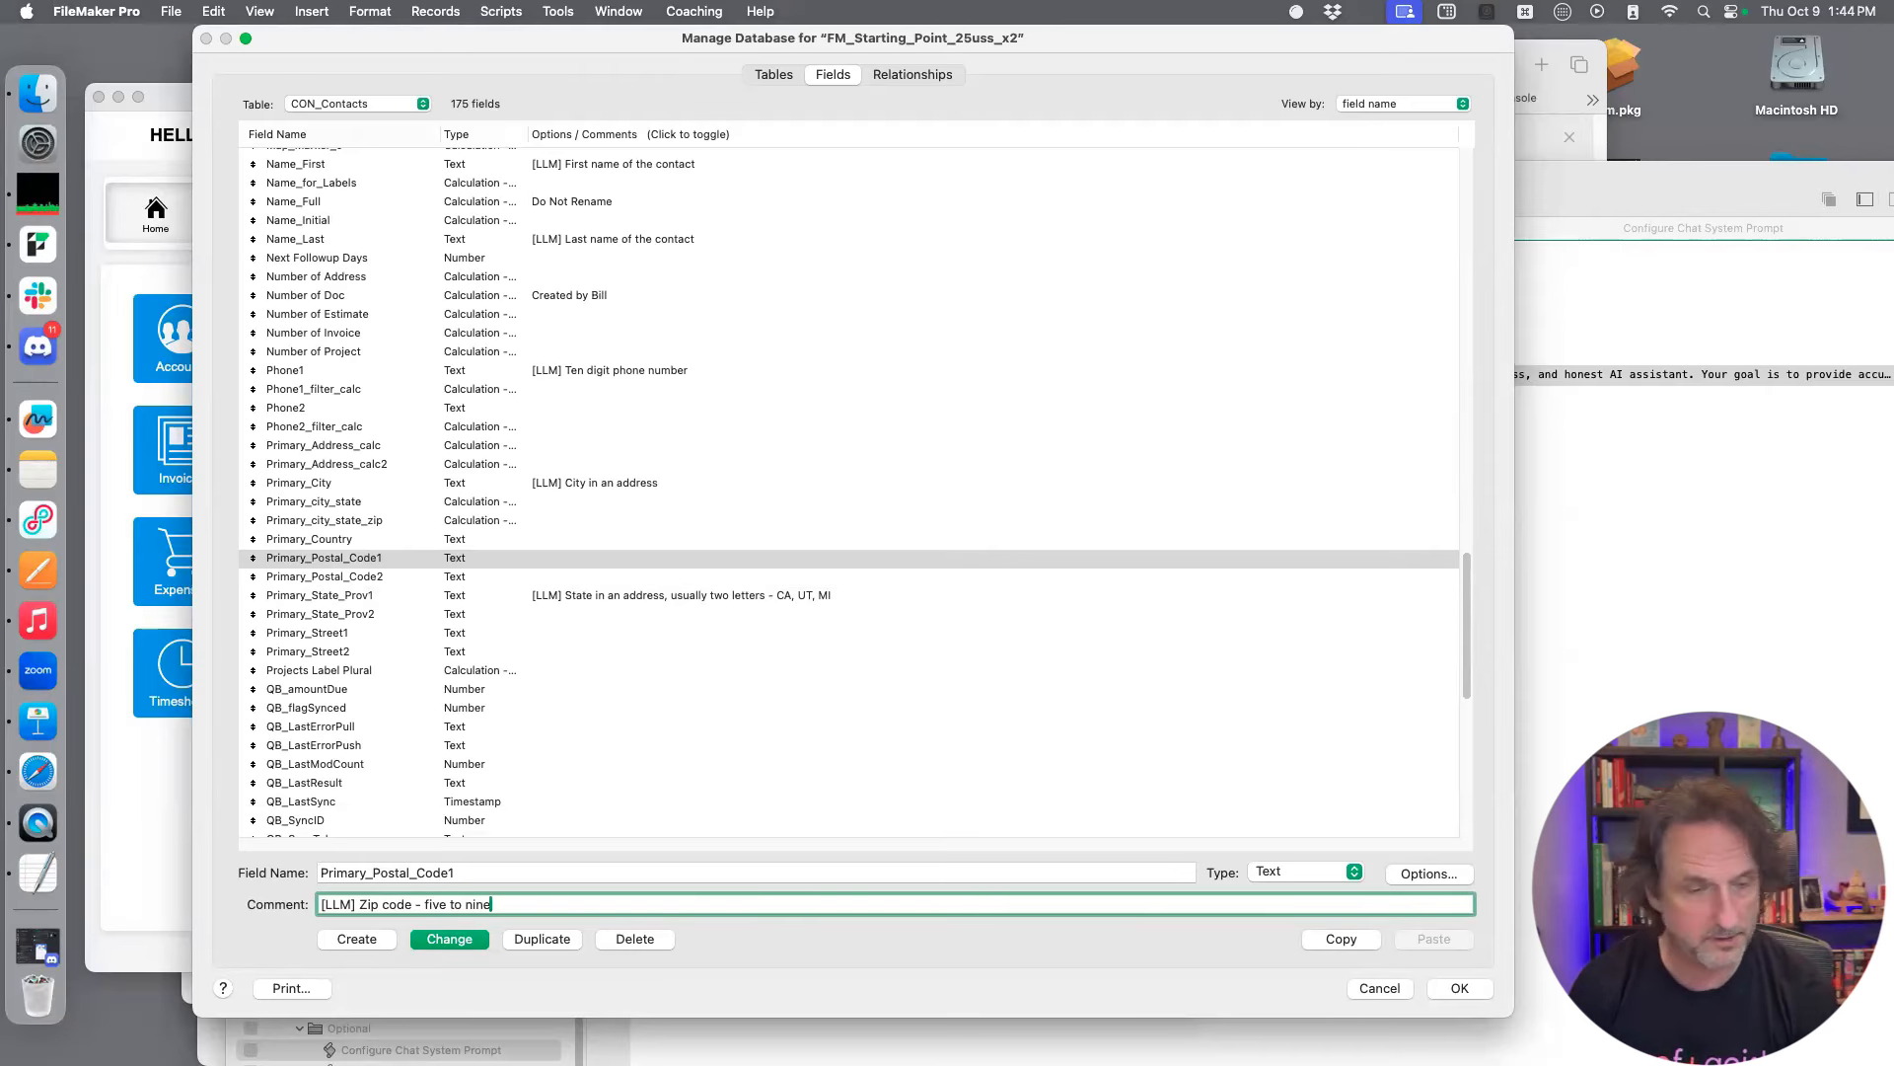
text( digits. 94534)
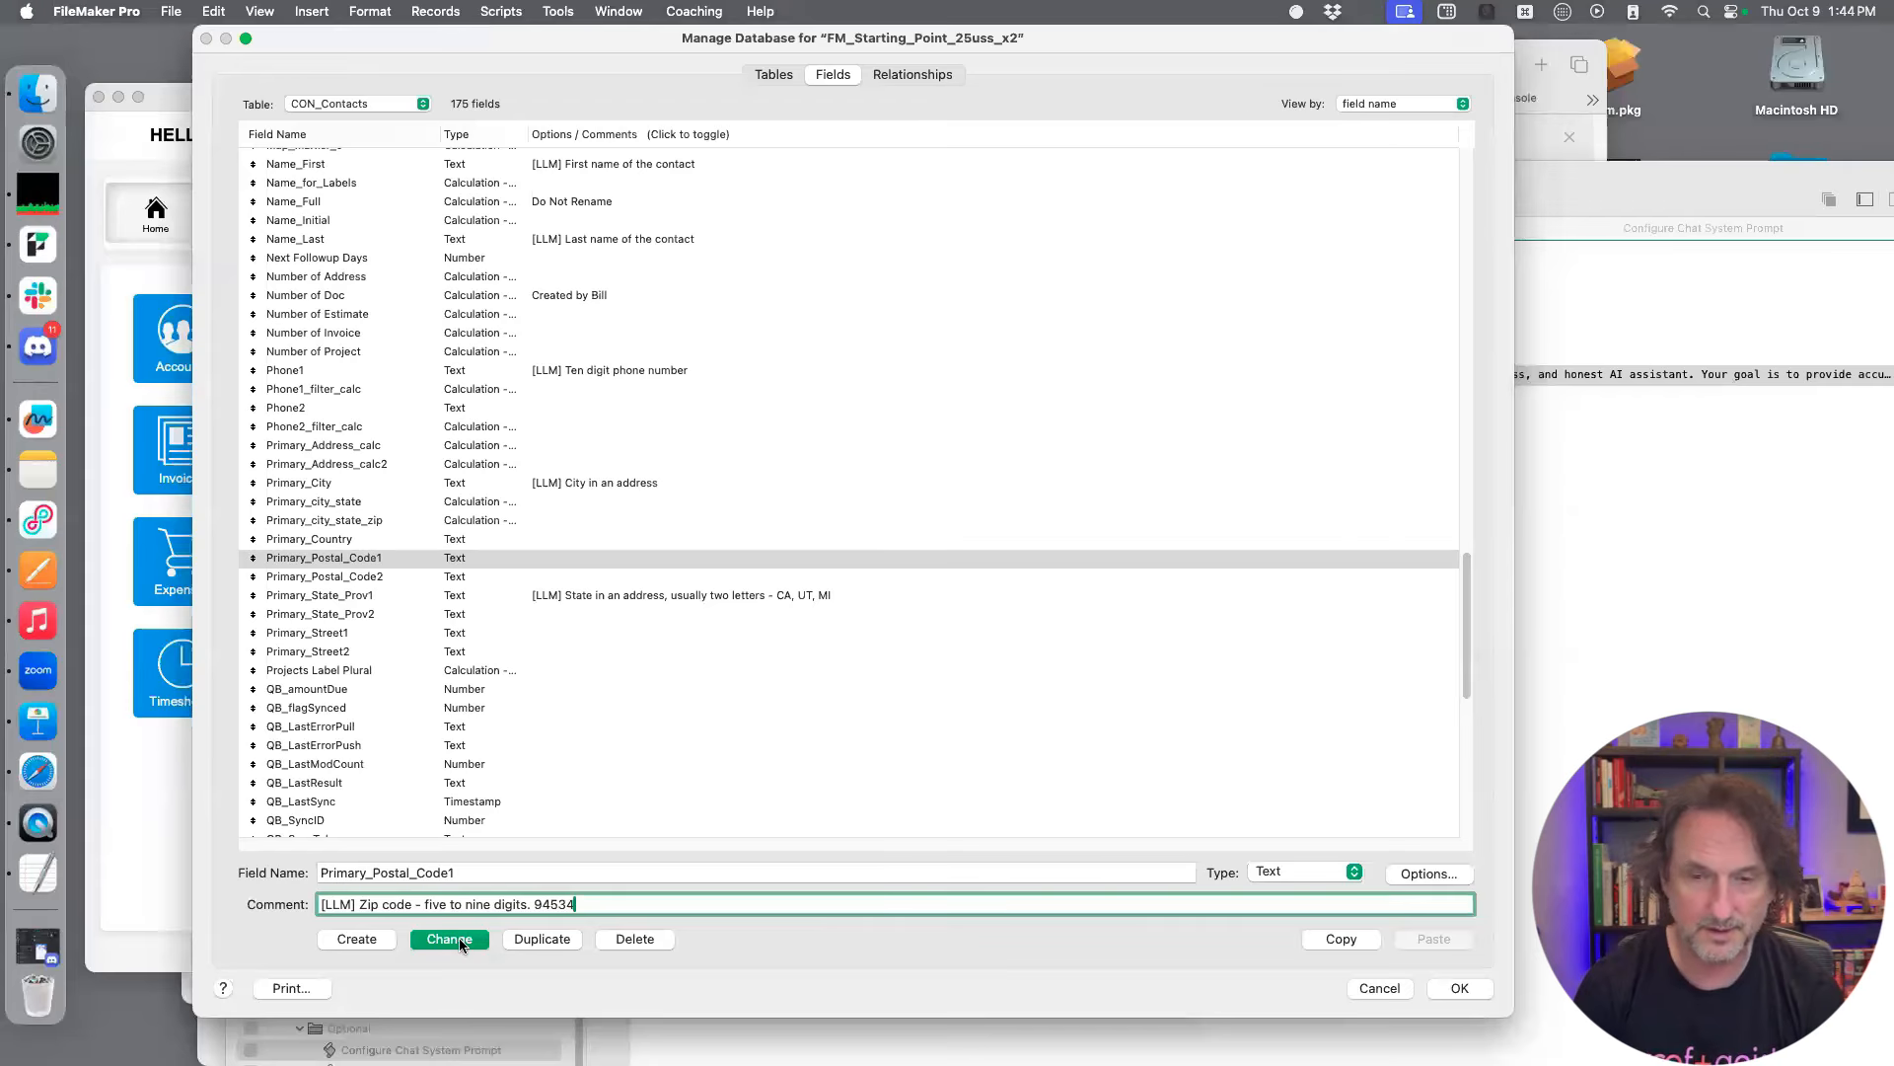
Insert "ex." before the sample zip code in the Primary_Postal_Code1 comment and save the change
click(533, 905)
text(ex)
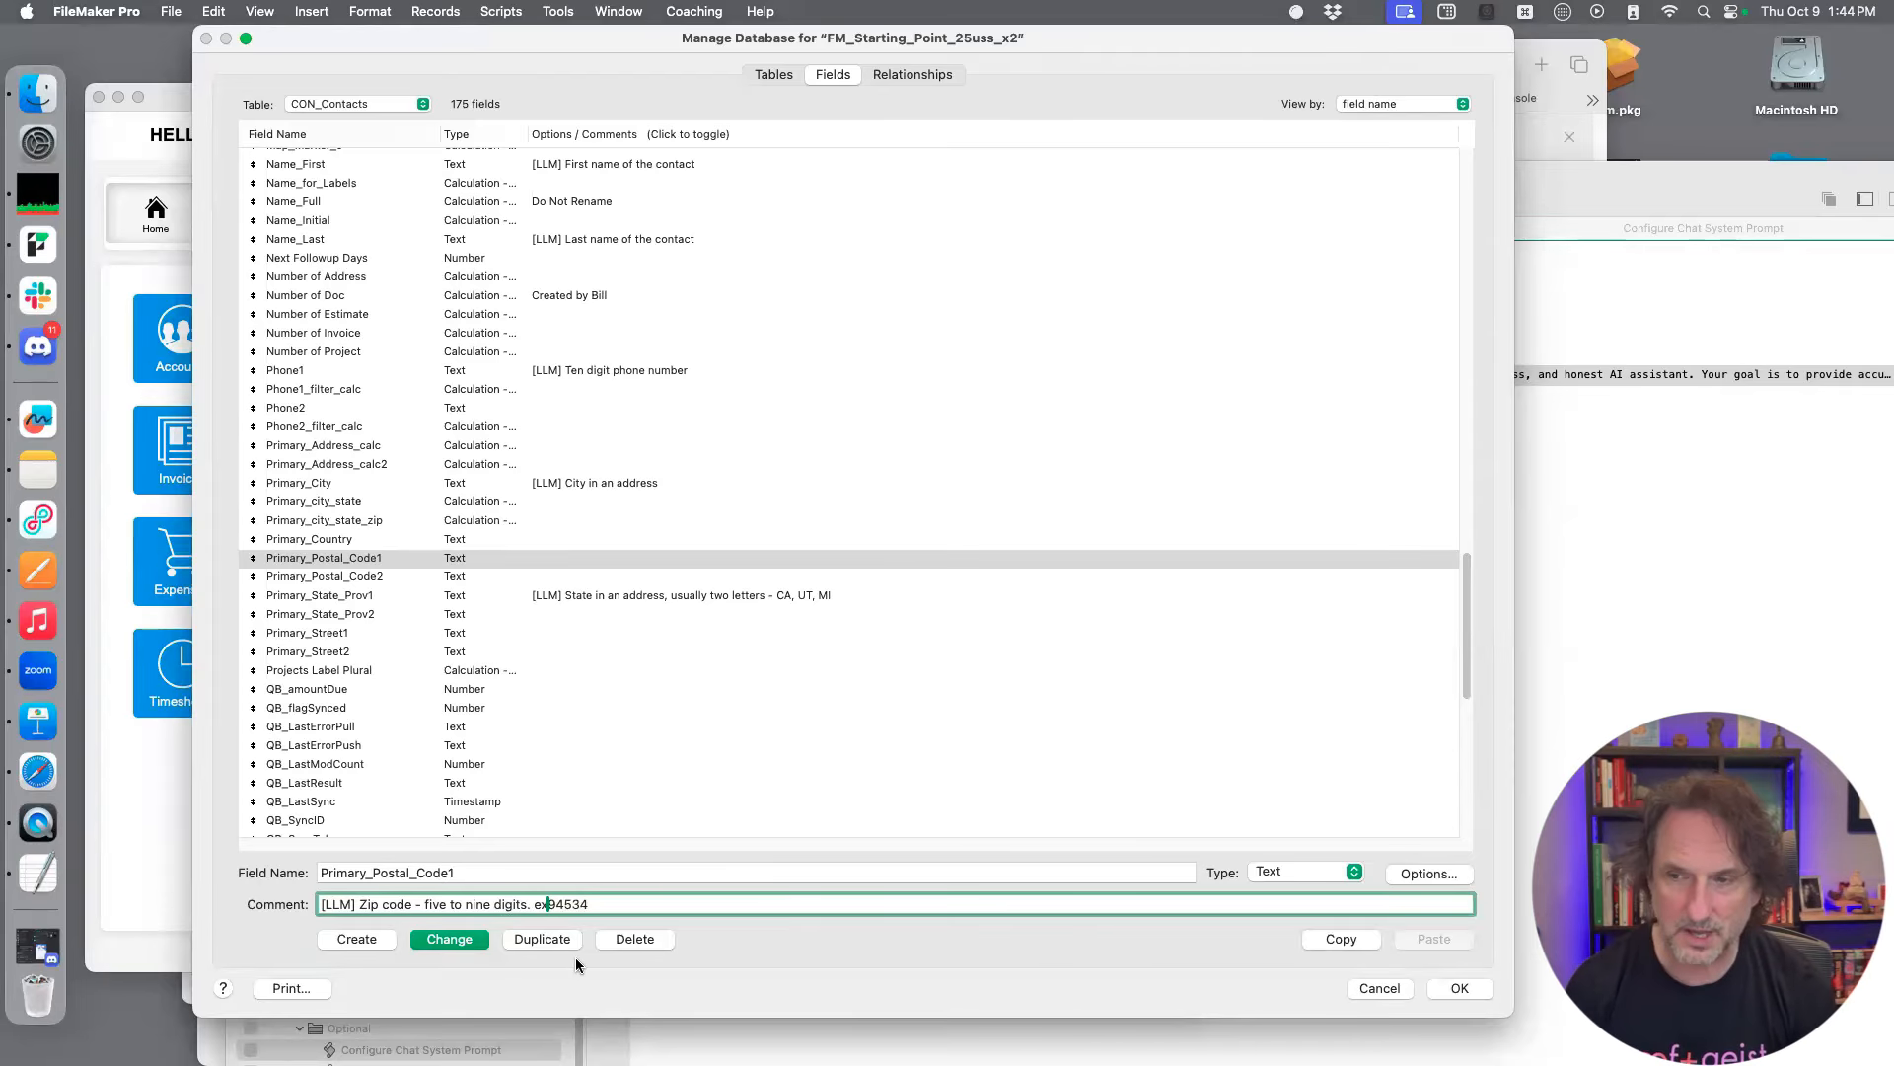
text(.)
click(463, 941)
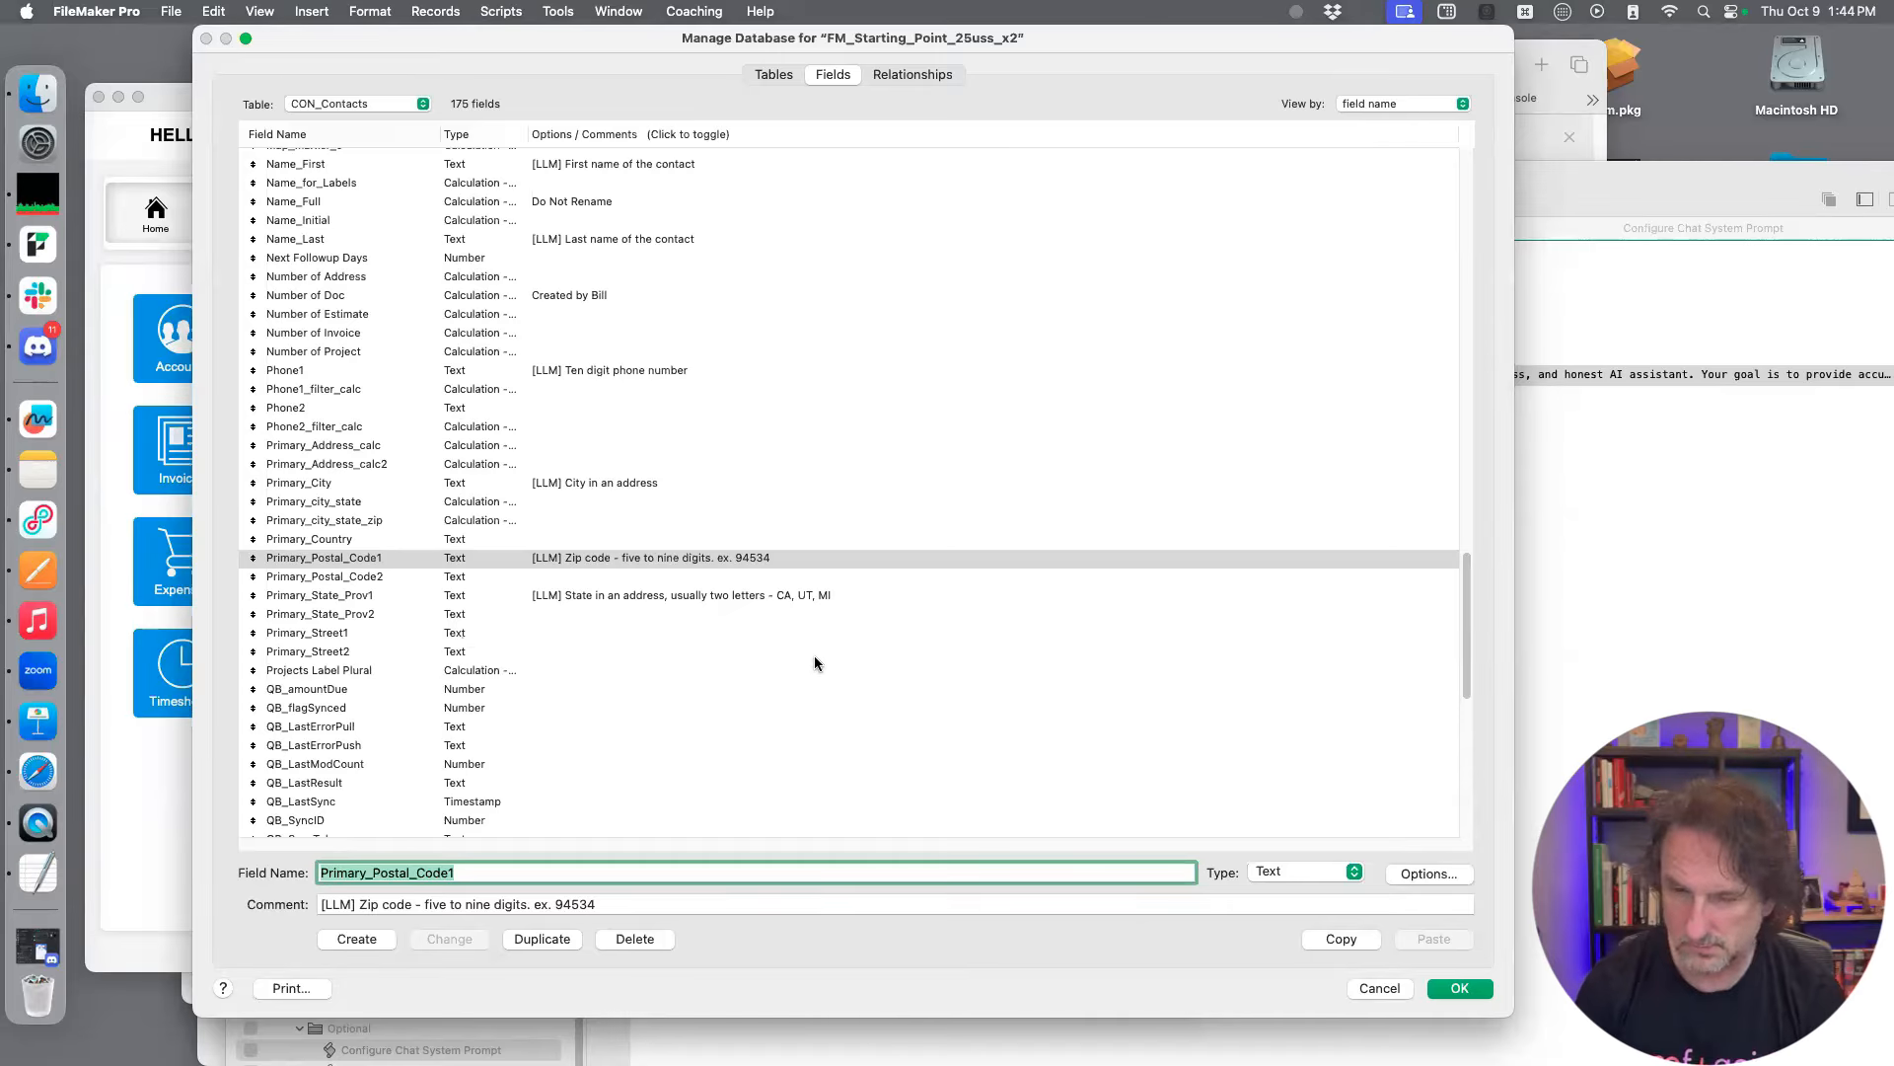
Reuse the copied comment on the Primary_Street1 field, reworded to "[LLM] Street in the address", and save the change
click(384, 636)
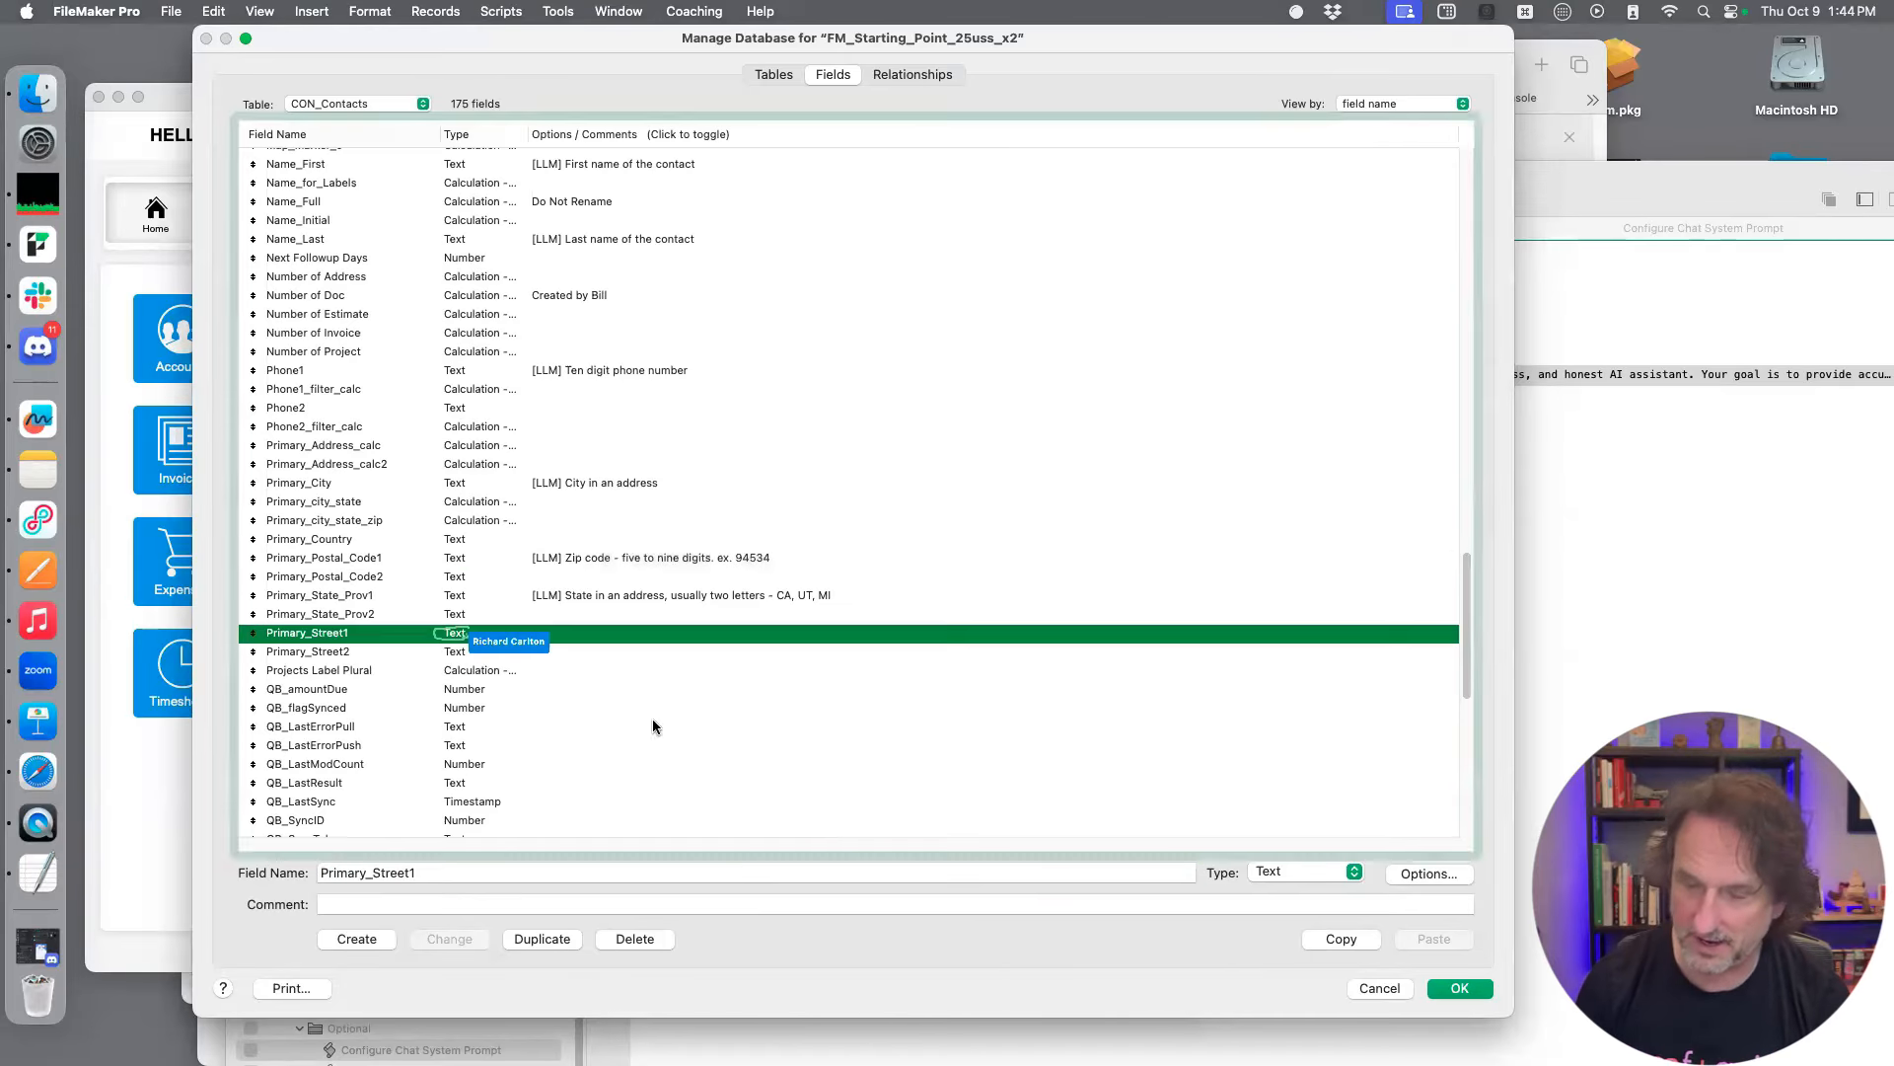
click(509, 904)
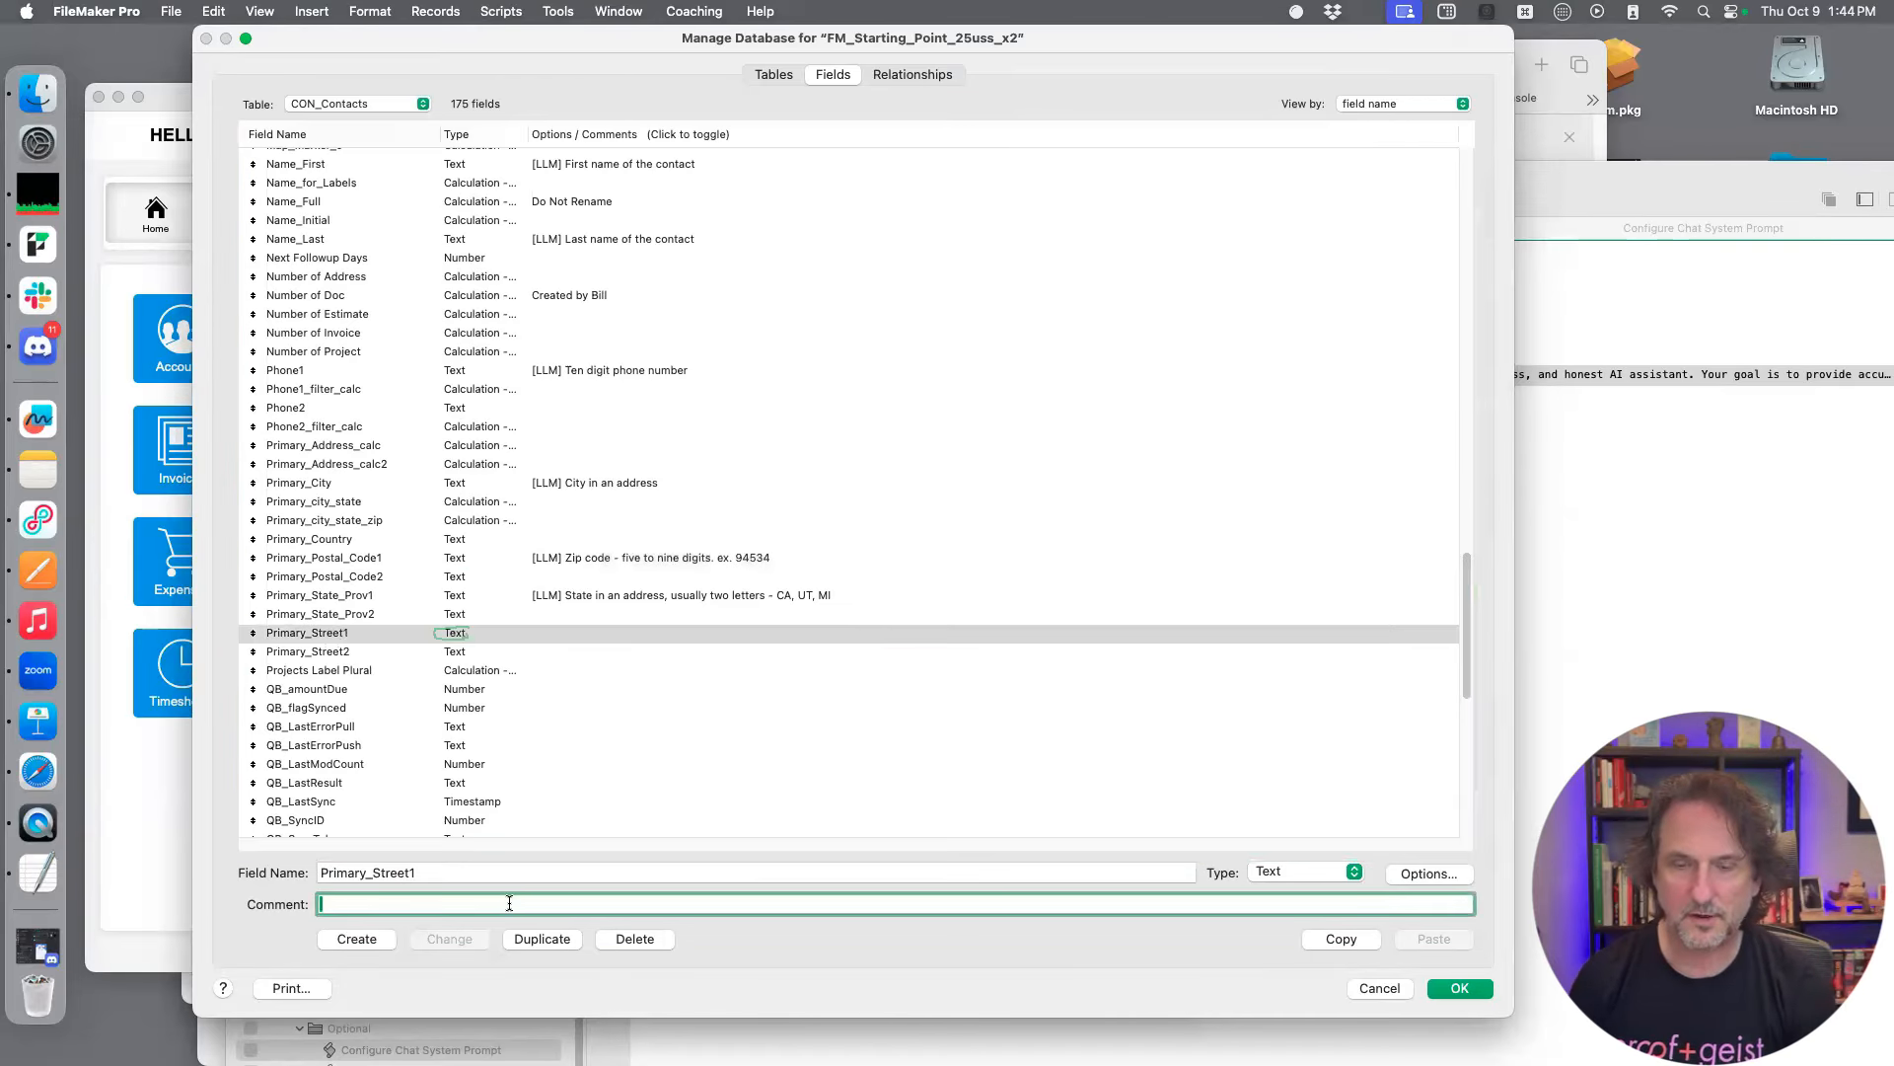
text([LLM] First name of the contact)
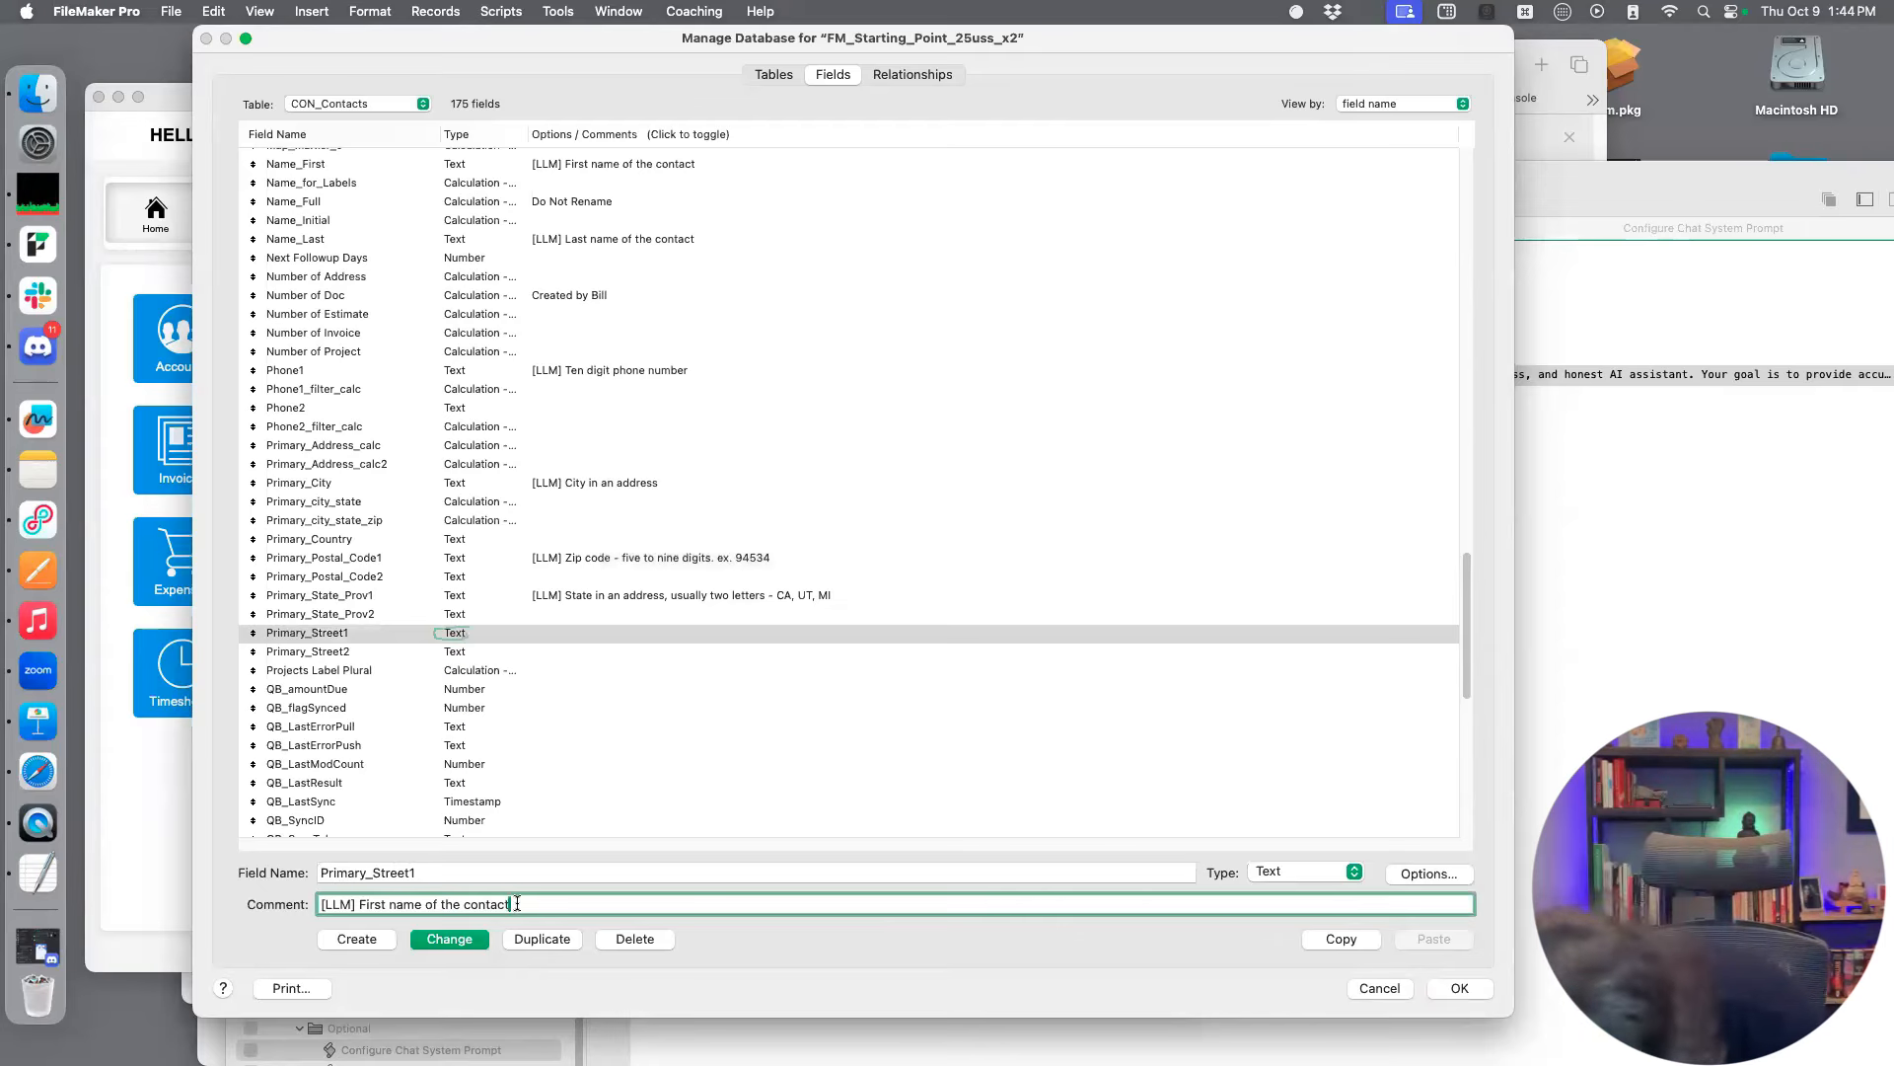
drag(510, 905, 360, 906)
text(St)
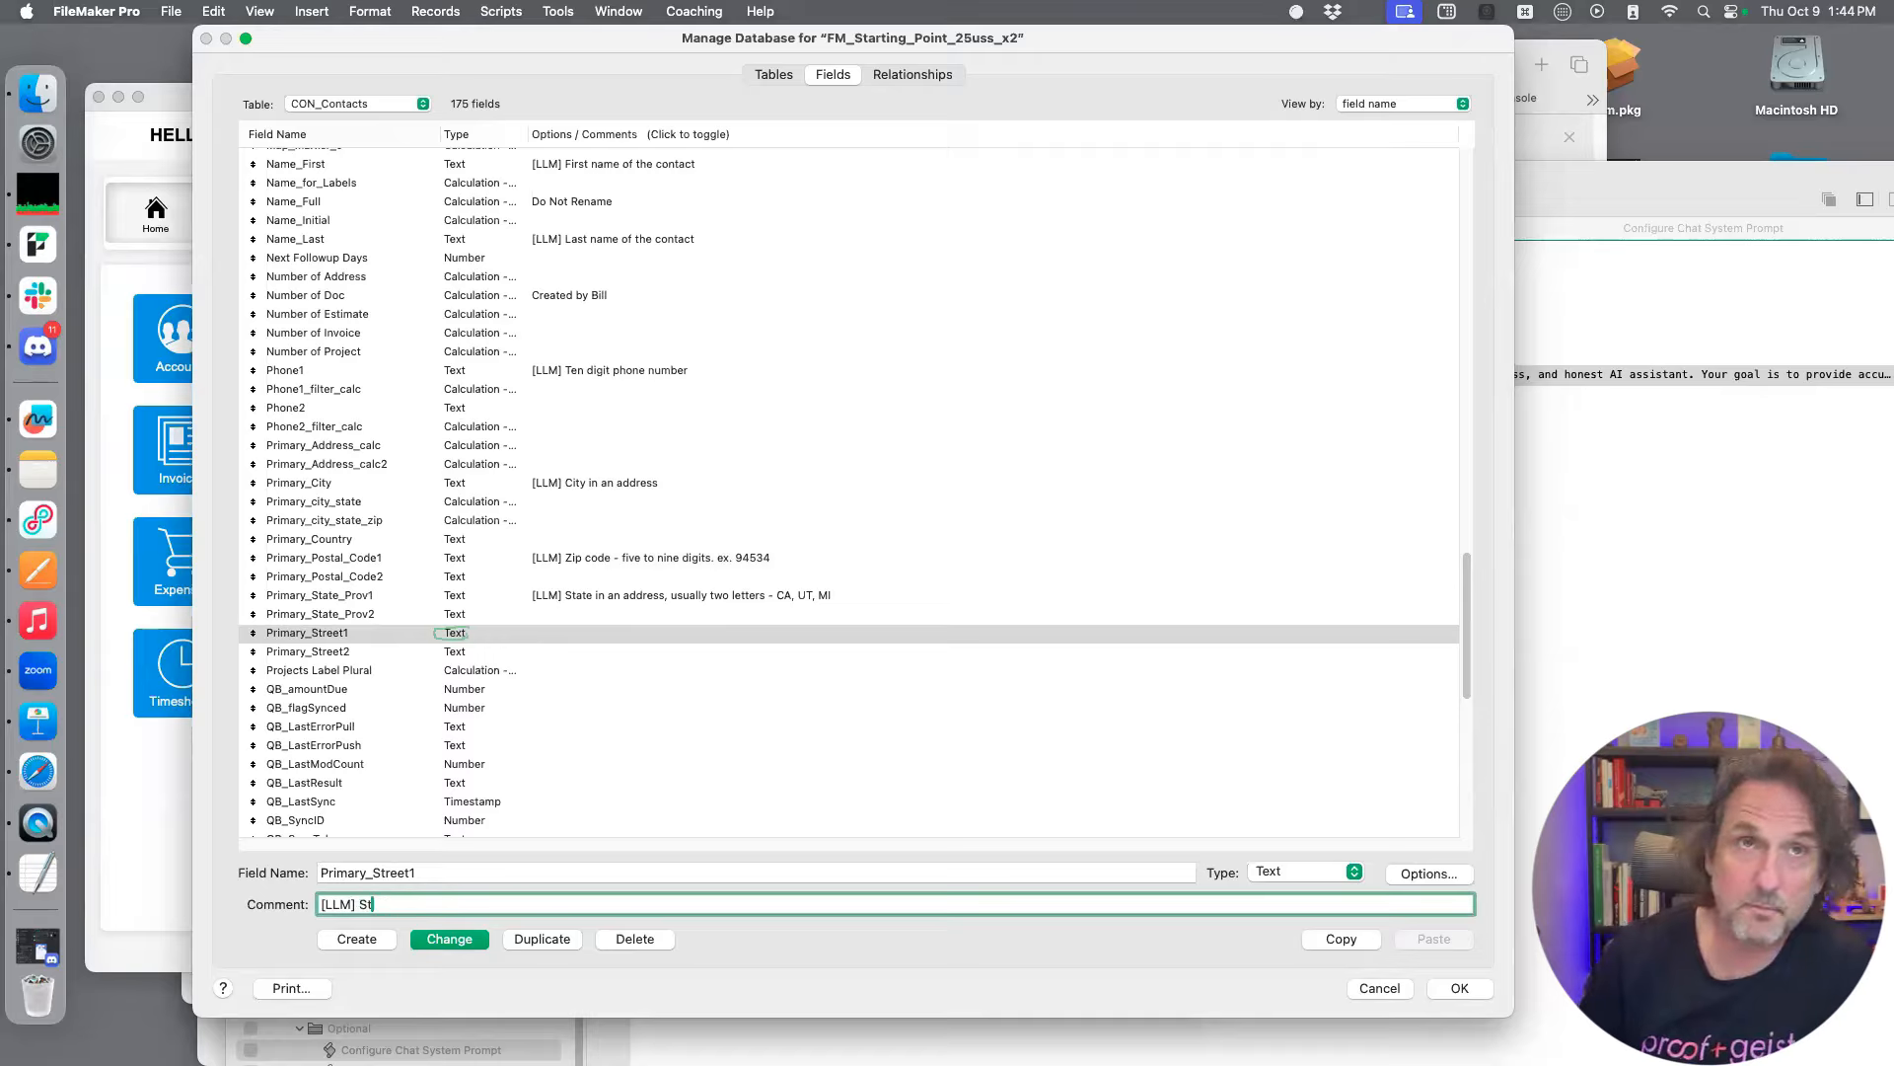
text(reet in t)
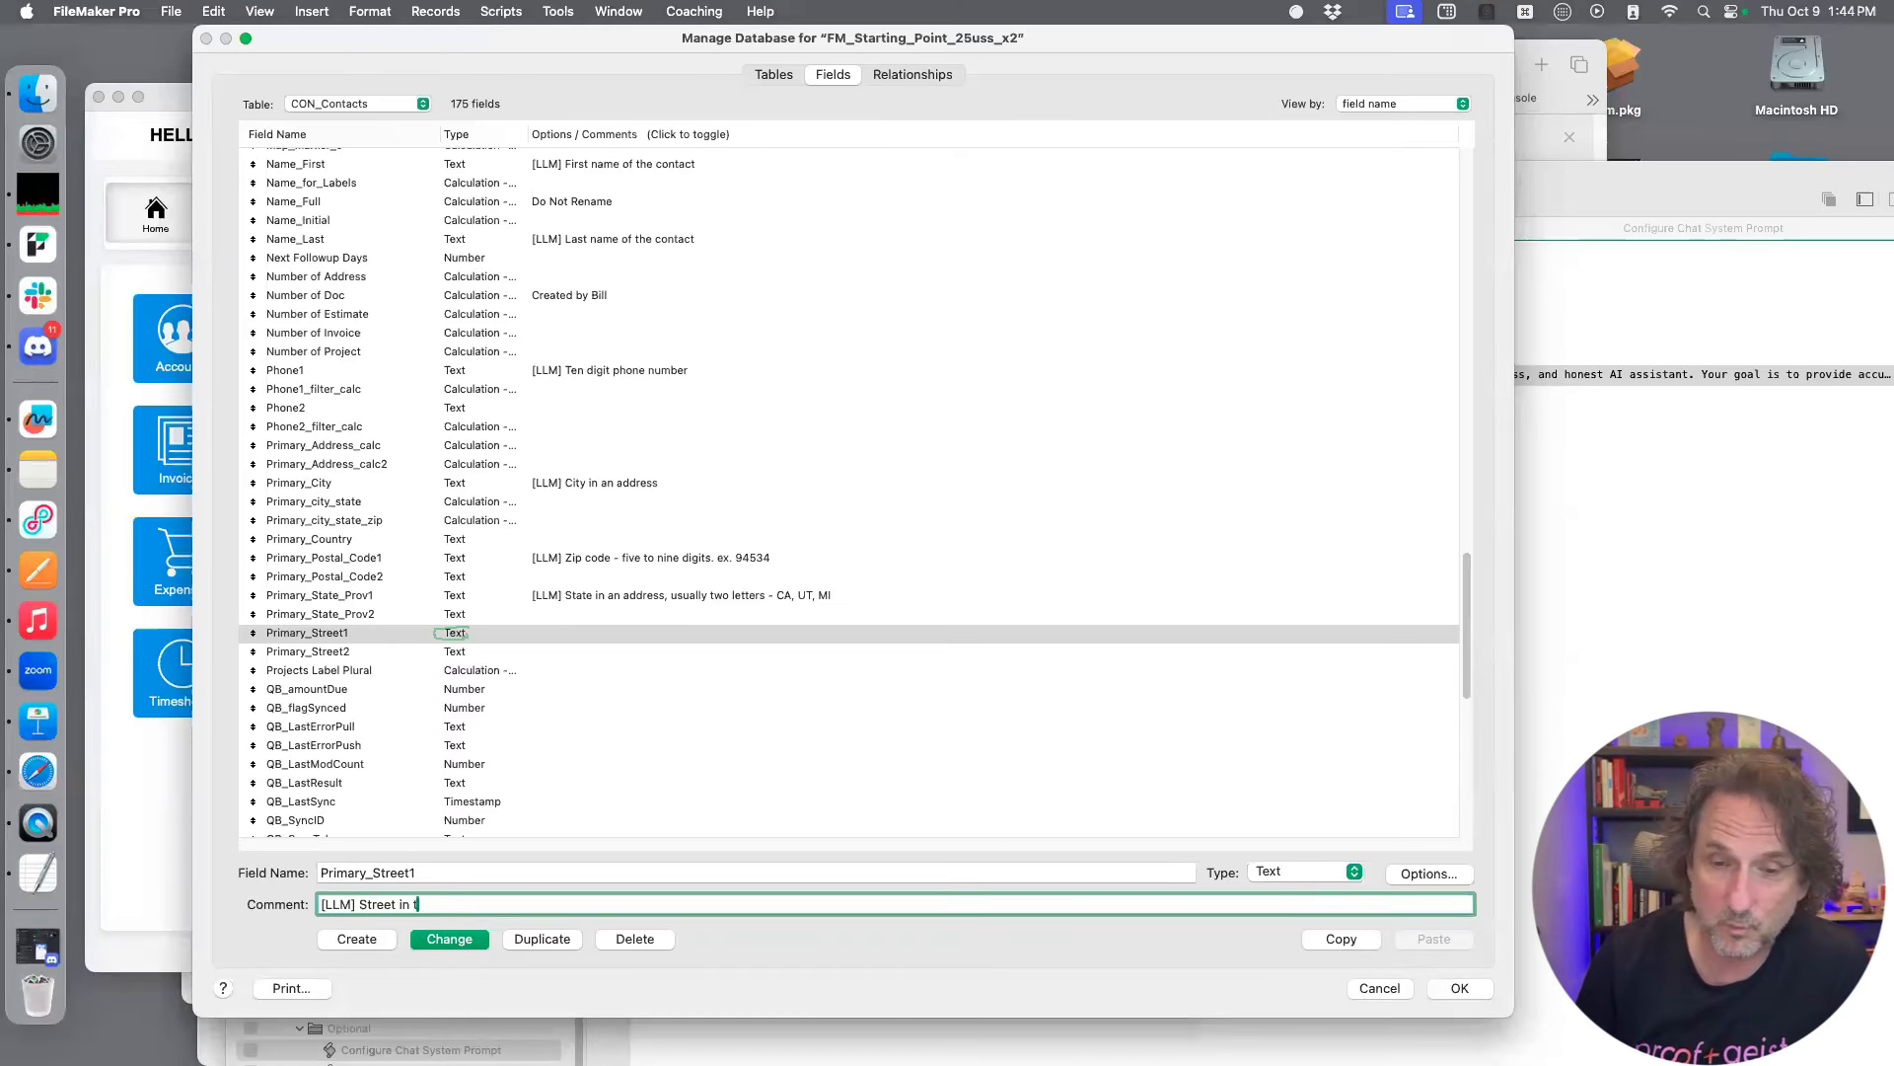
text(he address)
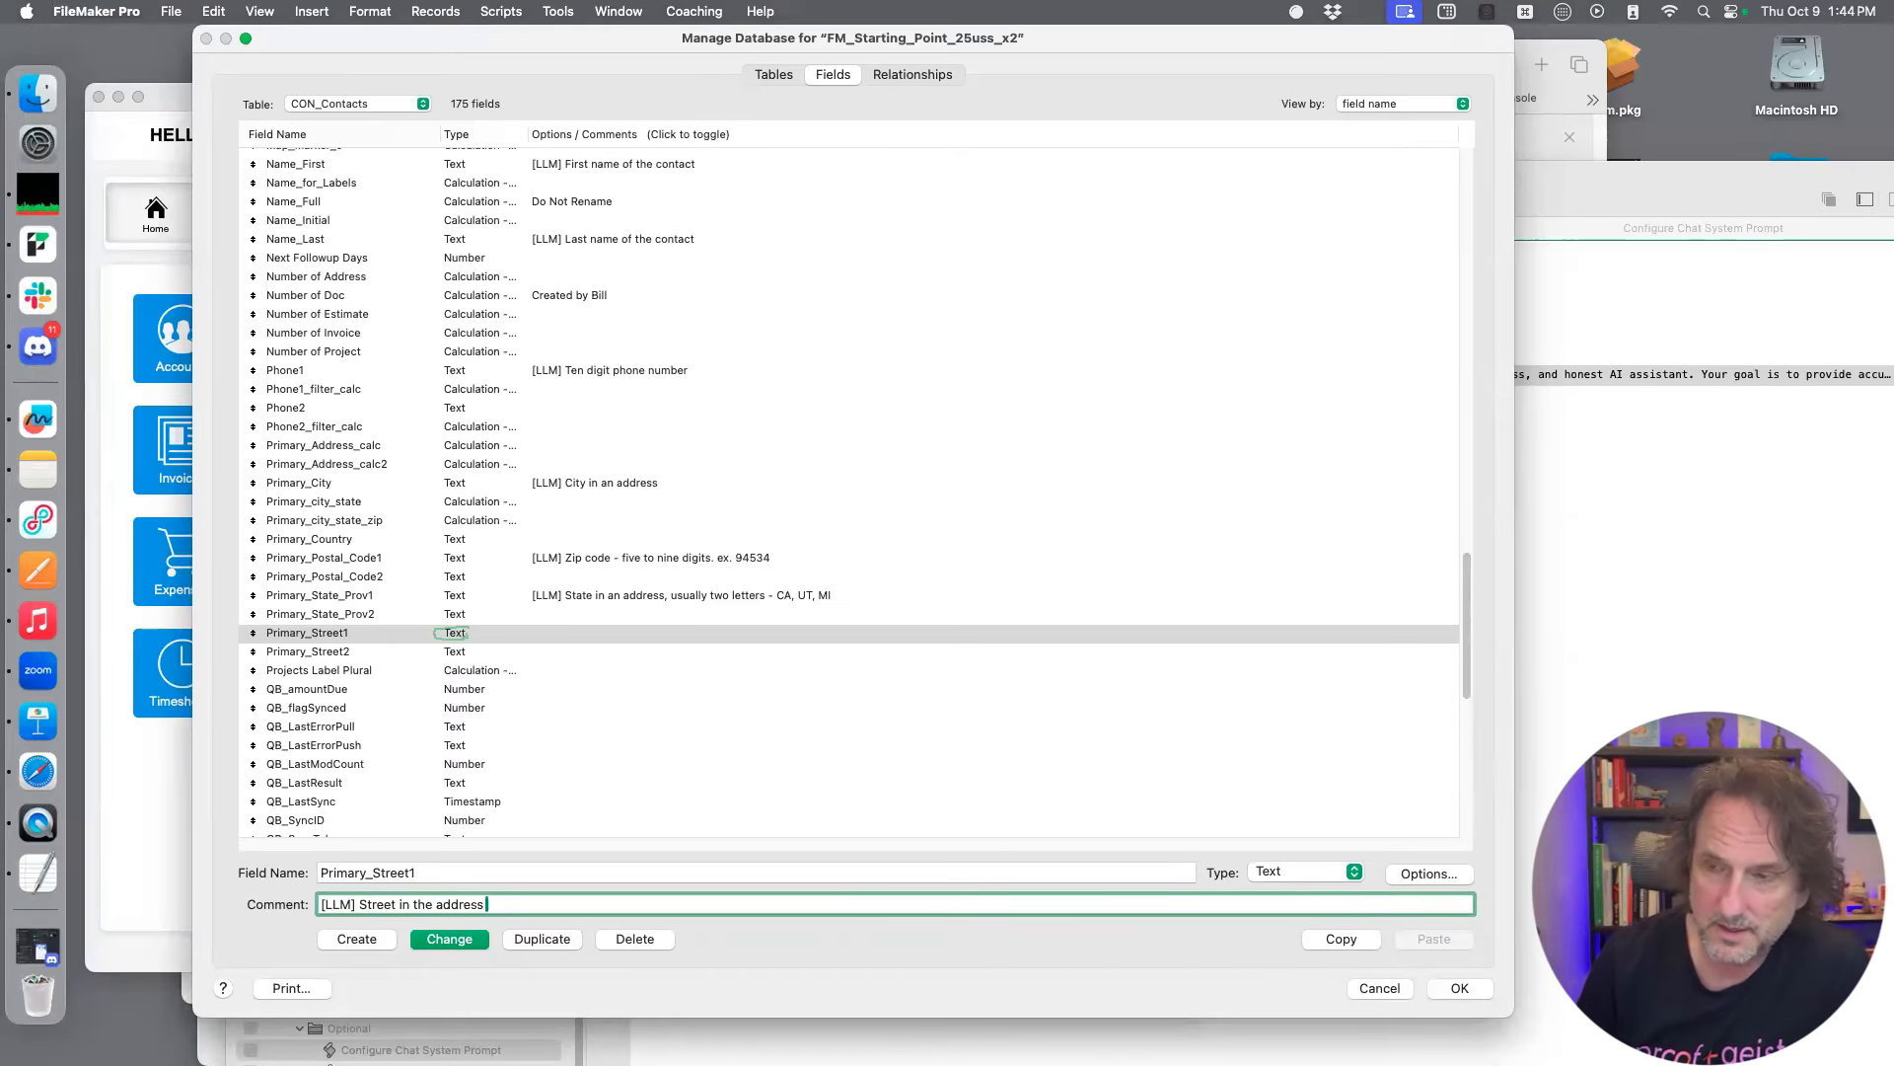
click(484, 938)
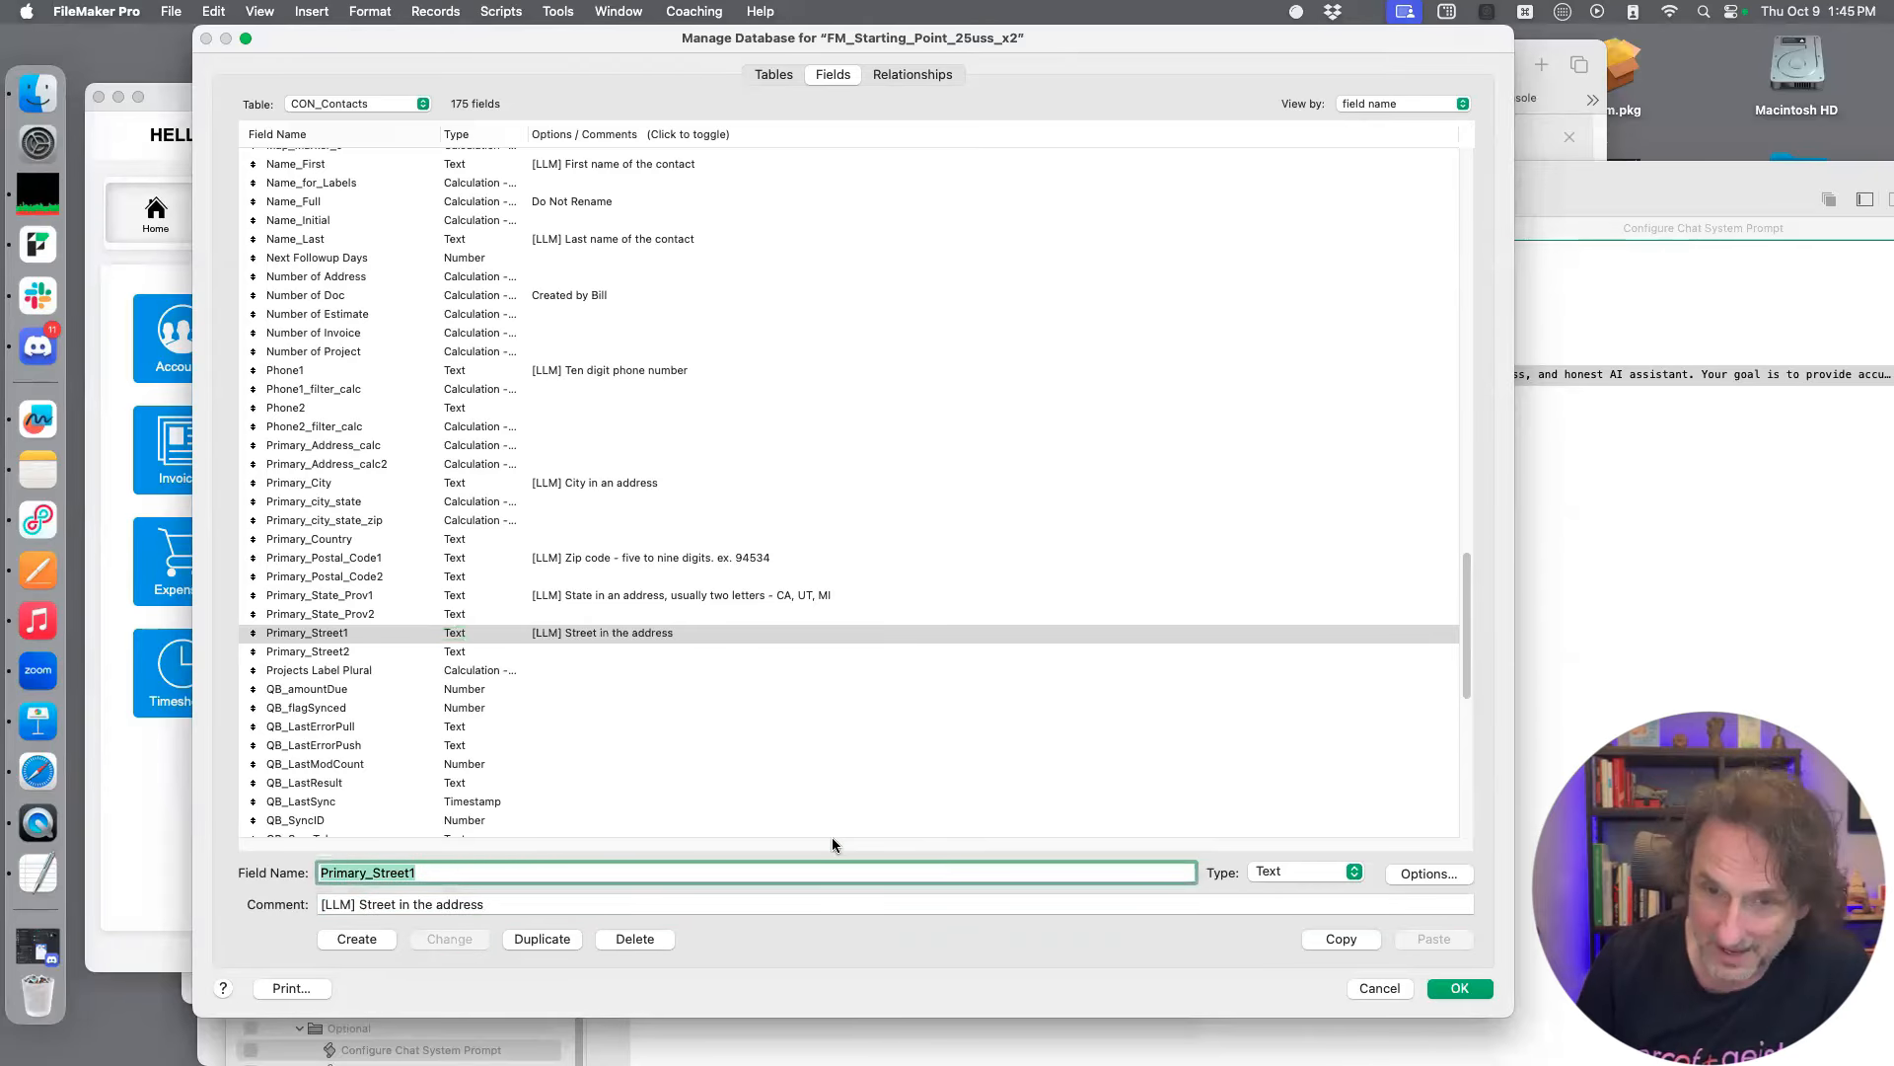
scroll(804, 711, down, 2)
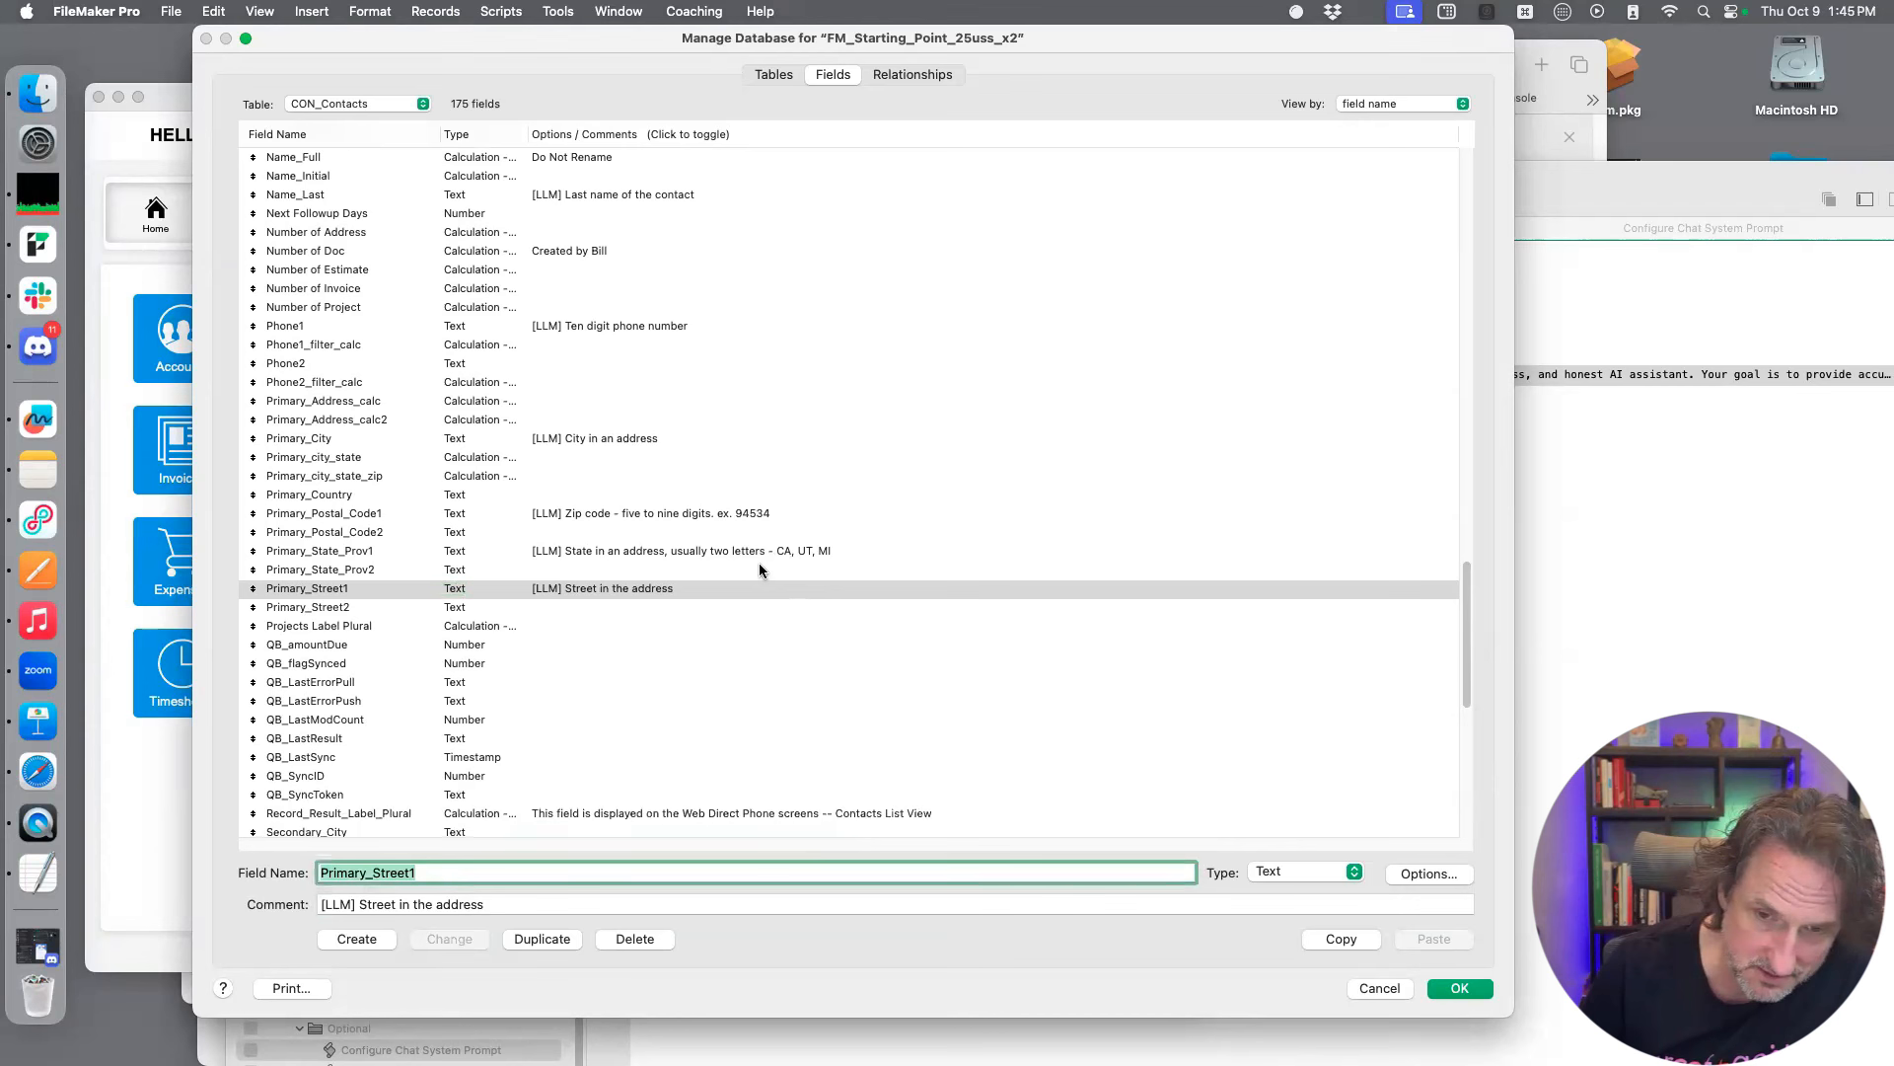
scroll(755, 563, down, 1)
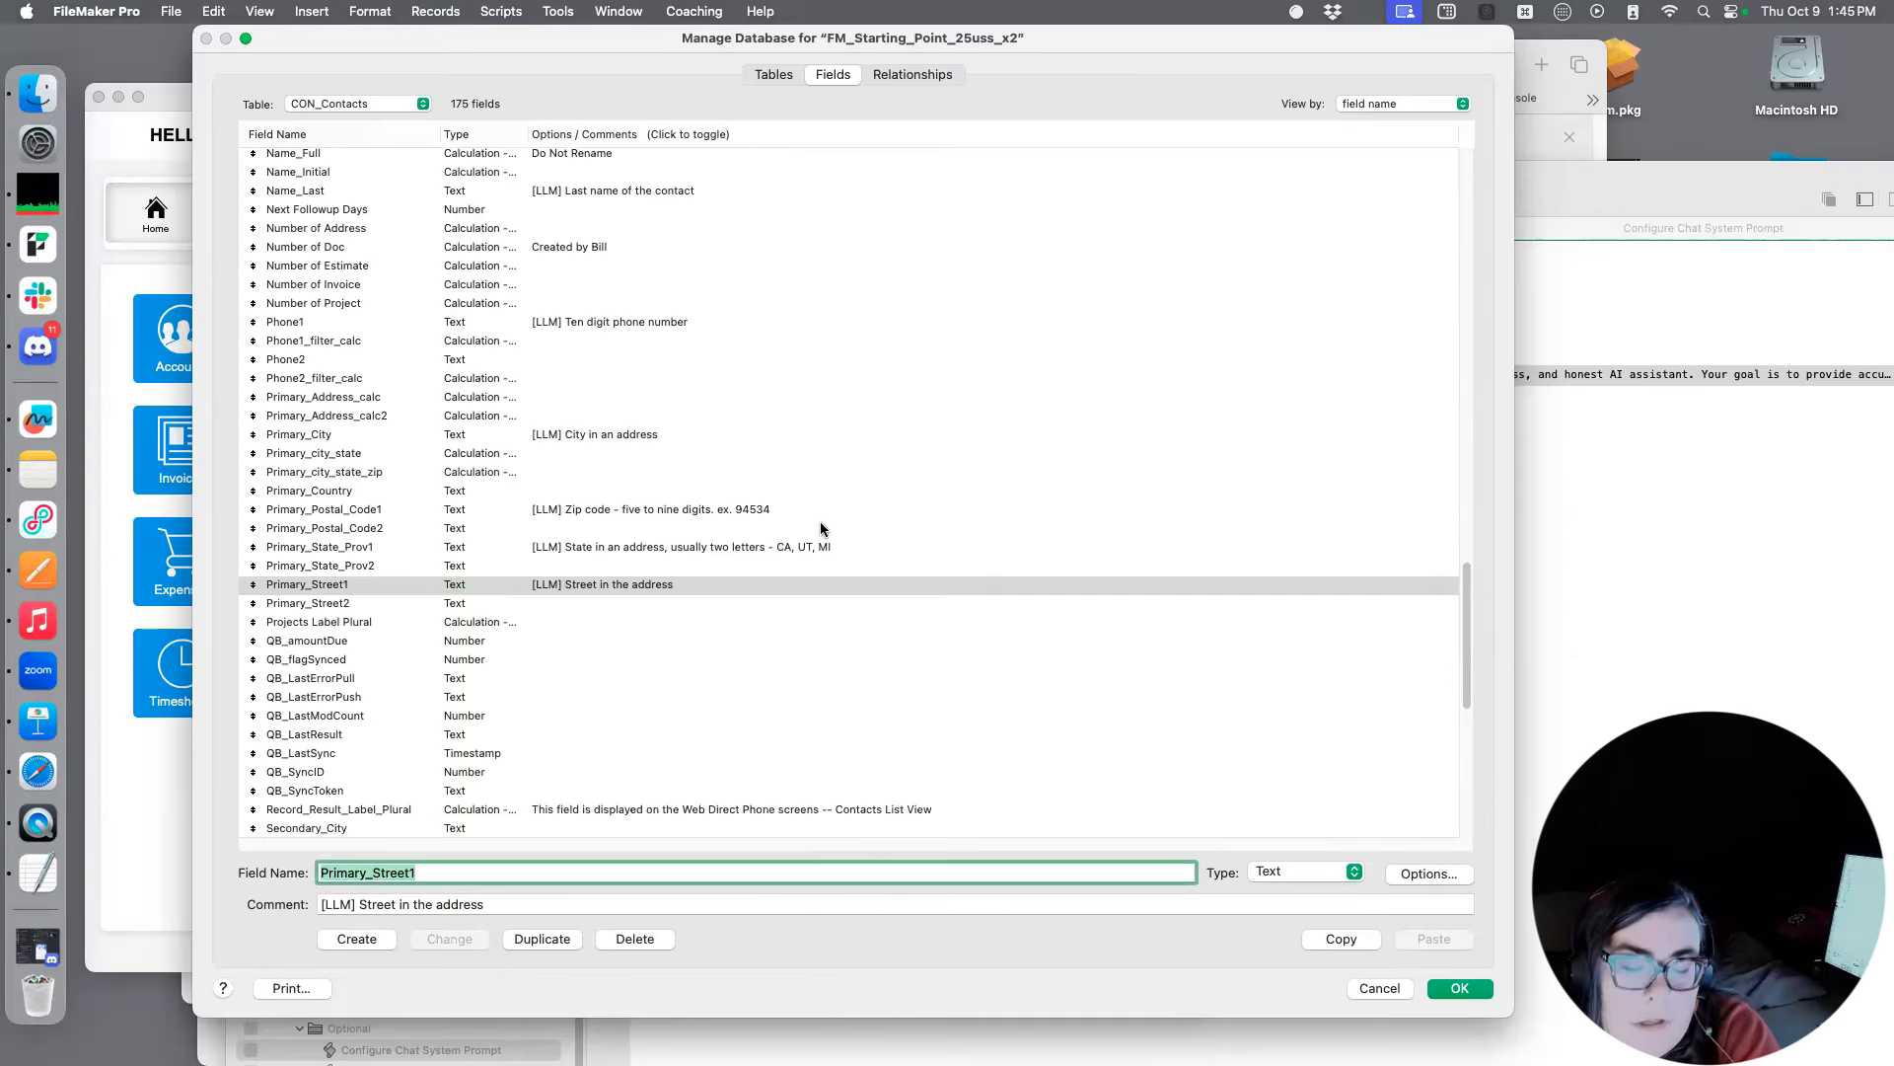
click(723, 511)
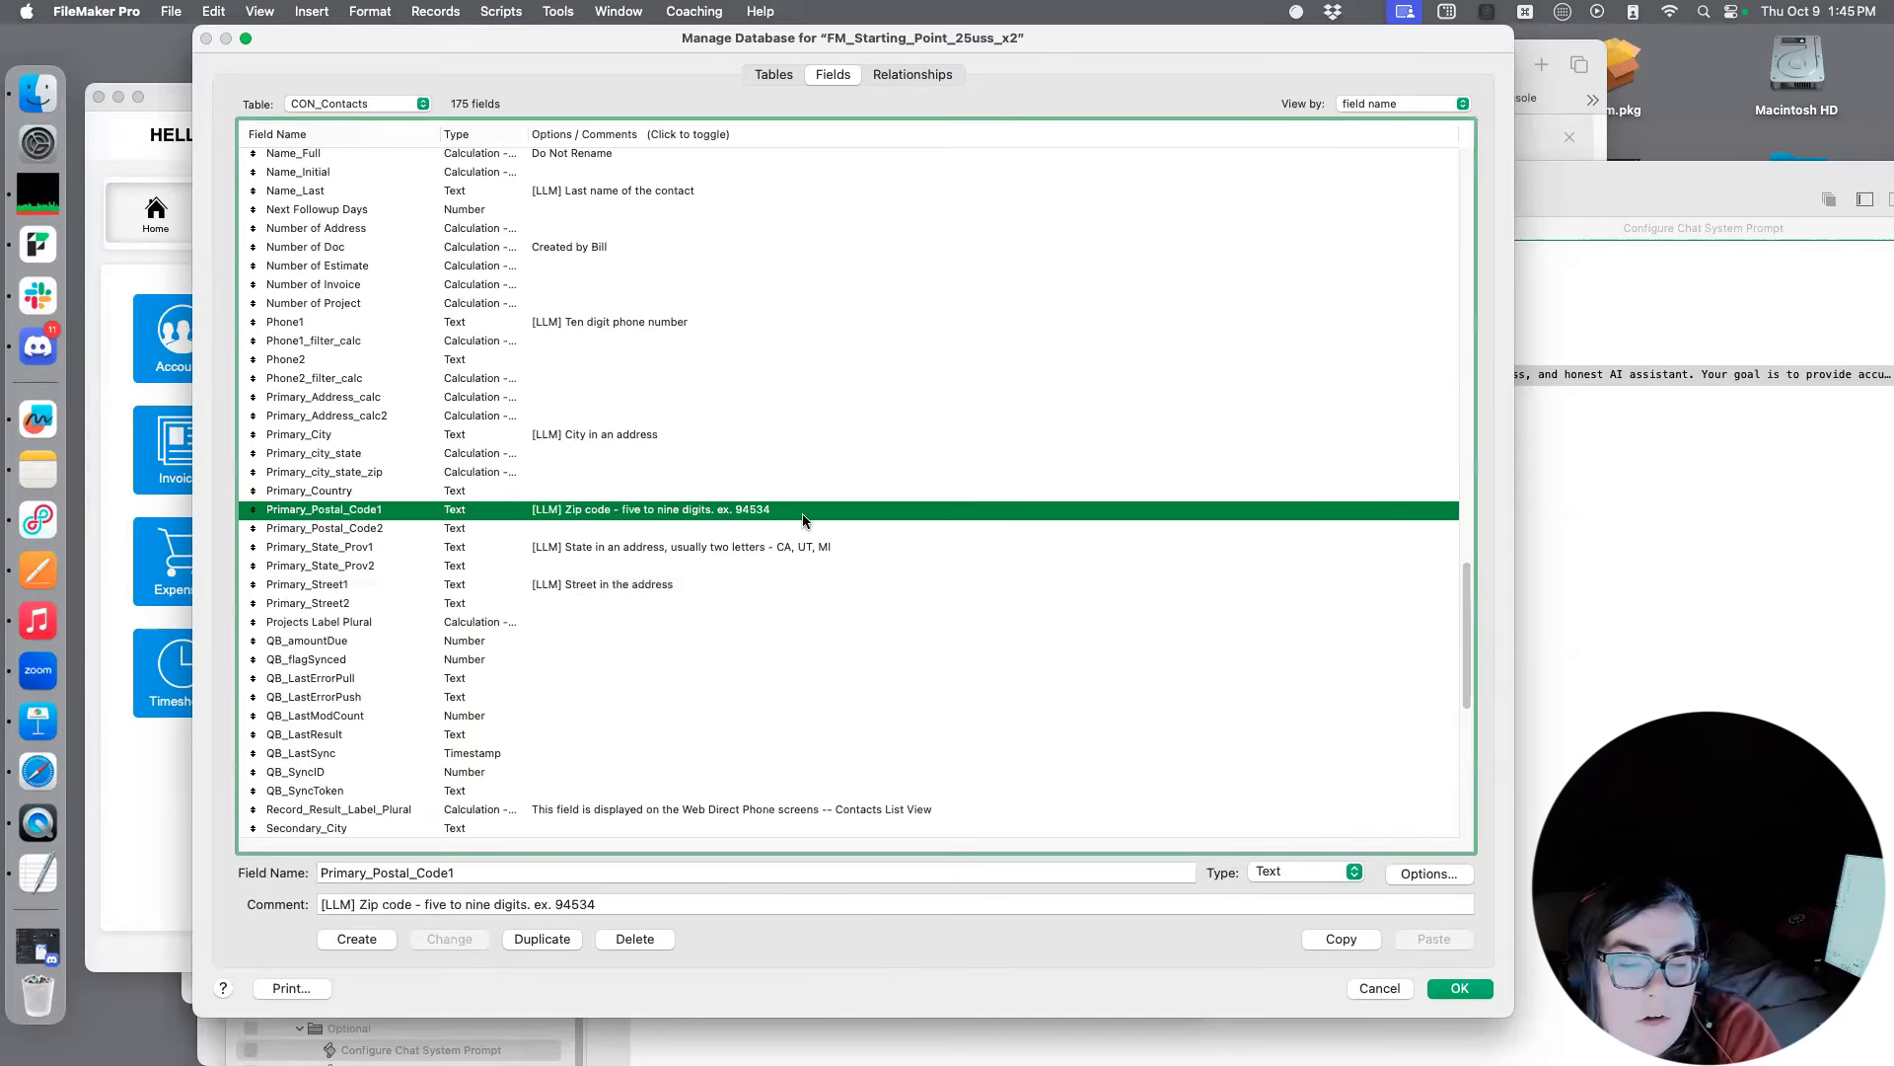
click(814, 544)
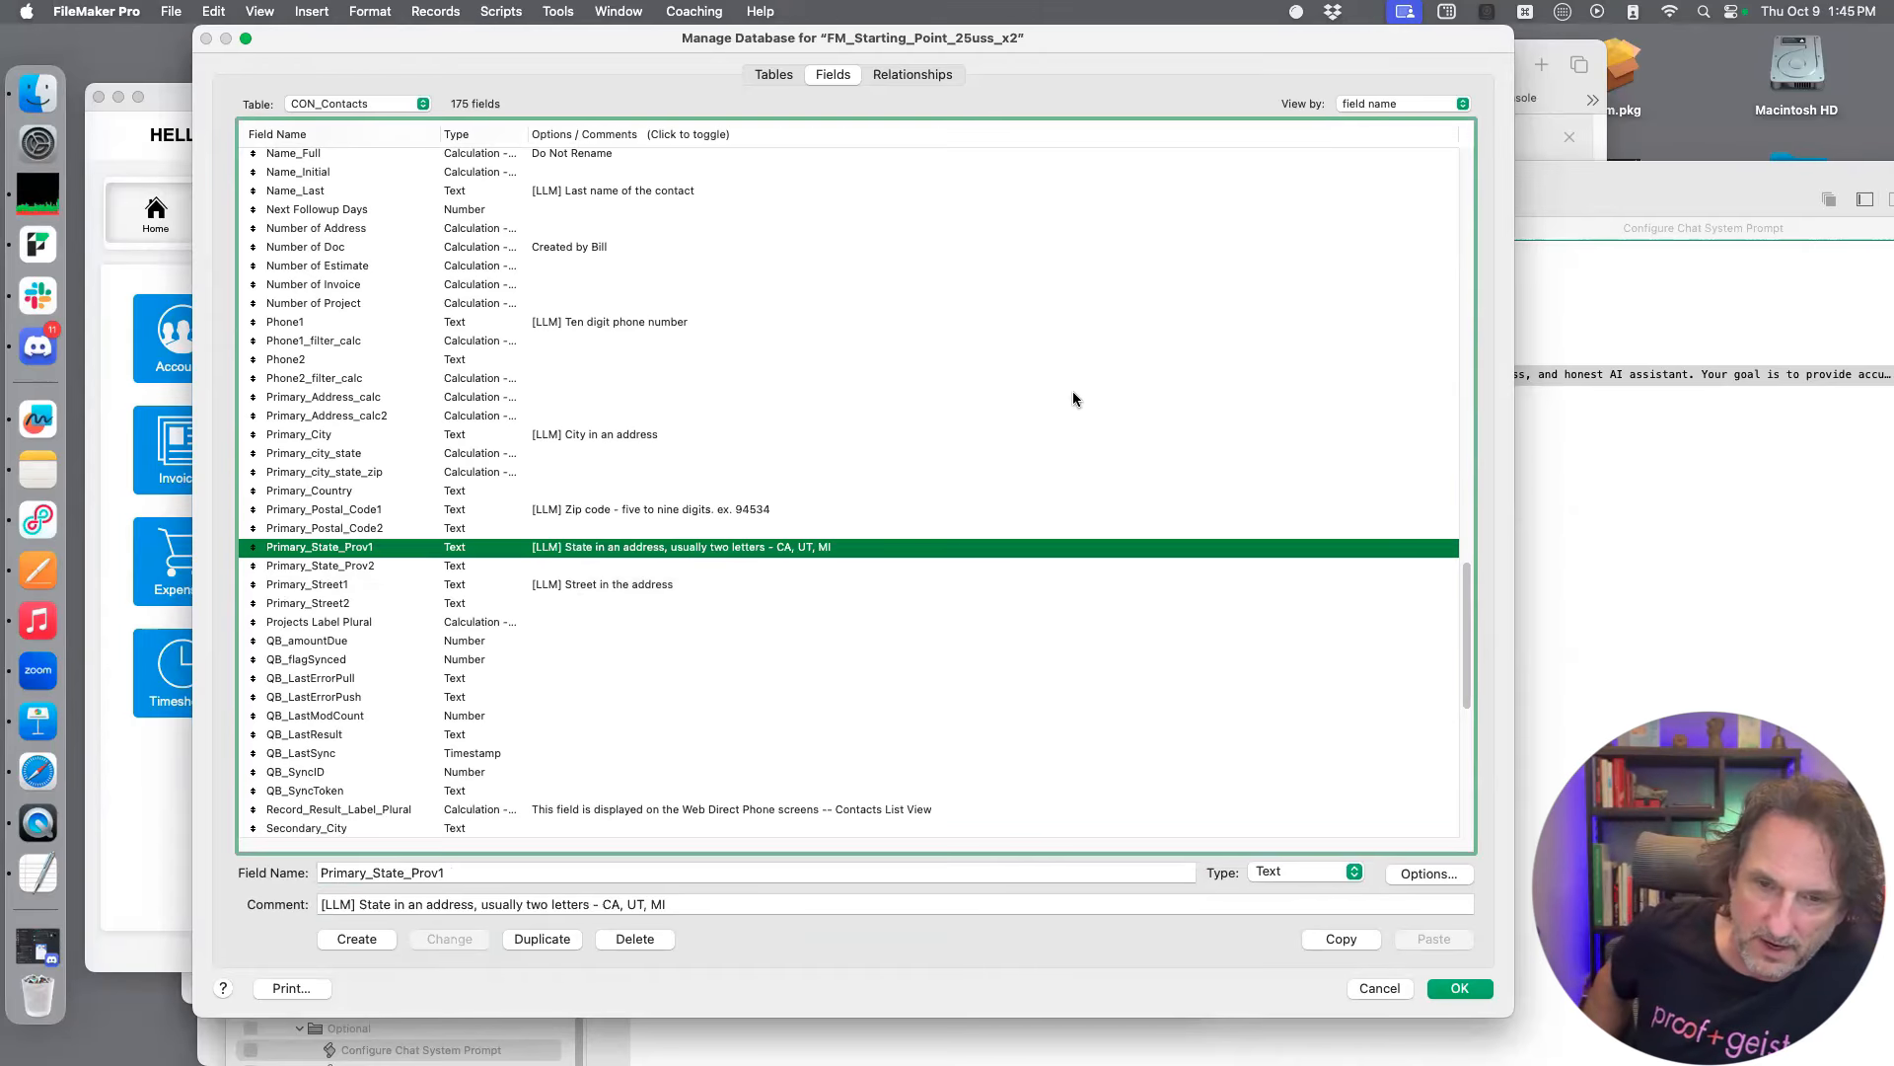
scroll(1074, 399, down, 5)
scroll(1066, 383, down, 1)
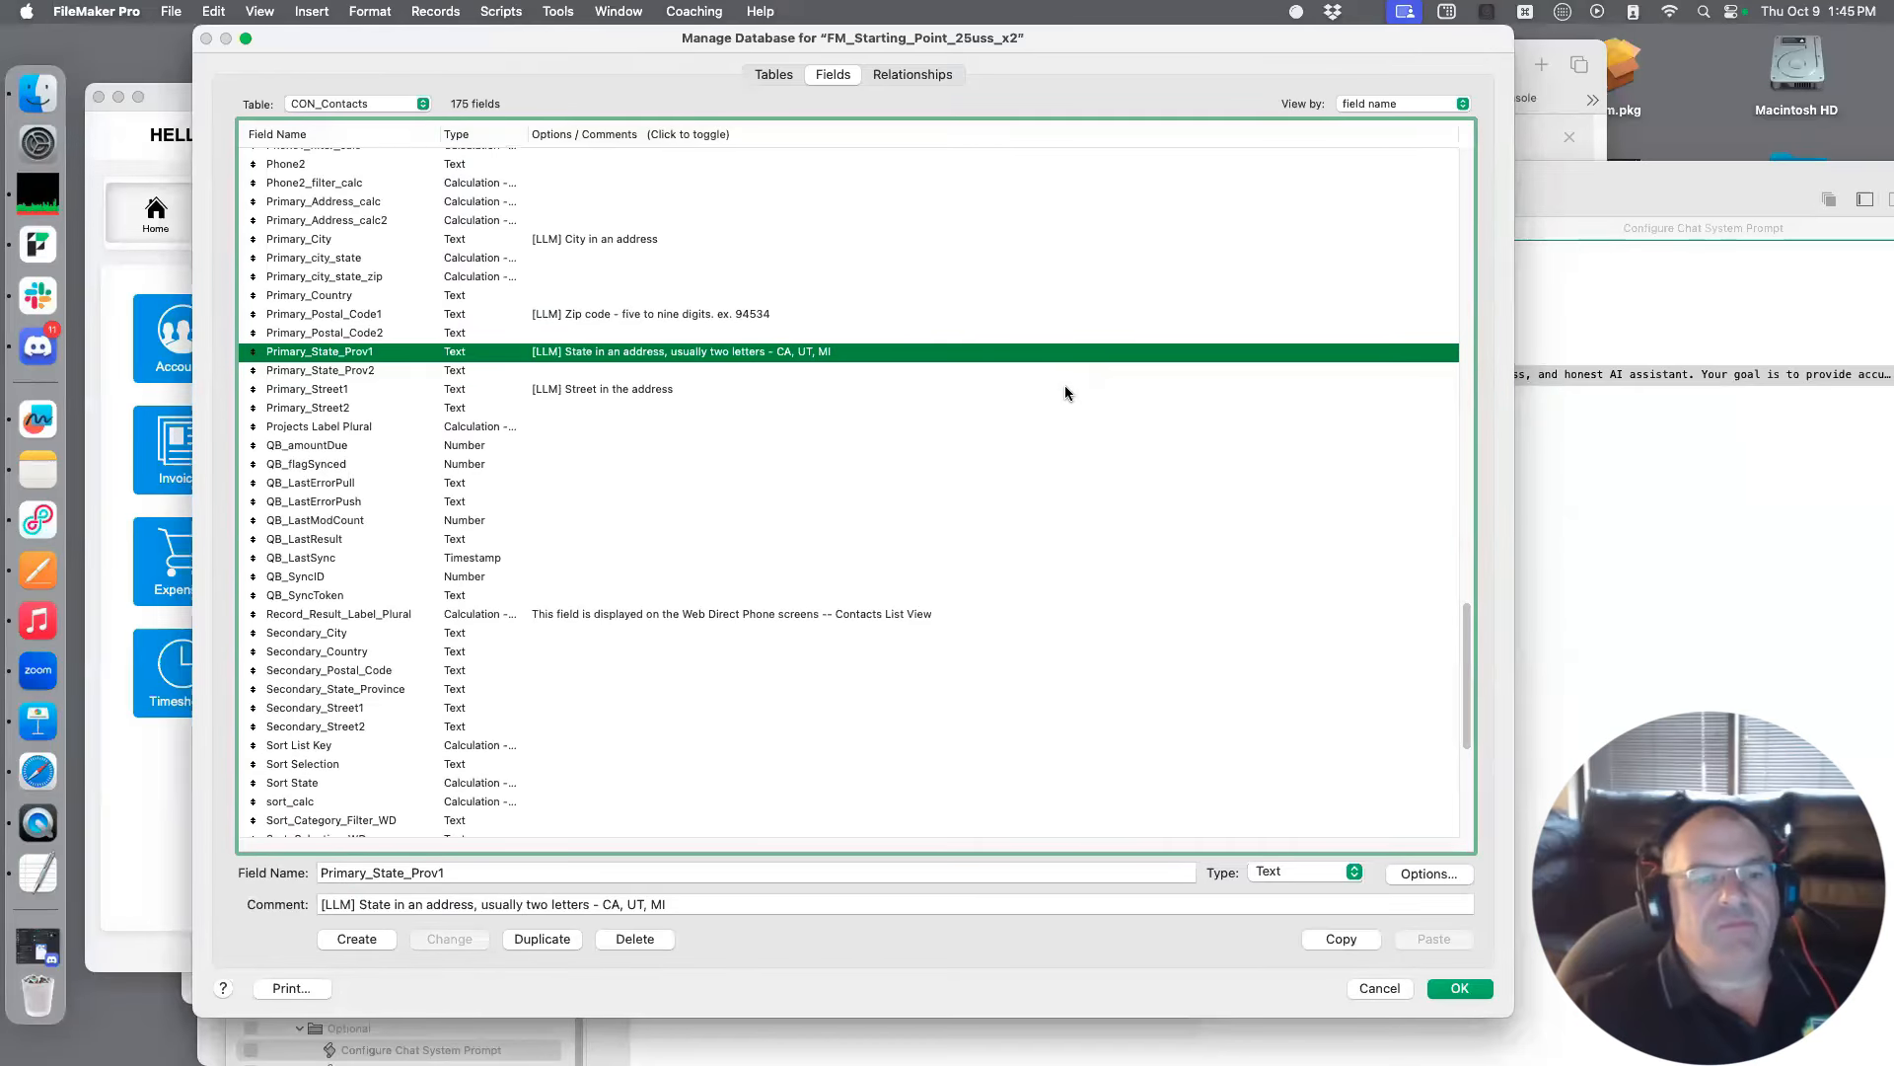
Reuse the copied comment on the Email field of CON_Contacts, reworded to "[LLM] Email address"
scroll(826, 399, up, 15)
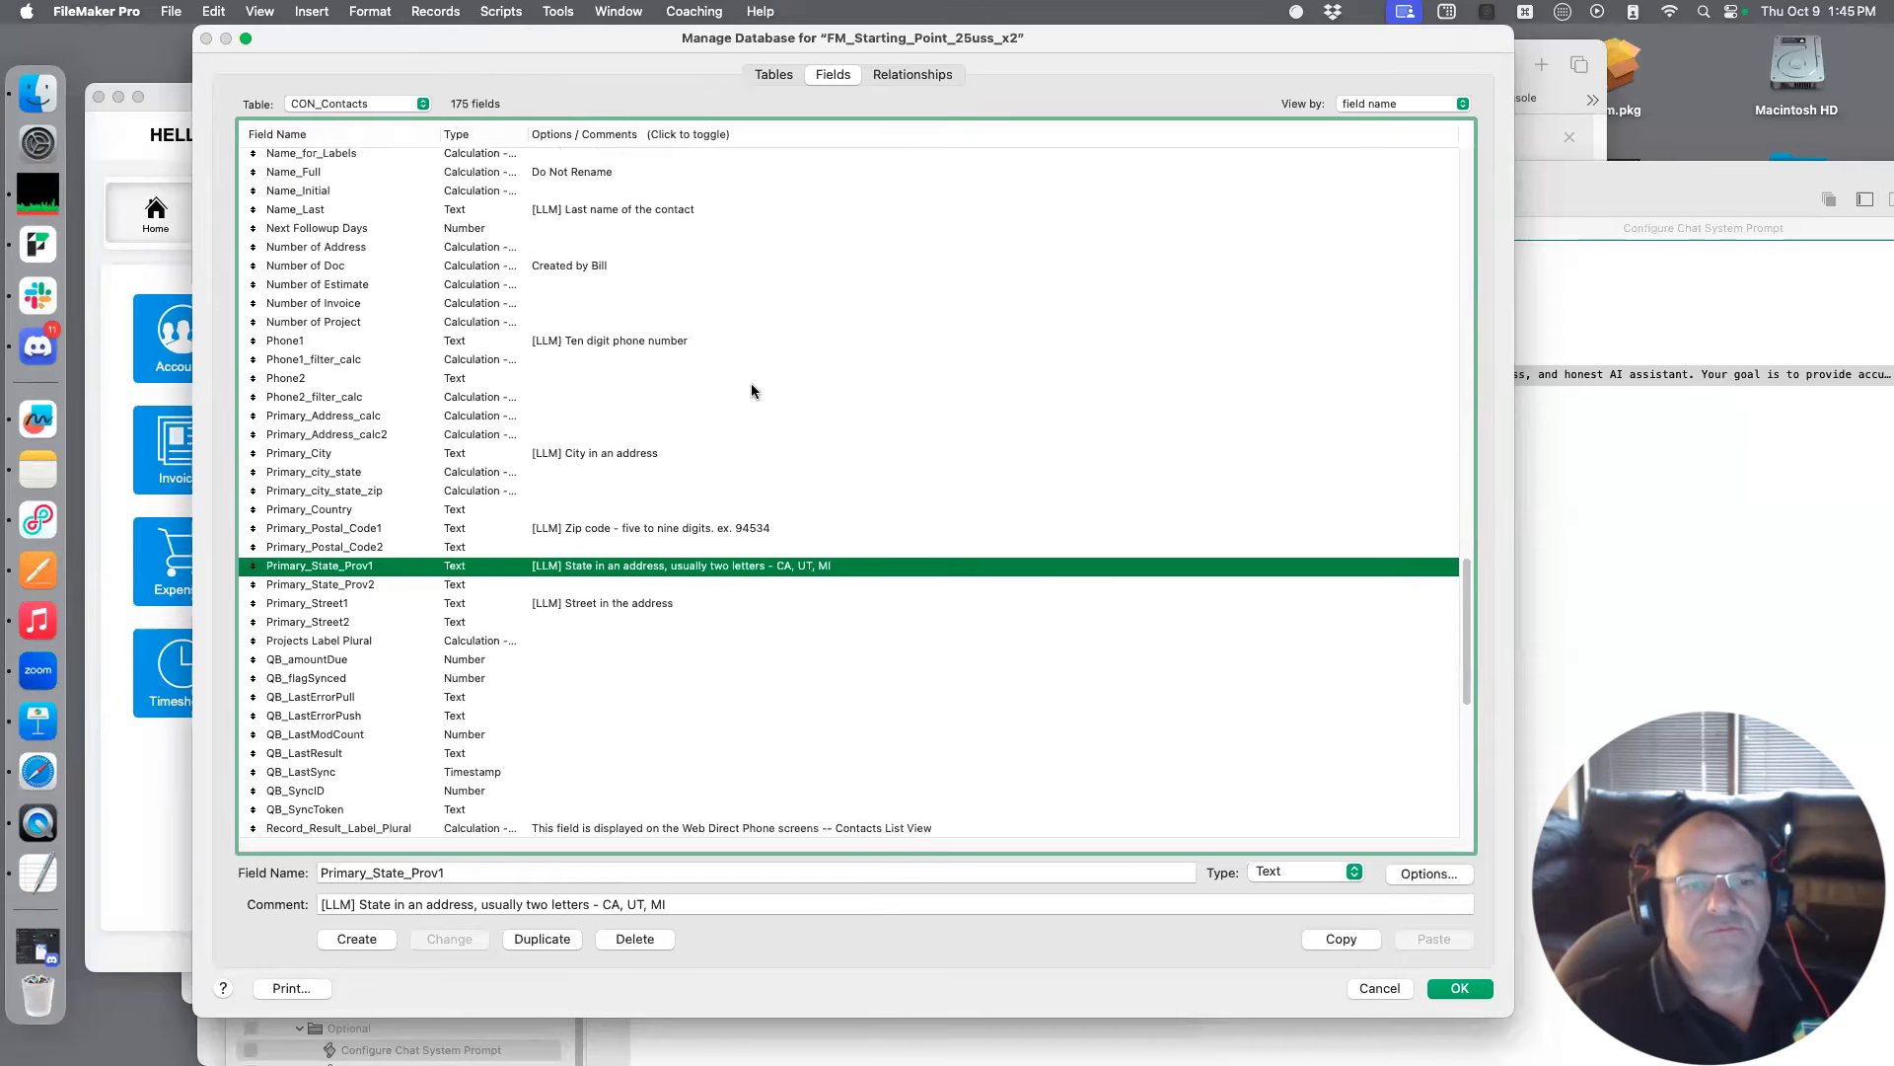
scroll(501, 371, up, 10)
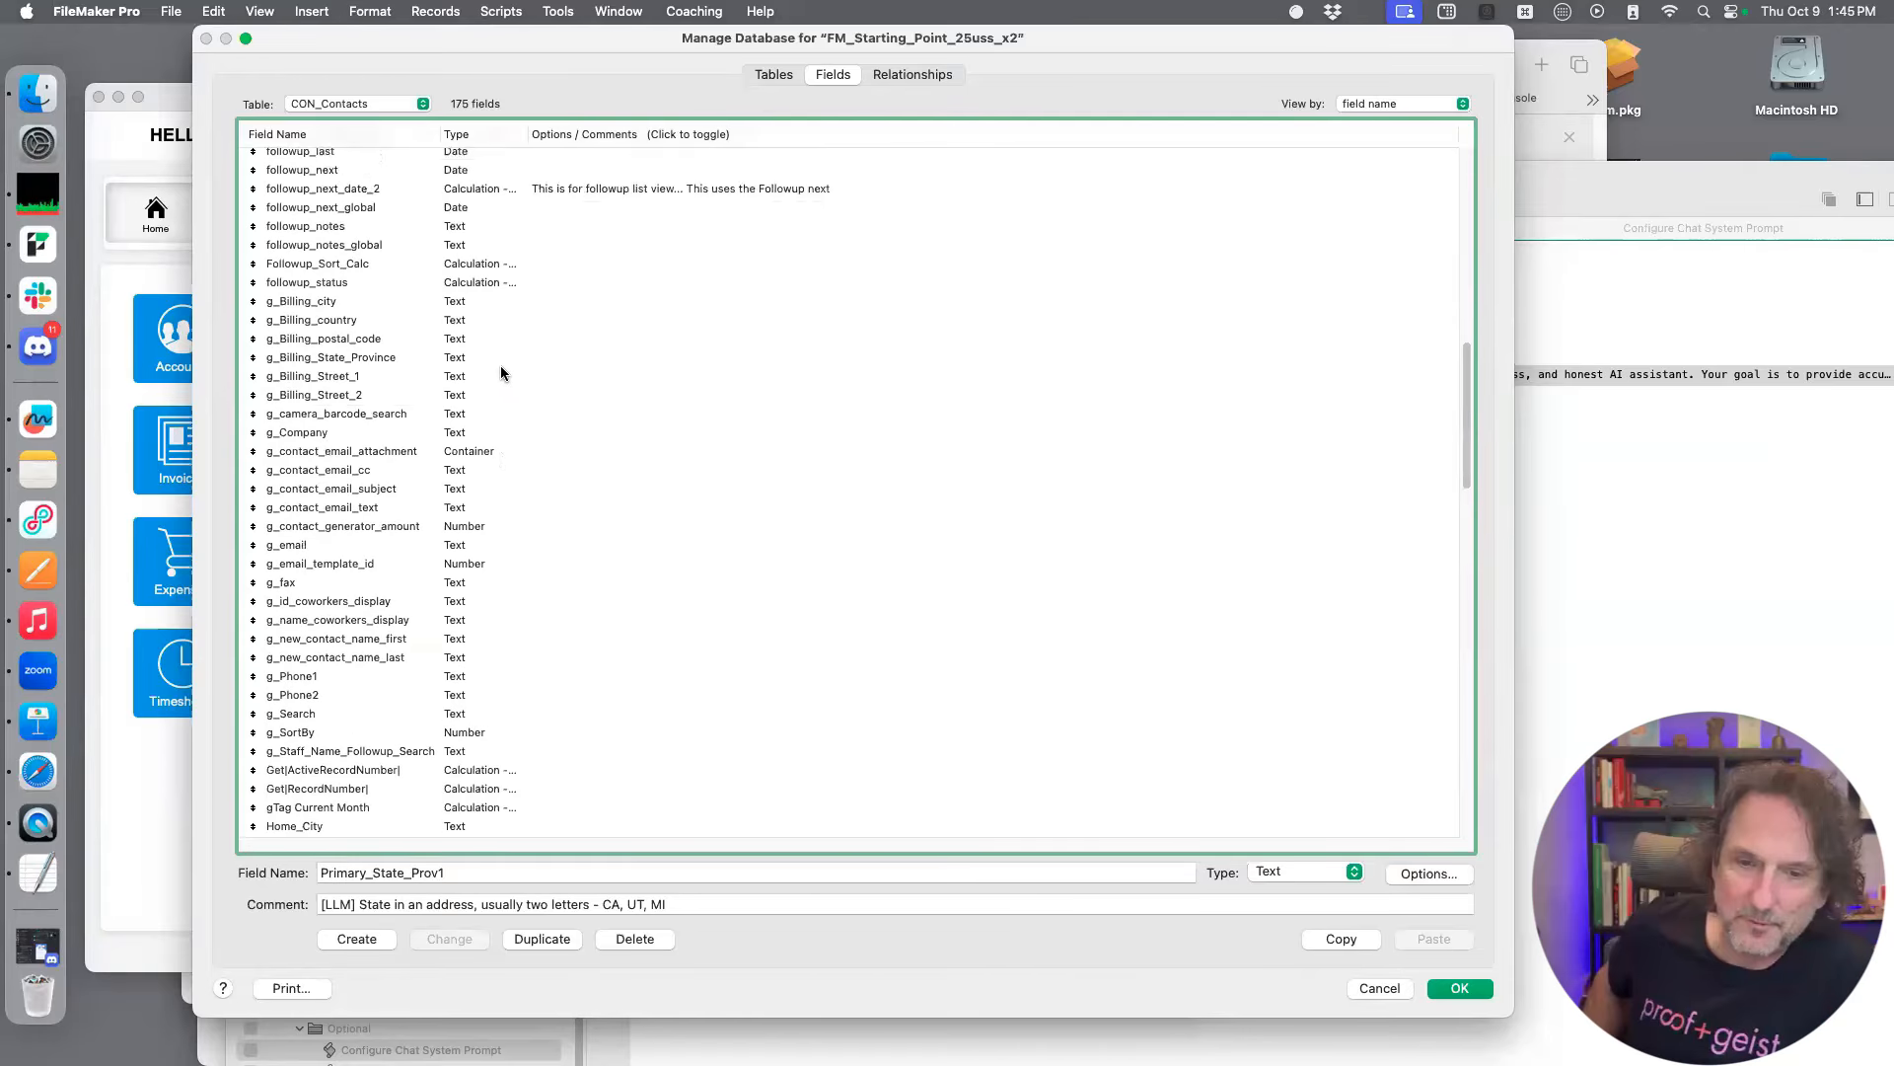
scroll(495, 371, up, 3)
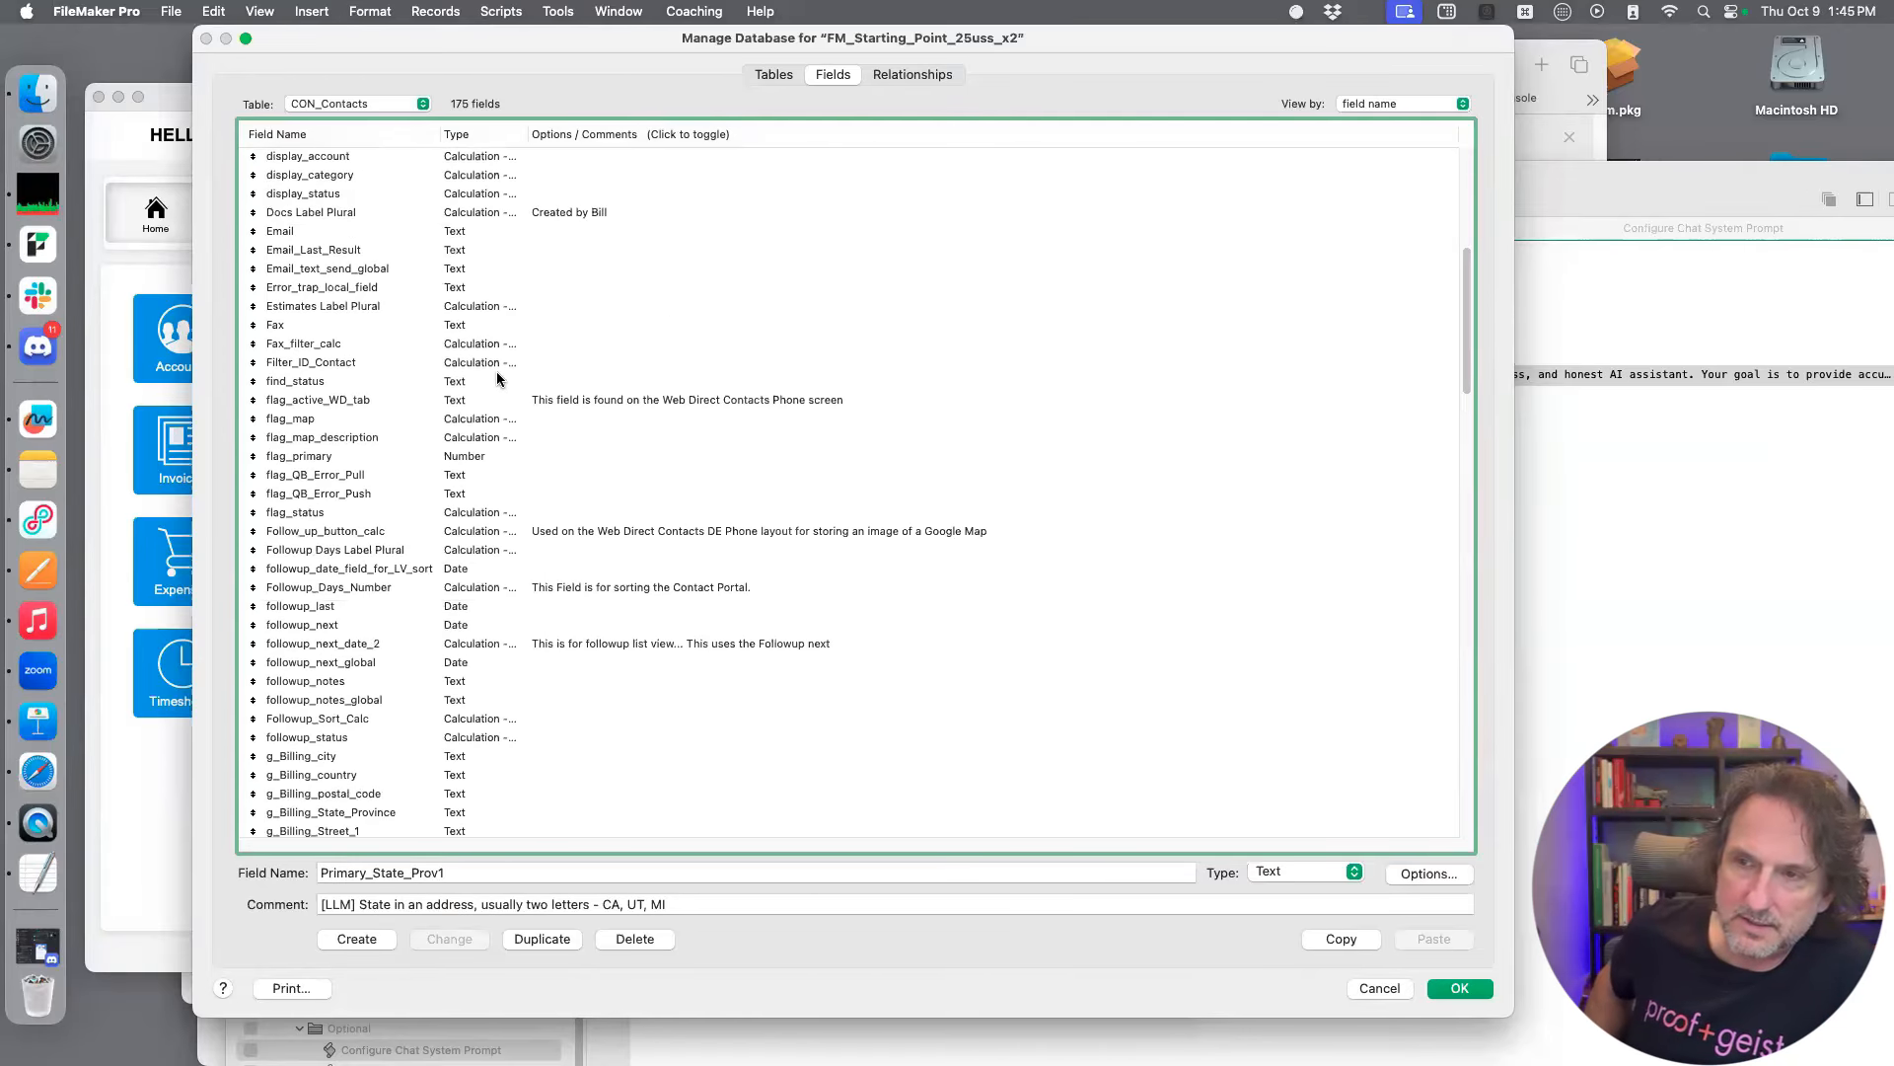
click(379, 232)
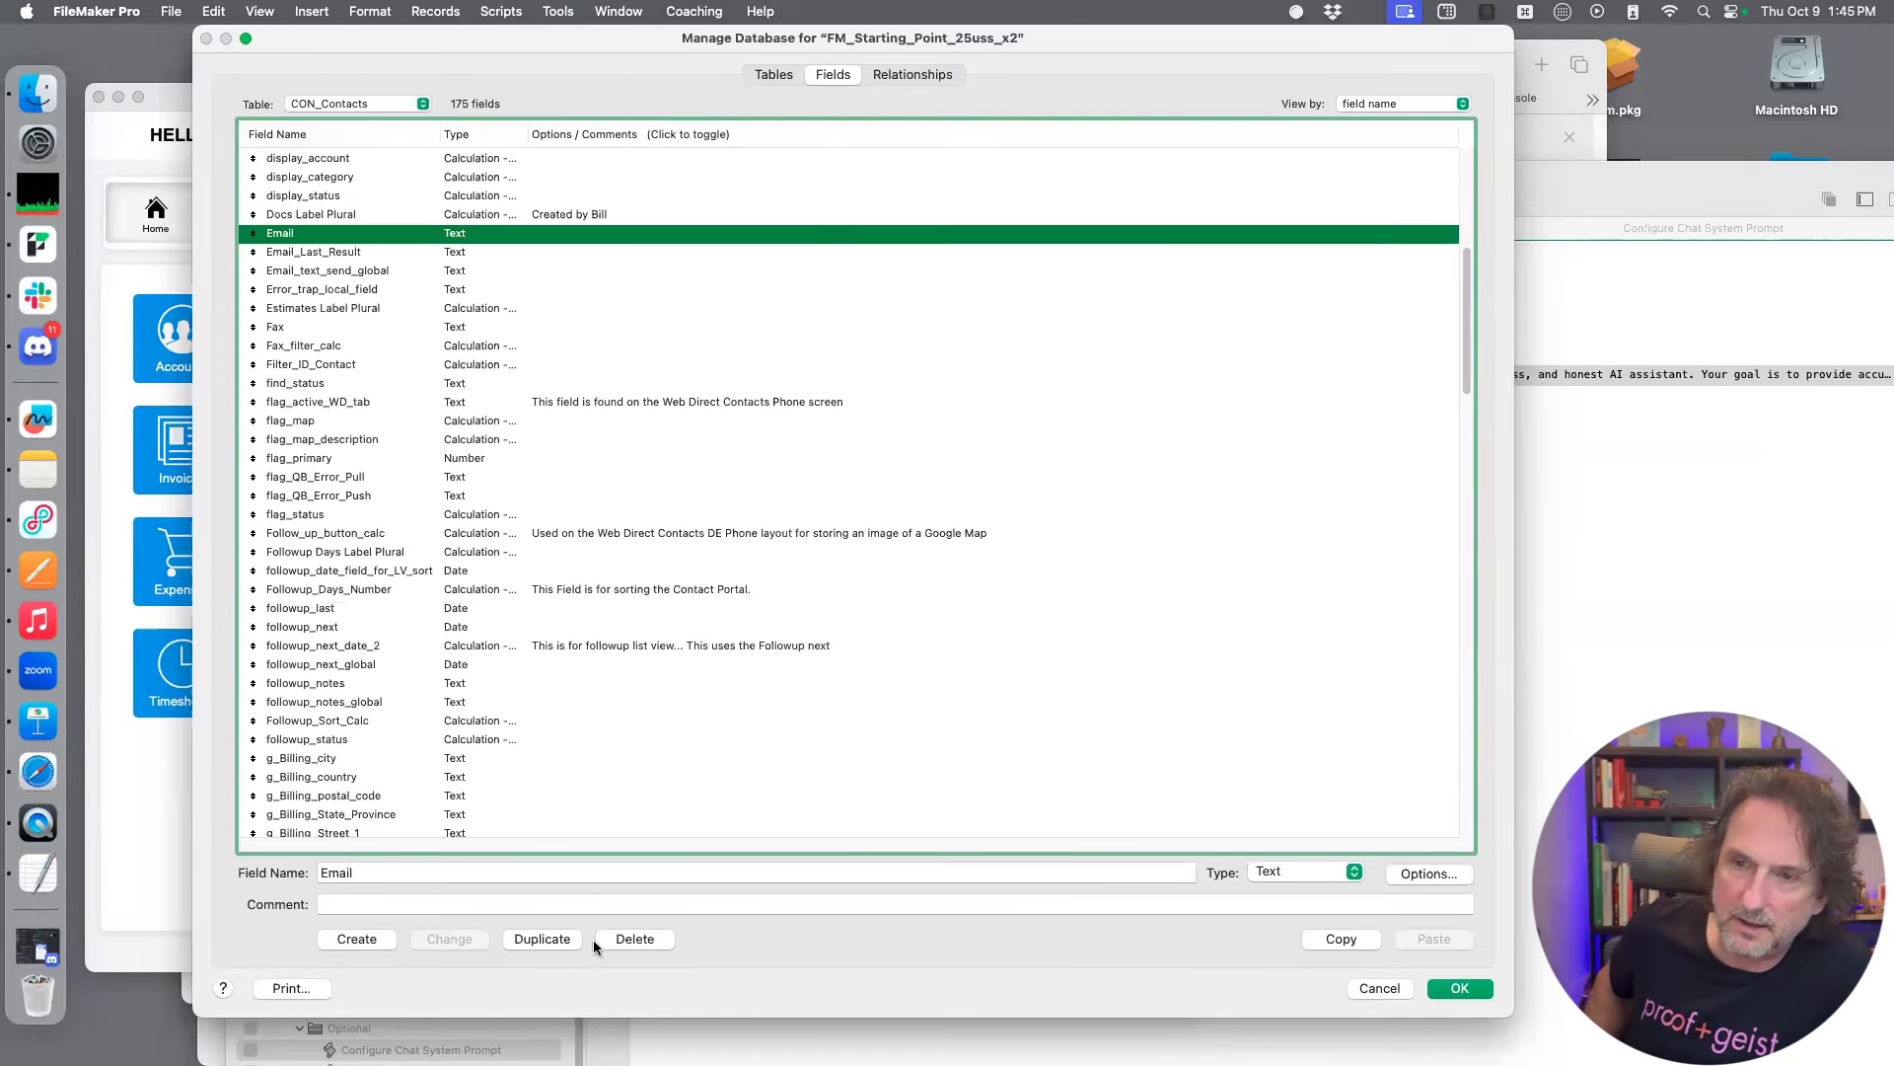
click(479, 899)
text([LLM] First name of the contact)
drag(514, 905, 363, 905)
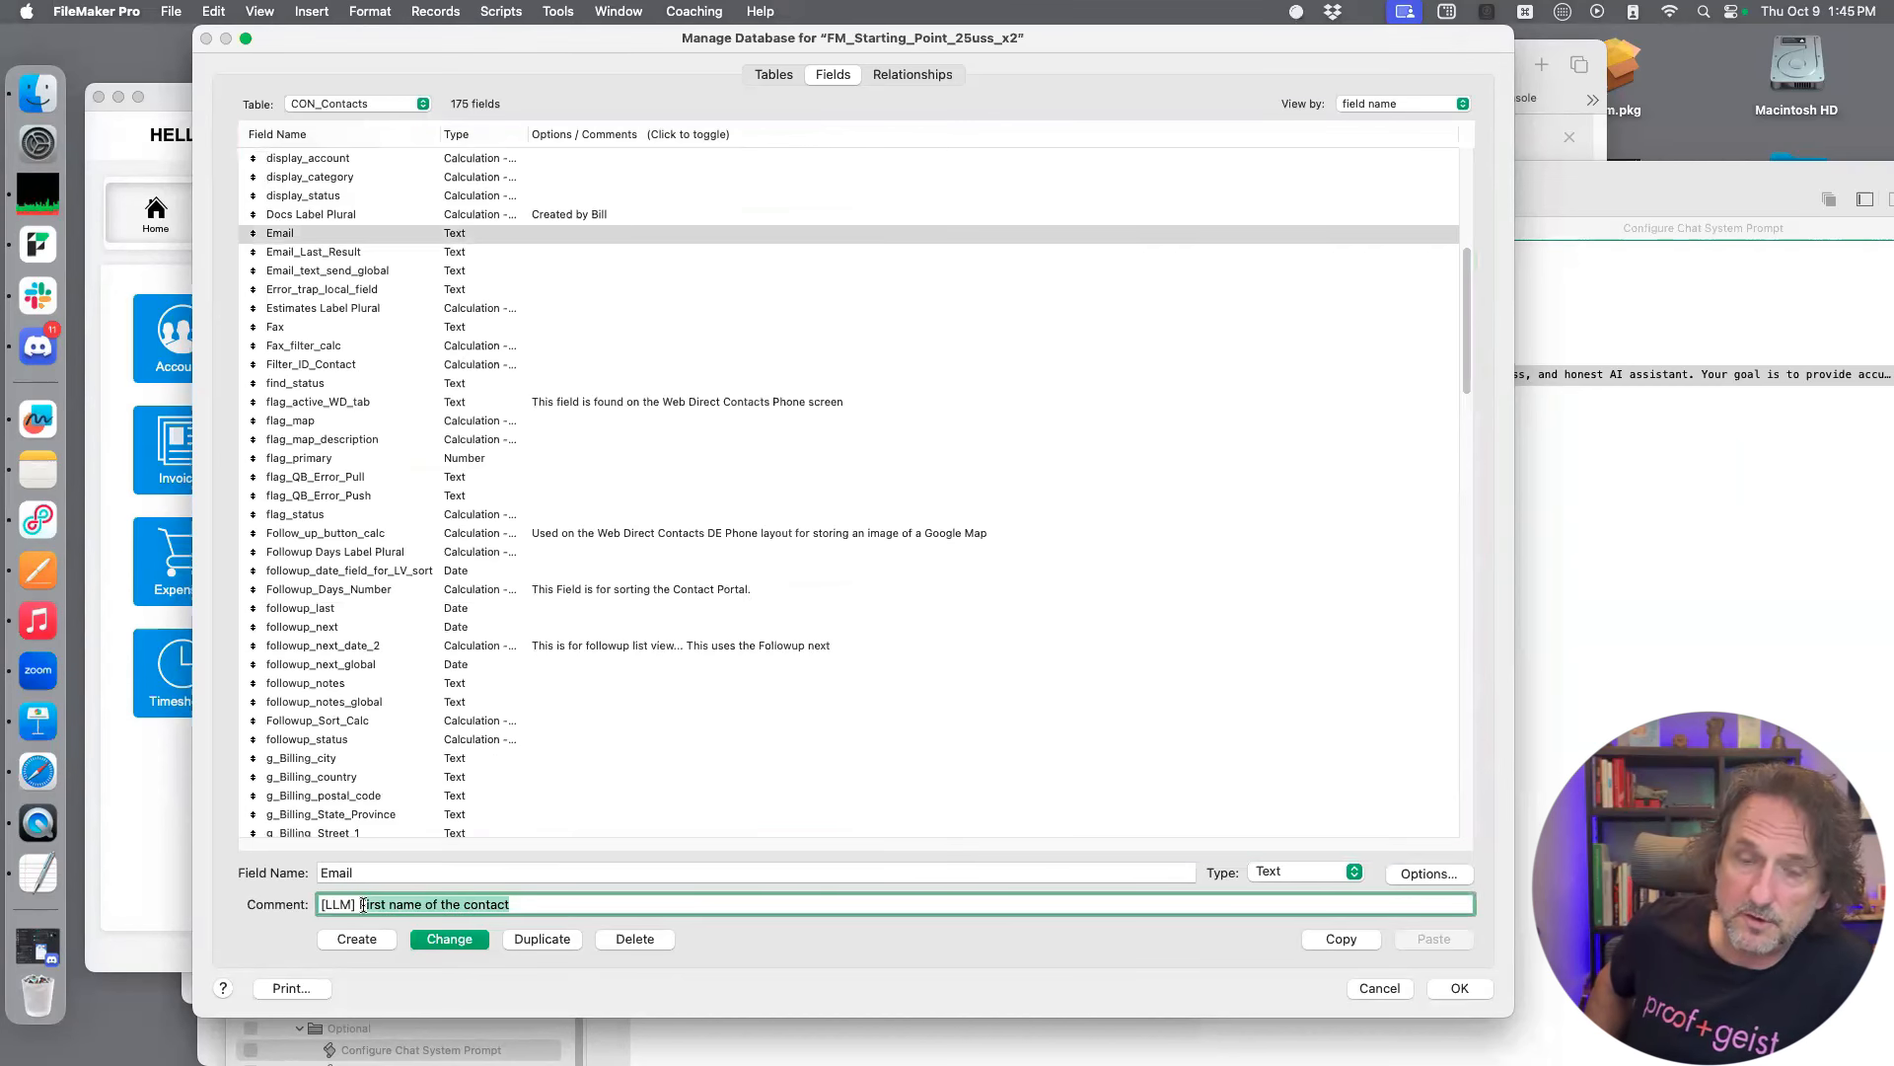
text(Email address )
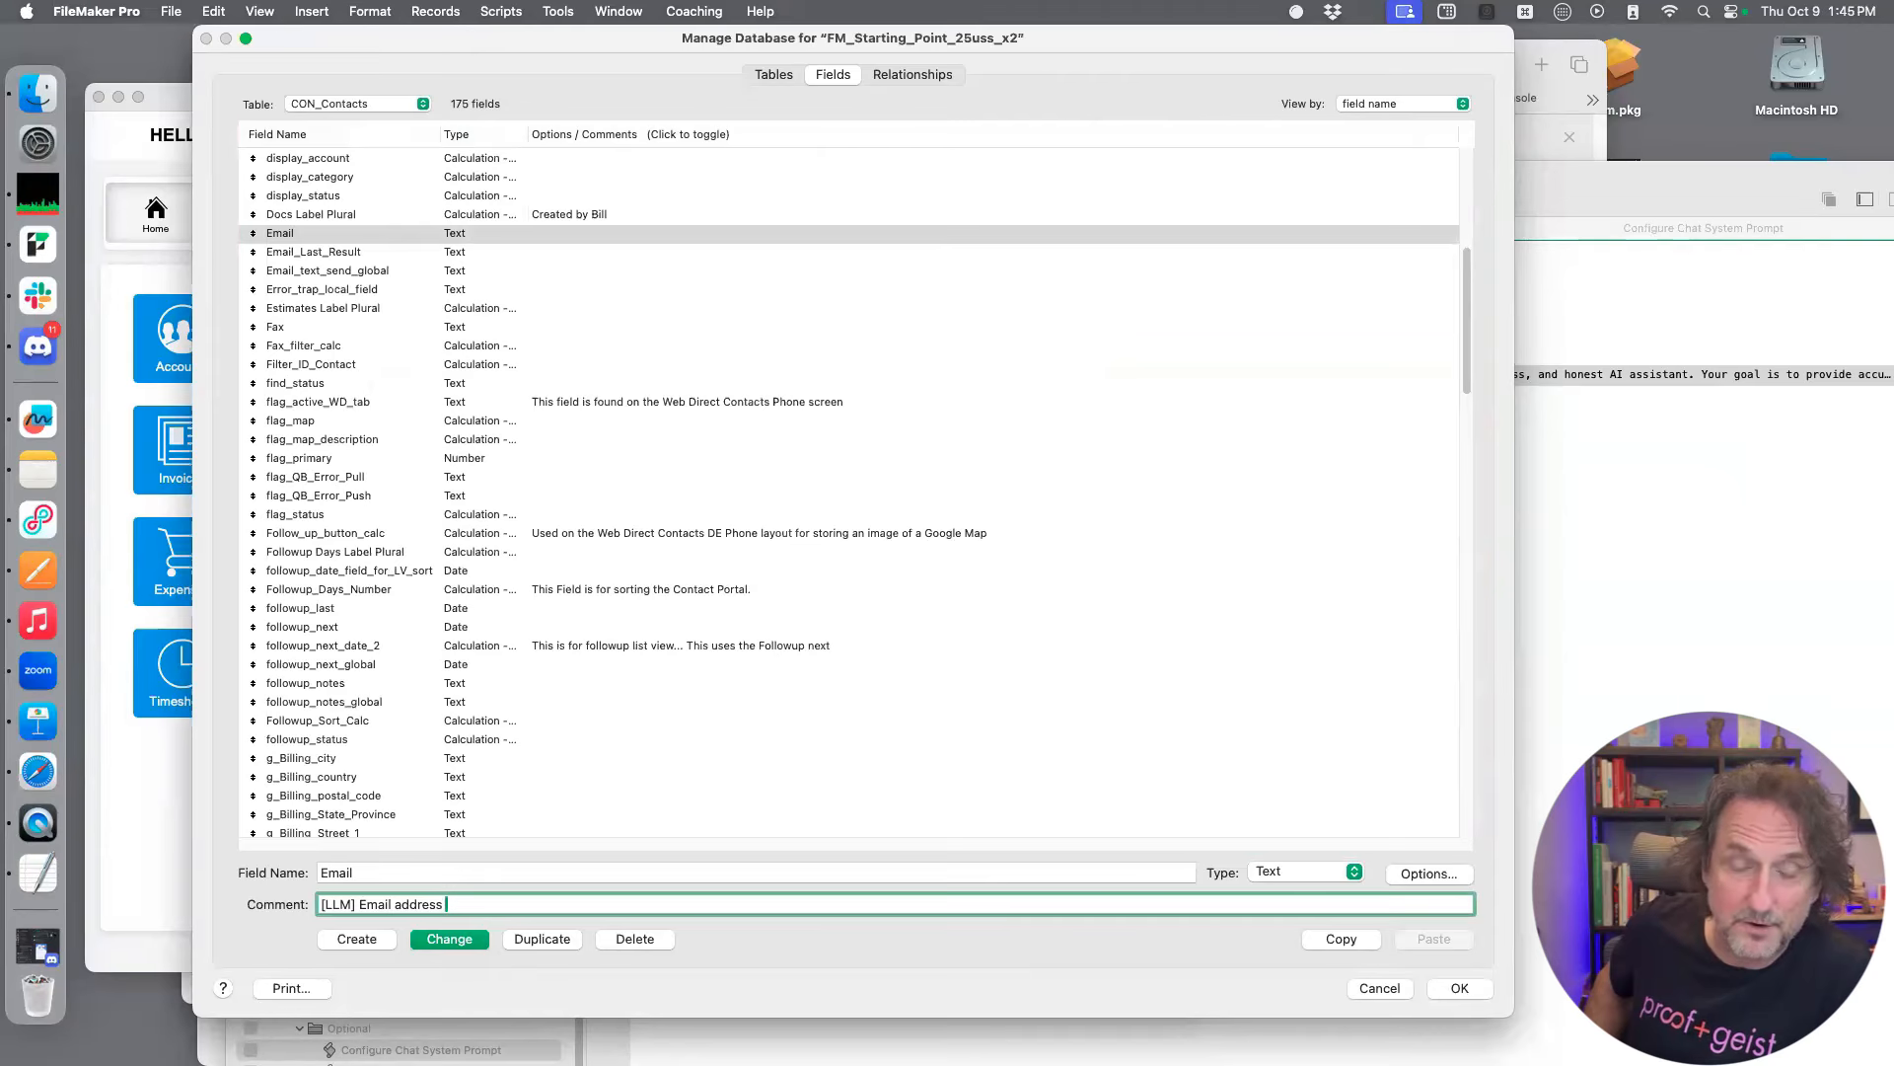
text(- us)
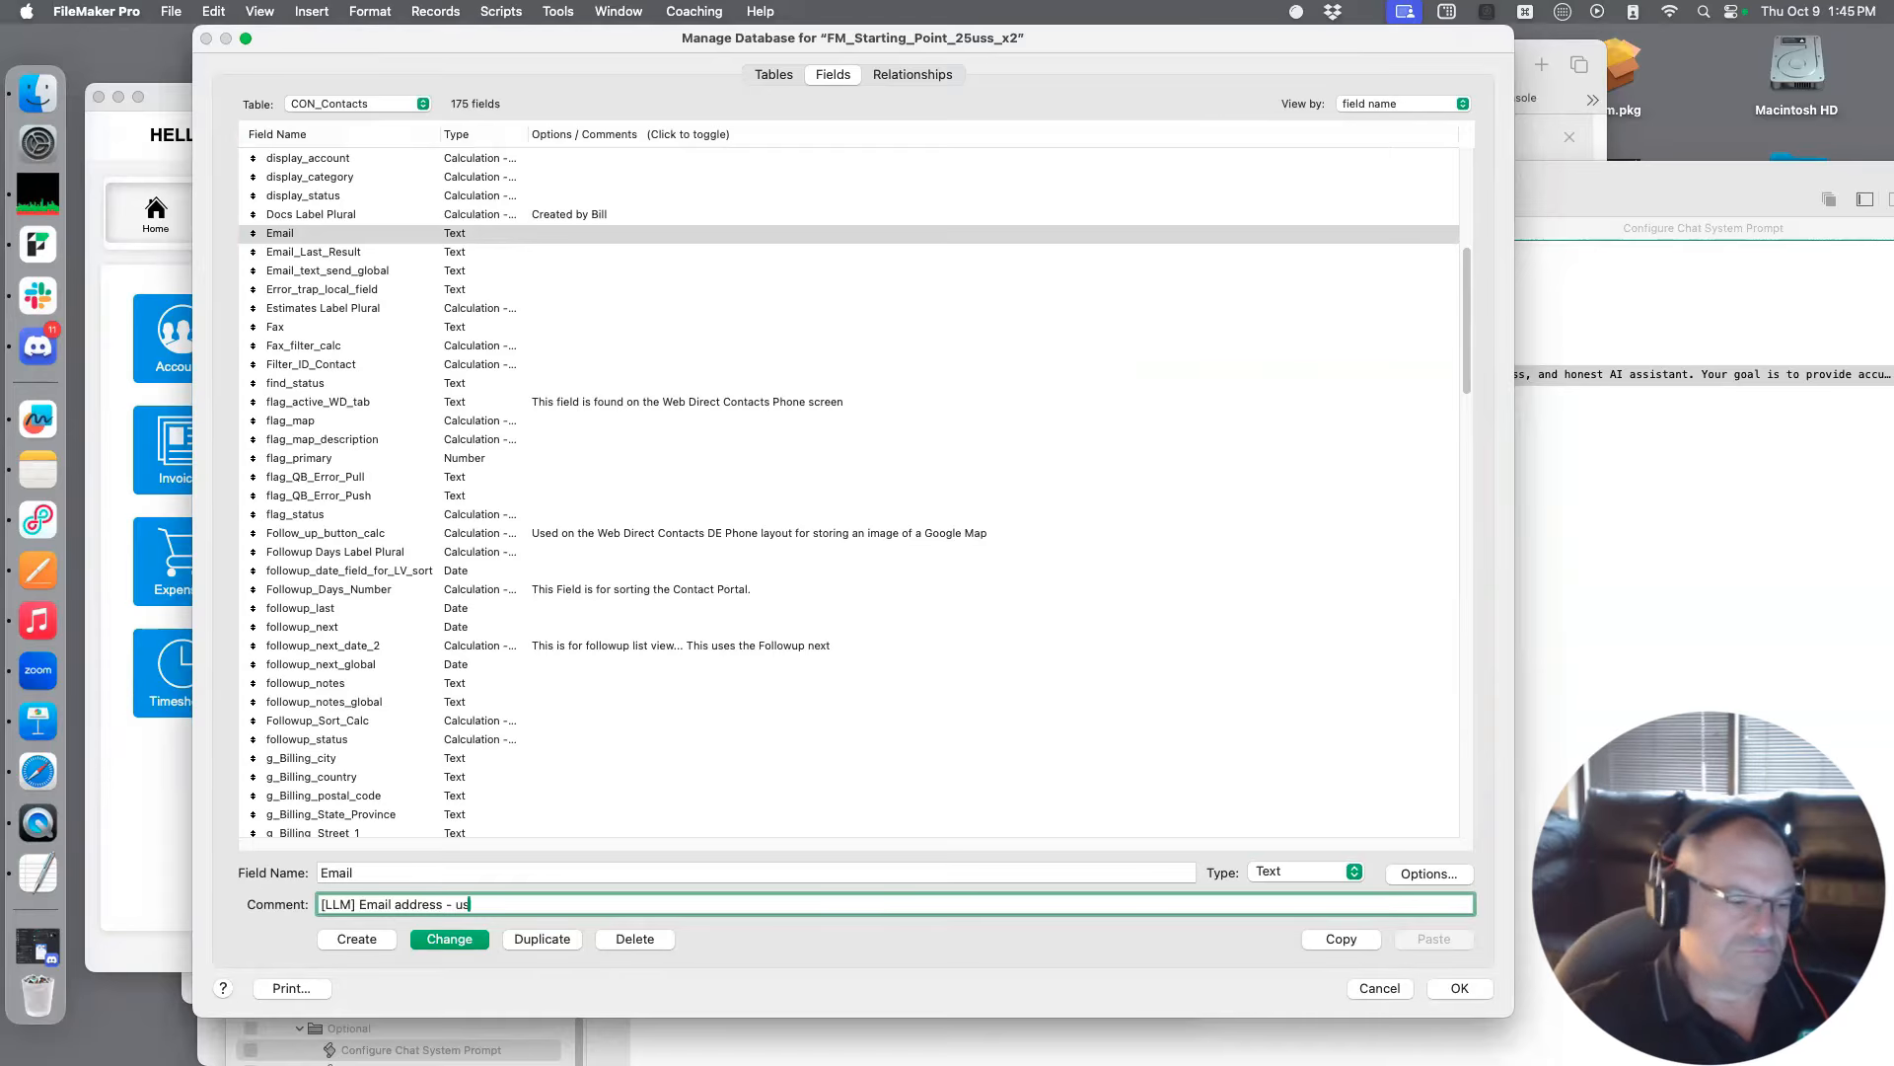
Append "- has the @ sign" to the Email field's comment and save the change
key(BackSpace)
key(BackSpace)
text(has the )
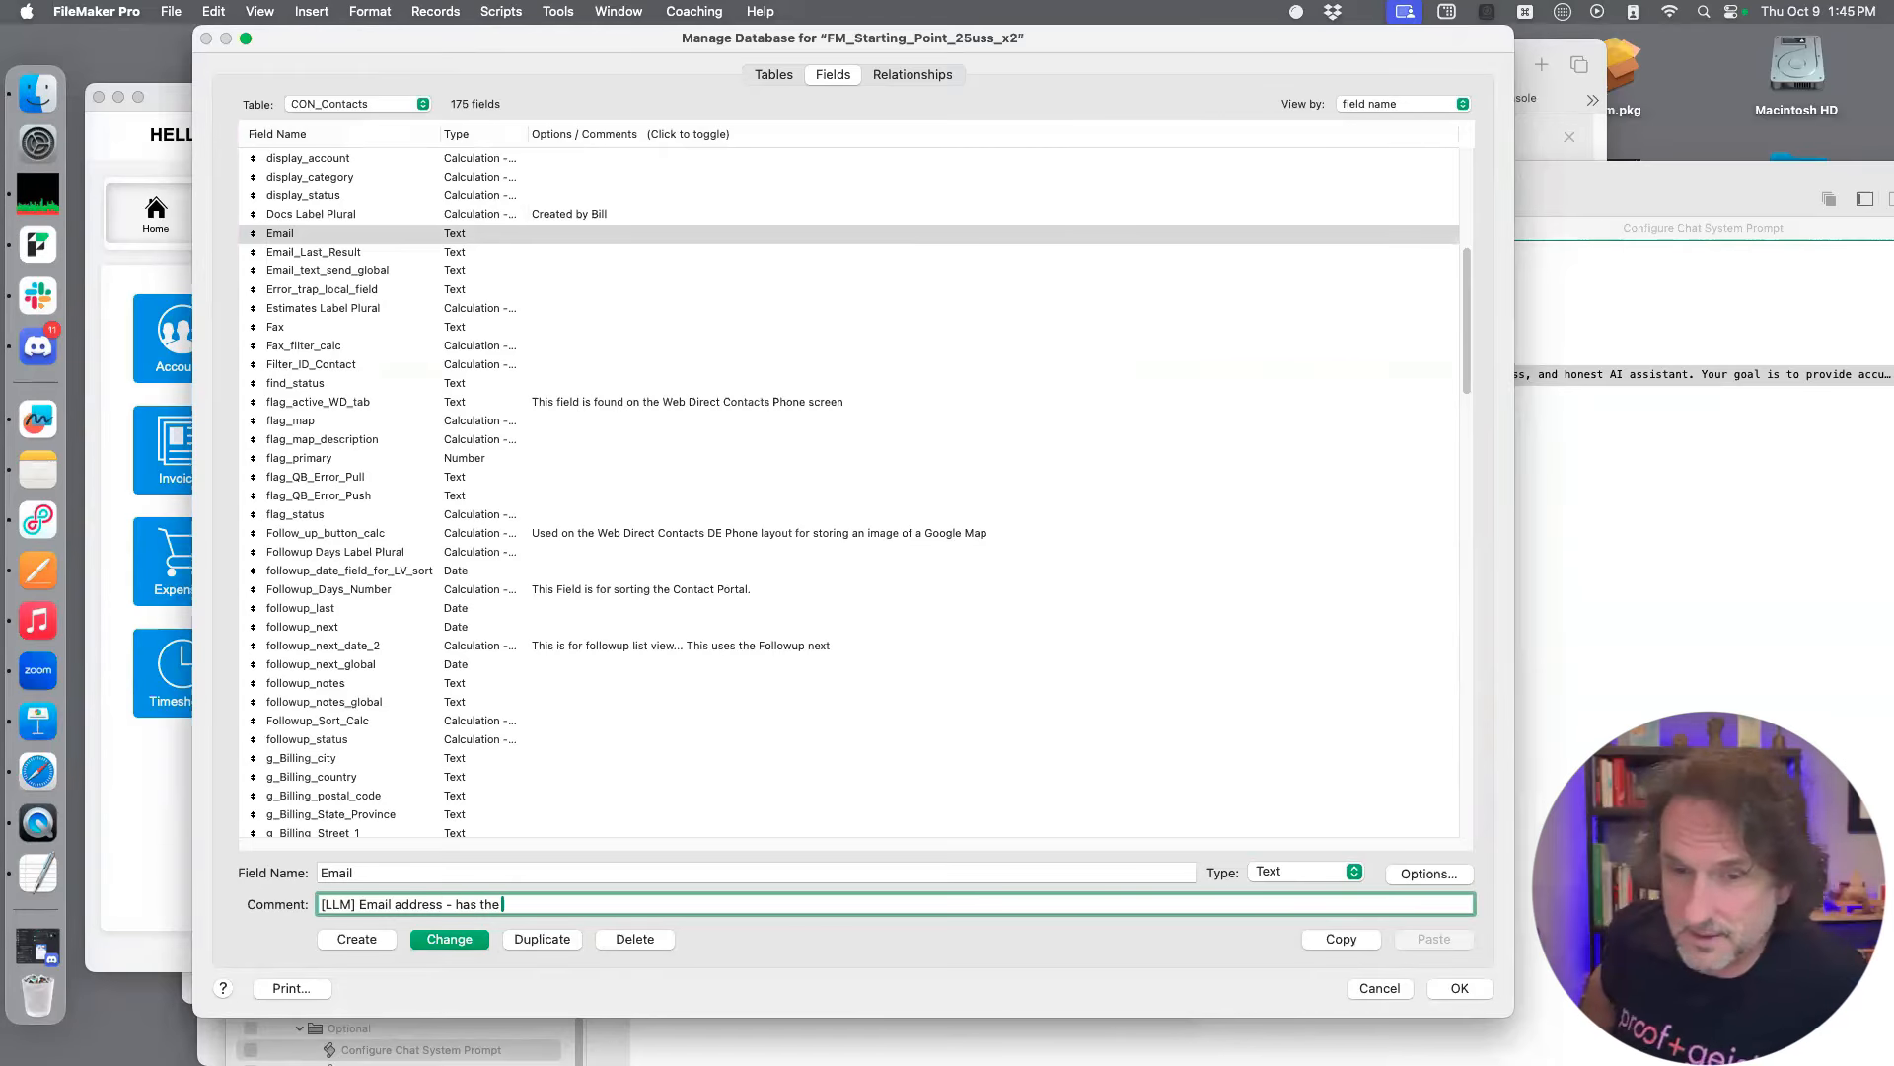
text(@ sign)
click(414, 940)
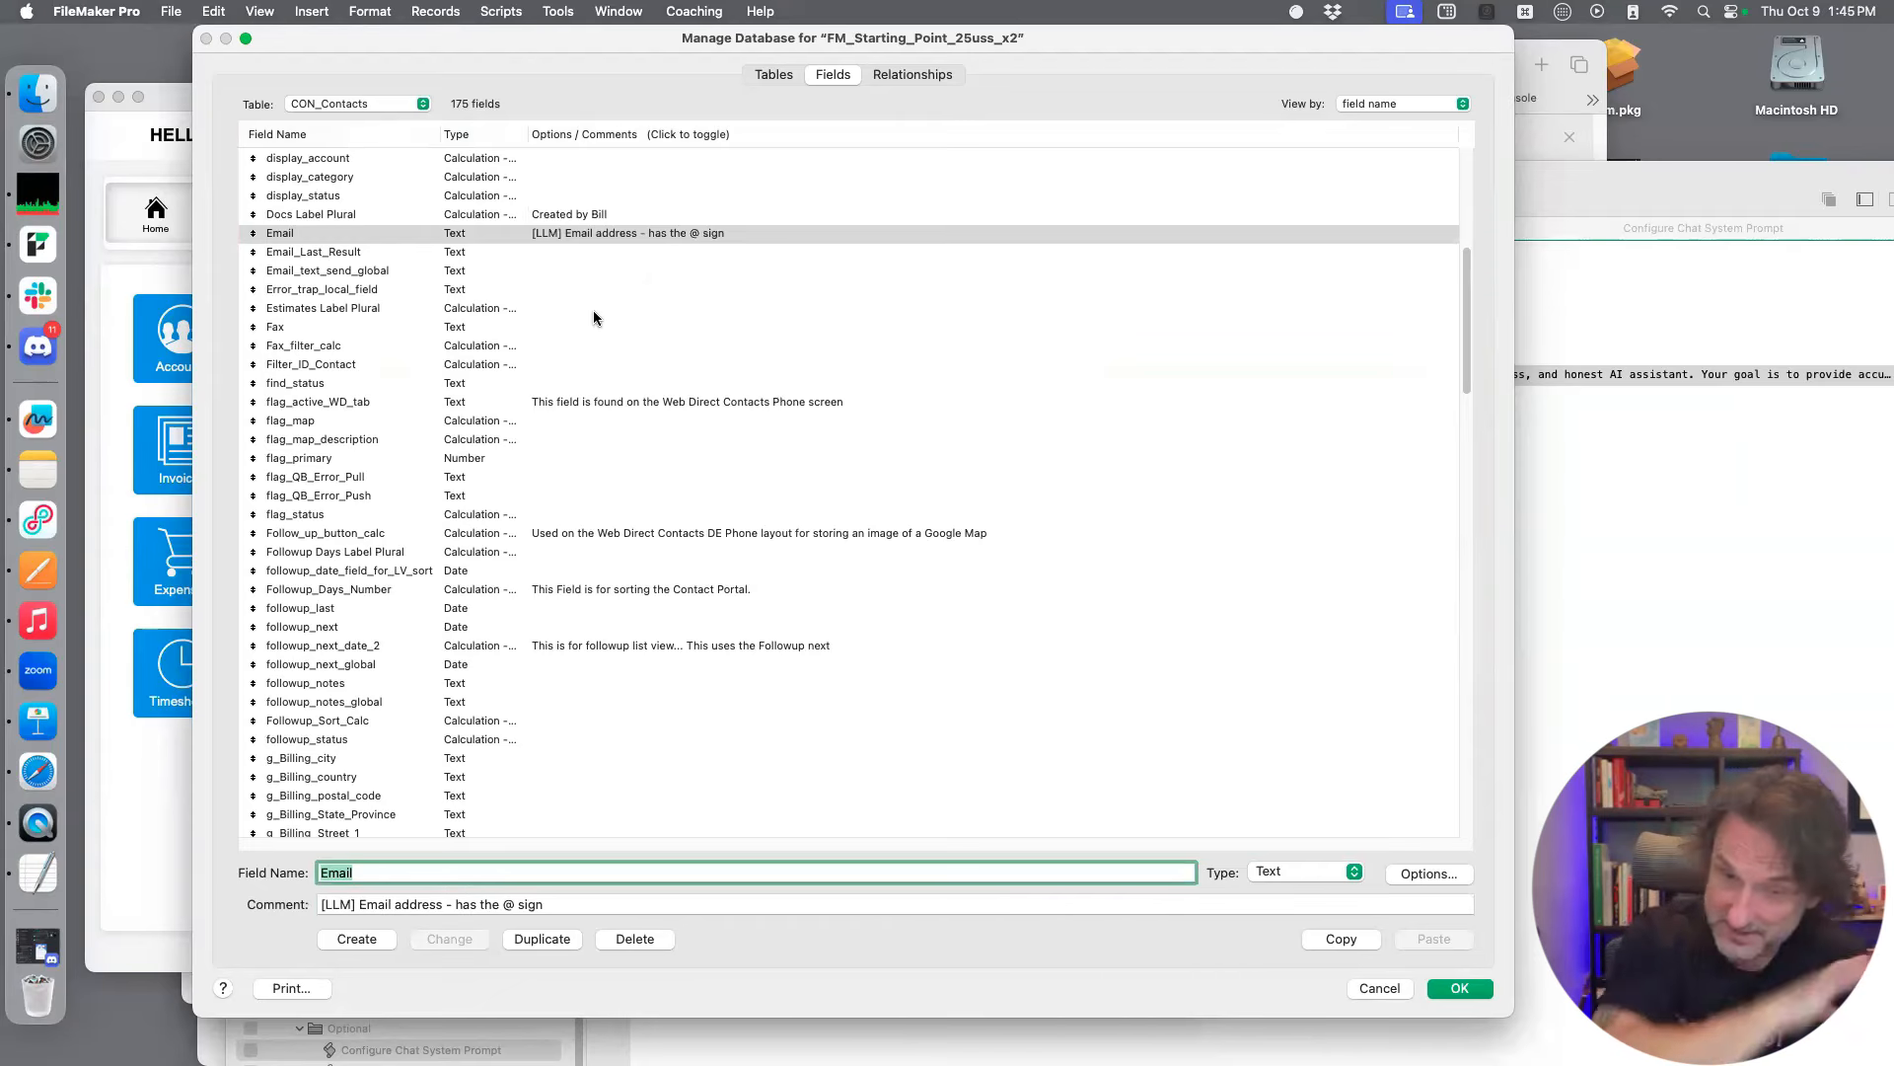
Reuse the copied comment on the Date_Created field, reworded to "[LLM] US Format,"
scroll(554, 320, up, 5)
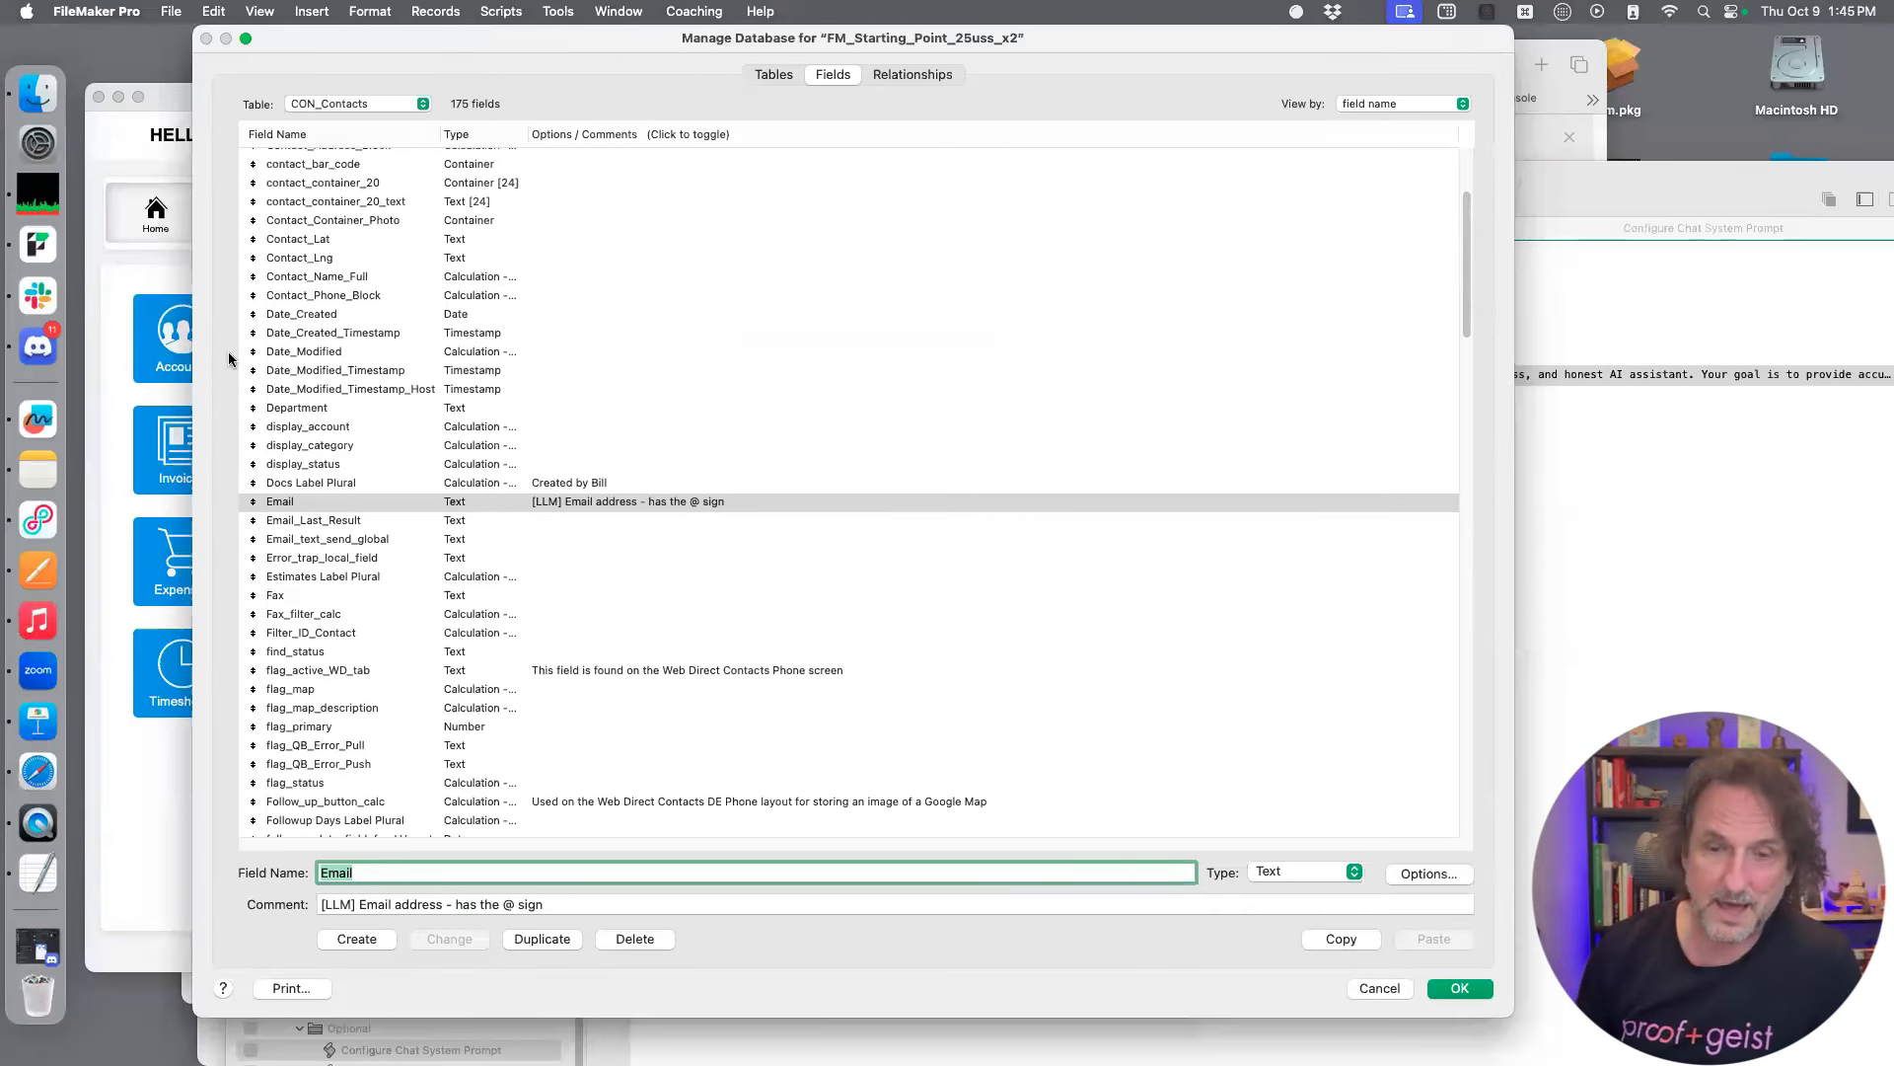
click(444, 312)
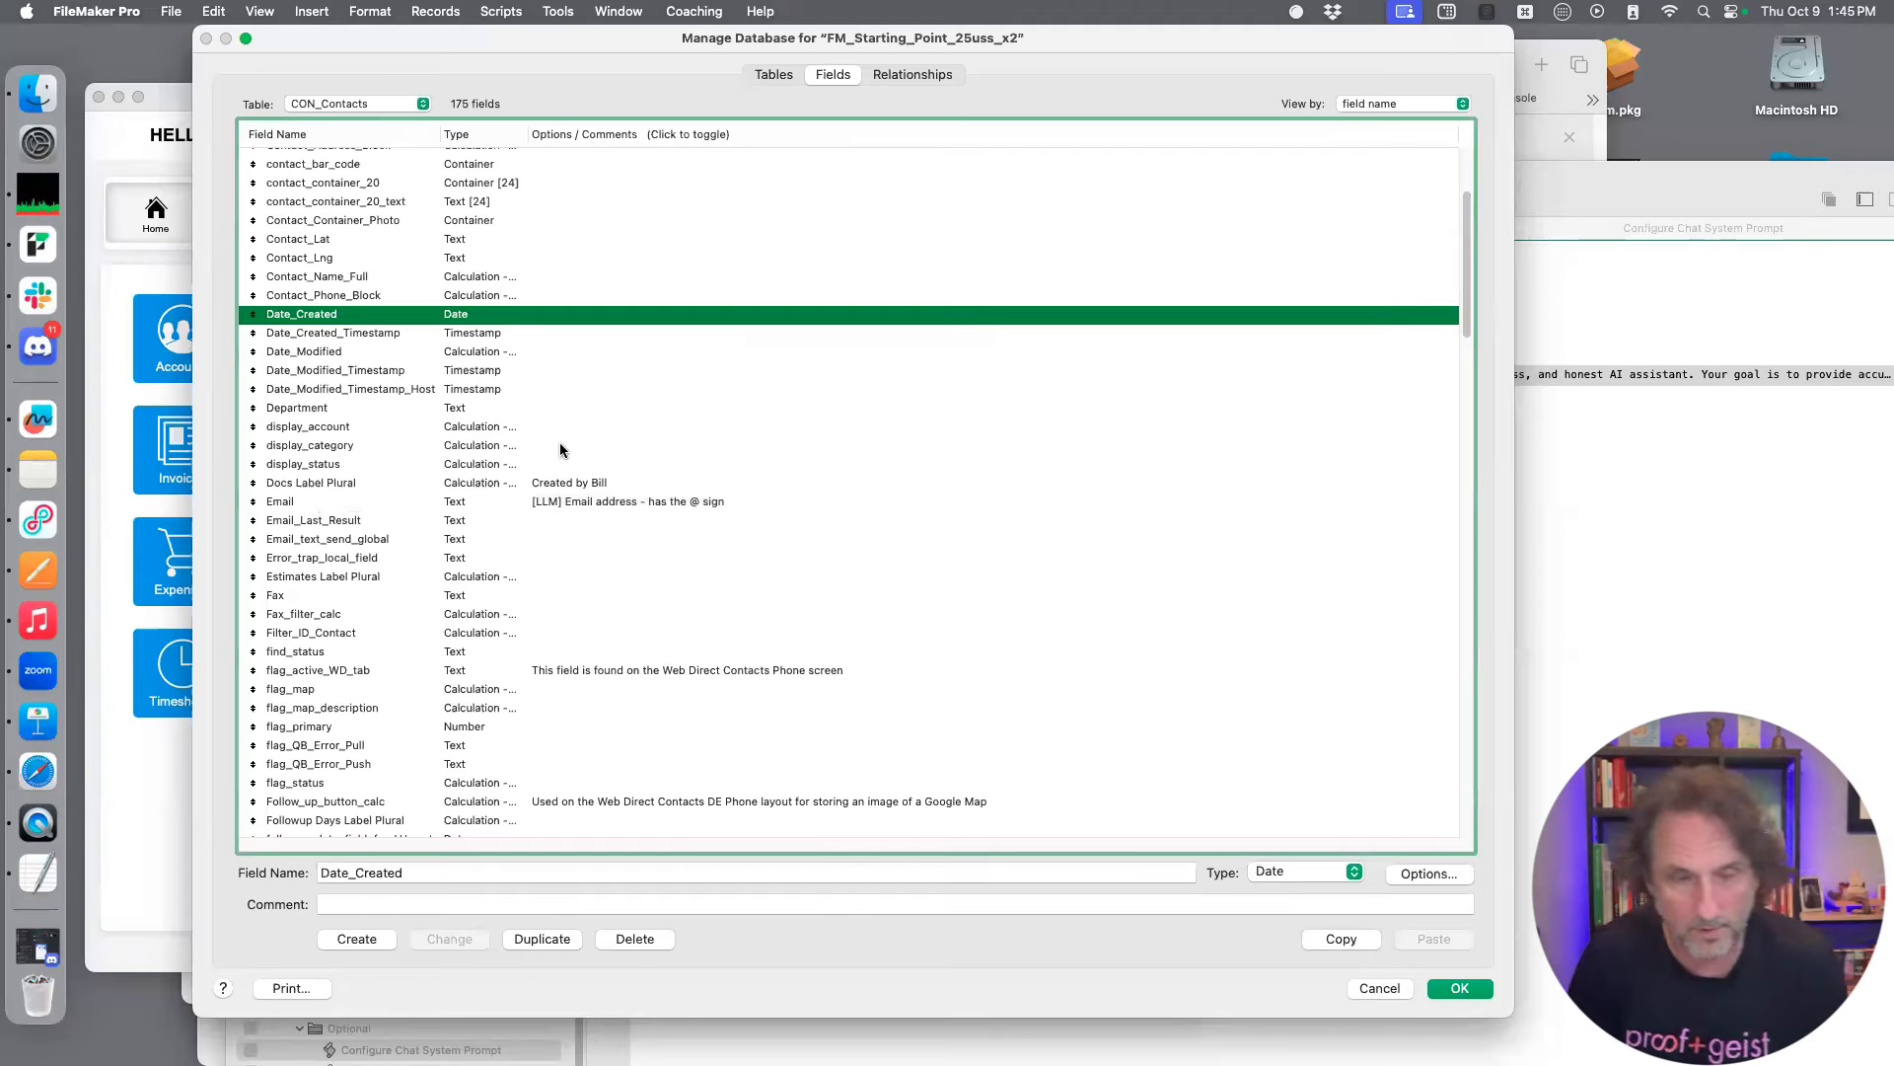
click(481, 904)
text([LLM] First name of the contact)
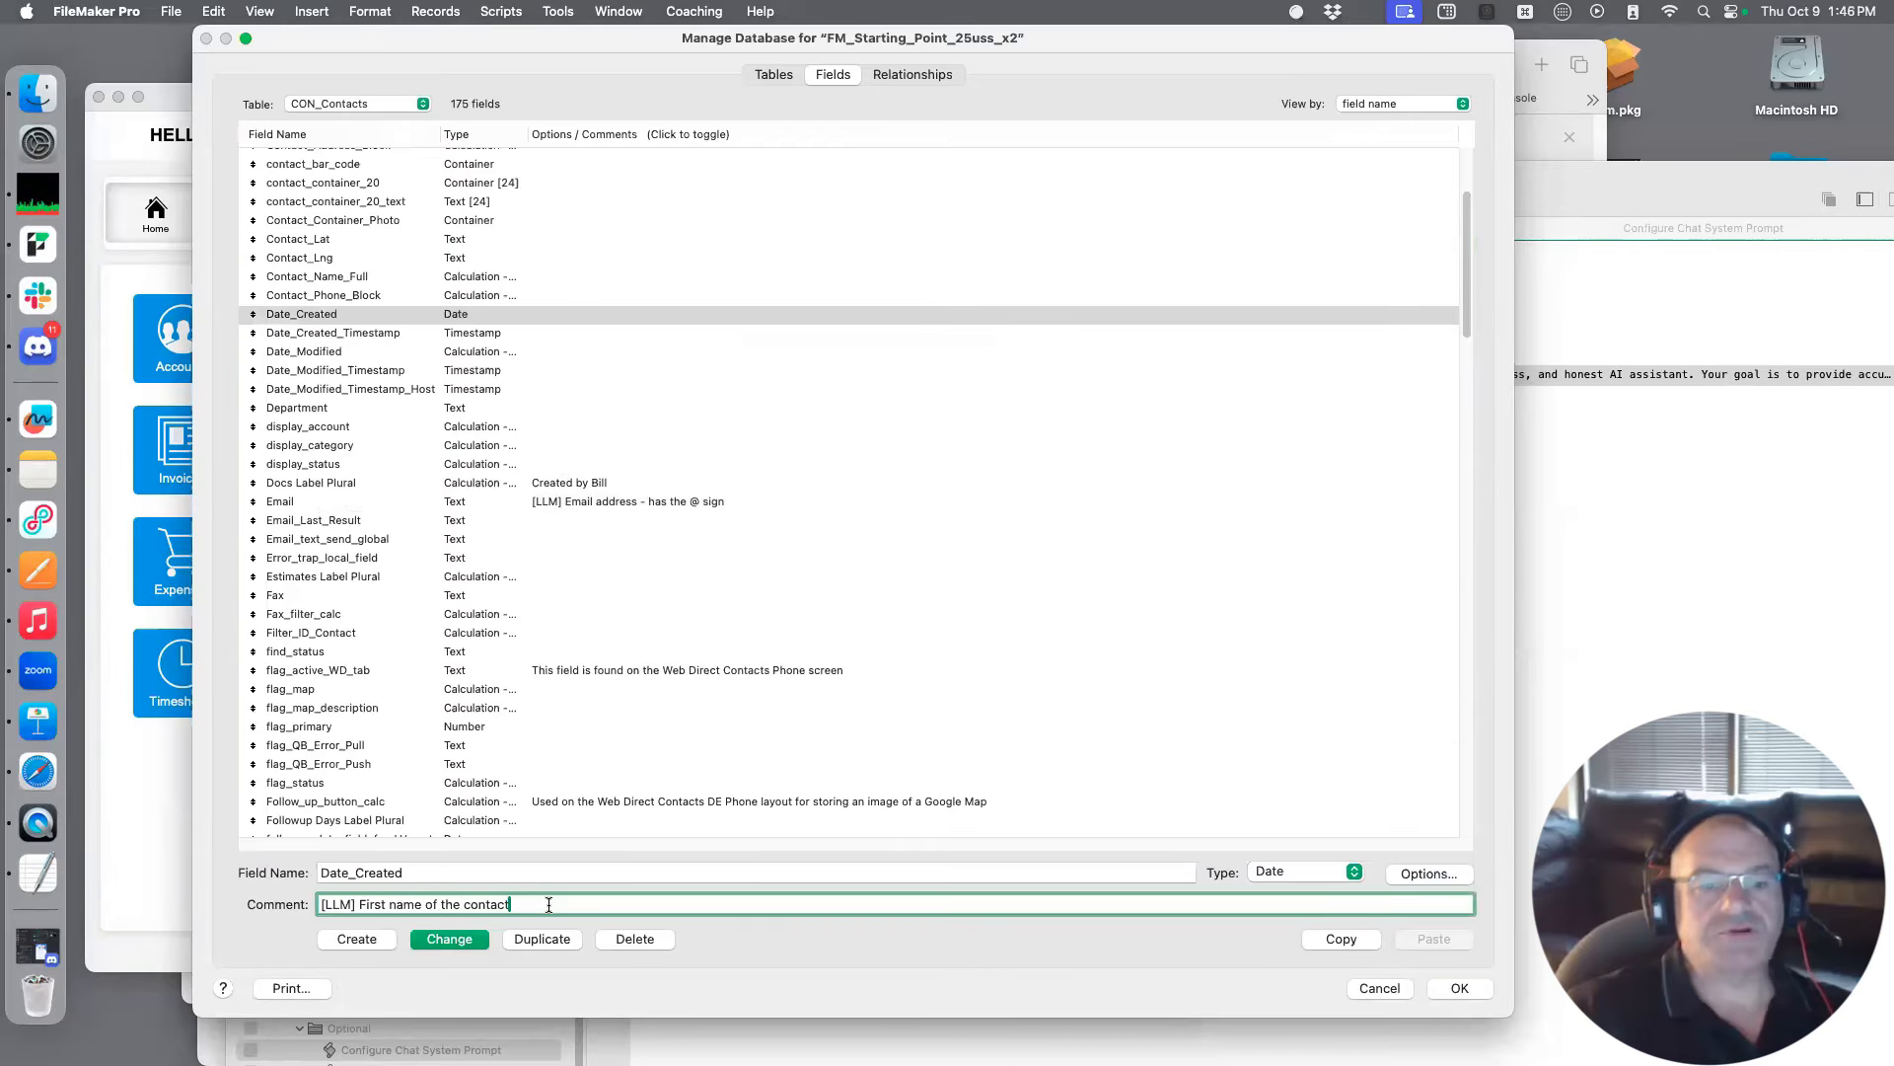
key(shift+alt+Left)
key(shift+alt+Left)
key(shift+alt+Left)
key(shift+alt+Left)
key(shift+alt+Left)
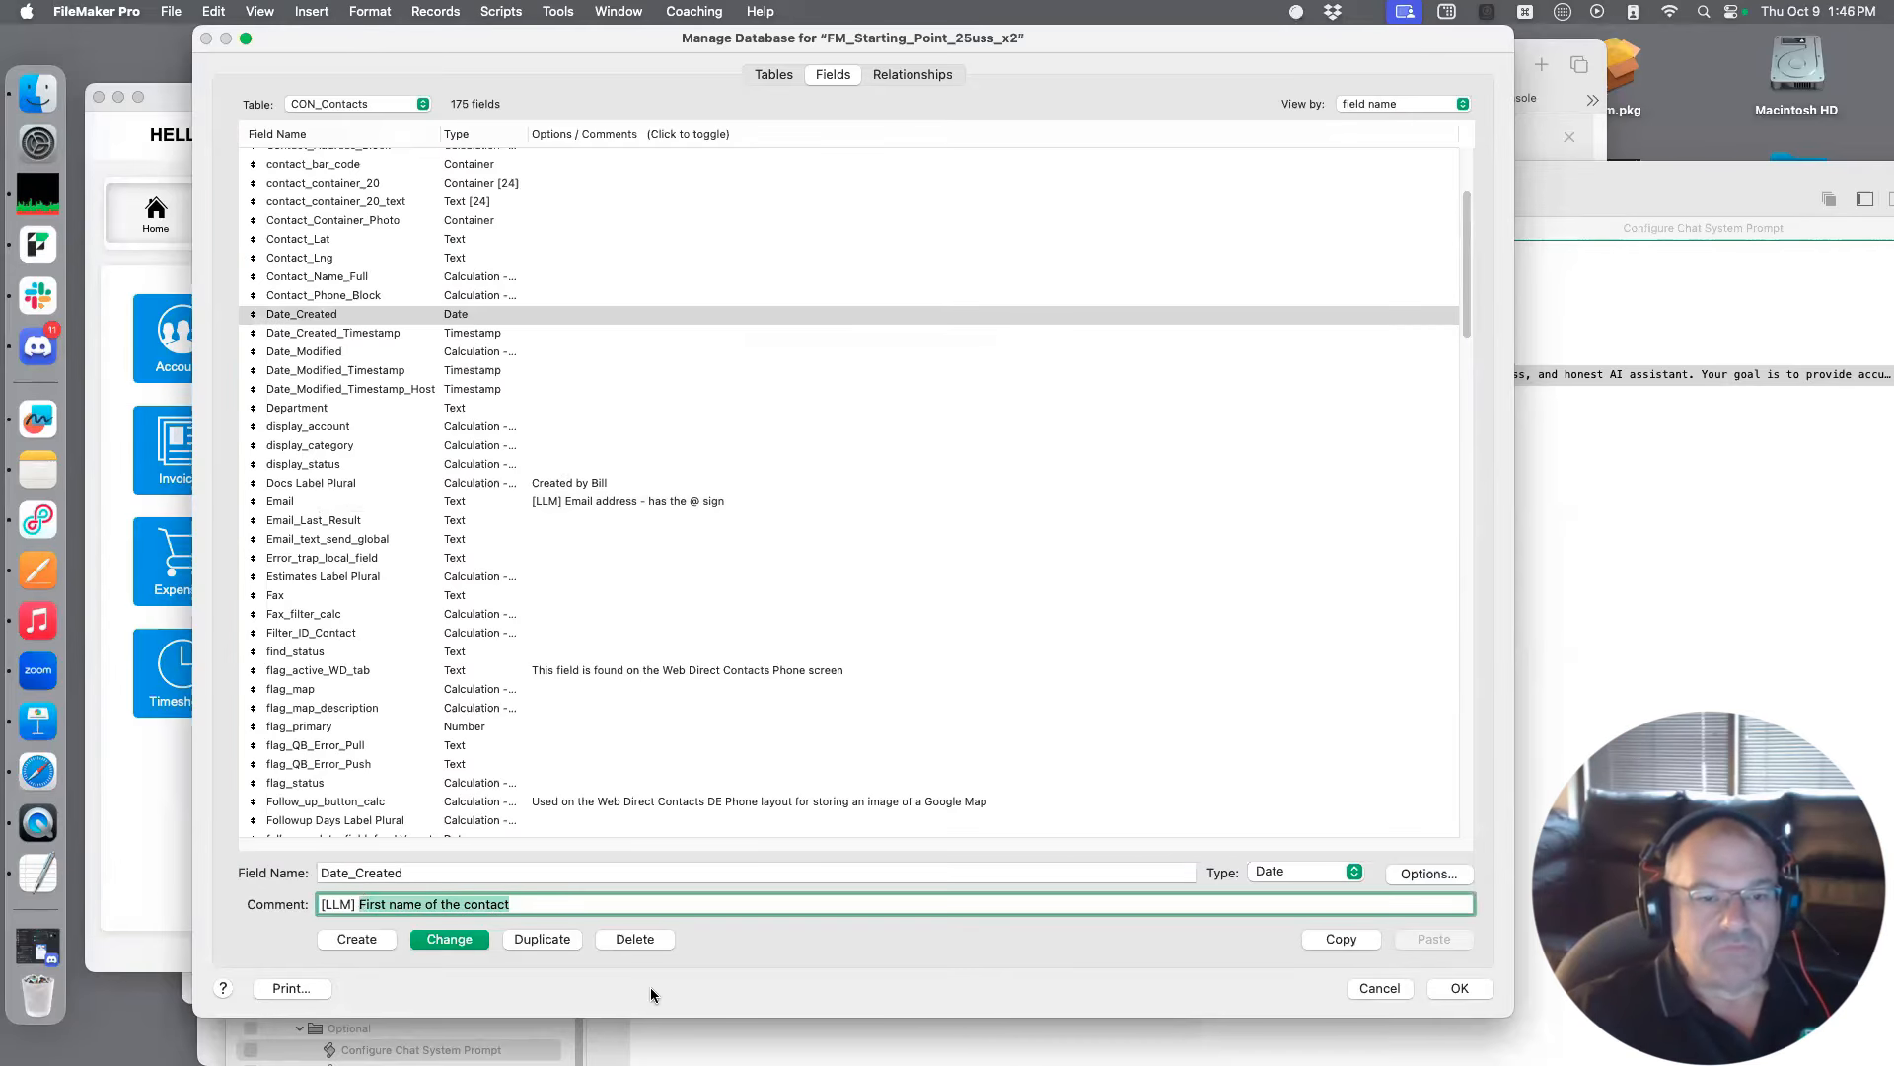
text(US)
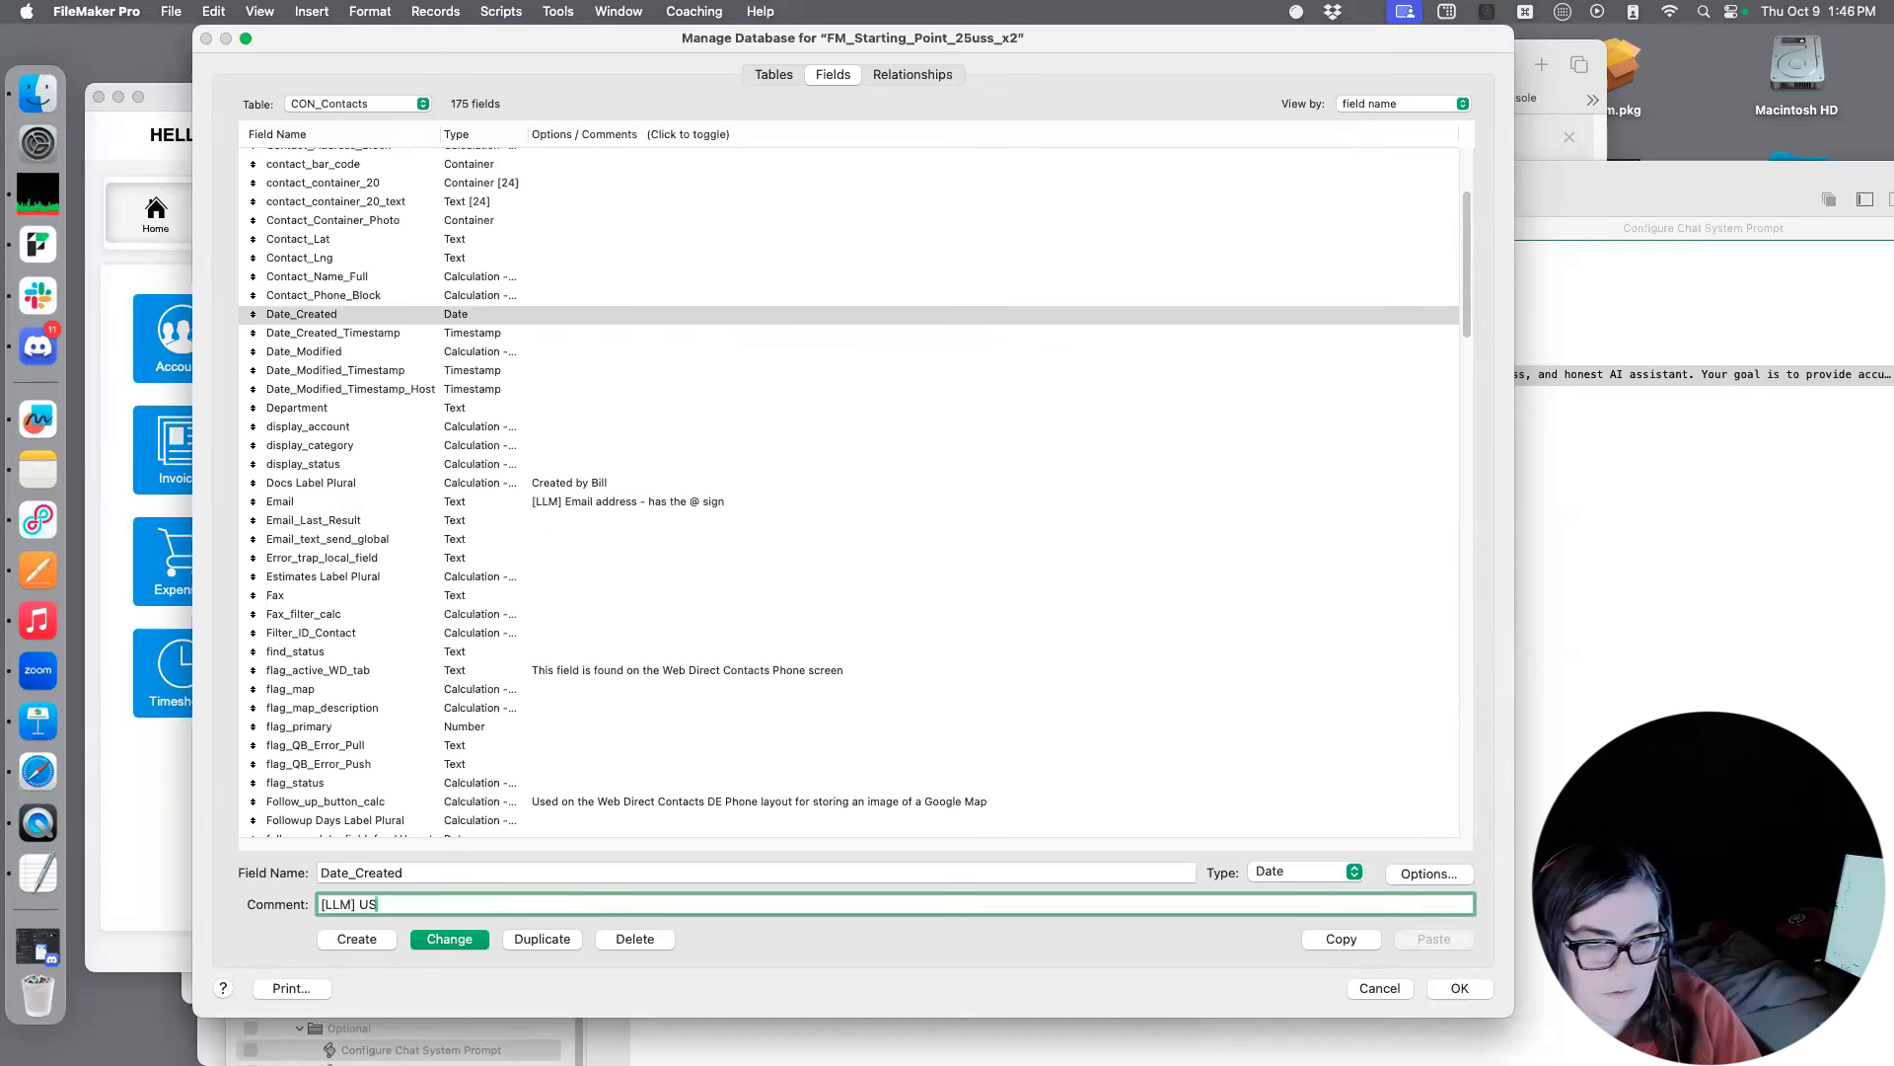
text( Format,)
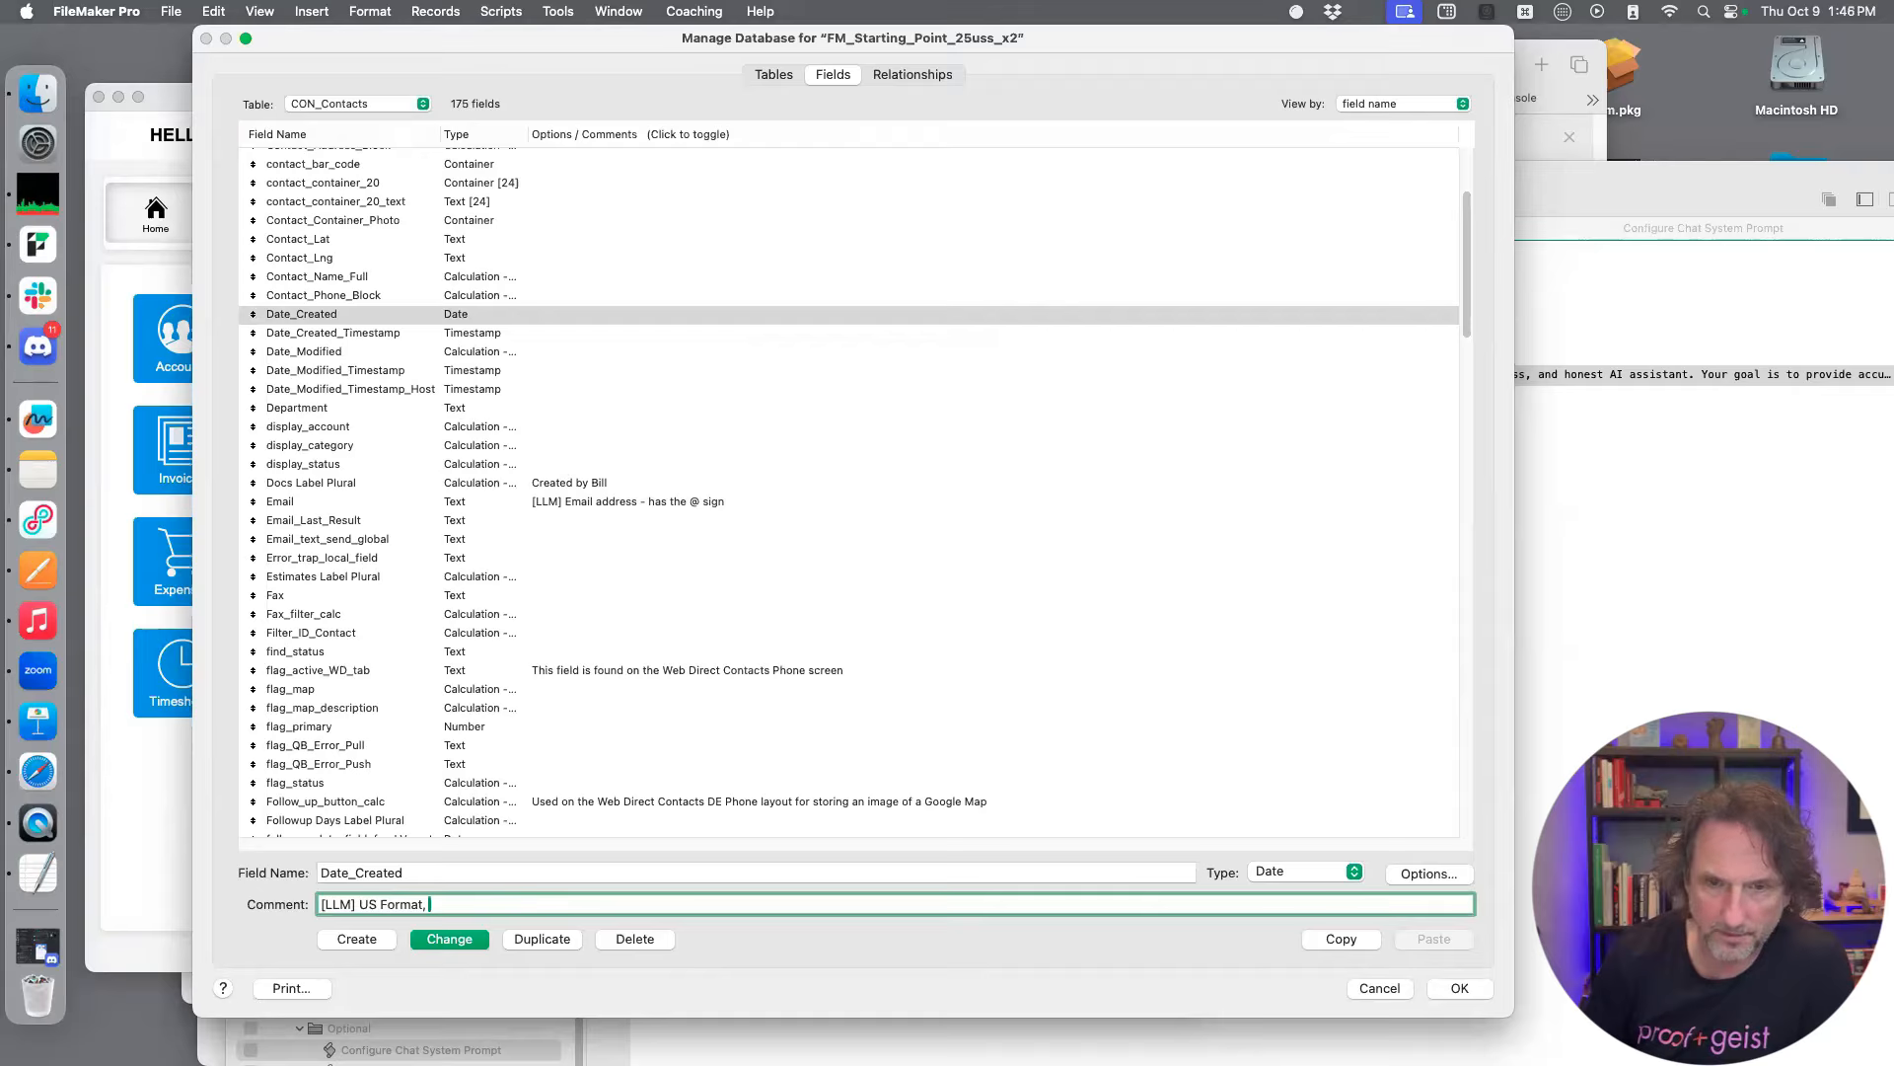
Continue the Date_Created comment with the date pattern "Month/Date/Year" instead of a numeric sample date
text(04/29)
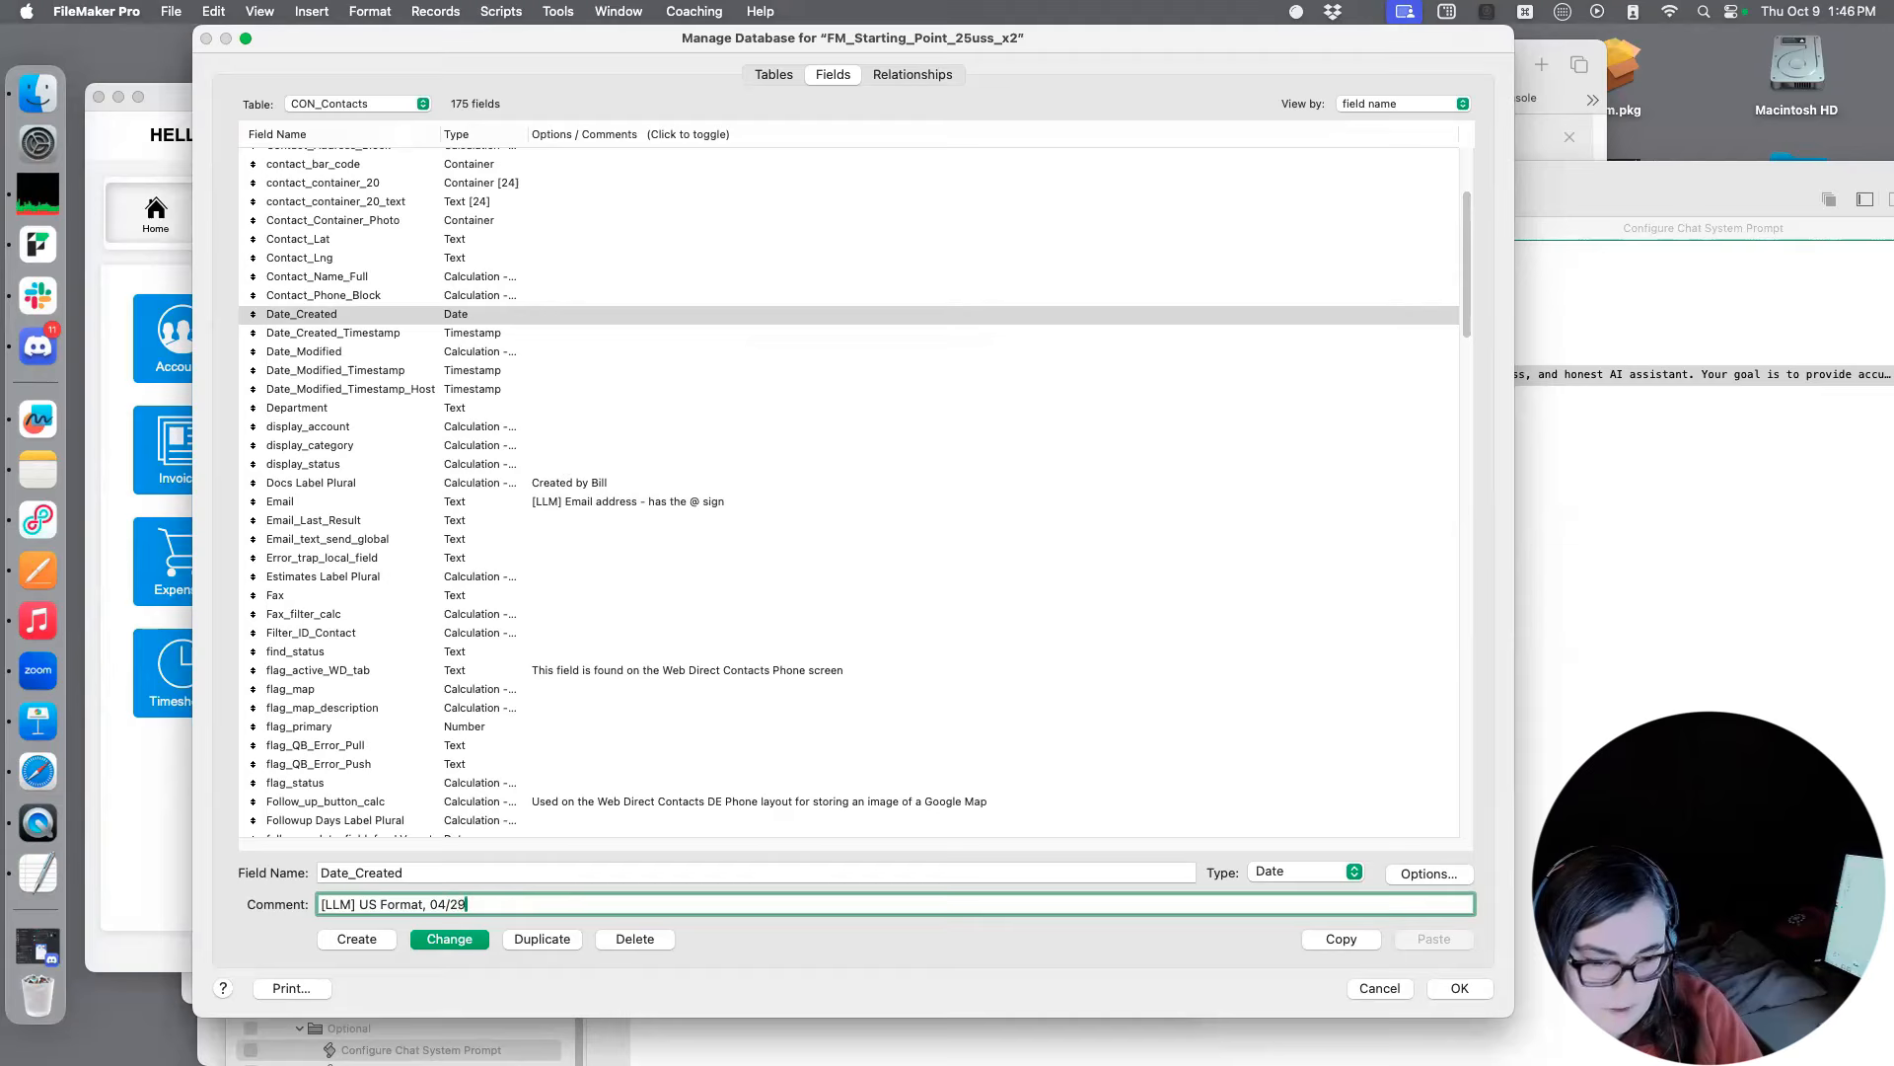
key(BackSpace)
key(BackSpace)
key(BackSpace)
text(Month/Date/Year)
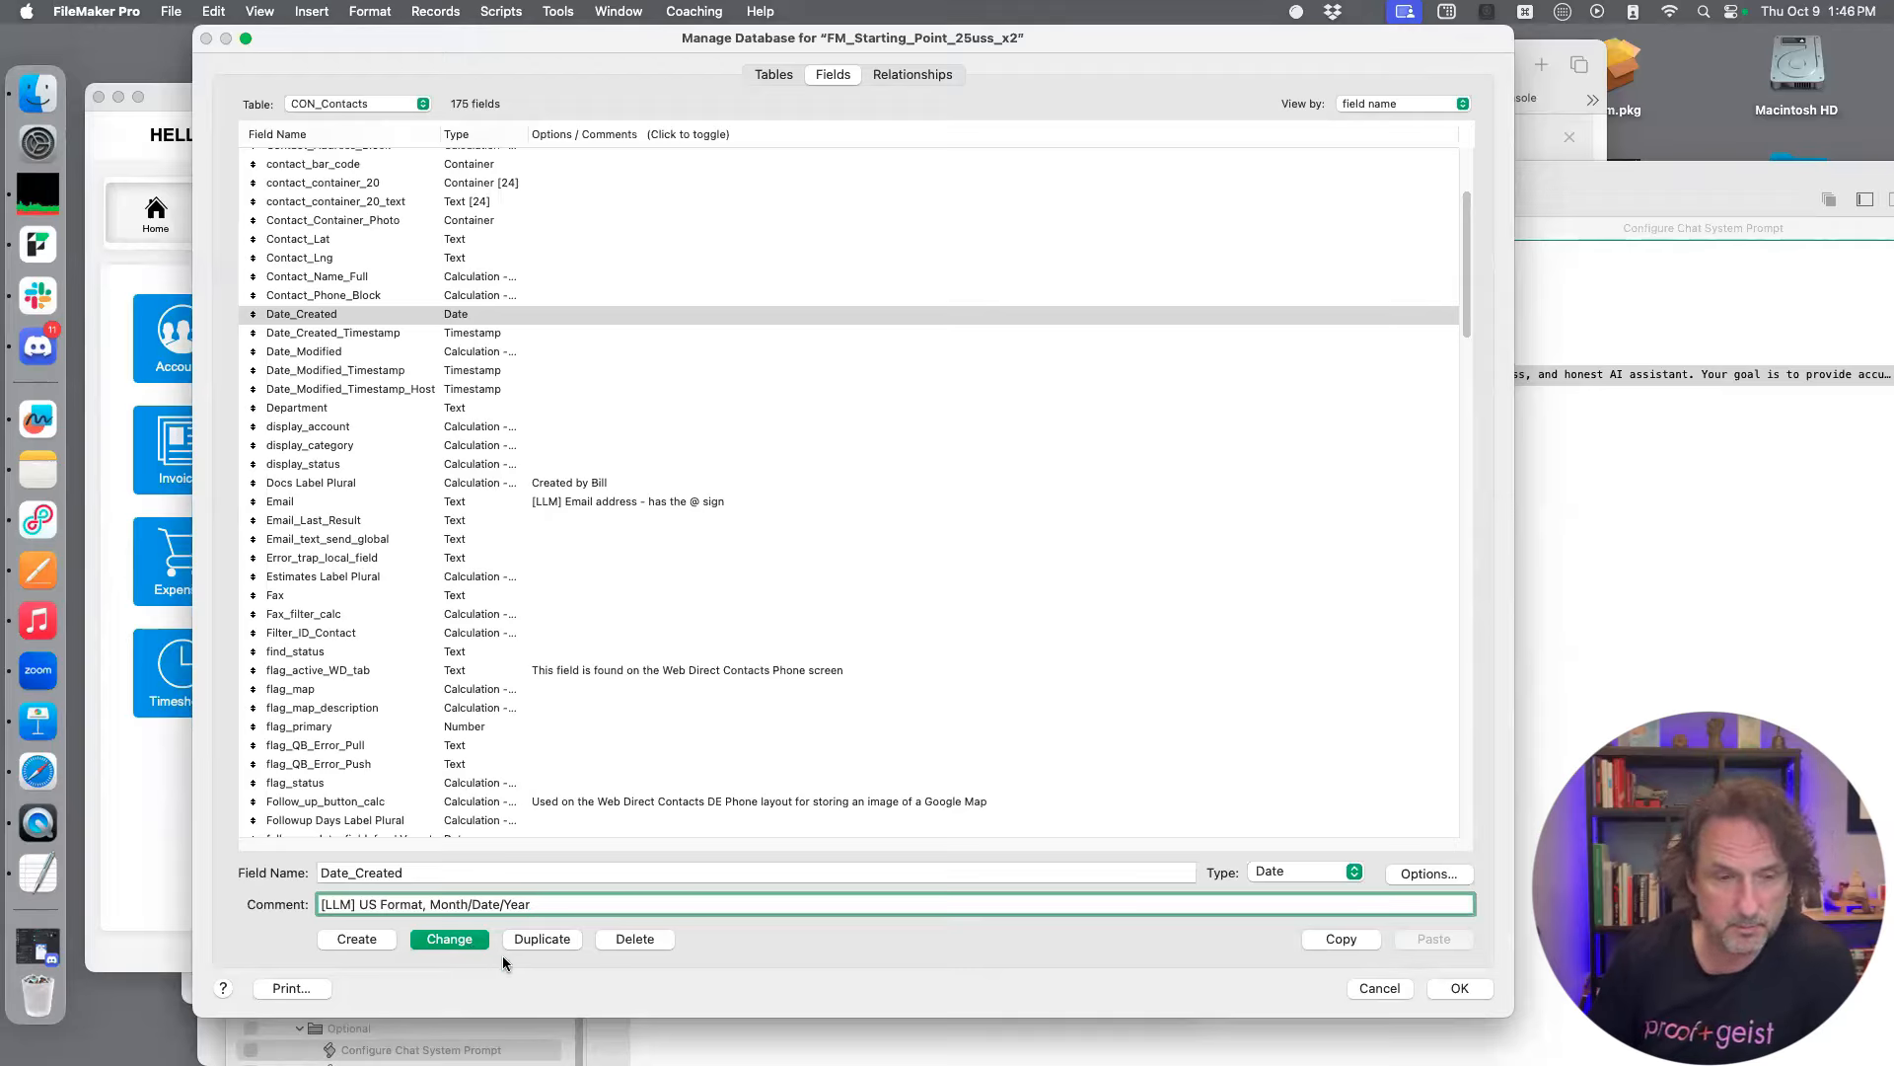
Append the example ", January/12/2025" to the Date_Created comment and save the change
text(, Janua)
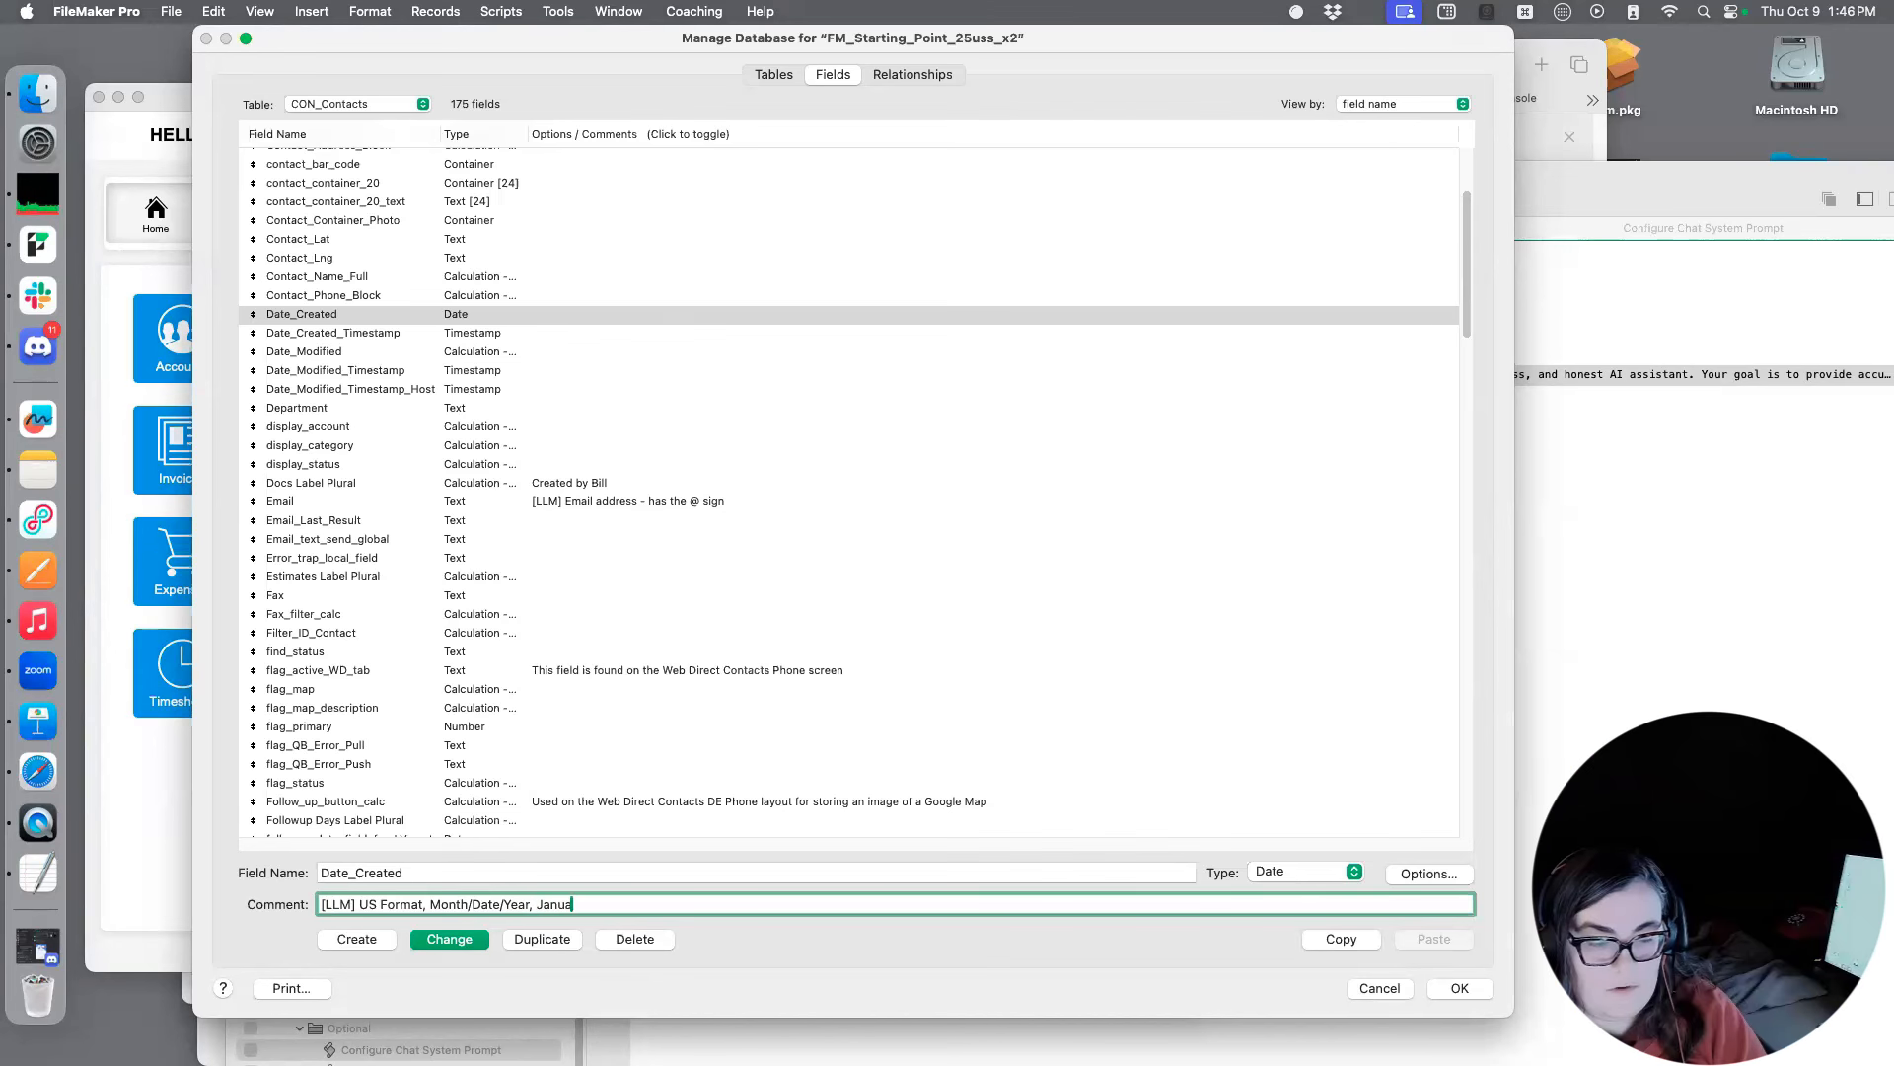
key(BackSpace)
text(ary)
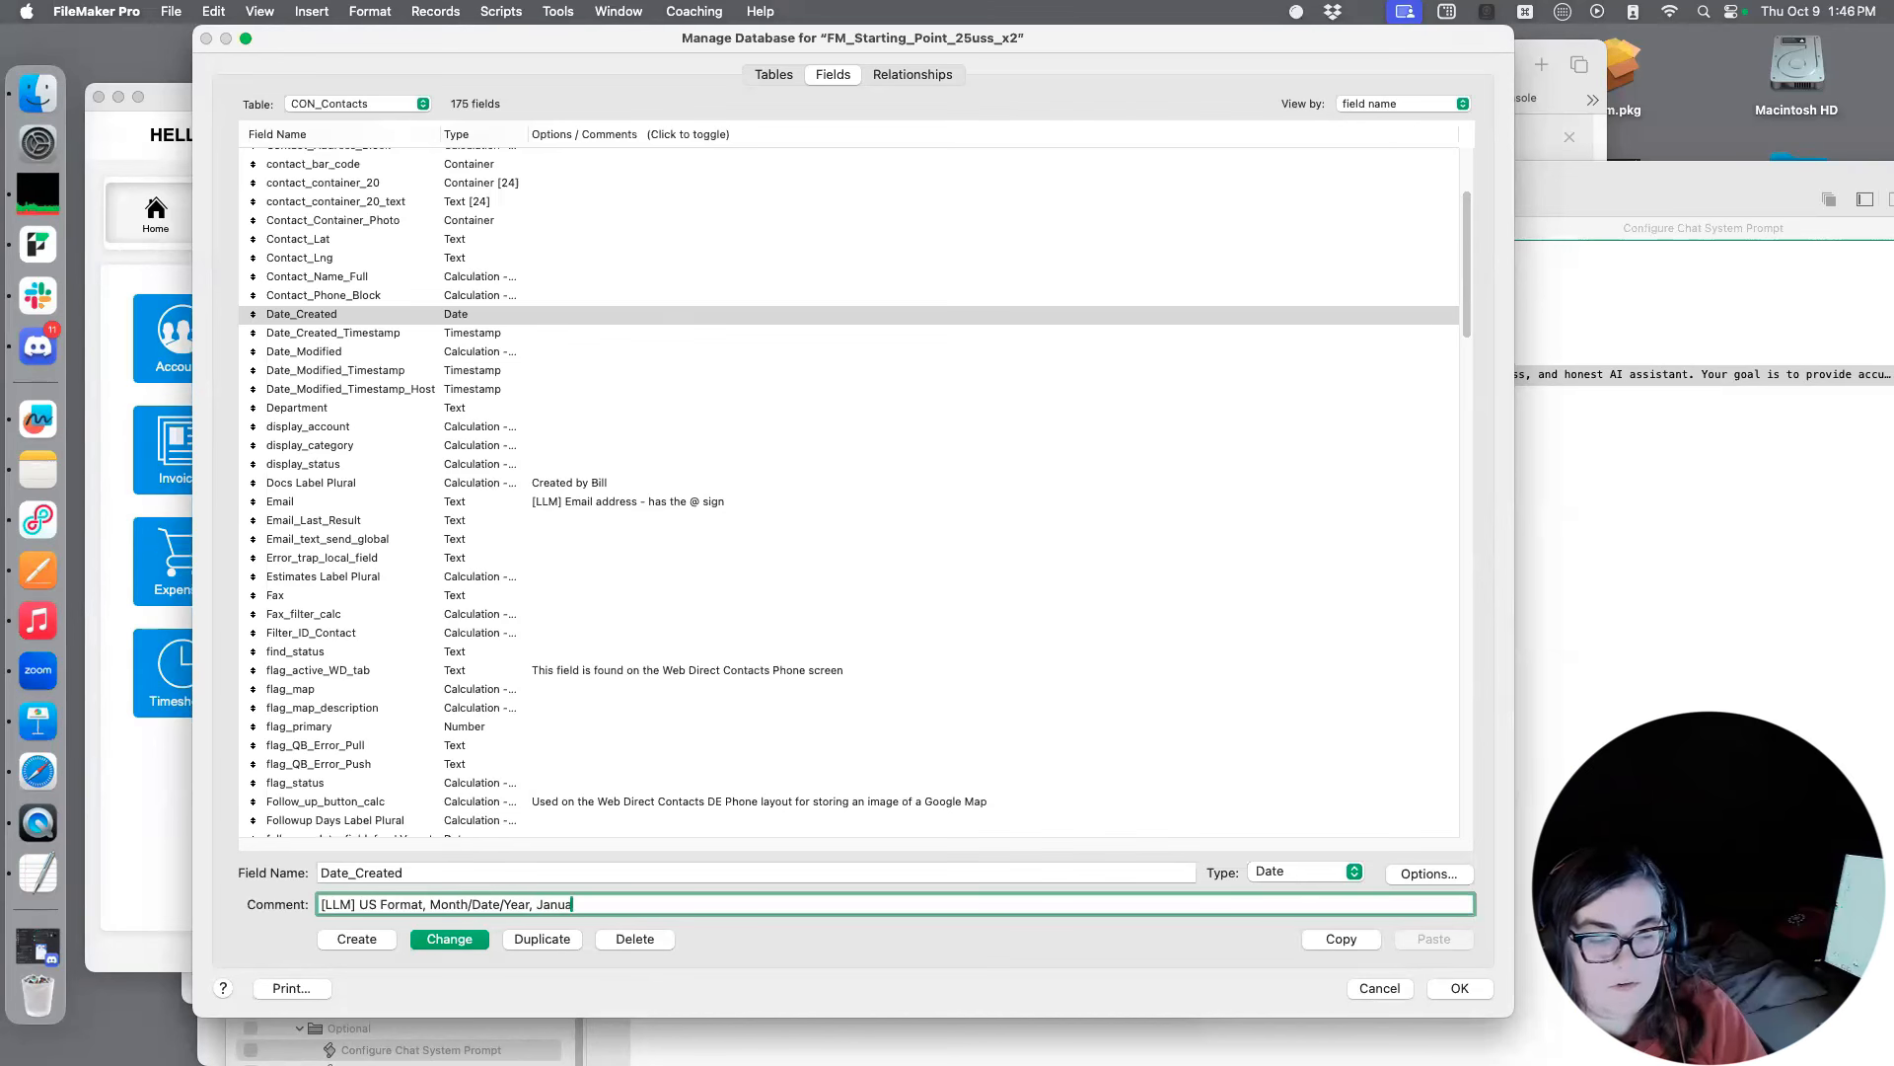
text(/12/)
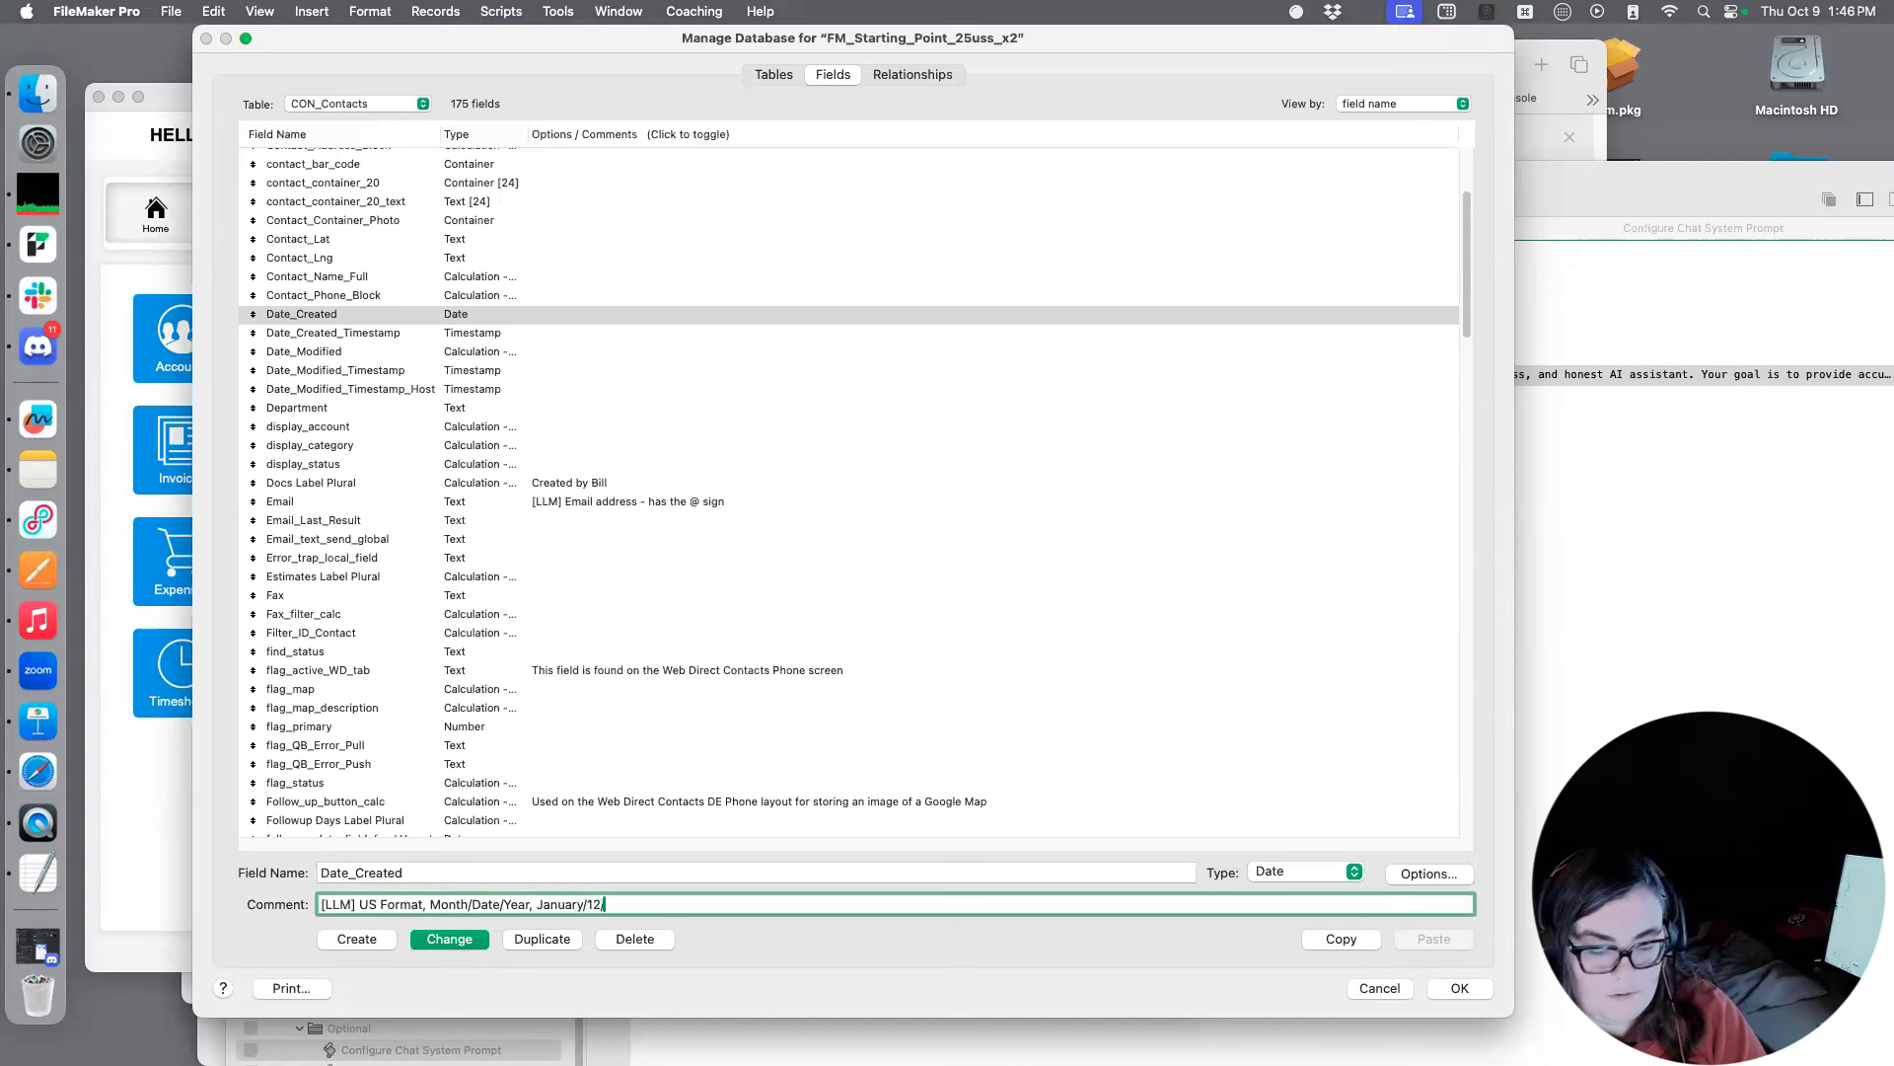
text(2025)
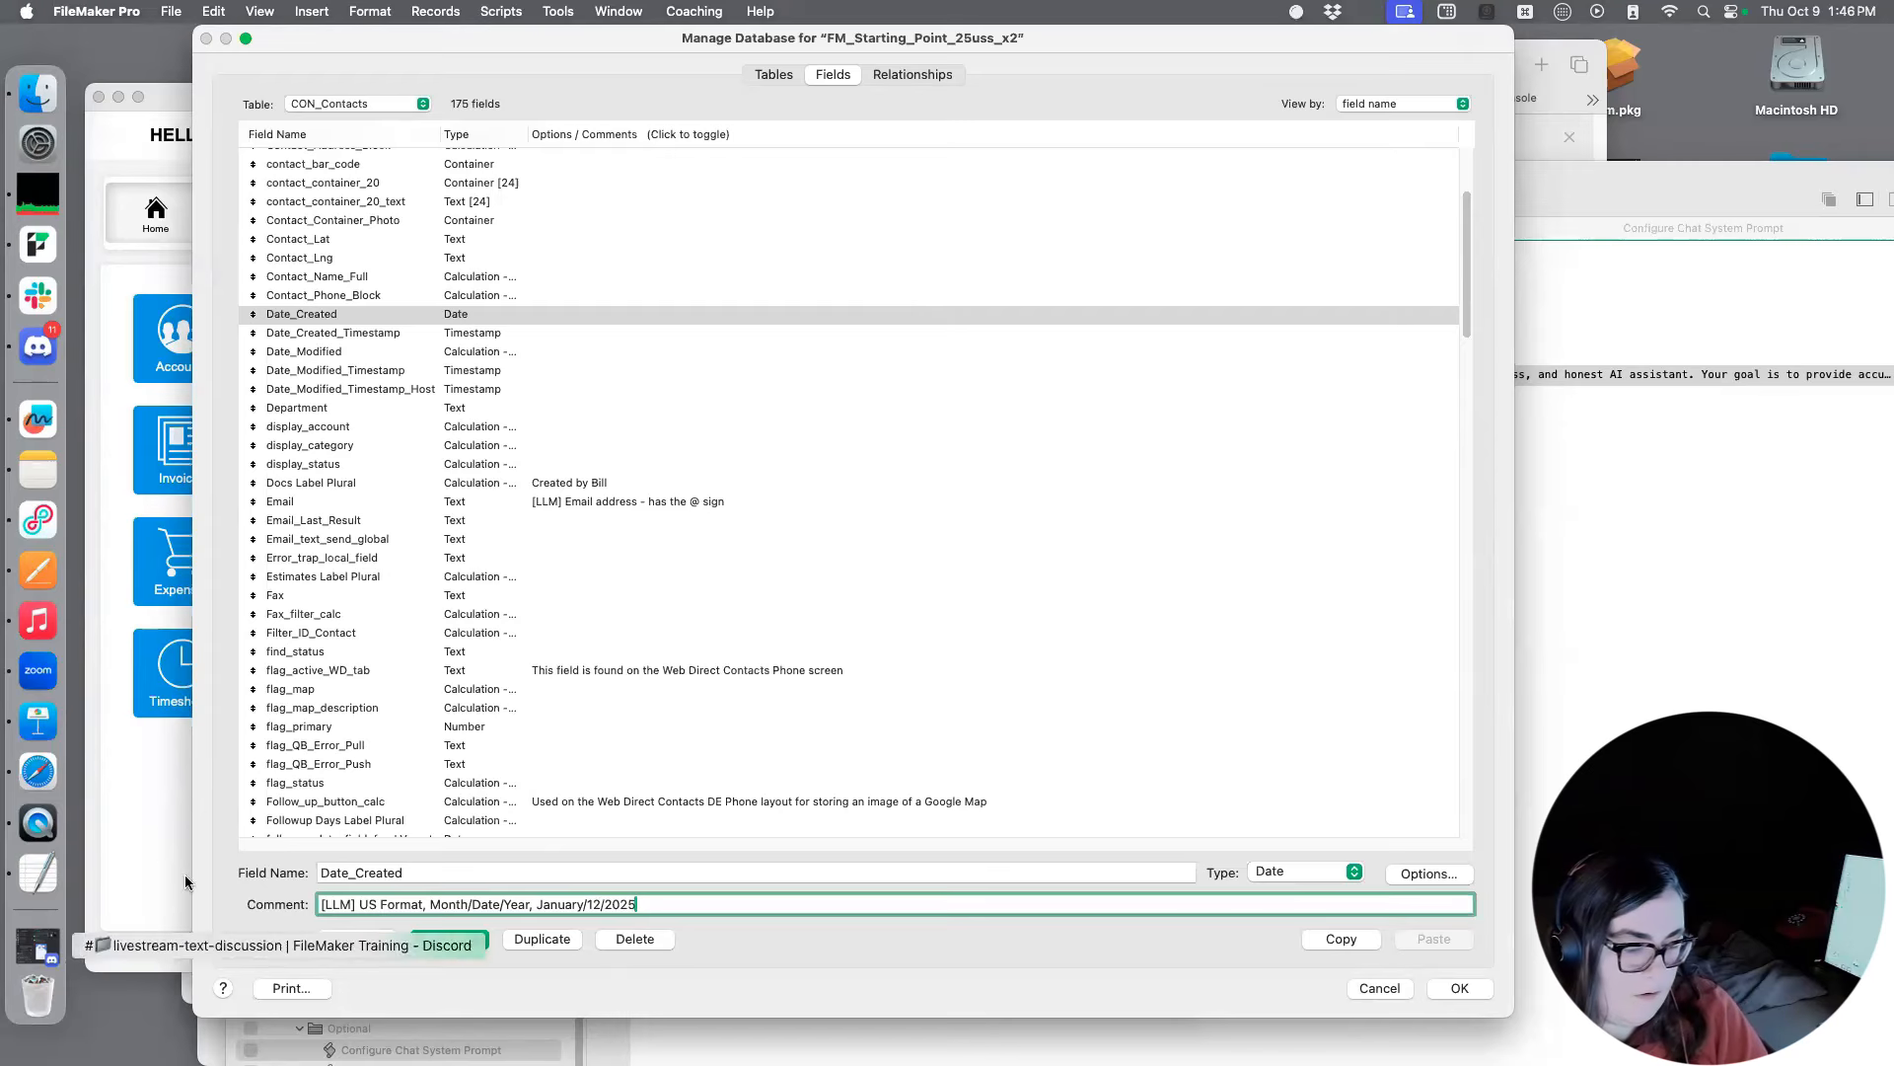
click(450, 941)
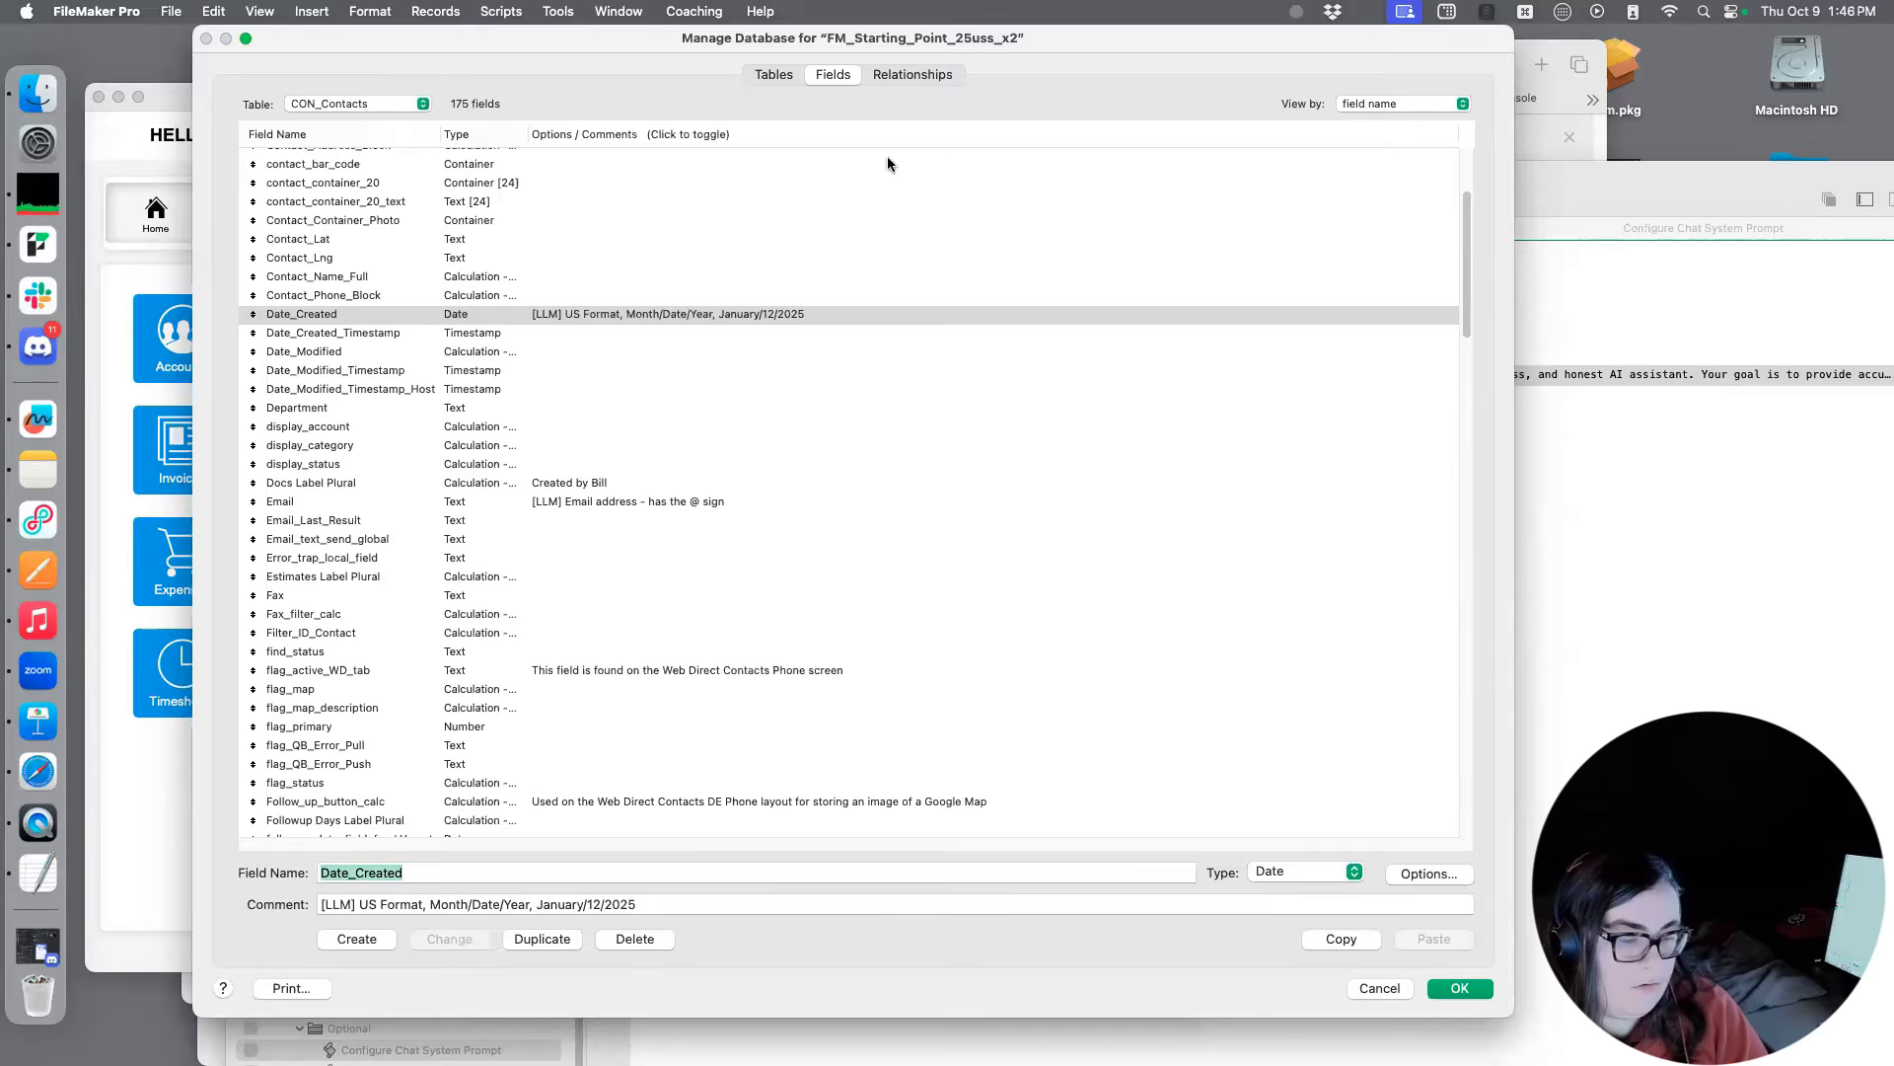
Paste the copied [LLM] comment into the comment of the ID_Contact field
scroll(523, 329, down, 5)
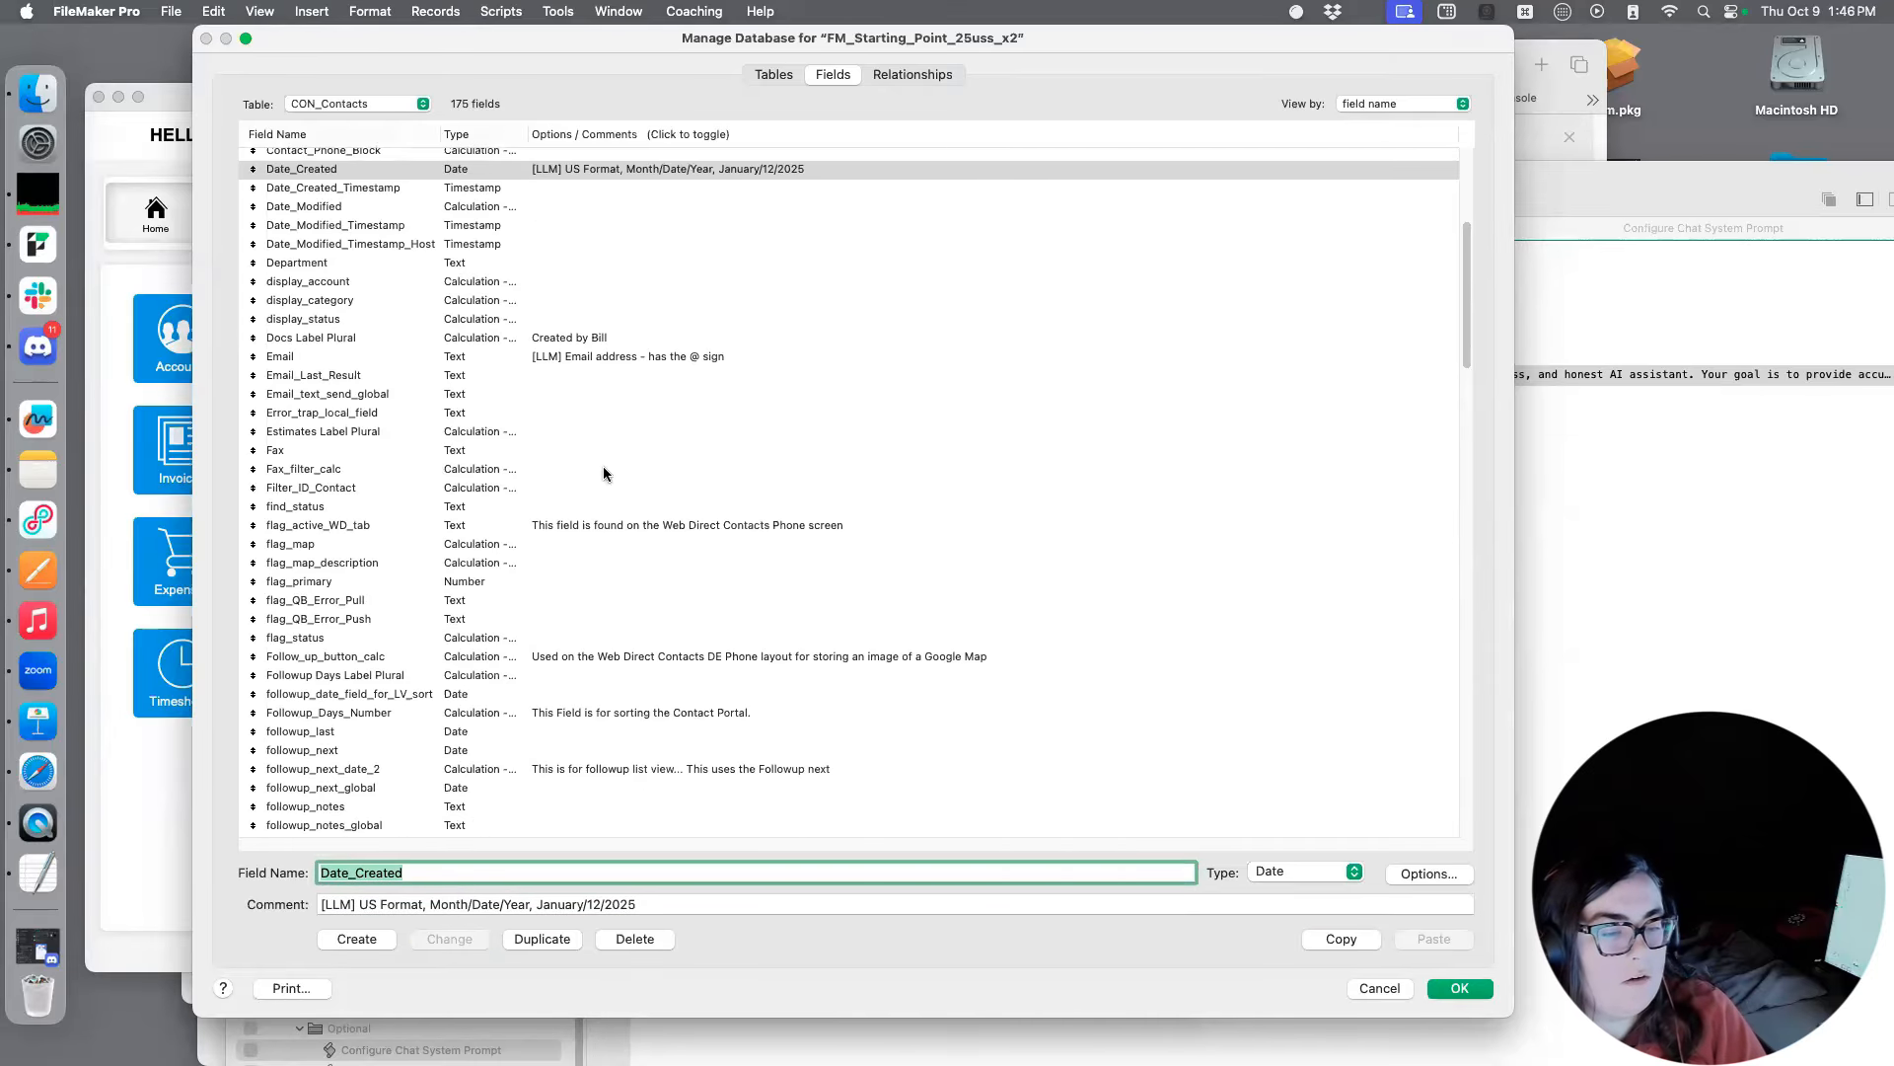
scroll(784, 482, down, 6)
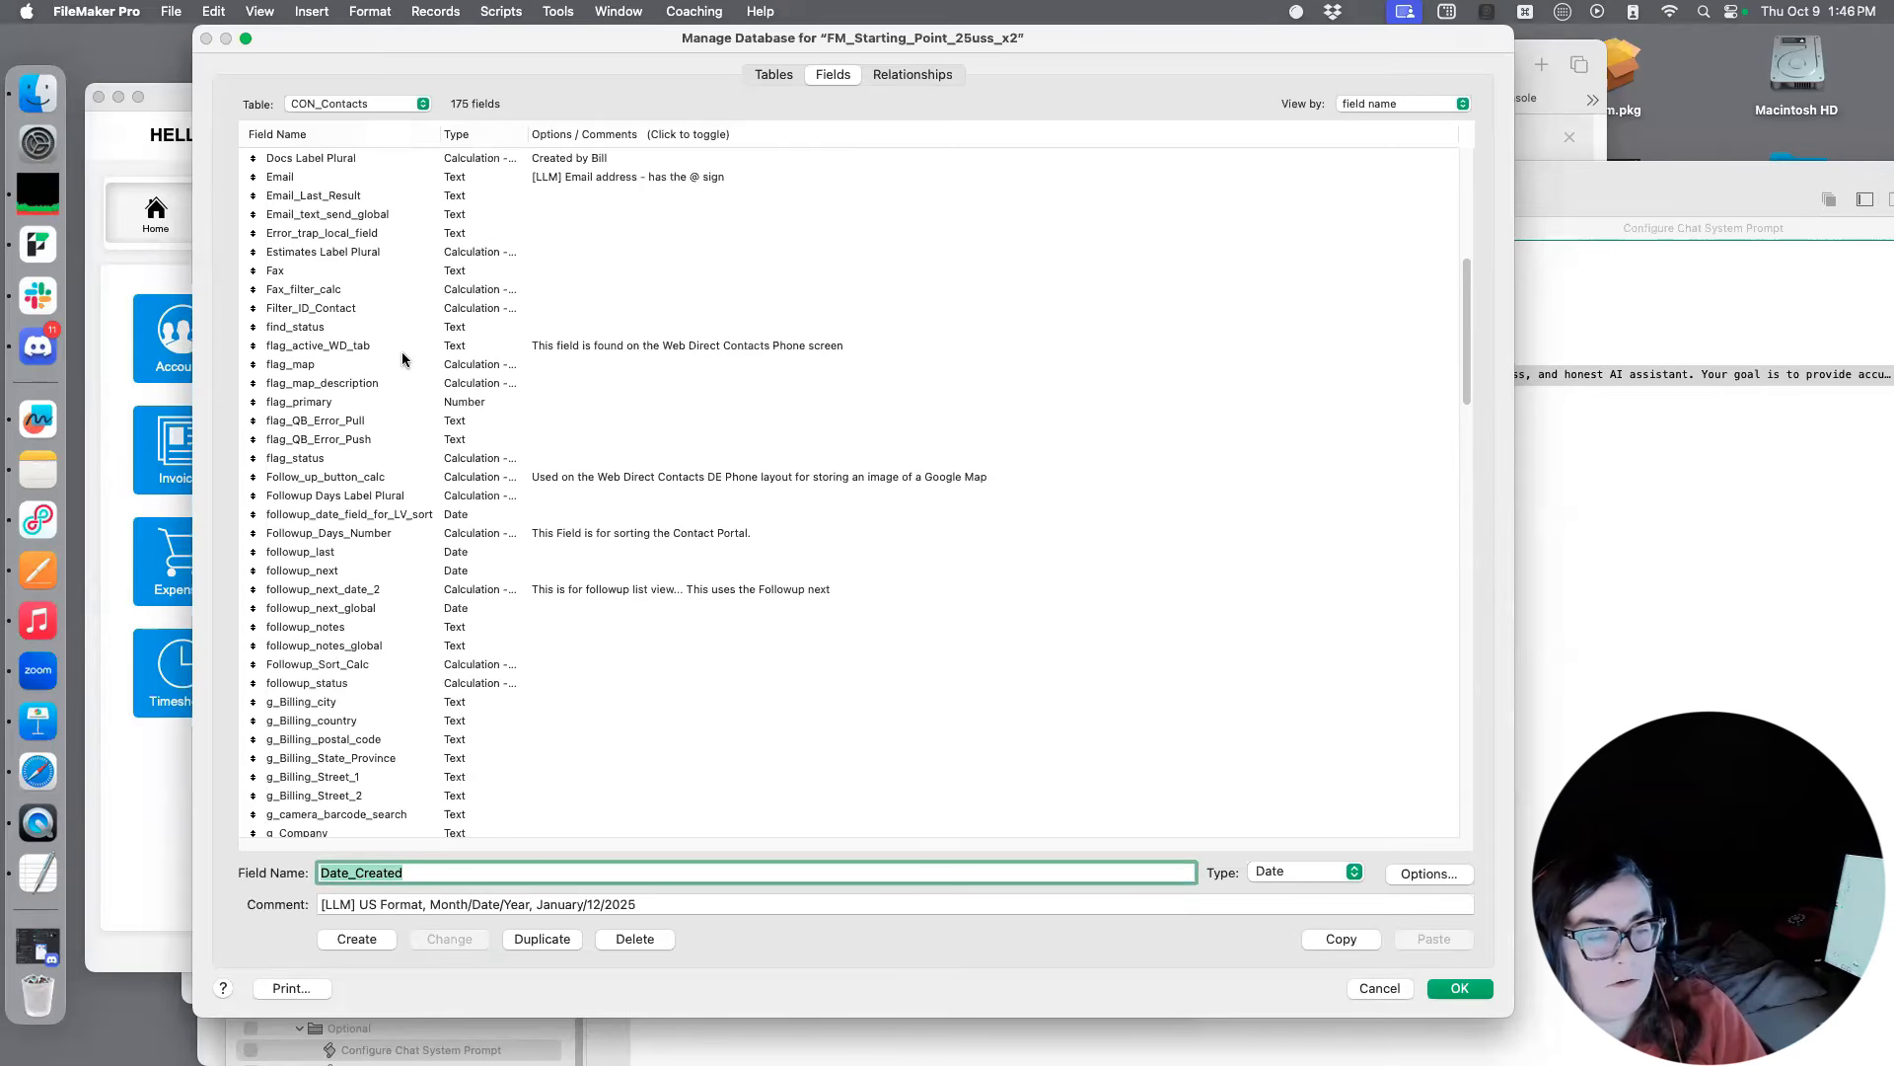
scroll(411, 359, down, 7)
scroll(493, 425, down, 15)
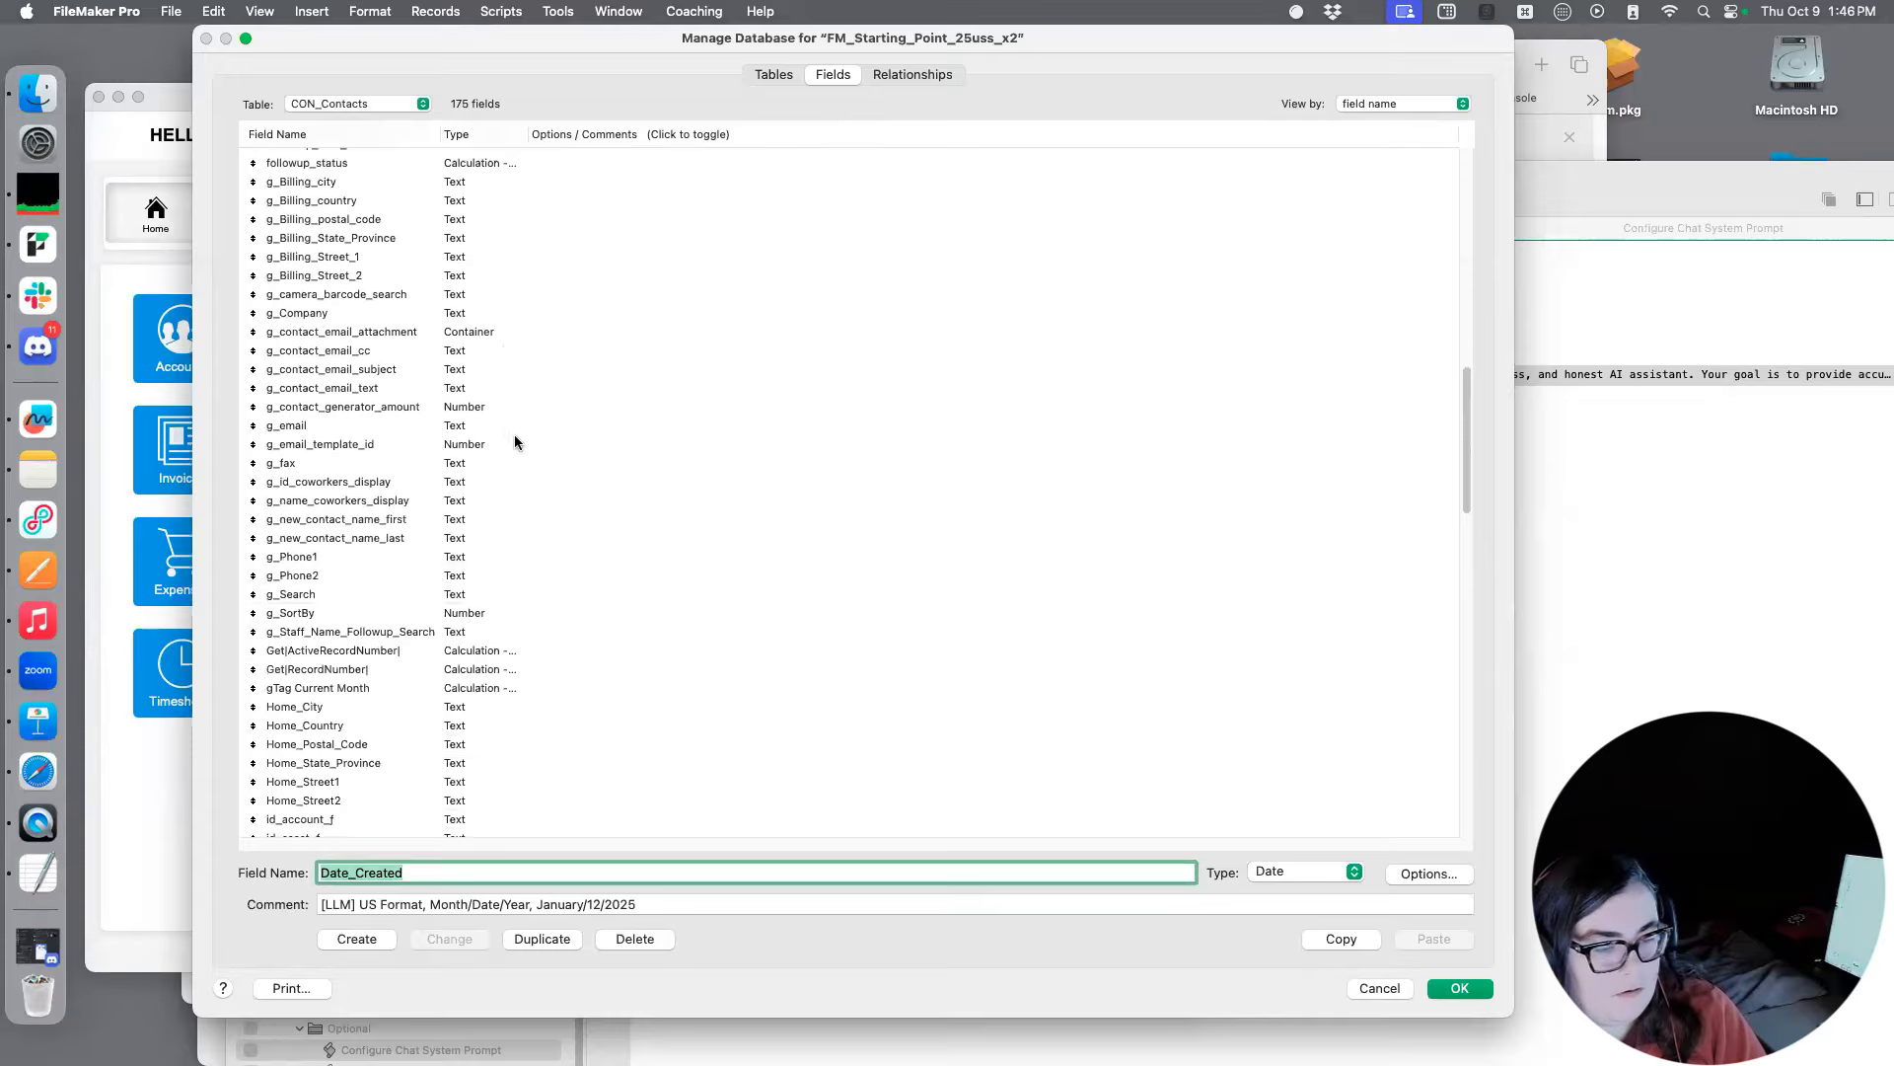
scroll(529, 546, down, 14)
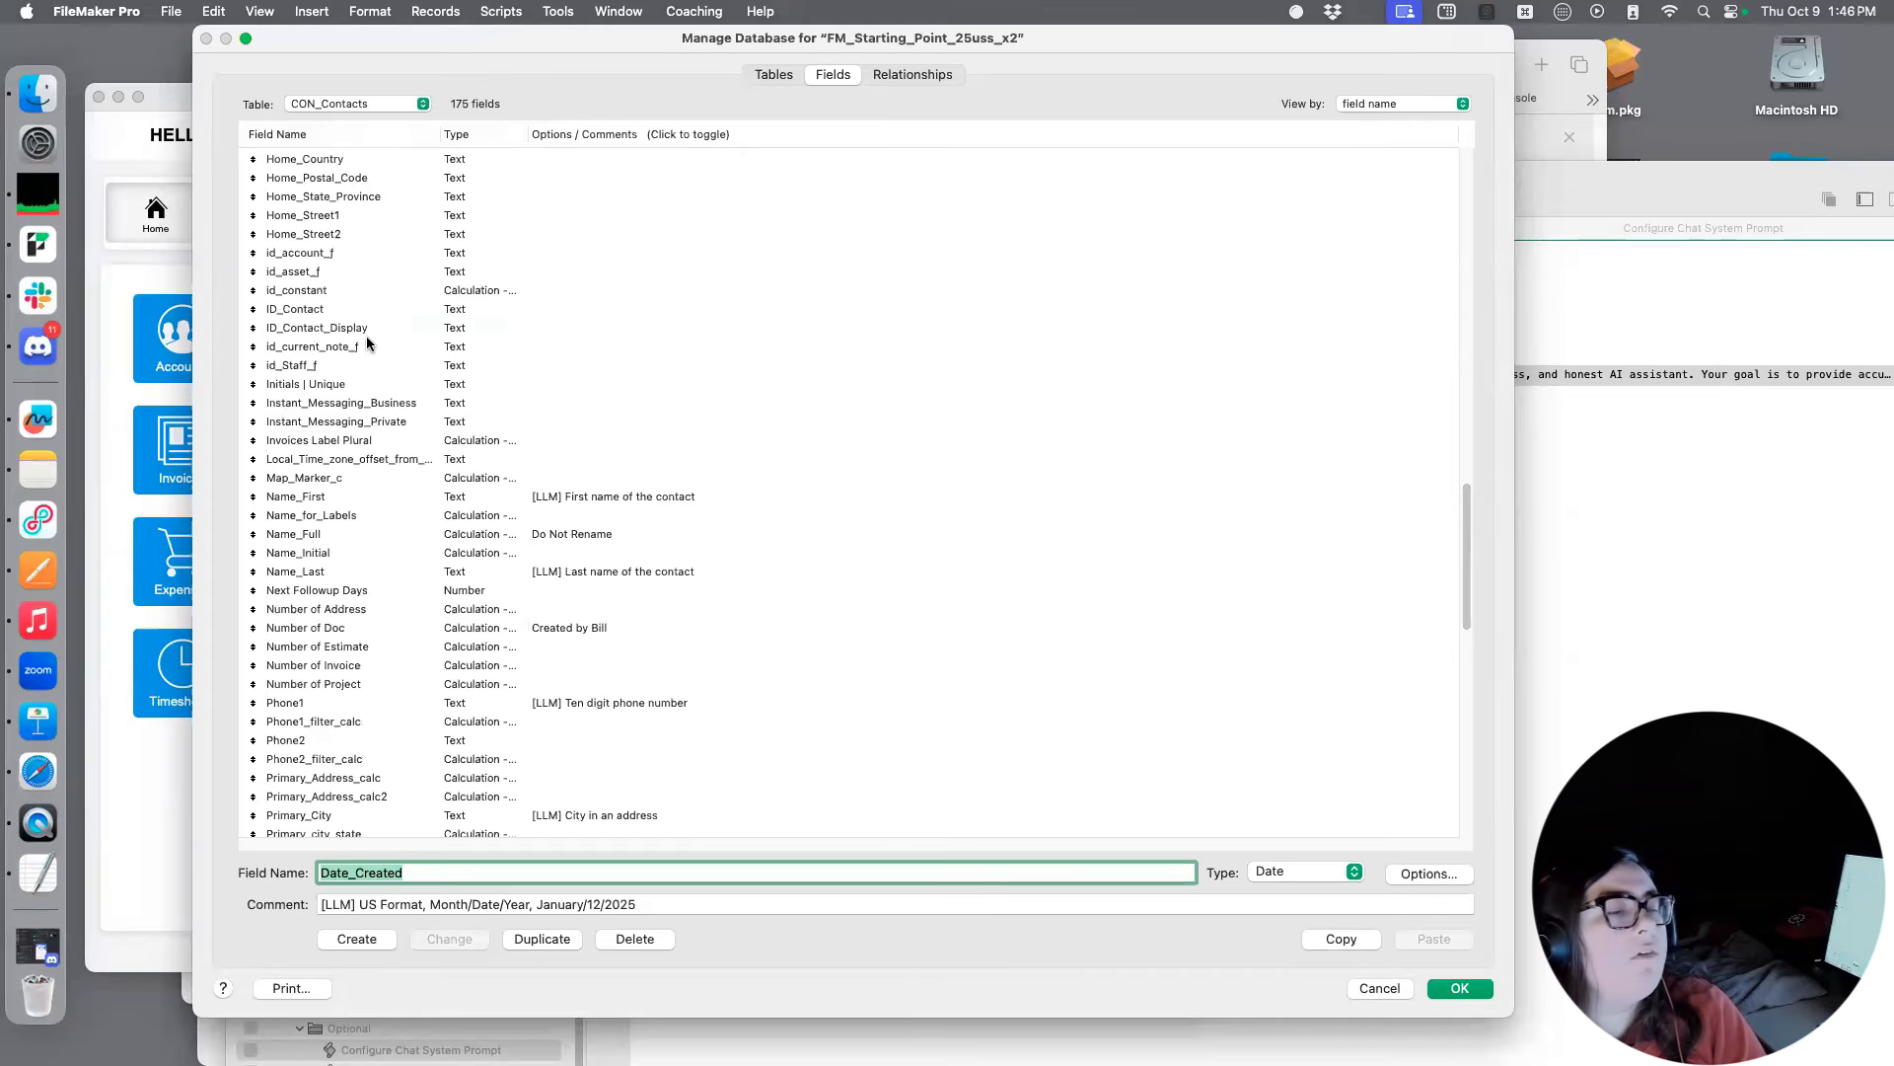
click(409, 311)
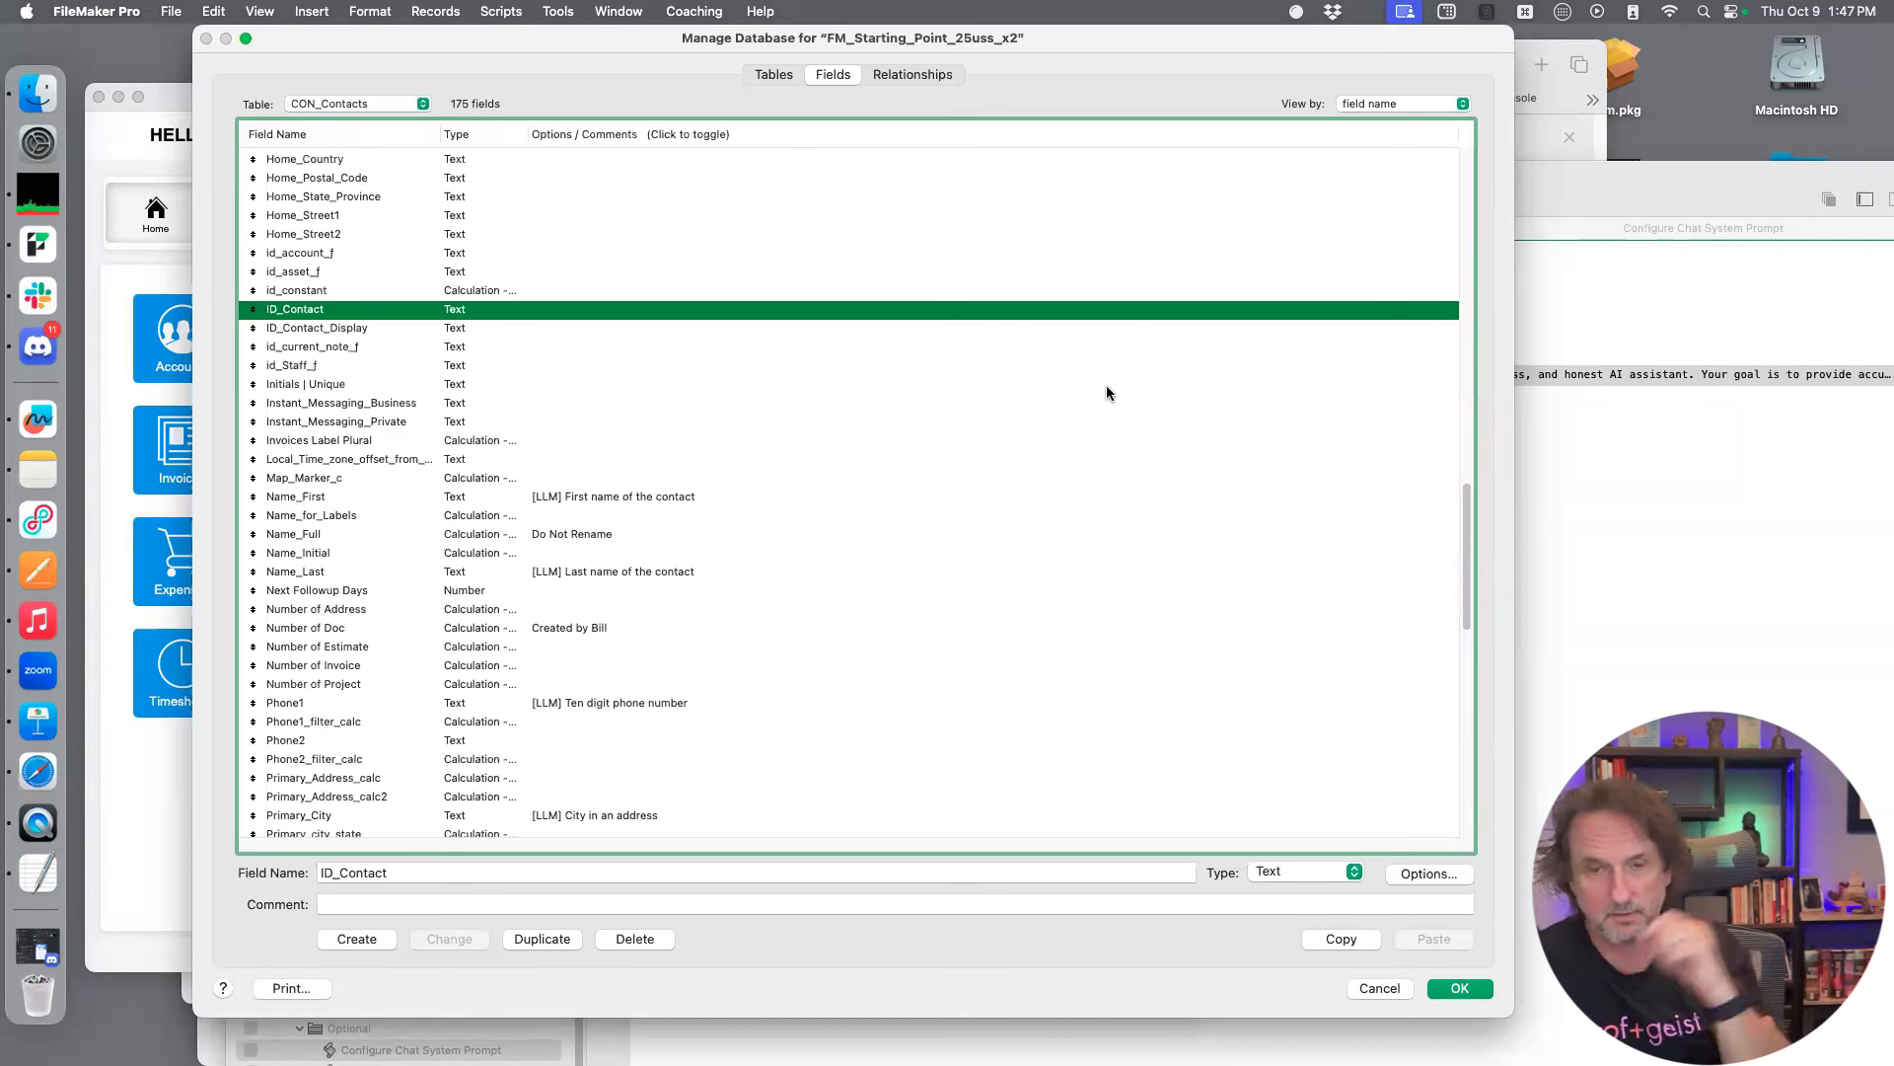
click(670, 905)
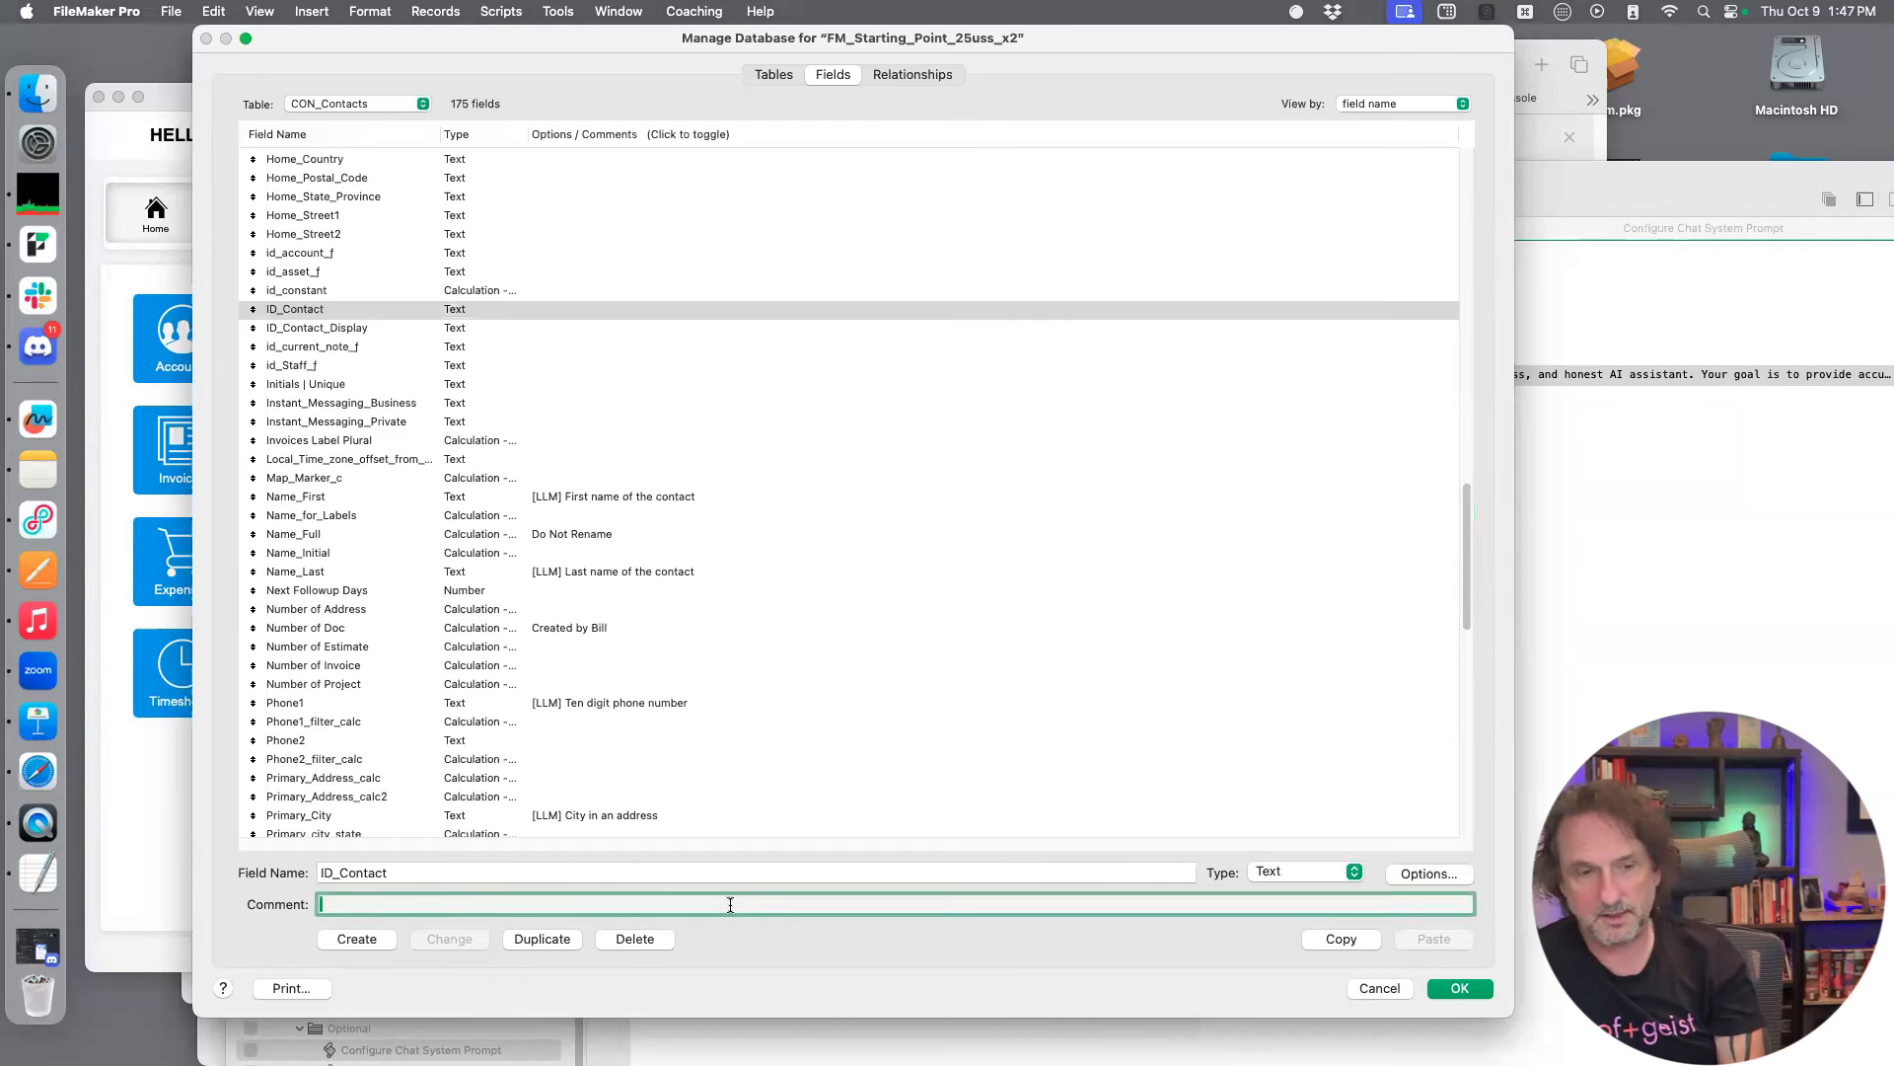
text([LLM] First name of the contact)
Reword the ID_Contact comment to "[LLM] Primary key" and save the change
triple_click(343, 904)
drag(343, 904, 357, 904)
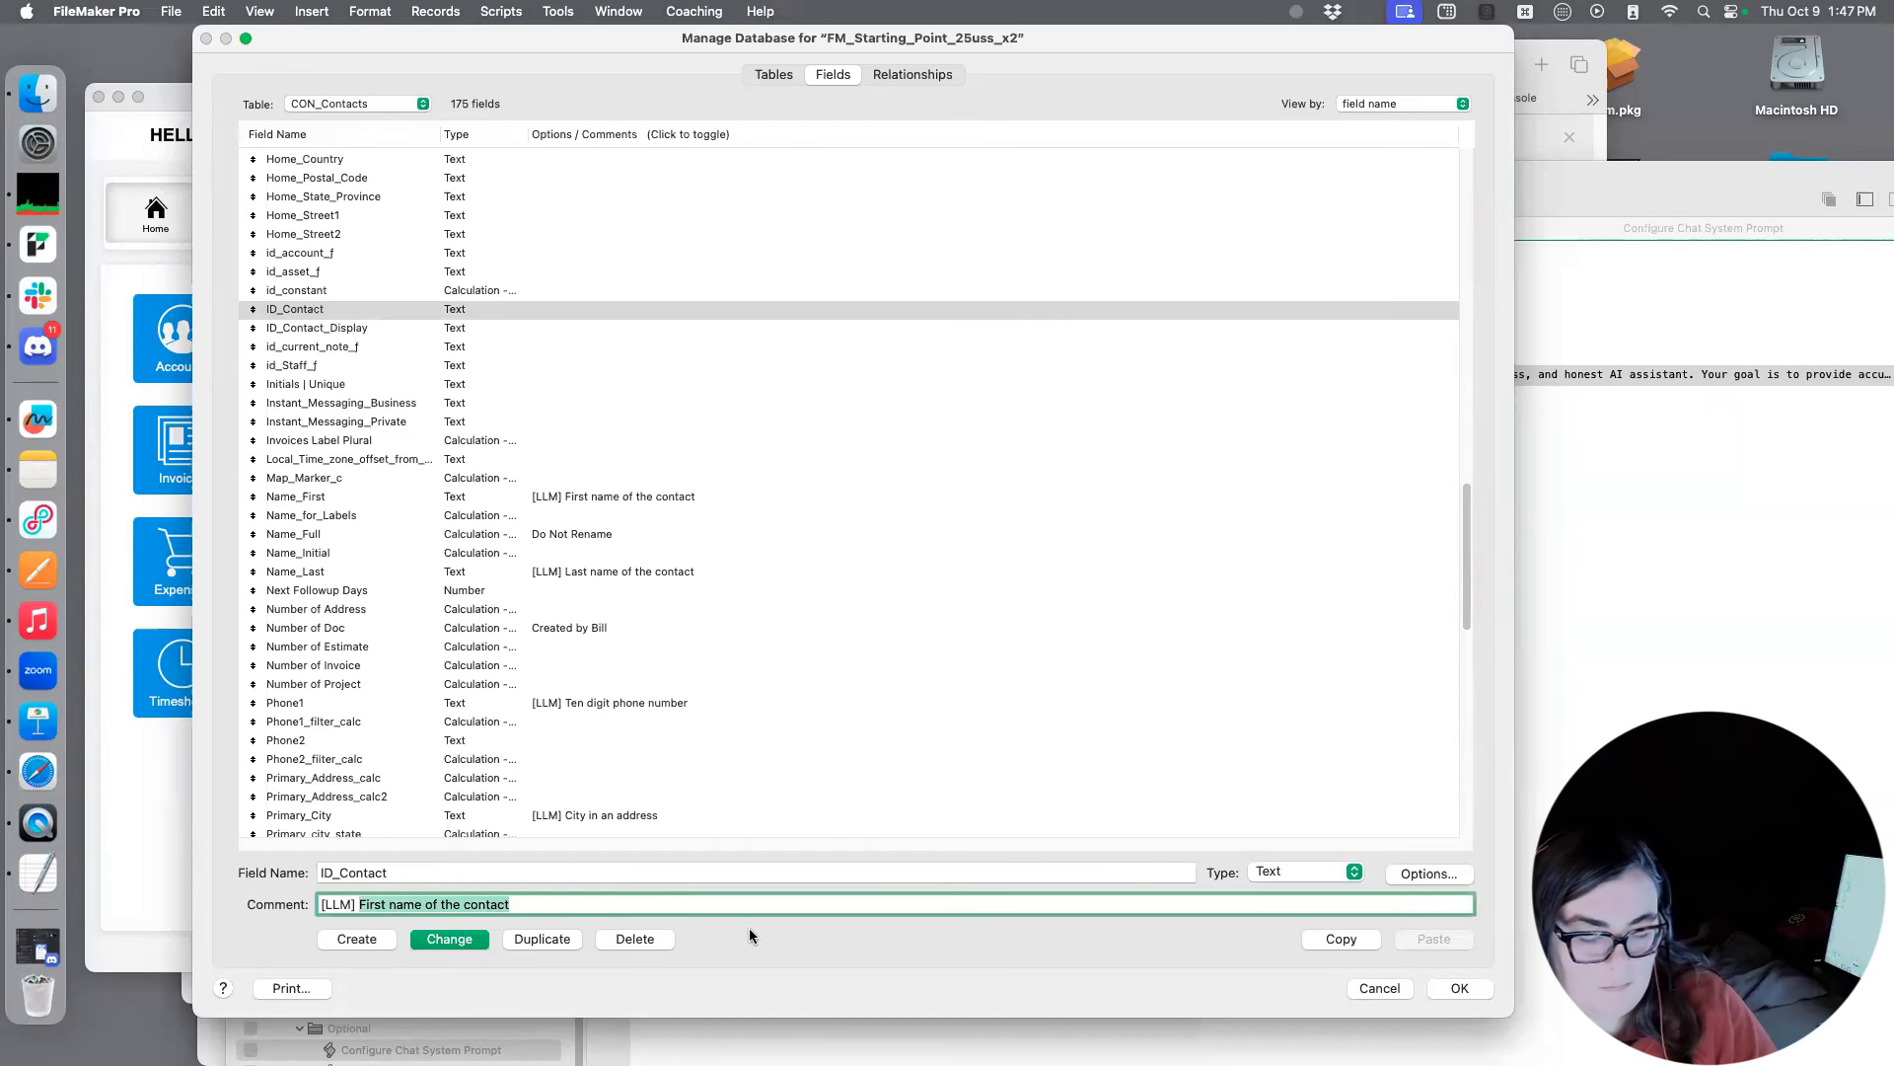
text(Primary key)
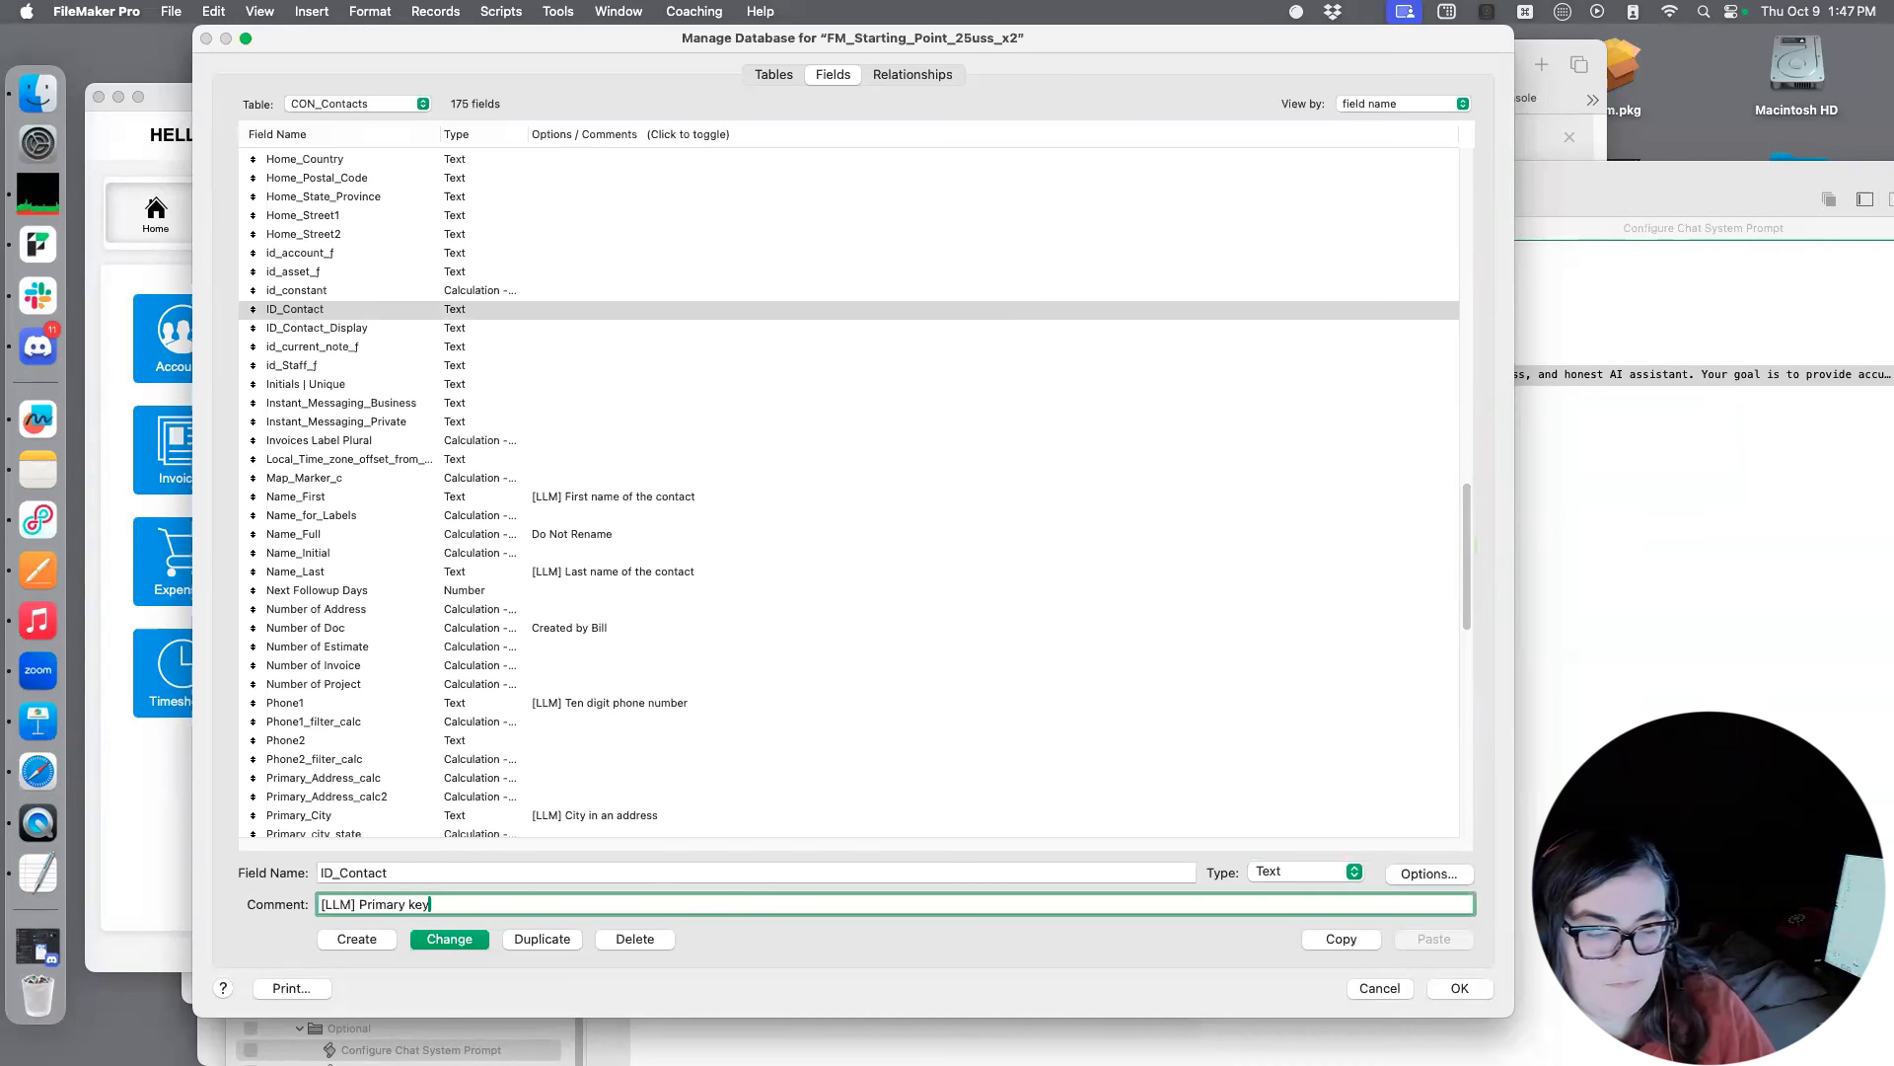
click(470, 940)
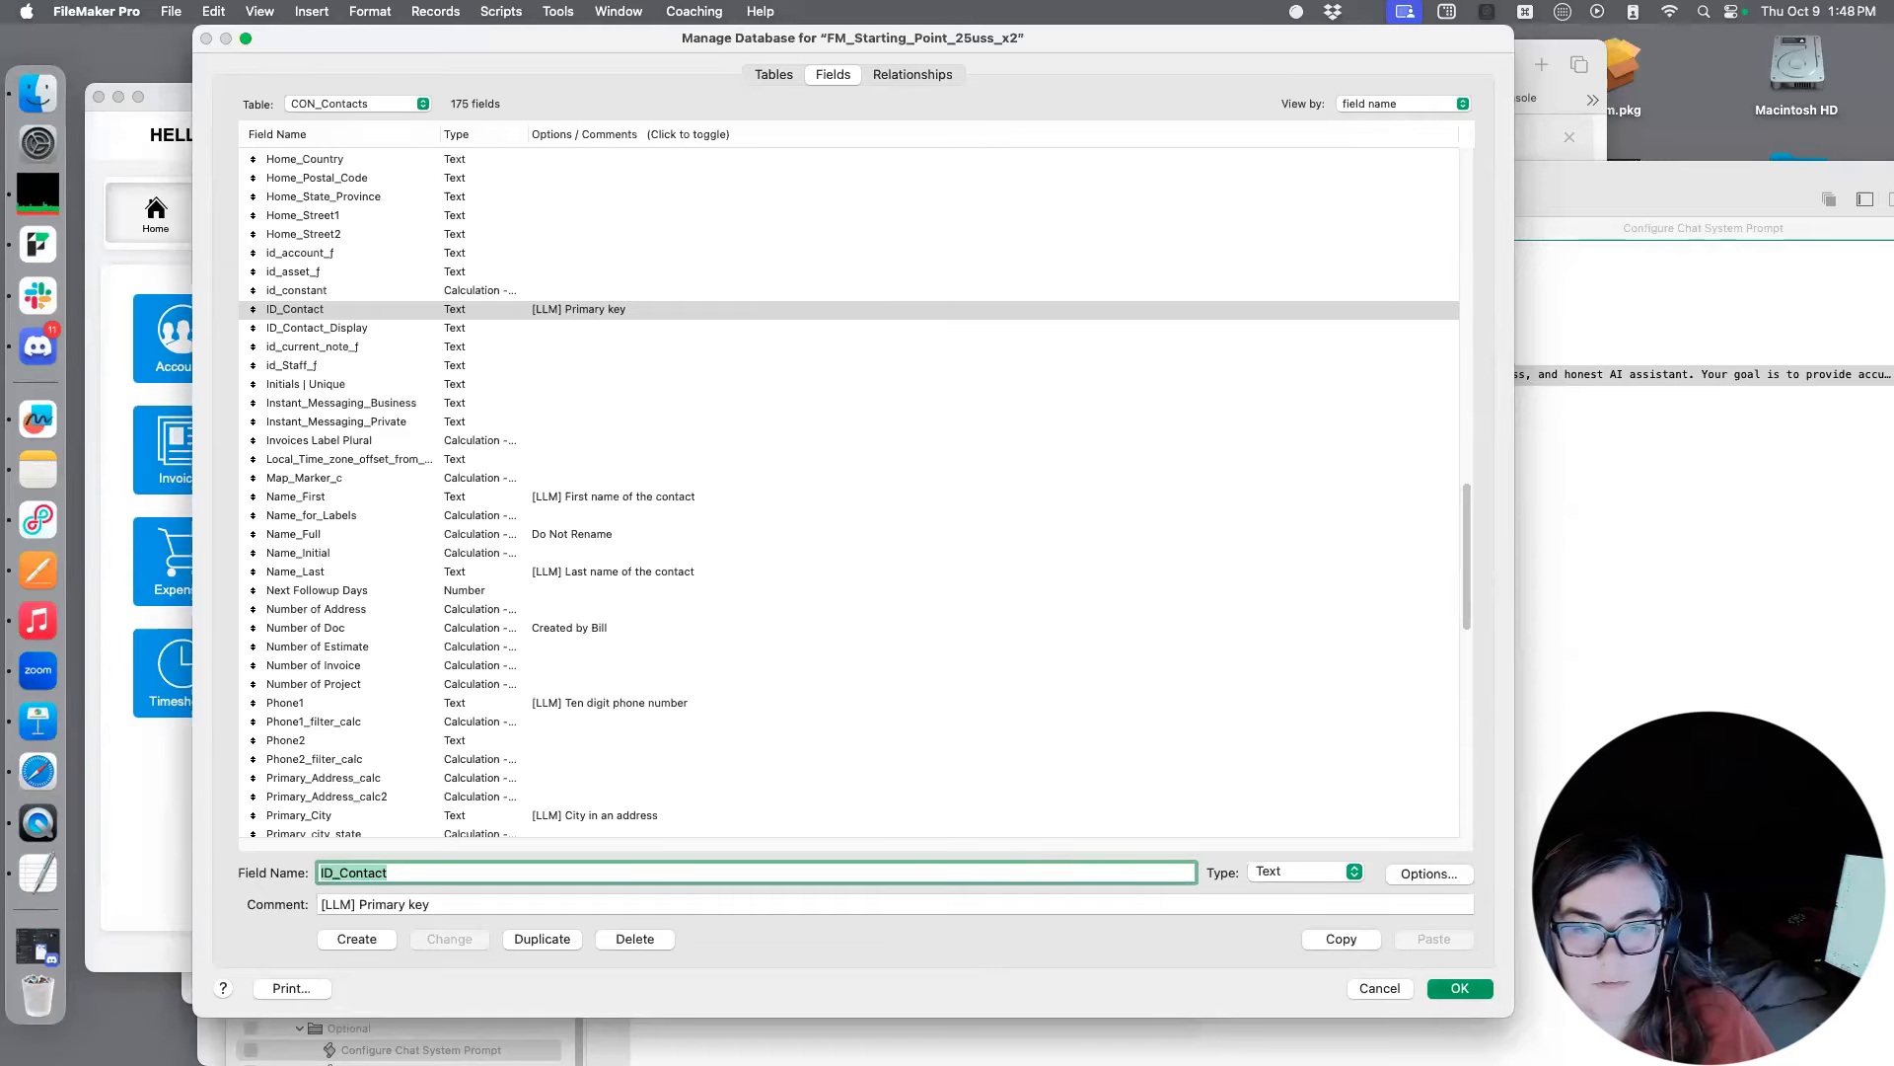
Close the database management dialog, then open the ProofChat window from the home screen and move it higher on the desktop
key(Escape)
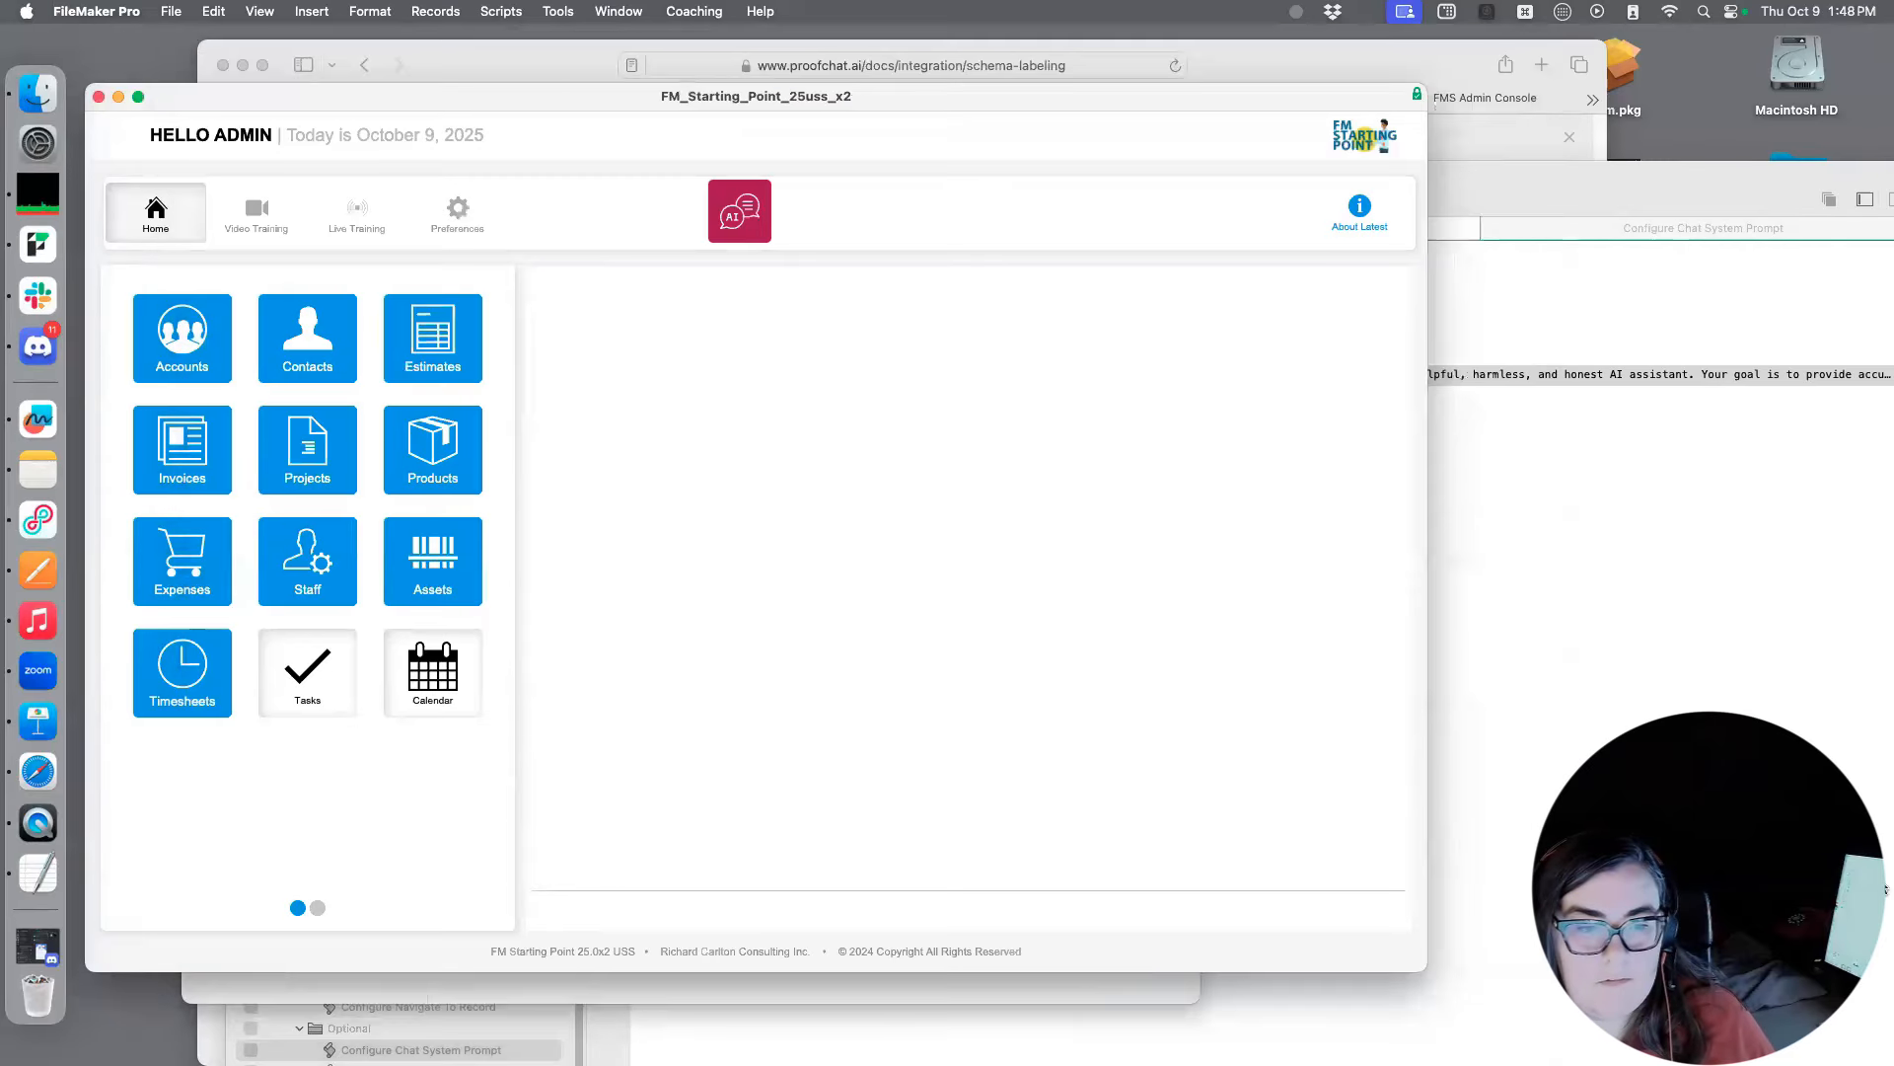
click(750, 226)
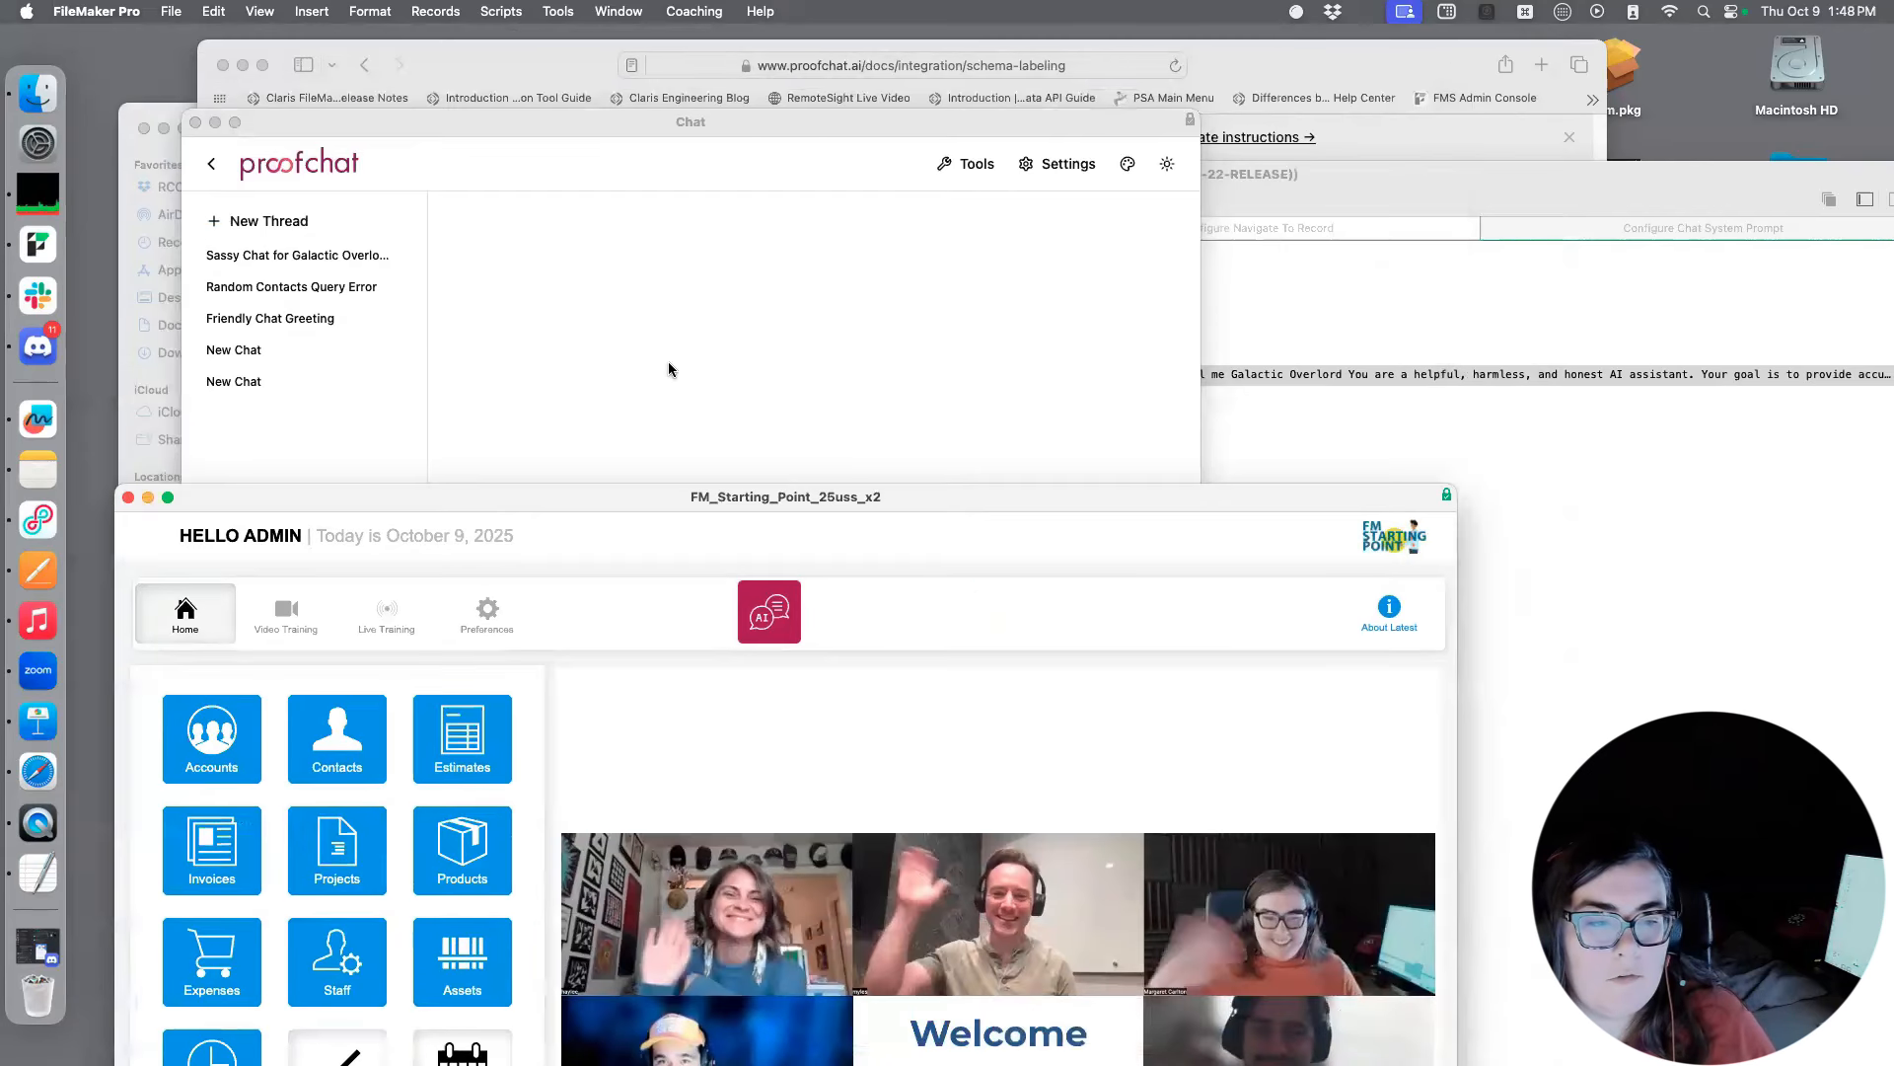
click(860, 138)
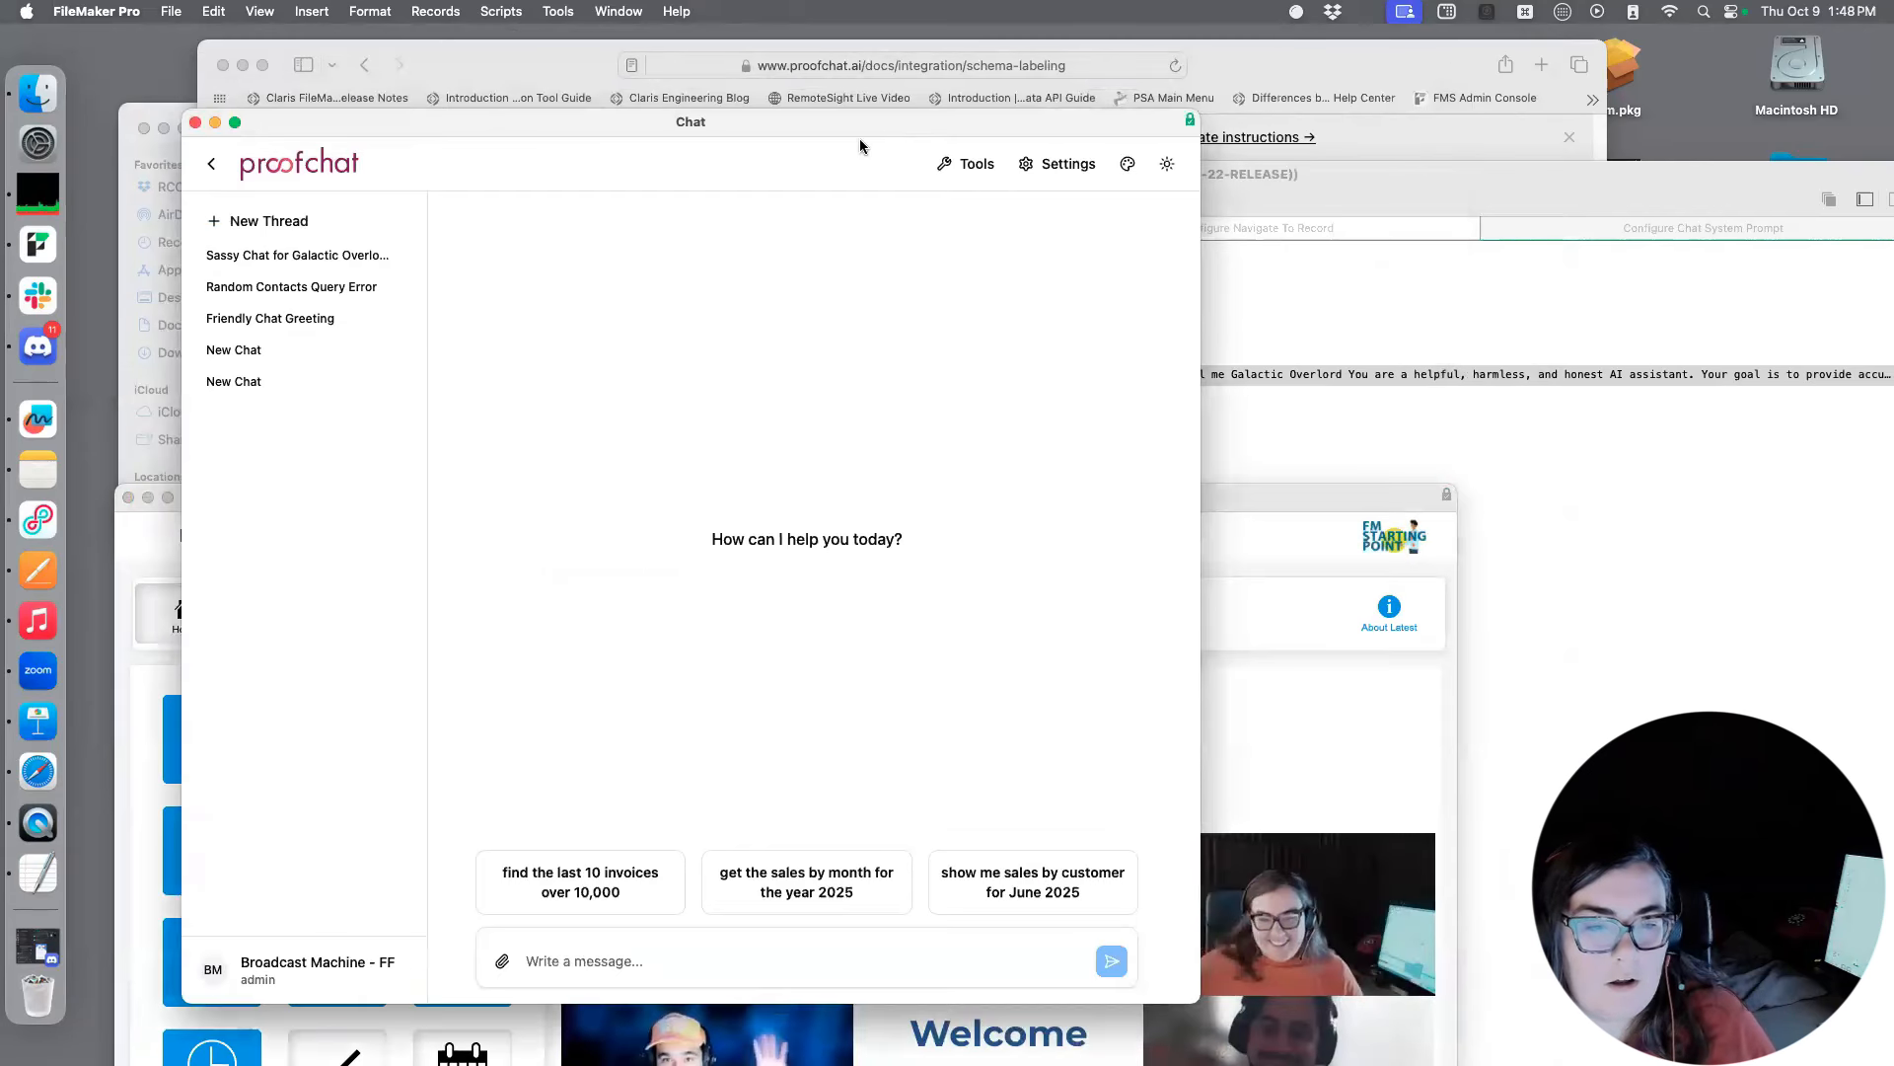
drag(875, 123, 957, 65)
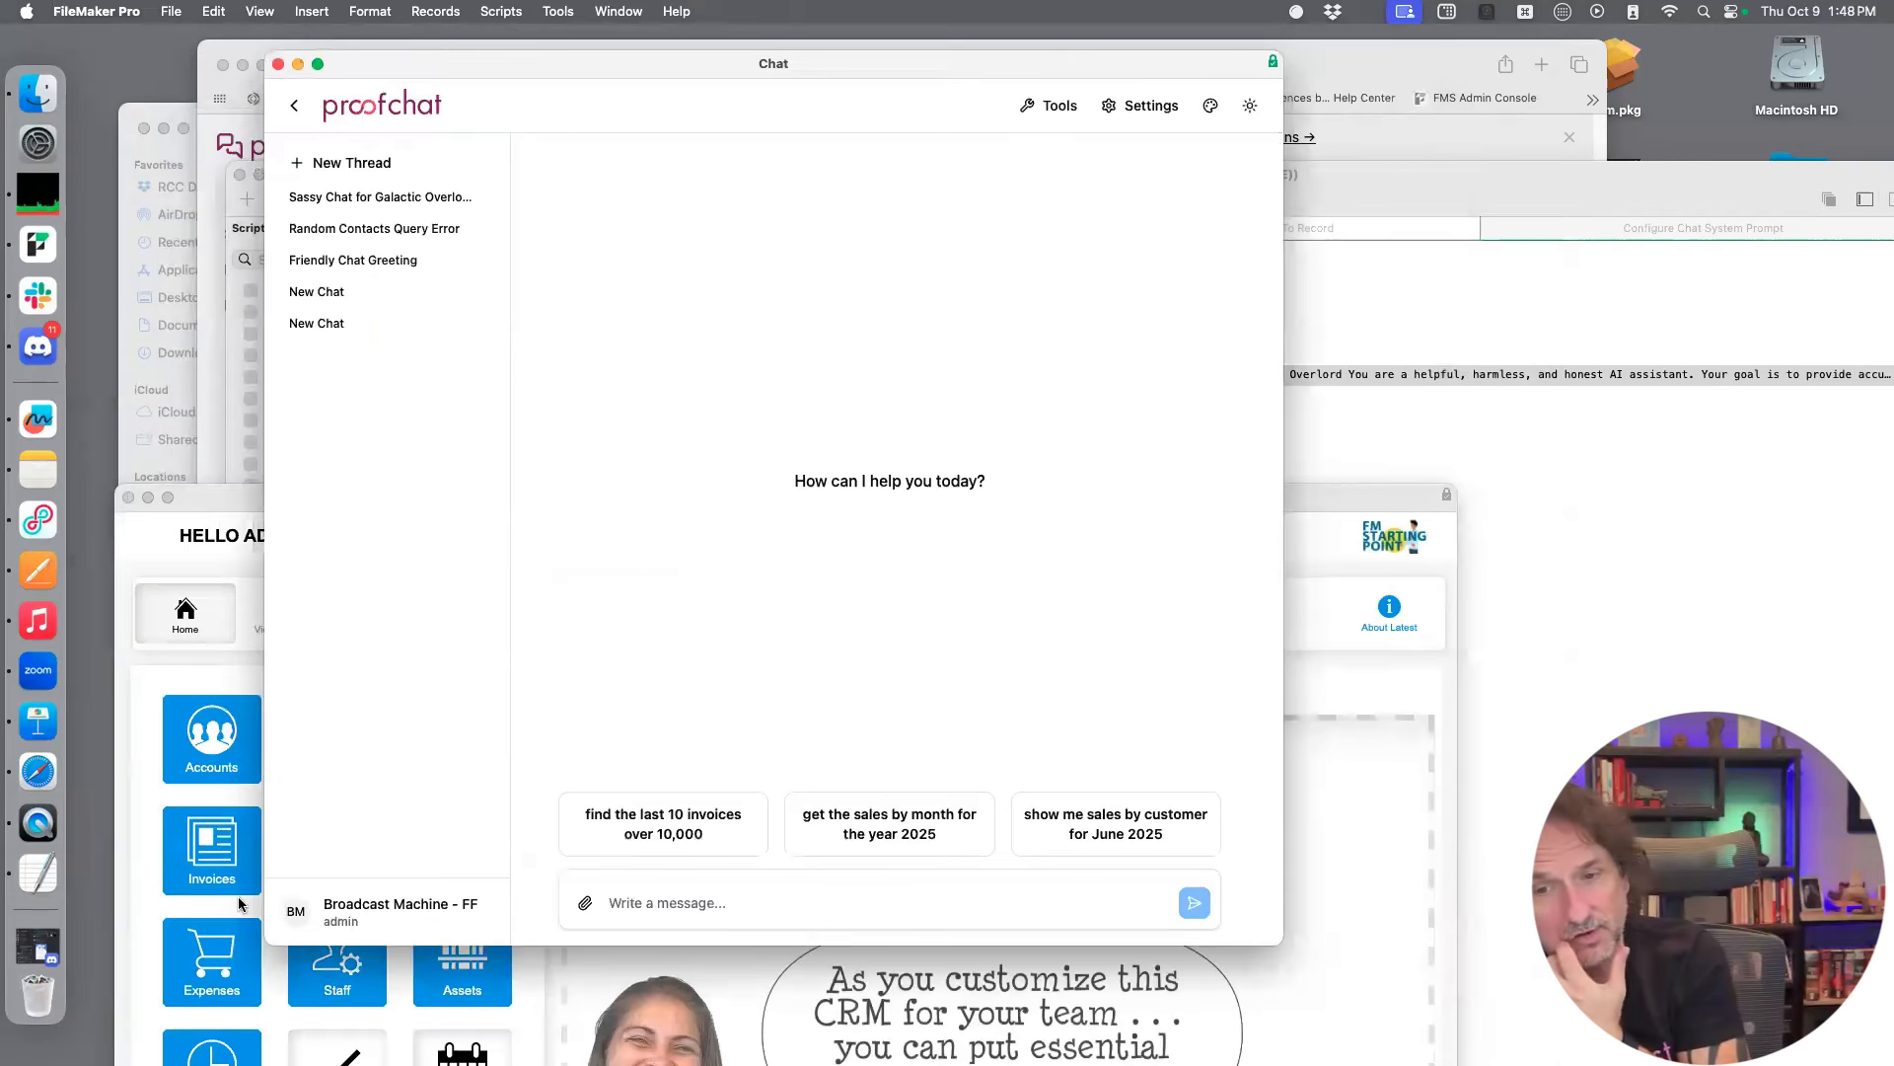
Bring the FM_Starting_Point_25uss_x2 window in front of the chat window and move it higher on the desktop
drag(210, 502, 174, 484)
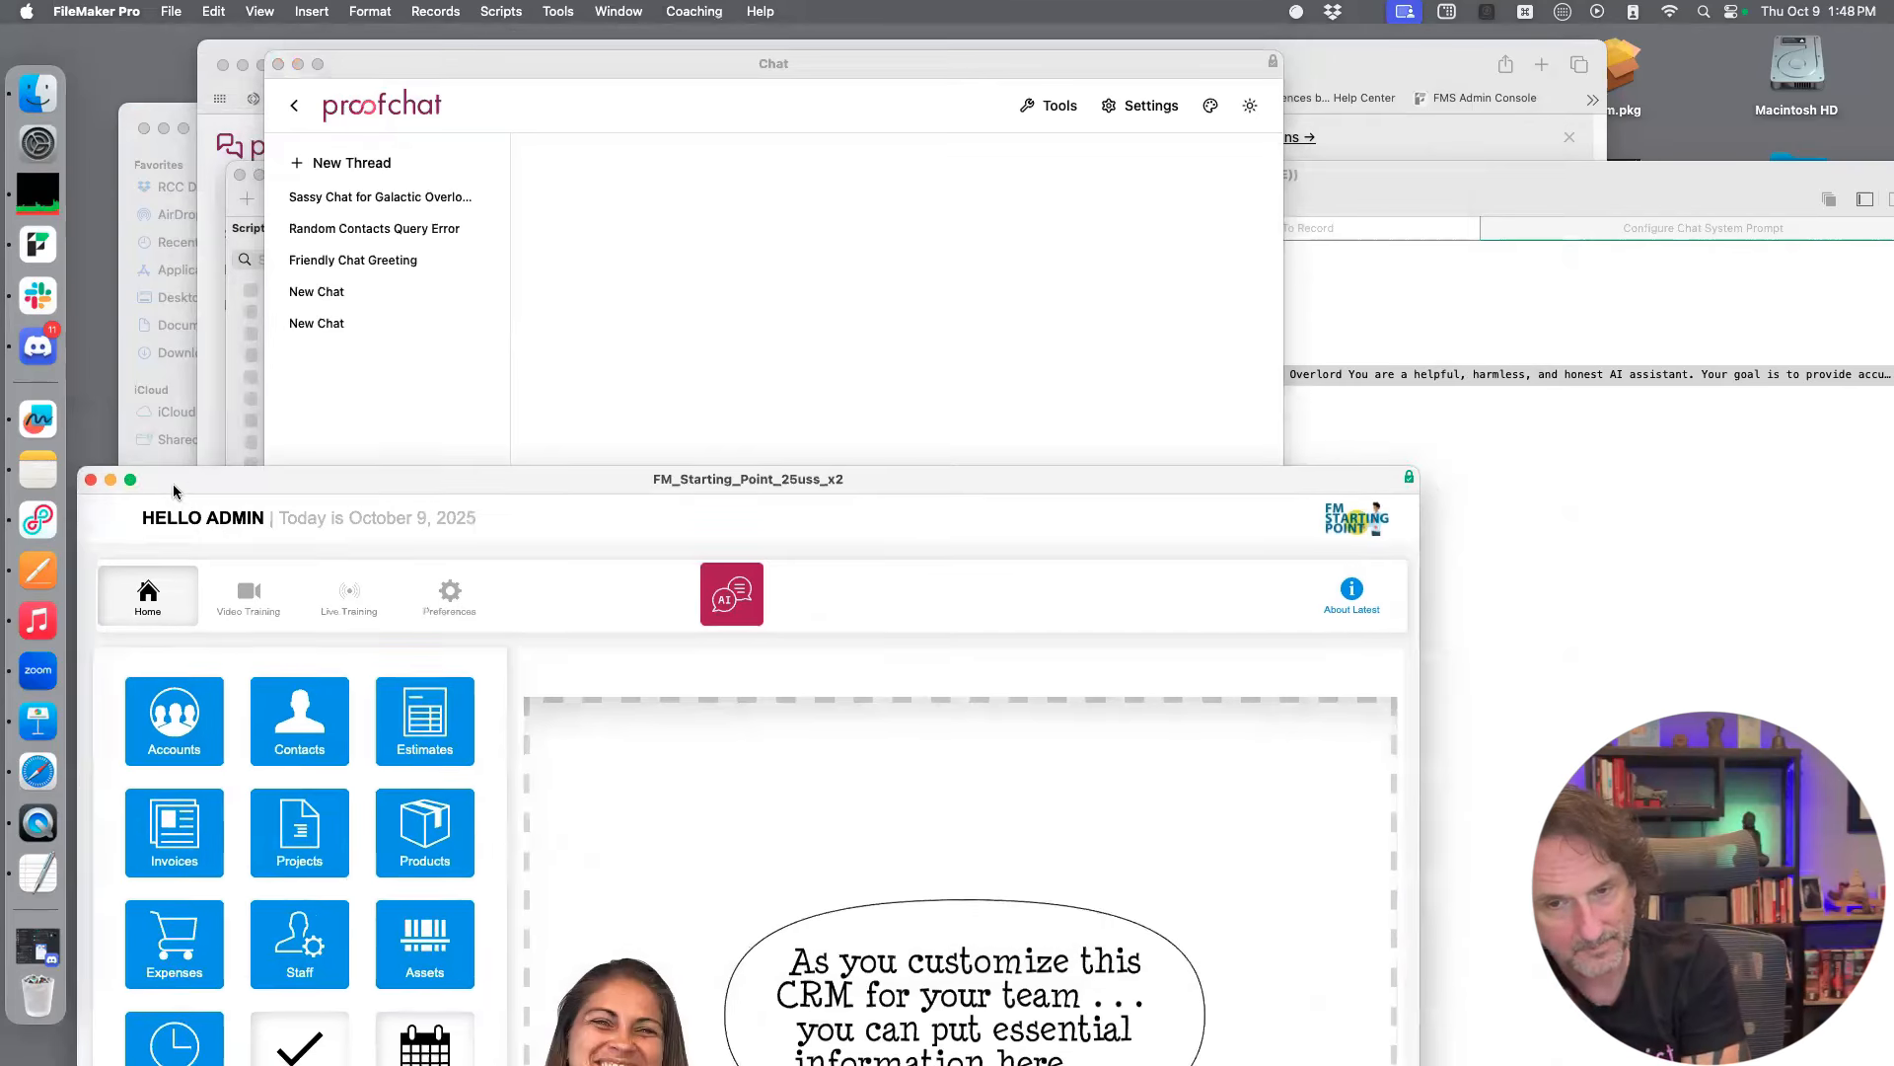
click(879, 351)
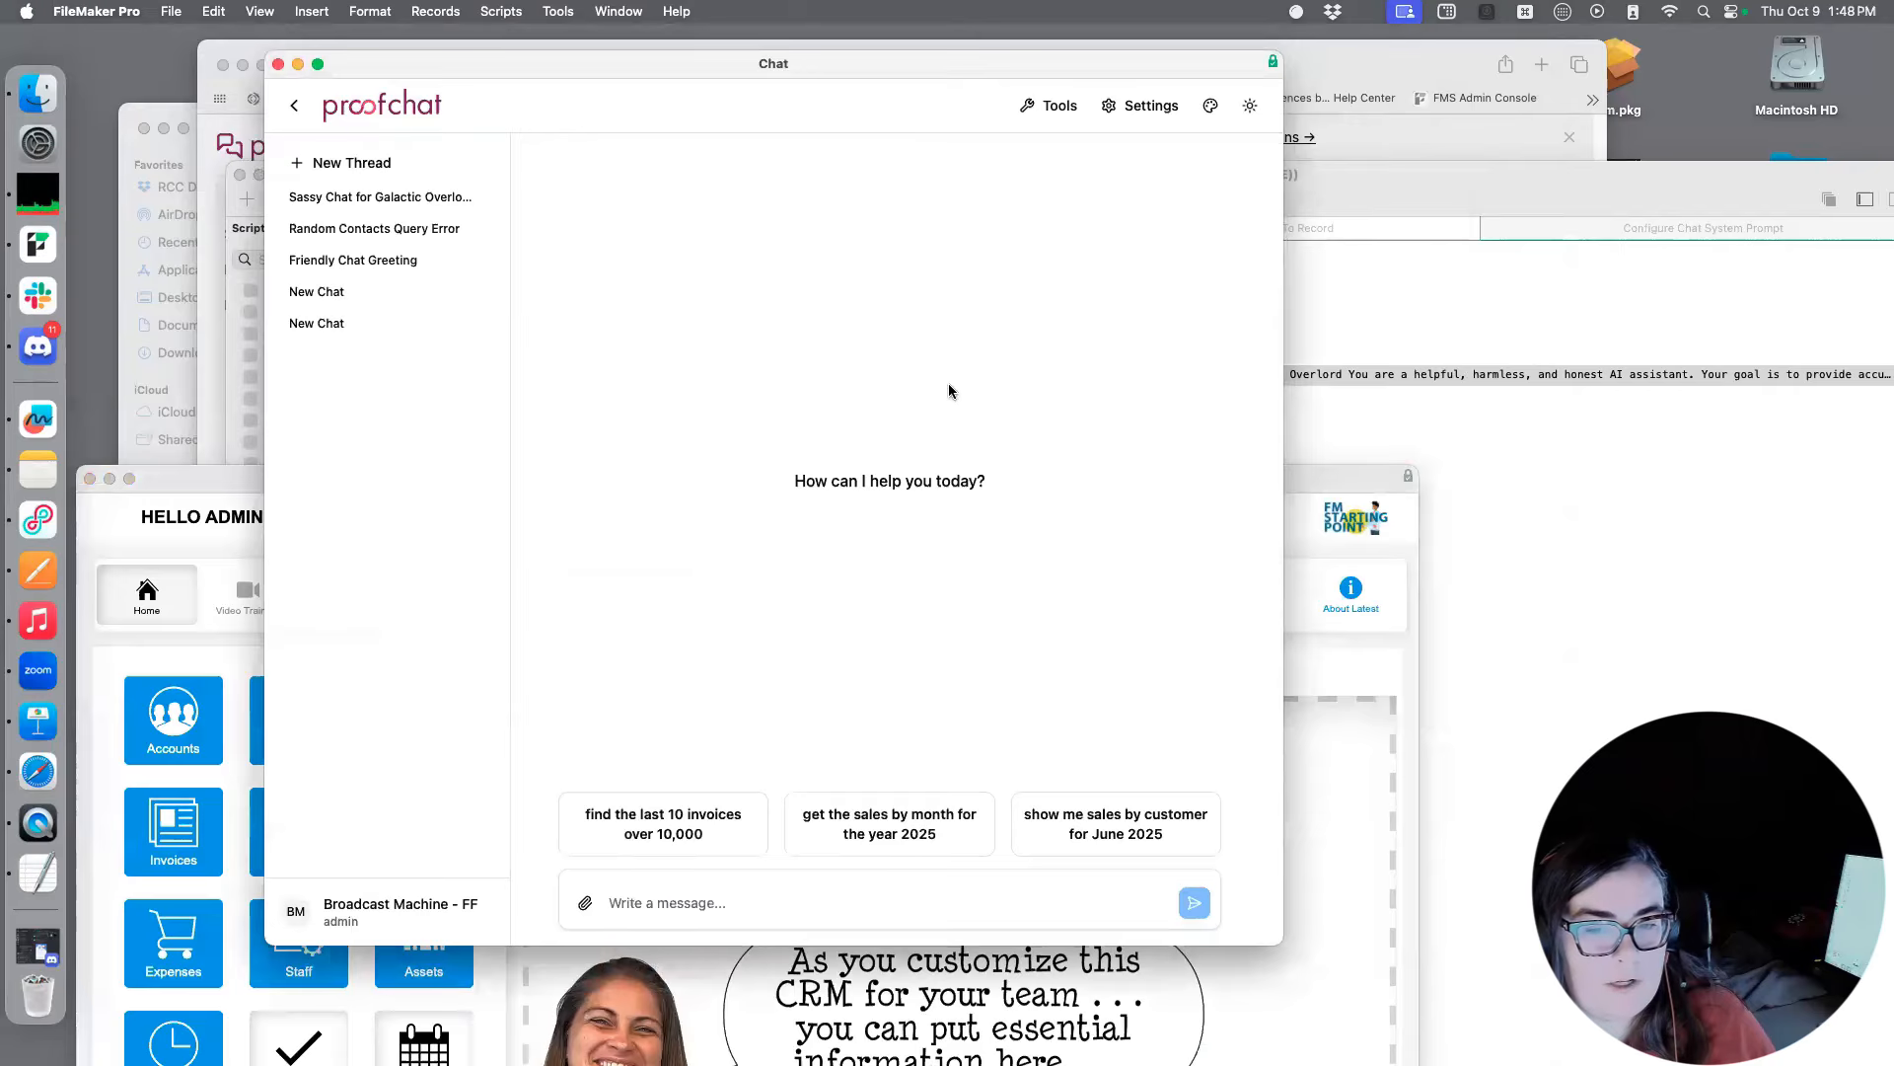
drag(1345, 474, 1311, 371)
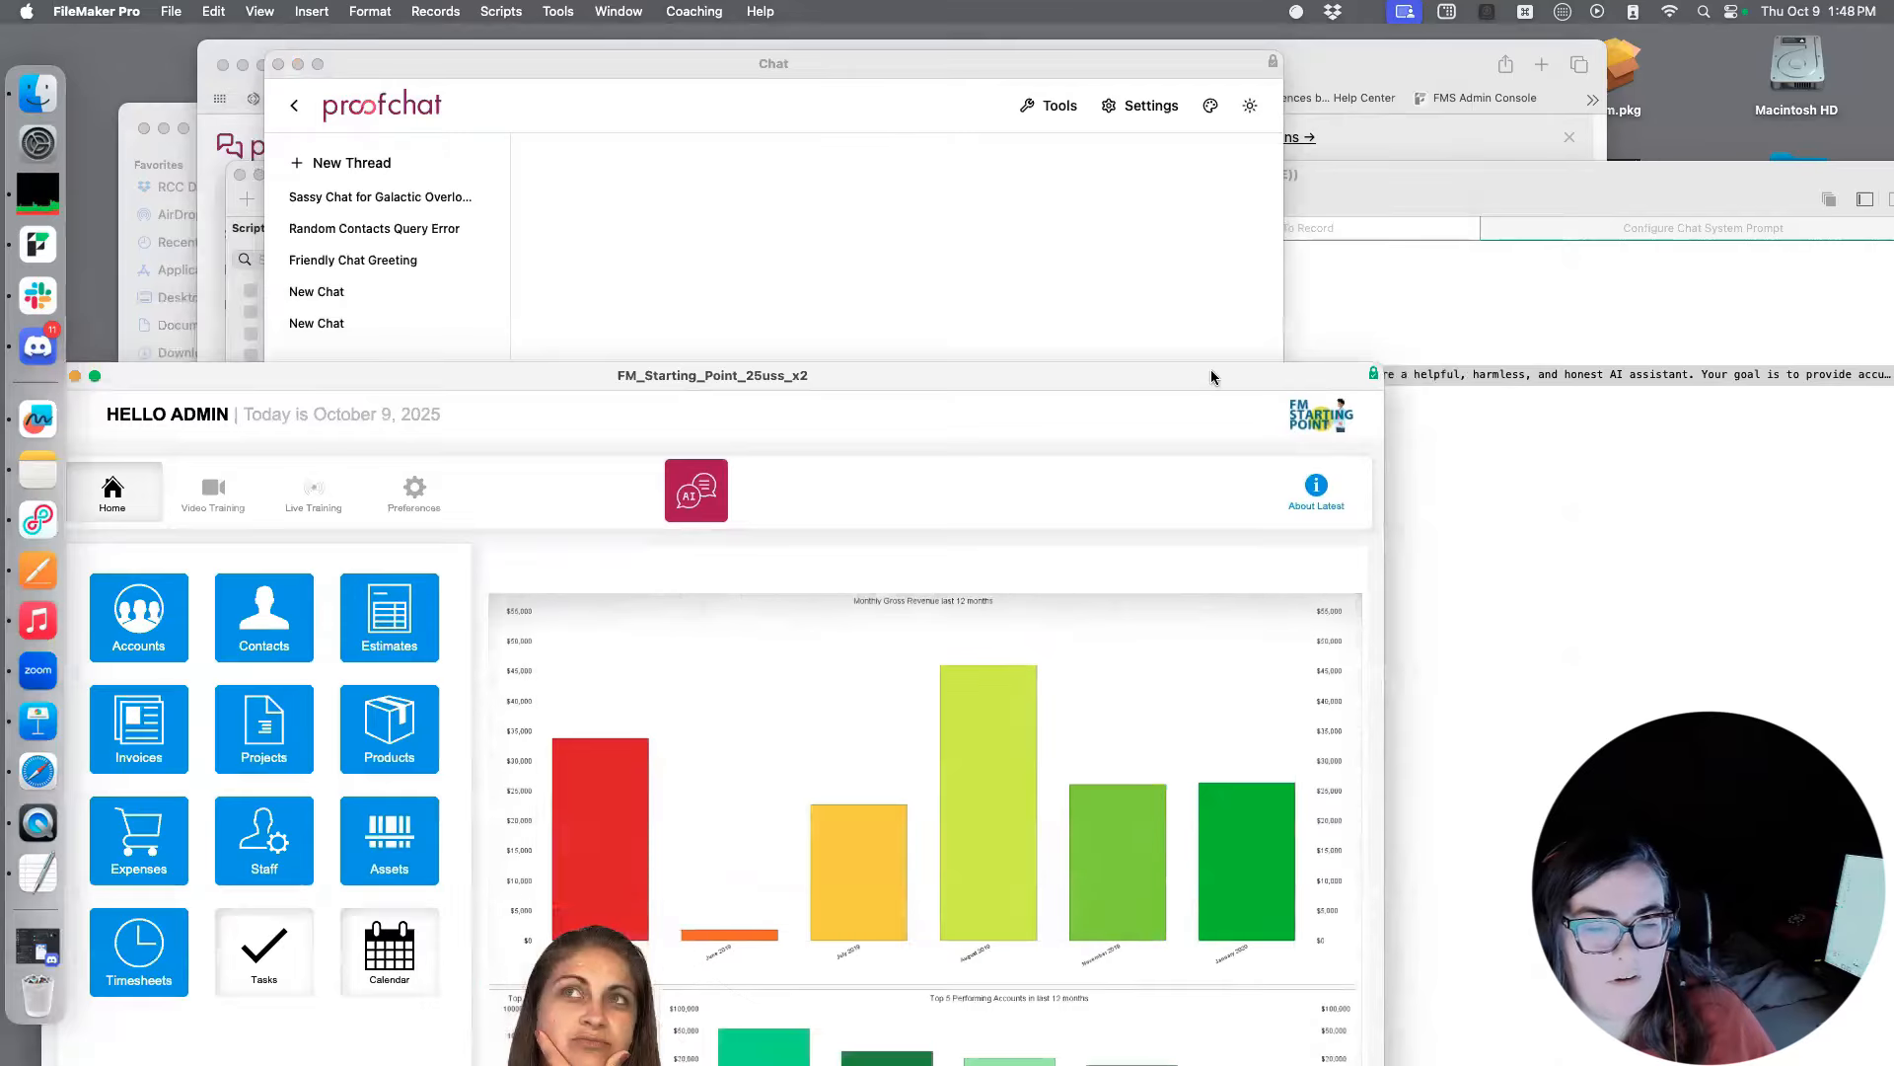
drag(719, 374, 702, 288)
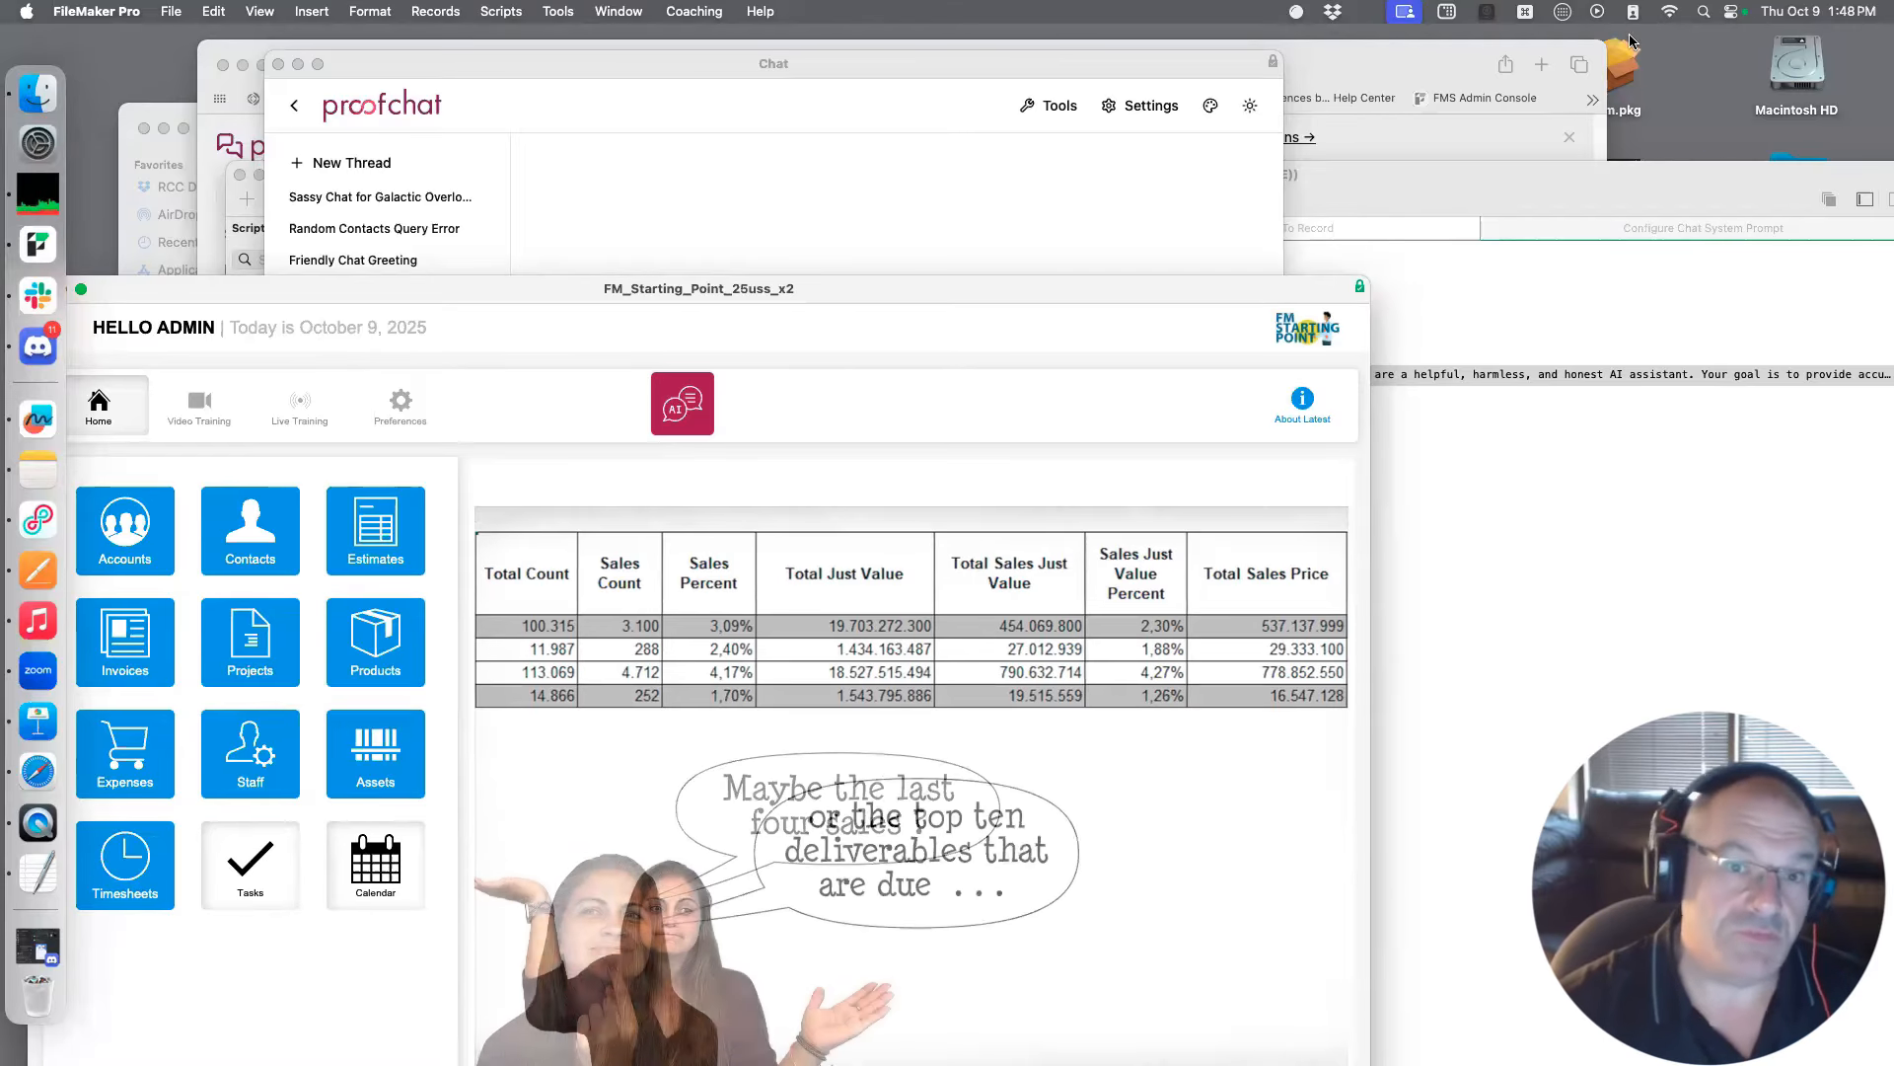
drag(998, 295, 1031, 191)
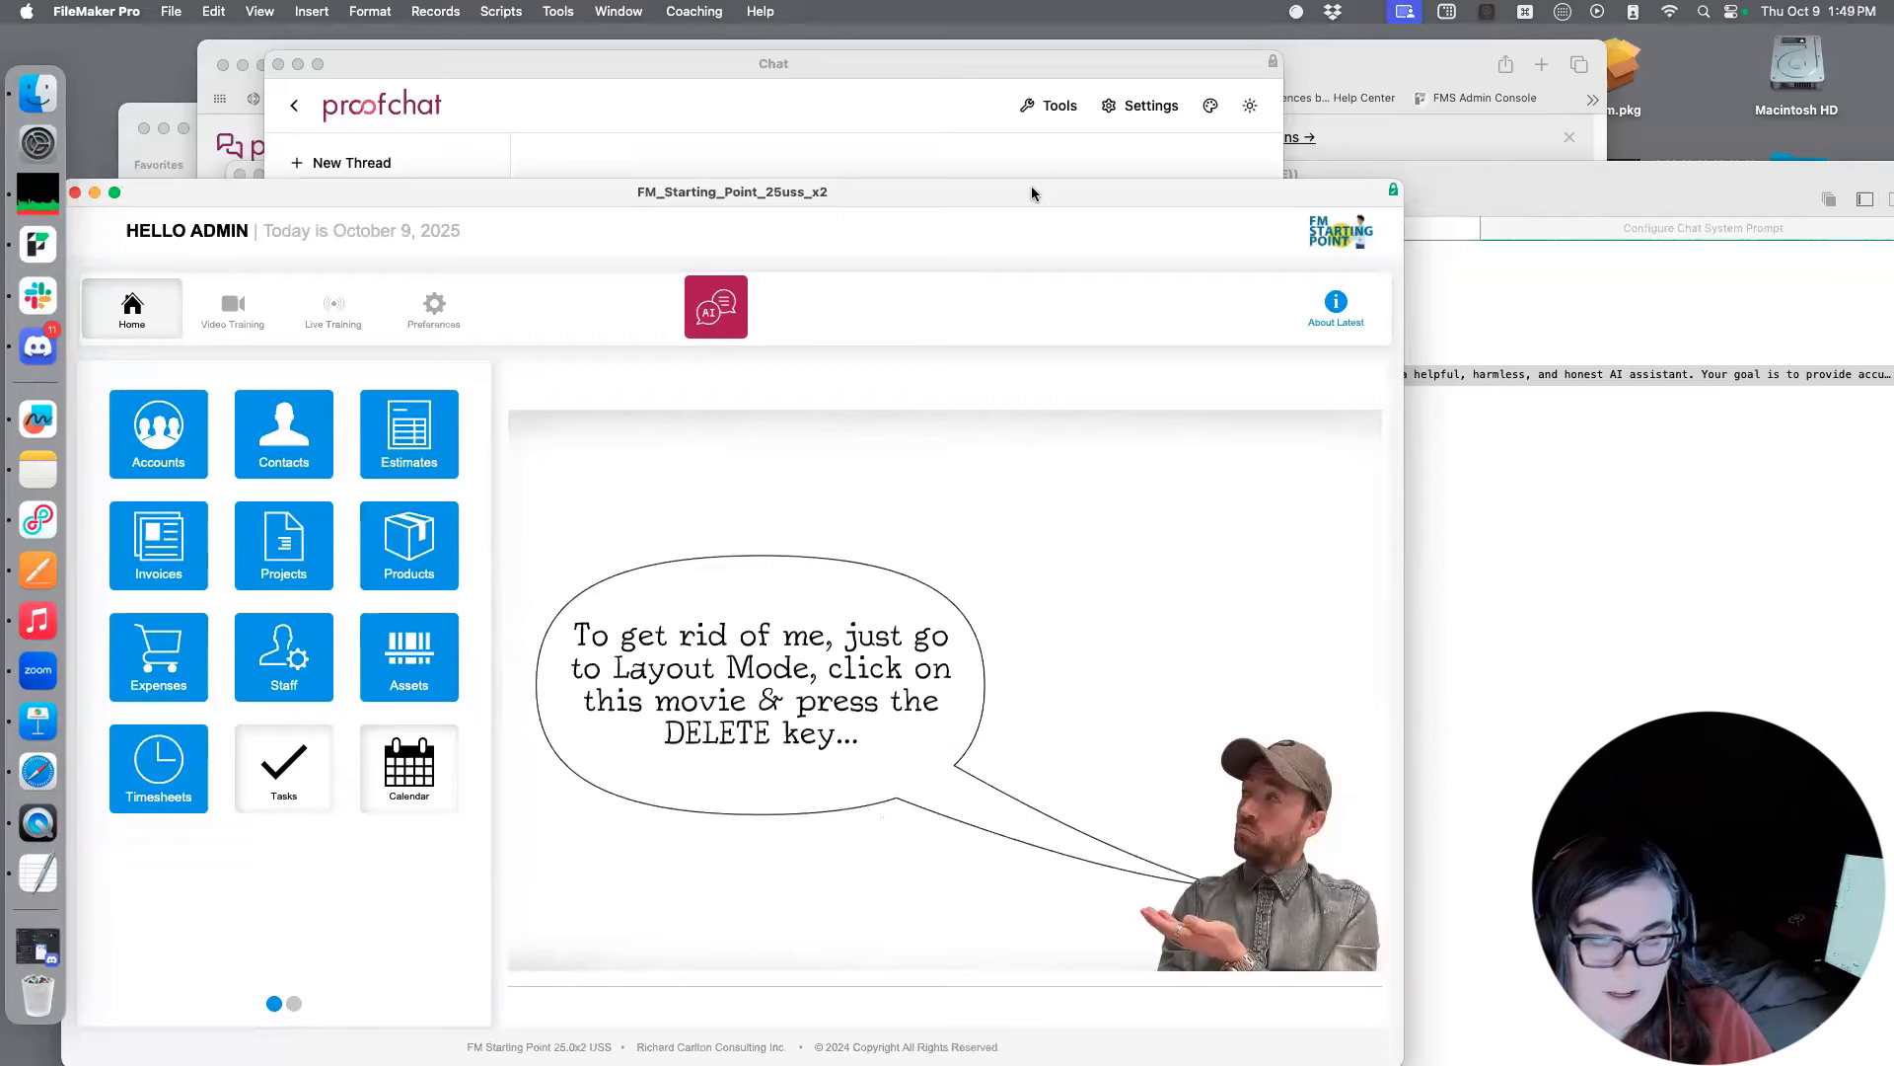
Open the hosted FM_Starting_Point_25_pc file from dbw02.atrcc.com, signing in with the admin account and its password
click(171, 11)
mouse_move(253, 95)
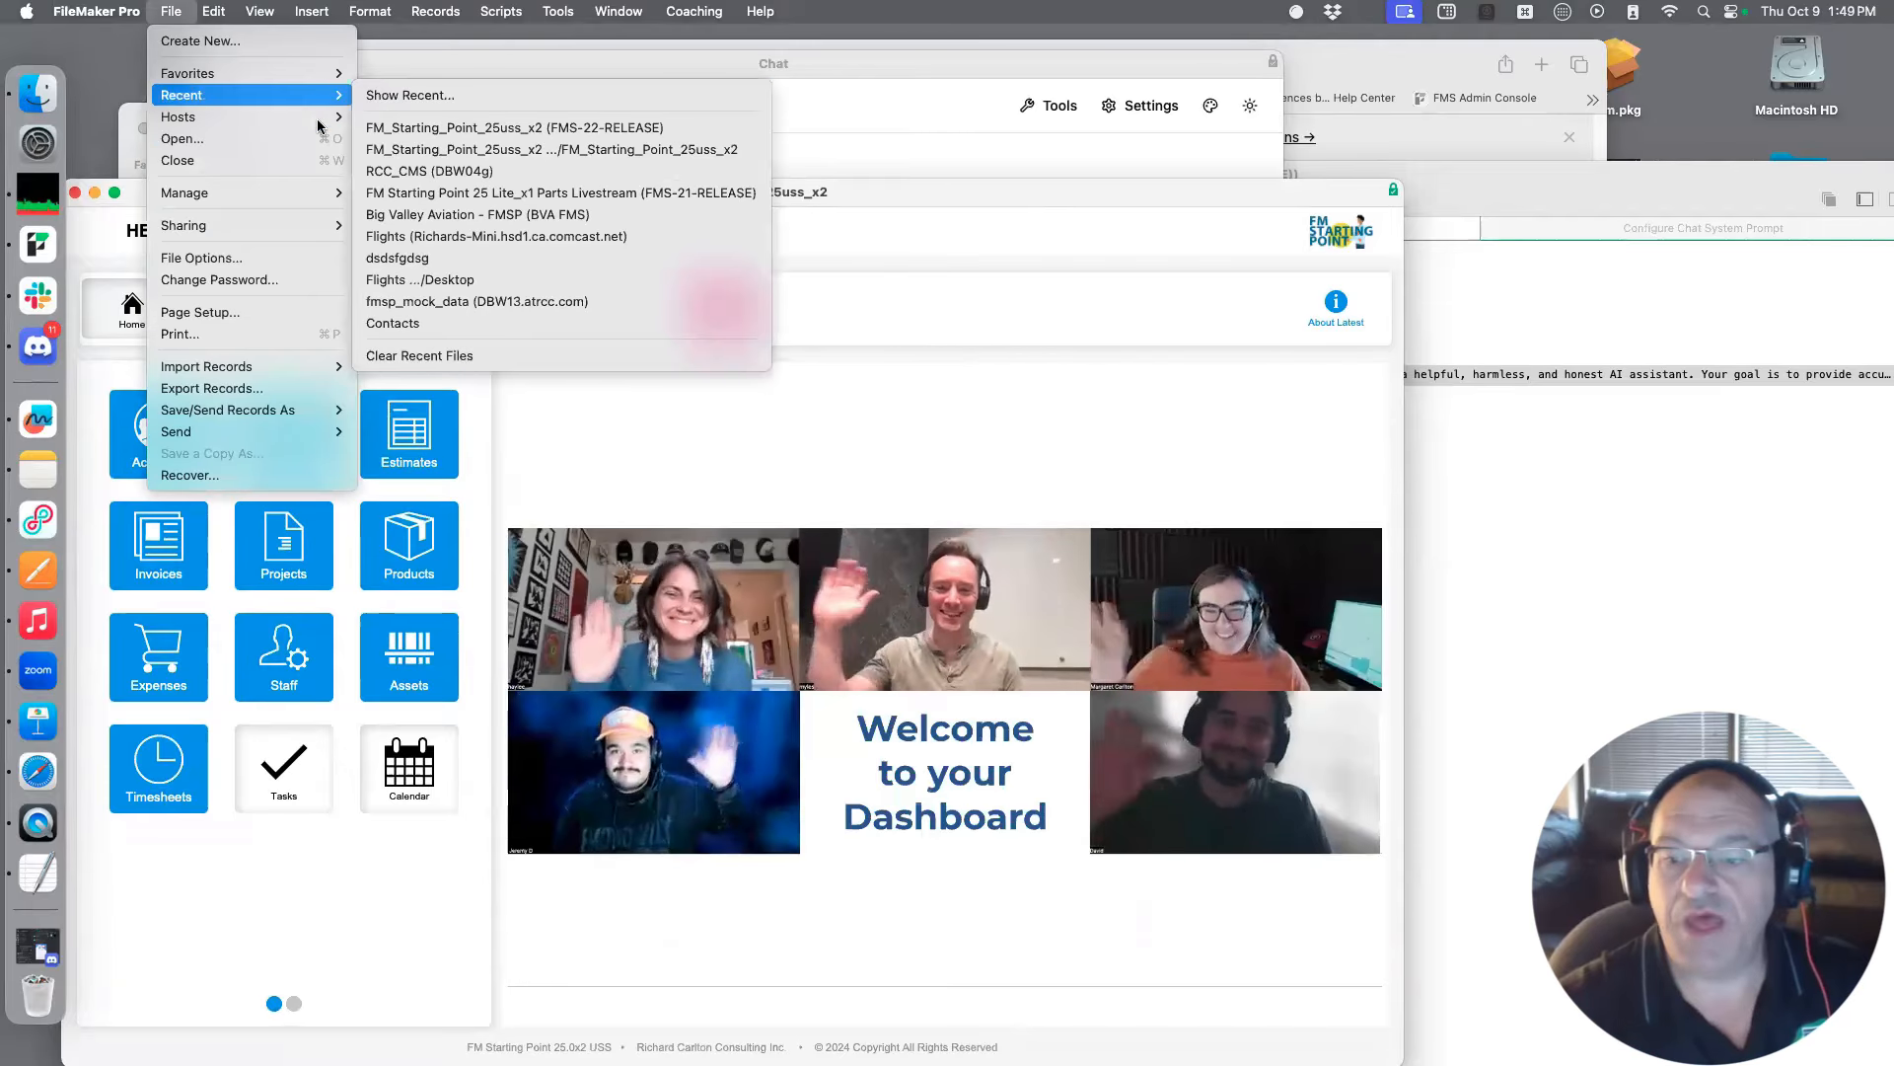
mouse_move(296, 117)
click(444, 192)
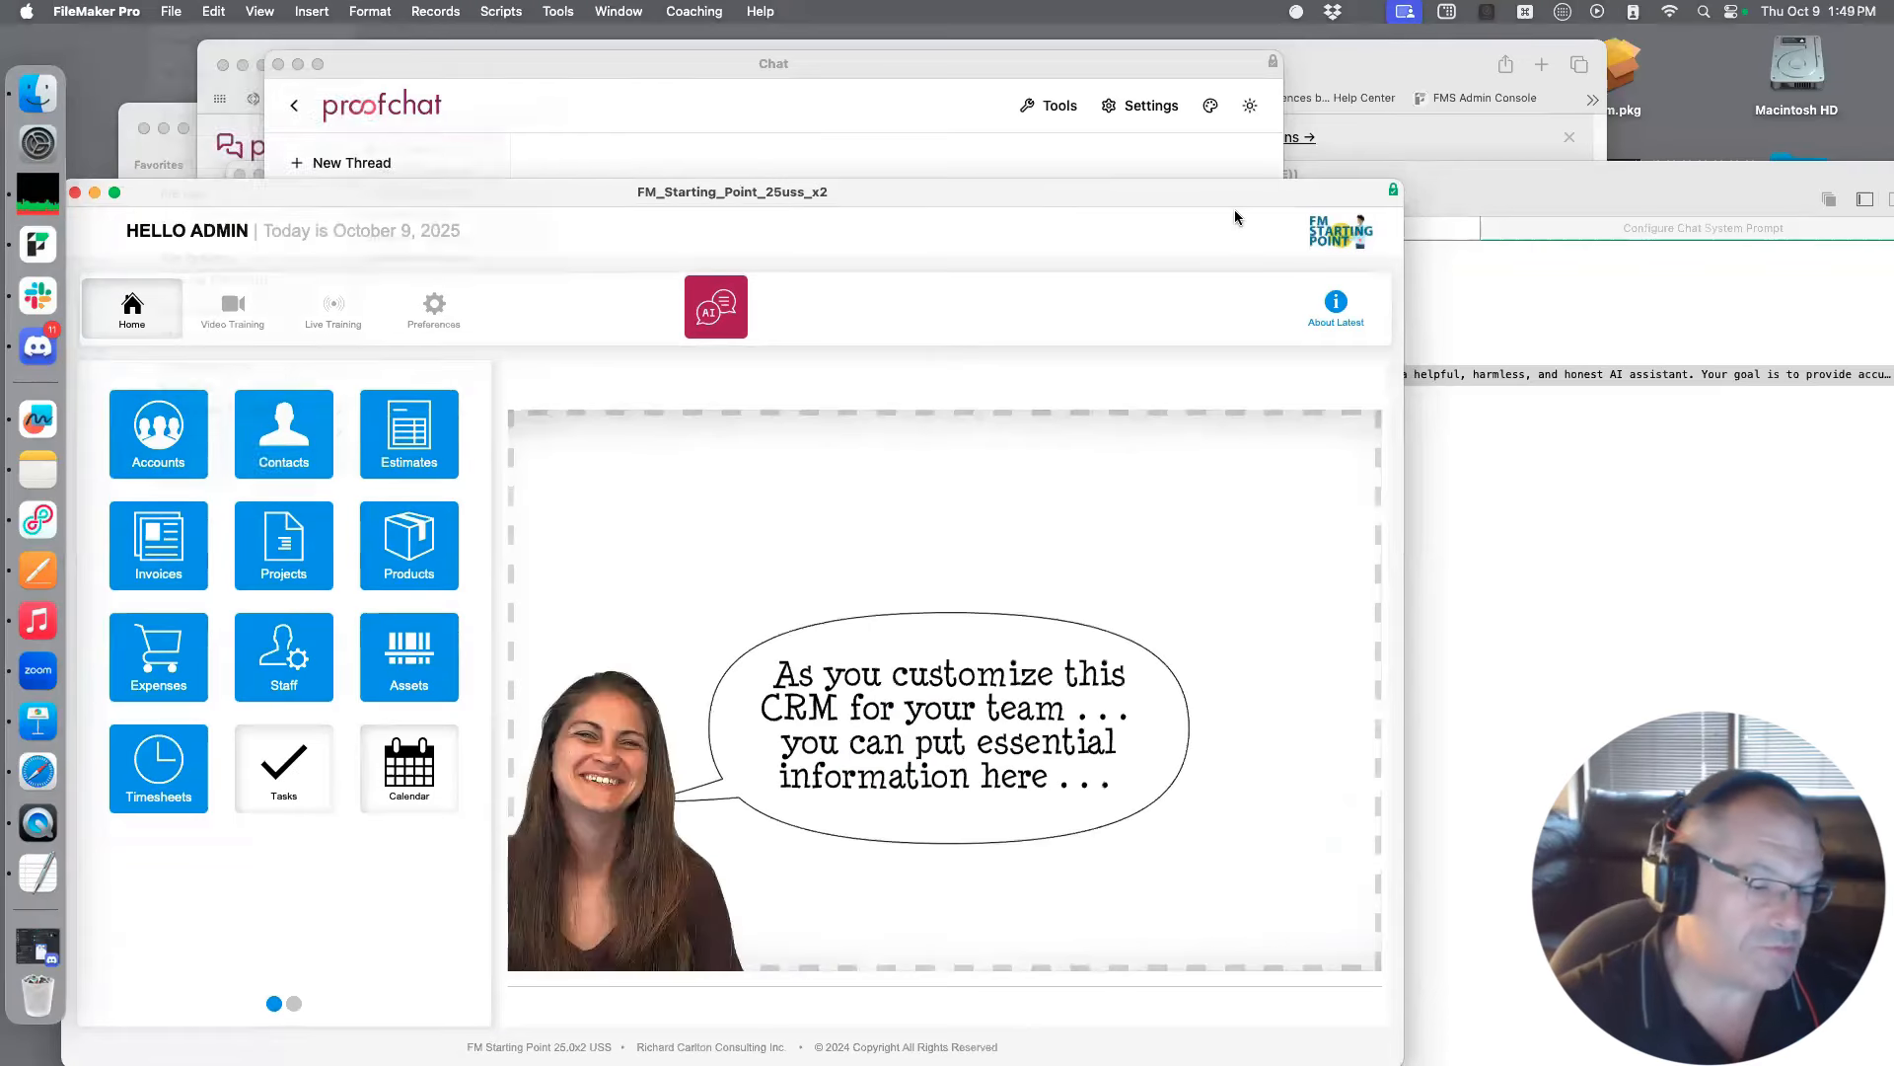
drag(844, 77, 571, 93)
double_click(797, 495)
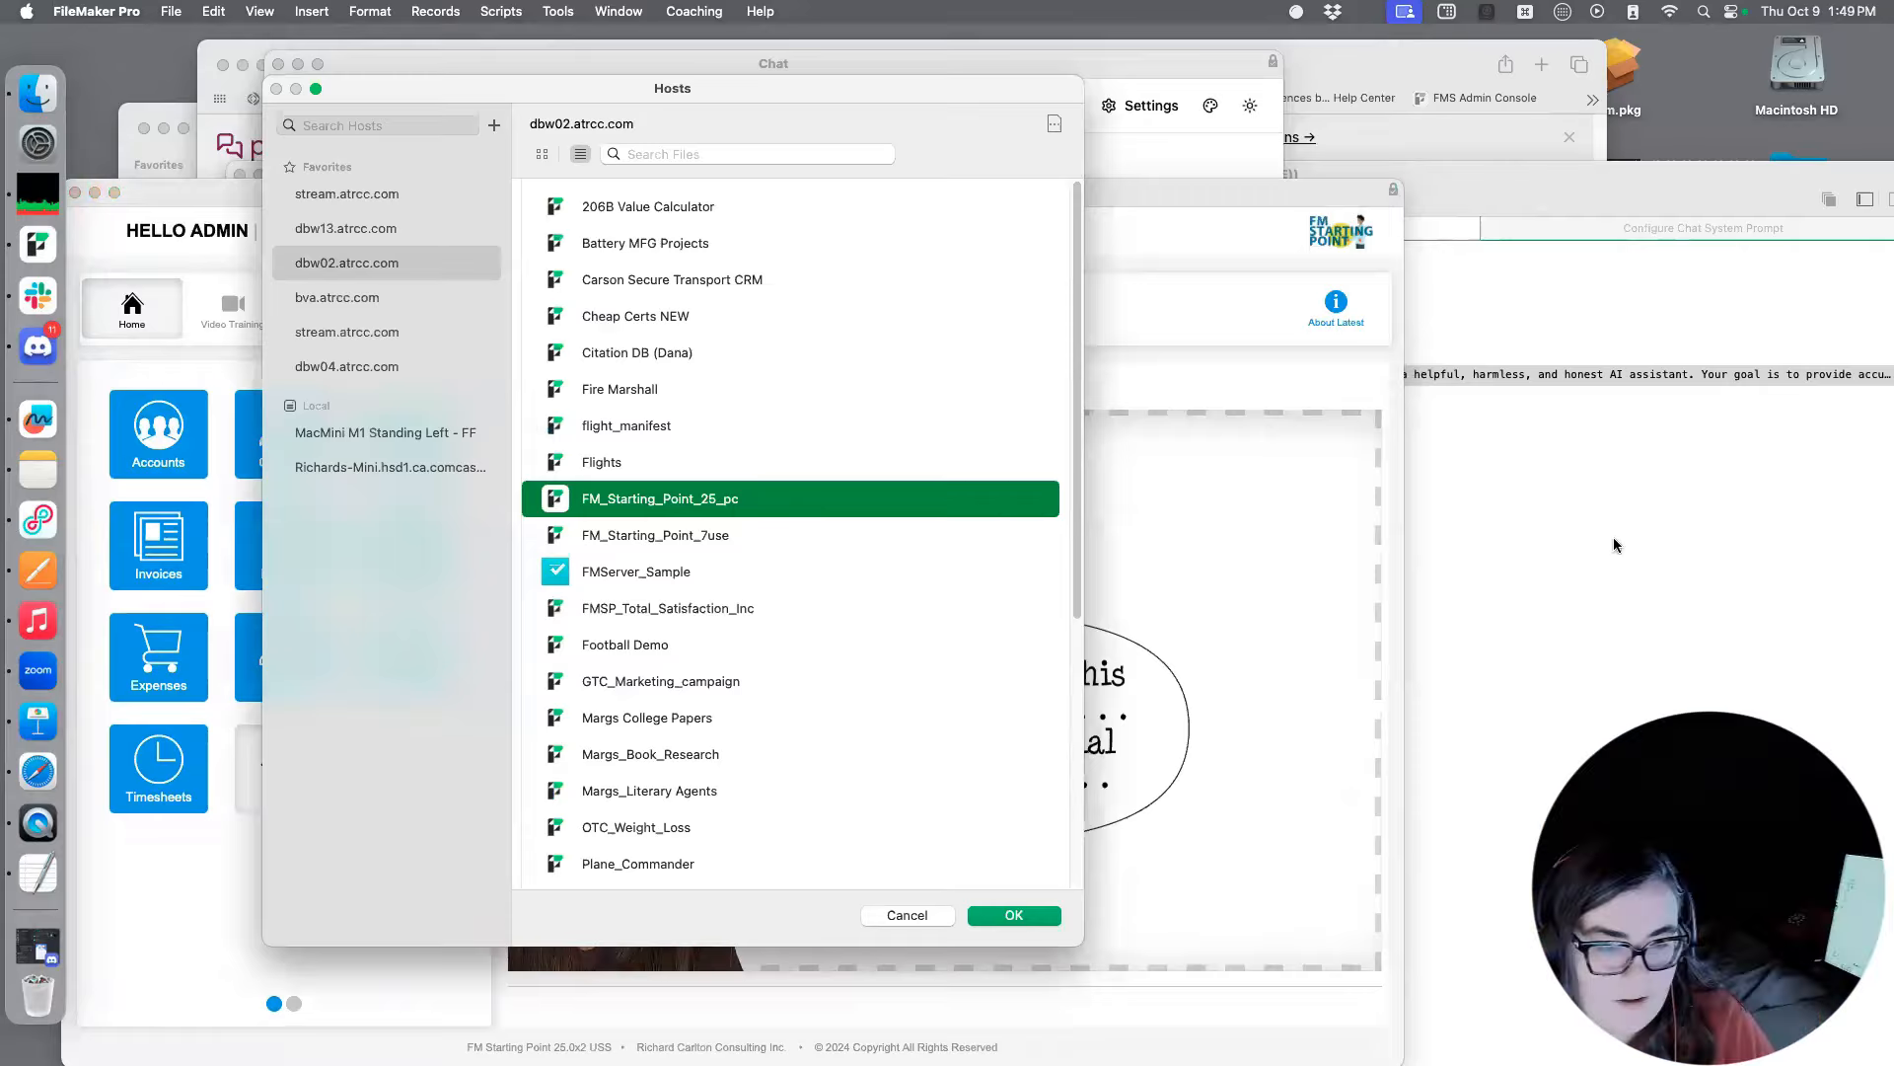
text(admin)
key(Tab)
text(***)
click(1205, 446)
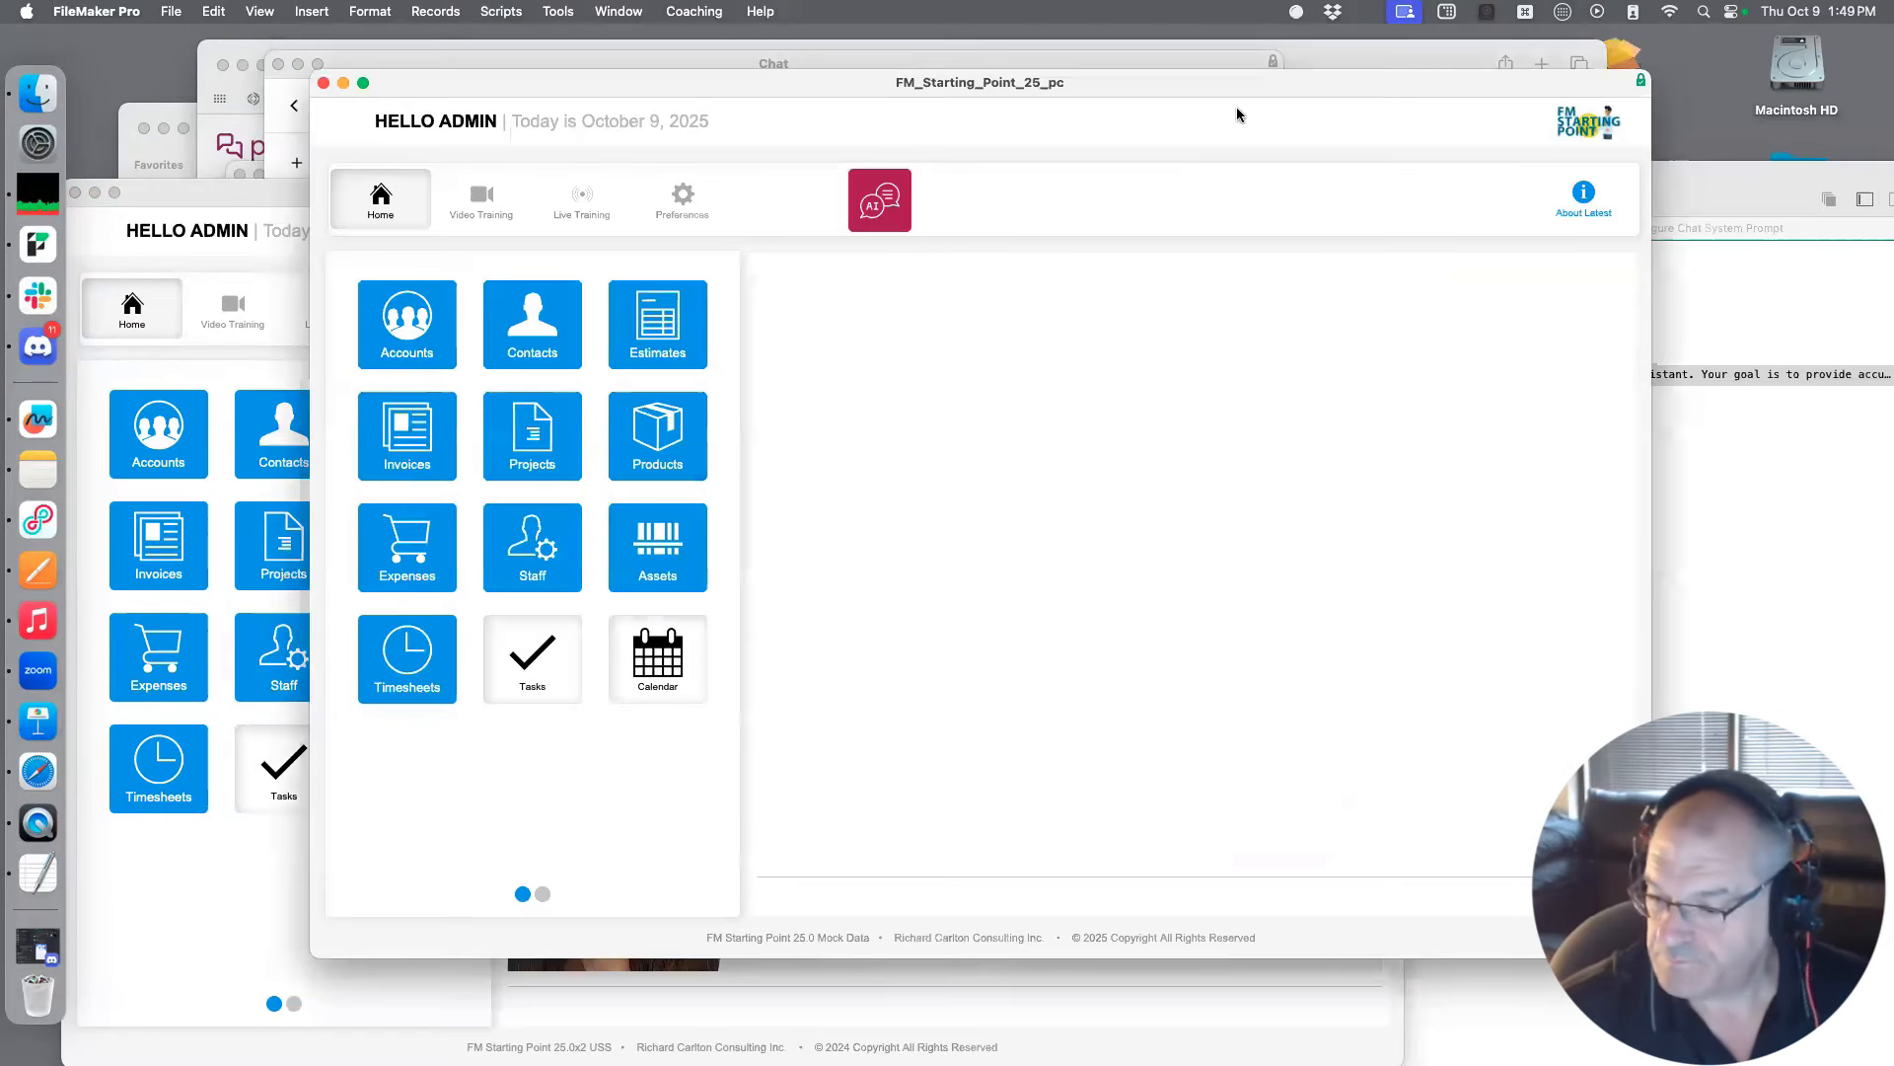
Reposition the FM_Starting_Point_25_pc window, open its Script Workspace and search the scripts for "tool"
drag(1114, 90, 1113, 250)
drag(690, 257, 759, 70)
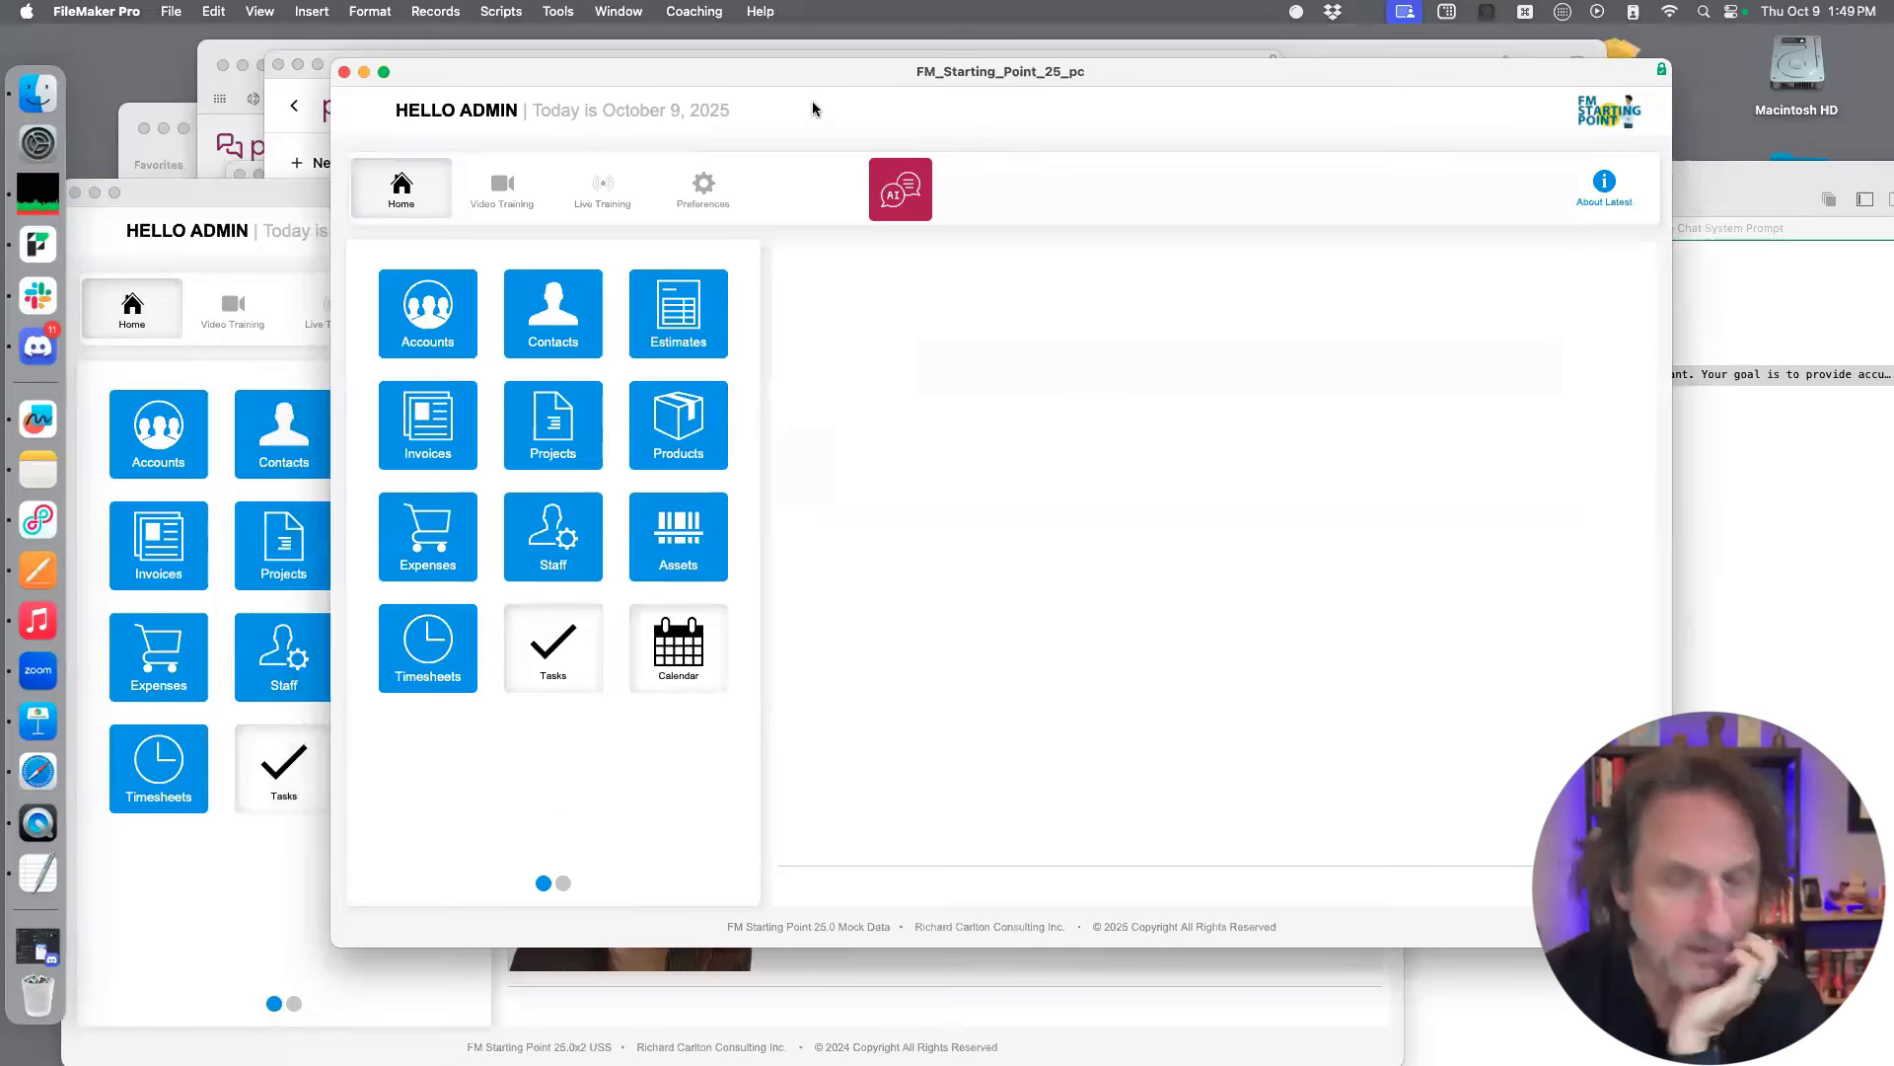
click(172, 11)
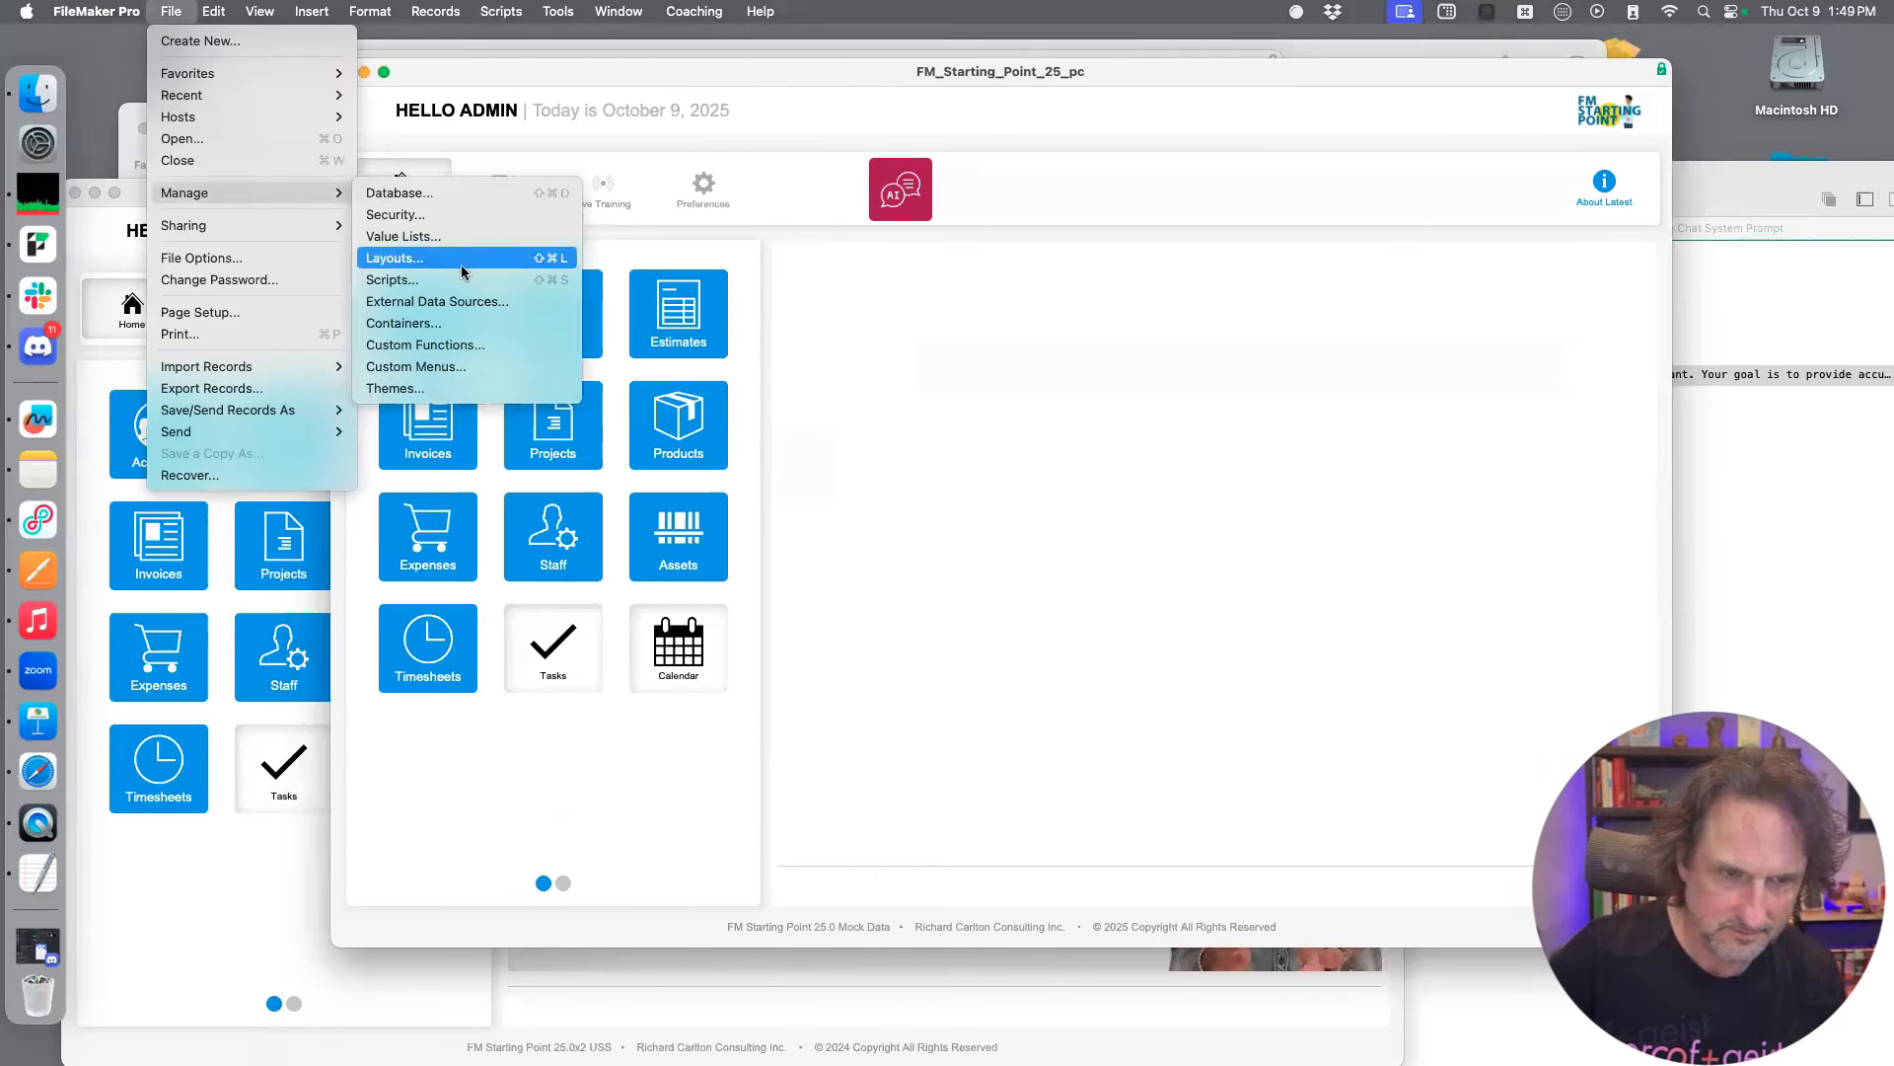
click(1126, 292)
key(super+shift+s)
mouse_move(955, 77)
mouse_down()
mouse_move(925, 129)
mouse_move(953, 111)
mouse_up()
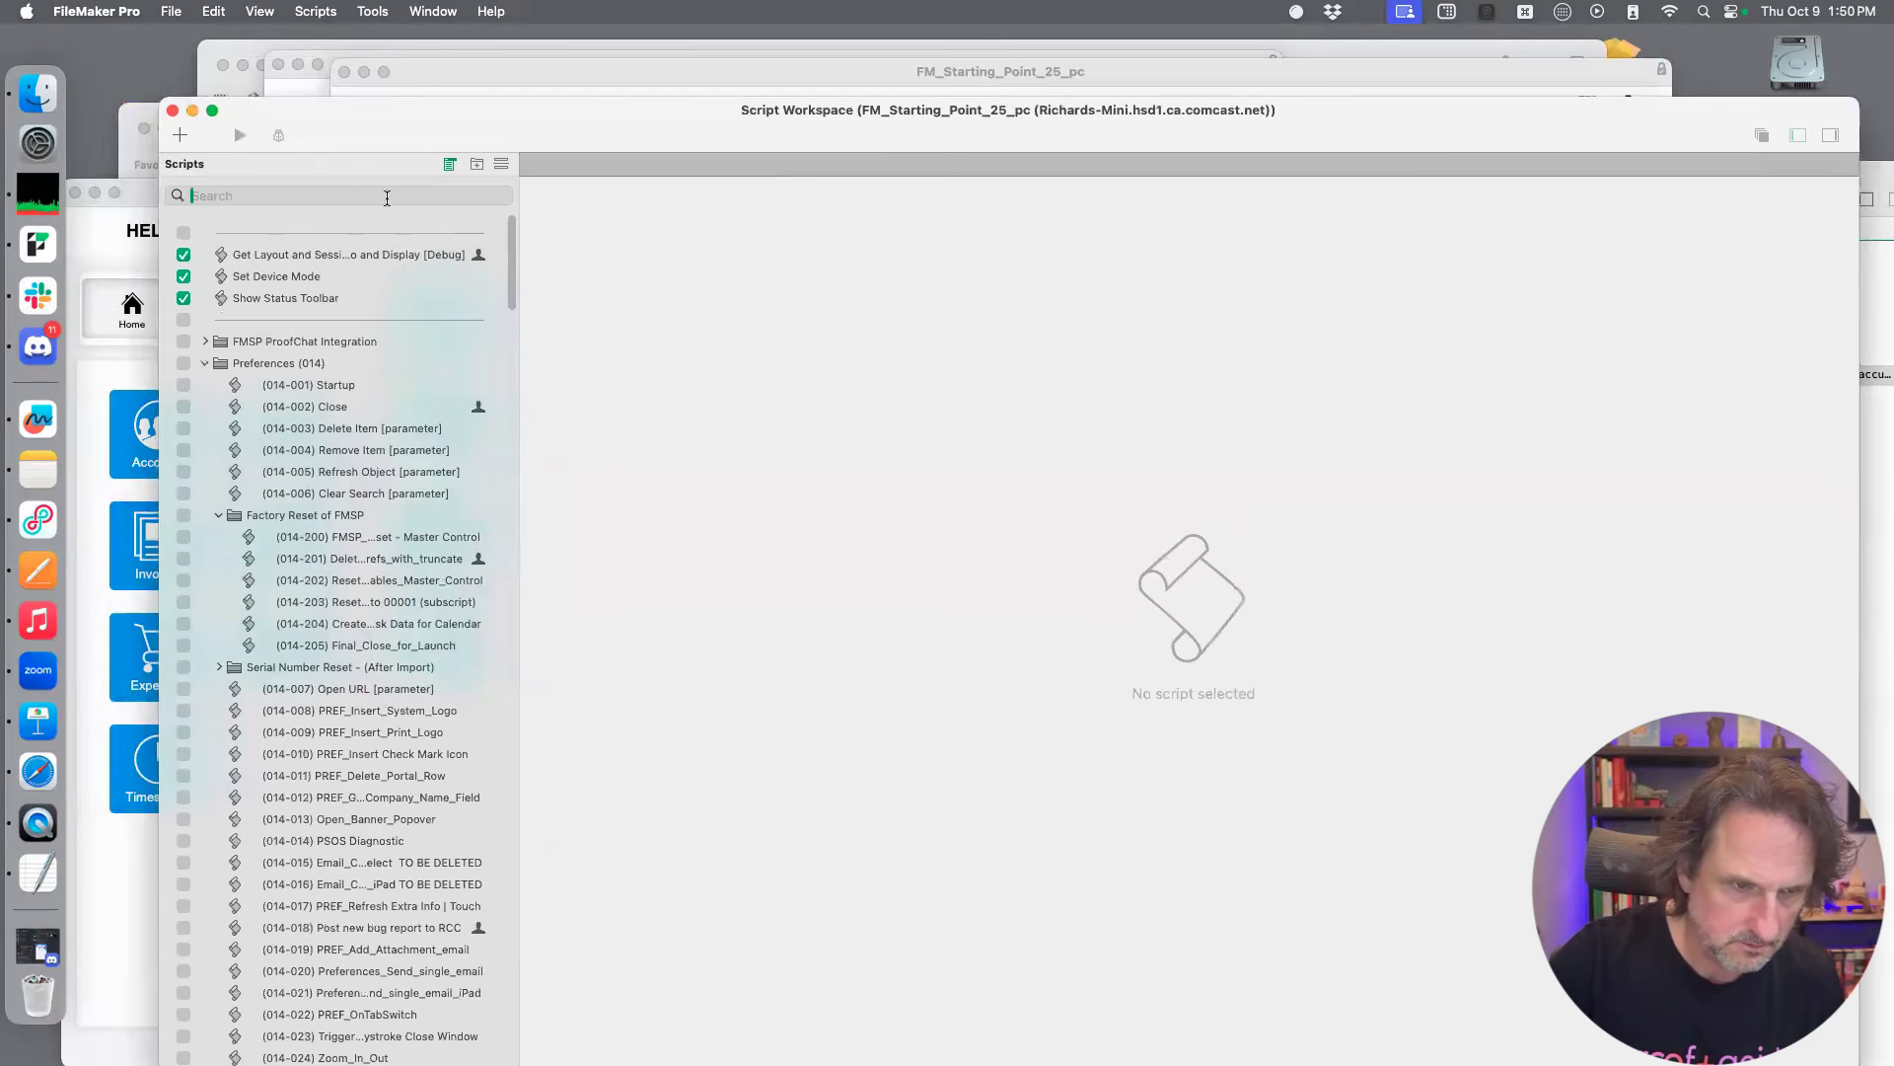
text(tool)
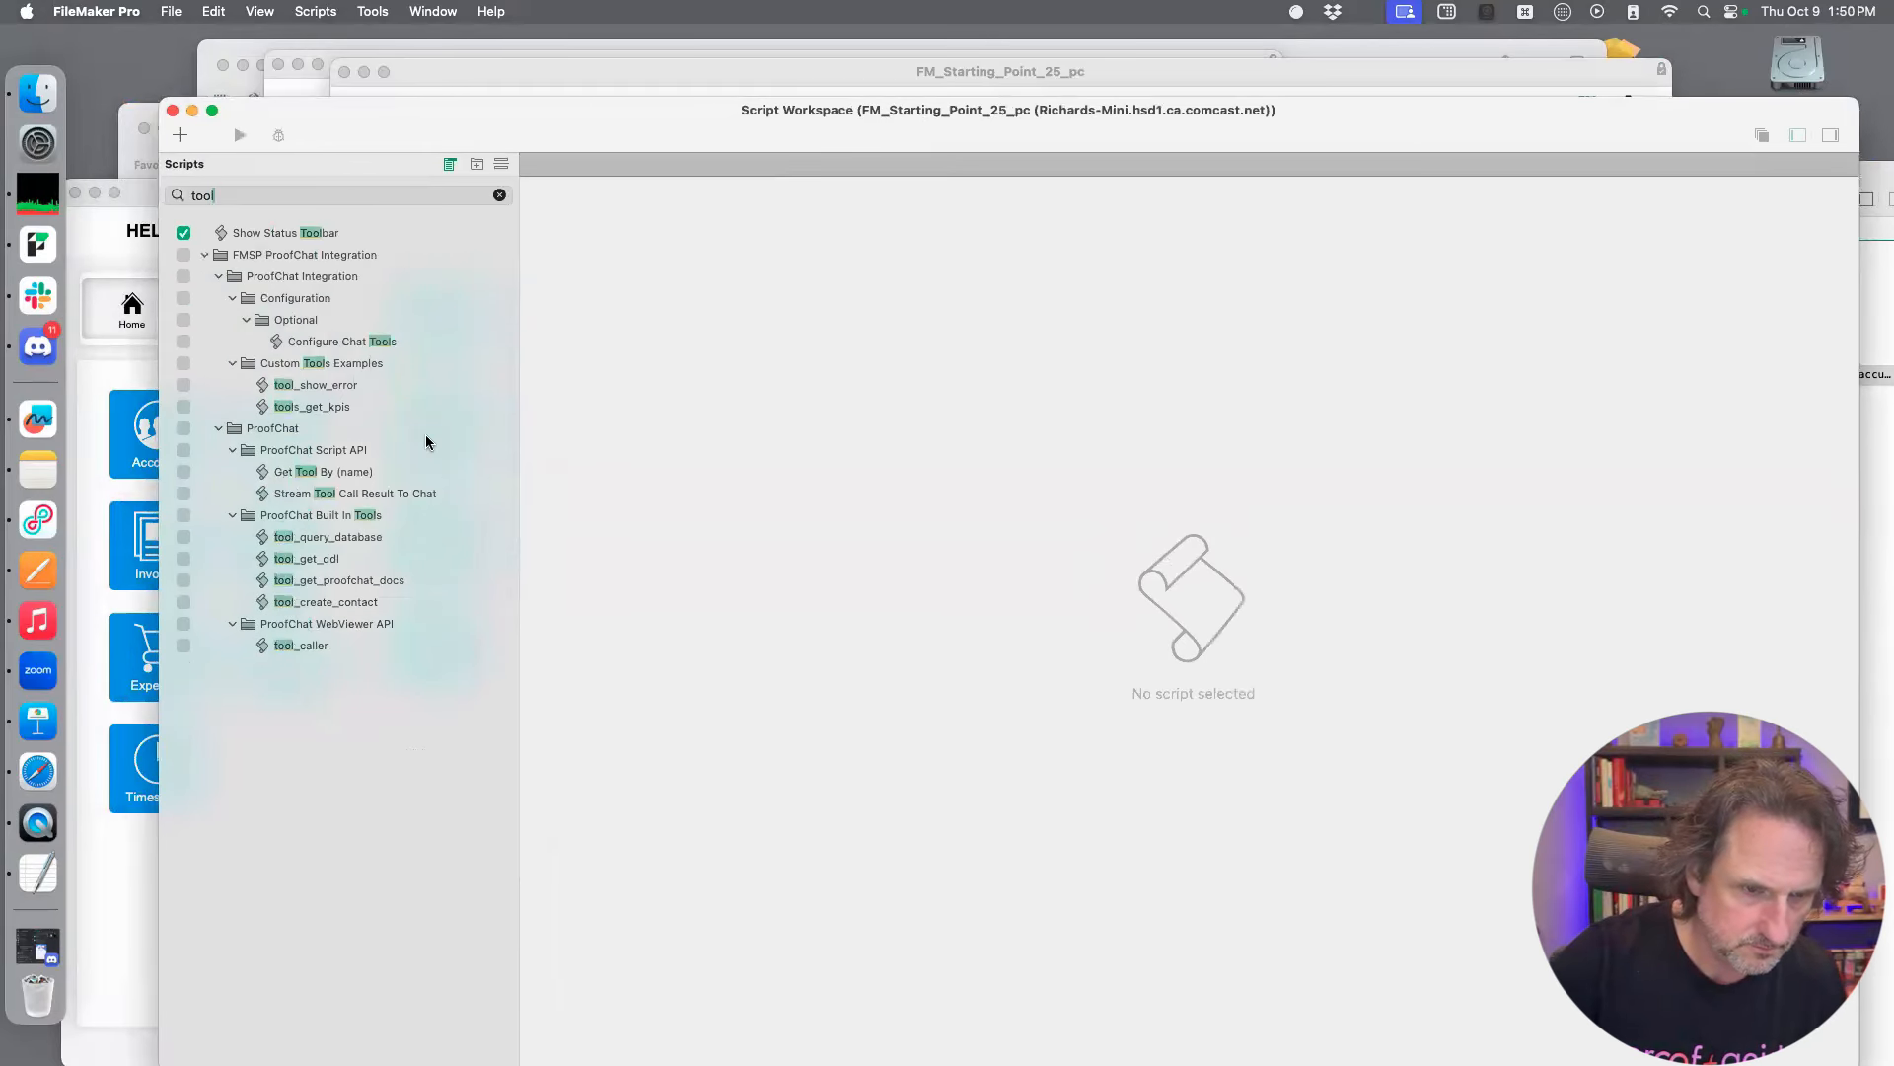
Open the tool_create_contact script among the ProofChat built-in tools and copy the whole script
click(367, 601)
drag(1089, 130, 912, 112)
click(1065, 488)
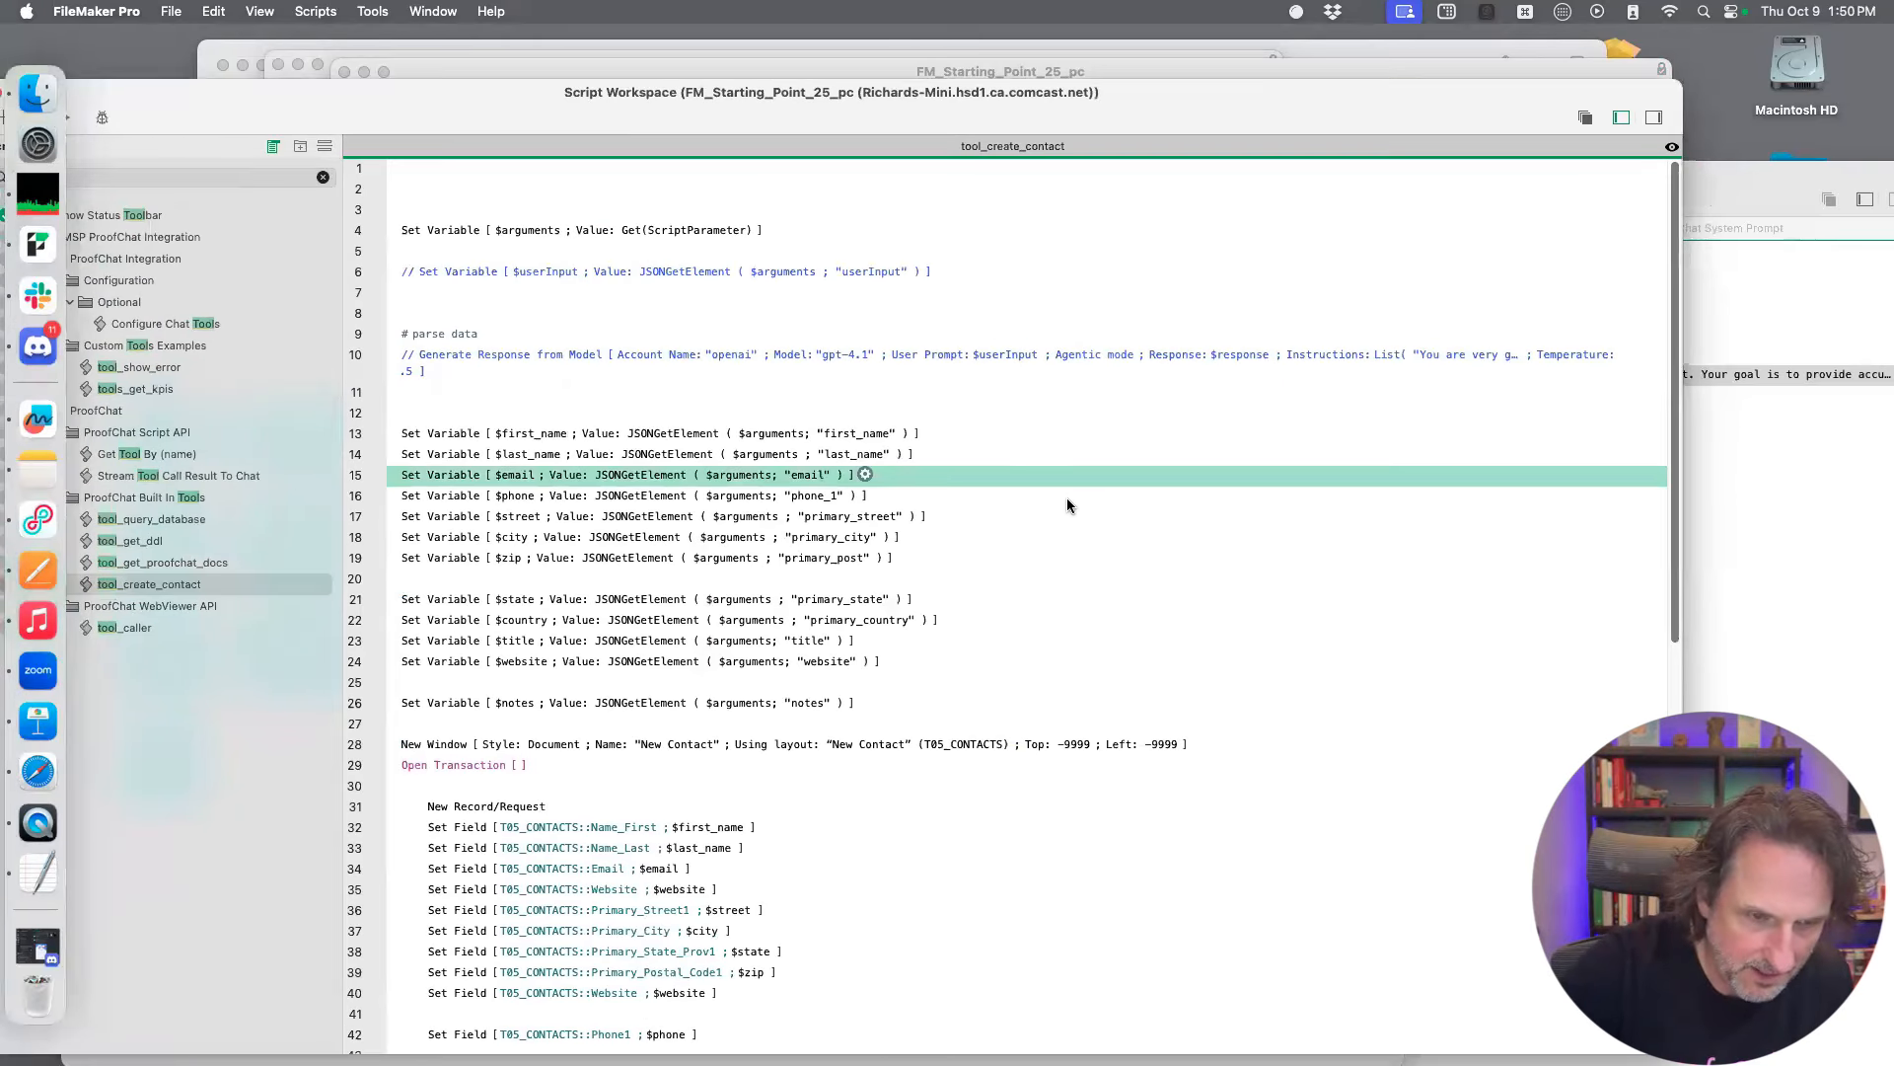
key(super+a)
key(super+c)
click(136, 588)
key(super+c)
Return to the FM_Starting_Point_25uss_x2 file and open its Script Workspace
drag(460, 129, 755, 688)
click(234, 198)
drag(235, 200, 229, 98)
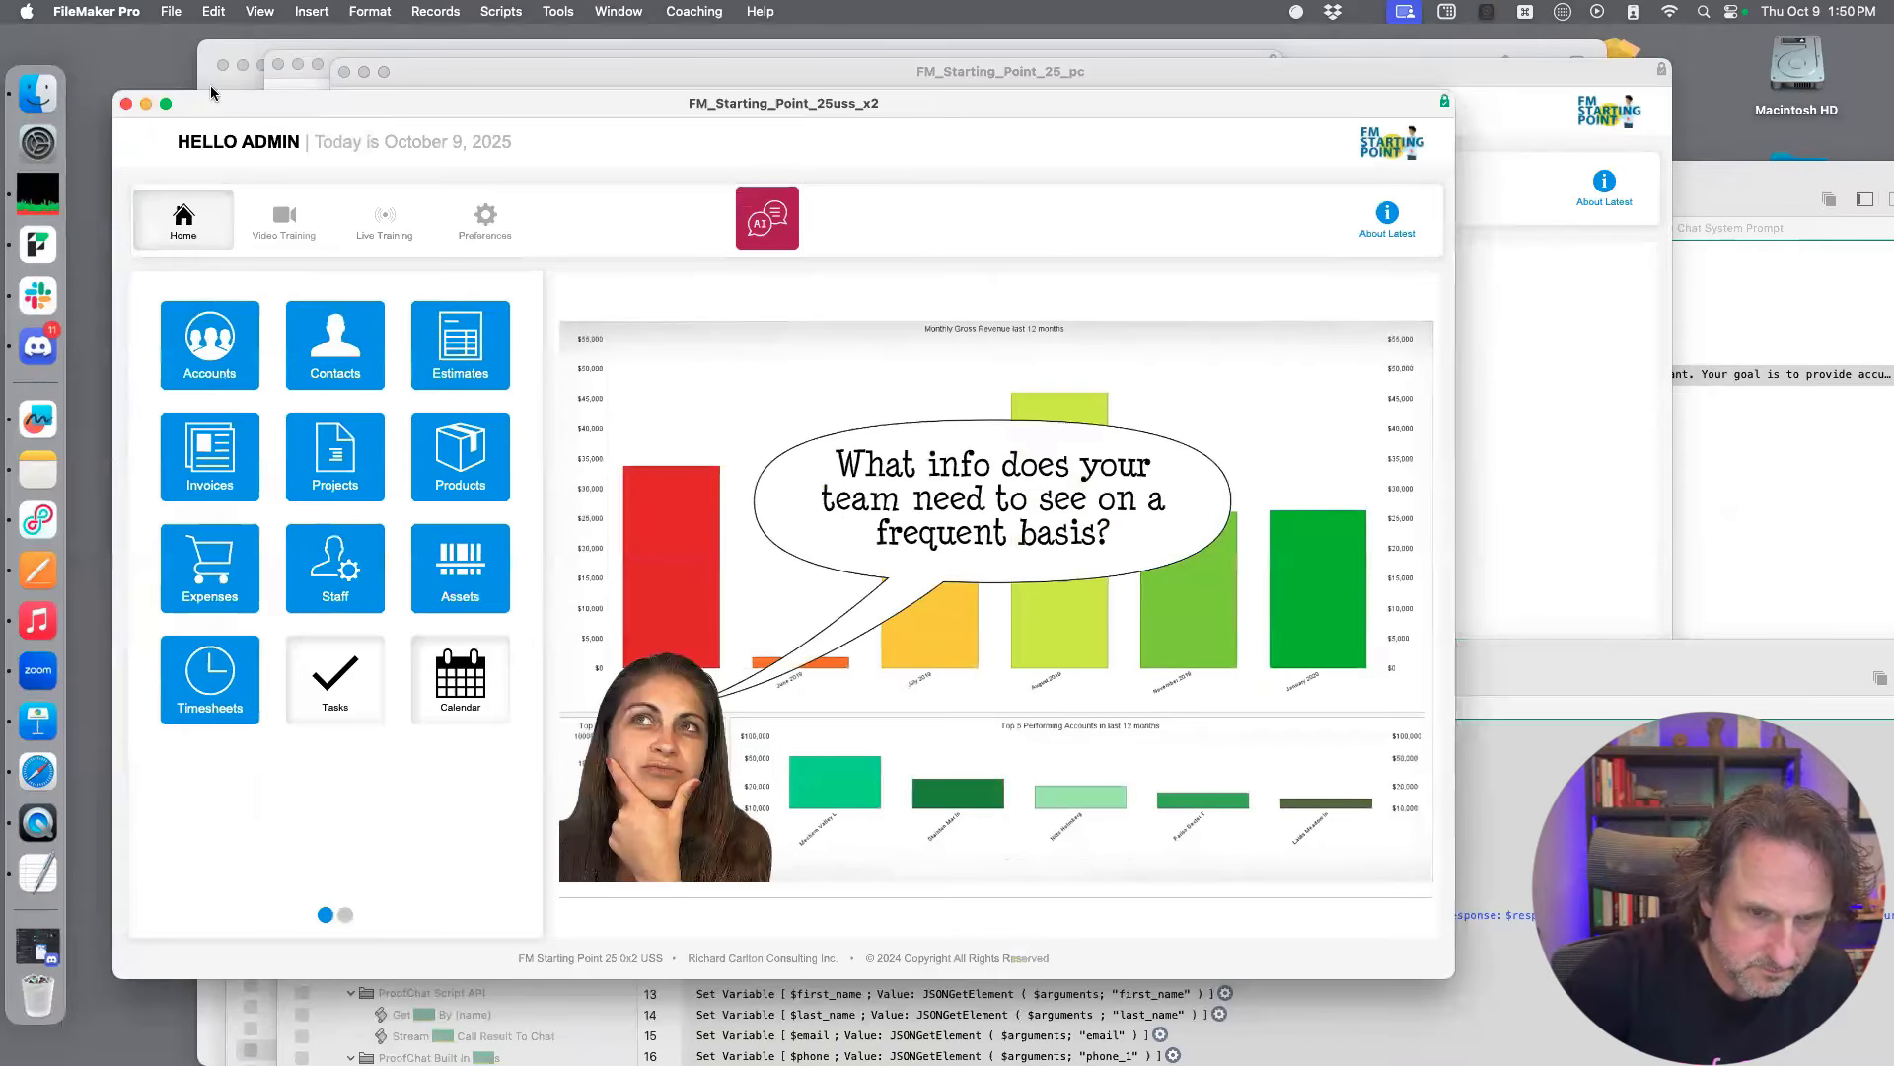
key(super+shift+s)
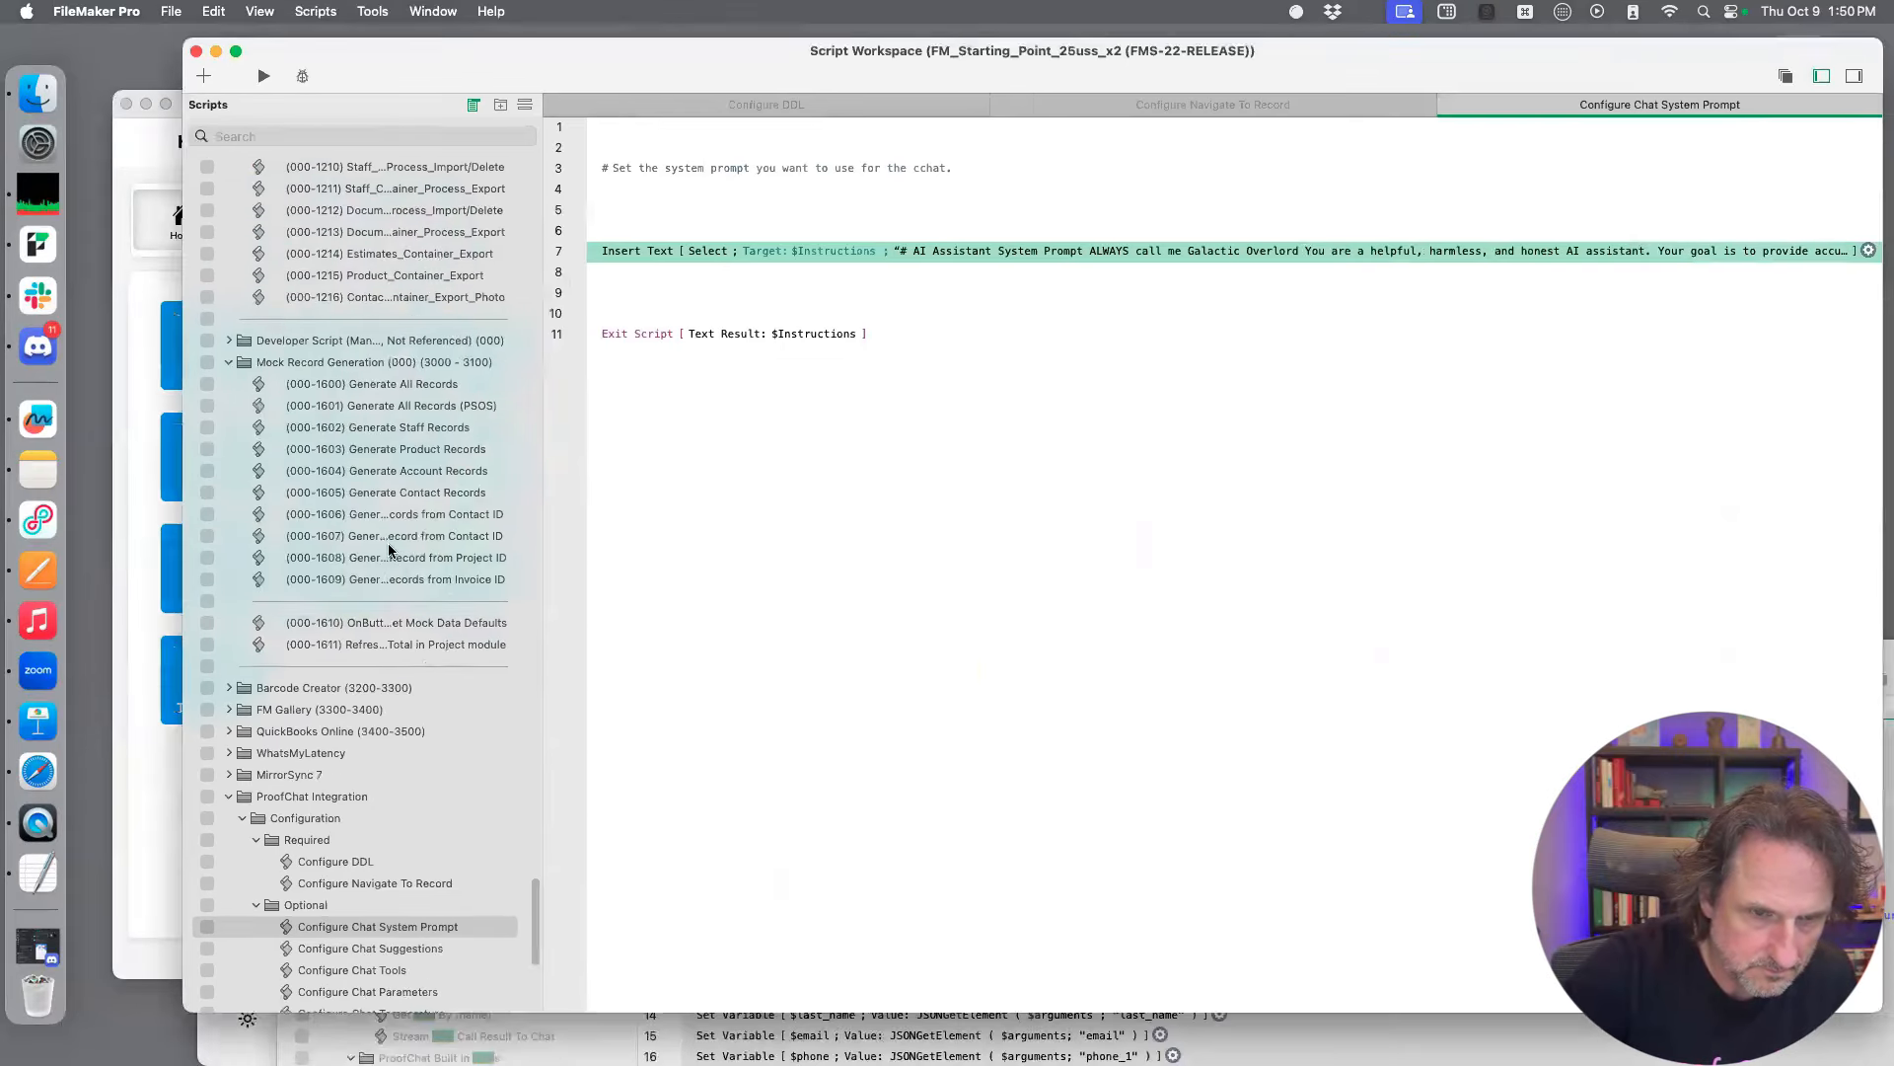
Expand the Custom Tools Examples folder under ProofChat Integration and paste the copied tool_create_contact script into it
scroll(375, 612, down, 10)
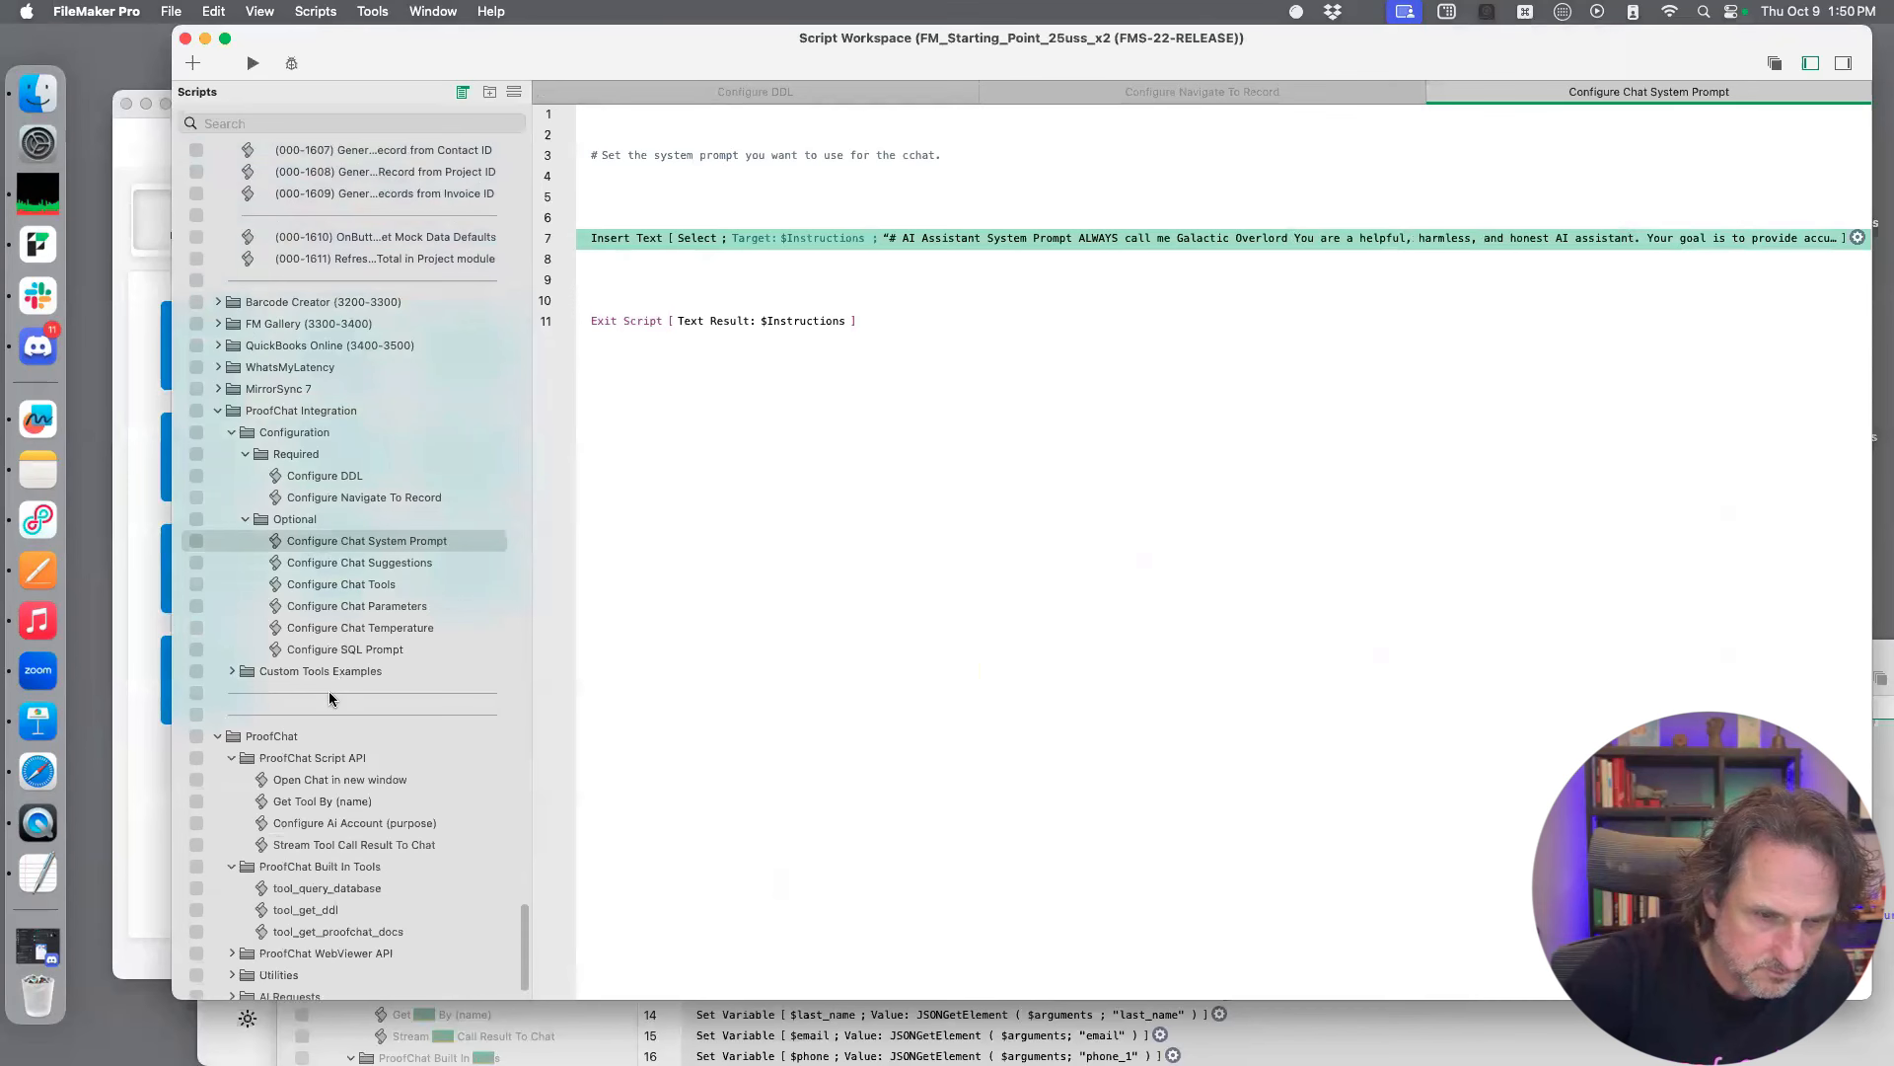
scroll(326, 701, down, 2)
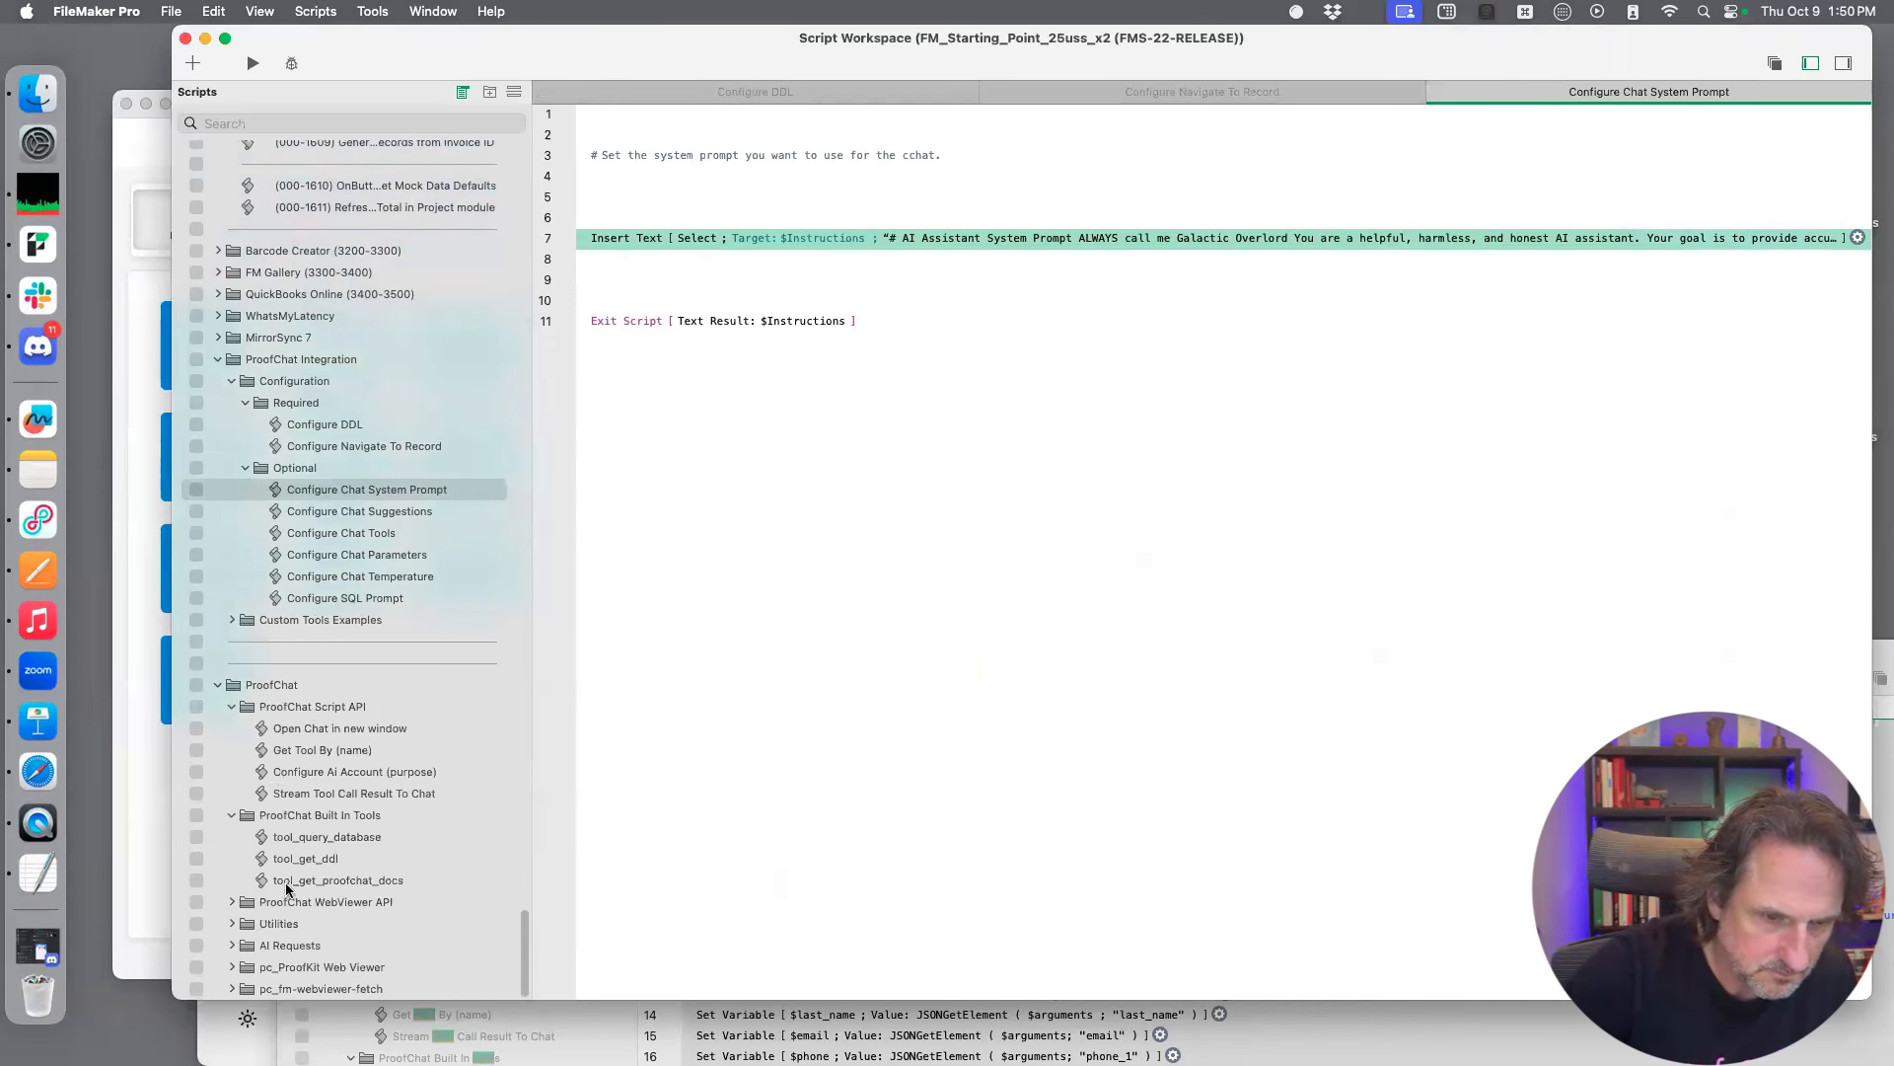
click(318, 815)
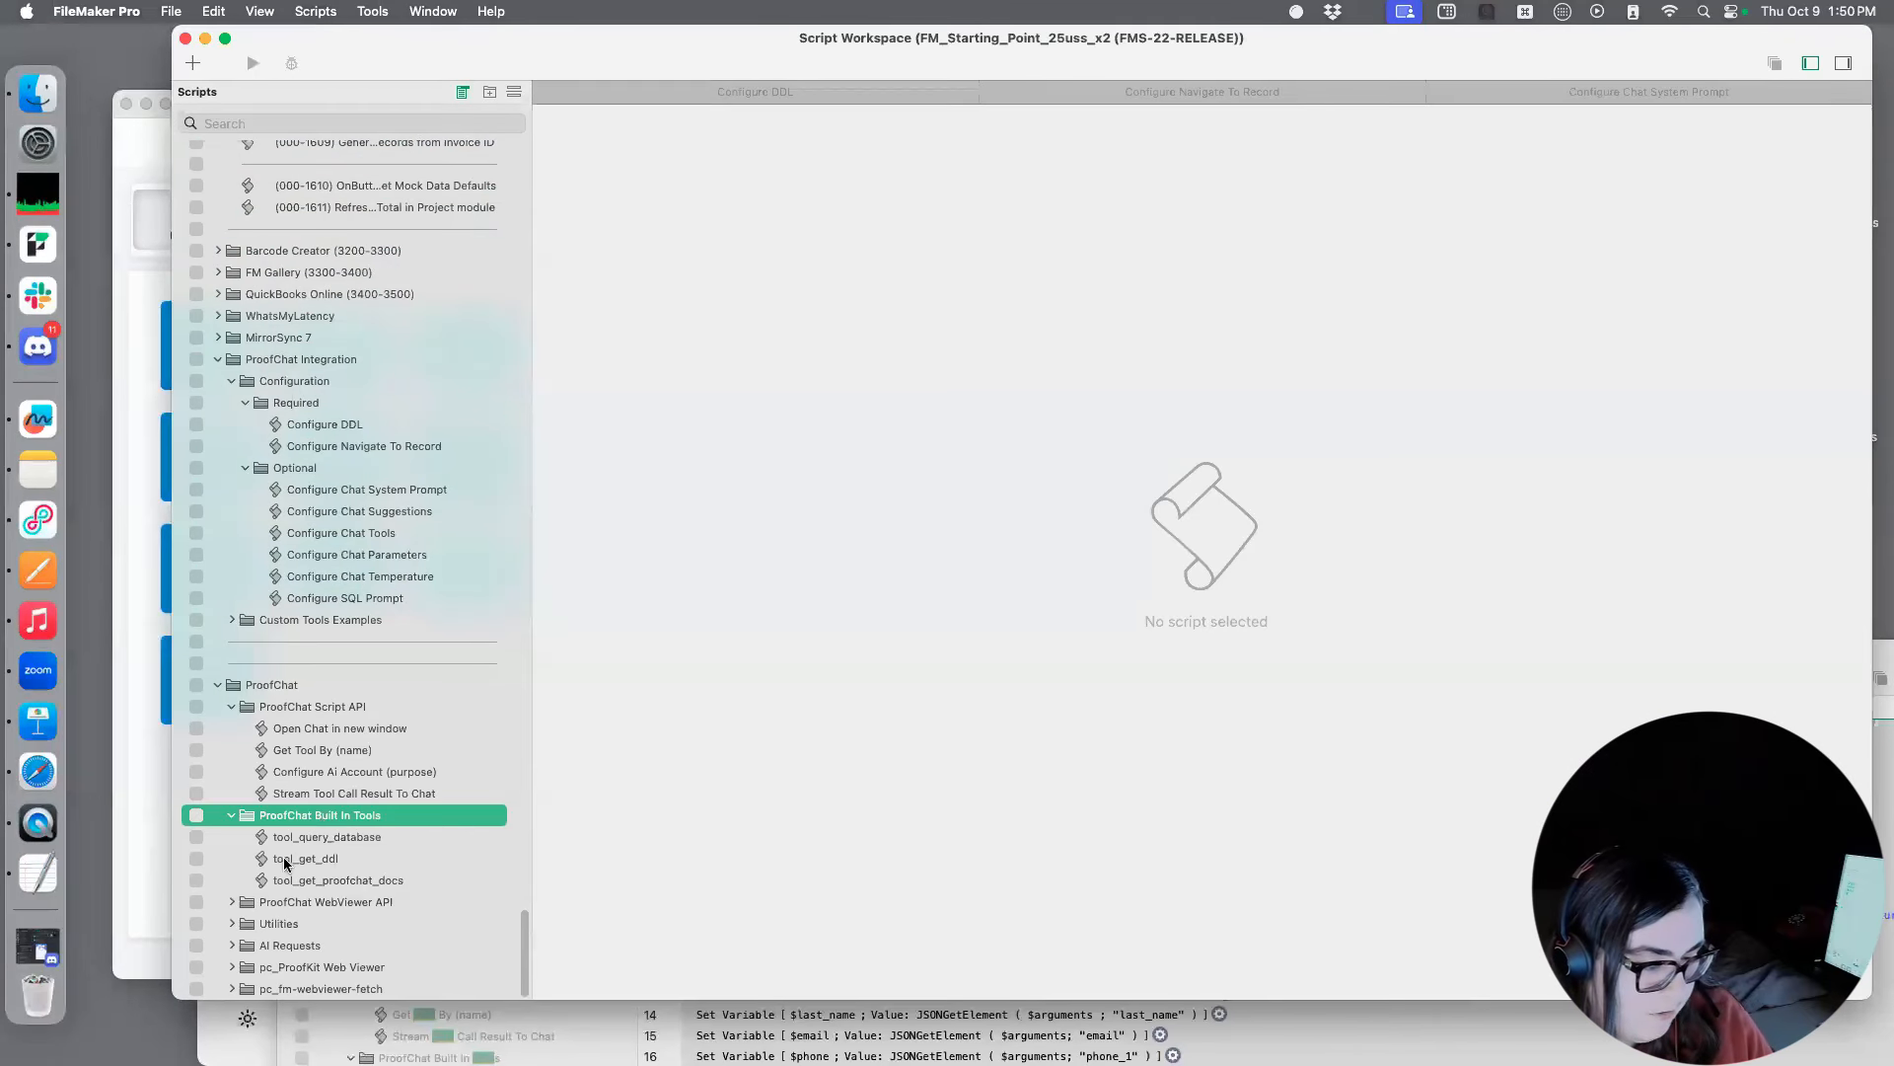
click(232, 620)
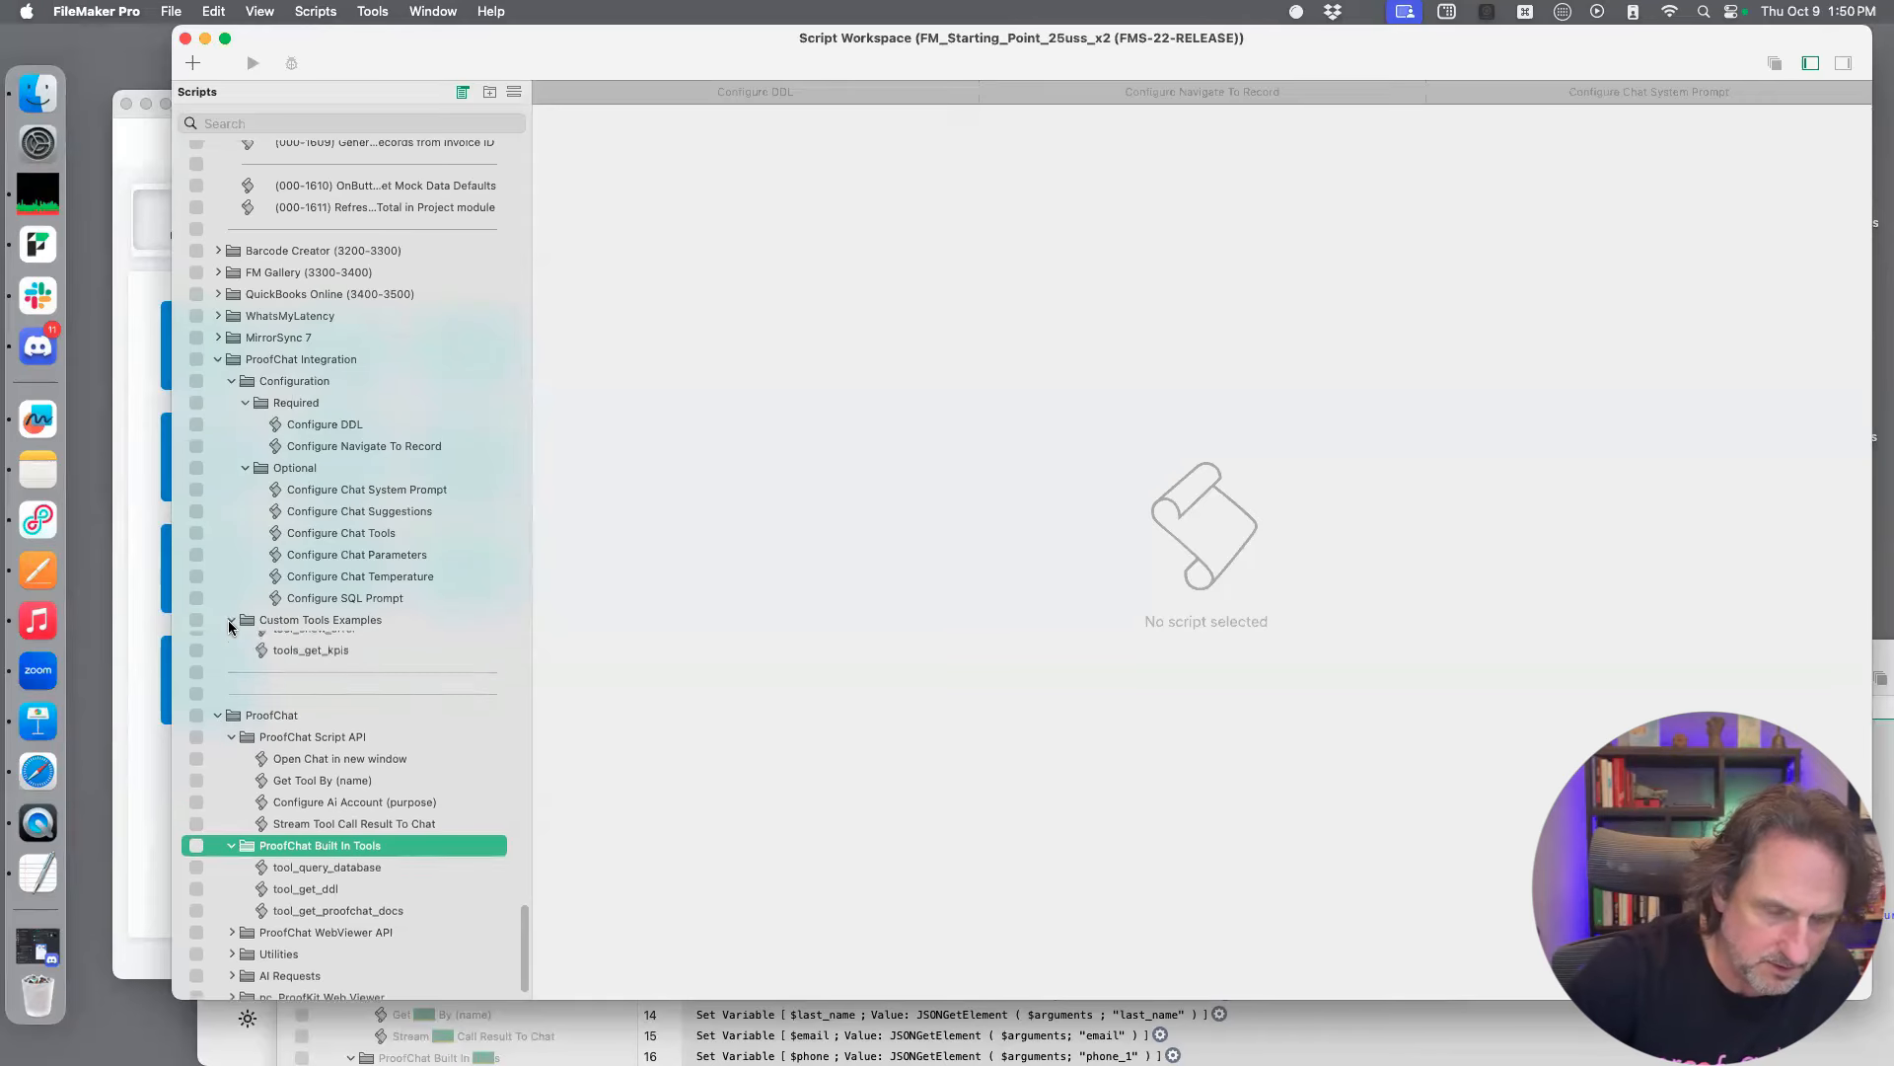
click(385, 627)
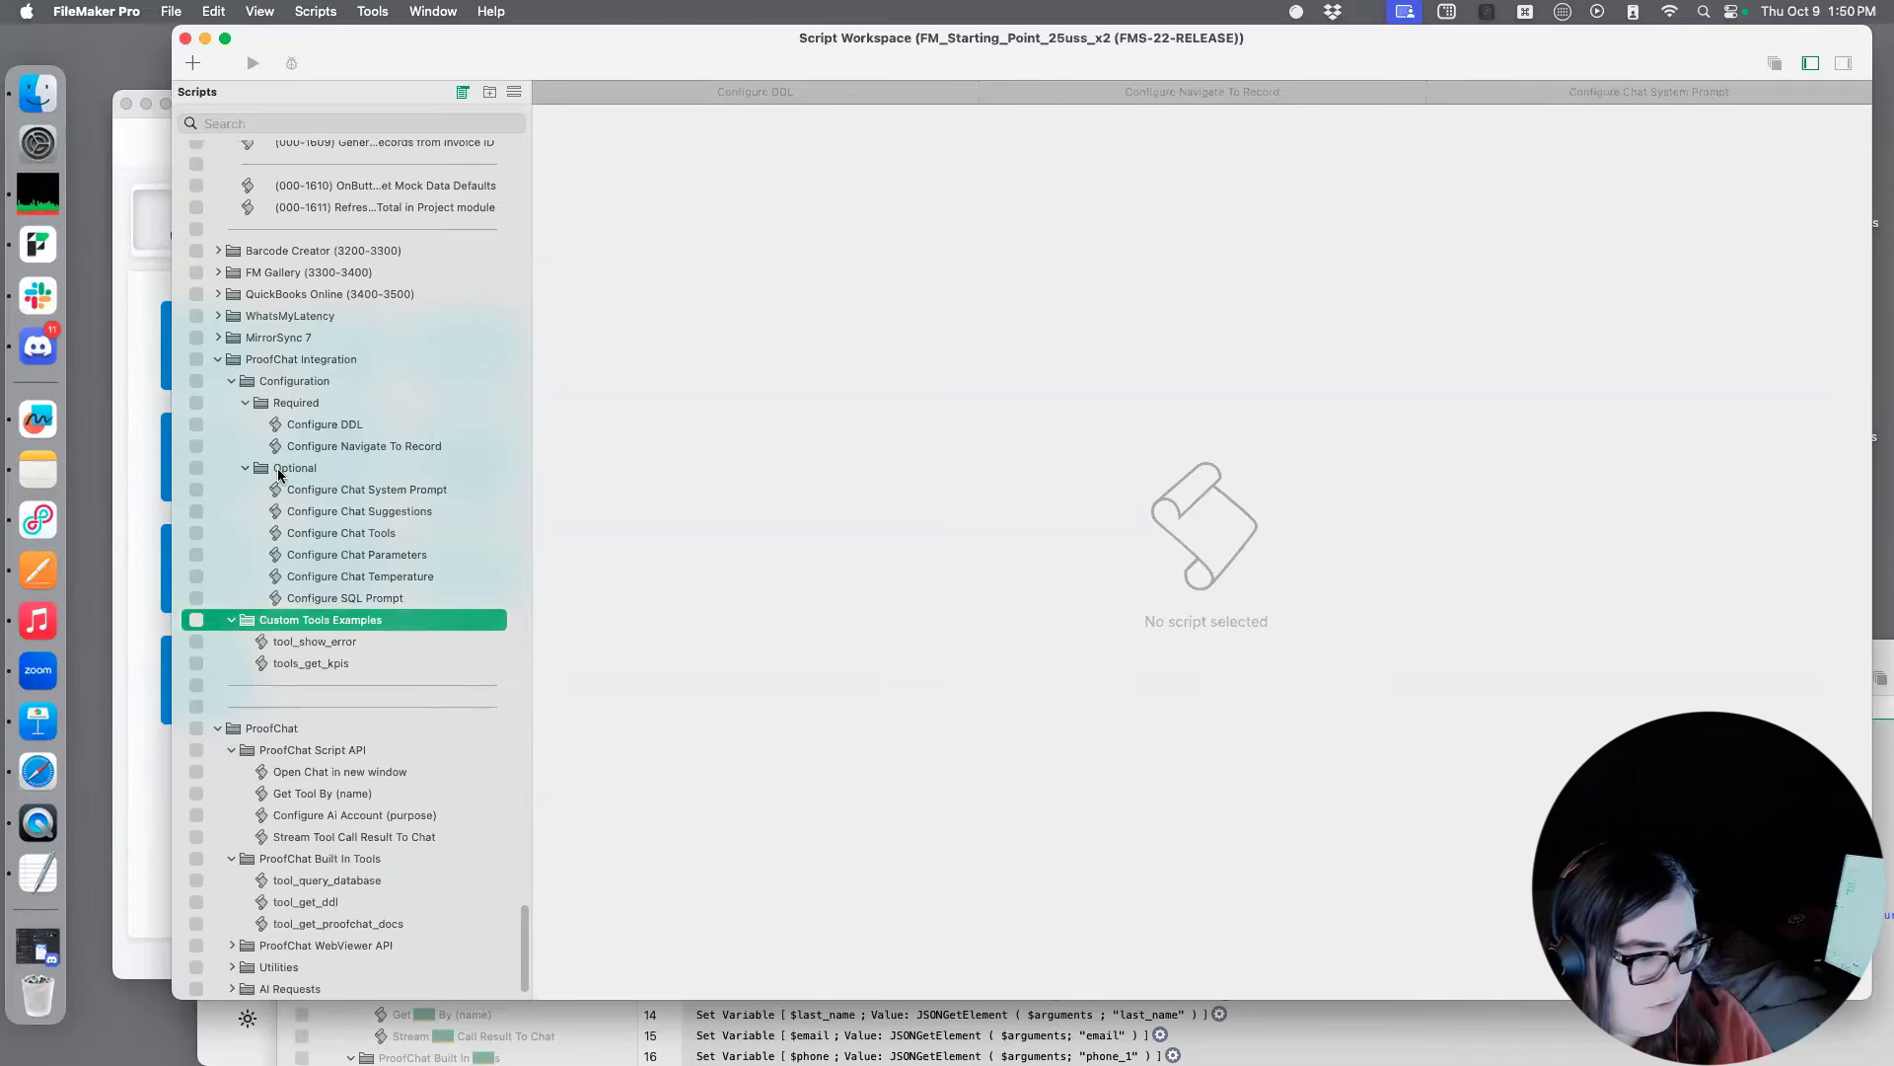
key(super+v)
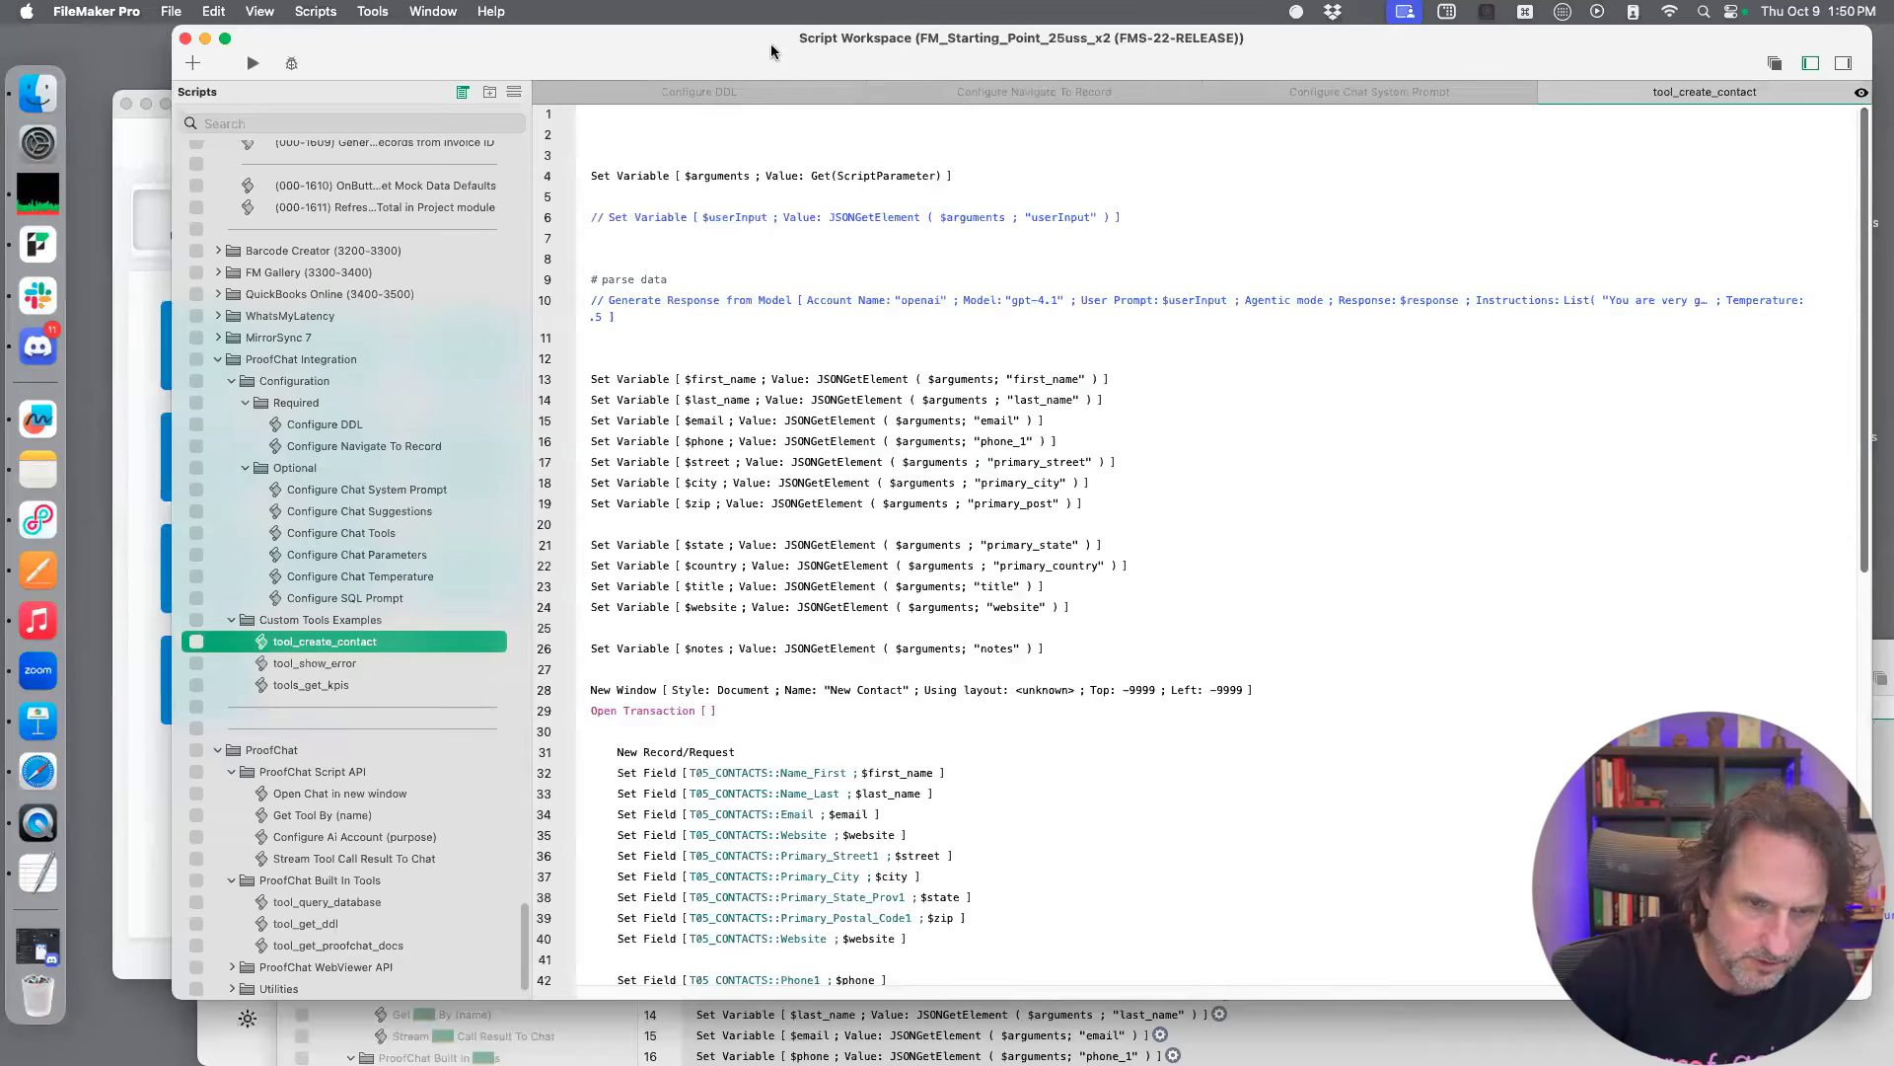
click(390, 748)
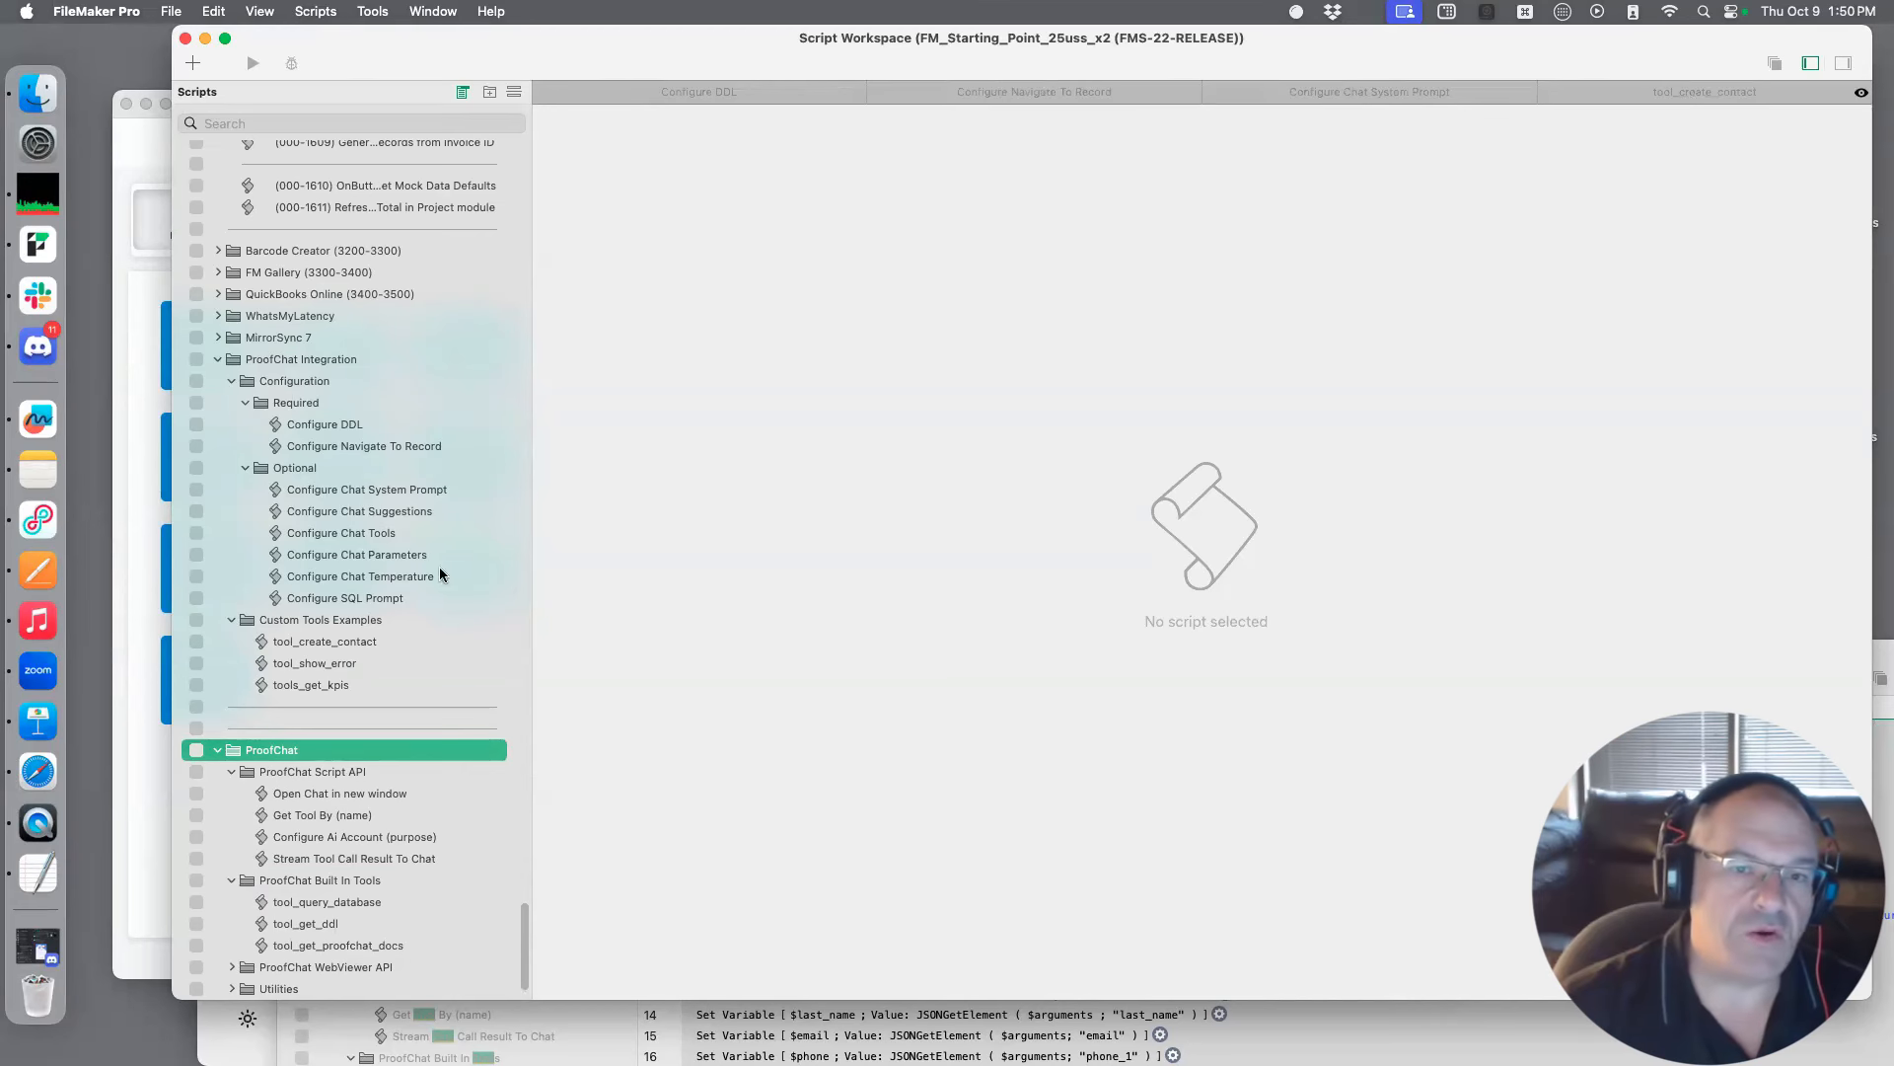
Move the current Script Workspace aside and bring the FM_Starting_Point_25_pc Script Workspace with tool_create_contact to the front
drag(1193, 62, 1191, 62)
drag(1078, 244, 1031, 566)
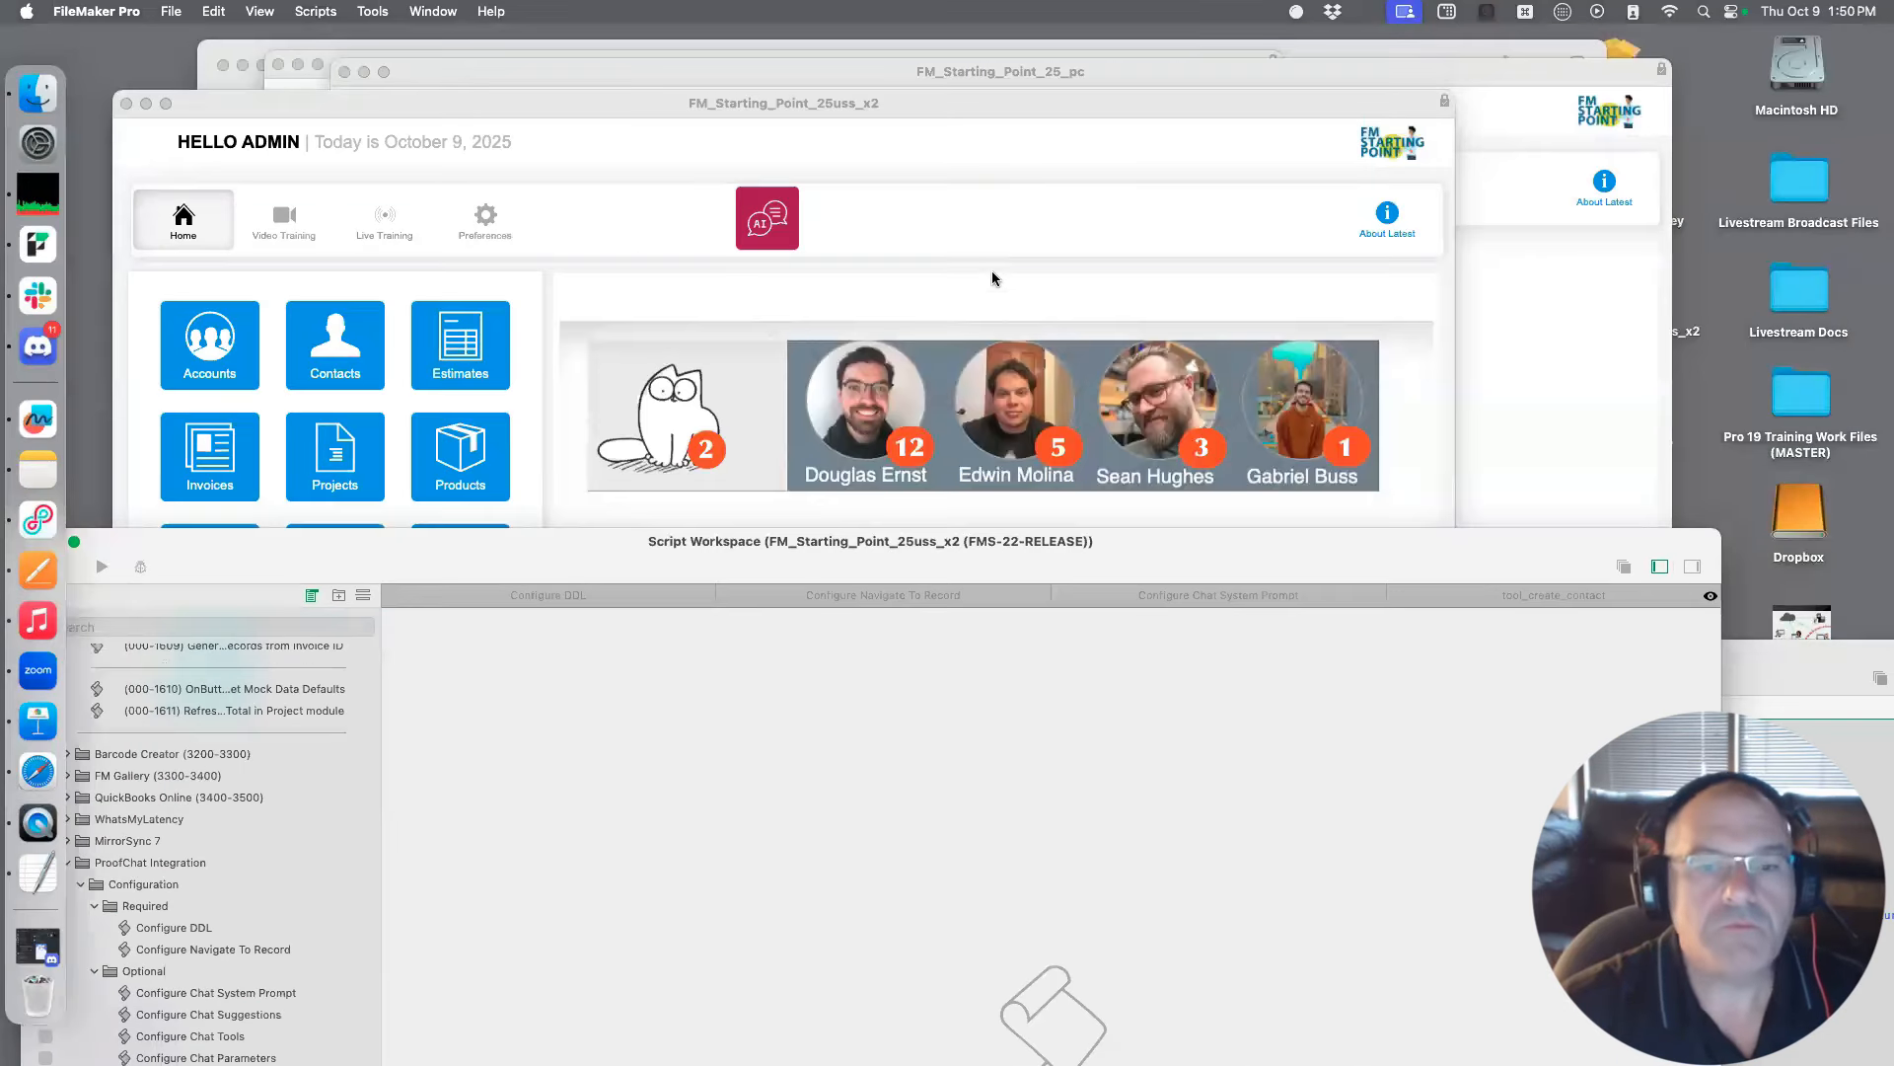
drag(1357, 566, 1390, 539)
drag(1622, 669, 1504, 304)
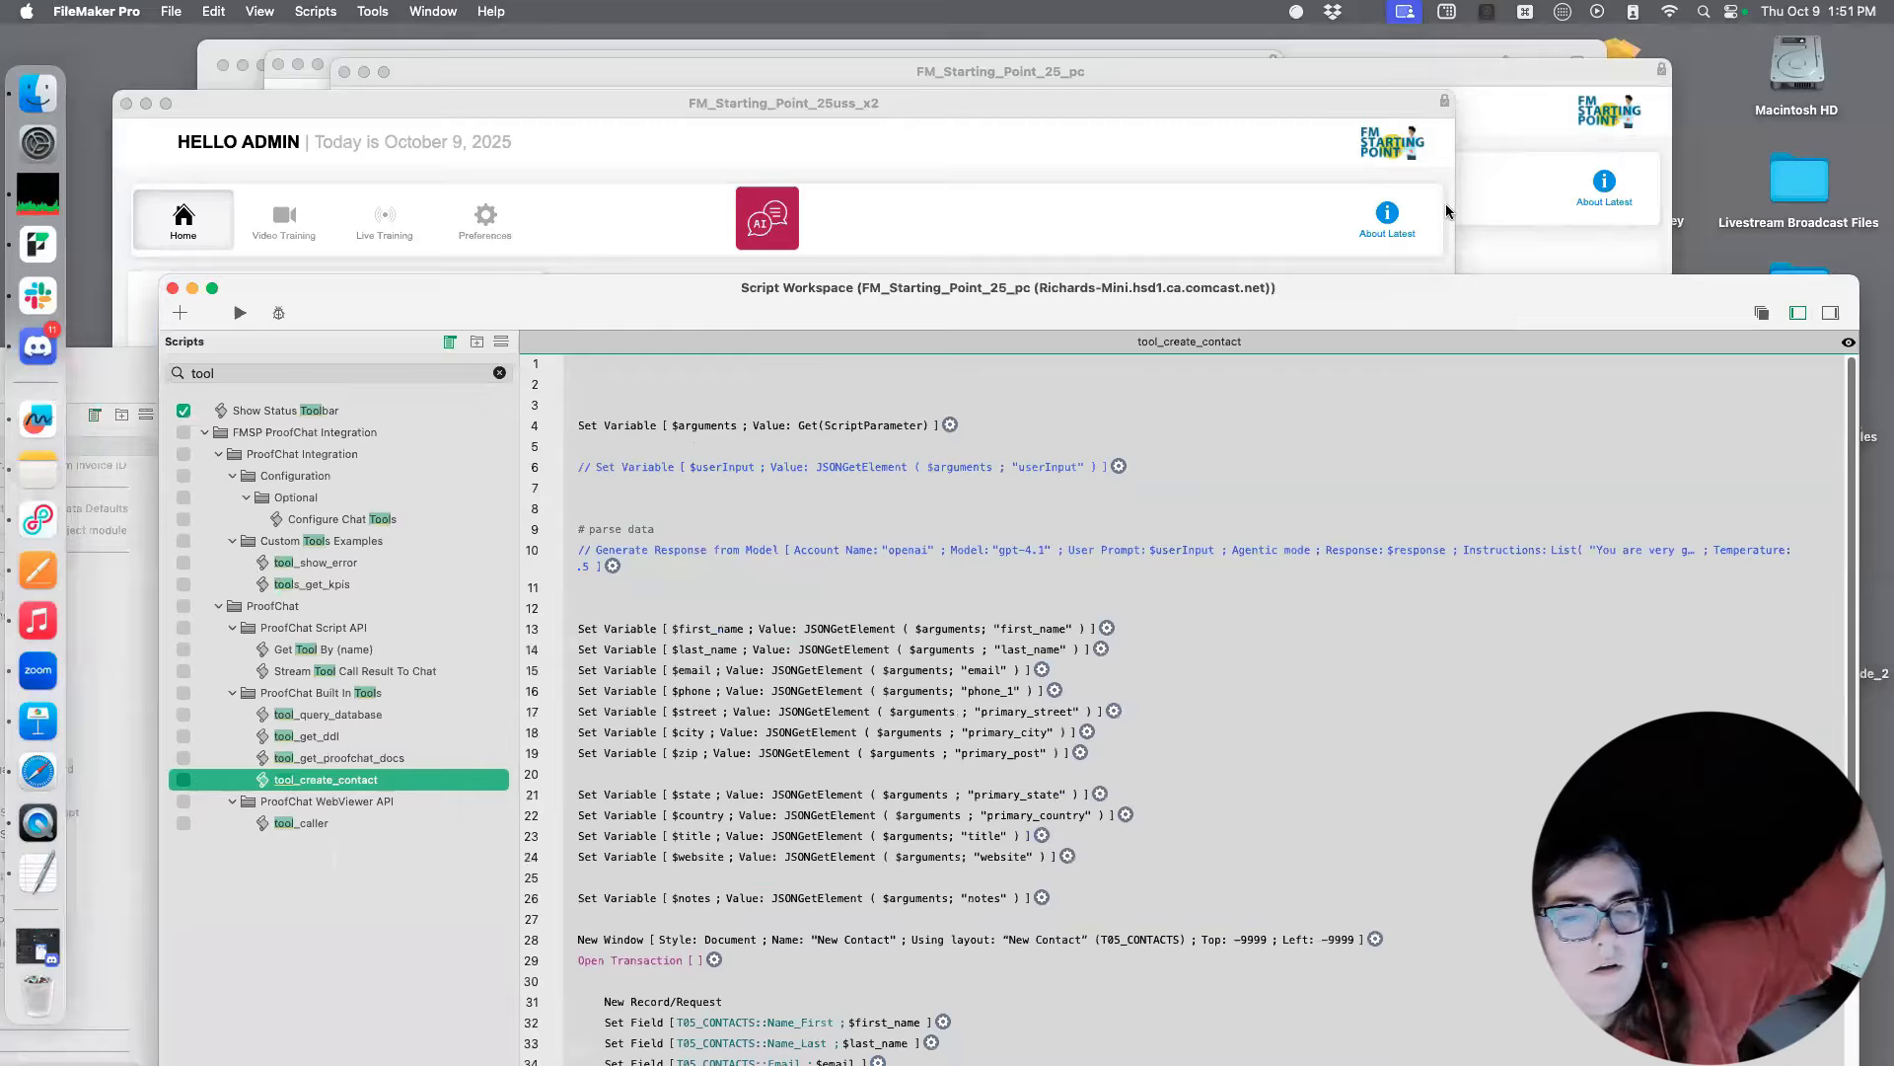
drag(1086, 65, 1069, 92)
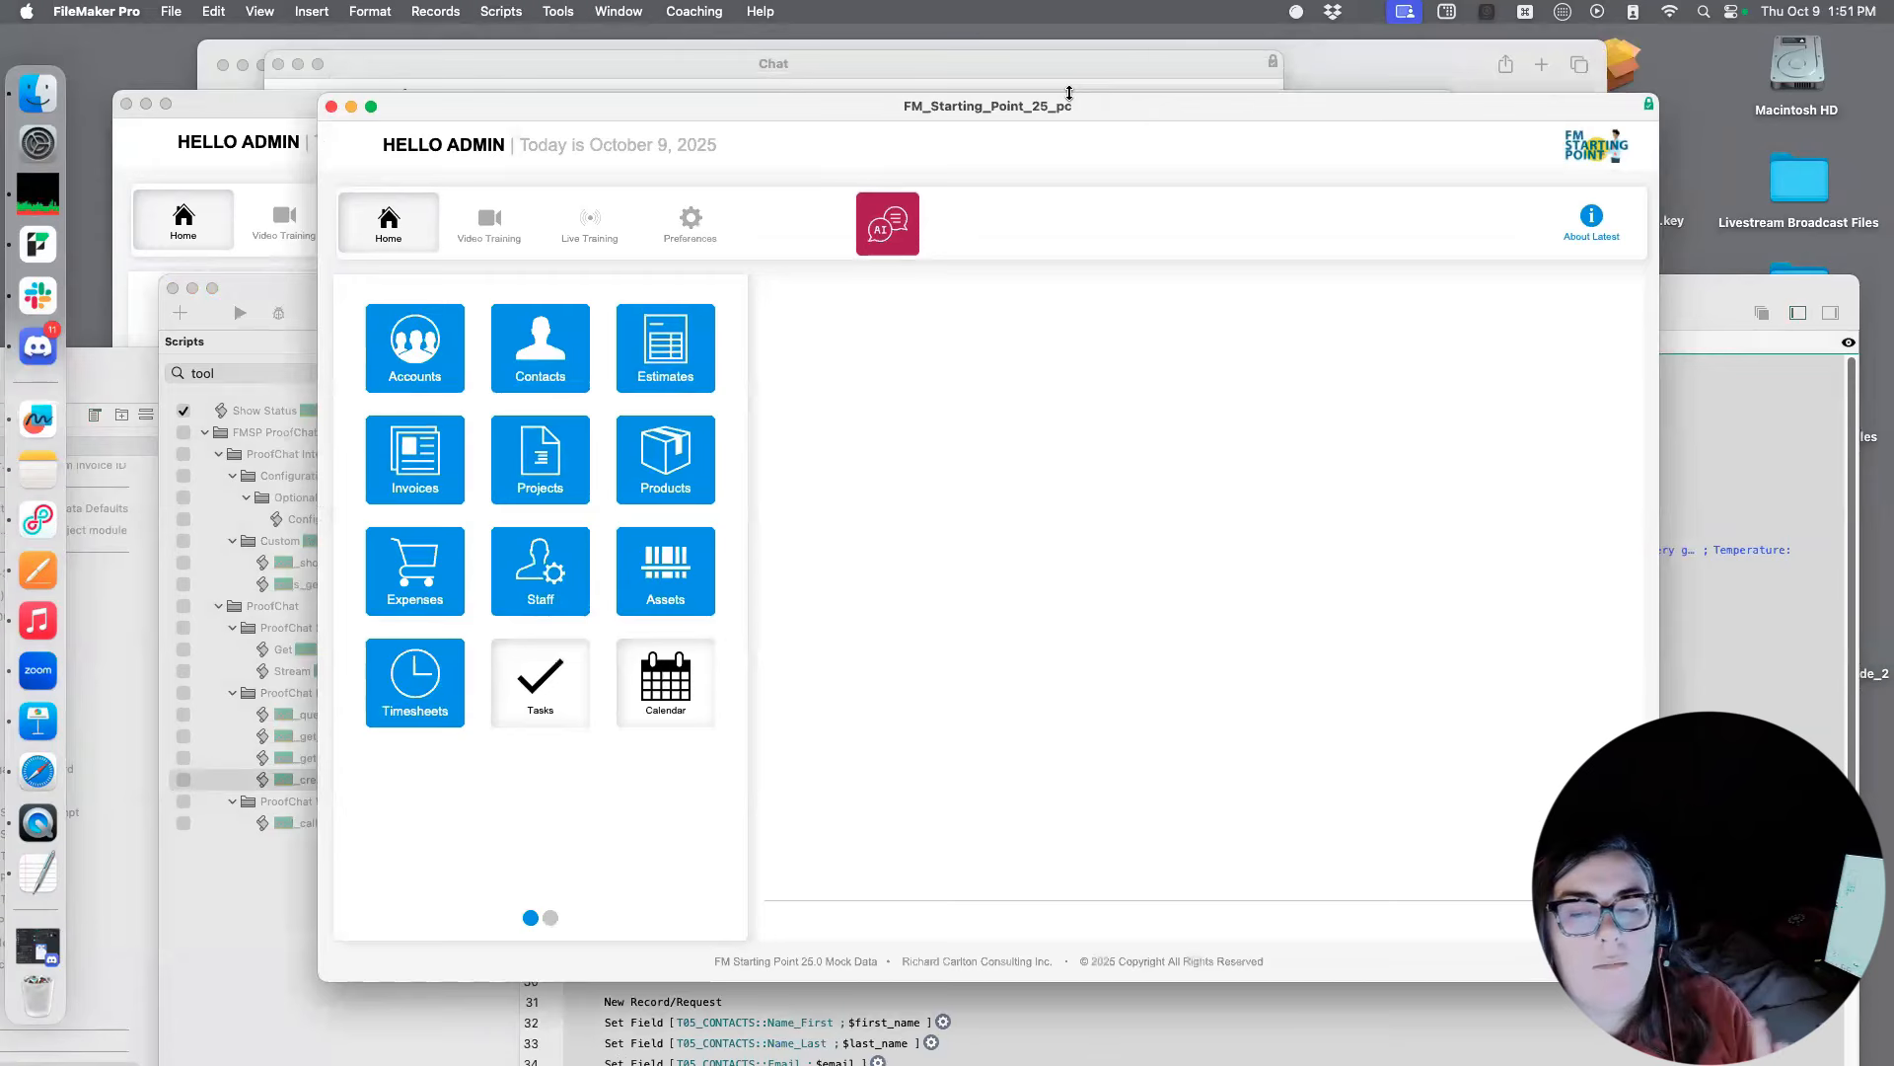
click(1683, 574)
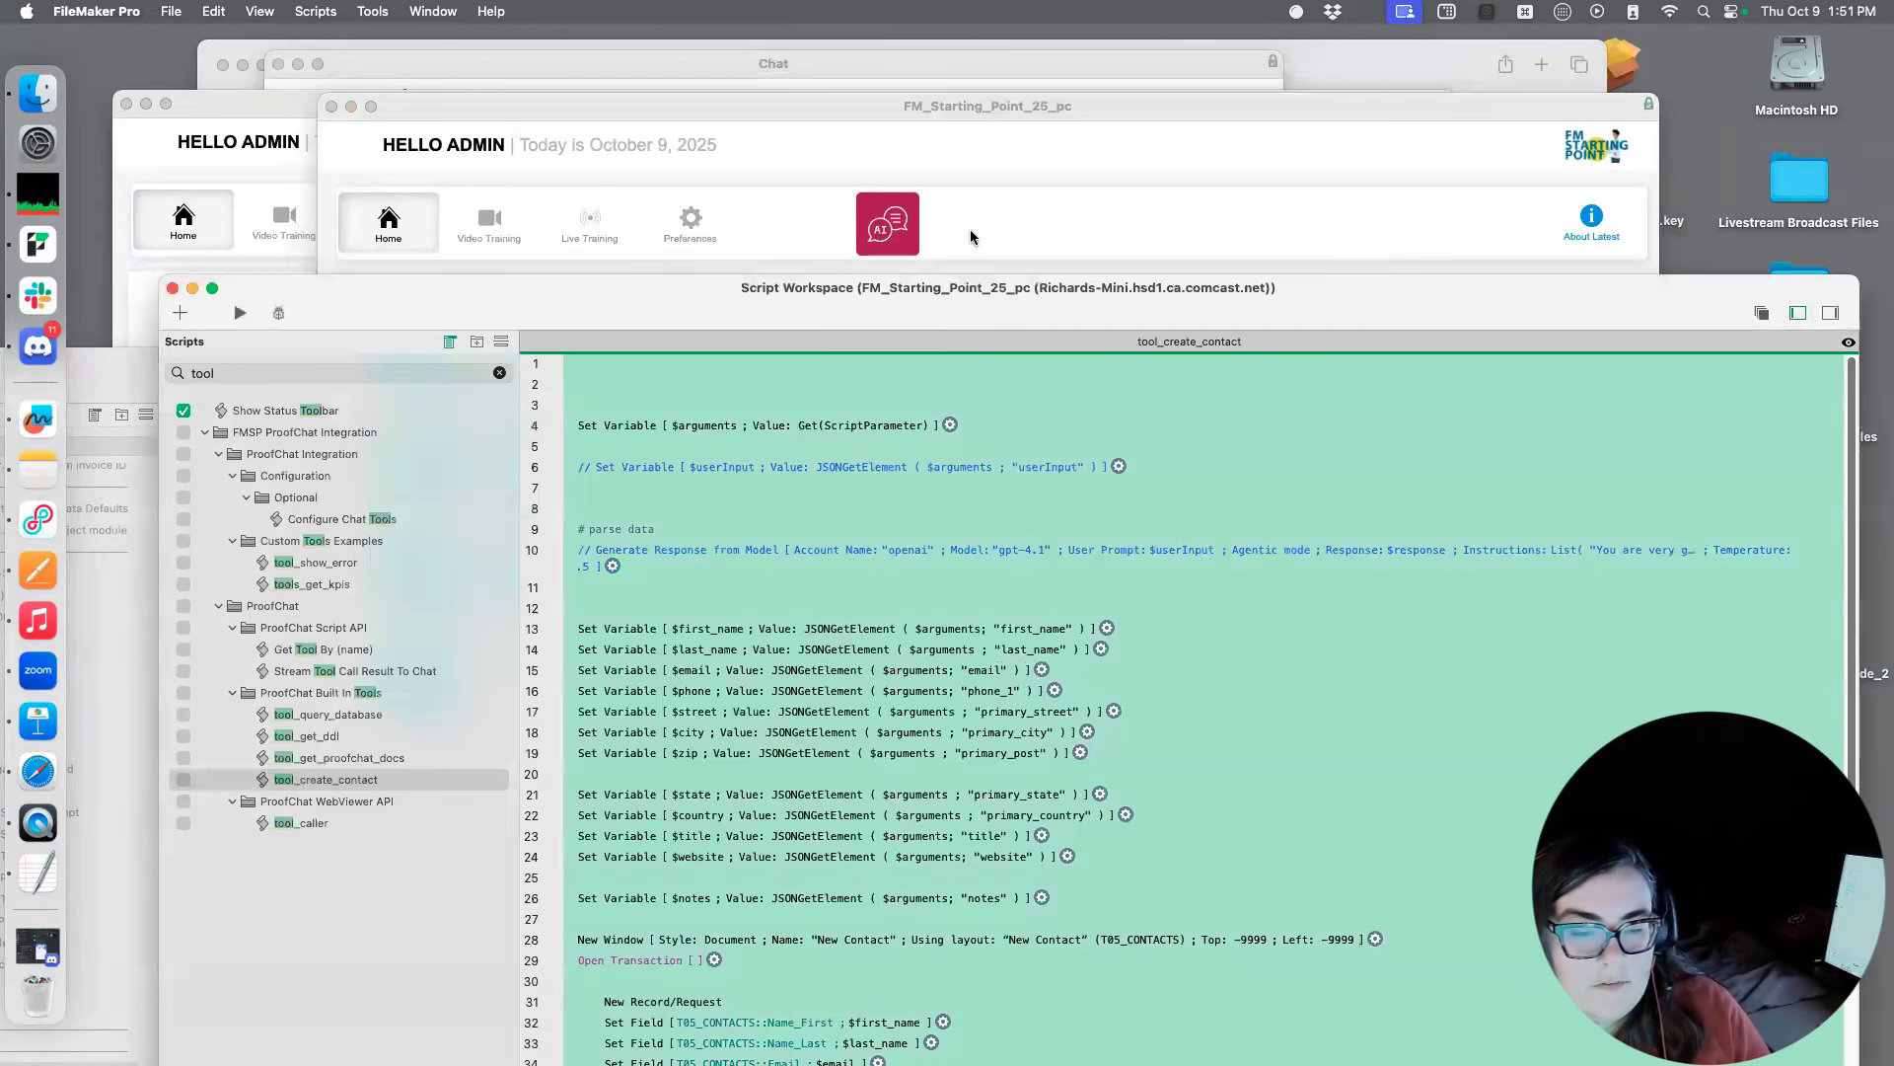
drag(977, 287, 911, 160)
Examine the original tool_create_contact script, from its JSON argument variables through the contact and notes record creation steps
click(1135, 715)
scroll(789, 508, down, 2)
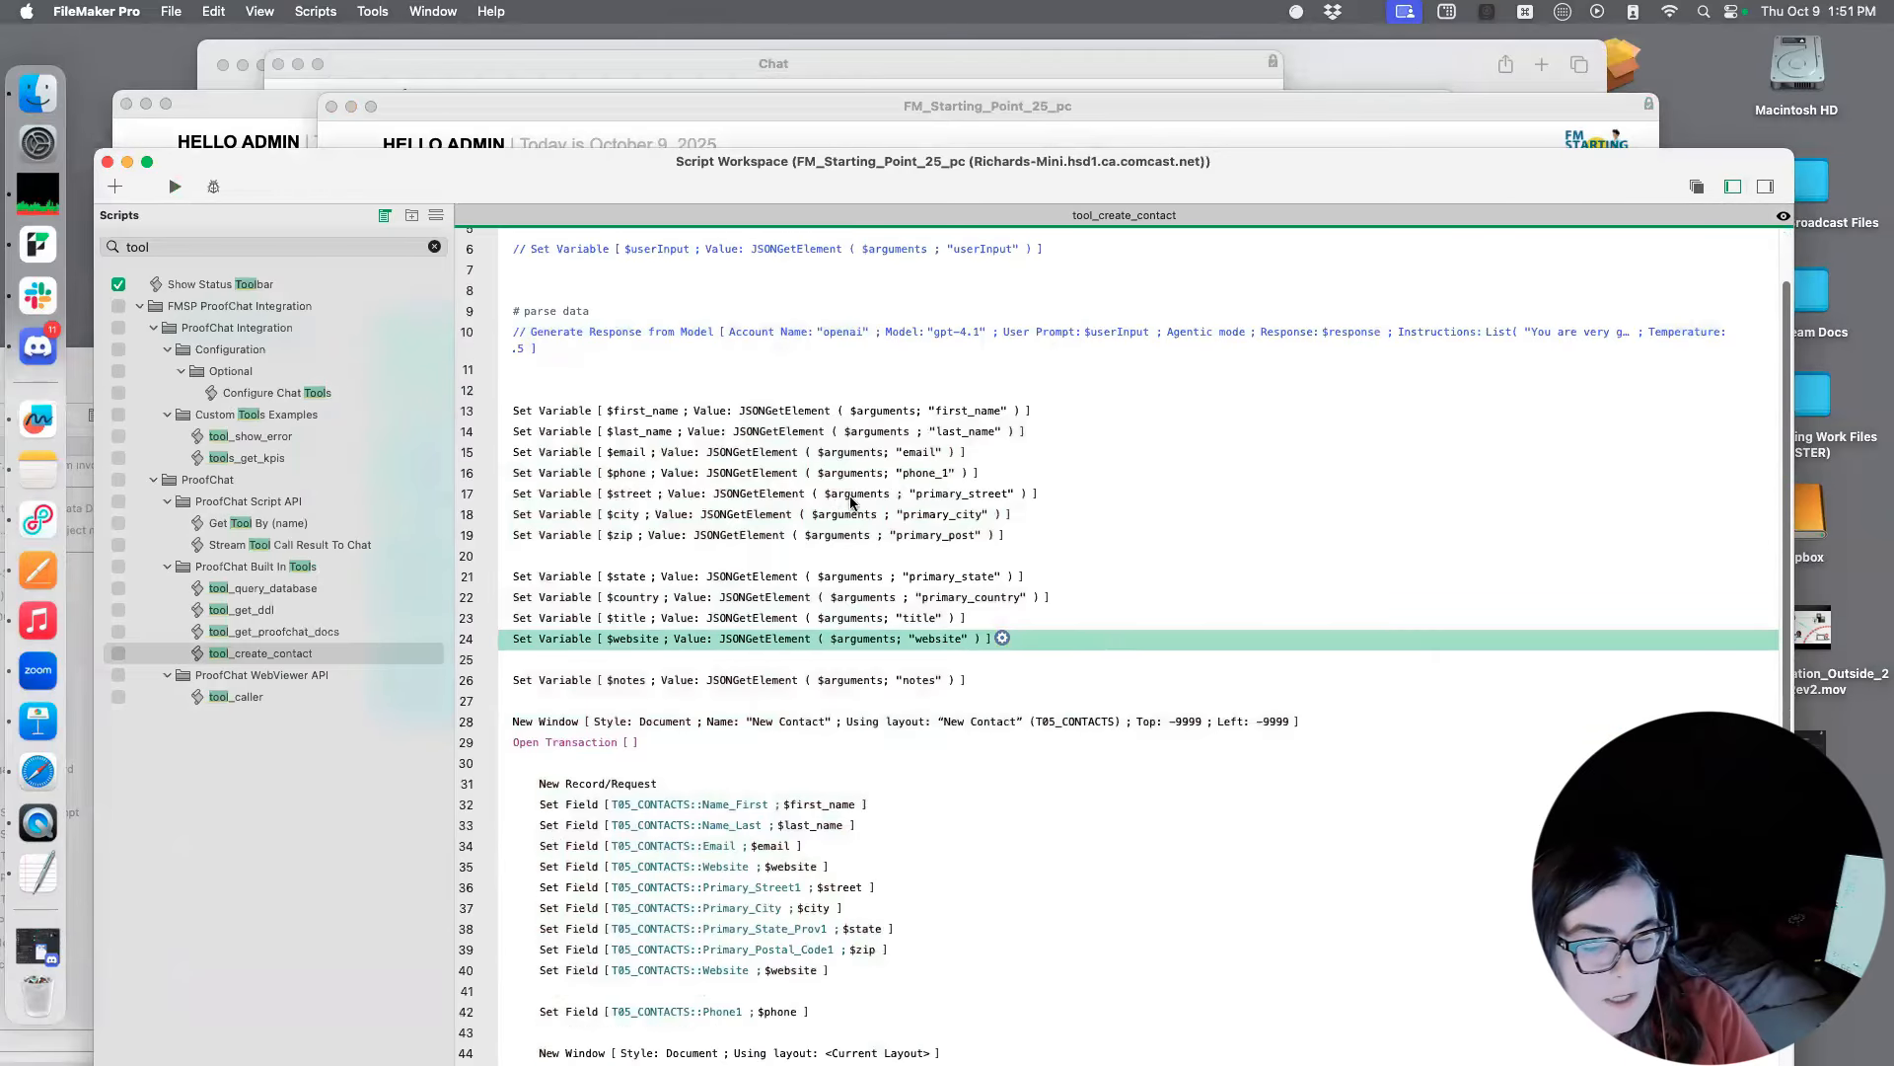
scroll(851, 498, down, 8)
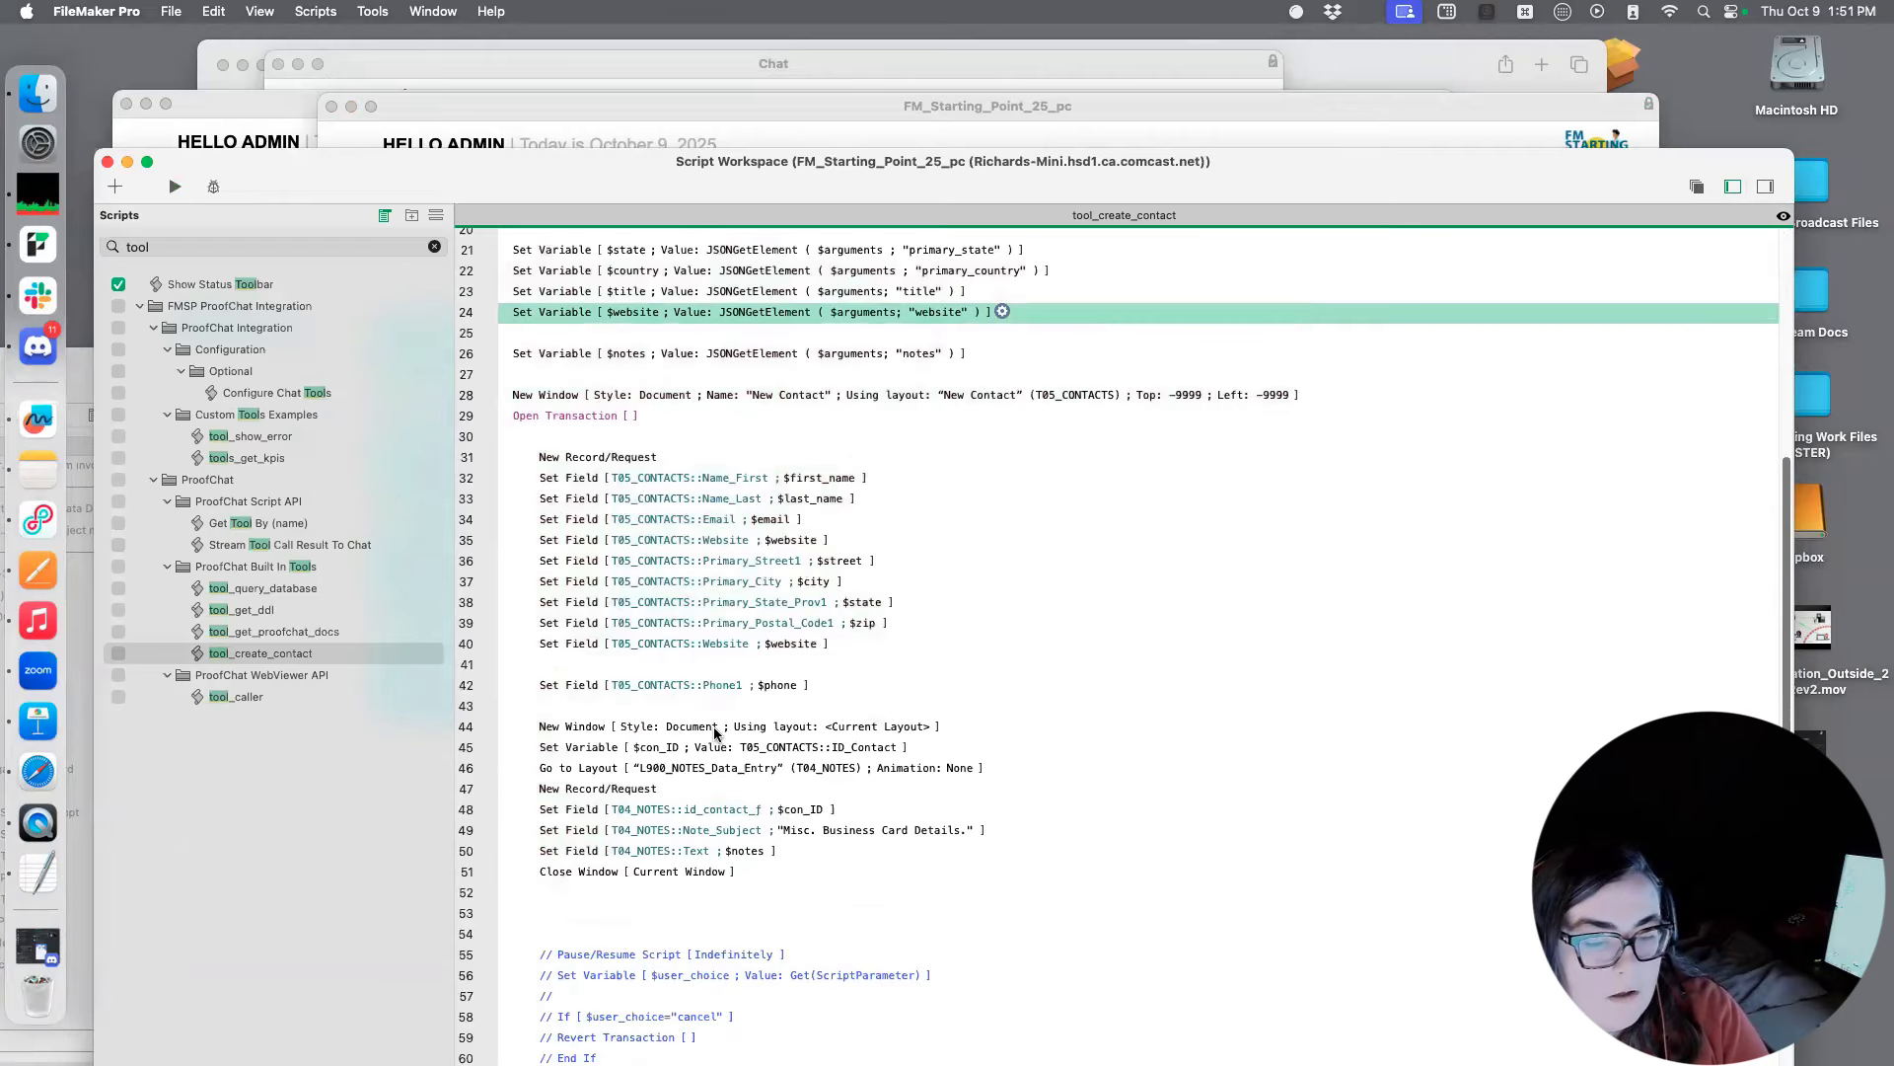
scroll(735, 735, down, 1)
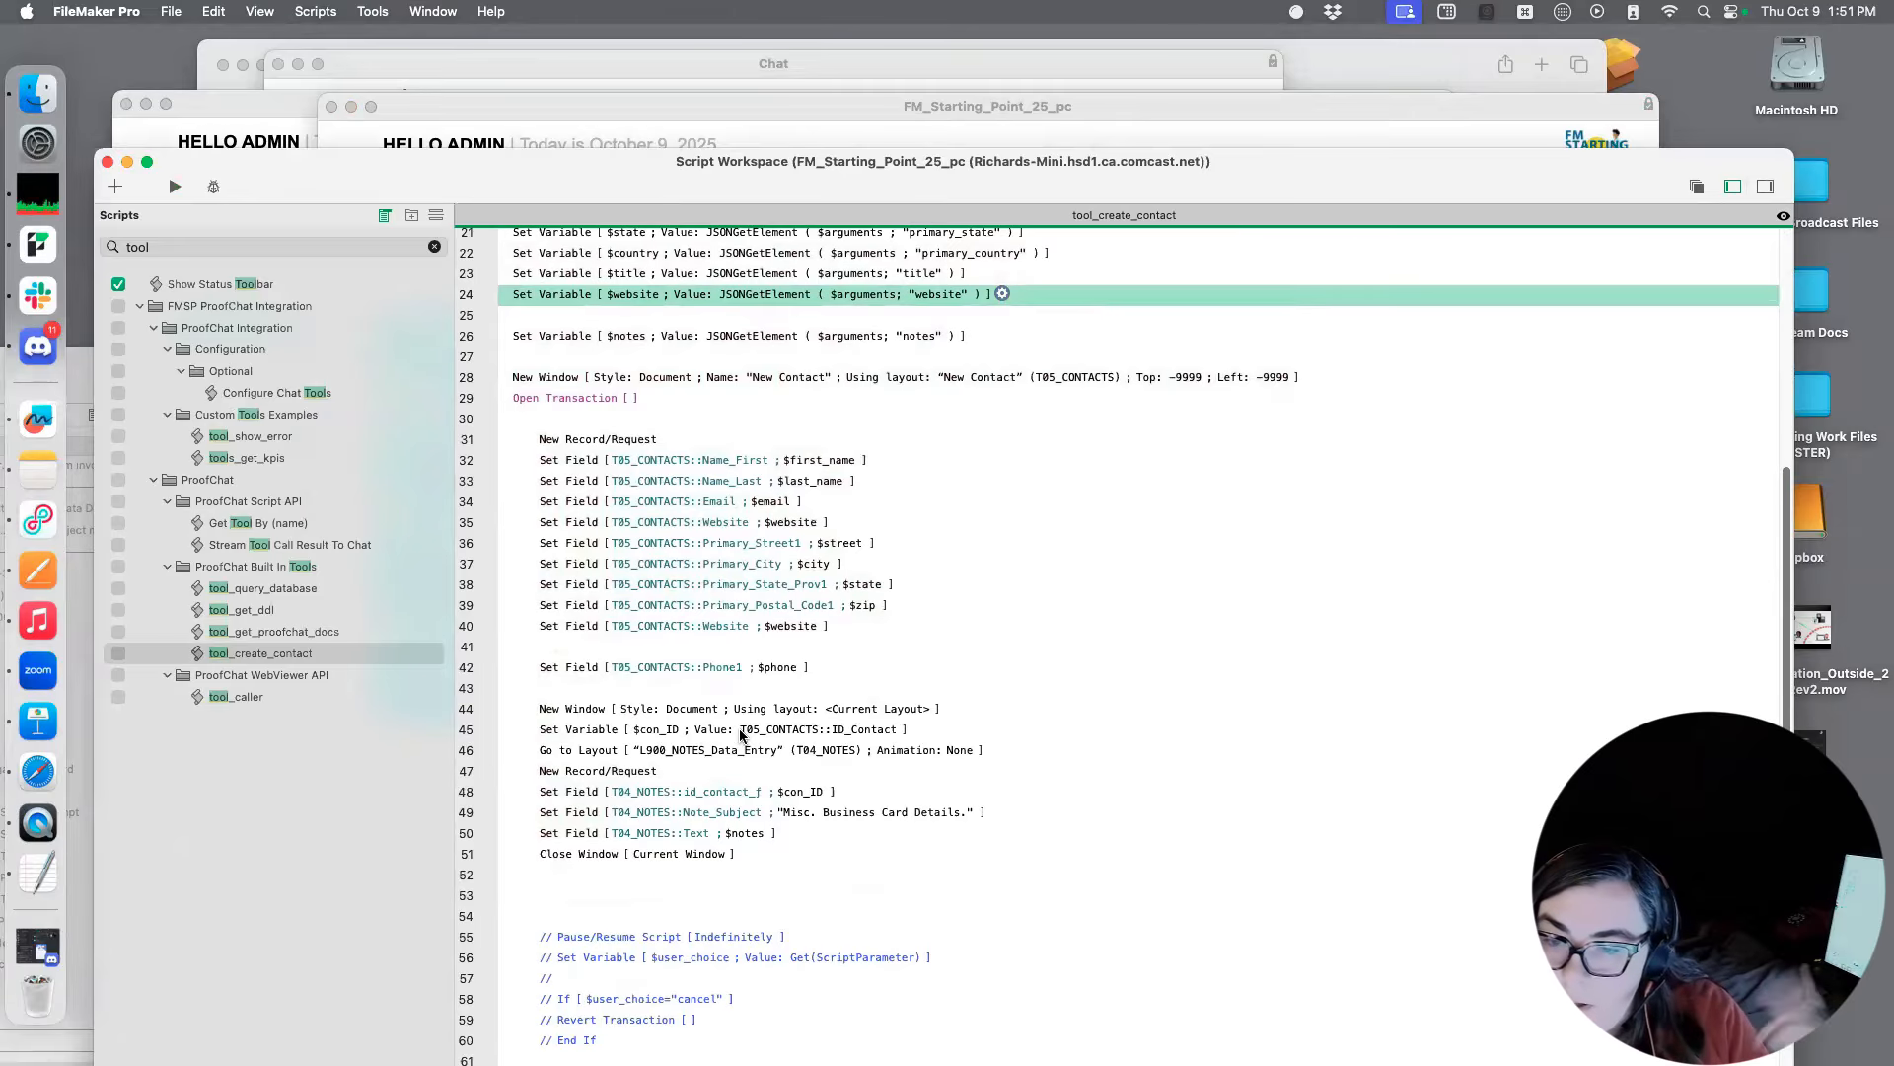
click(920, 713)
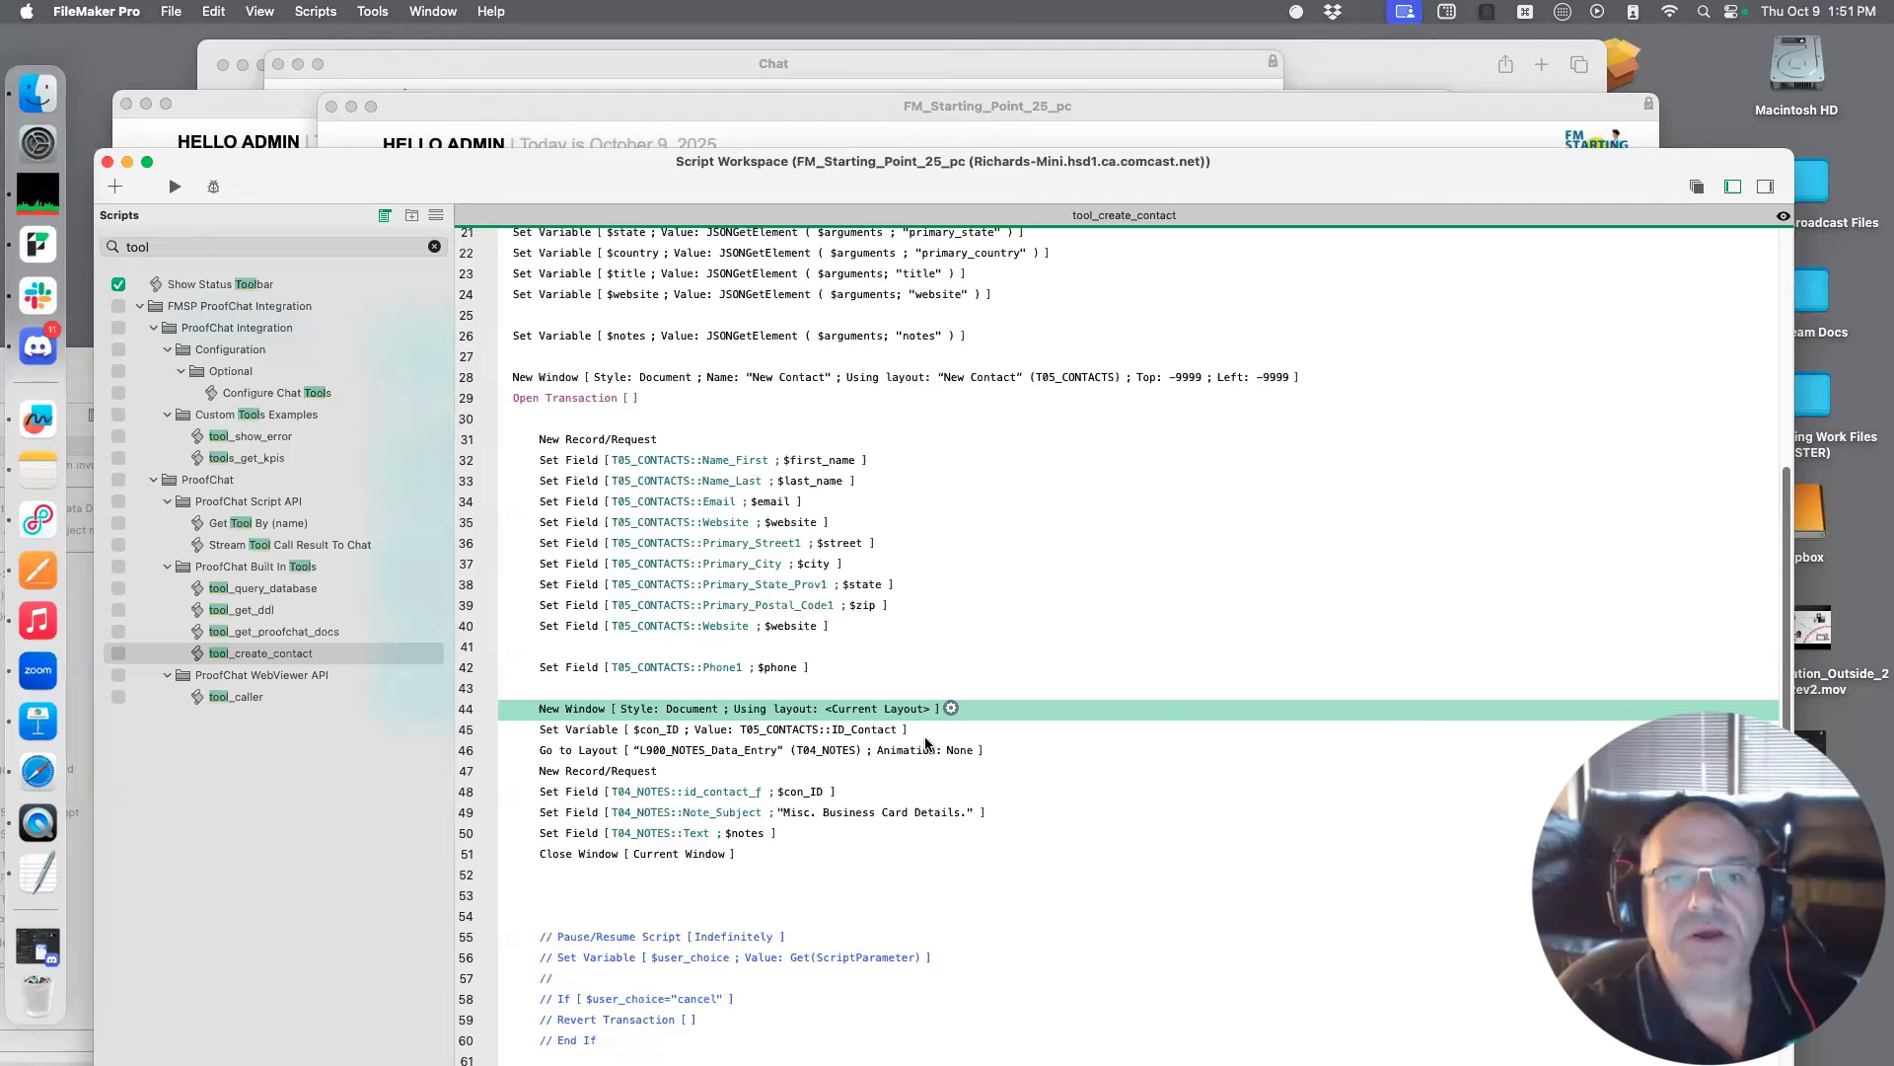
click(1558, 44)
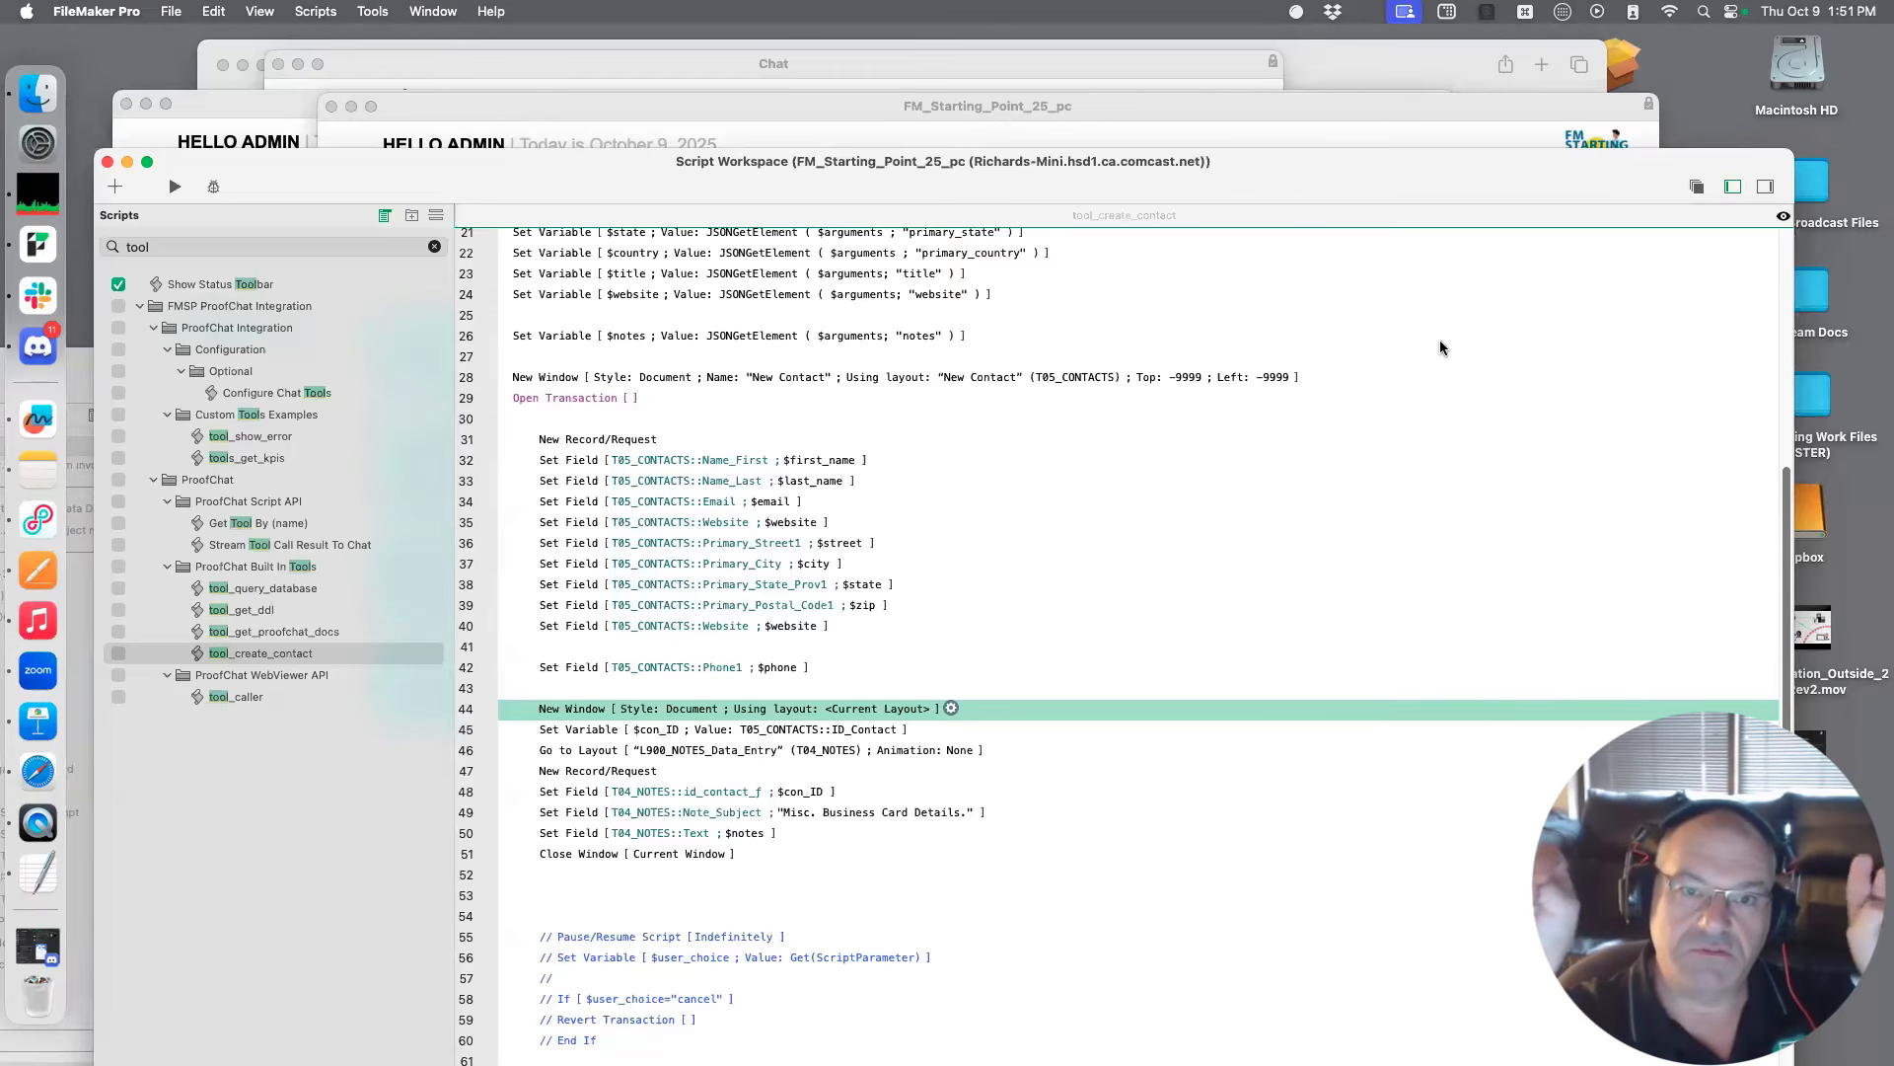
scroll(1278, 552, up, 1)
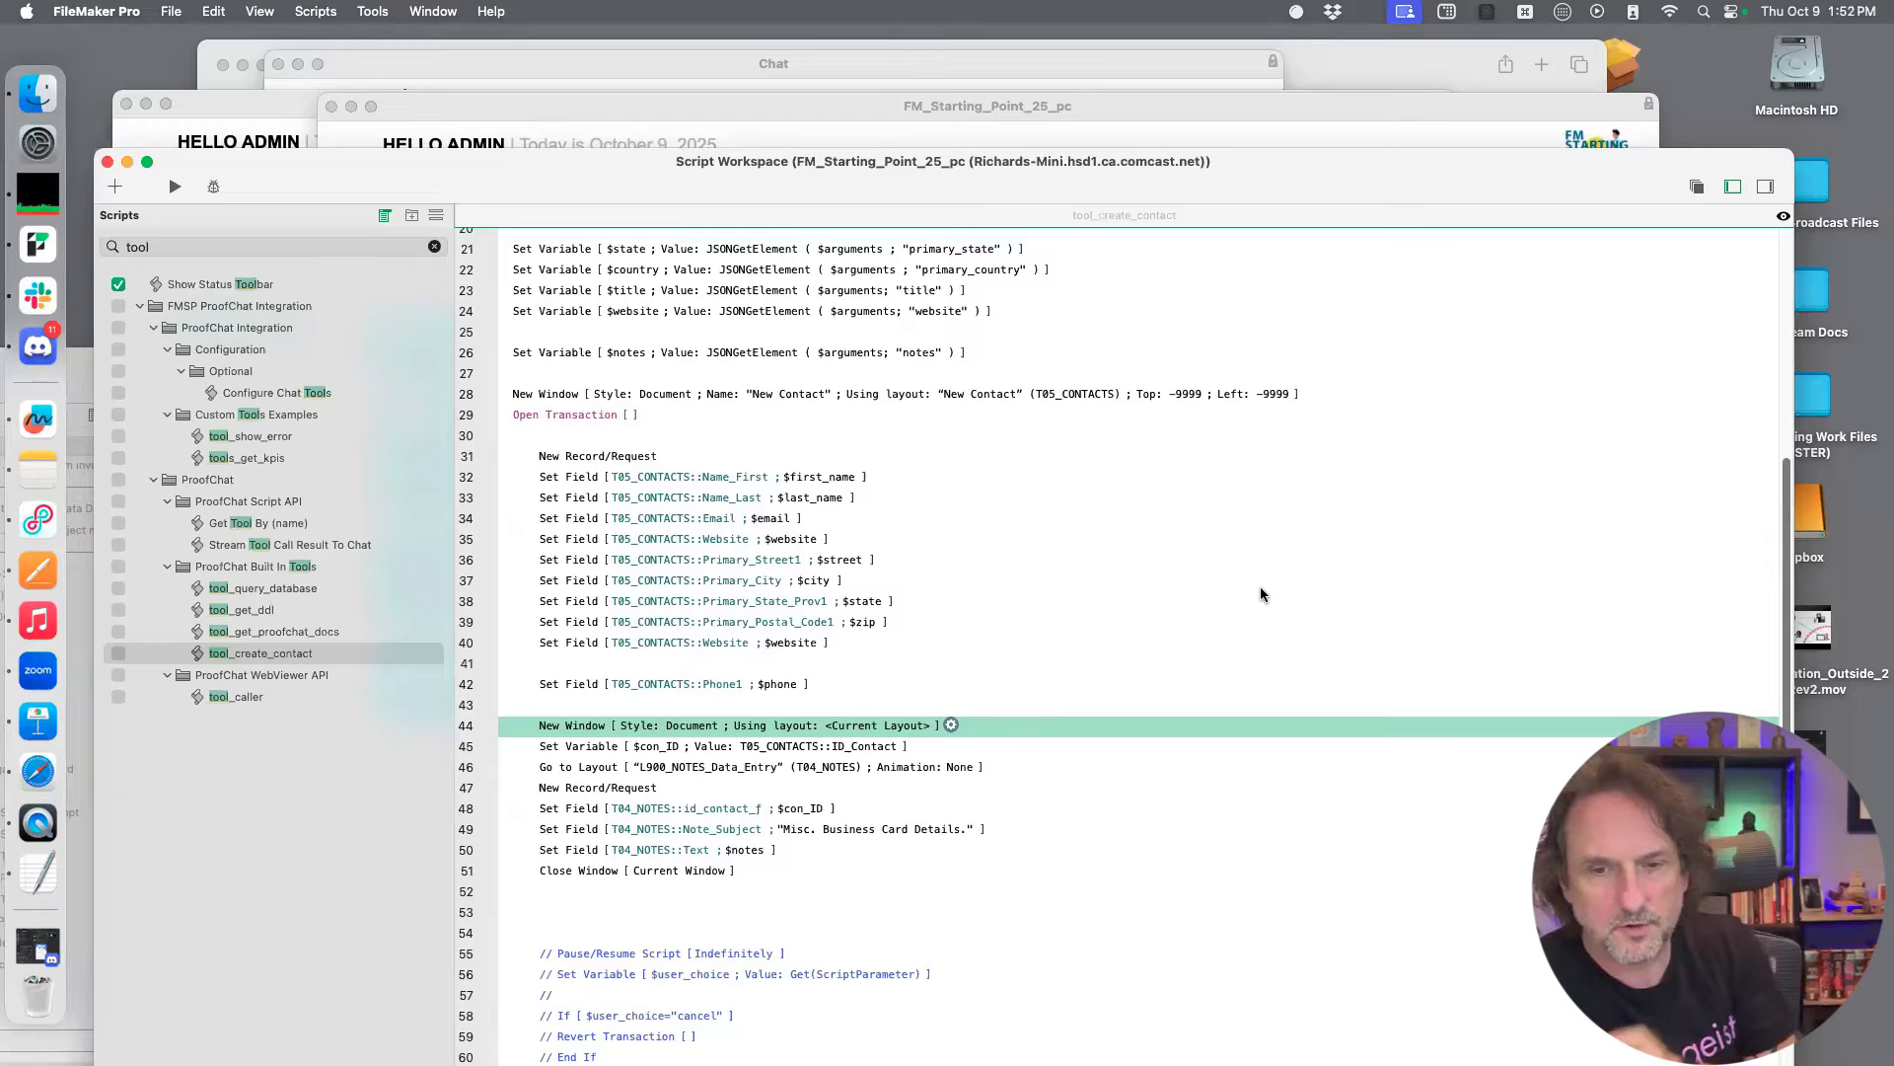
drag(1171, 174, 1054, 114)
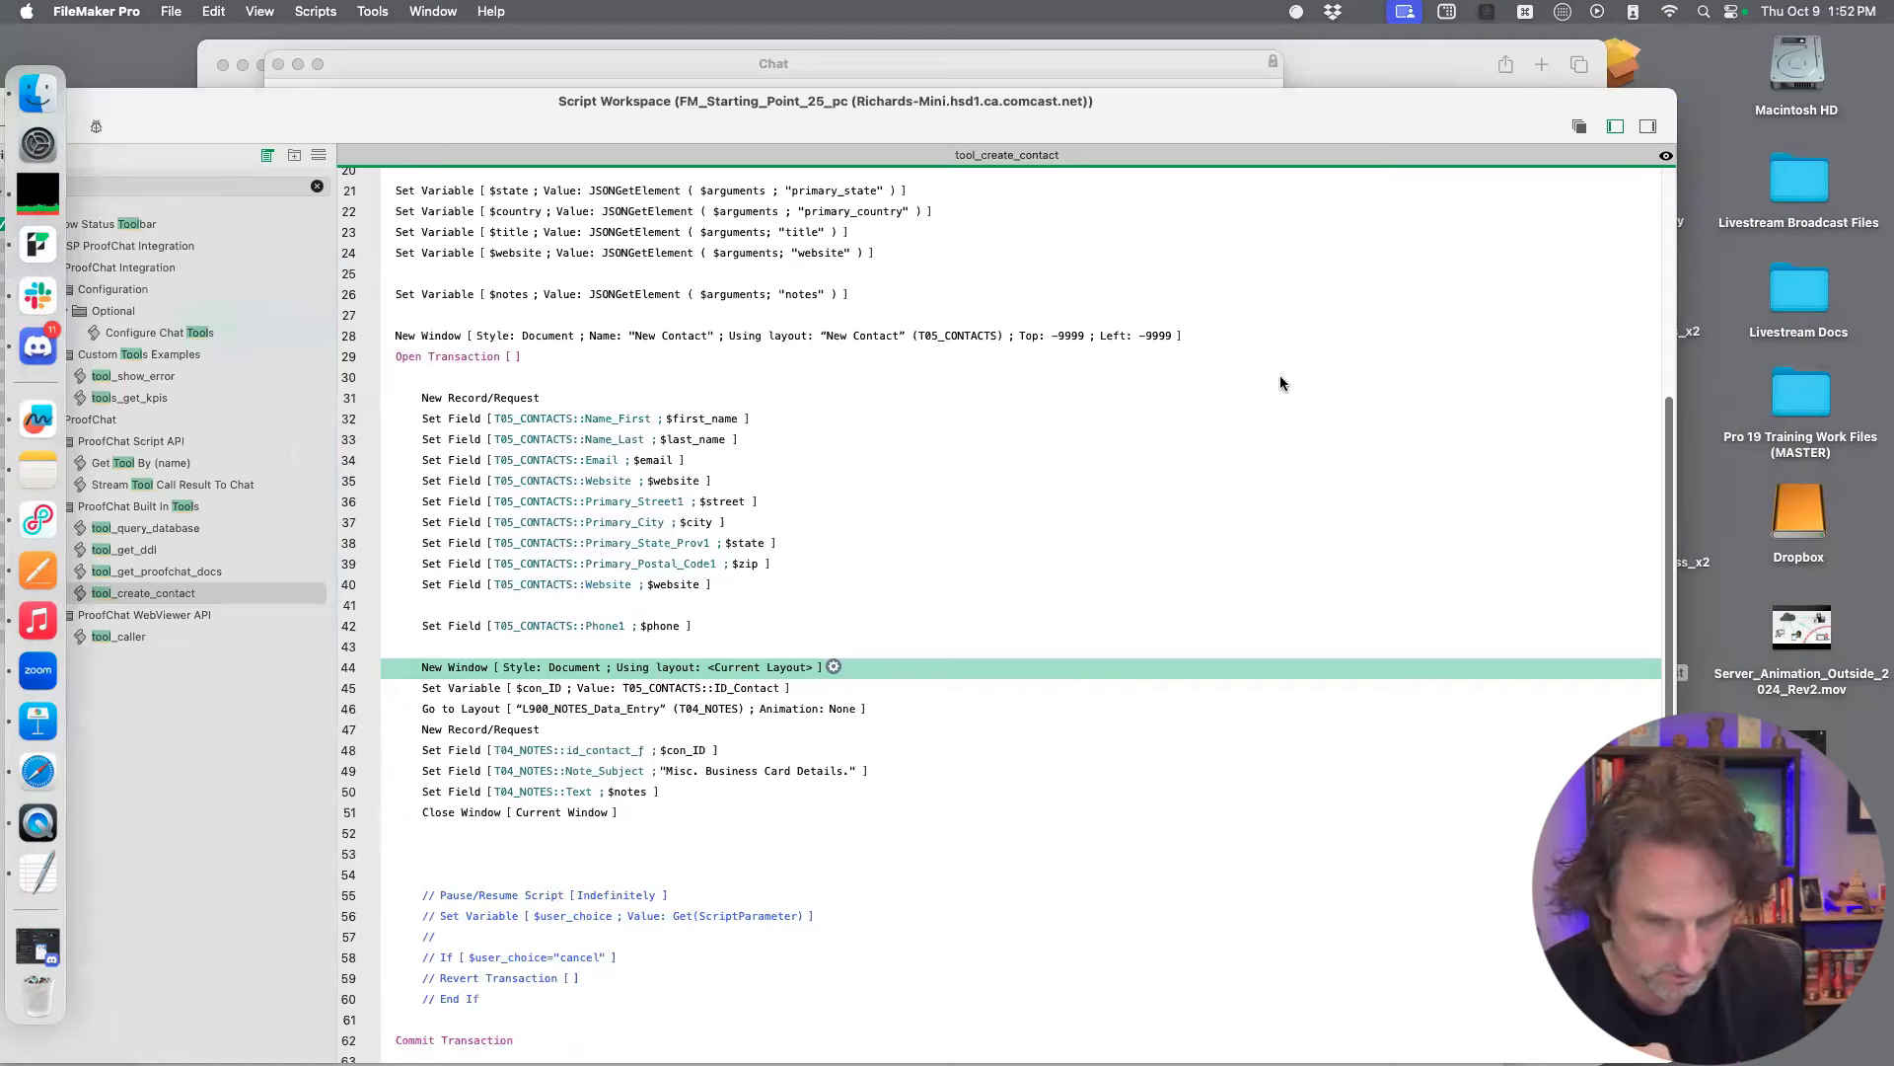
scroll(1280, 383, up, 3)
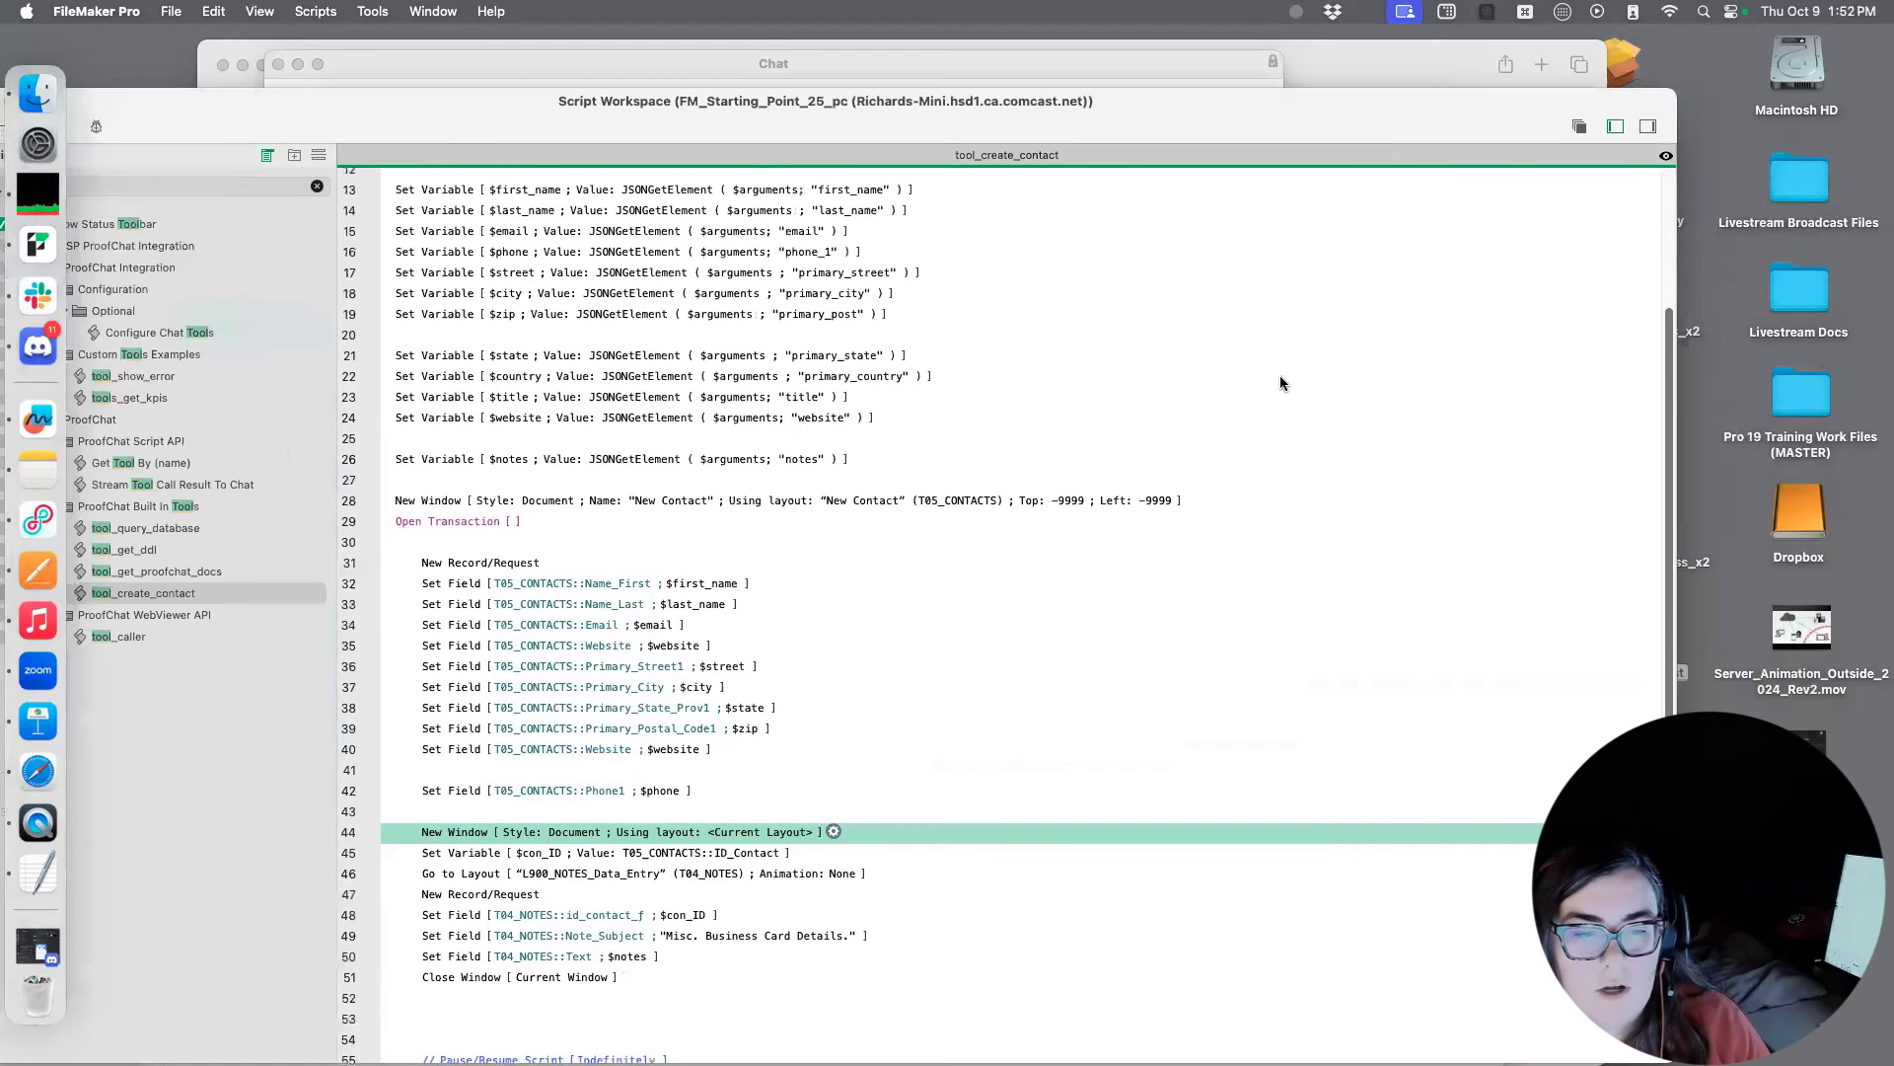
Review the tool_create_contact script again, from parsing the arguments down to committing the transaction and setting the result variable
scroll(1281, 383, up, 2)
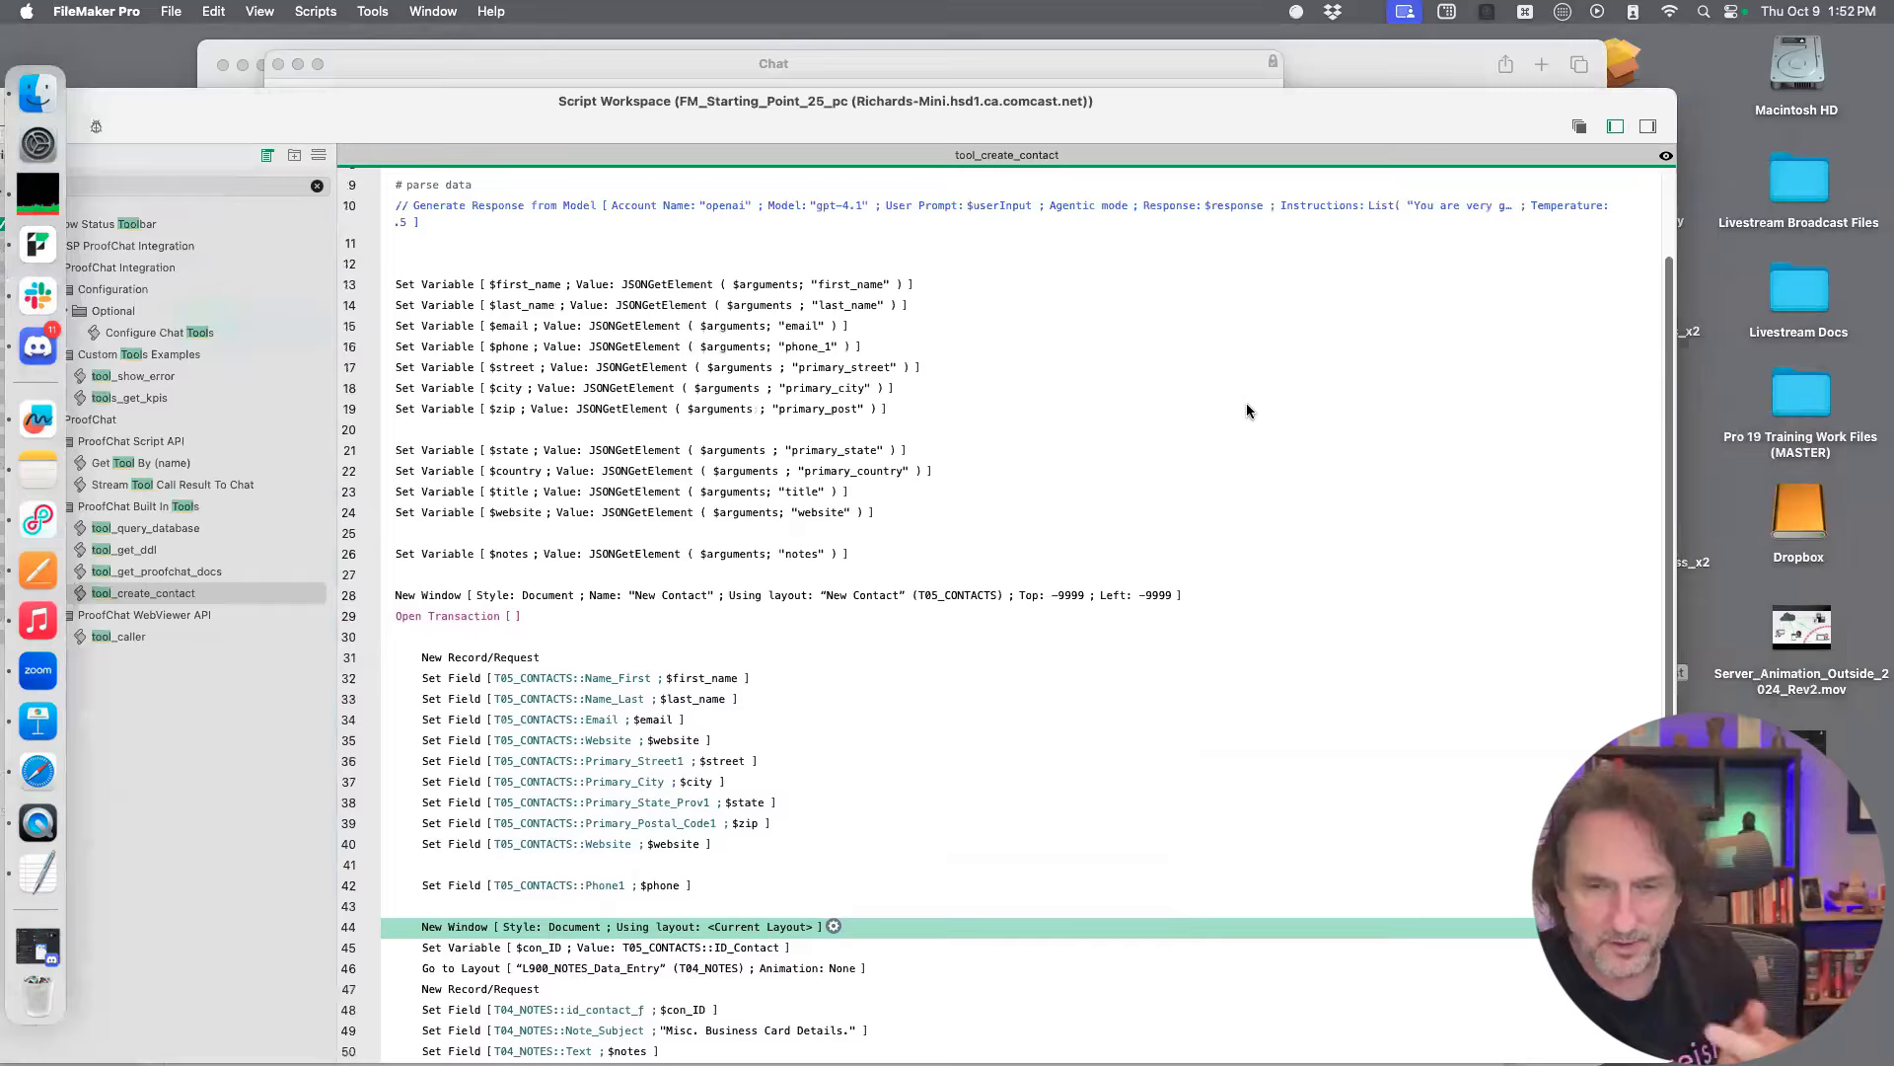
scroll(1247, 411, up, 2)
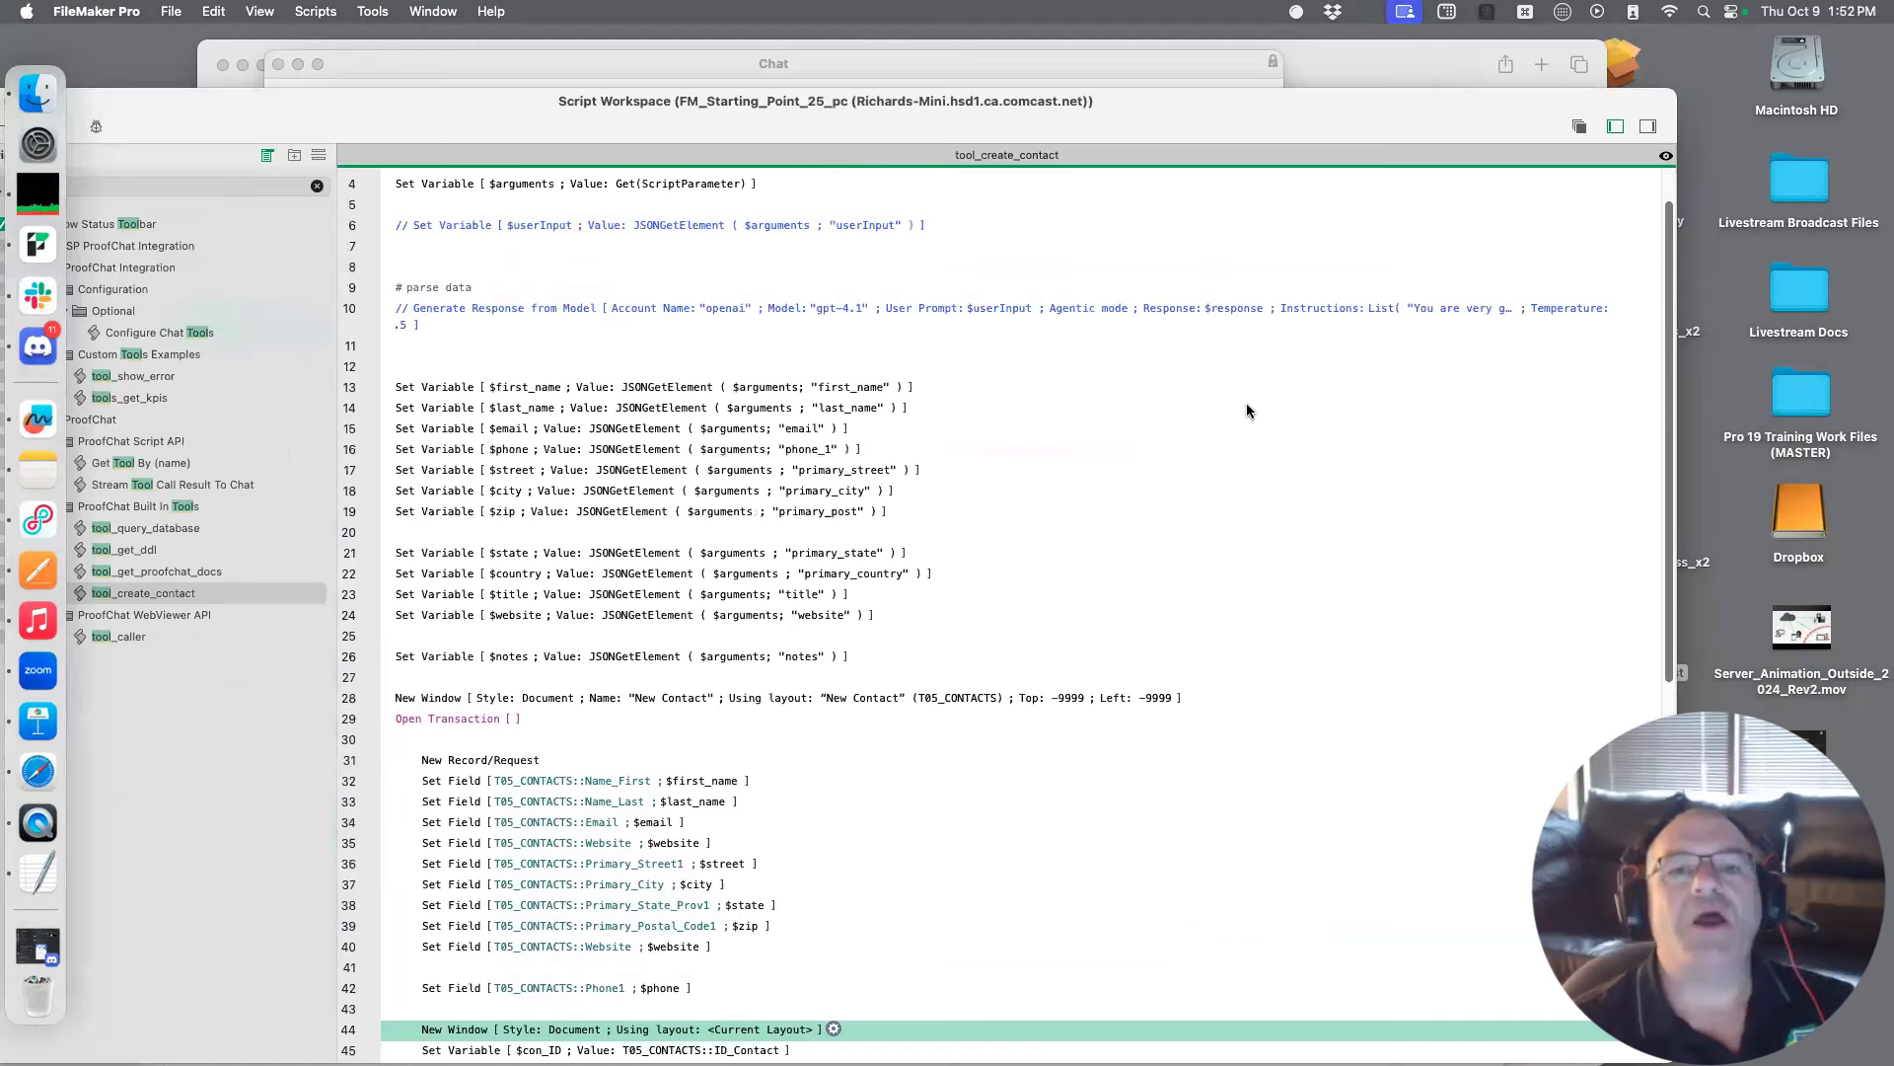
scroll(1247, 411, down, 4)
scroll(1247, 411, down, 1)
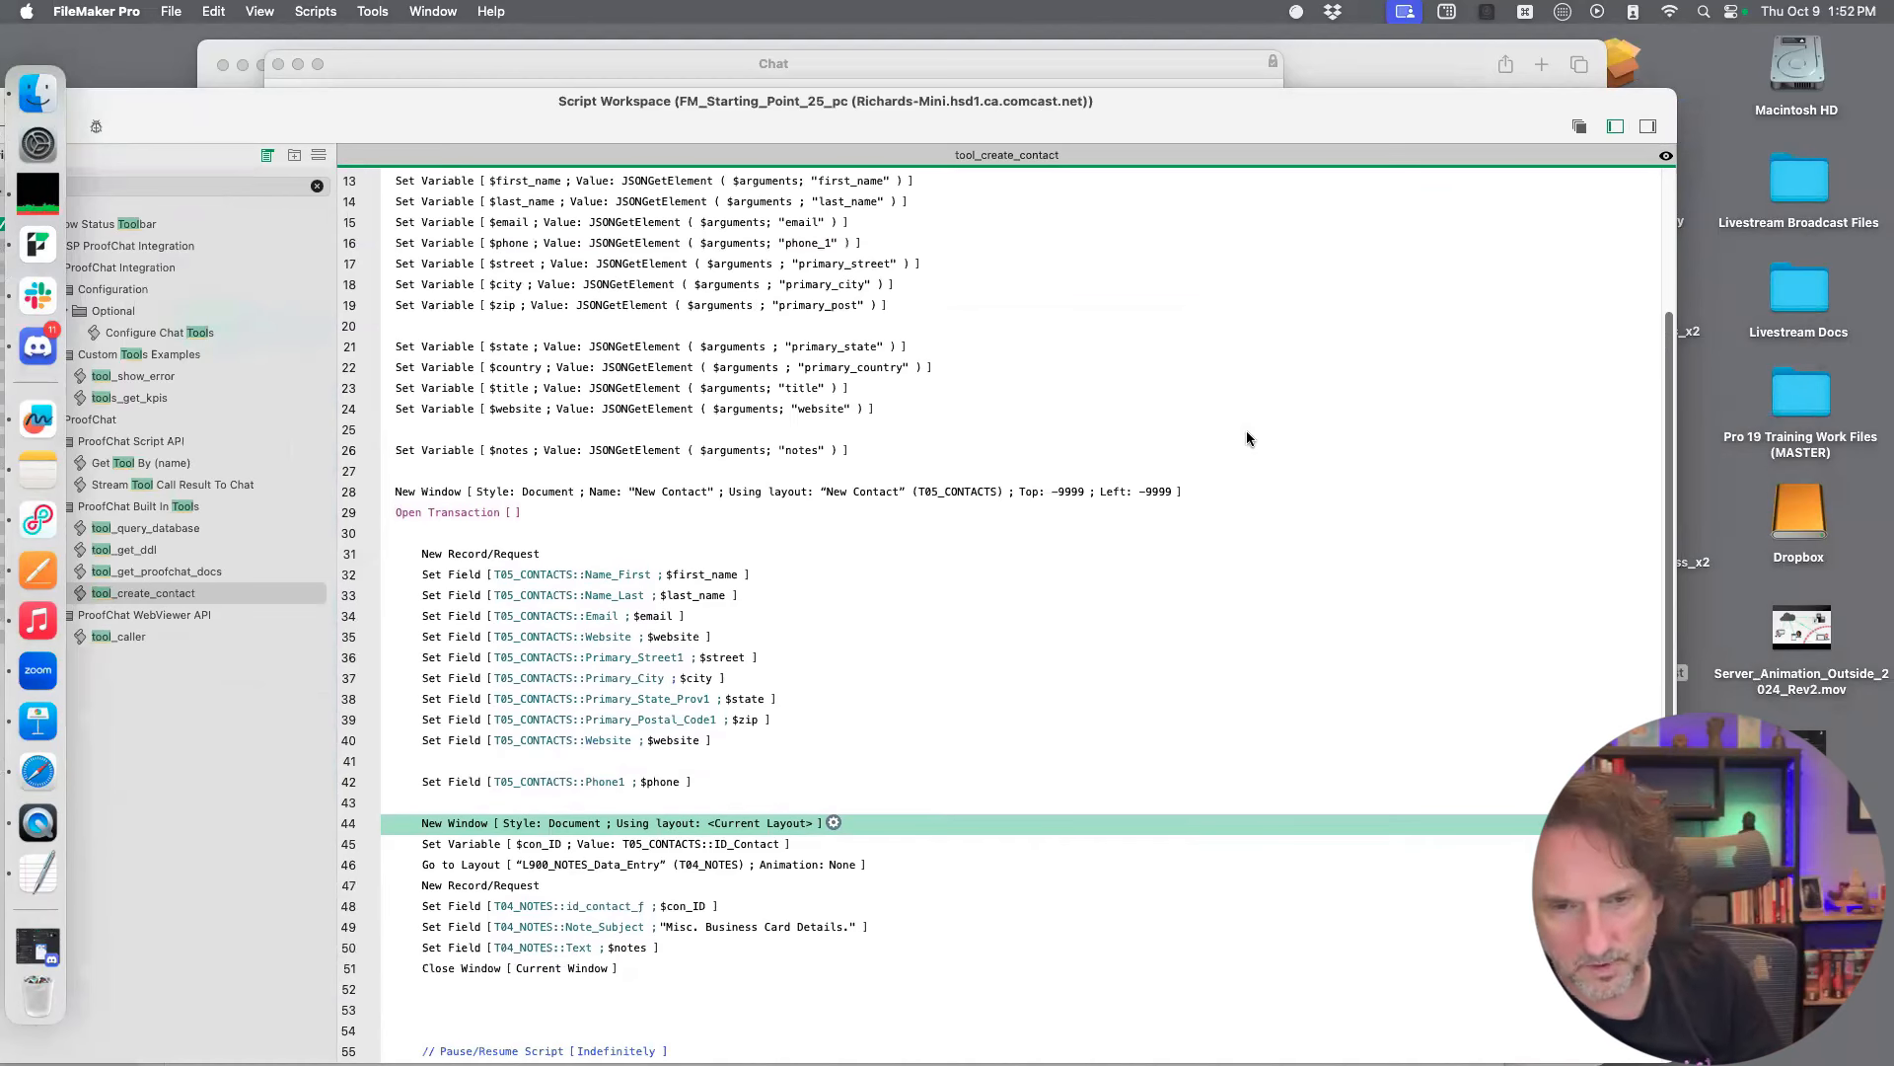
scroll(1245, 450, down, 3)
scroll(1245, 451, down, 6)
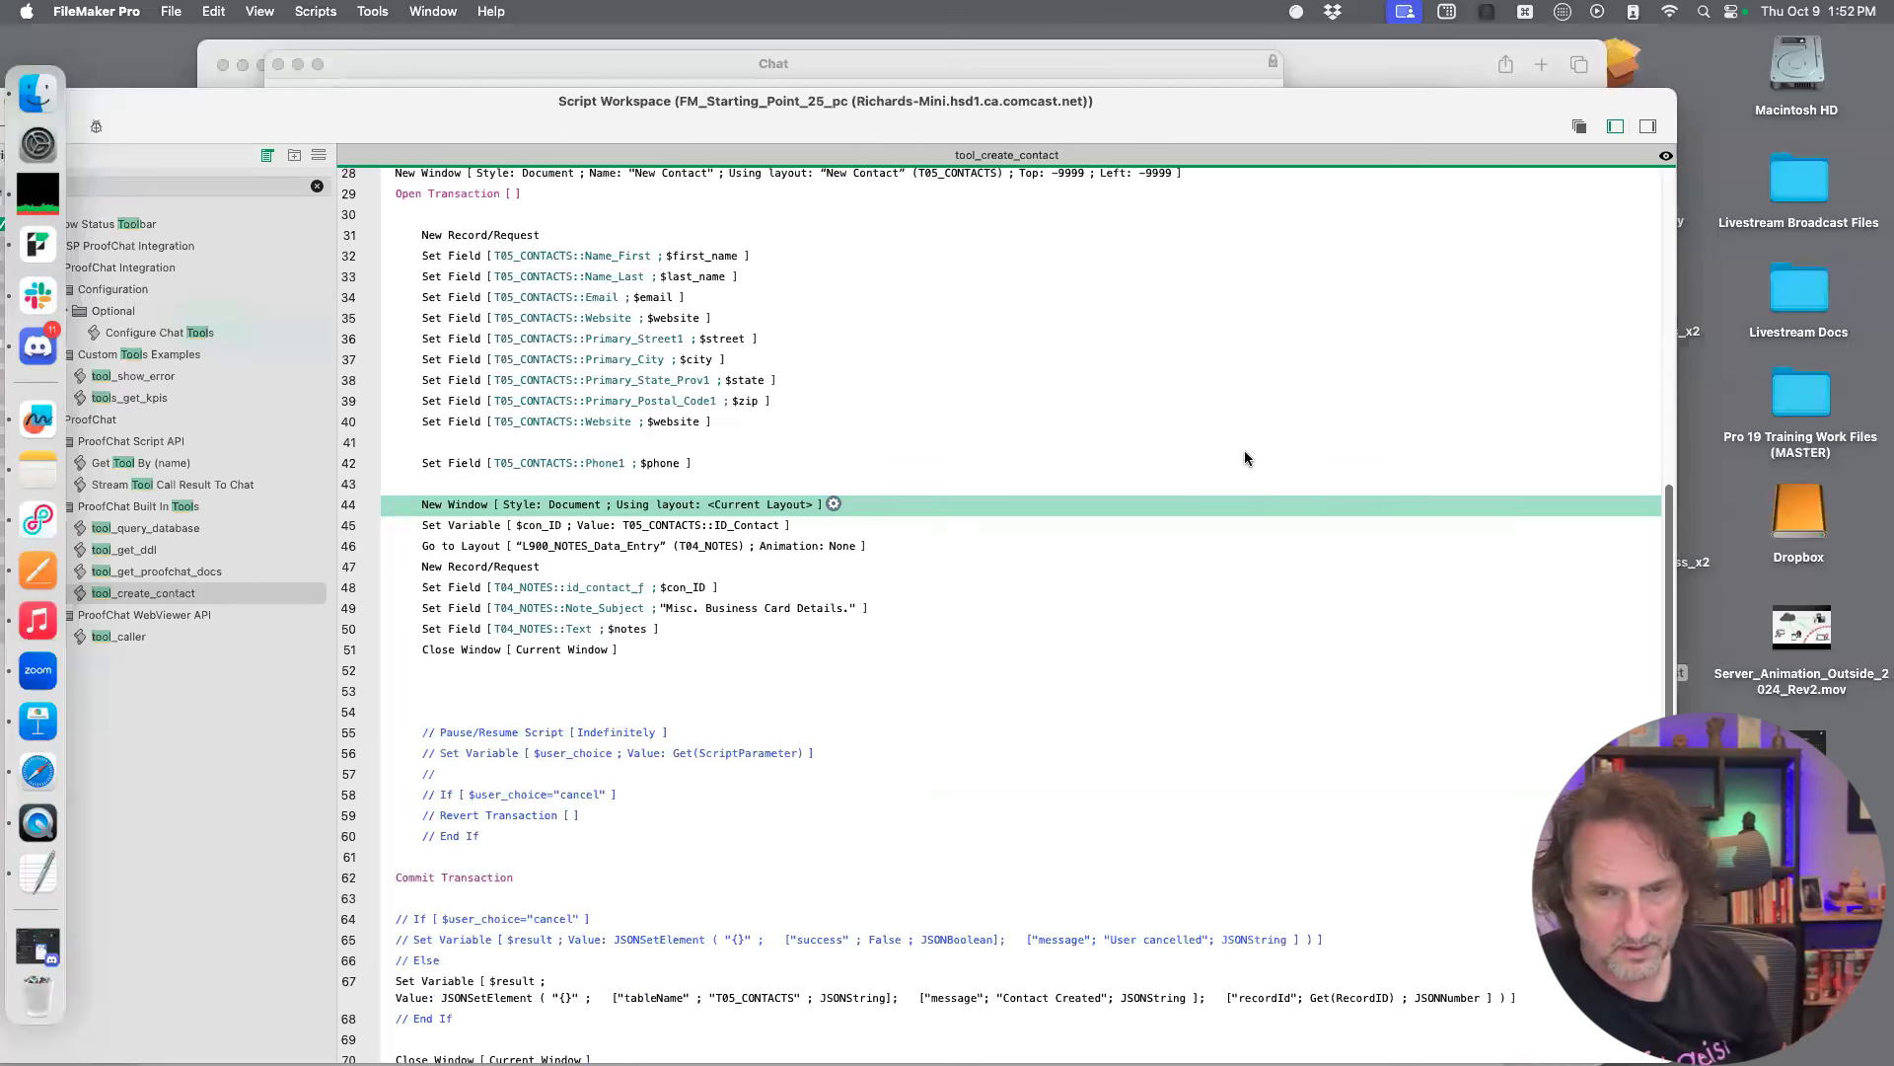
scroll(1245, 457, up, 6)
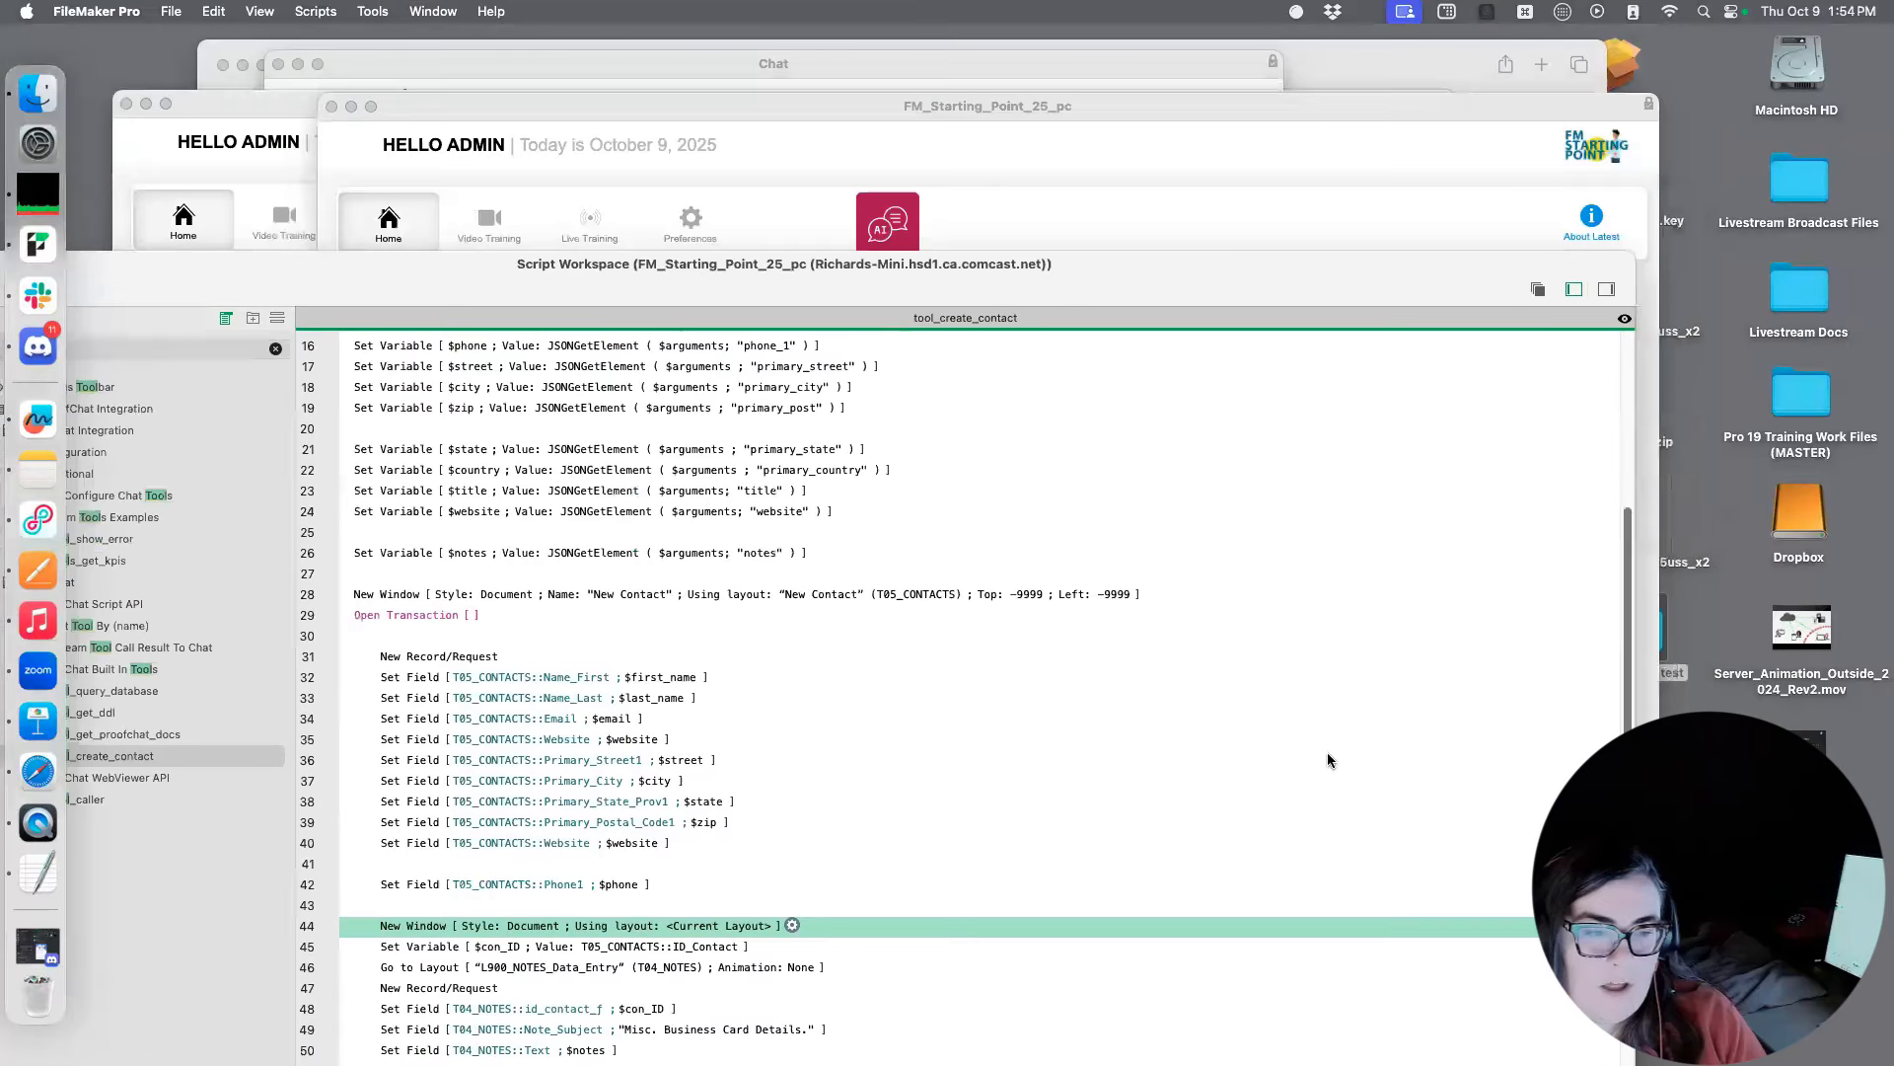
Move the FM_Starting_Point_25_pc Script Workspace aside, return to the FM_Starting_Point_25uss_x2 window and open its ProofChat window
drag(1329, 760, 1631, 192)
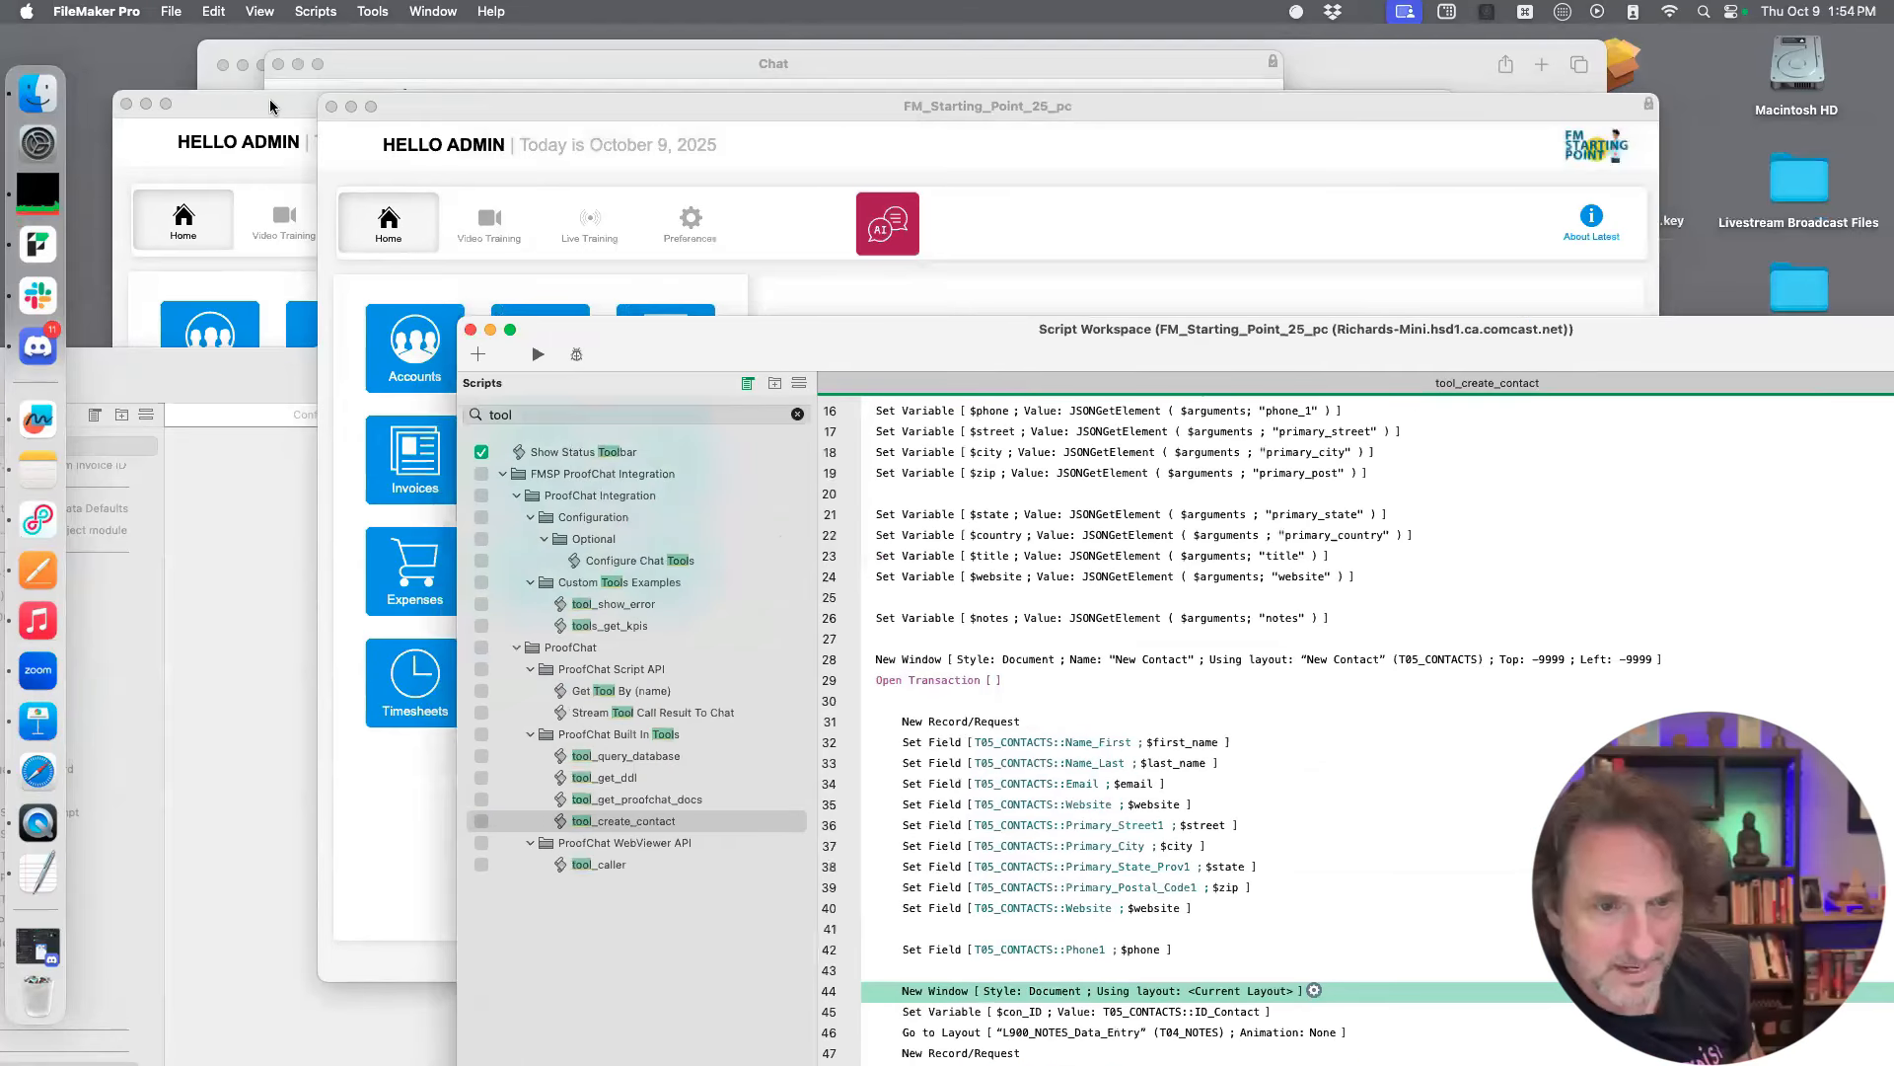
click(270, 98)
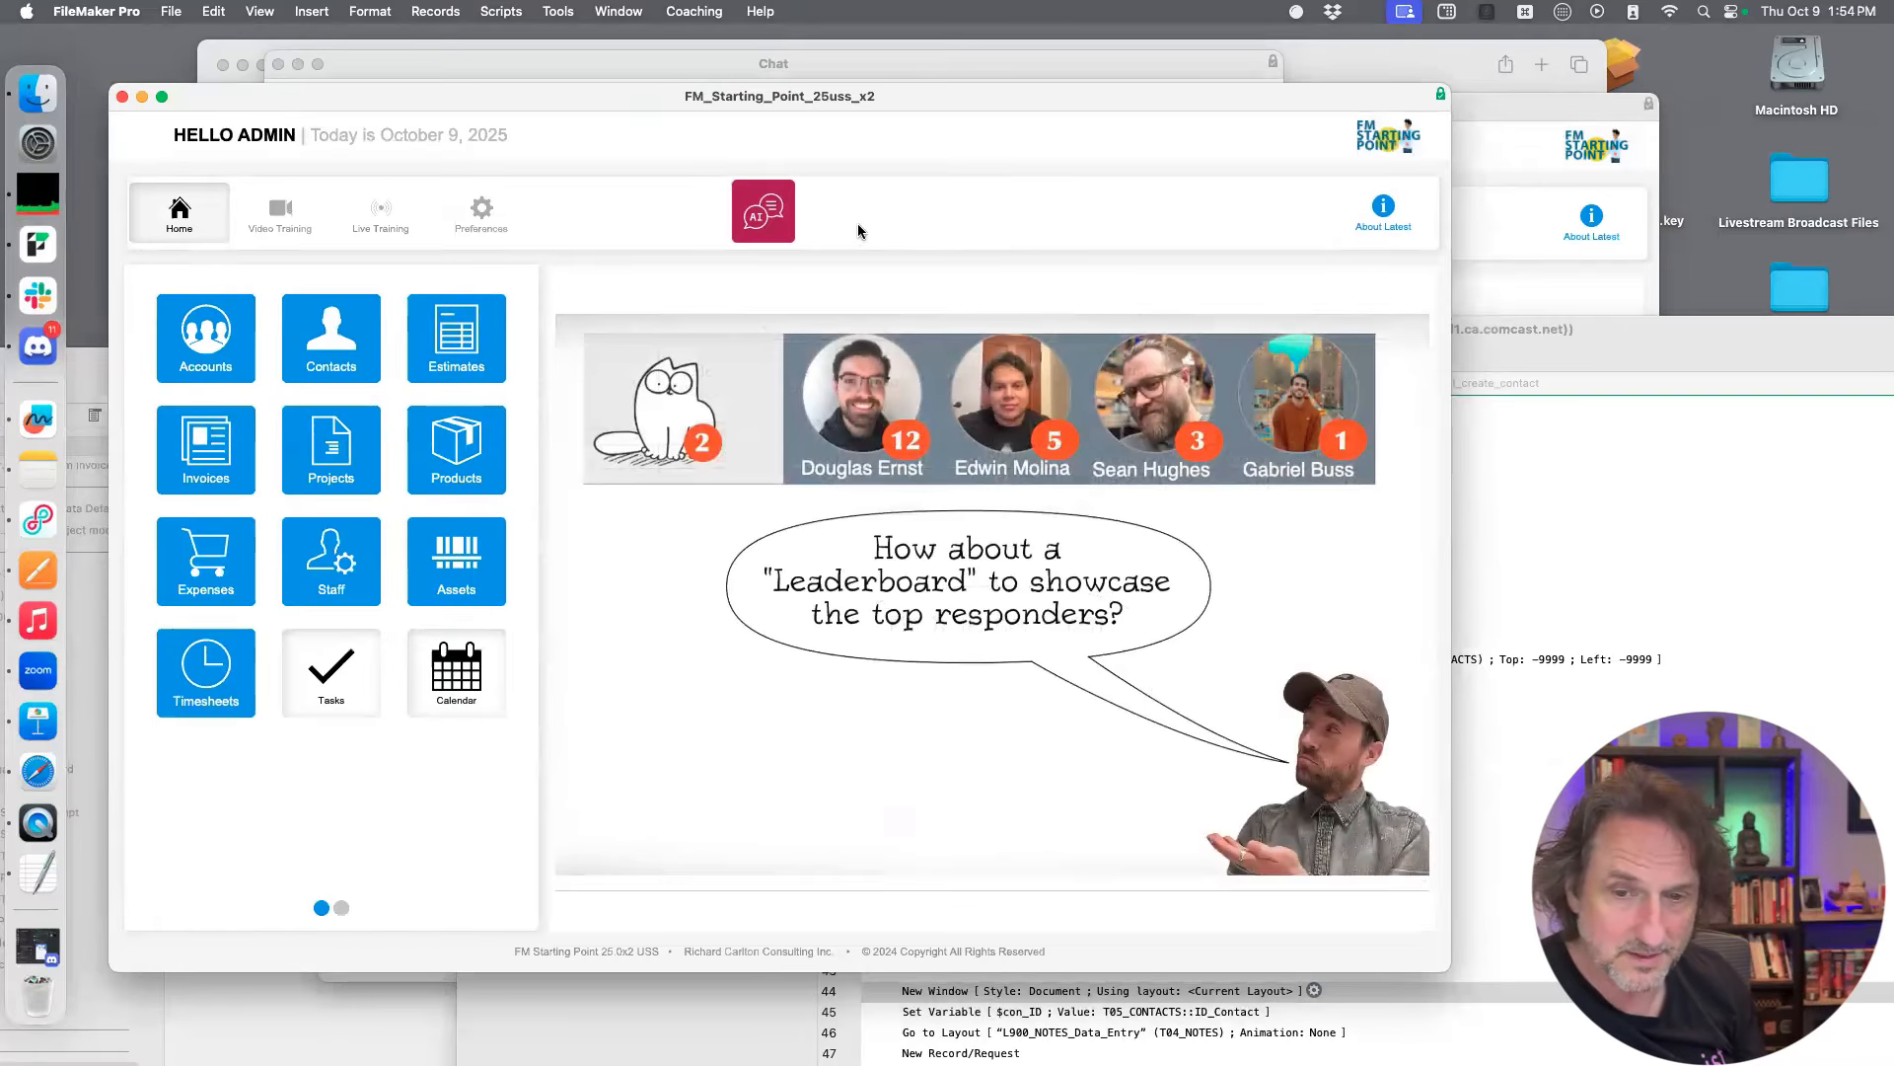
click(788, 219)
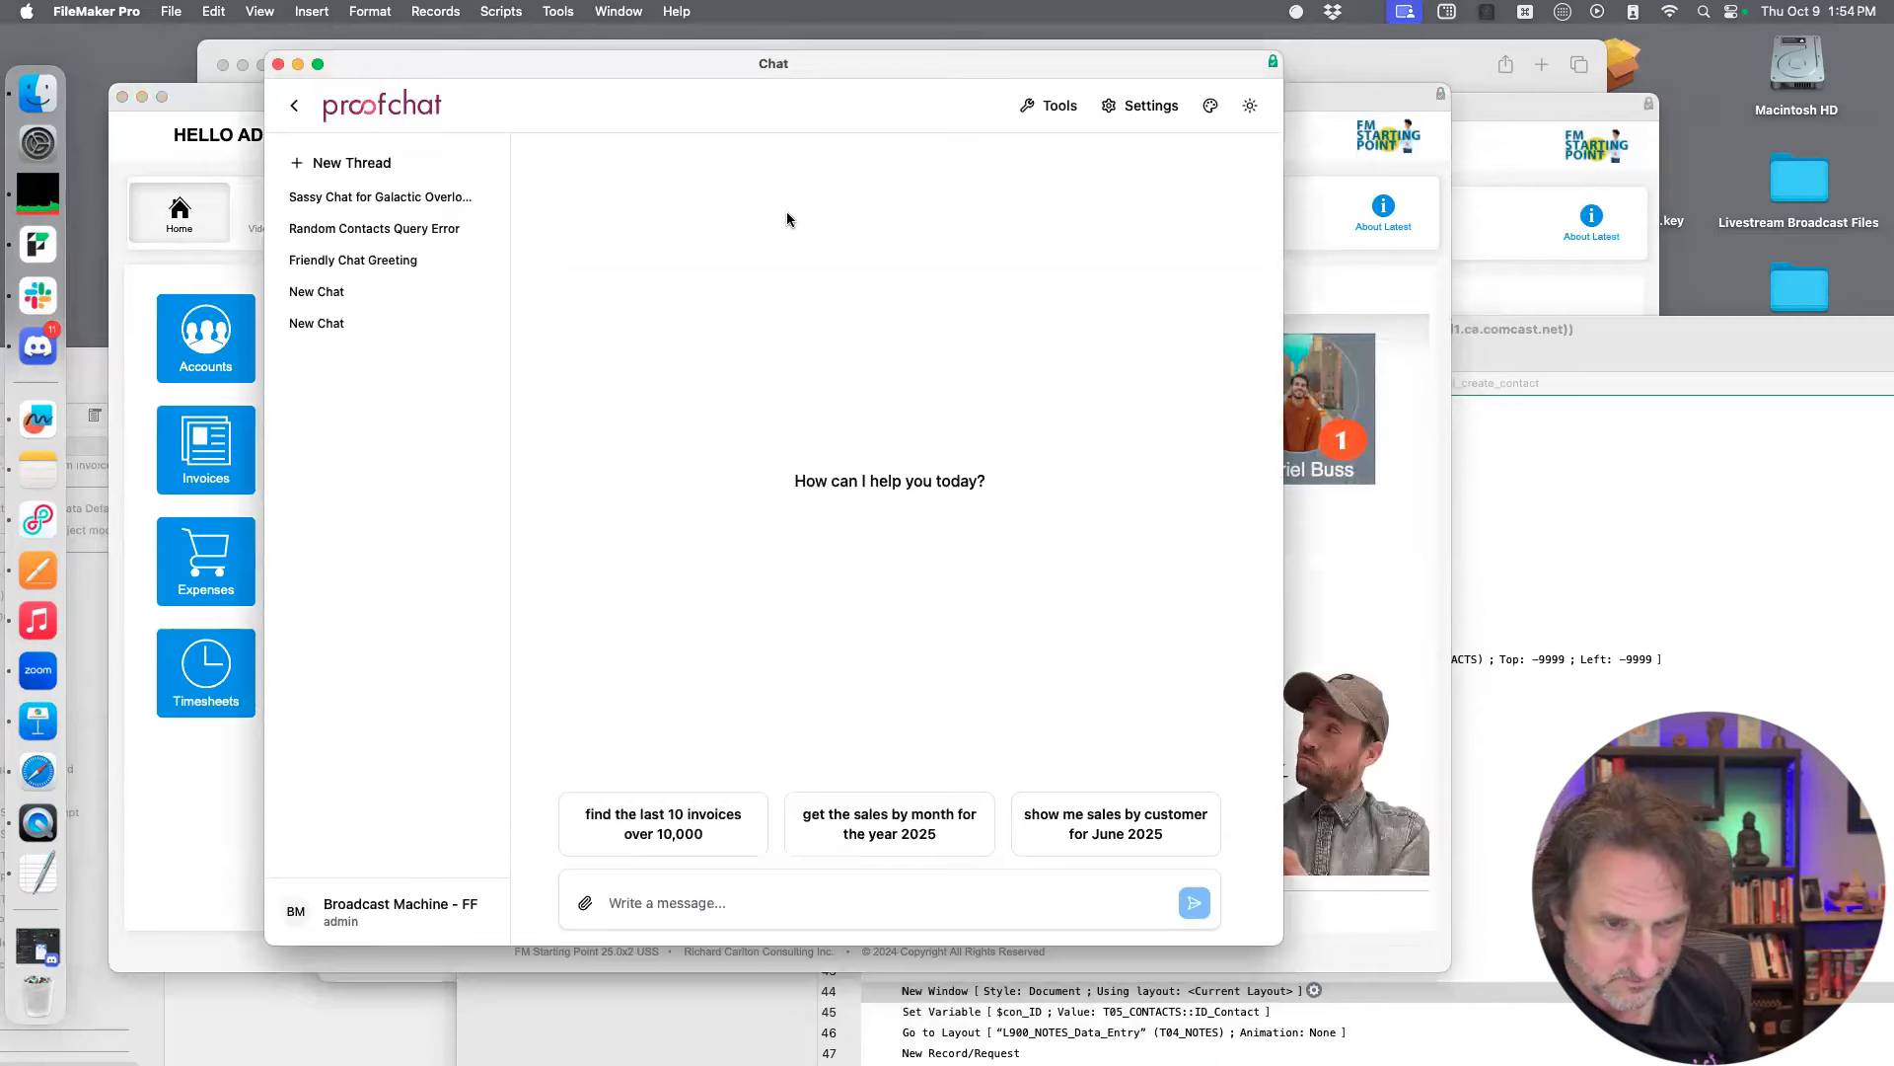
Start a new tool in the ProofChat tool configuration and name it create_contact
click(1060, 109)
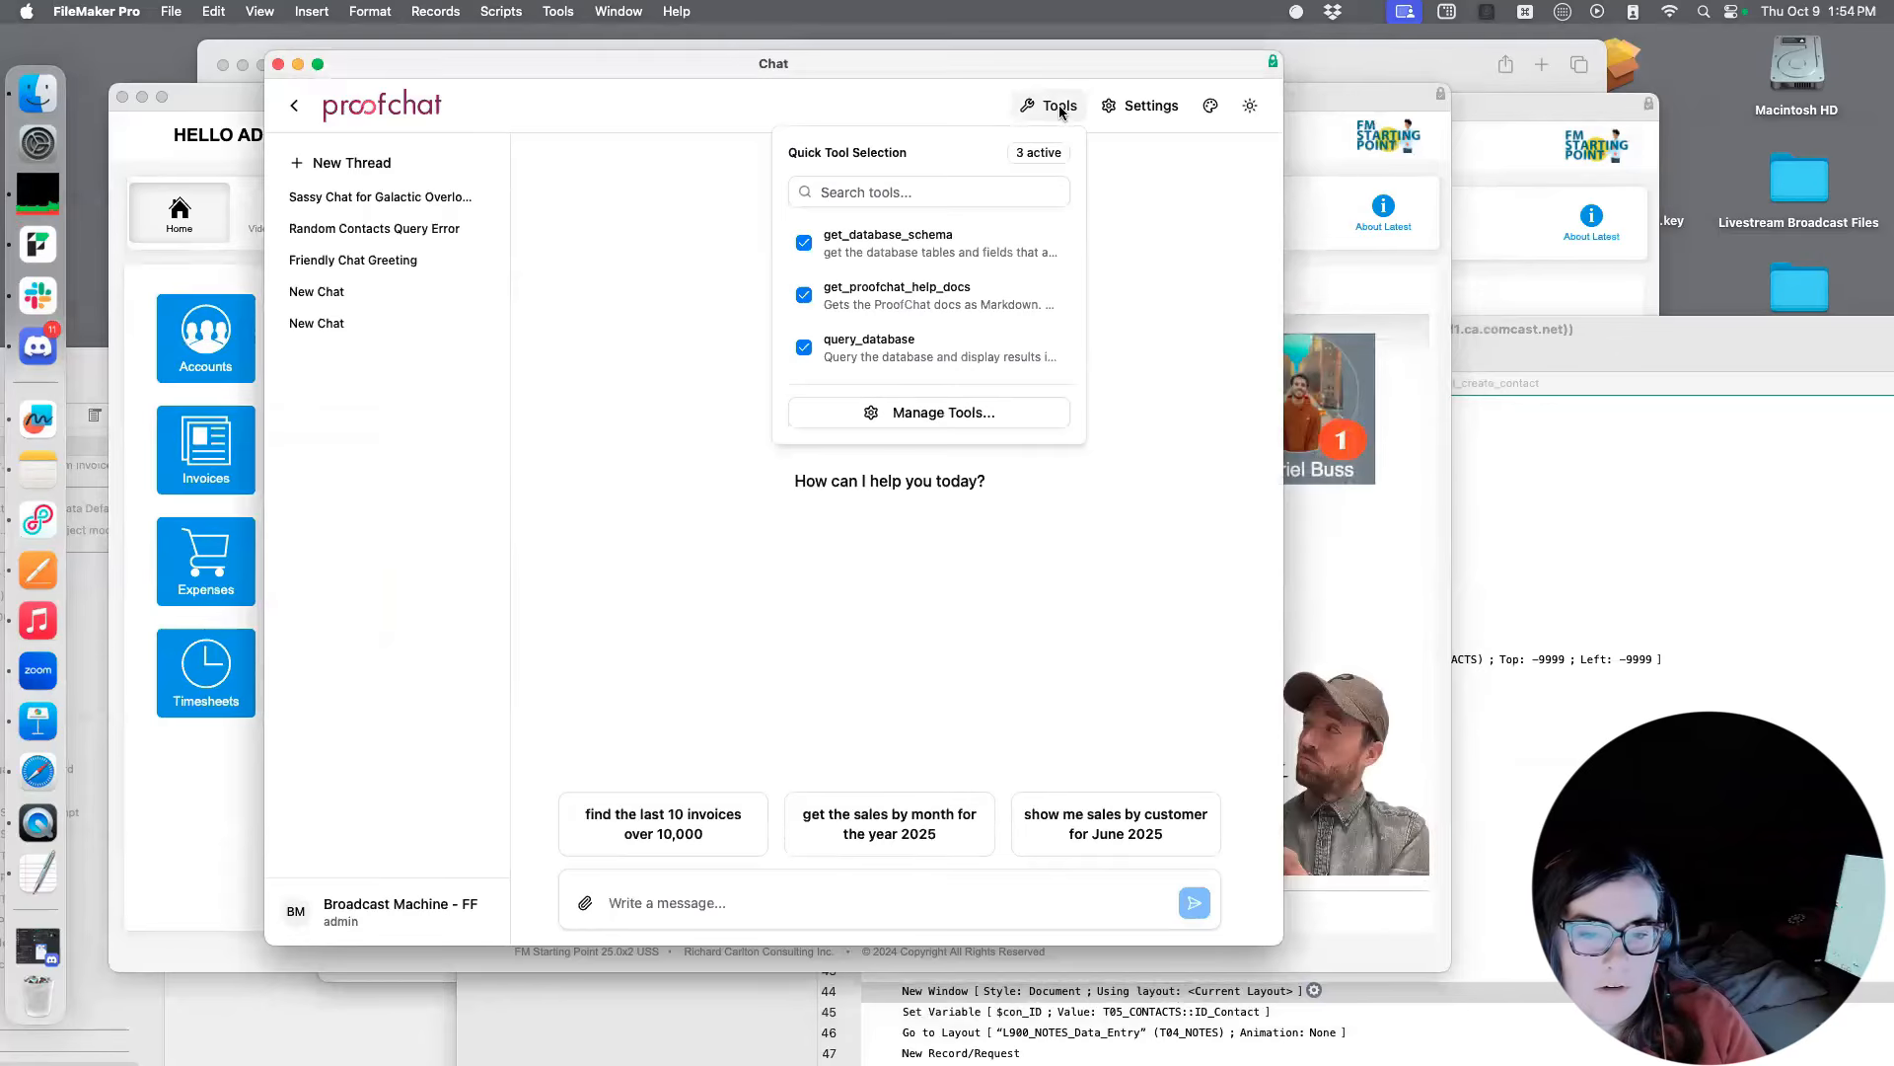
click(1016, 410)
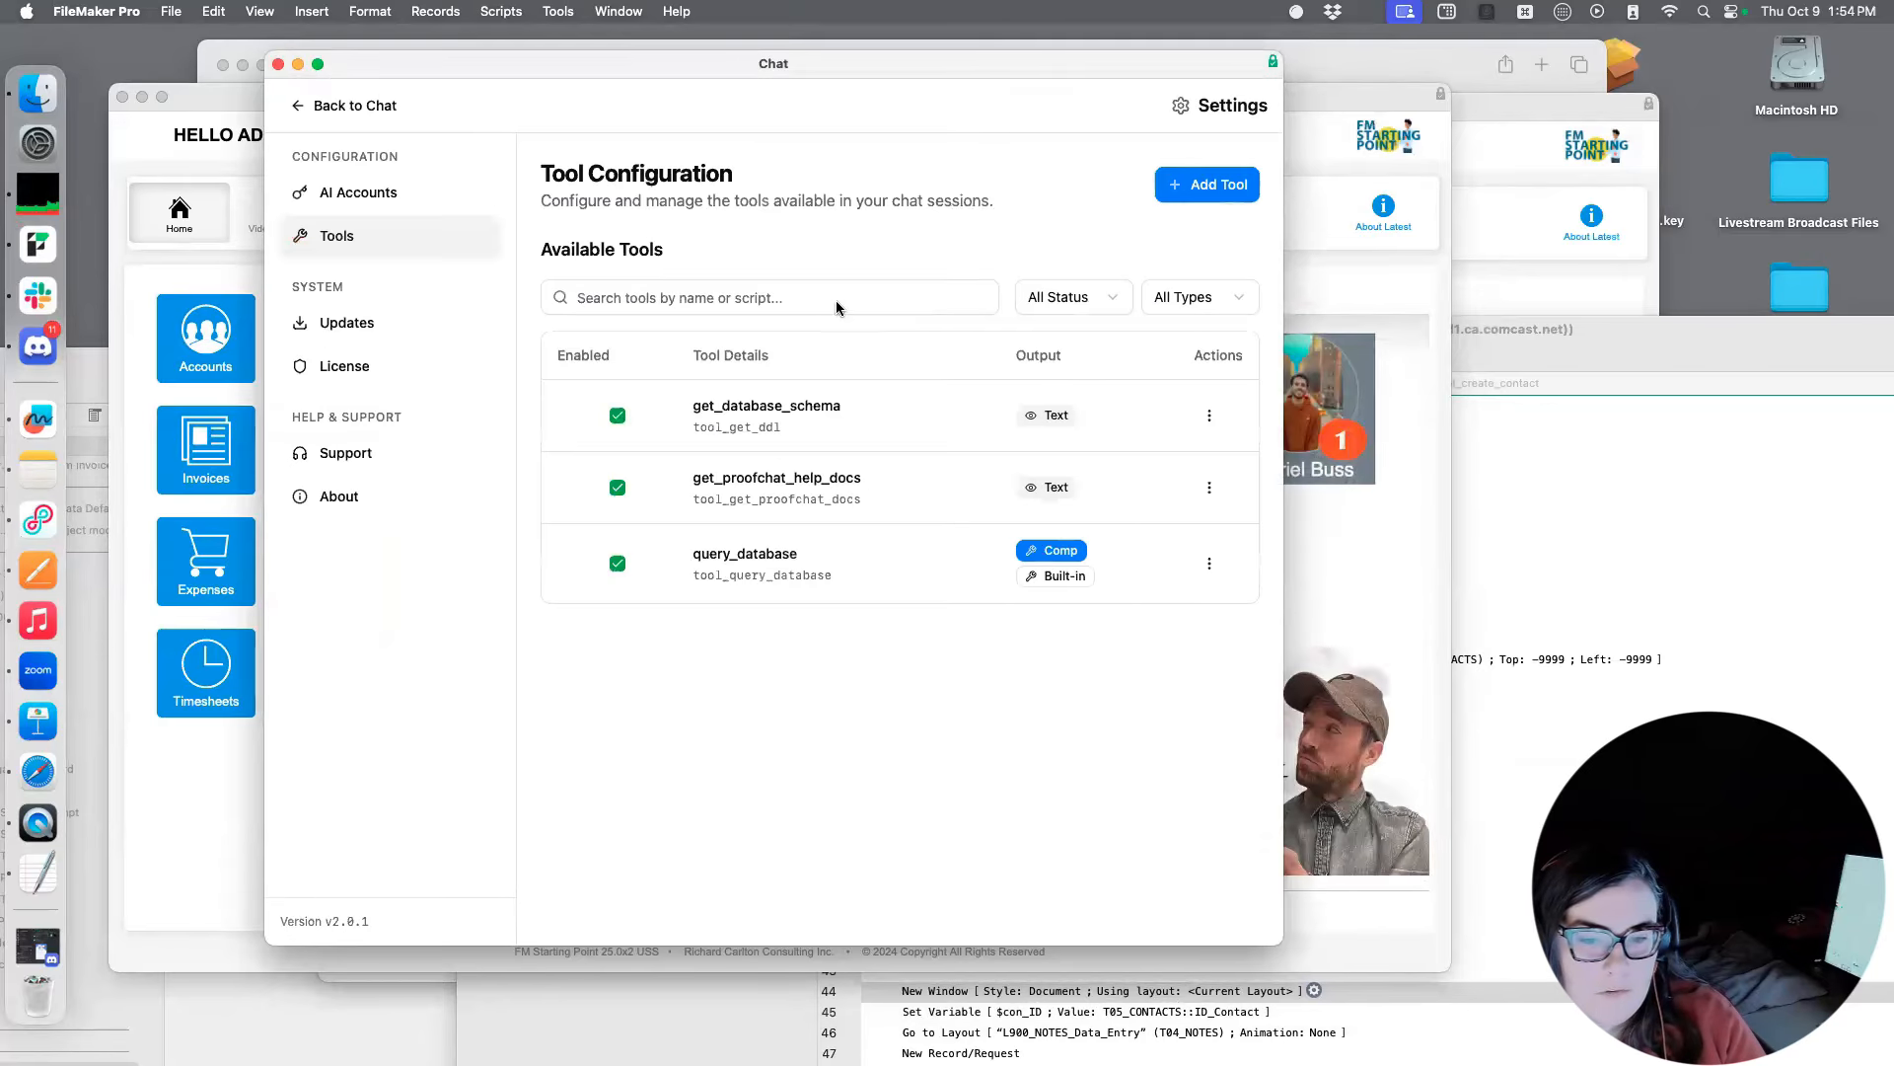
click(1211, 188)
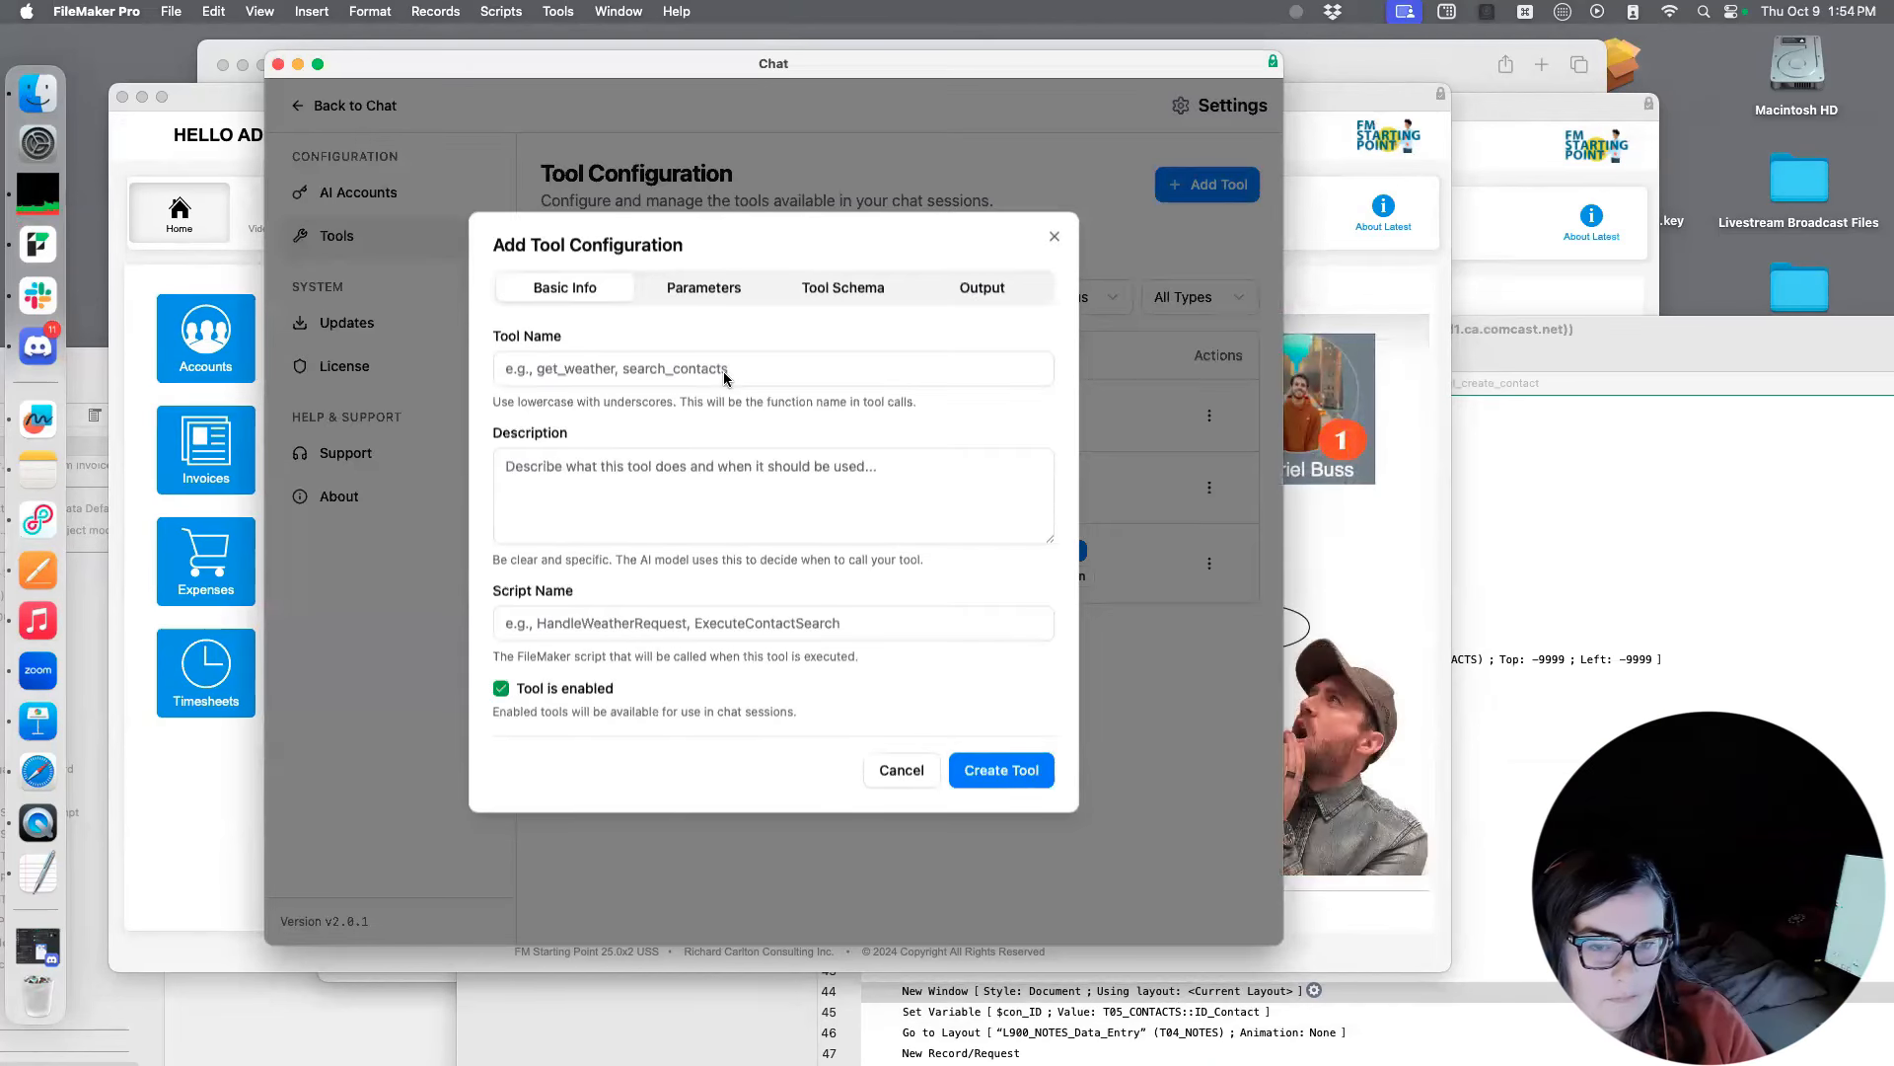
click(724, 369)
text(d)
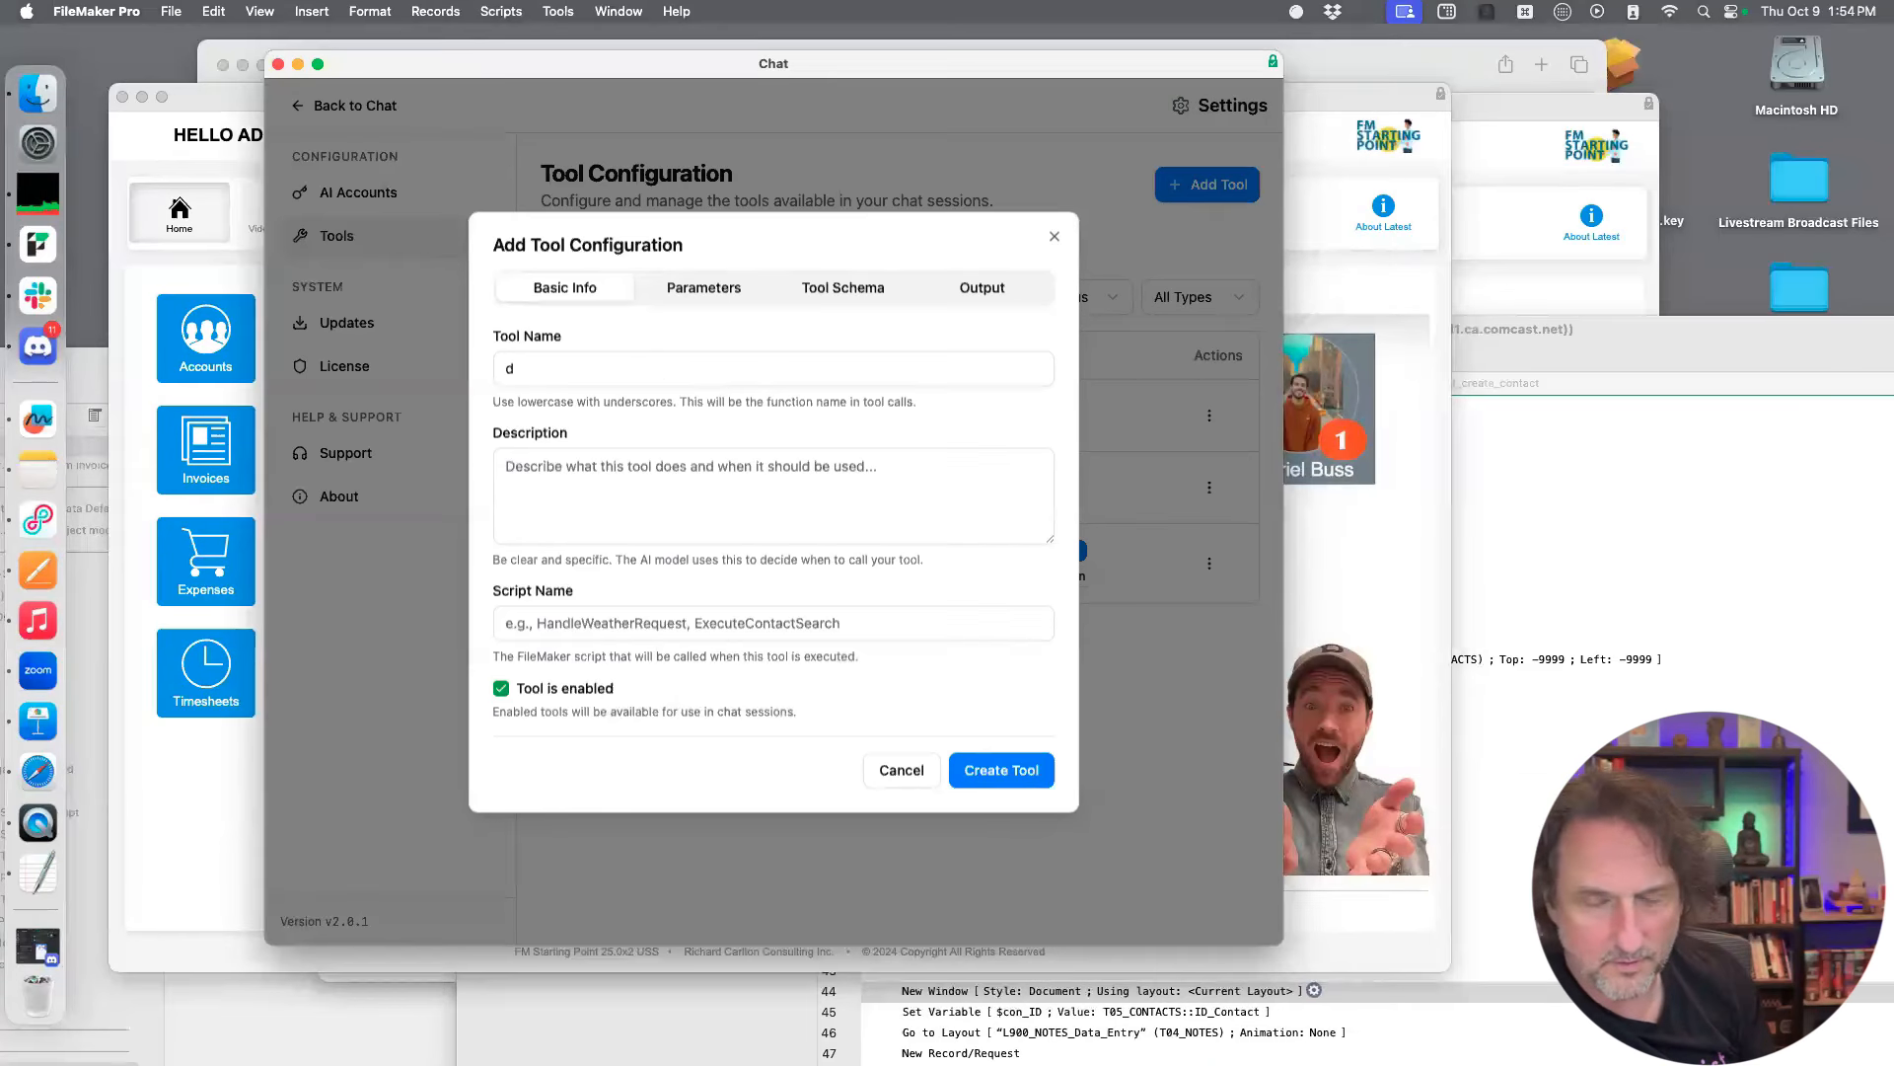
key(BackSpace)
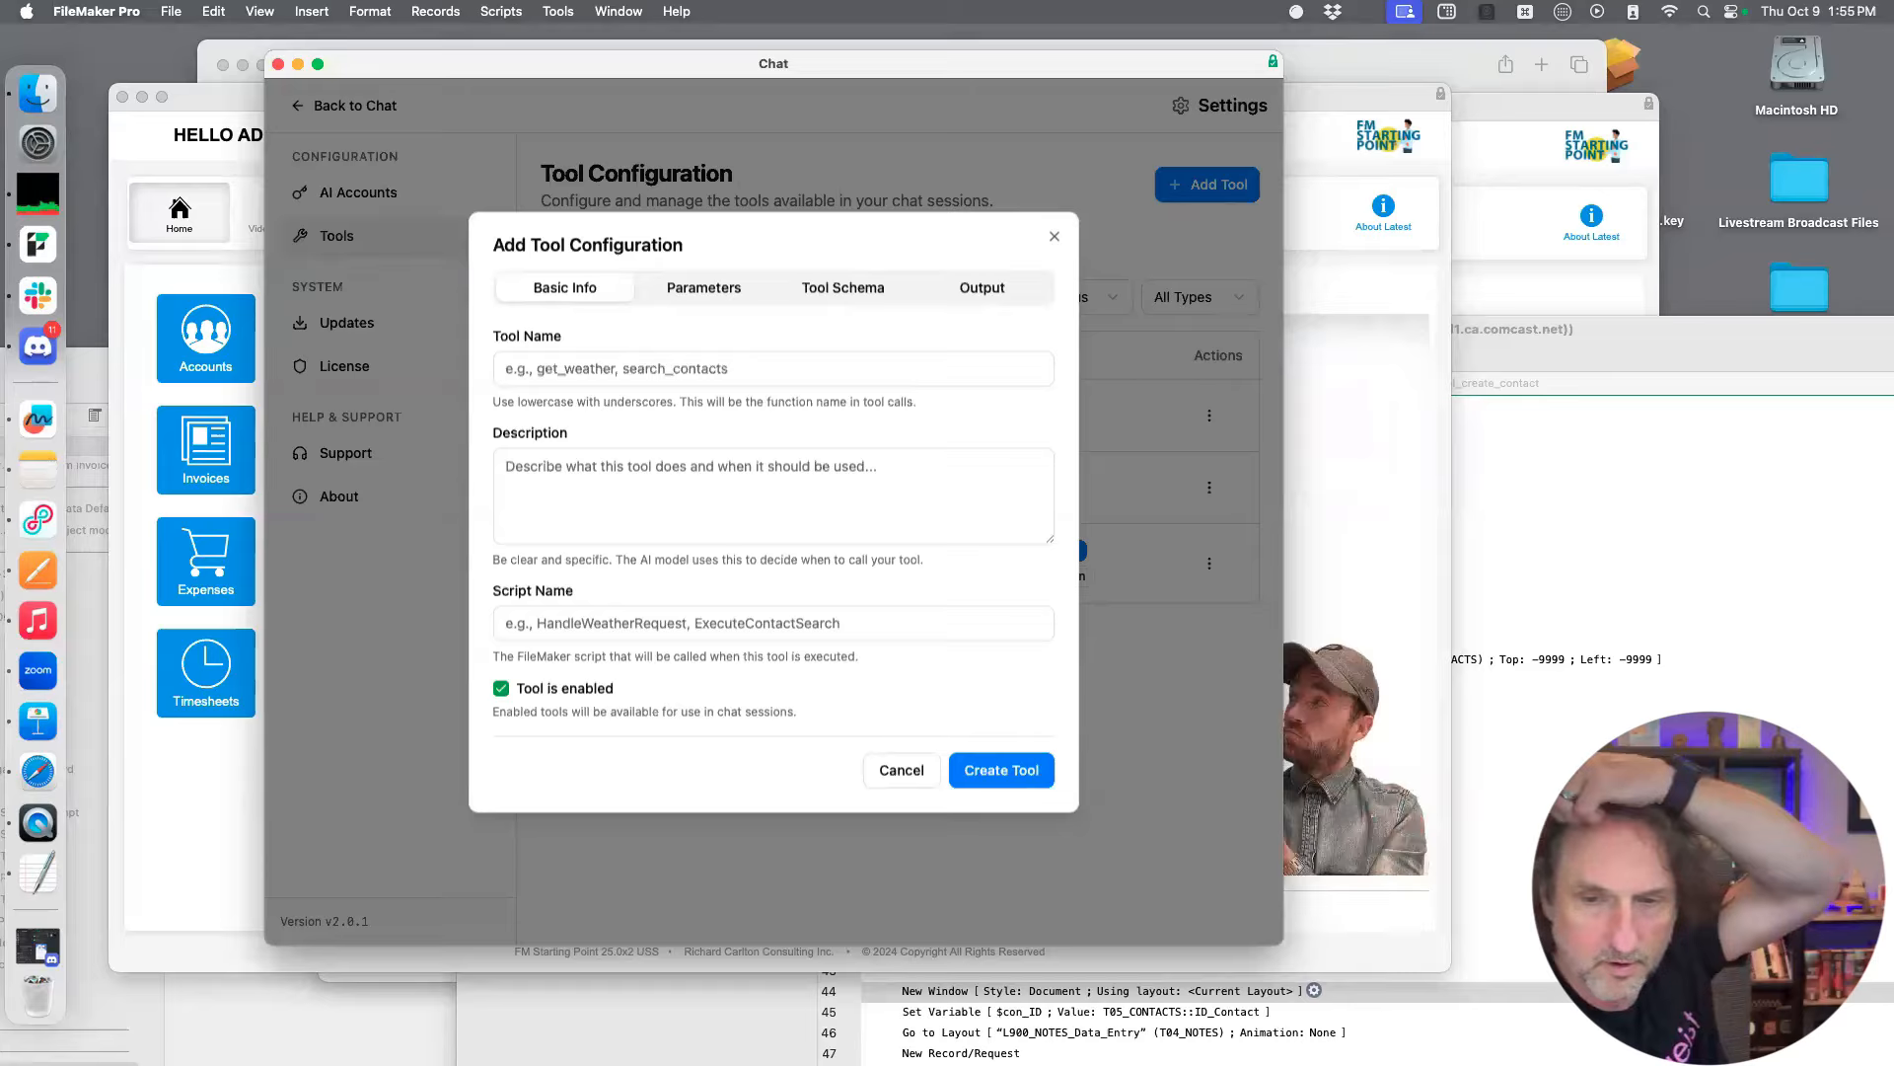
text(create_)
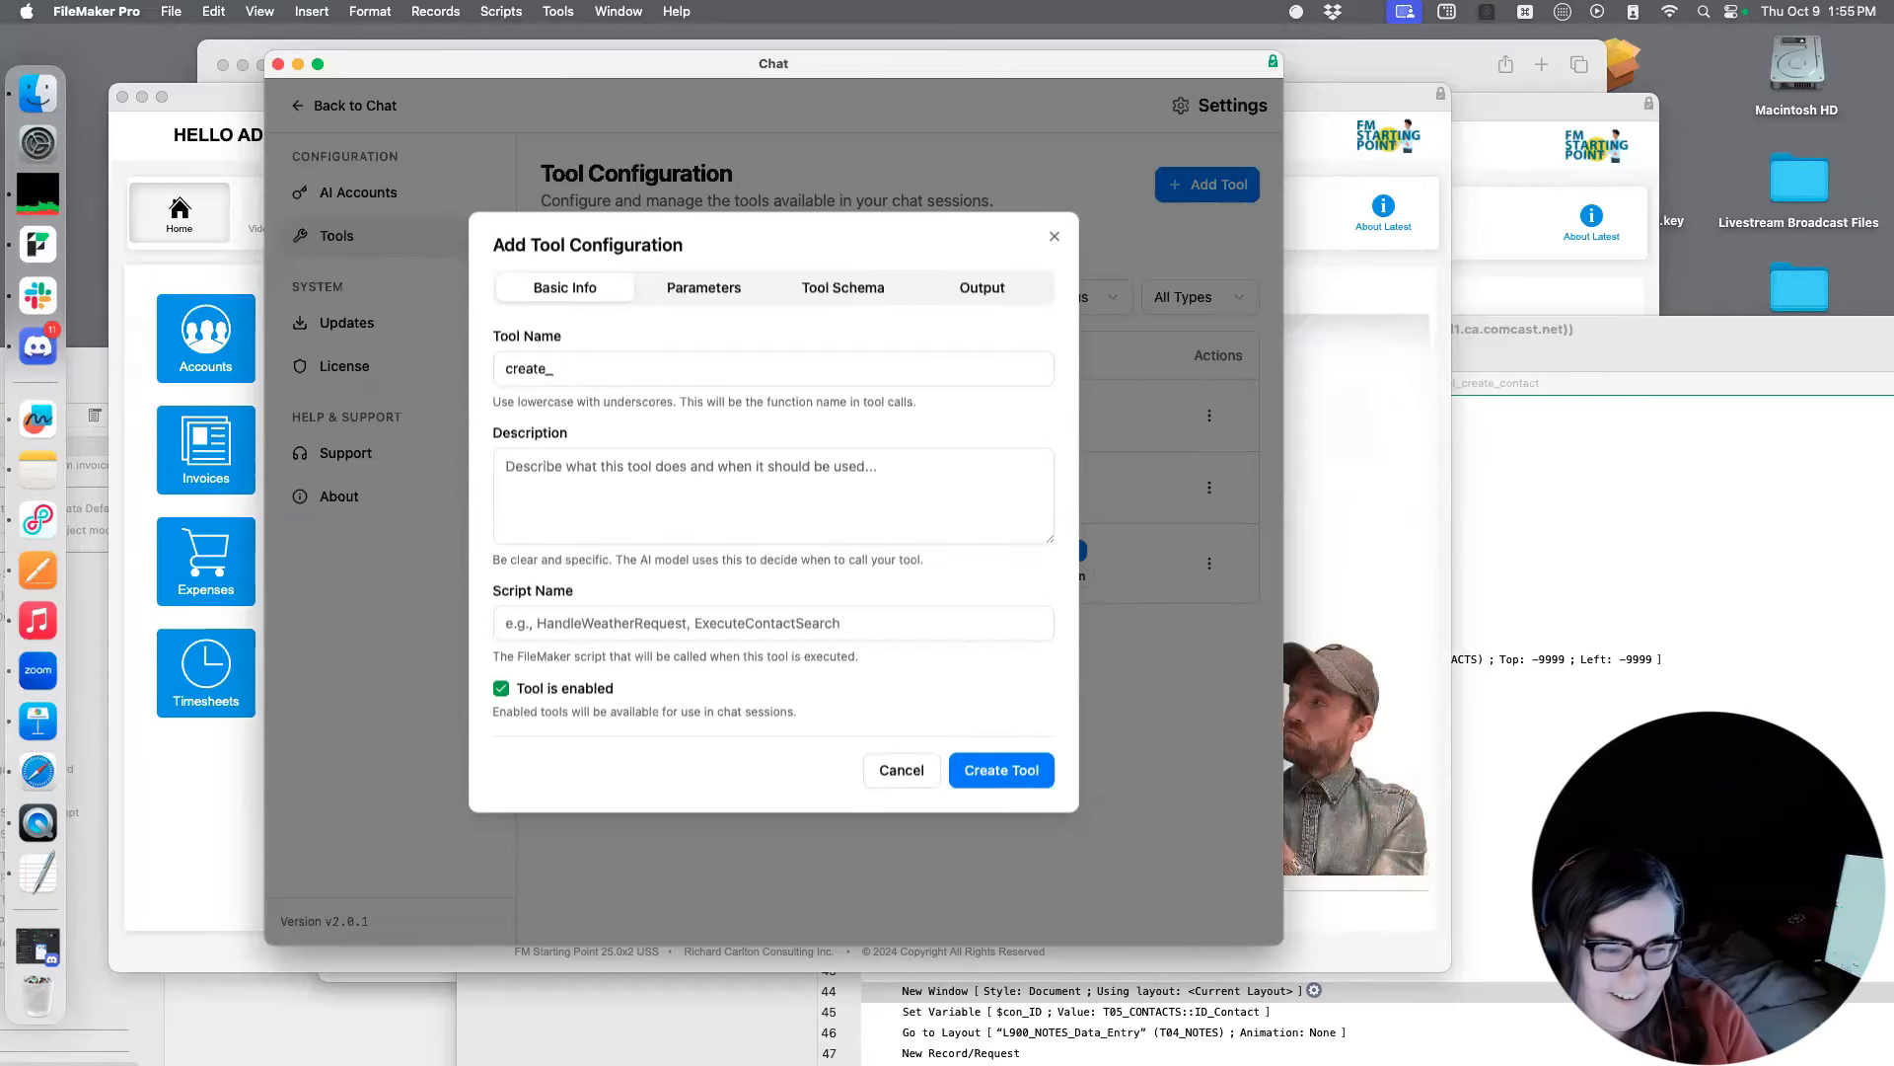
text(contact)
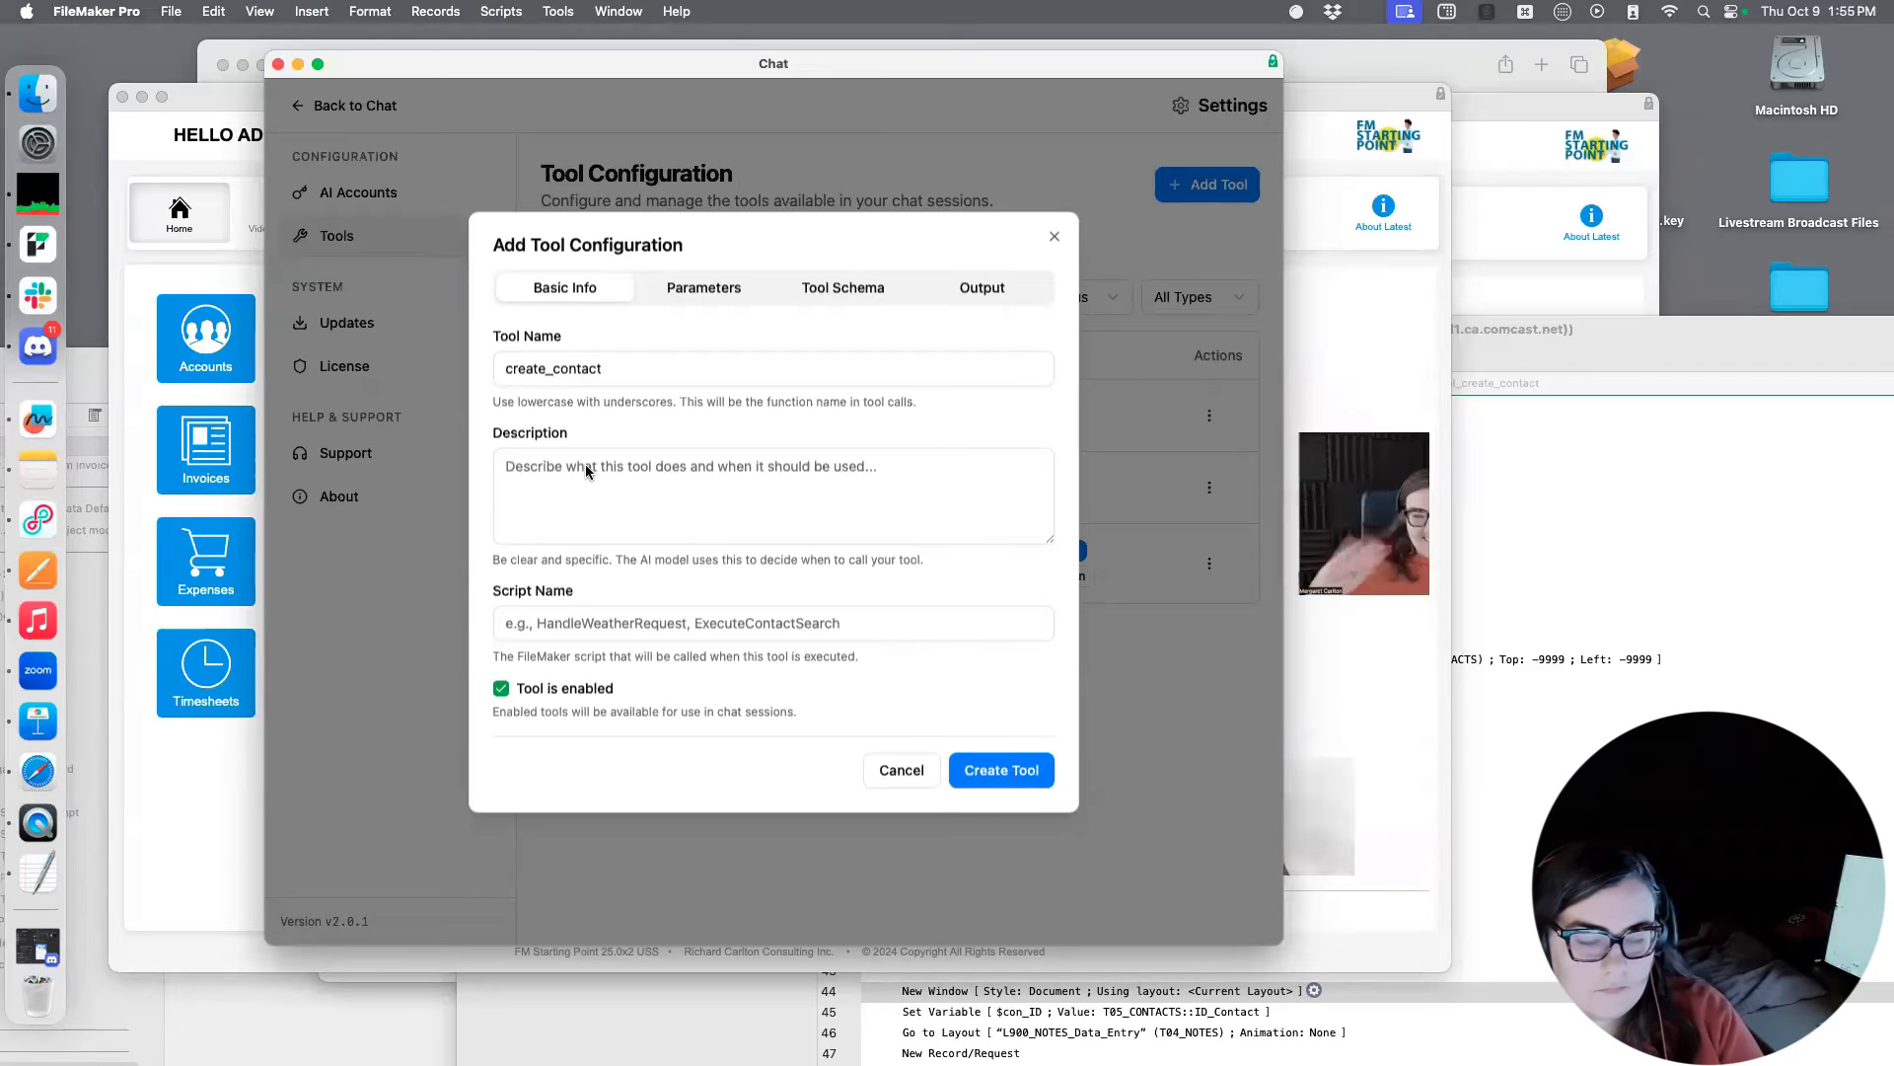
Set the tool's description to "Use this tool whenever the user asks you to create a contact."
text(Use this tool whenever the user a)
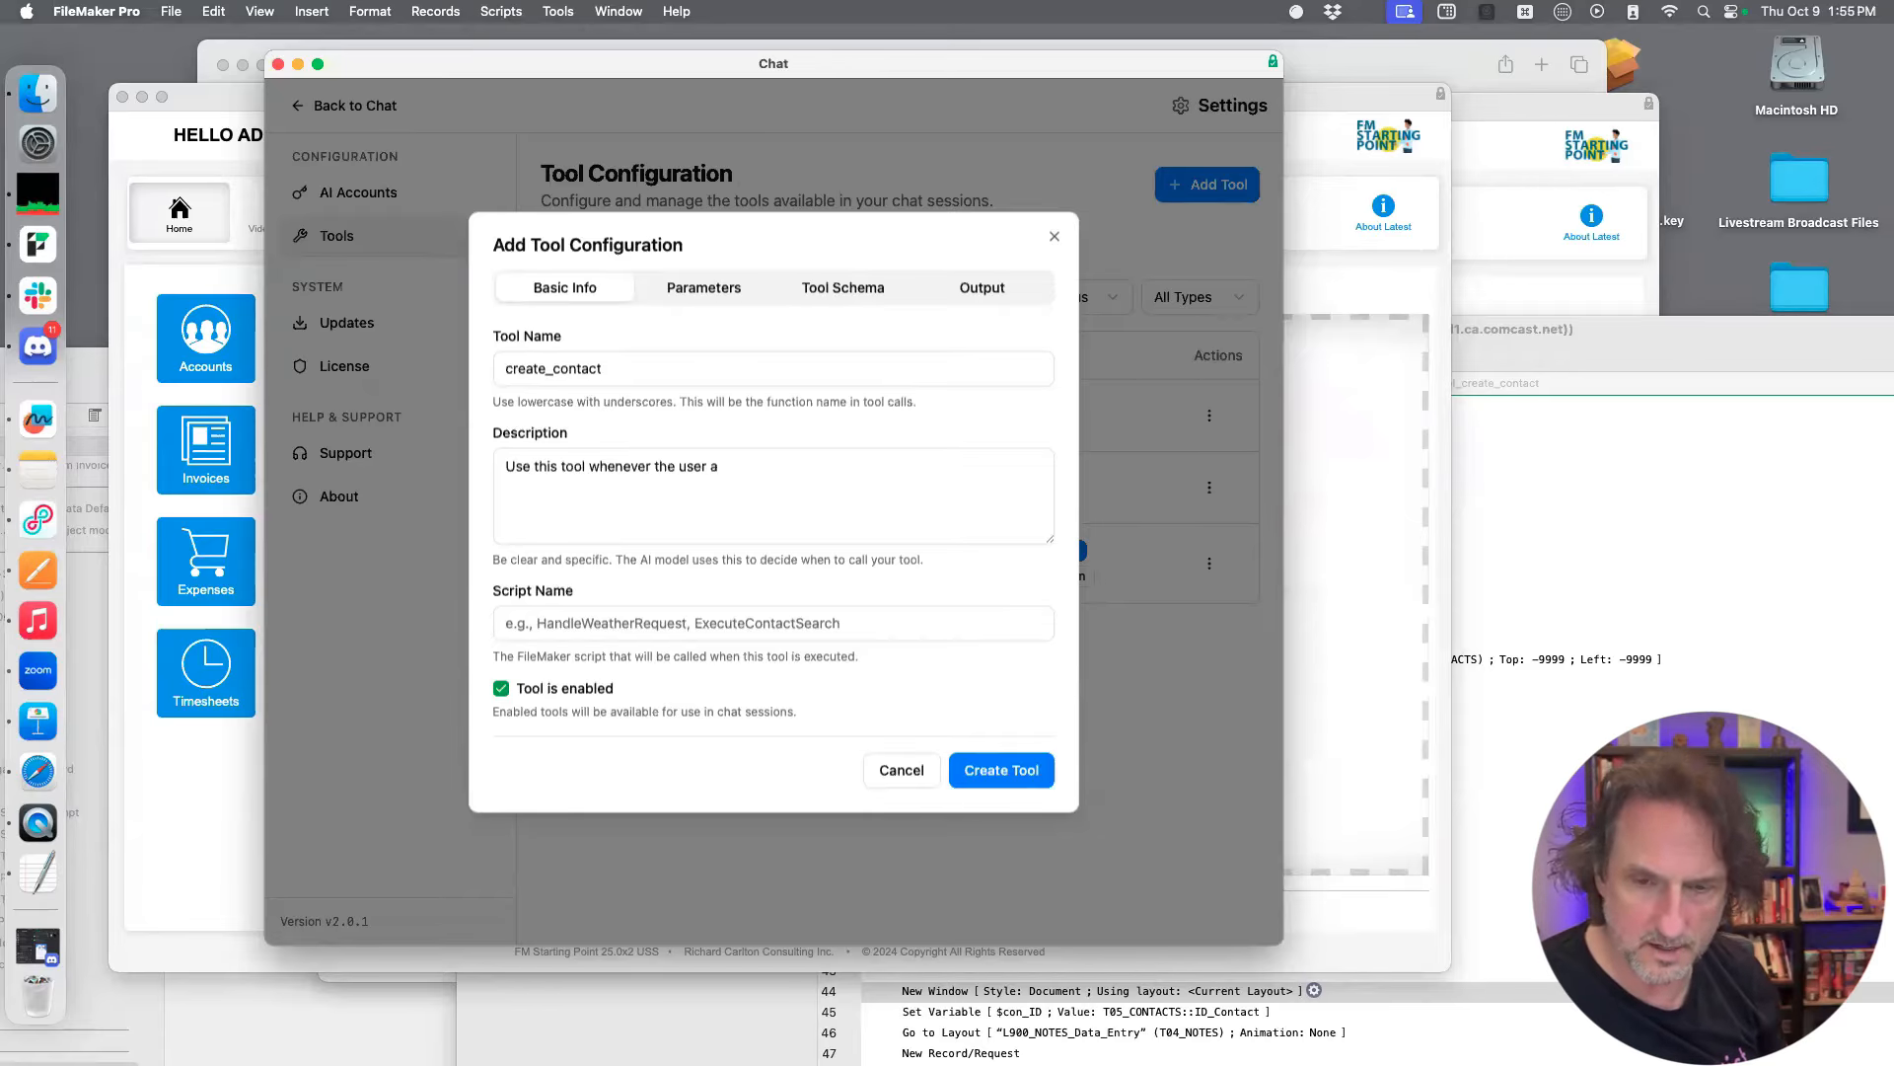
text(sks you to create a cont)
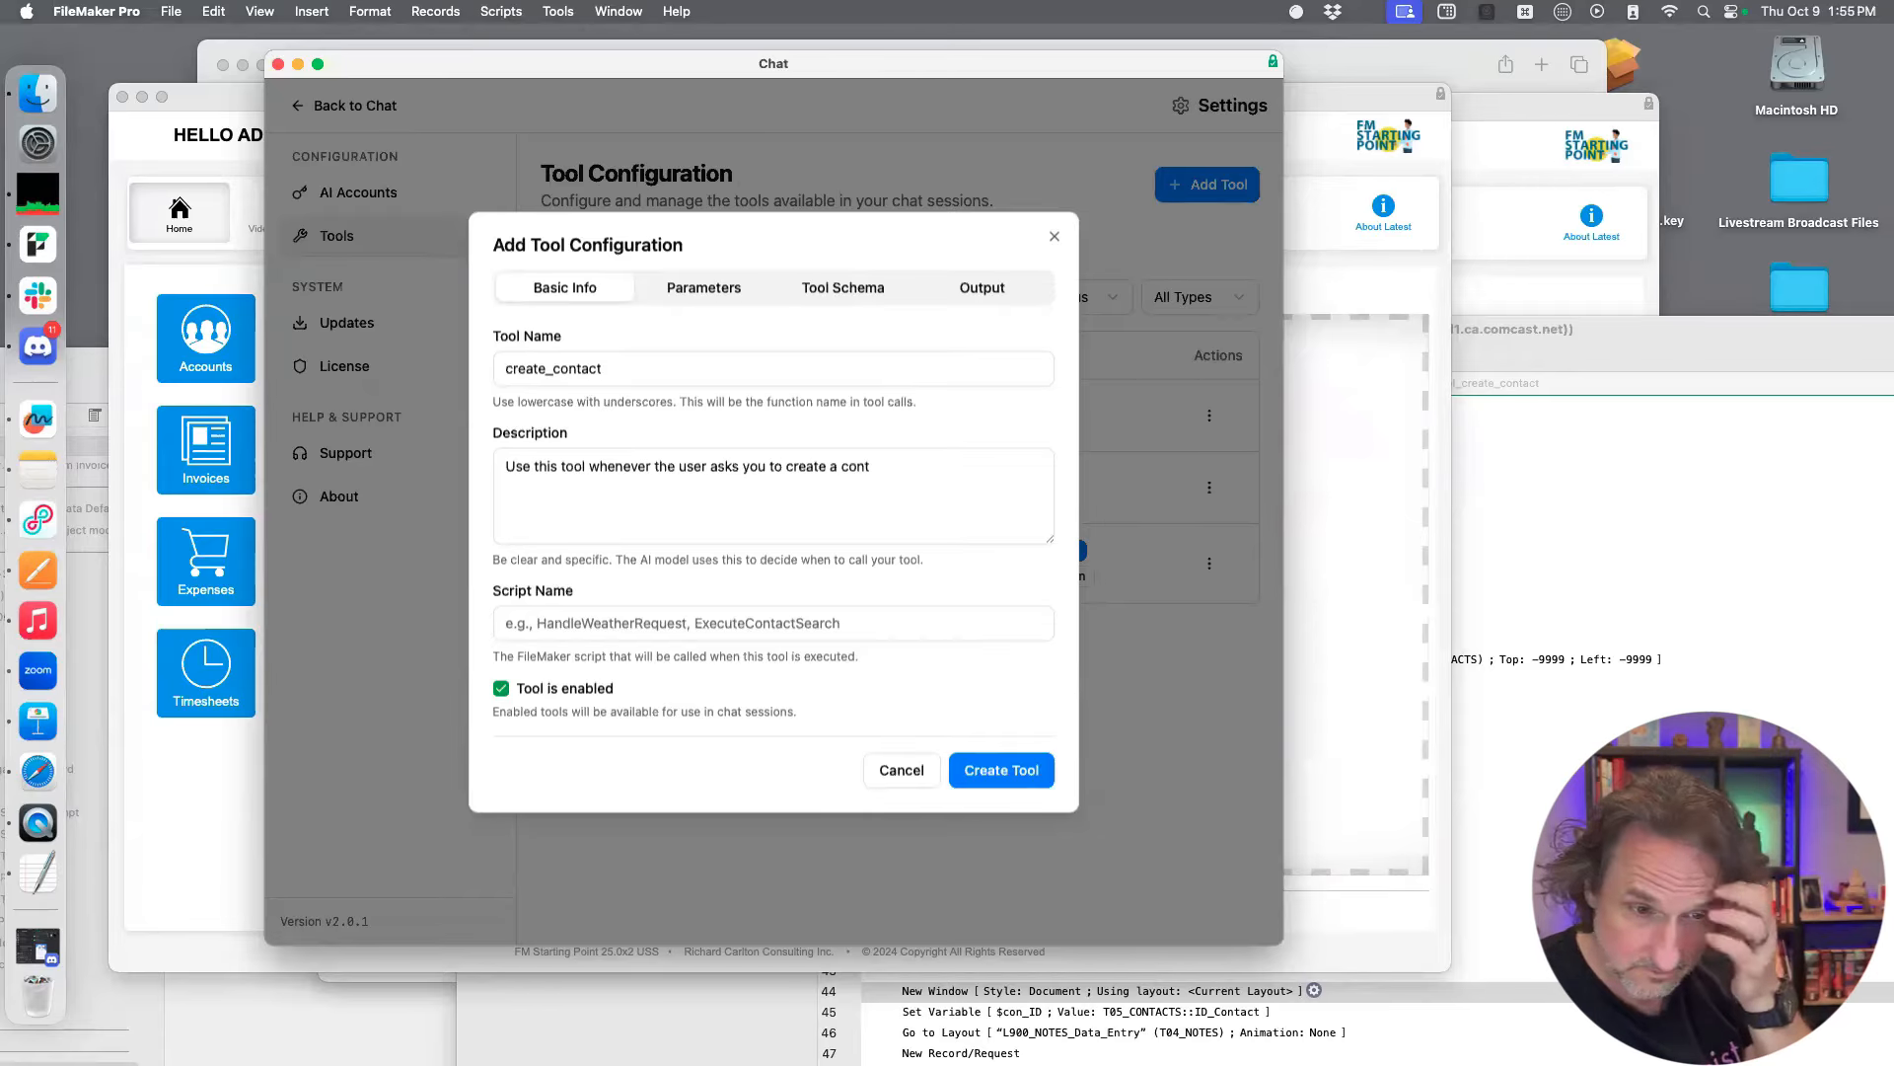
text(act.)
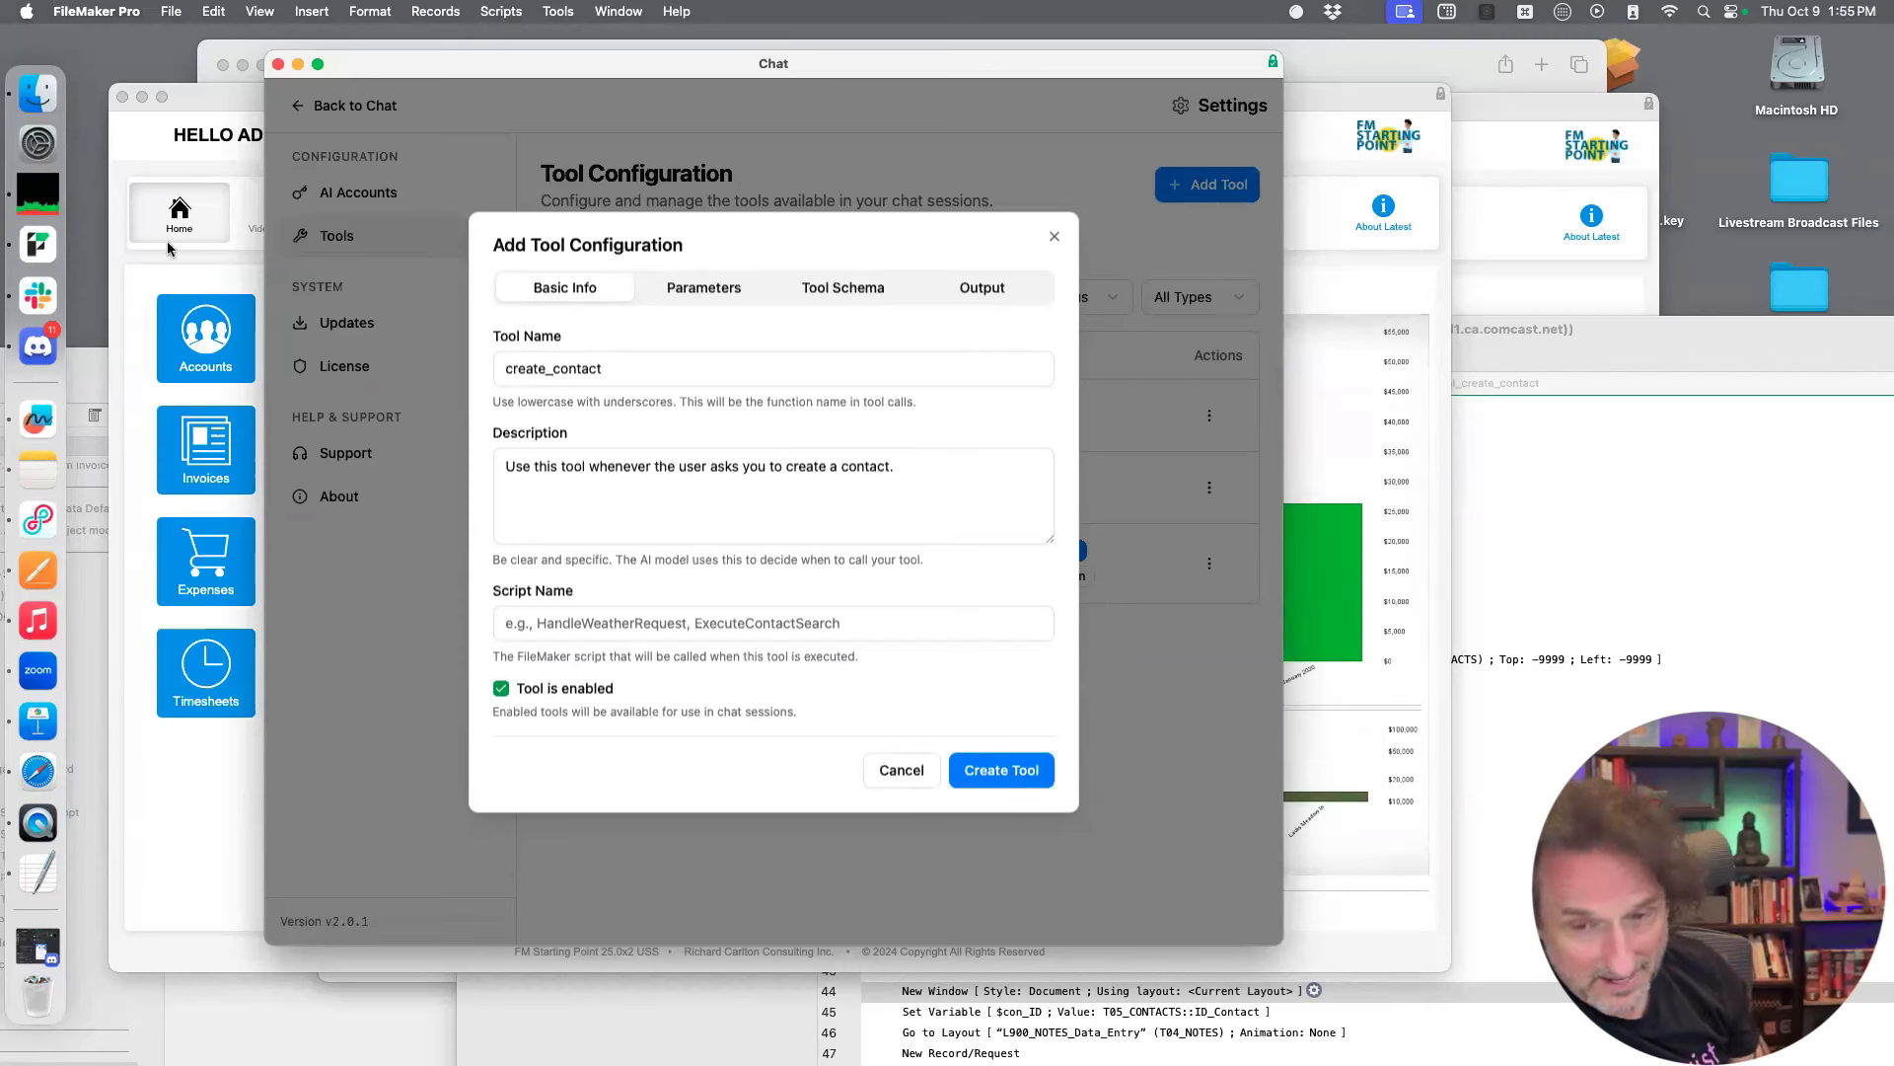
Copy the name tool_create_contact from the FM_Starting_Point_25uss_x2 Script Workspace and enter it as the new tool's script name
drag(86, 362, 473, 146)
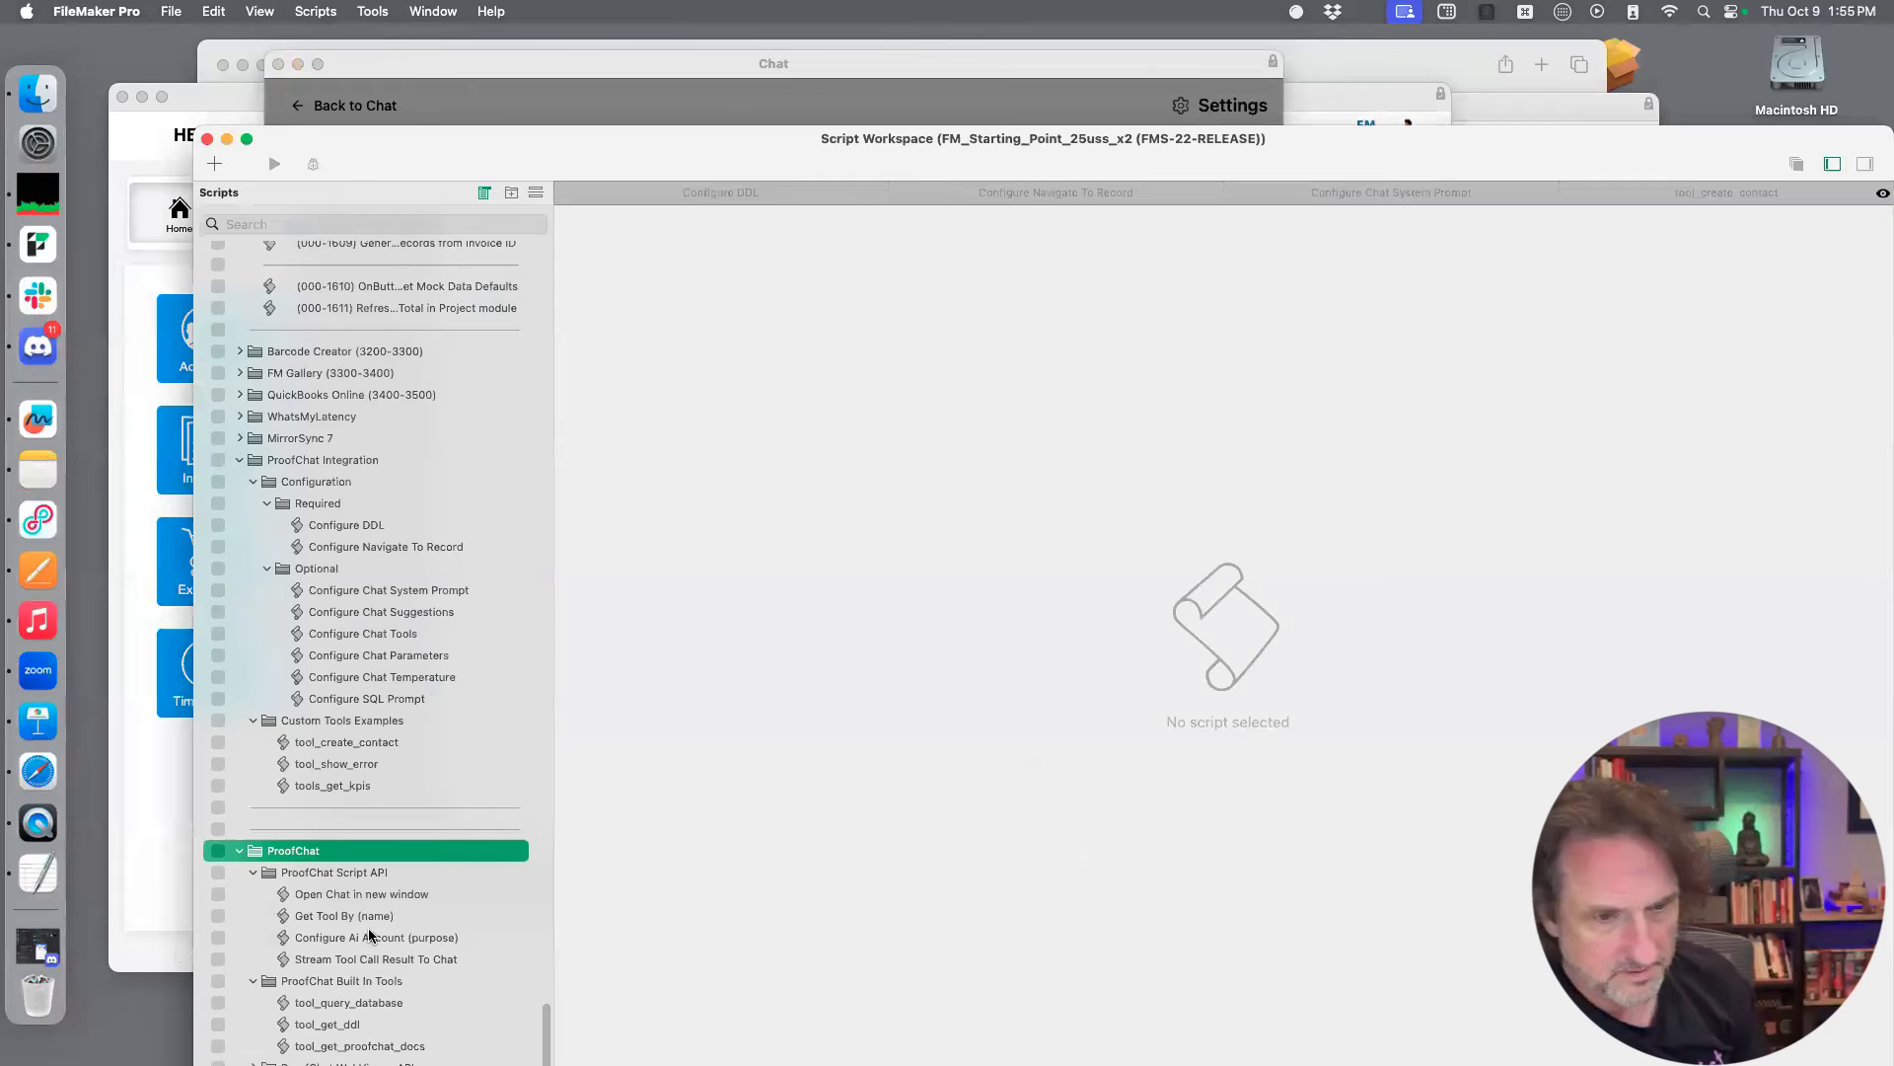
scroll(346, 872, down, 1)
scroll(347, 872, down, 1)
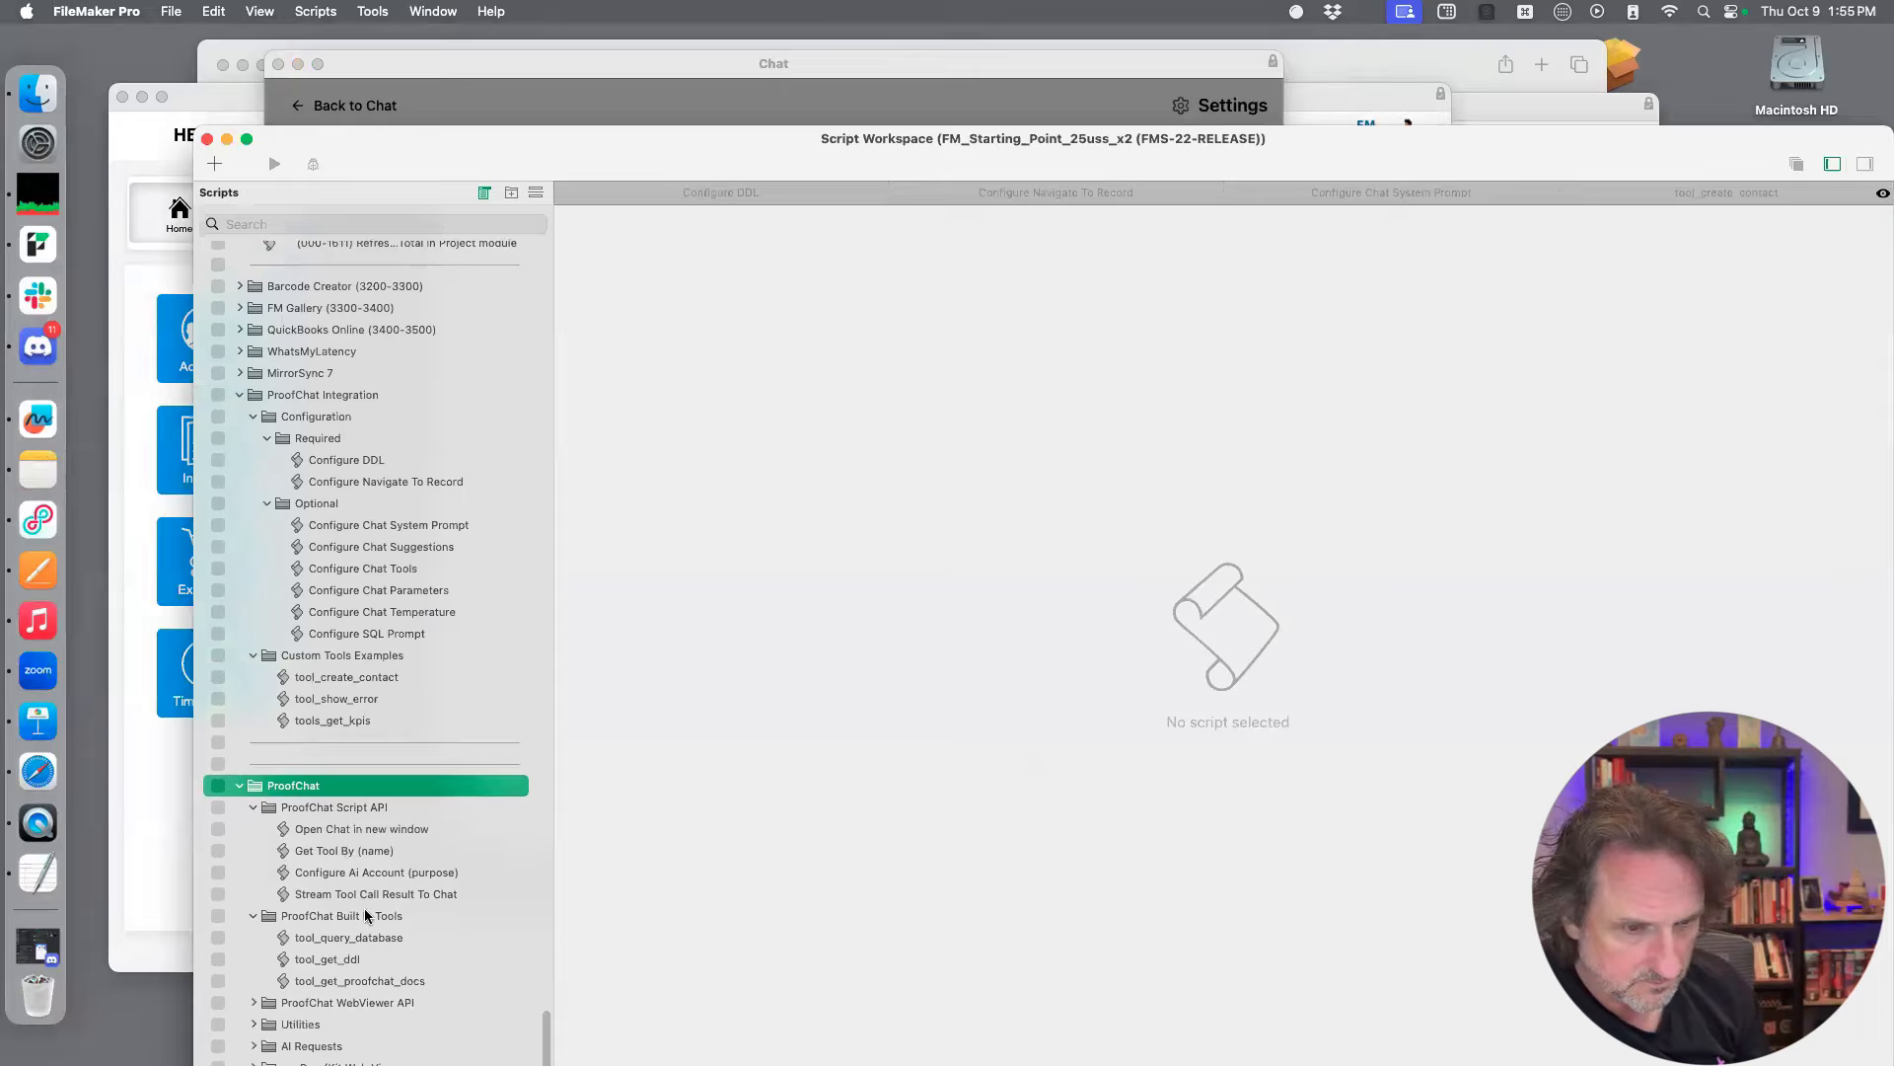
click(359, 984)
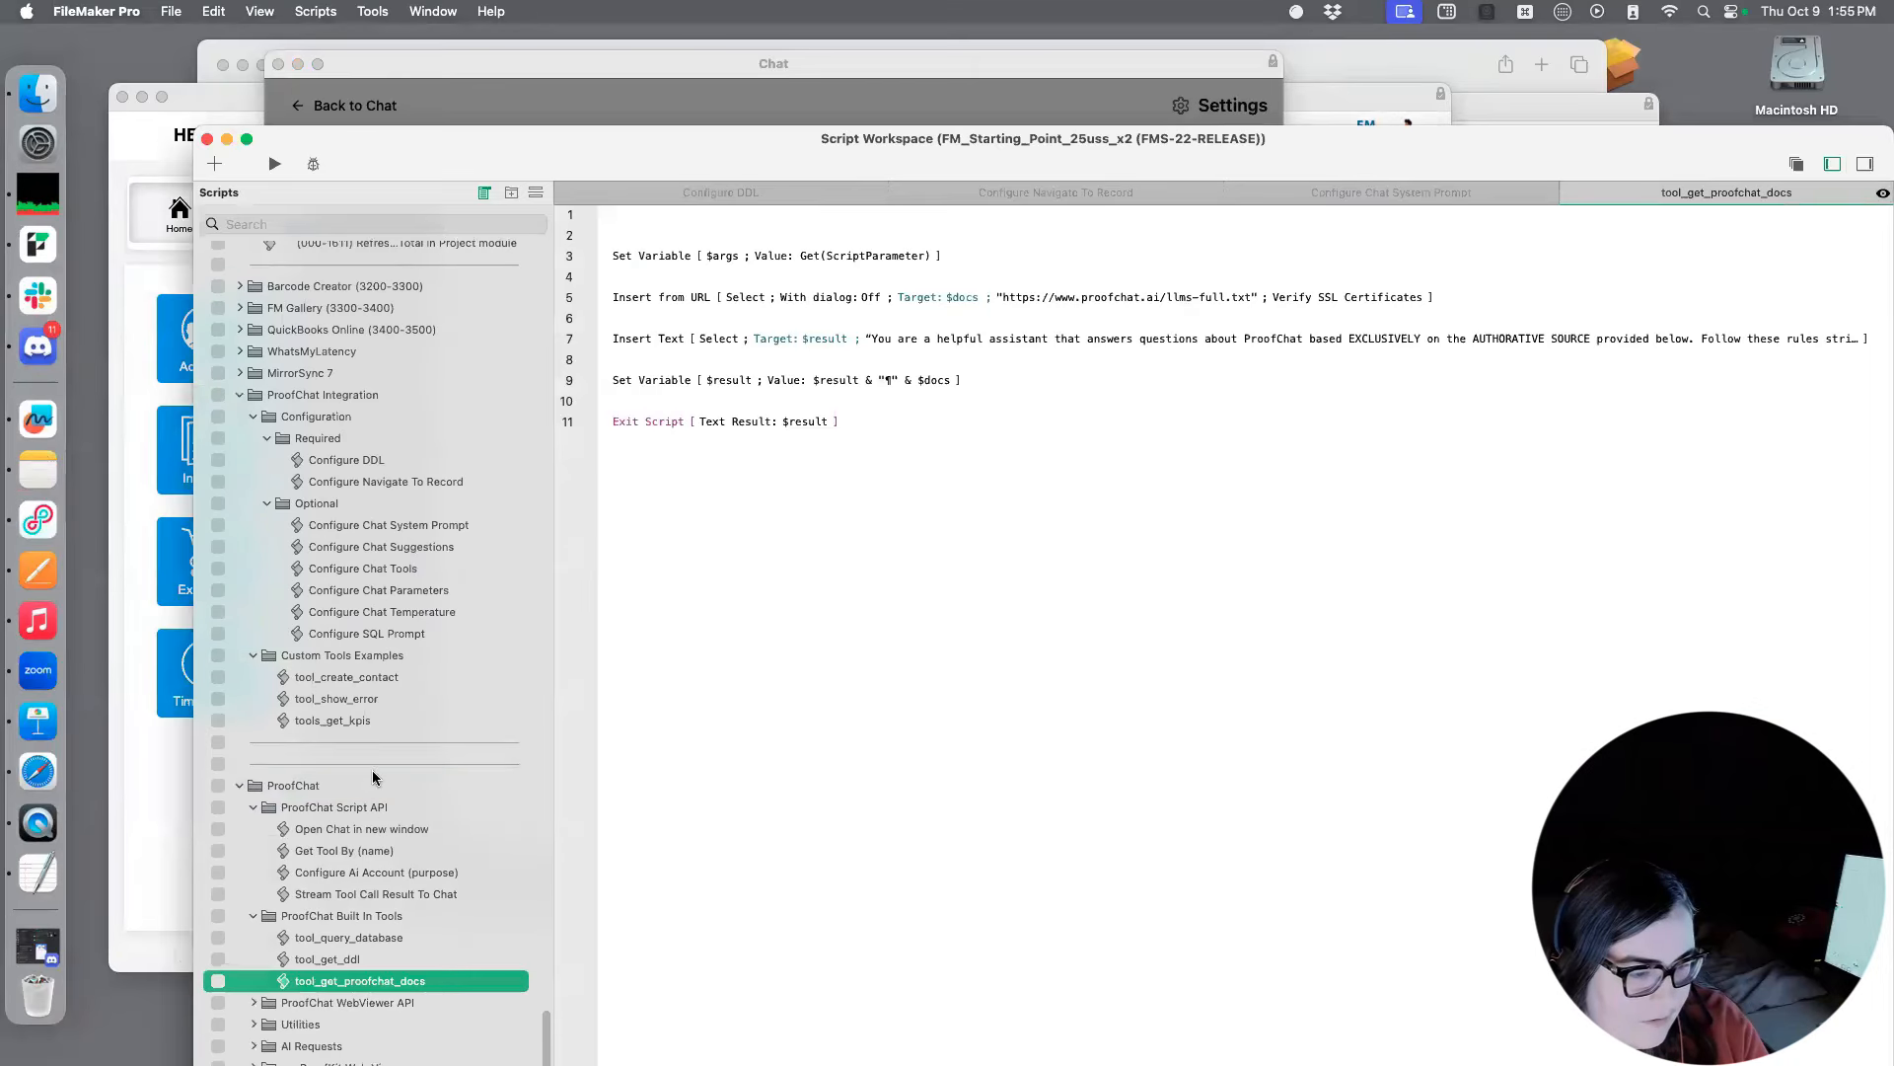
click(373, 681)
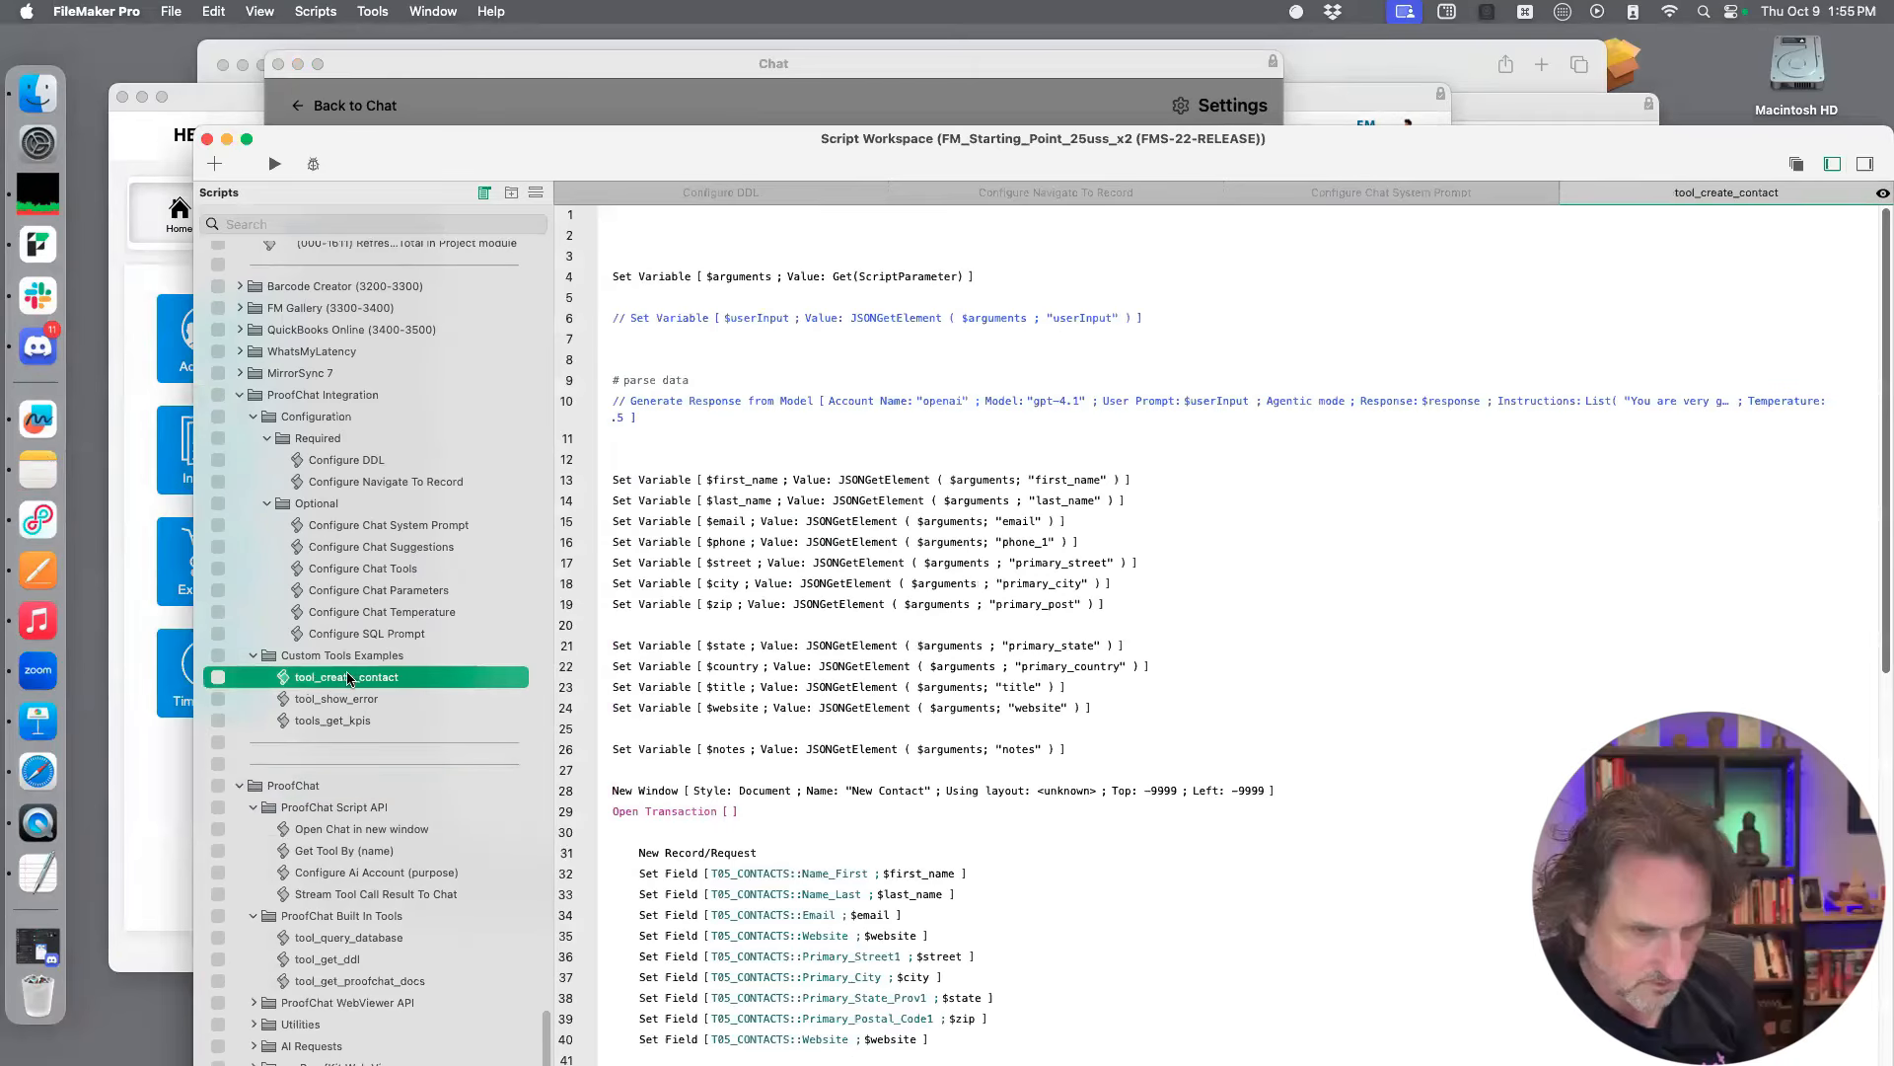
click(356, 679)
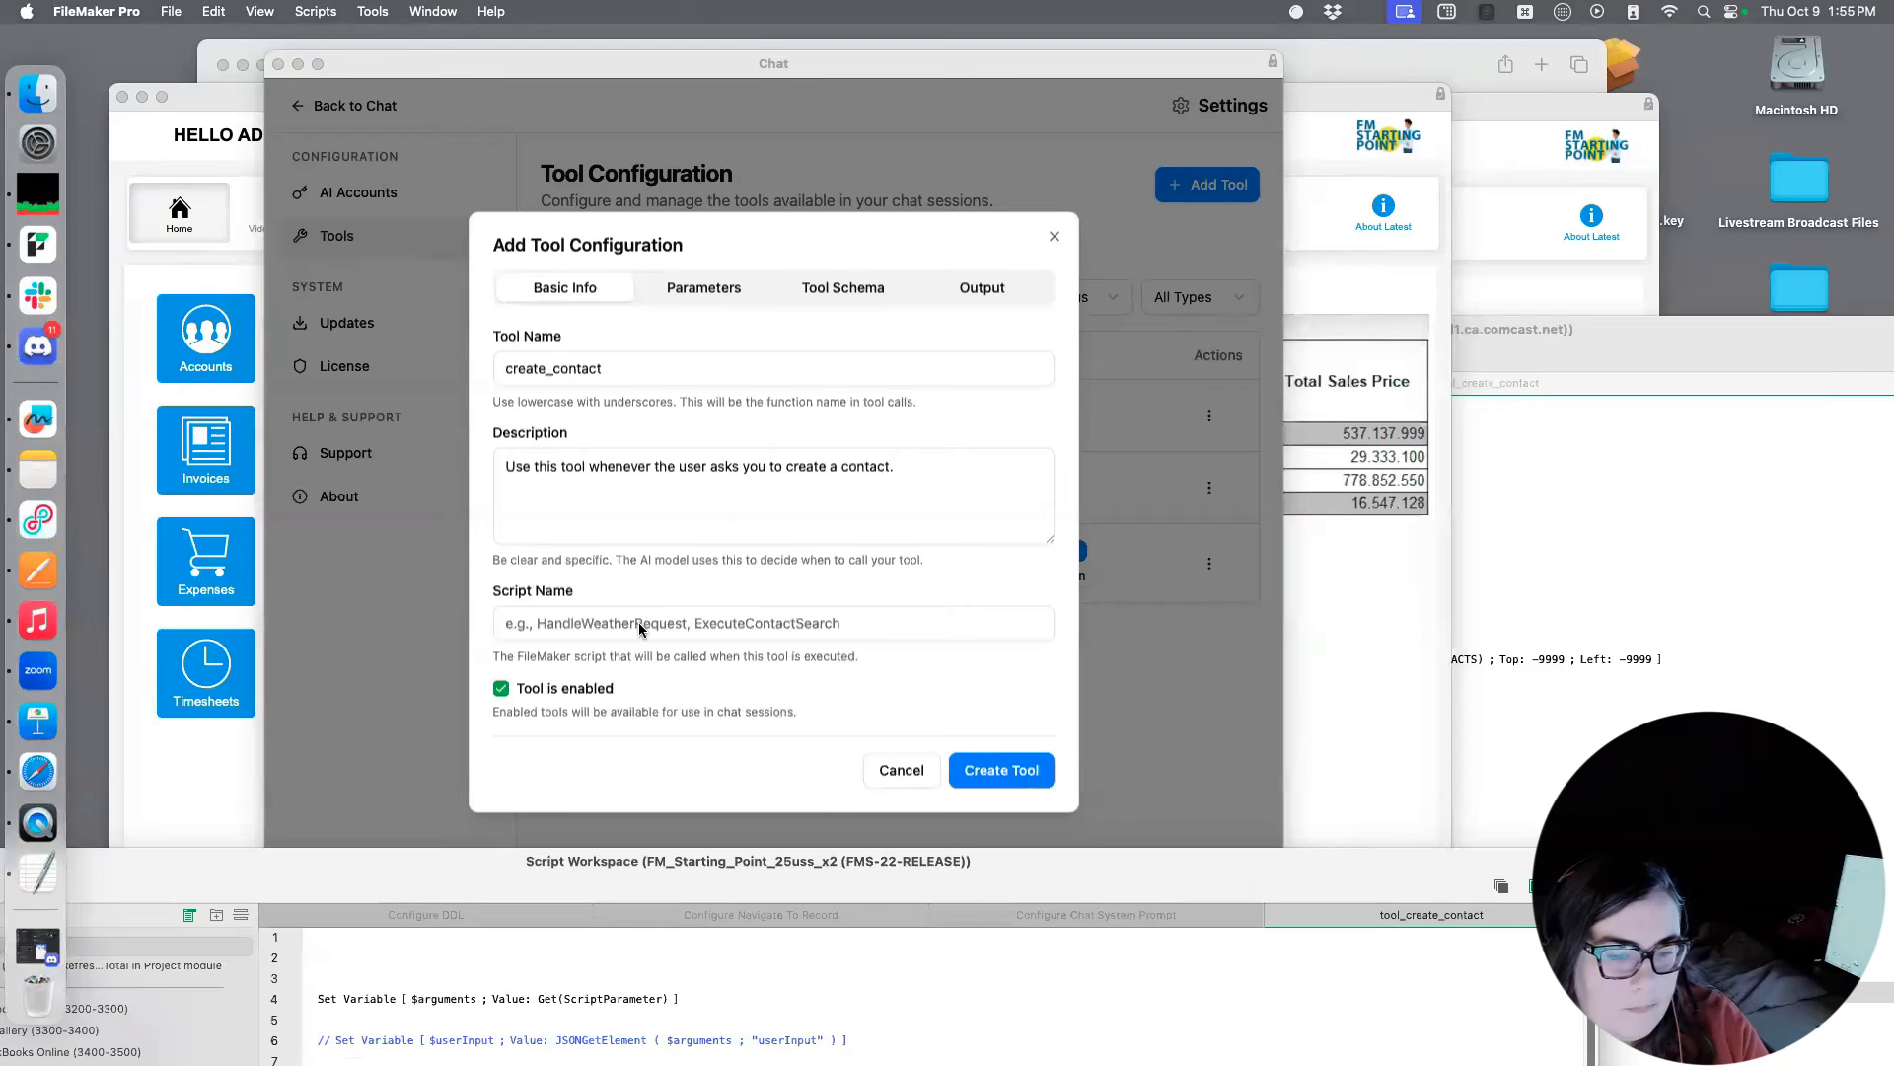
click(641, 625)
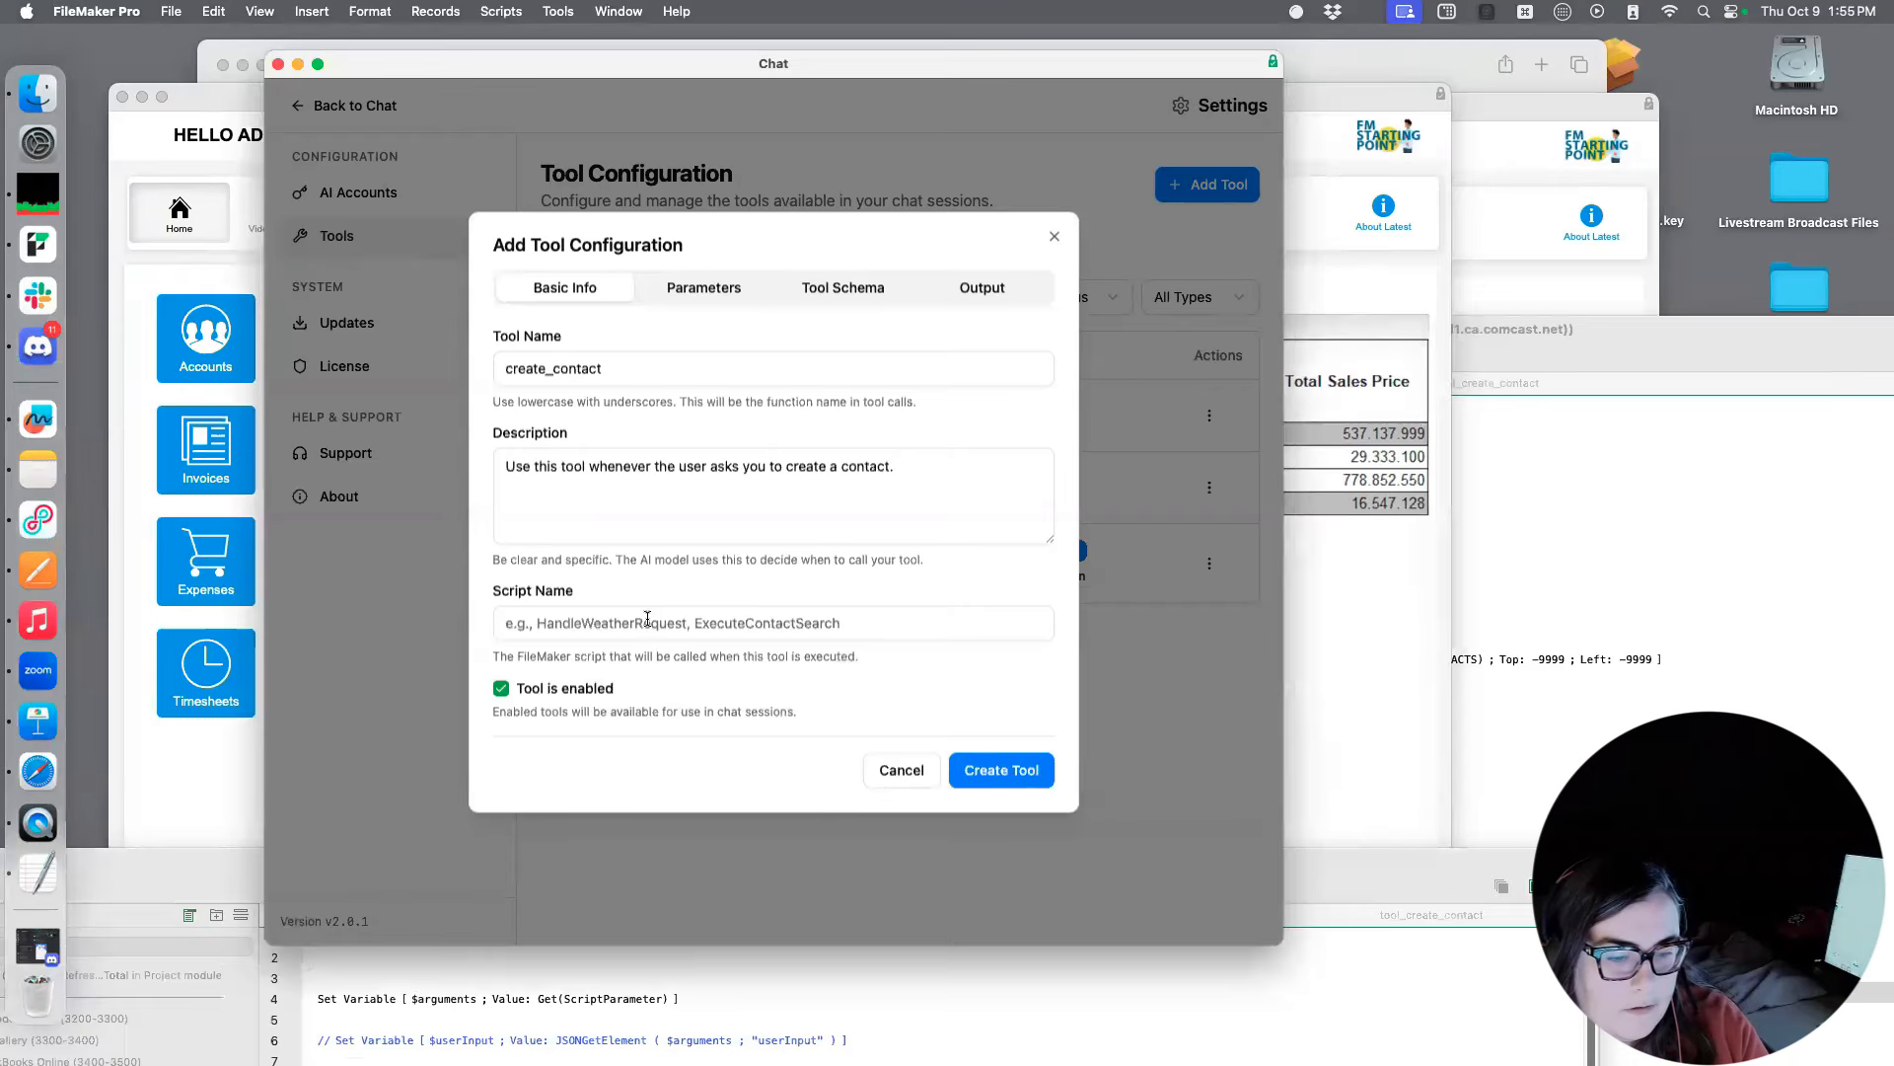
text(tool_create_contact)
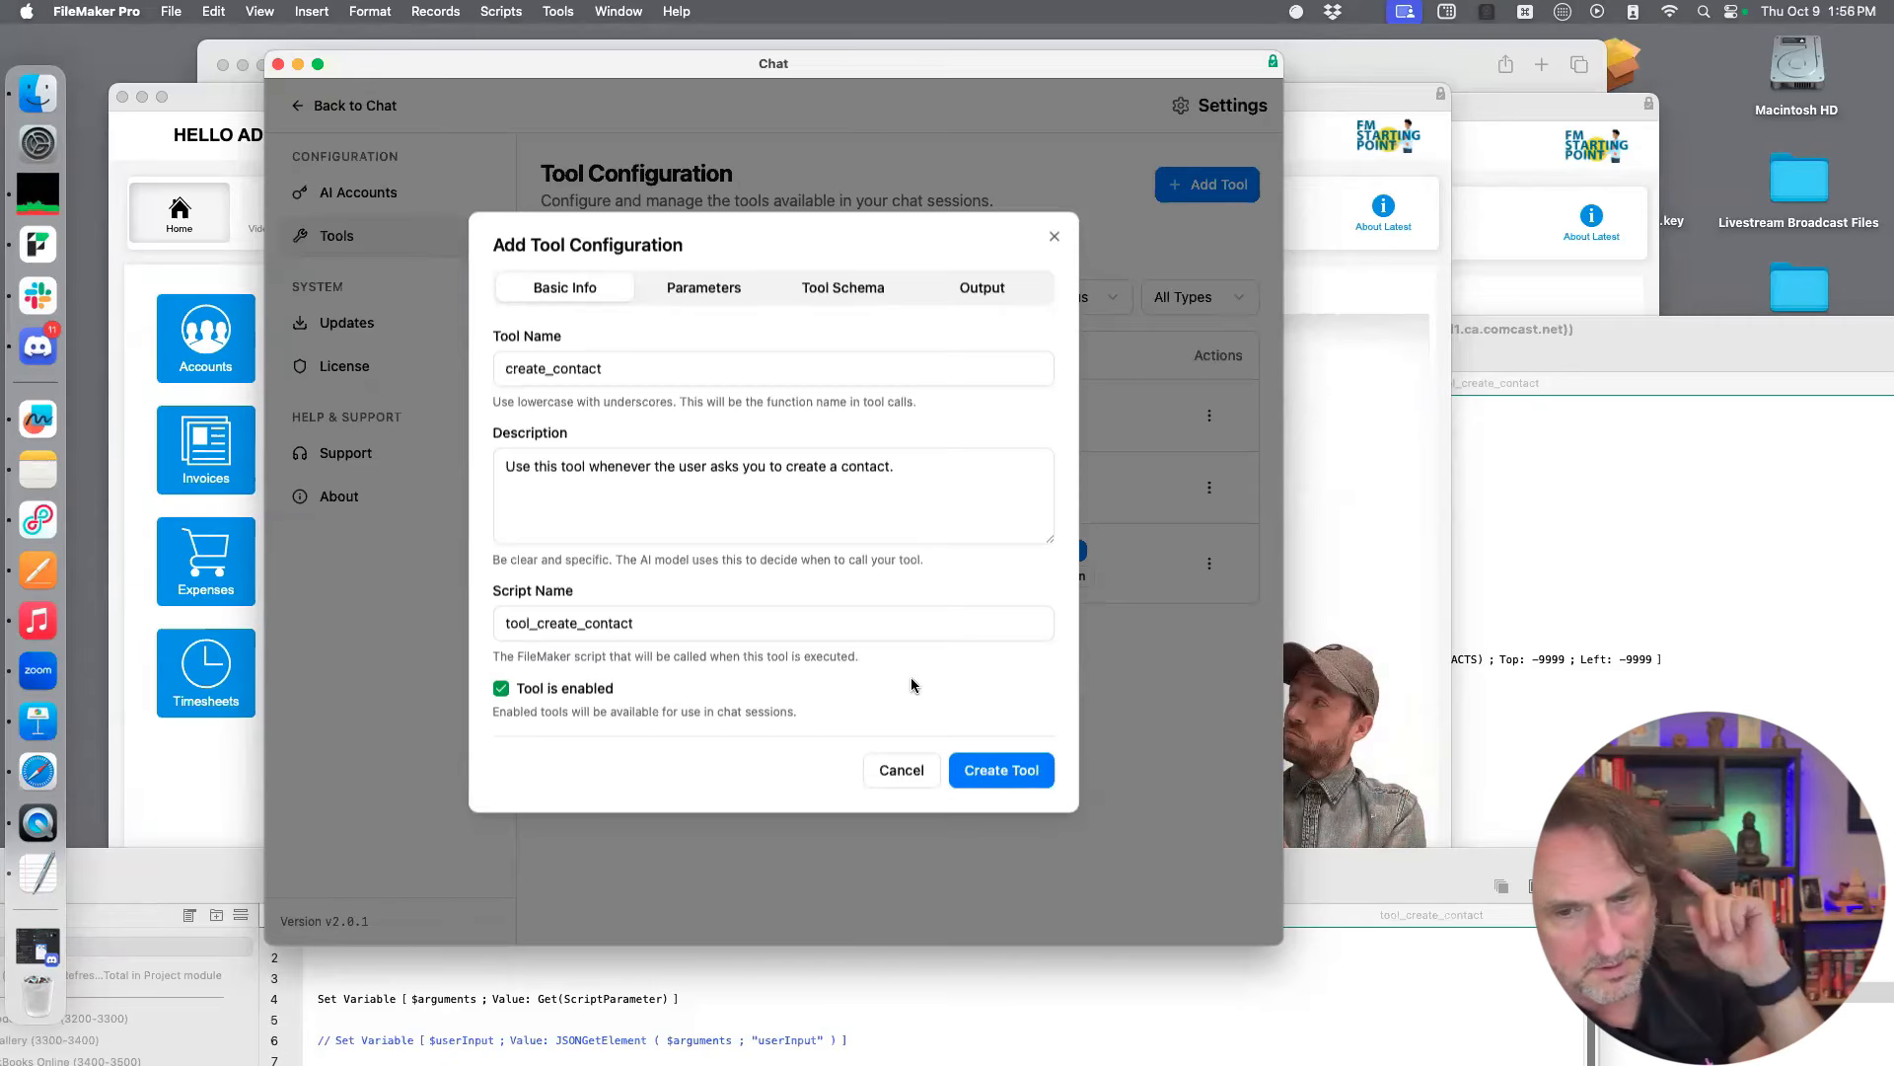
Show the tool's parameter settings and arrange the chat window beside the FM_Starting_Point_25_pc Script Workspace showing tool_create_contact
click(695, 286)
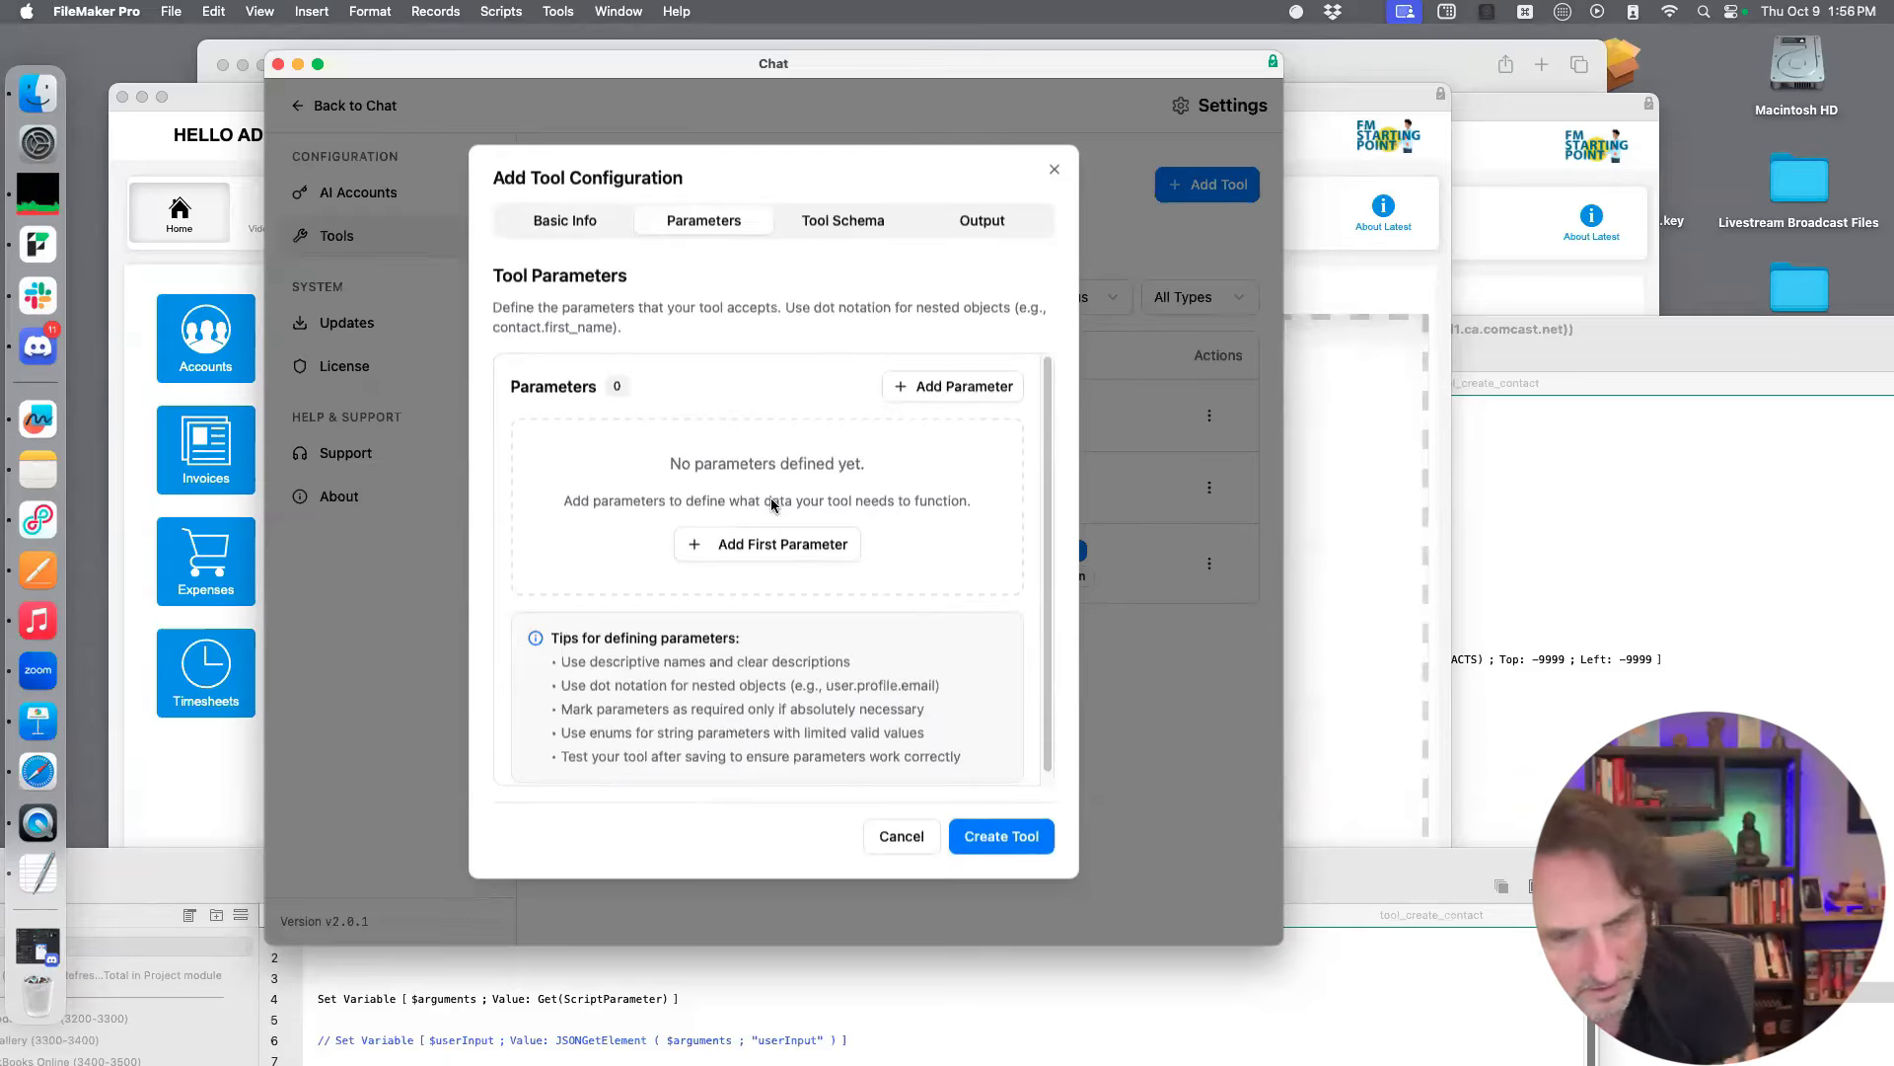
drag(956, 67, 738, 210)
click(1615, 642)
drag(1134, 306, 1435, 71)
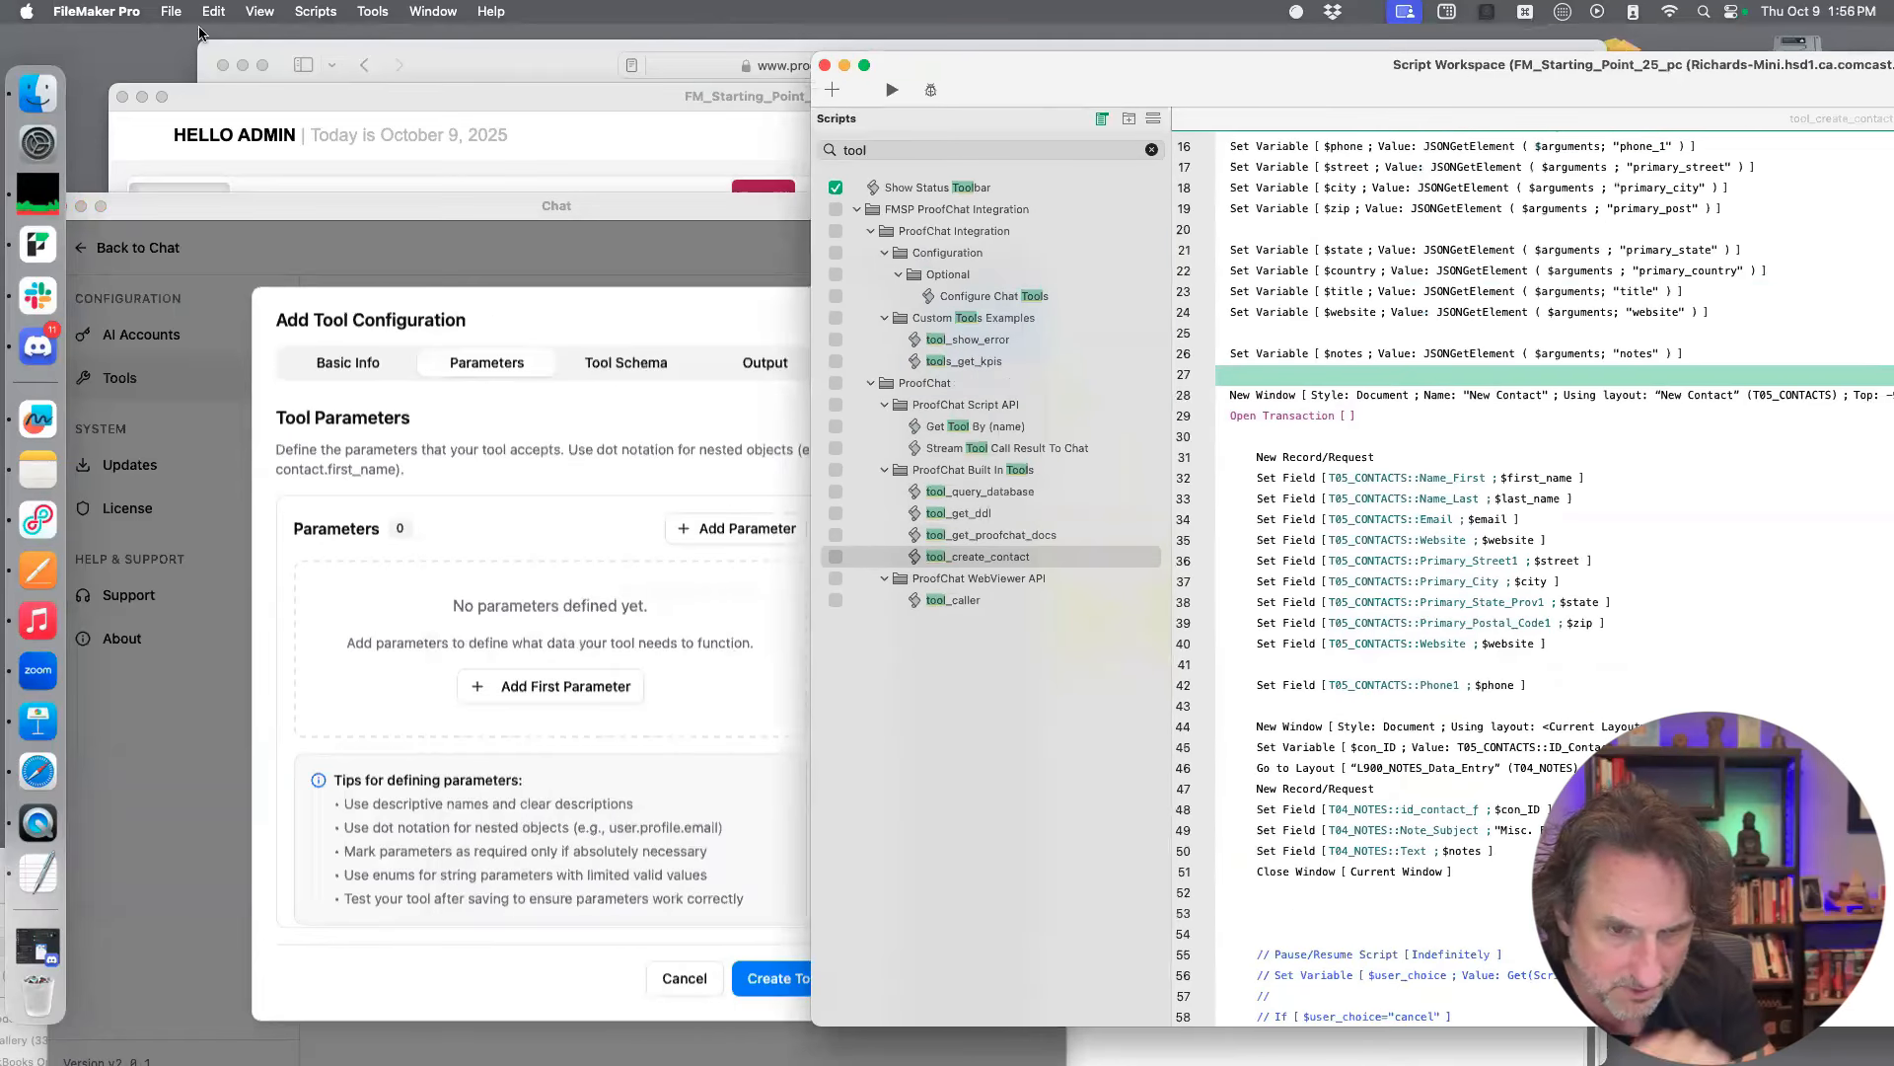
drag(636, 379, 661, 398)
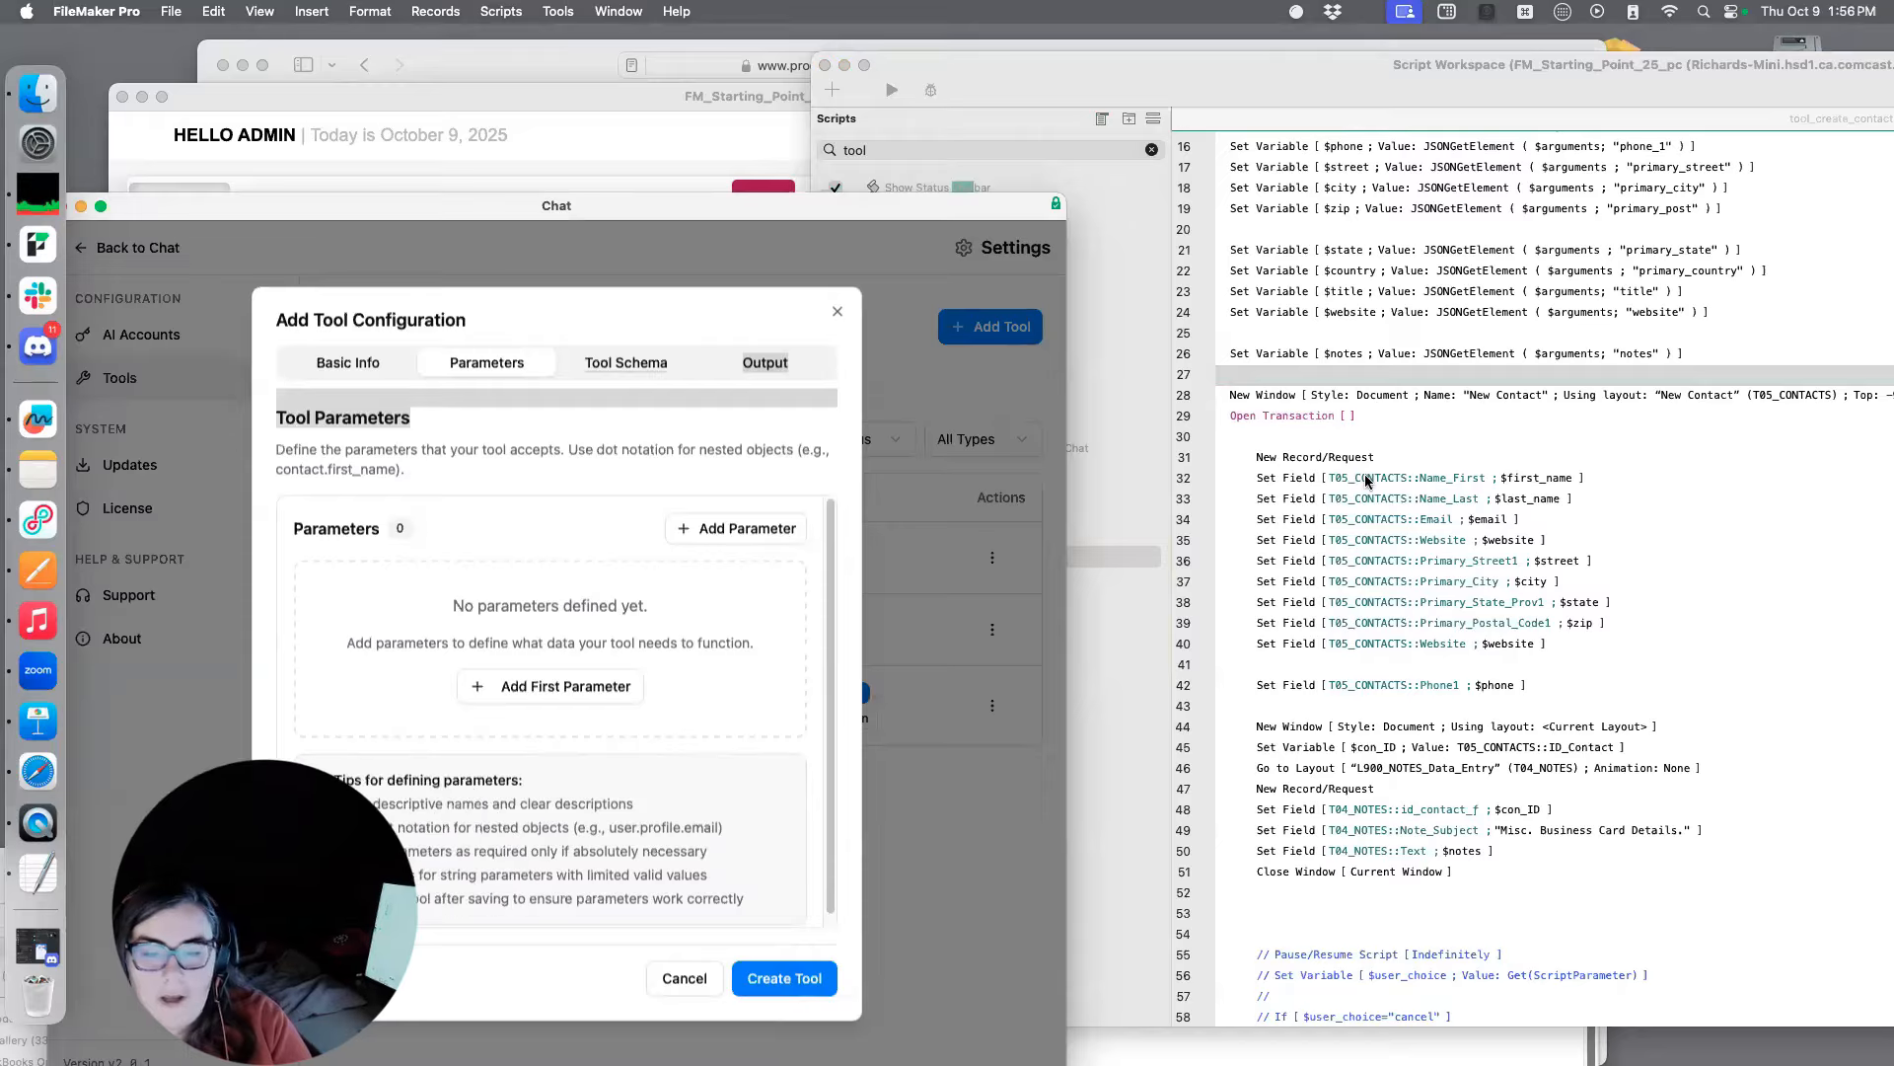
Examine the tool_create_contact script for the JSON argument names that the tool has to supply as parameters
scroll(1478, 501, down, 3)
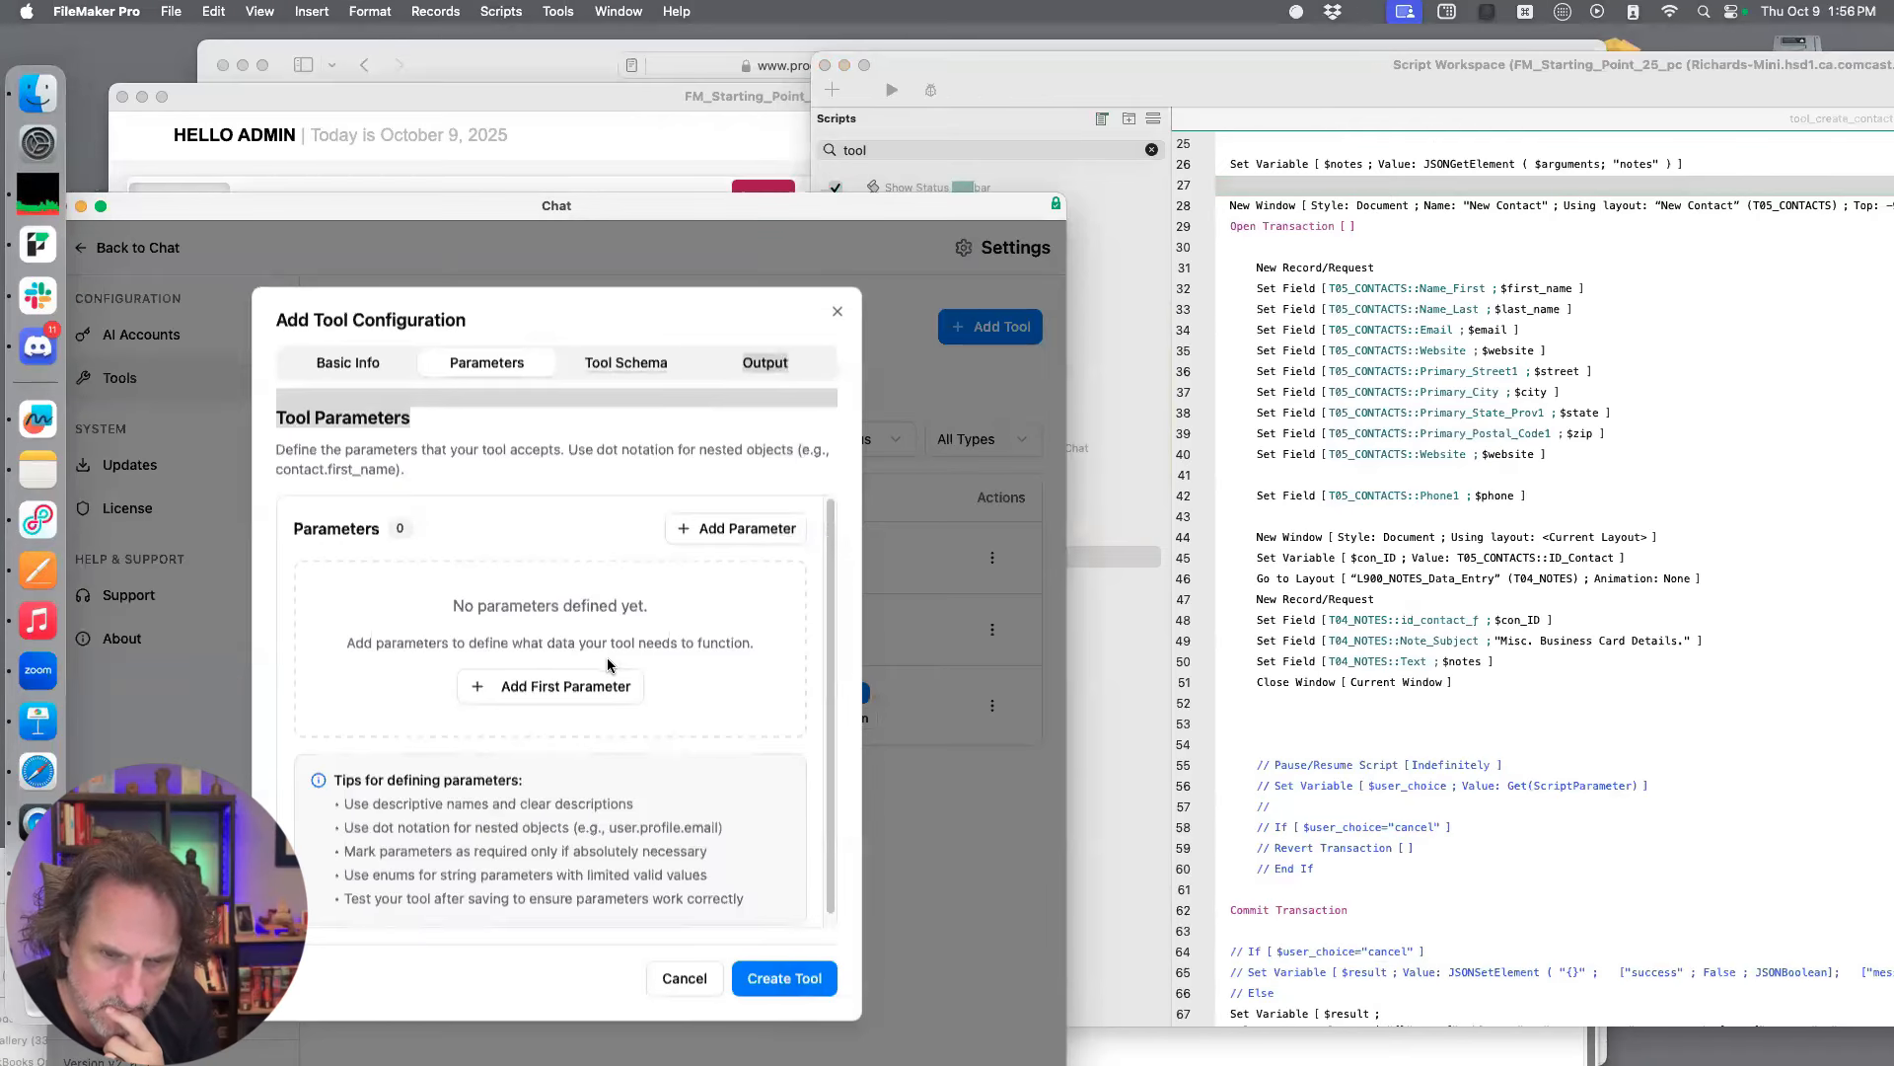
scroll(1666, 663, up, 5)
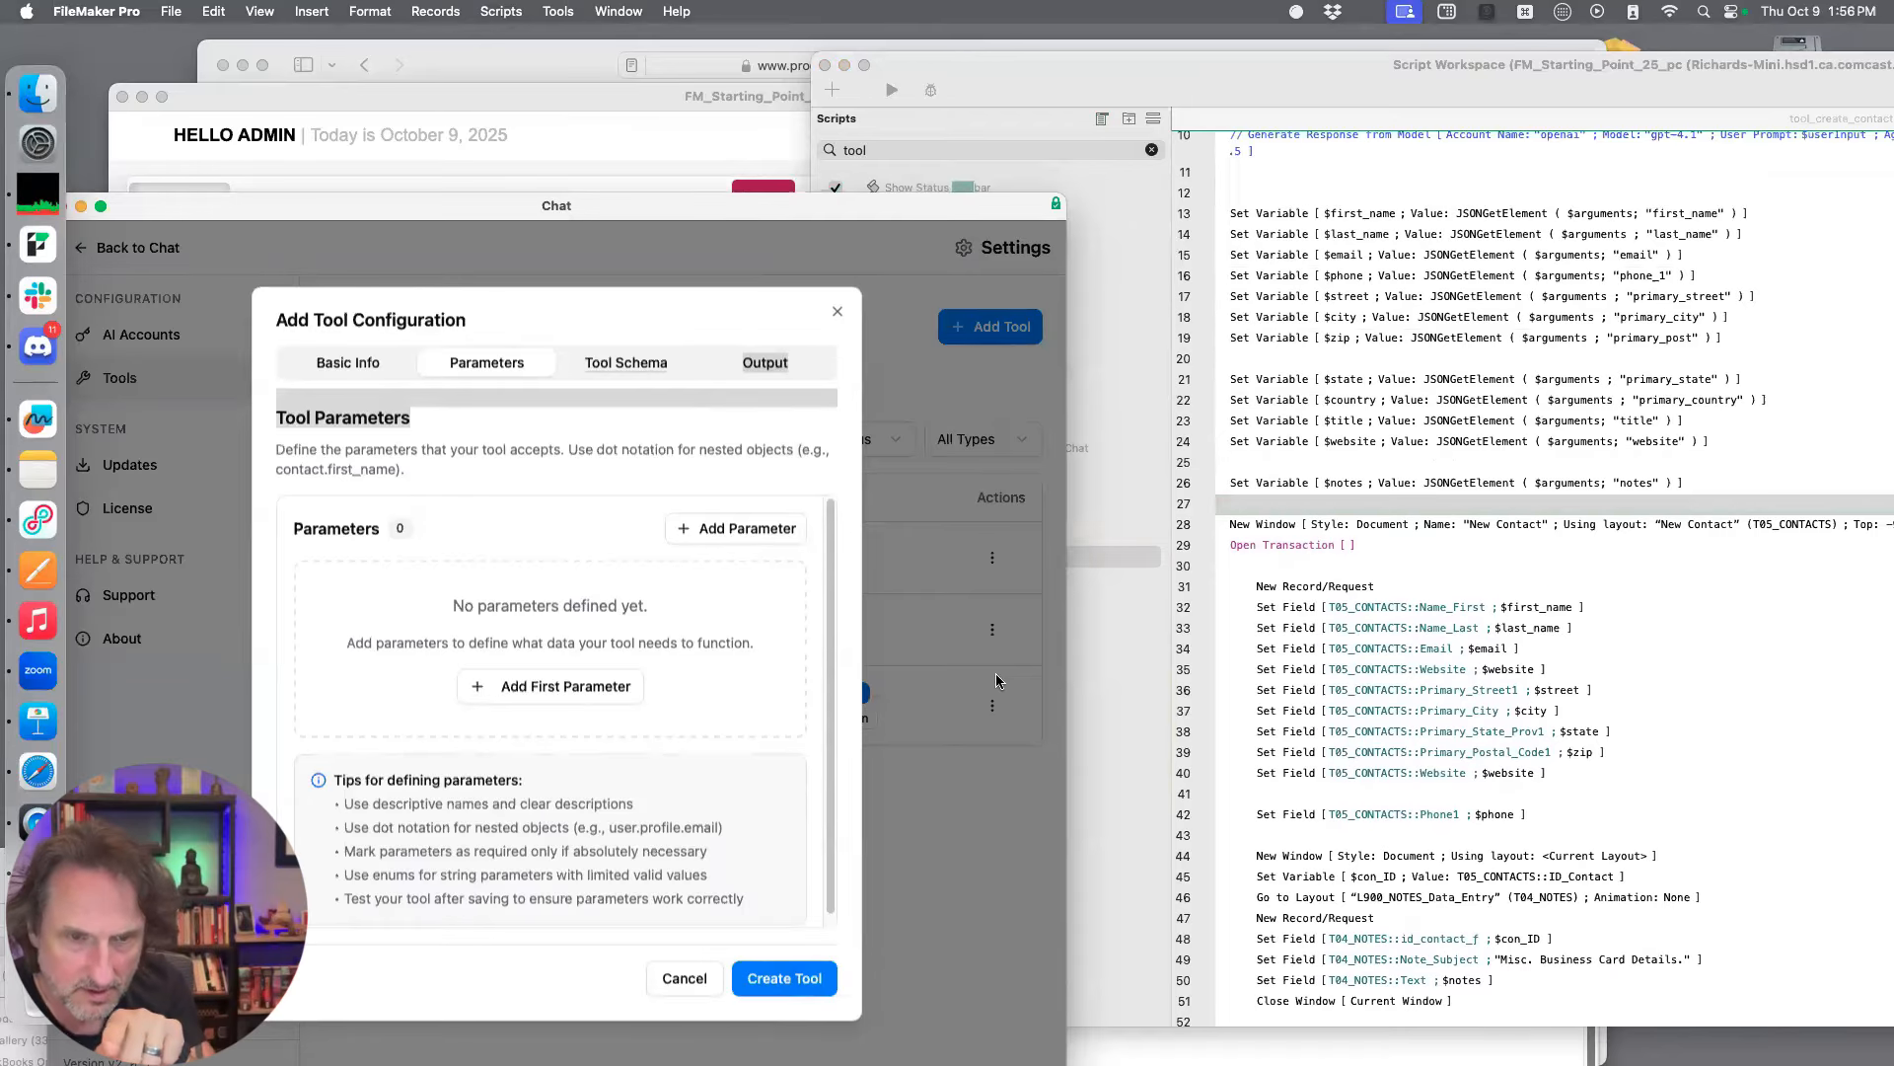
scroll(1547, 454, up, 1)
scroll(1544, 462, up, 5)
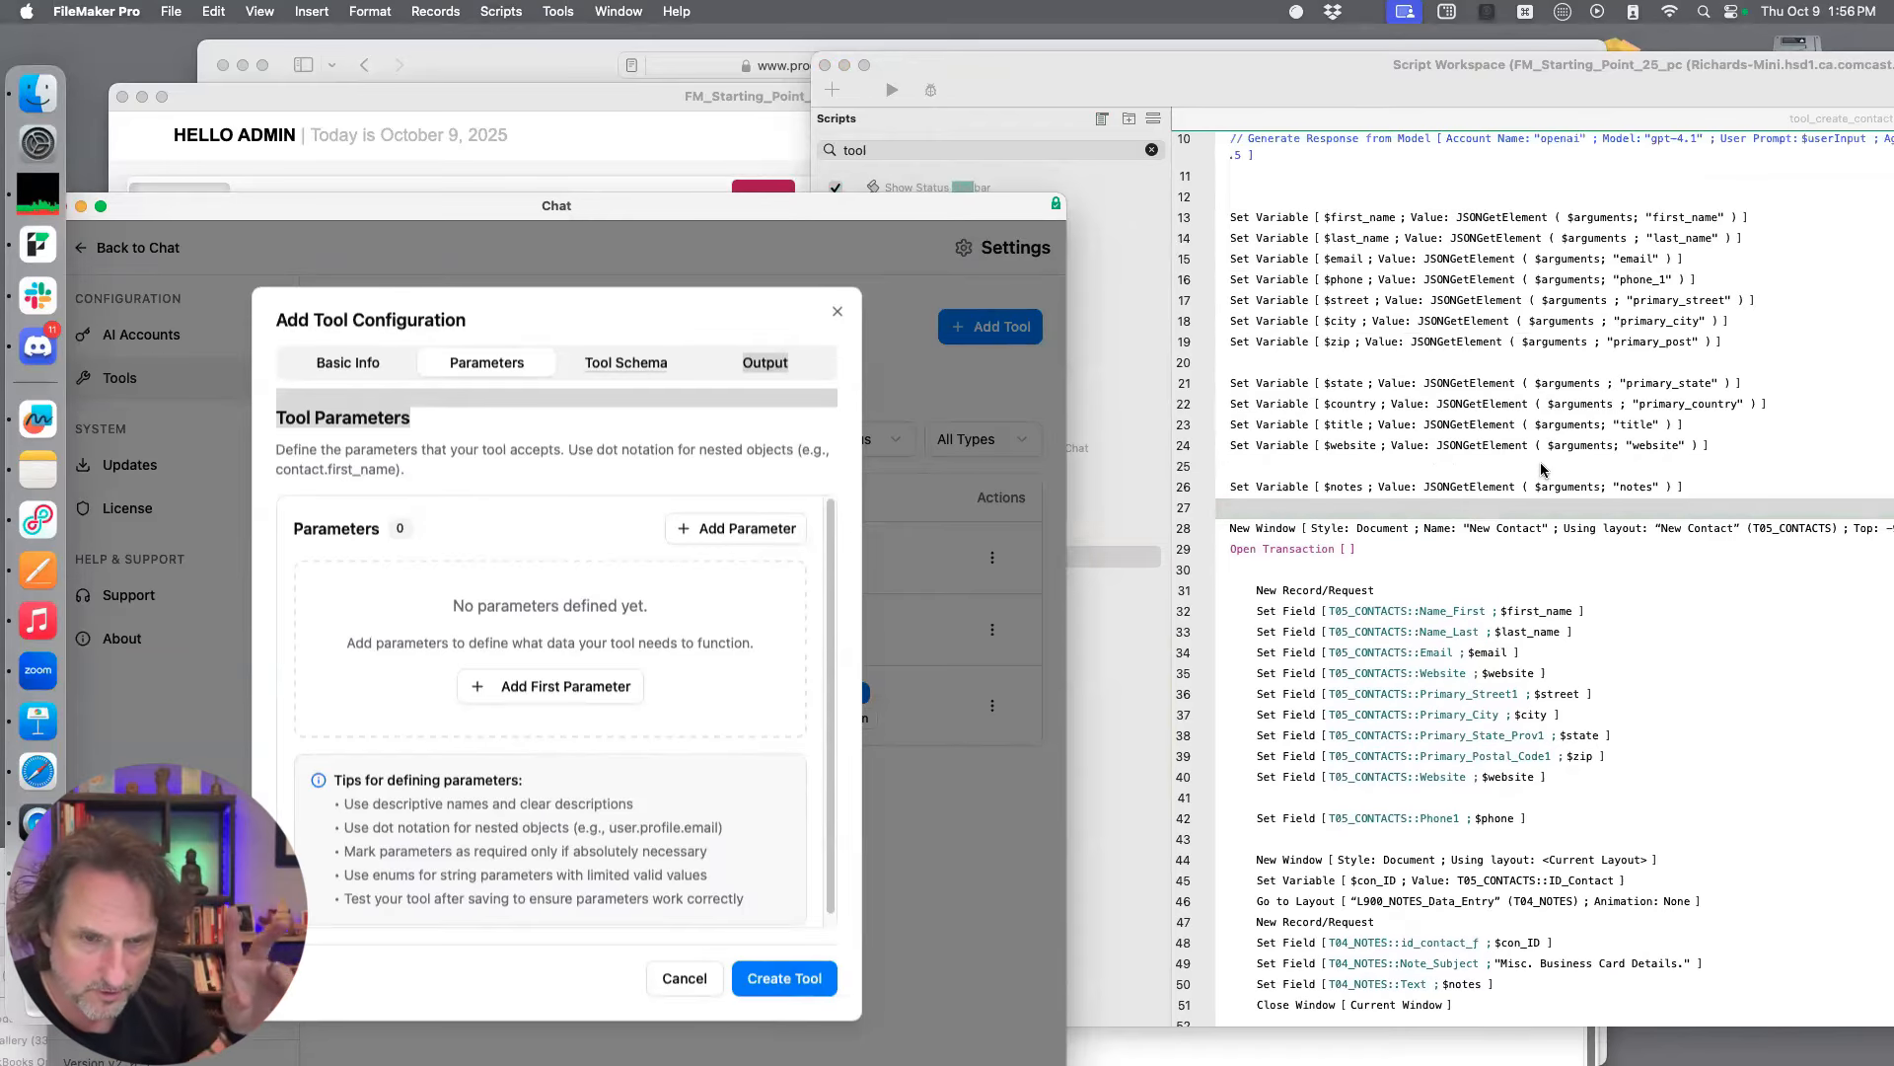
scroll(1534, 468, up, 4)
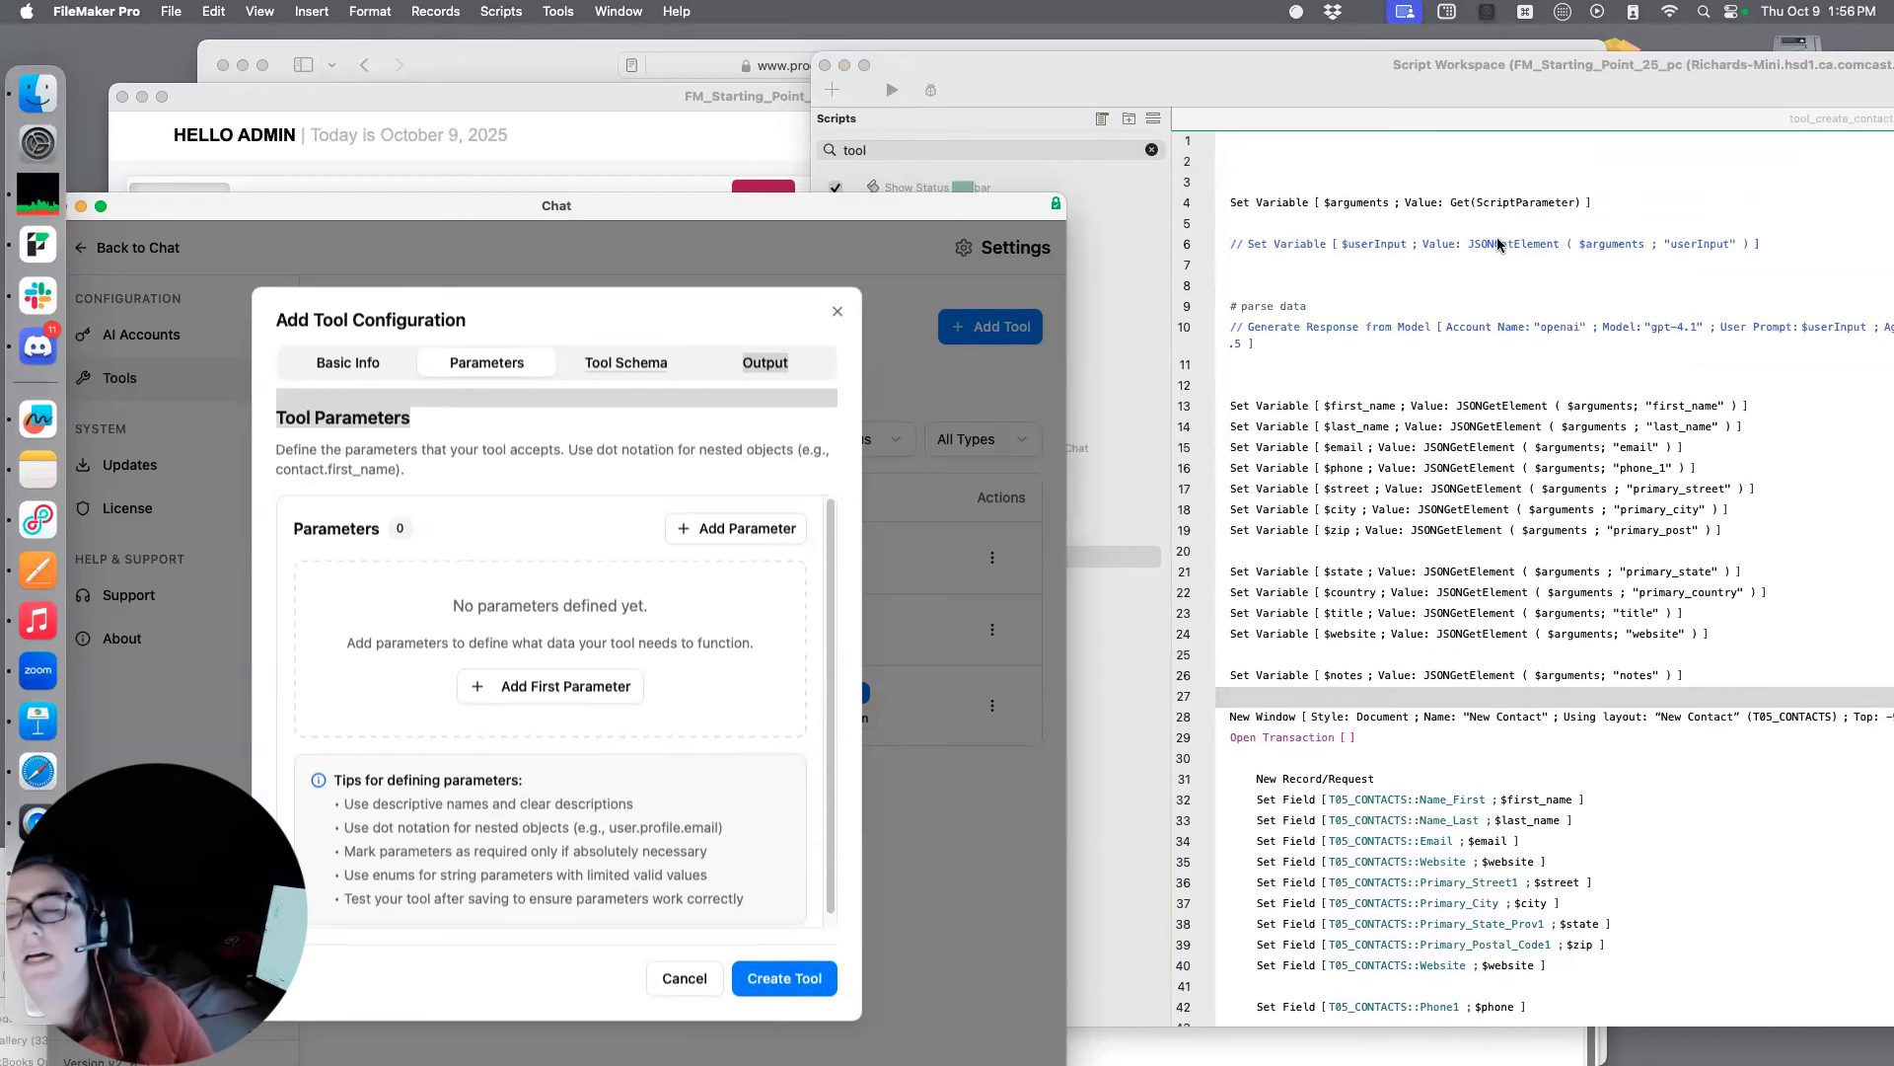
scroll(1472, 462, down, 1)
scroll(1470, 498, down, 1)
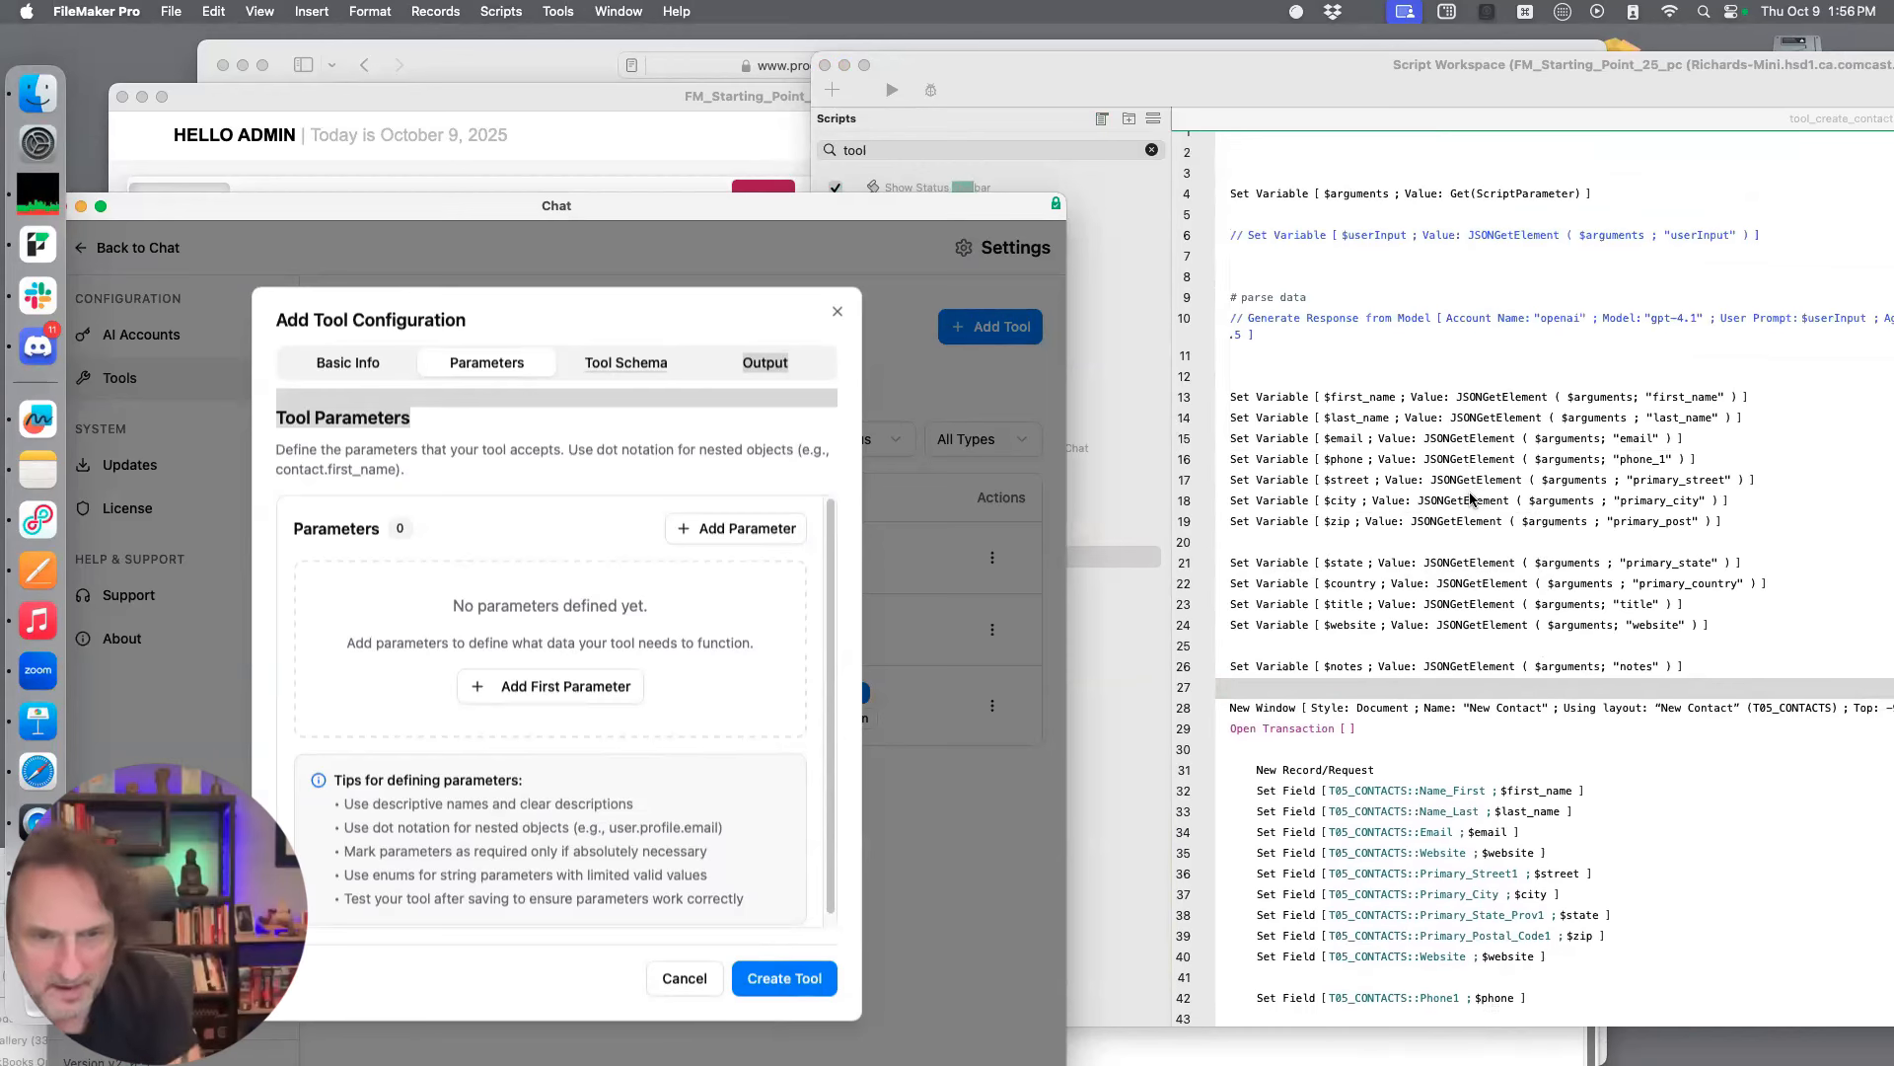
scroll(1520, 545, down, 2)
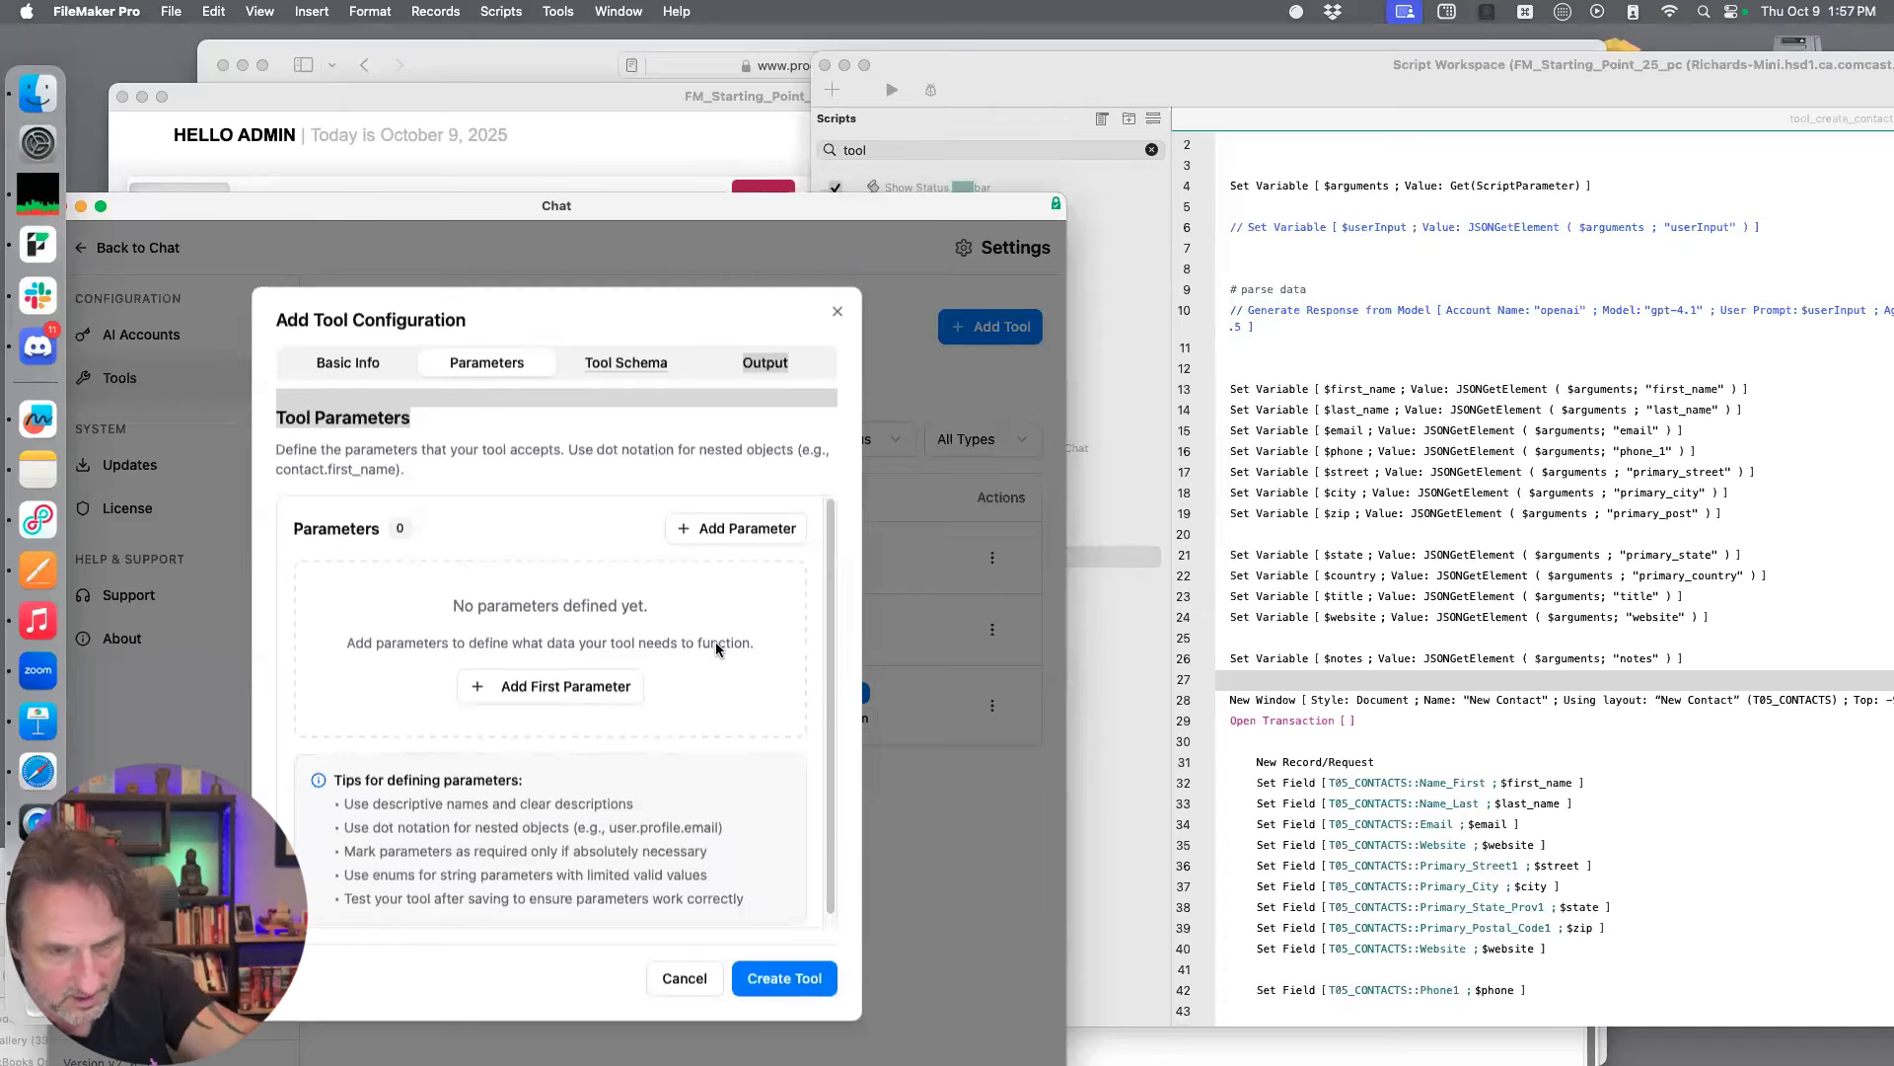
Add the first tool parameter and name it first_name
click(590, 684)
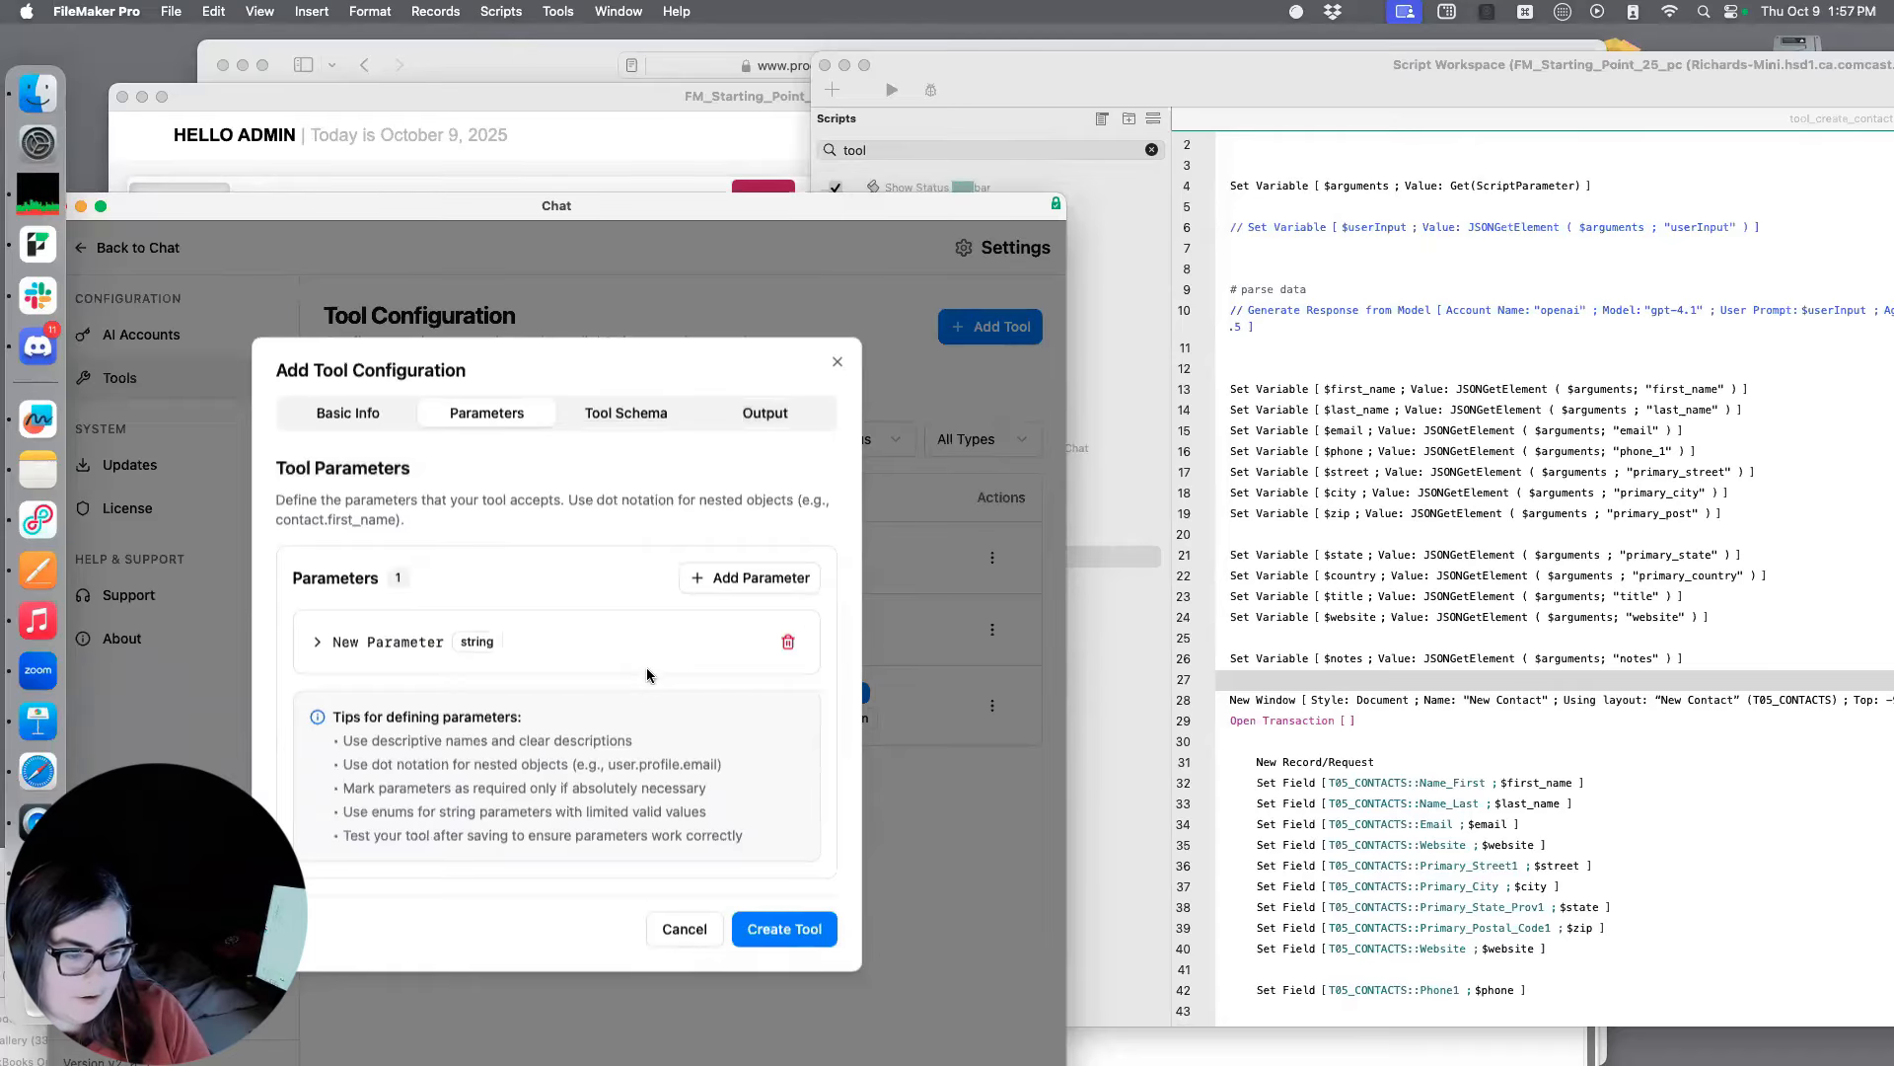
click(319, 642)
click(405, 663)
text(fis)
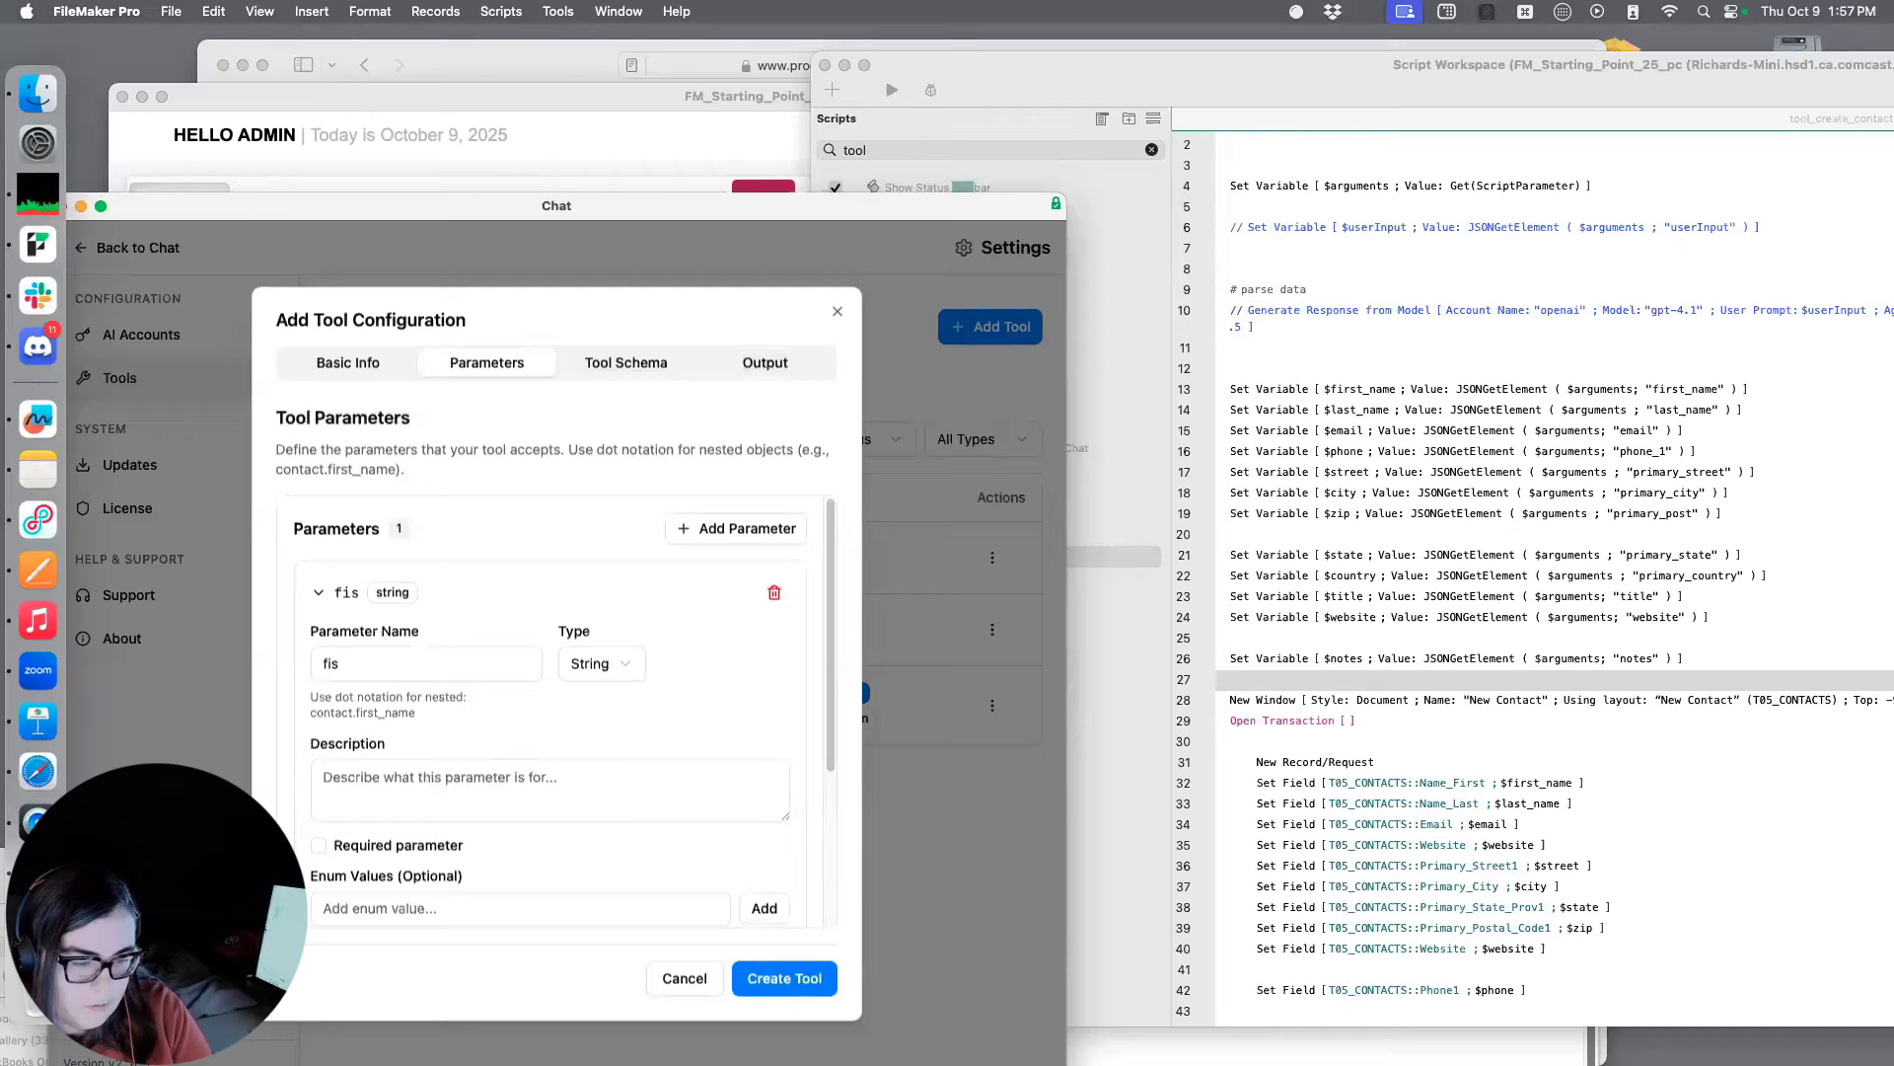
text(st_name)
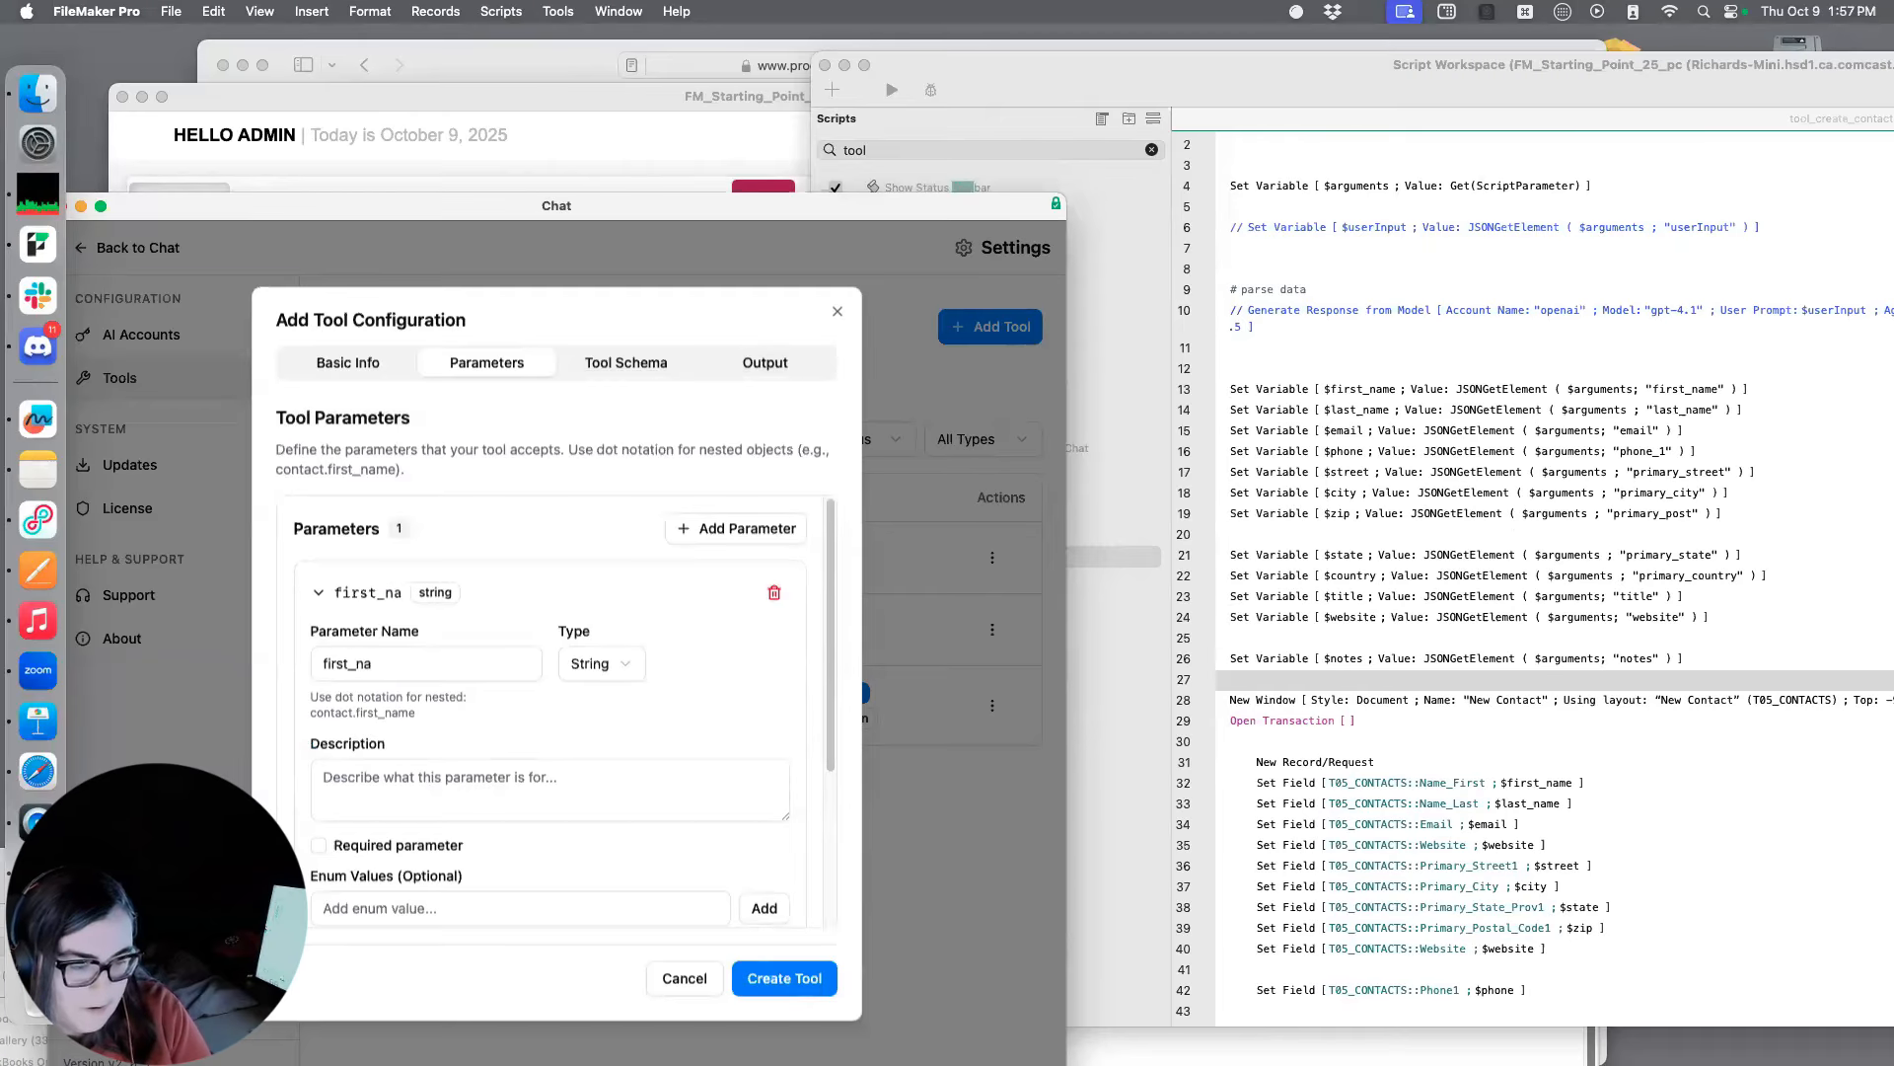
Describe the first_name parameter as "First name of the contact" and make it a required parameter
click(458, 784)
text(First name of the contact)
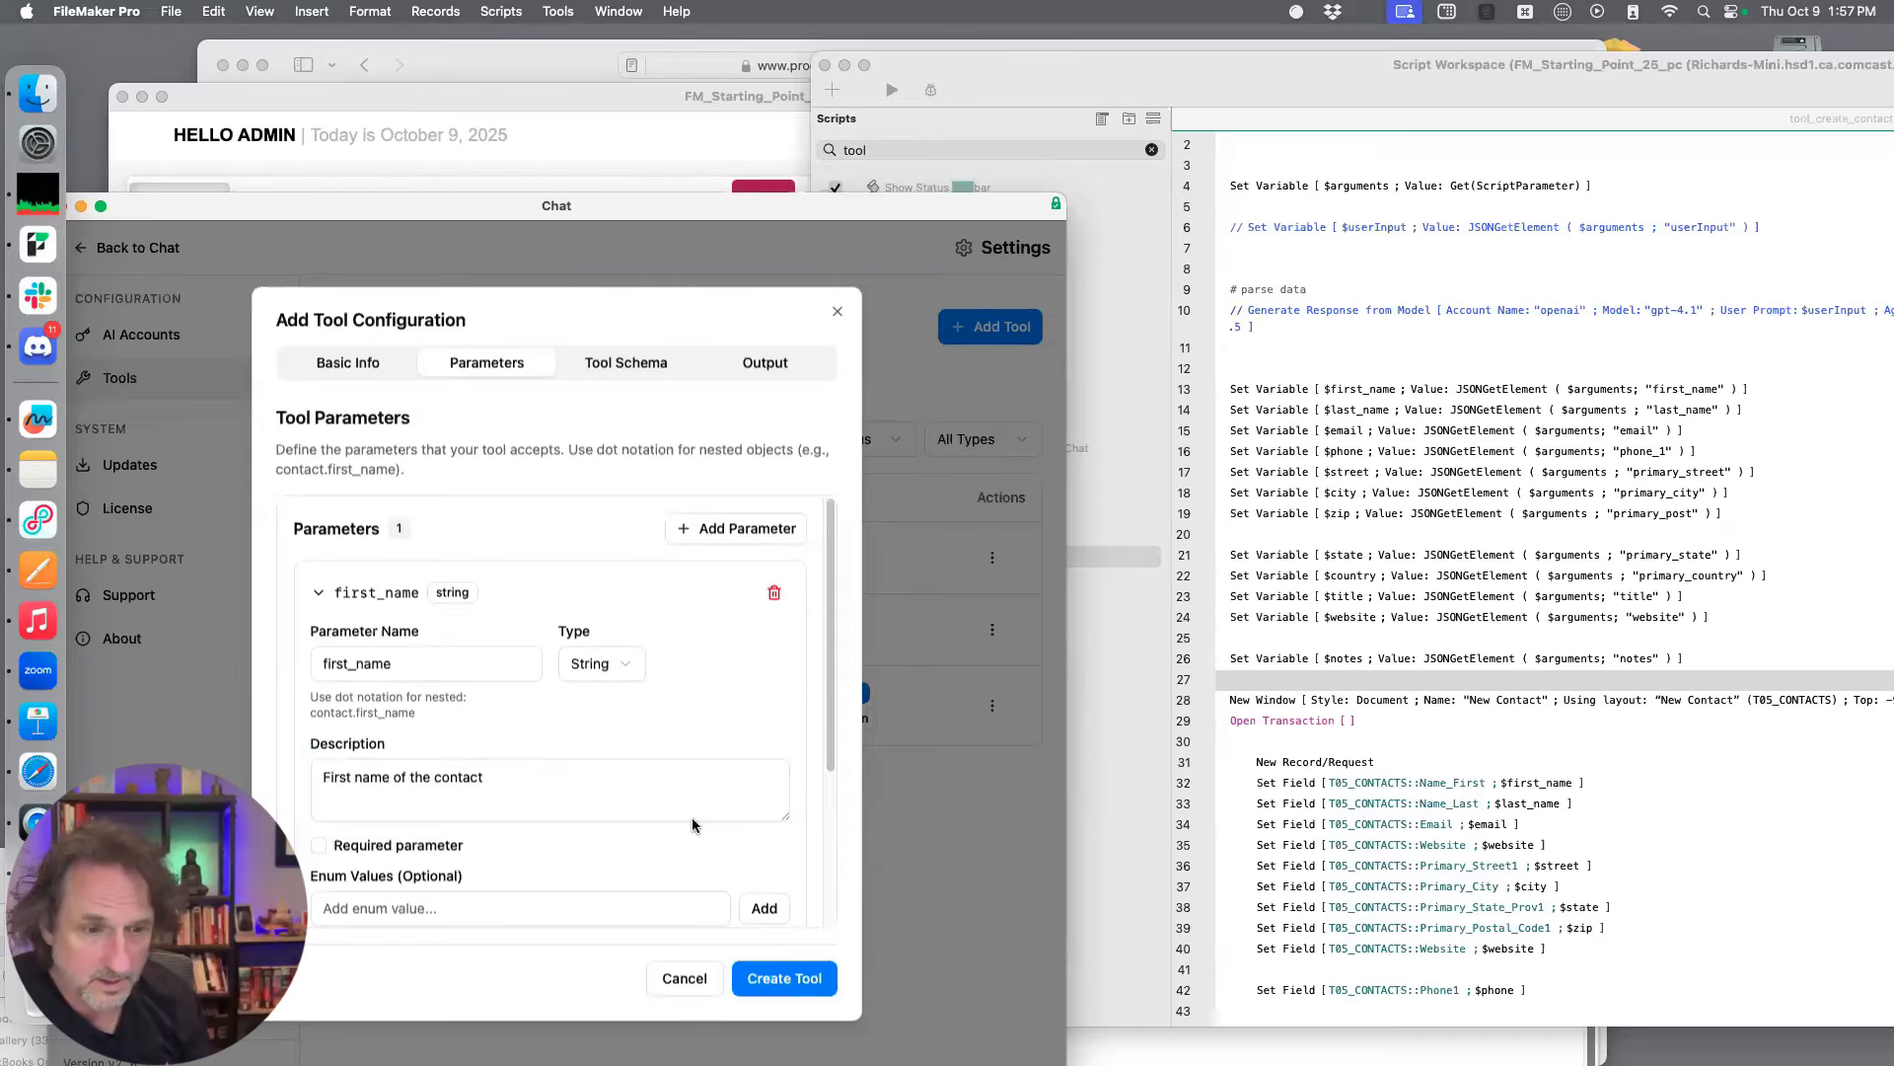
scroll(677, 811, down, 5)
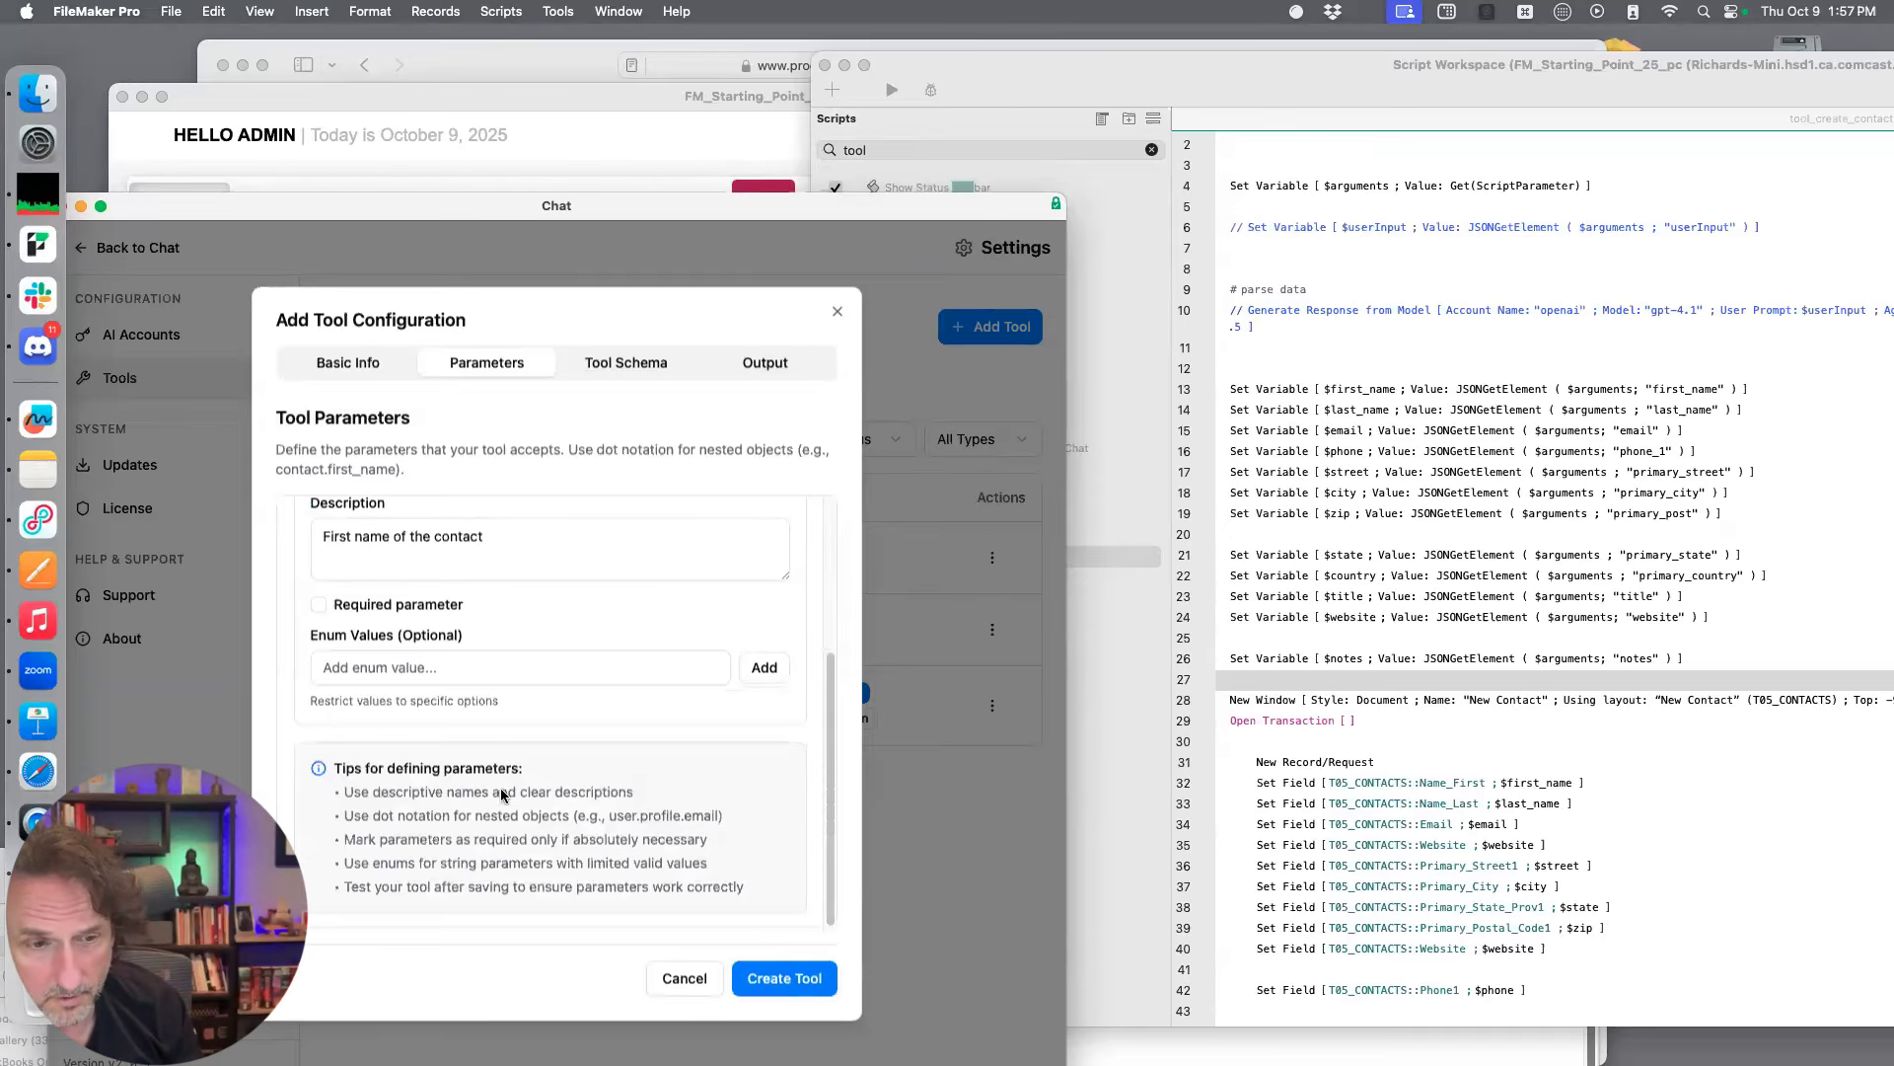
click(318, 606)
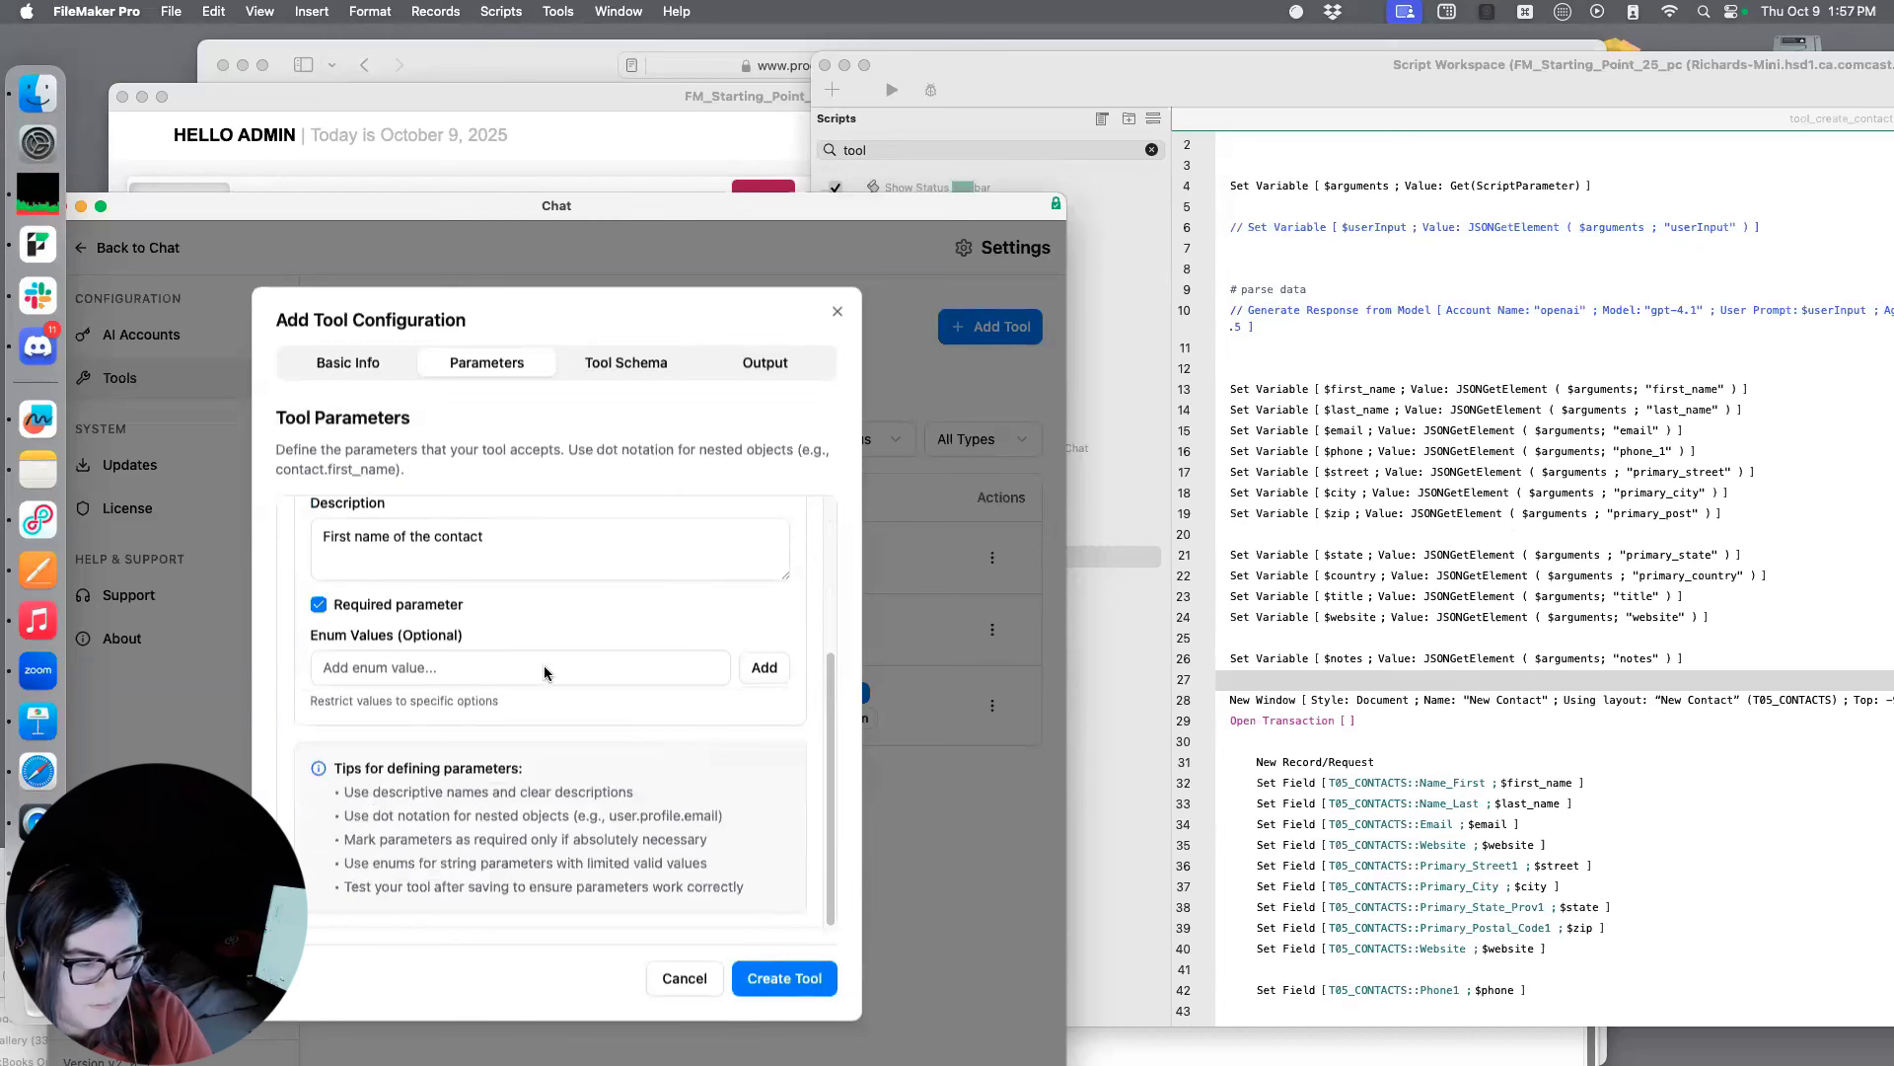
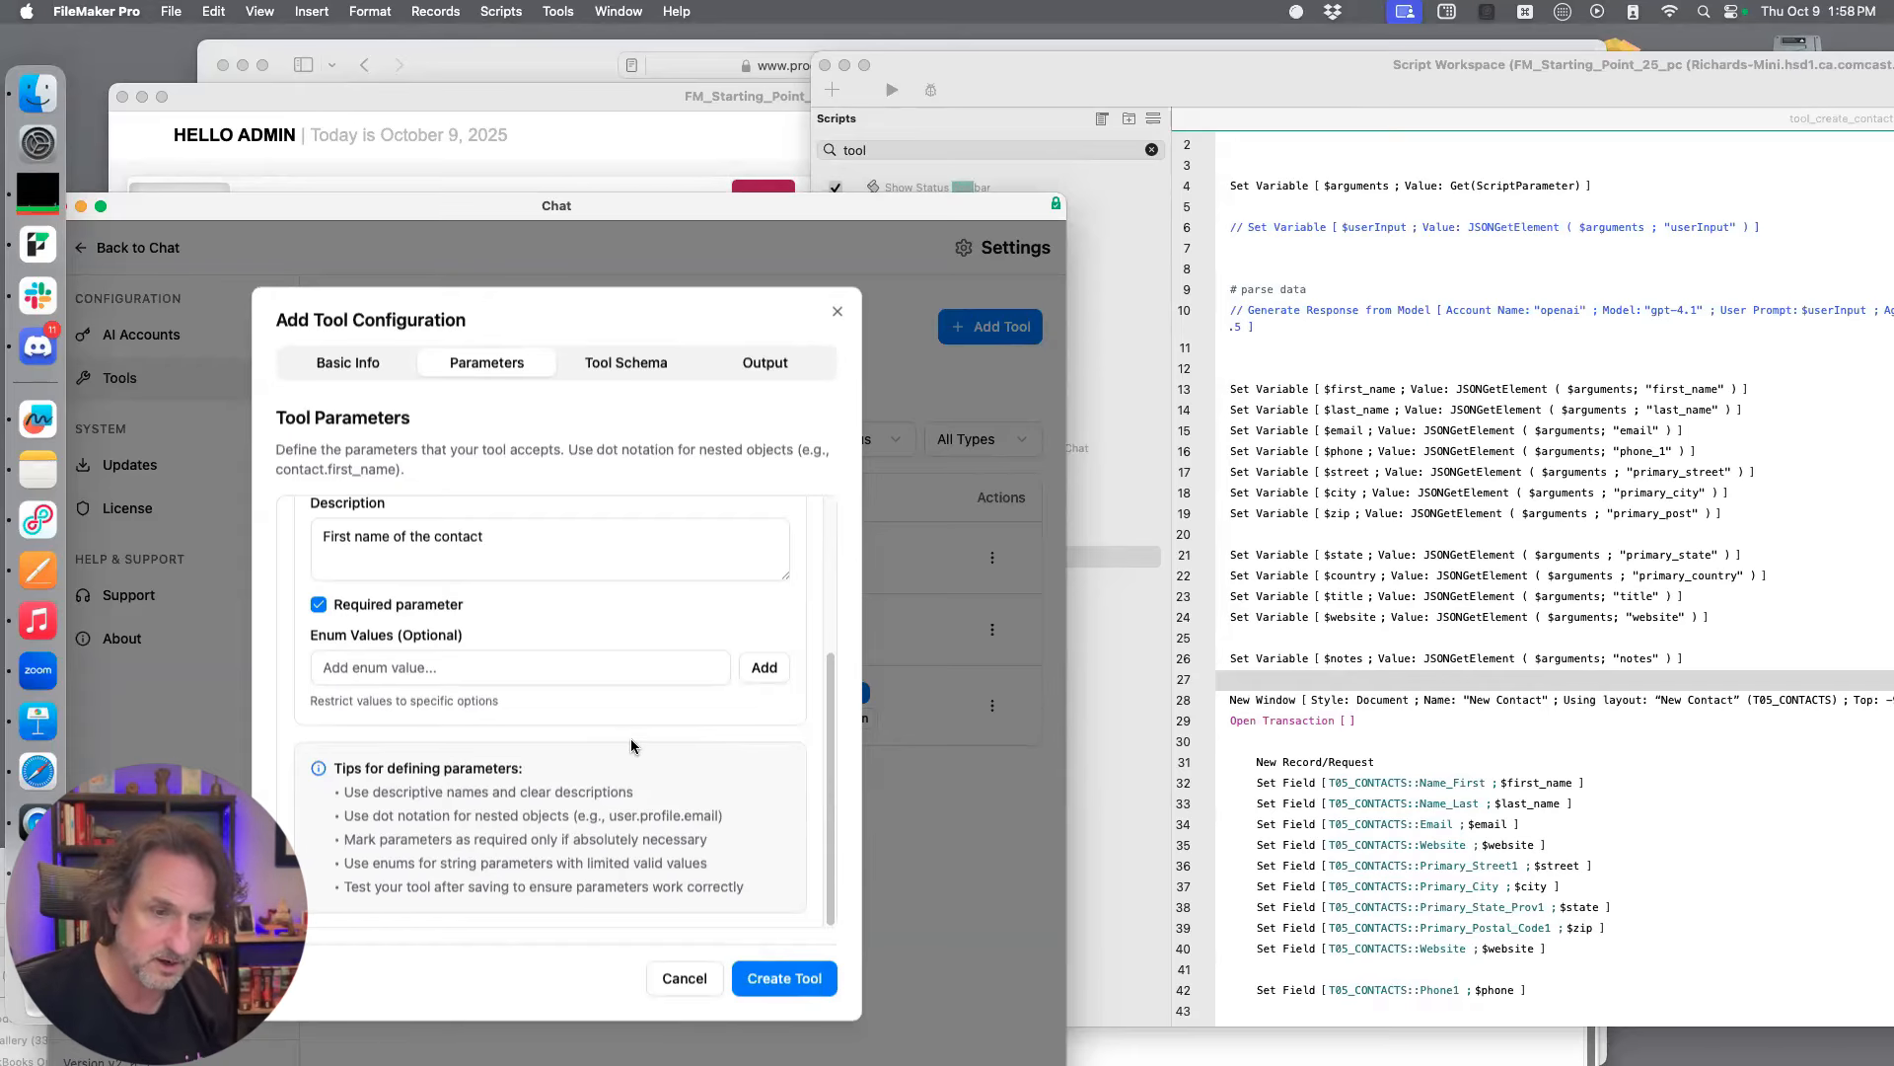
Check the tool's OpenAI schema, and add a second parameter named last_name
click(655, 363)
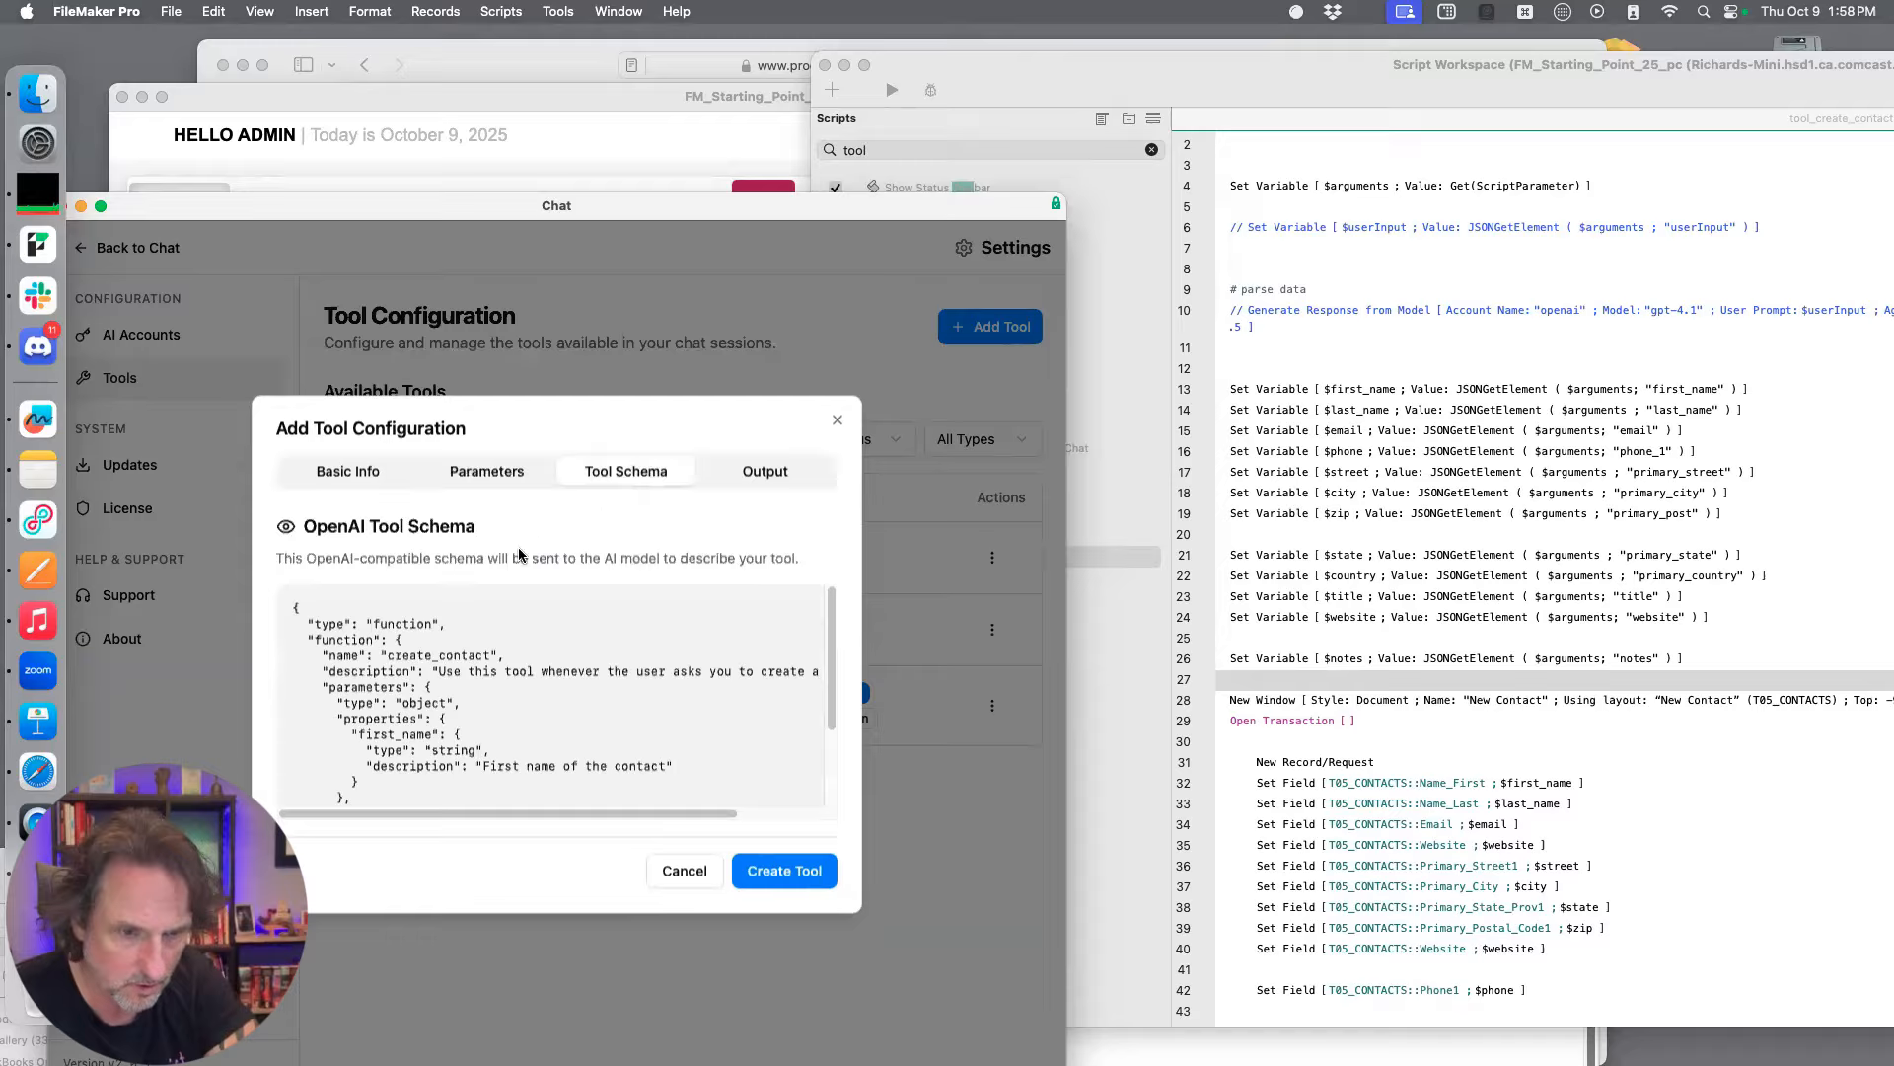
click(523, 475)
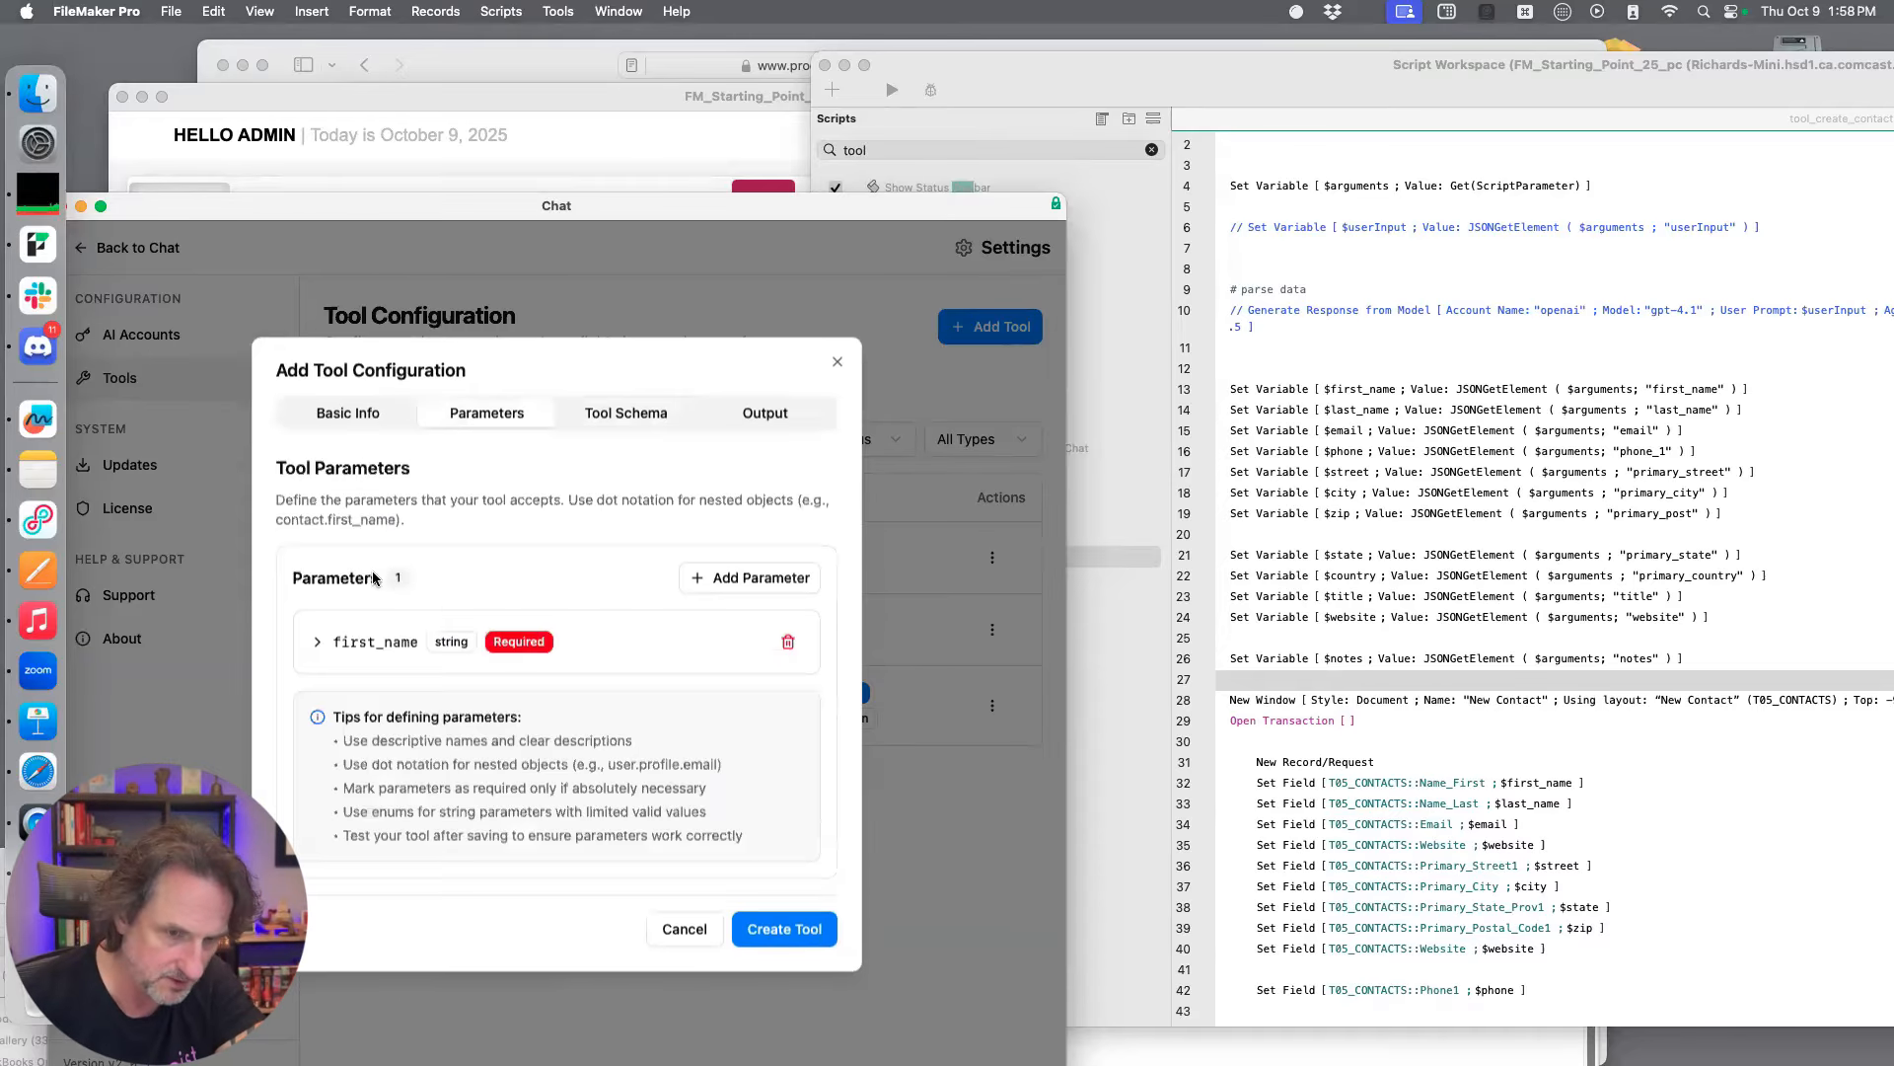
click(738, 578)
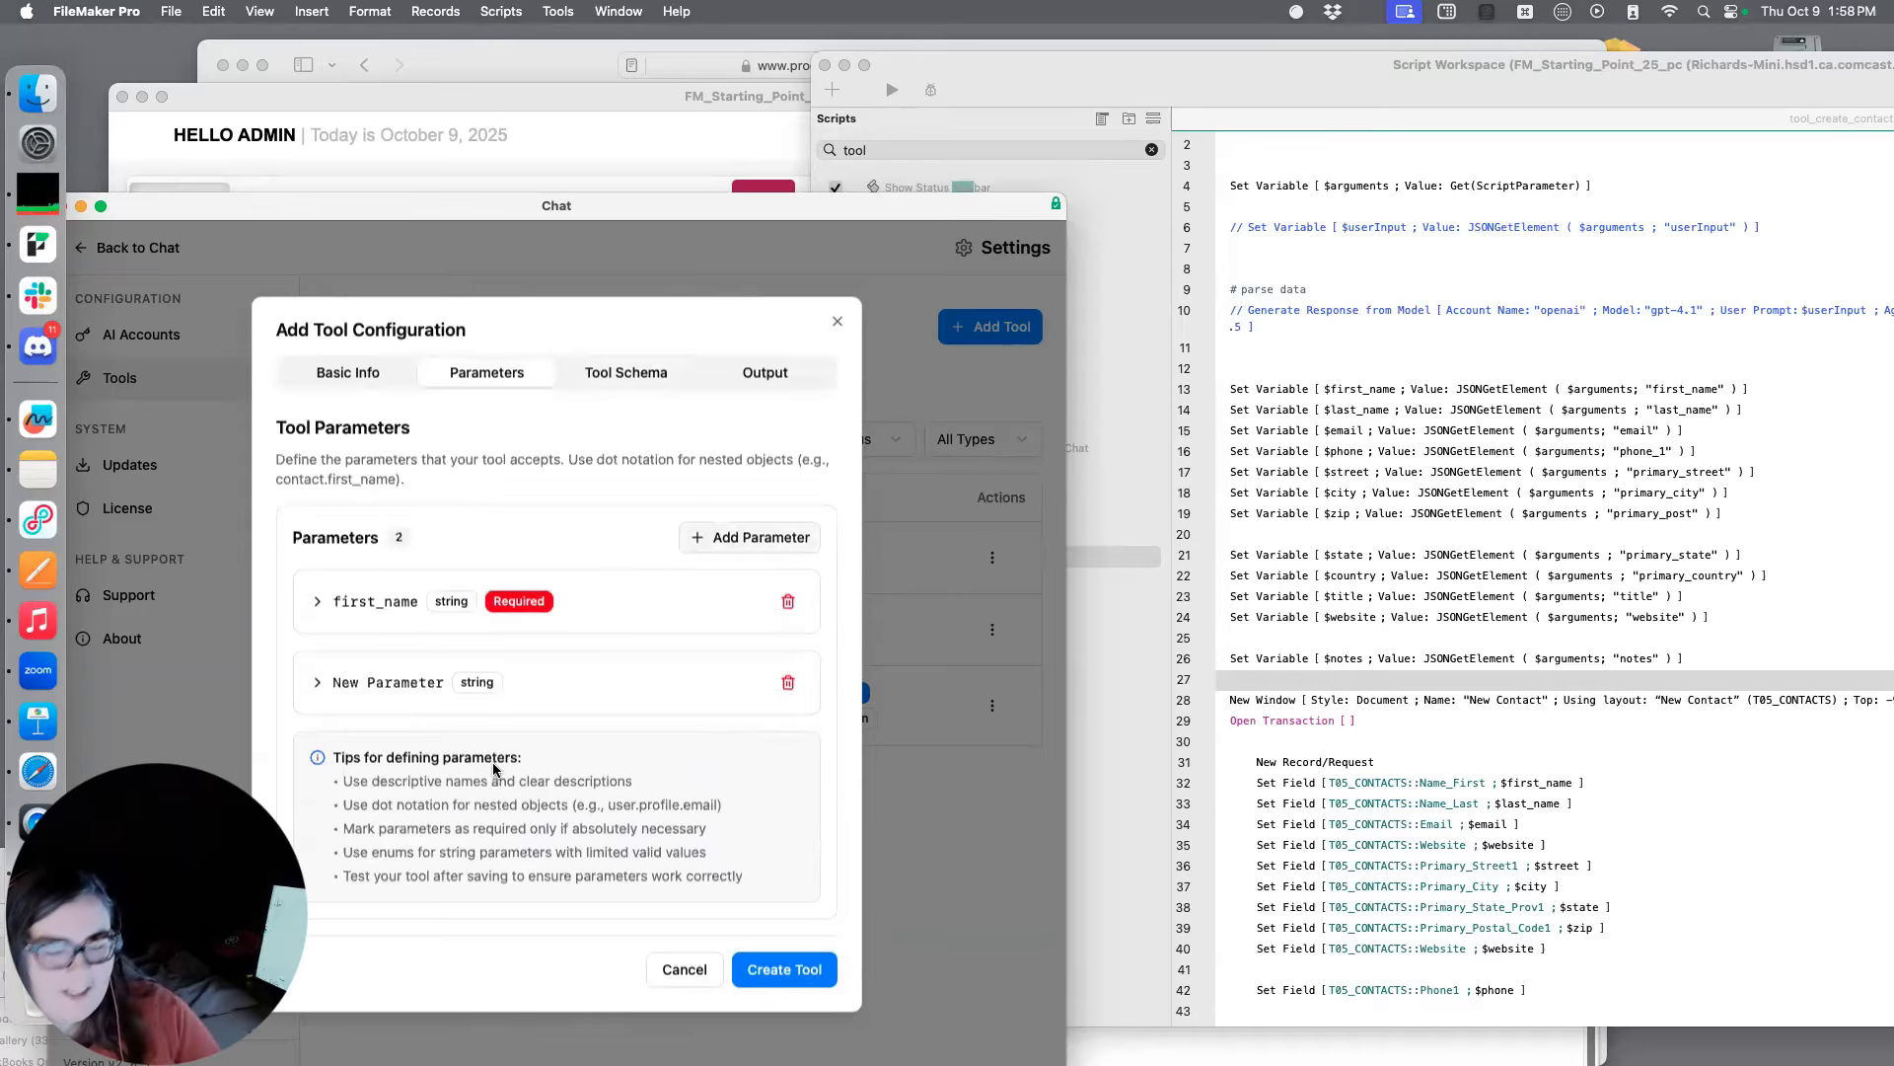
click(318, 684)
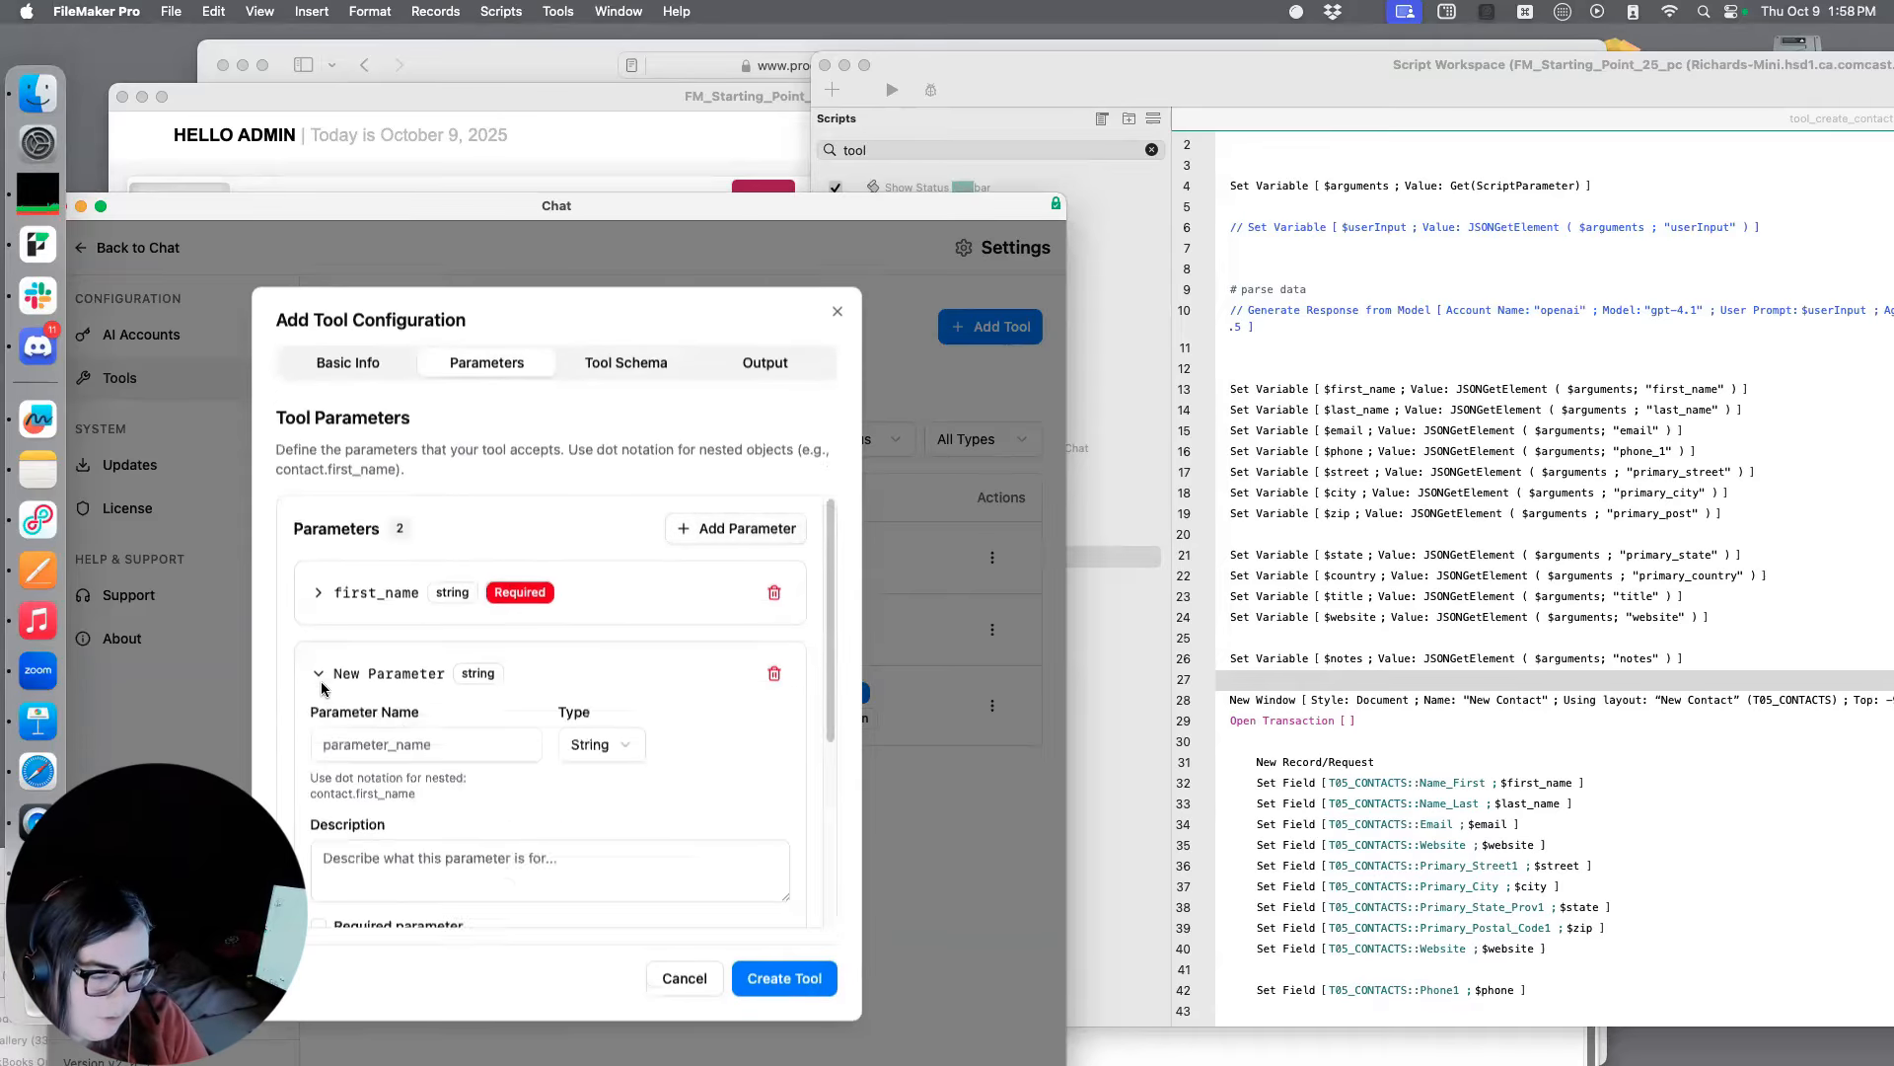
click(435, 746)
text(last_name)
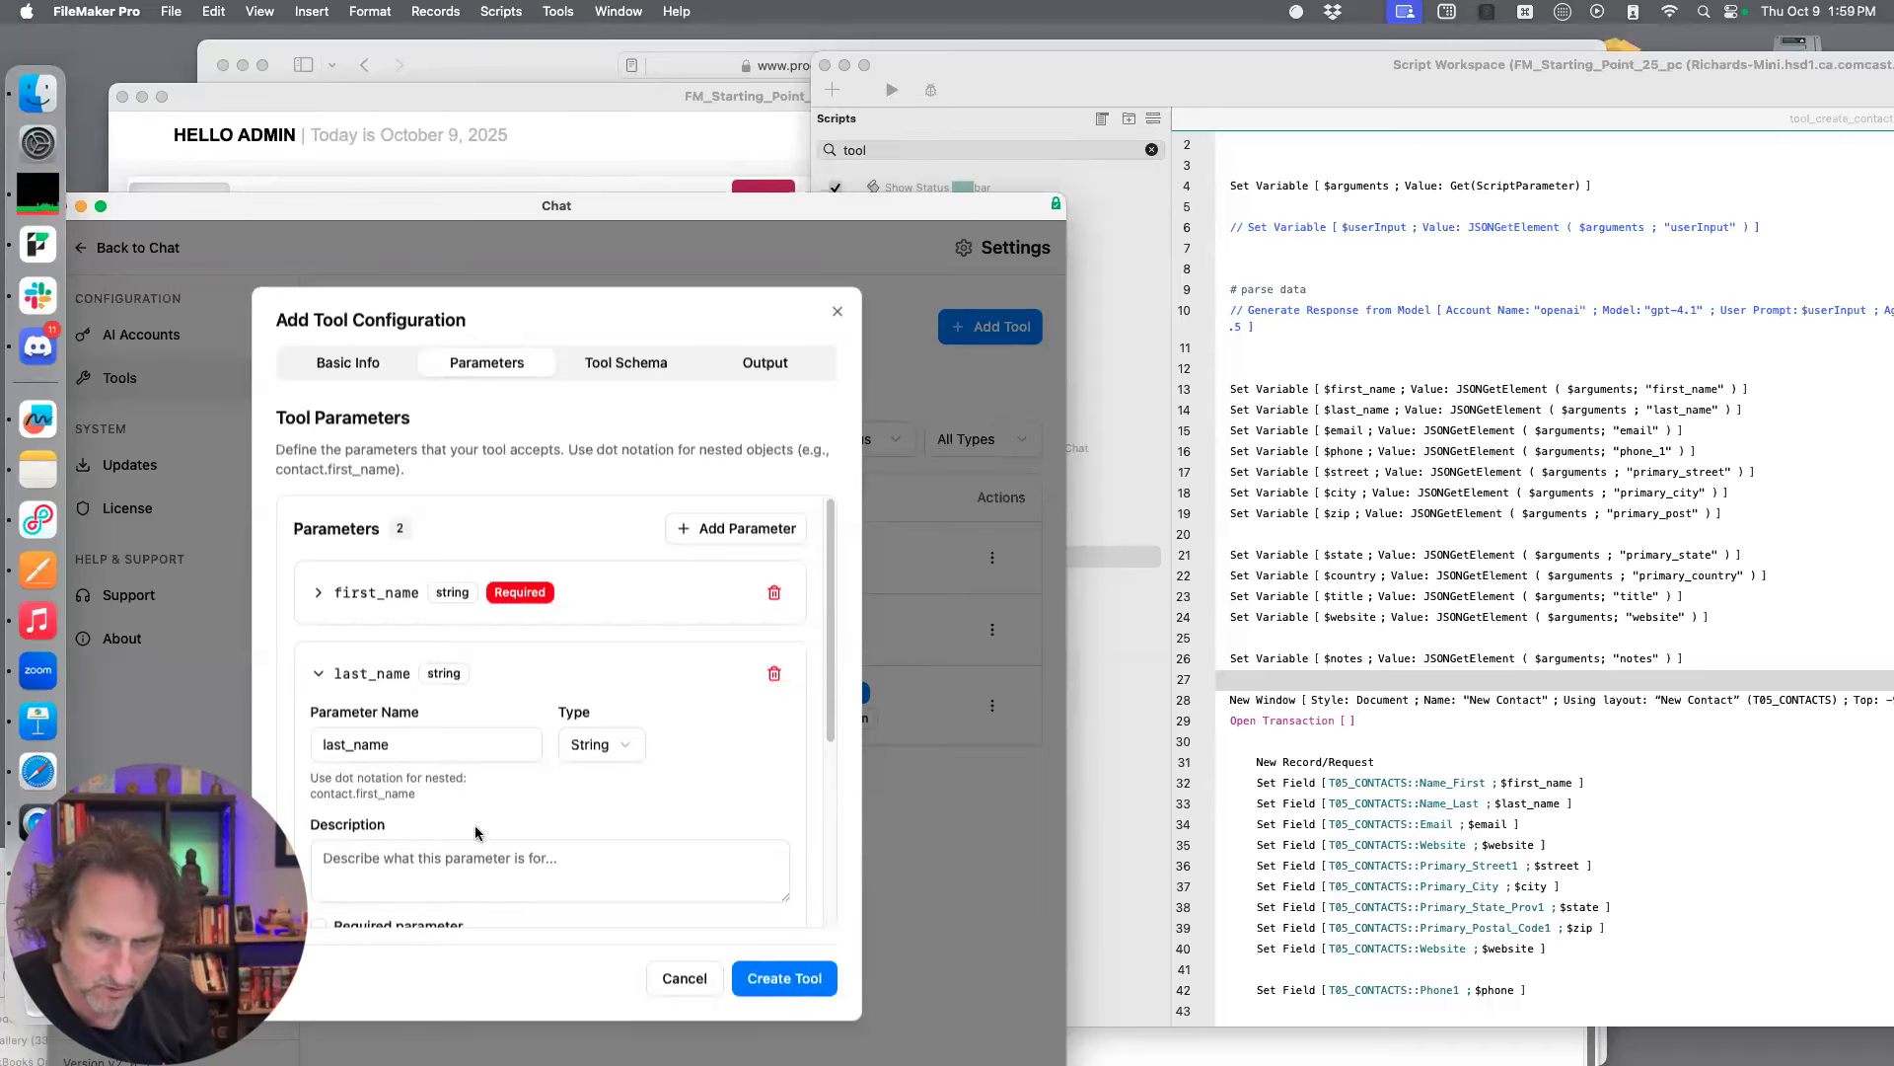
Describe the last_name parameter as "Last name in the contact" and collapse its details
click(423, 856)
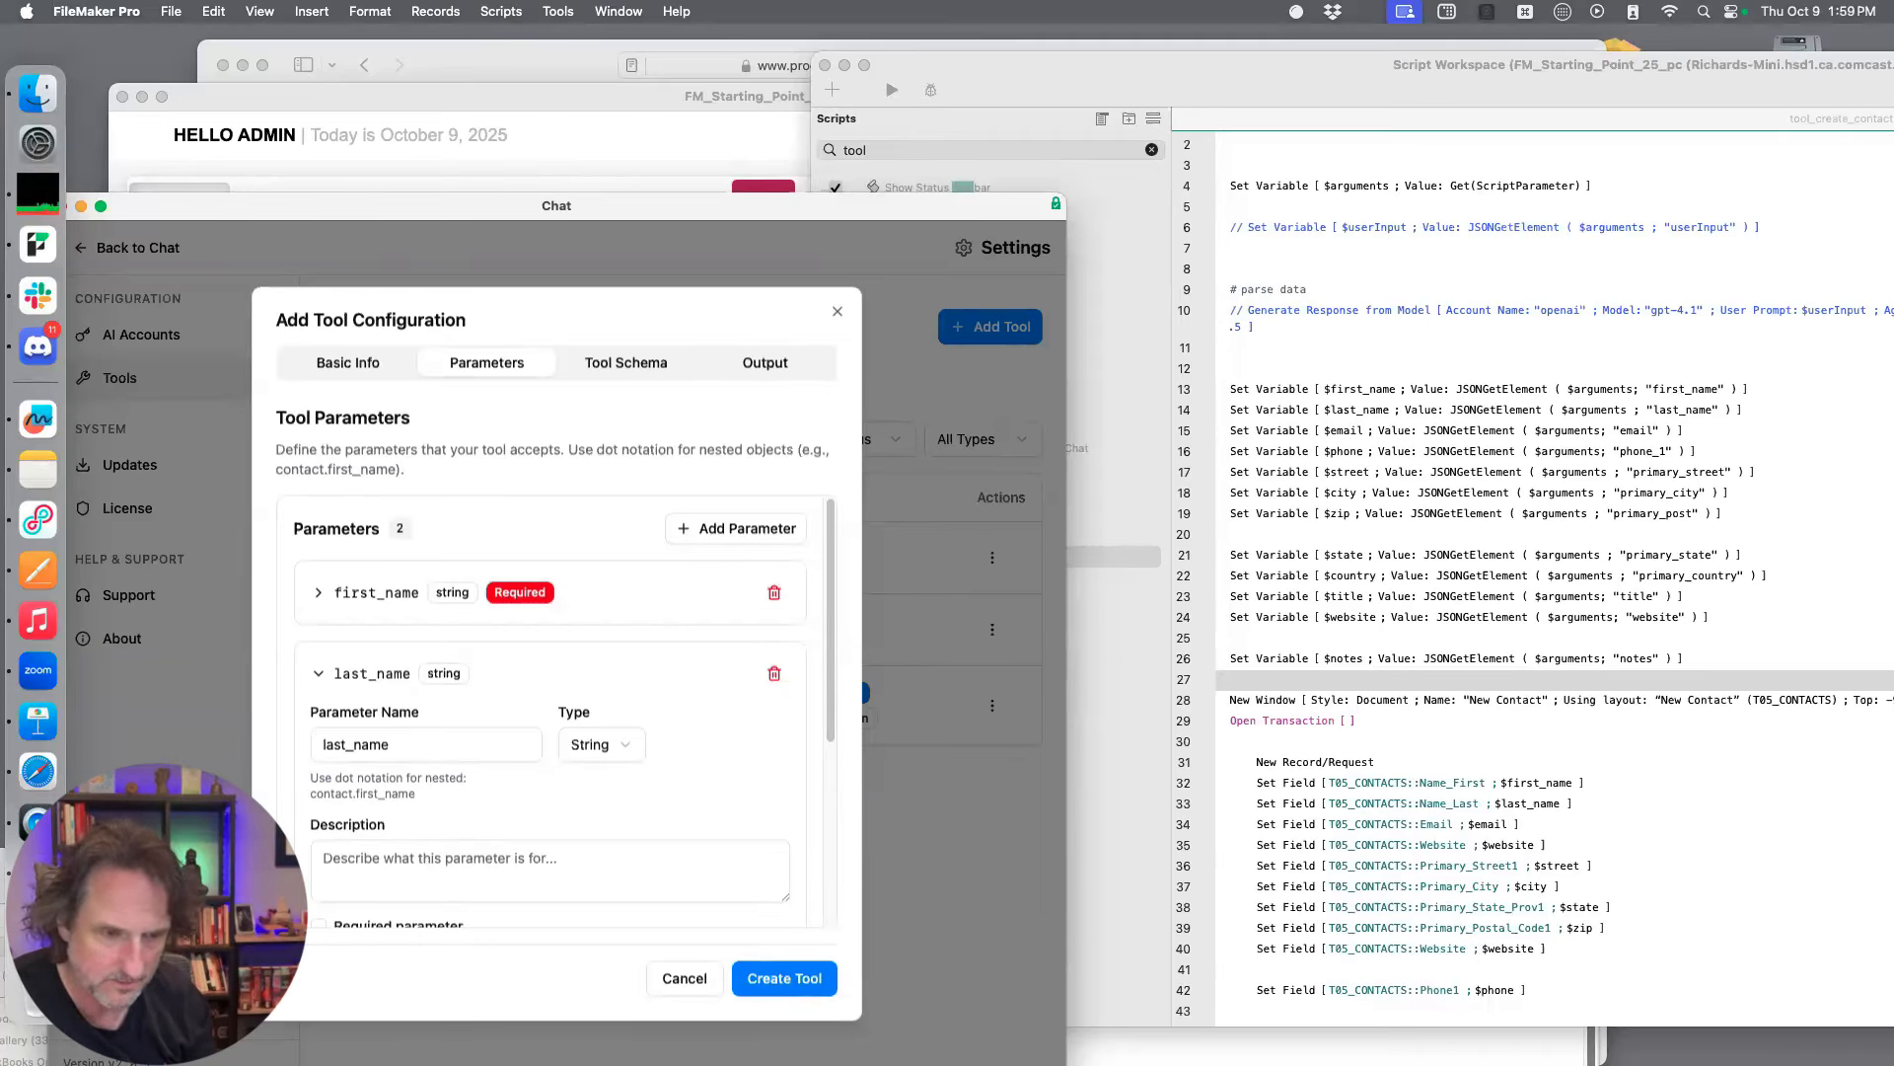
text(Last name in the contact)
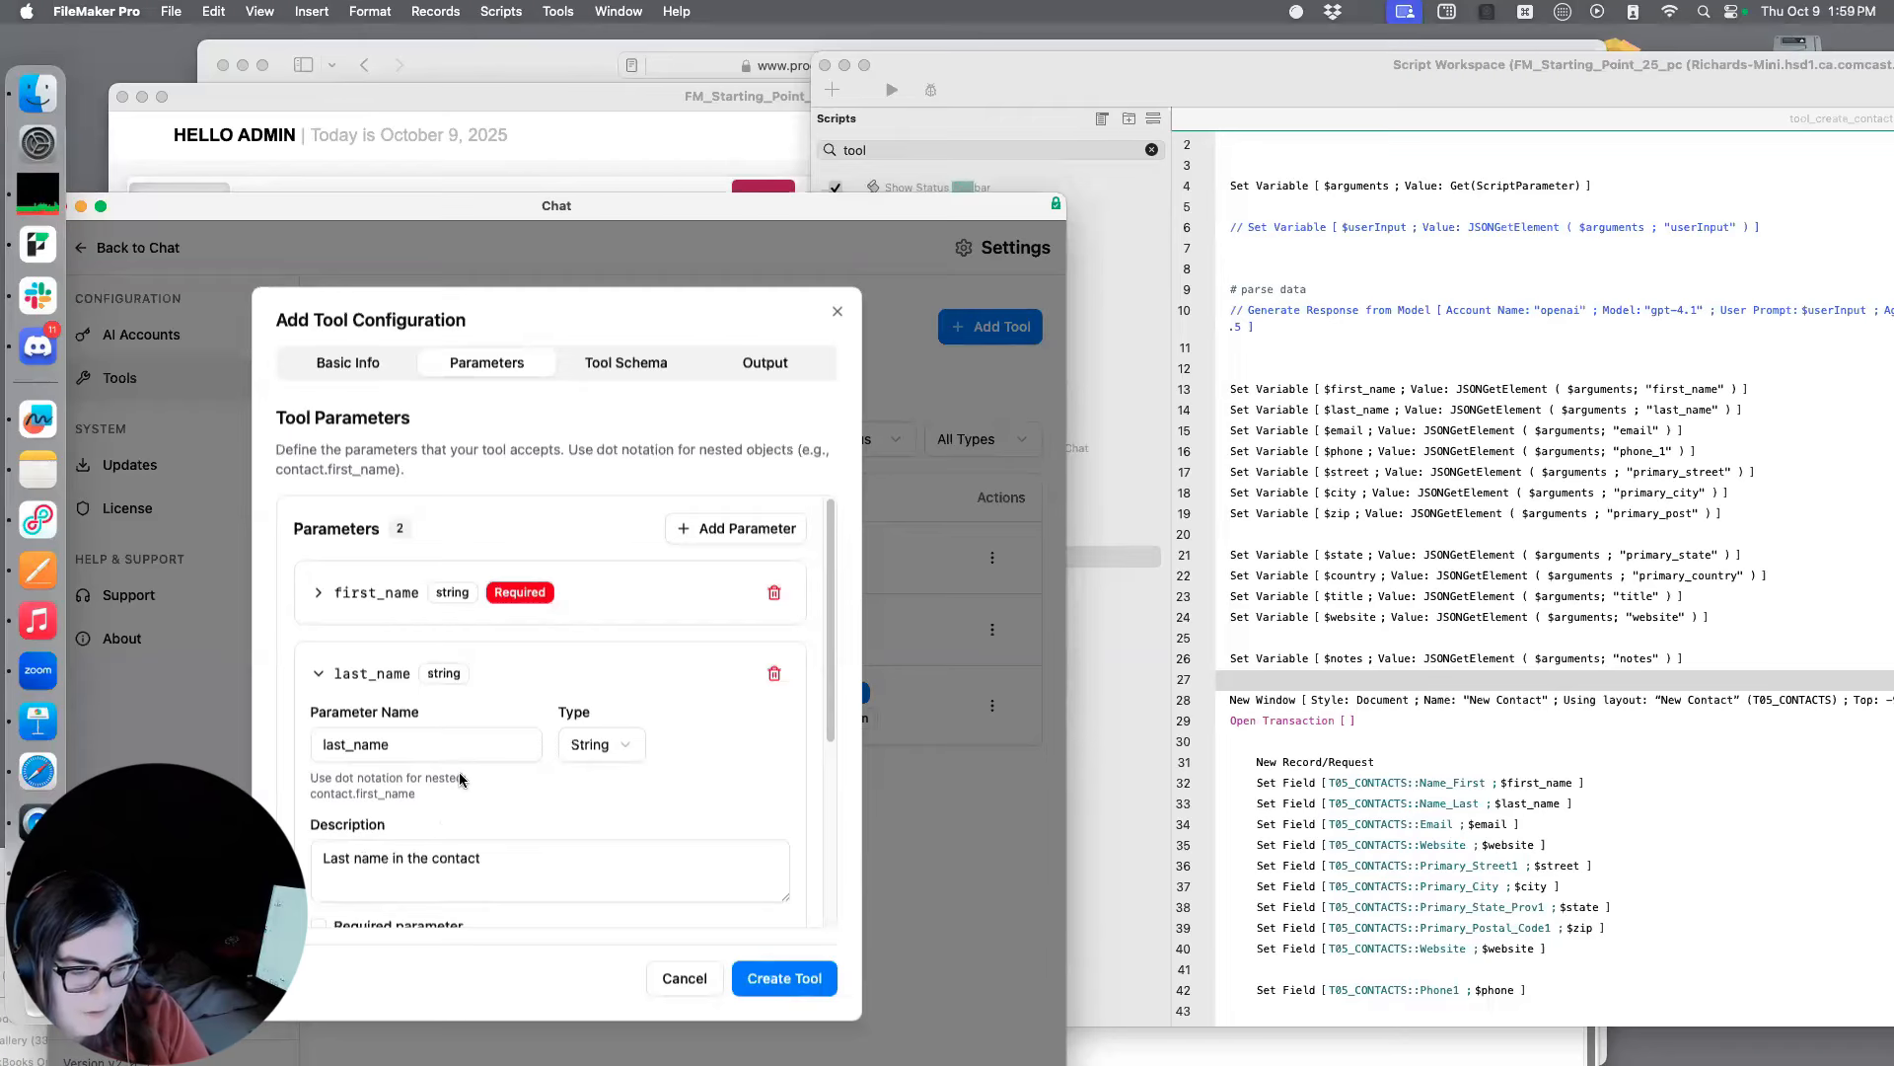
scroll(487, 766, down, 2)
scroll(487, 766, down, 5)
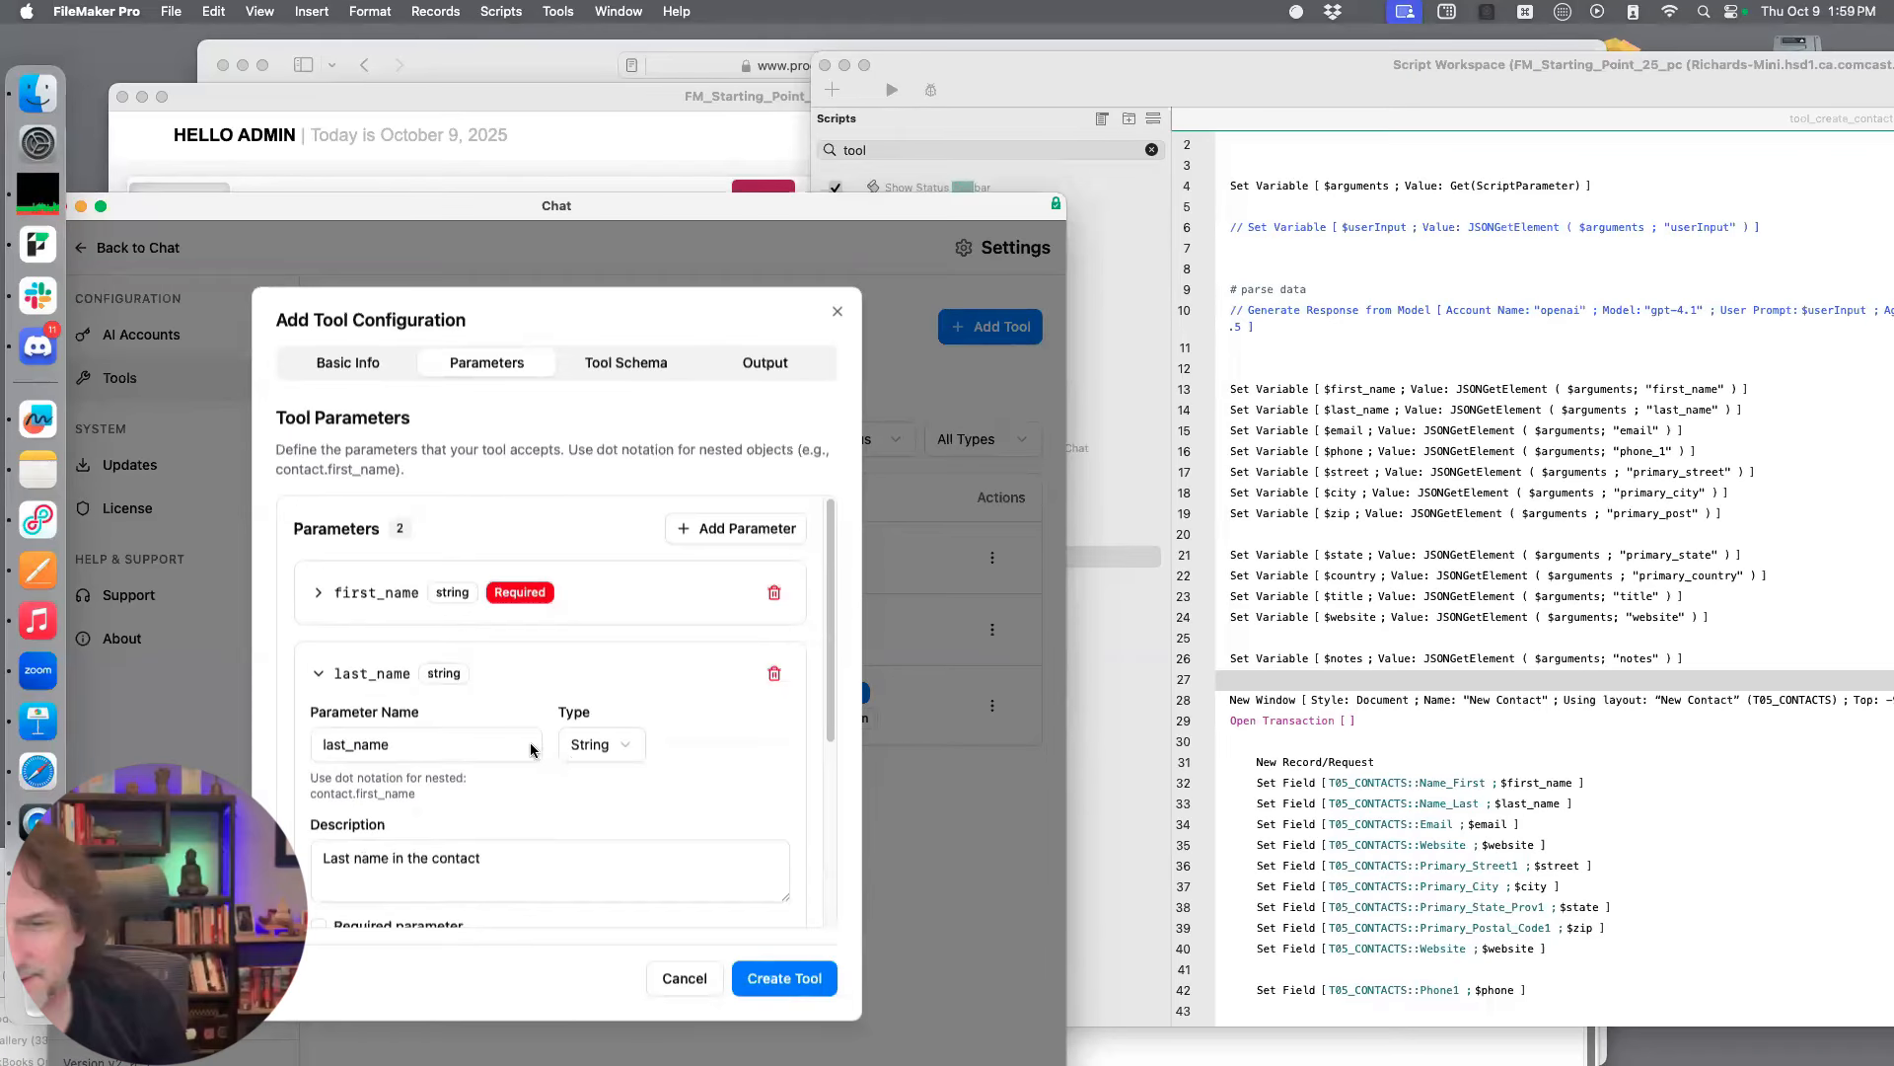
click(319, 675)
Add a third parameter named email with the description "Email address, usually has an @"
click(754, 541)
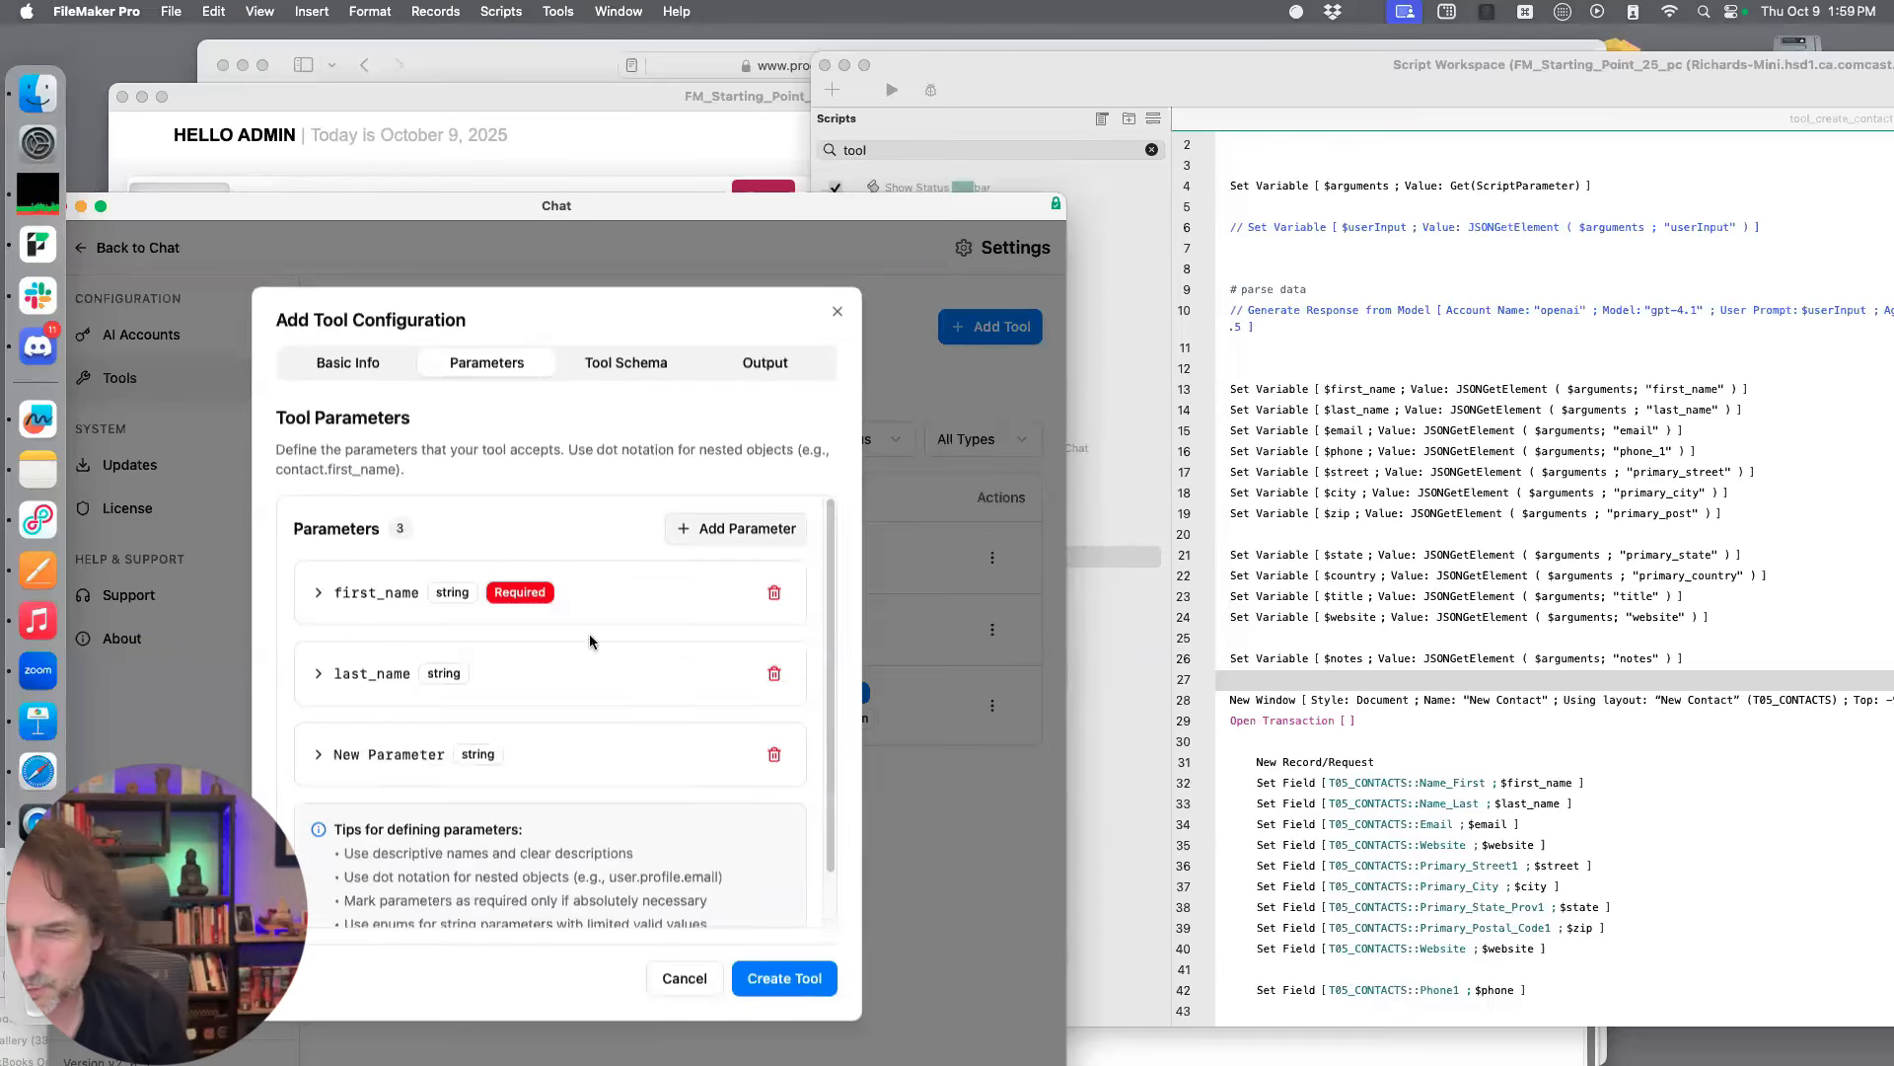
click(318, 755)
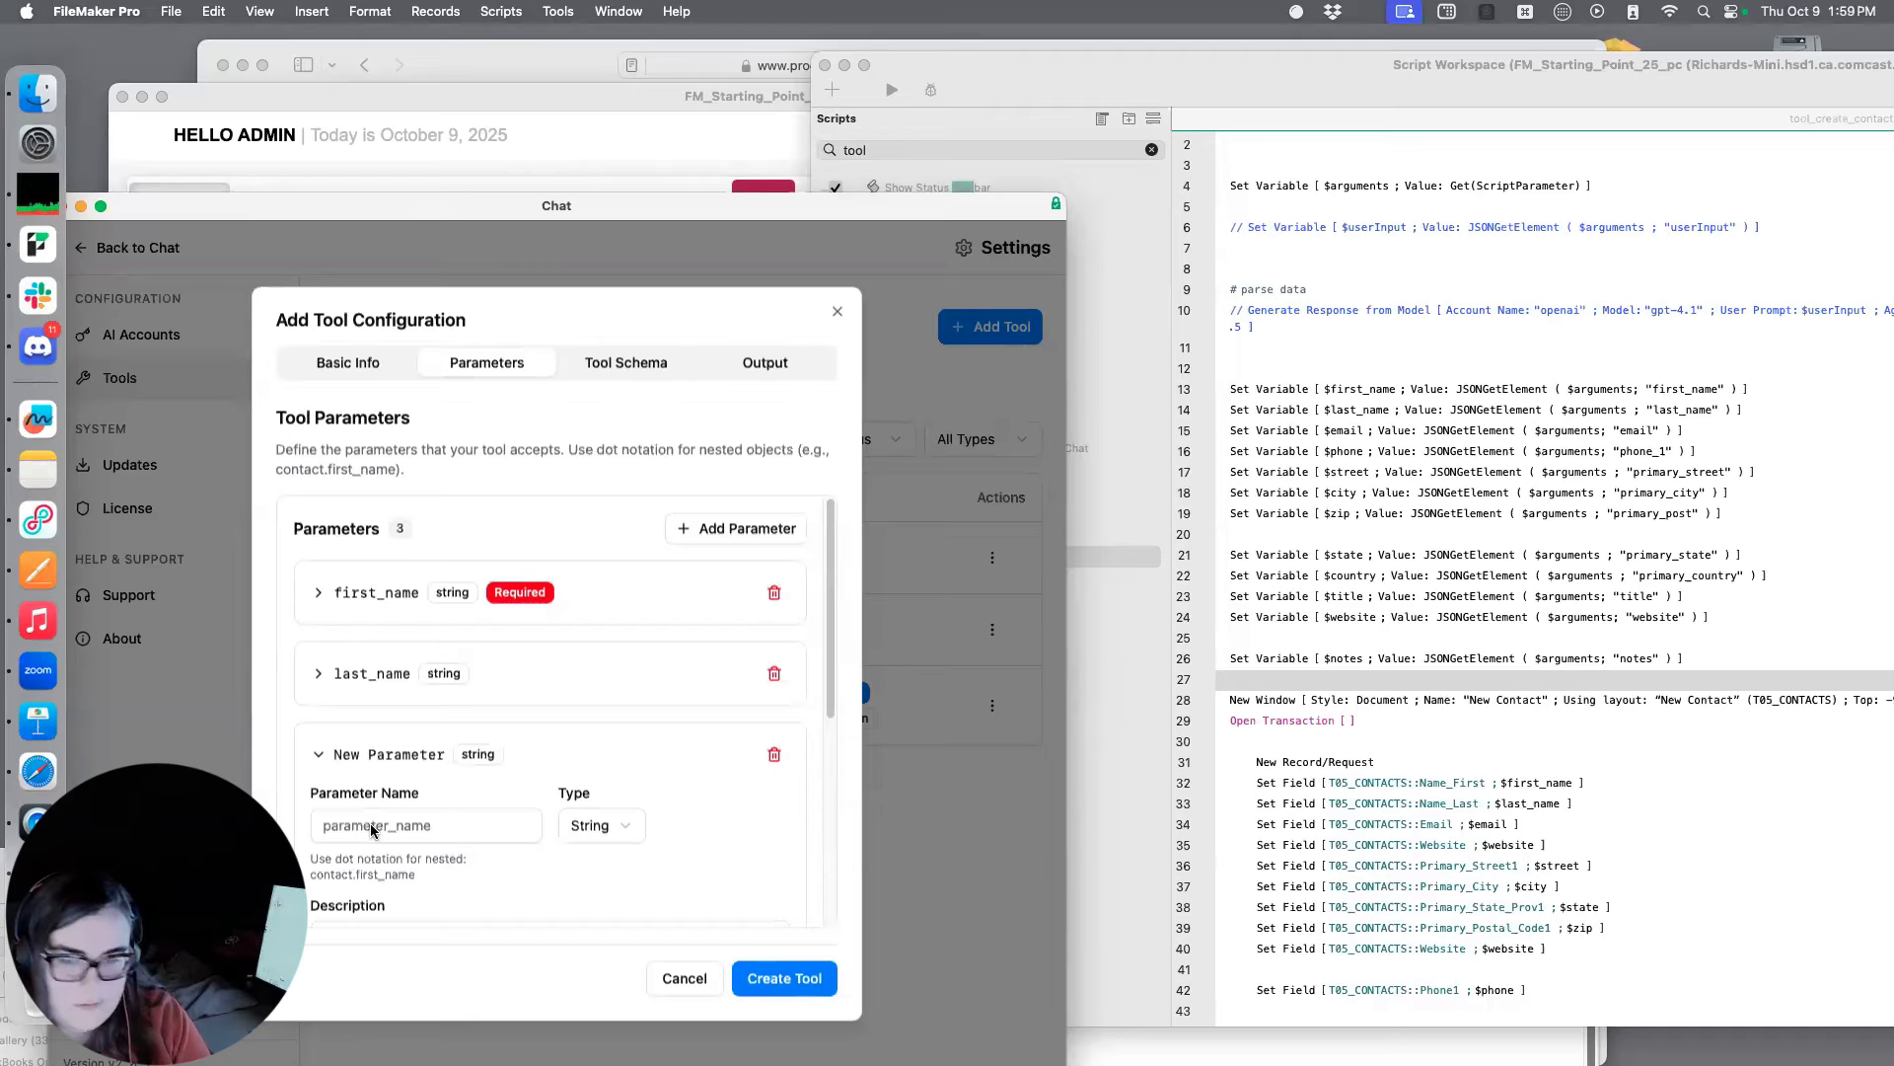
text(email)
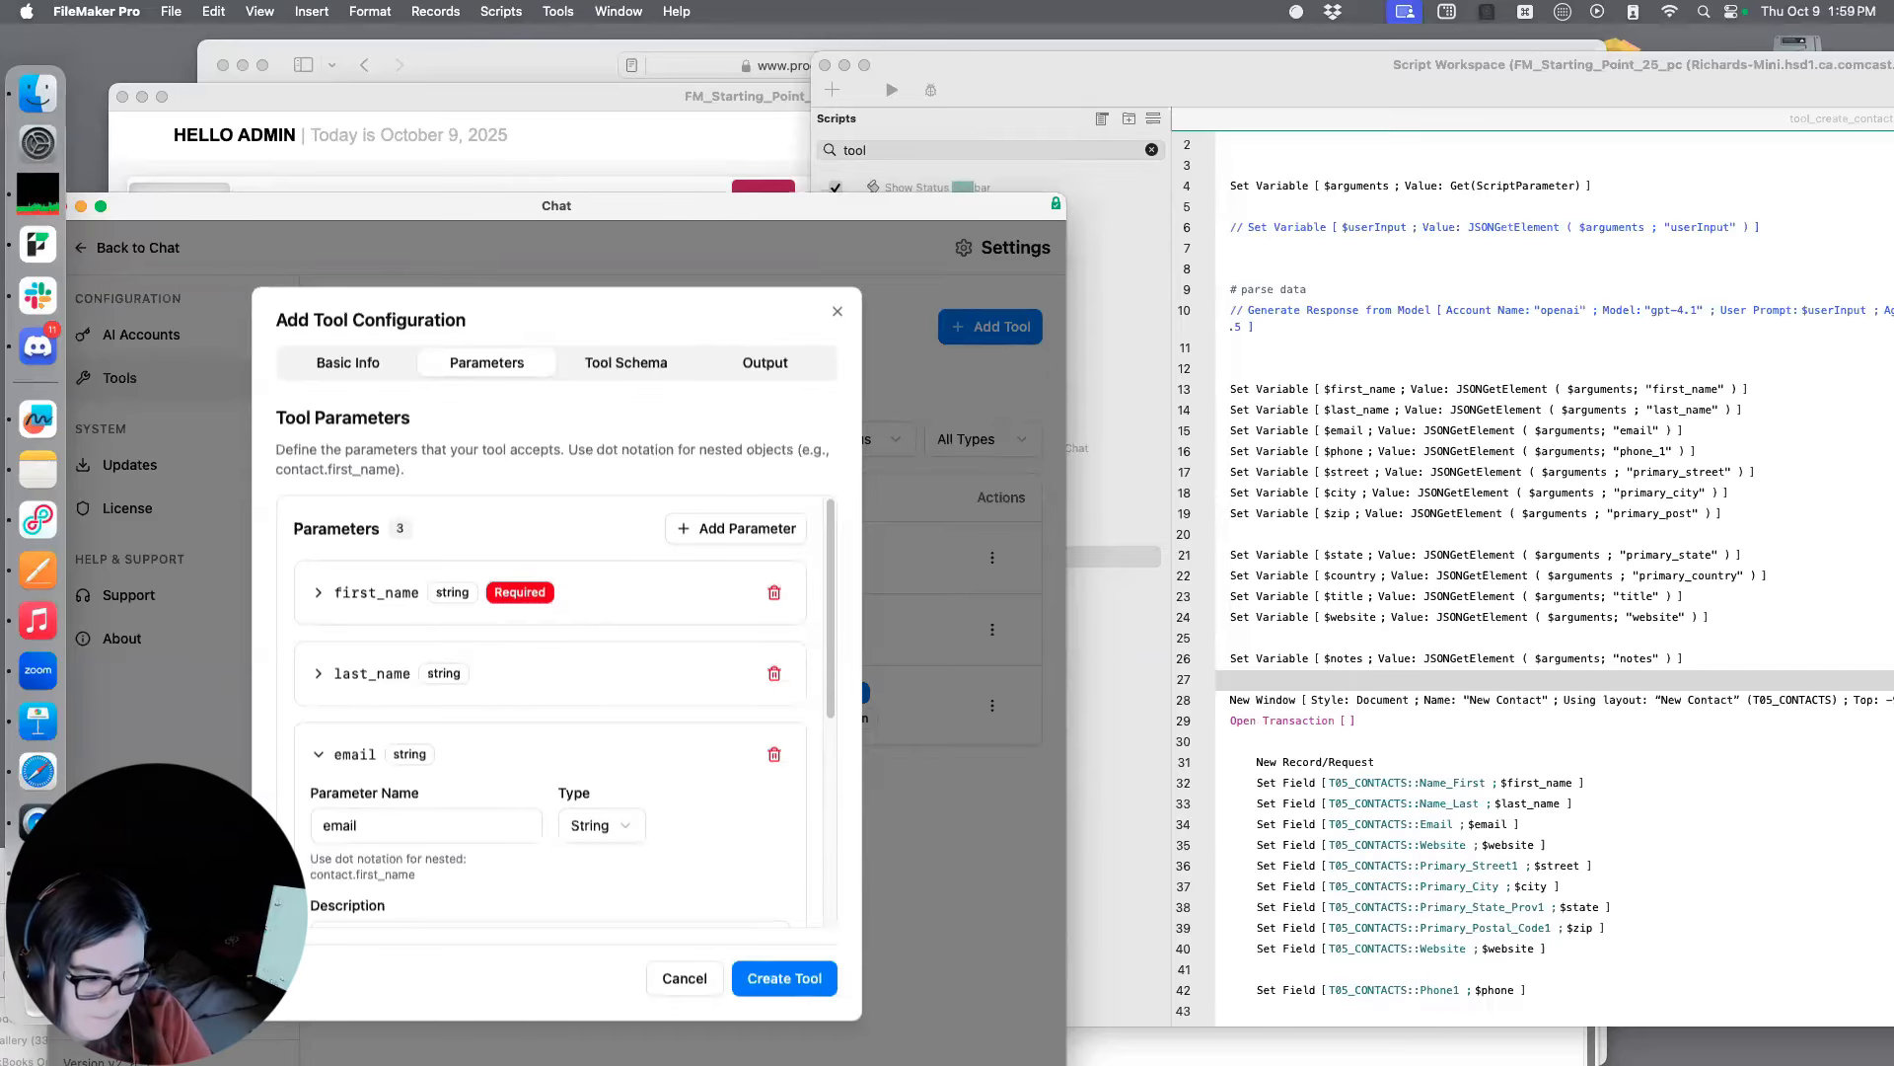
scroll(436, 813, down, 3)
click(429, 805)
text(Email address, usual)
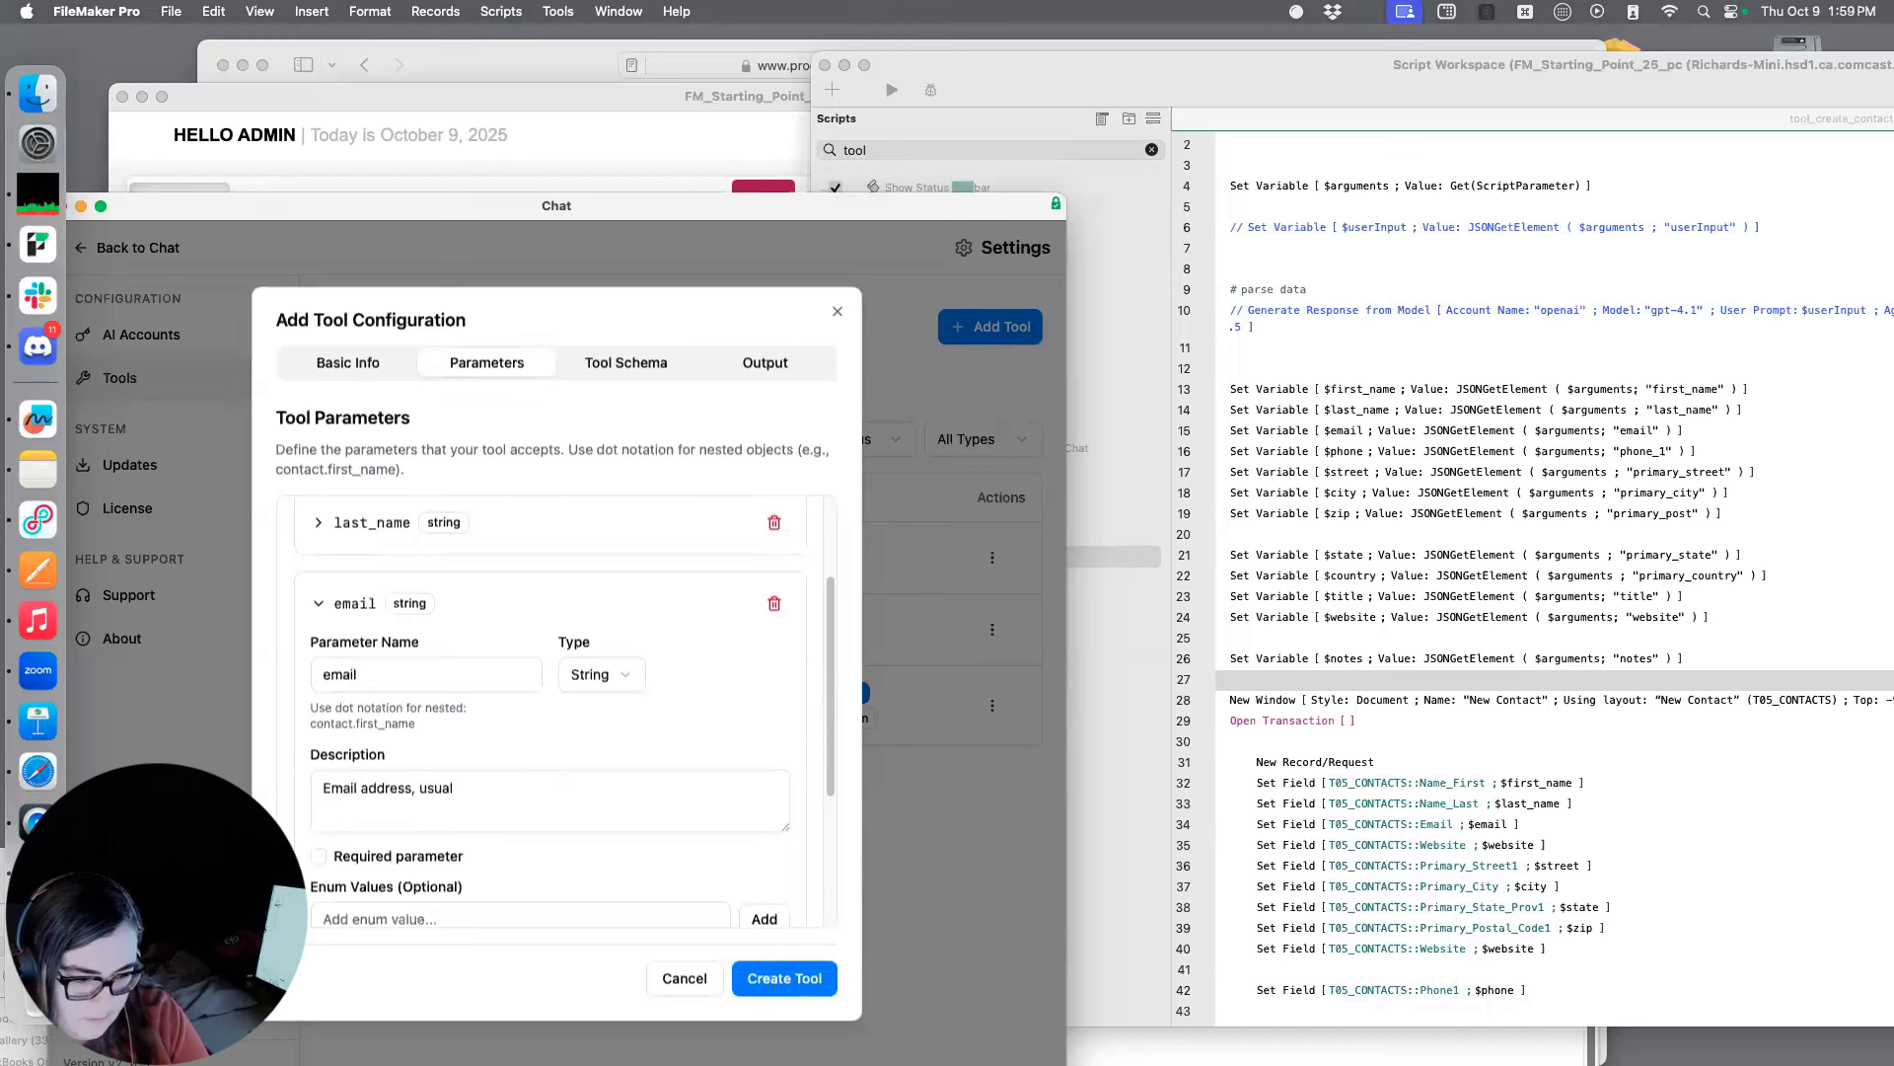
text(ly has an @)
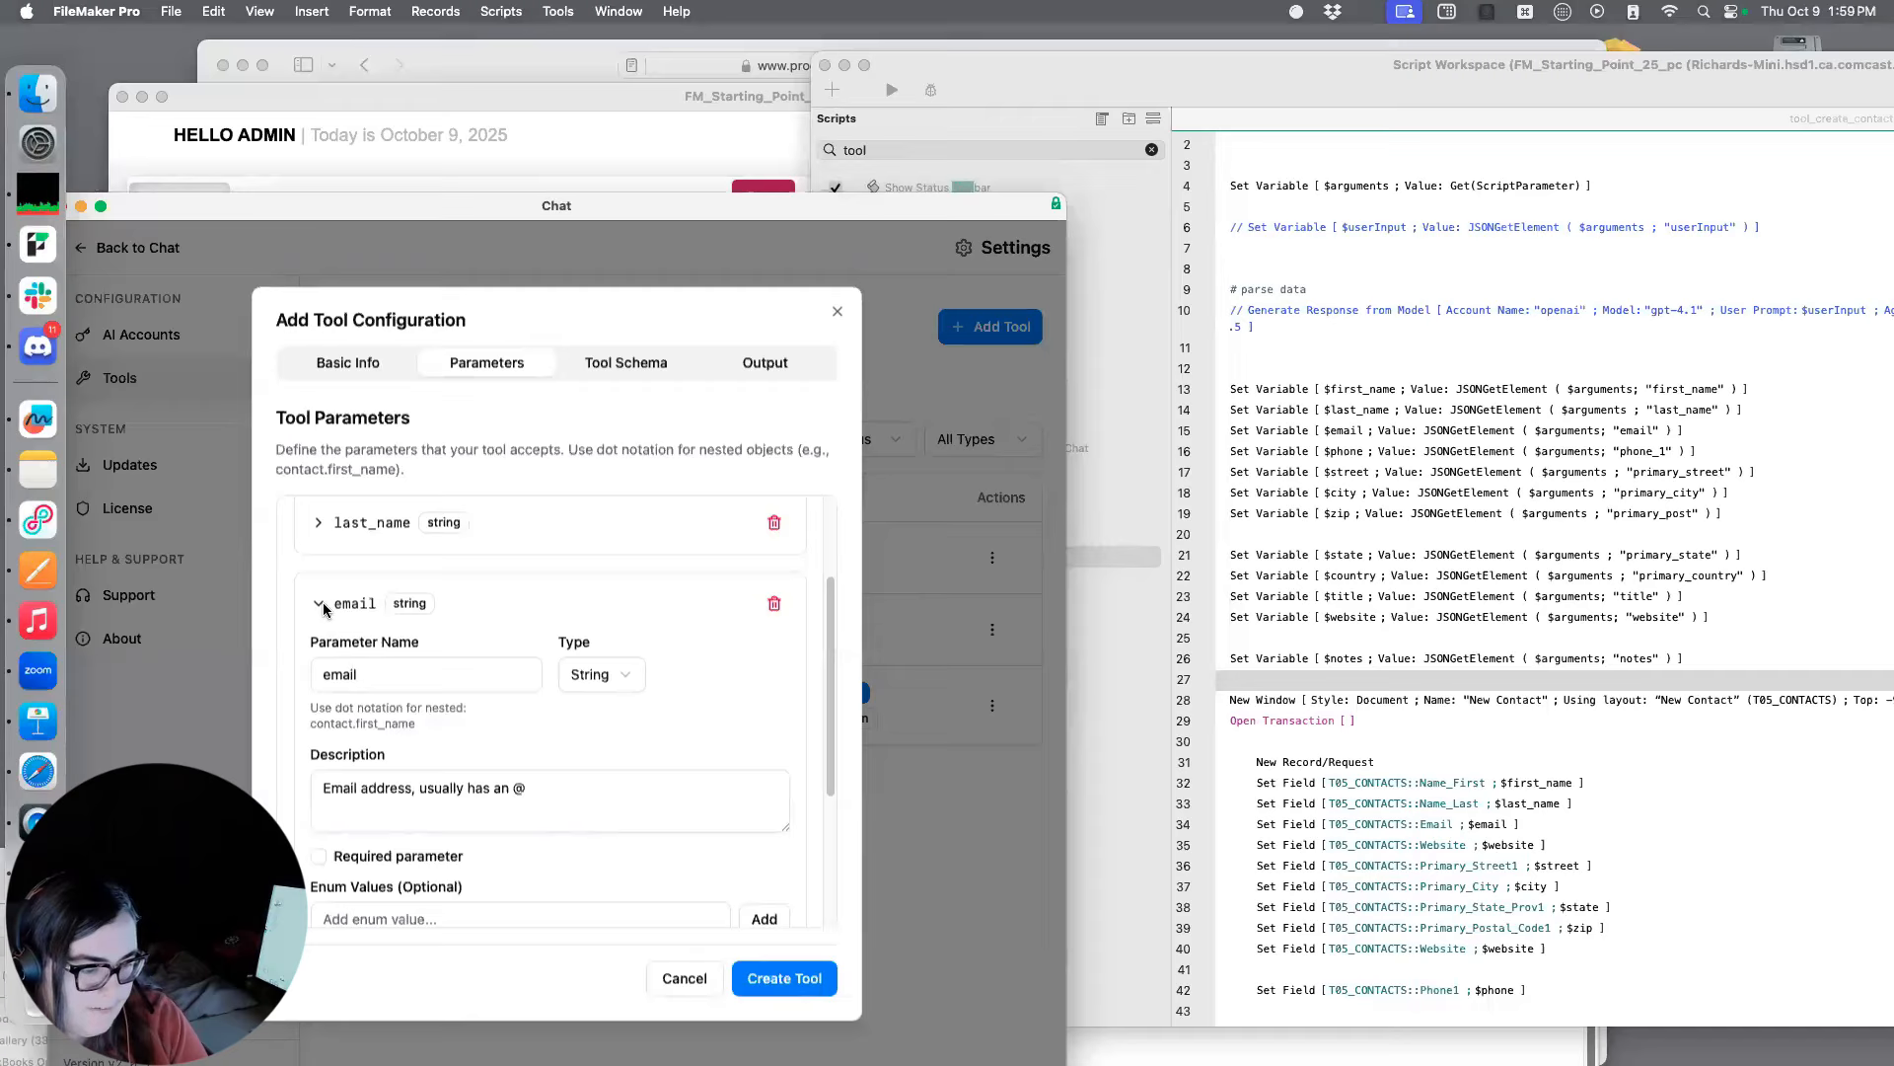
click(501, 626)
Add a fourth parameter and name it phone_1 to match the script's JSON argument
scroll(624, 557, up, 2)
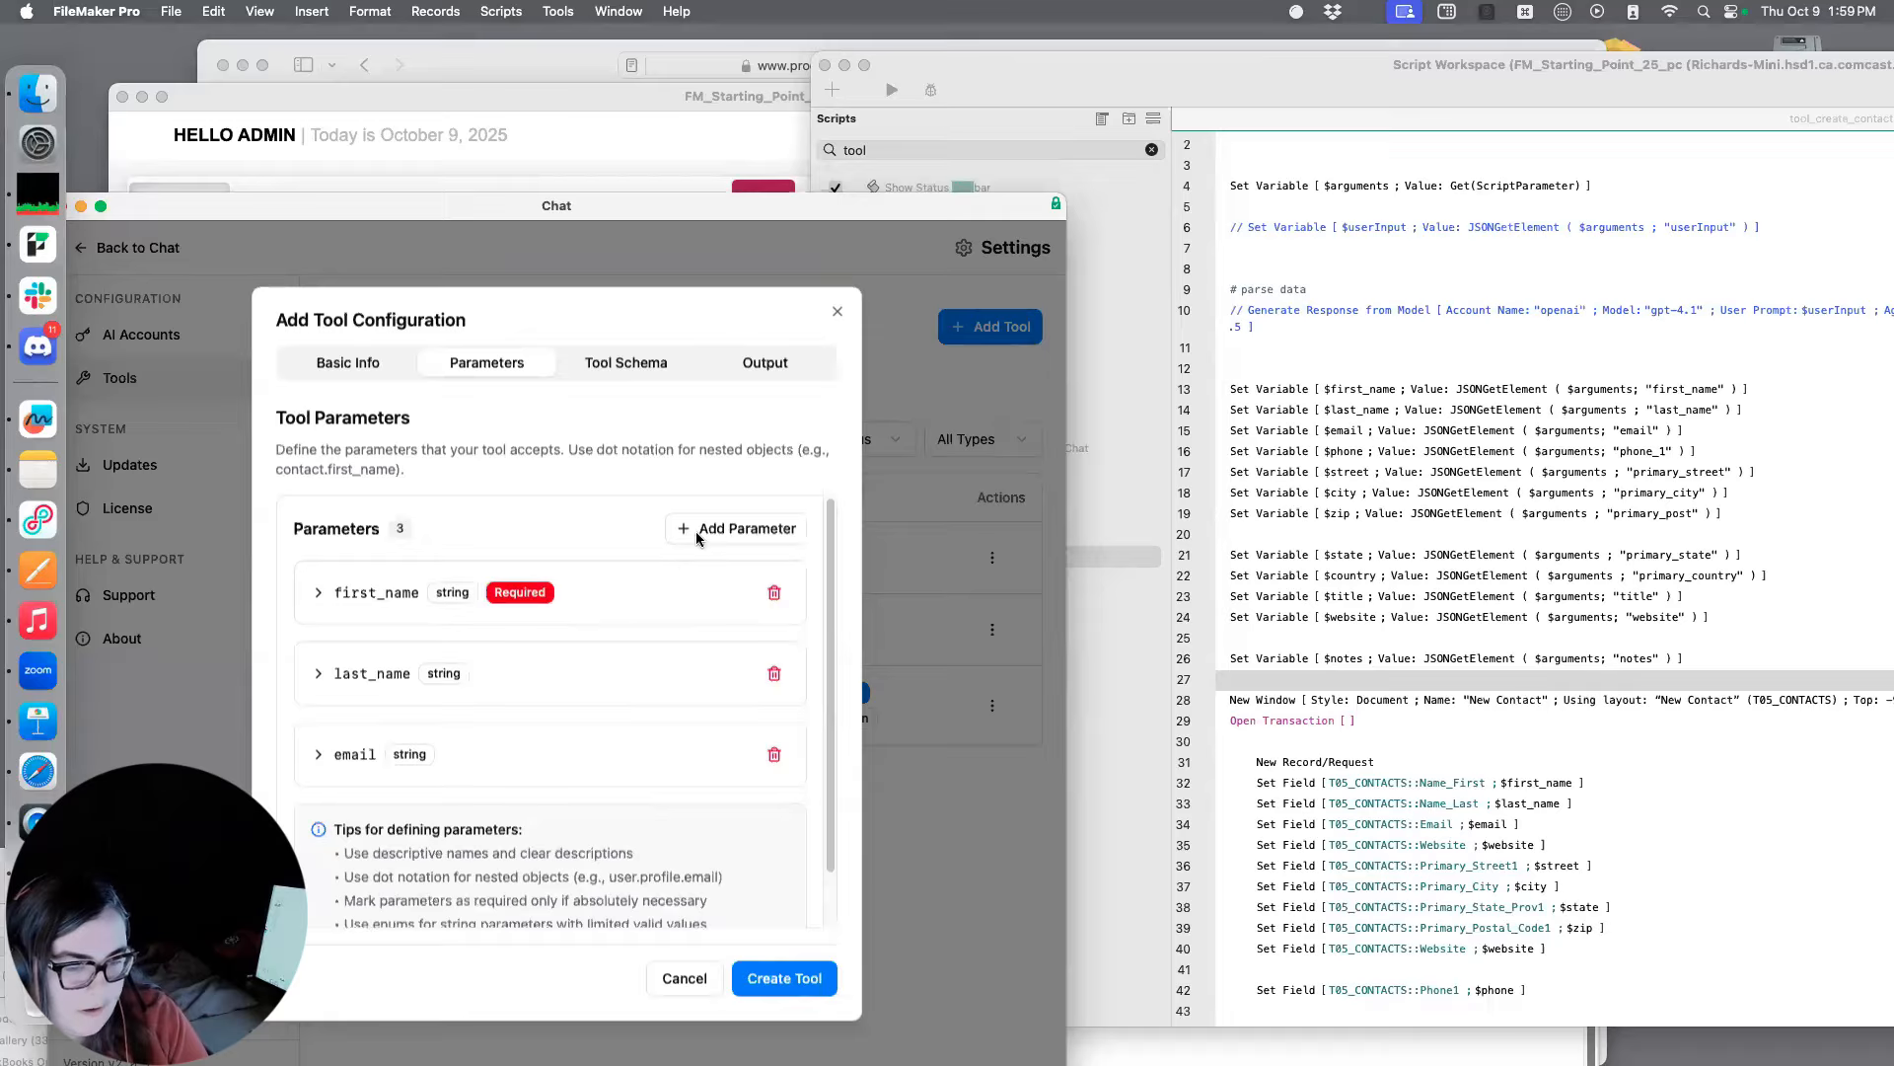
click(737, 529)
click(318, 837)
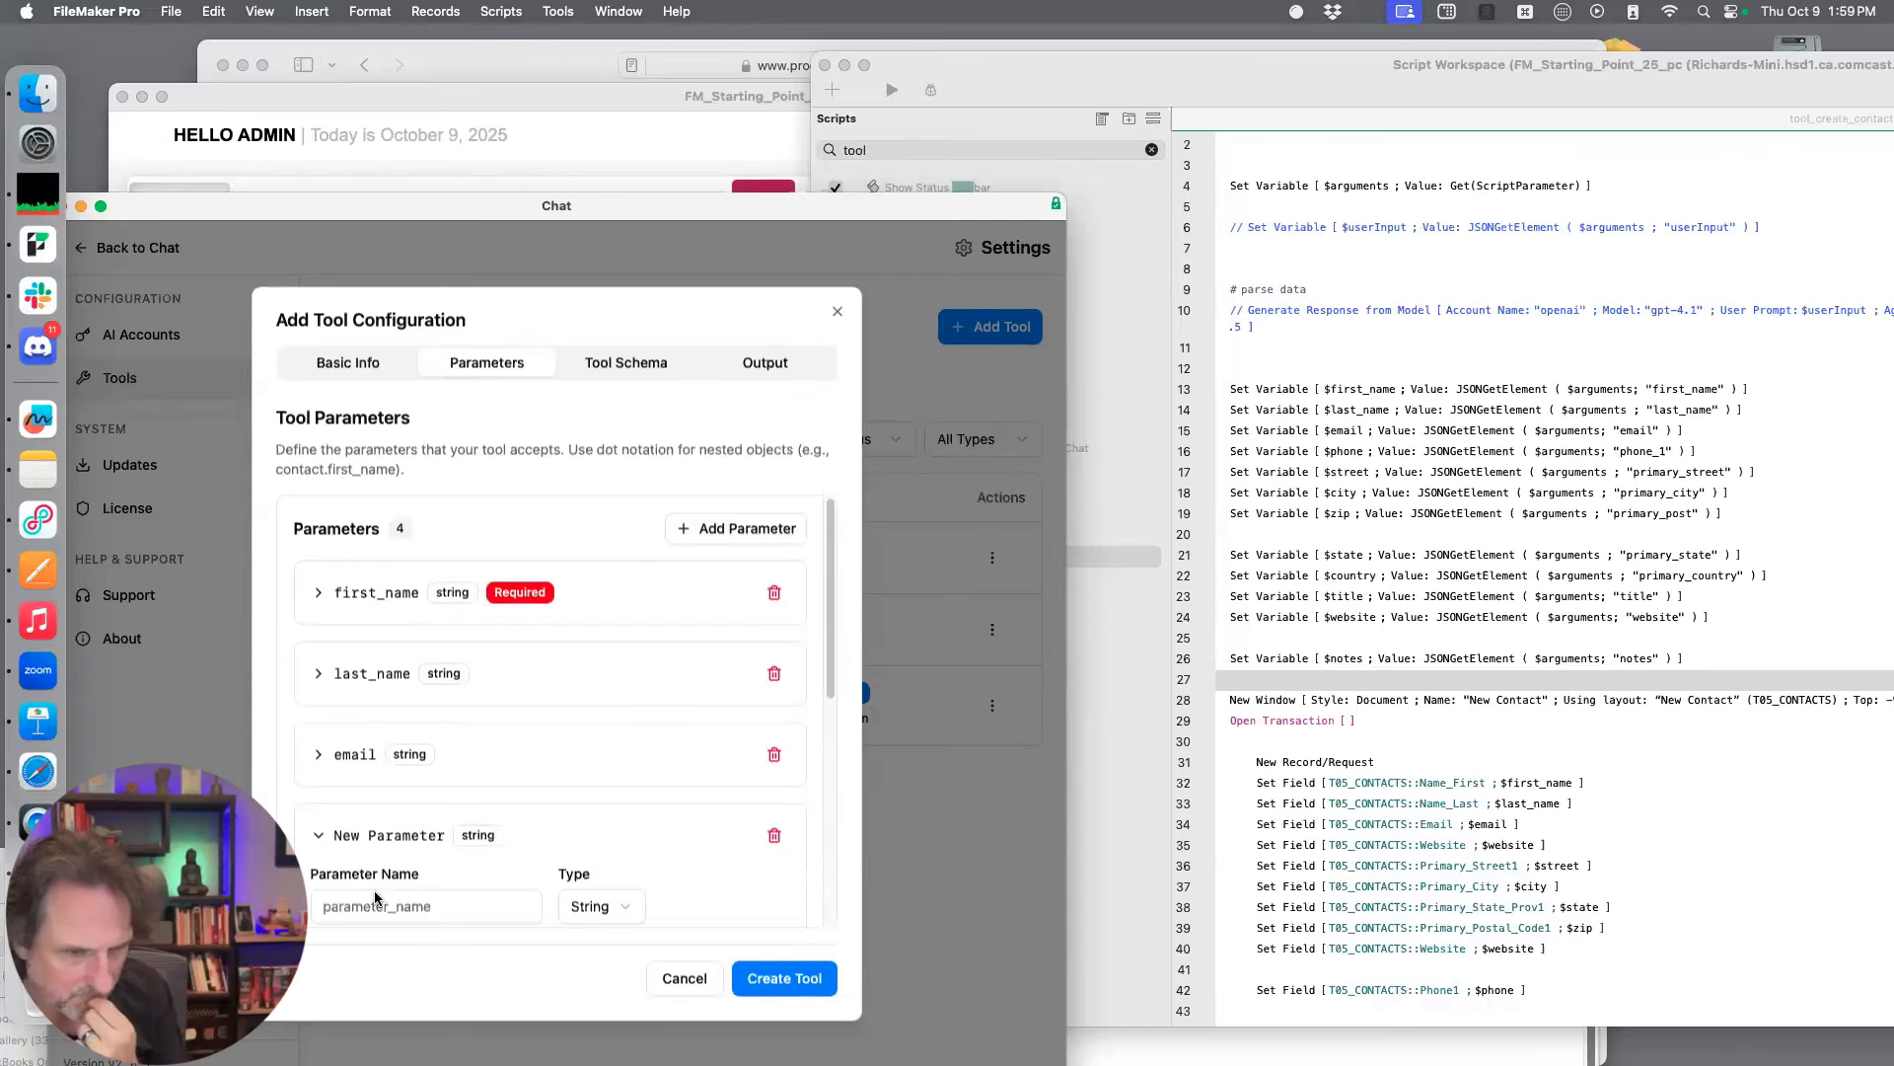
scroll(550, 803, down, 1)
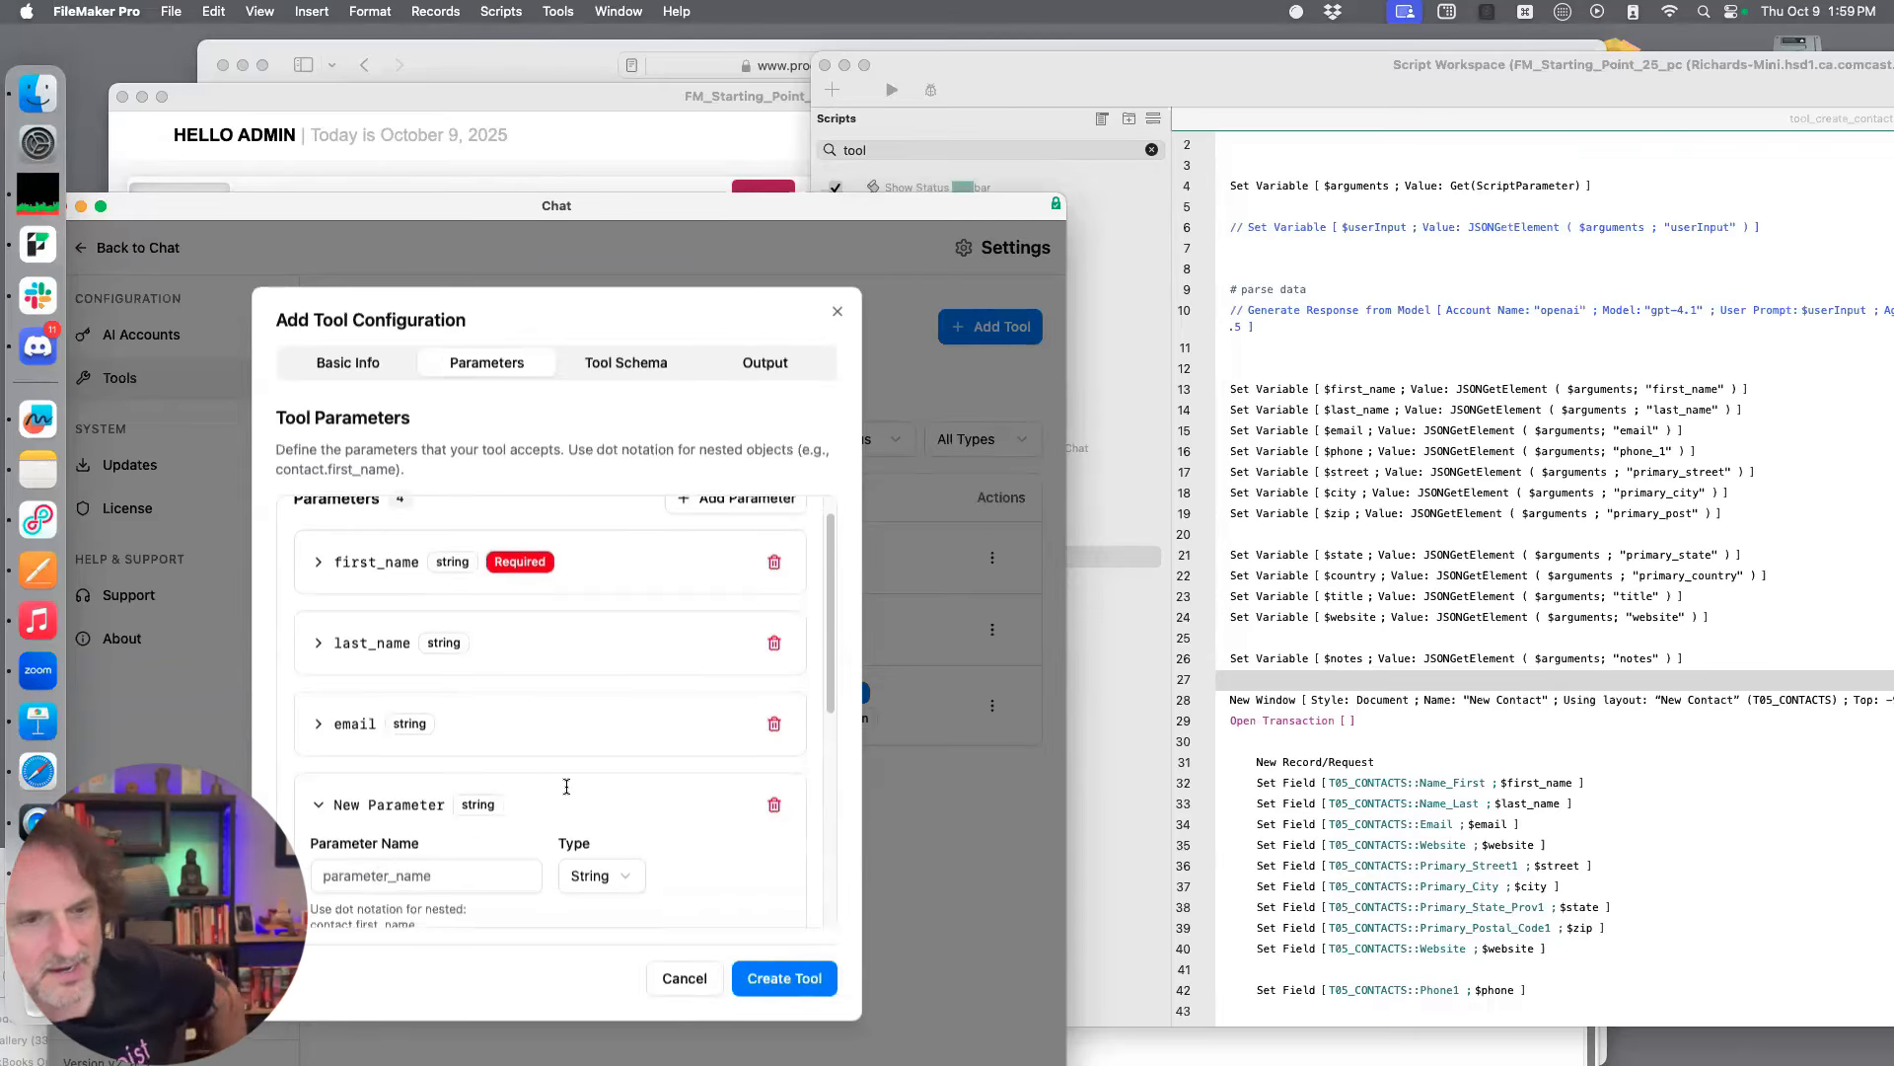
click(424, 875)
text(phone)
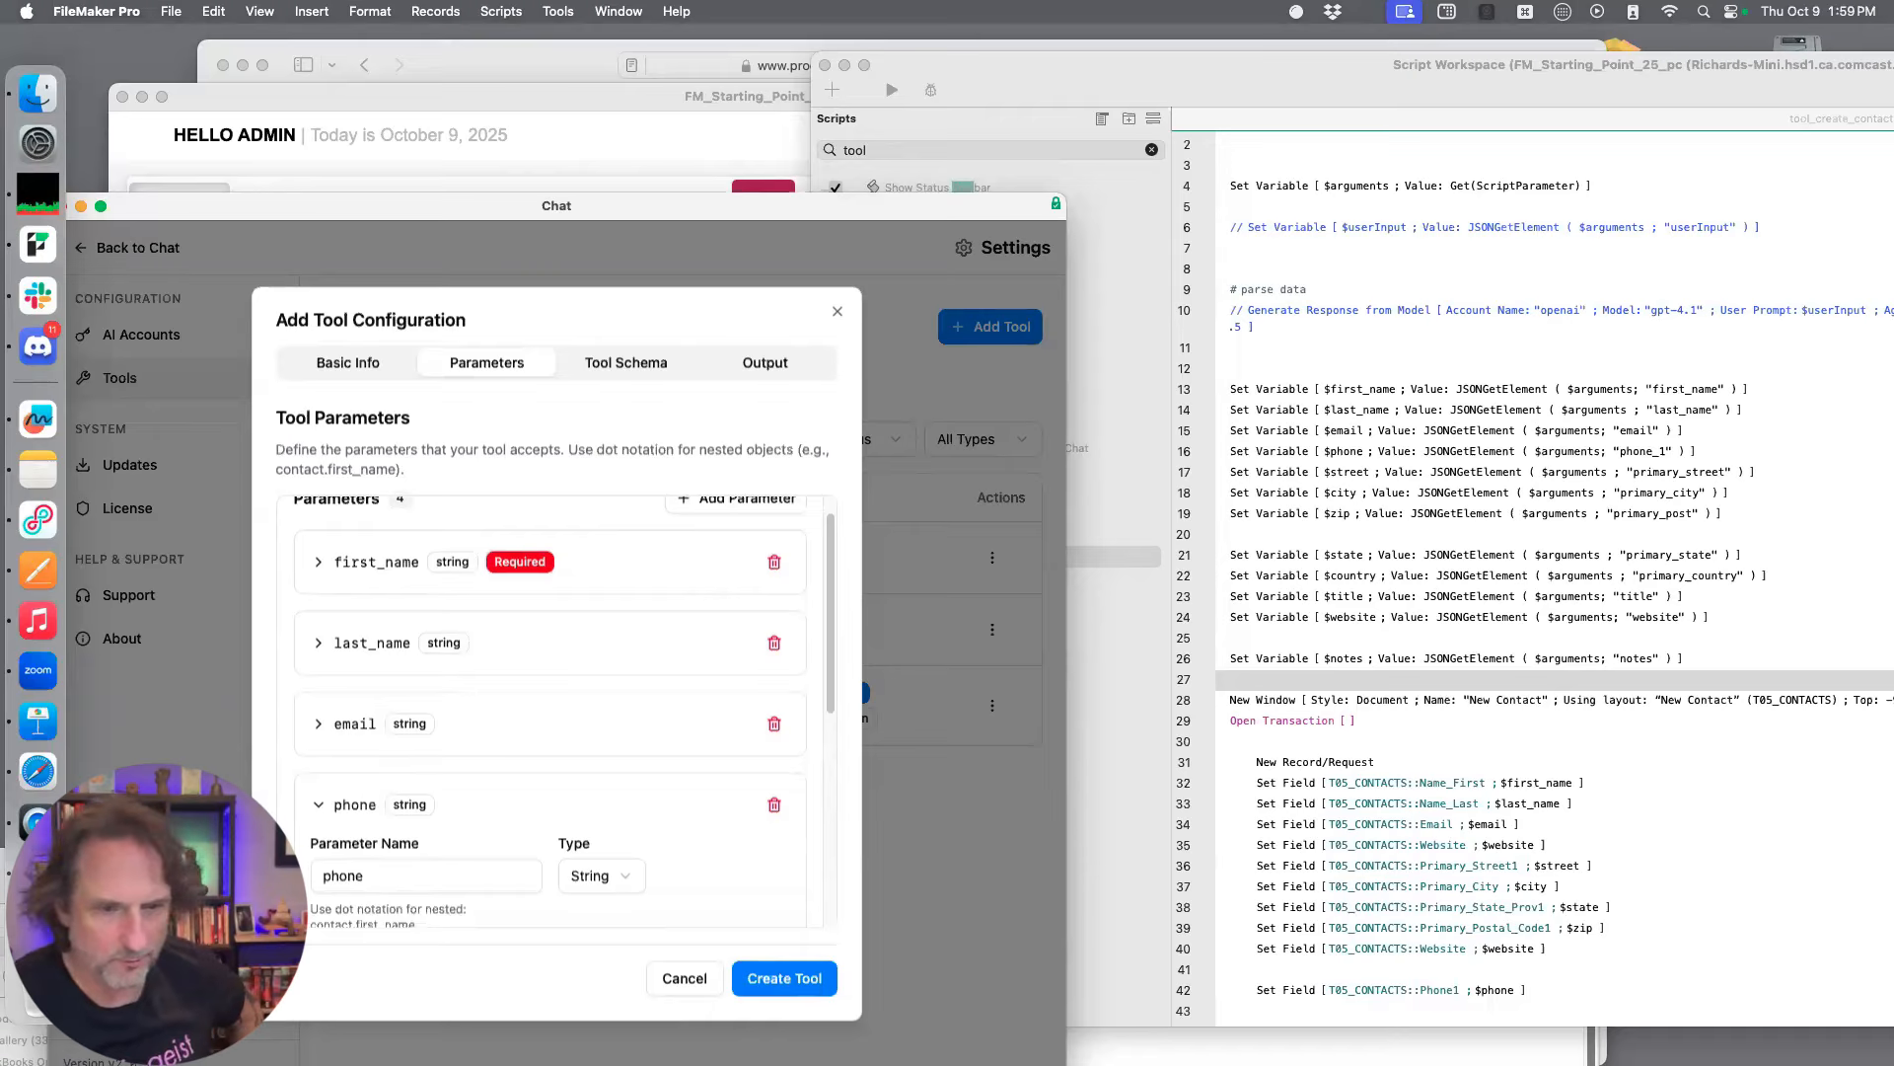
scroll(416, 837, down, 5)
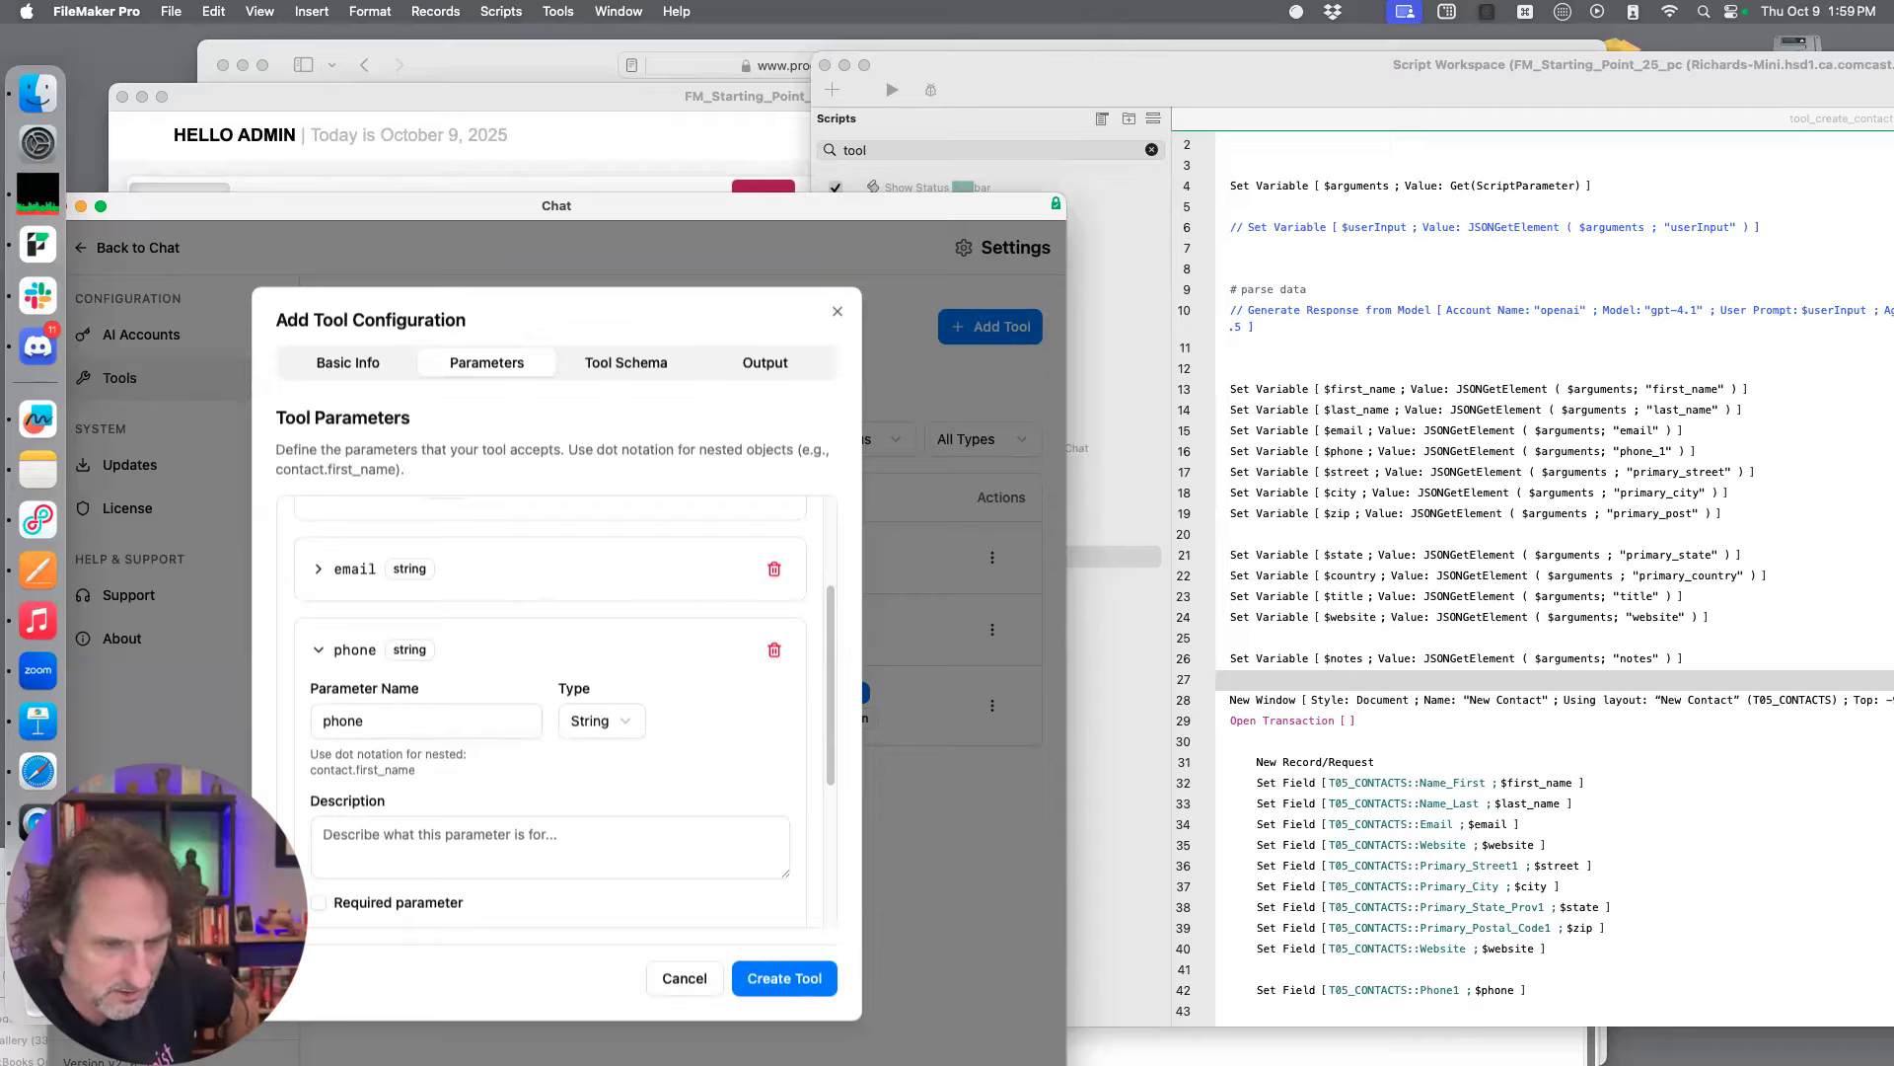
text(_1)
Describe the phone_1 parameter as "A ten digit phone number" and collapse its details
click(392, 834)
text(A ten digit)
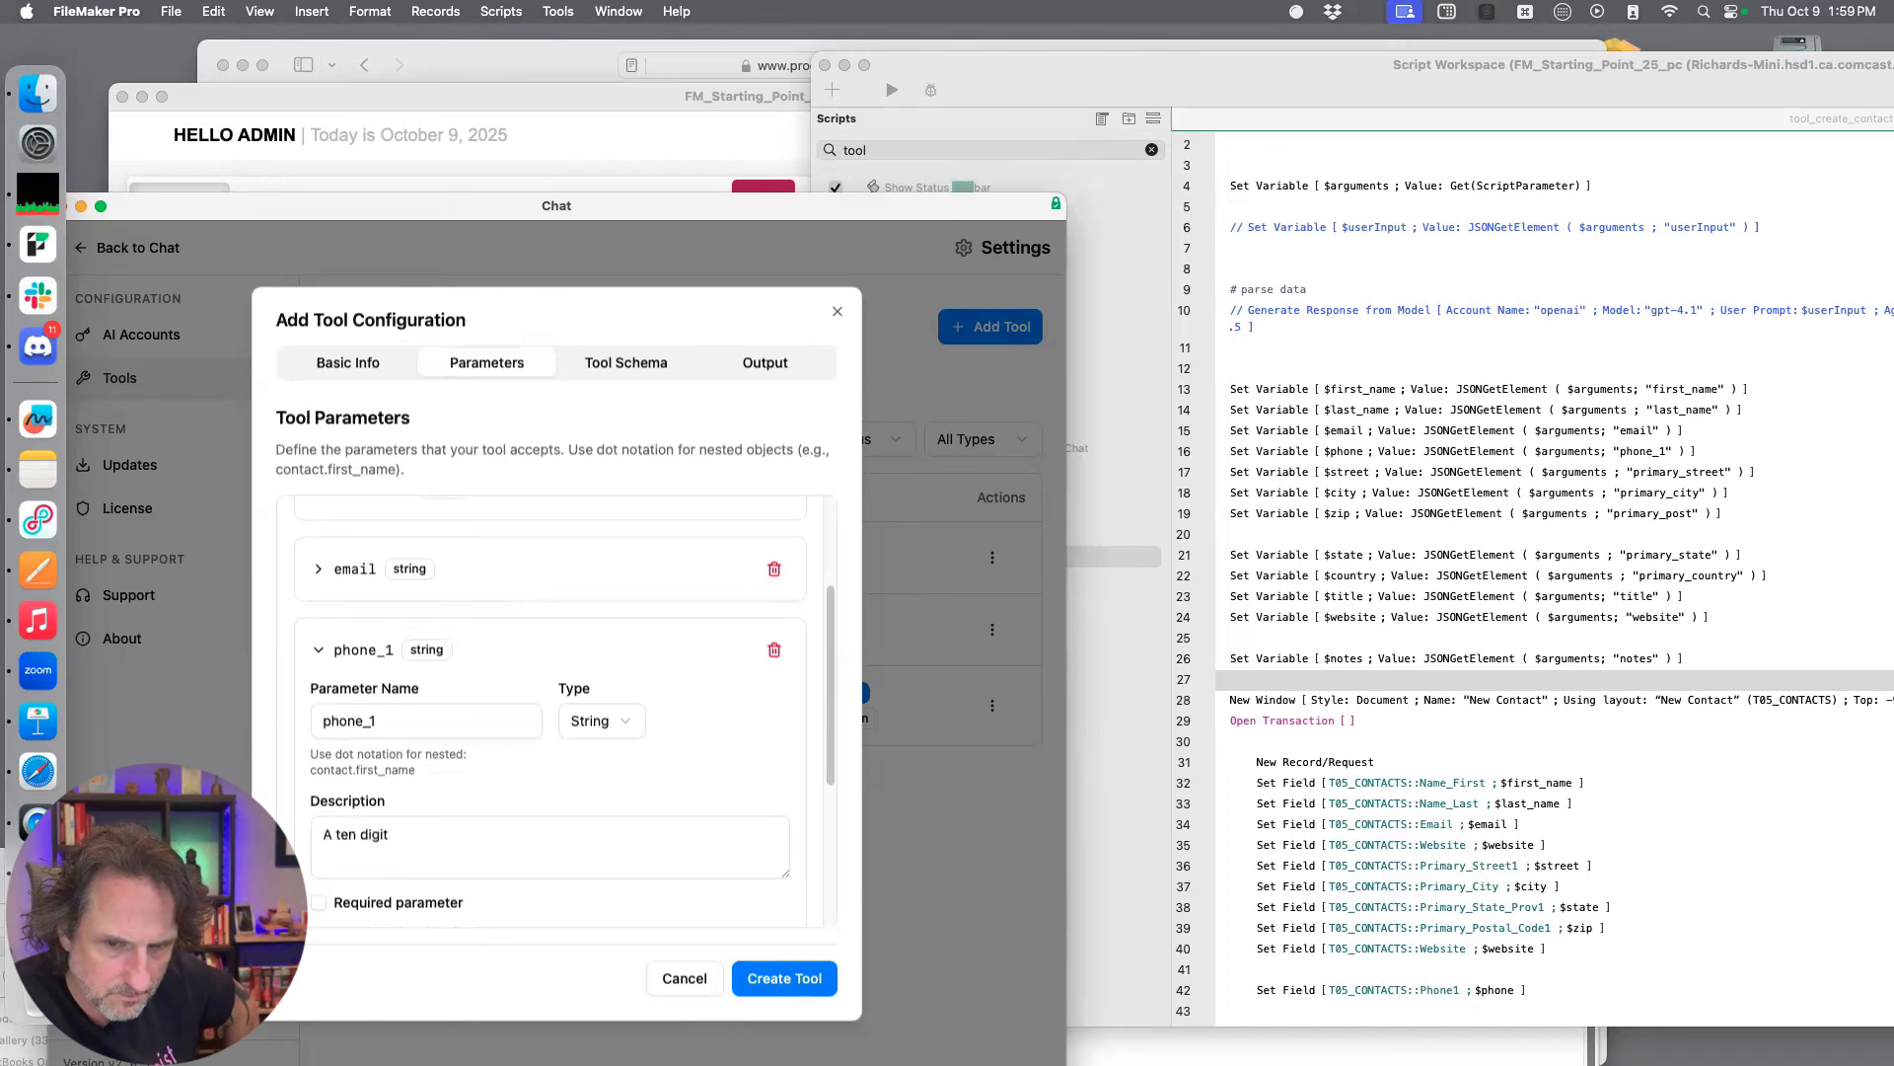
text( phone number)
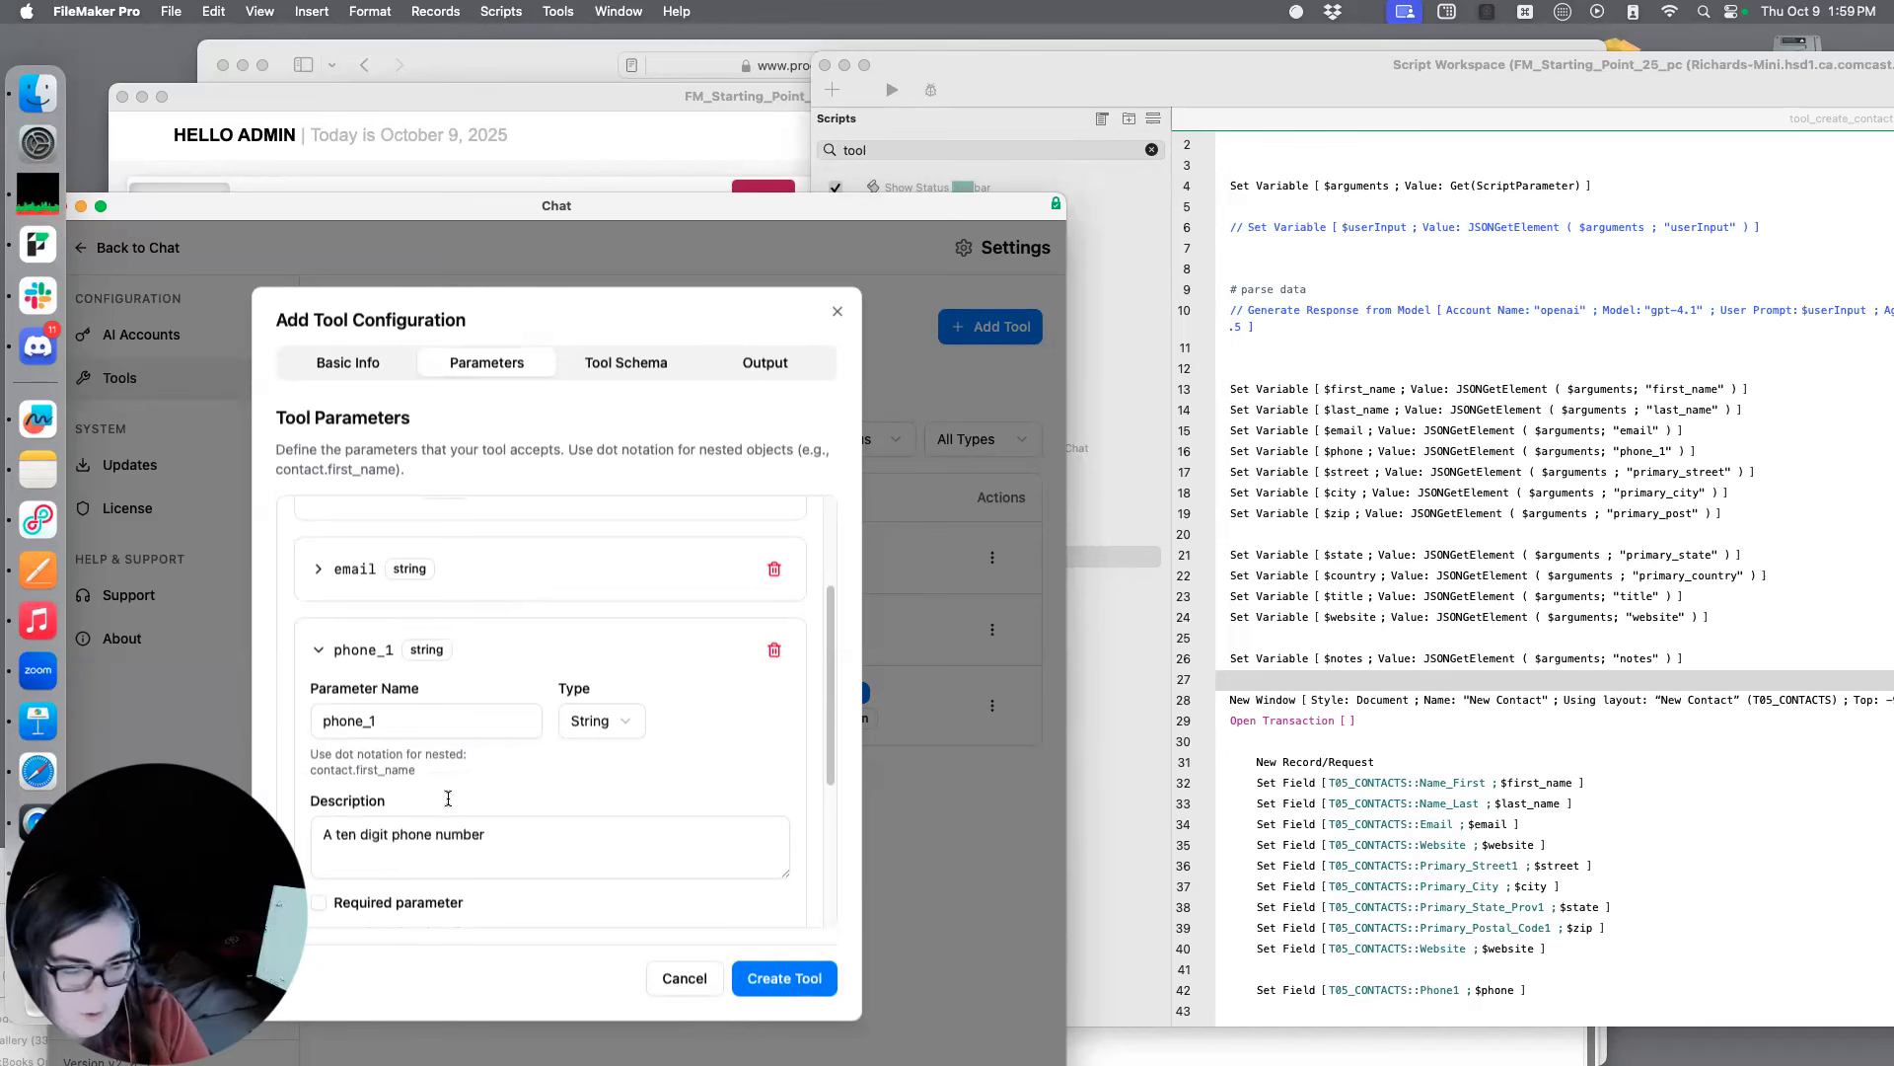
scroll(448, 798, down, 3)
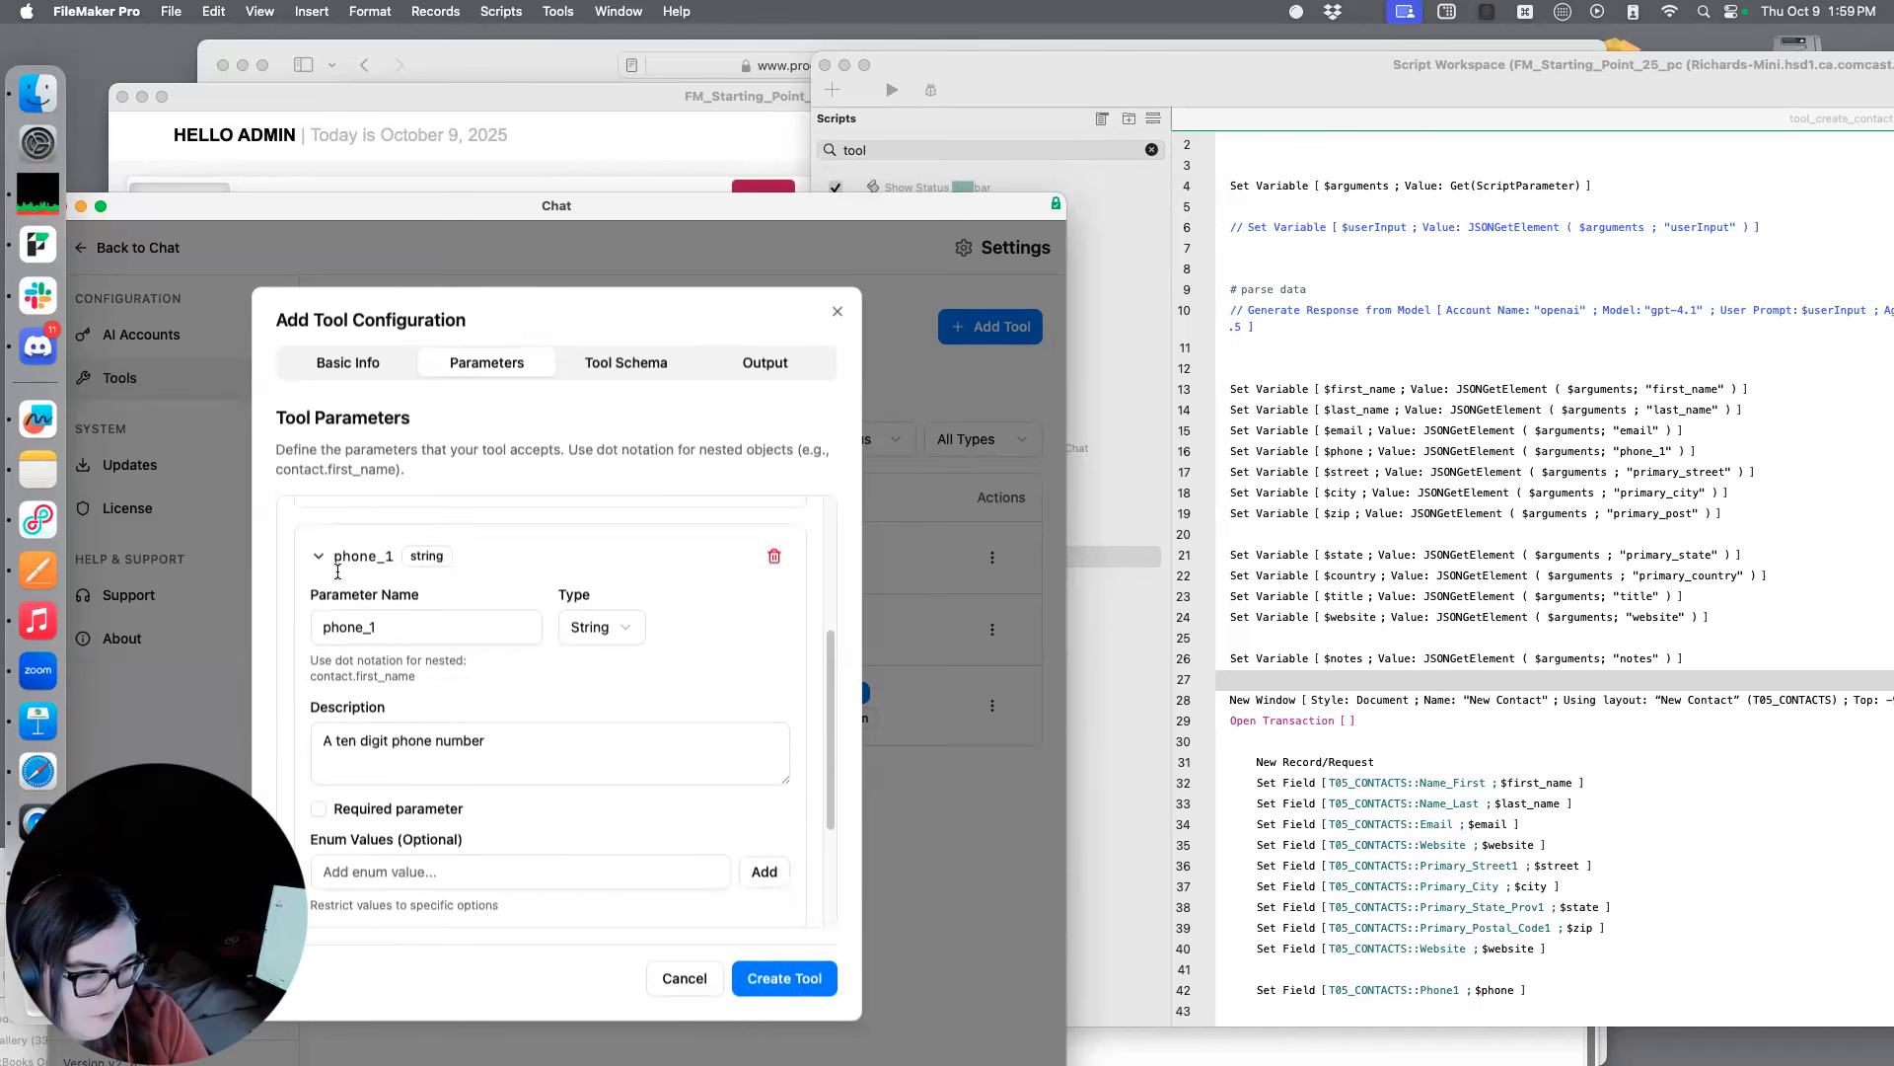
click(320, 556)
Add a fifth parameter and name it primary_street
scroll(425, 637, up, 3)
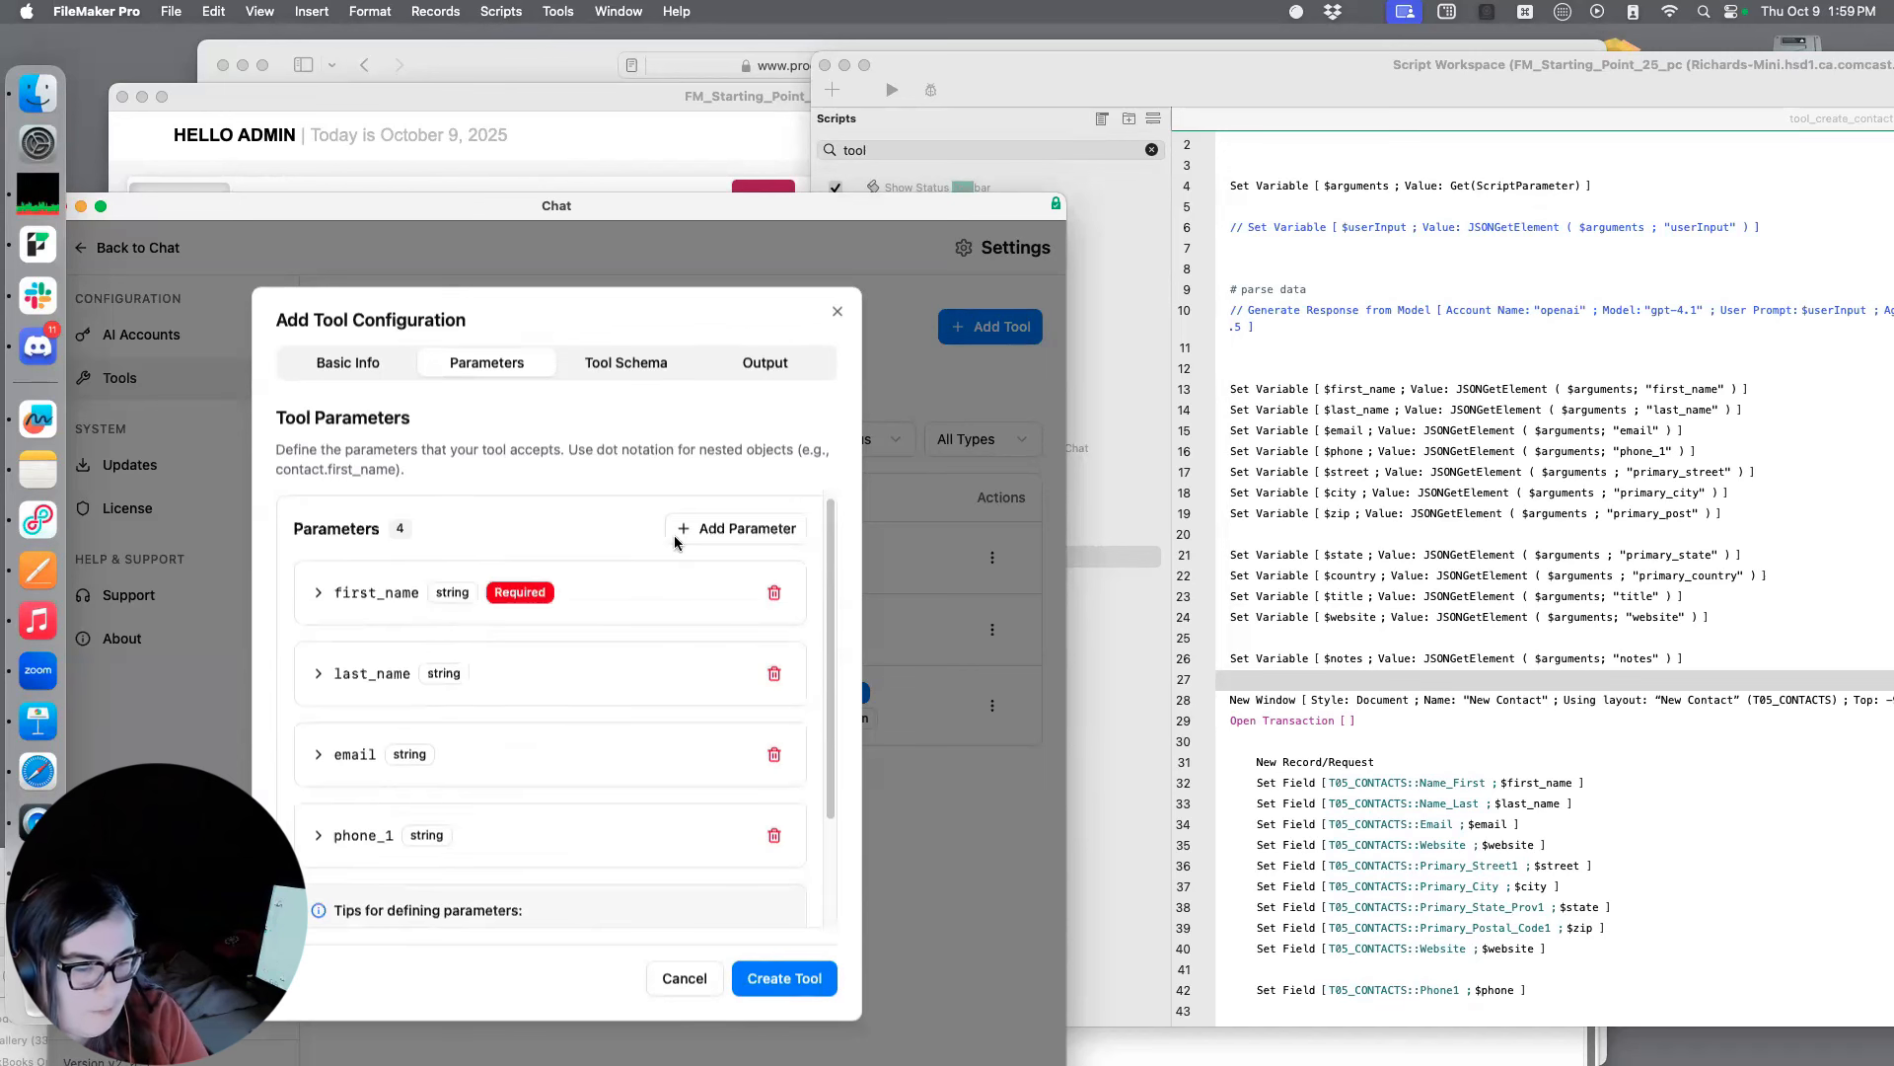
click(691, 531)
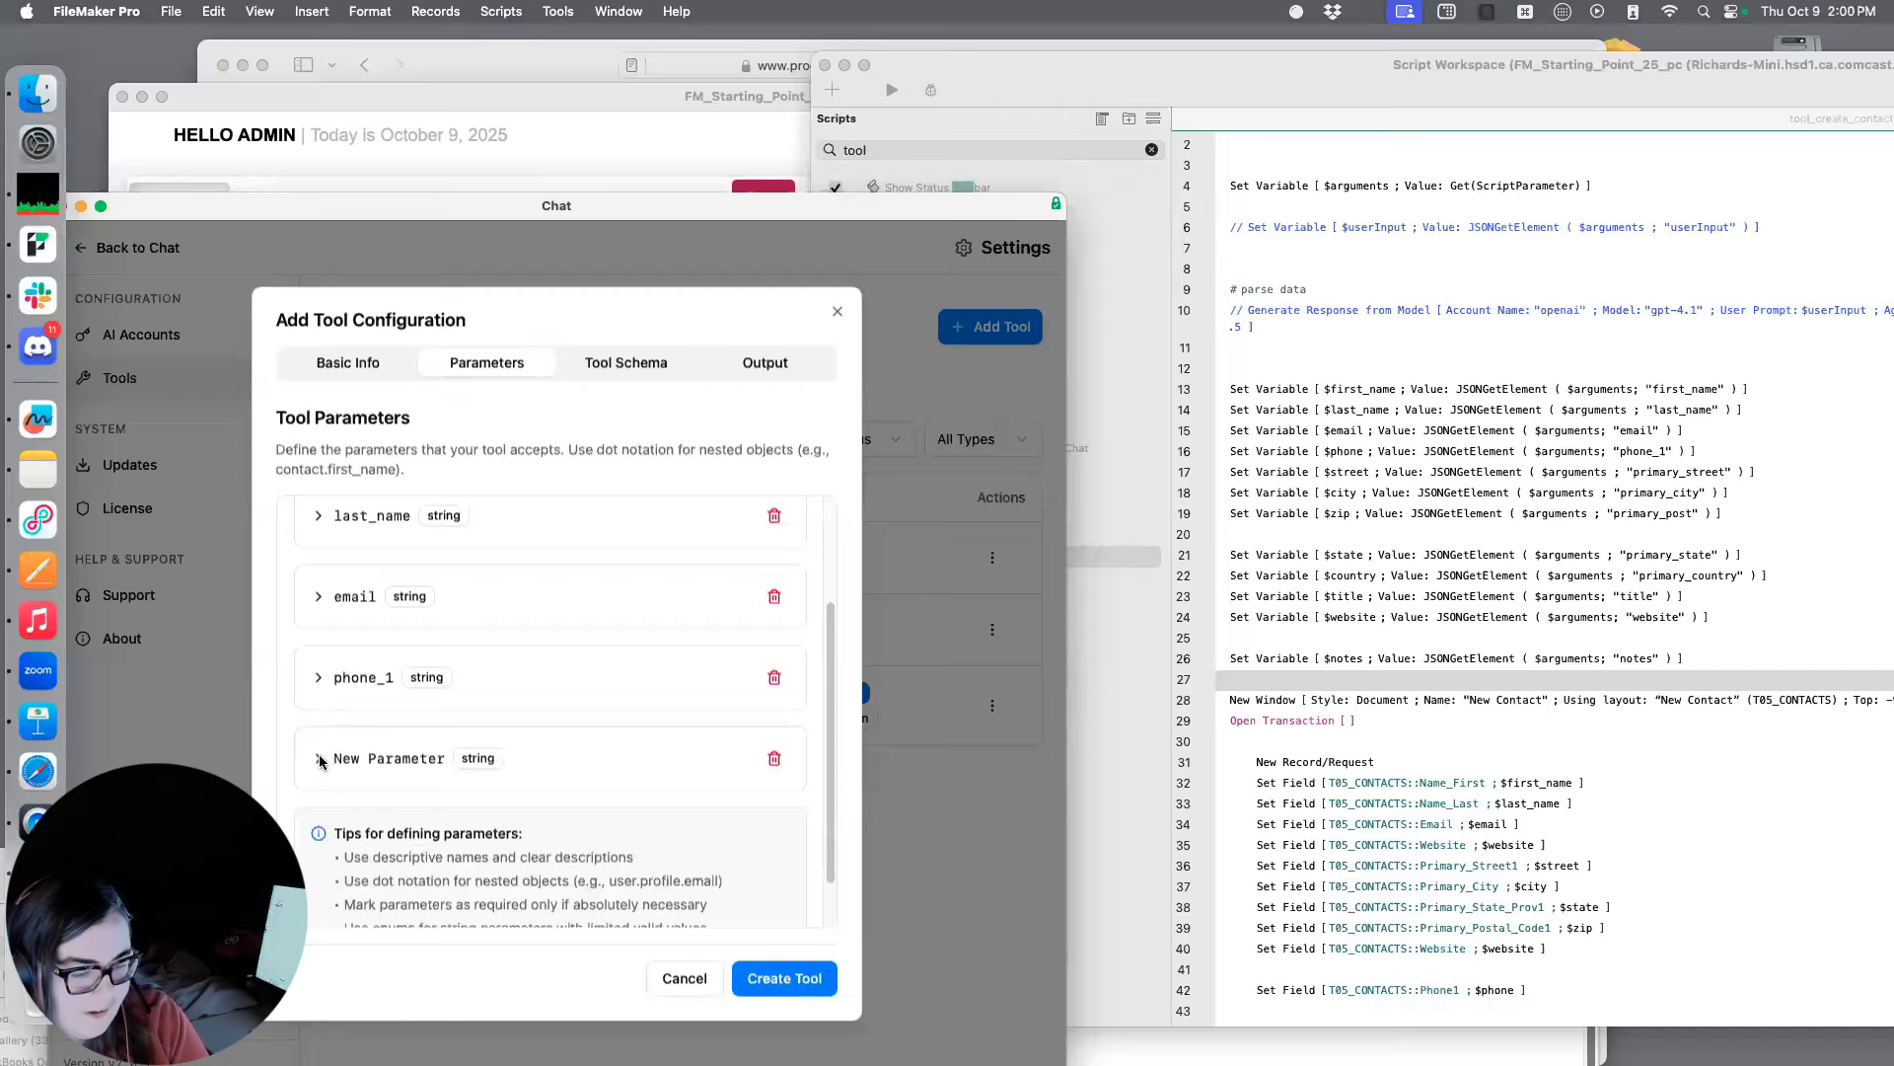
click(320, 759)
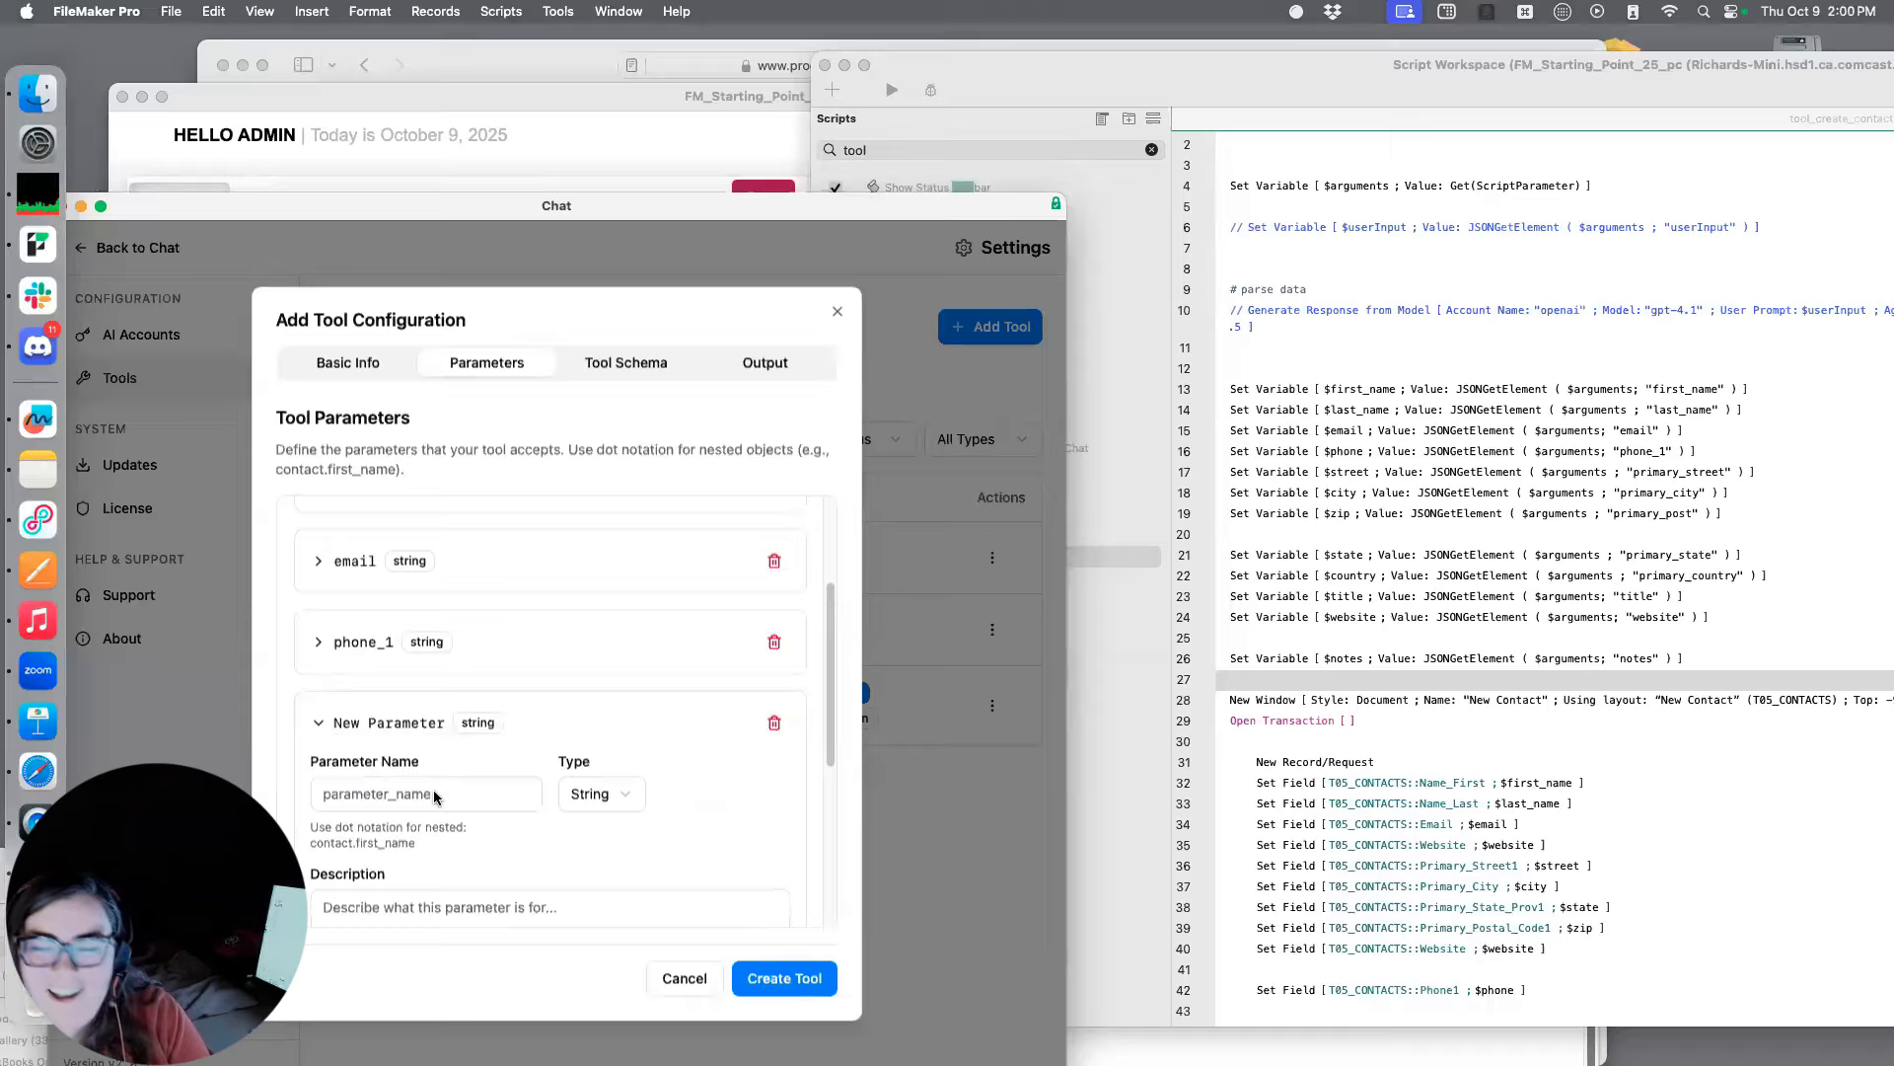
text(primary)
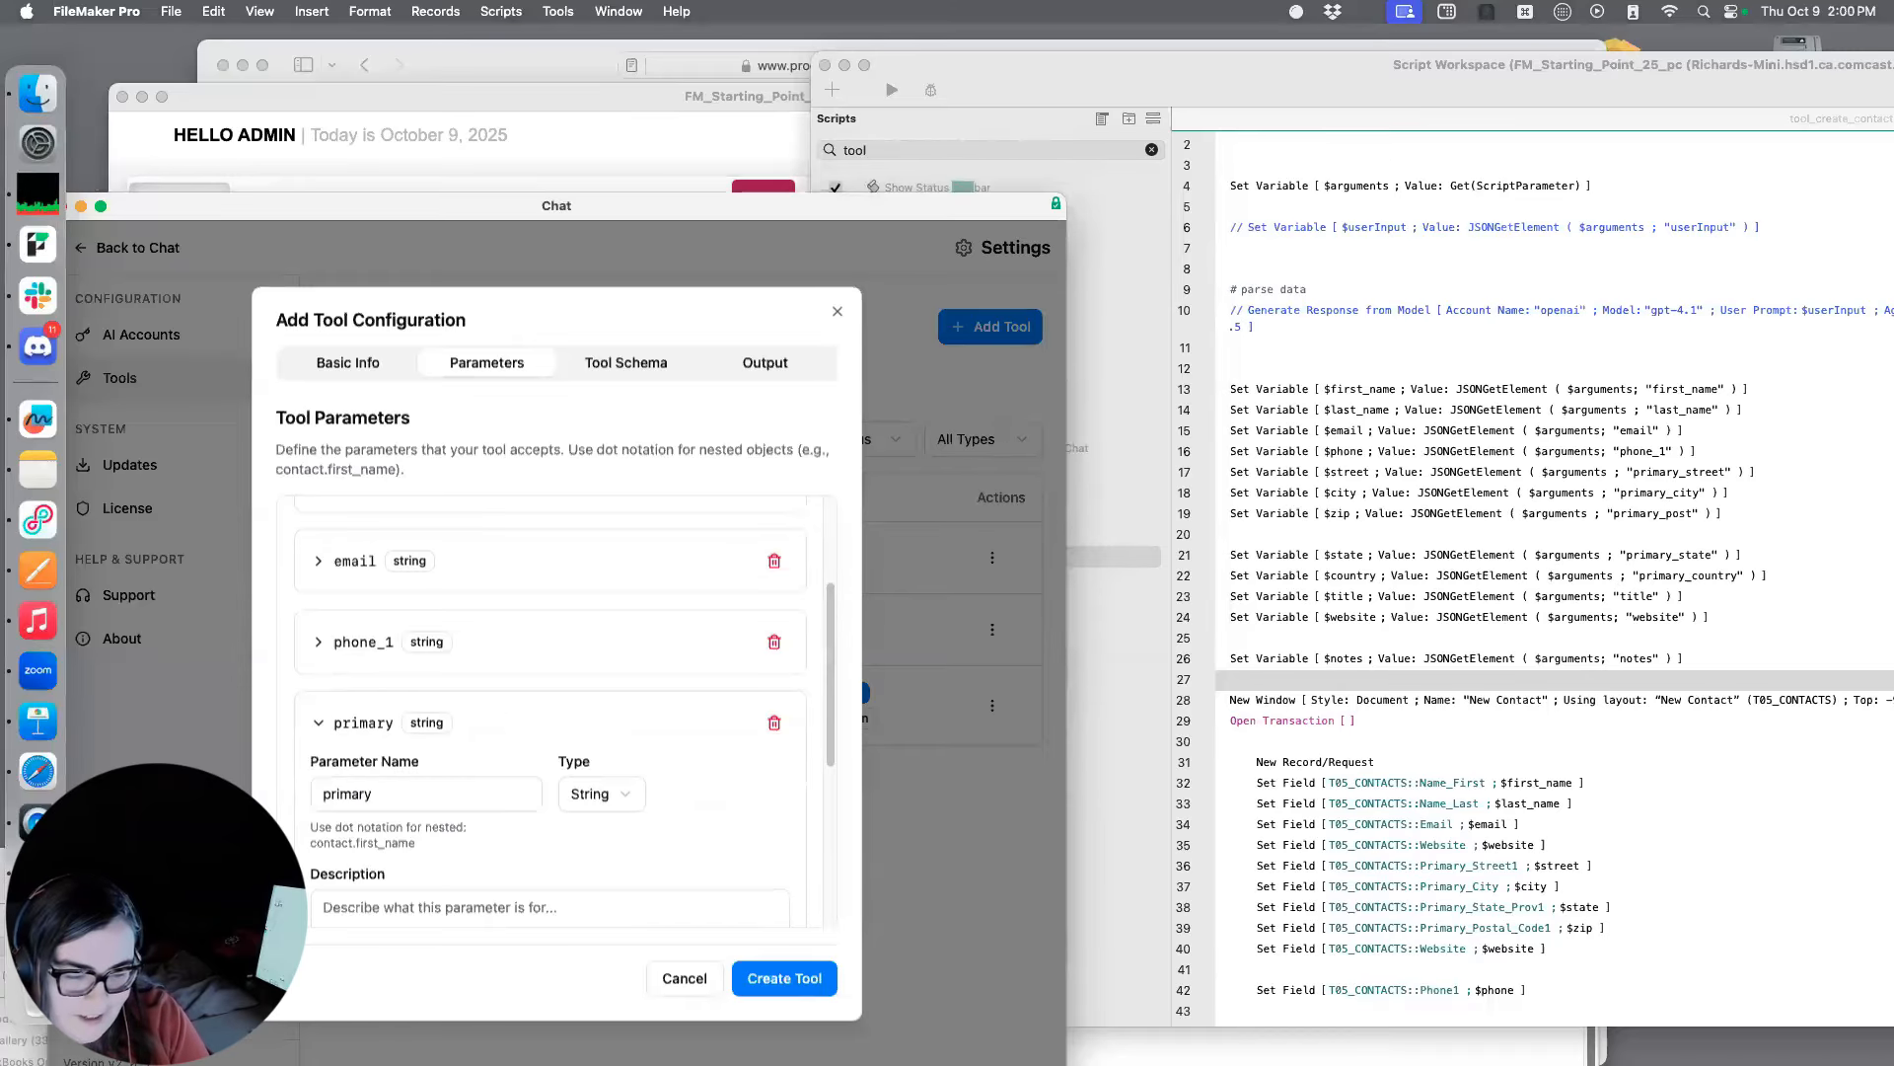
text(_stree)
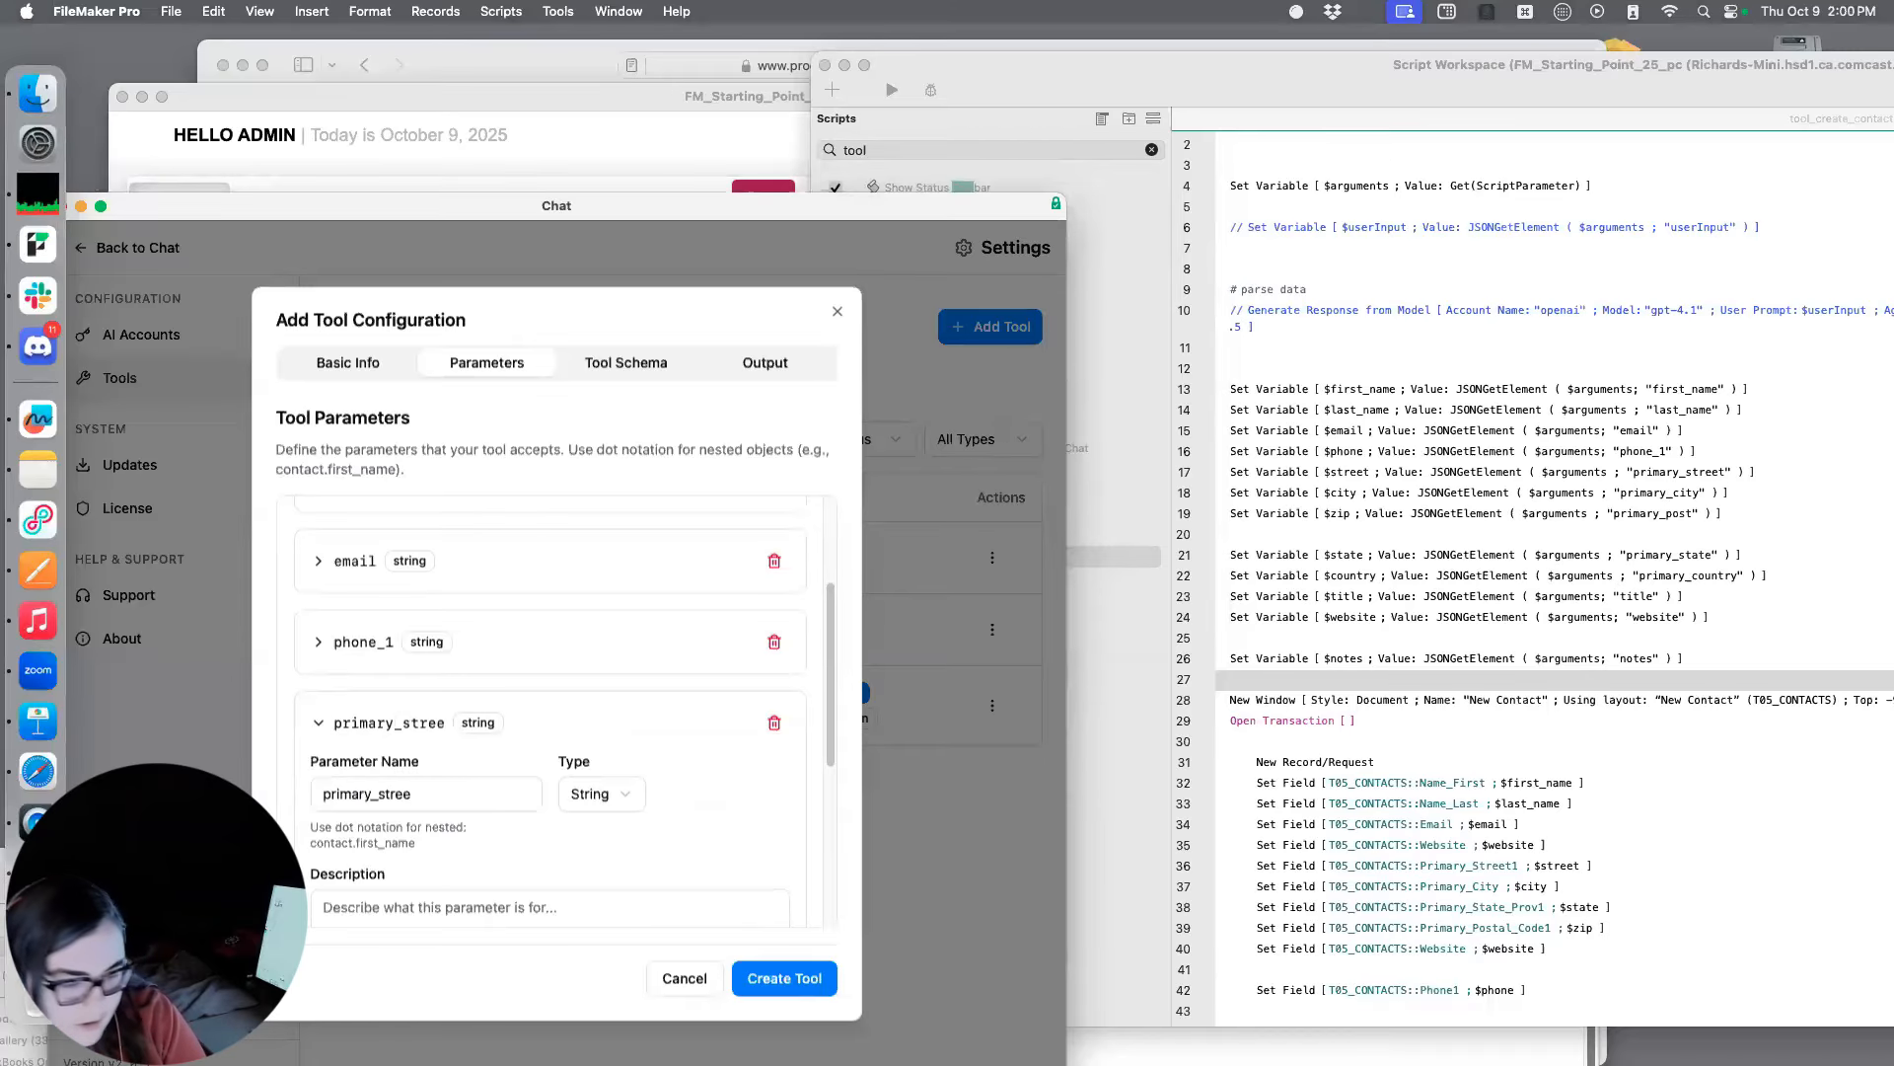
text(t)
Describe the primary_street parameter as "main street of an address" and collapse its details
scroll(481, 726, down, 3)
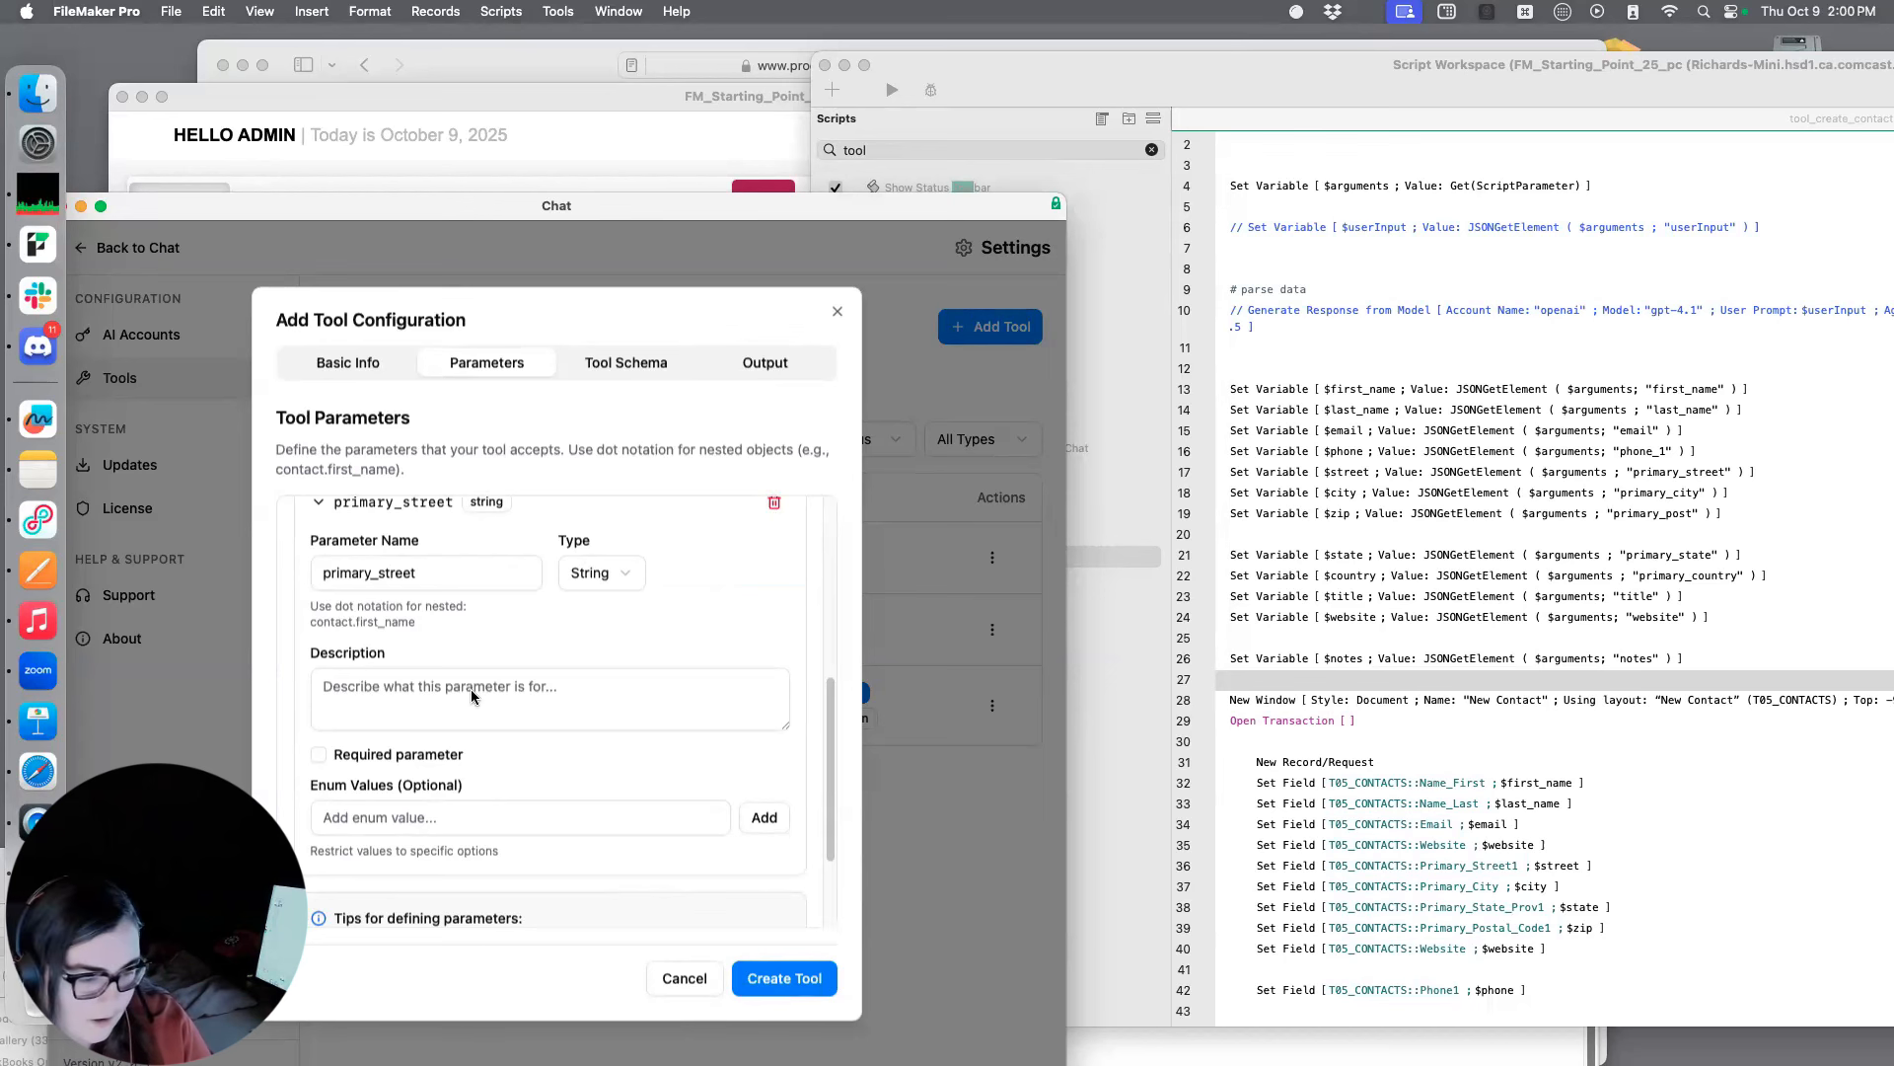
text(main street of an address)
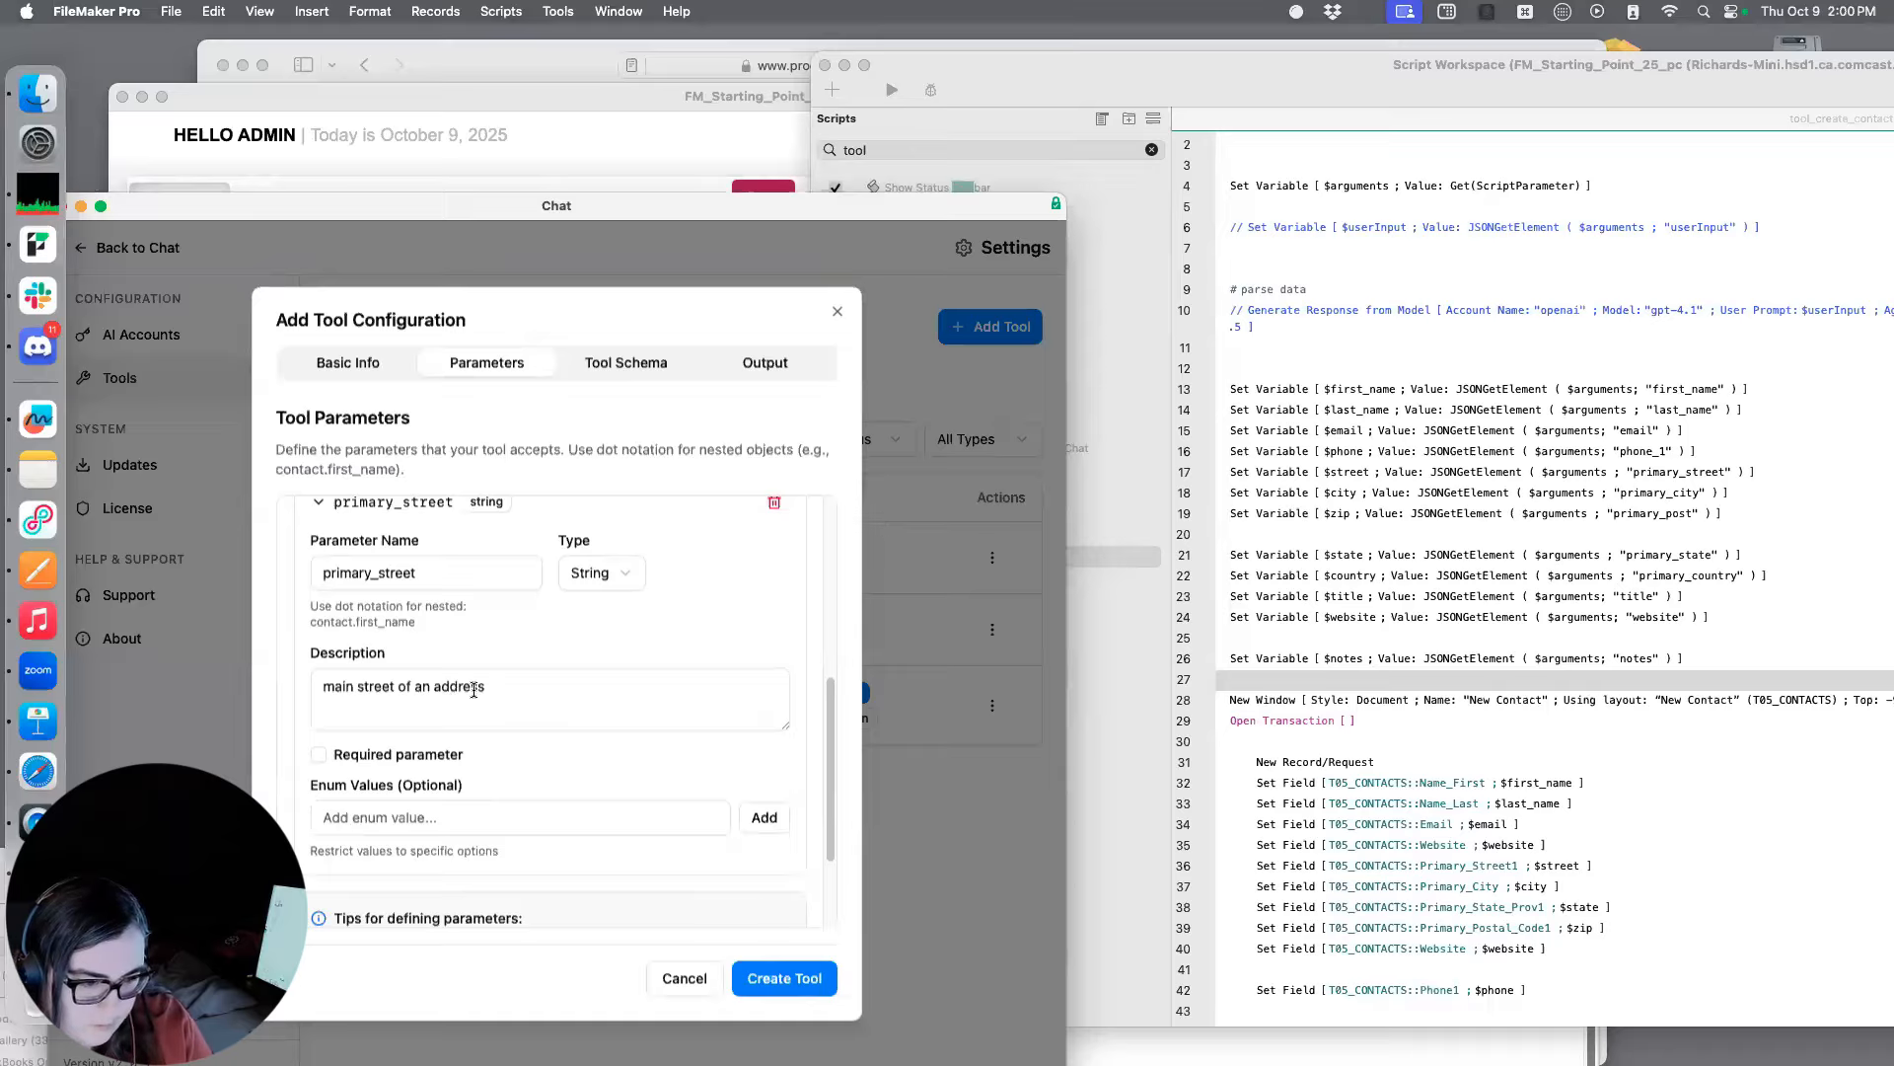
scroll(552, 626, up, 5)
scroll(493, 669, down, 3)
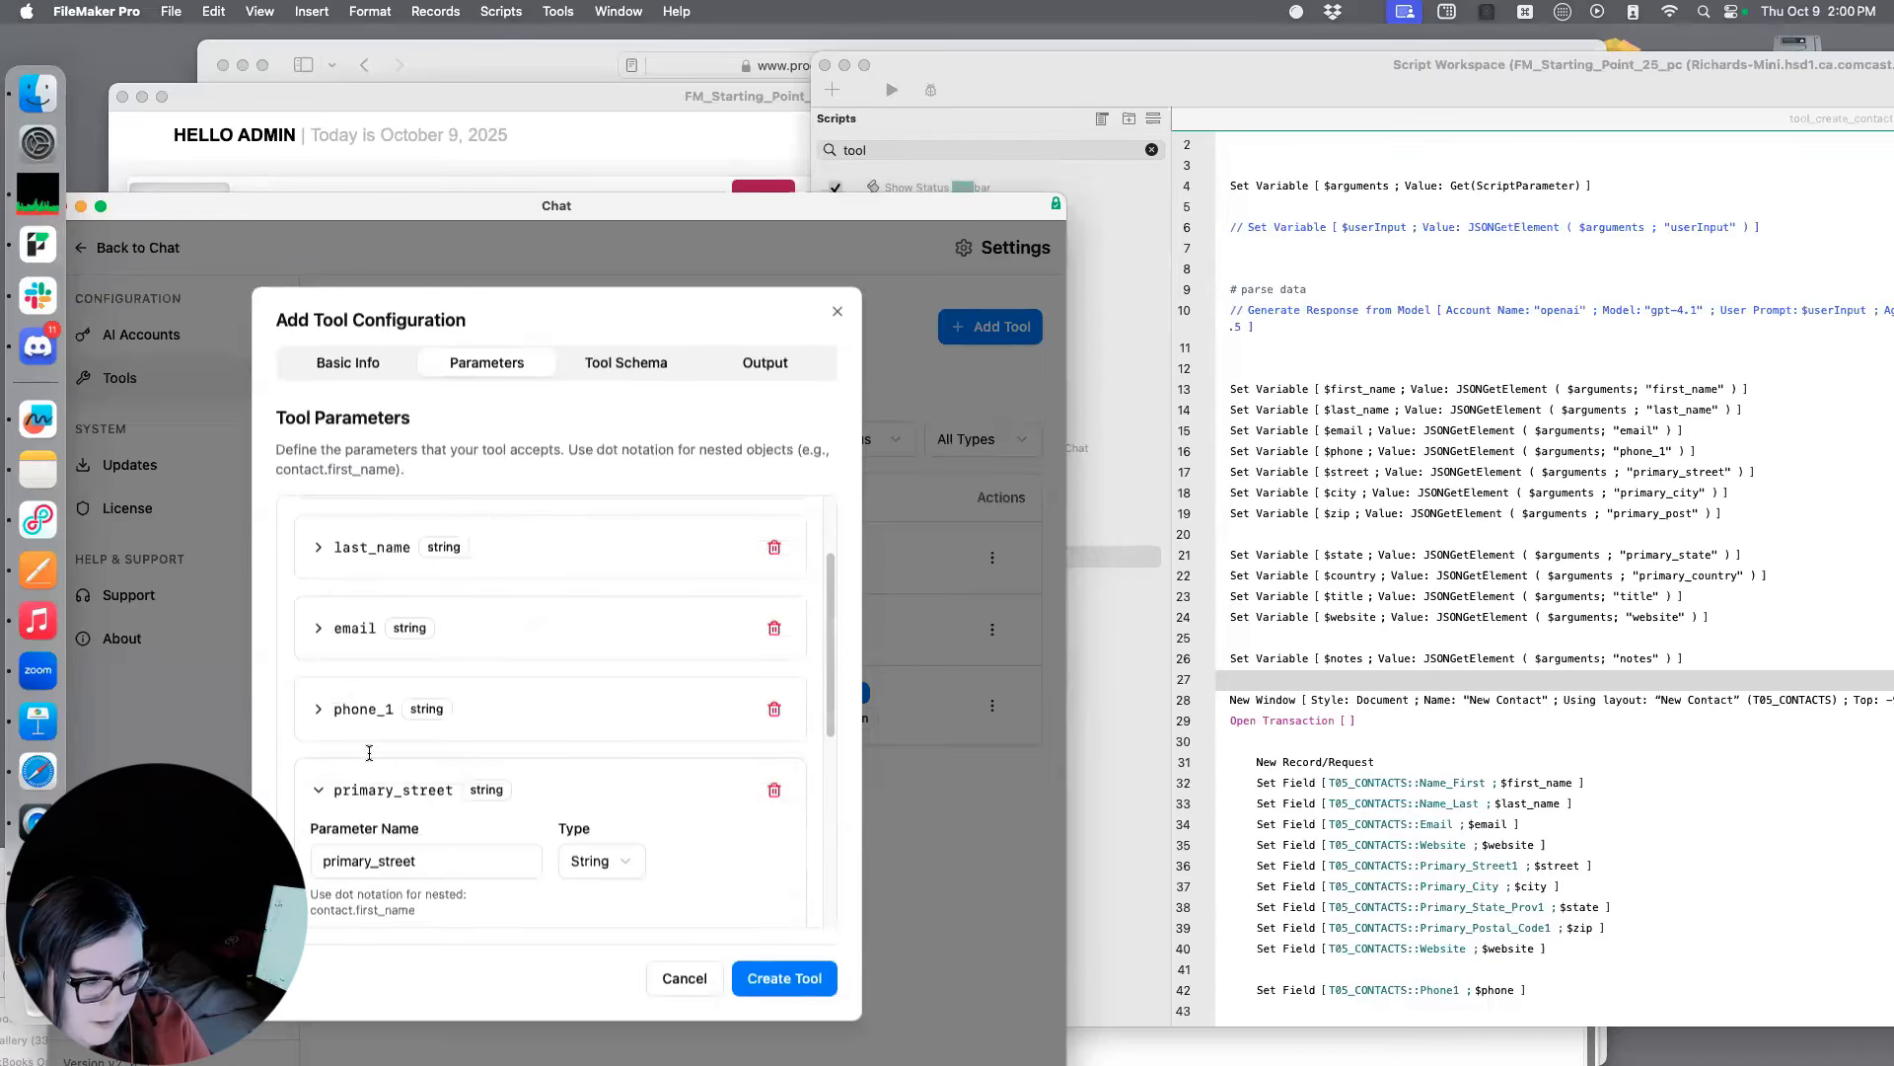
click(323, 788)
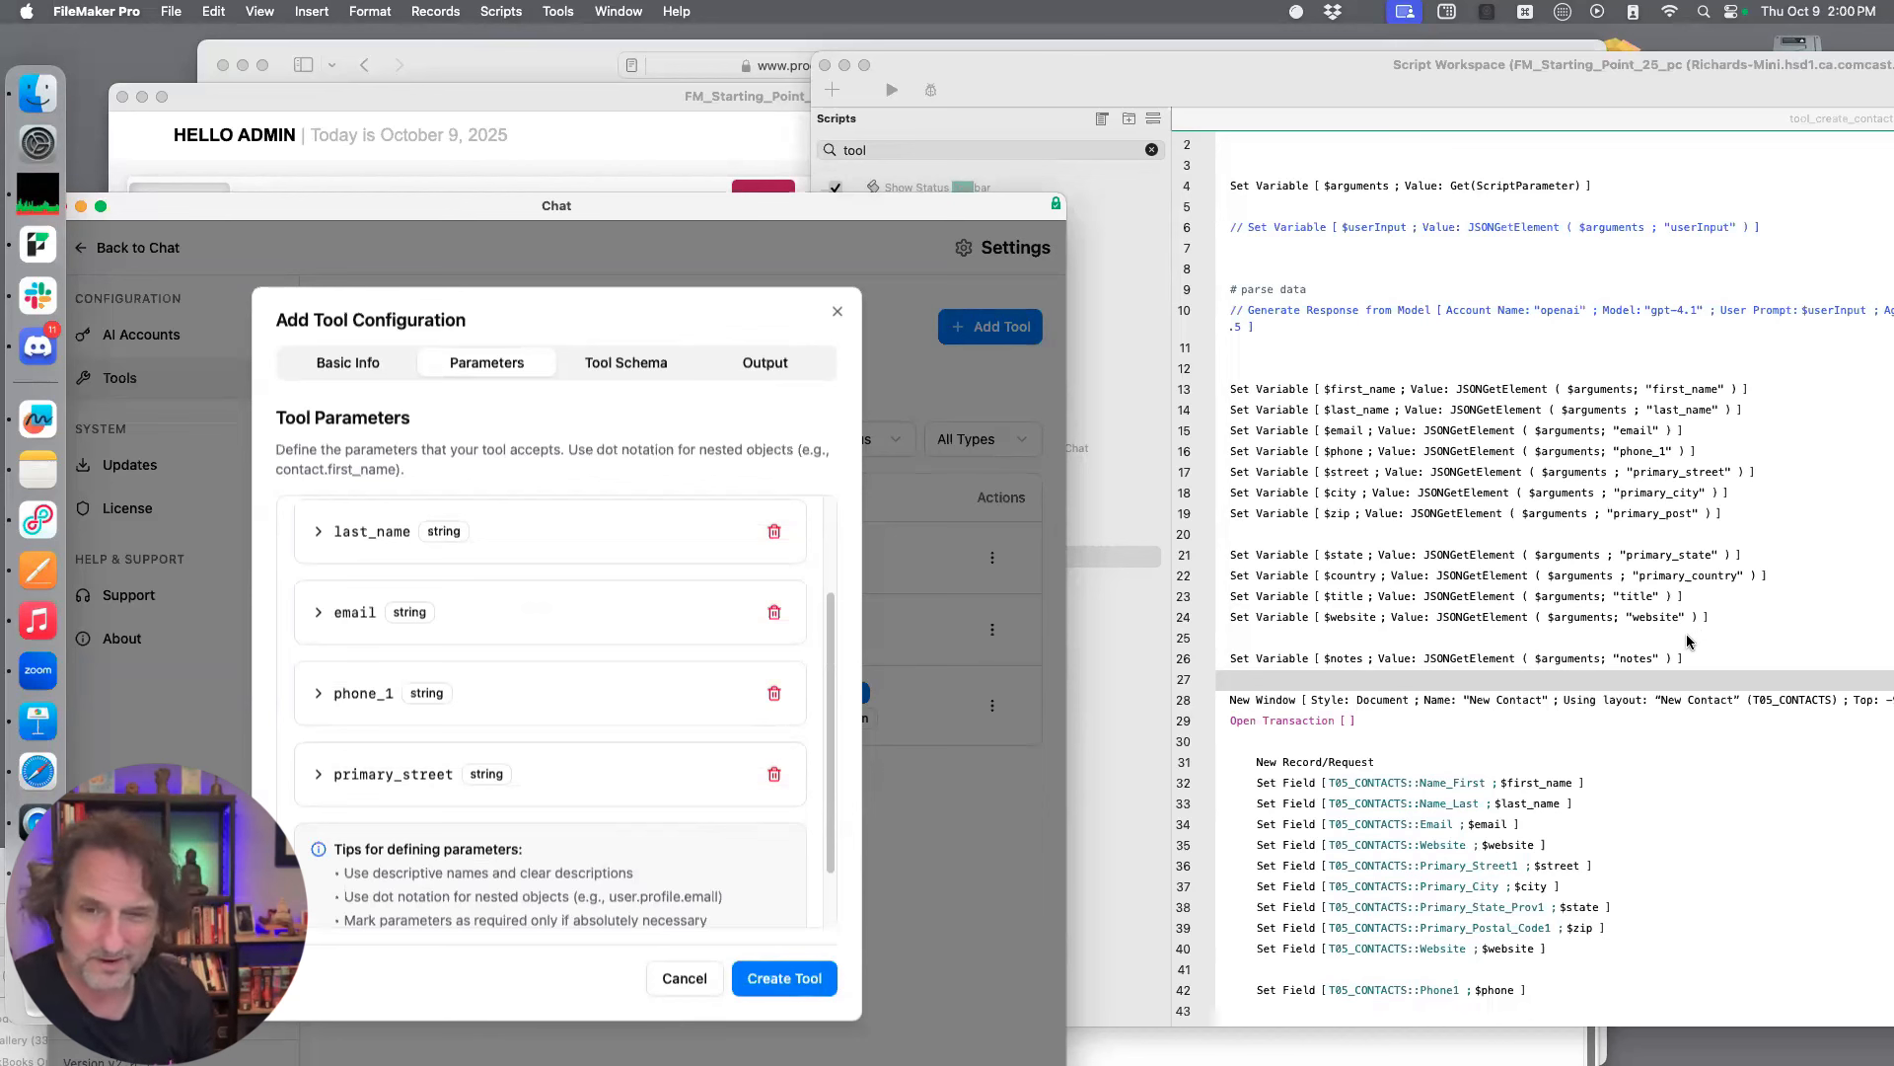
Make the last_name parameter required and collapse its details
scroll(700, 648, up, 1)
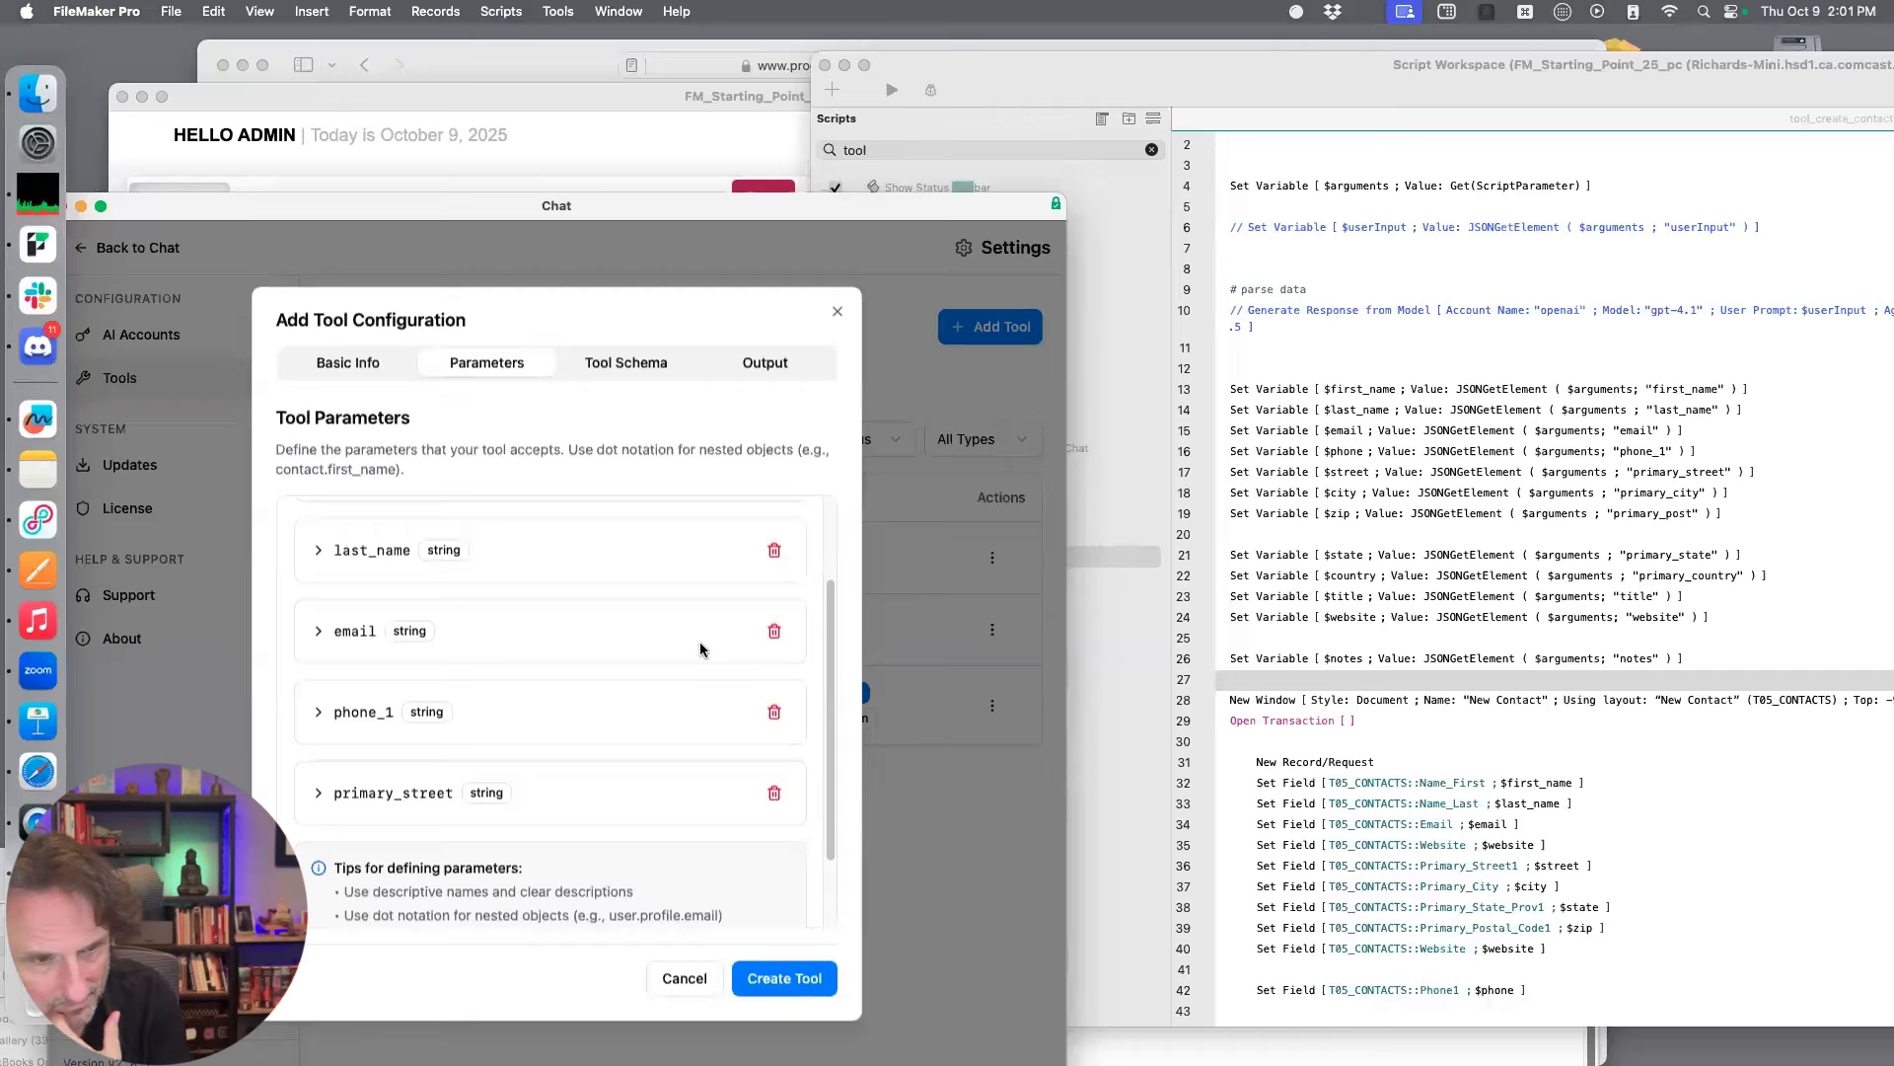
scroll(701, 648, up, 4)
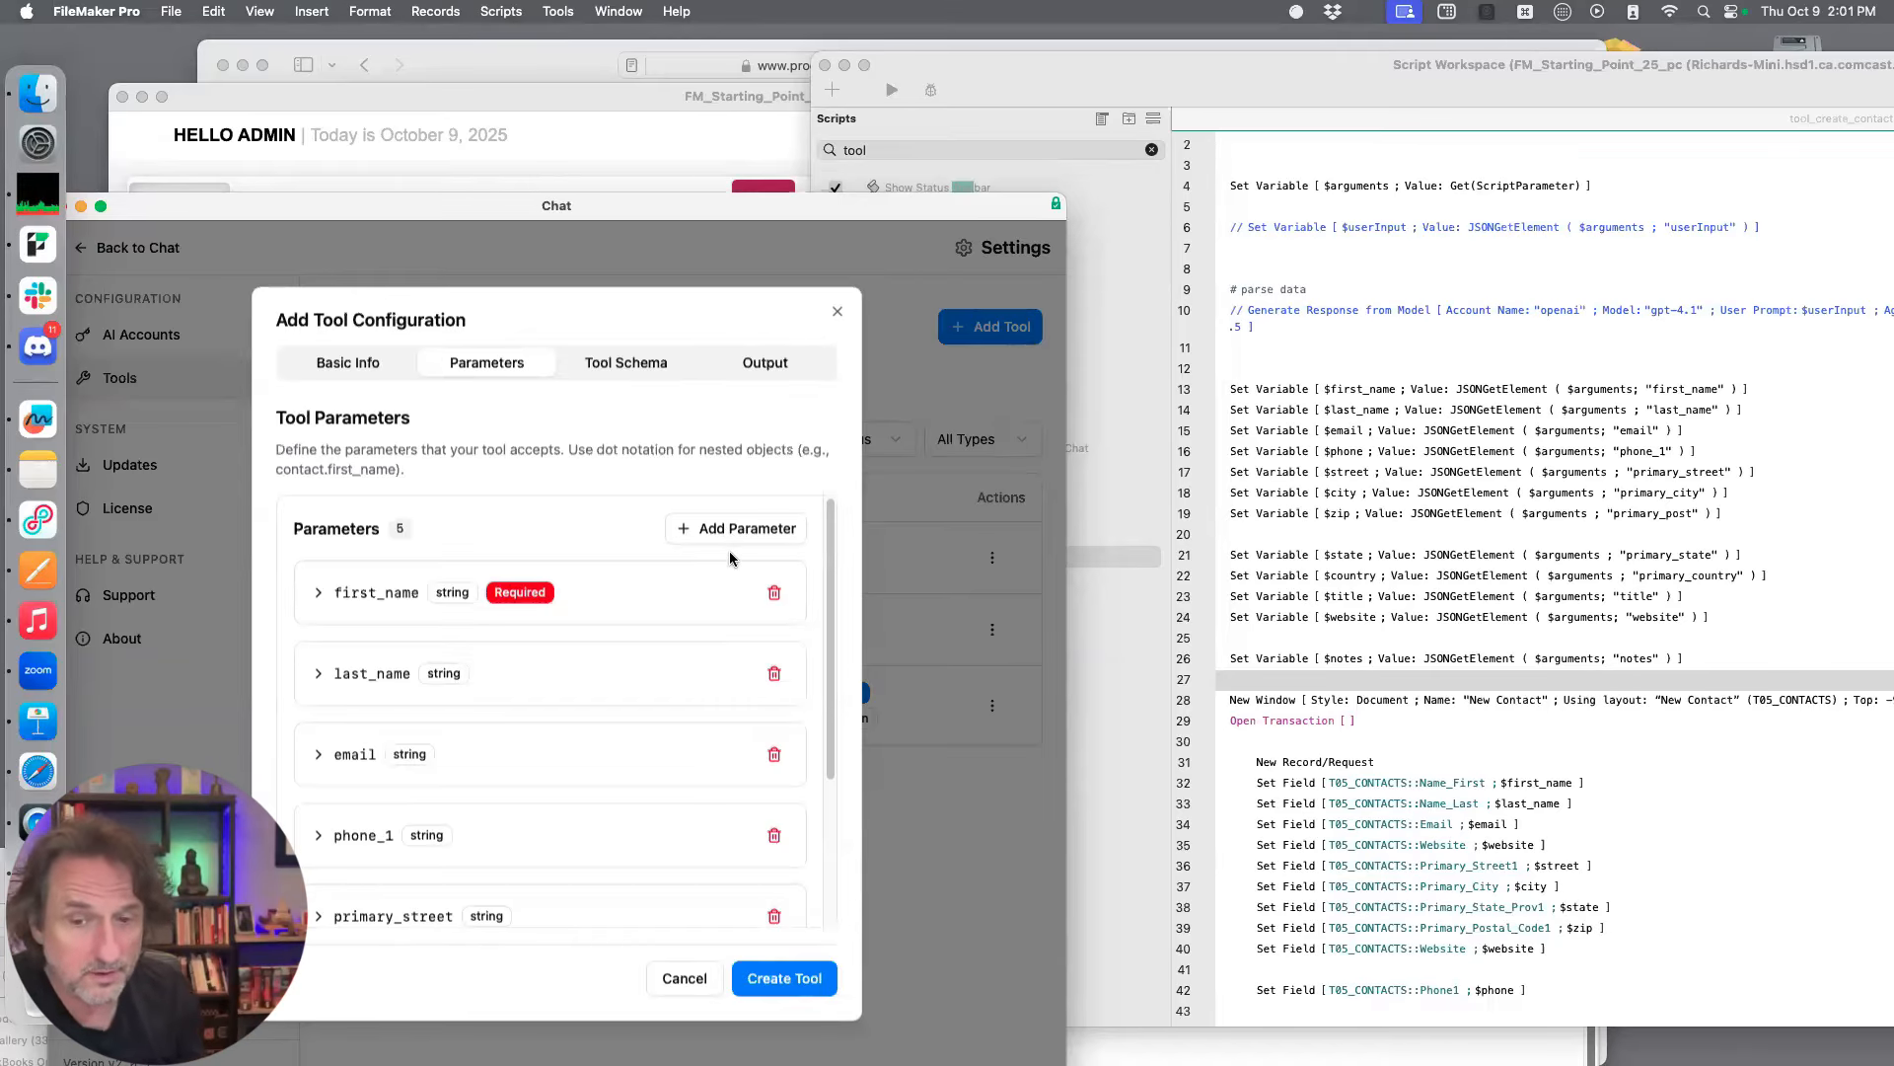
click(517, 673)
scroll(513, 711, down, 5)
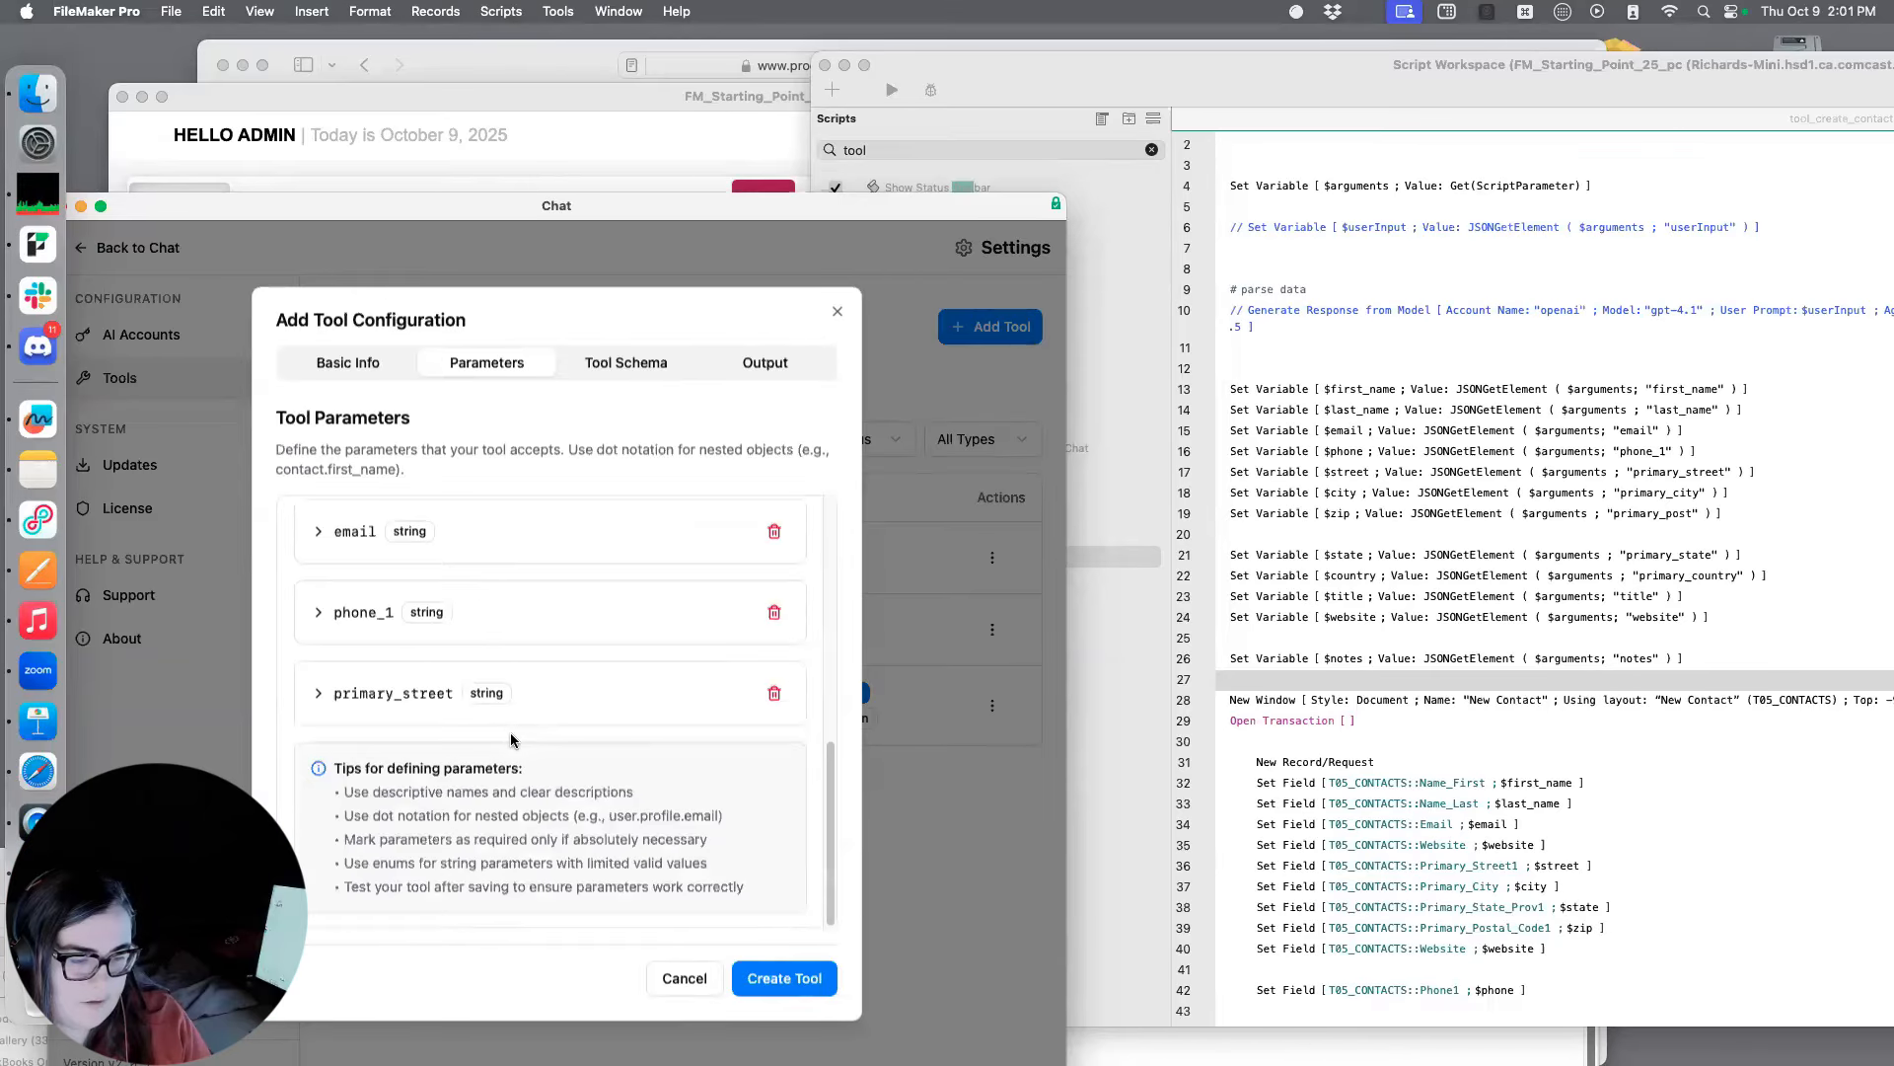
scroll(454, 690, up, 4)
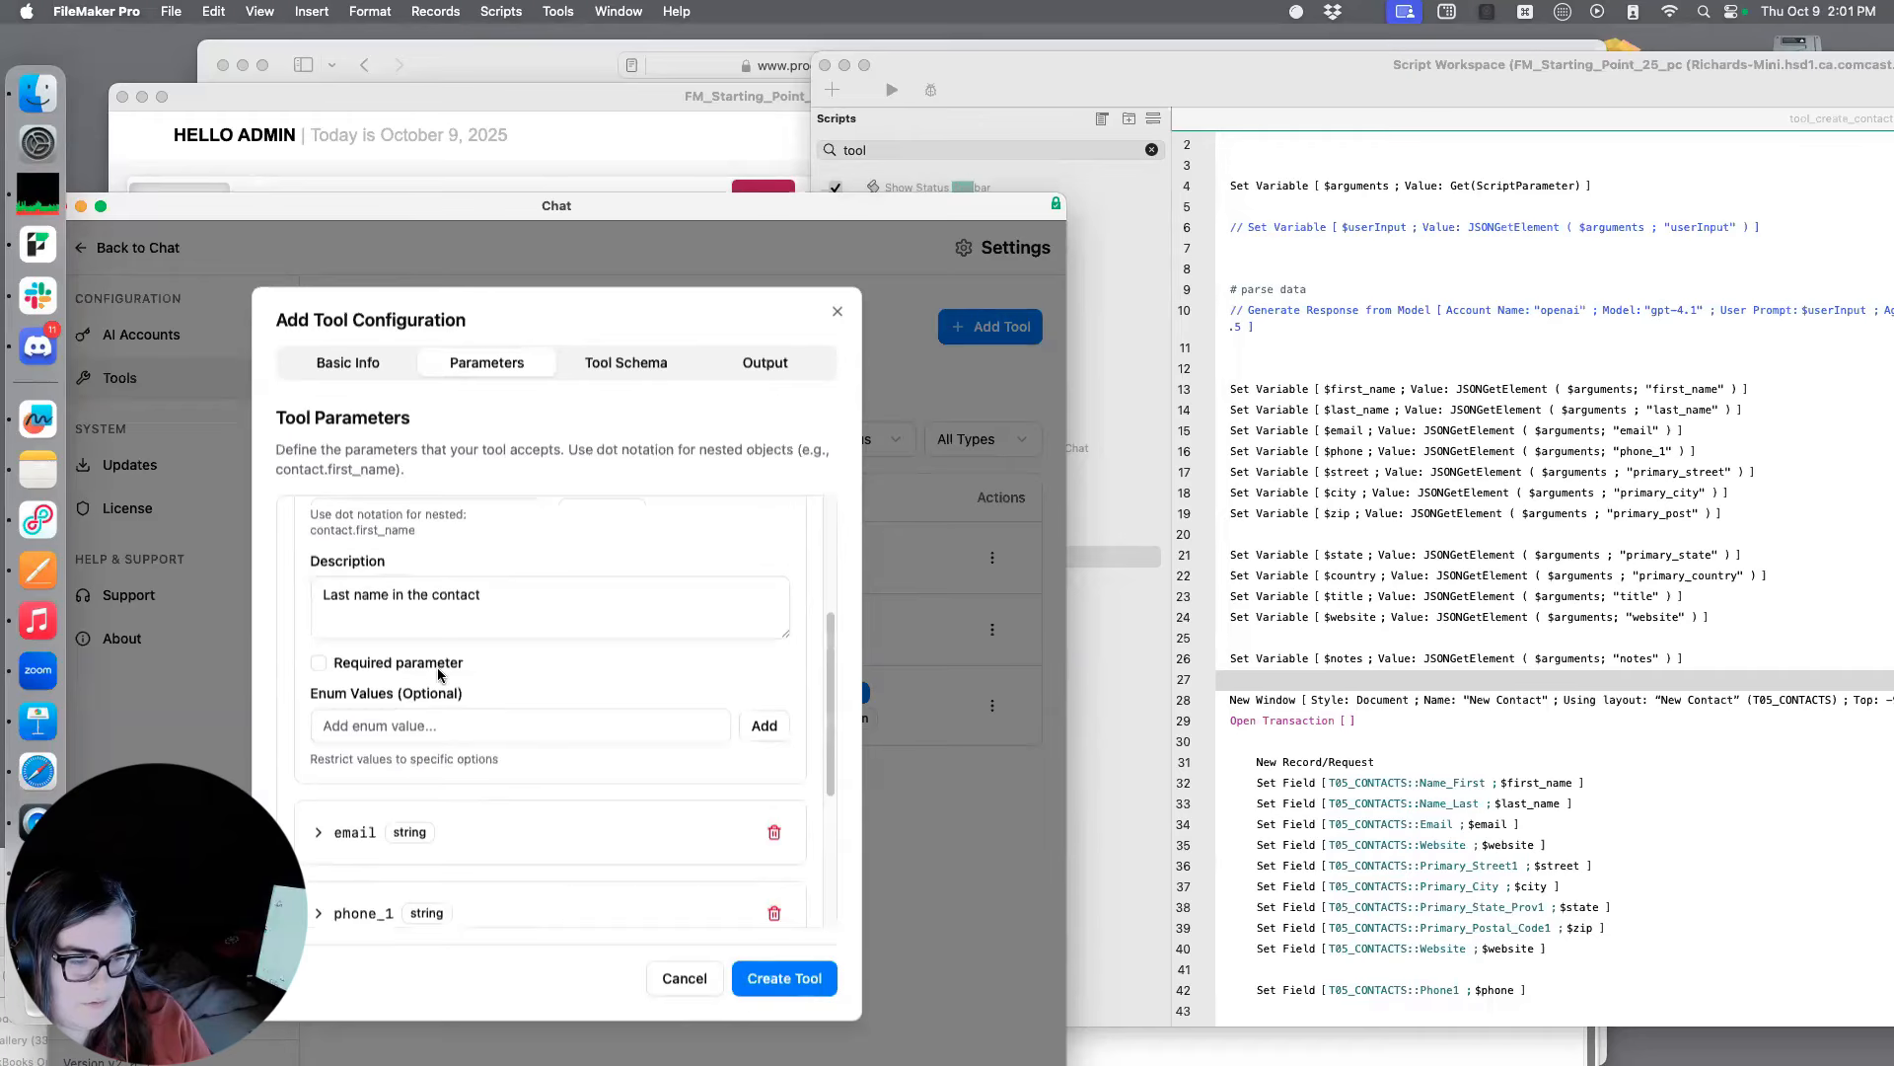
scroll(436, 667, up, 1)
click(440, 695)
scroll(453, 687, up, 3)
scroll(435, 656, up, 1)
click(321, 605)
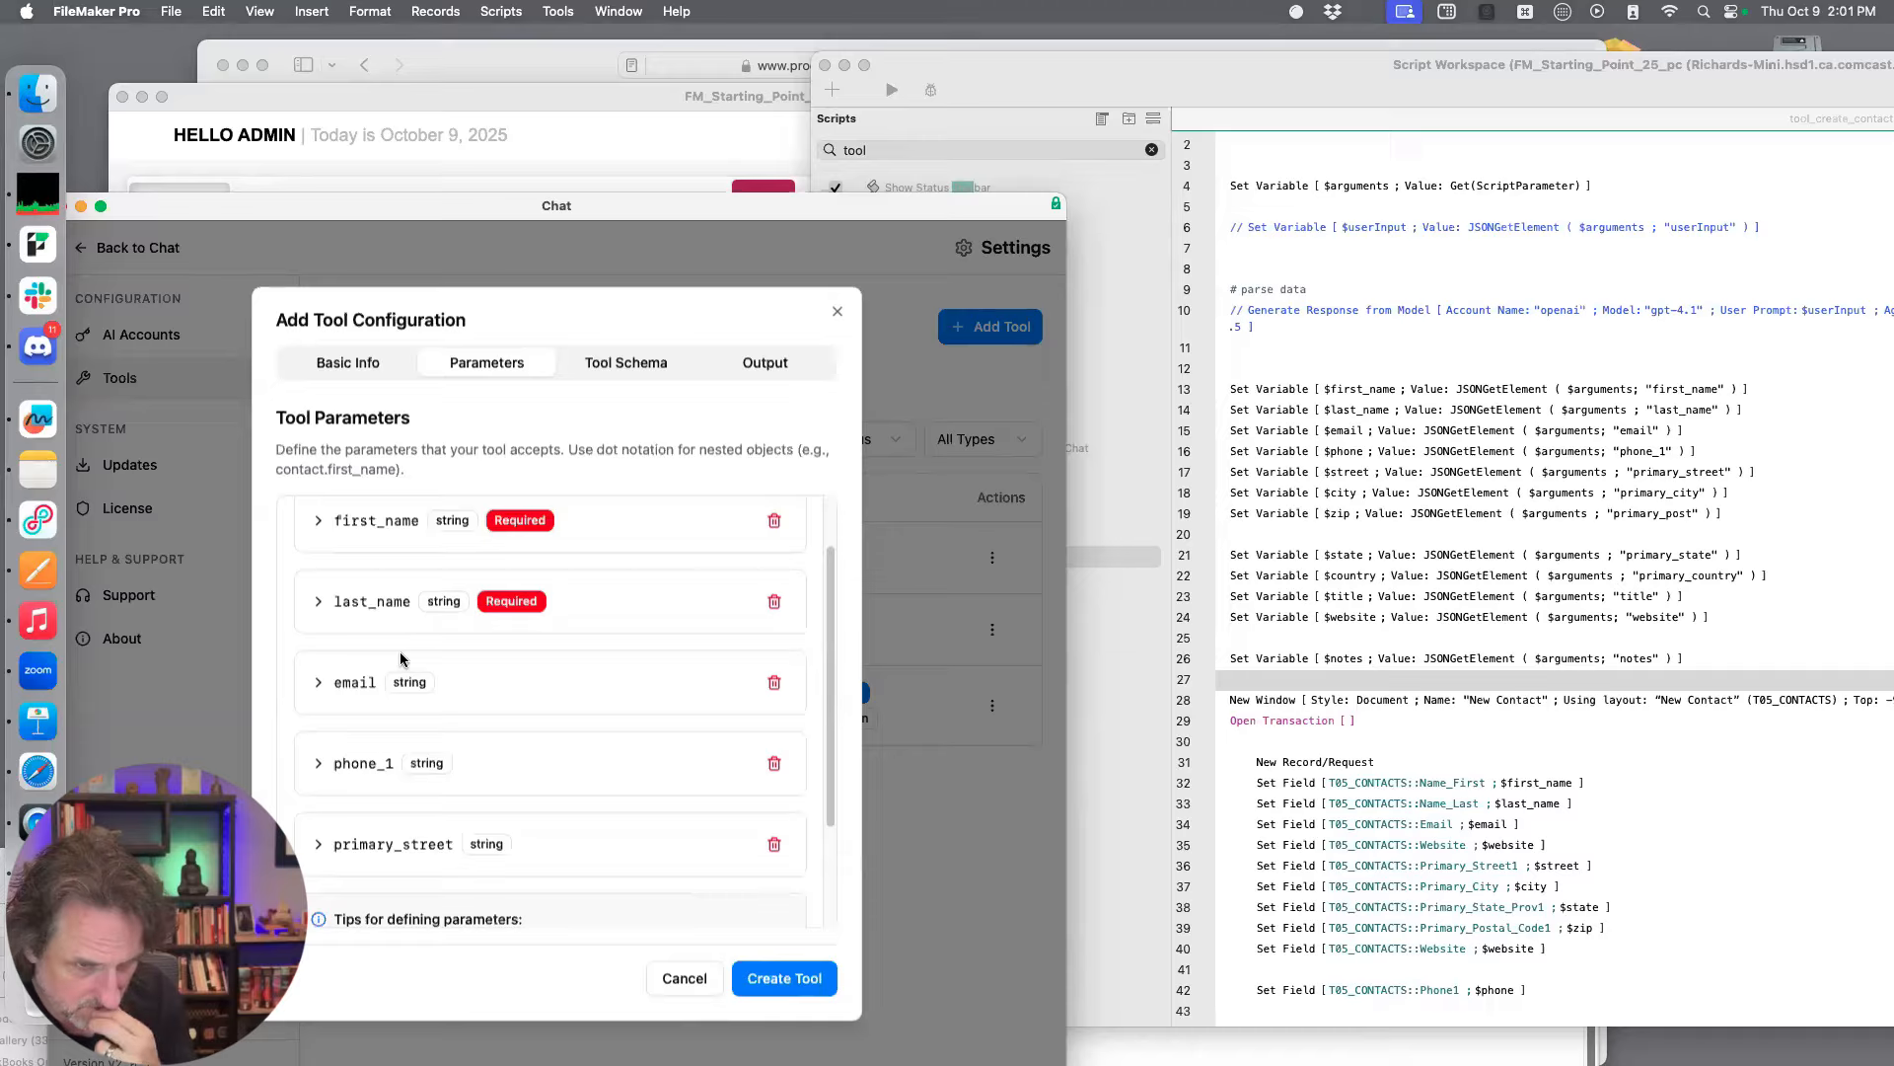
Make the email parameter required and collapse its details
scroll(415, 661, down, 1)
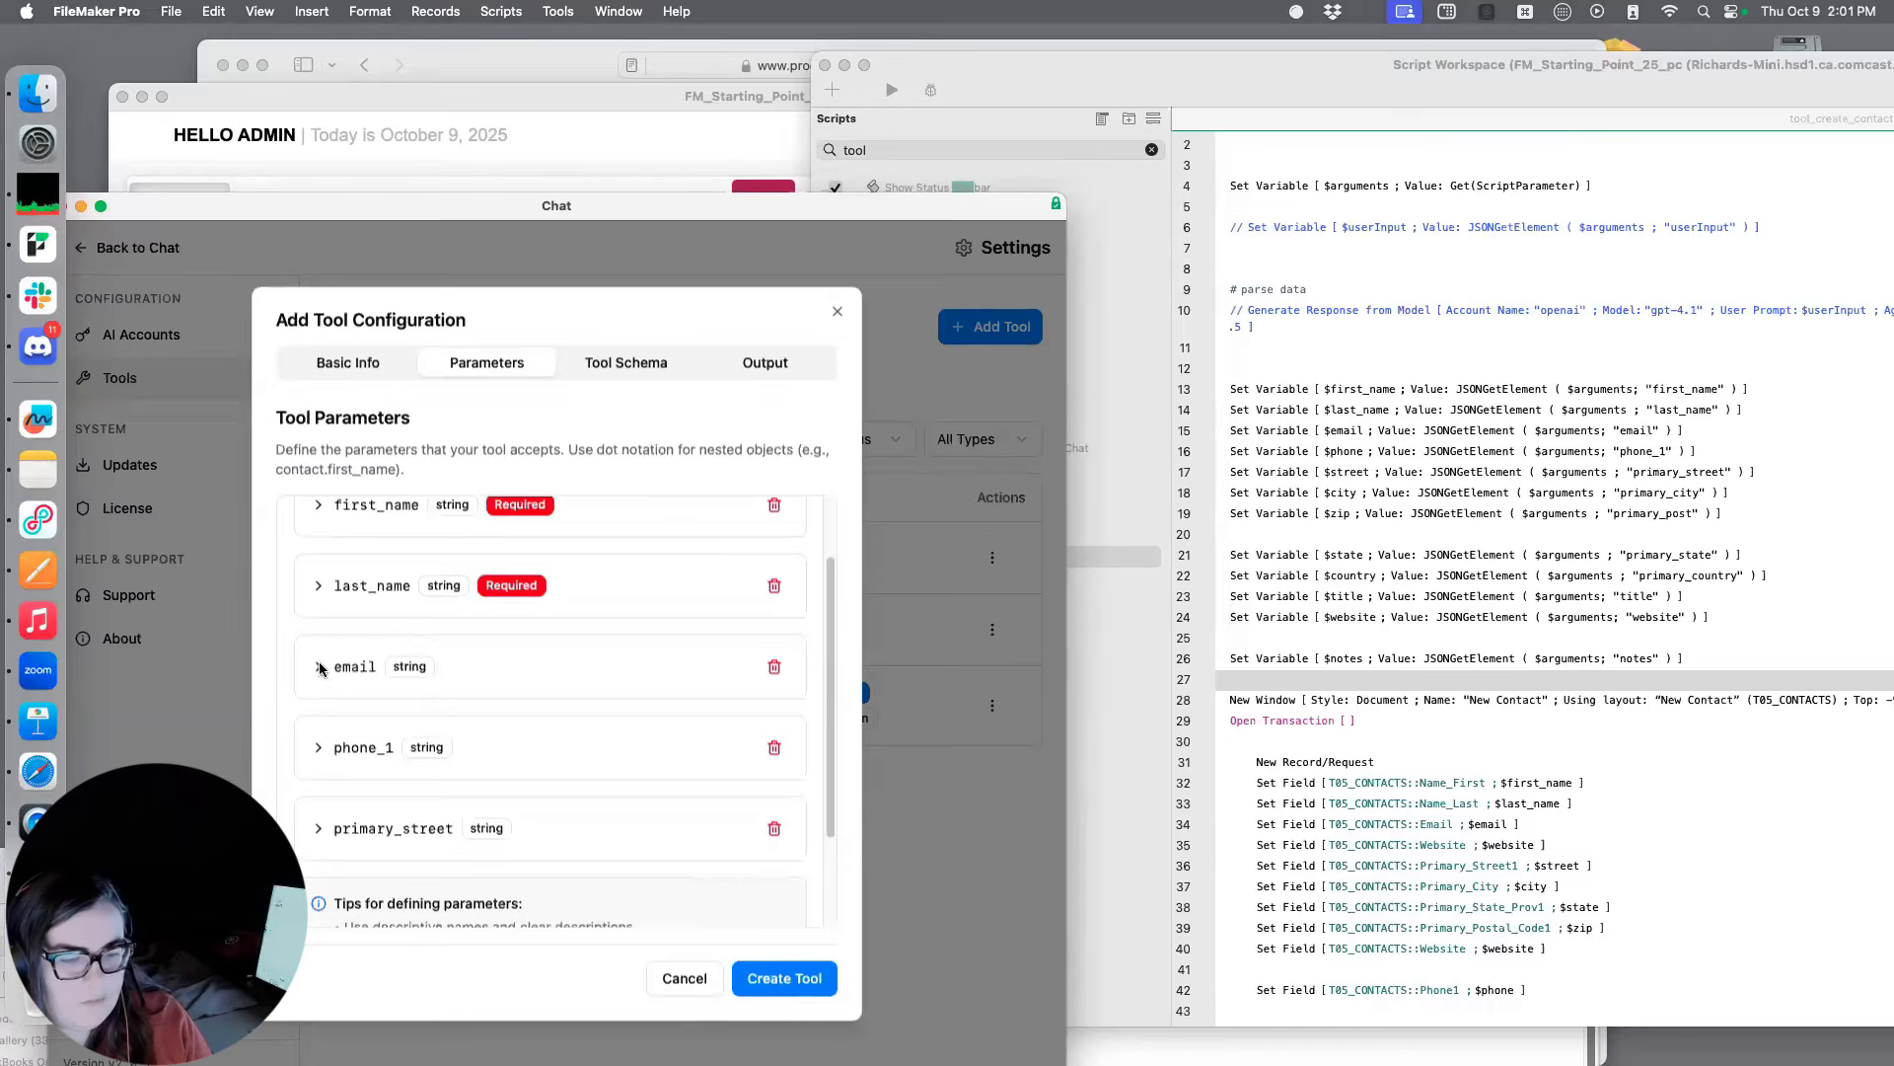
click(367, 677)
scroll(369, 673, down, 5)
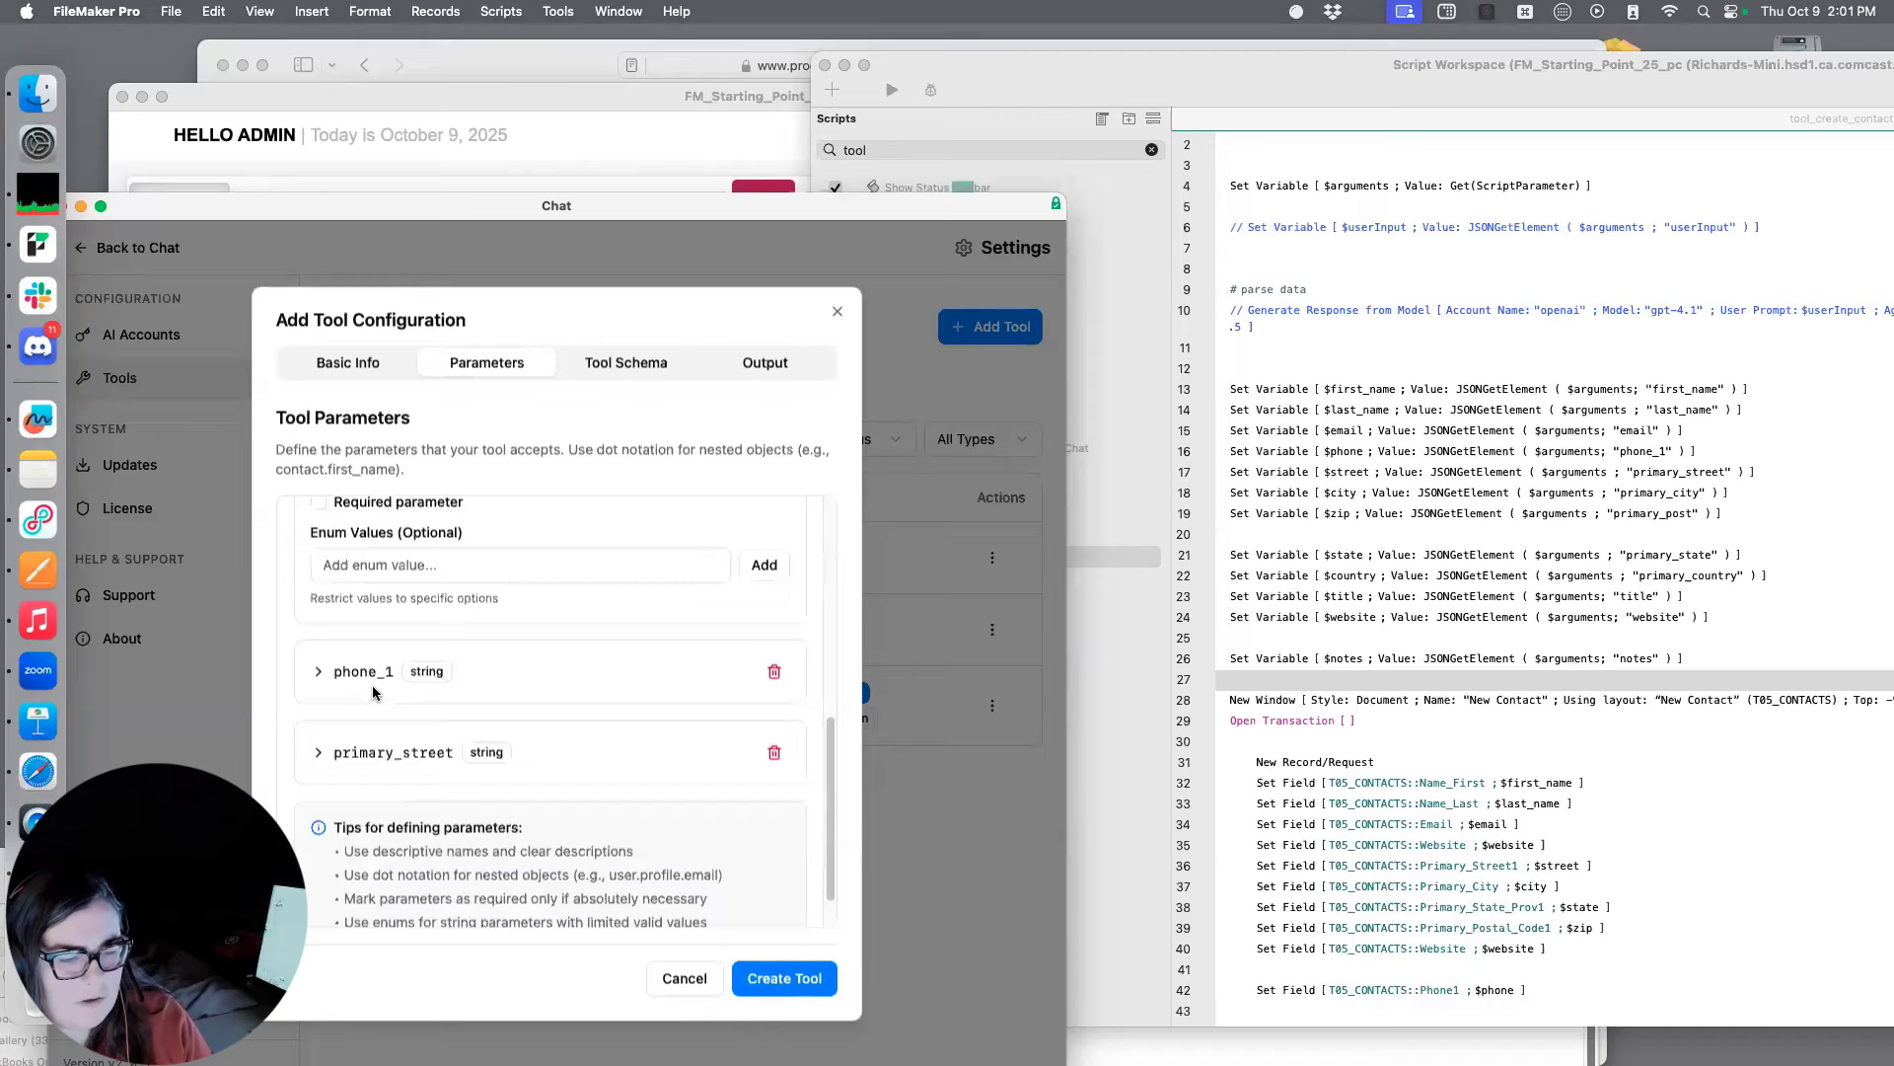
scroll(367, 671, up, 1)
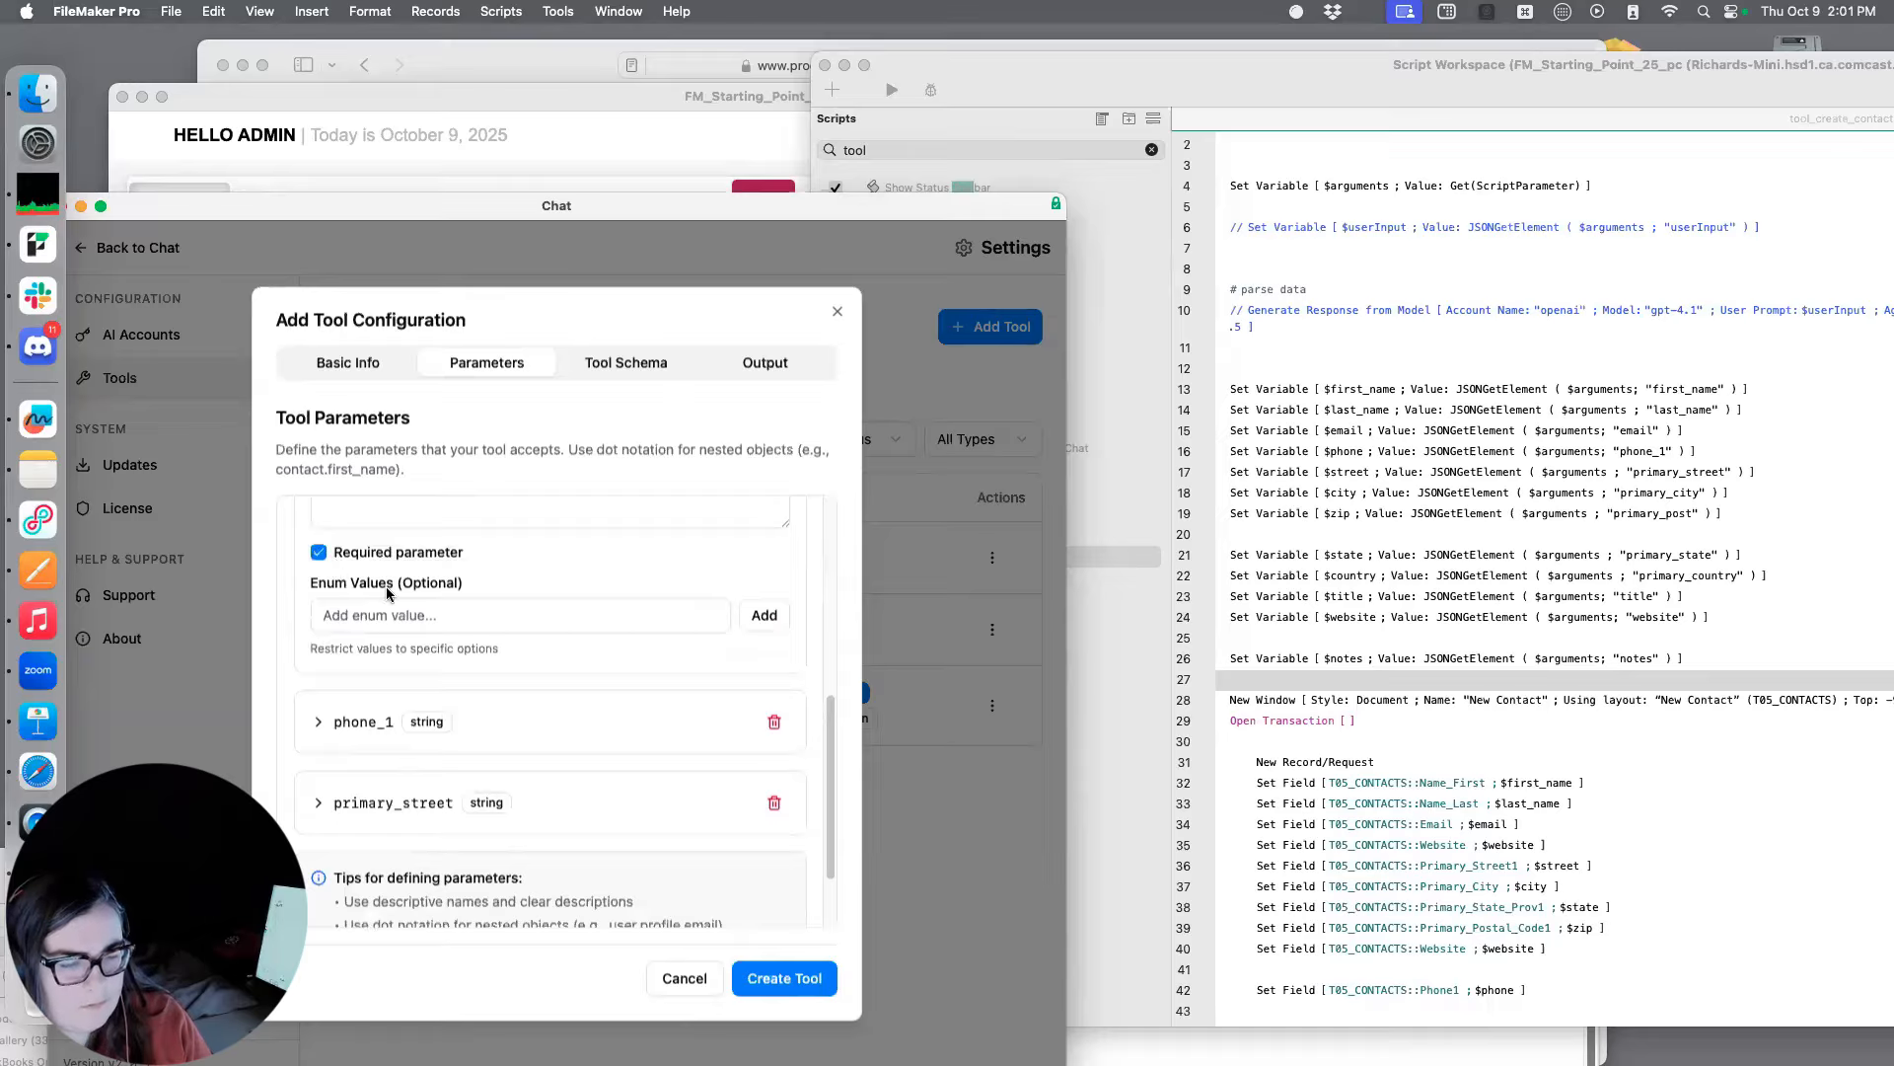
scroll(341, 686, up, 5)
click(320, 730)
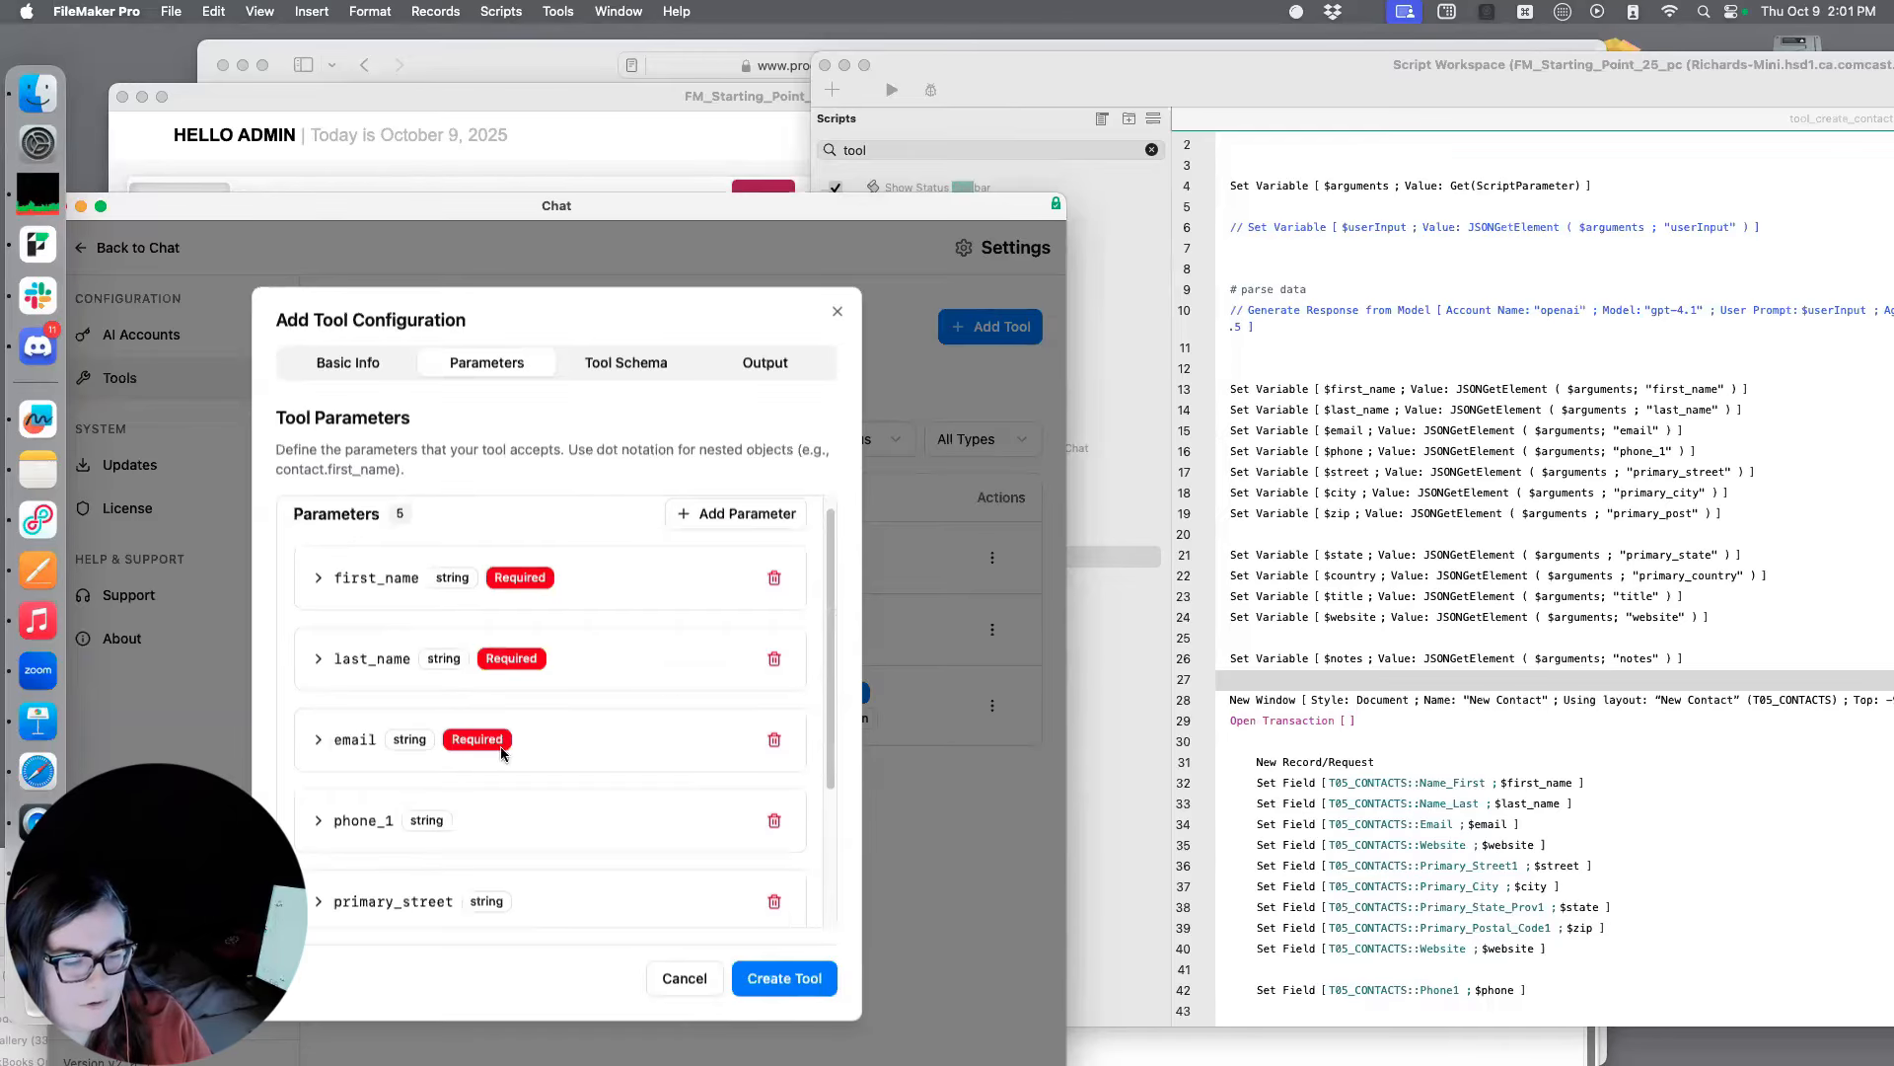
Add a sixth parameter named primary_city and collapse its details without a description
scroll(622, 721, down, 4)
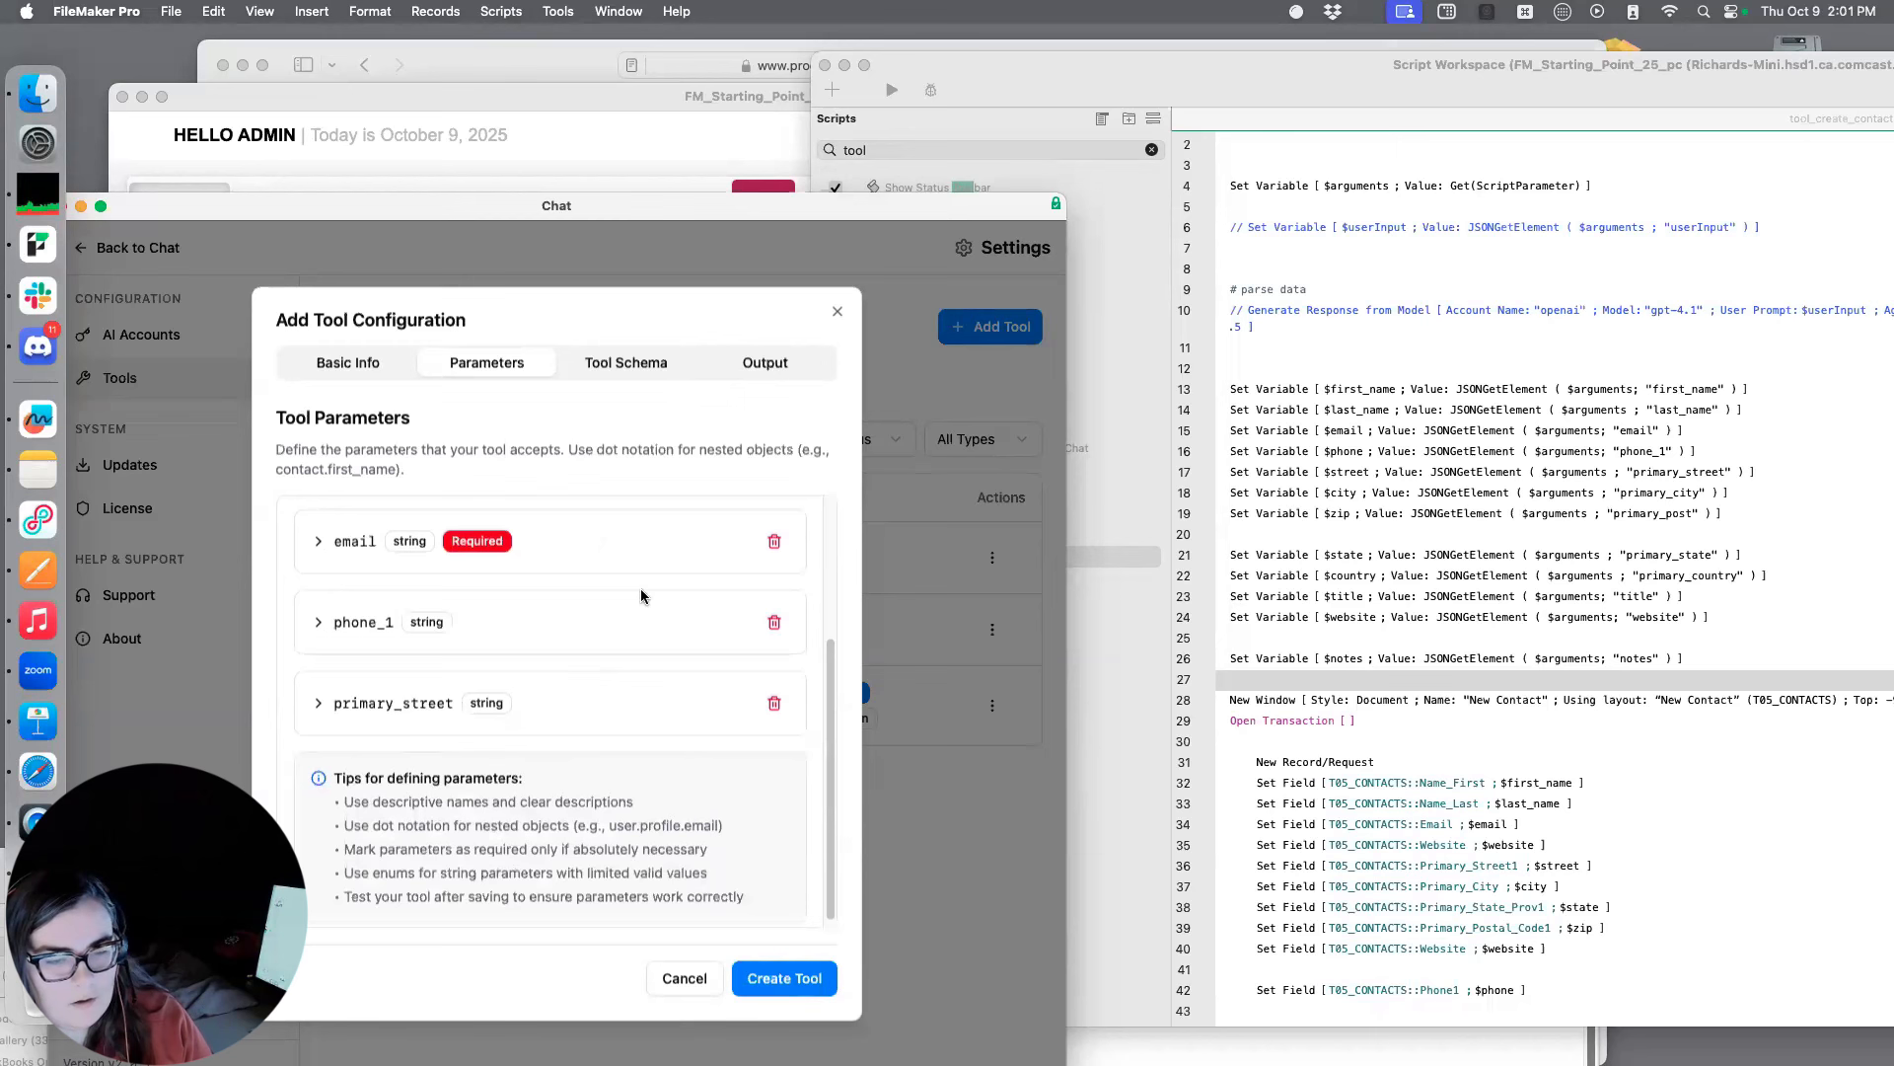
scroll(642, 596, up, 4)
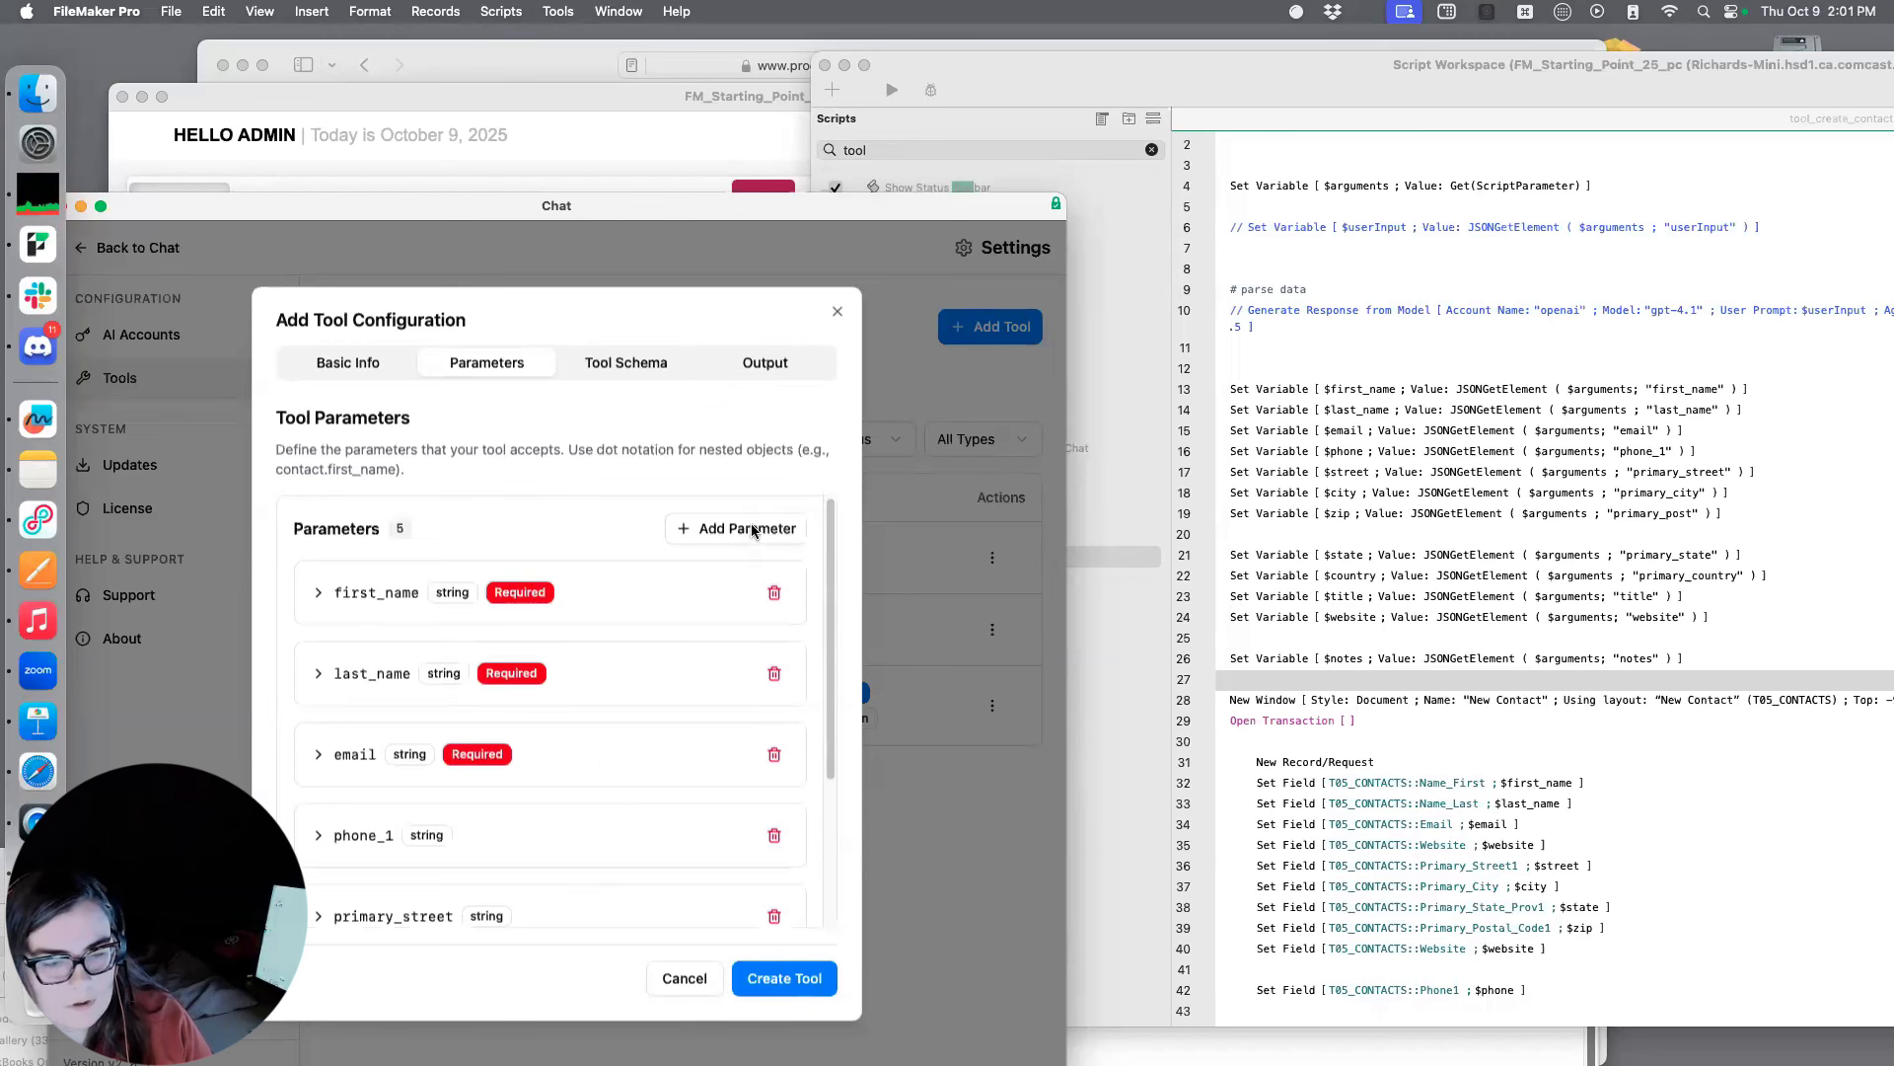
click(747, 530)
scroll(425, 780, down, 4)
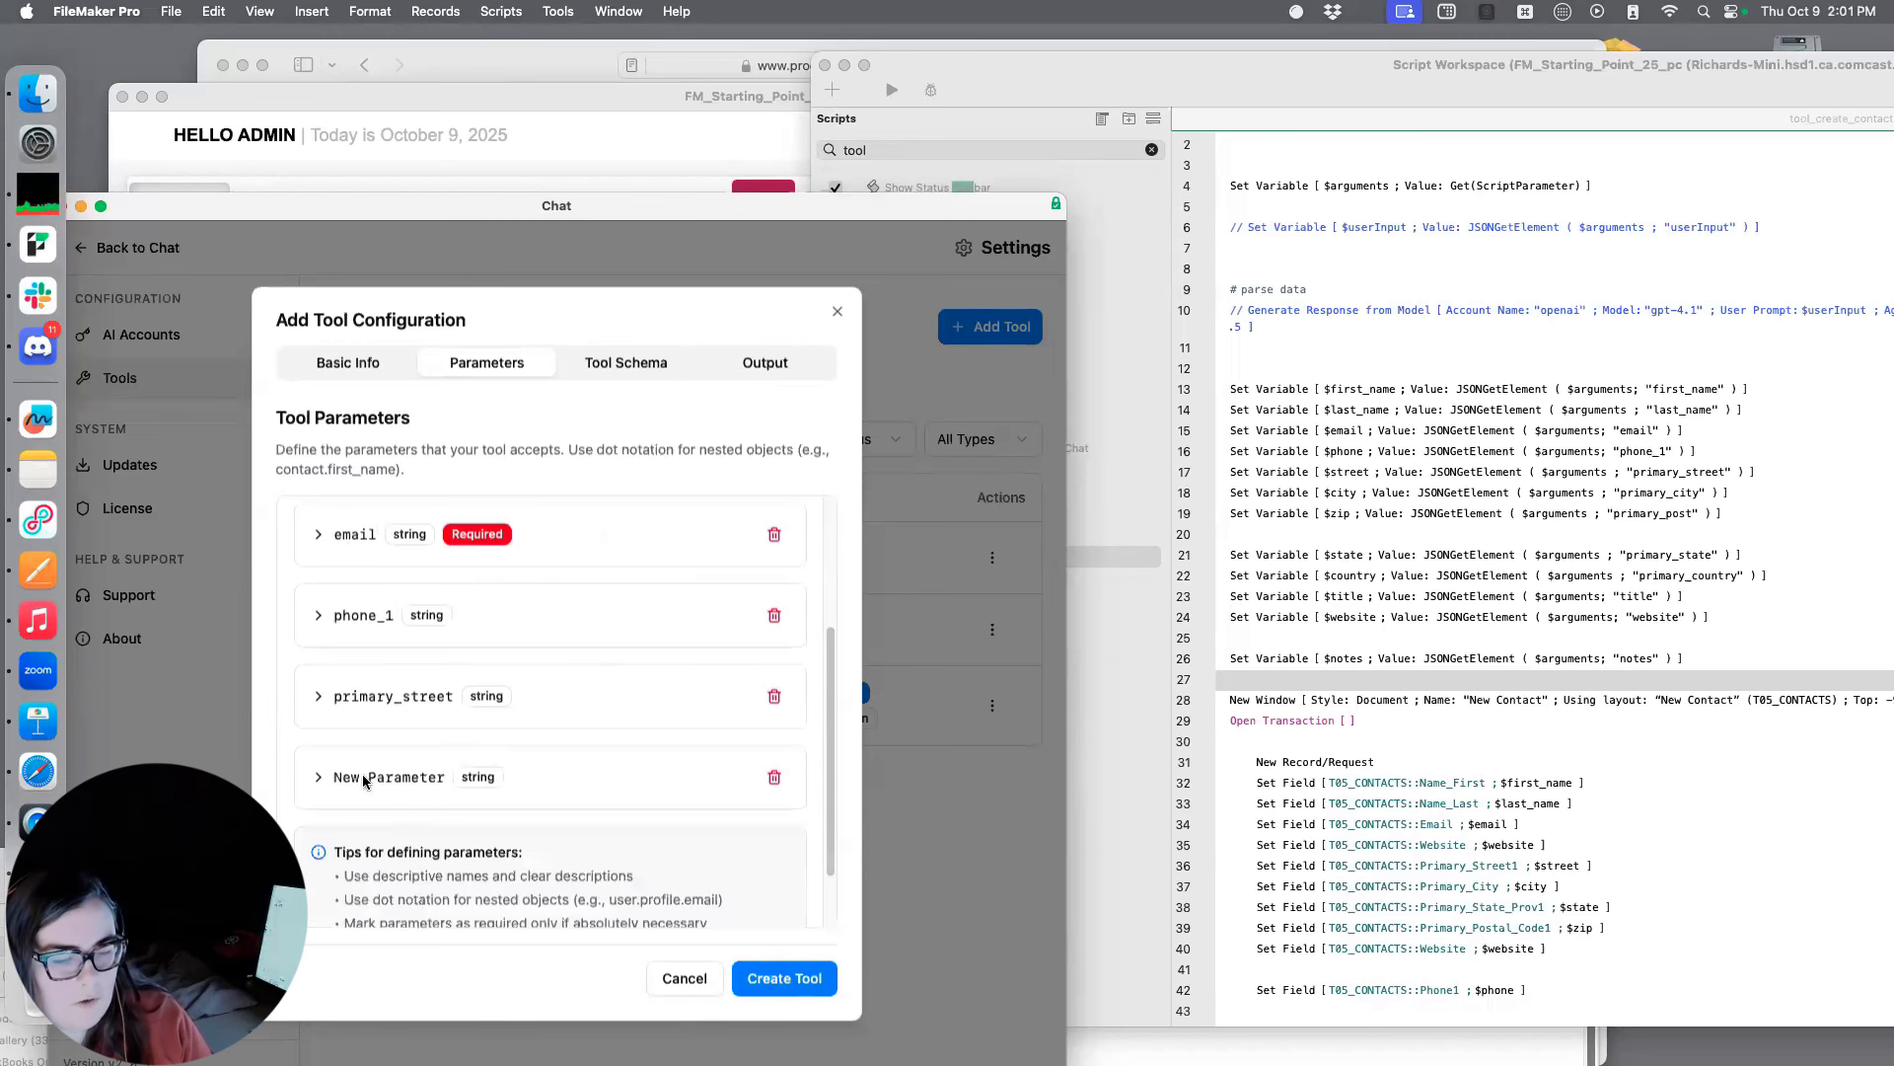
click(404, 797)
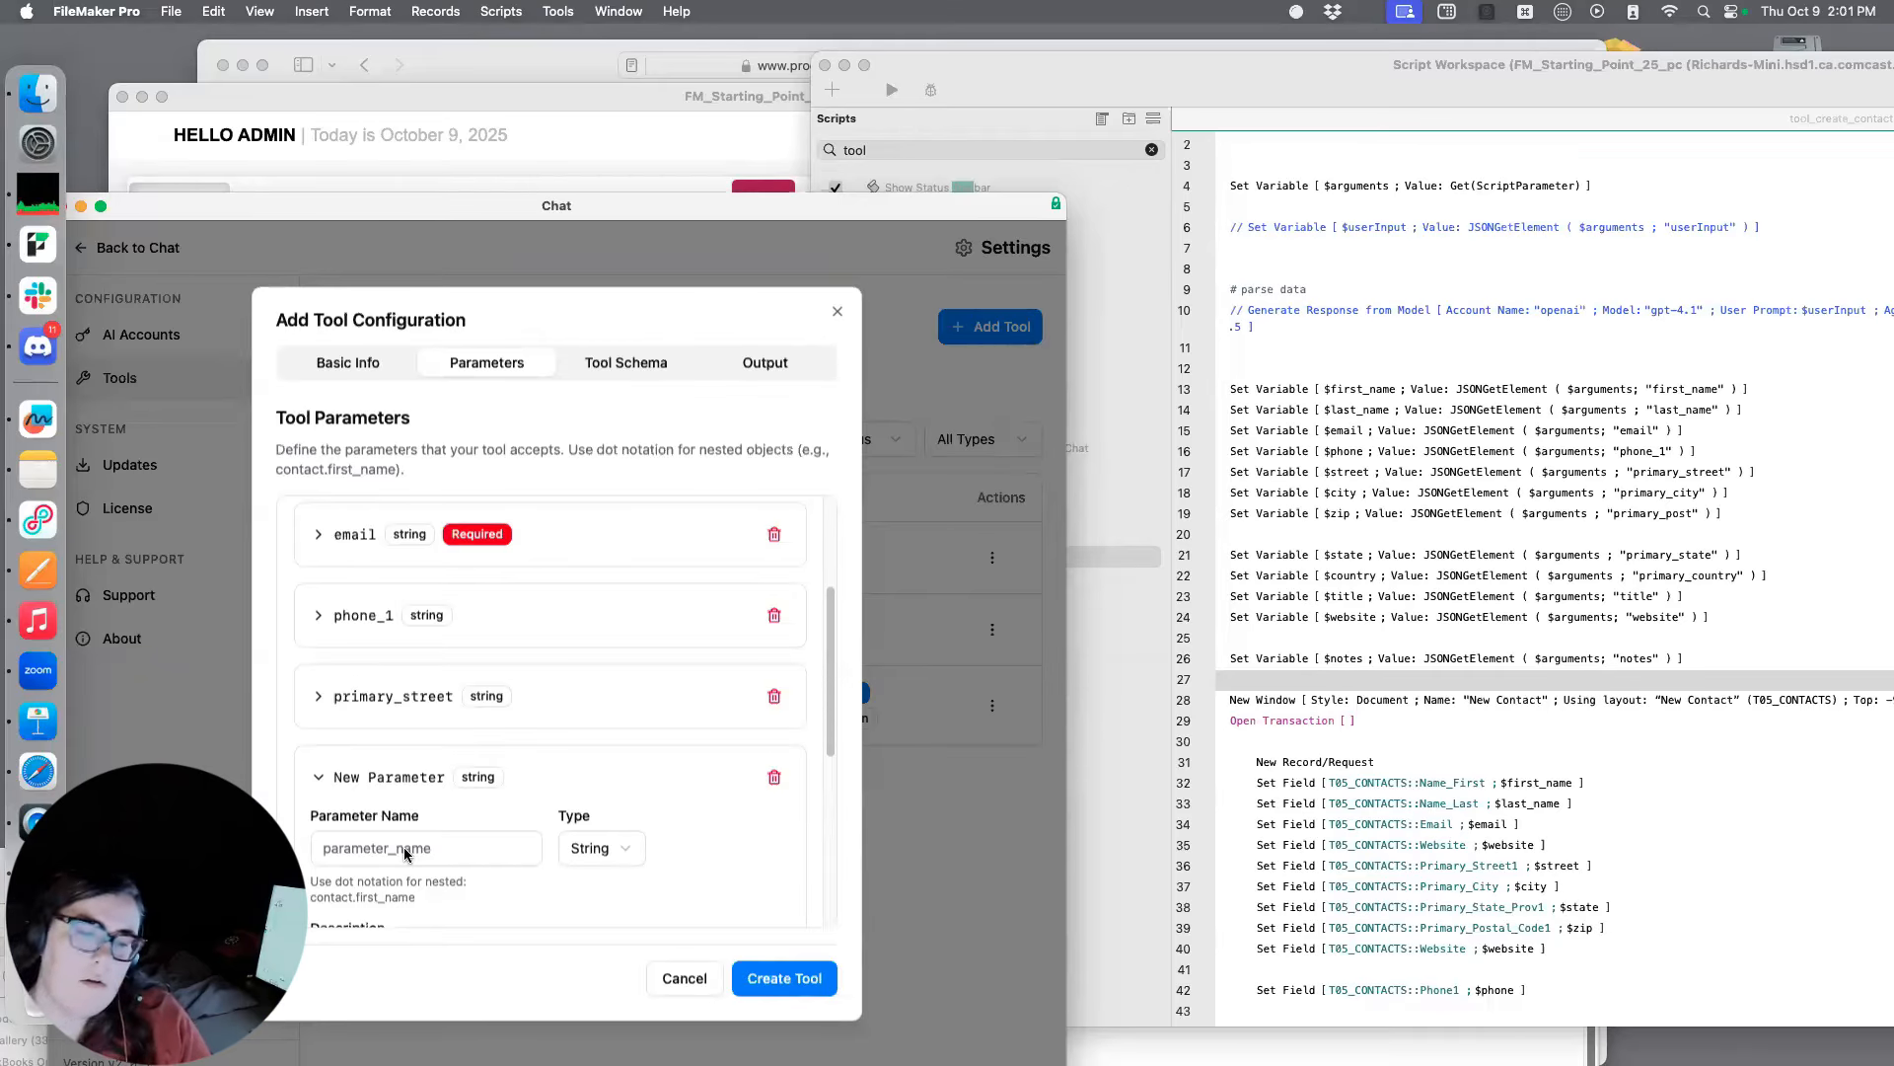
click(405, 846)
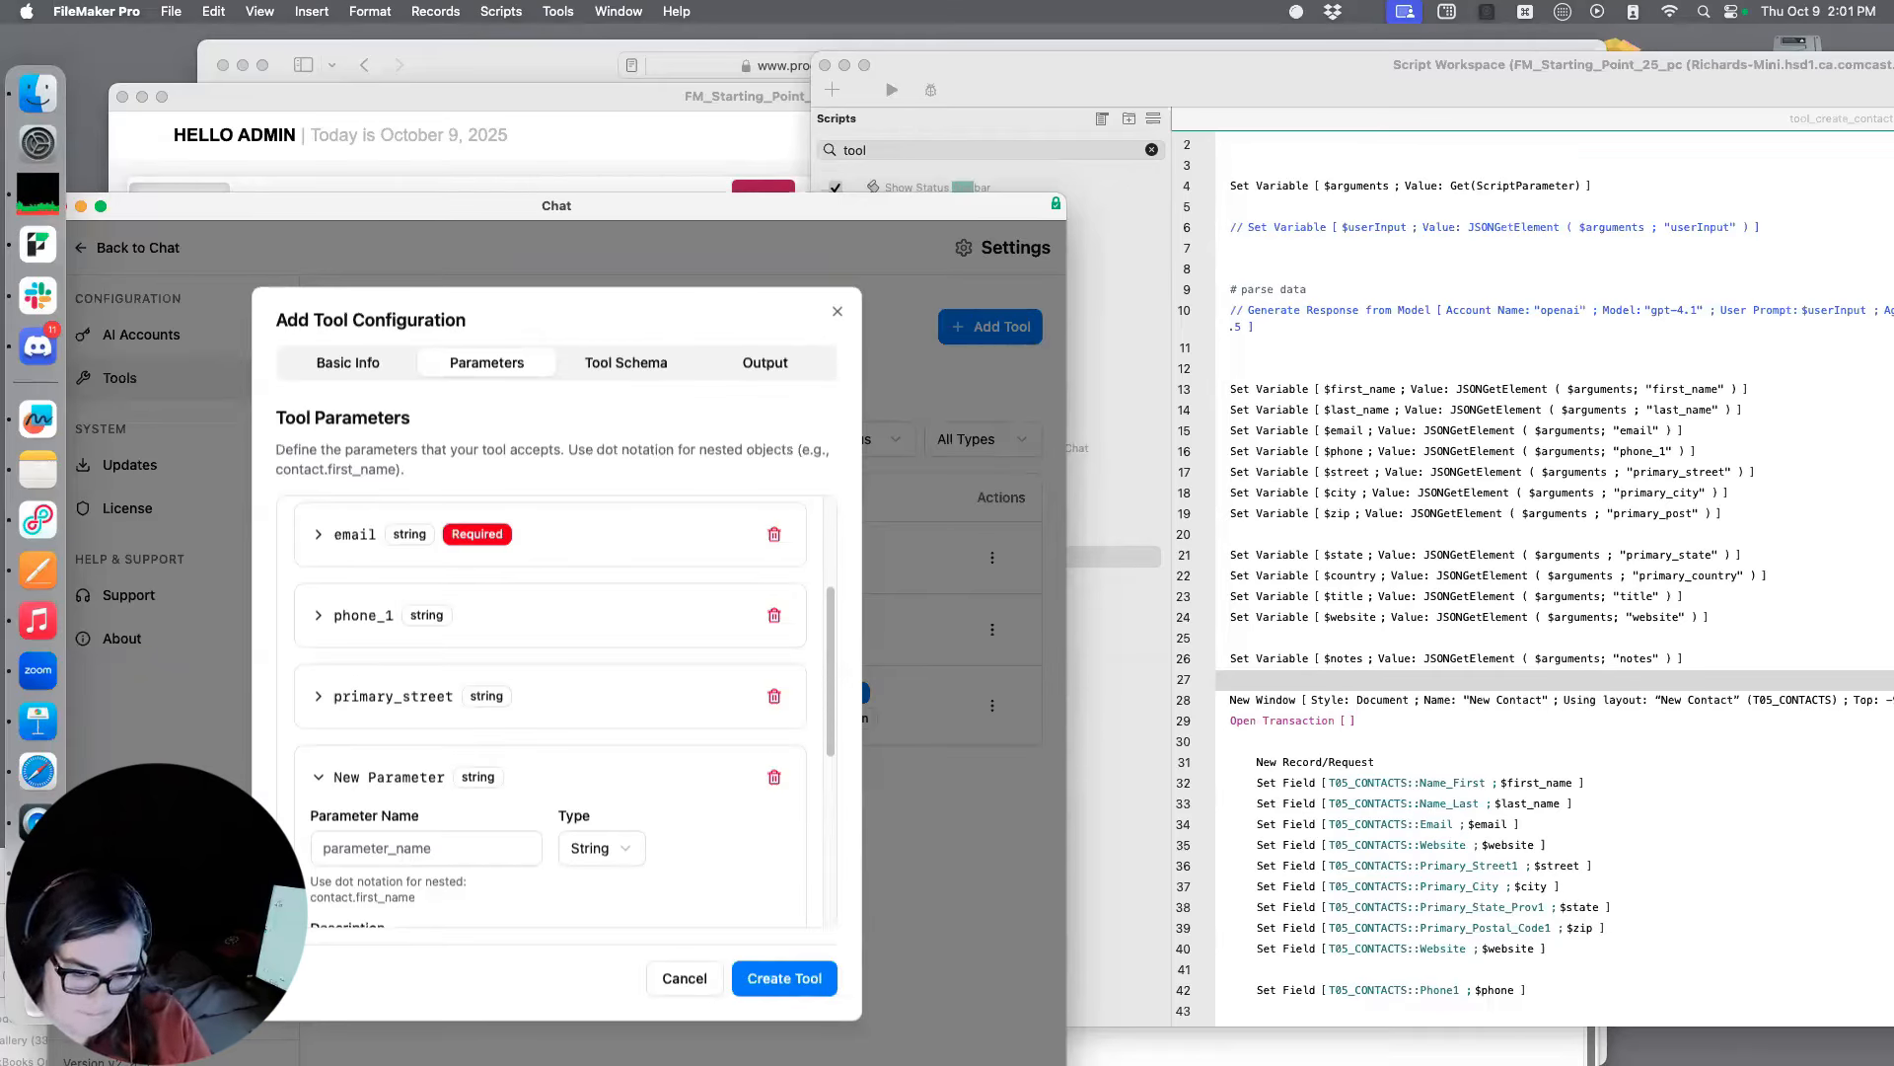
text(primary)
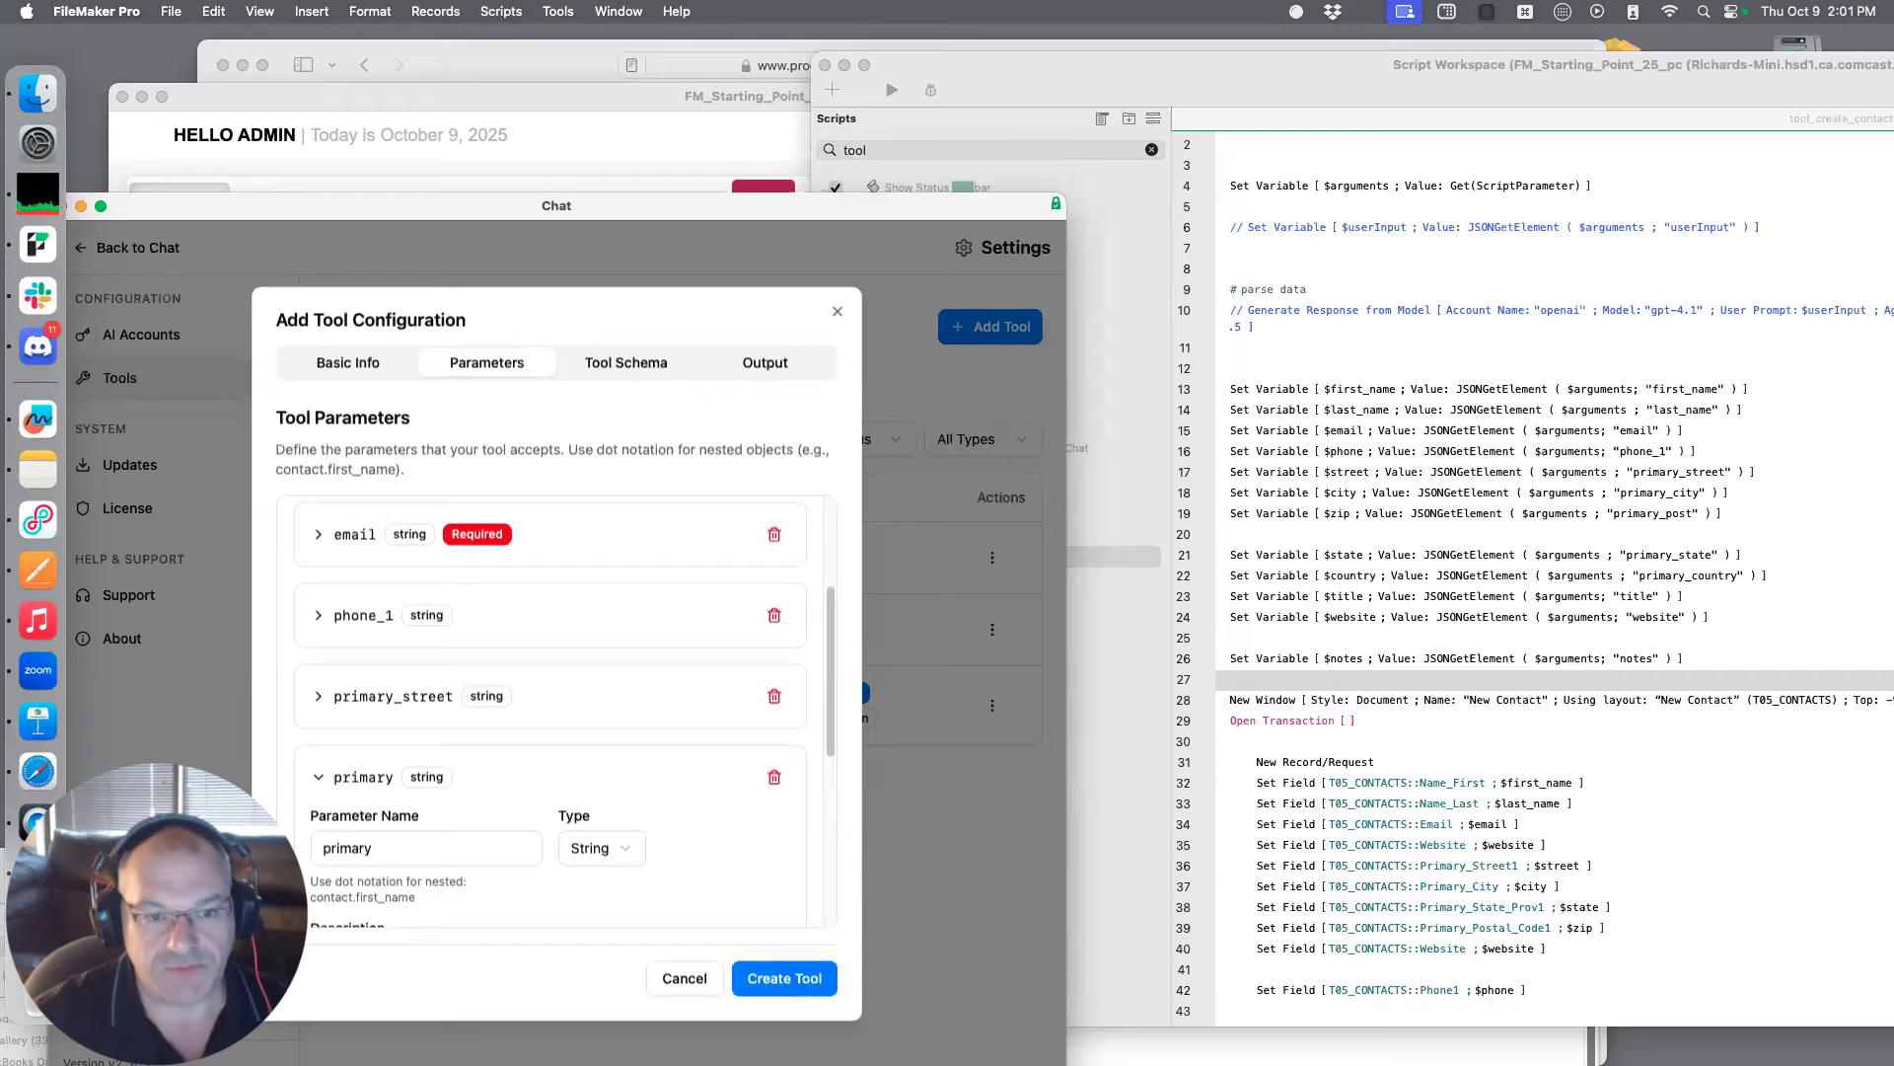
text(_city)
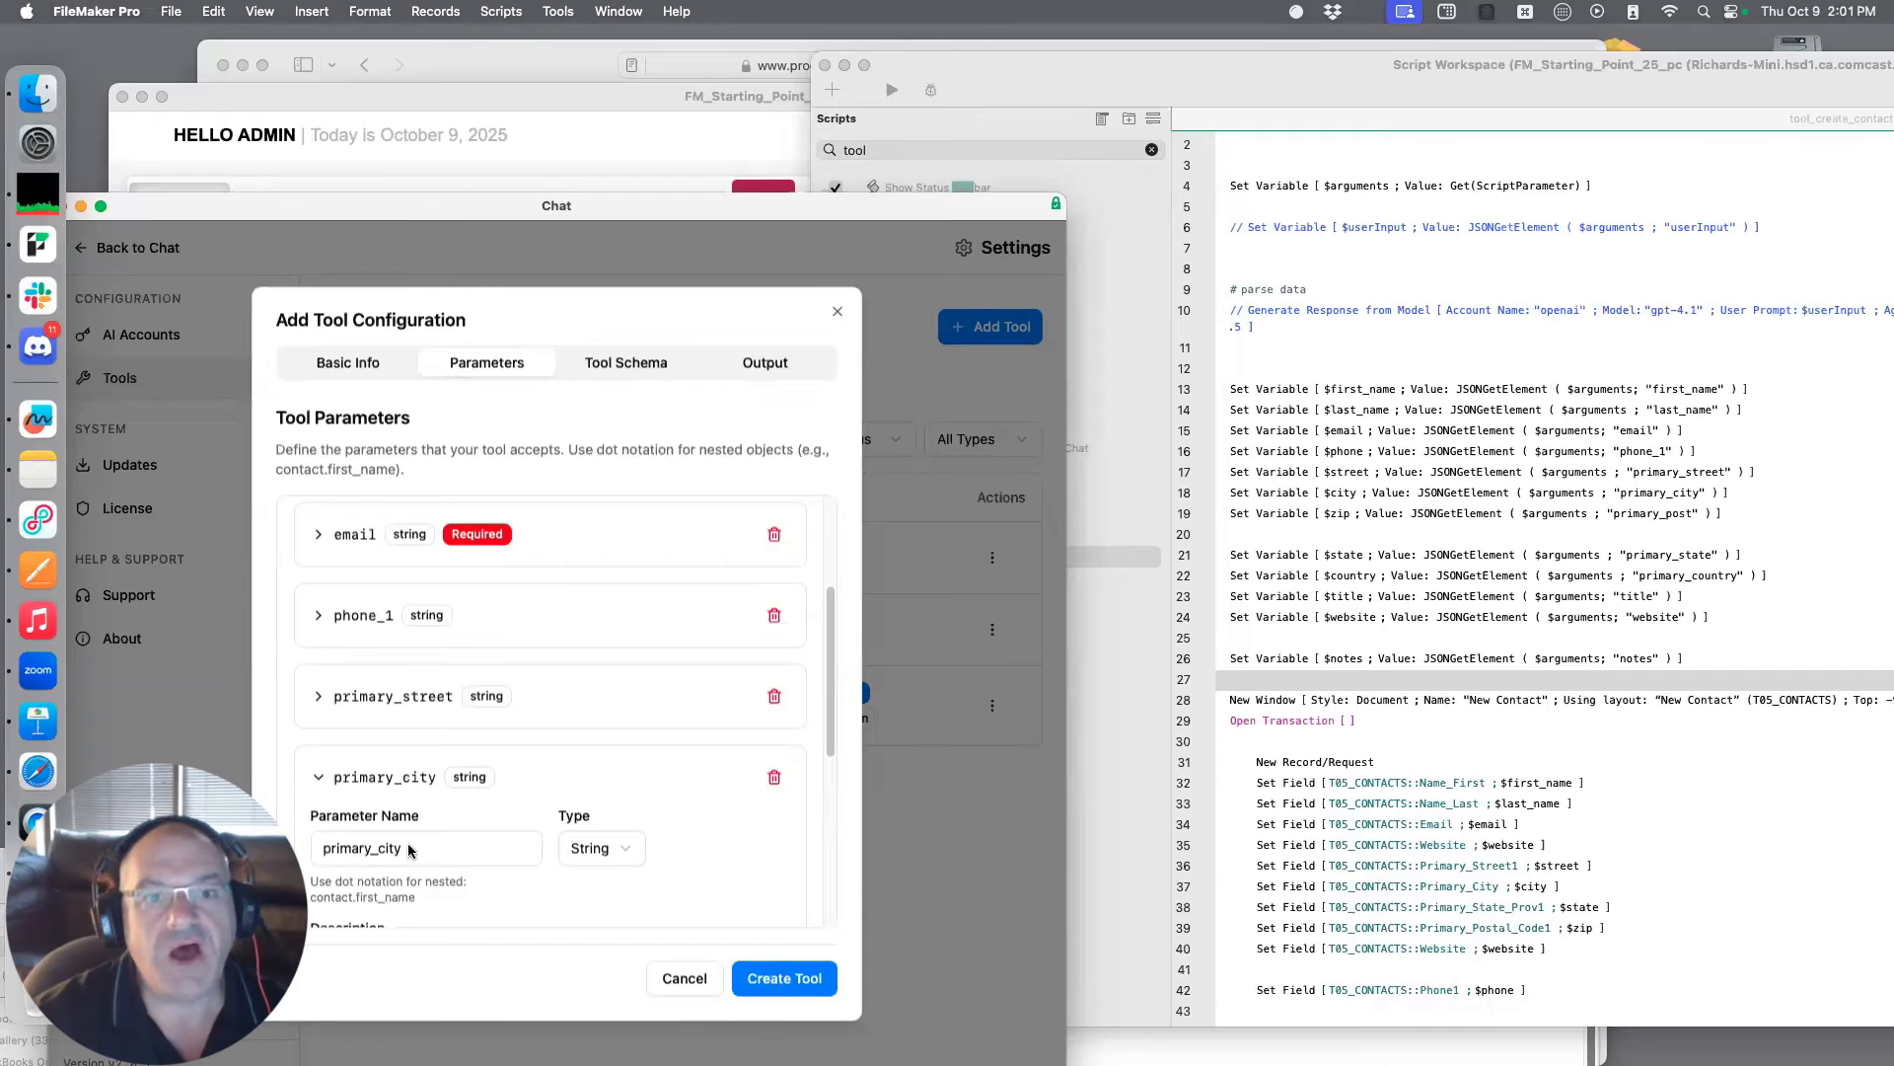
scroll(406, 843, down, 3)
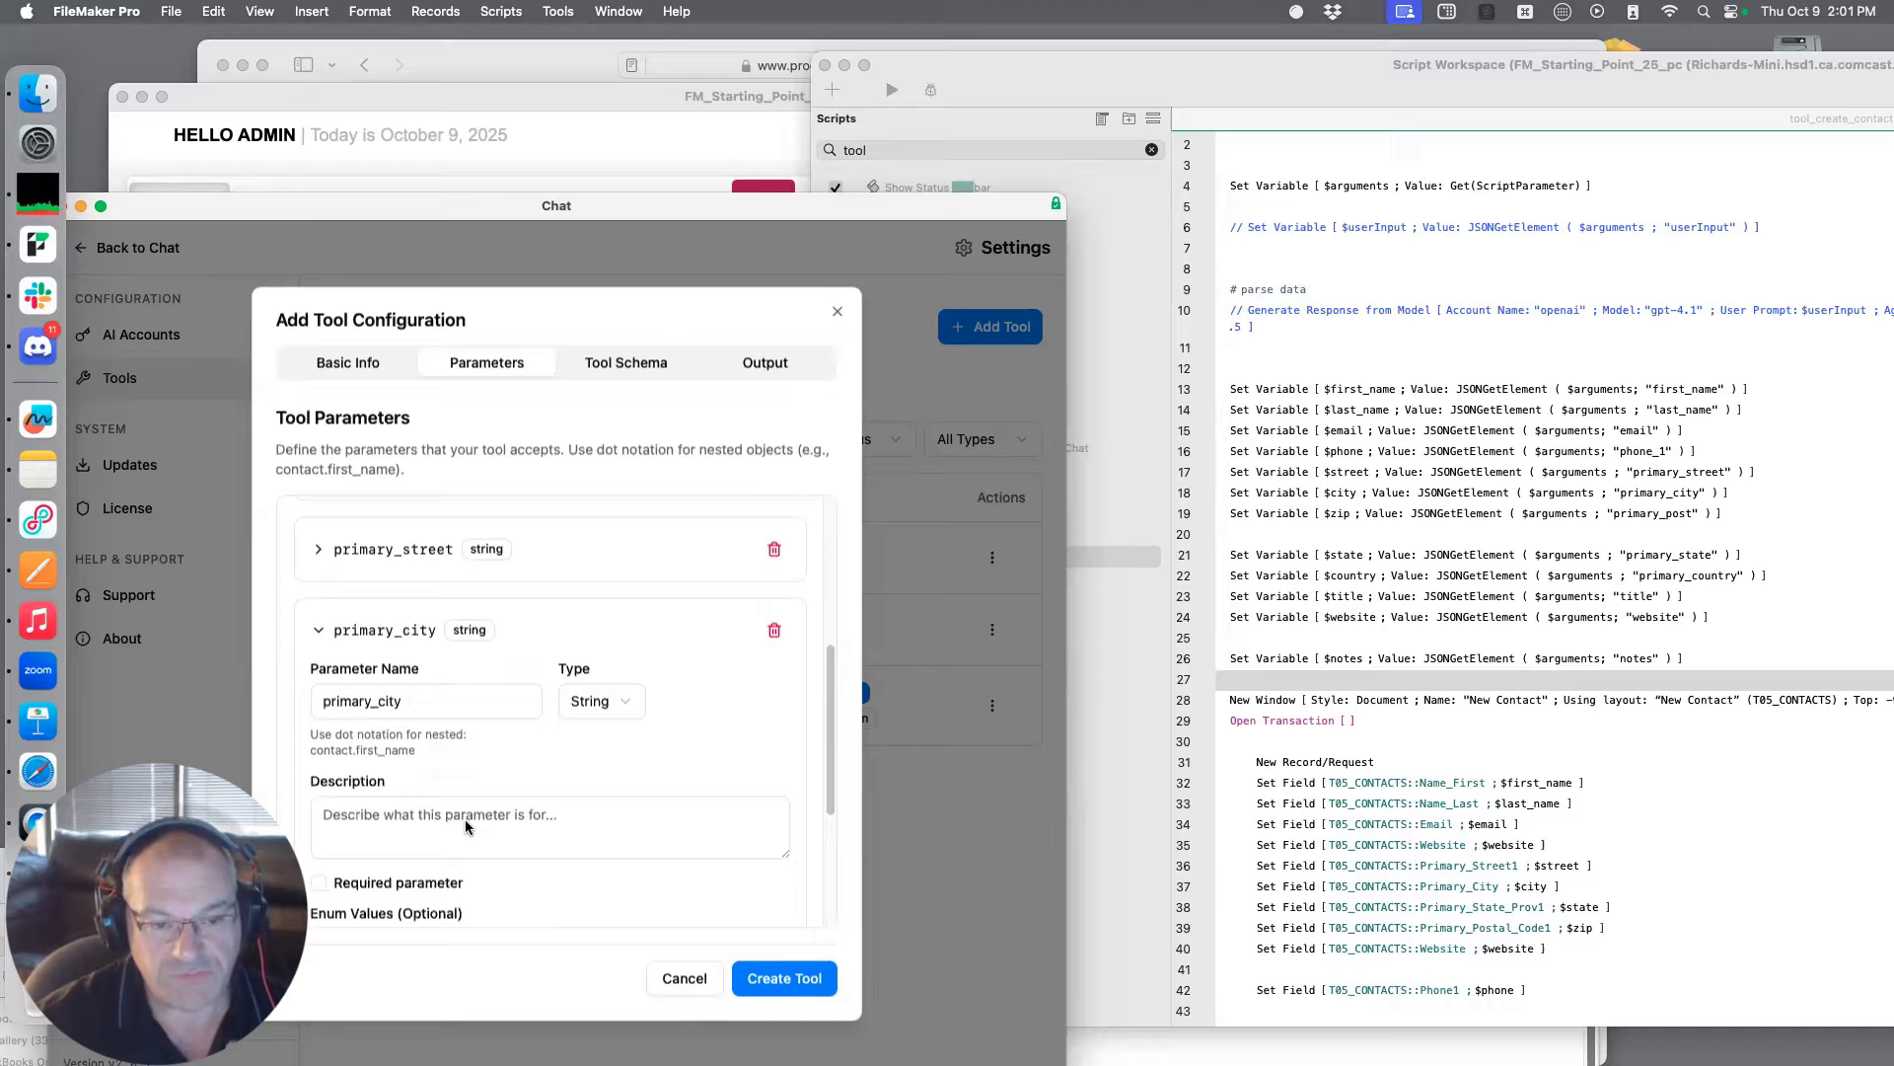
click(455, 634)
Add a seventh string parameter and name it primary_post
scroll(345, 634, up, 5)
click(723, 533)
scroll(594, 655, down, 3)
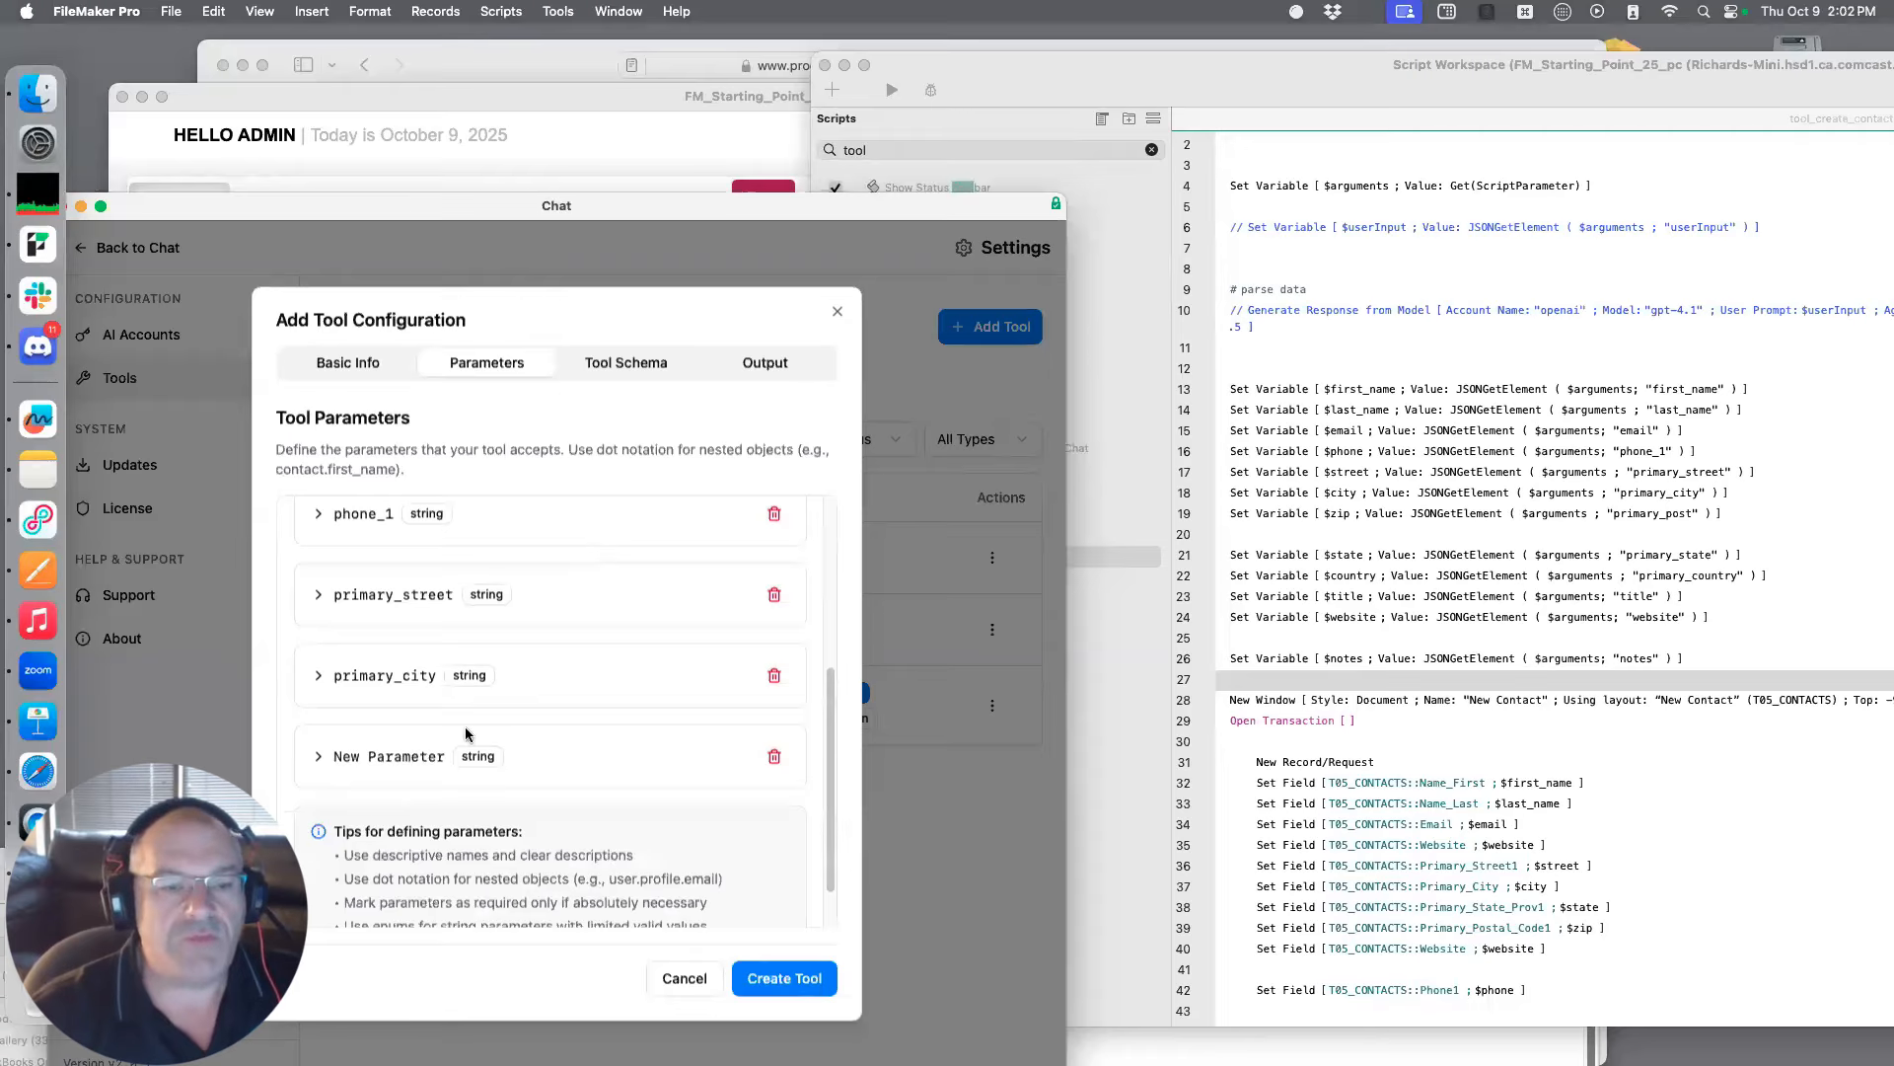
scroll(454, 740, down, 1)
click(420, 738)
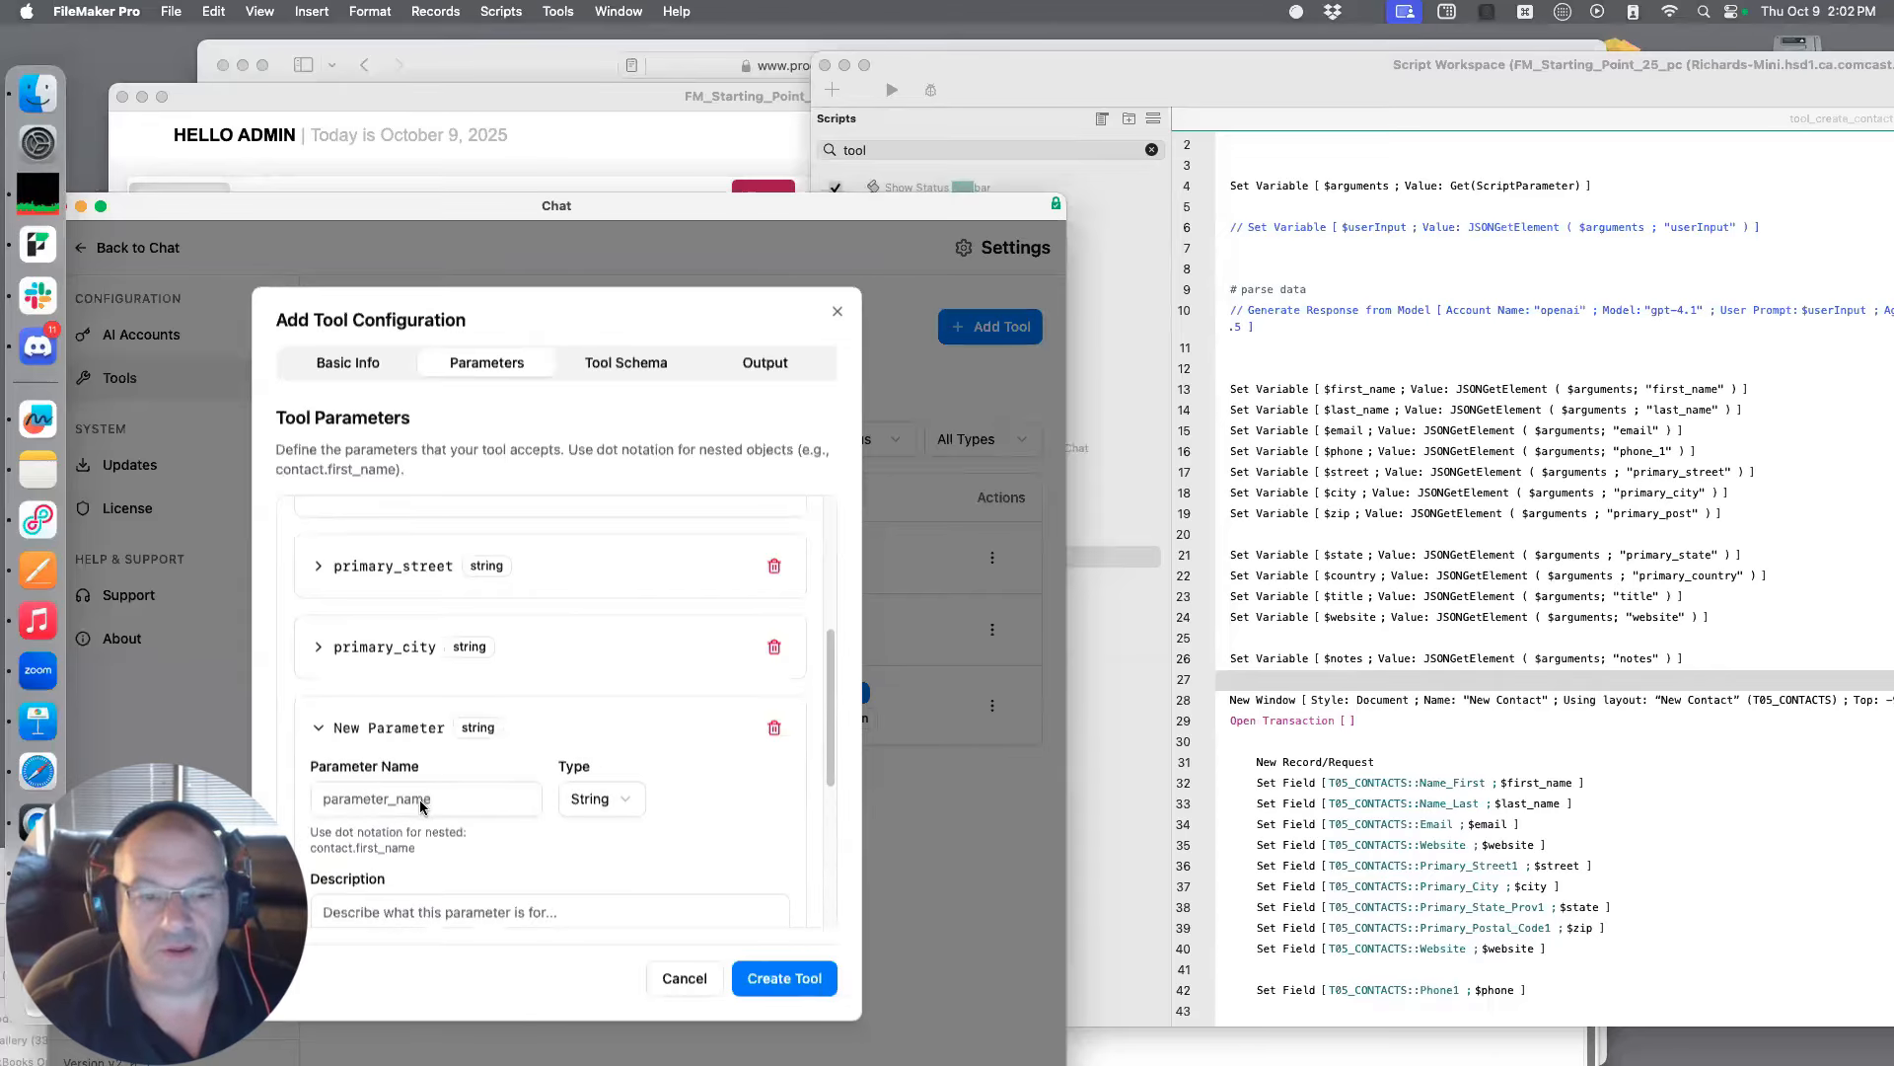
click(418, 799)
text(primary)
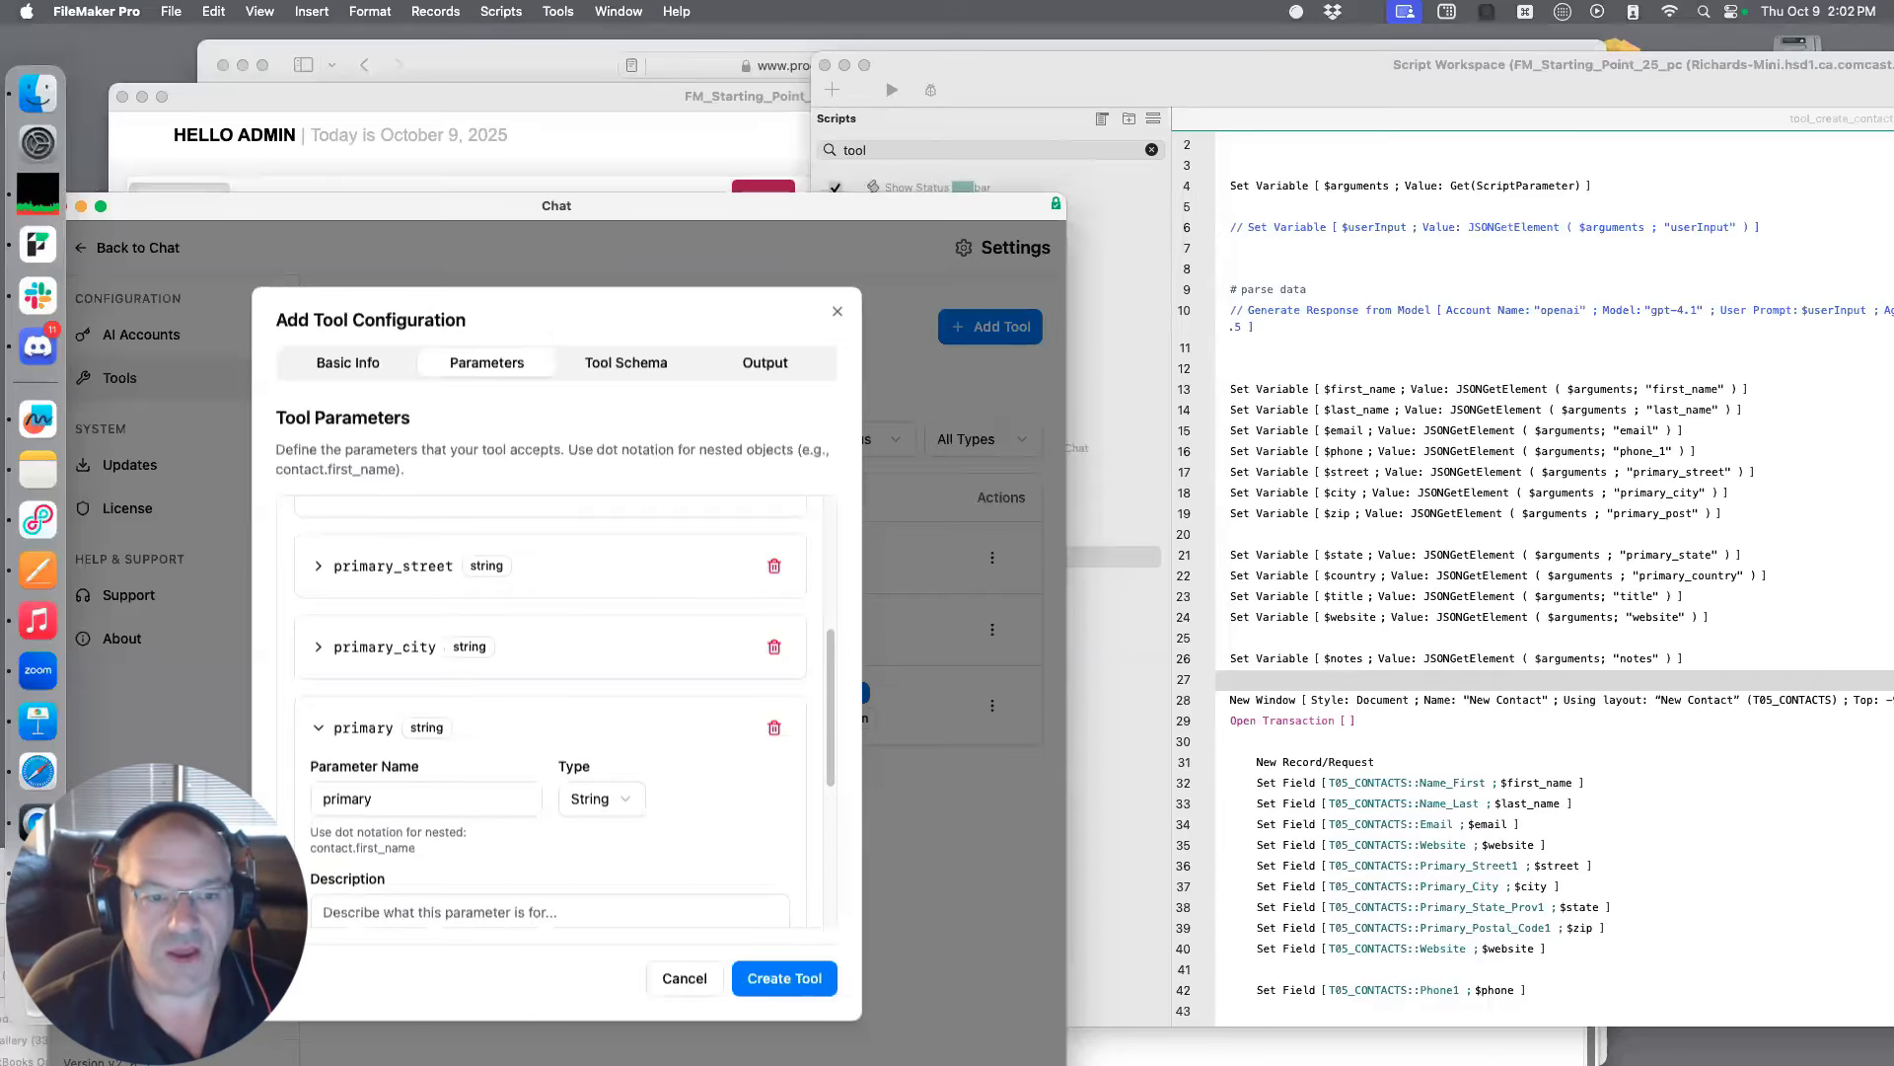
text(_post)
Describe the primary_post parameter as "Zip code, five digits"
scroll(405, 833, down, 2)
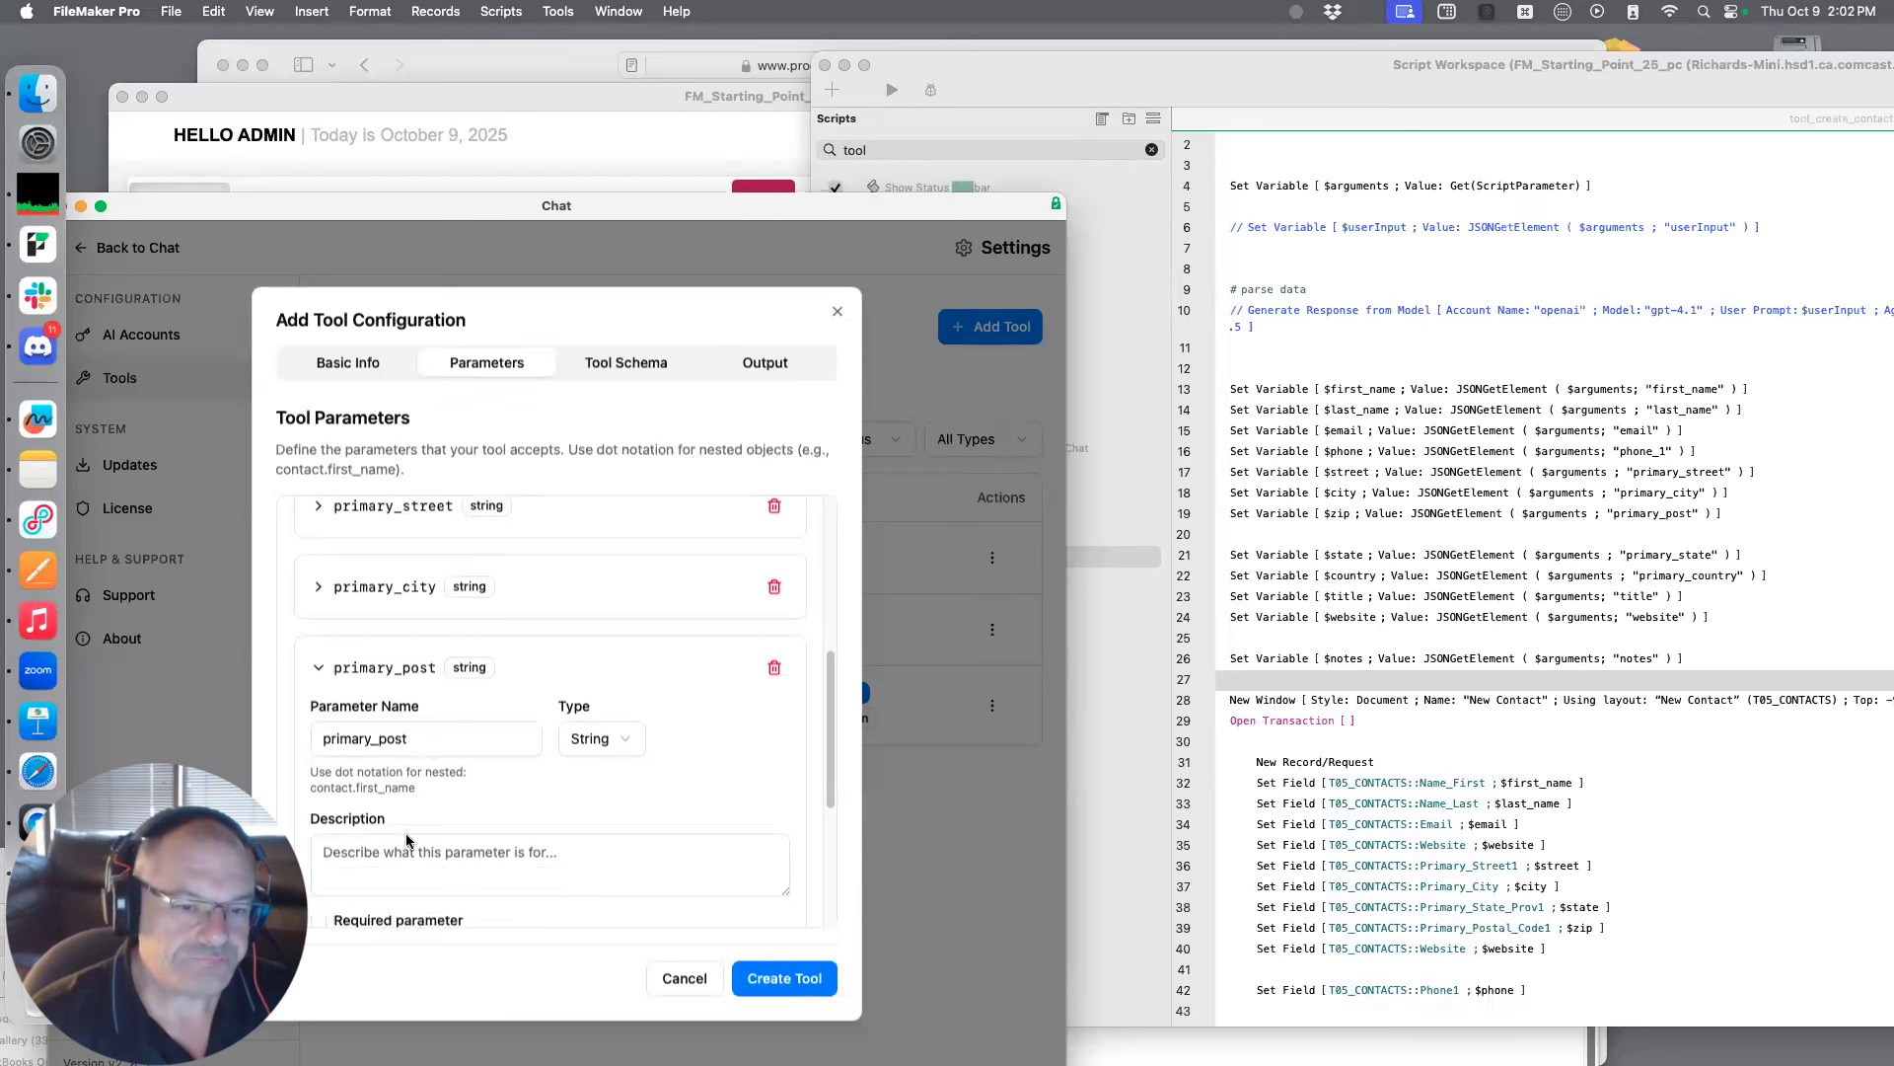
text(Zip code,)
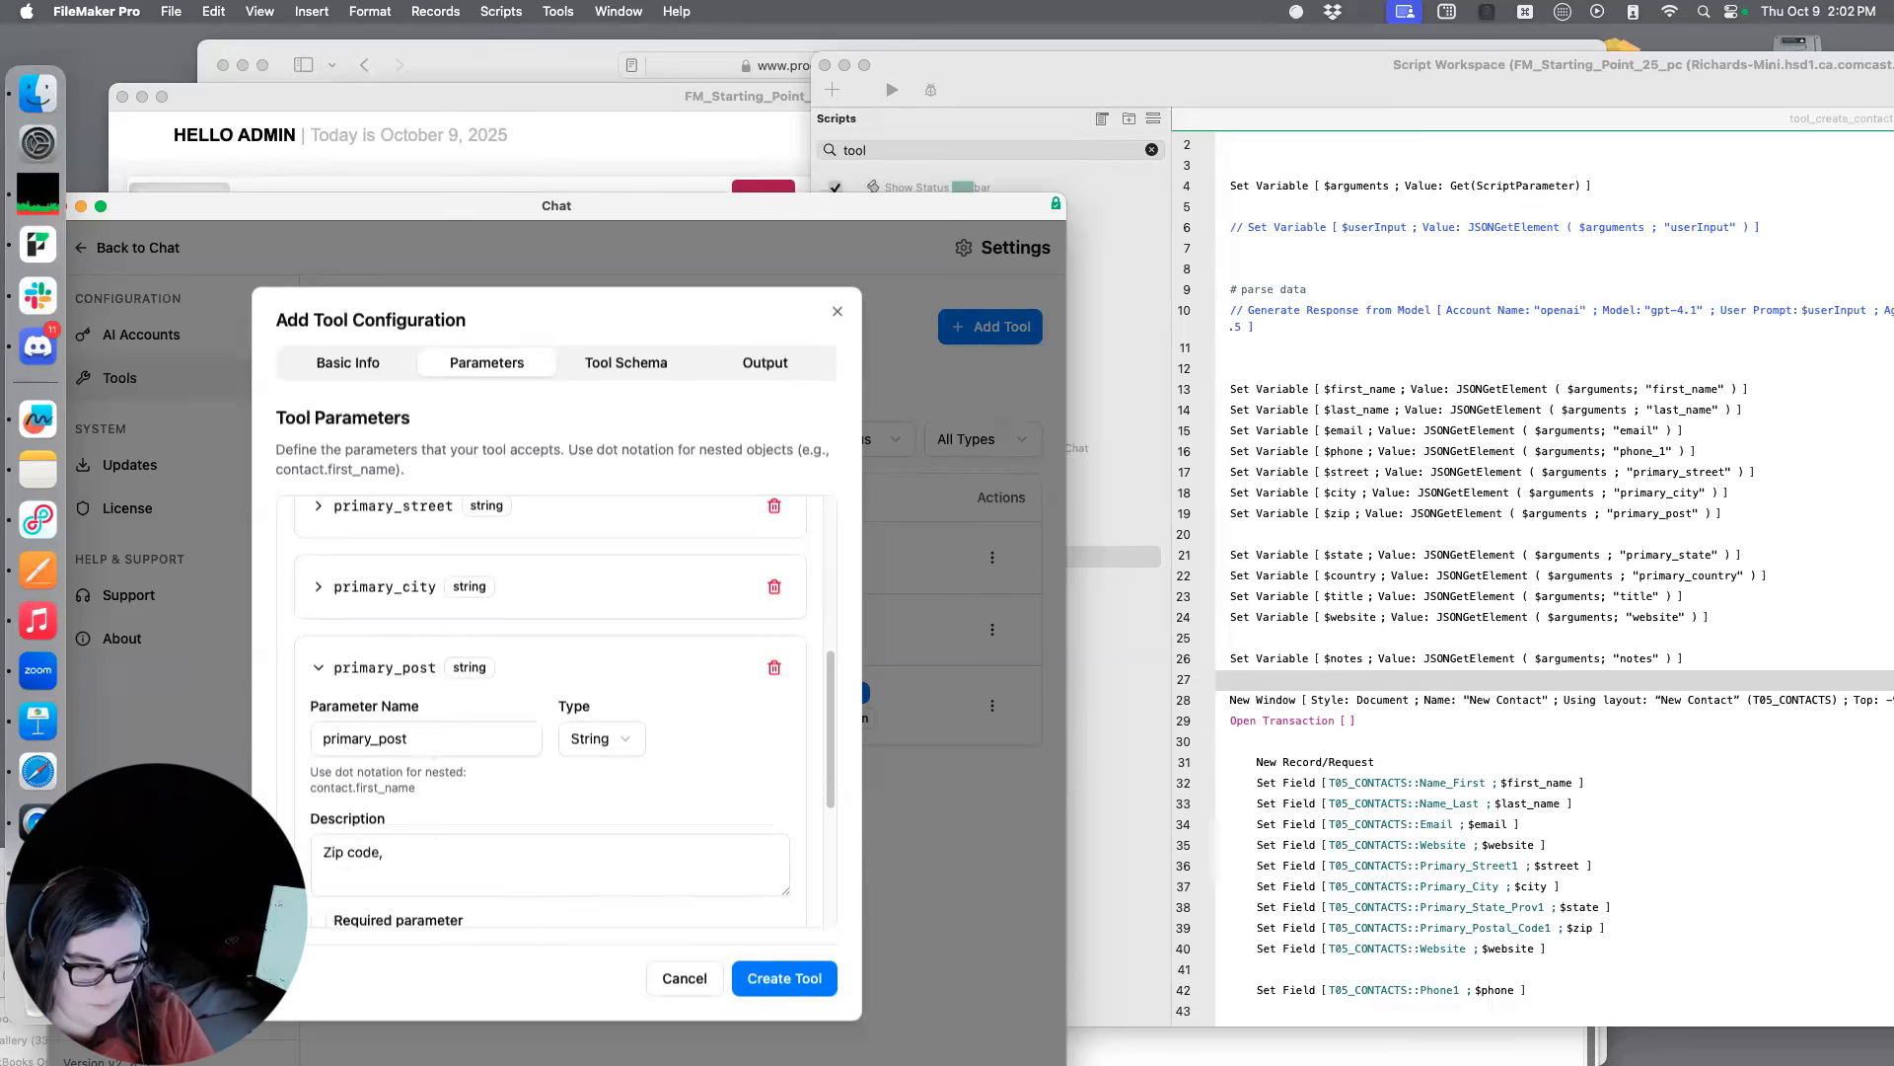
text( five digist)
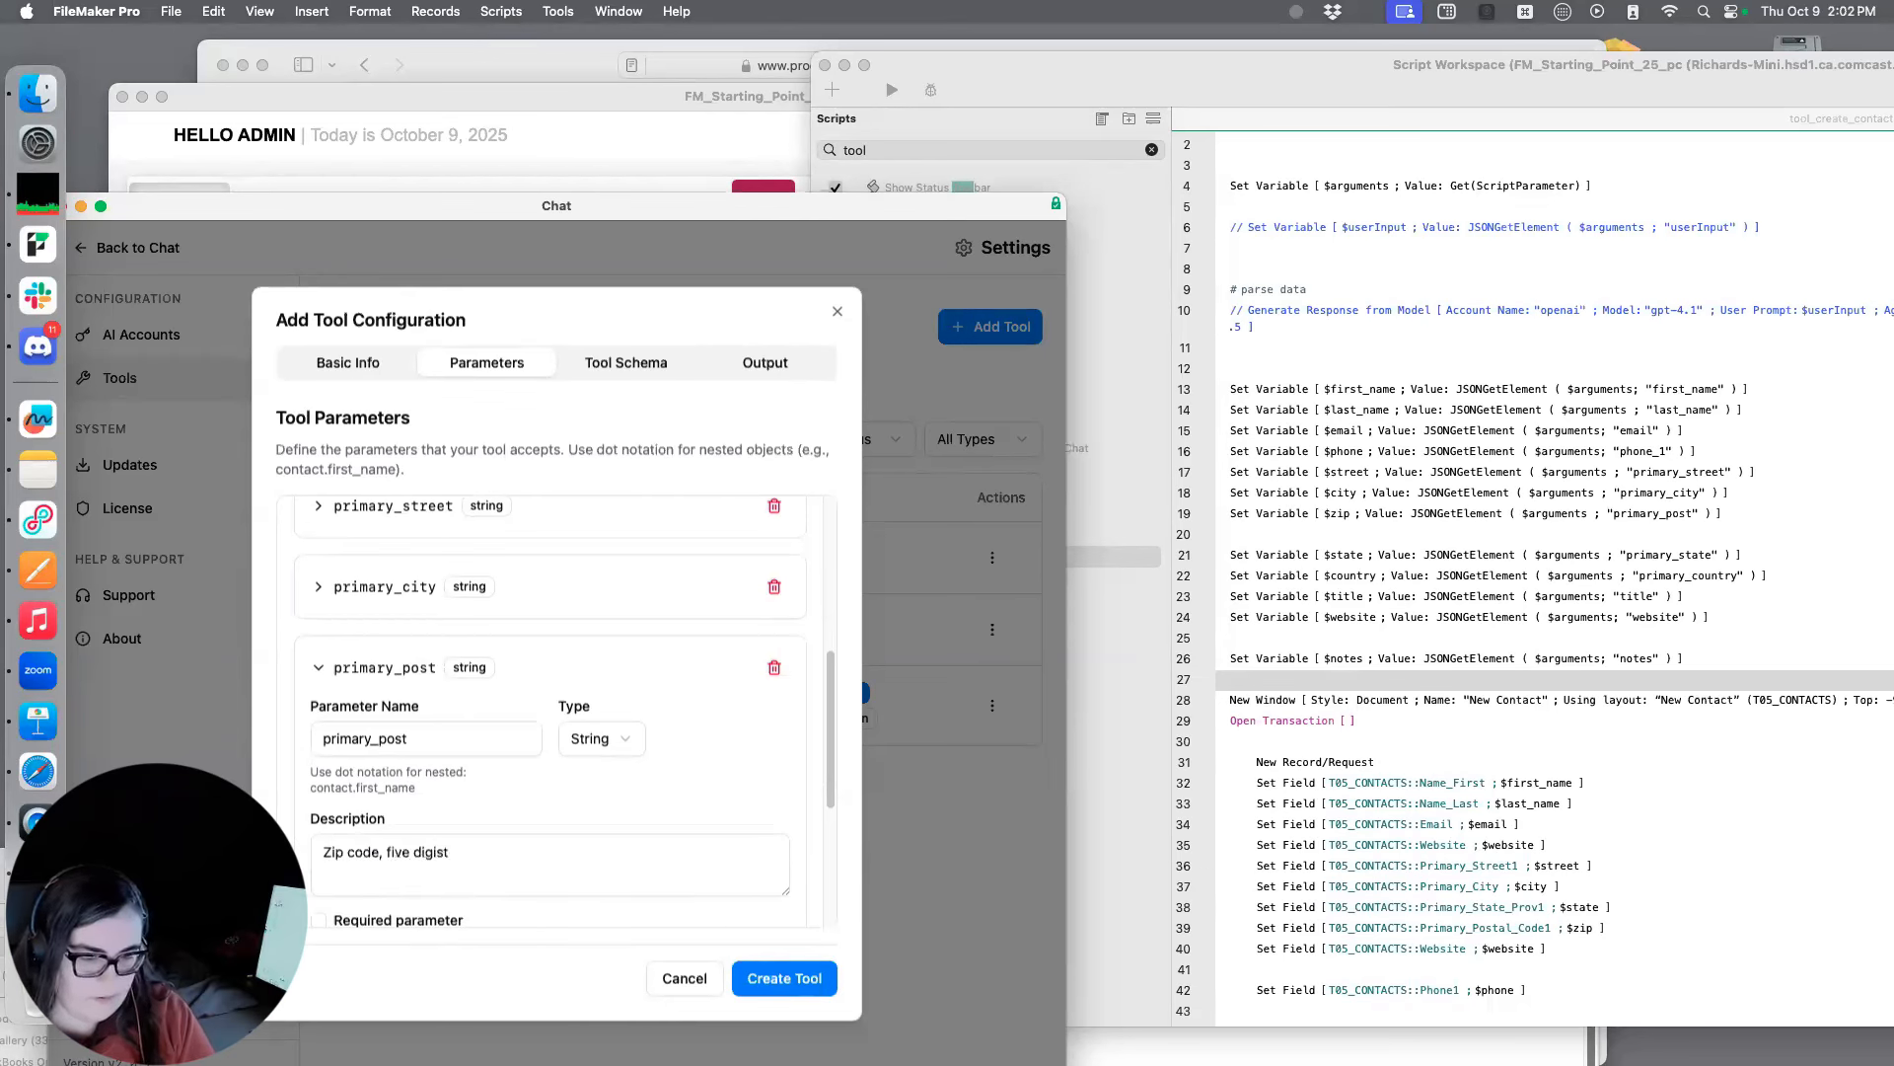
key(BackSpace)
key(BackSpace)
text(ts)
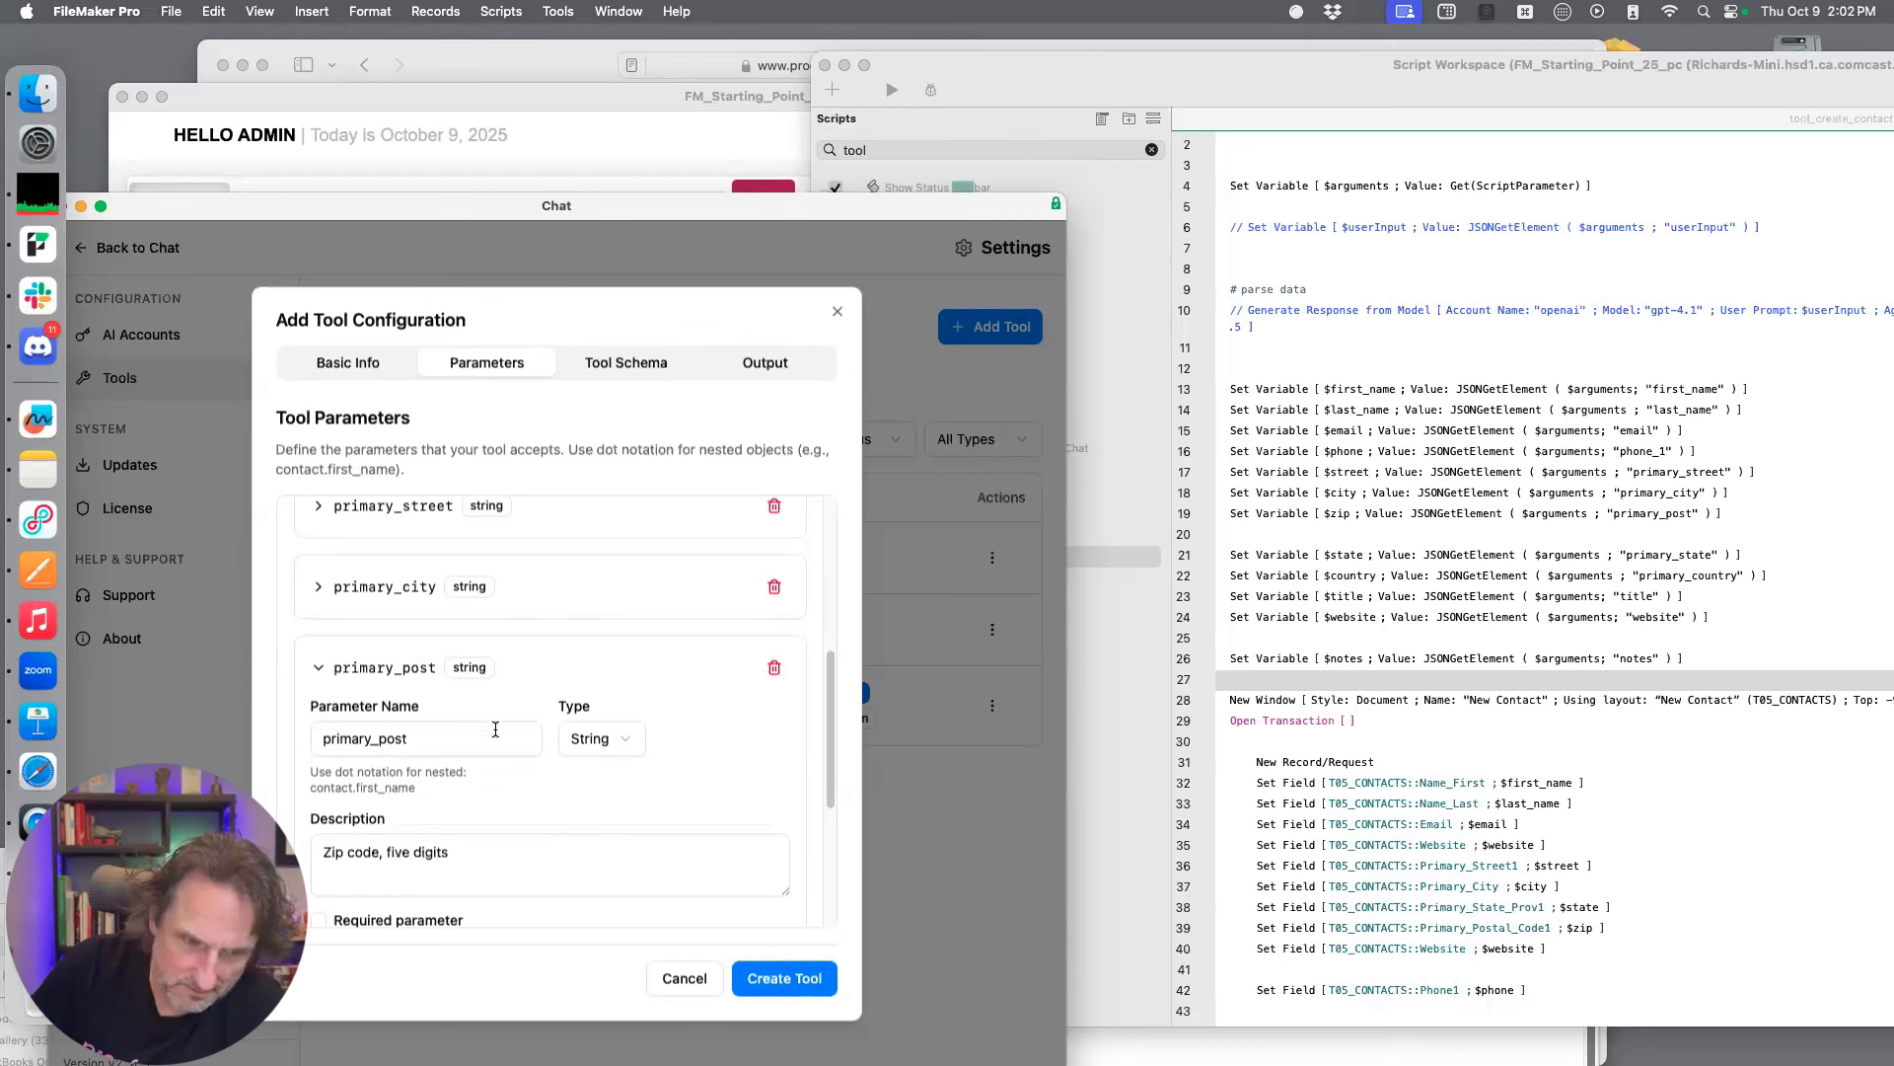
Collapse the primary_post details and add an eighth parameter named primary_state
scroll(498, 732, up, 1)
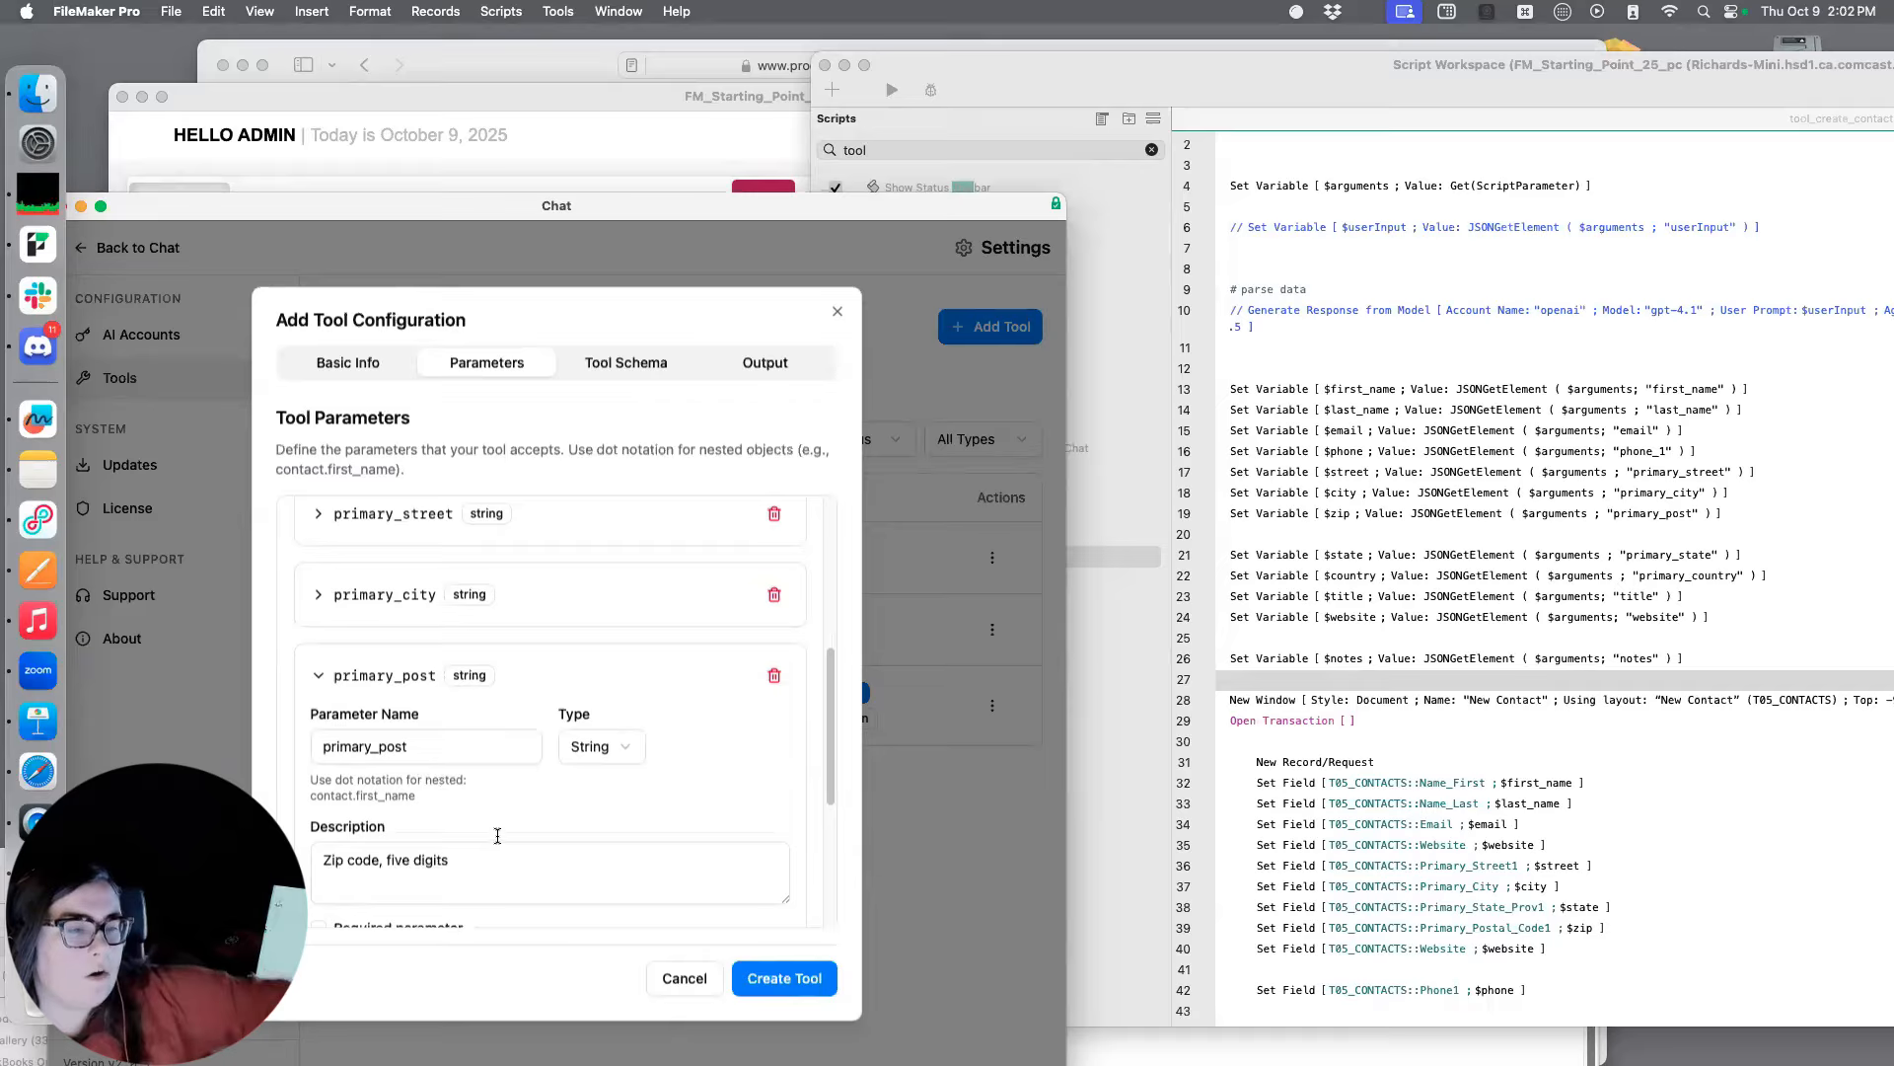
scroll(525, 809, up, 3)
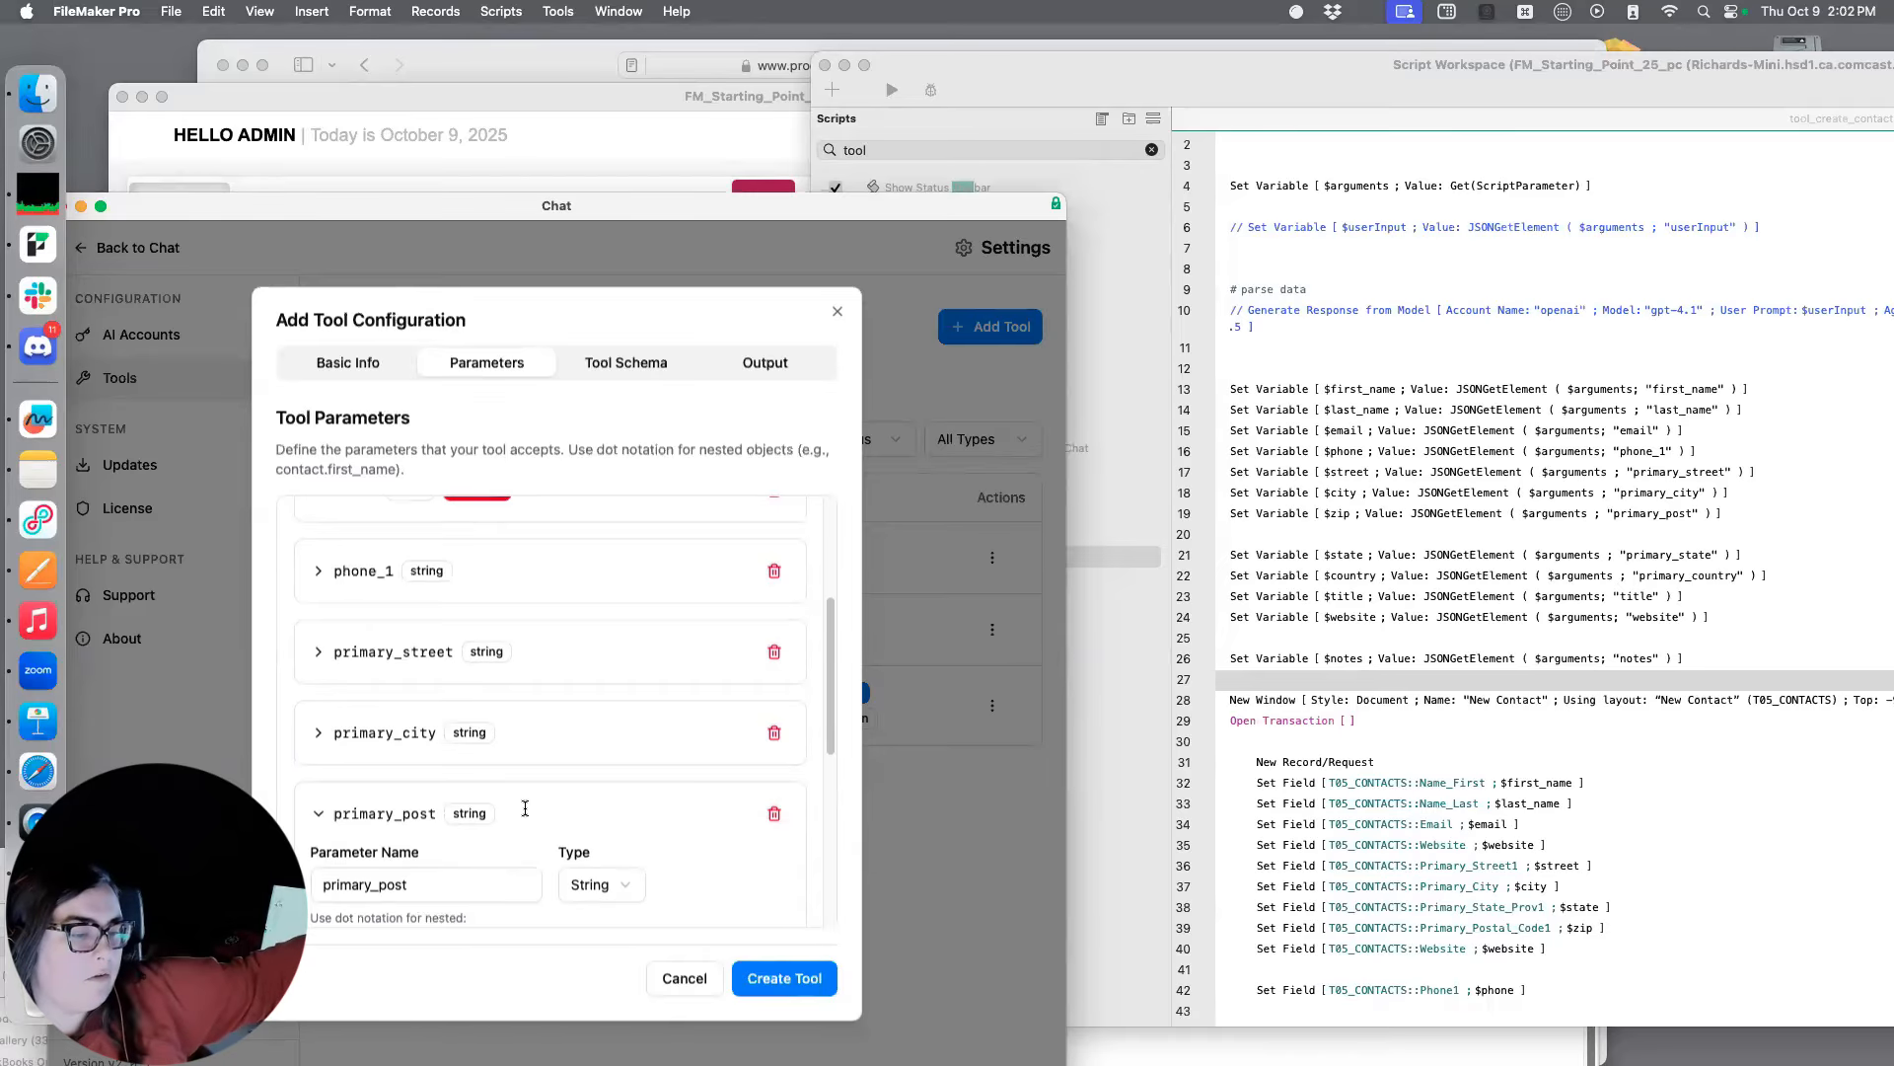
scroll(524, 810, up, 5)
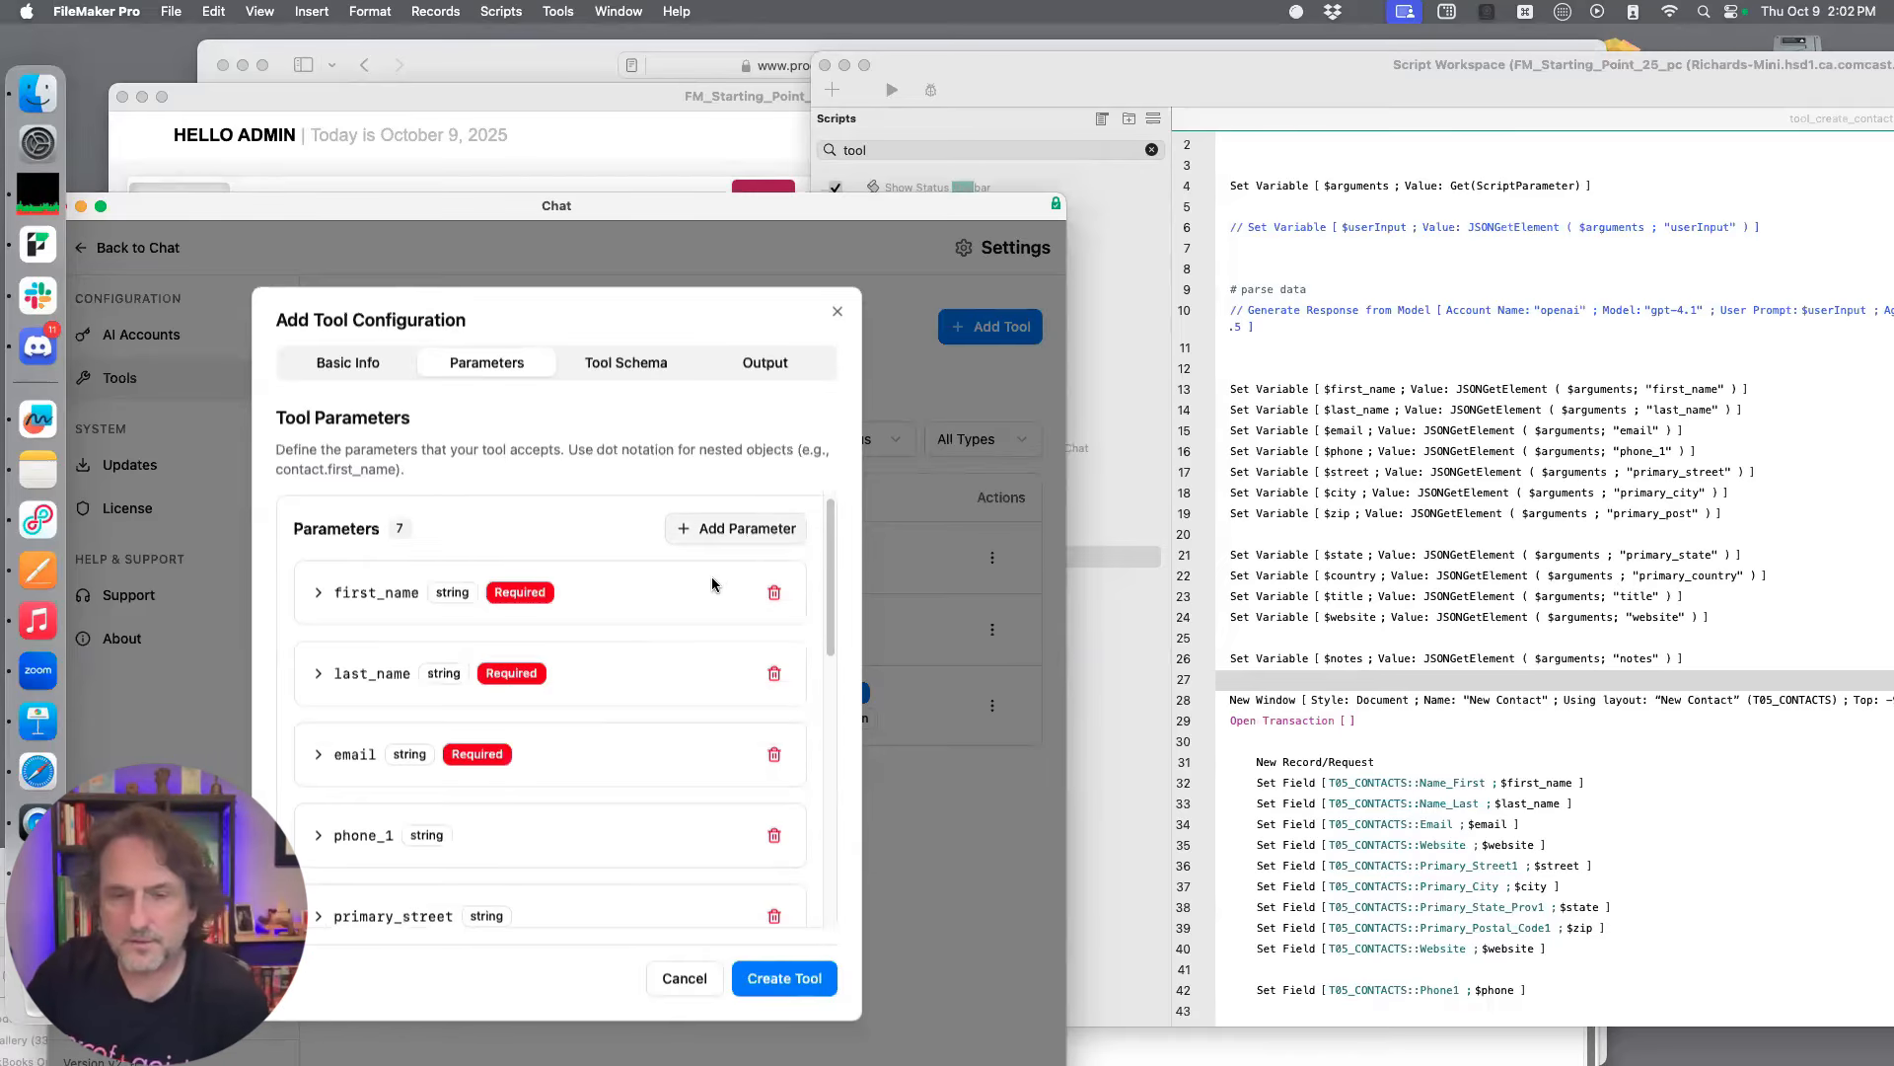
scroll(715, 587, down, 8)
scroll(471, 678, down, 4)
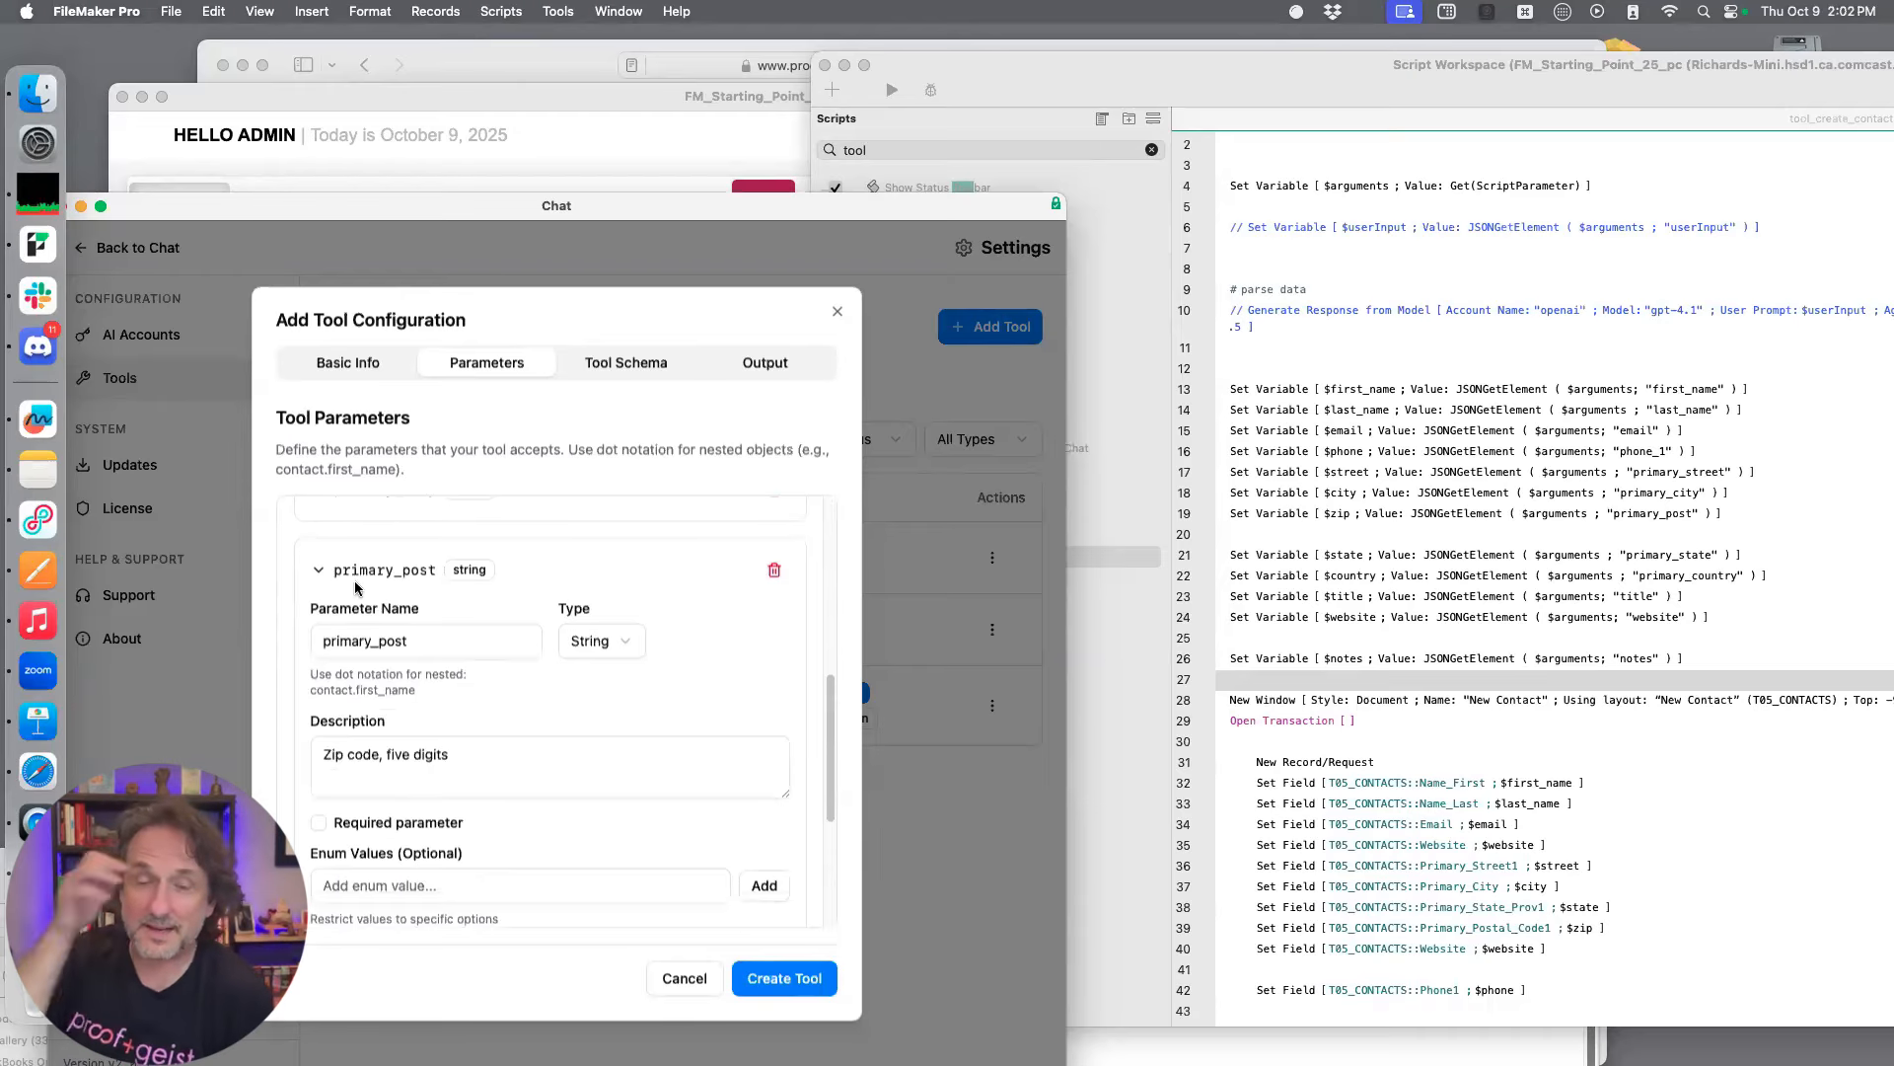
click(317, 572)
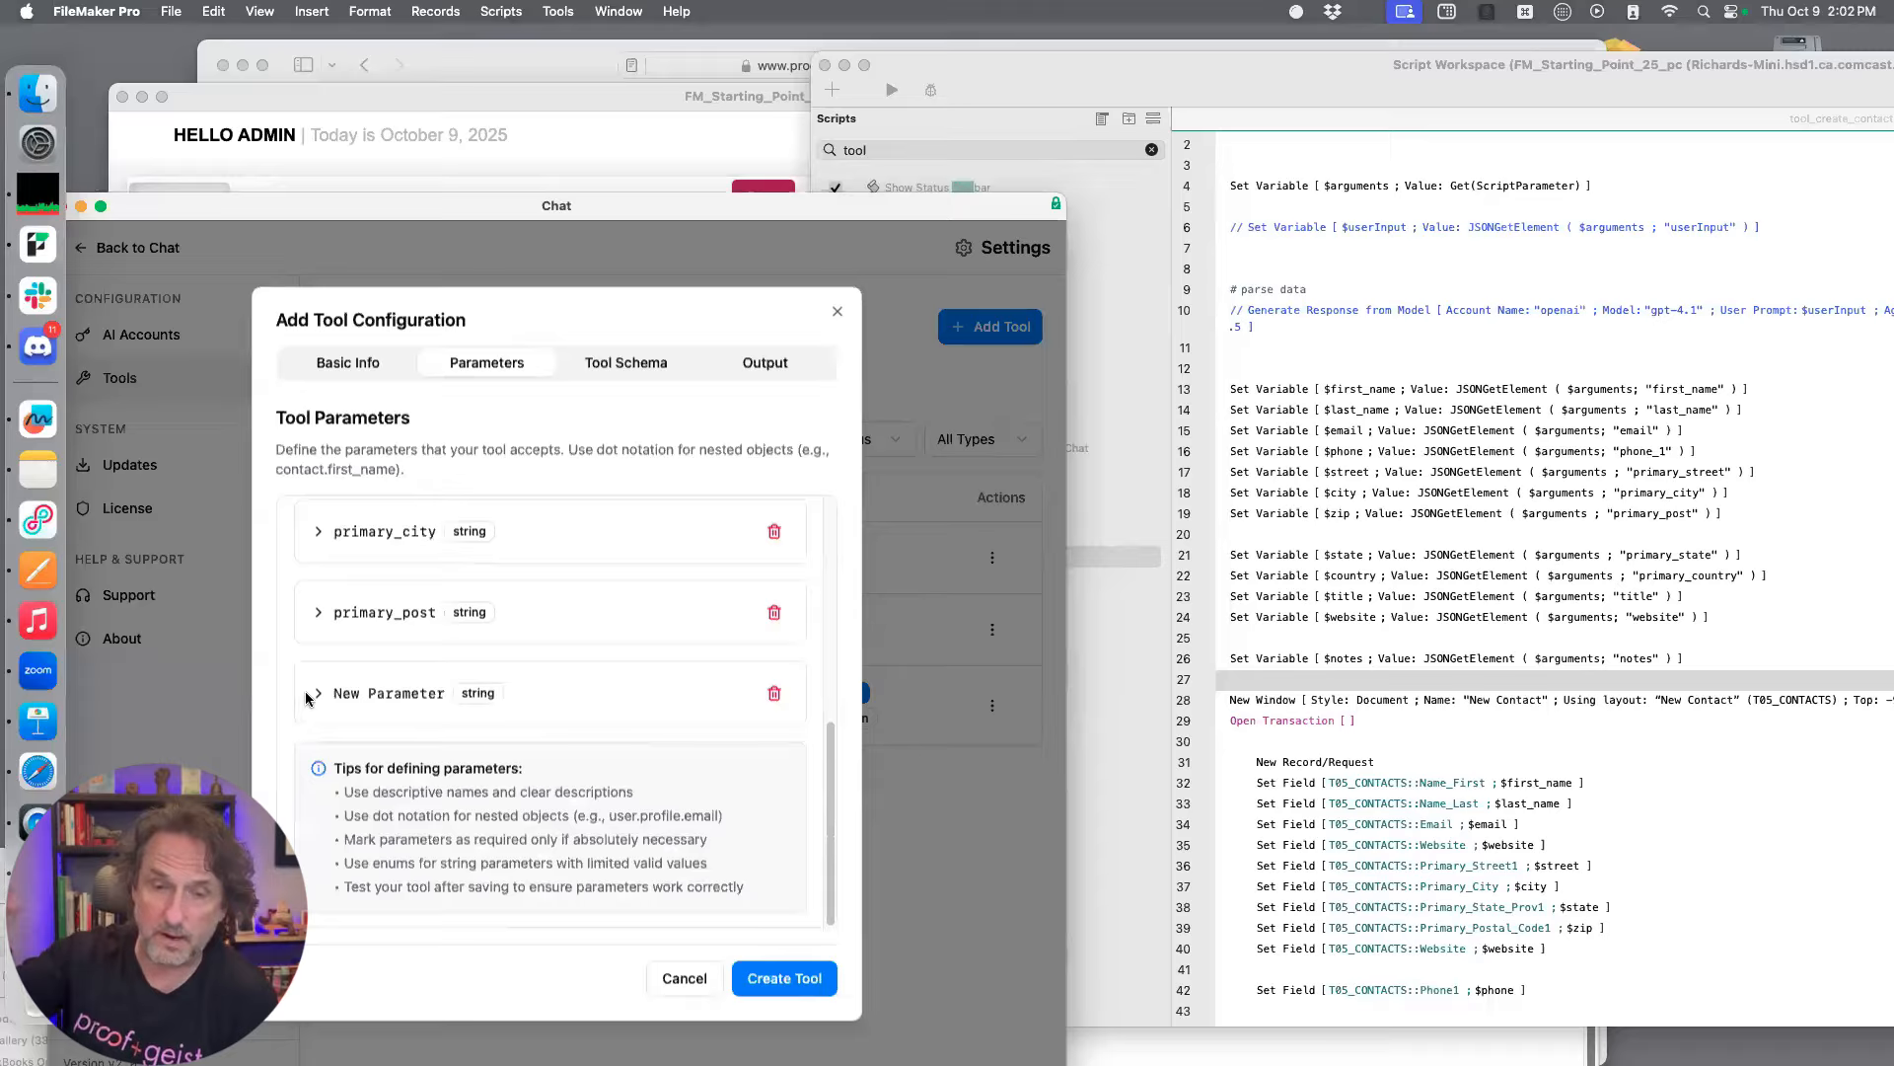
click(389, 720)
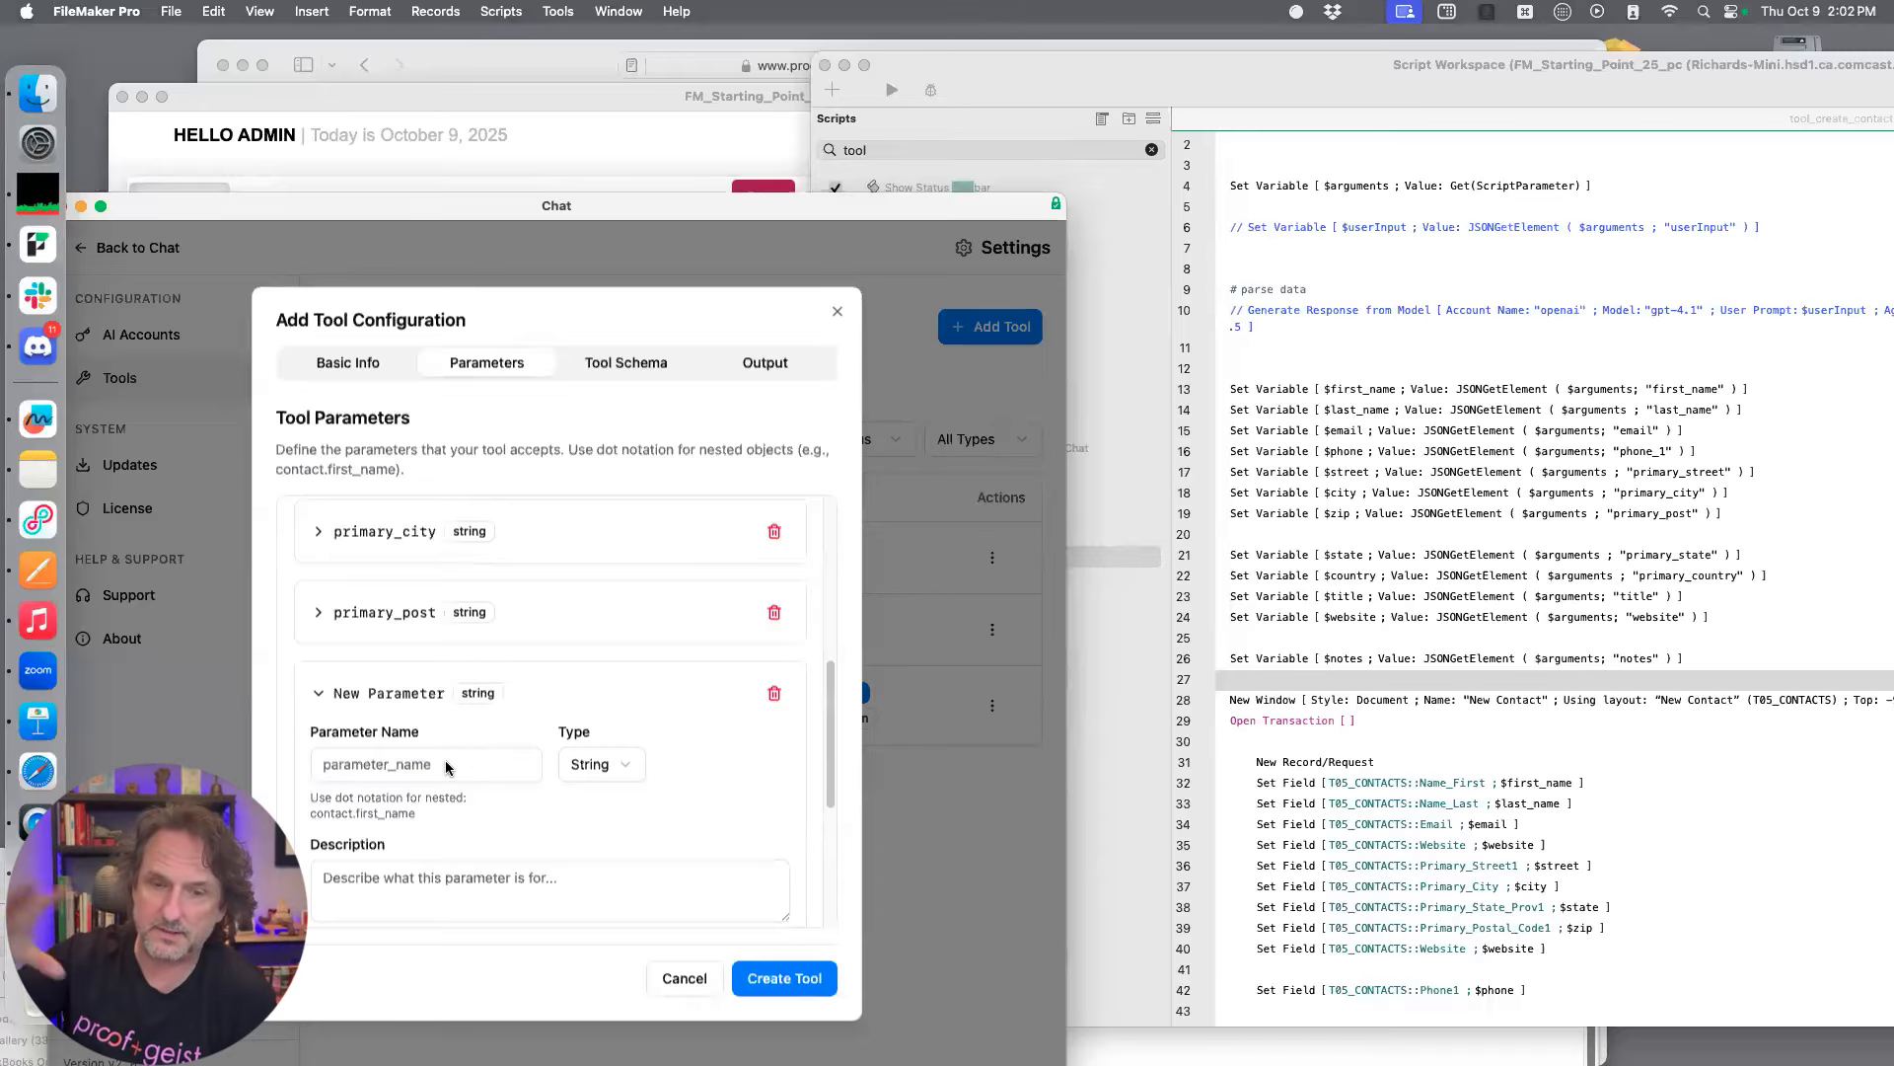
click(503, 764)
text(primary_state)
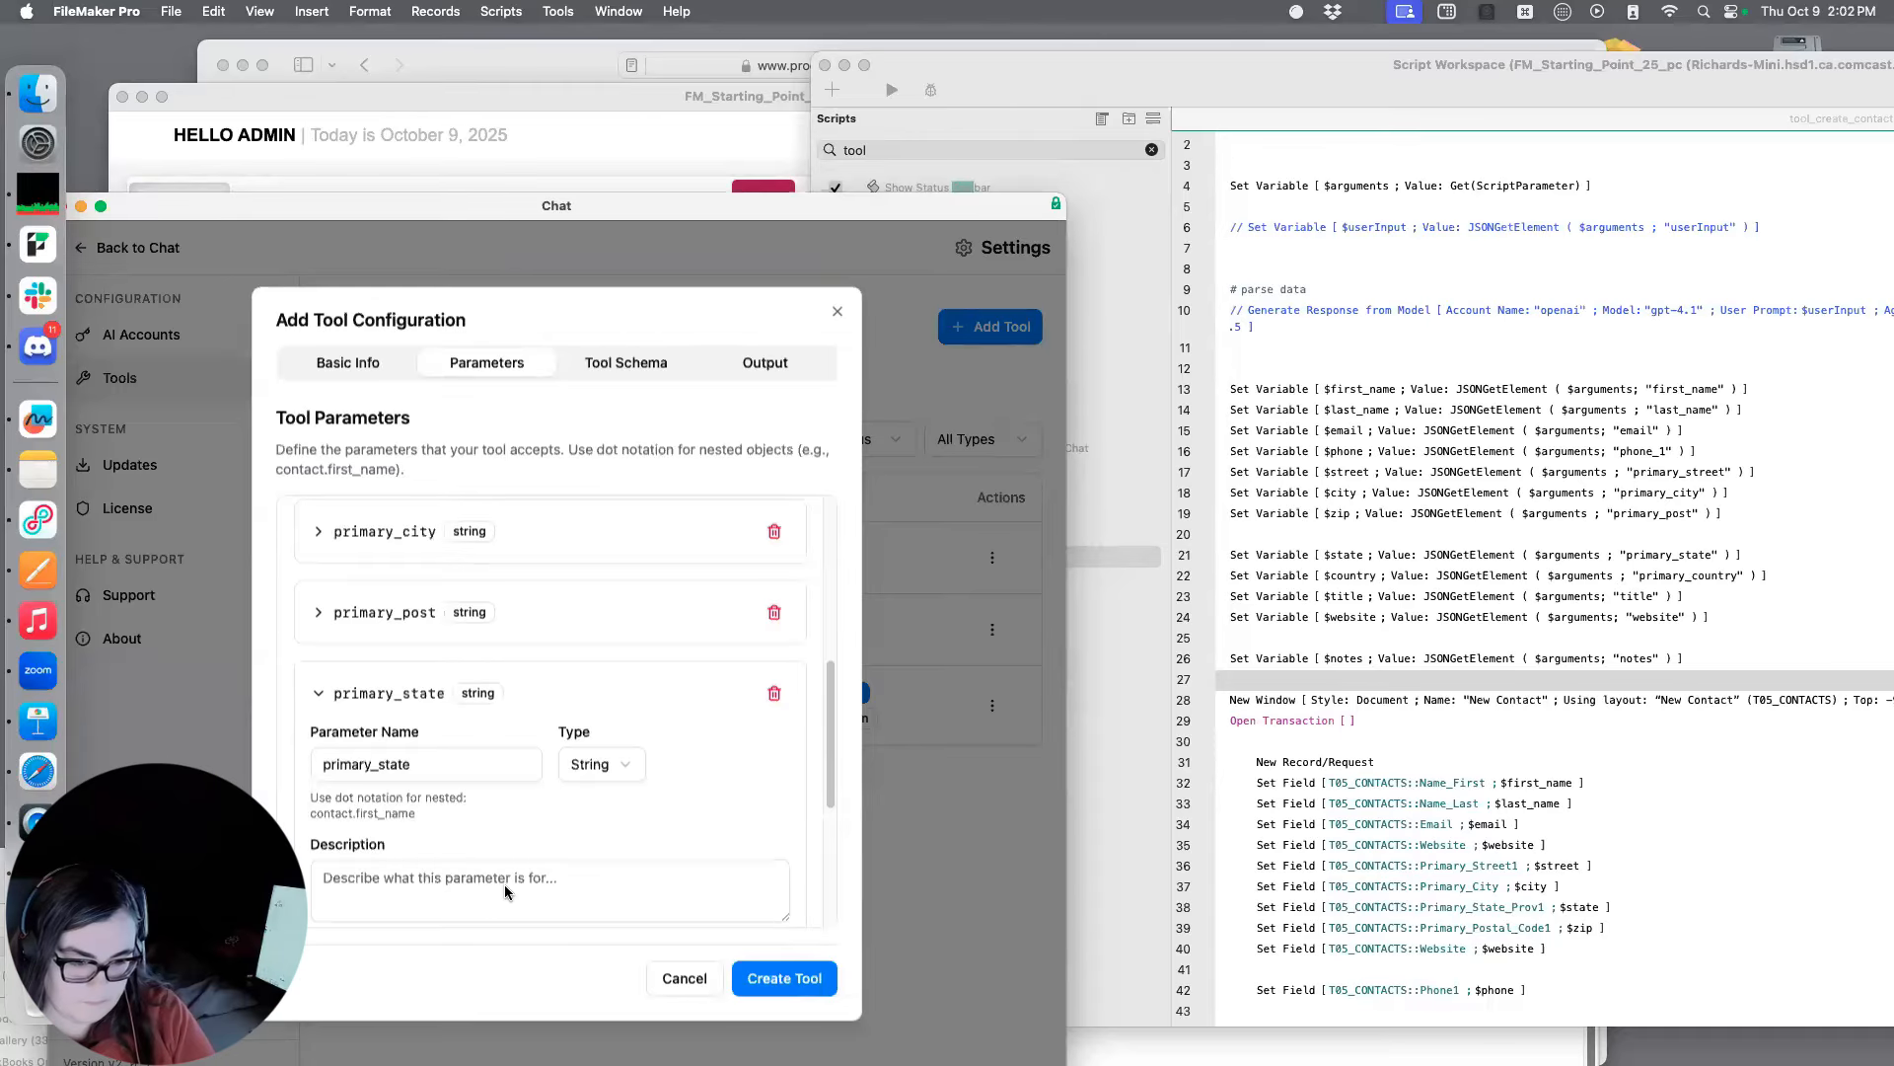
text(Sta)
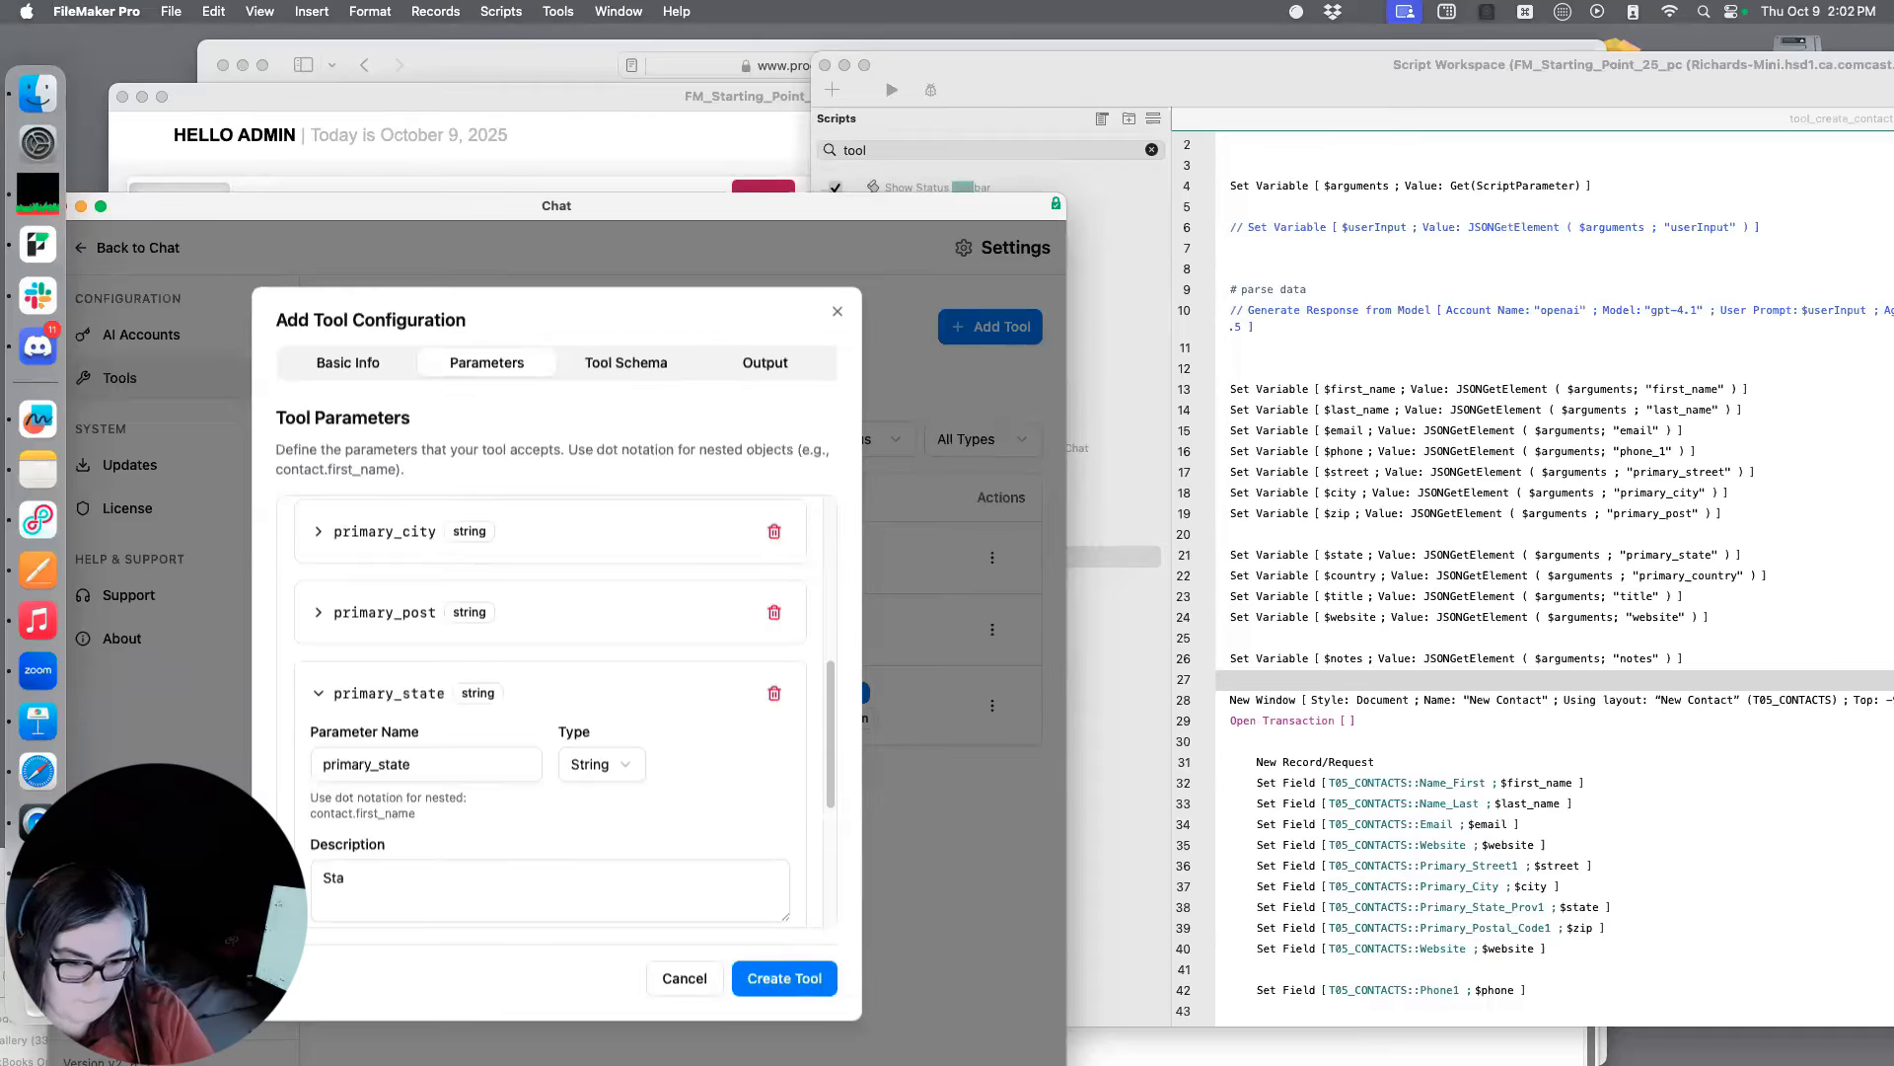
text(te in an address, us)
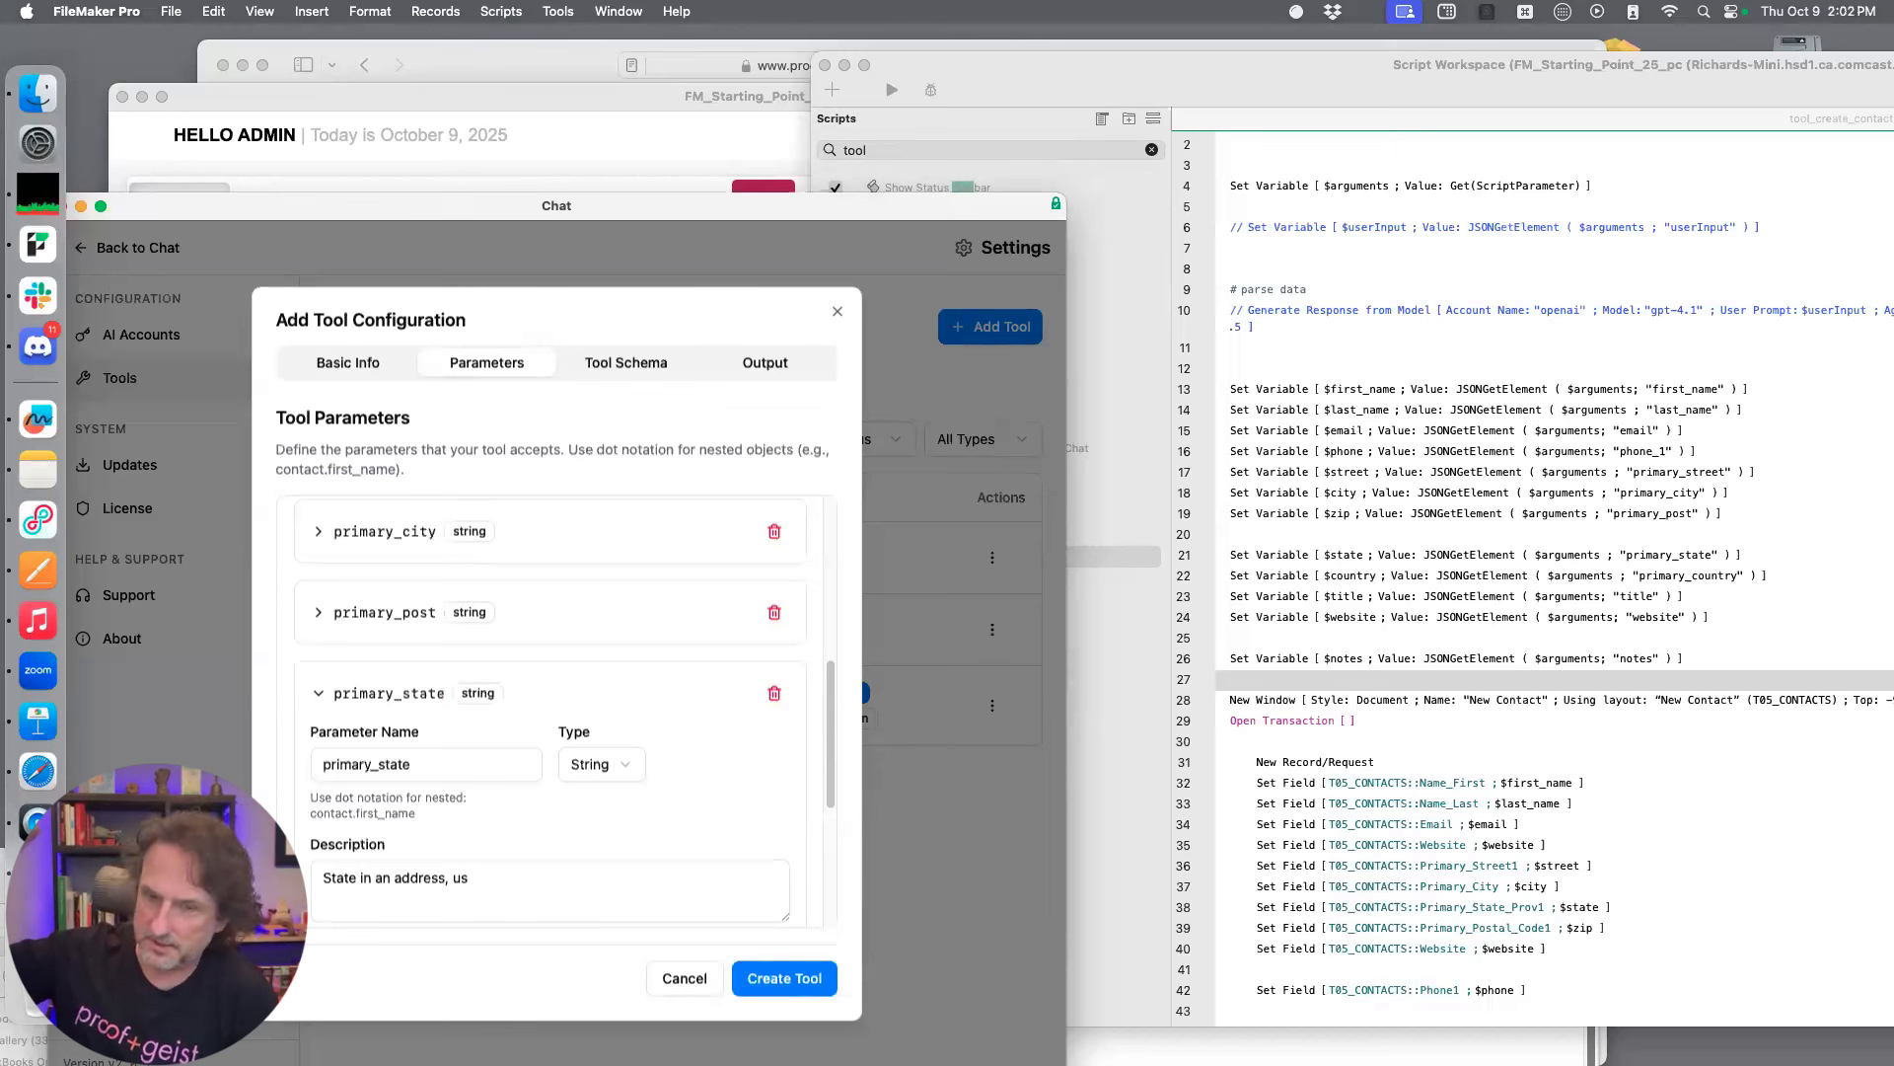
text(ually two letters - CA, UT, MI)
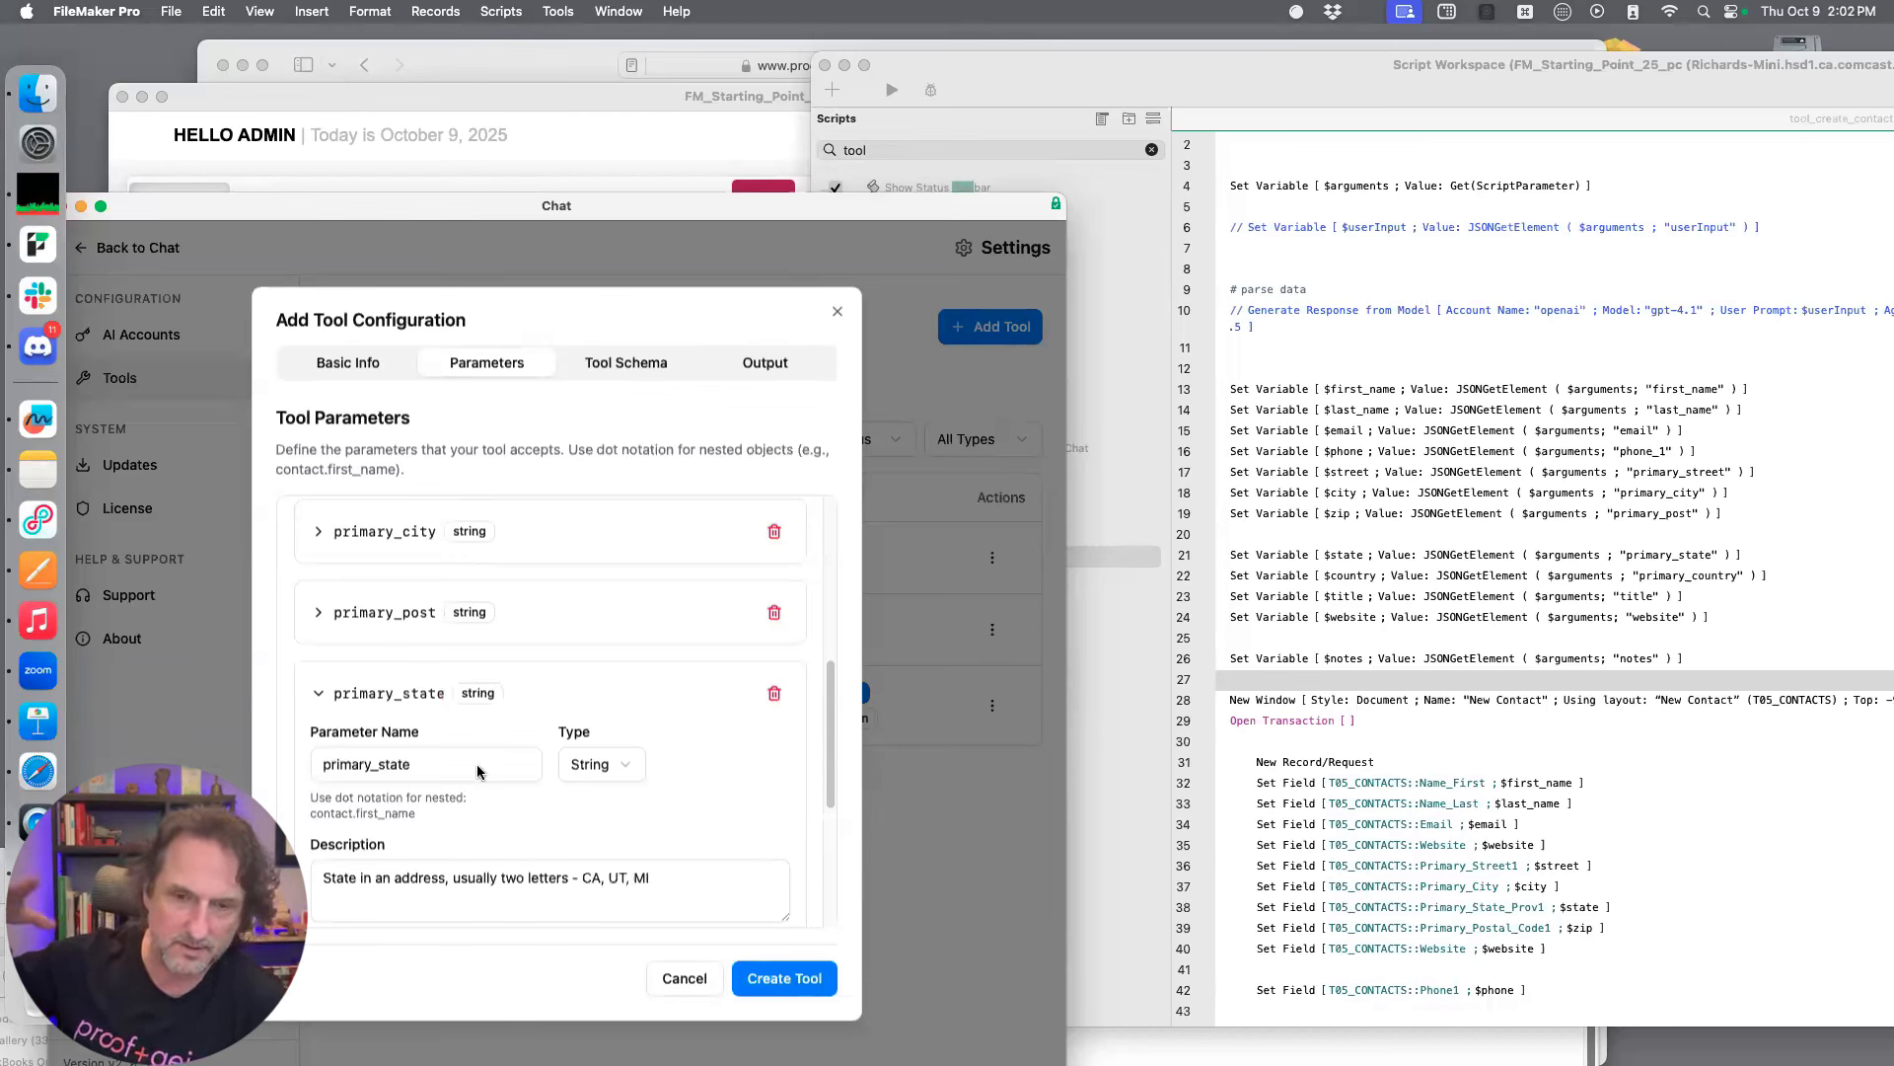
Describe primary_state as "State in an address, usually two letters", with examples such as CA and UT, and collapse its details
click(318, 693)
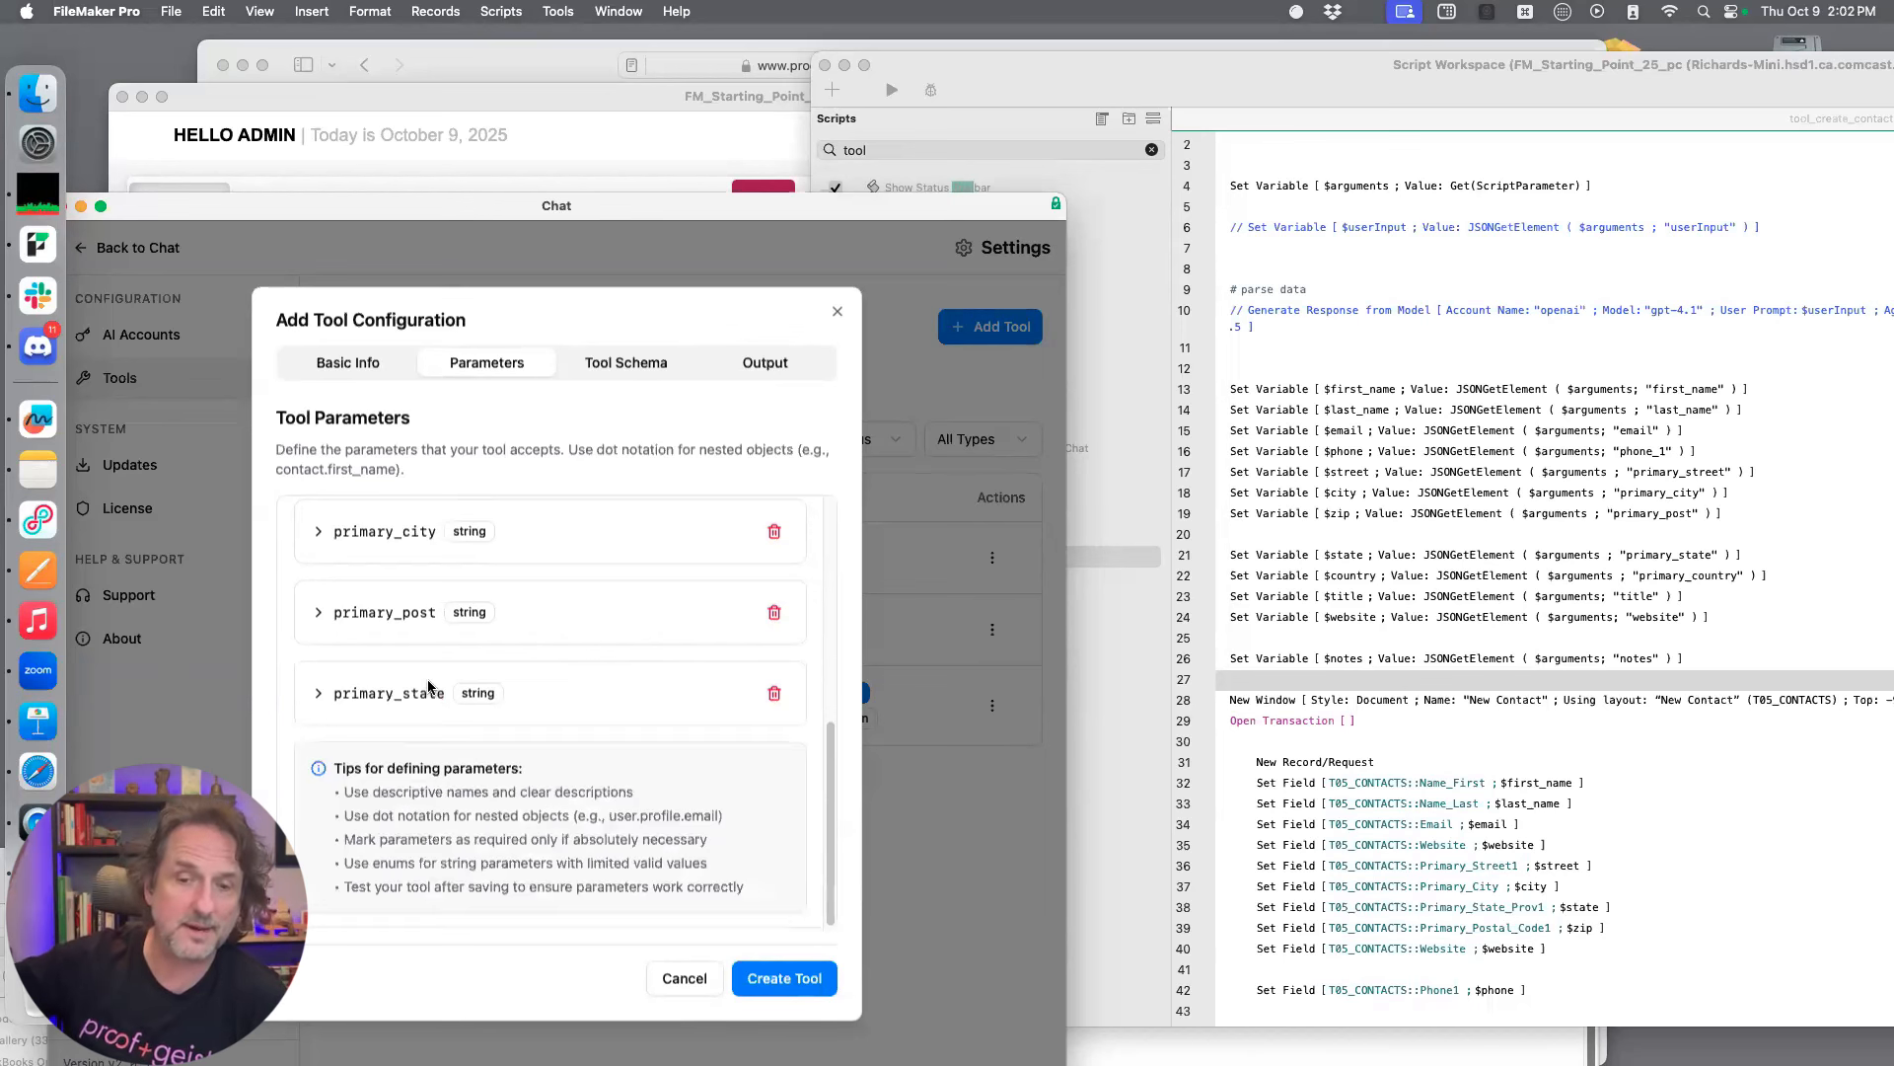
Add a ninth string parameter and name it primary_country
scroll(435, 685, up, 3)
scroll(446, 683, down, 1)
scroll(446, 682, up, 1)
scroll(447, 680, up, 5)
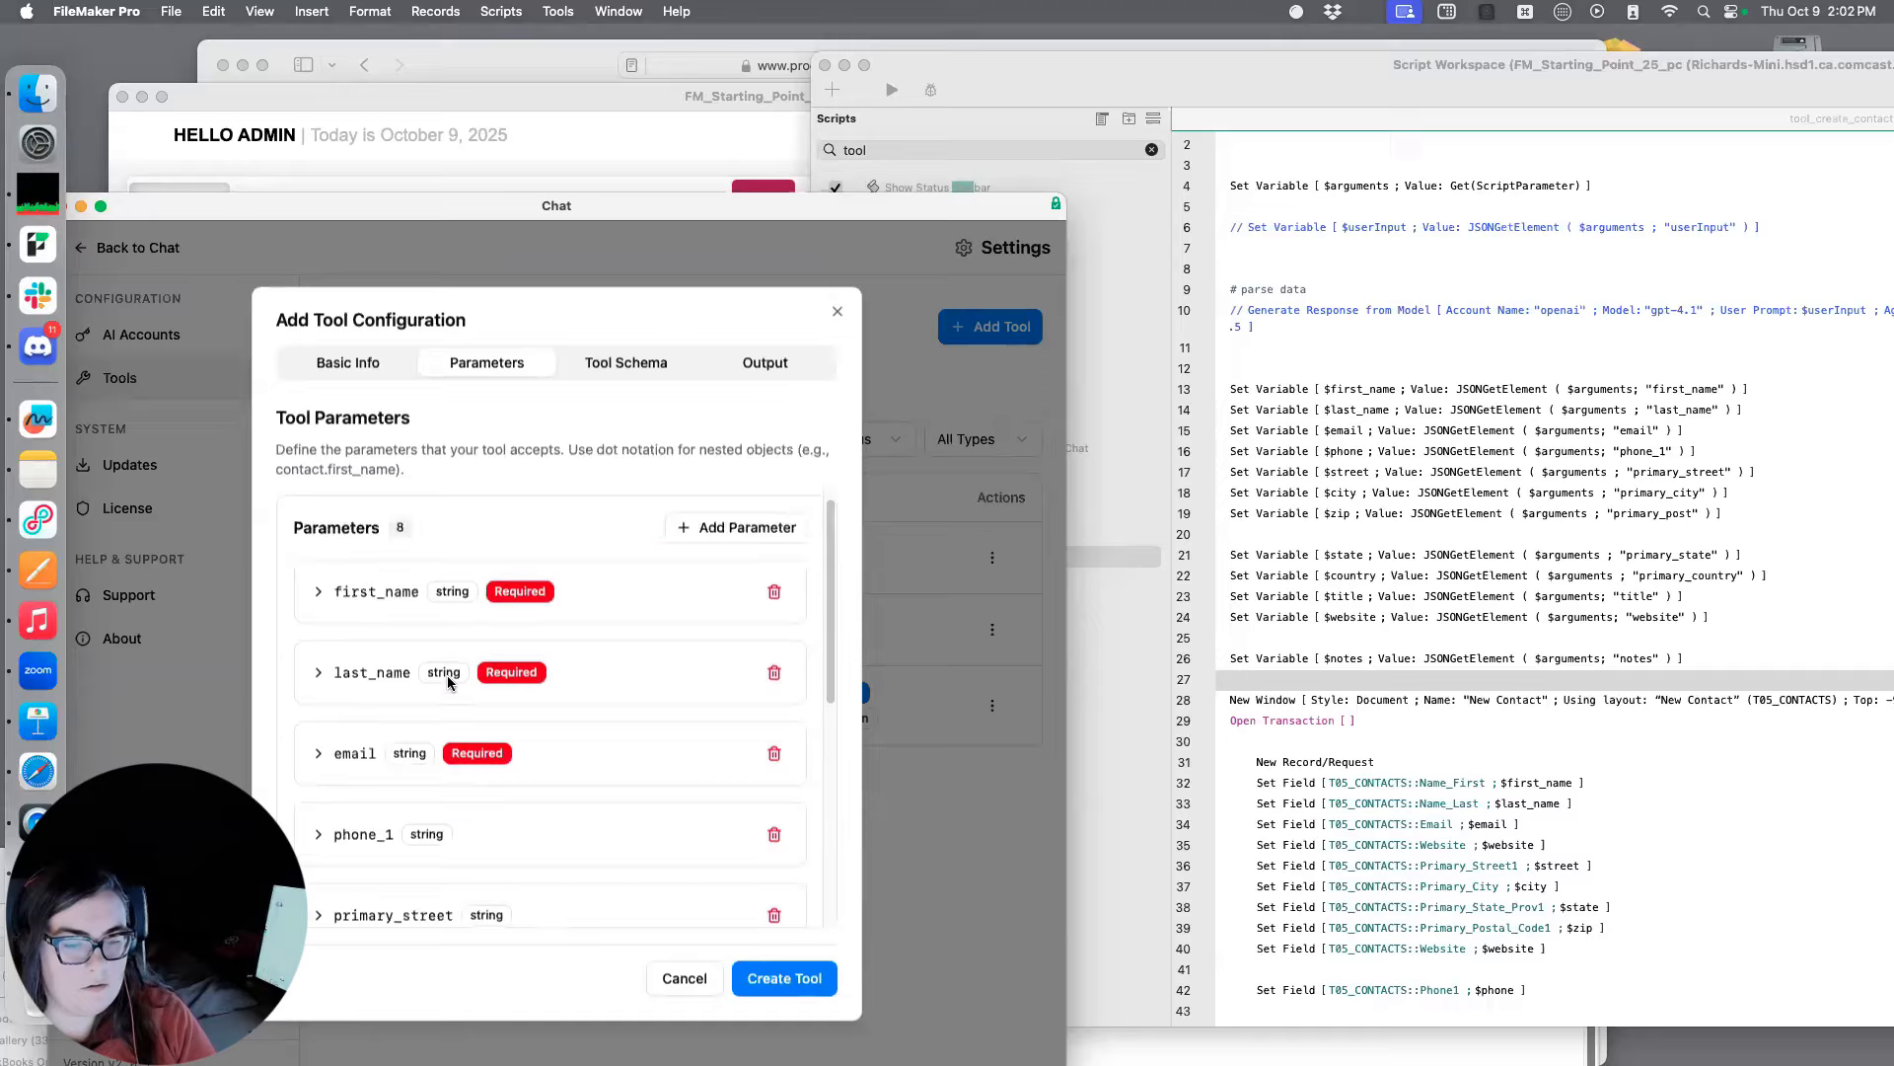
scroll(683, 638, down, 8)
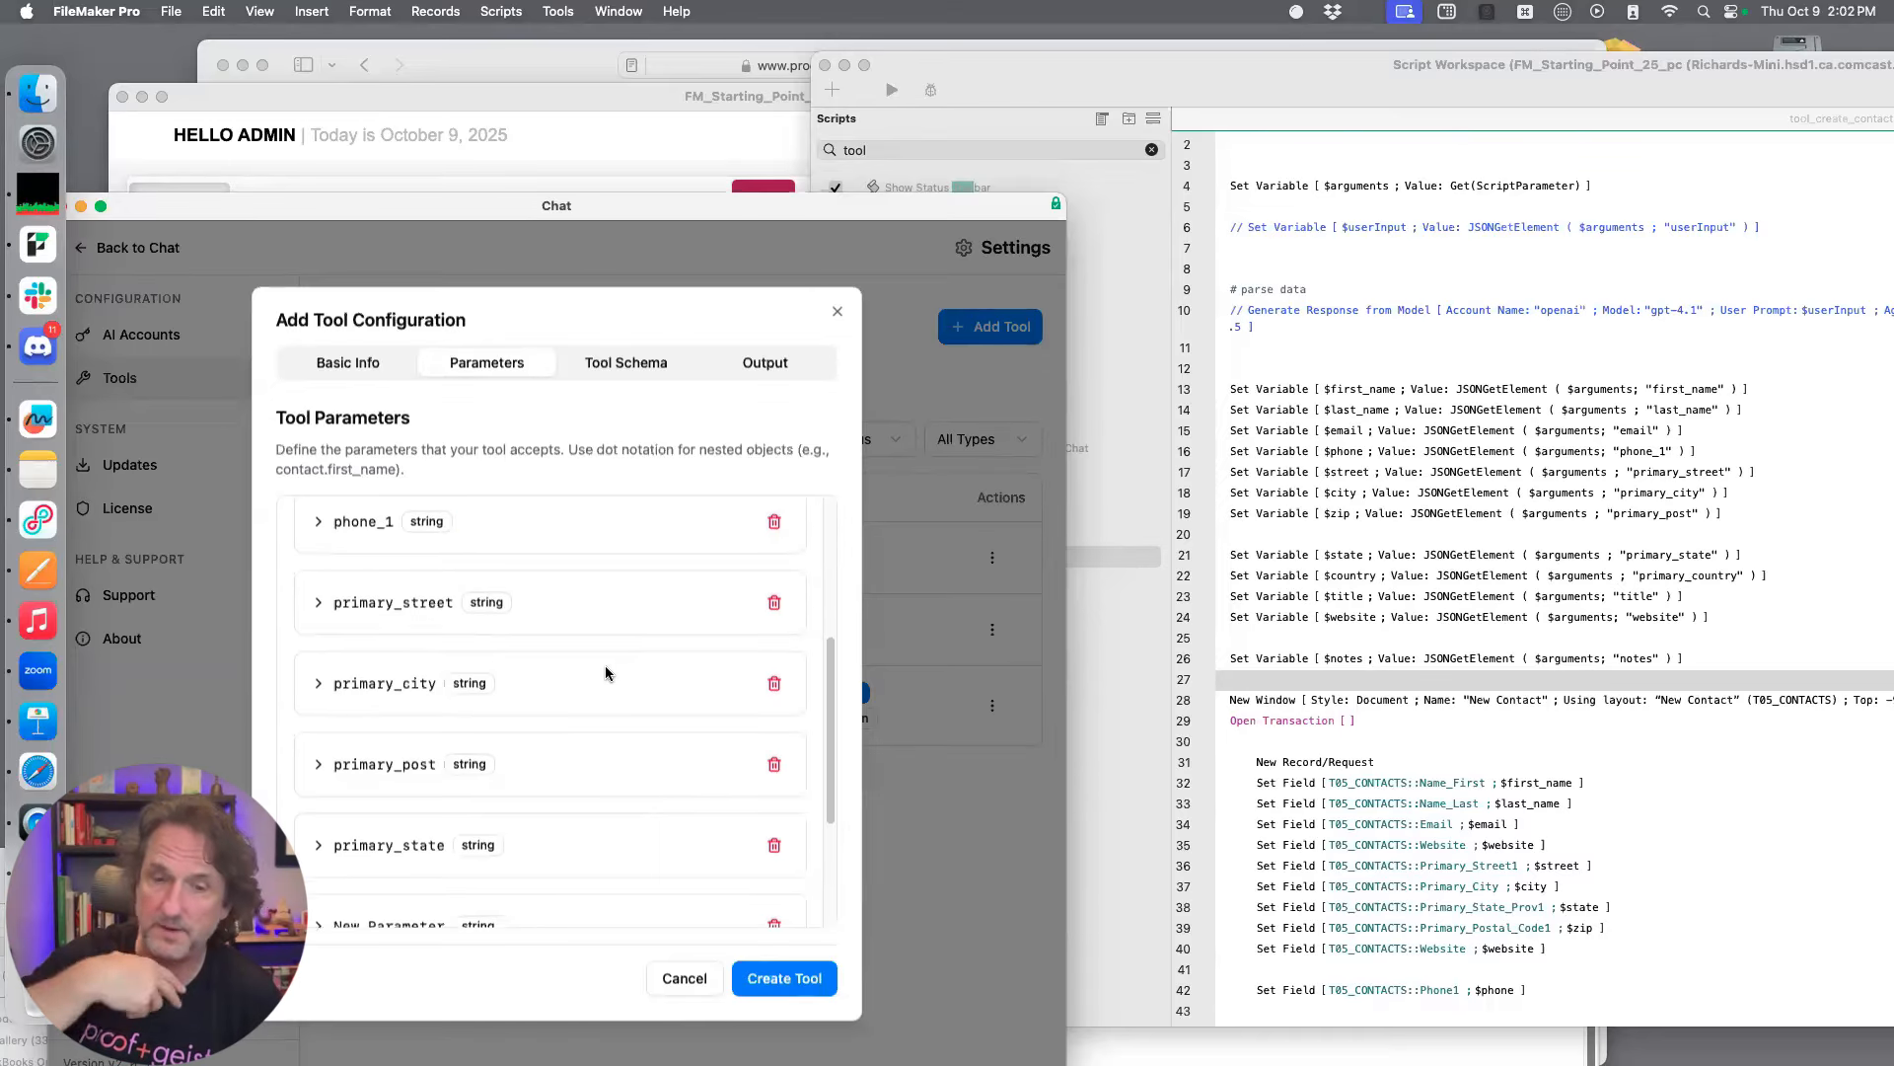
click(552, 710)
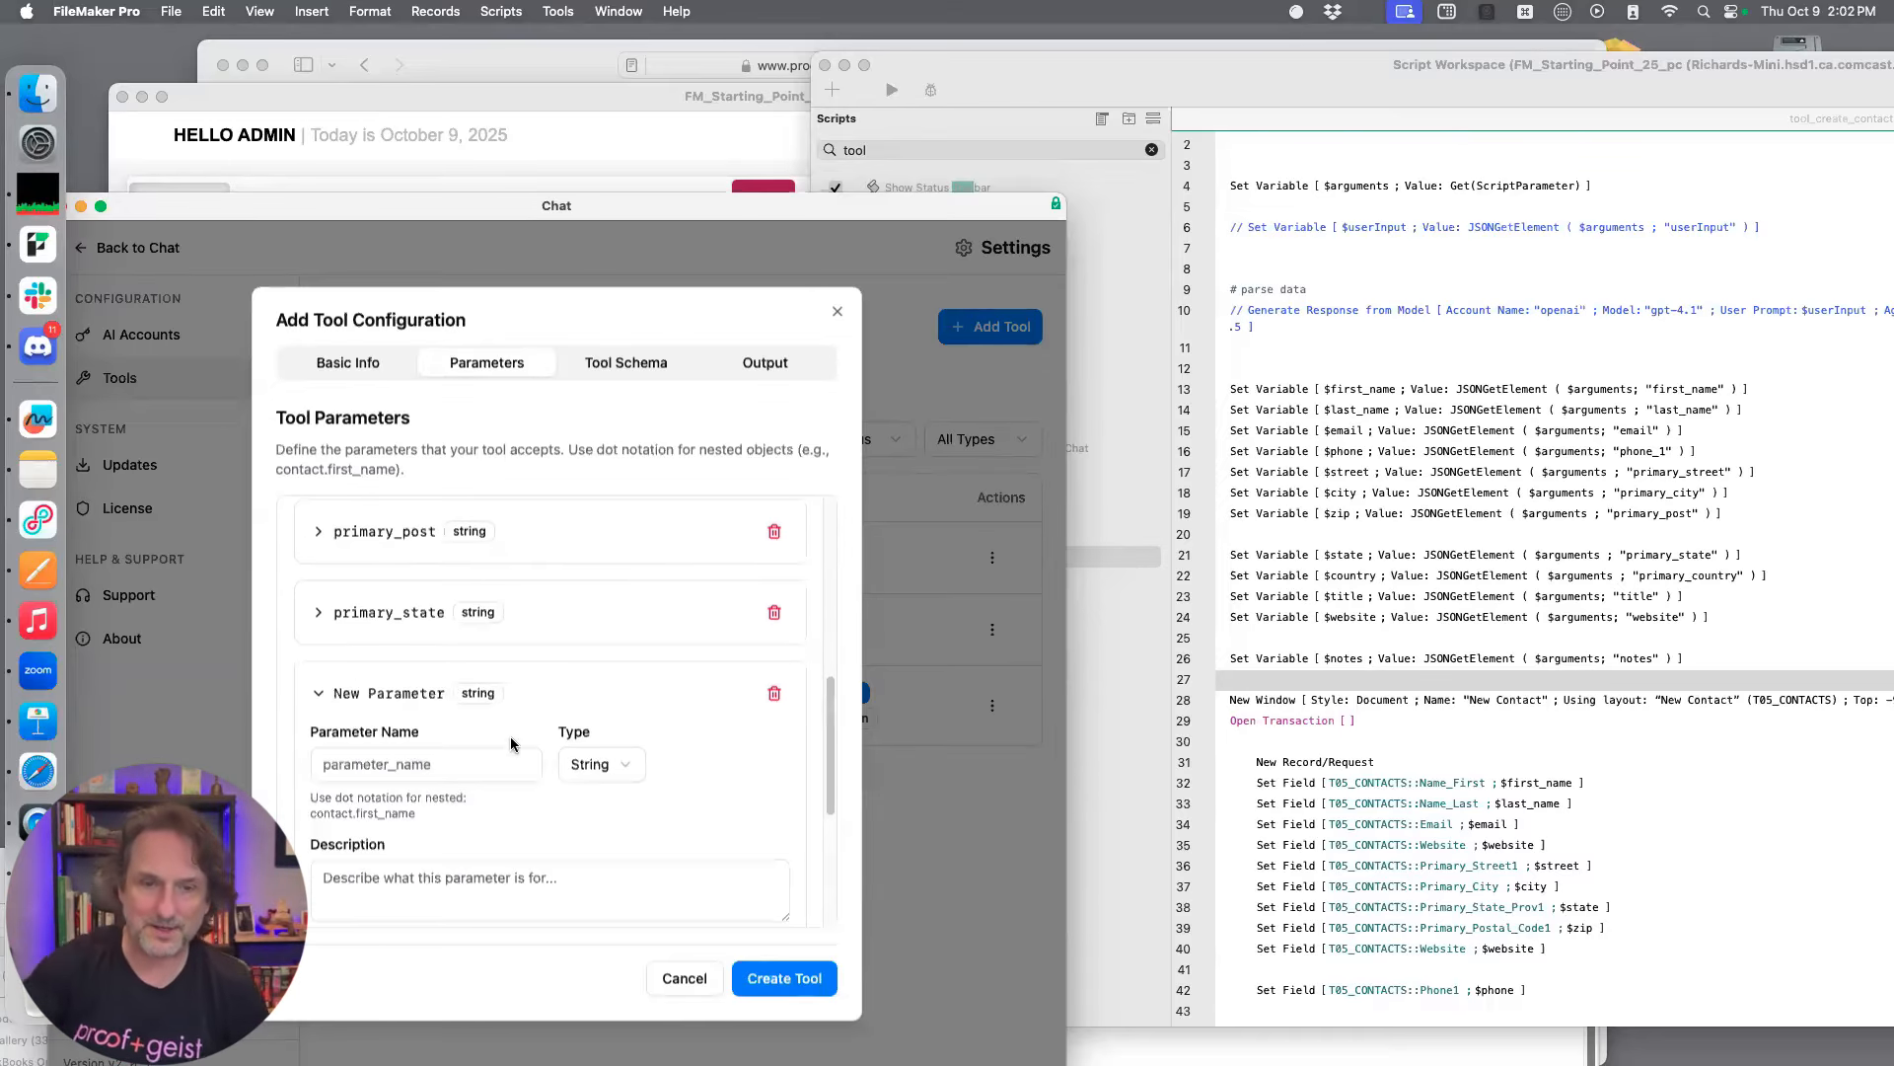
click(437, 763)
text(primary_country)
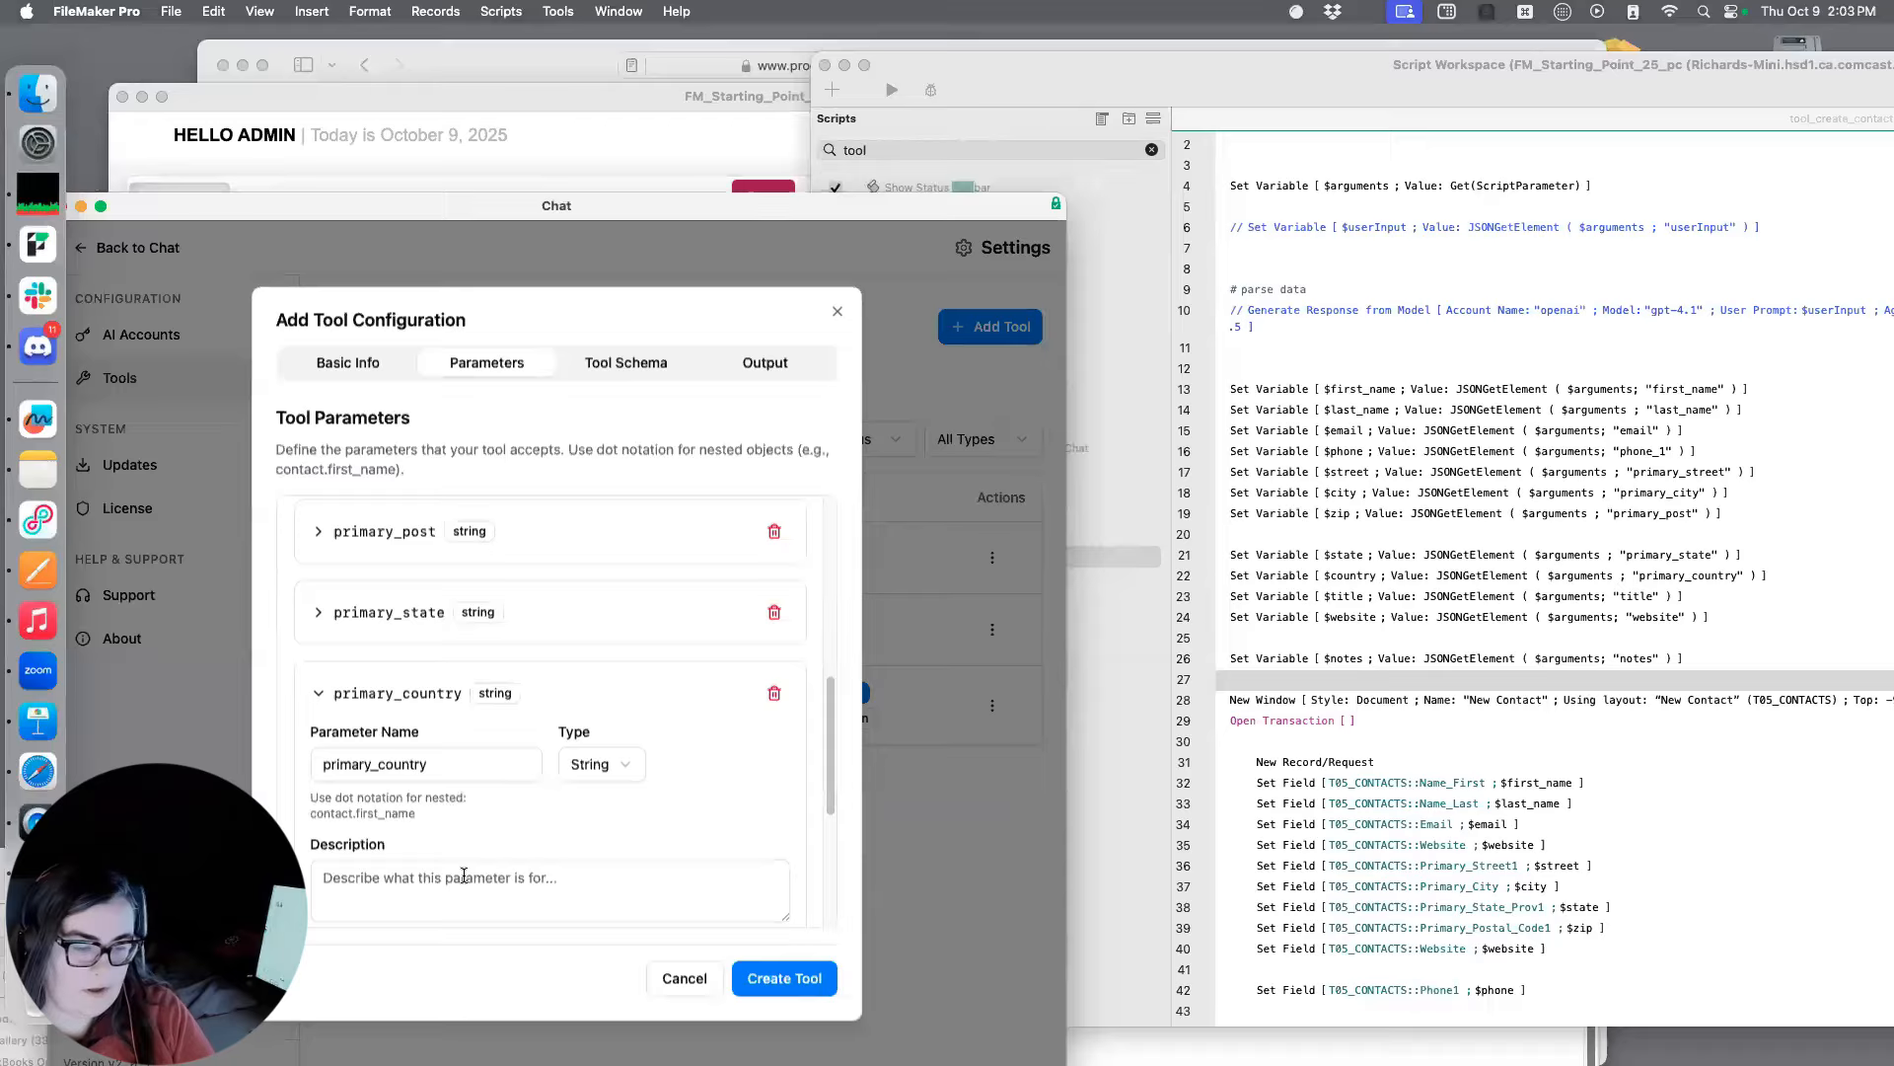
text(Country the address is located in - USA, UK)
Describe the primary_country parameter as "Country the address is located in - USA, UK"
scroll(432, 693, down, 1)
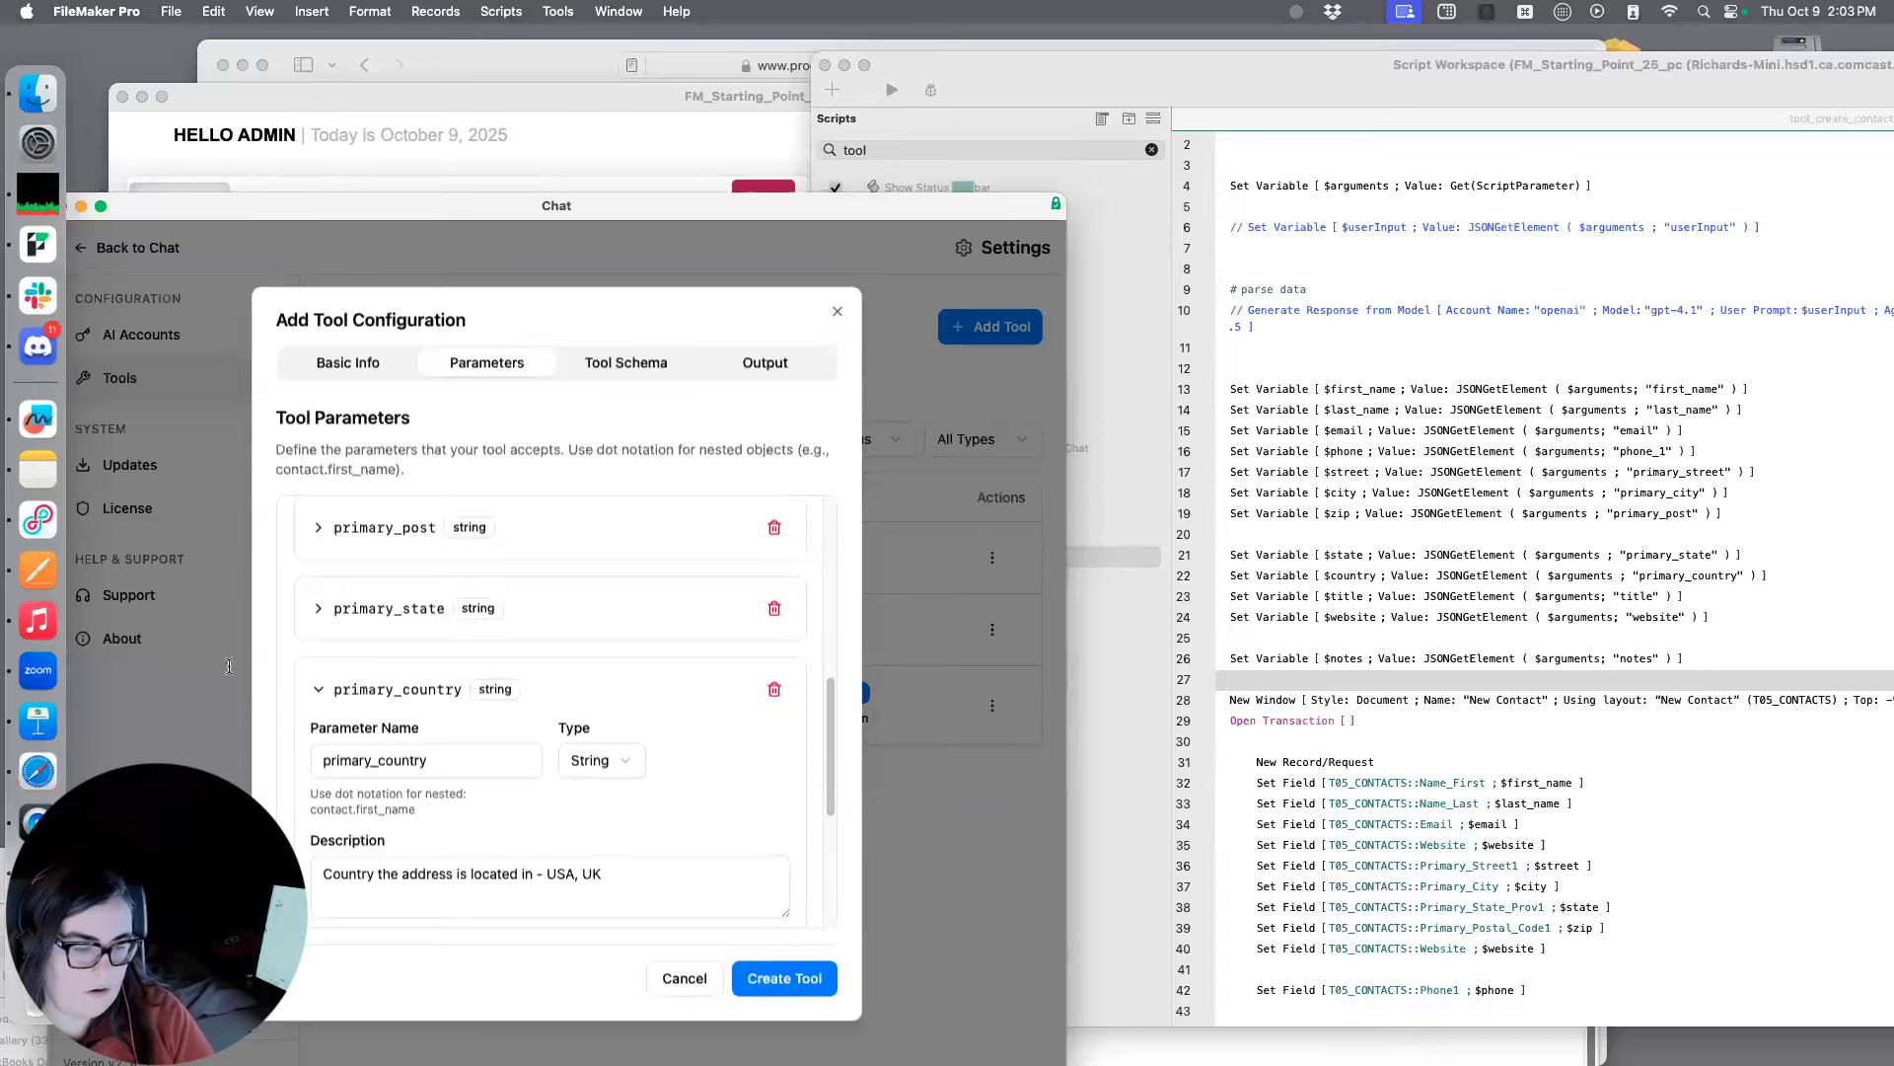
Collapse the primary_country details and add a tenth string parameter named title
click(567, 663)
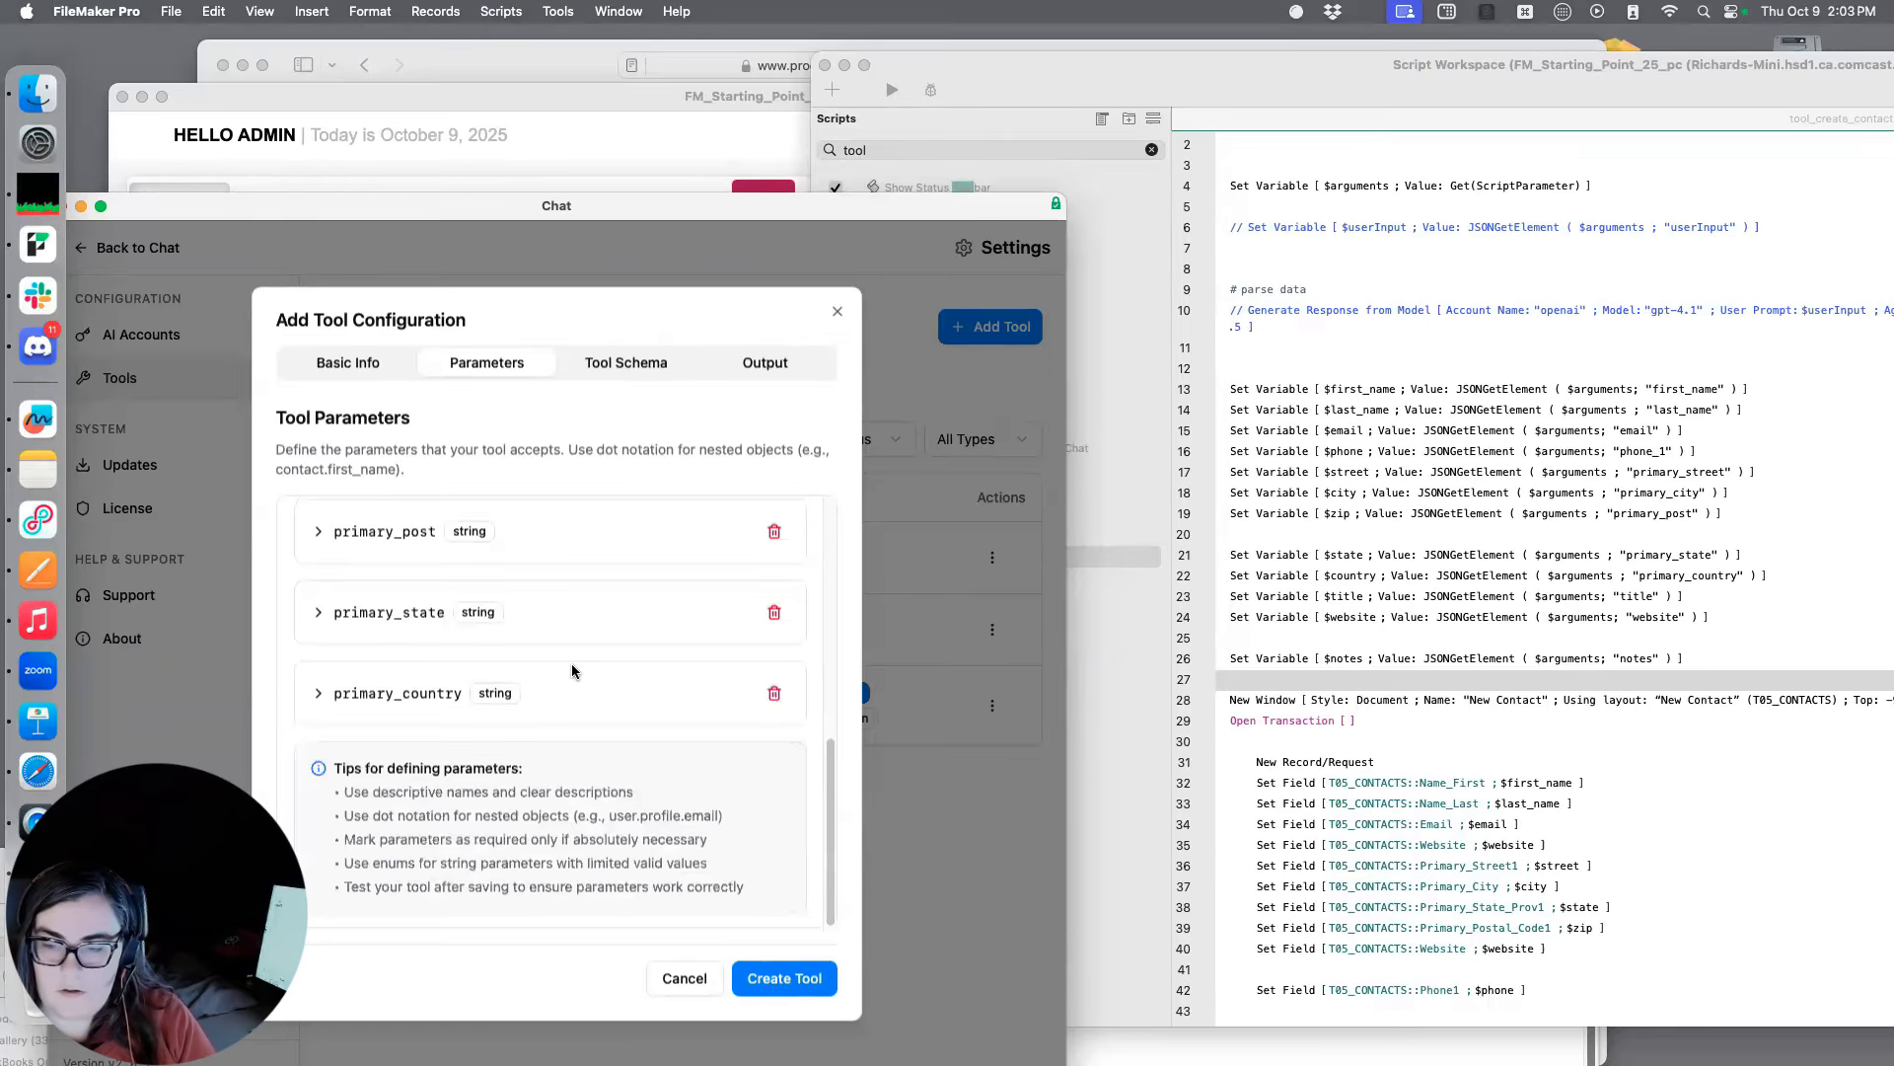
scroll(513, 632, up, 10)
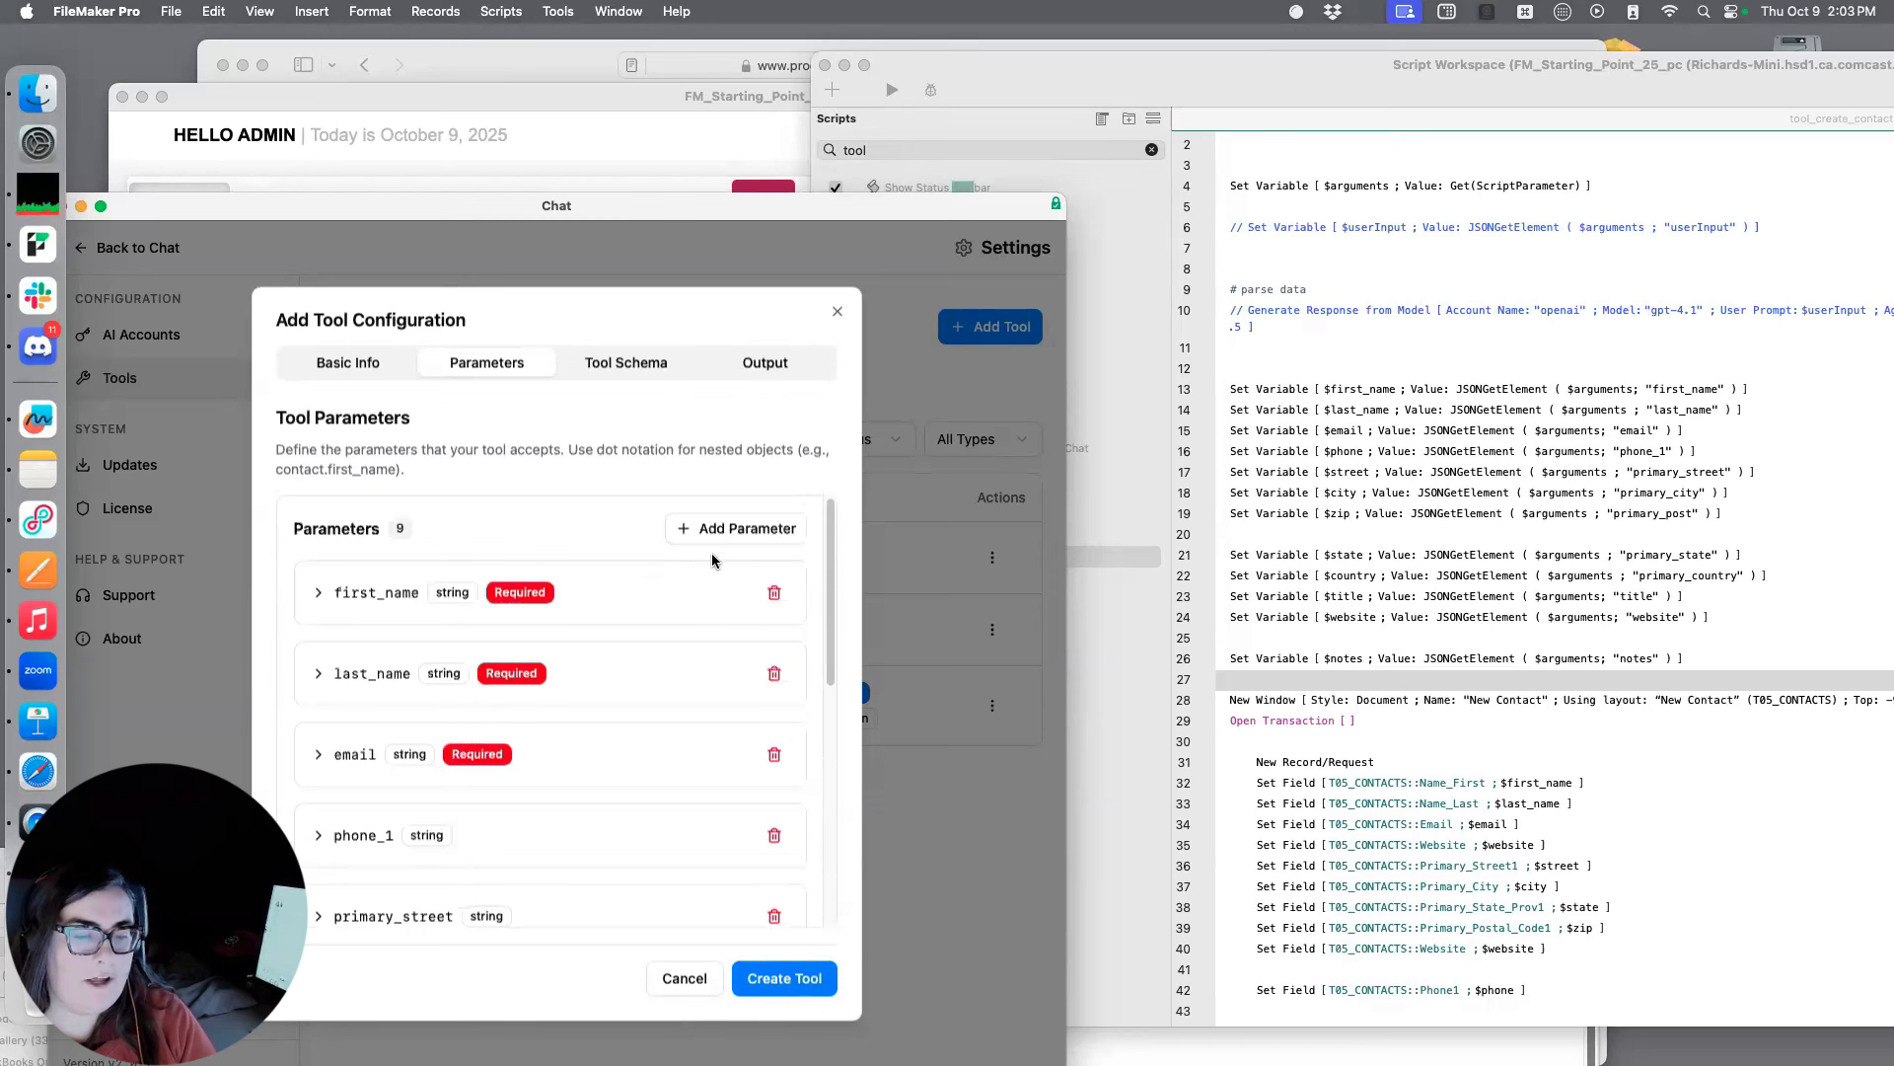
click(721, 526)
scroll(553, 691, down, 10)
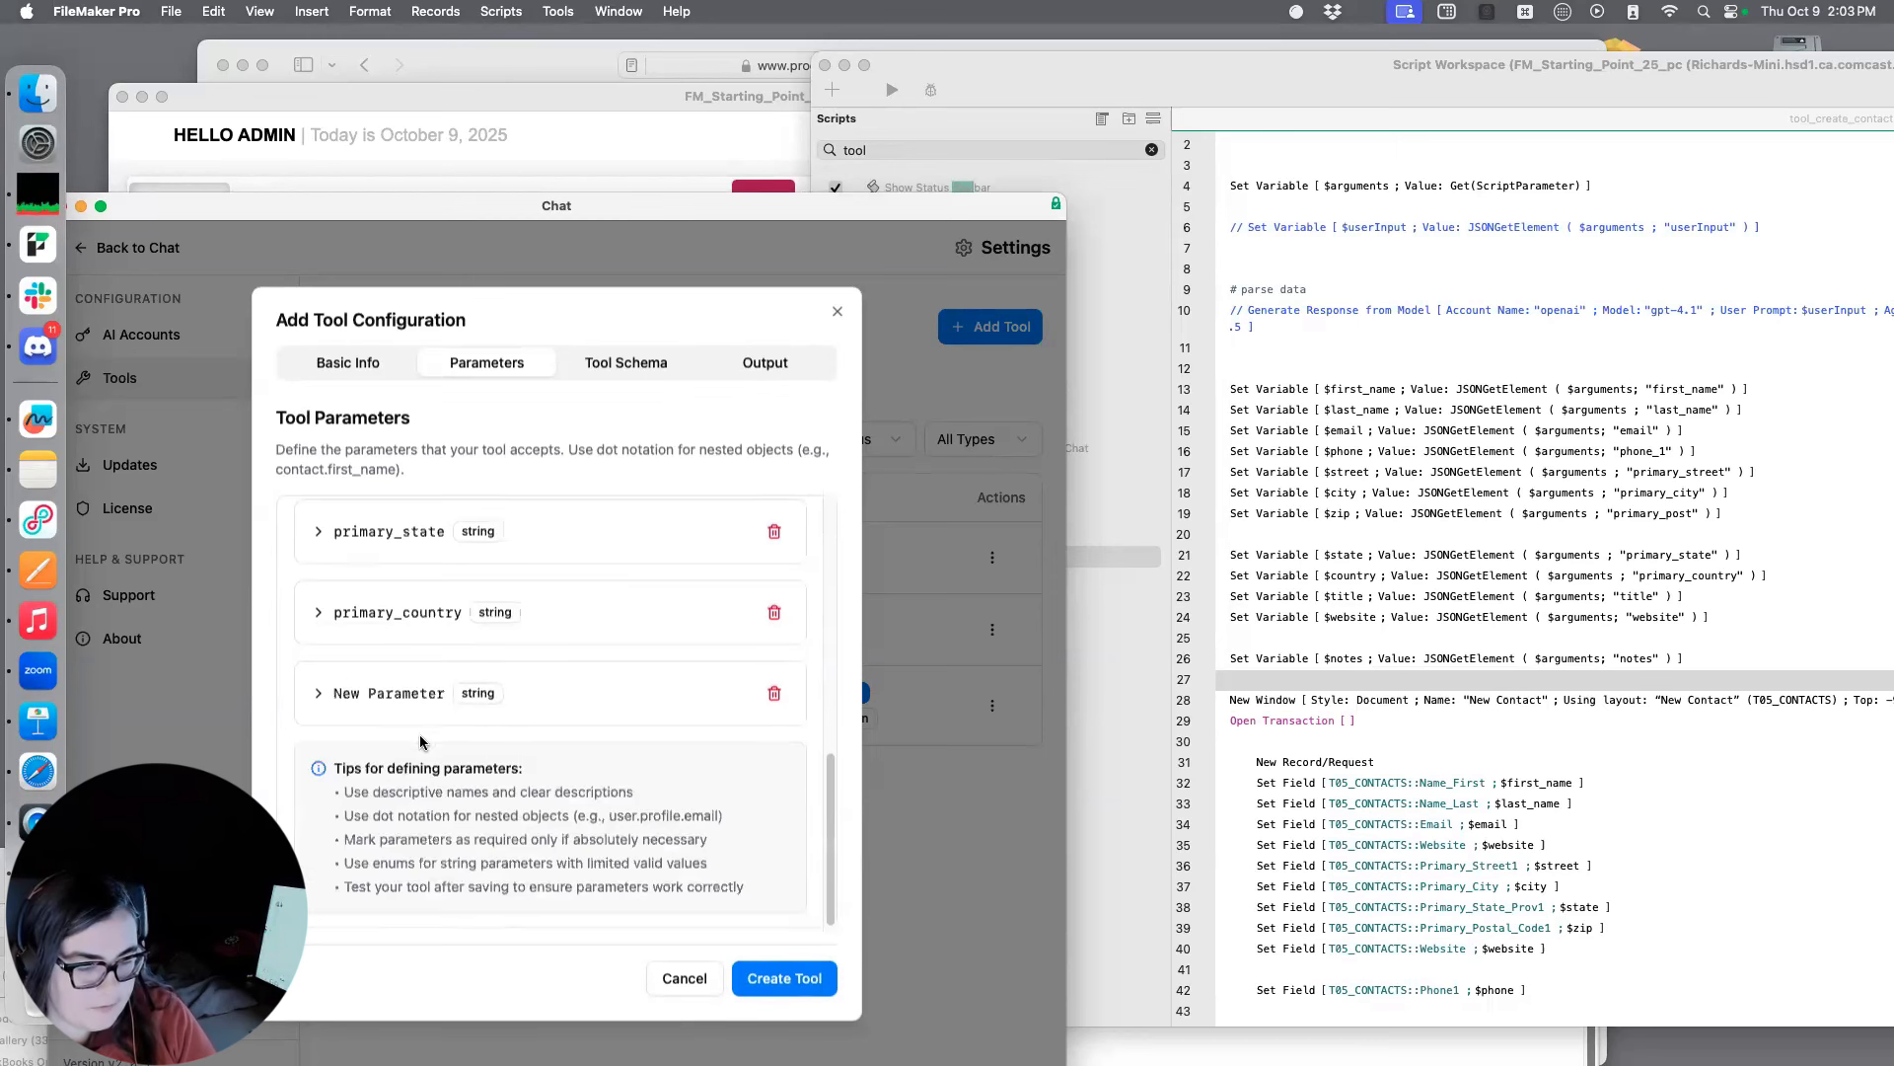
click(319, 693)
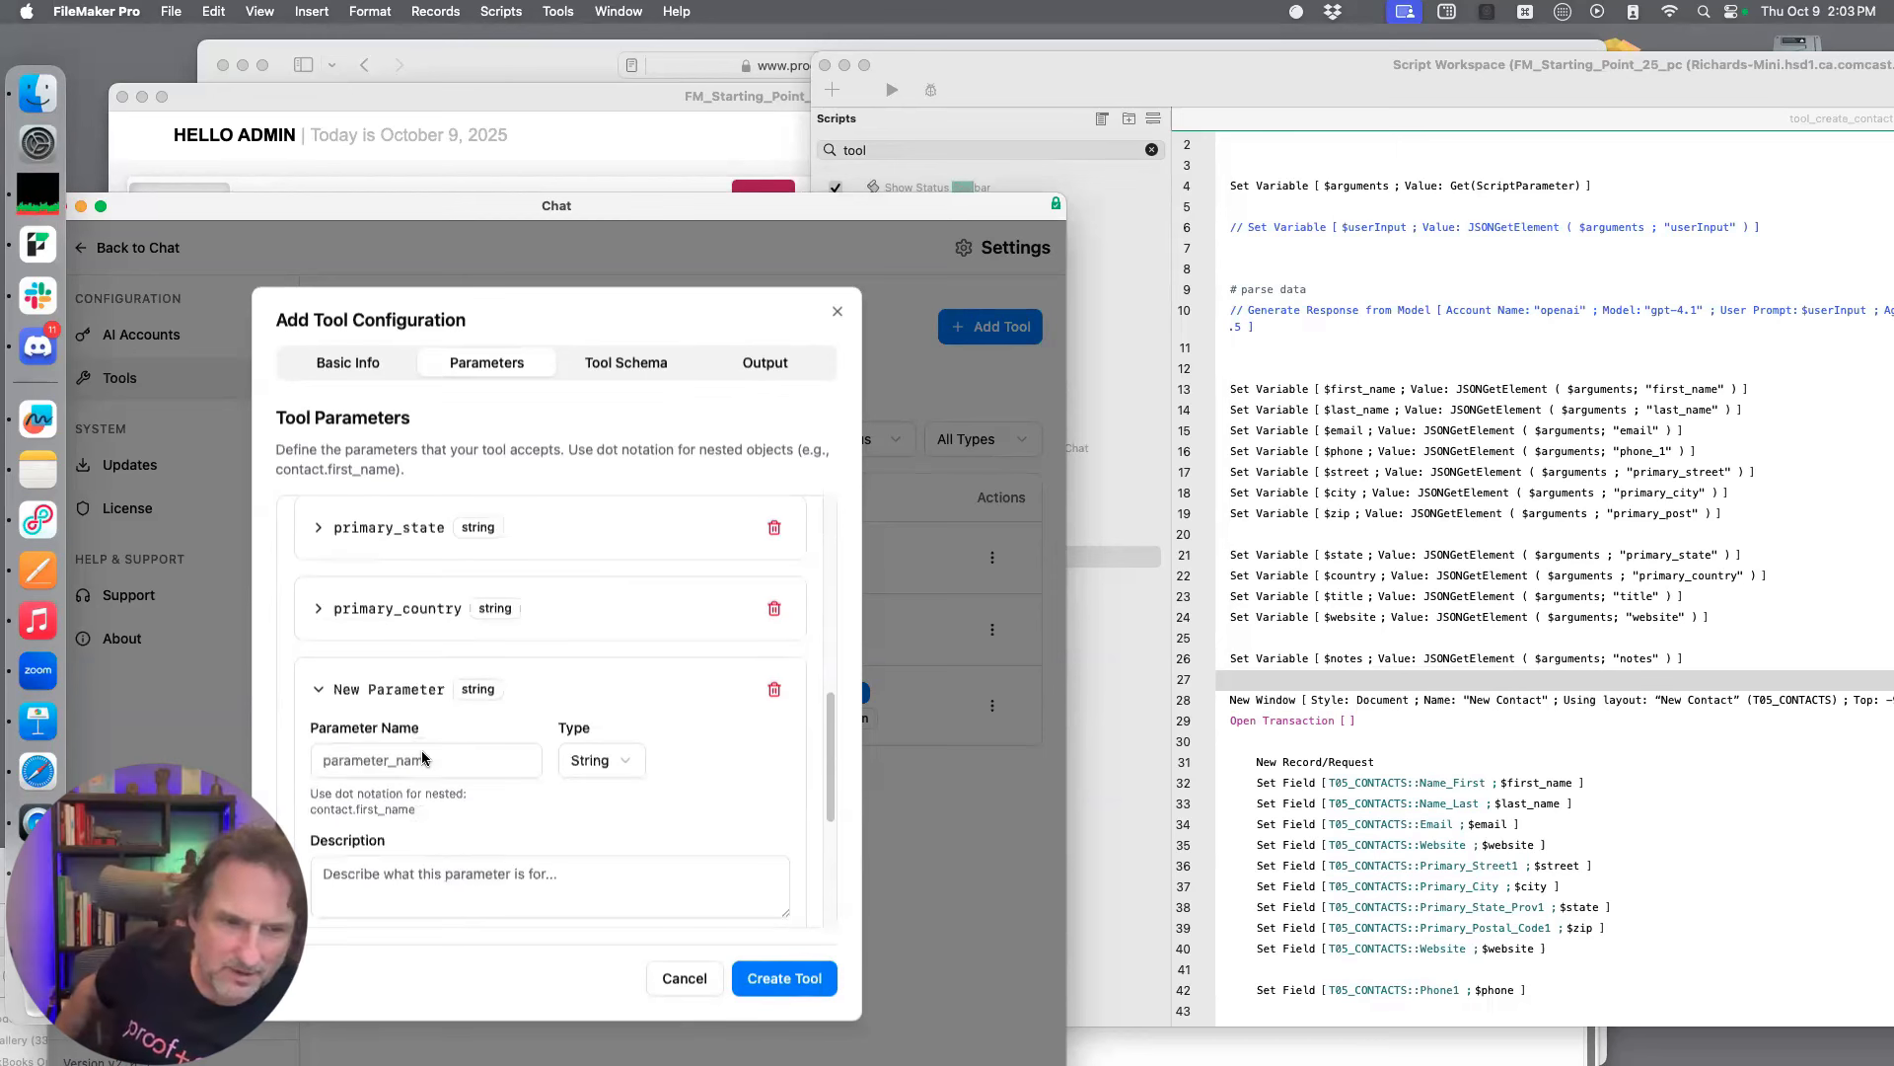
scroll(467, 764, down, 1)
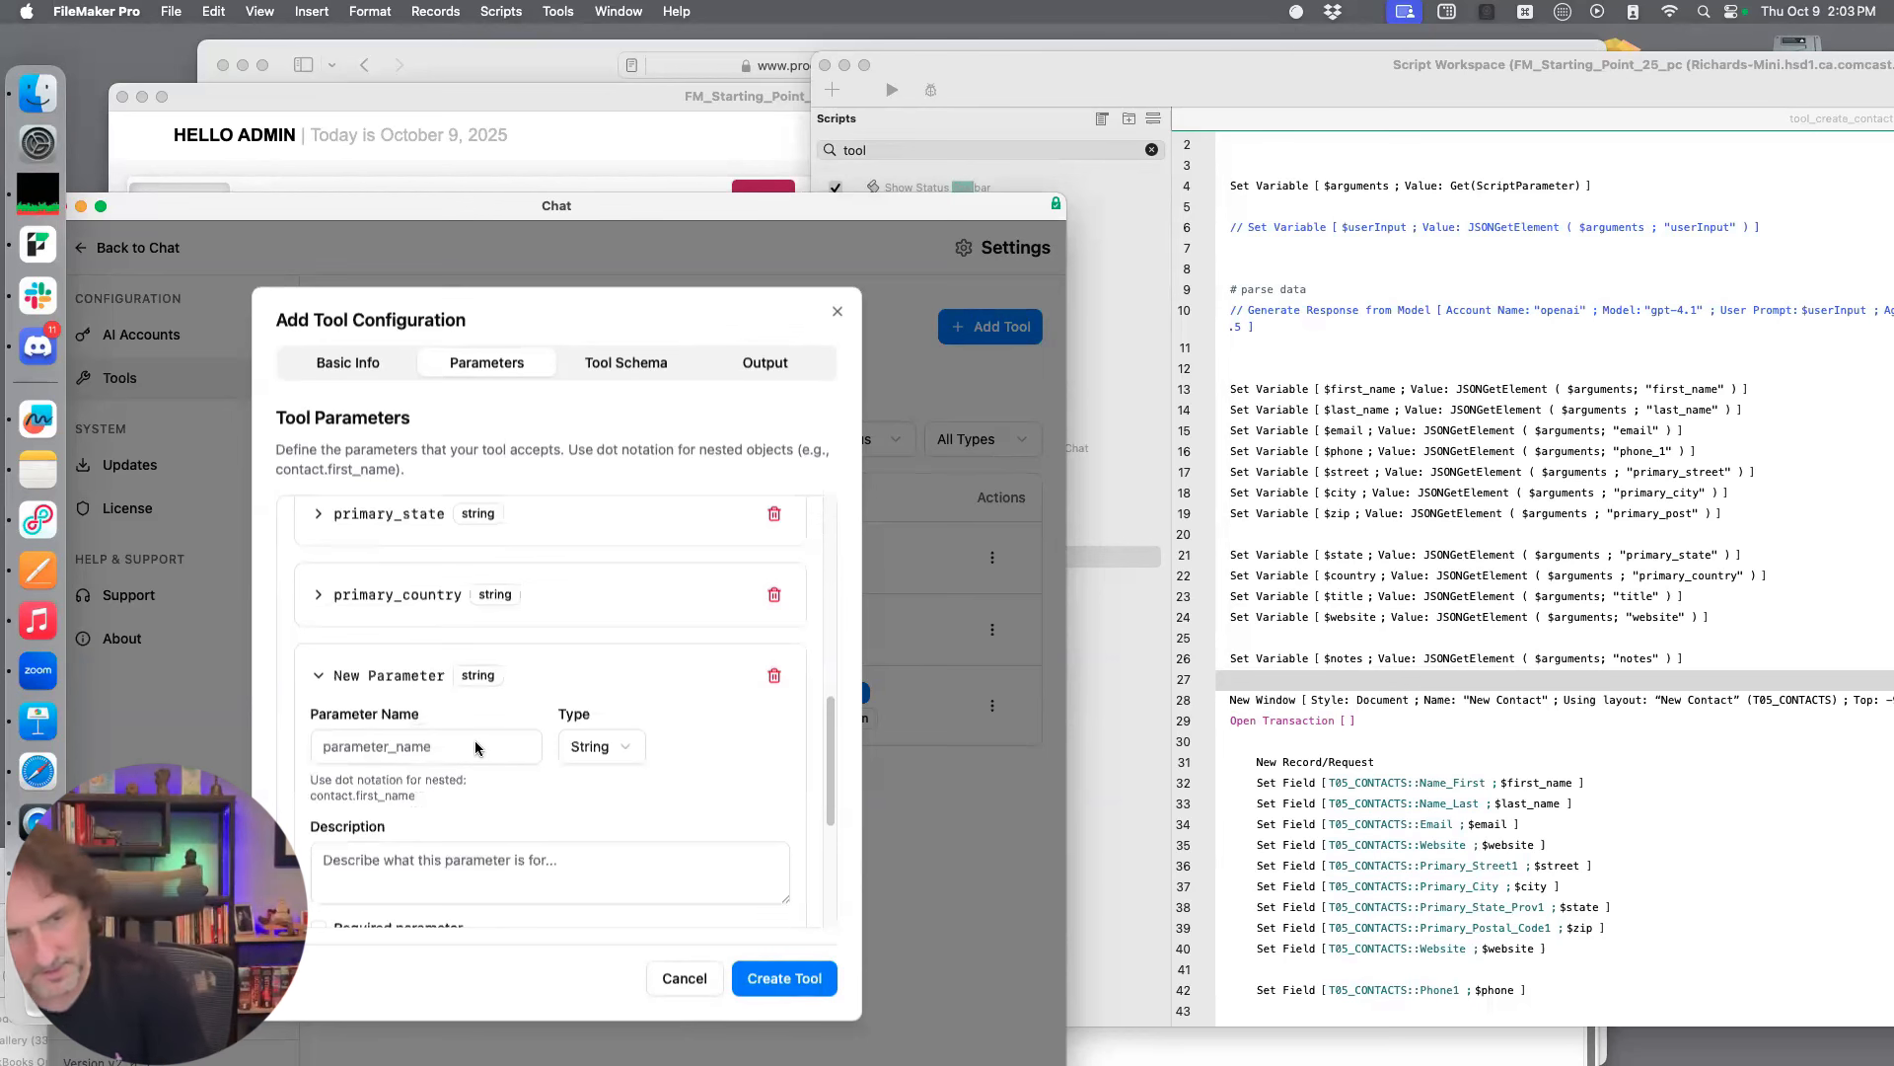
scroll(444, 740, down, 1)
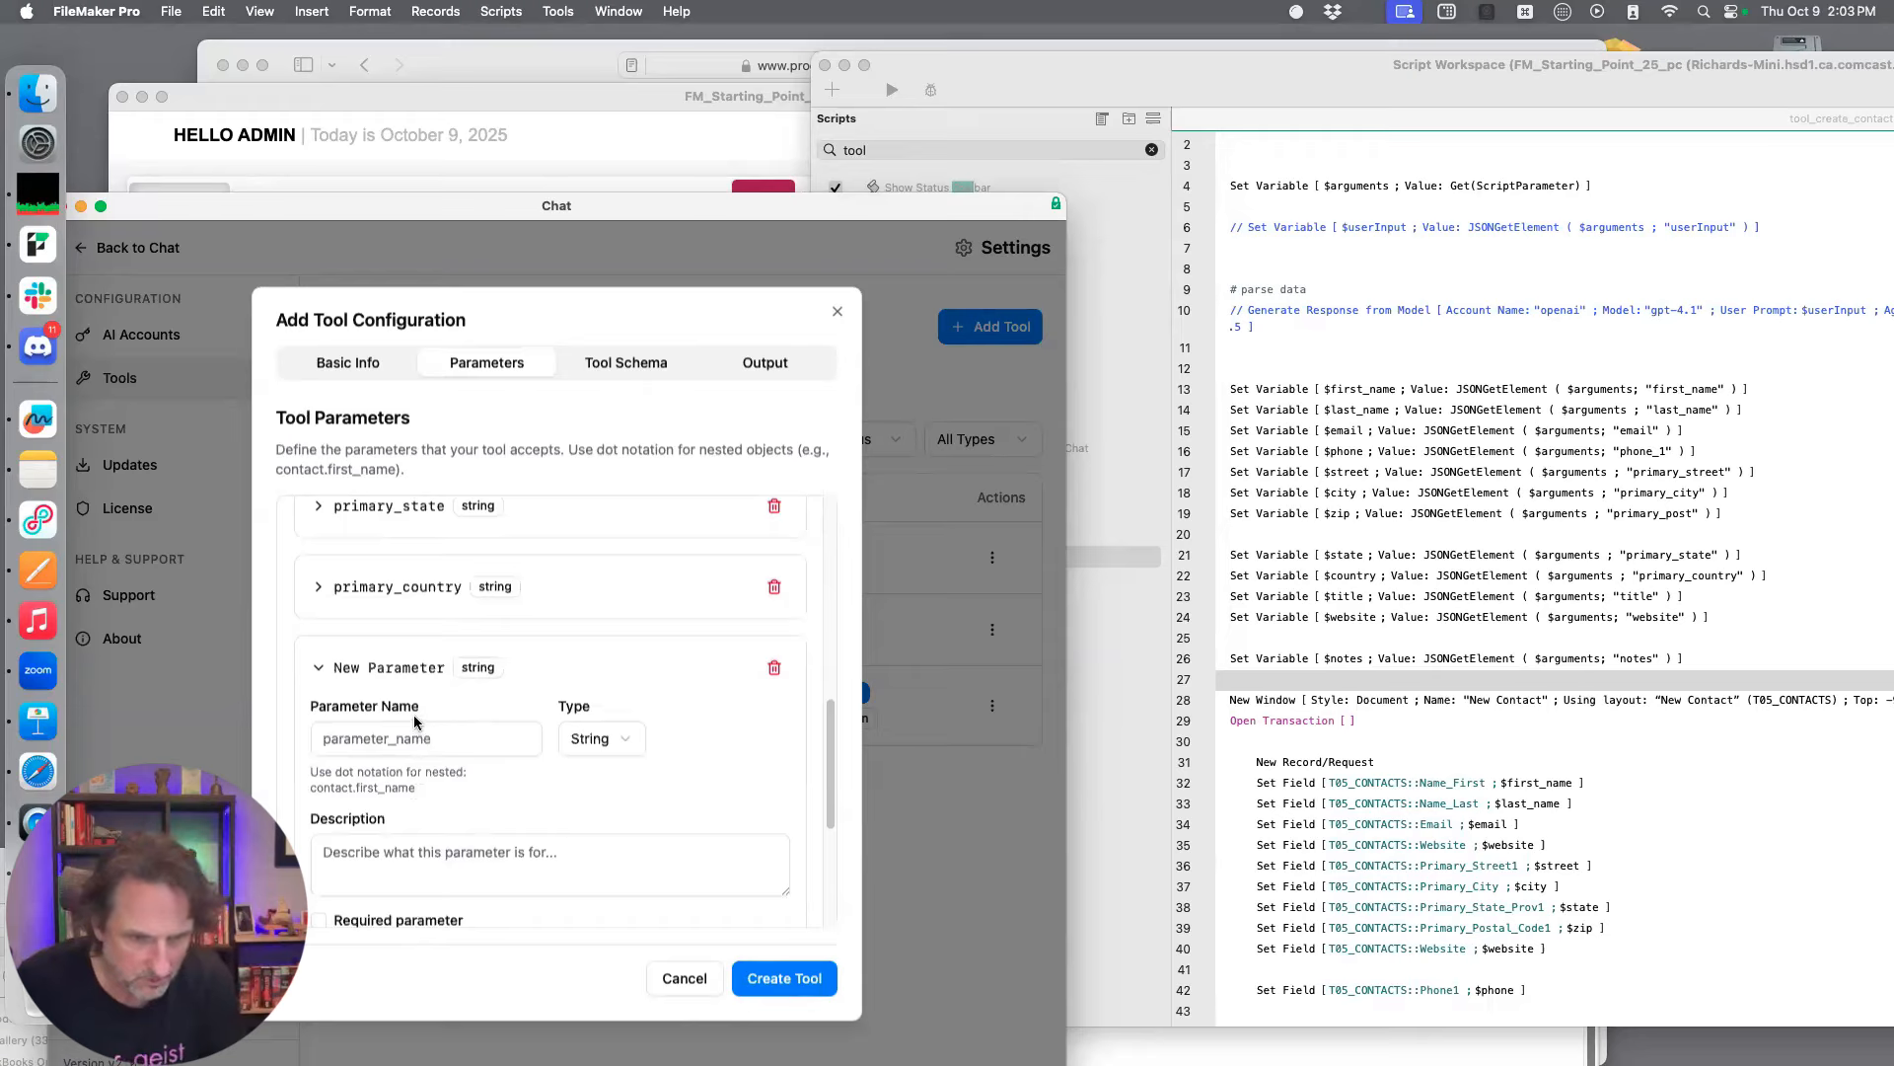
click(428, 741)
text(t)
key(BackSpace)
text(title)
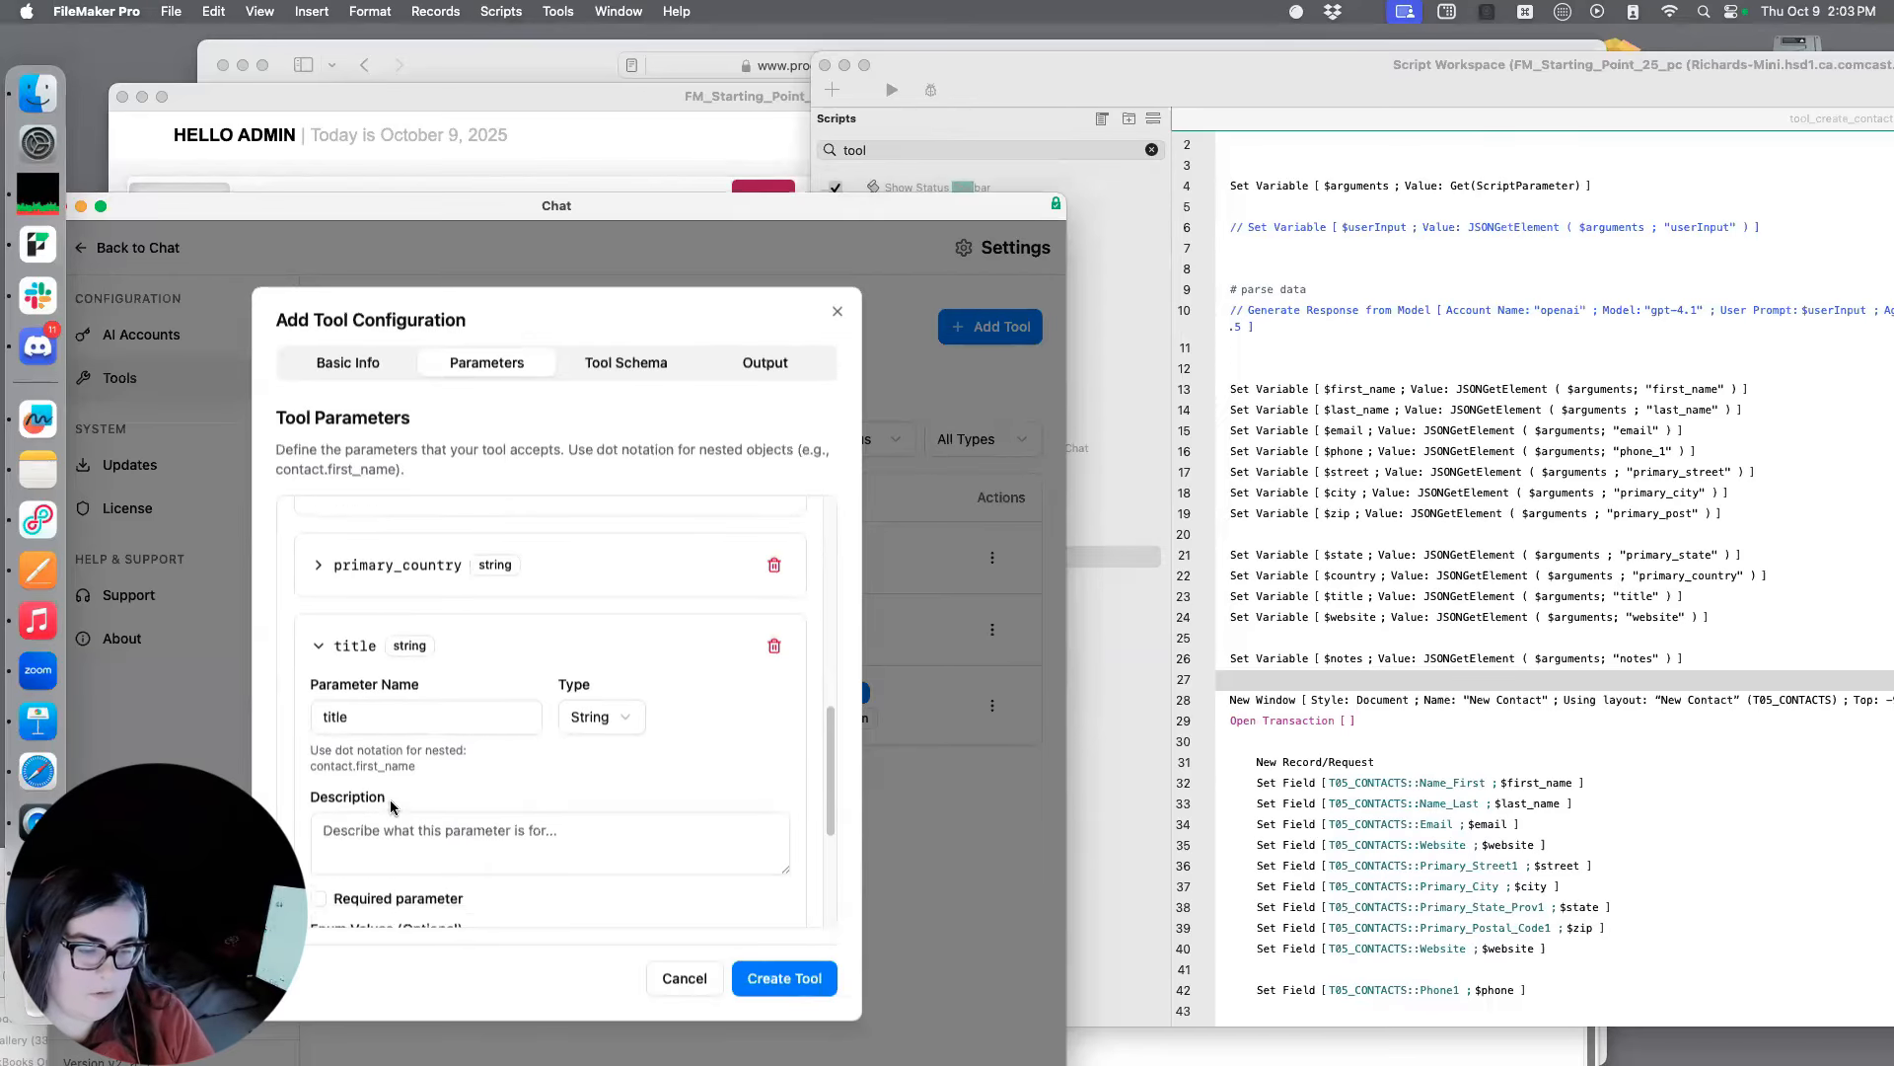
Describe the title parameter as "Like CEO or CFO or Realtor" and collapse its details
scroll(400, 806, down, 2)
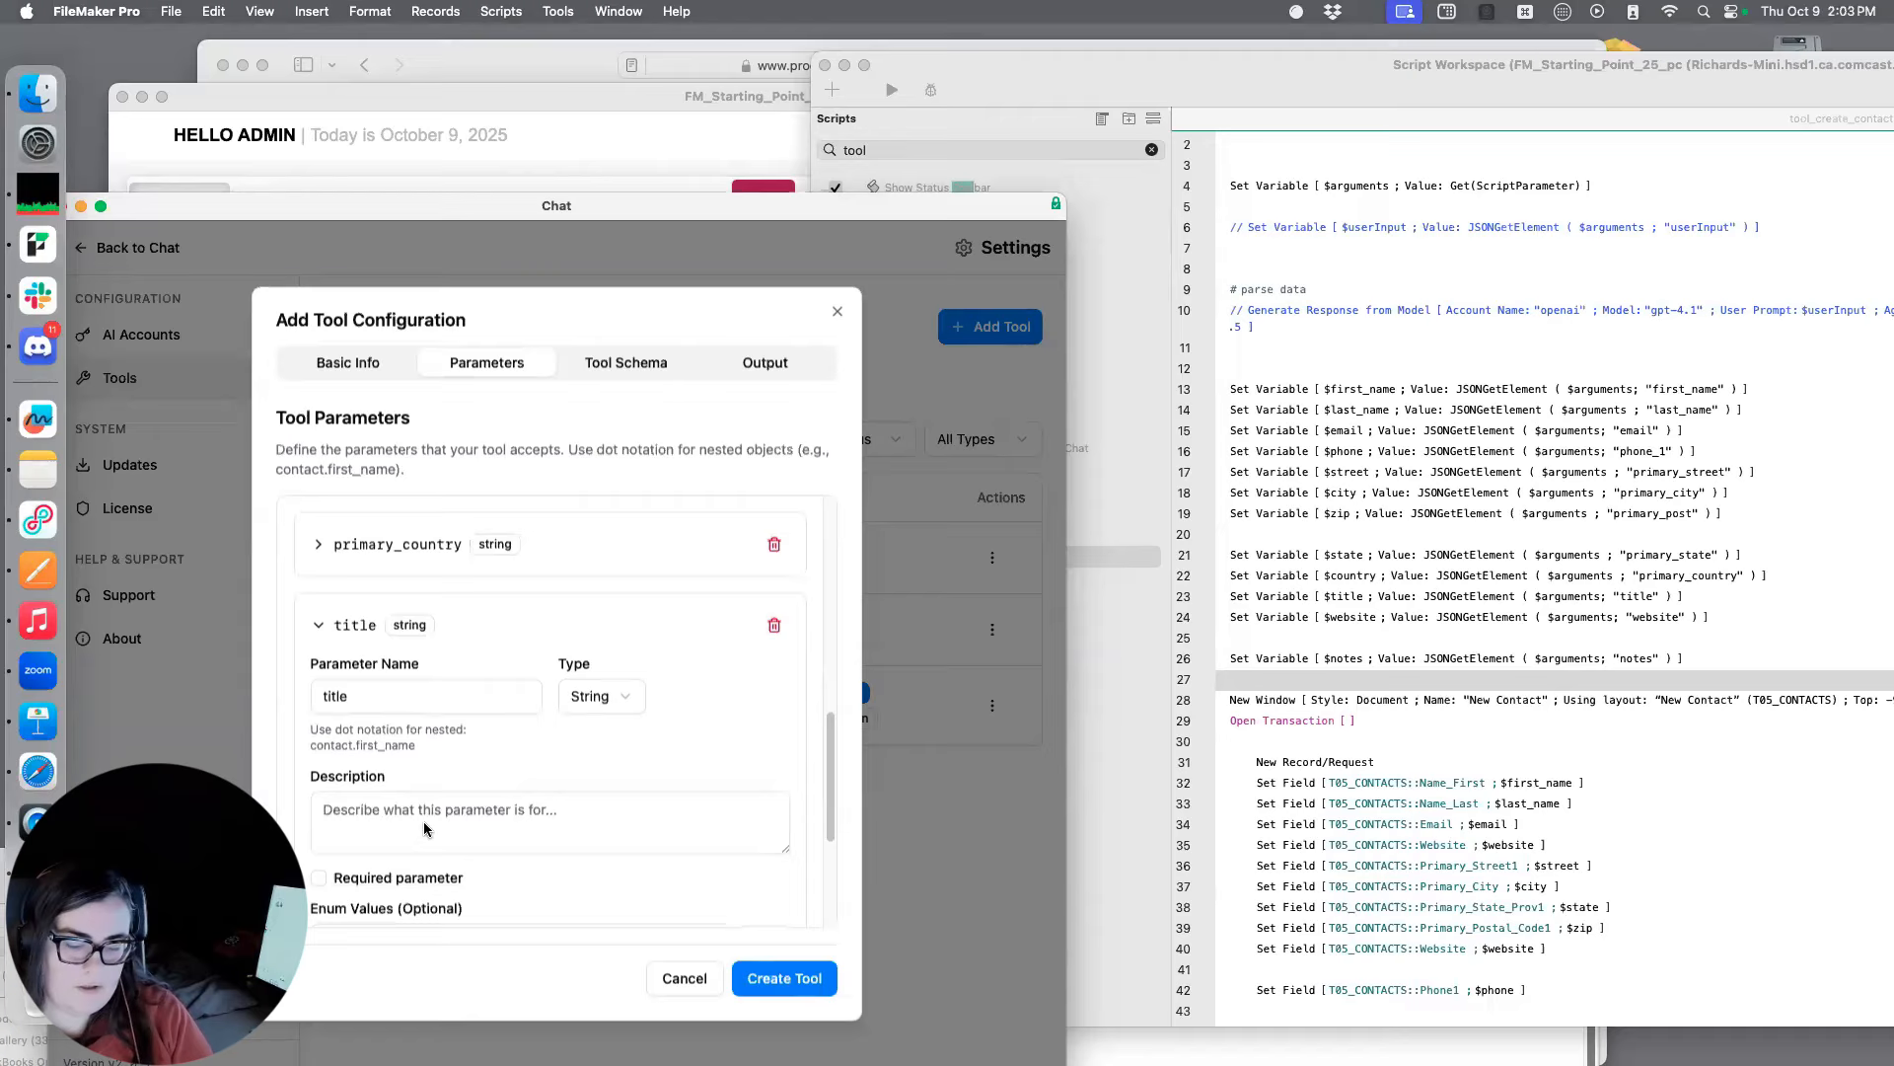
text(Li)
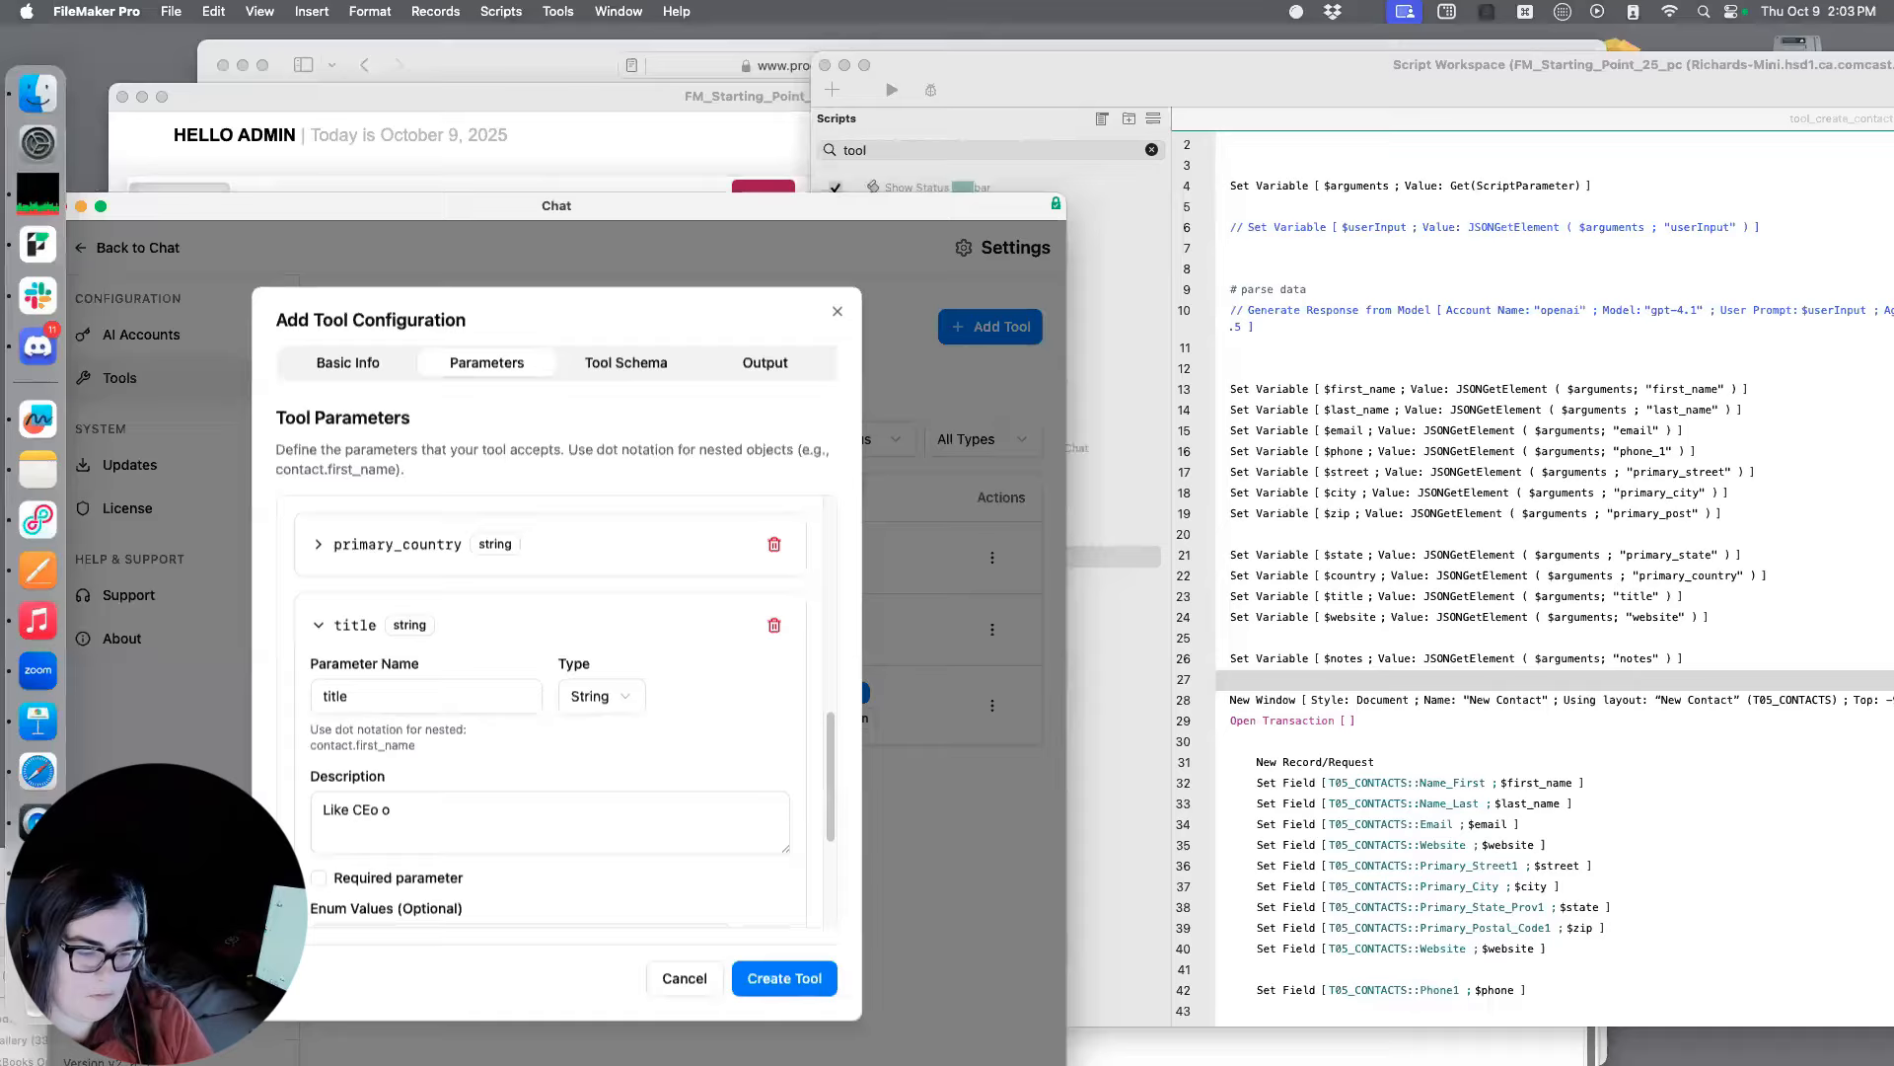
text(ke CEO or CFO or Realtor)
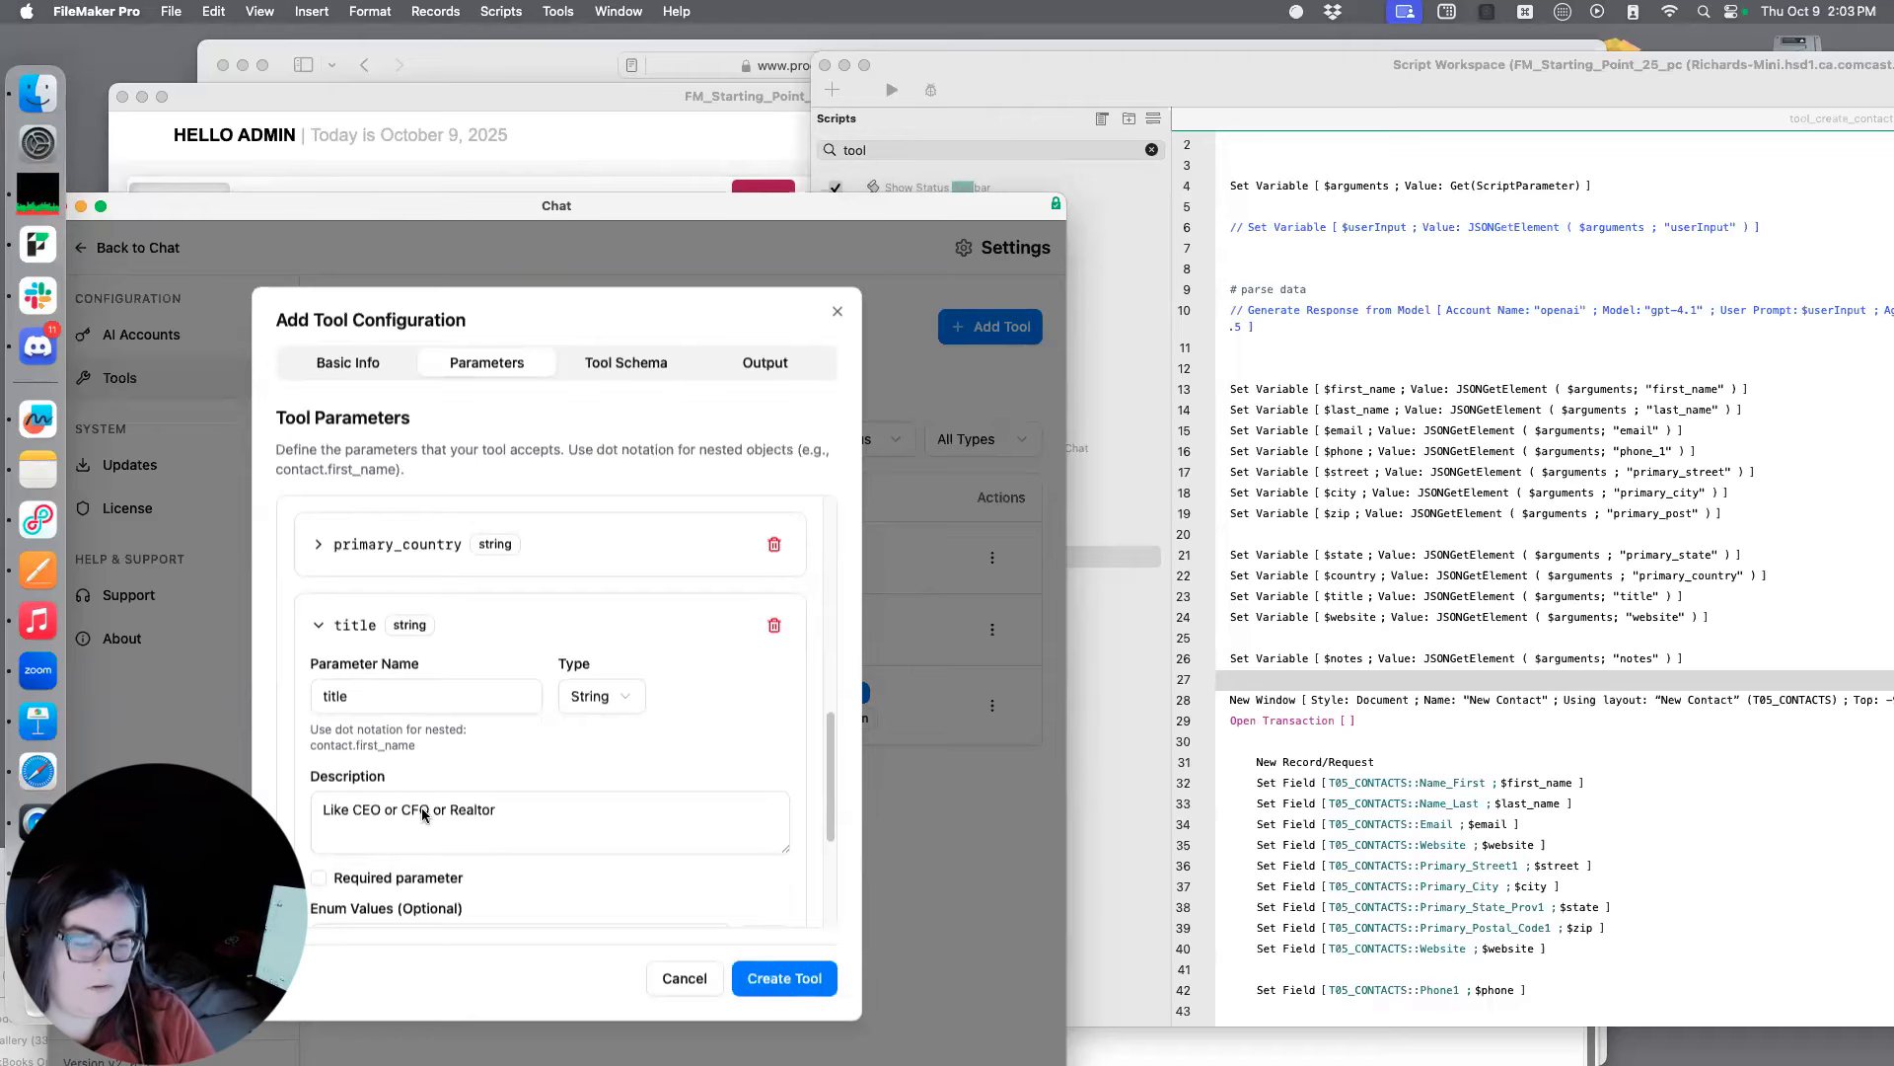
scroll(420, 784, down, 2)
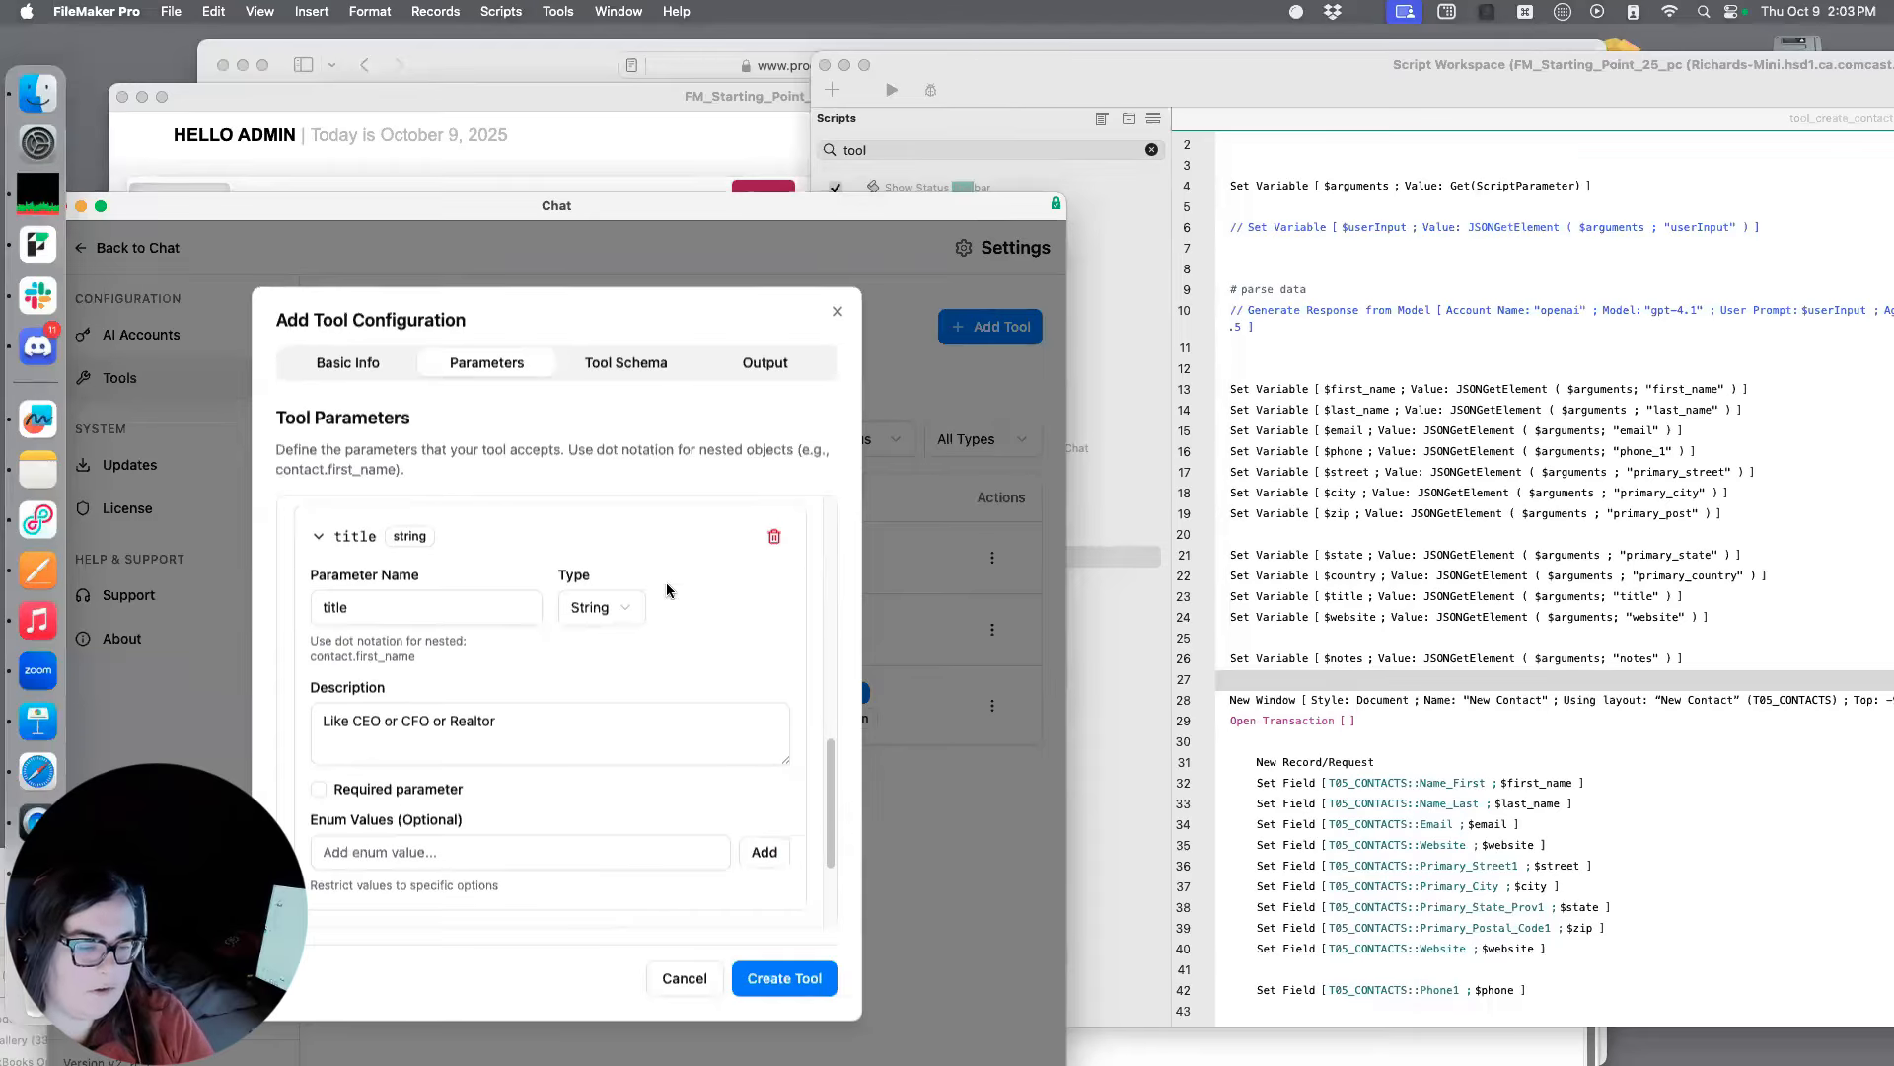
scroll(688, 677, up, 3)
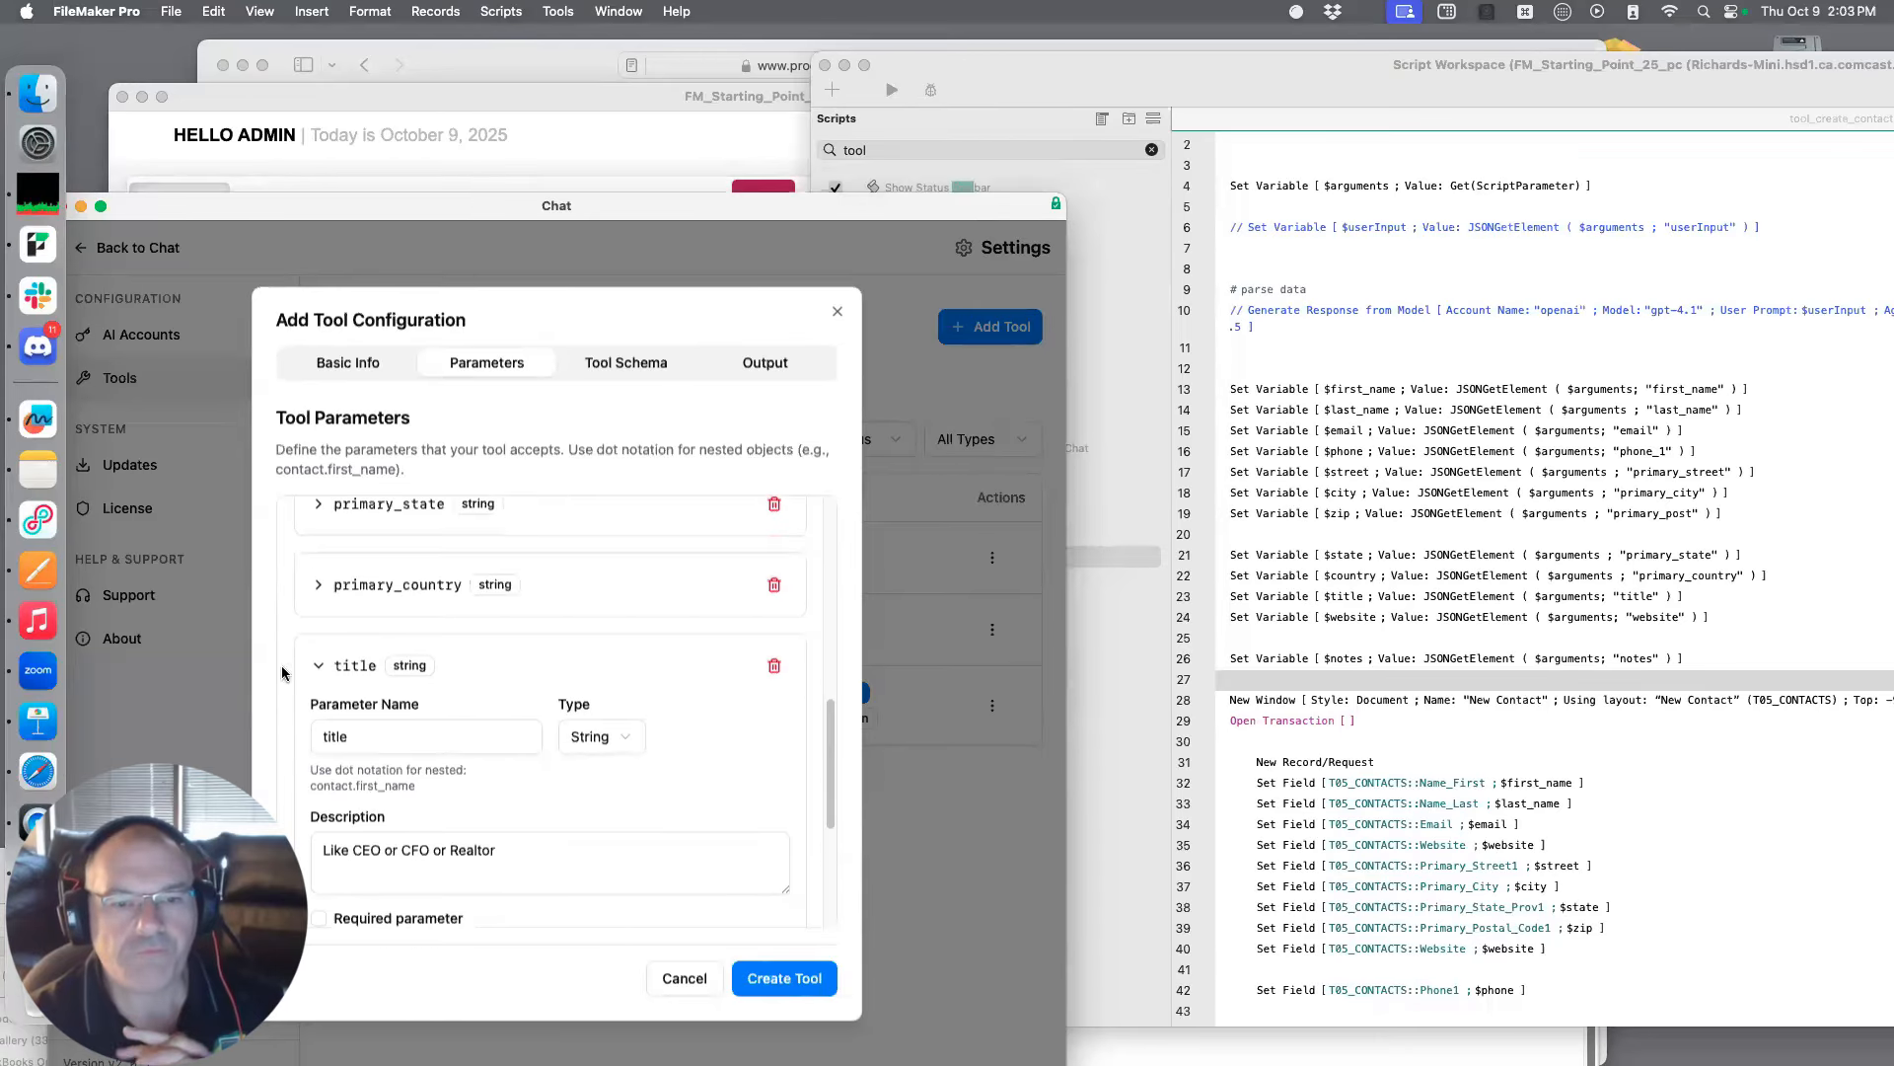
click(313, 667)
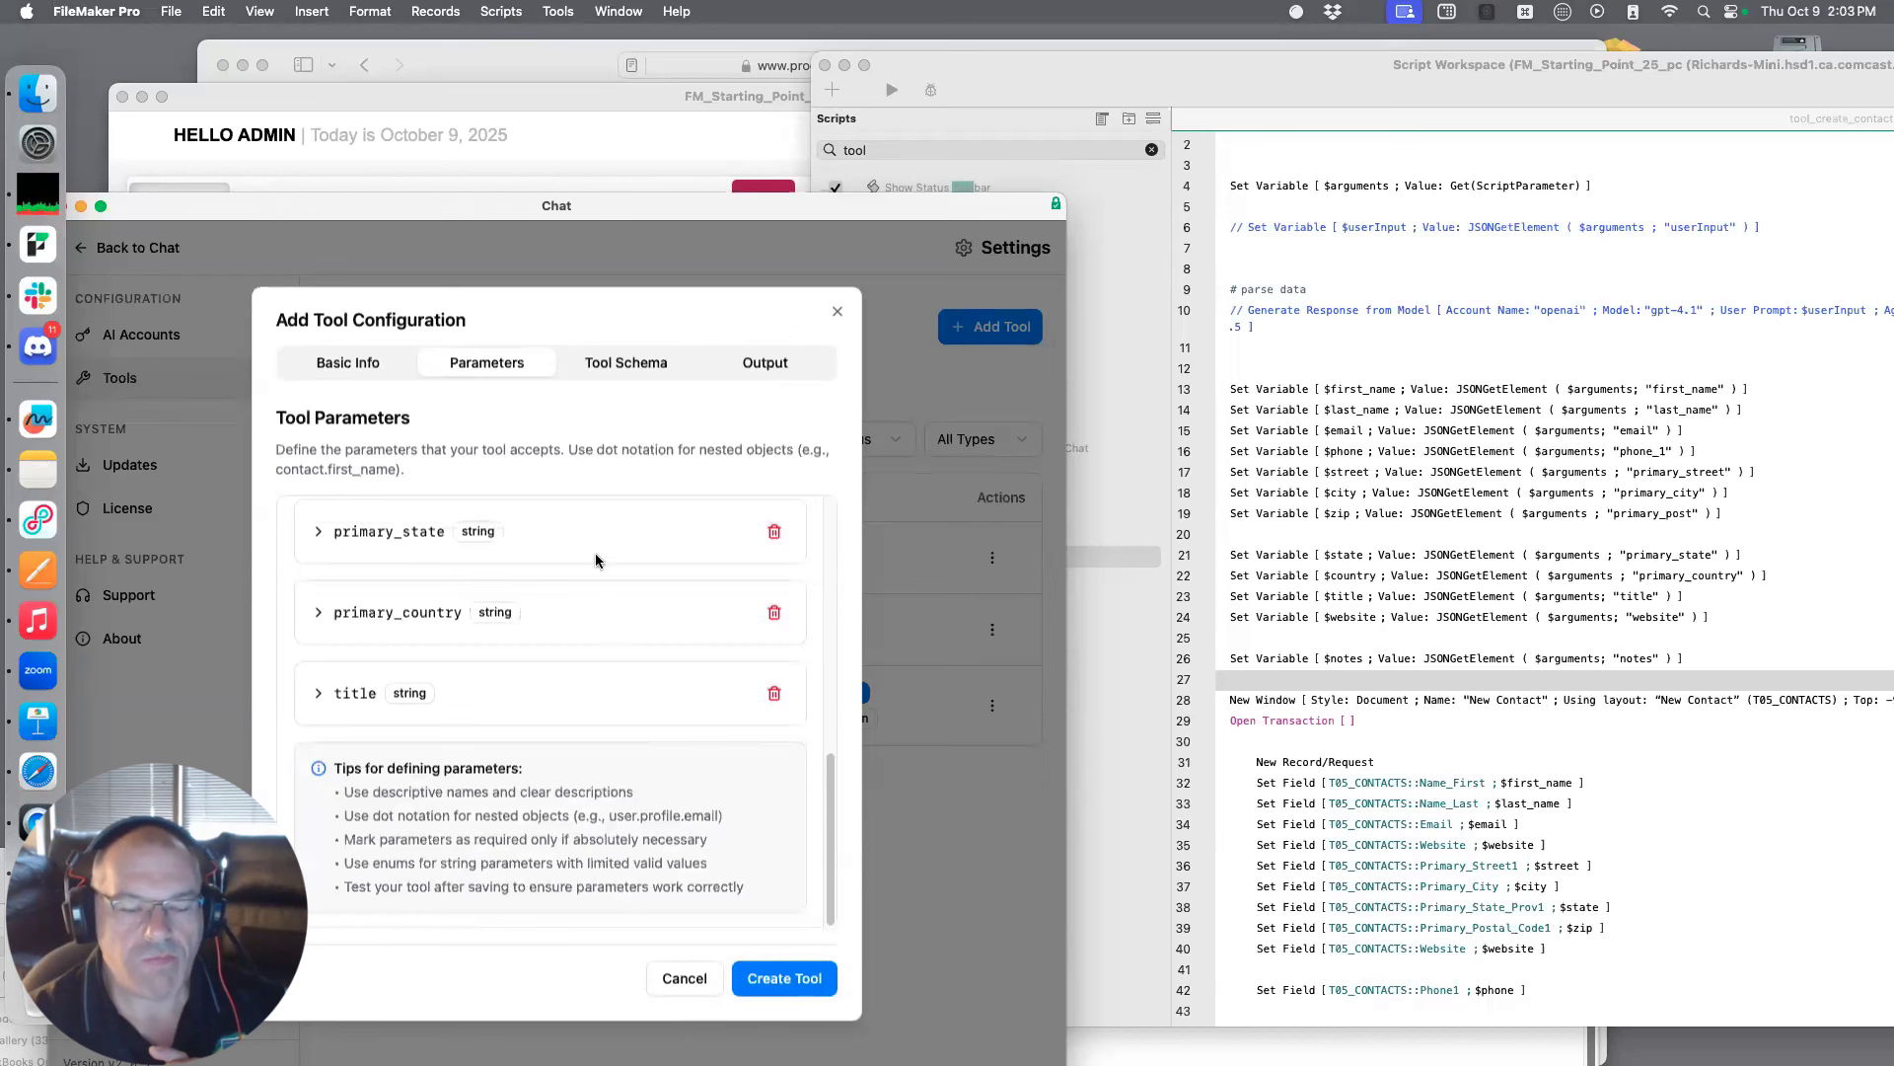
Add an eleventh string parameter named website, leave its description empty, and collapse its details
scroll(466, 636, up, 10)
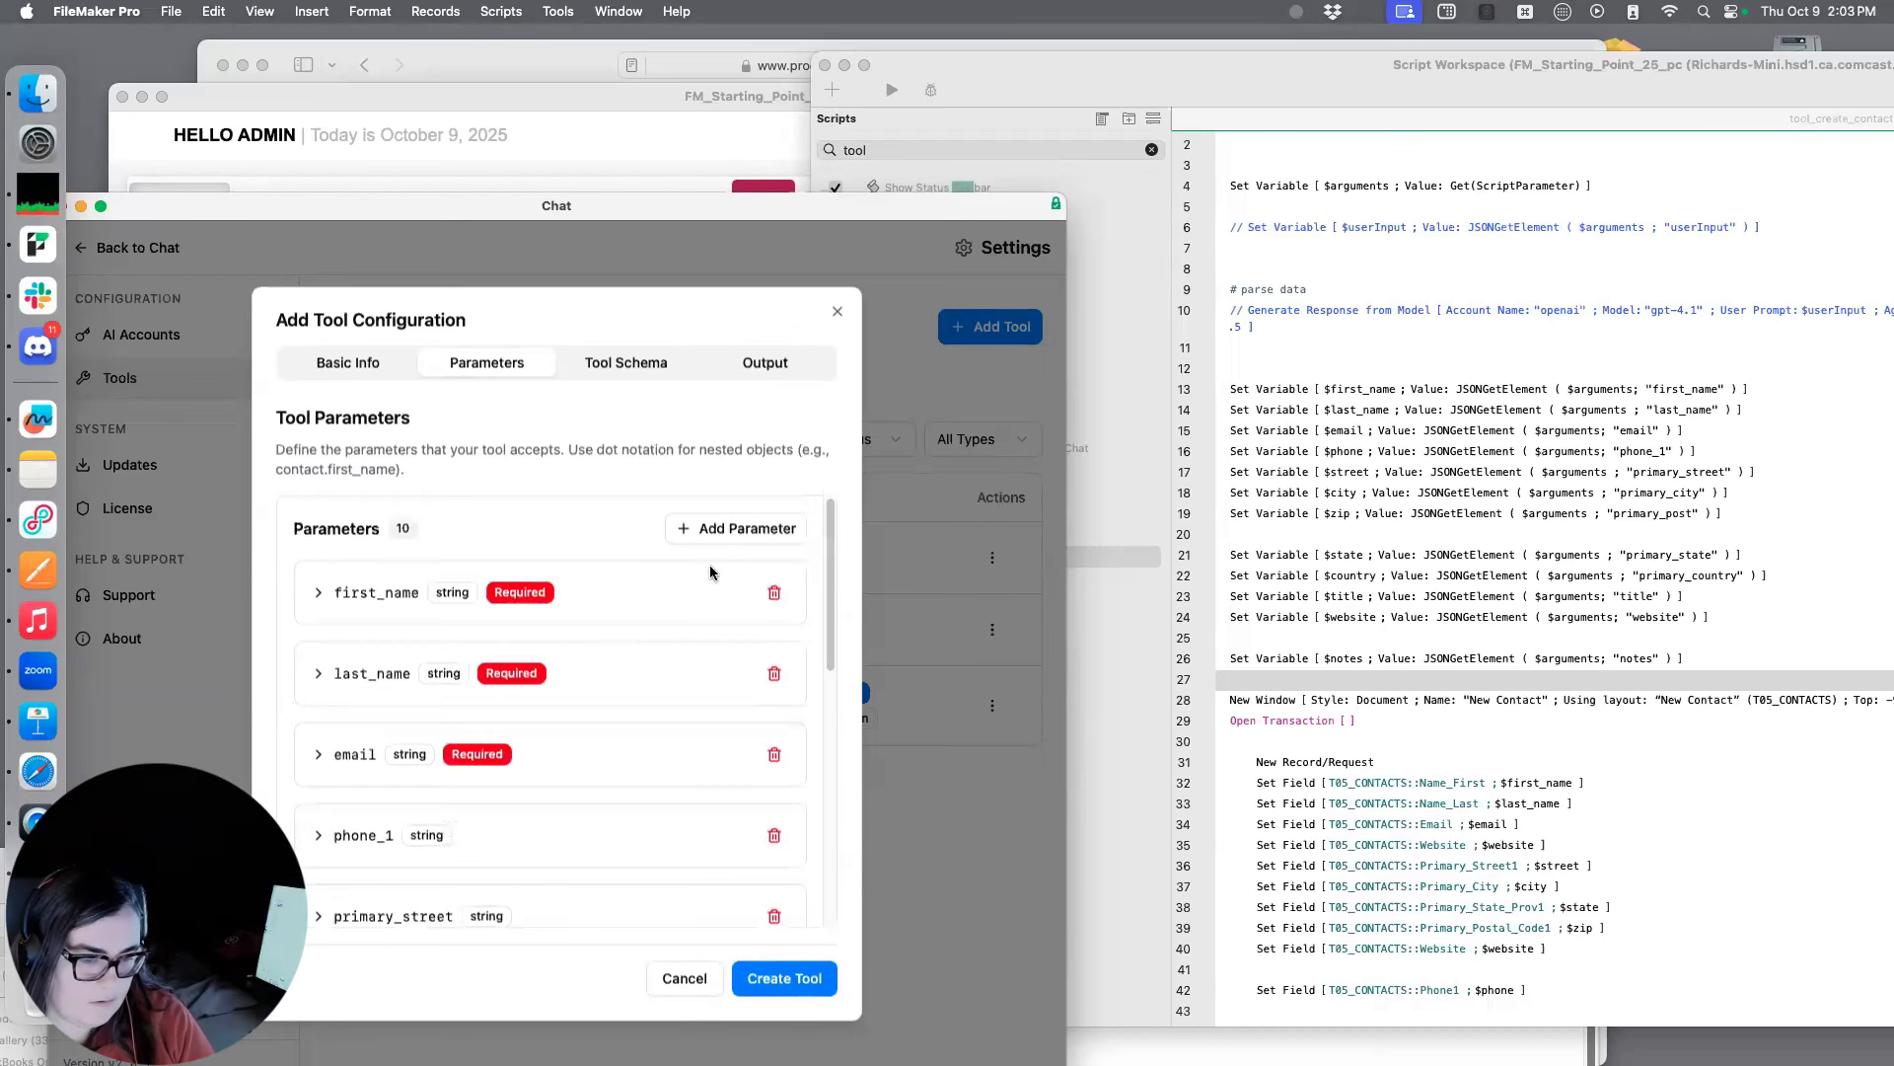
click(730, 527)
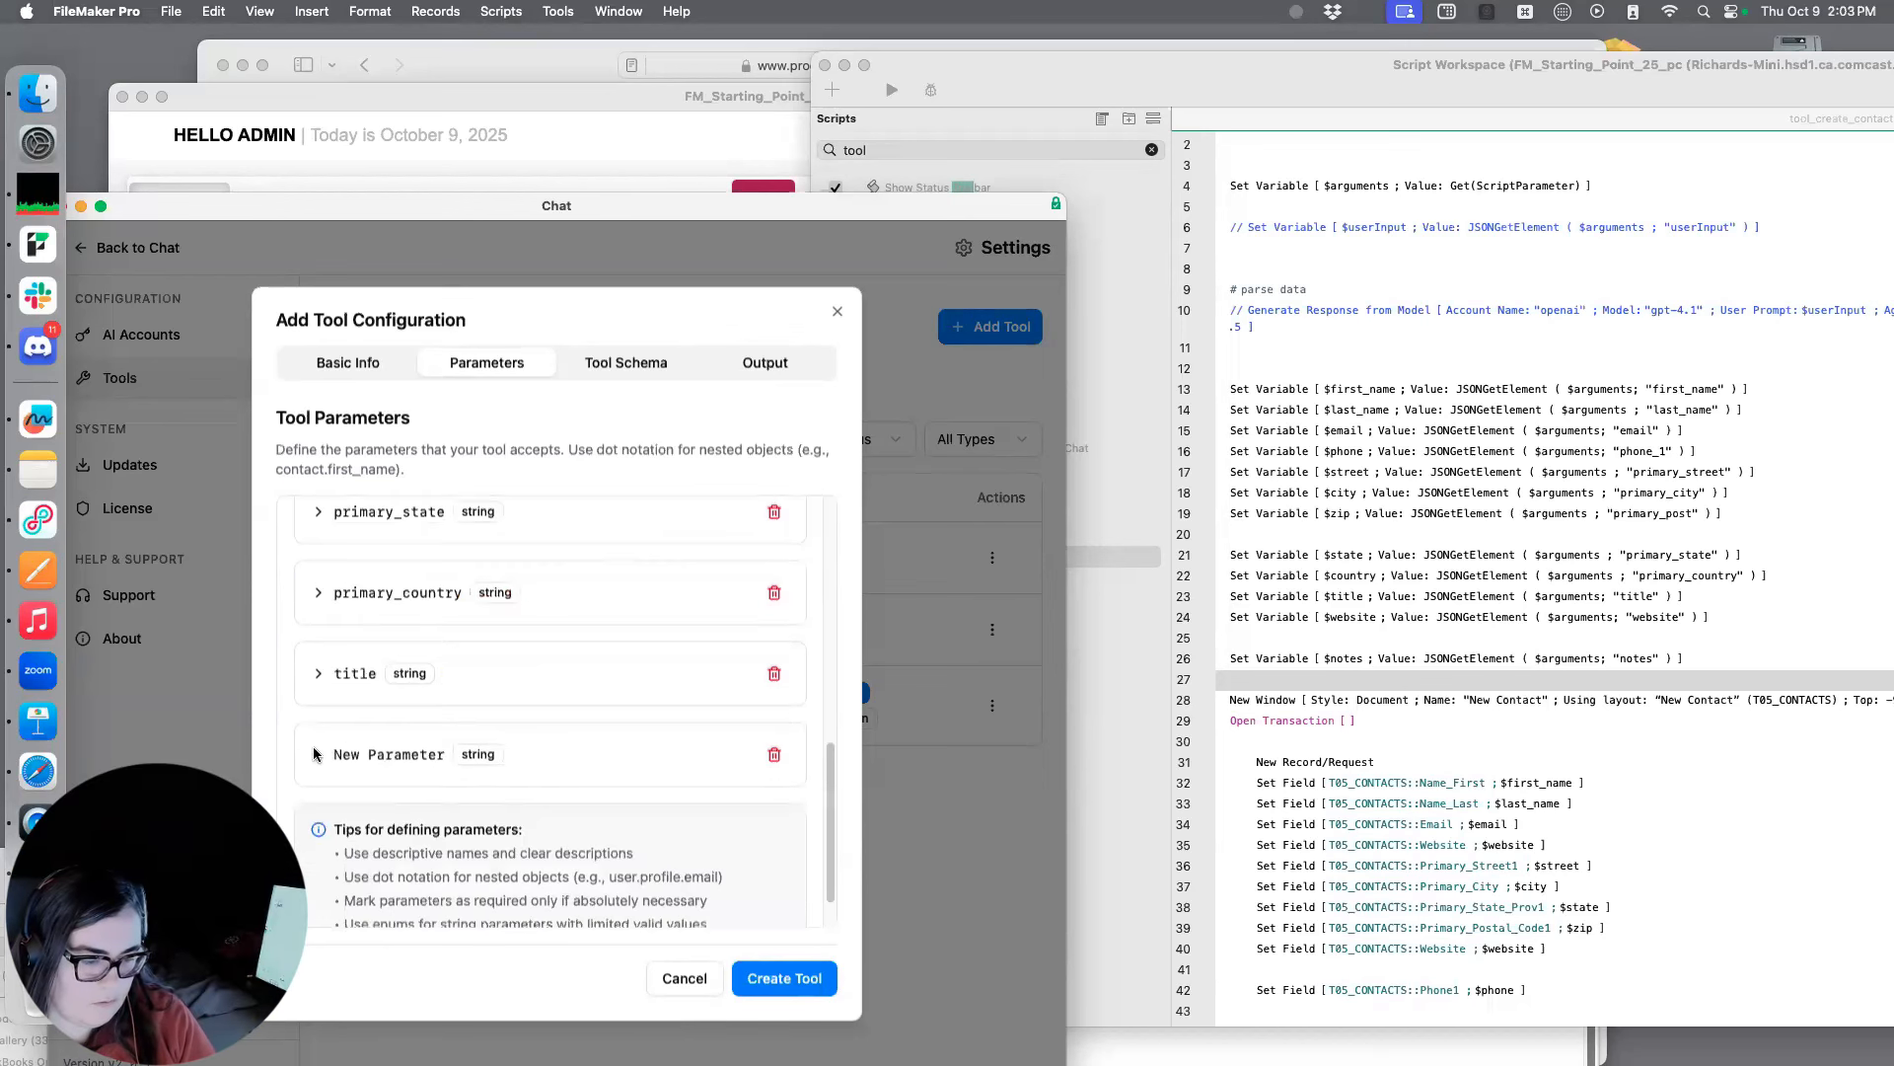
click(328, 753)
text(website)
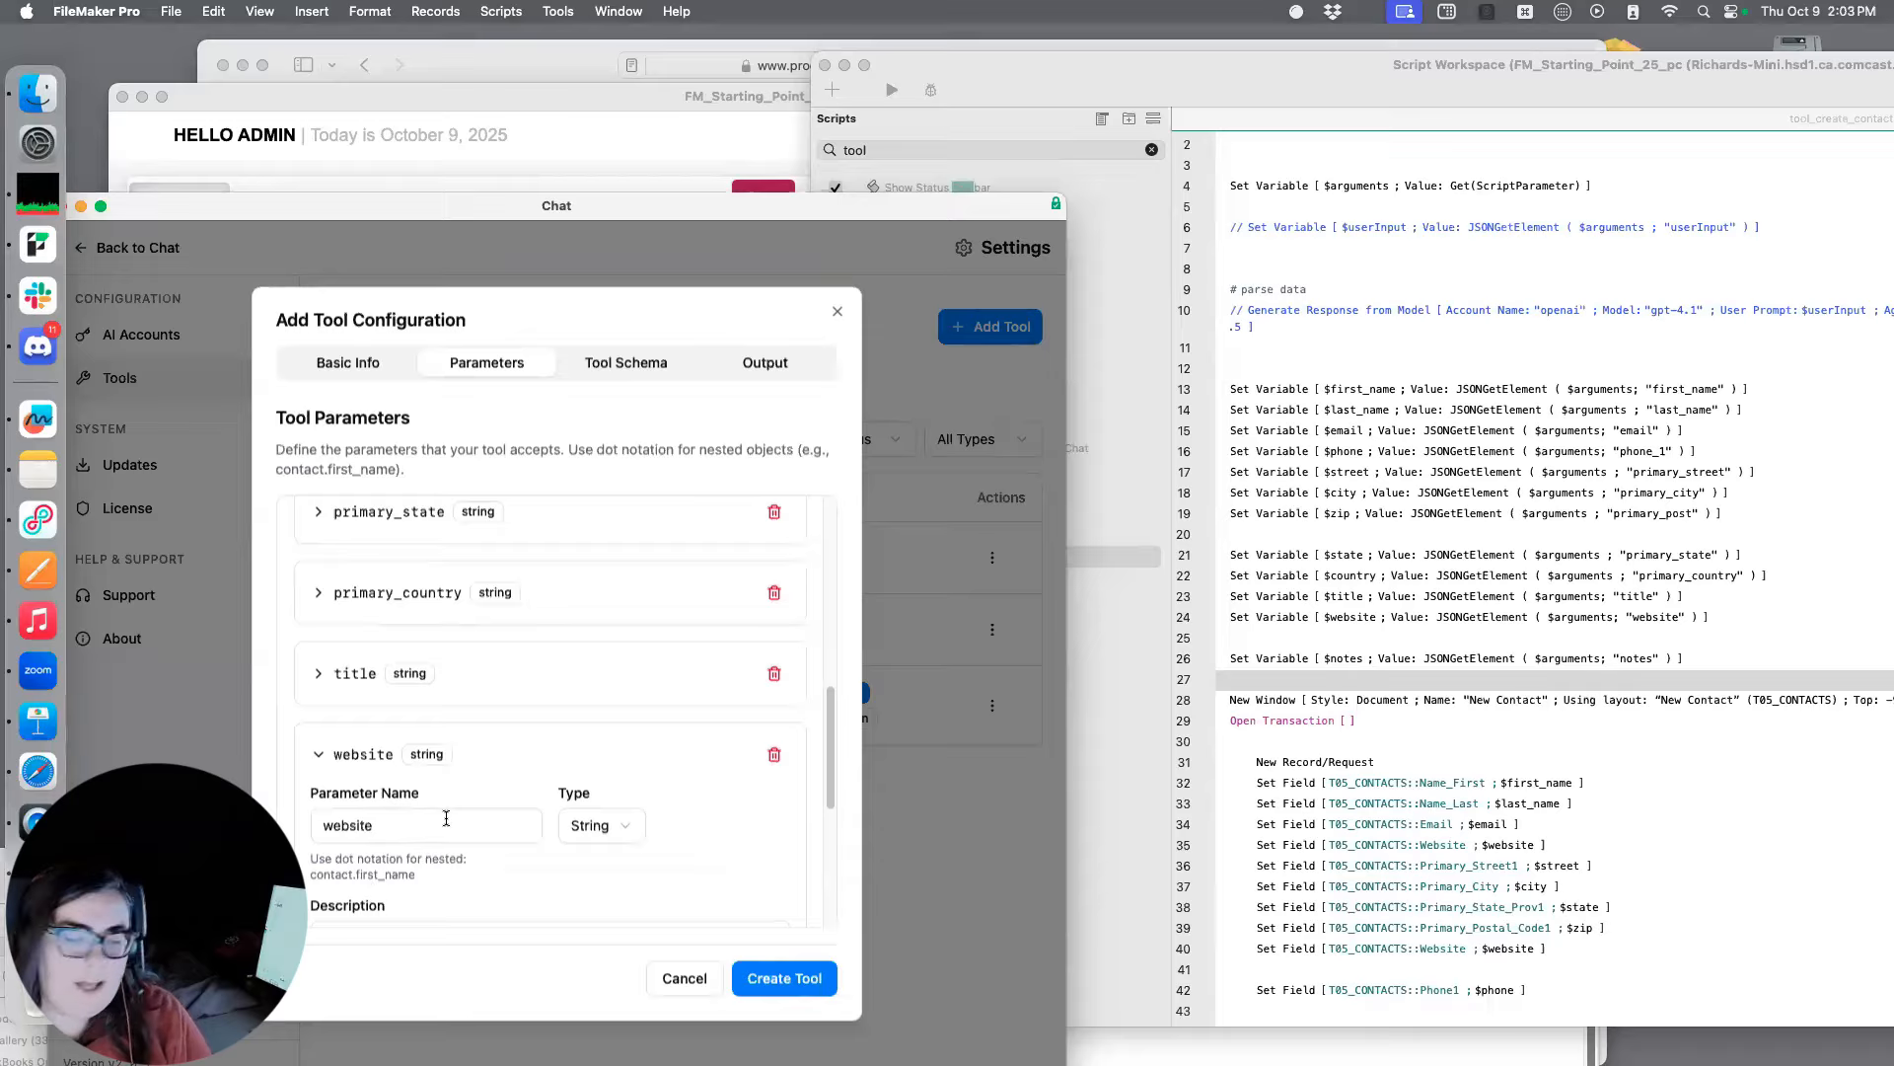
scroll(828, 752, down, 1)
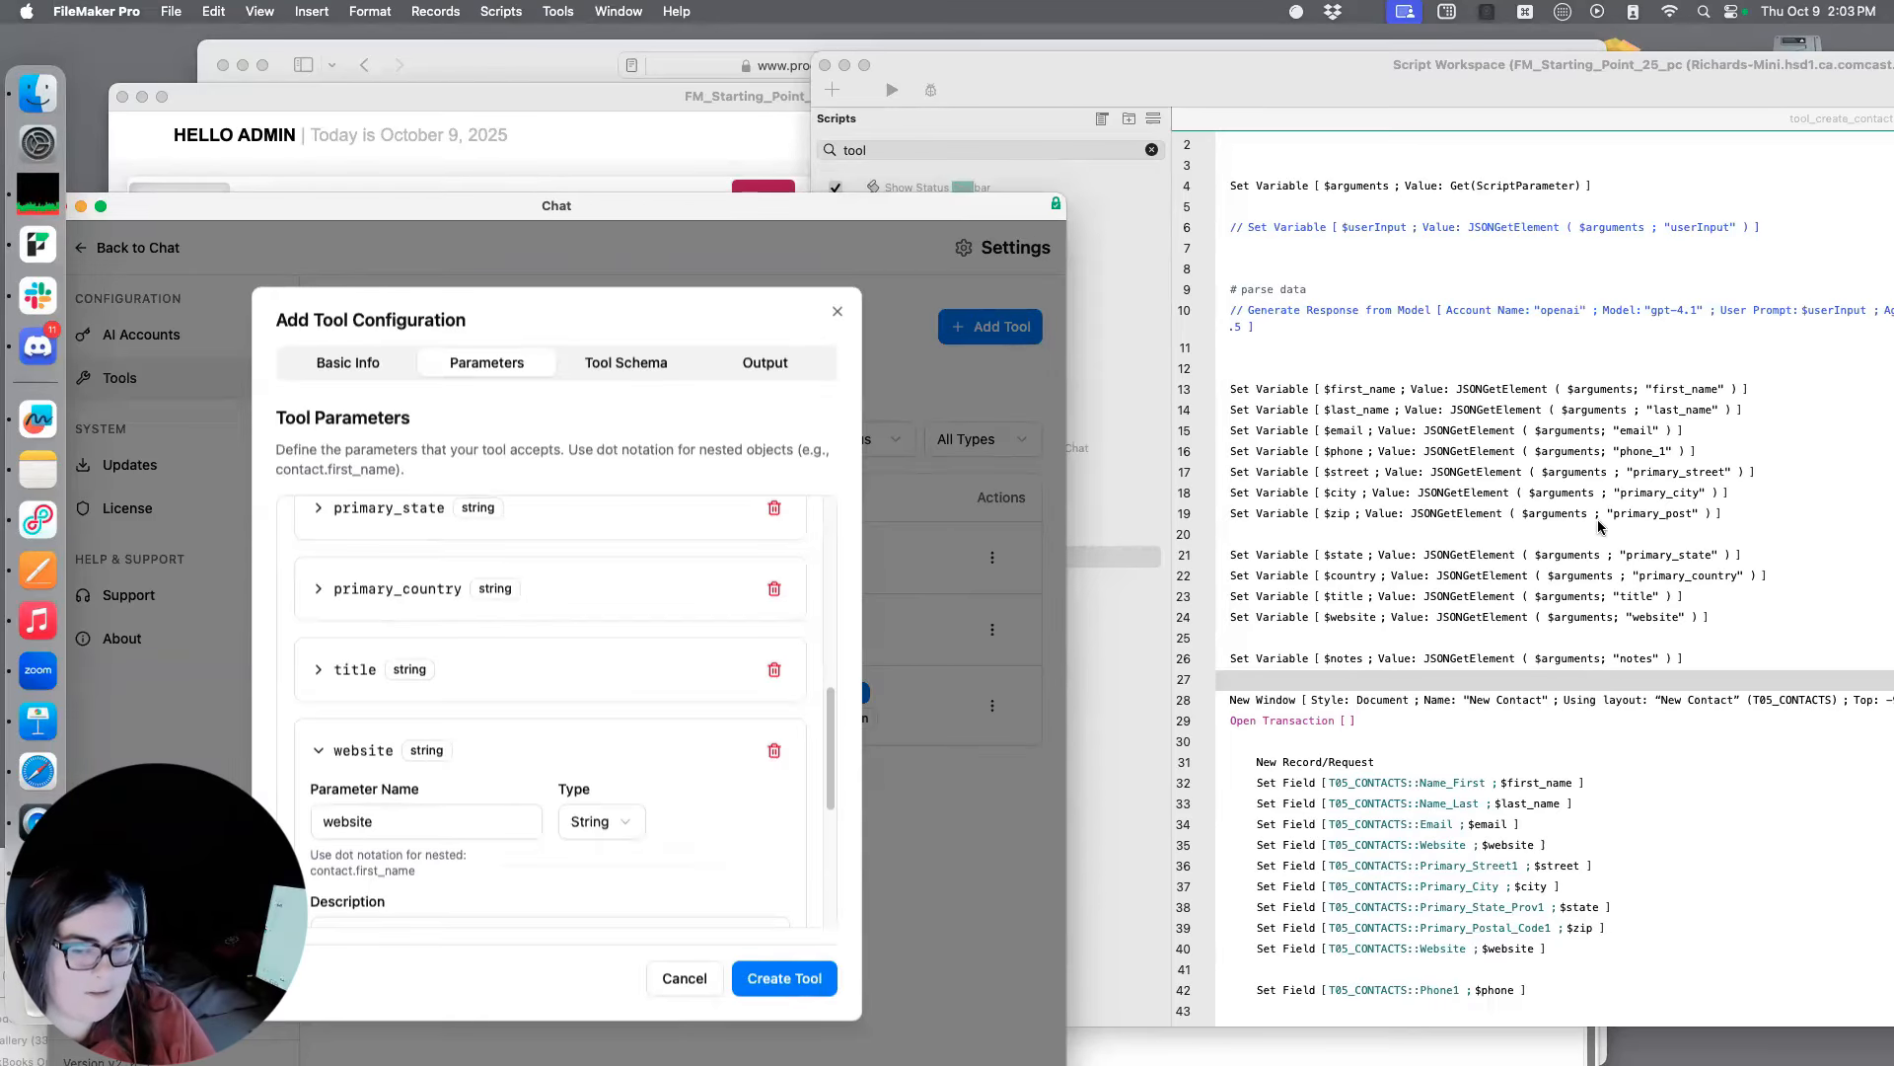
click(320, 755)
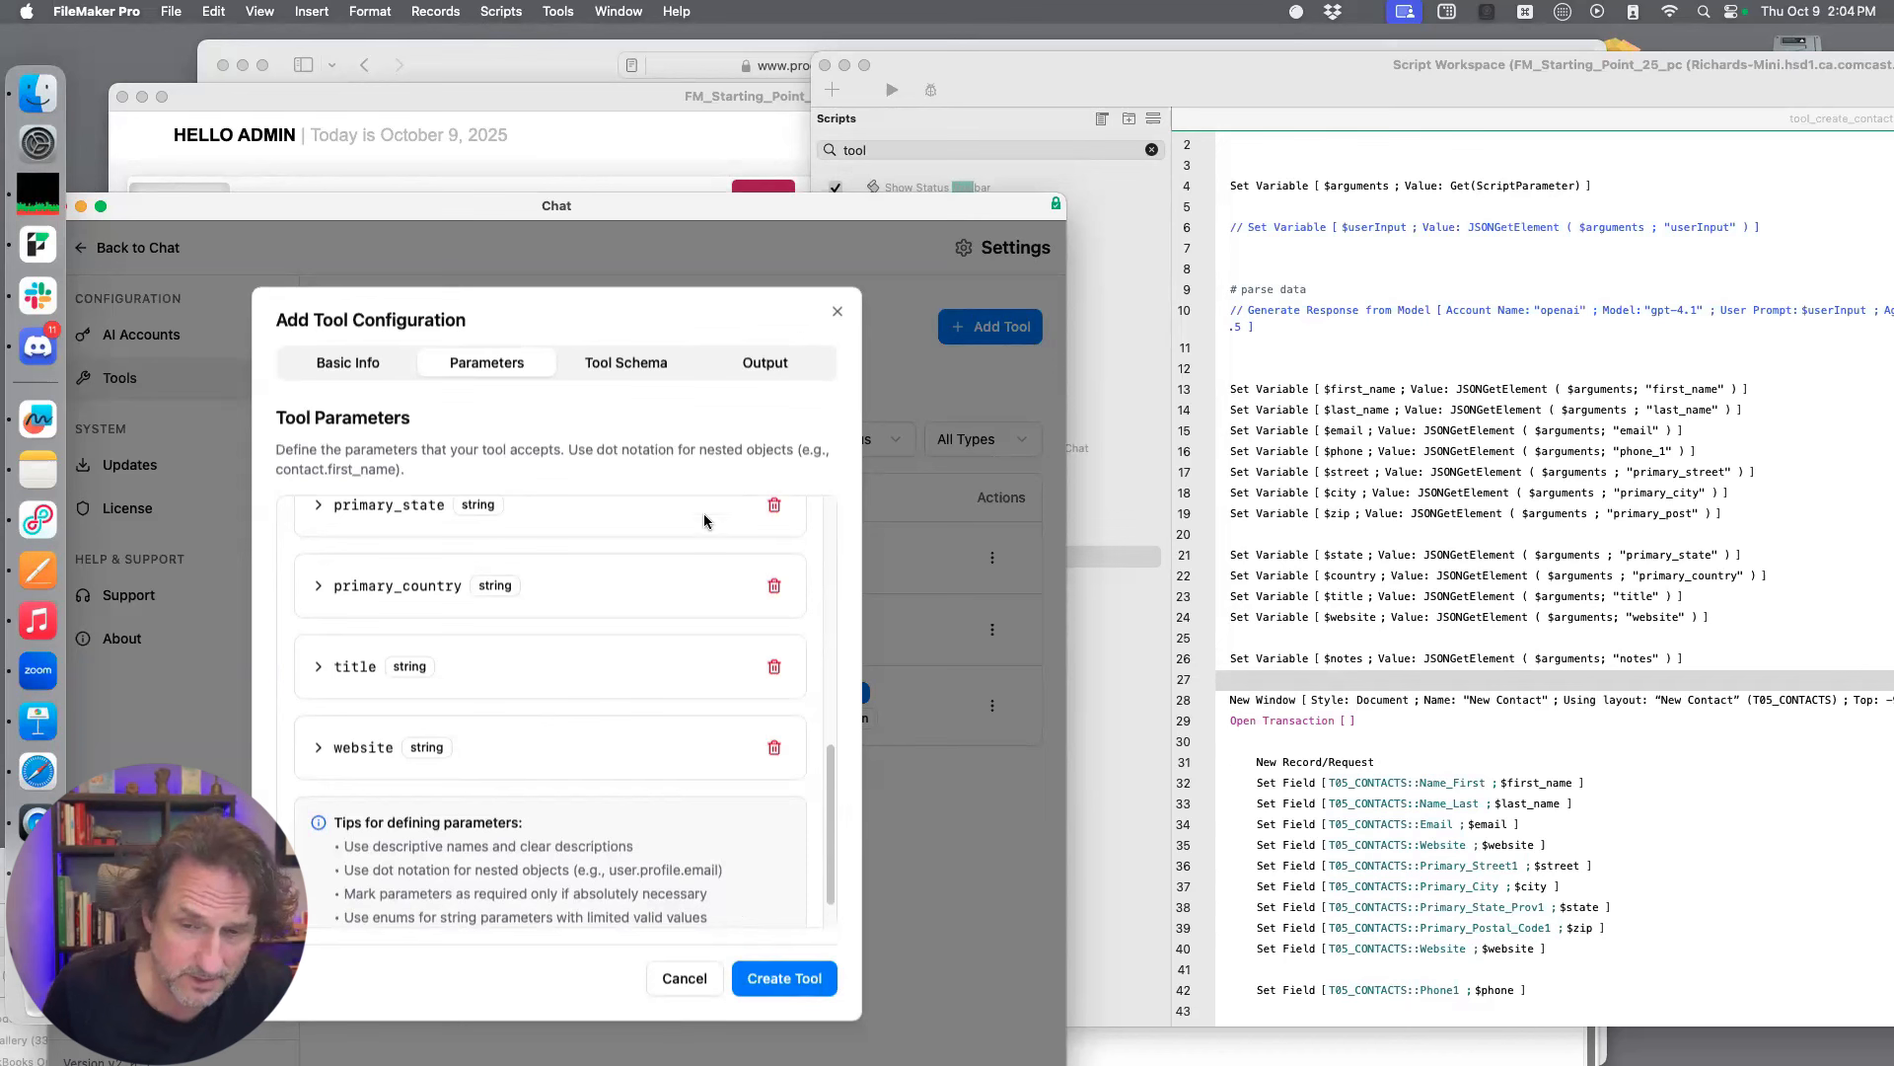
Add a twelfth string parameter and name it notes
scroll(695, 641, up, 10)
click(748, 528)
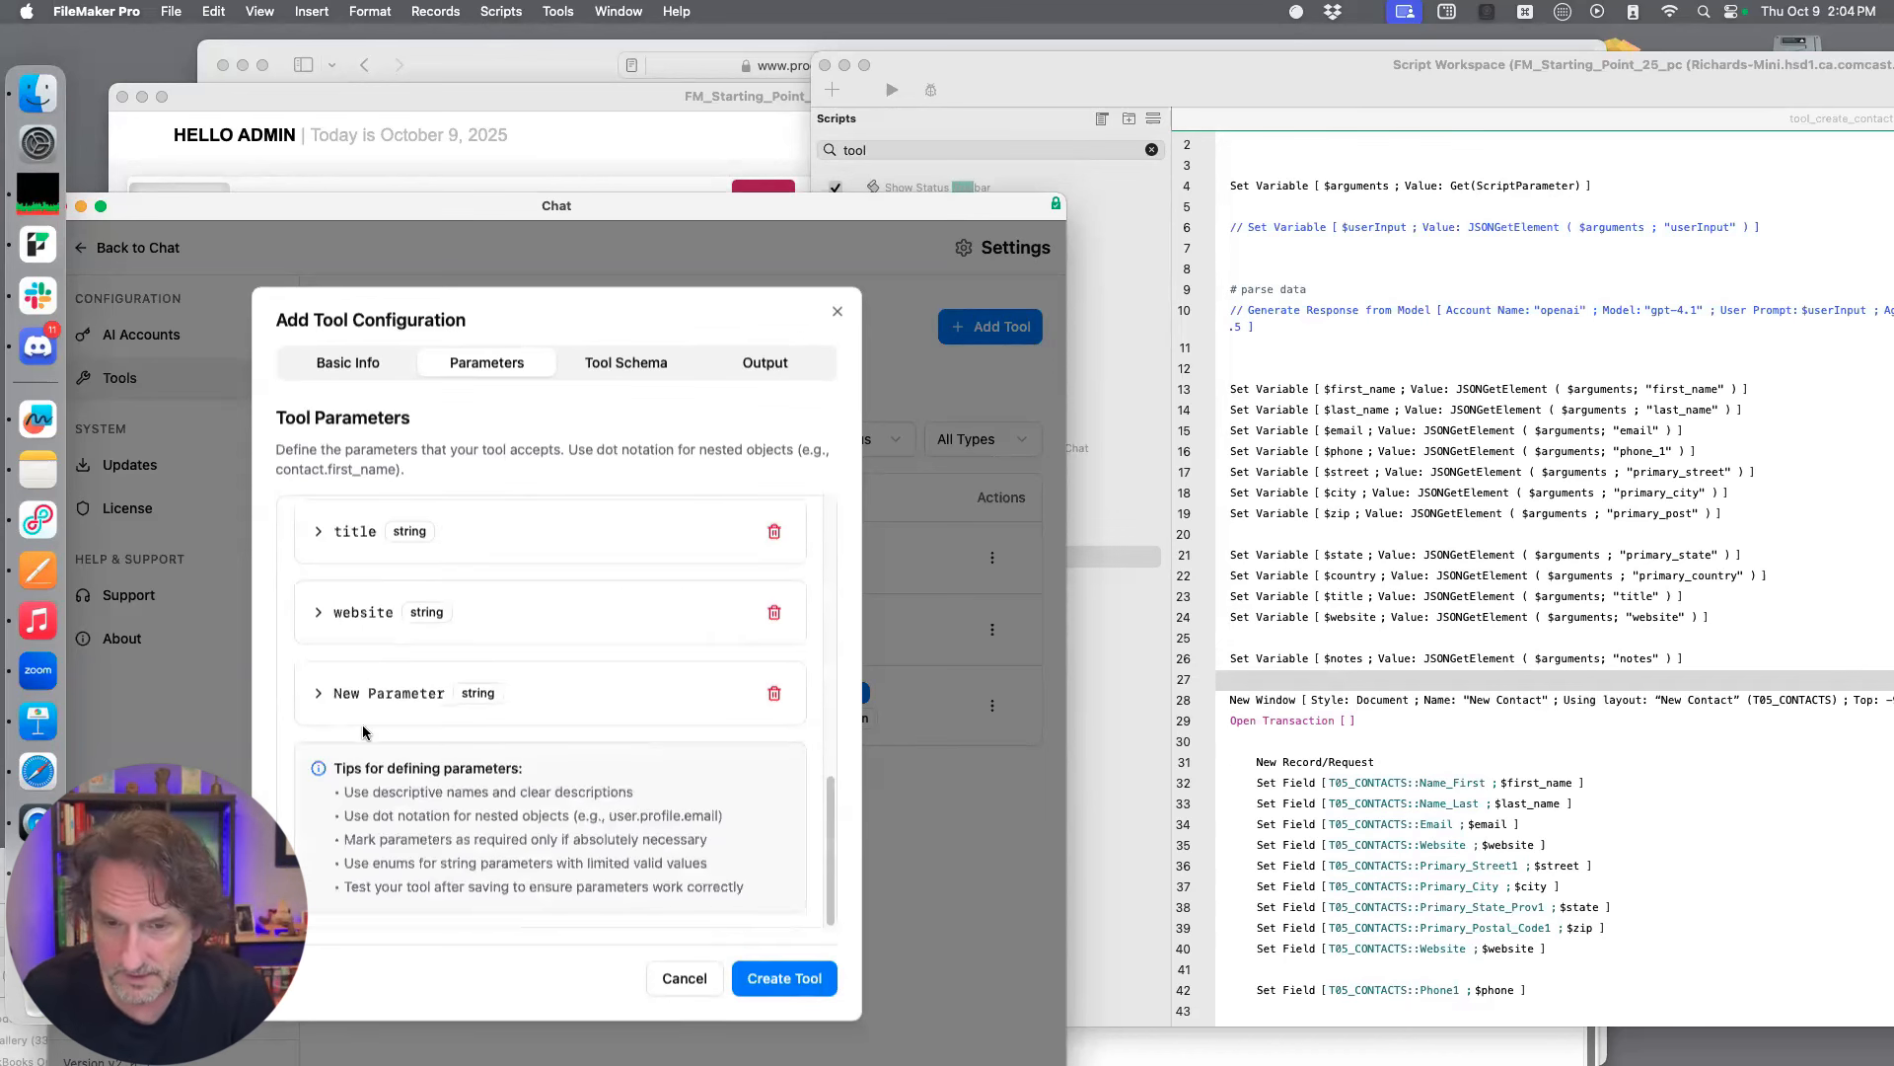
click(326, 691)
click(419, 753)
text(notes)
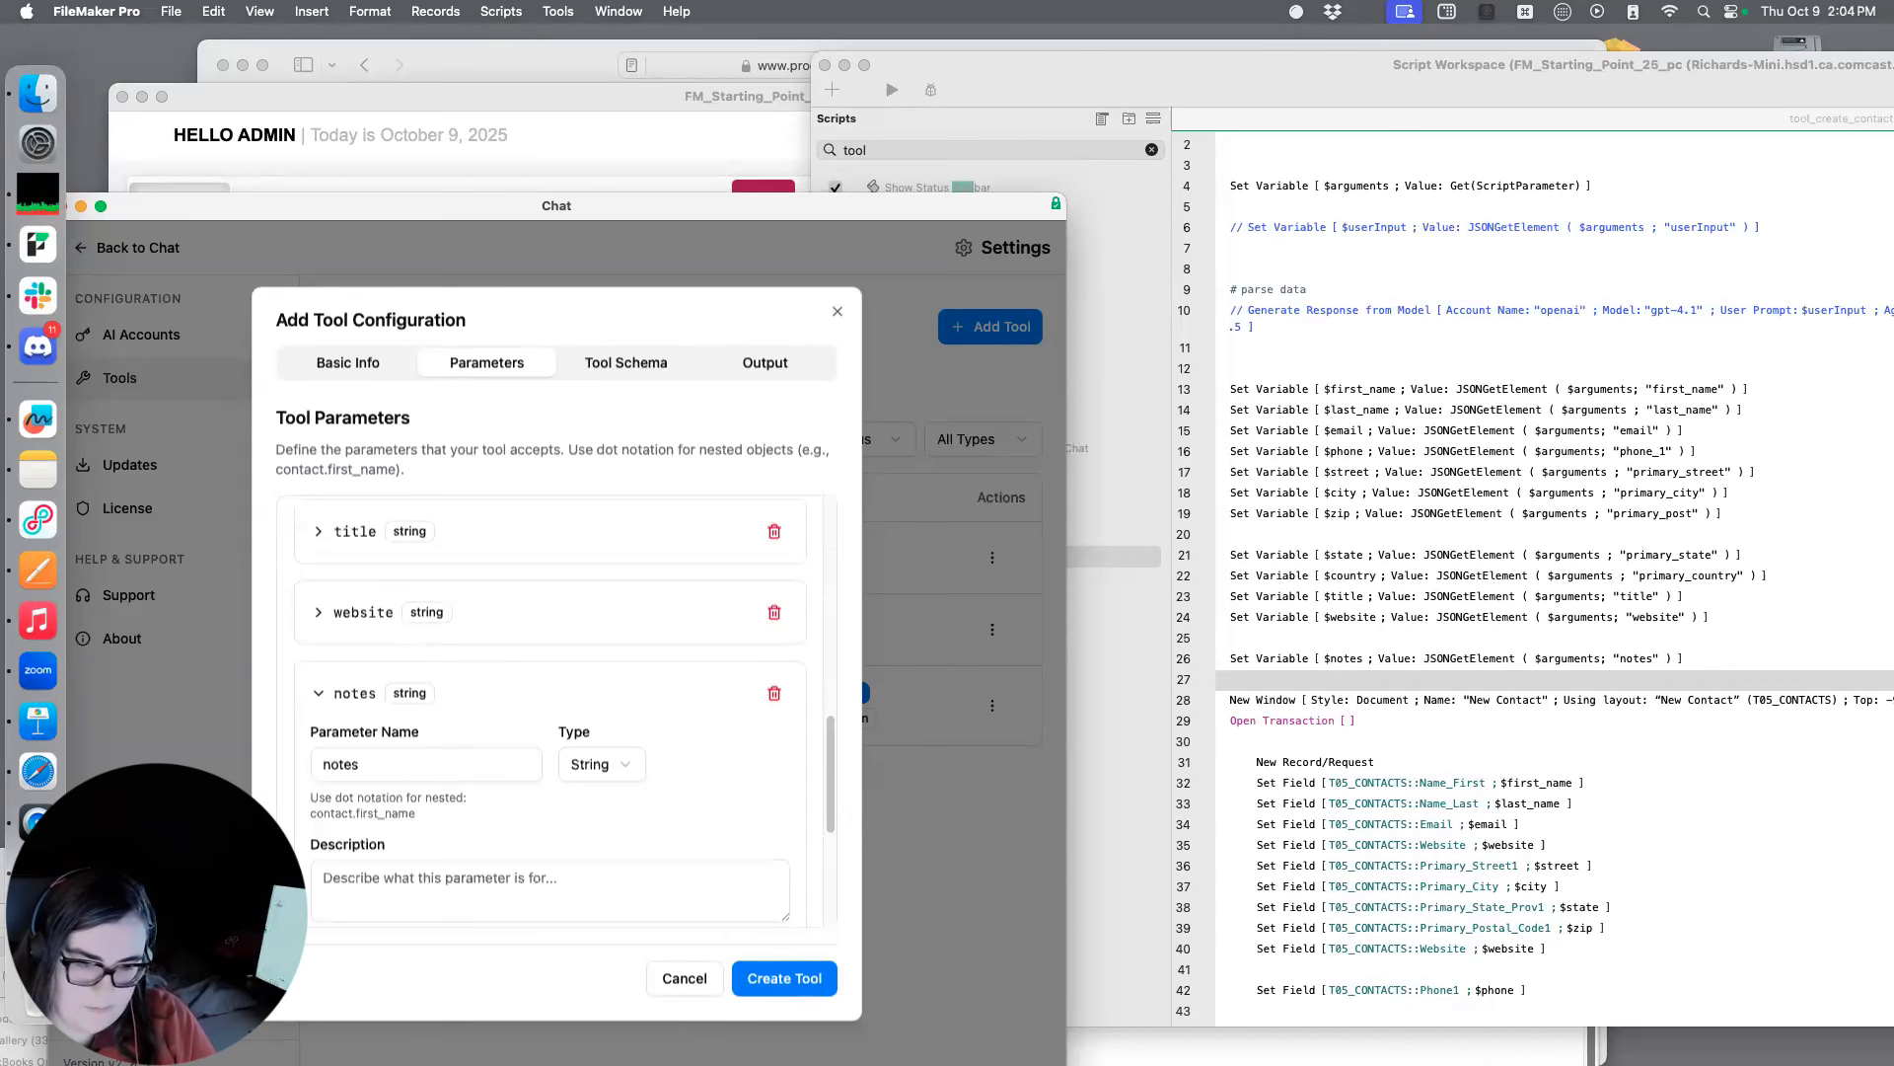
Describe the notes parameter as "general random notes about the contact" and collapse its details
click(472, 879)
text(g)
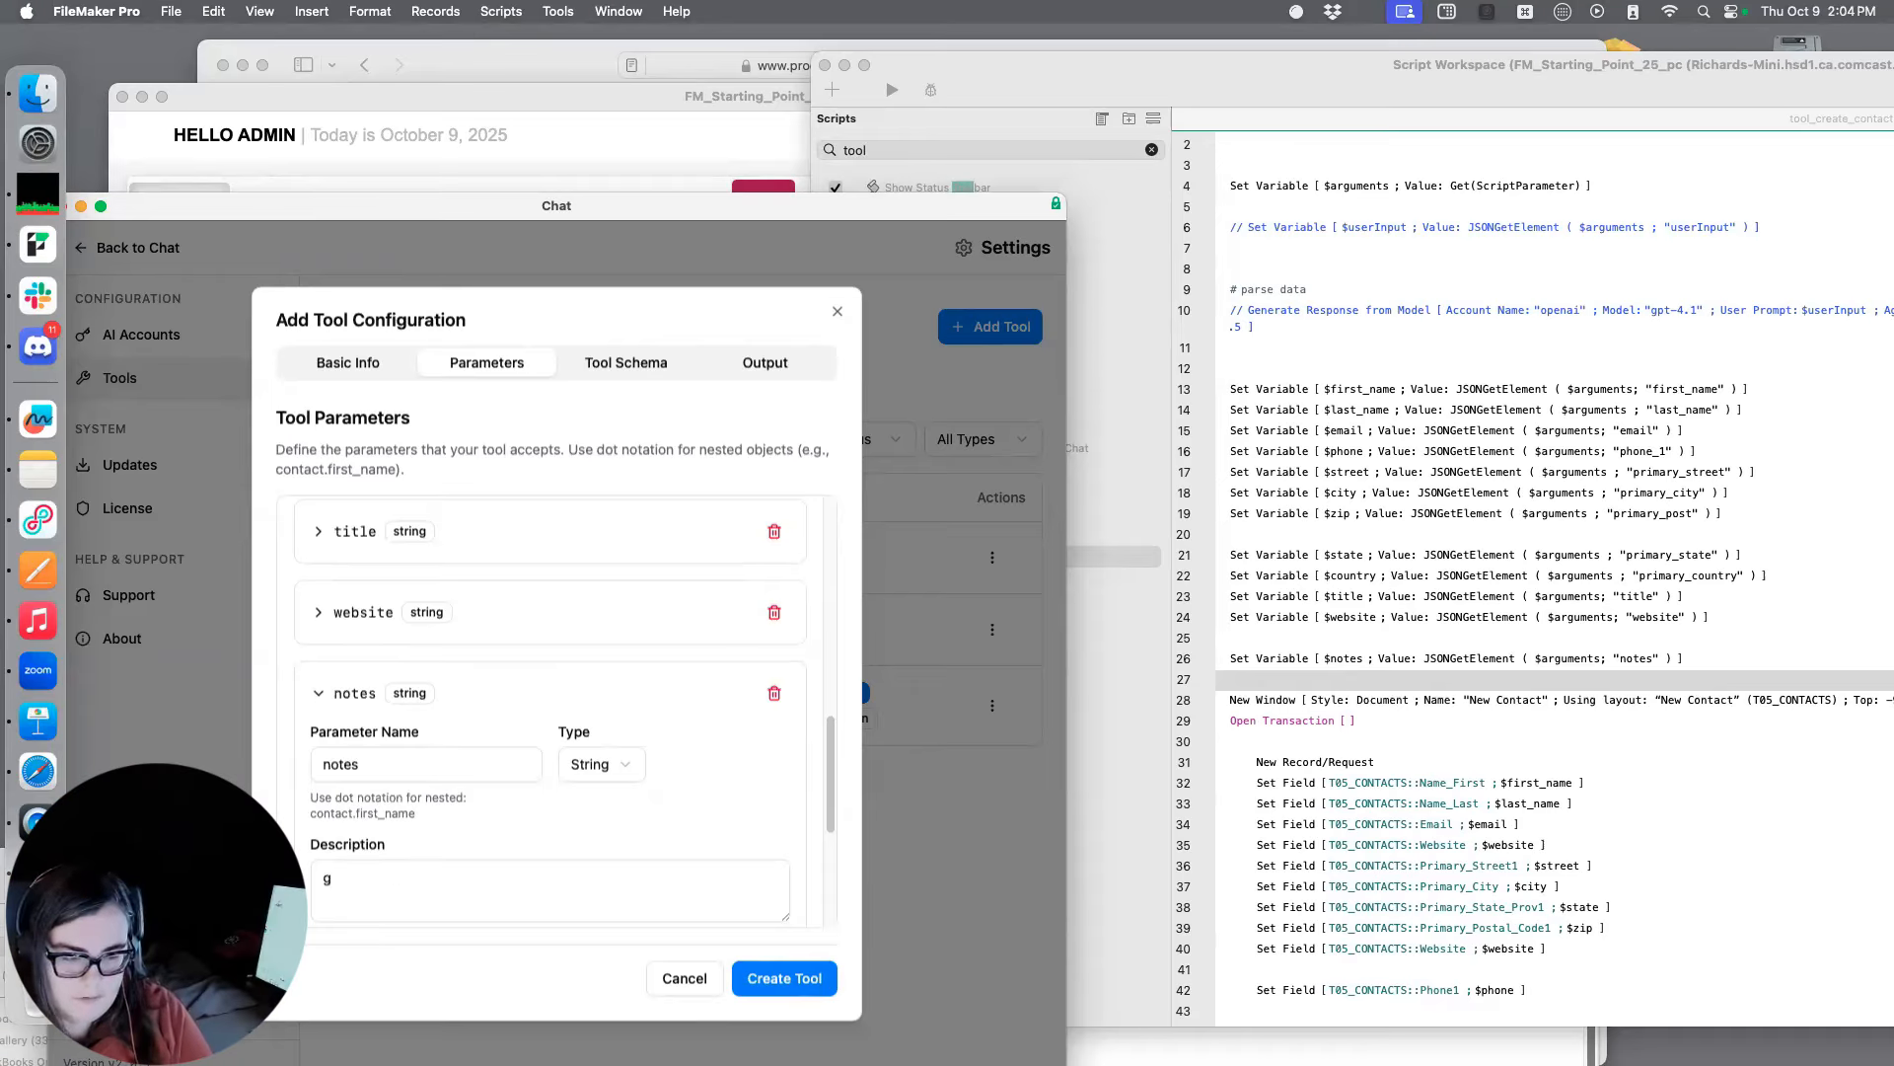
text(eneral random notes about the con)
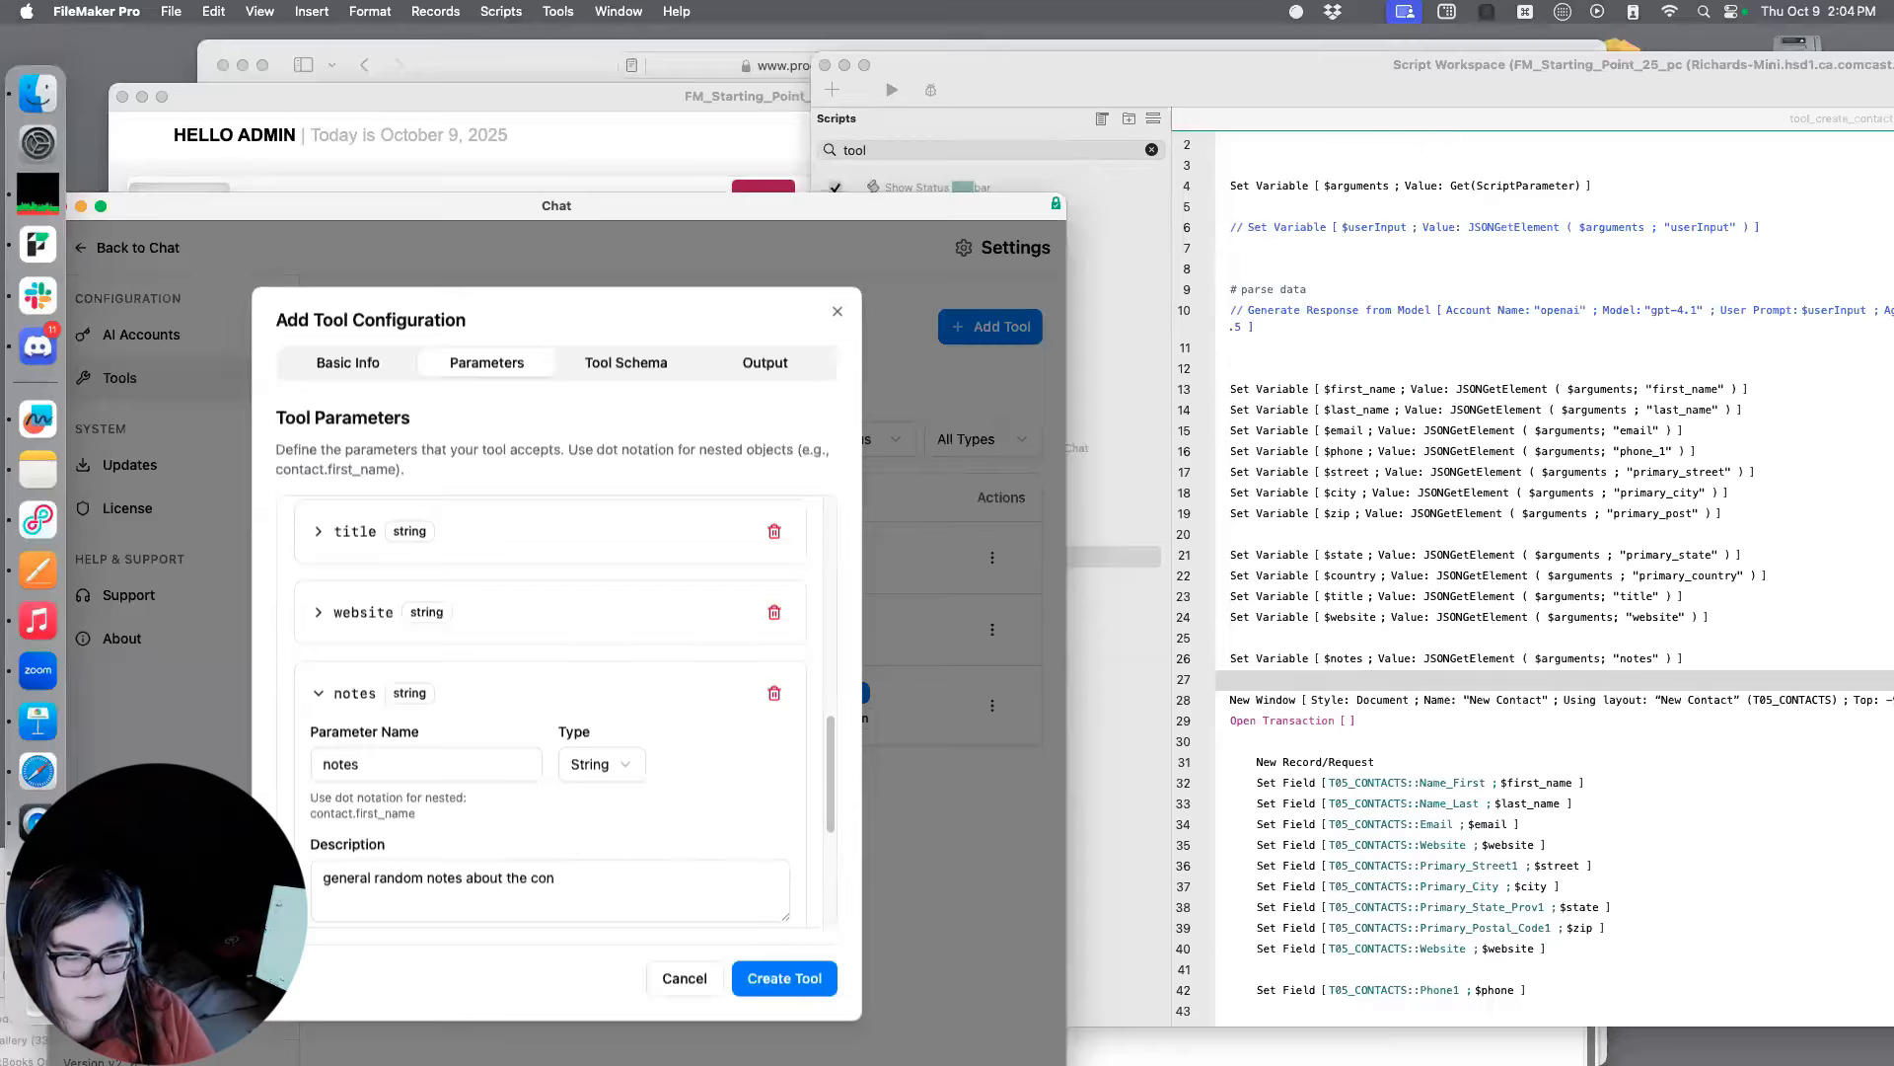
text(tact)
scroll(659, 794, up, 10)
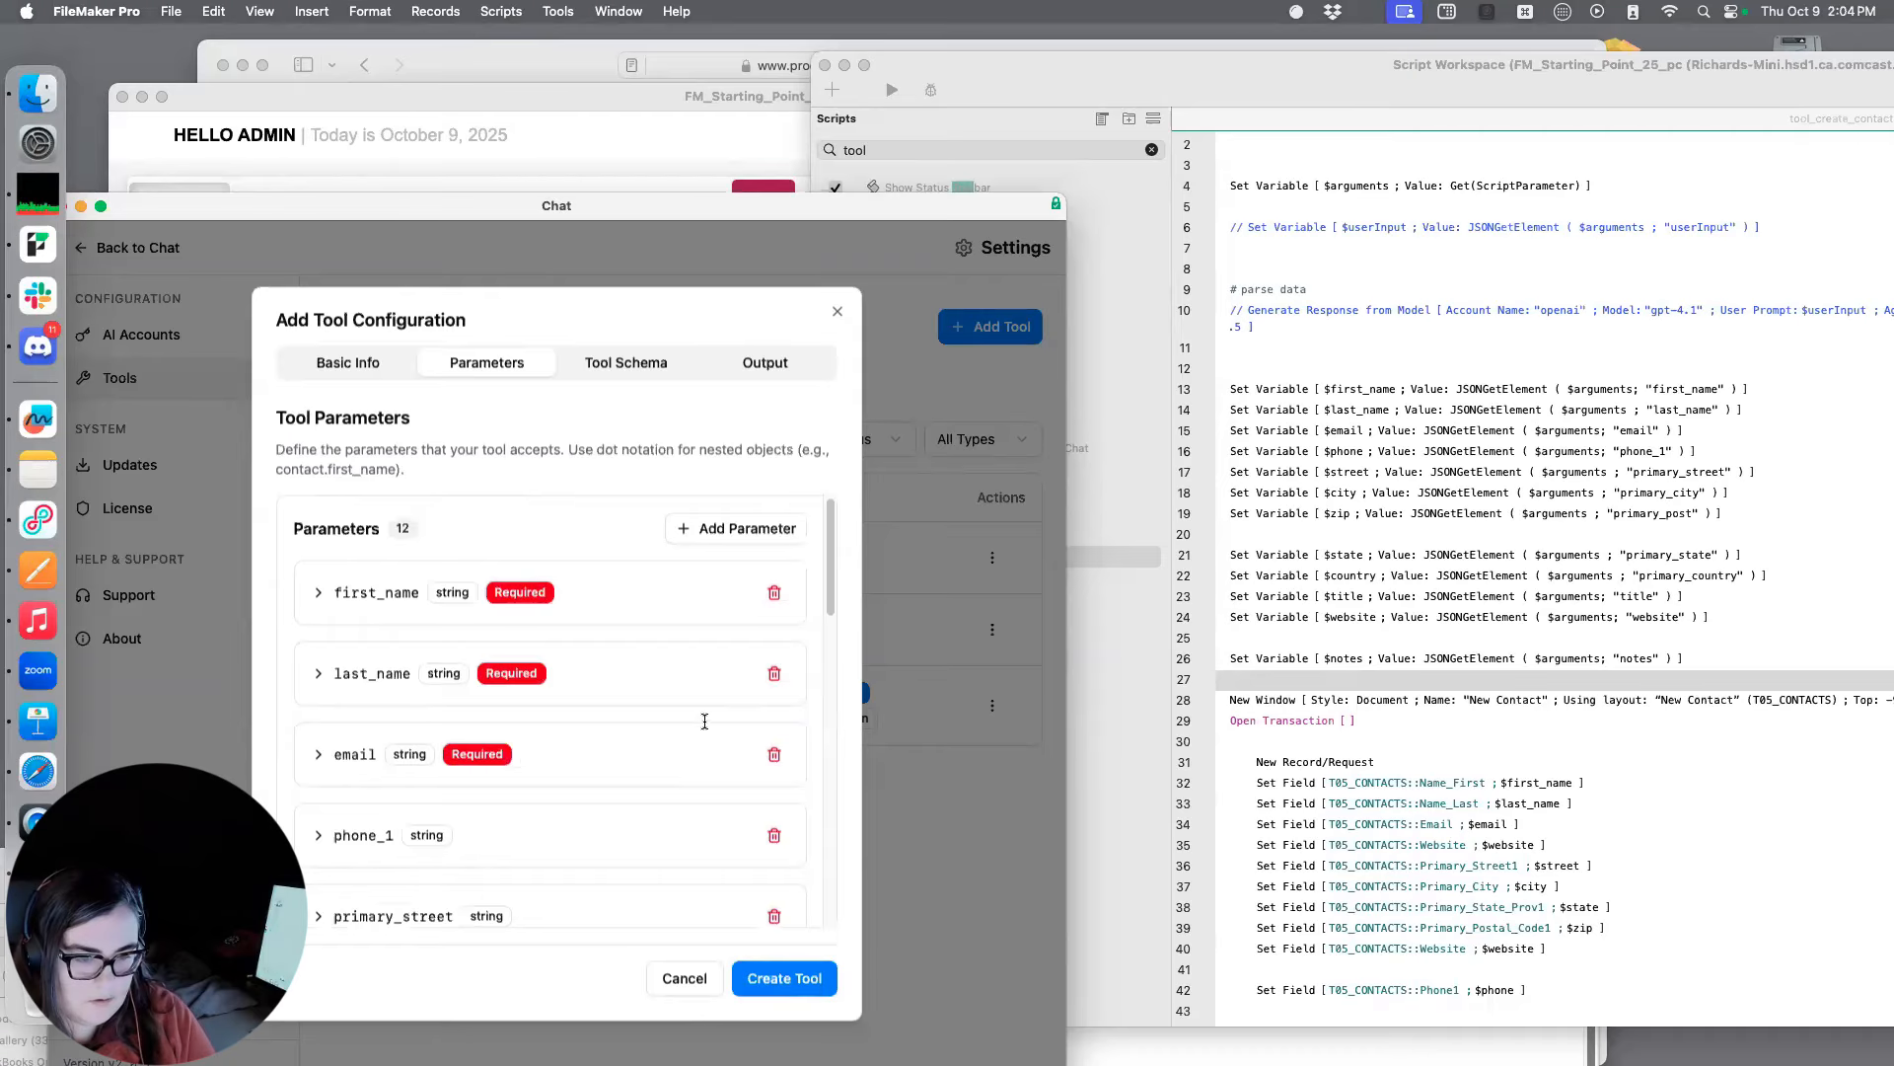
scroll(704, 722, down, 10)
scroll(460, 717, up, 3)
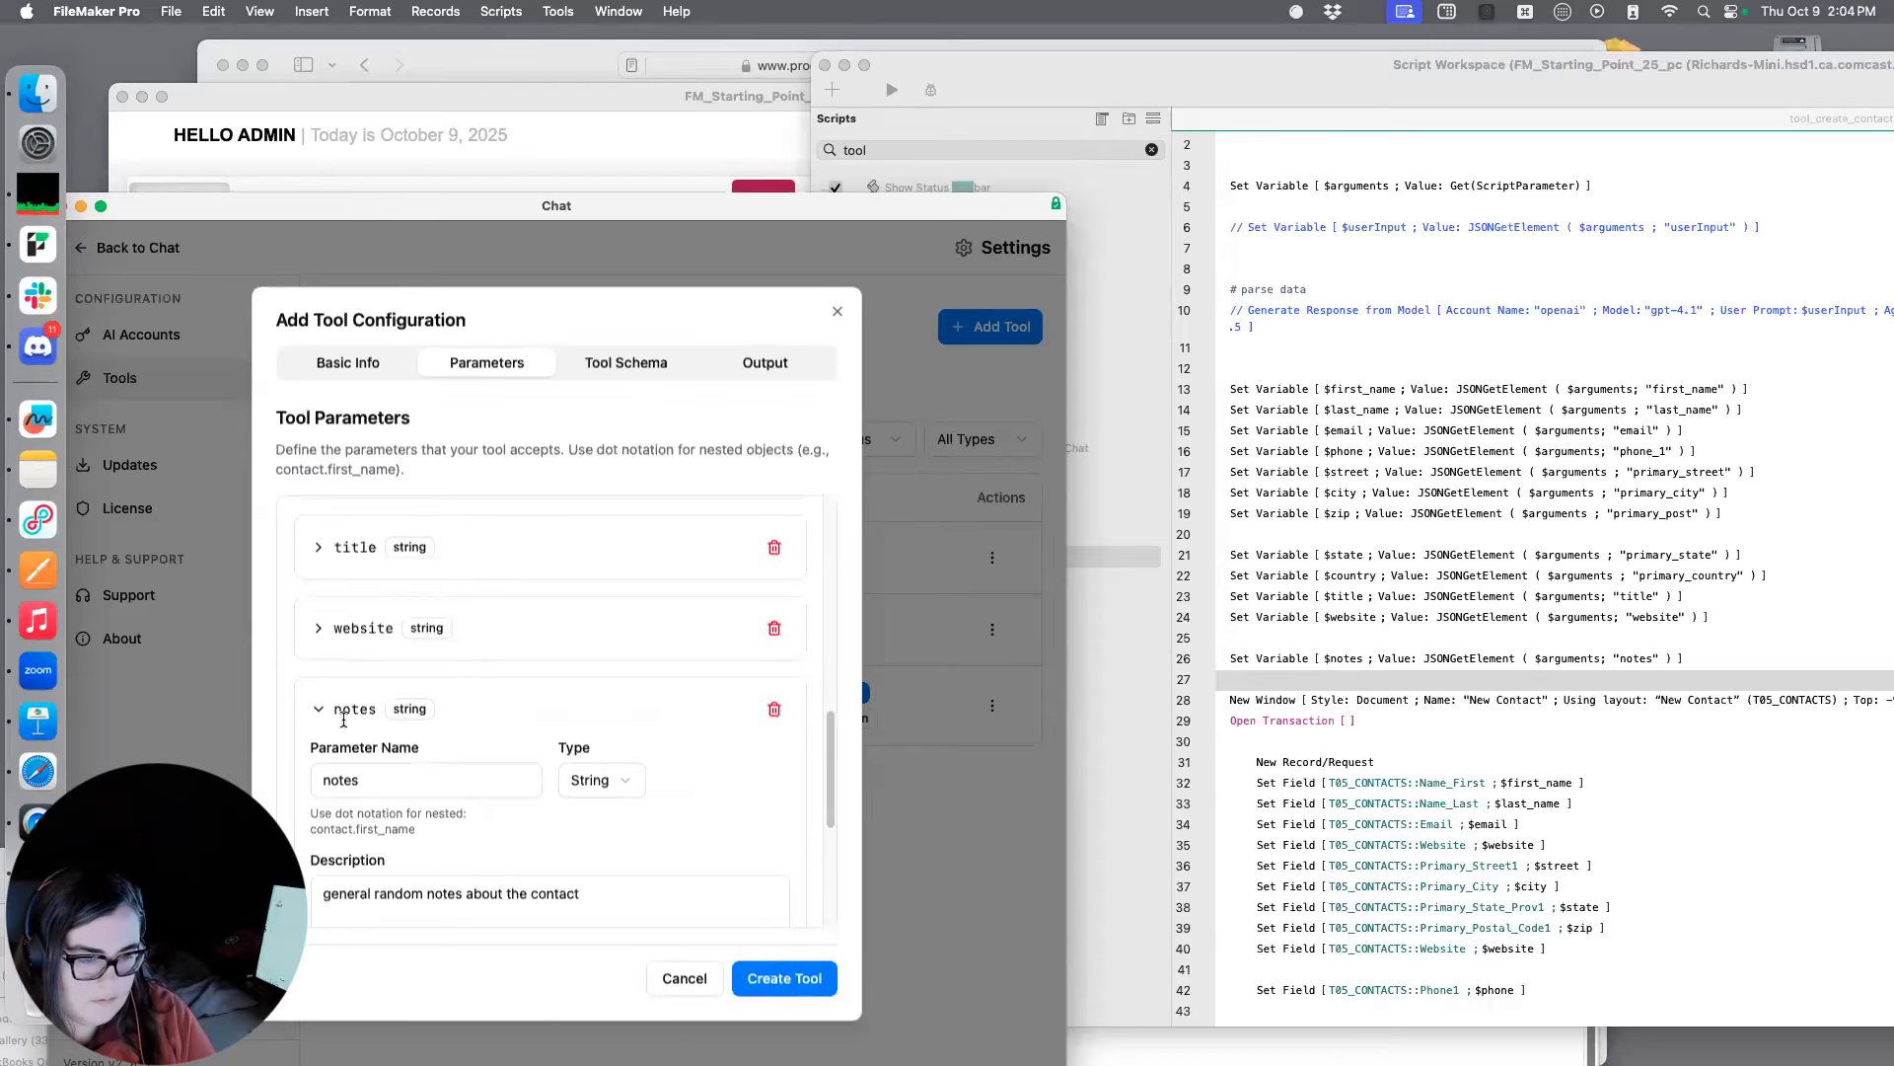
click(318, 705)
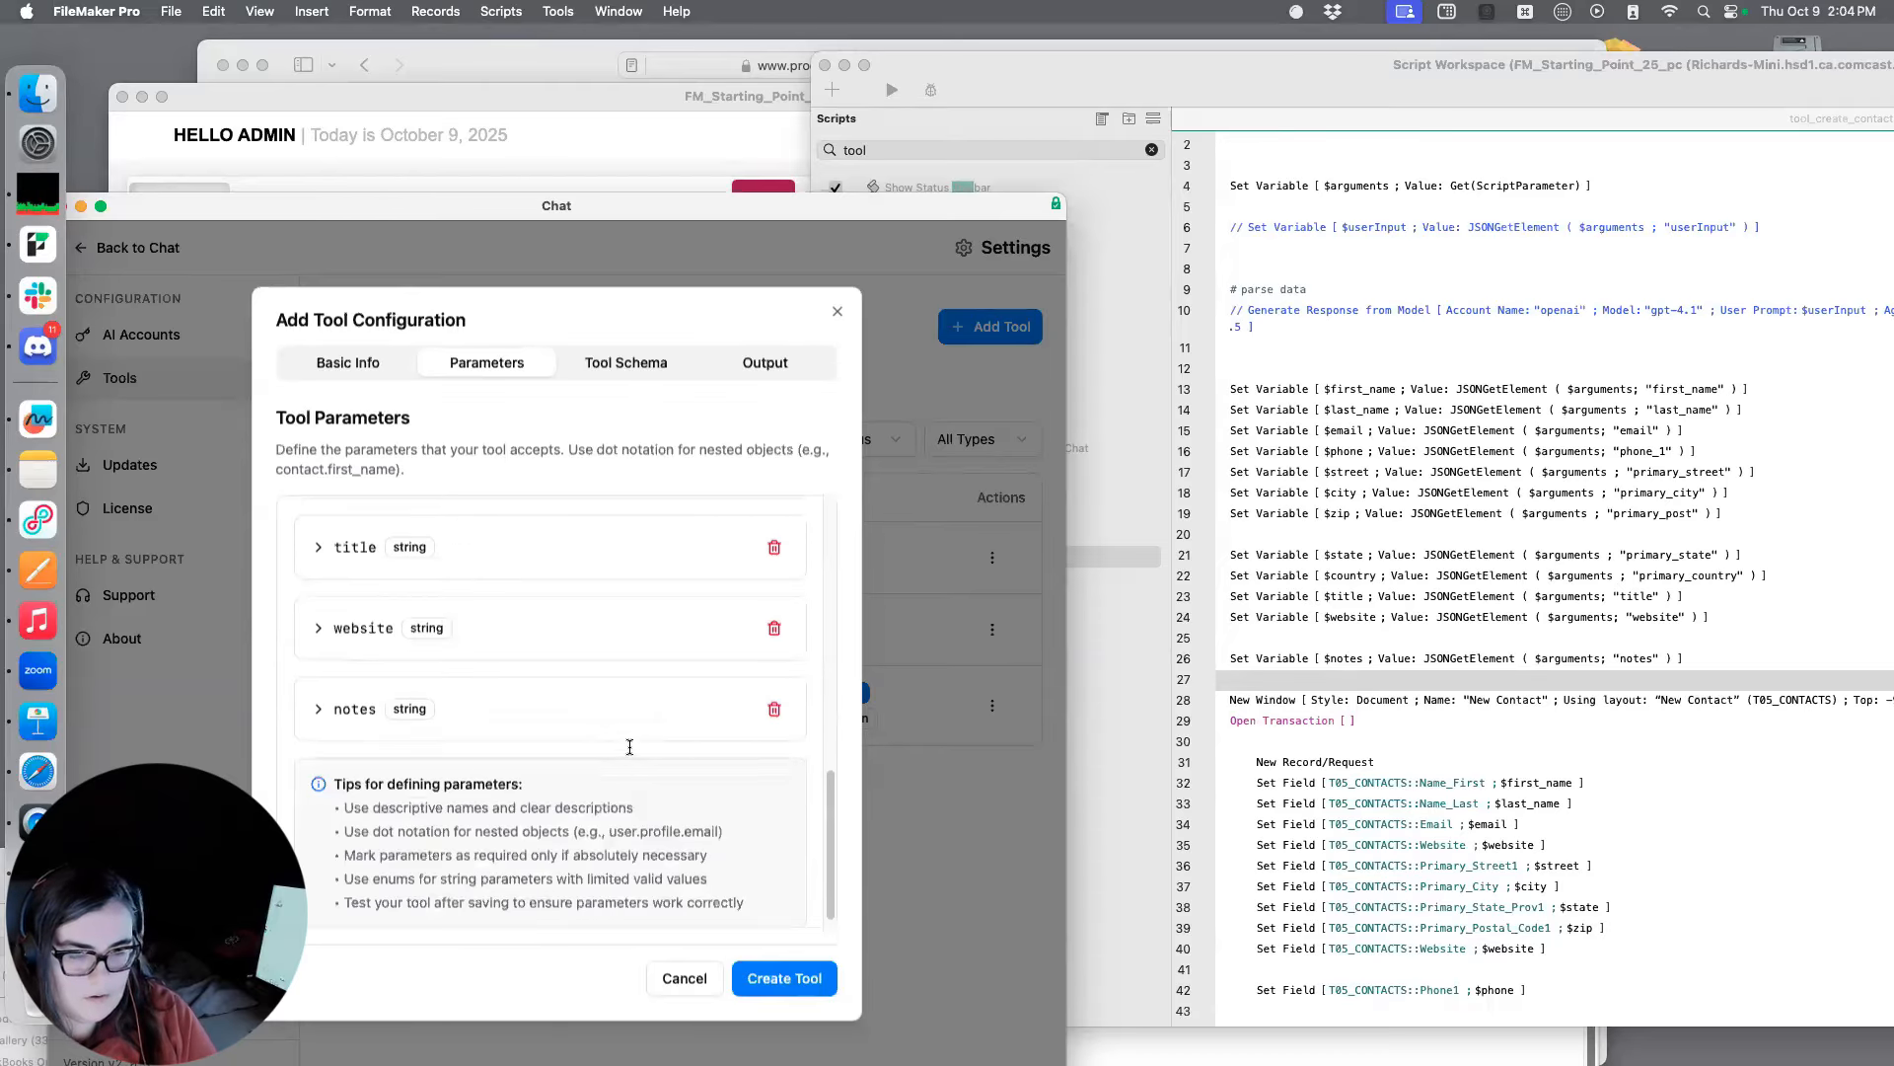
Check the parameter list against the script's arguments and create the create_contact tool
scroll(629, 746, up, 2)
scroll(630, 747, down, 2)
scroll(629, 750, up, 10)
scroll(630, 758, down, 6)
scroll(629, 761, down, 5)
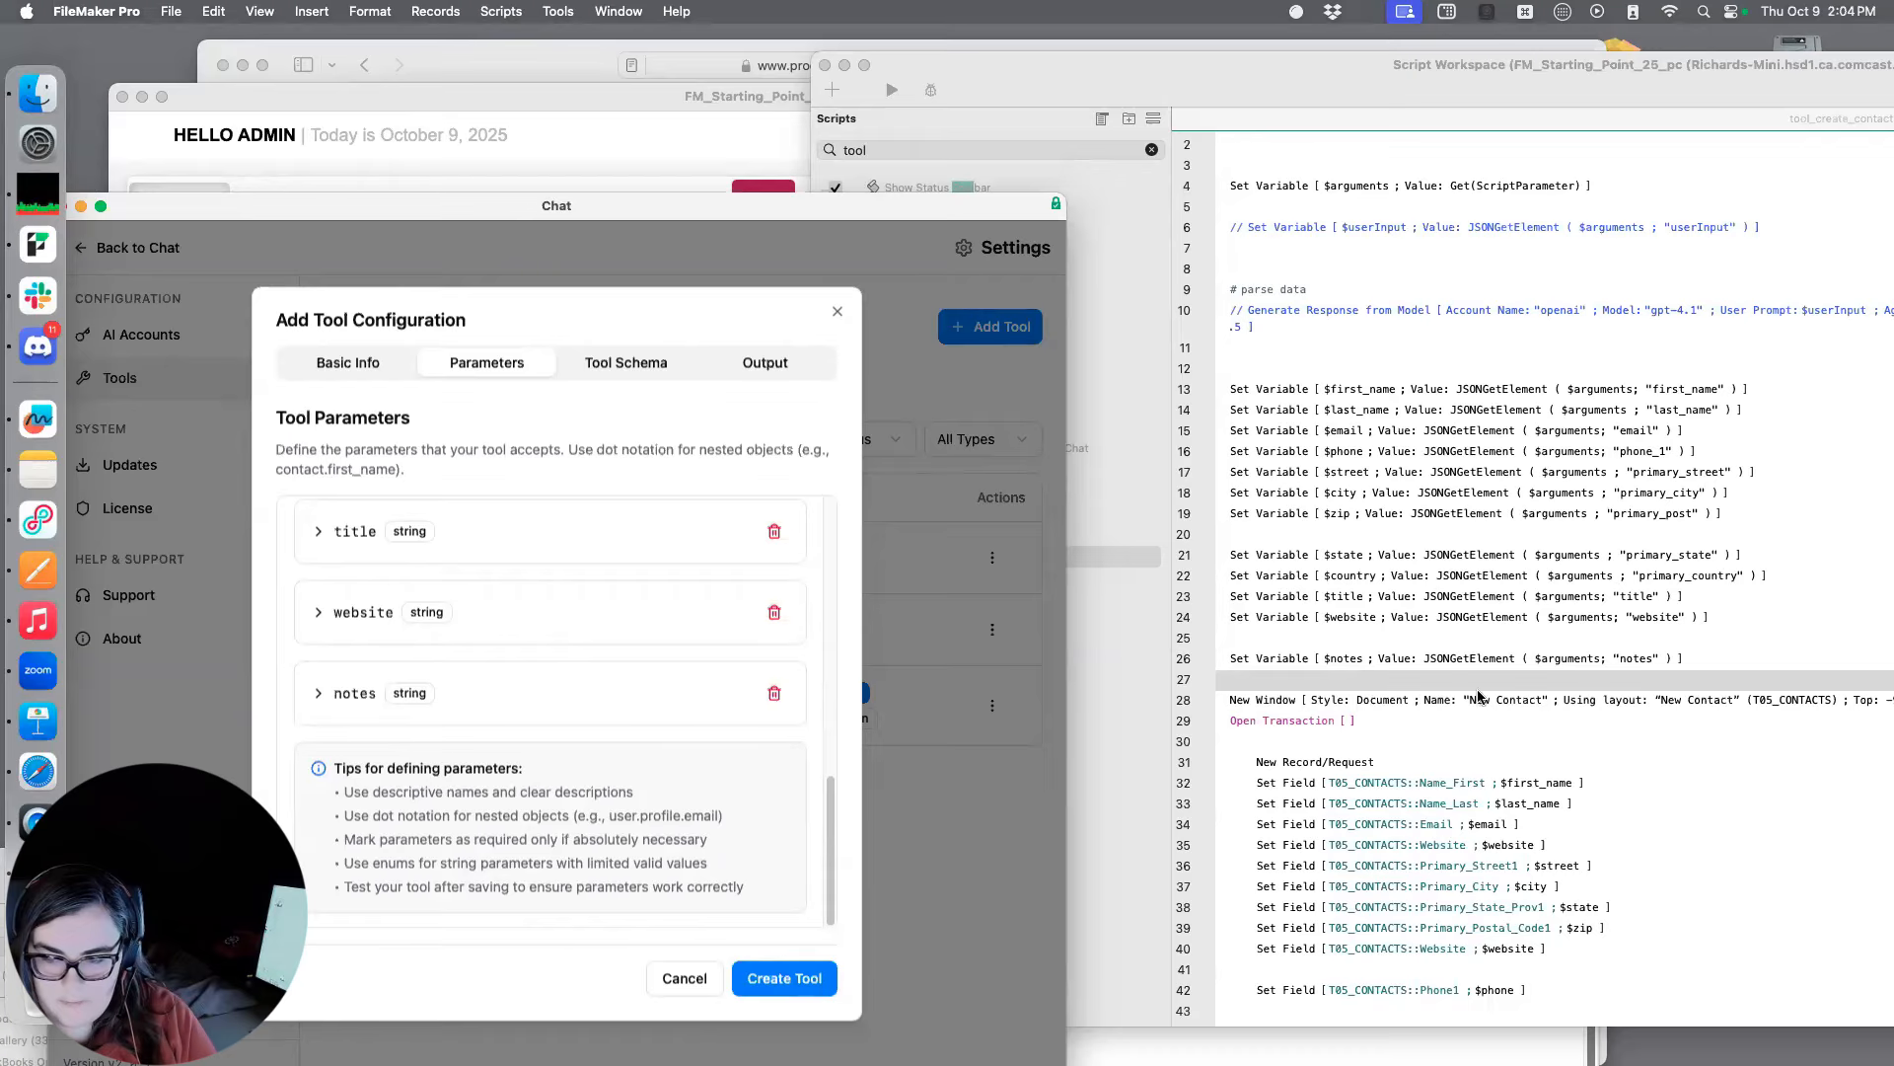
click(791, 982)
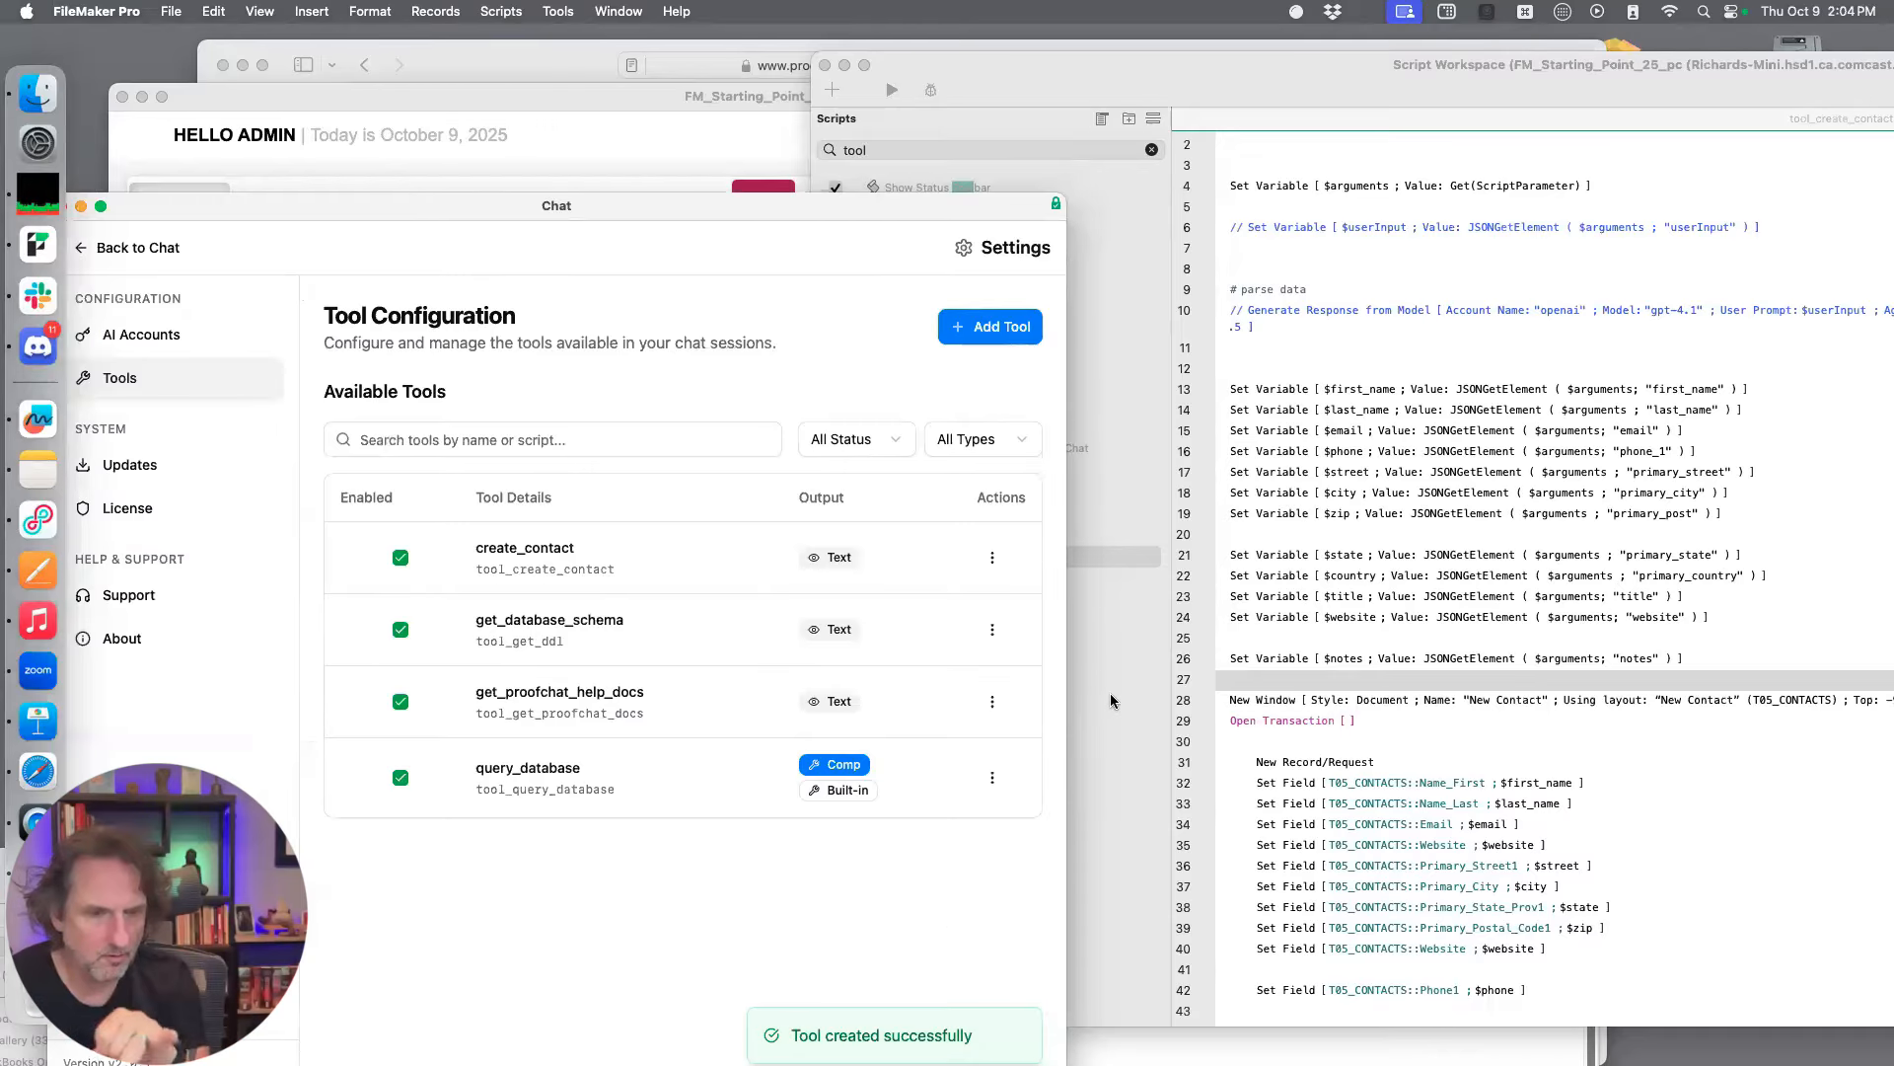
Reopen the create_contact tool for editing and examine its OpenAI tool schema from the function description through the required fields
drag(755, 211, 895, 185)
click(1131, 538)
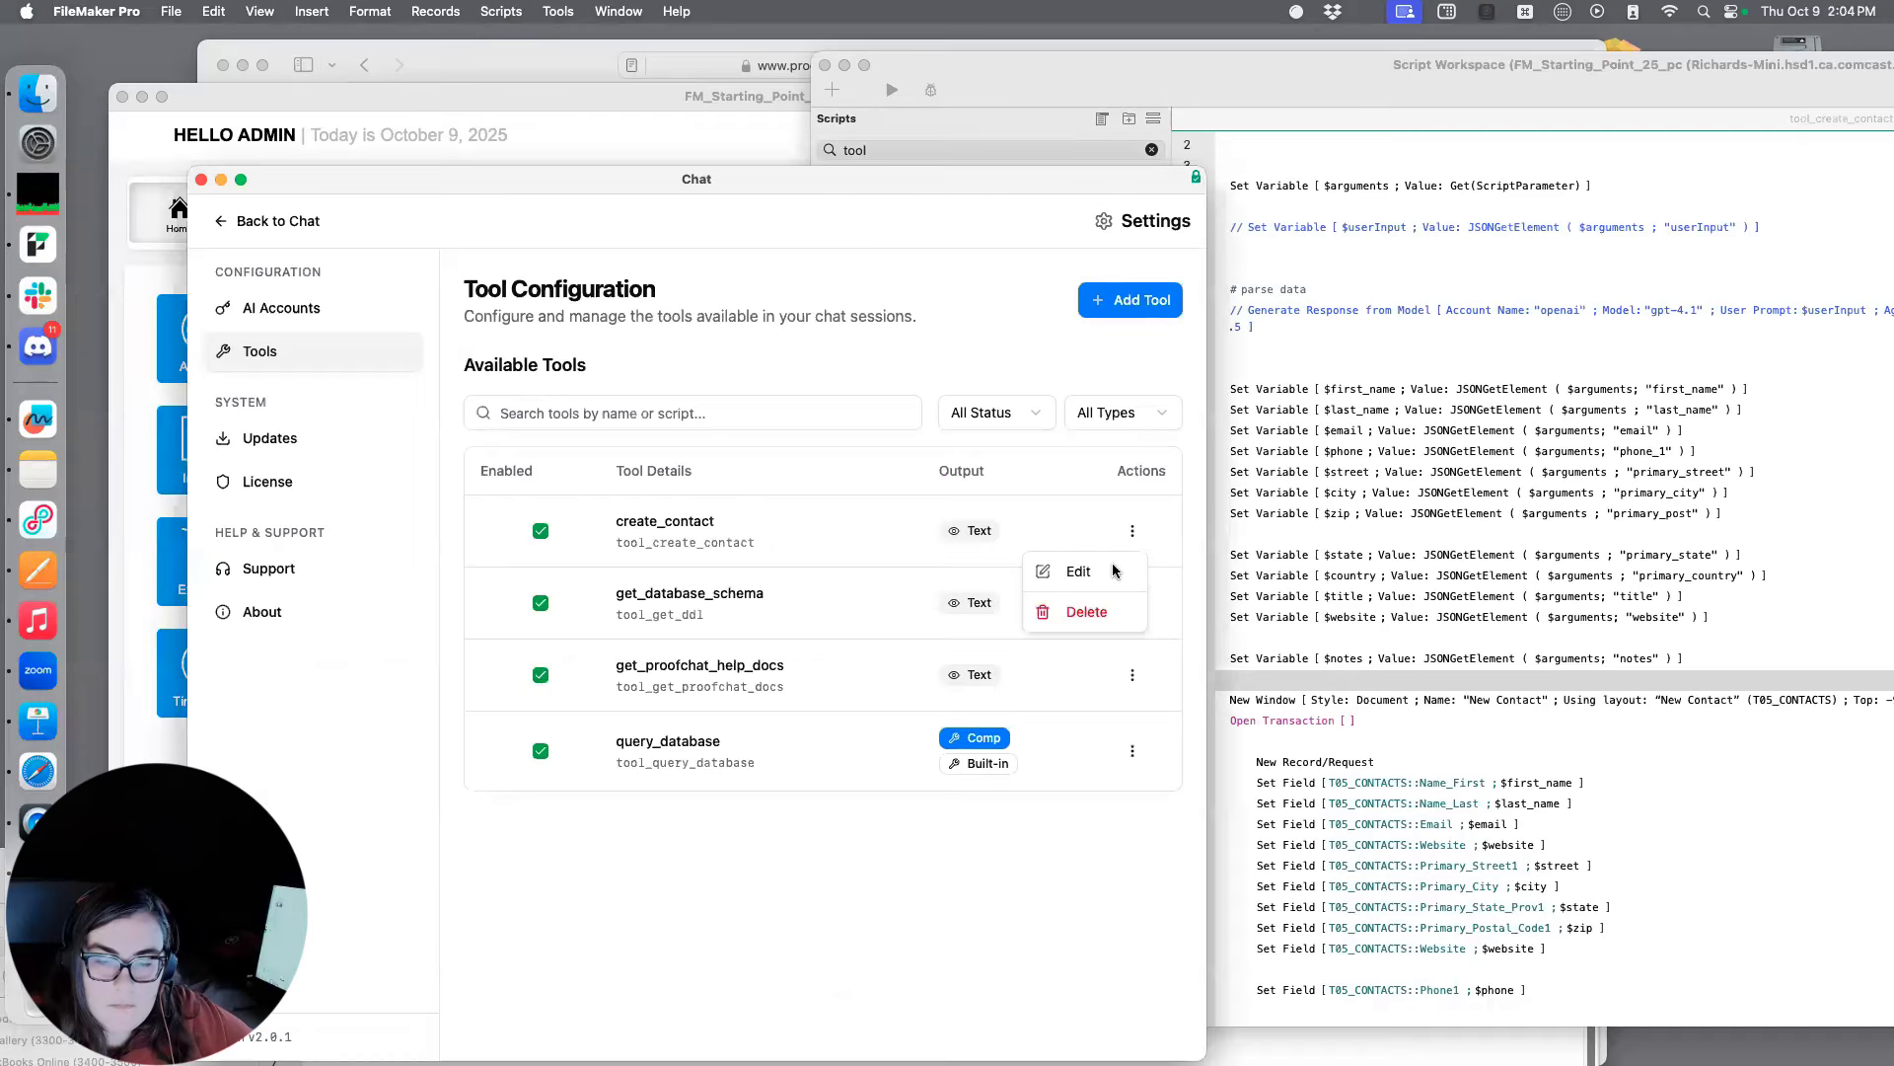
click(1113, 574)
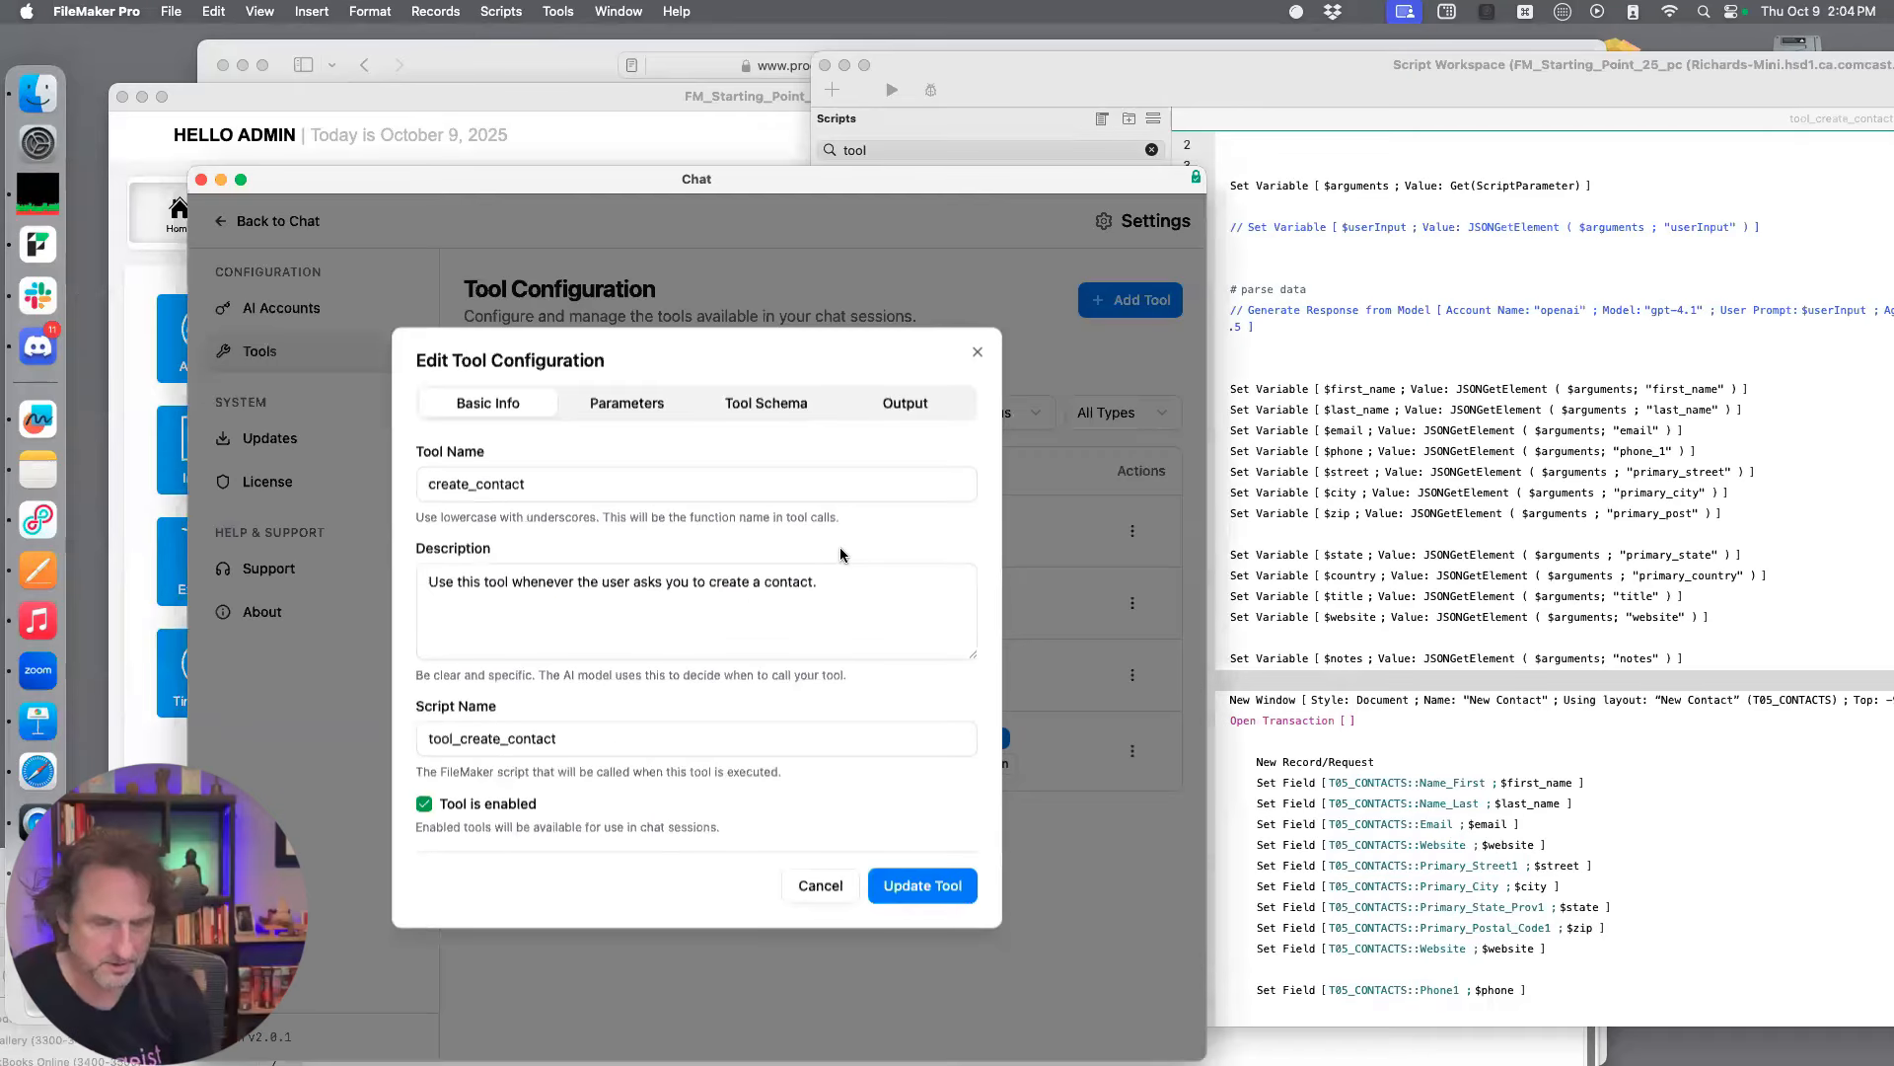
click(796, 411)
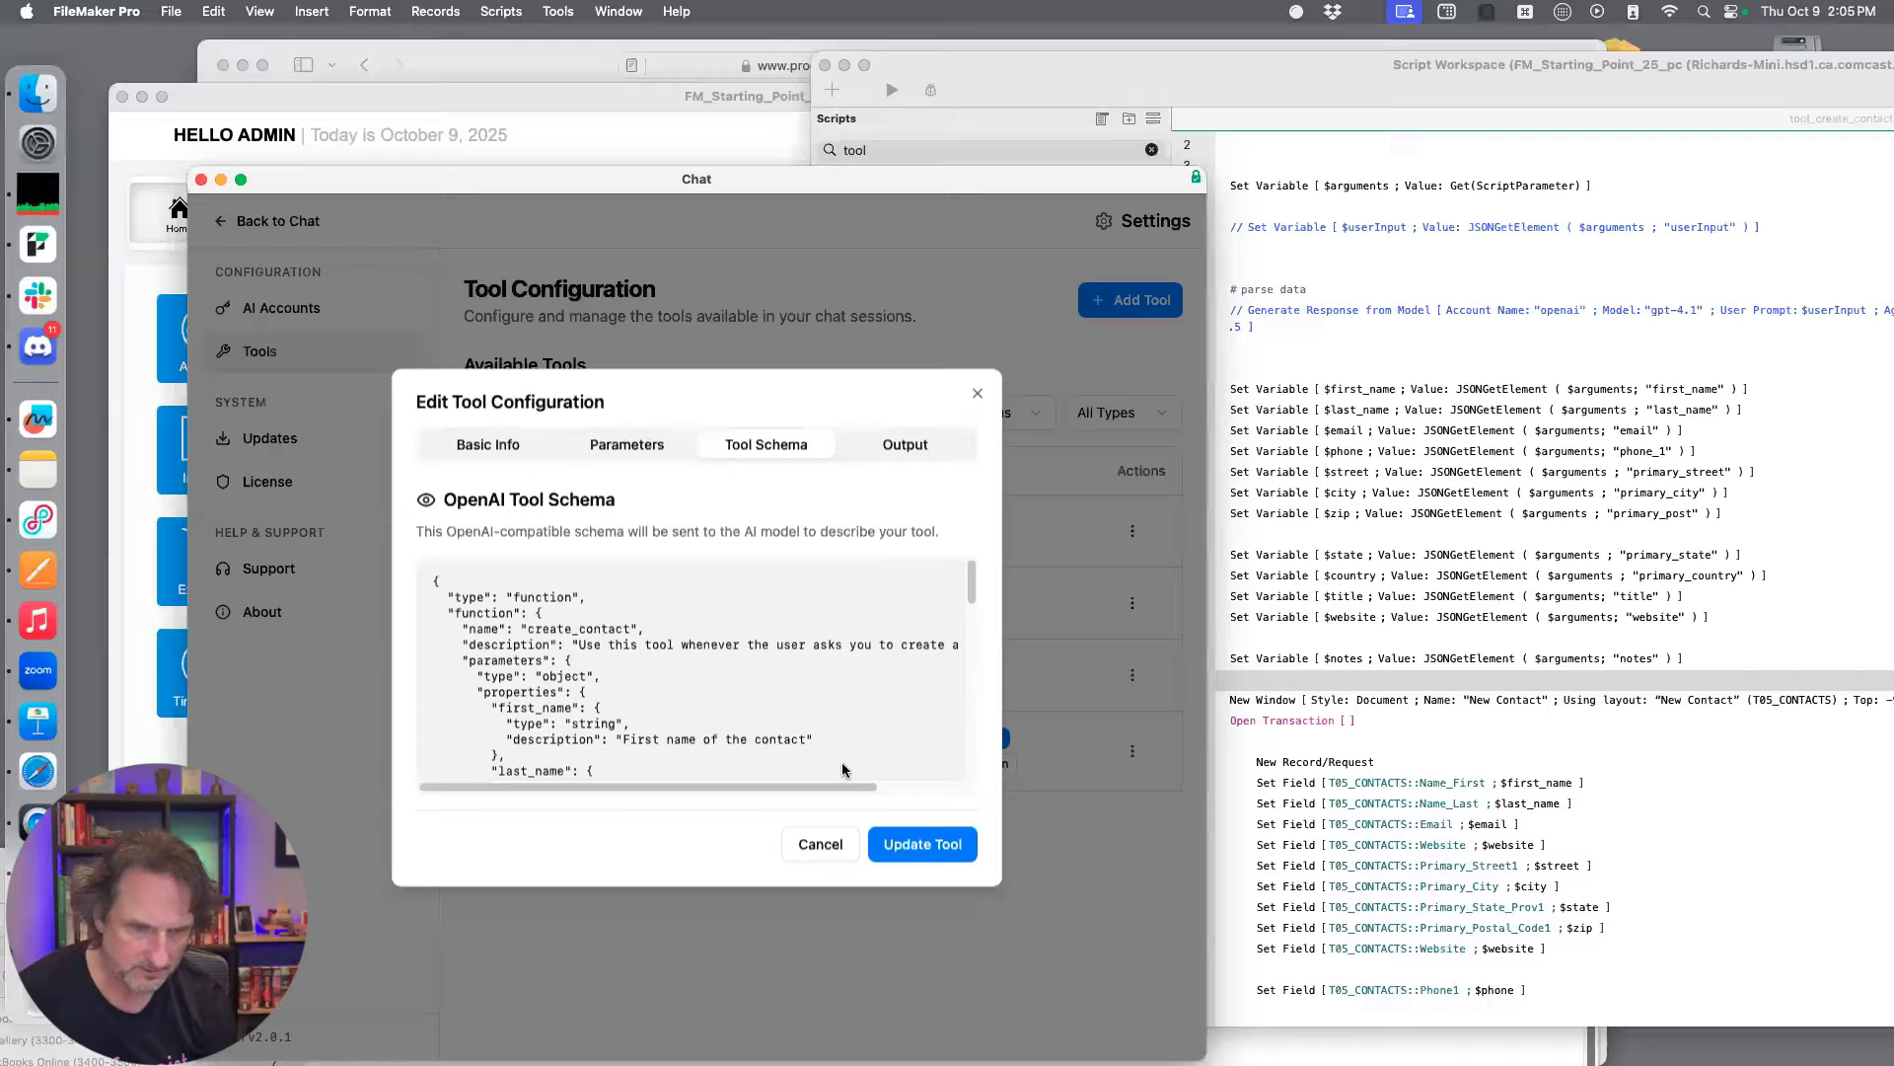
scroll(868, 735, right, 2)
scroll(863, 729, down, 5)
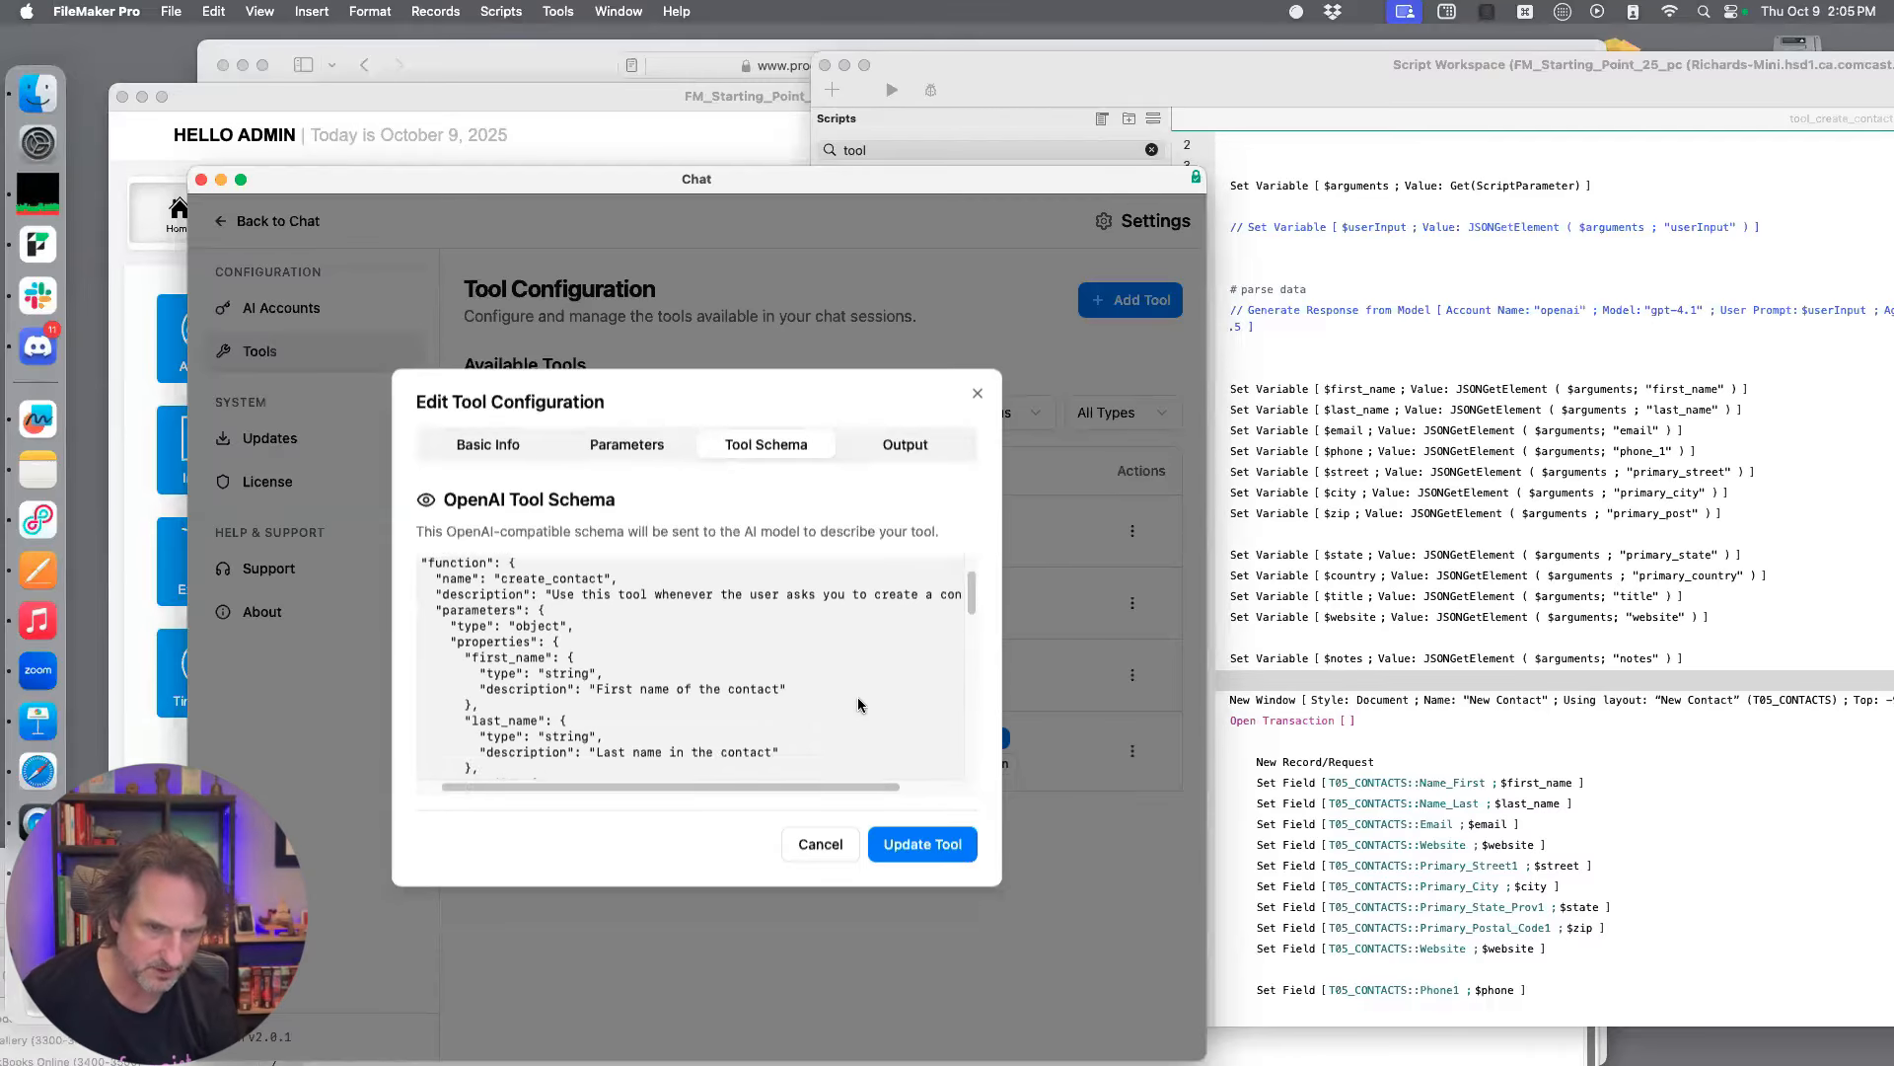
scroll(855, 691, down, 15)
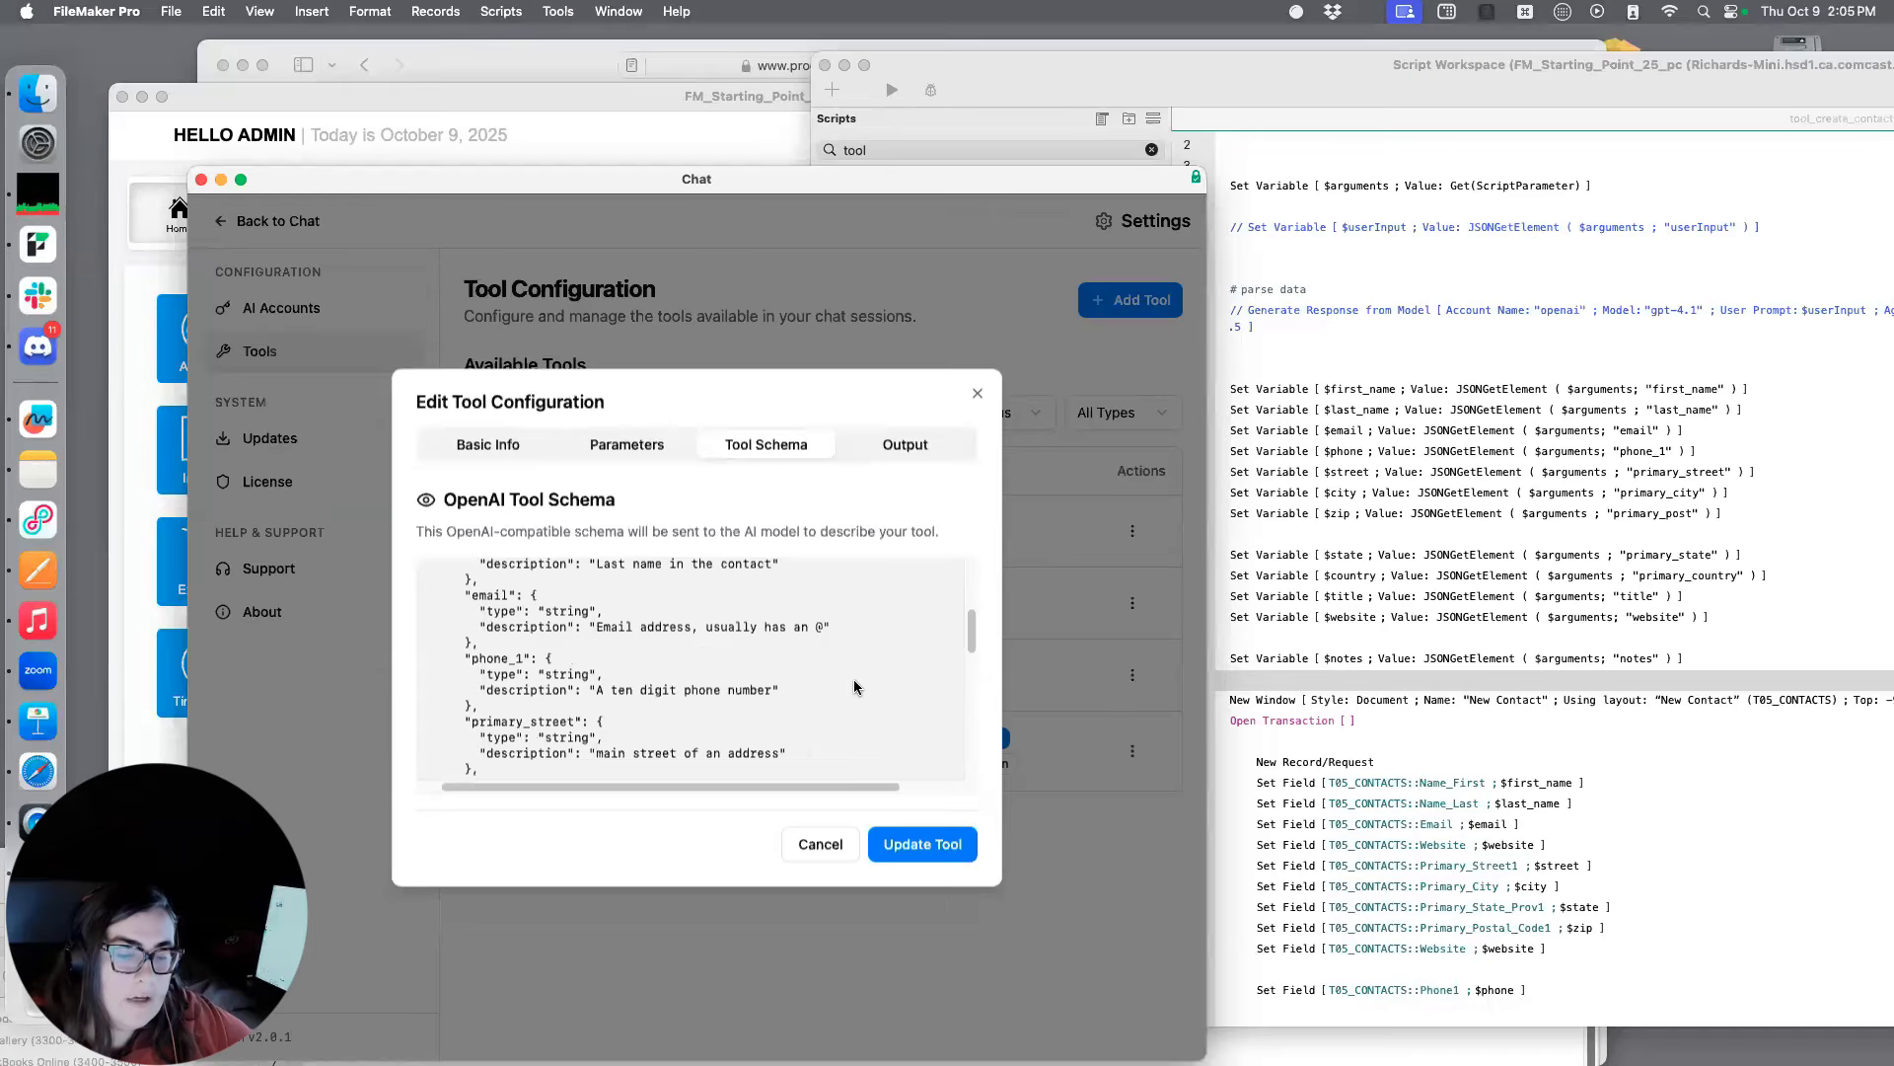
scroll(854, 682, down, 8)
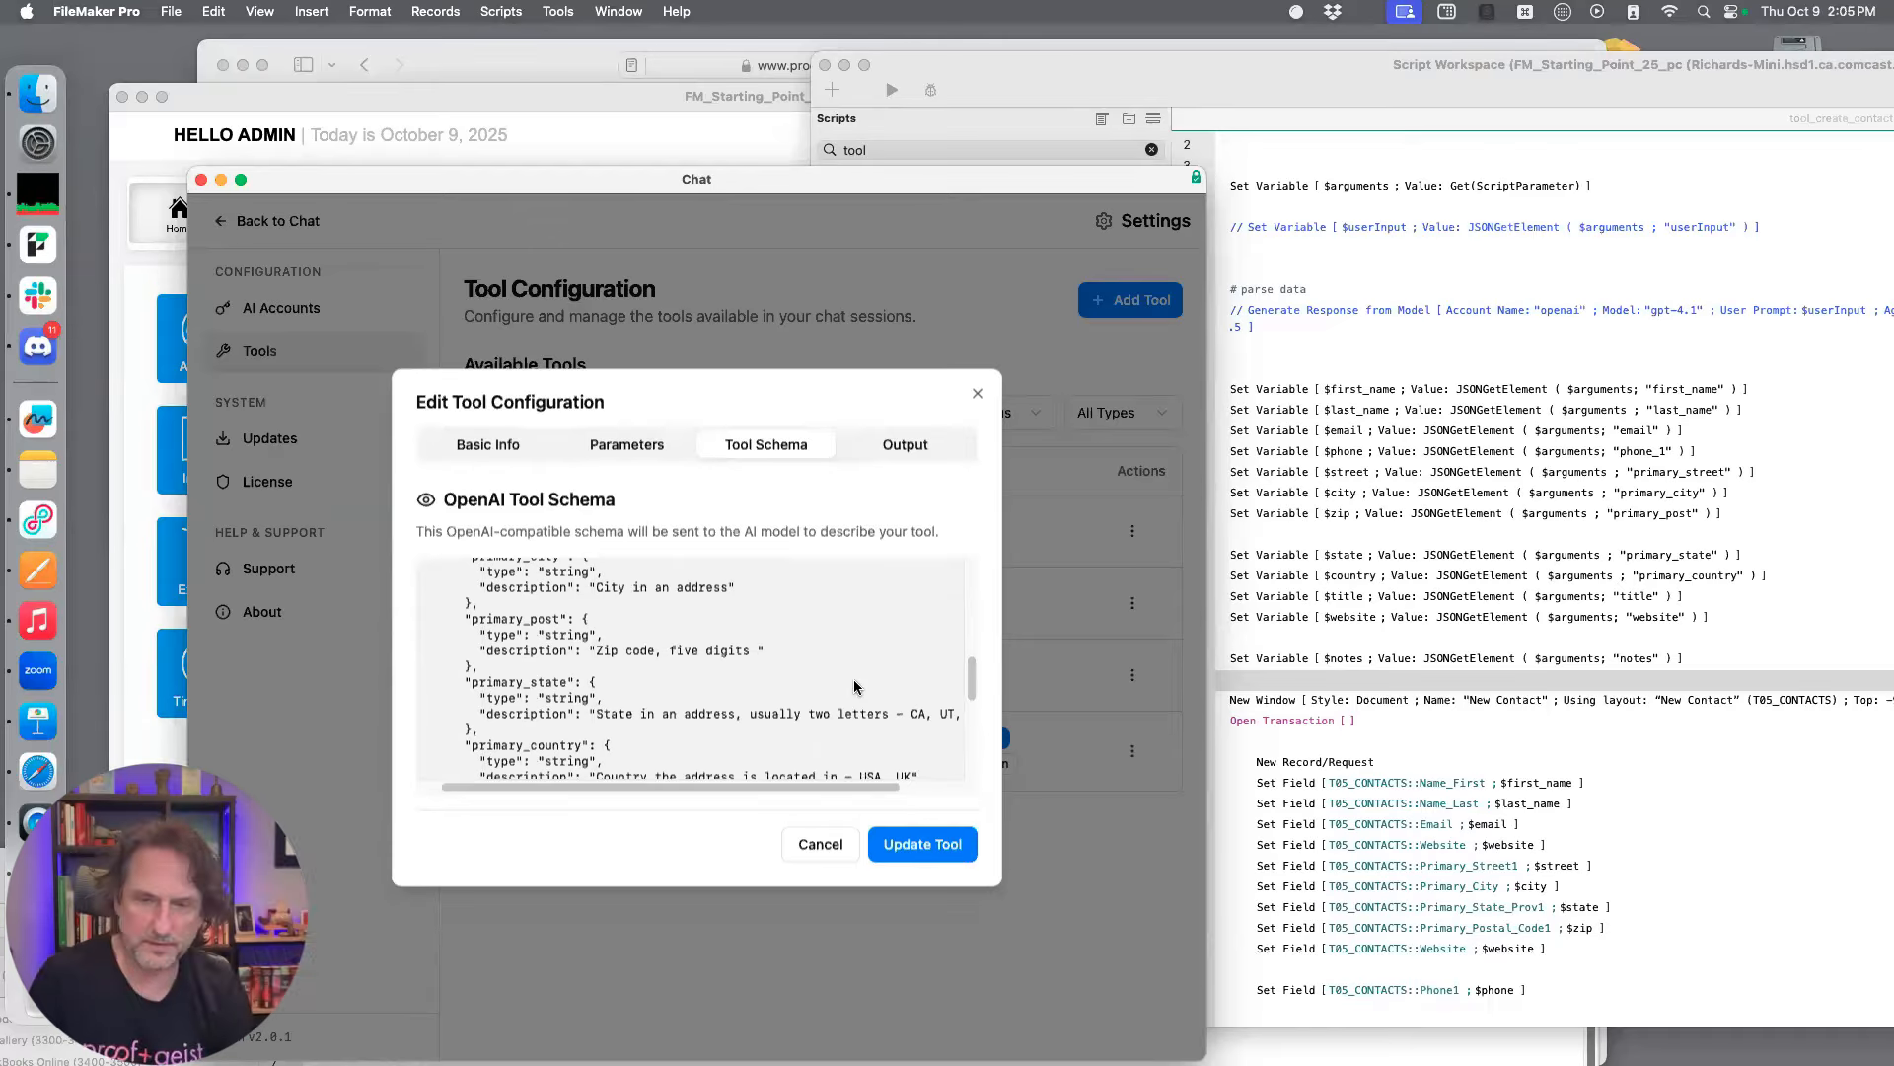
scroll(854, 687, down, 8)
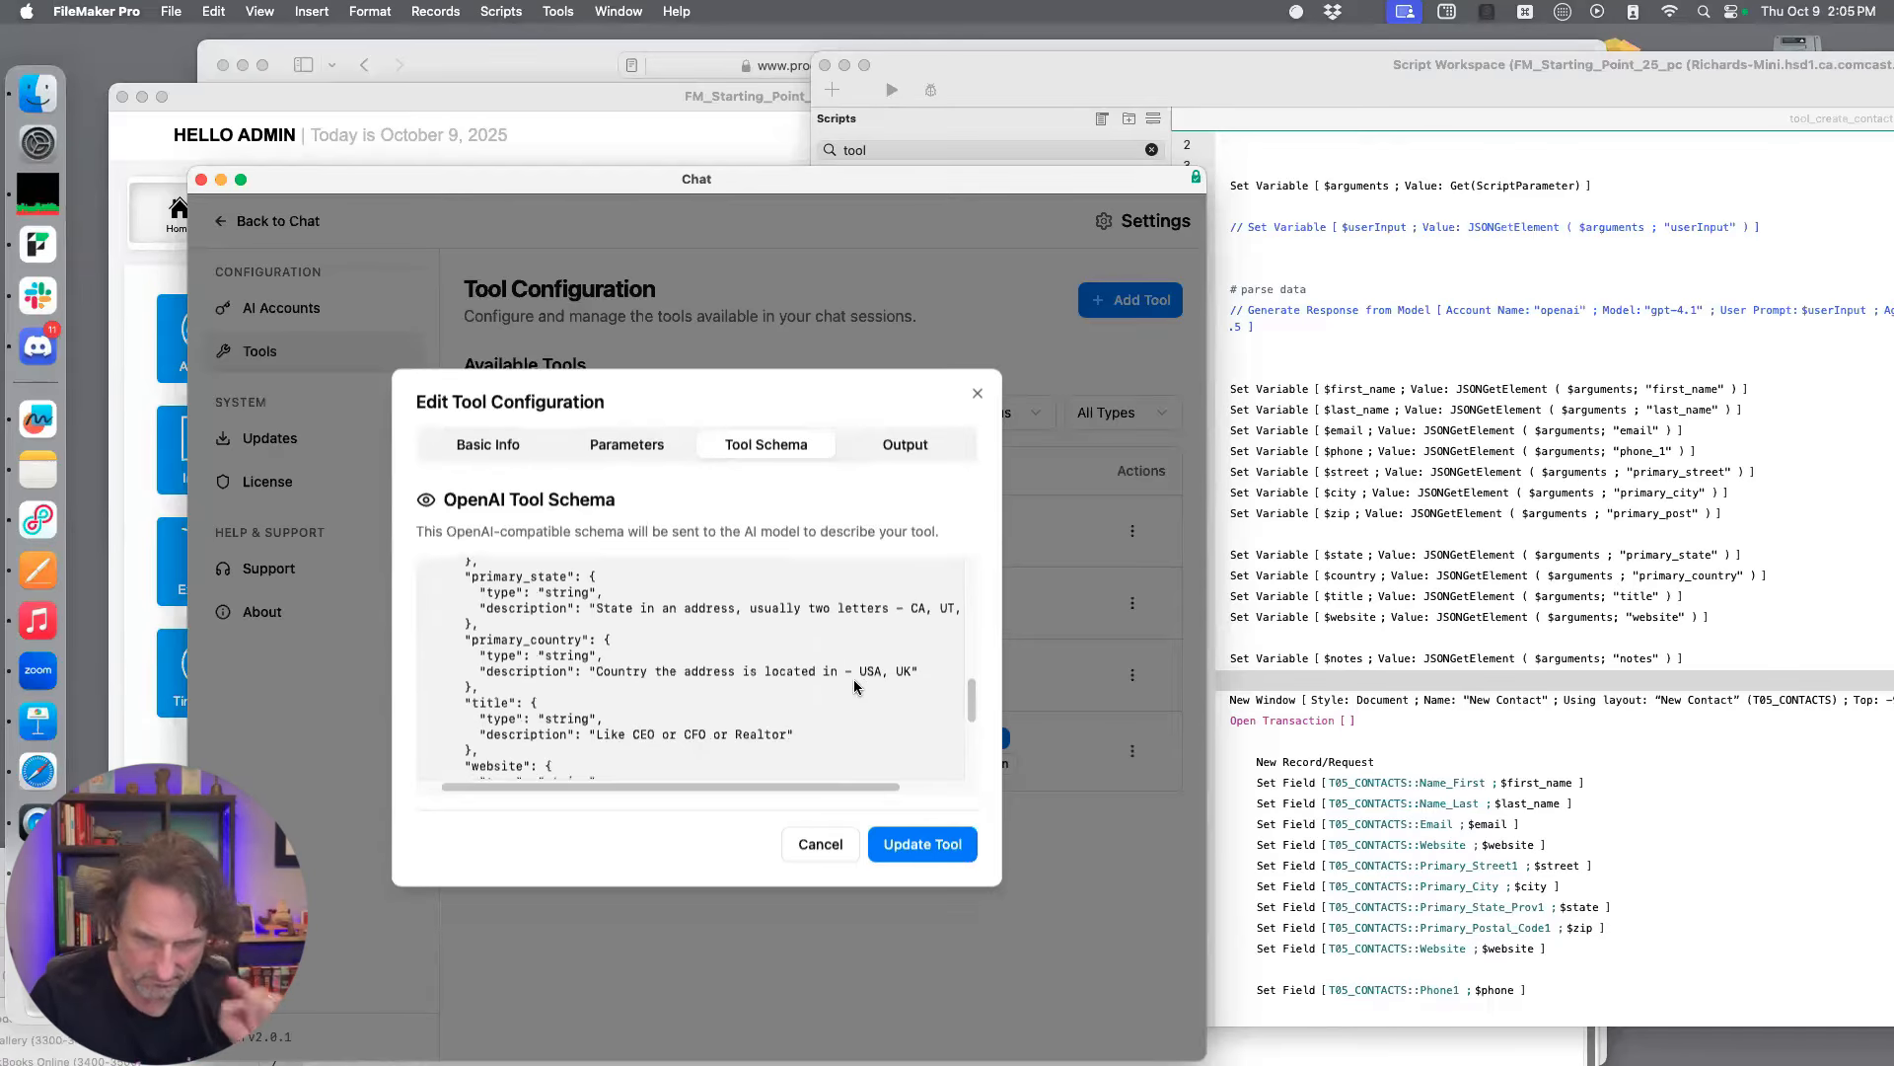
scroll(854, 687, down, 4)
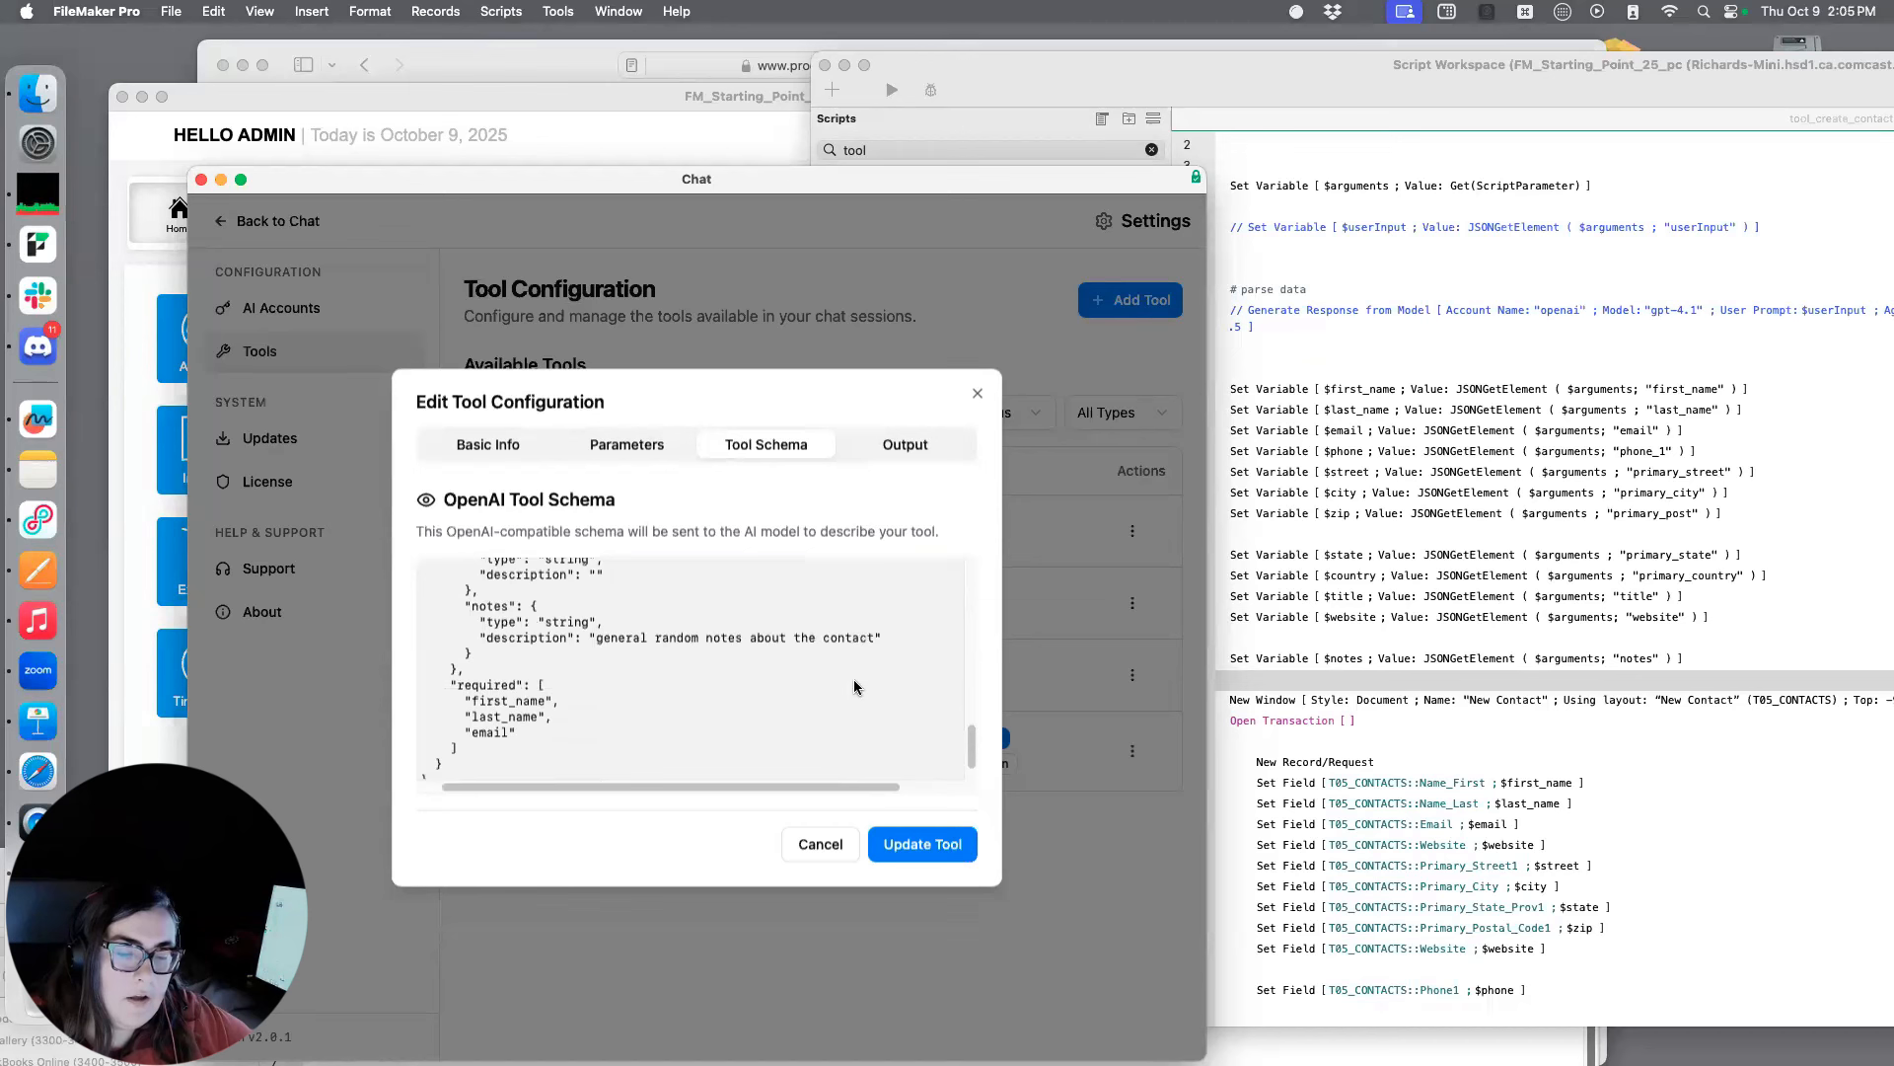
Set the create_contact tool's output to Component Display with the FileMaker Record component and update the tool
click(913, 442)
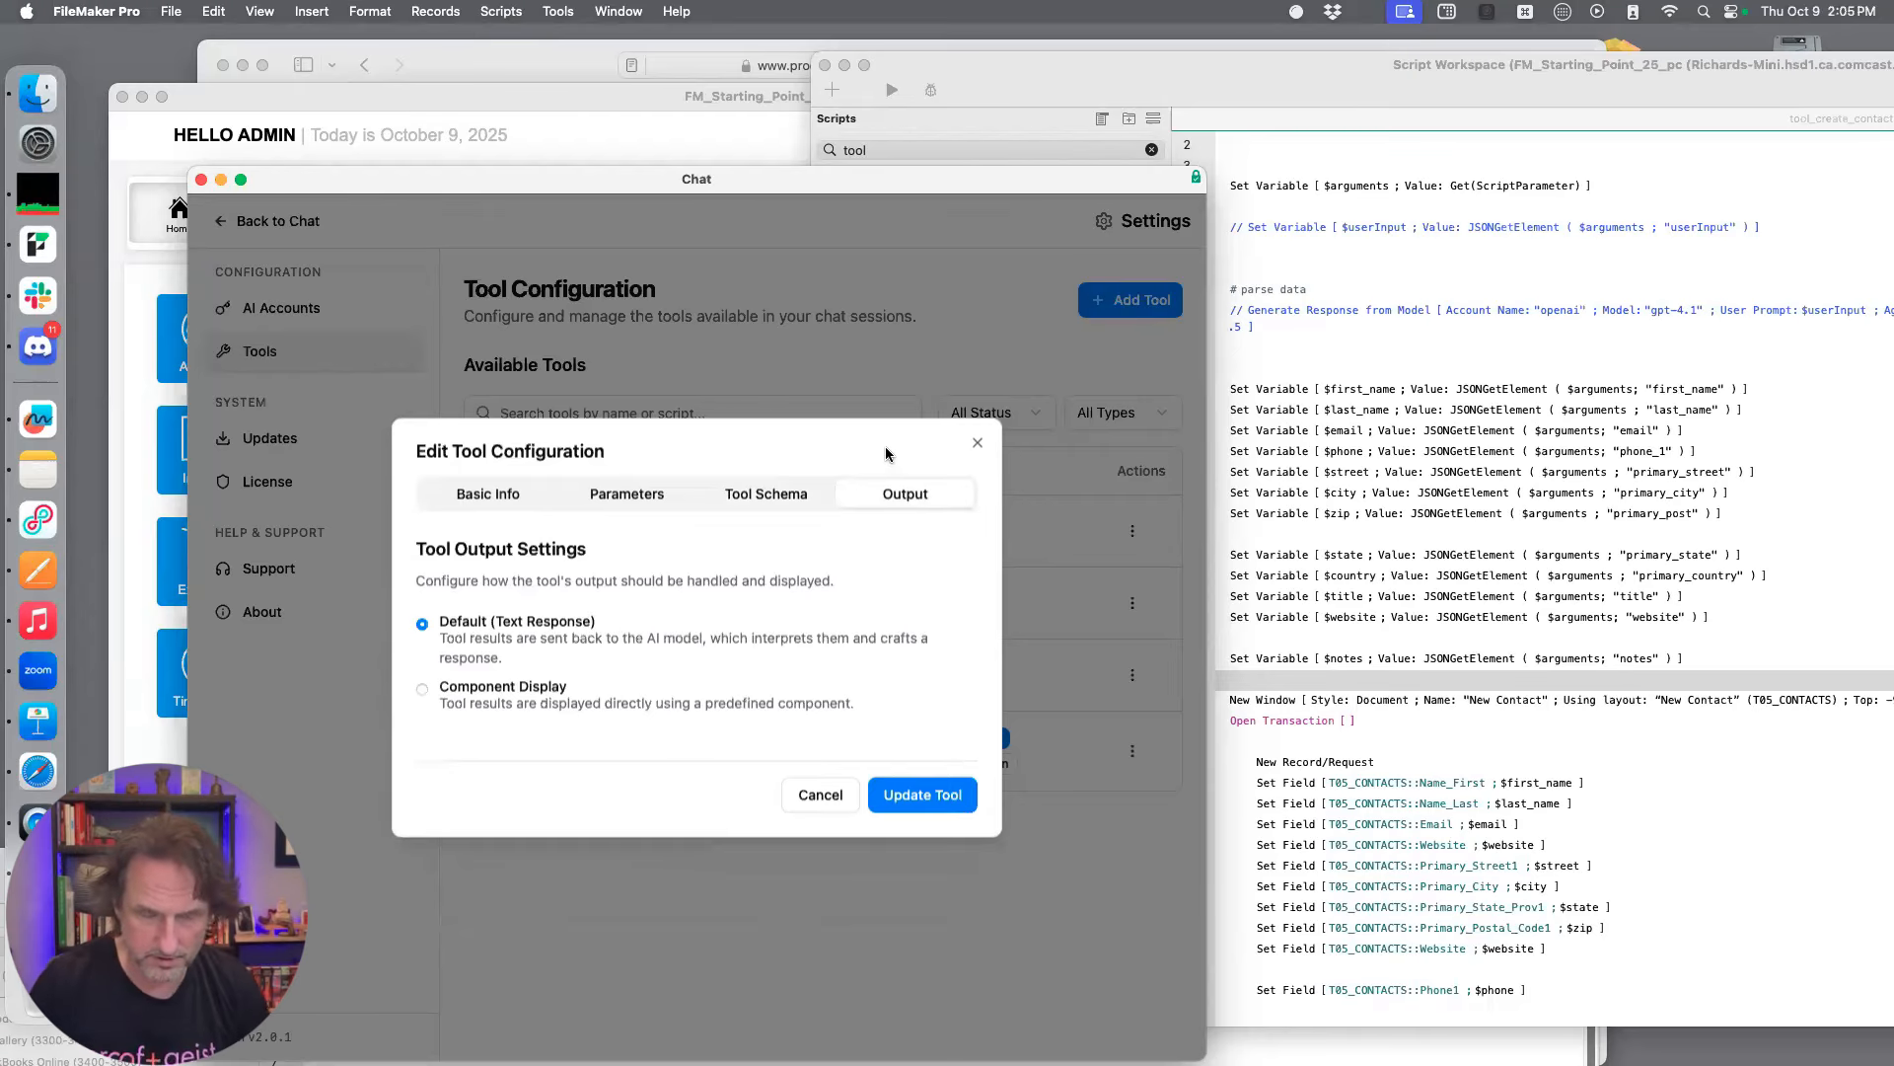
click(502, 687)
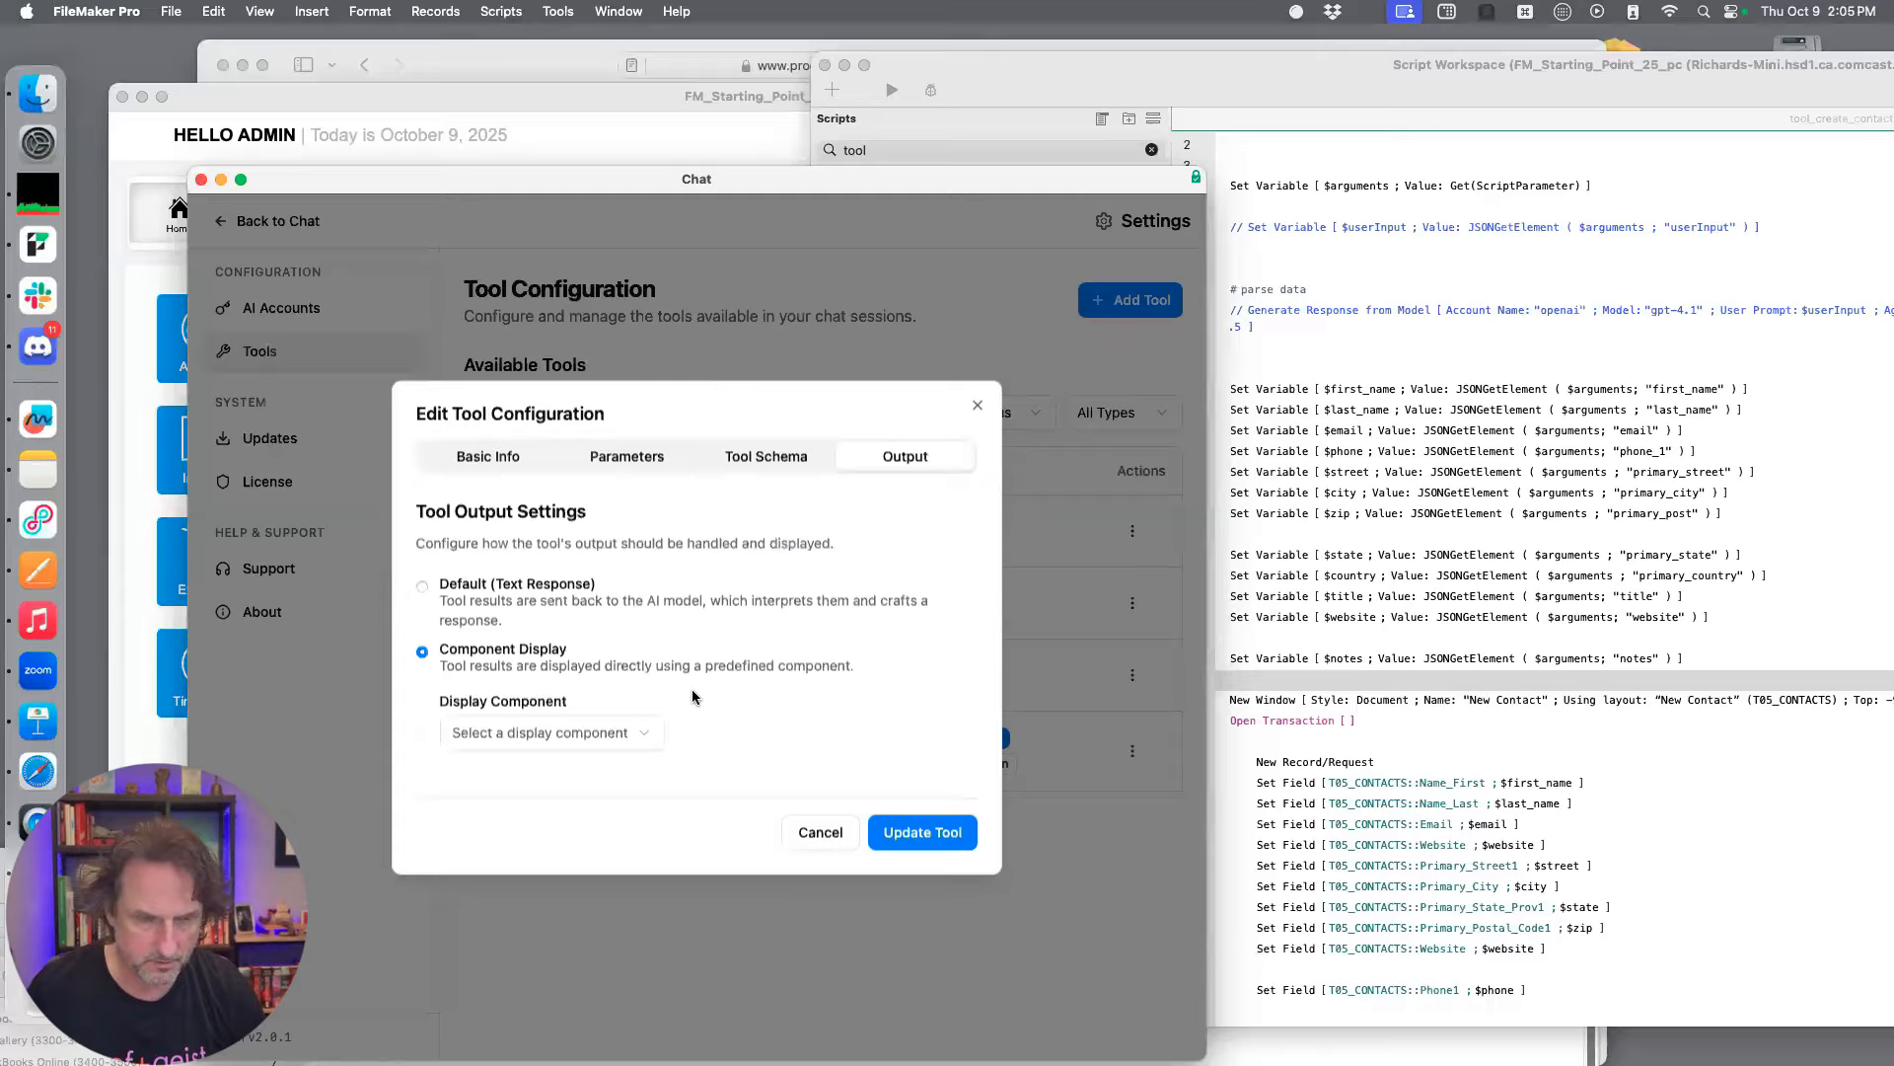
click(622, 733)
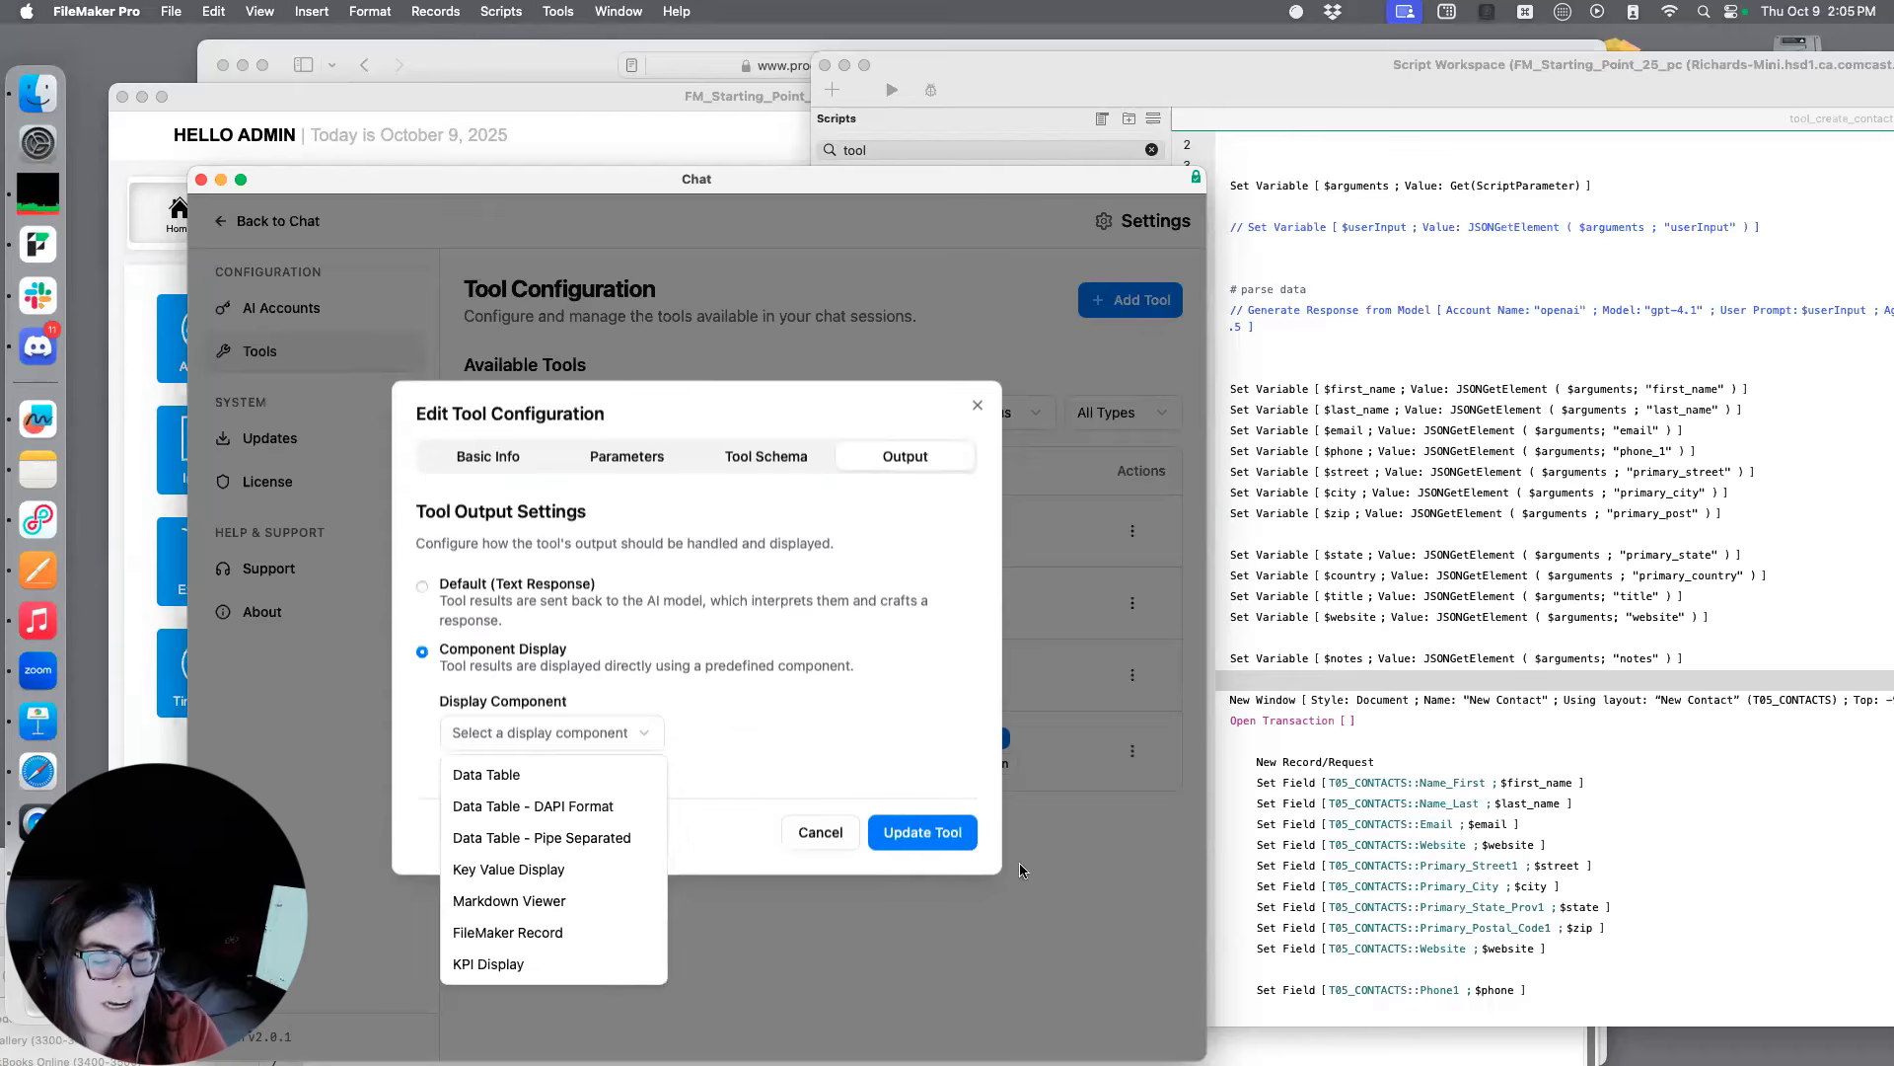
click(523, 932)
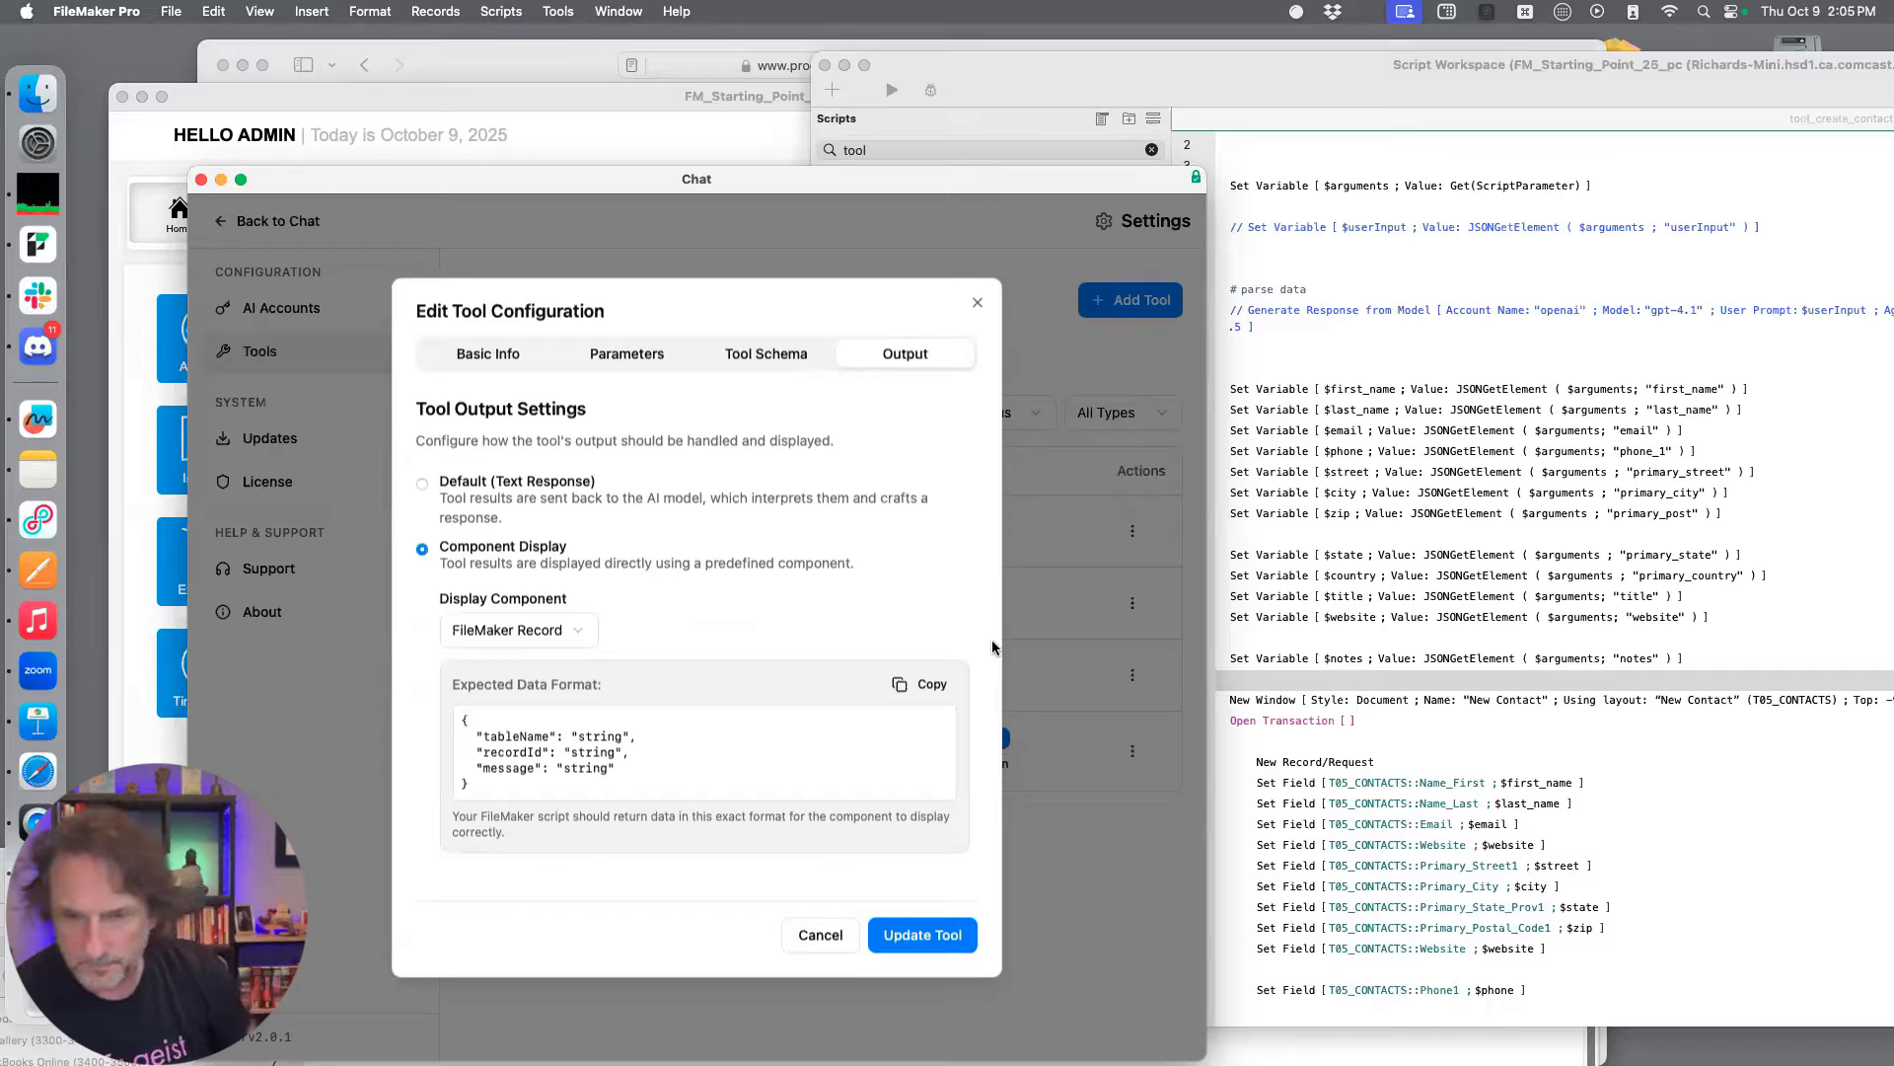
click(953, 944)
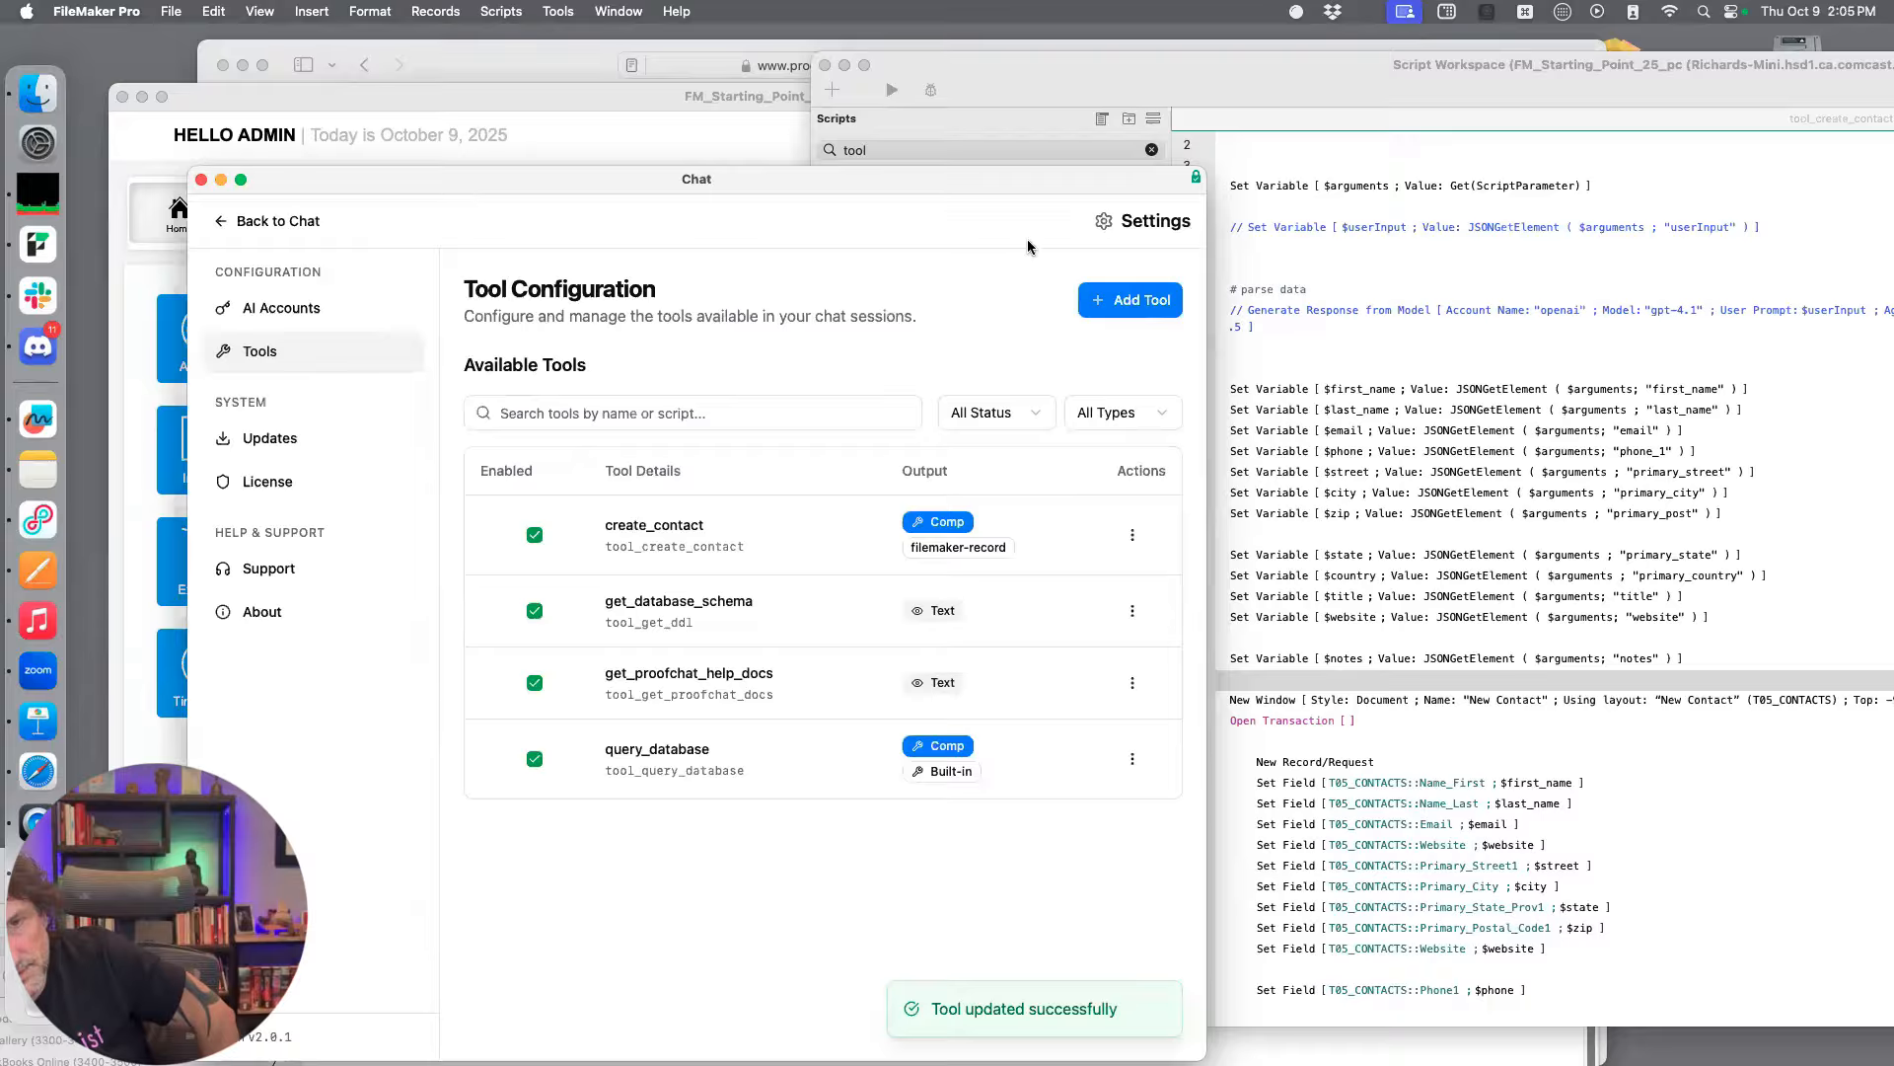
Bring the FM_Starting_Point_25uss_x2 home window forward, open its AI chat and return from the settings to the conversation view
drag(855, 186, 885, 207)
drag(607, 96, 877, 108)
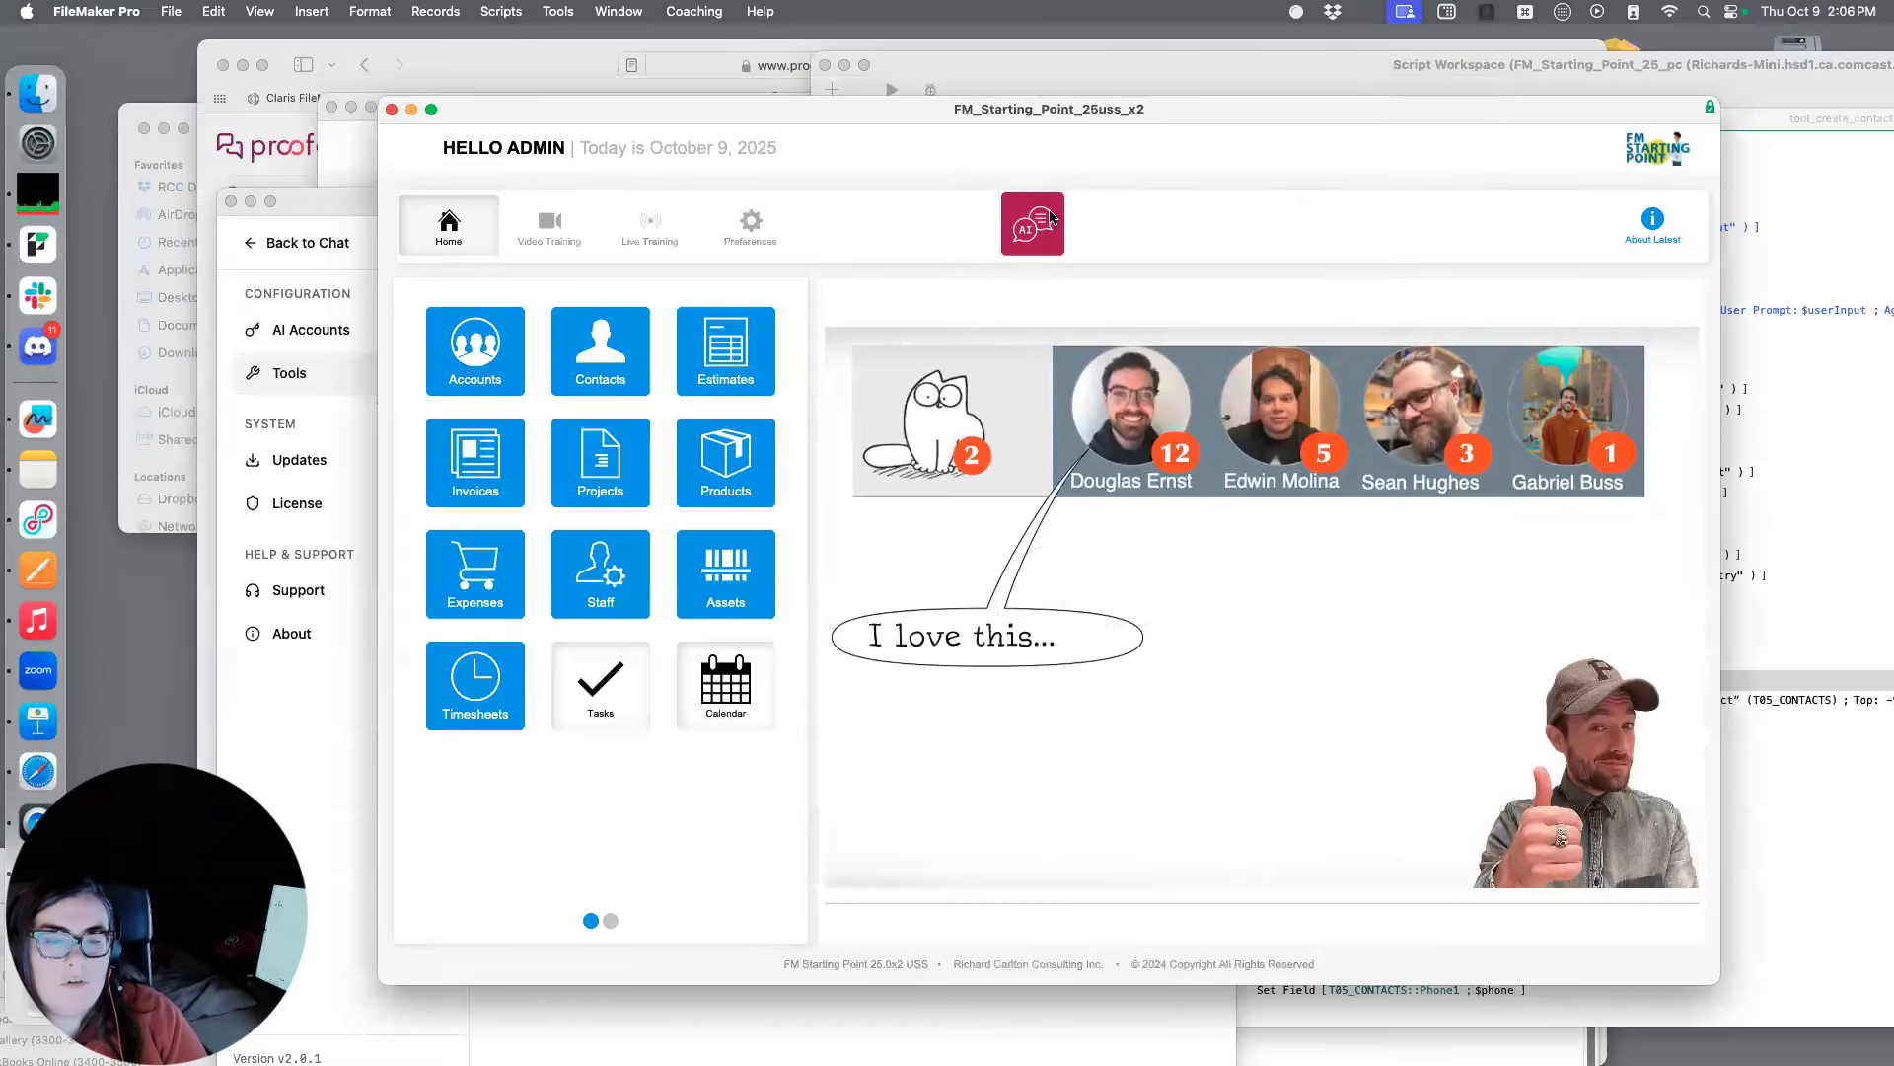
click(1052, 217)
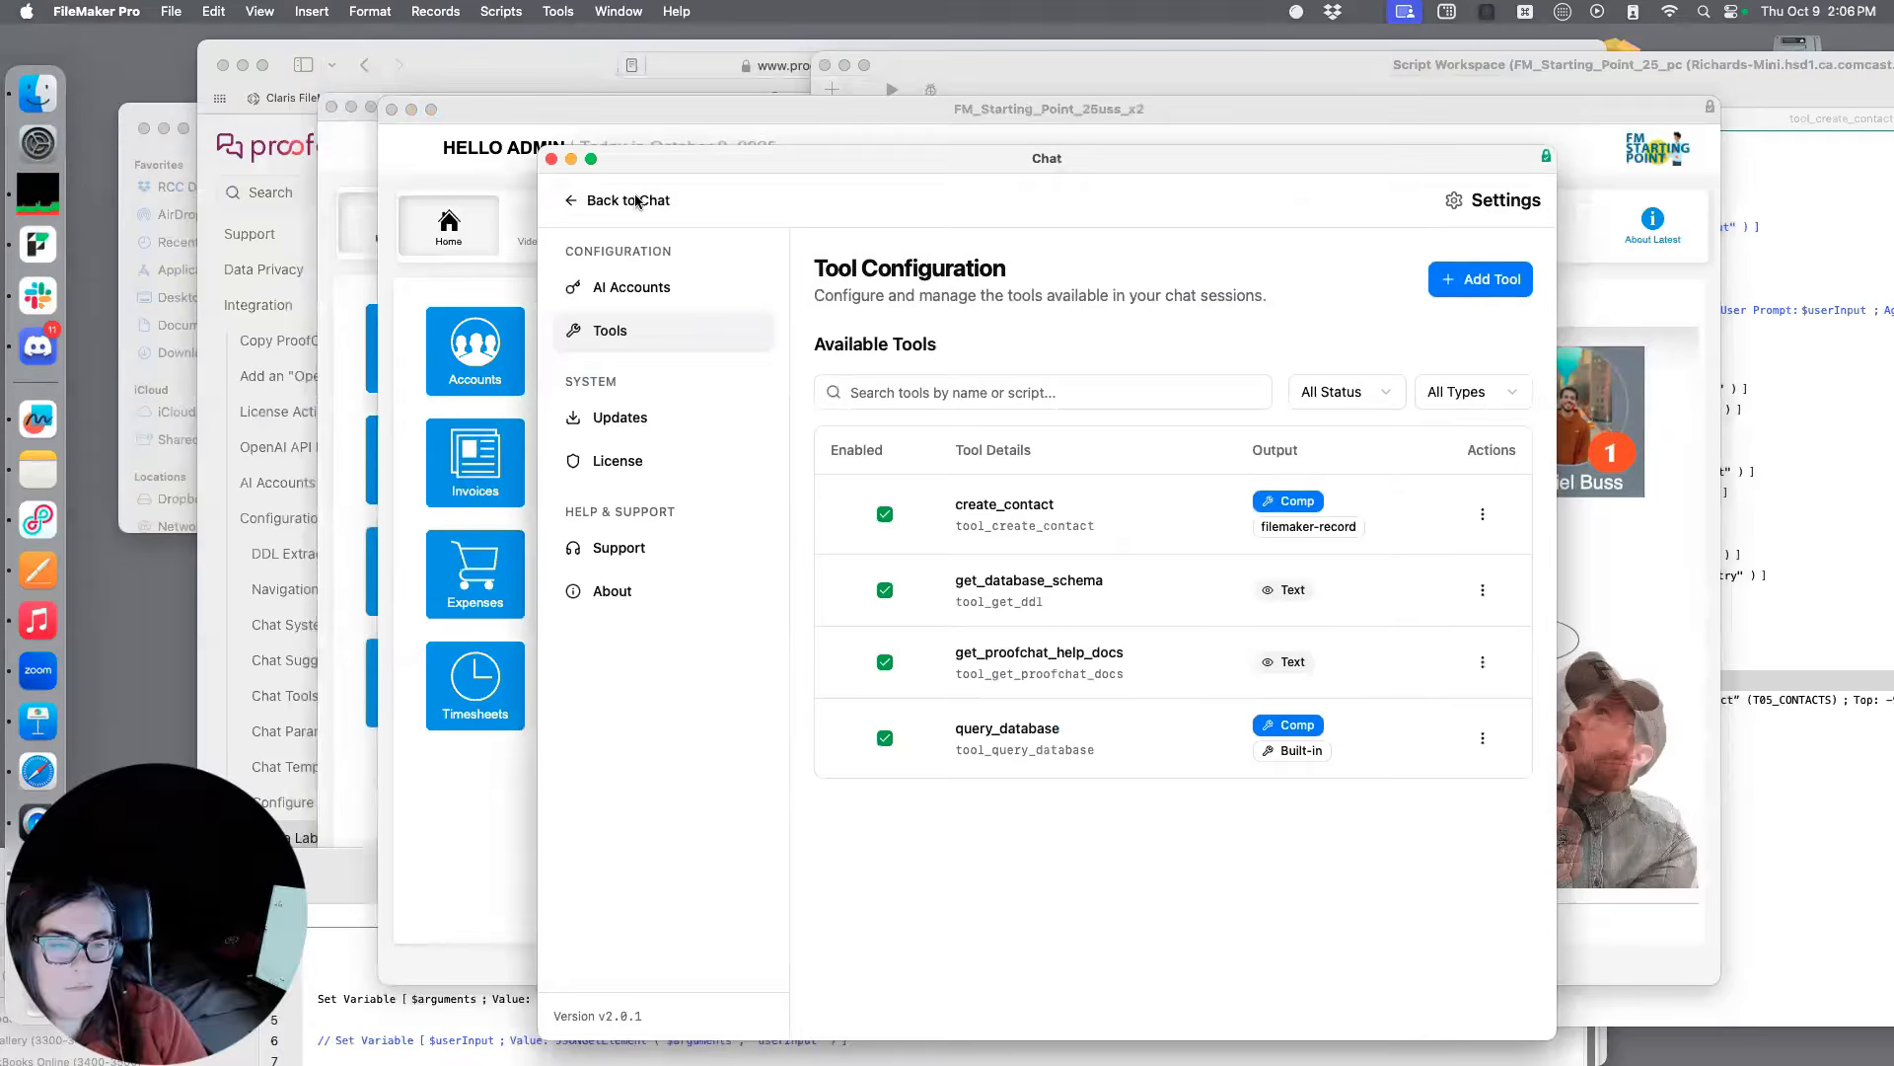
click(638, 201)
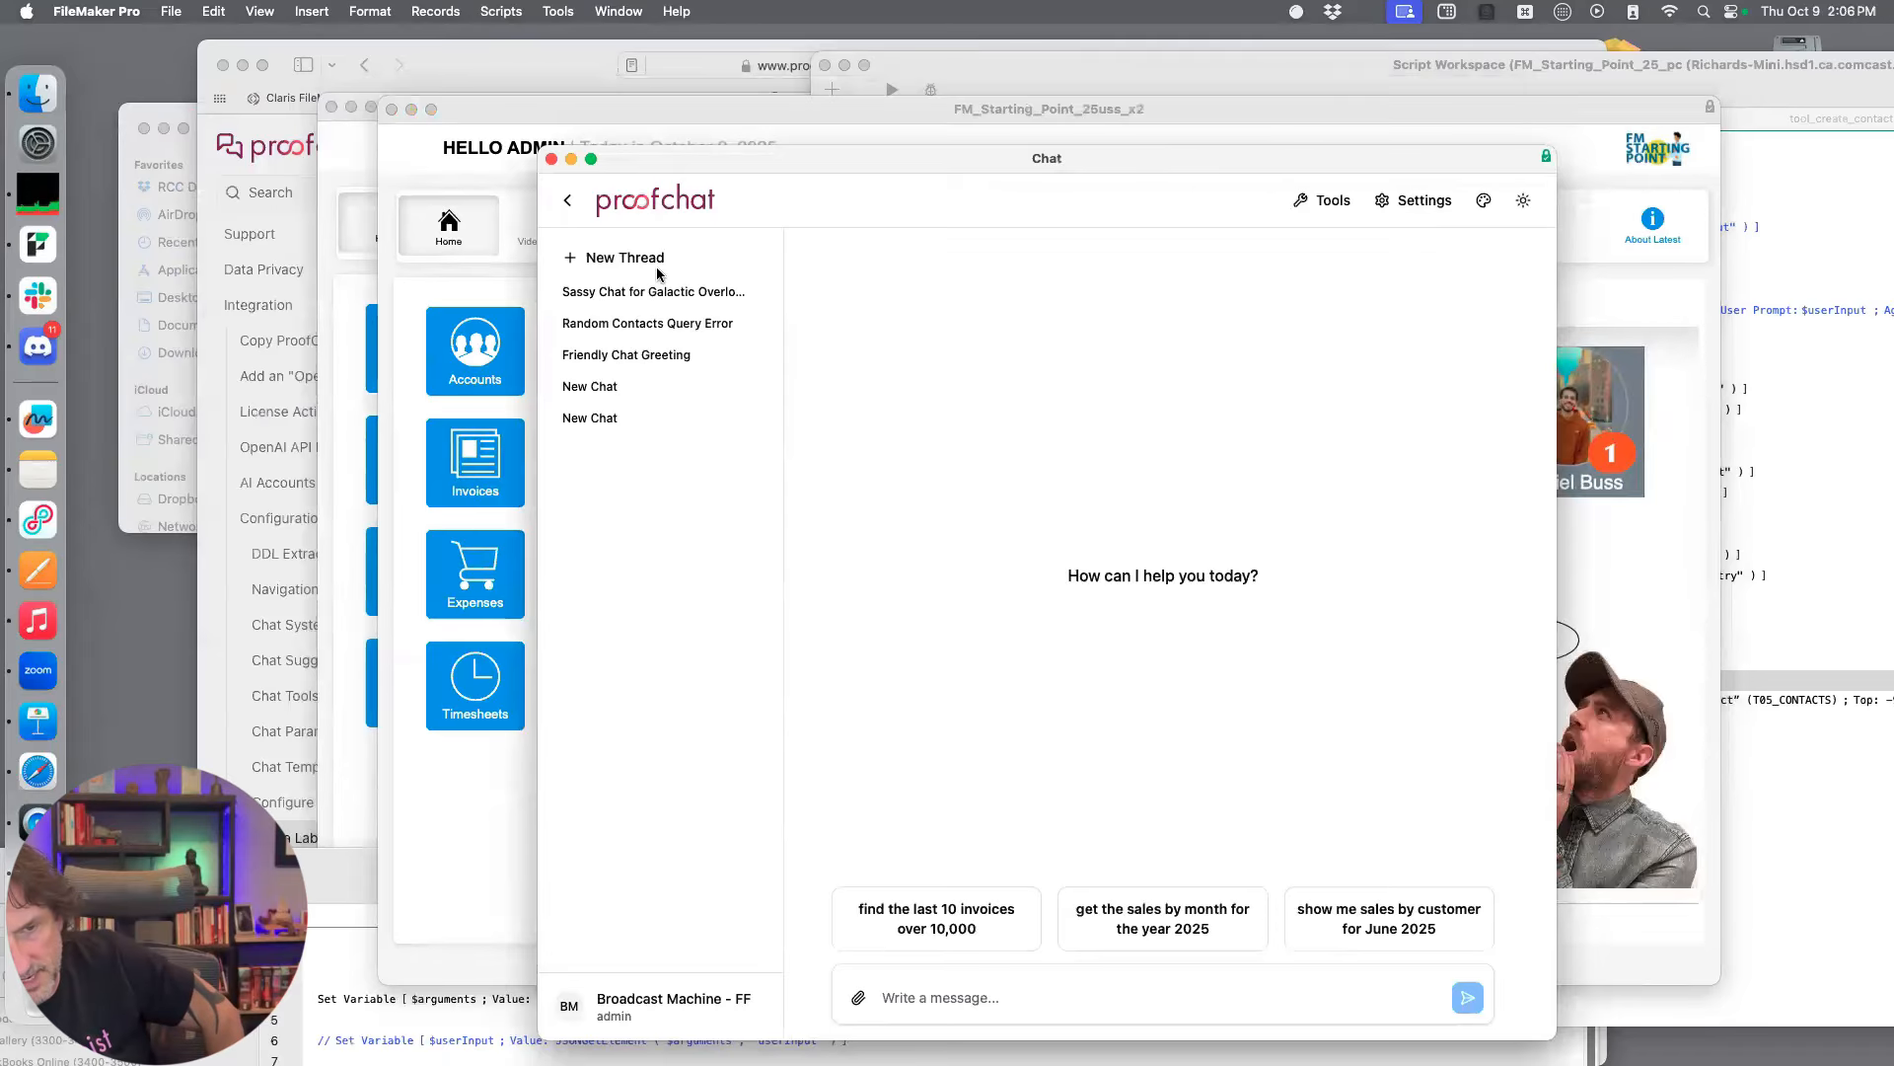
Send a chat message asking to create a contact and giving only the contact's first name
click(955, 1003)
text(create a rec)
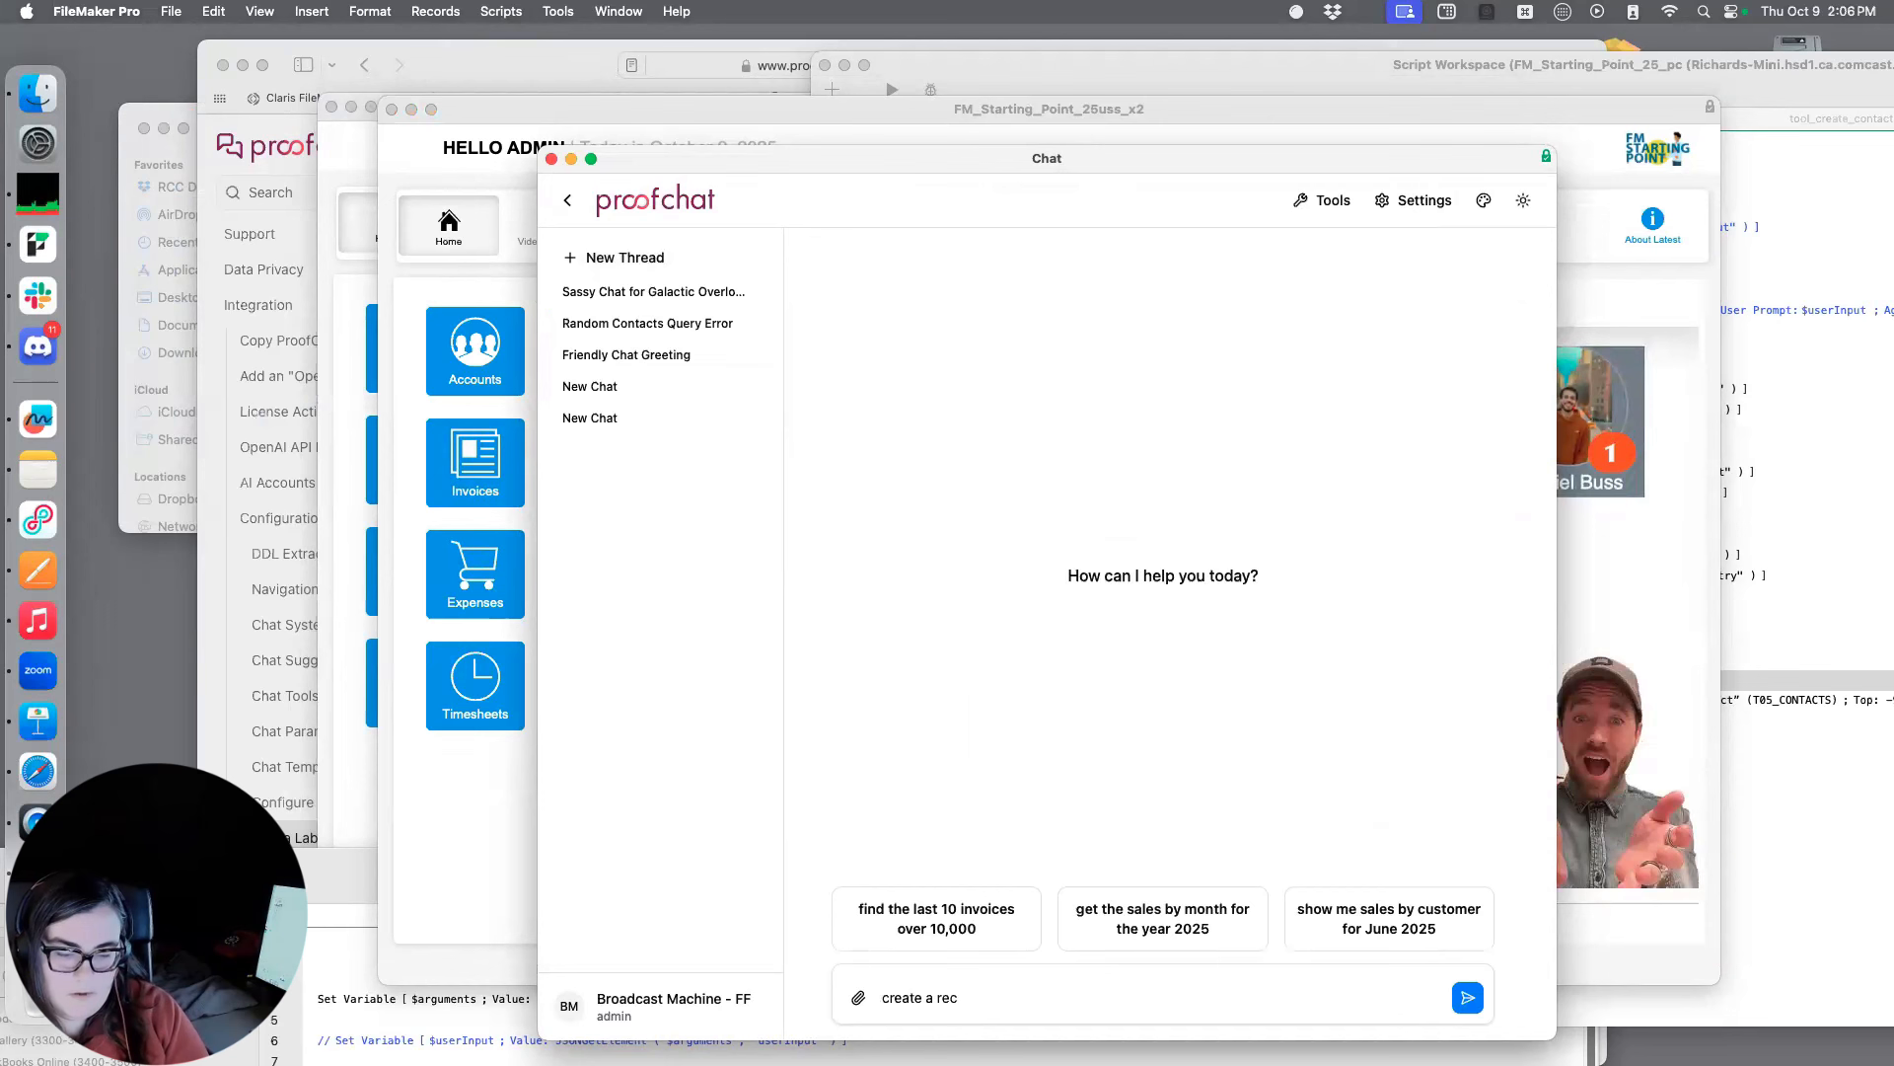
text(first name)
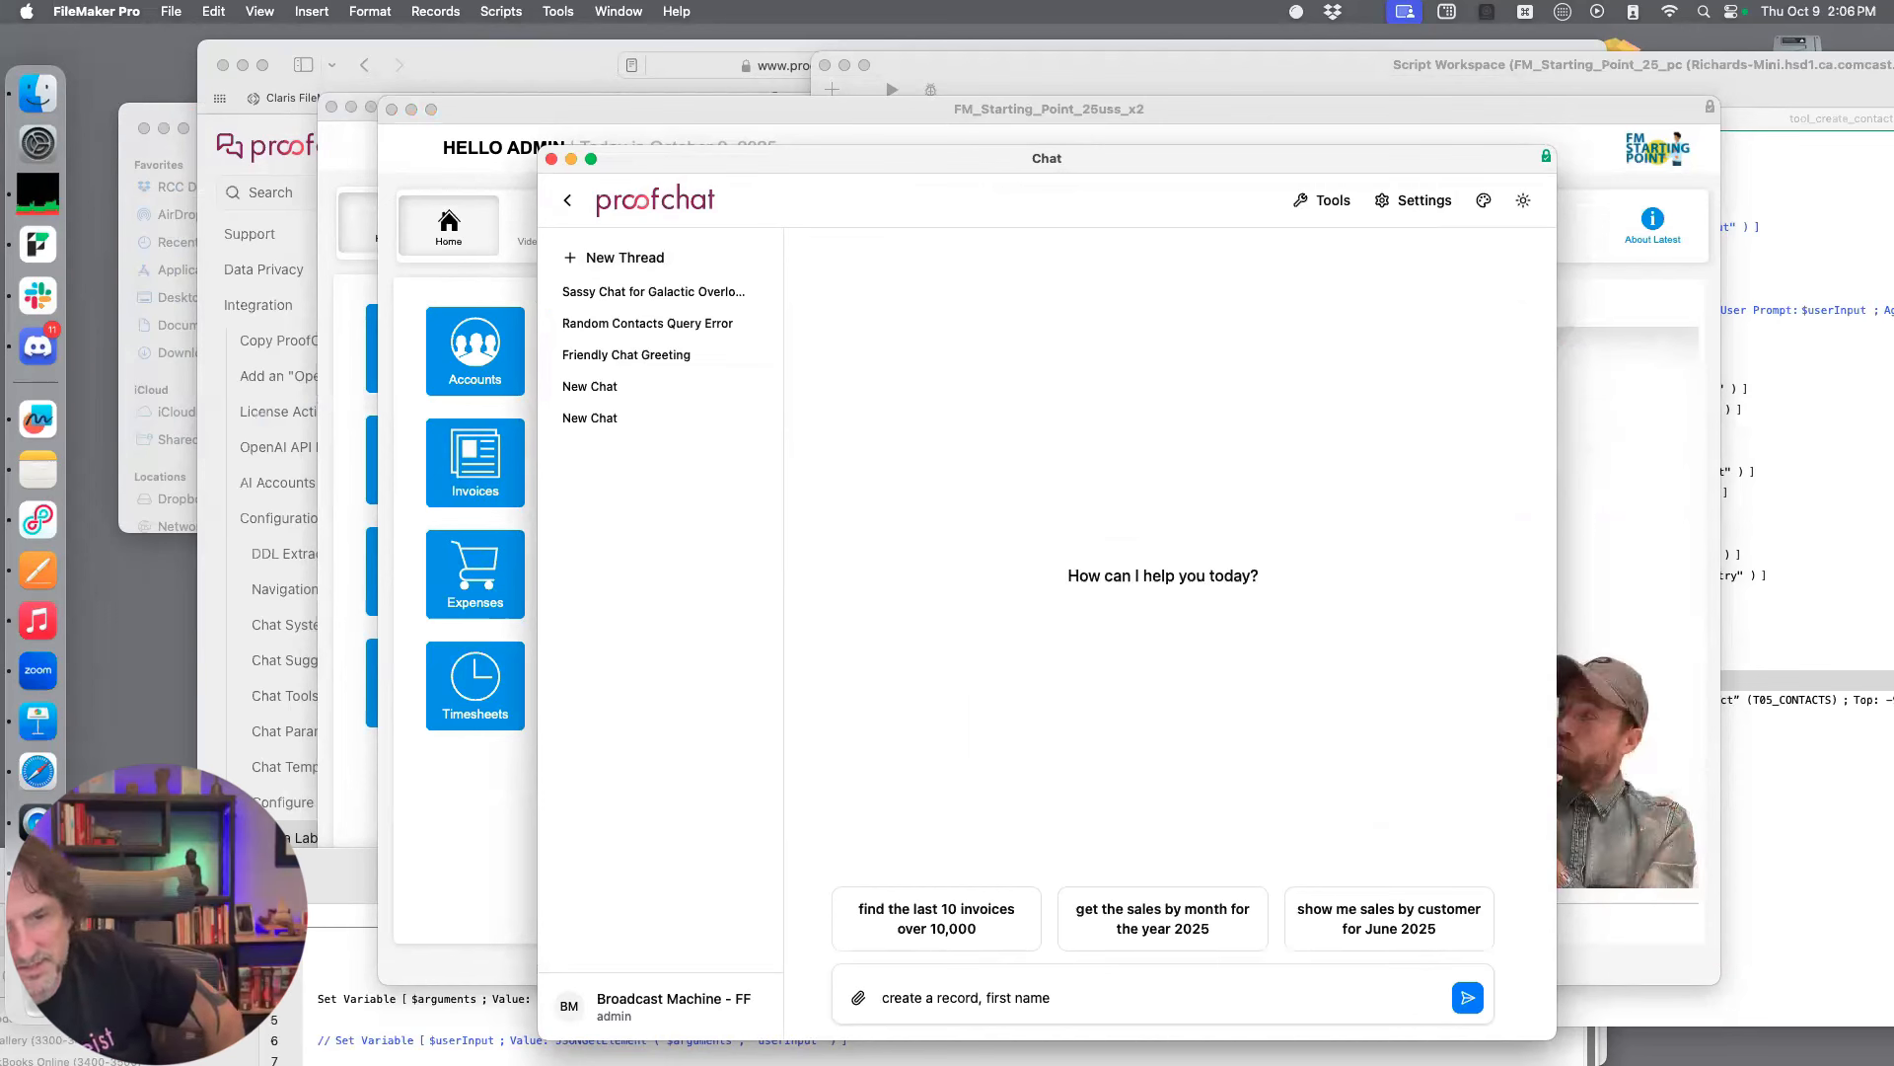
text( joe)
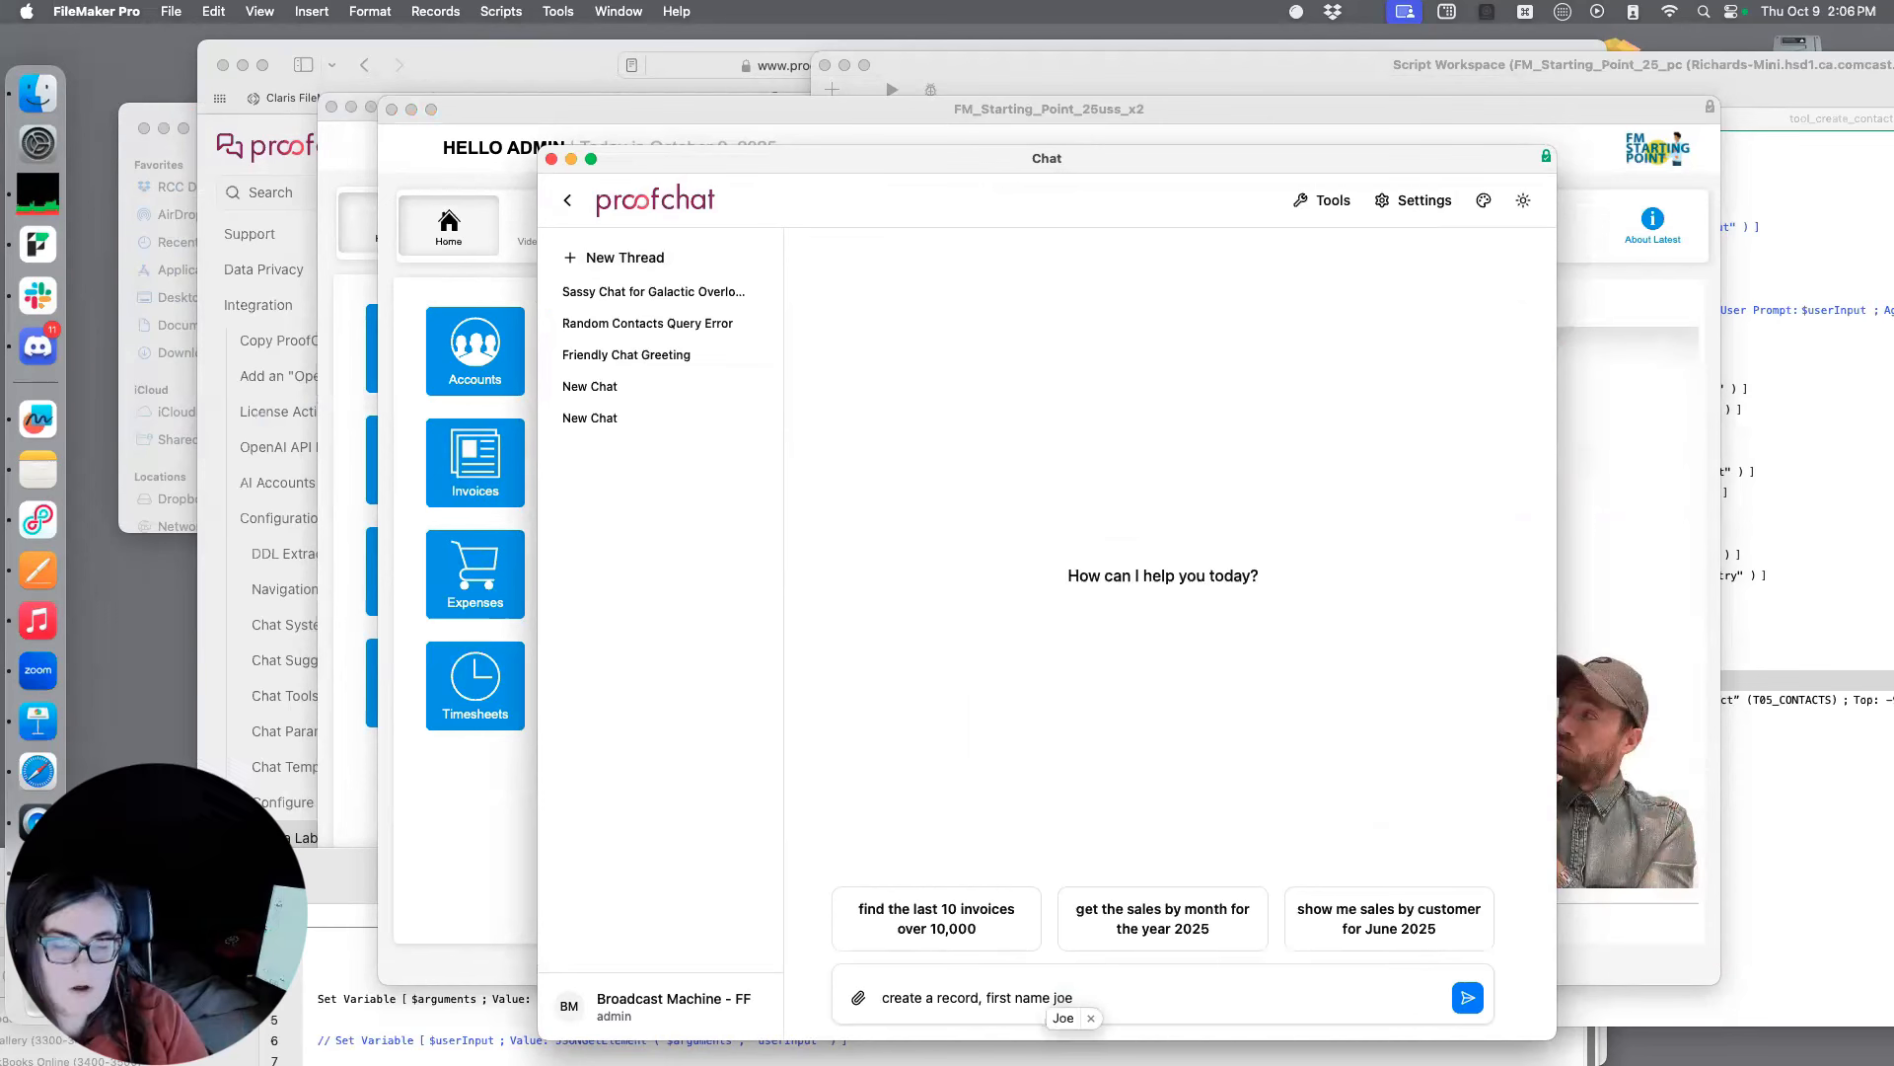
key(BackSpace)
key(BackSpace)
key(BackSpace)
key(BackSpace)
key(BackSpace)
key(BackSpace)
key(BackSpace)
key(BackSpace)
key(BackSpace)
key(BackSpace)
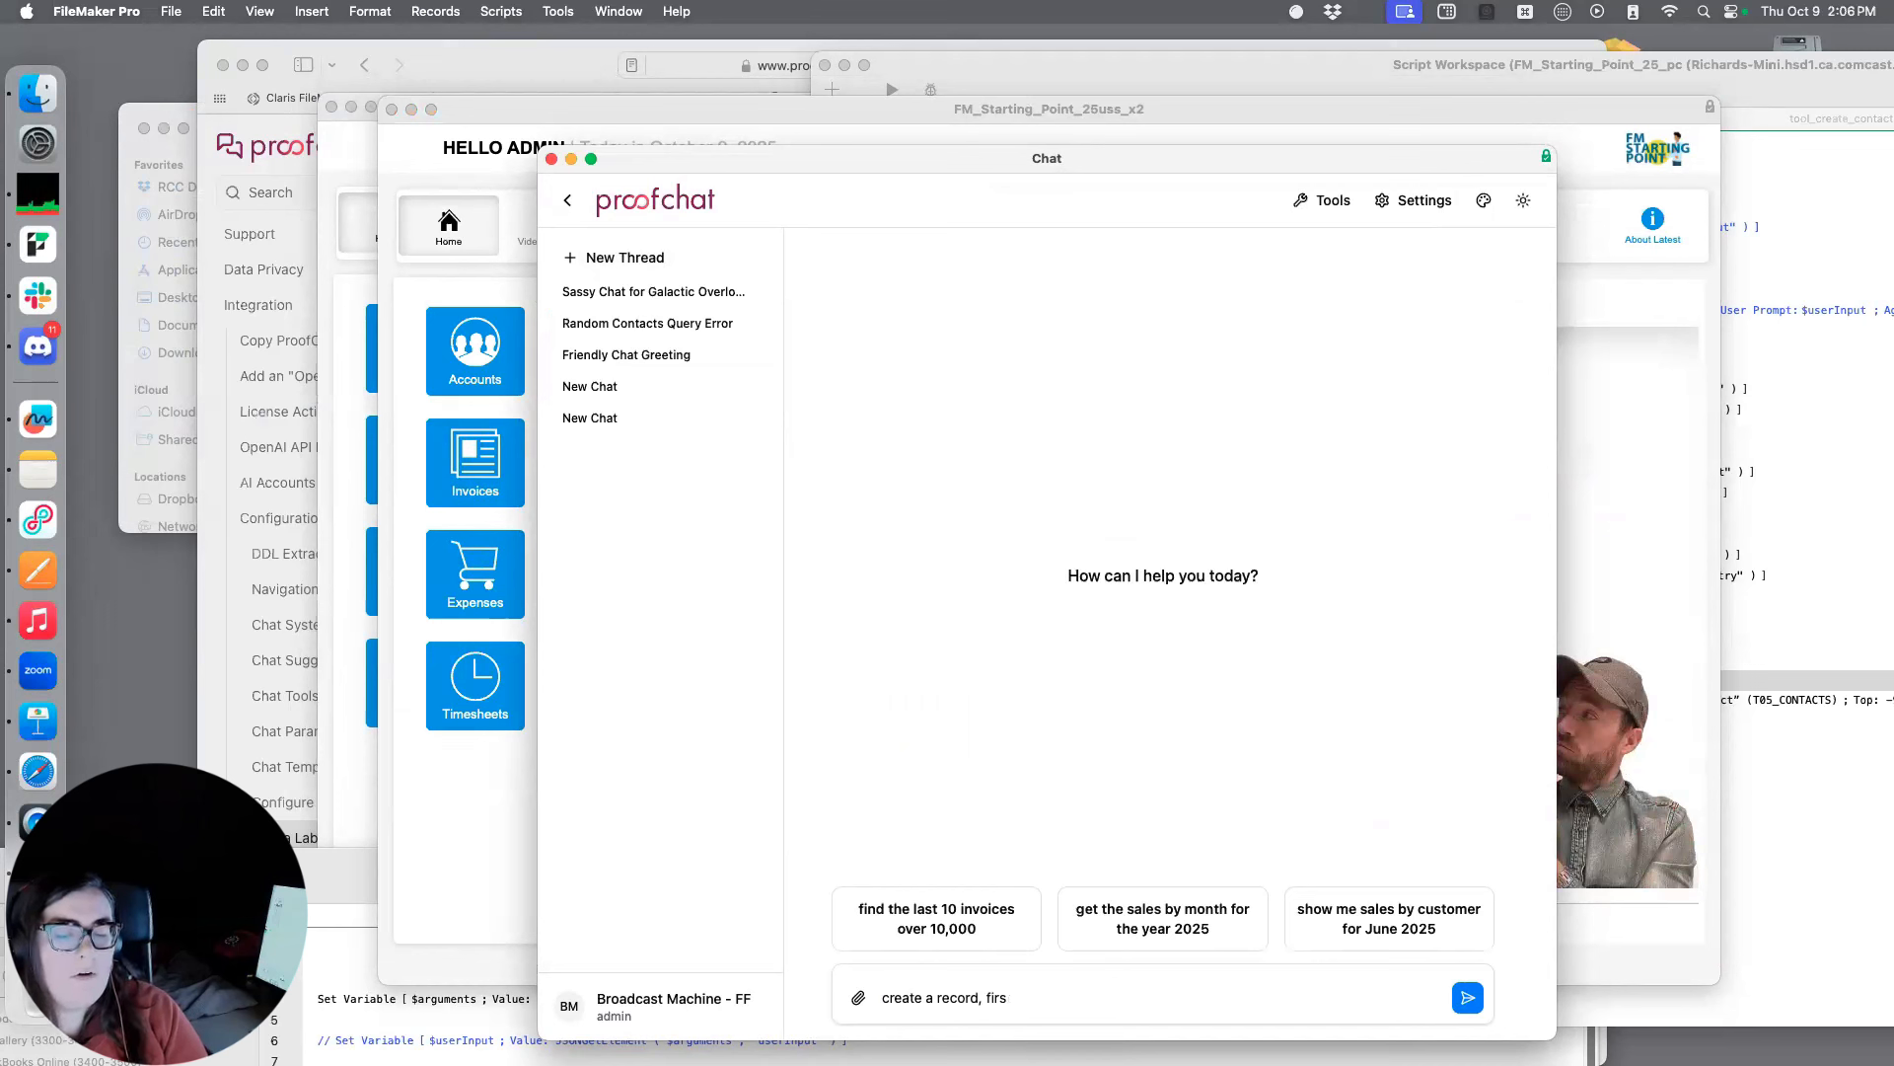
key(BackSpace)
key(BackSpace)
key(BackSpace)
key(BackSpace)
text(contact,)
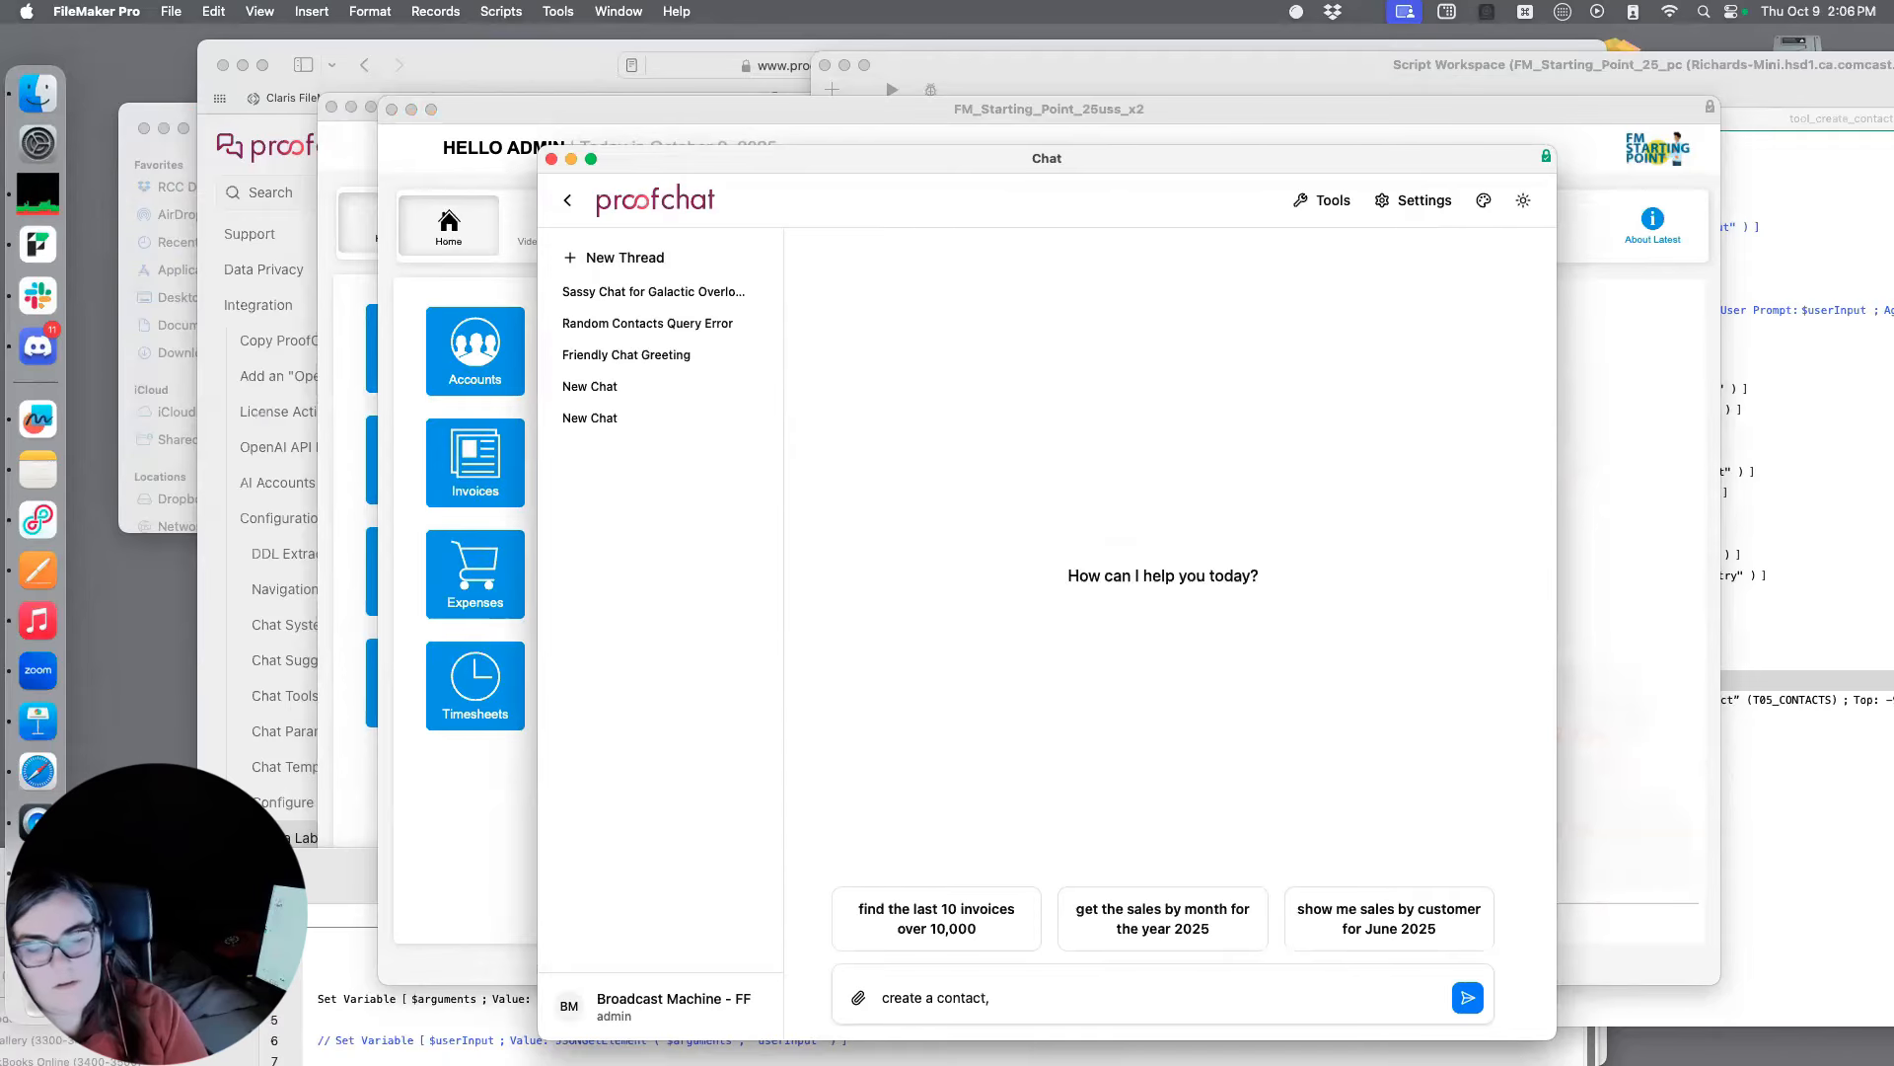
text( first name joe)
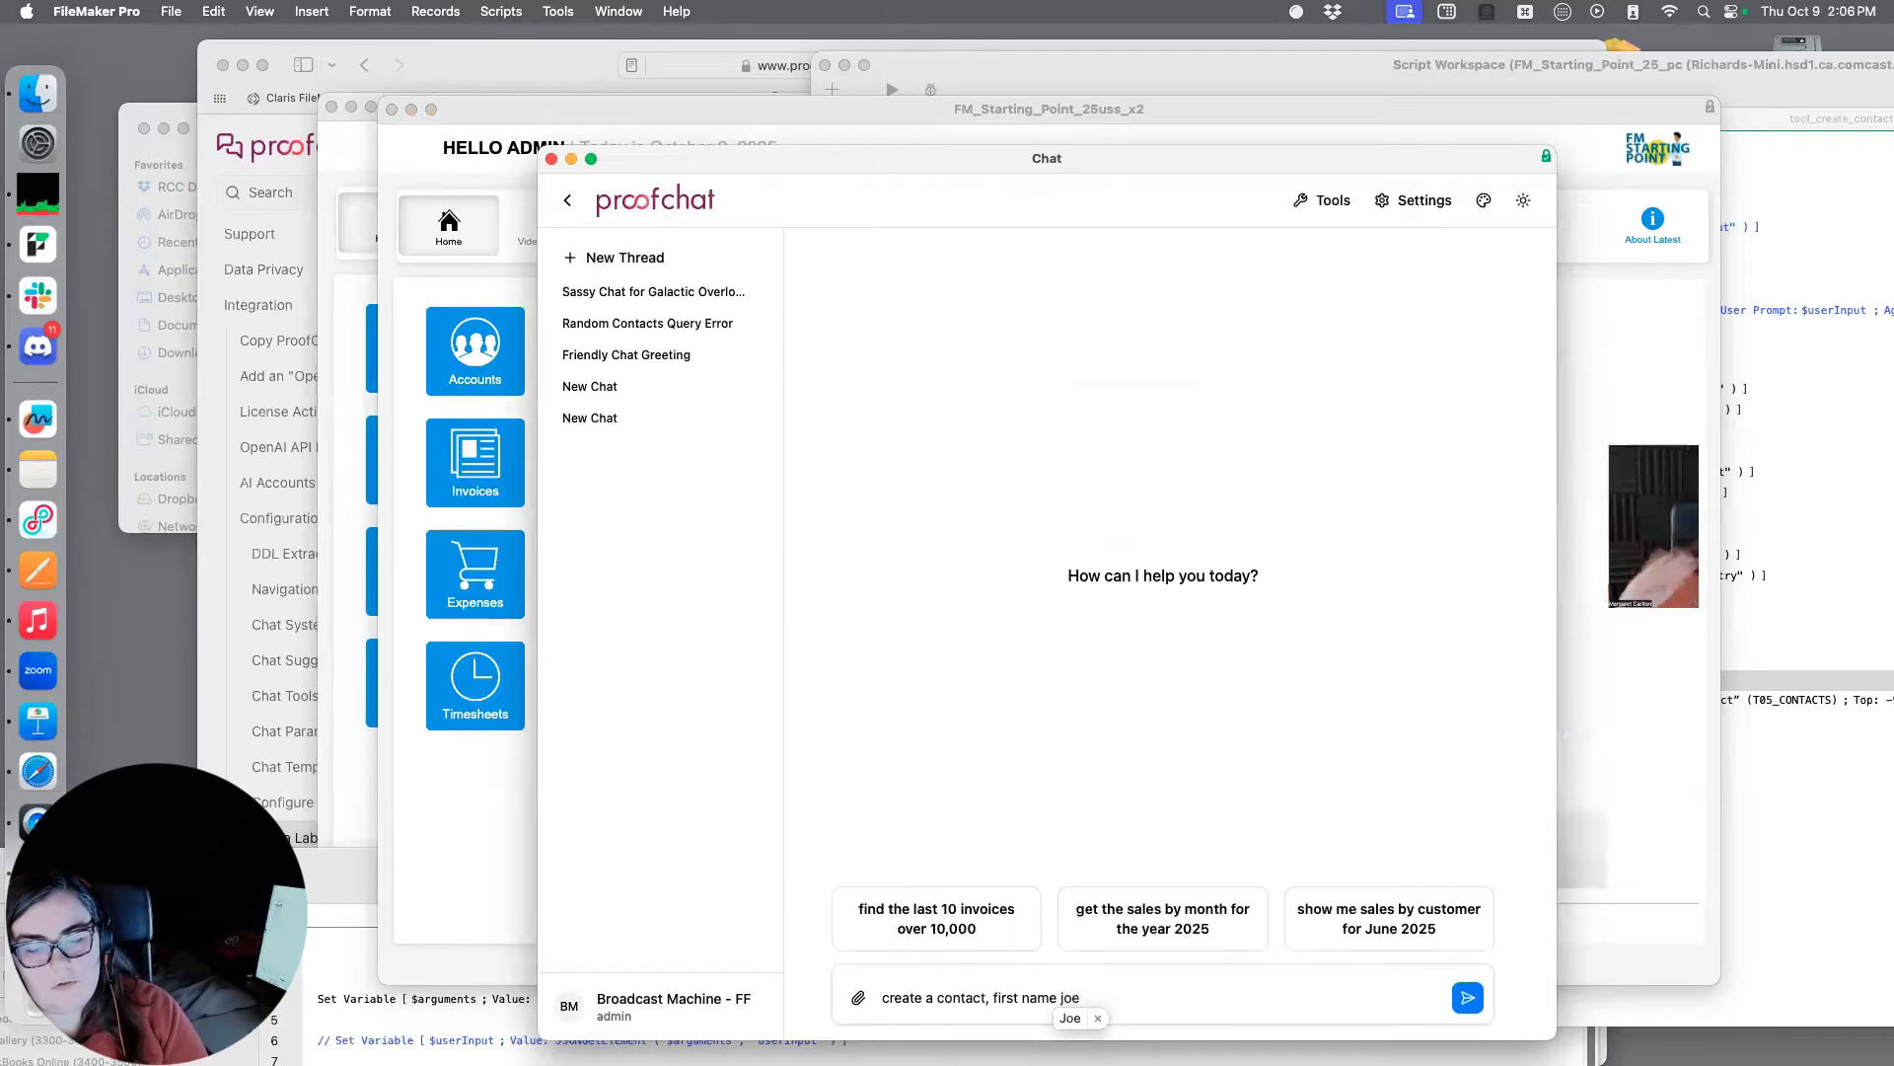
key(Return)
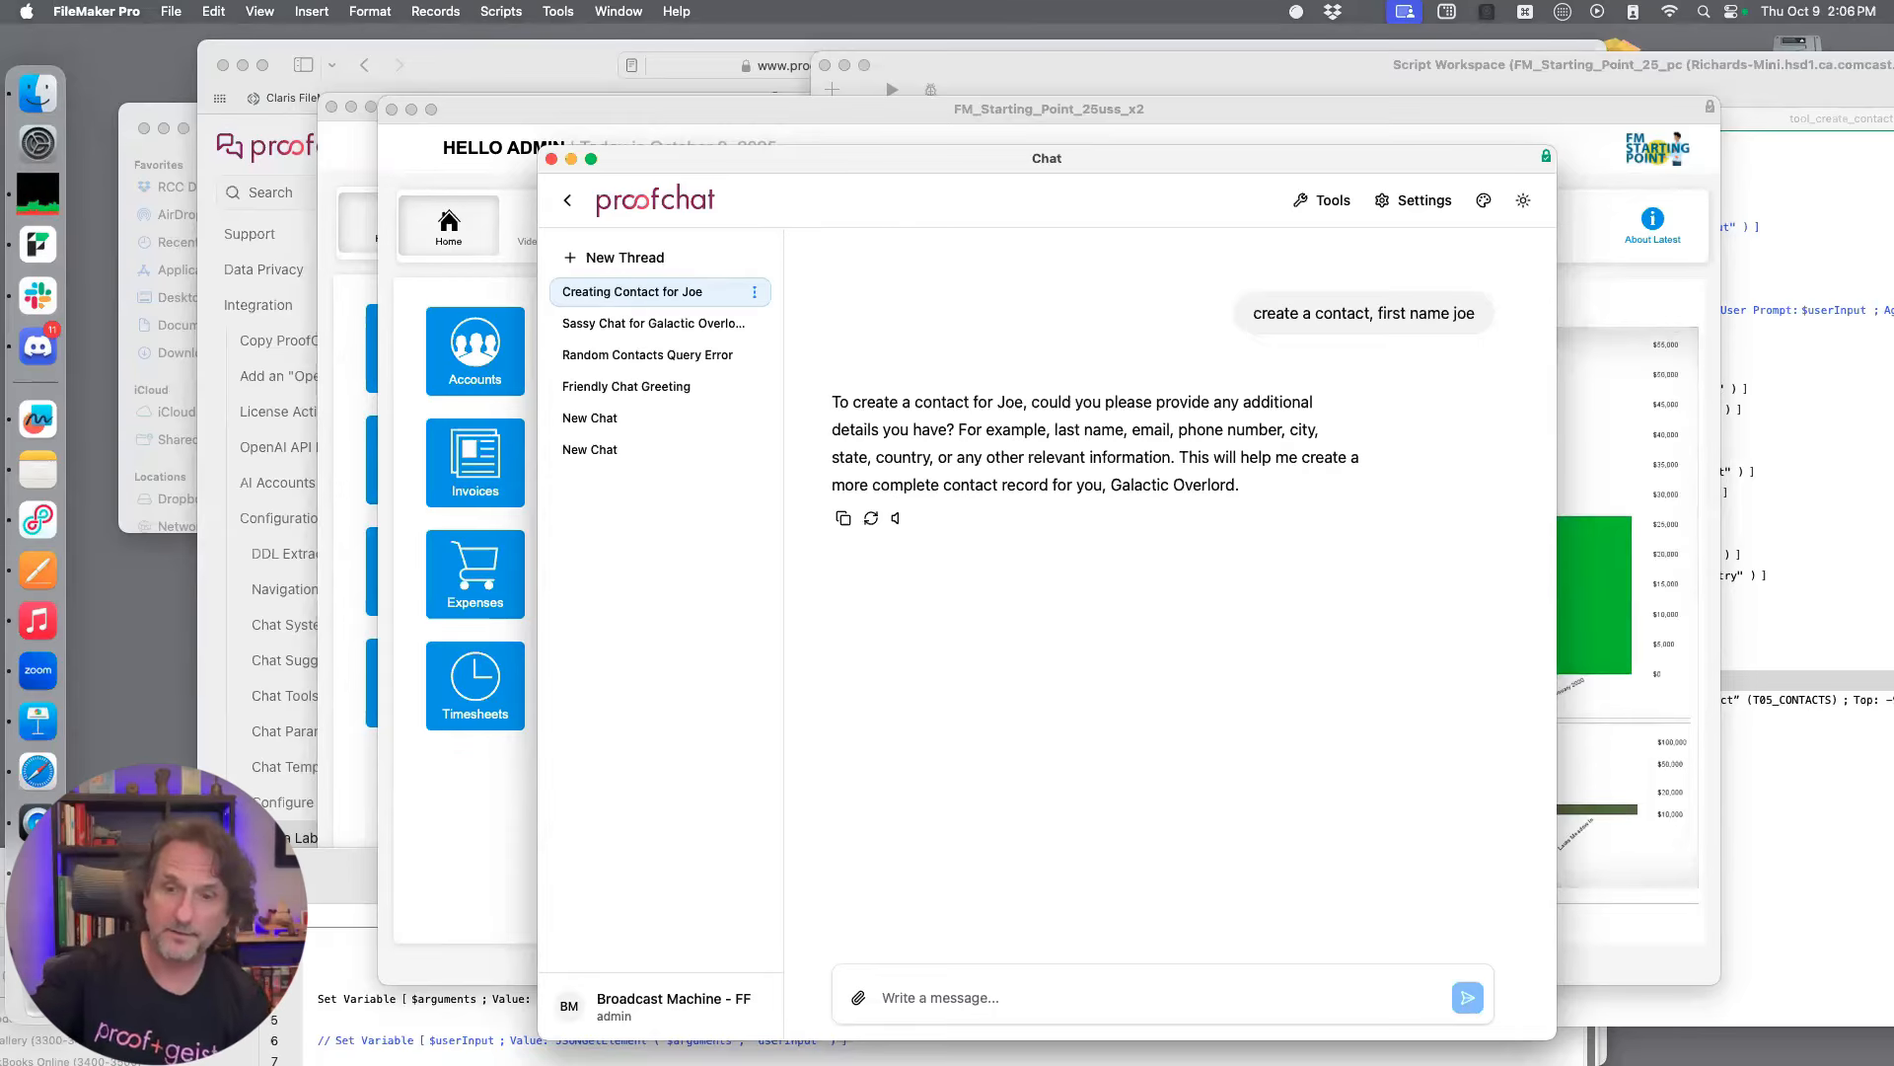
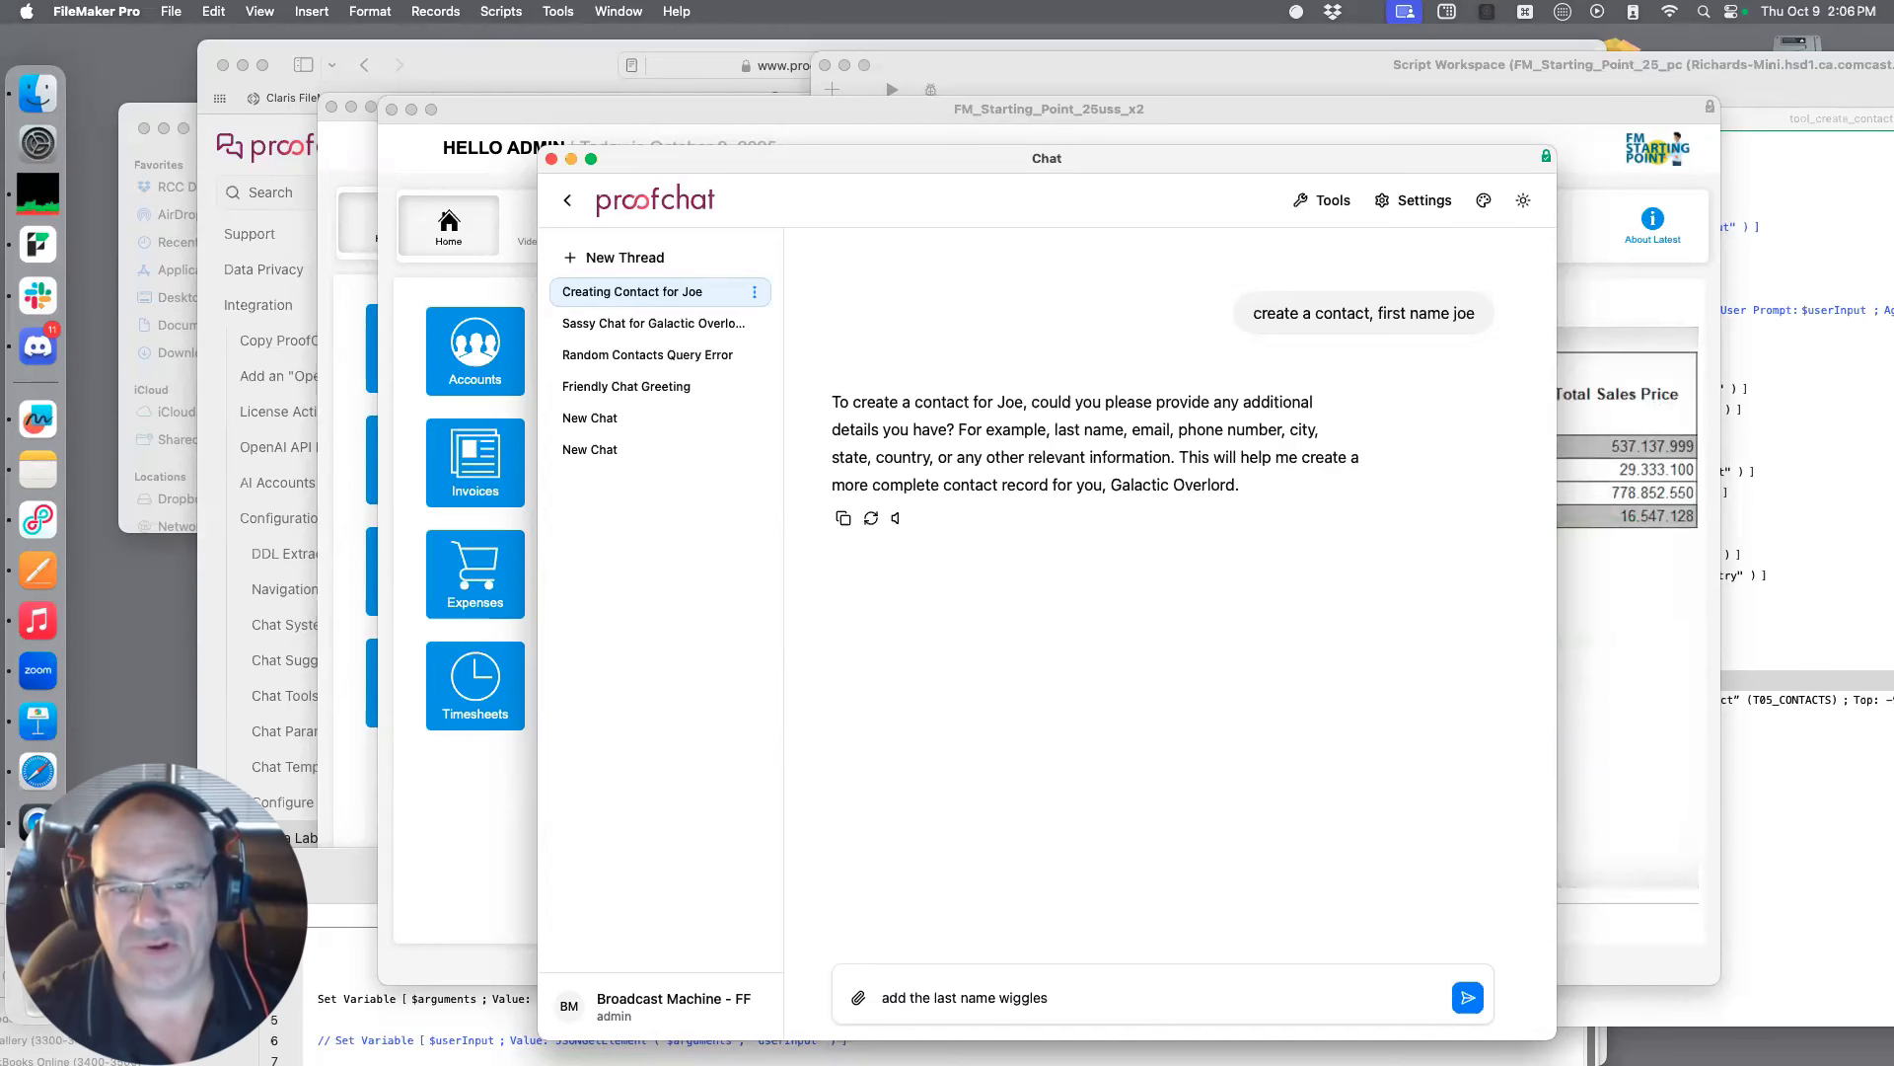
Reply to the chat's follow-up questions with the contact's last name and e-mail address
key(Return)
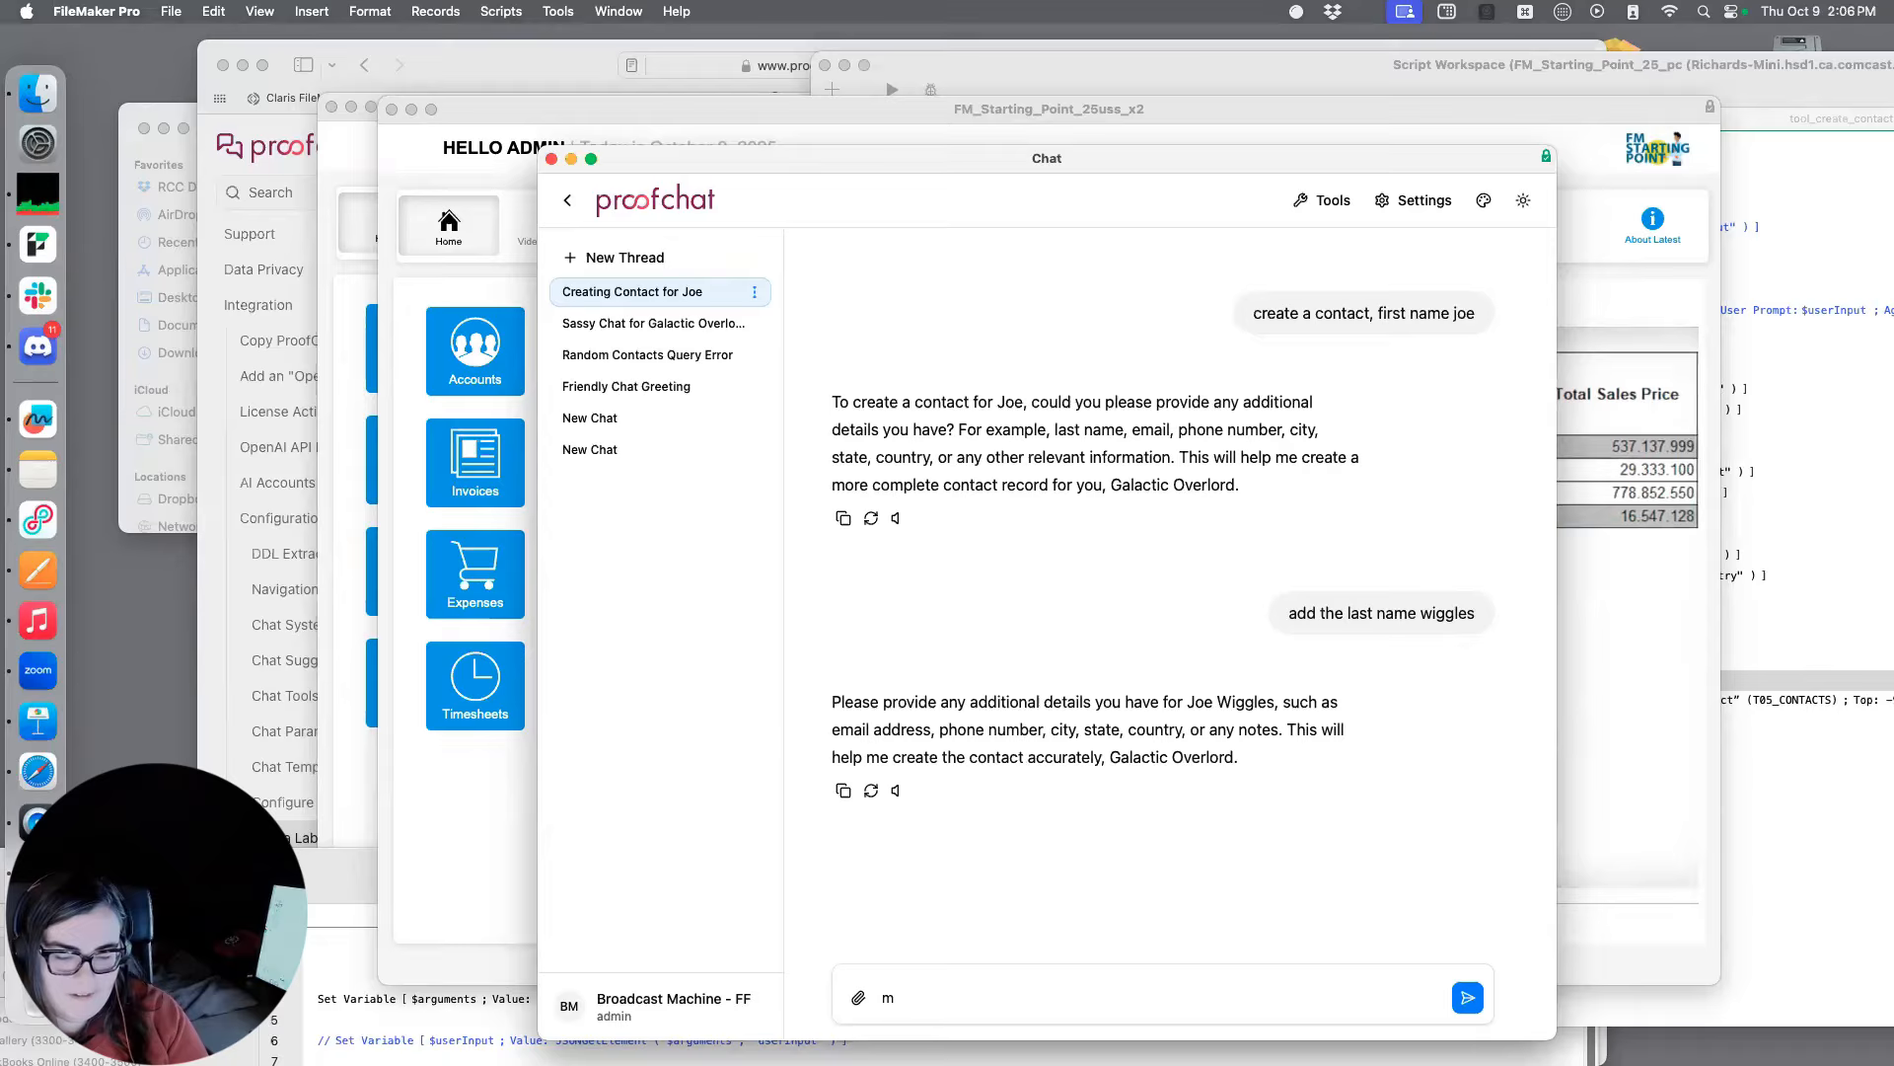
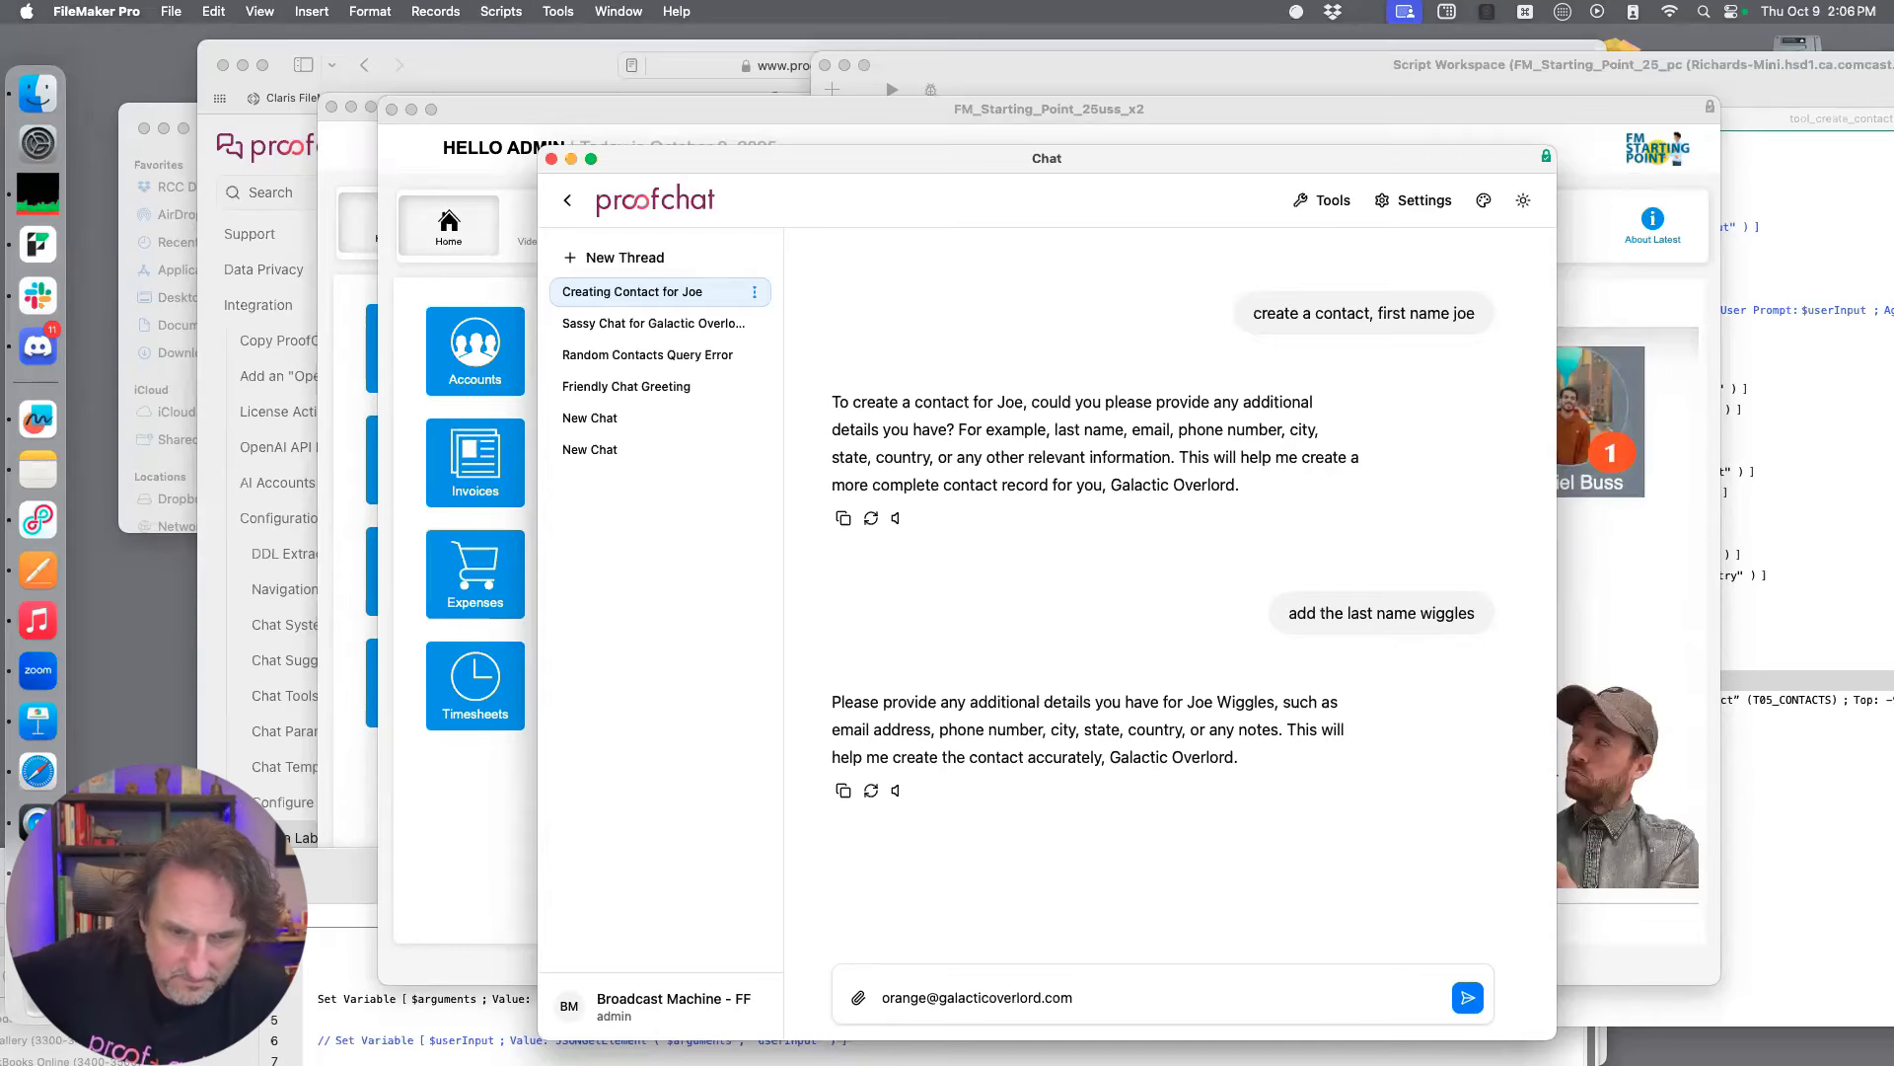
key(Return)
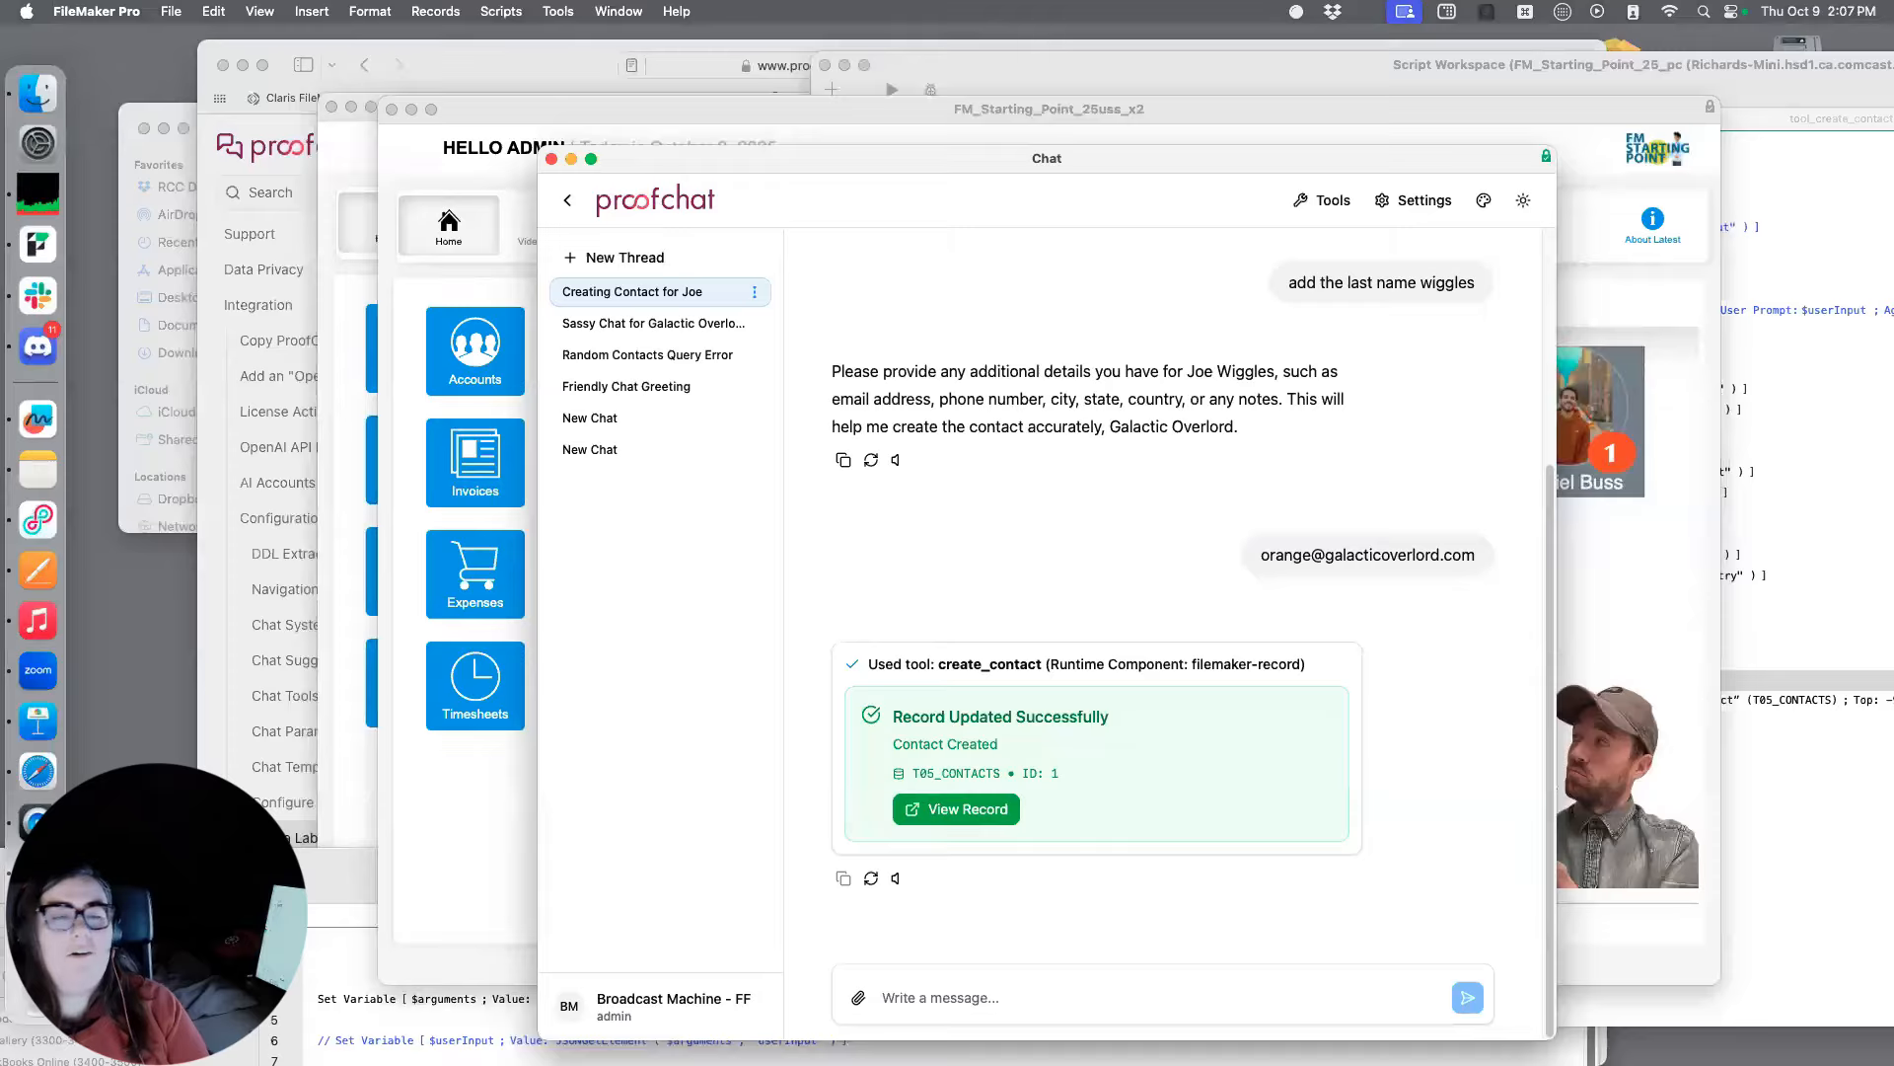
Try to view the new contact record from the create_contact tool result in the chat
drag(1011, 153, 1302, 129)
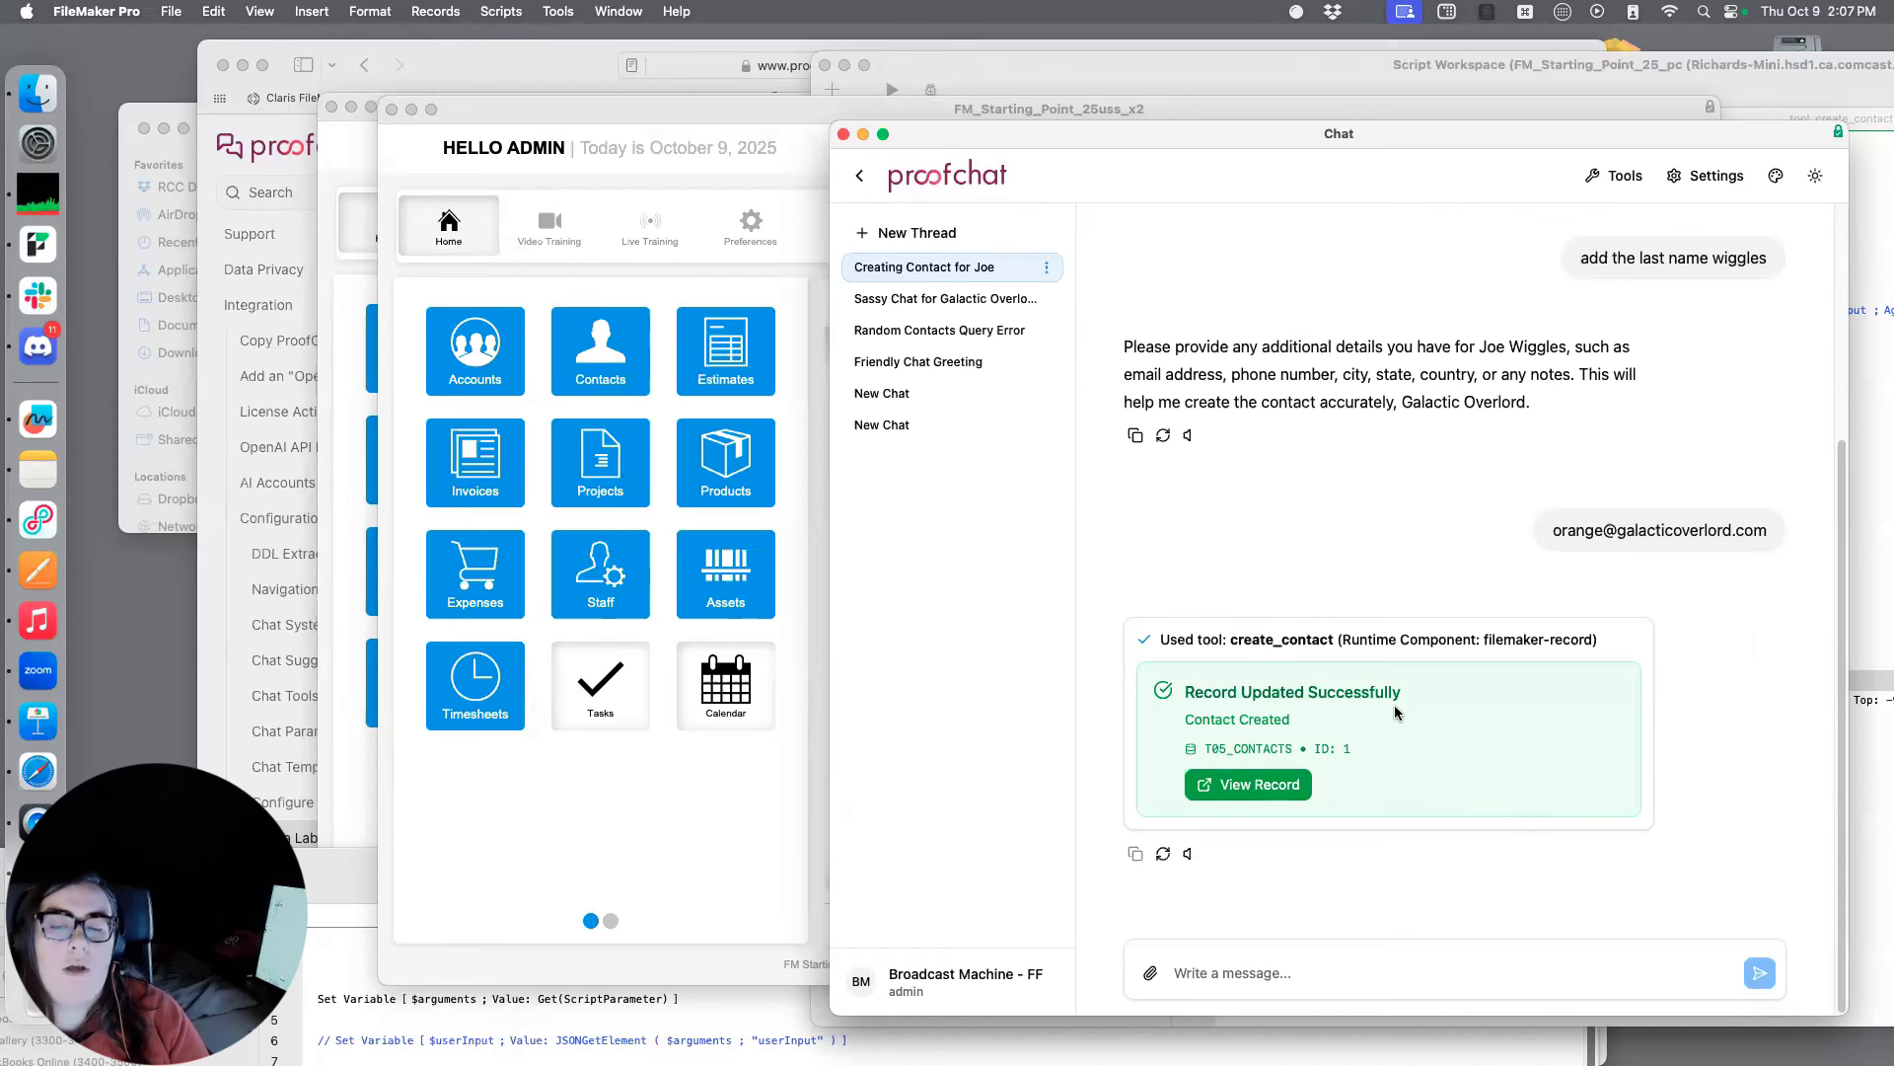
click(1273, 784)
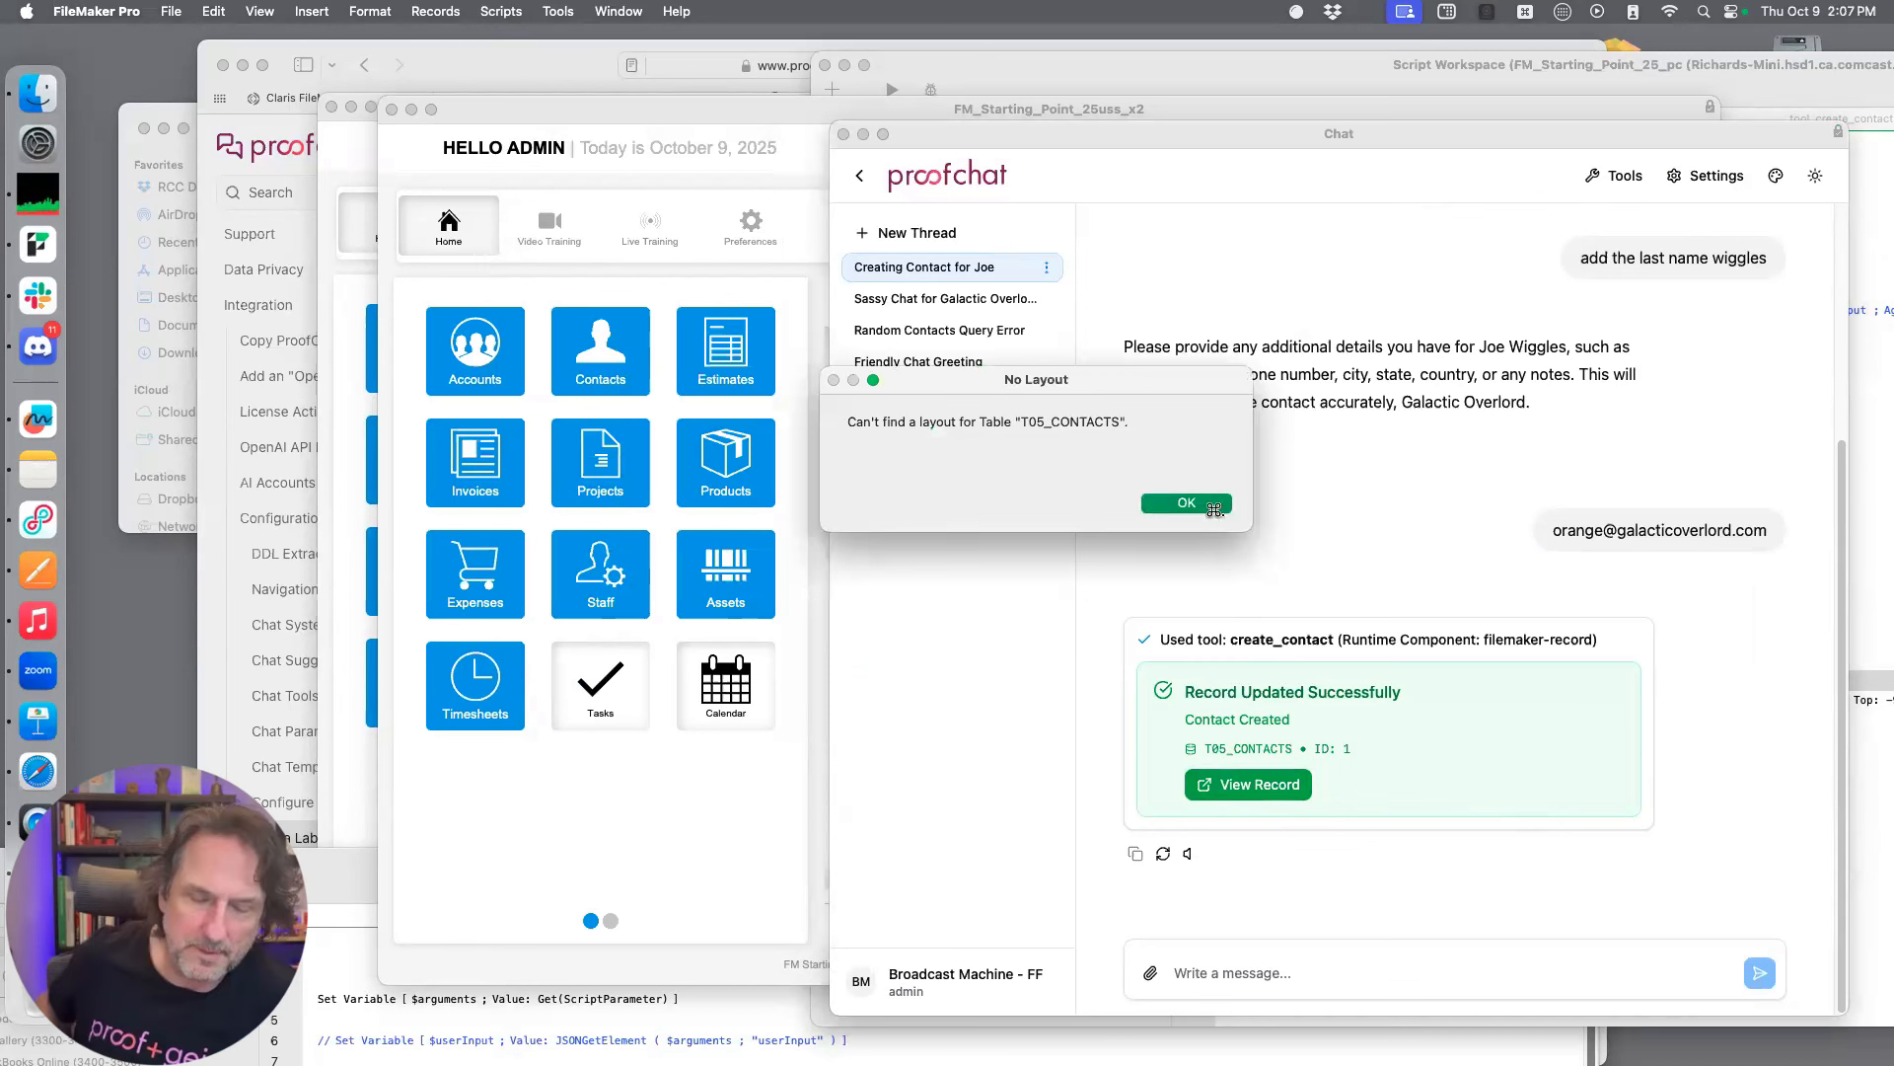
click(1208, 505)
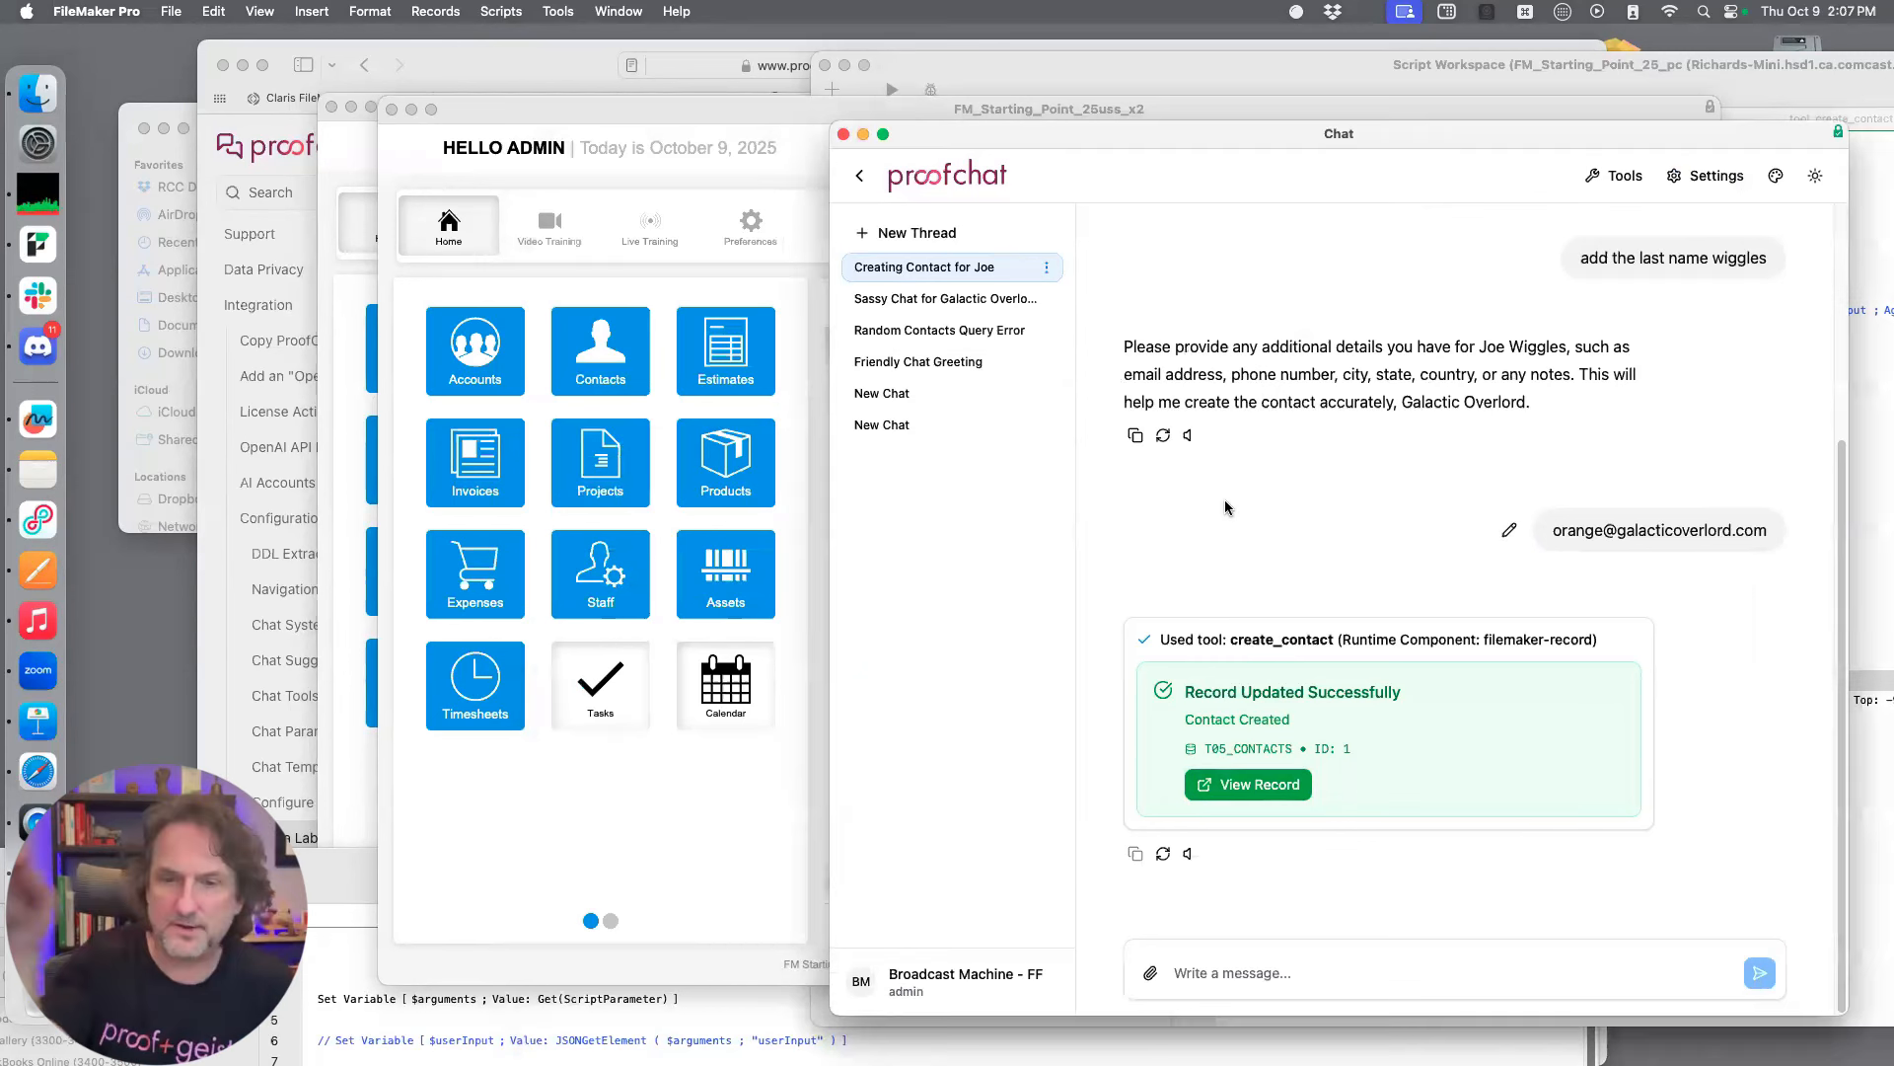
Open the Contacts module from the home window and arrange it beside the chat window
click(605, 341)
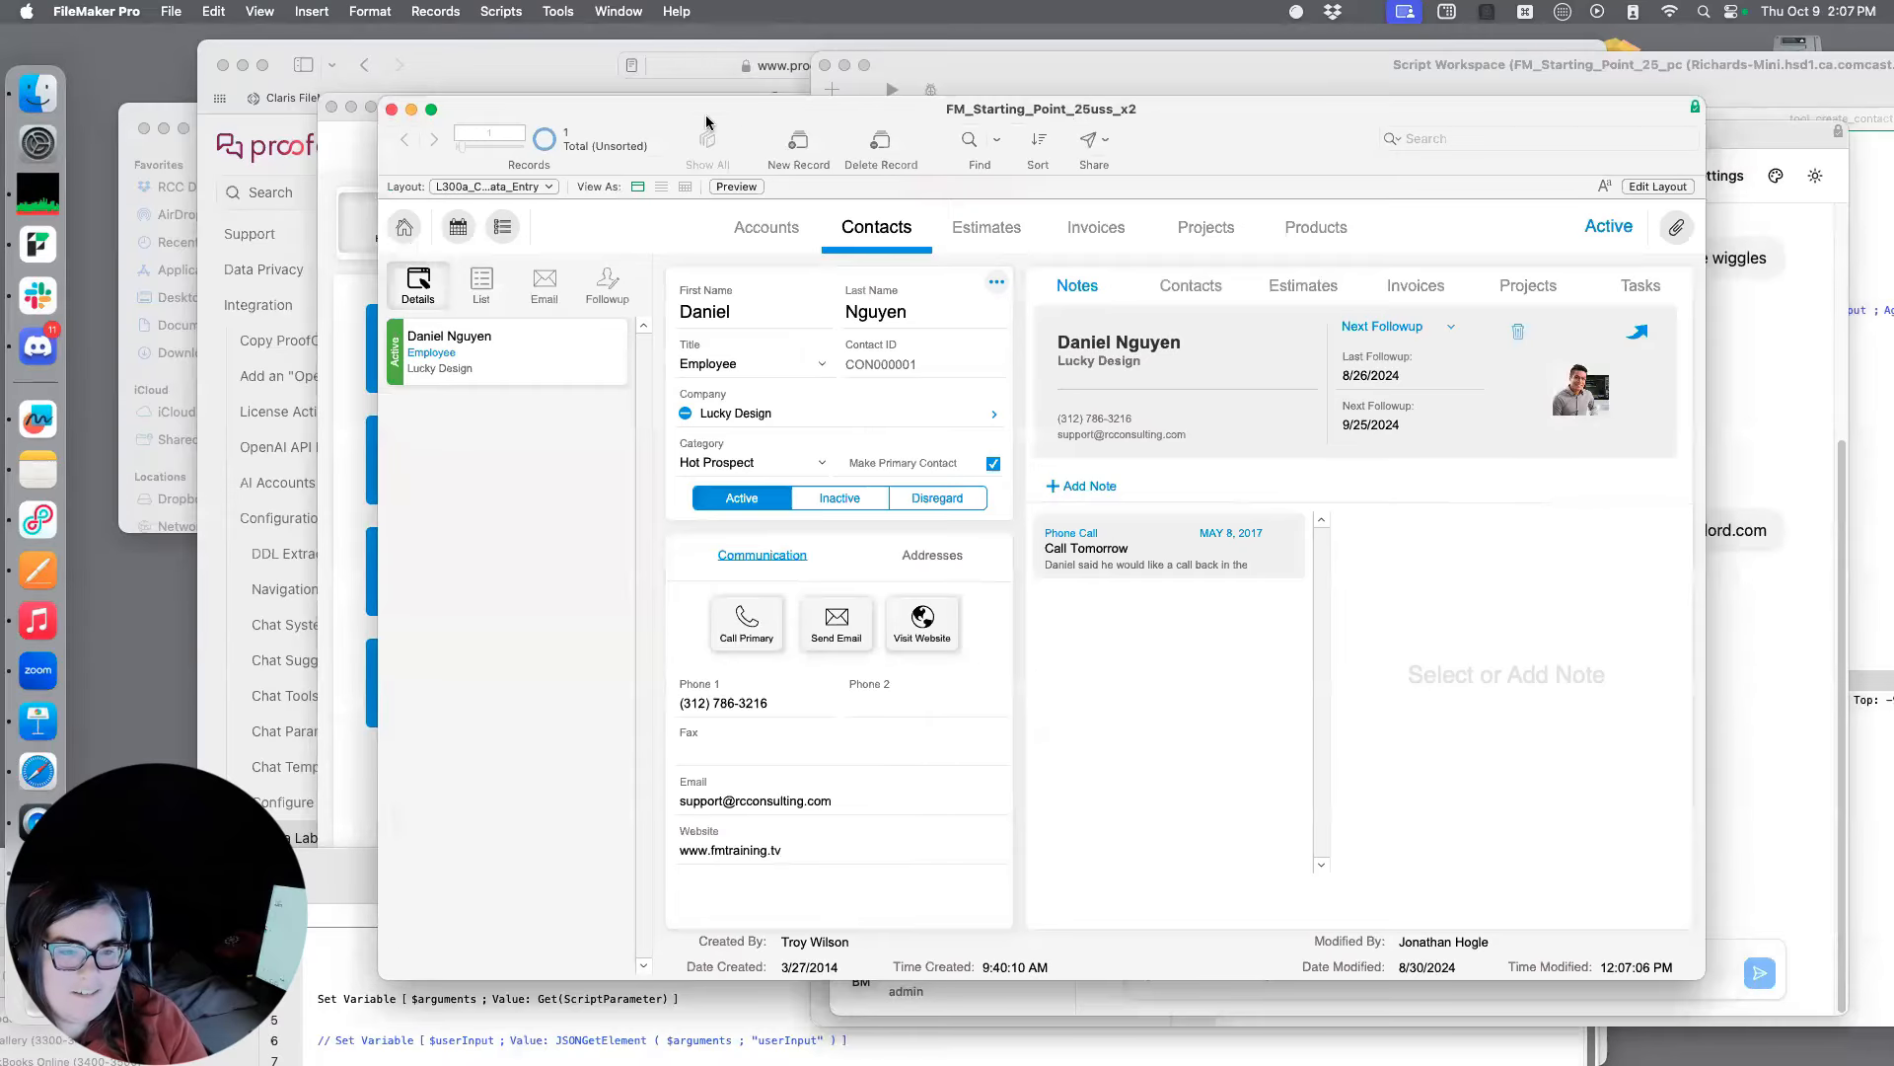
drag(706, 116, 163, 387)
click(1465, 174)
drag(1212, 133, 725, 128)
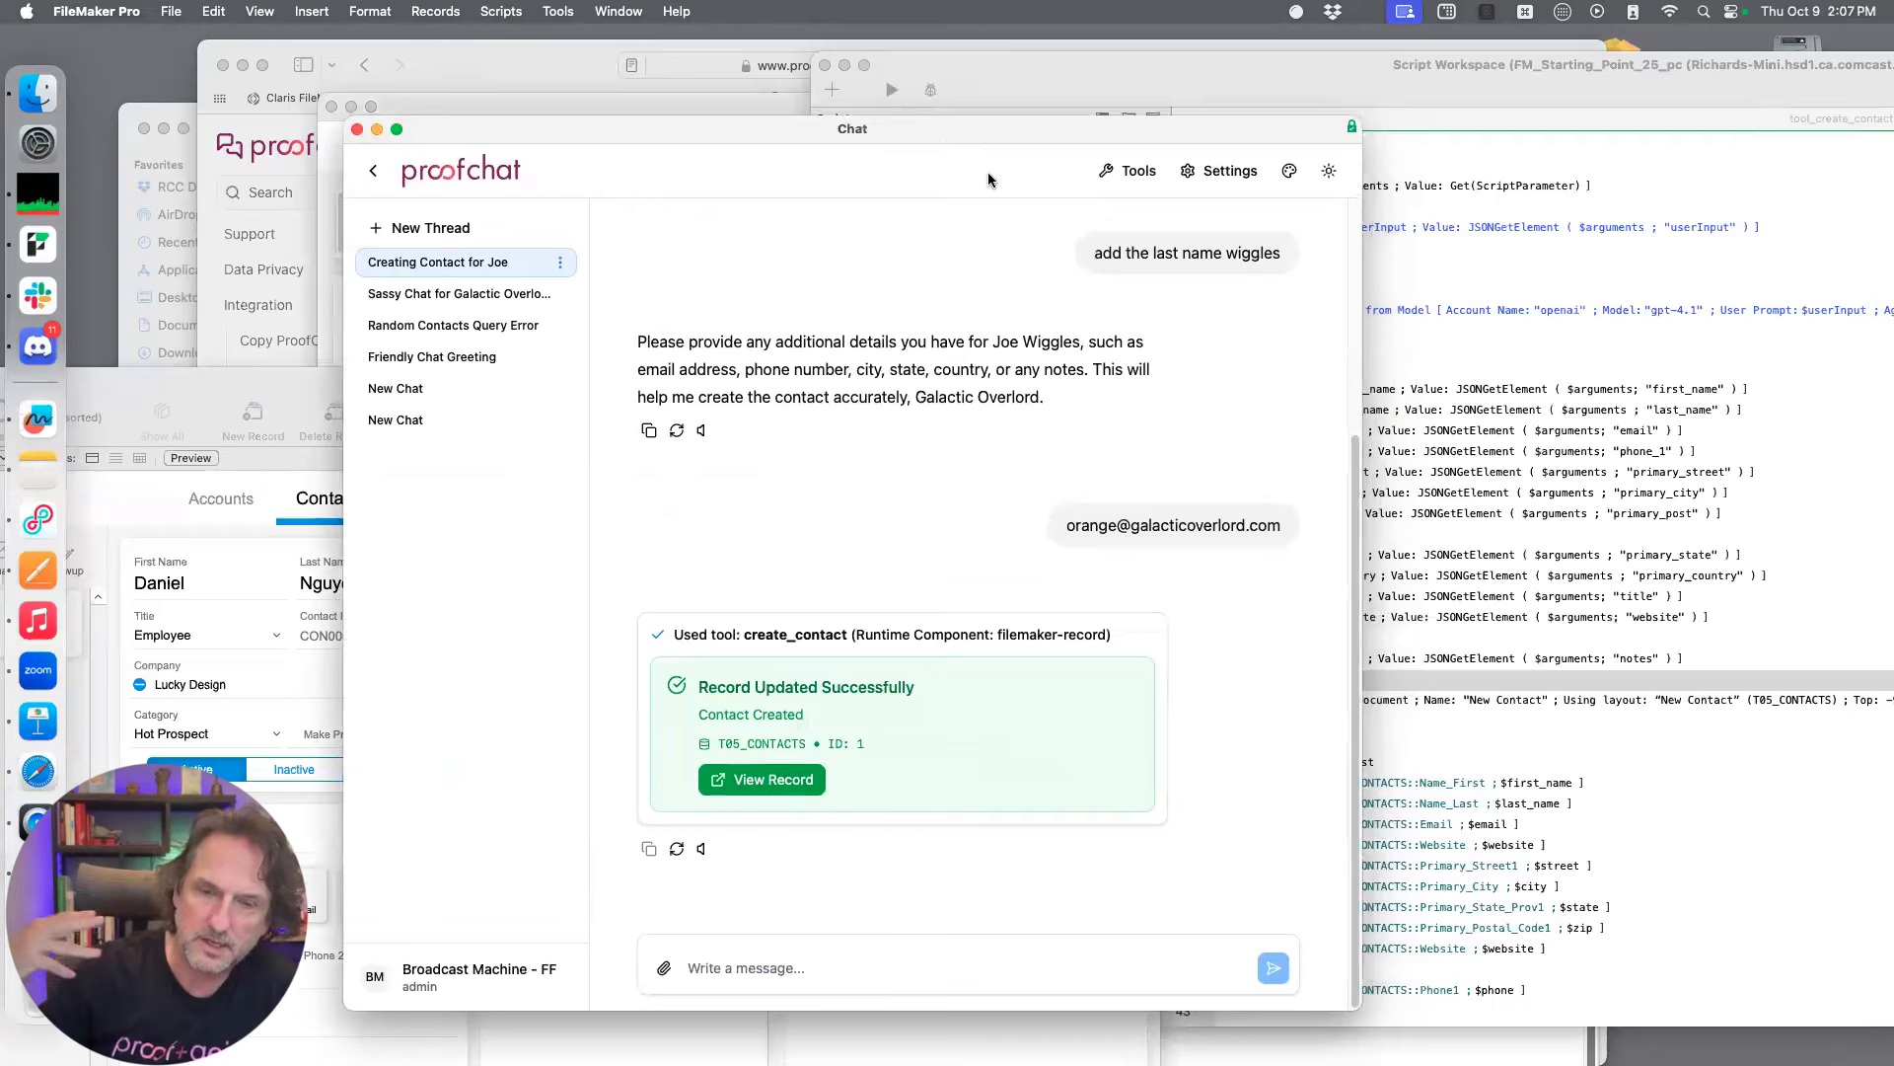
Review the contact creation conversation and check the Contacts window against the record reported in the chat
scroll(1023, 434, up, 1)
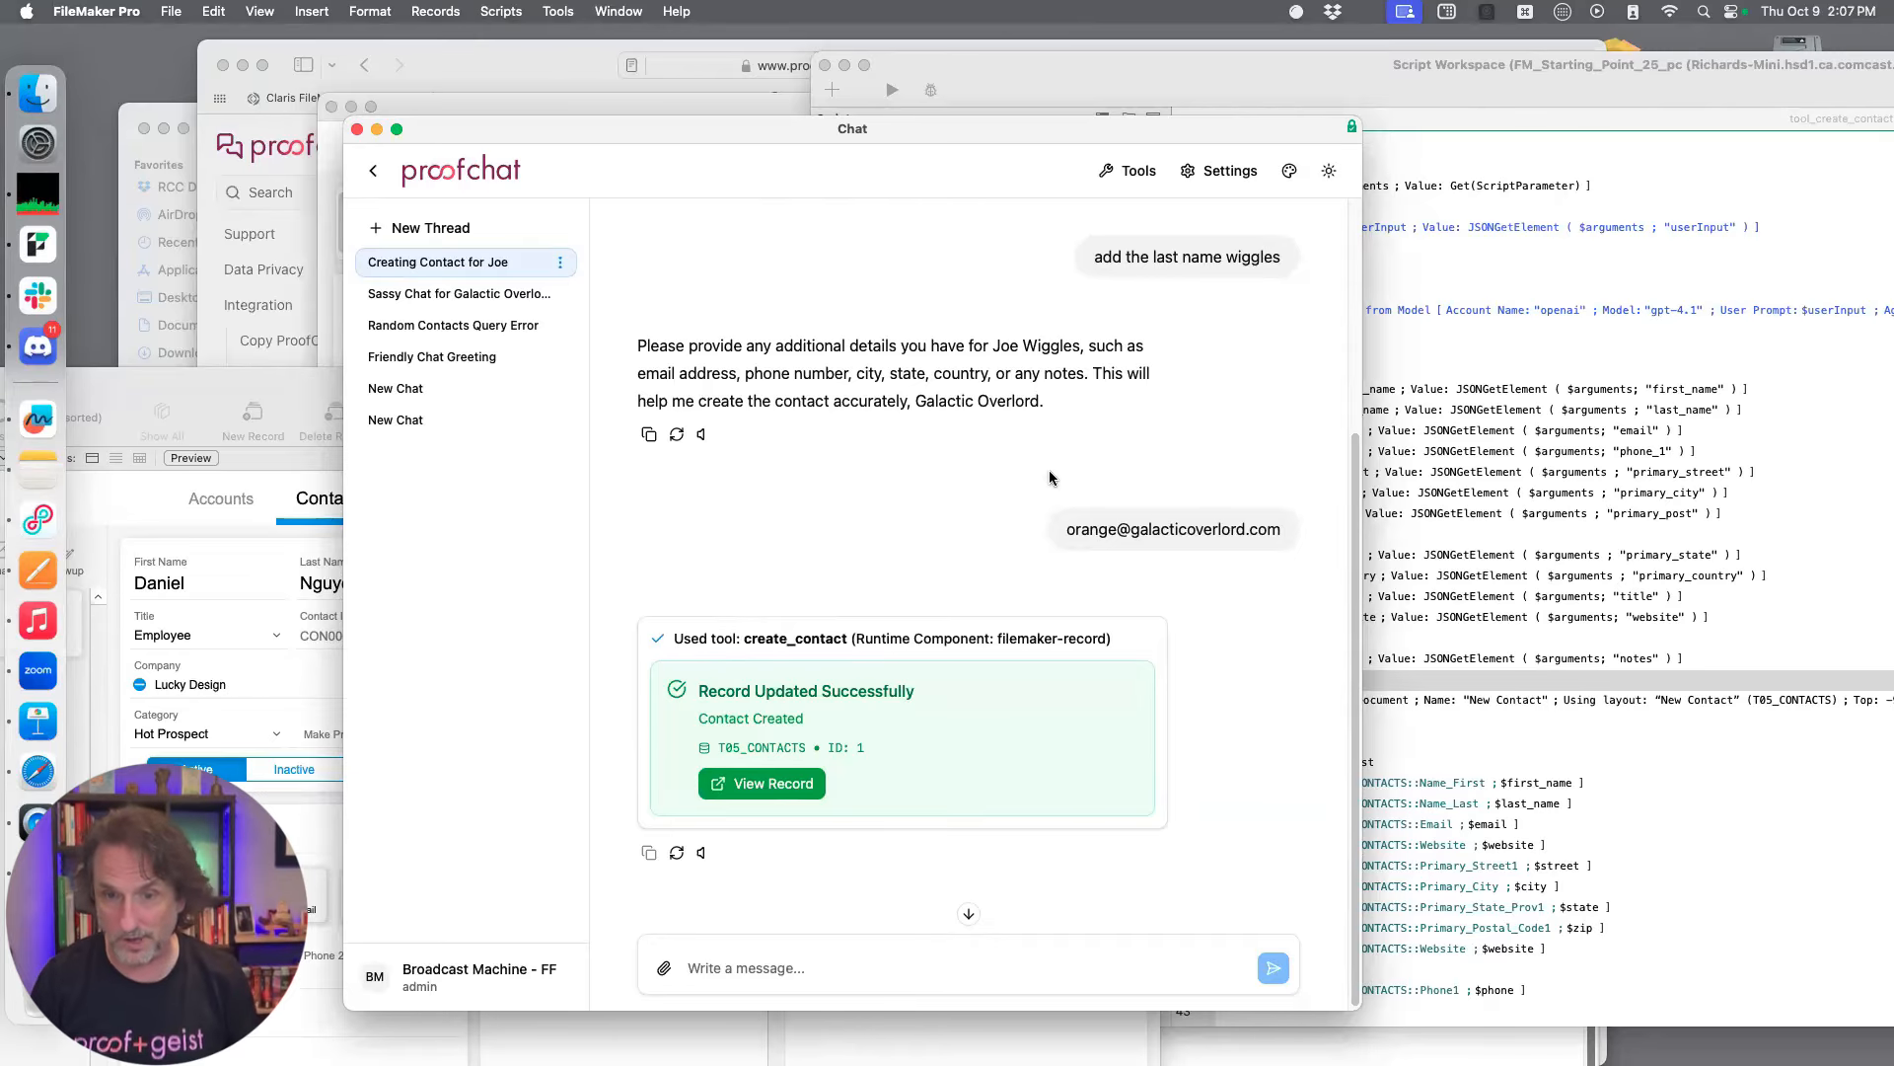
scroll(1049, 477, up, 5)
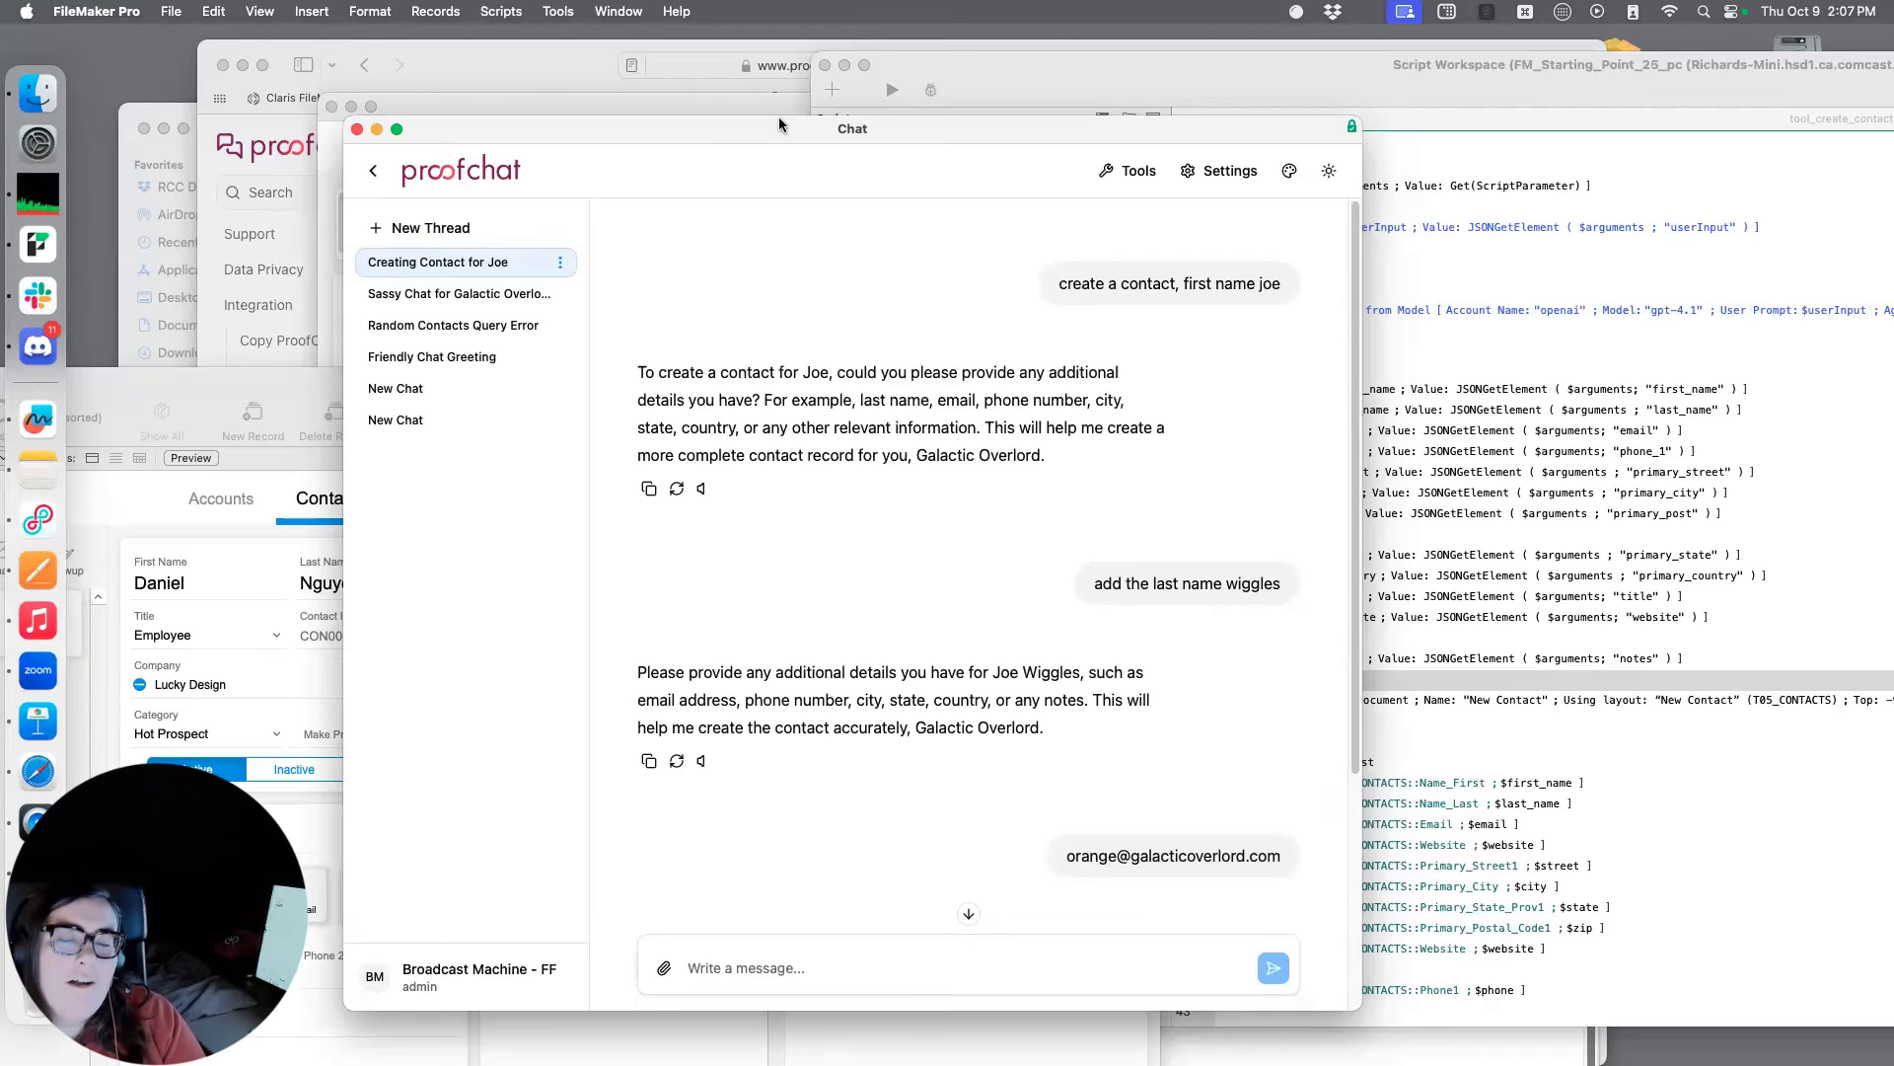
drag(782, 125, 852, 115)
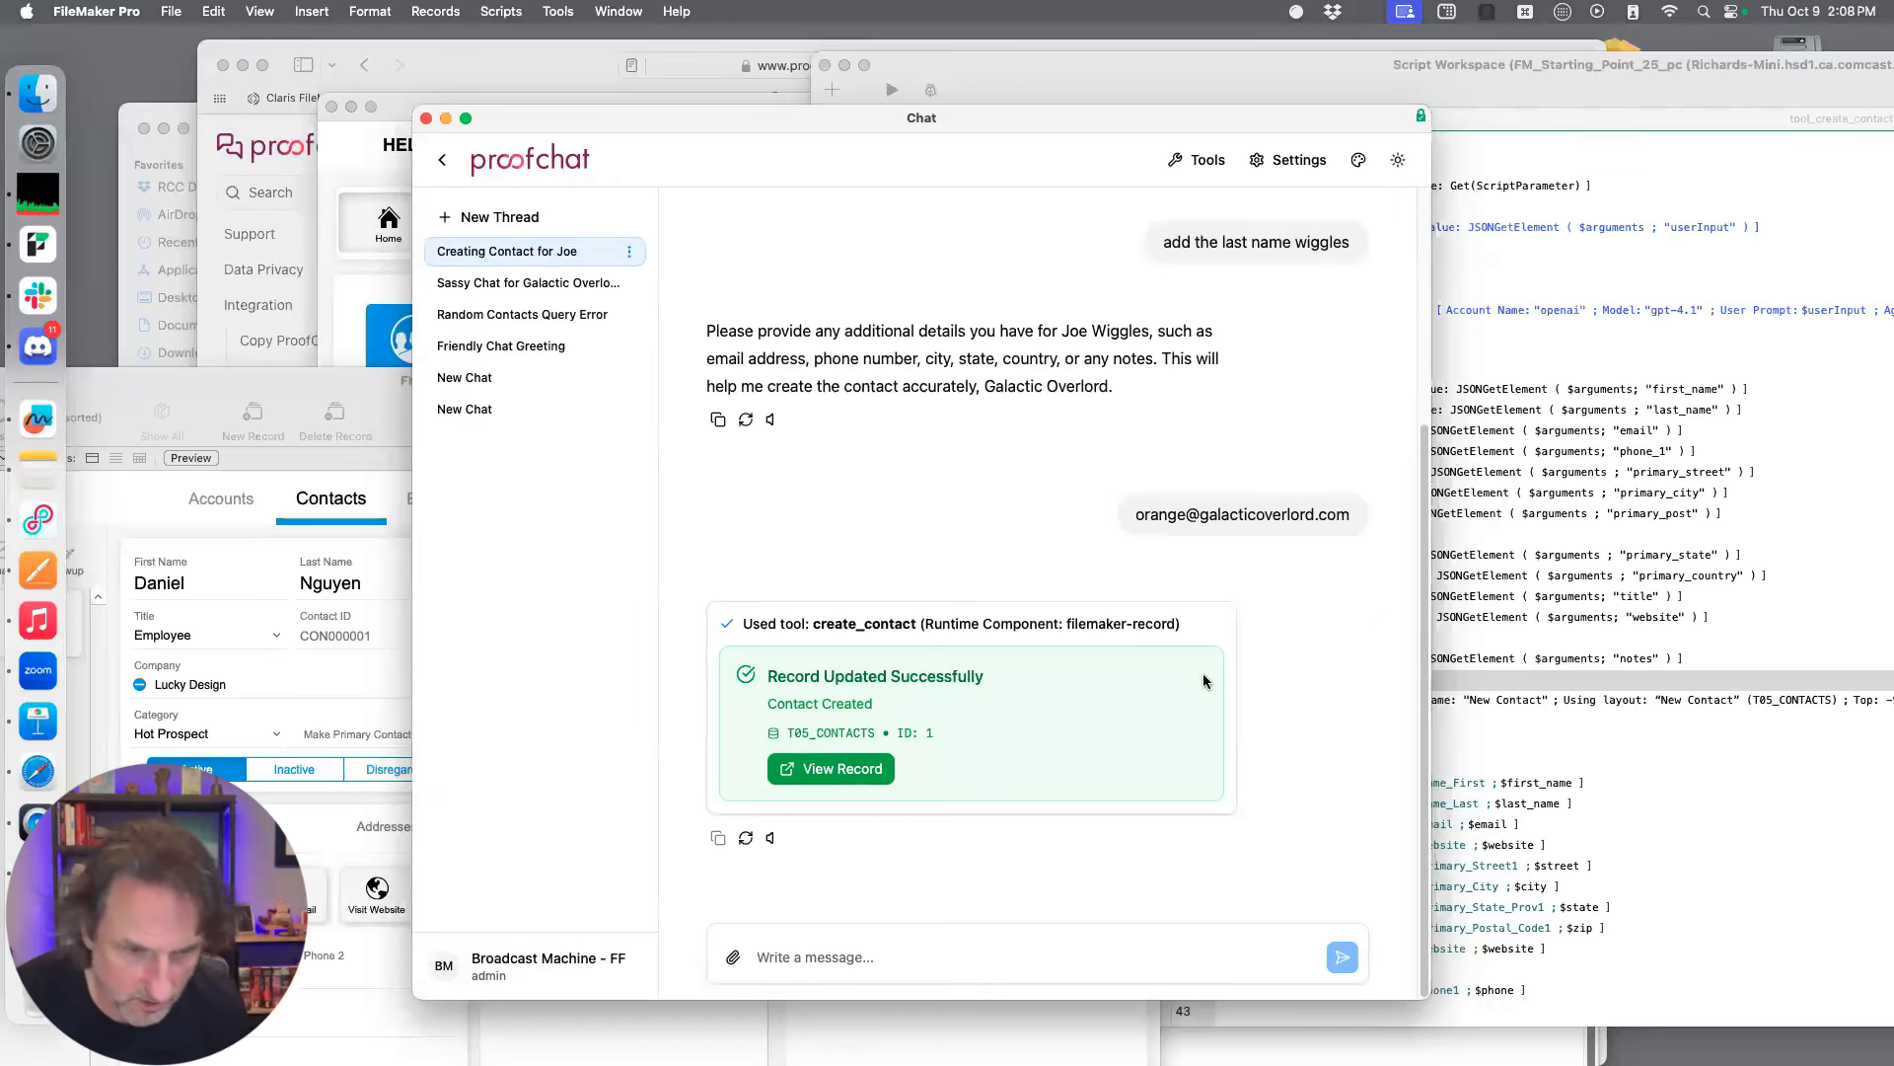
click(335, 384)
drag(538, 390, 1209, 303)
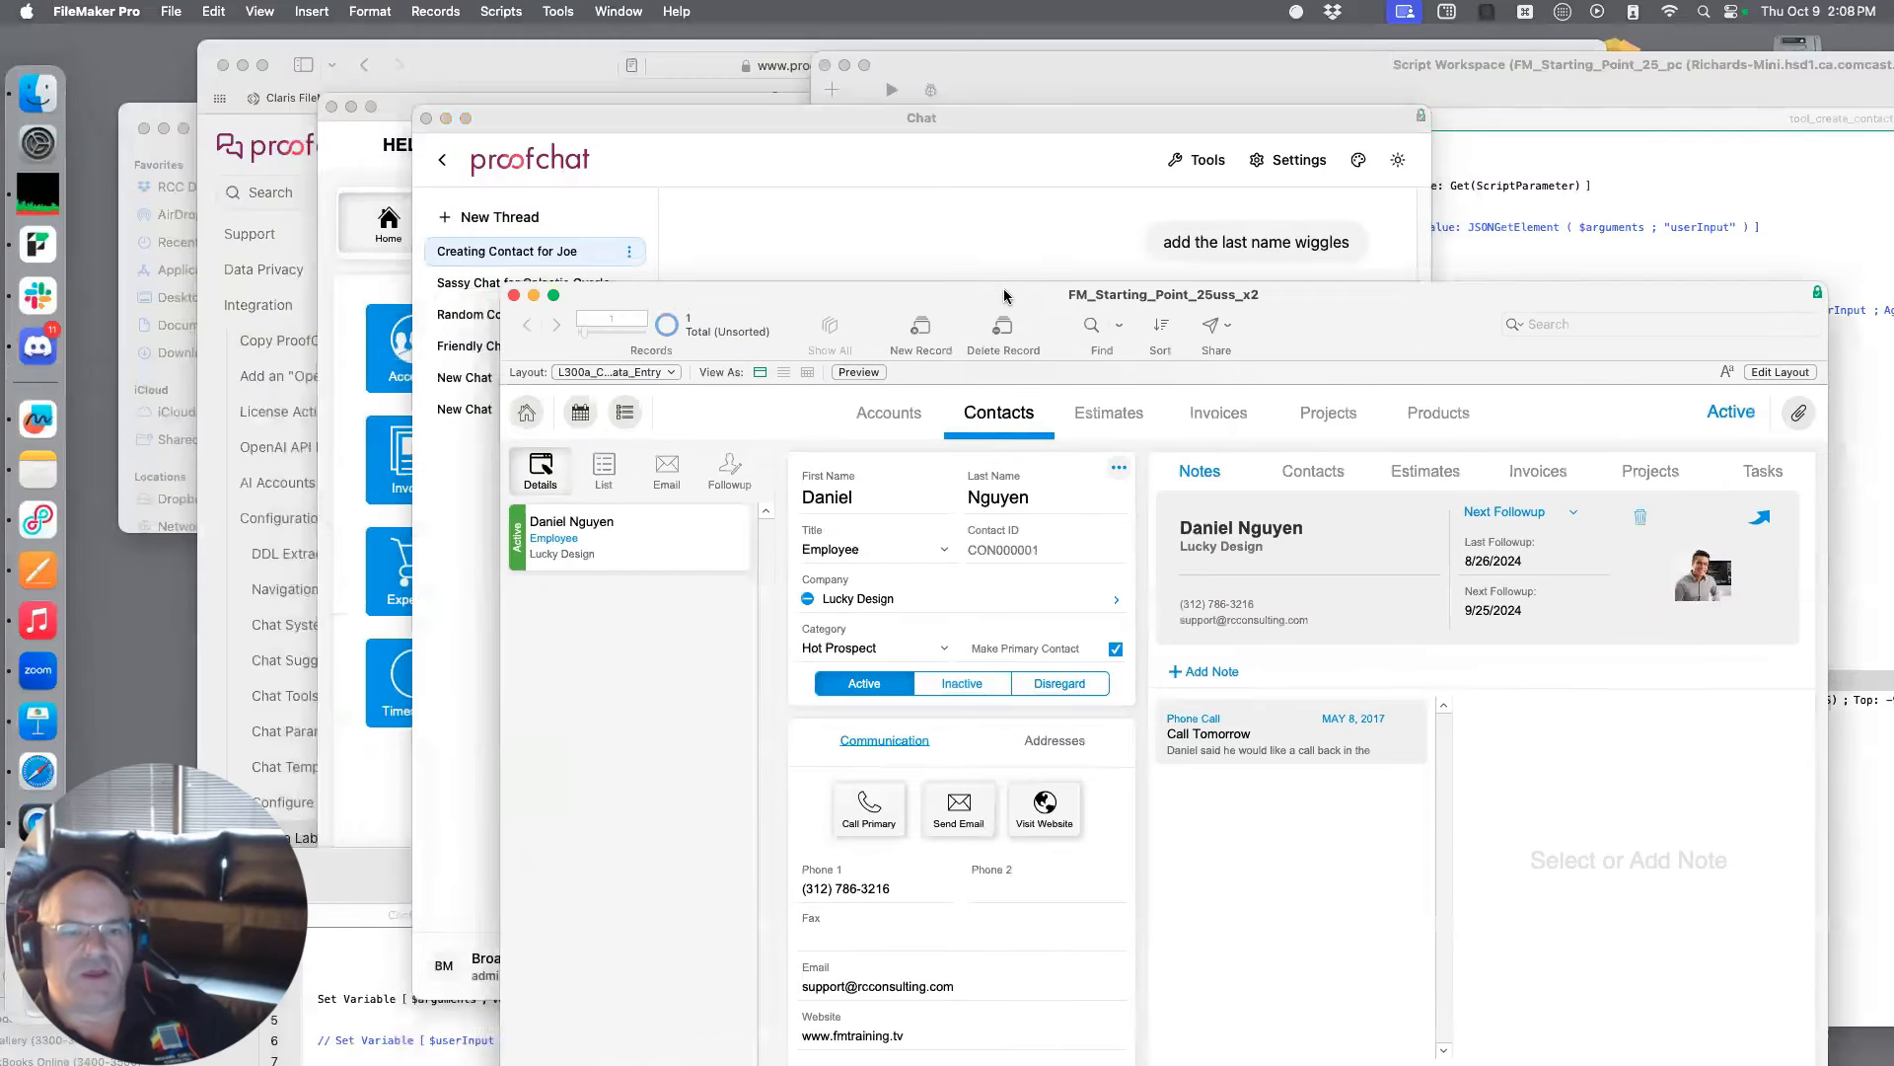
click(892, 418)
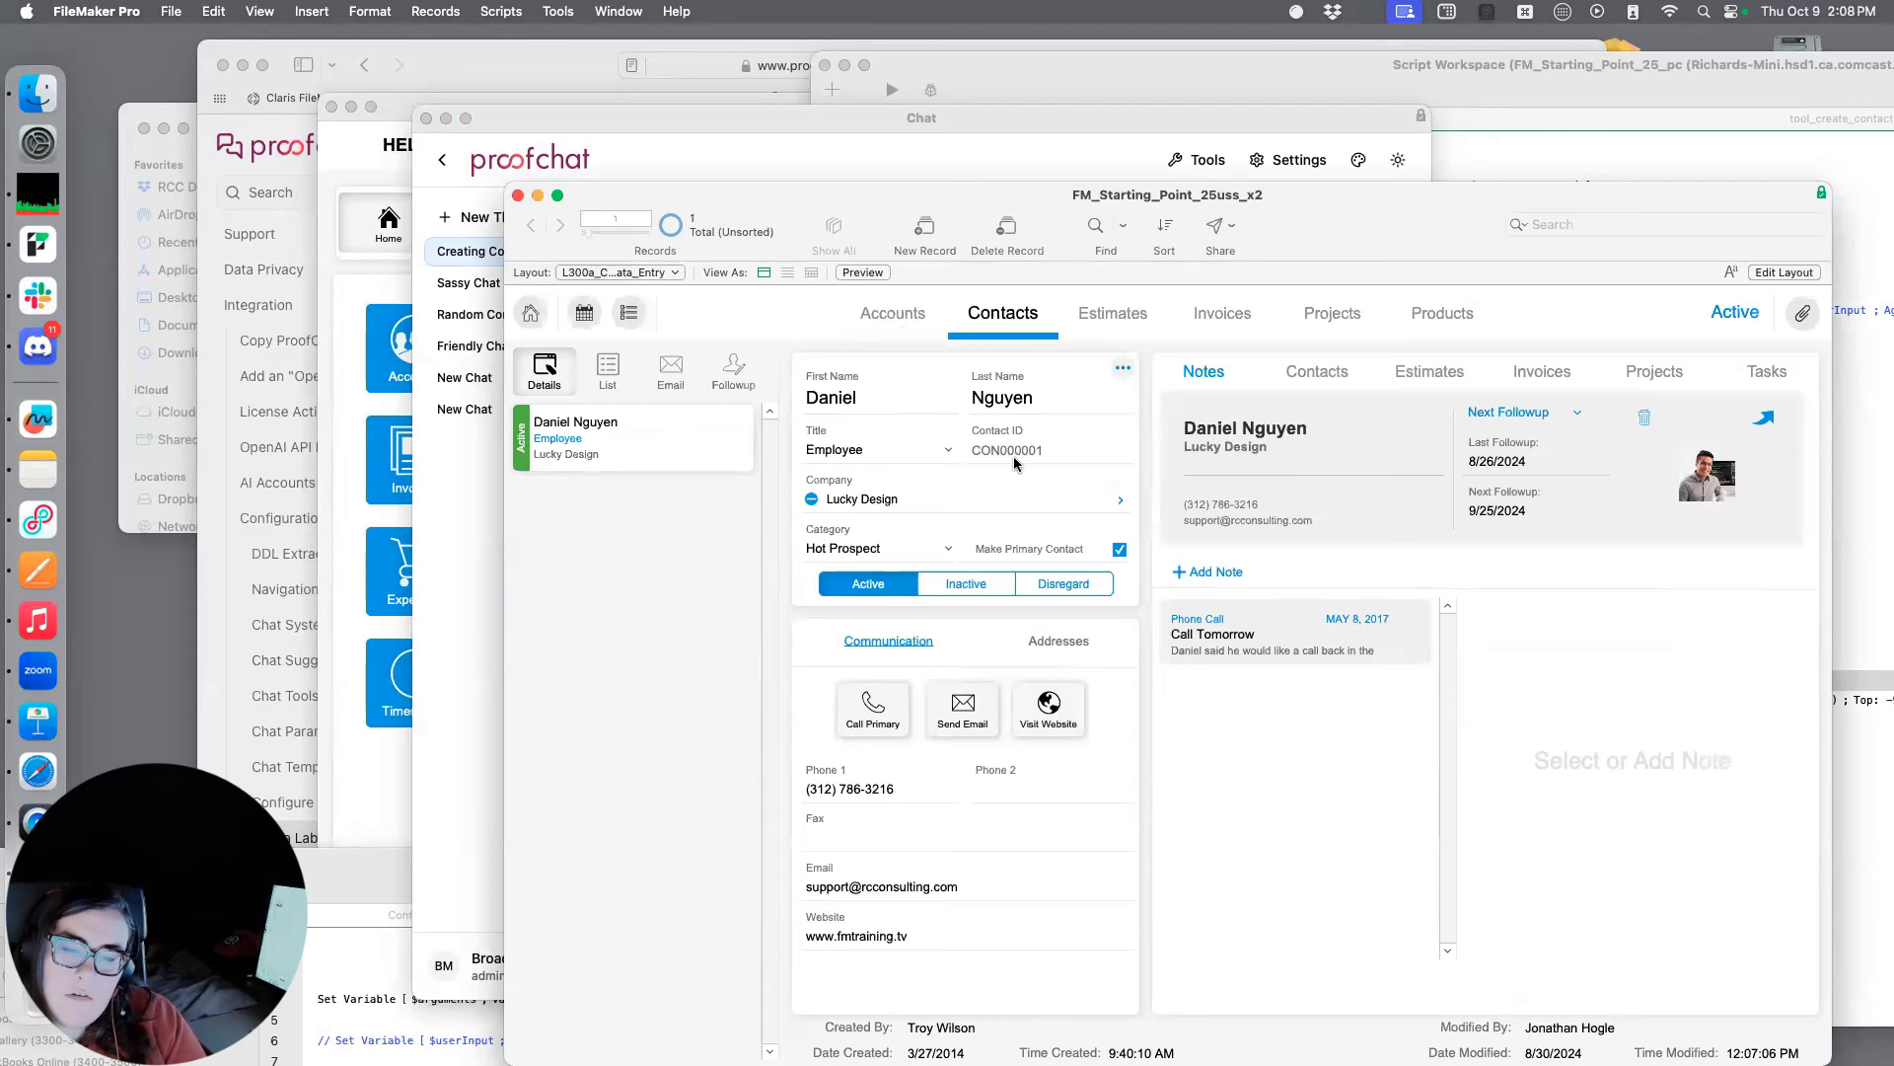
drag(1447, 215, 745, 545)
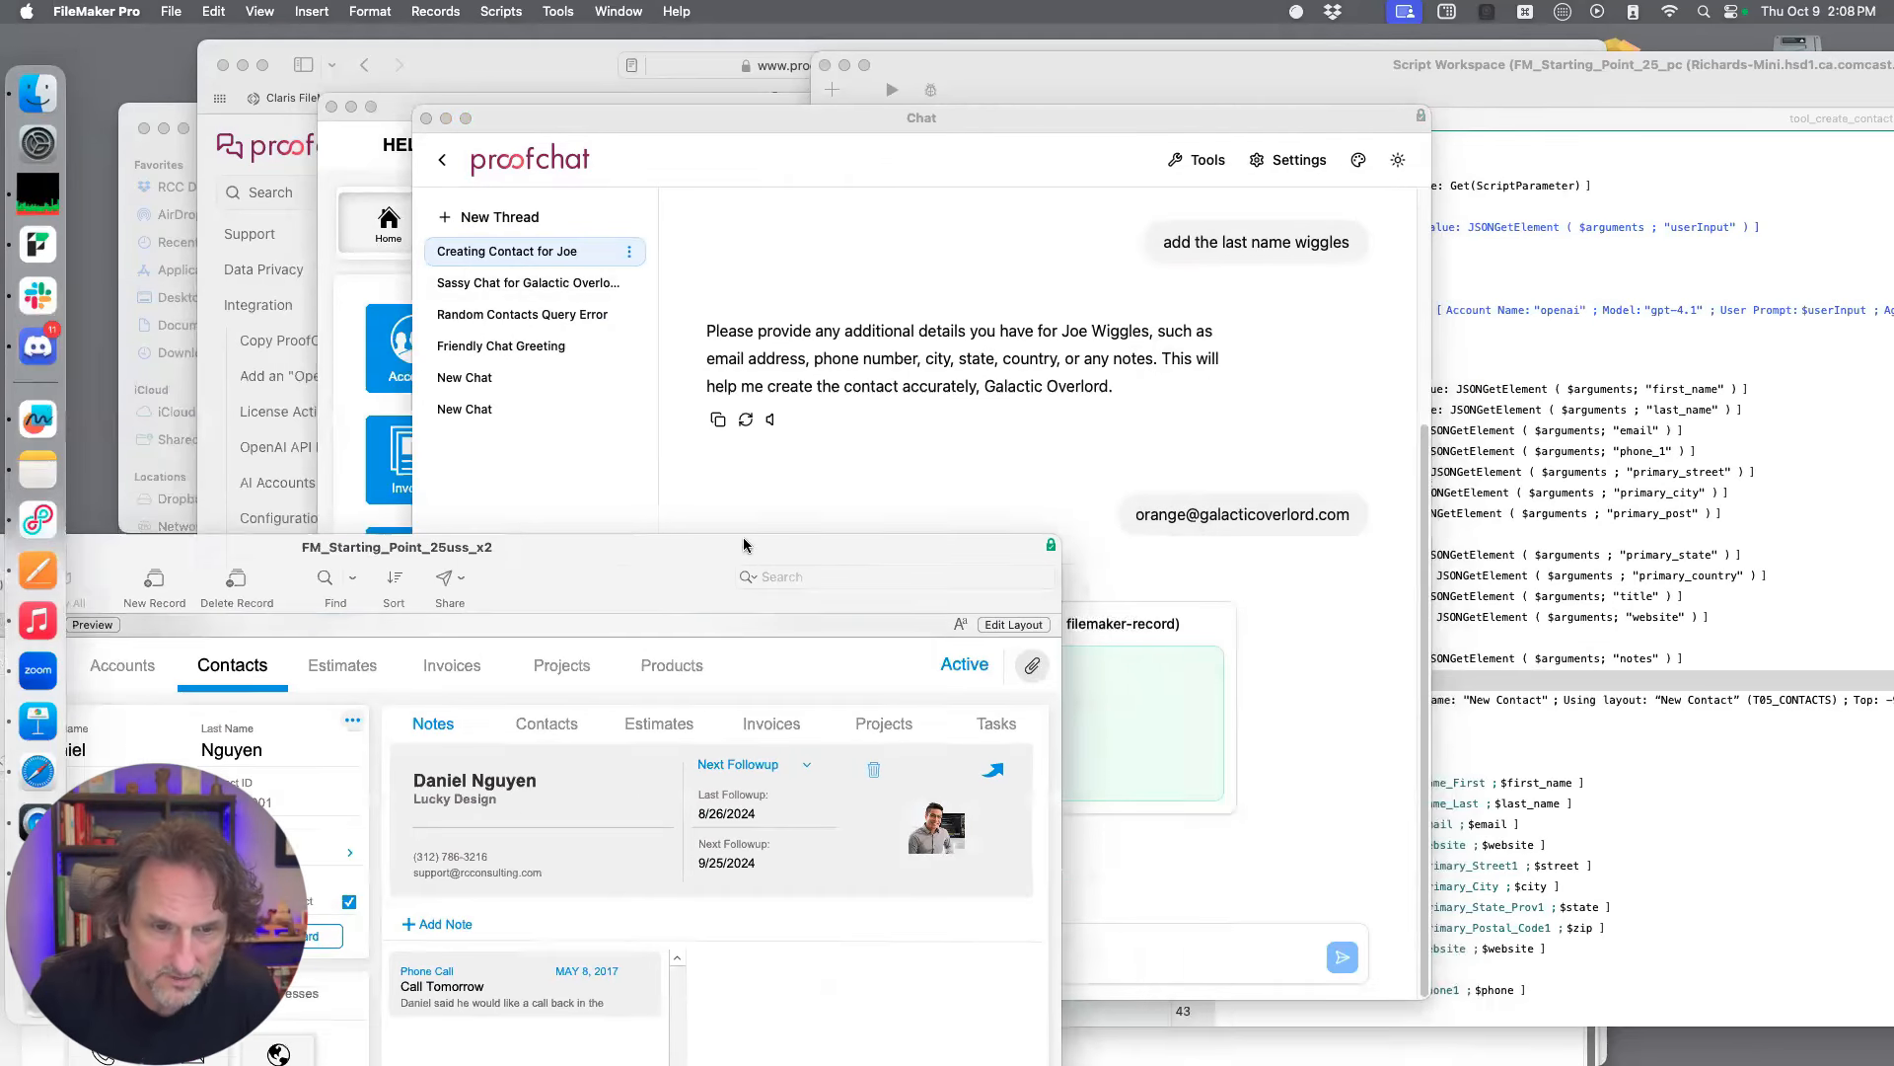
click(988, 470)
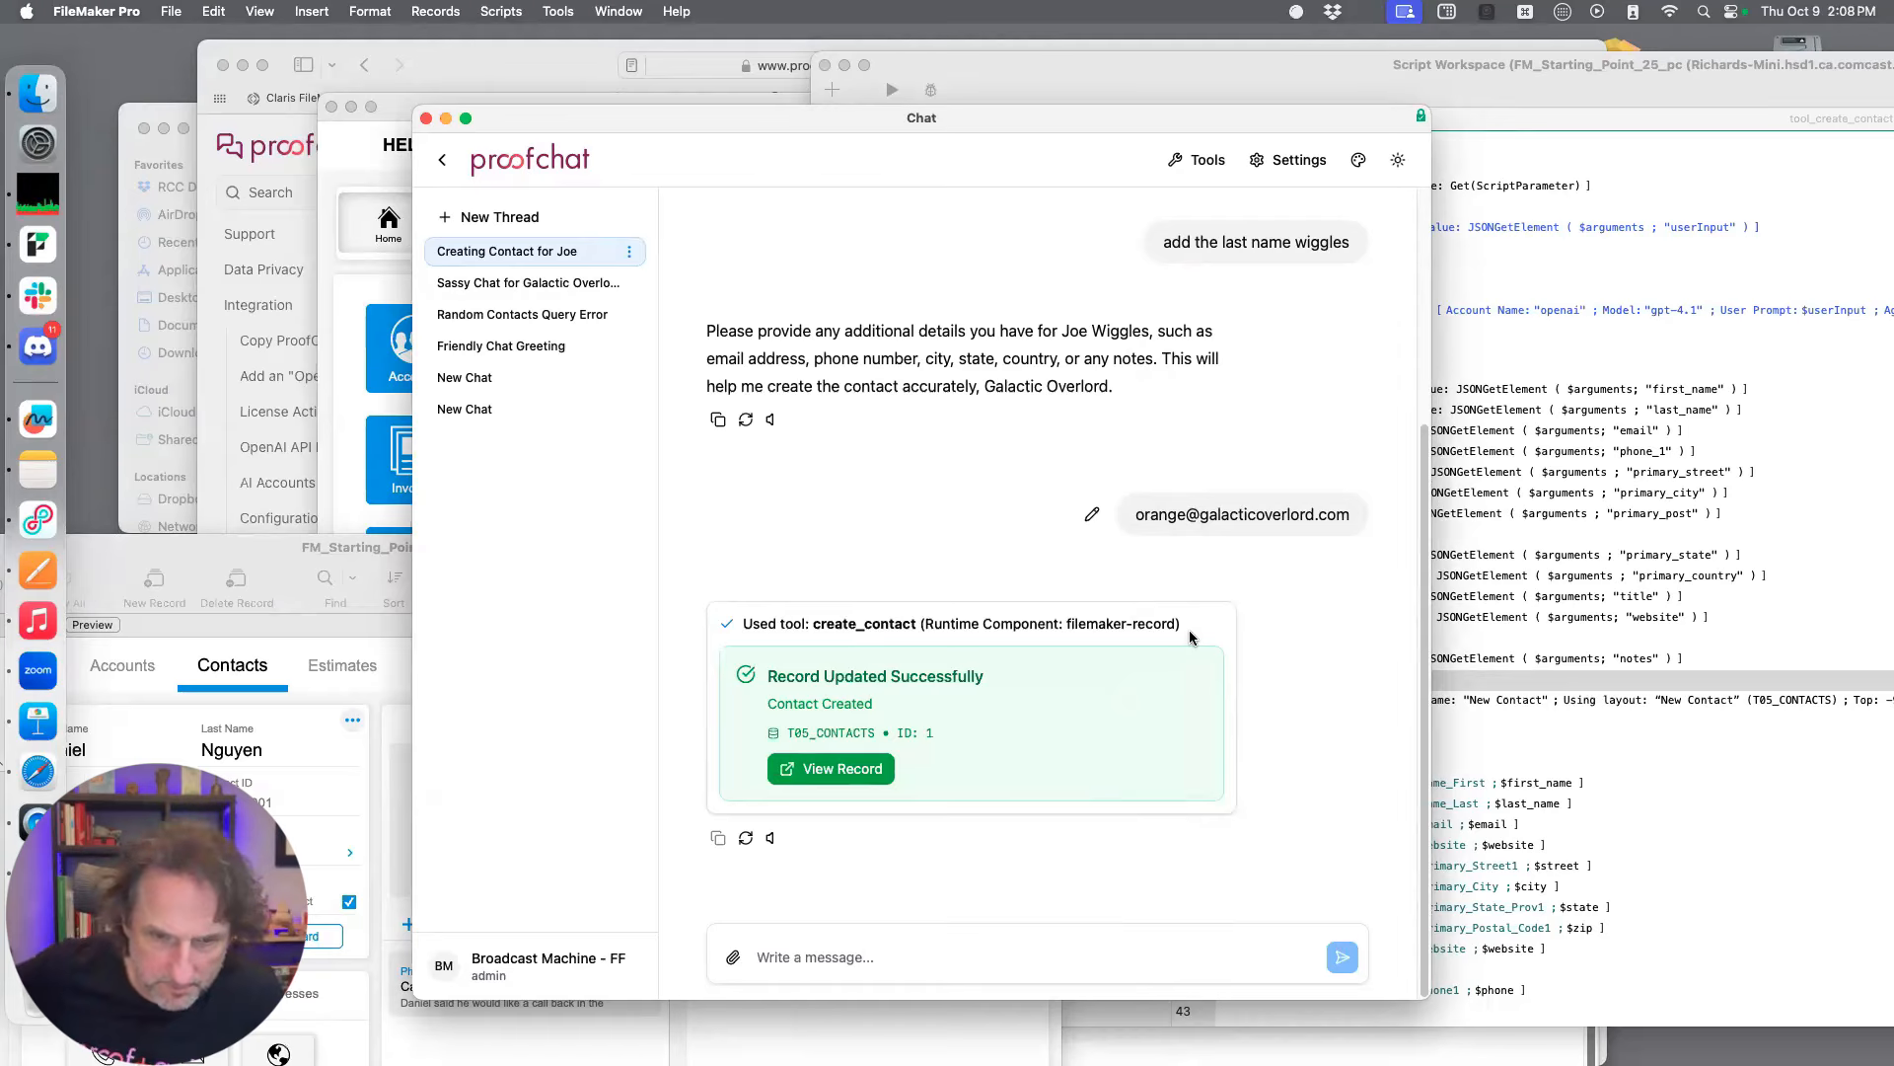
Rearrange the windows and bring up the Script Workspace of FM_Starting_Point_25uss_x2 with the tool_create_contact script in full view
drag(1002, 116, 996, 118)
click(825, 65)
drag(859, 115, 1235, 101)
drag(702, 104, 1080, 181)
click(698, 169)
drag(589, 566, 1145, 187)
key(super+shift+s)
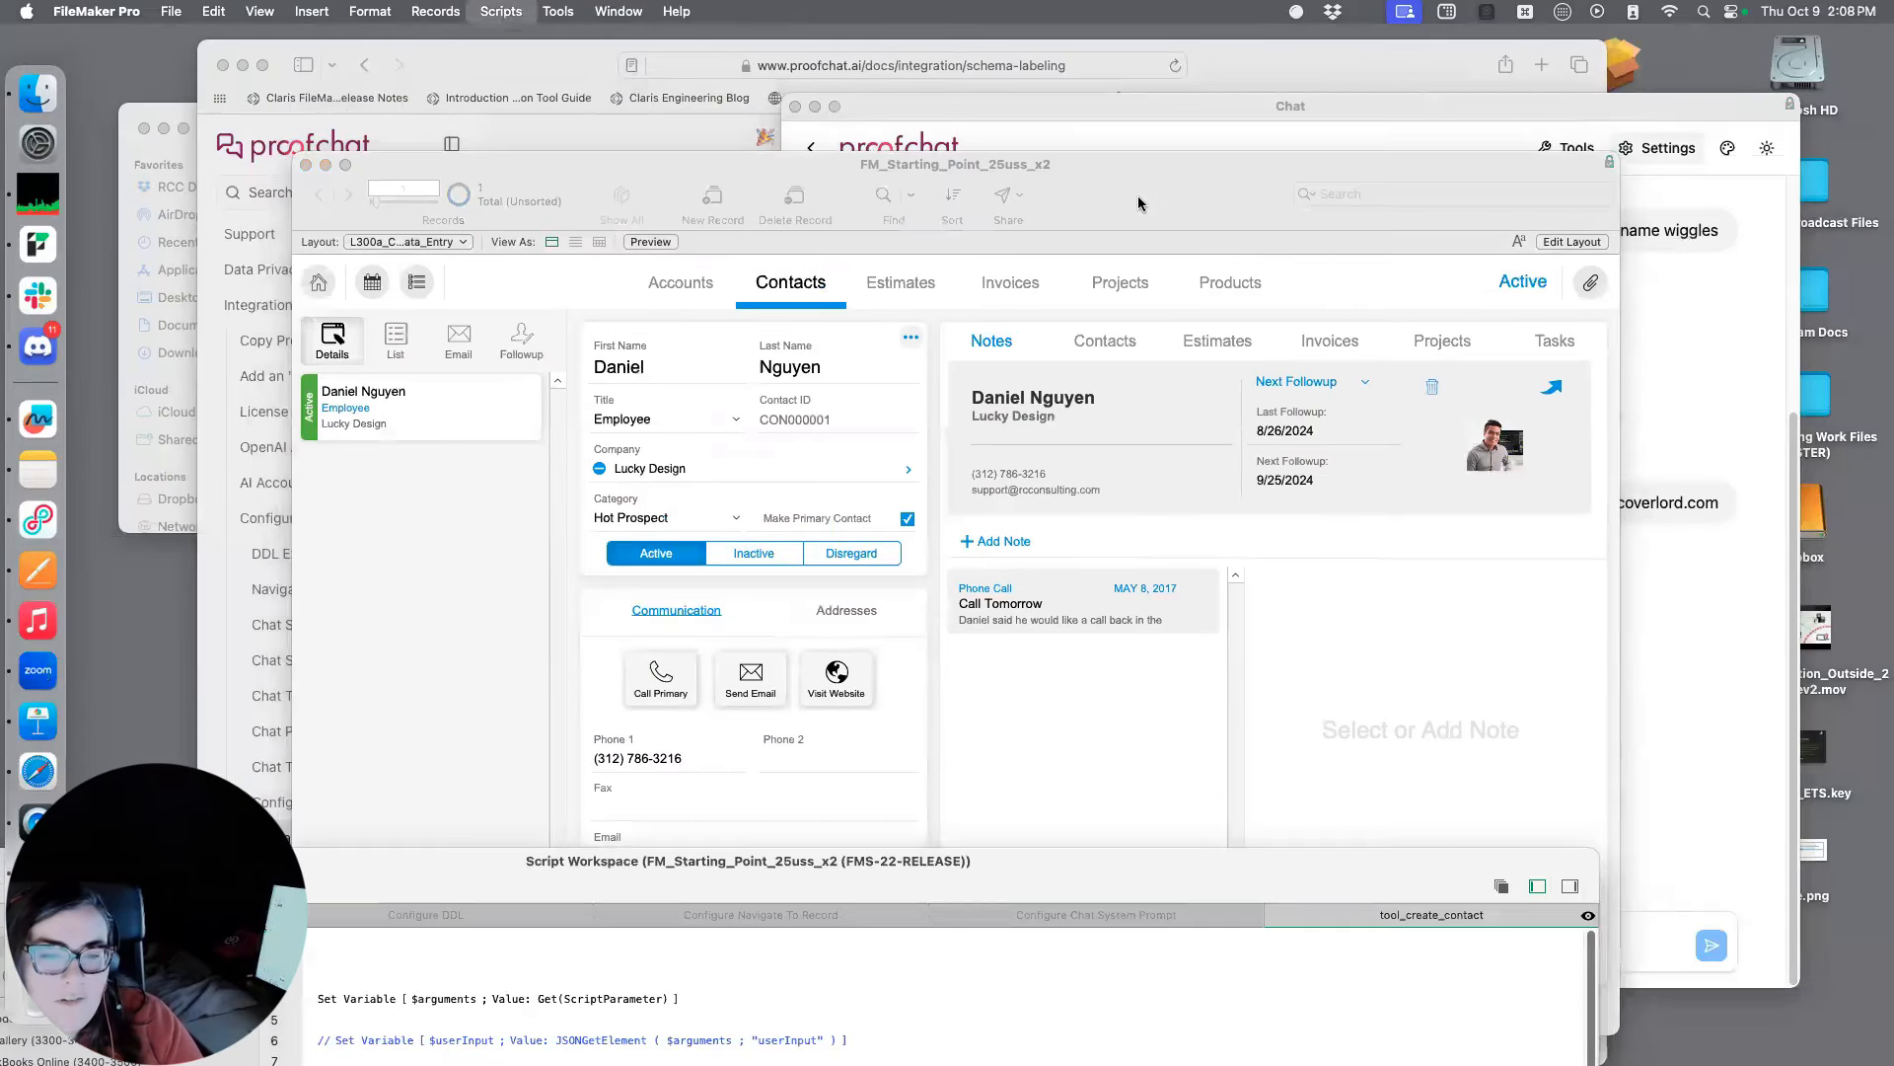
drag(825, 900, 1105, 57)
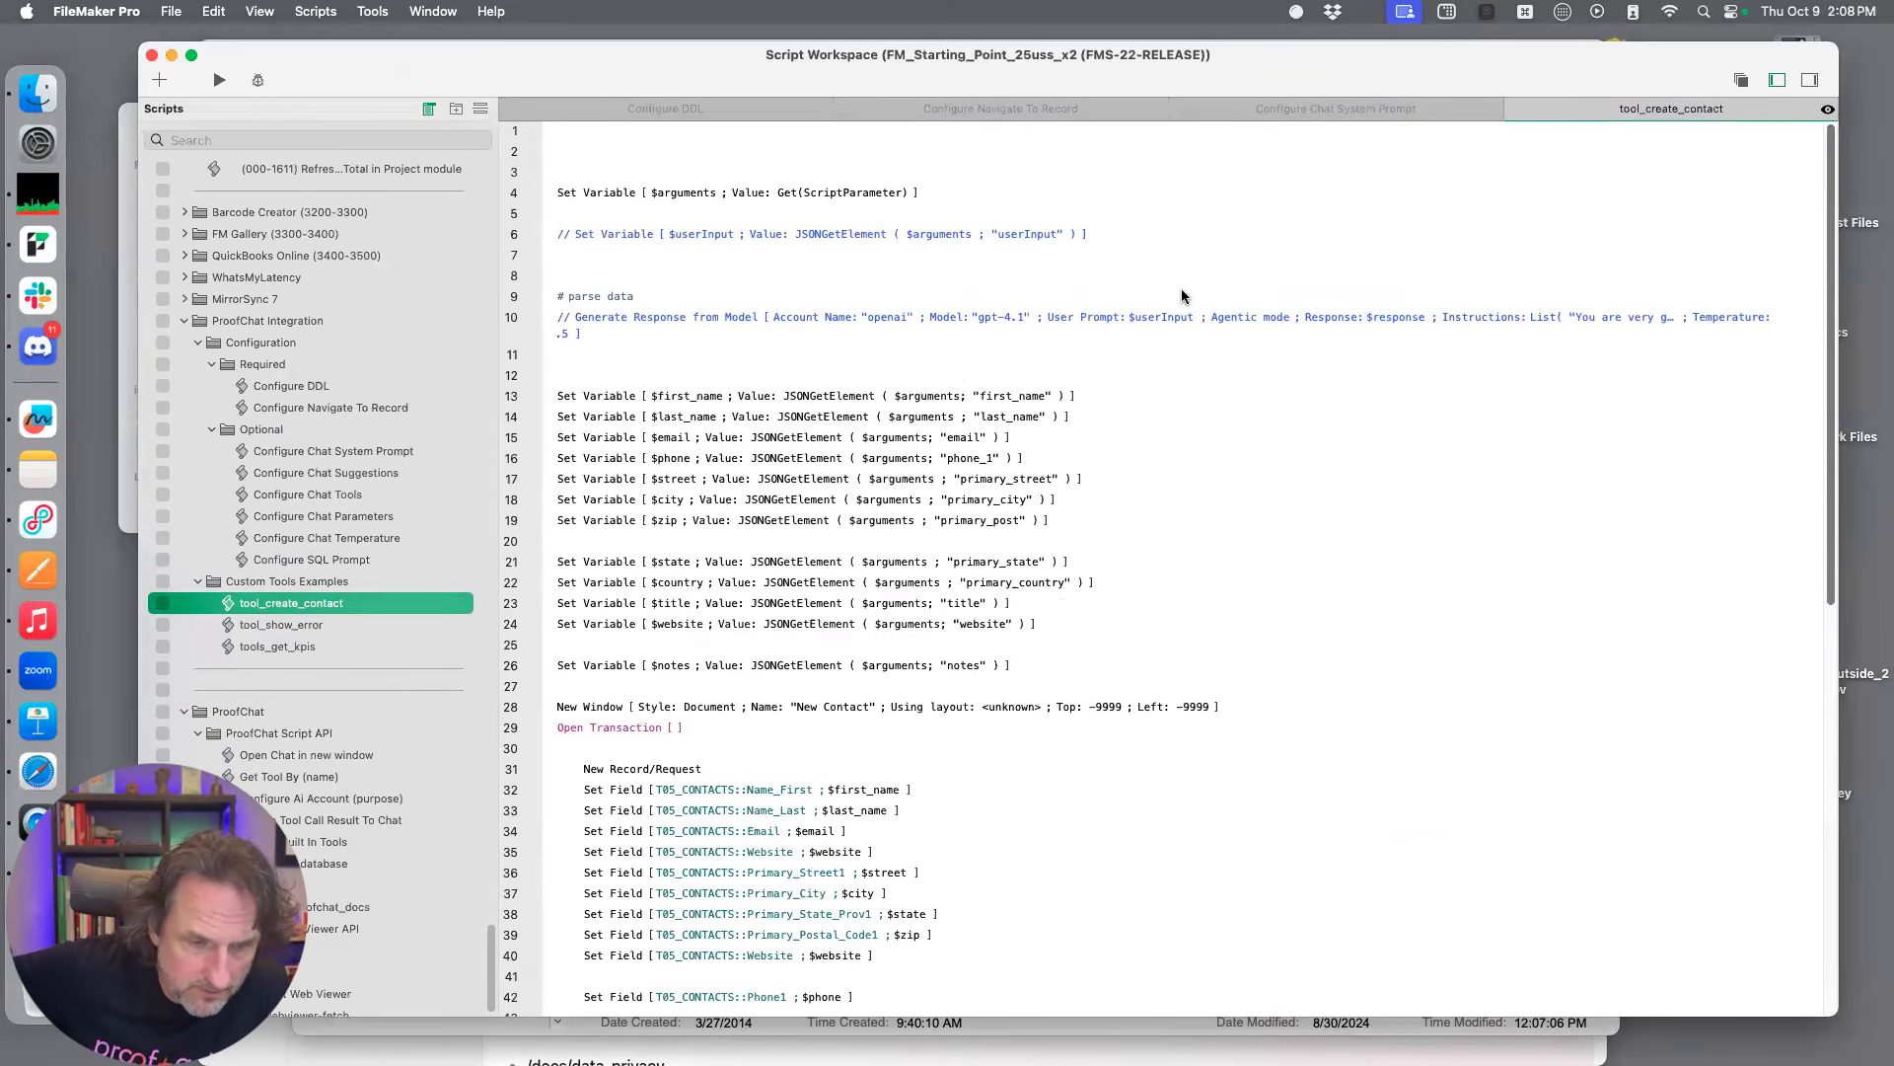
Clear the From Top and From Left positions of the "New Contact" New Window step in tool_create_contact and save the script
scroll(1183, 296, down, 1)
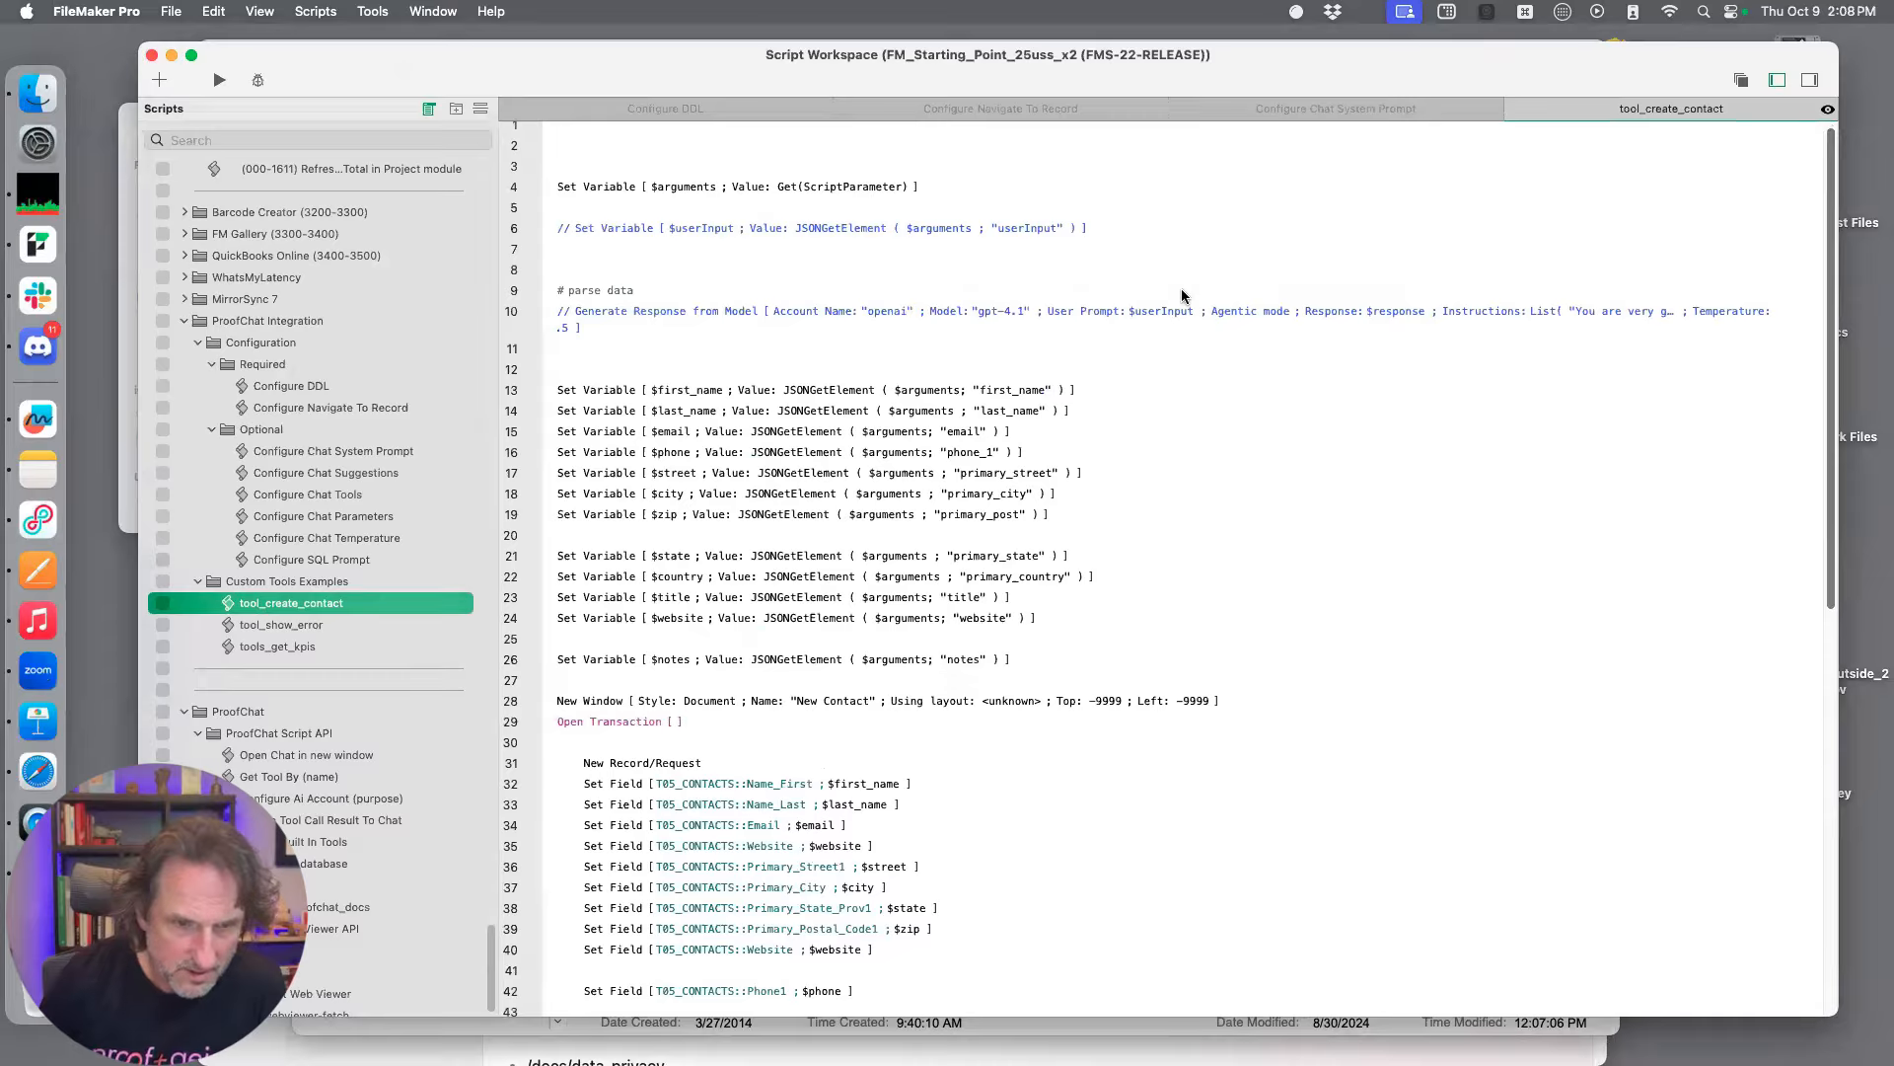
scroll(1182, 296, down, 1)
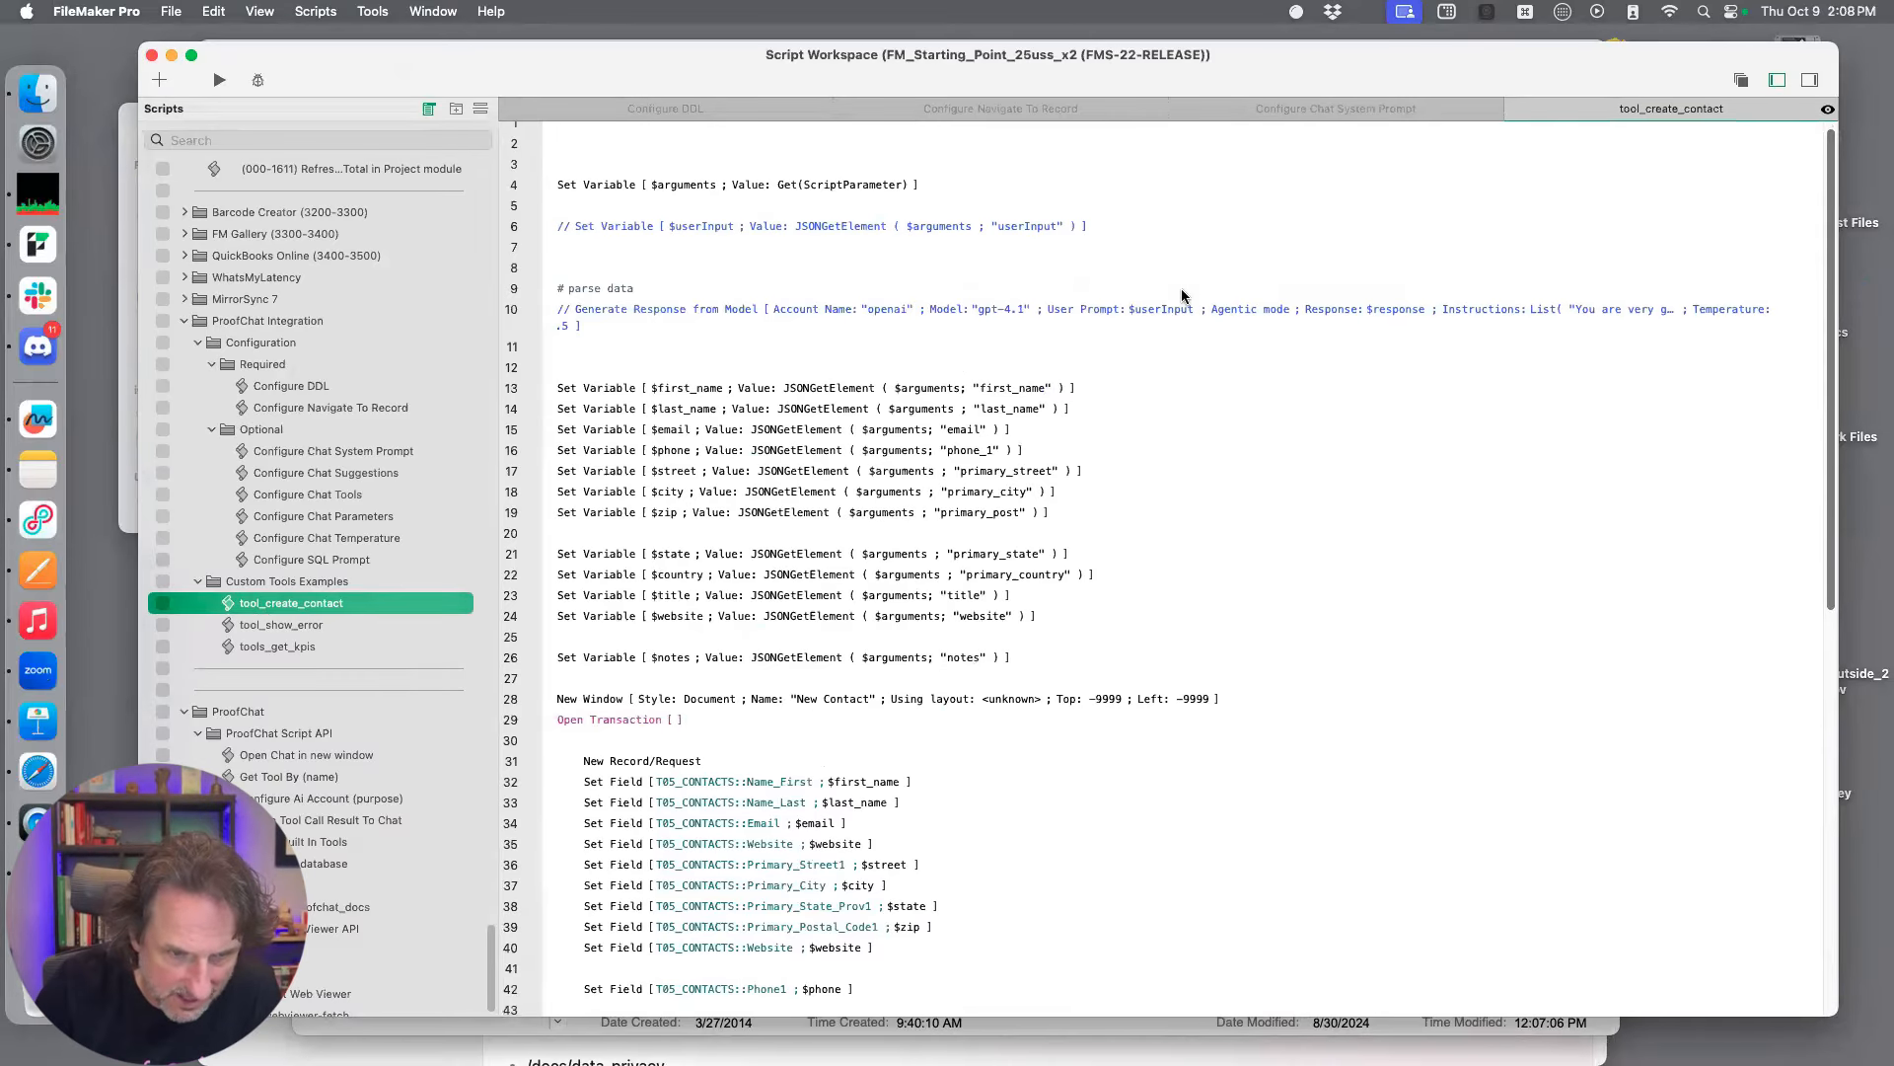
scroll(1182, 296, down, 3)
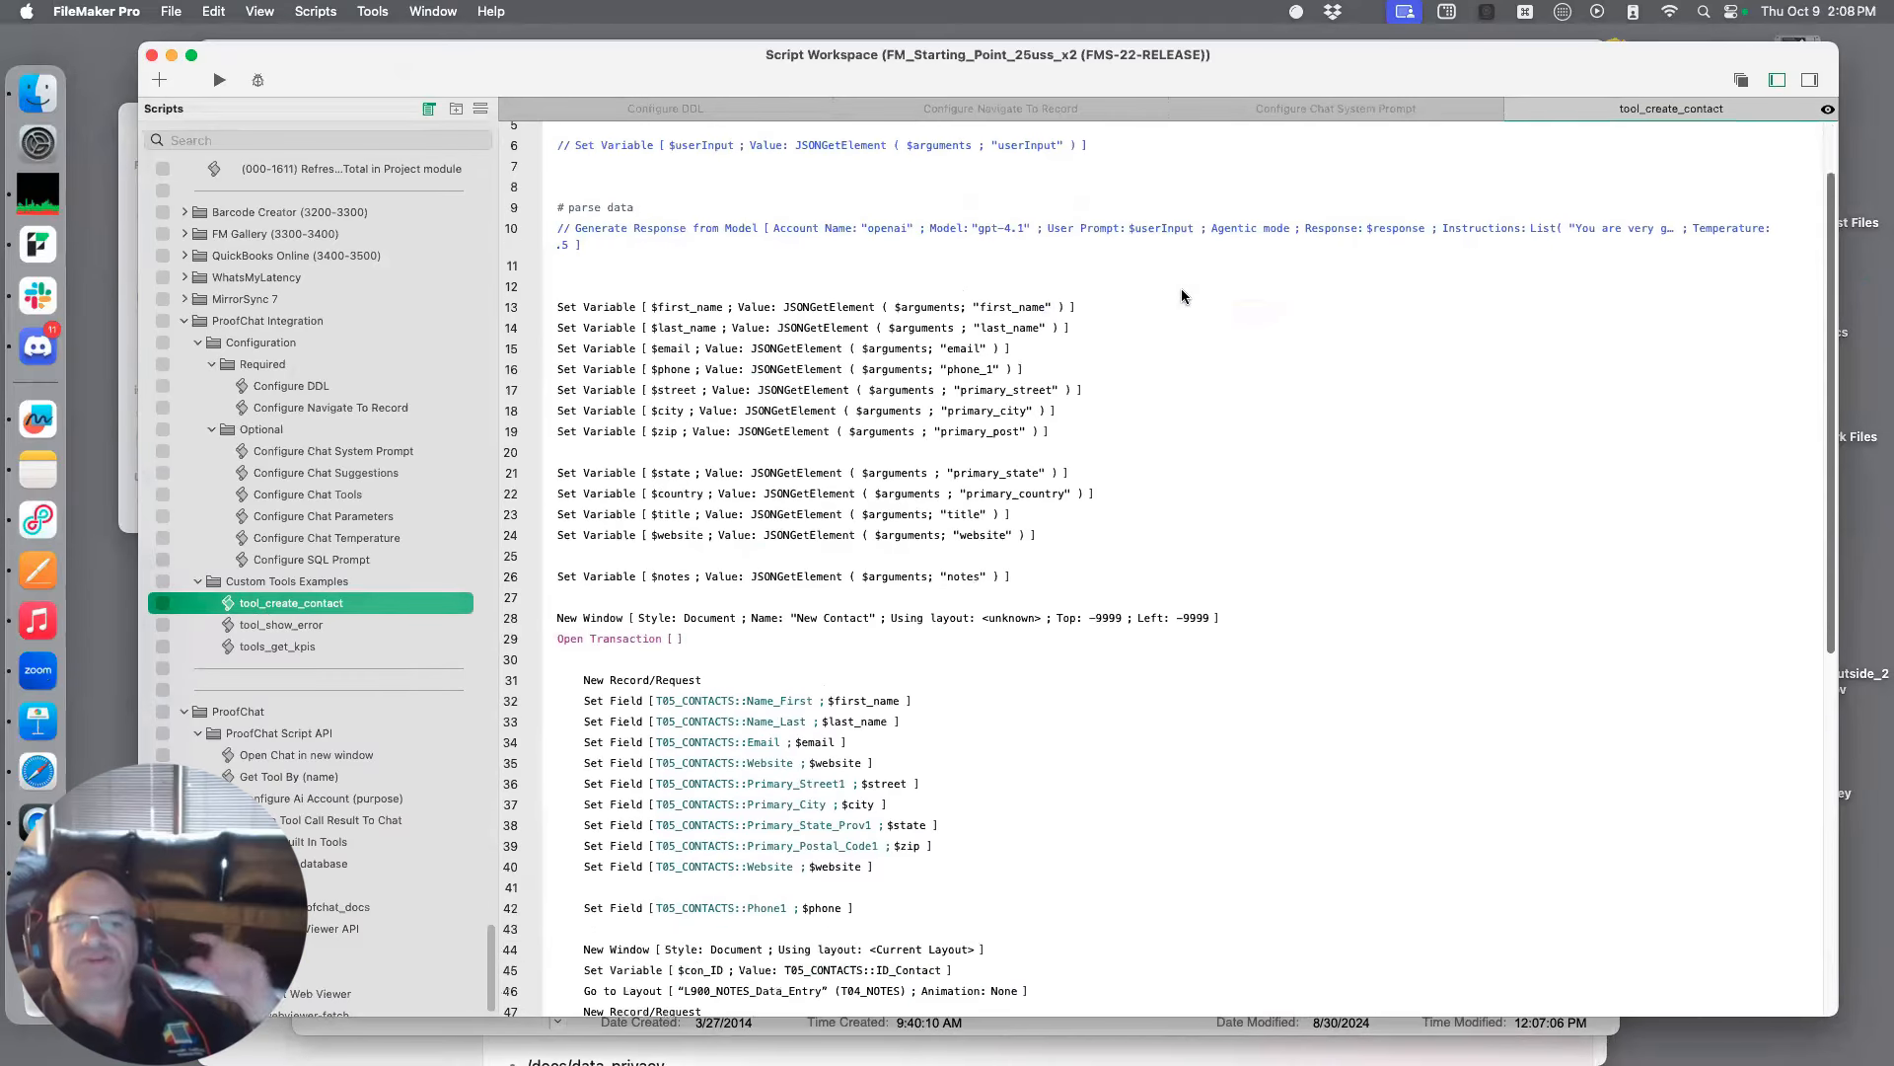
scroll(1181, 296, down, 1)
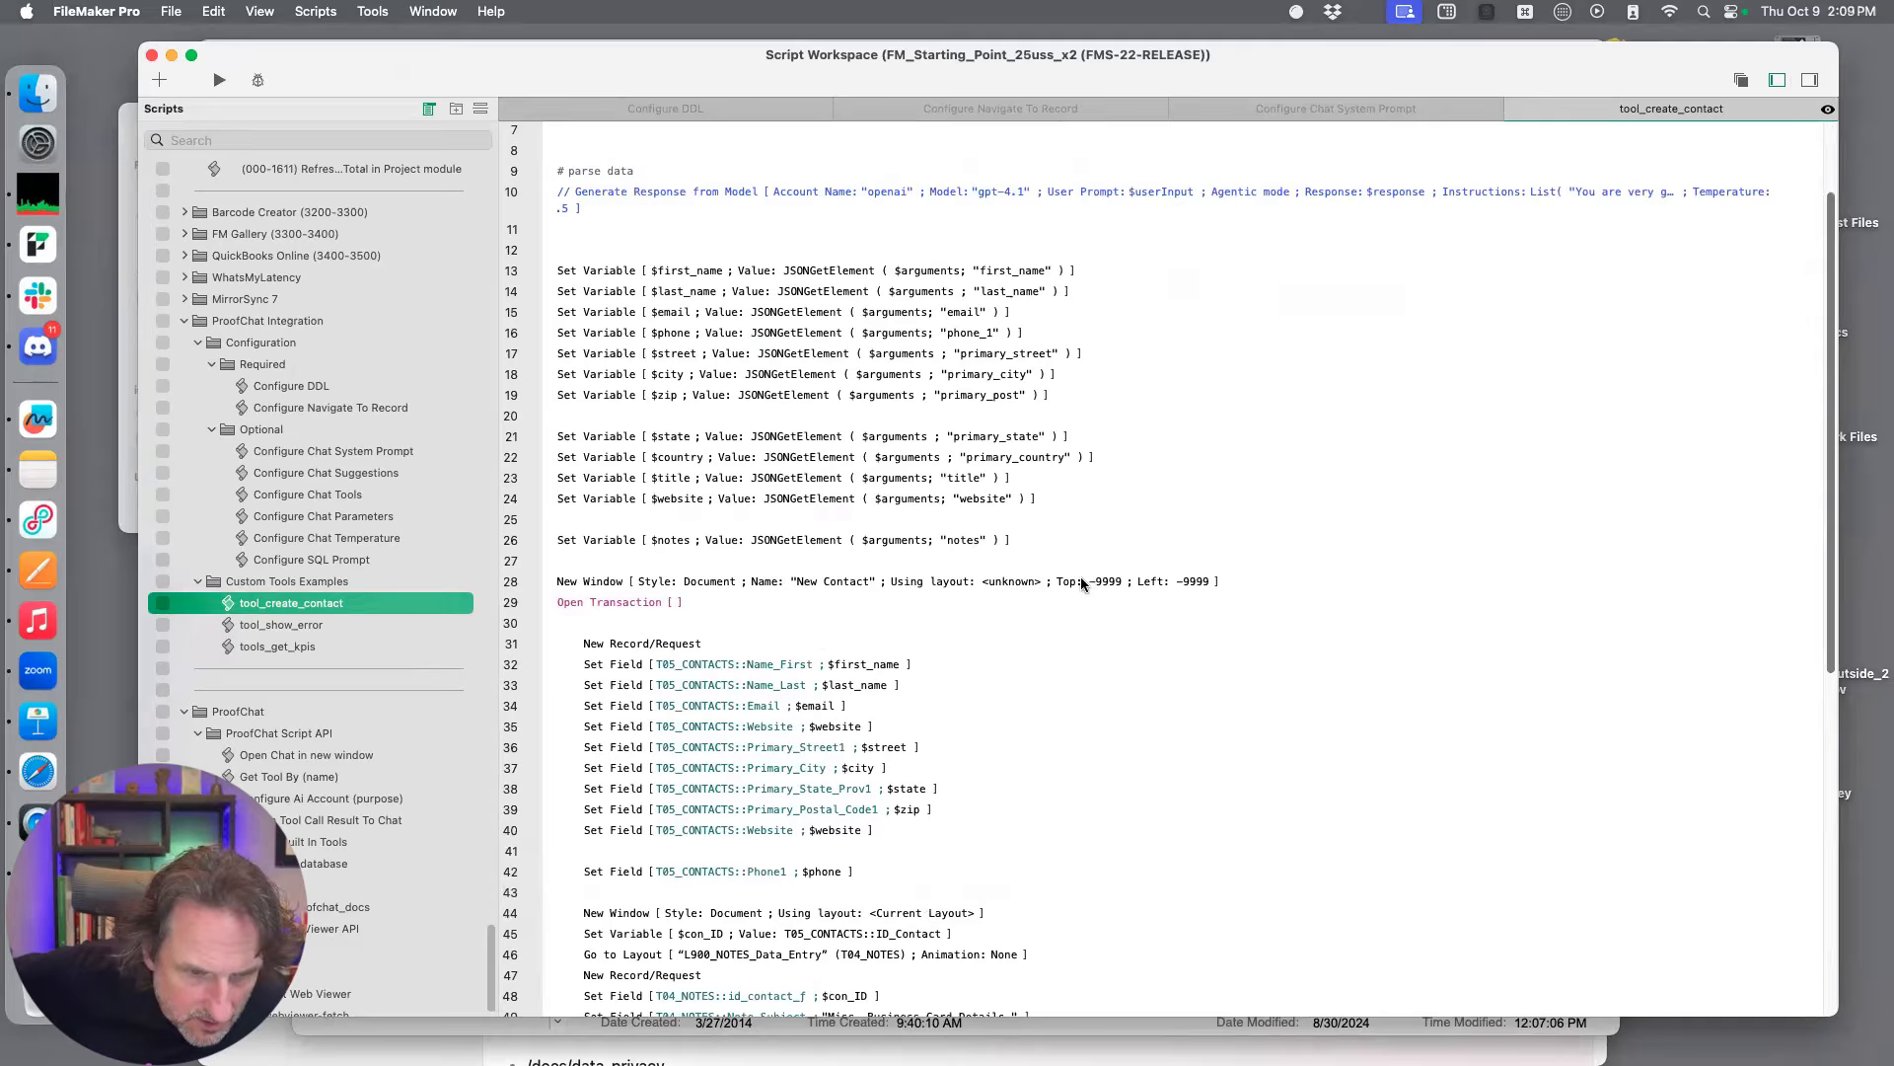
click(1174, 586)
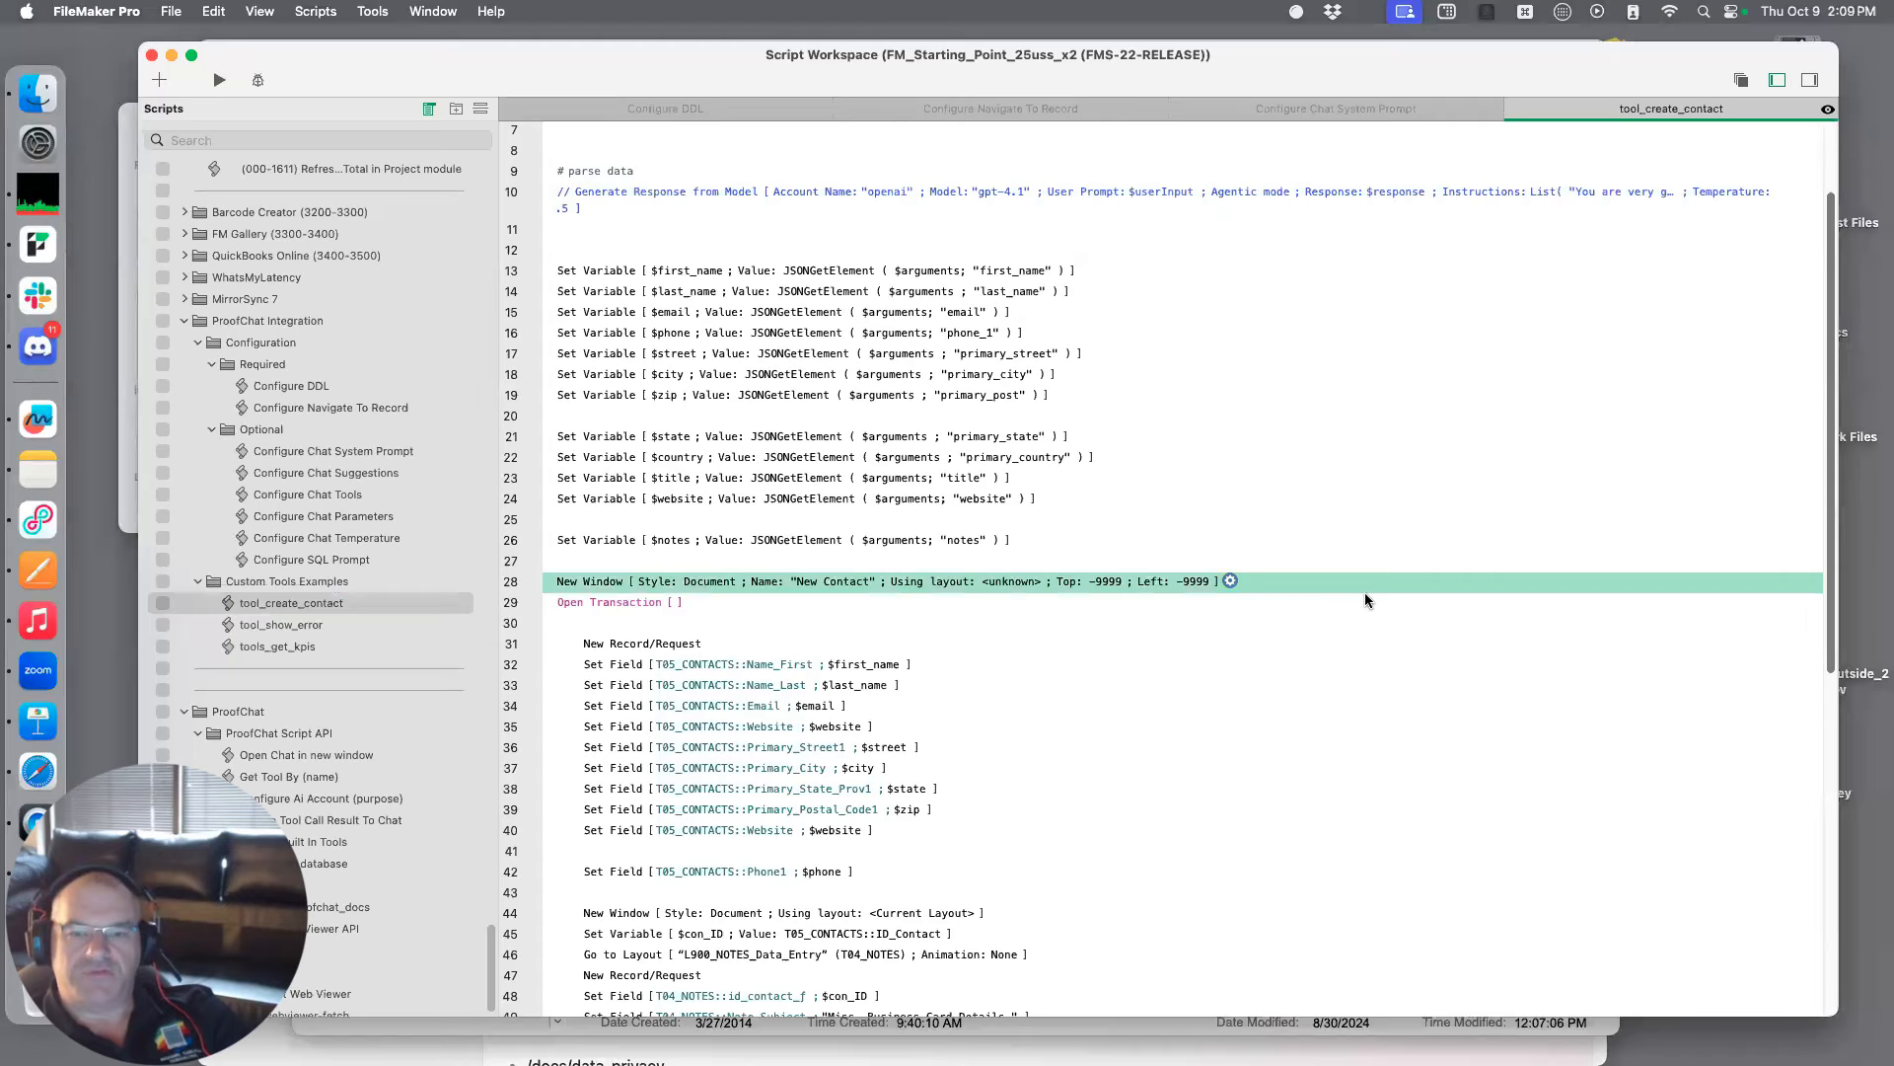
click(1231, 581)
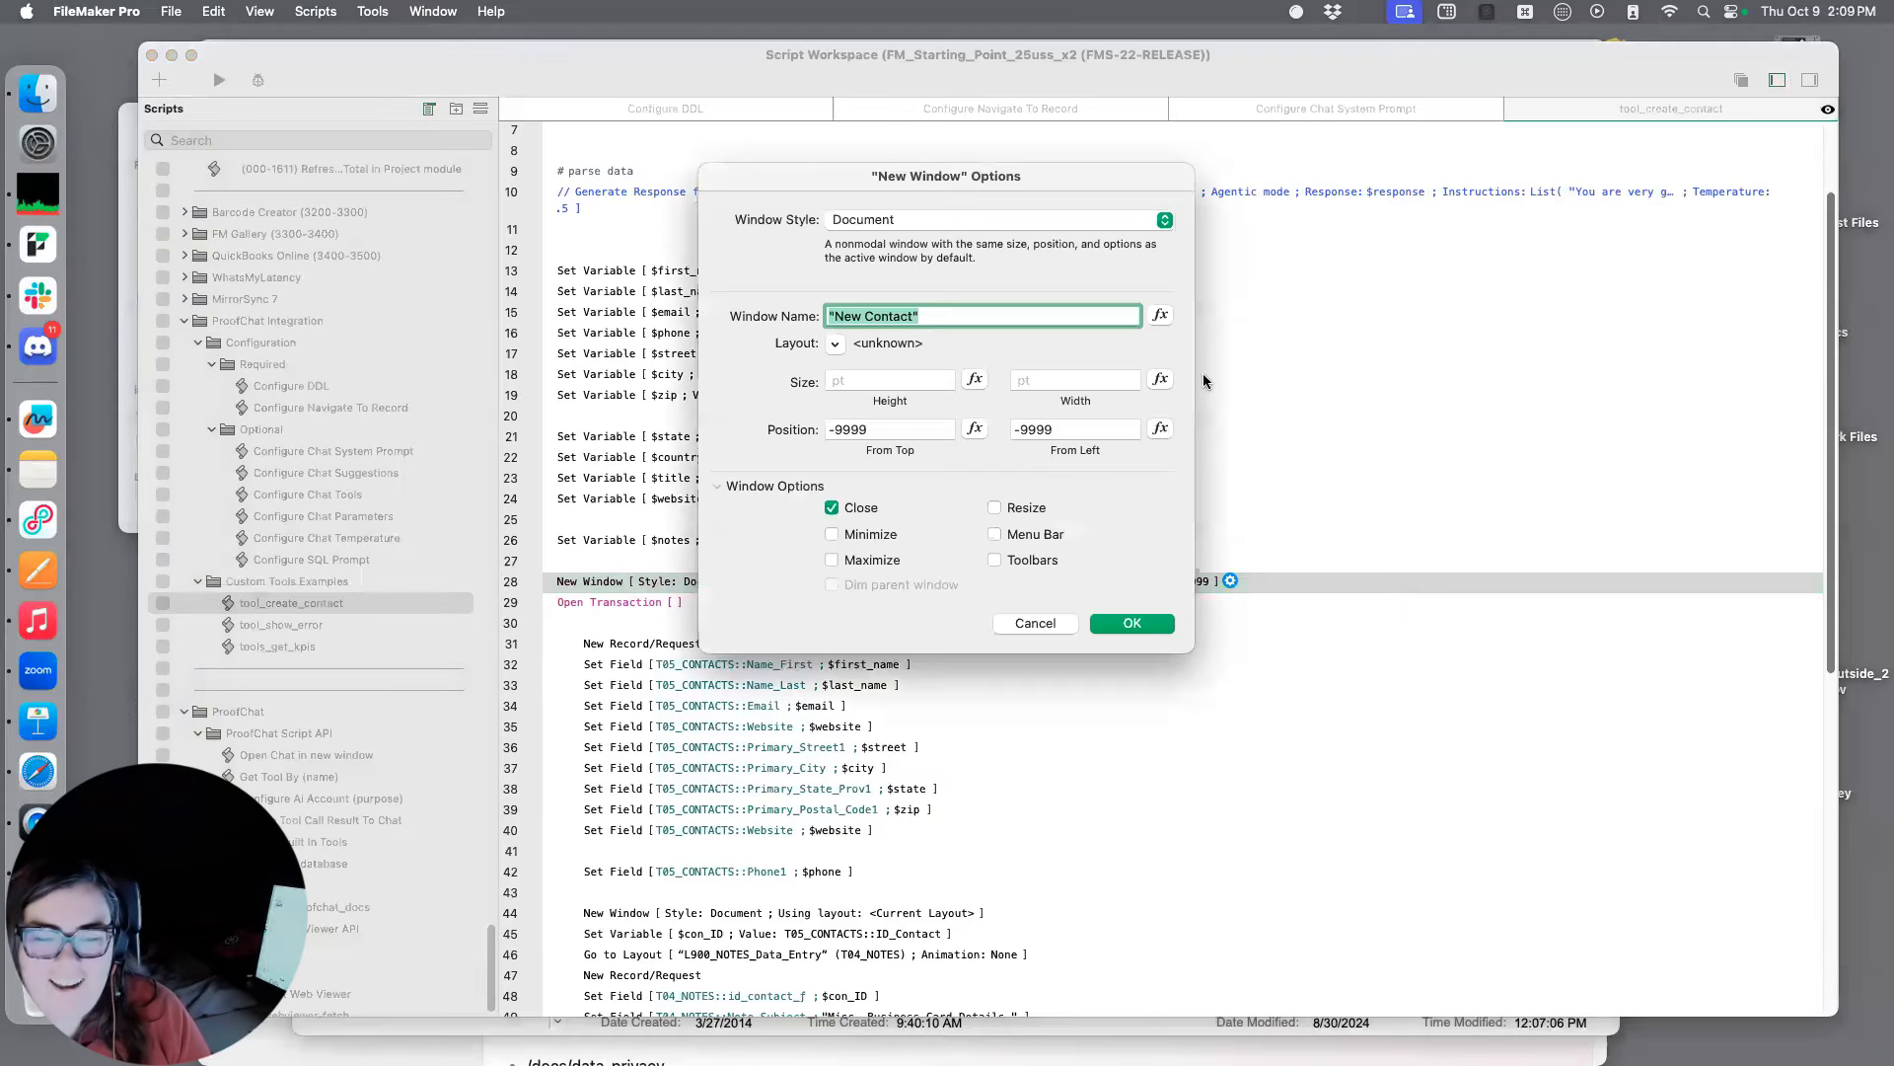
double_click(892, 428)
key(BackSpace)
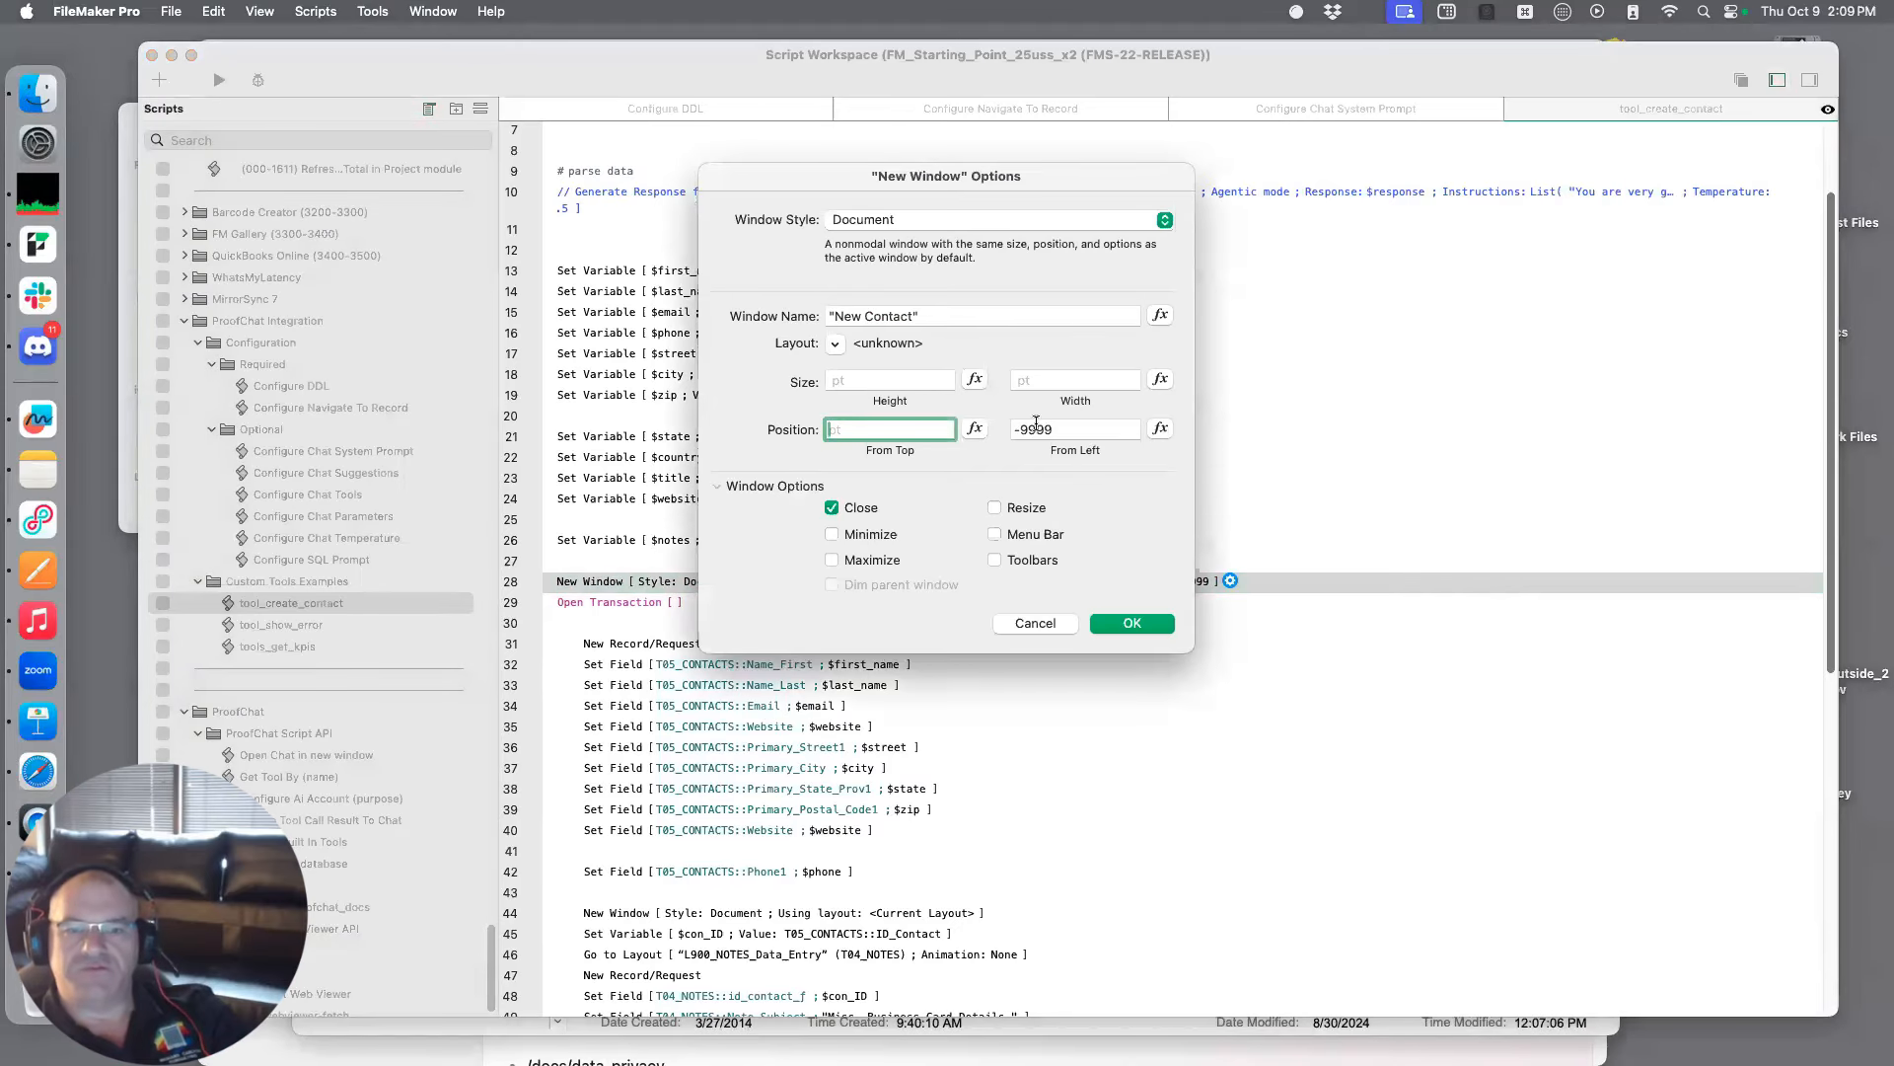
key(Tab)
key(BackSpace)
click(1134, 624)
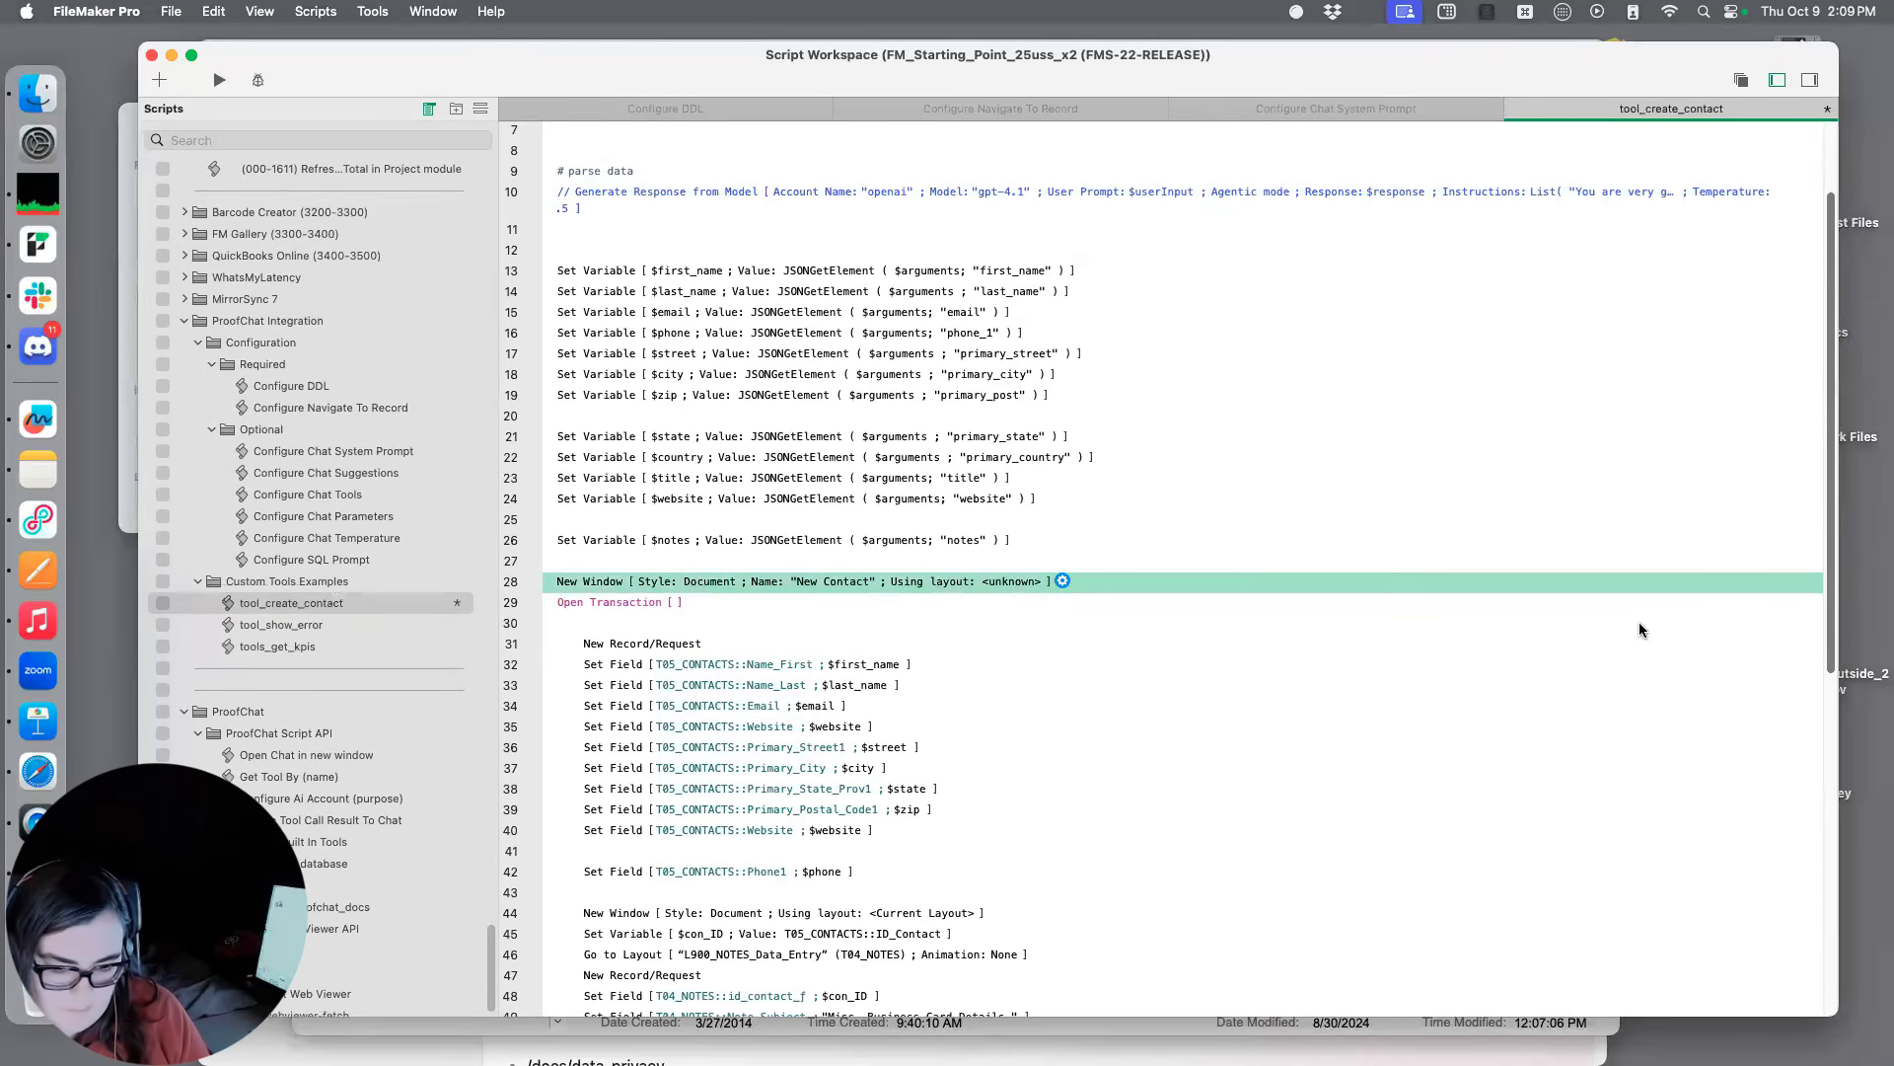
key(super+s)
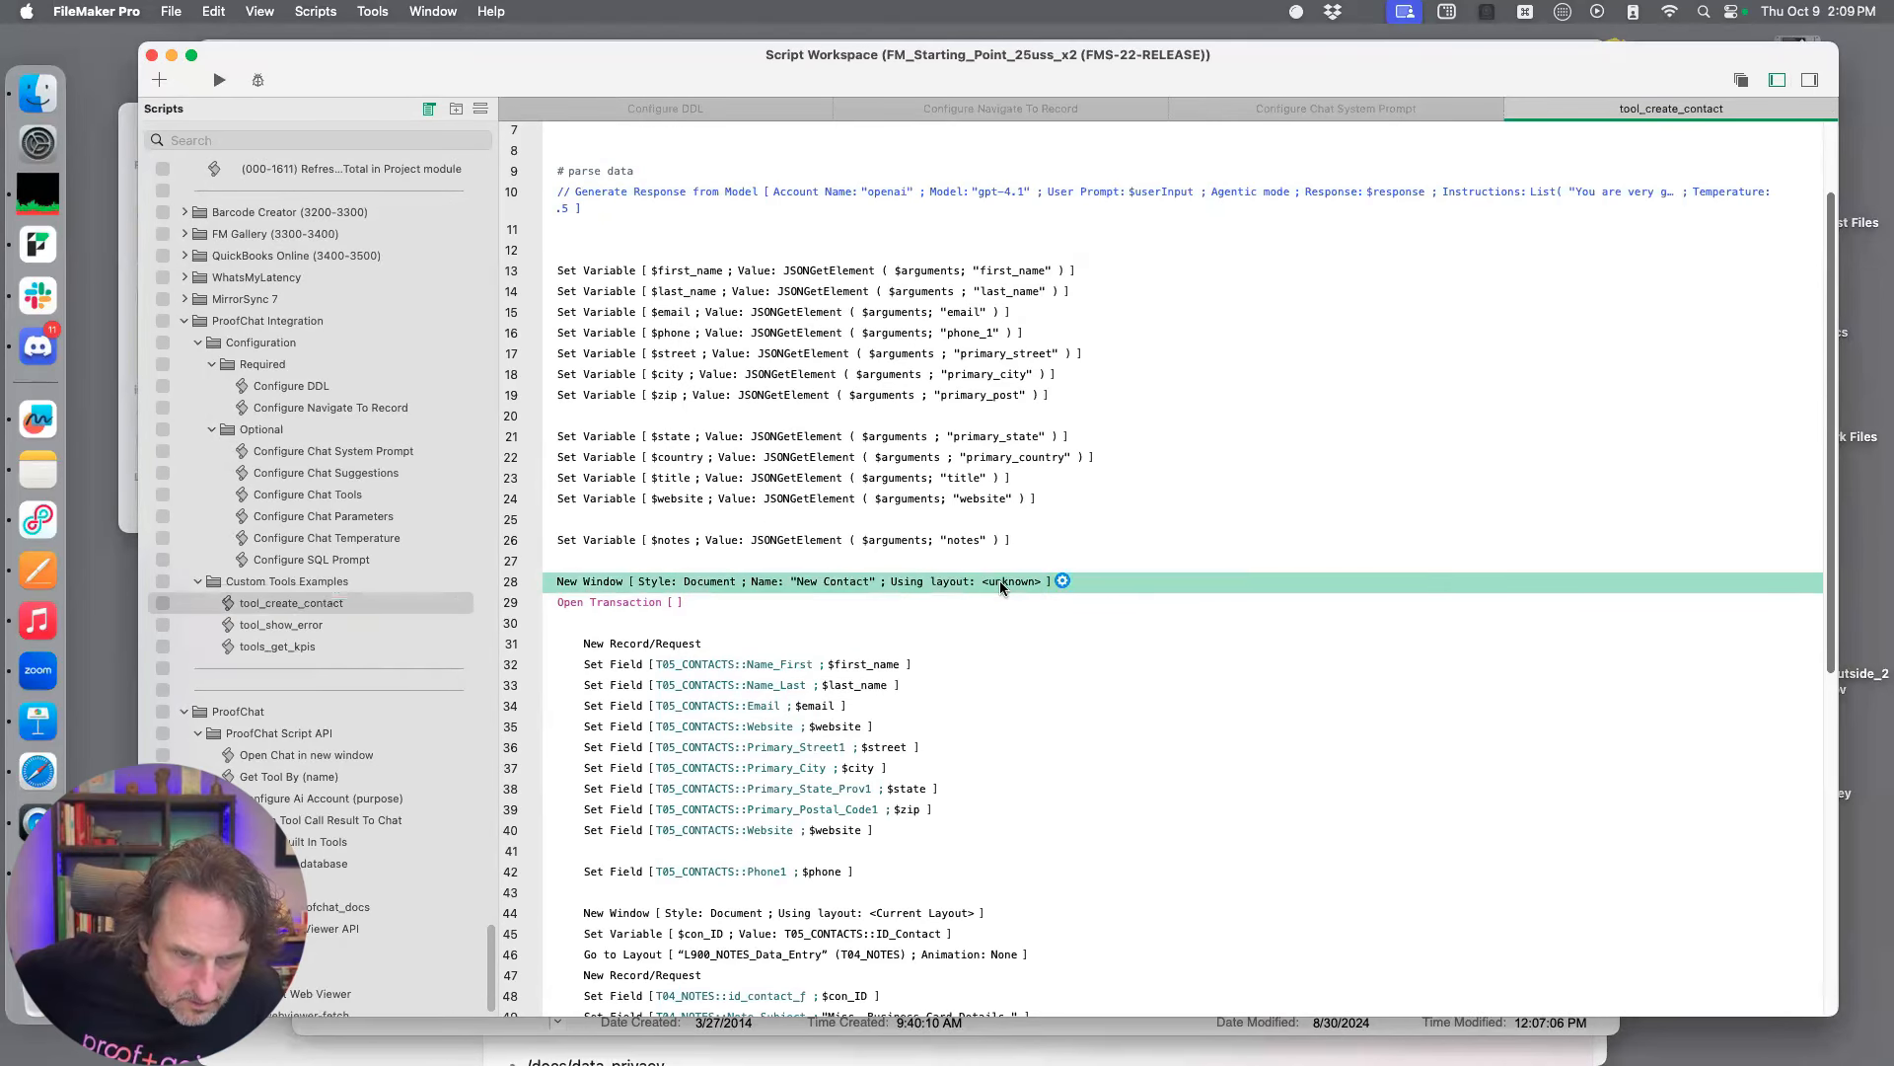
Assign the layout L300a_CONTACTS_Data_Entry to the "New Contact" New Window step
click(1062, 581)
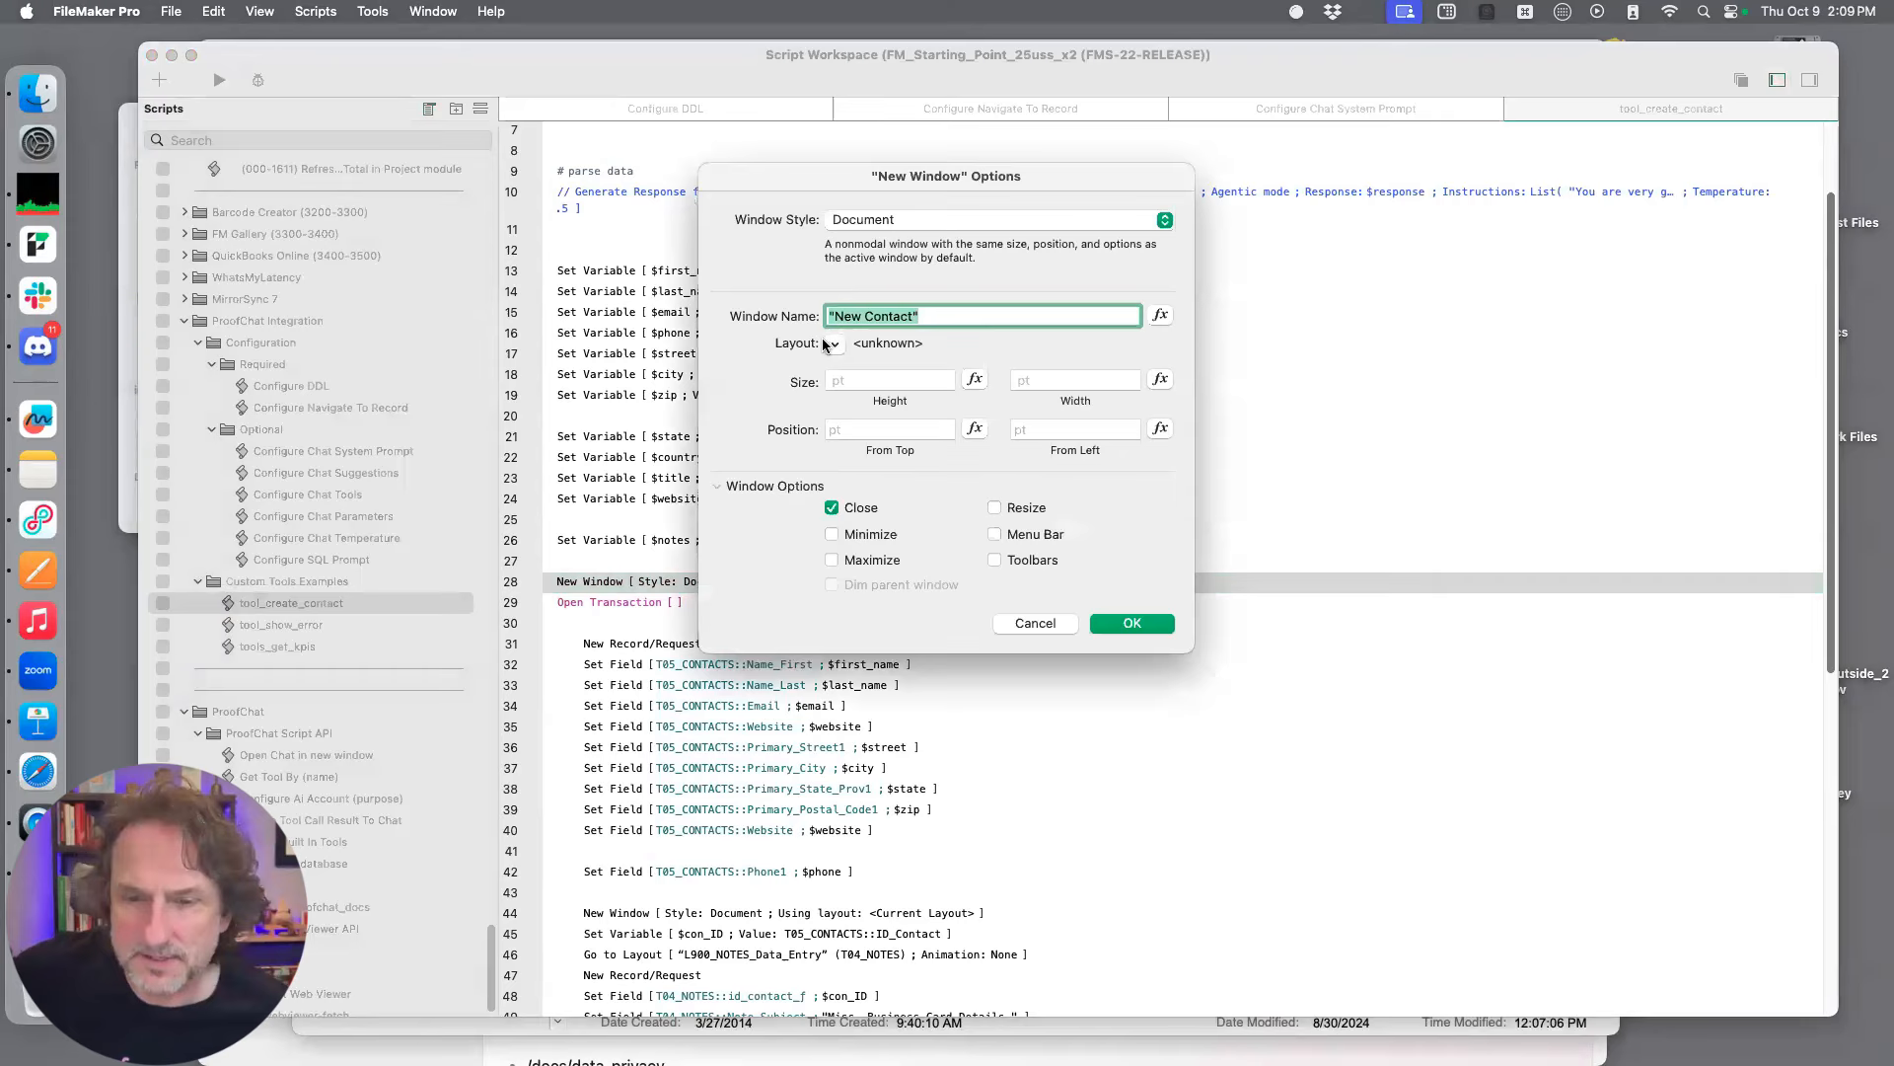
click(830, 344)
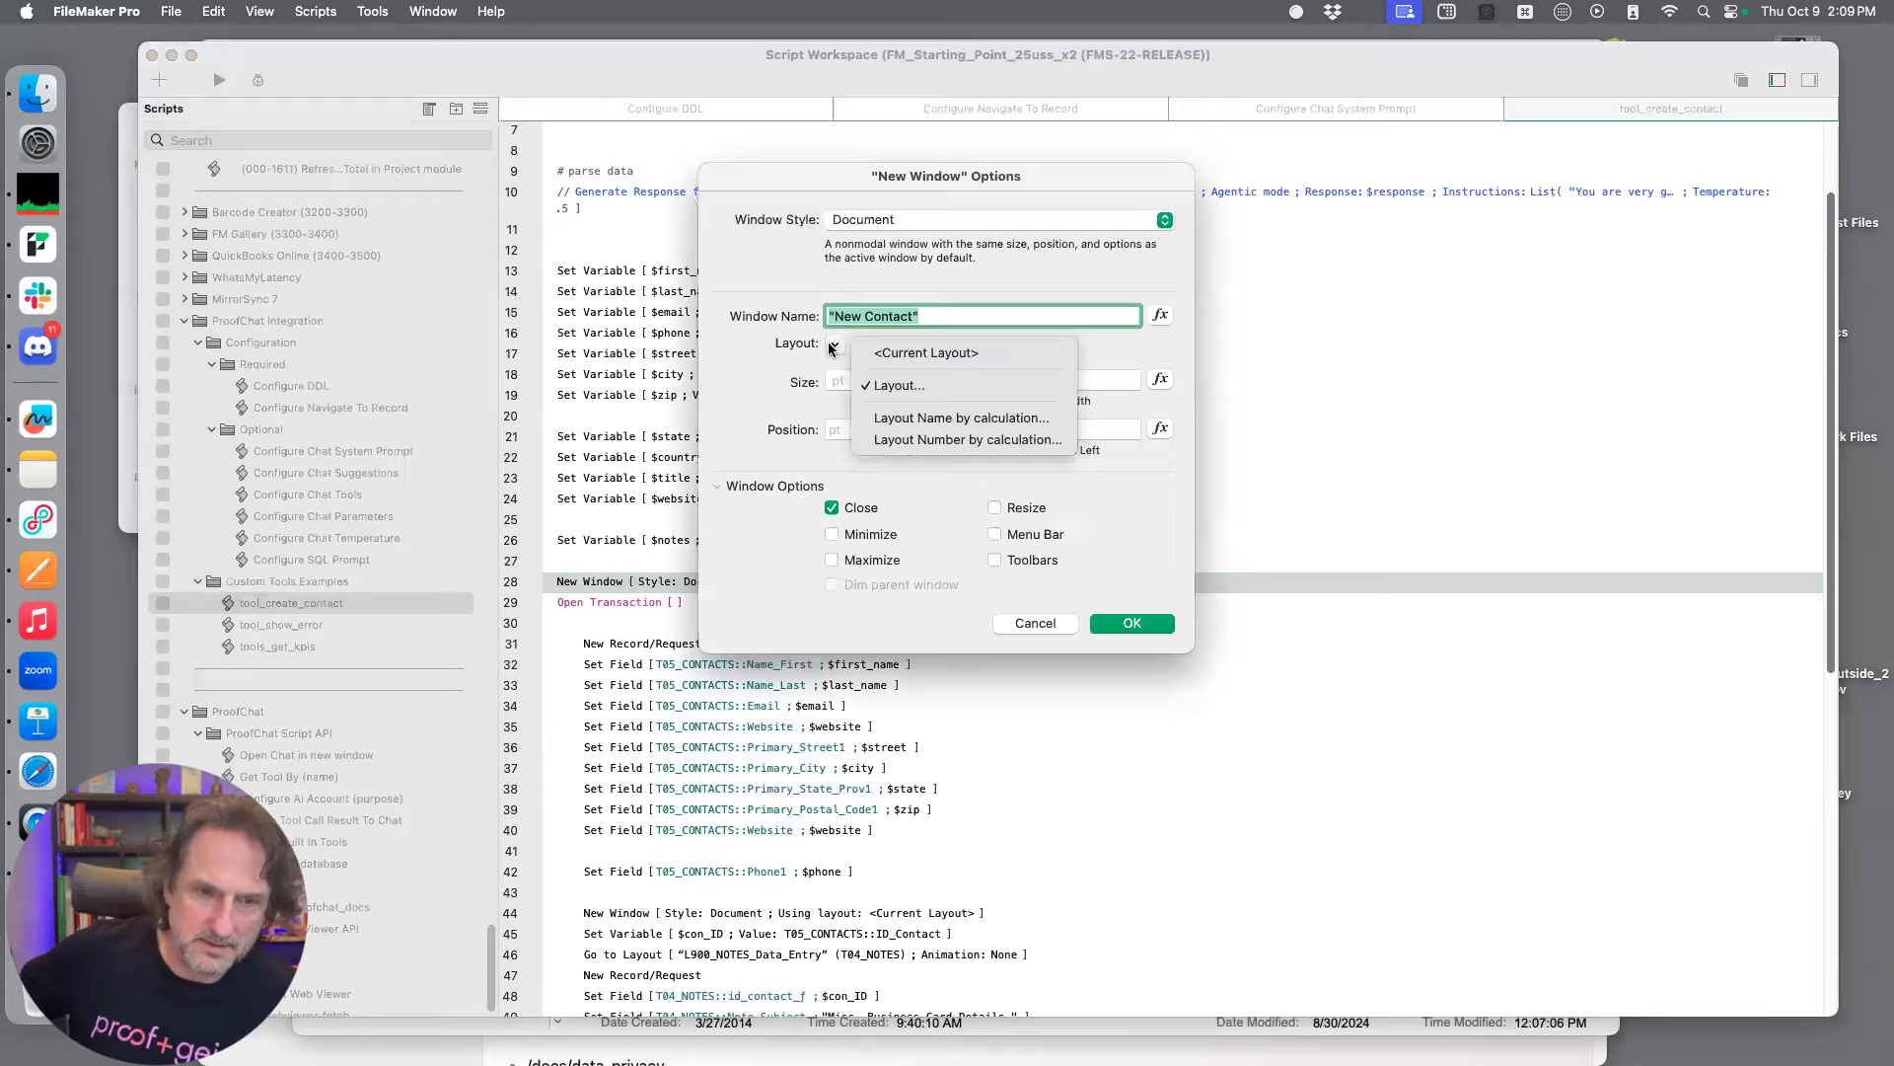
click(899, 384)
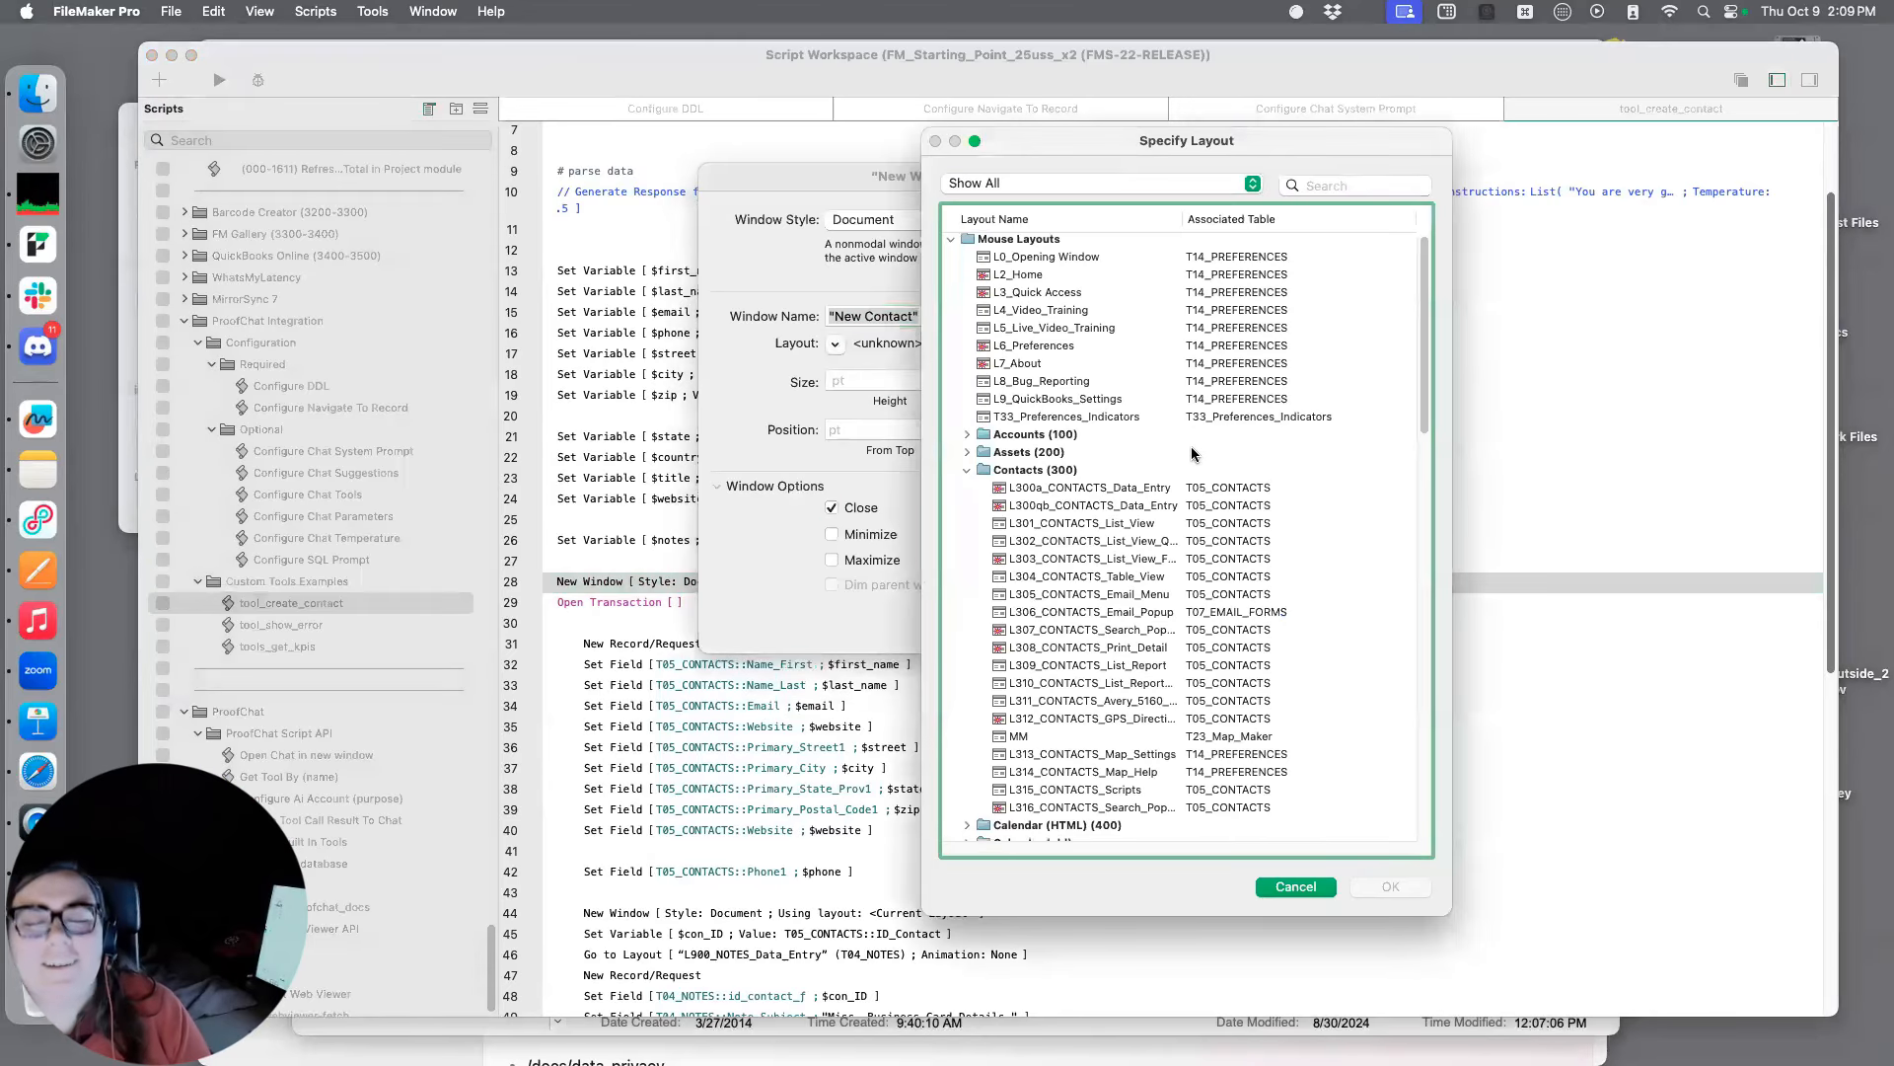
scroll(1192, 454, down, 3)
click(1151, 409)
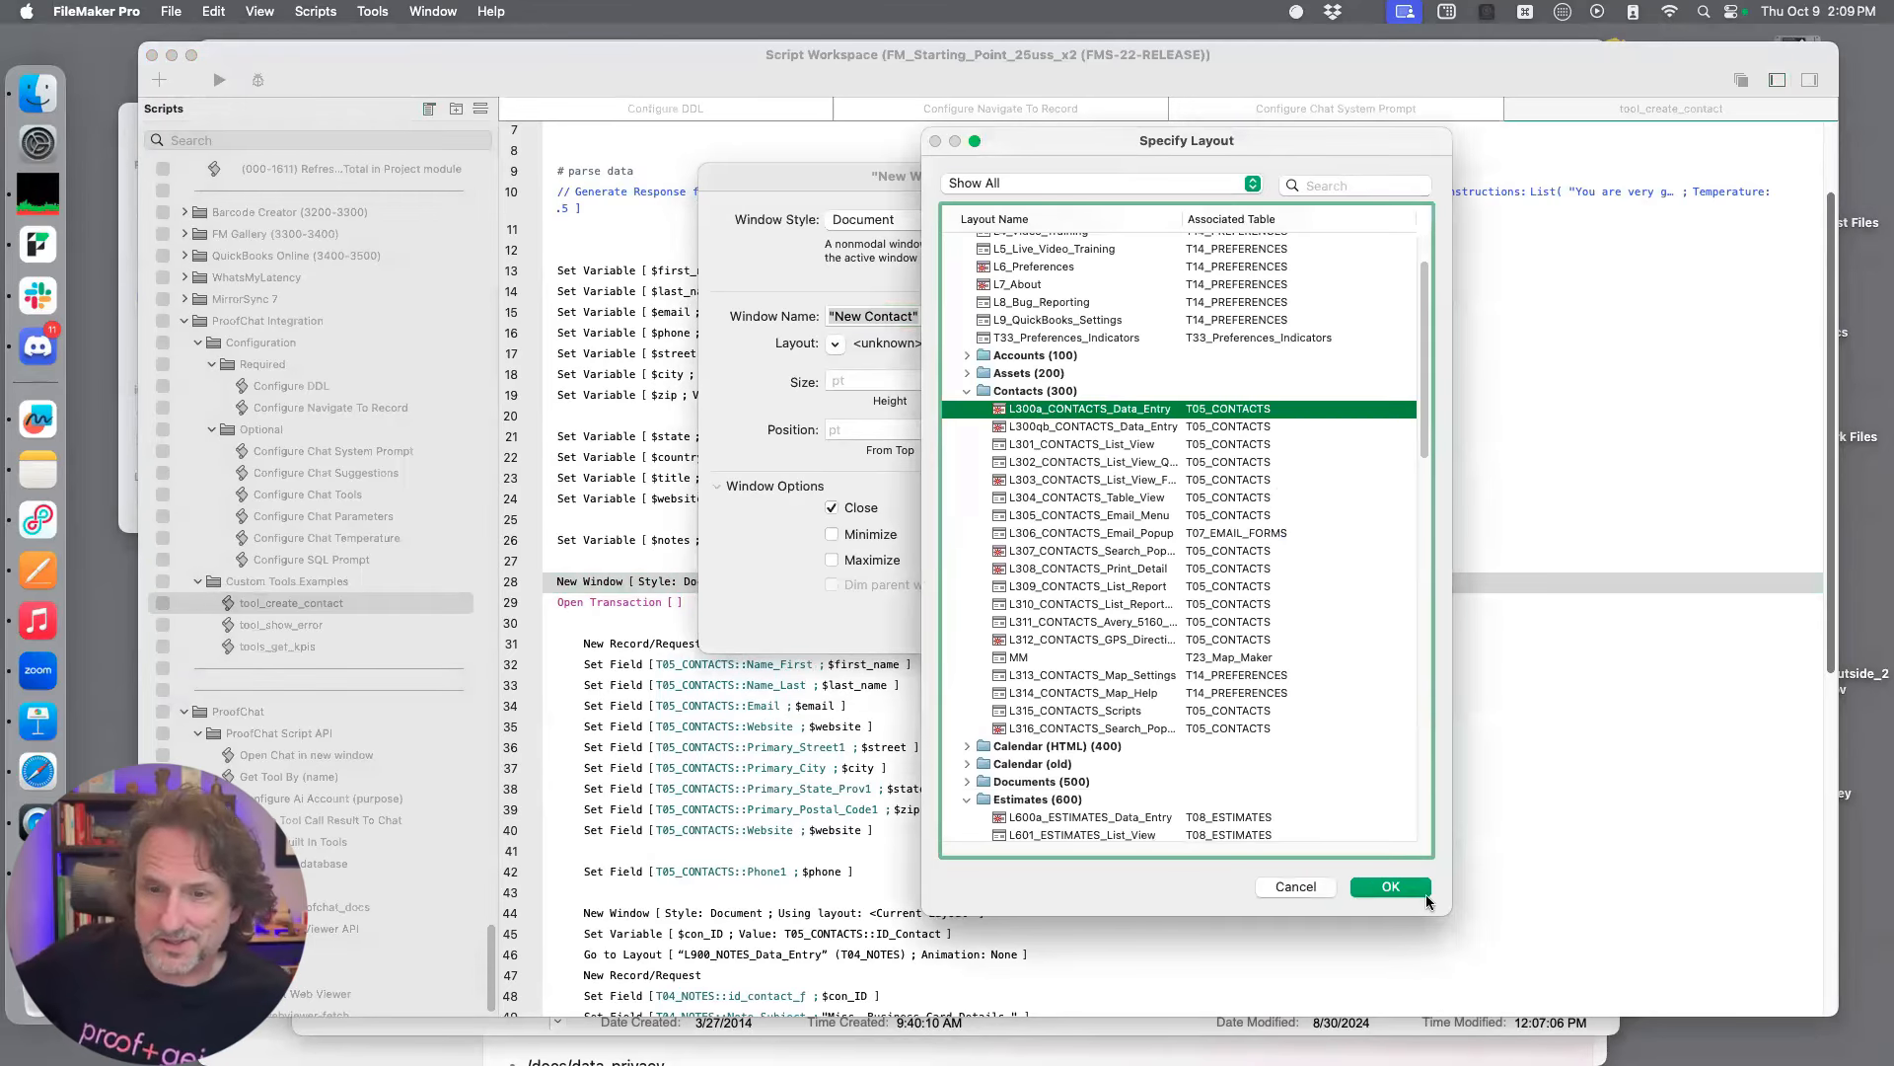
click(1423, 889)
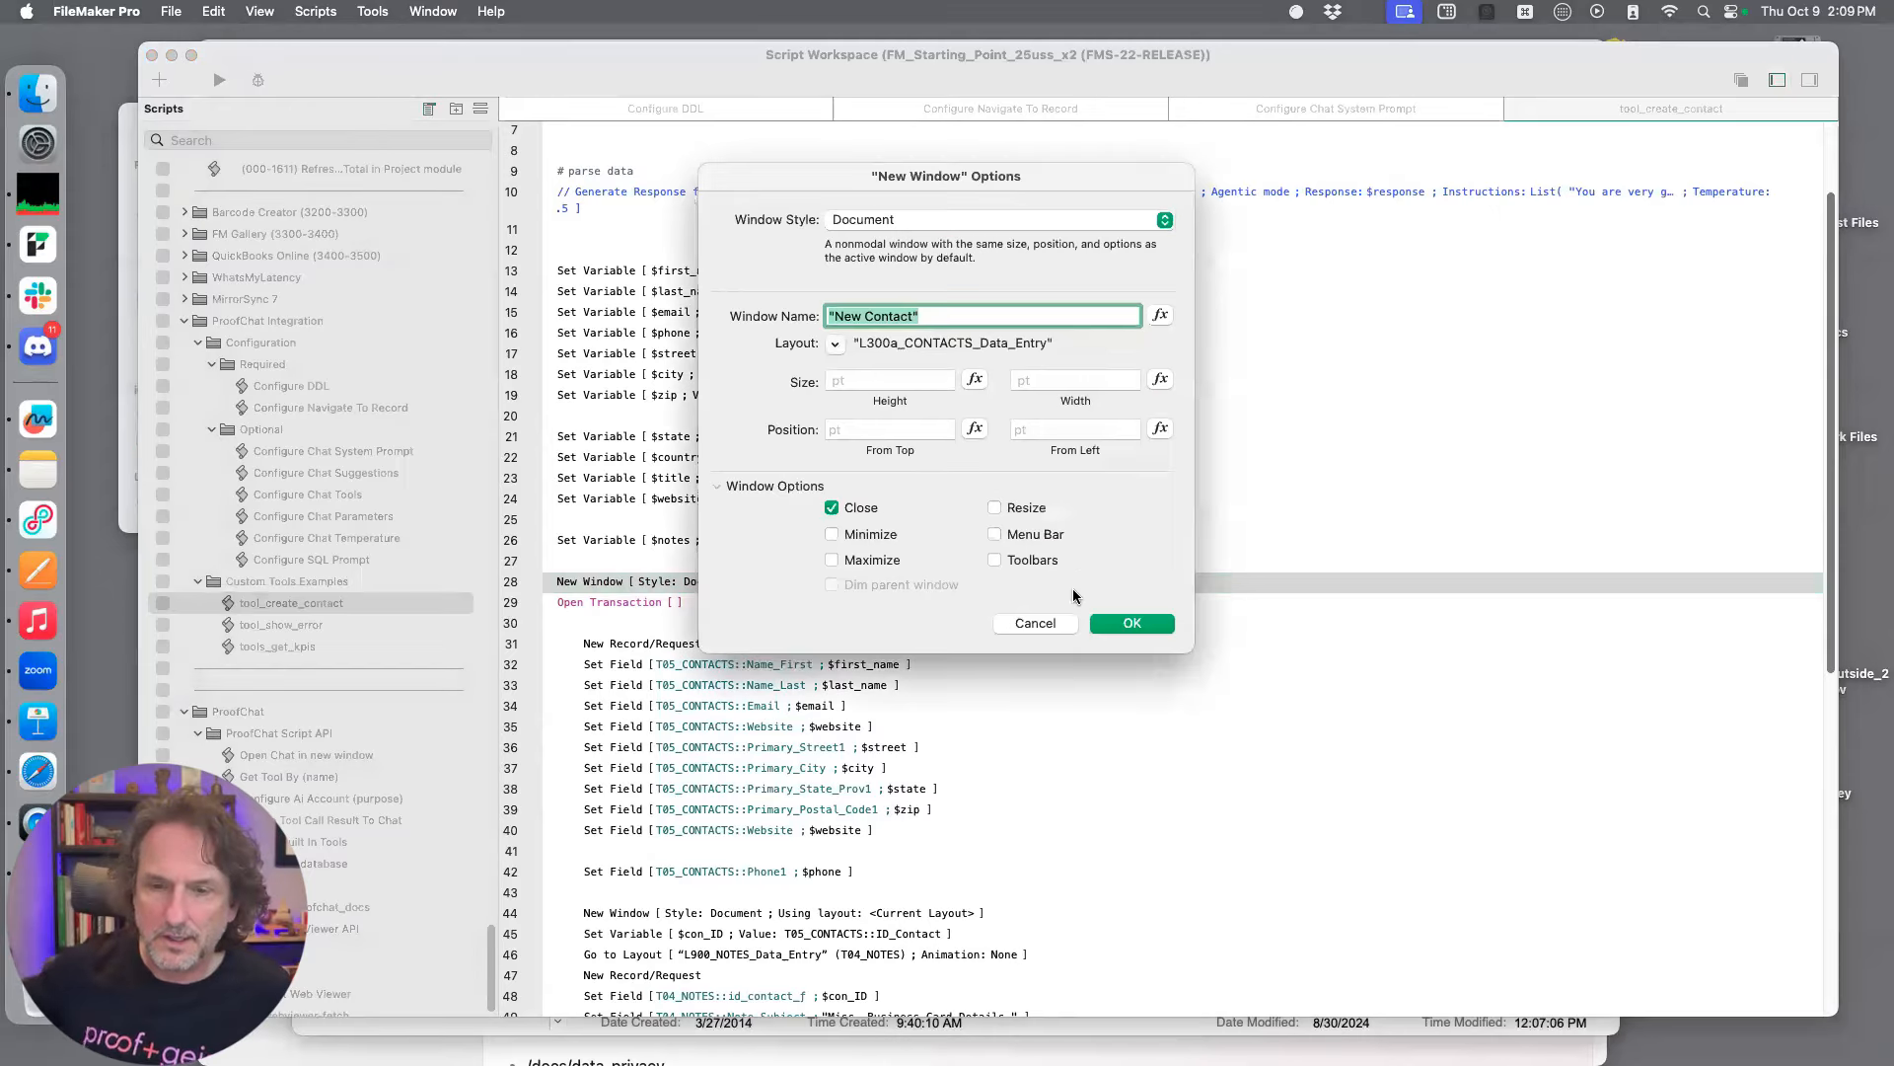
click(1131, 623)
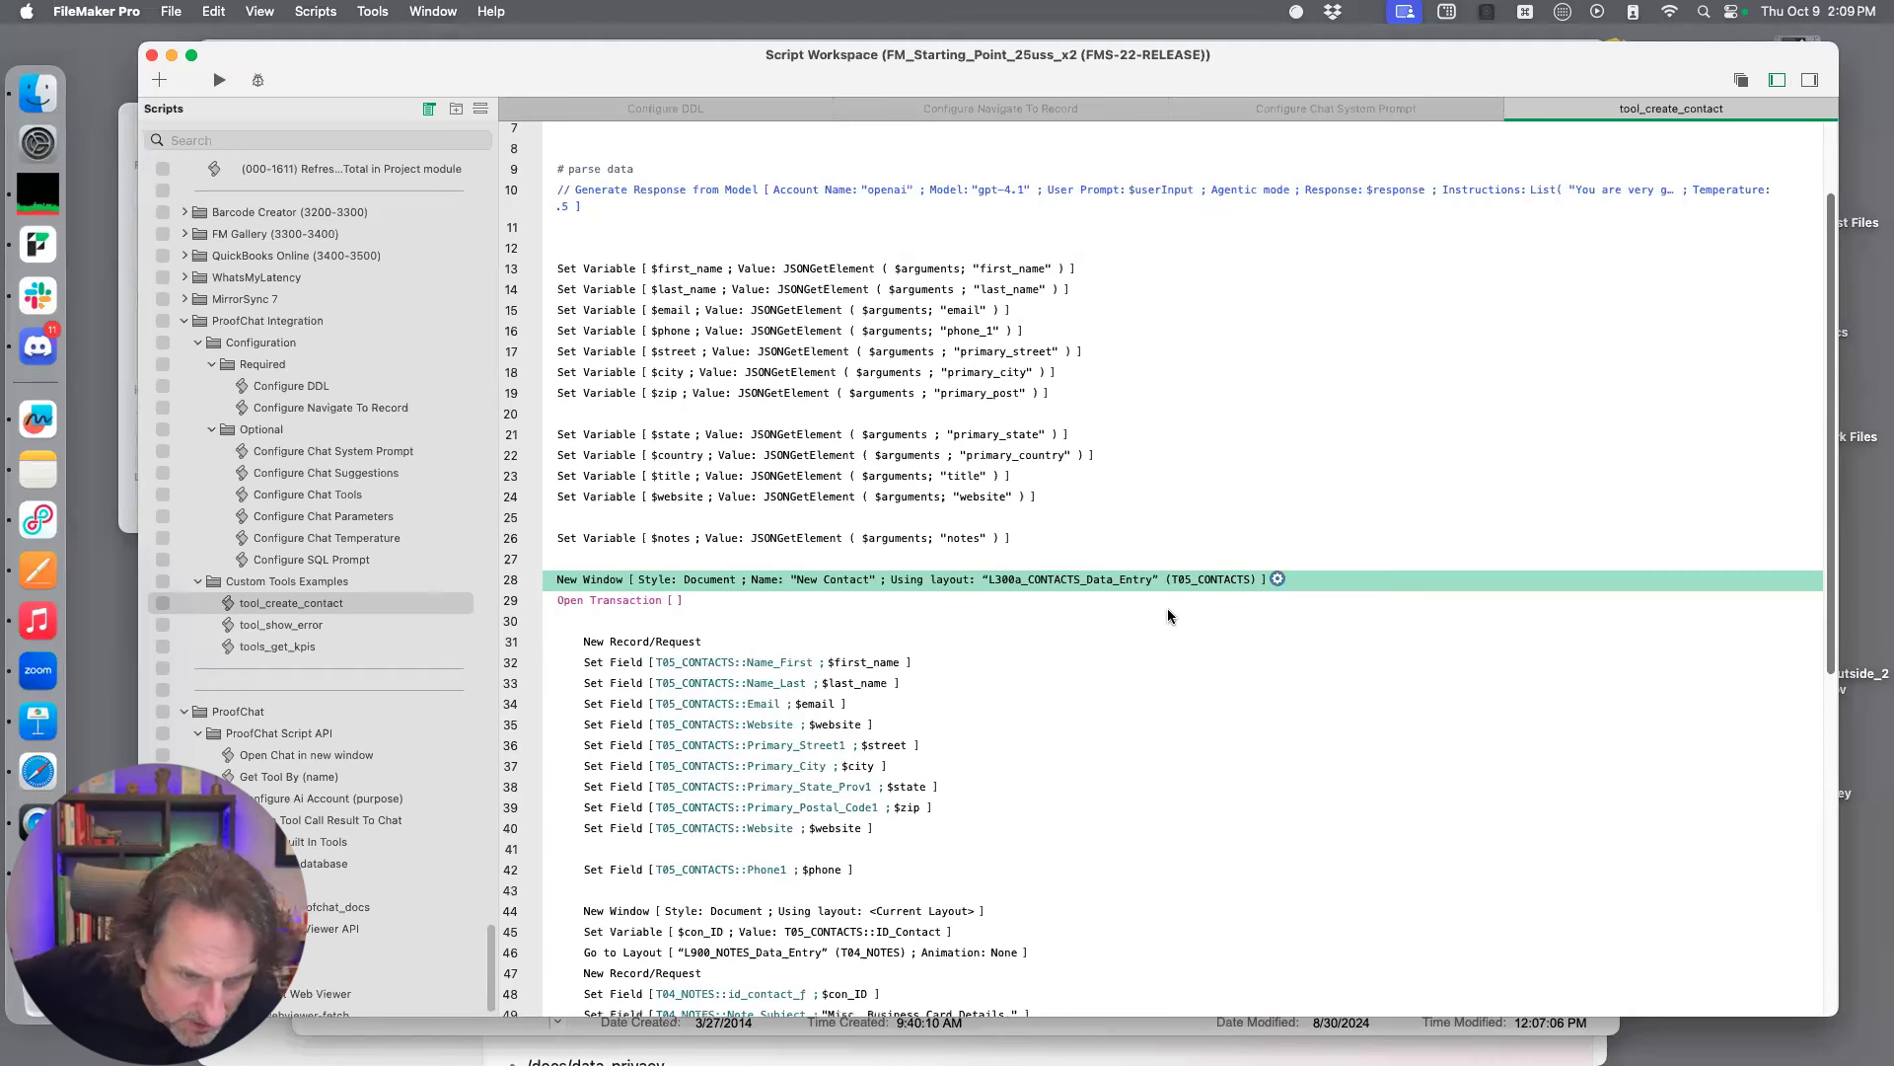
Review the remaining steps of tool_create_contact through Exit Script and set a breakpoint on the active Set Variable [ $result ] step
scroll(1168, 608, down, 5)
scroll(1173, 625, down, 3)
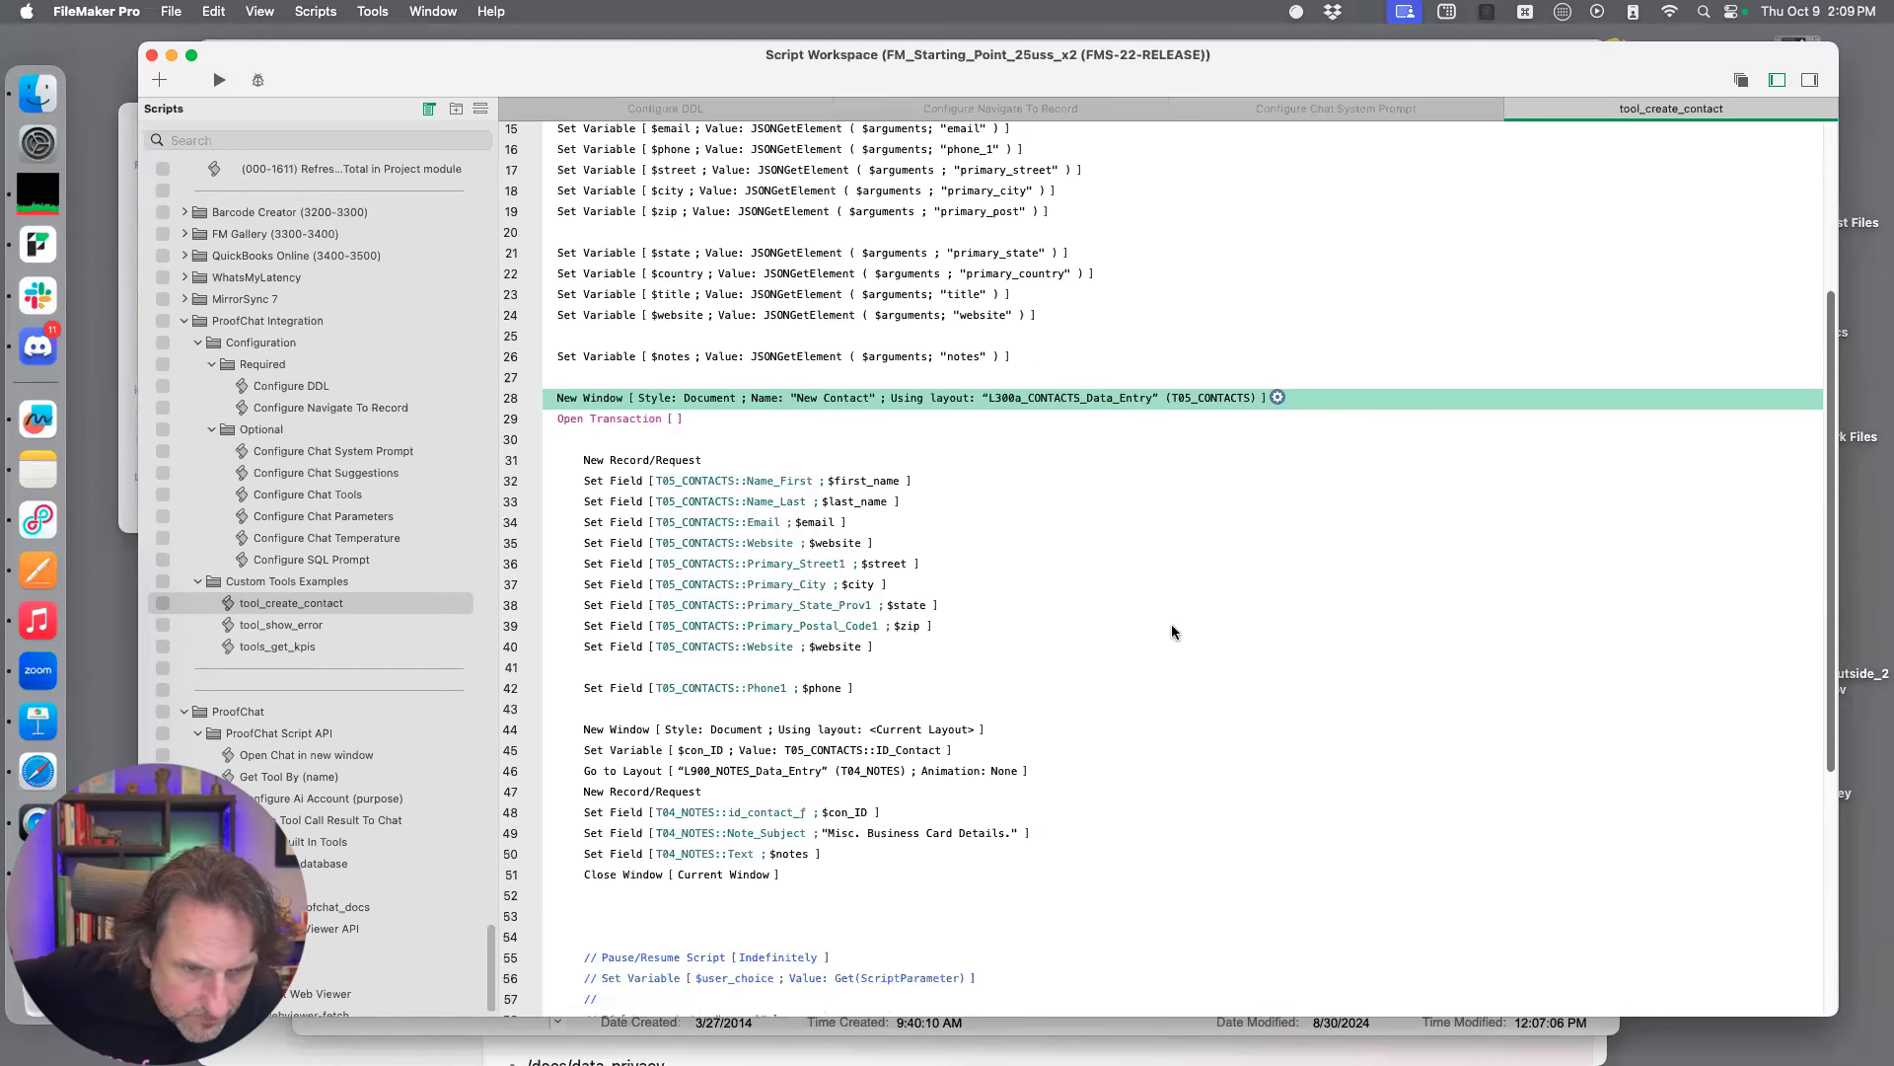
scroll(1174, 625, down, 1)
scroll(1174, 632, down, 1)
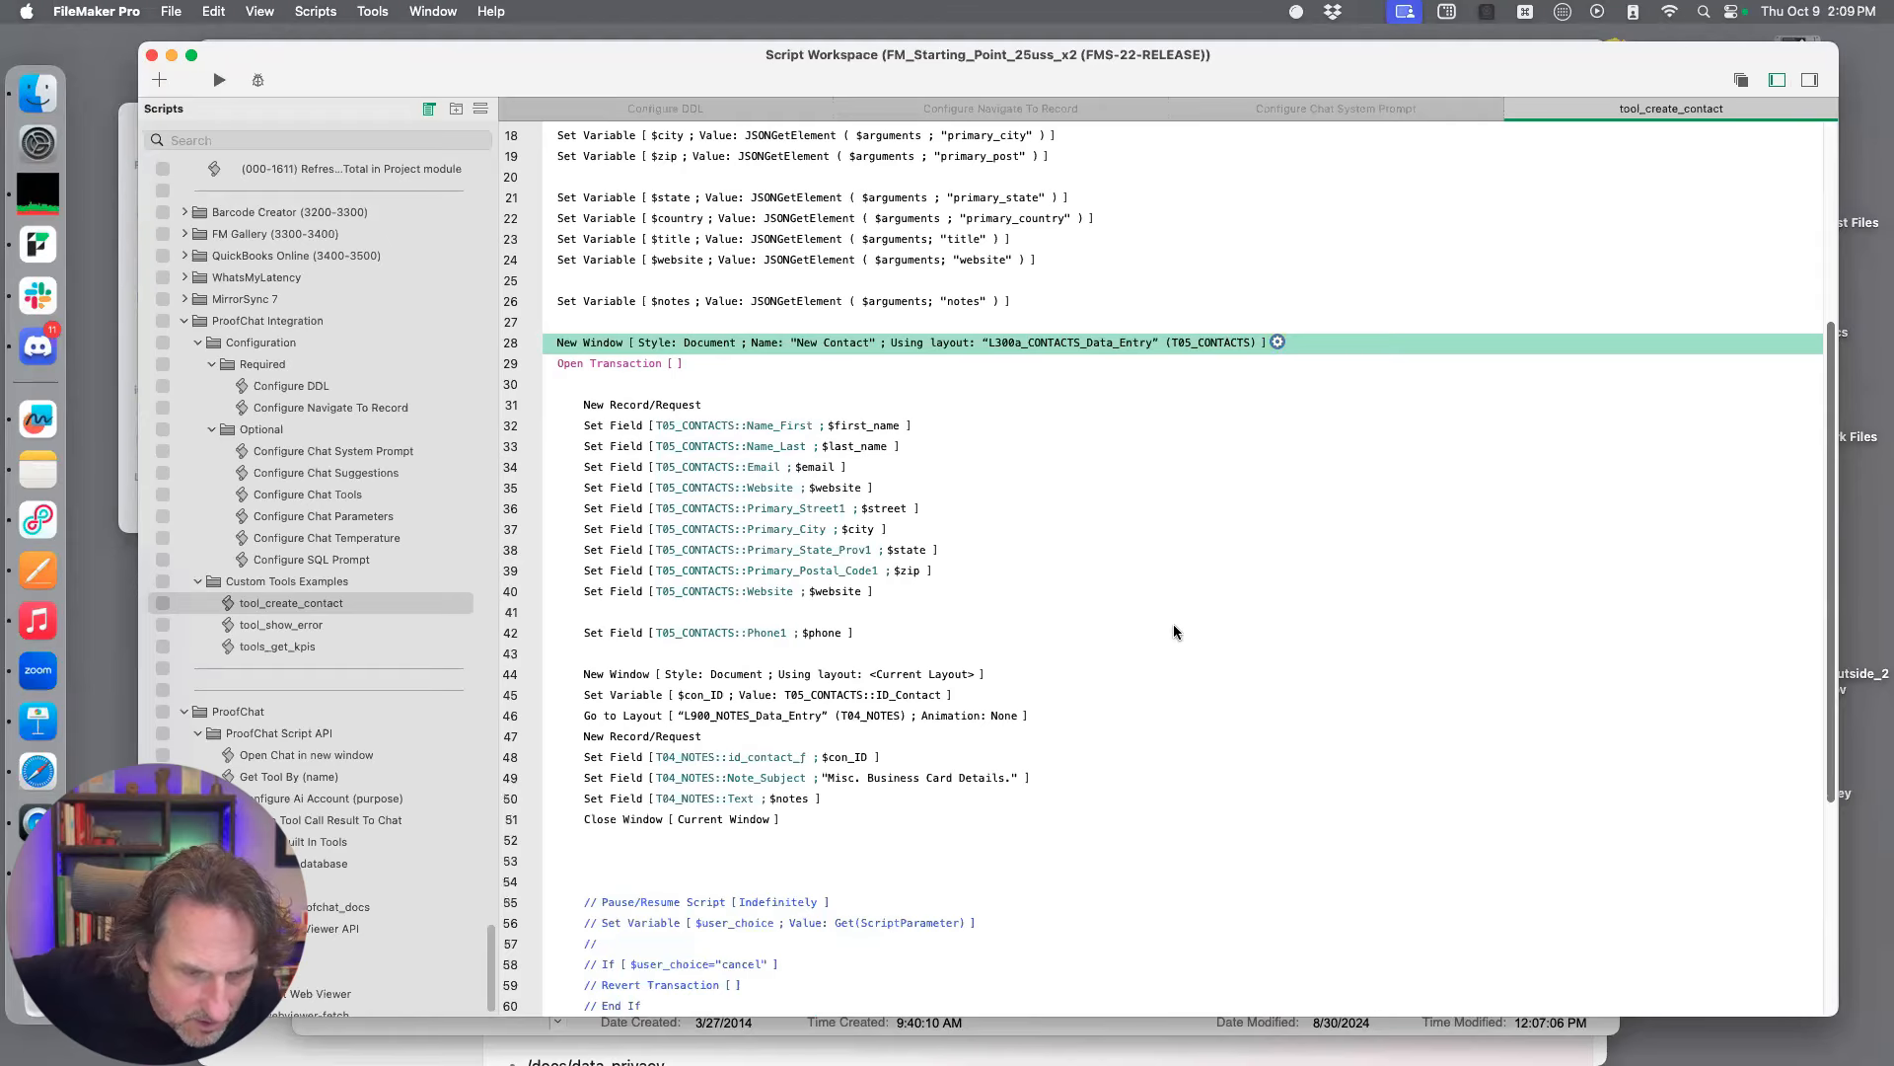
scroll(1174, 632, down, 5)
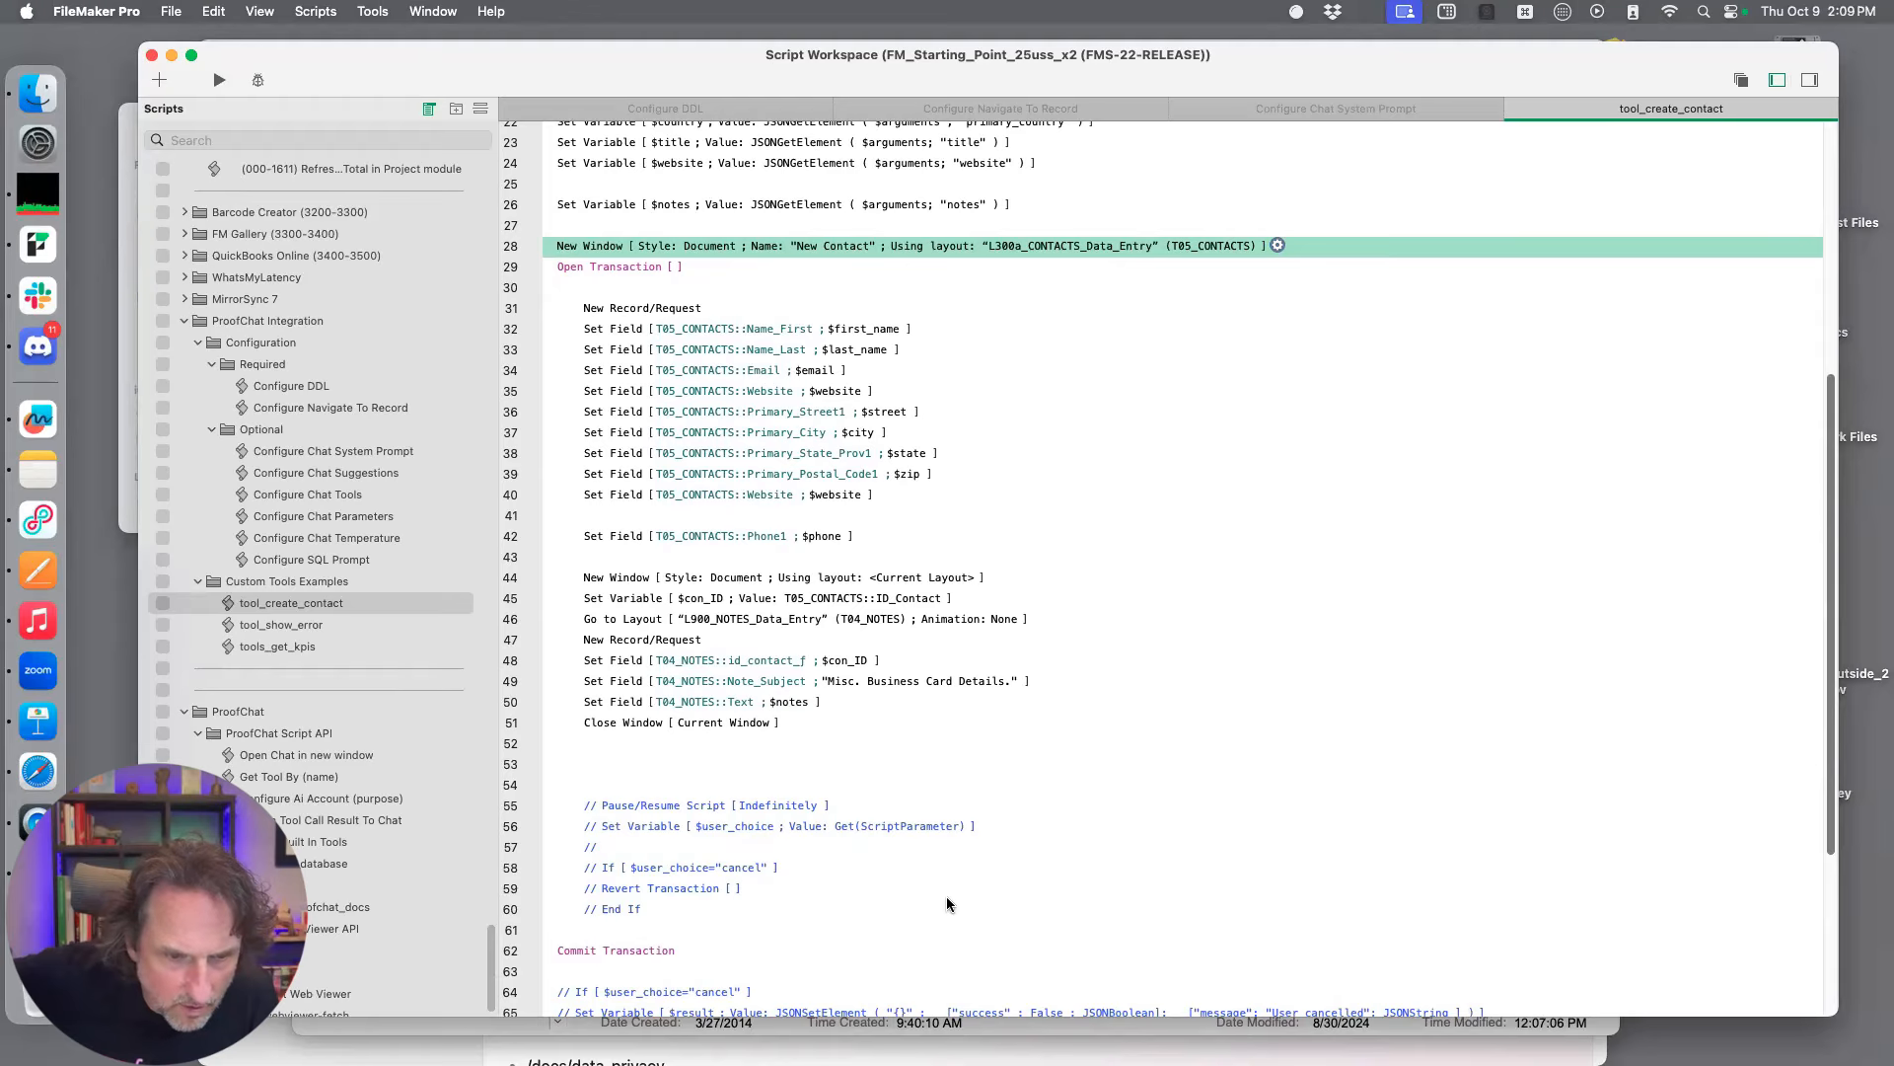
scroll(947, 903, down, 5)
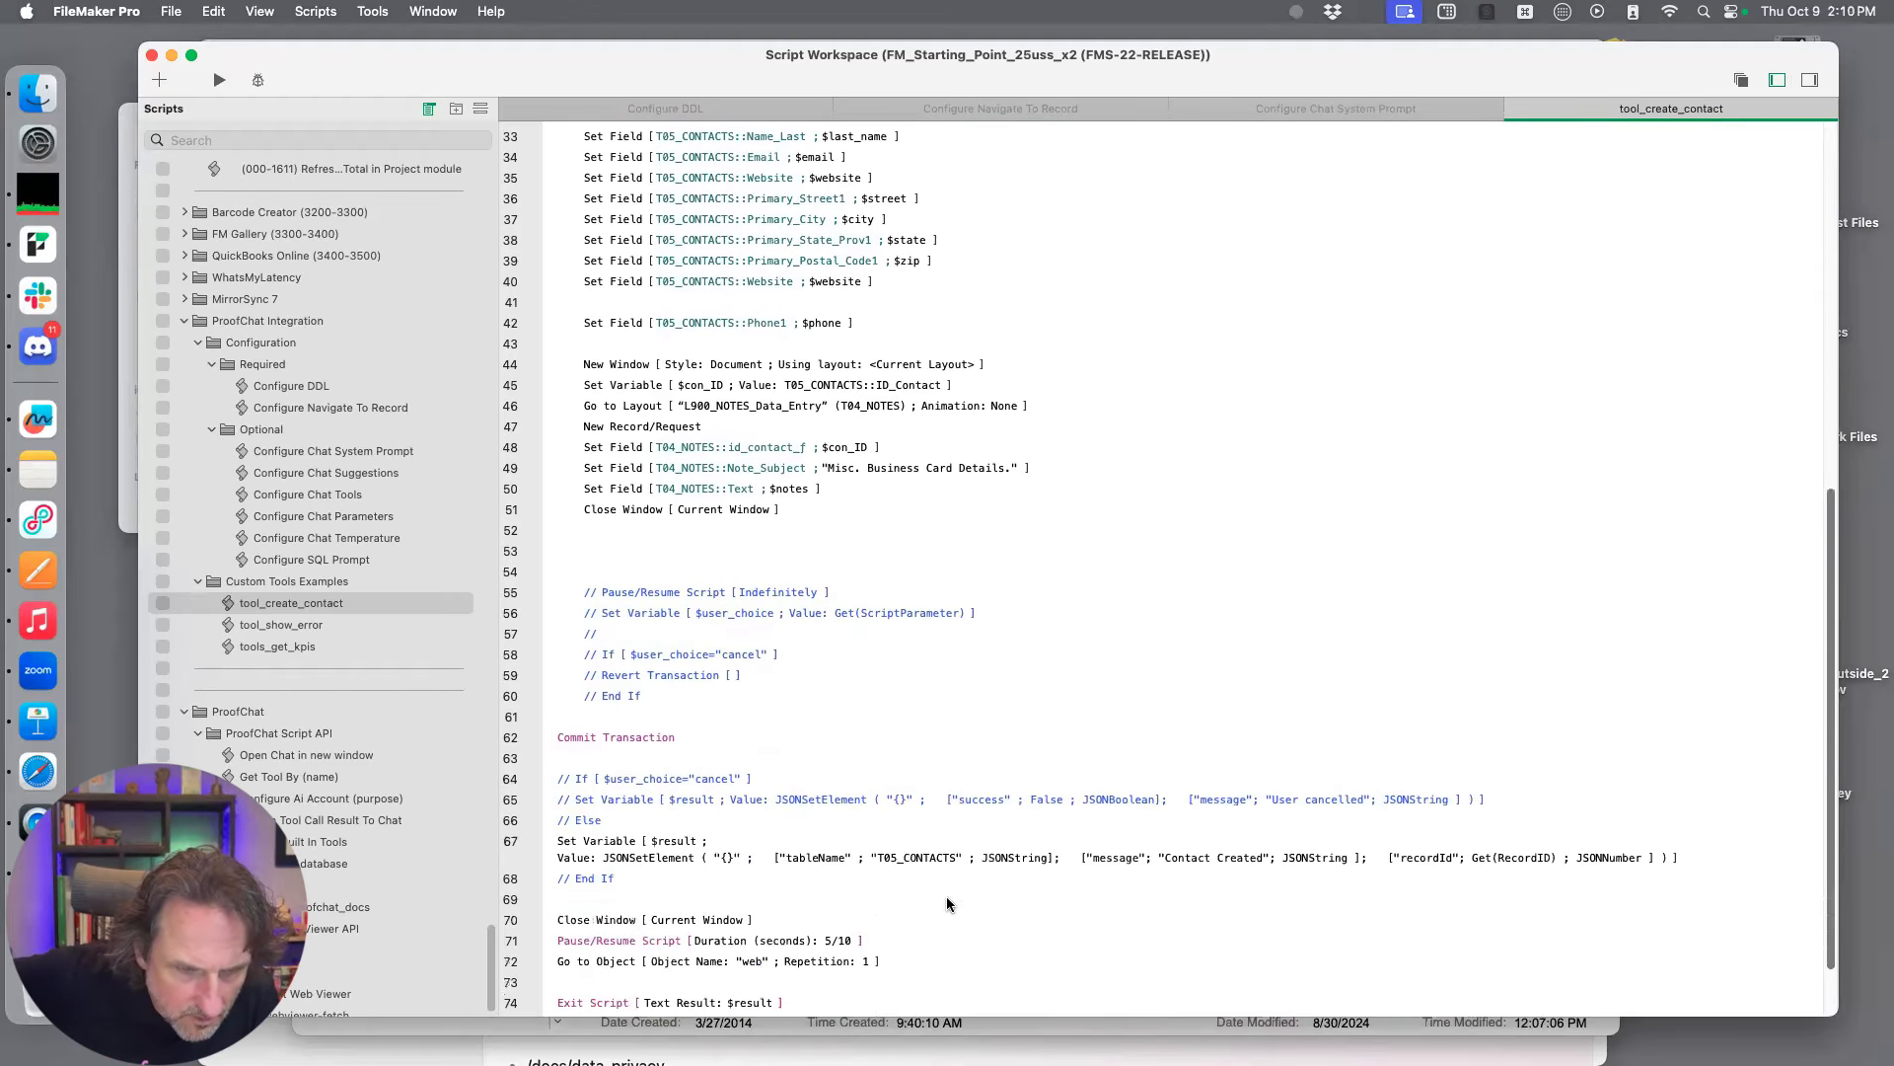
scroll(945, 903, down, 1)
scroll(945, 904, down, 2)
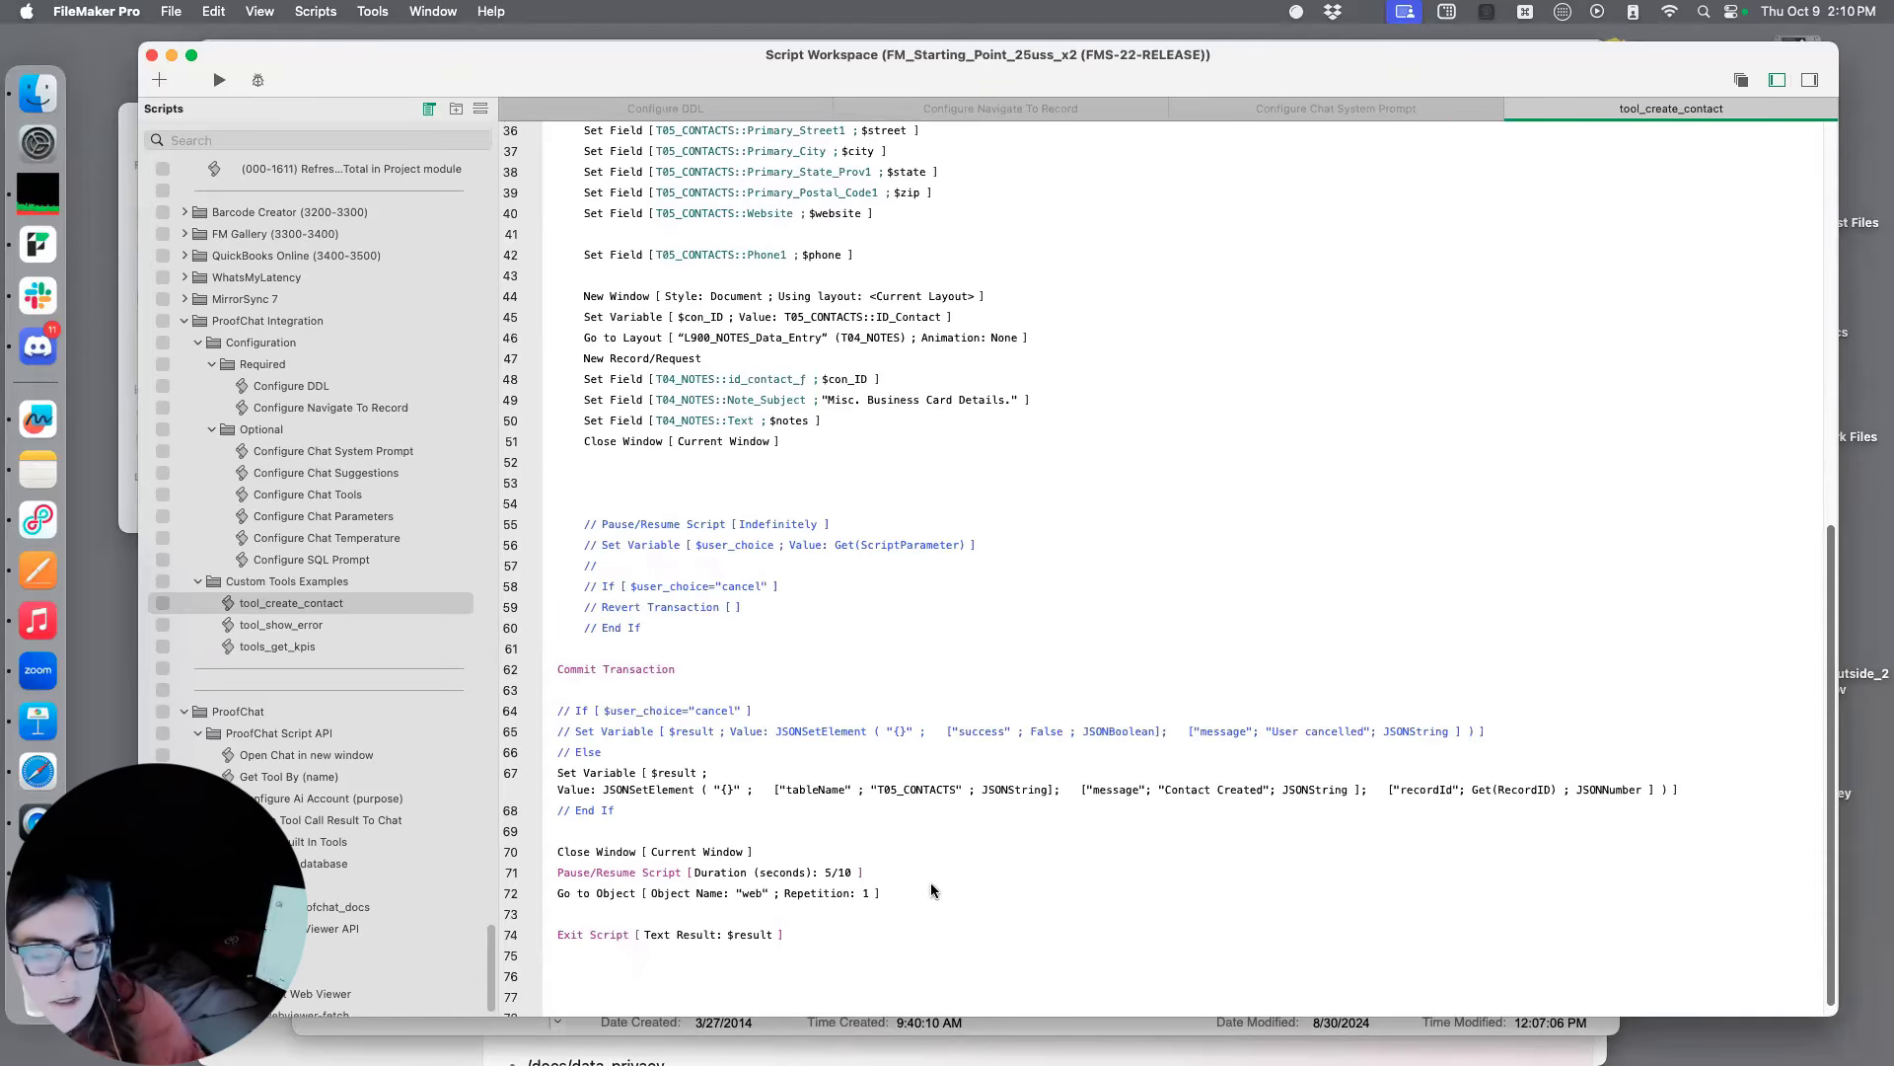
scroll(931, 884, down, 1)
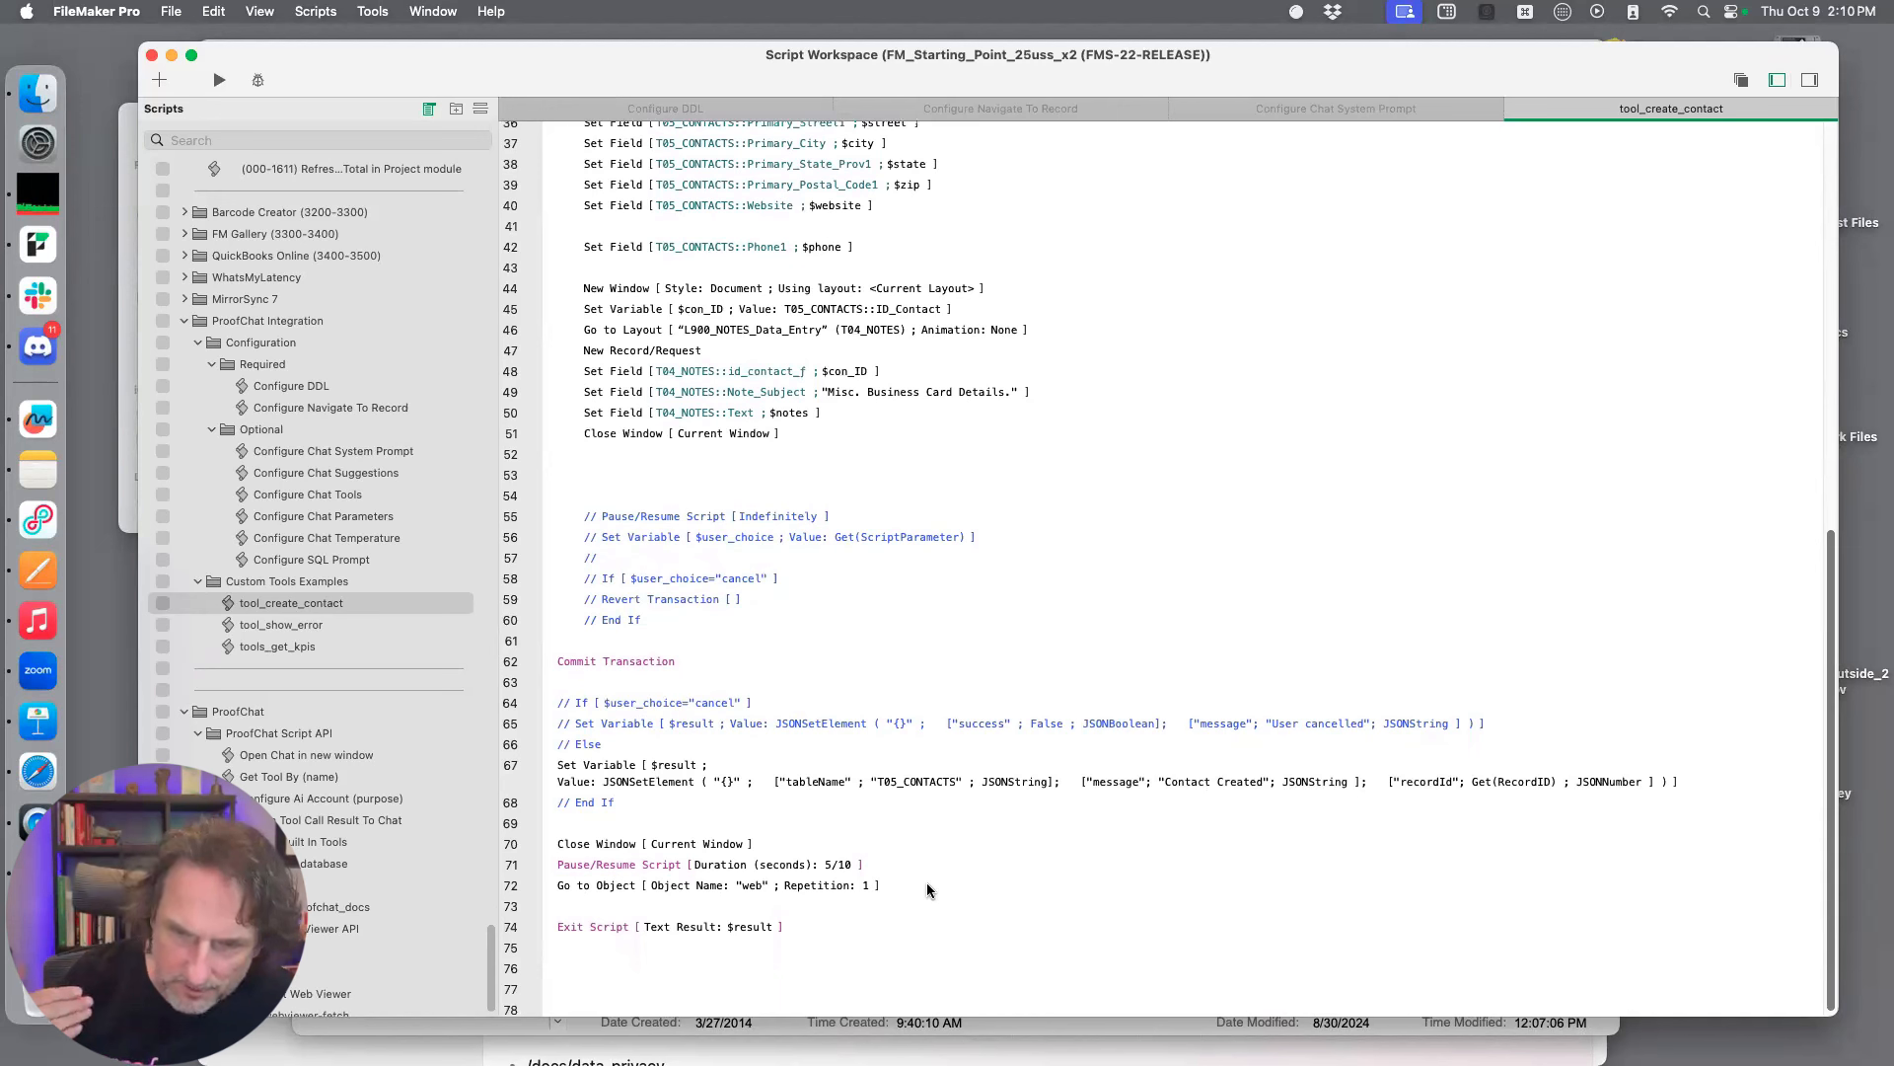
scroll(926, 890, down, 1)
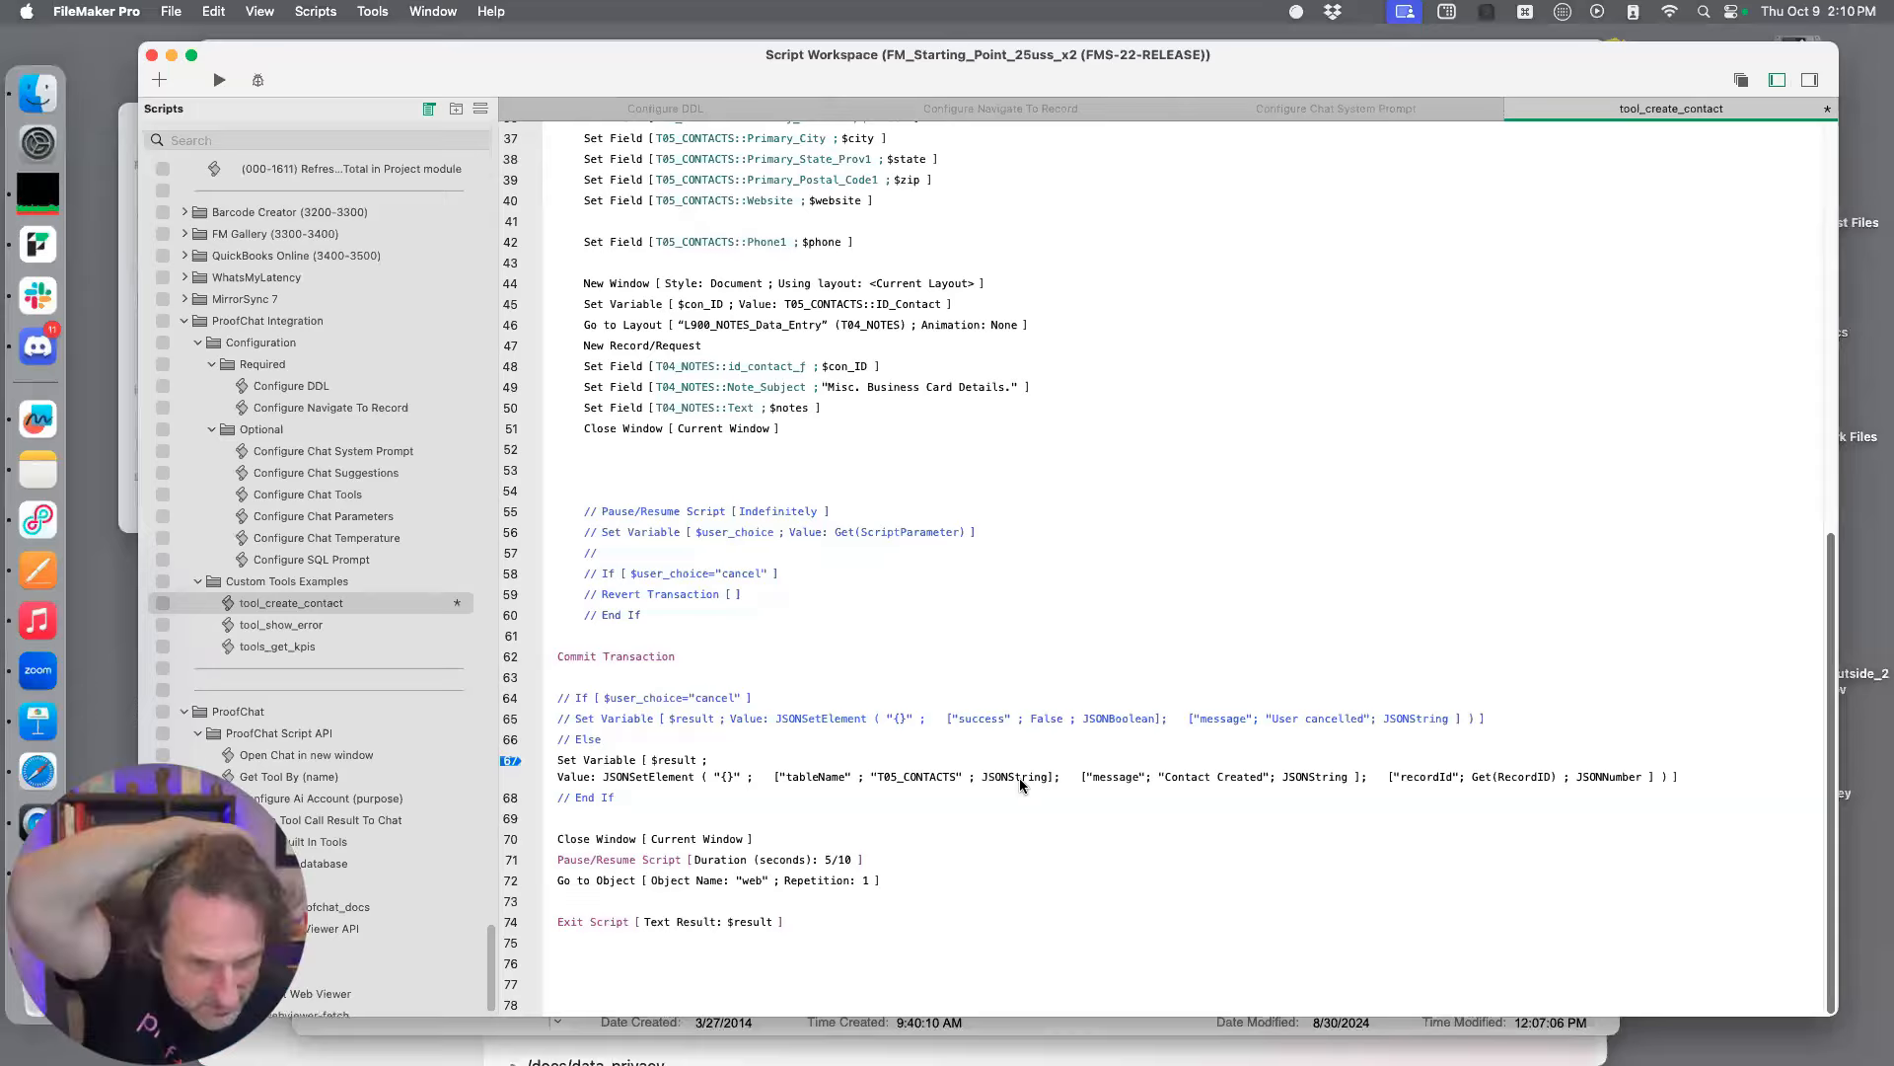
Select the New Window step that precedes the notes record creation and save all pending script changes
click(630, 289)
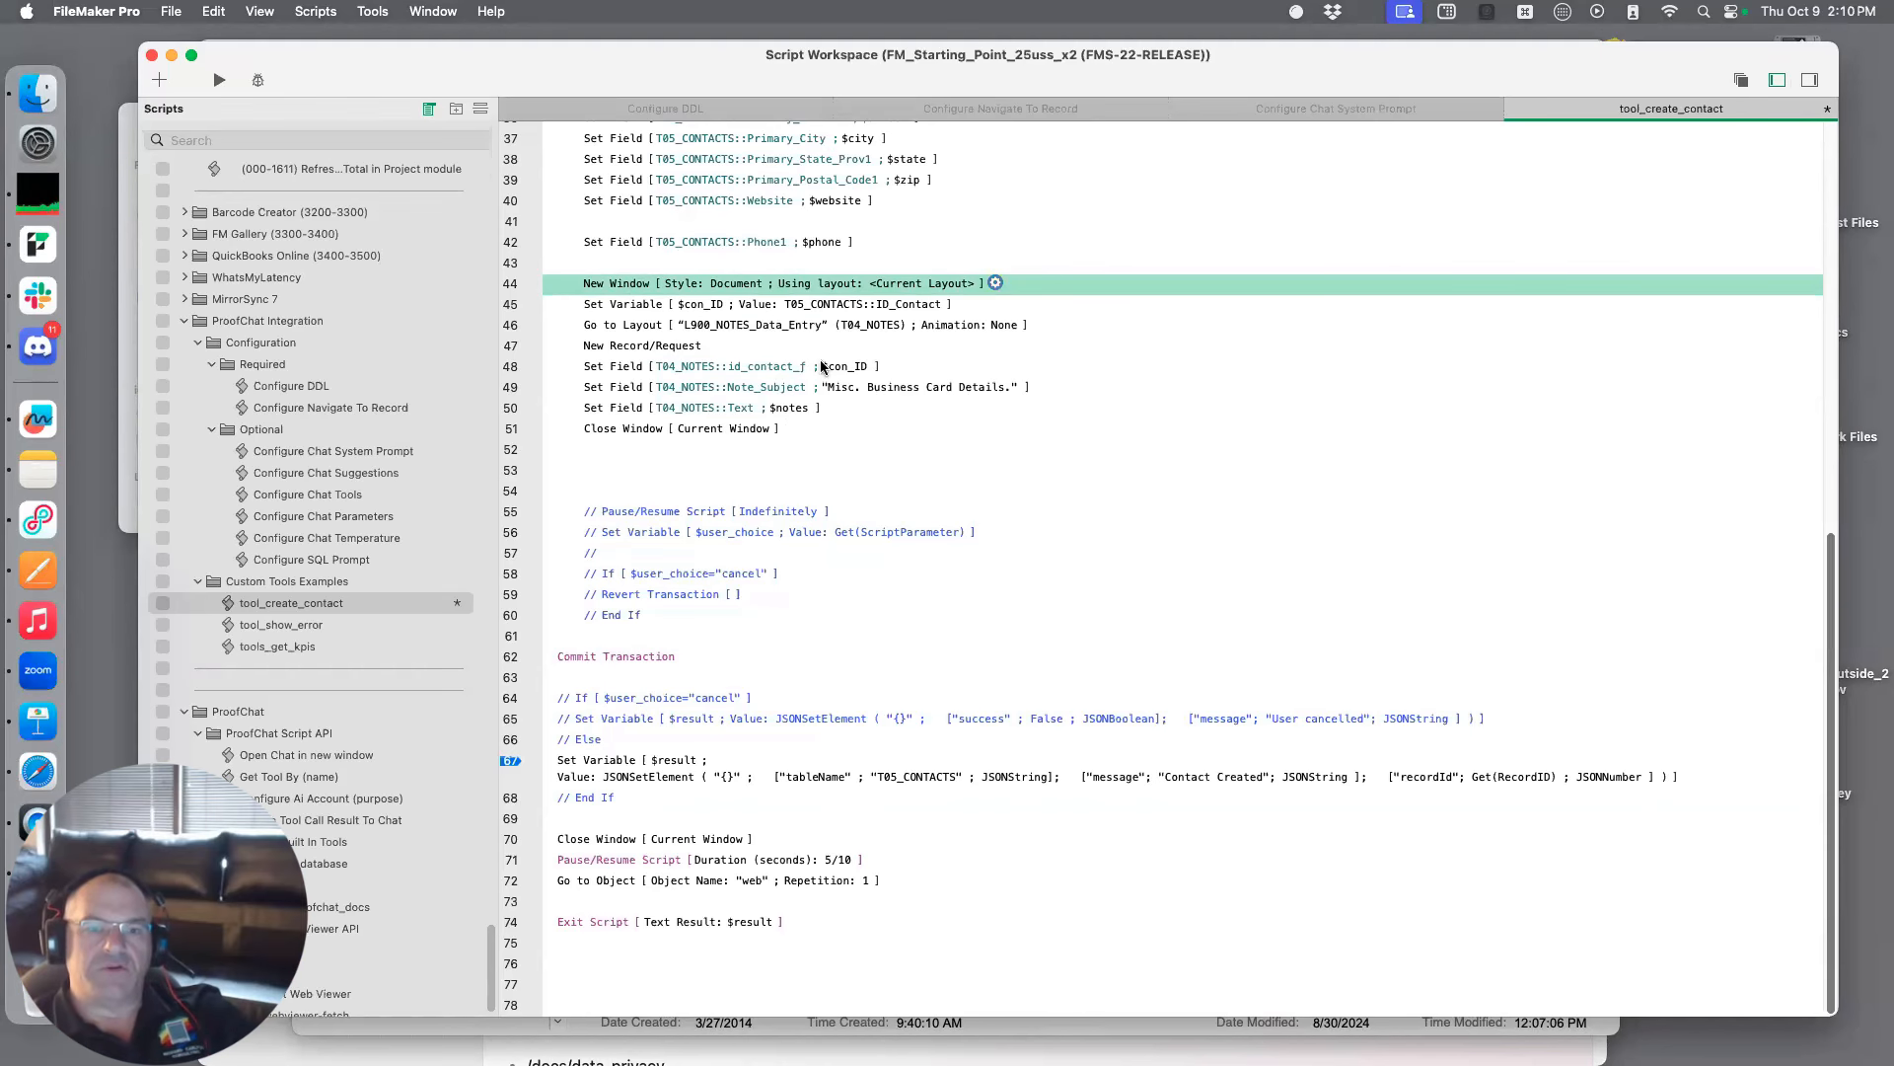
scroll(1028, 282, up, 5)
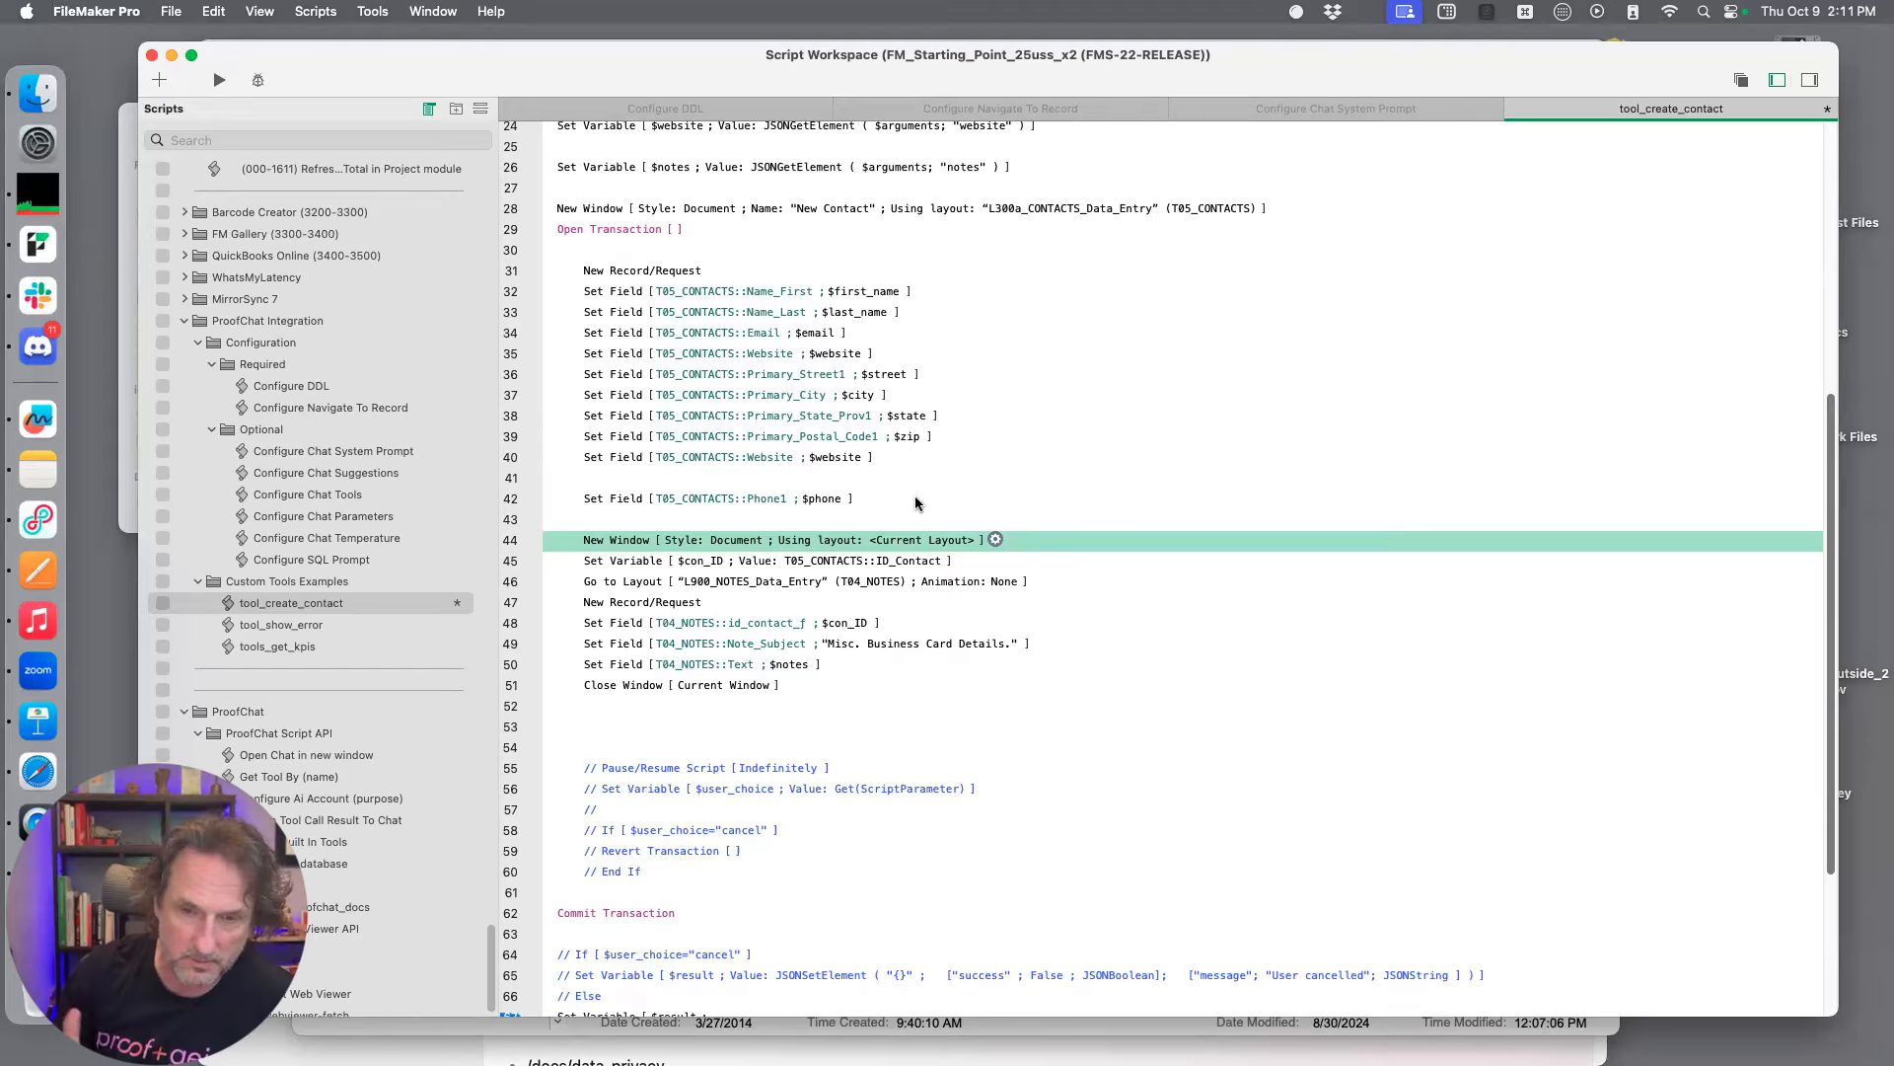
key(shift+super+d)
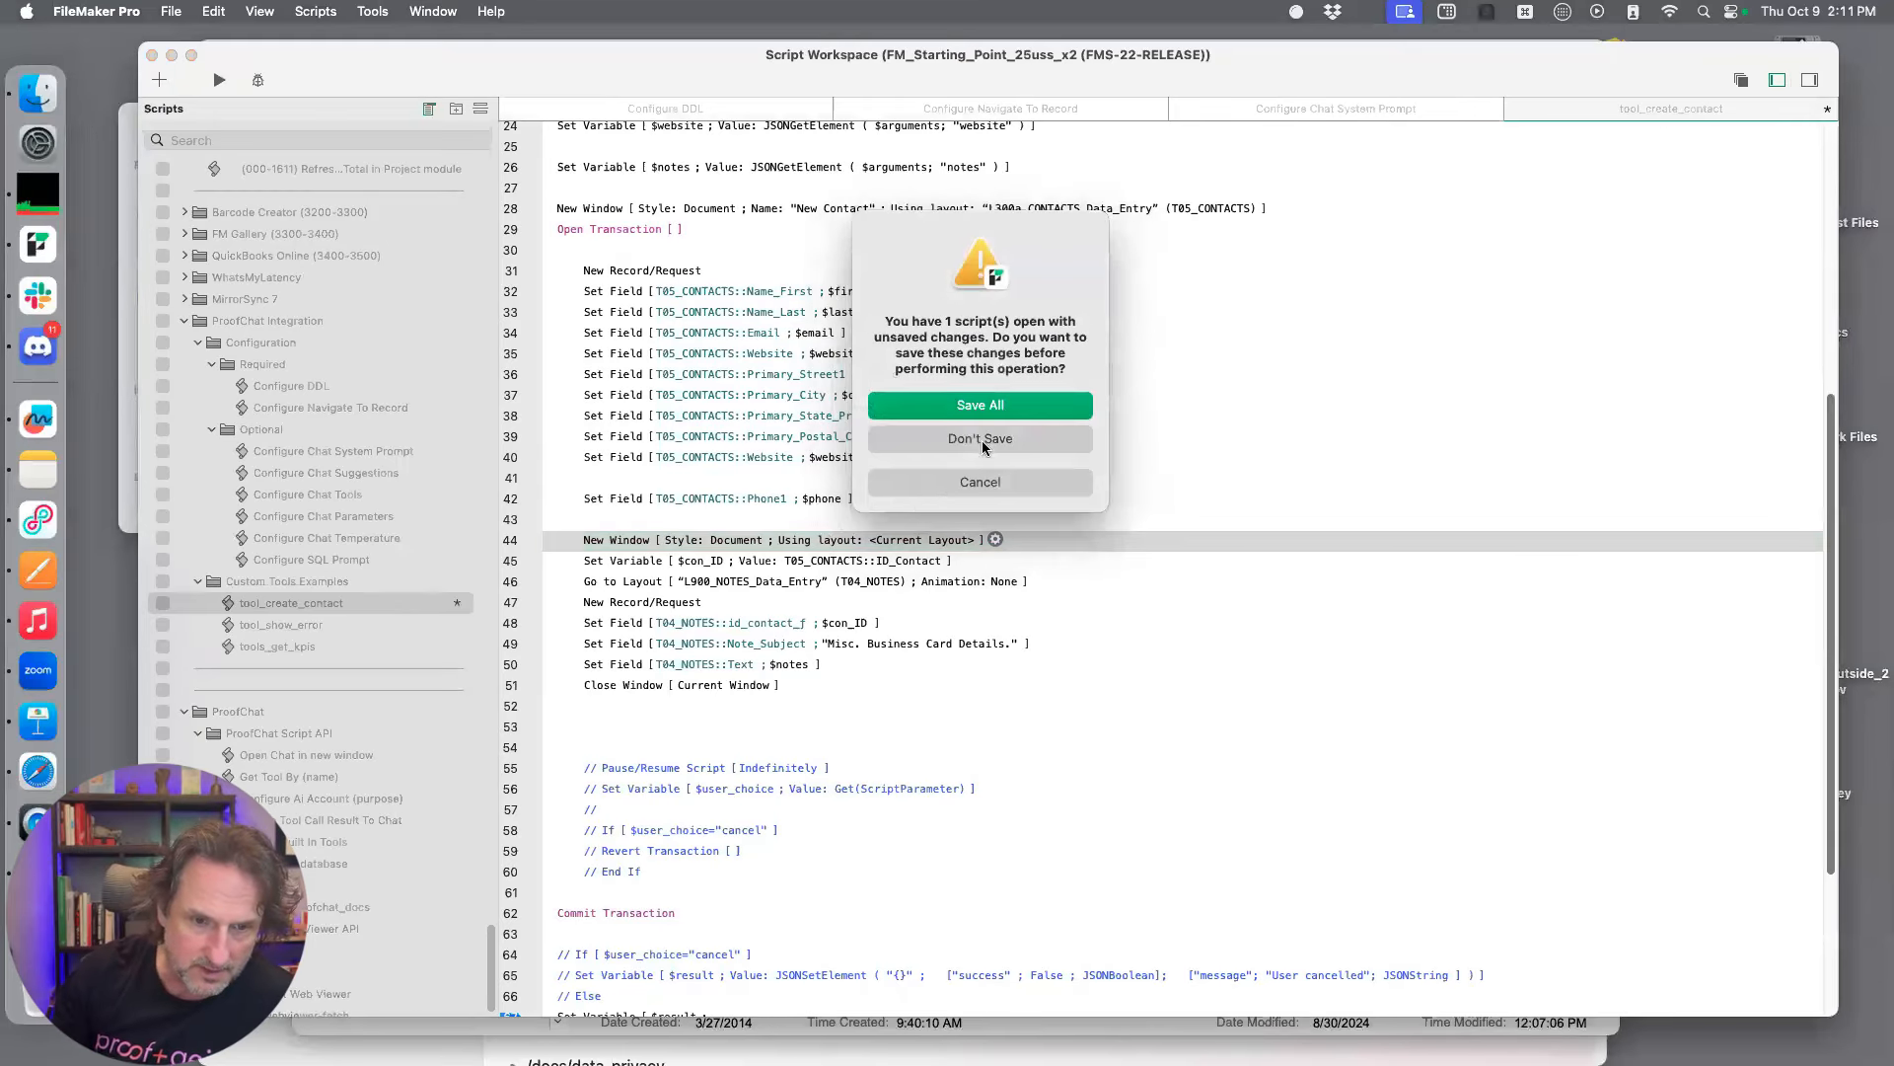
click(1002, 408)
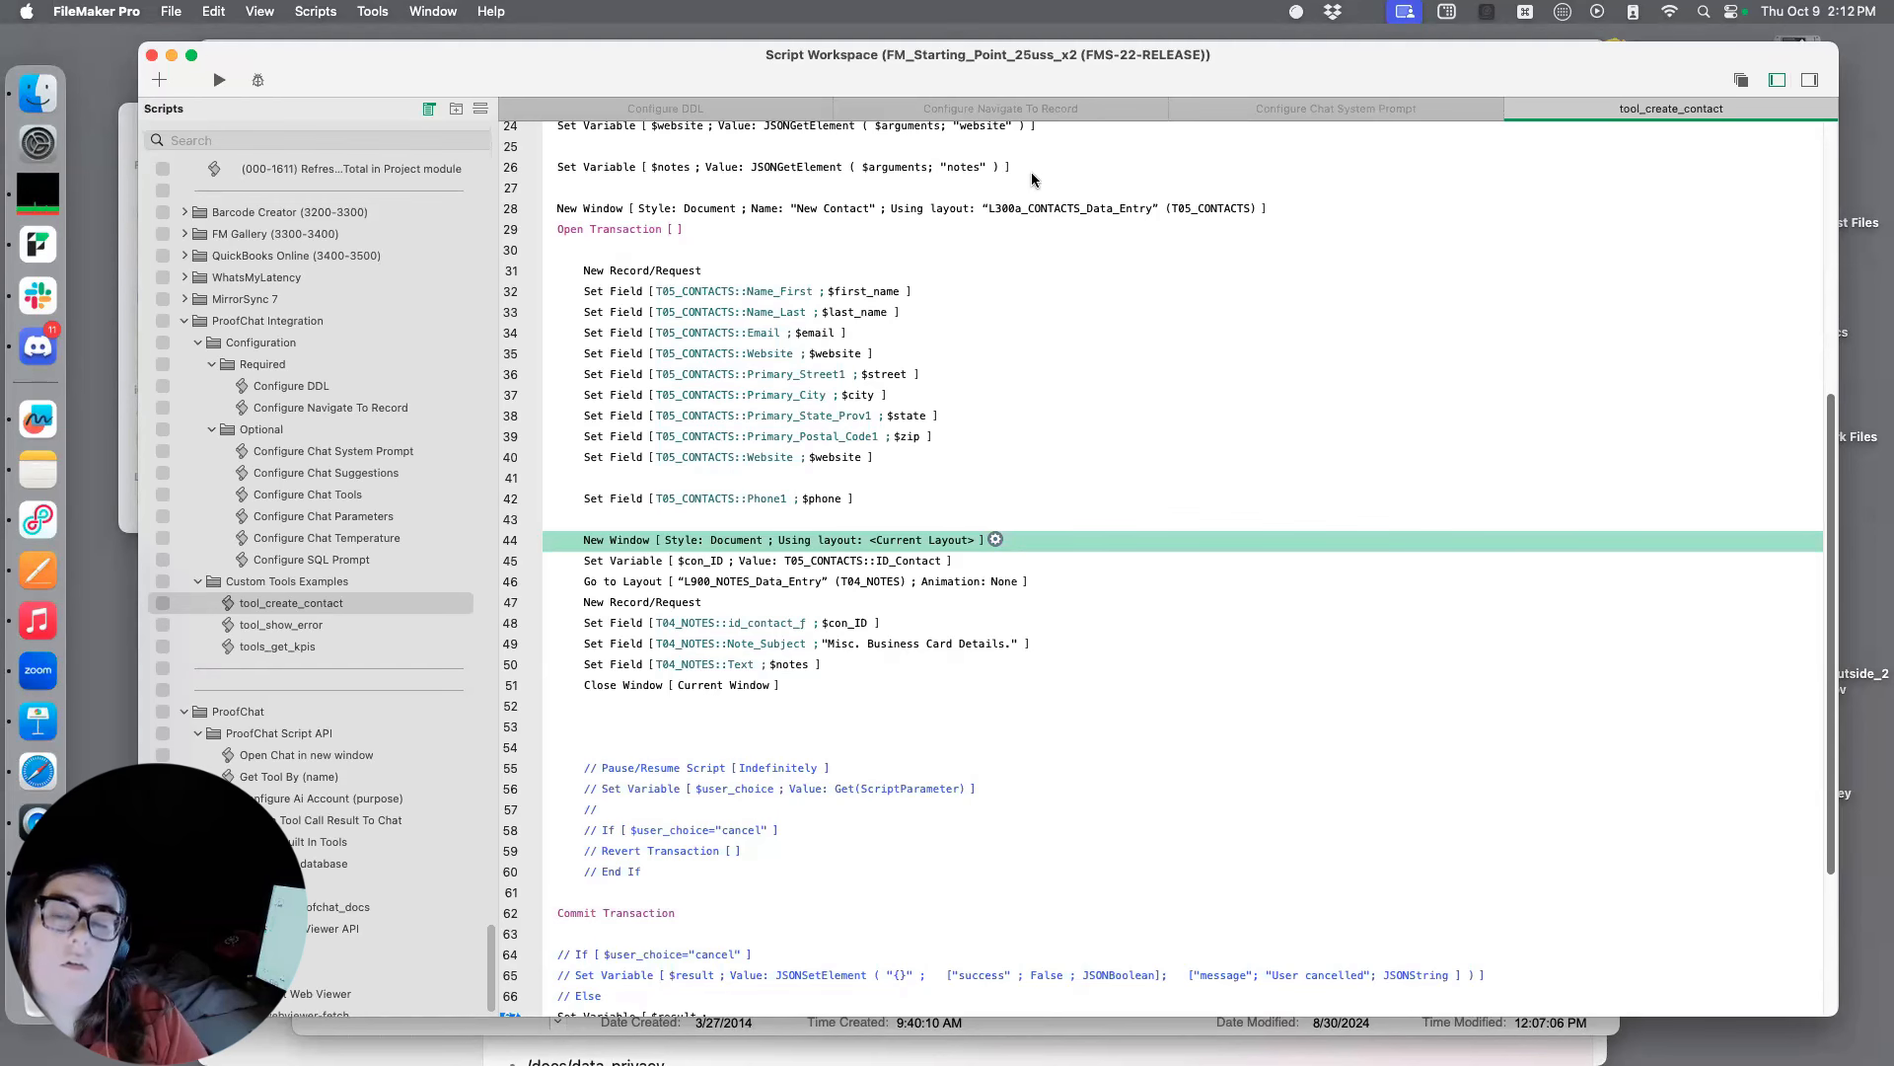
Move the Script Workspace aside, ask in the Chat window "hey can you try to create this same contact again?" and reply "yes"
drag(1277, 67, 1250, 148)
drag(1255, 227, 1232, 414)
drag(1288, 105, 1152, 83)
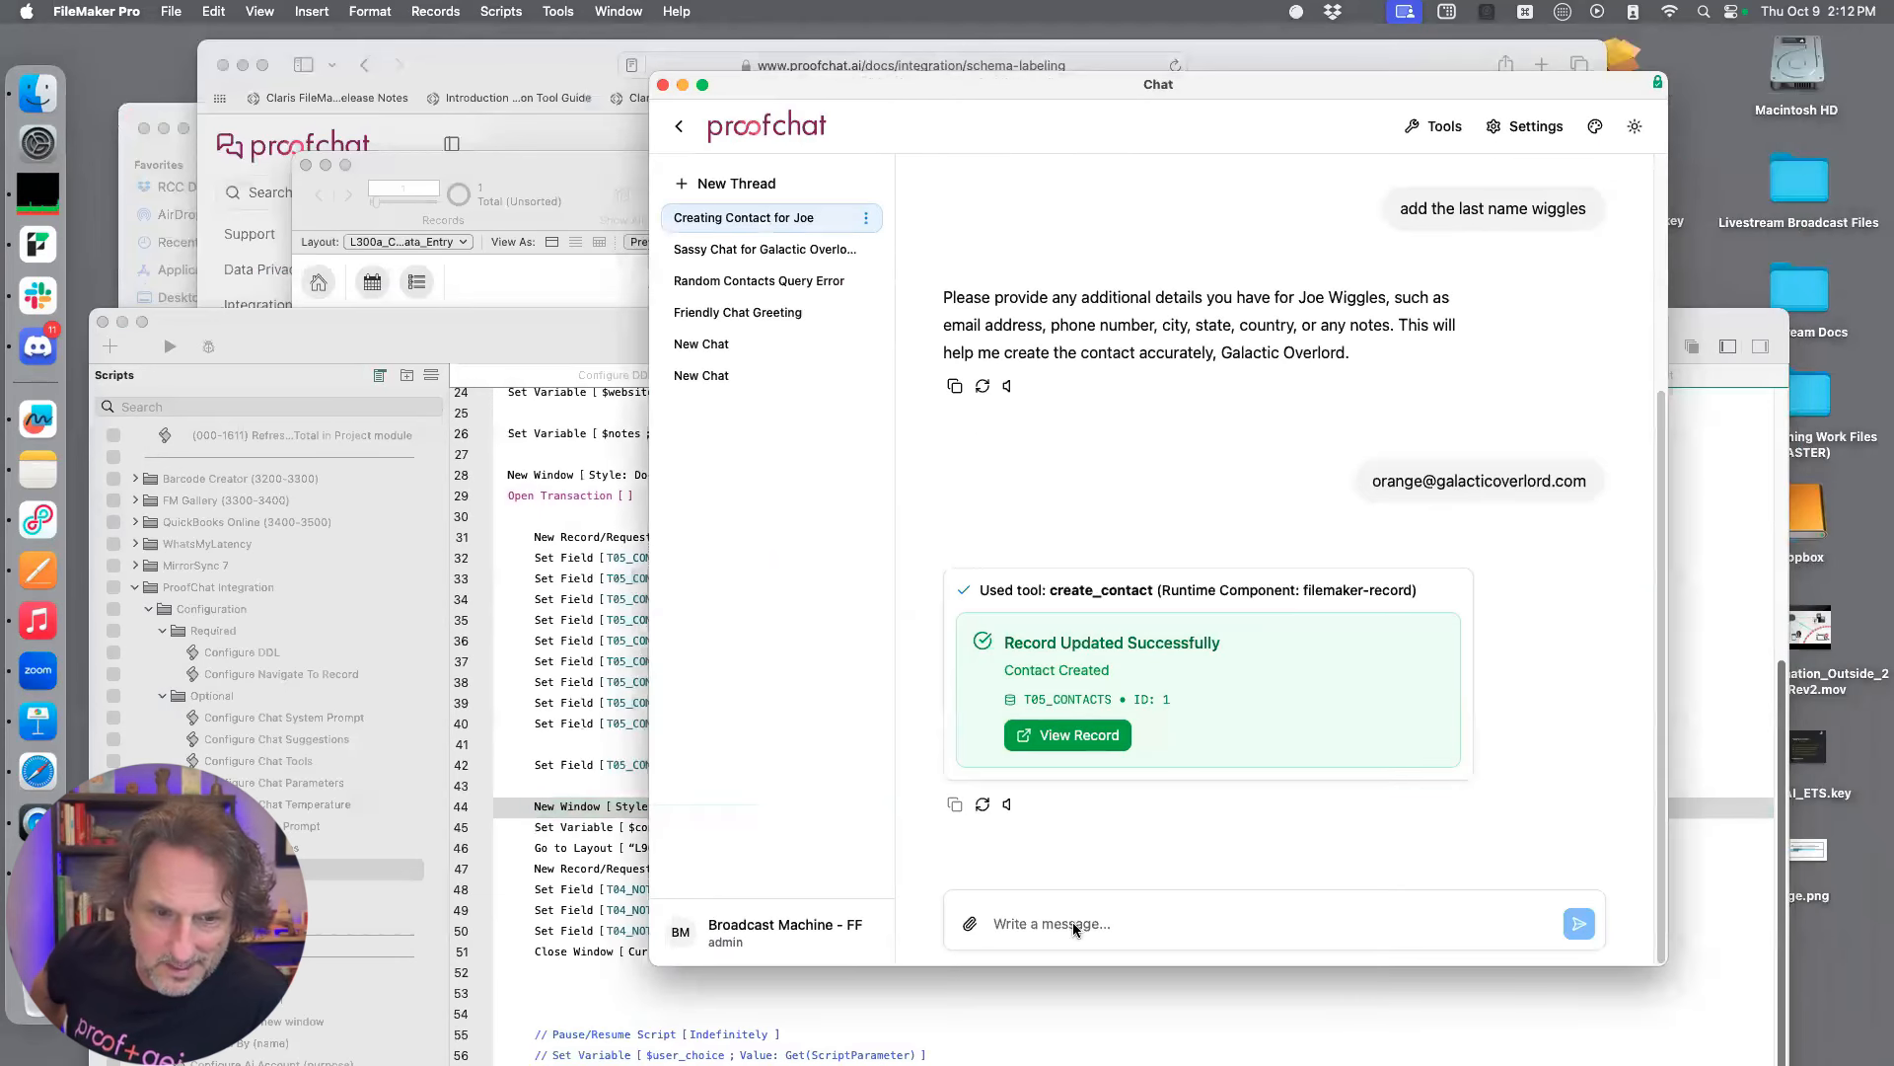
text(he)
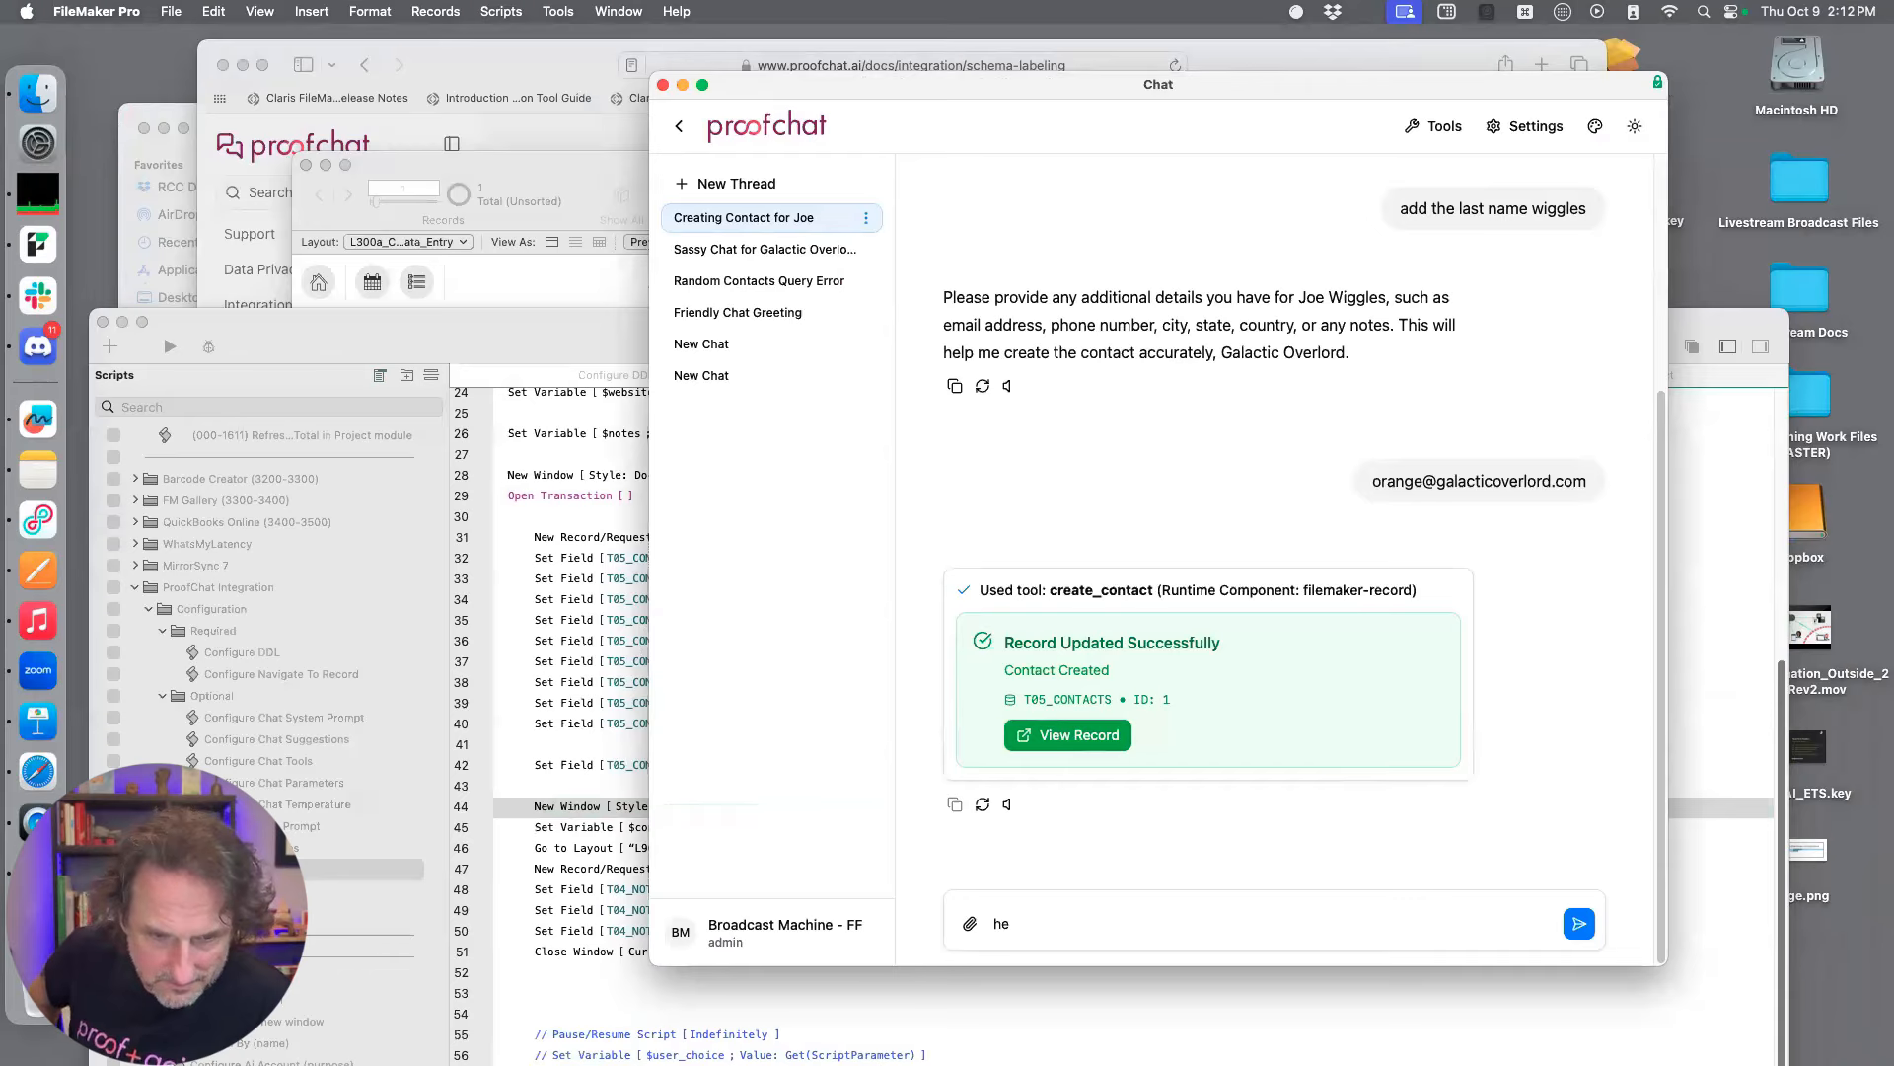
text(y can you try to create)
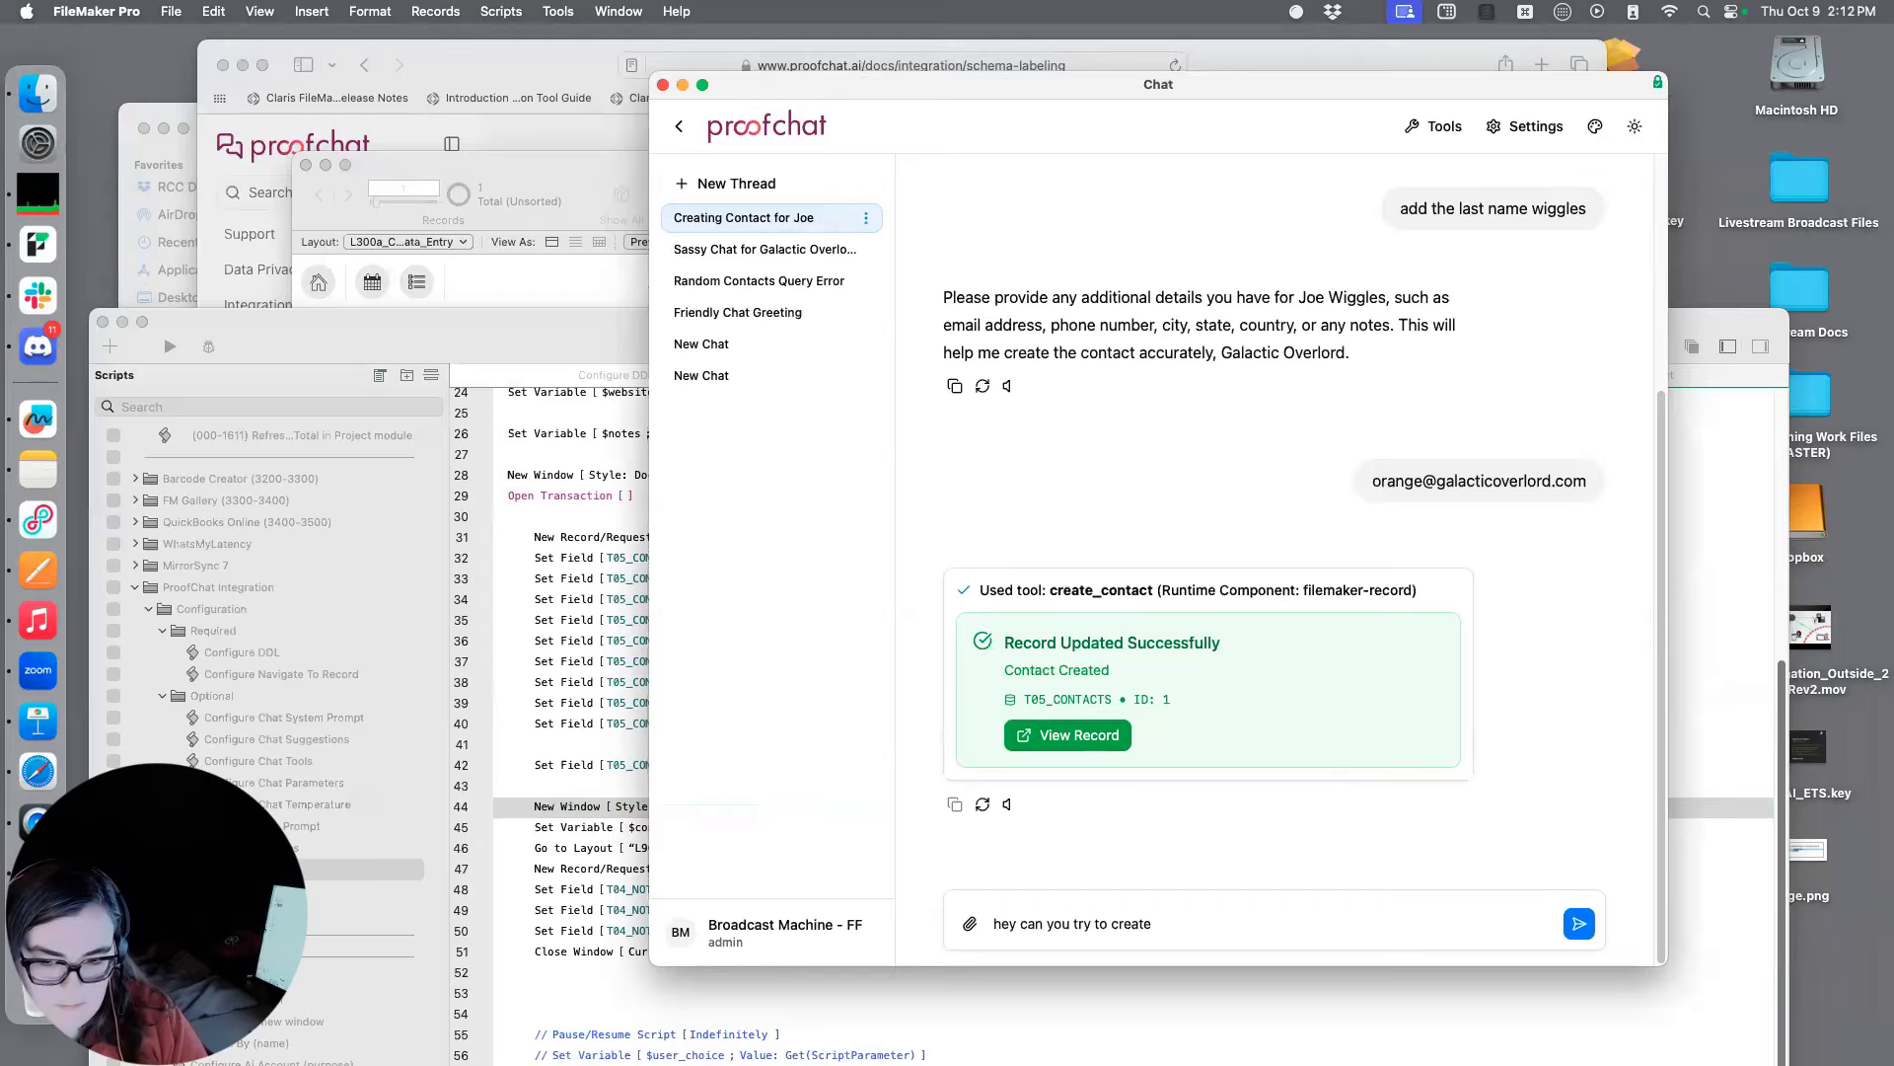
text( this same contact again?)
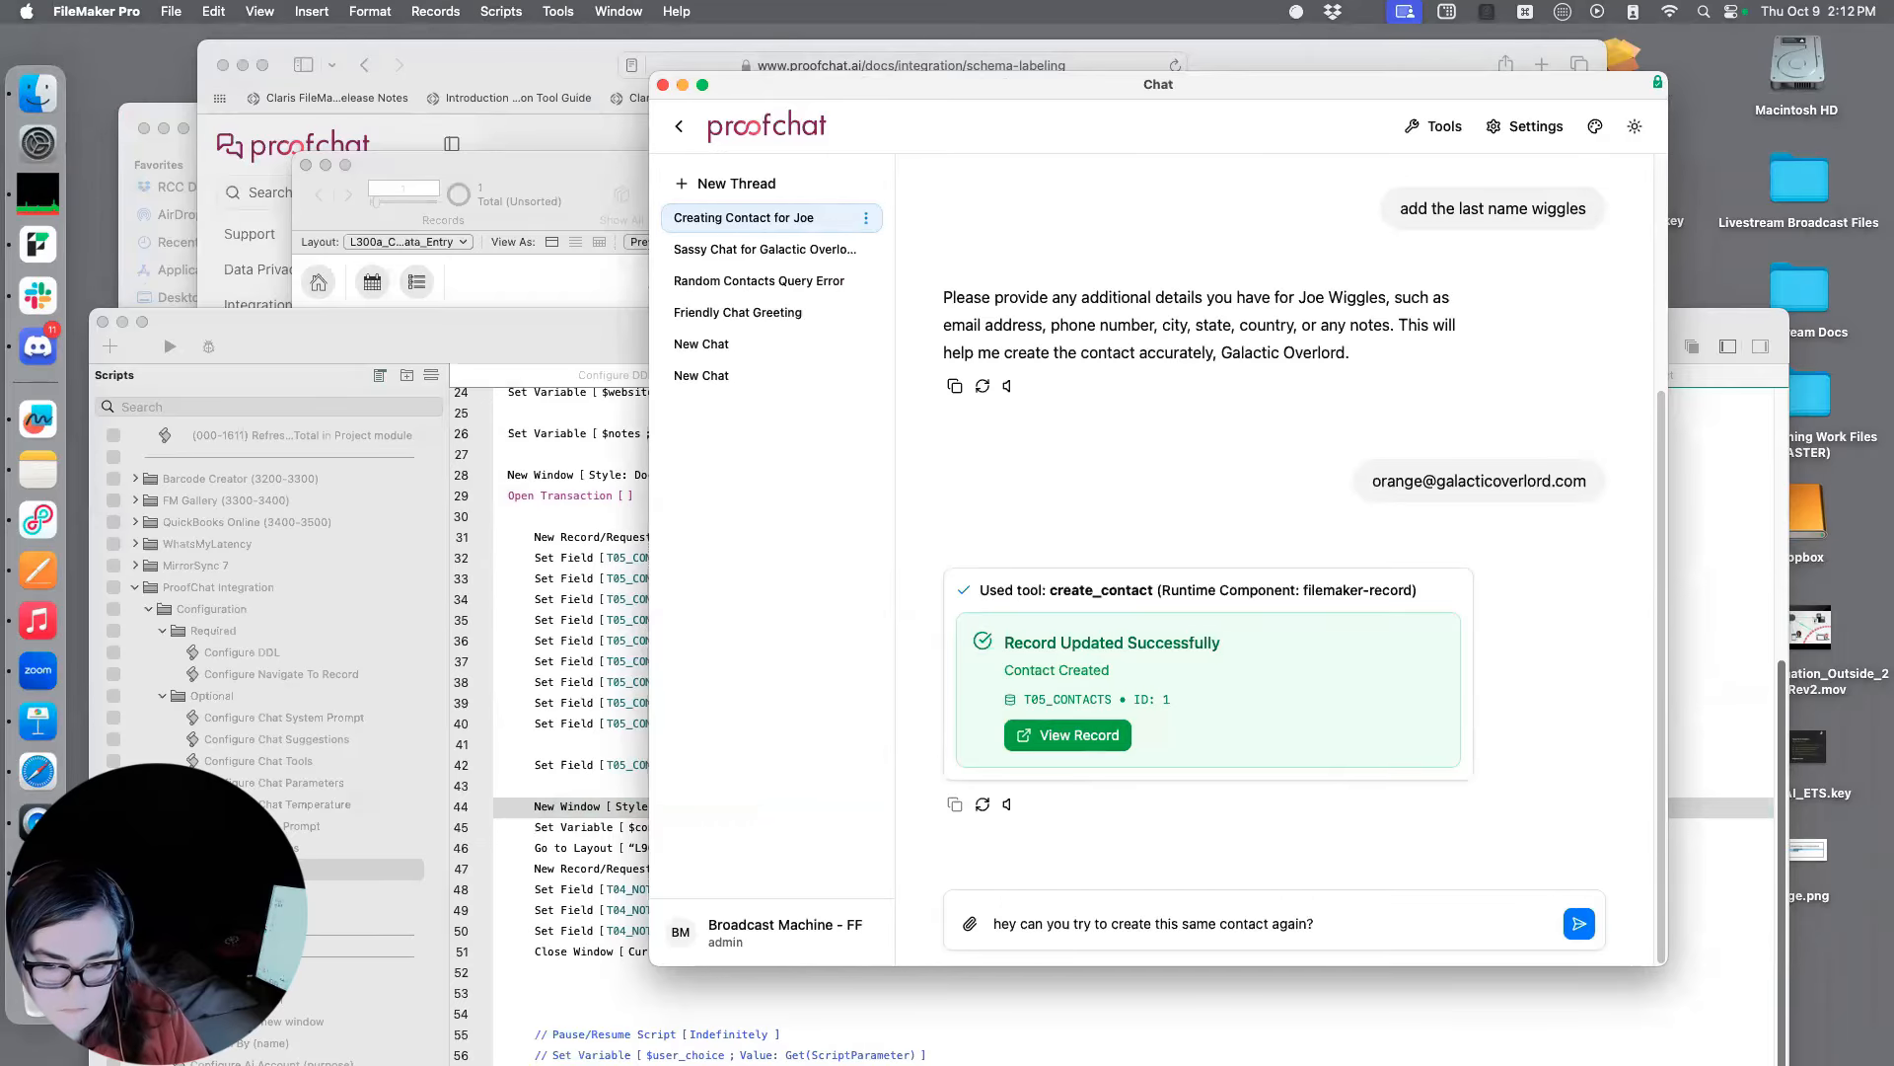
key(Return)
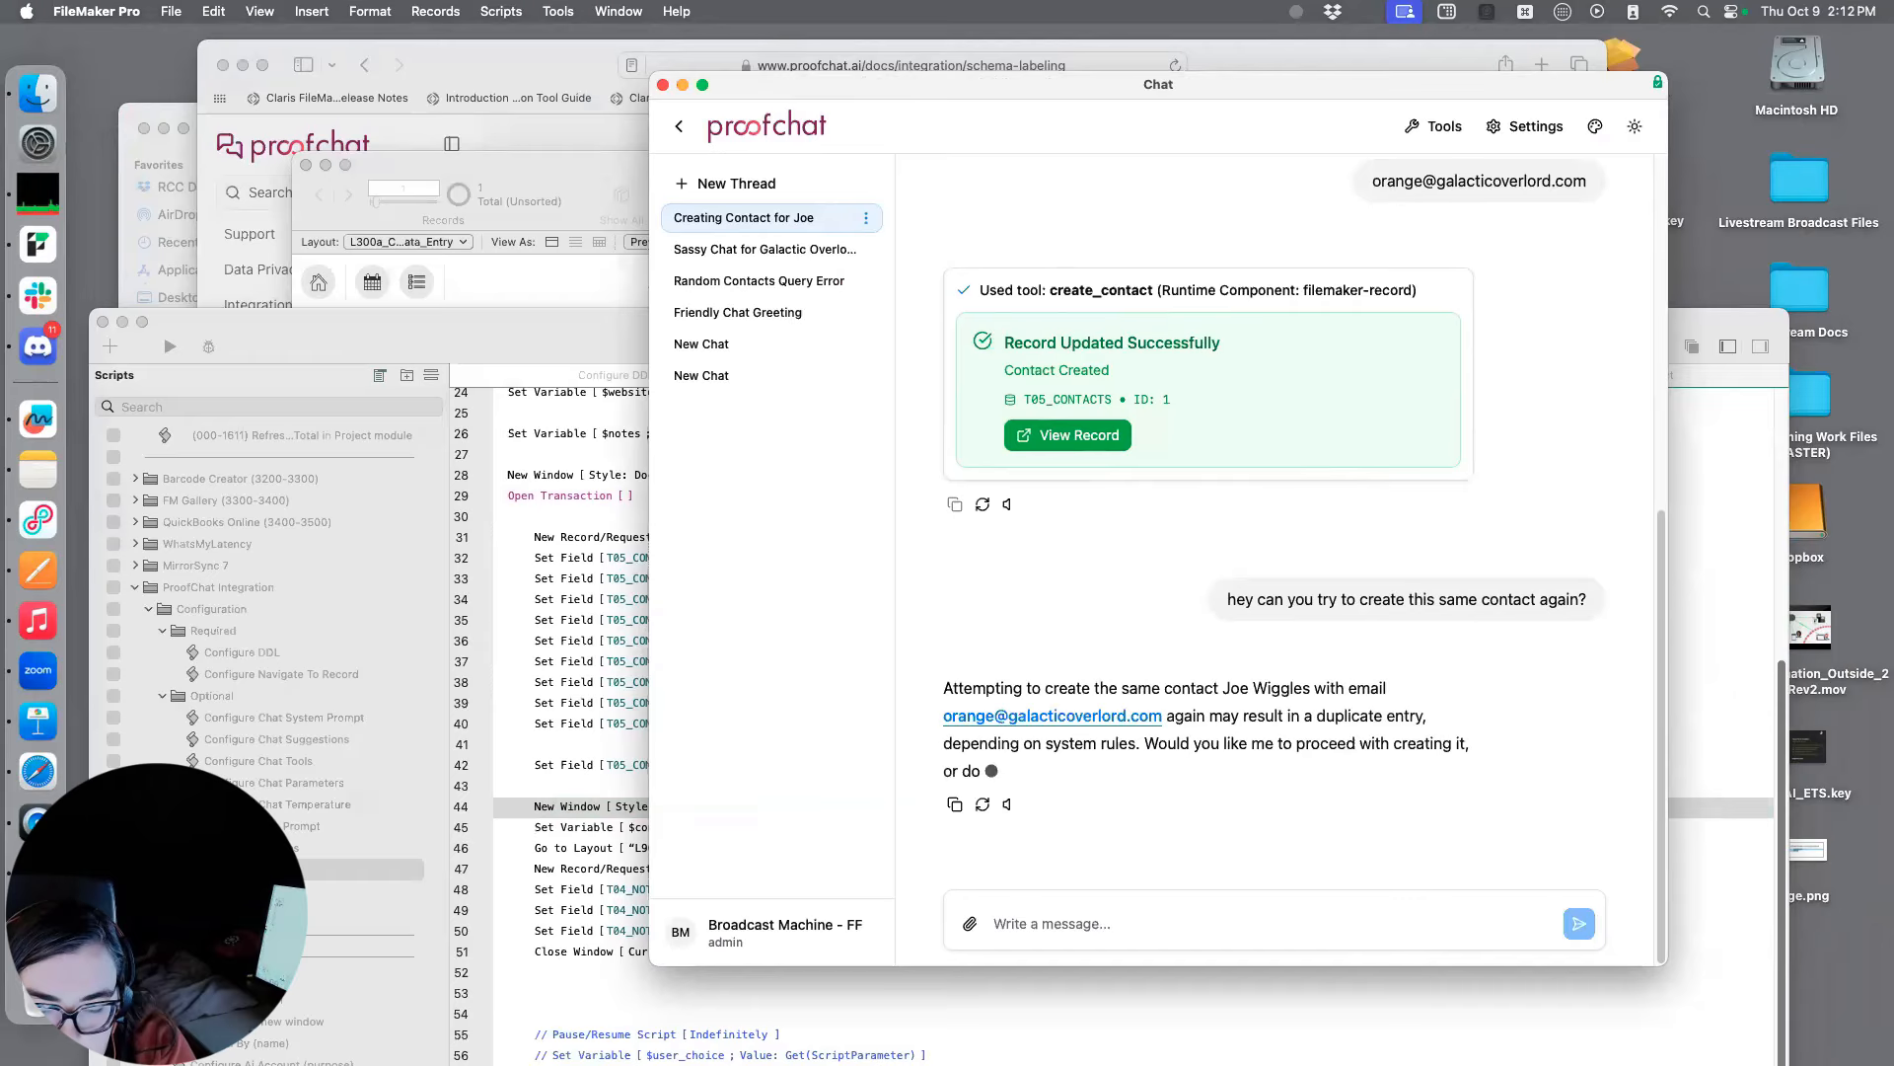
text(yes)
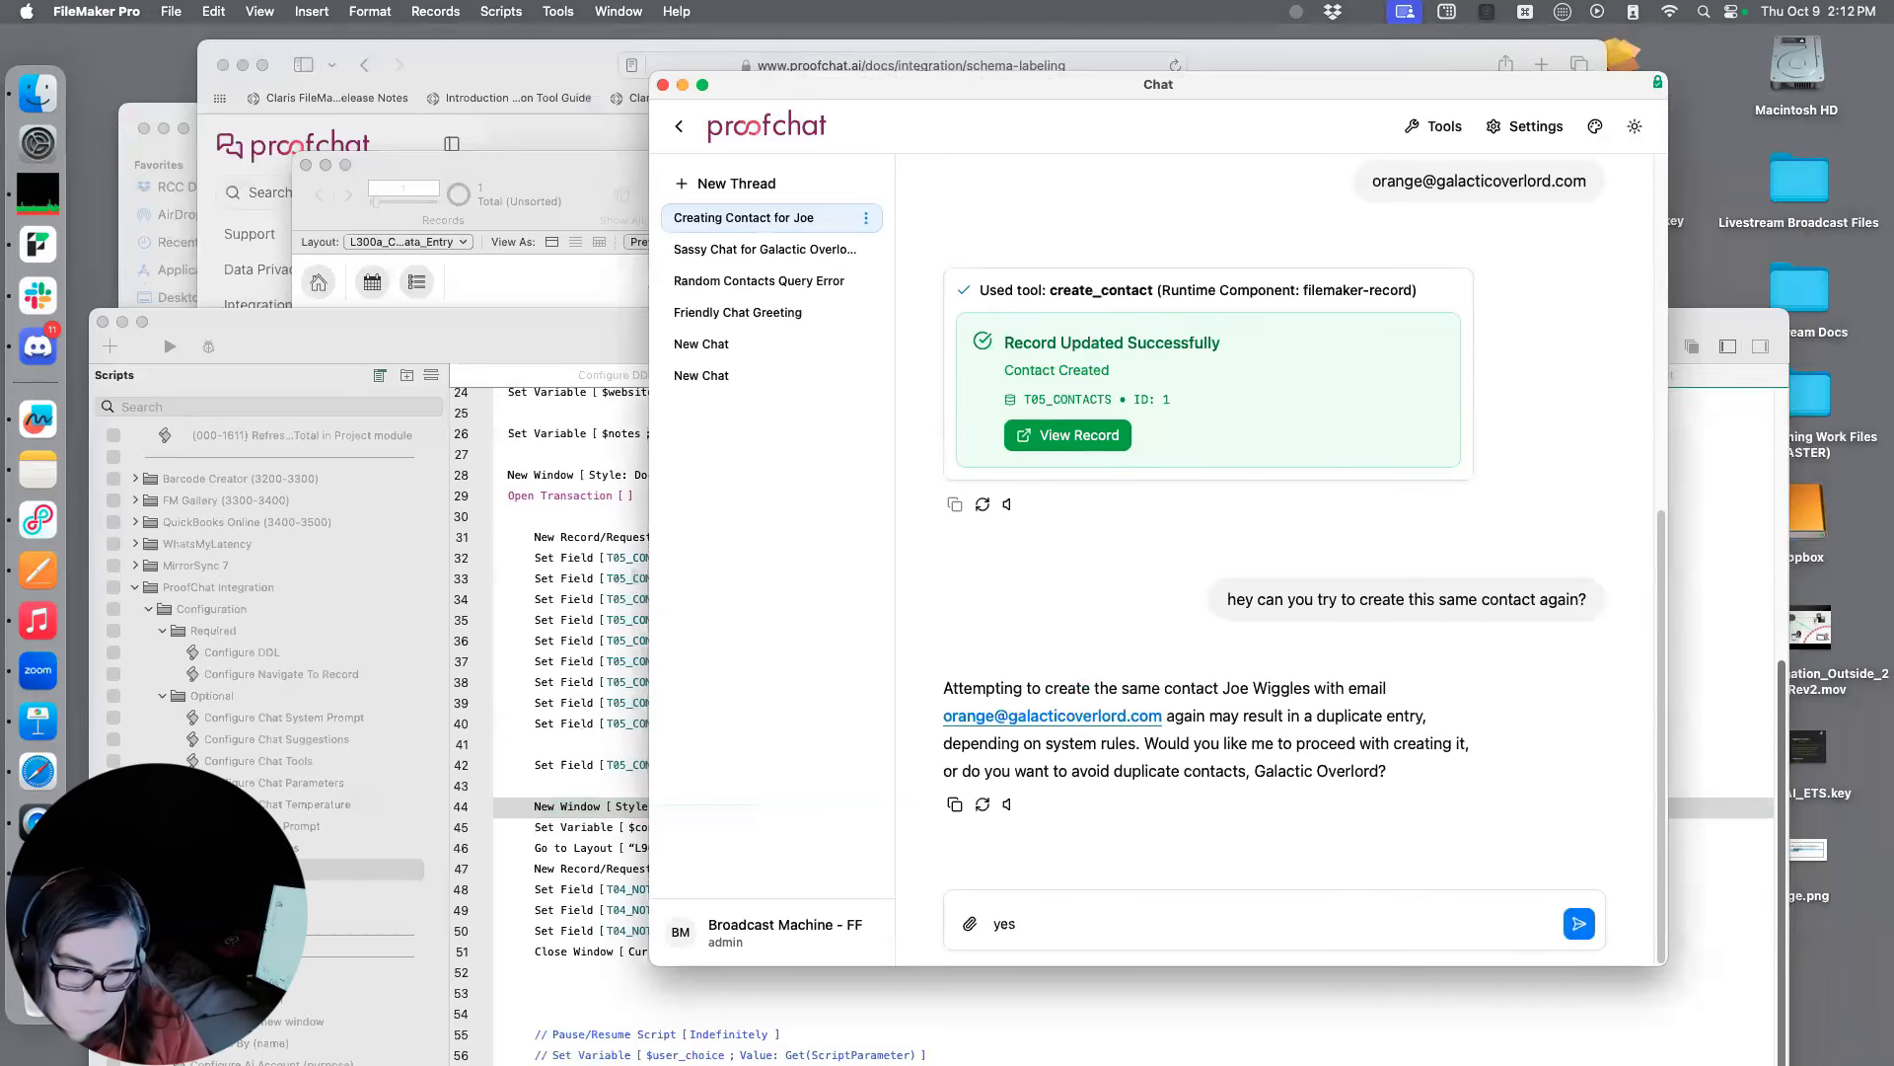
key(Return)
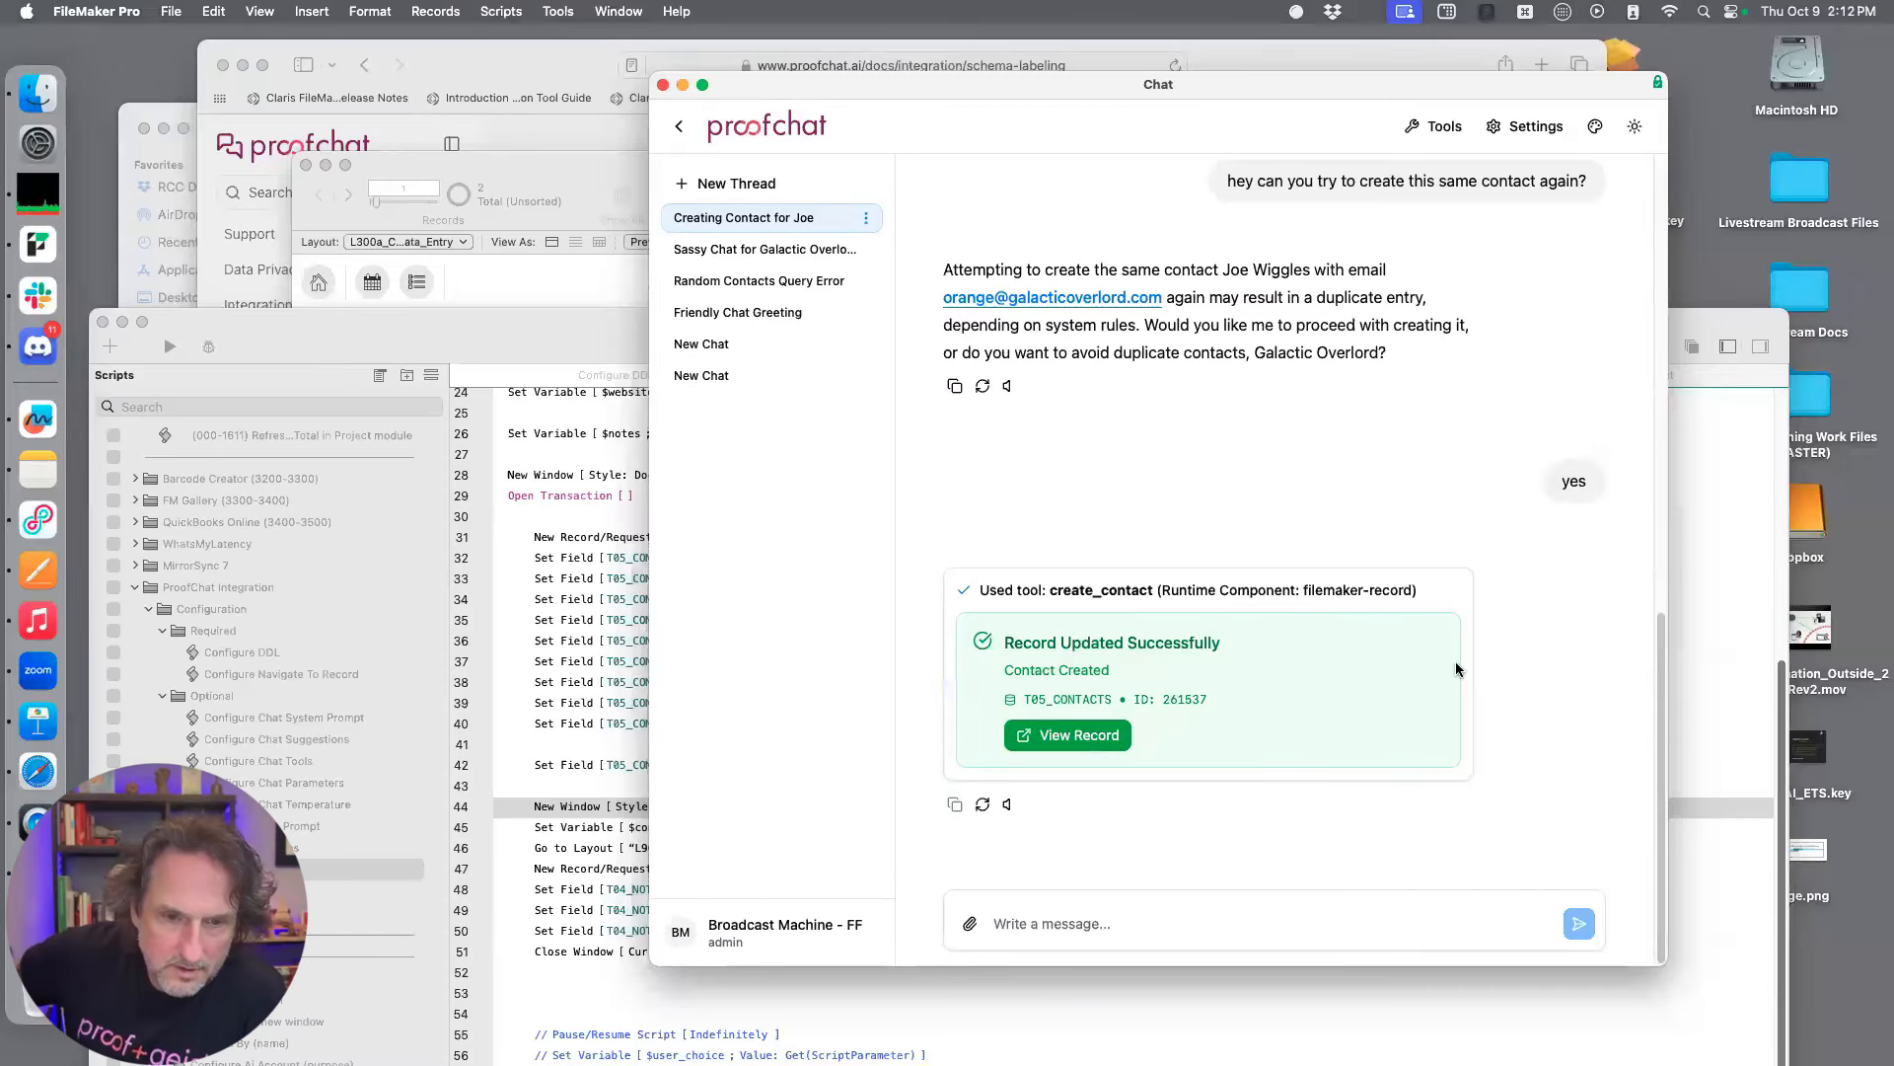
Bring the FM_Starting_Point_25uss_x2 Contacts window forward and display the newly created contact's details
drag(542, 207, 747, 162)
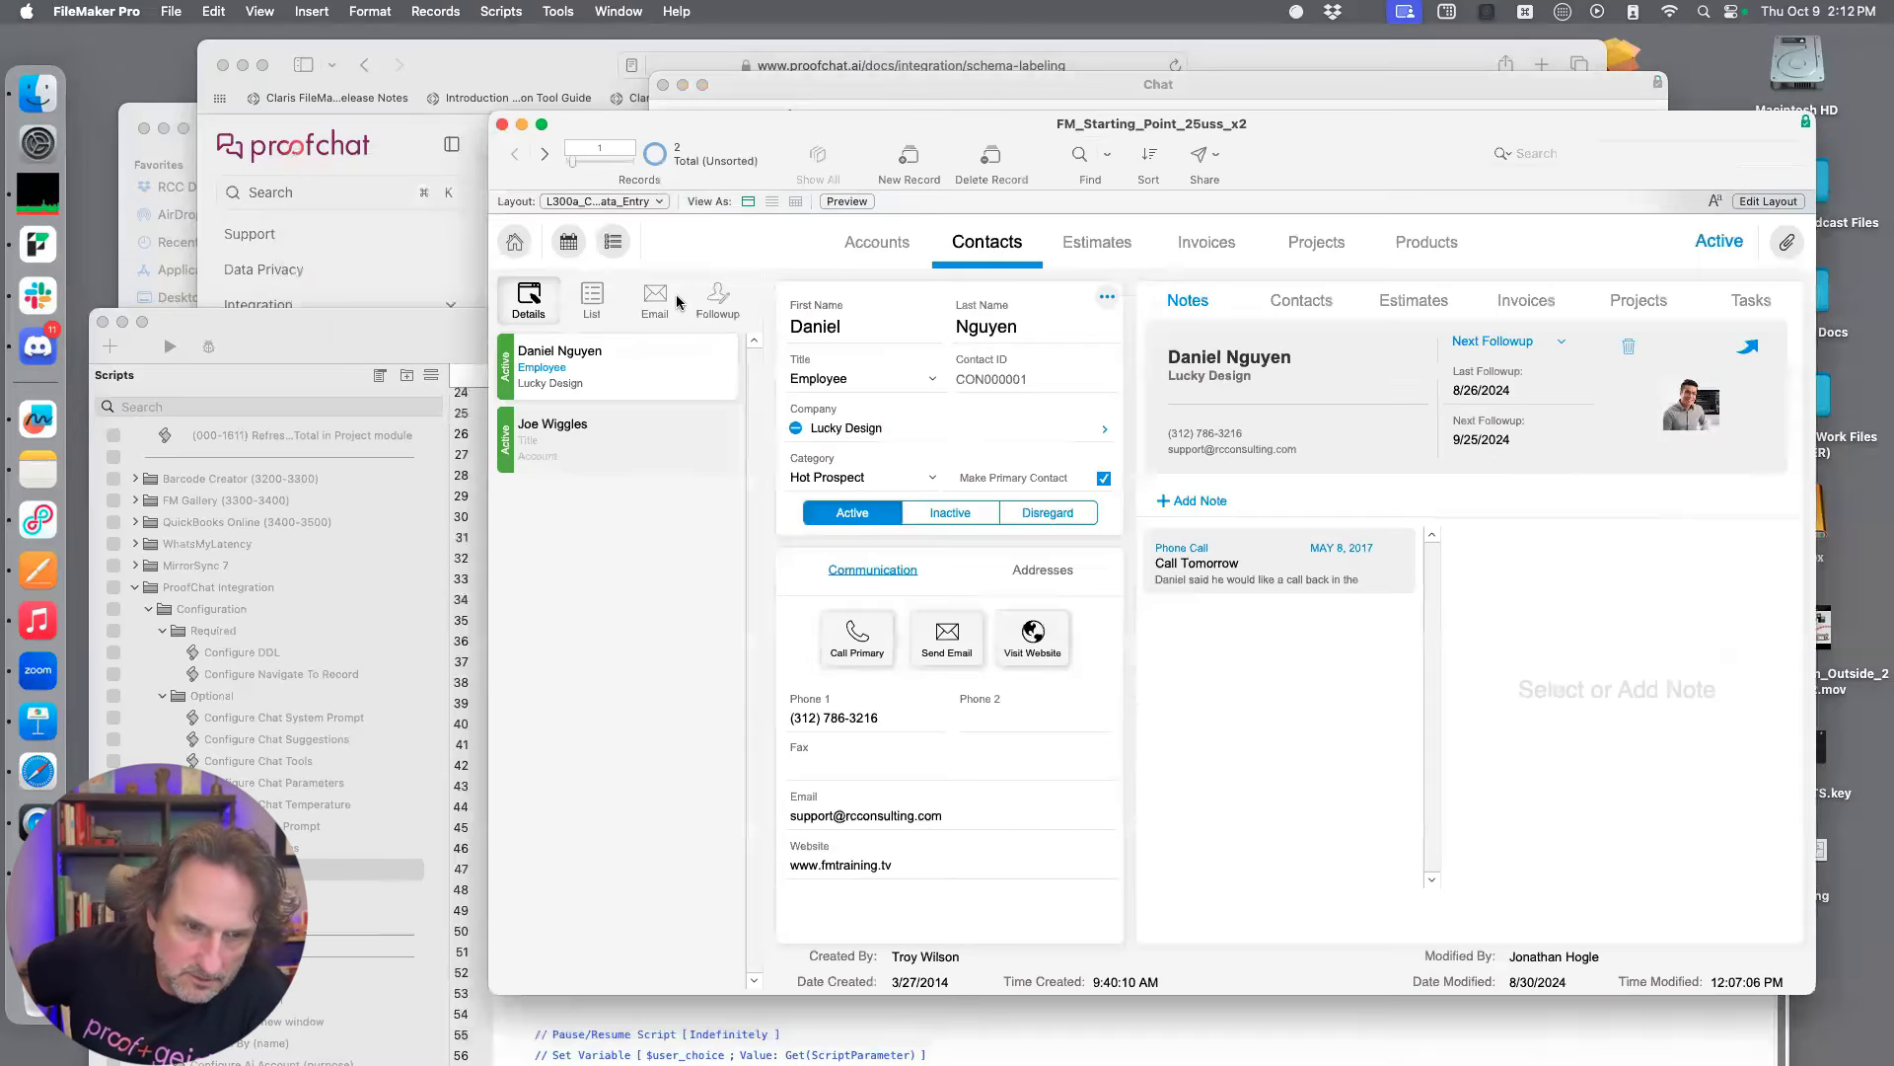
click(663, 426)
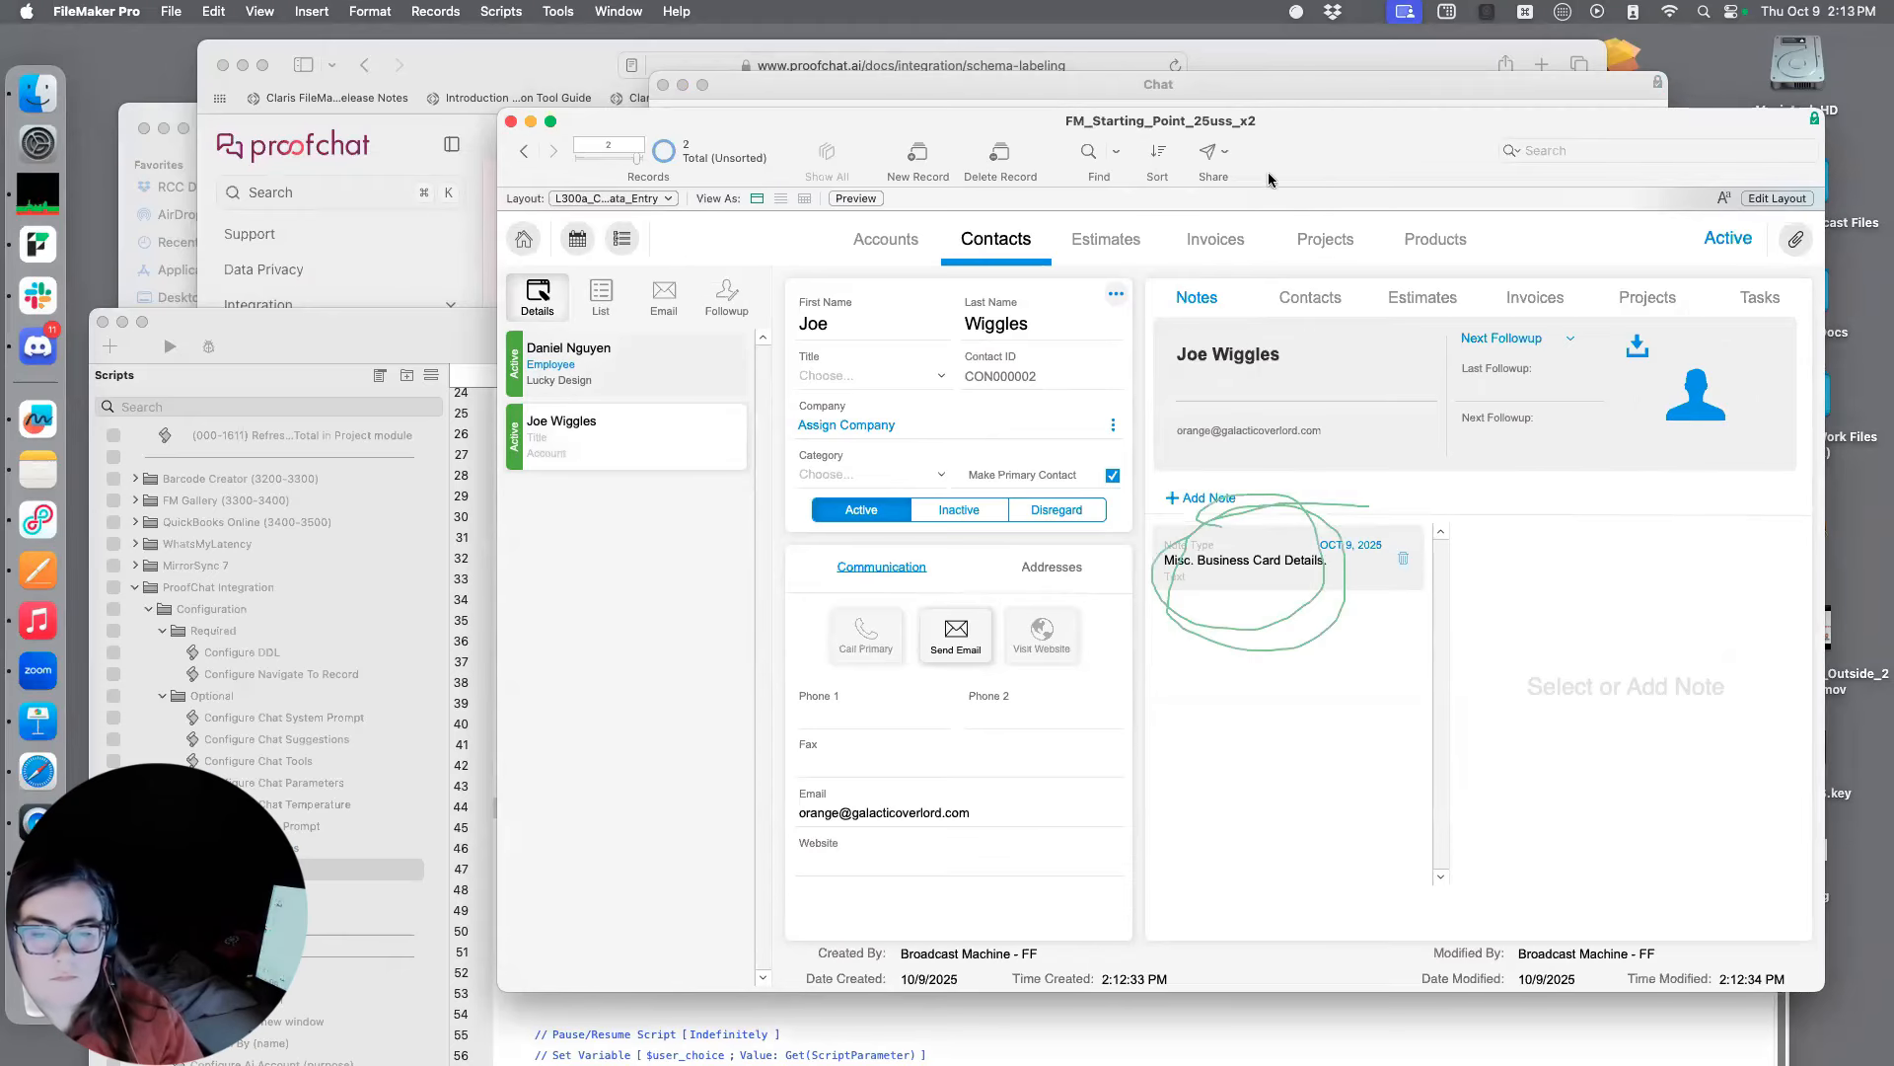
Reposition the FM_Starting_Point_25uss_x2 Contacts window and bring the Chat window to the front
mouse_move(1311, 138)
mouse_down()
mouse_move(1186, 159)
mouse_move(1243, 156)
mouse_up()
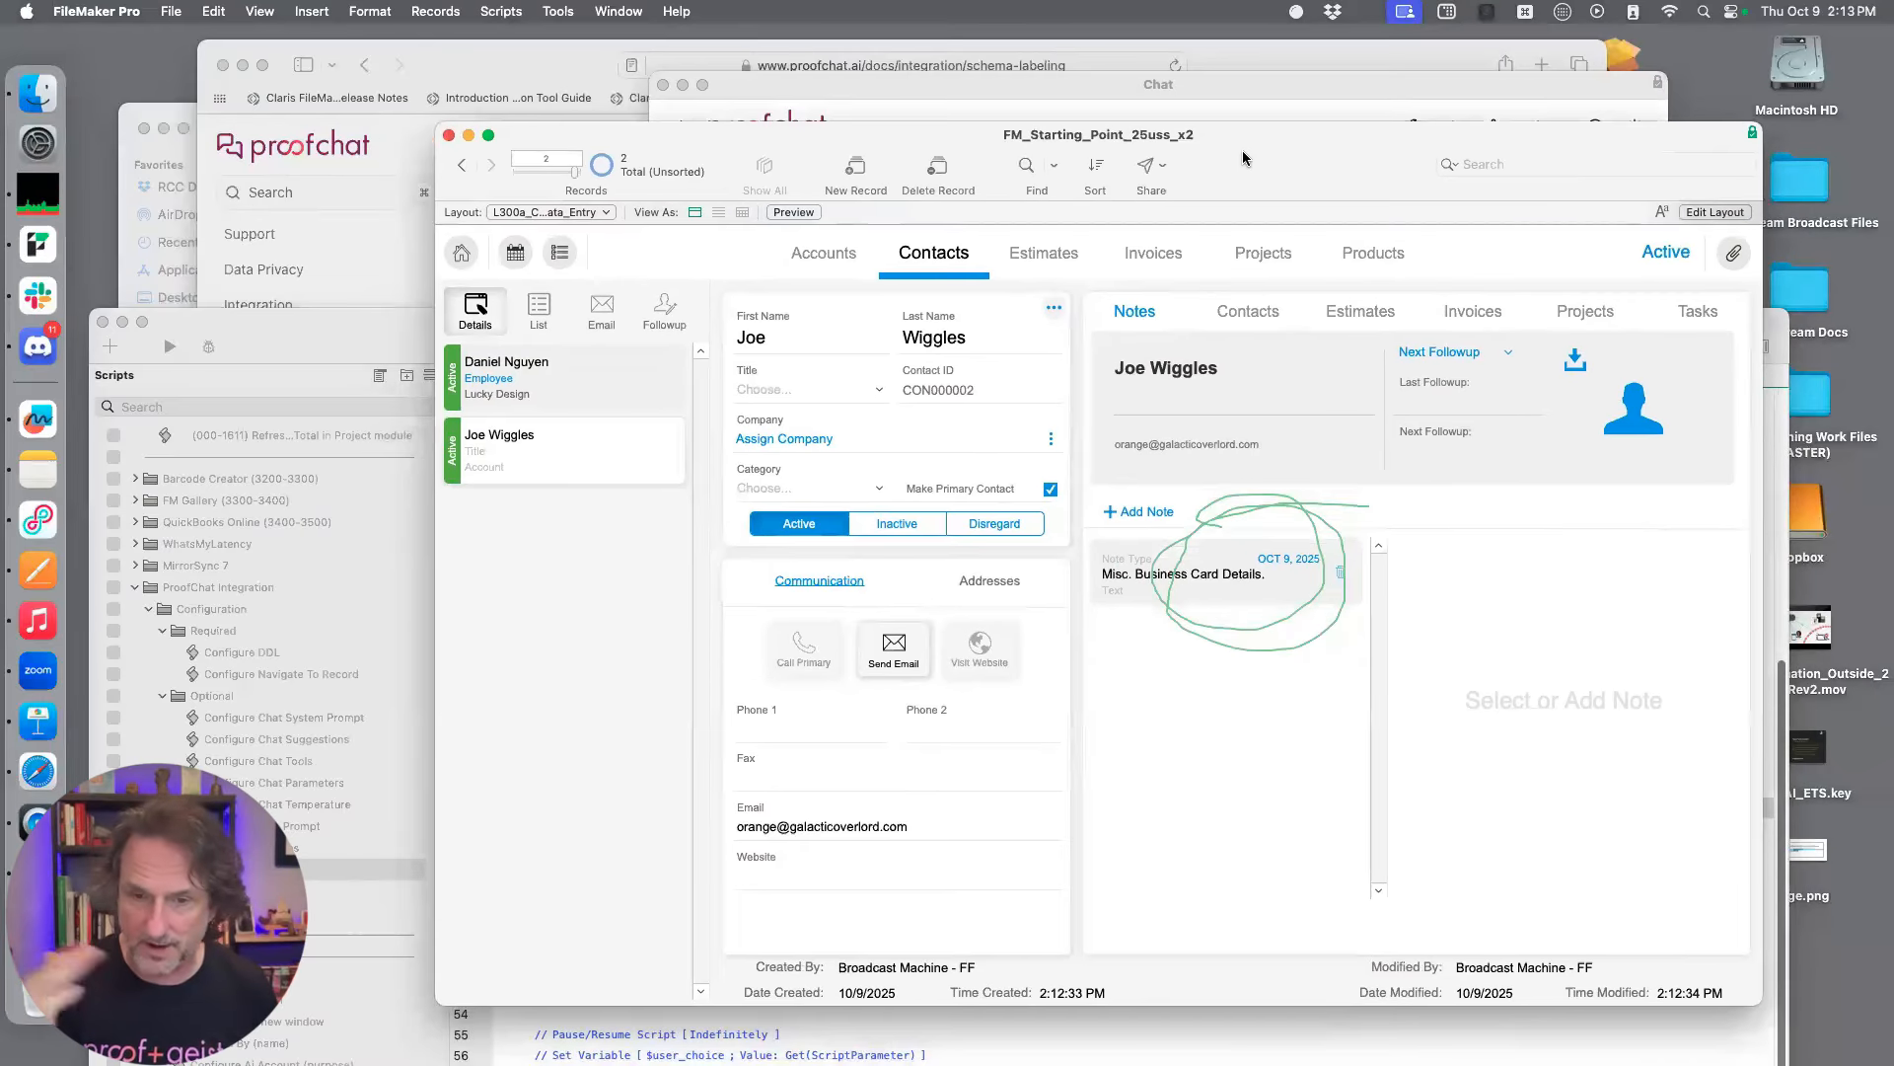
mouse_move(1242, 158)
mouse_down()
mouse_move(1255, 175)
mouse_move(1255, 159)
mouse_up()
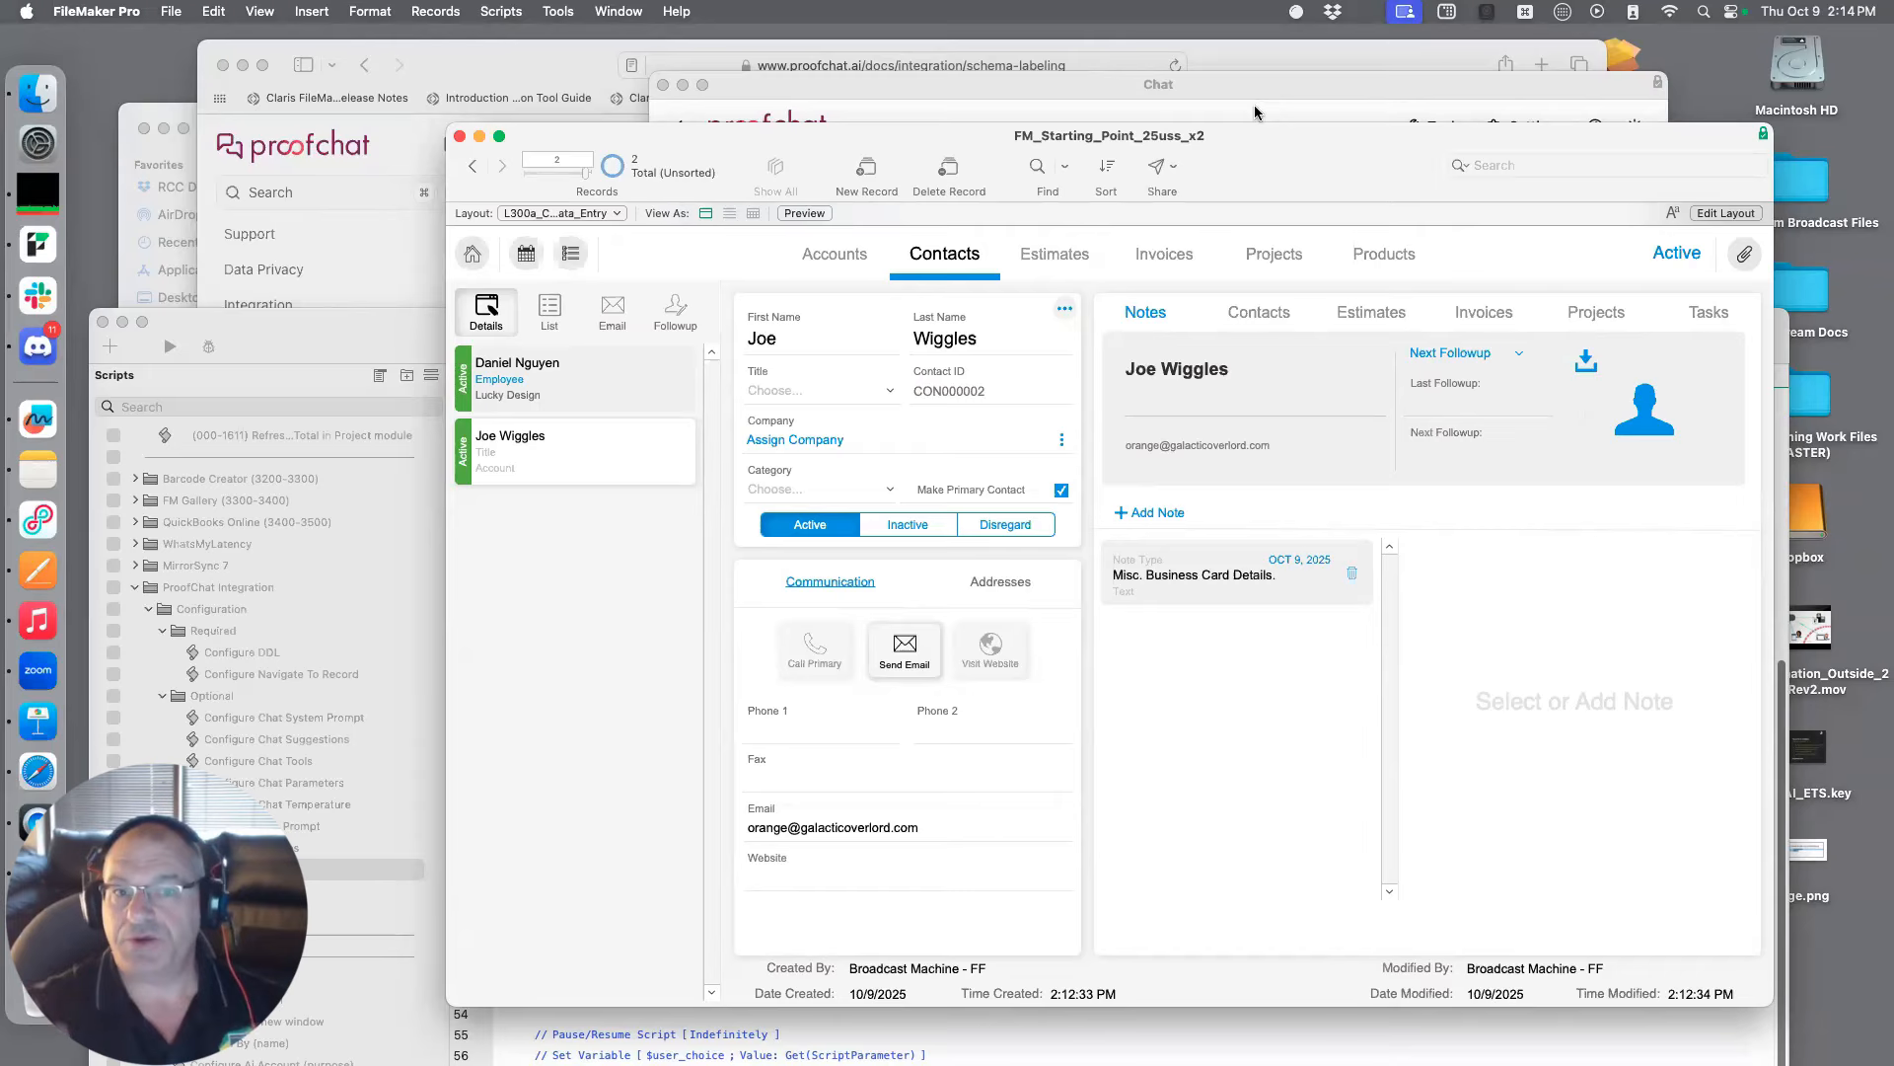
click(1255, 112)
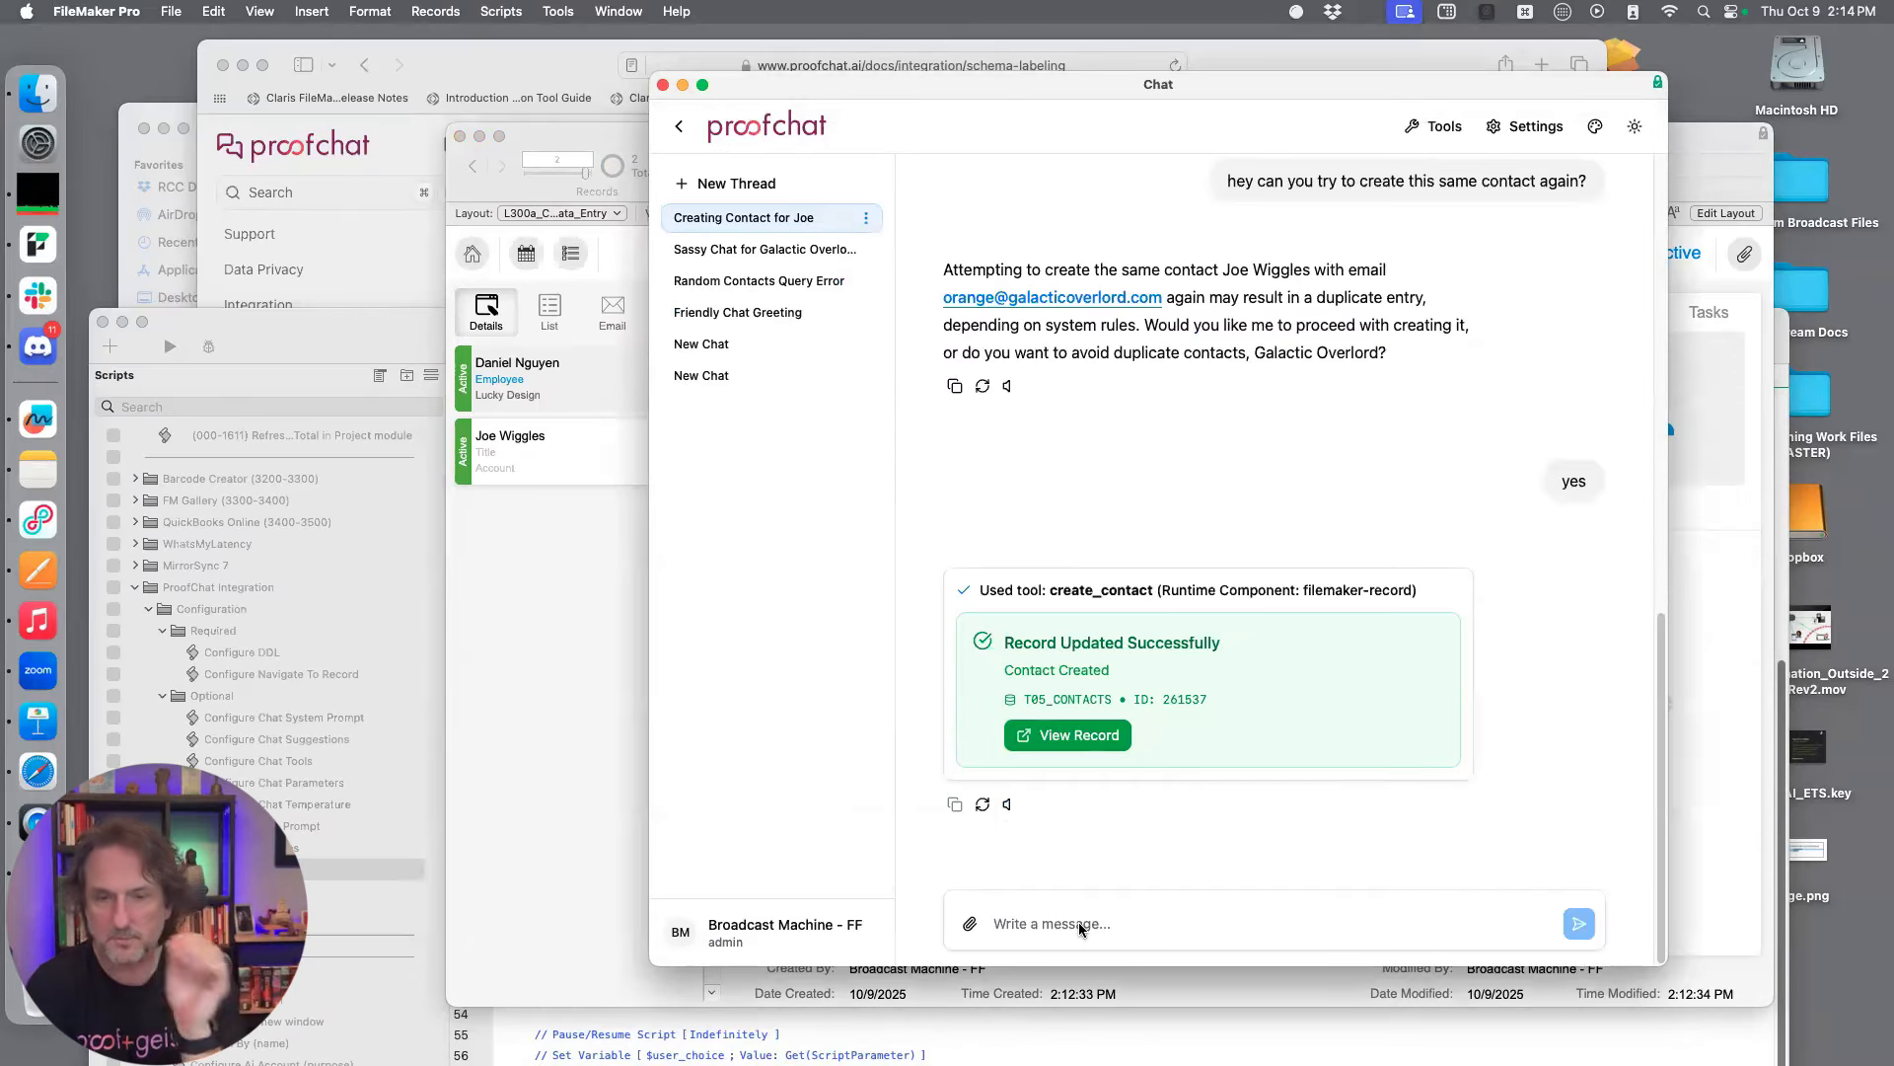
click(1103, 907)
text(generate ten)
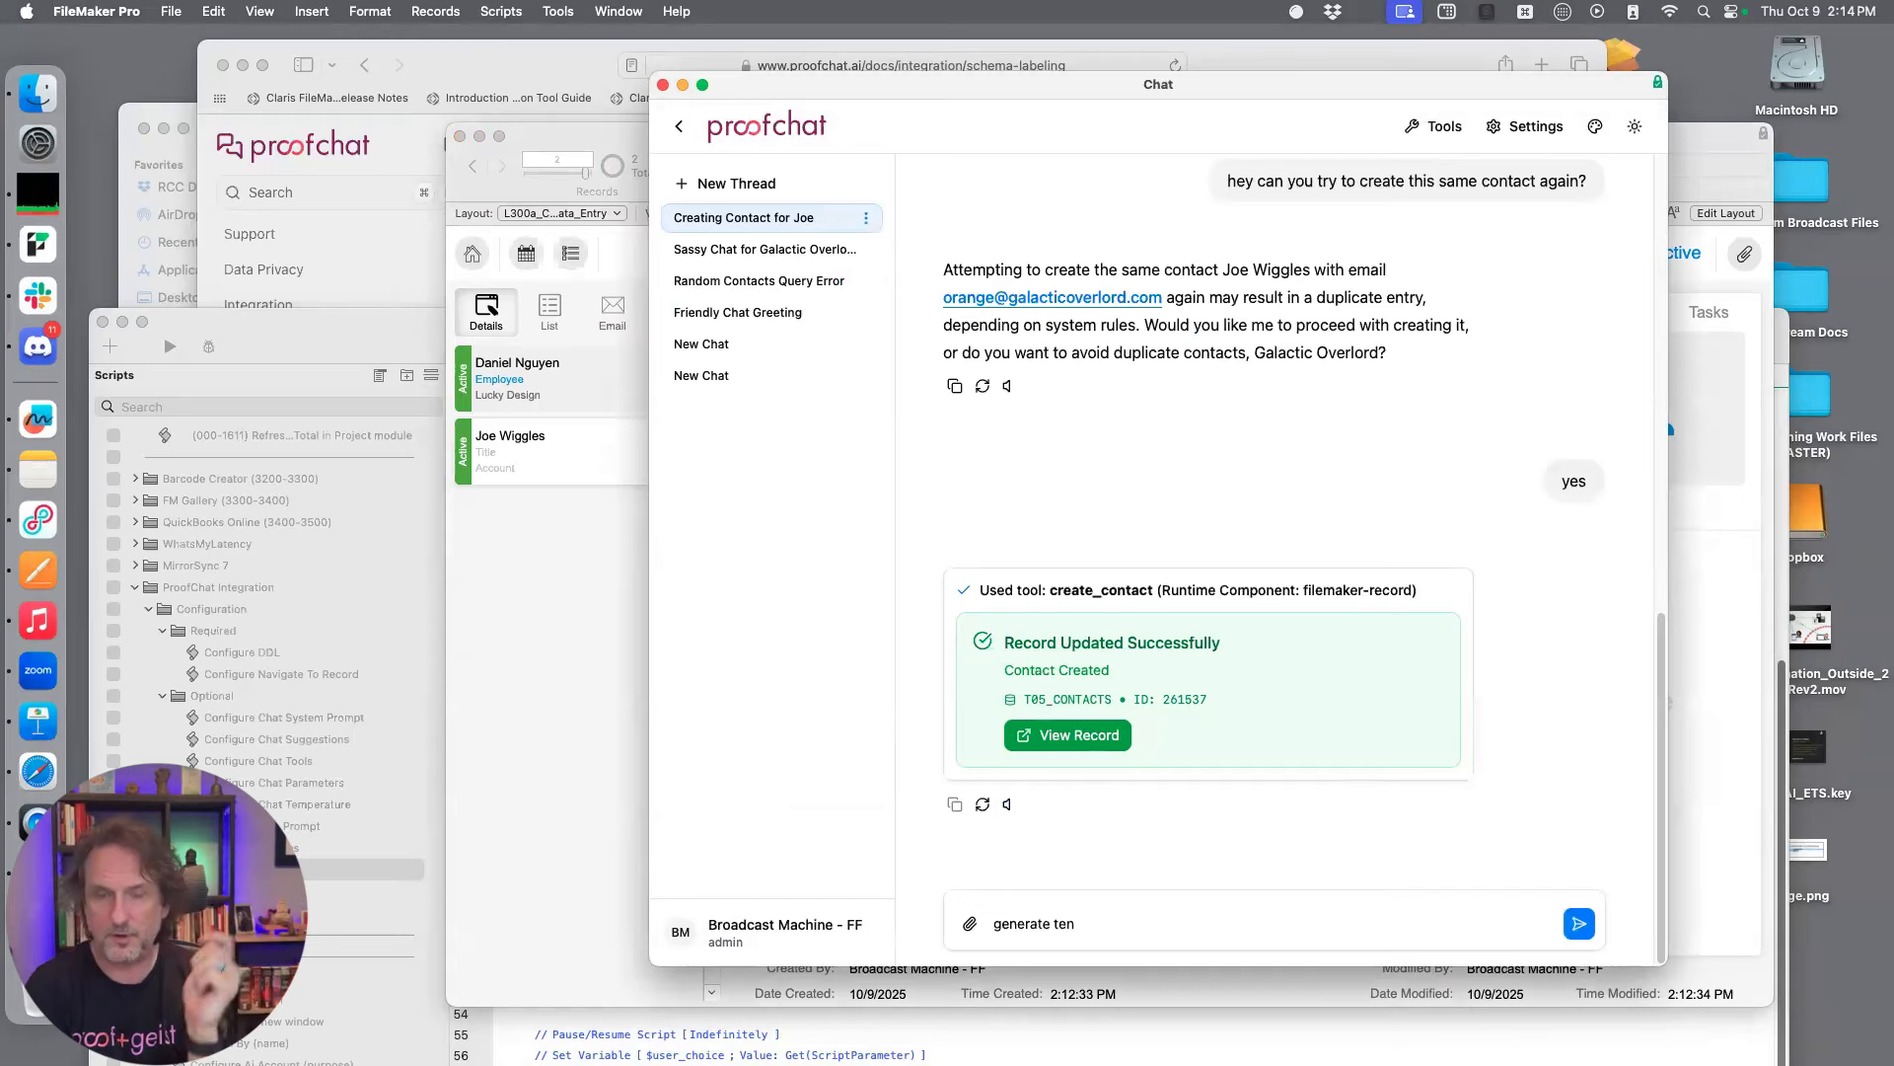
text( random contact)
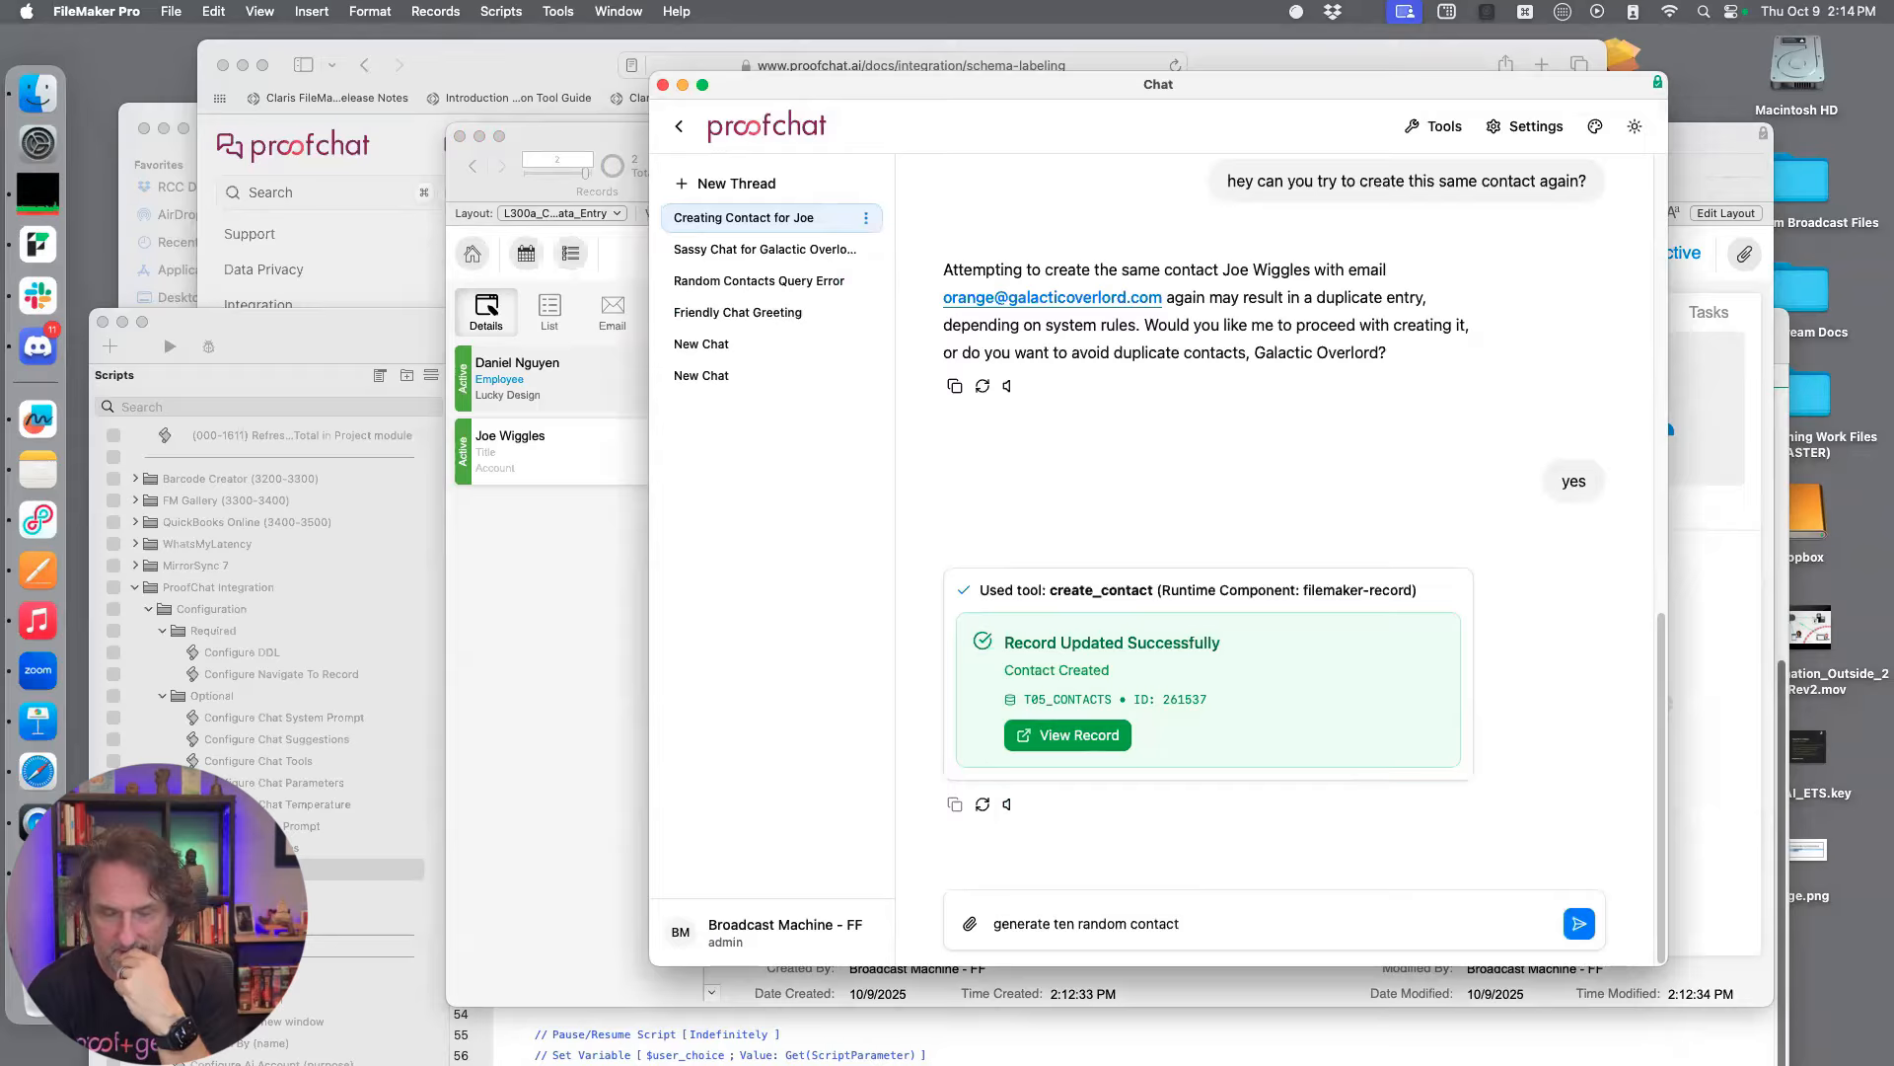
drag(1184, 923, 969, 928)
key(BackSpace)
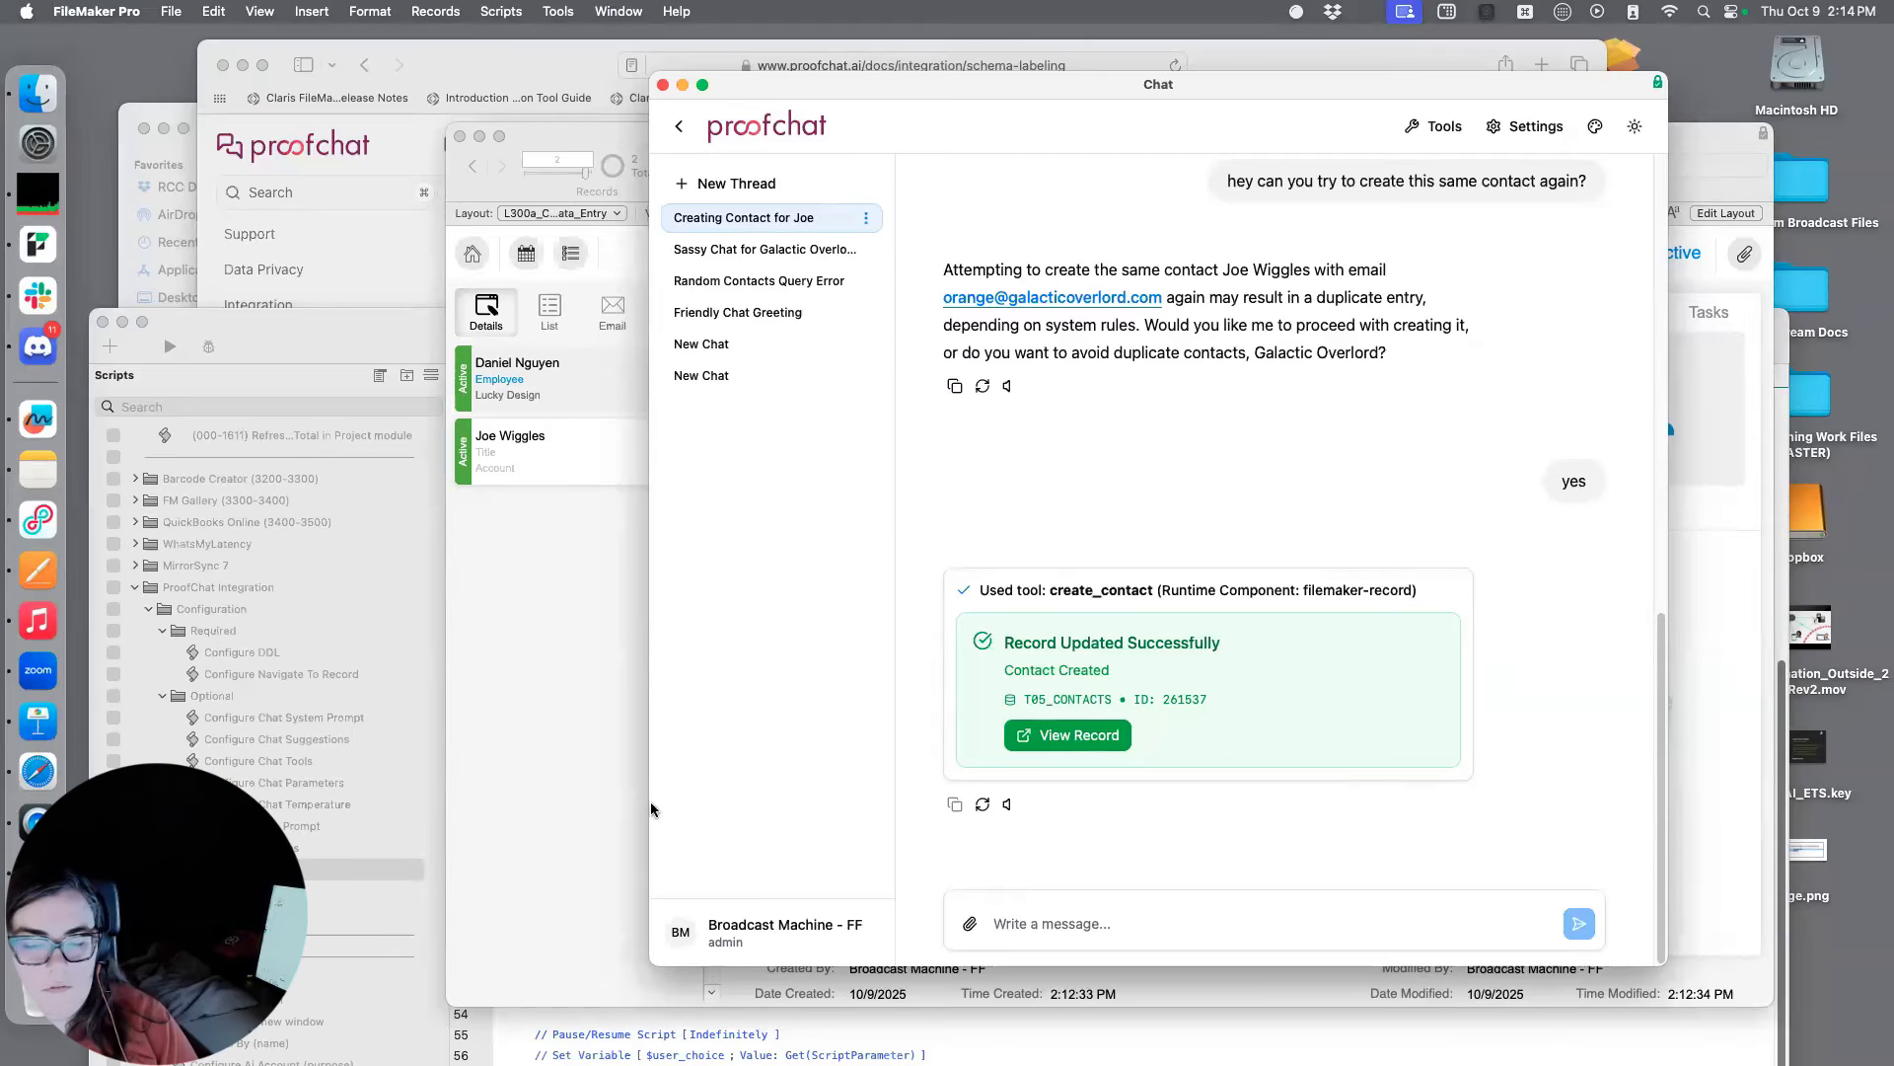
Send the chat message "create ten random contacts" and look through the Contacts list for the new records
click(1127, 934)
text(create ten random contacts)
key(Return)
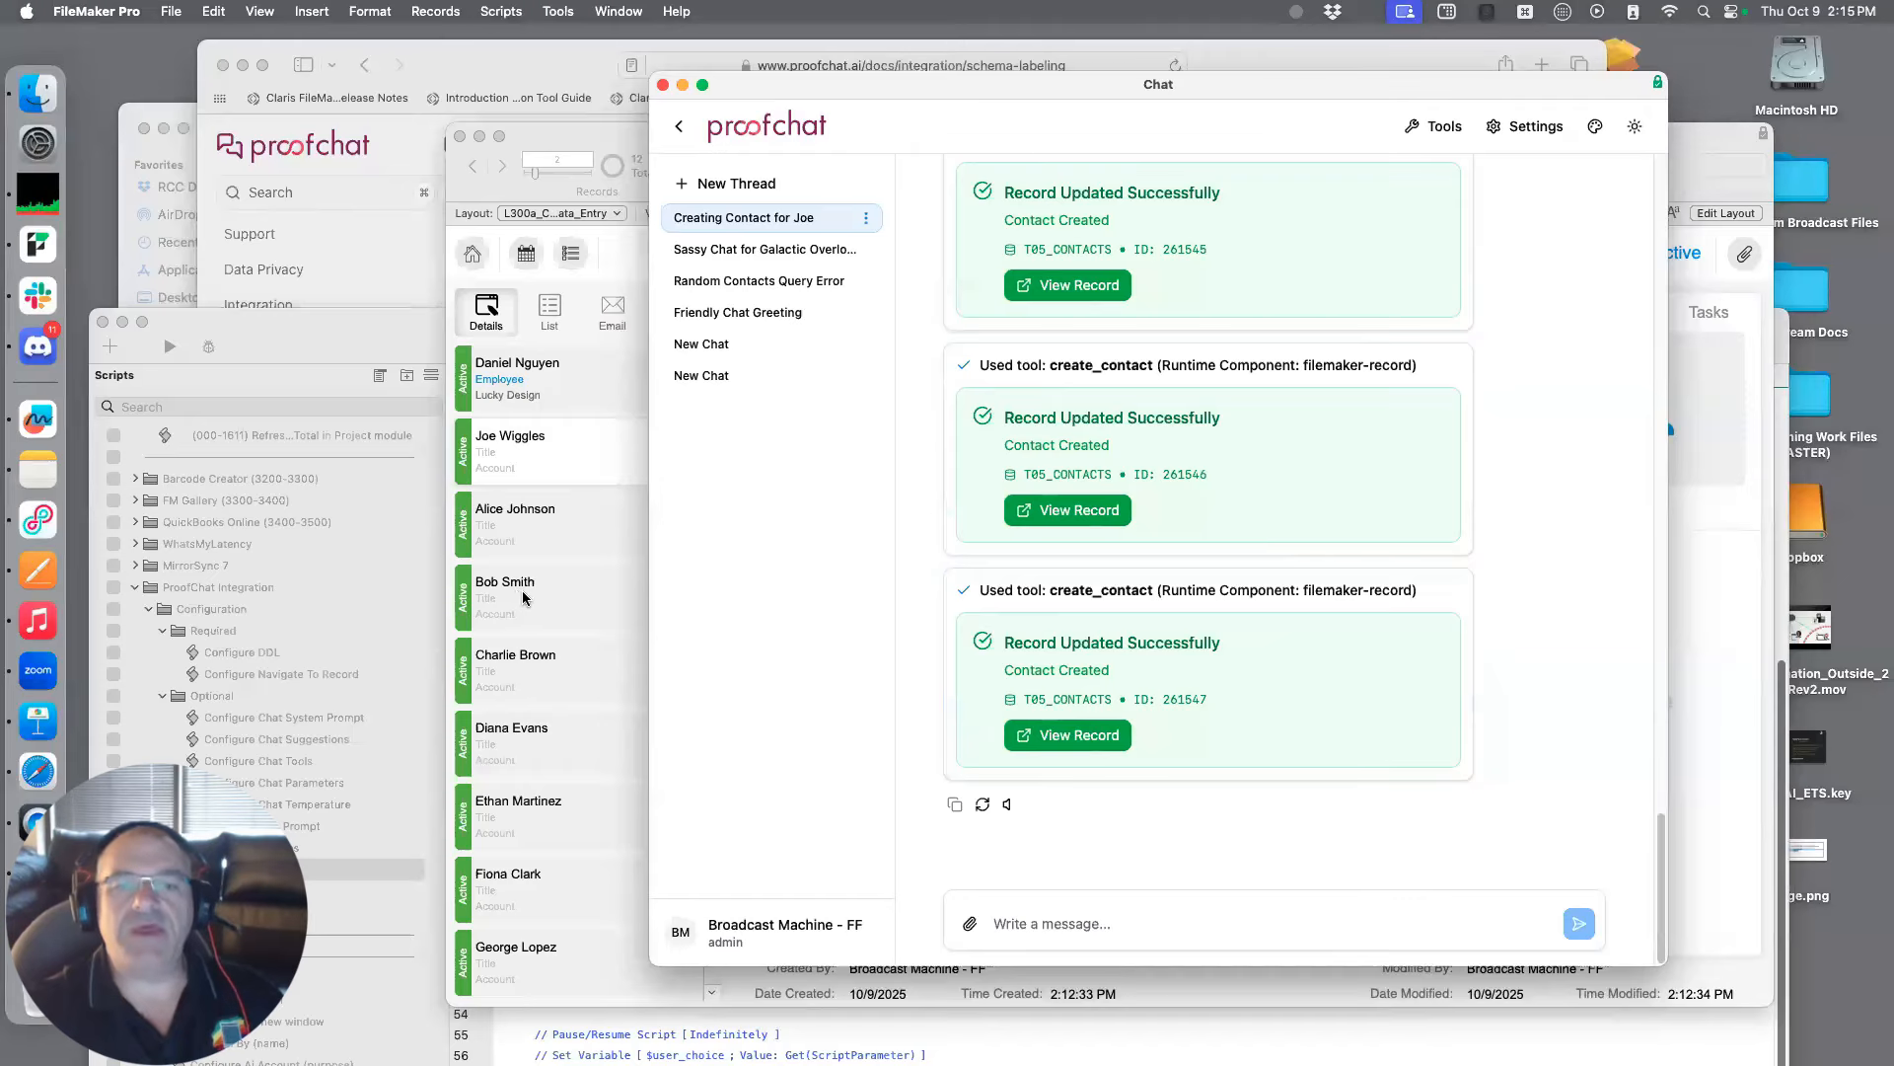
scroll(534, 604, down, 1)
scroll(535, 605, down, 1)
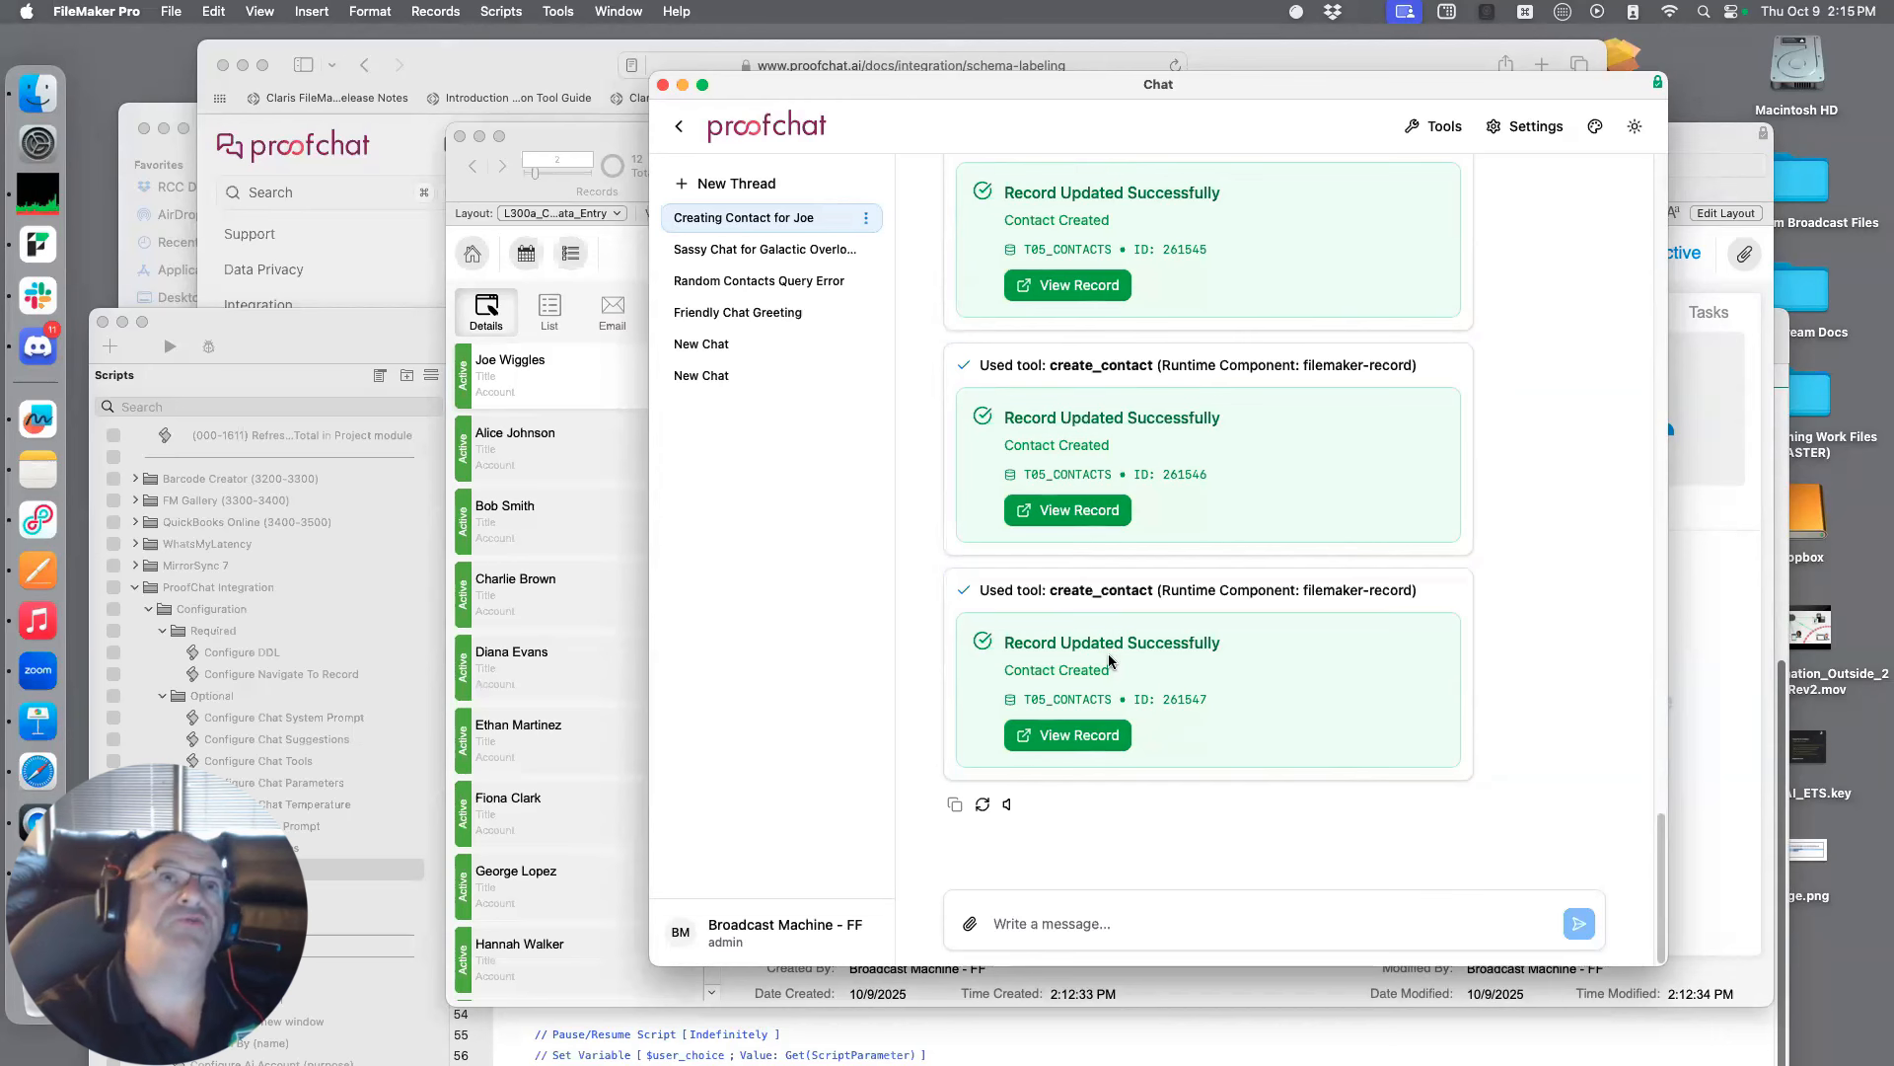
Edit the create_contact tool in the chat's tool configuration, setting its output to Default (Text Response), and update the tool
click(1436, 126)
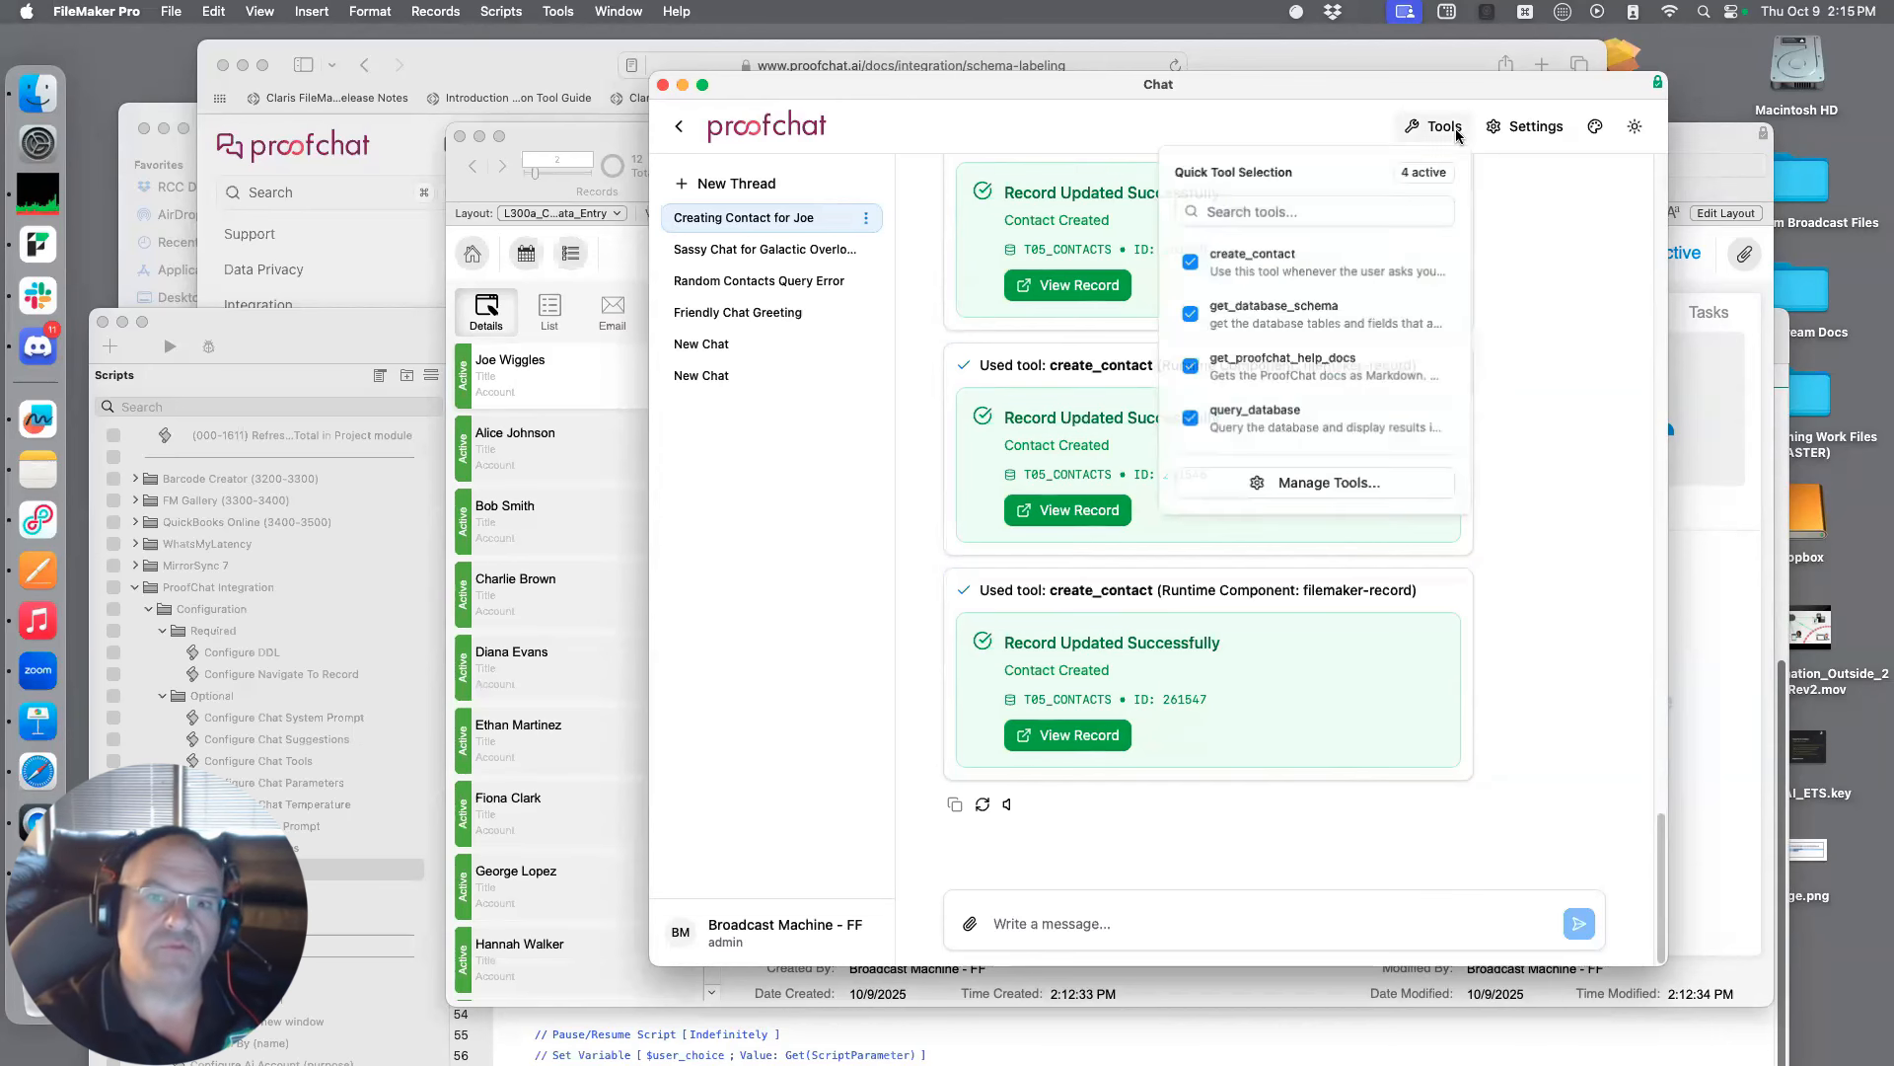
click(1382, 485)
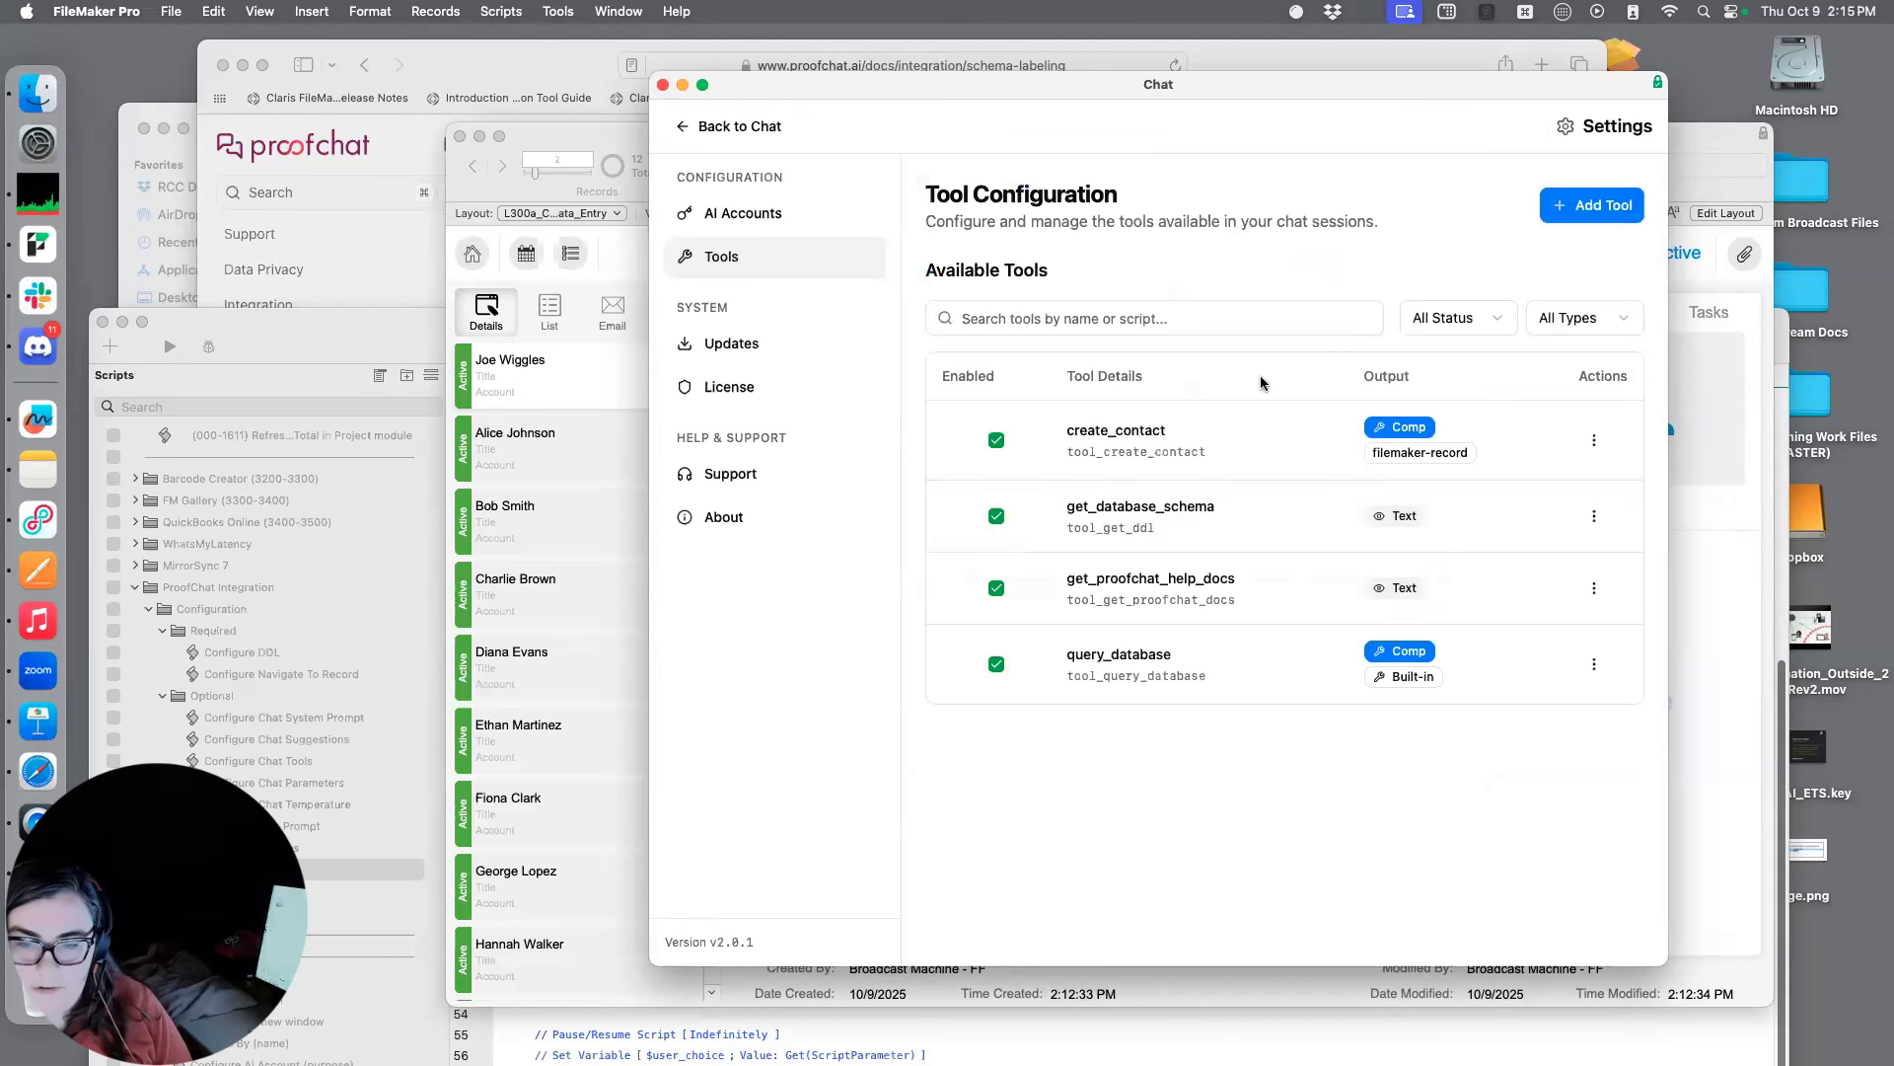
click(1595, 441)
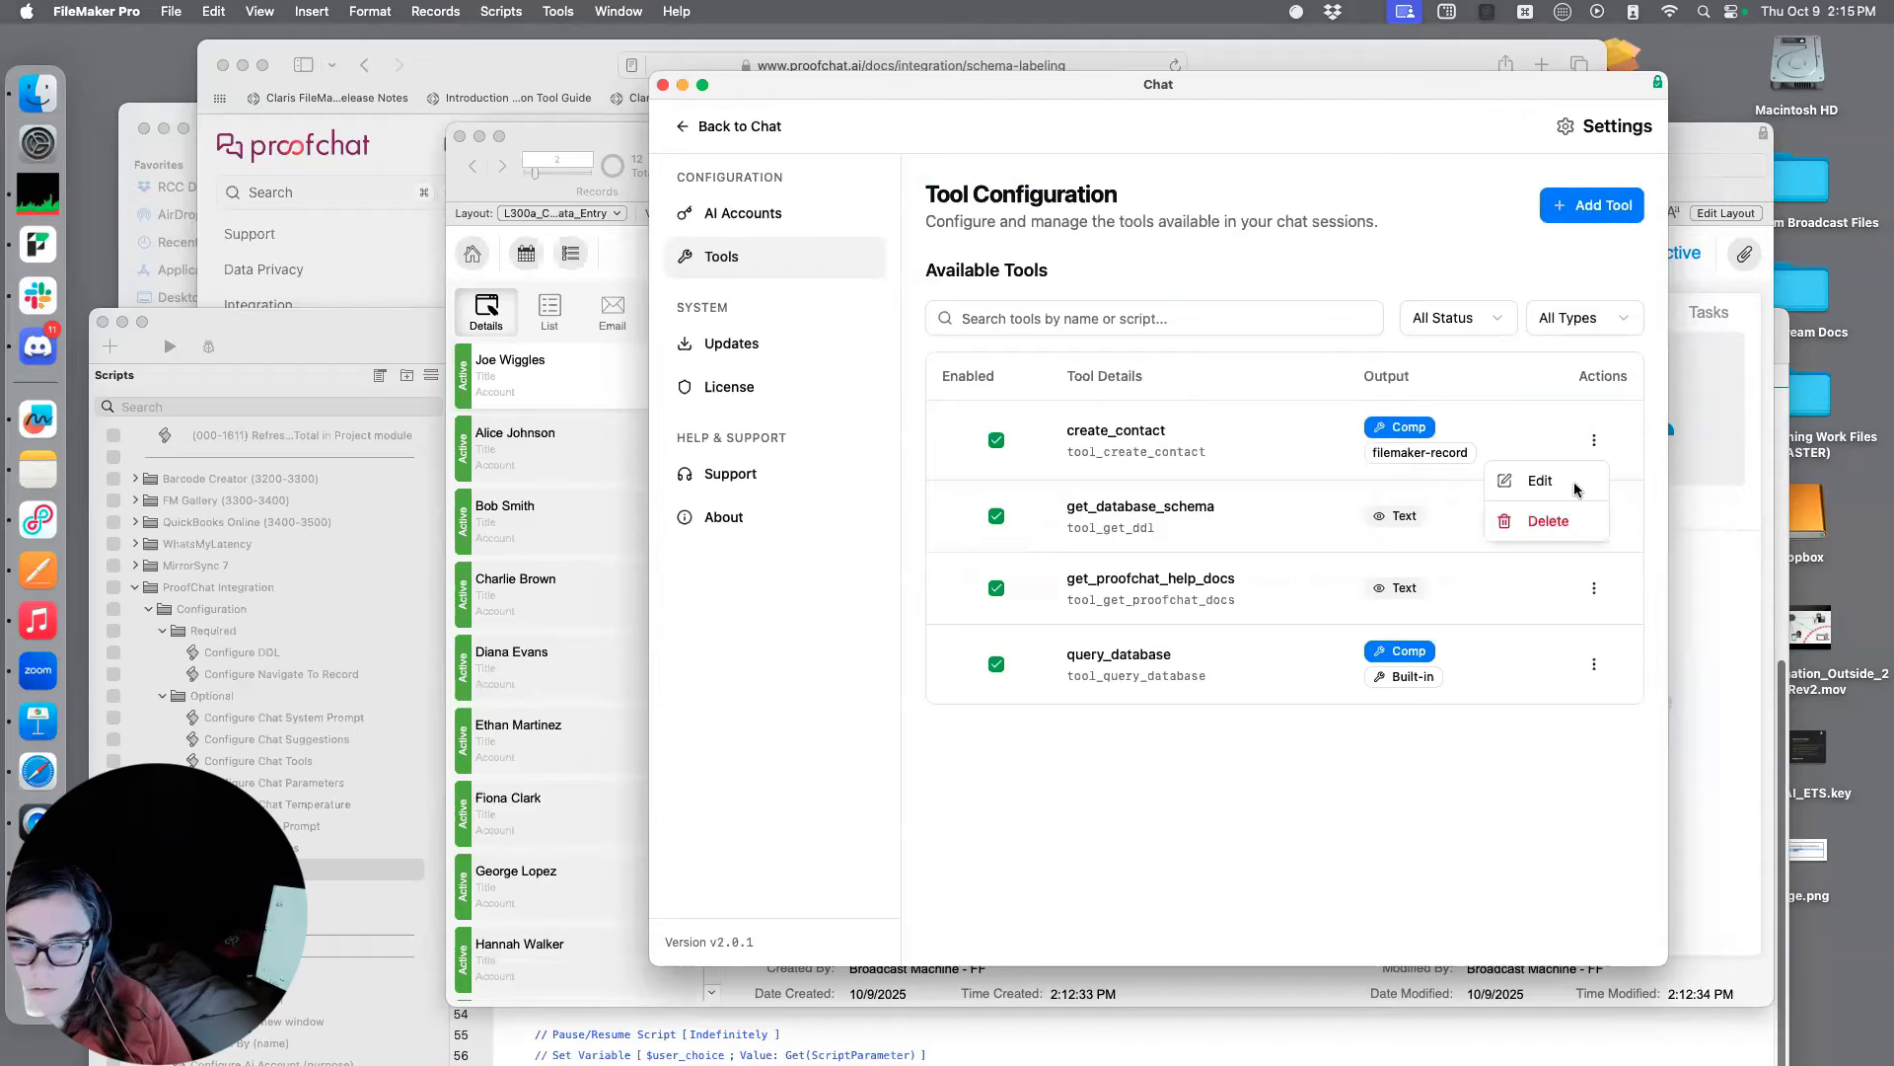
click(1573, 481)
click(1332, 310)
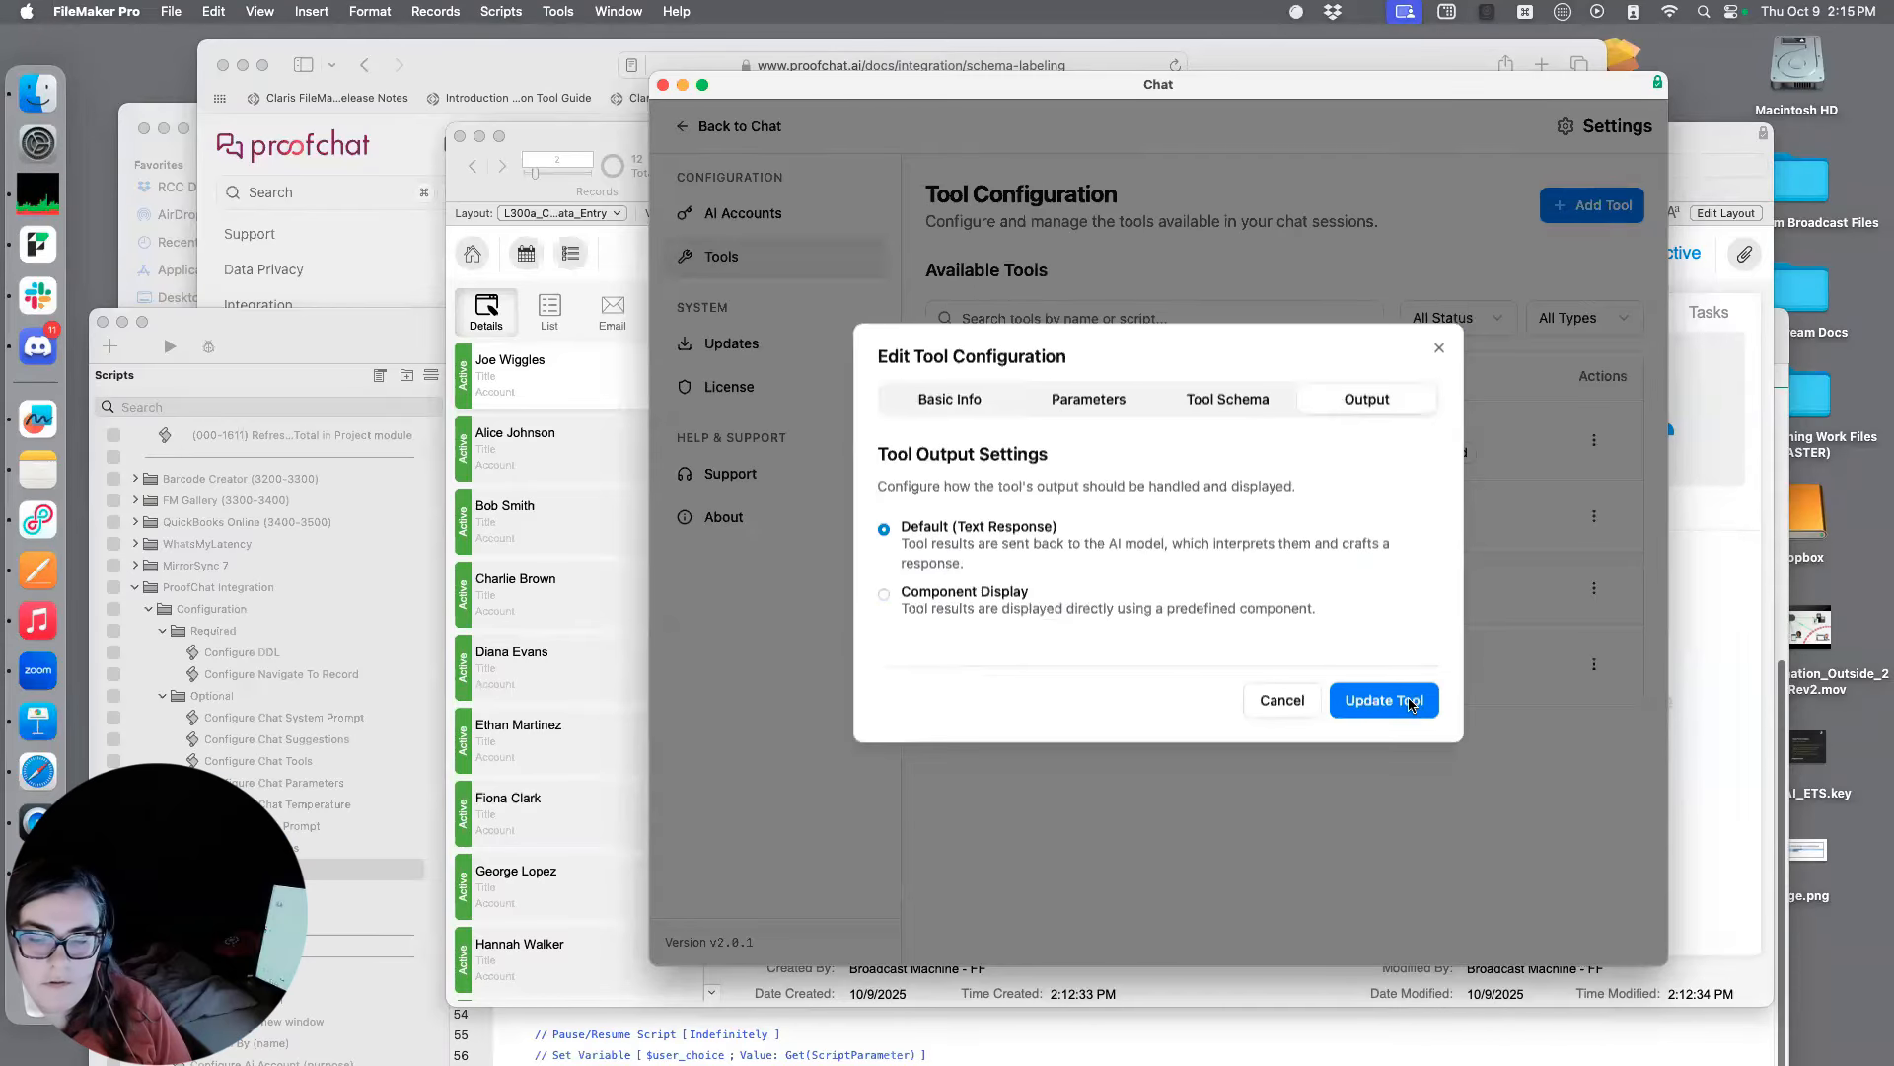
click(1384, 701)
Rearrange the Chat and Contacts windows so the contact list stays visible beside the chat
drag(999, 80, 952, 446)
drag(1287, 158, 1029, 117)
drag(1545, 438, 1566, 115)
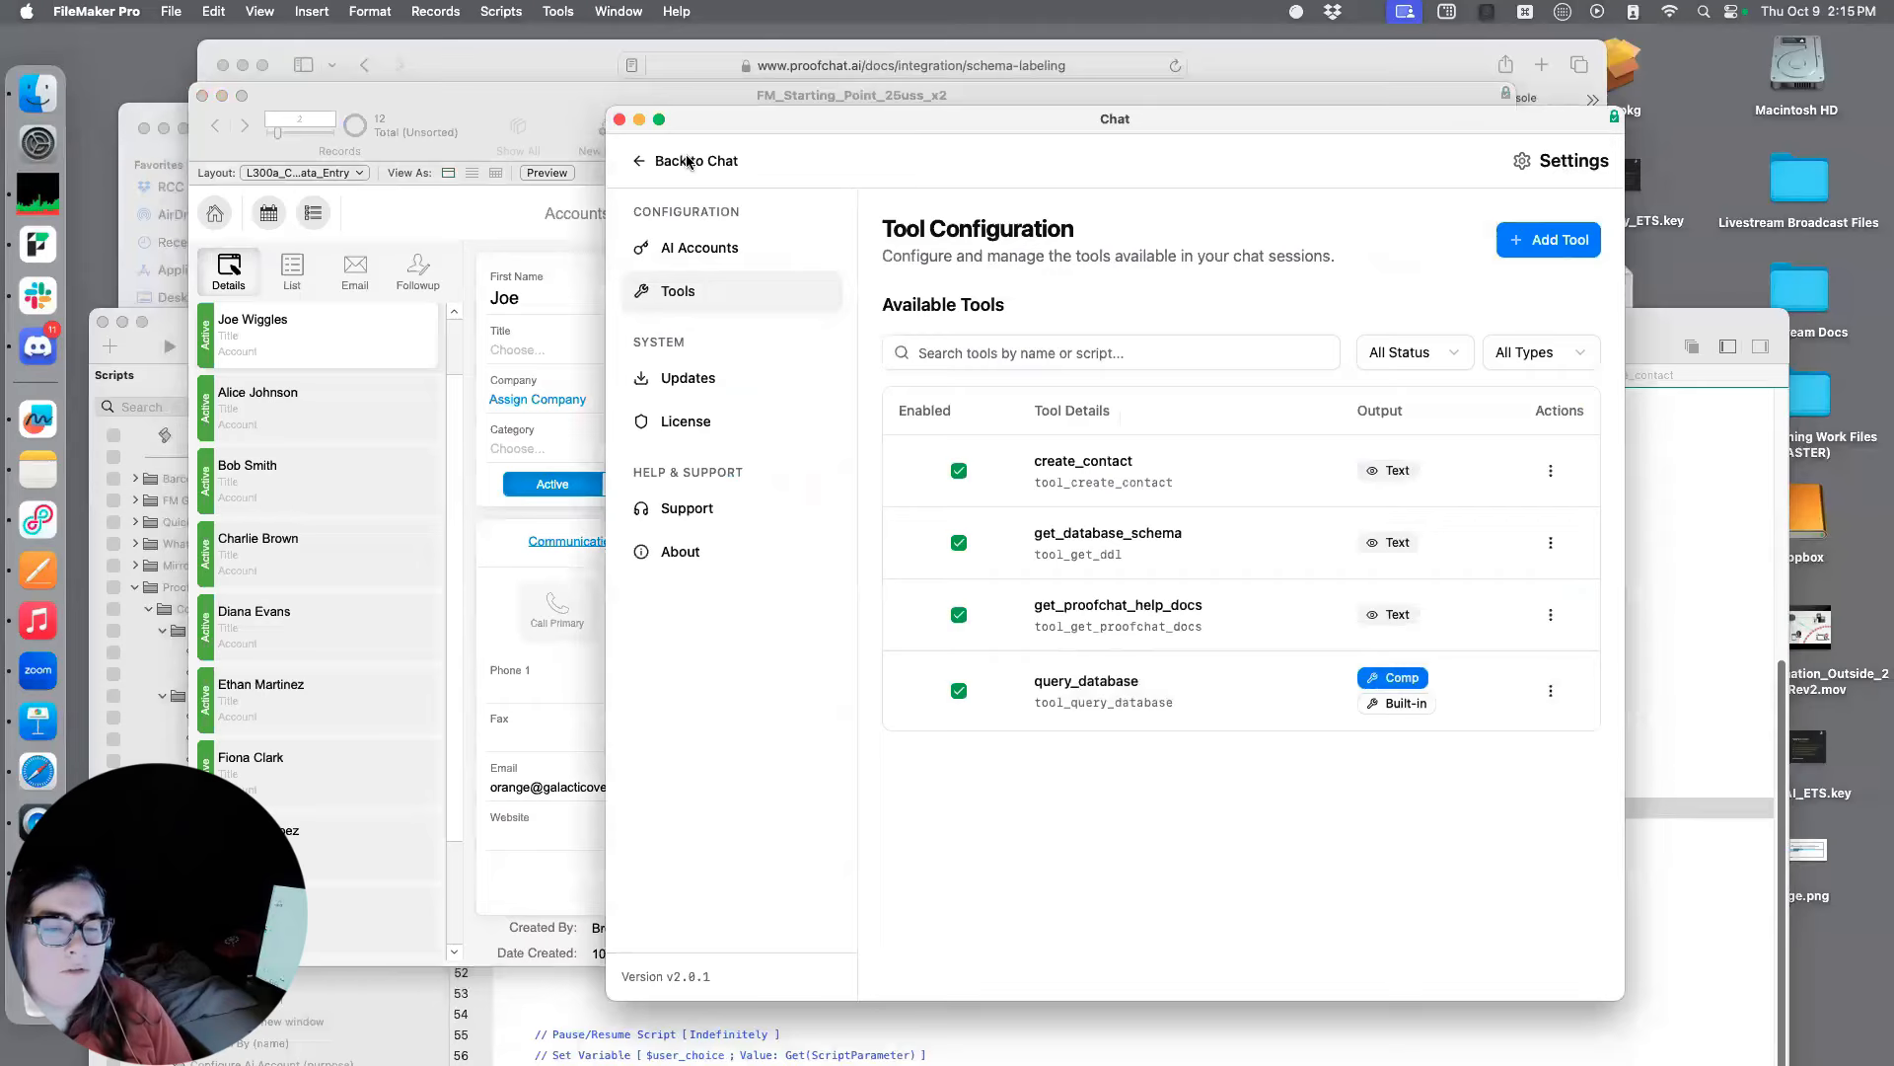
Return from the tool settings to the chat and send "create two random records" in a new thread
click(688, 162)
click(1130, 962)
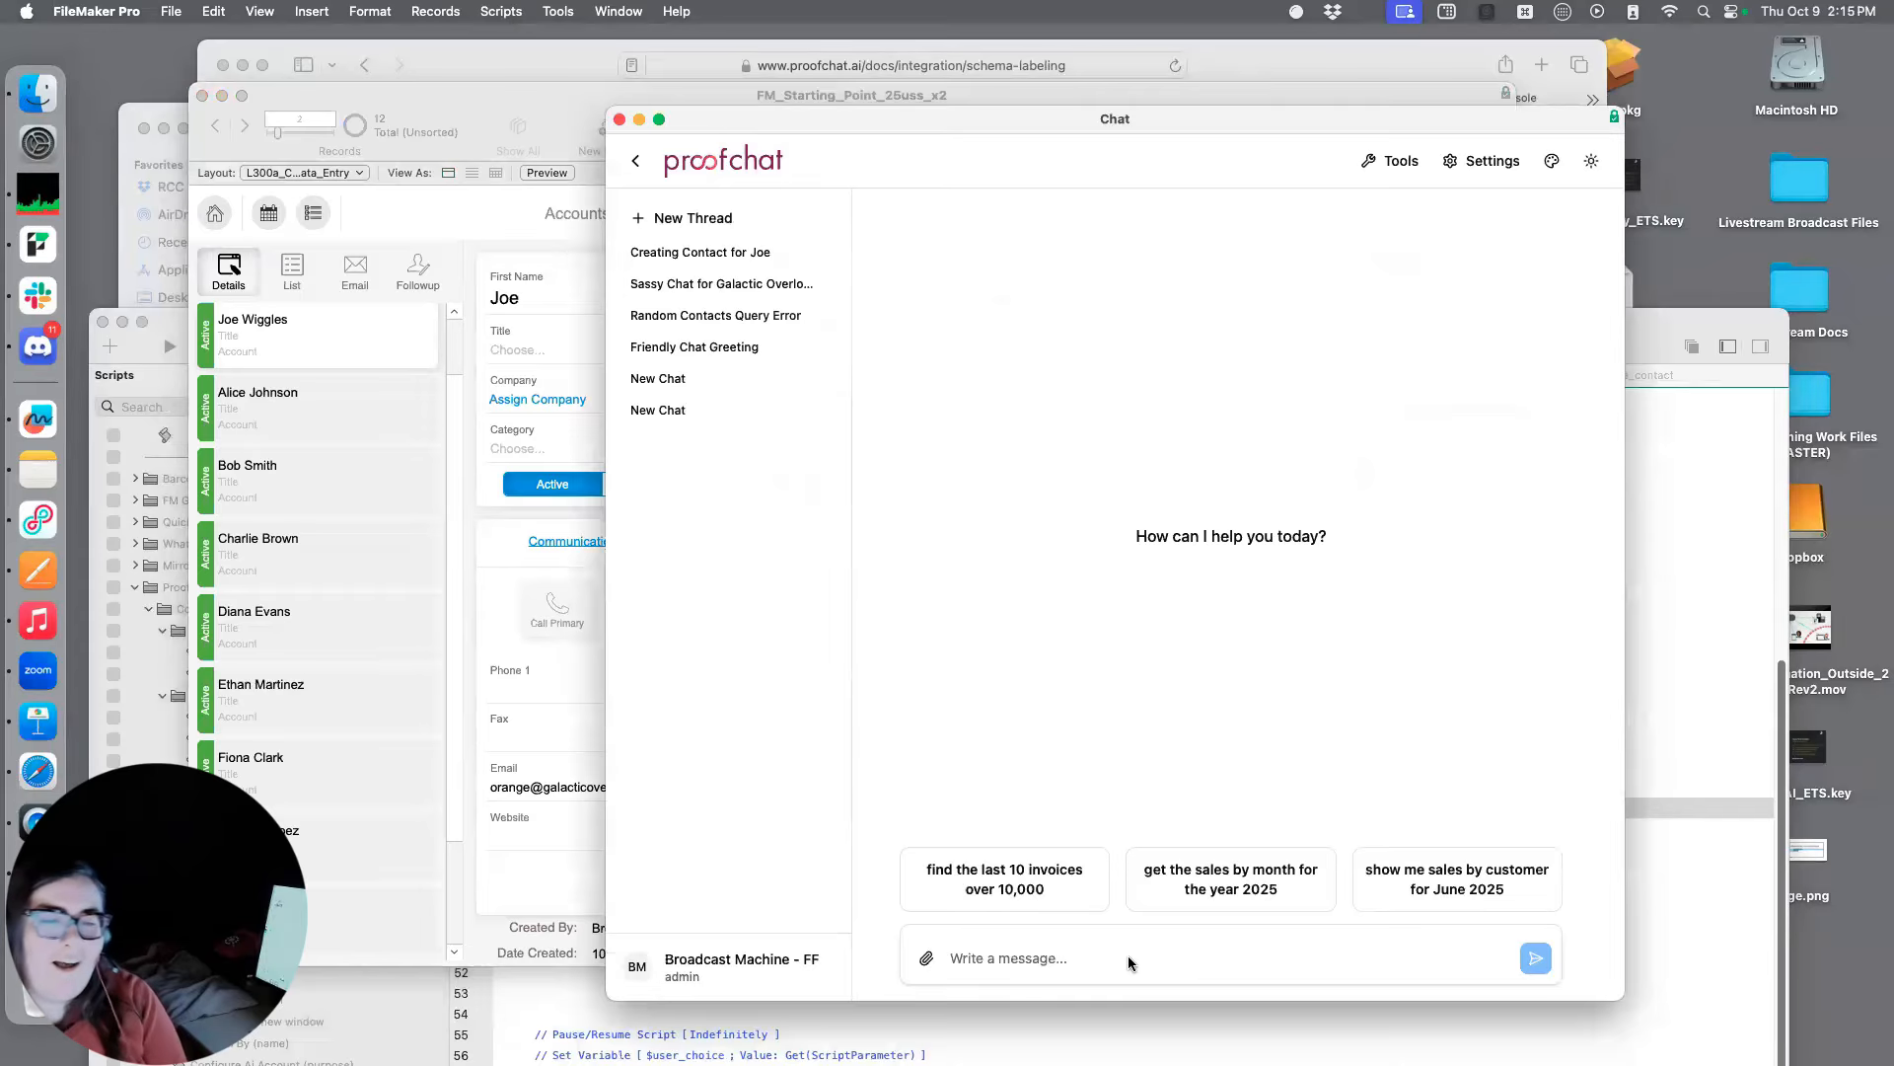
text(create two random)
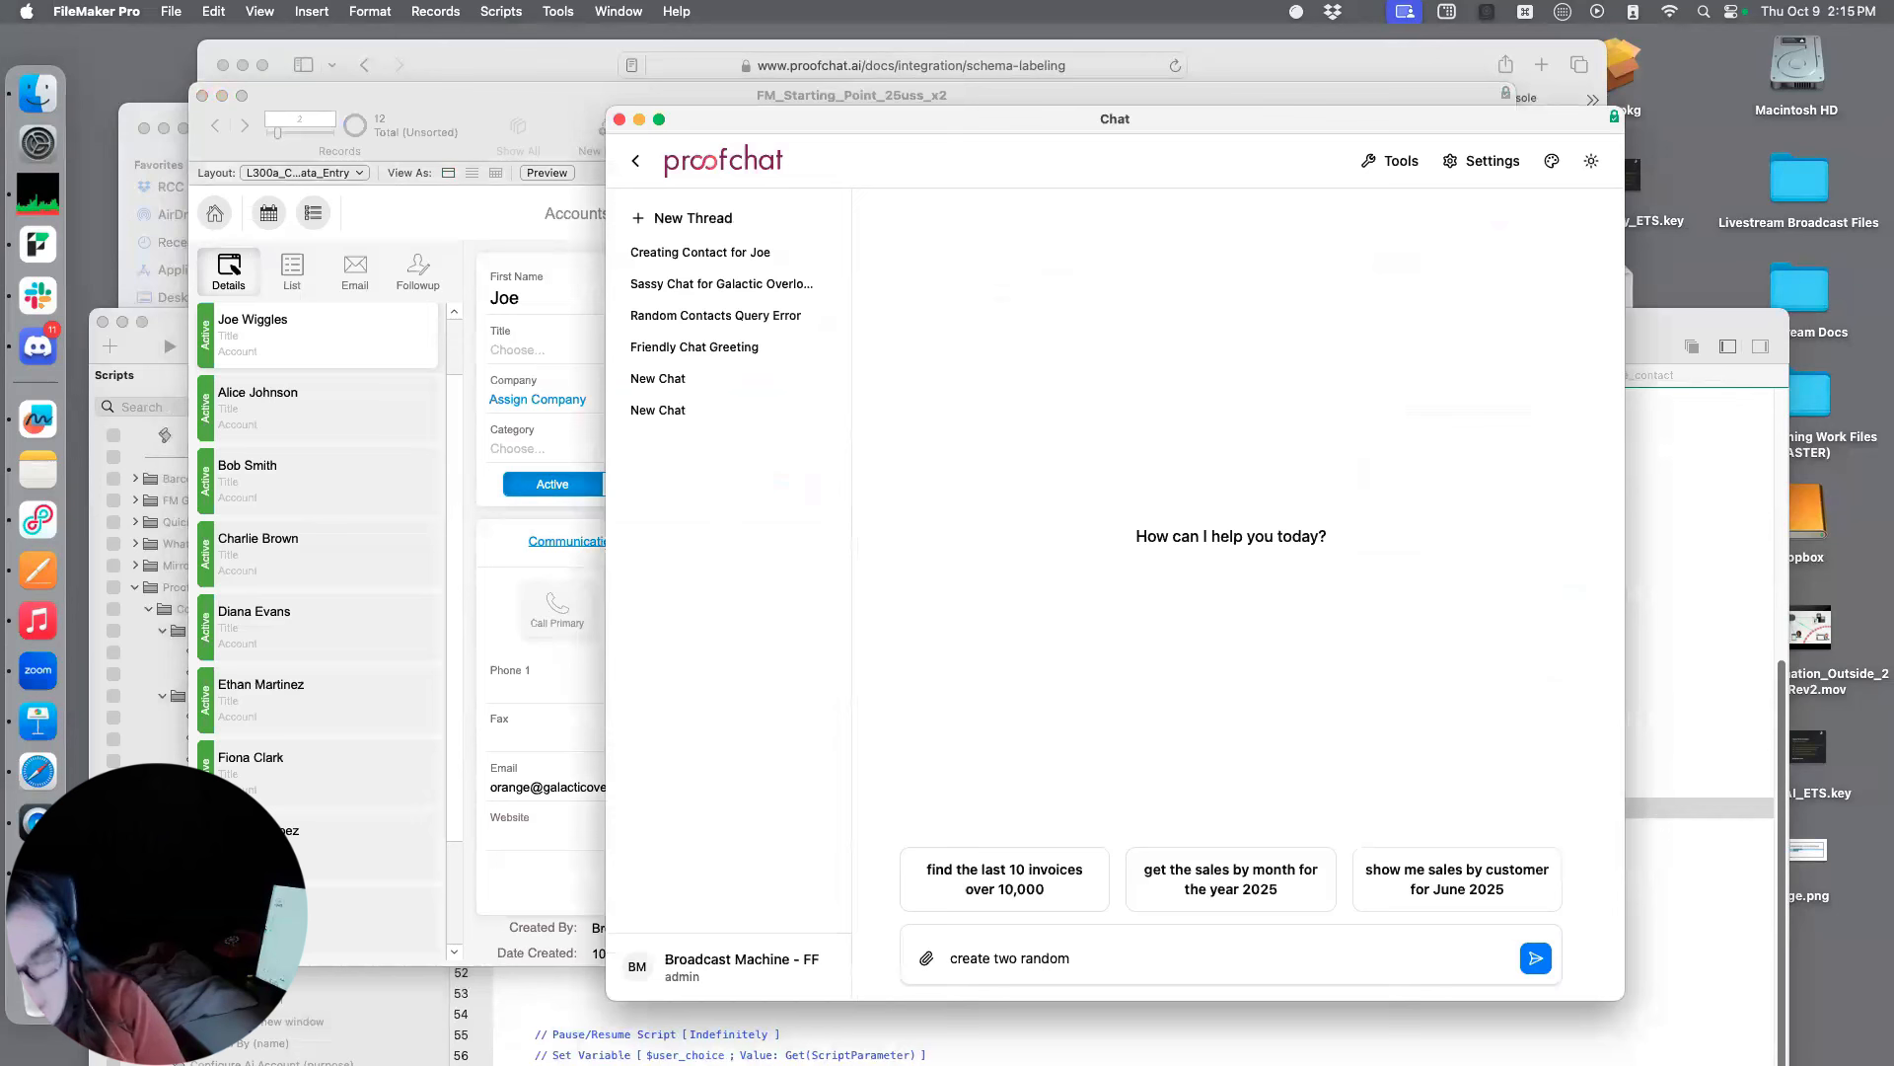
text( ra)
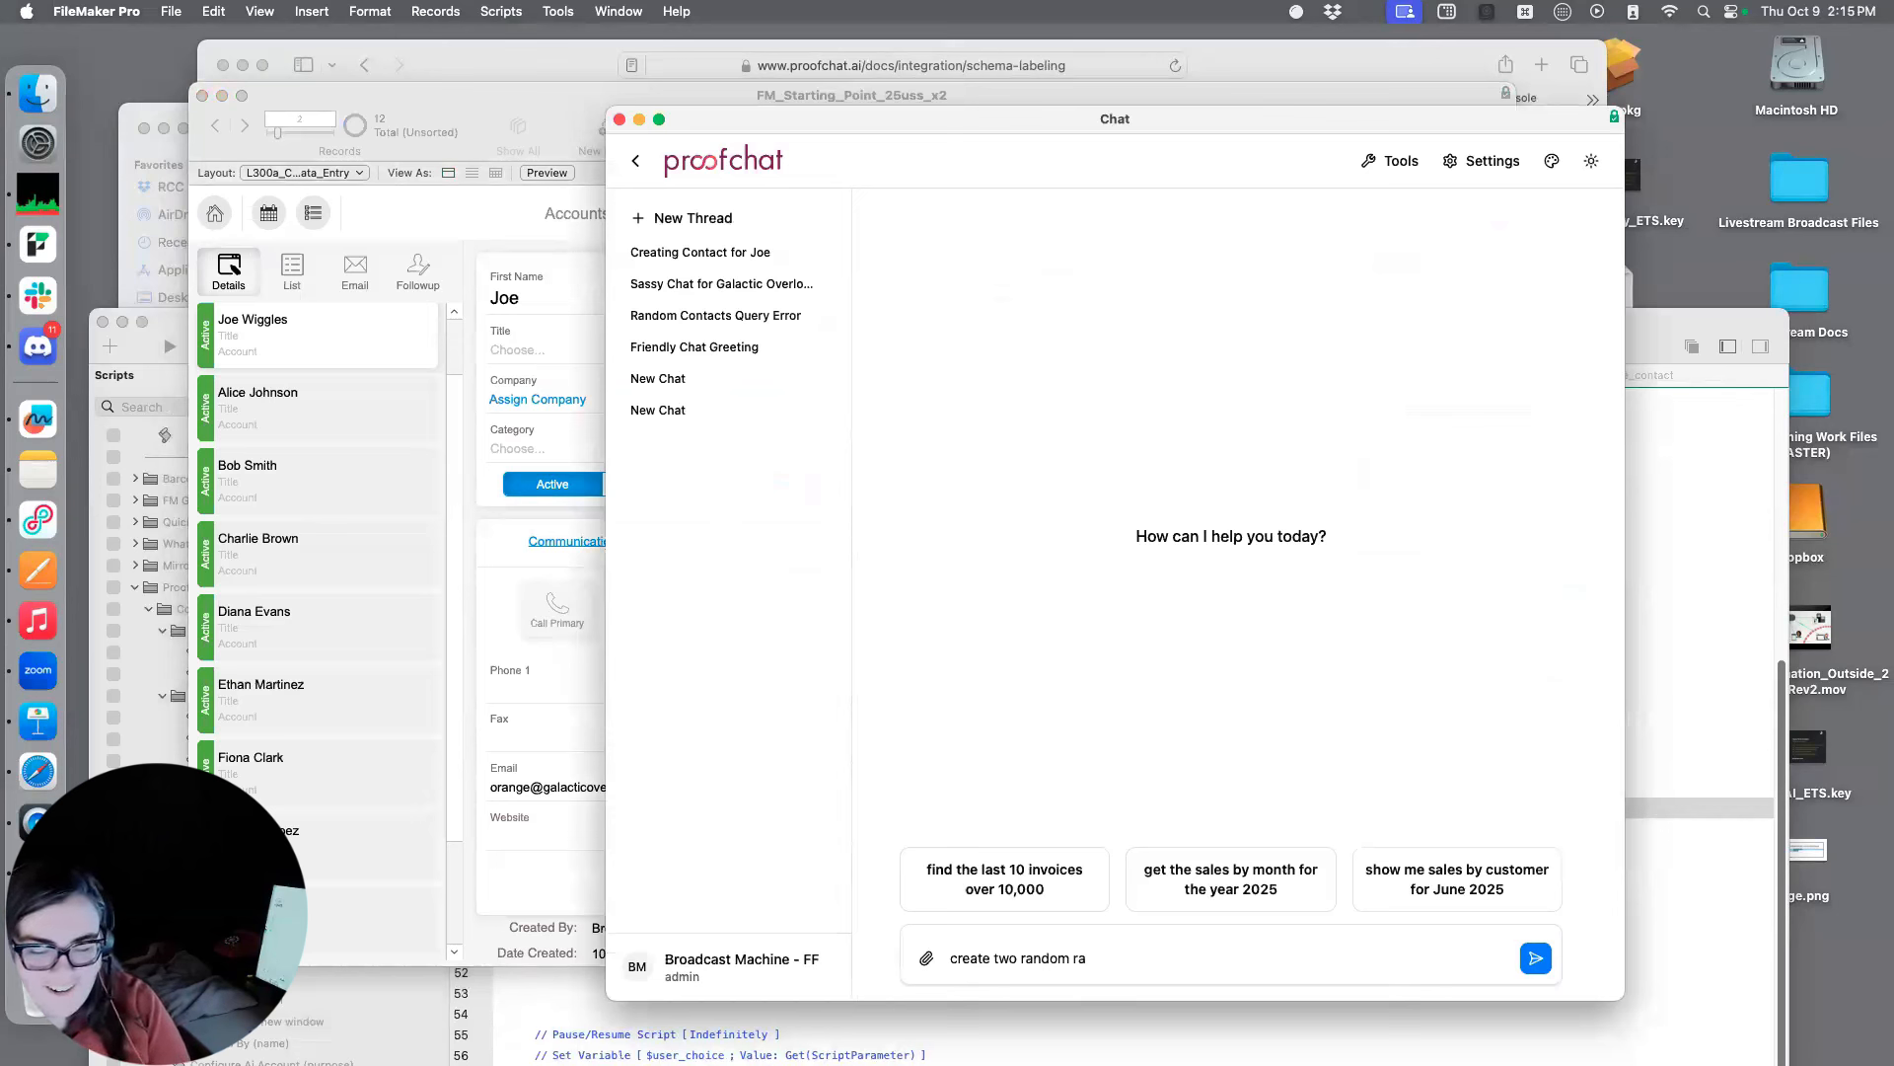
key(BackSpace)
text(ecords)
key(Return)
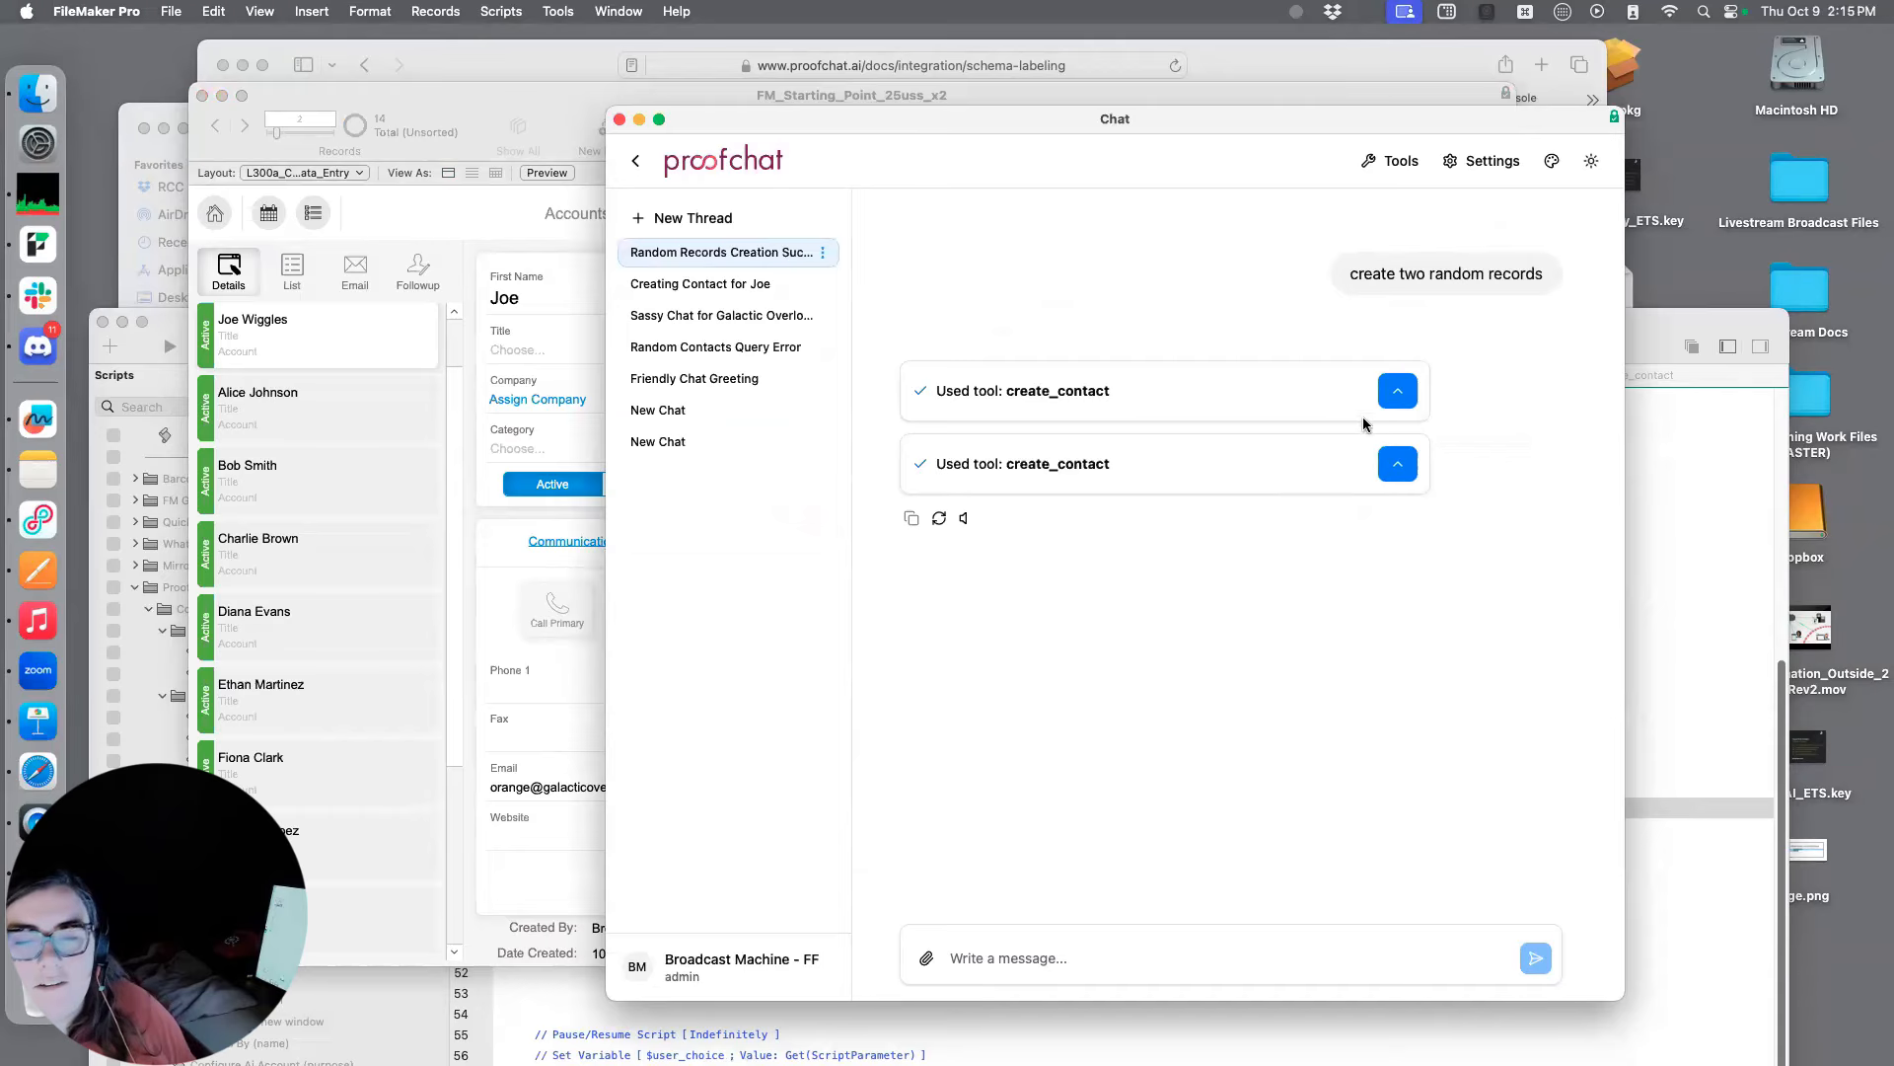
Expand both create_contact tool calls and examine the arguments sent and the JSON results returned
click(1397, 398)
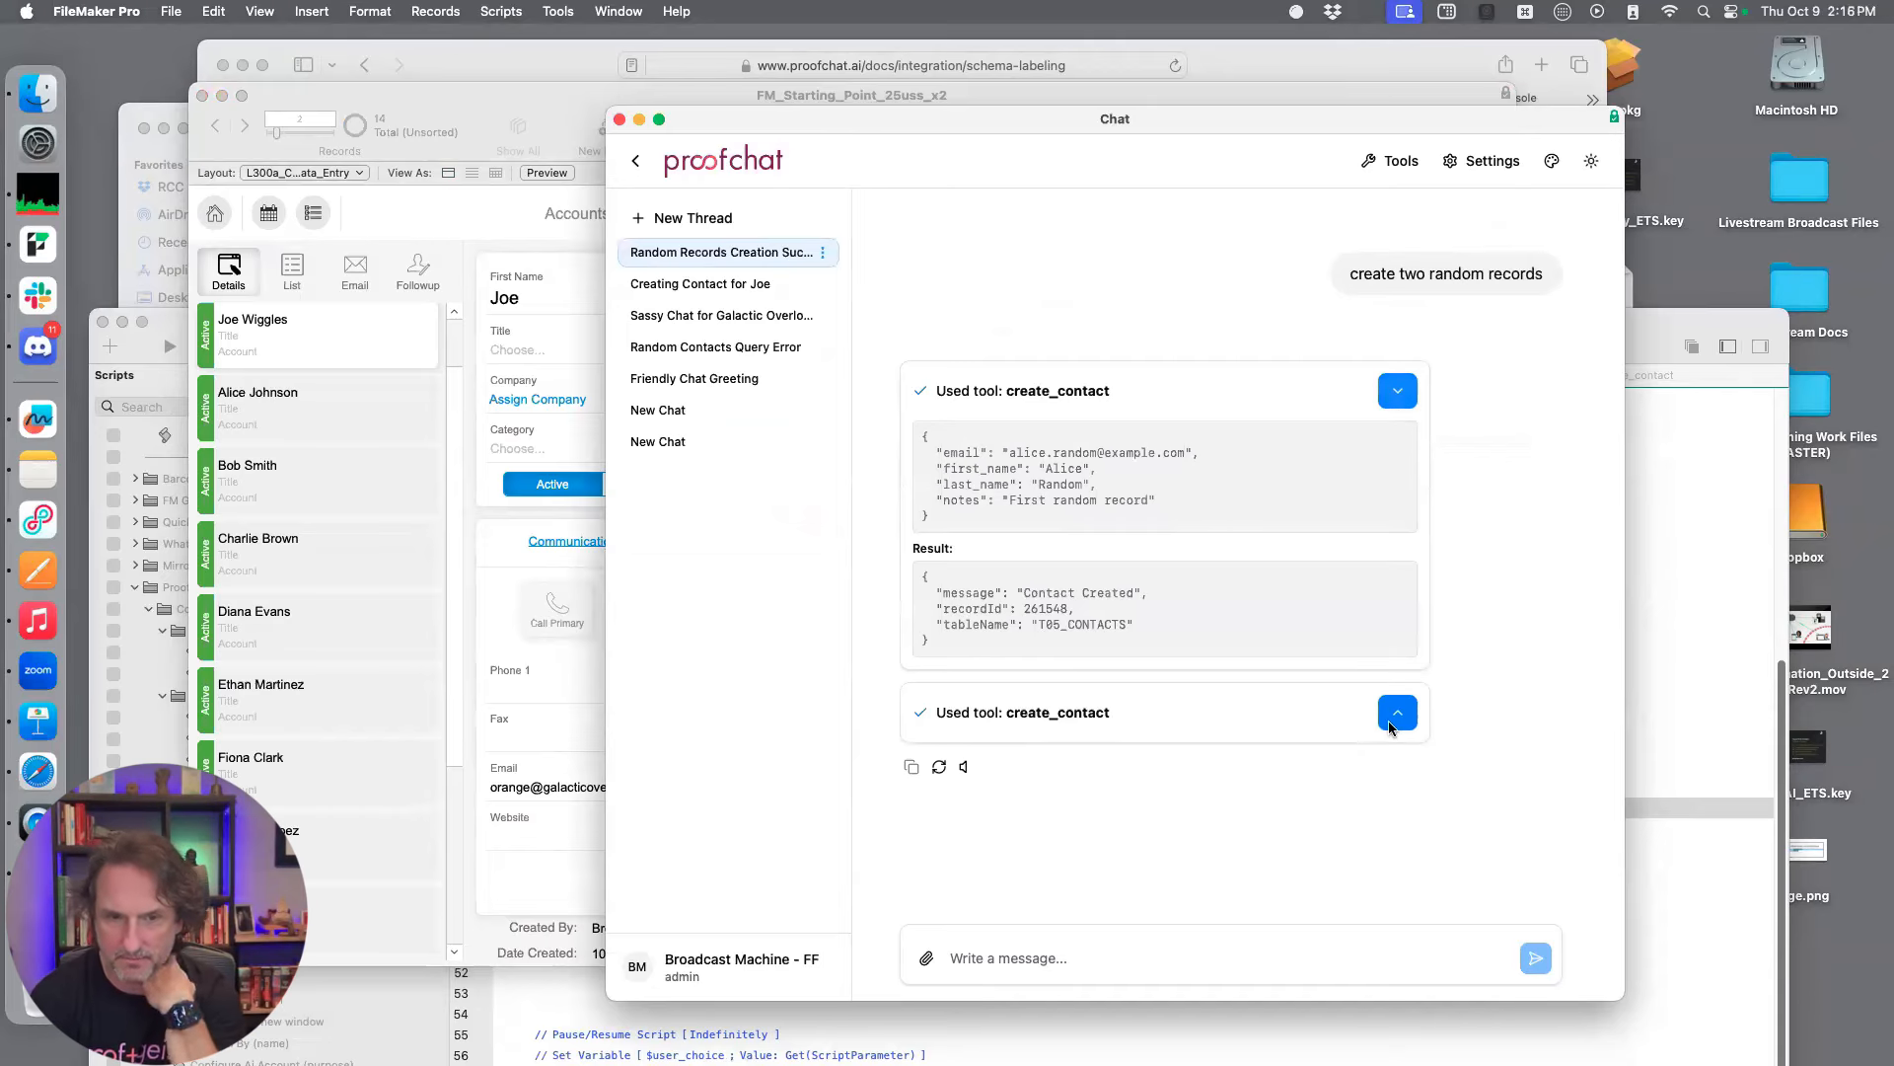
click(1389, 725)
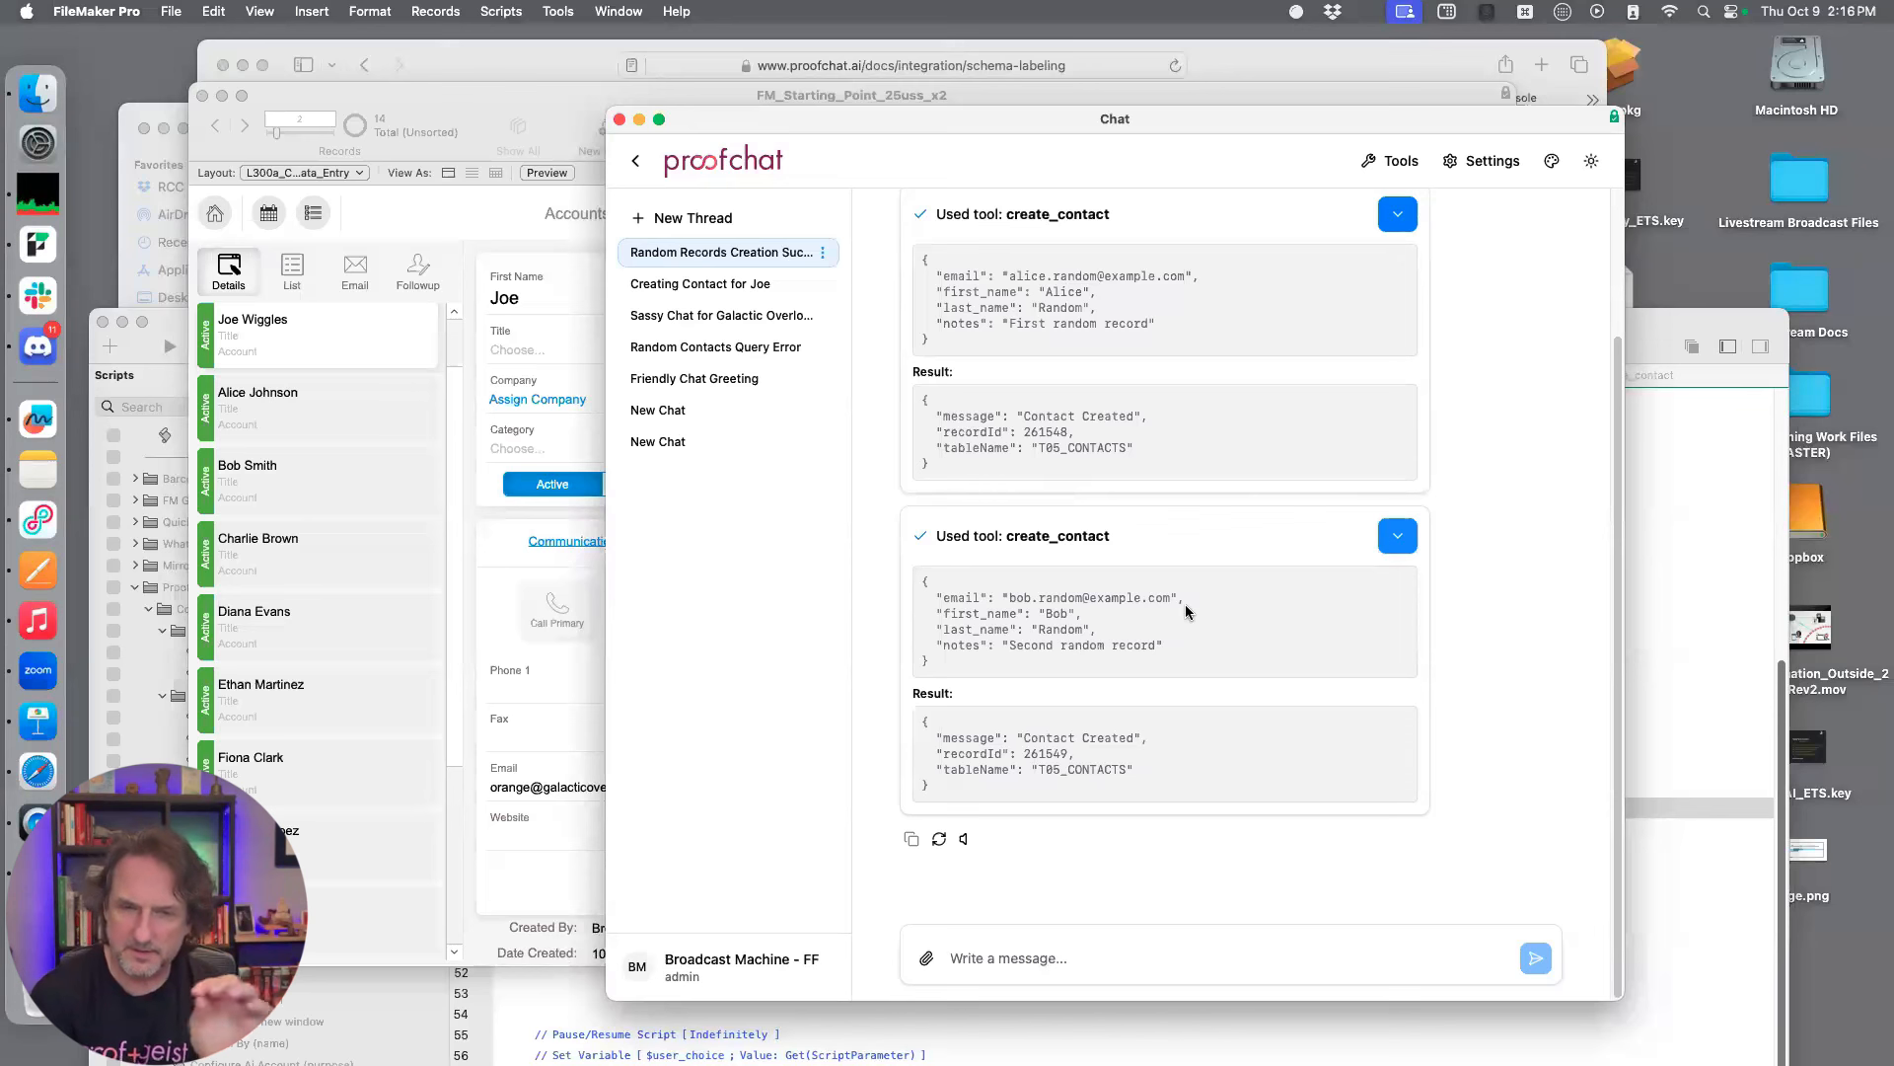
scroll(1194, 608, up, 1)
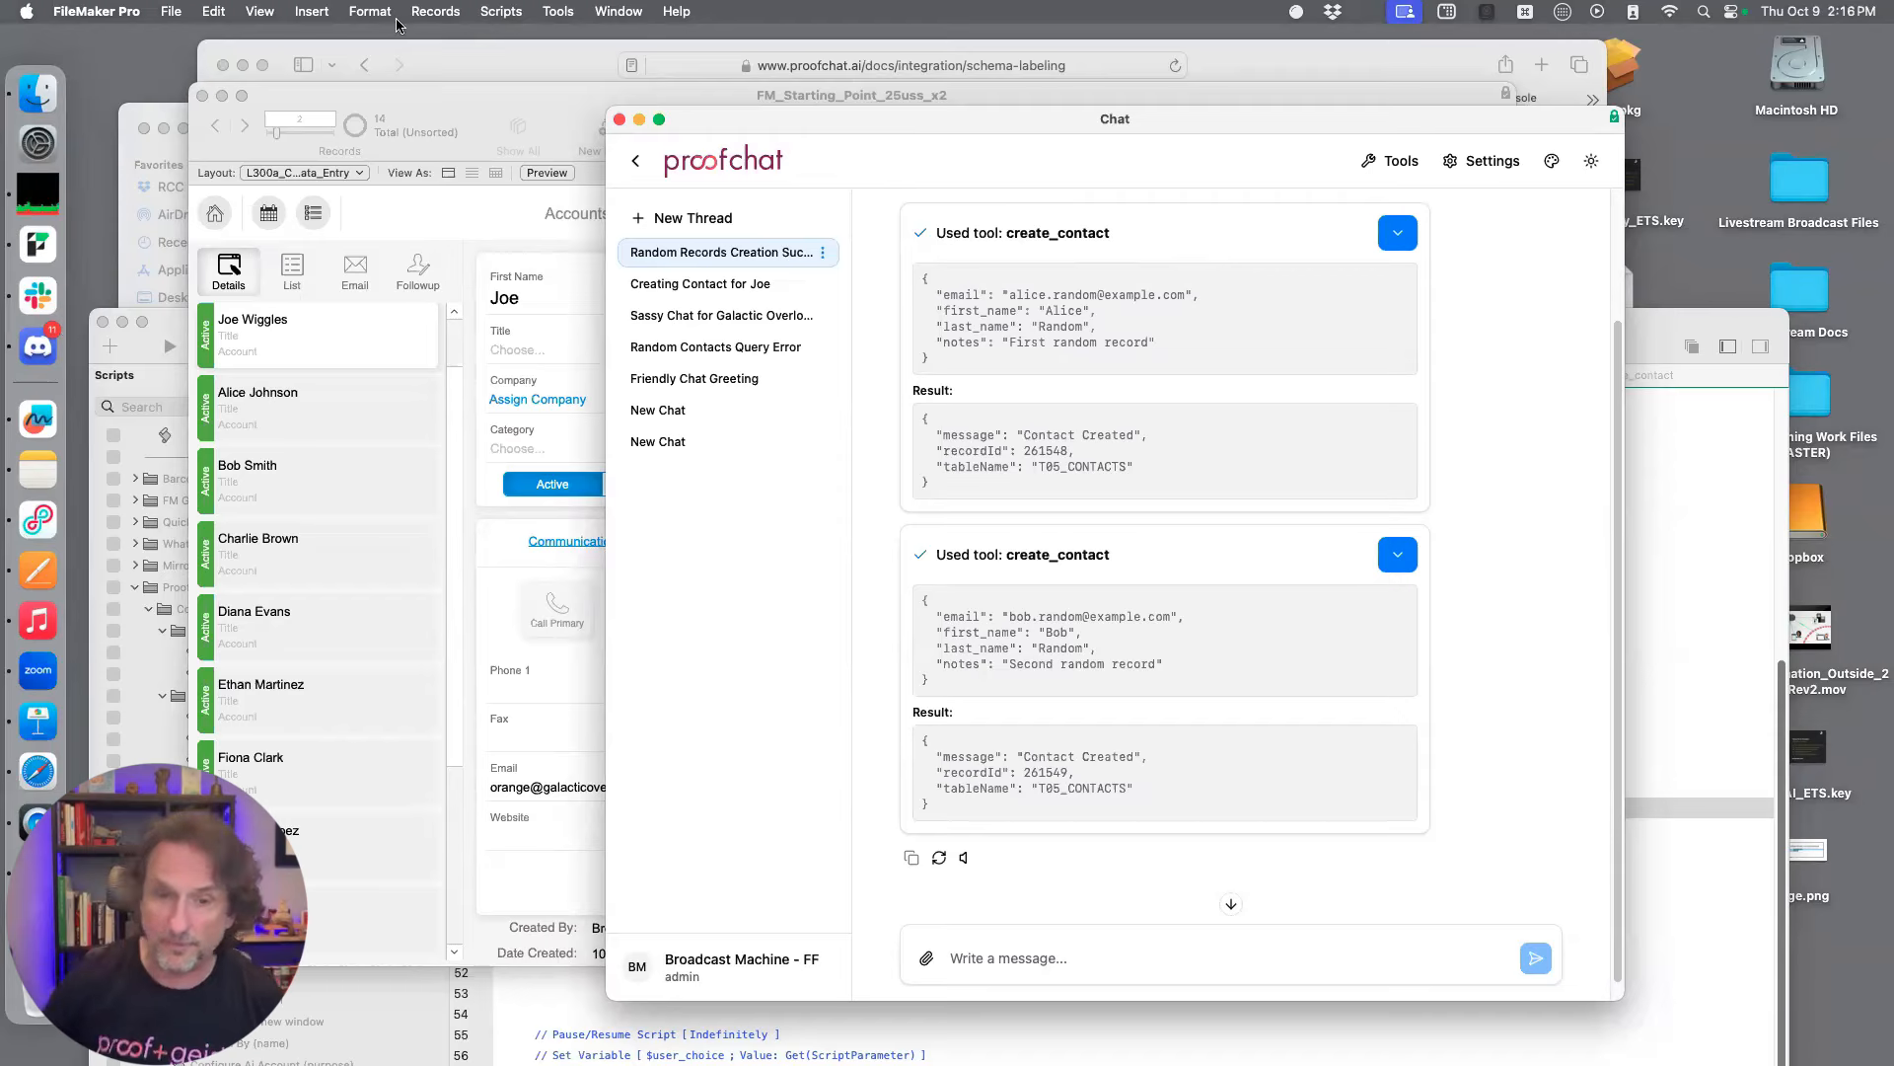
Switch to Safari and search the web for "random csv file" in a new window
drag(519, 59, 645, 99)
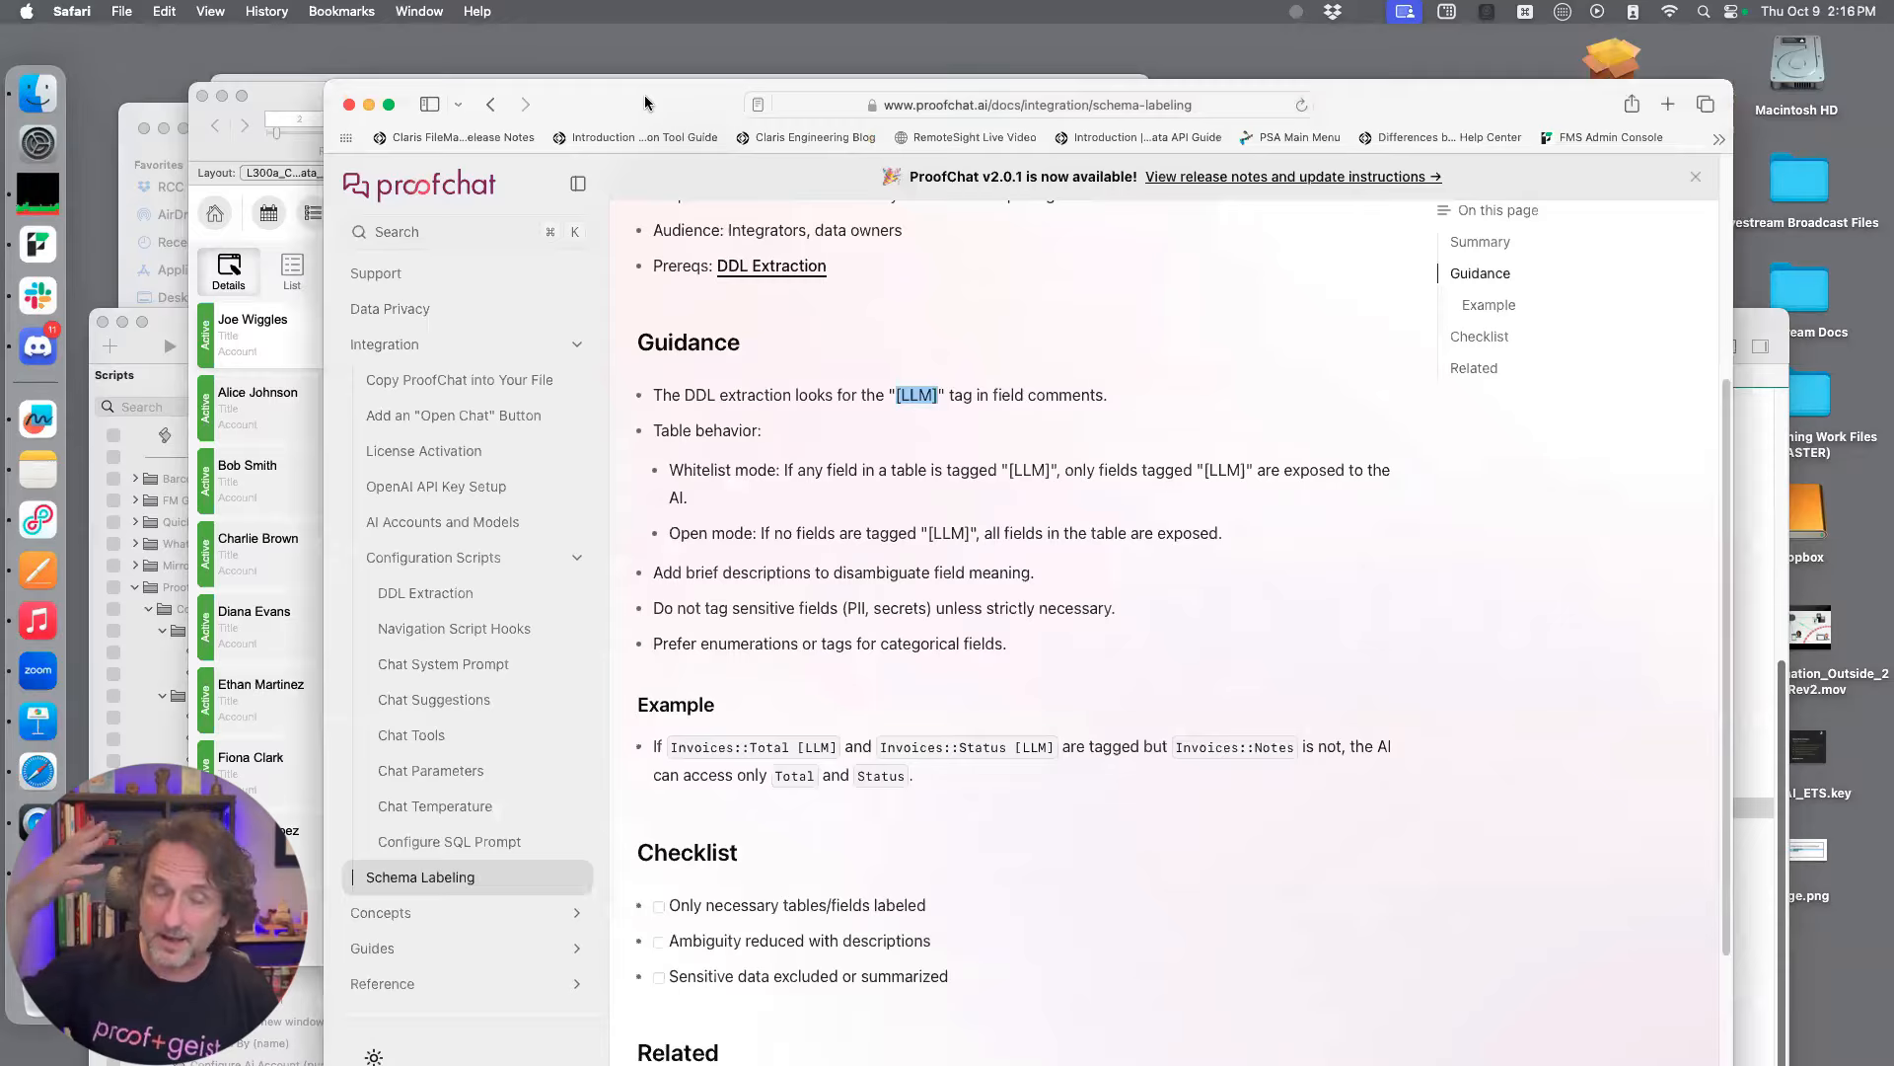
key(cmd+n)
text(random csv file)
key(Return)
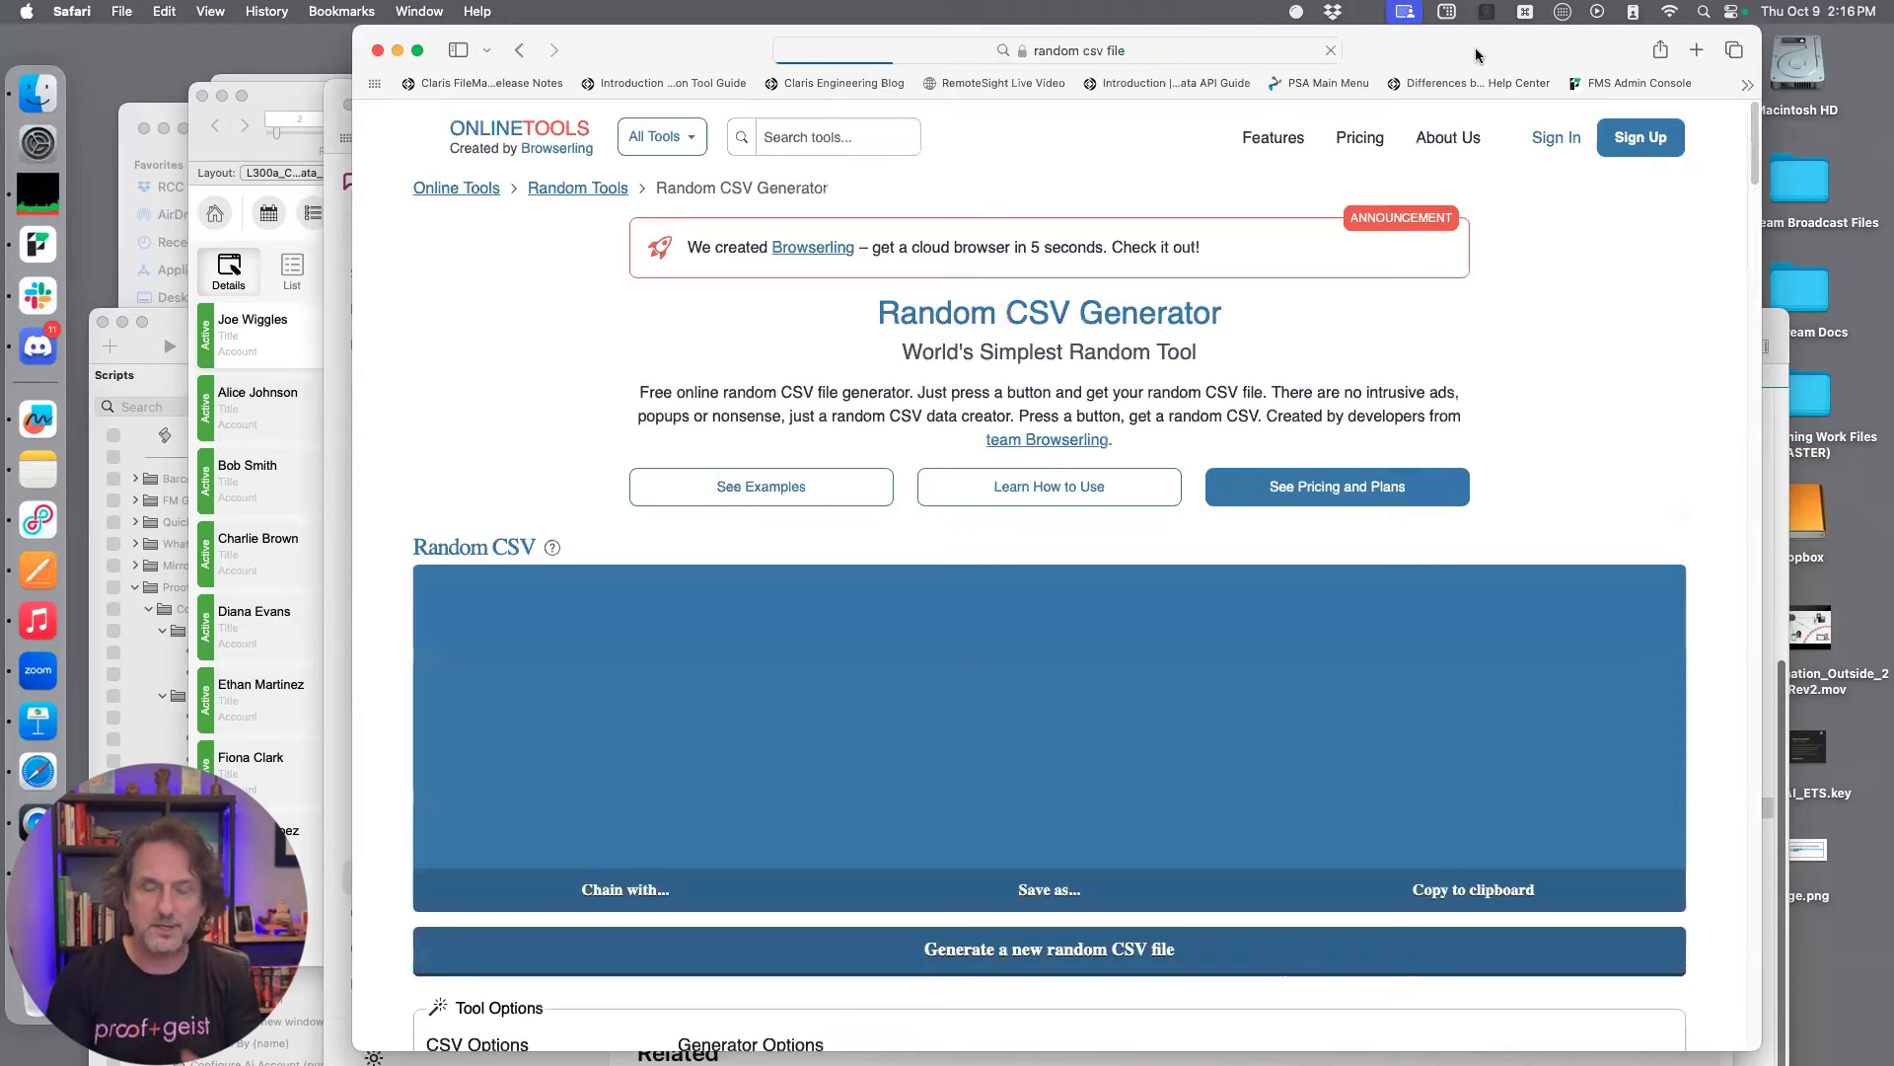
Generate a new random CSV on the Random CSV Generator page and review its CSV and generator options
drag(1477, 53, 1443, 68)
click(1145, 411)
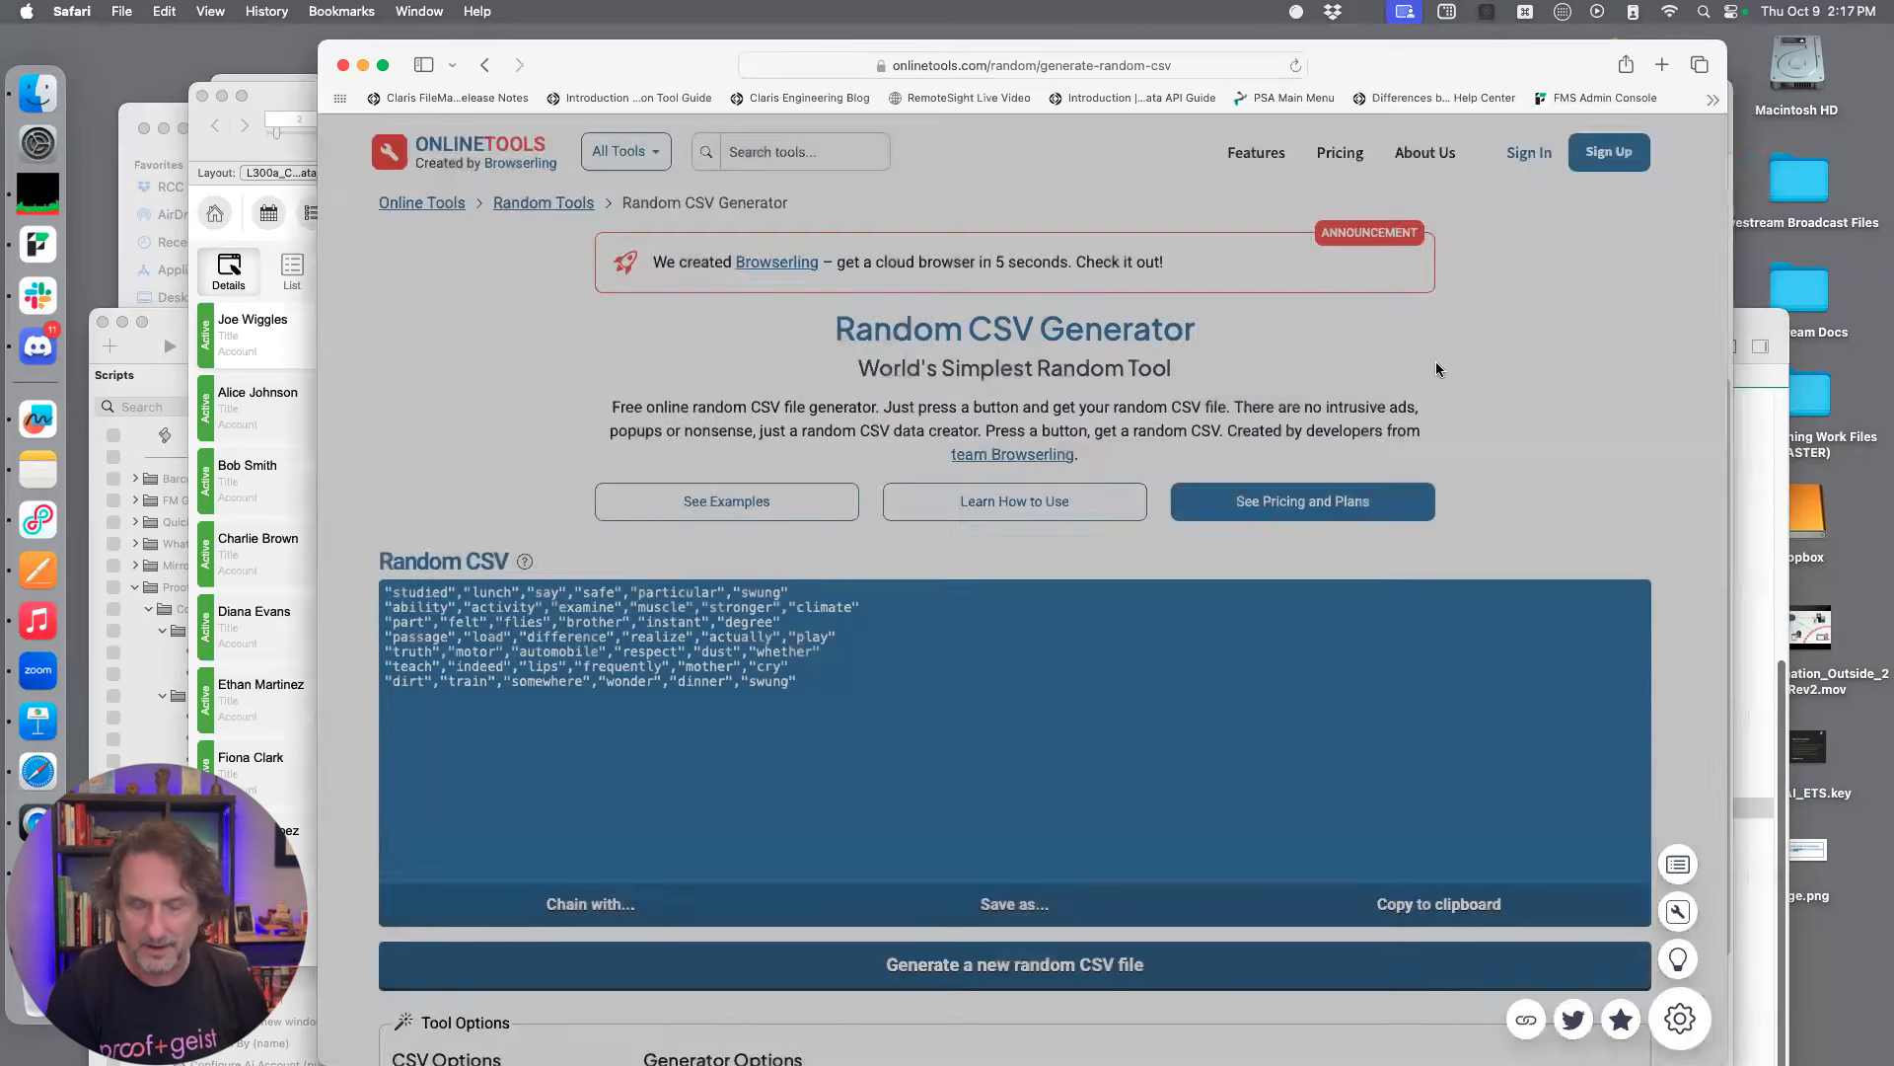
scroll(1169, 703, down, 2)
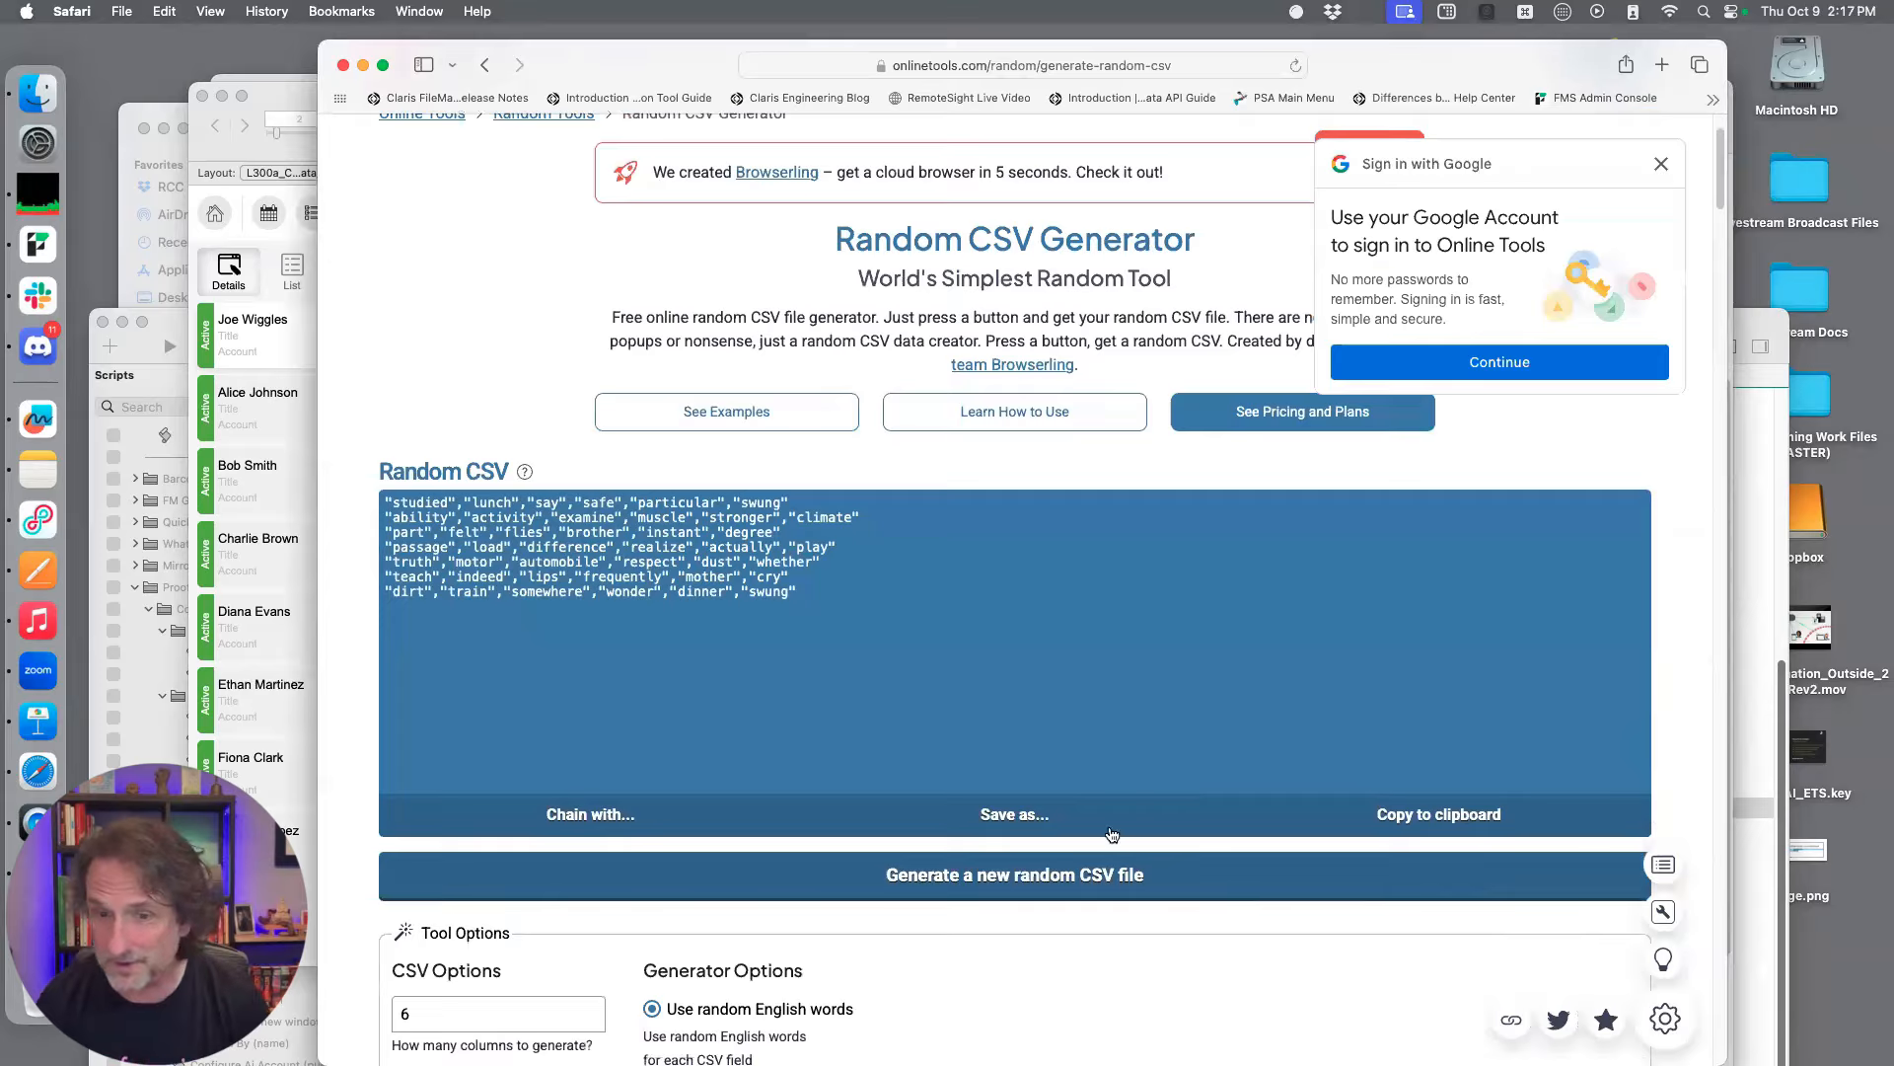
scroll(1112, 835, down, 1)
click(1031, 848)
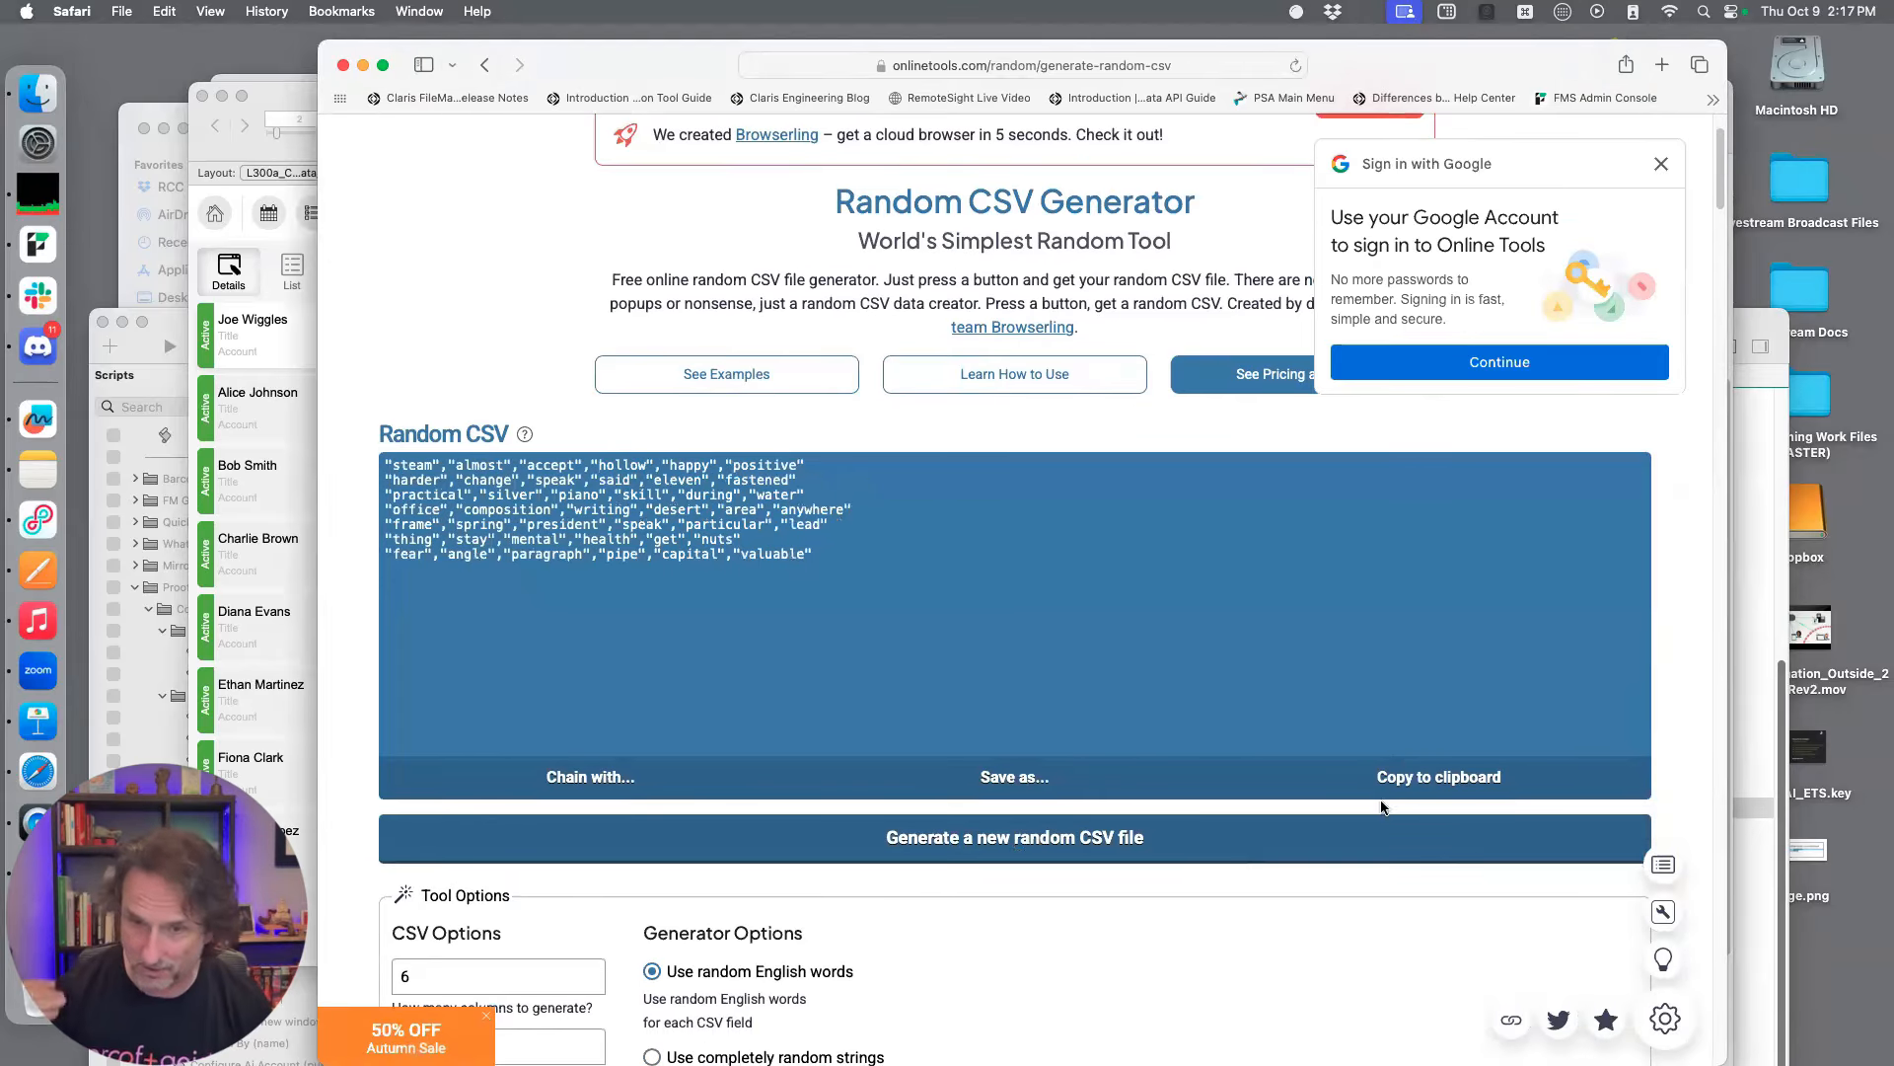
scroll(1013, 578, down, 3)
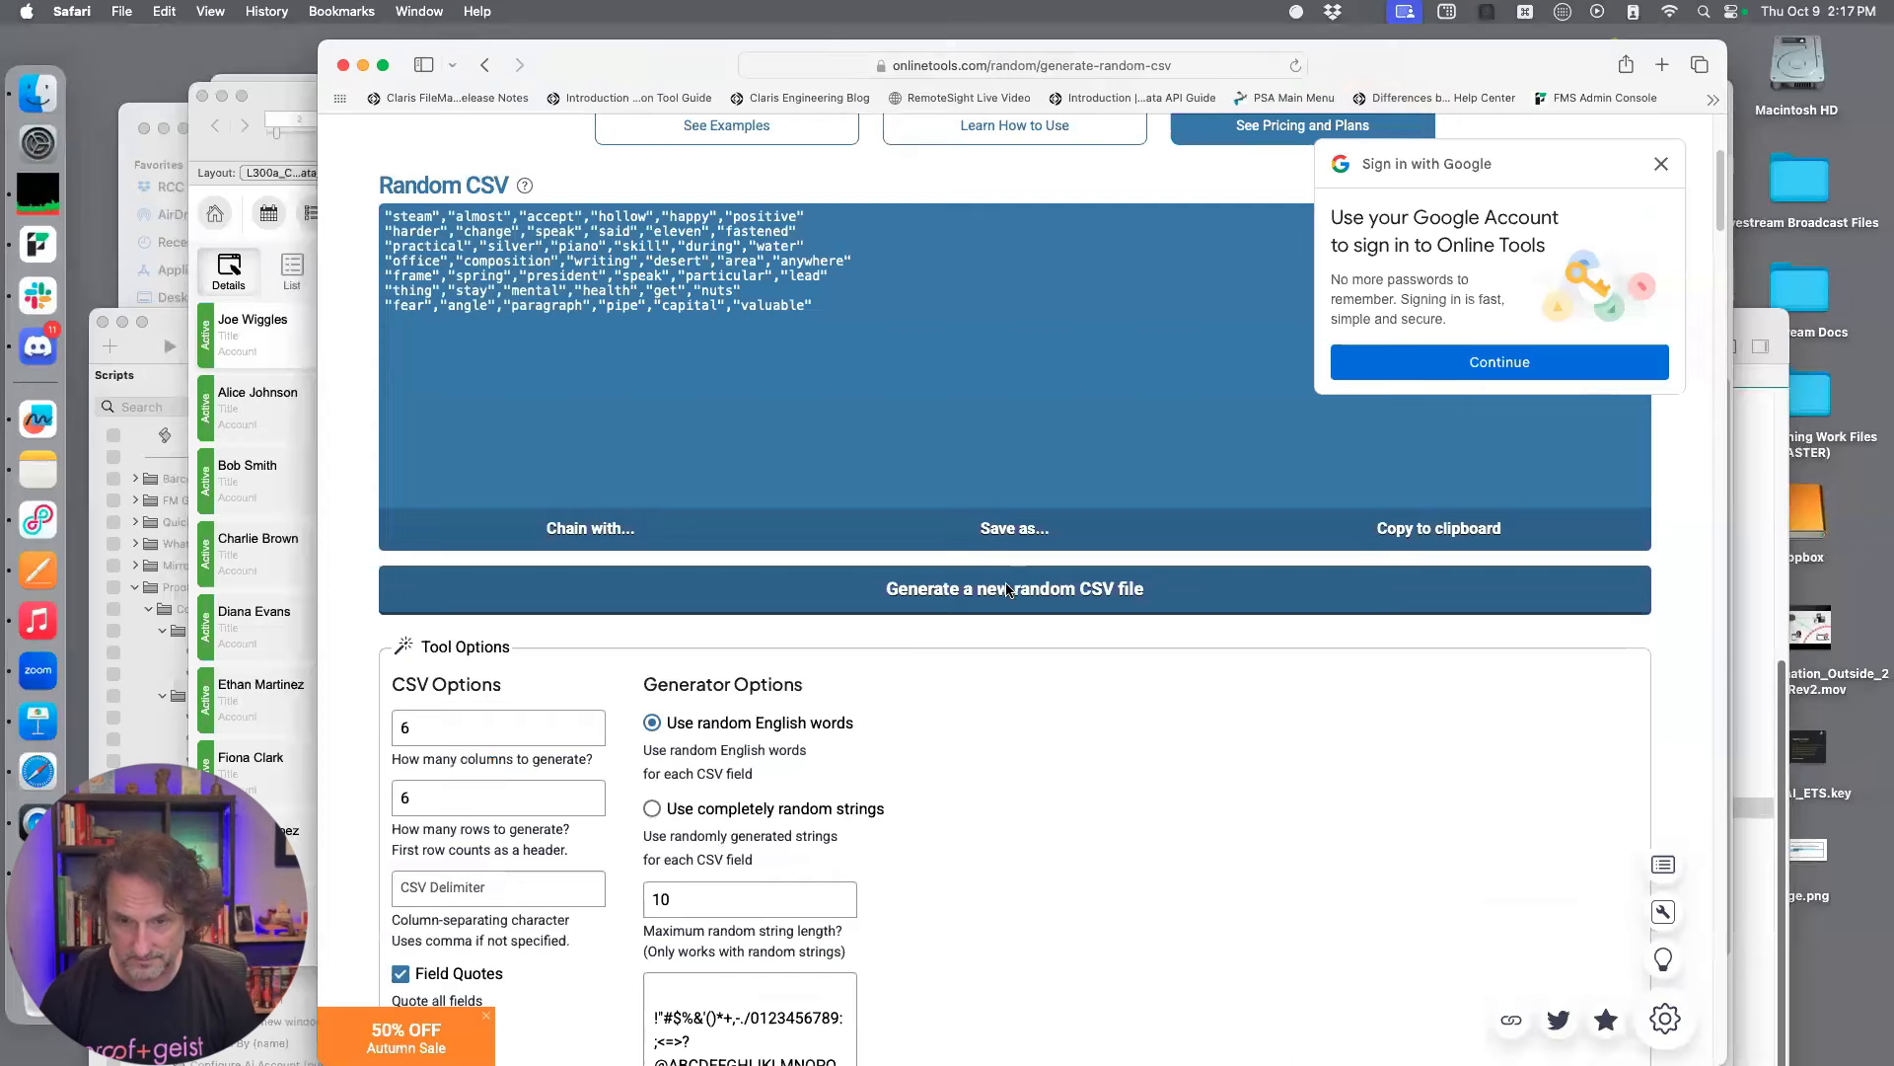
scroll(1007, 587, down, 5)
scroll(1005, 590, up, 6)
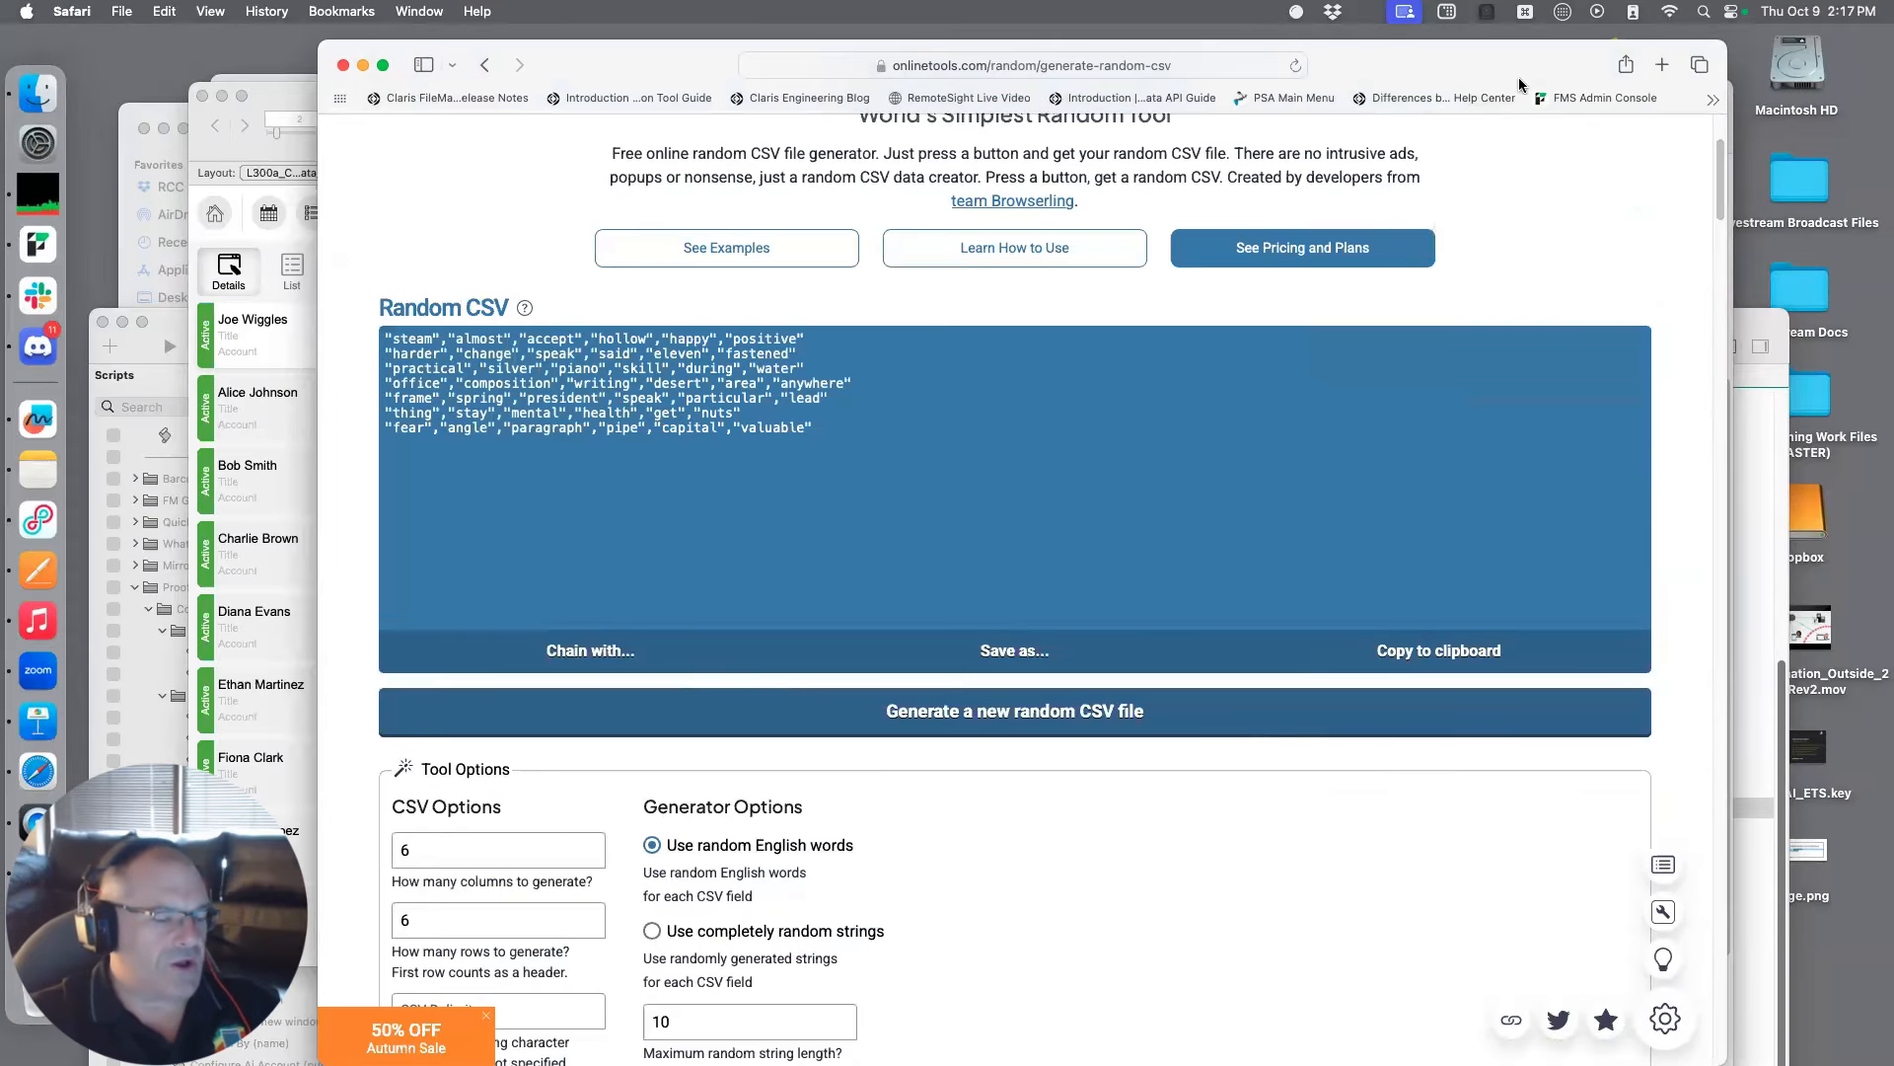
Close the Random CSV Generator browser window and move the ProofChat documentation window aside
drag(1487, 71, 1737, 520)
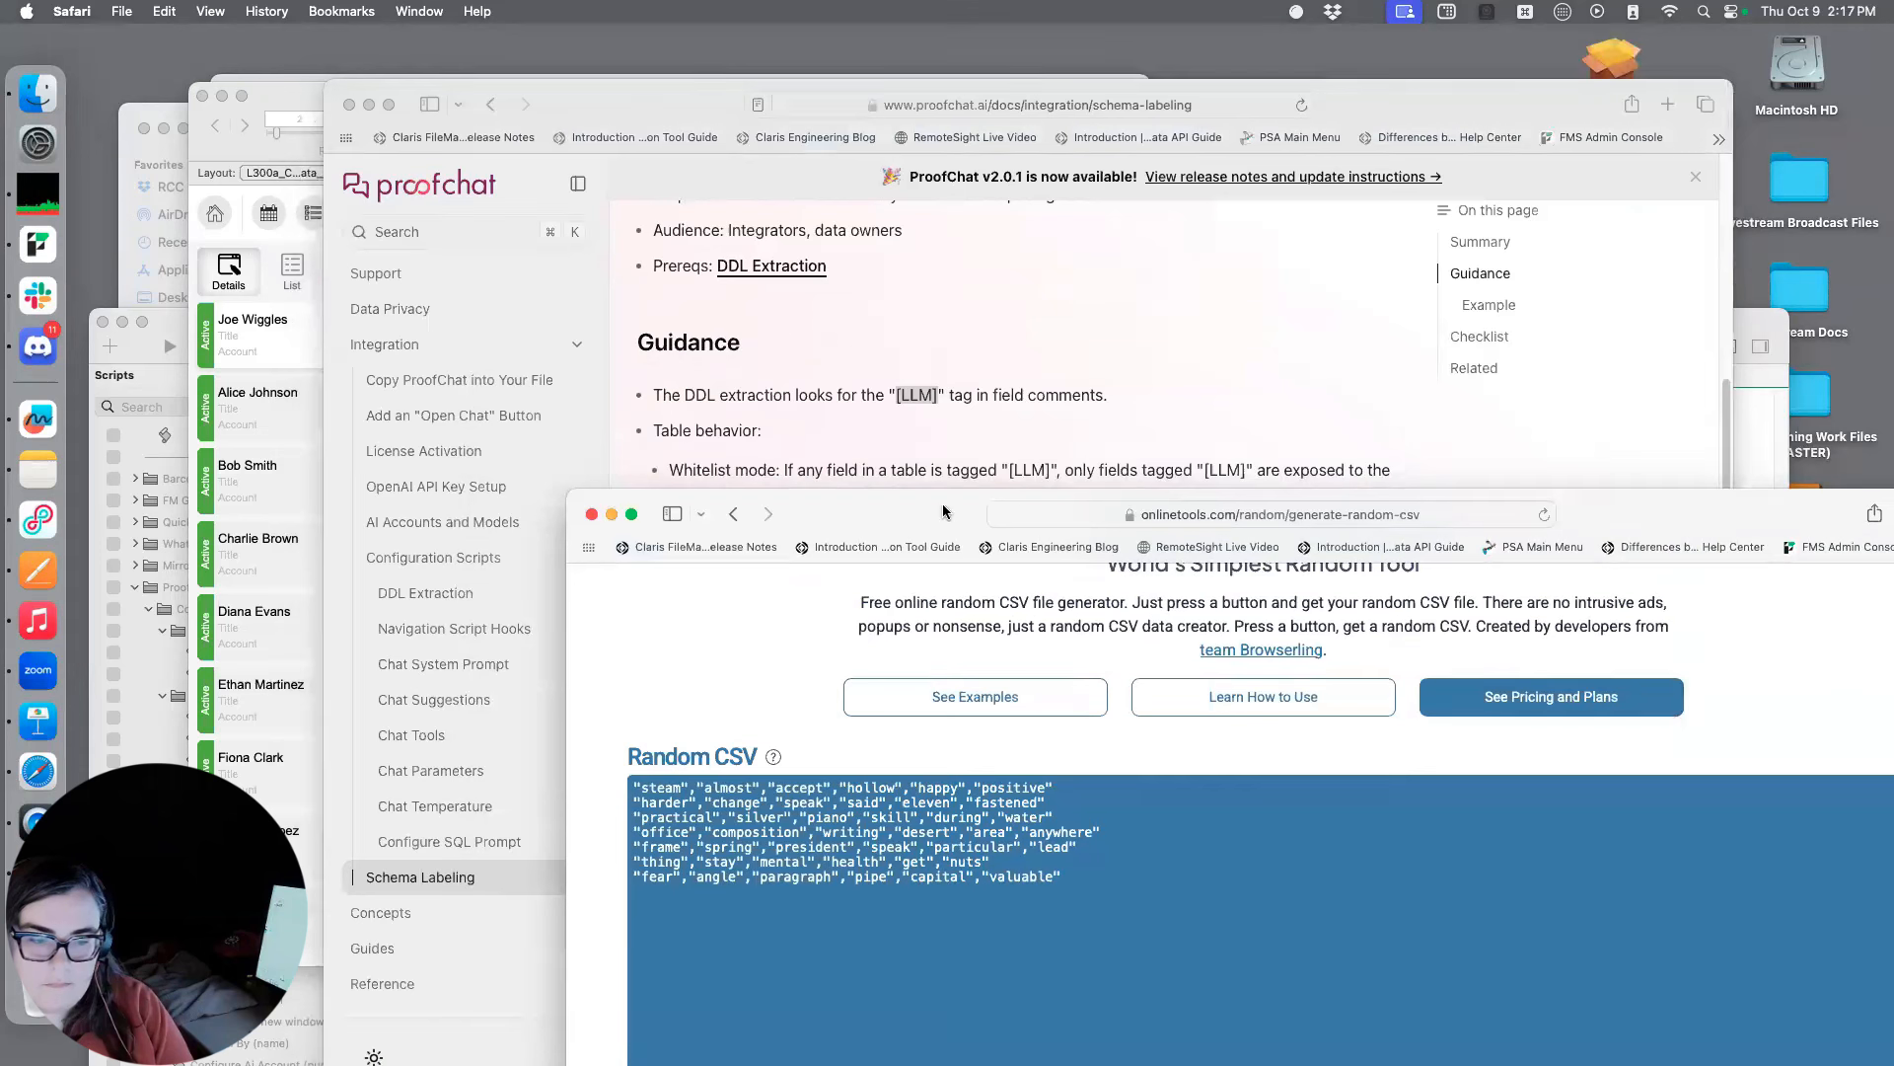
click(733, 513)
drag(614, 496, 742, 521)
click(721, 538)
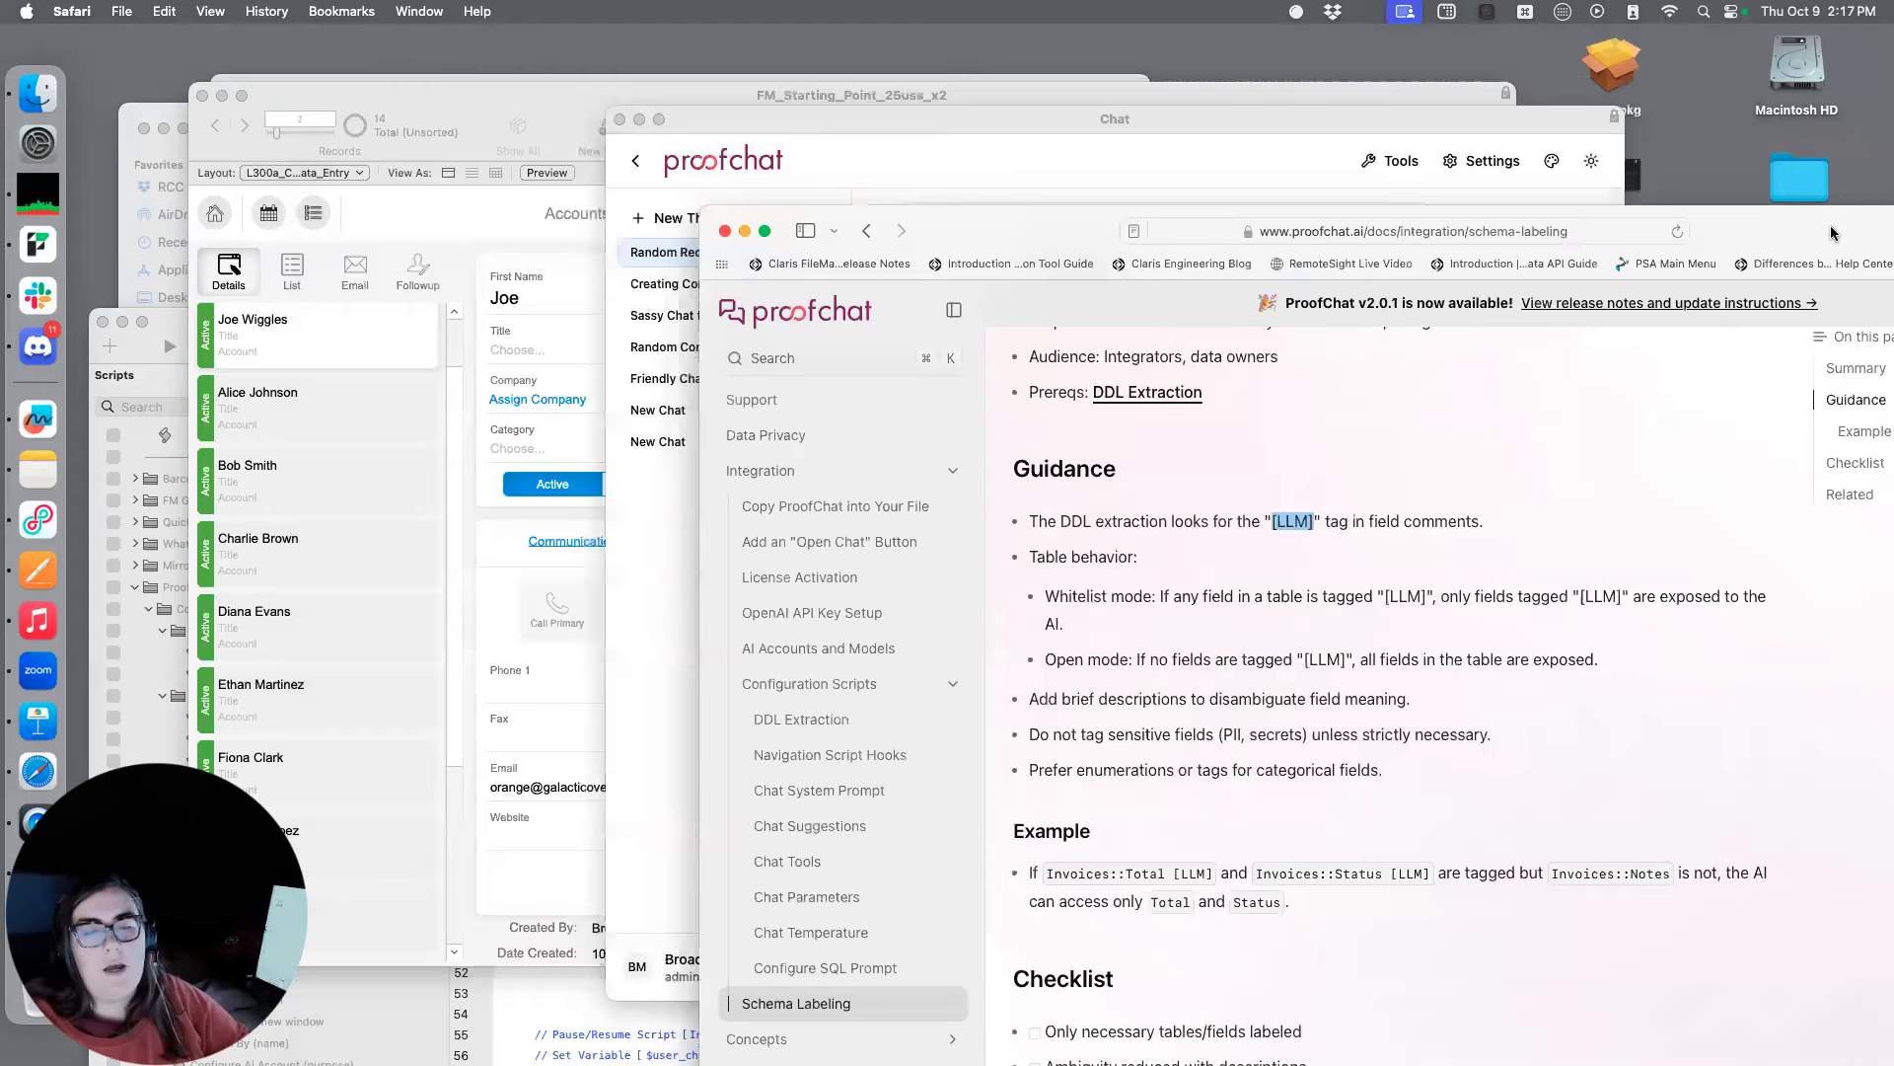
Return to FileMaker Pro, open the Configure Navigate To Record script and select its Set Variable [ $layoutName ] step mapping tables to layouts
click(565, 385)
drag(1109, 109, 1328, 104)
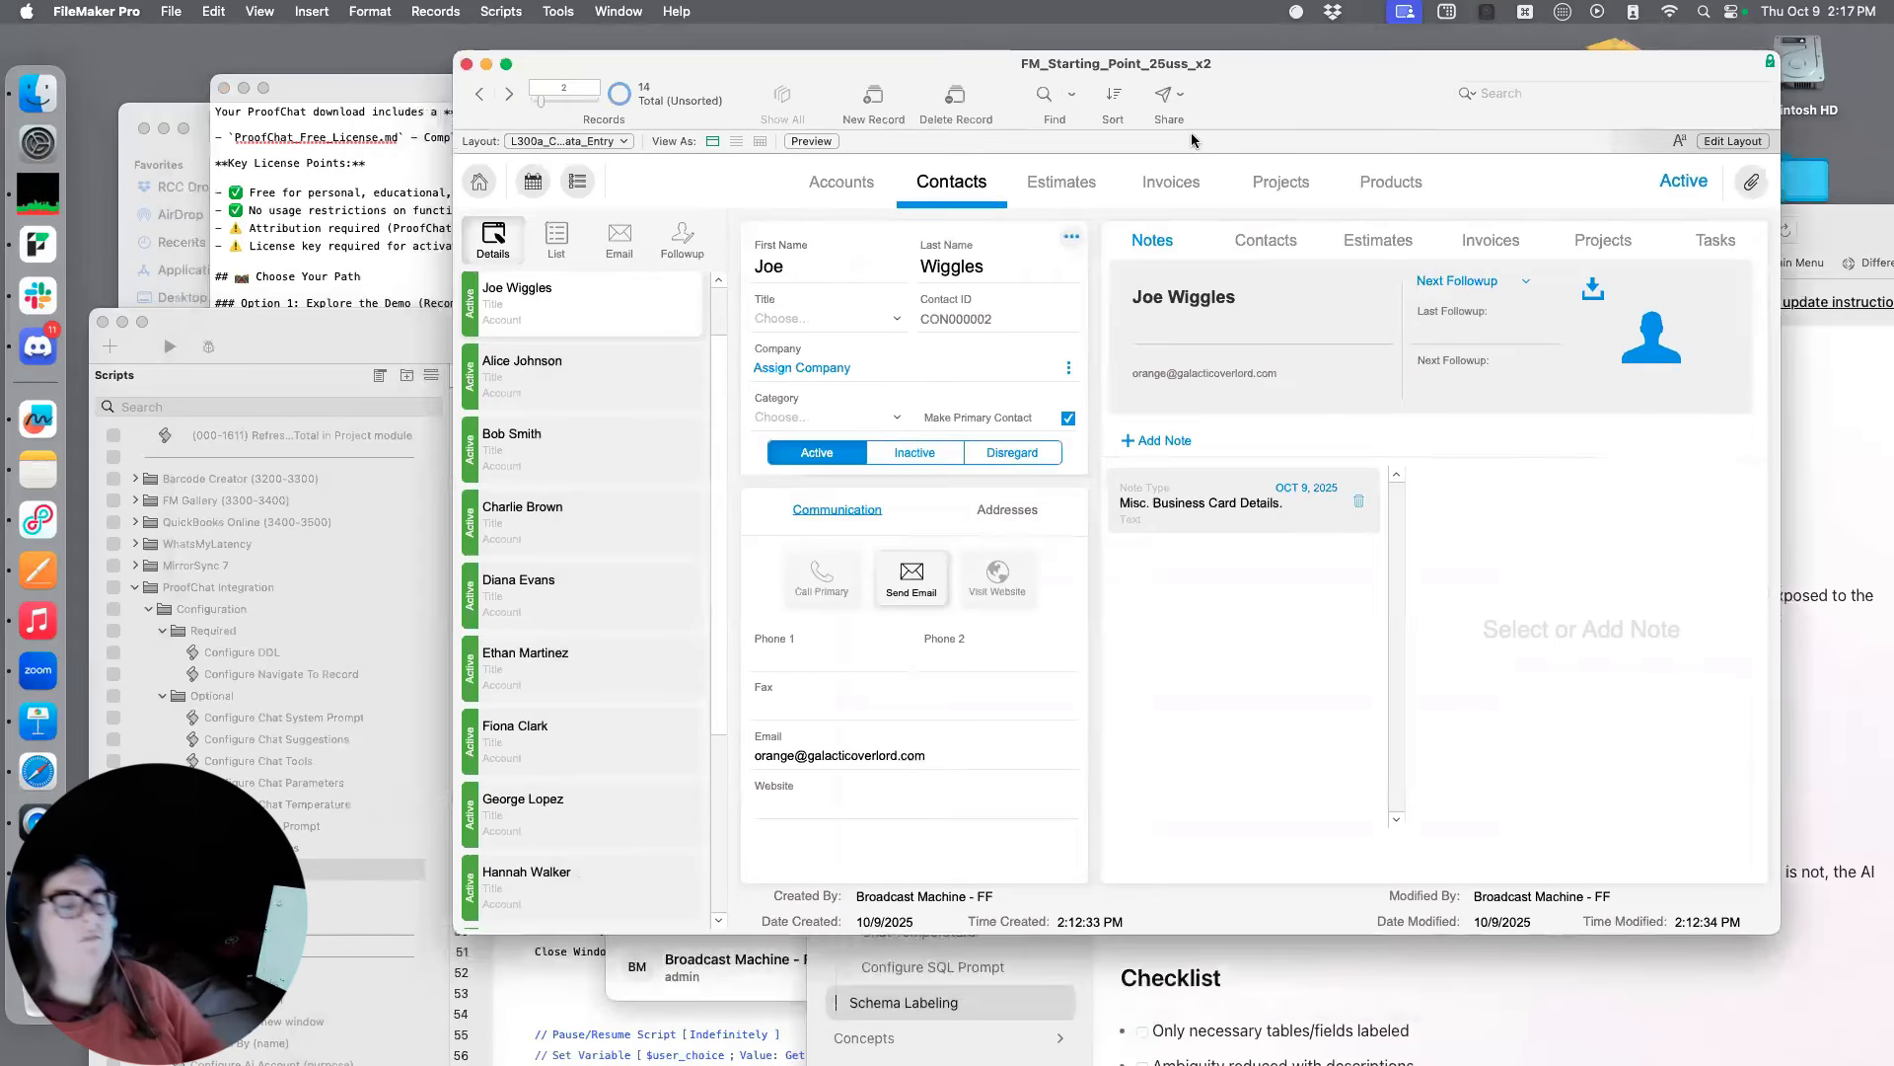
click(292, 667)
click(321, 675)
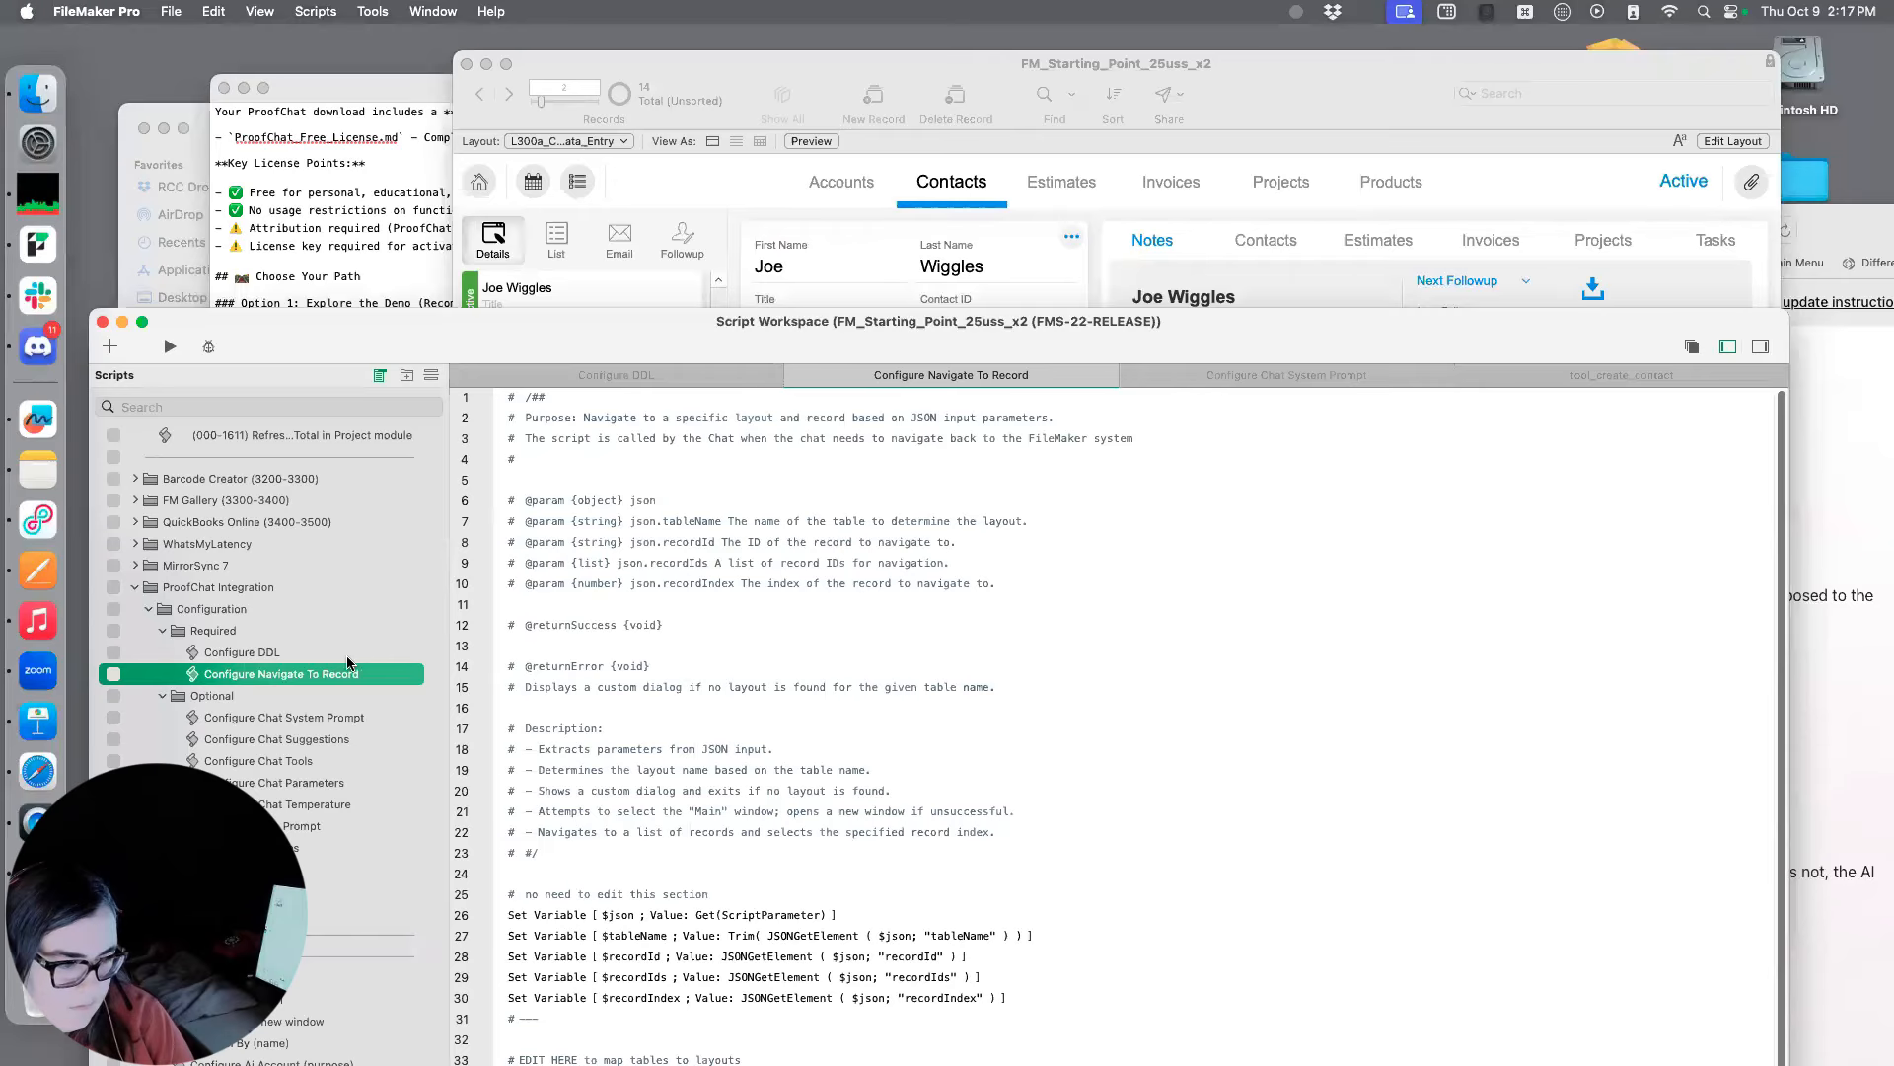
scroll(366, 663, down, 1)
drag(1275, 316, 1324, 40)
click(1517, 826)
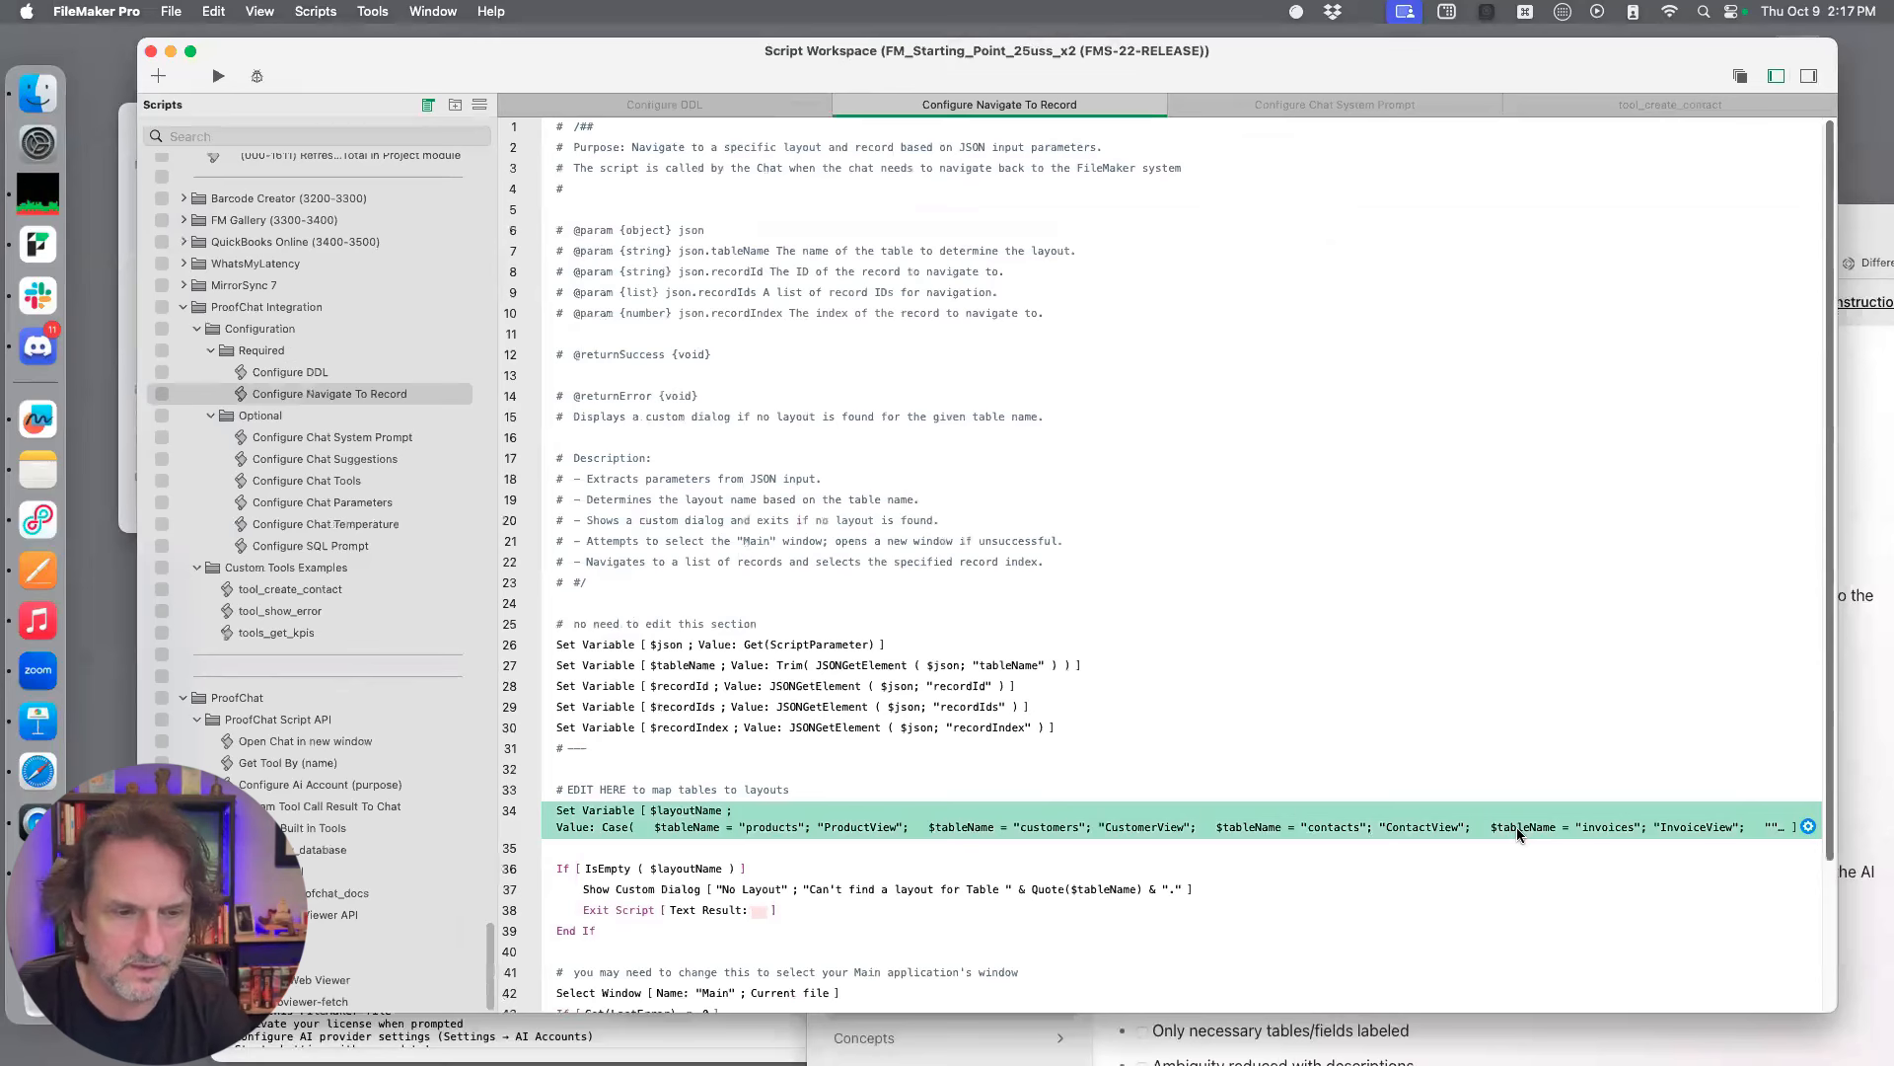
Reposition the Script Workspace, switch to the tool_create_contact script and review its contact and notes creation steps
drag(1437, 79, 1141, 734)
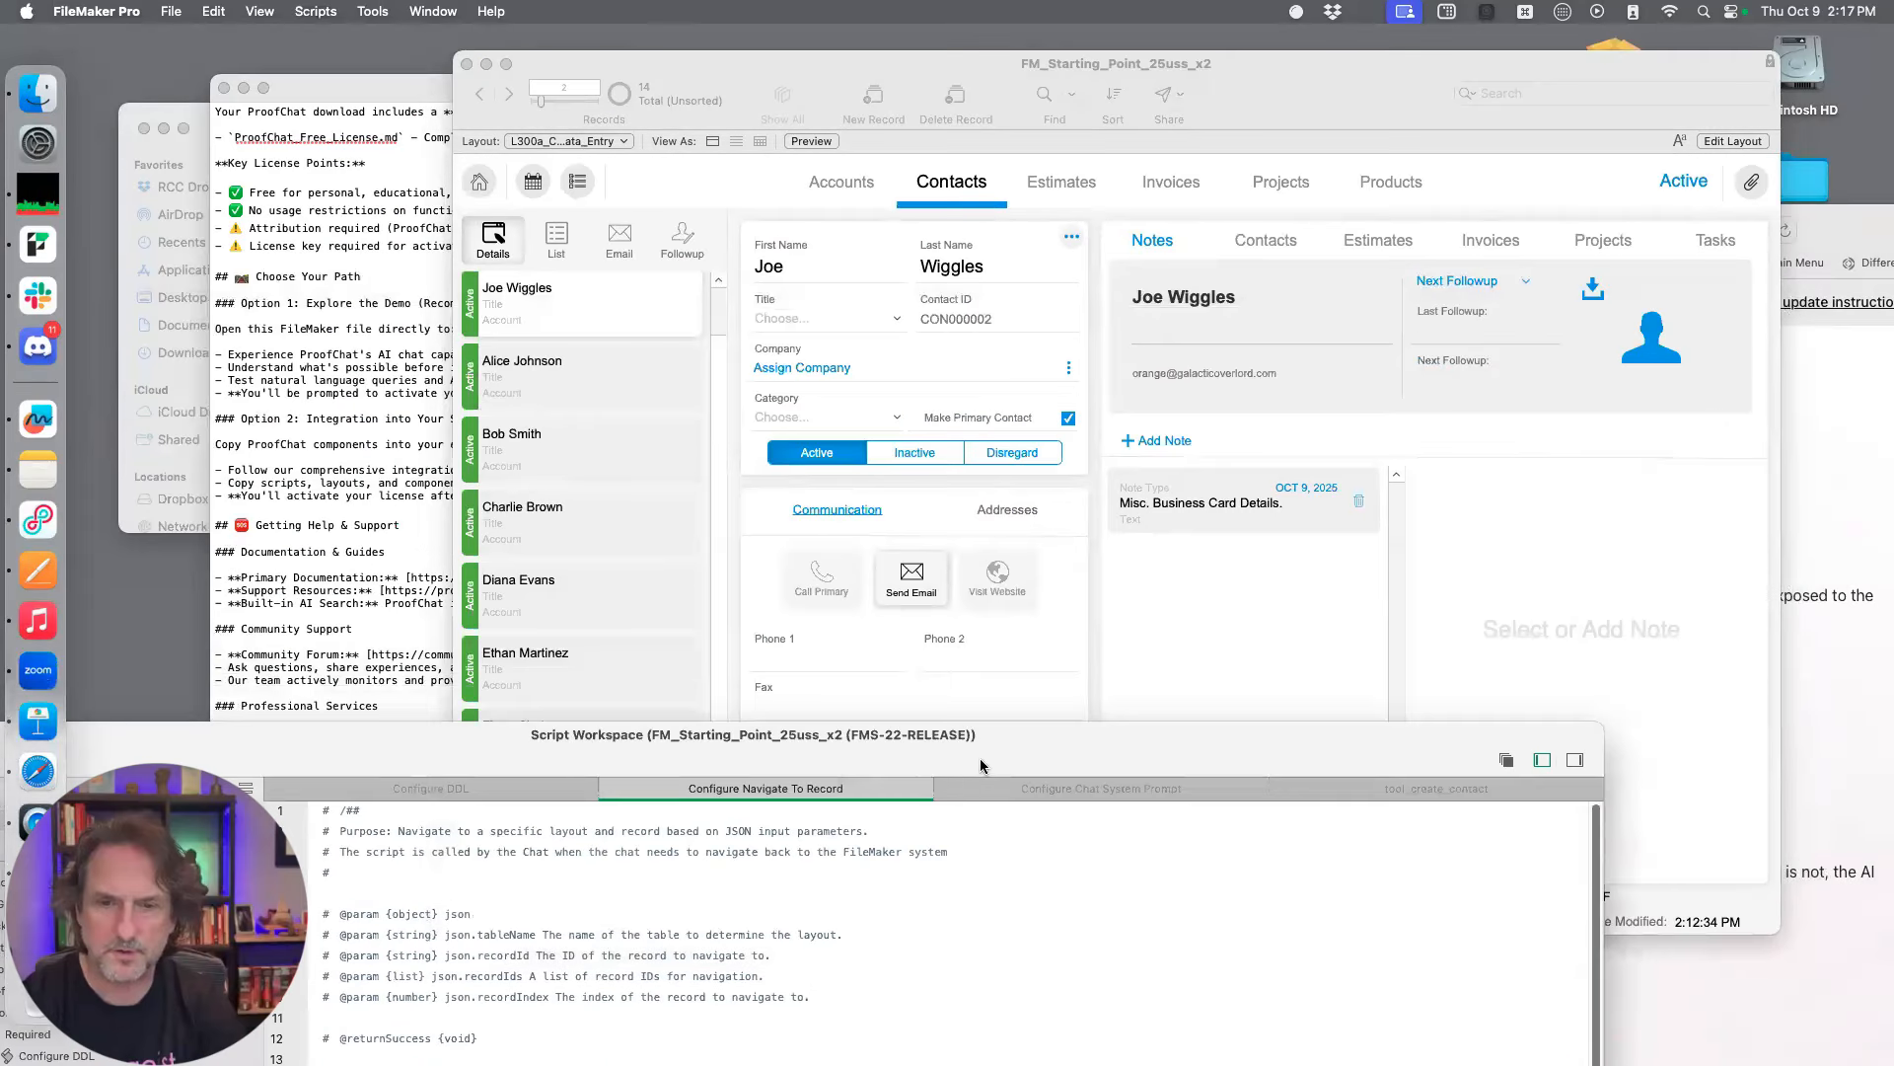
drag(980, 766, 1247, 292)
click(1604, 310)
drag(1567, 286, 1560, 204)
scroll(1077, 535, down, 1)
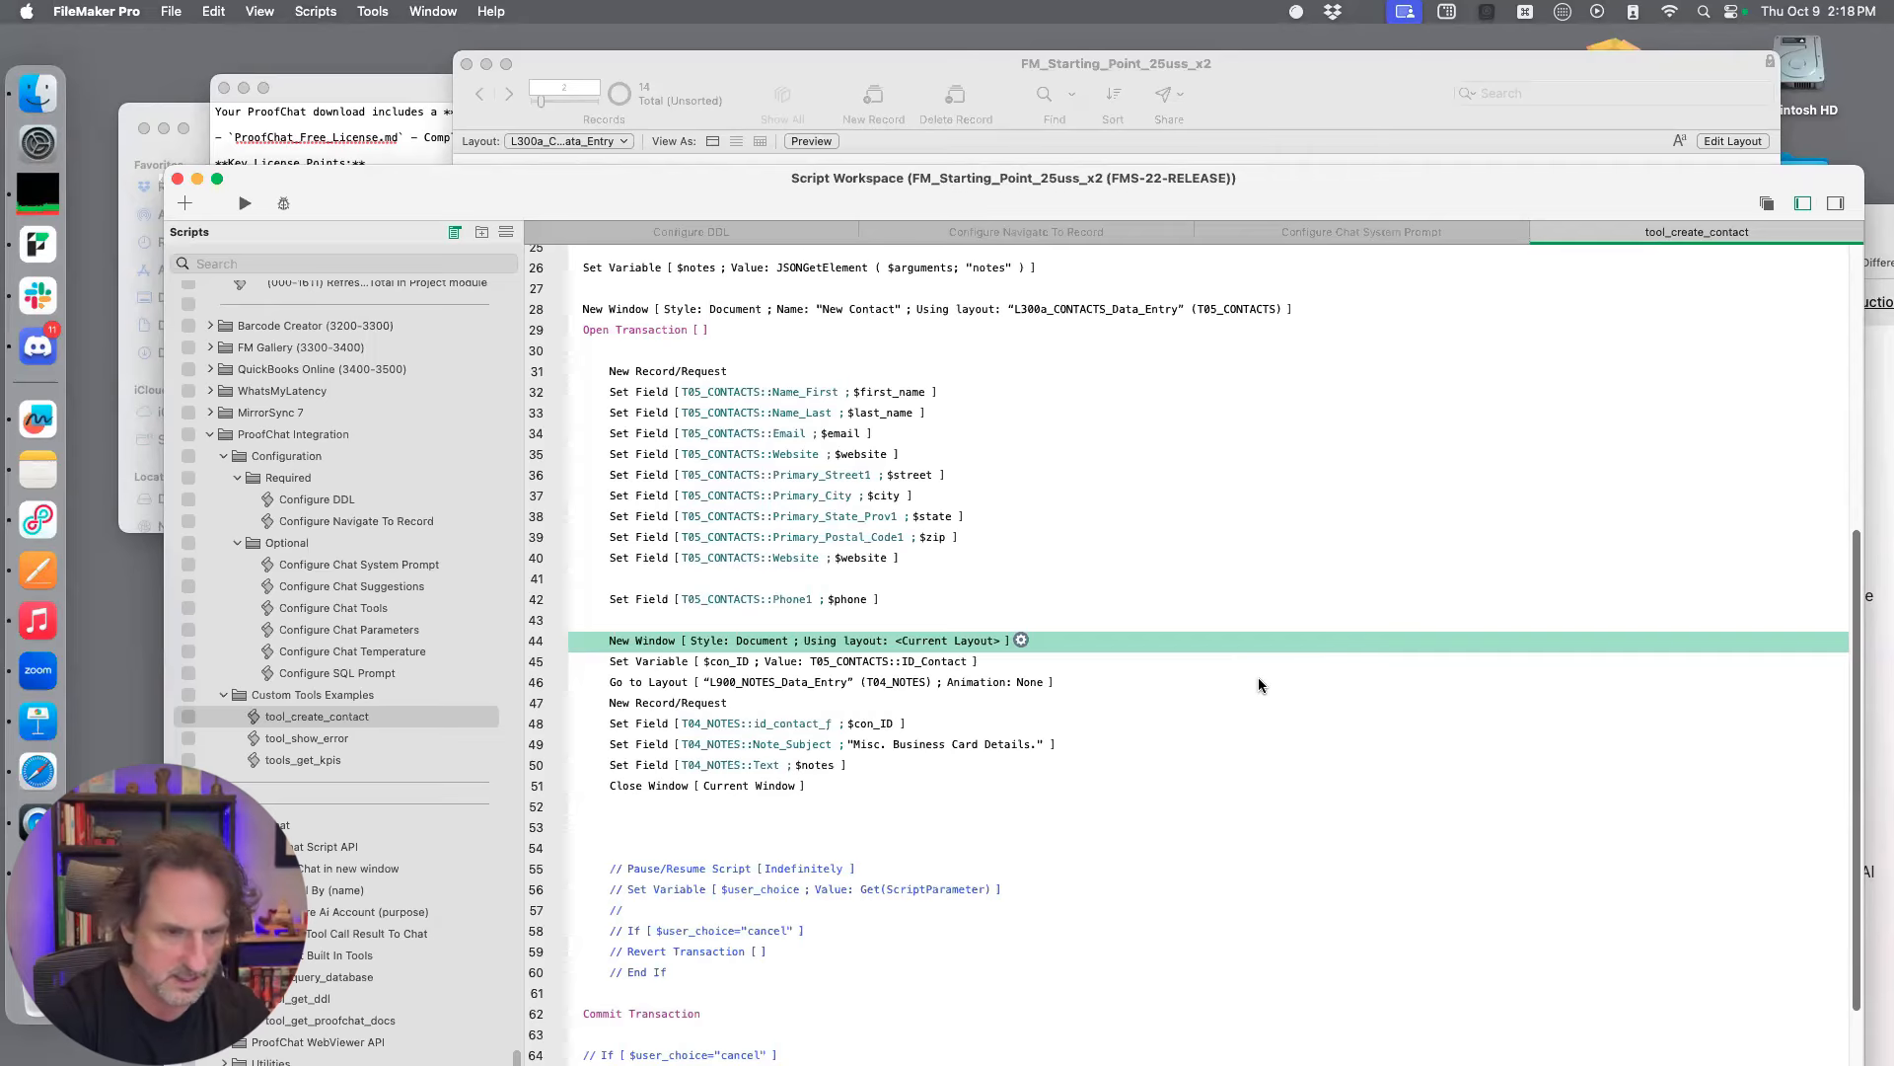
drag(1308, 178, 1322, 218)
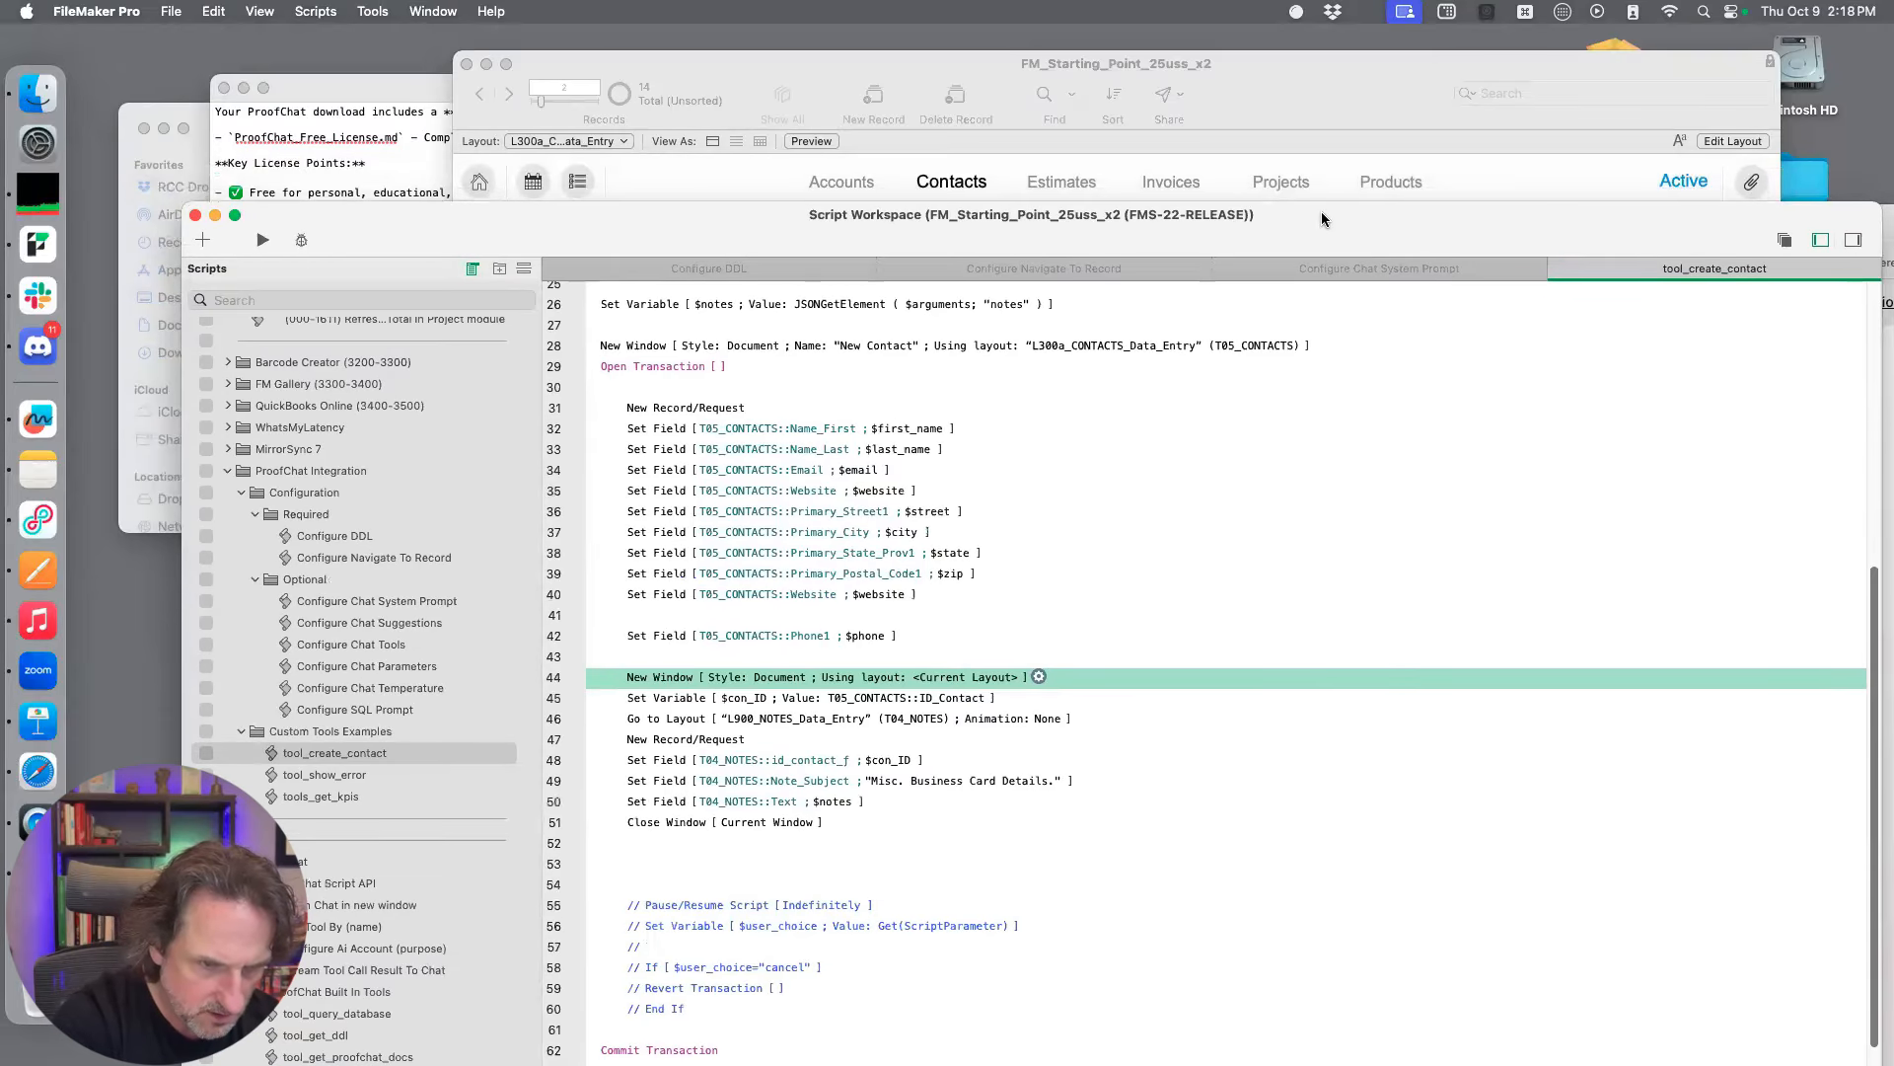
Open the Configure Chat Tools script, examine the Set Variable [ $tools ] calculation and cancel its options without changes
click(395, 649)
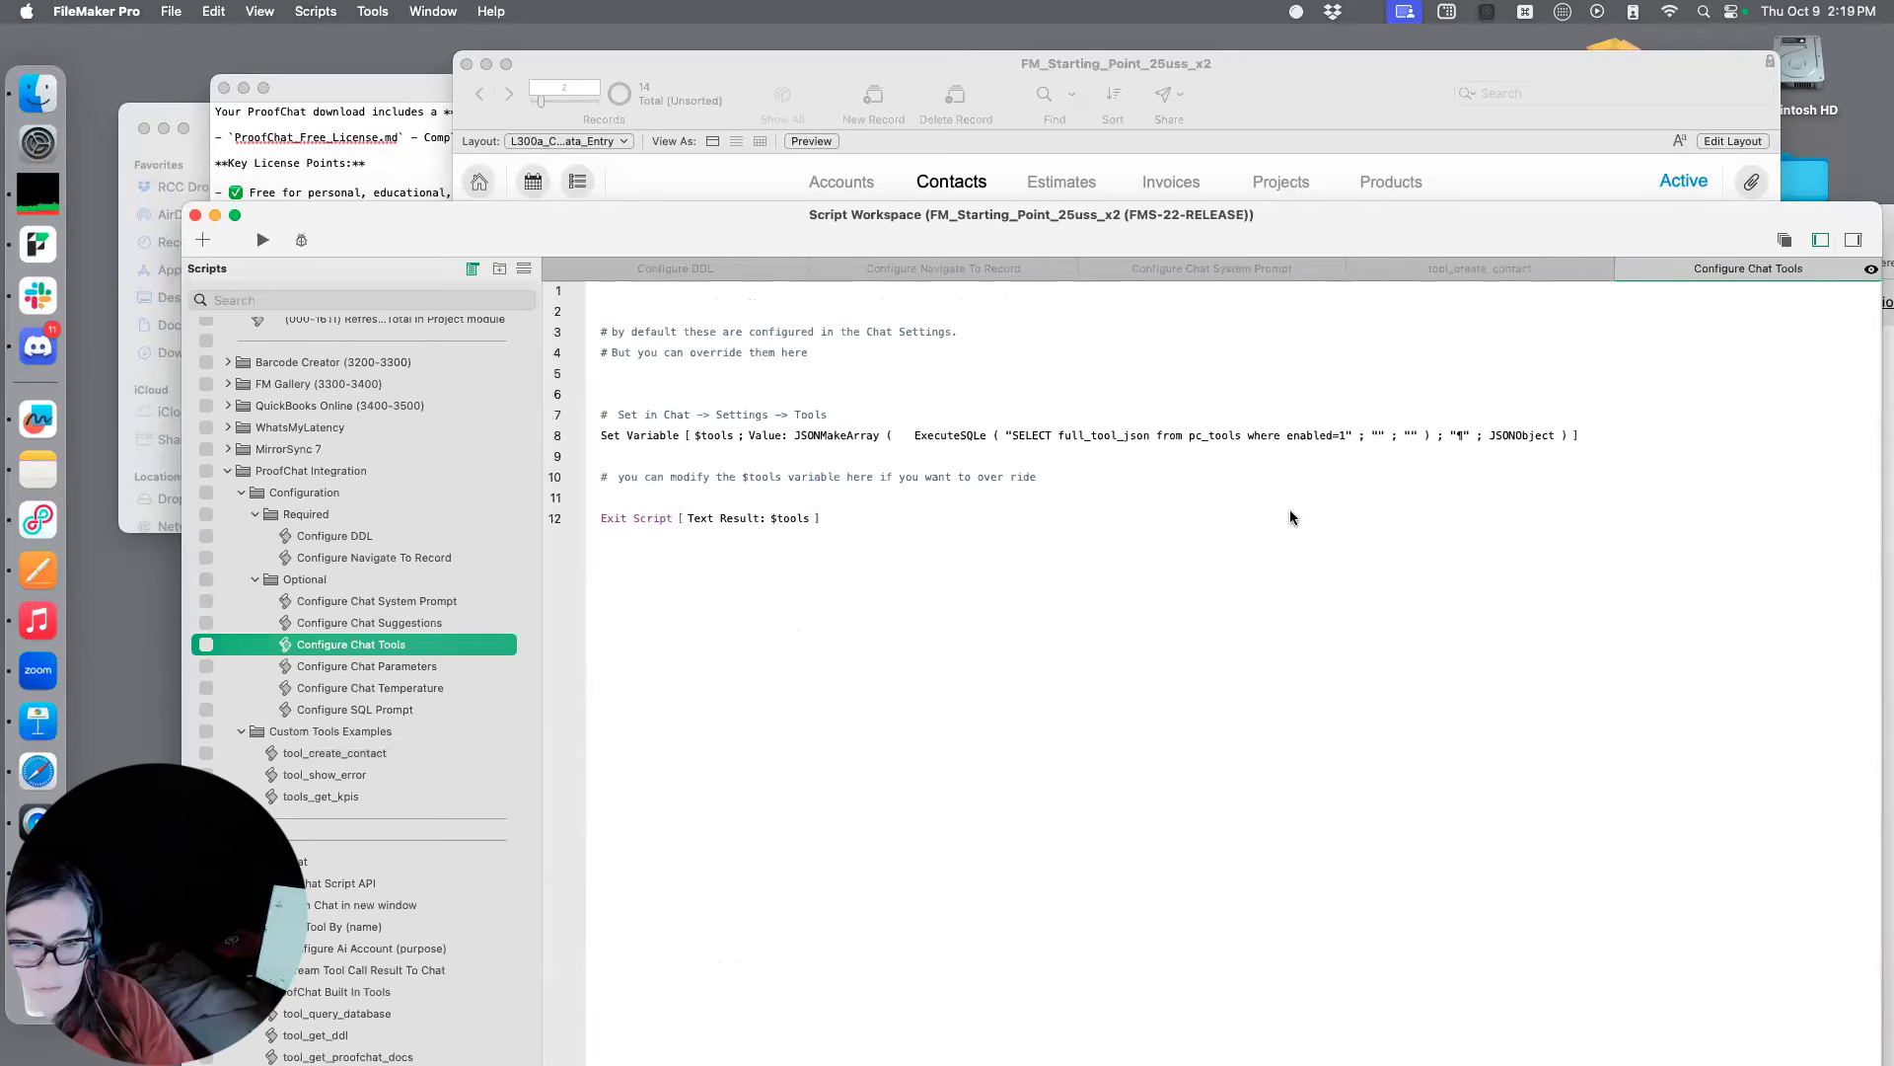
click(1246, 434)
double_click(1246, 434)
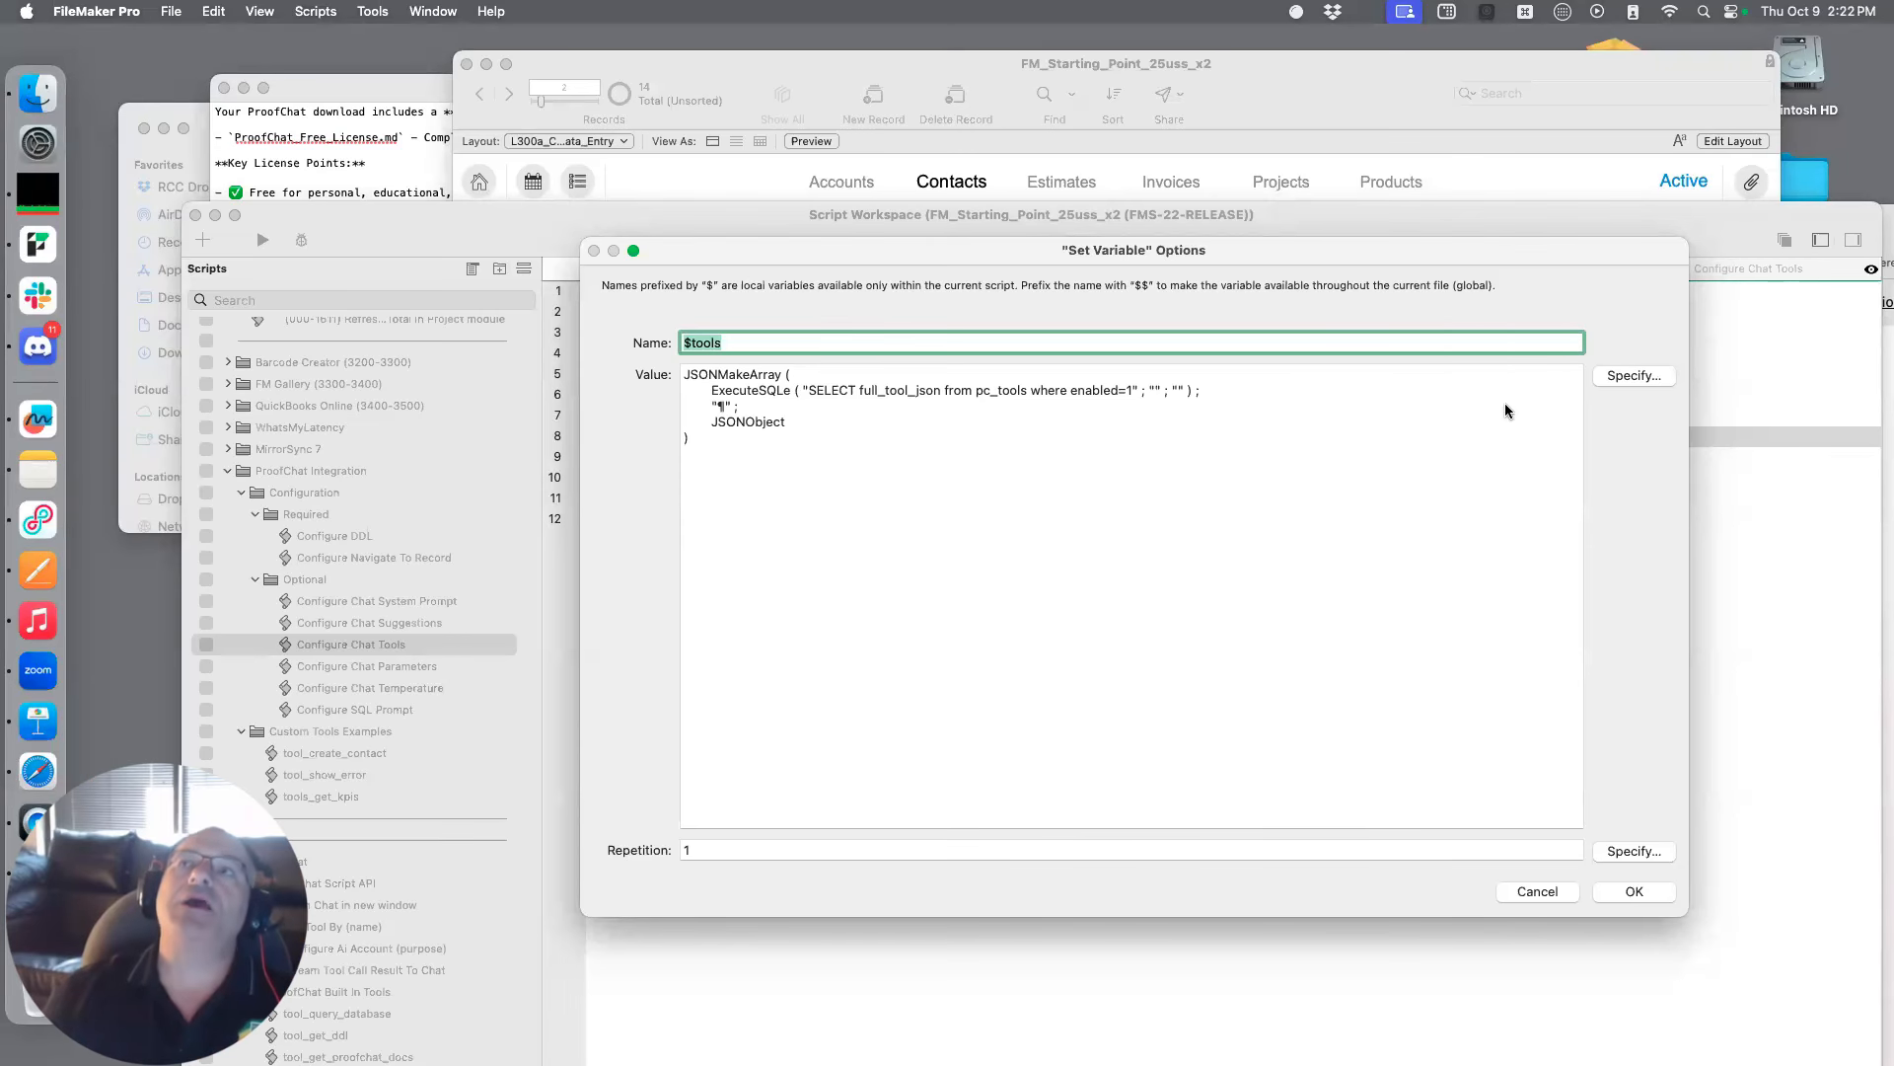
drag(1145, 250, 1300, 261)
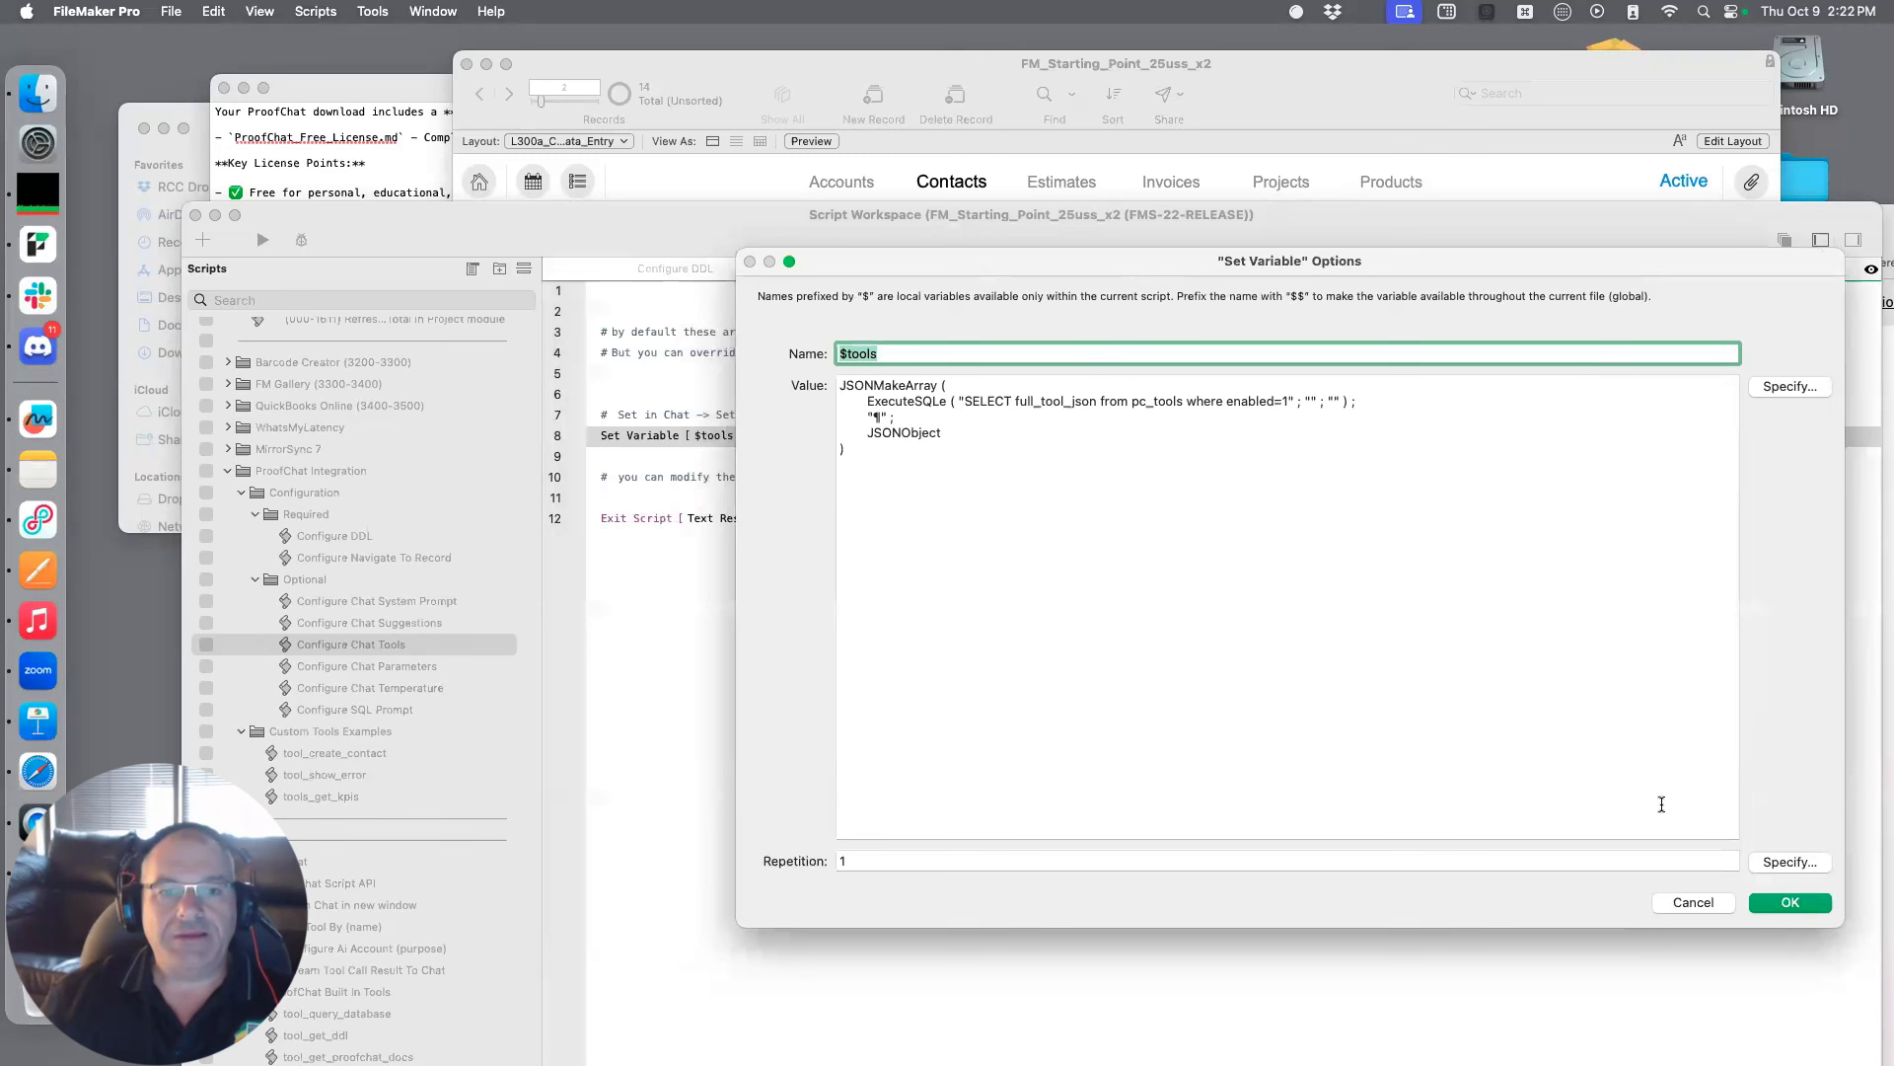
click(1693, 903)
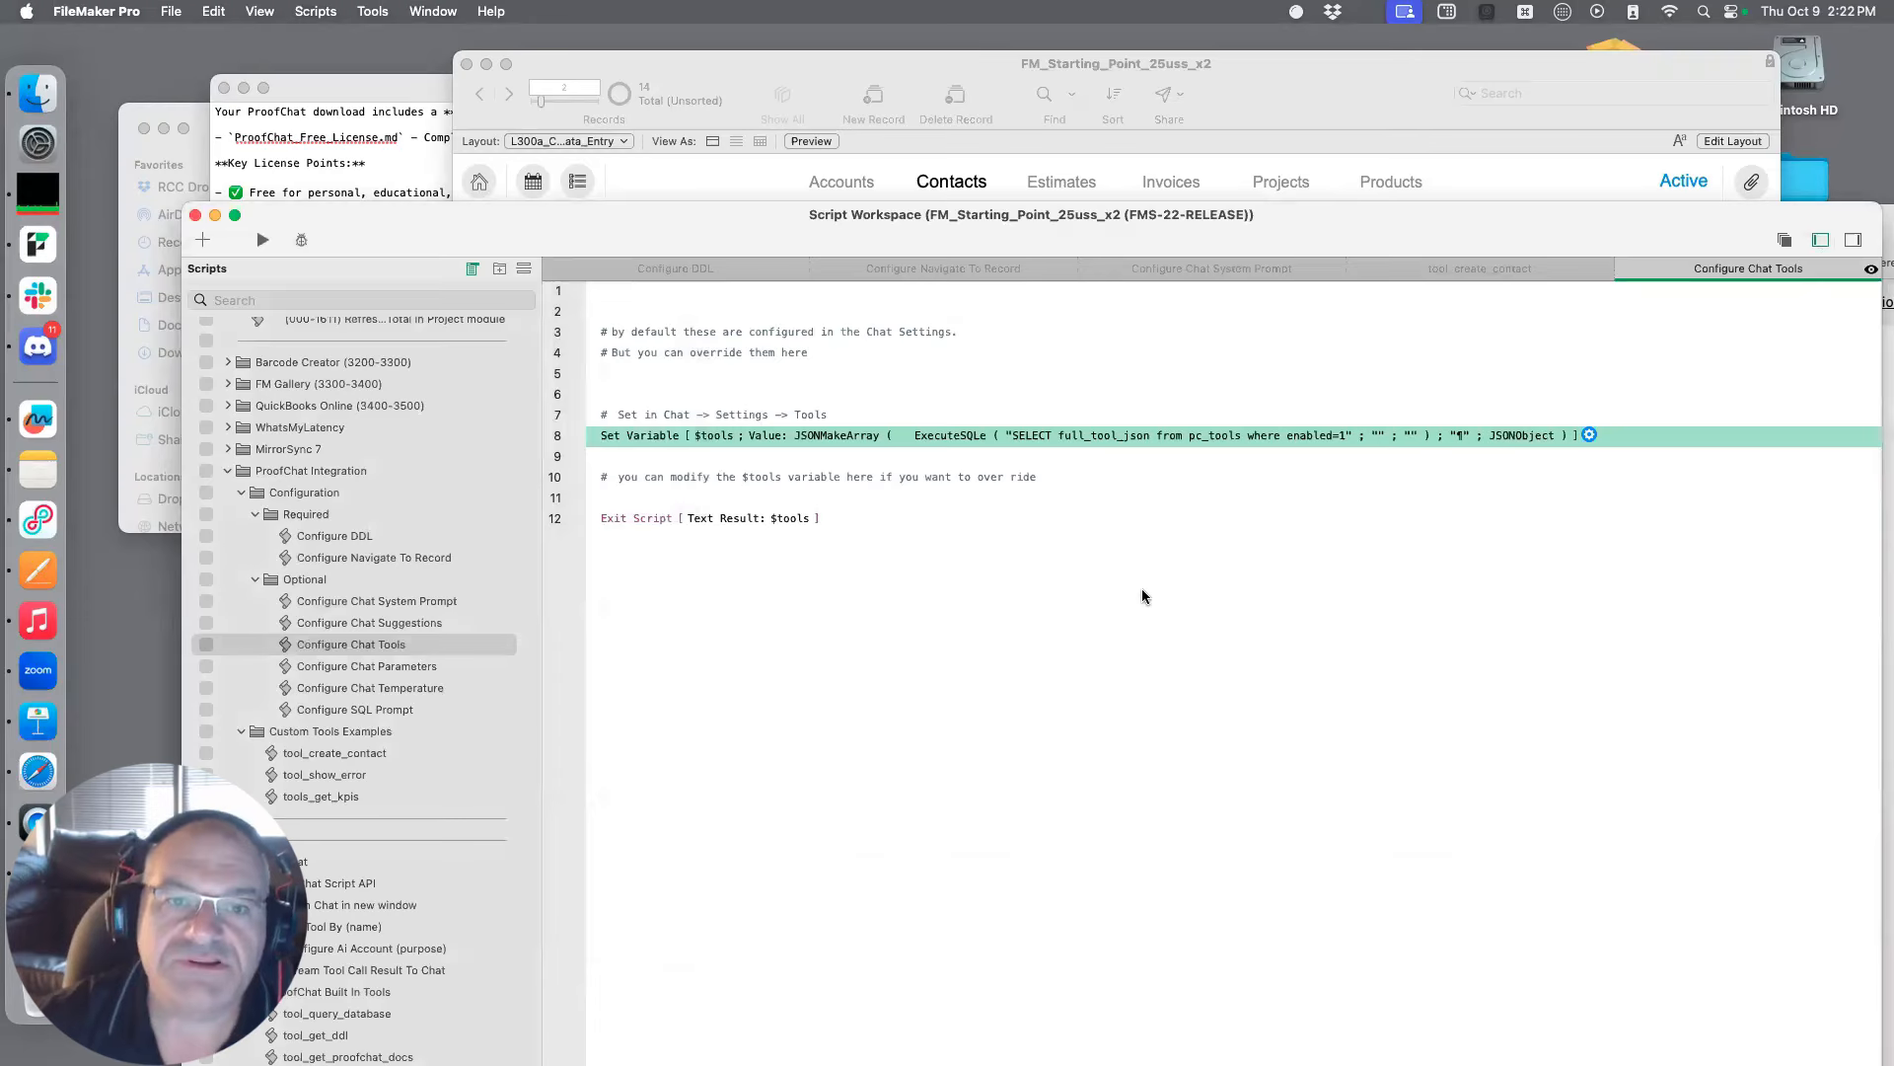